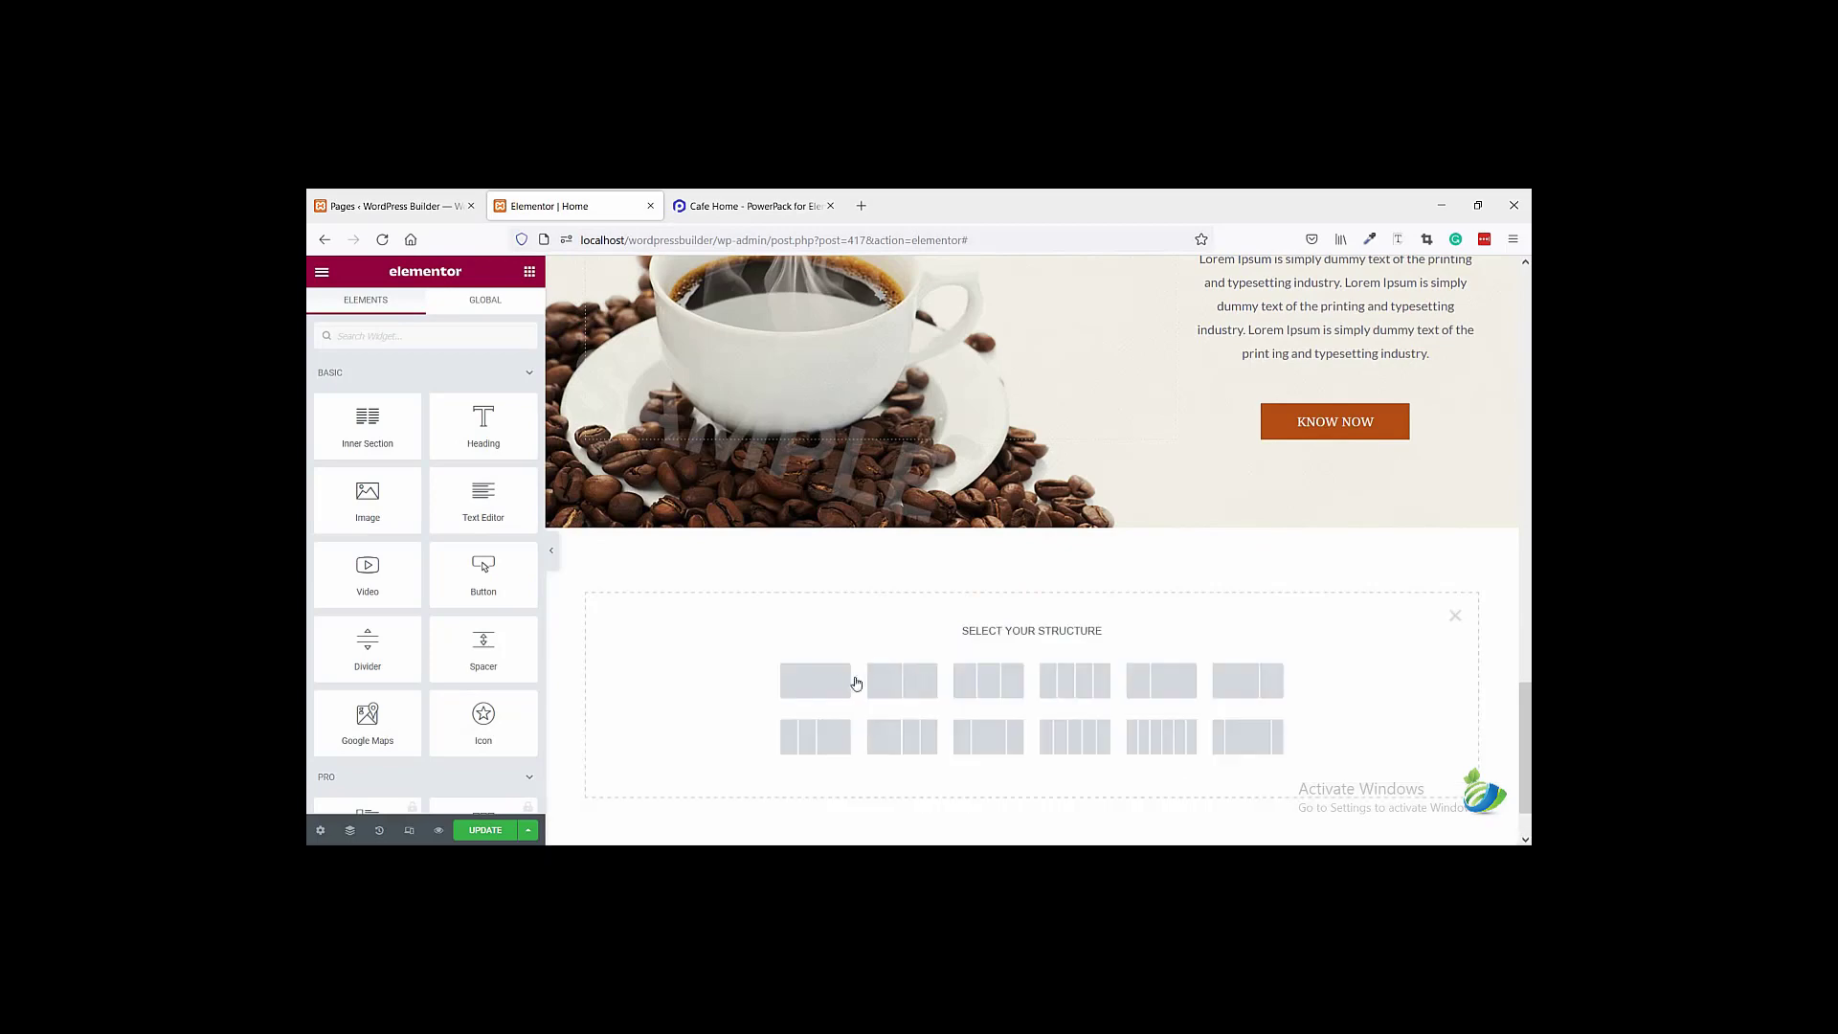
- Add a single-column section below the coffee cup section and place a duplicate of the "About Us" heading in it
left_click(831, 676)
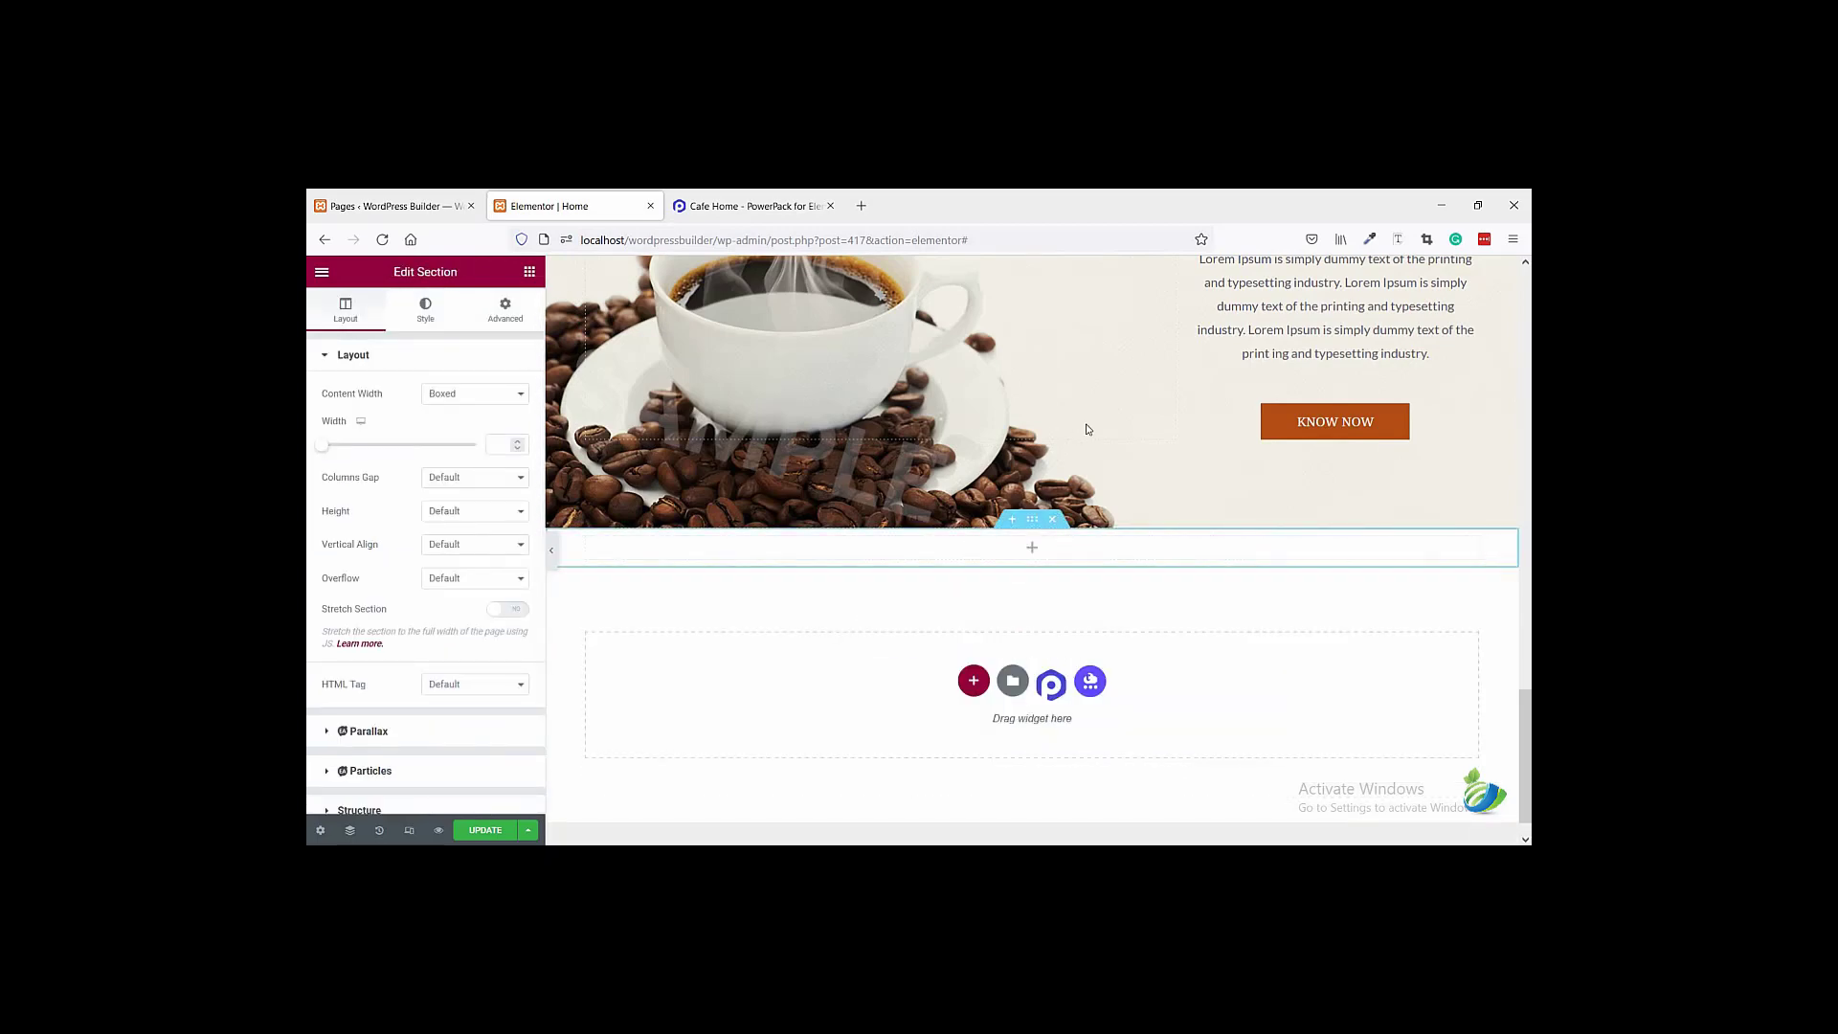
scroll(1323, 331, "up", 3)
scroll(1323, 331, "down", 1)
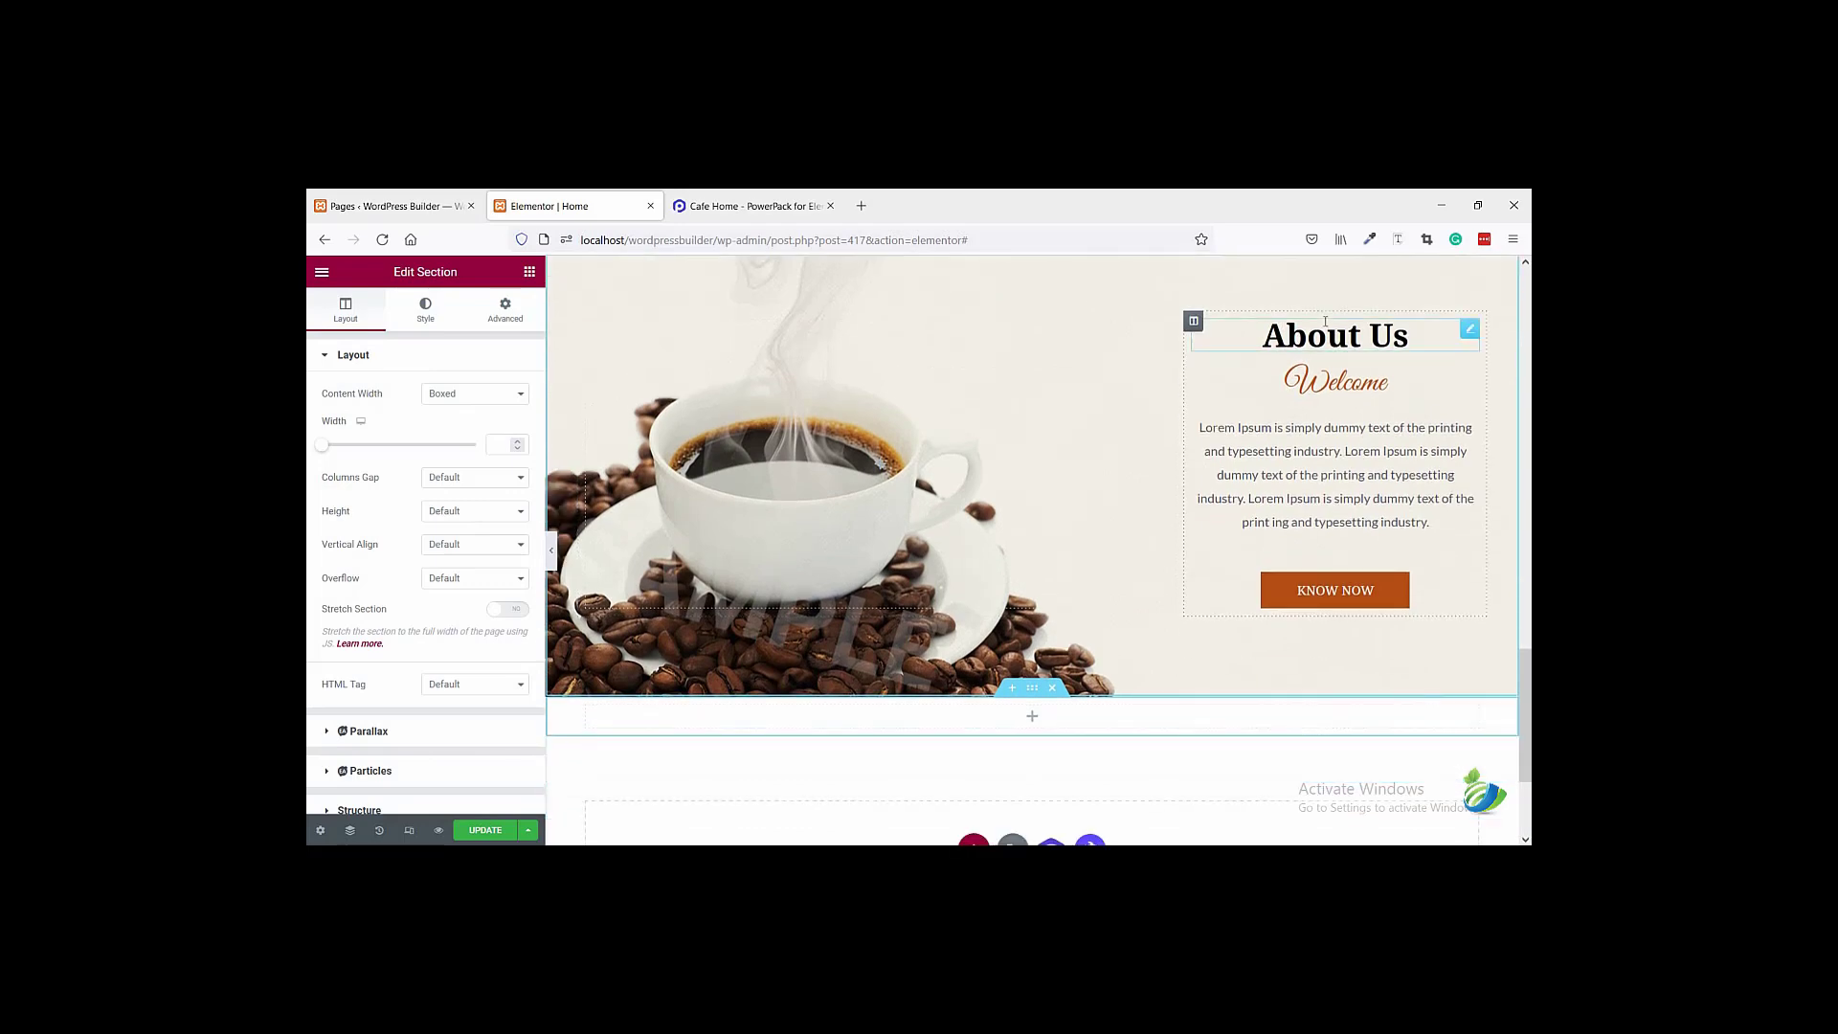
right_click(1326, 326)
left_click(1361, 359)
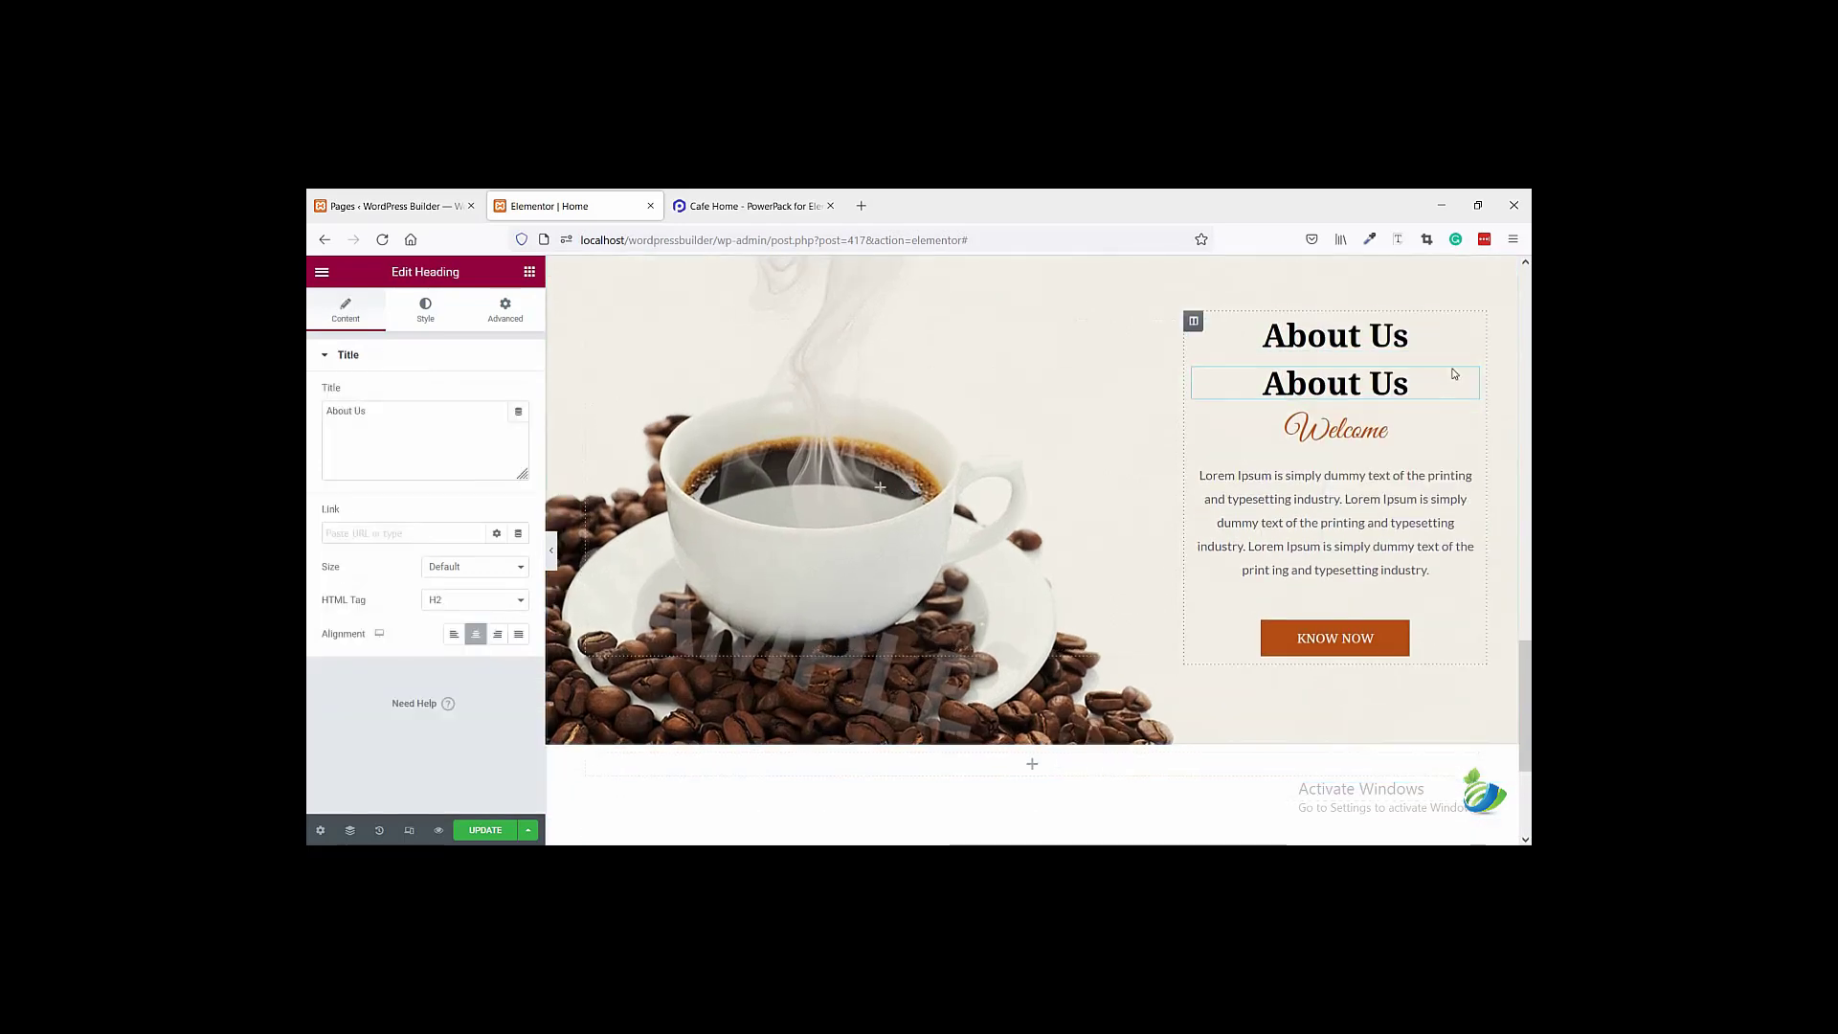
left_click_drag(1471, 376, 1030, 742)
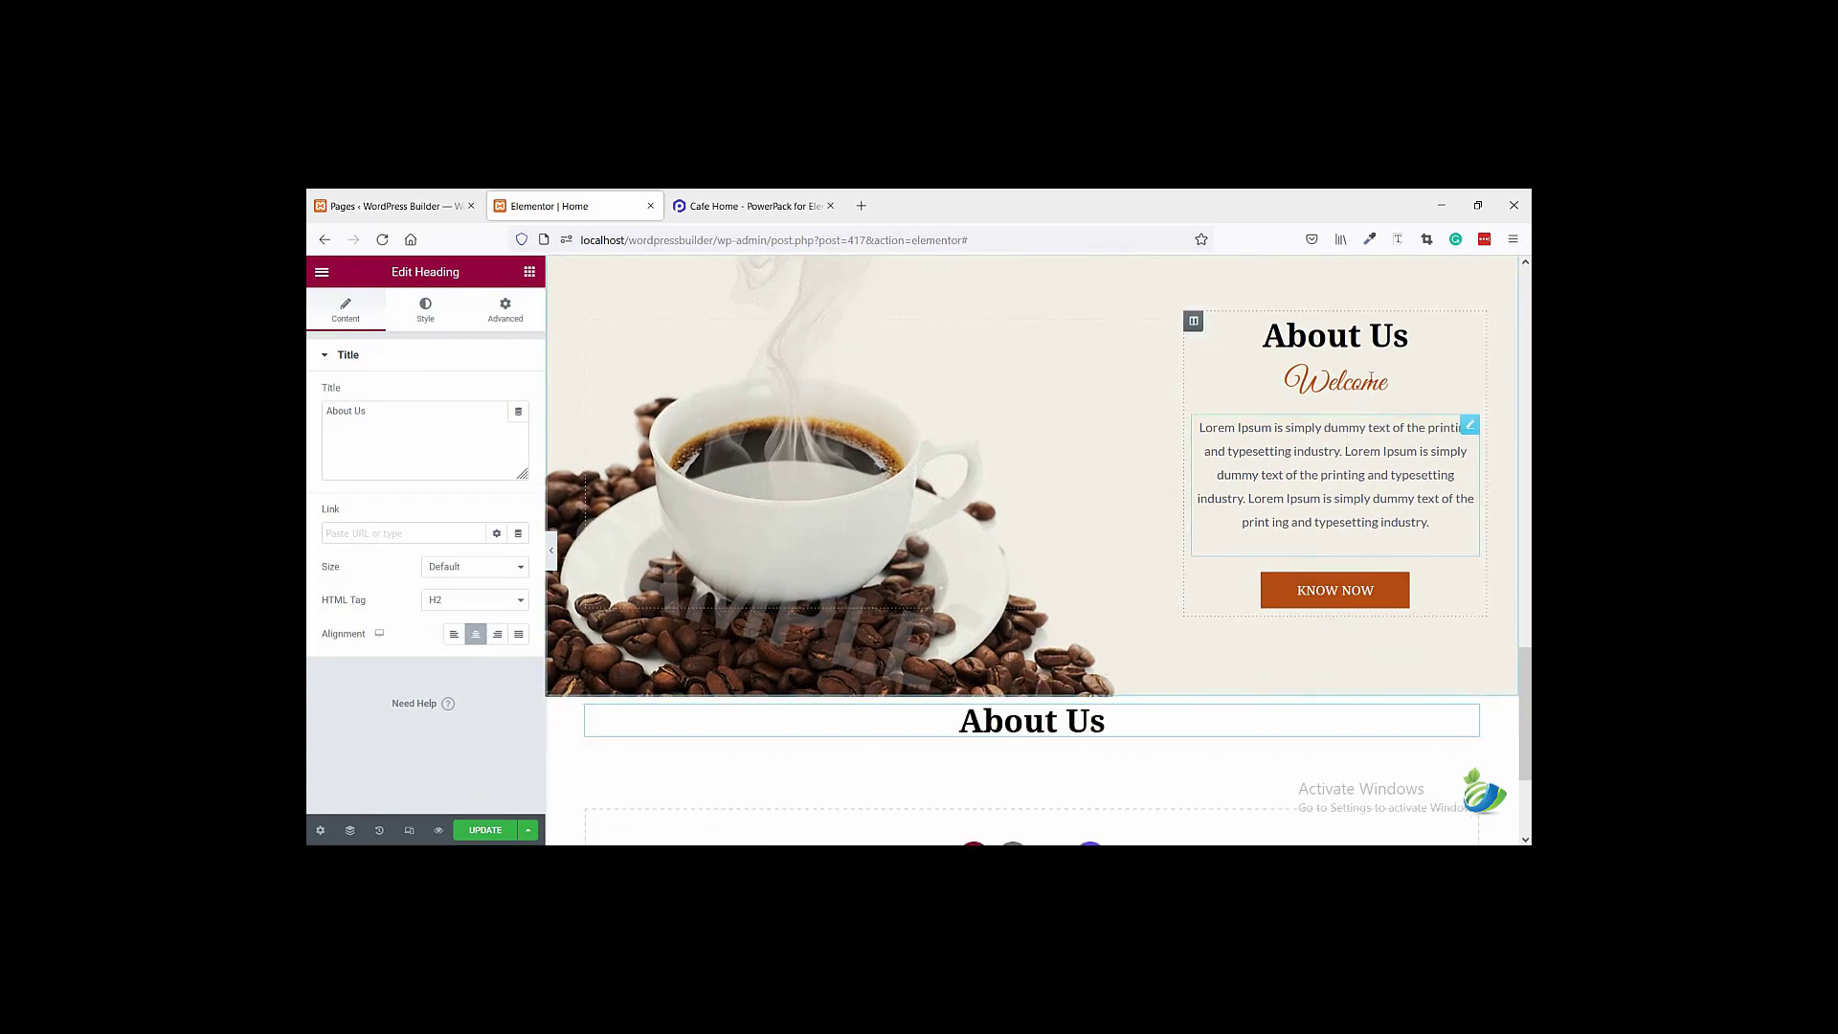
- Duplicate the "Welcome" heading and move the copy into the new section, below its "About Us" heading
right_click(1386, 406)
left_click(1440, 415)
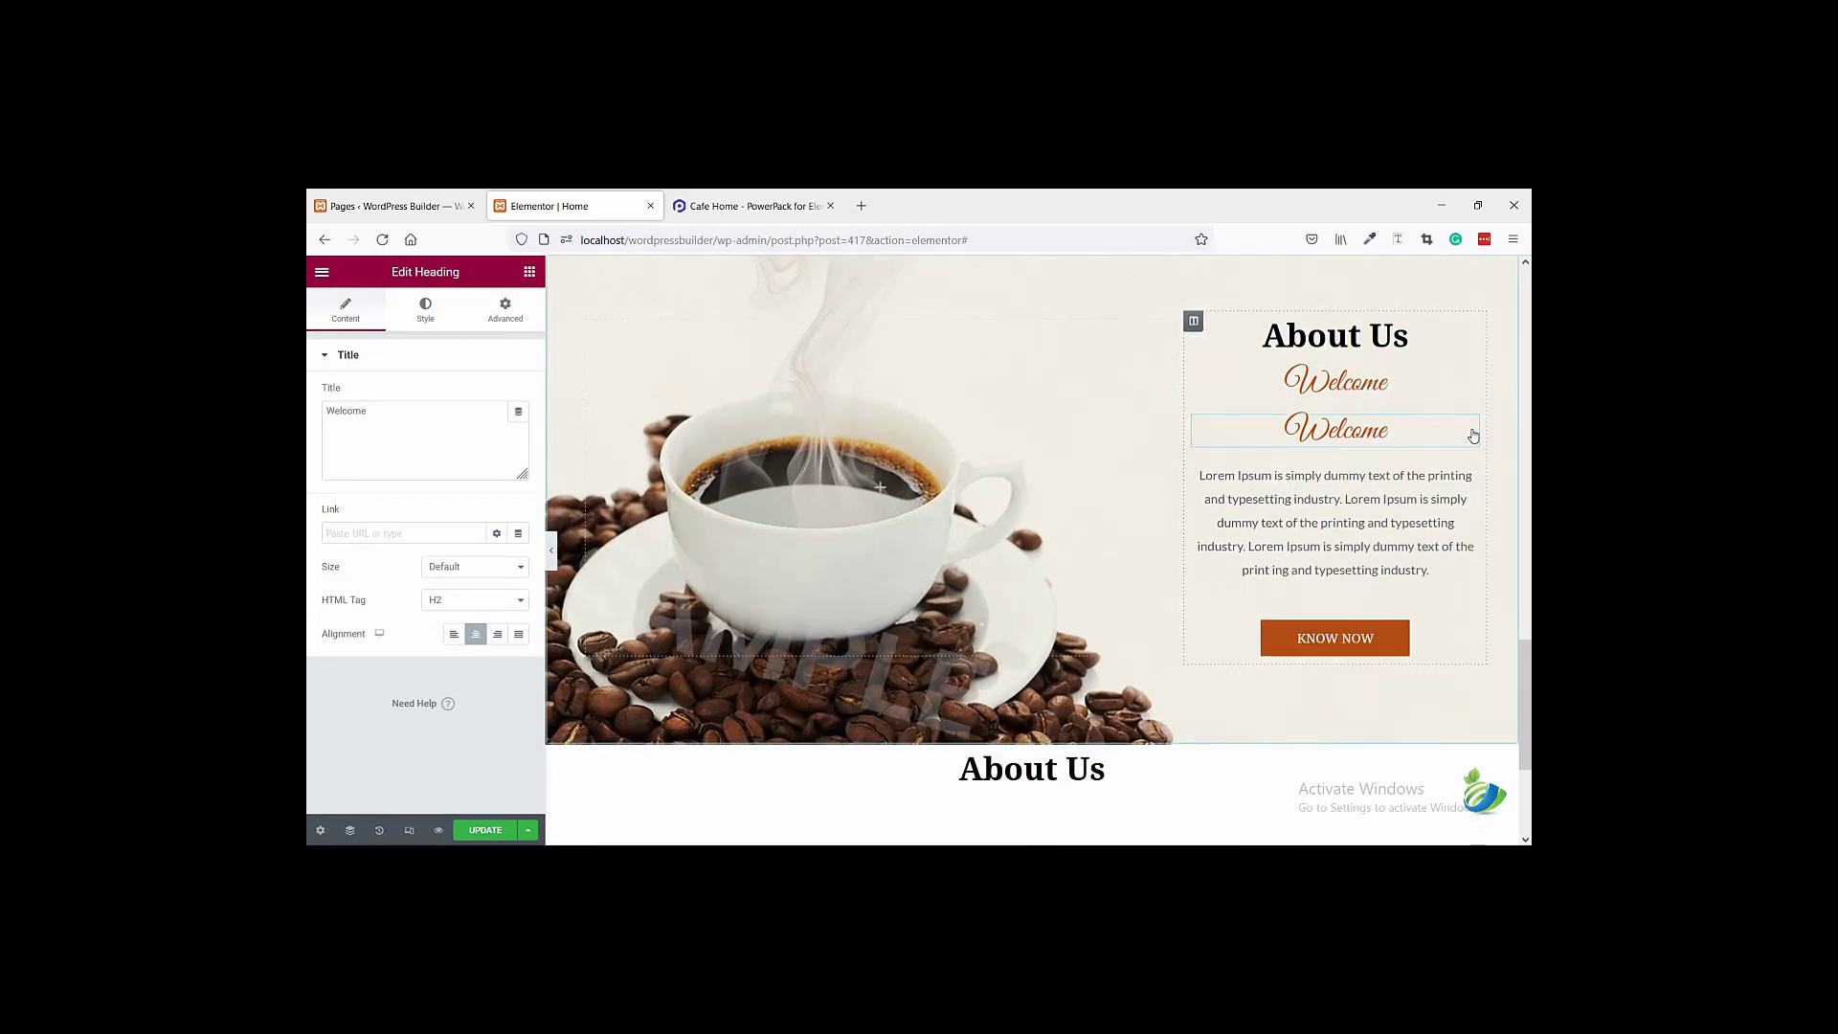
left_click_drag(1471, 422, 1032, 756)
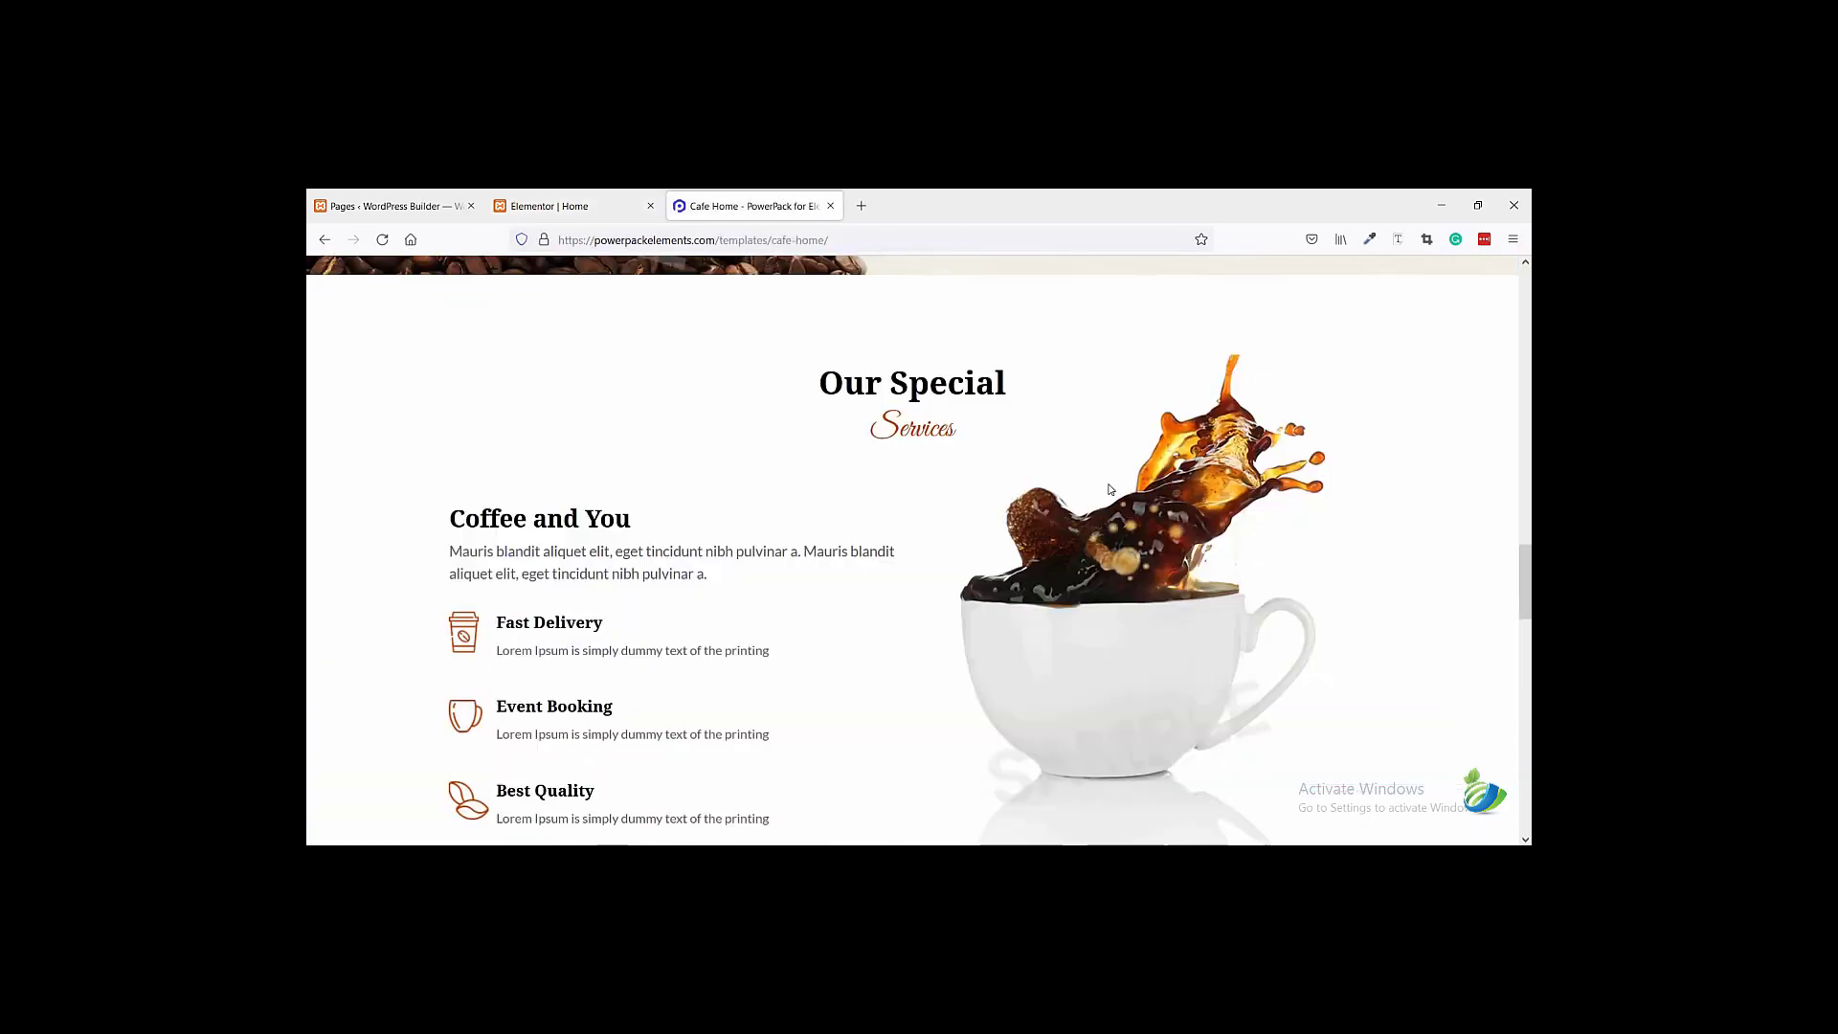
- Replace the new section's "About Us" heading text with "Our Special", copied from the Cafe Home template page
left_click(783, 202)
left_click_drag(1007, 383, 819, 384)
key("ctrl+c")
left_click(579, 203)
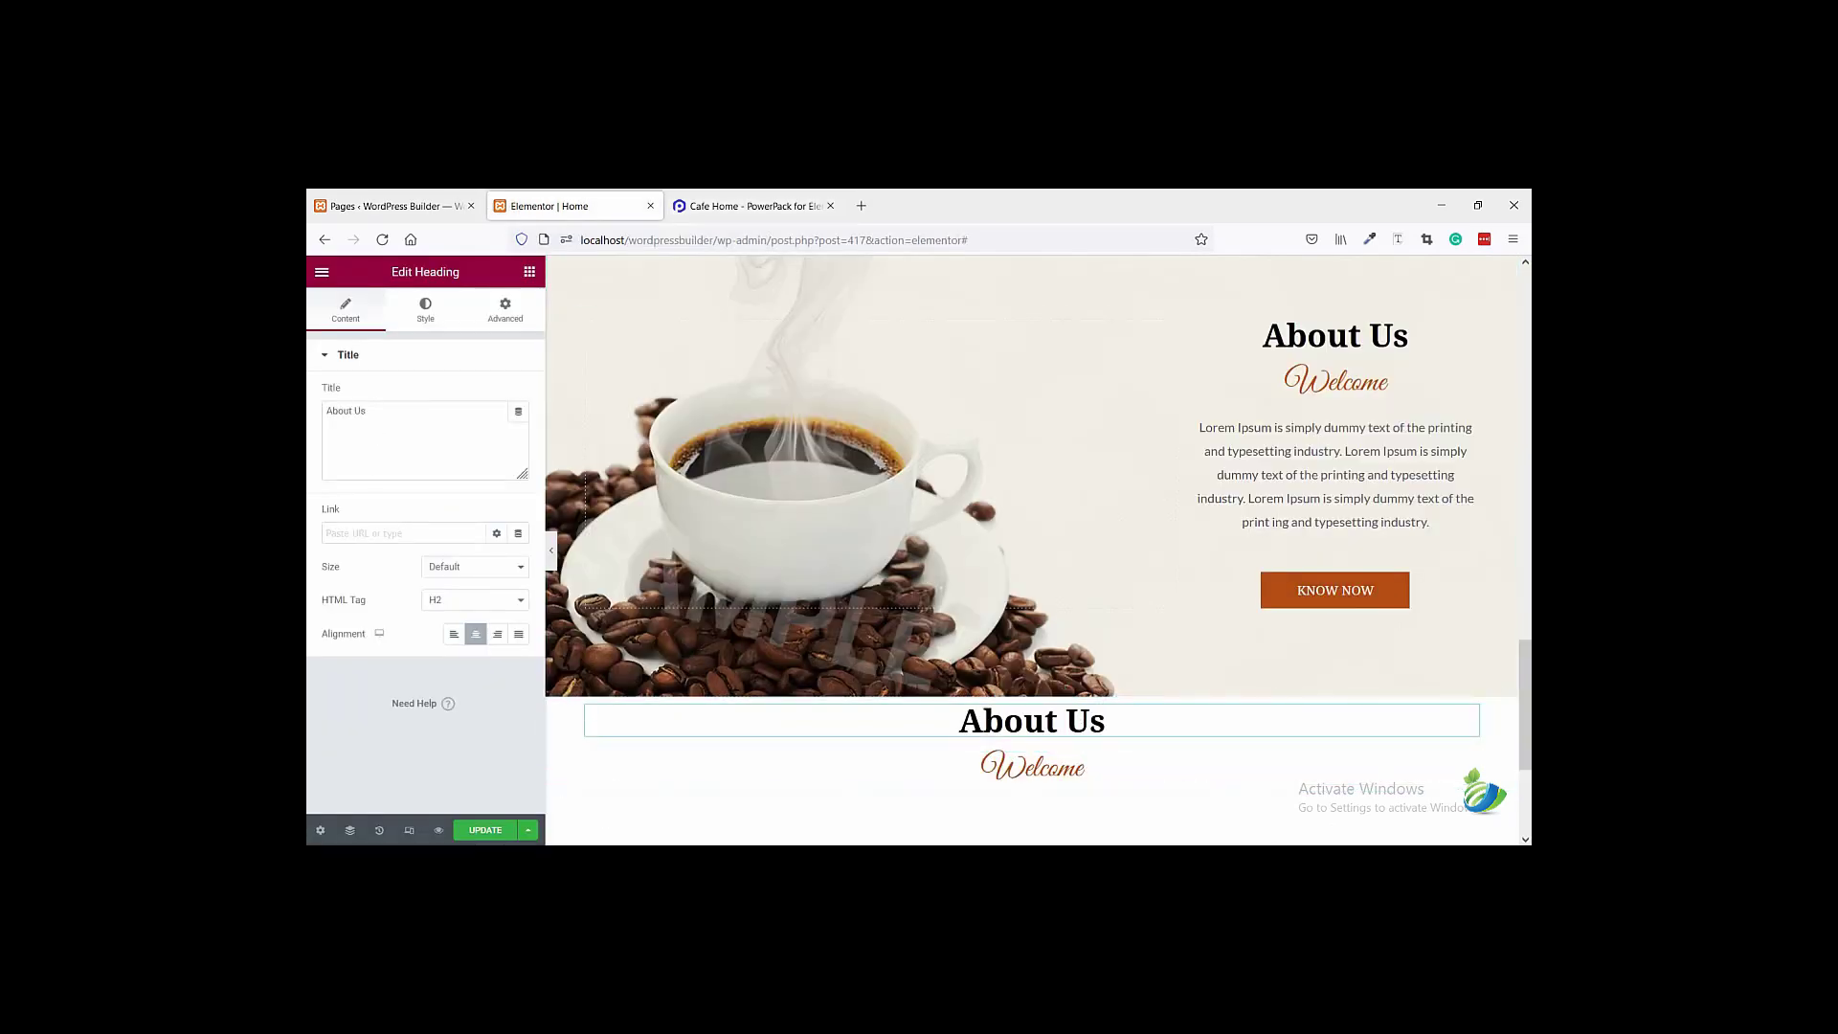
triple_click(339, 412)
key("ctrl+v")
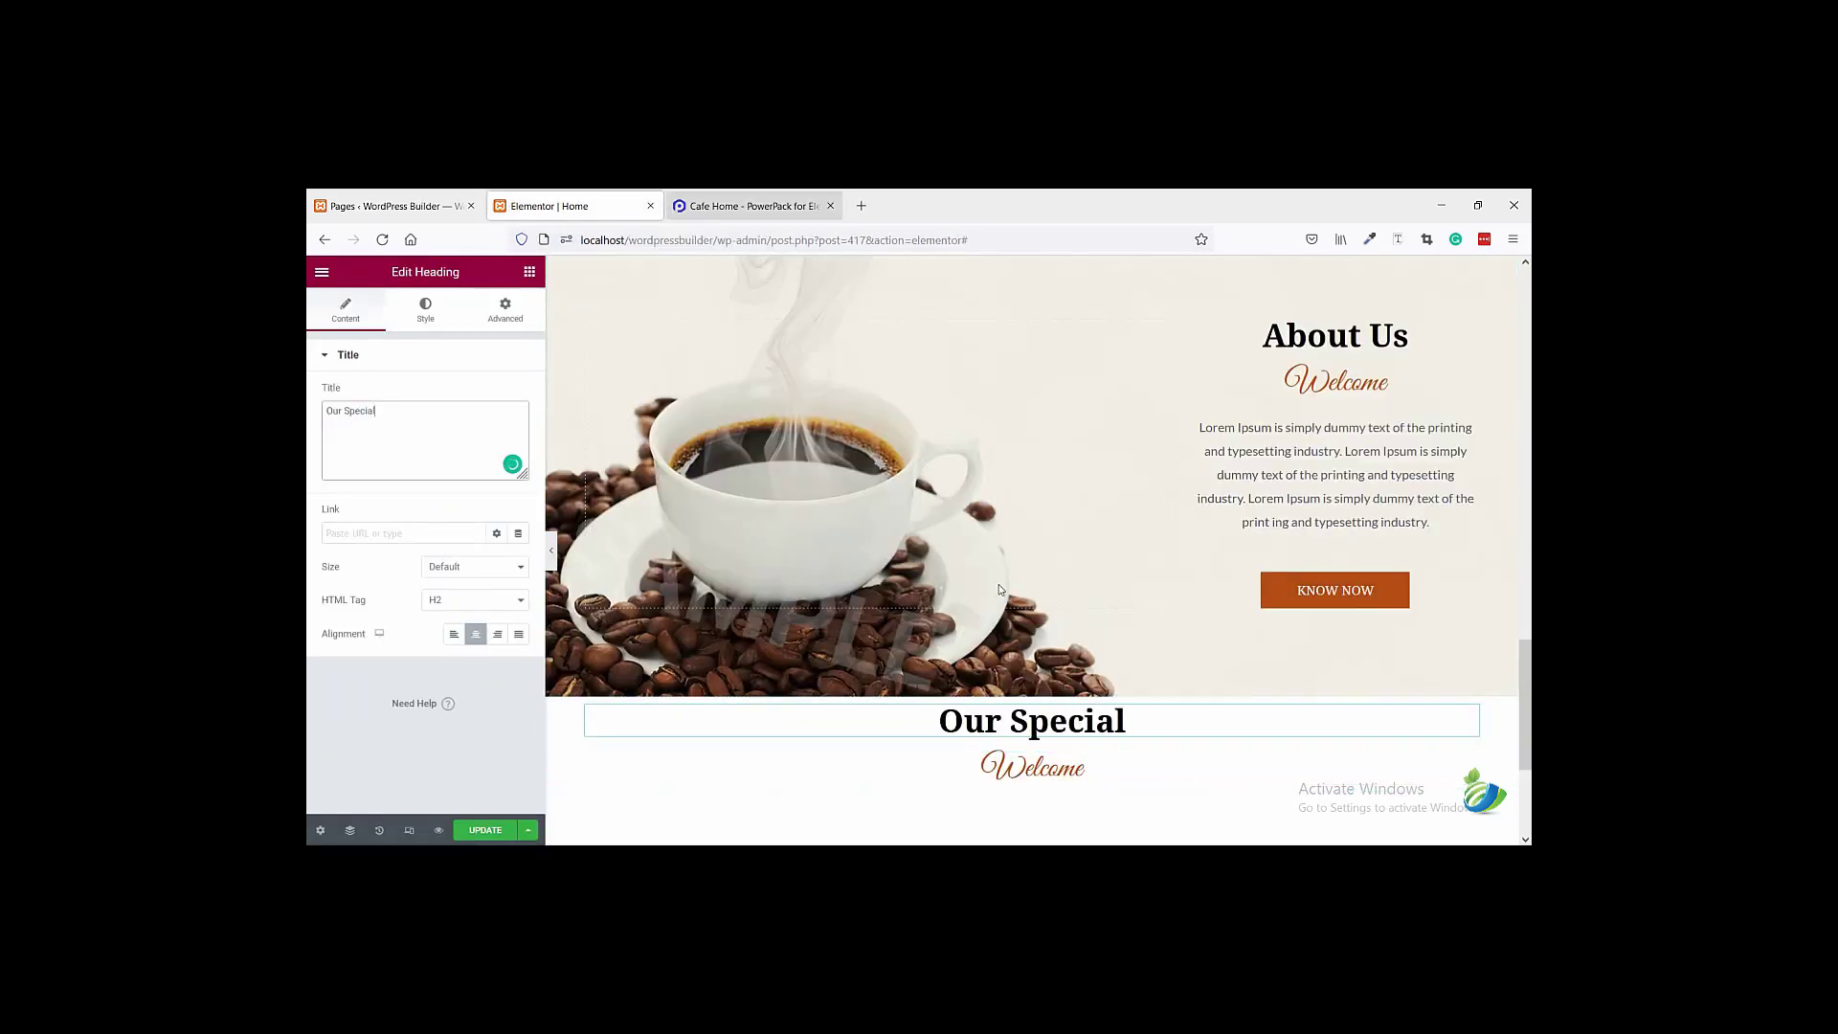
- Replace the new section's "Welcome" heading text with "Services", copied from the Cafe Home template page
left_click(794, 206)
left_click_drag(955, 429, 881, 430)
key("ctrl+c")
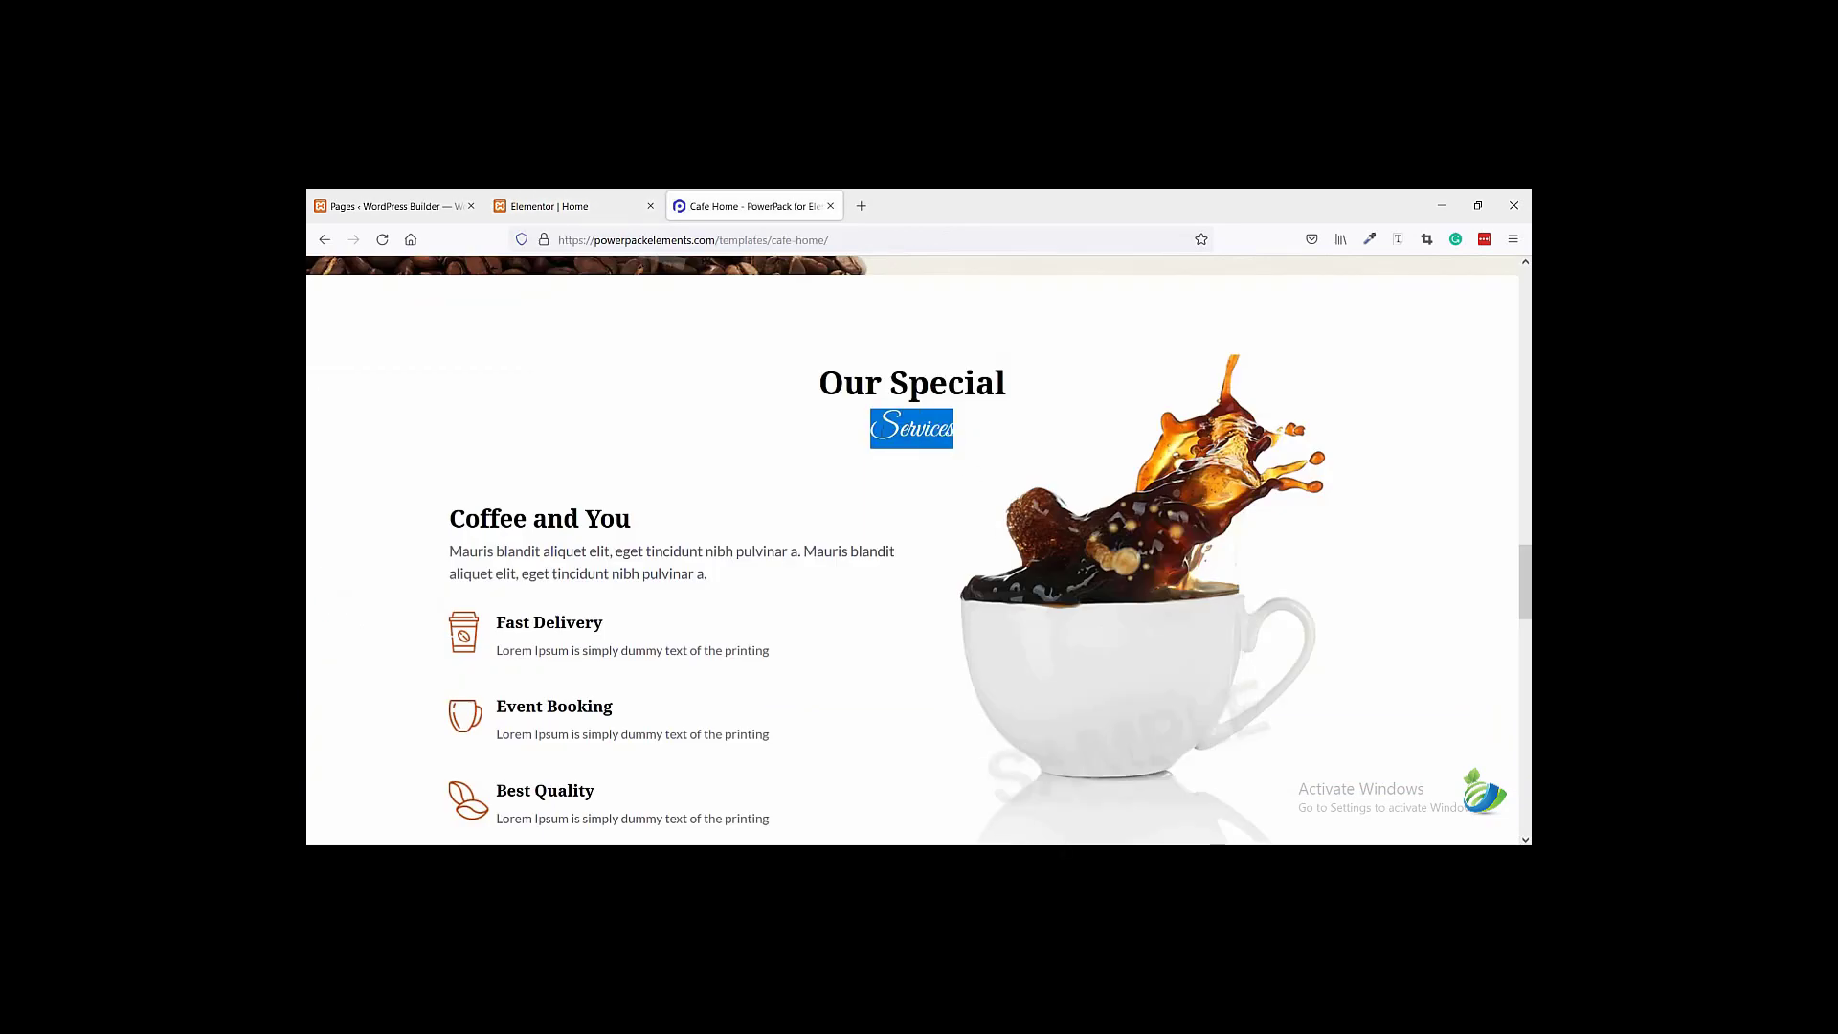
left_click(576, 206)
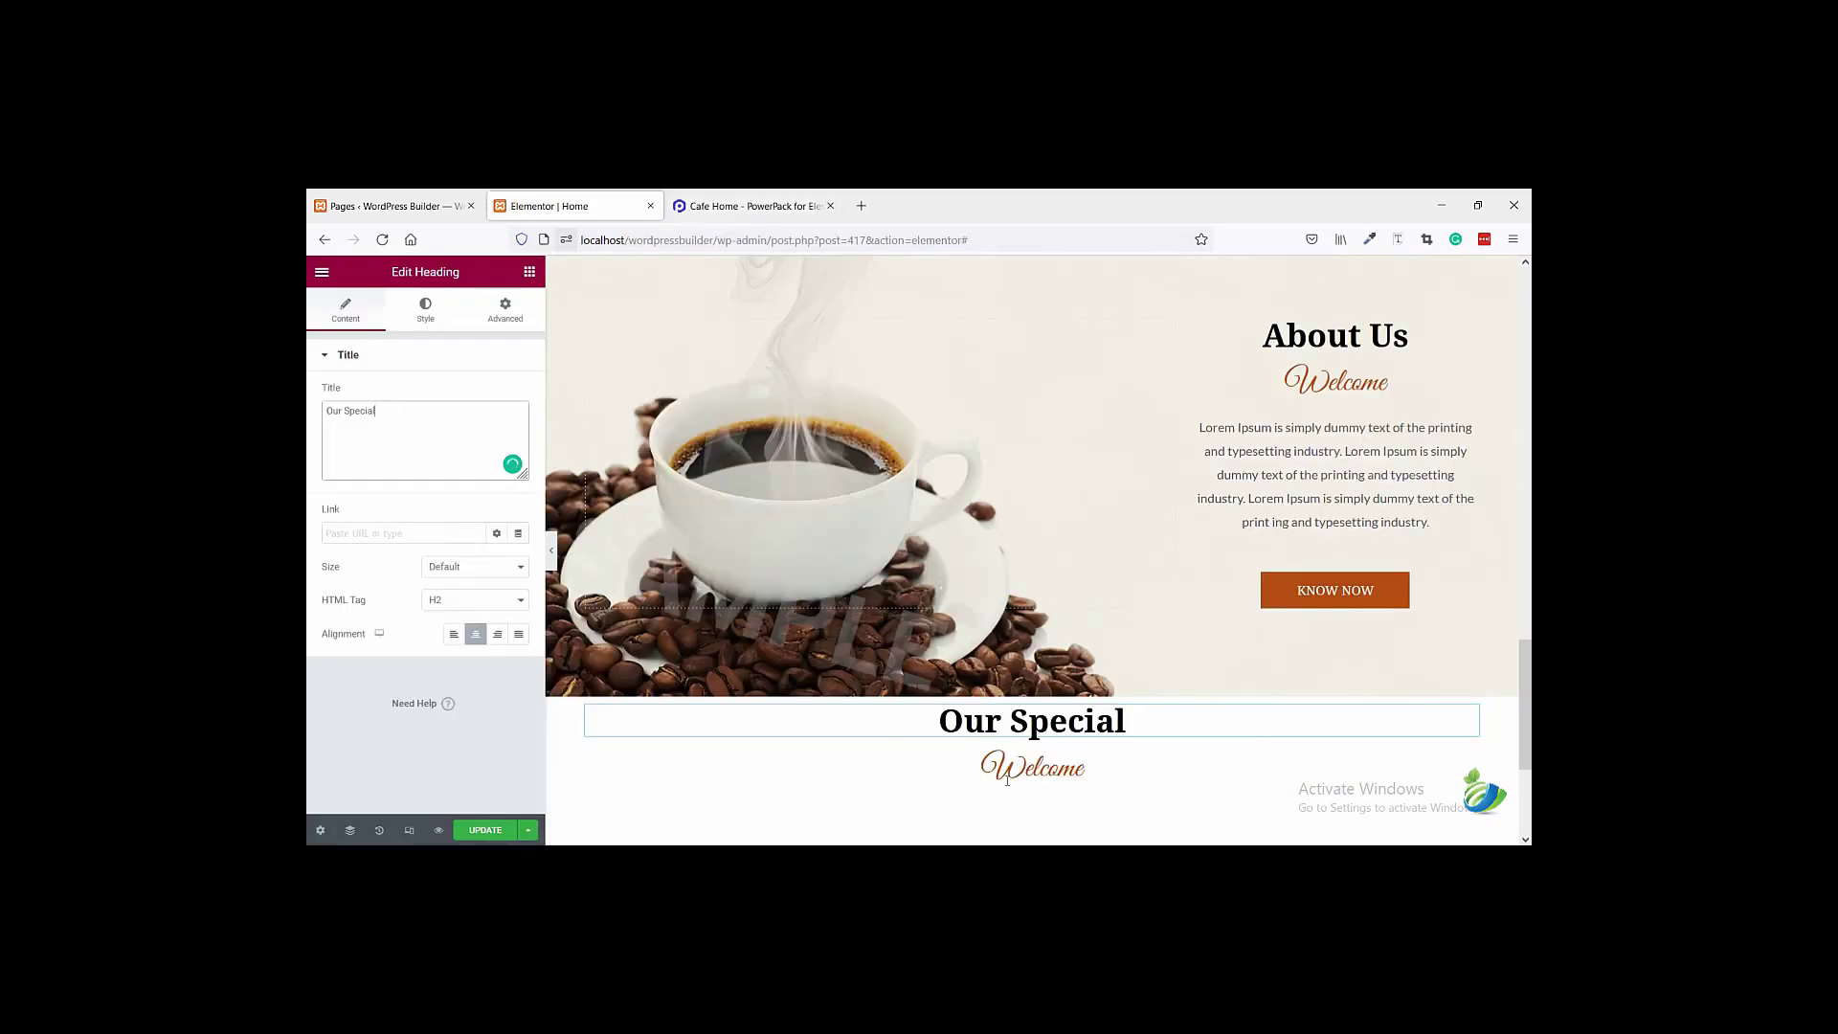
left_click(1033, 767)
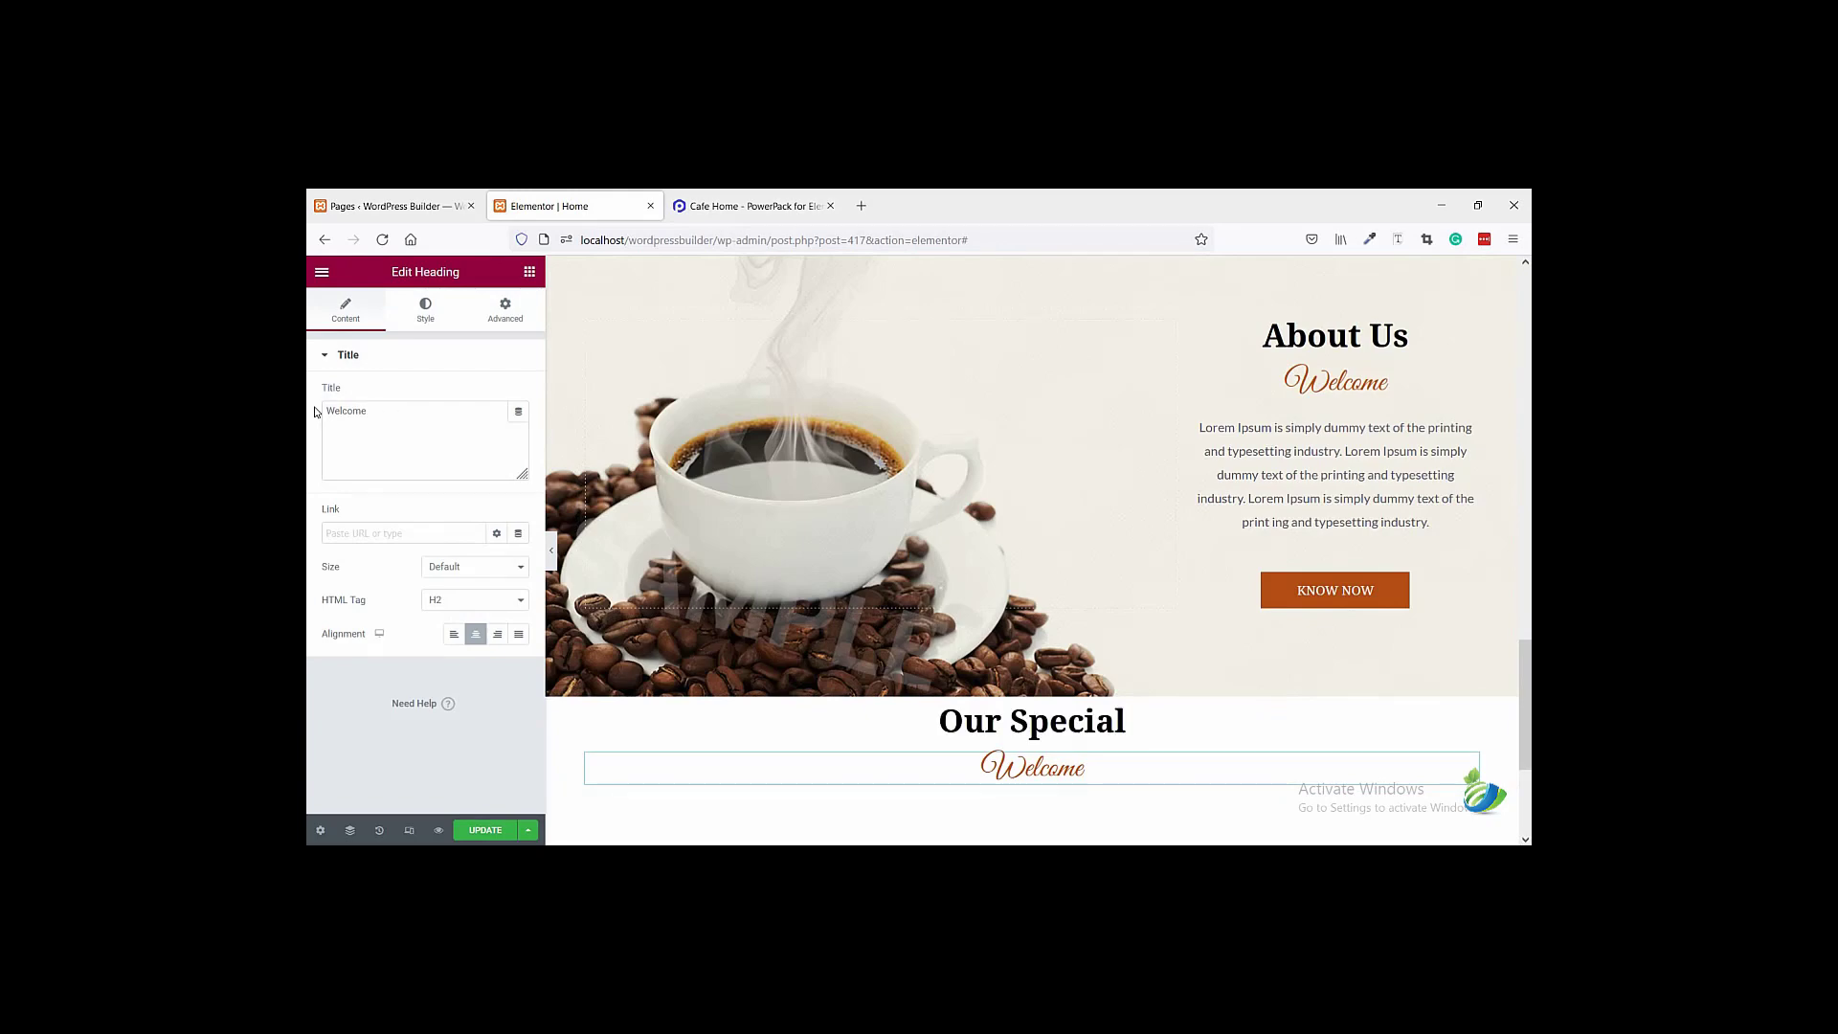
left_click_drag(316, 412, 393, 426)
key("ctrl+v")
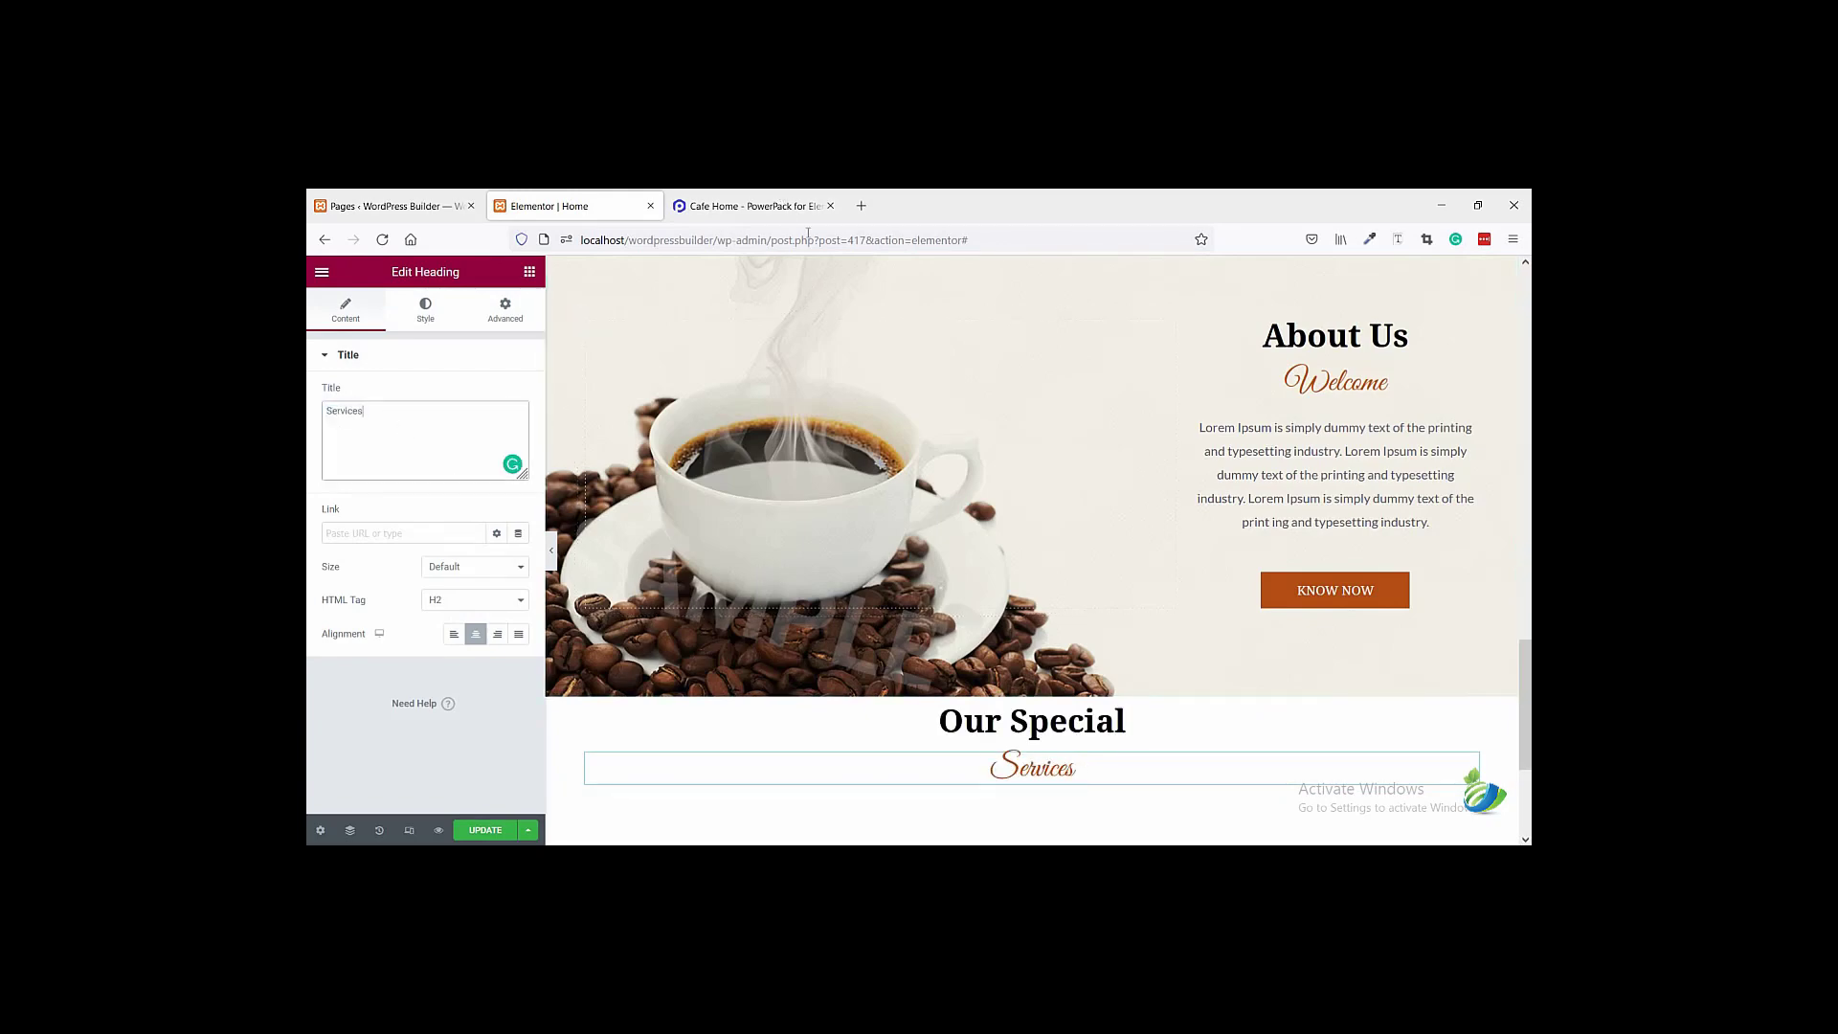
- Compare the spacing with the template page, unlink the new section's padding values and set its top and bottom padding to 80
key("ctrl+Tab")
scroll(984, 446, "up", 1)
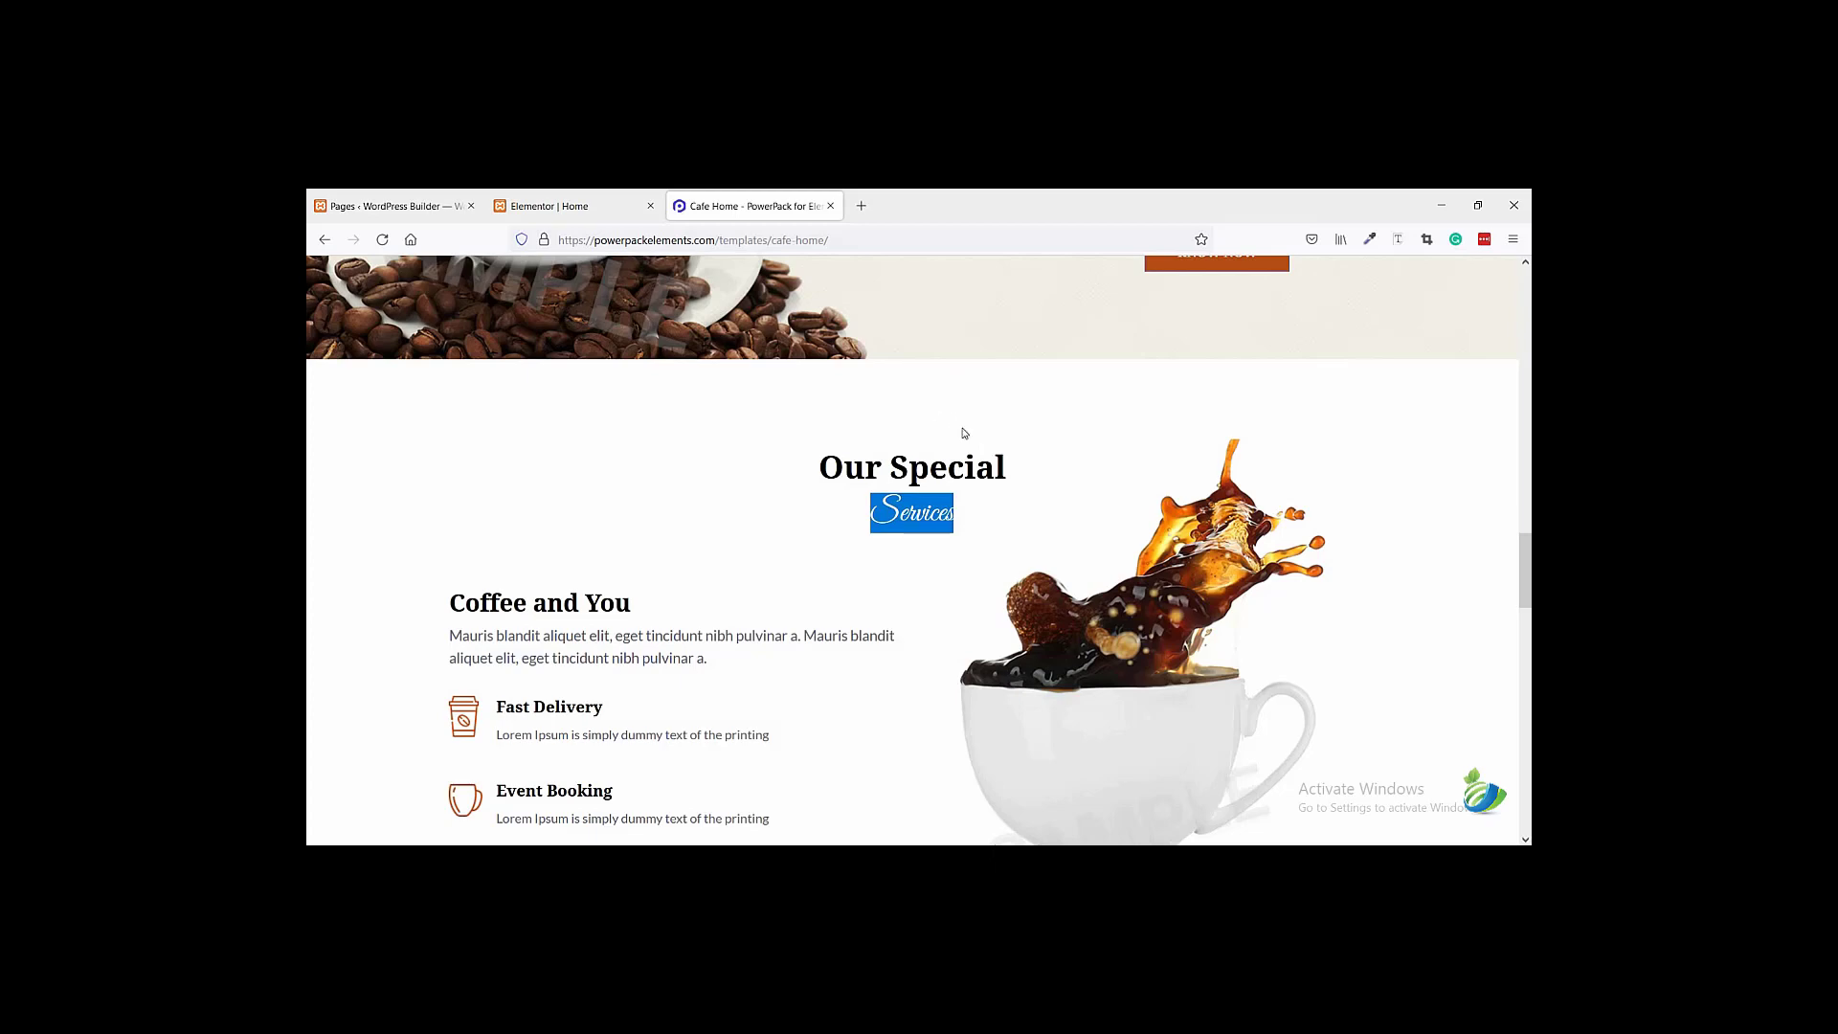
scroll(964, 433, "down", 1)
key("ctrl+shift+Tab")
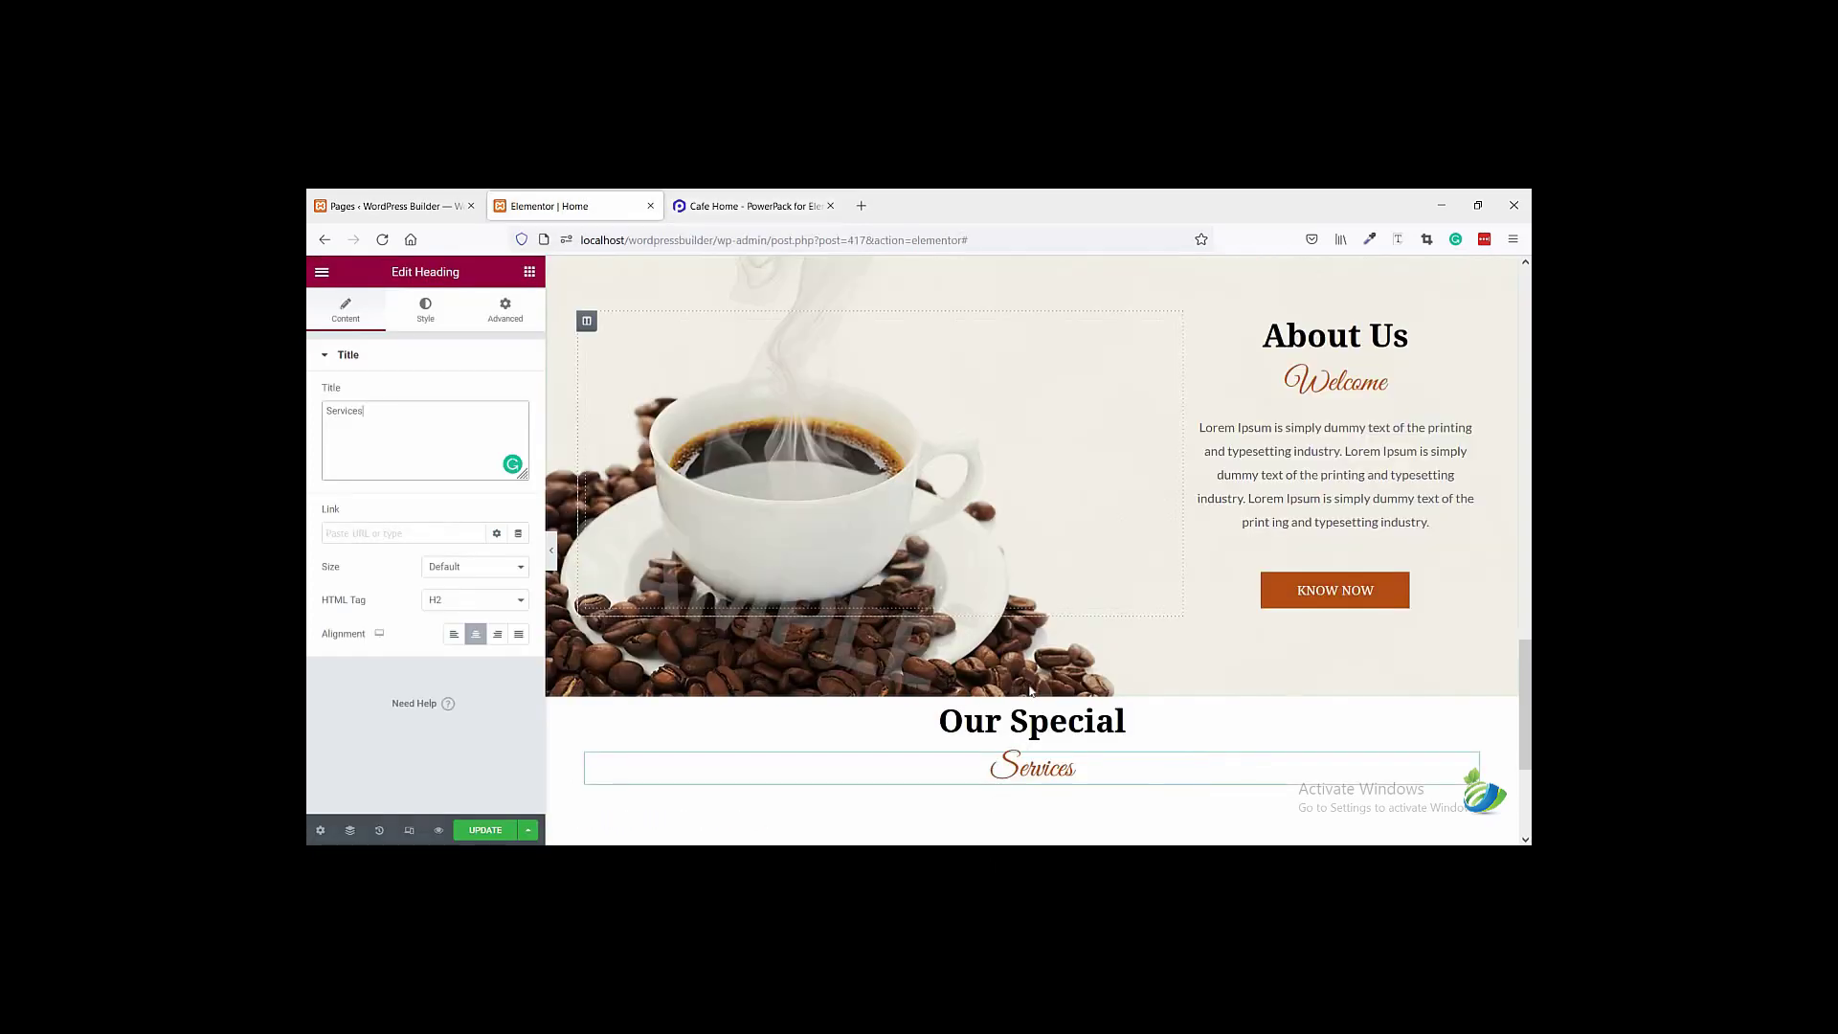
scroll(1031, 691, "down", 2)
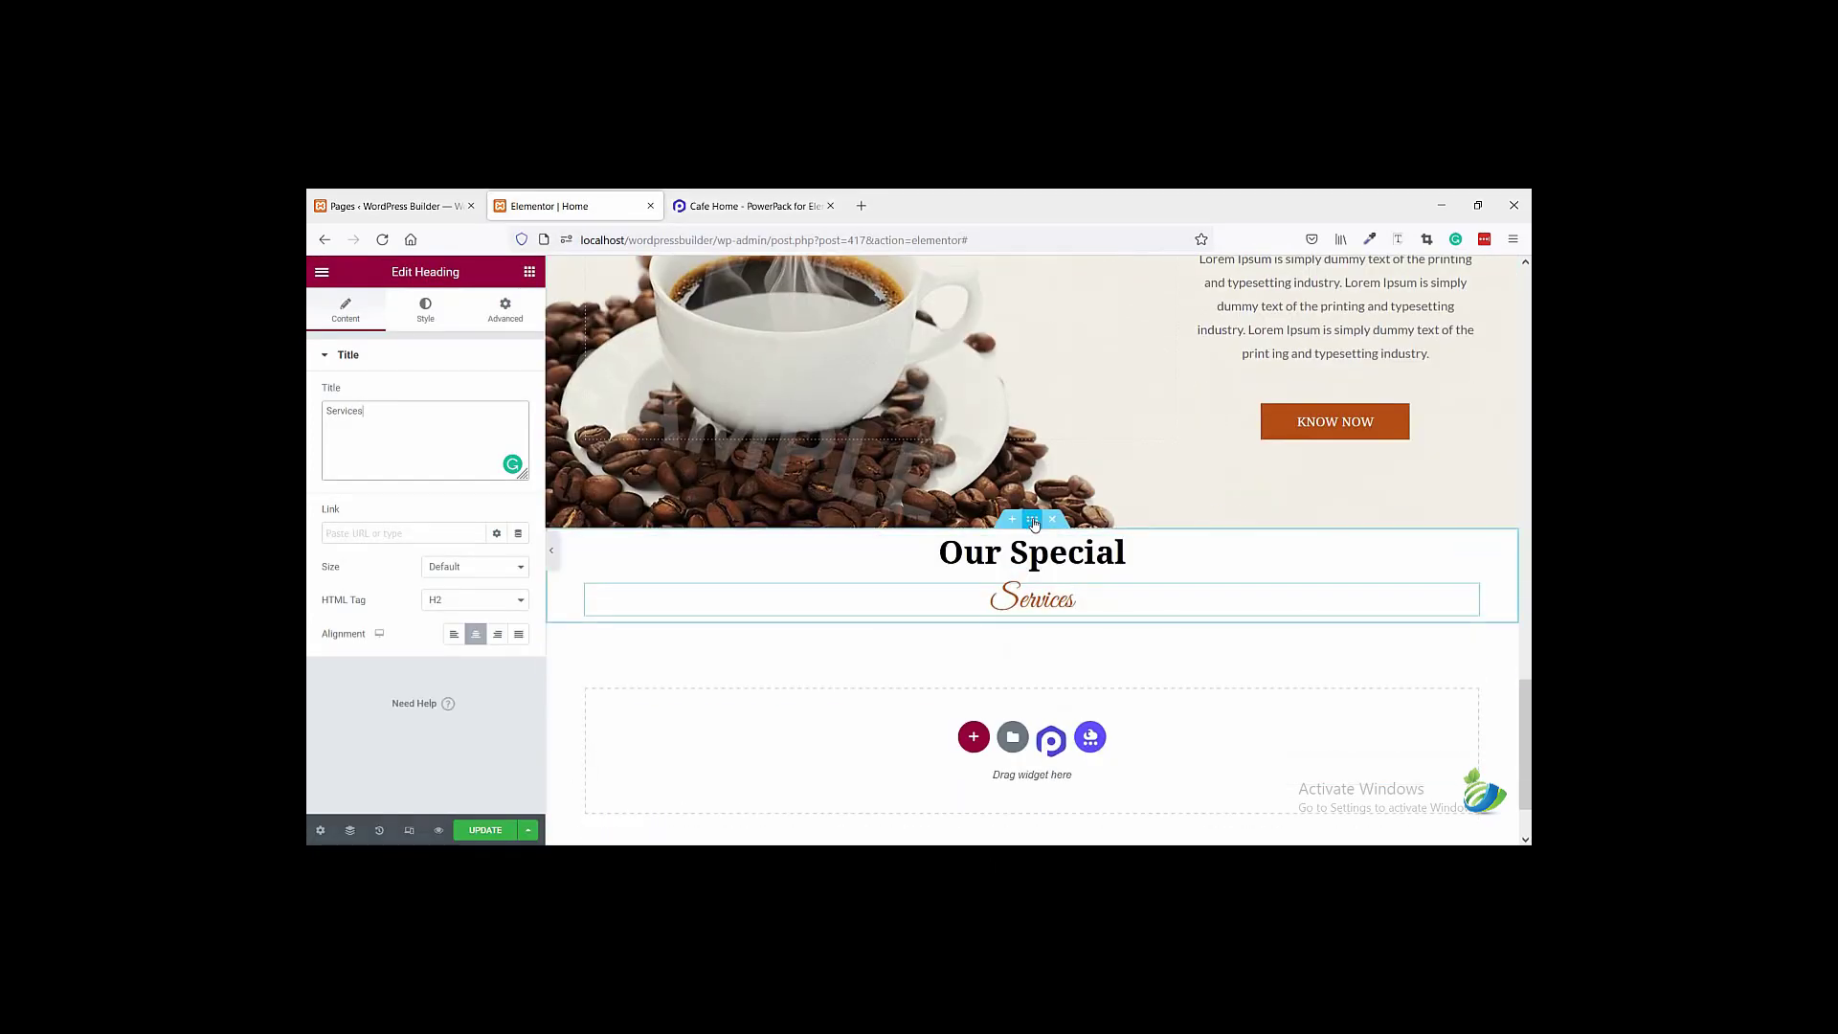
left_click(1034, 522)
left_click(506, 310)
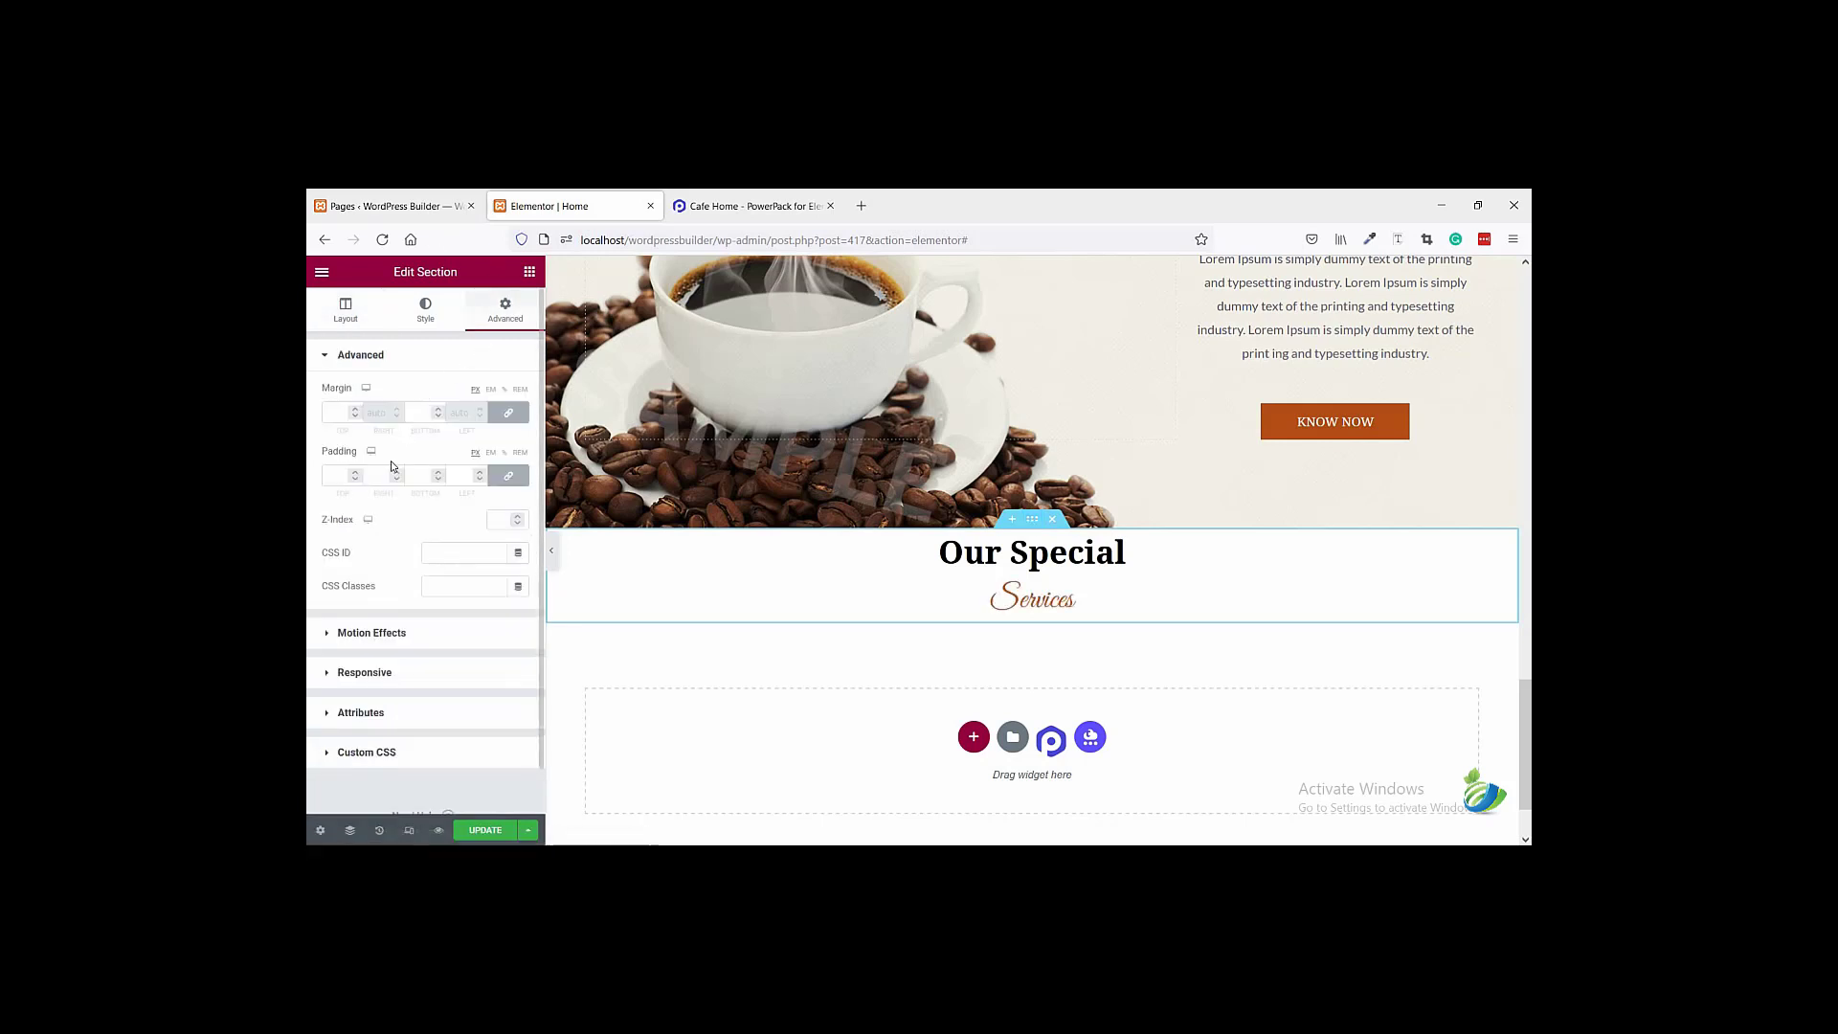
left_click(340, 475)
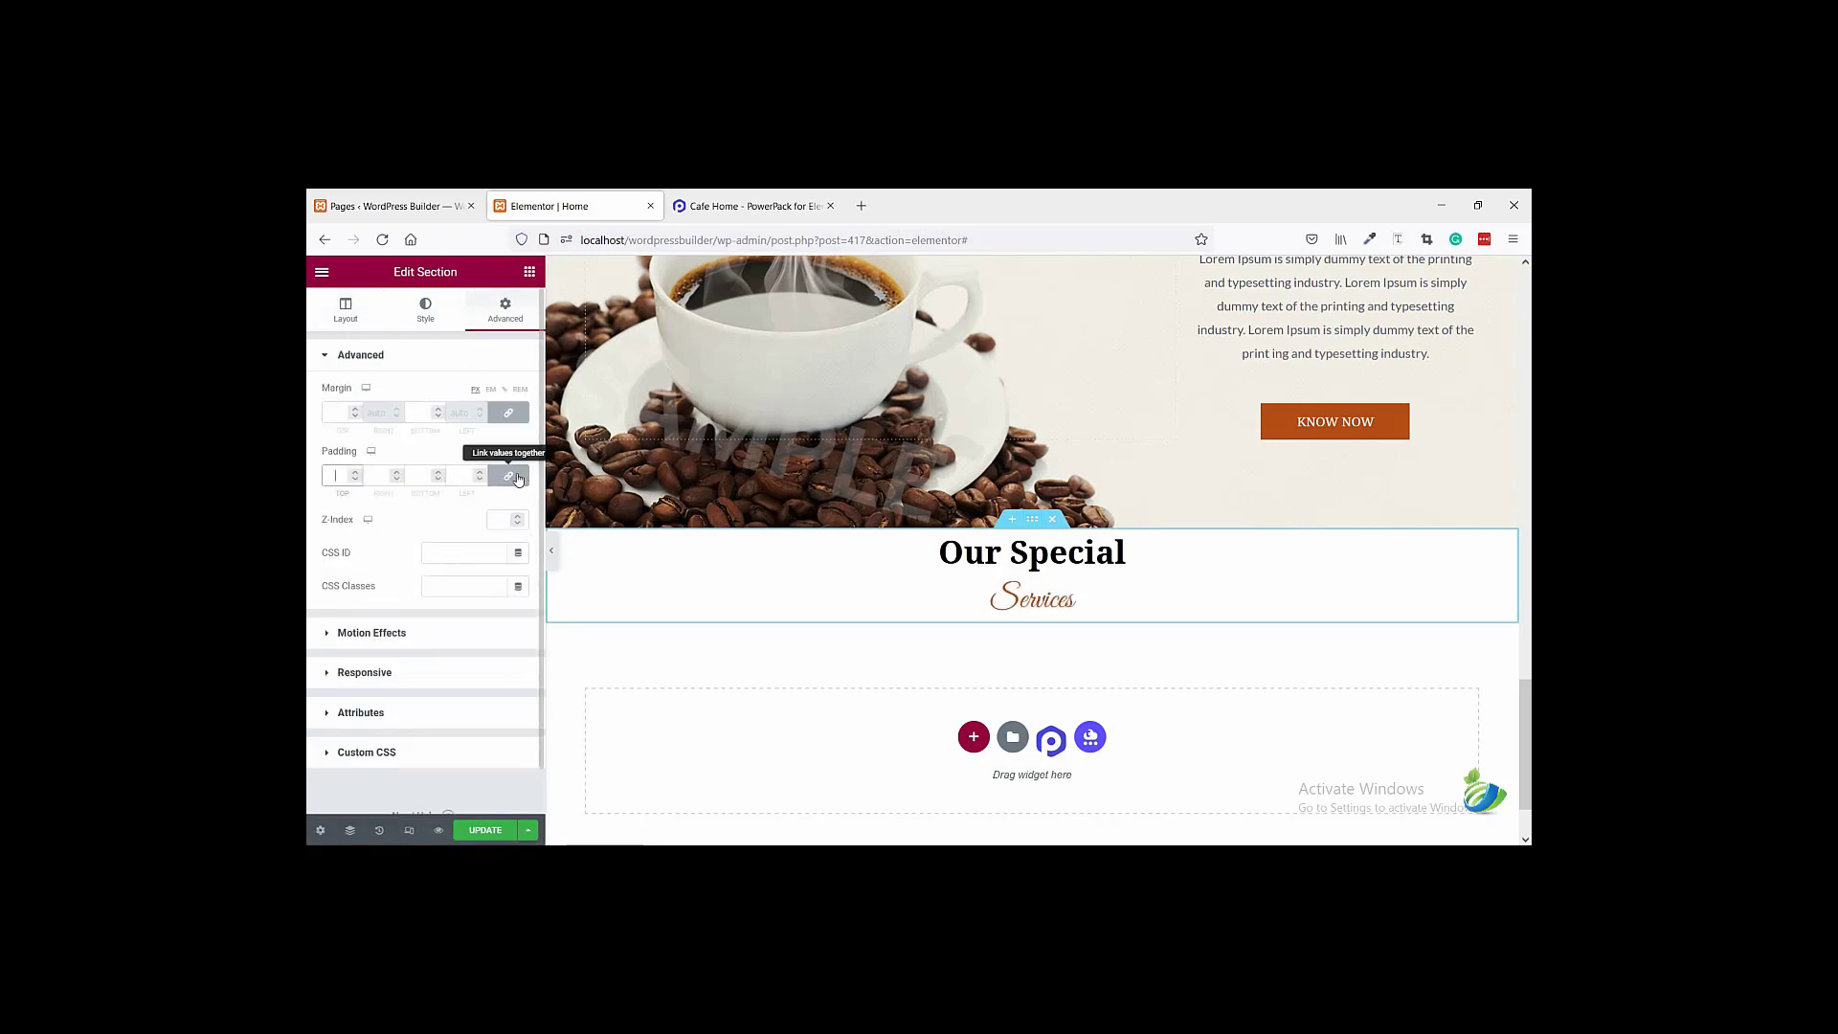
left_click(518, 478)
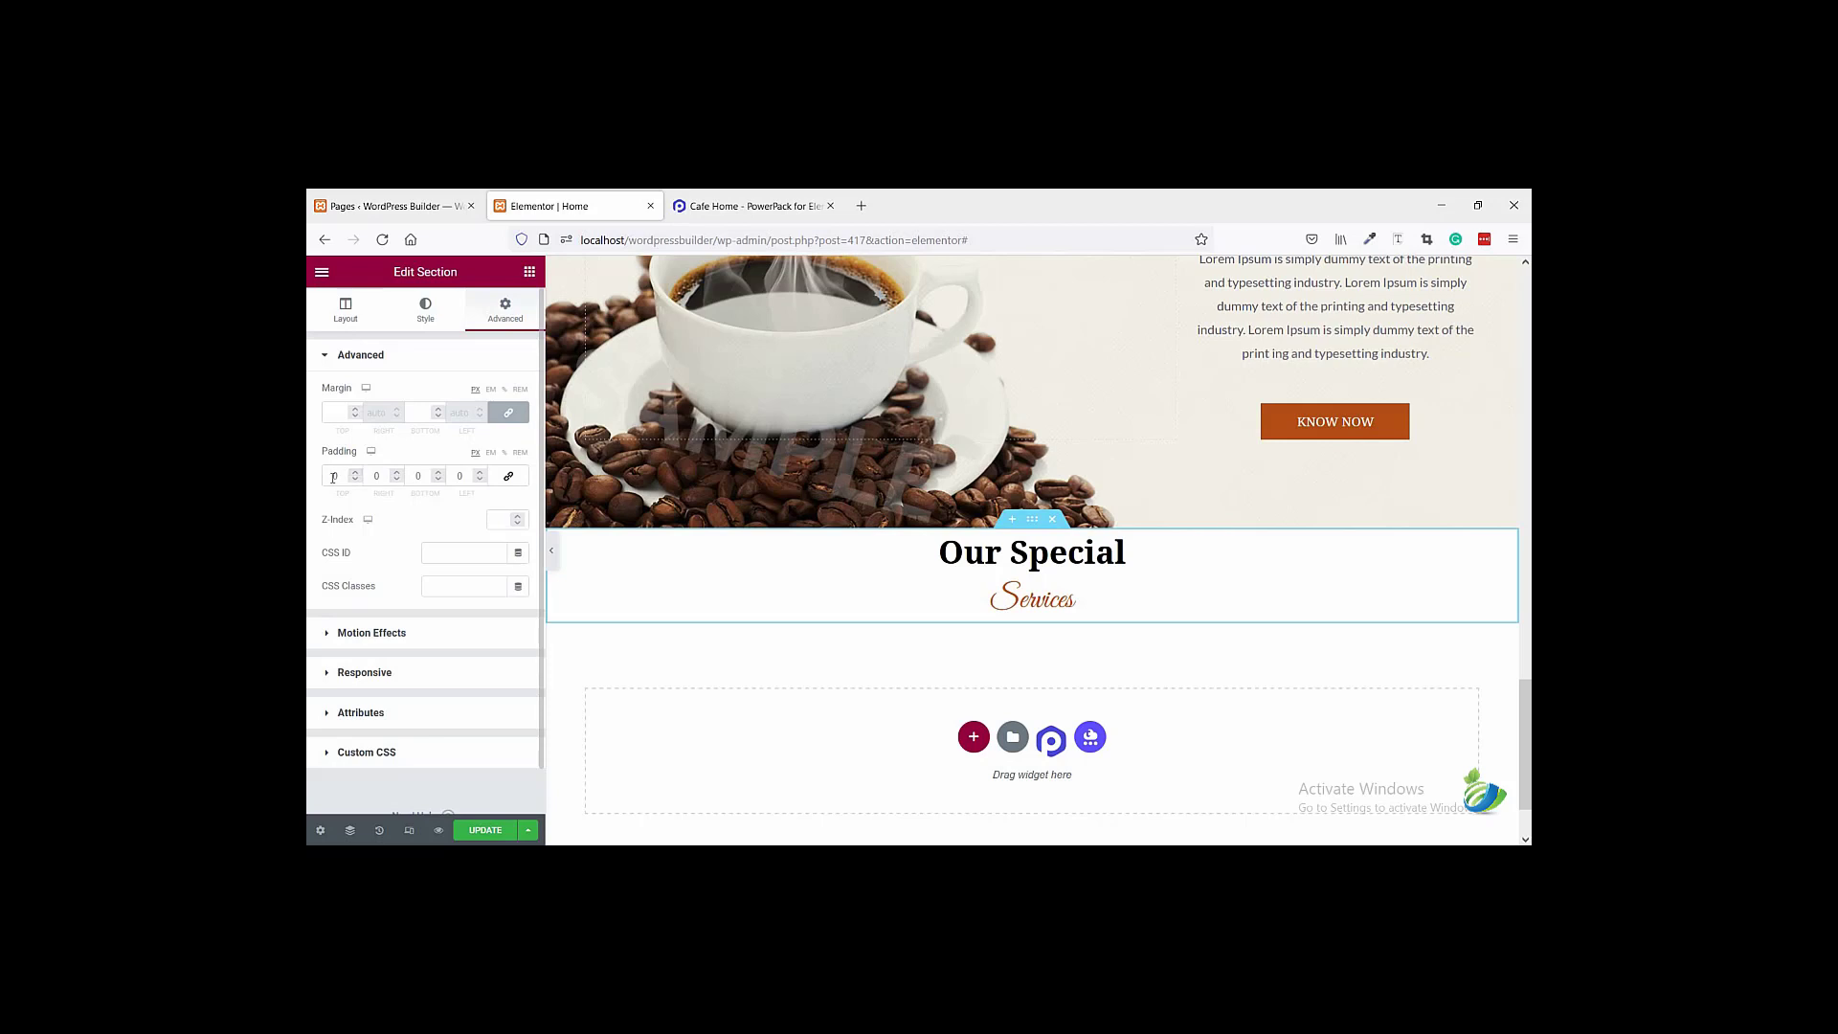
left_click(335, 474)
type("8")
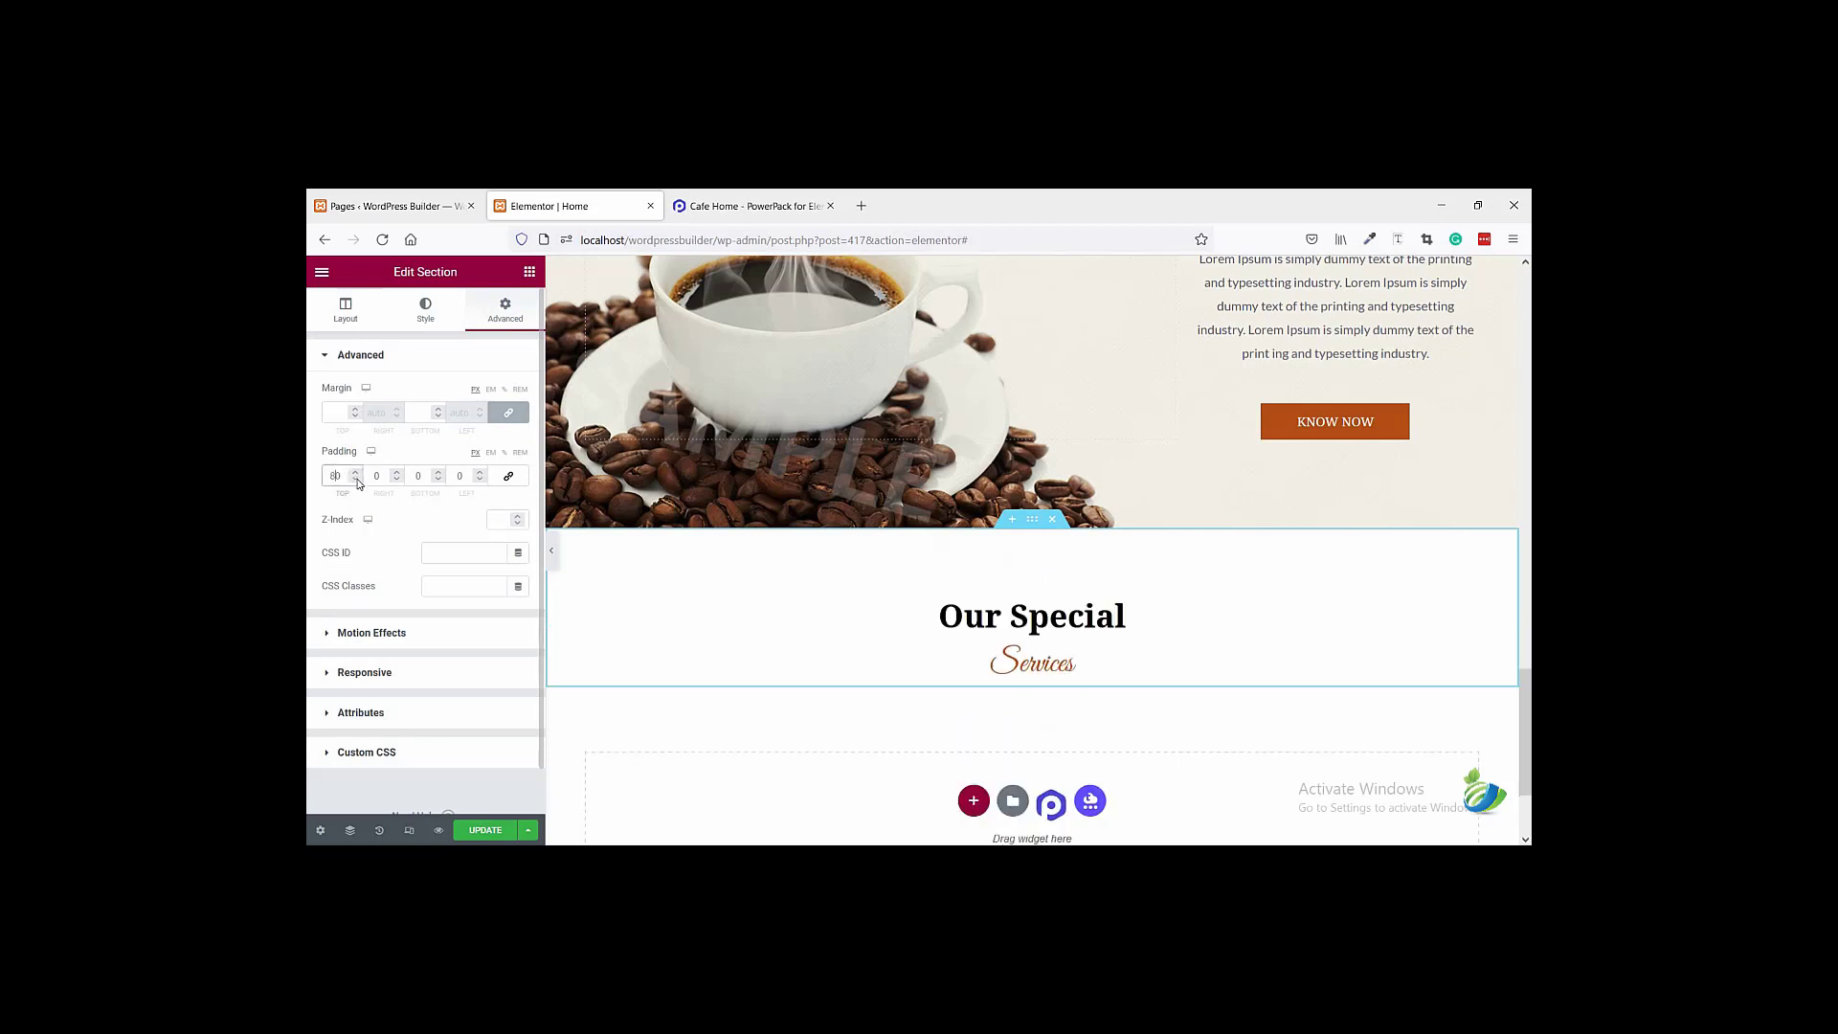
left_click(417, 476)
type("8")
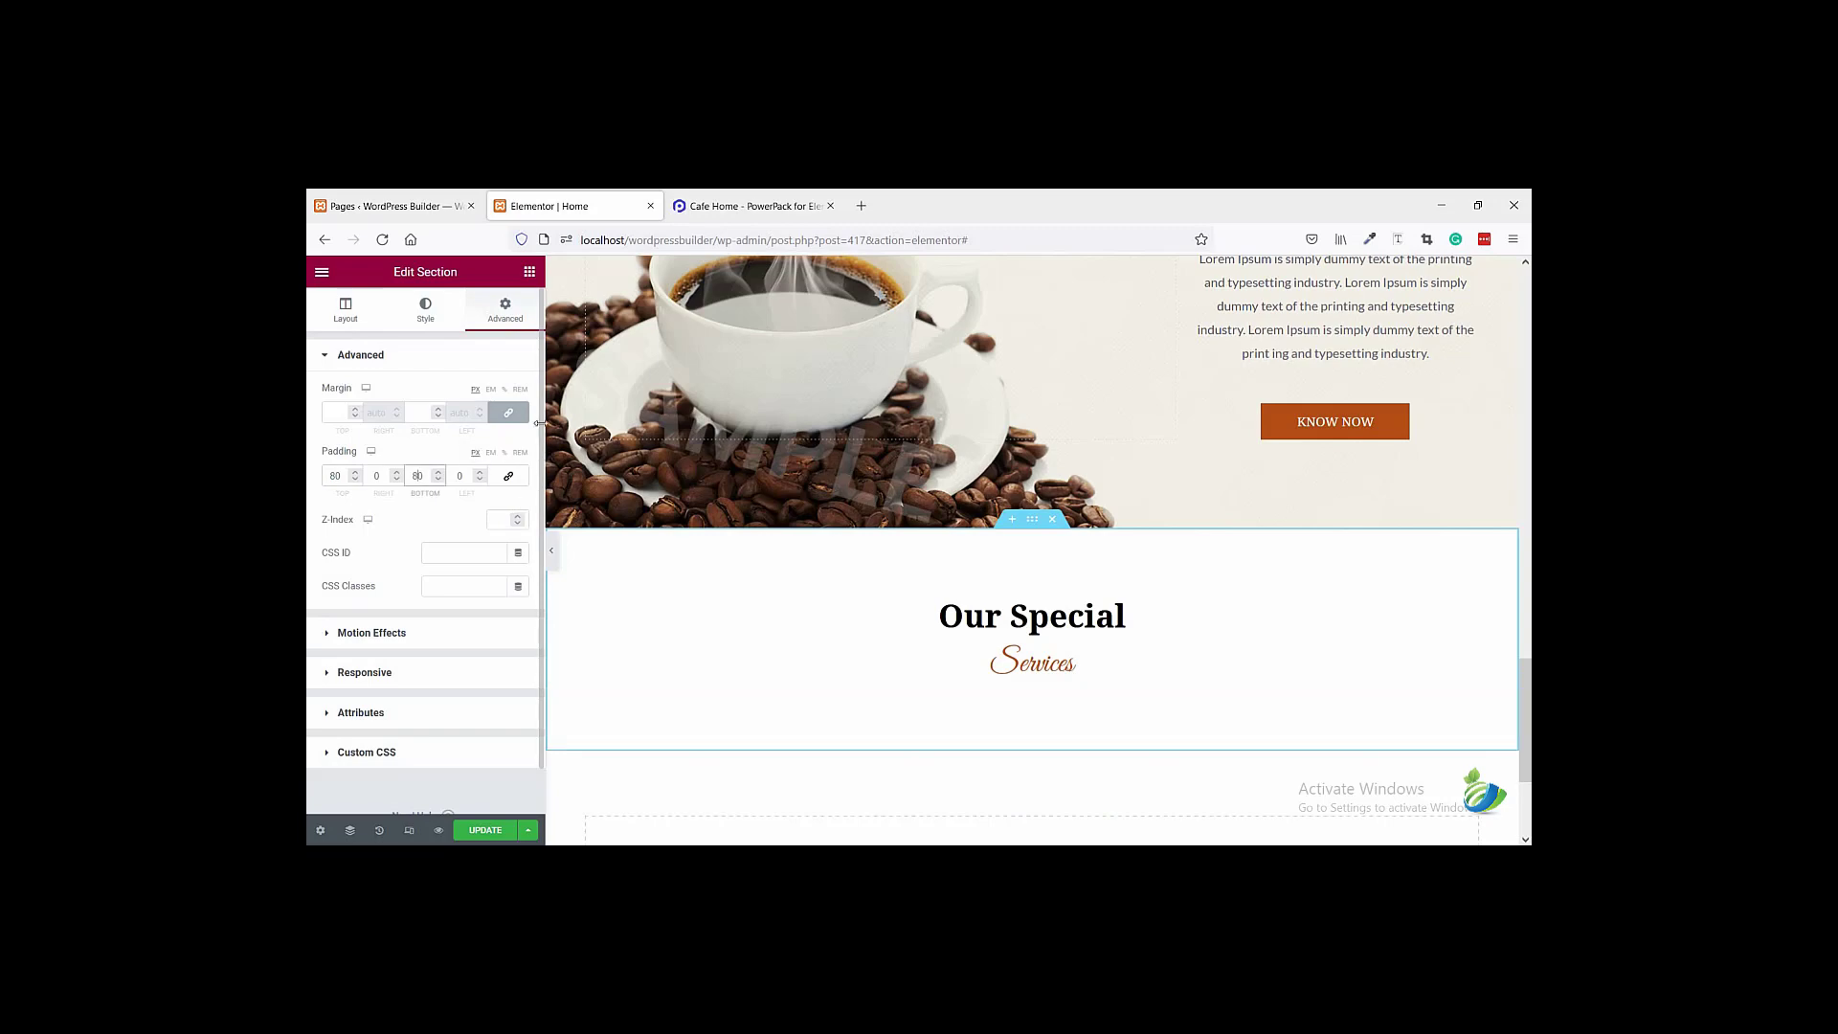
- Check the services layout on the template page and add a two-column inner section below the "Services" heading
left_click(751, 206)
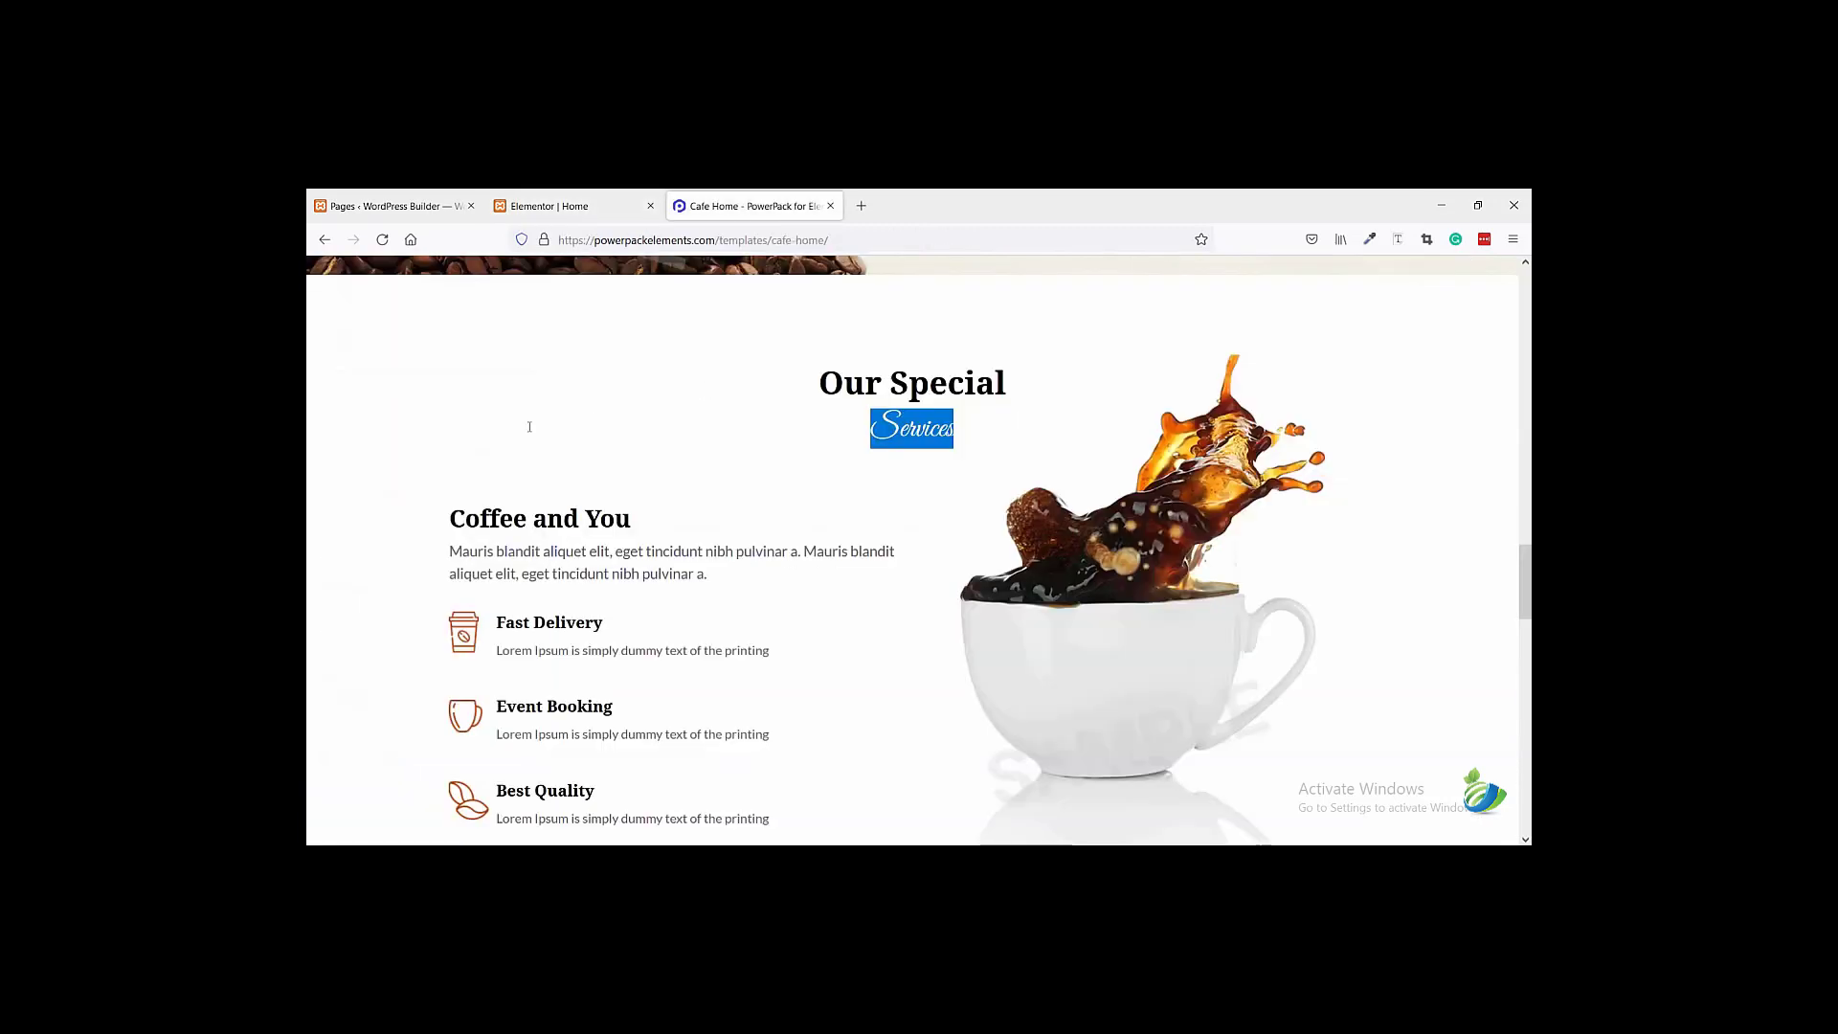
scroll(546, 435, "down", 1)
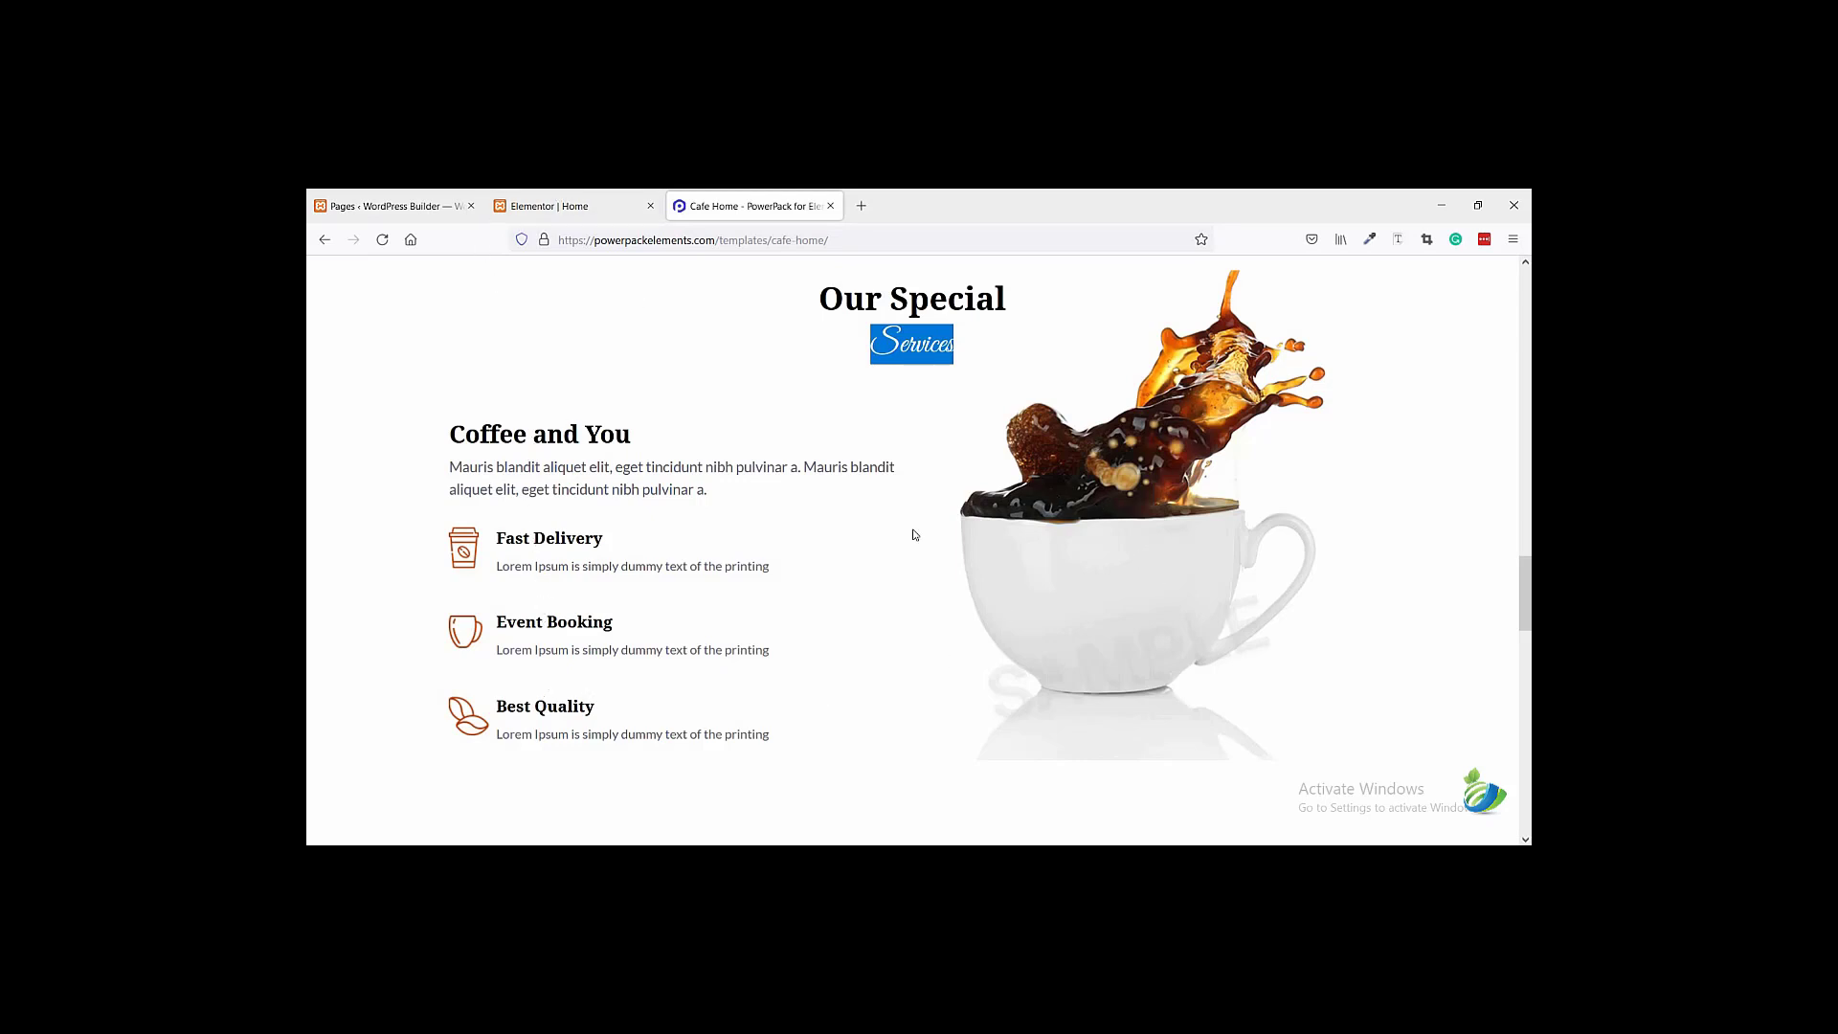
key("ctrl+shift+Tab")
scroll(867, 517, "down", 2)
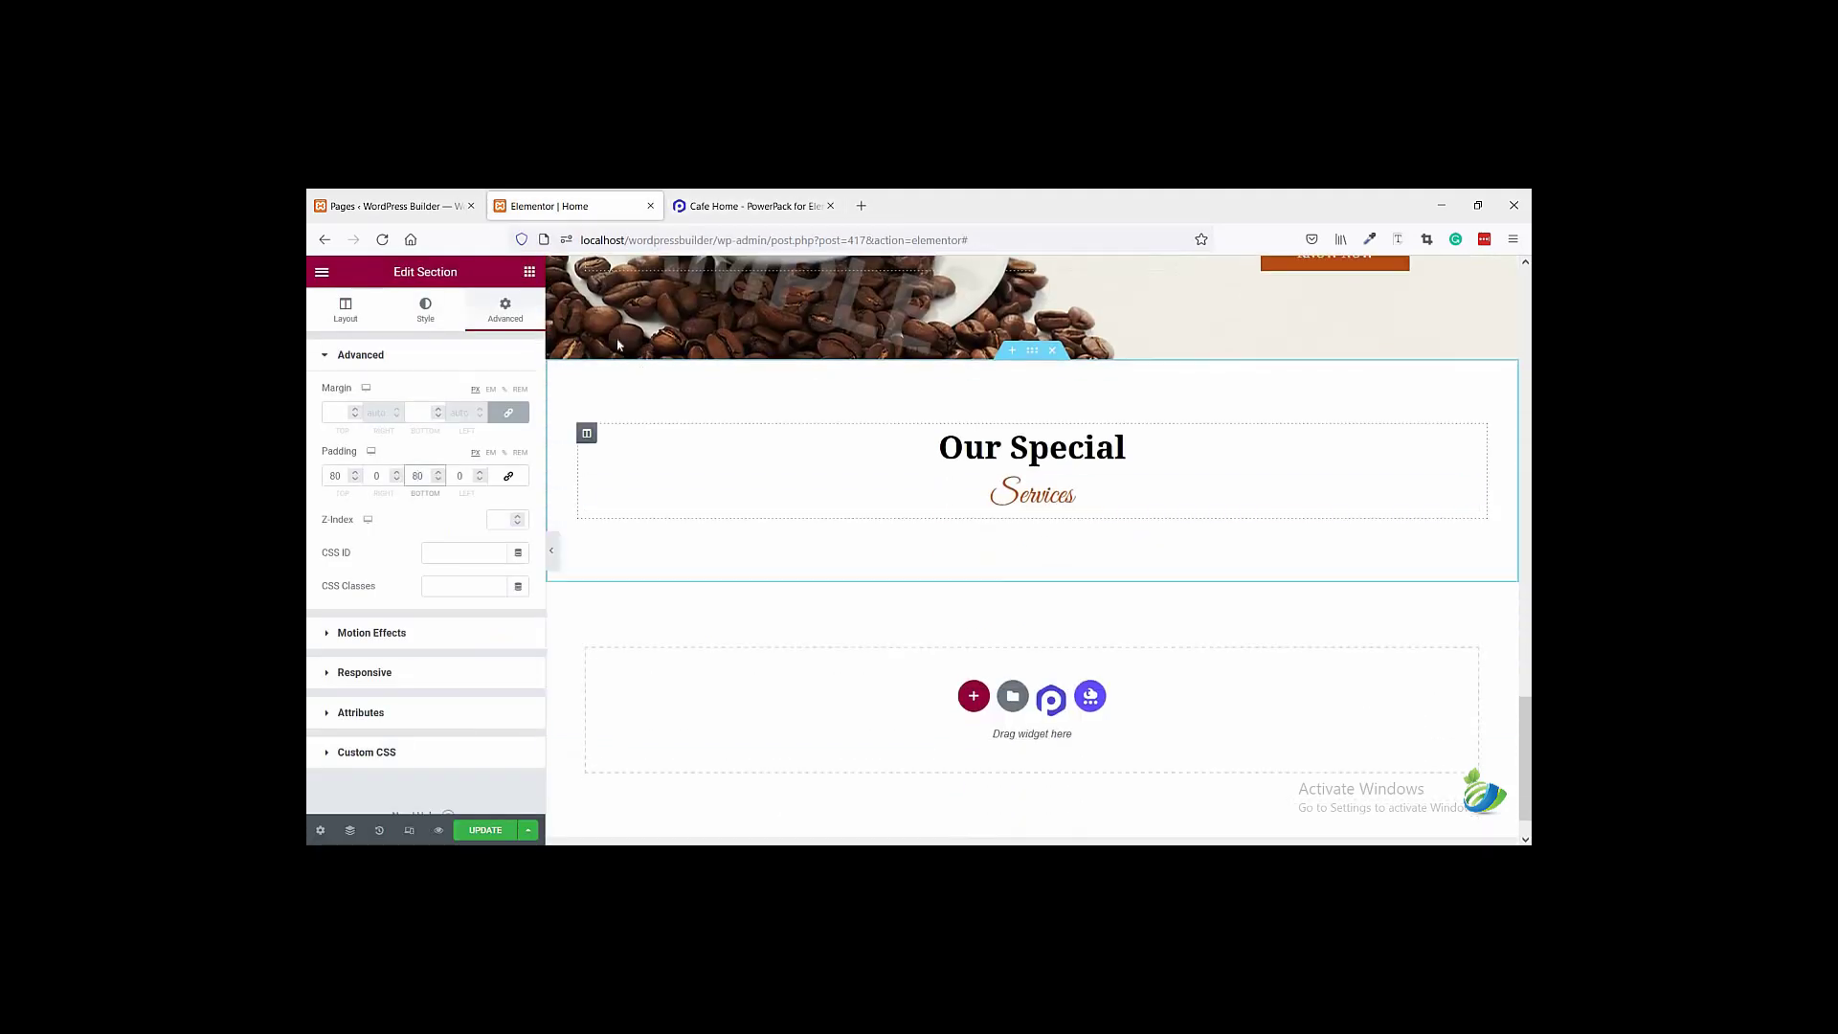
left_click(529, 272)
left_click_drag(369, 419, 977, 514)
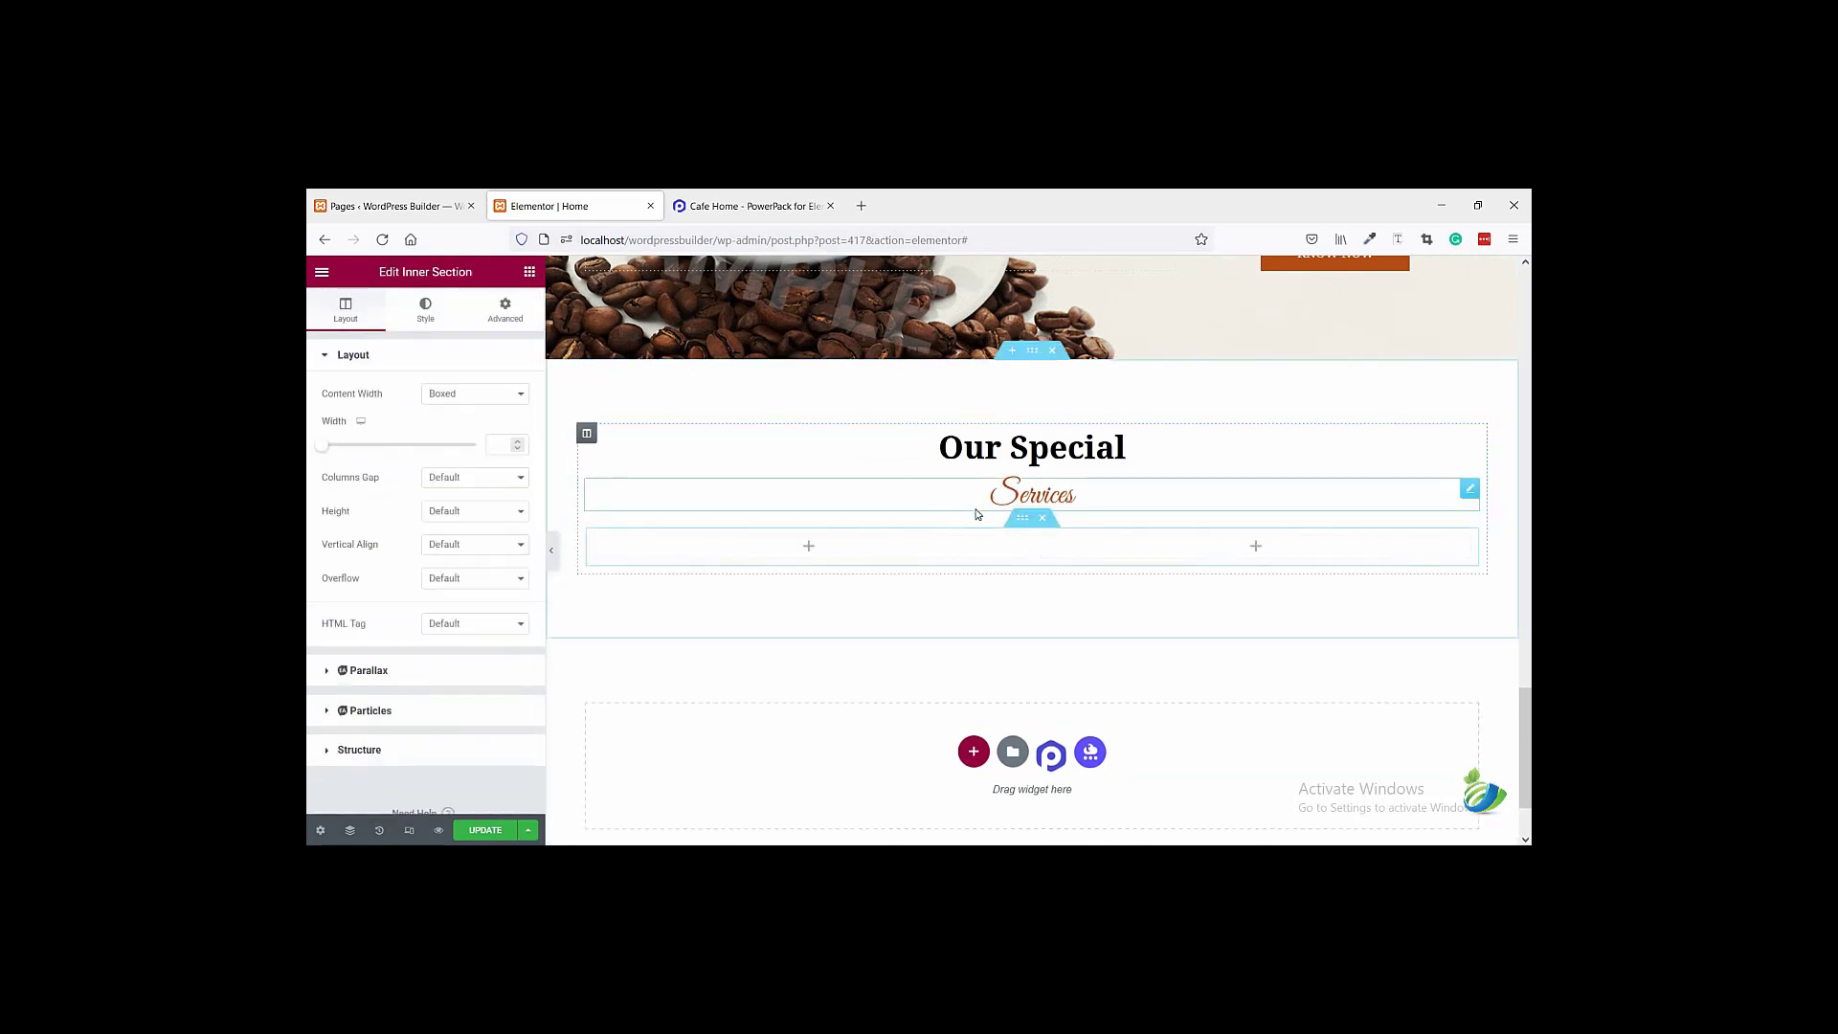
- Add an Image widget to the inner section's right column and insert the coffee splash picture image1.png from the media library
left_click(530, 273)
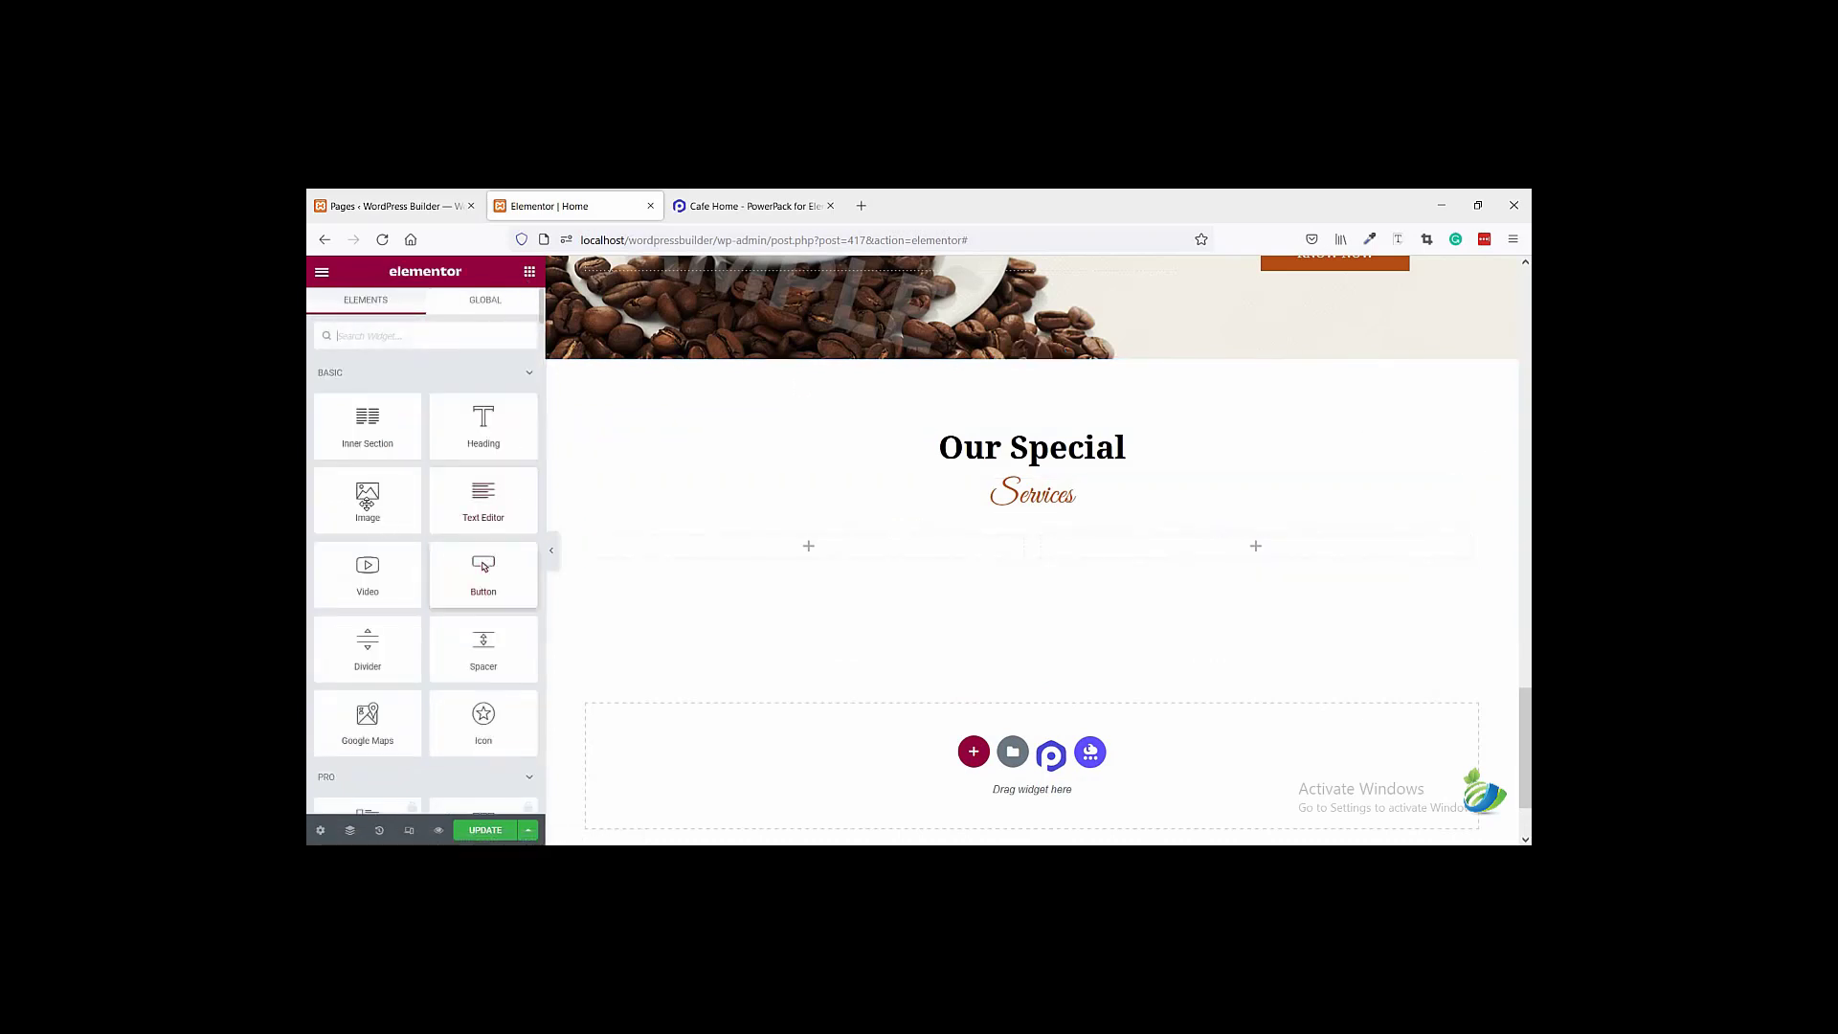
left_click_drag(368, 500, 1139, 546)
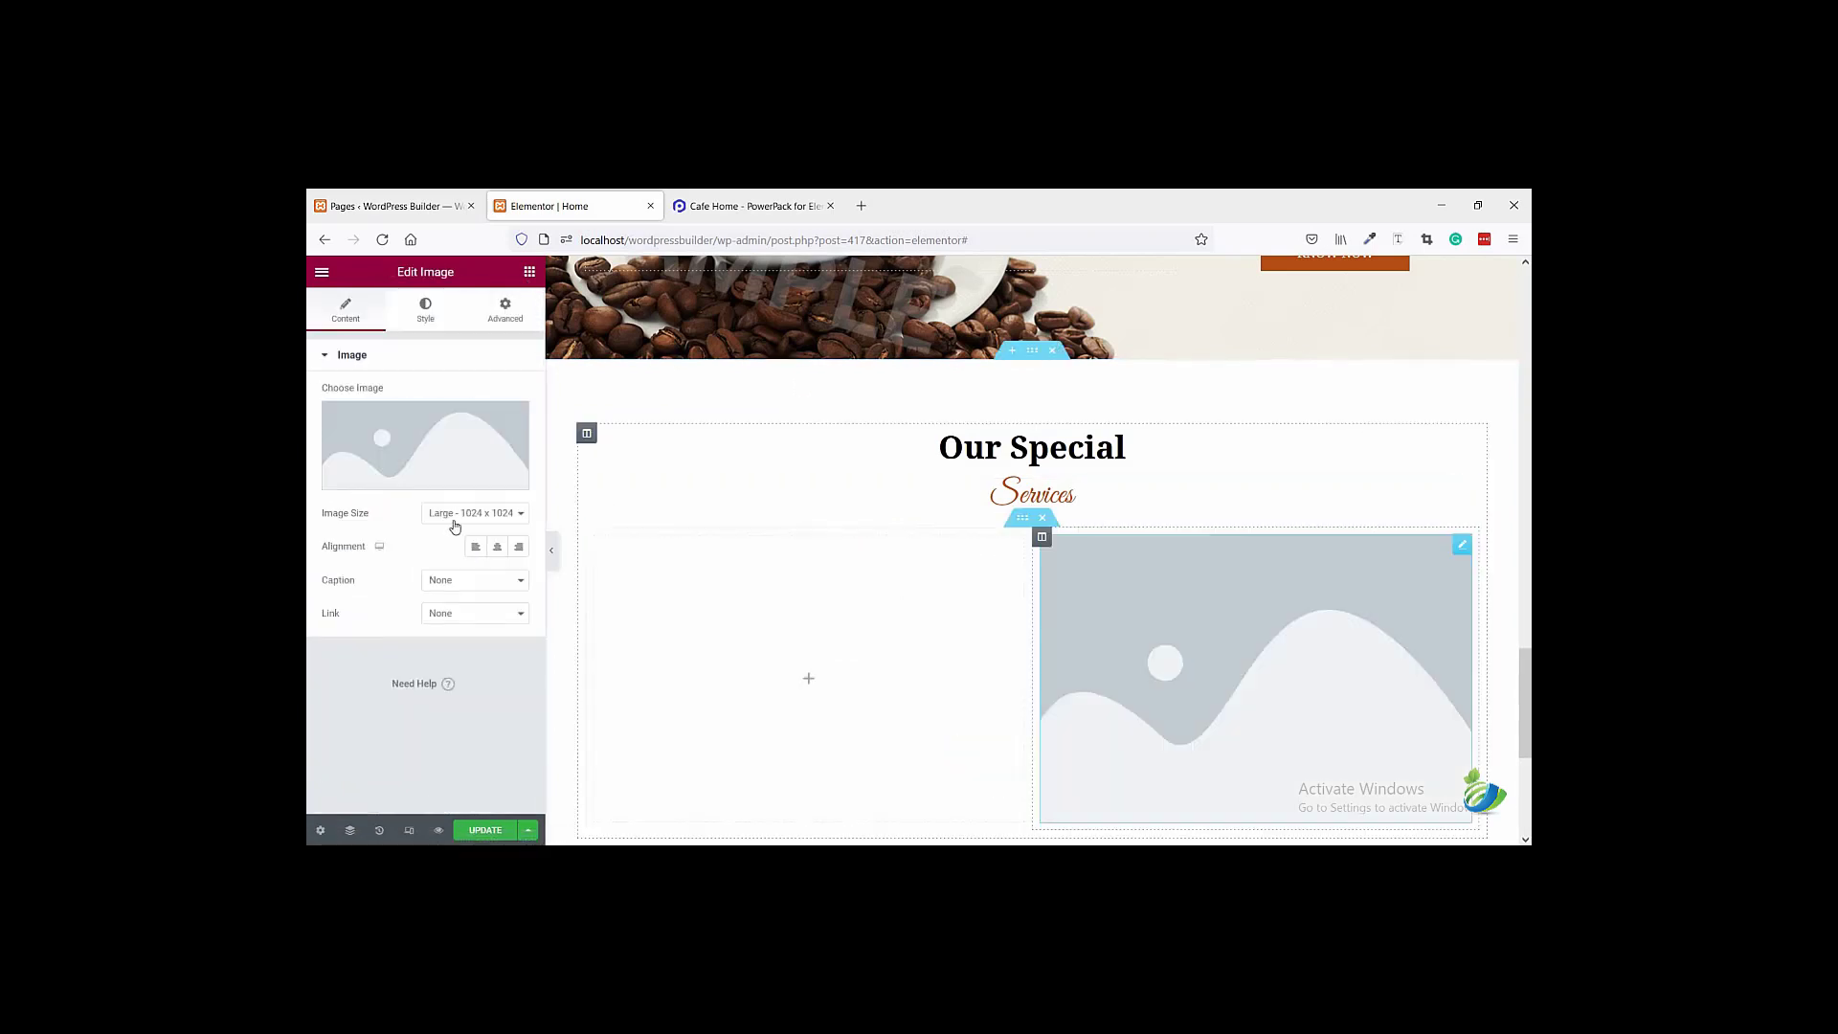
left_click(431, 460)
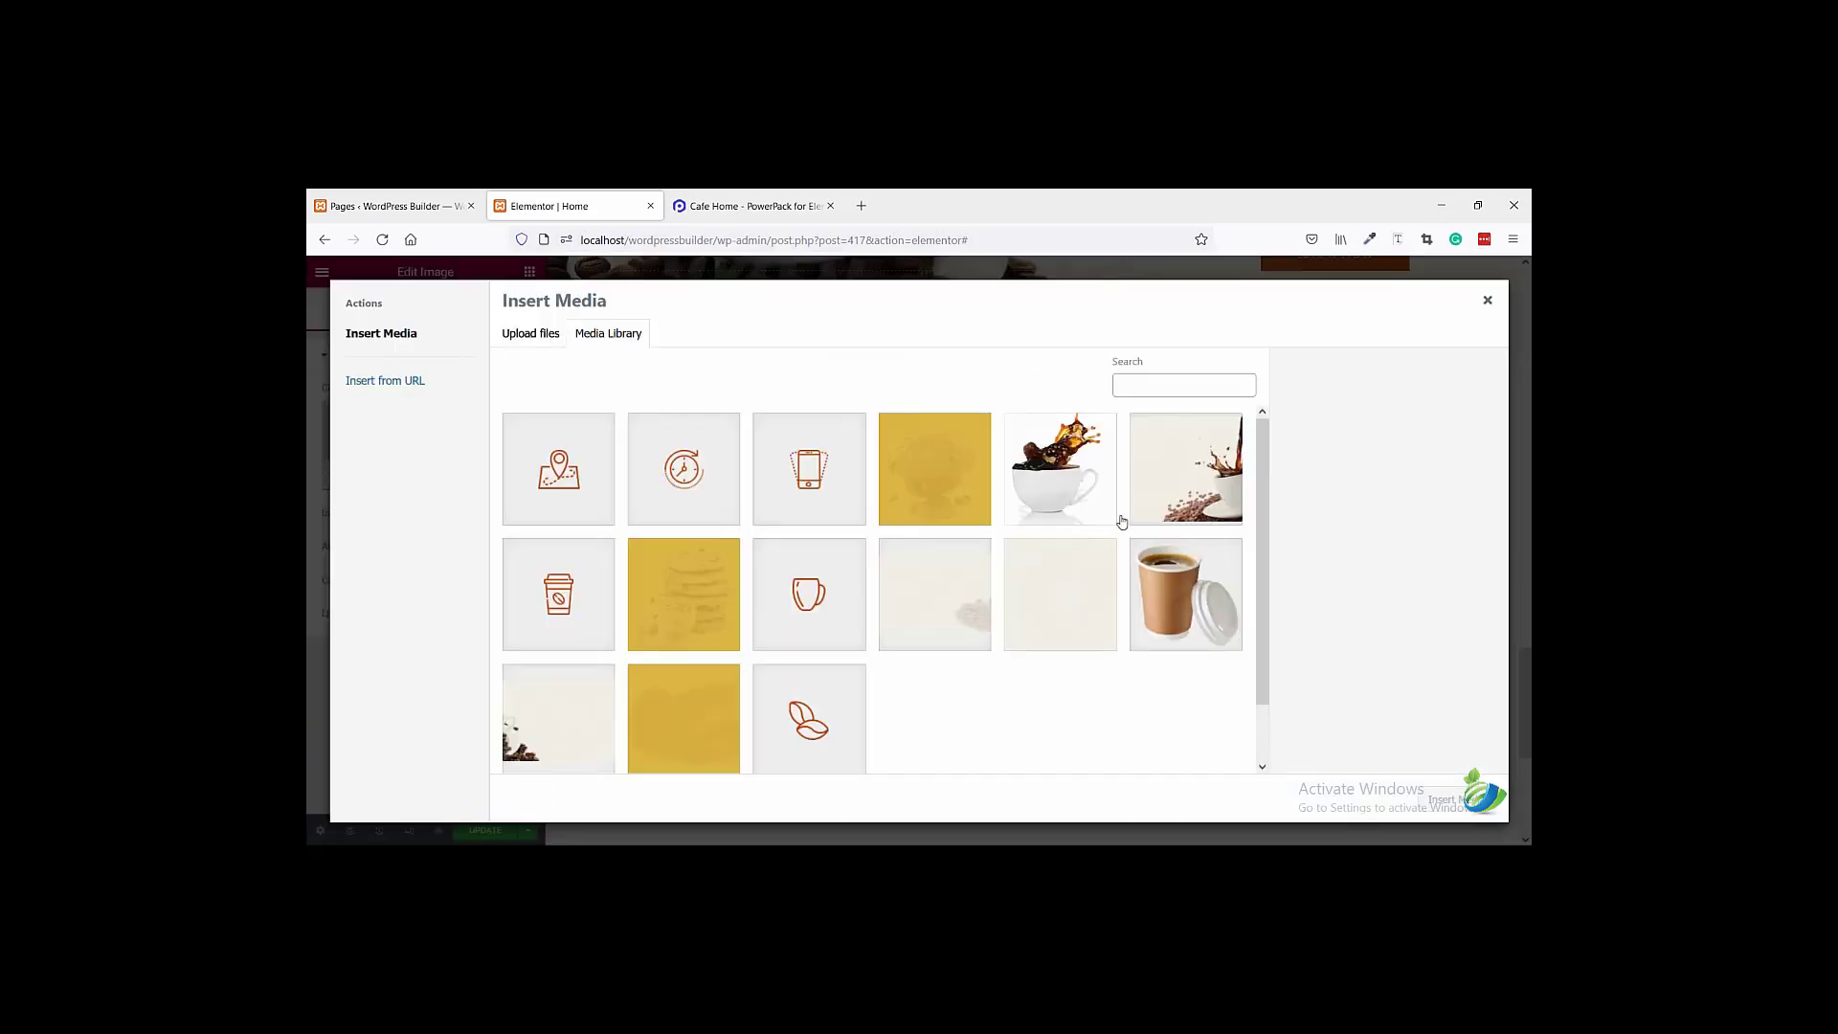
left_click(1033, 471)
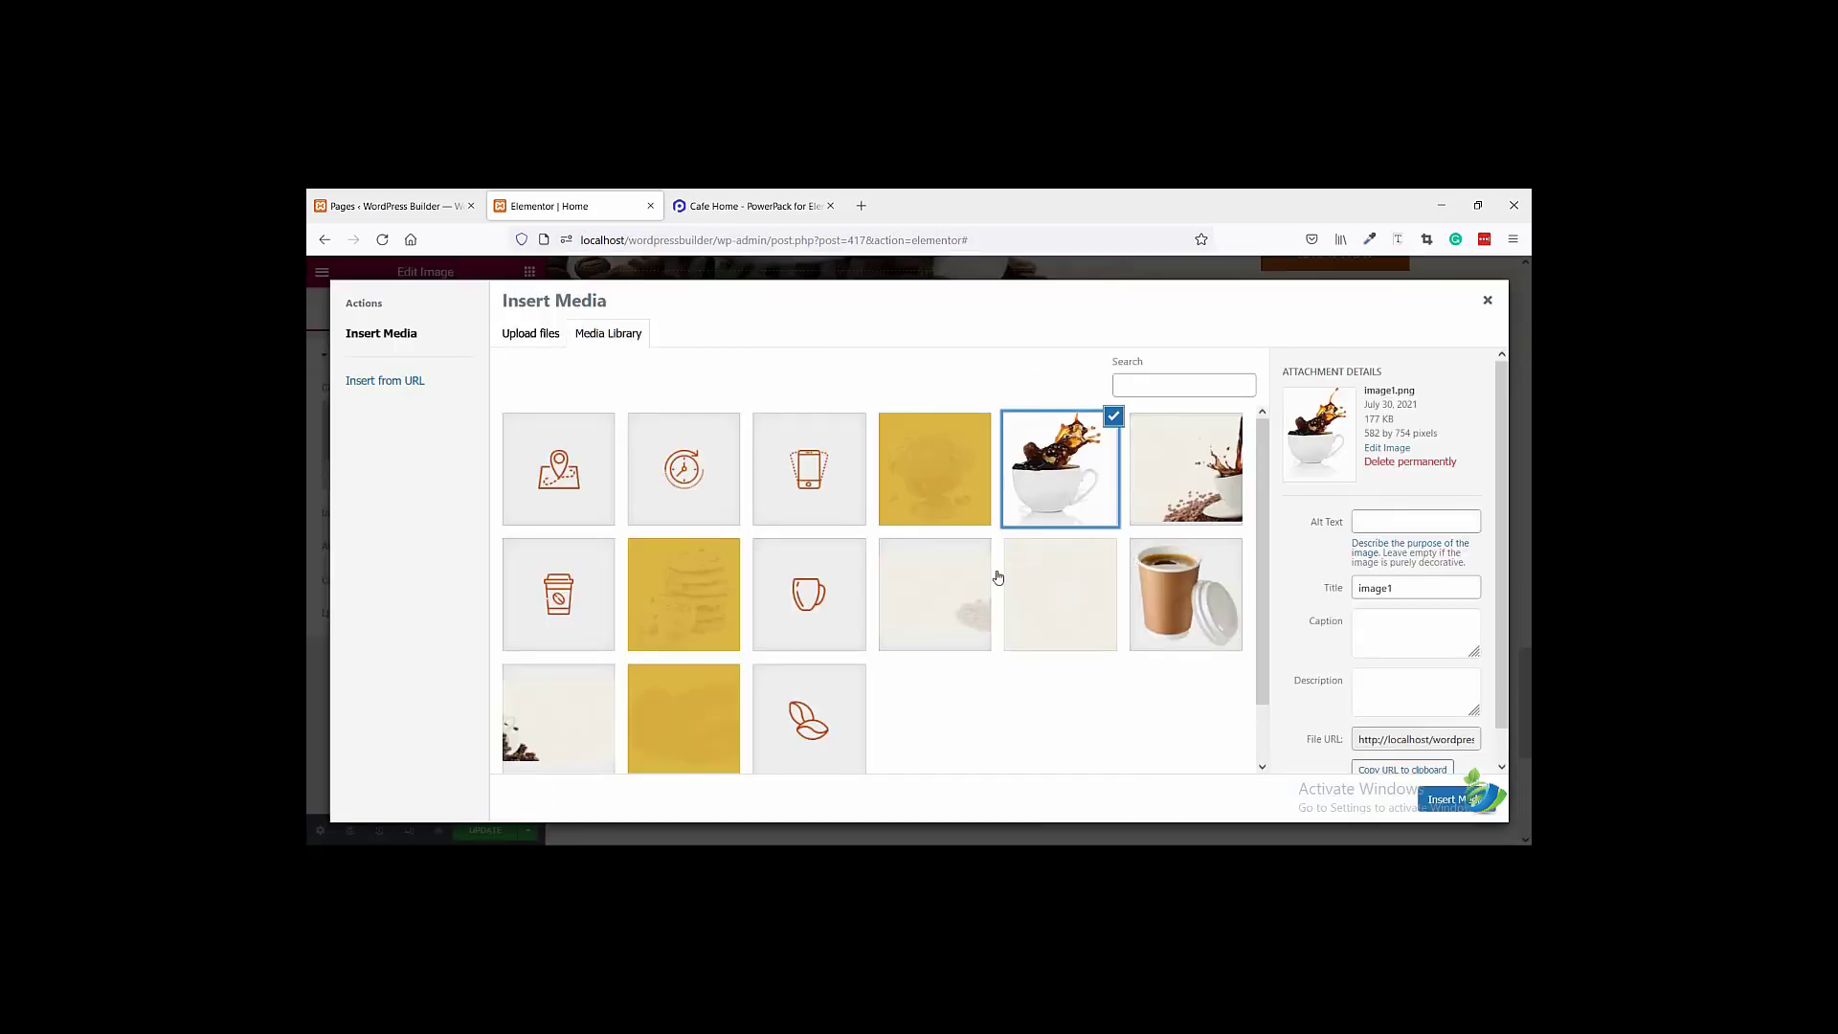
left_click(1452, 802)
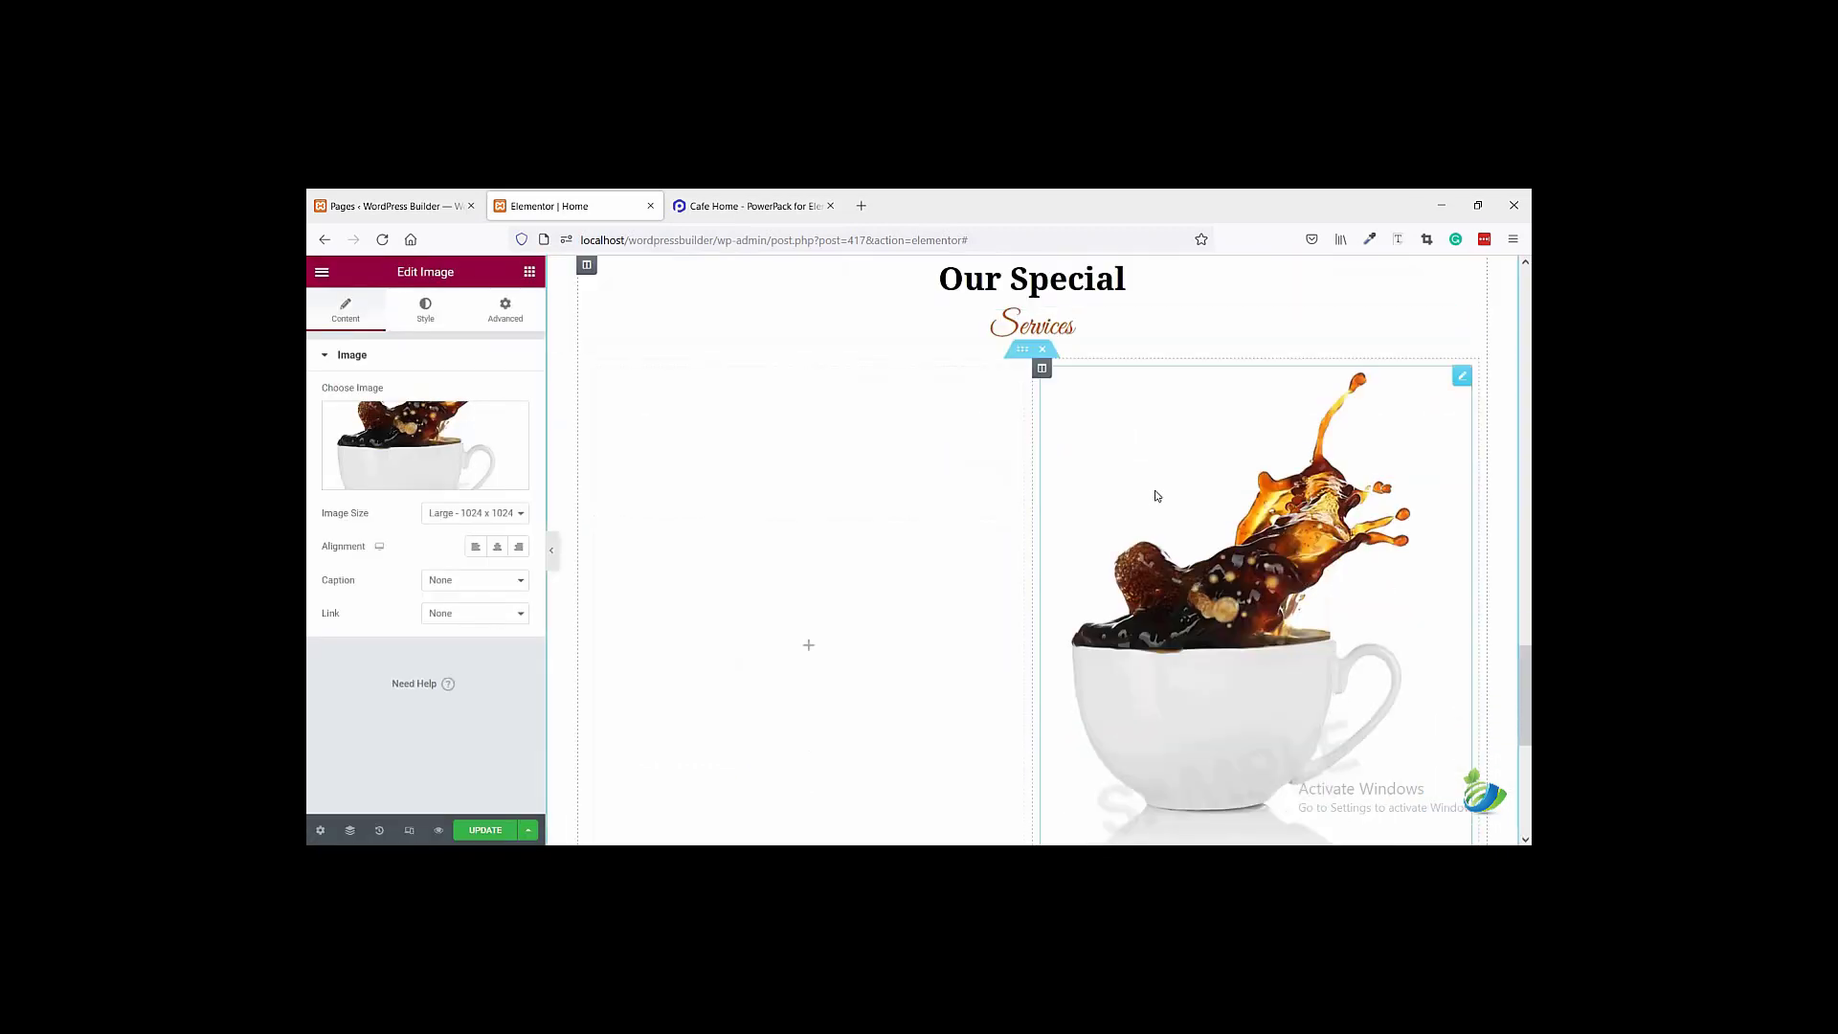
- Check the template's left column, then duplicate the "Our Special" heading and move the copy into the inner section's left column
left_click(812, 214)
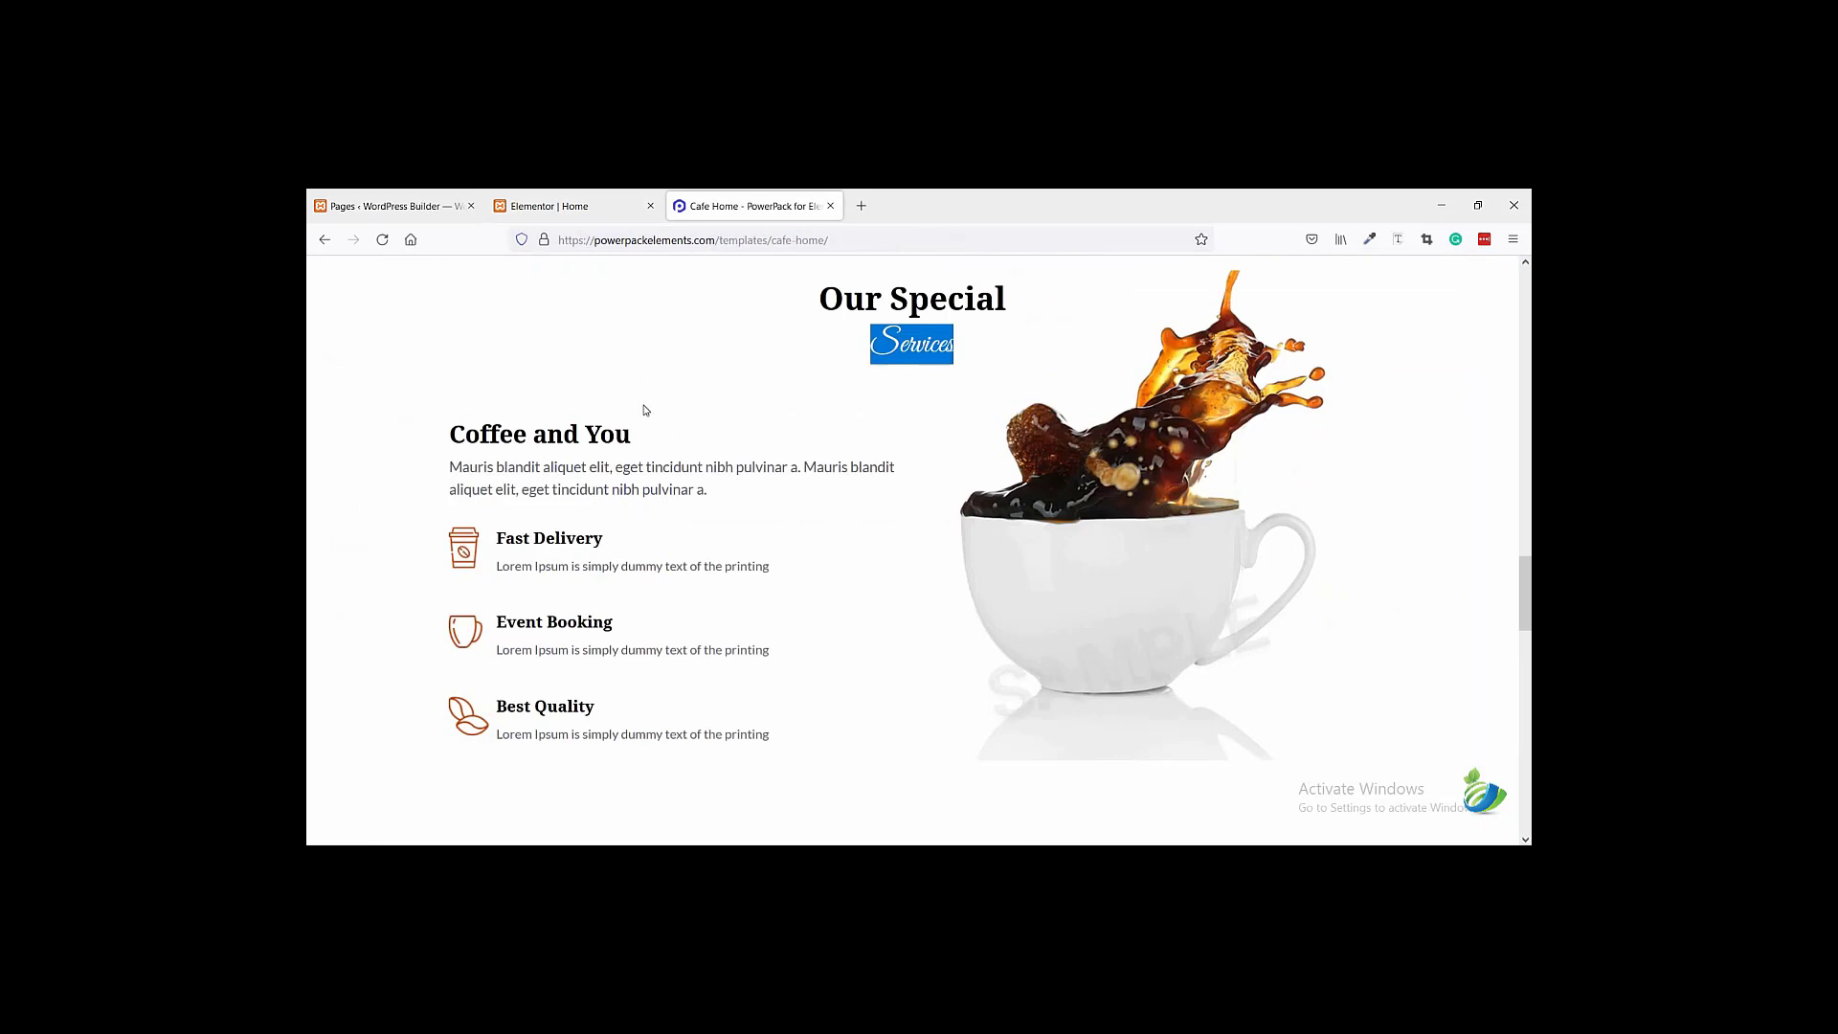
left_click(554, 428)
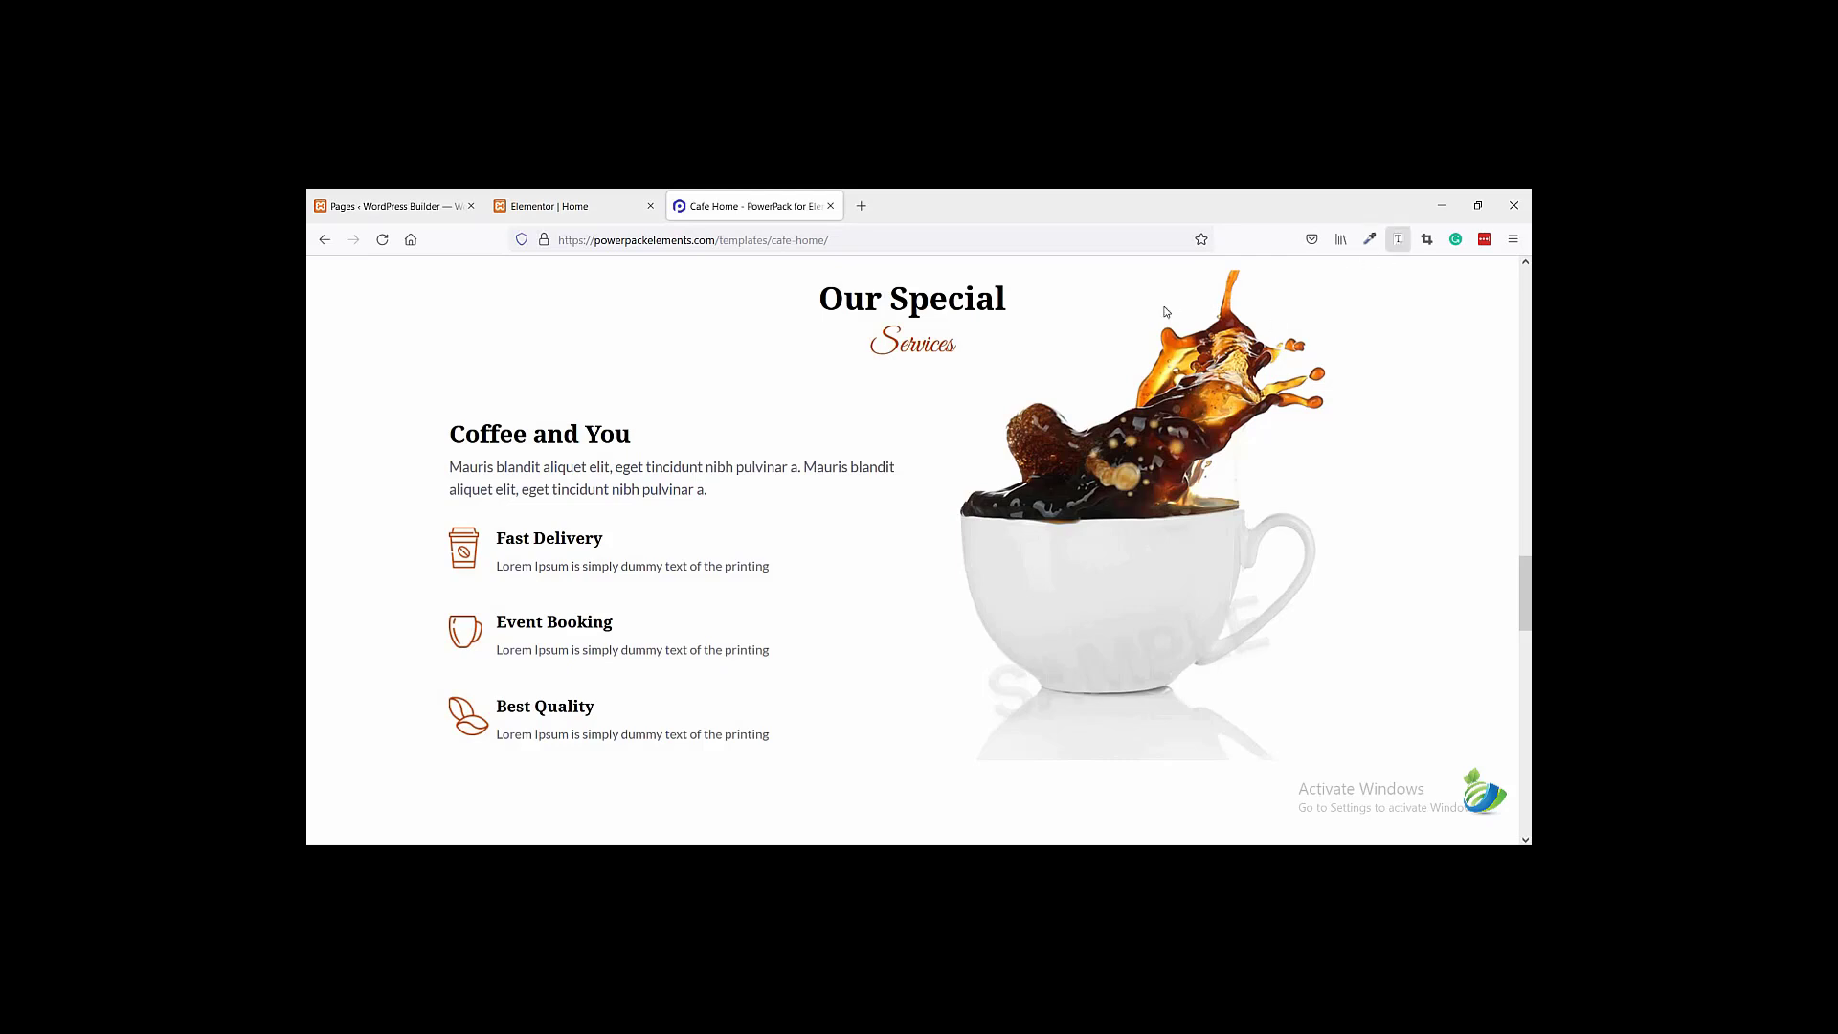
left_click(572, 206)
scroll(1032, 409, "up", 1)
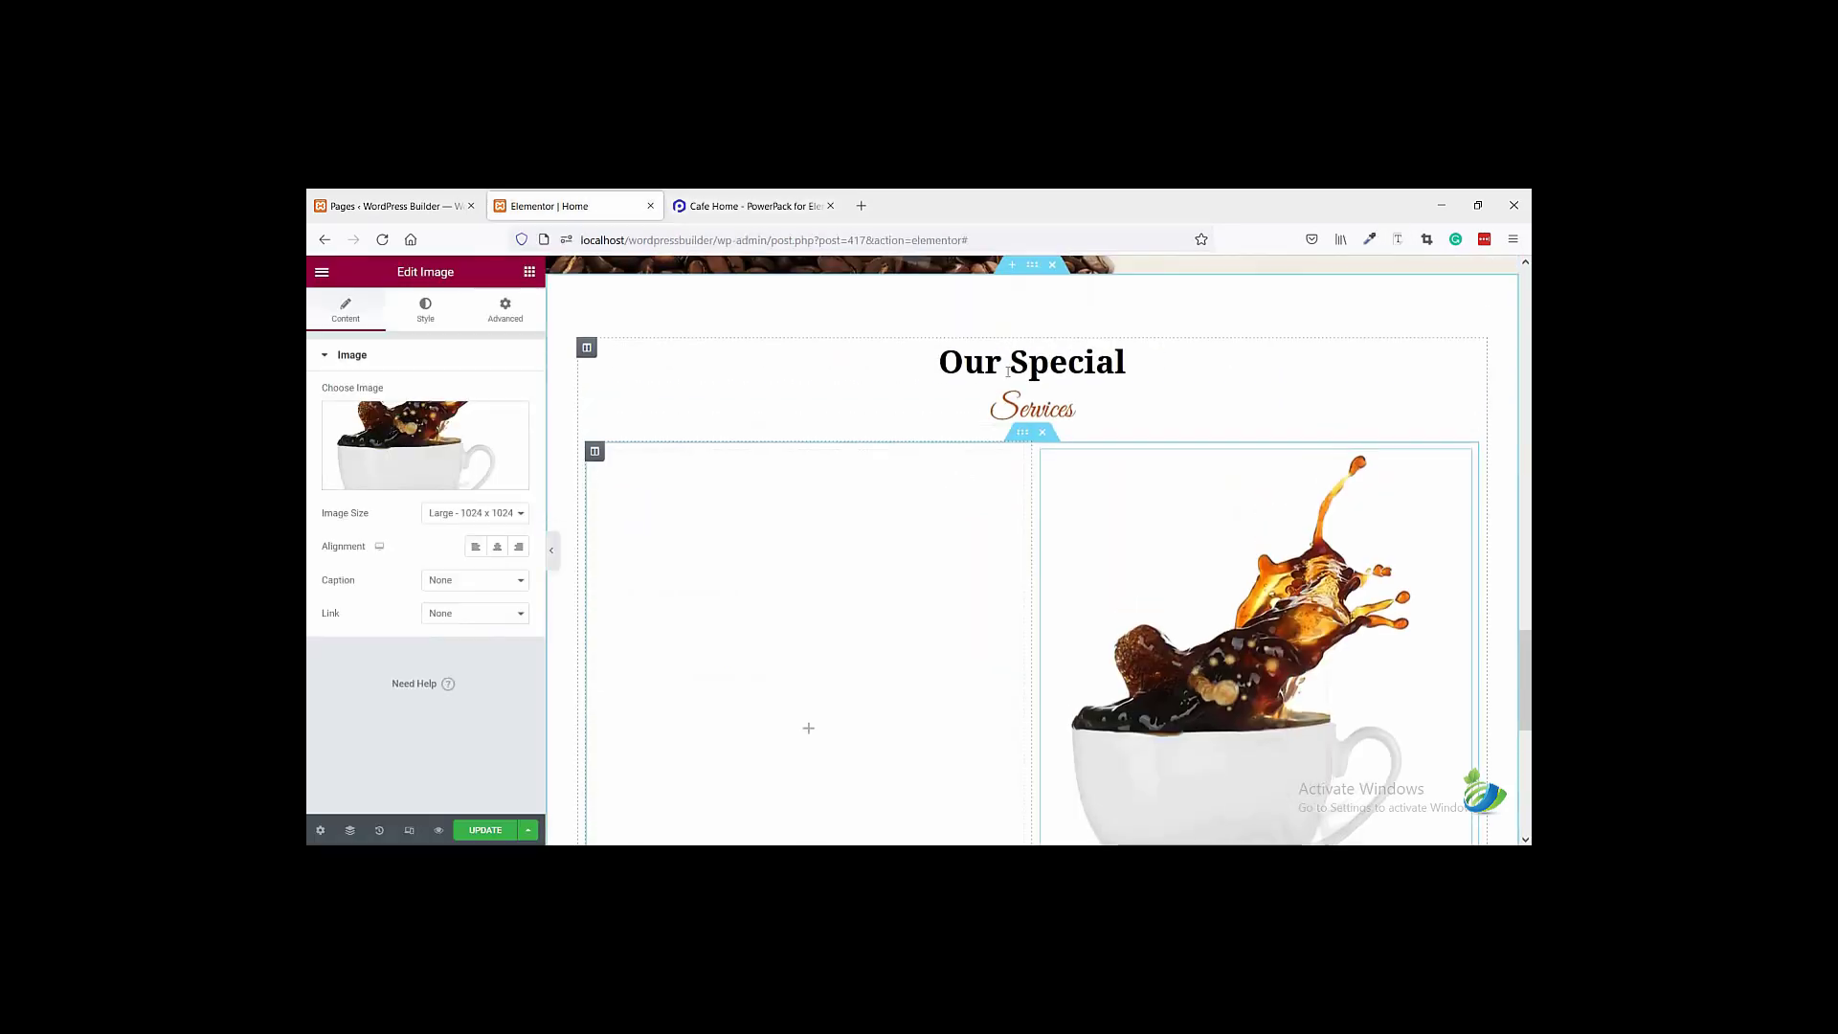
left_click(1011, 364)
right_click(1015, 379)
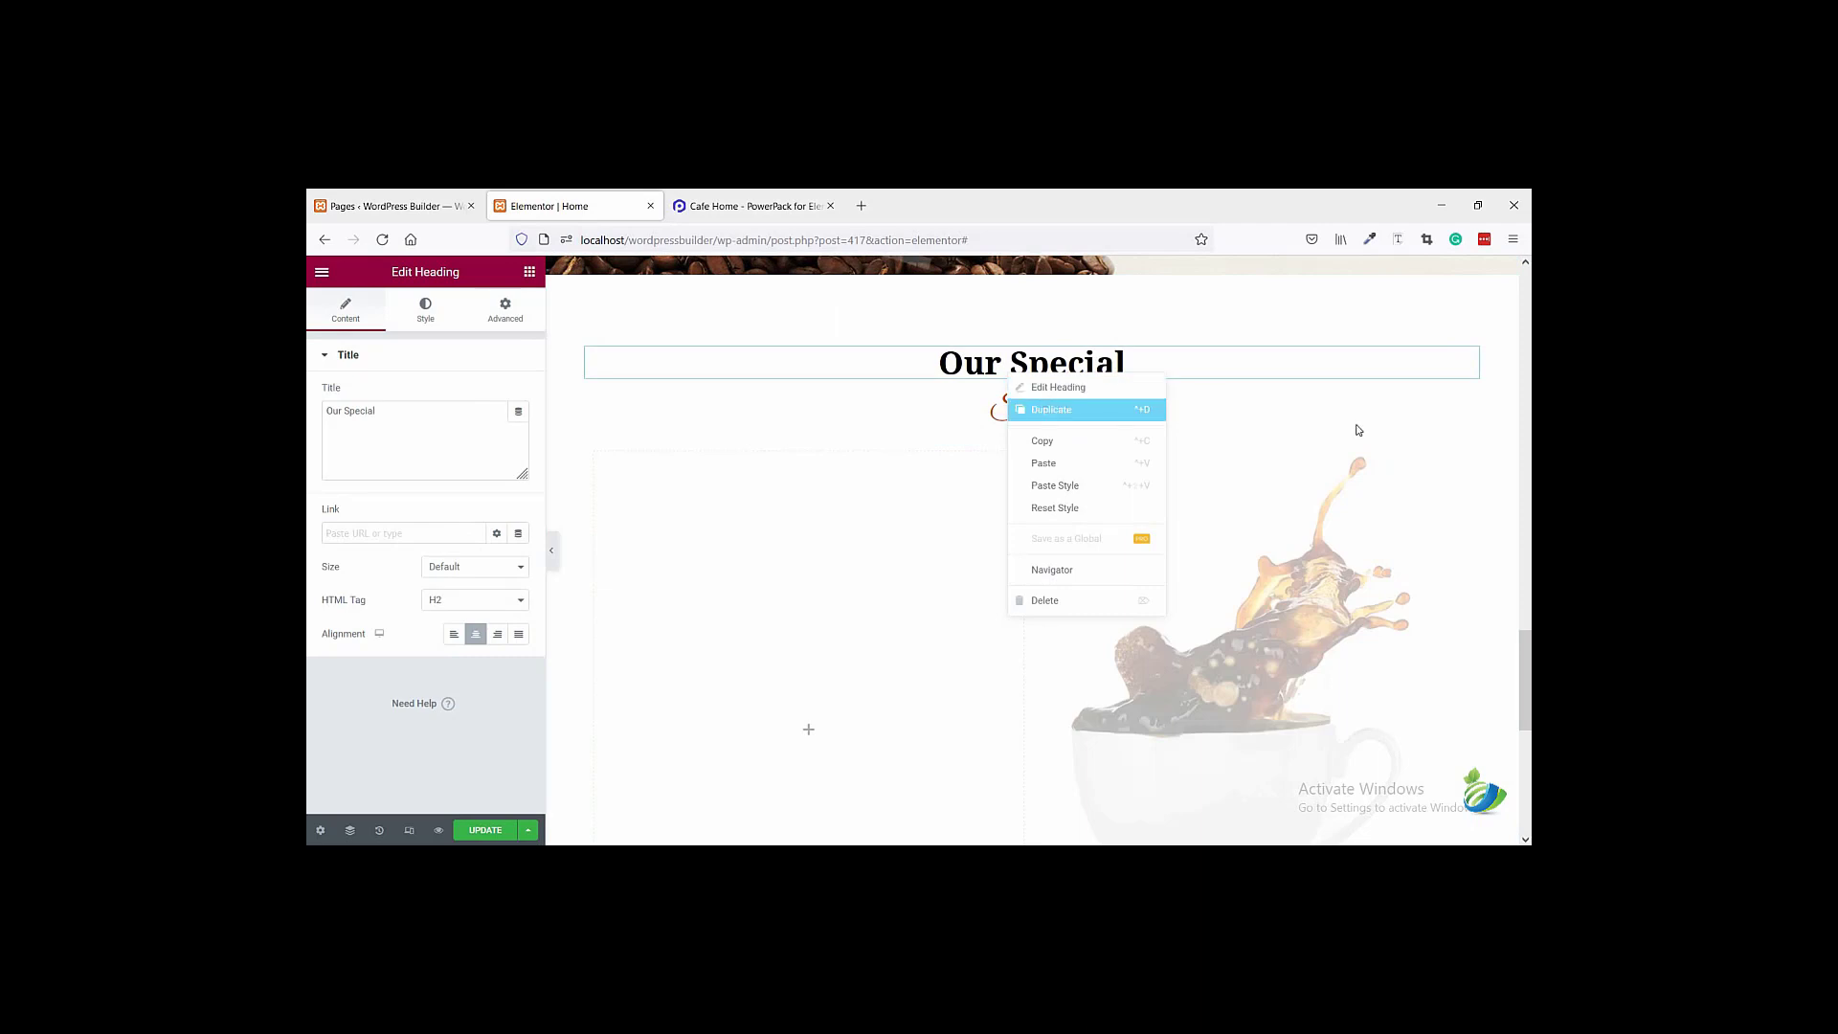
left_click(1020, 406)
left_click_drag(1472, 408, 873, 515)
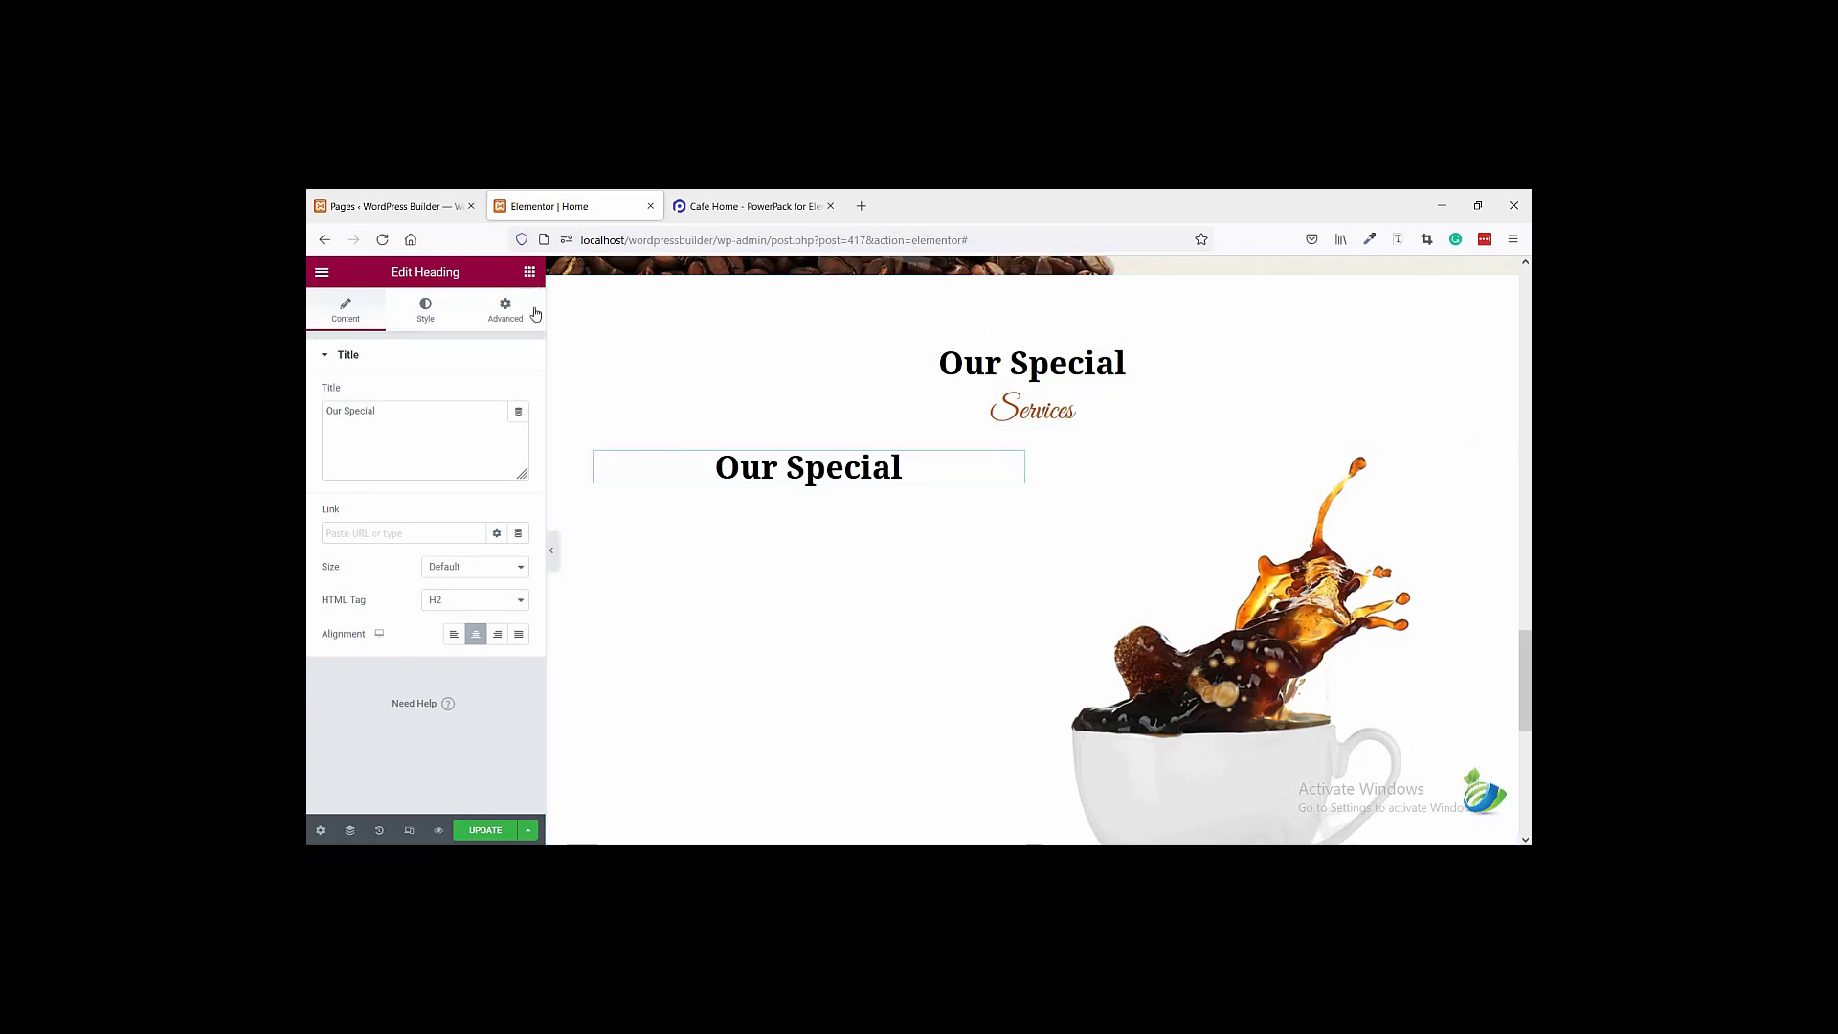
- Copy "Coffee and You" from the template page and use it as the title of the left column's heading
left_click(753, 211)
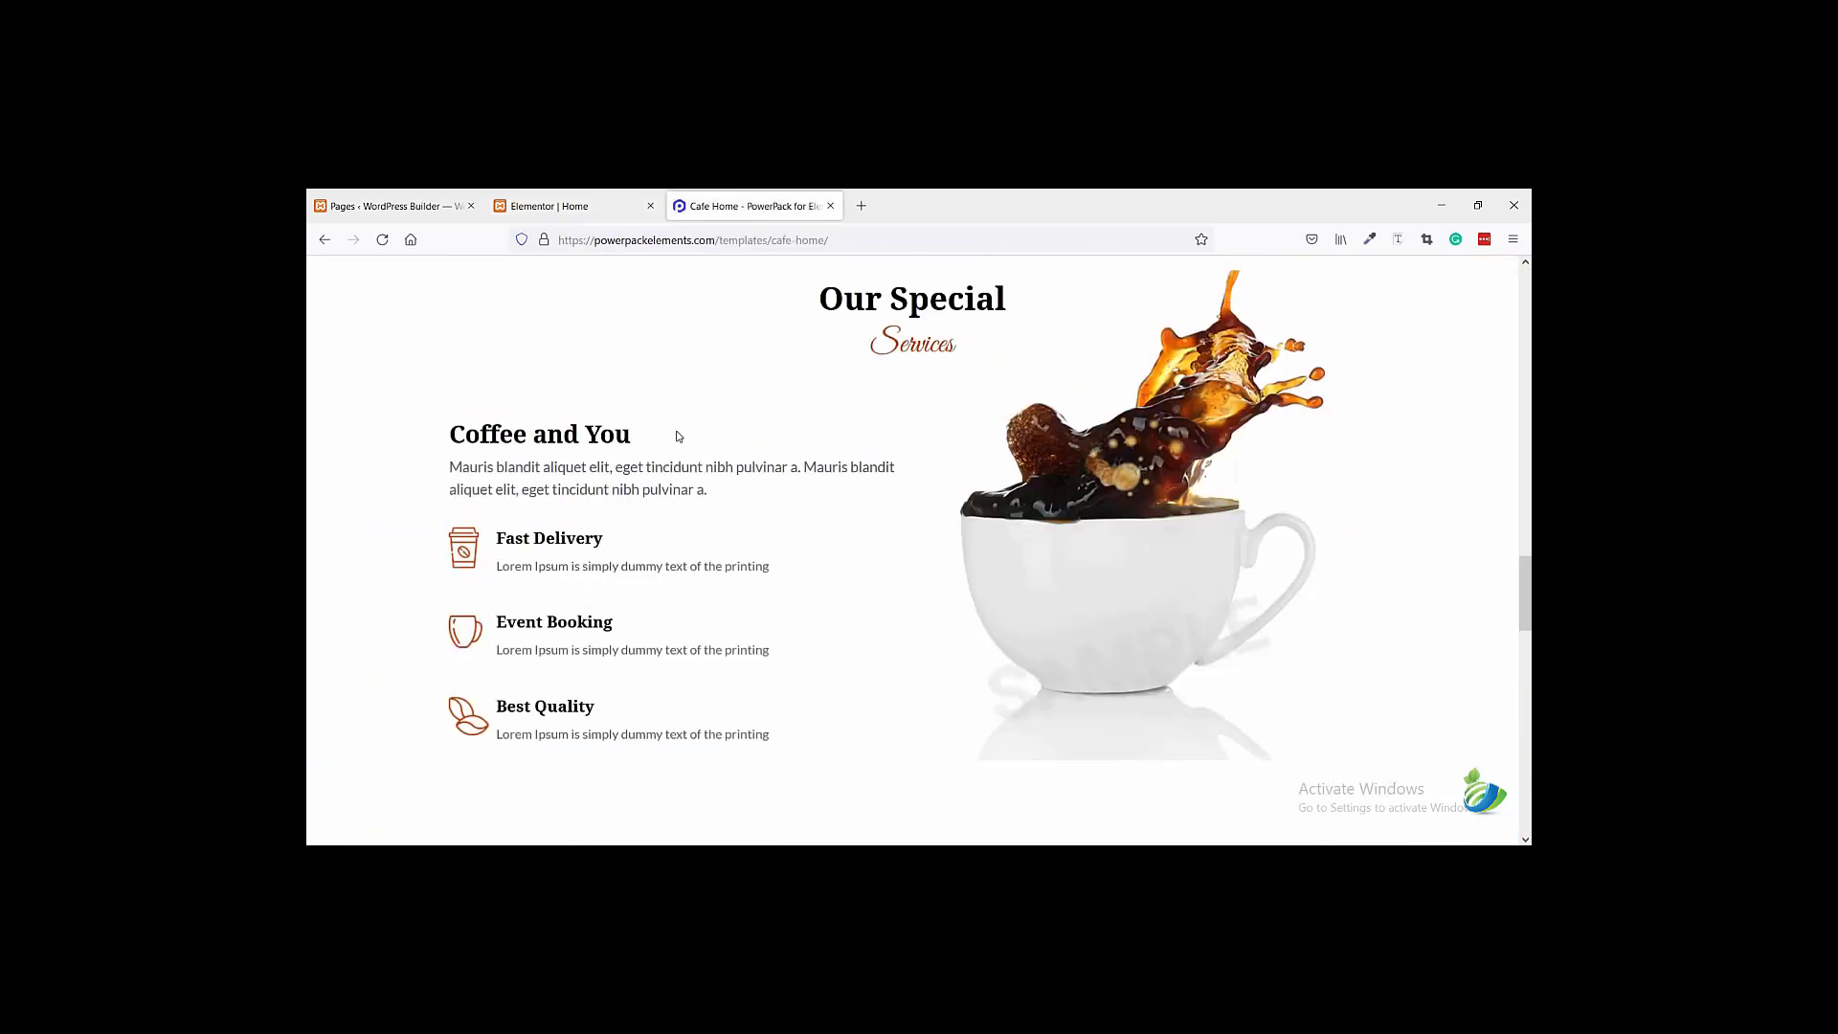
left_click_drag(634, 433, 428, 419)
key("ctrl+c")
right_click(501, 433)
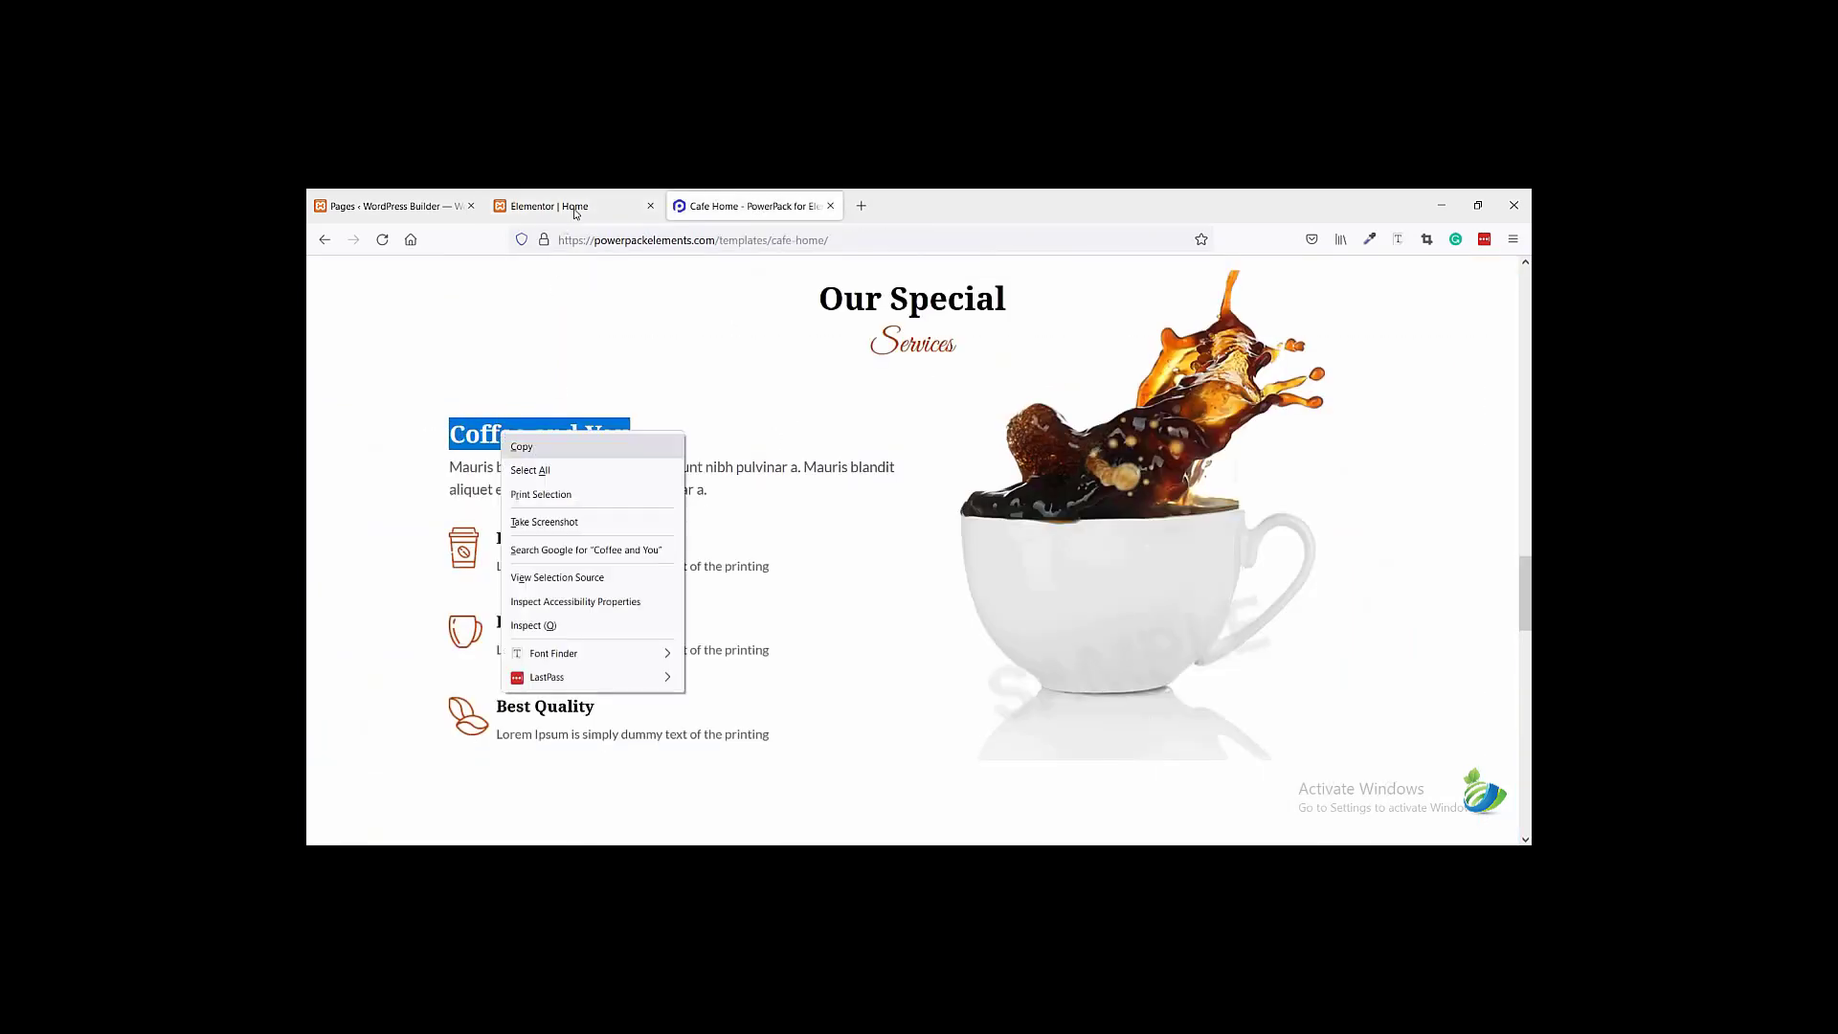
left_click(522, 447)
left_click(574, 213)
left_click(823, 472)
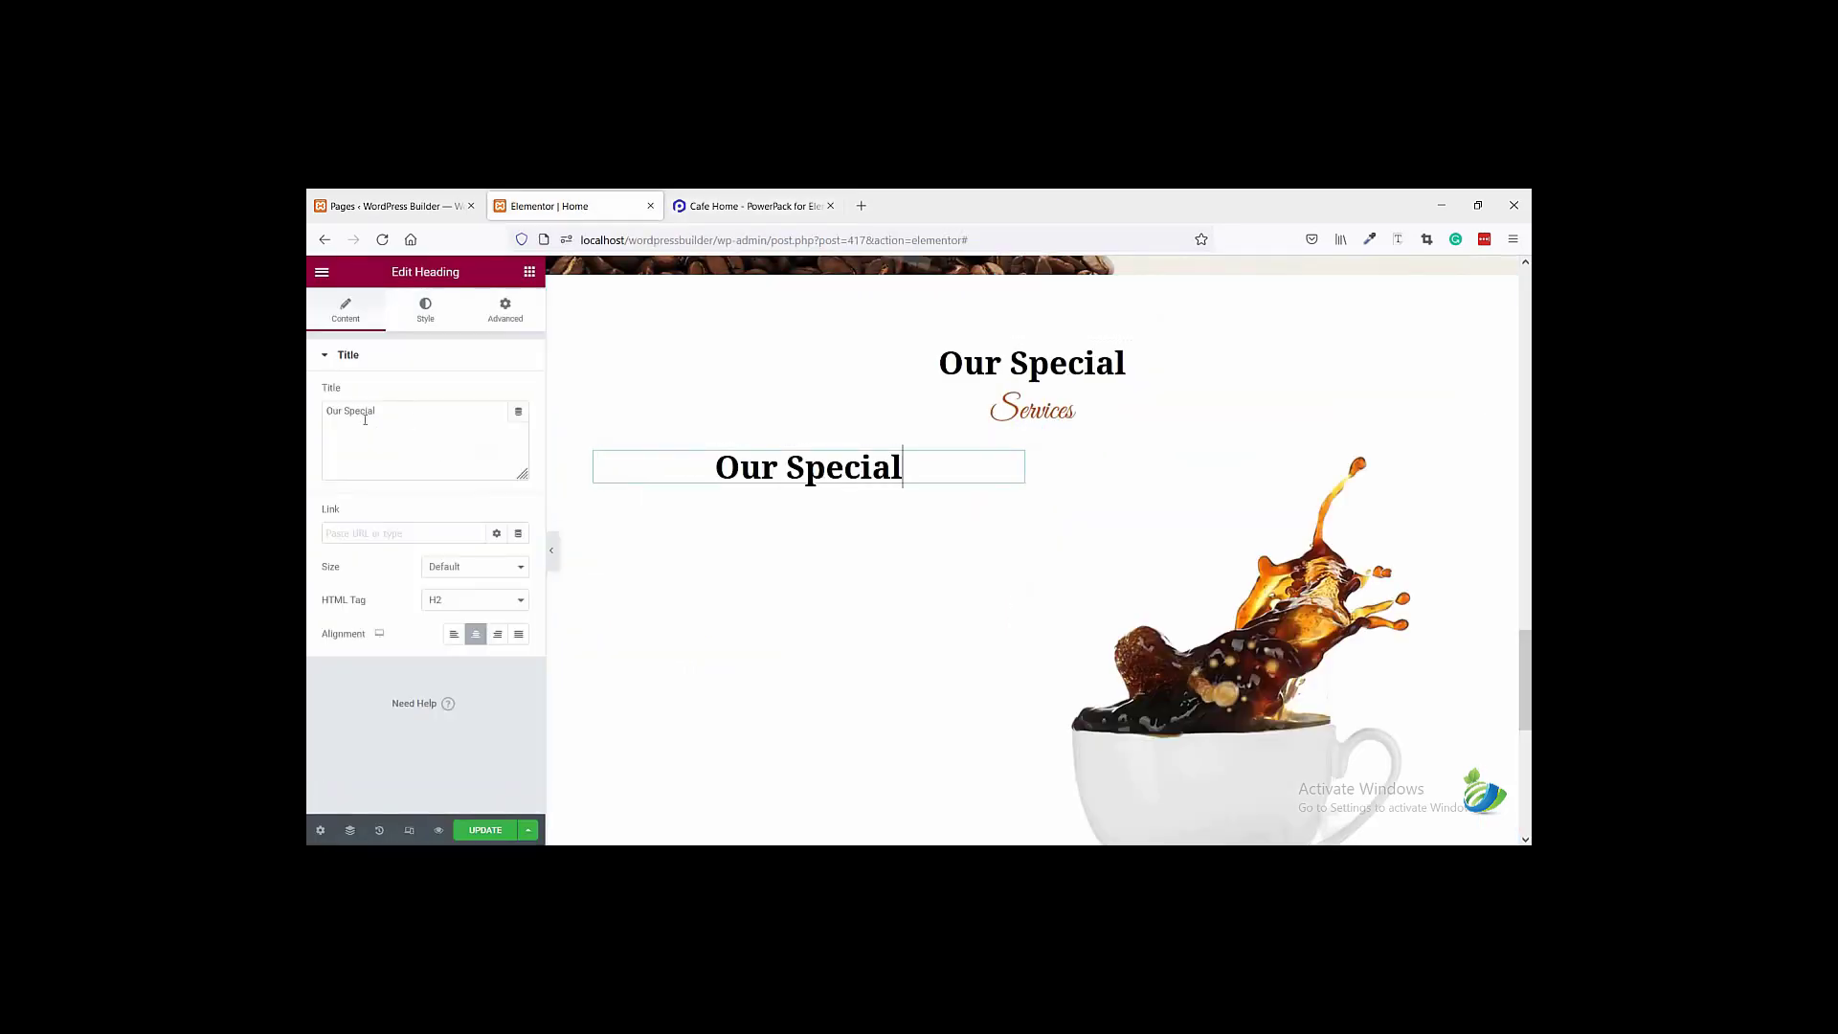
left_click_drag(314, 414, 411, 431)
key("ctrl+v")
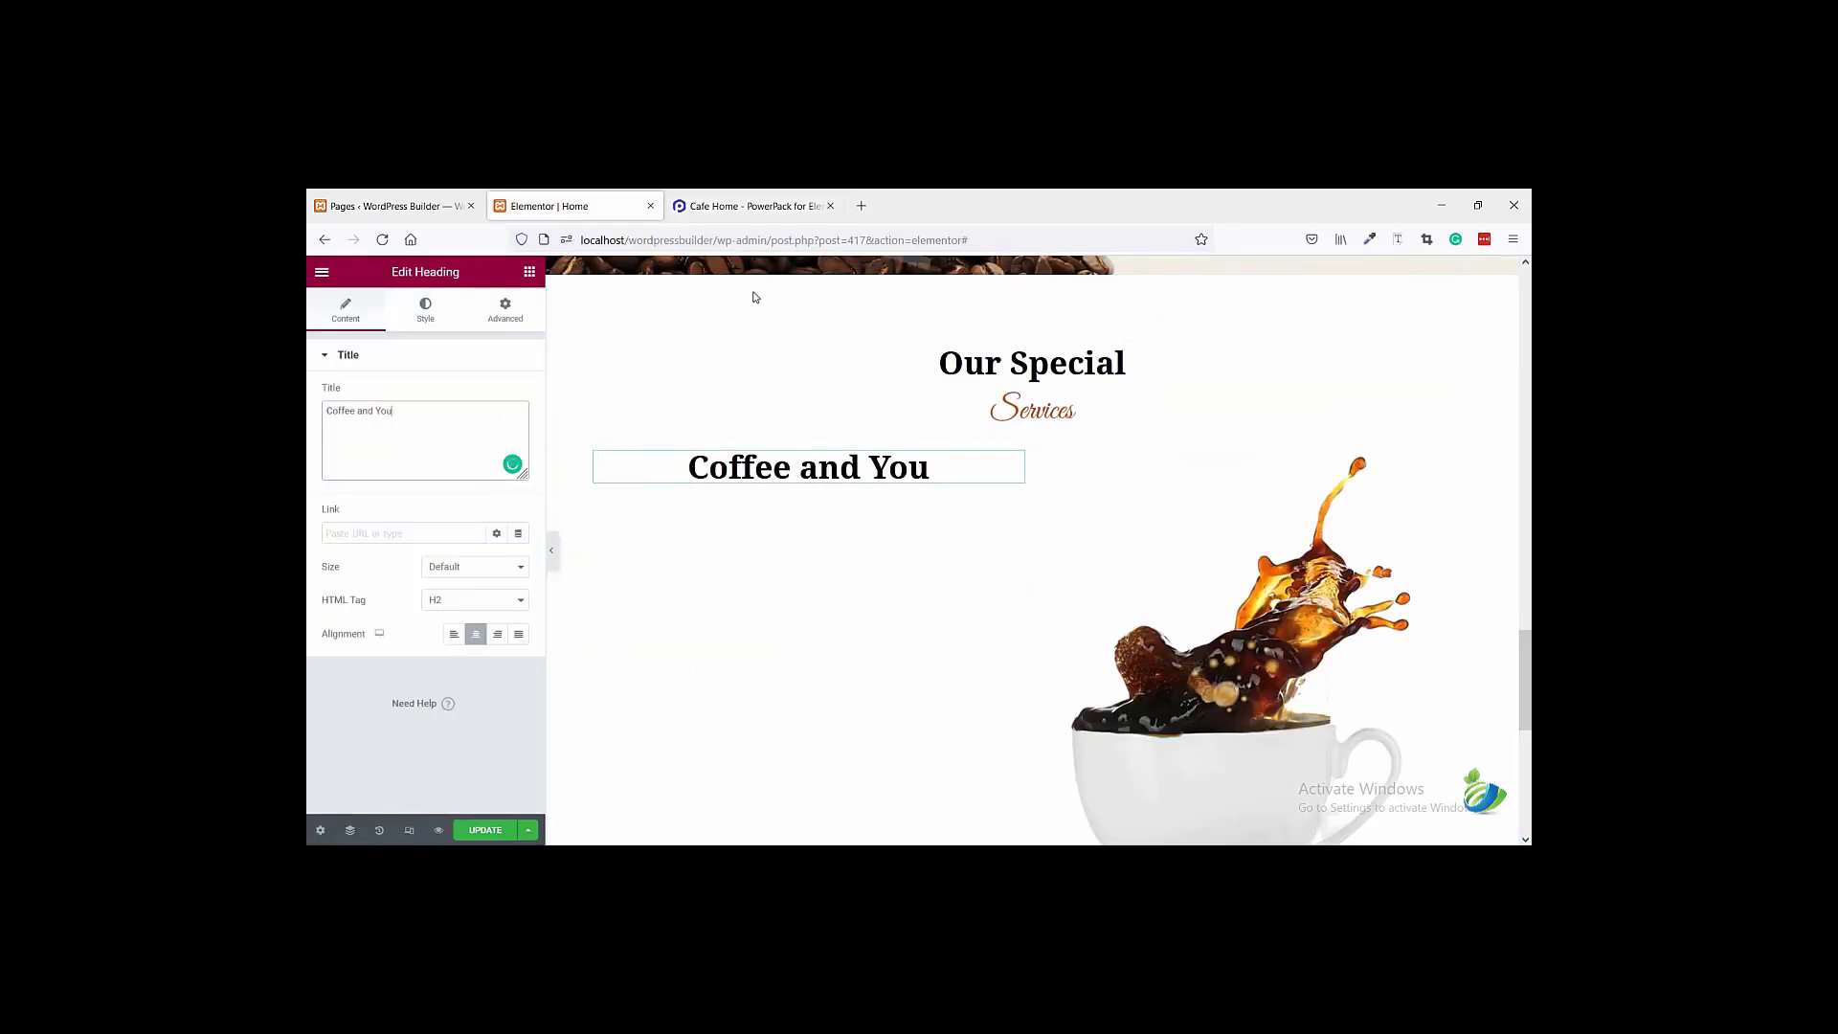
- Inspect the template's "Coffee and You" heading with Font Finder and set the copied heading's font size to 30 px
key("ctrl+Tab")
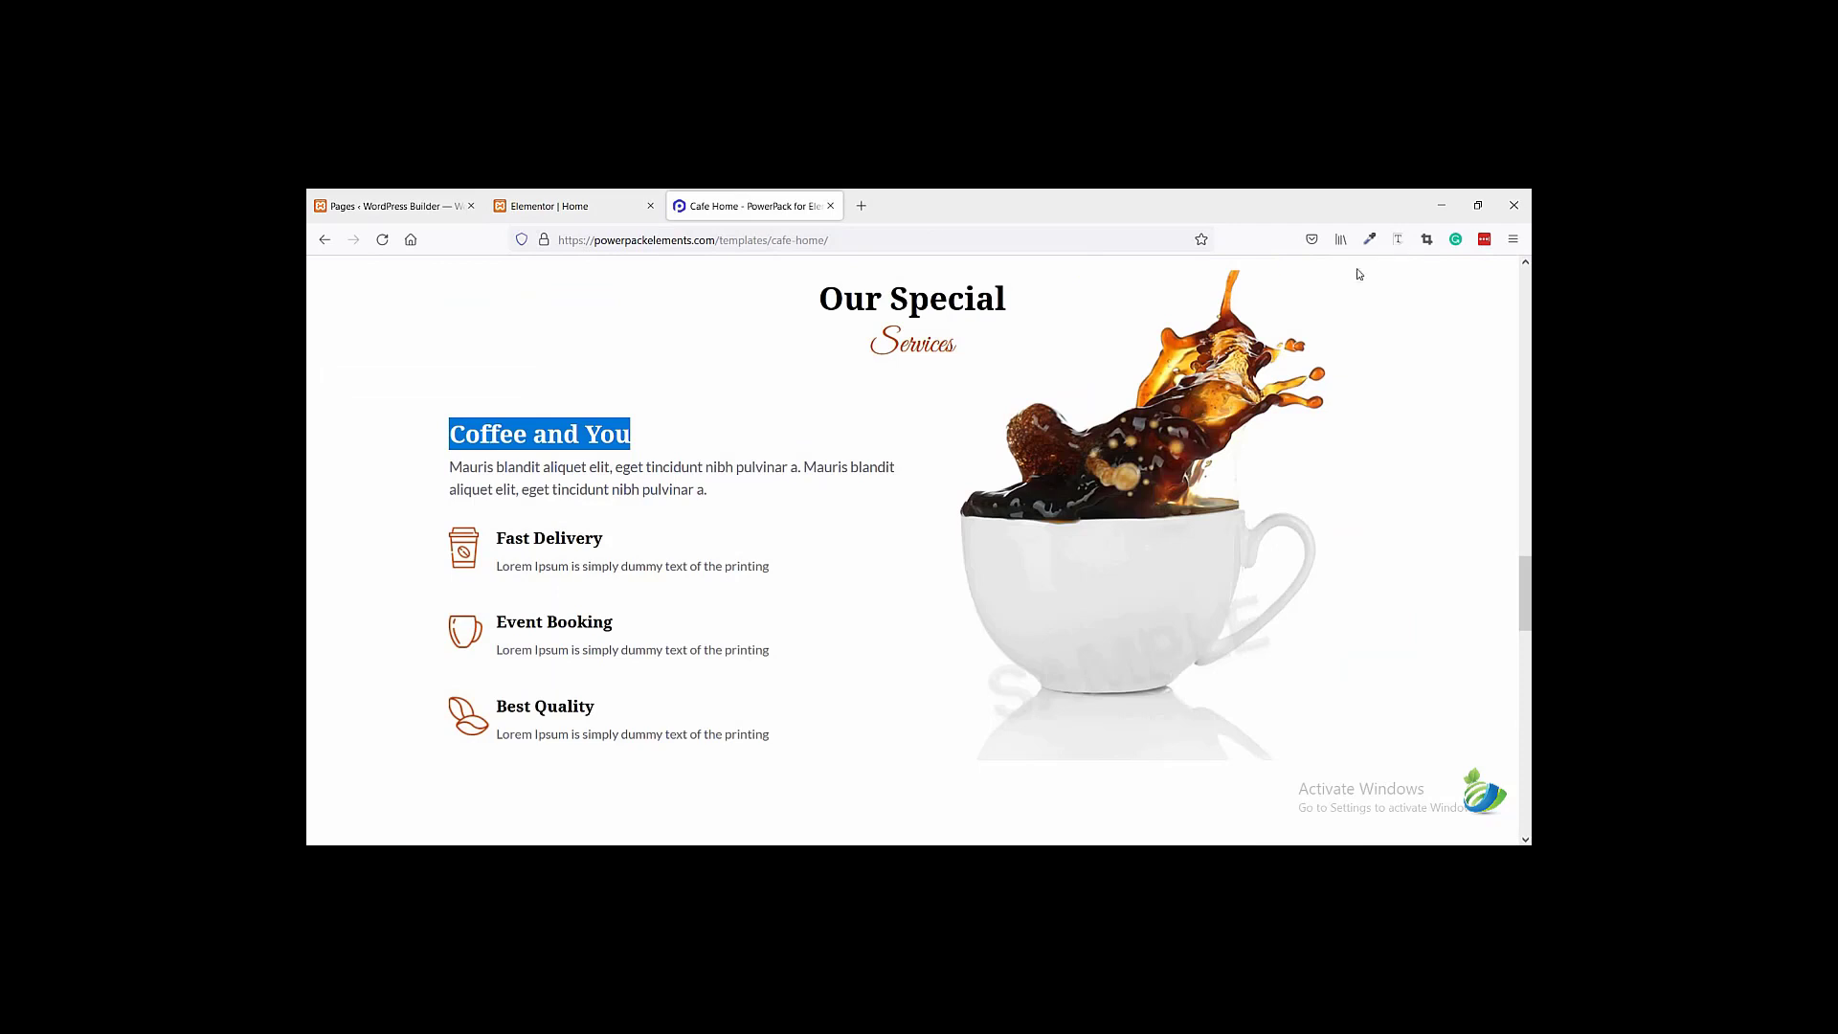
left_click(1398, 240)
left_click(581, 438)
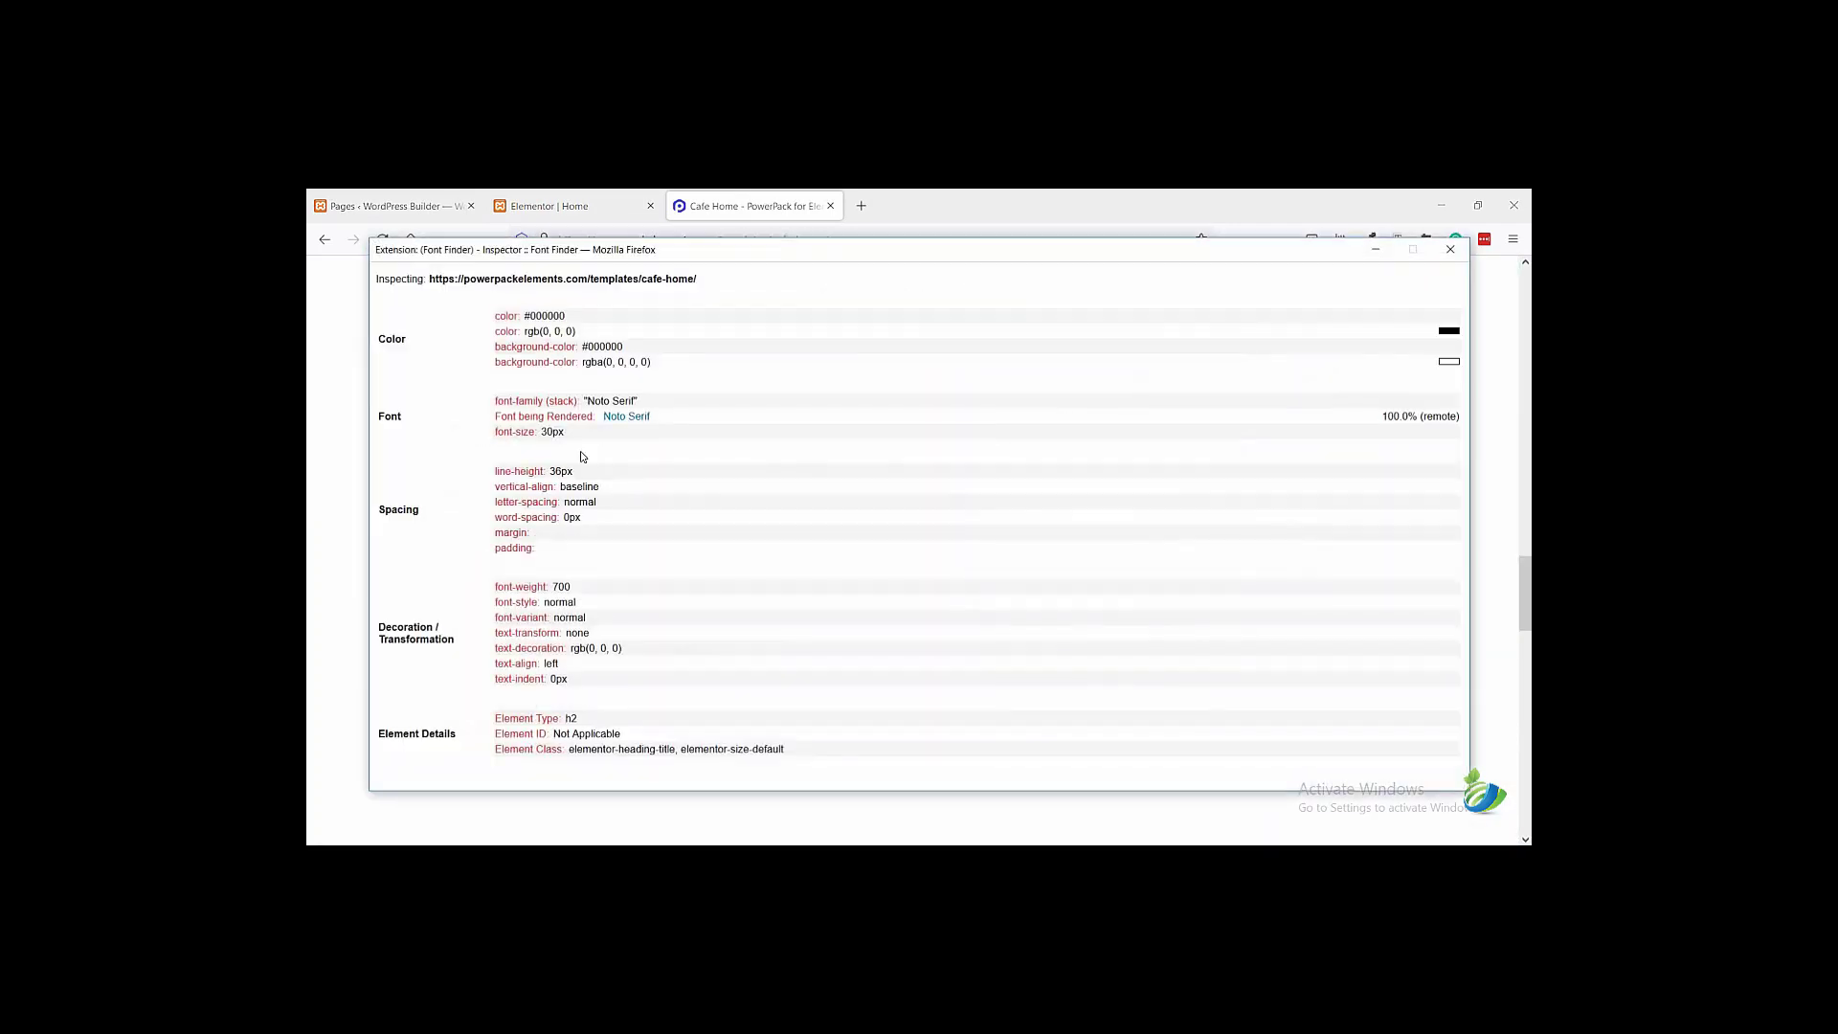
left_click(1447, 253)
left_click(549, 206)
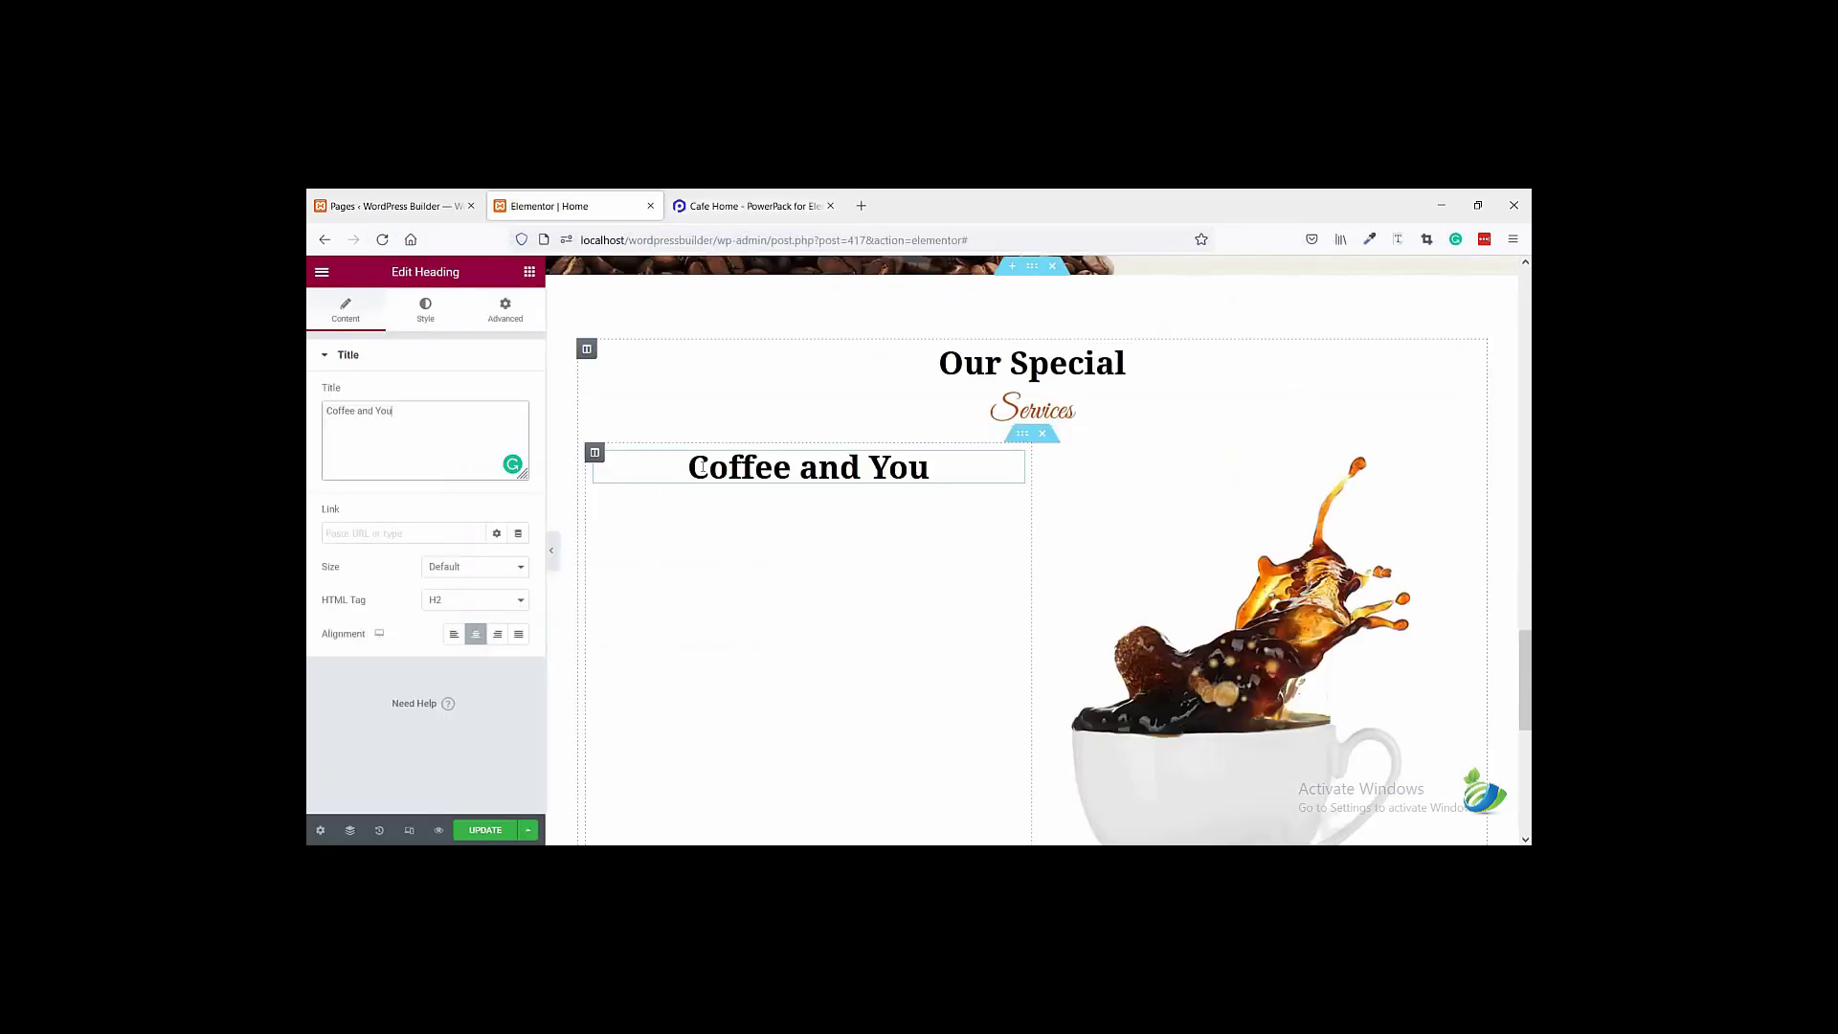
left_click(425, 310)
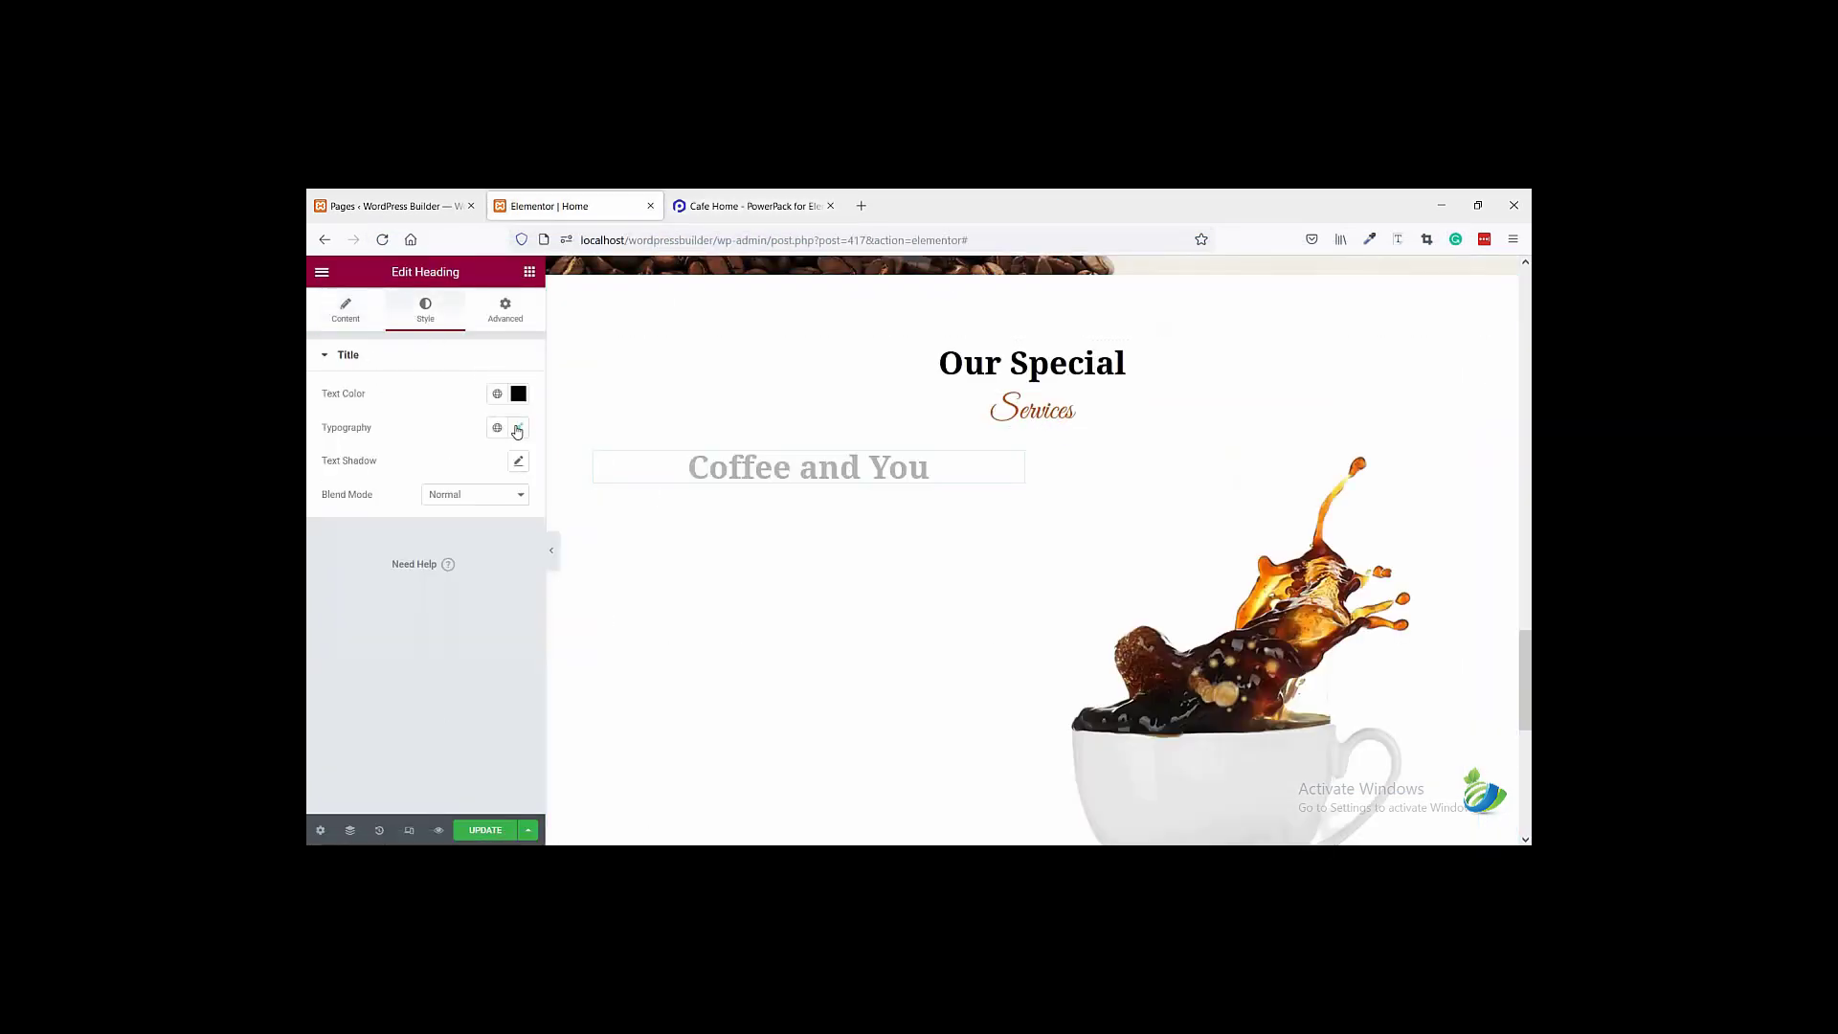
left_click(517, 430)
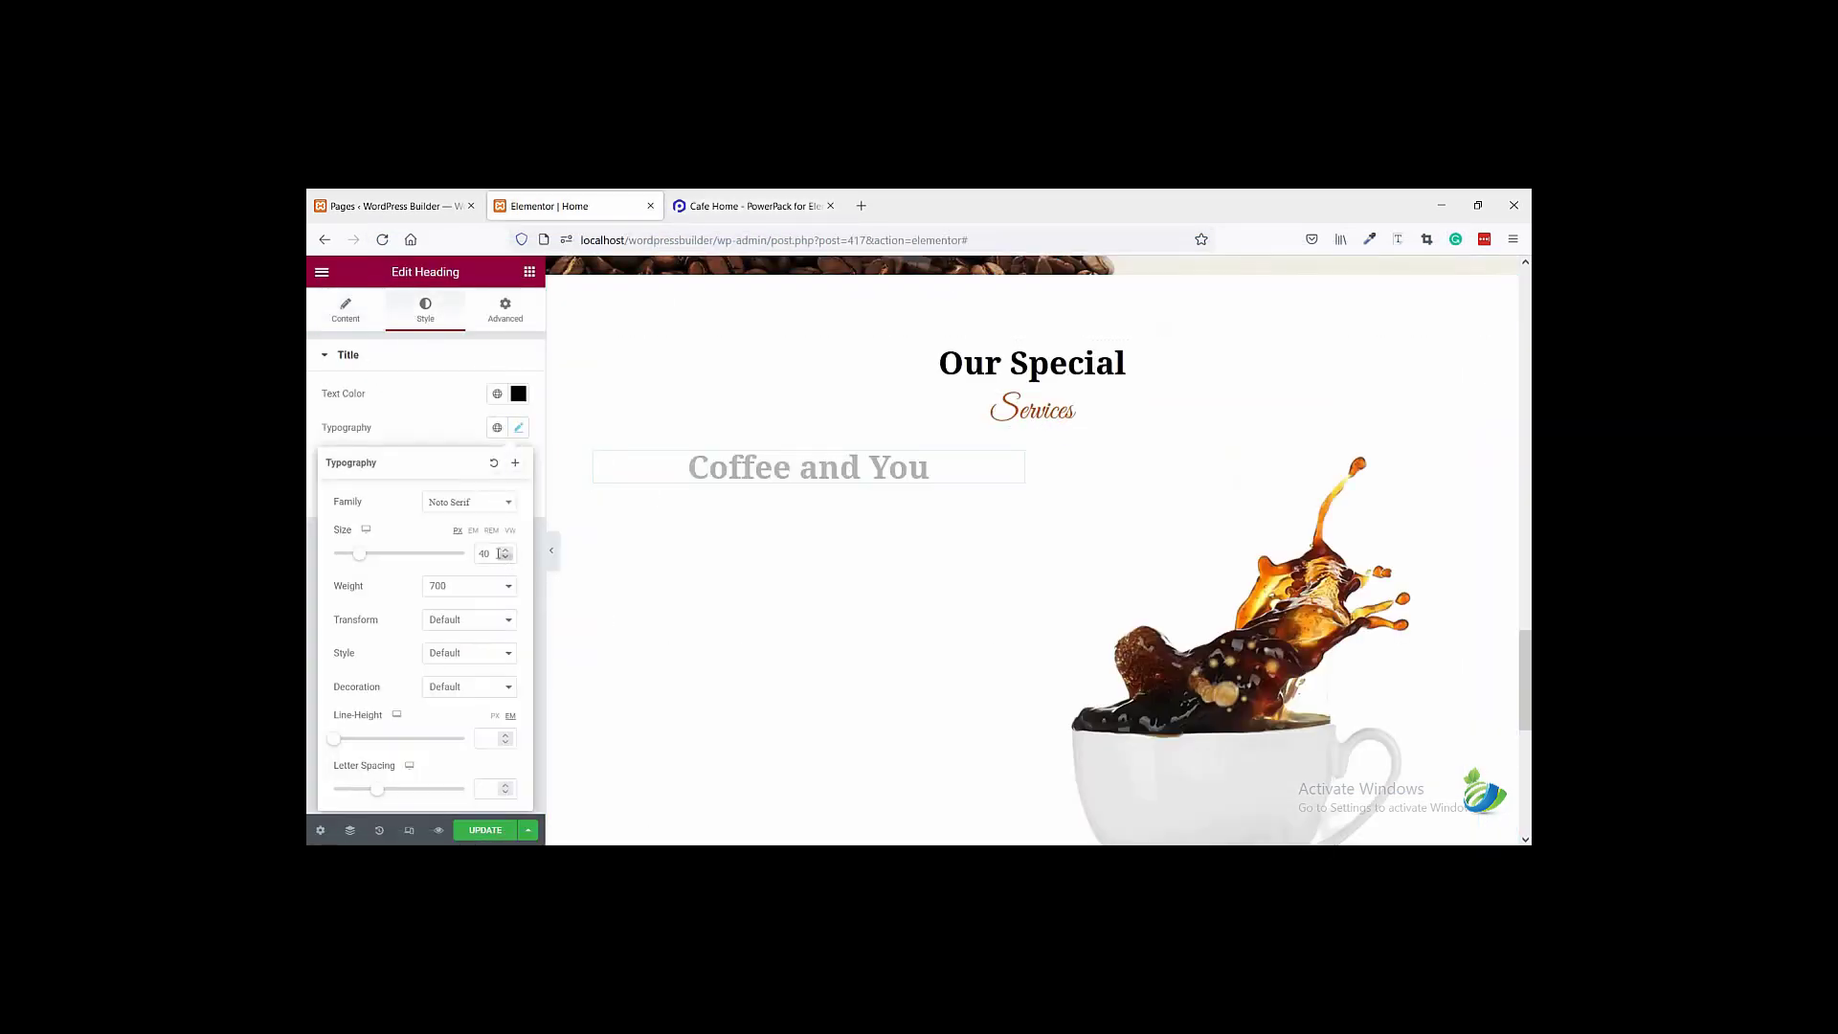
type("30")
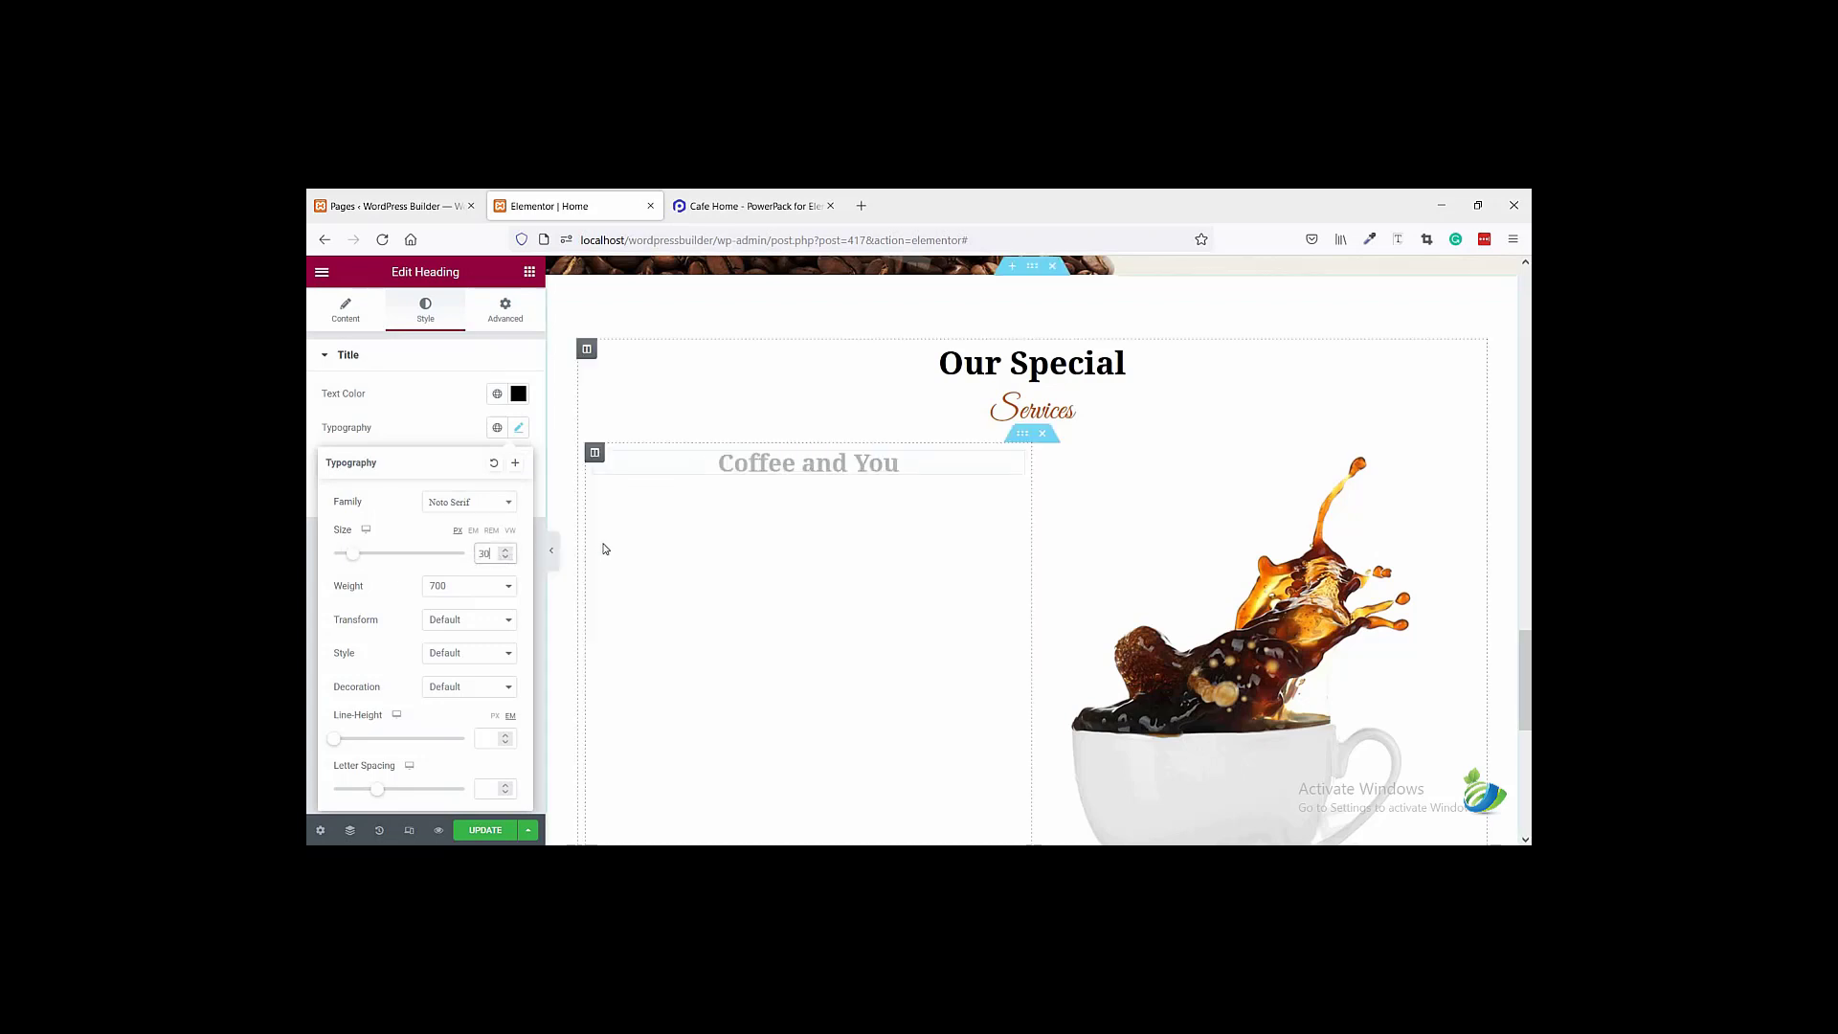
left_click(738, 487)
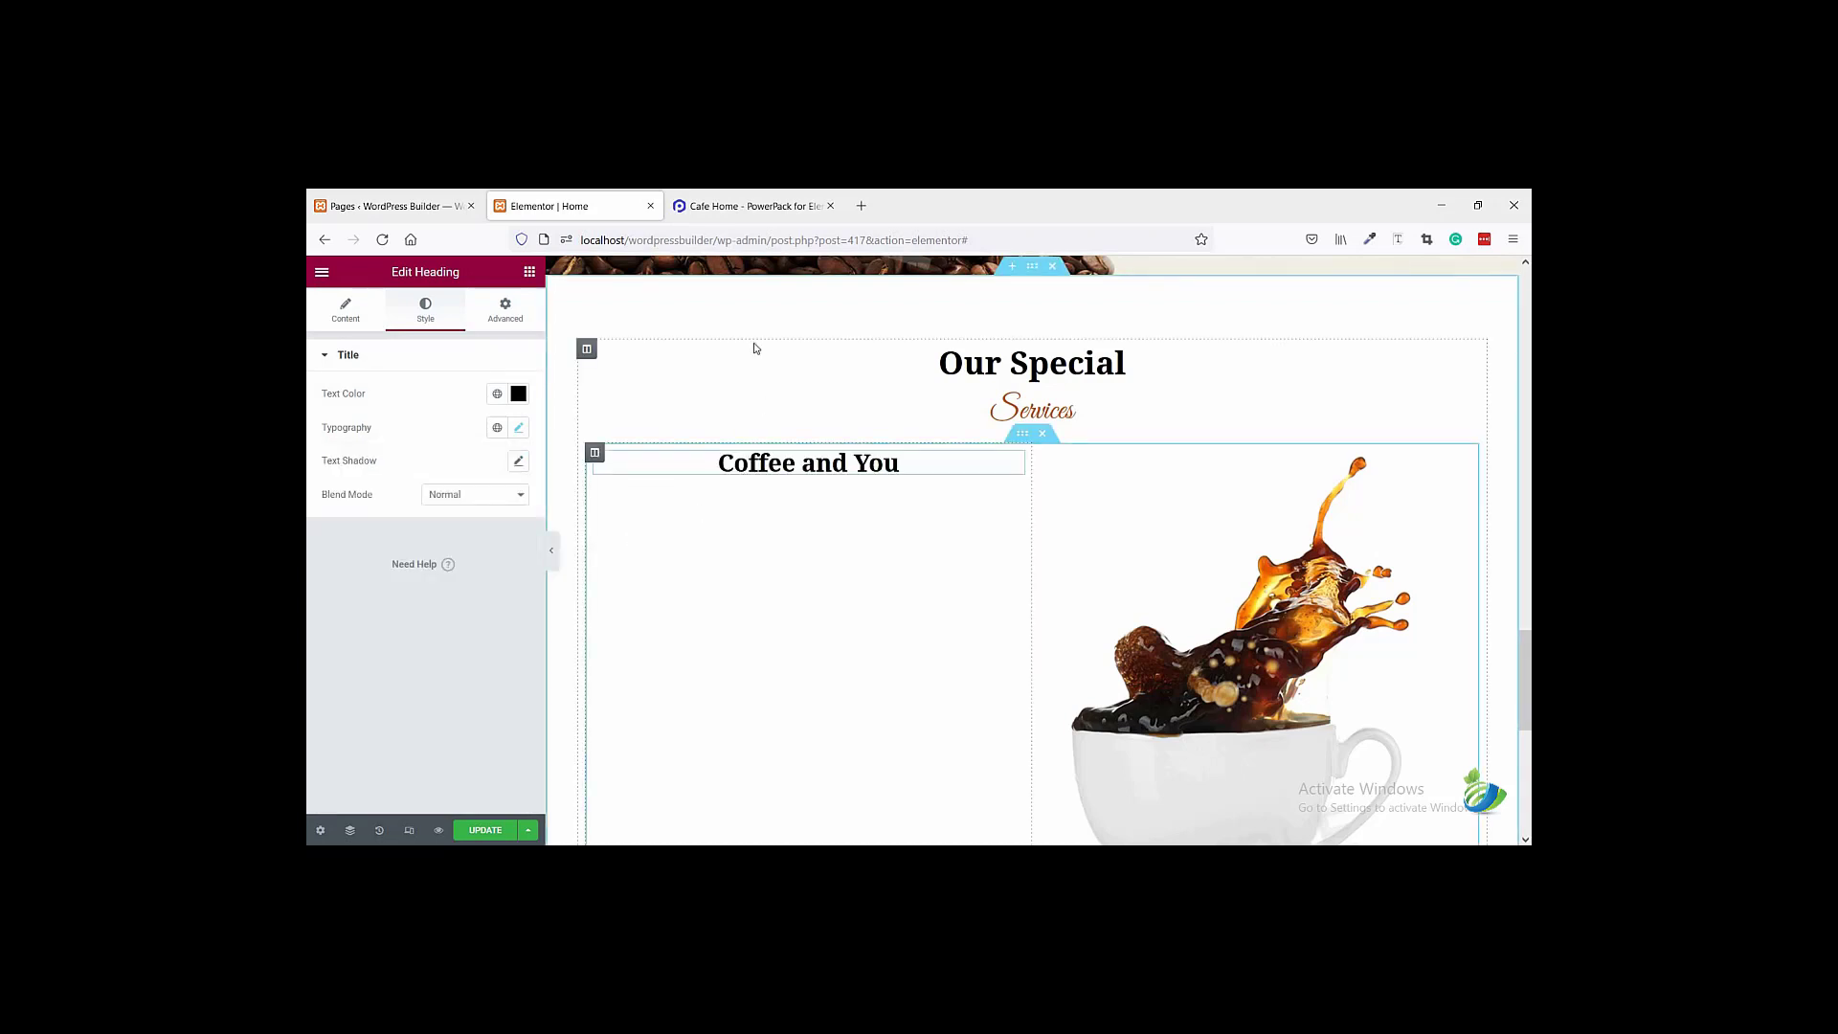
- Copy the "Mauris blandit aliquet elit" paragraph from the template page and return to the Home page in Elementor
left_click(737, 206)
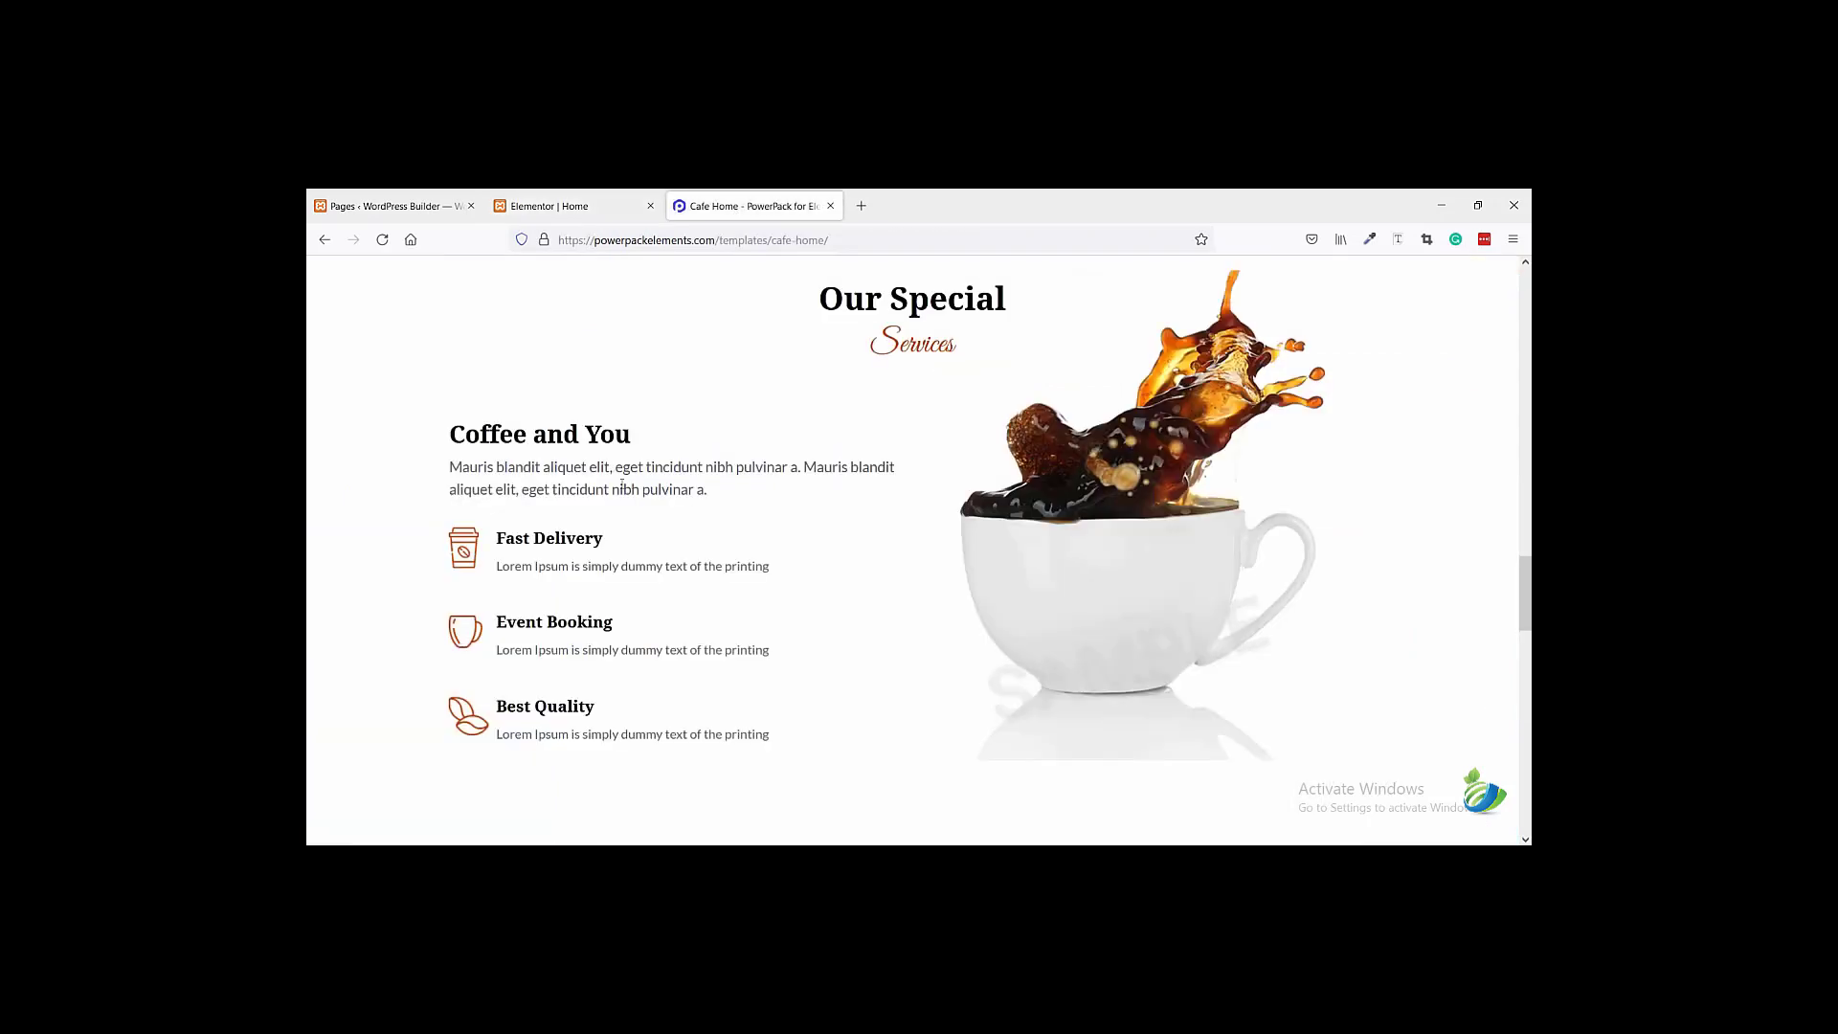
left_click_drag(499, 476, 449, 468)
key("ctrl+c")
right_click(486, 486)
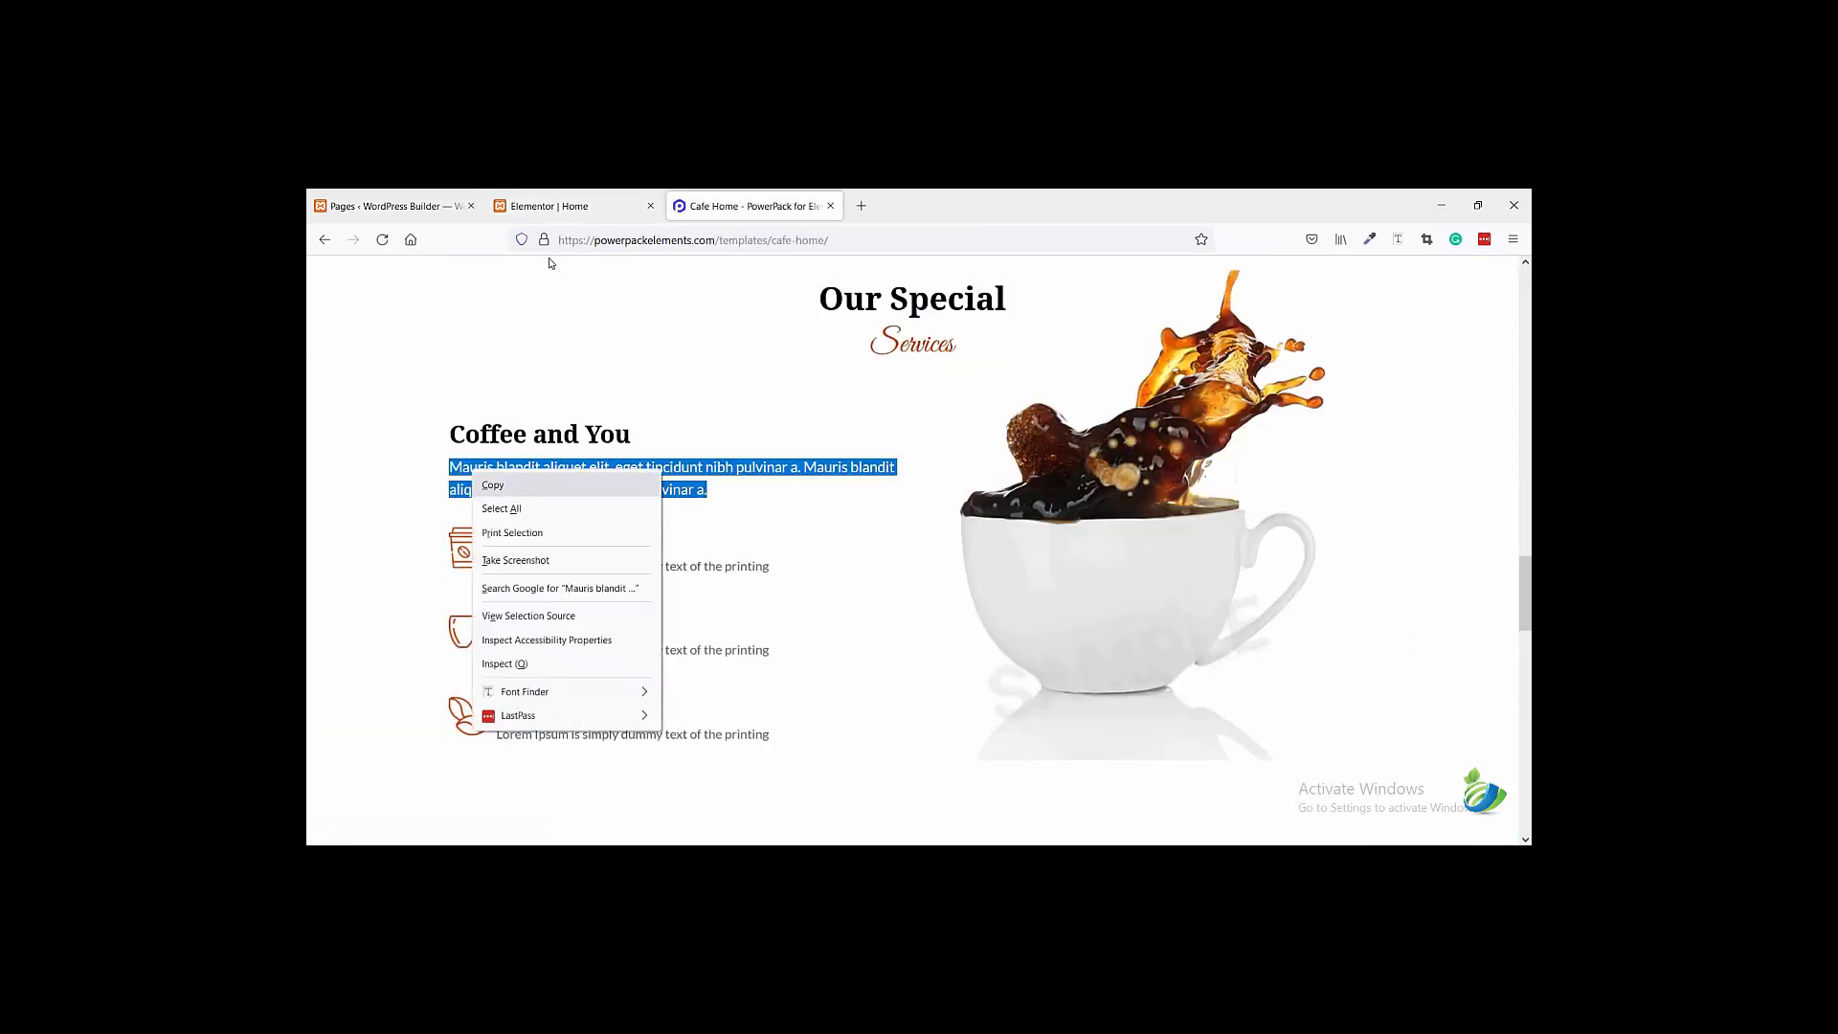
left_click(507, 496)
left_click(551, 205)
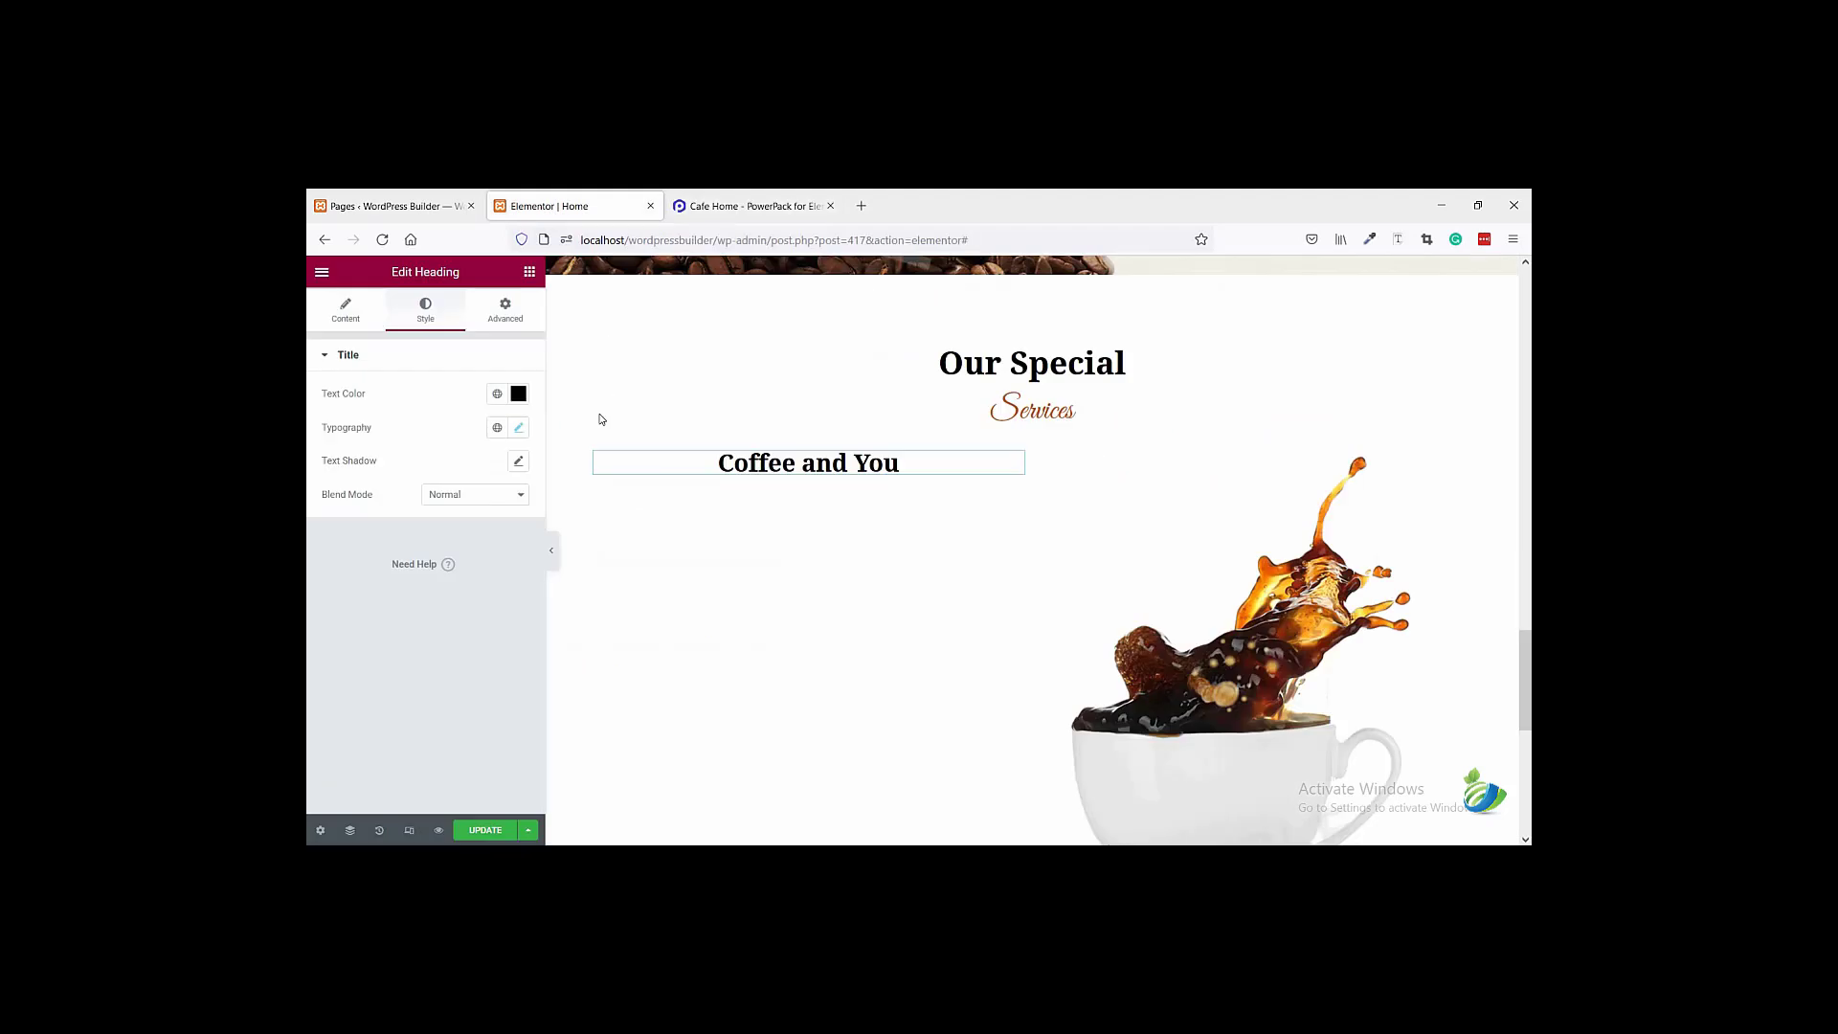
- Add a Text Editor widget below the "Coffee and You" heading and replace its placeholder text with the copied paragraph
left_click(529, 272)
left_click_drag(483, 496, 756, 507)
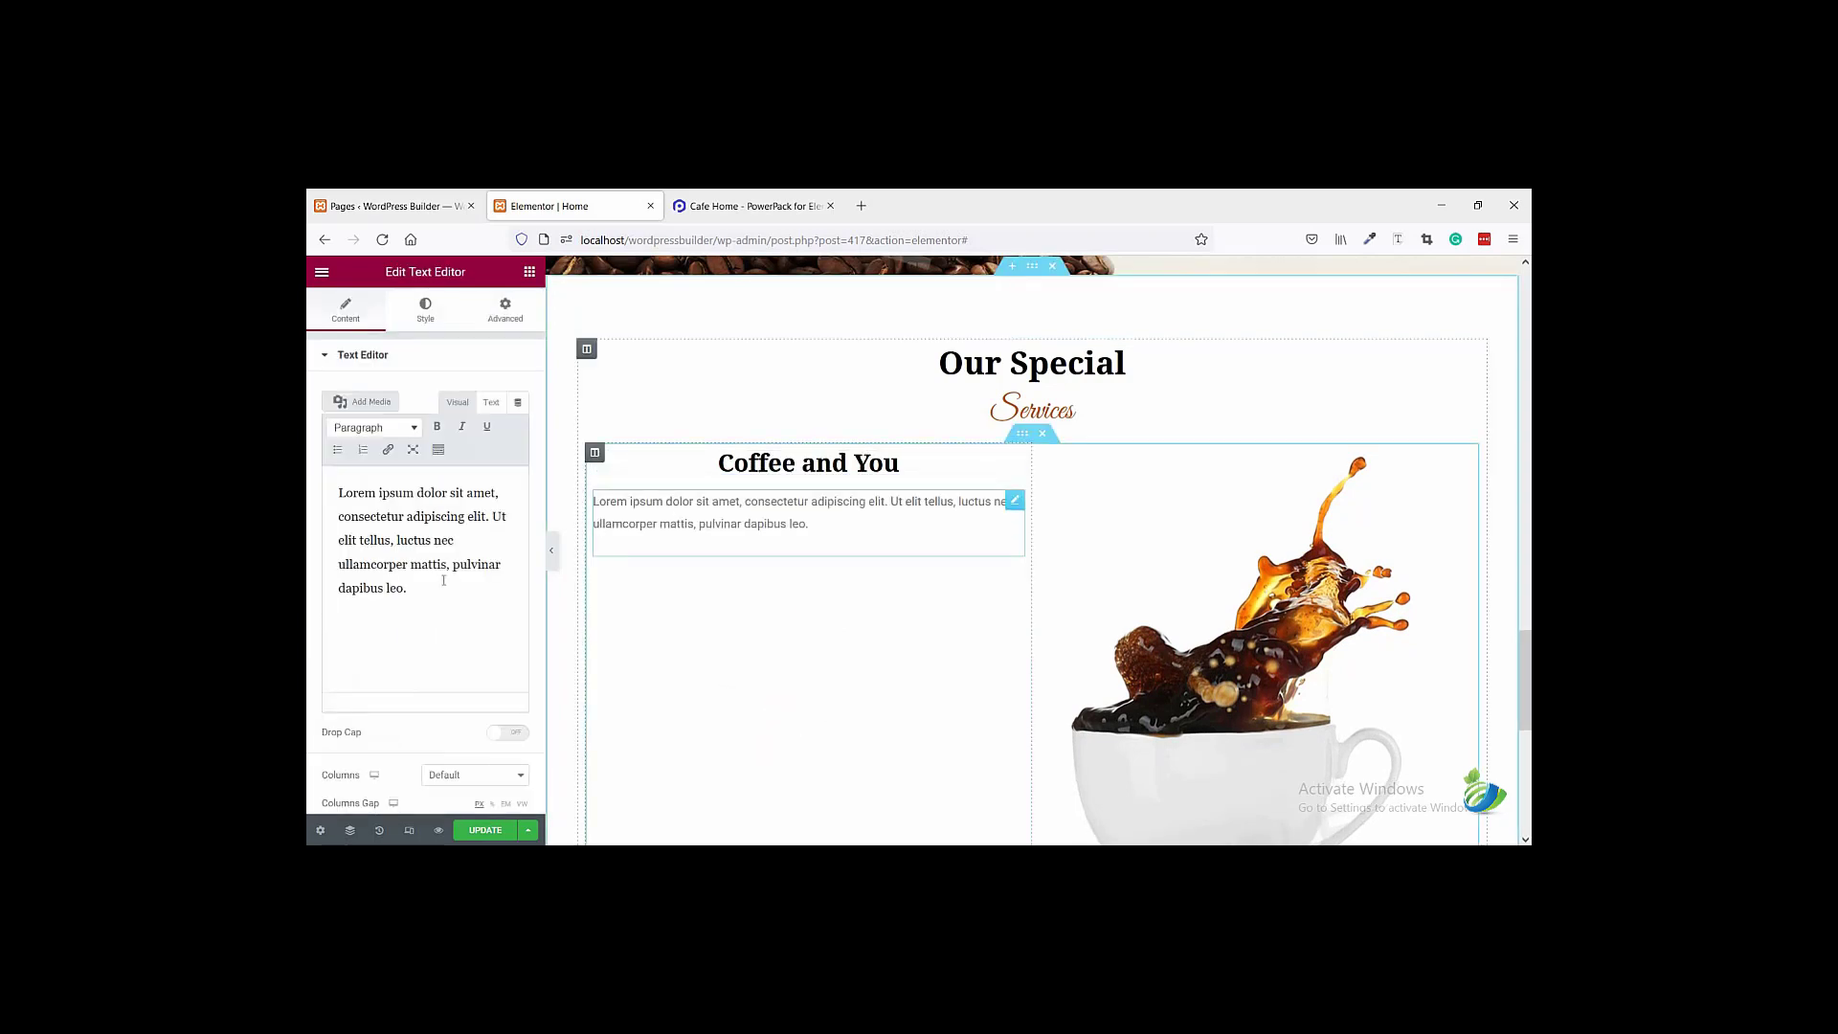
left_click_drag(409, 588, 337, 492)
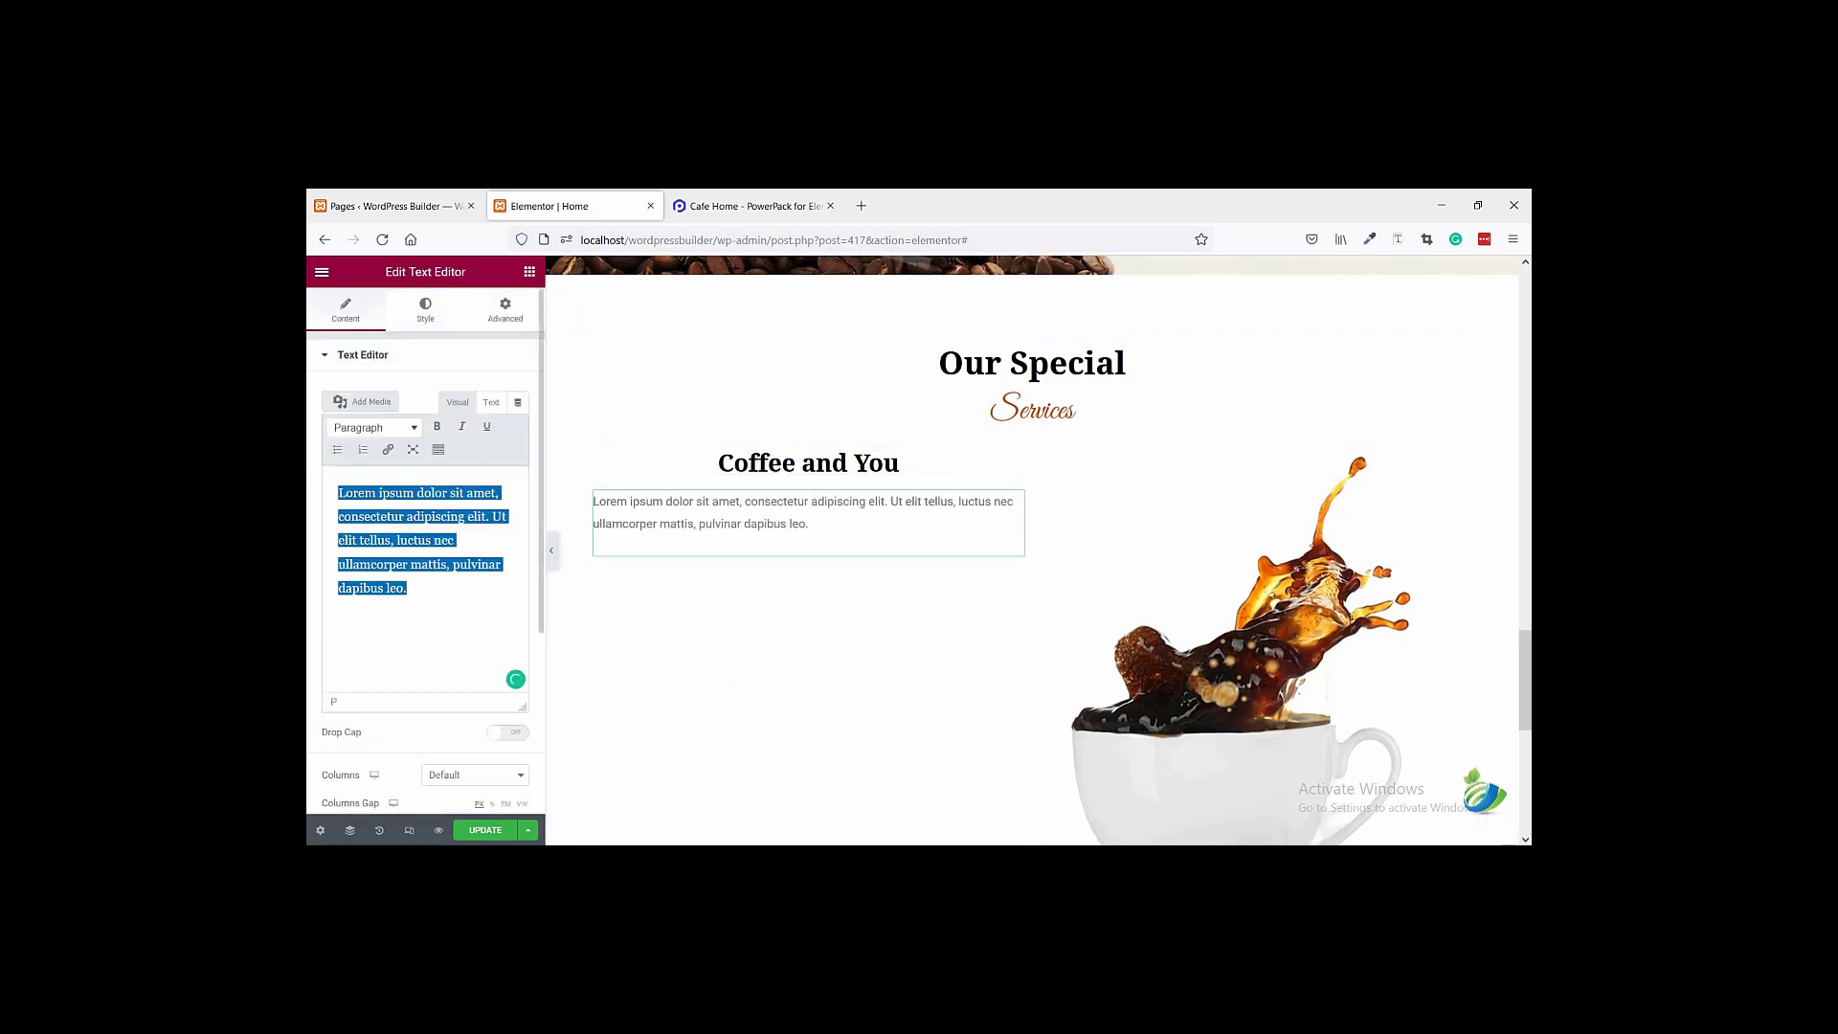
key("ctrl+v")
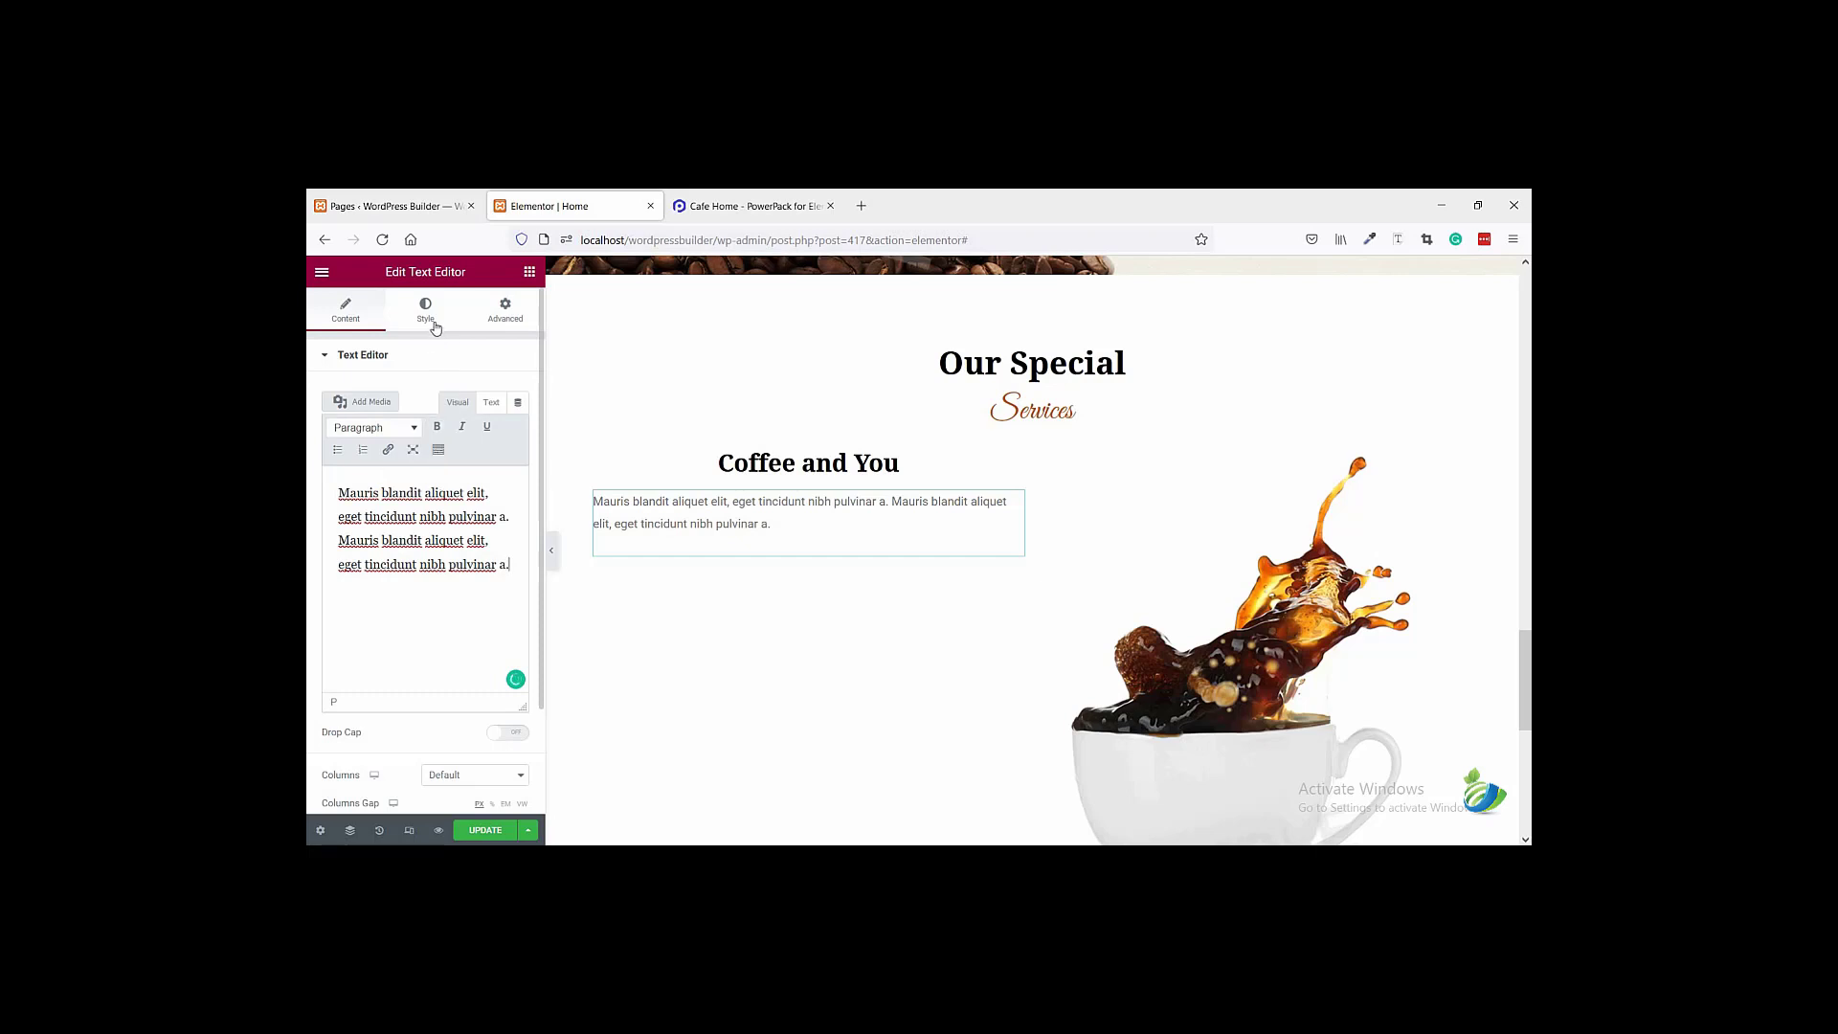
- Set the new paragraph's font family to Lato
left_click(433, 322)
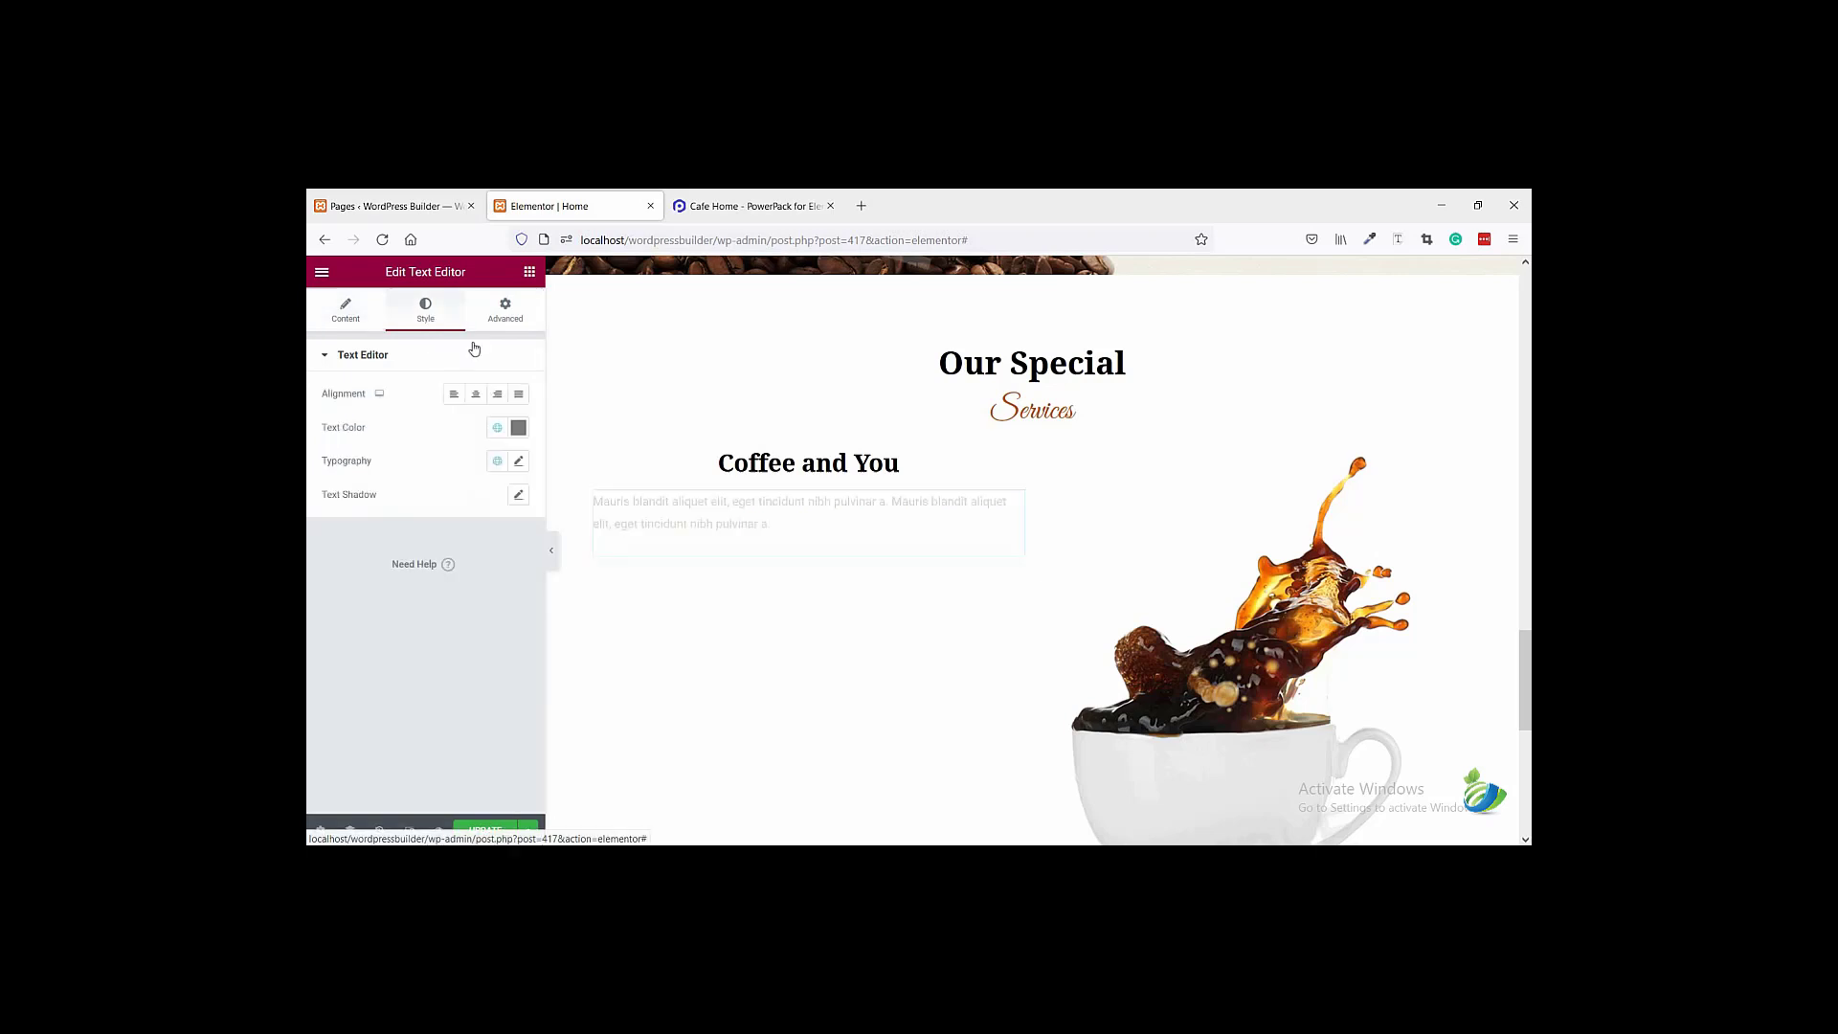
left_click(518, 461)
left_click(475, 543)
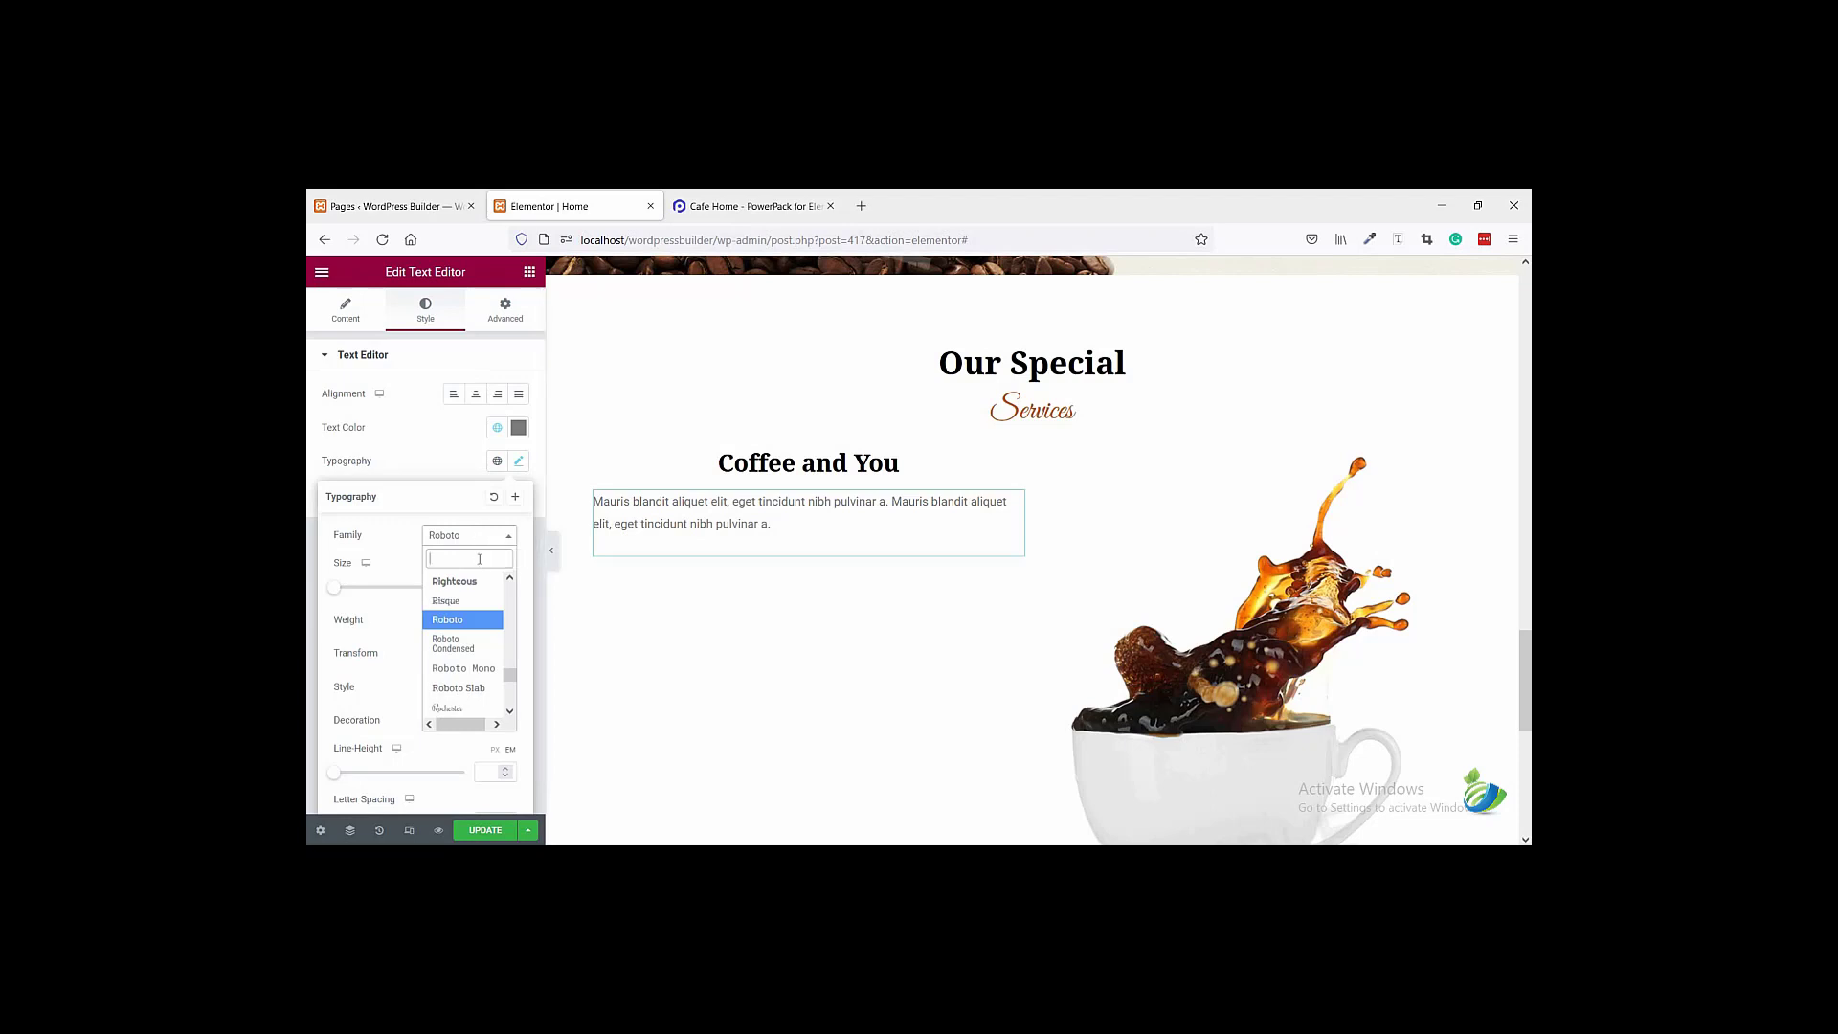
type("lat")
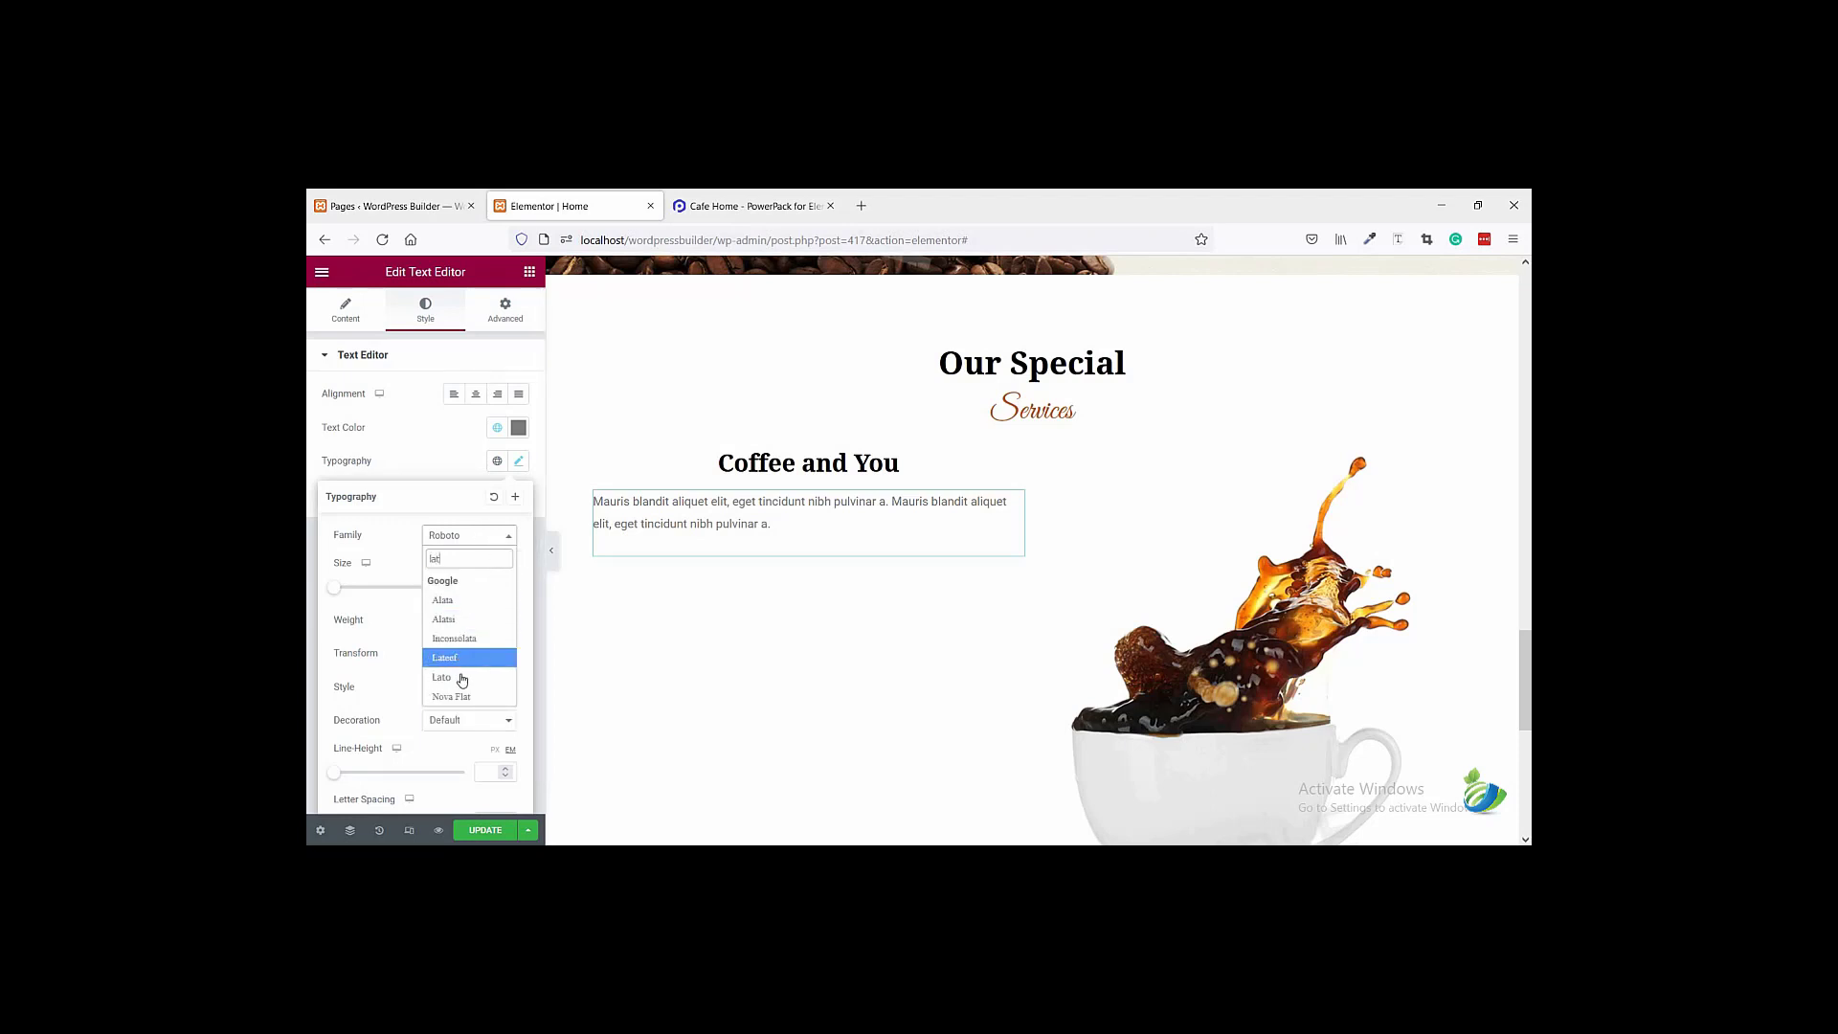
left_click(463, 676)
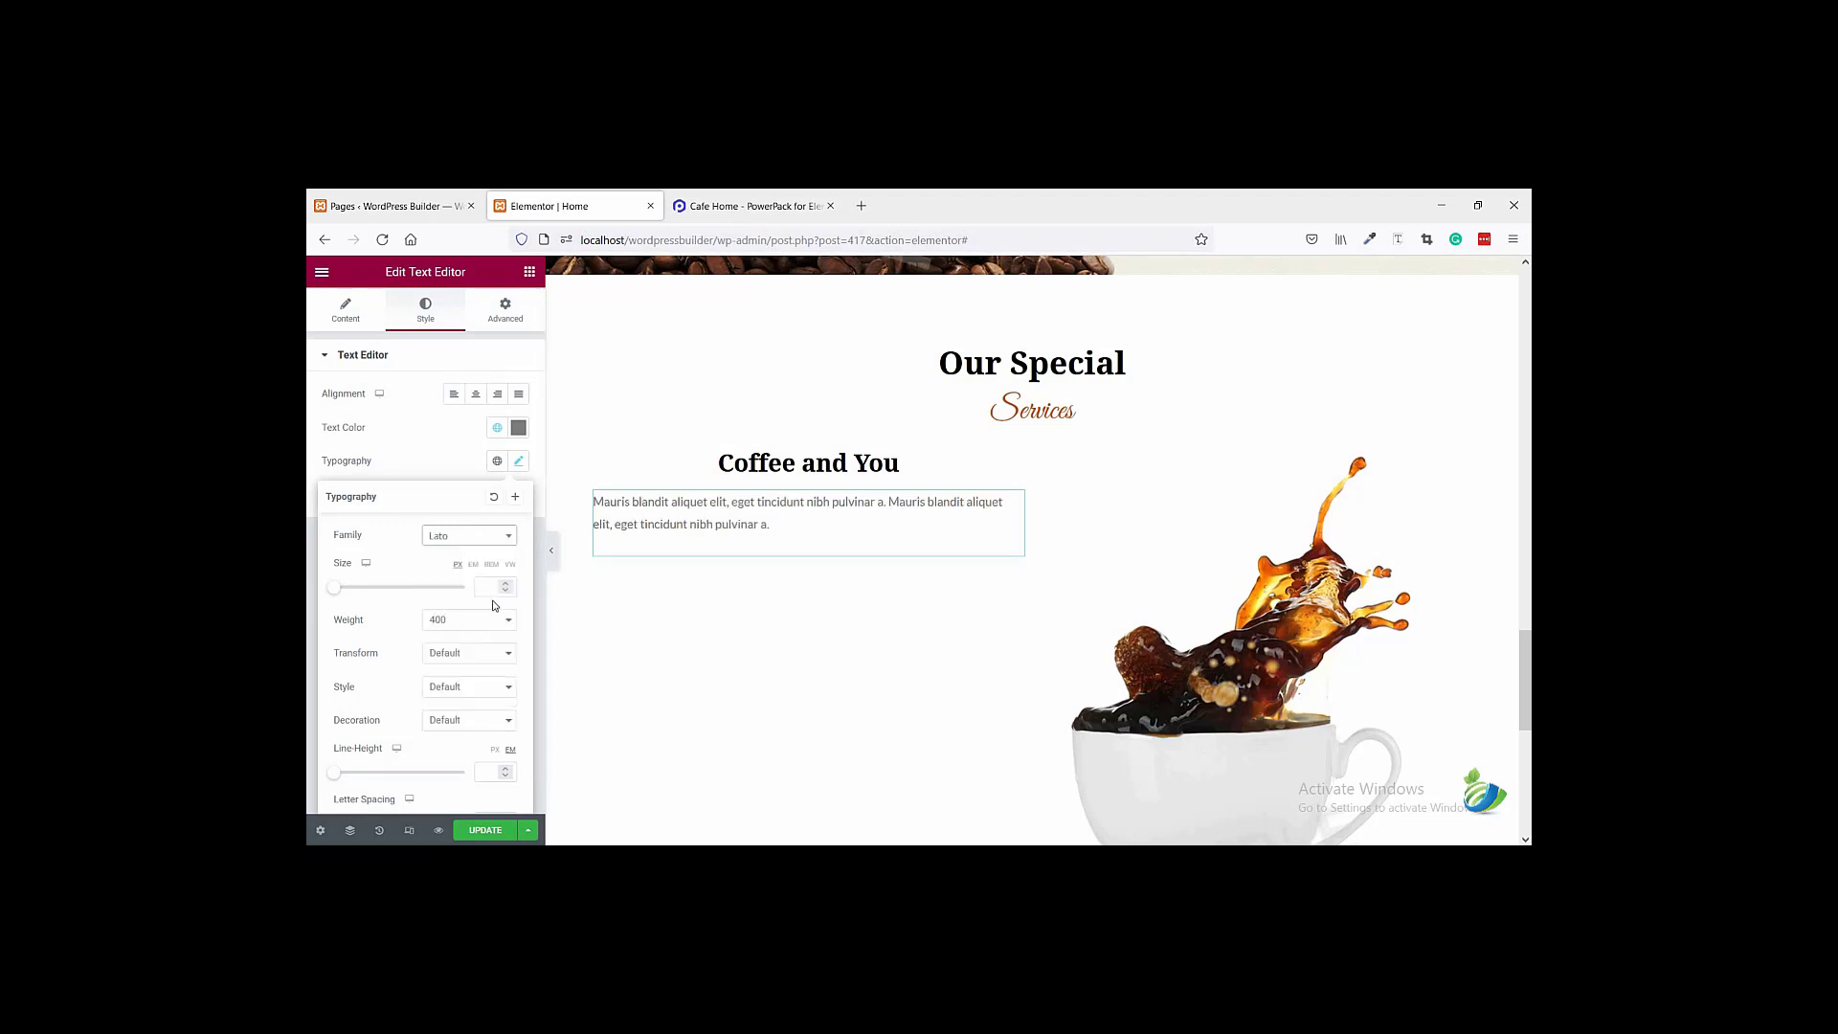
- Inspect the template paragraph with Font Finder, copy its colour code #5f6071, and set the new paragraph's font size to 18 px
left_click(493, 587)
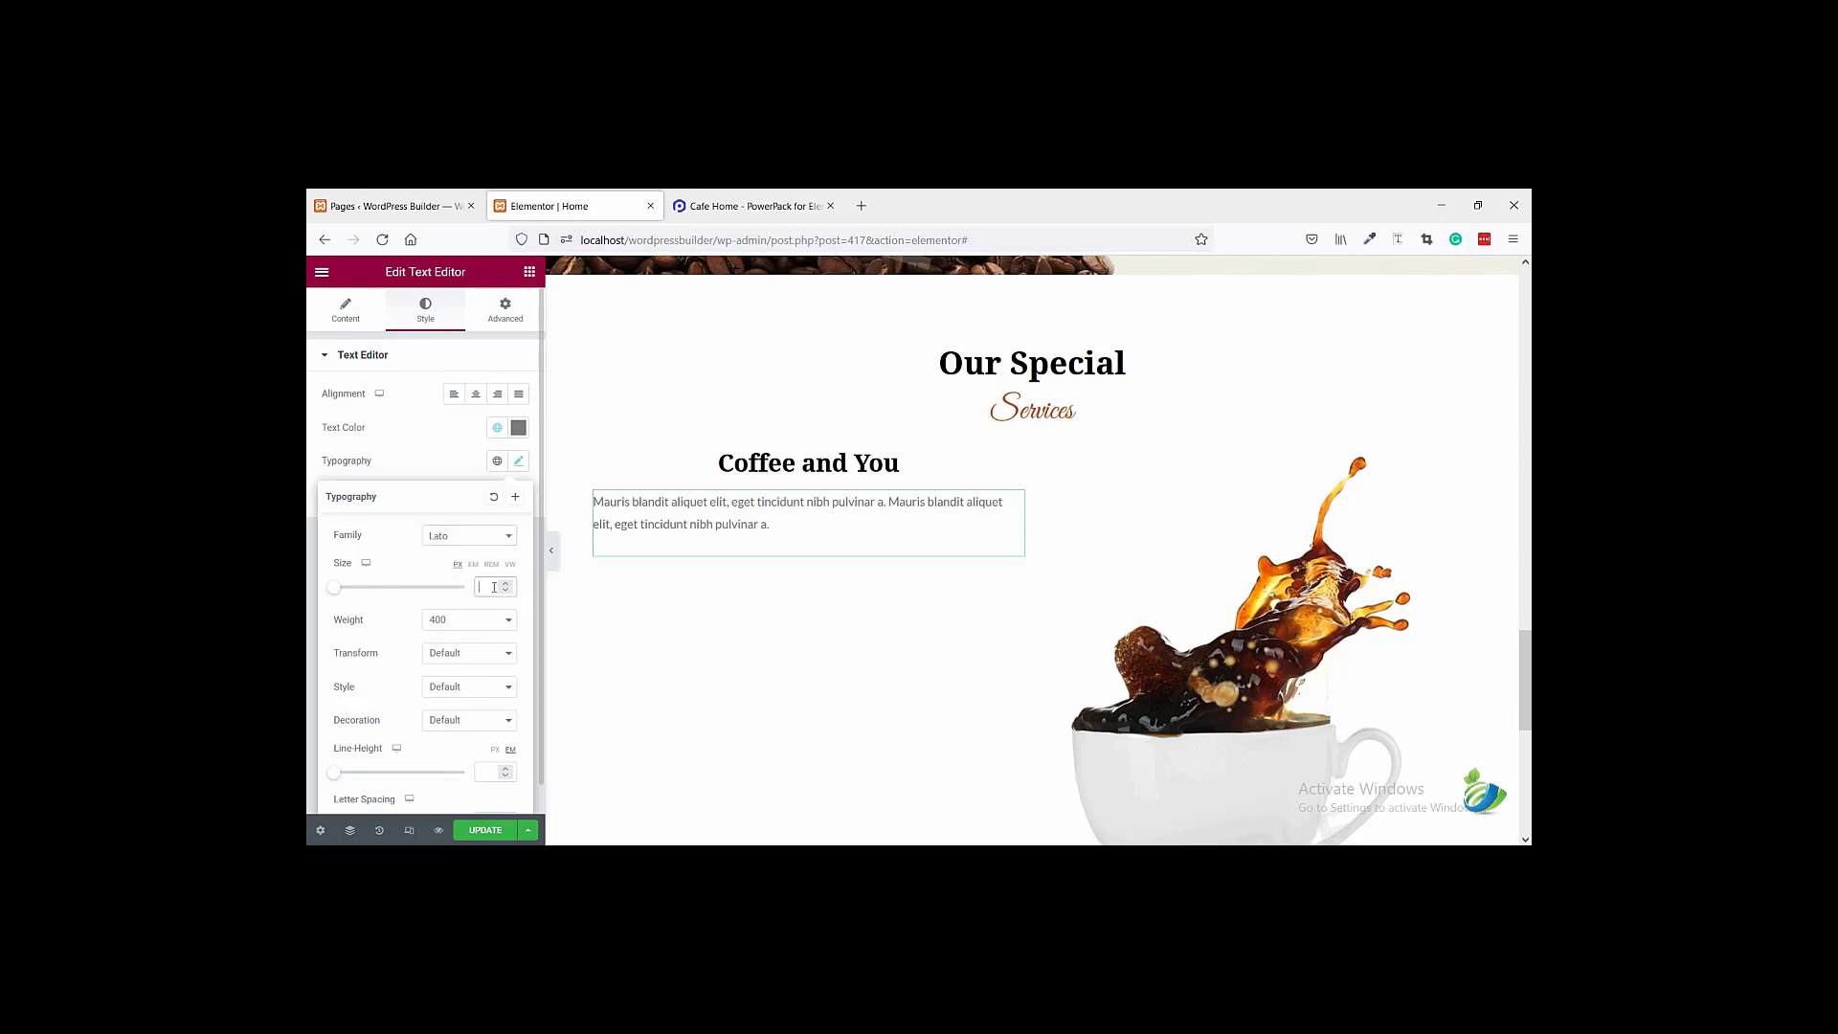
left_click(756, 206)
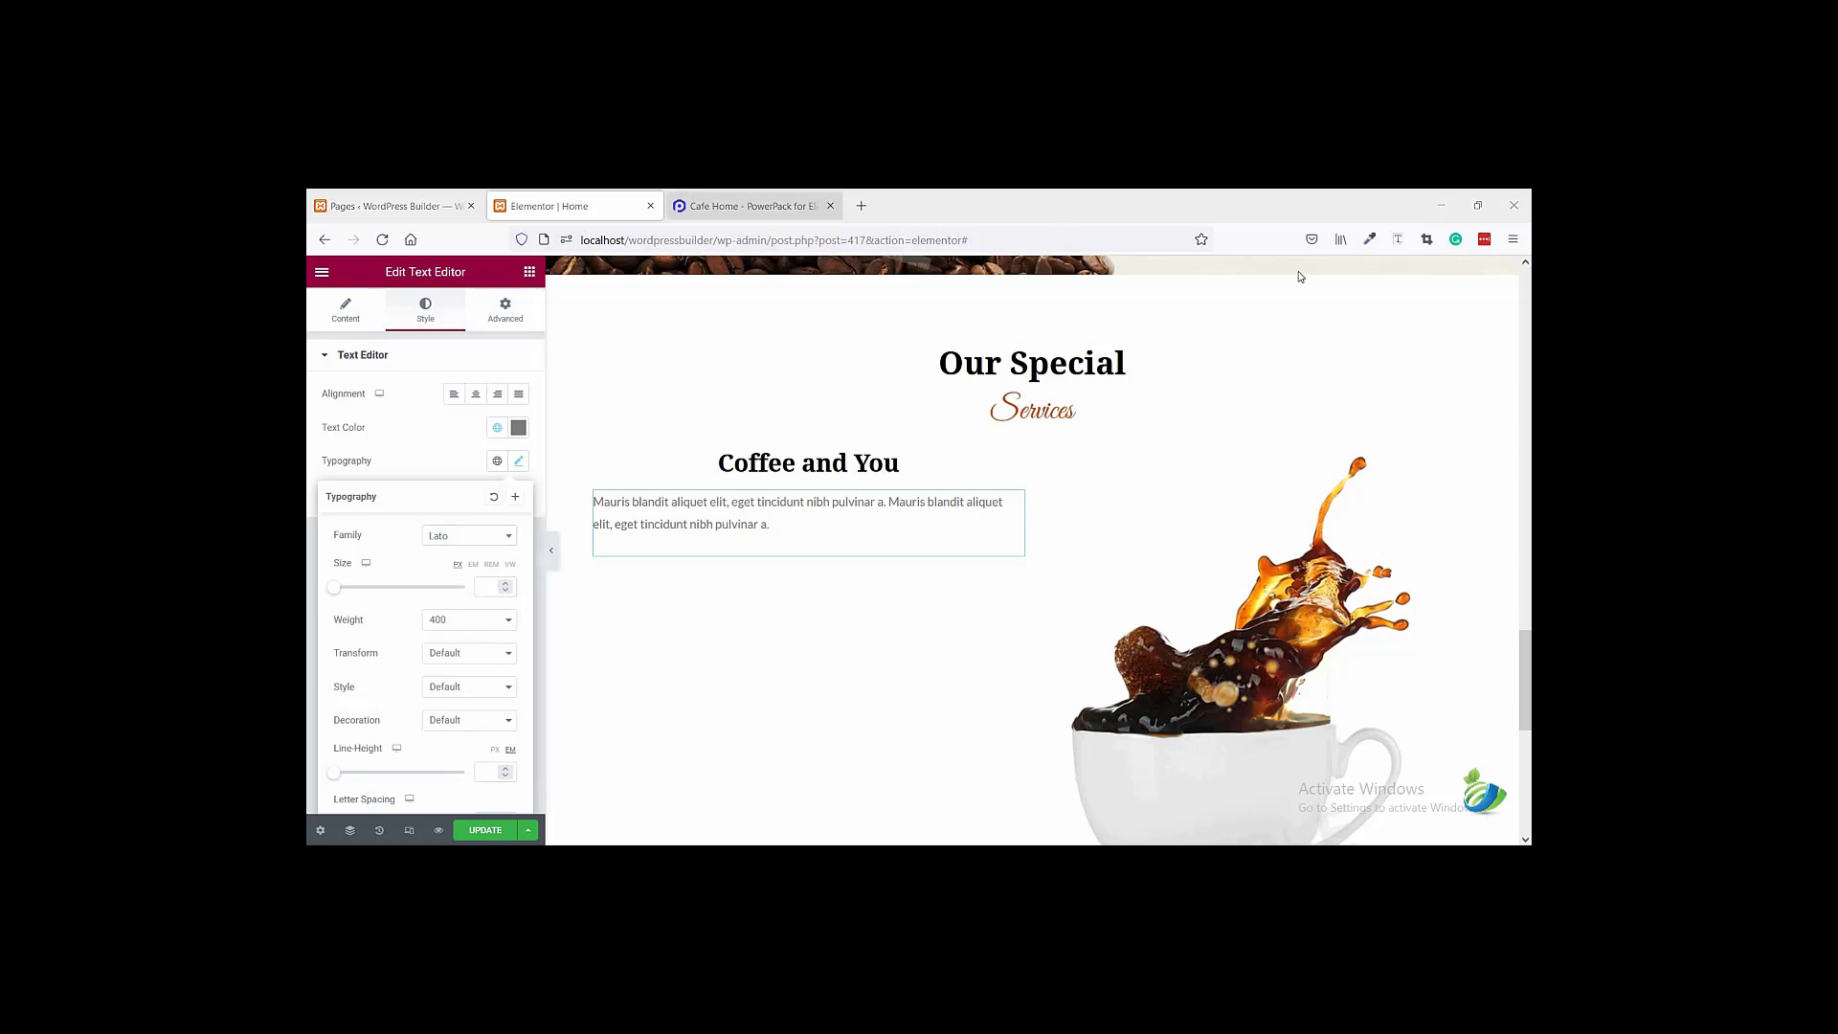
left_click(1398, 241)
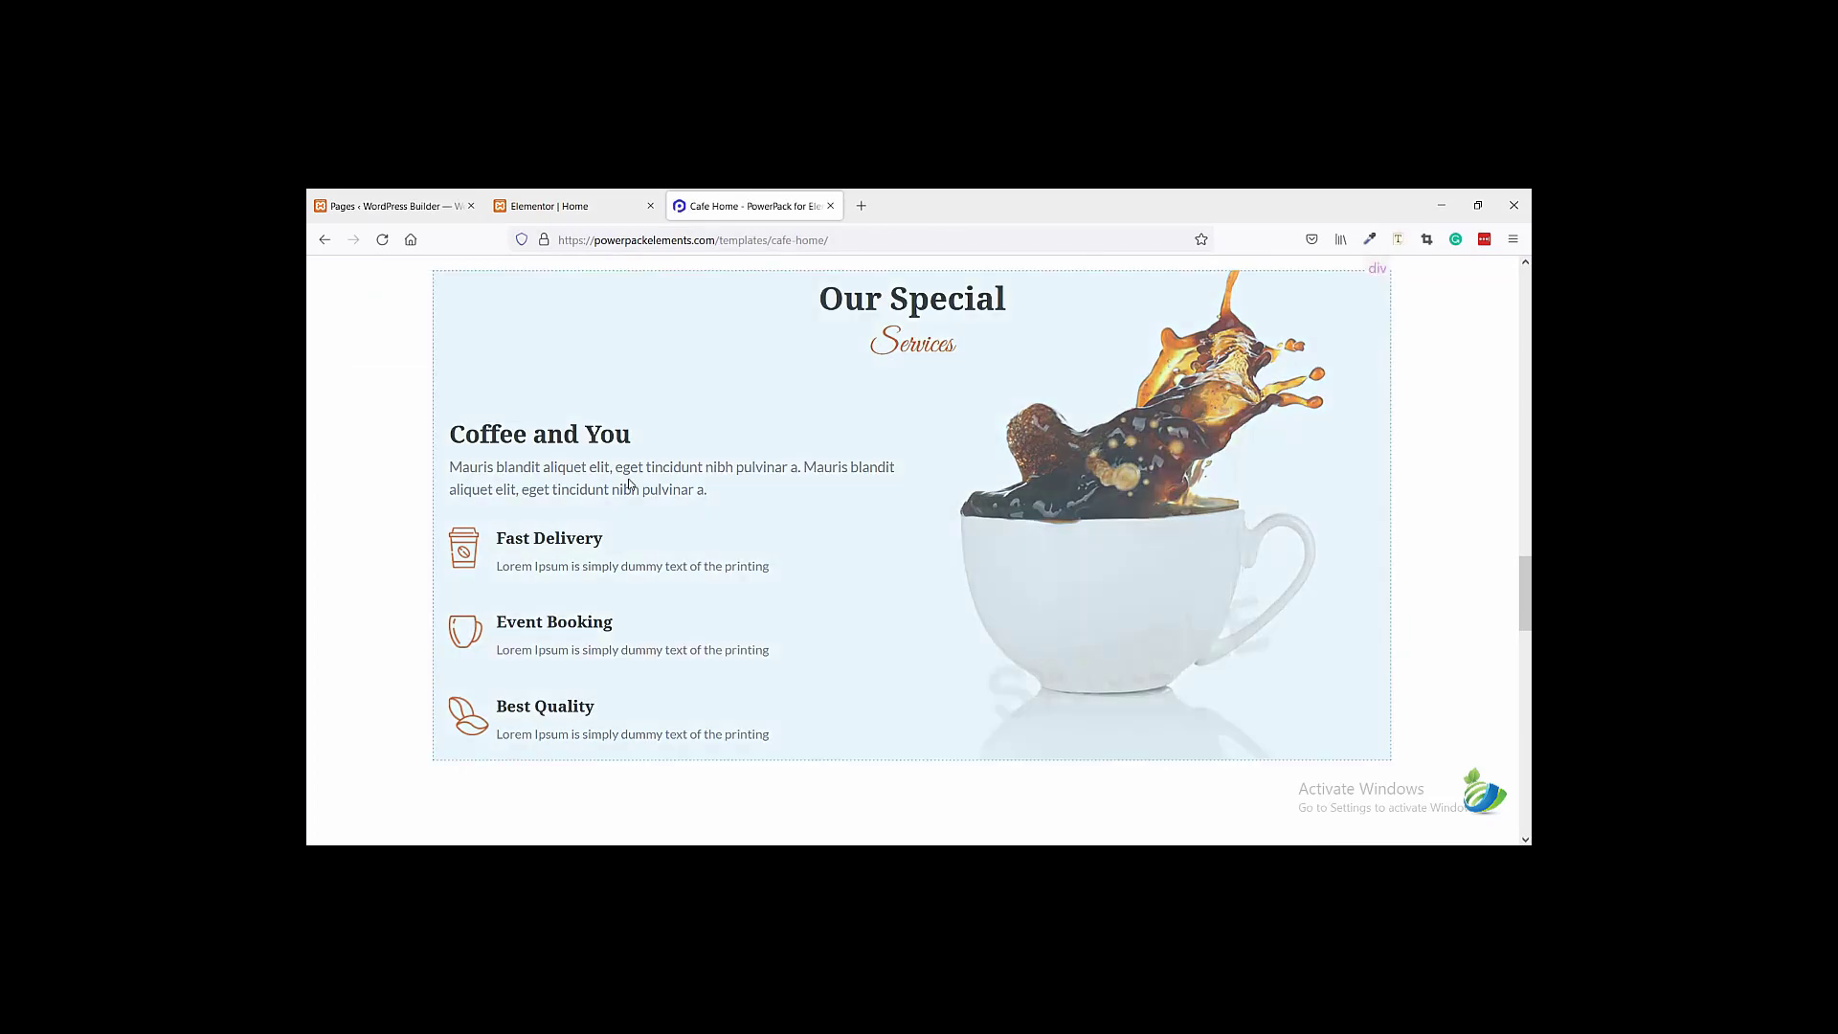
left_click(600, 455)
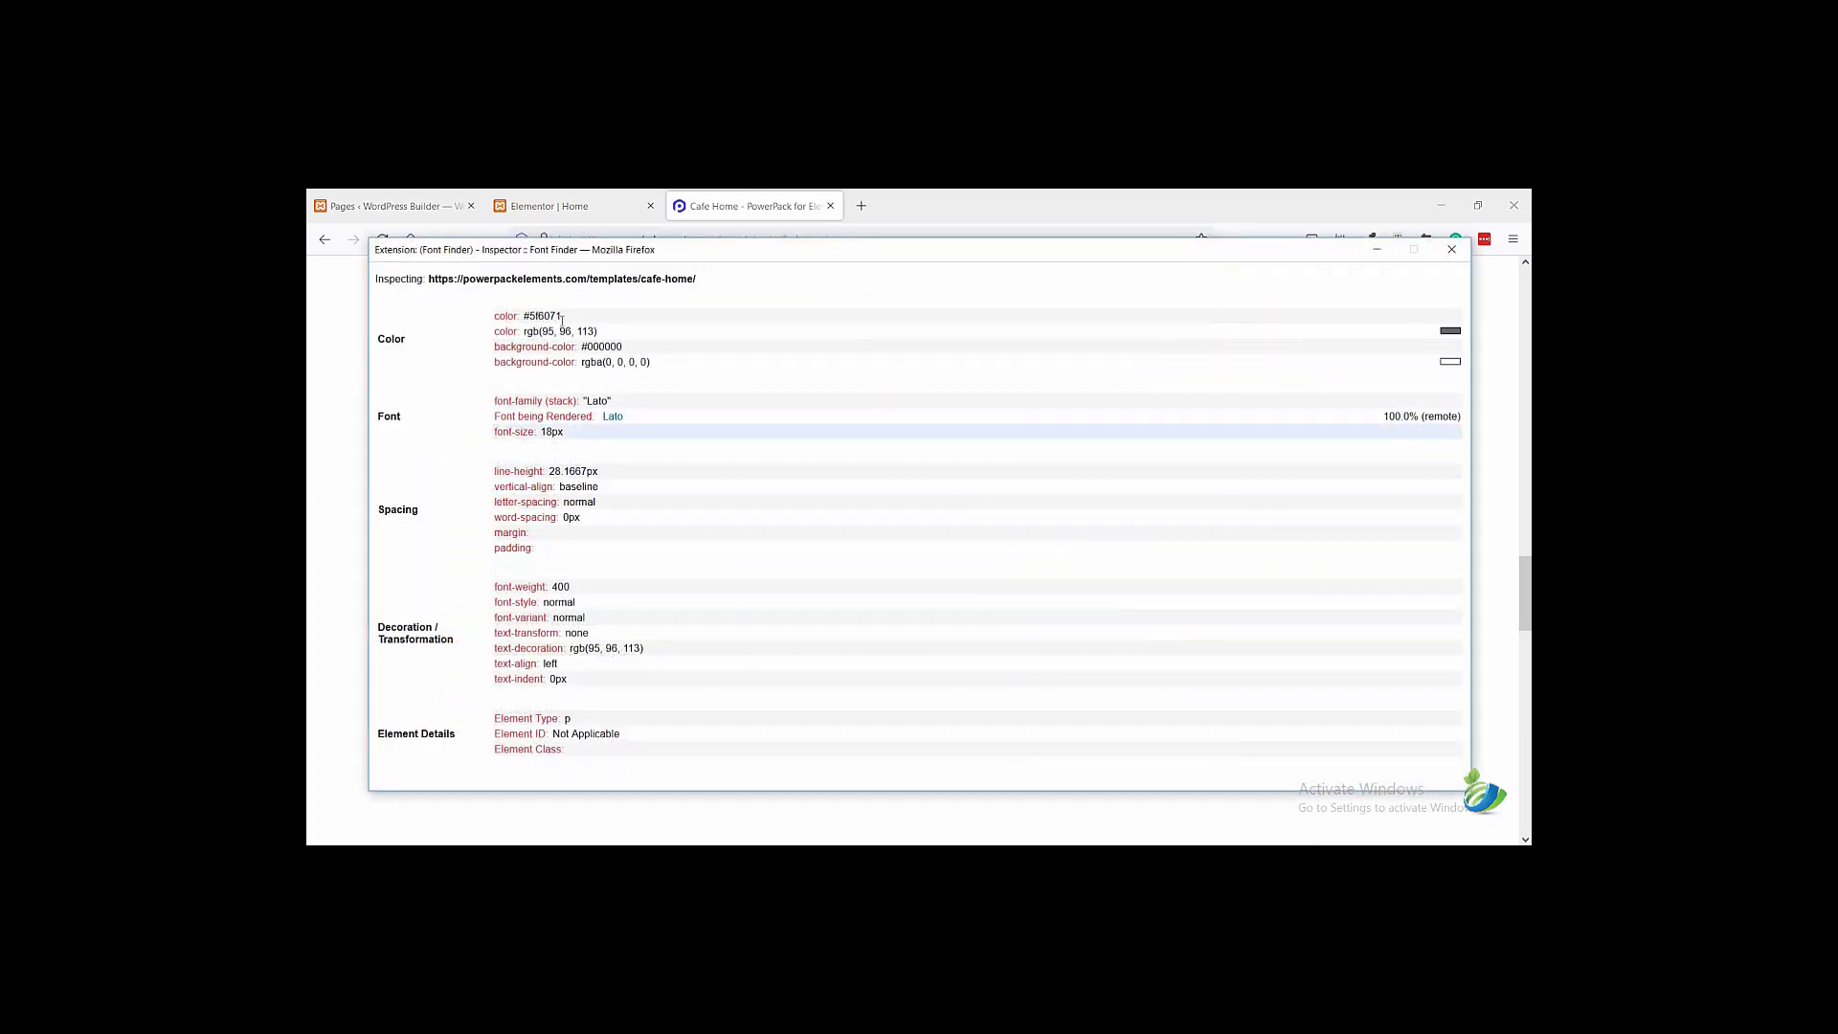
left_click_drag(561, 316, 525, 316)
right_click(524, 316)
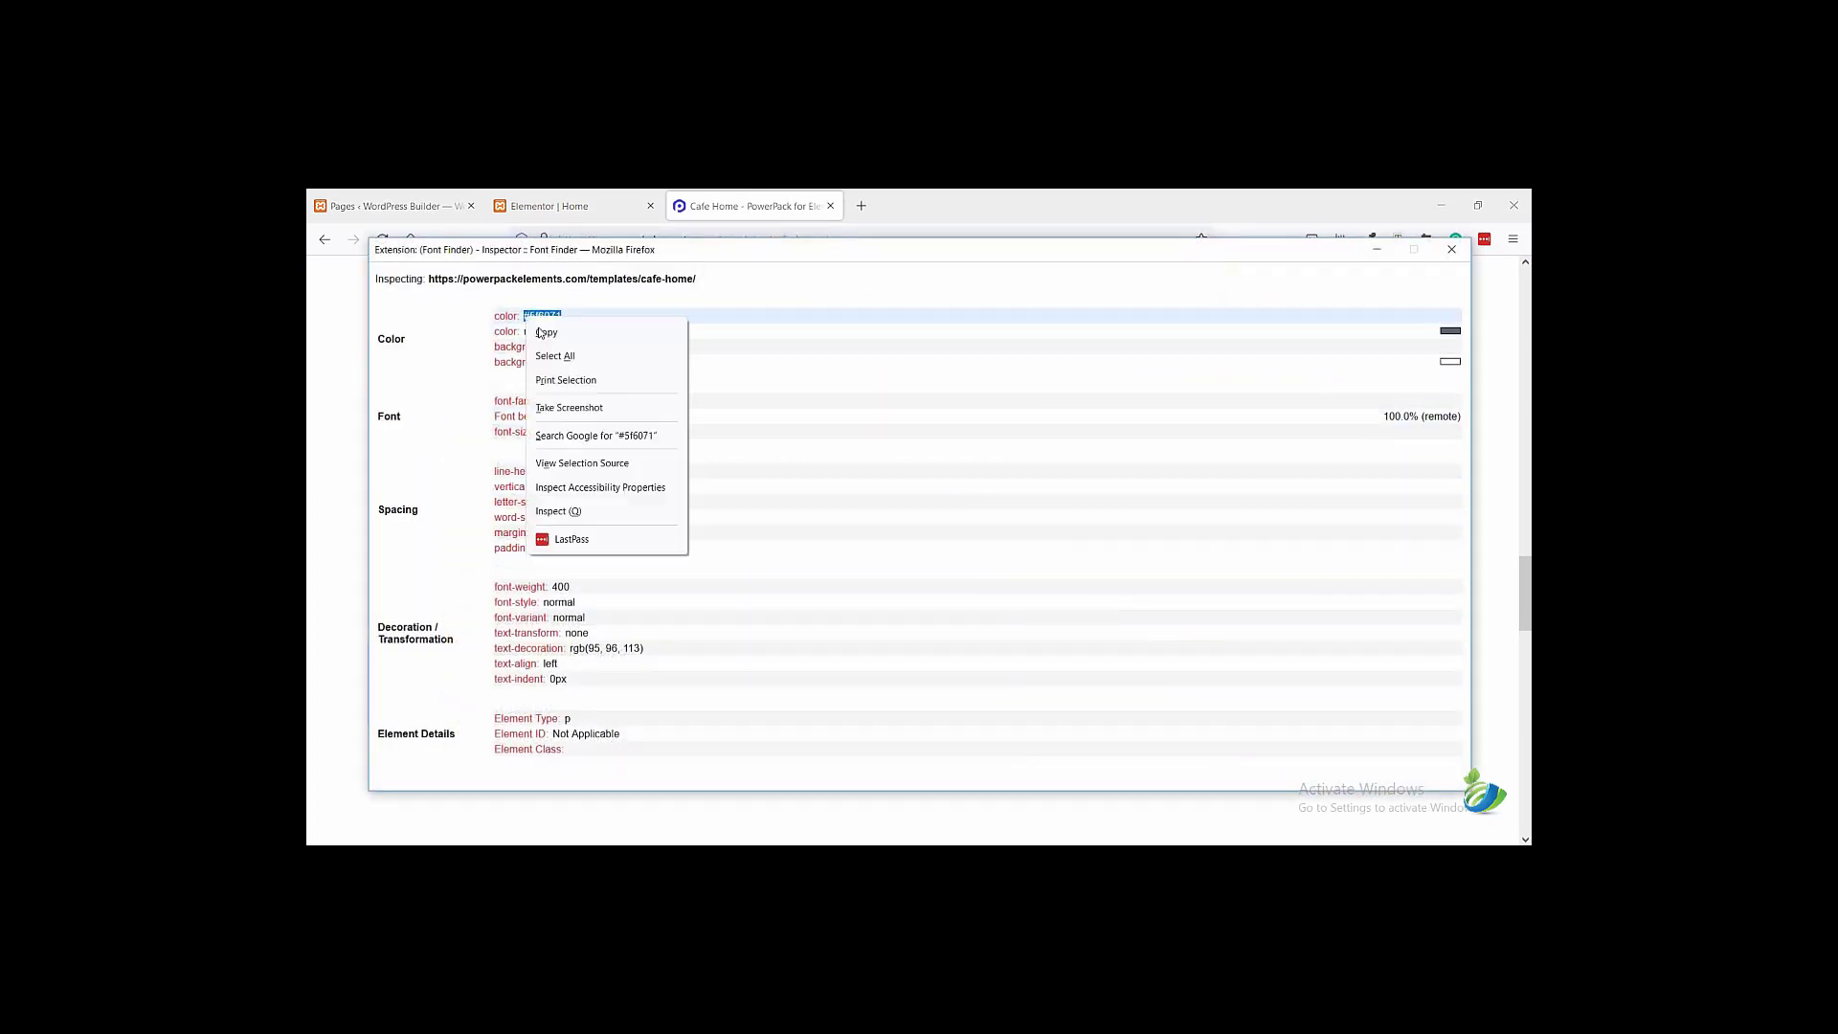
left_click(546, 332)
left_click(1452, 249)
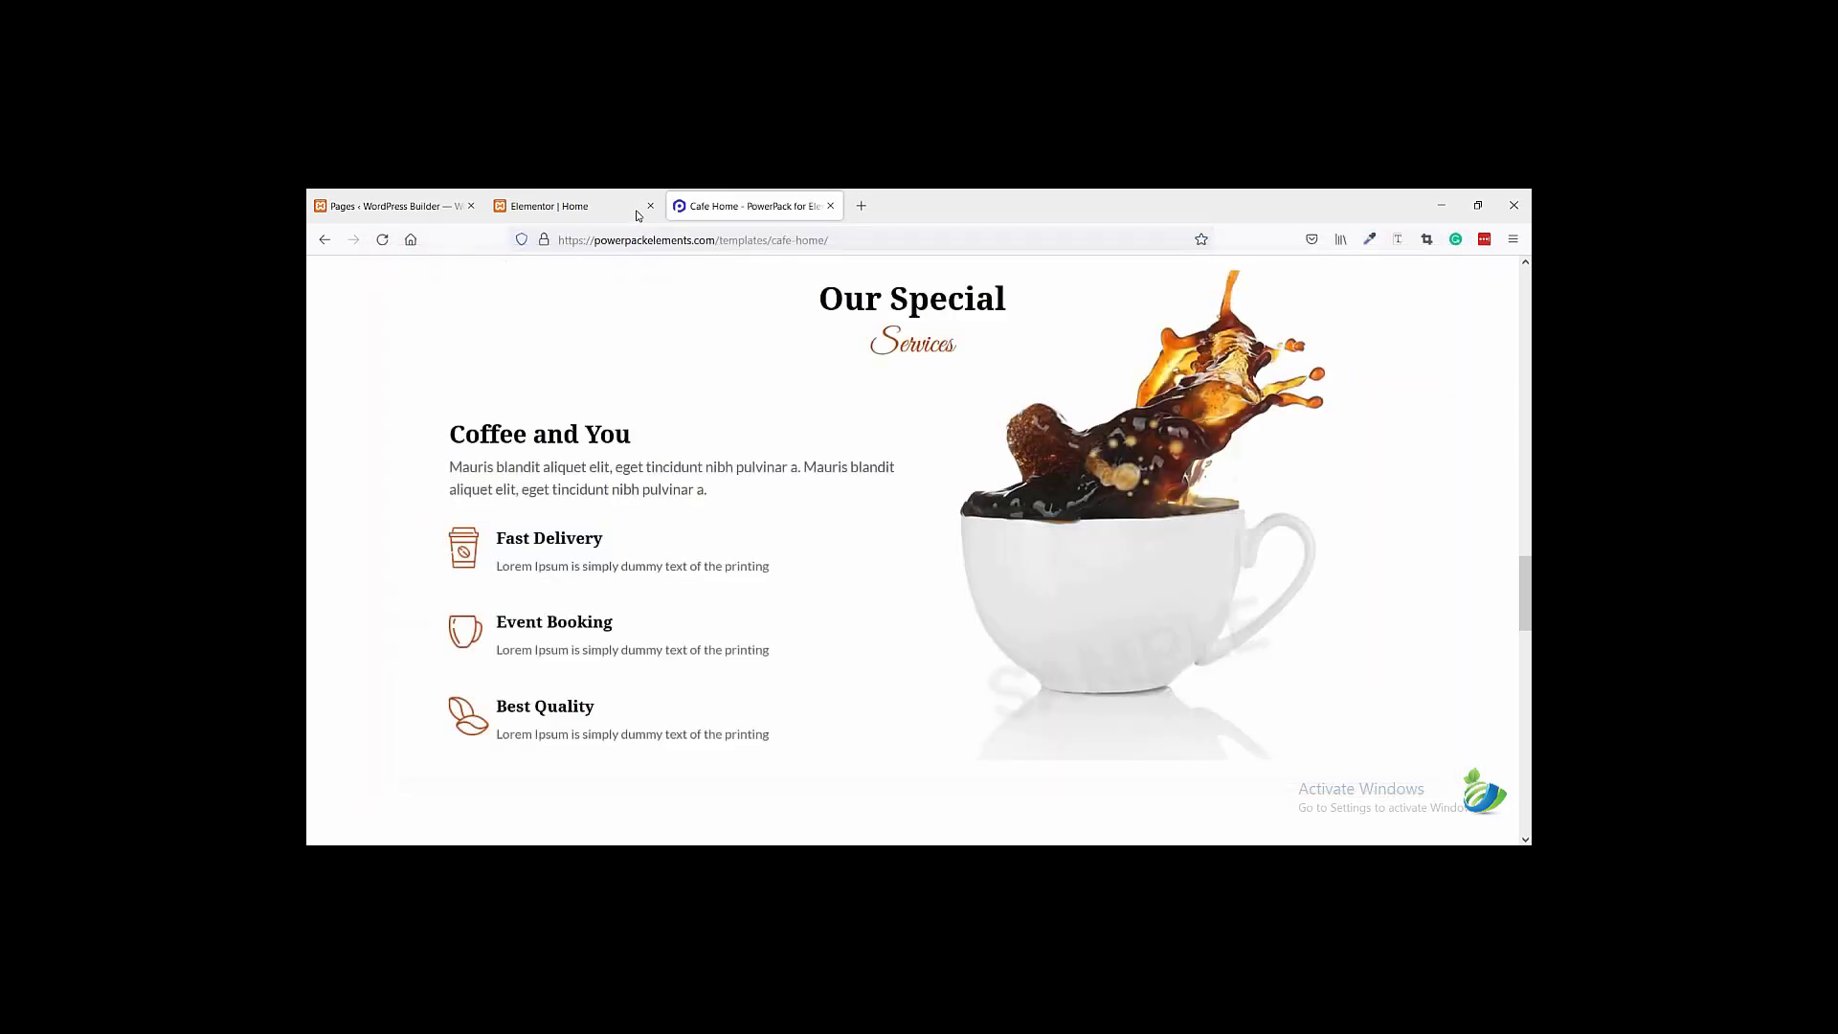
left_click(565, 206)
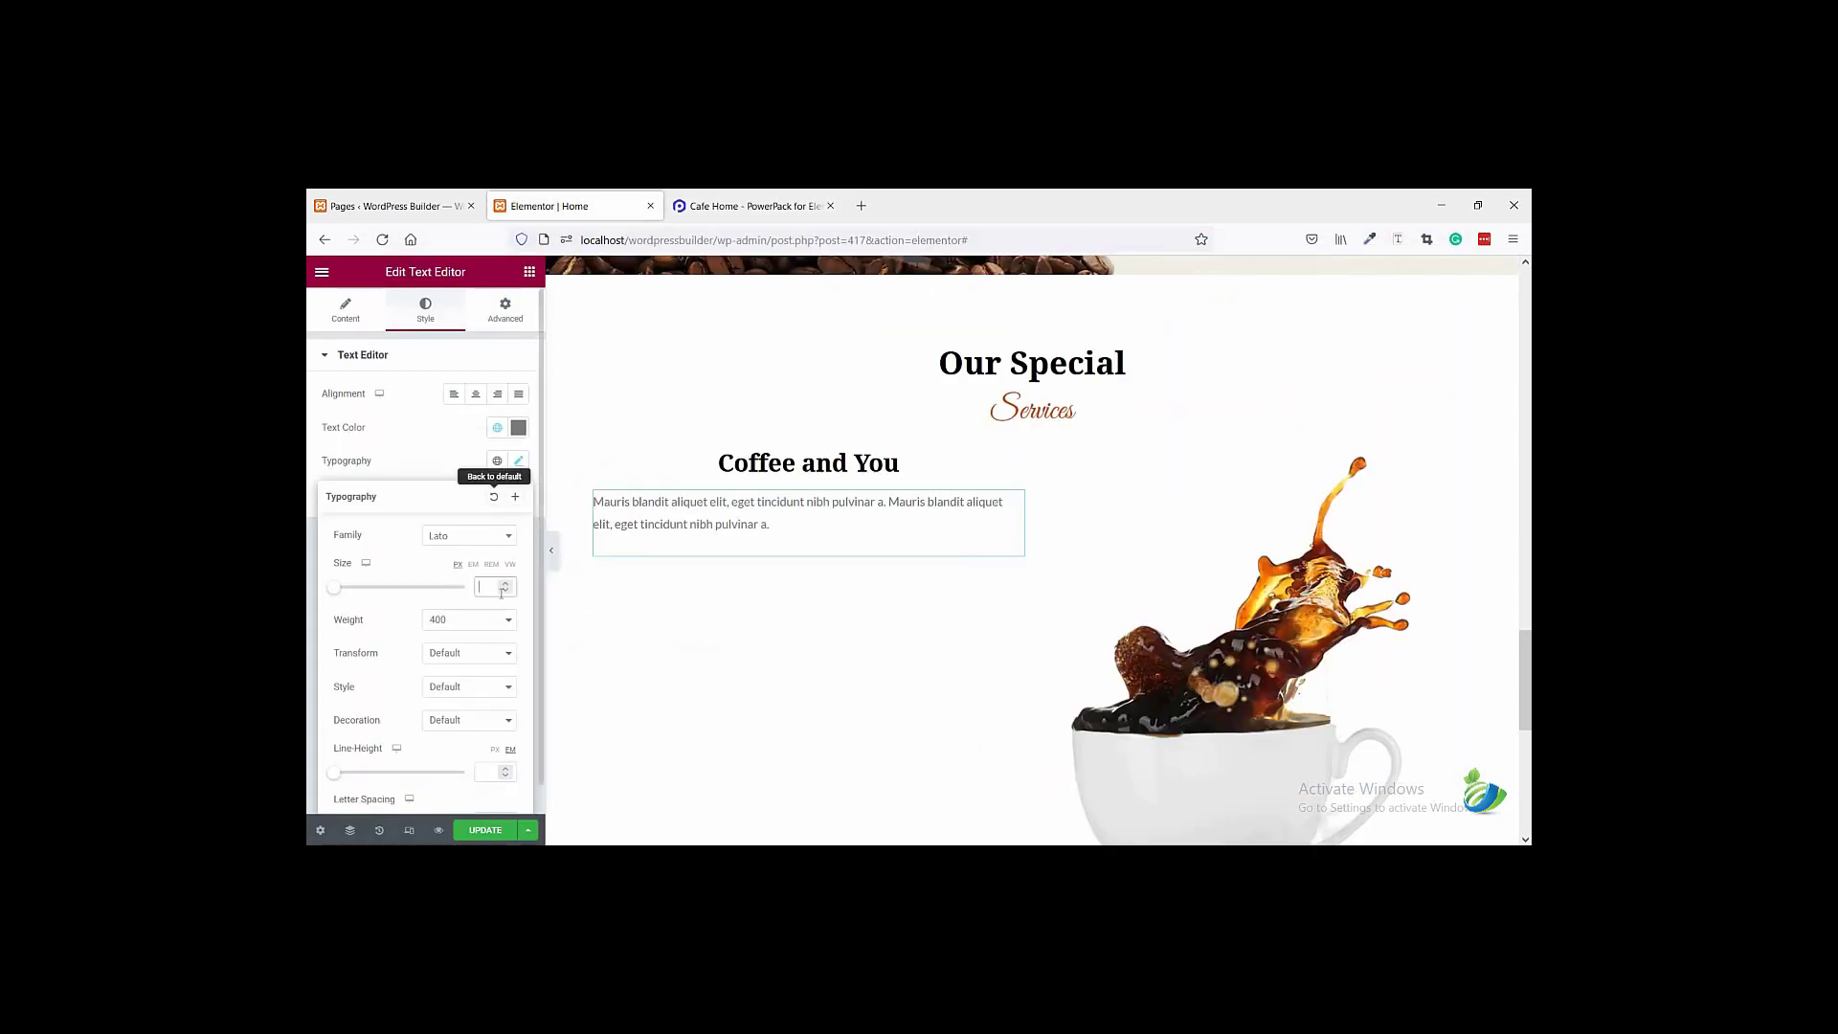
type("18")
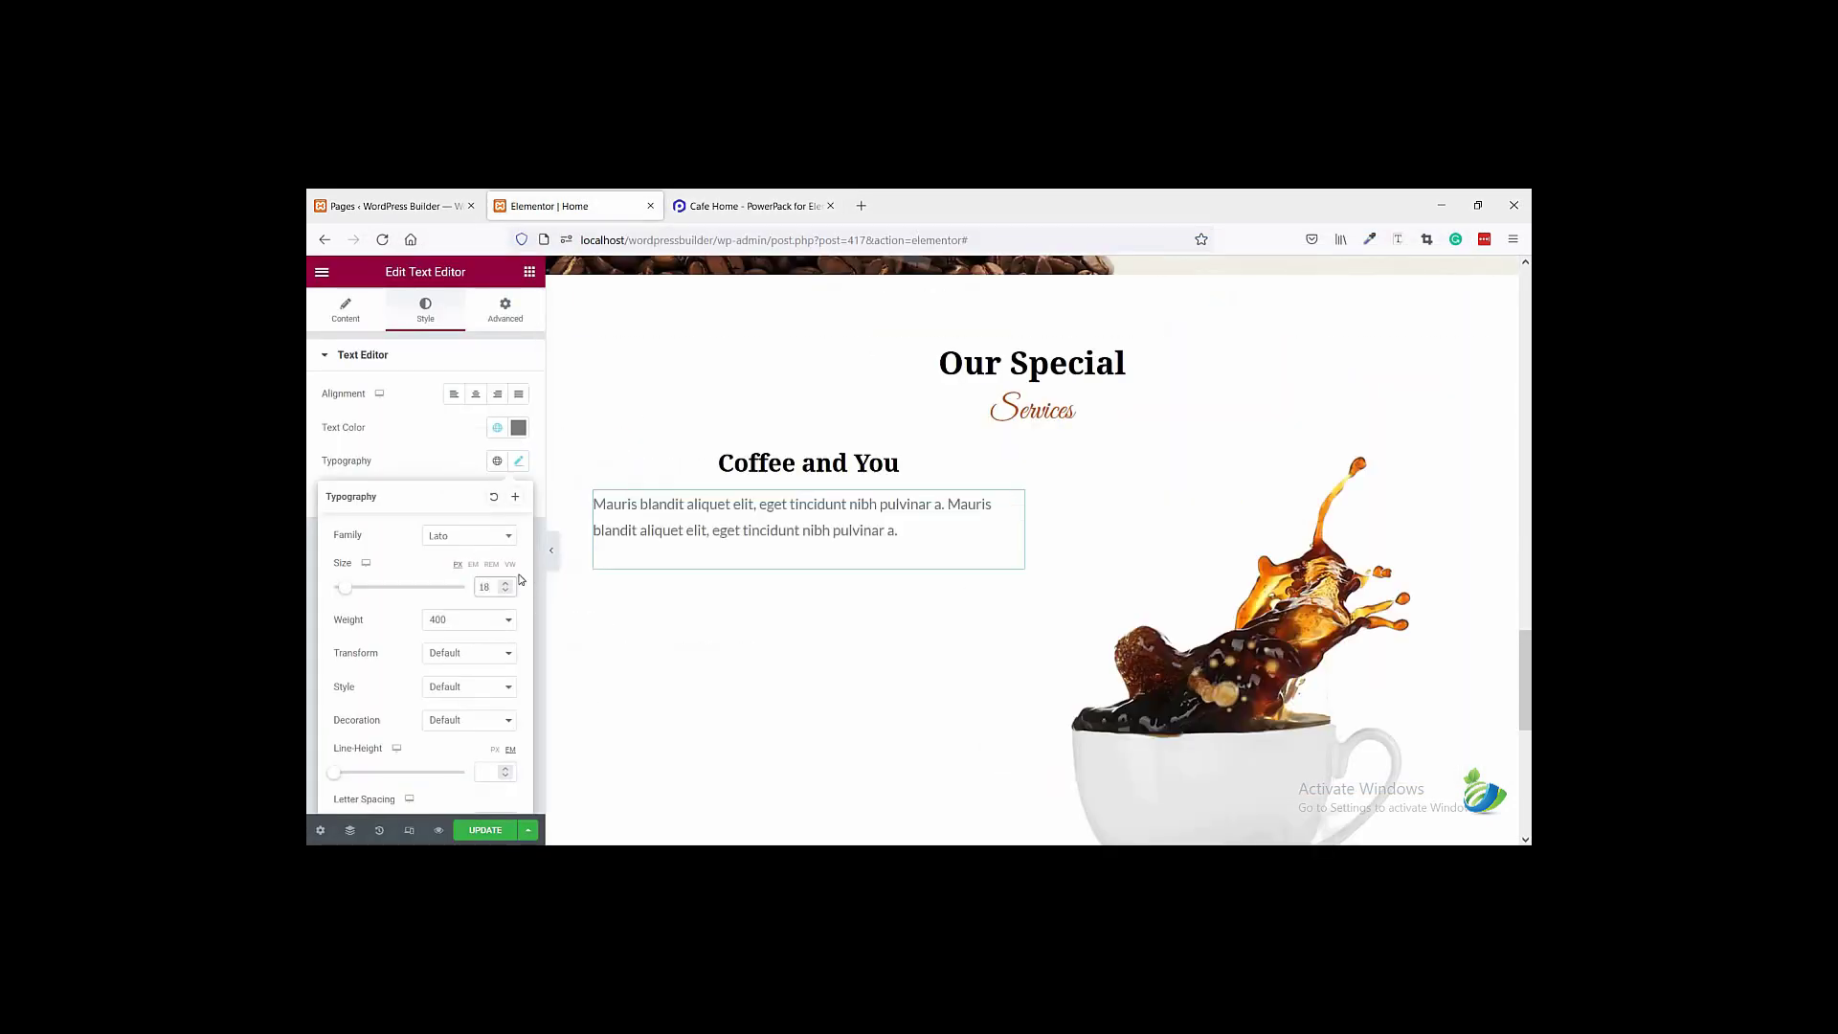
- Set the paragraph's text colour to the copied code #5f6071
left_click(518, 427)
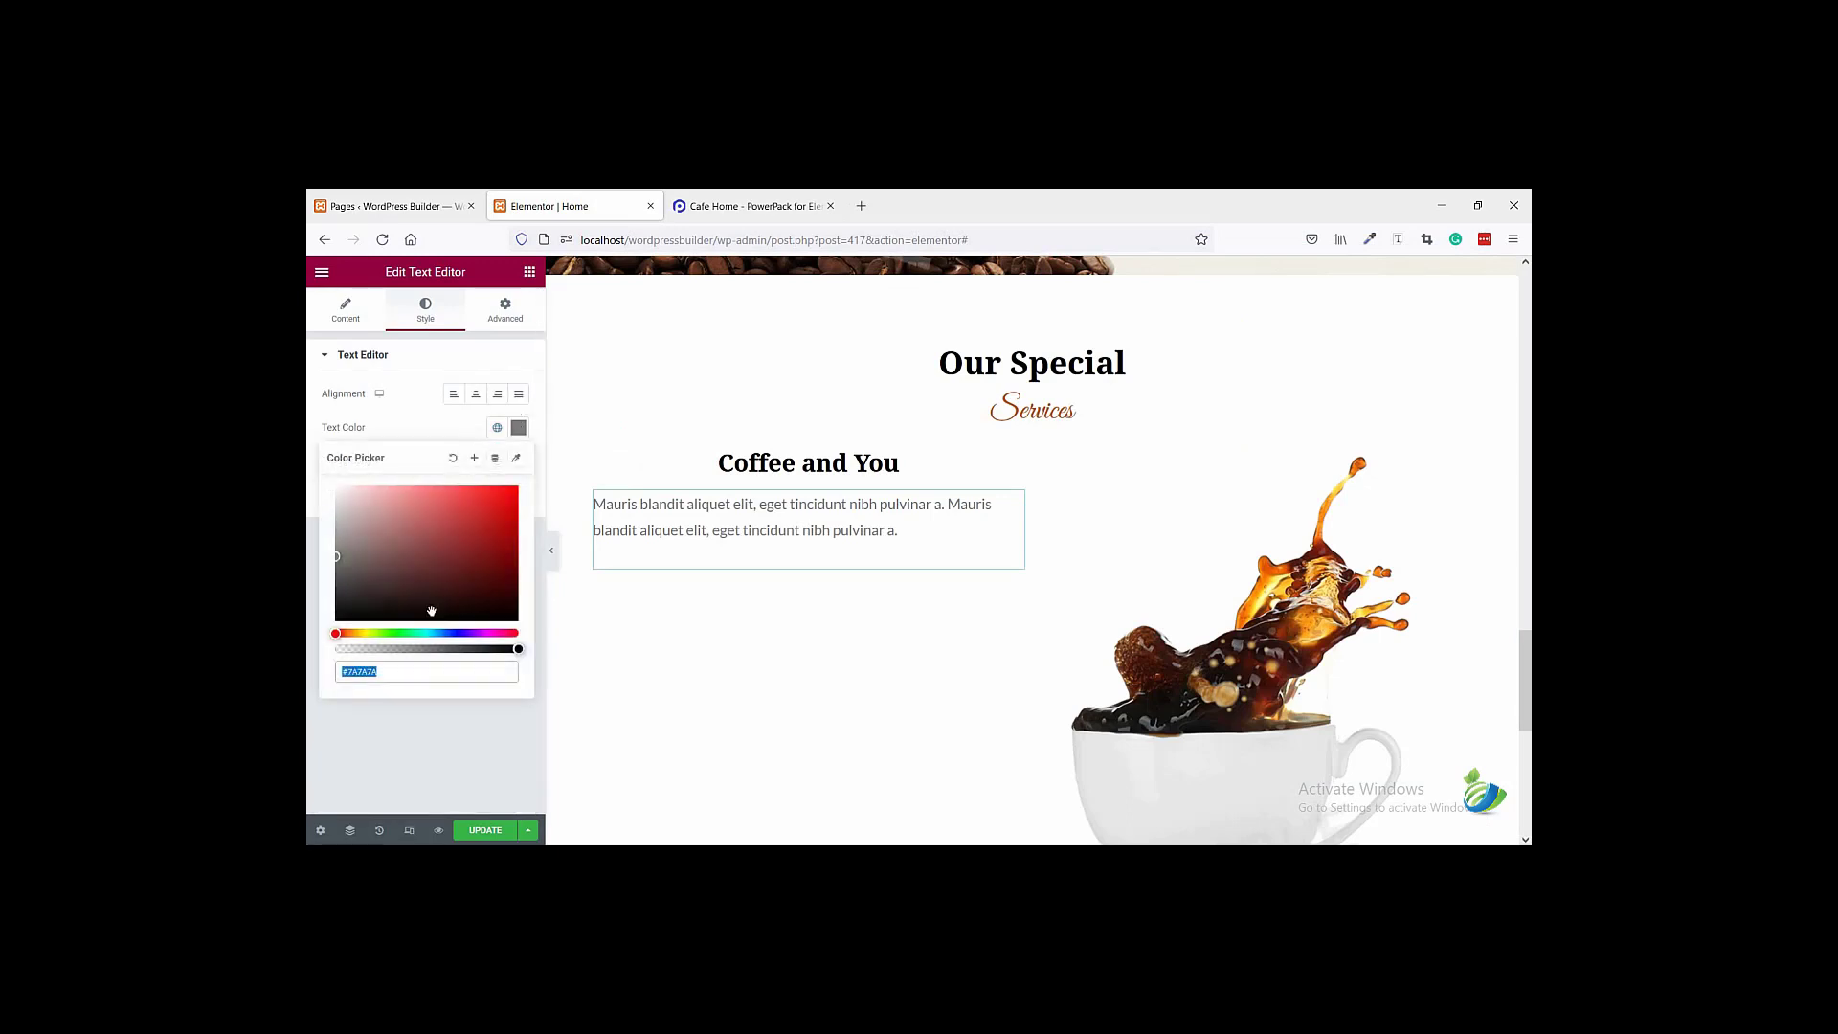
key("ctrl+v")
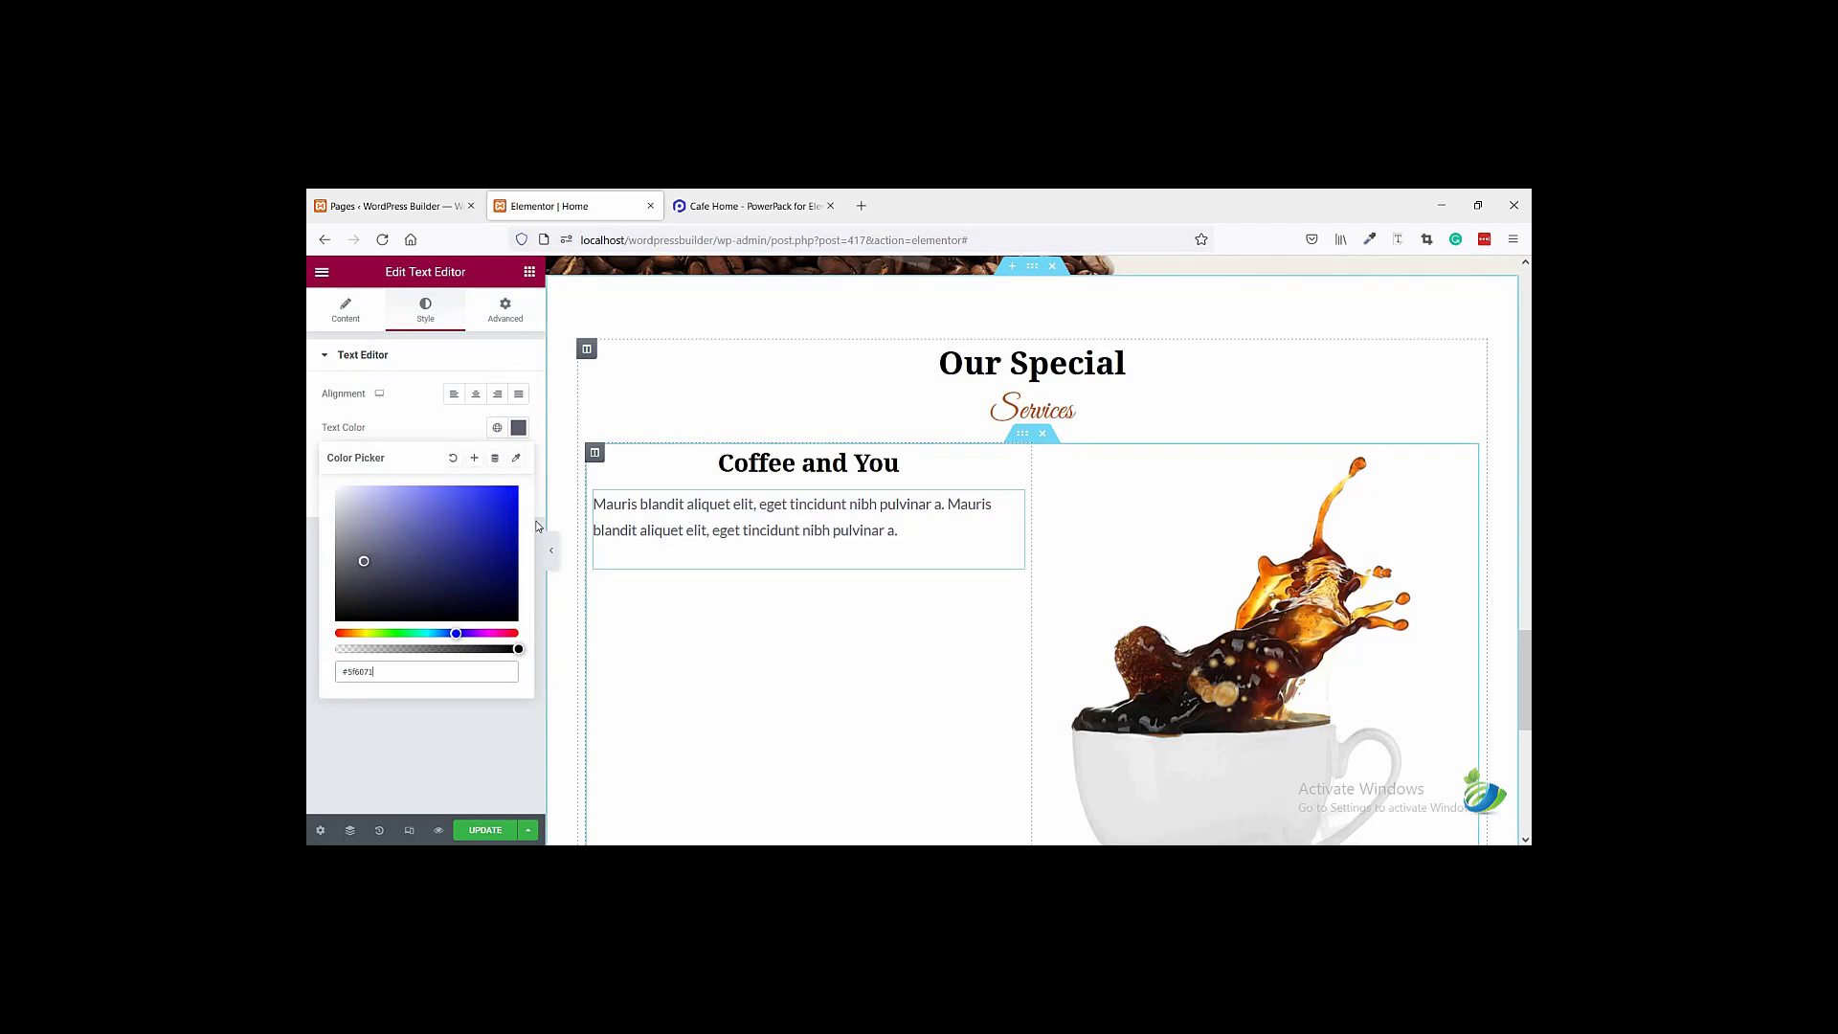
left_click(485, 719)
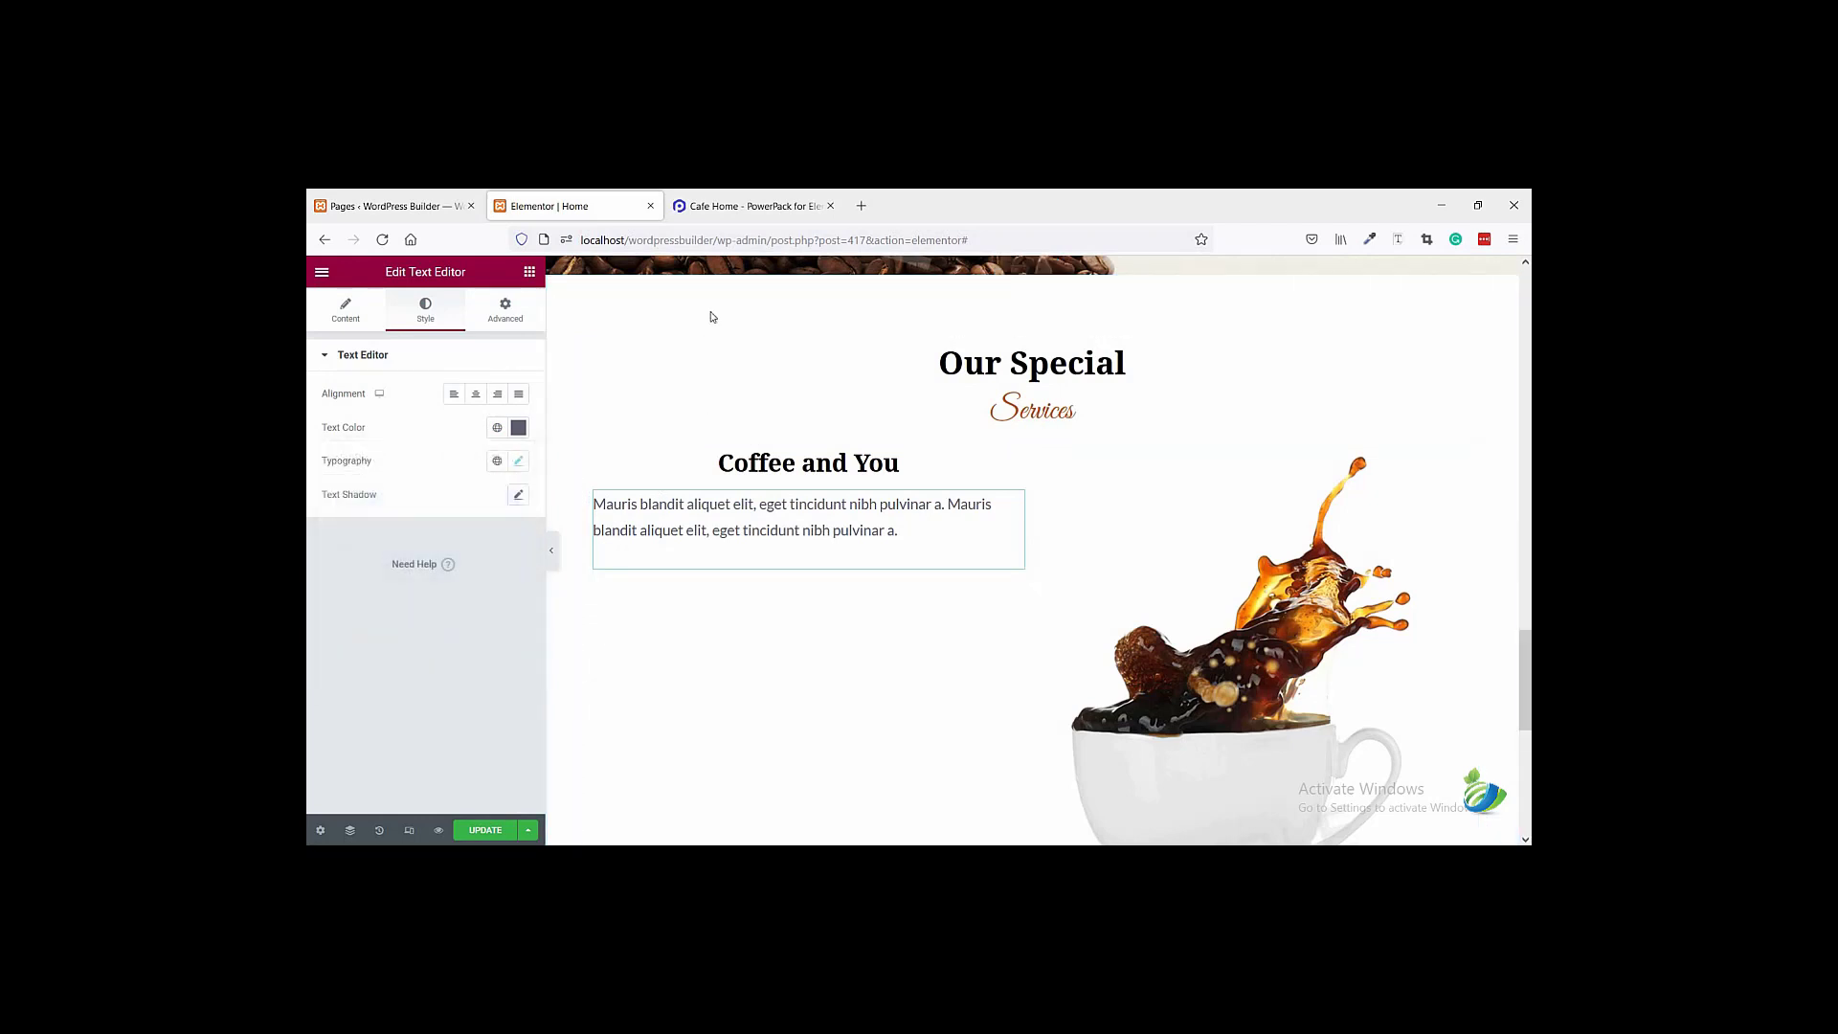
- Review the template's service items, and add an Image Box widget below the "Coffee and You" paragraph
left_click(753, 205)
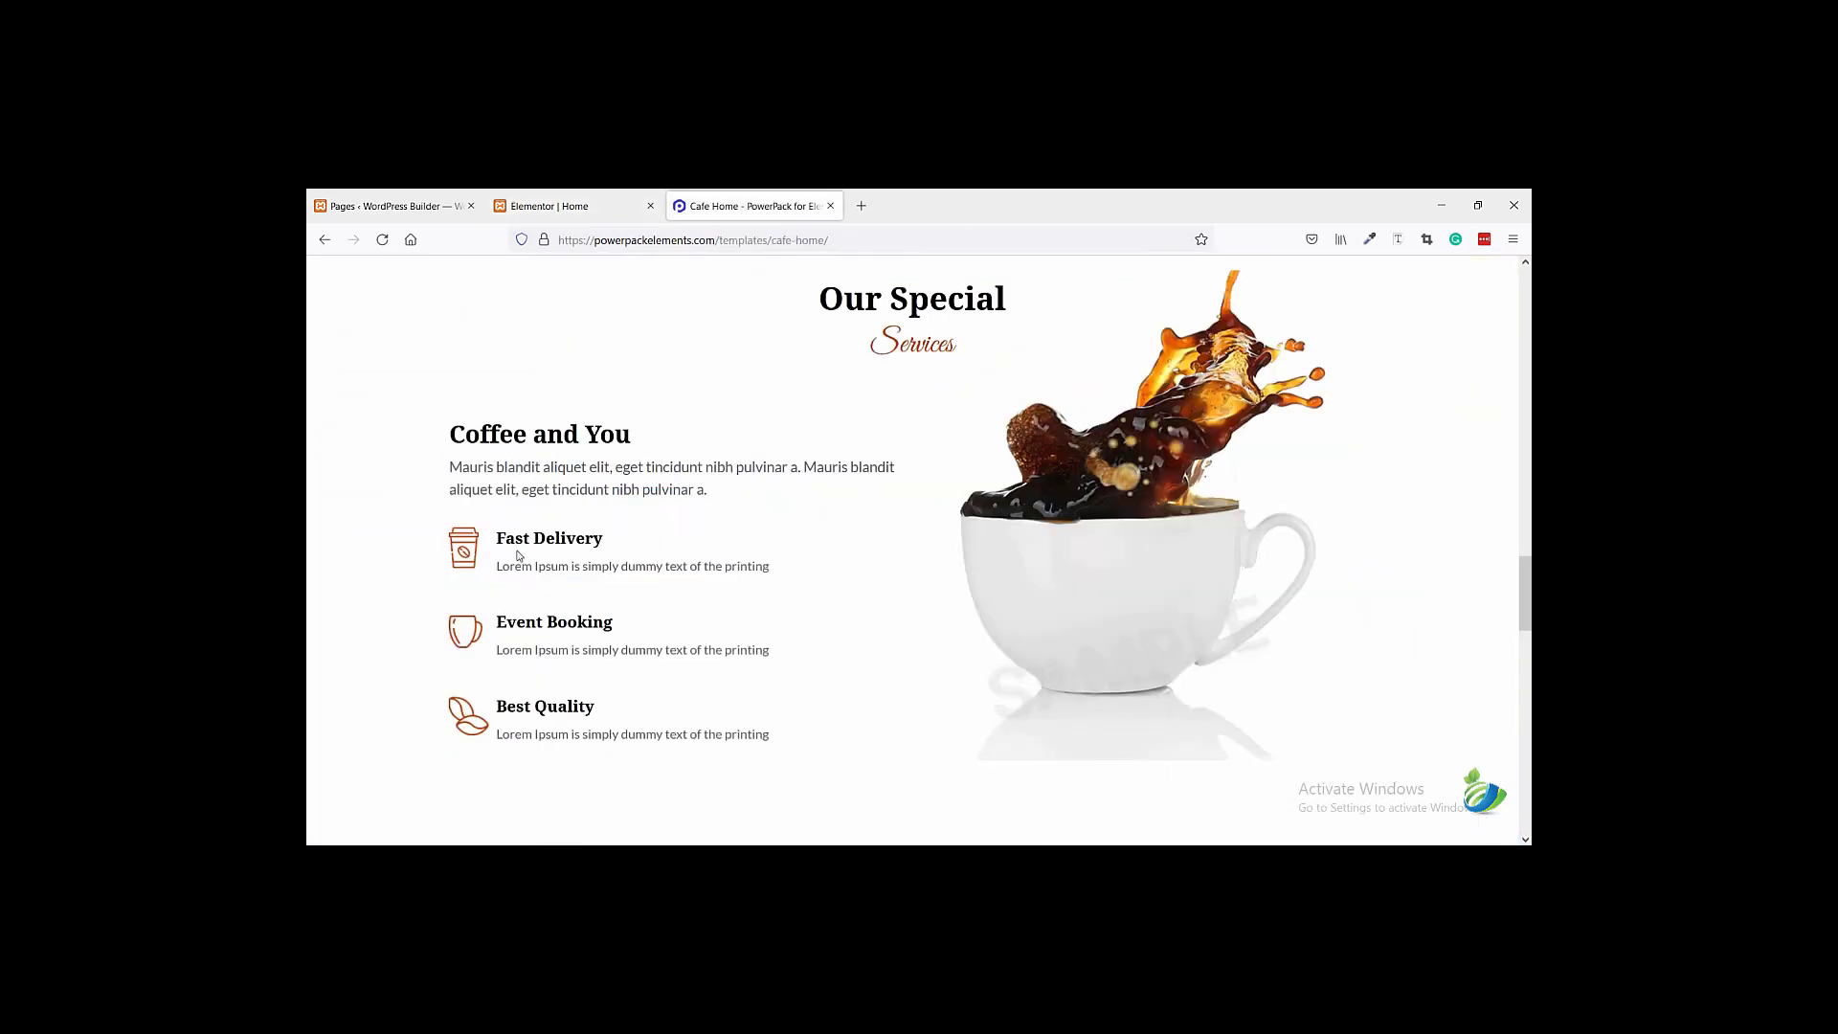
scroll(463, 534, "down", 1)
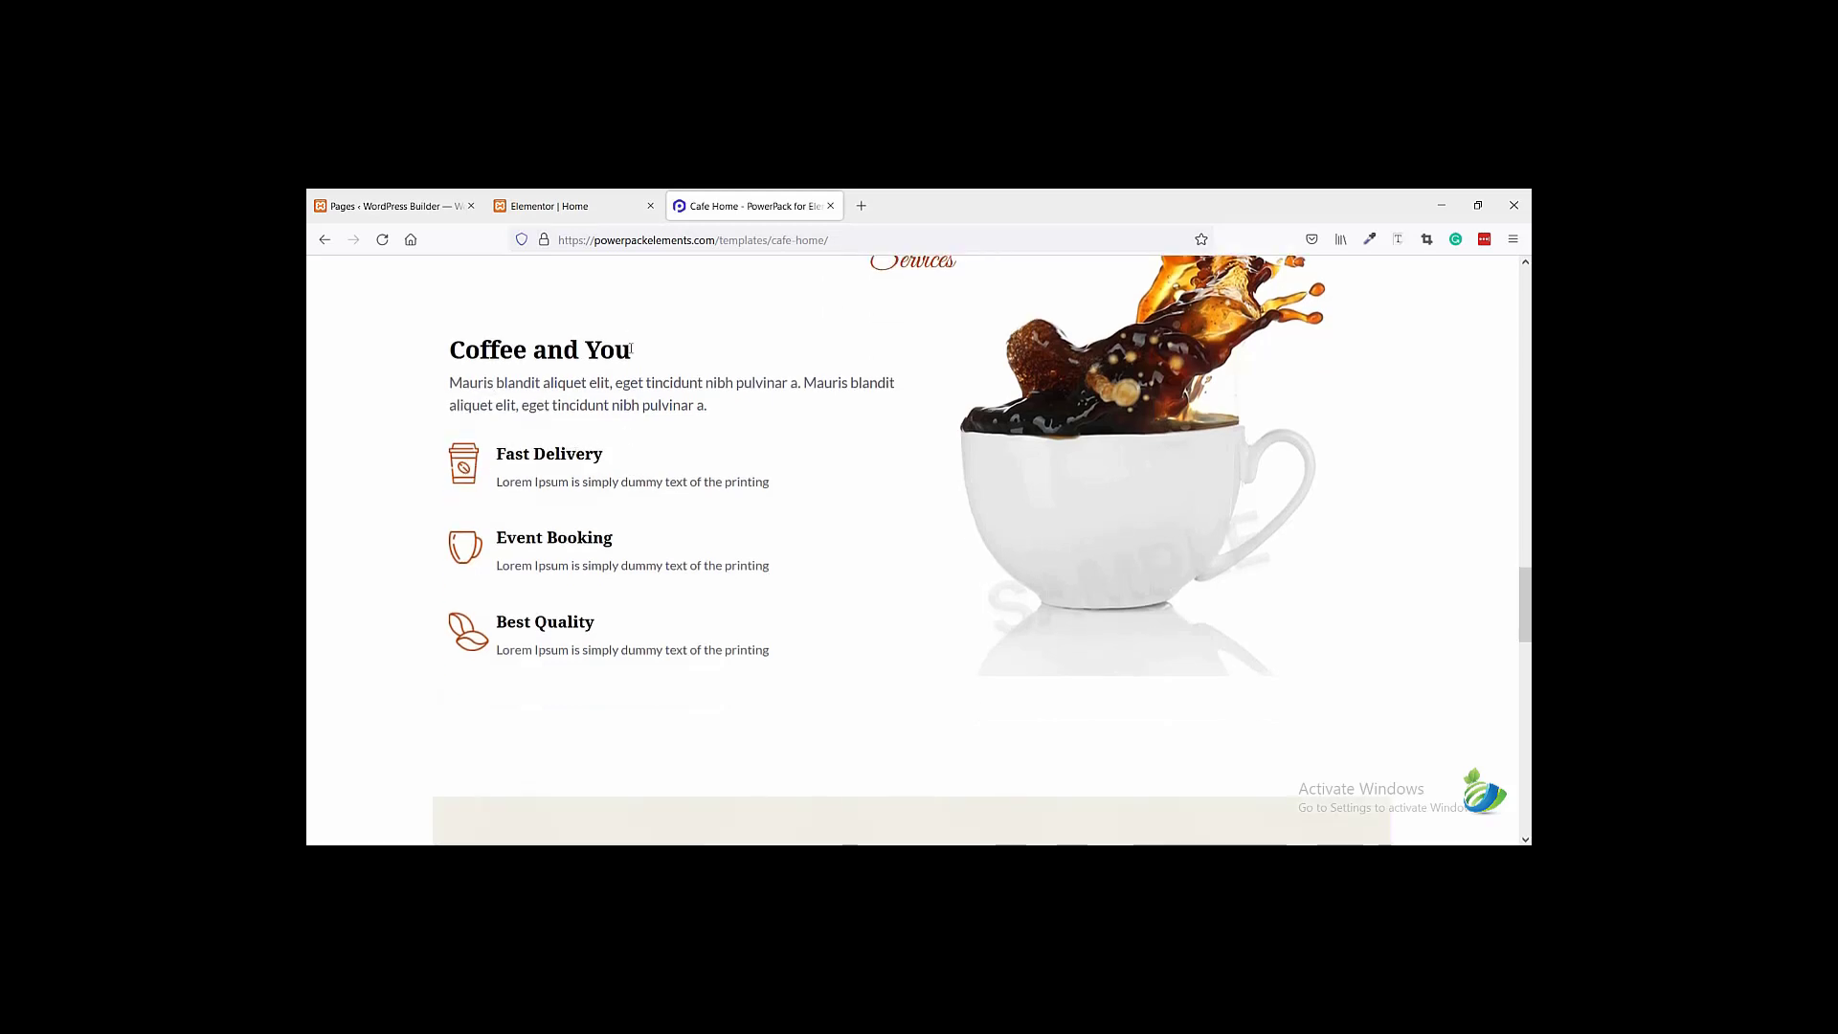
left_click(573, 214)
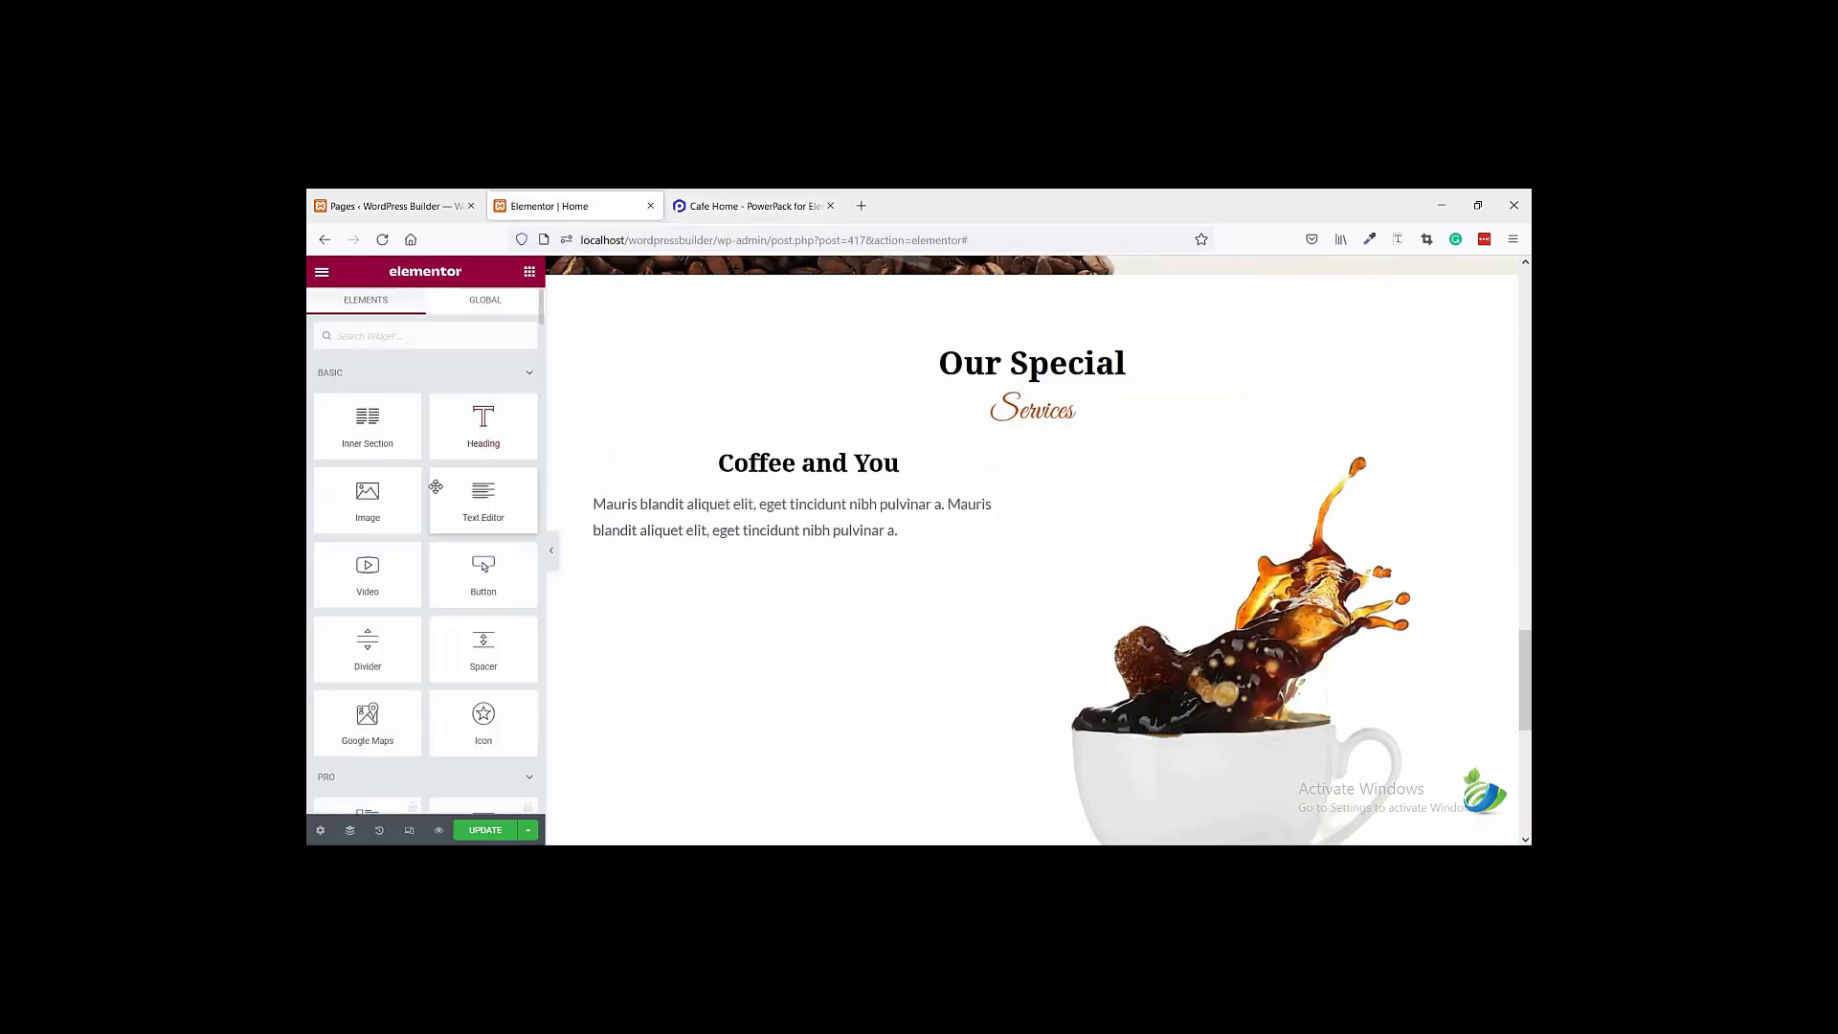
scroll(438, 498, "down", 1)
scroll(437, 498, "down", 2)
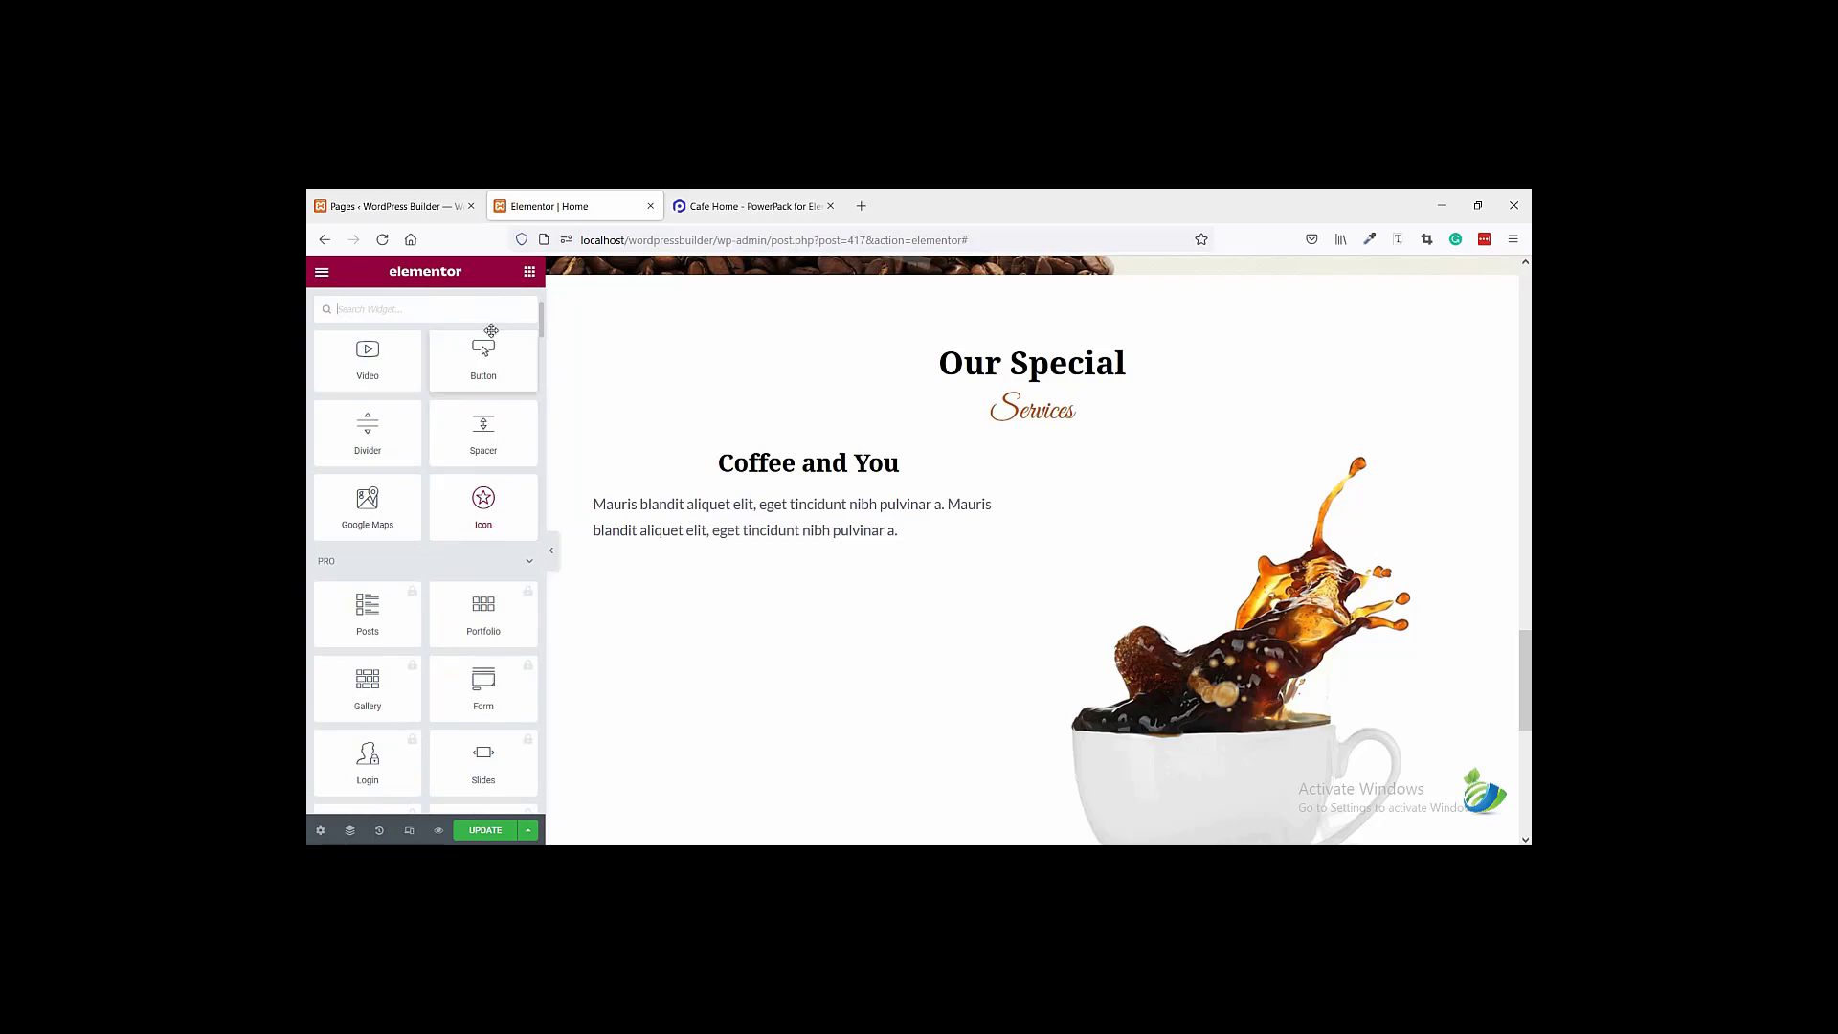
left_click(493, 313)
type("image")
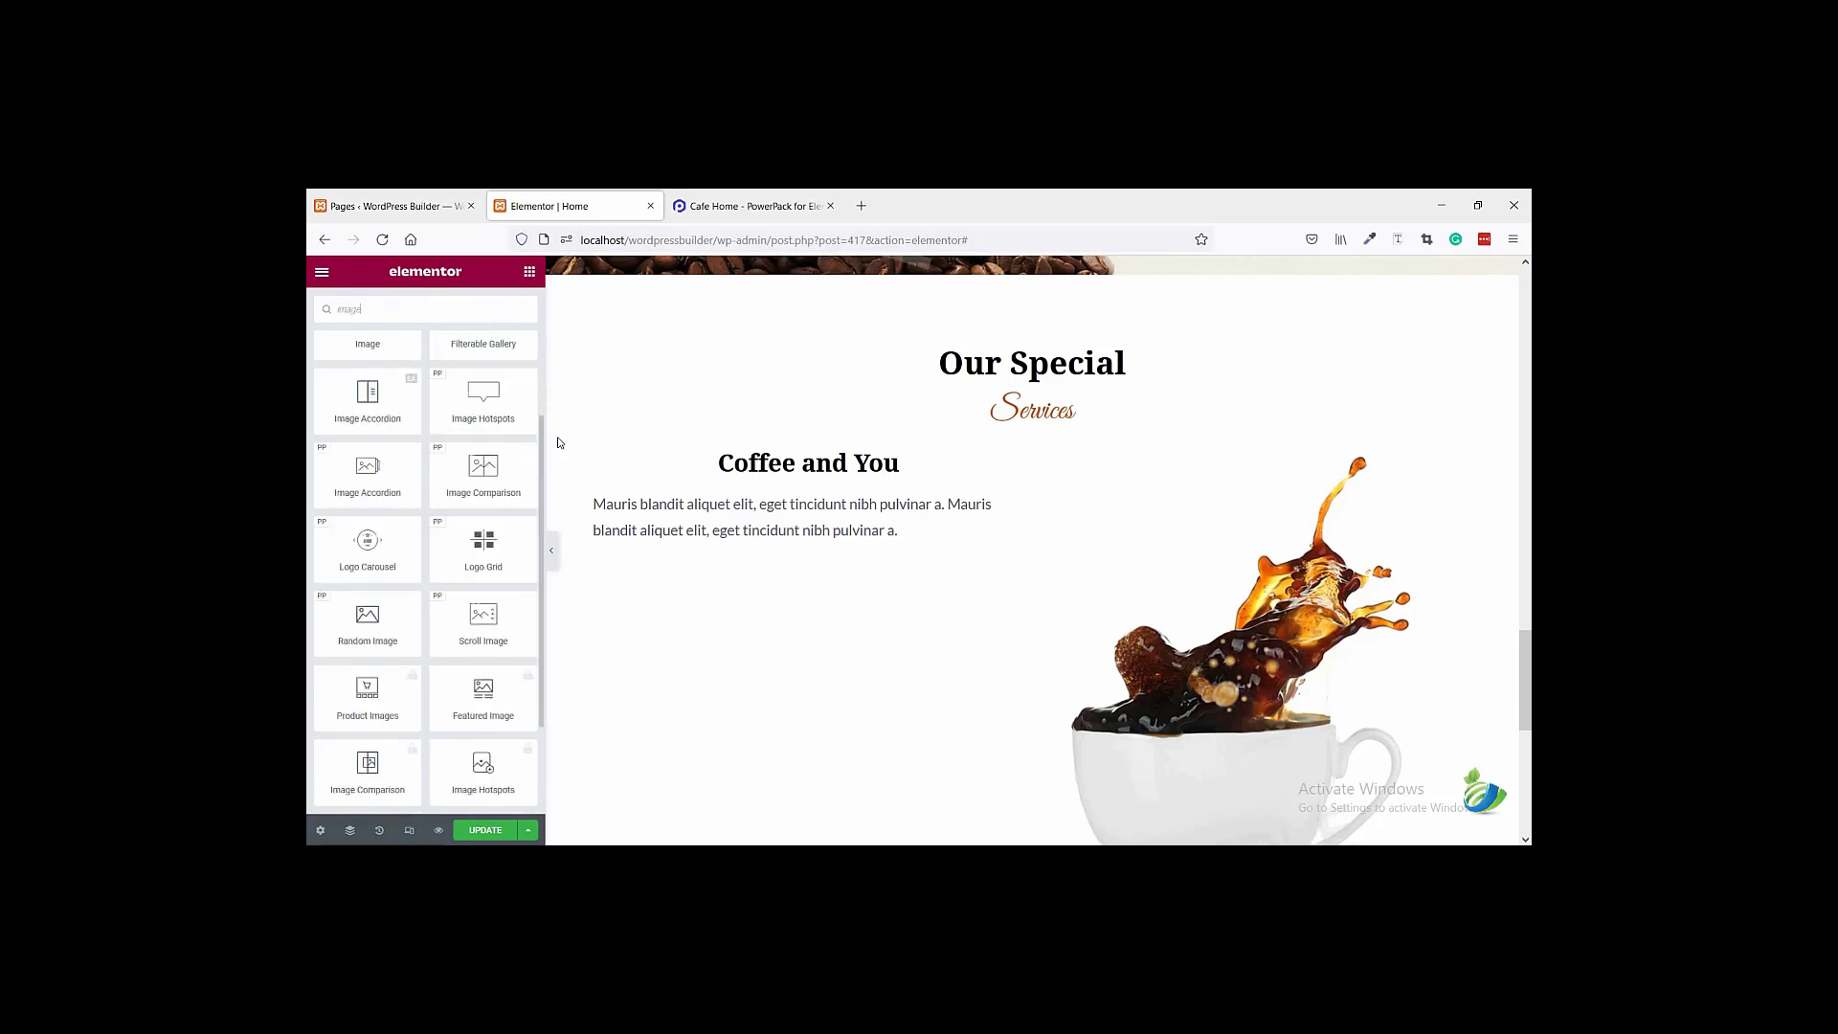
type(" b")
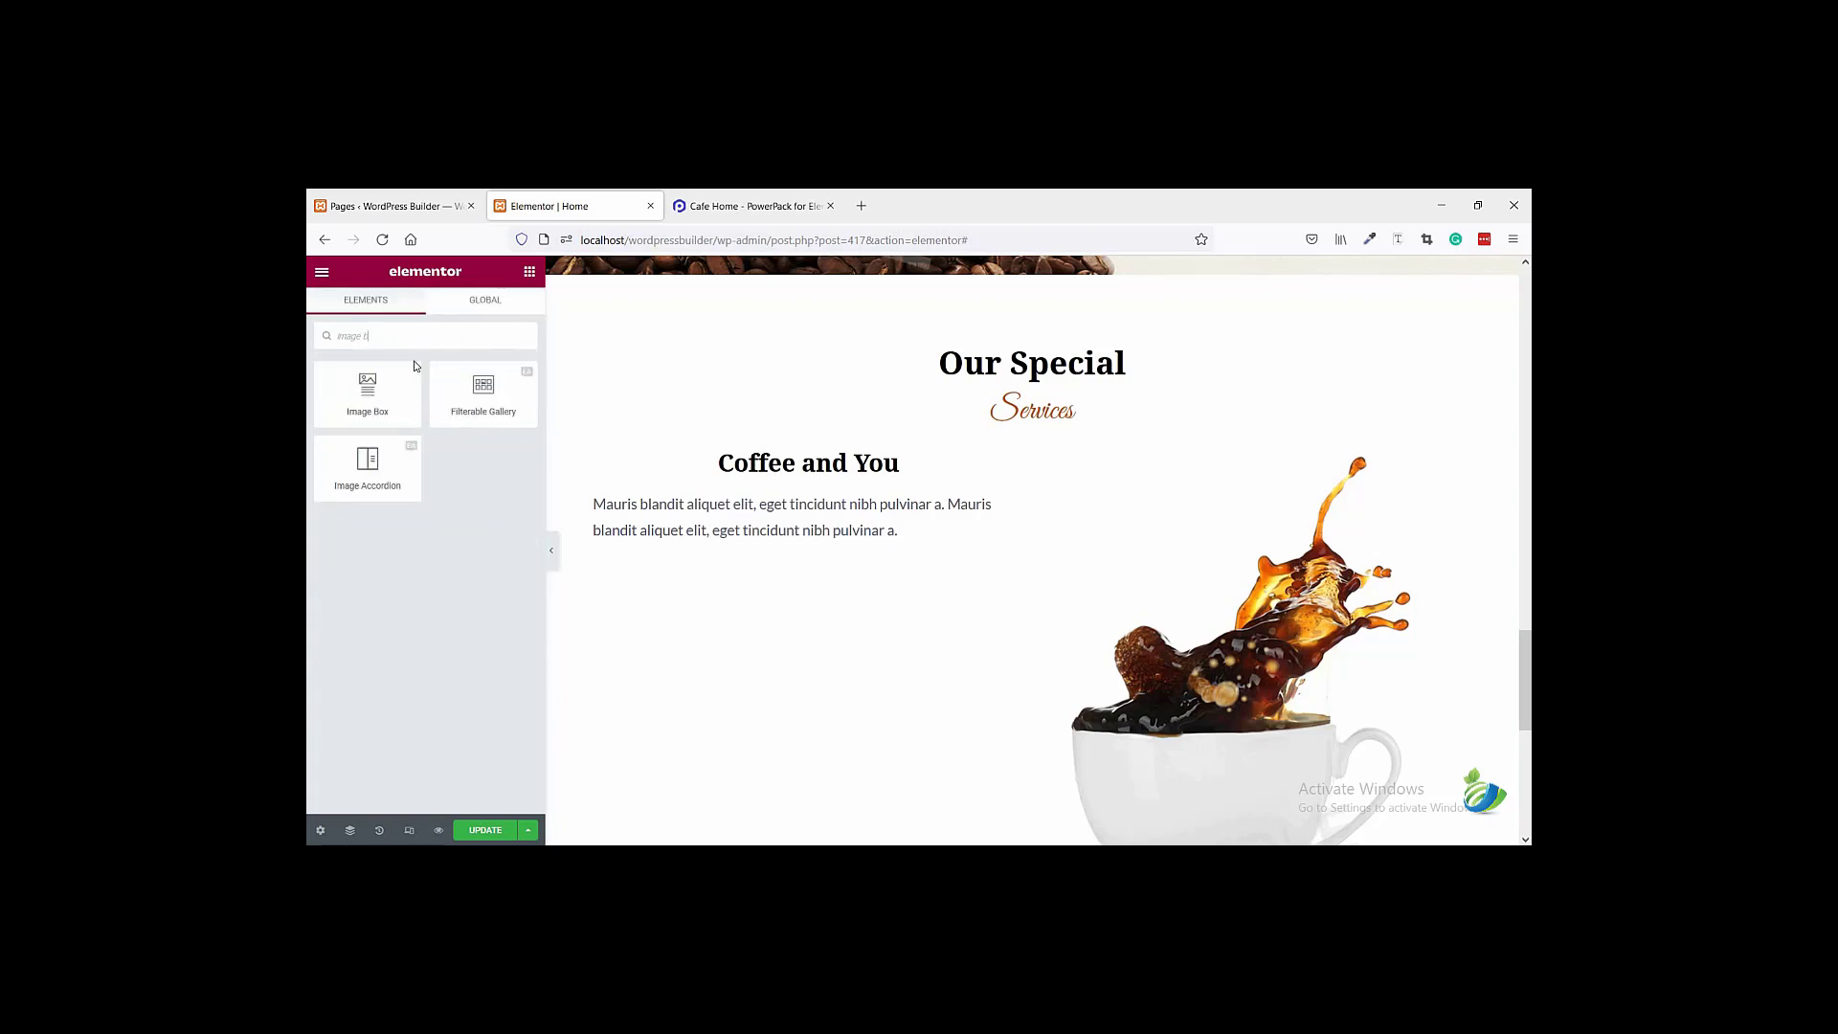
left_click_drag(367, 395, 745, 523)
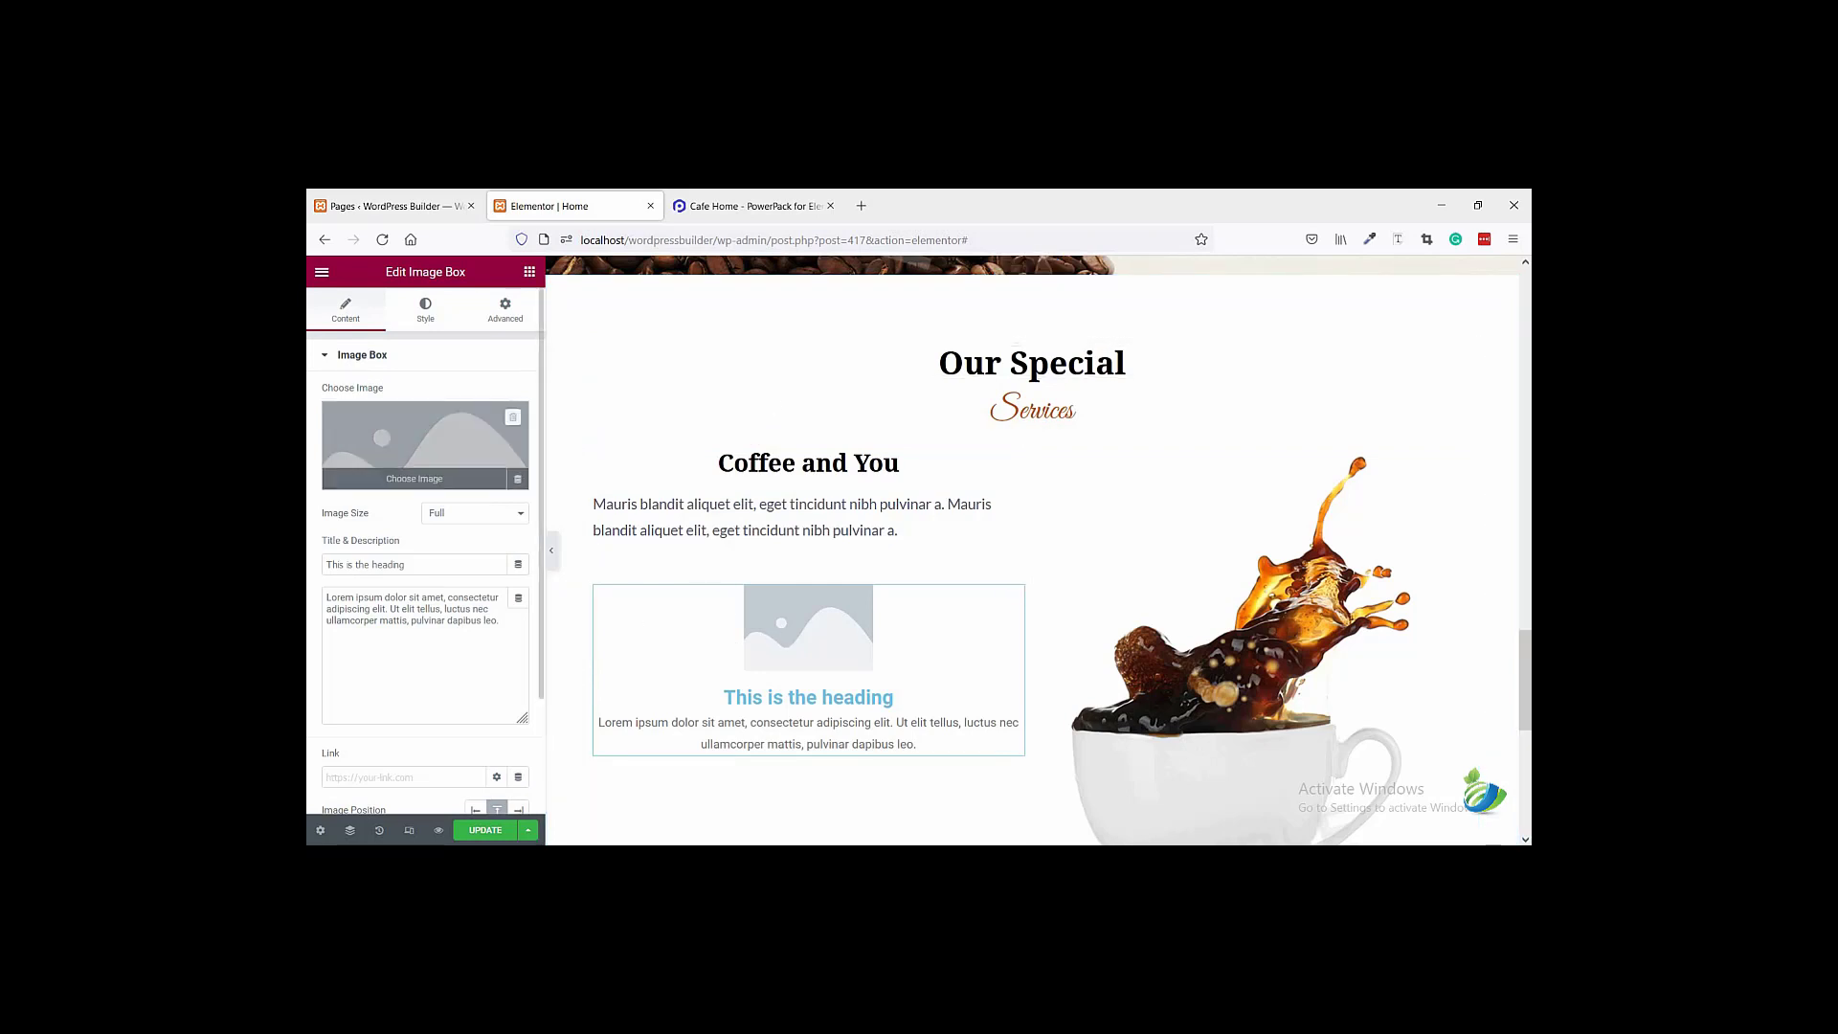
- Set the image box's picture to fast-delivery.png from the media library, matching the template's first service icon
left_click(752, 206)
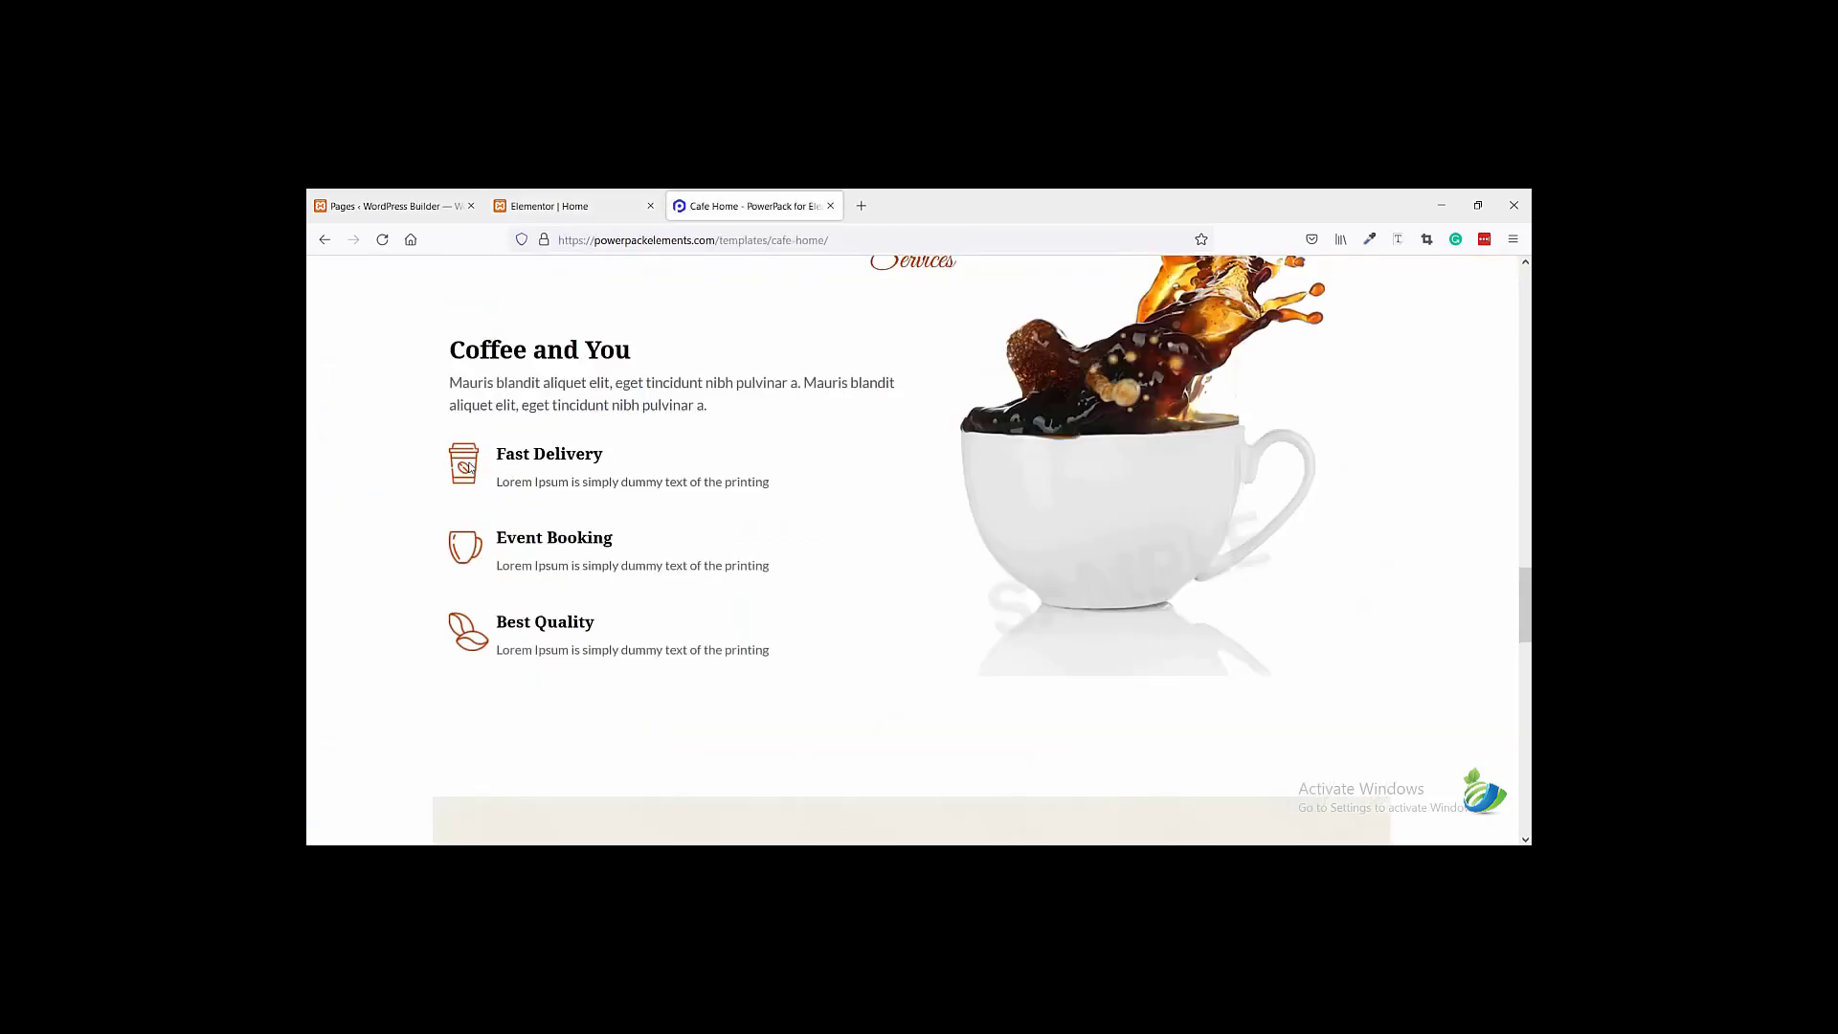
left_click(575, 206)
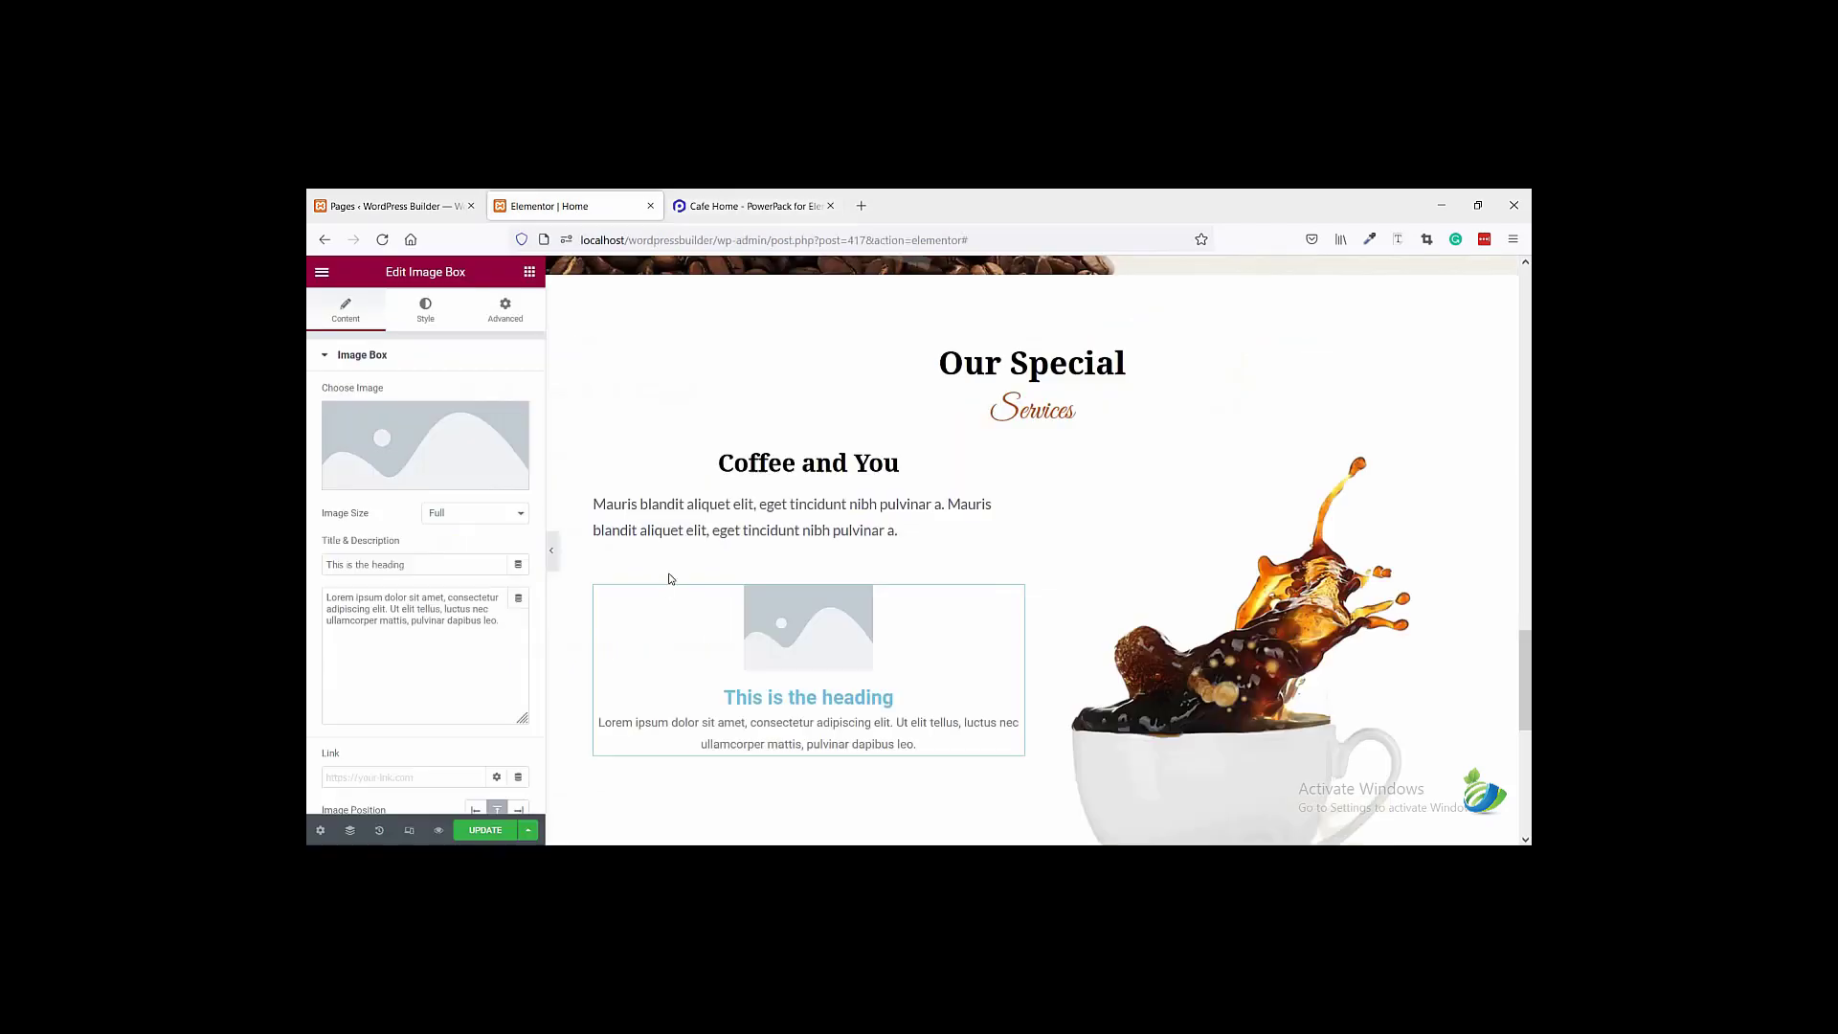
left_click(415, 469)
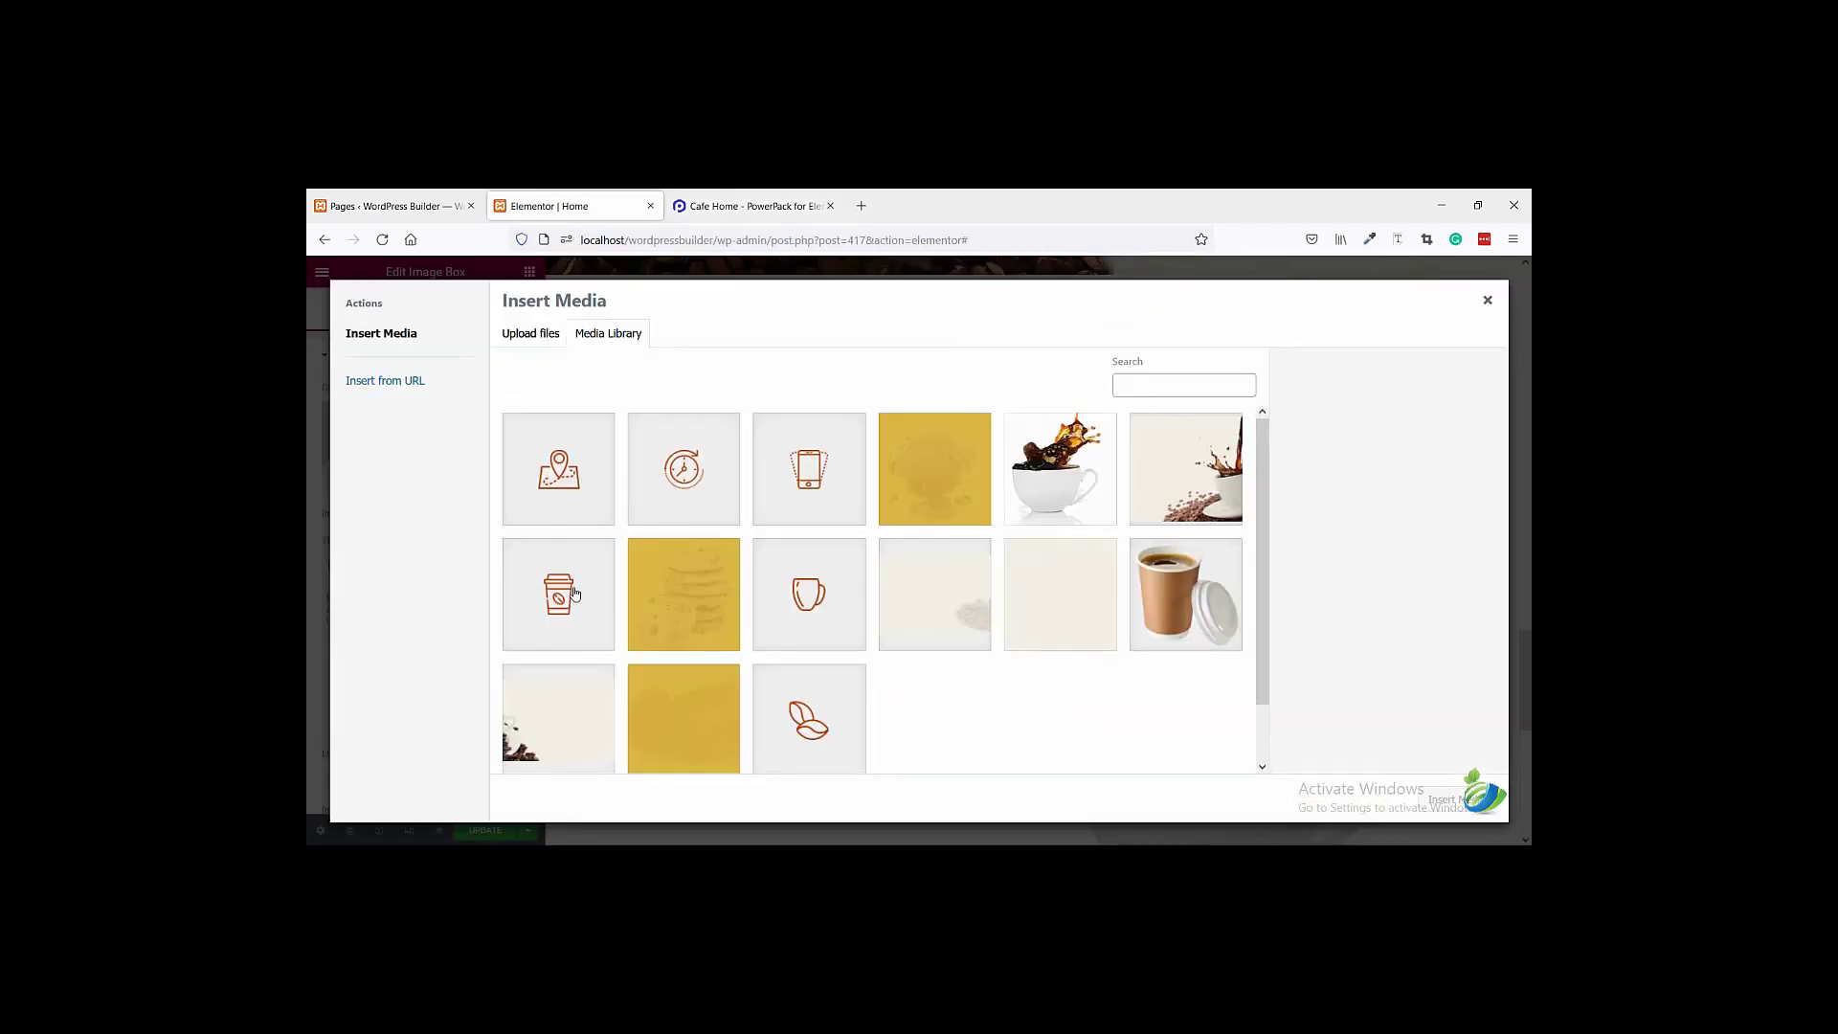
left_click(576, 594)
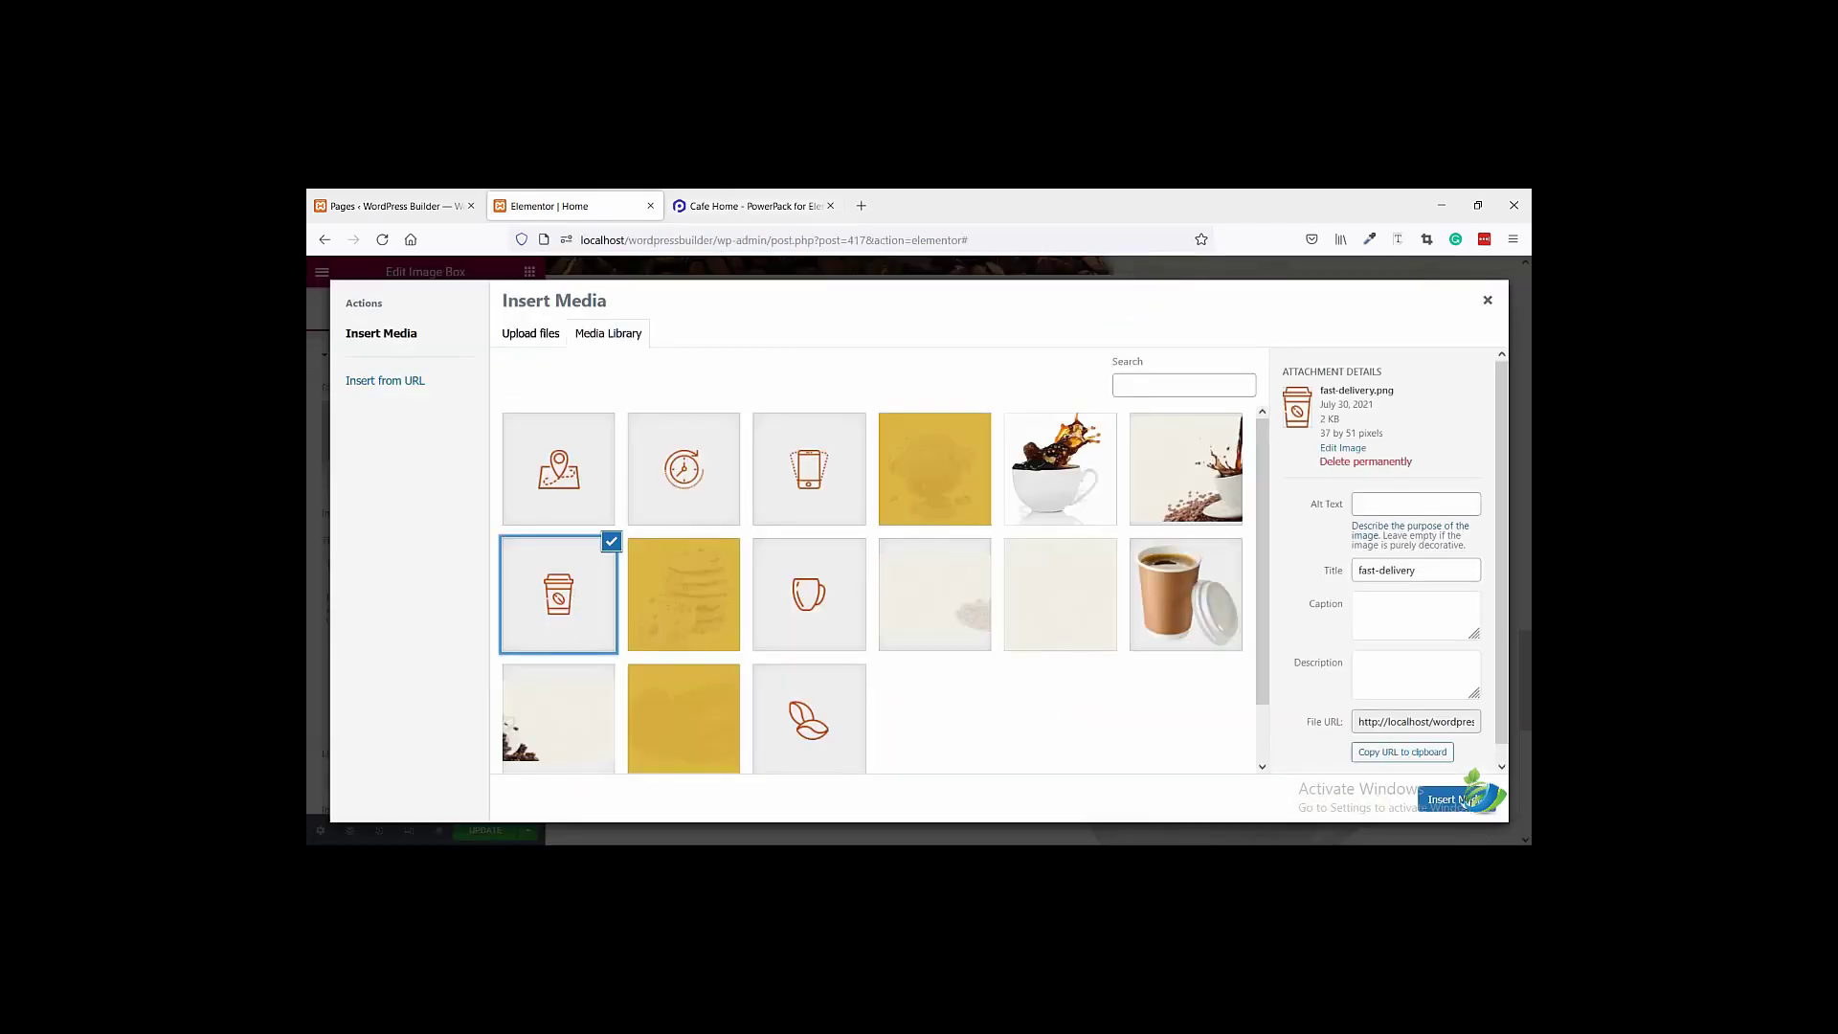
left_click(1465, 800)
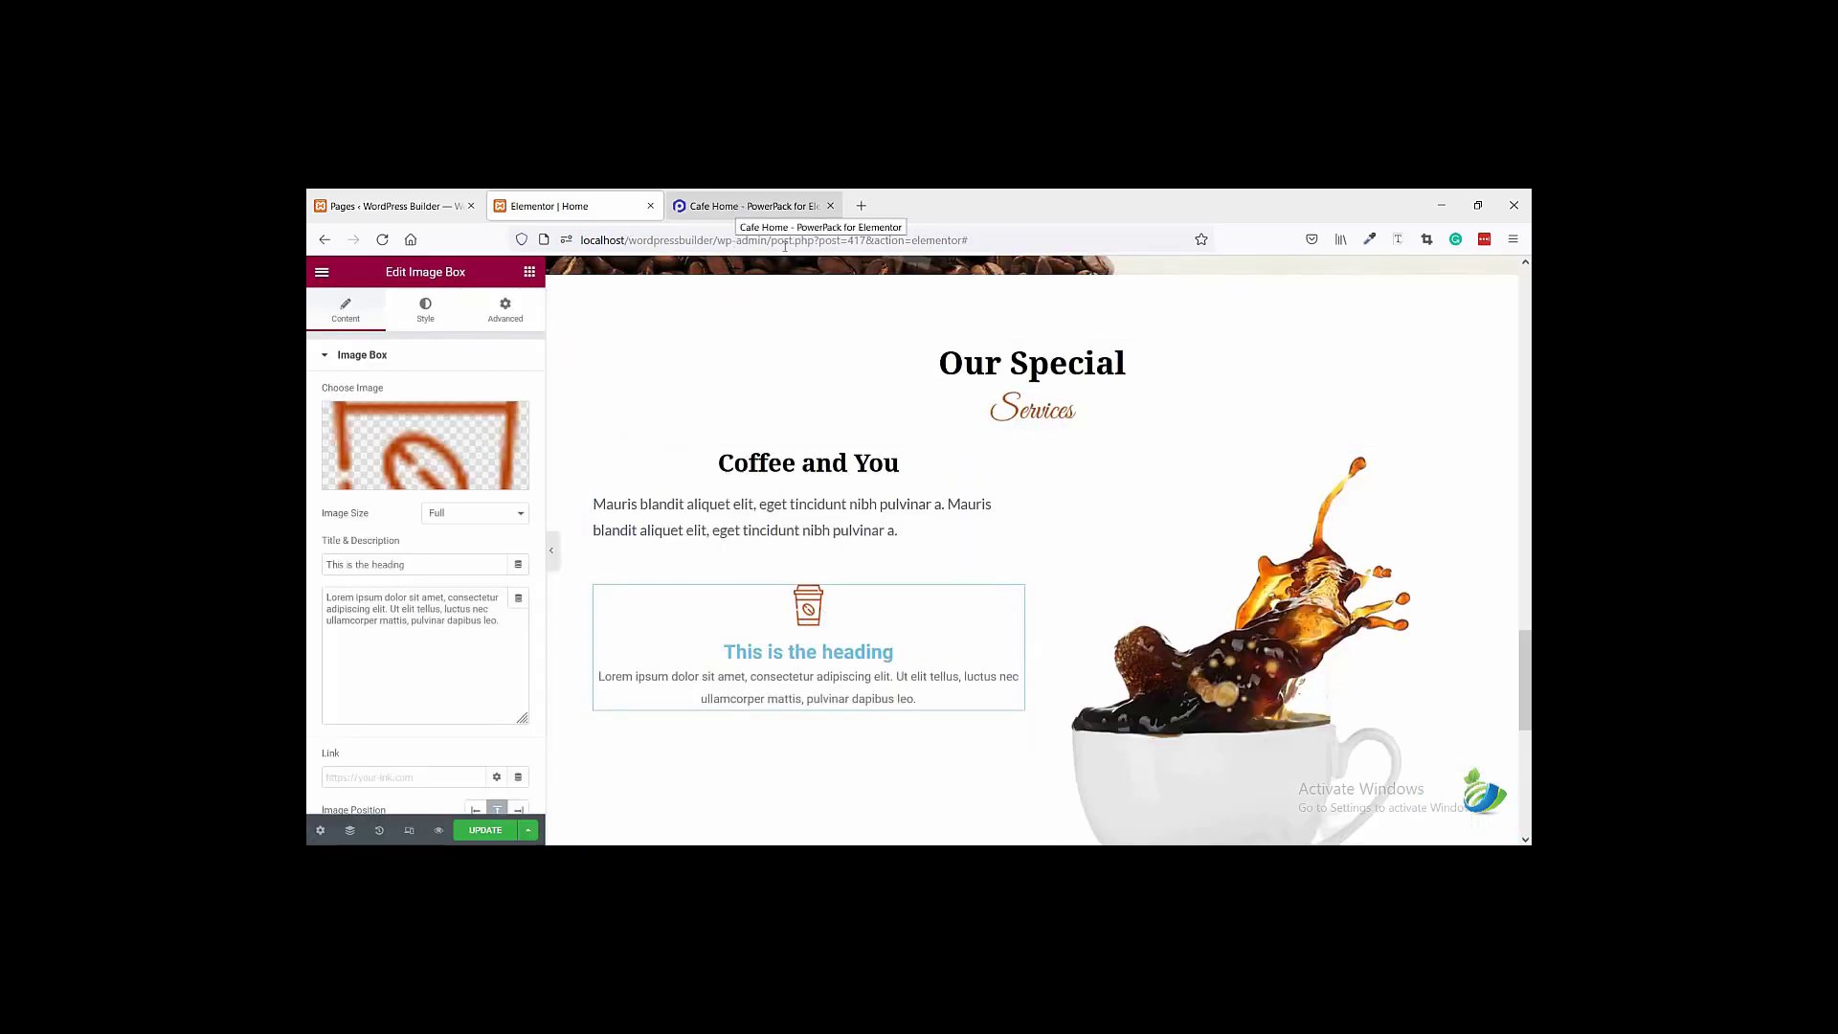
- Copy the template's "Fast Delivery" title and inspect its font properties with Font Finder
left_click(752, 206)
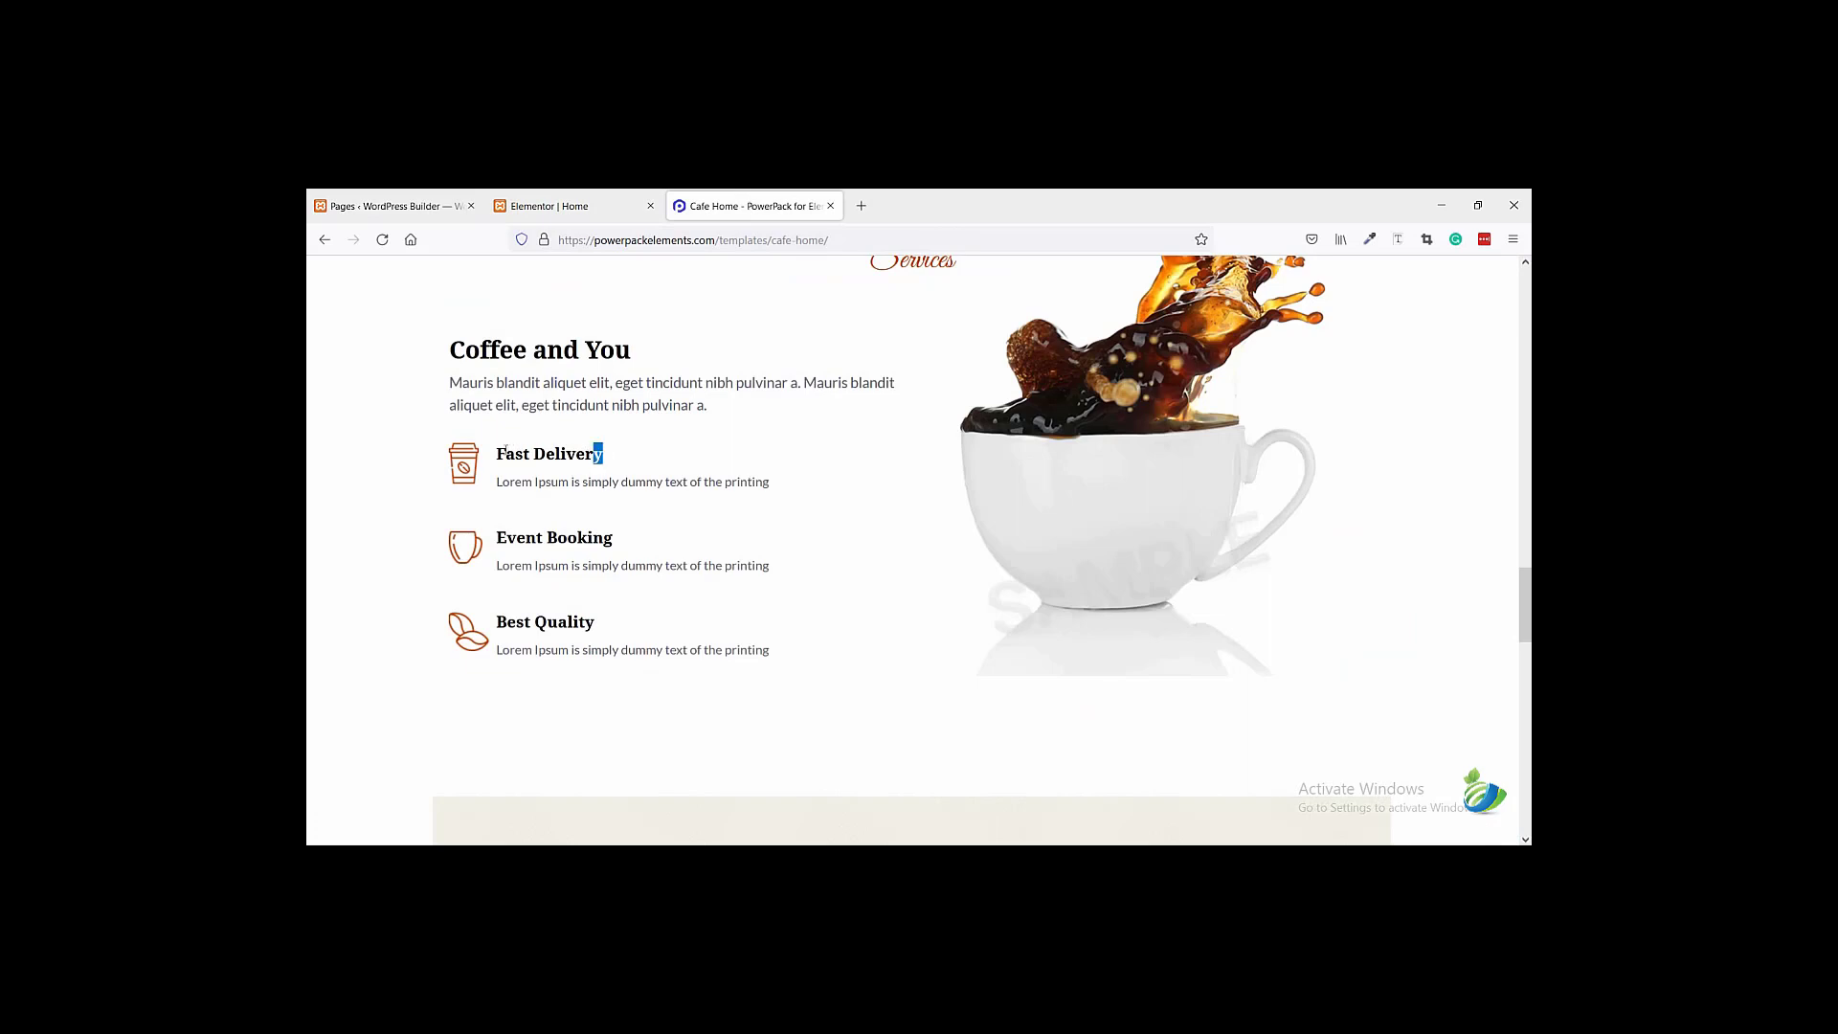
mouse_move(504, 450)
left_mouse_down()
mouse_move(466, 458)
mouse_move(496, 454)
left_mouse_up()
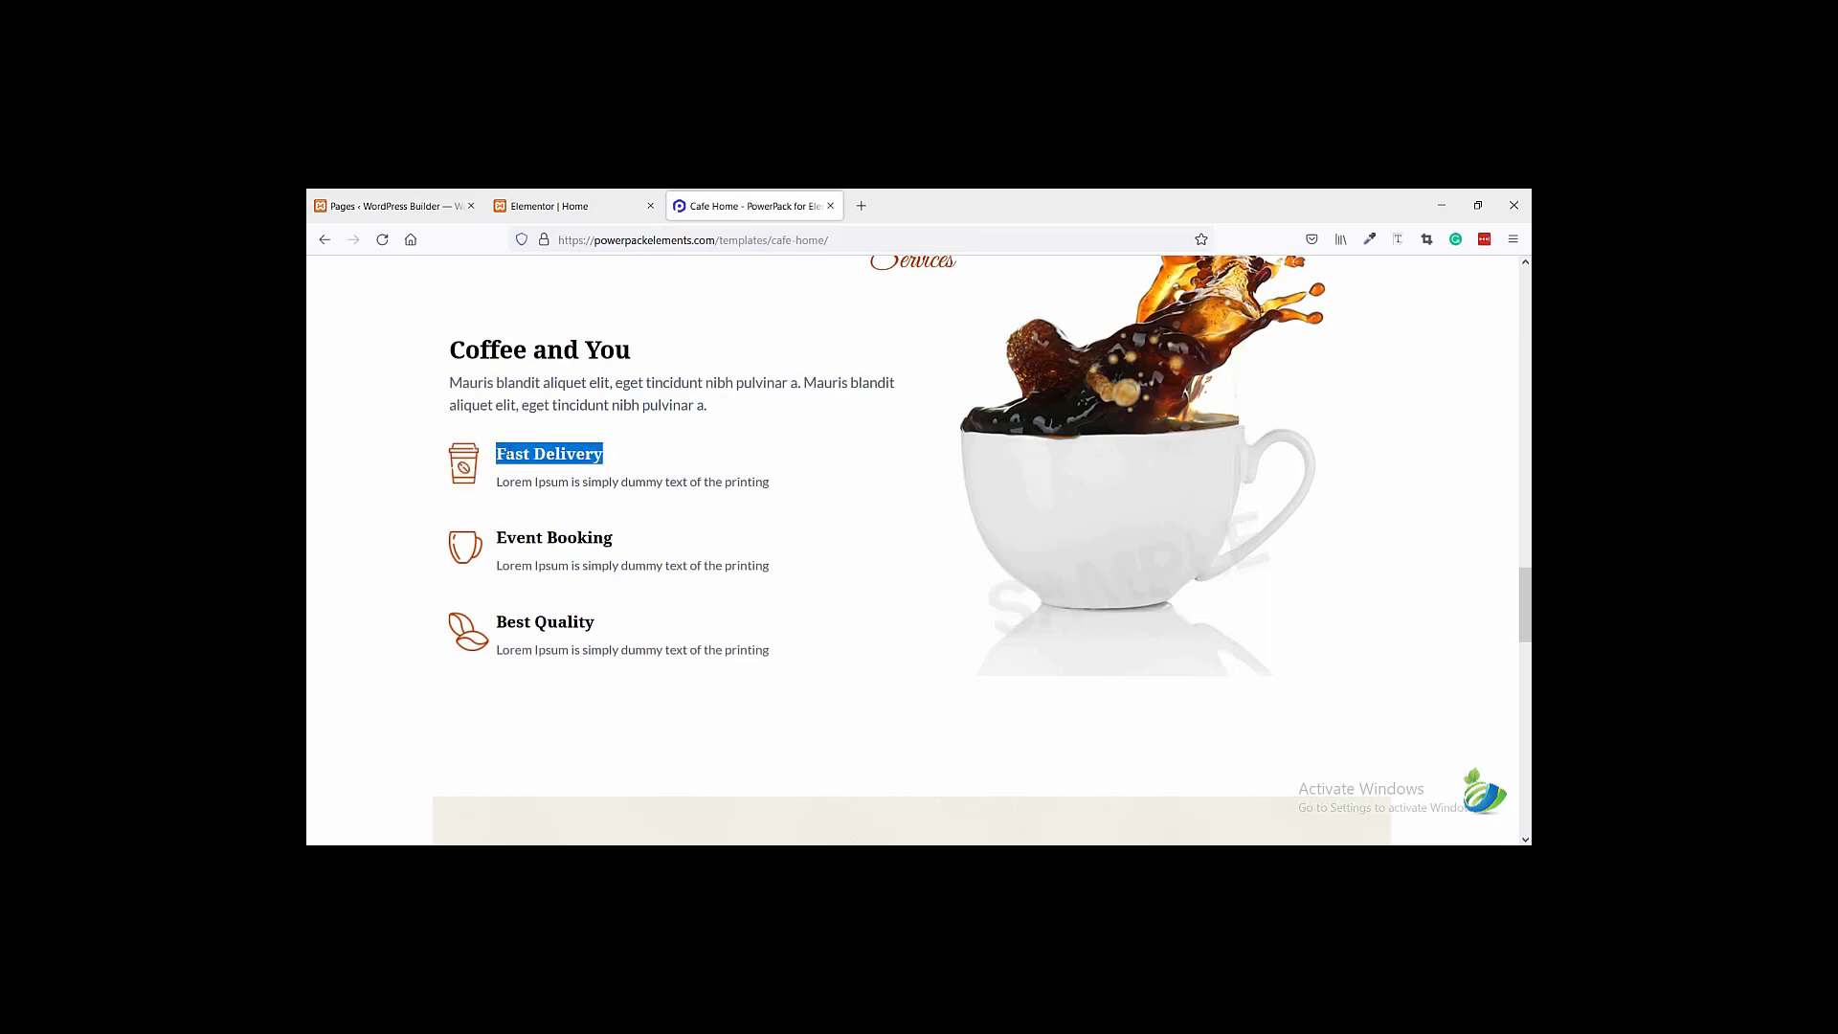
right_click(528, 467)
left_click(560, 479)
left_click(557, 452)
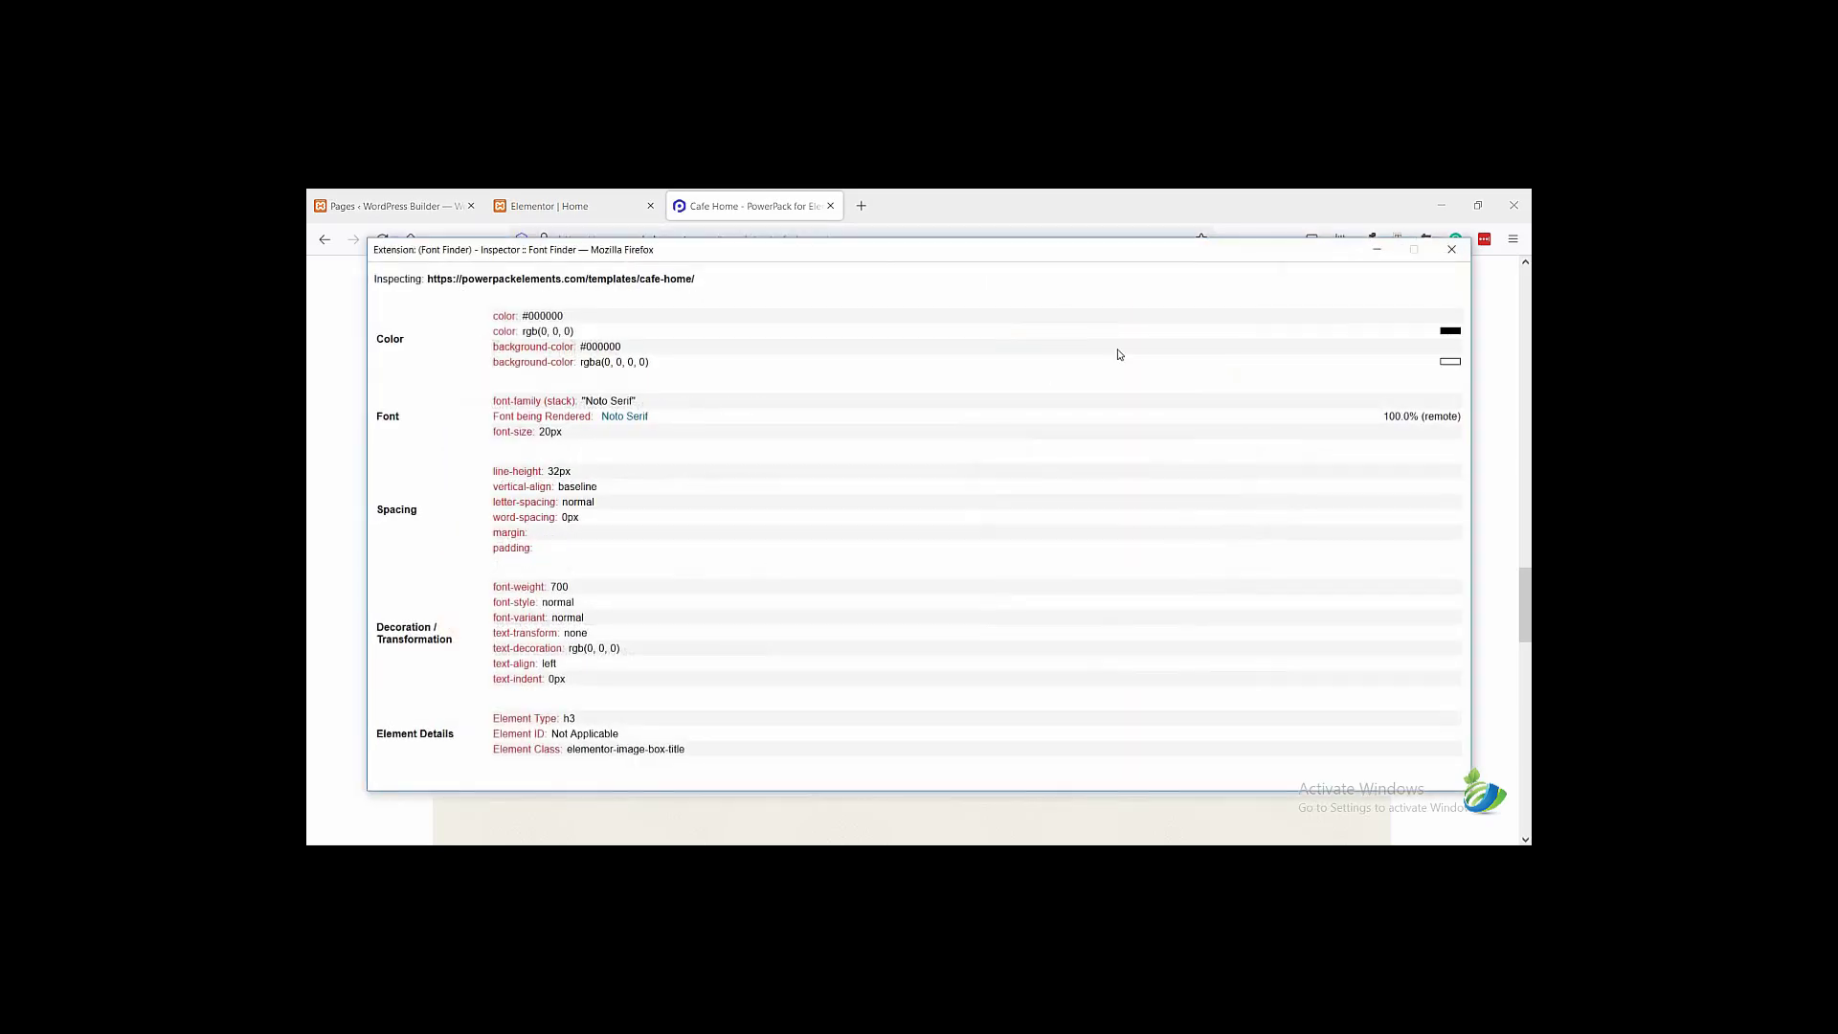
left_click(1451, 249)
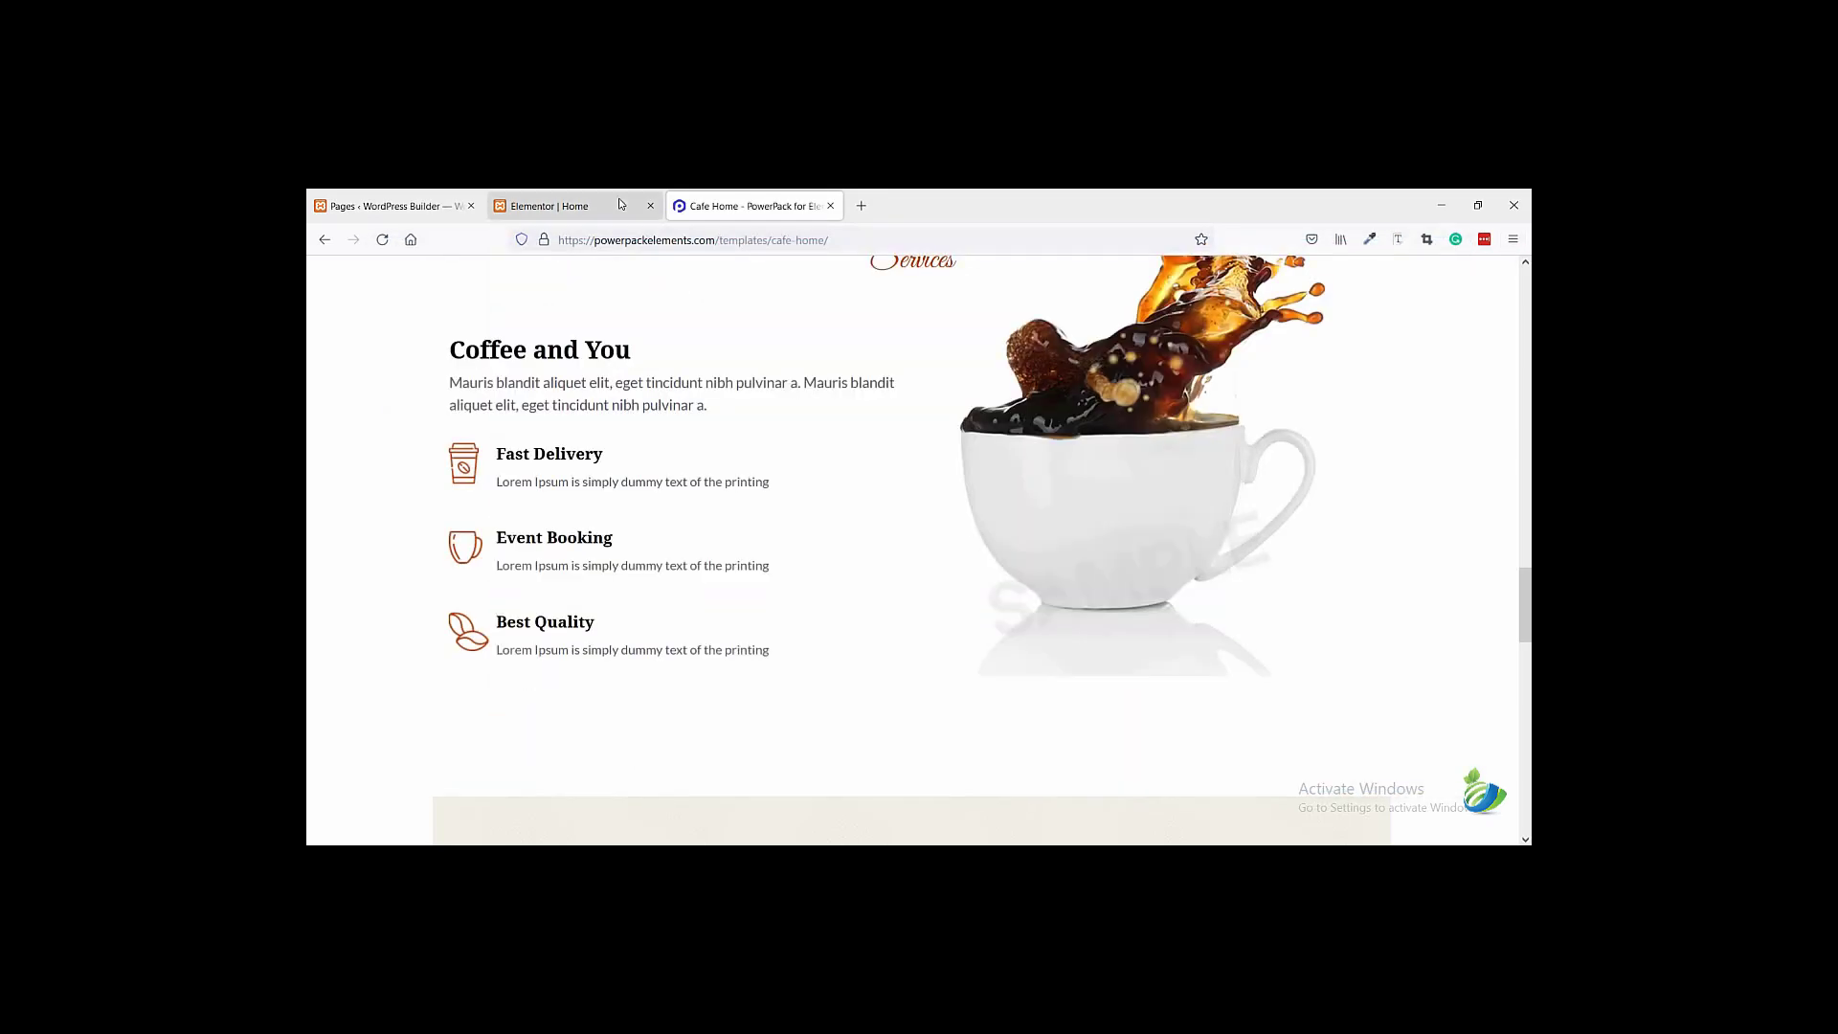
- Replace the image box's placeholder title with the copied "Fast Delivery"
left_click(621, 204)
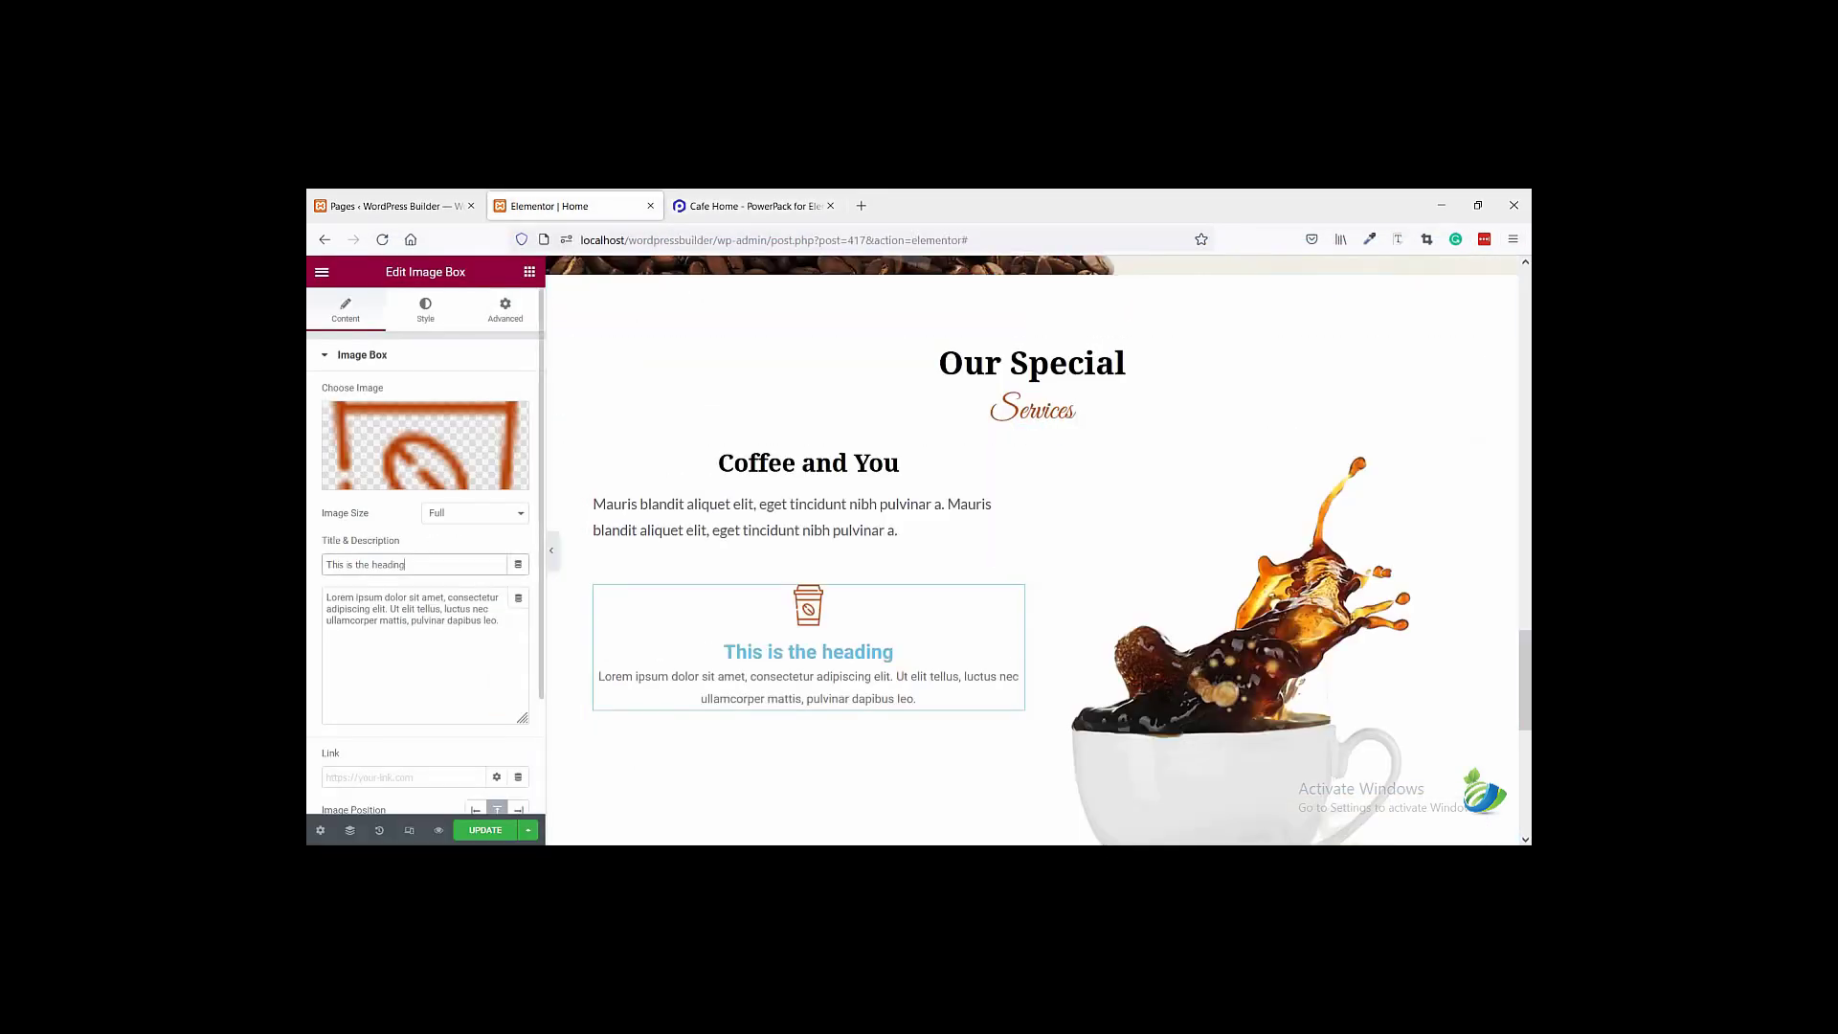
key("ctrl+a")
key("ctrl+v")
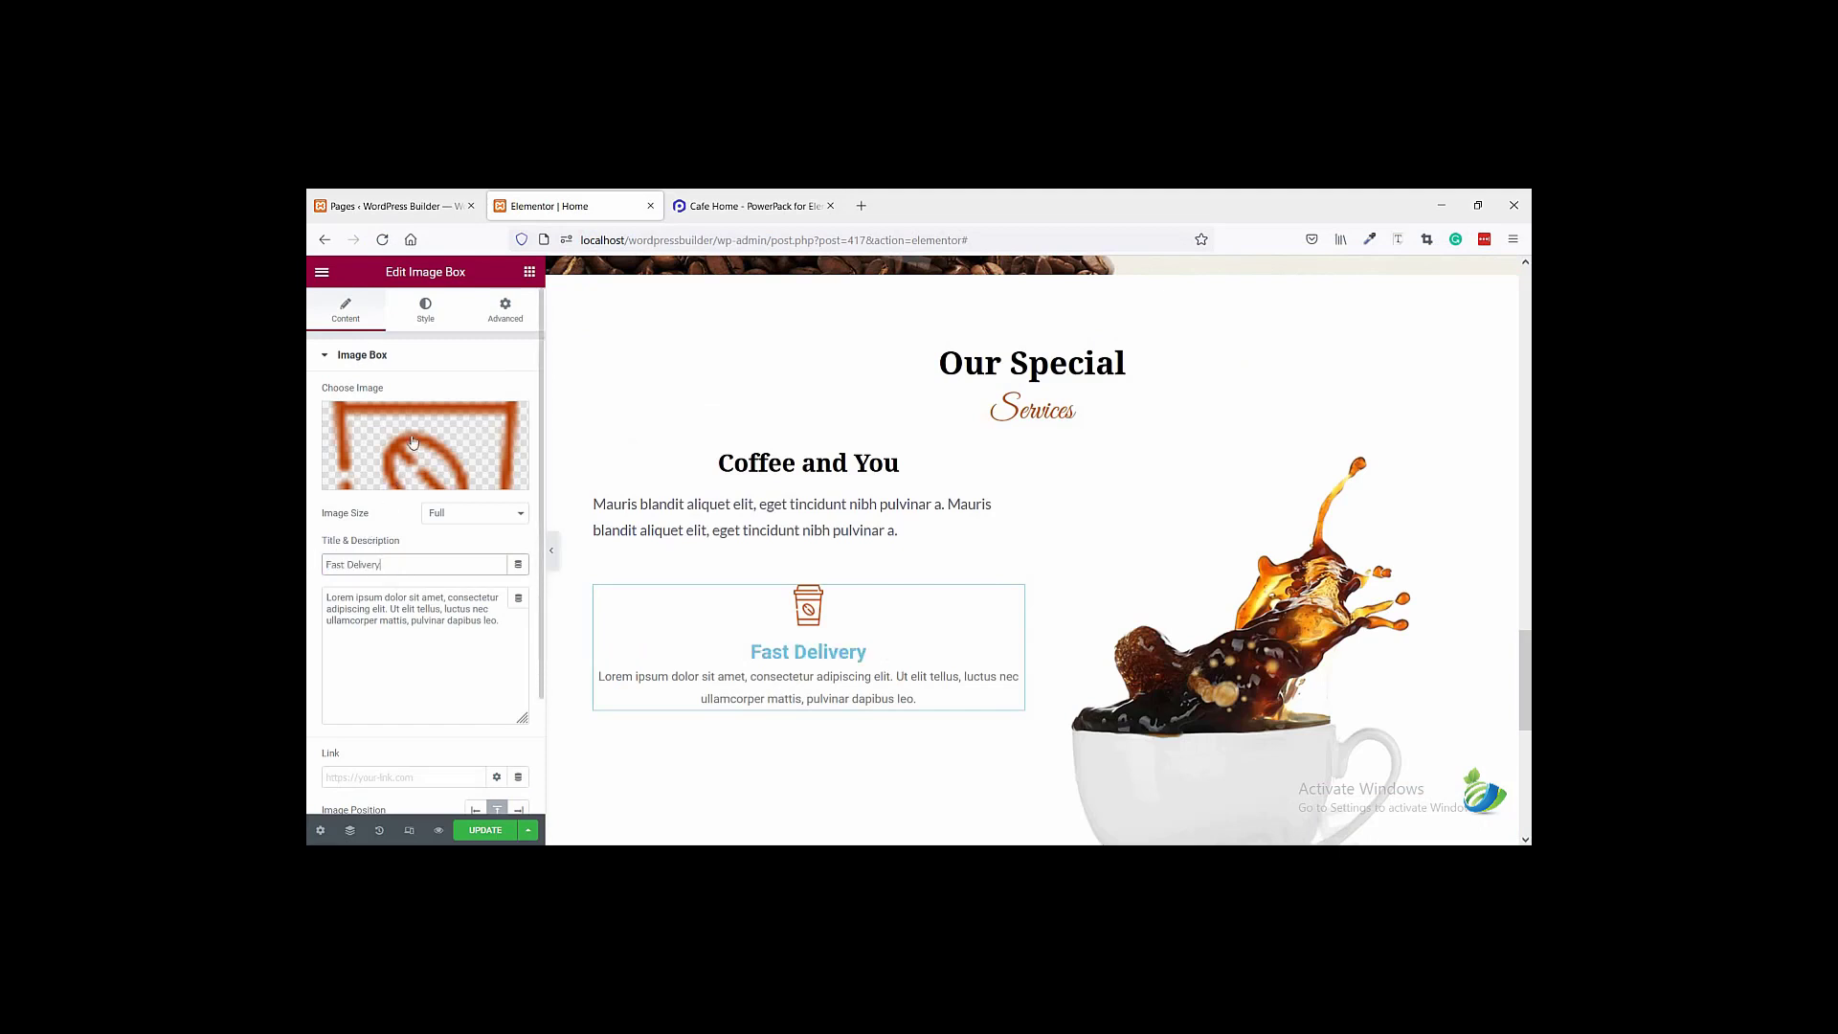
- Set the image box's title colour to near-black
left_click(427, 323)
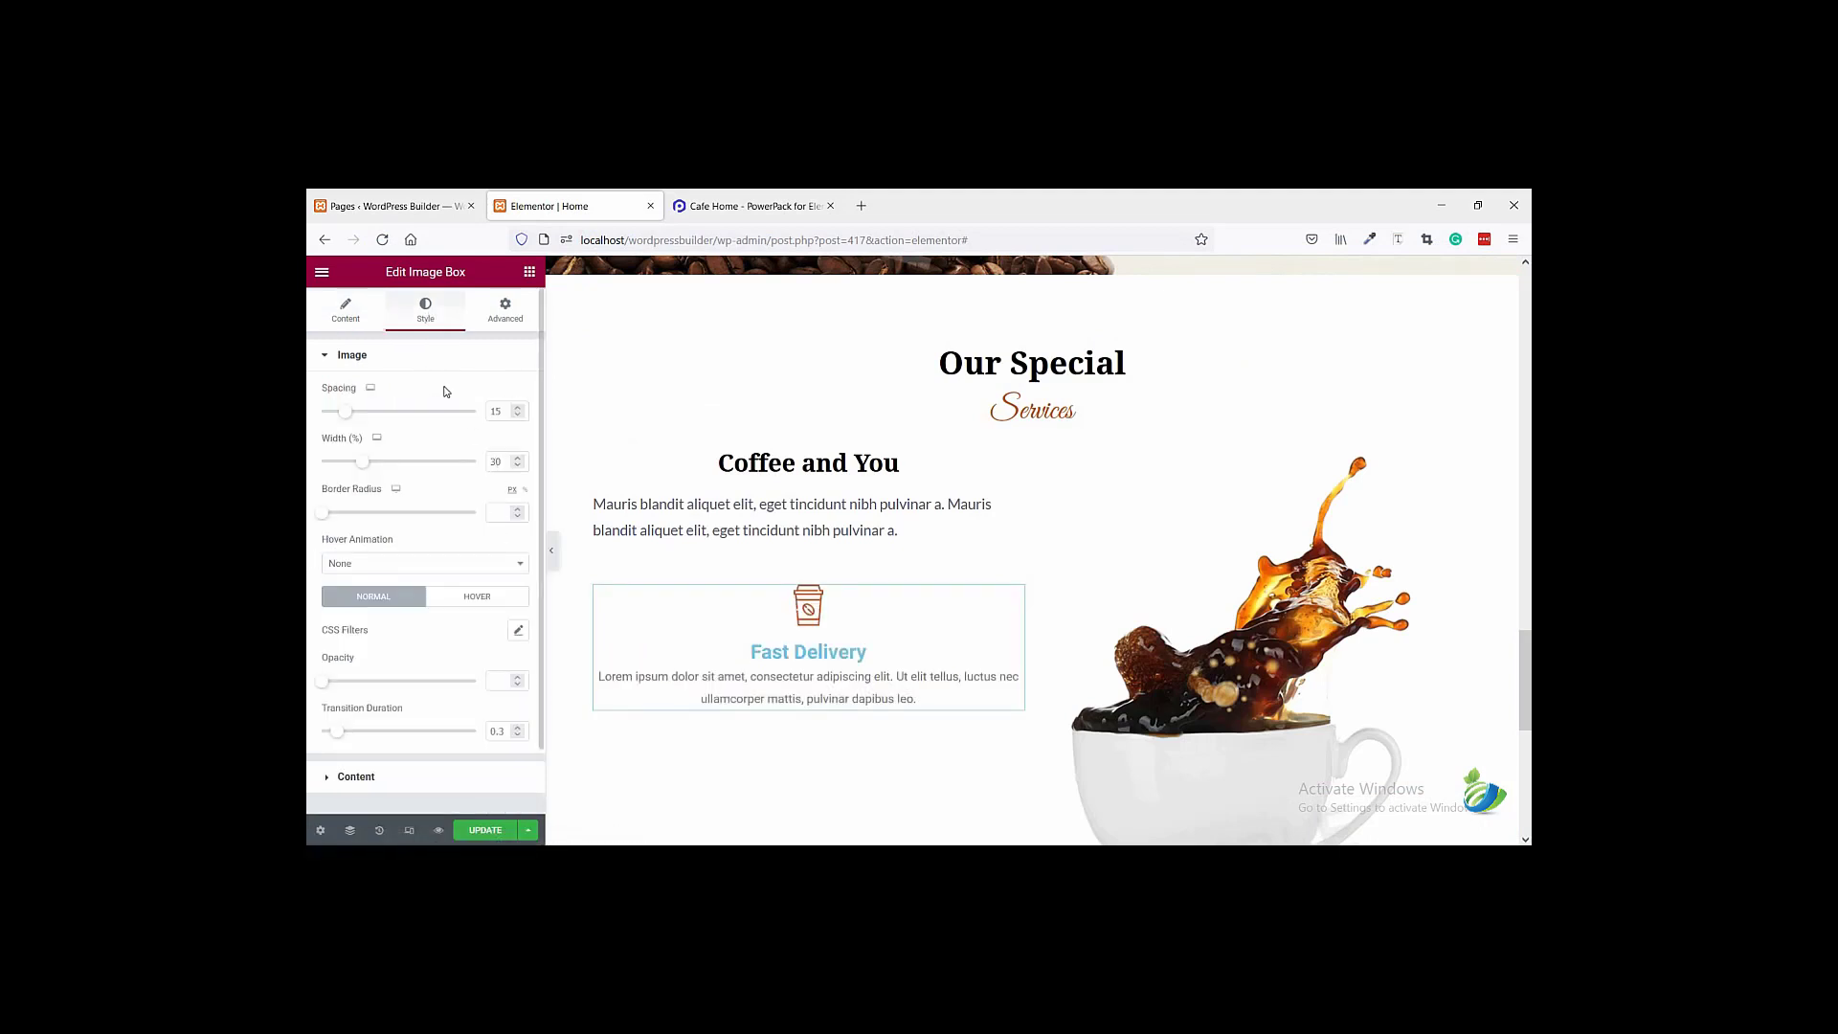
scroll(452, 656, "down", 1)
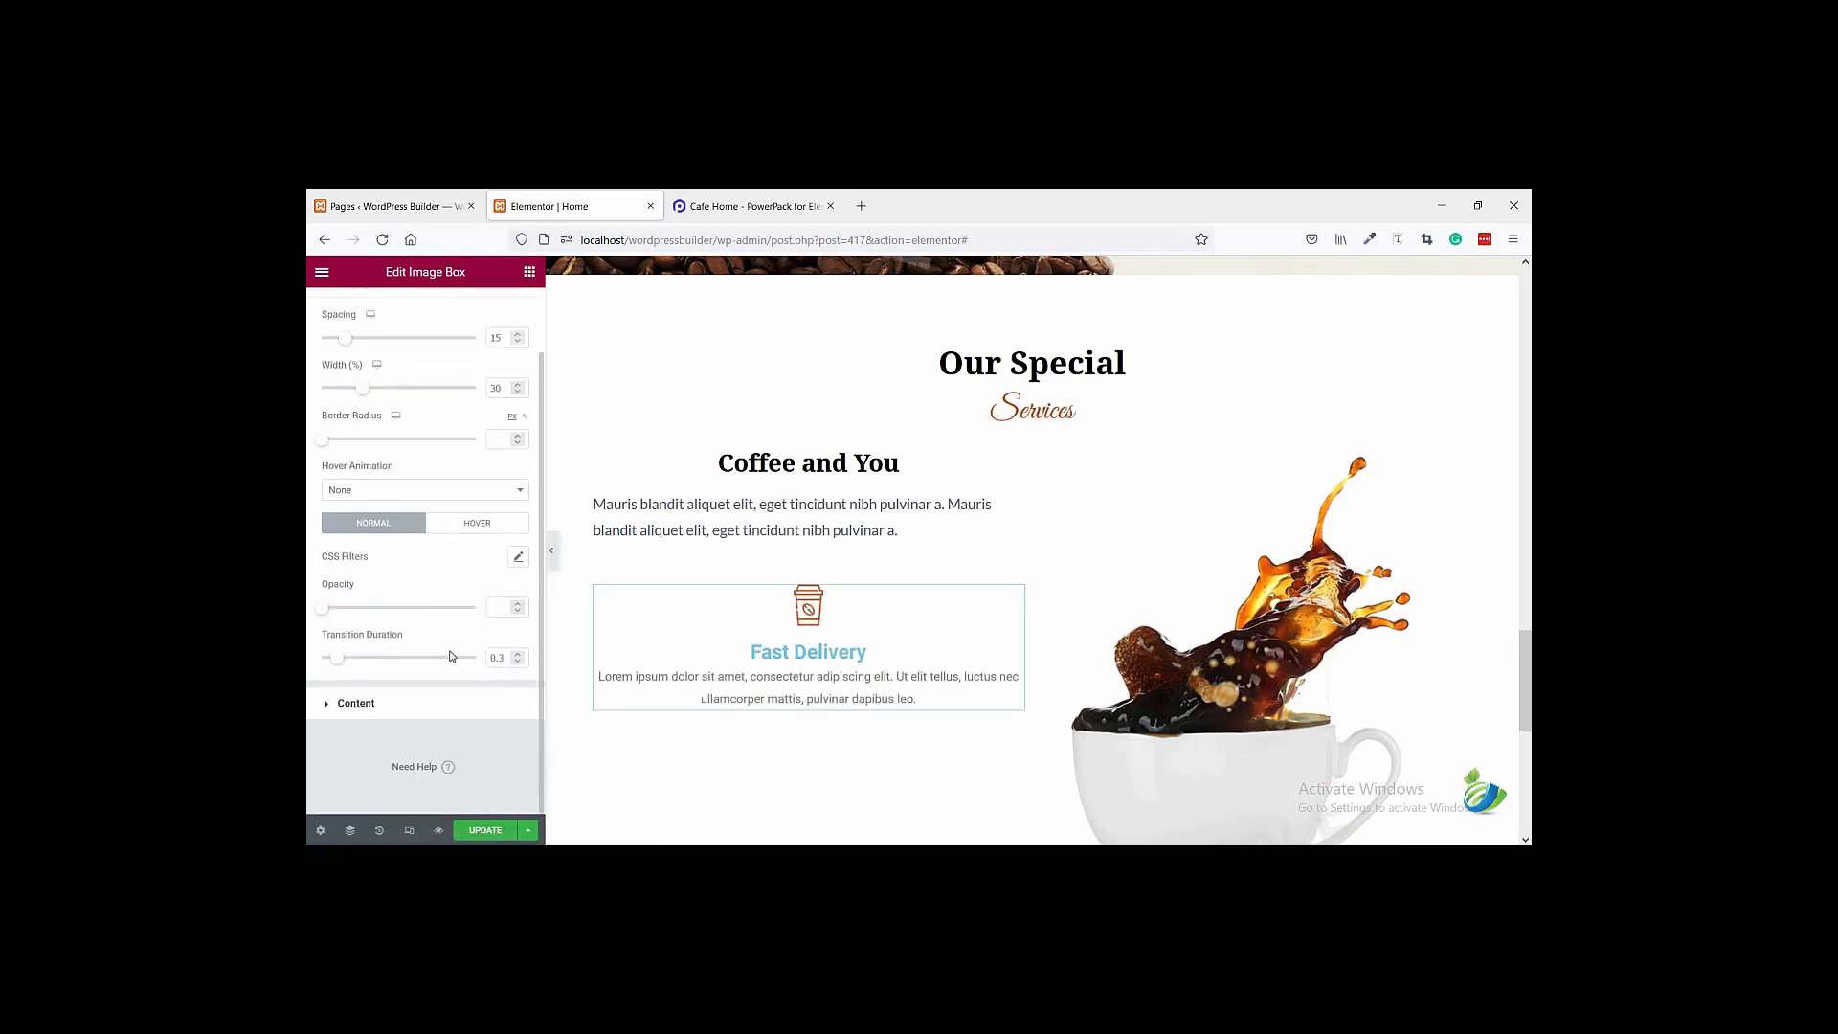
left_click(432, 702)
left_click(518, 500)
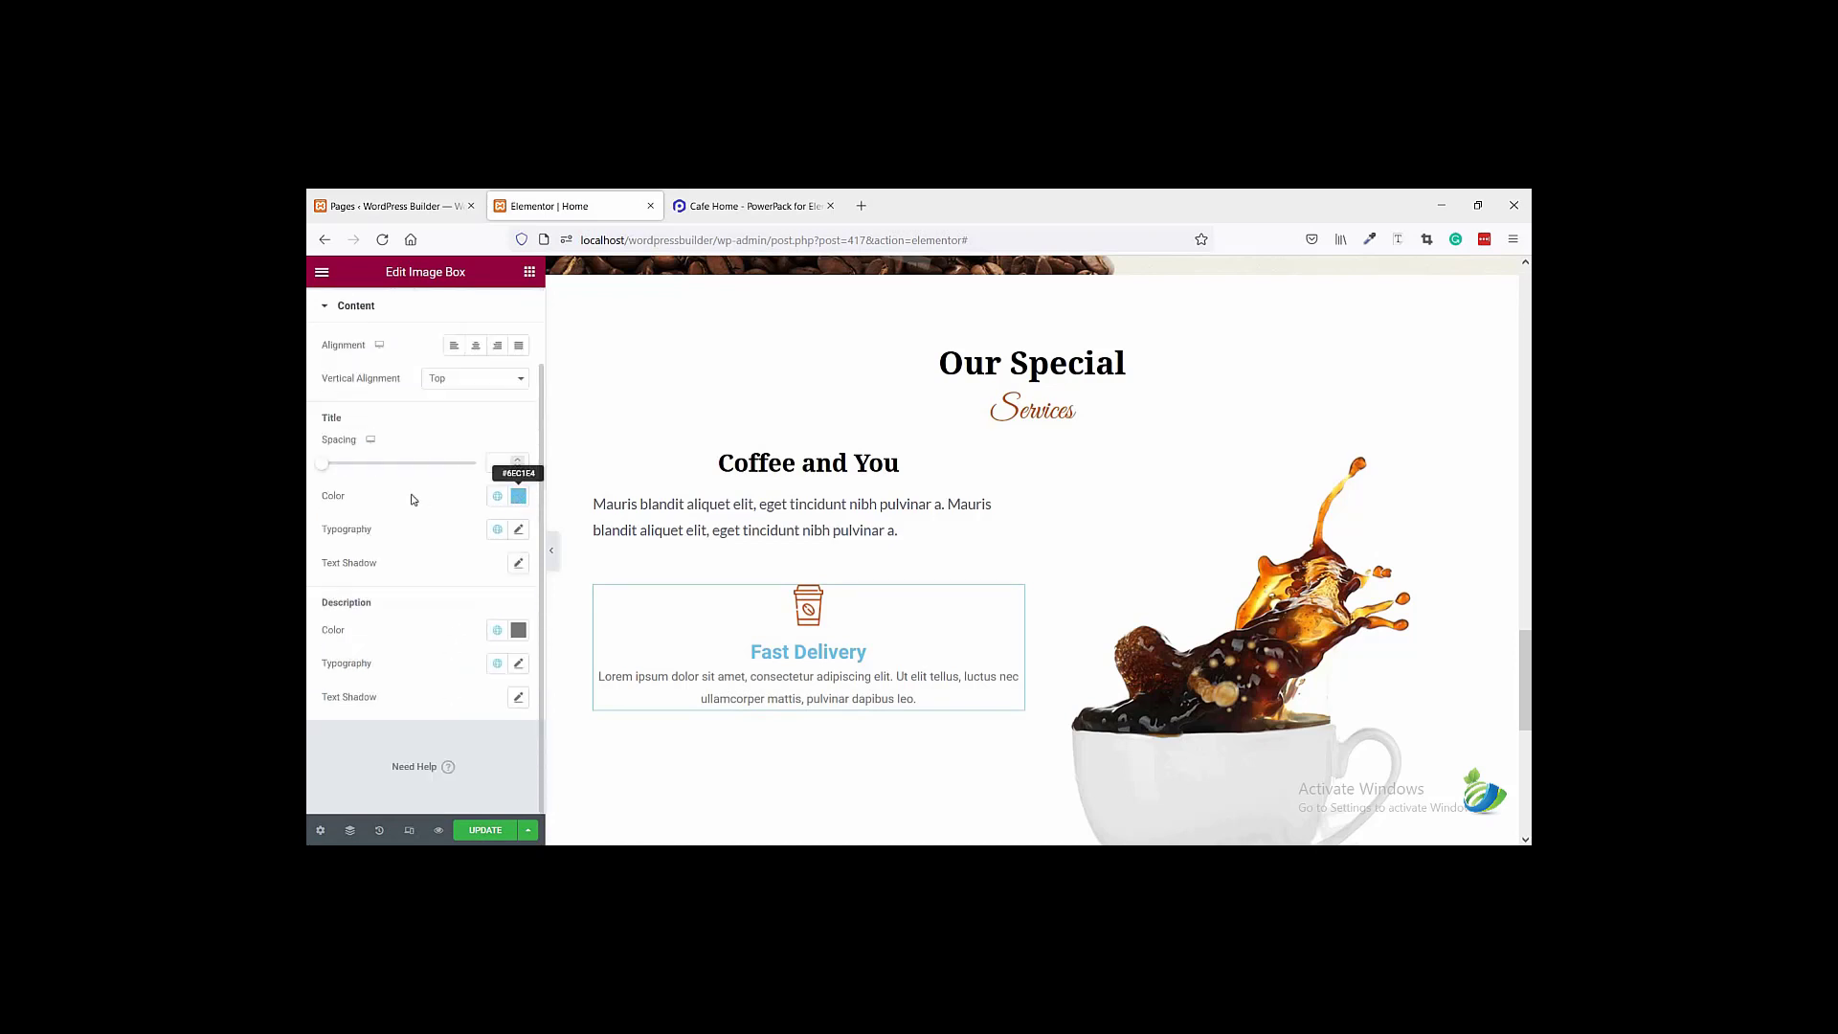
left_click(464, 679)
left_click(505, 688)
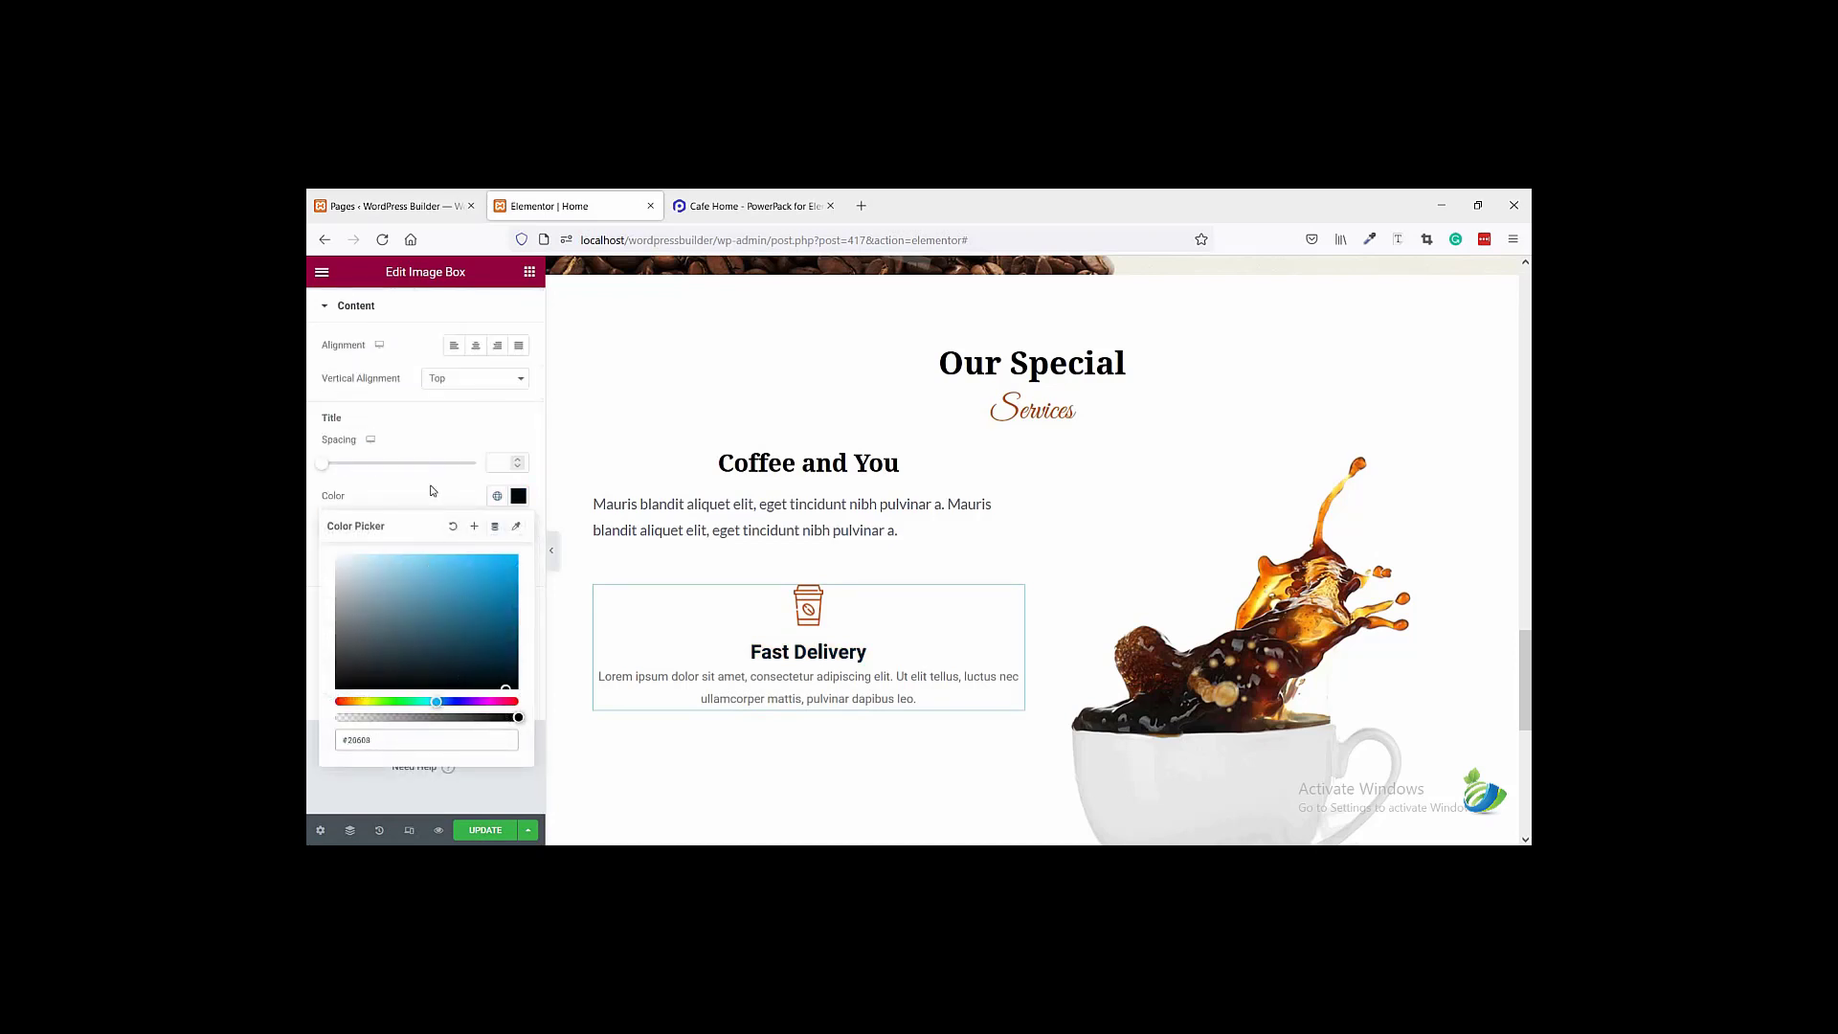
left_click(460, 500)
- Set the image box title's typography to Noto Serif, size 20 px, weight 700
left_click(517, 531)
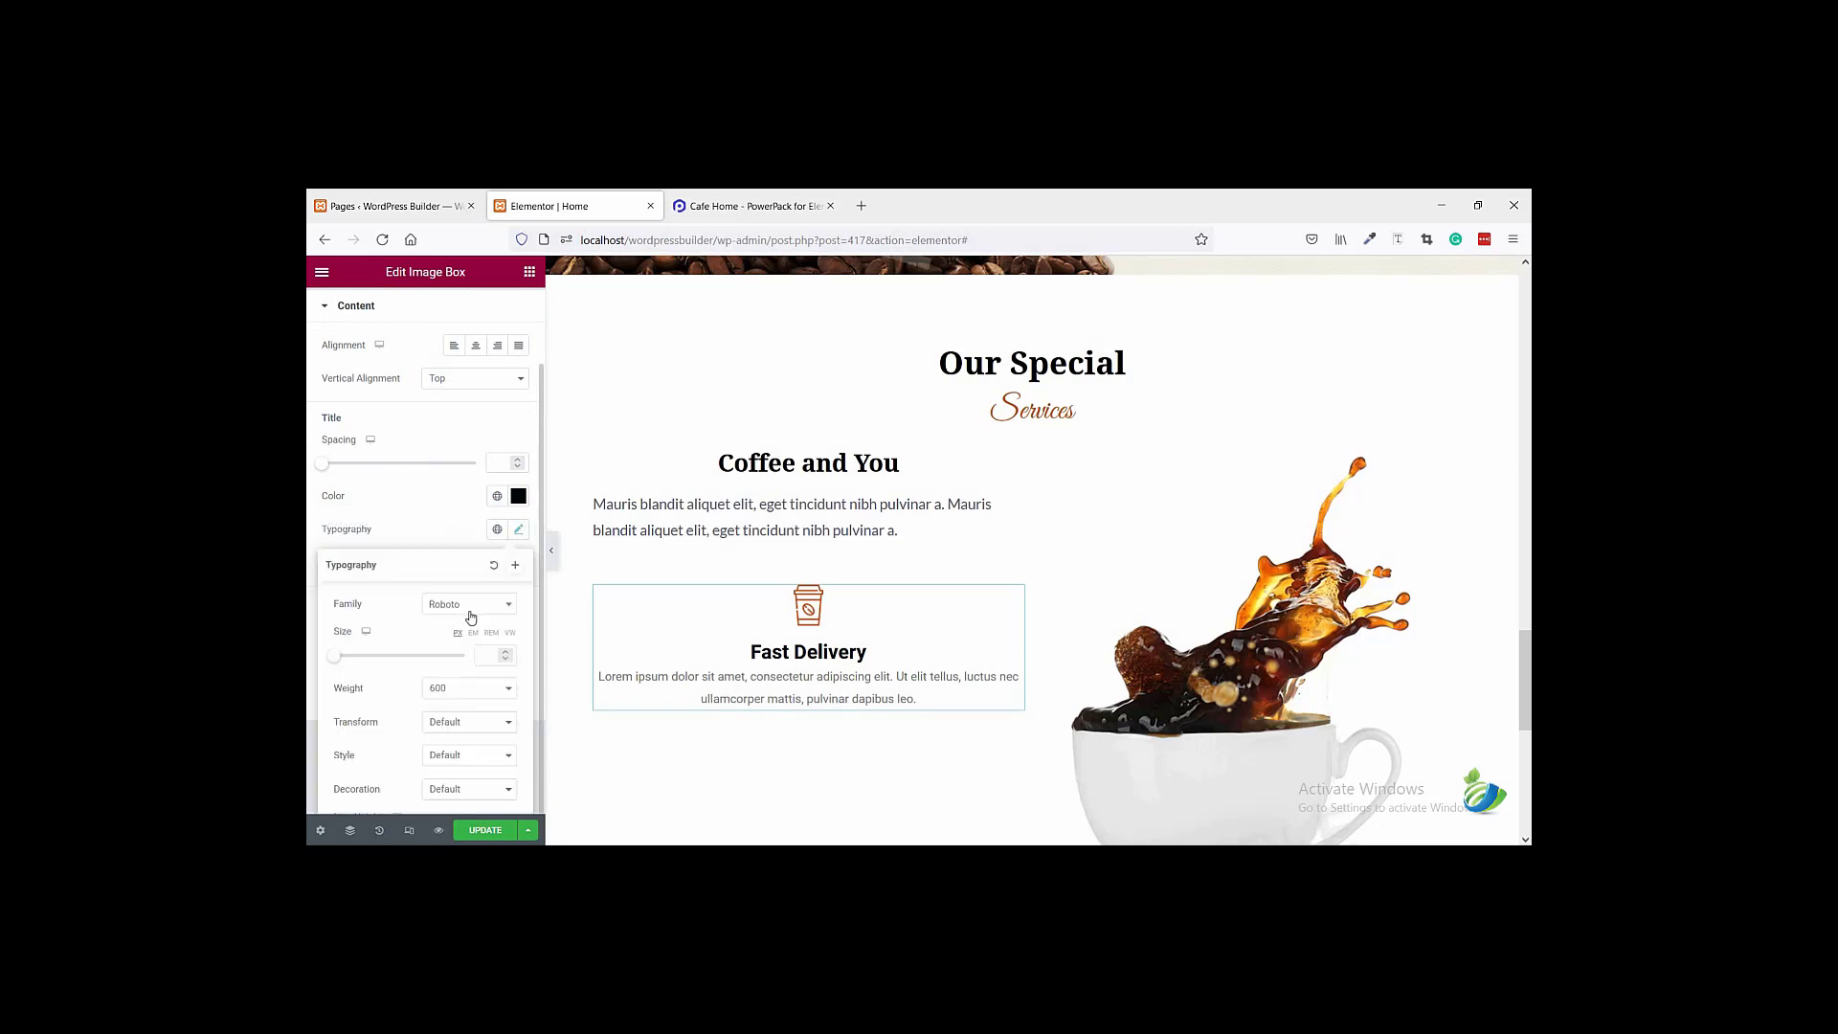
left_click(495, 654)
type("20")
left_click(464, 689)
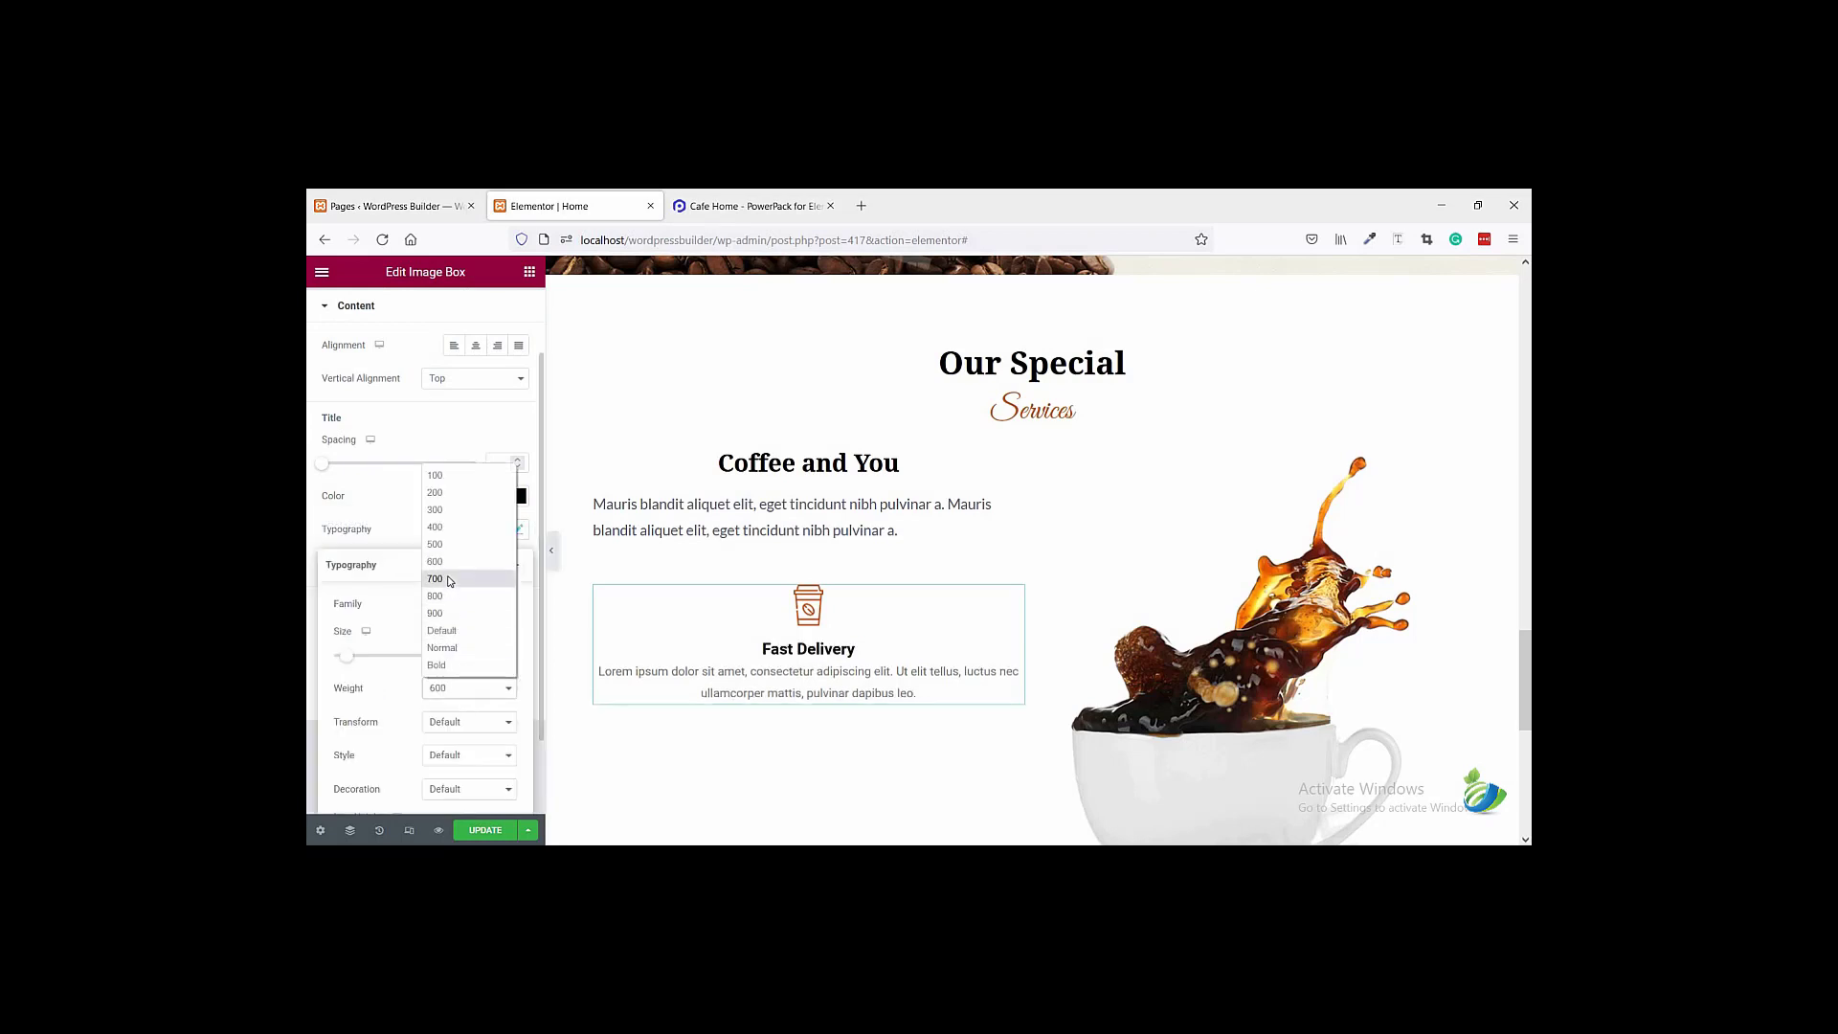
left_click(449, 579)
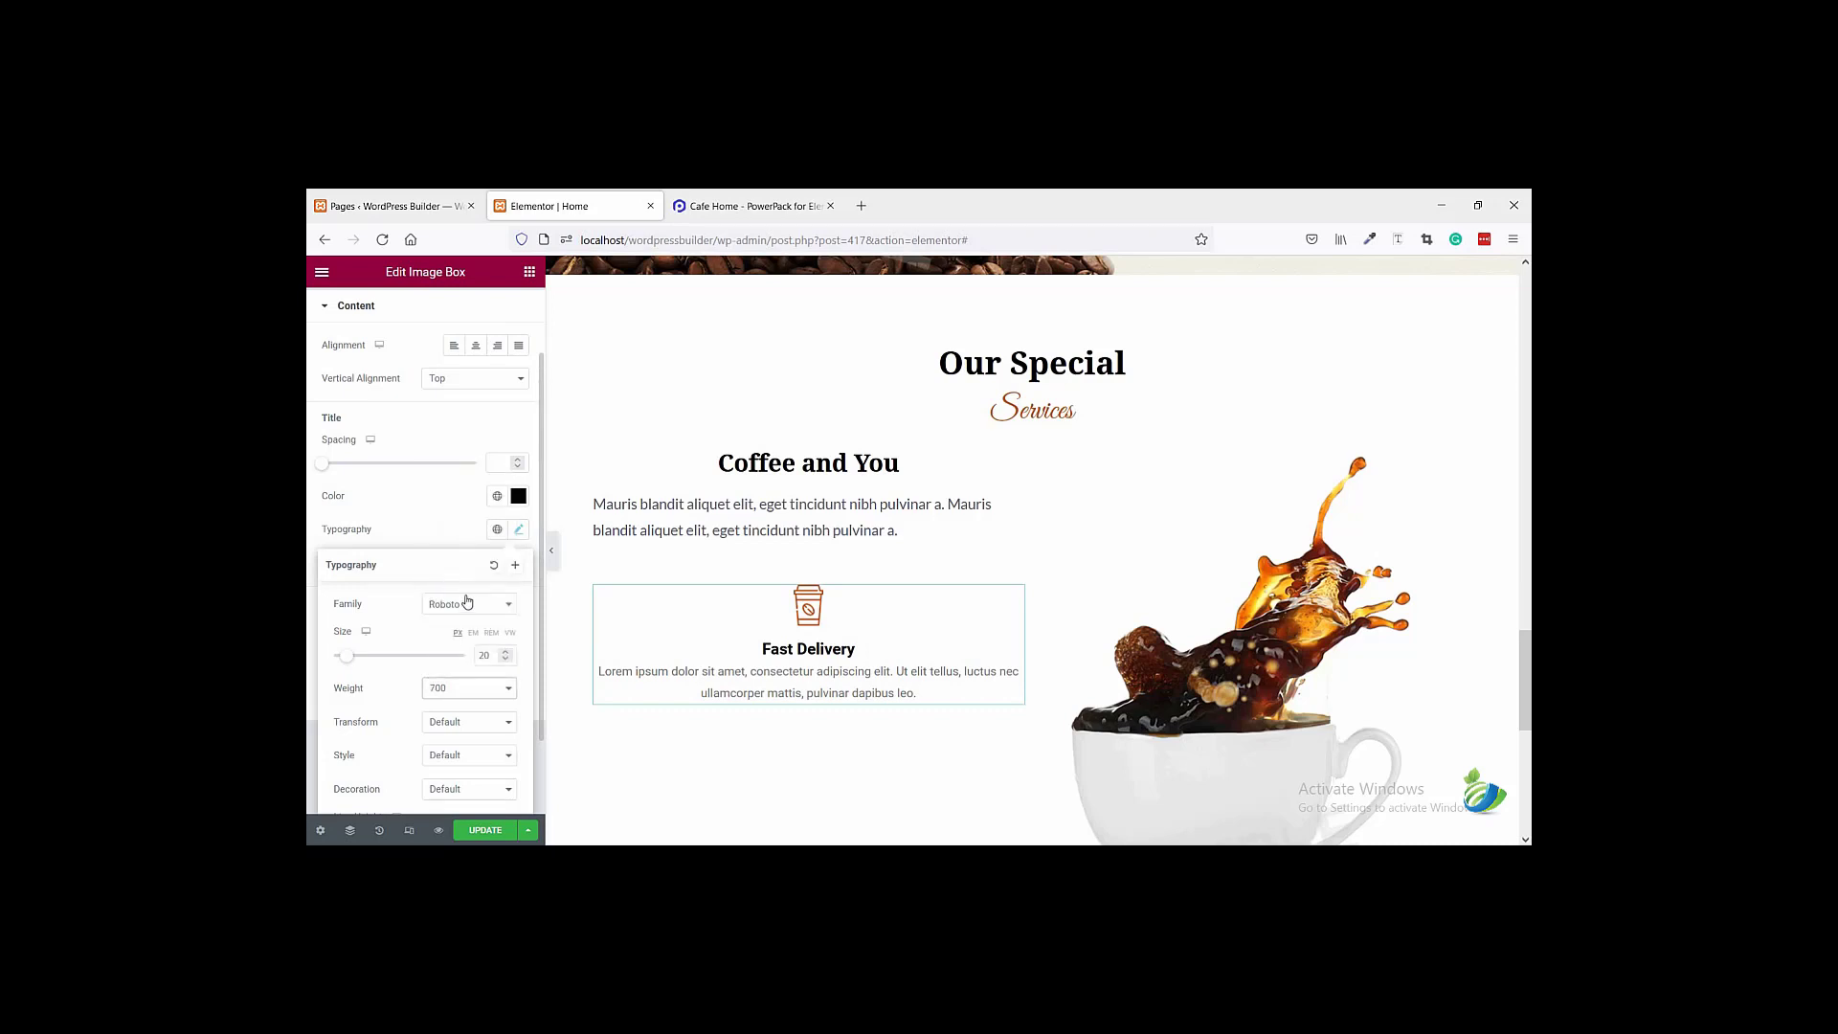
left_click(466, 605)
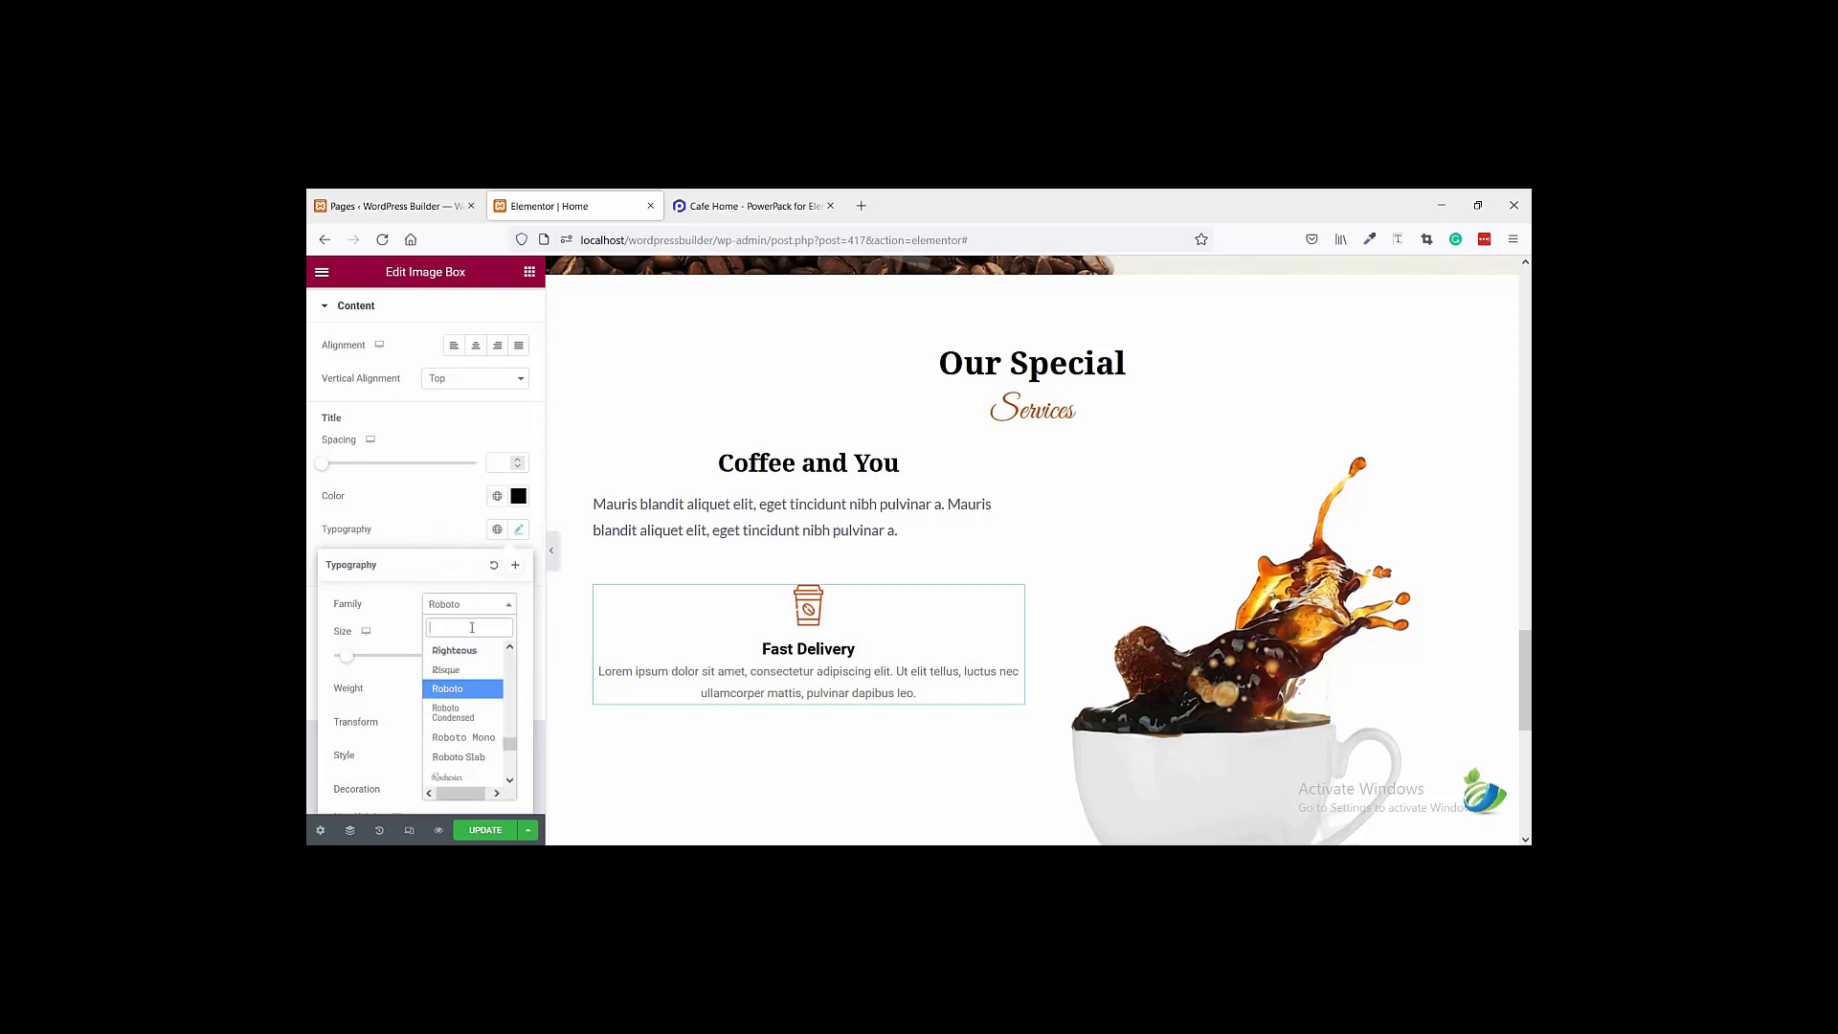
type("noto")
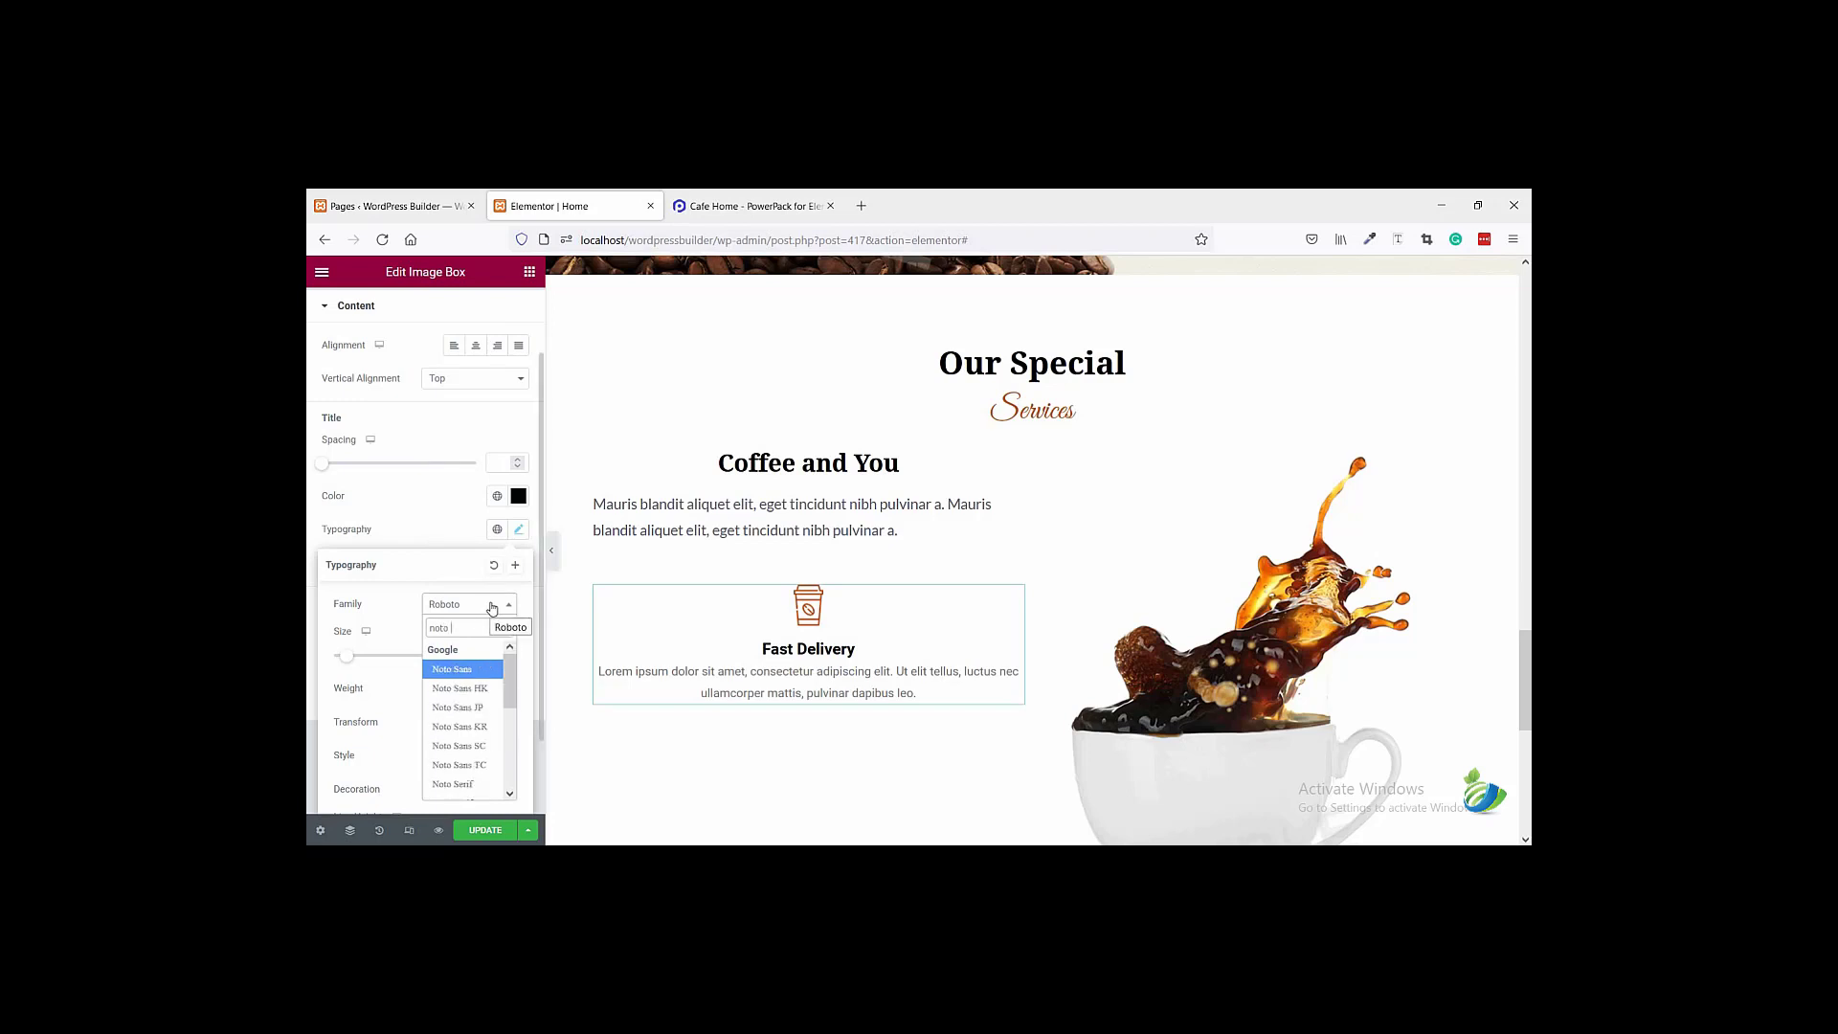
type(" s")
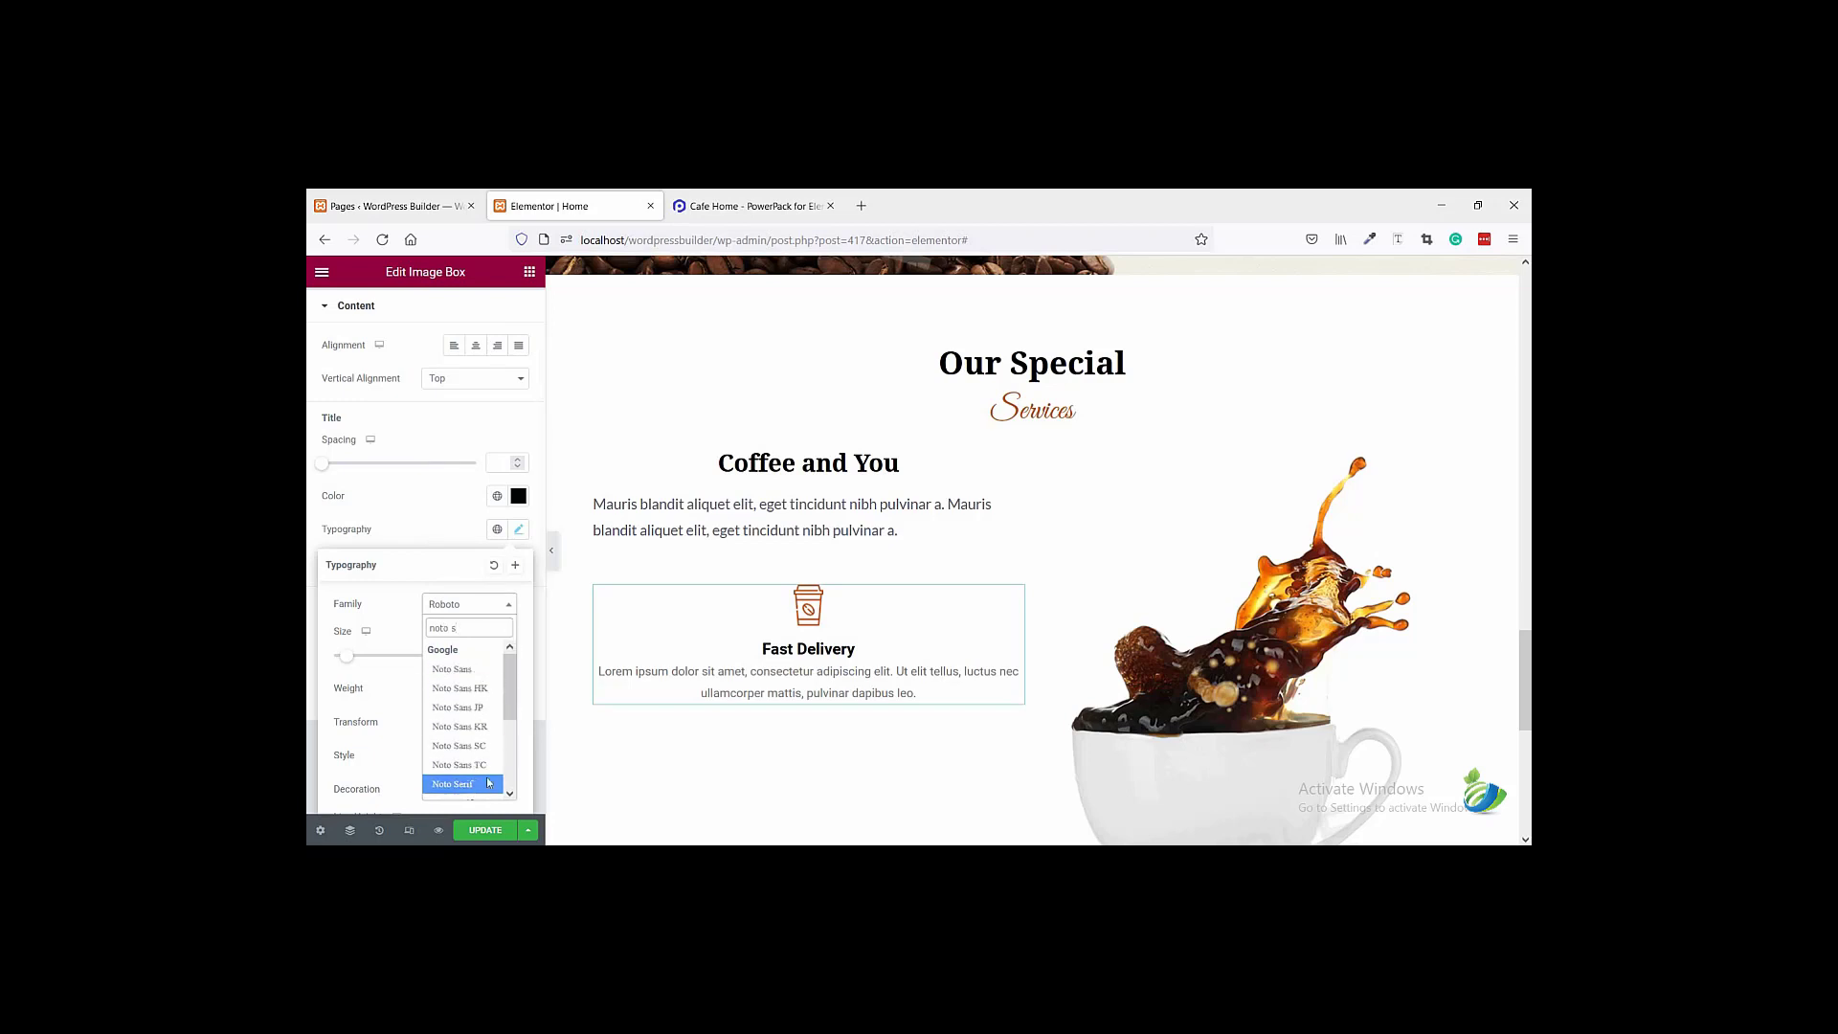
left_click(489, 783)
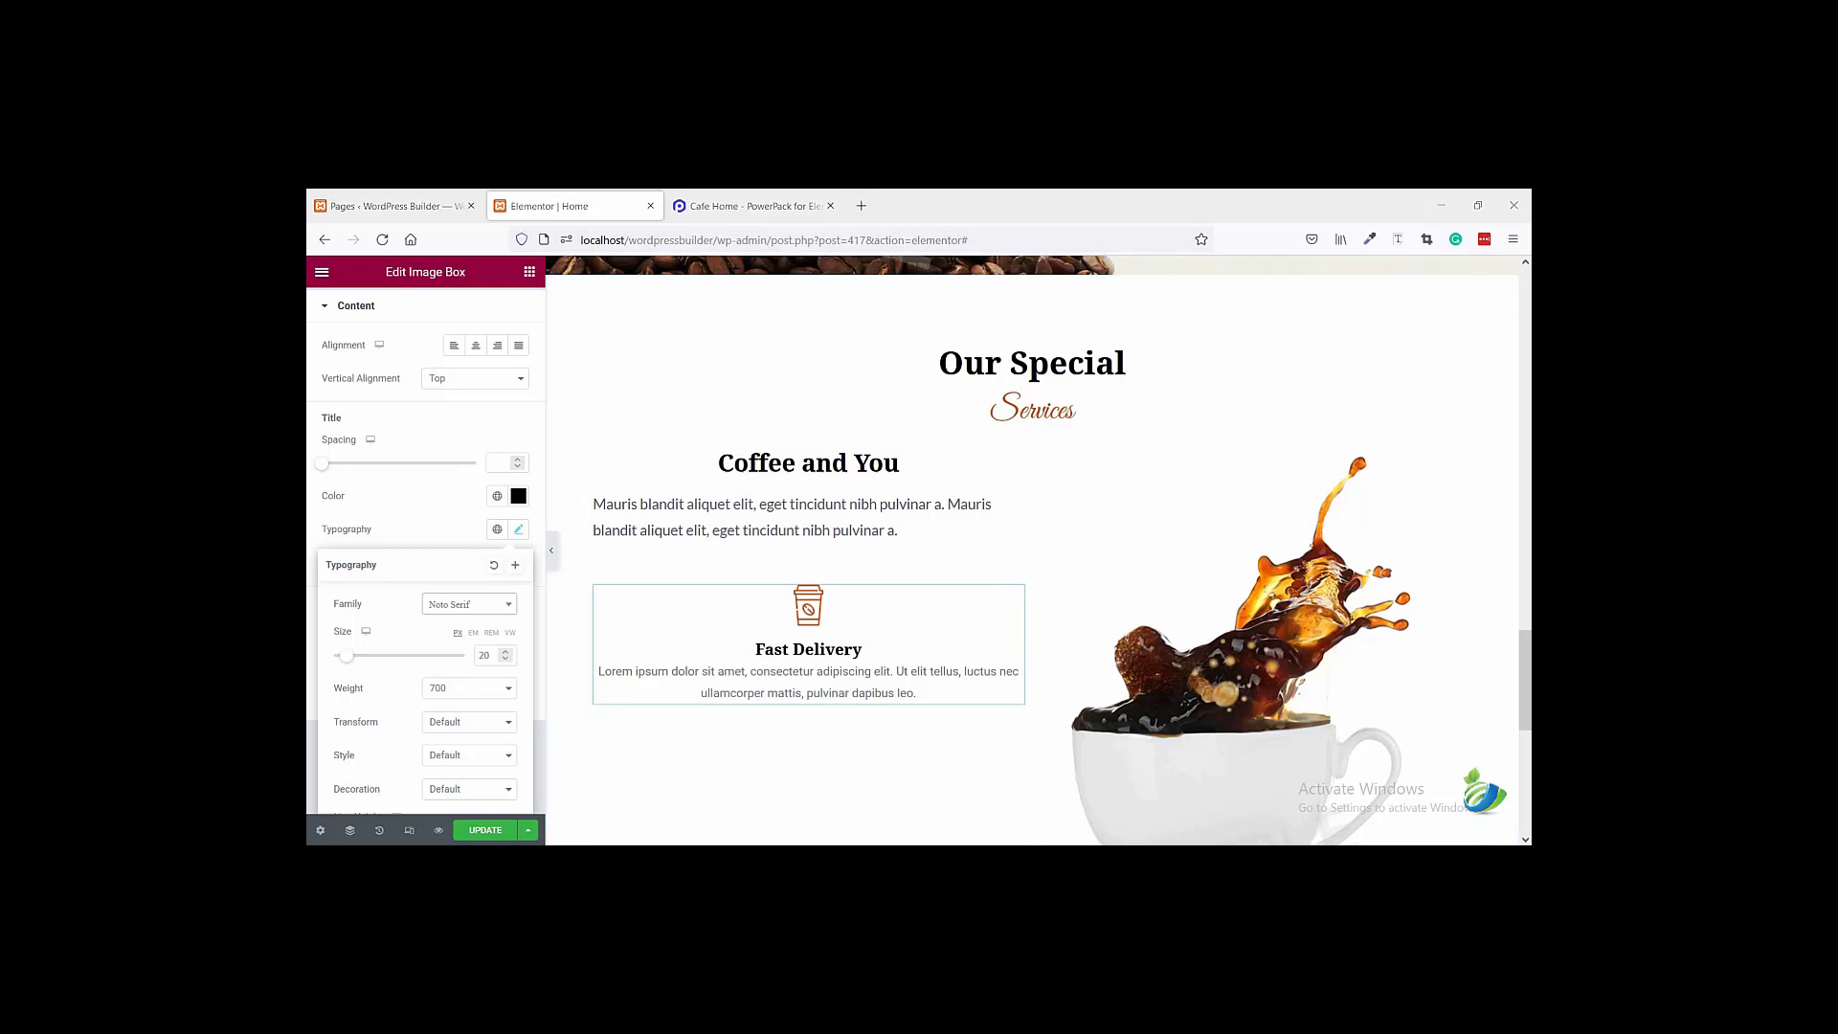
- Copy the description text under "Fast Delivery" on the Cafe Home template page
left_click(747, 206)
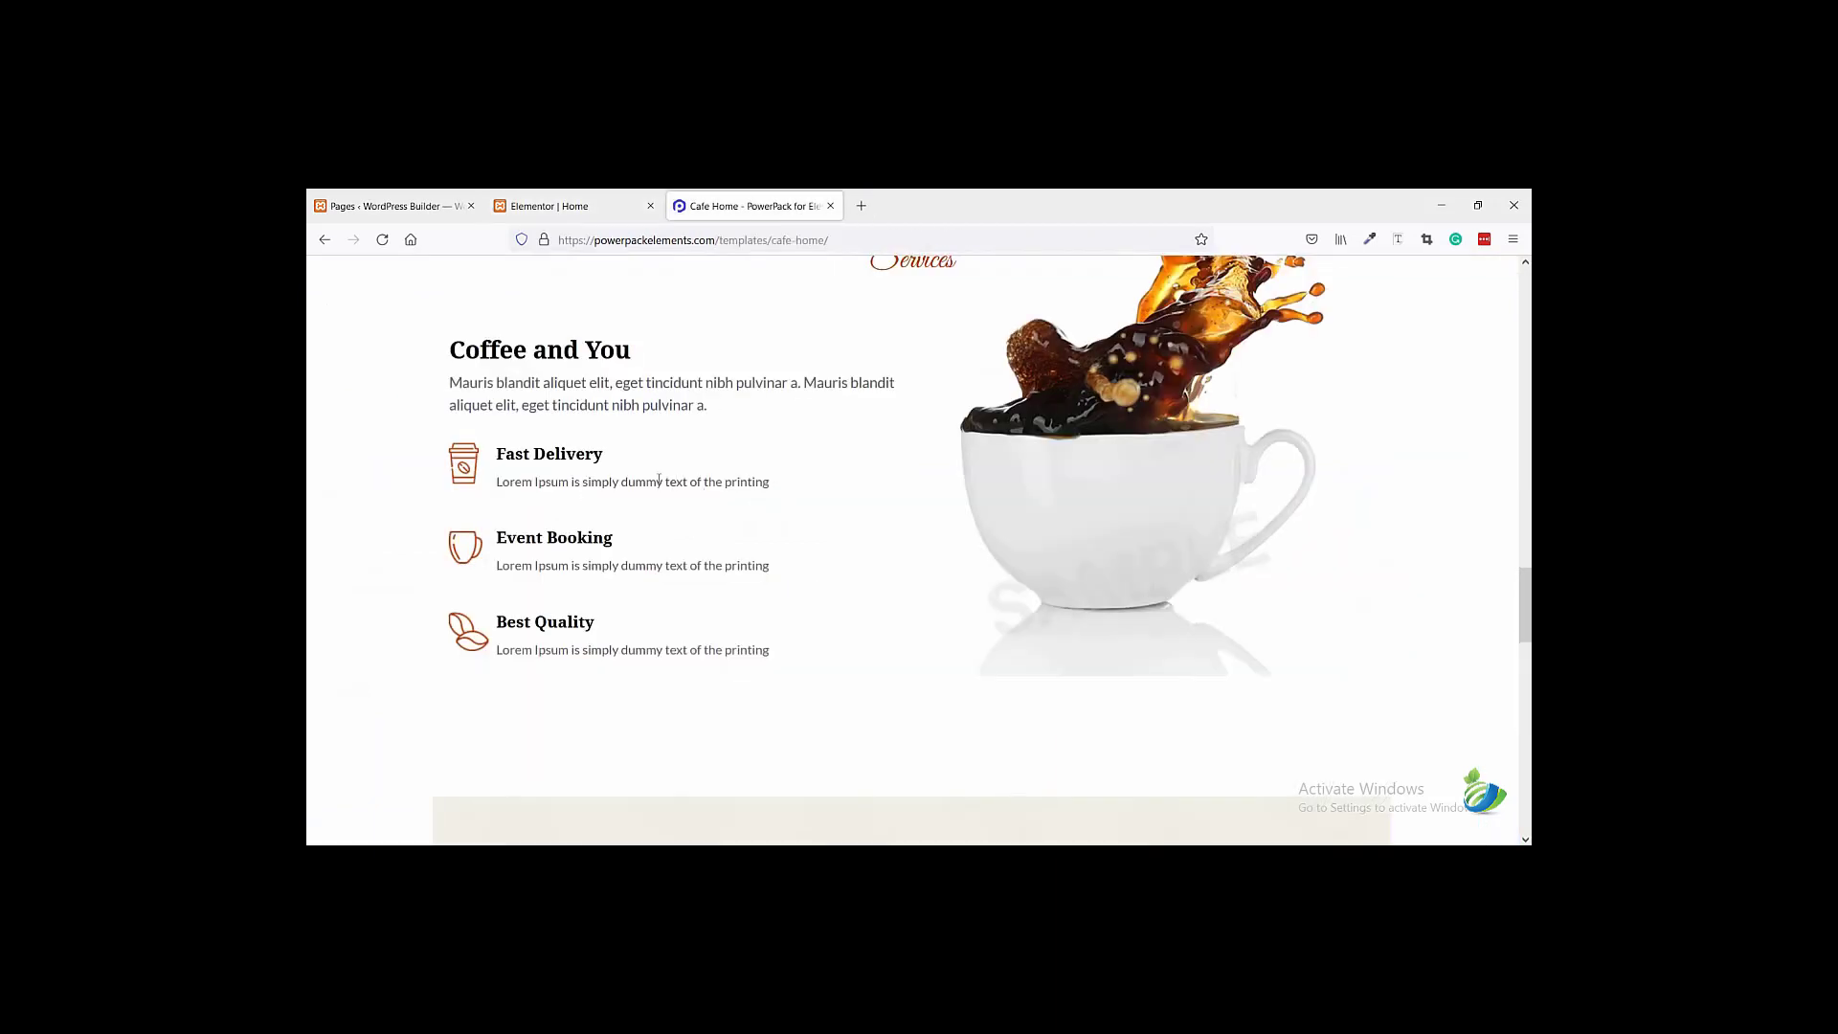
left_click_drag(770, 482, 502, 481)
right_click(525, 495)
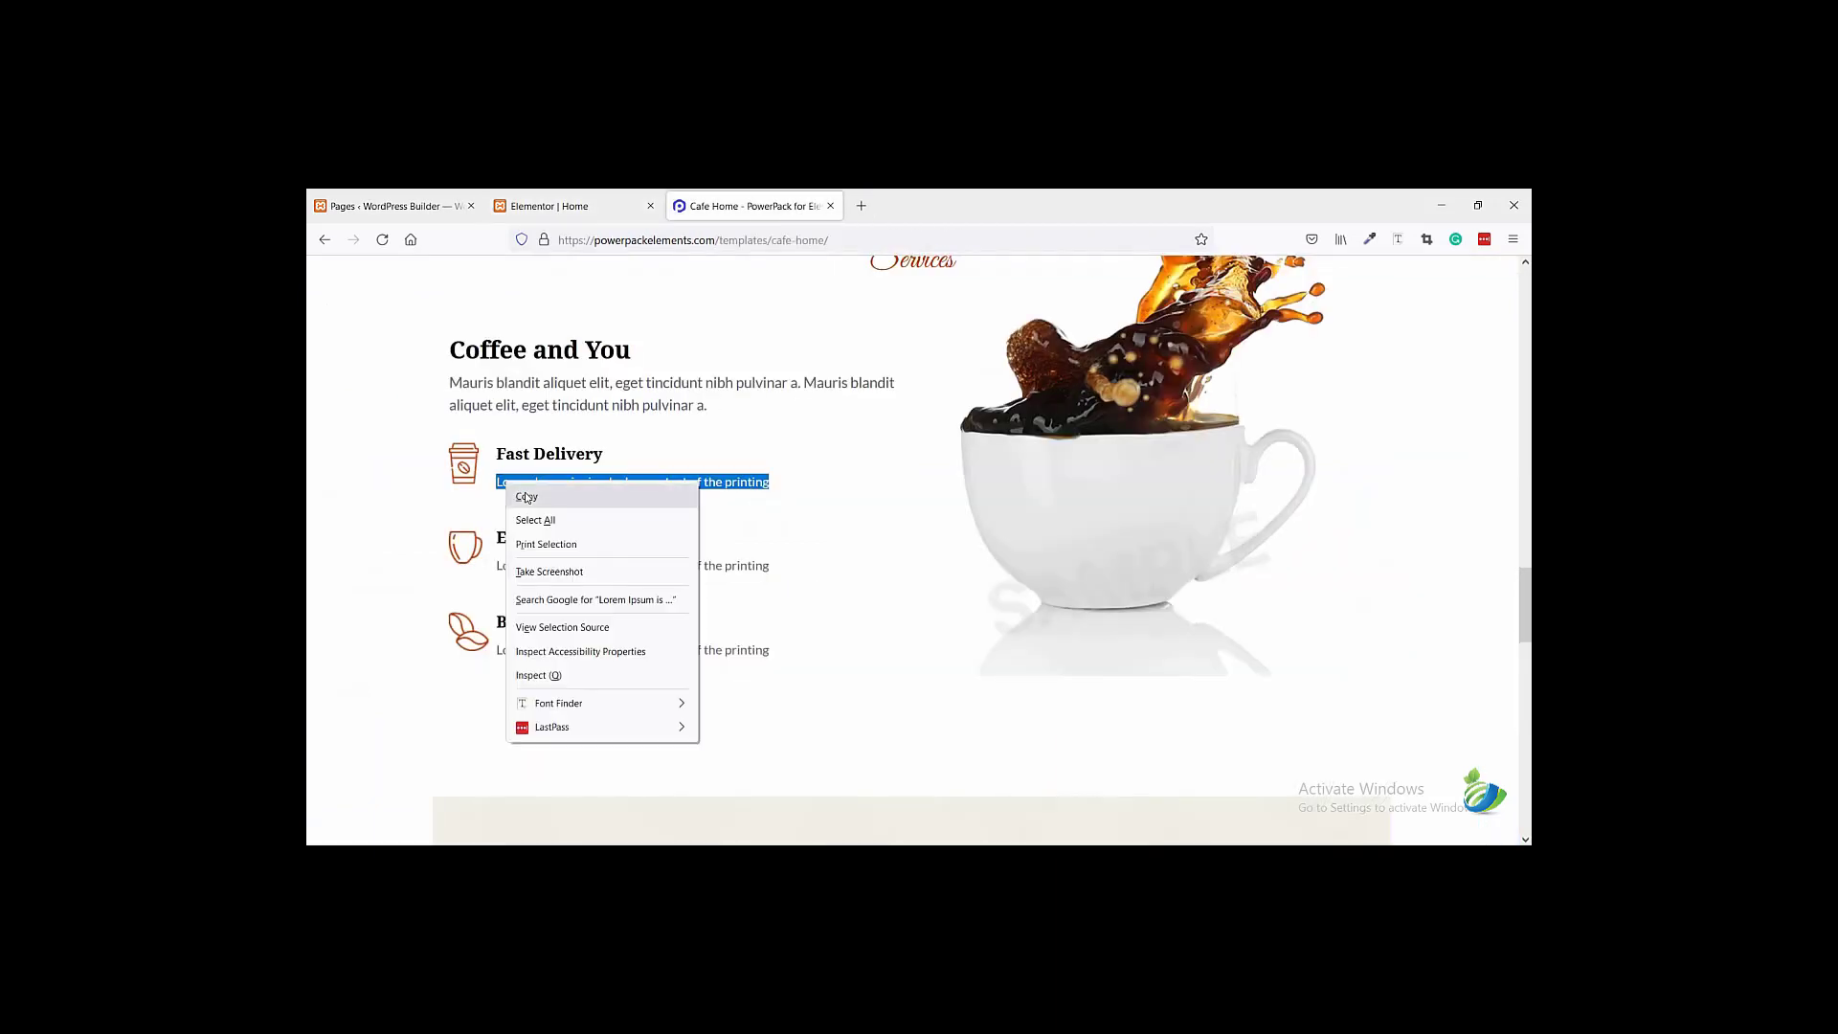
left_click(821, 472)
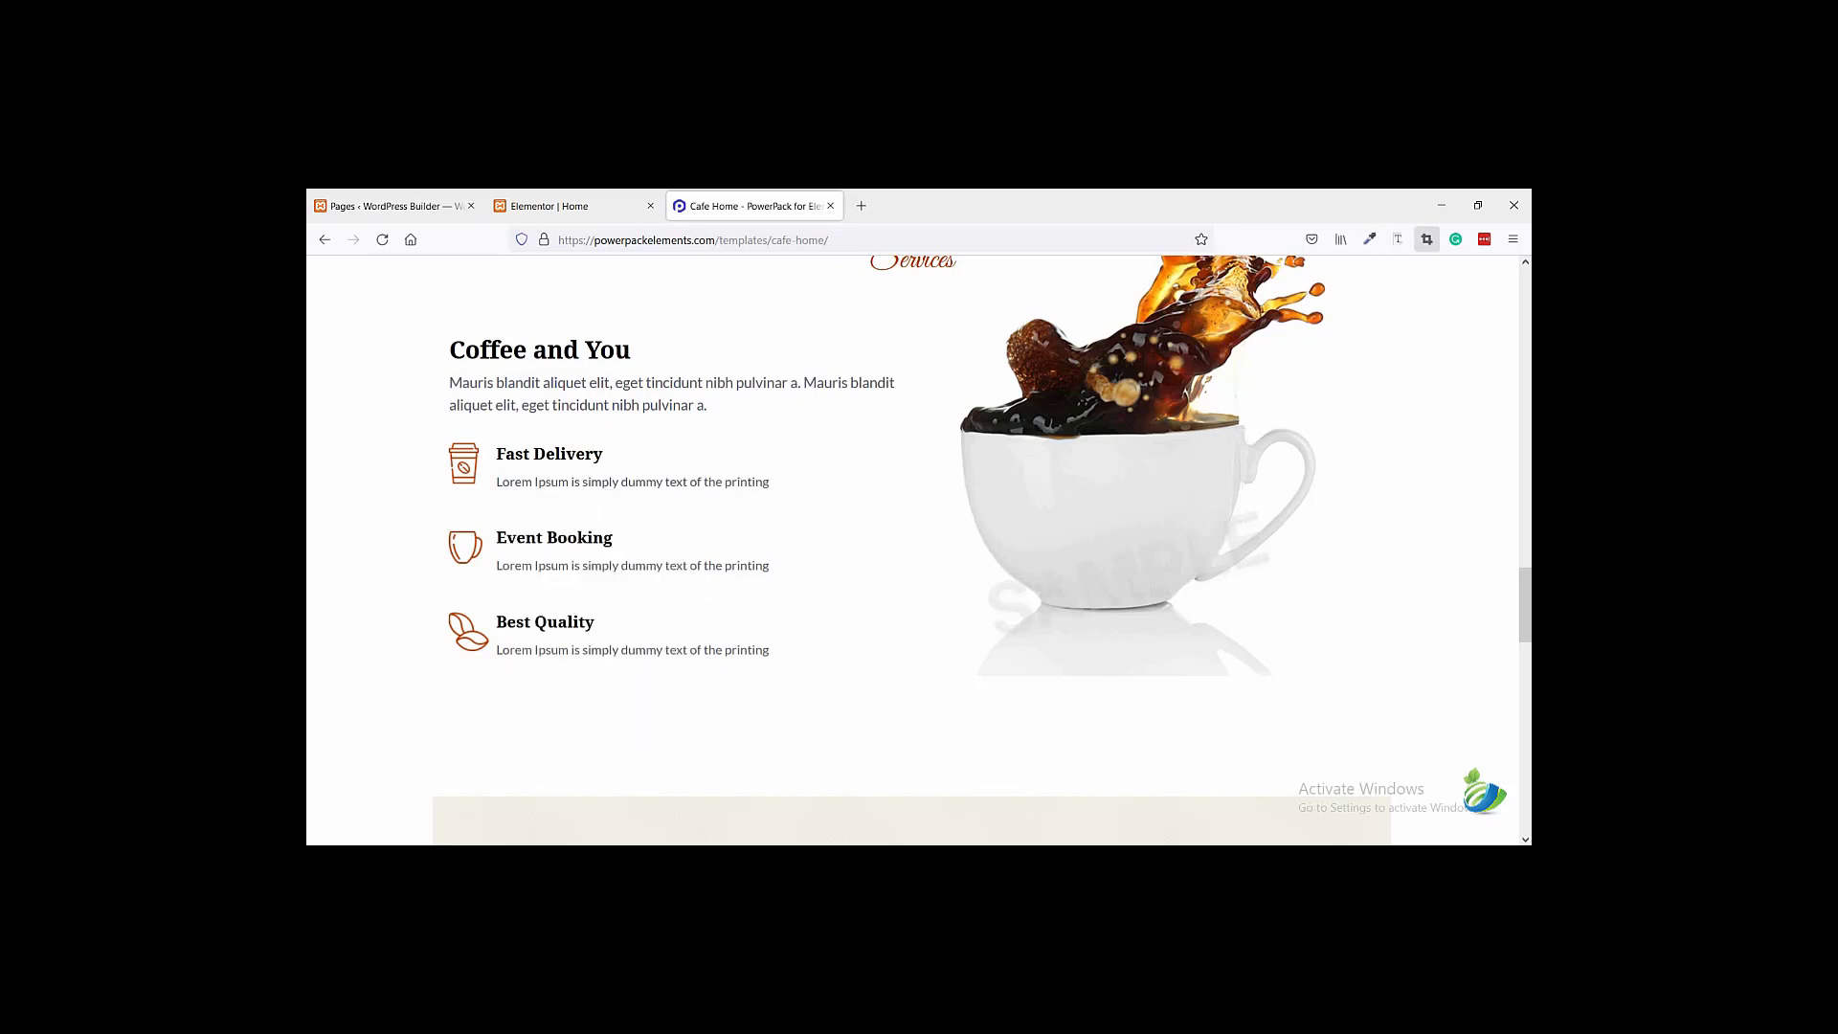
- Replace the image box's placeholder description with "Lorem Ipsum is simply dummy text of the printing"
left_click(597, 213)
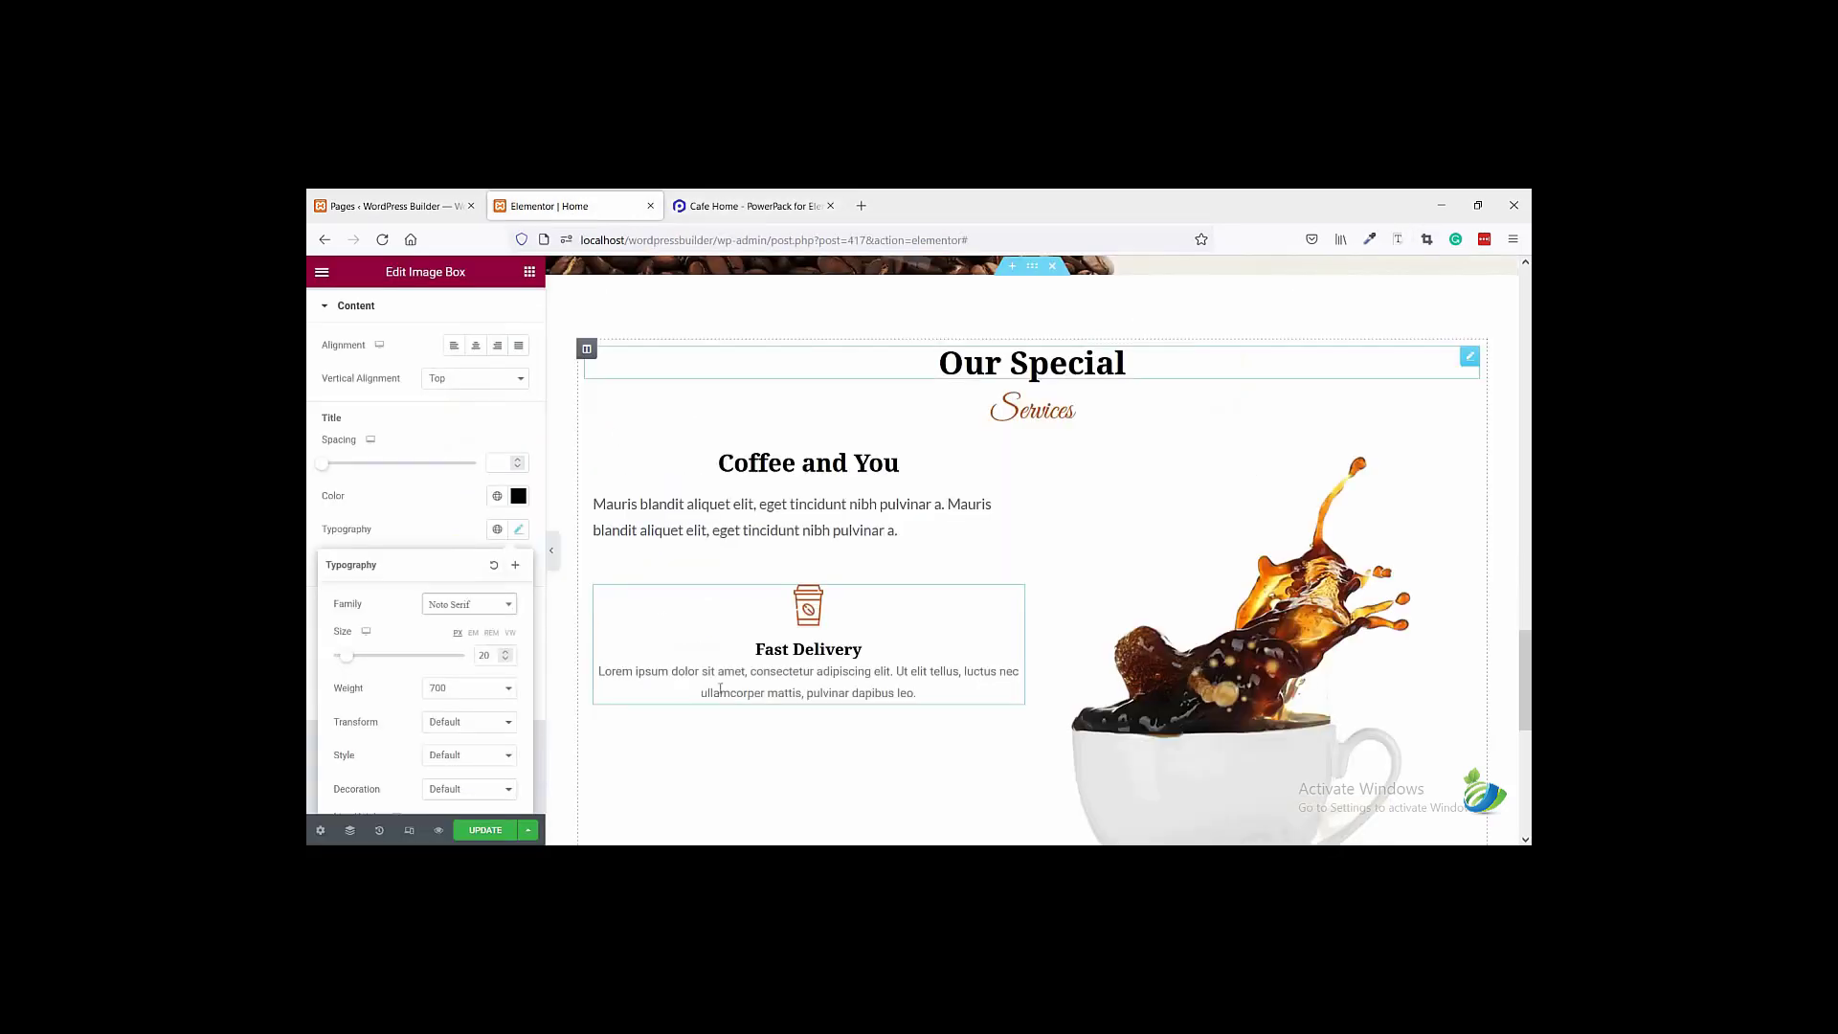
left_click(349, 306)
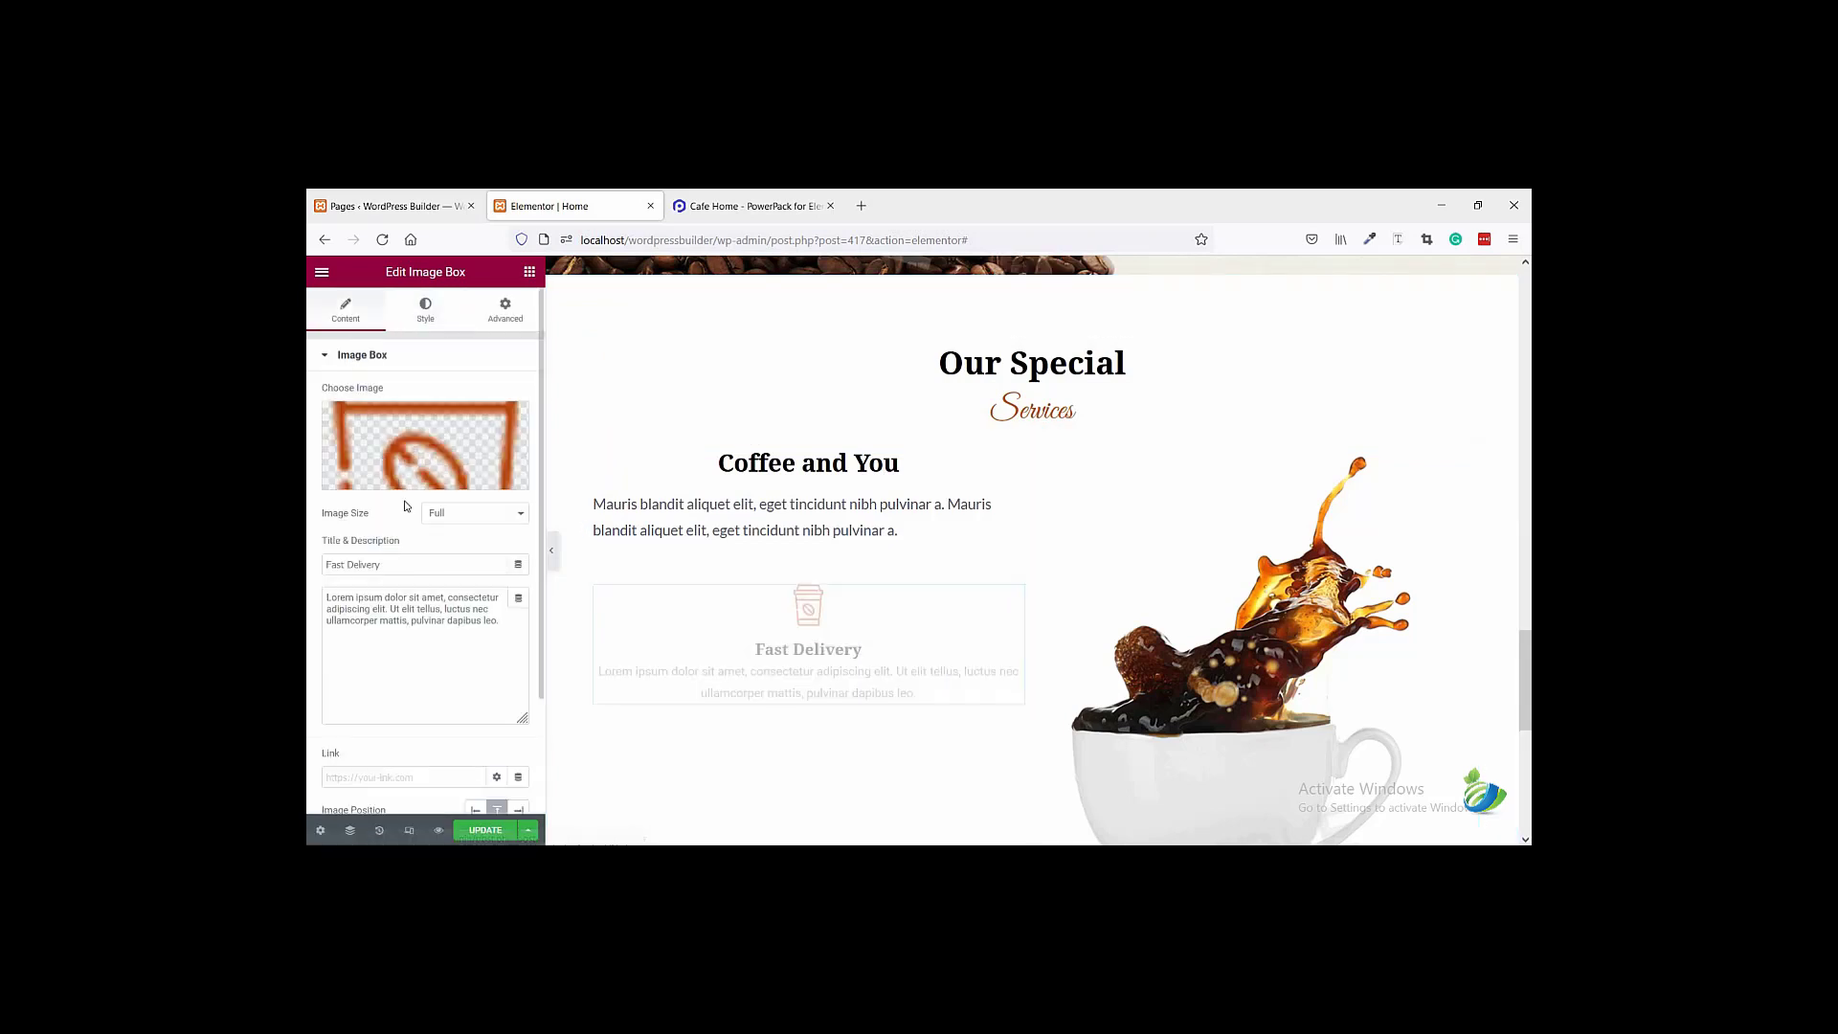
left_click(498, 622)
key("ctrl+a")
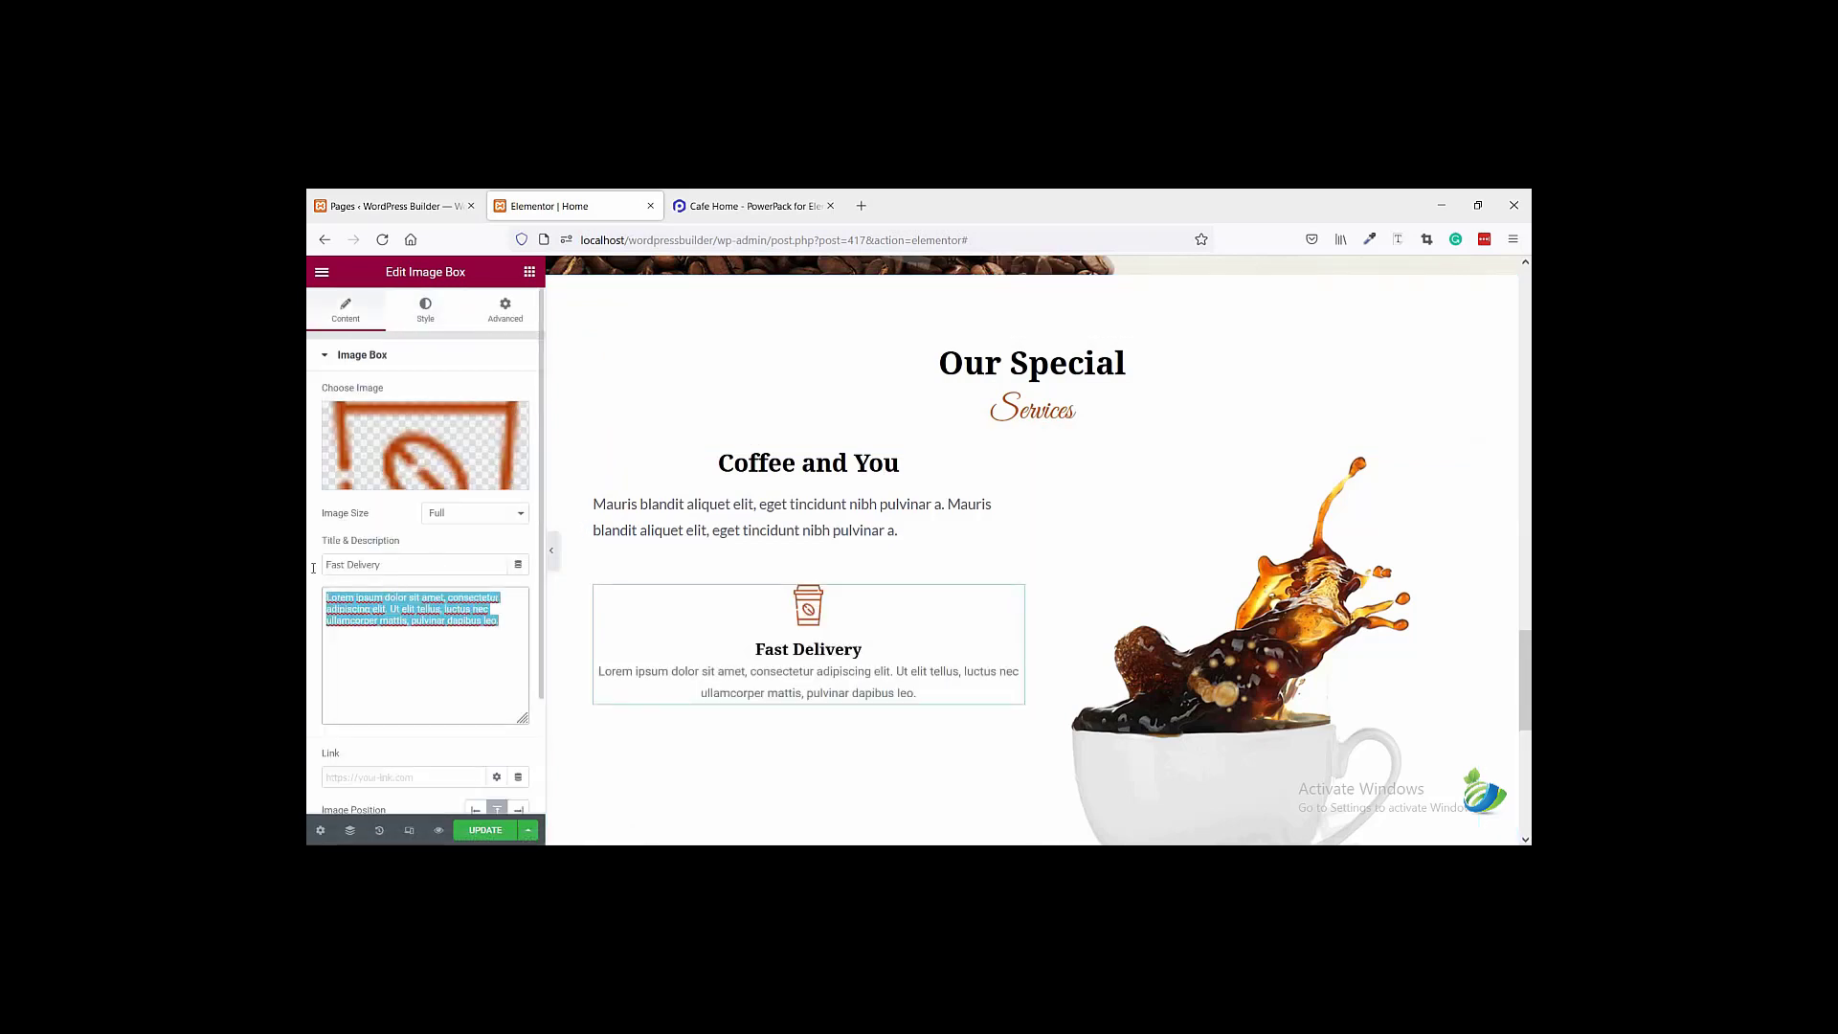
type("Lorem Ipsum is simply dummy text of the printing")
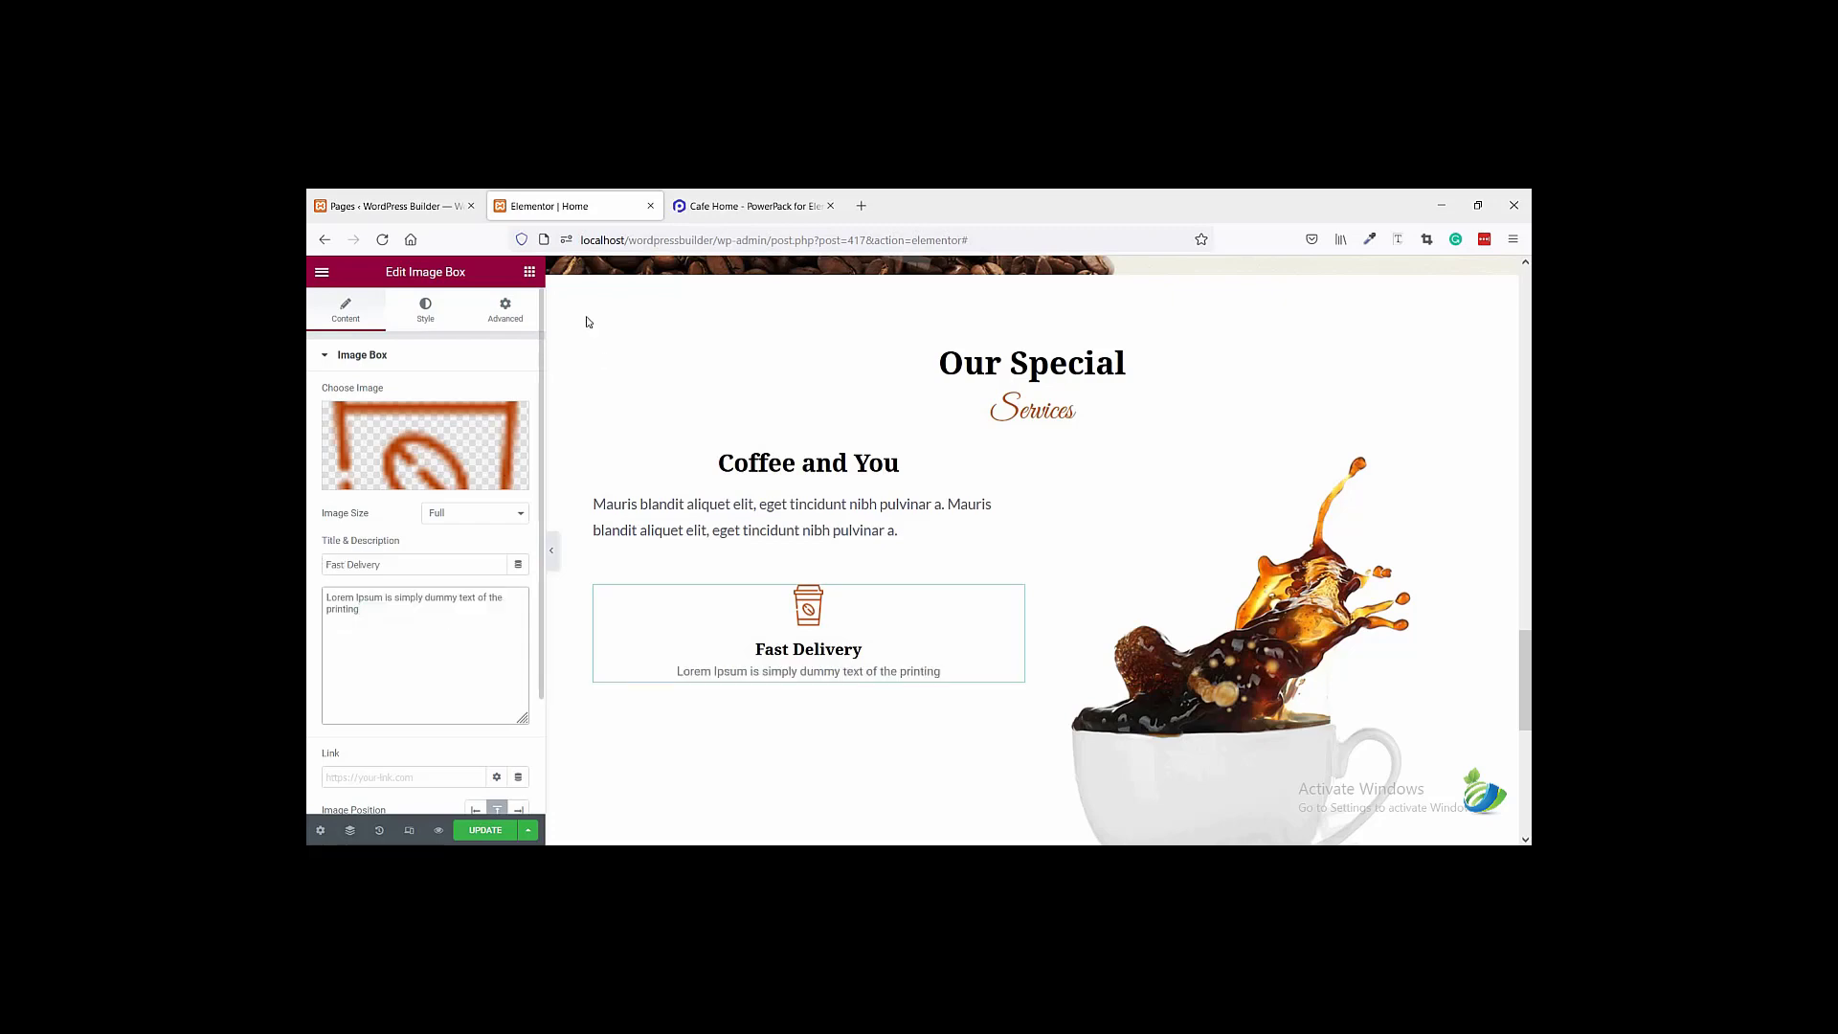
- Inspect the template's "Fast Delivery" description with Font Finder and copy its hex colour code
left_click(733, 206)
left_click(1398, 239)
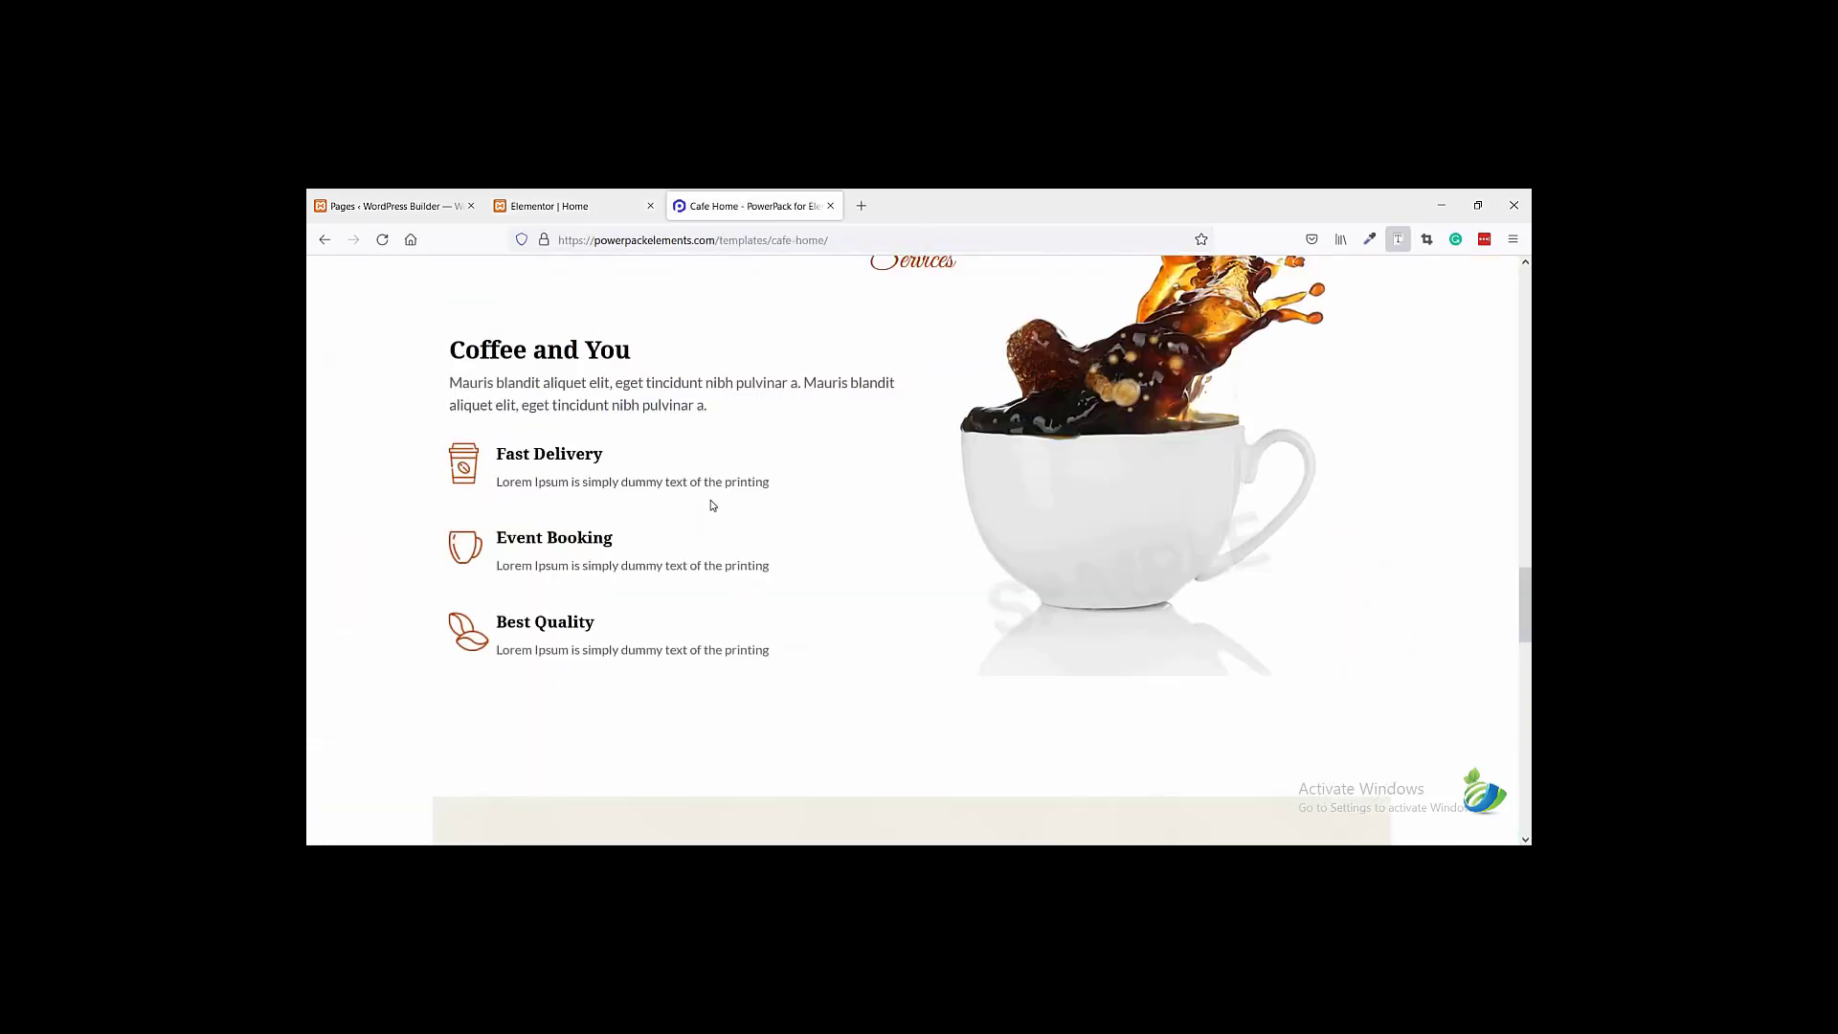
left_click(706, 486)
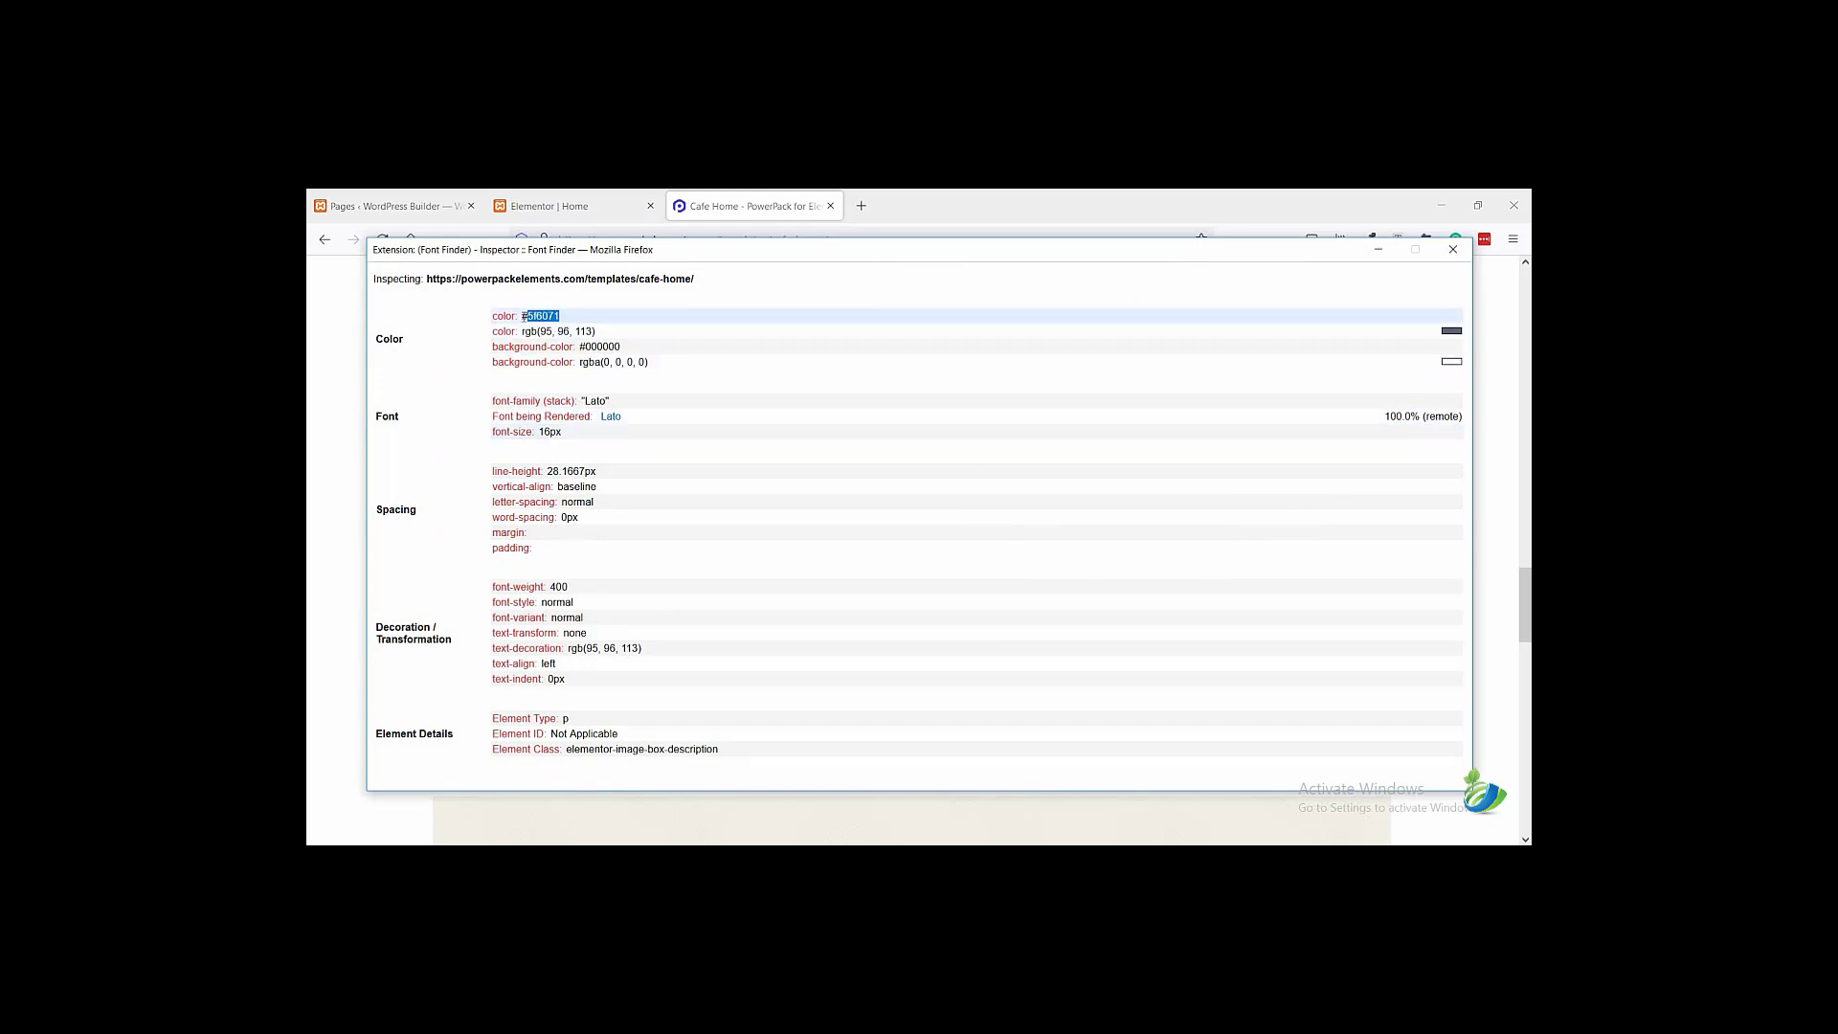
right_click(527, 316)
left_click(554, 329)
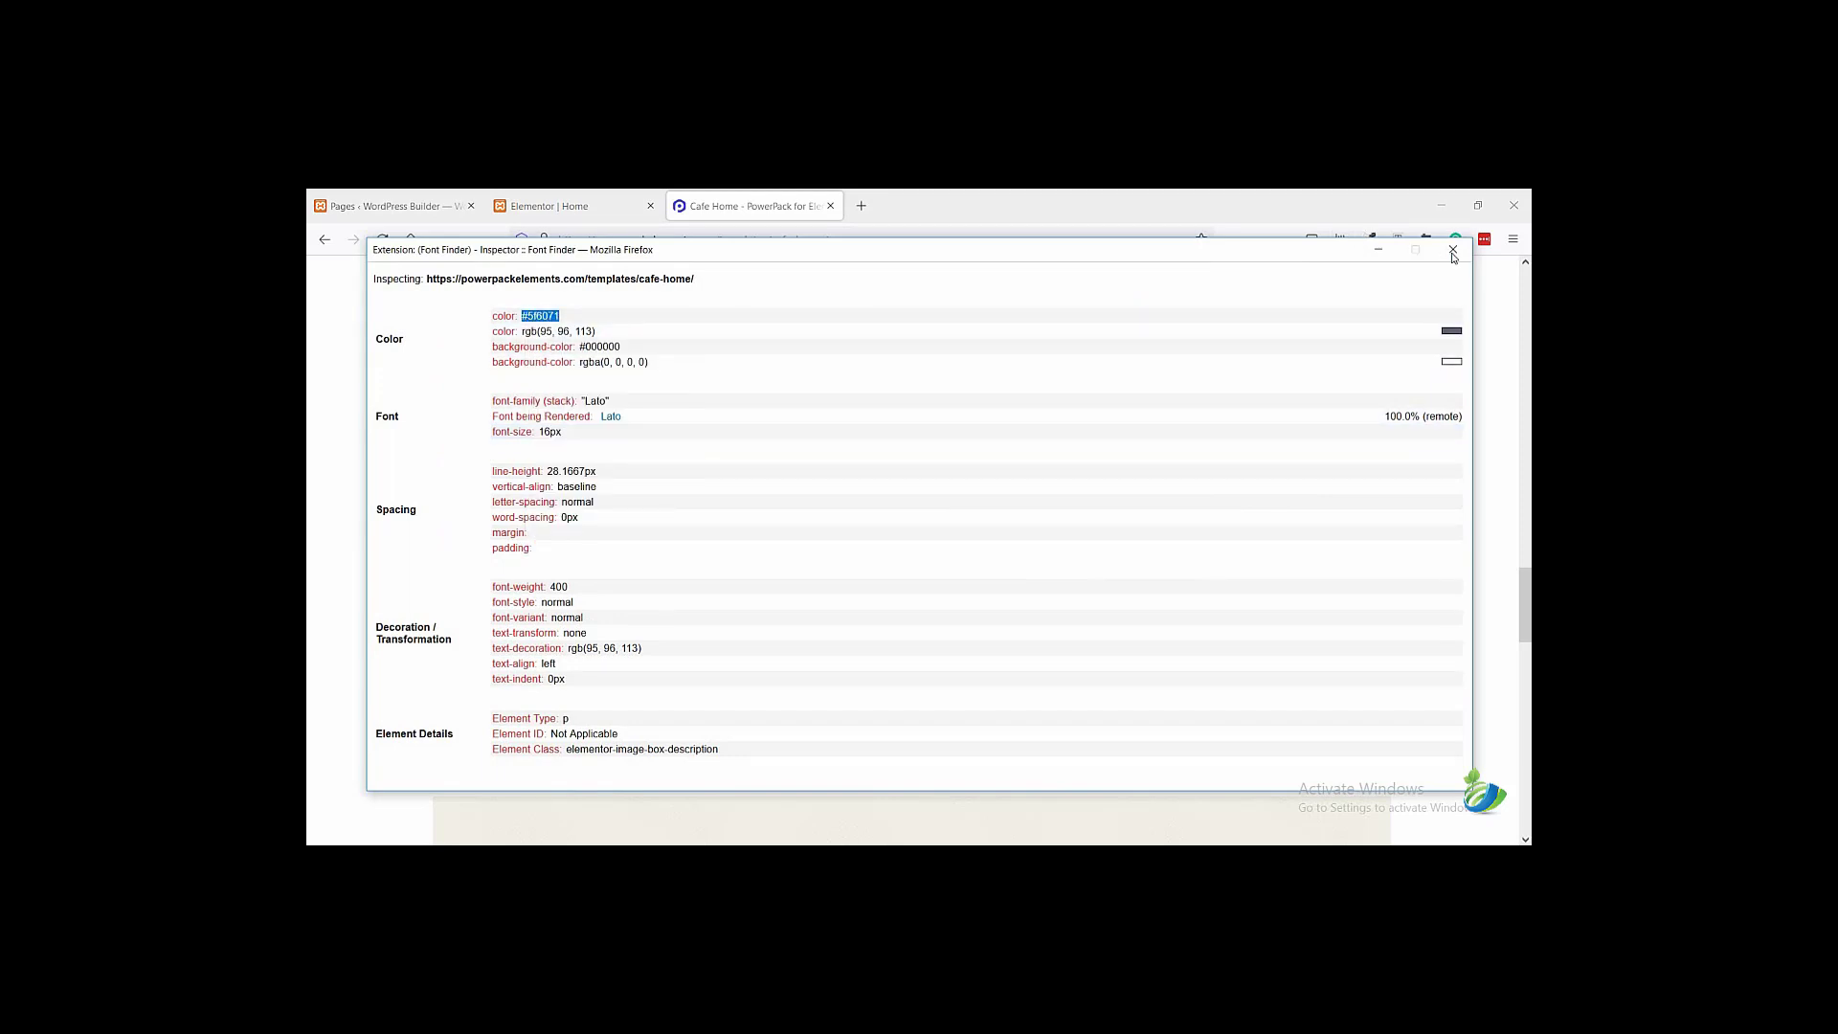
left_click(611, 222)
- Set the image box's description colour to the copied #5F6071
left_click(575, 206)
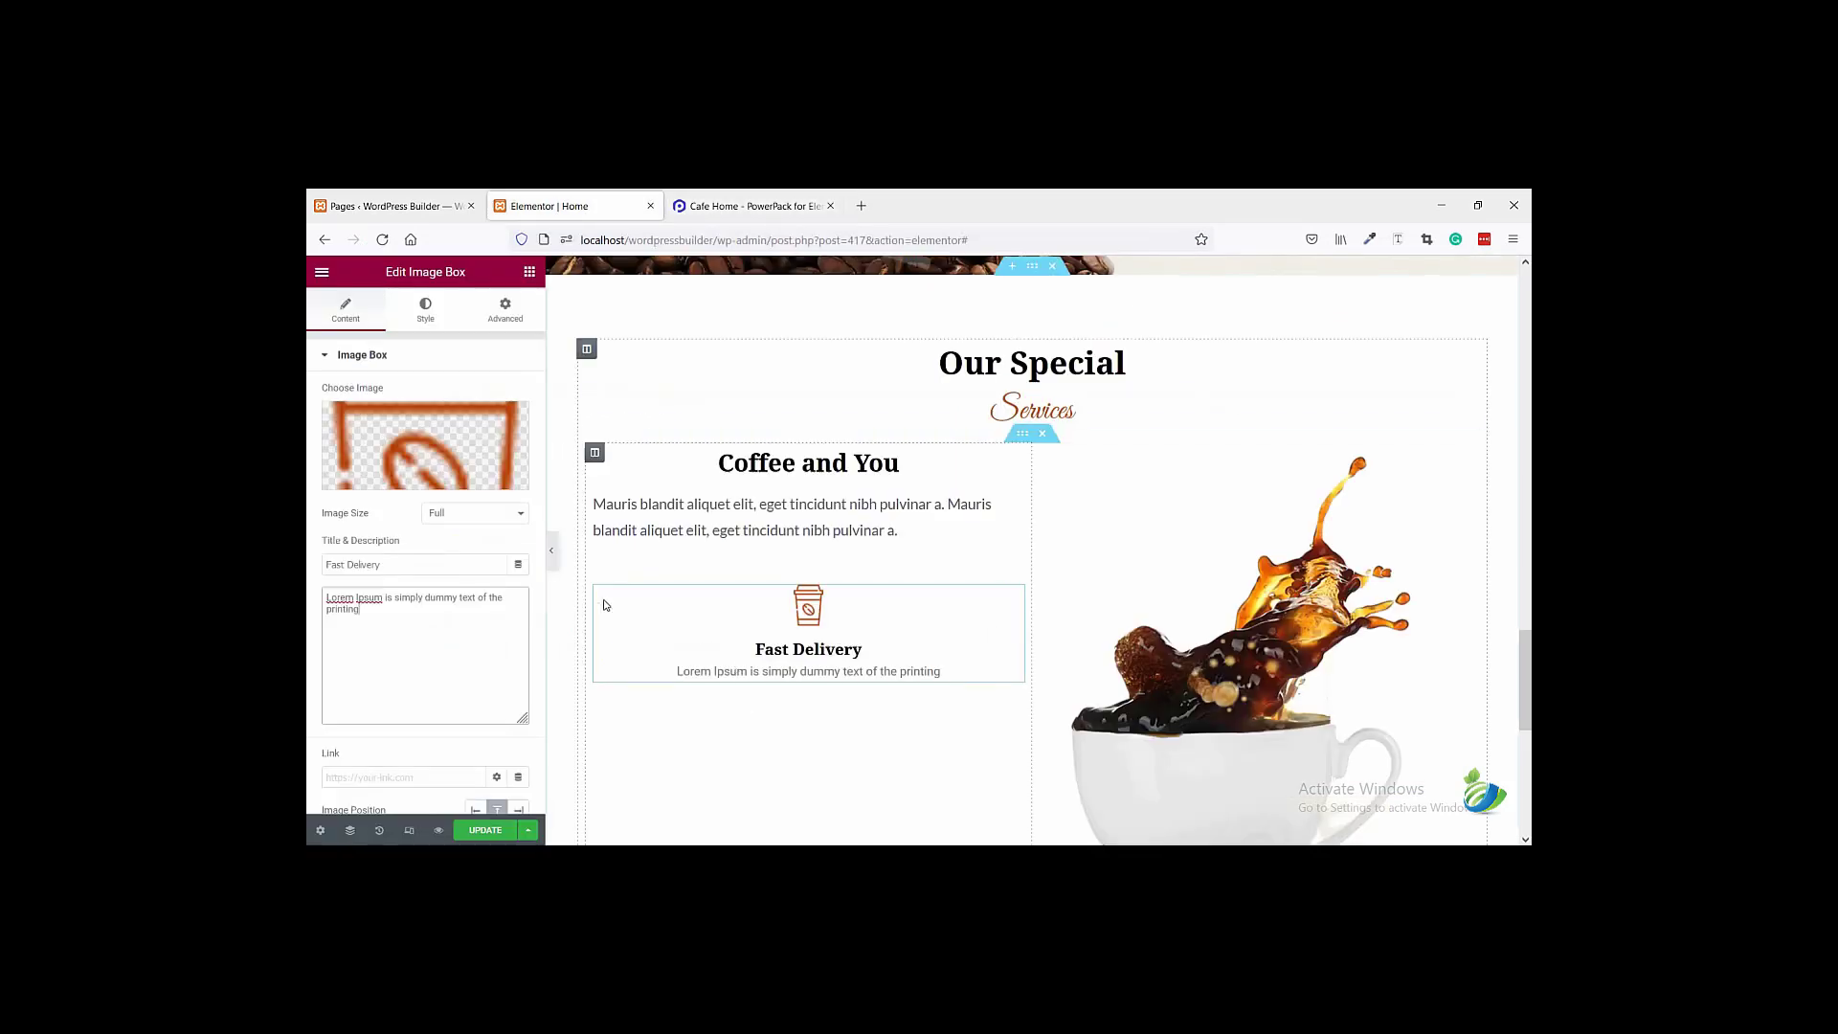
left_click(422, 307)
scroll(407, 661, "down", 2)
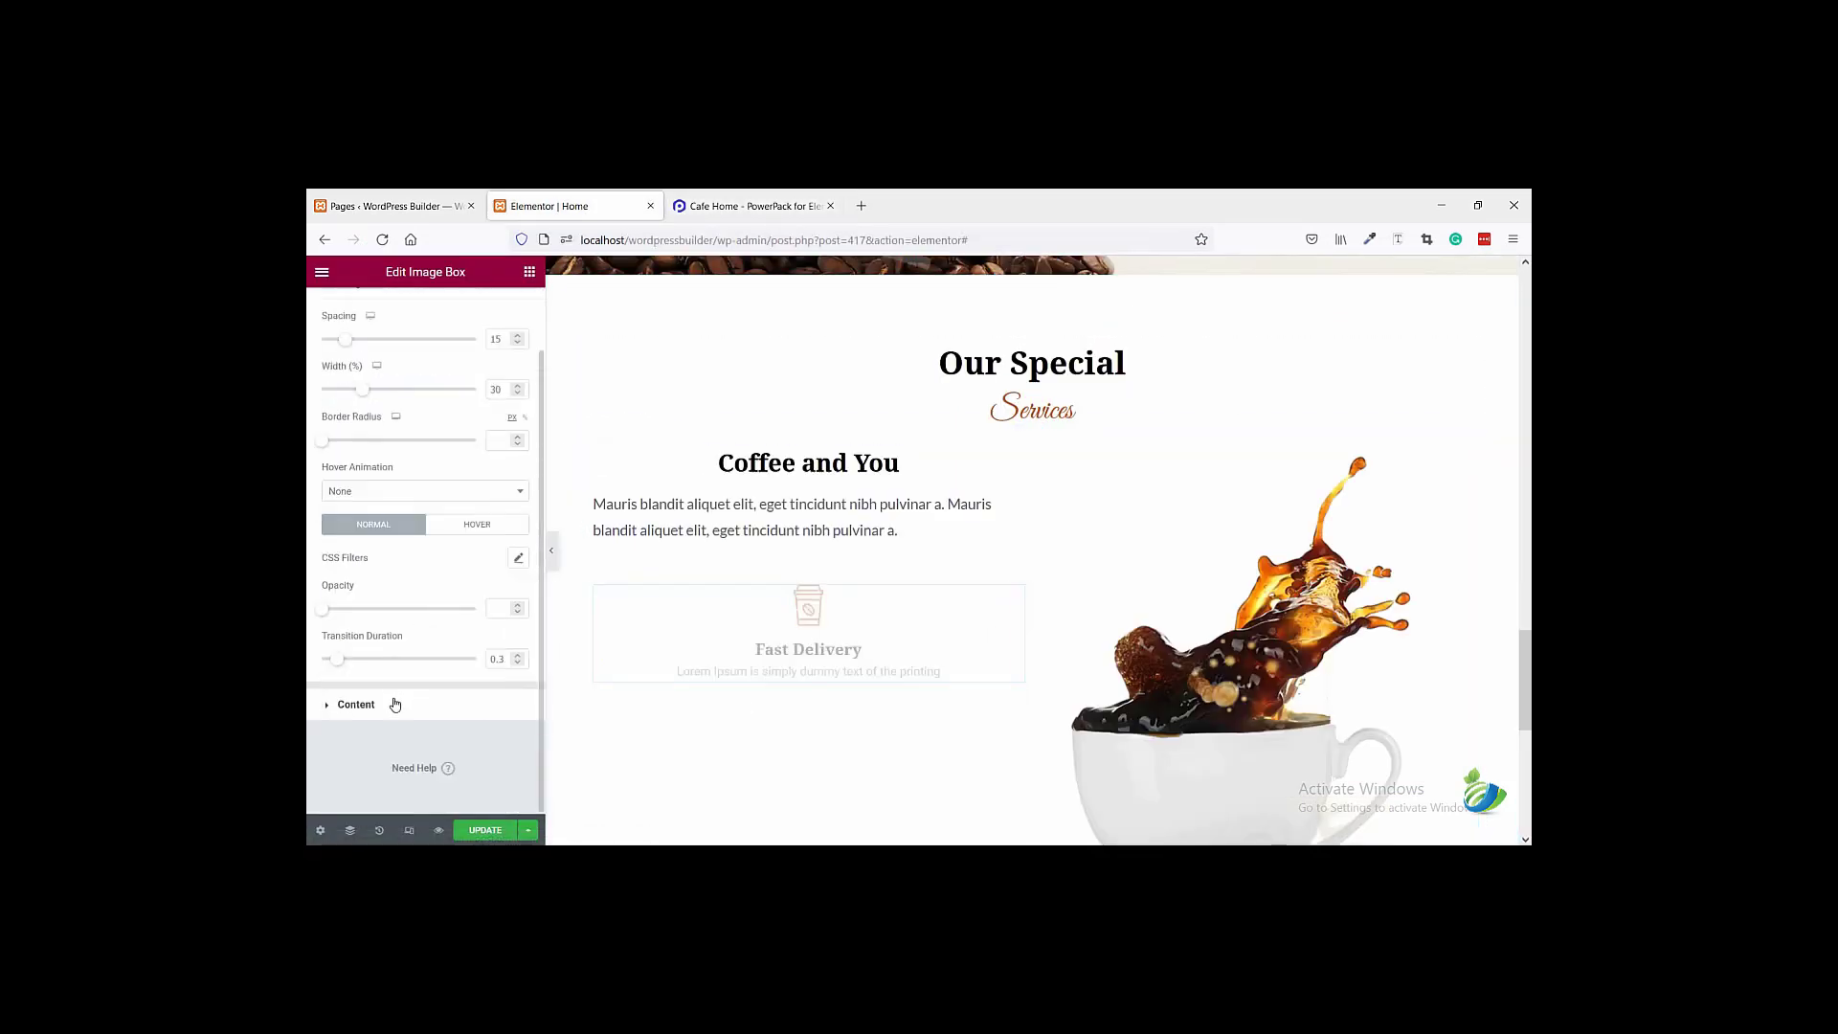
left_click(390, 703)
scroll(354, 618, "down", 1)
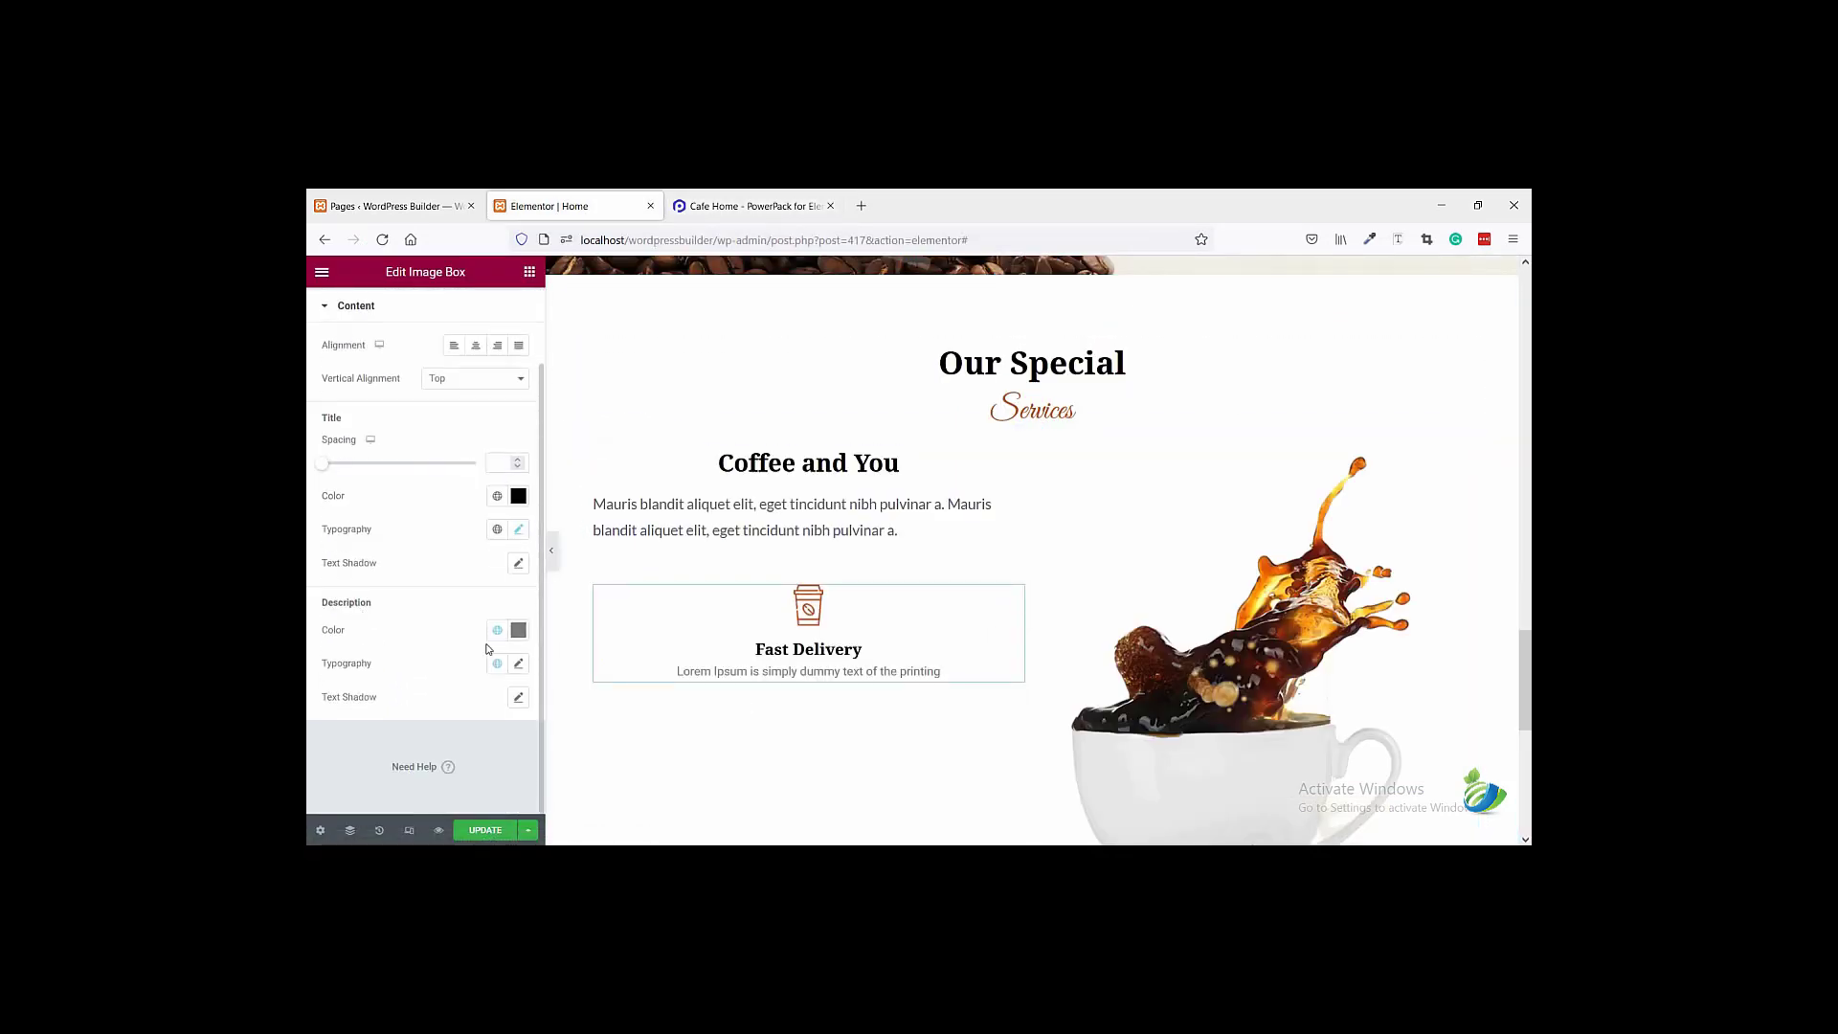
left_click(518, 632)
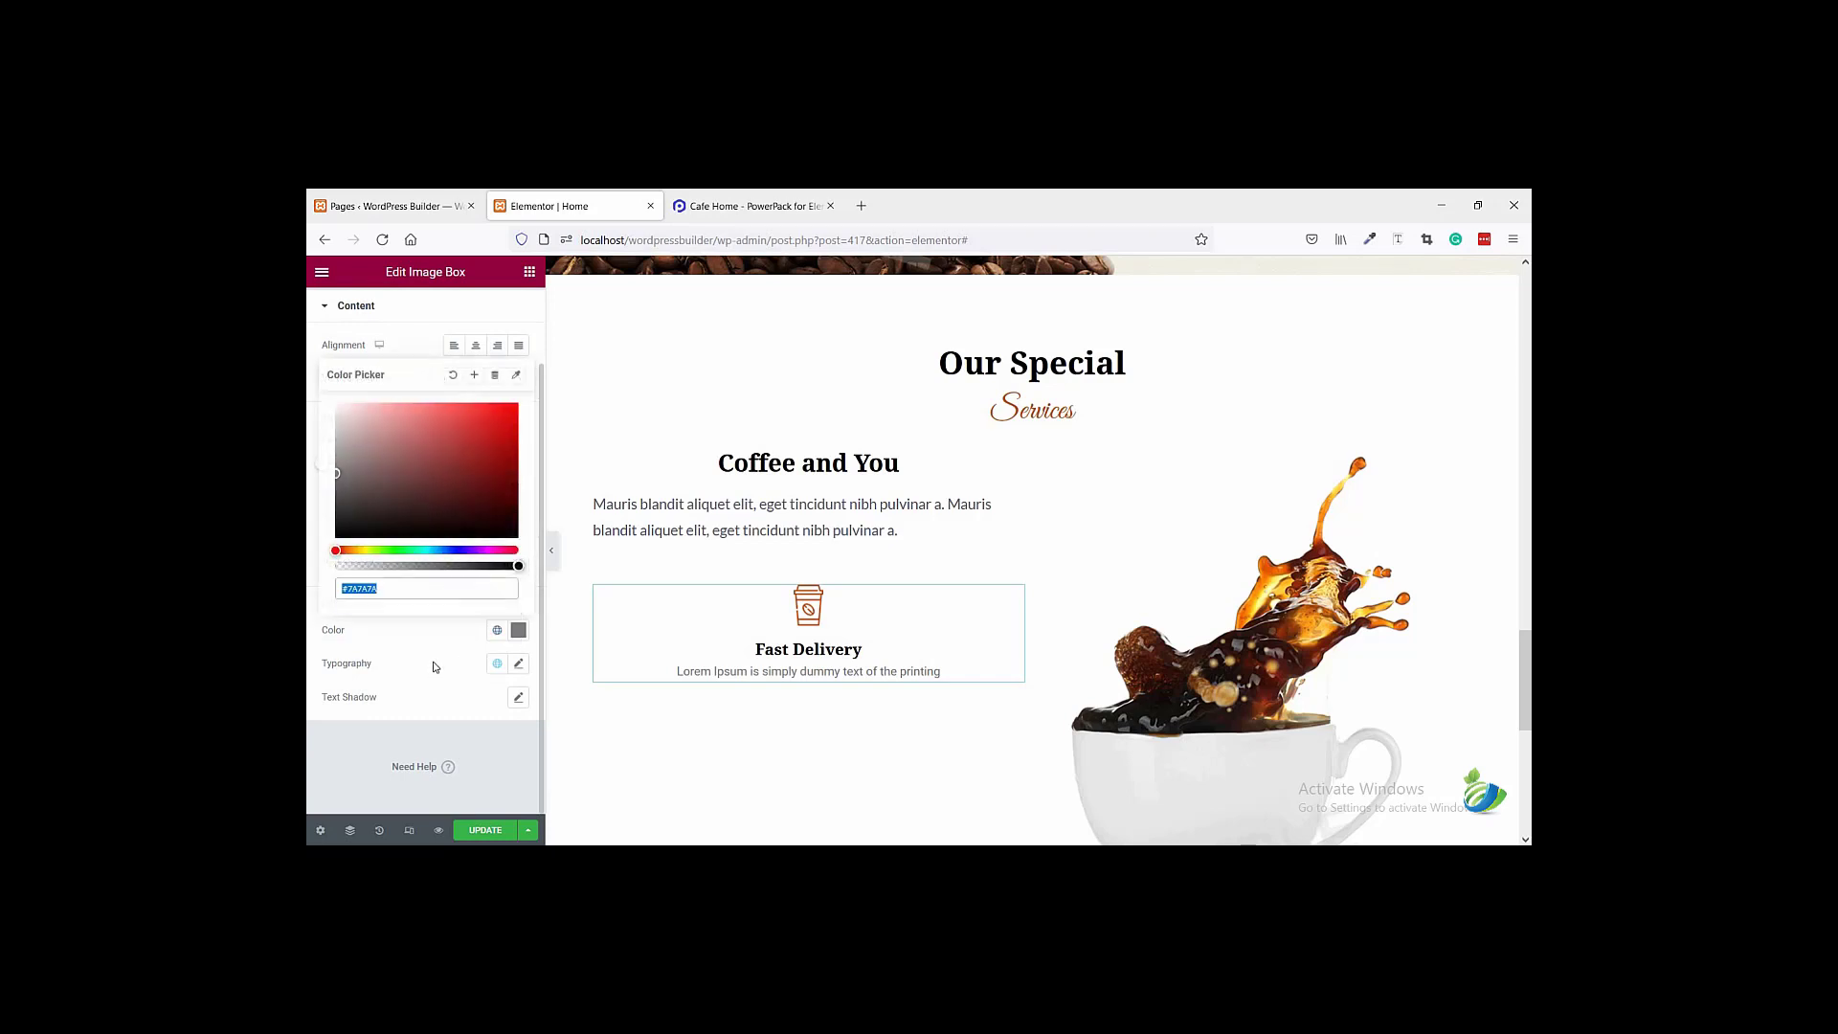
key("ctrl+v")
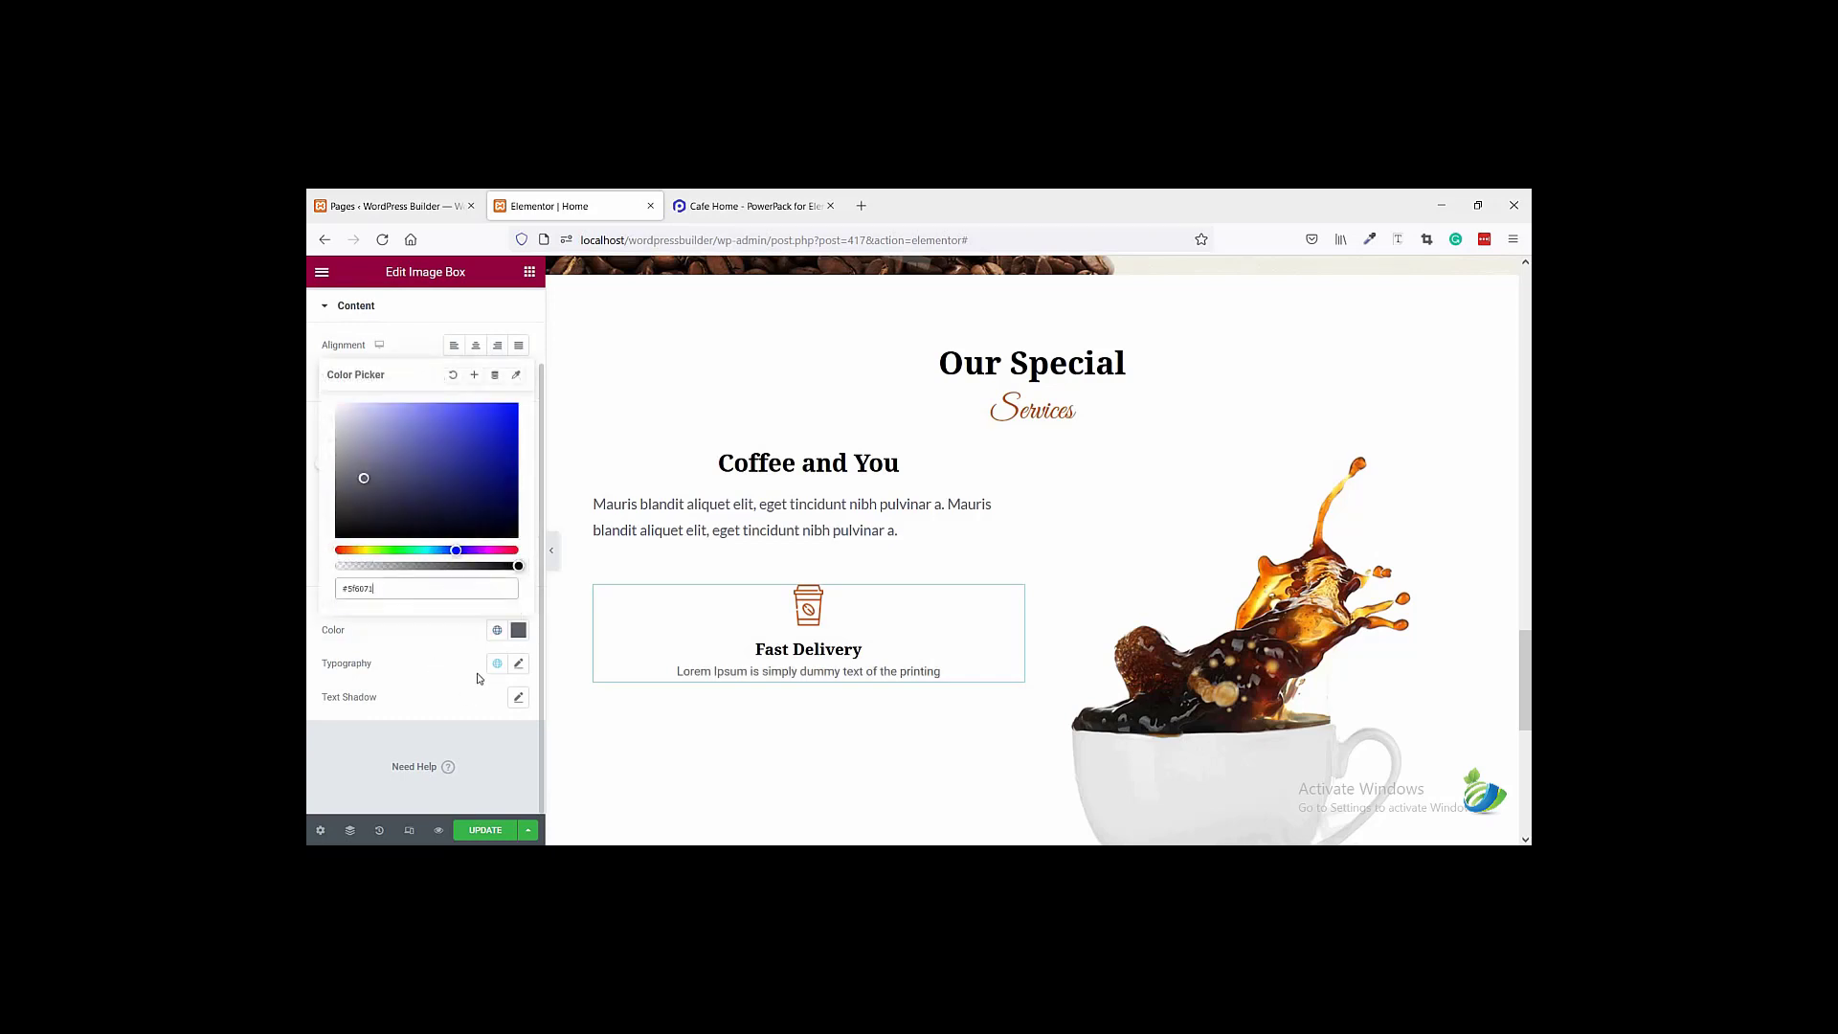
left_click(479, 678)
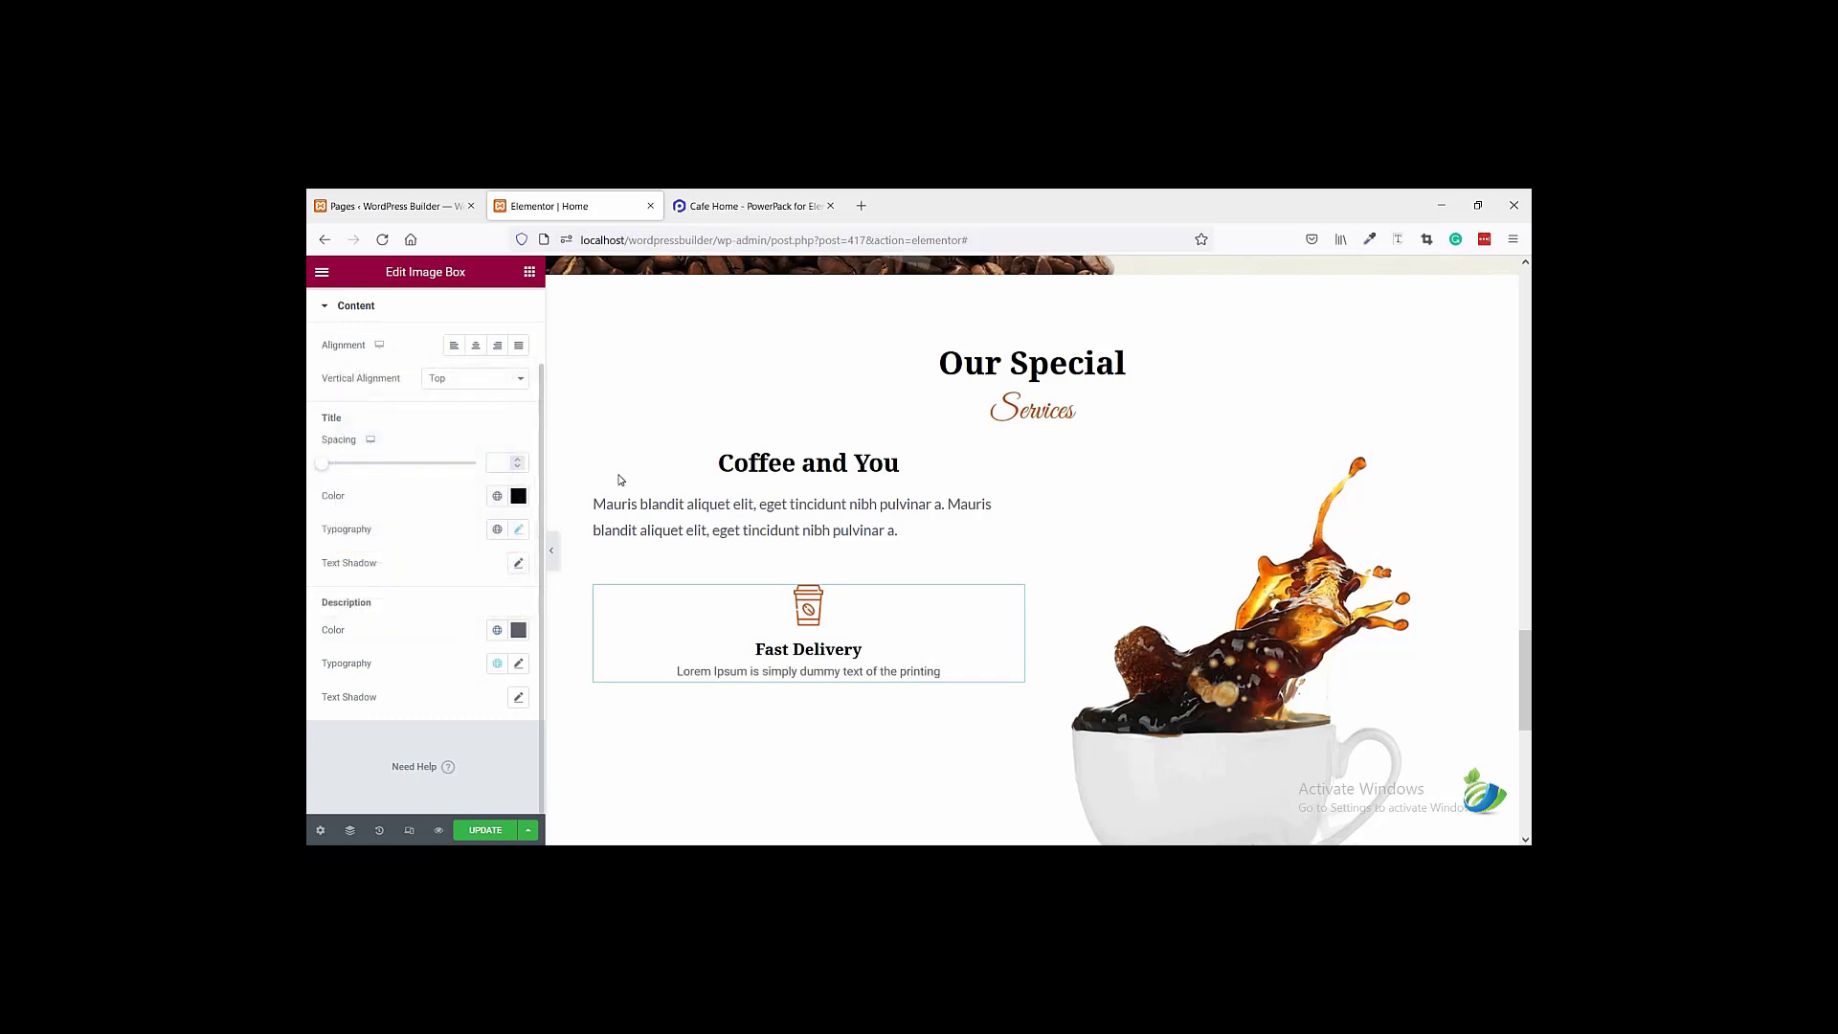
- Set the image box description's typography to Lato, size 16 px
left_click(519, 664)
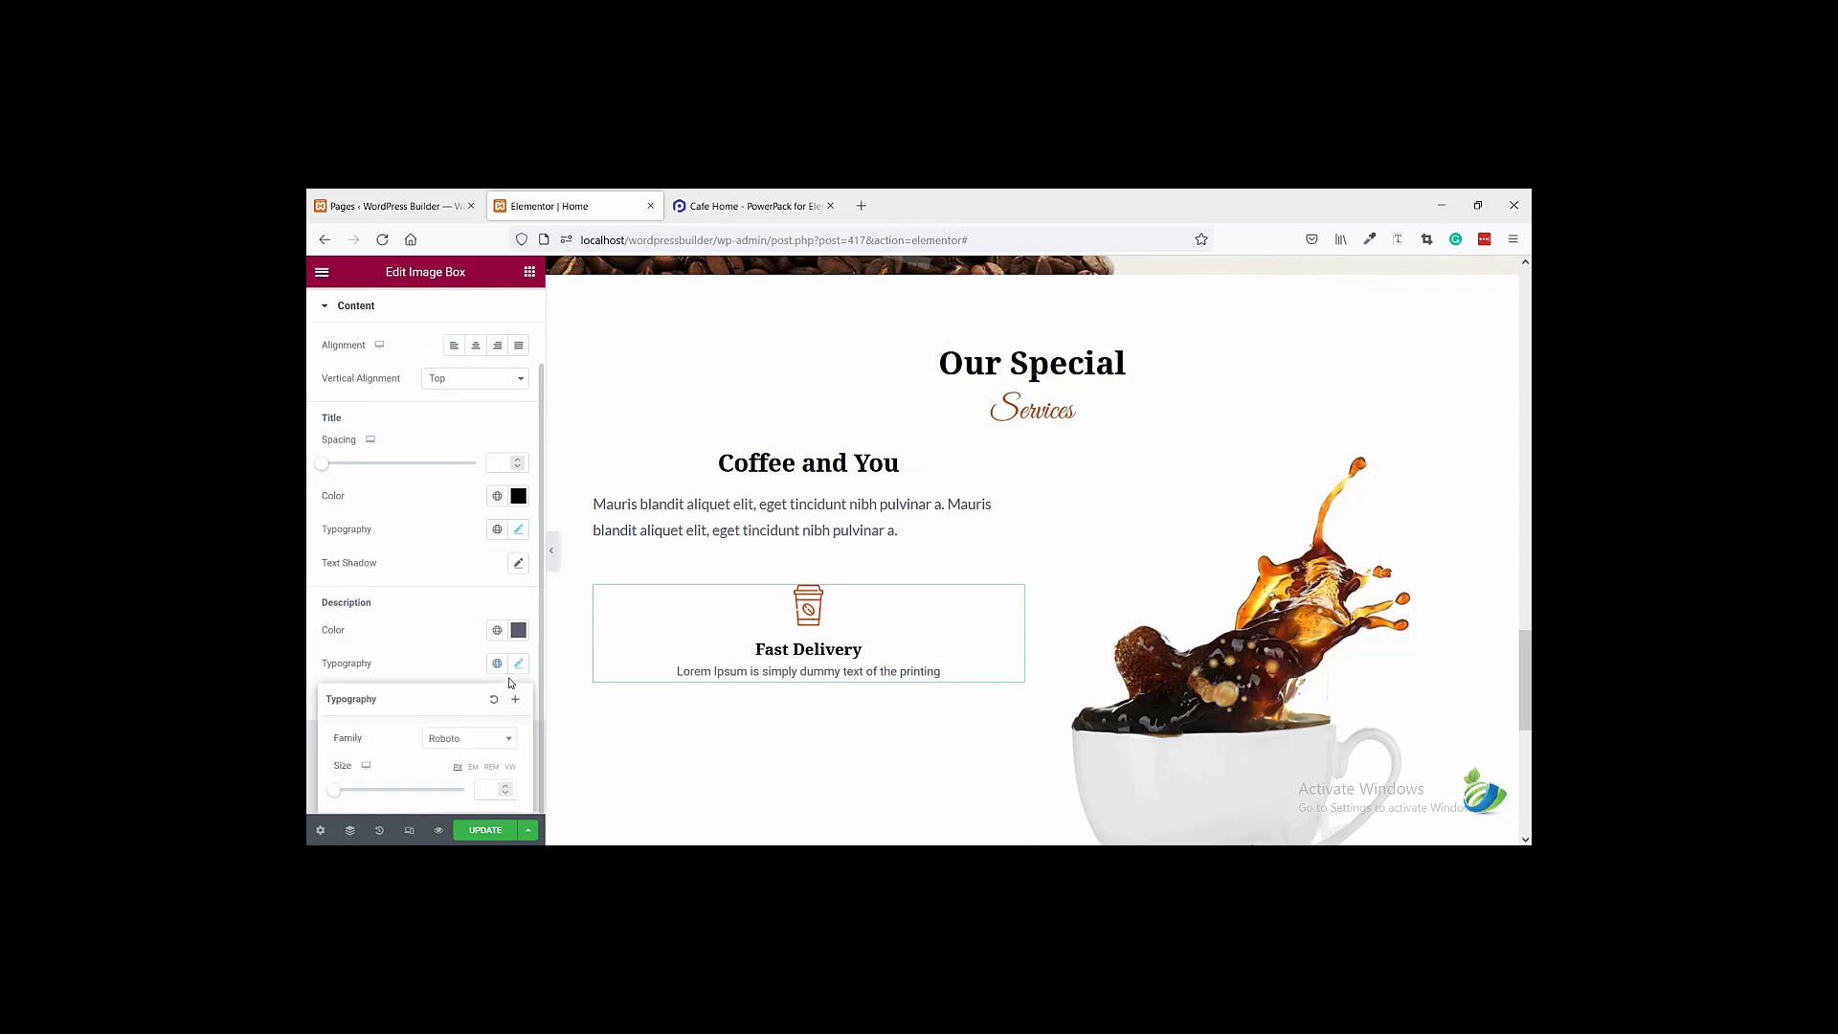
left_click(488, 787)
type("16")
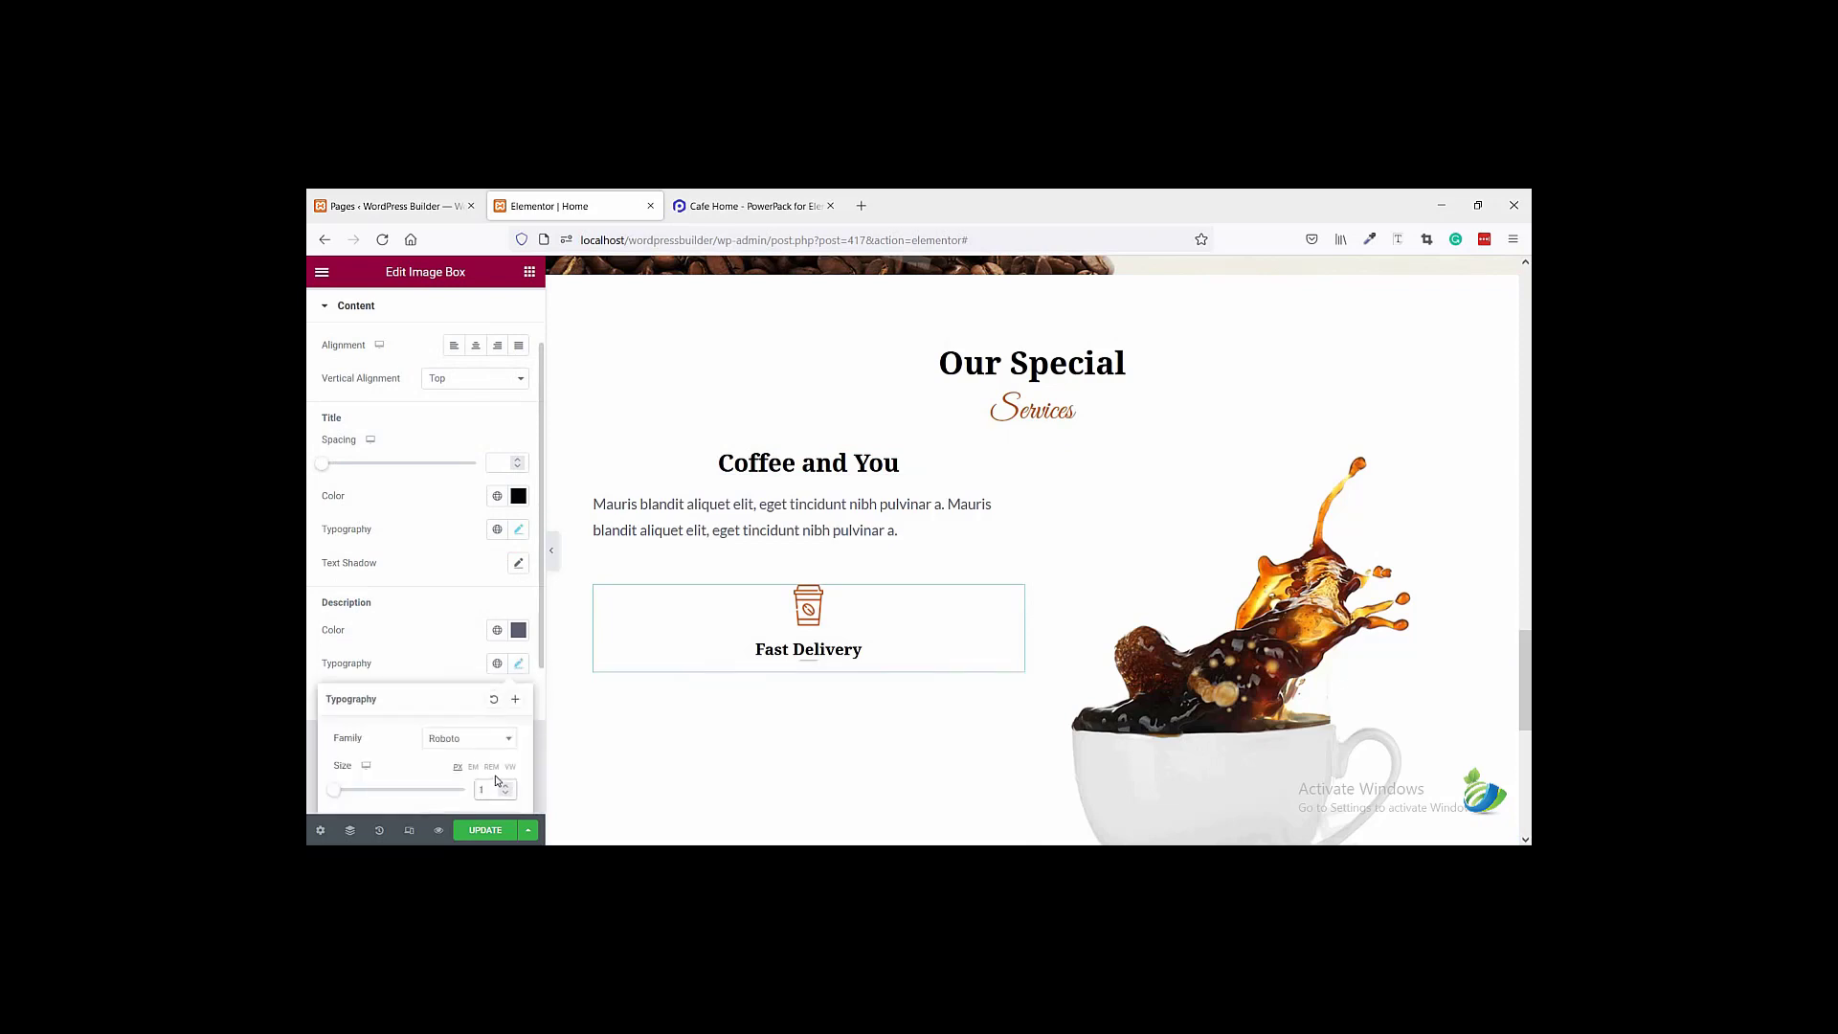
left_click(471, 746)
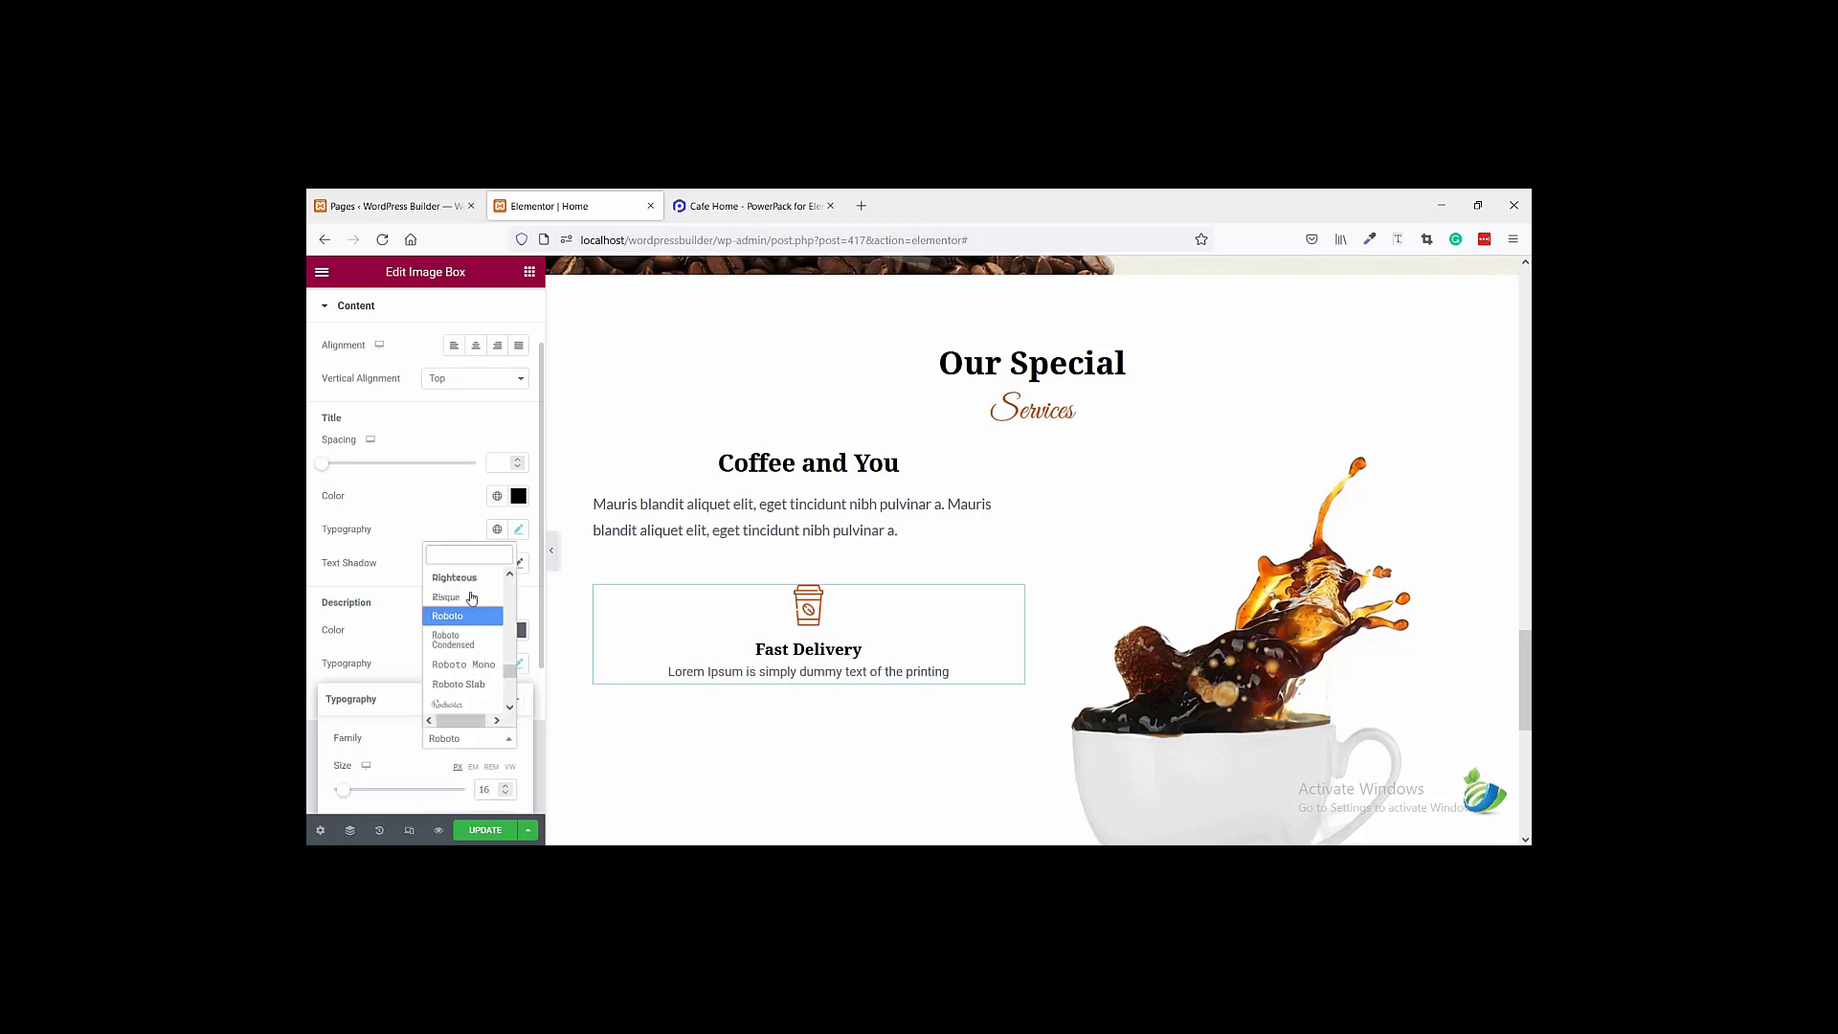
type("l")
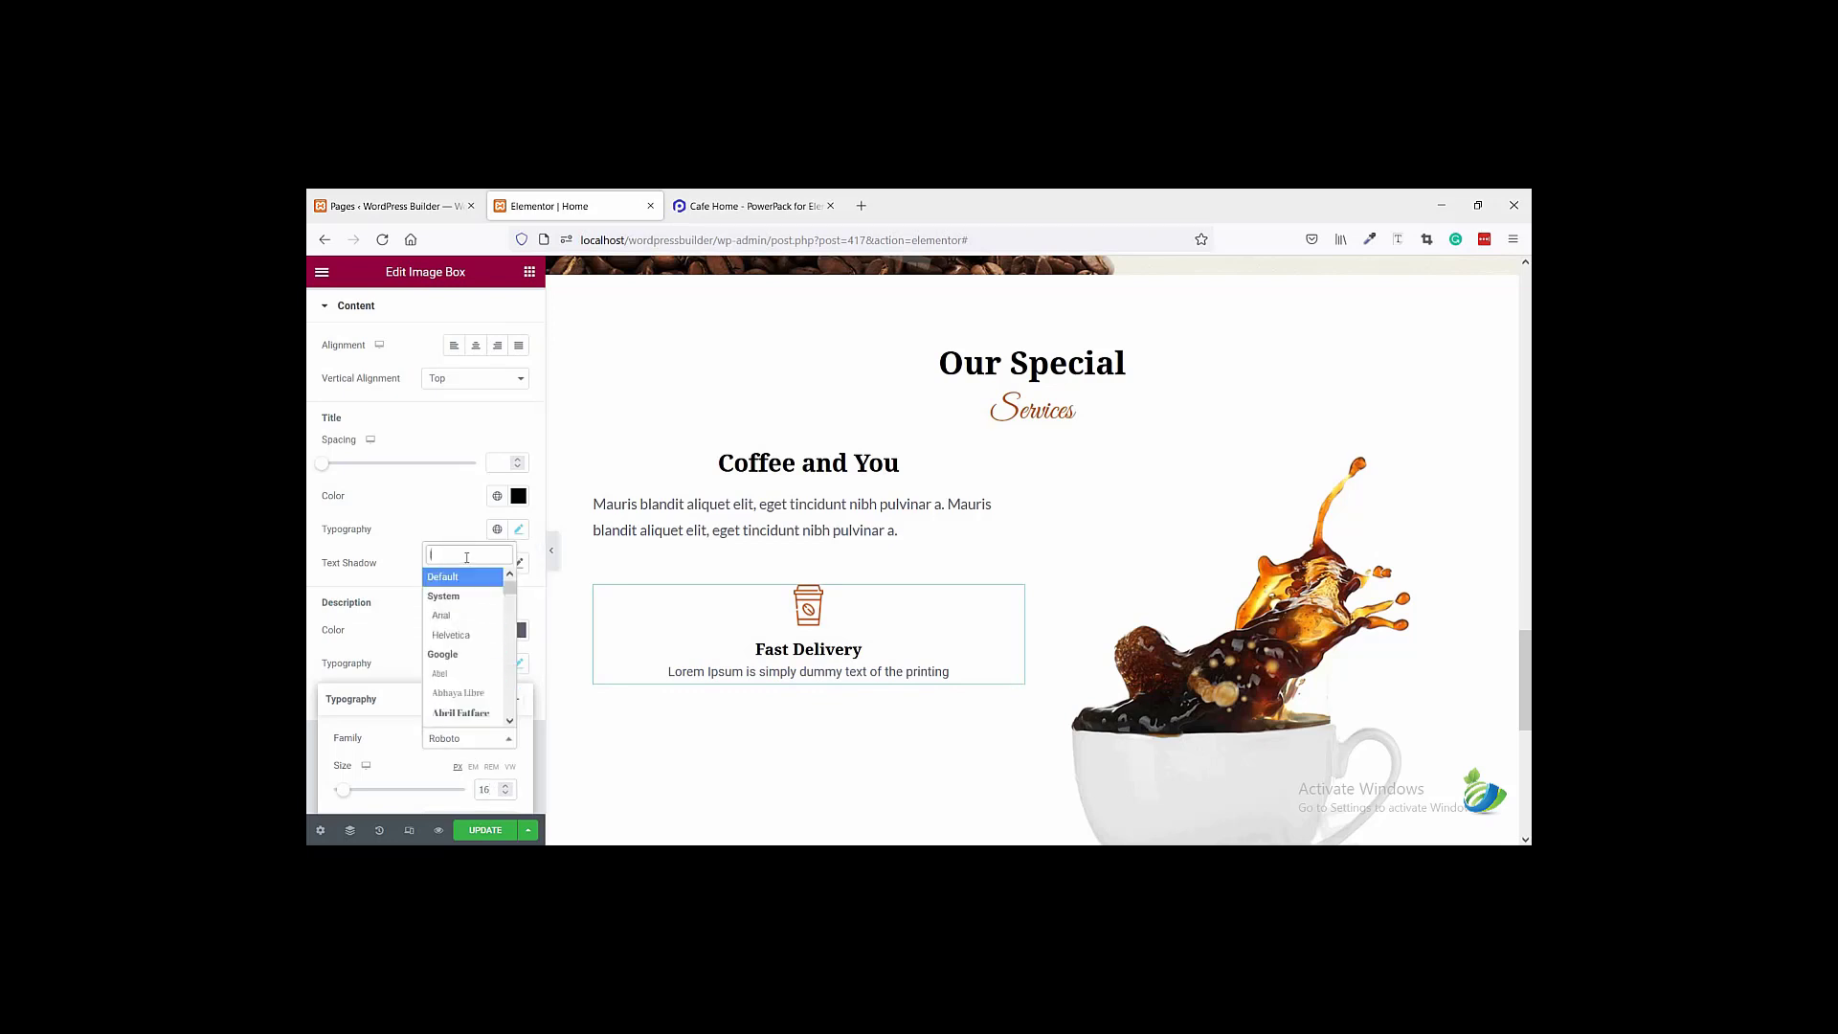
type("ato")
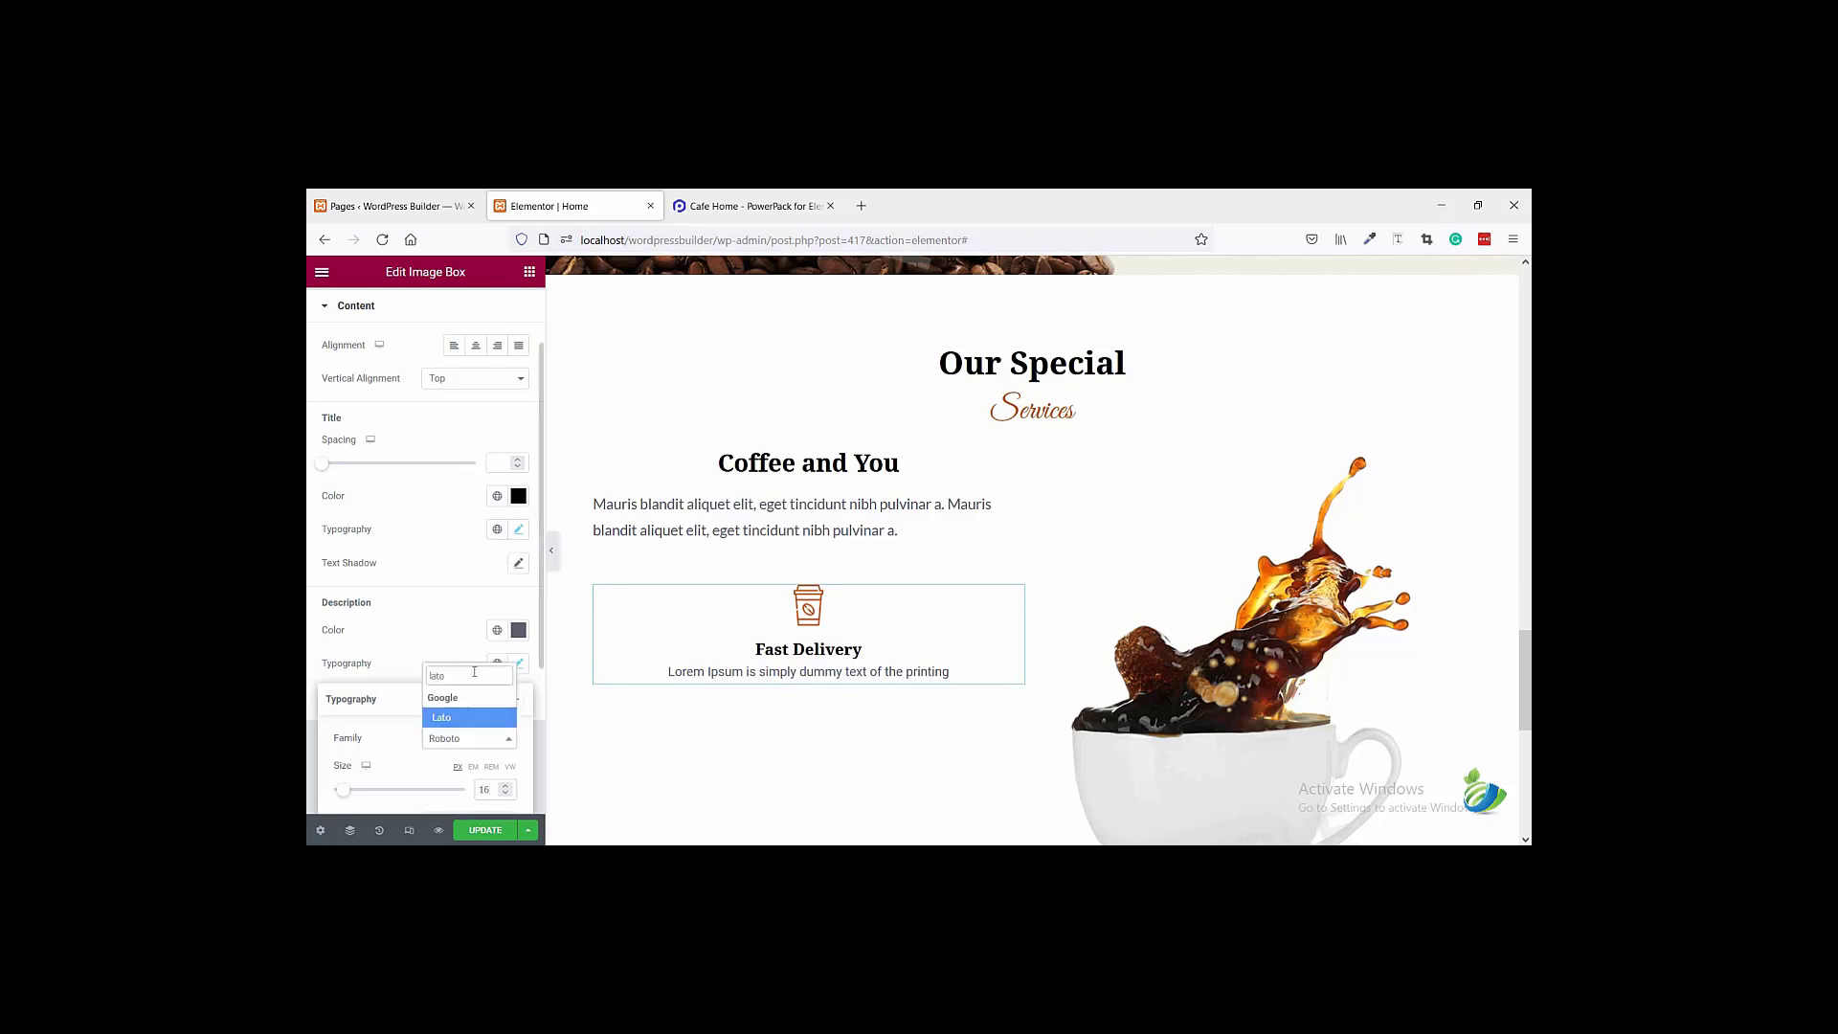
left_click(464, 720)
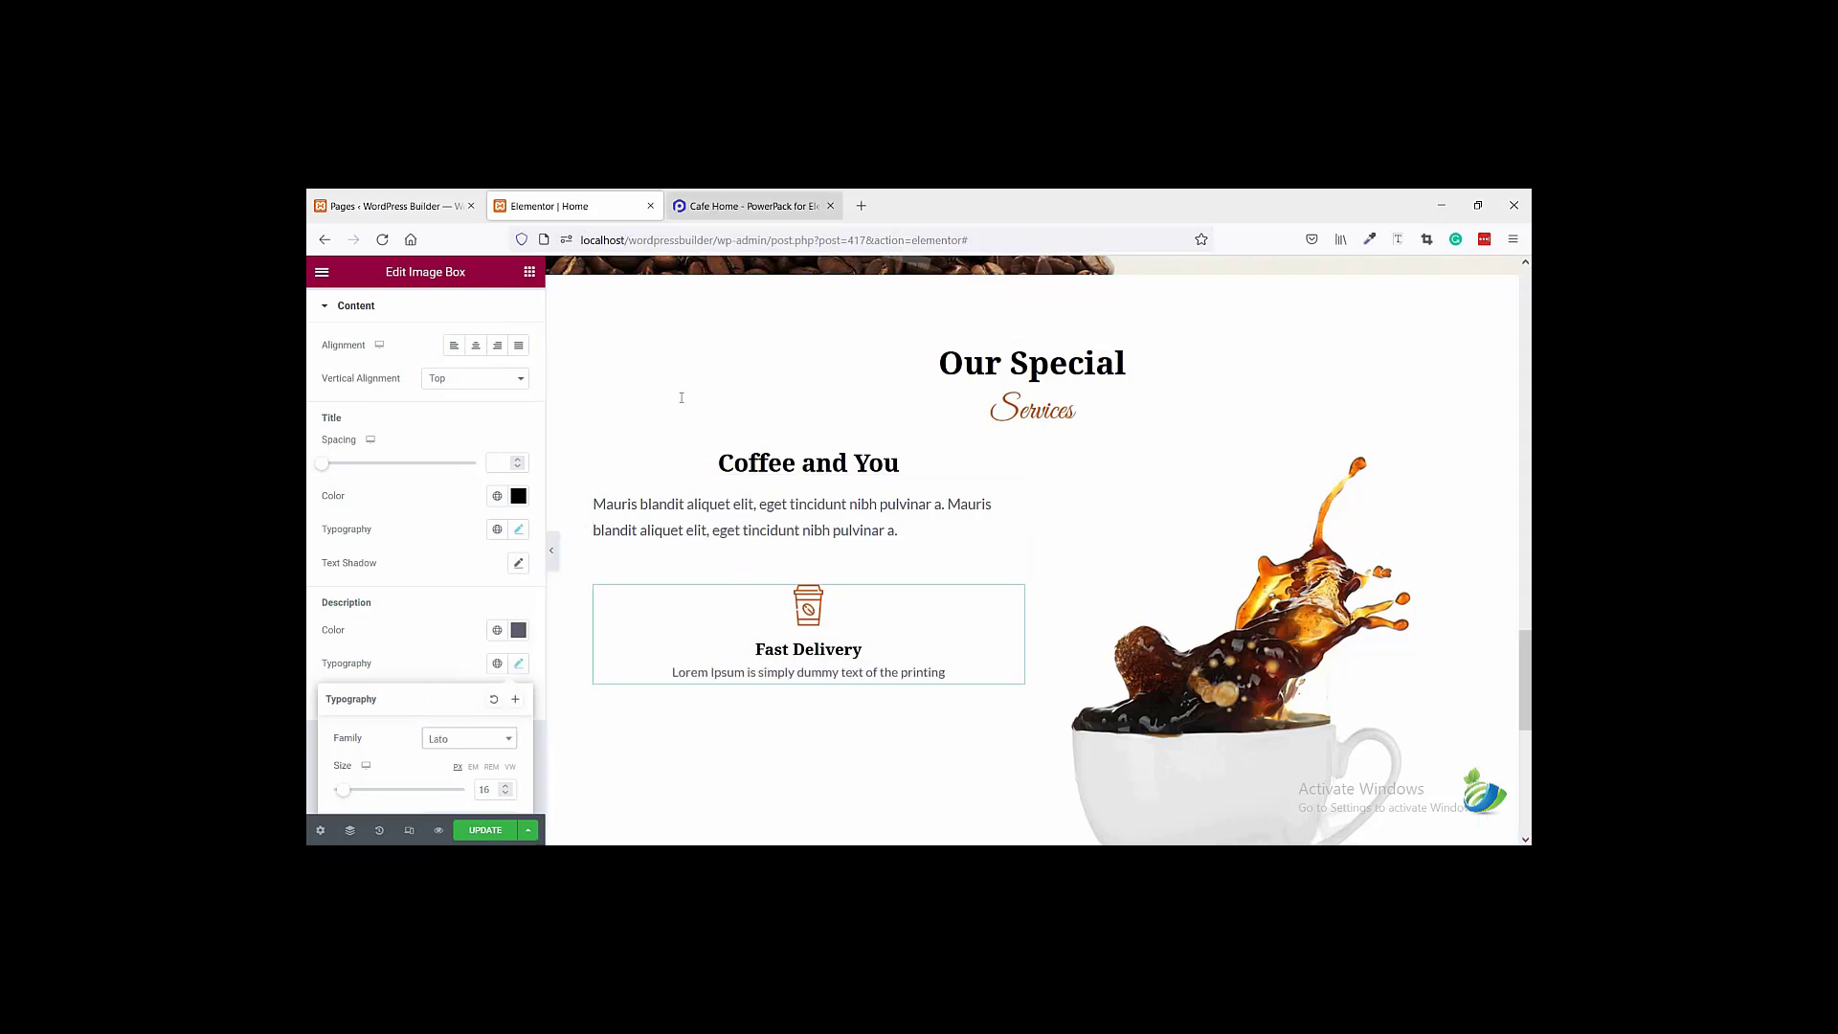
- Check the template's icon placement and set the image box's image position to left of the text
key("ctrl+Tab")
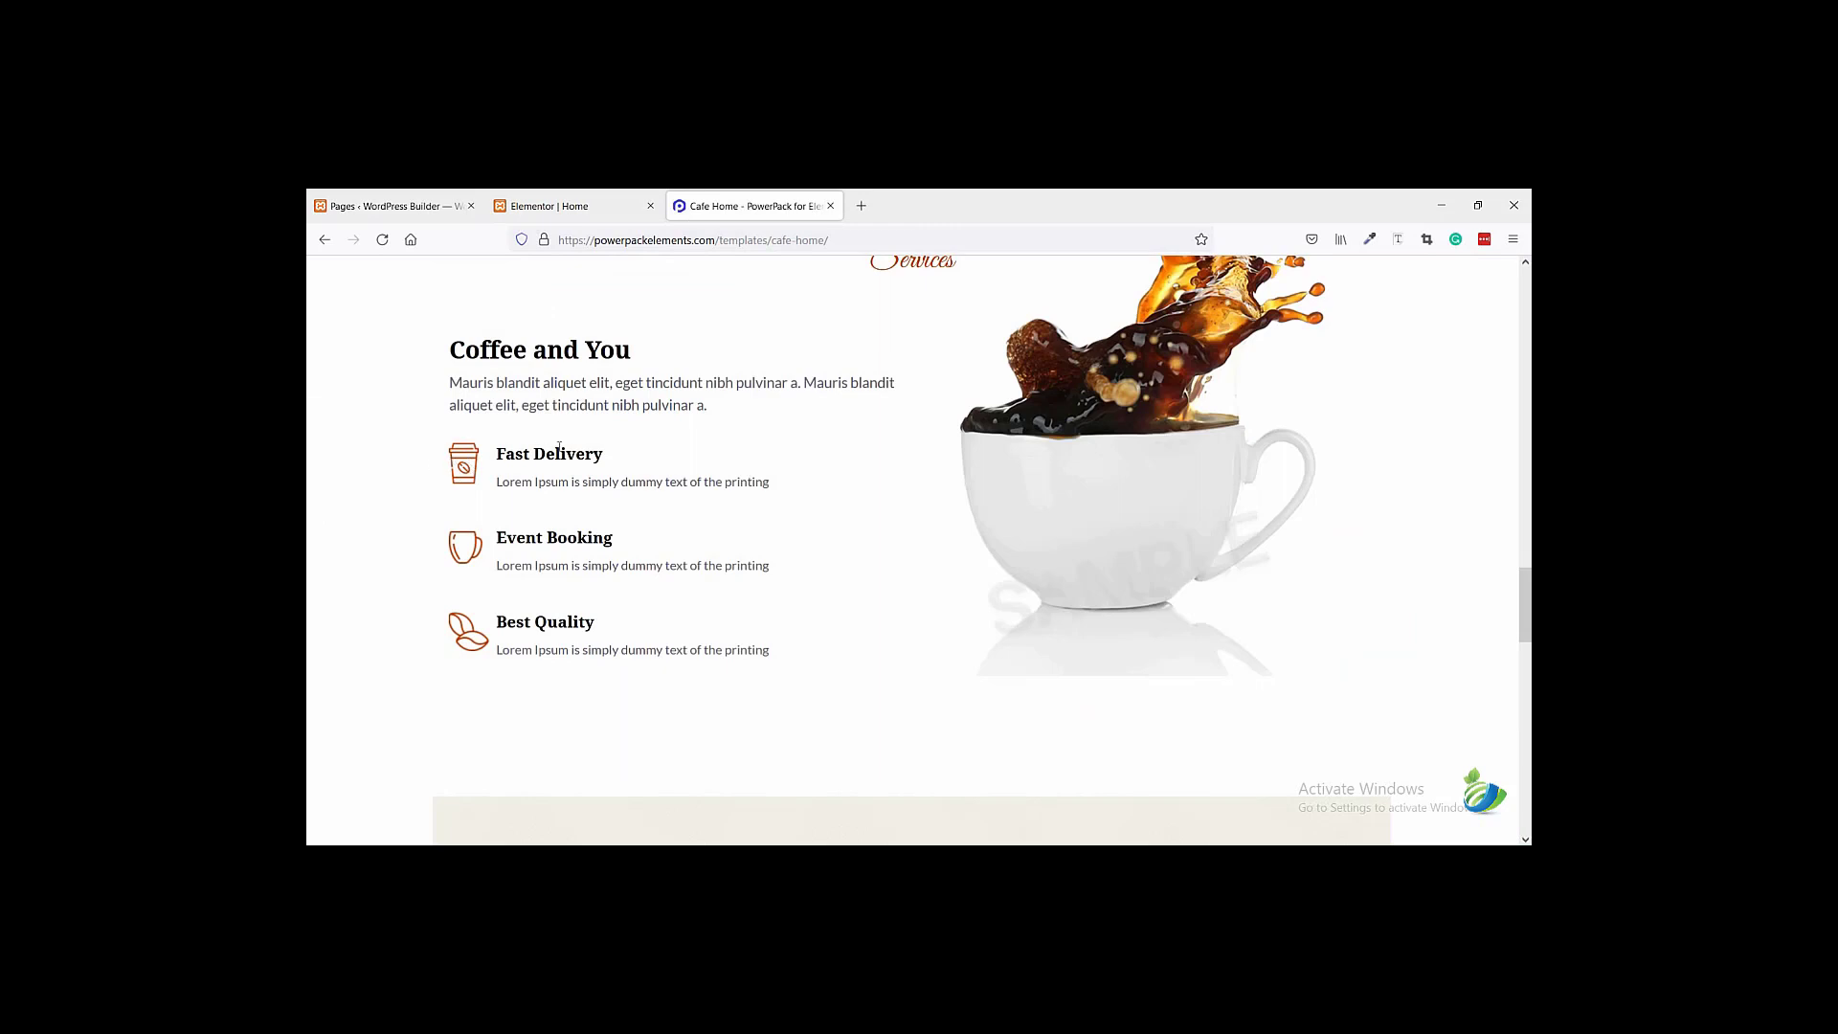
left_click(581, 208)
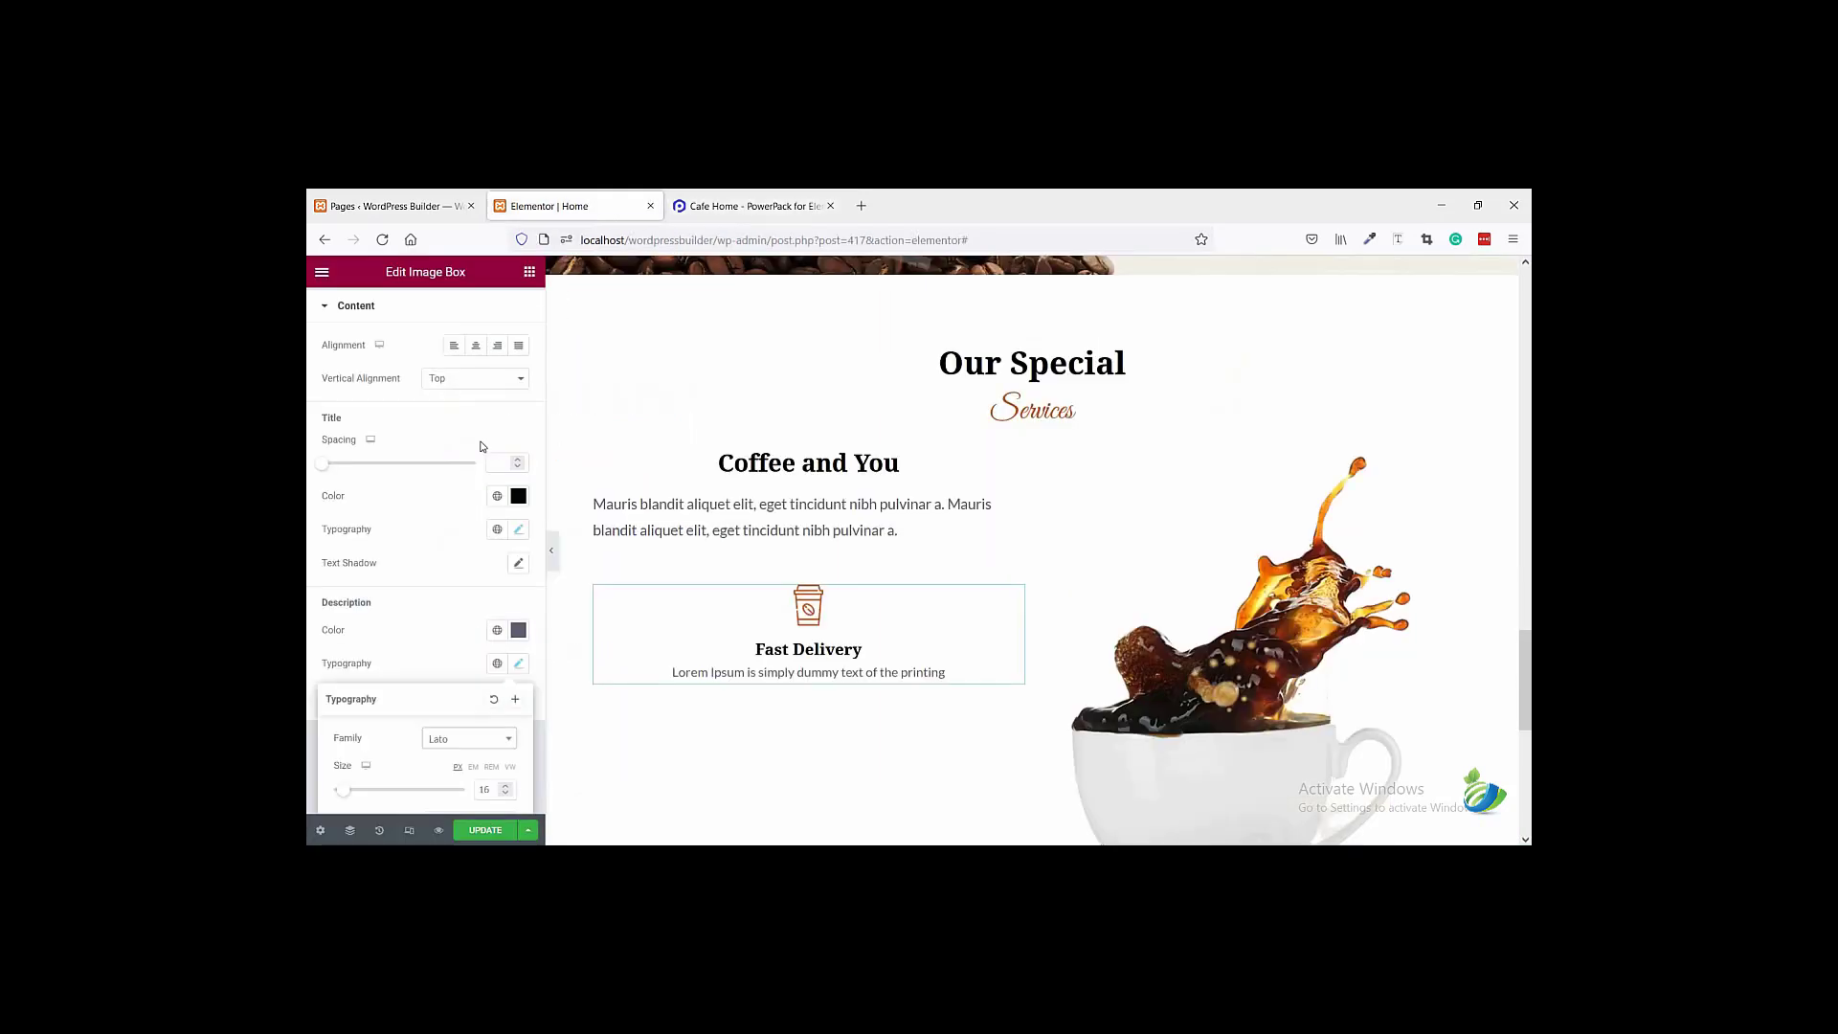
scroll(420, 421, "up", 2)
left_click(350, 322)
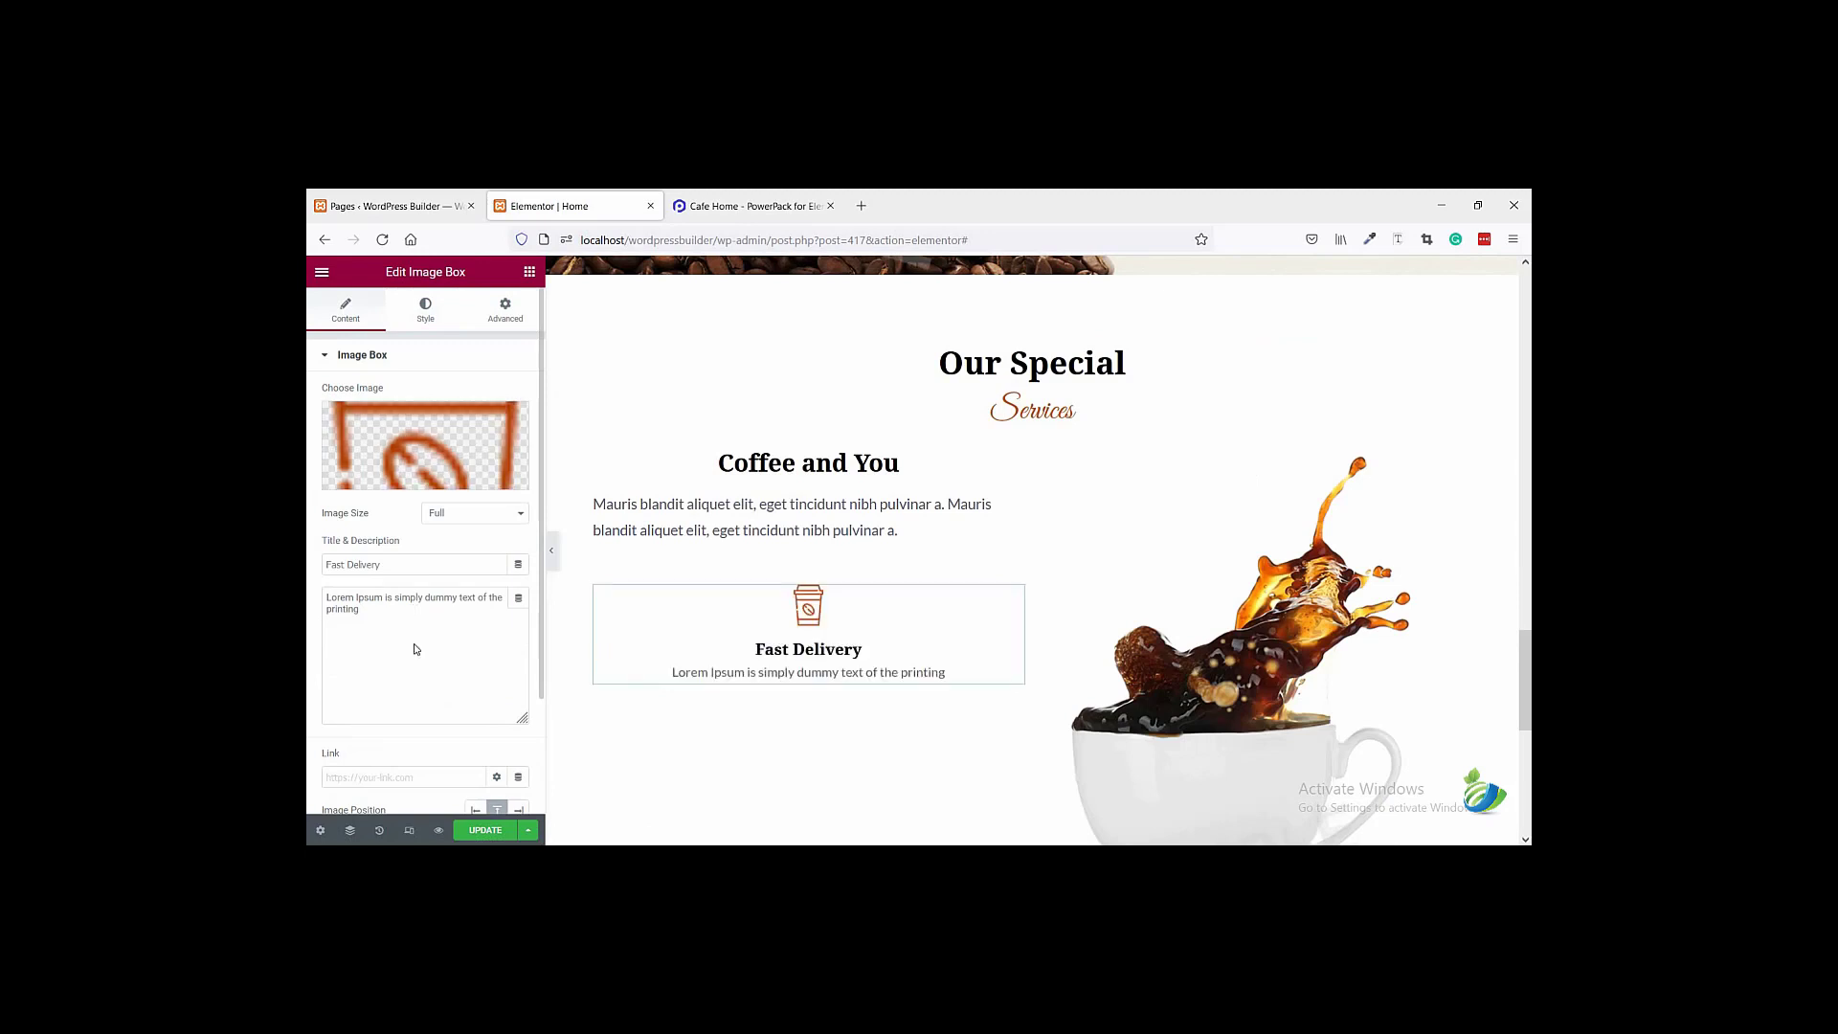
scroll(374, 708, "down", 3)
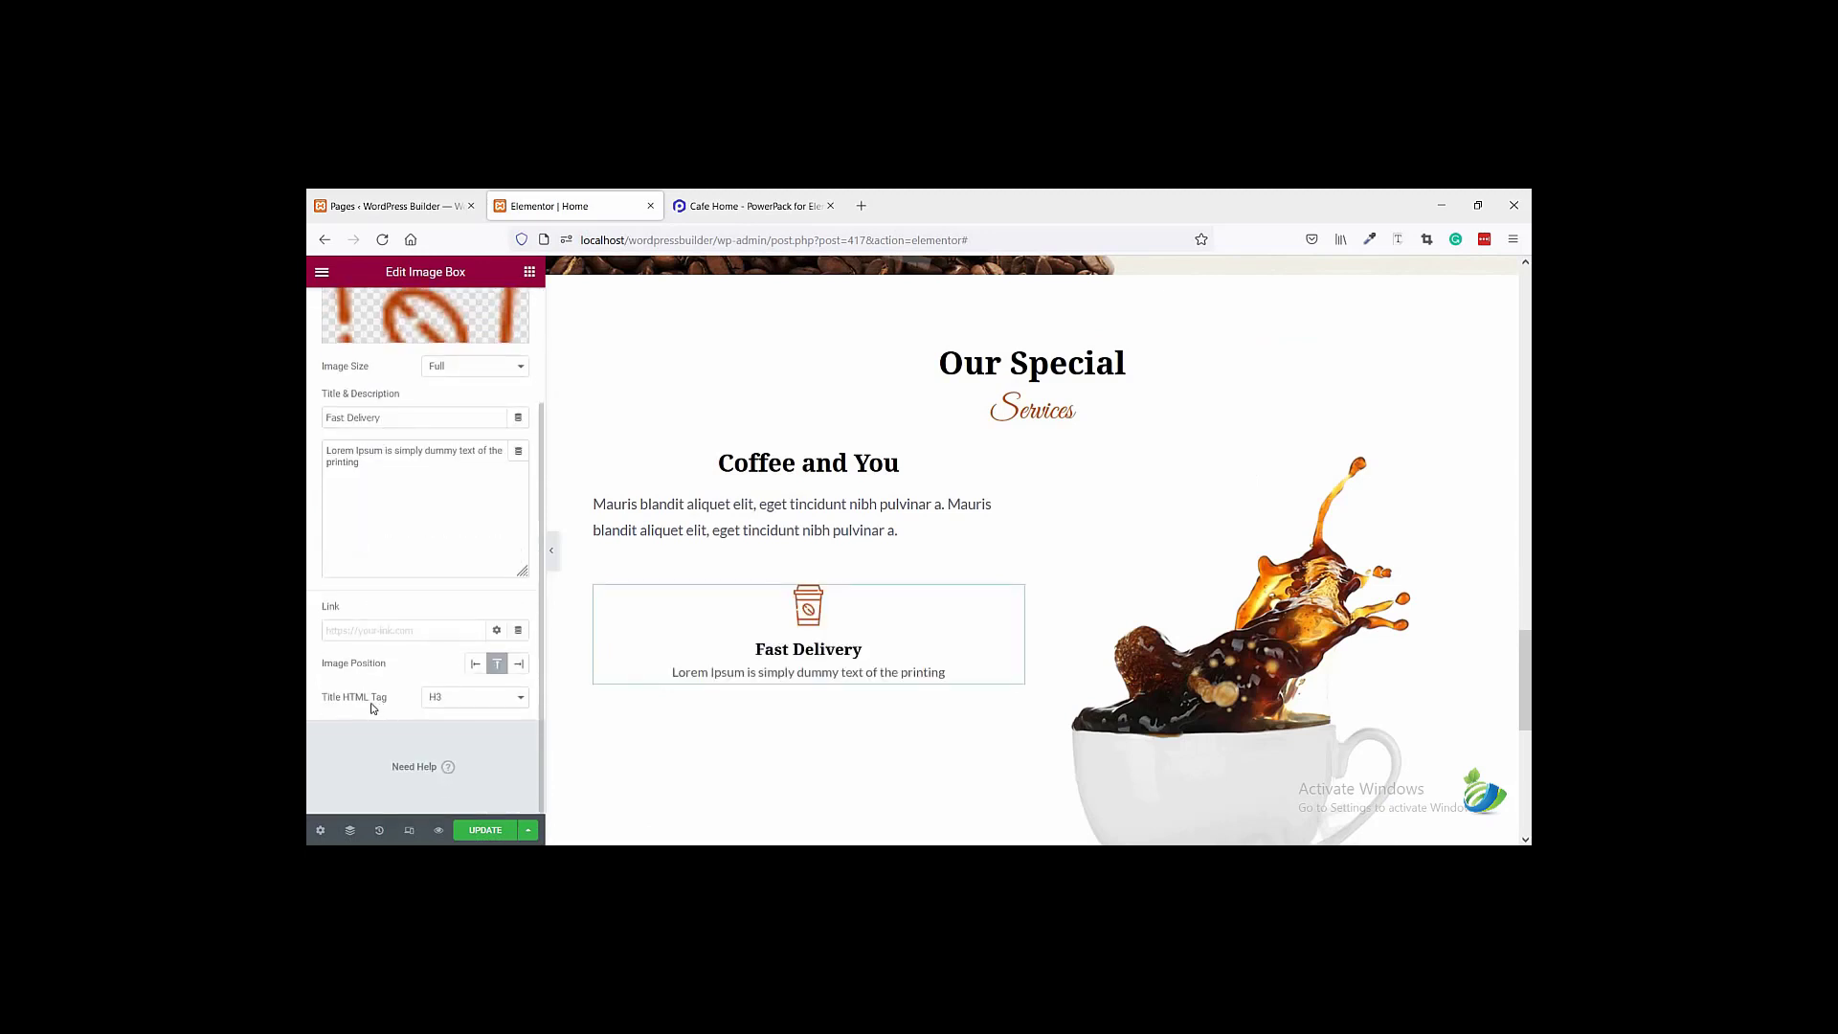
left_click(474, 665)
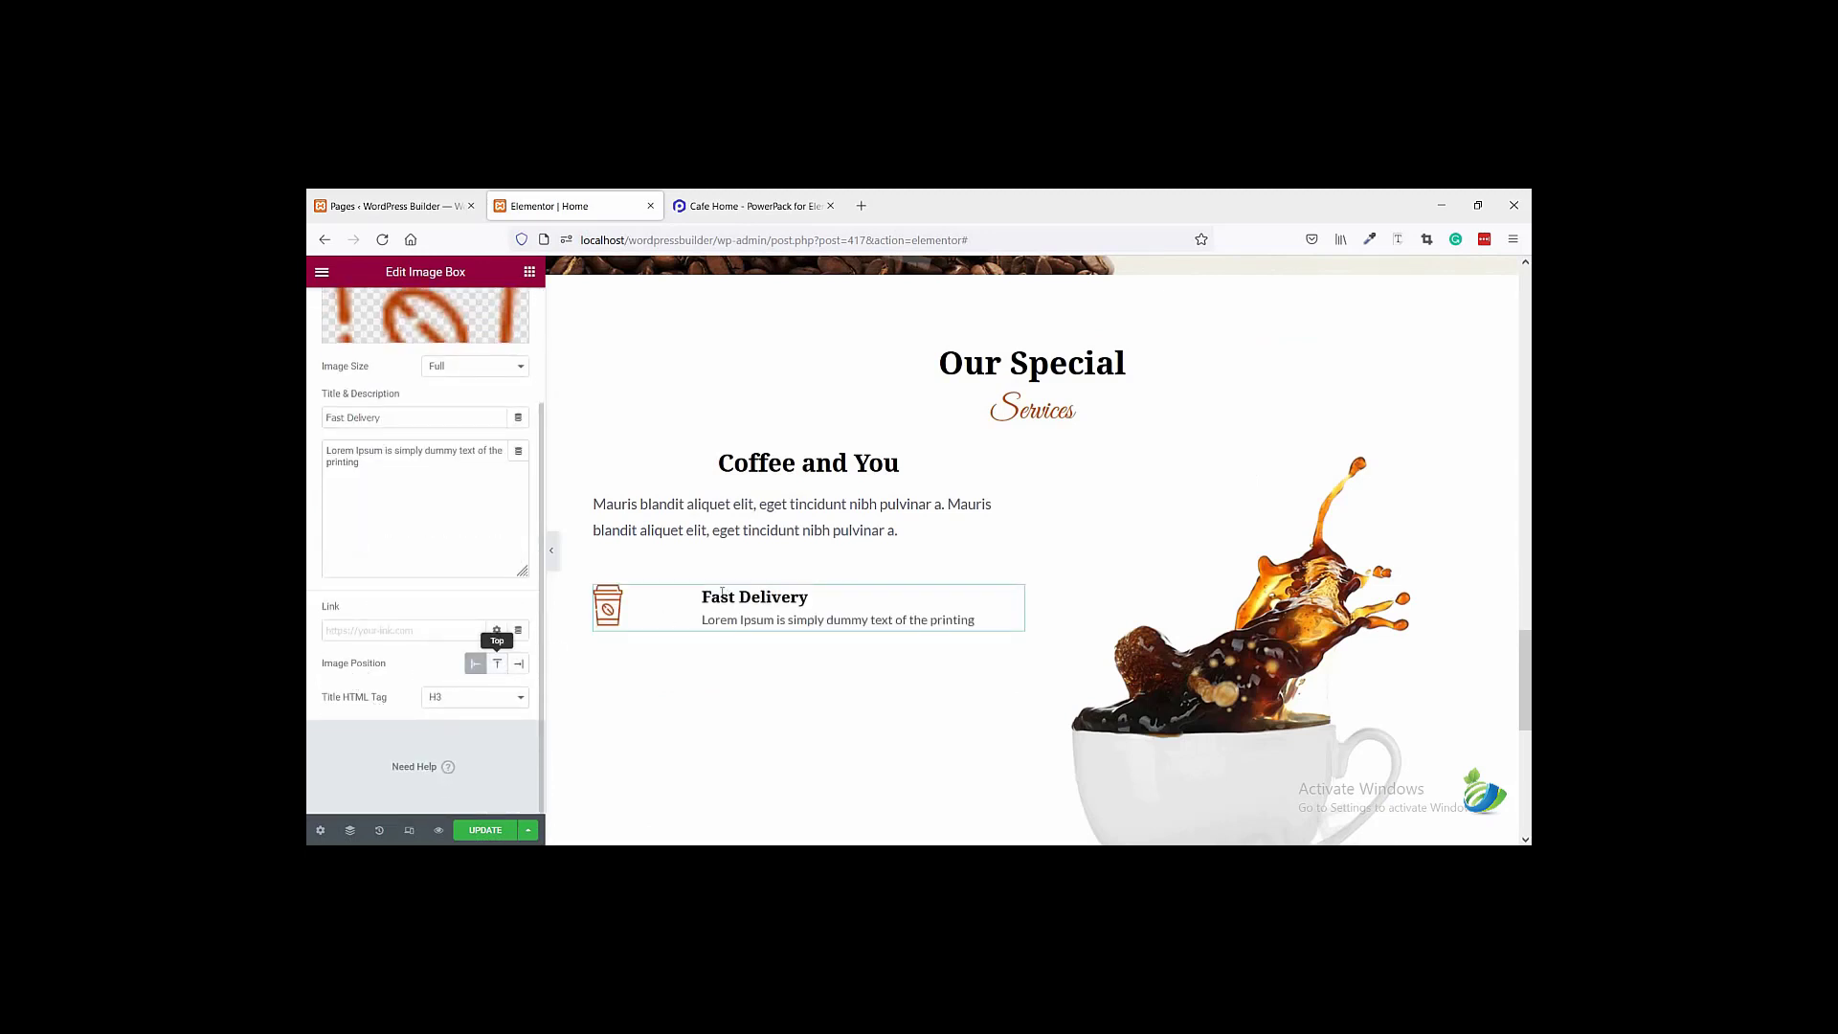
- Compare the icon-to-text gap with the template and set the "Fast Delivery" image box's image width to 10%
left_click(551, 549)
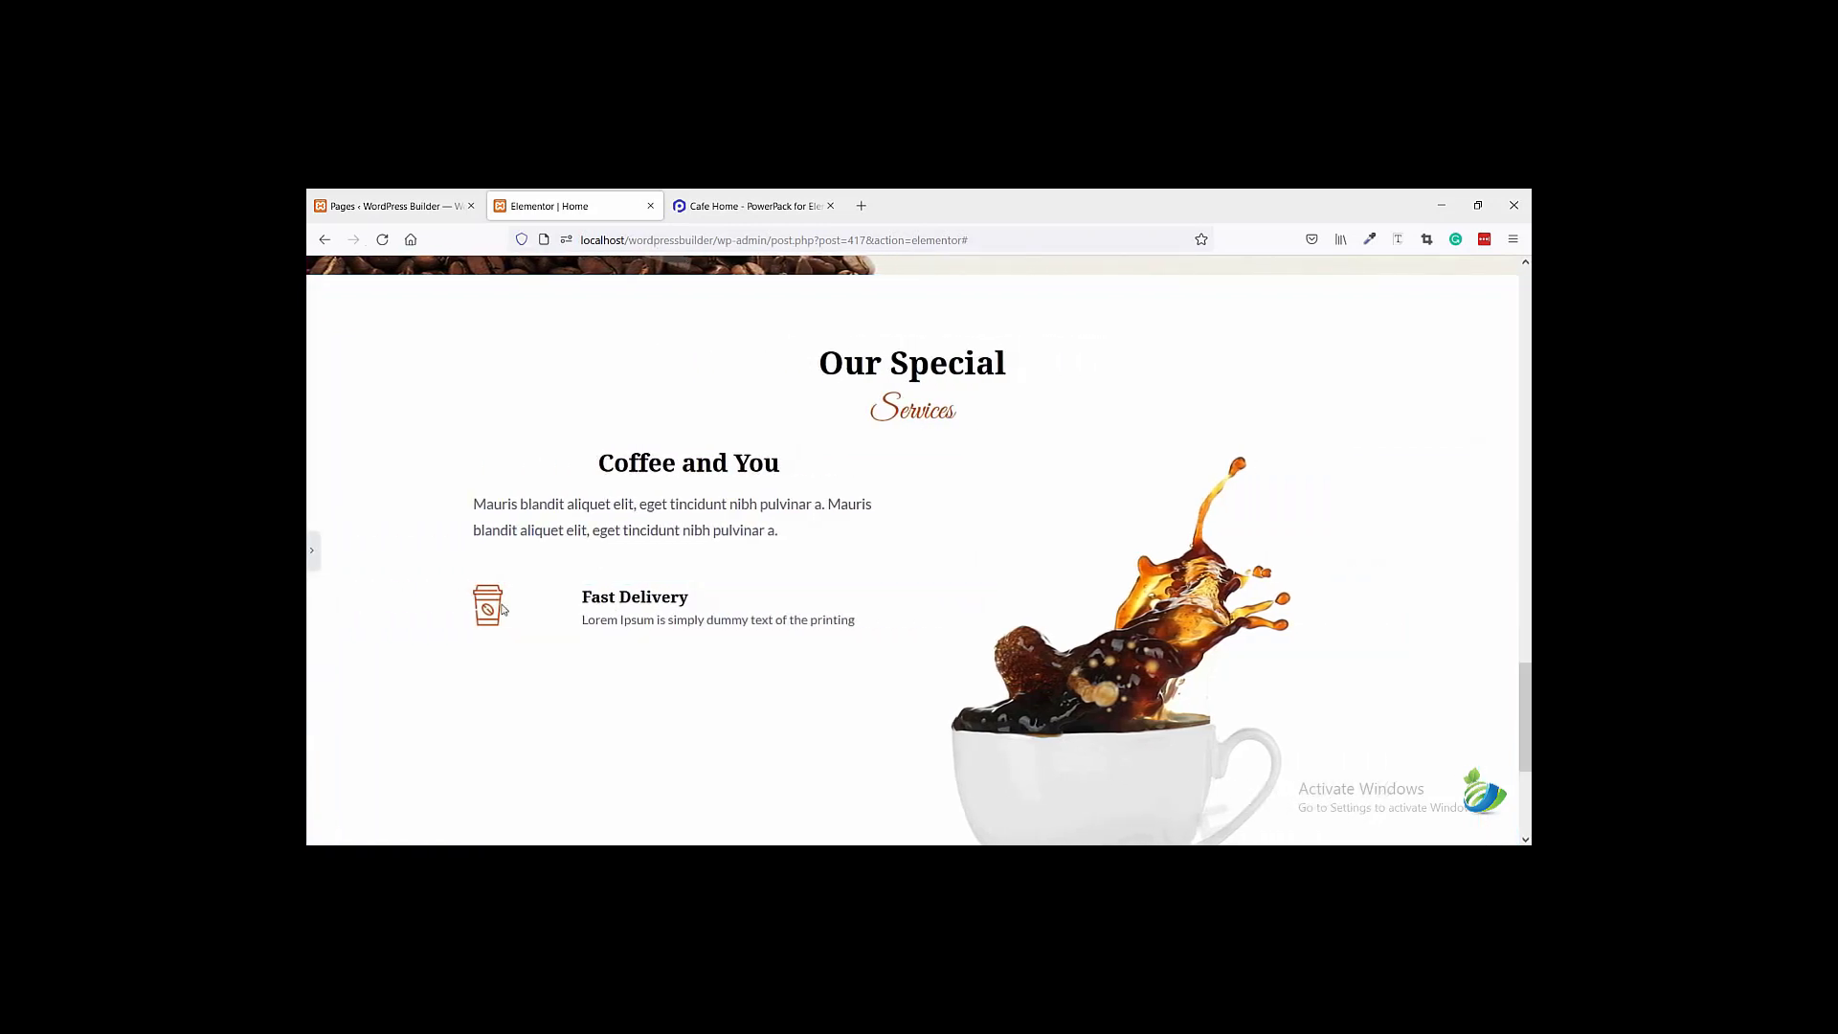
left_click(746, 205)
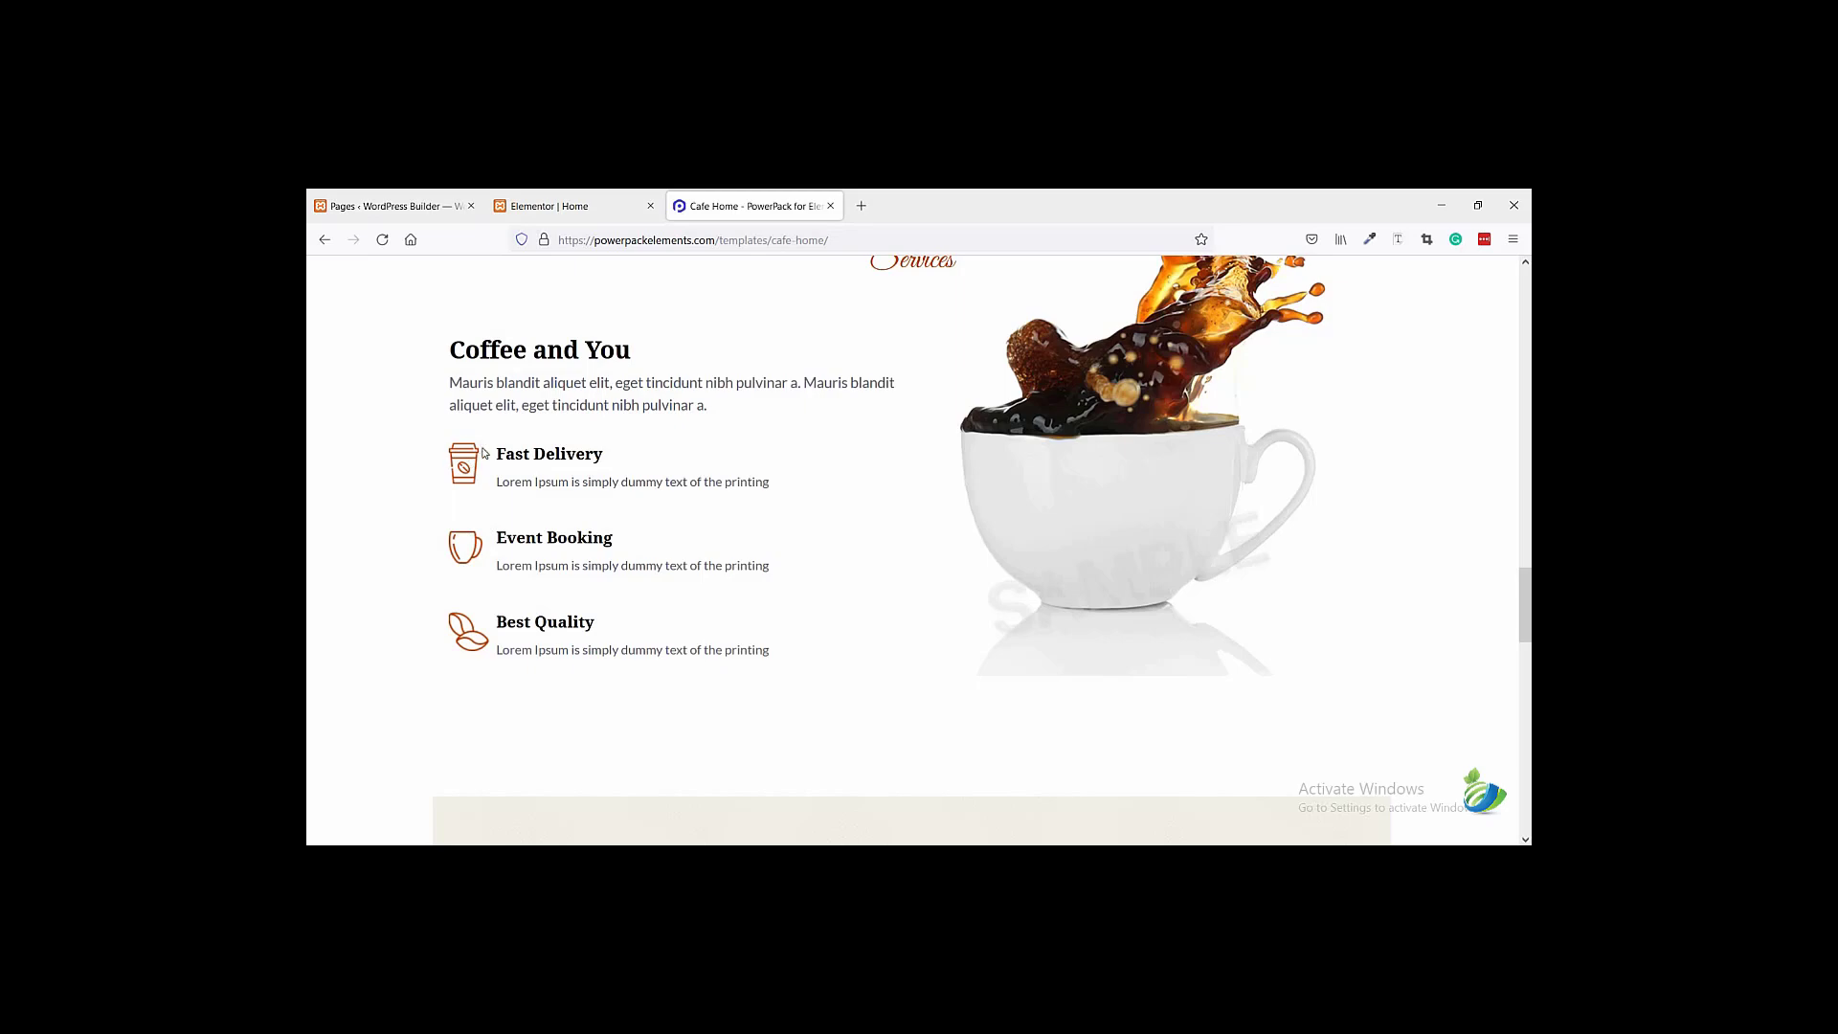
left_click(557, 213)
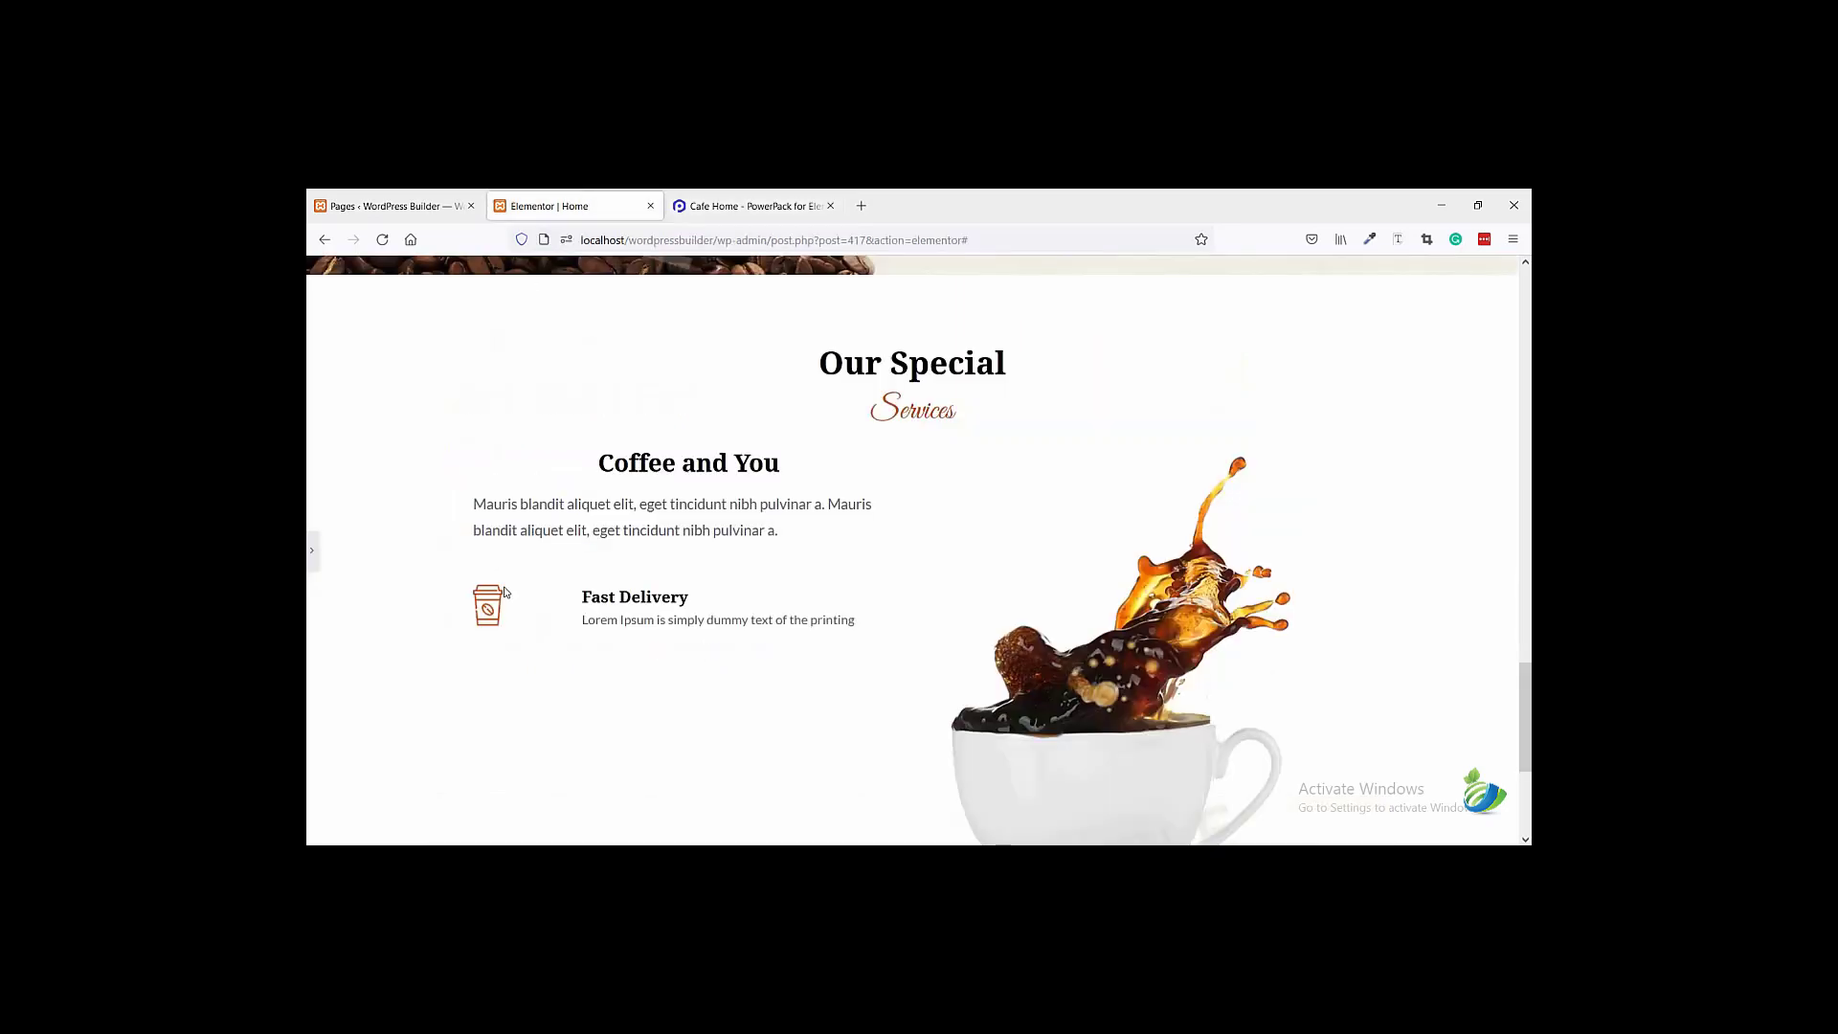
scroll(686, 361, "down", 1)
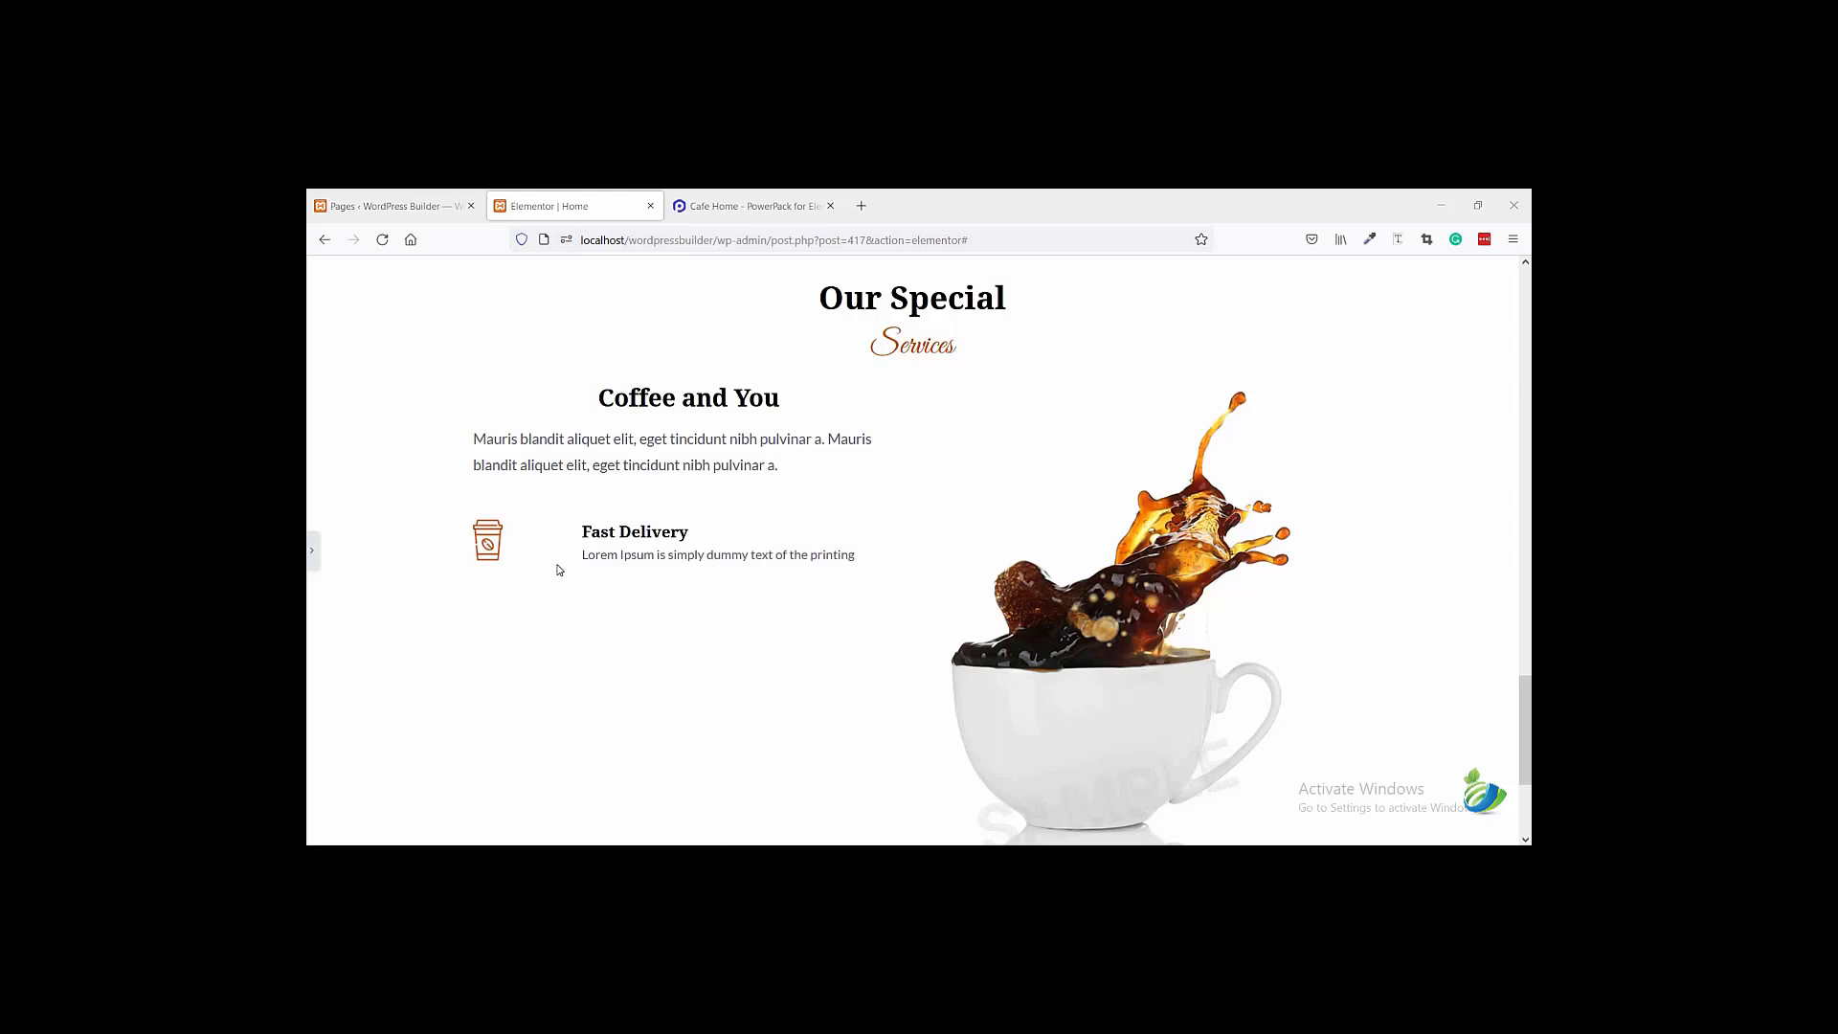
left_click(488, 541)
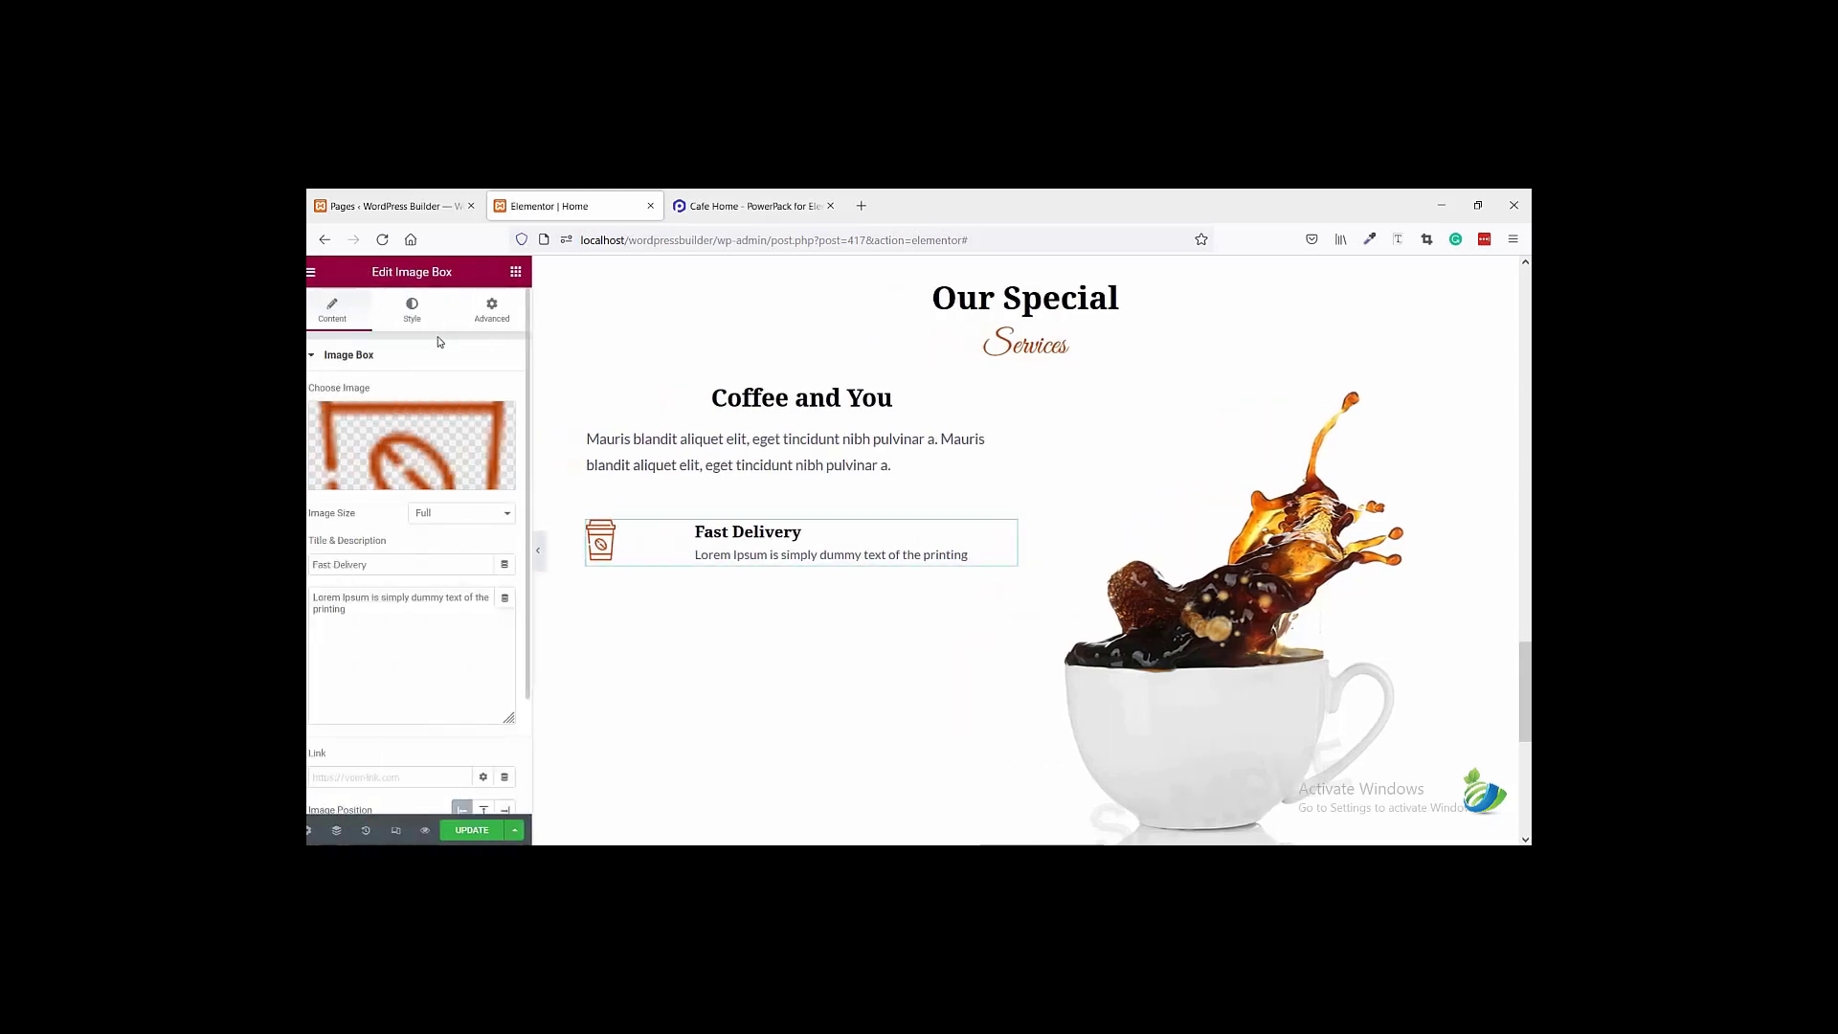
left_click(424, 324)
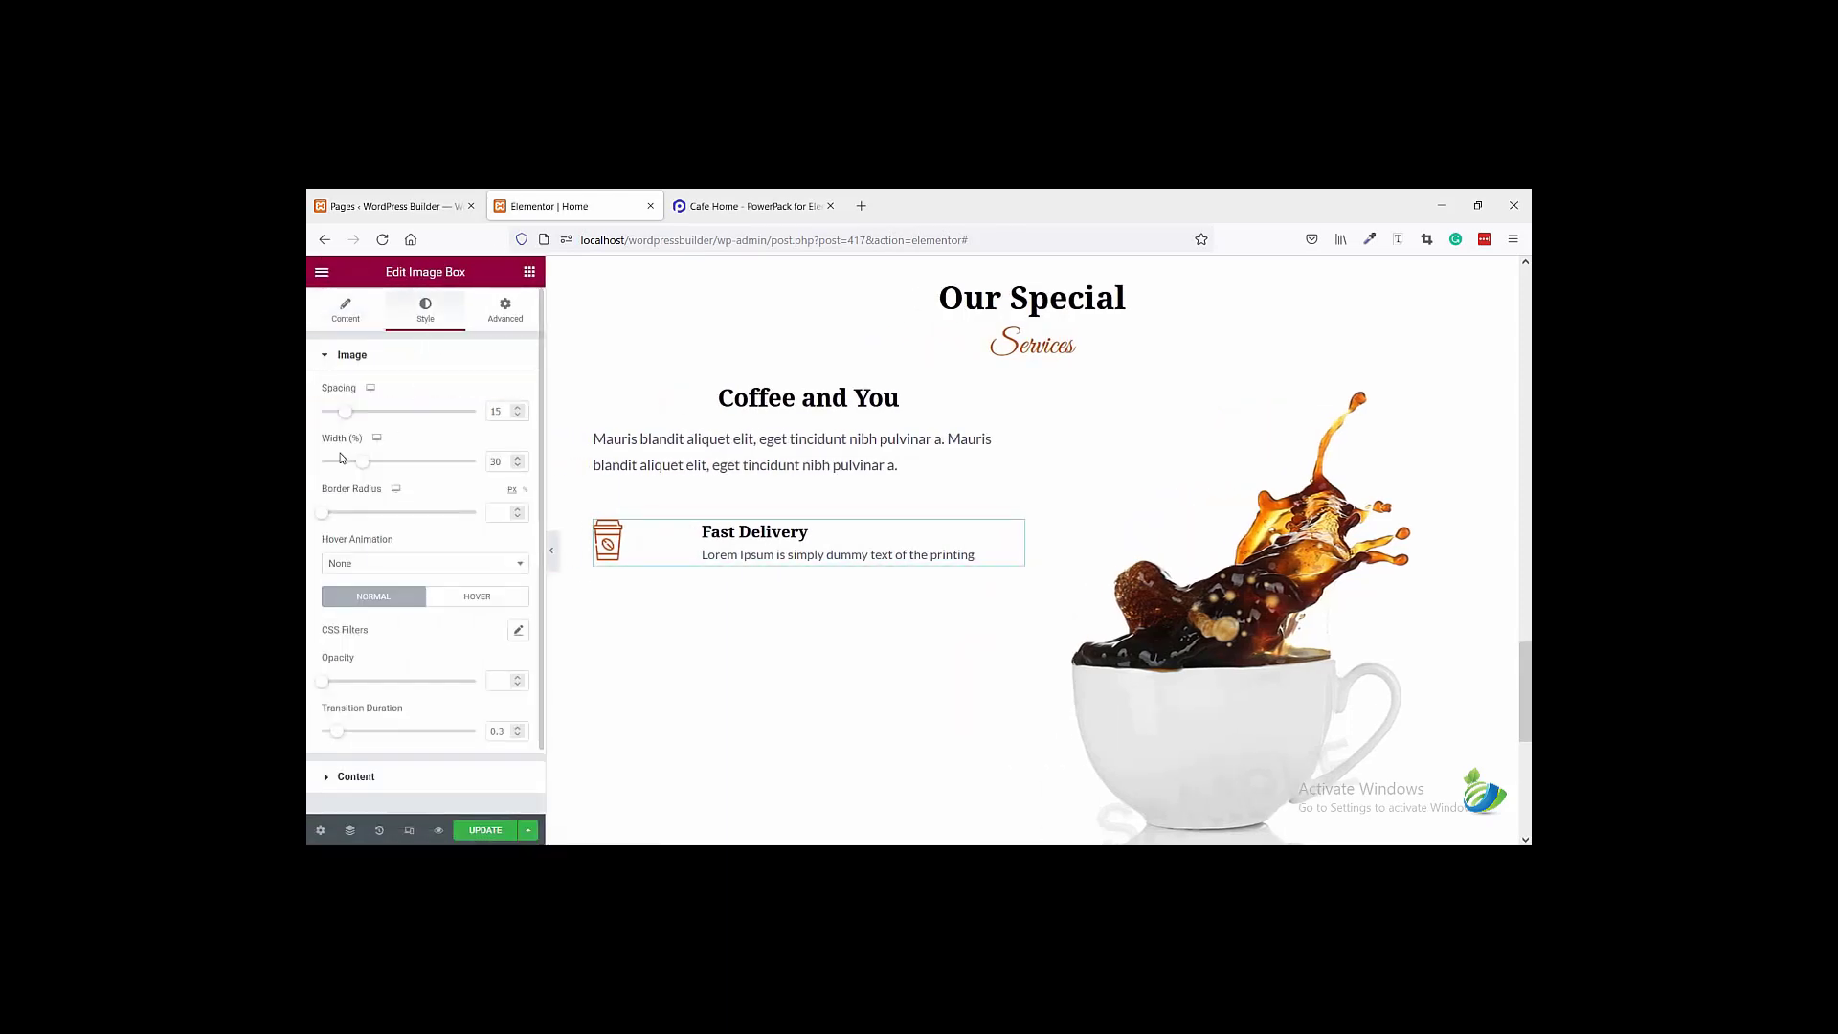
left_click_drag(364, 471, 337, 477)
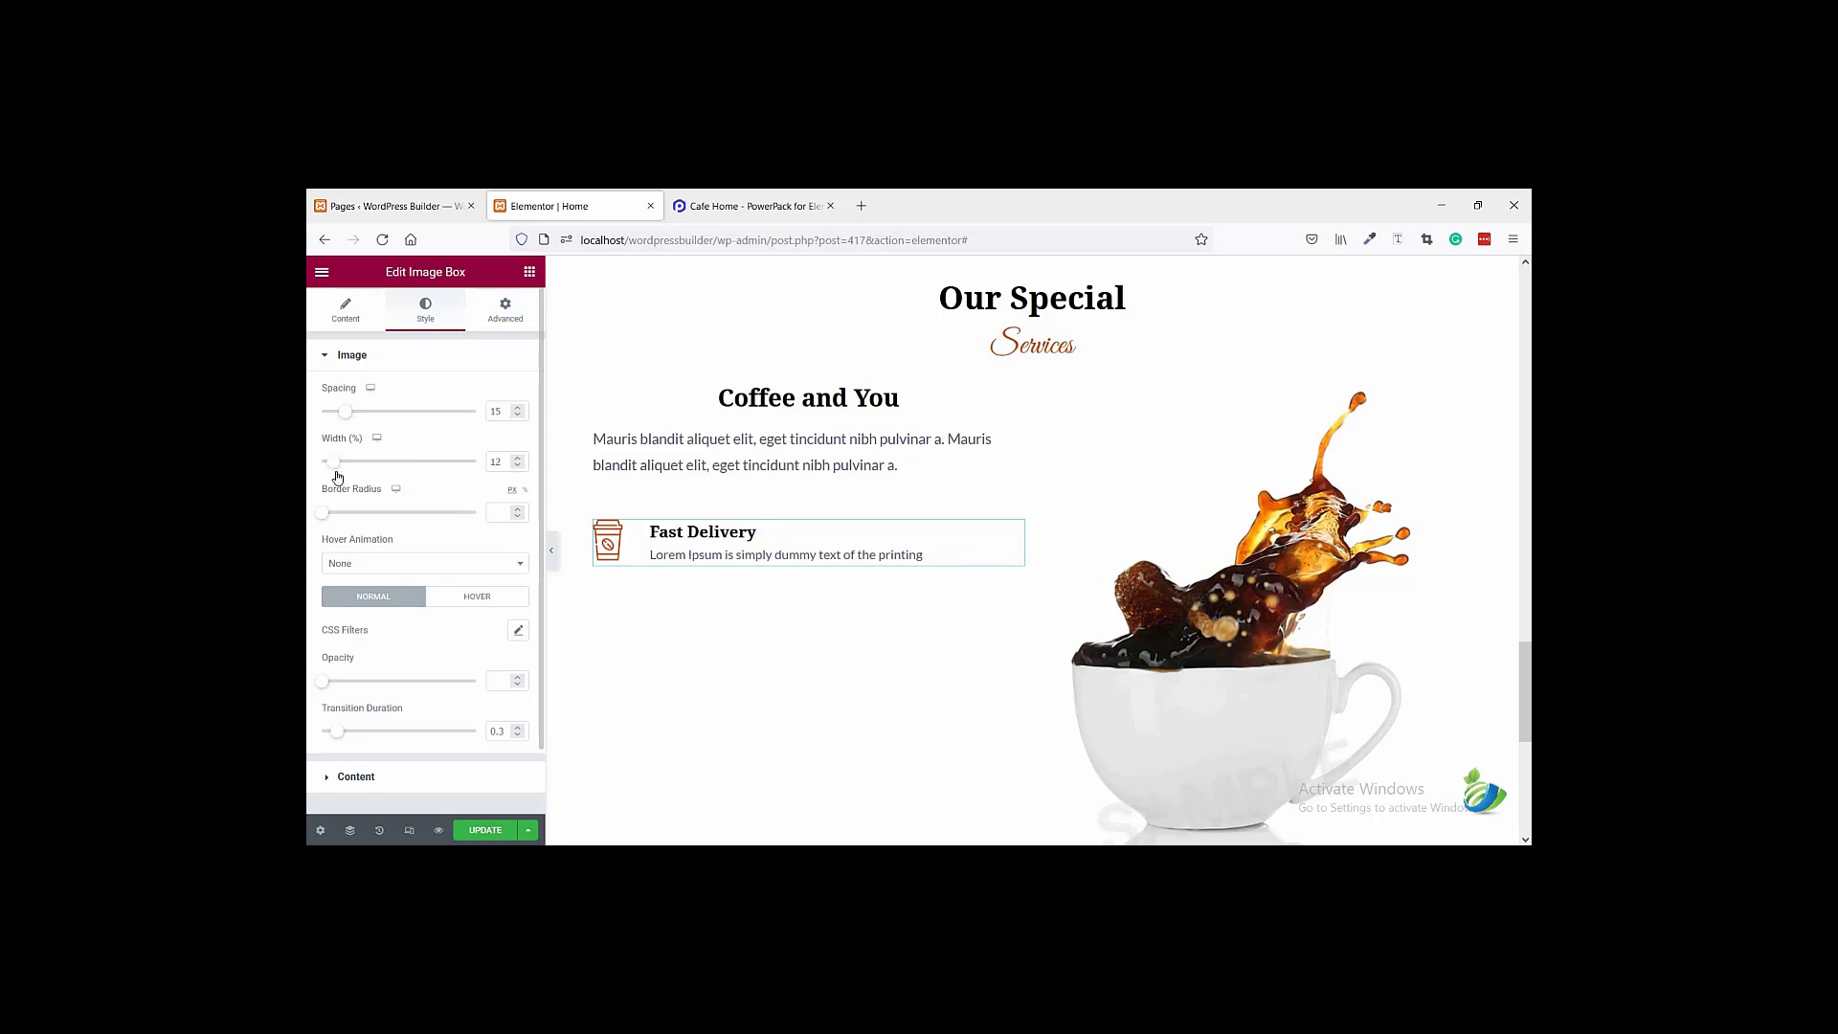
left_click(517, 466)
left_click(517, 467)
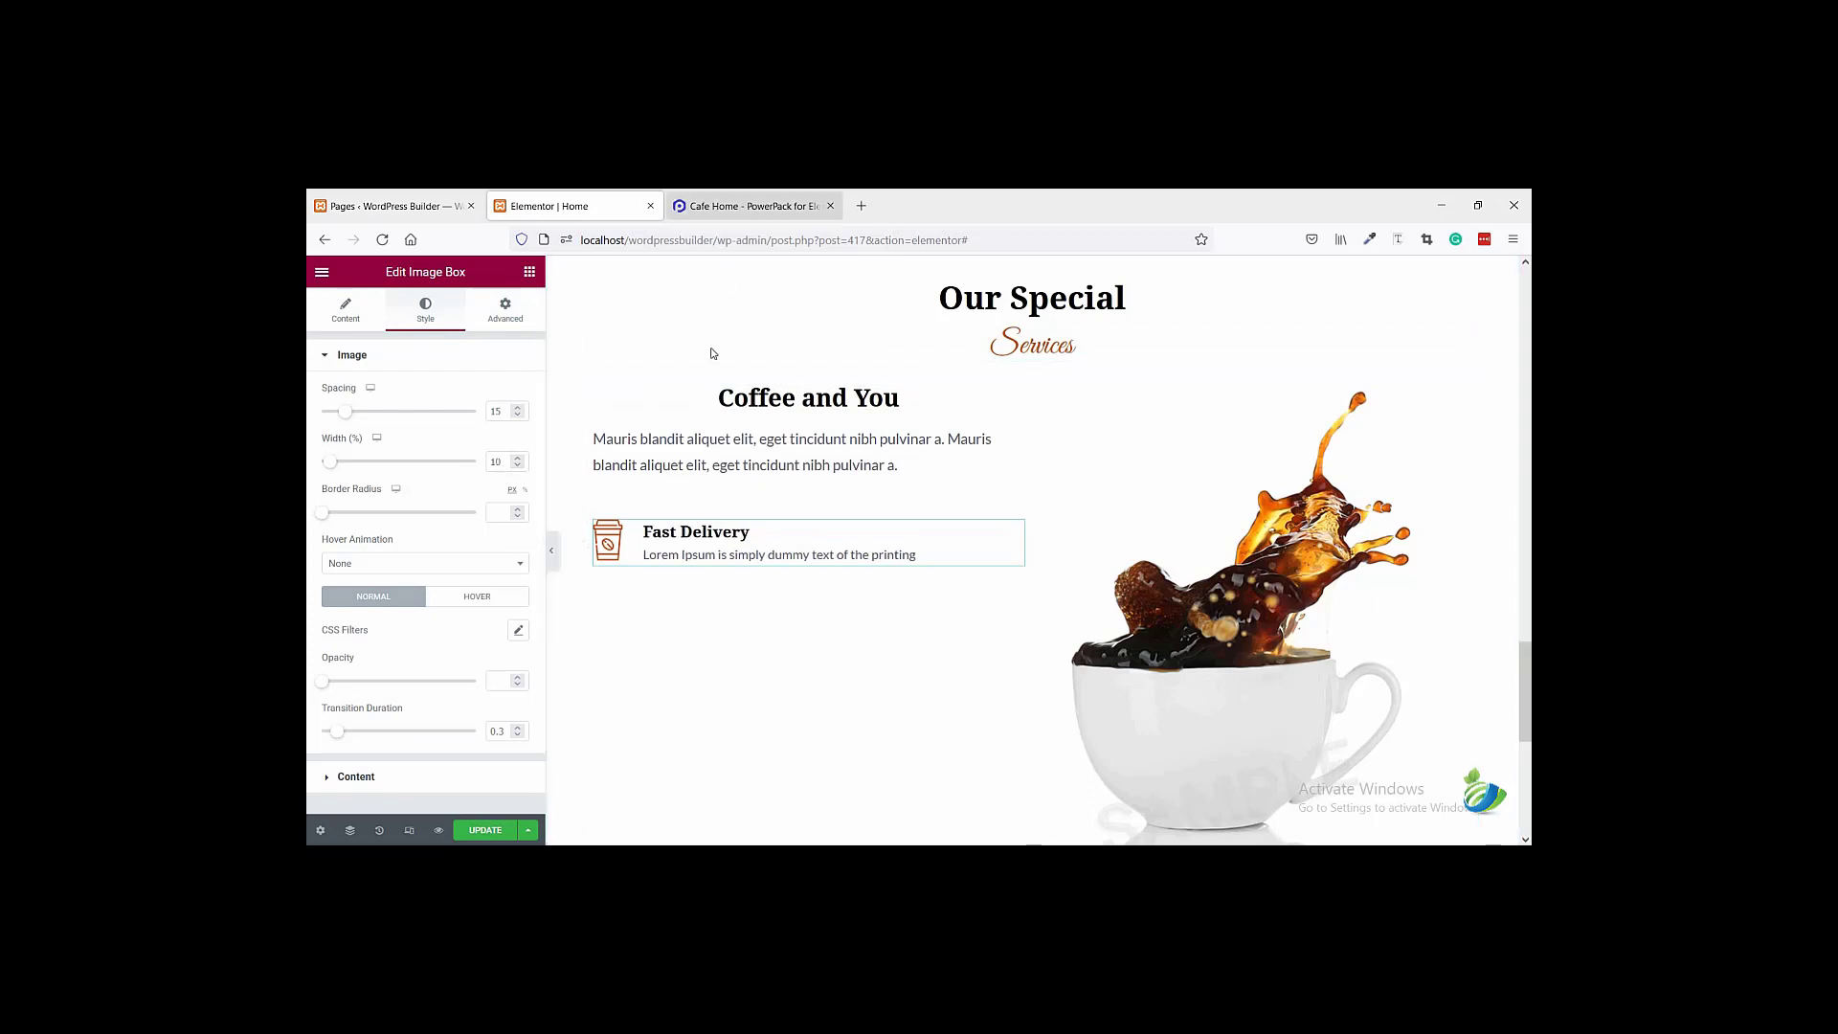
- Check the service list in the template and duplicate the "Fast Delivery" image box twice to make three service items
left_click(747, 205)
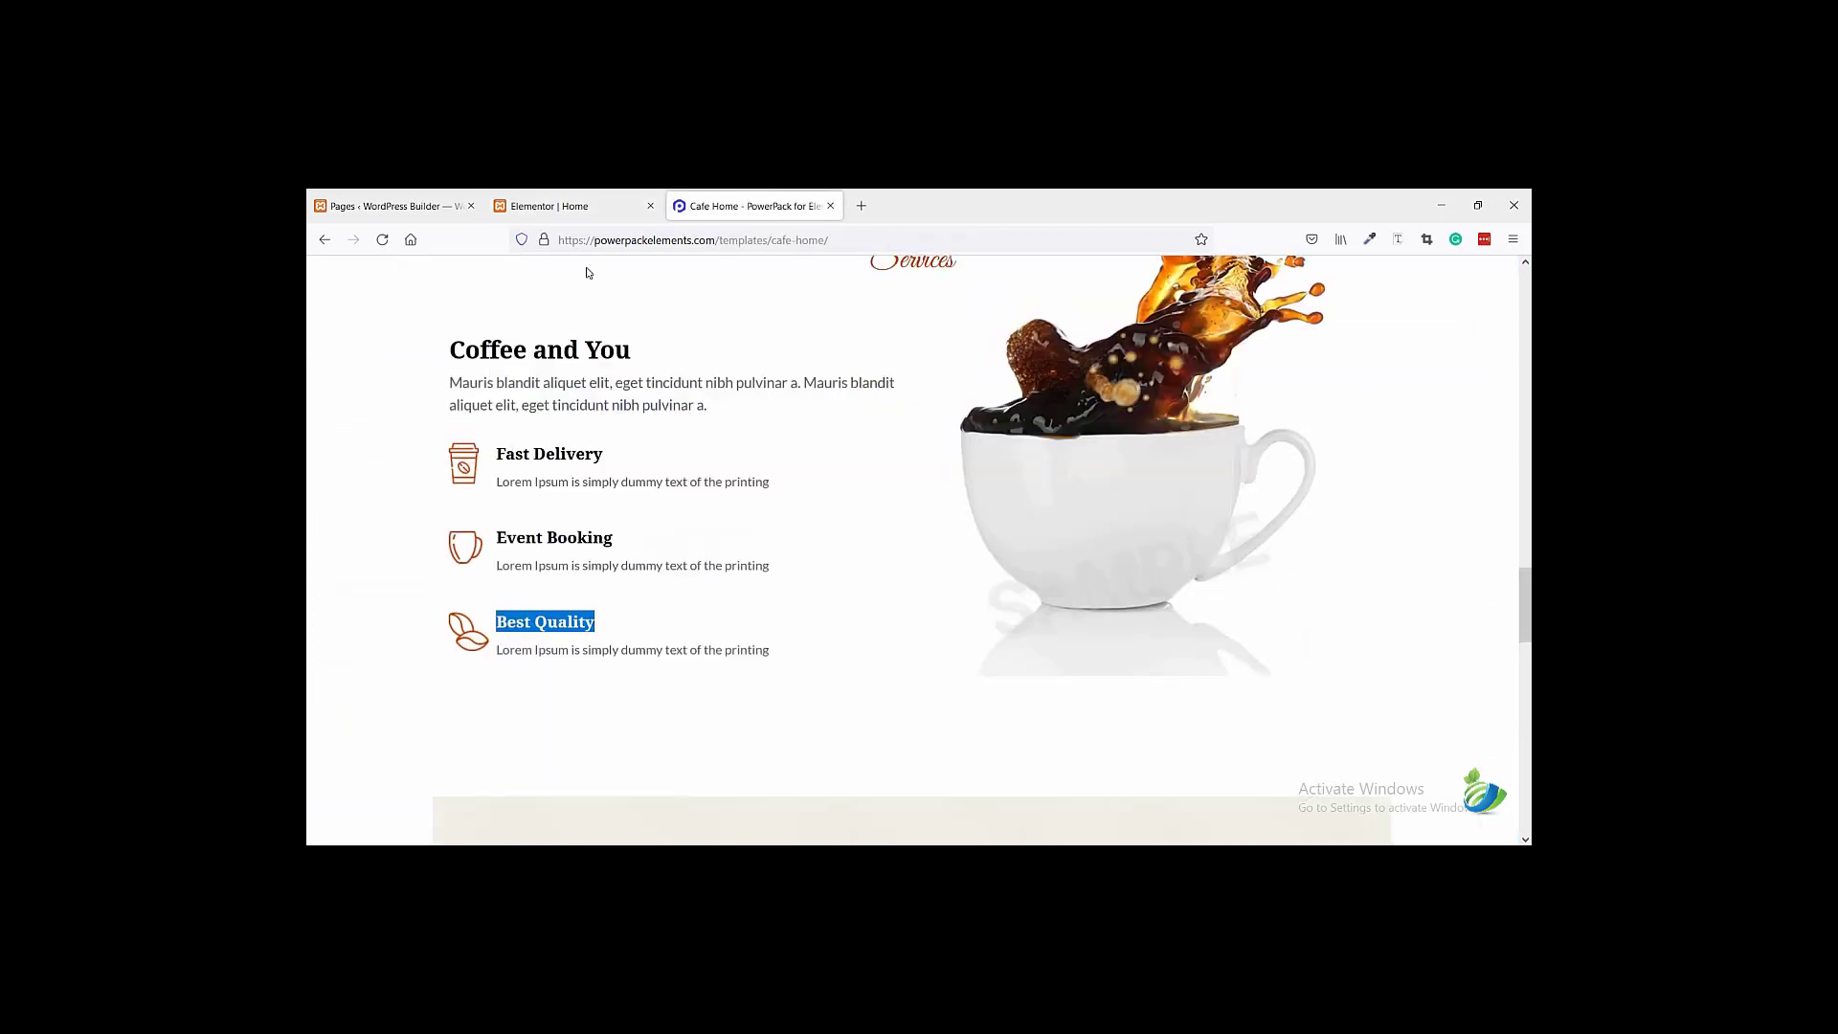
left_click(574, 211)
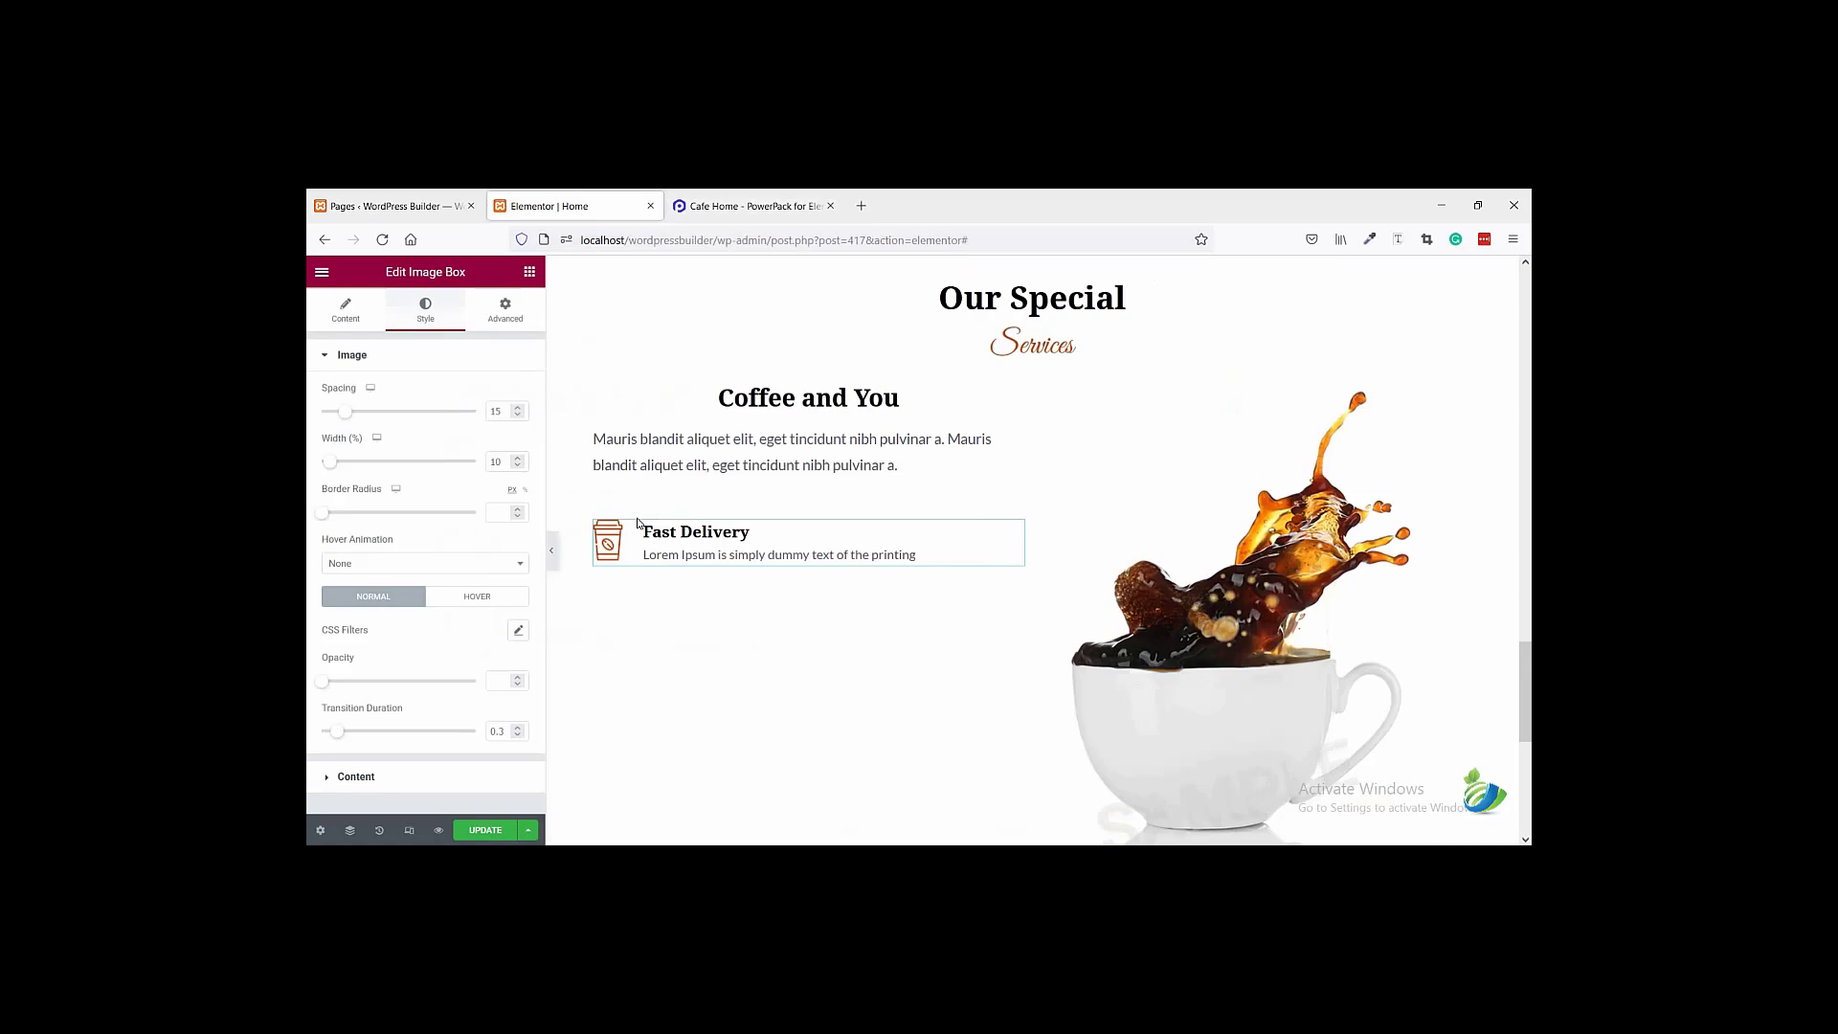
right_click(720, 554)
left_click(749, 586)
right_click(748, 605)
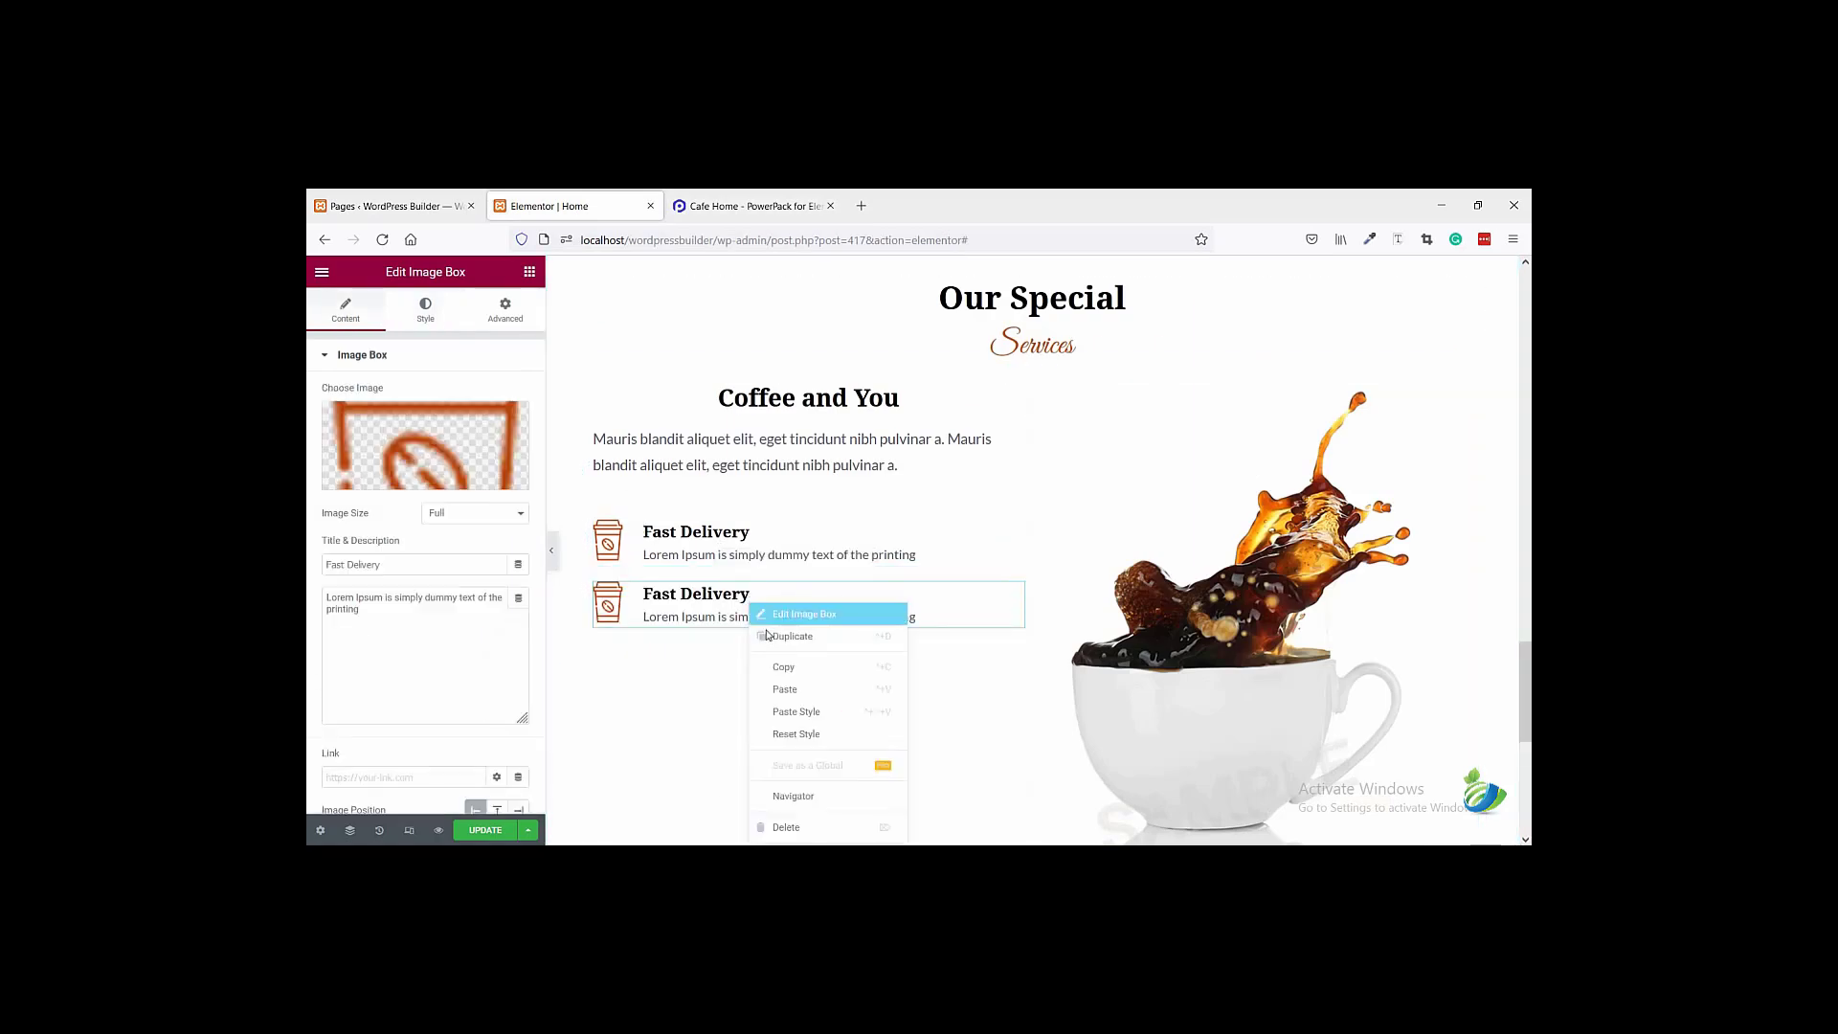
left_click(426, 548)
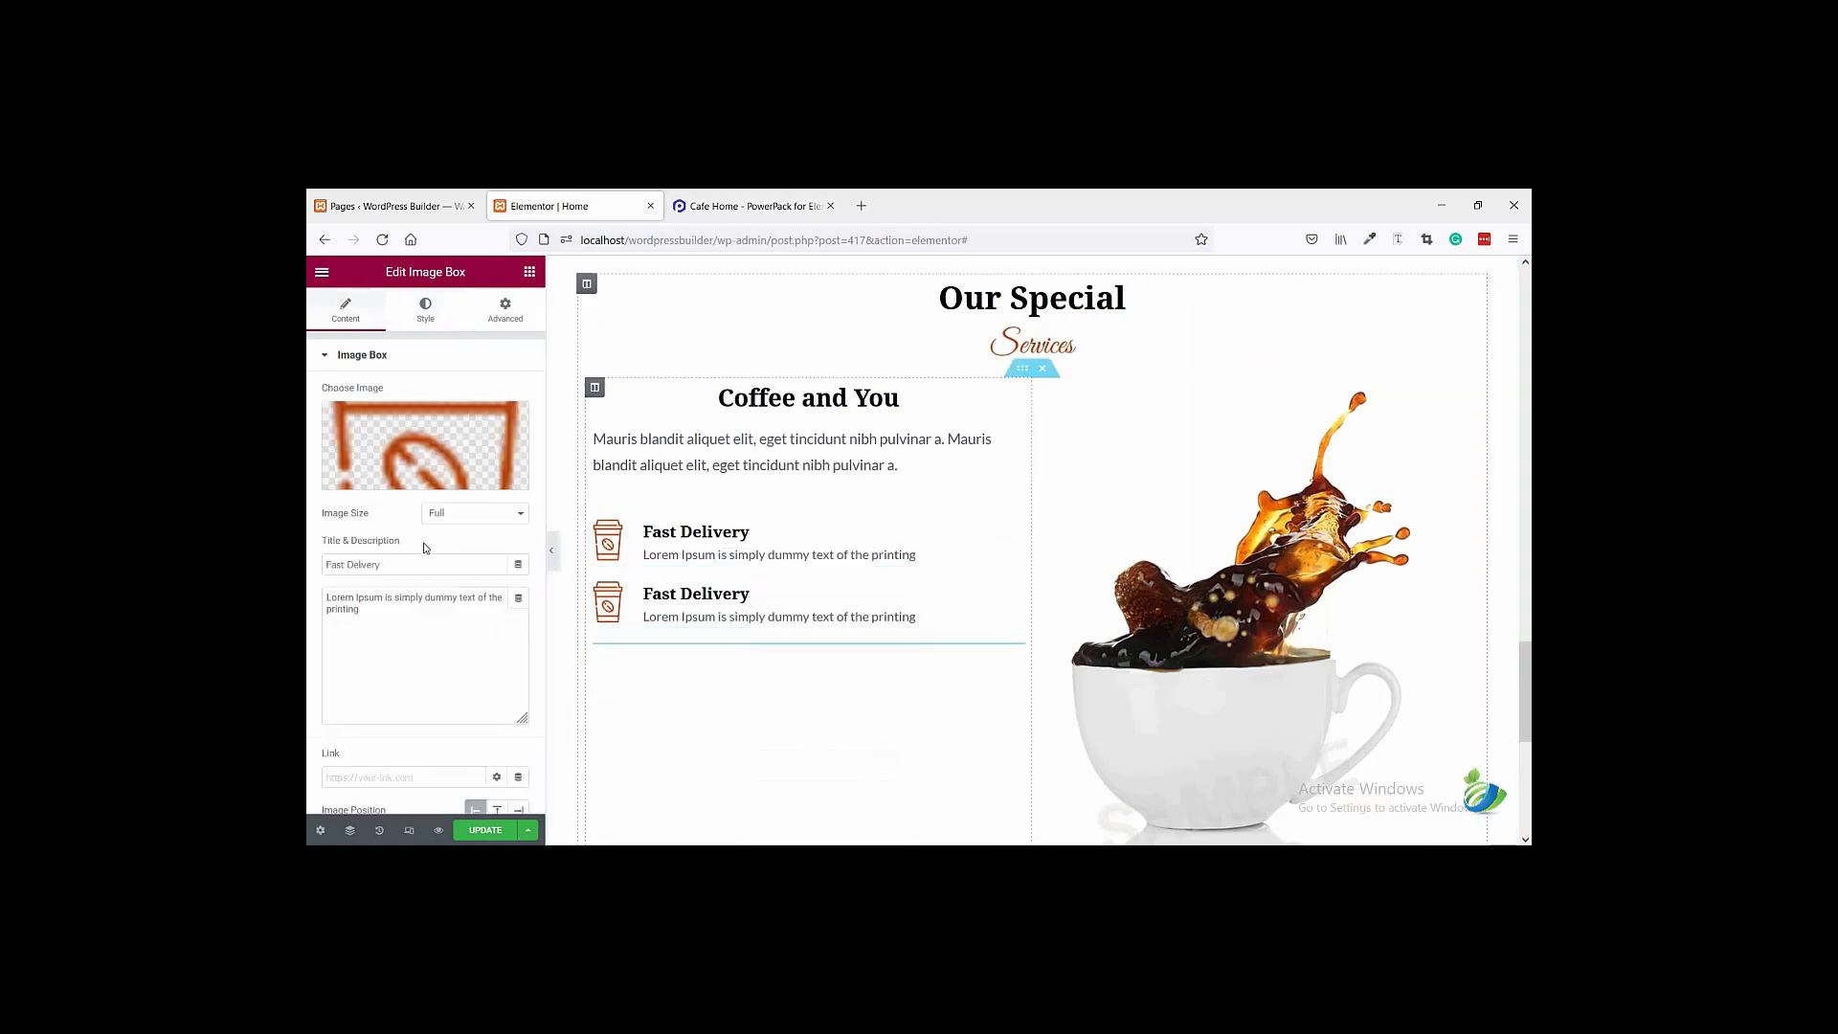
- Replace the second image box's icon with the mug image and the third one's with the coffee-bean image from the media library
left_click(450, 467)
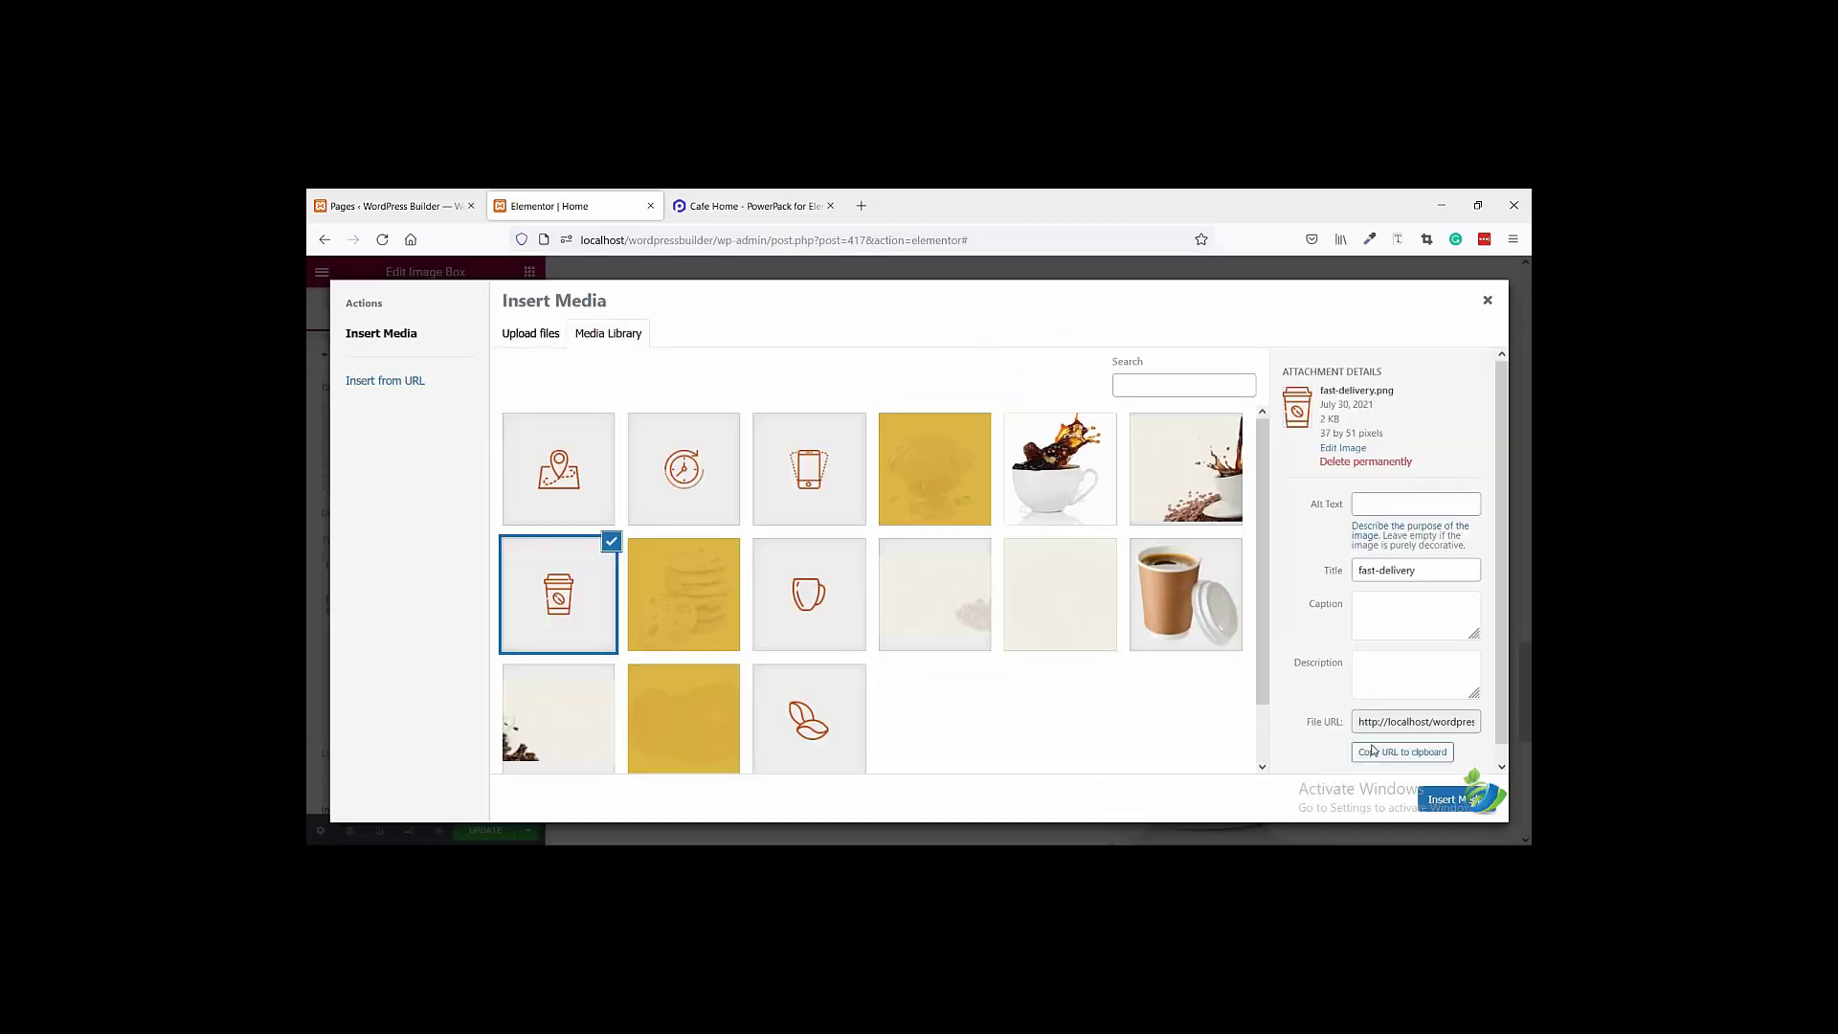
left_click(809, 594)
left_click(1451, 800)
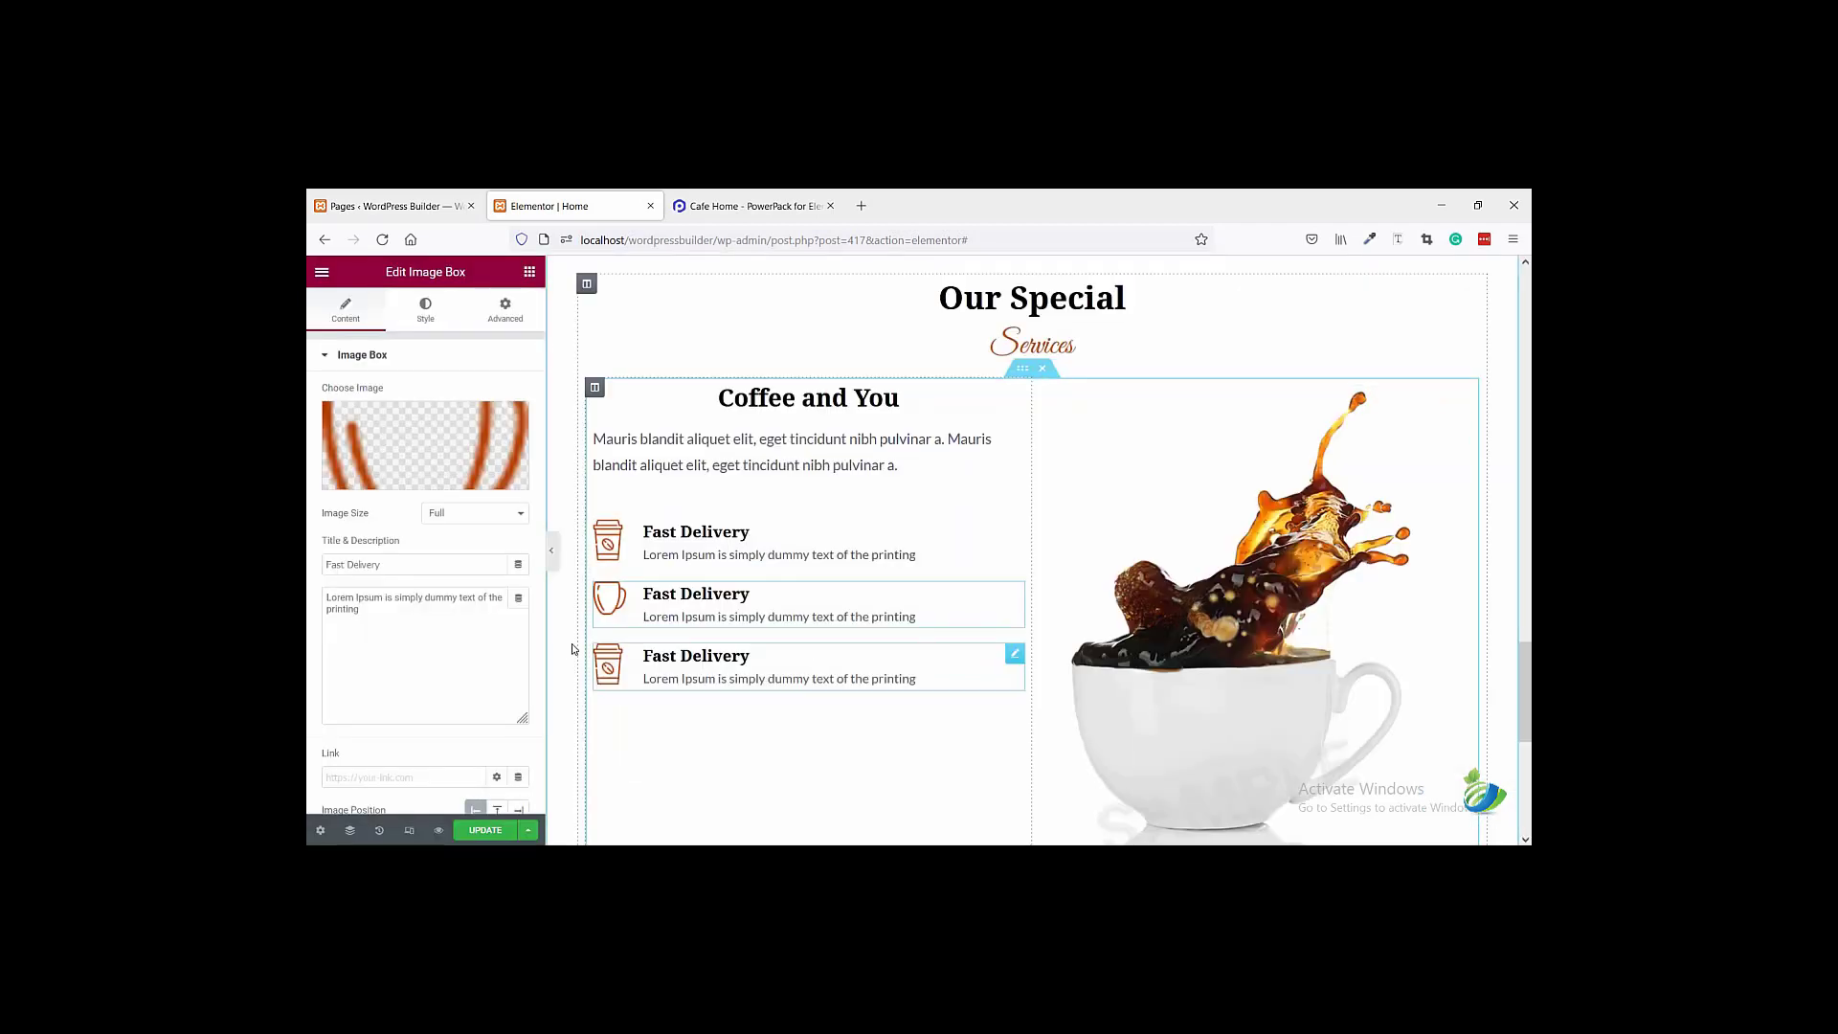
left_click(425, 450)
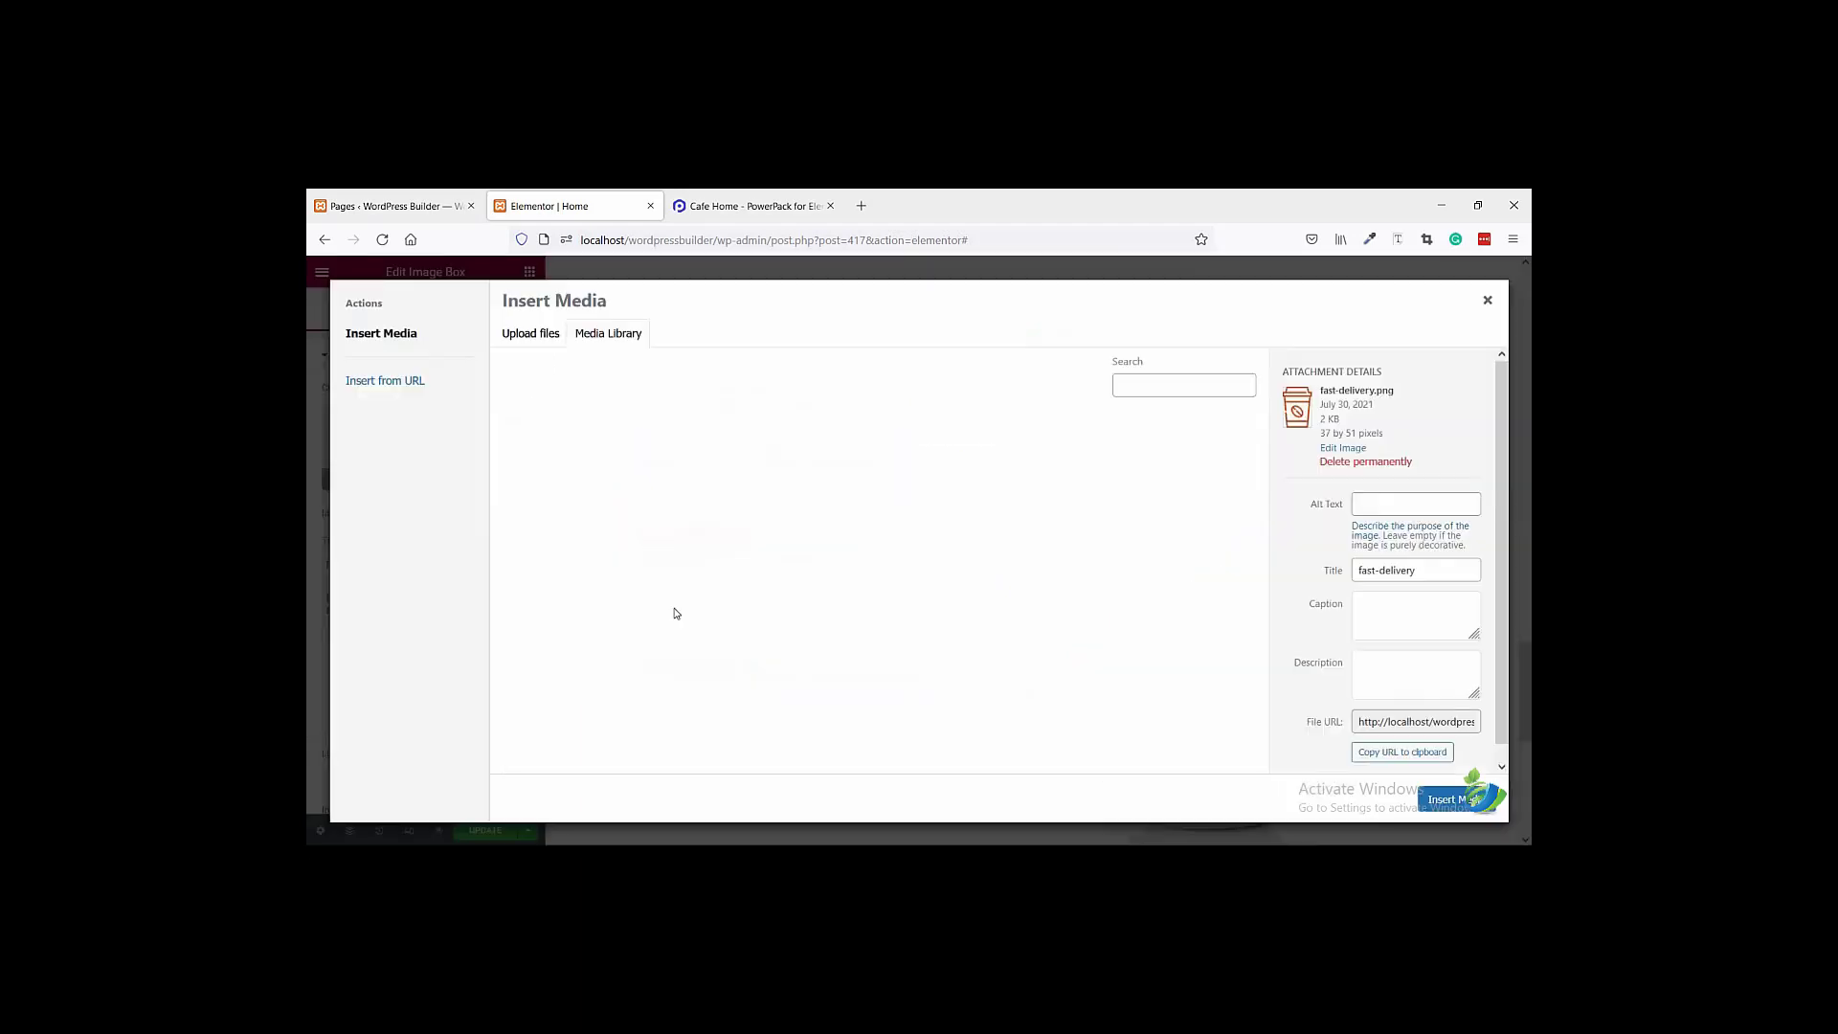
left_click(807, 729)
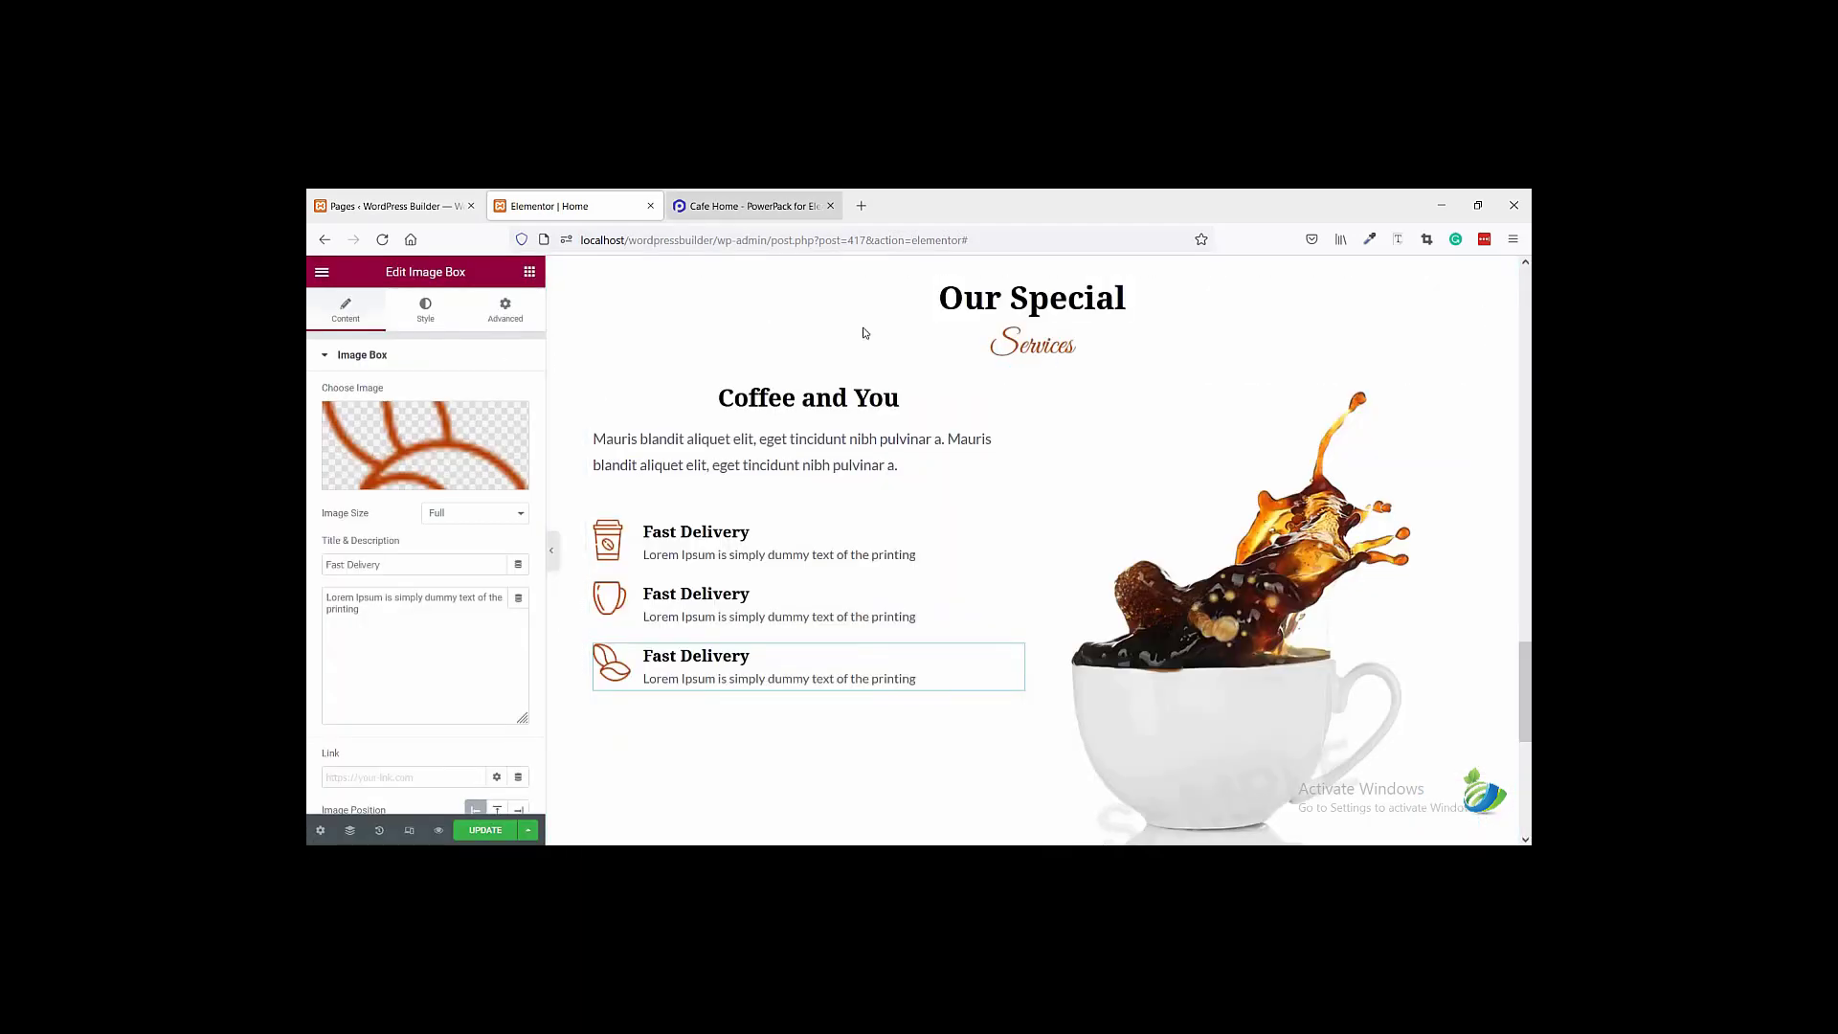
- Copy "Event Booking" from the template and use it as the title of the mug-icon image box
key("ctrl+Tab")
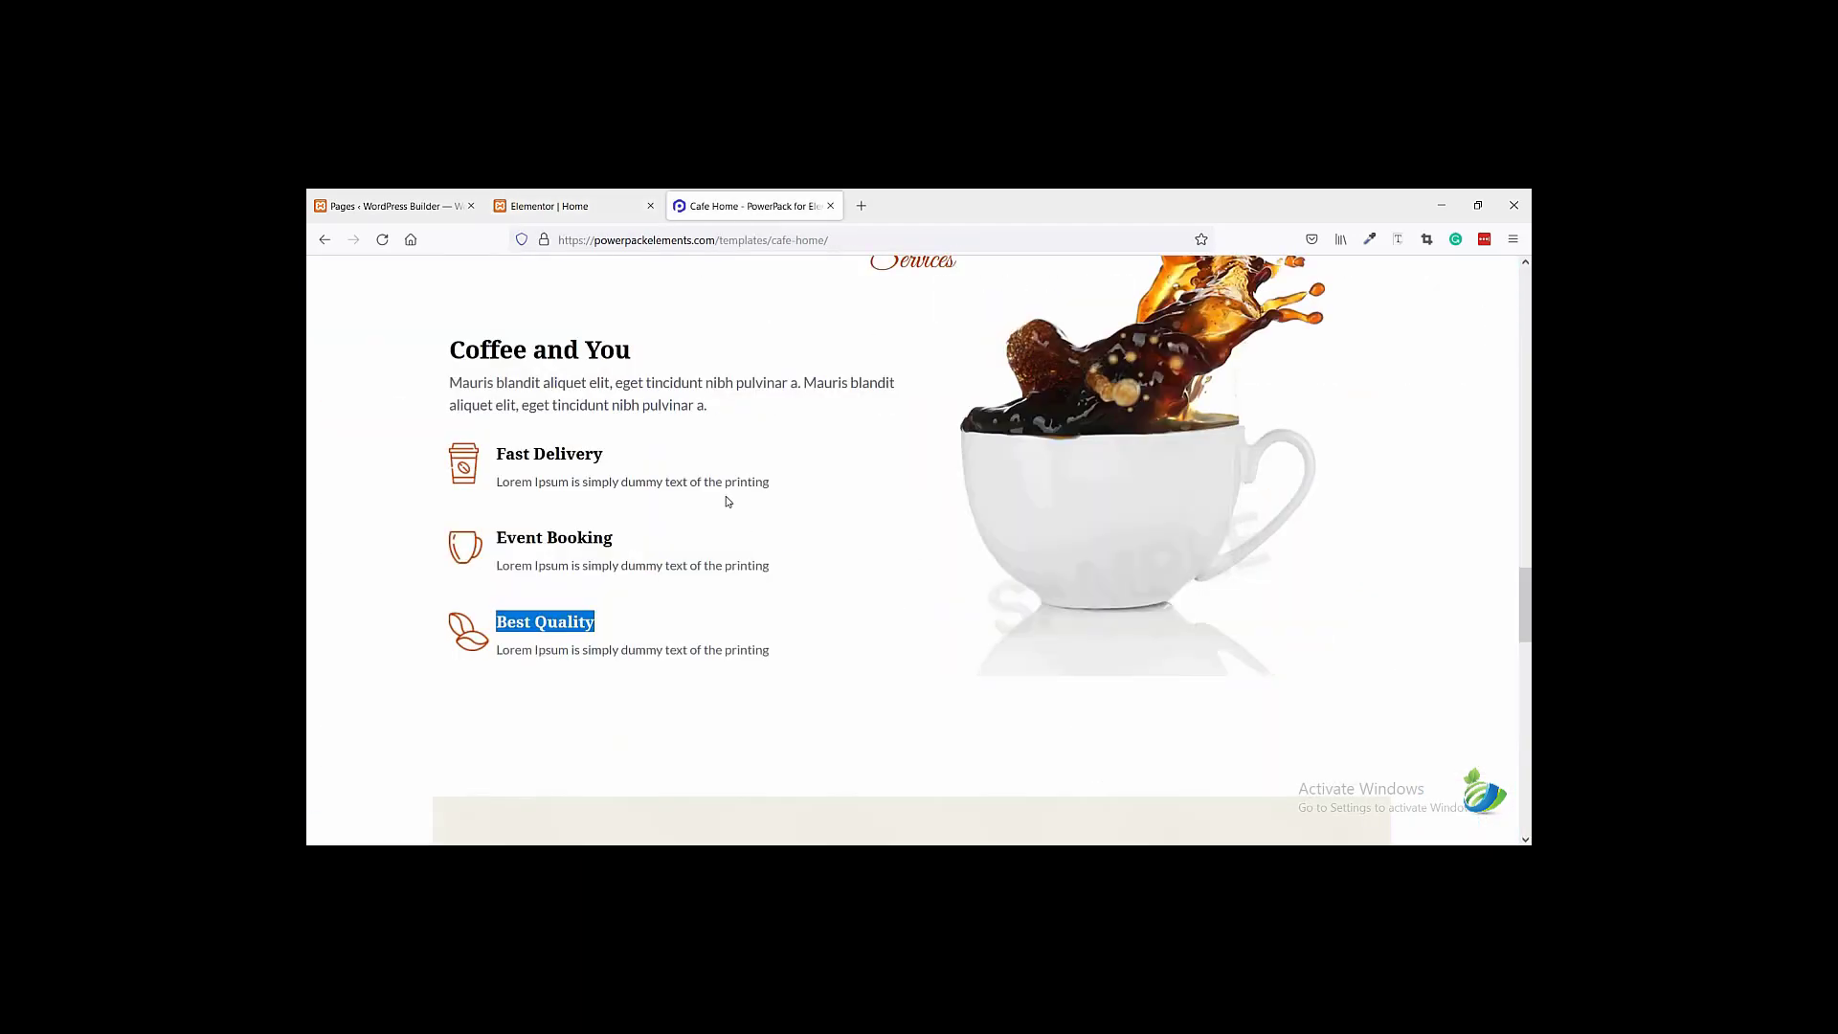
left_click(622, 545)
left_click_drag(489, 543, 614, 540)
key("ctrl+c")
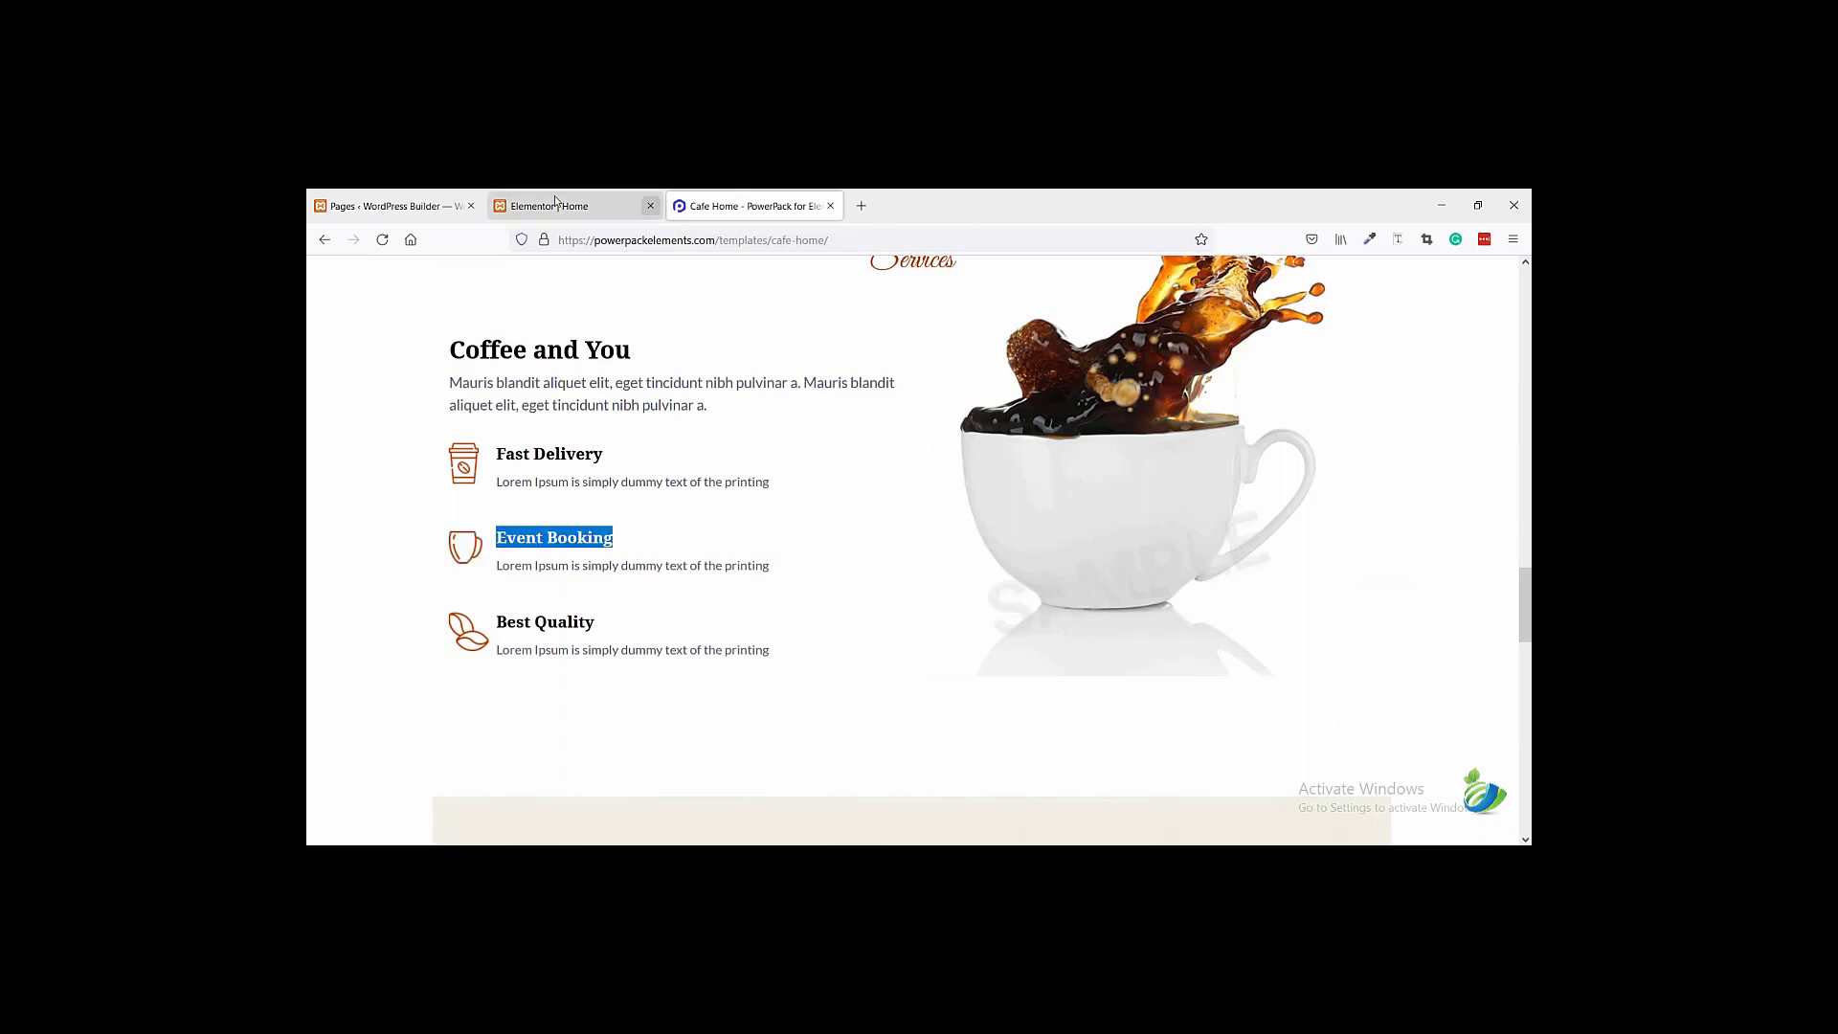
left_click(622, 206)
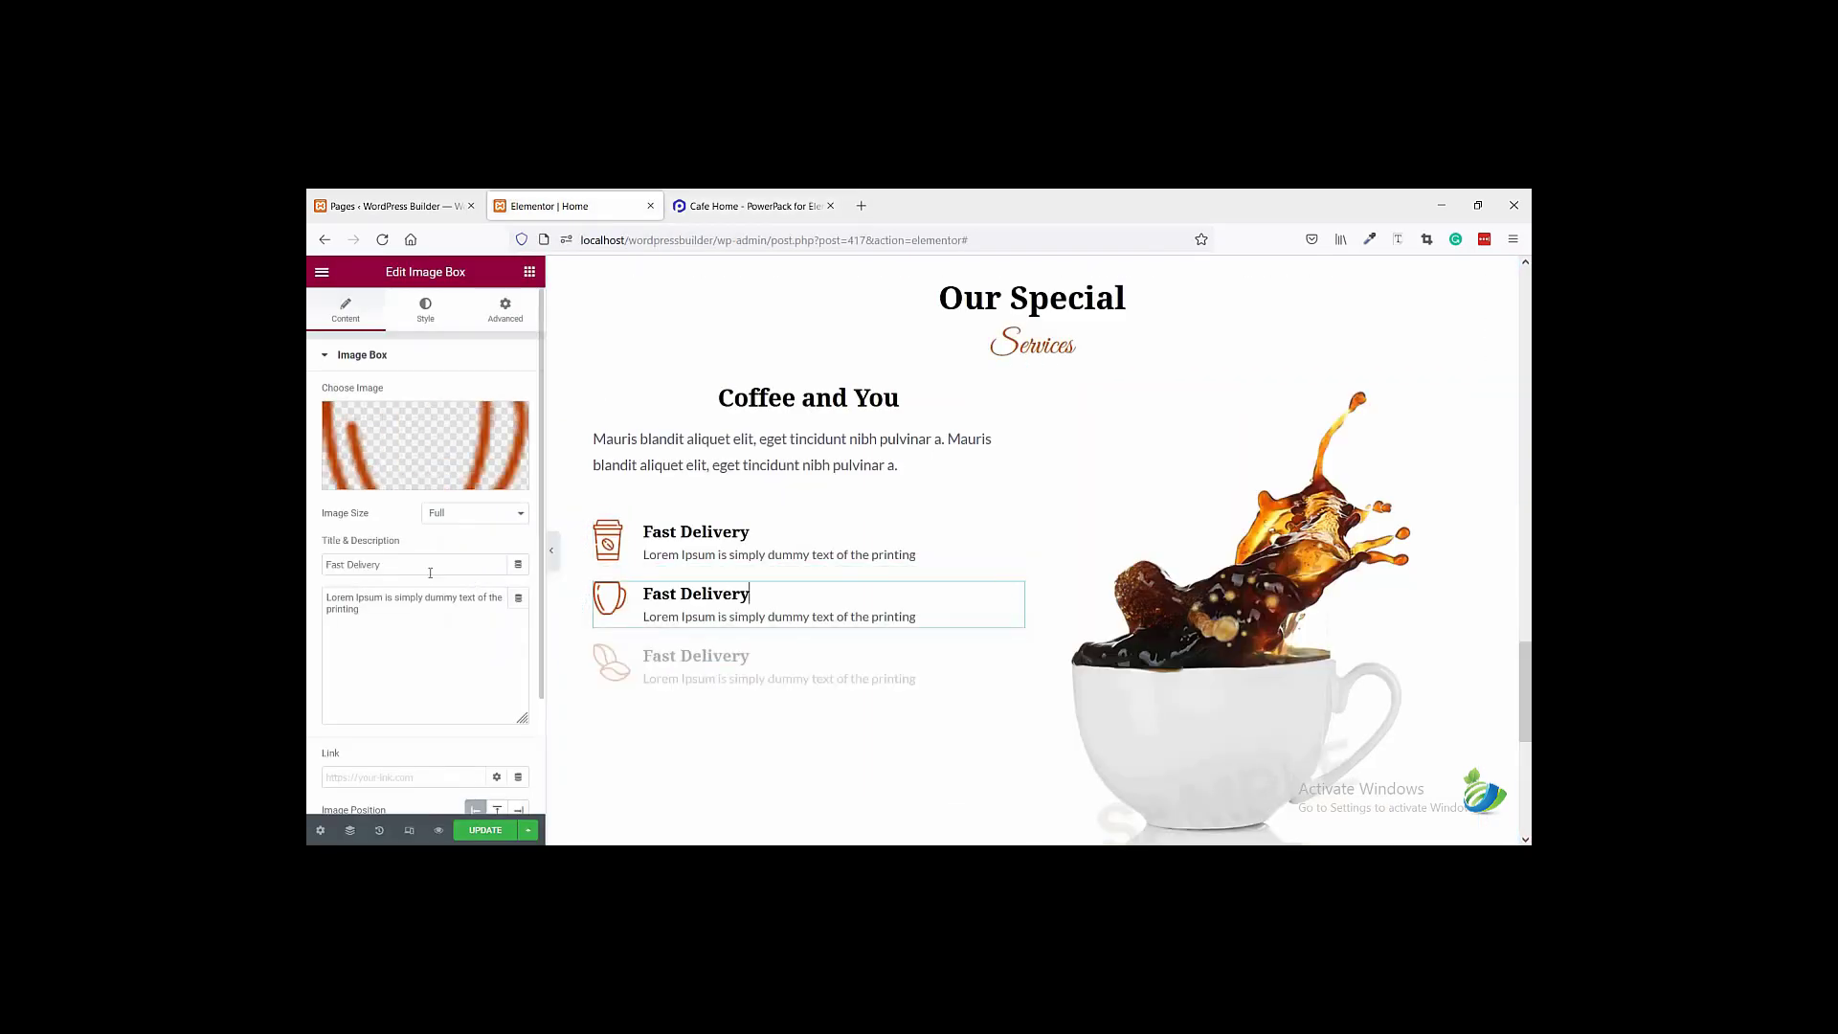
left_click_drag(460, 564, 316, 573)
key("ctrl+v")
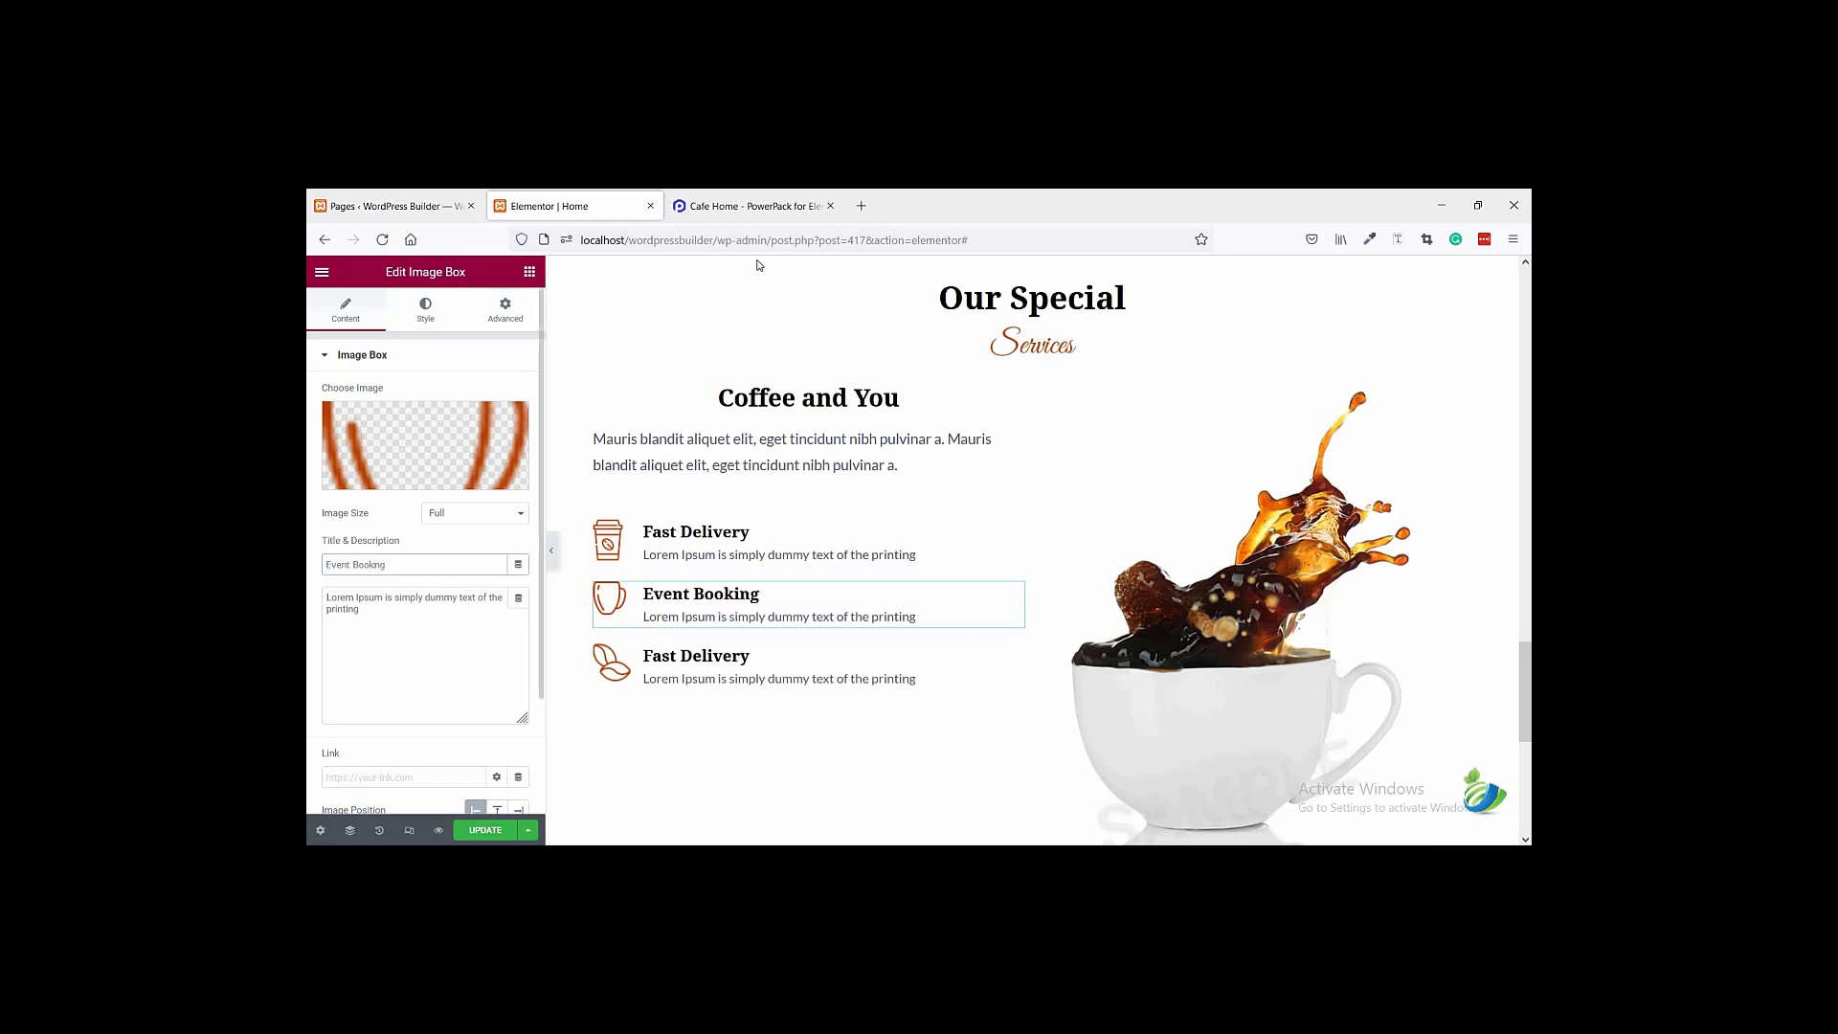
- Copy "Best Quality" from the template and use it as the title of the coffee-bean image box
left_click(751, 206)
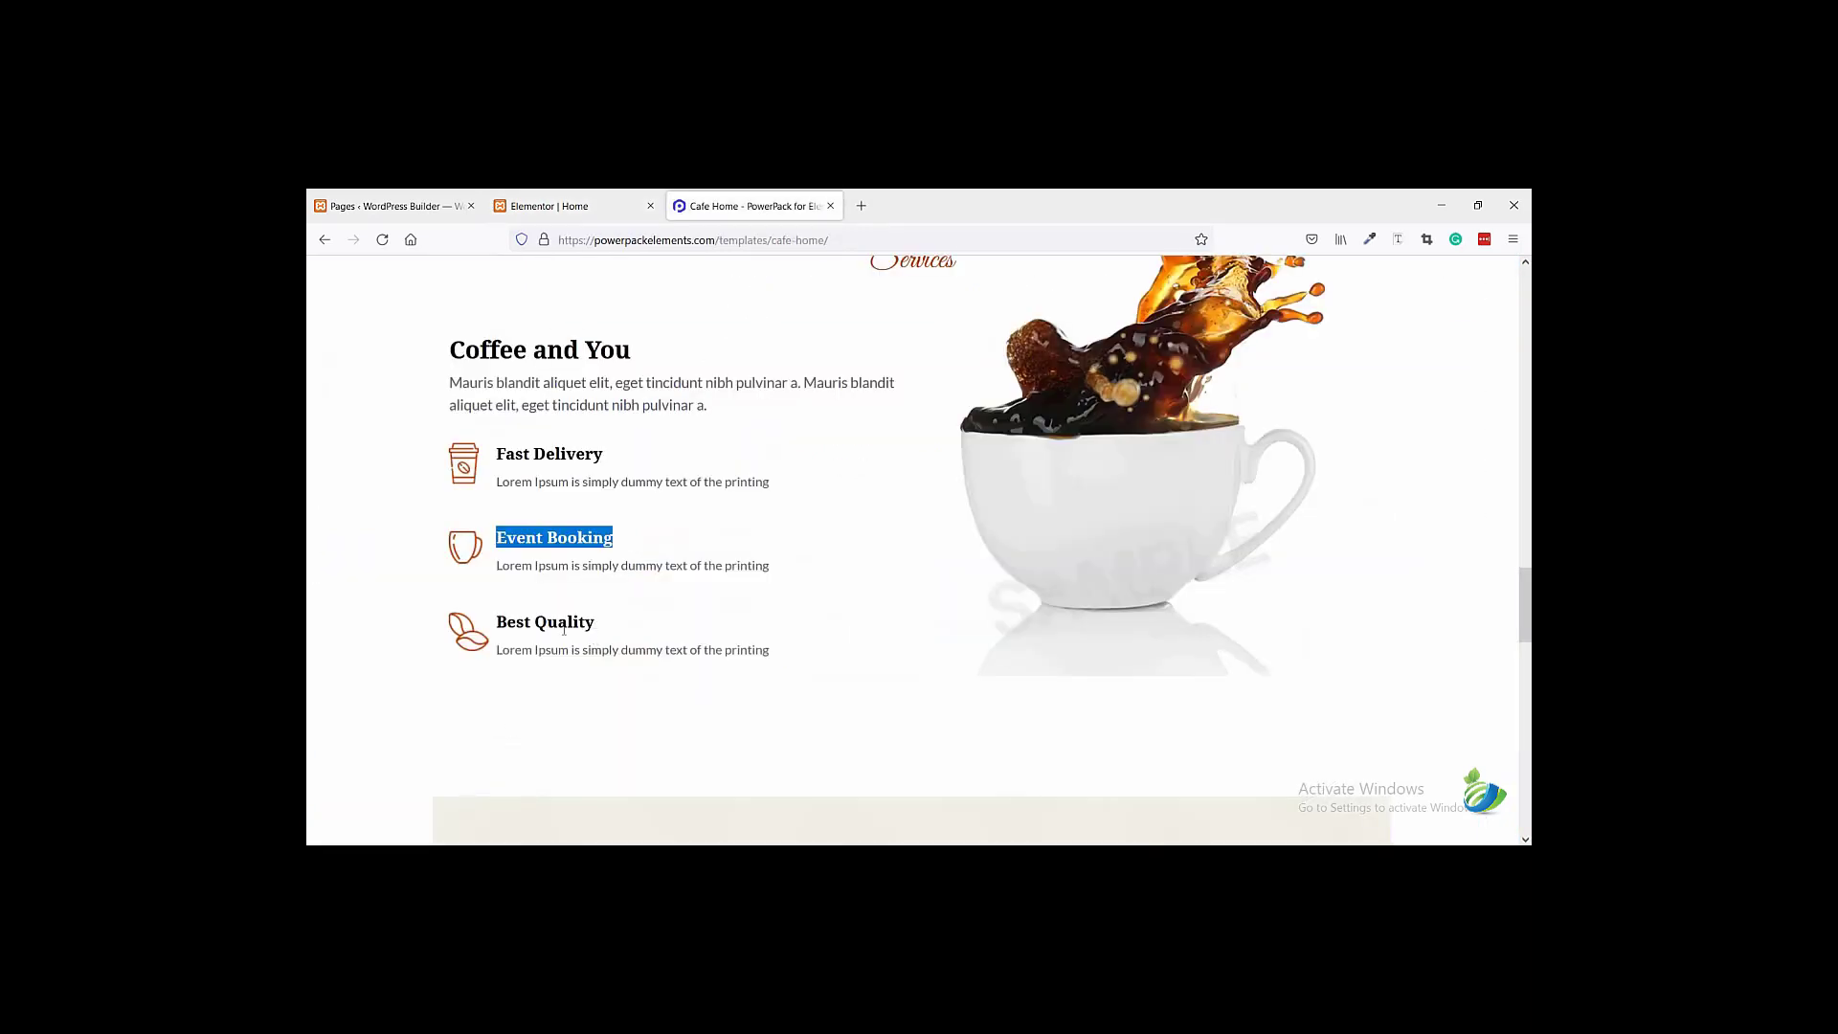
left_click_drag(594, 623, 499, 627)
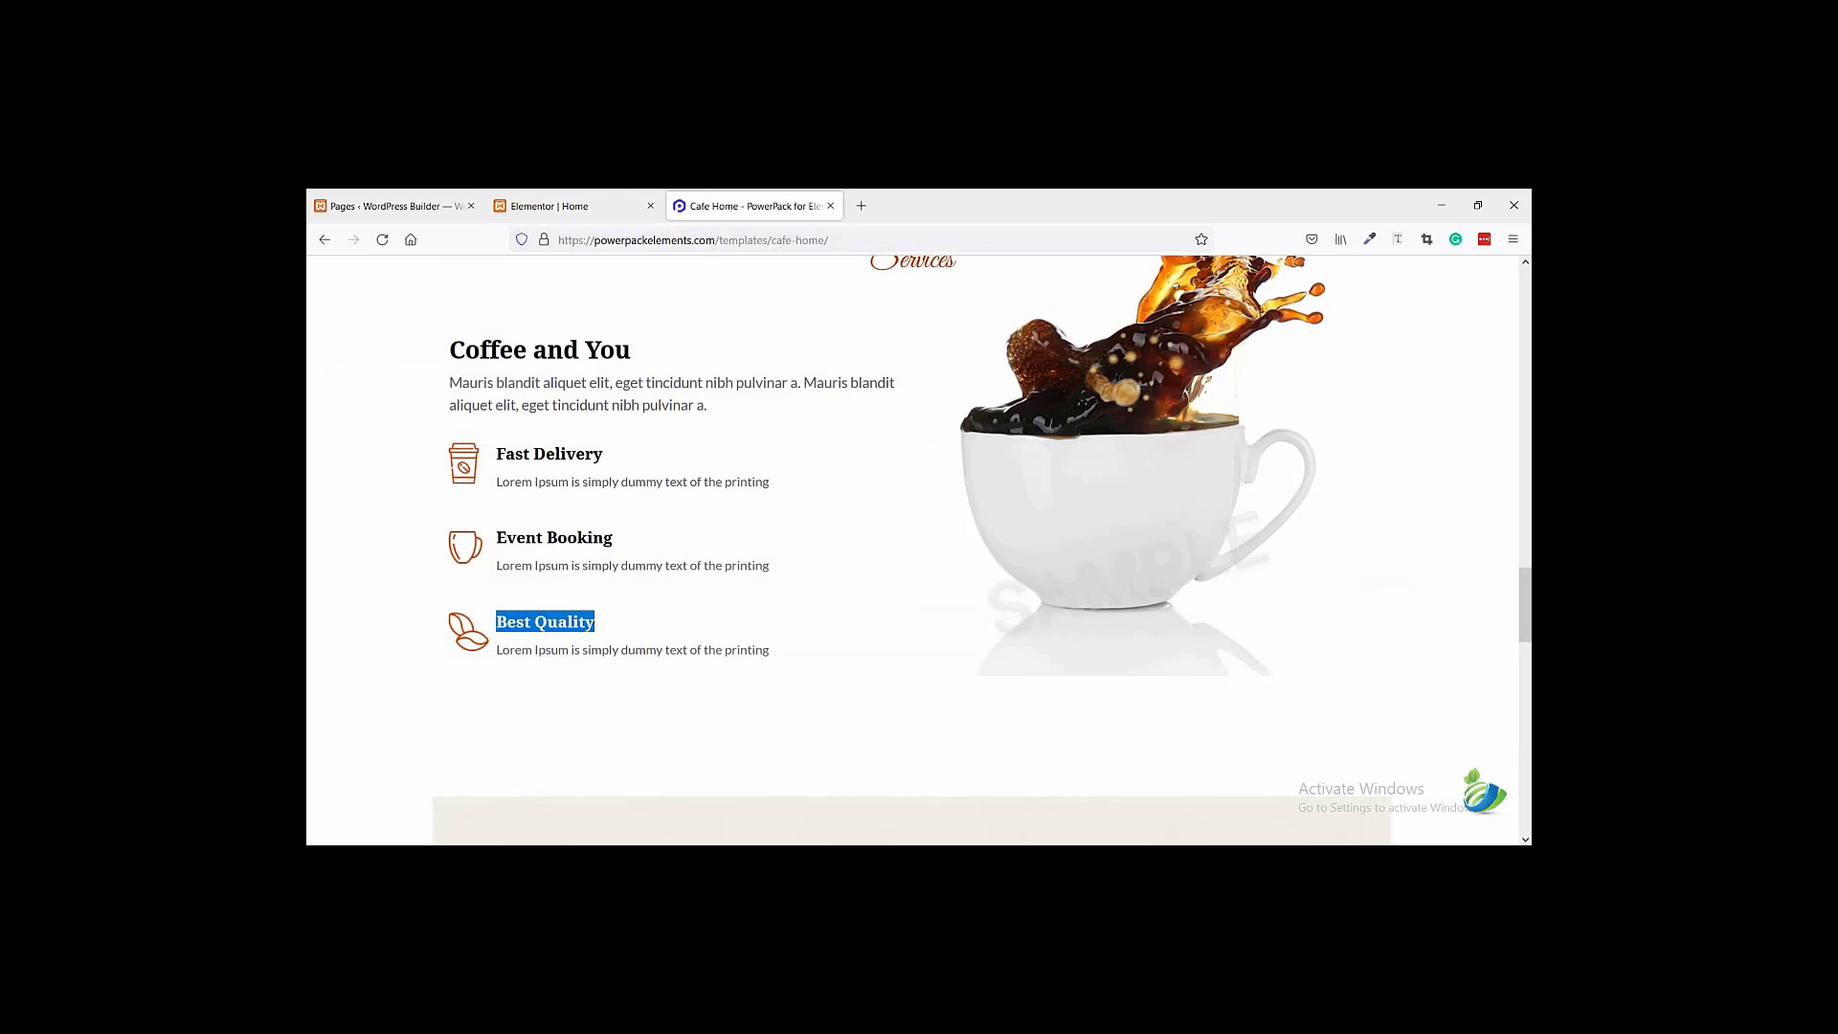
left_click(571, 206)
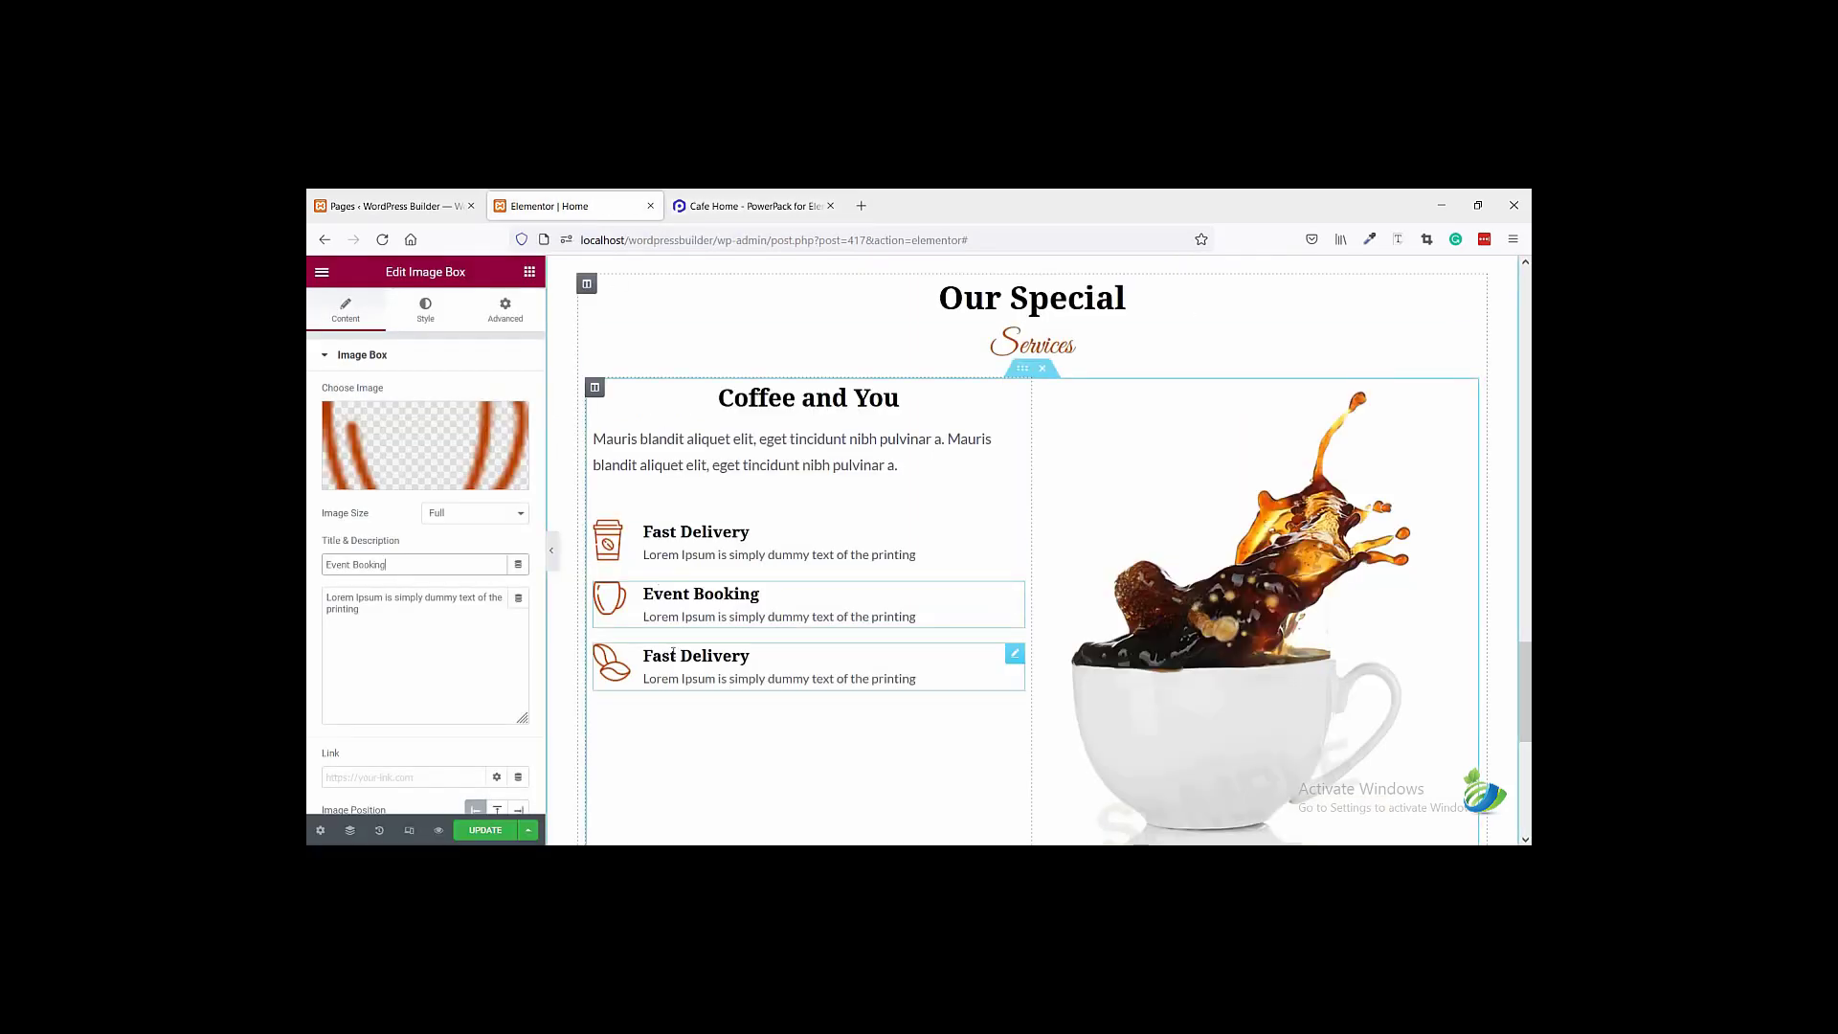
left_click(696, 661)
left_click_drag(400, 570, 353, 550)
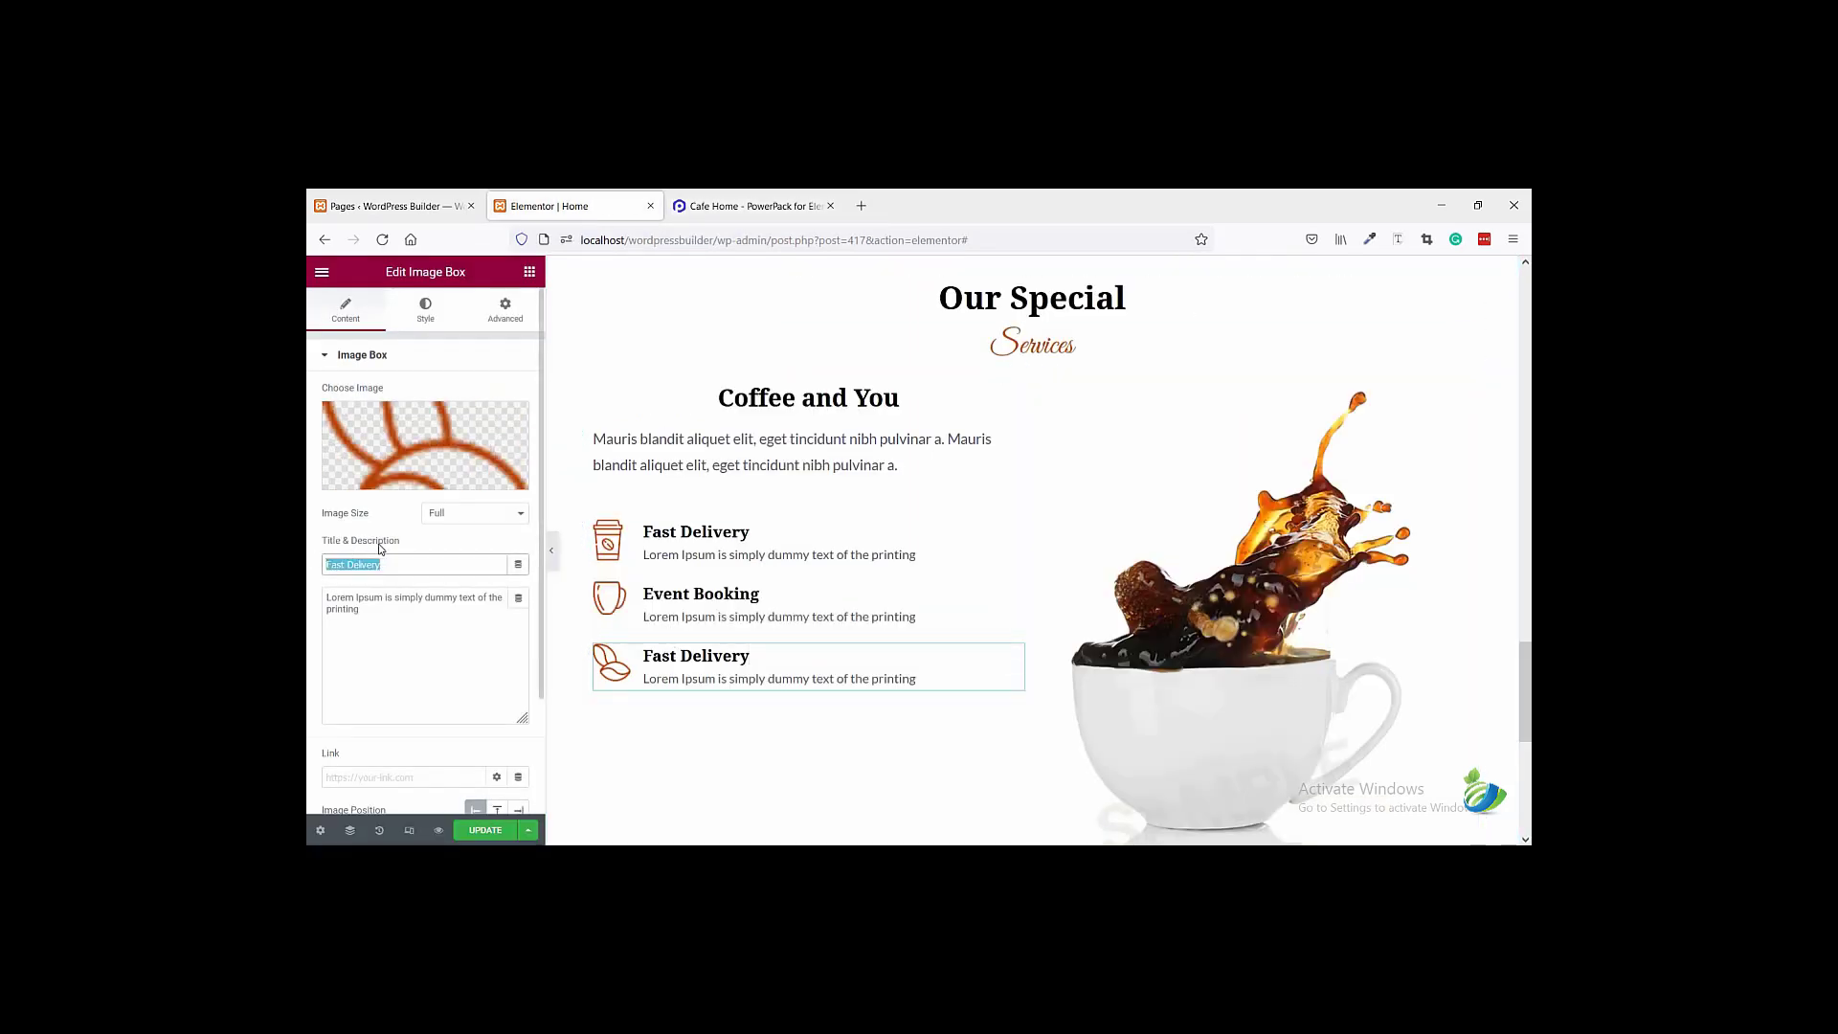
type("Best Quality")
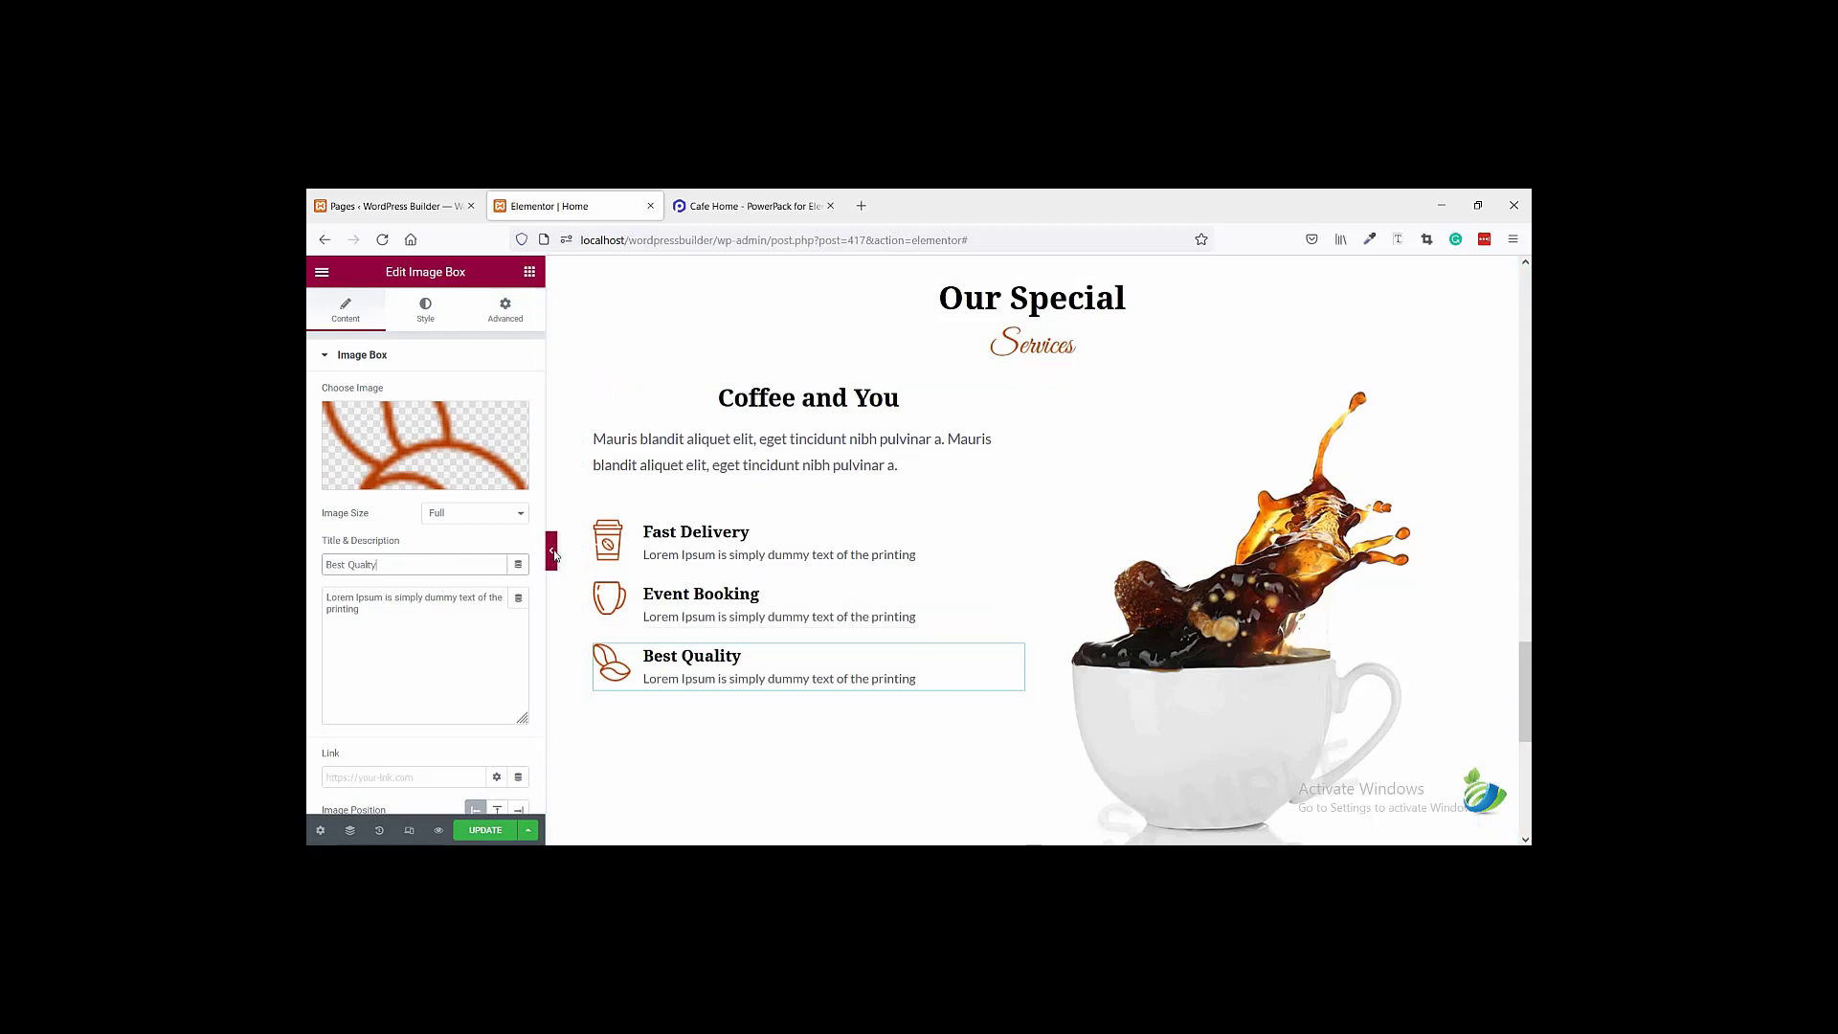
- Compare the services layout with the template and set the inner section's vertical alignment to Middle
left_click(551, 550)
left_click(767, 210)
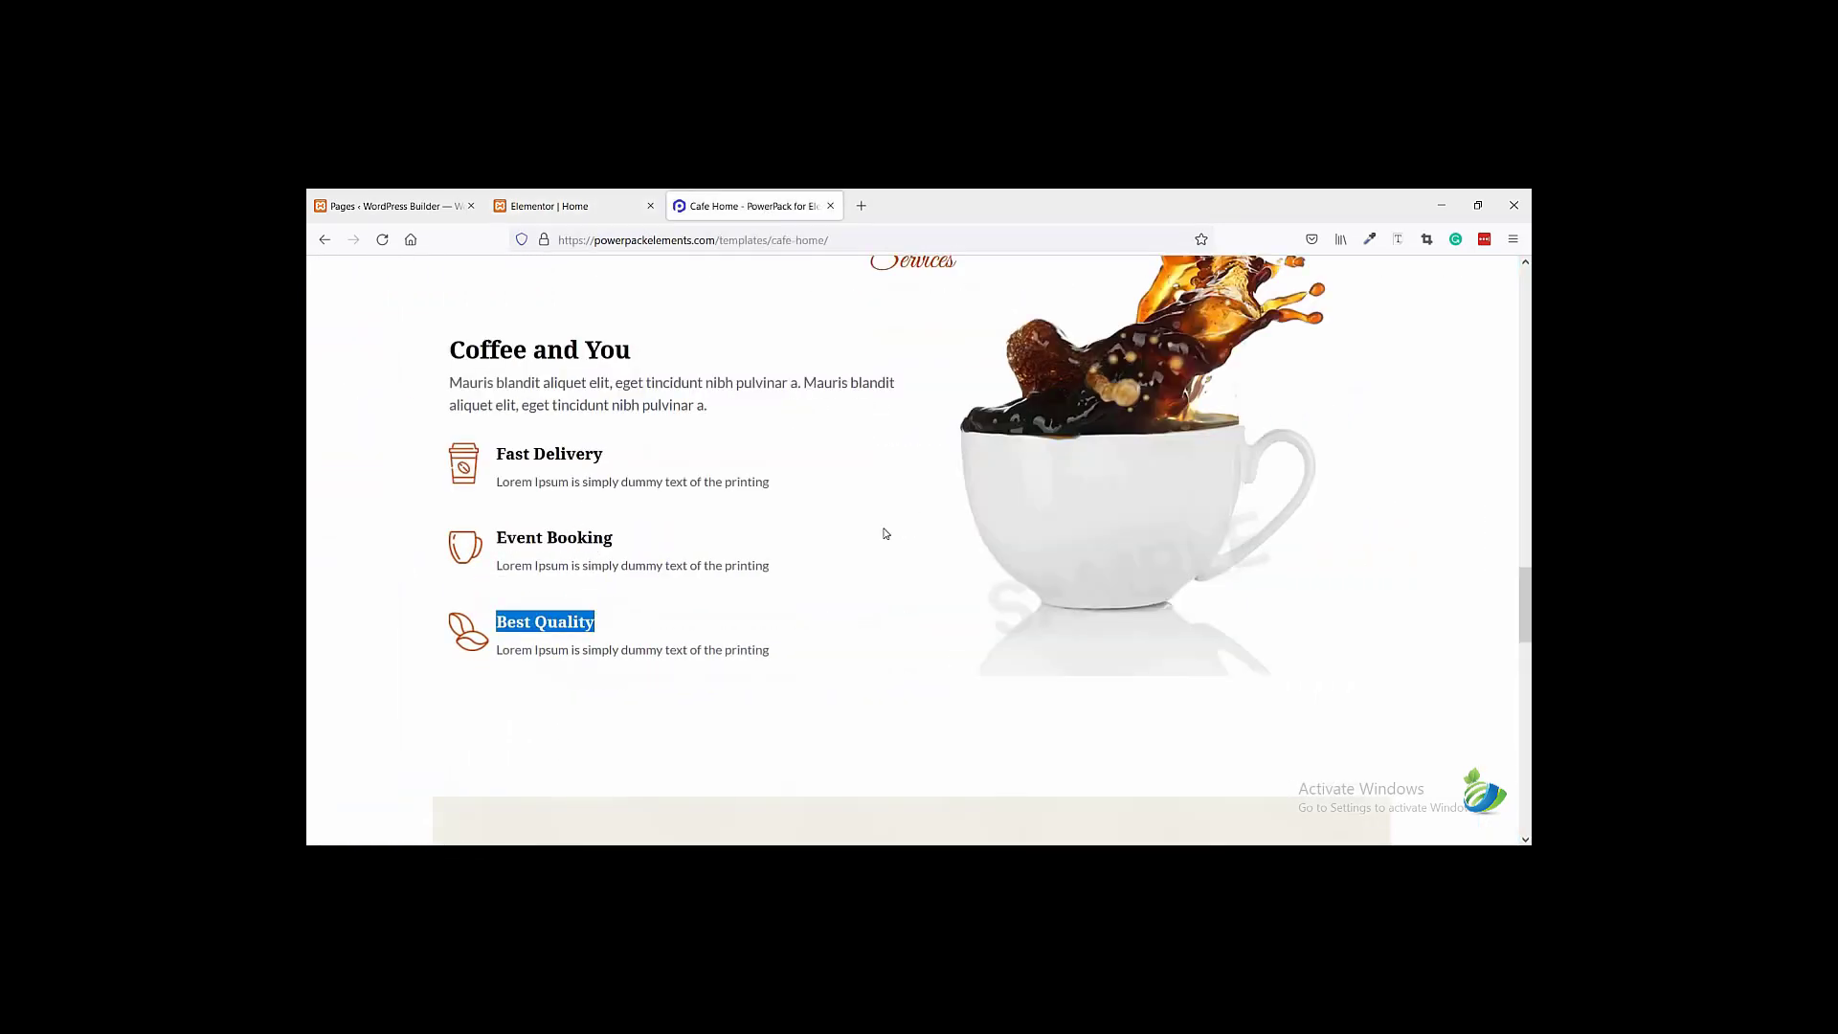
scroll(812, 544, "up", 1)
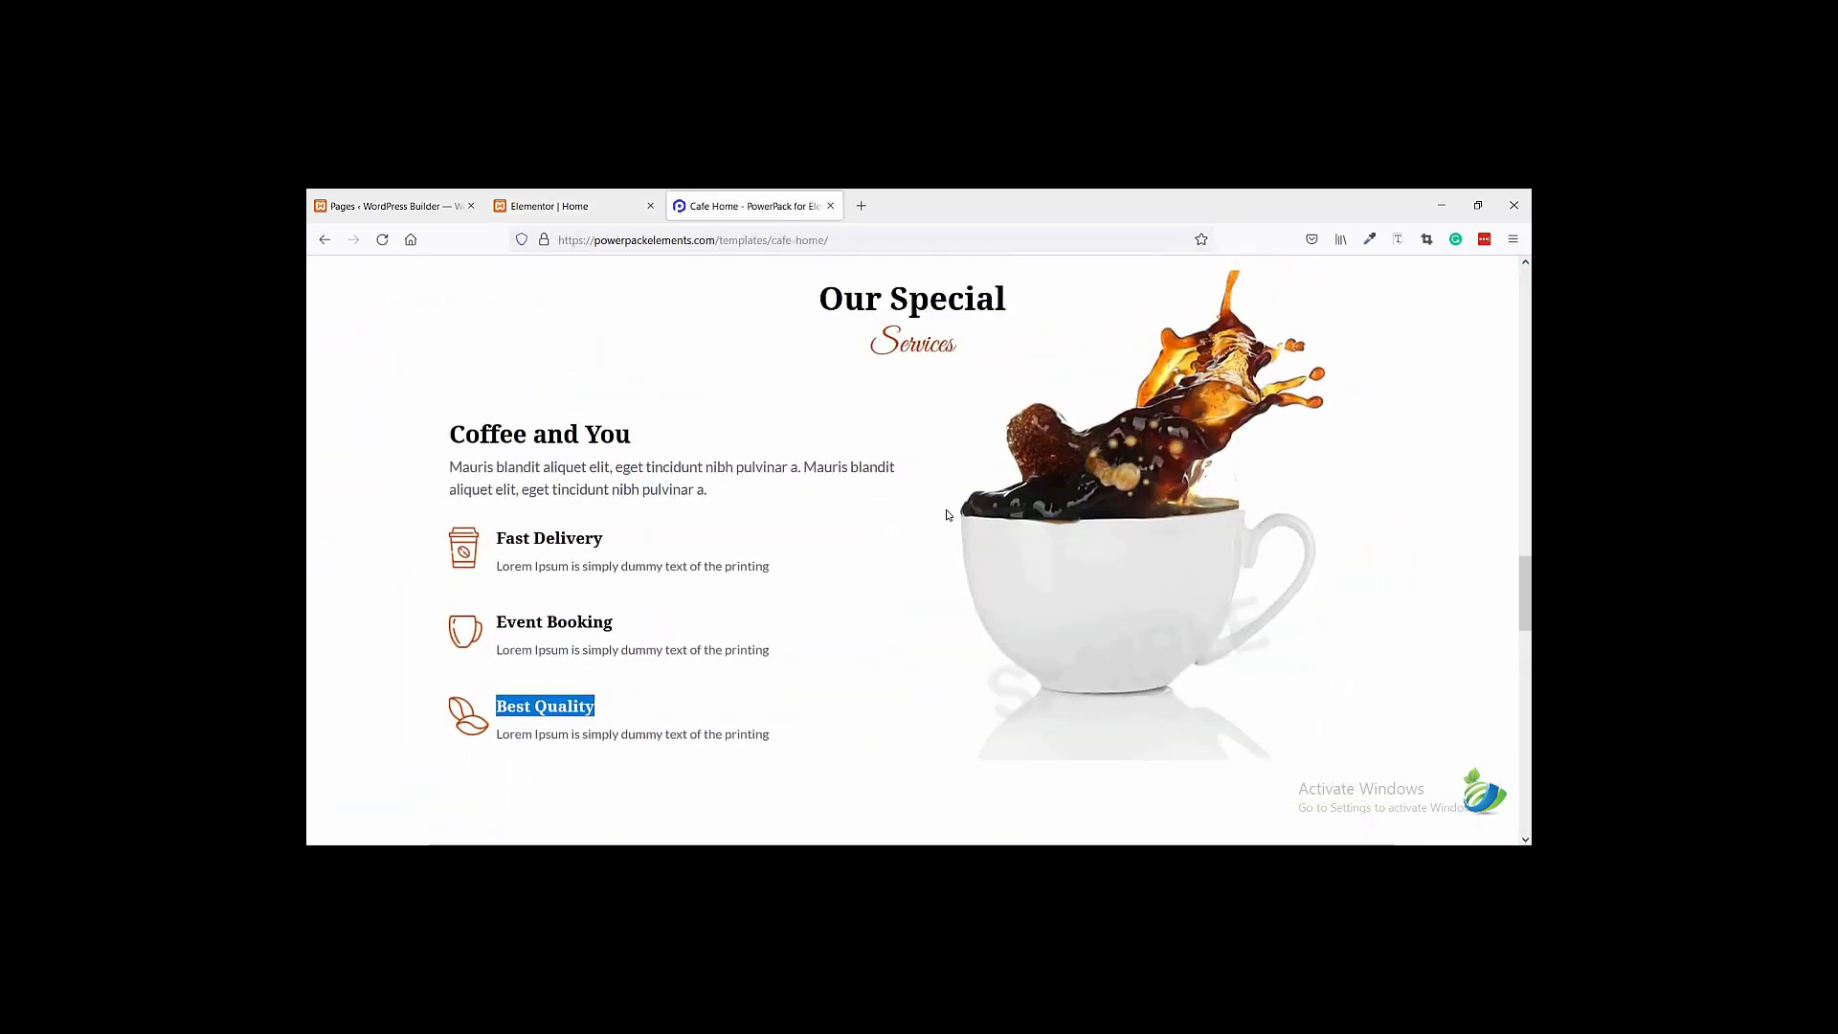
left_click(852, 627)
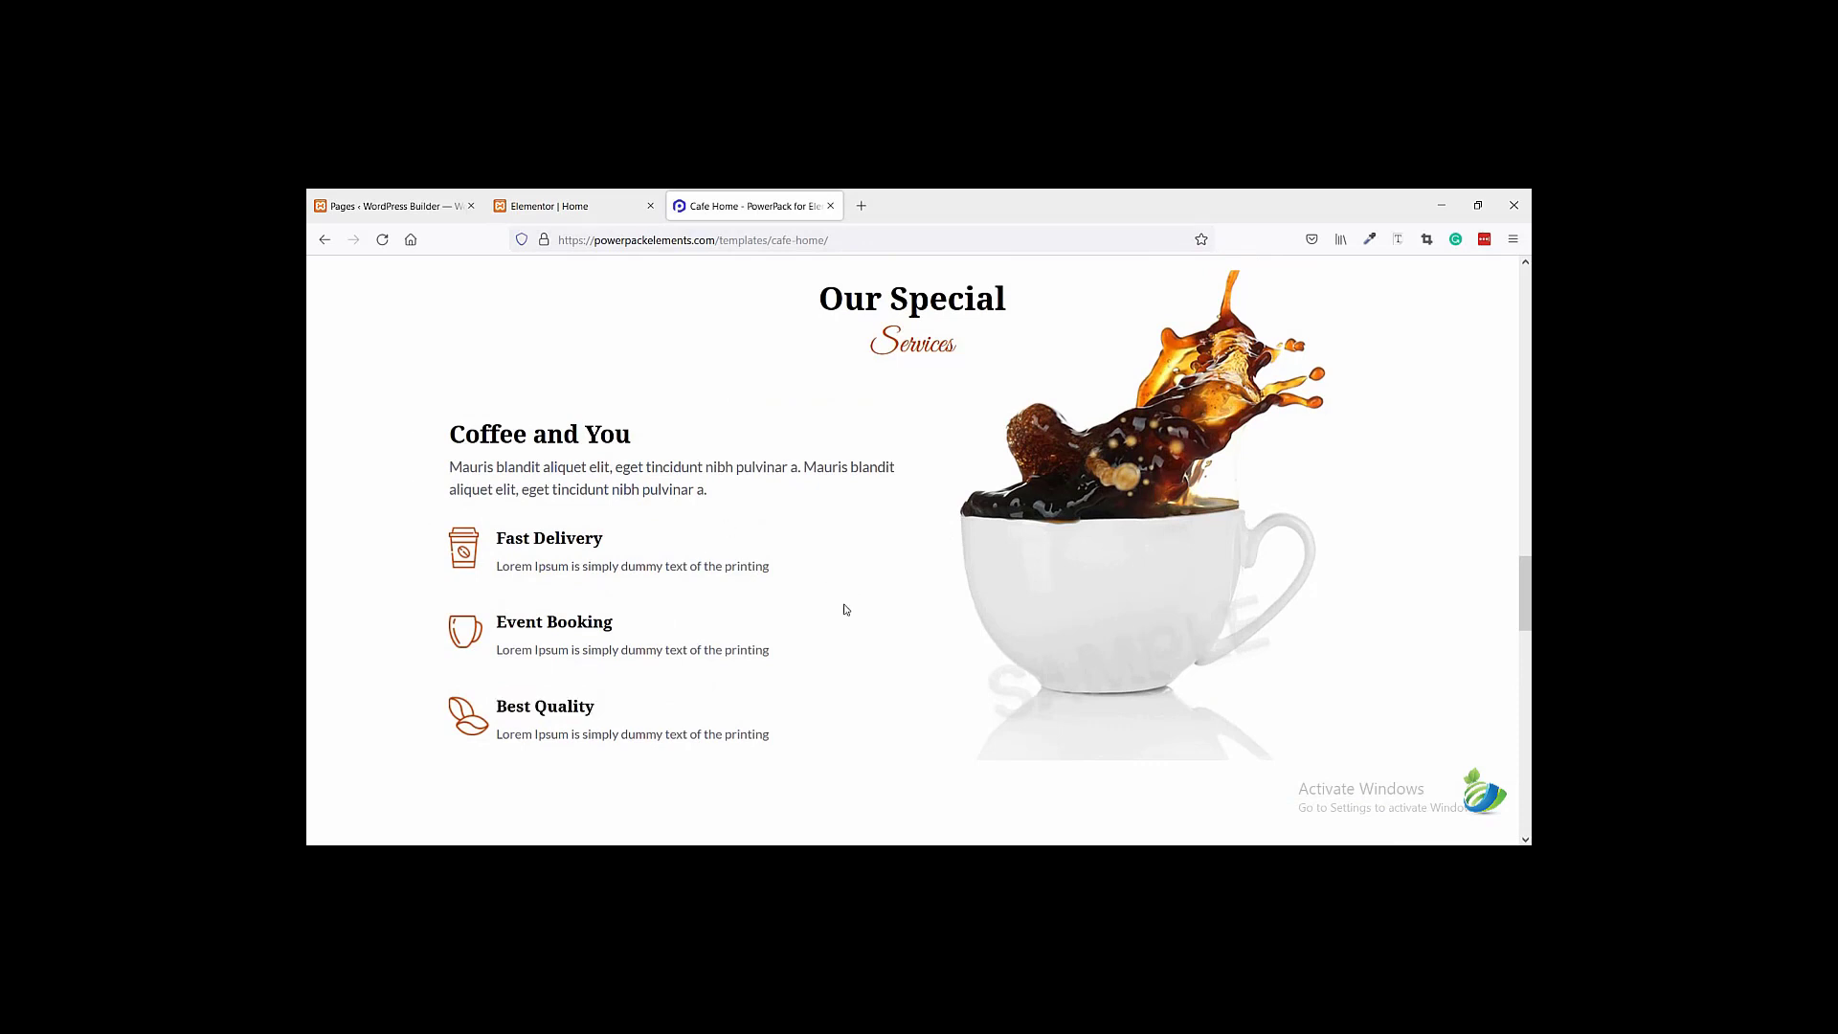
left_click(574, 207)
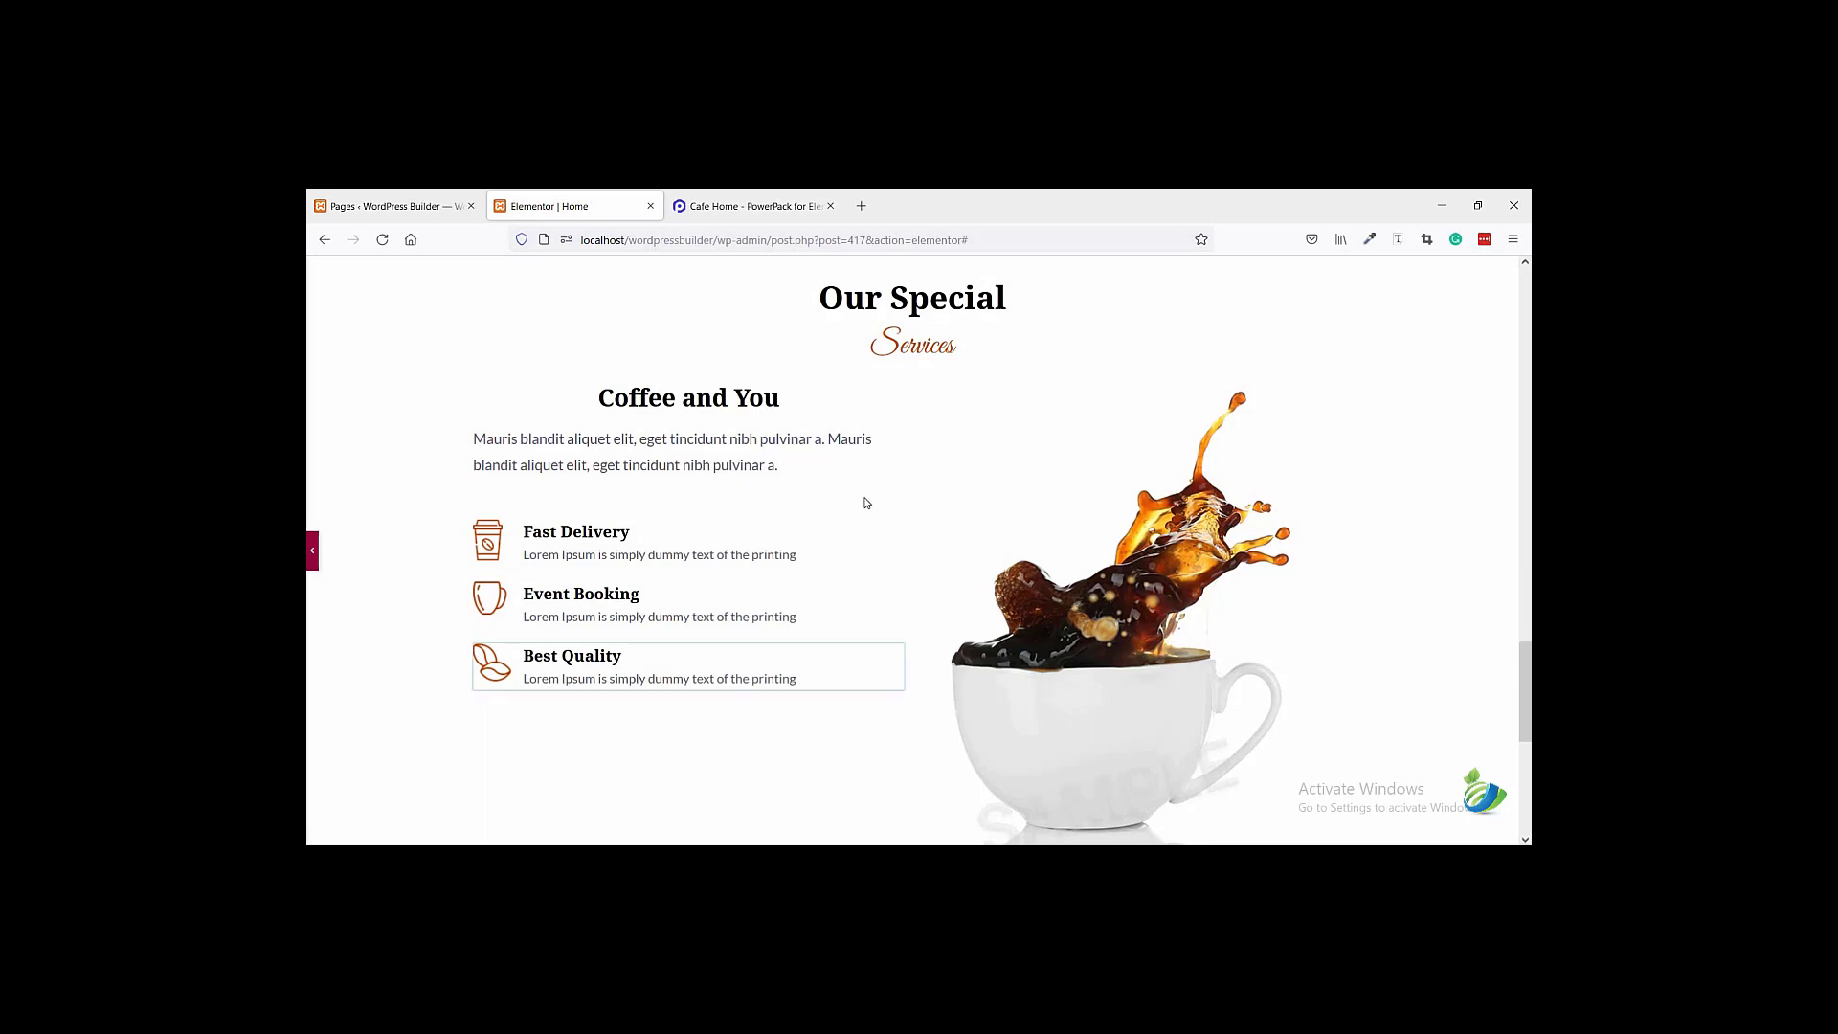
left_click(312, 551)
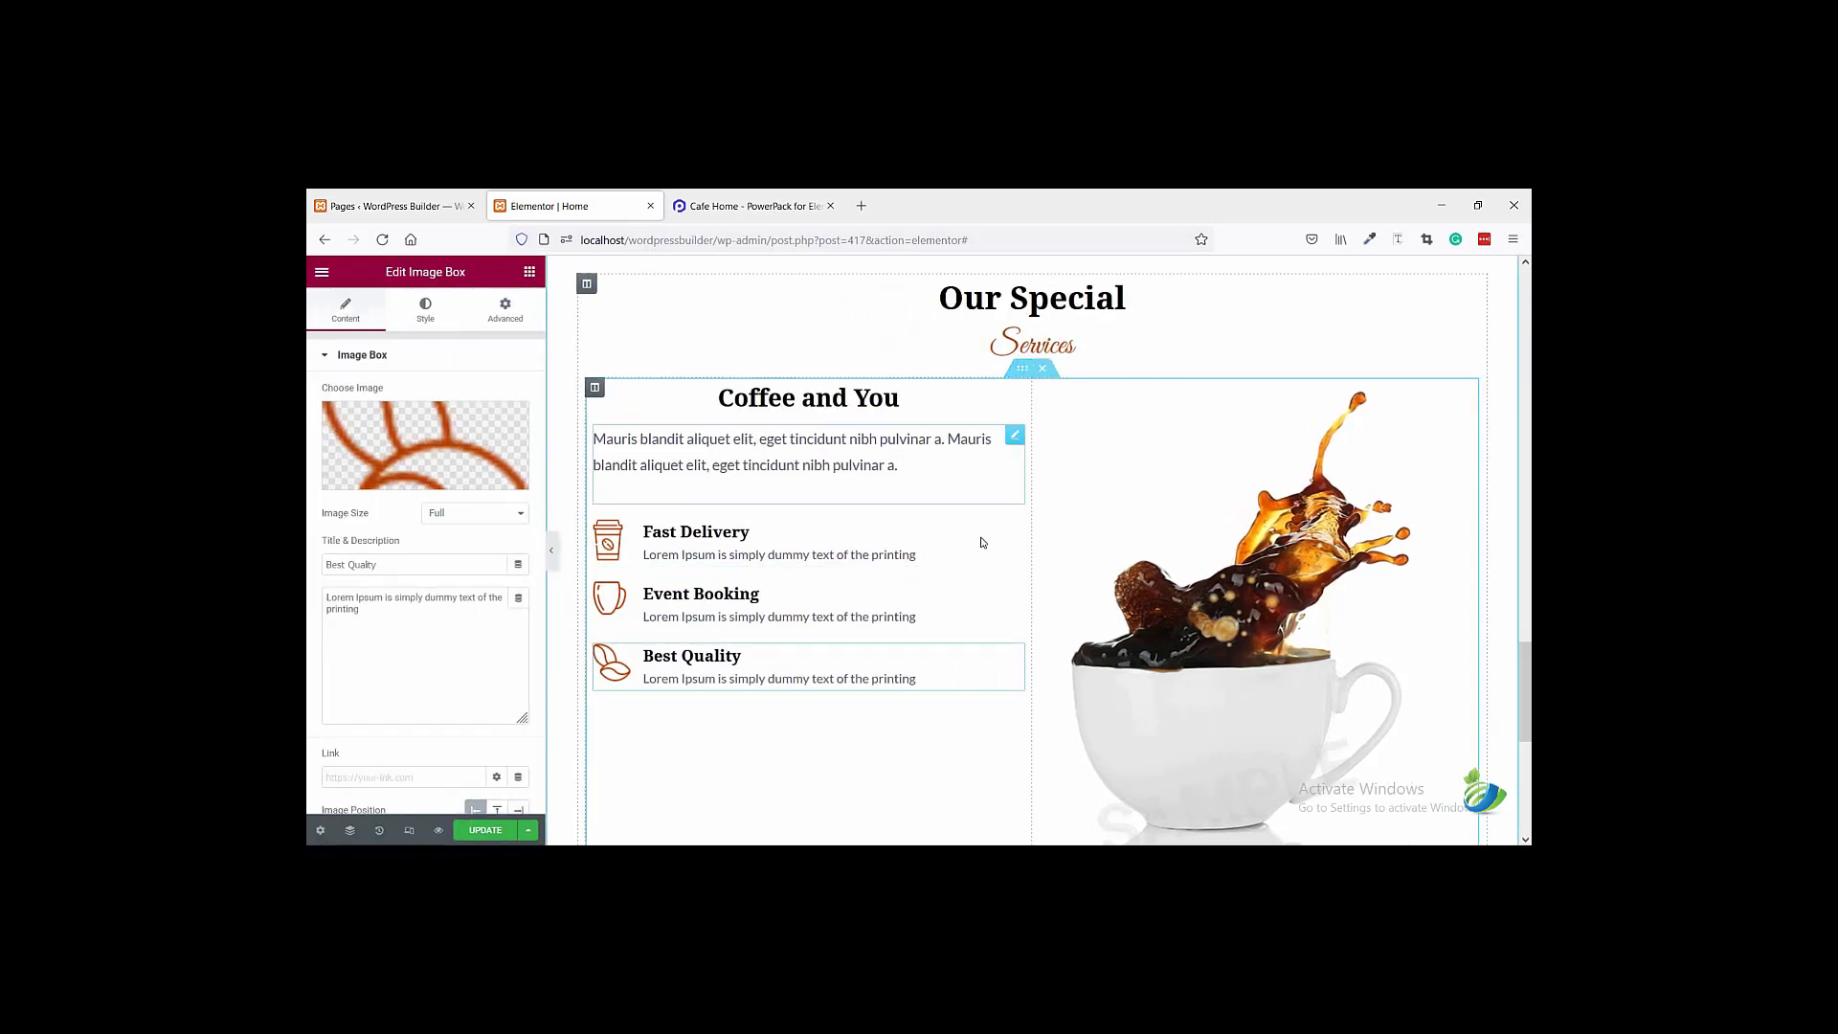
left_click(1022, 371)
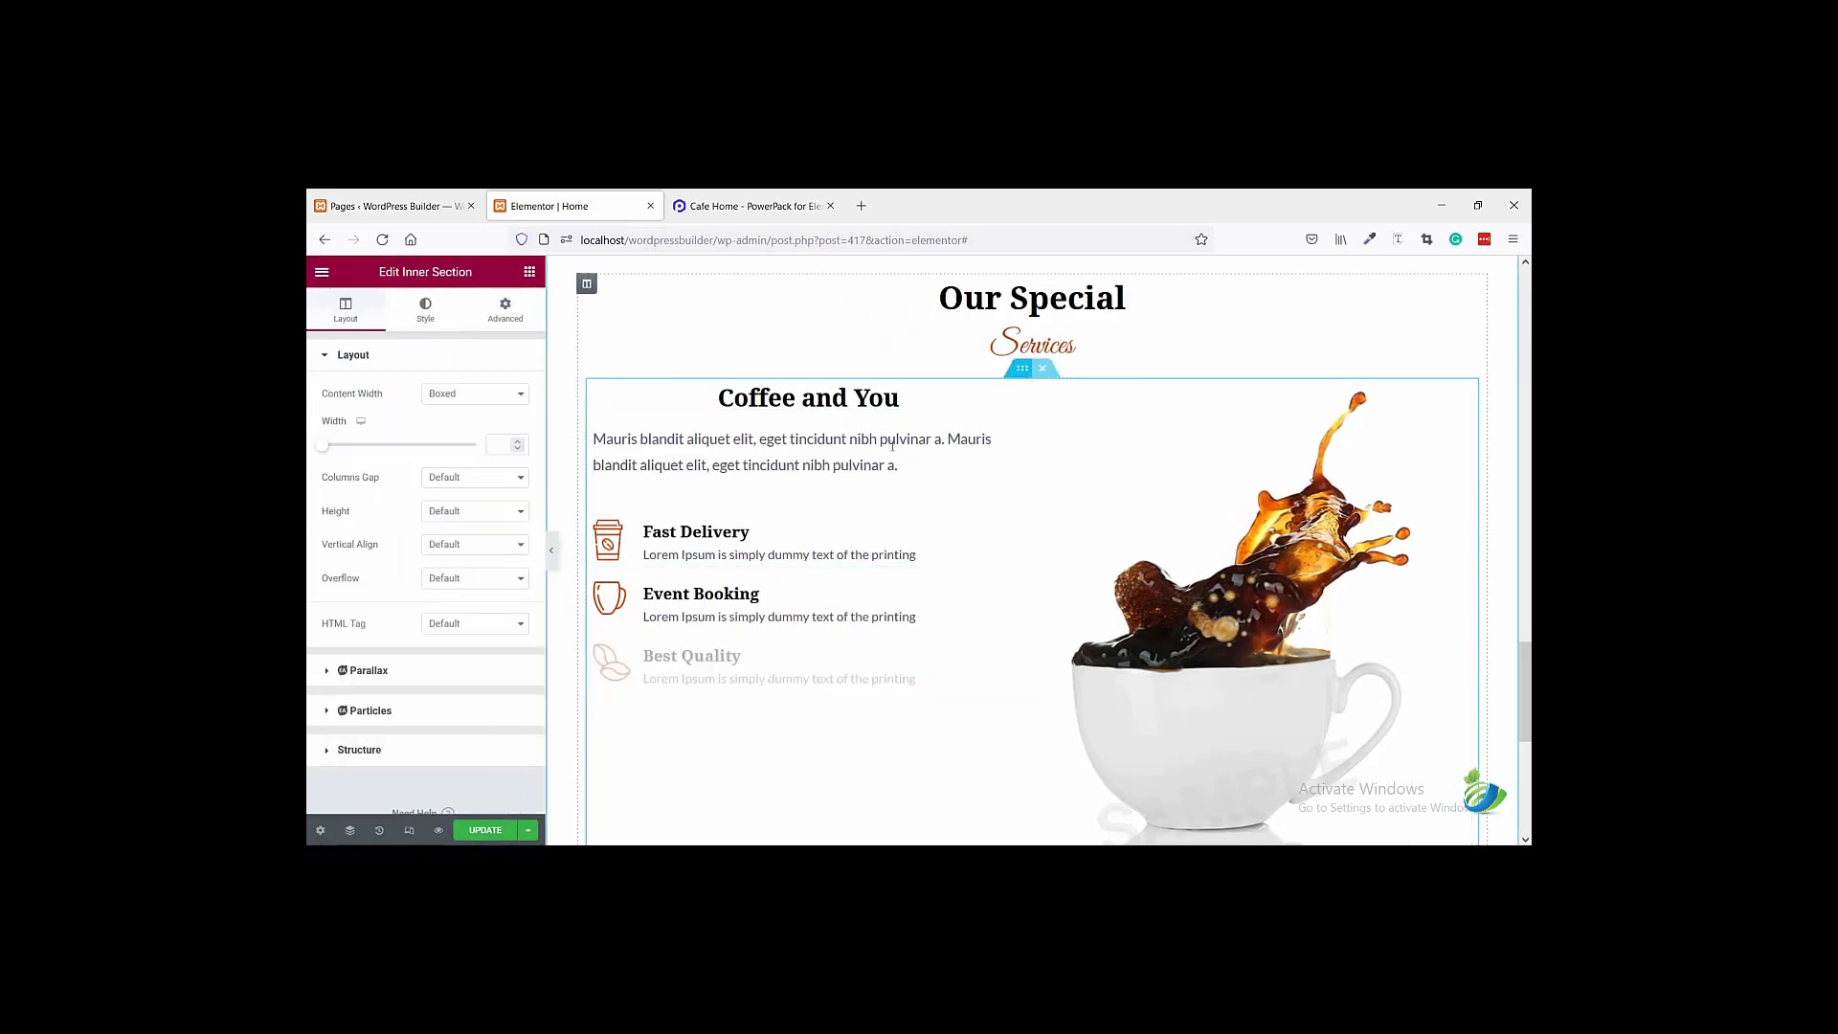
left_click(438, 547)
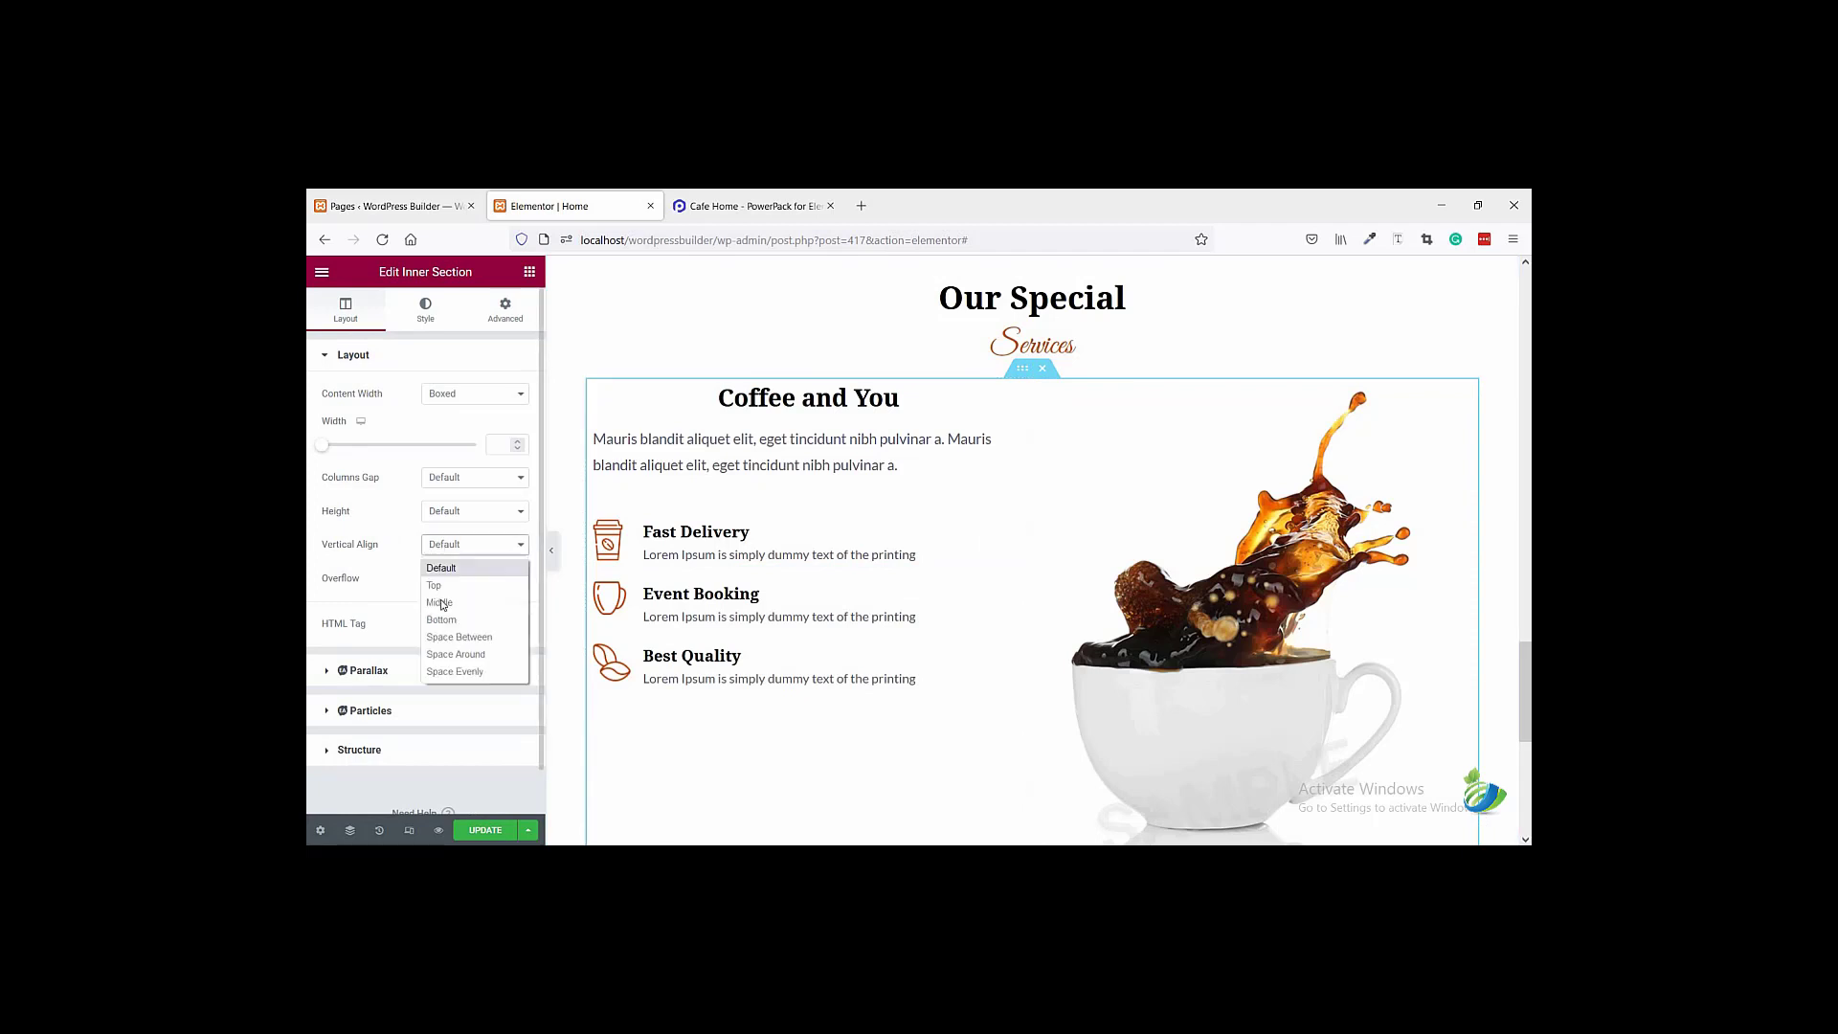
left_click(443, 604)
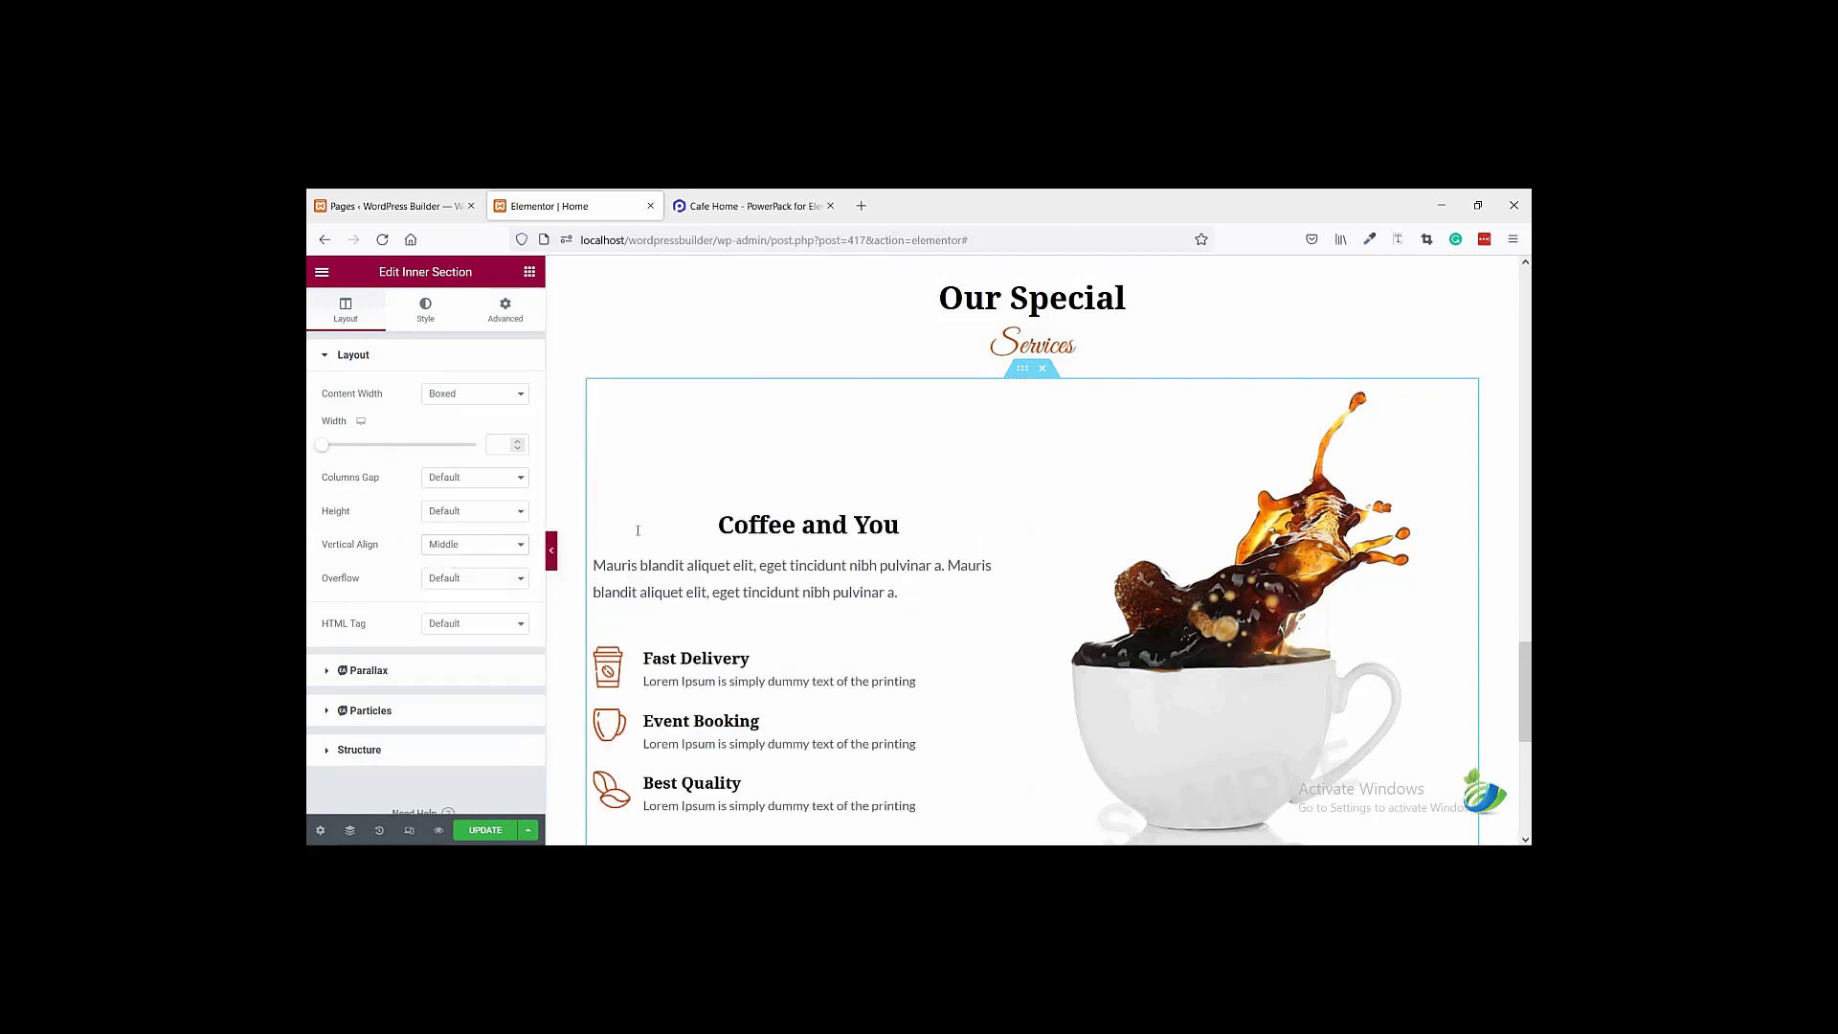
left_click(551, 553)
scroll(862, 551, "down", 2)
scroll(814, 553, "up", 1)
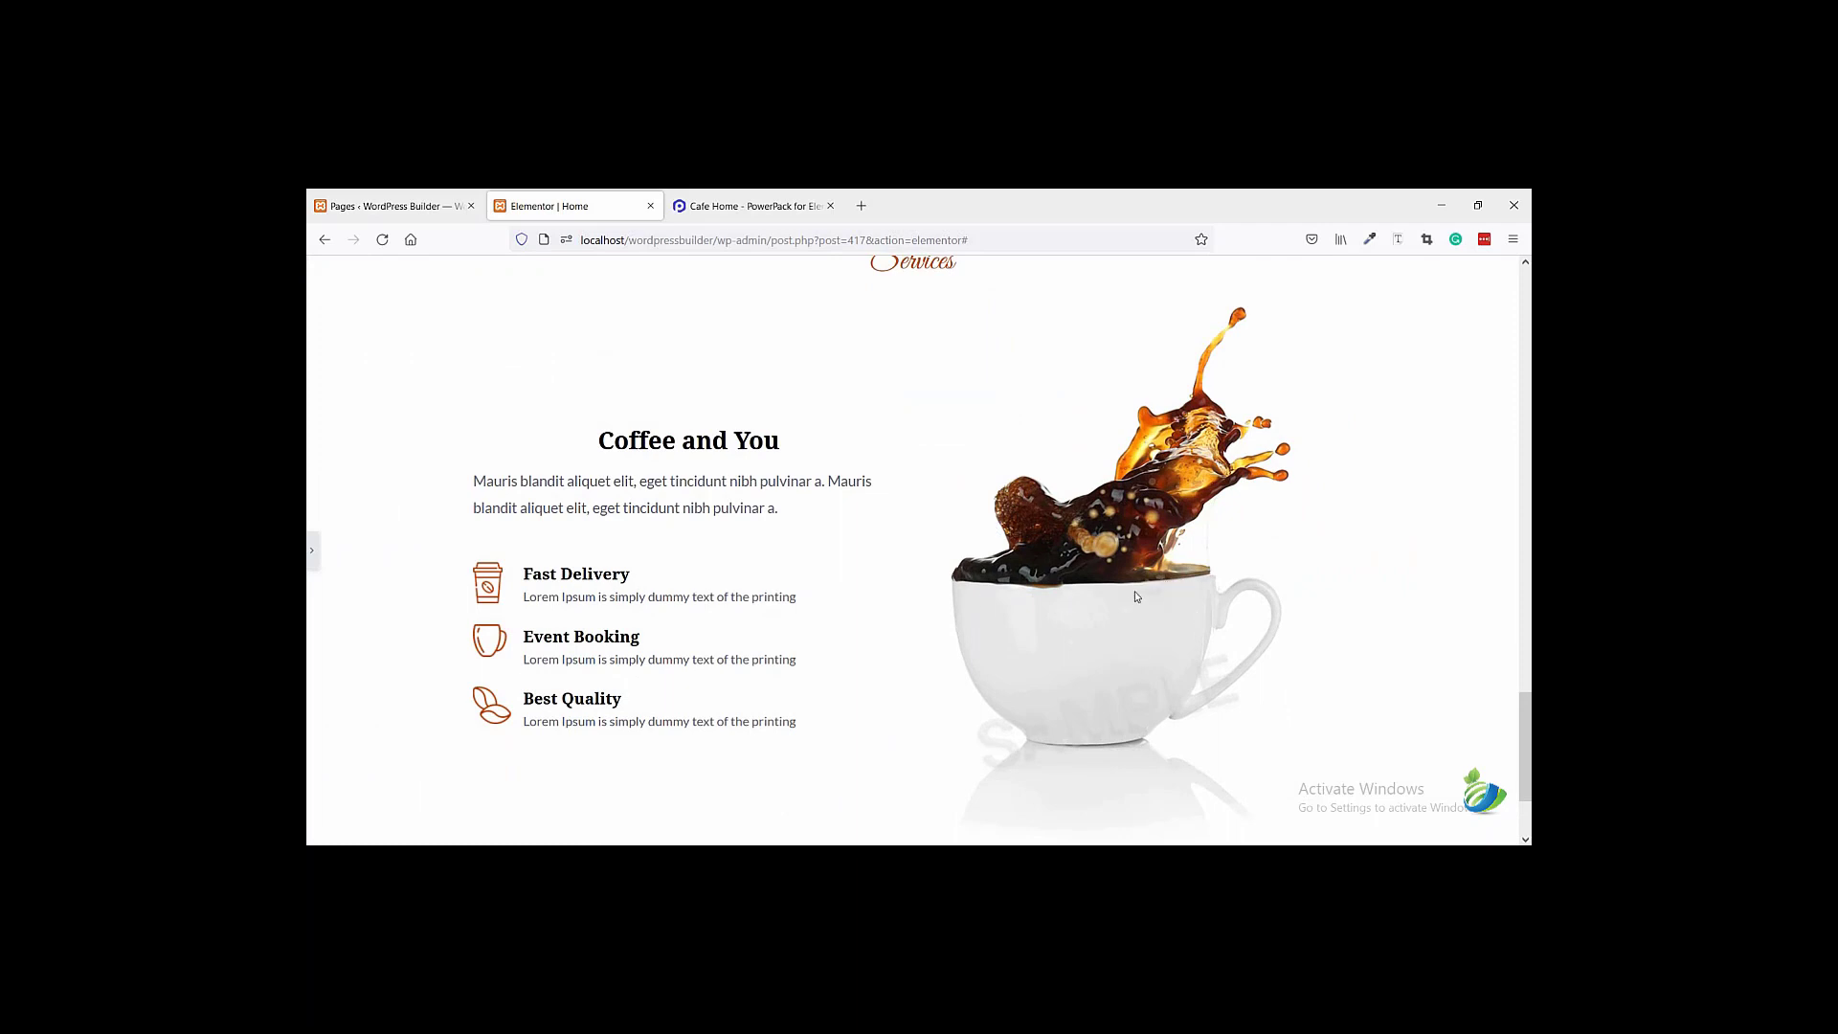
- Compare the "Coffee and You" heading with the template and align it to the left
left_click(747, 206)
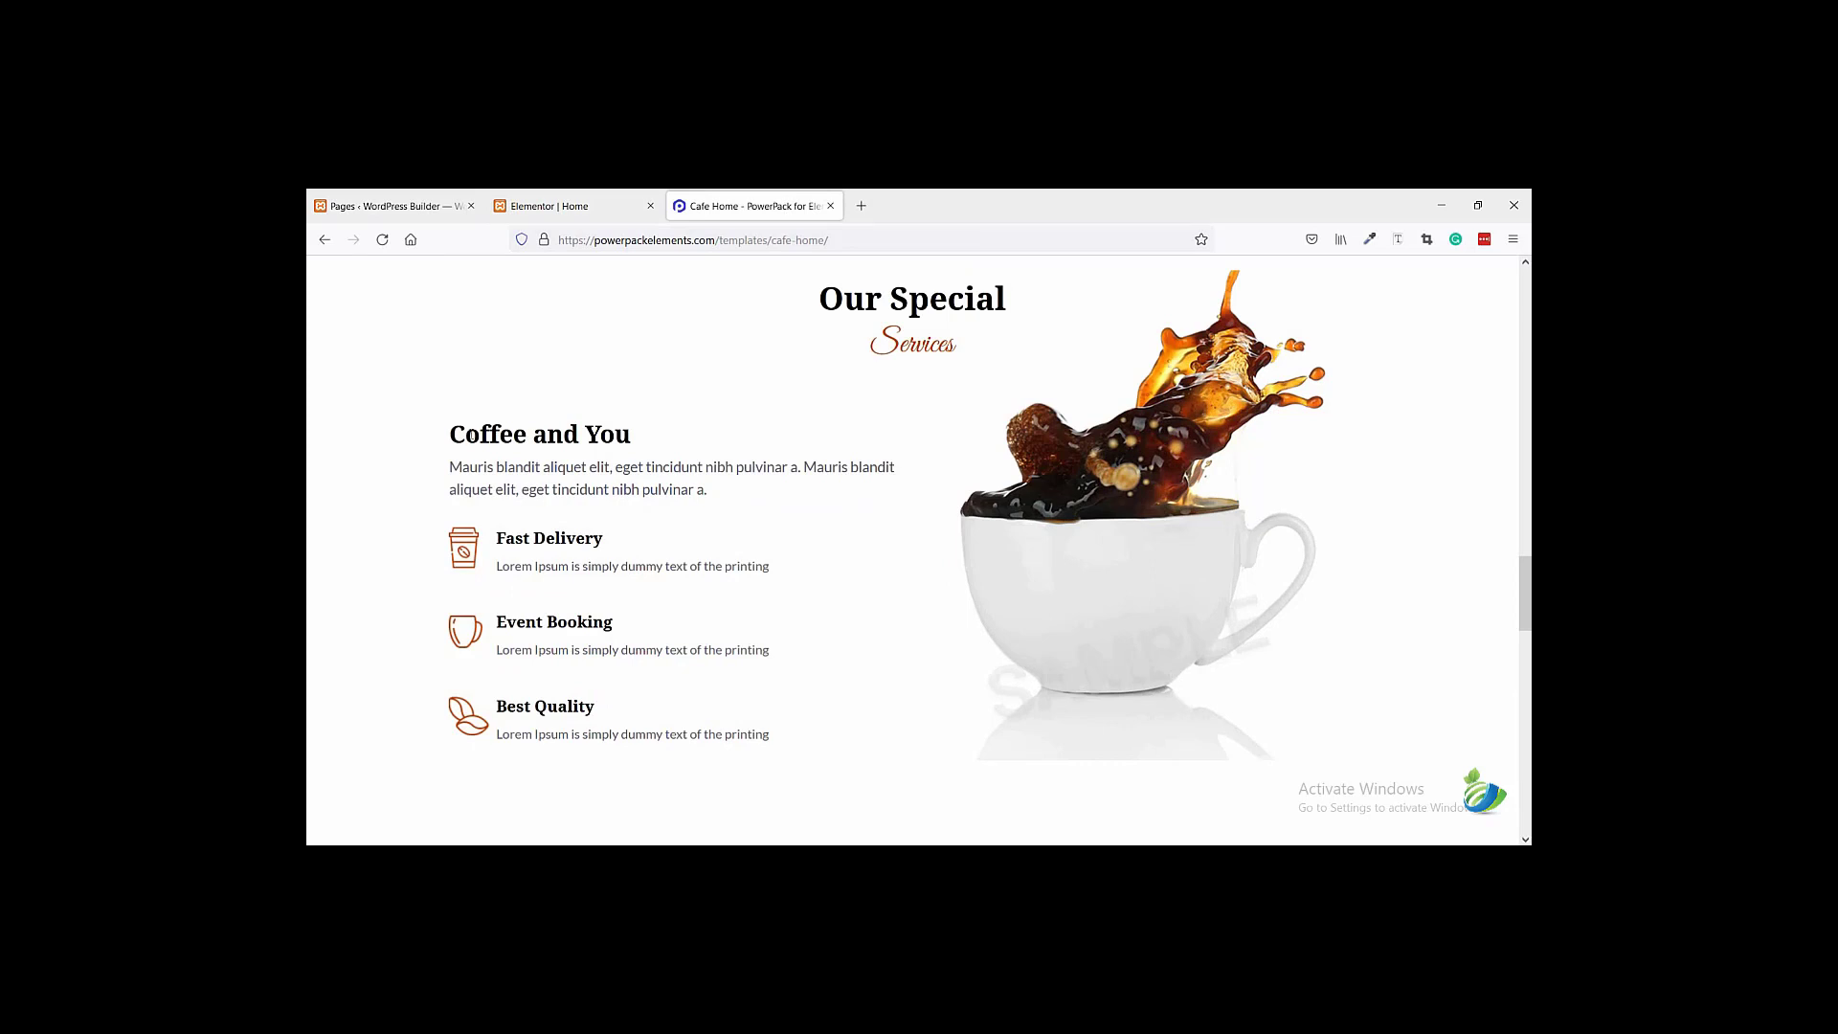
left_click(537, 217)
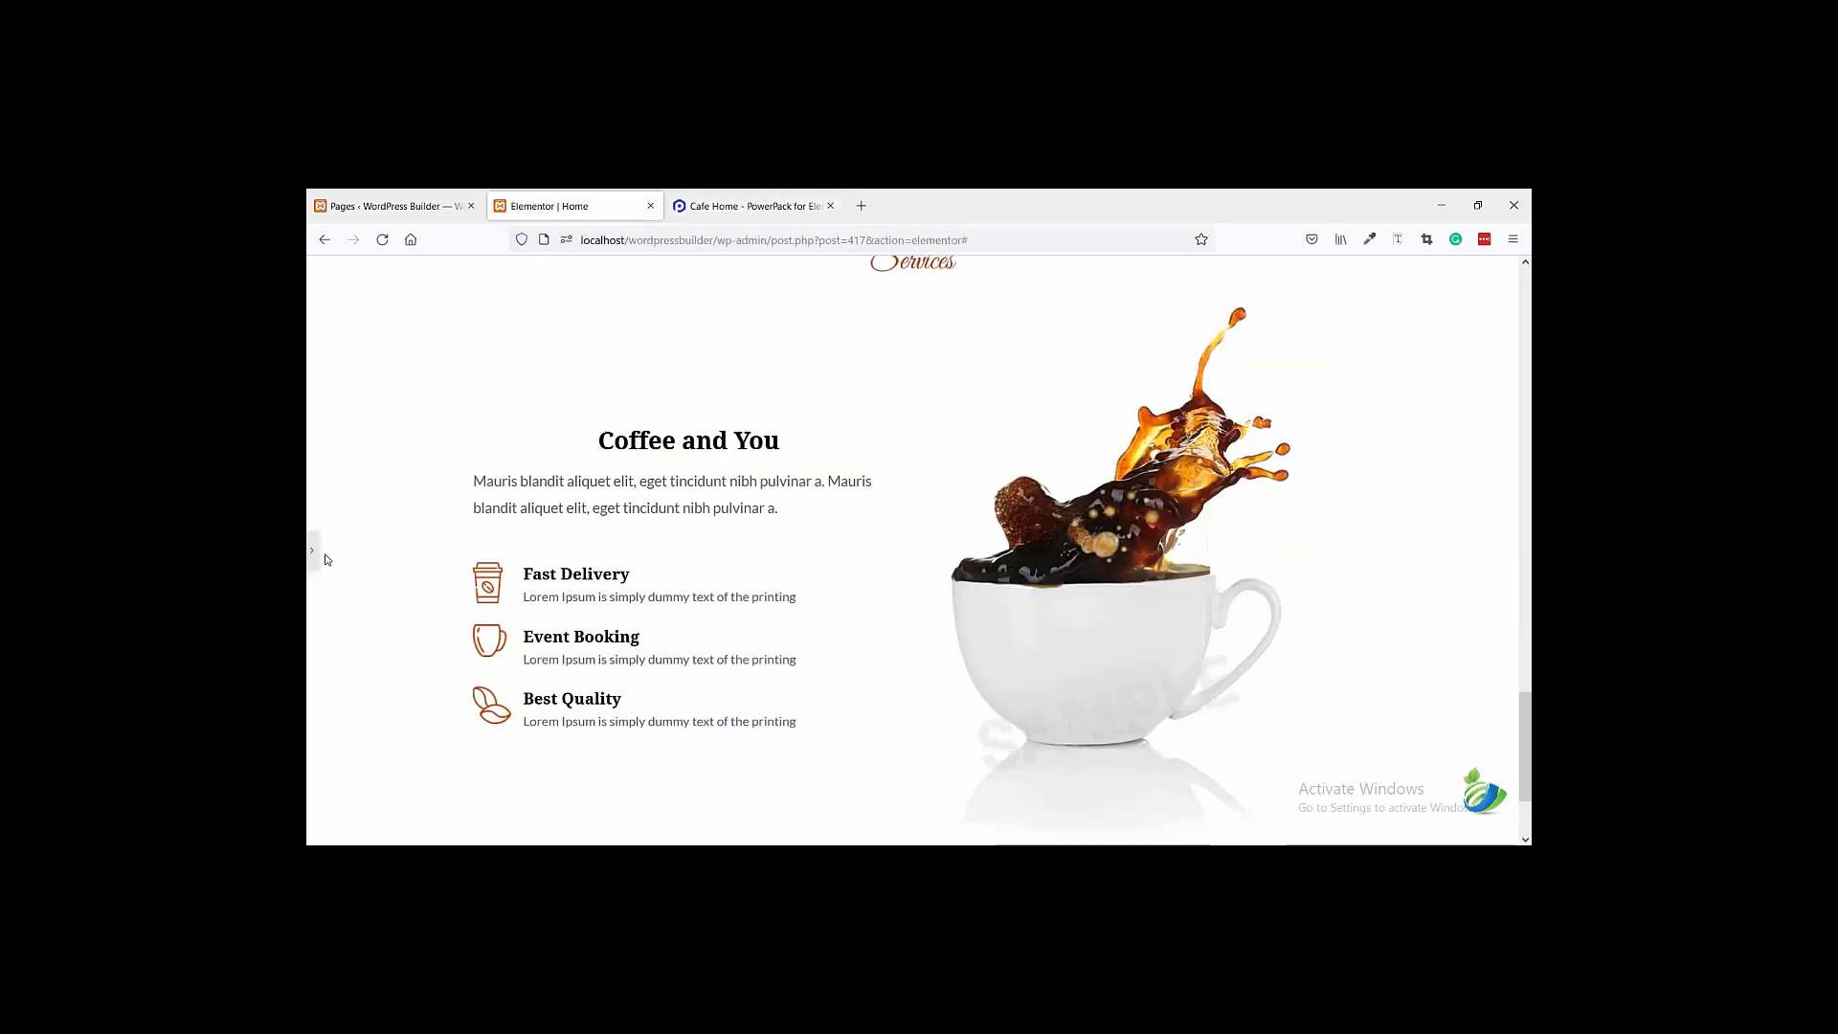
left_click(313, 555)
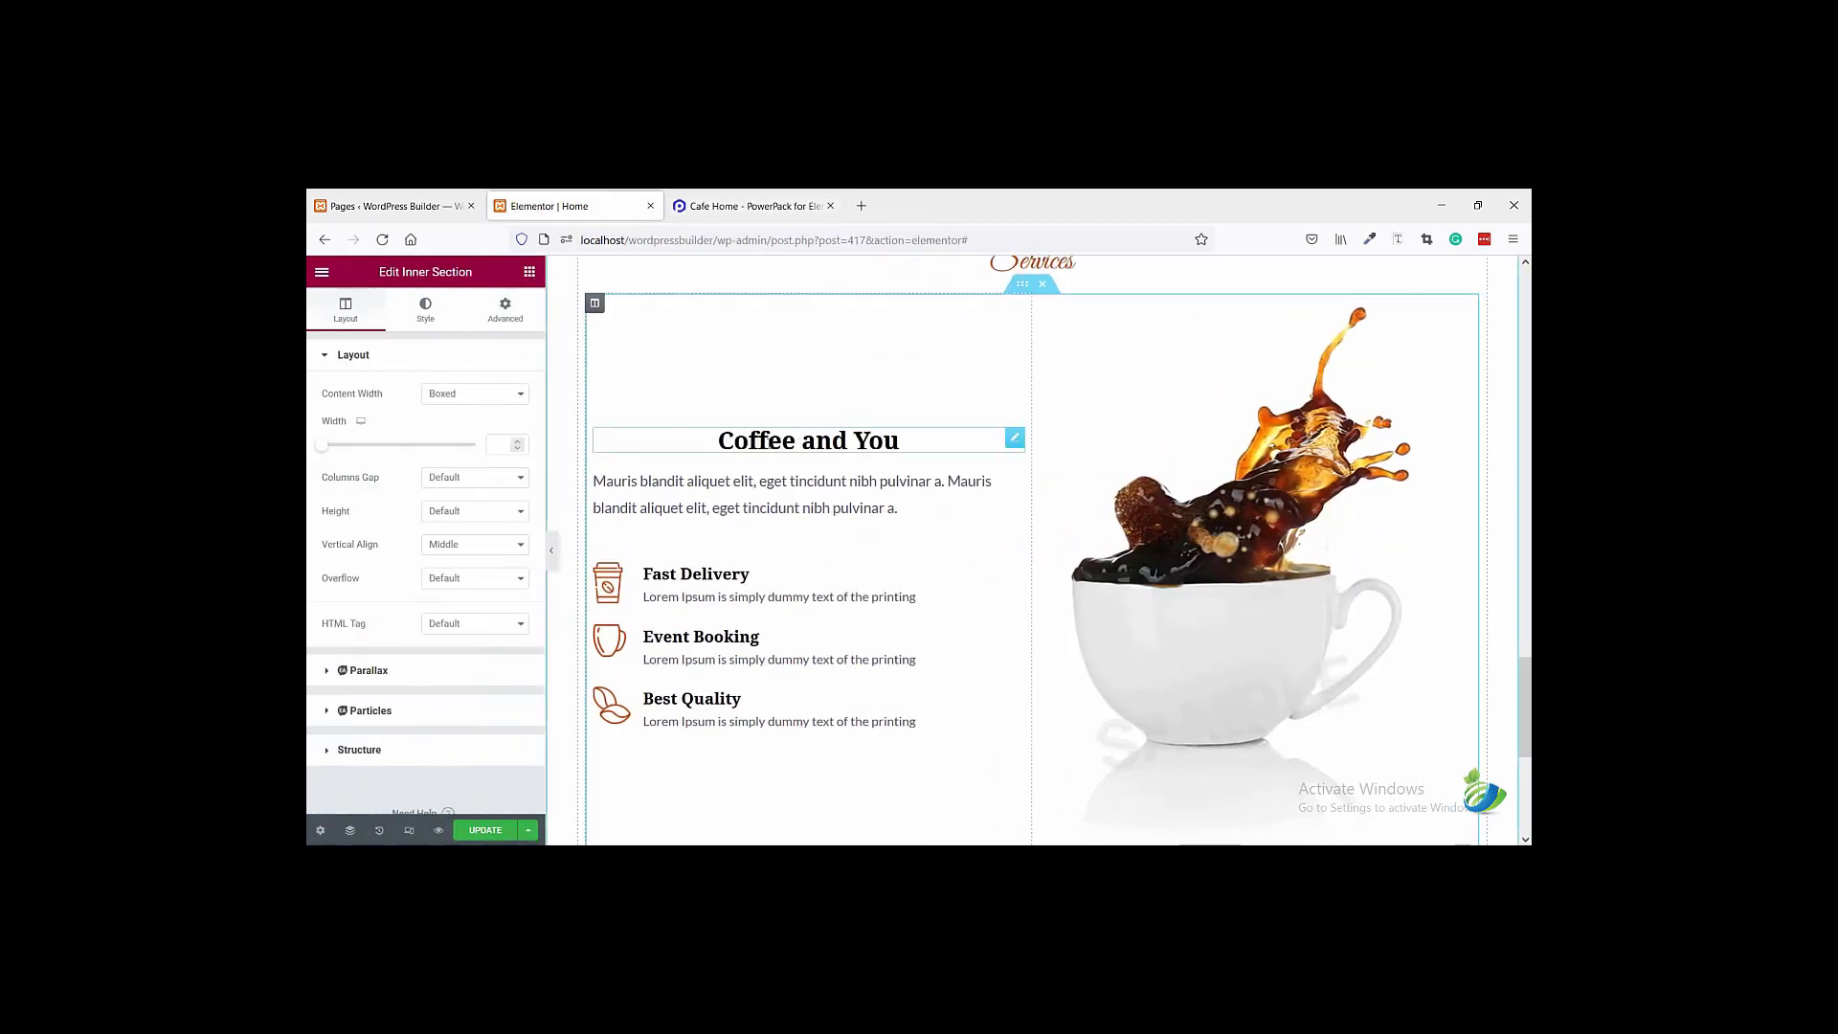
left_click(862, 440)
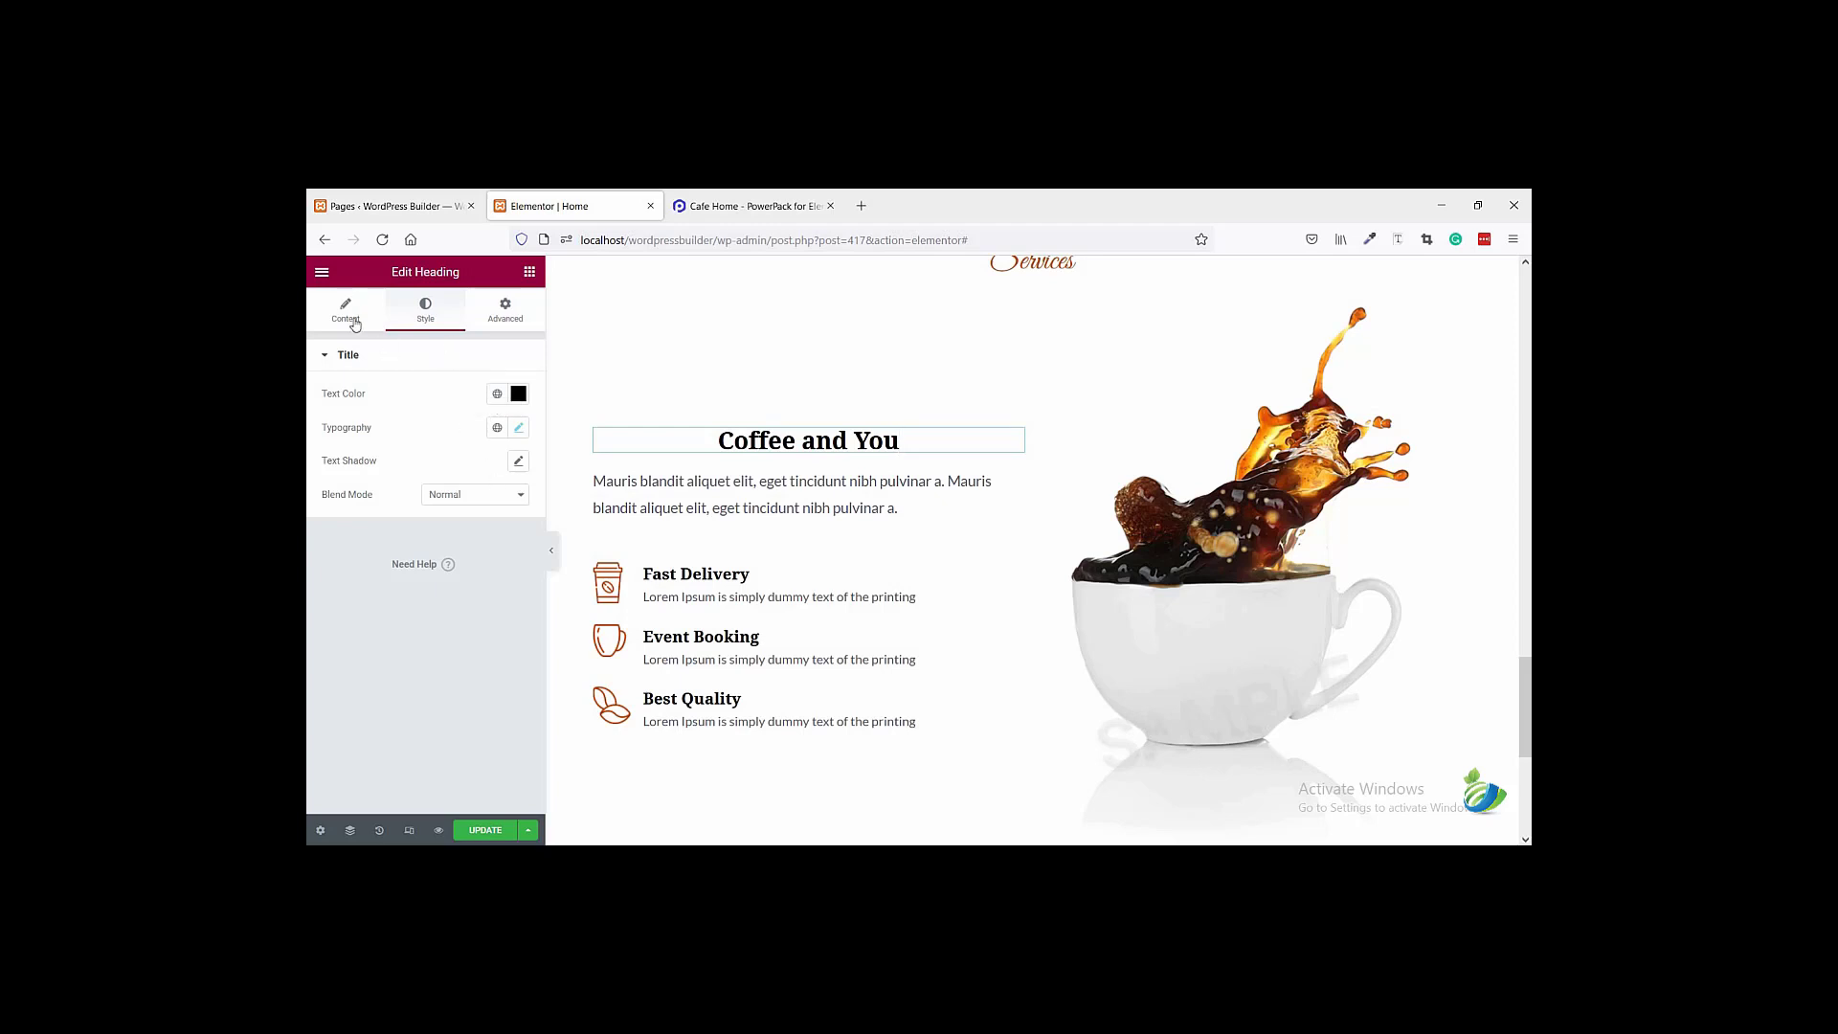
left_click(349, 319)
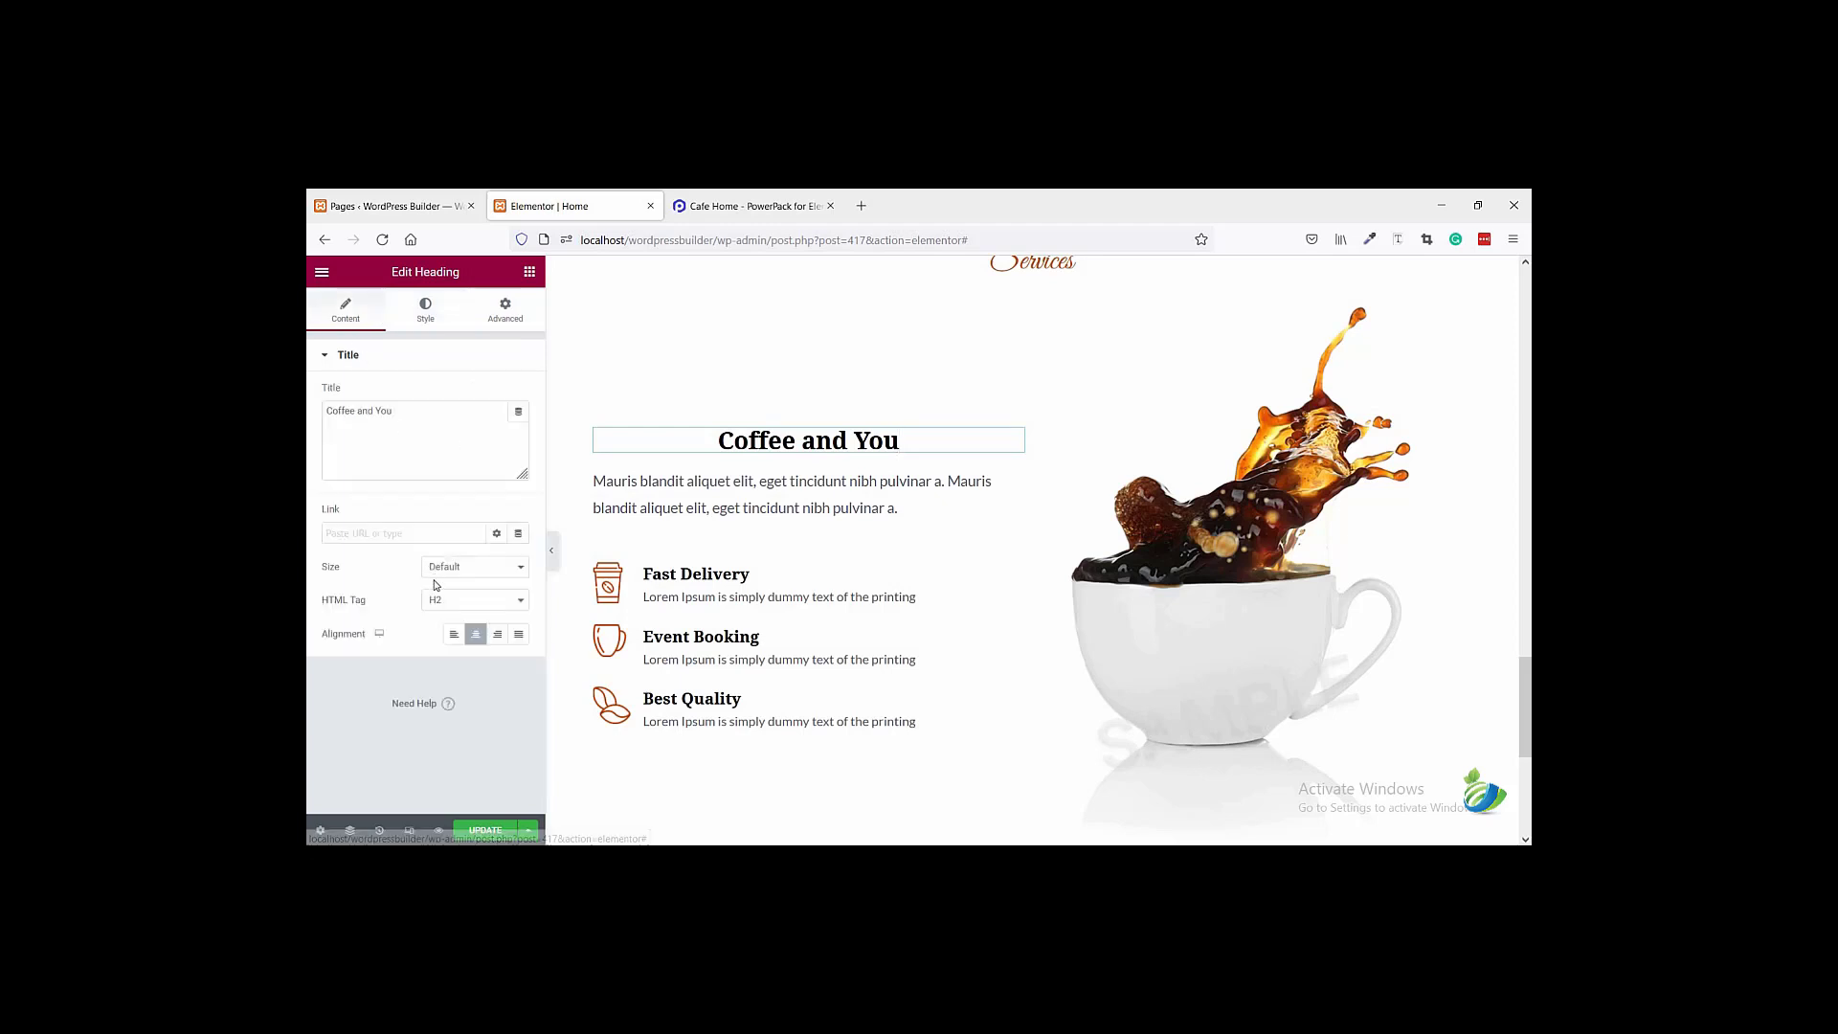
left_click(454, 636)
left_click(553, 556)
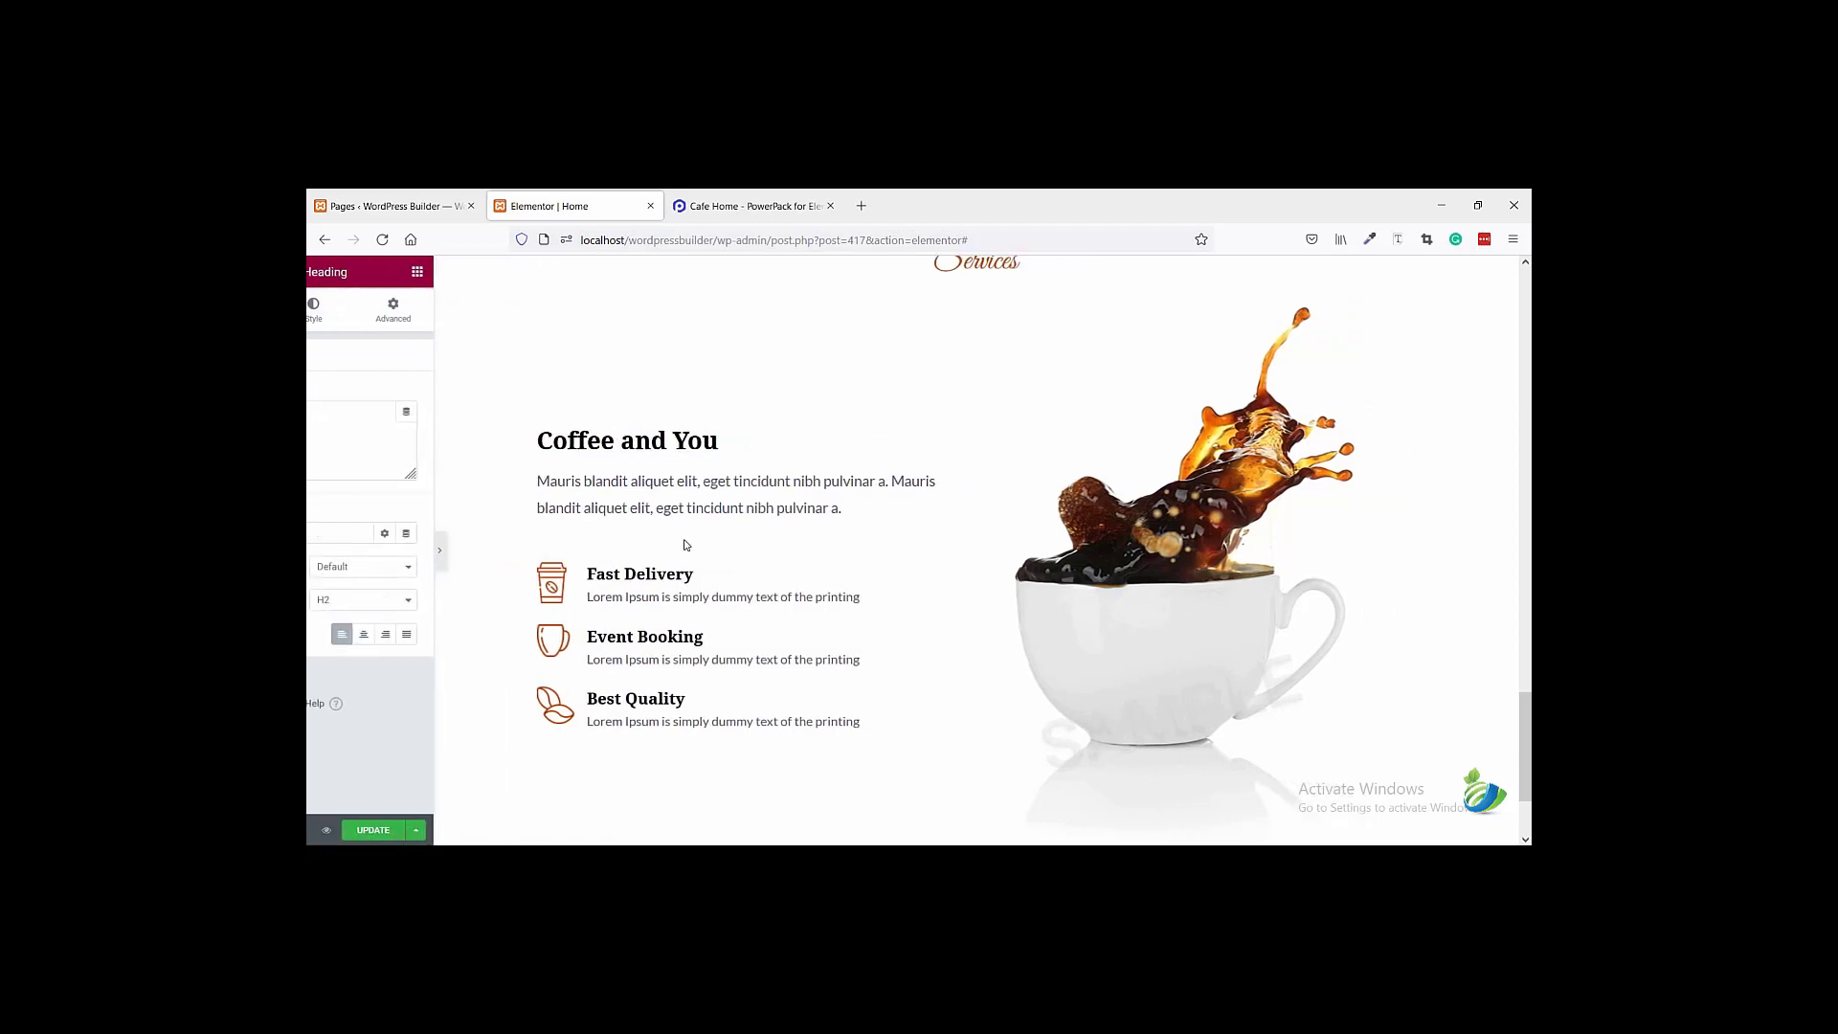
- Examine the Reservation "Book table" form section below the services in the template
key("ctrl+Tab")
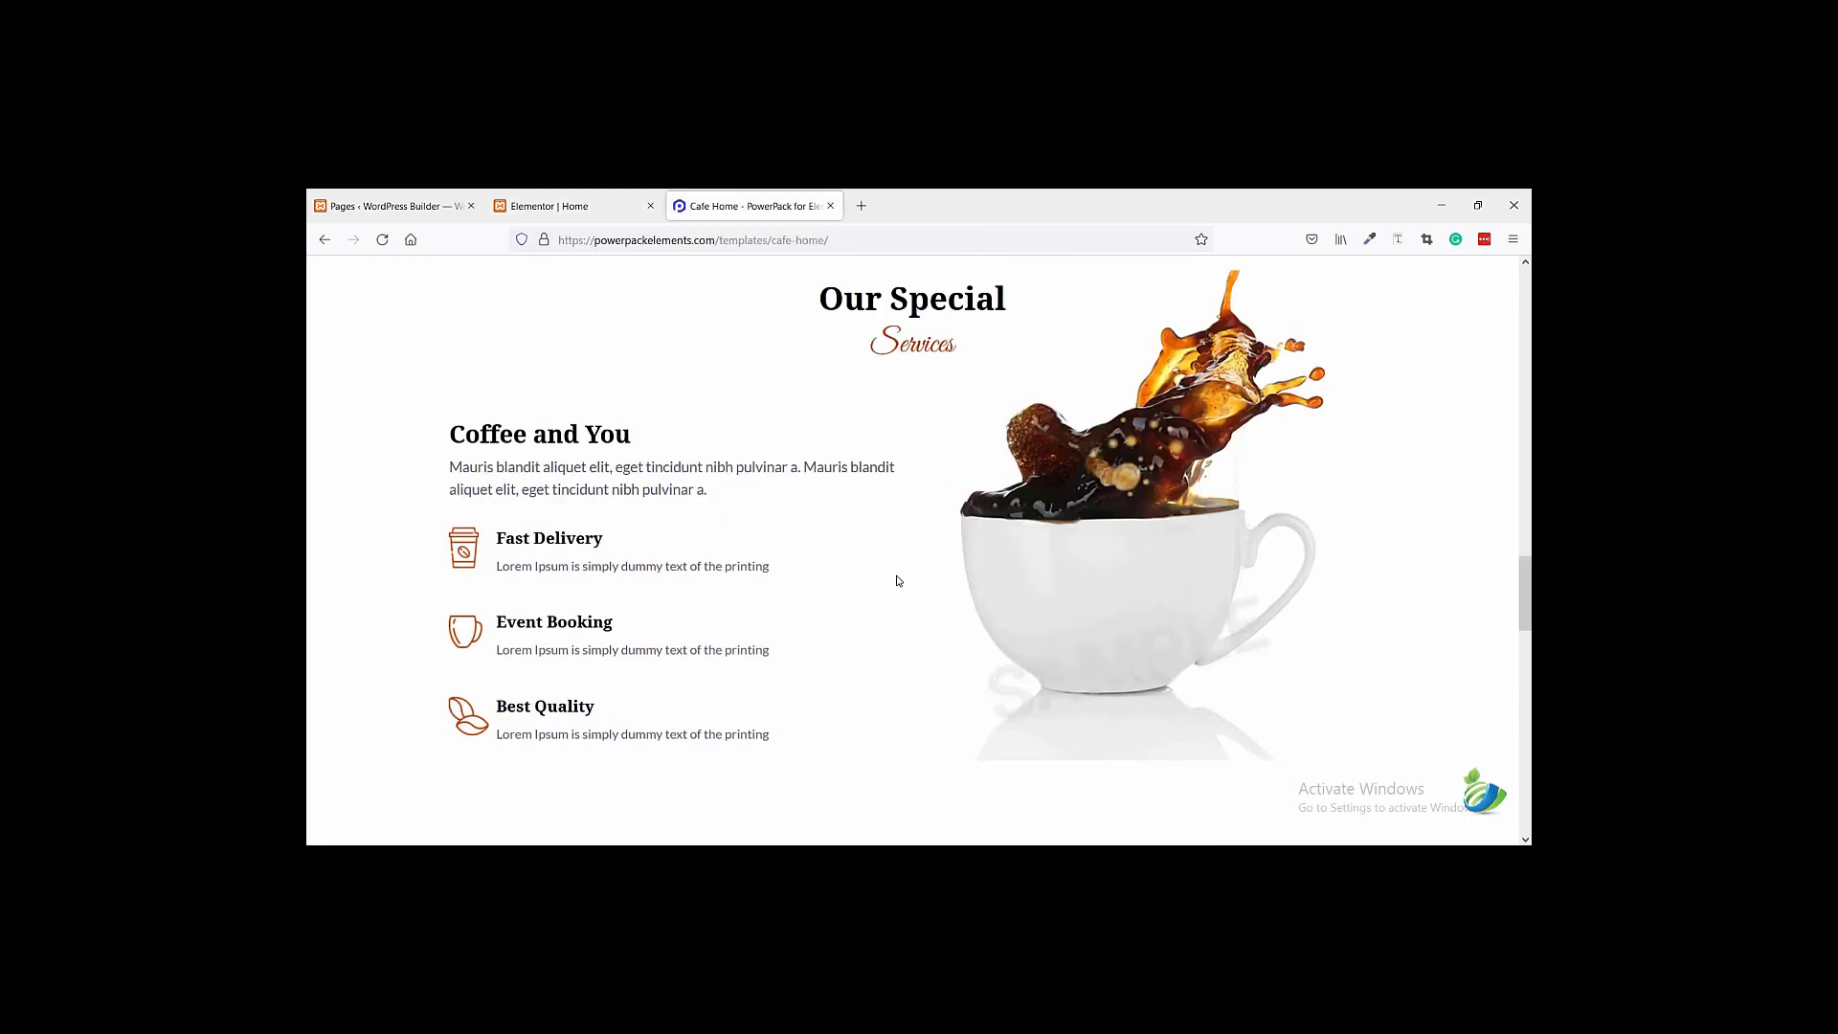
scroll(894, 577, "down", 5)
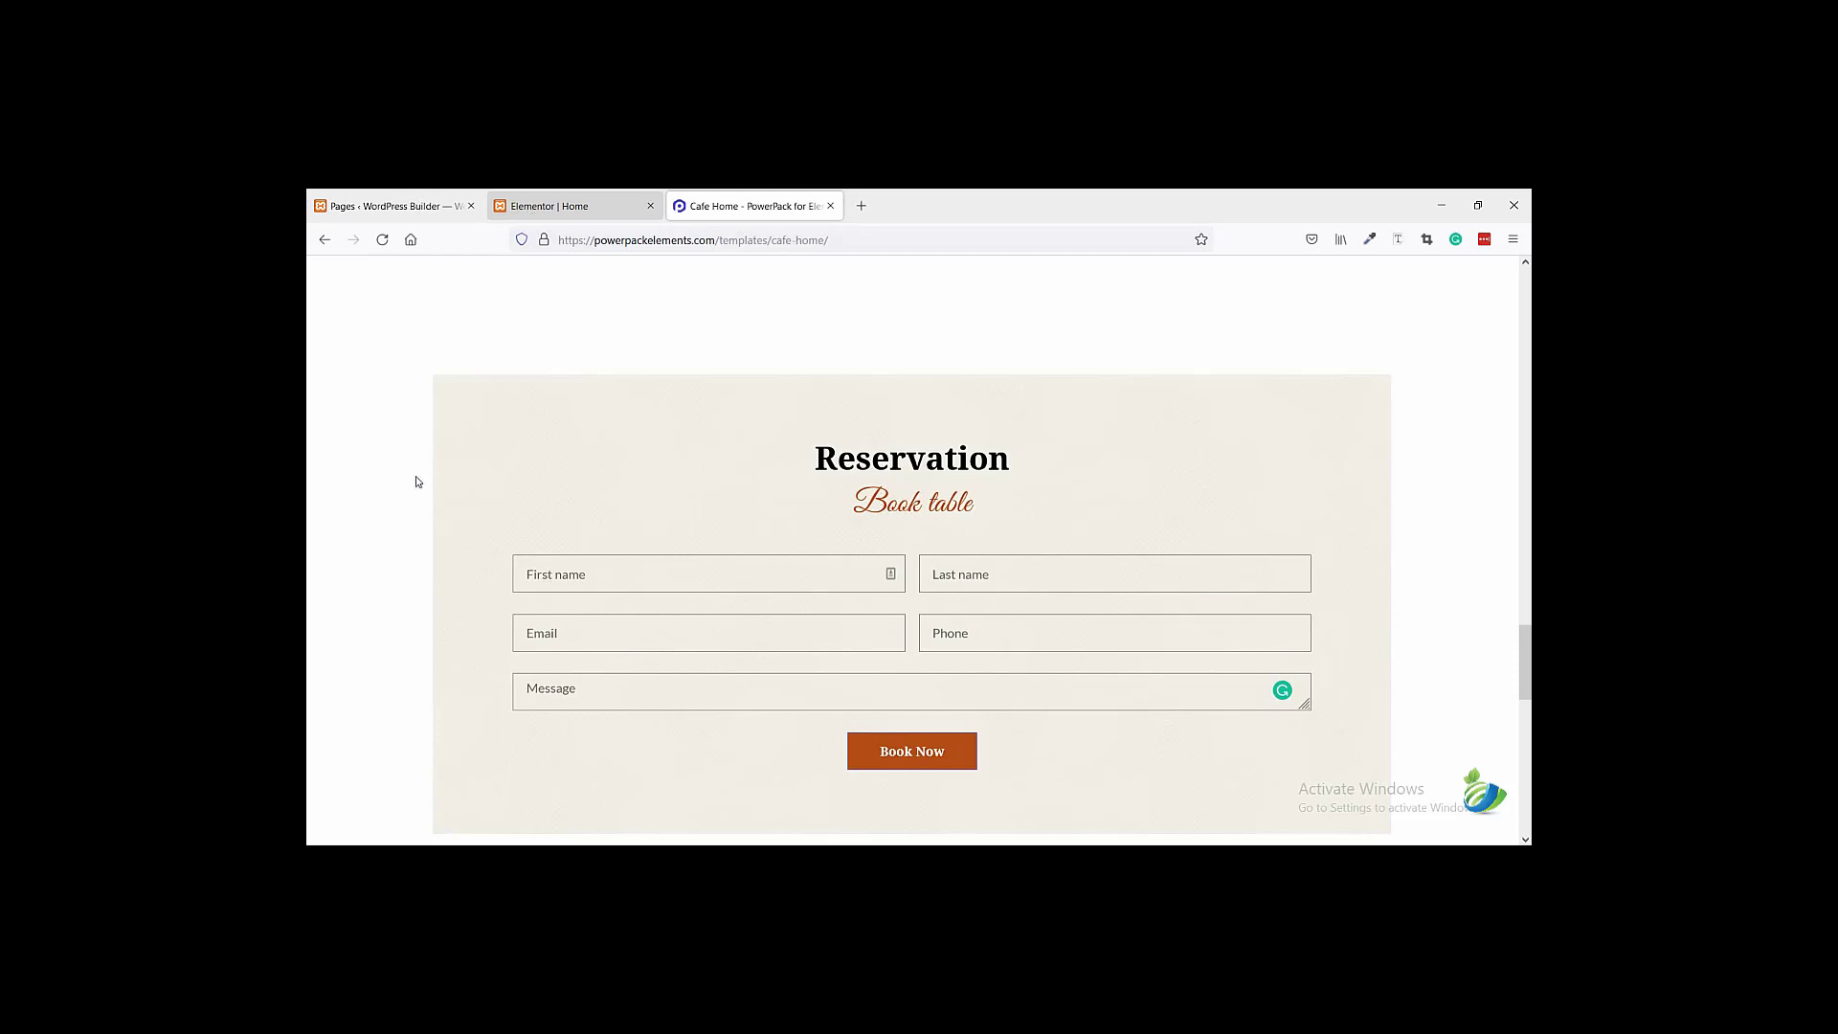
key("ctrl+shift+Tab")
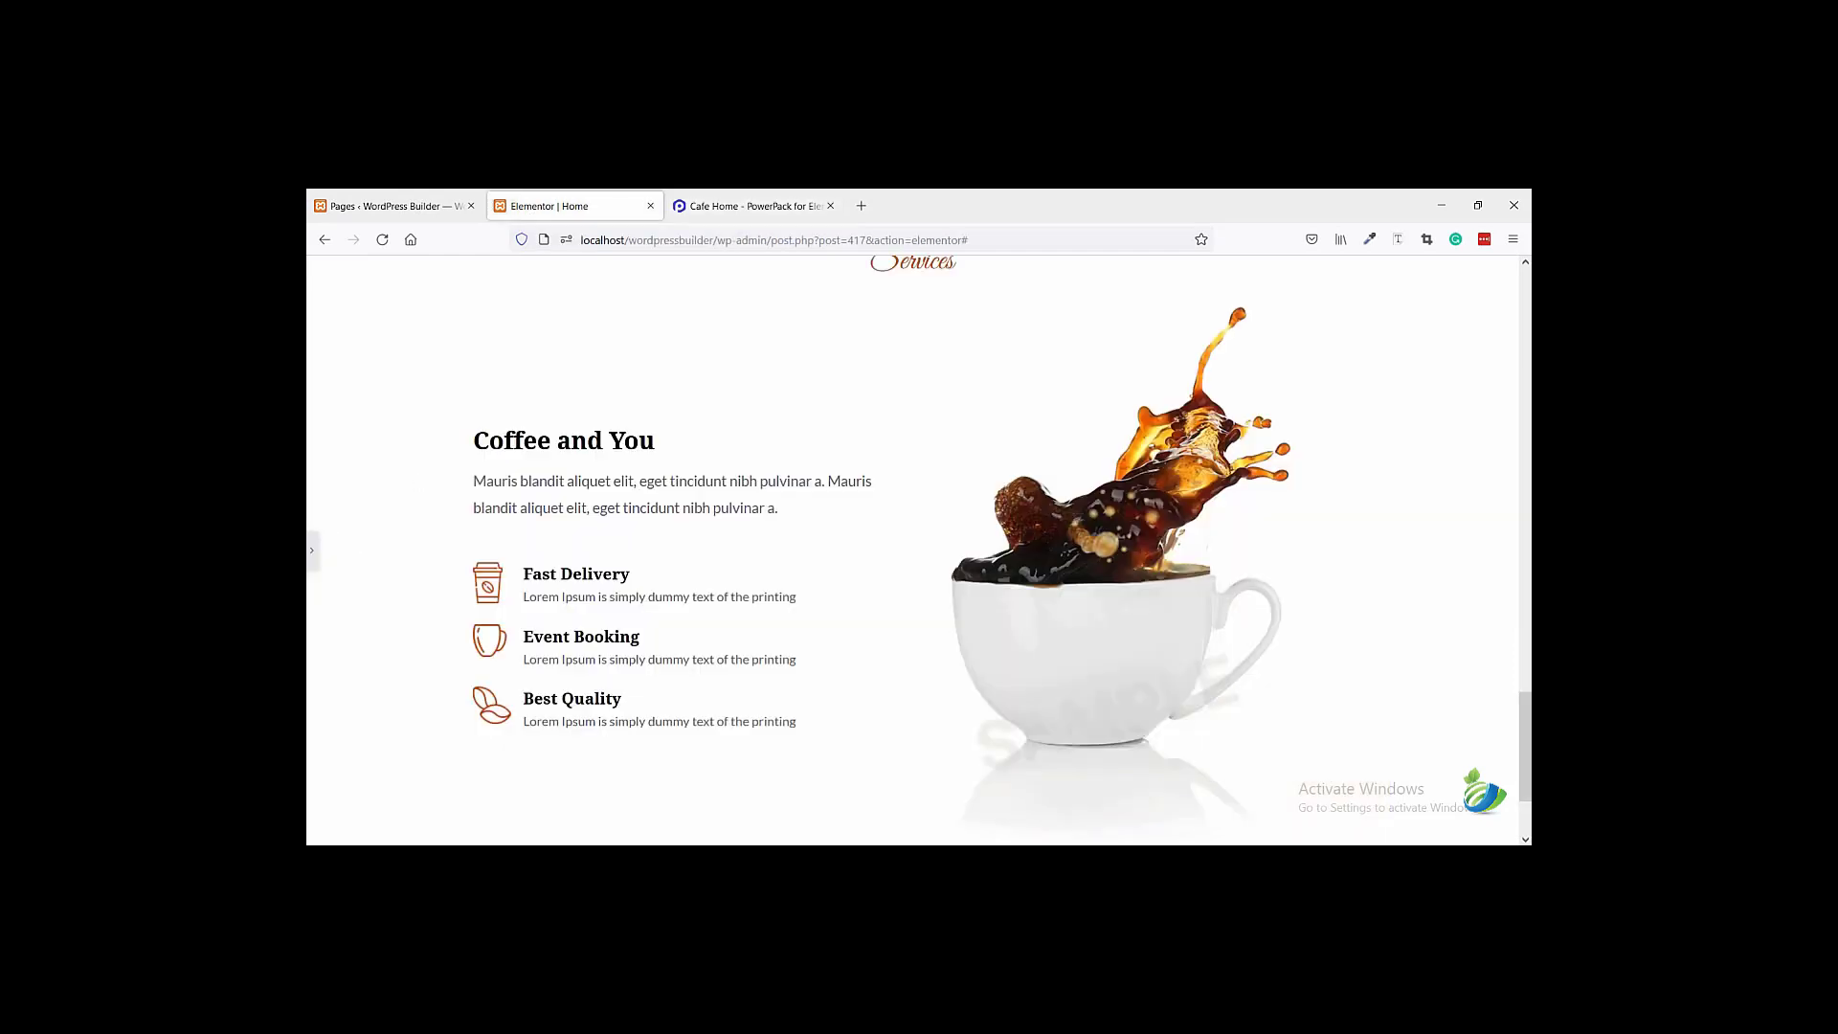
- Add a new single-column section below the services section of the Home page
left_click(311, 559)
scroll(876, 646, "down", 5)
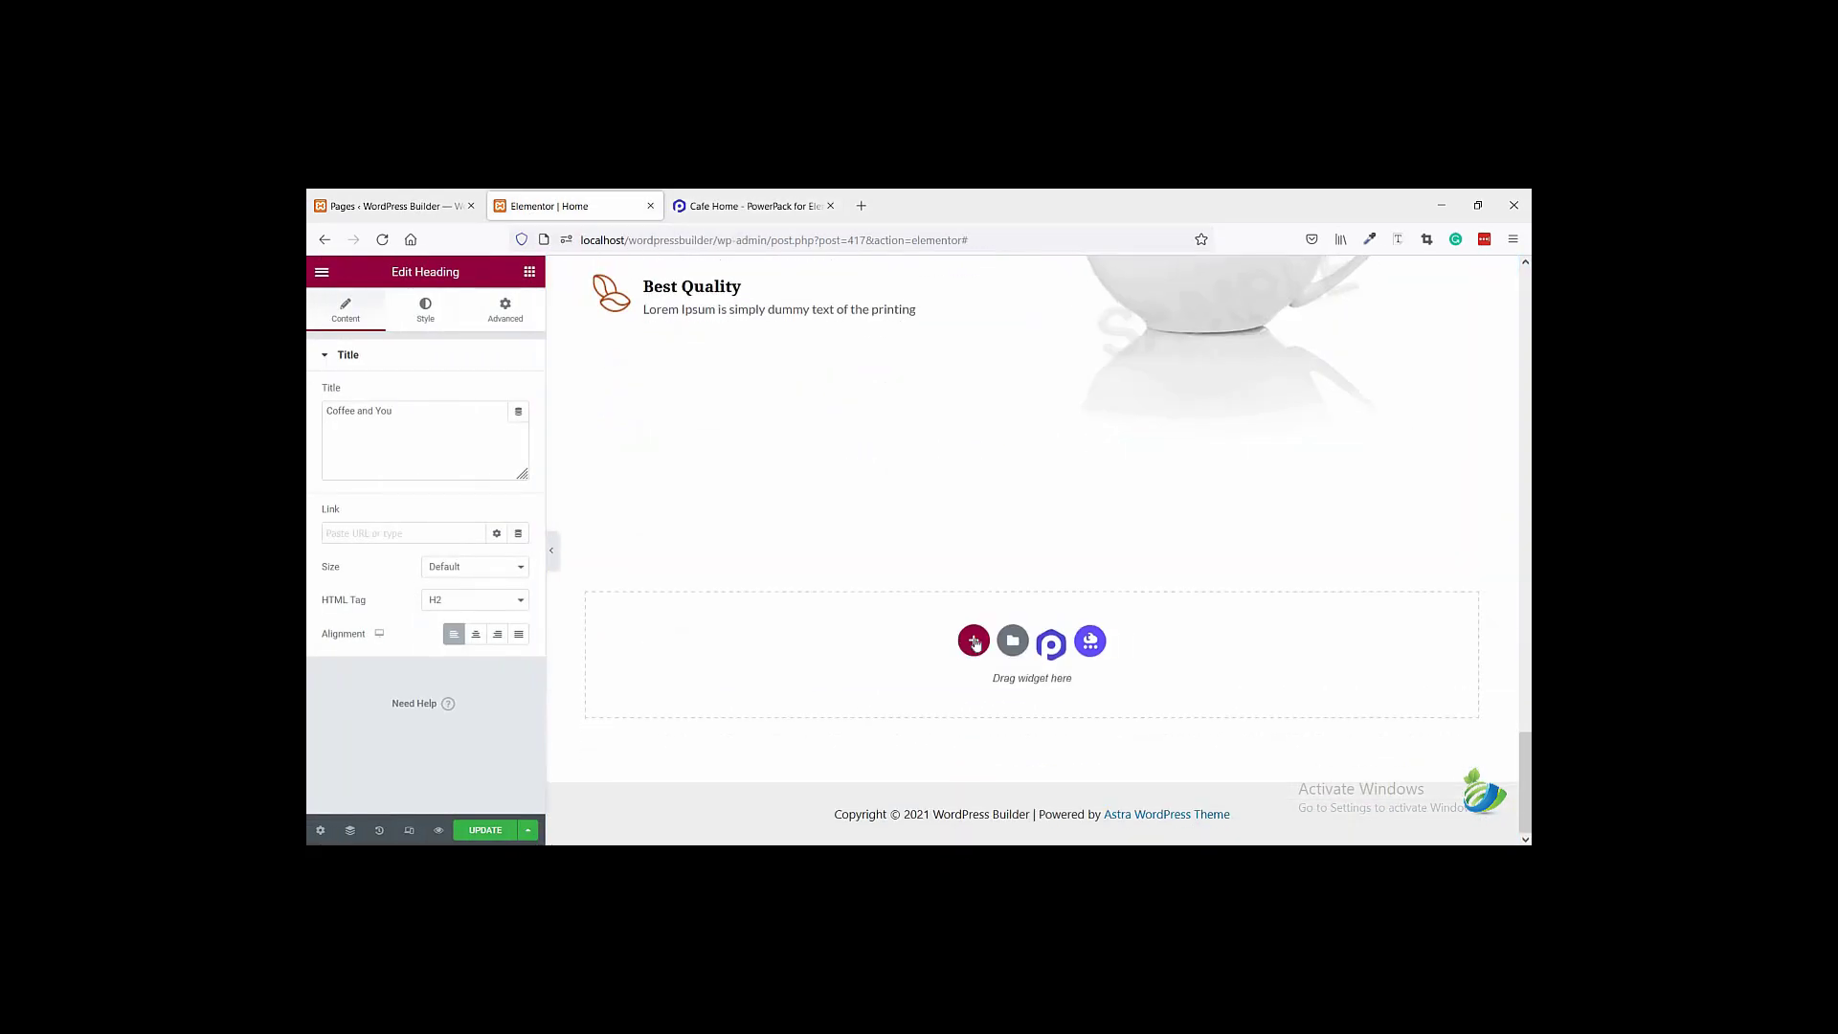
left_click(974, 641)
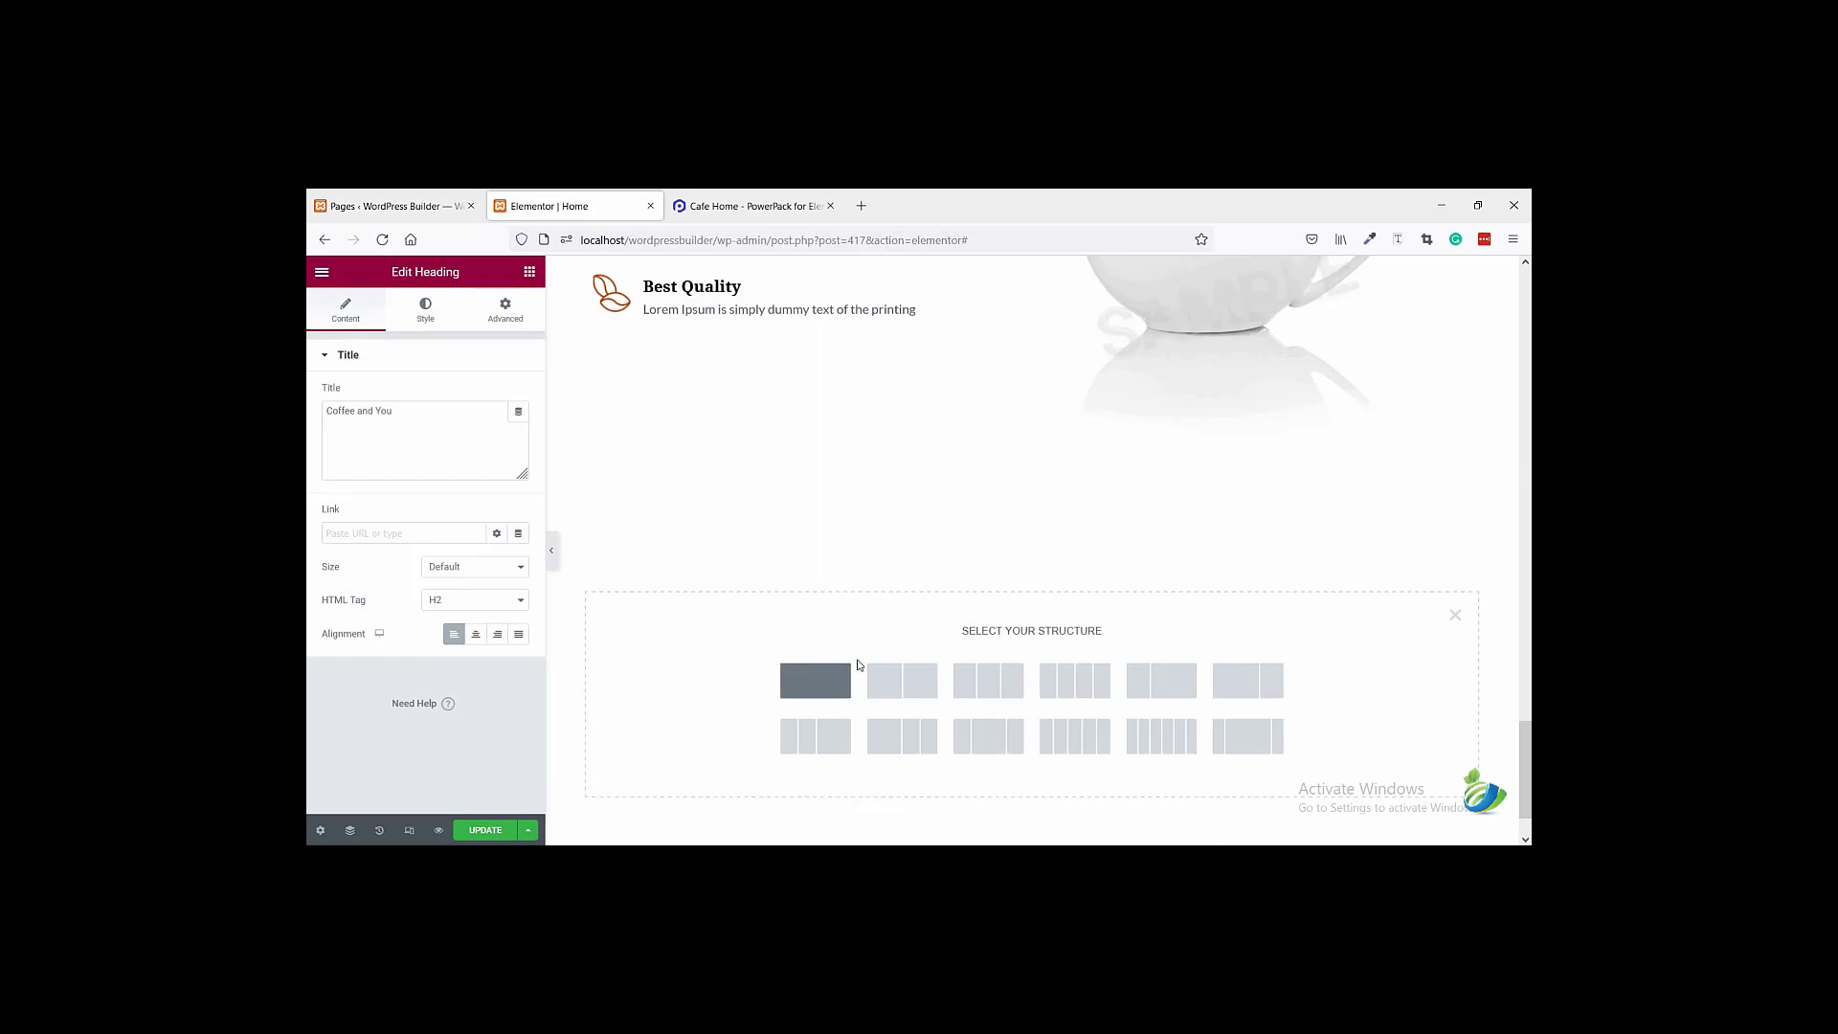
left_click(848, 671)
- Copy the "Reservation" heading text from the Cafe Home template
left_click(752, 206)
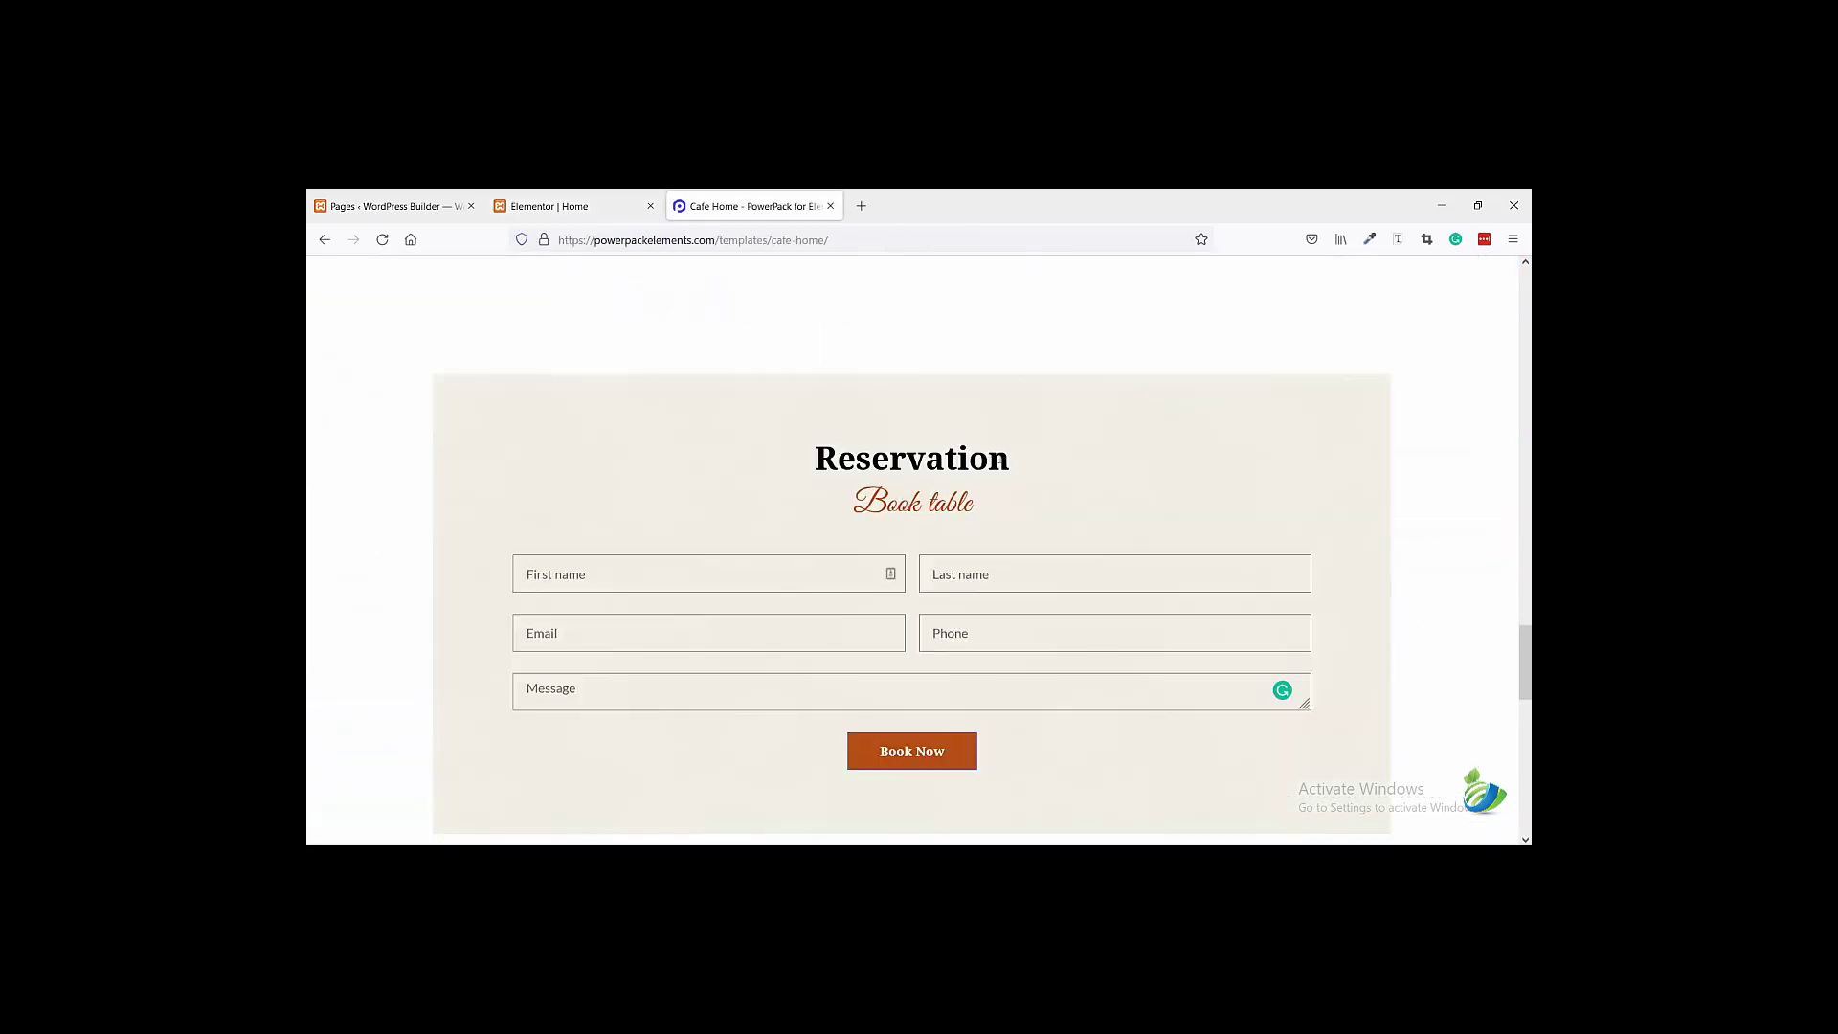
left_click_drag(1009, 459, 815, 459)
right_click(820, 459)
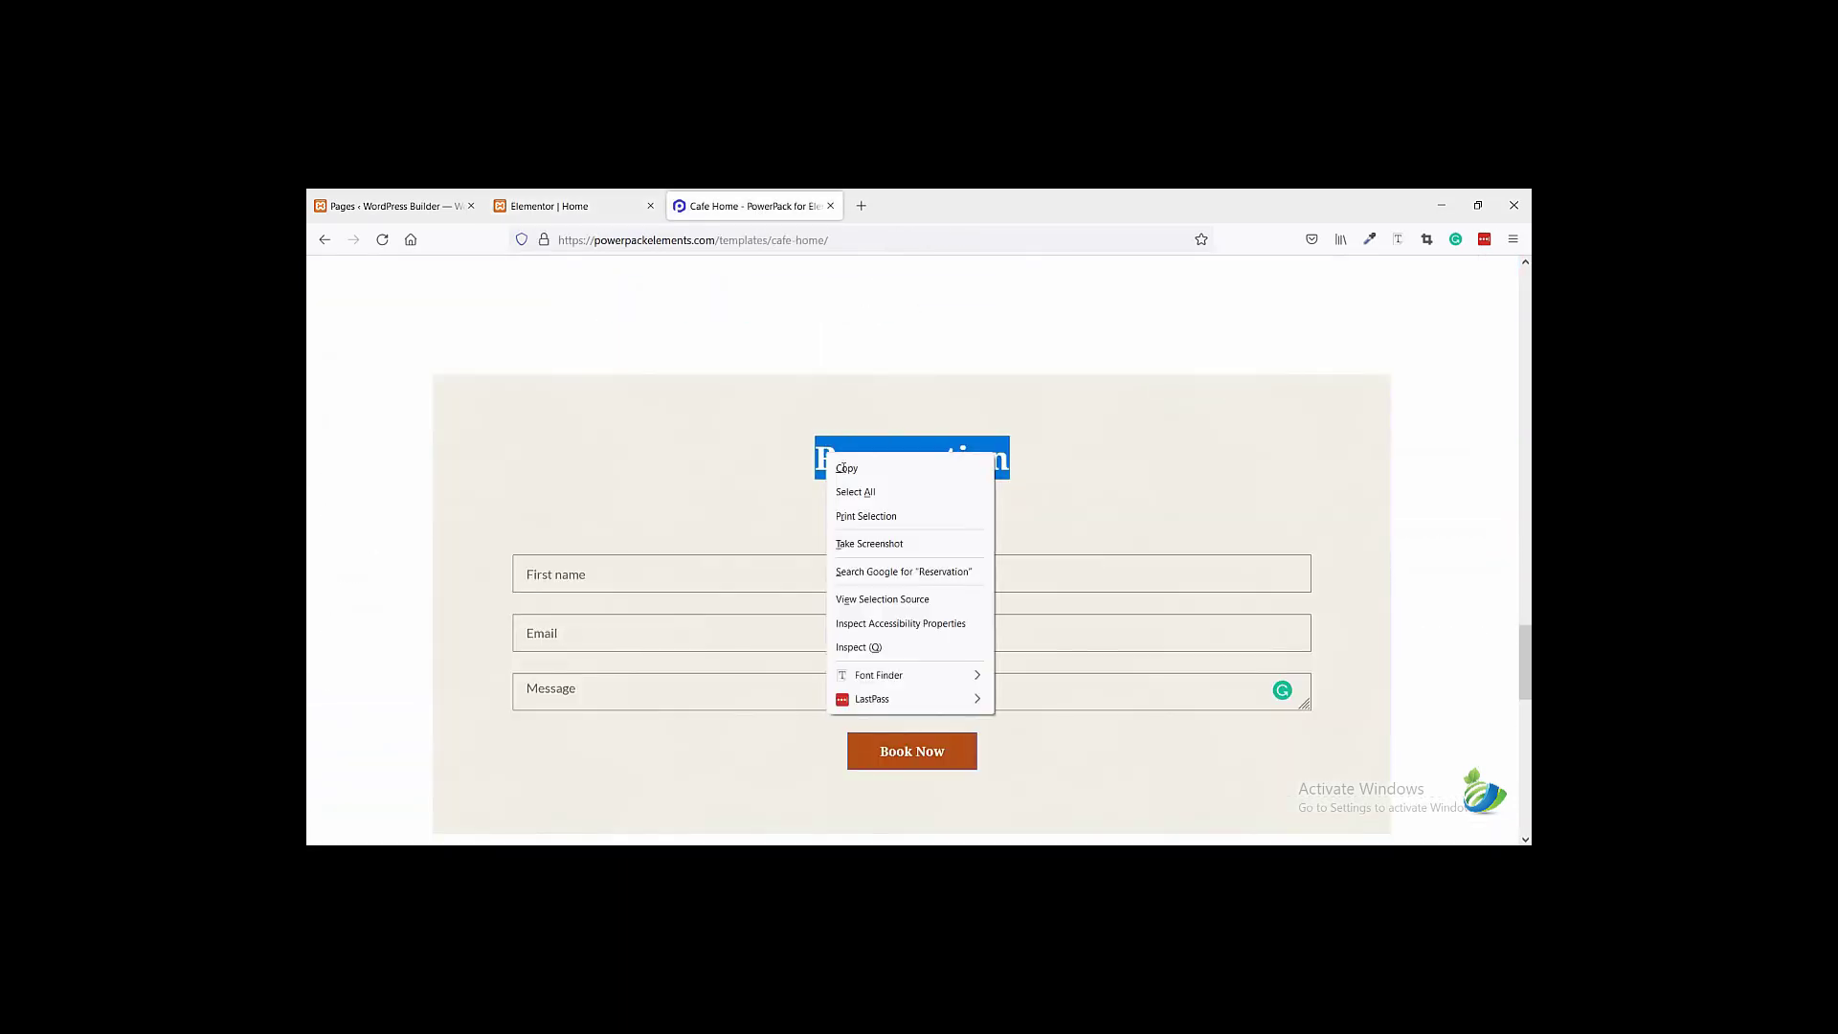
left_click(838, 467)
- Duplicate the "Our Special" heading into the new empty section and set the copy's title to "Reservation"
left_click(601, 206)
scroll(1217, 485, "up", 5)
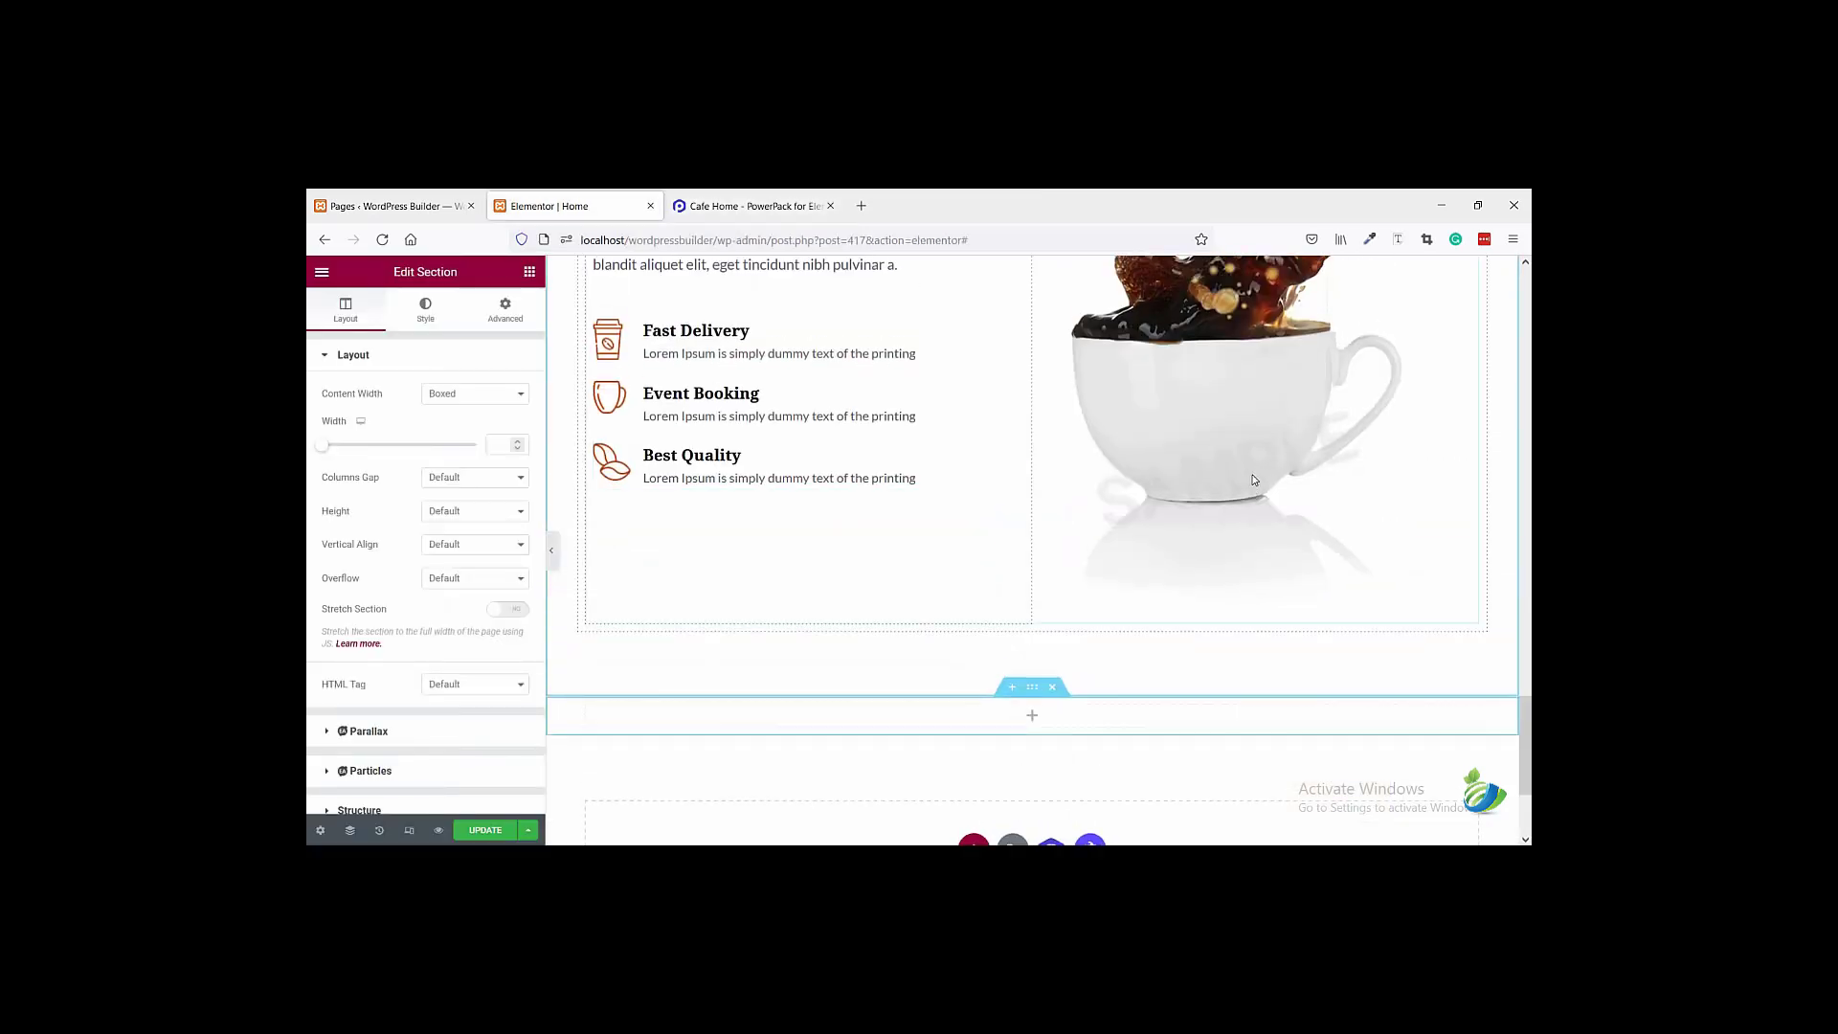
scroll(1217, 485, "up", 2)
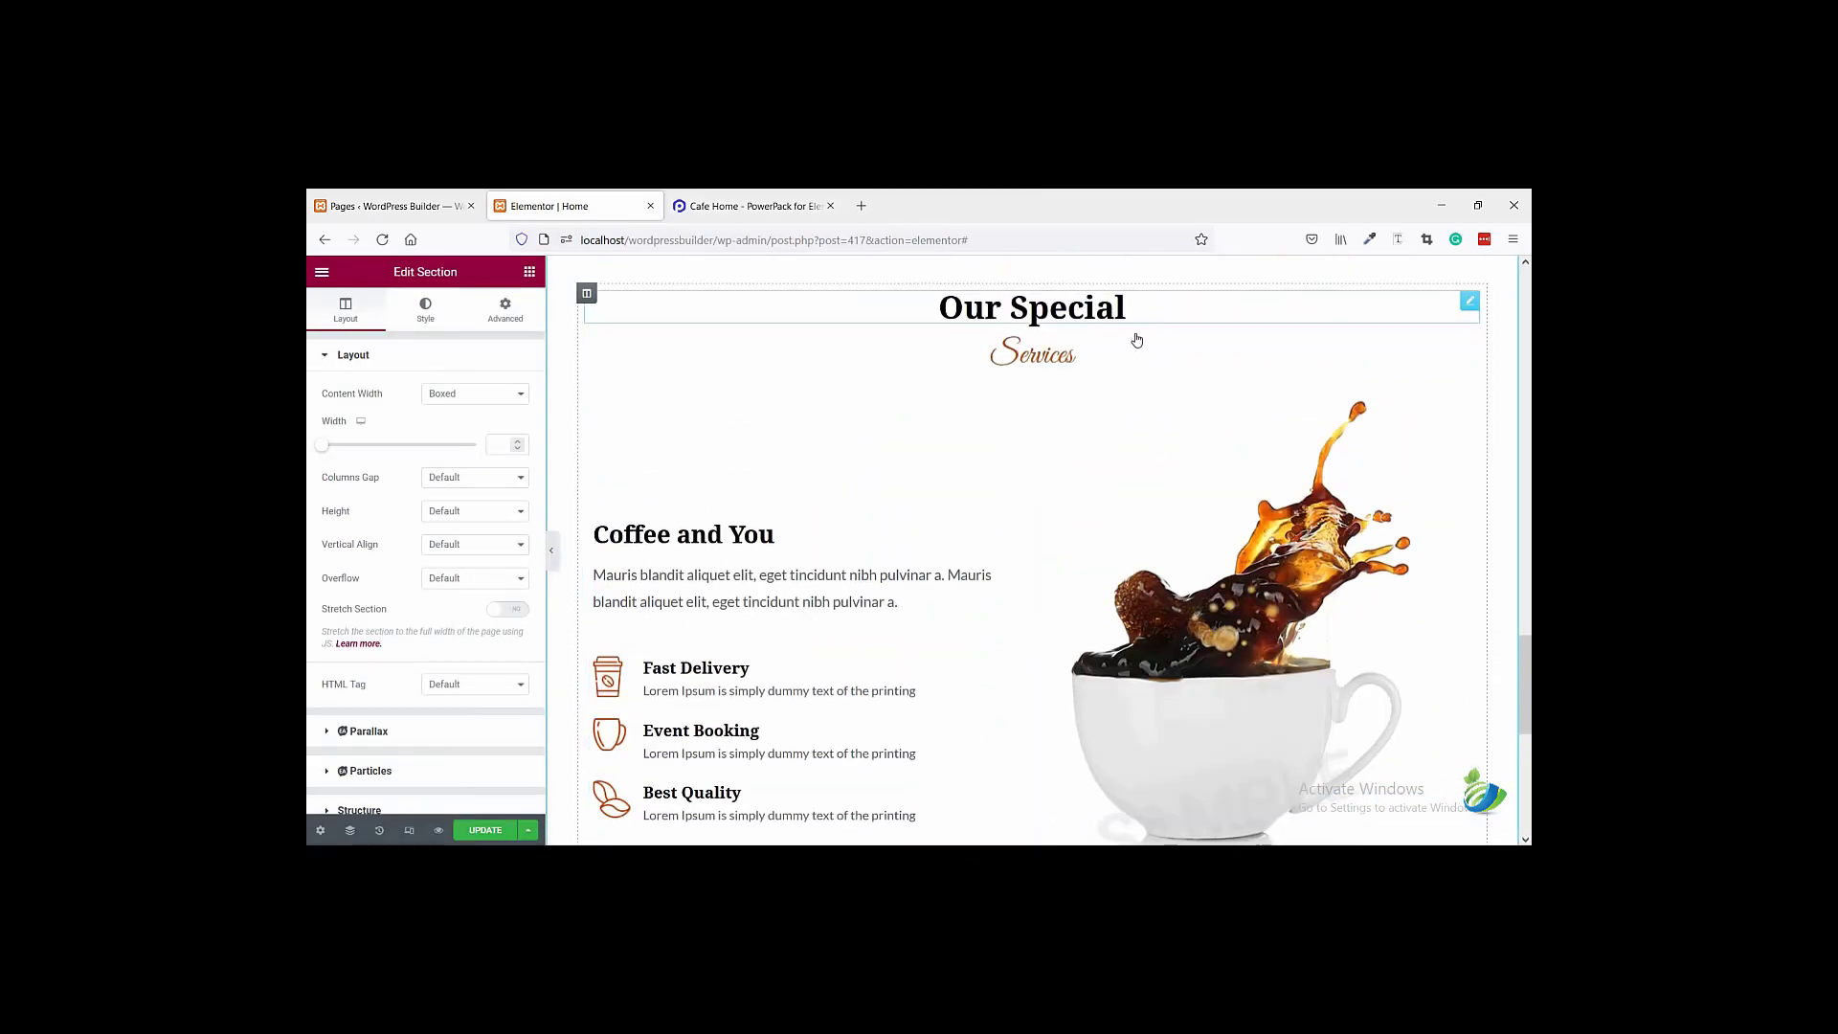
right_click(1113, 321)
left_click(1147, 351)
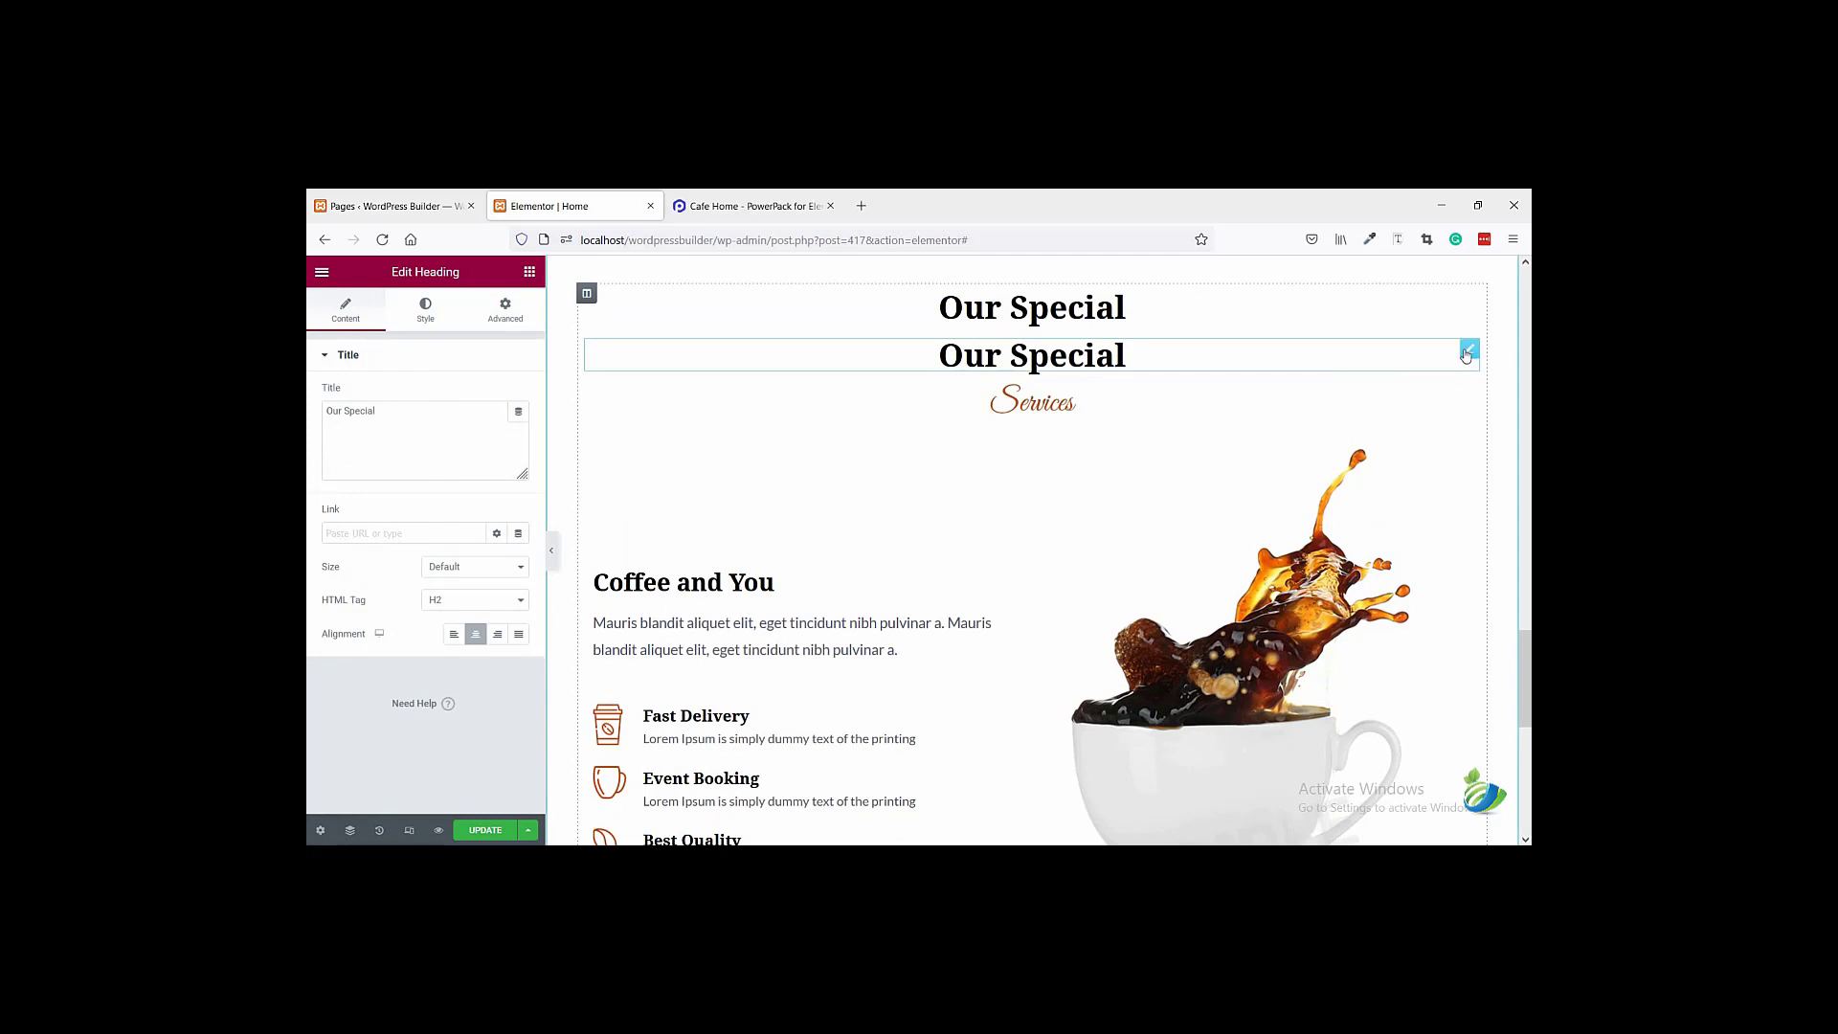
mouse_move(1060, 683)
left_mouse_down()
mouse_move(1130, 575)
mouse_move(985, 809)
mouse_move(1026, 746)
mouse_move(1027, 684)
left_mouse_up()
left_click_drag(429, 420, 309, 425)
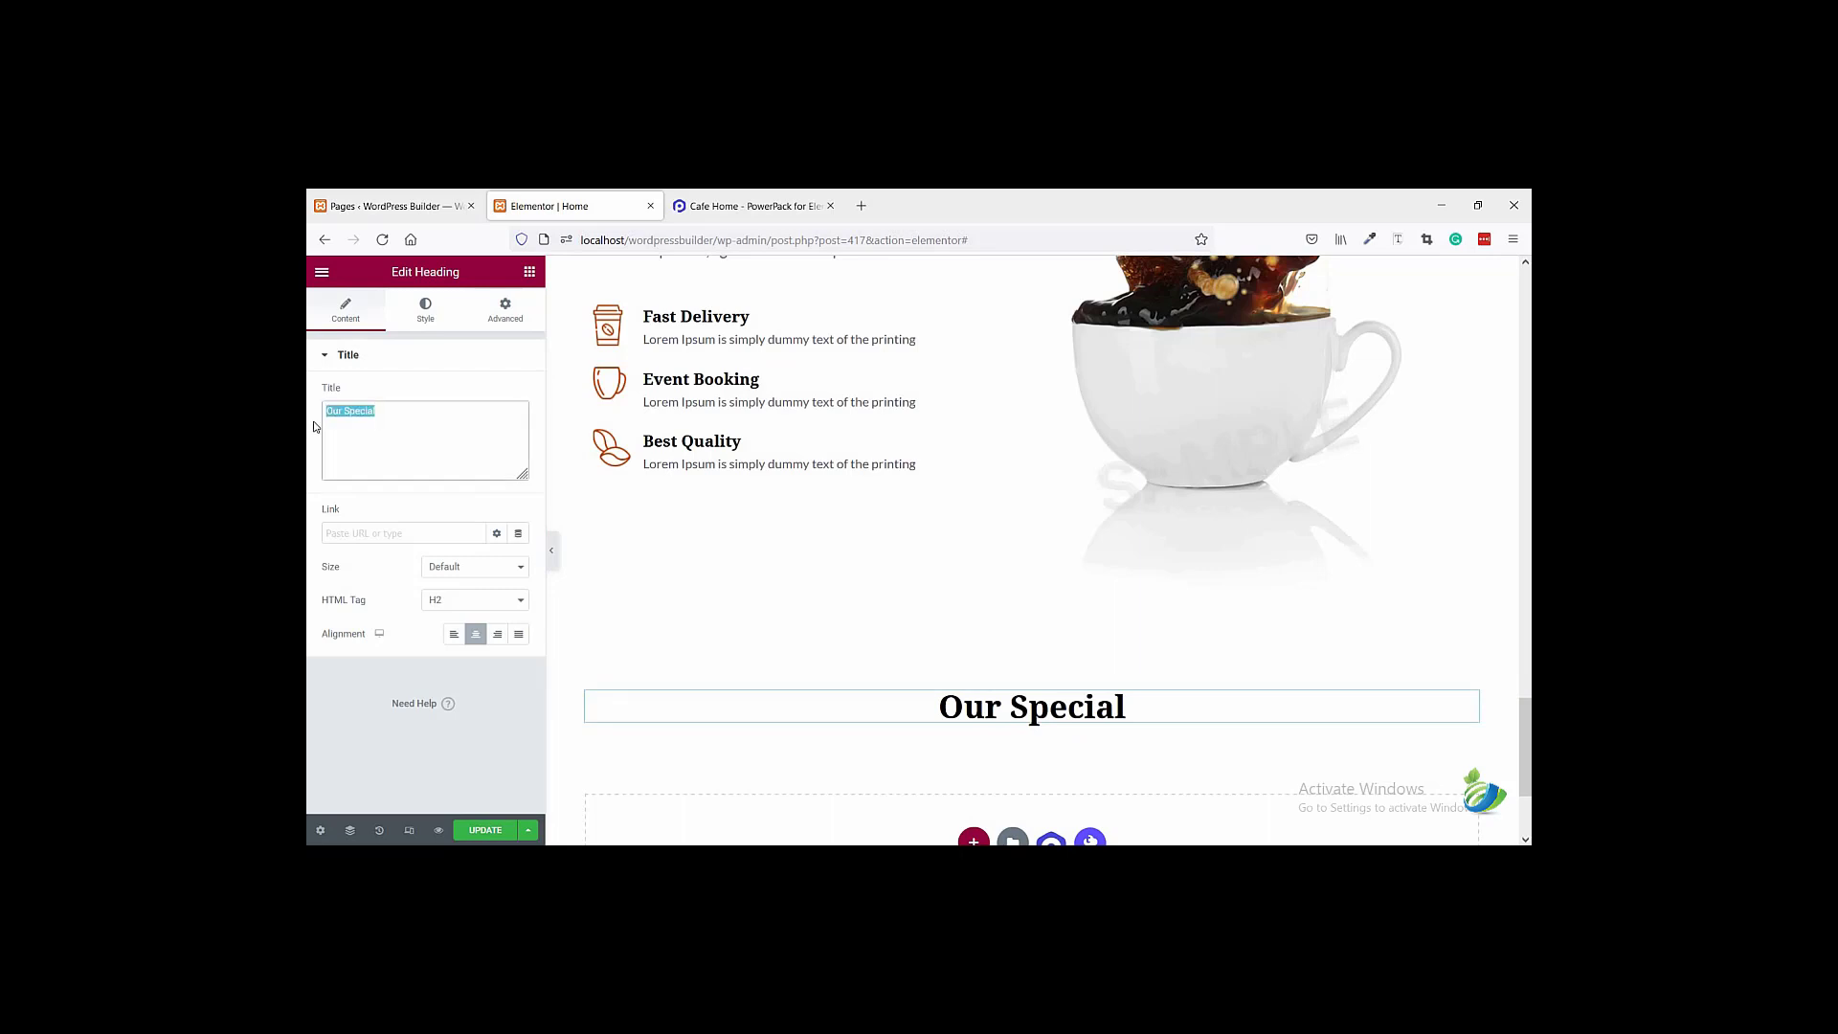
type("Reservation")
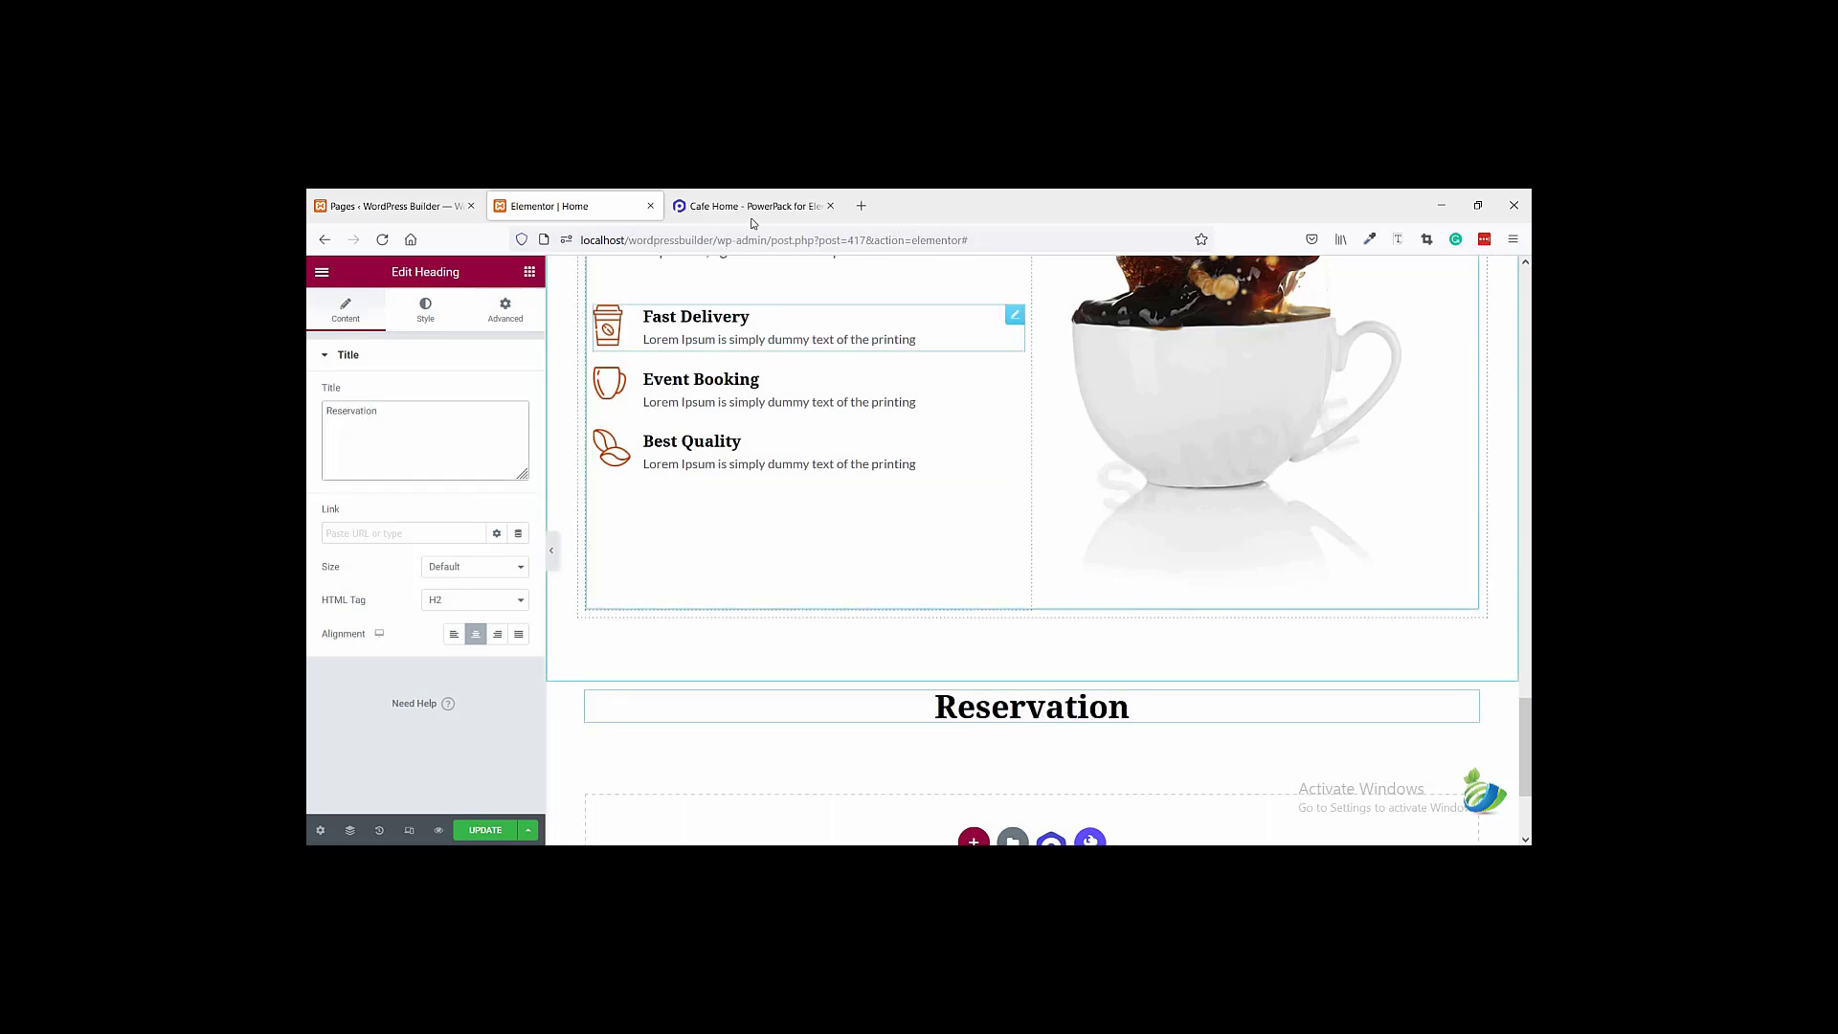
- Check the template's services headings, duplicate the "Services" script heading, and move the copy directly below "Reservation"
key("ctrl+Tab")
scroll(1112, 422, "up", 10)
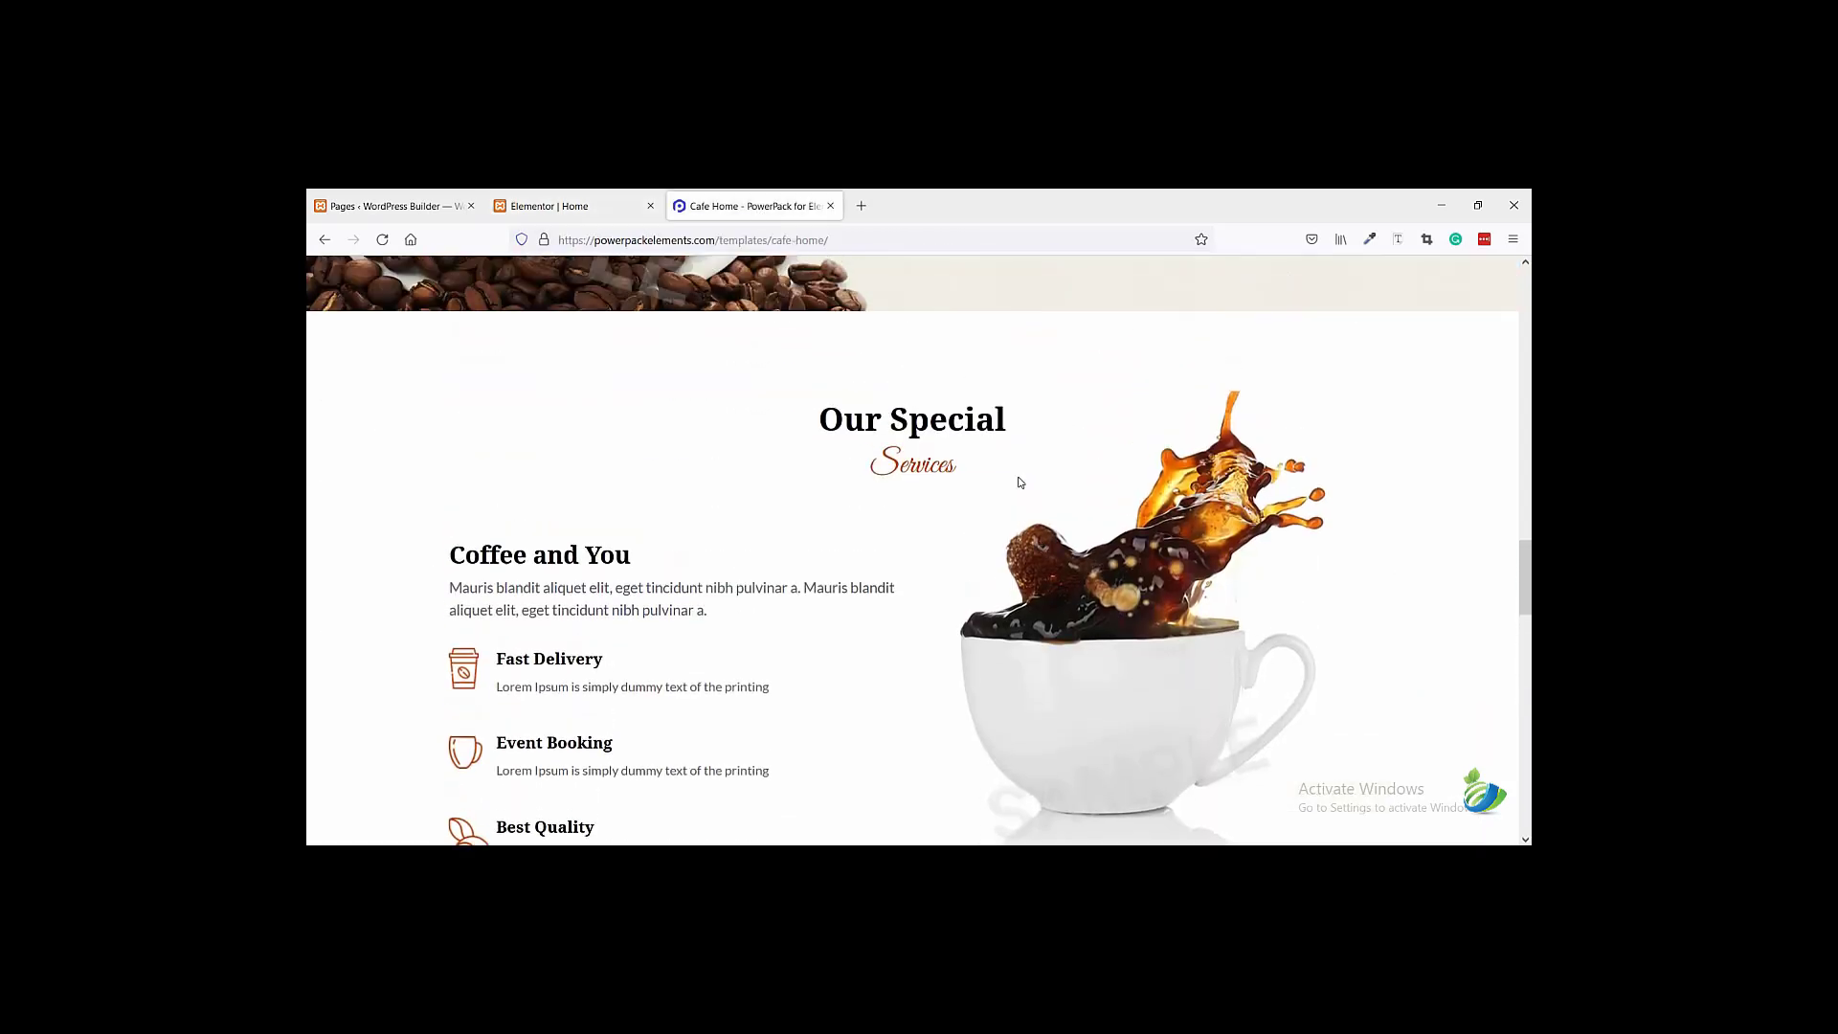
scroll(1018, 481, "down", 2)
left_click(595, 201)
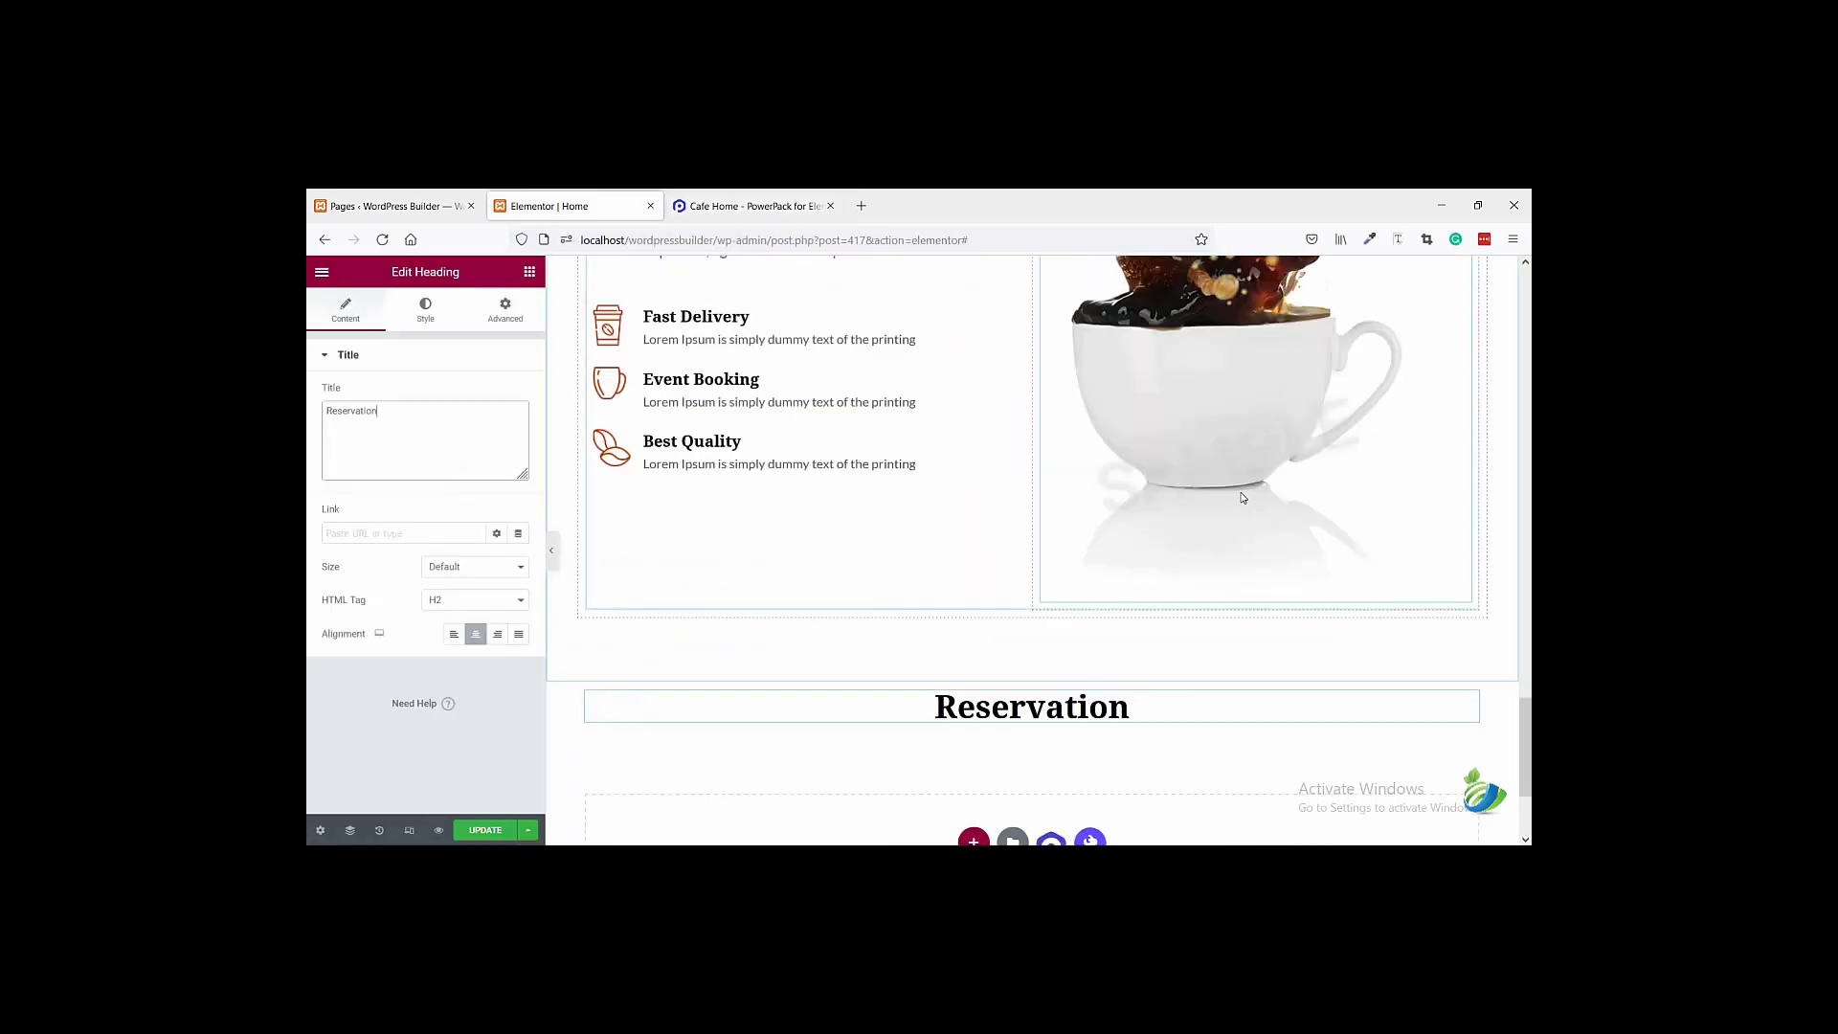
scroll(1149, 479, "up", 8)
right_click(1070, 424)
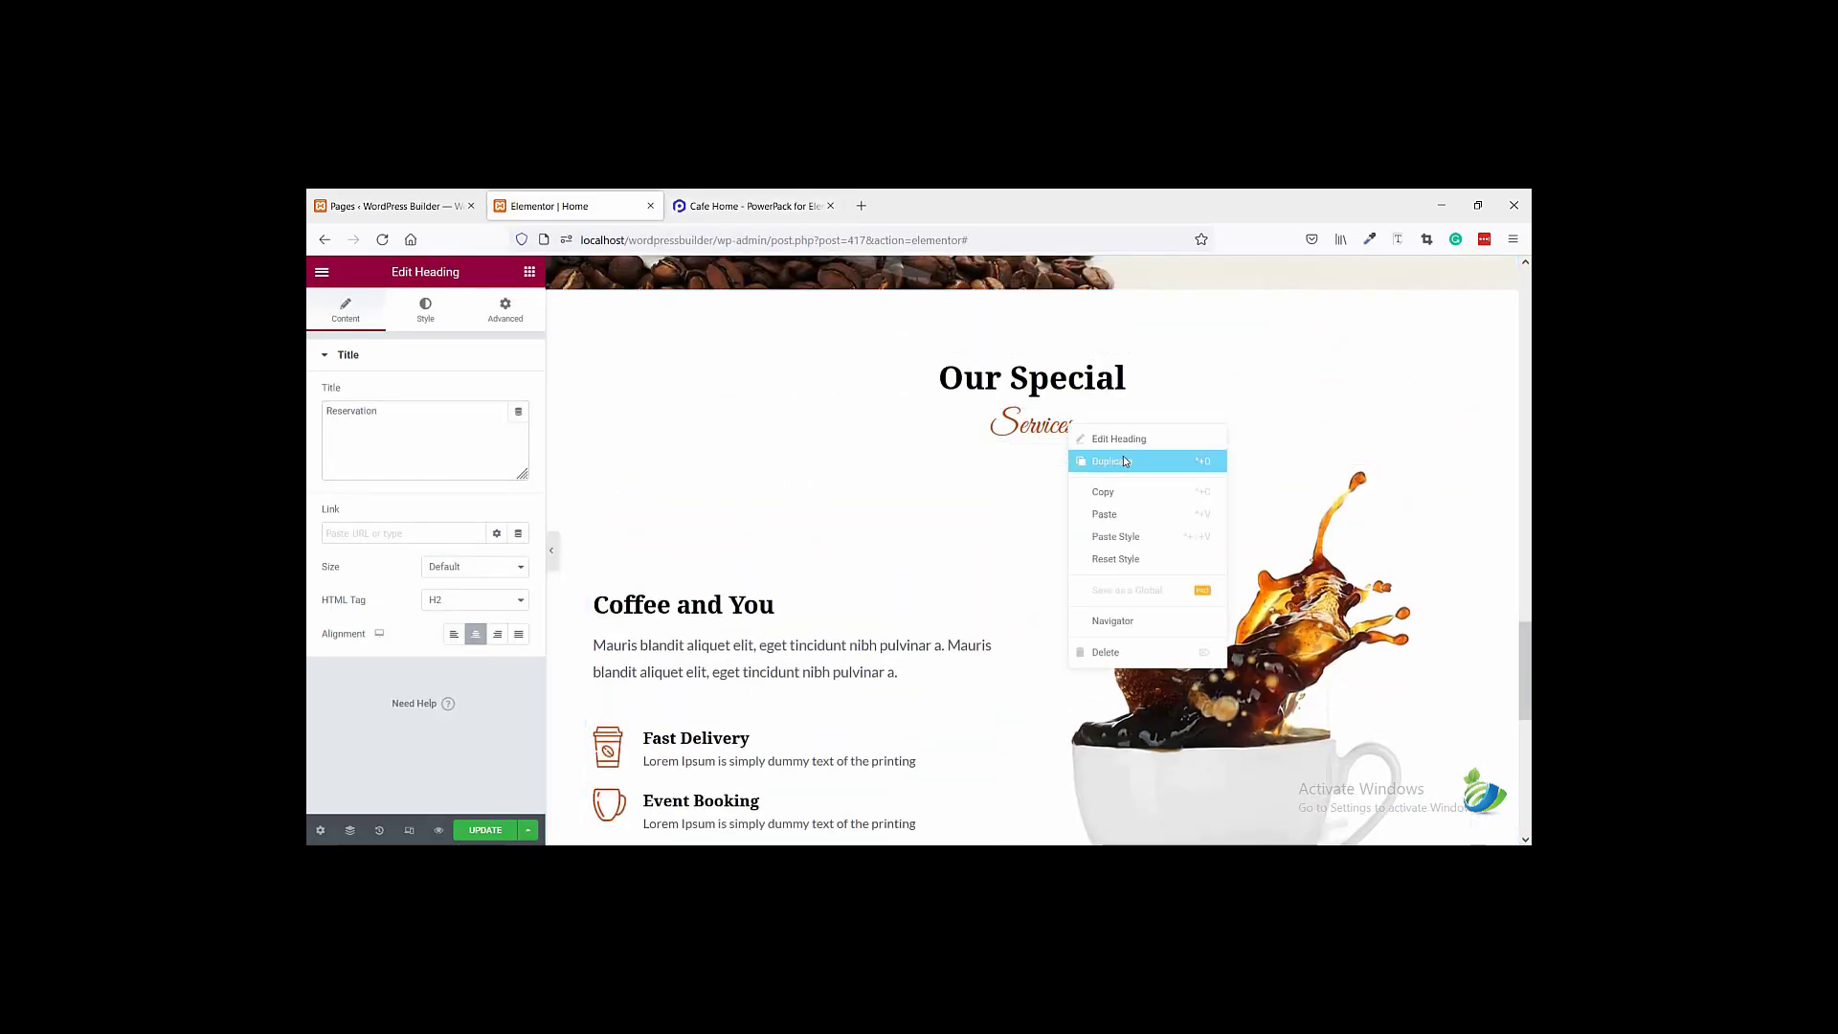
left_click(1116, 458)
left_click_drag(1266, 605, 1005, 771)
- Copy "Book table" from the template's Reservation section and use it as the title of the duplicated script heading
left_click(747, 206)
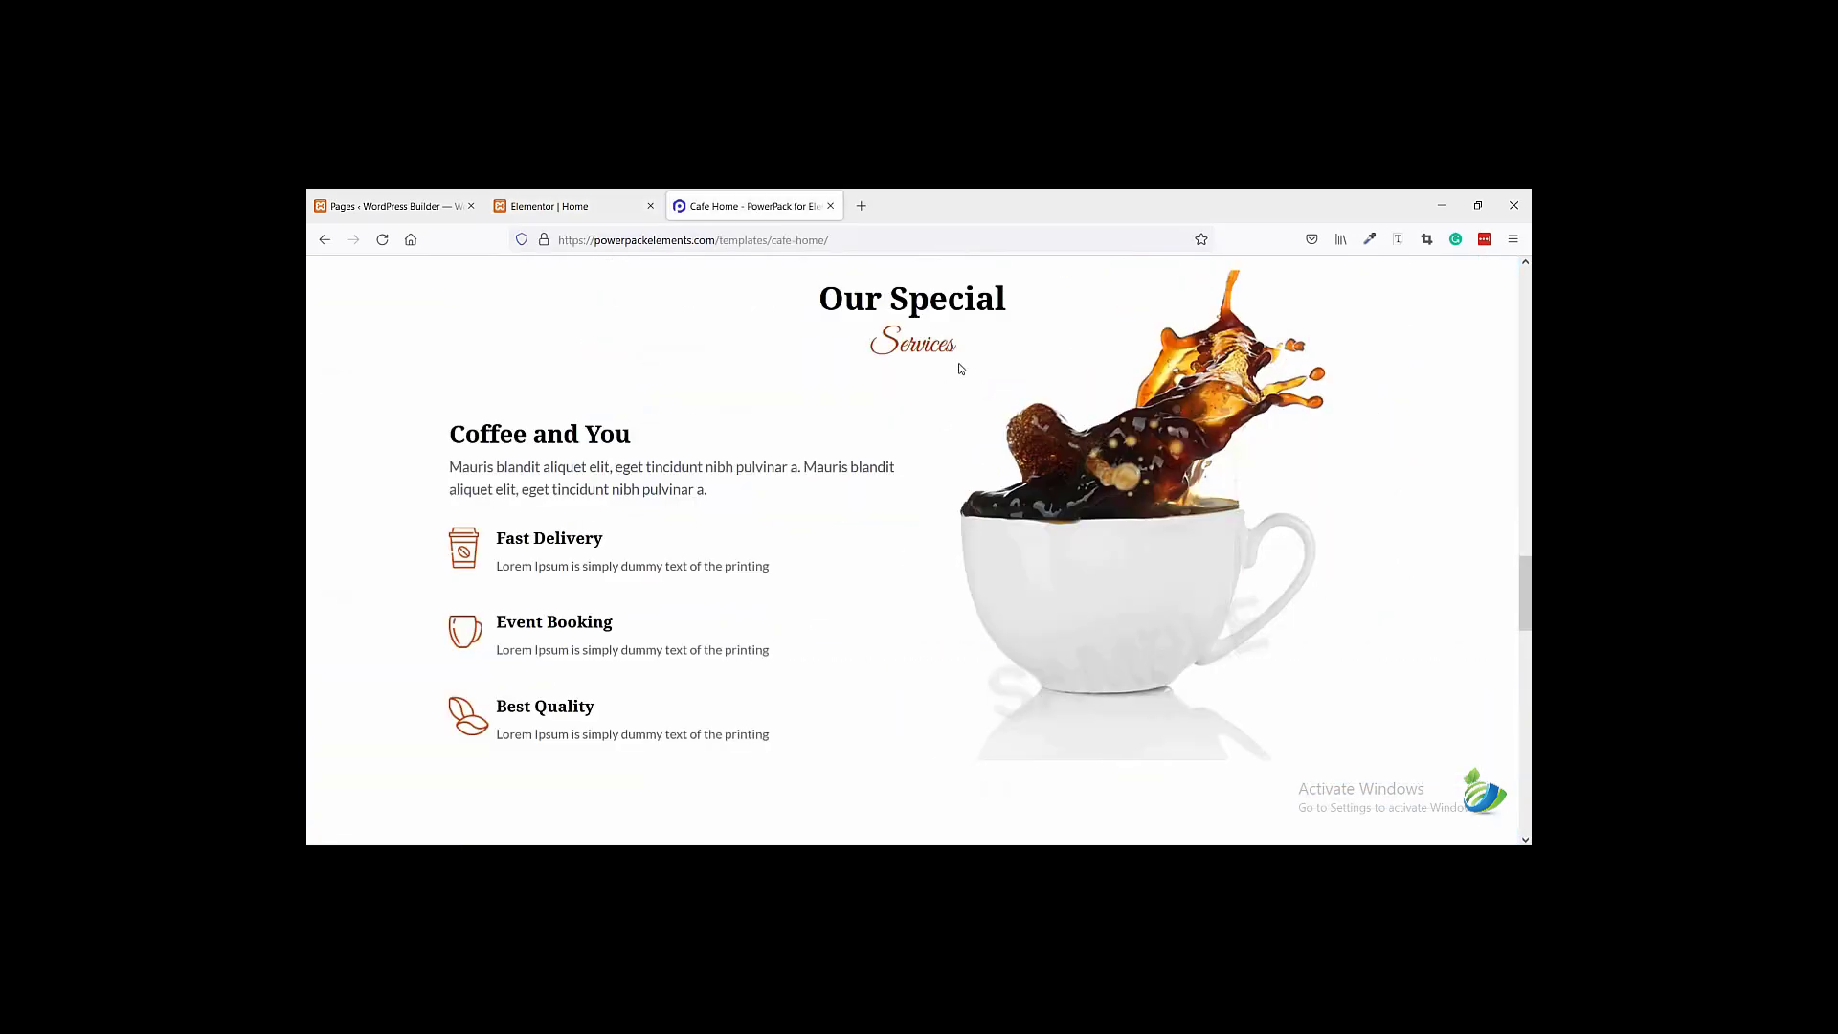
left_click_drag(831, 345, 958, 349)
scroll(1005, 501, "down", 6)
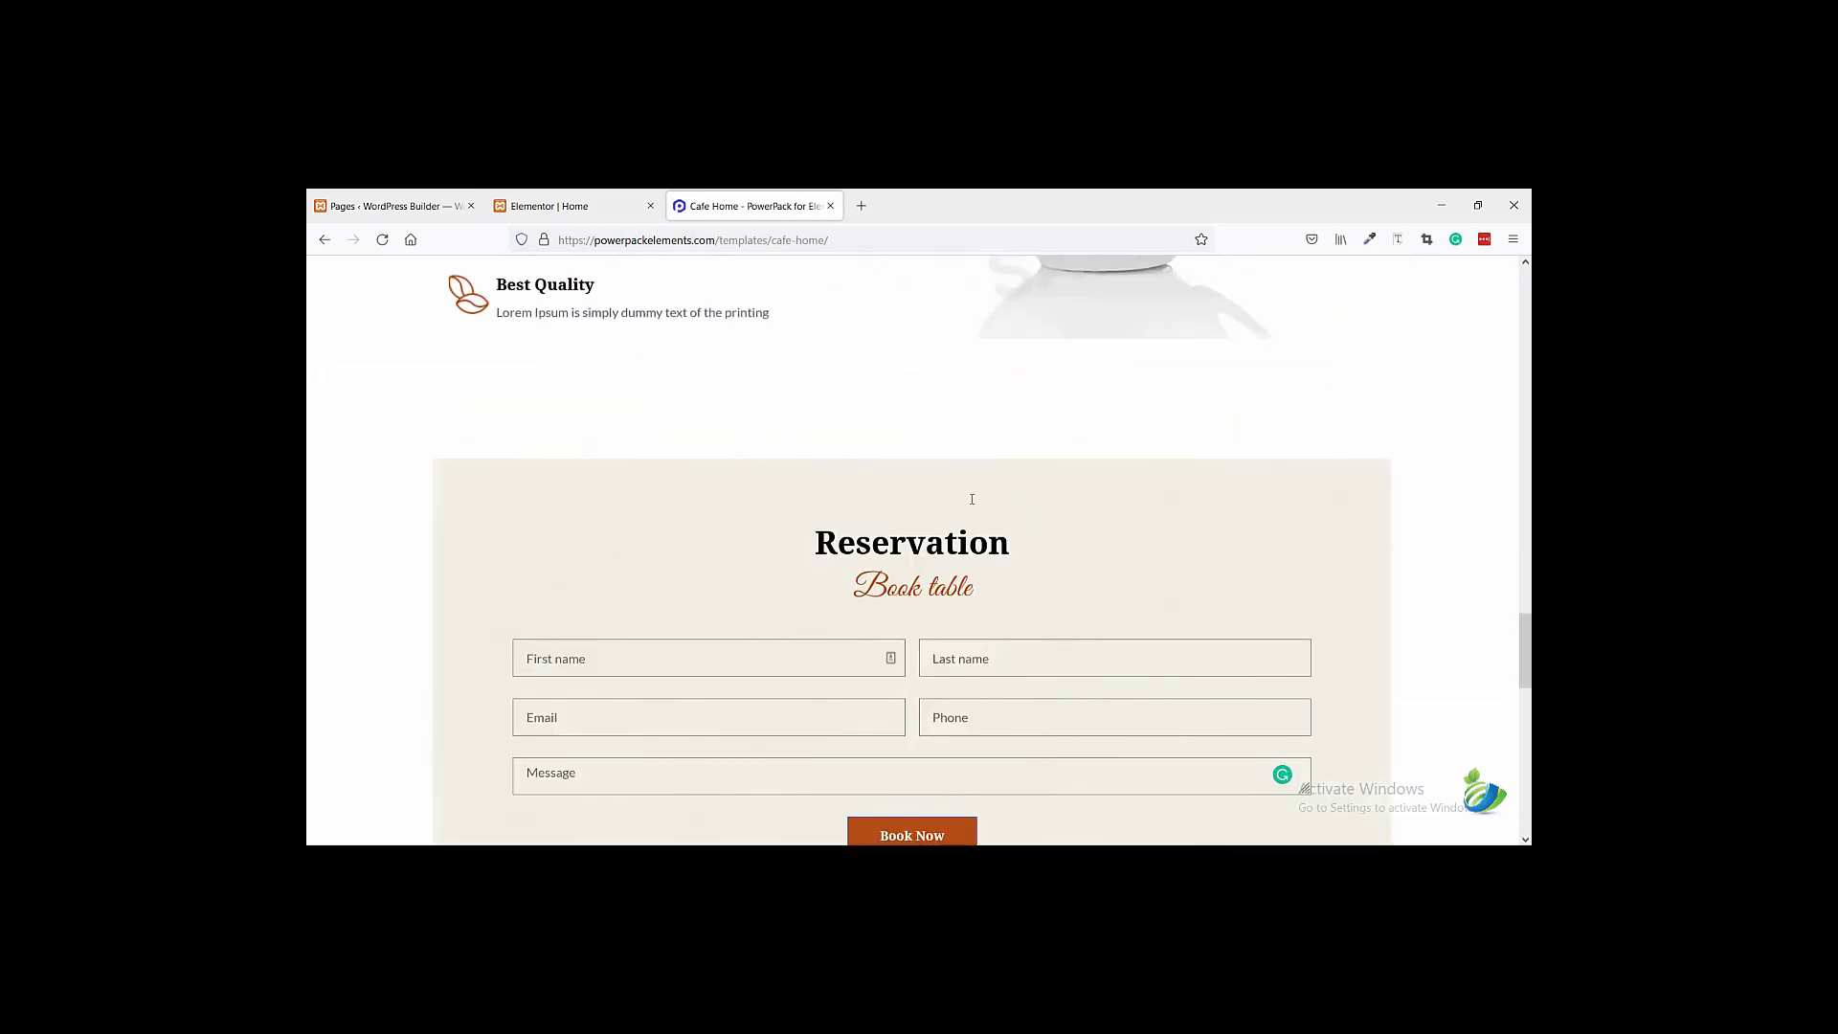
left_click_drag(973, 417, 853, 413)
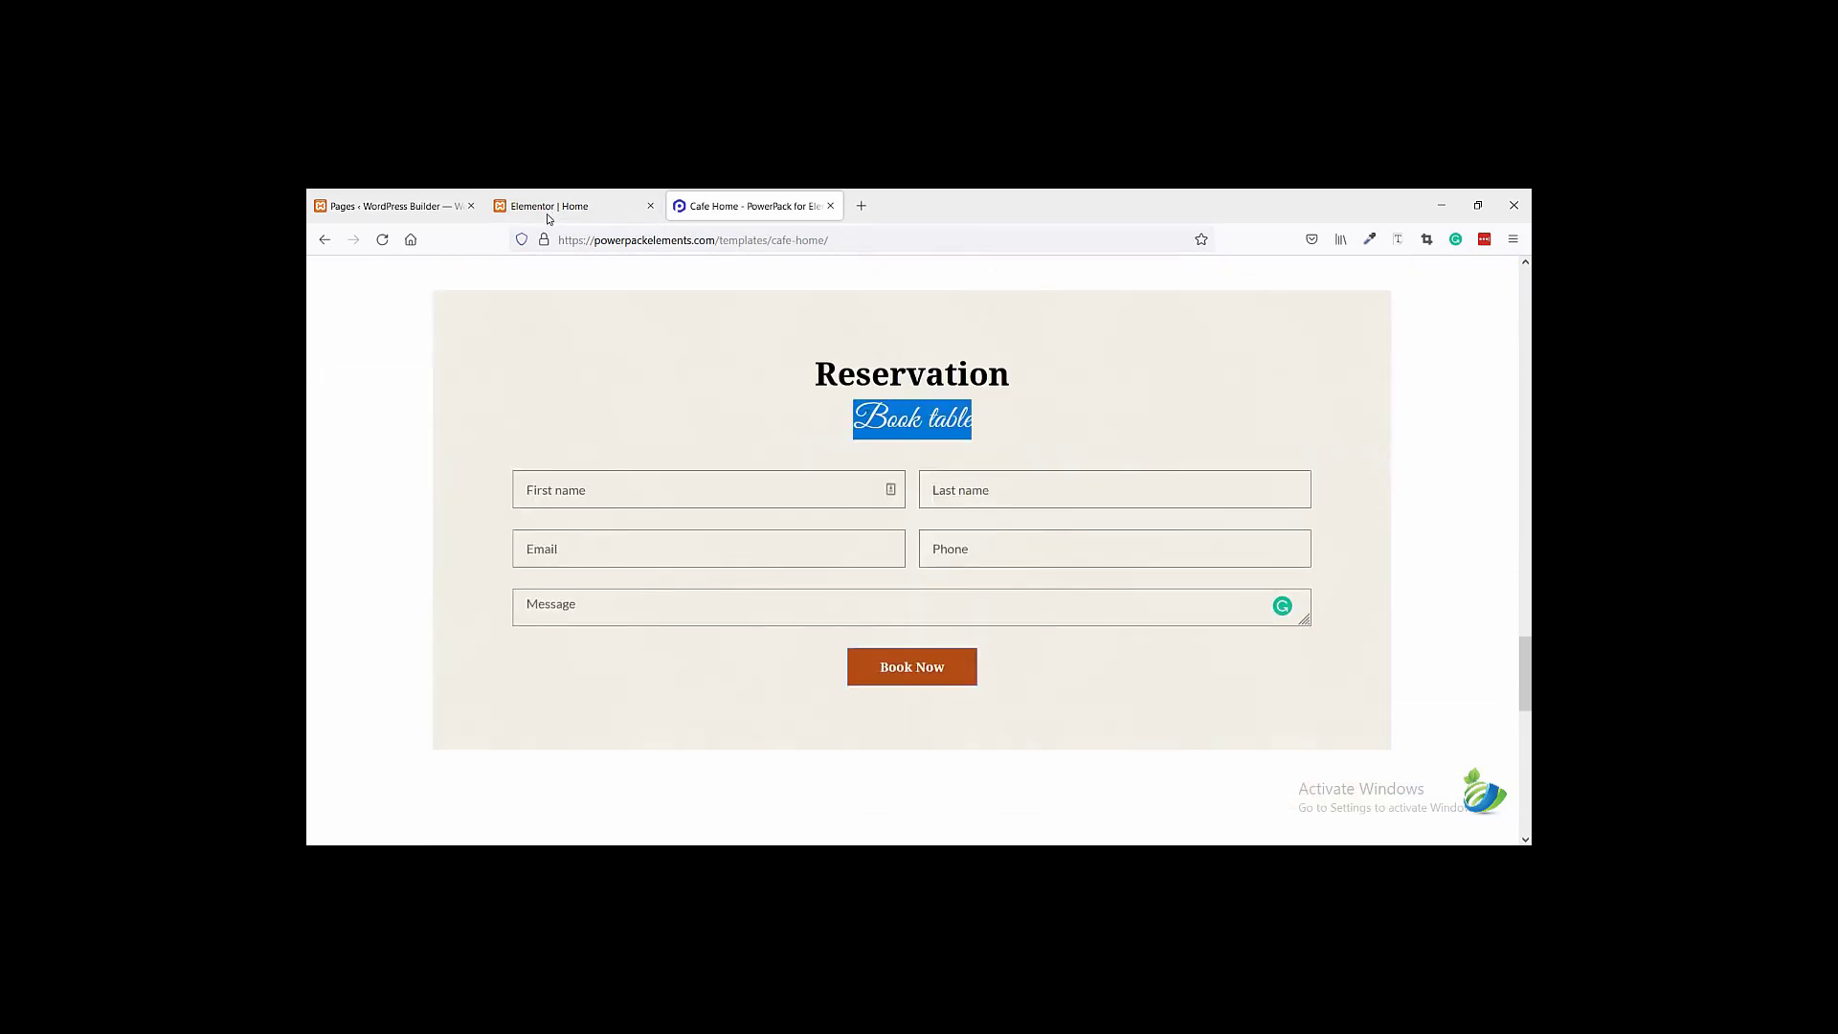
left_click(507, 206)
left_click_drag(367, 411, 316, 423)
key("ctrl+v")
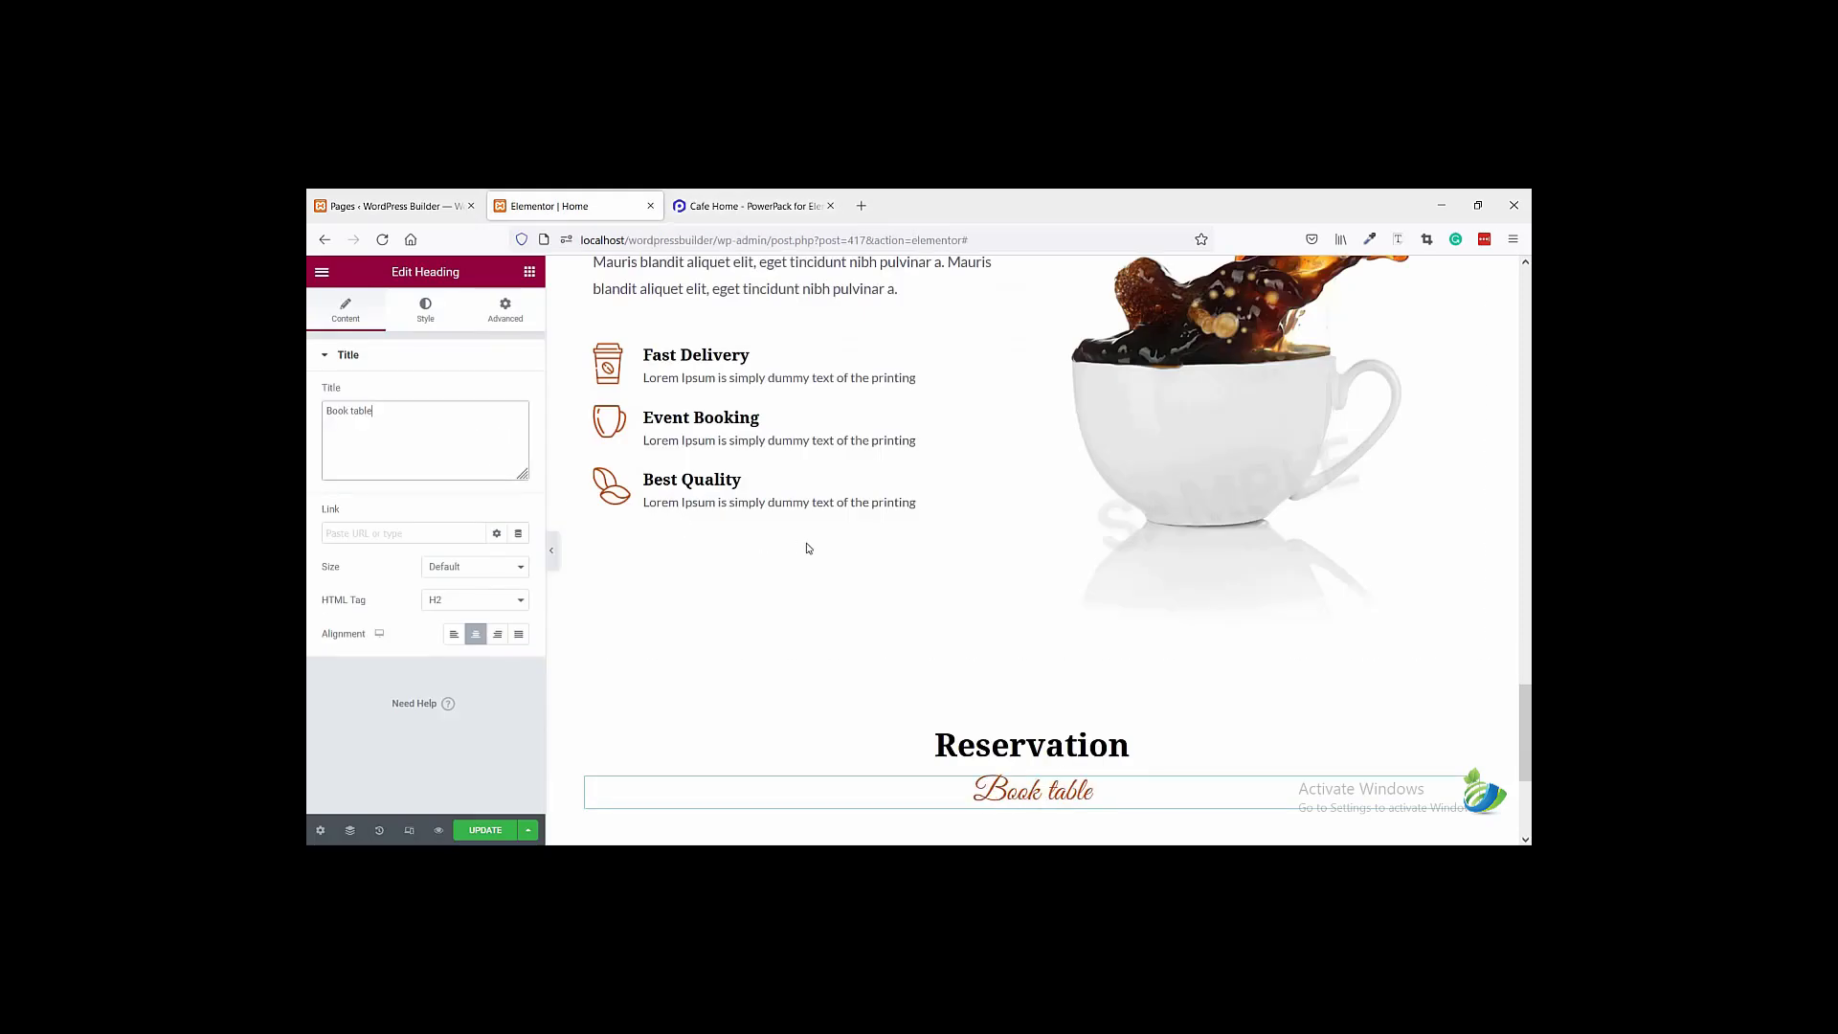
scroll(810, 550, "down", 2)
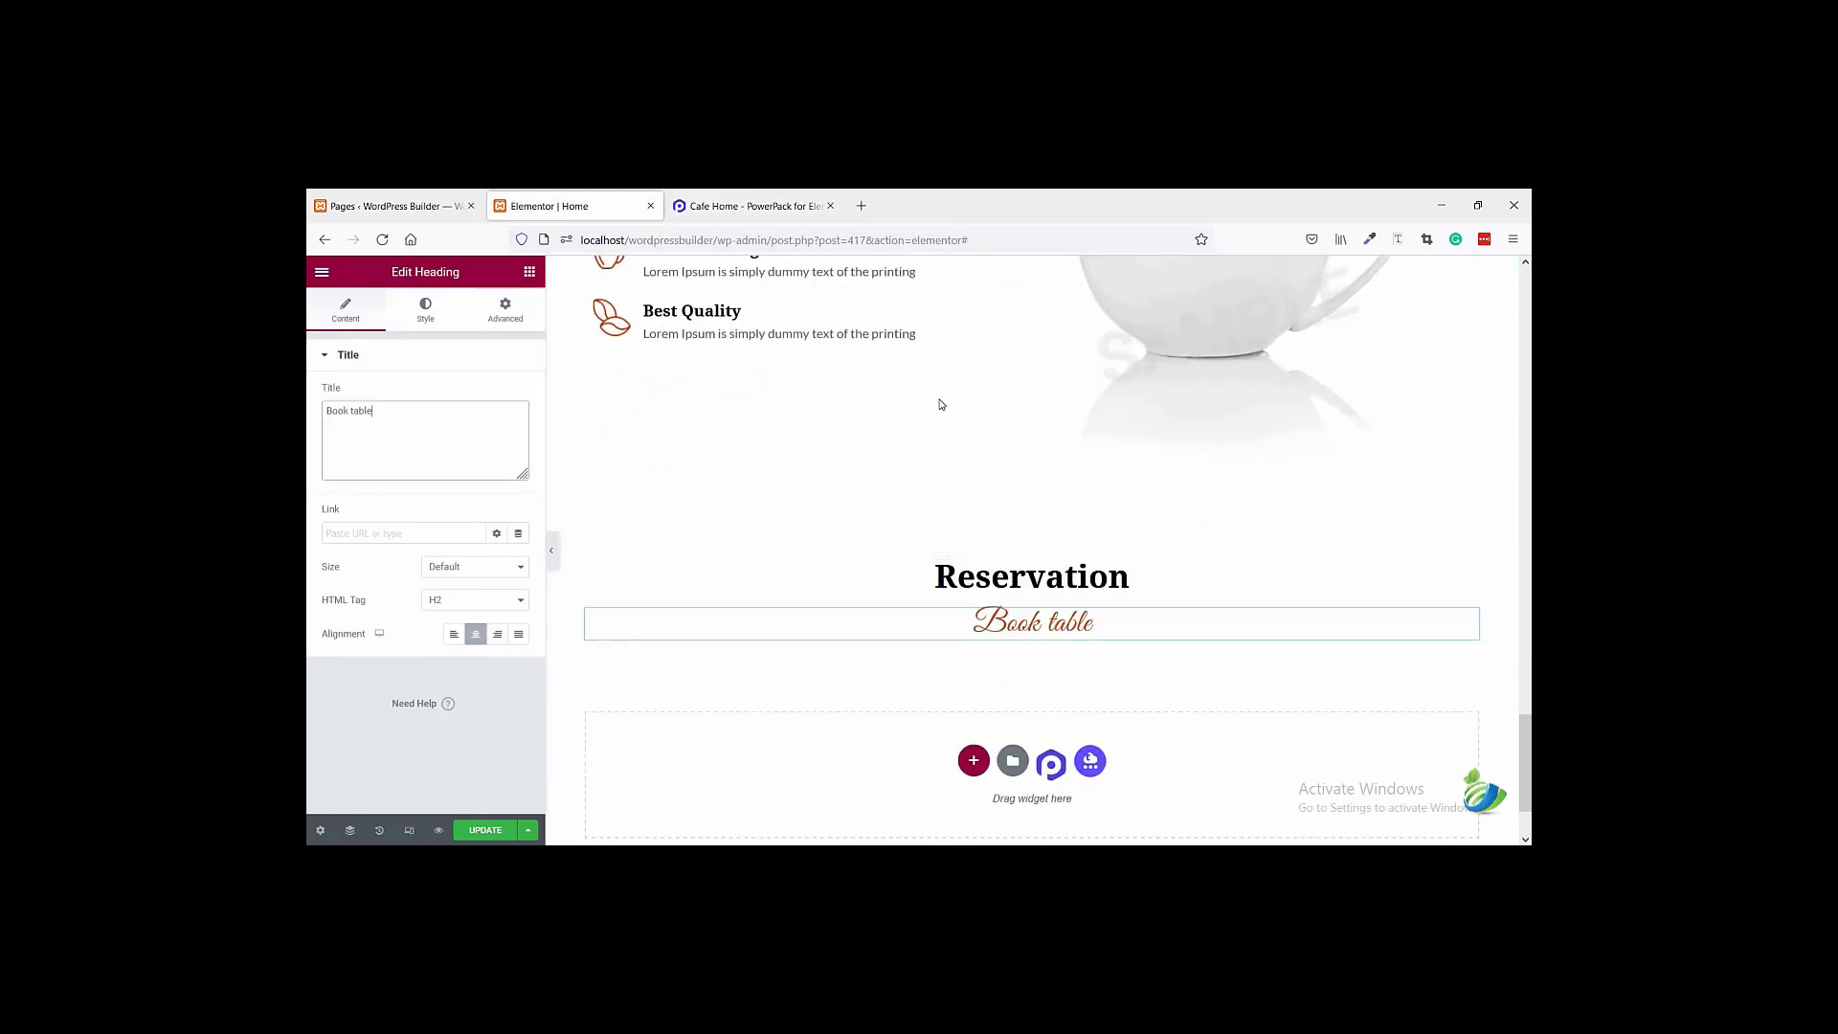
- Check the template's booking form, and open the WordPress Contact Forms list in a new browser tab
left_click(762, 196)
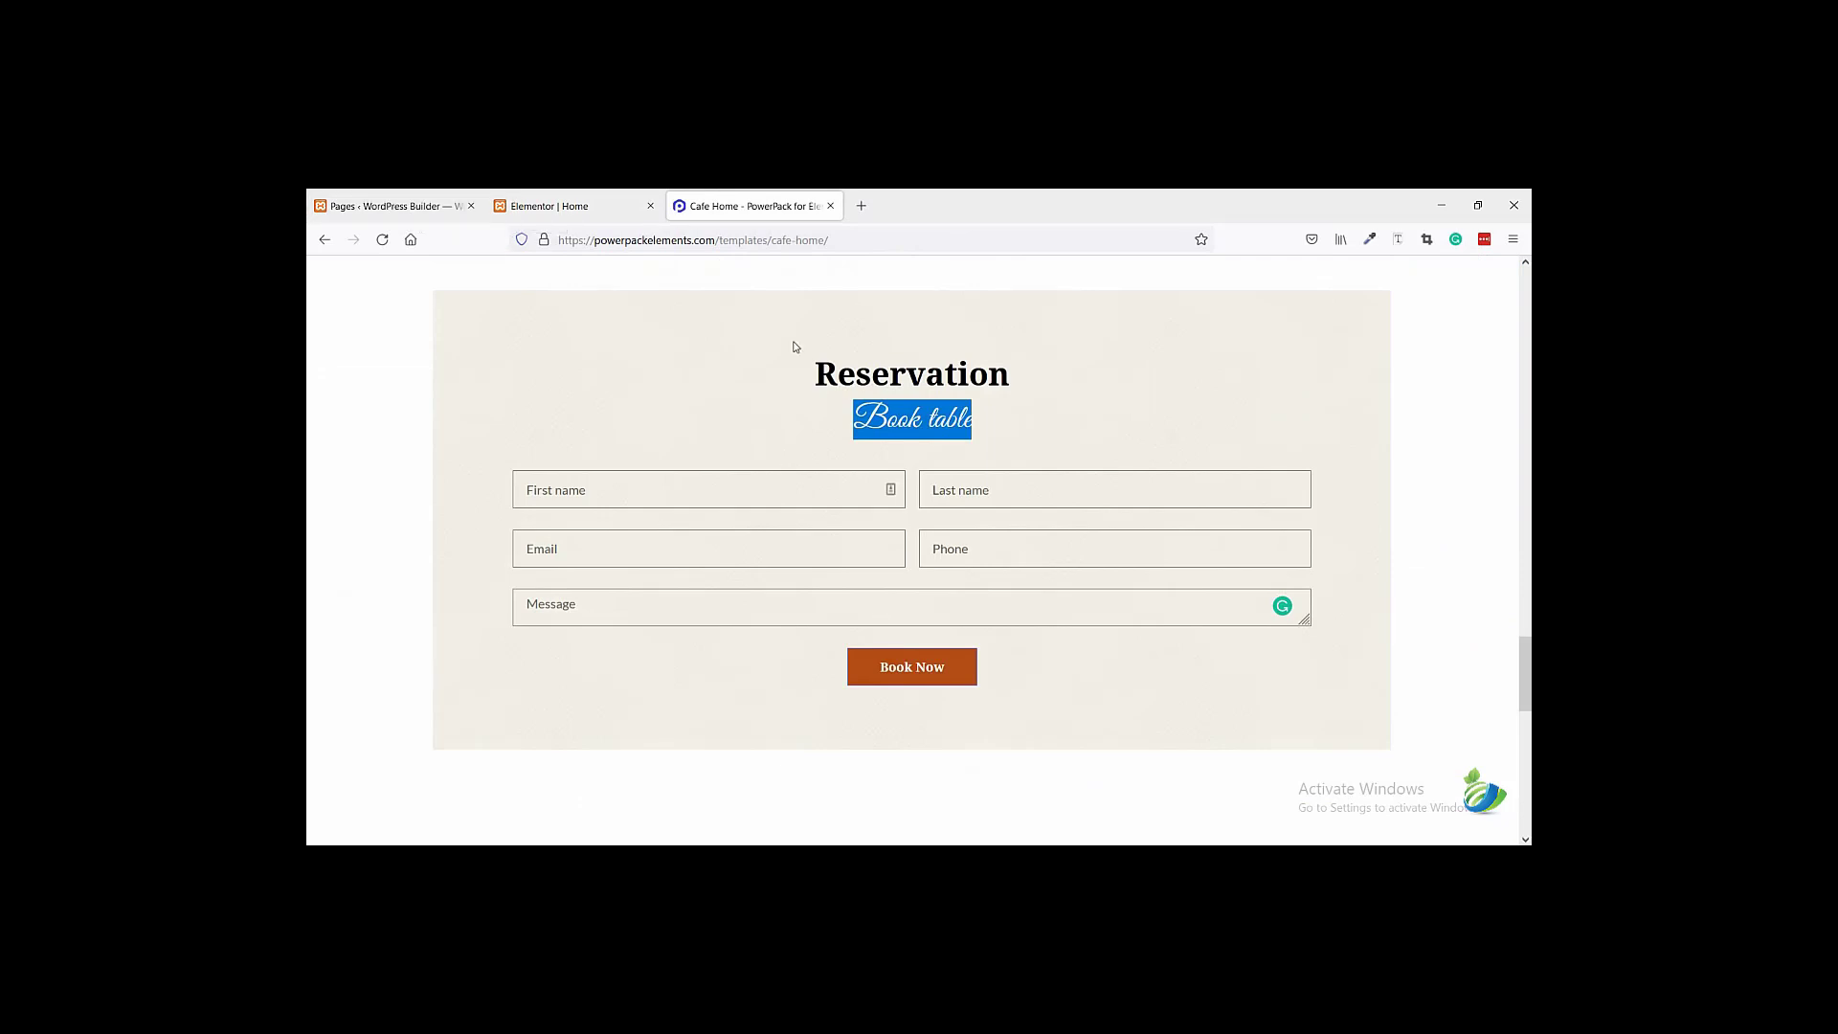
left_click(393, 206)
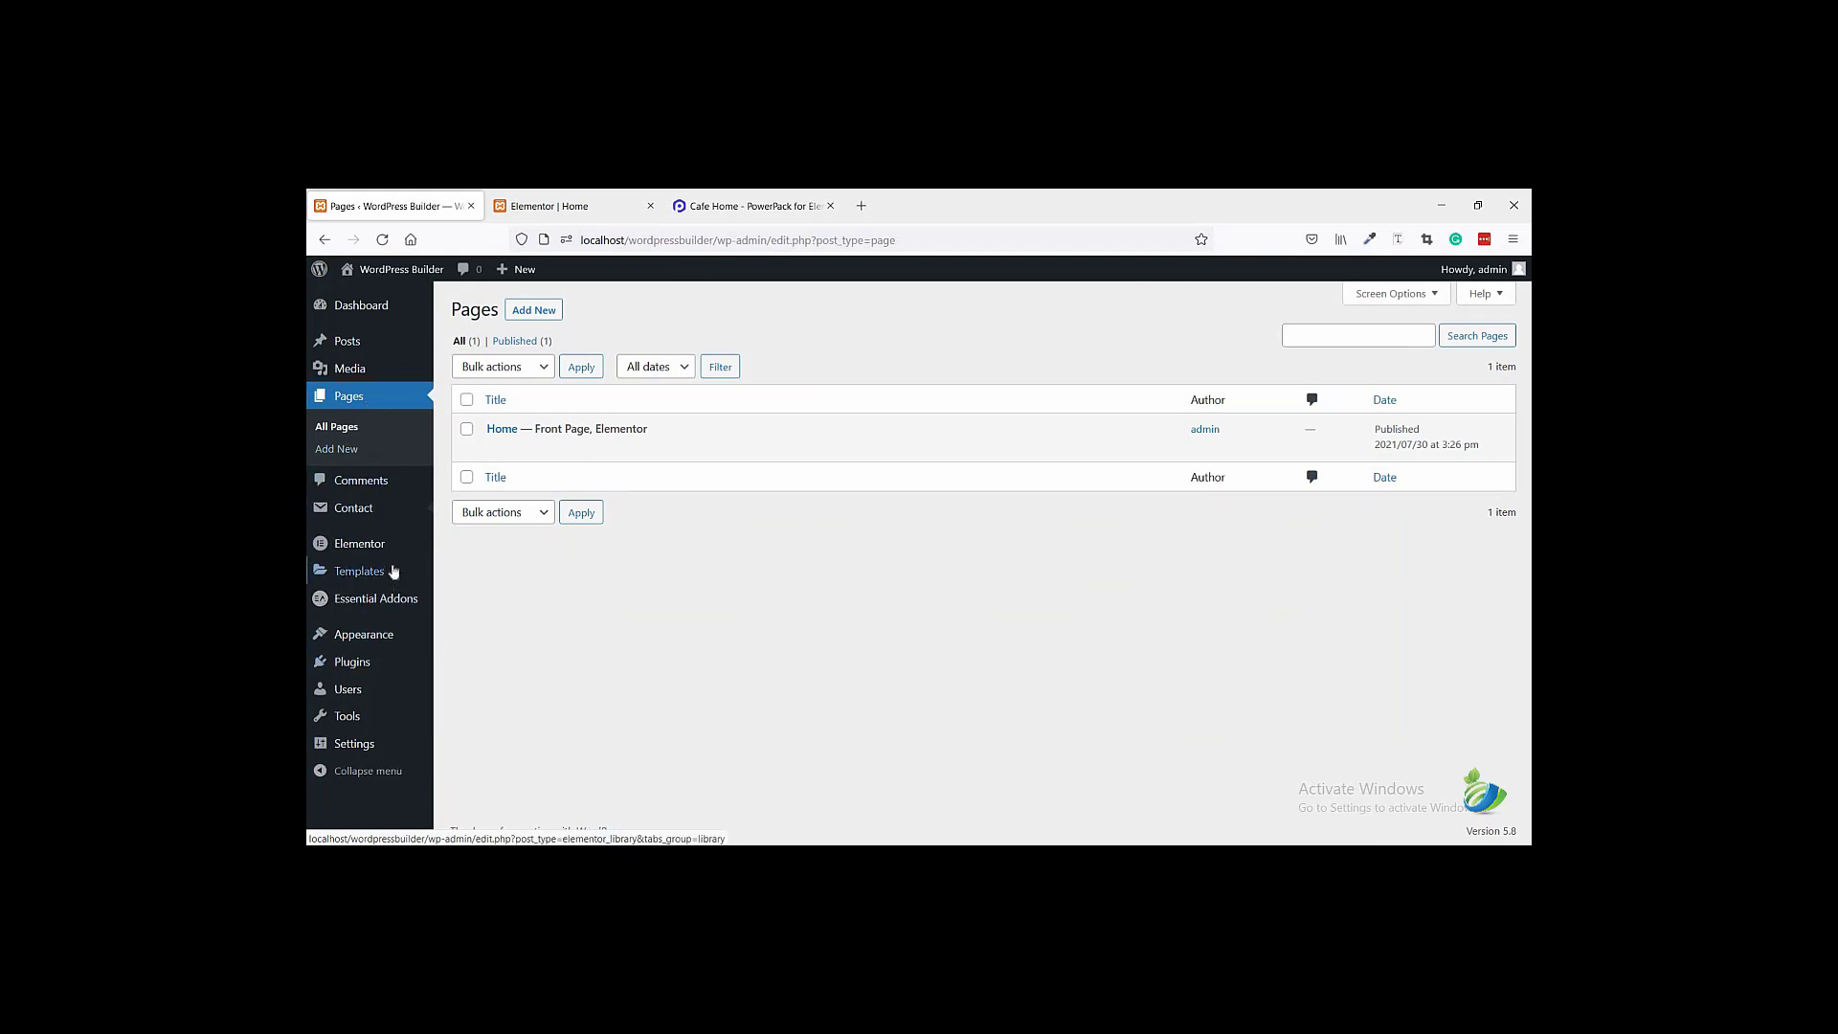
mouse_move(382, 517)
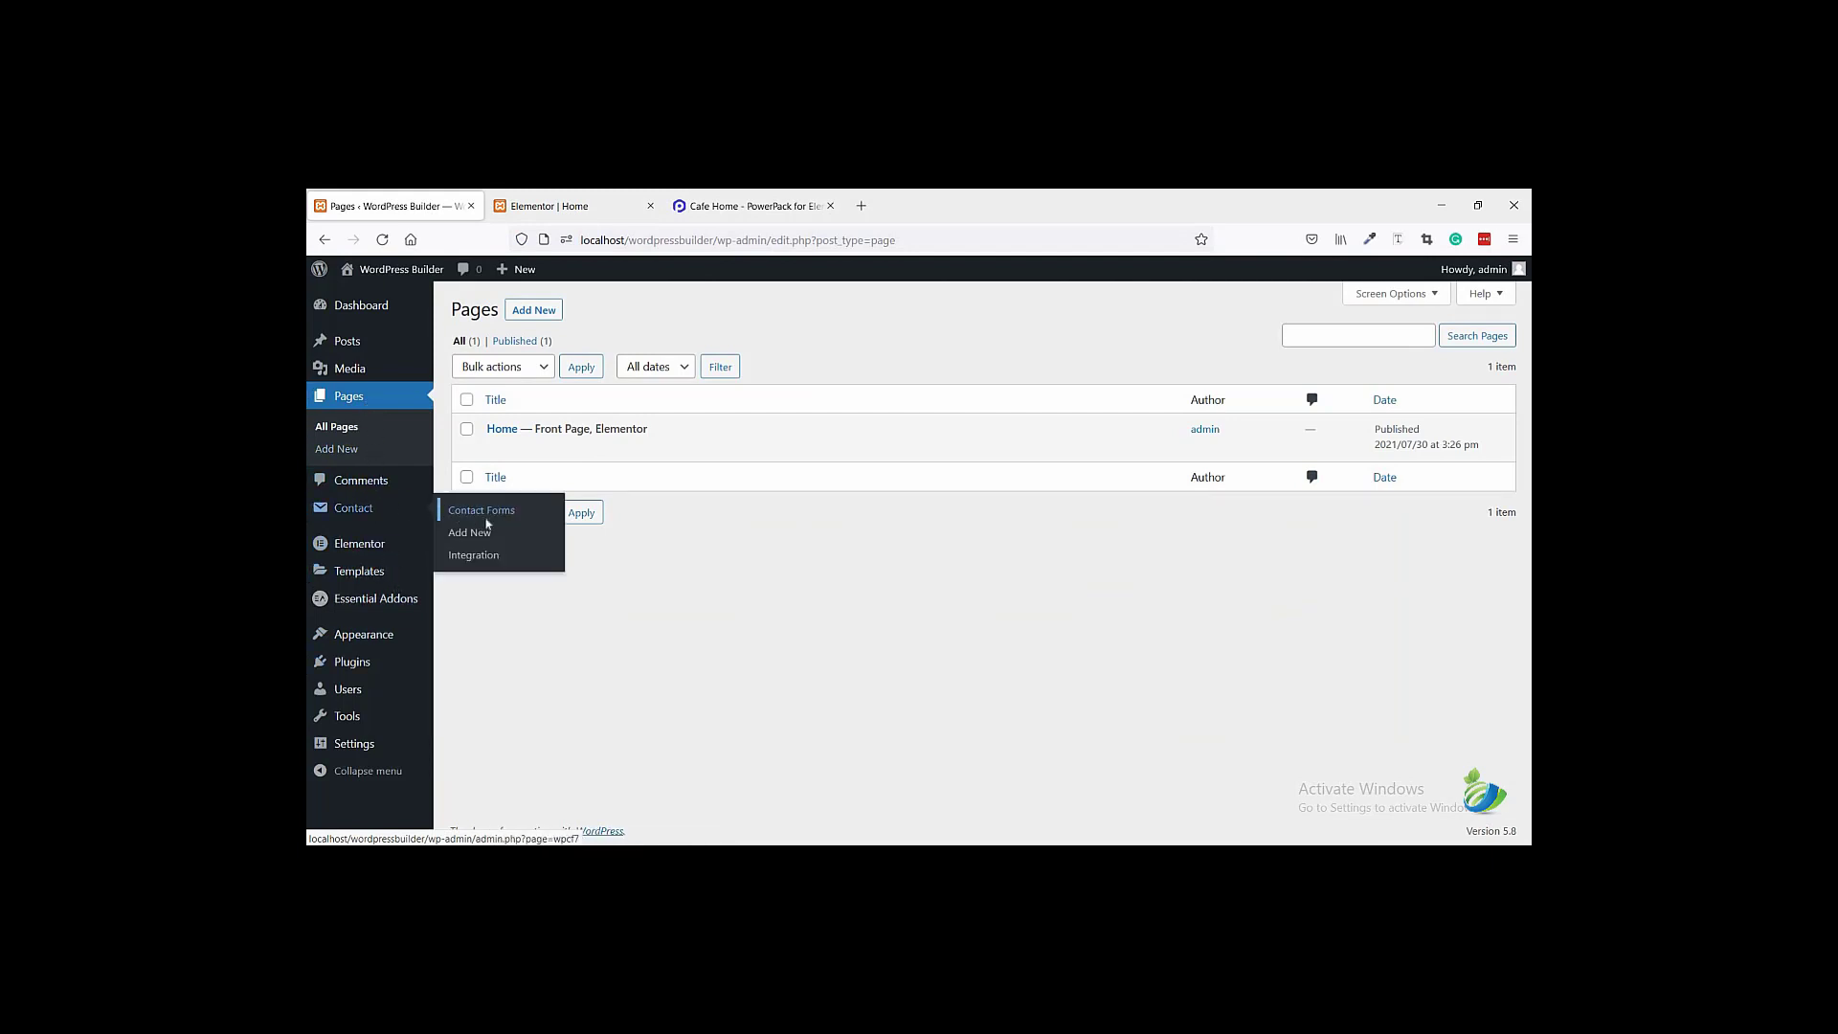
right_click(456, 510)
left_click(500, 525)
left_click(601, 206)
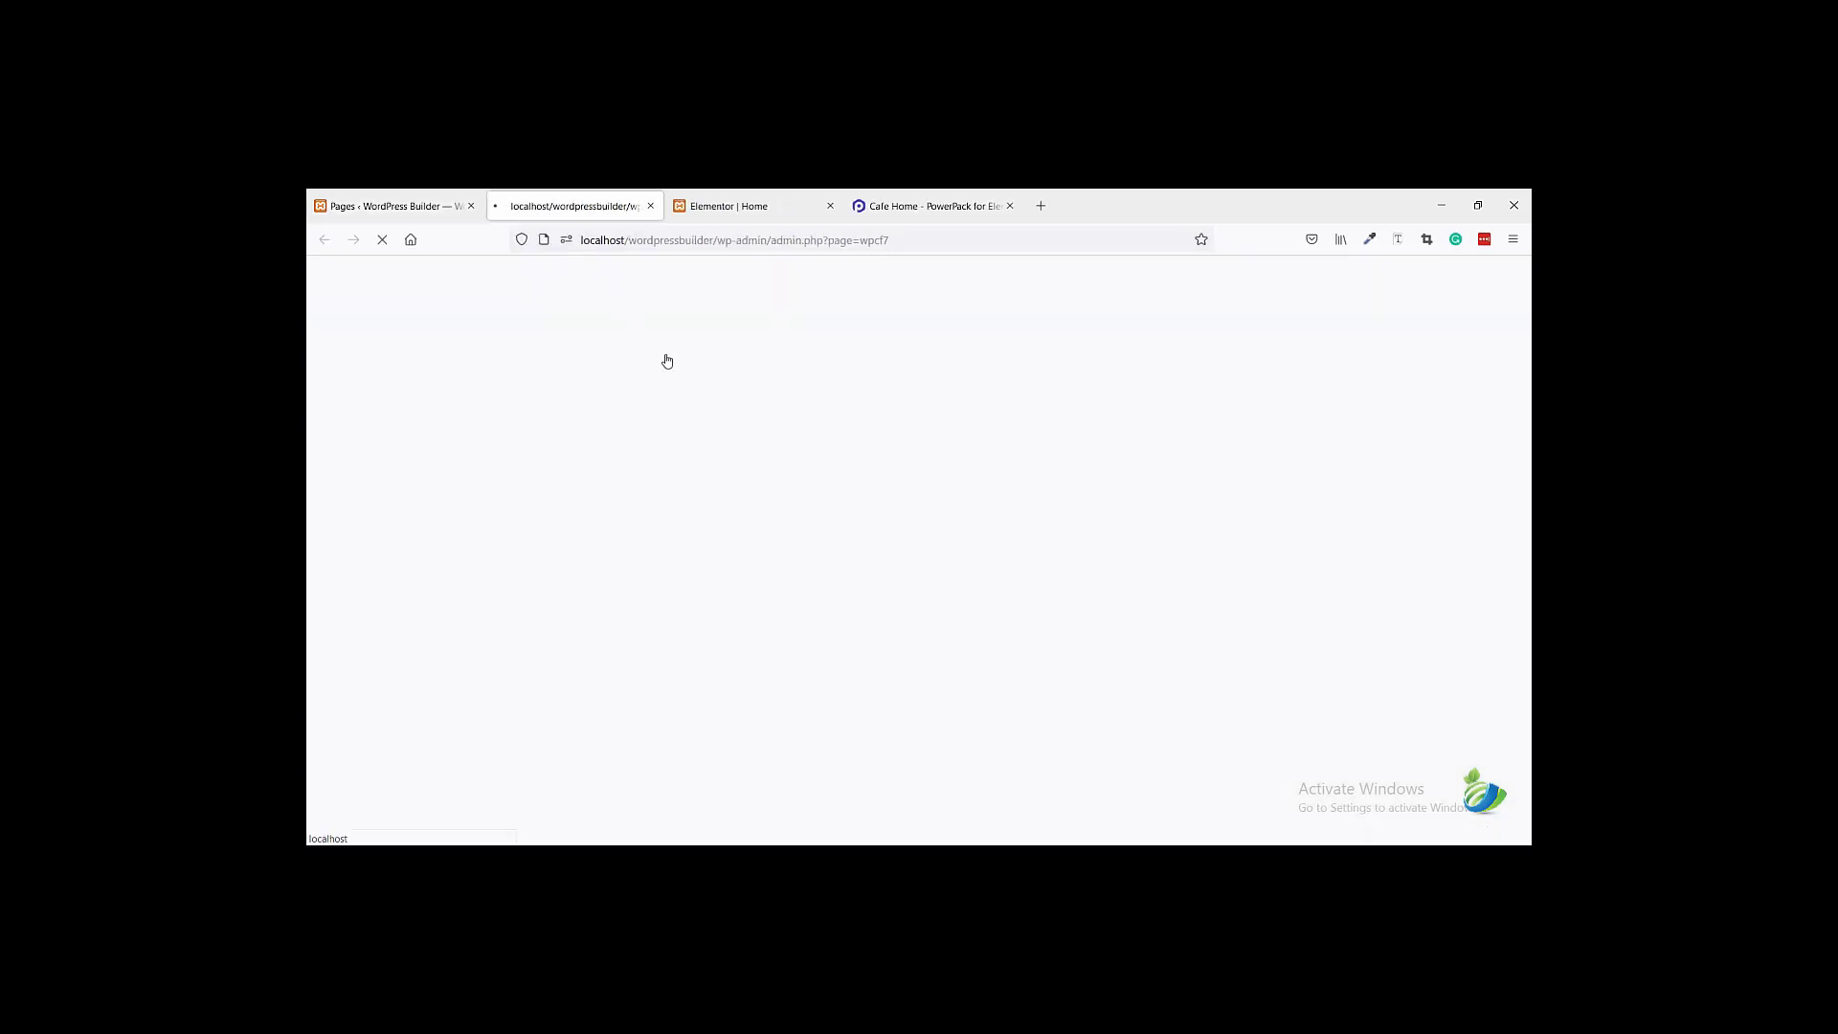
- Open the "Coffee" contact form for editing in a new browser tab and examine its form template code
scroll(548, 666, "down", 2)
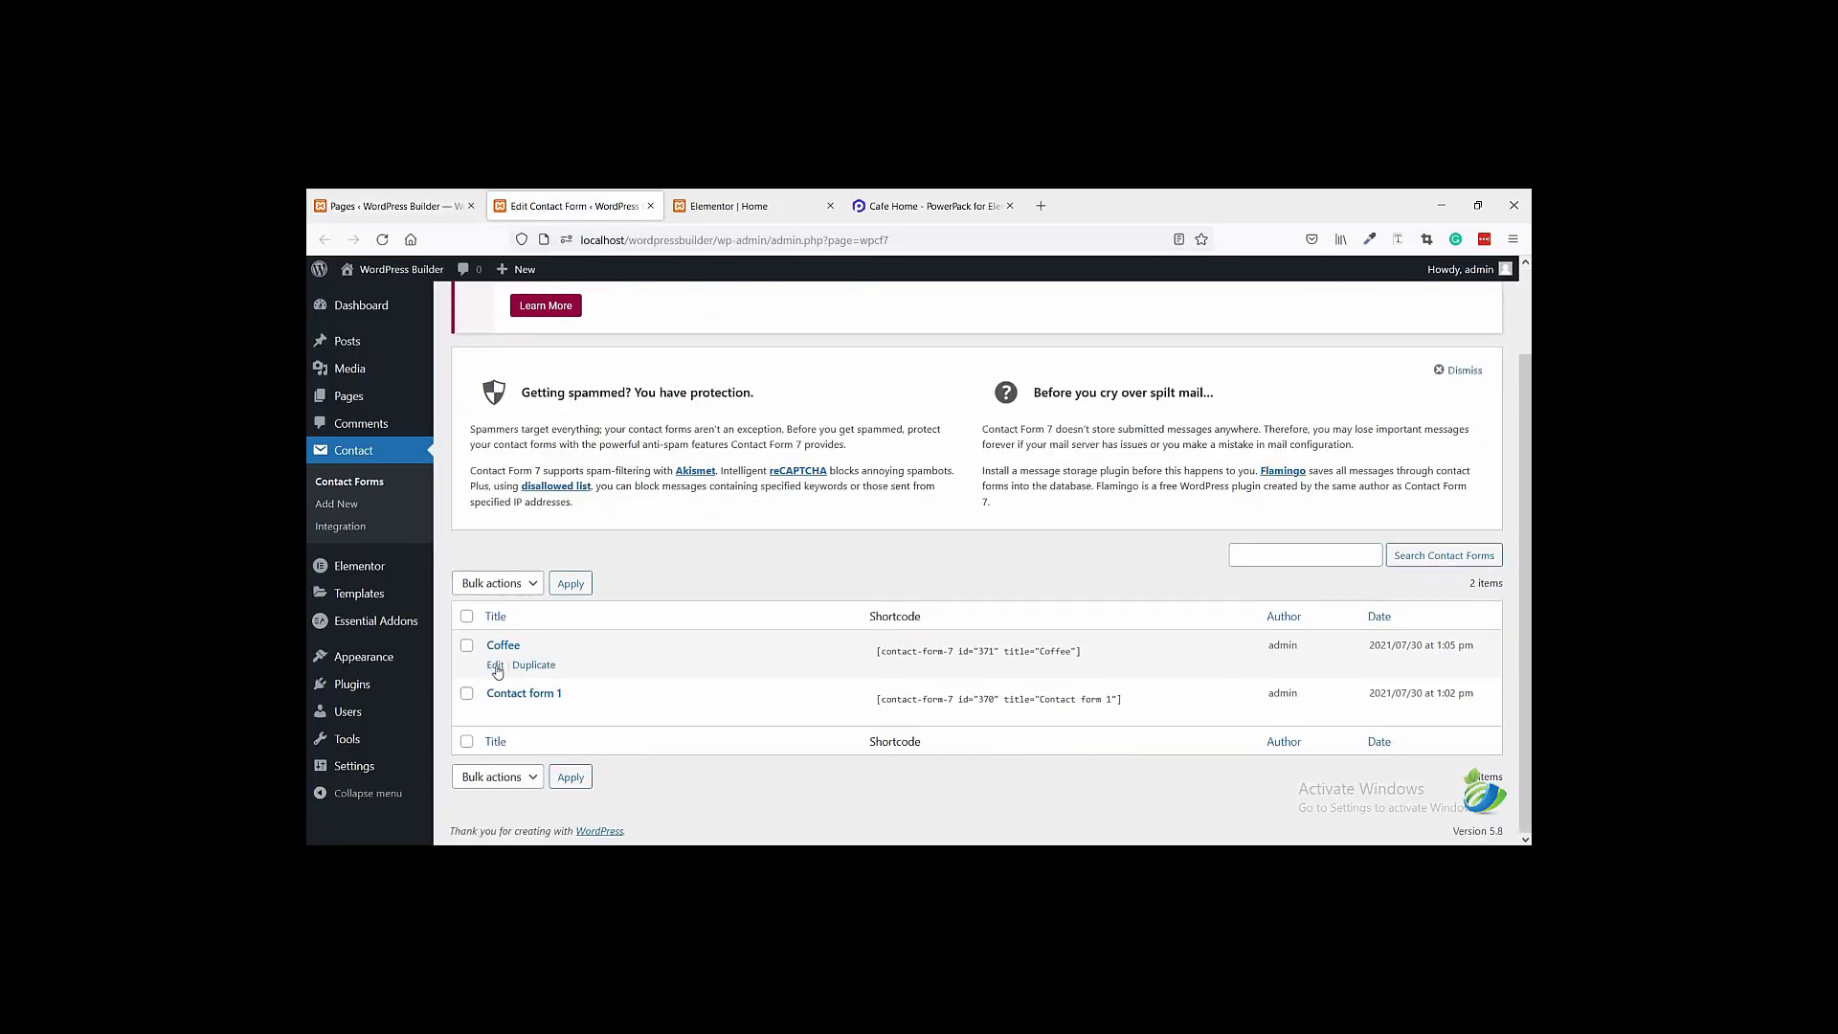
right_click(497, 670)
left_click(592, 376)
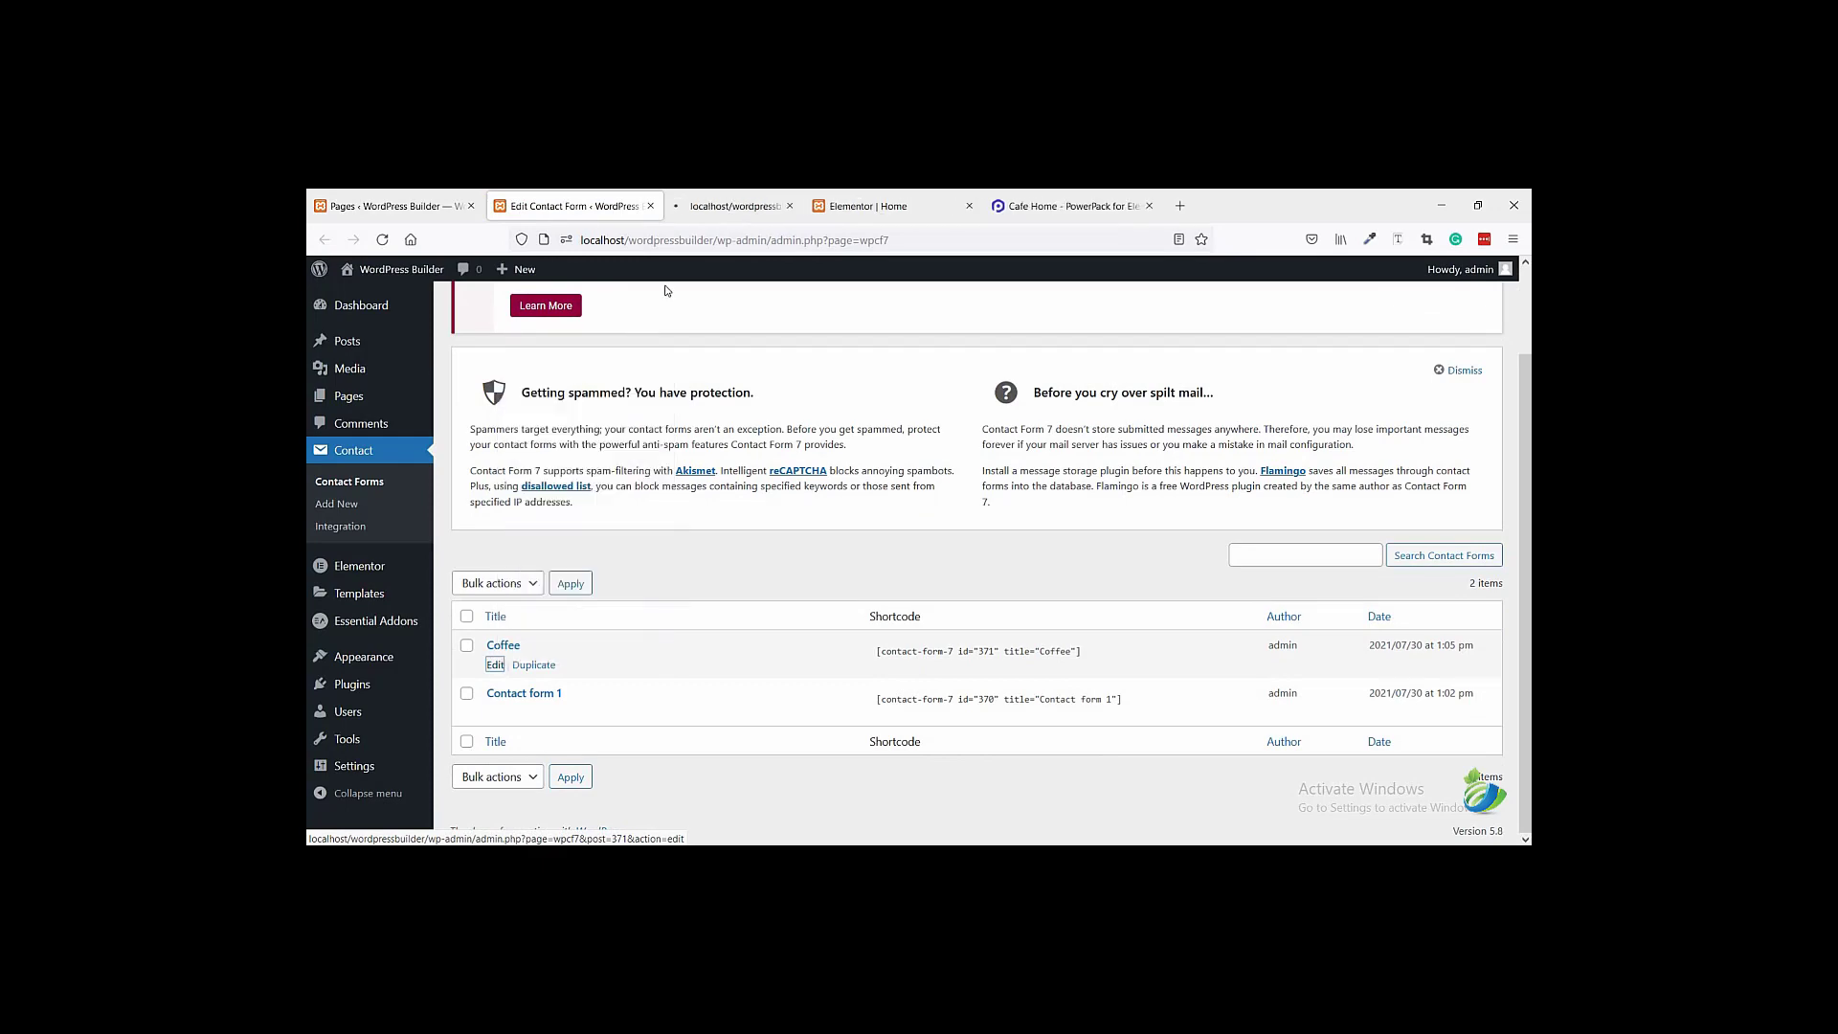
left_click(733, 206)
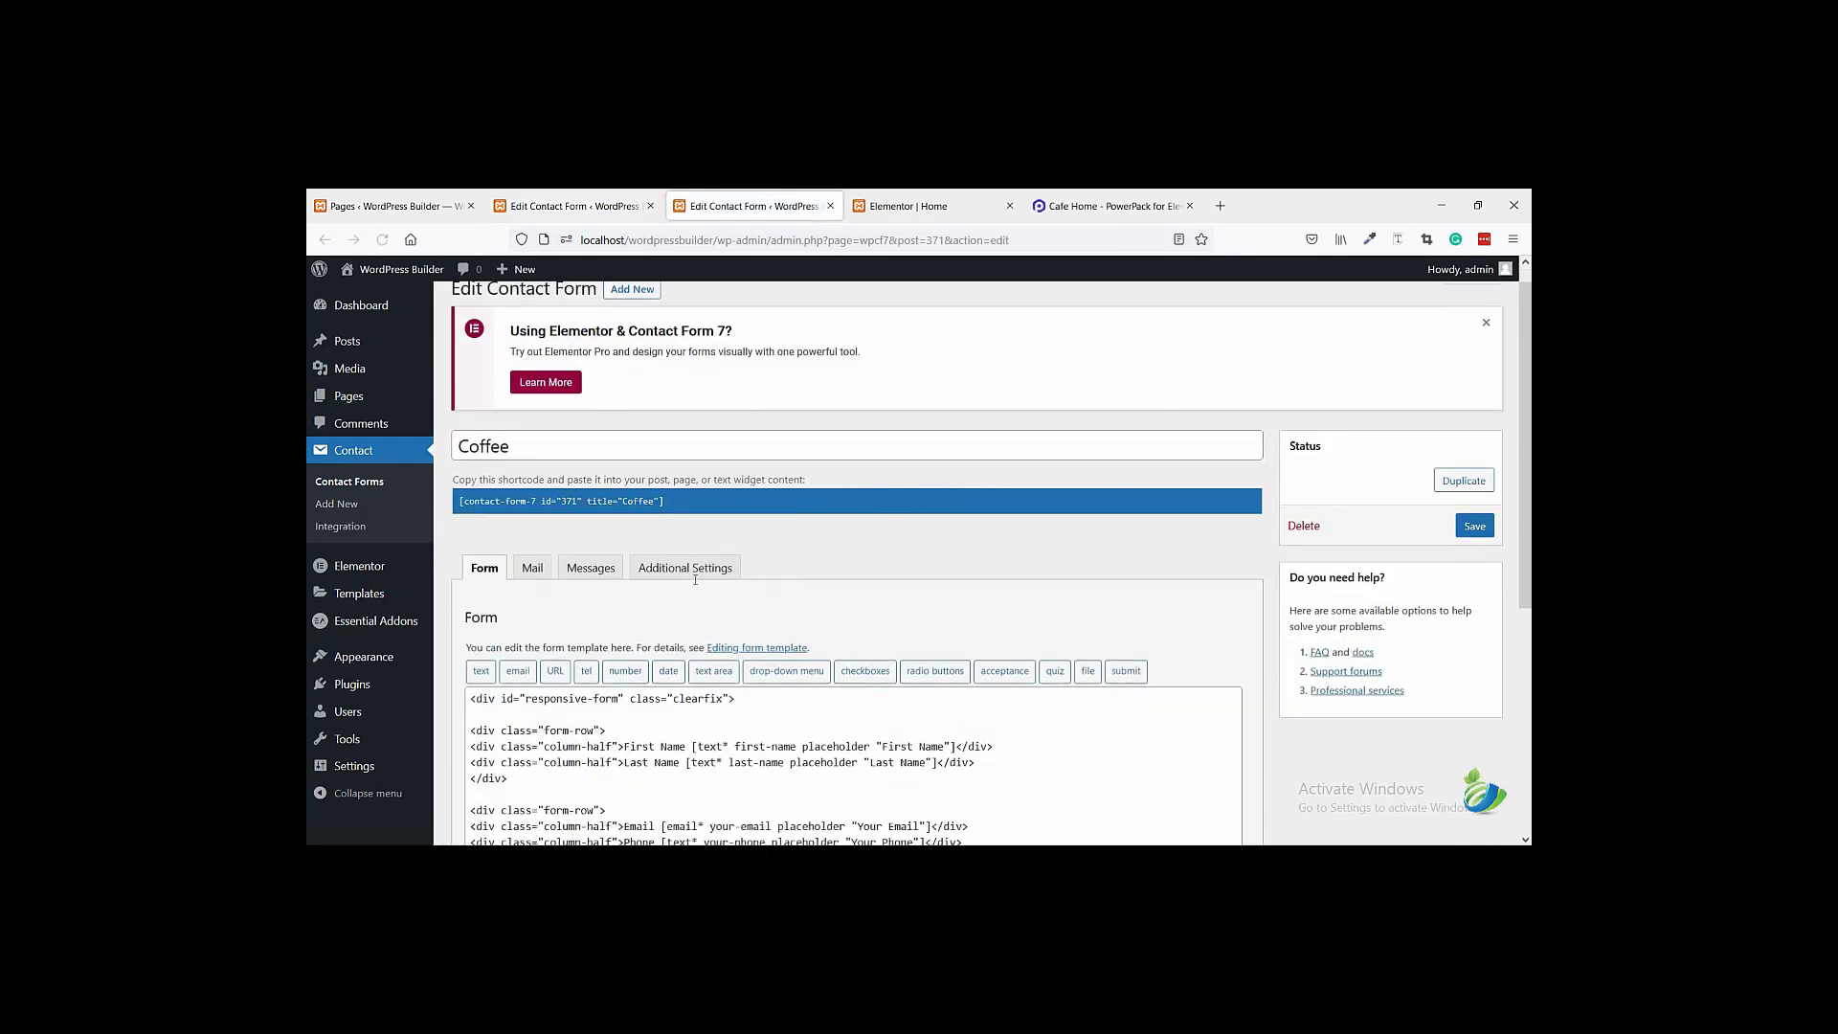
scroll(695, 579, "down", 4)
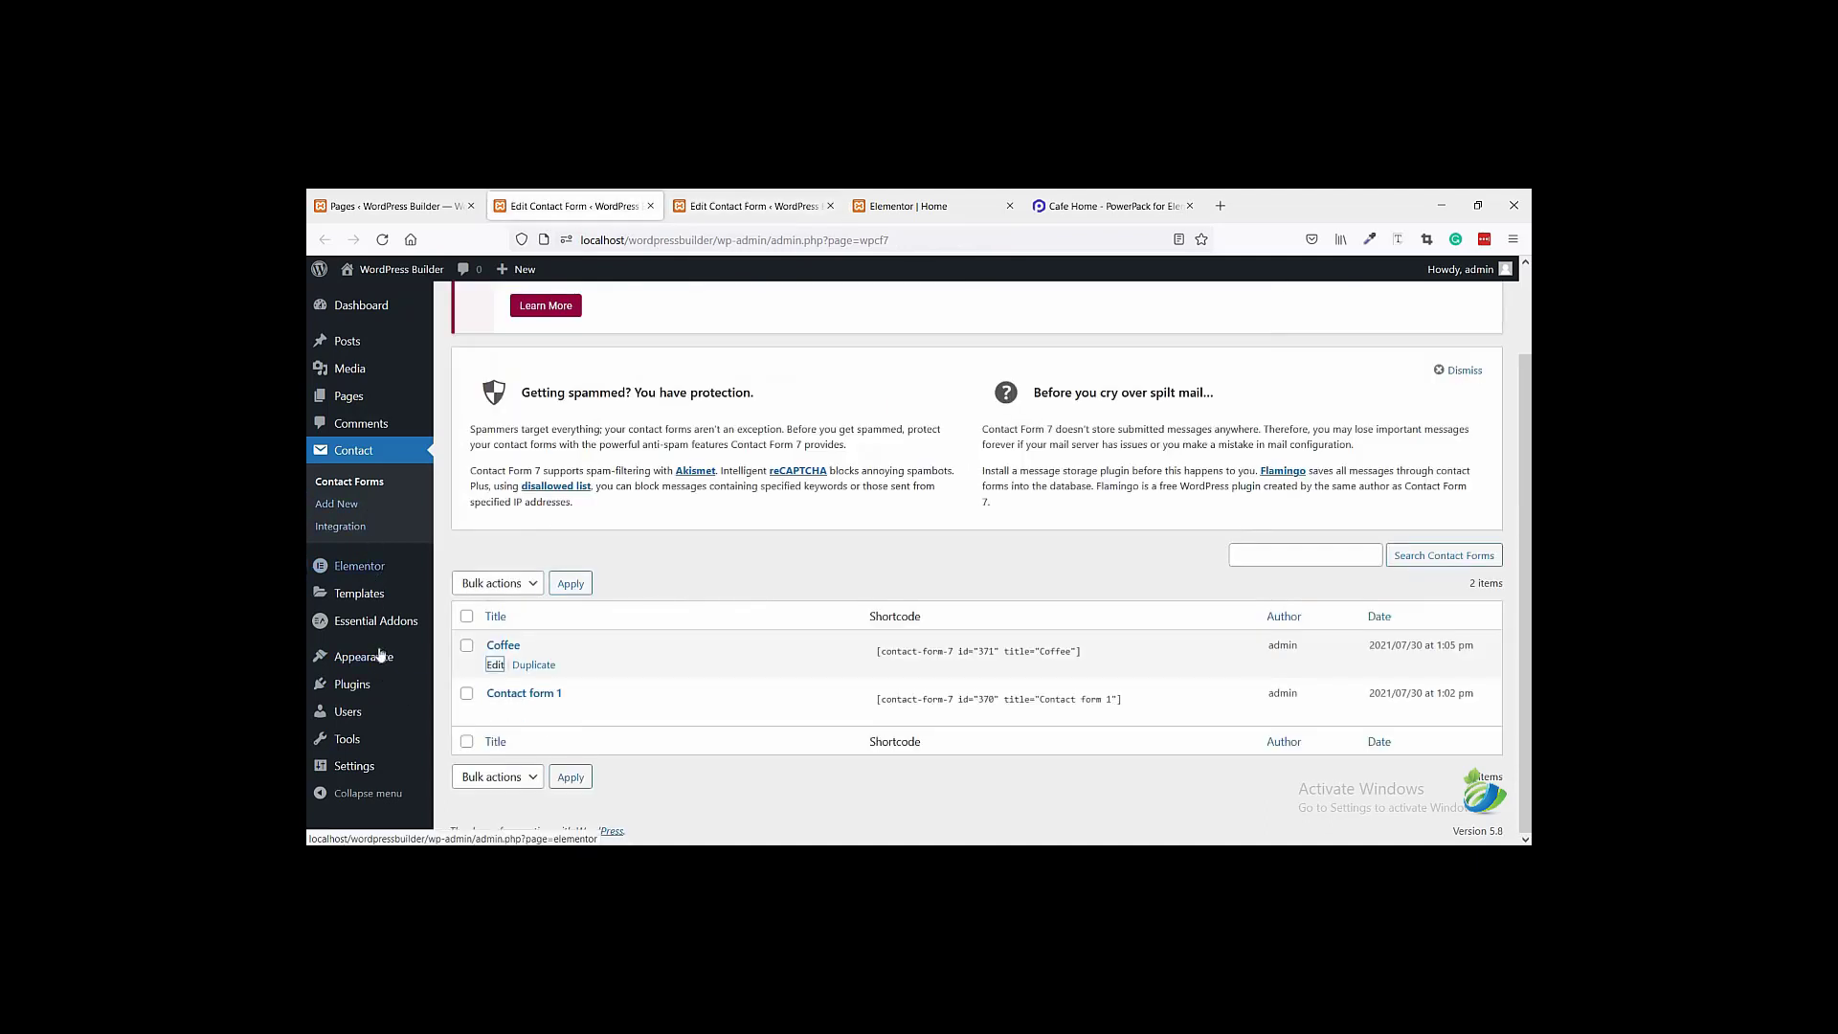
- Open the theme customizer's Additional CSS, examine the contact form styling rules, and close that browser tab
mouse_move(381, 656)
left_click(460, 678)
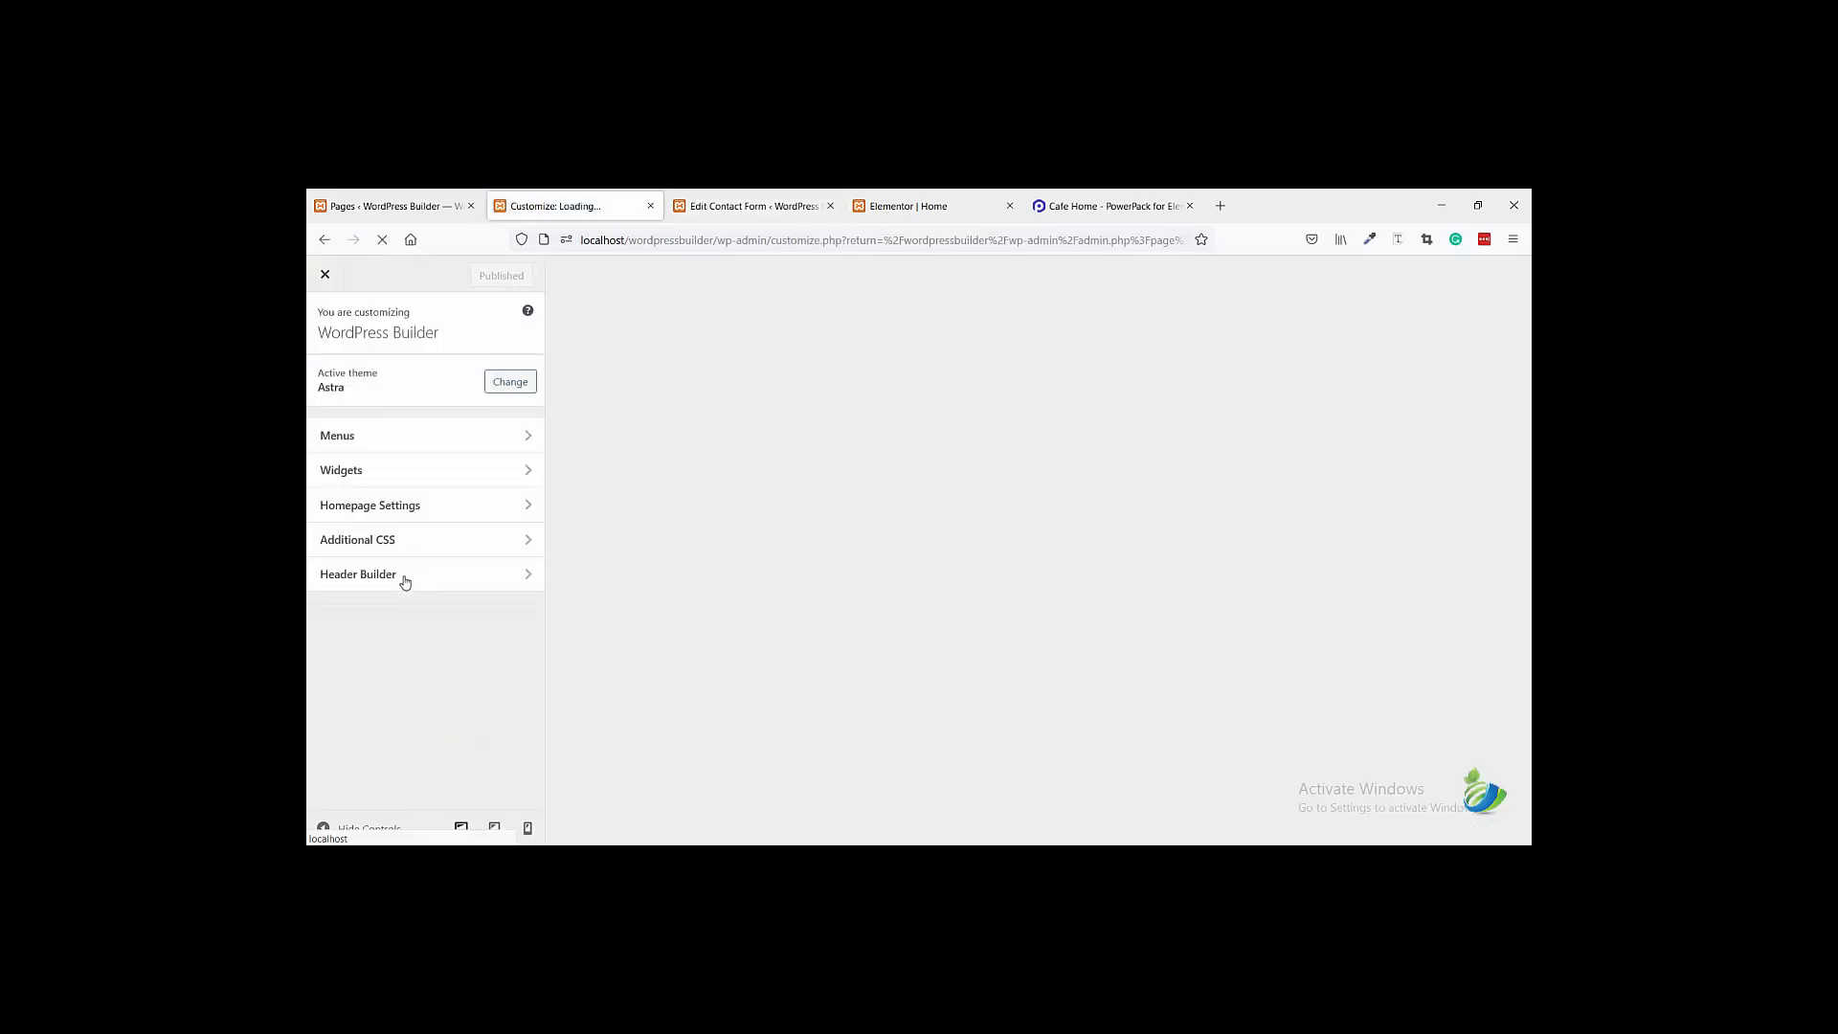
scroll(393, 718, "down", 1)
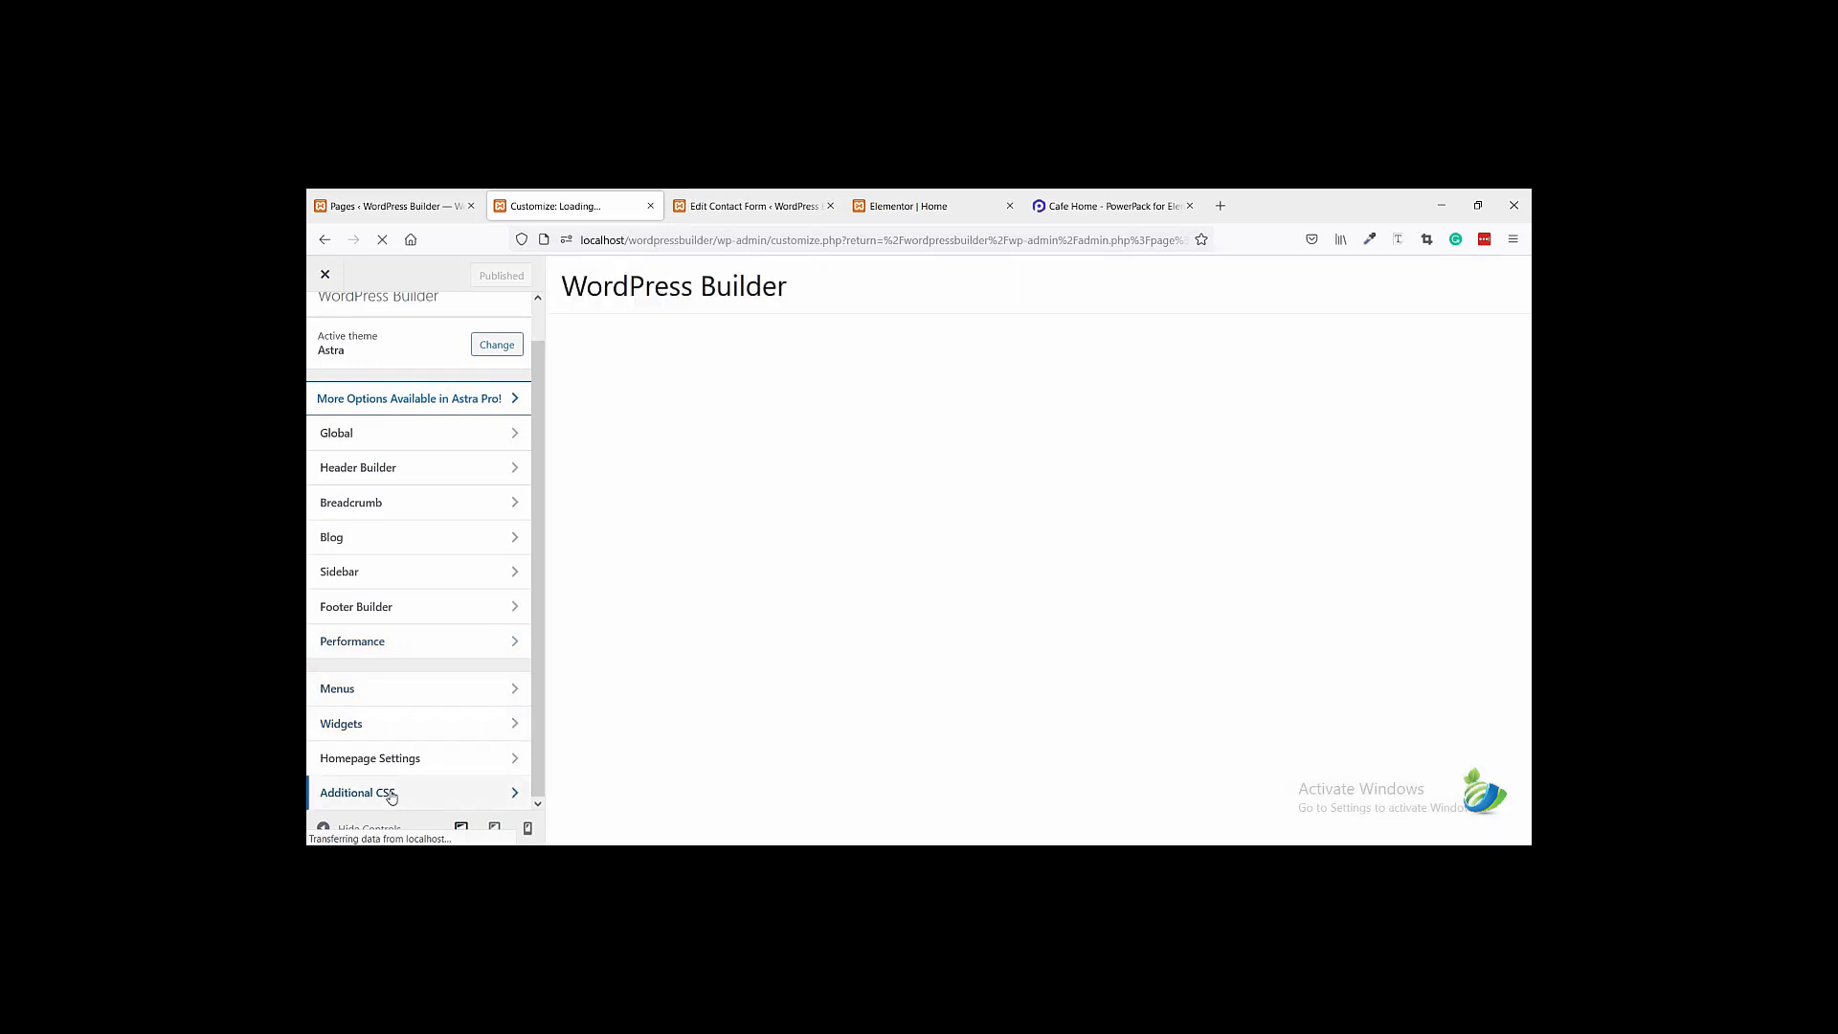
left_click(391, 797)
scroll(411, 574, "down", 15)
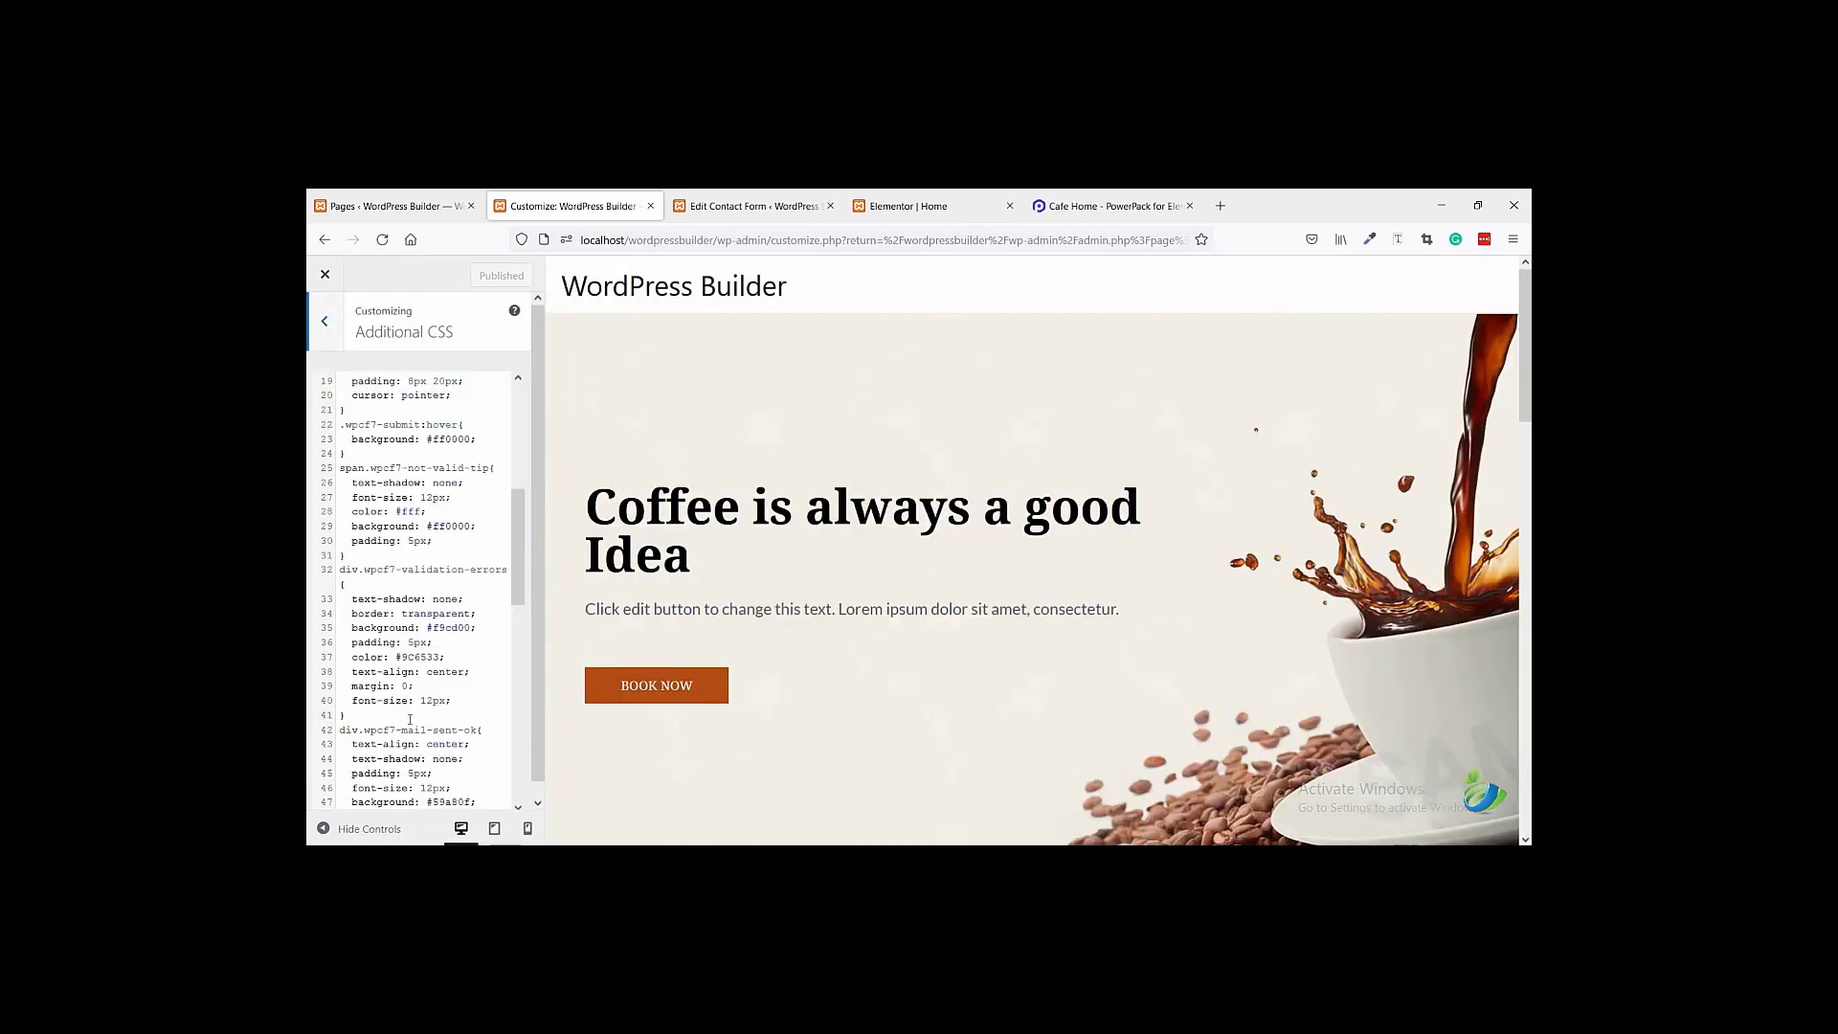
scroll(417, 644, "down", 1)
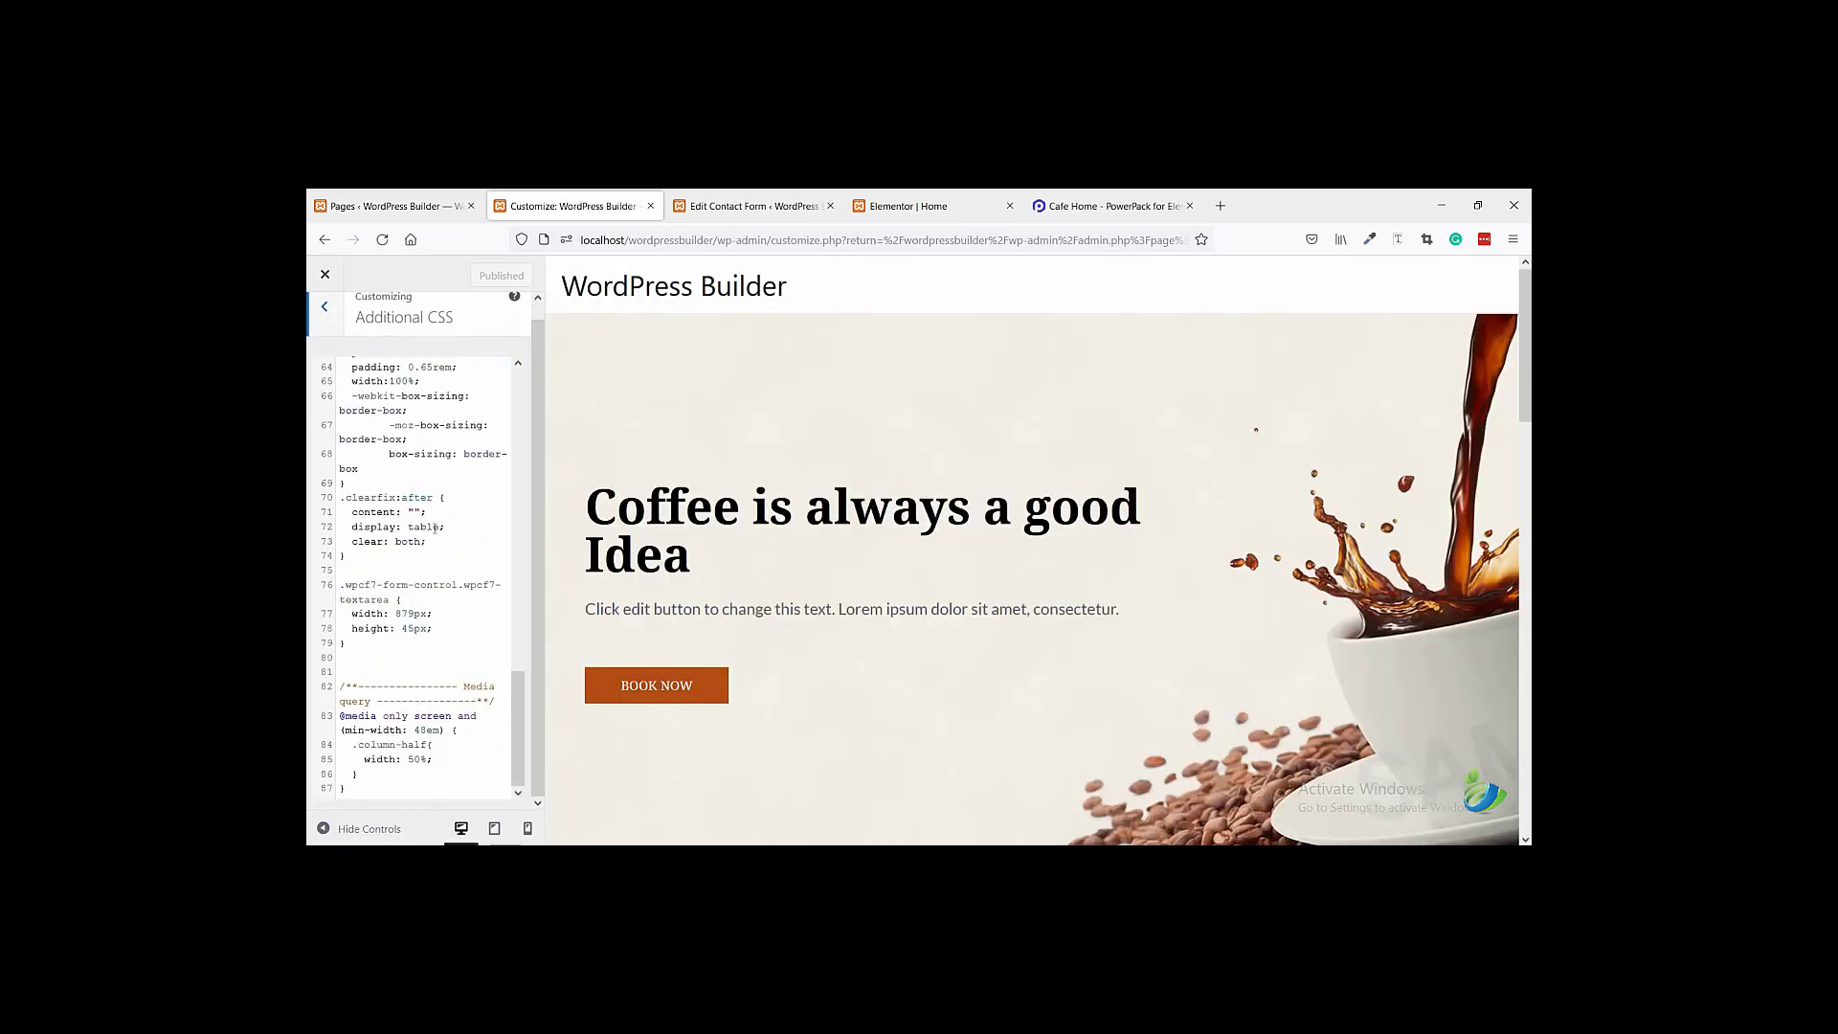
scroll(433, 491, "up", 15)
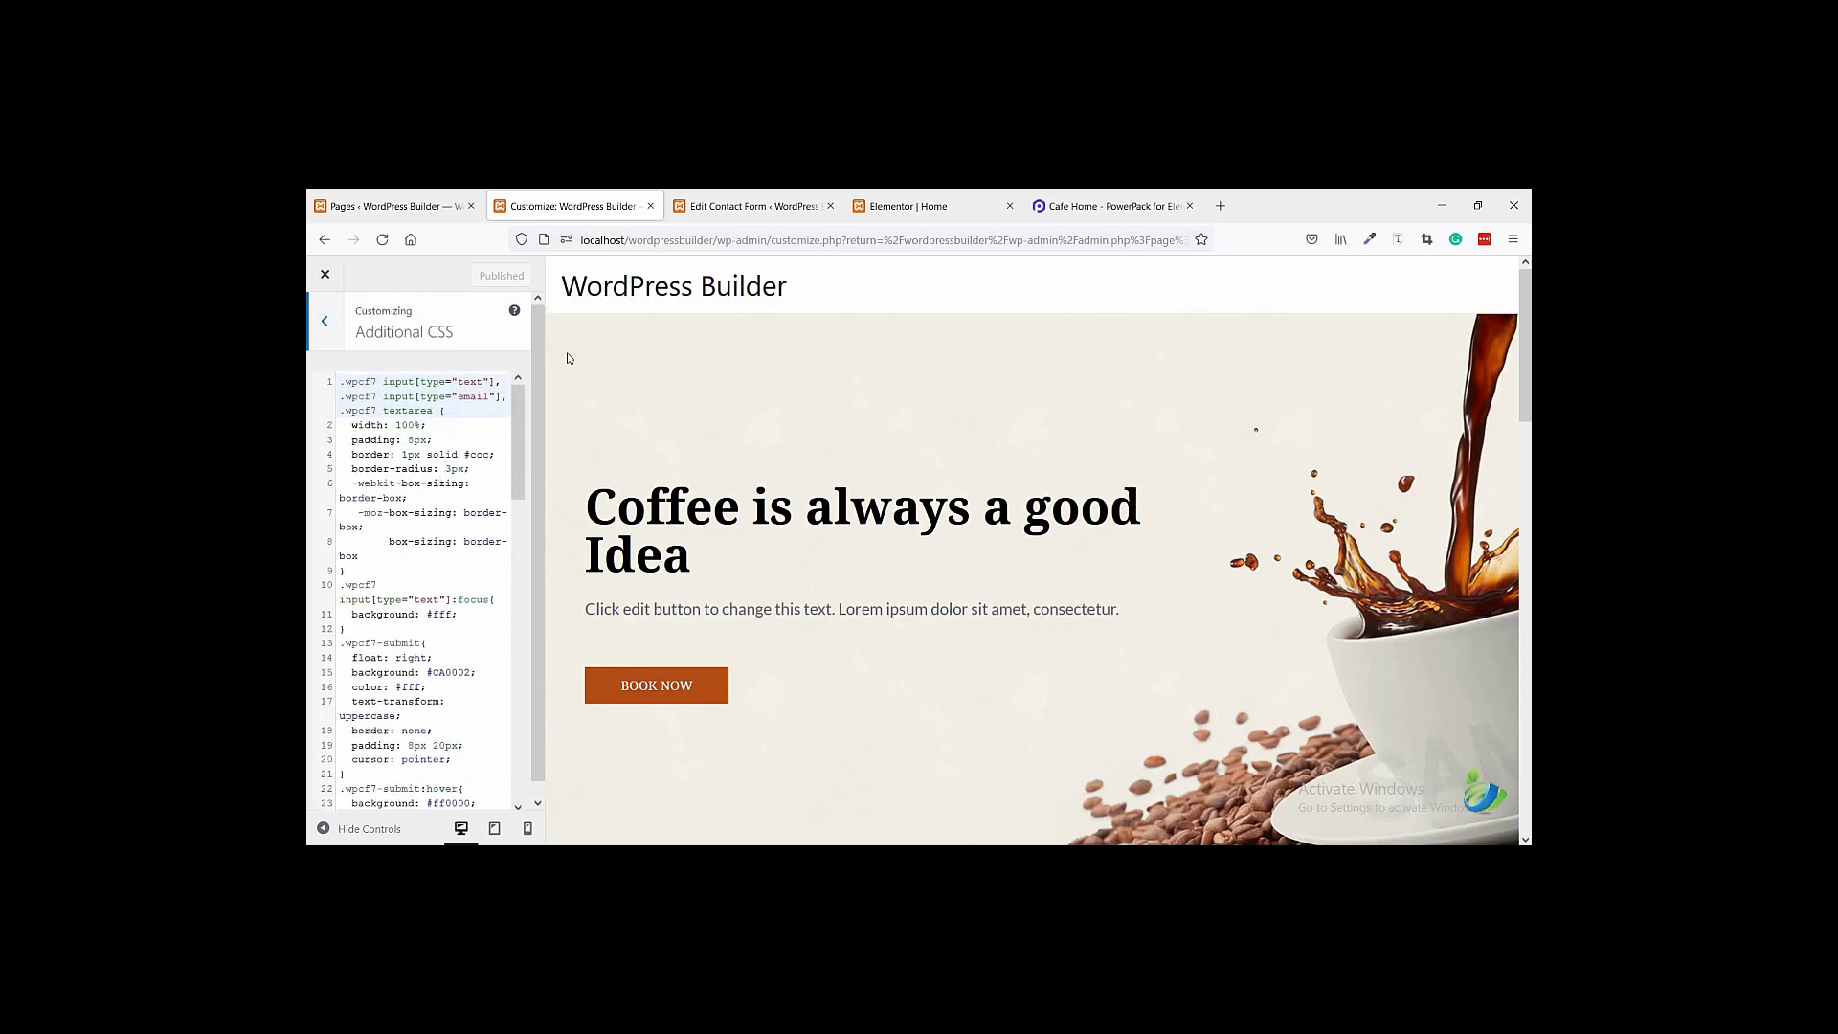
left_click(650, 206)
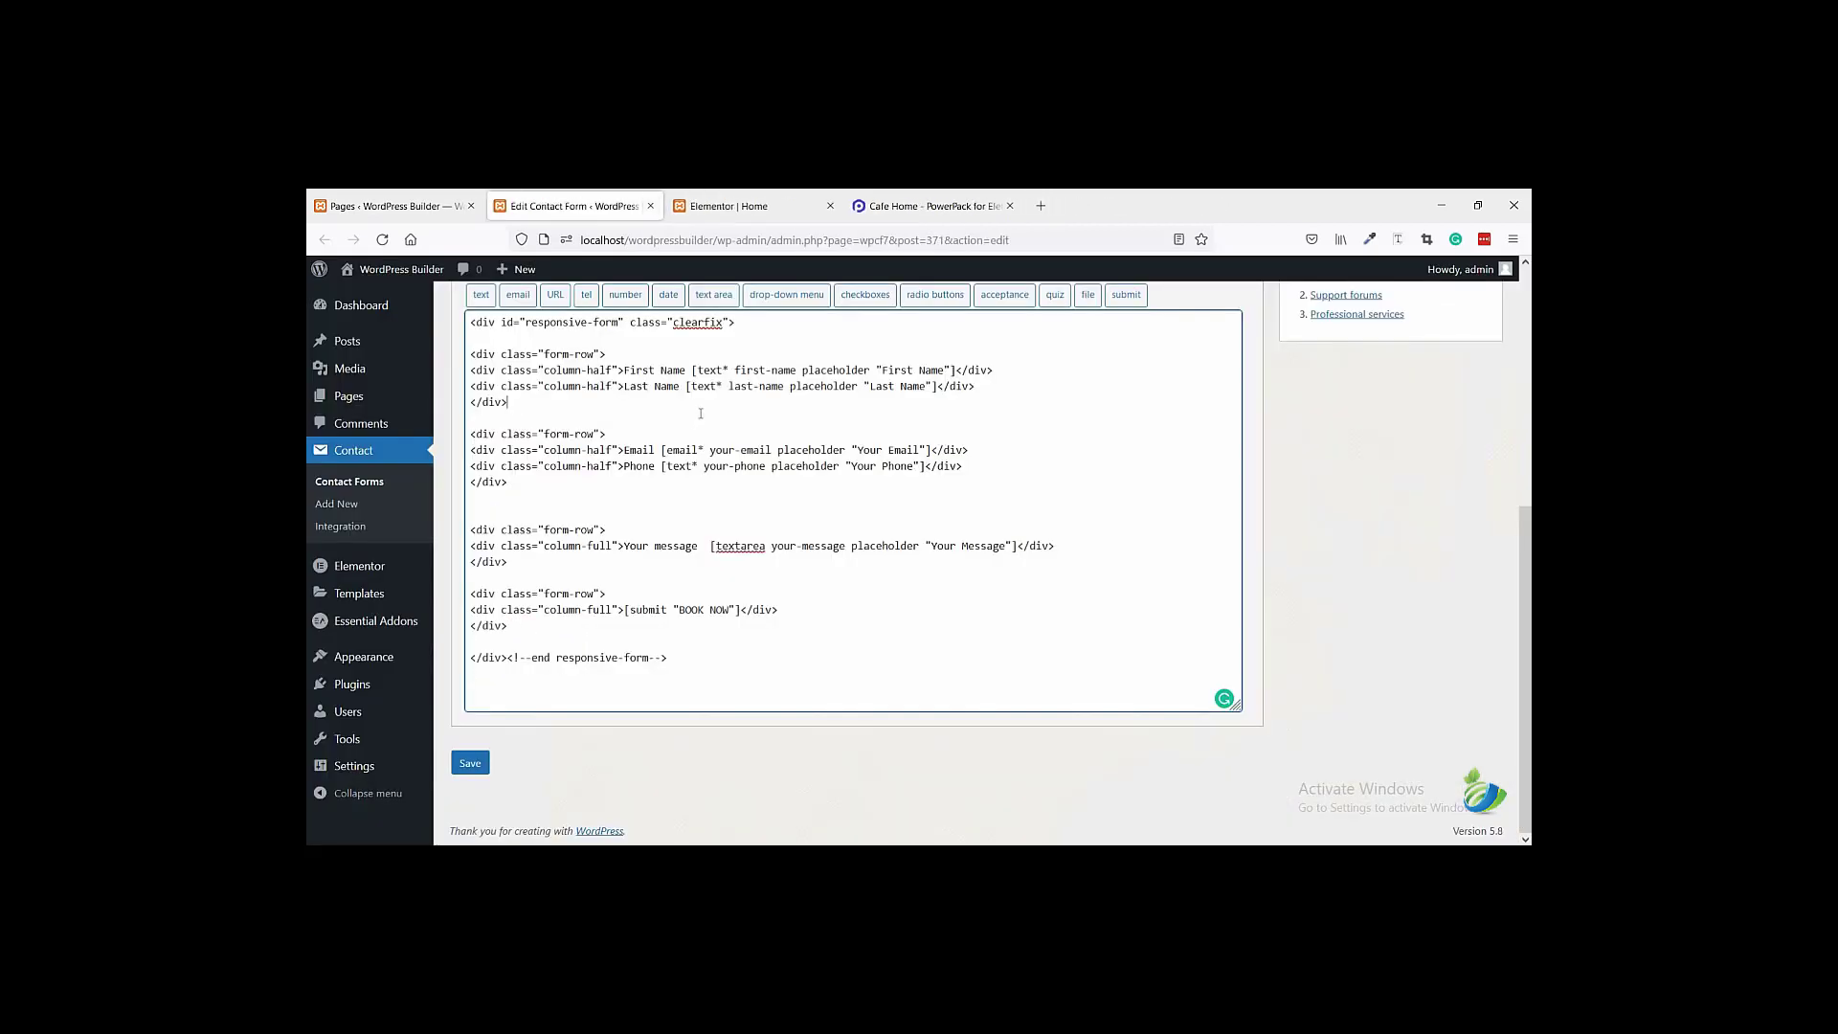
- Review the "Coffee" form's fields and submit code once more, and close its browser tab
scroll(702, 417, "up", 2)
scroll(702, 418, "down", 2)
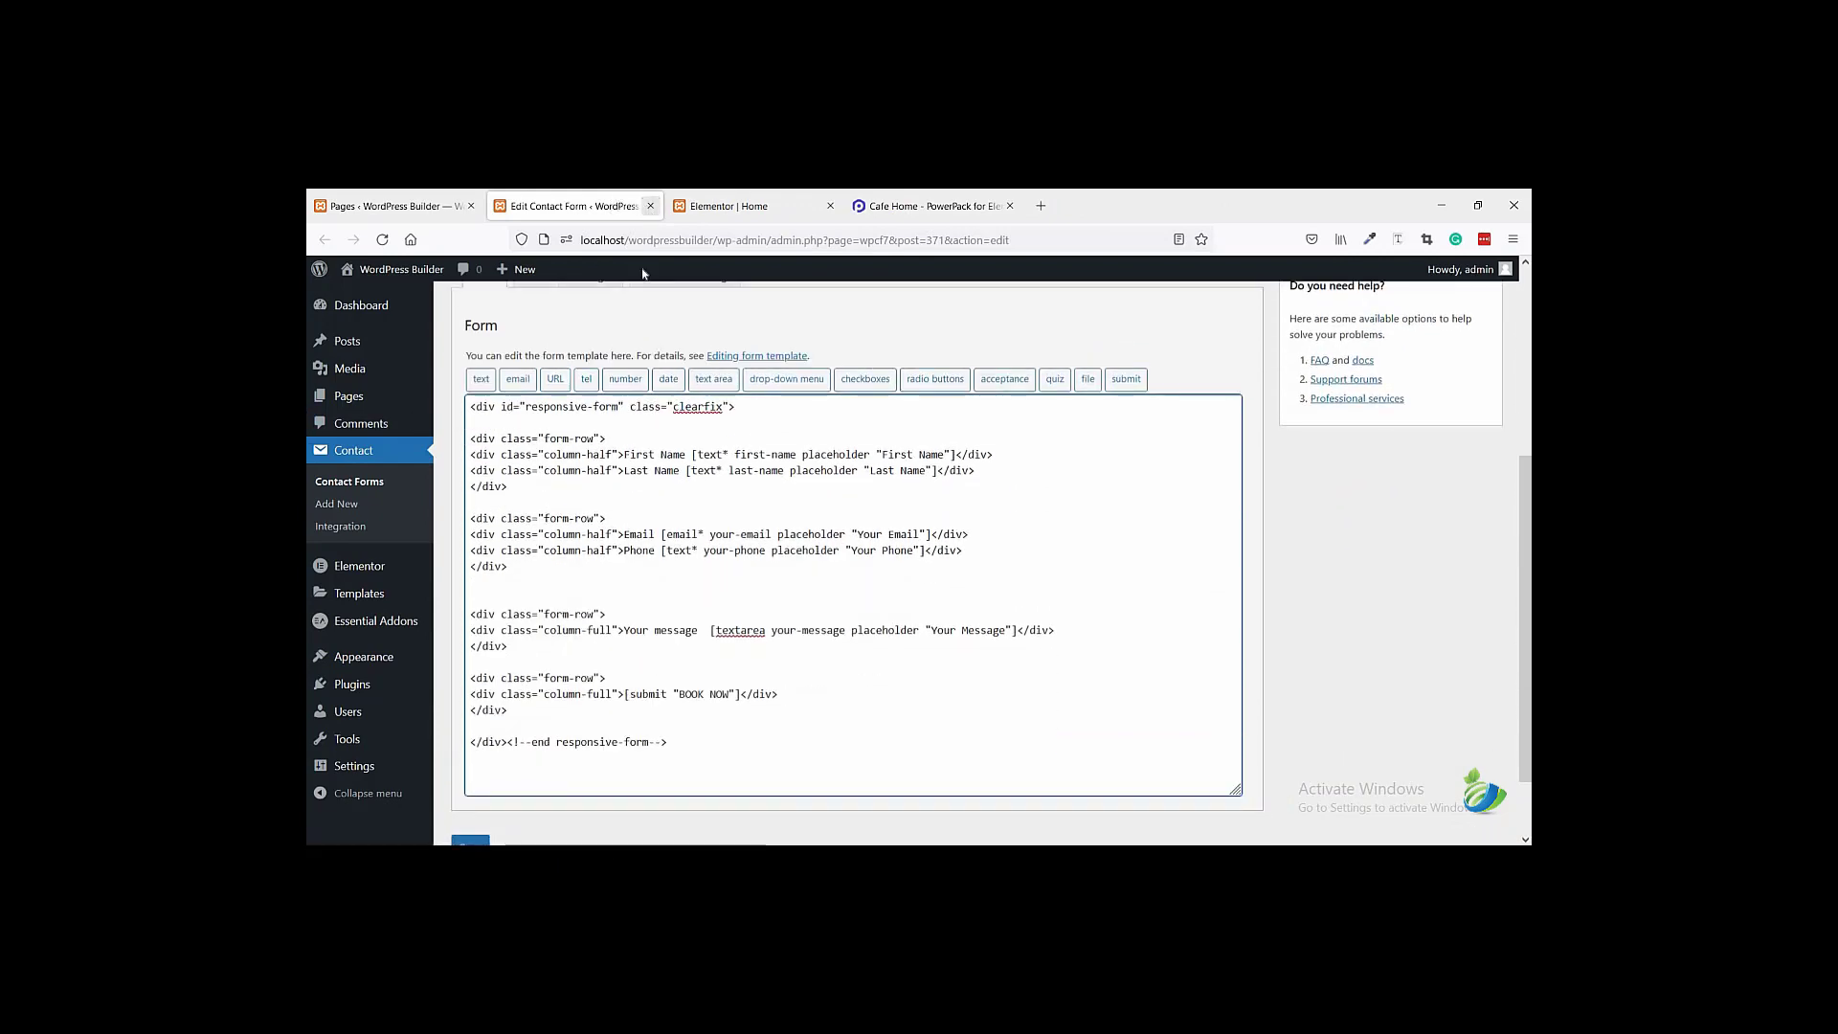
left_click(650, 206)
- Add a Contact Form 7 widget below the "Book table" heading in the Home page's Reservation section
scroll(1050, 579, "down", 1)
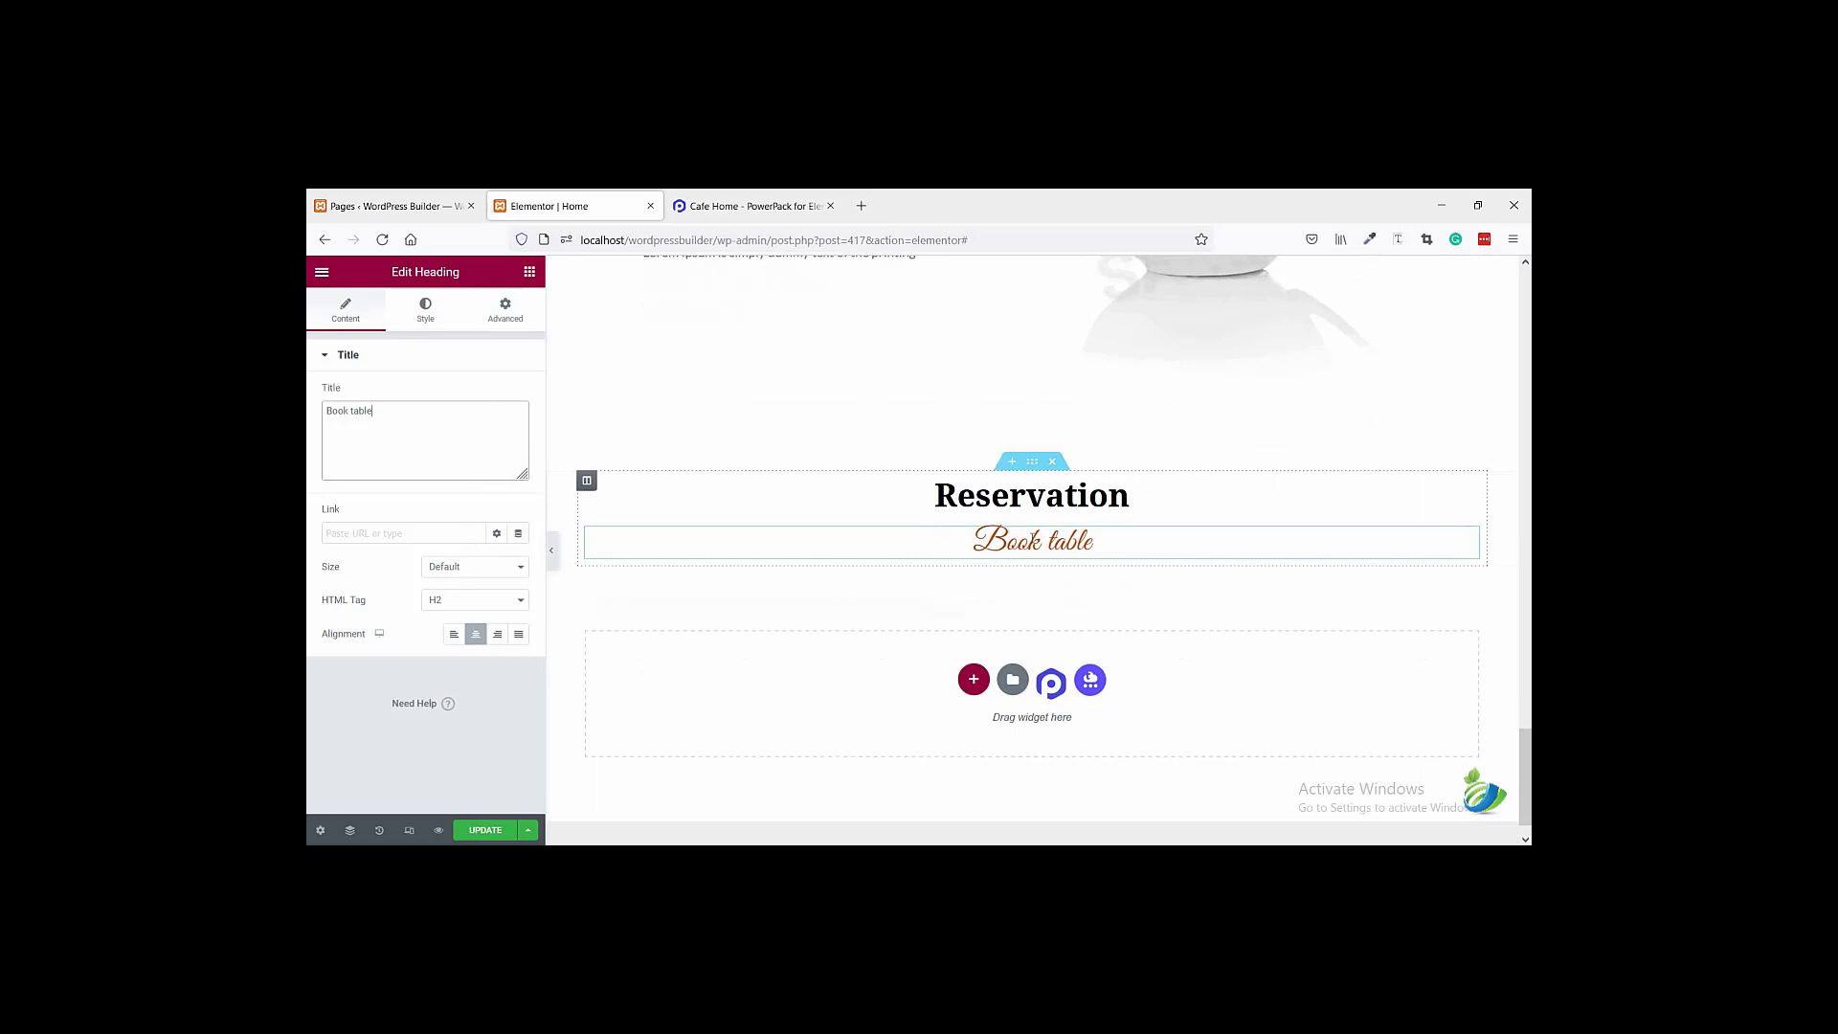
left_click(1033, 459)
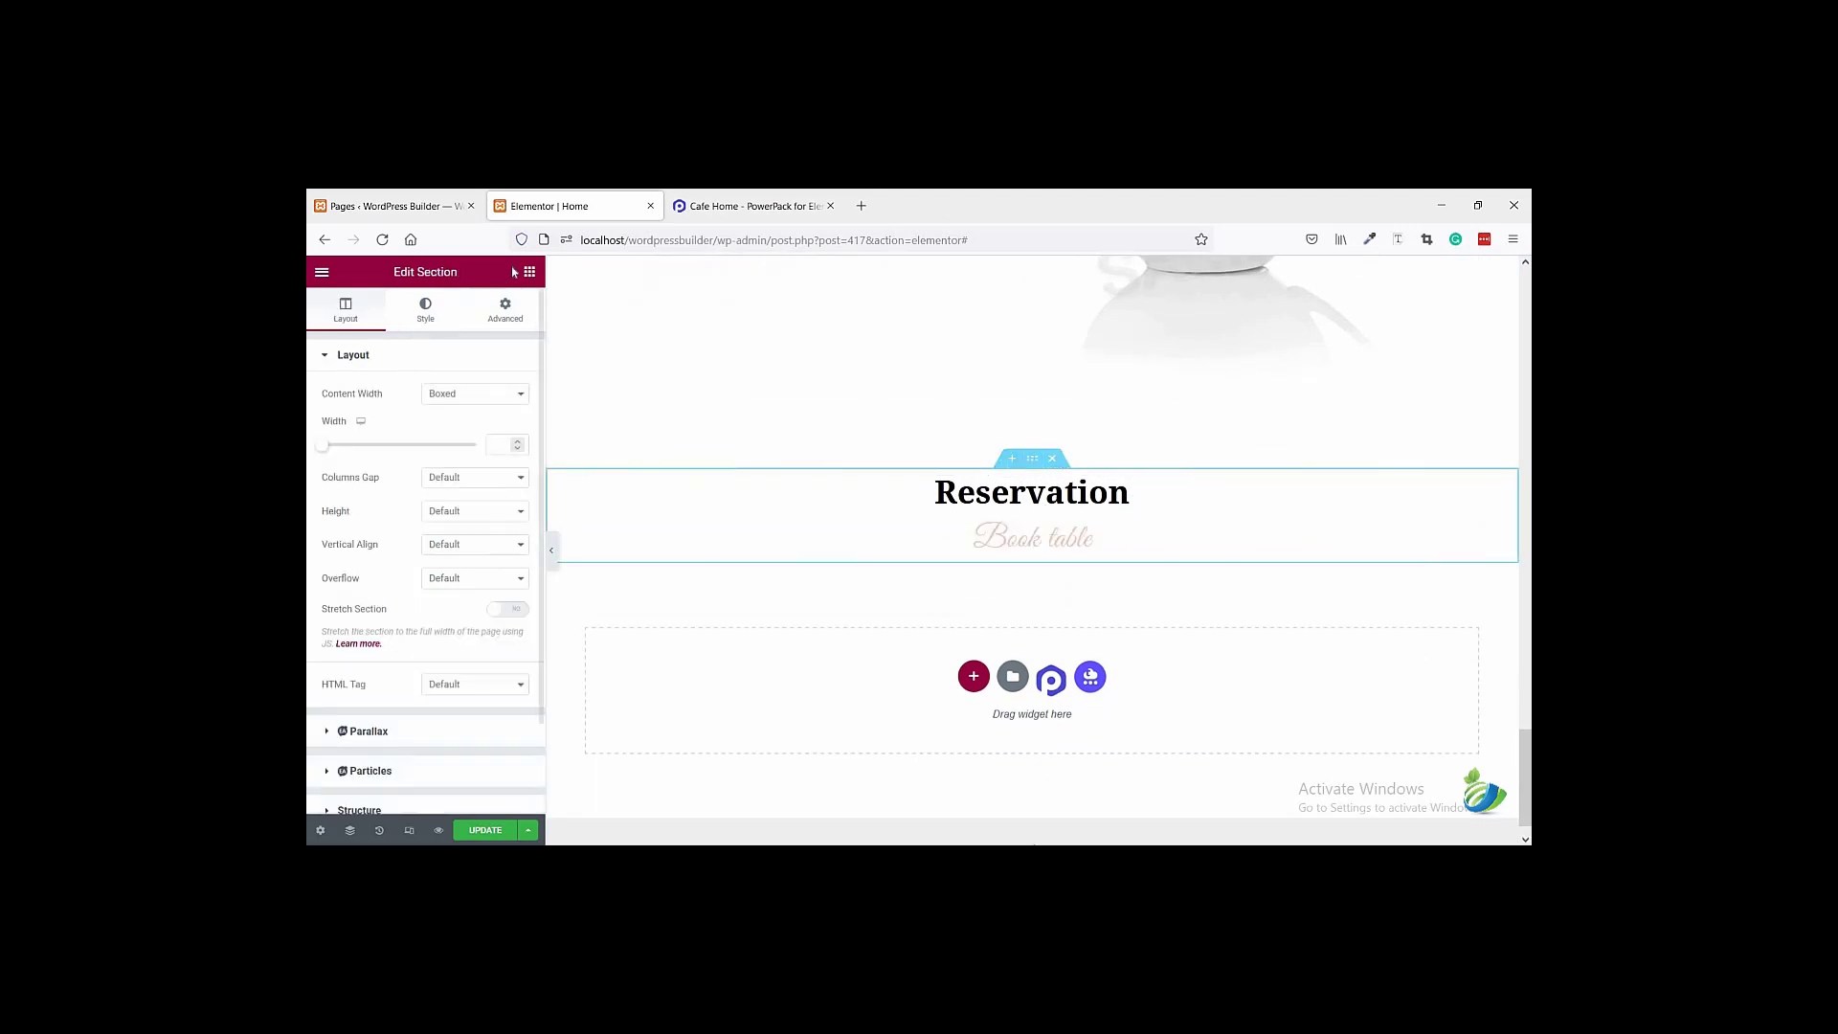
left_click(530, 272)
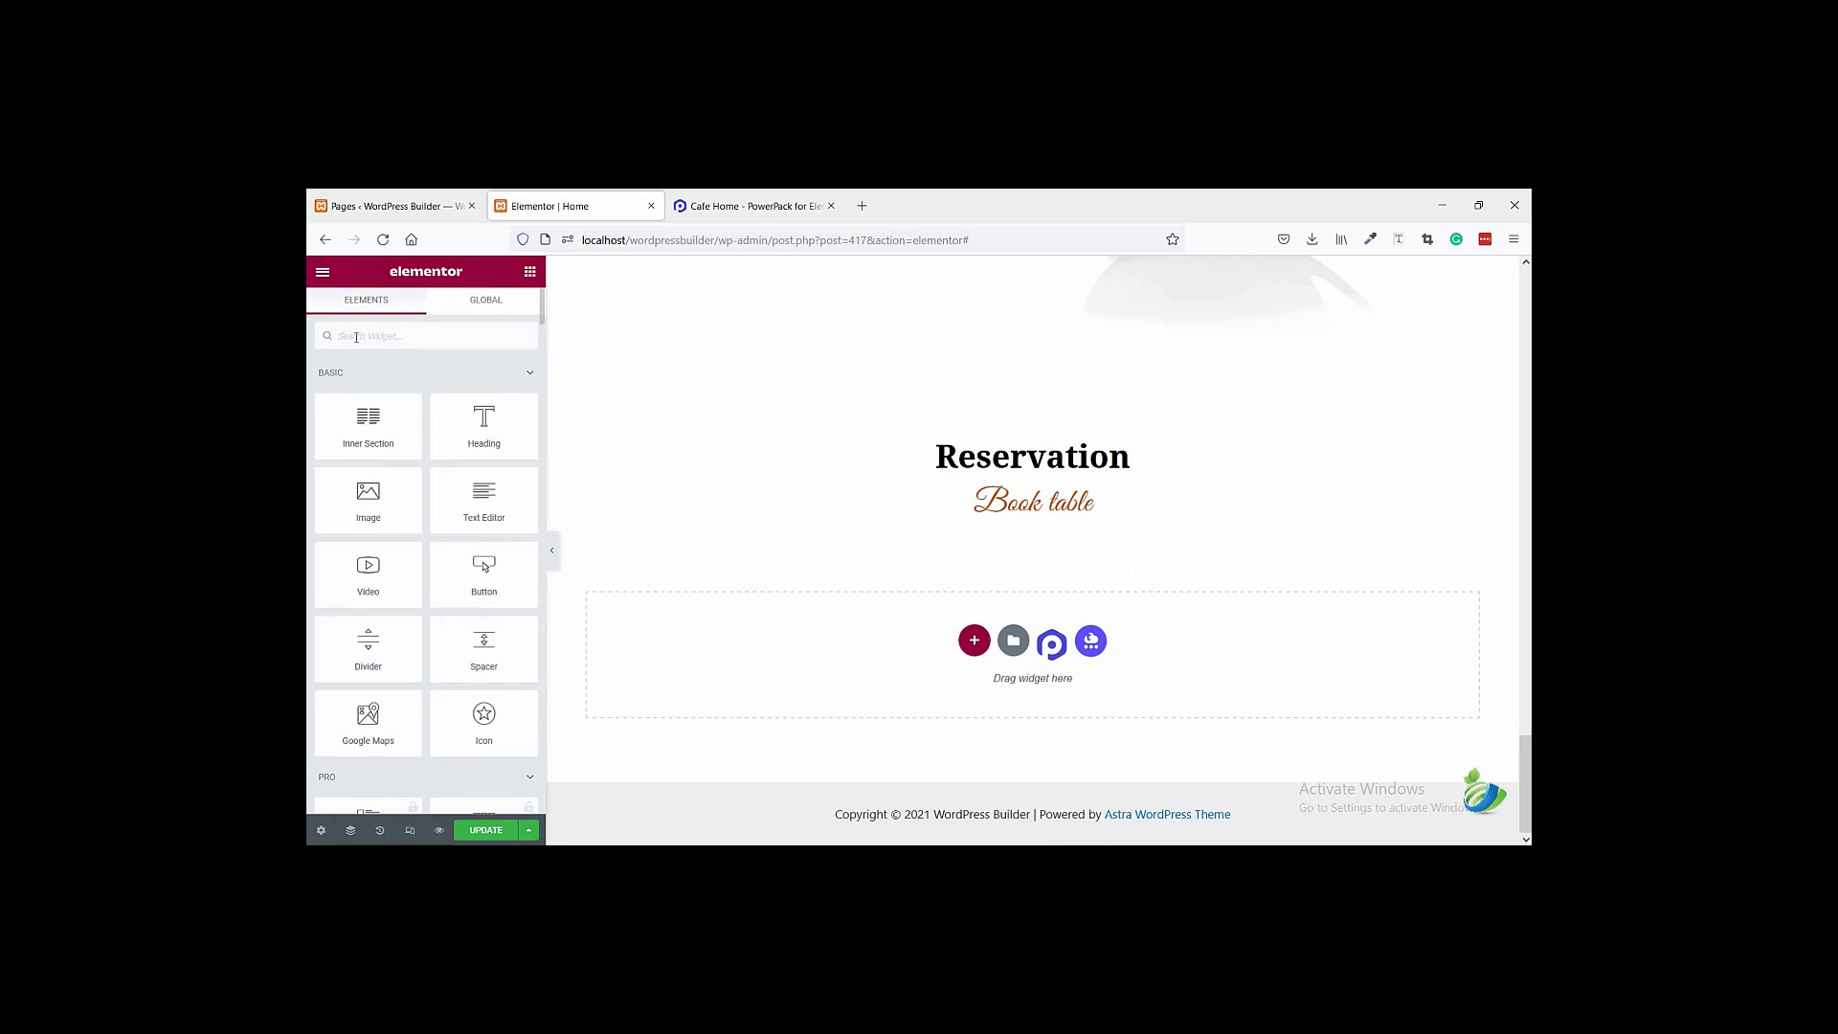
type("conta")
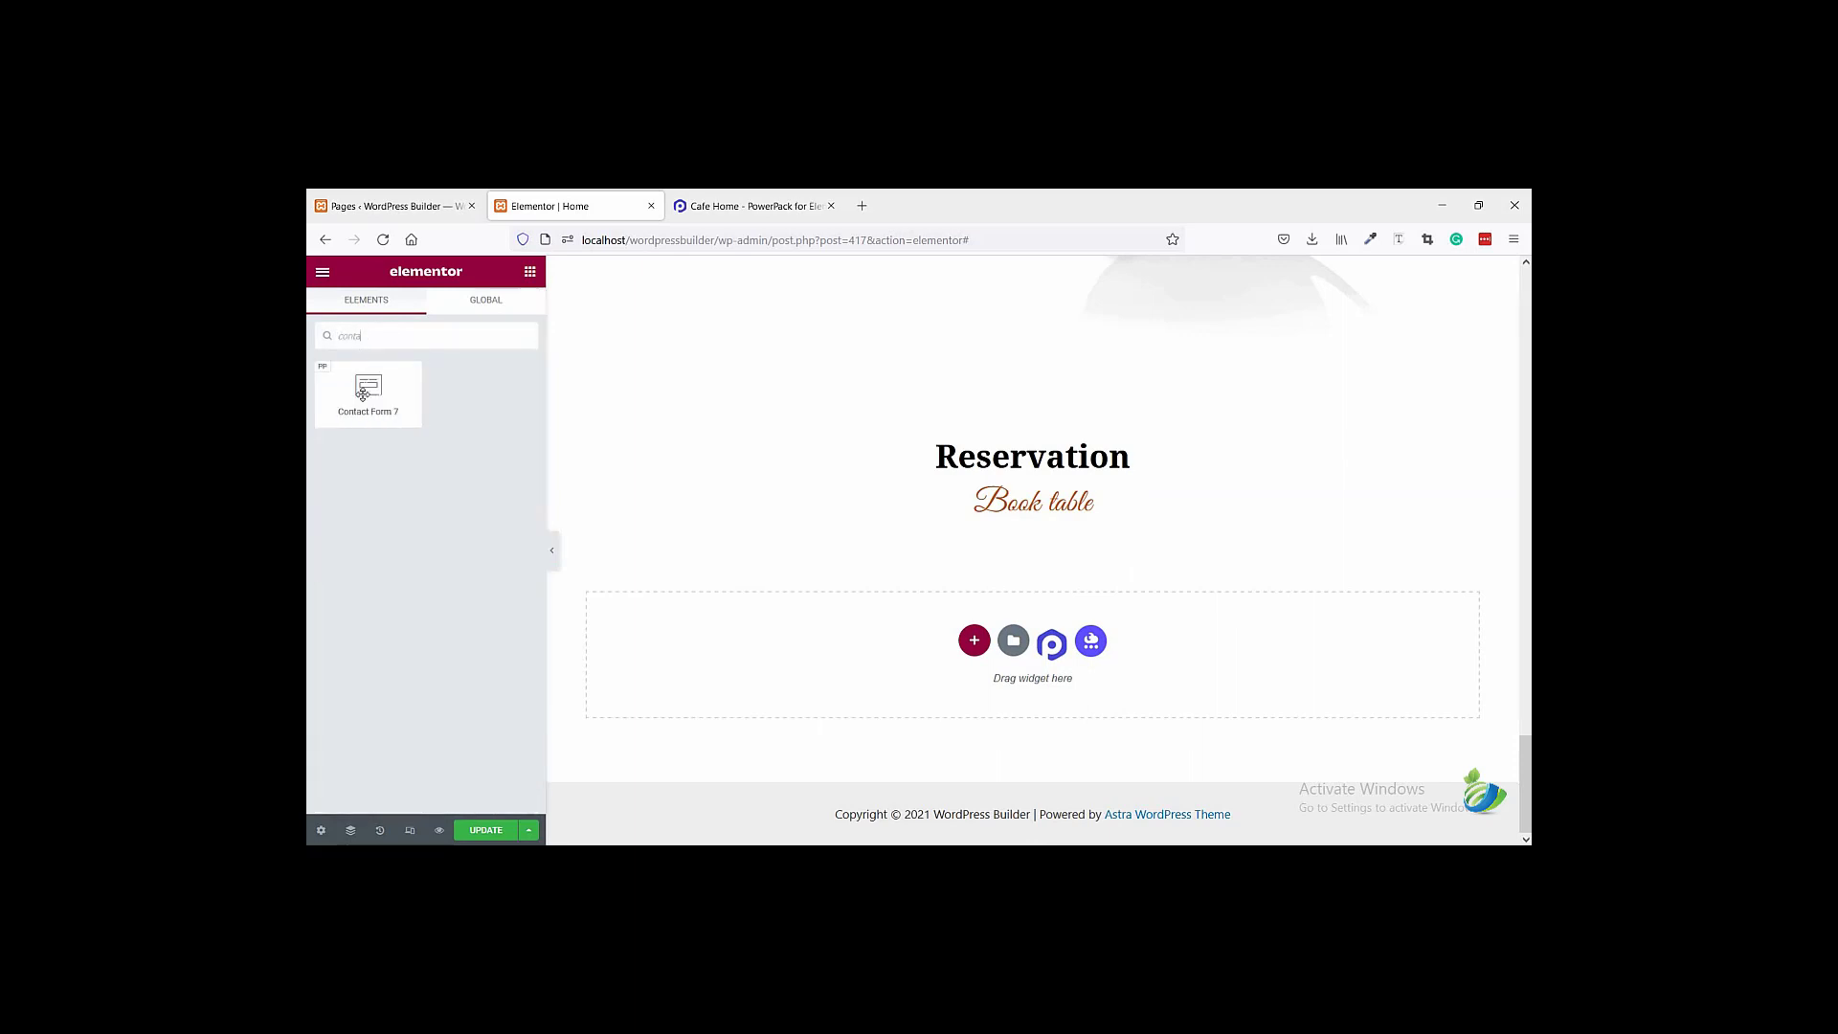
left_click_drag(362, 394, 898, 554)
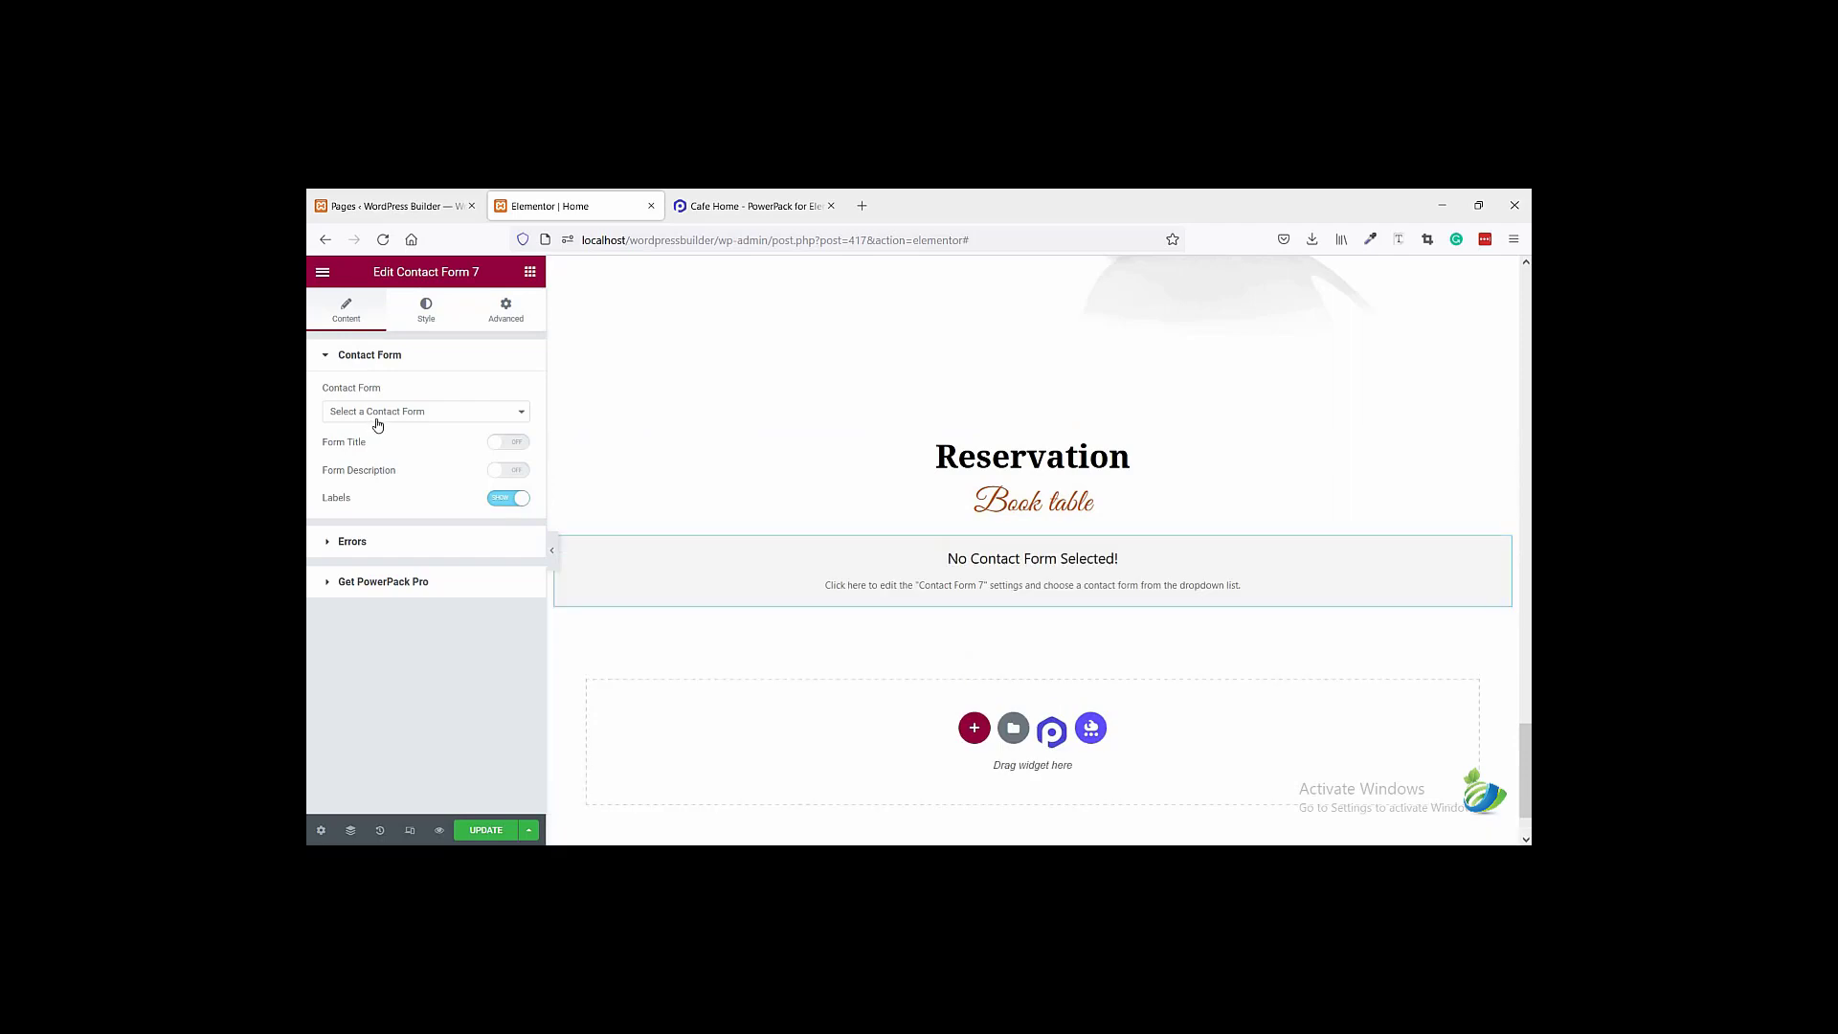
- Assign "Contact form 1" to the widget and compare its layout with the Cafe Home template's booking form
left_click(378, 419)
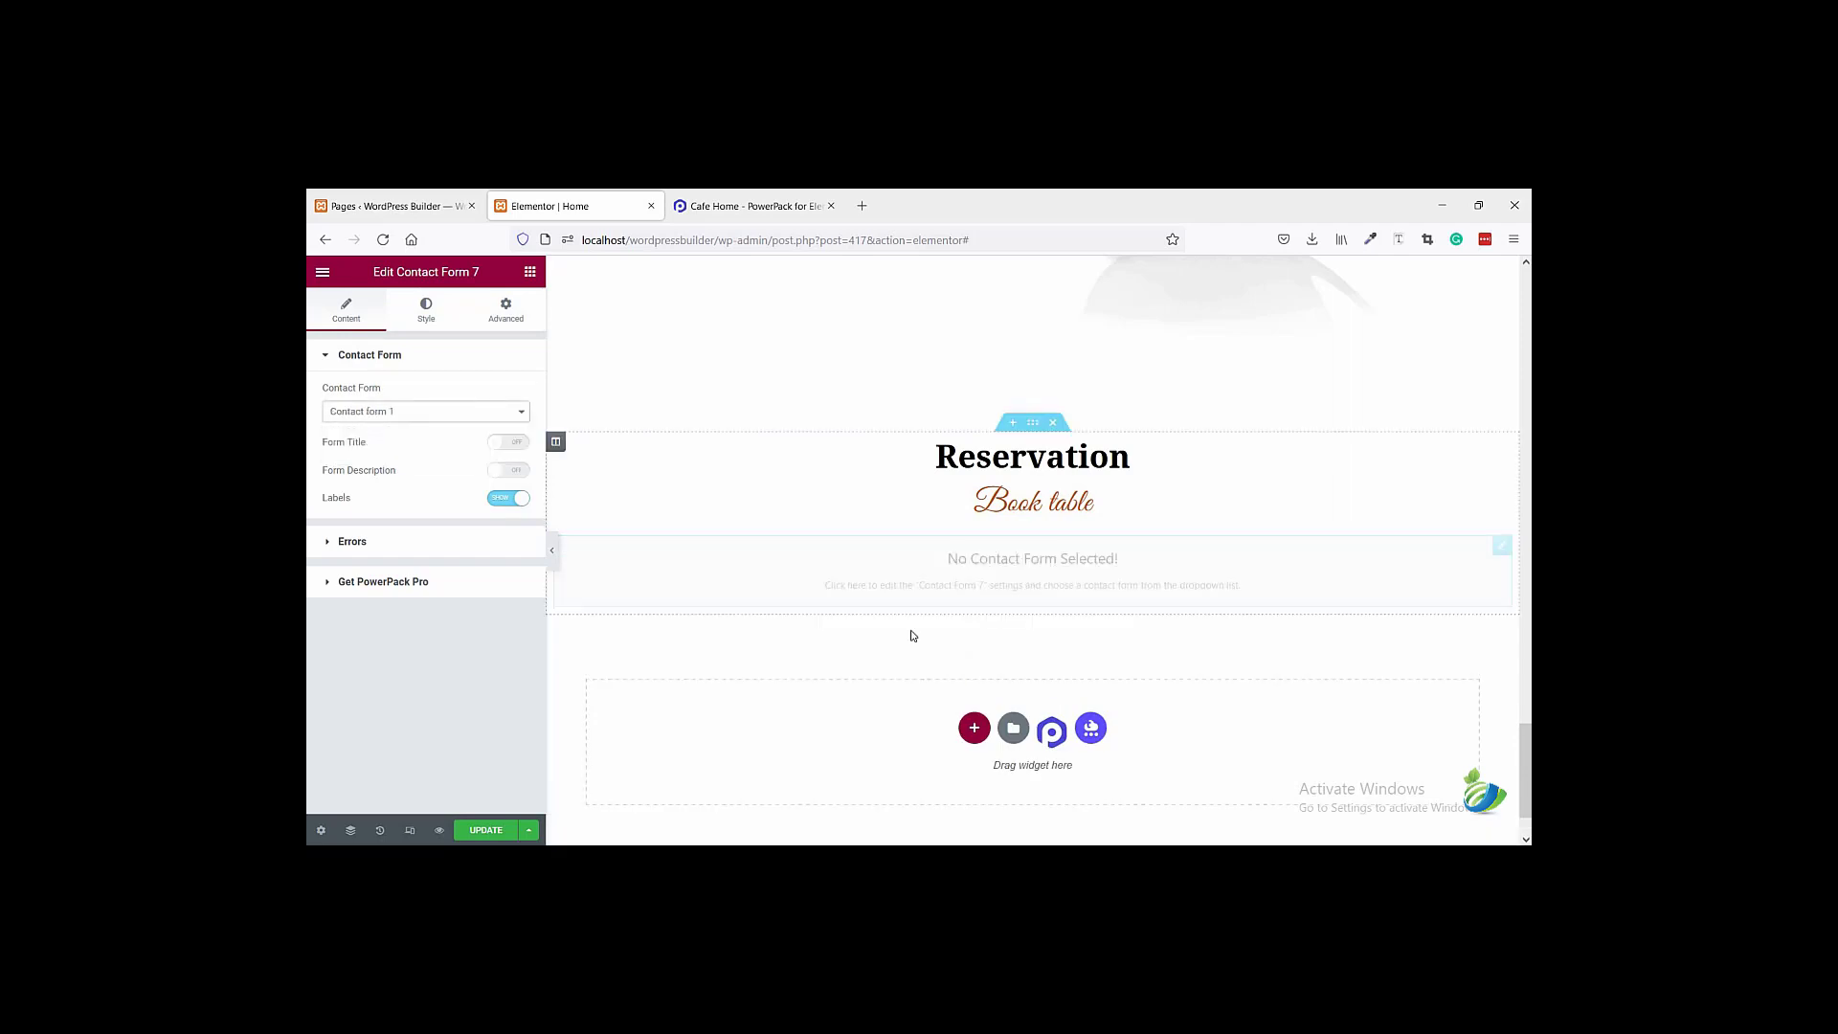
scroll(881, 541, "down", 2)
scroll(852, 584, "down", 2)
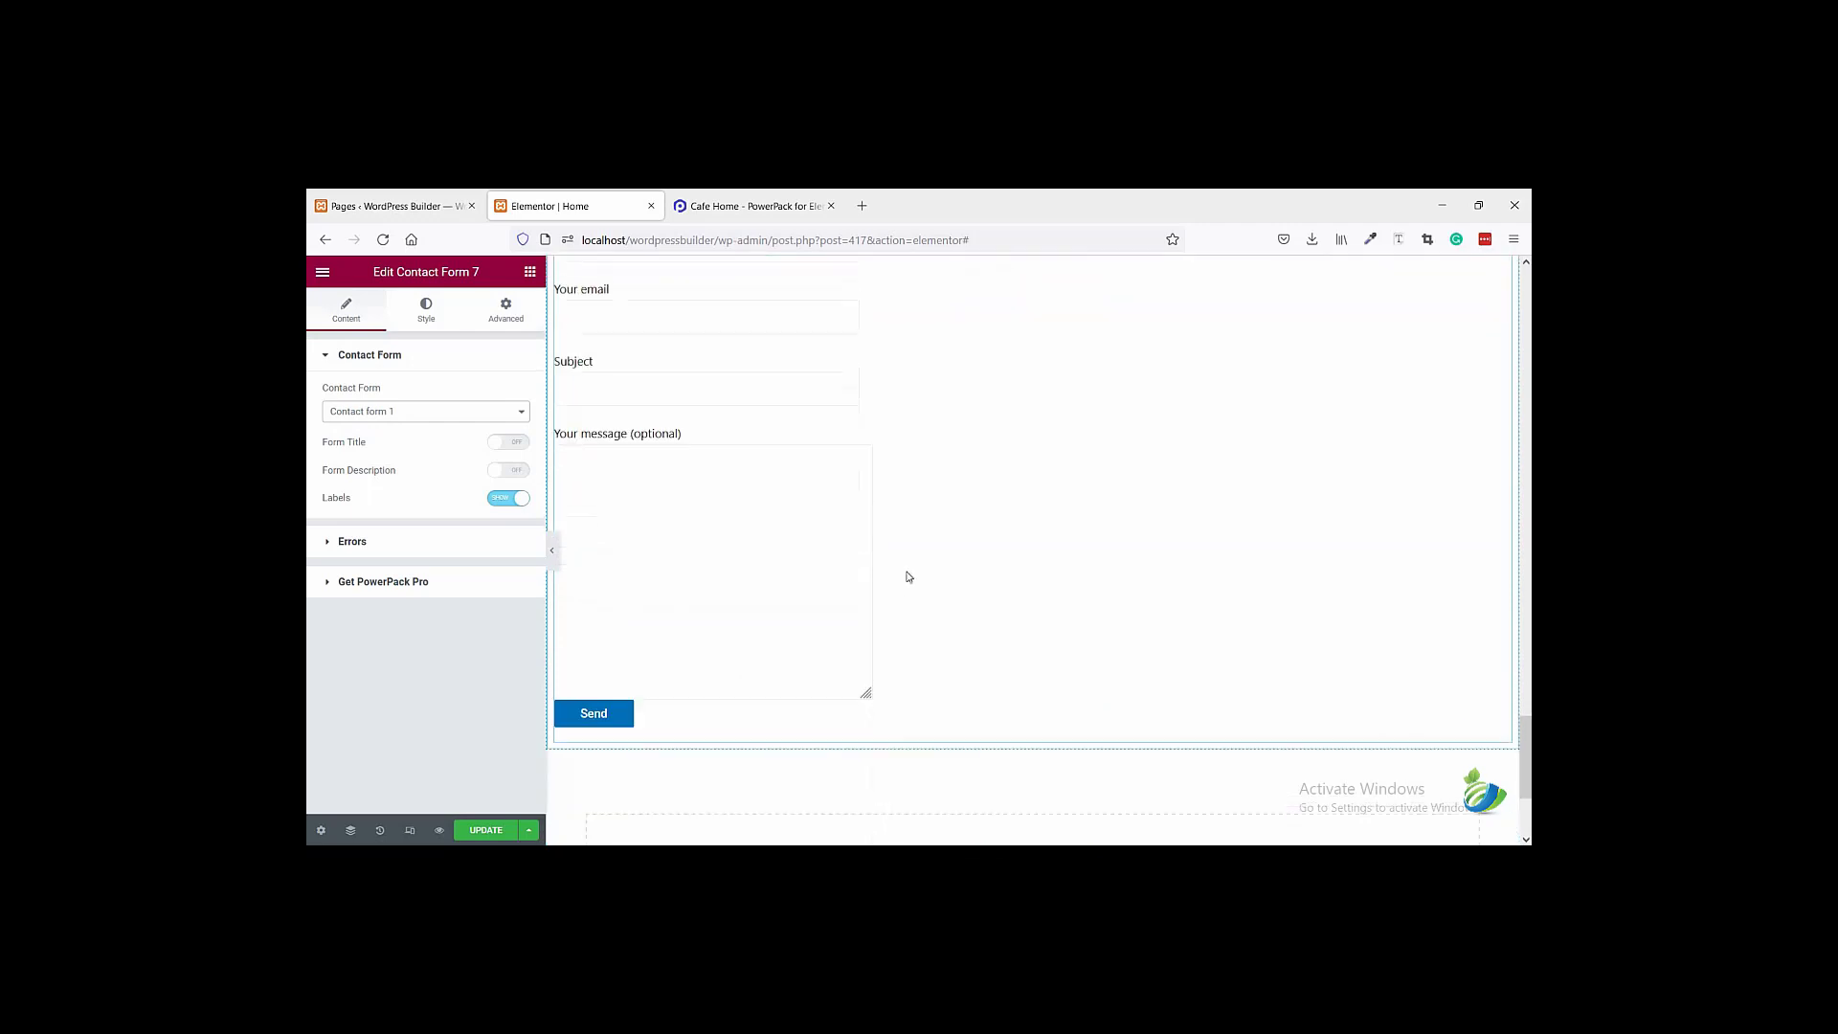
scroll(813, 449, "up", 1)
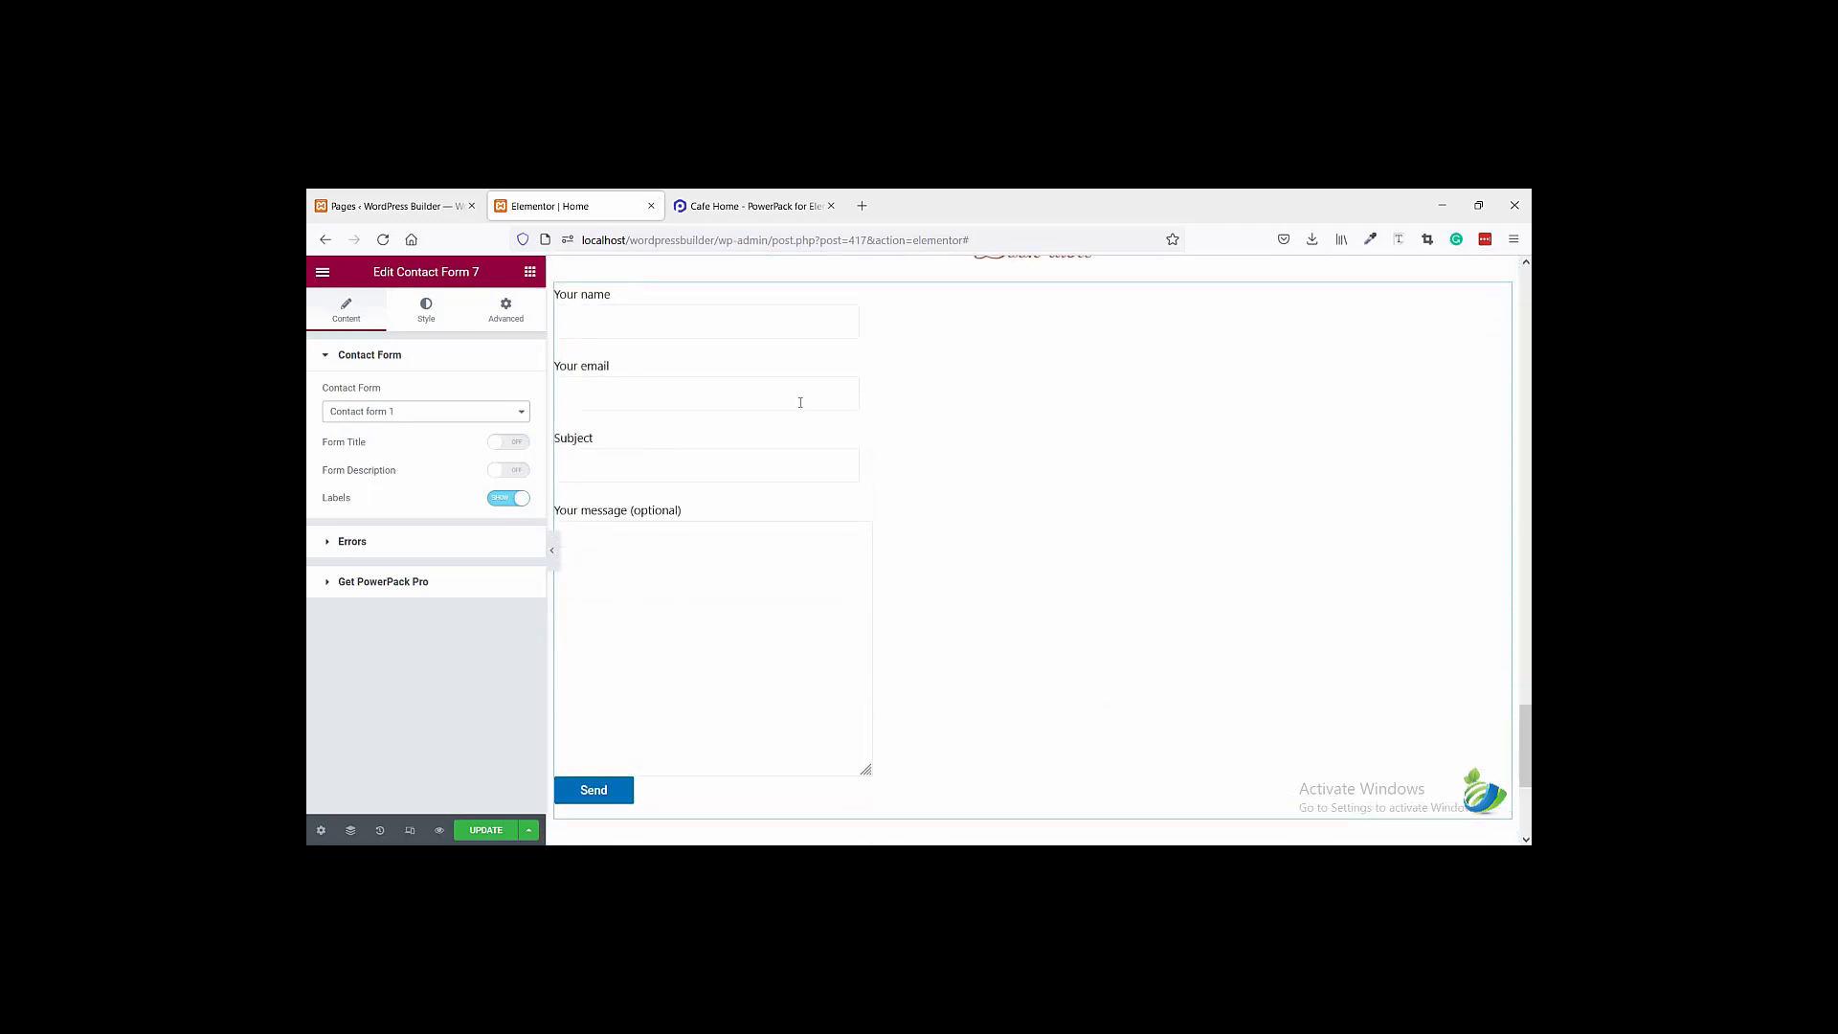
left_click(747, 205)
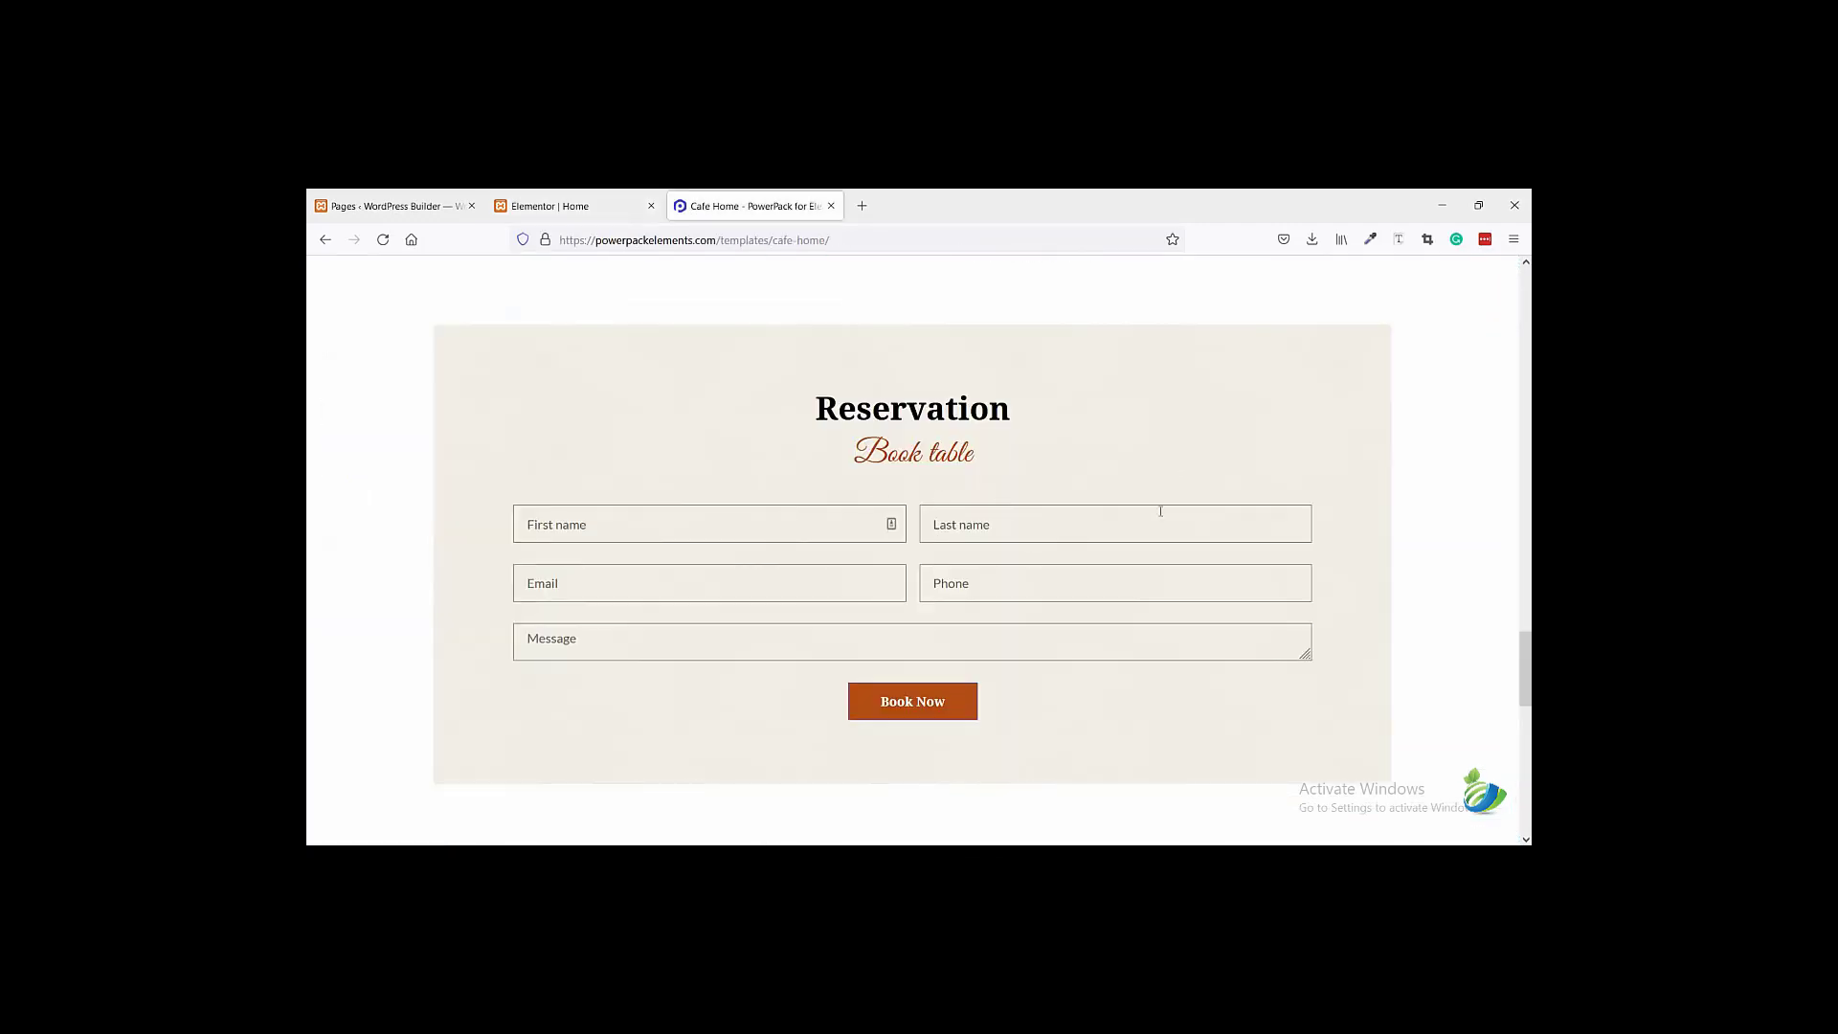
left_click(584, 209)
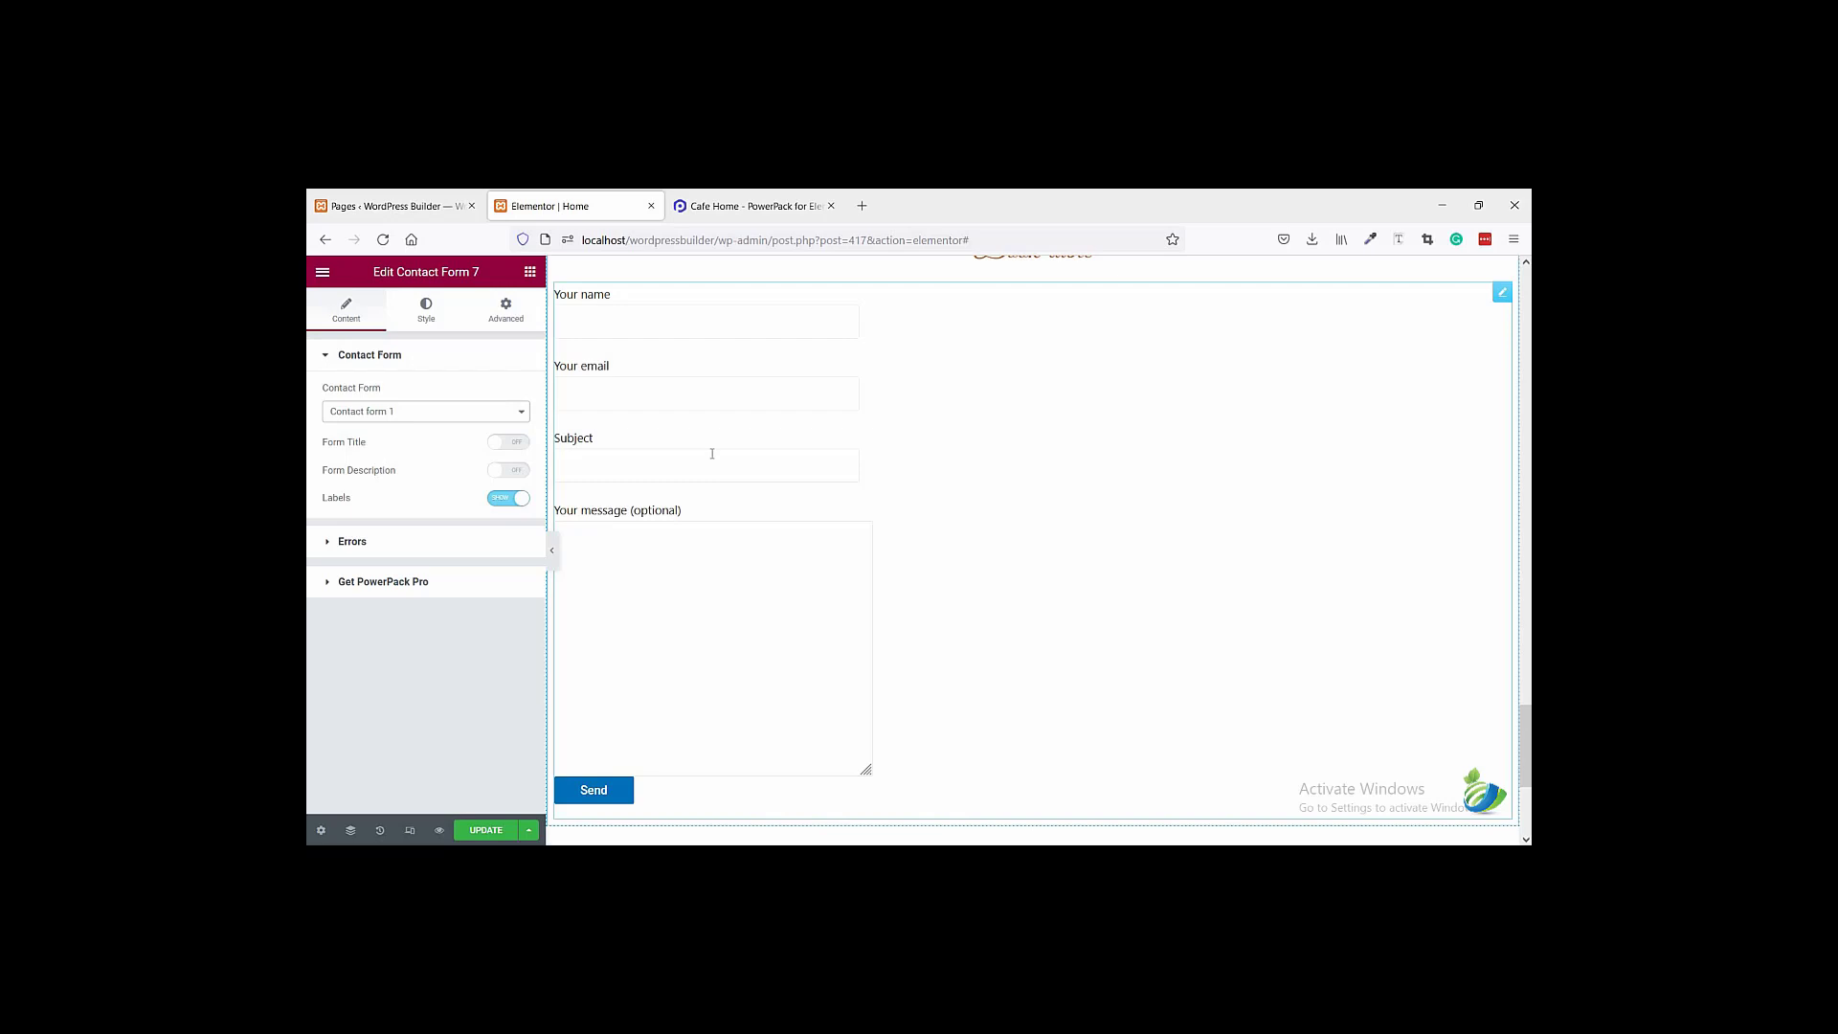
- Open the WordPress Contact Forms list in a new browser tab and open "Contact form 1" for editing
left_click(379, 213)
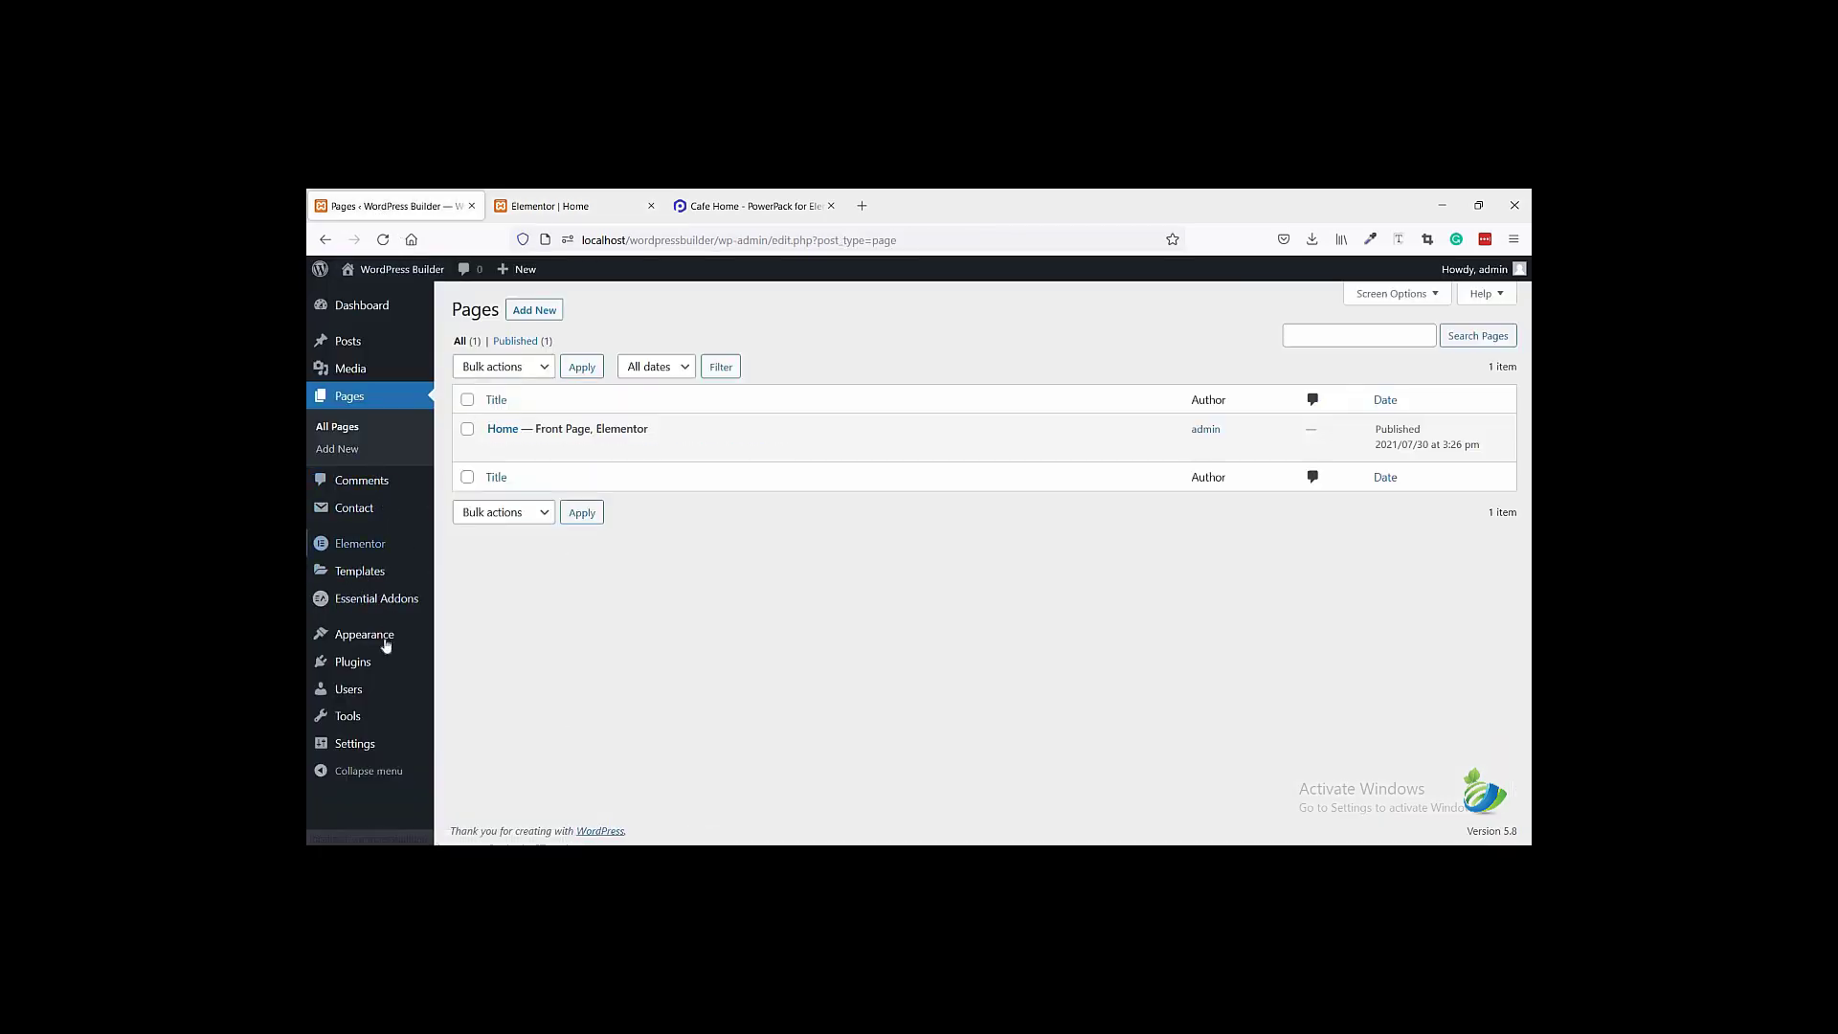
mouse_move(383, 508)
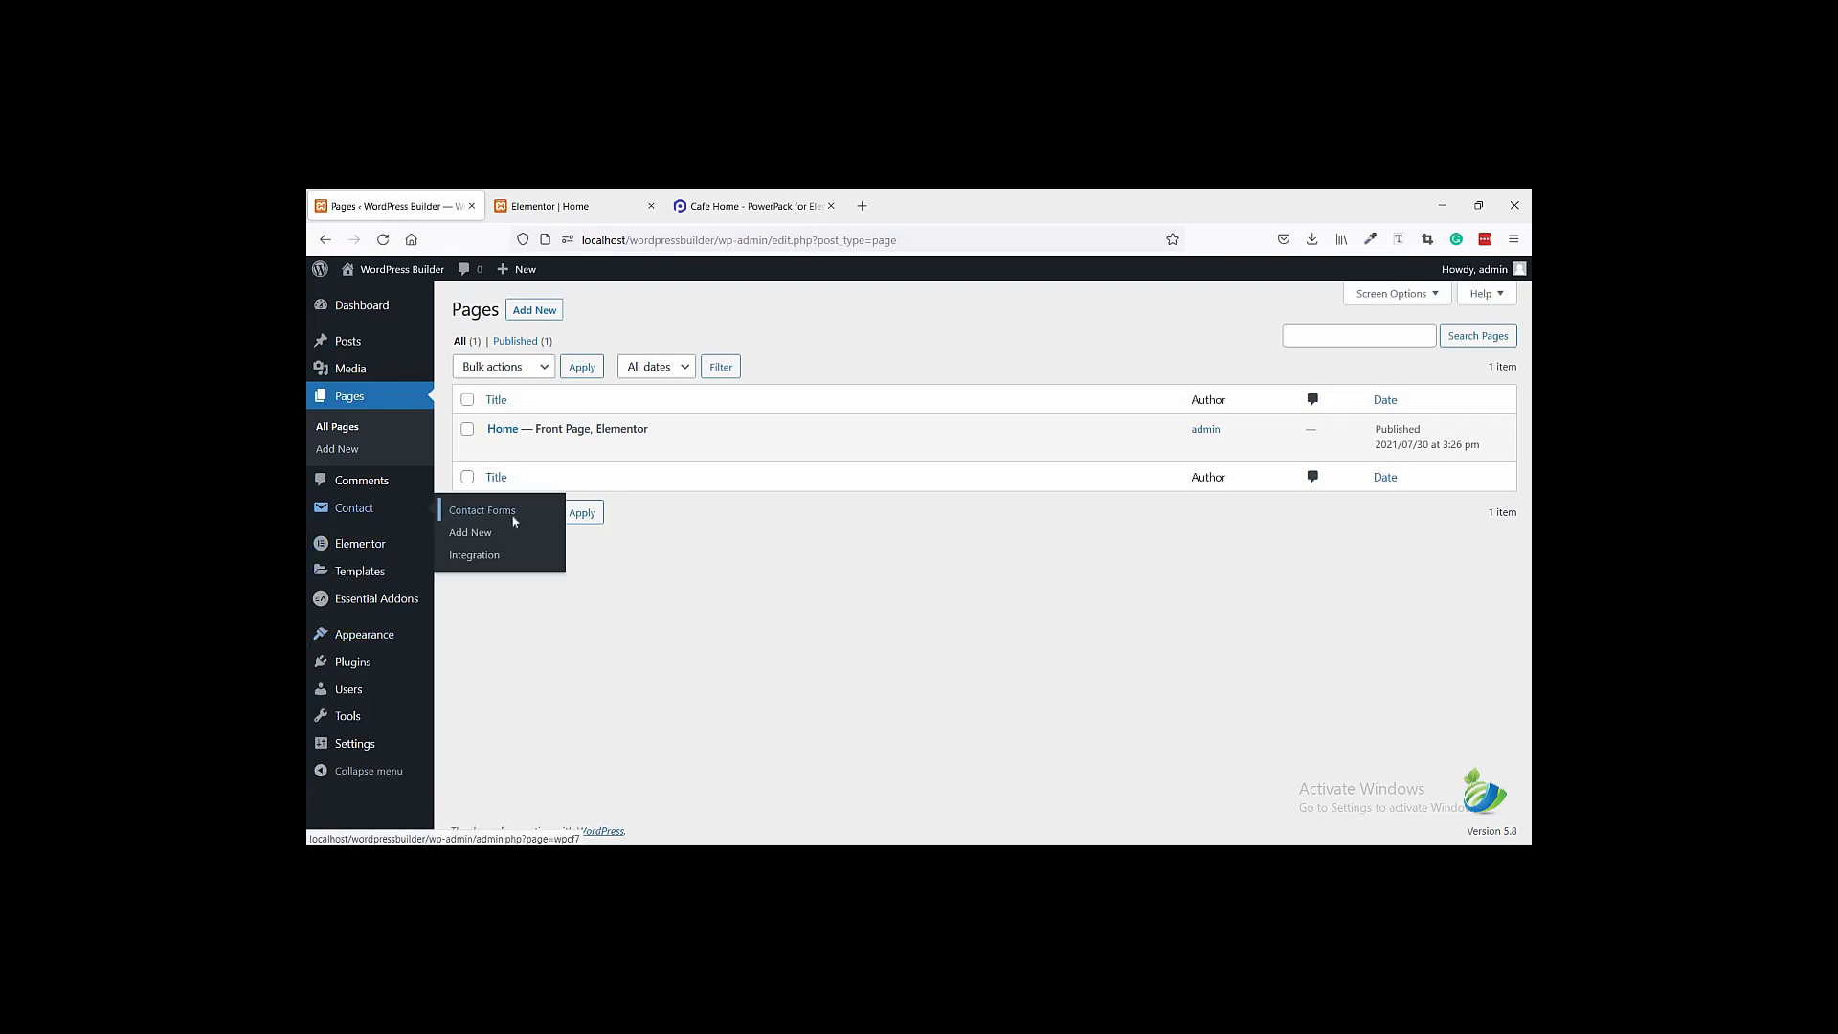
right_click(479, 514)
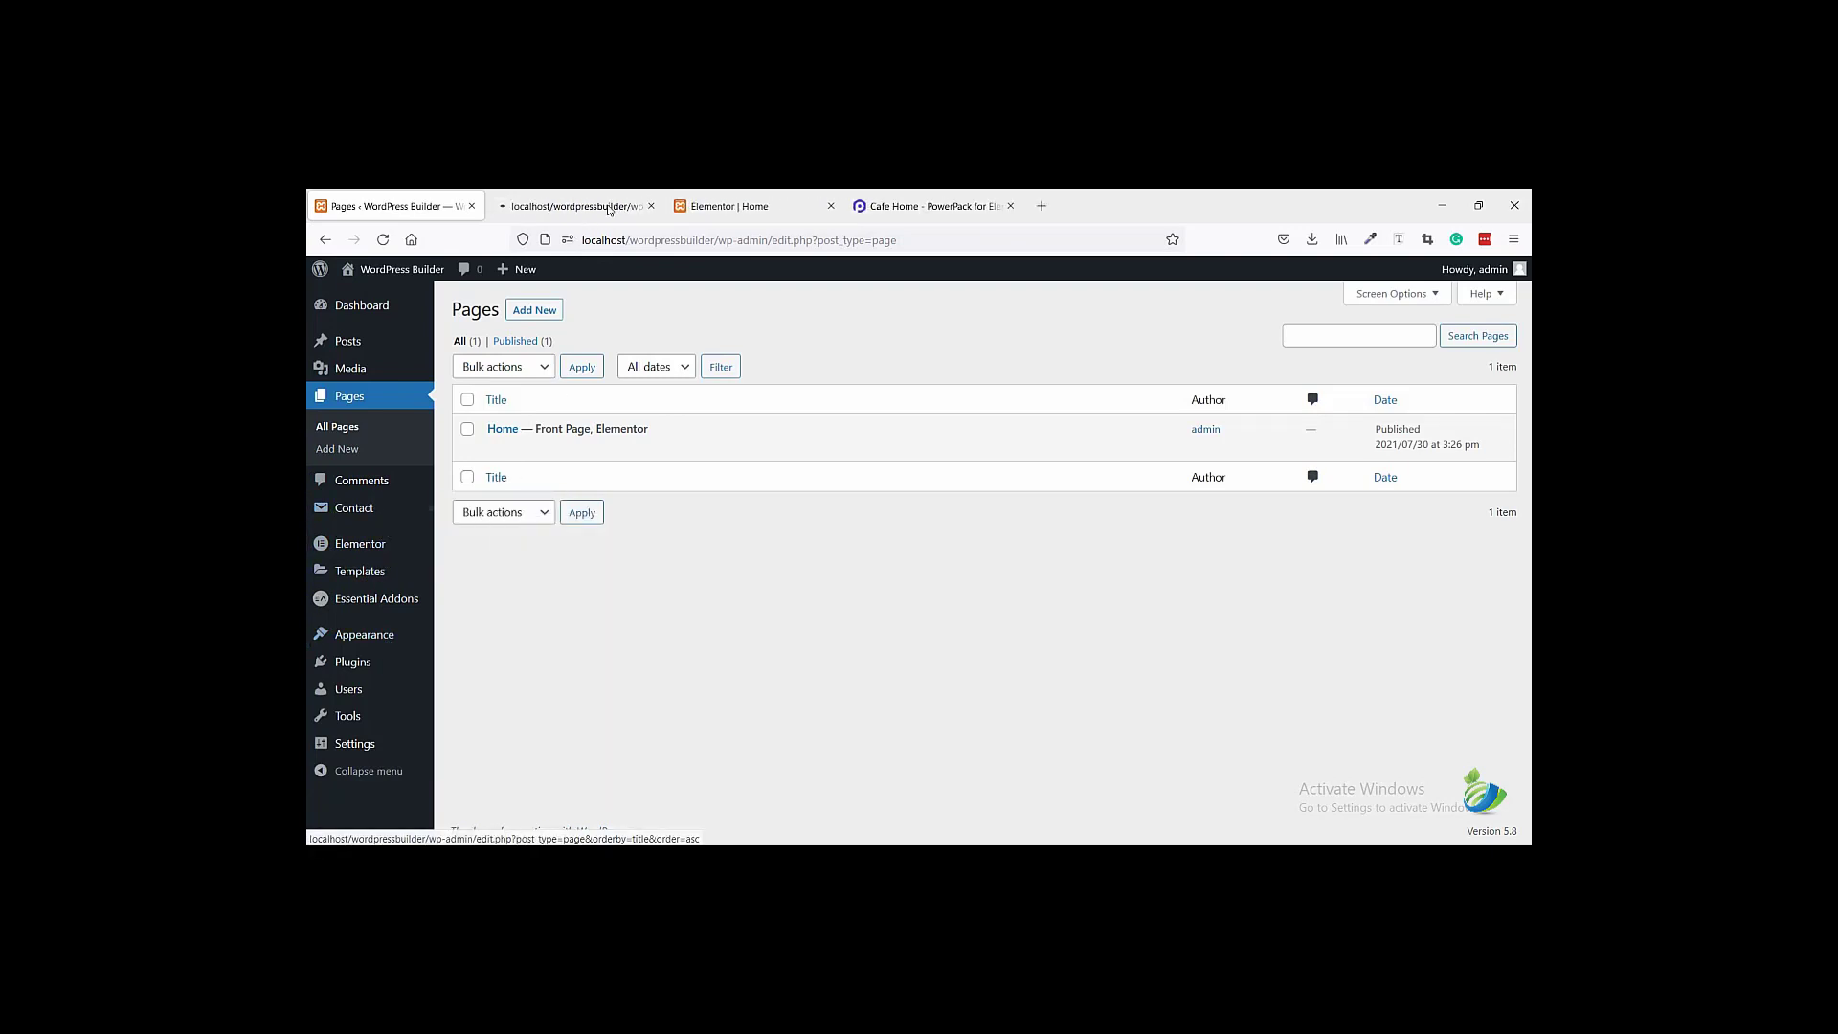
left_click(607, 206)
scroll(517, 713, "down", 1)
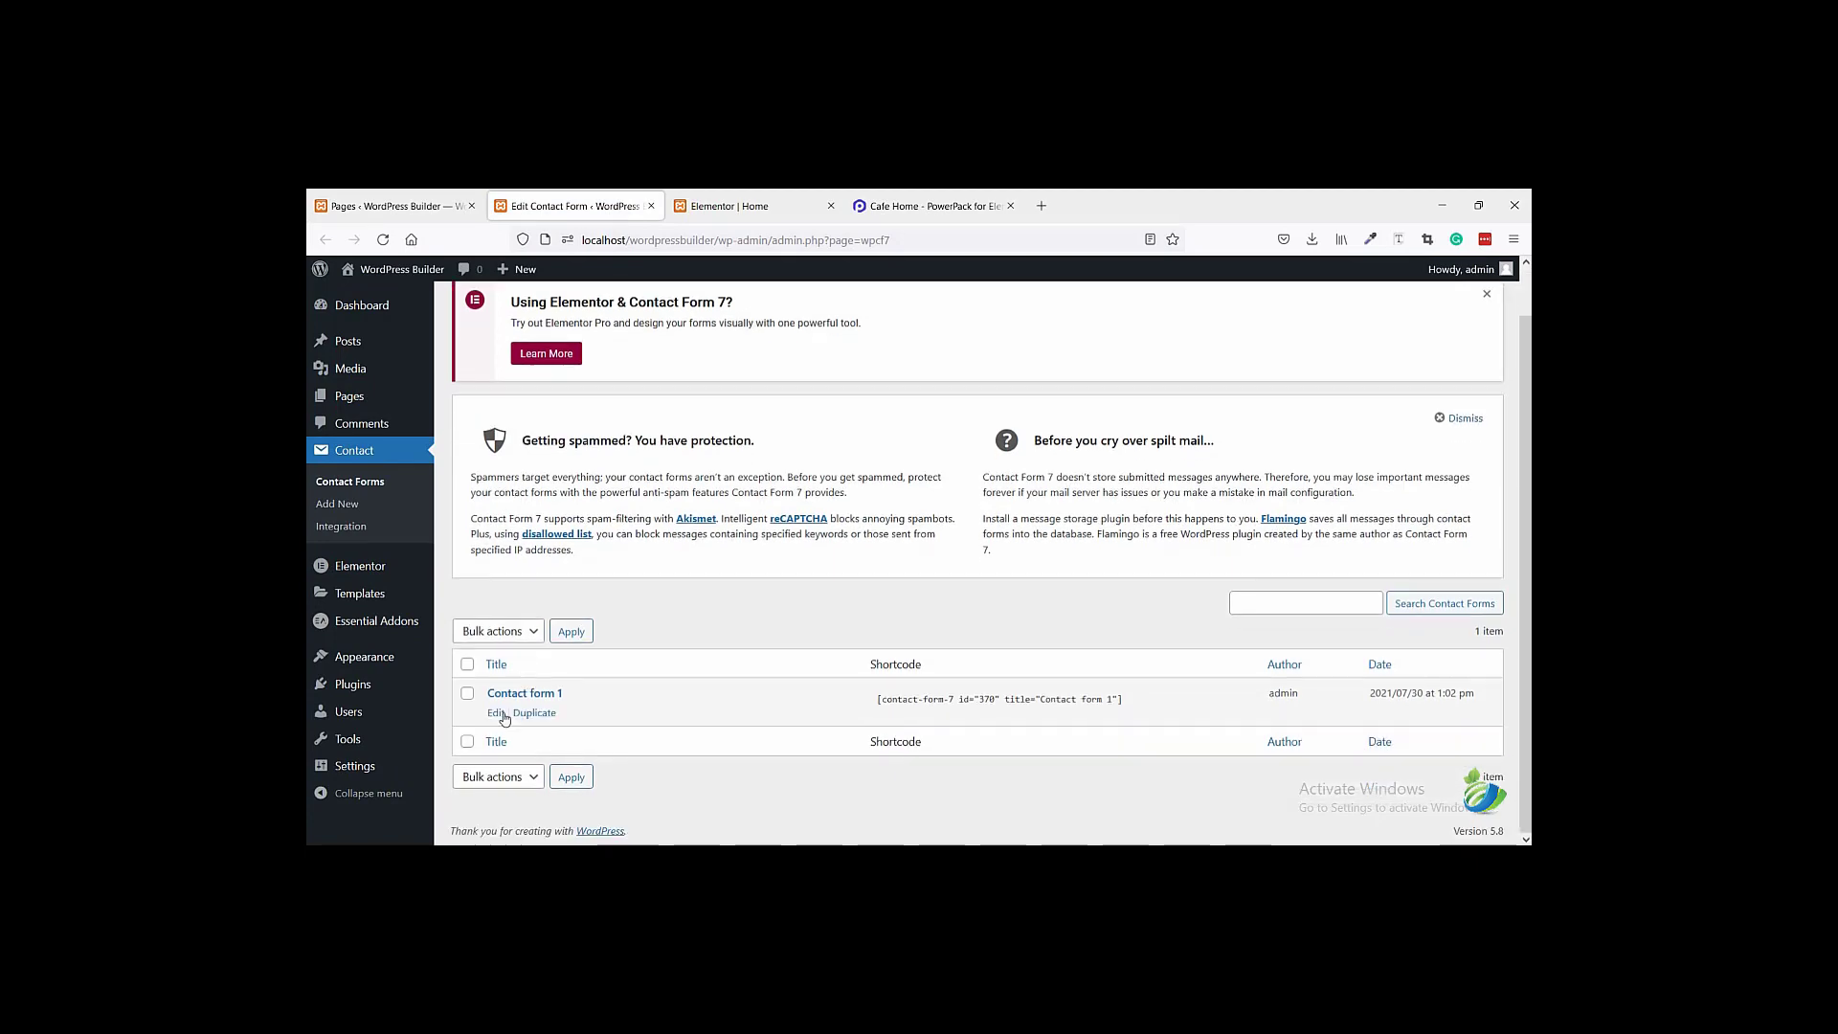
left_click(498, 715)
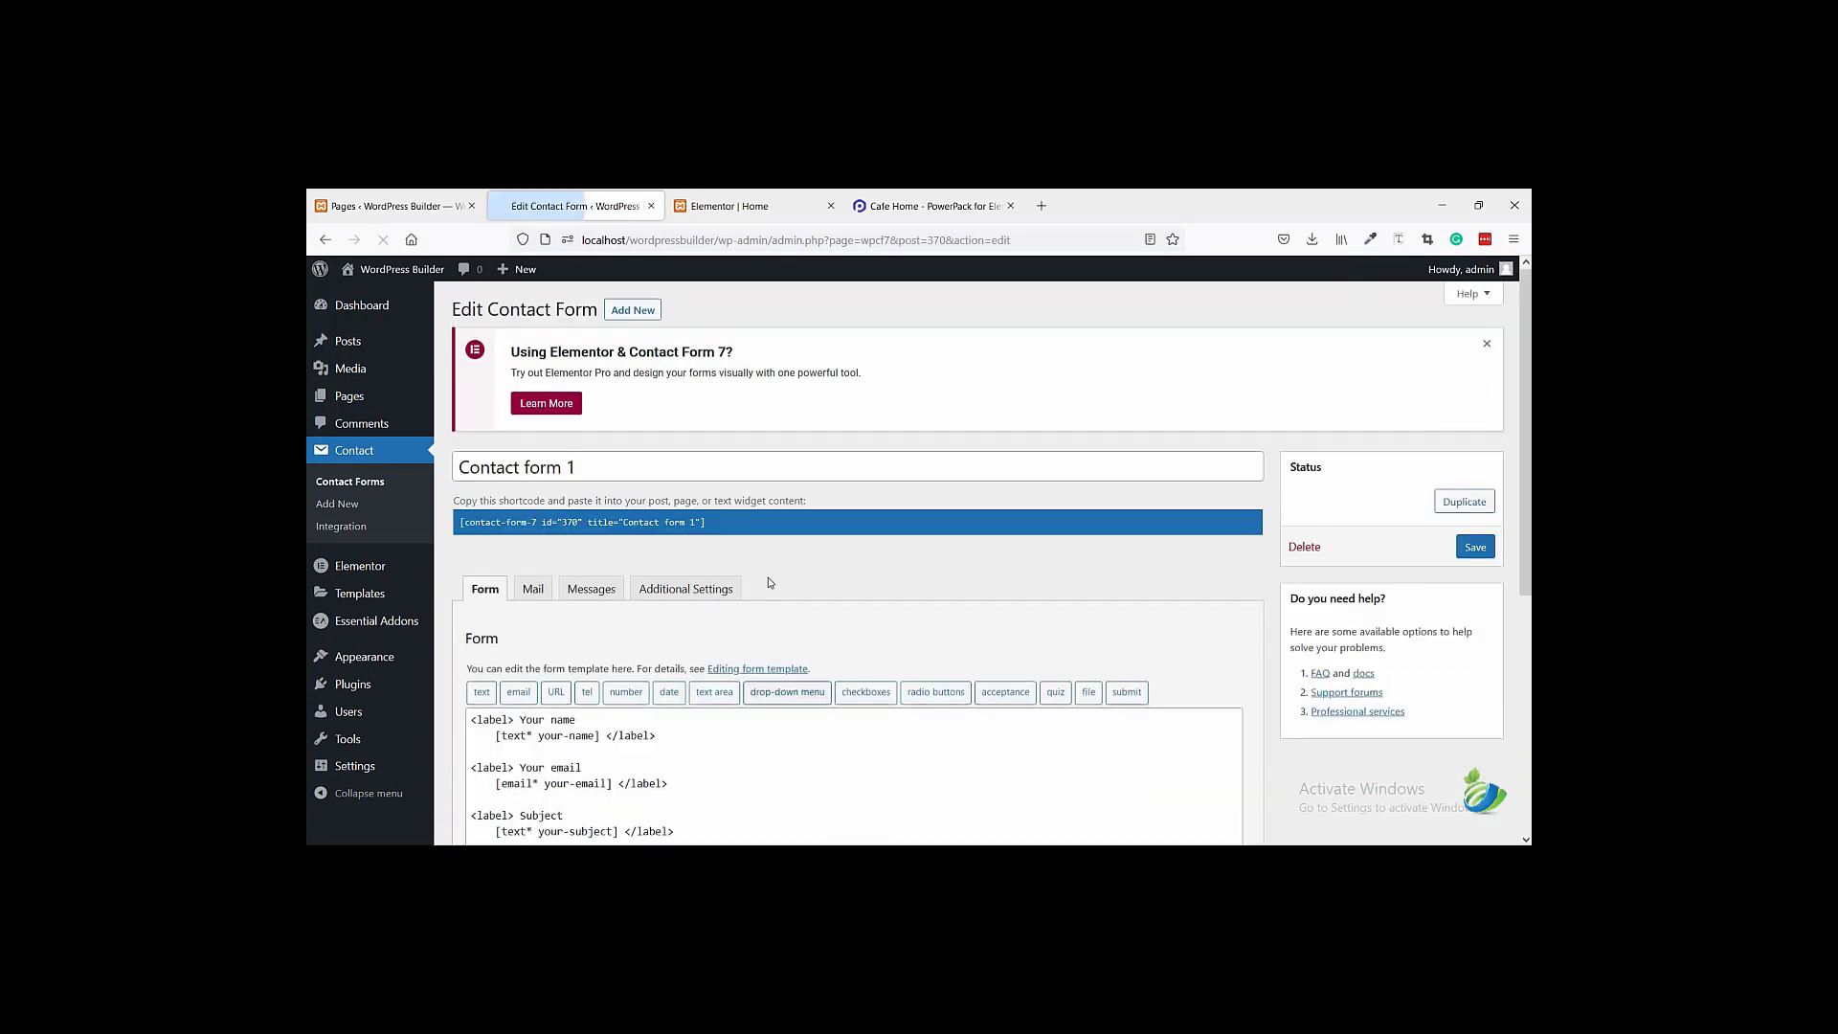
scroll(811, 643, "down", 3)
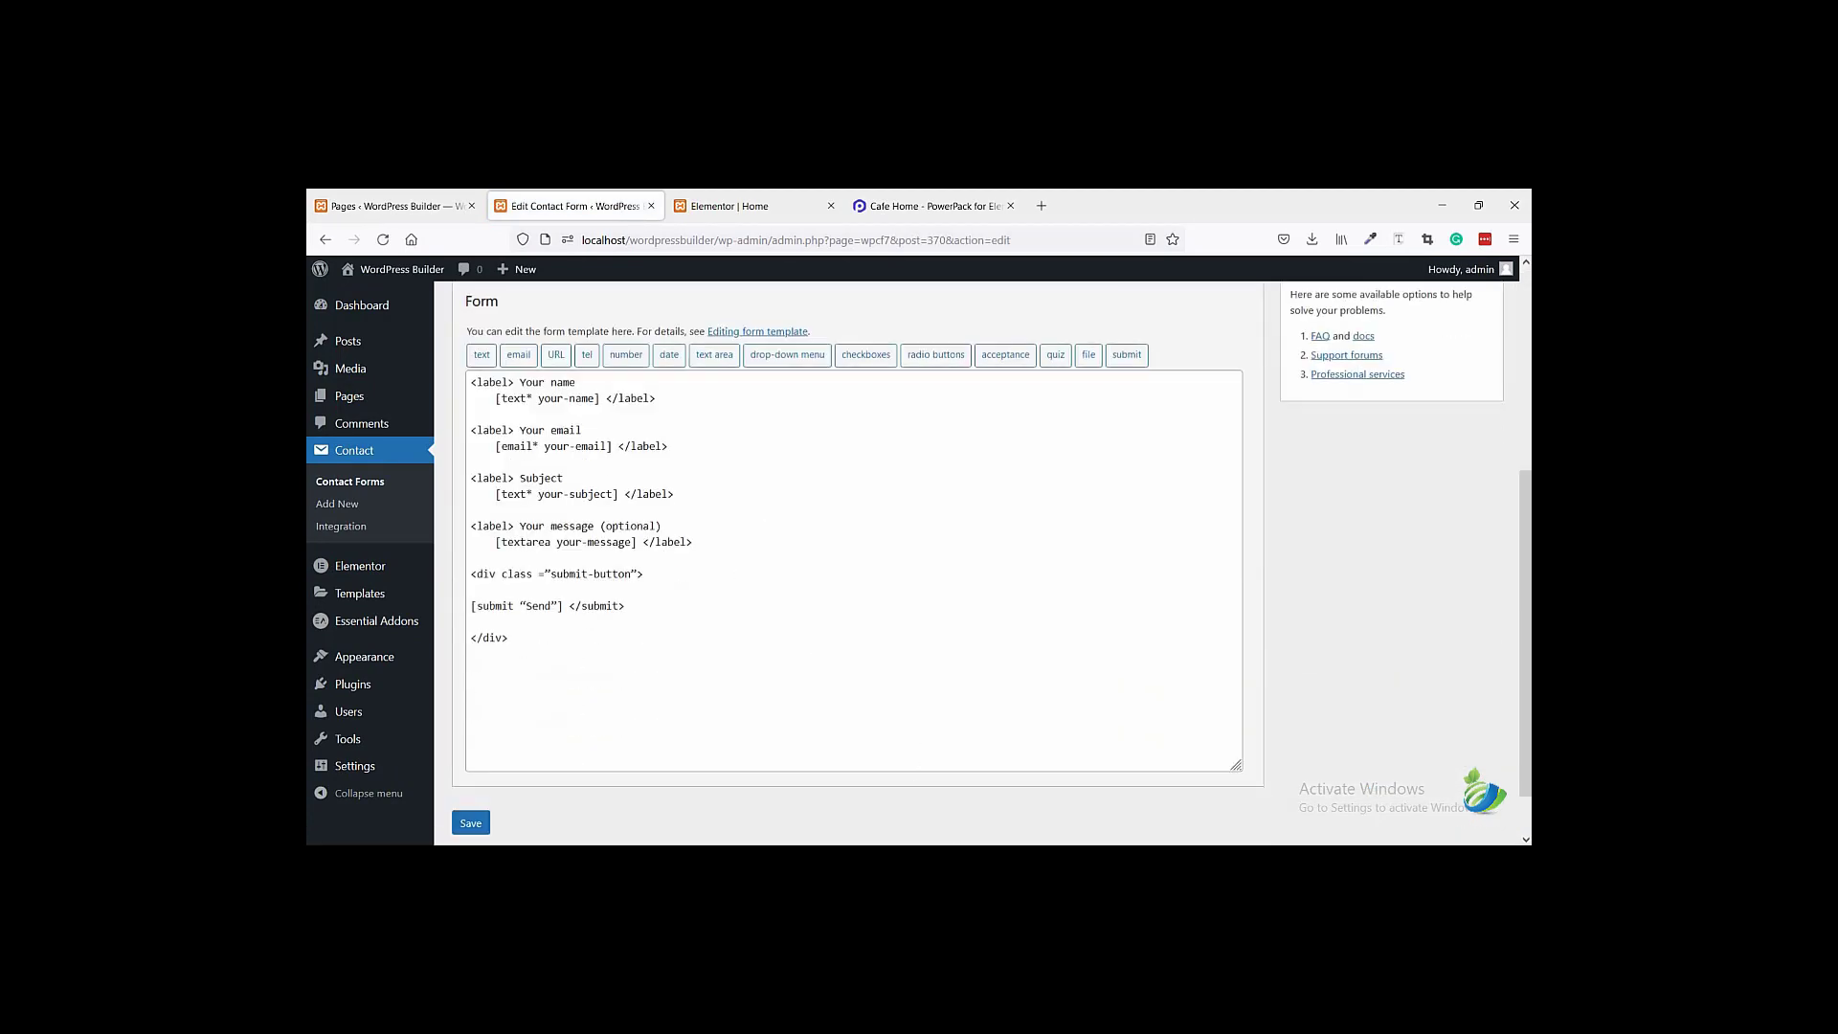
- Replace the form template of "Contact form 1" with the responsive-form markup from contact form css.txt in Notepad, and save the form
key("alt+Tab")
scroll(1178, 612, "down", 10)
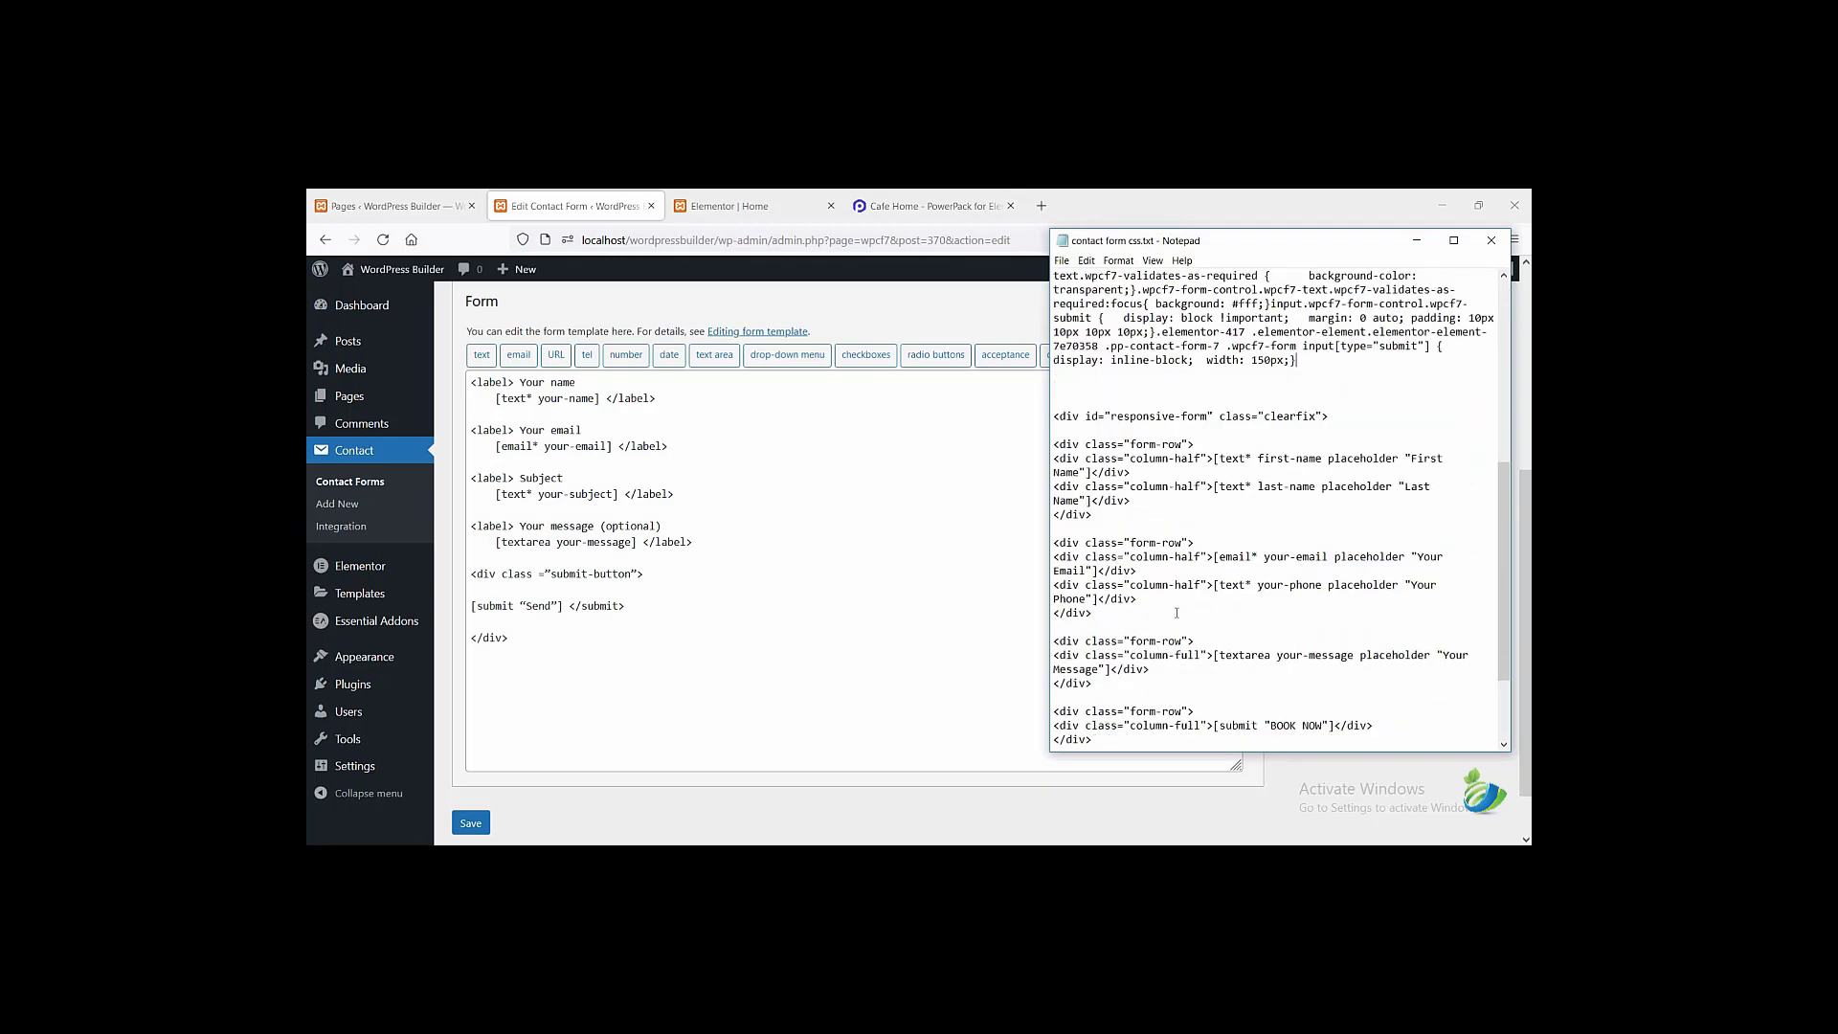
left_click_drag(1273, 726, 1054, 373)
key("ctrl+c")
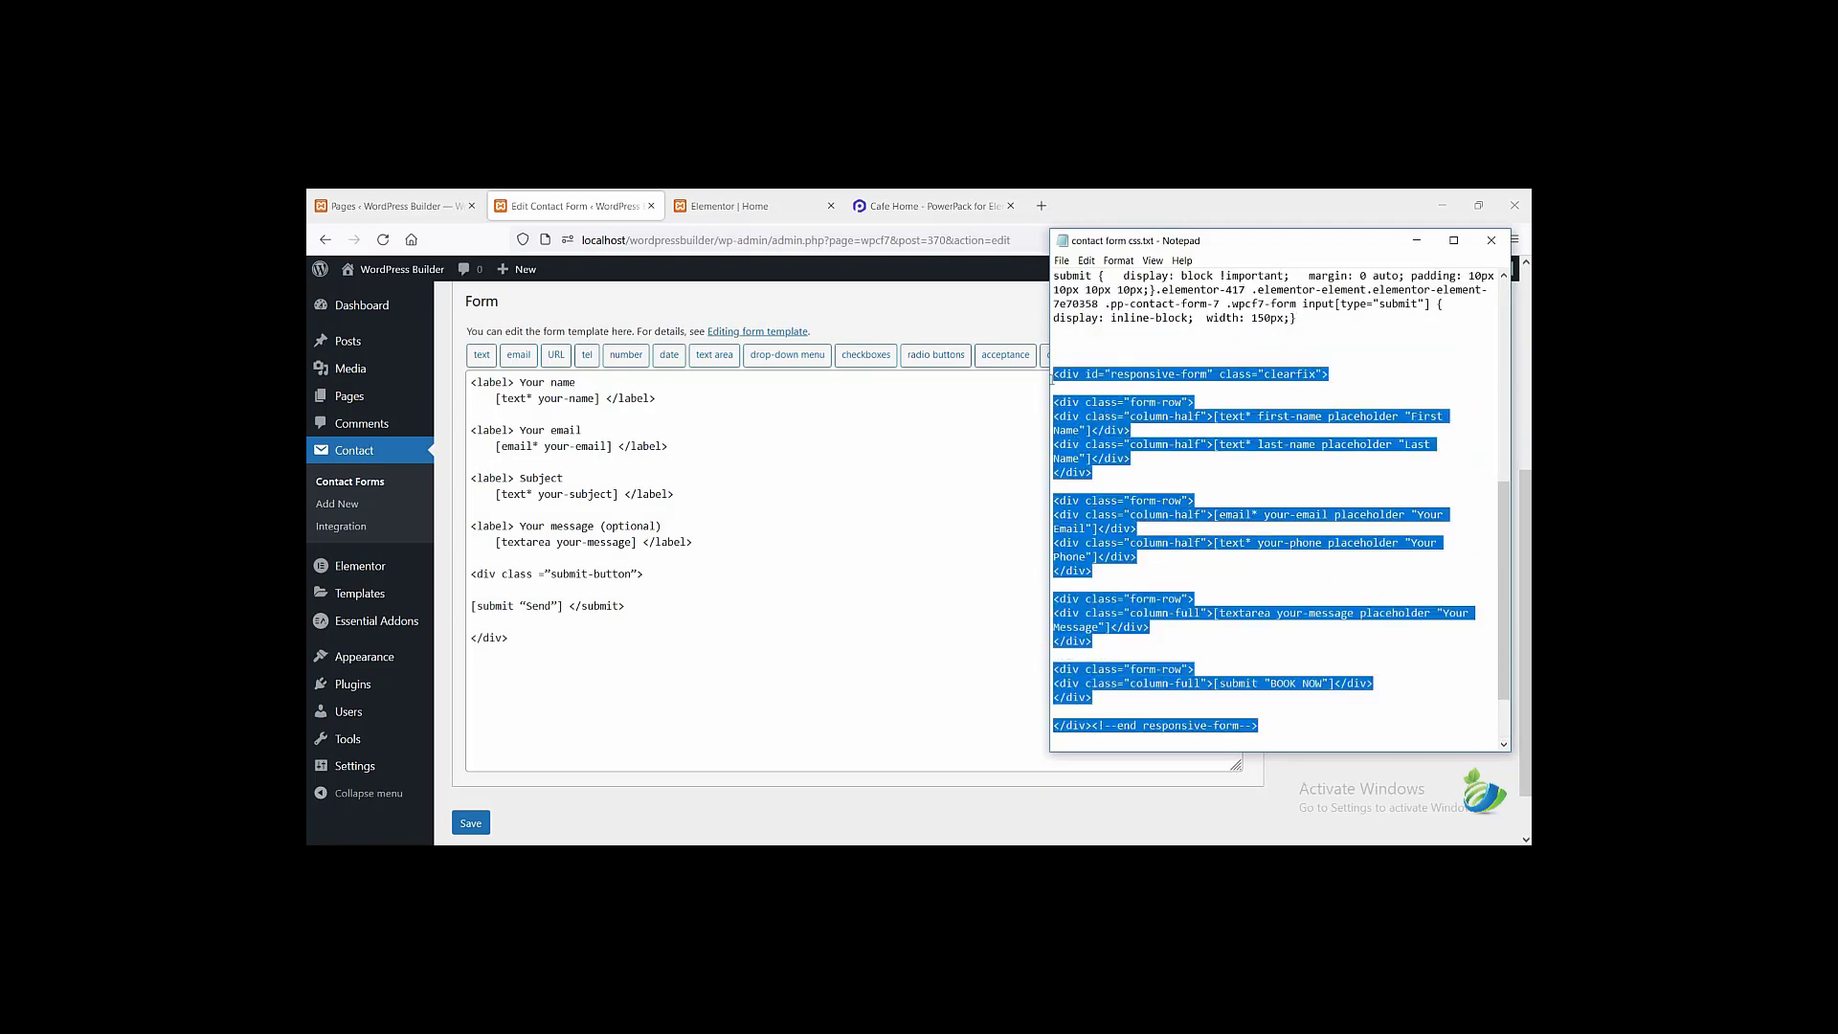
left_click(522, 606)
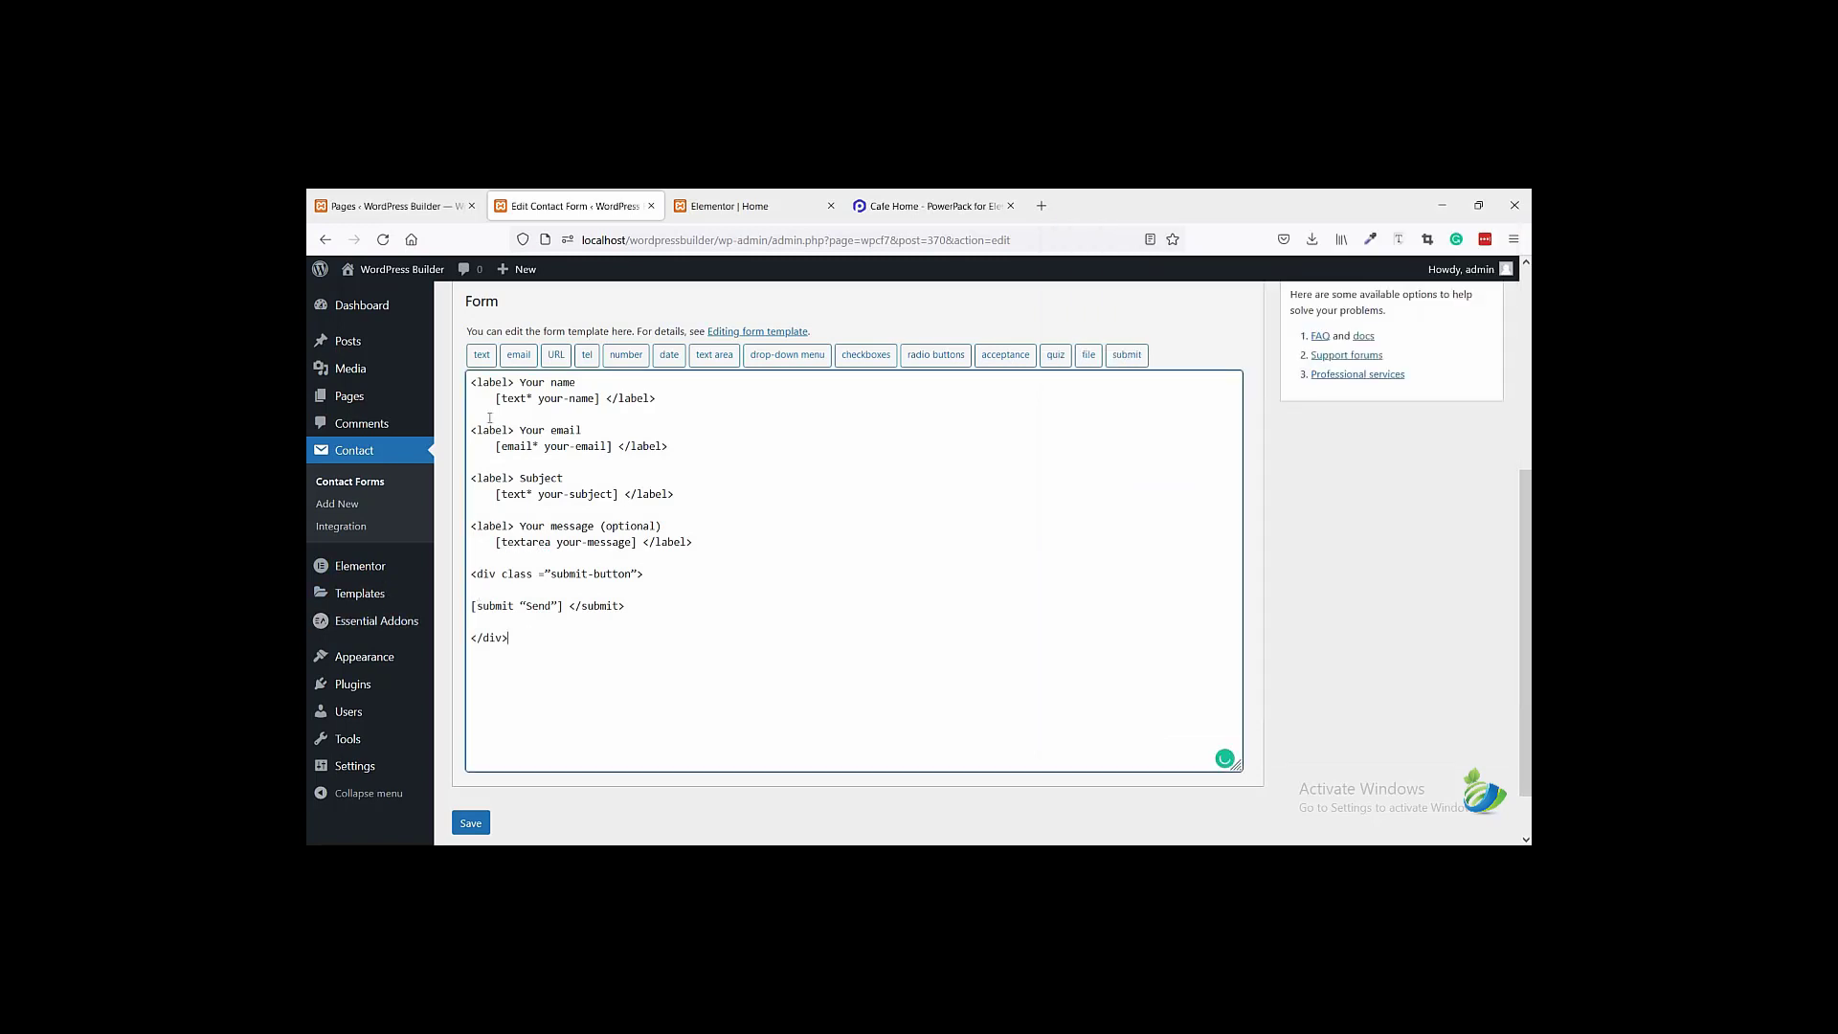
left_click_drag(509, 637, 472, 381)
key("ctrl+v")
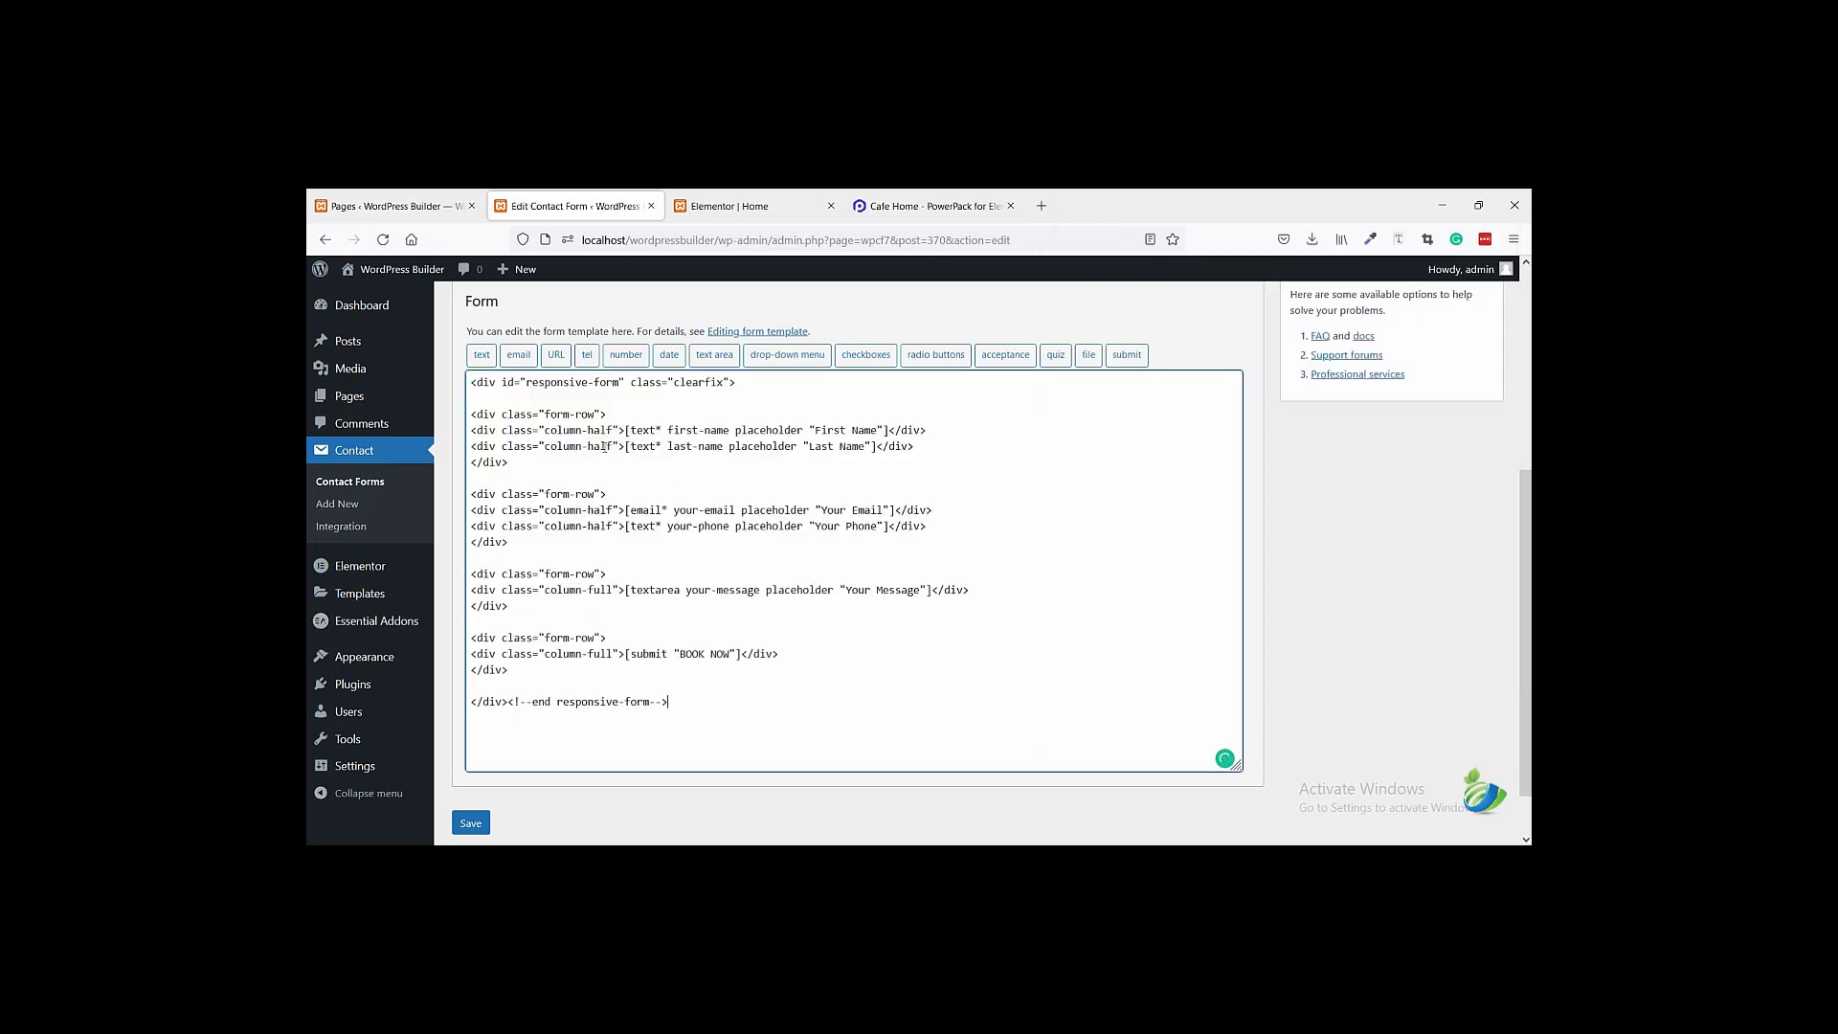
left_click(472, 823)
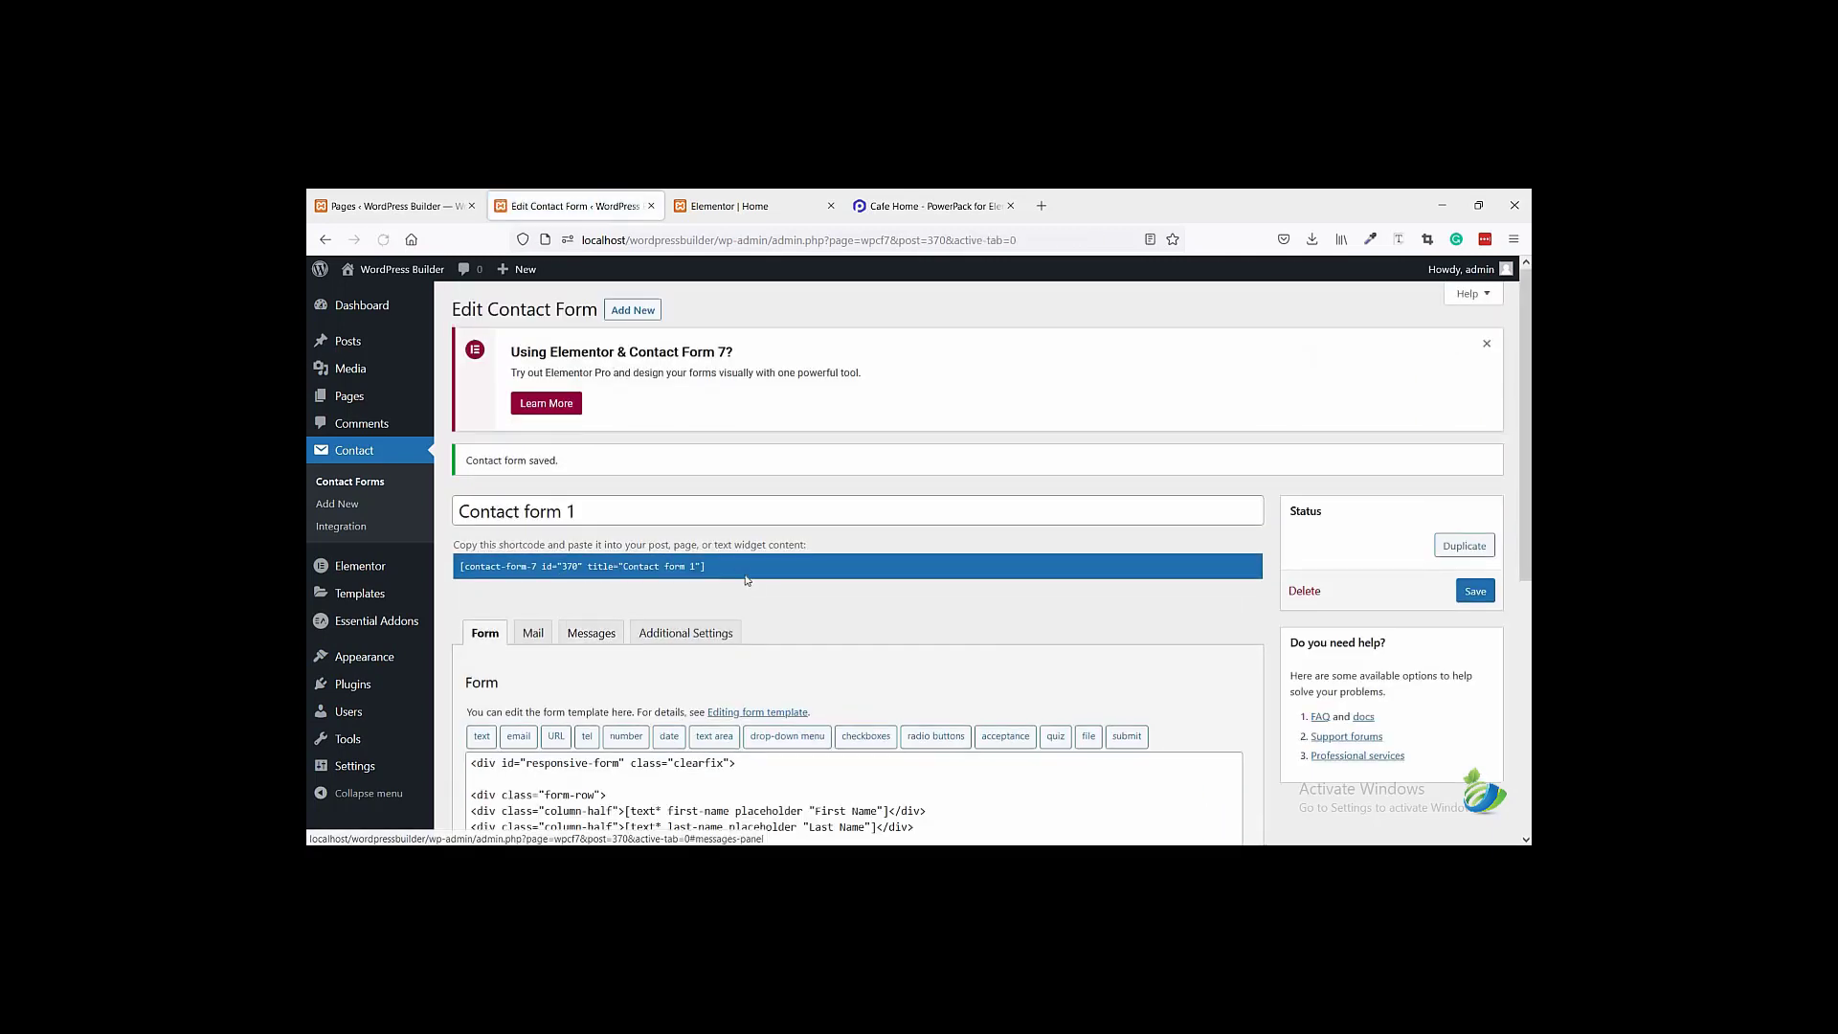
- Open the theme customizer and copy all the CSS rules above the form markup in contact form css.txt
scroll(401, 638, "down", 1)
mouse_move(369, 657)
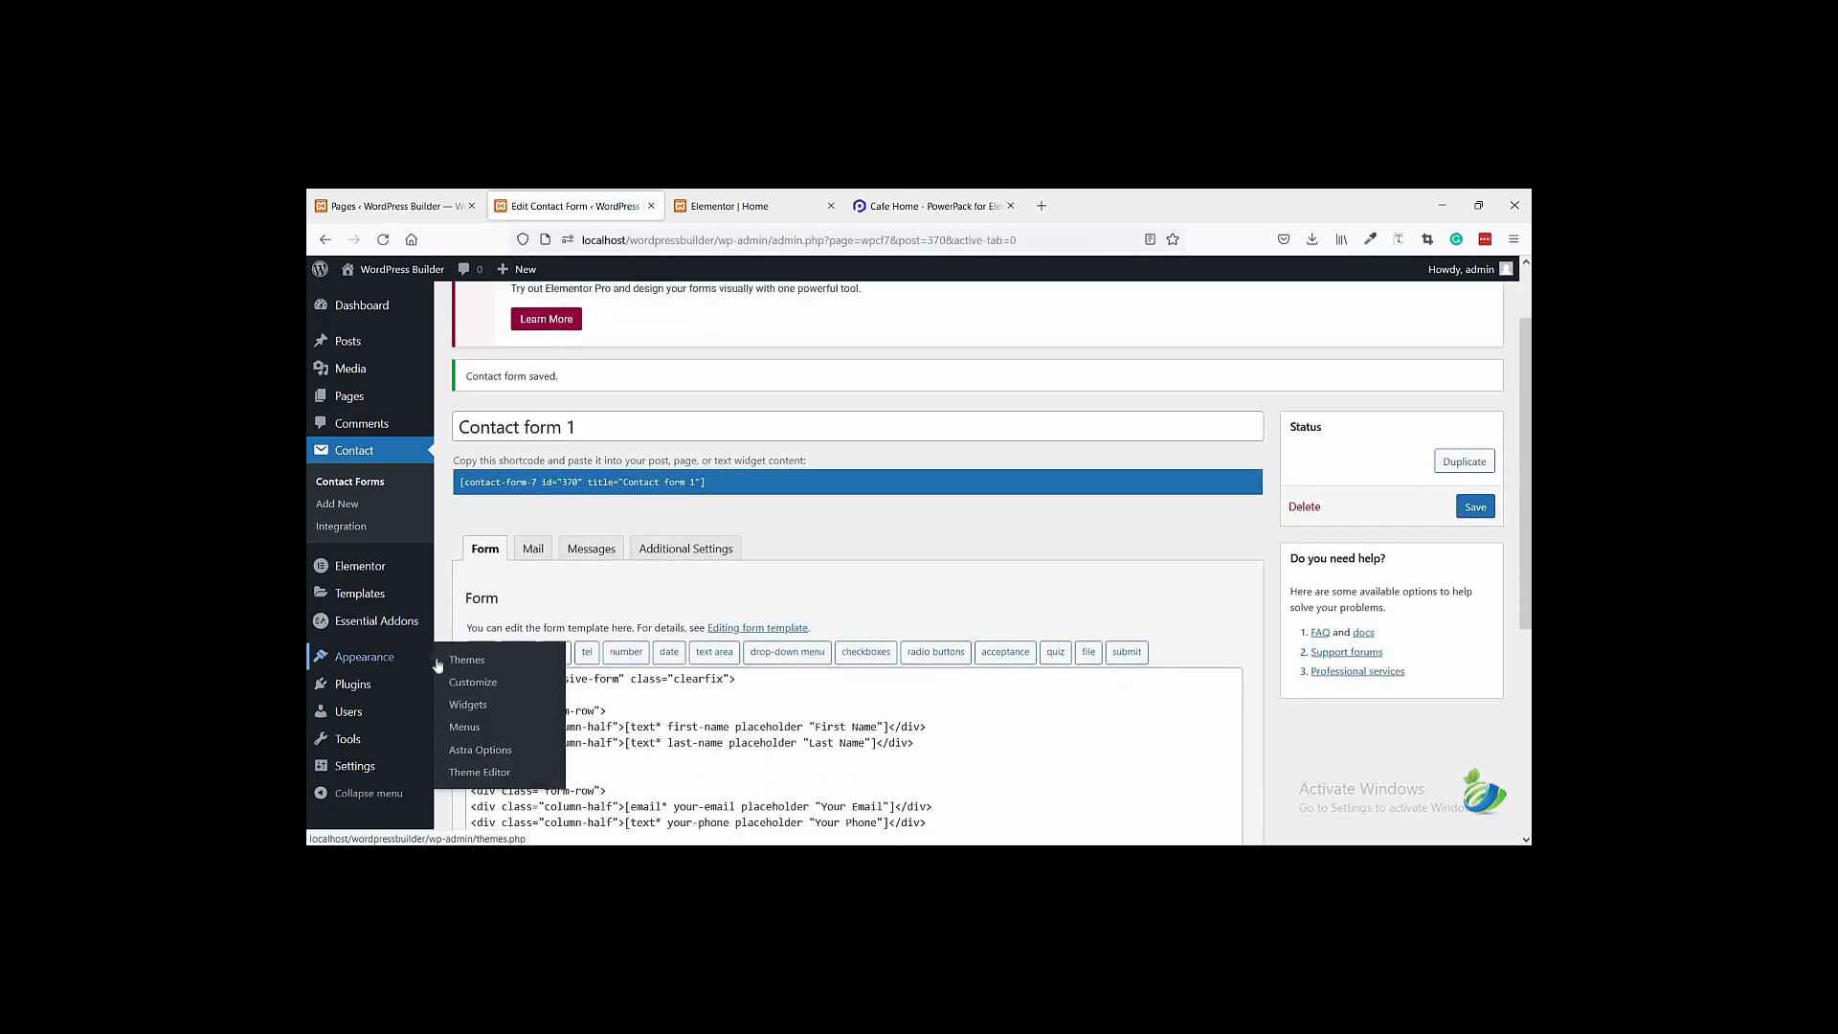
left_click(481, 683)
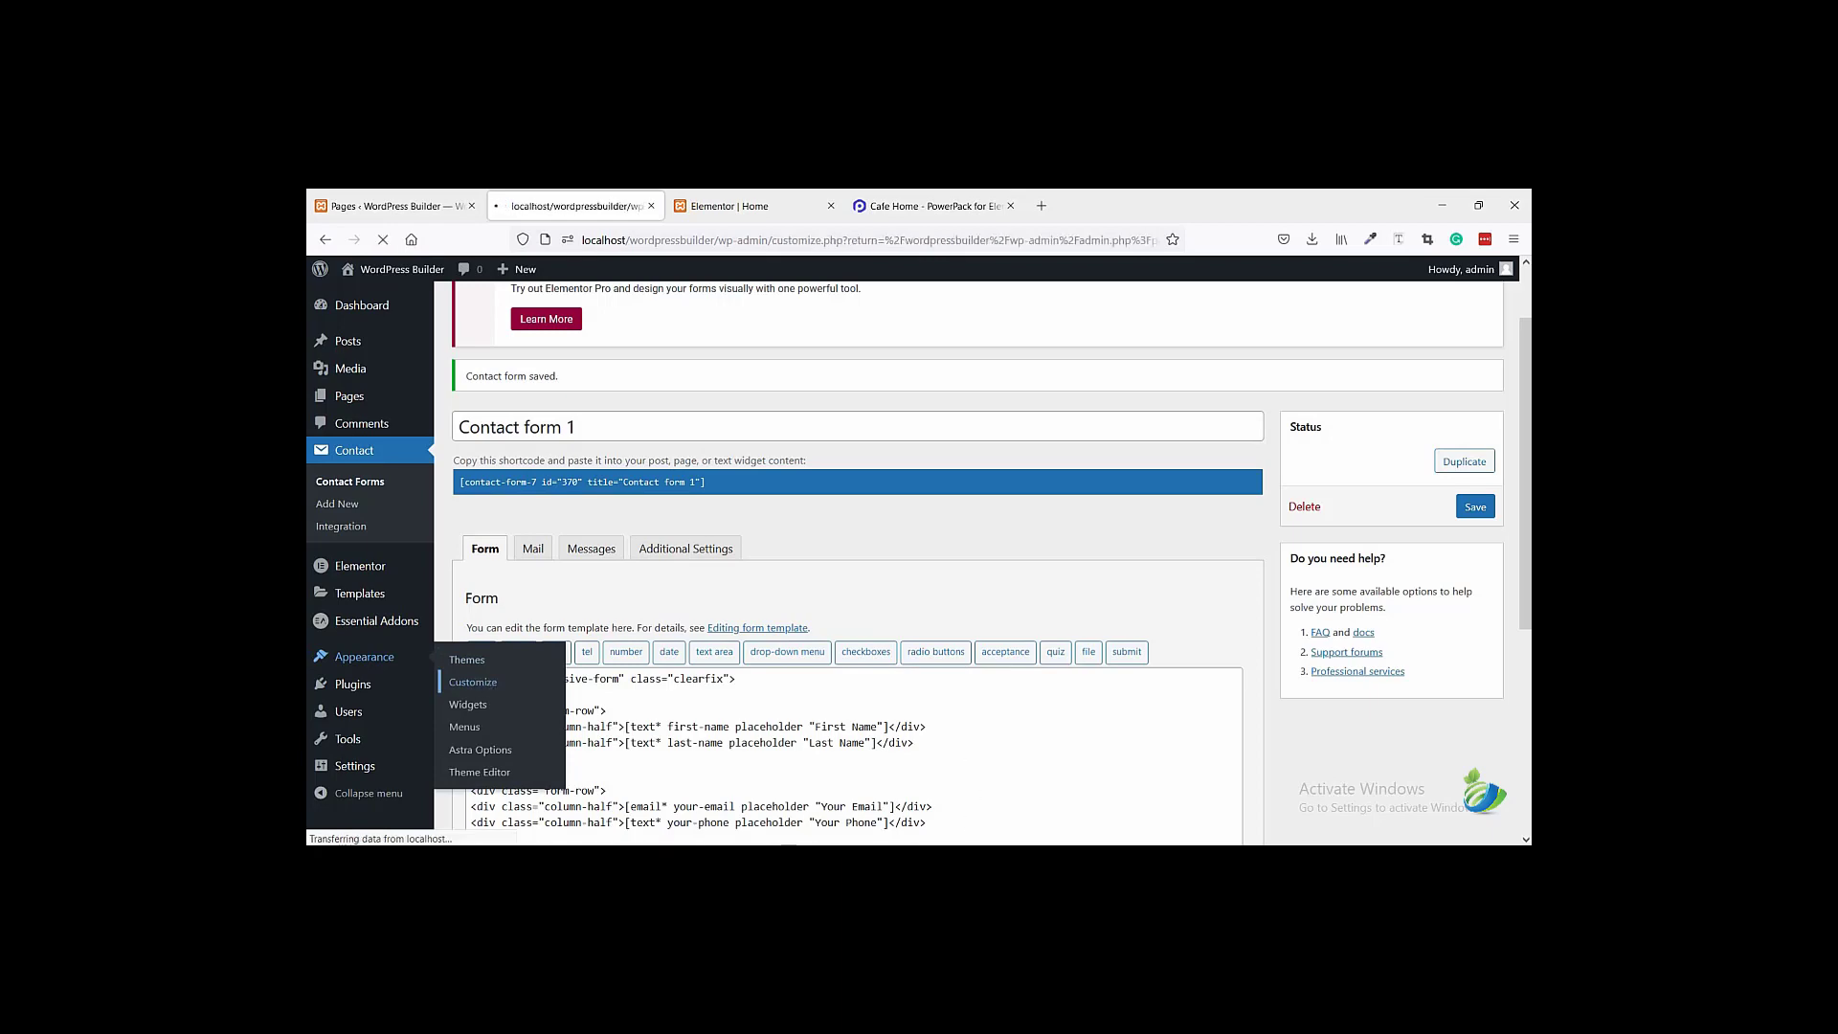
key("alt+Tab")
scroll(1196, 586, "up", 6)
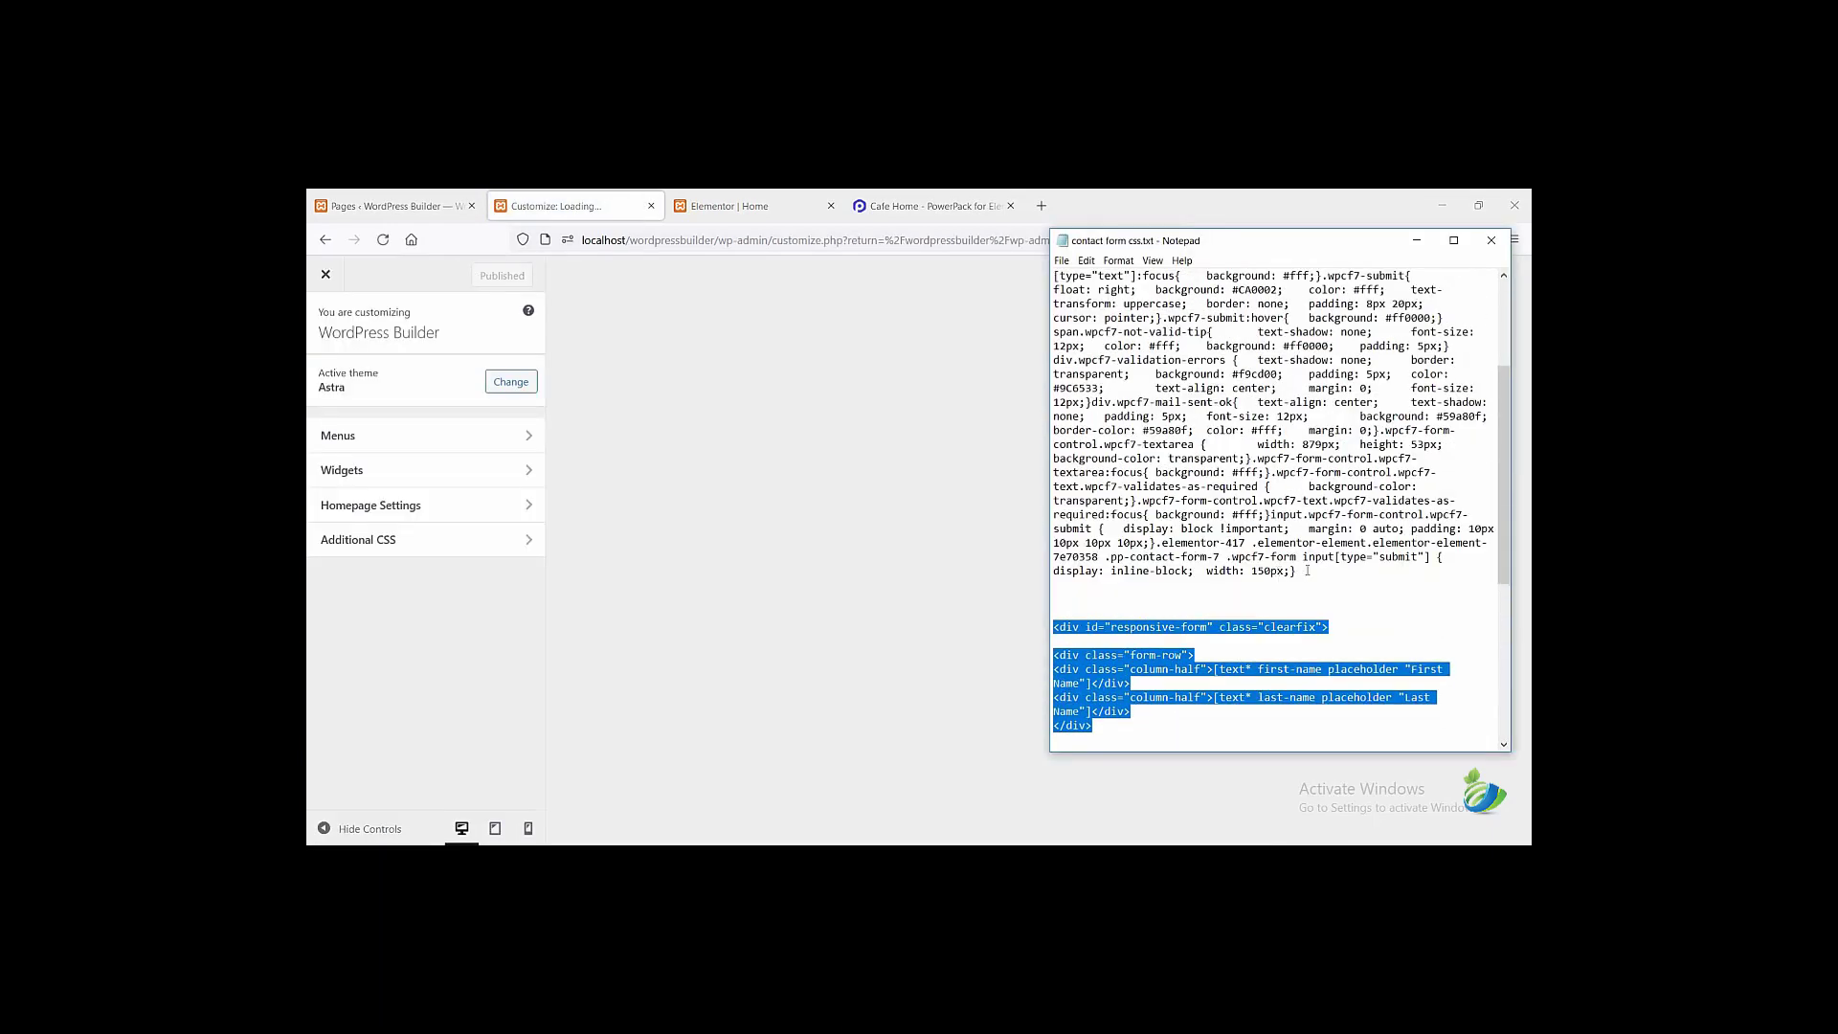
left_click_drag(1299, 573, 1093, 239)
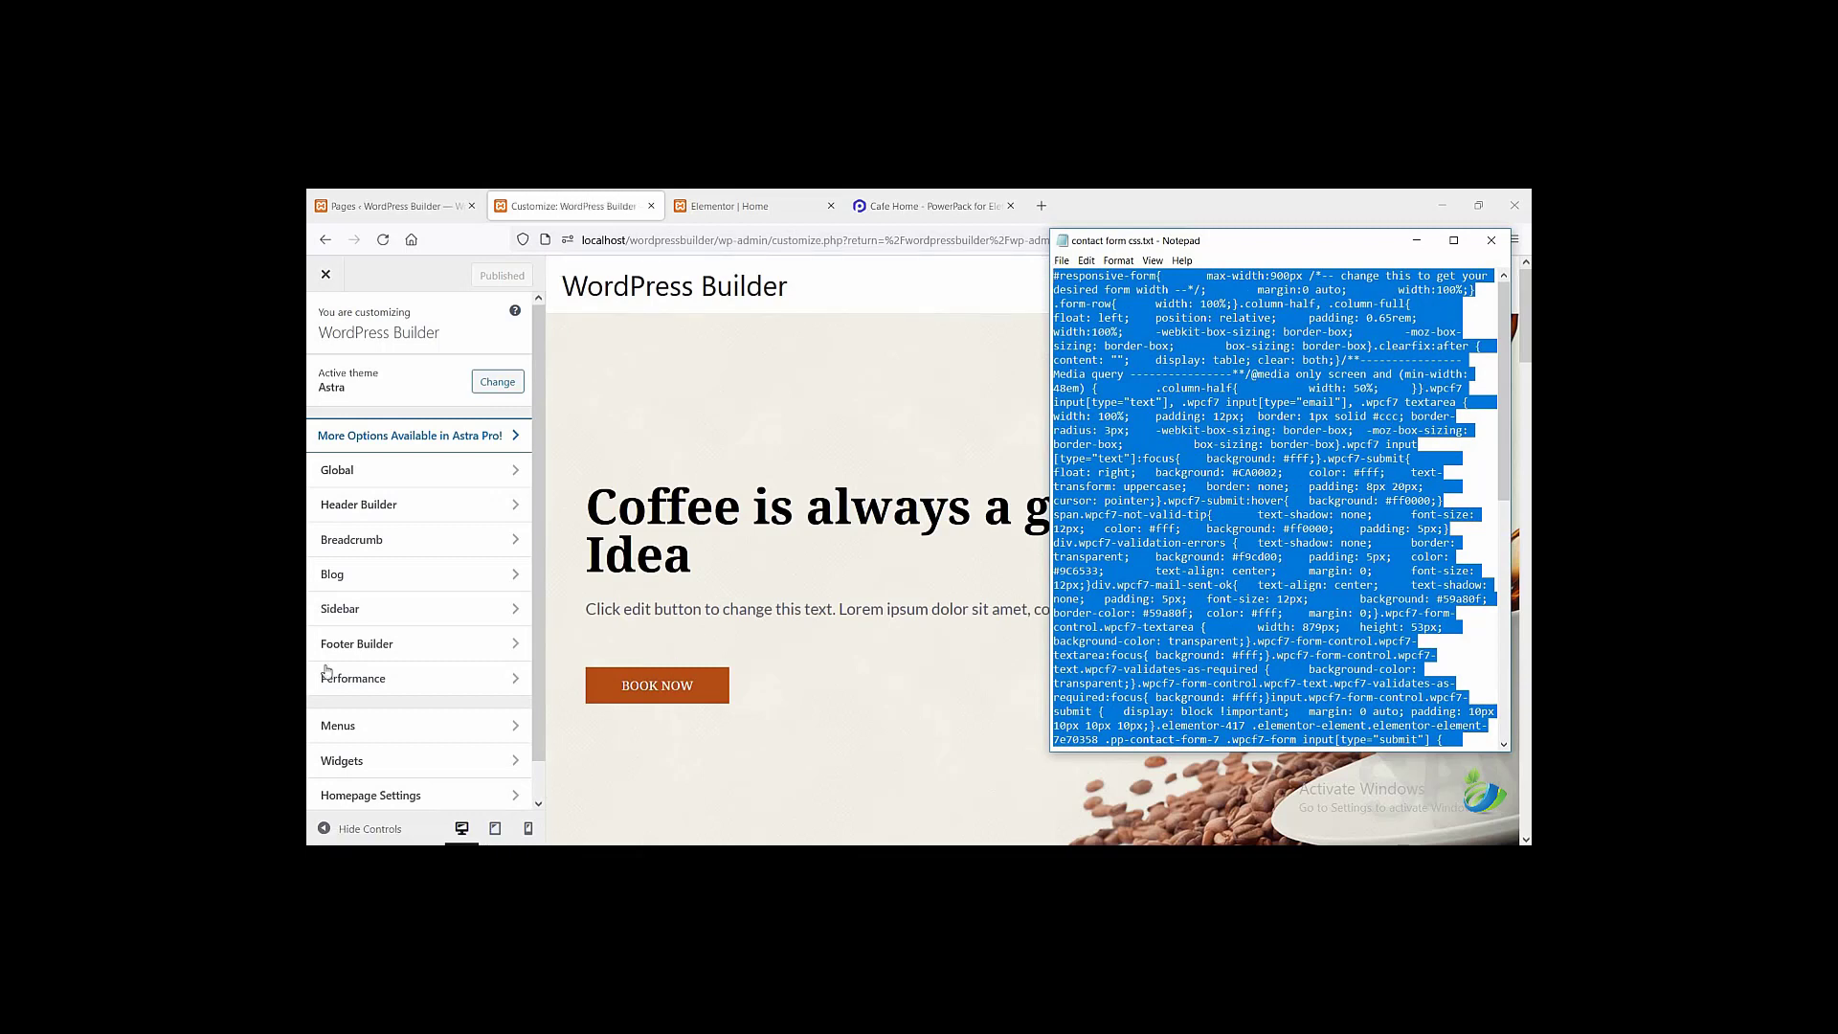
- Paste the copied contact form rules into the customizer's Additional CSS and publish the change
key("alt+Tab")
scroll(427, 607, "down", 1)
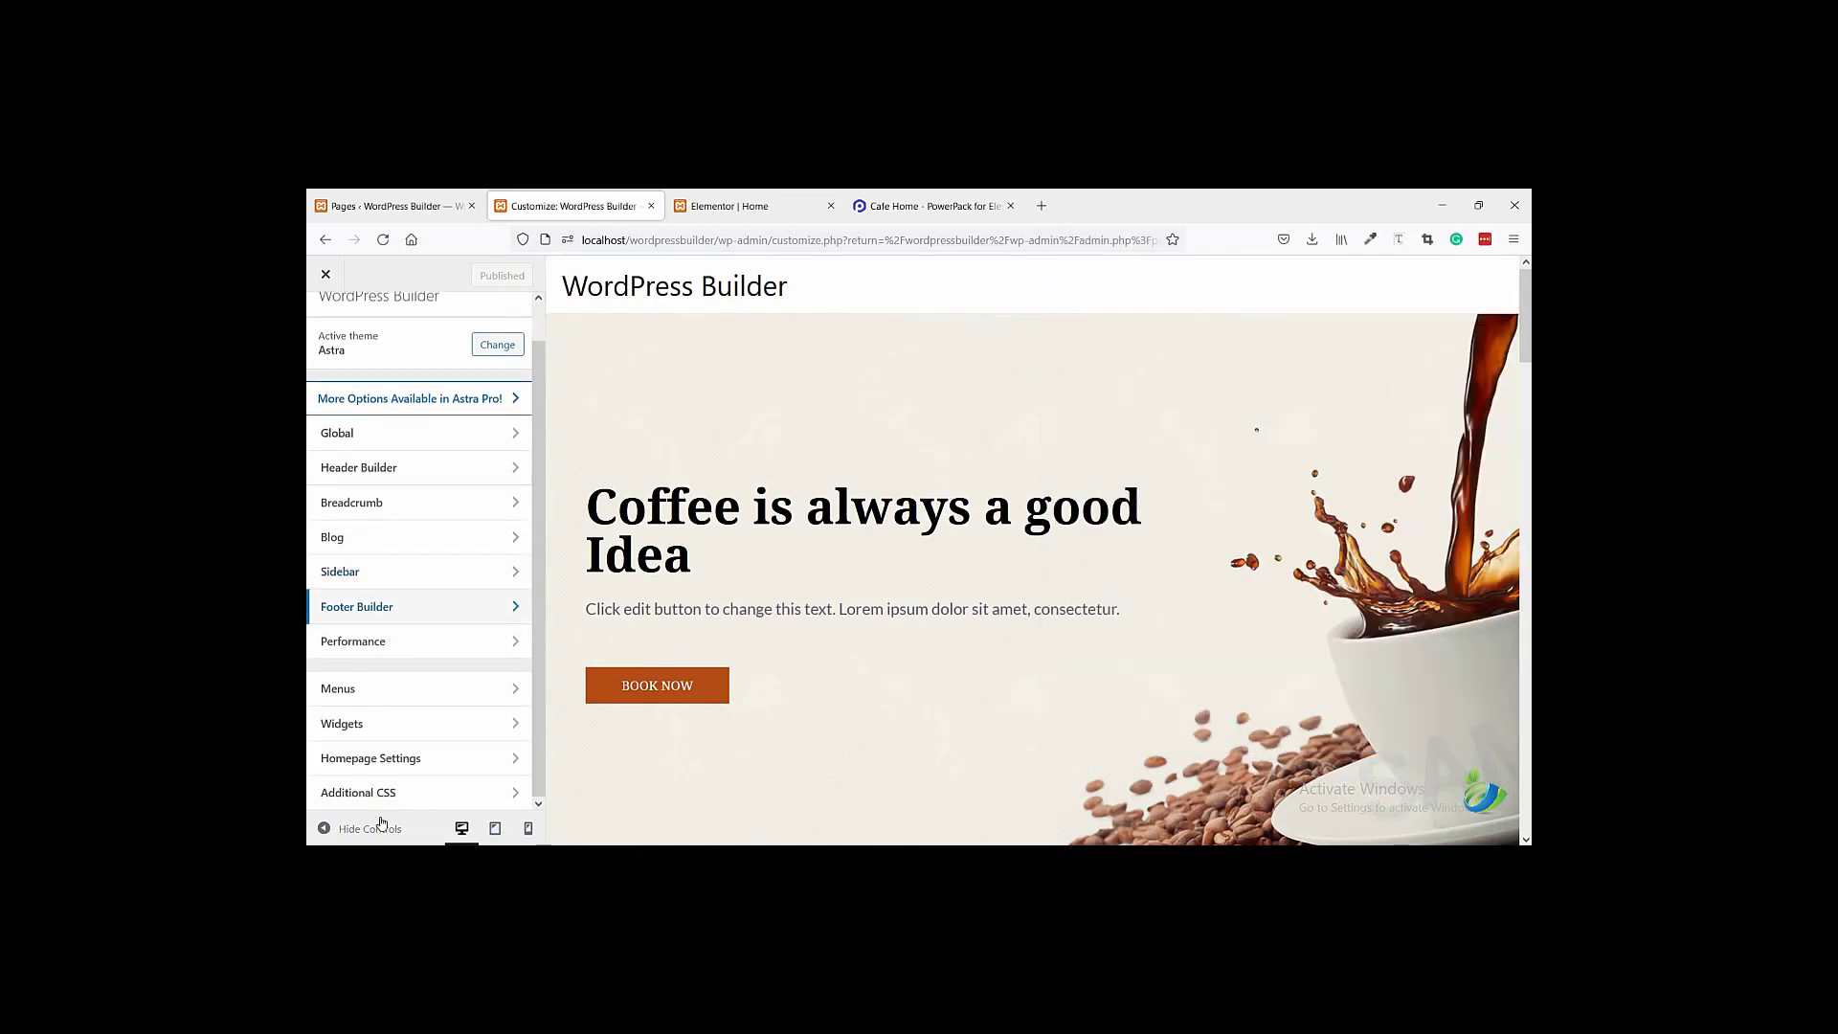
left_click(392, 795)
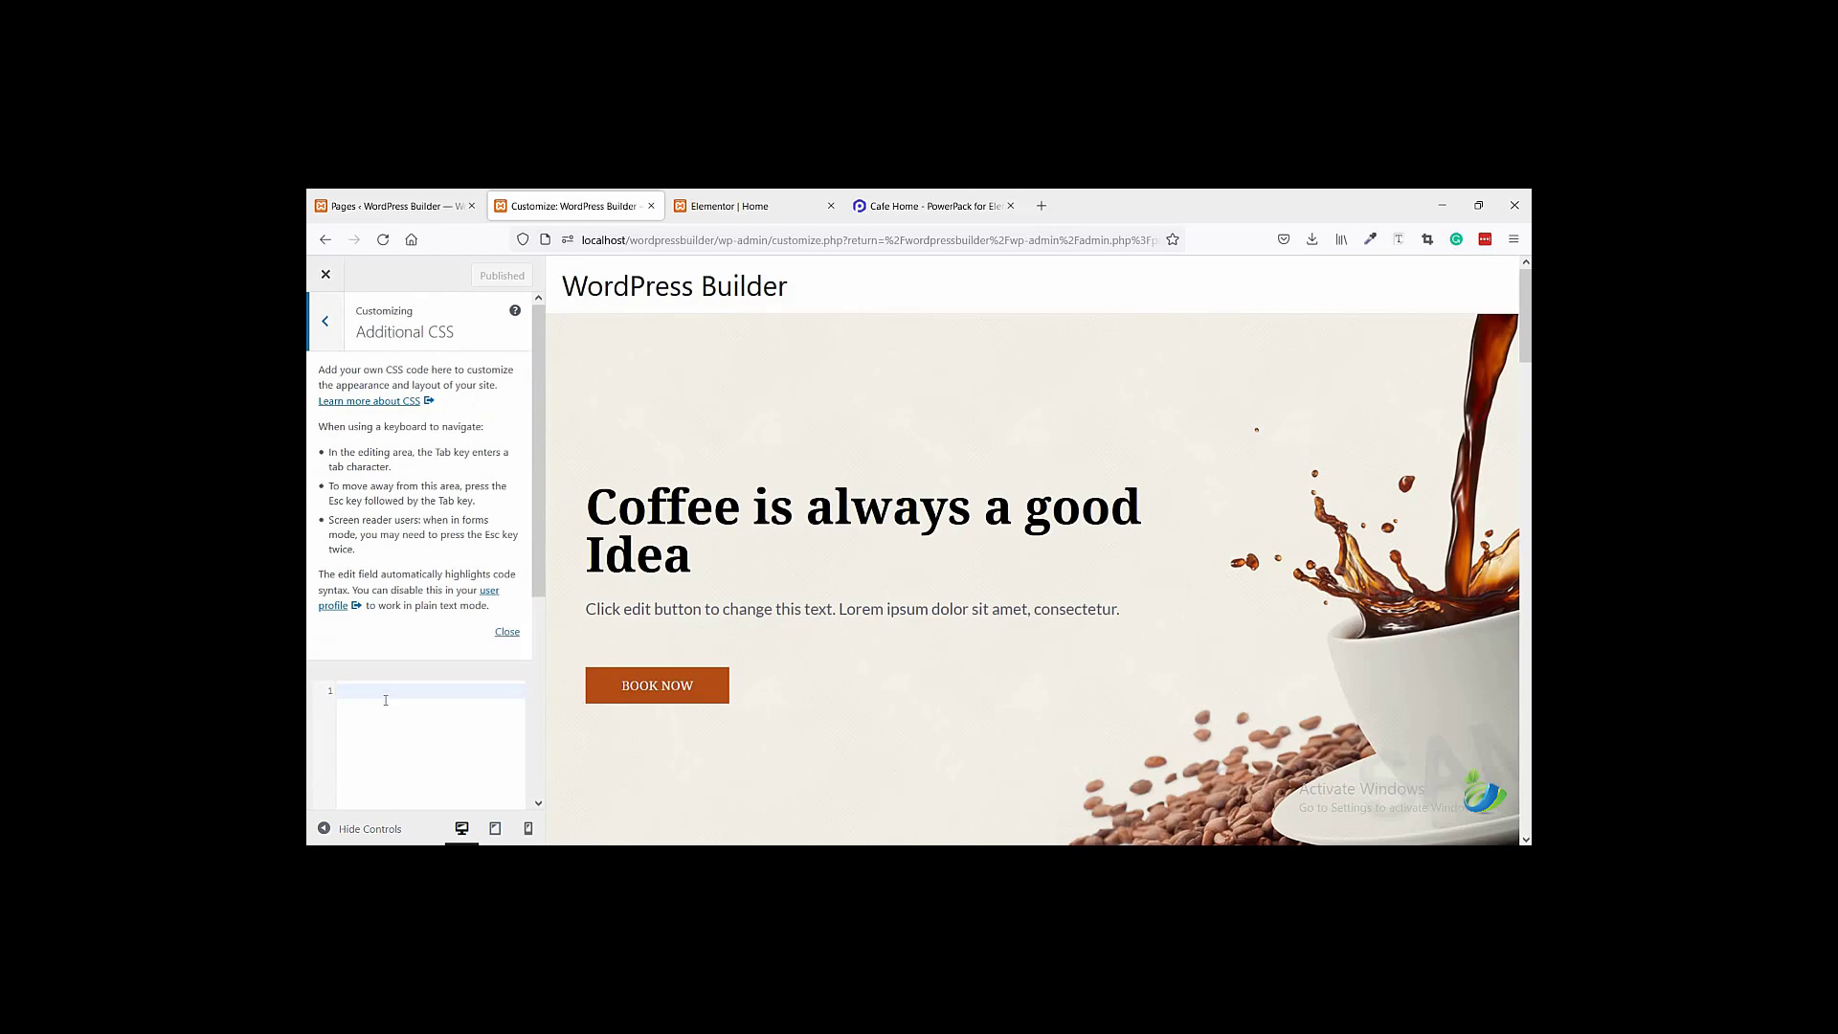
left_click(386, 700)
key("ctrl+v")
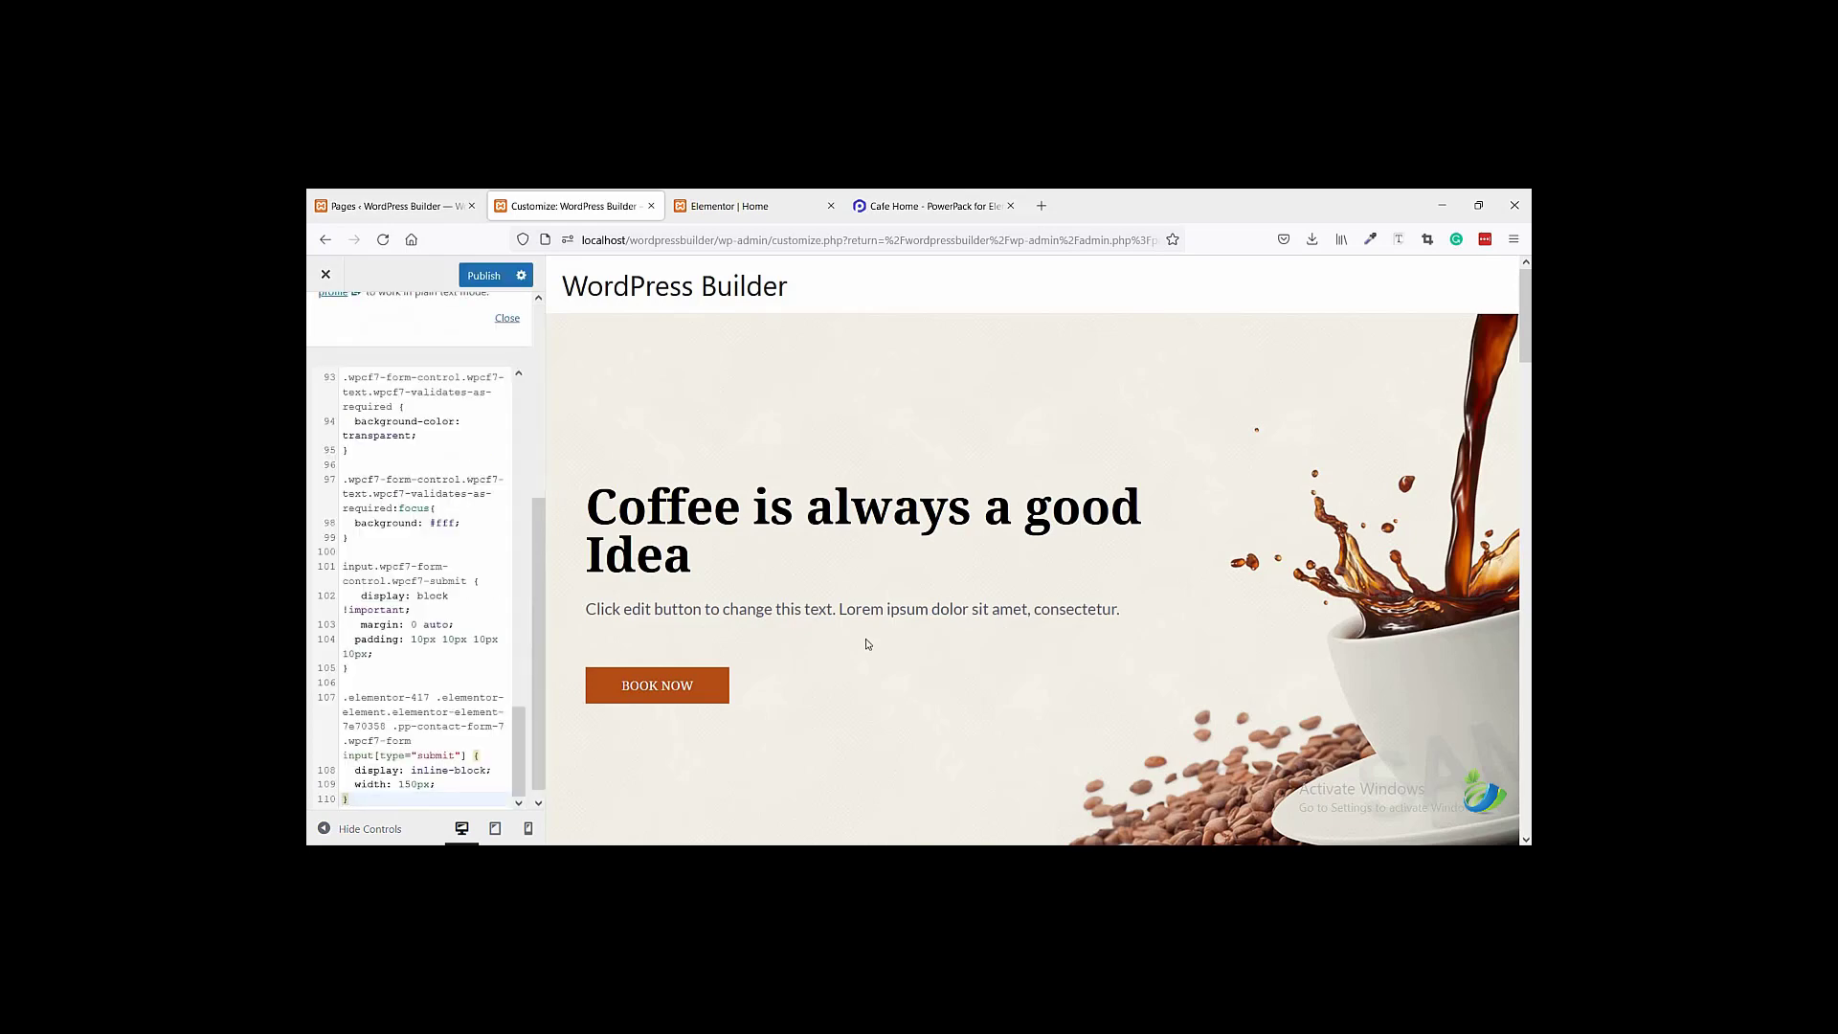
scroll(867, 644, "down", 15)
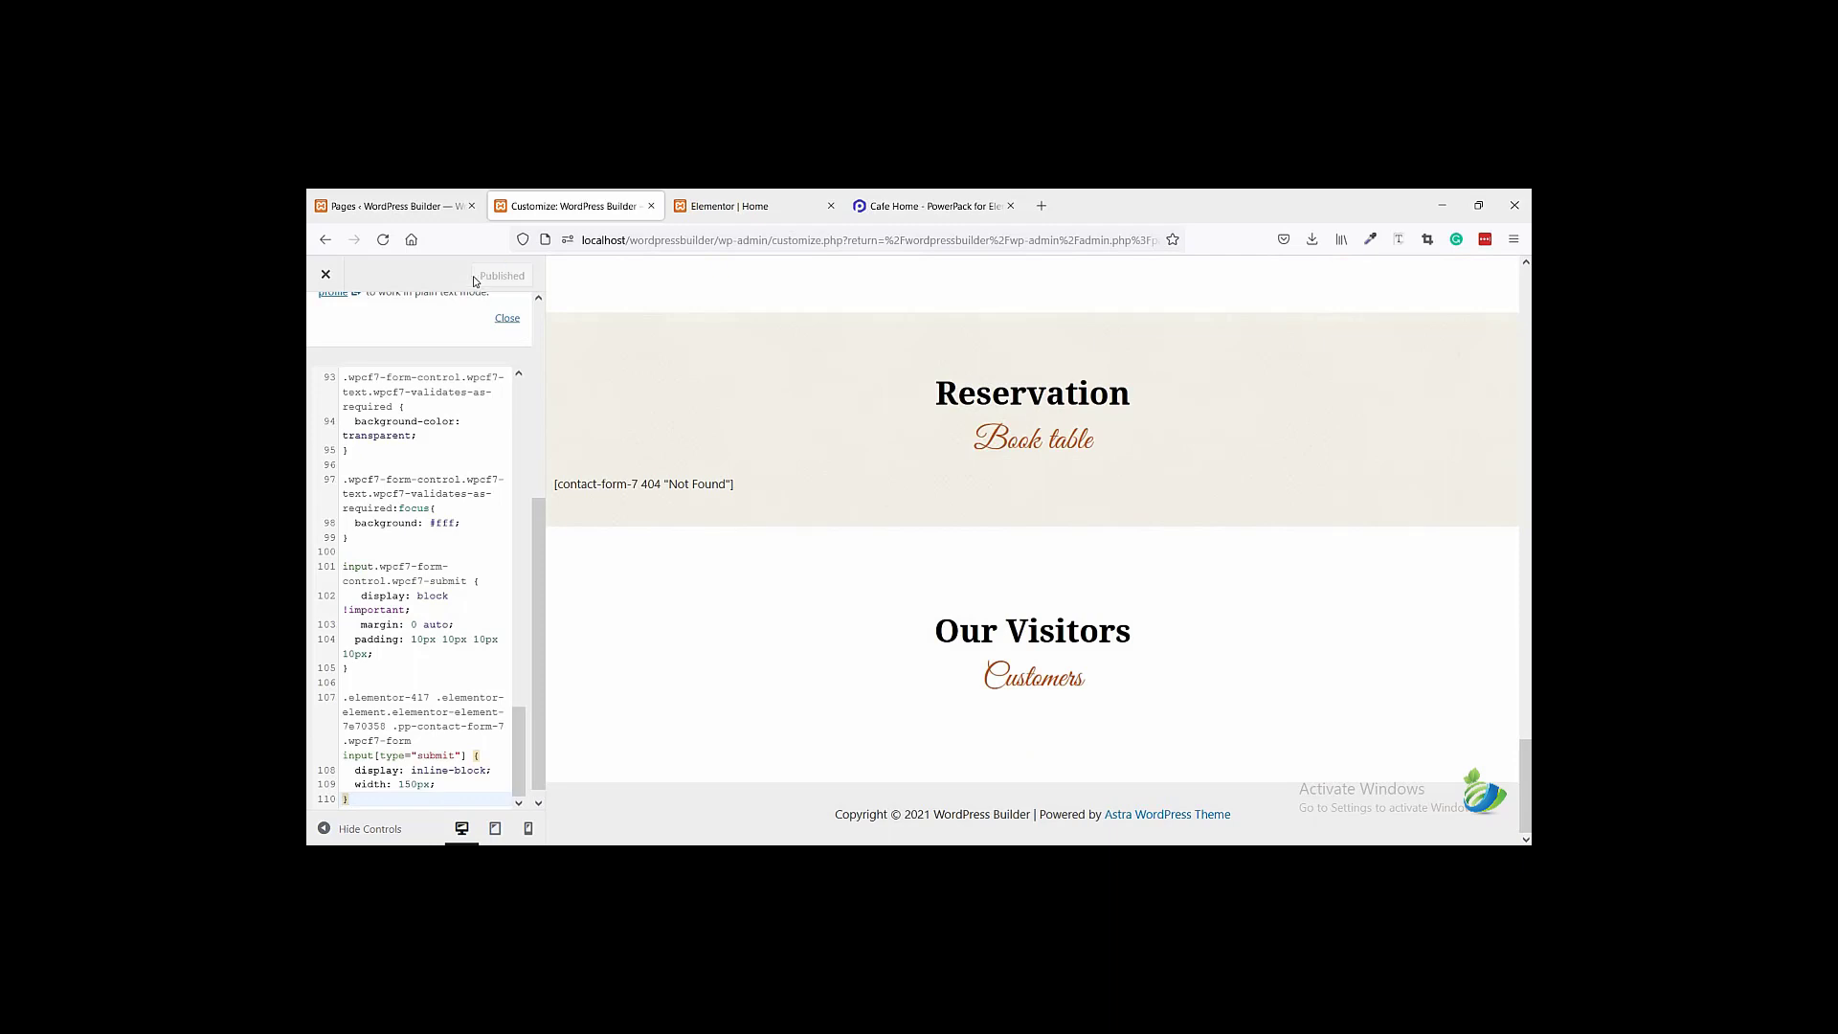
- Return to the Home page's Elementor editor, reload it, and check the layout of the Reservation booking form
left_click(745, 206)
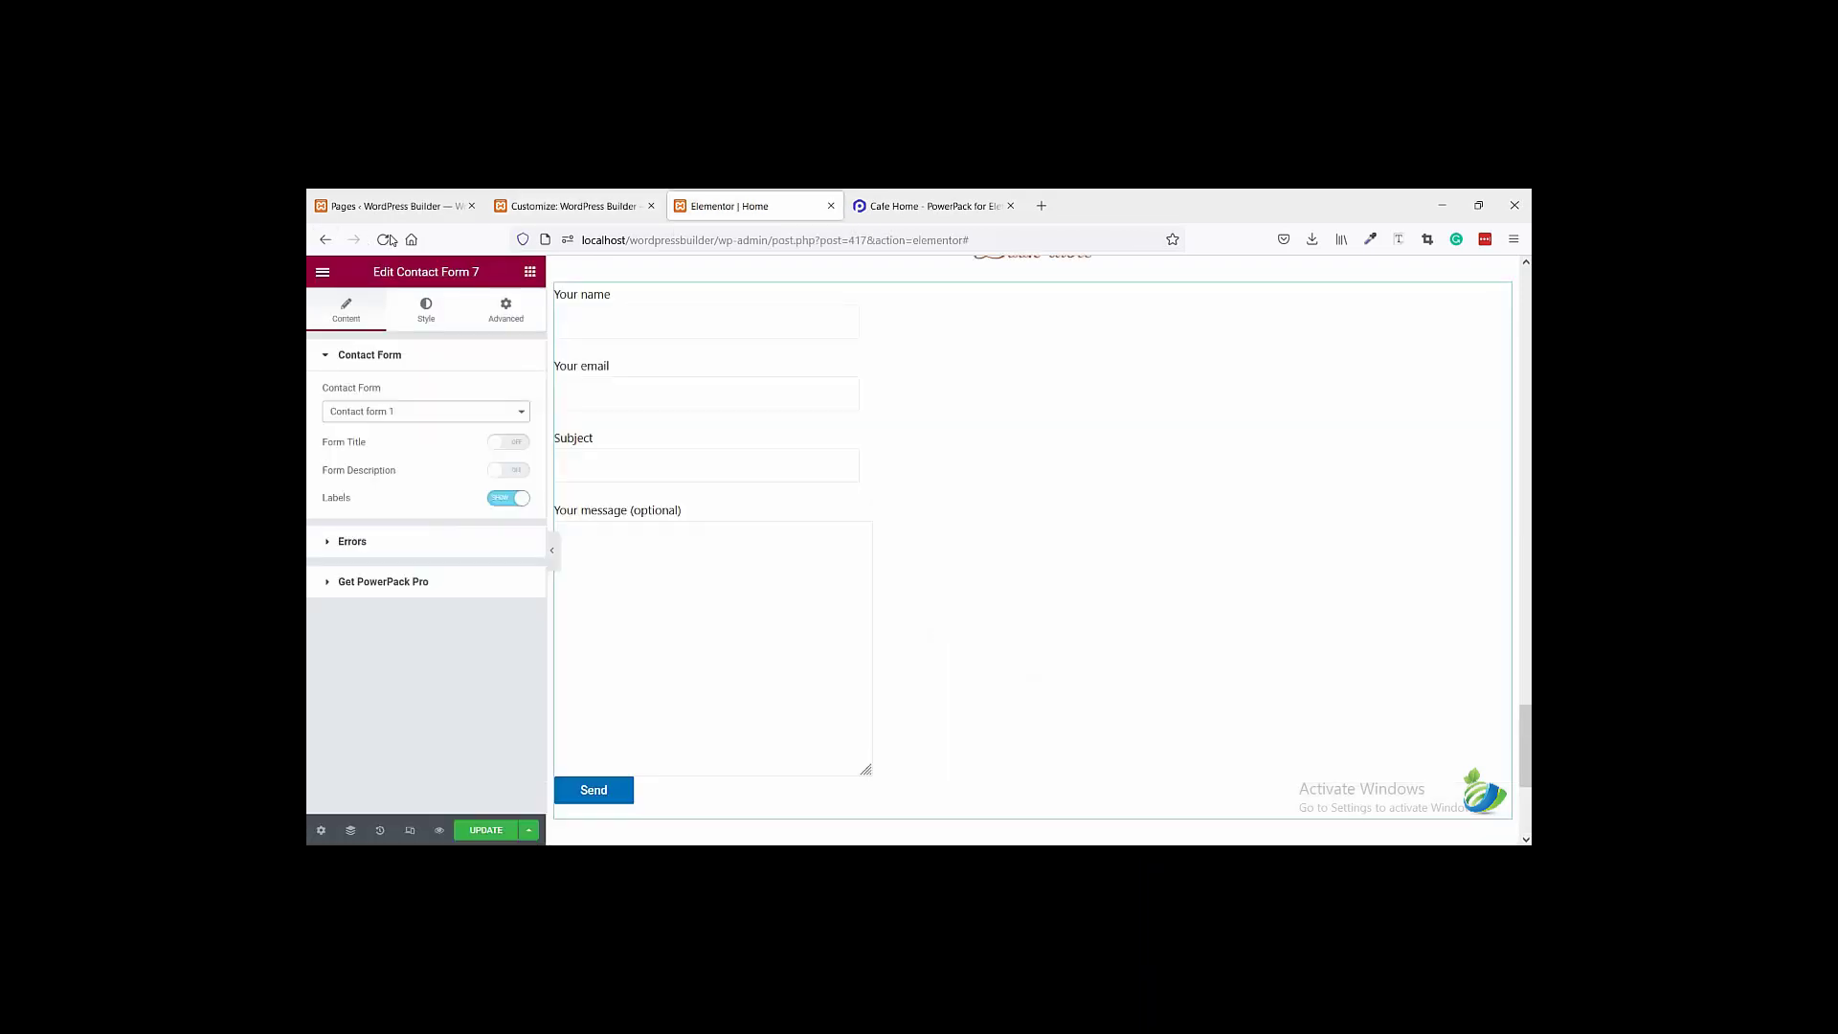
left_click(383, 239)
left_click(935, 586)
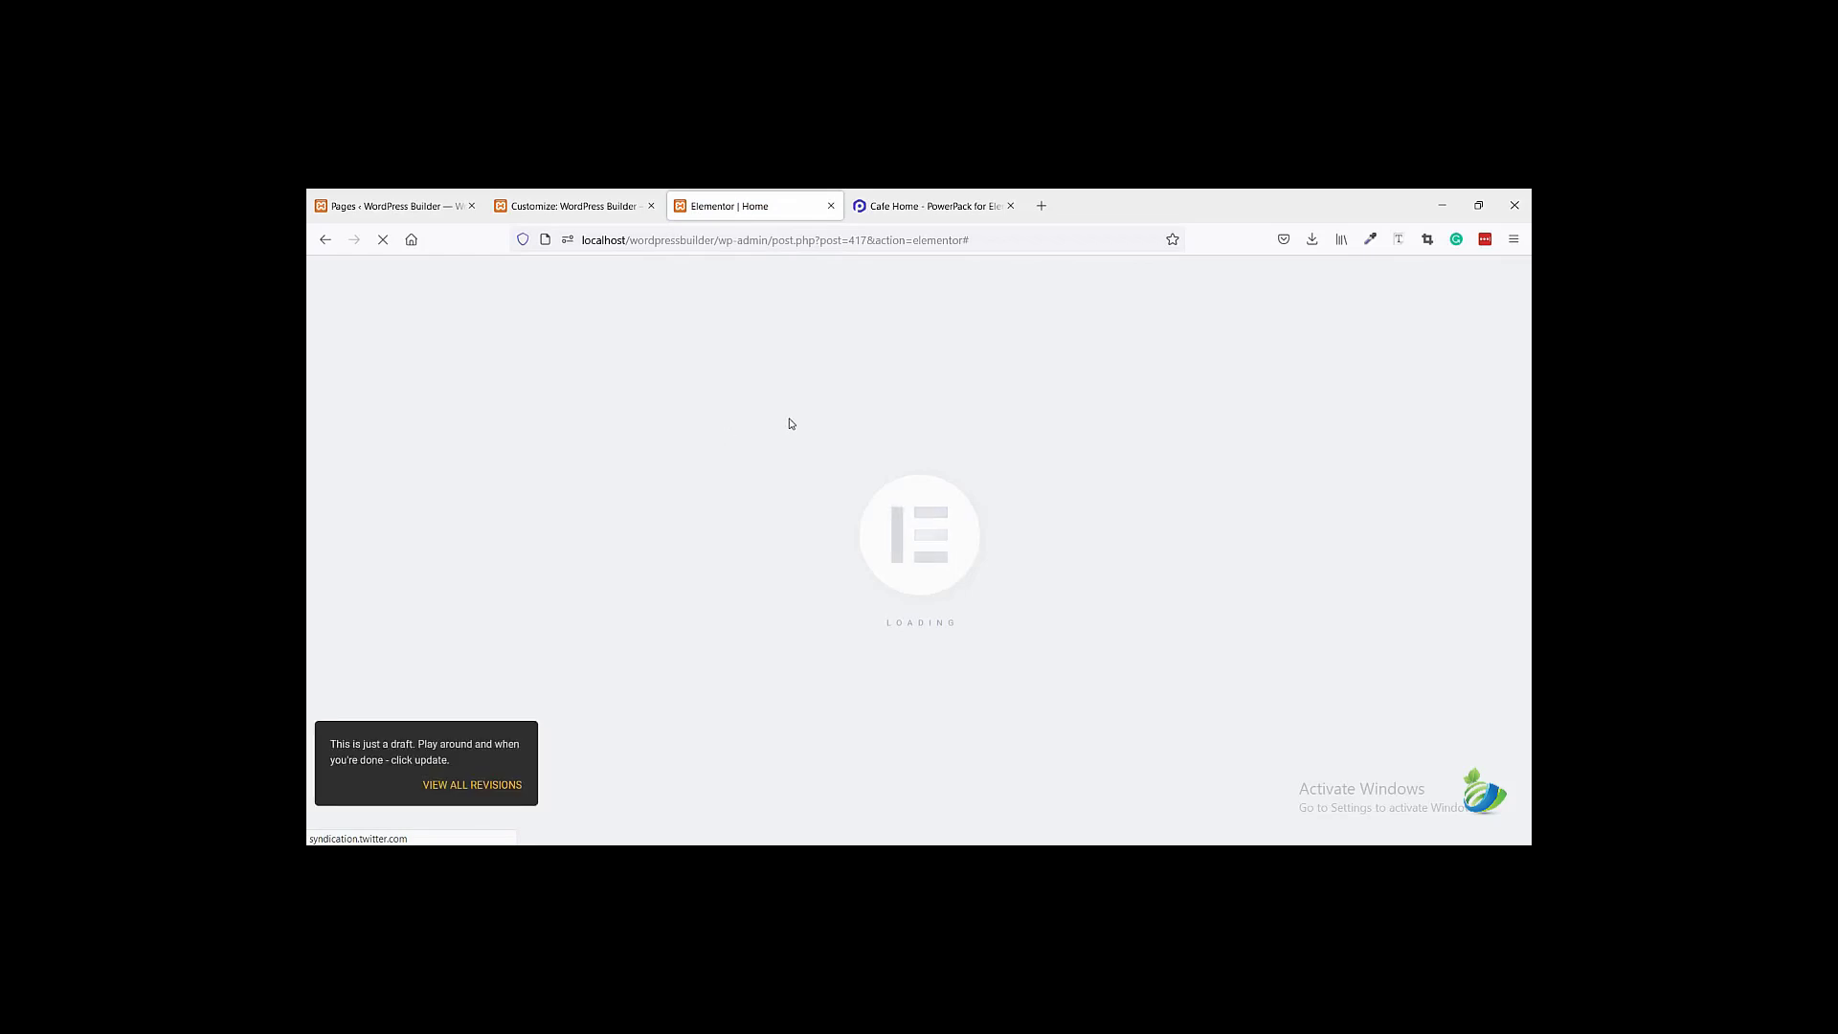
scroll(757, 485, "down", 15)
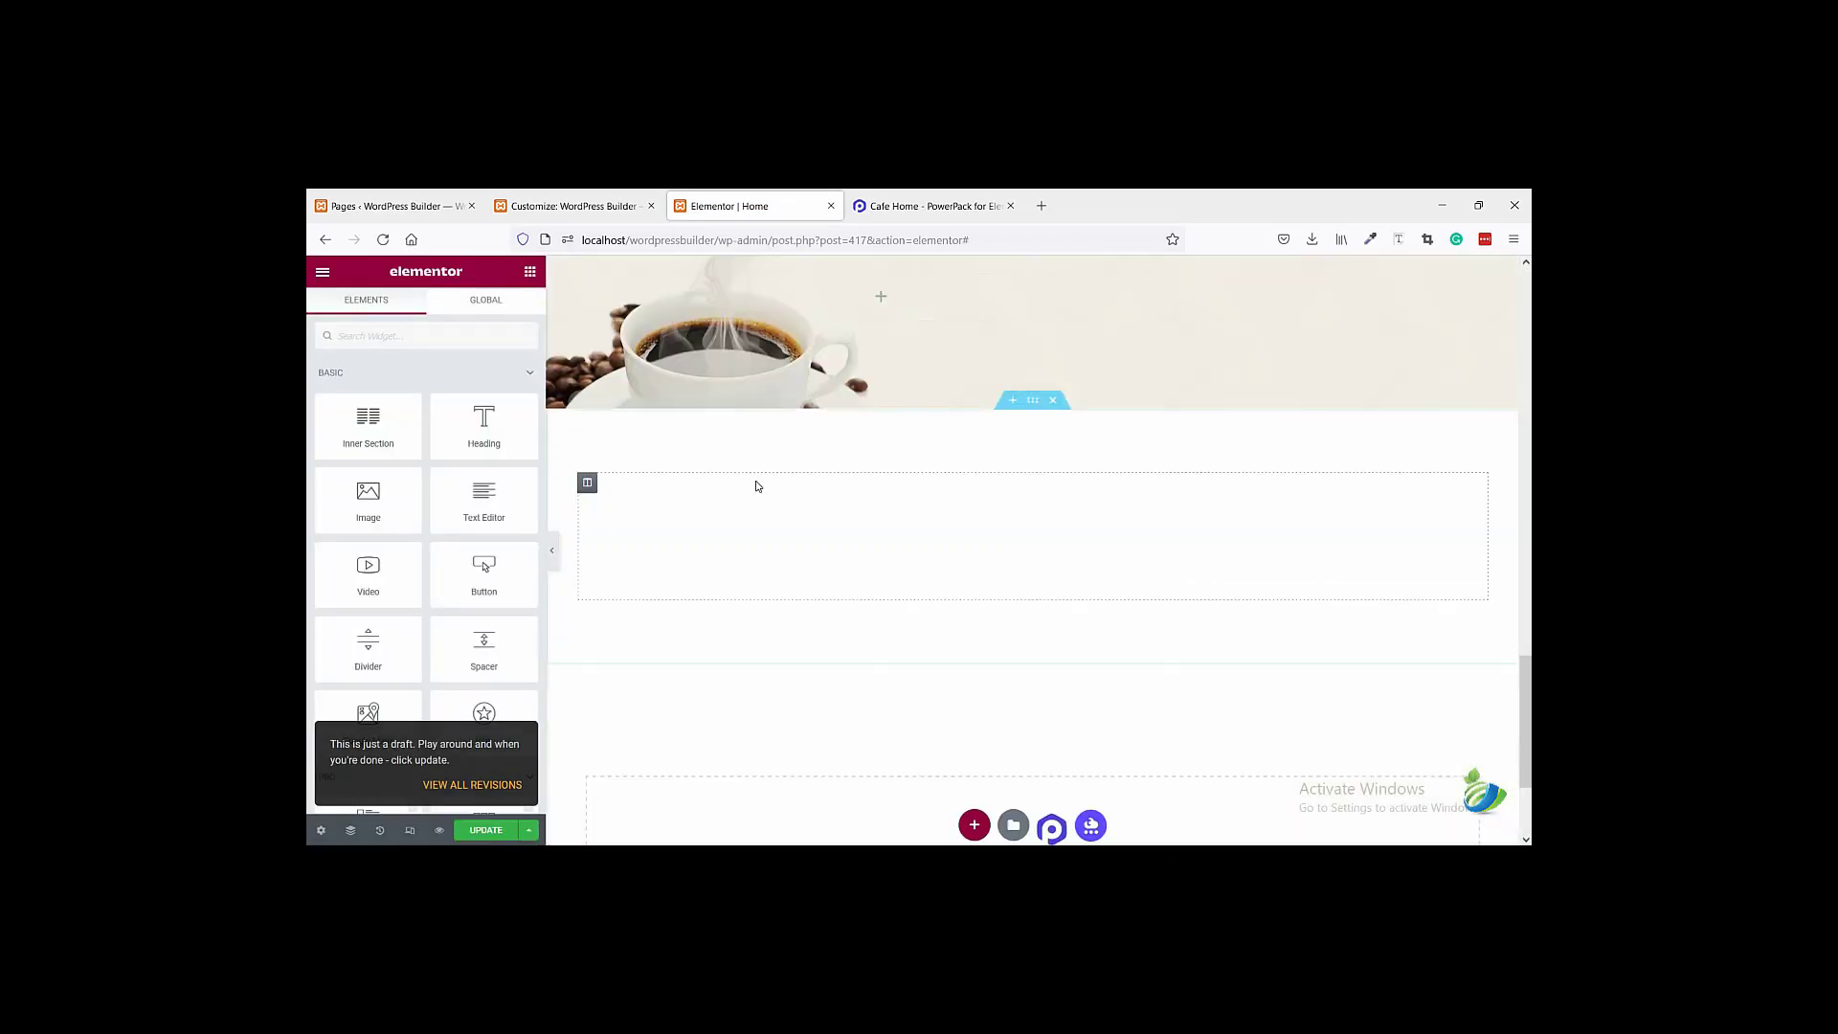
scroll(756, 486, "down", 2)
scroll(760, 487, "up", 10)
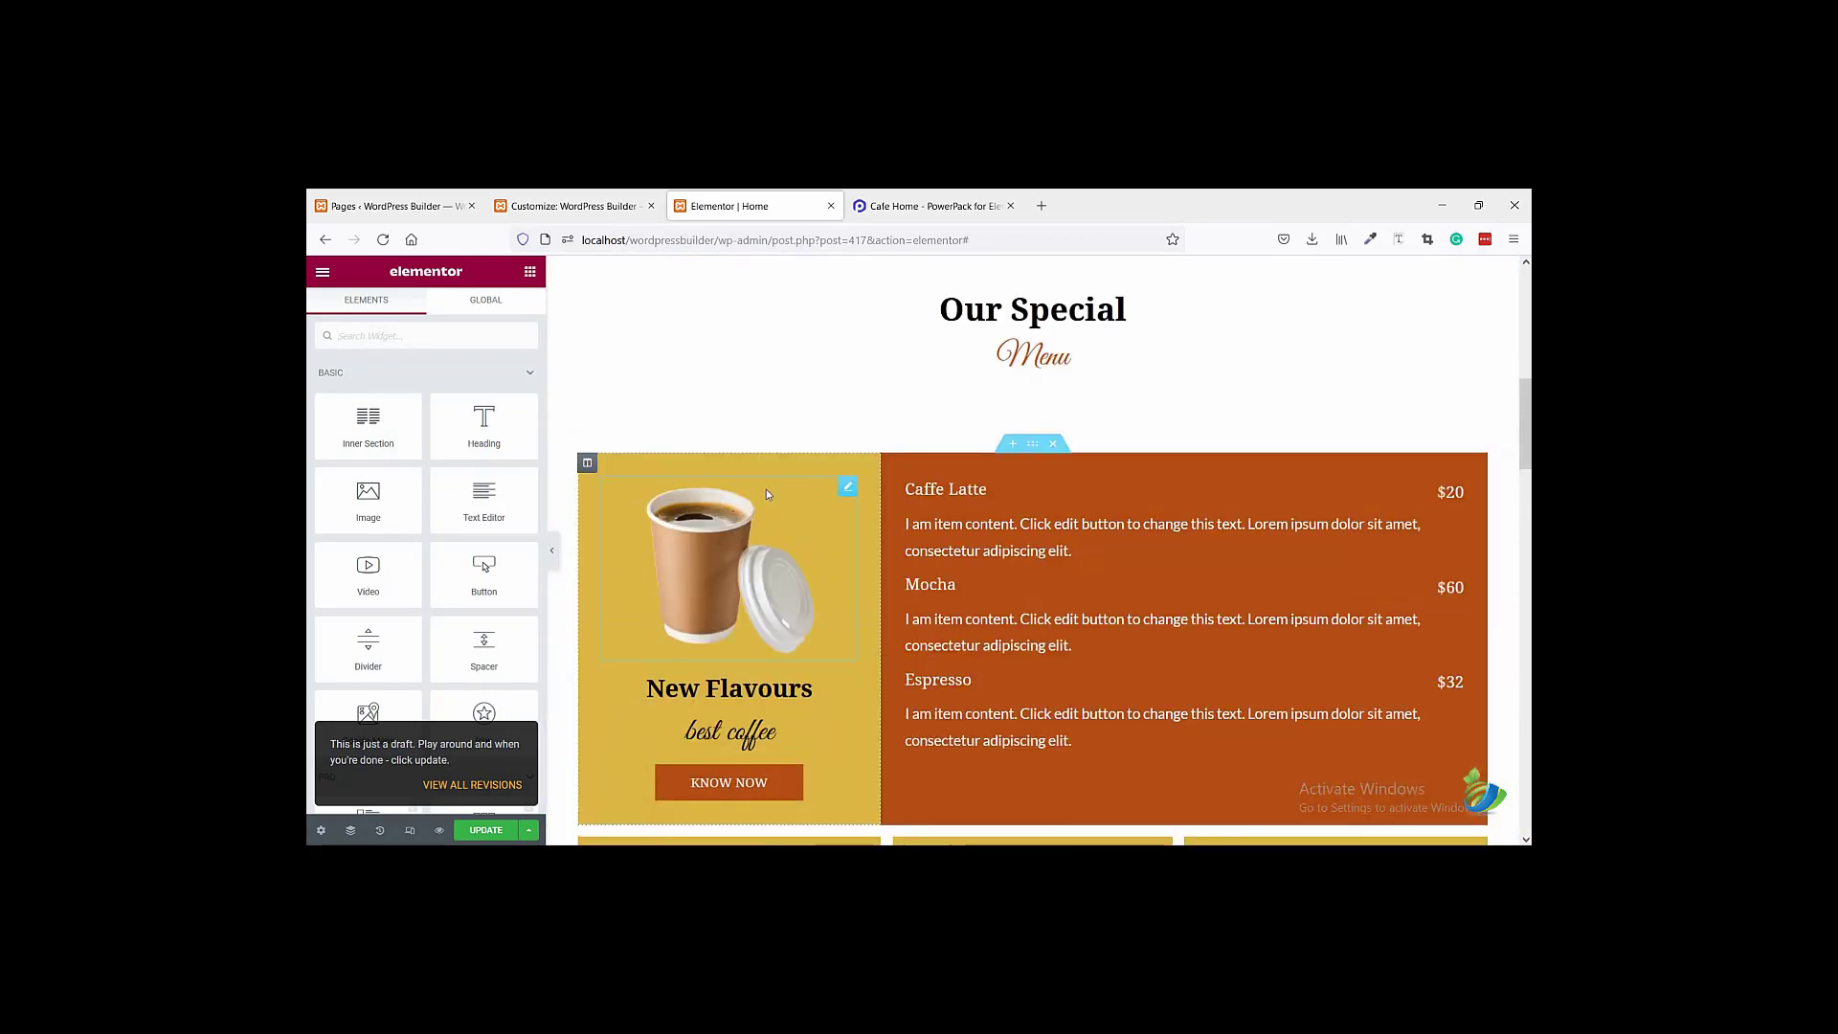
scroll(767, 494, "up", 2)
scroll(769, 495, "down", 10)
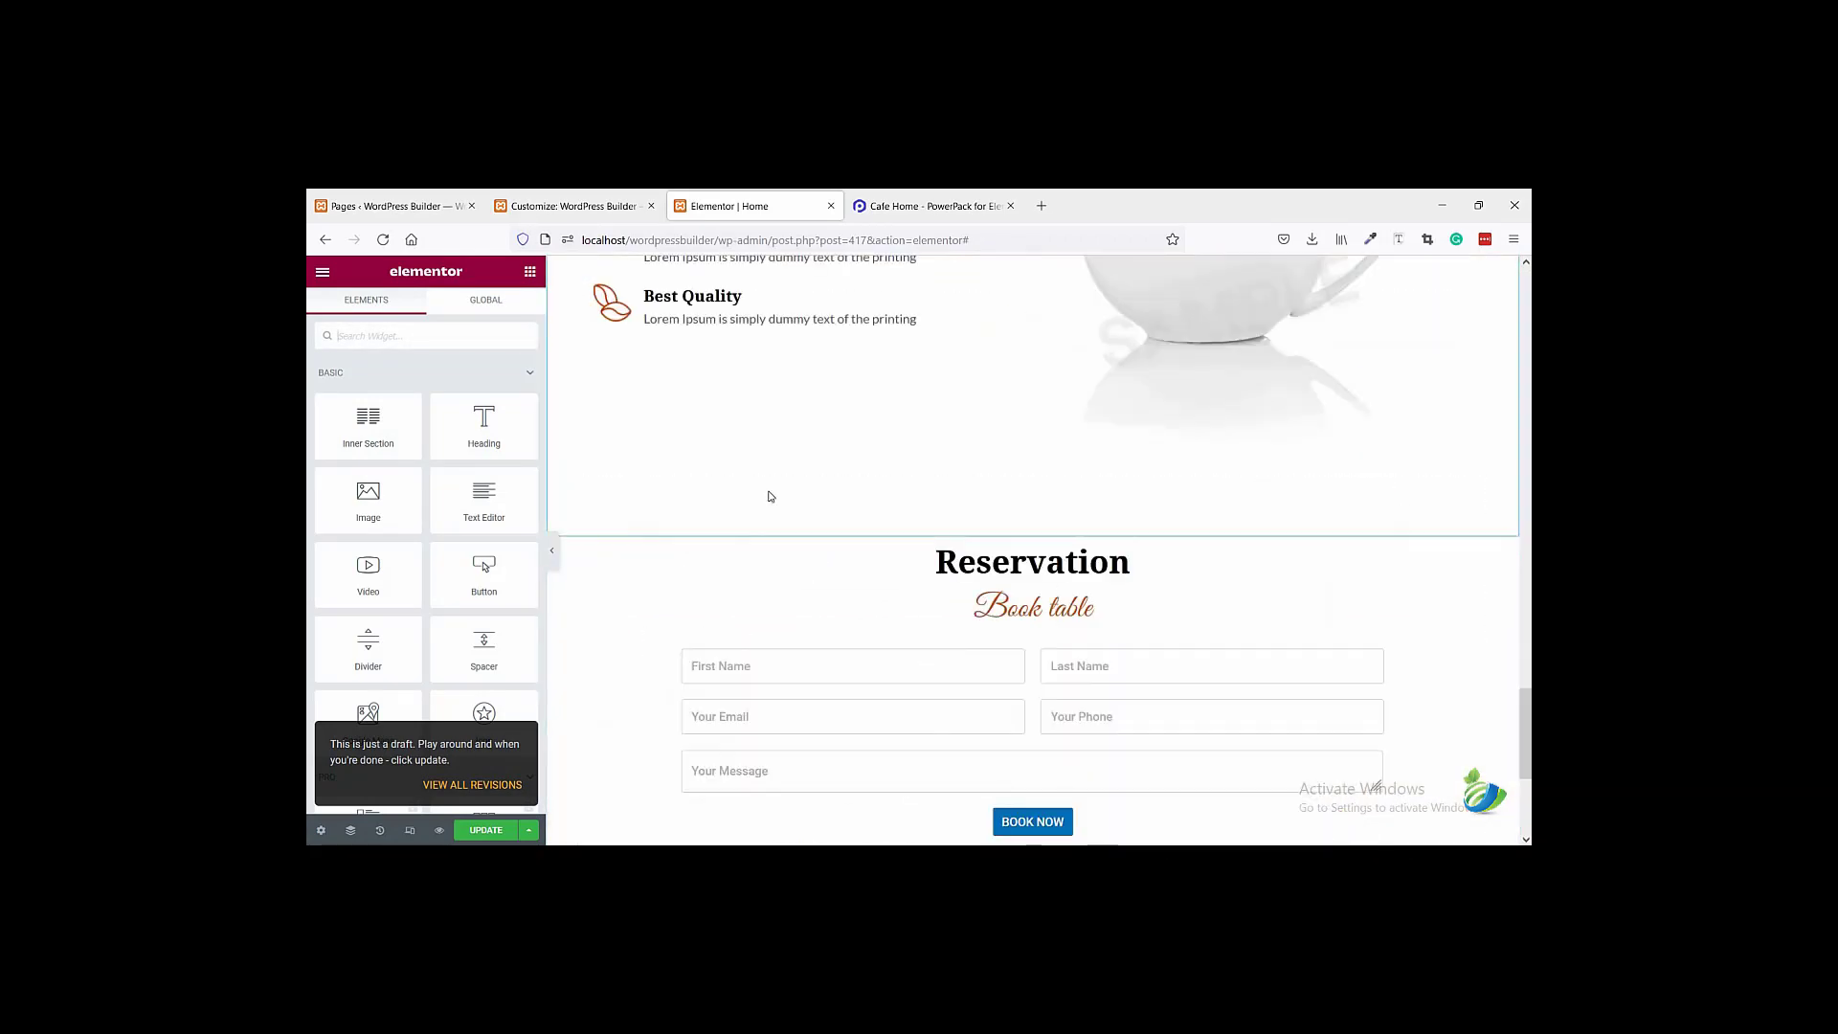
scroll(772, 496, "down", 3)
scroll(851, 457, "up", 1)
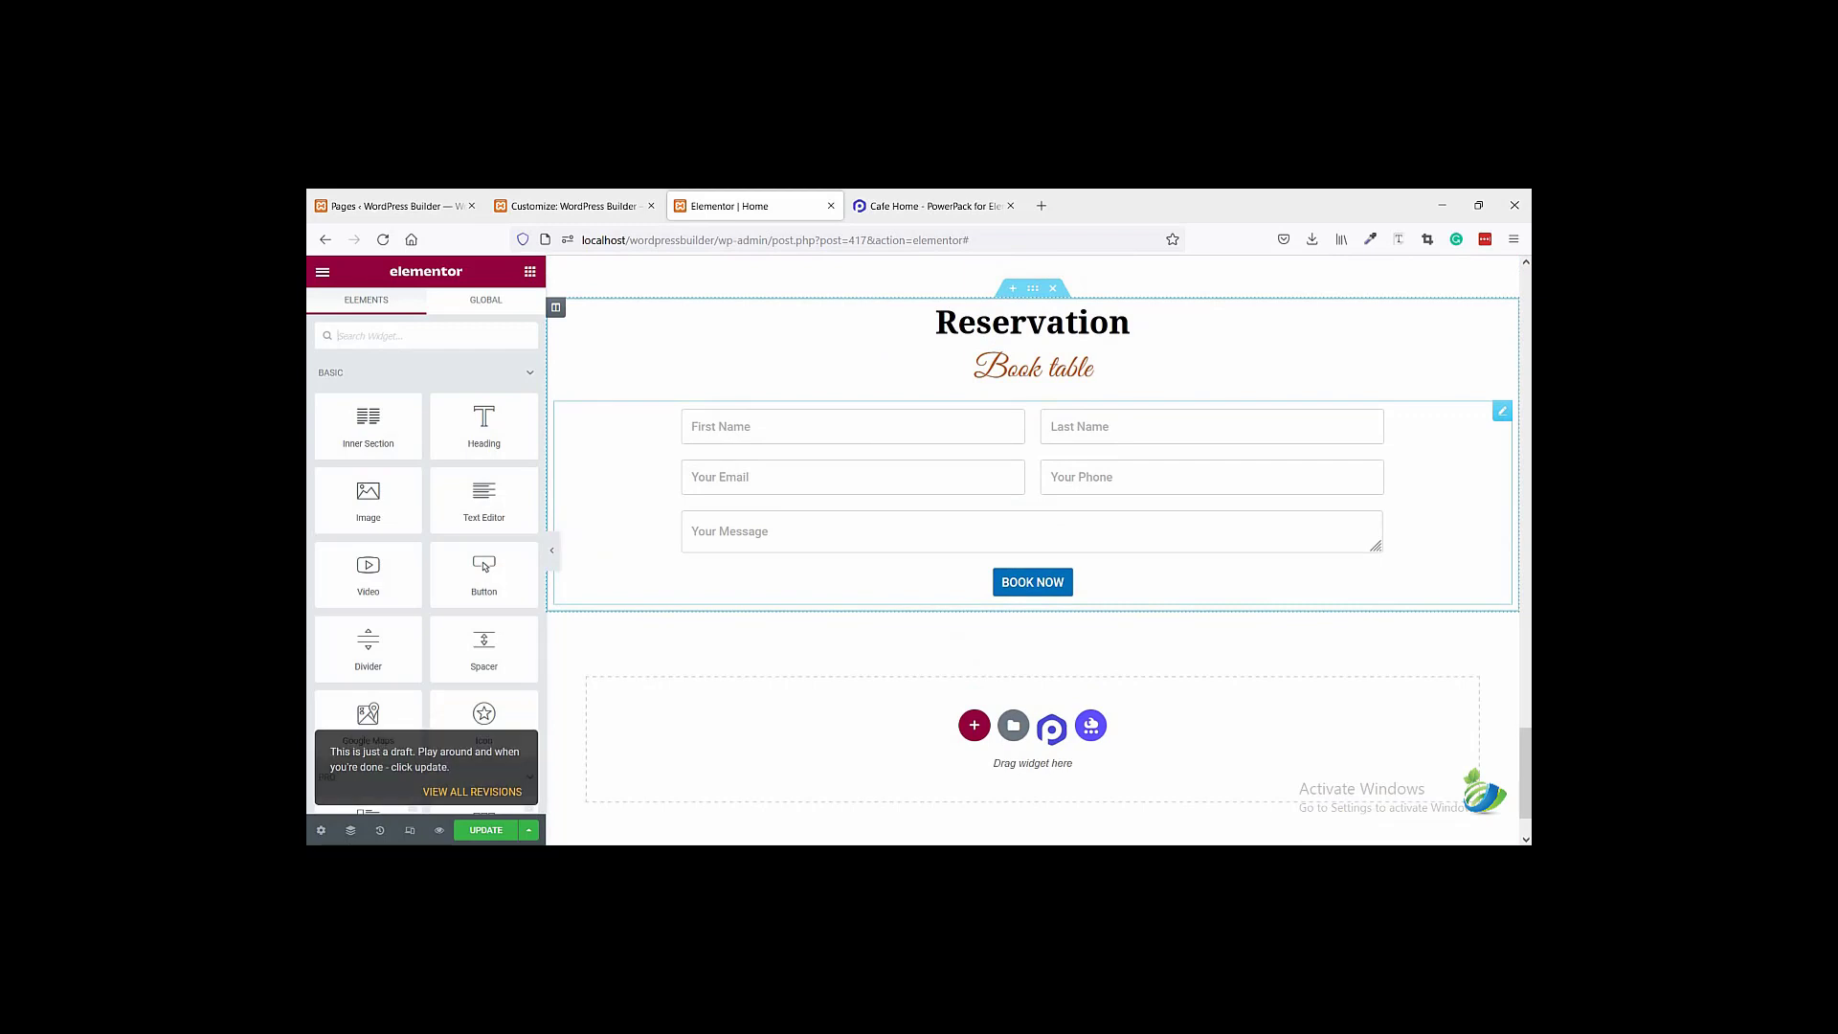
- Compare the Reservation form with the Cafe Home template and inspect the font of the template's Book Now button using Font Finder
key("ctrl+Tab")
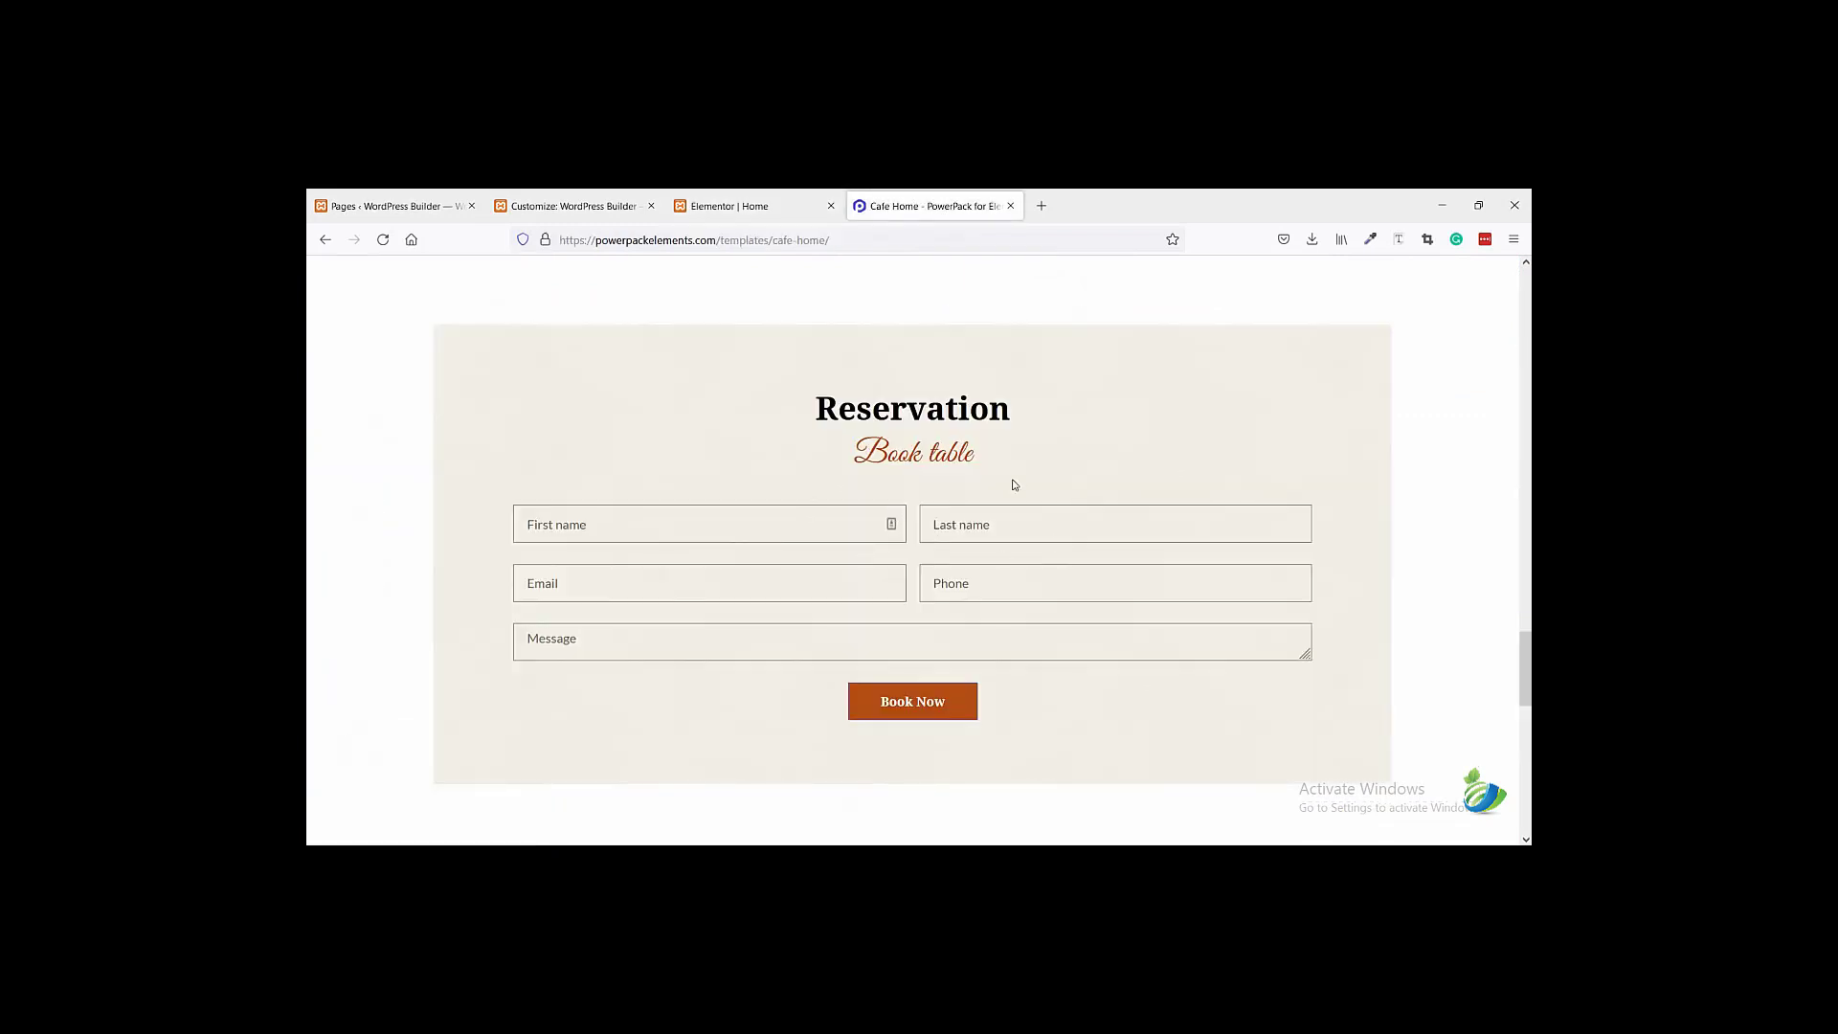
left_click(809, 208)
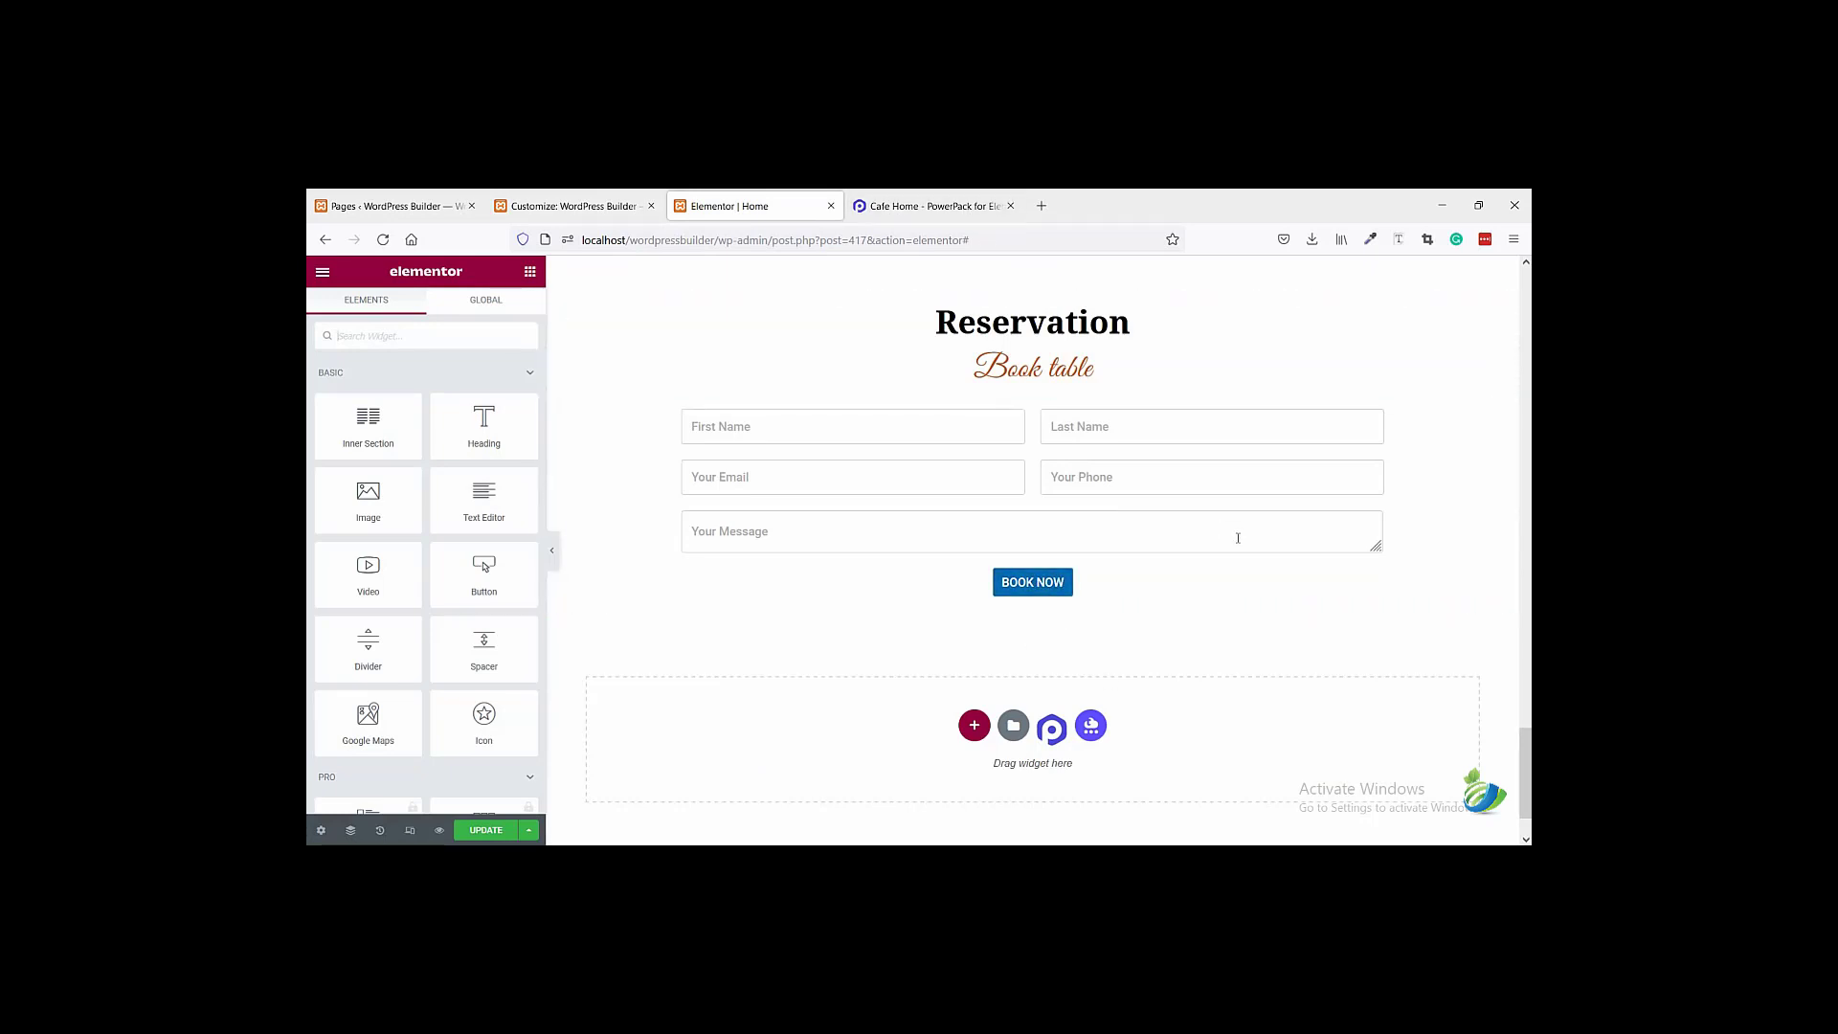
left_click(900, 203)
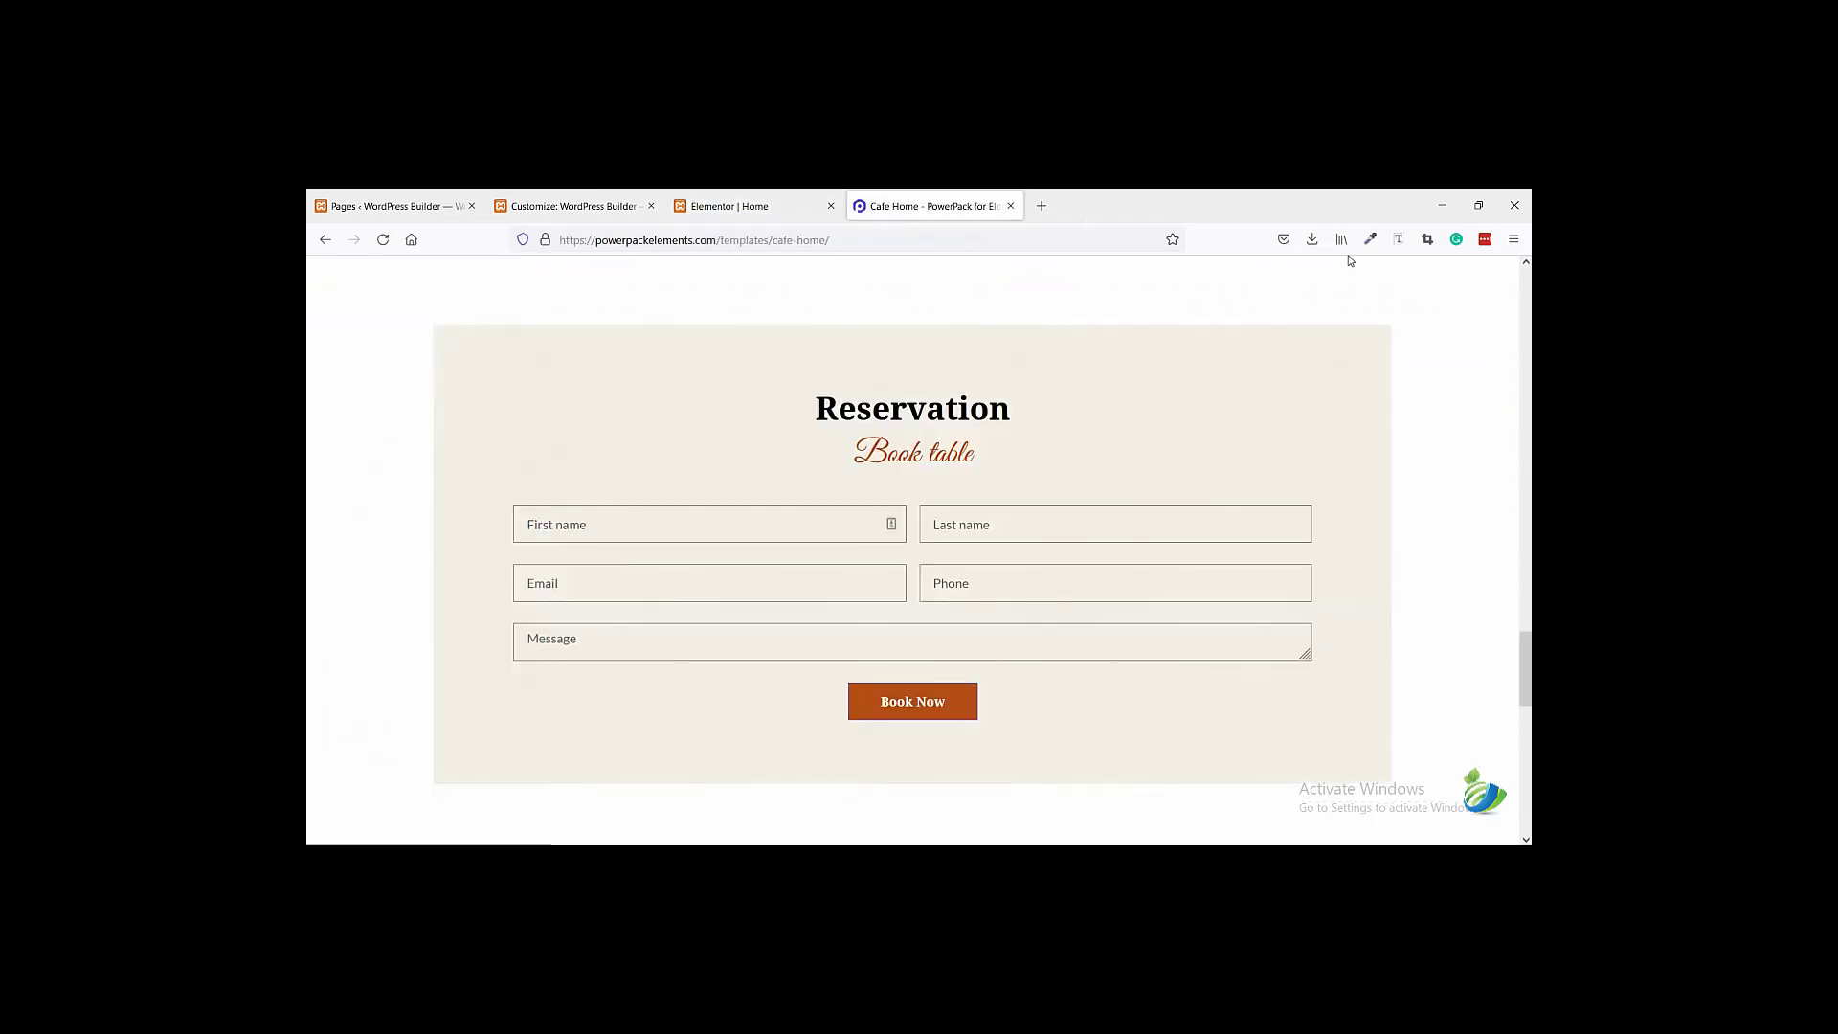
left_click(1395, 243)
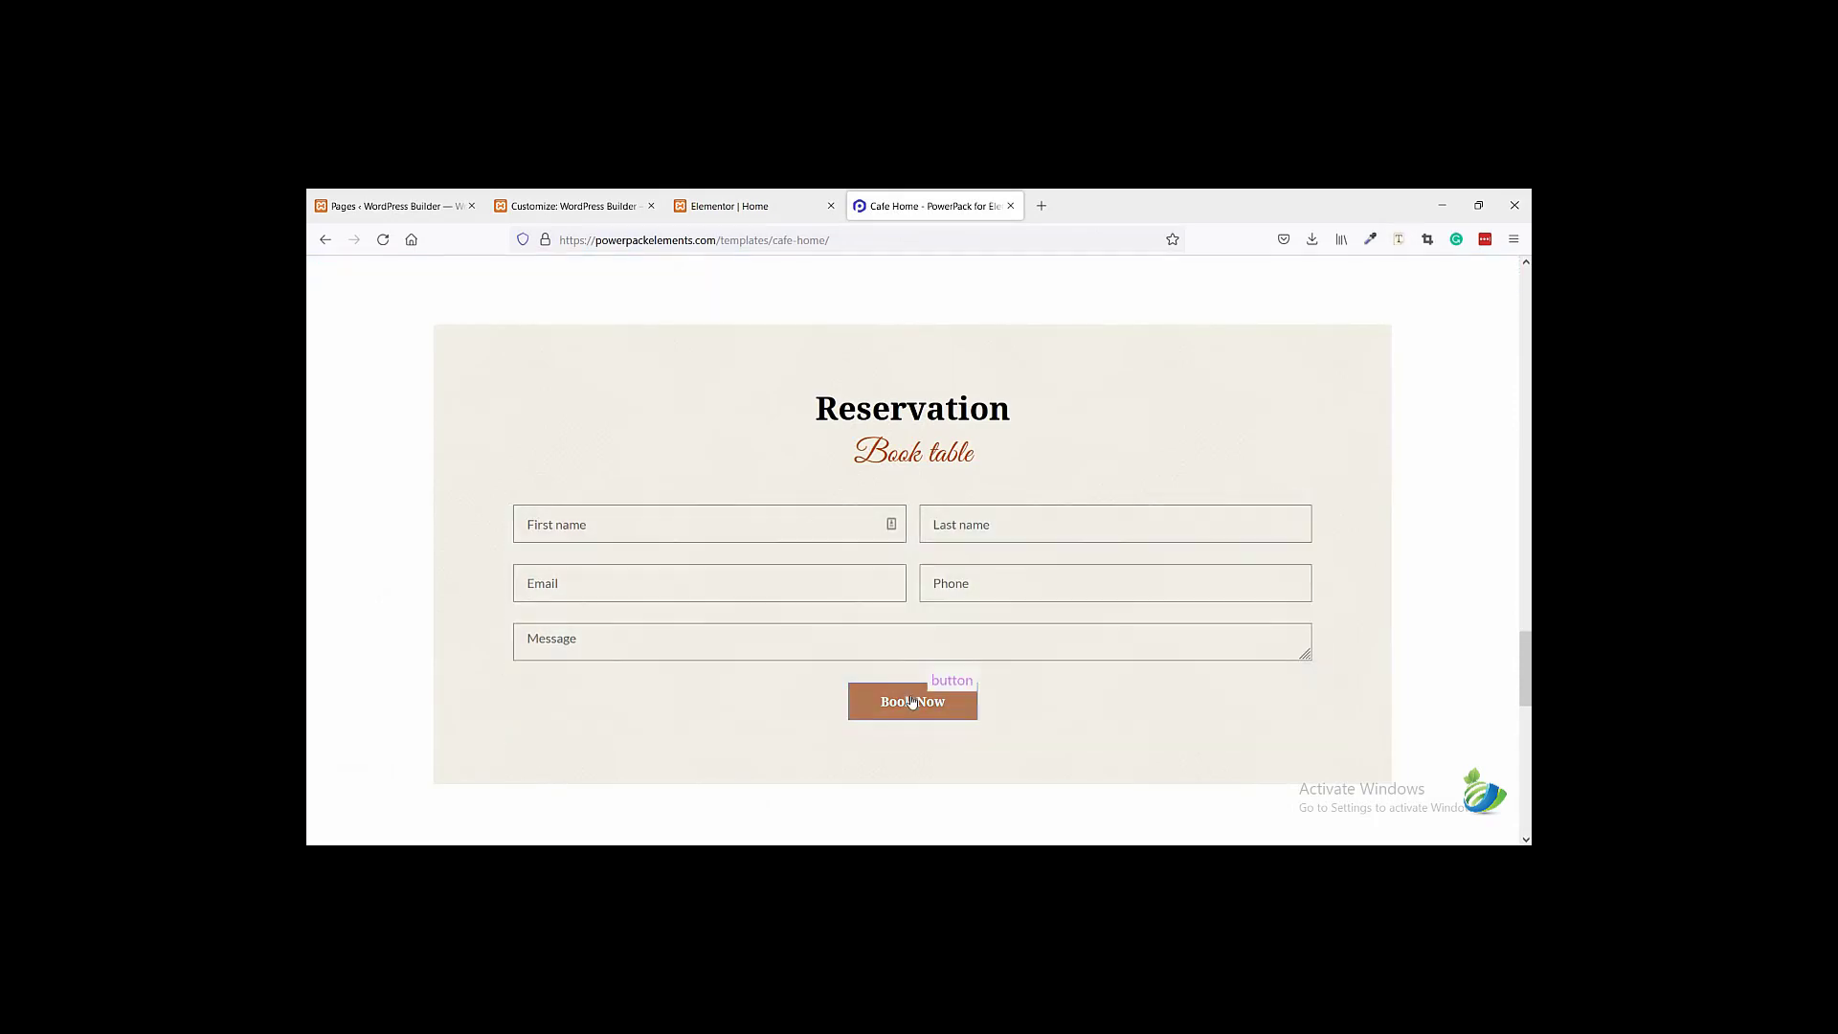
left_click(913, 699)
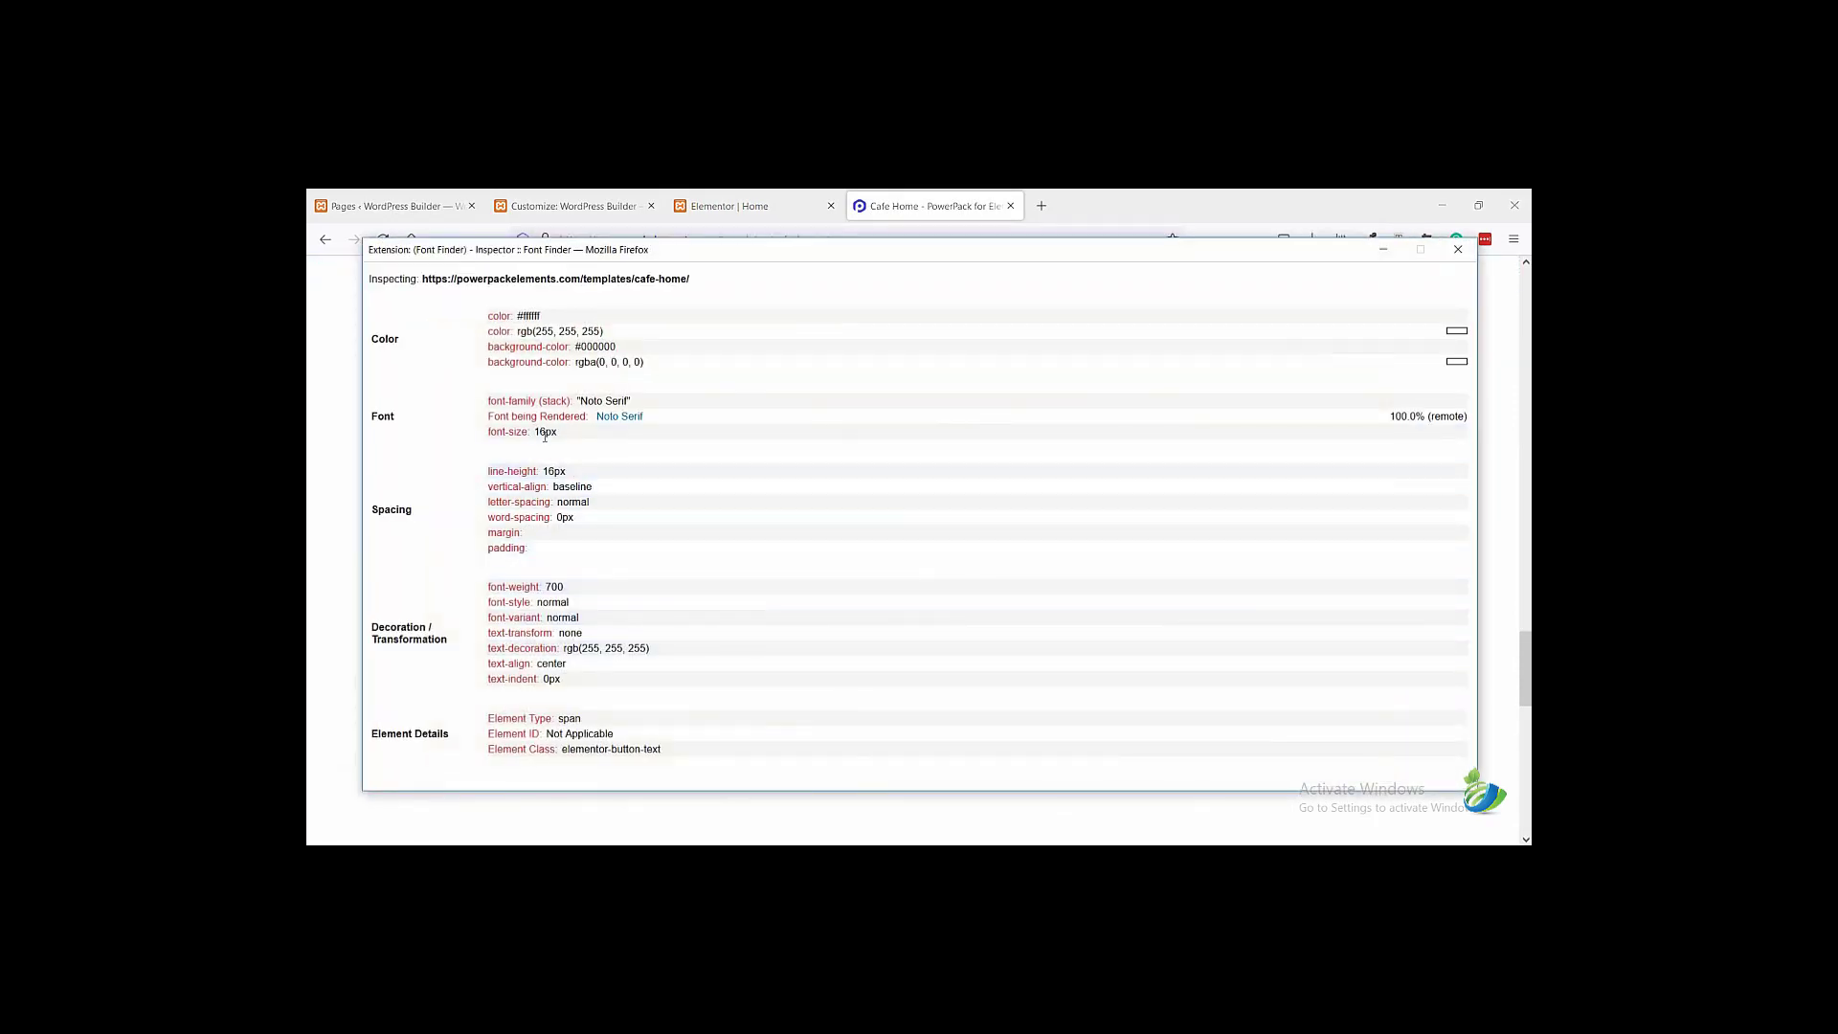
left_click(1457, 250)
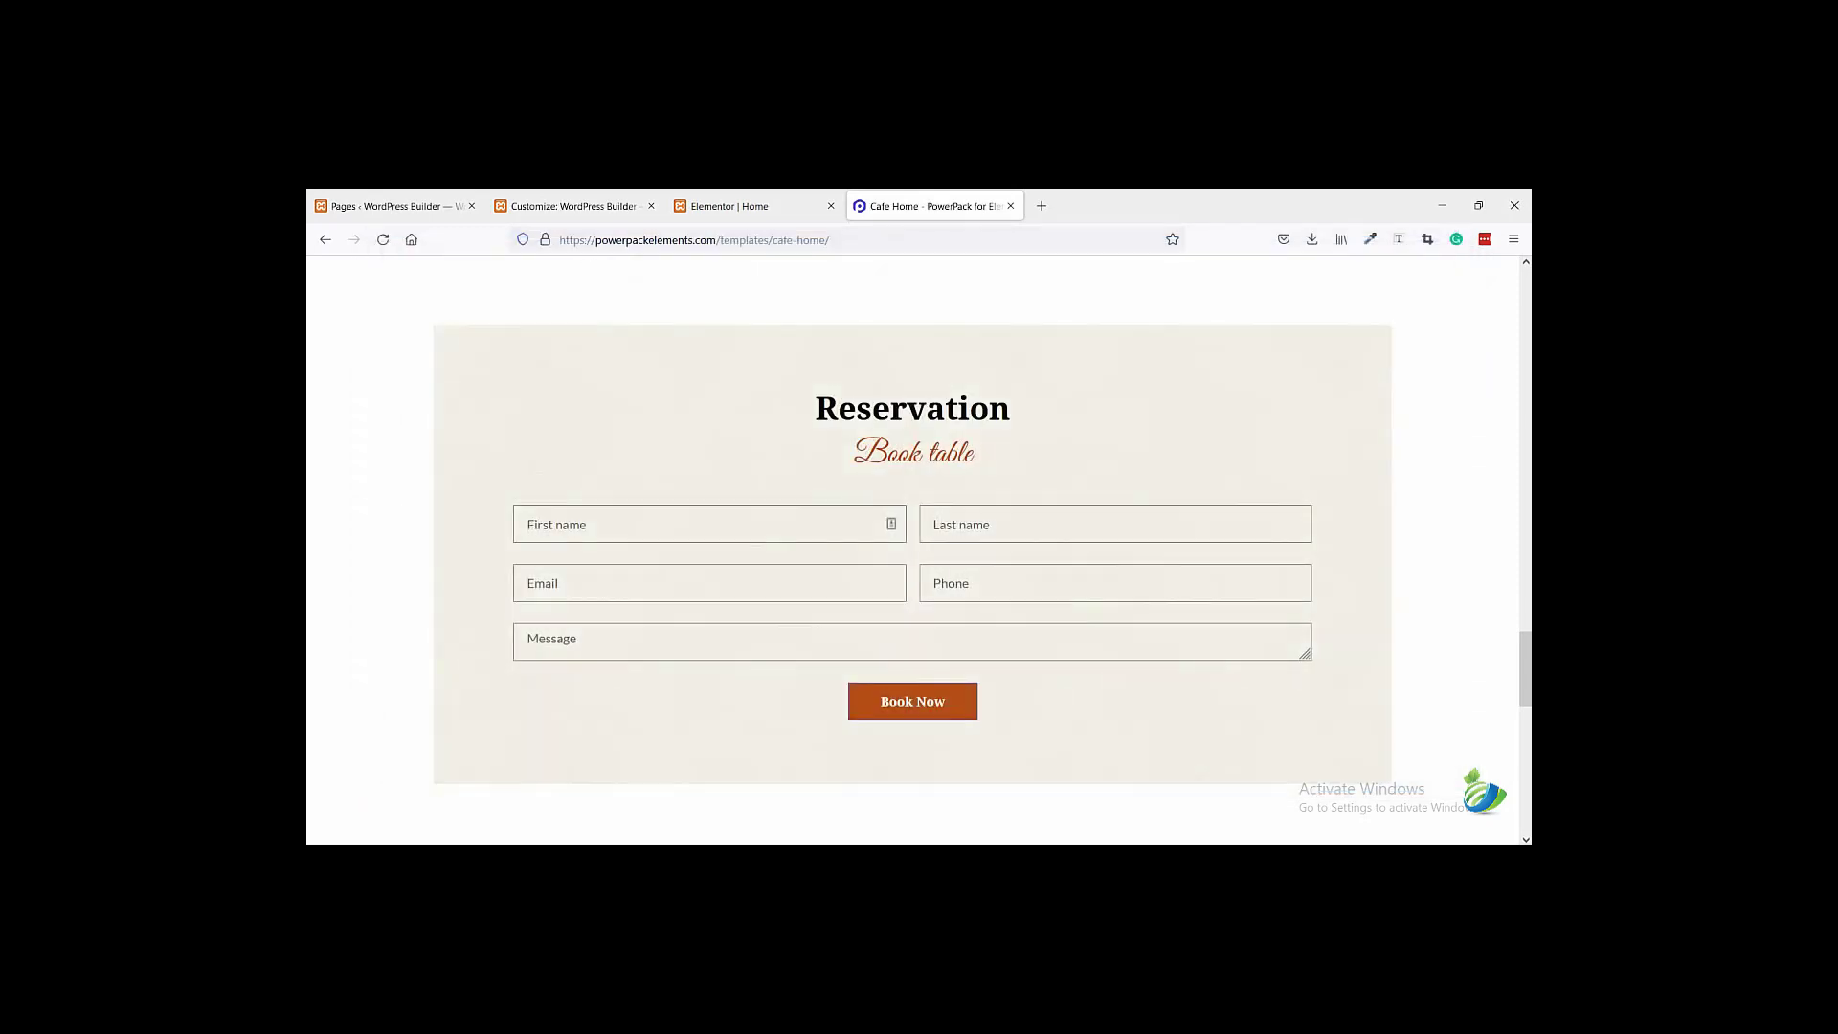
- Return to the Home page editor and open the Submit Button style settings of the Reservation section's Contact Form 7 widget
left_click(758, 201)
scroll(1006, 517, "down", 1)
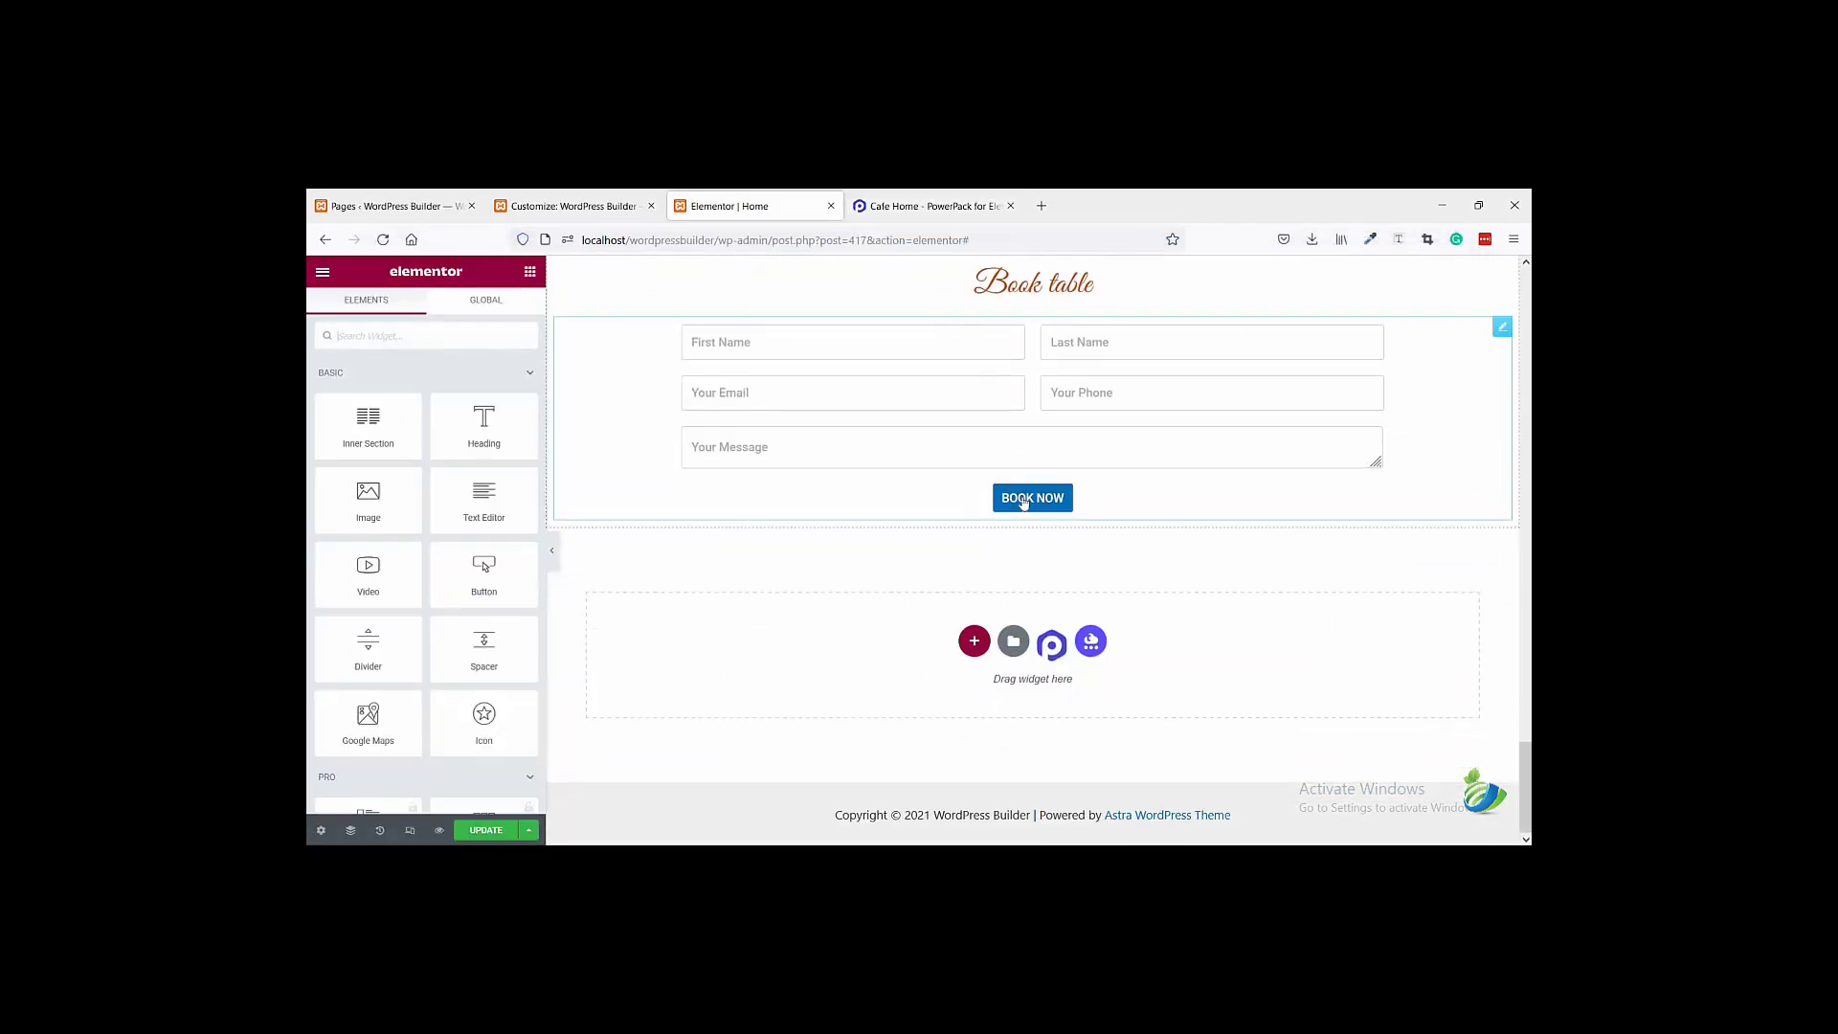
left_click(1023, 503)
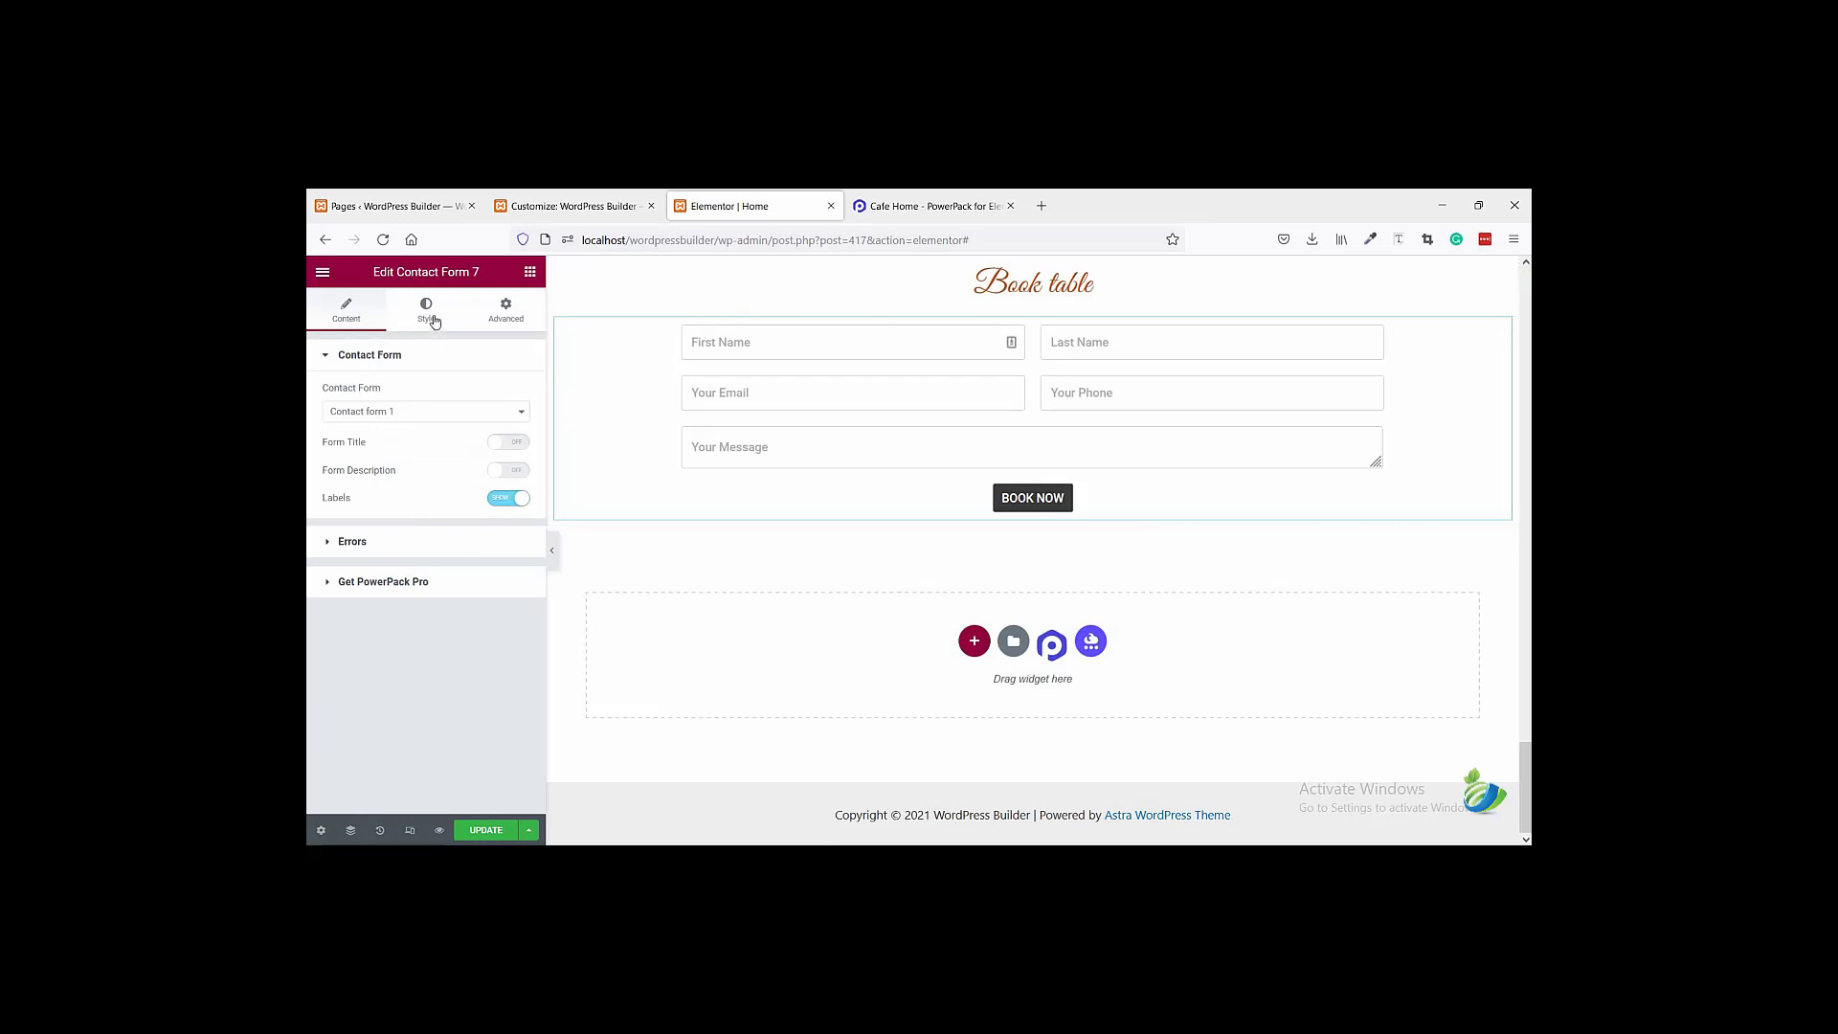
left_click(435, 320)
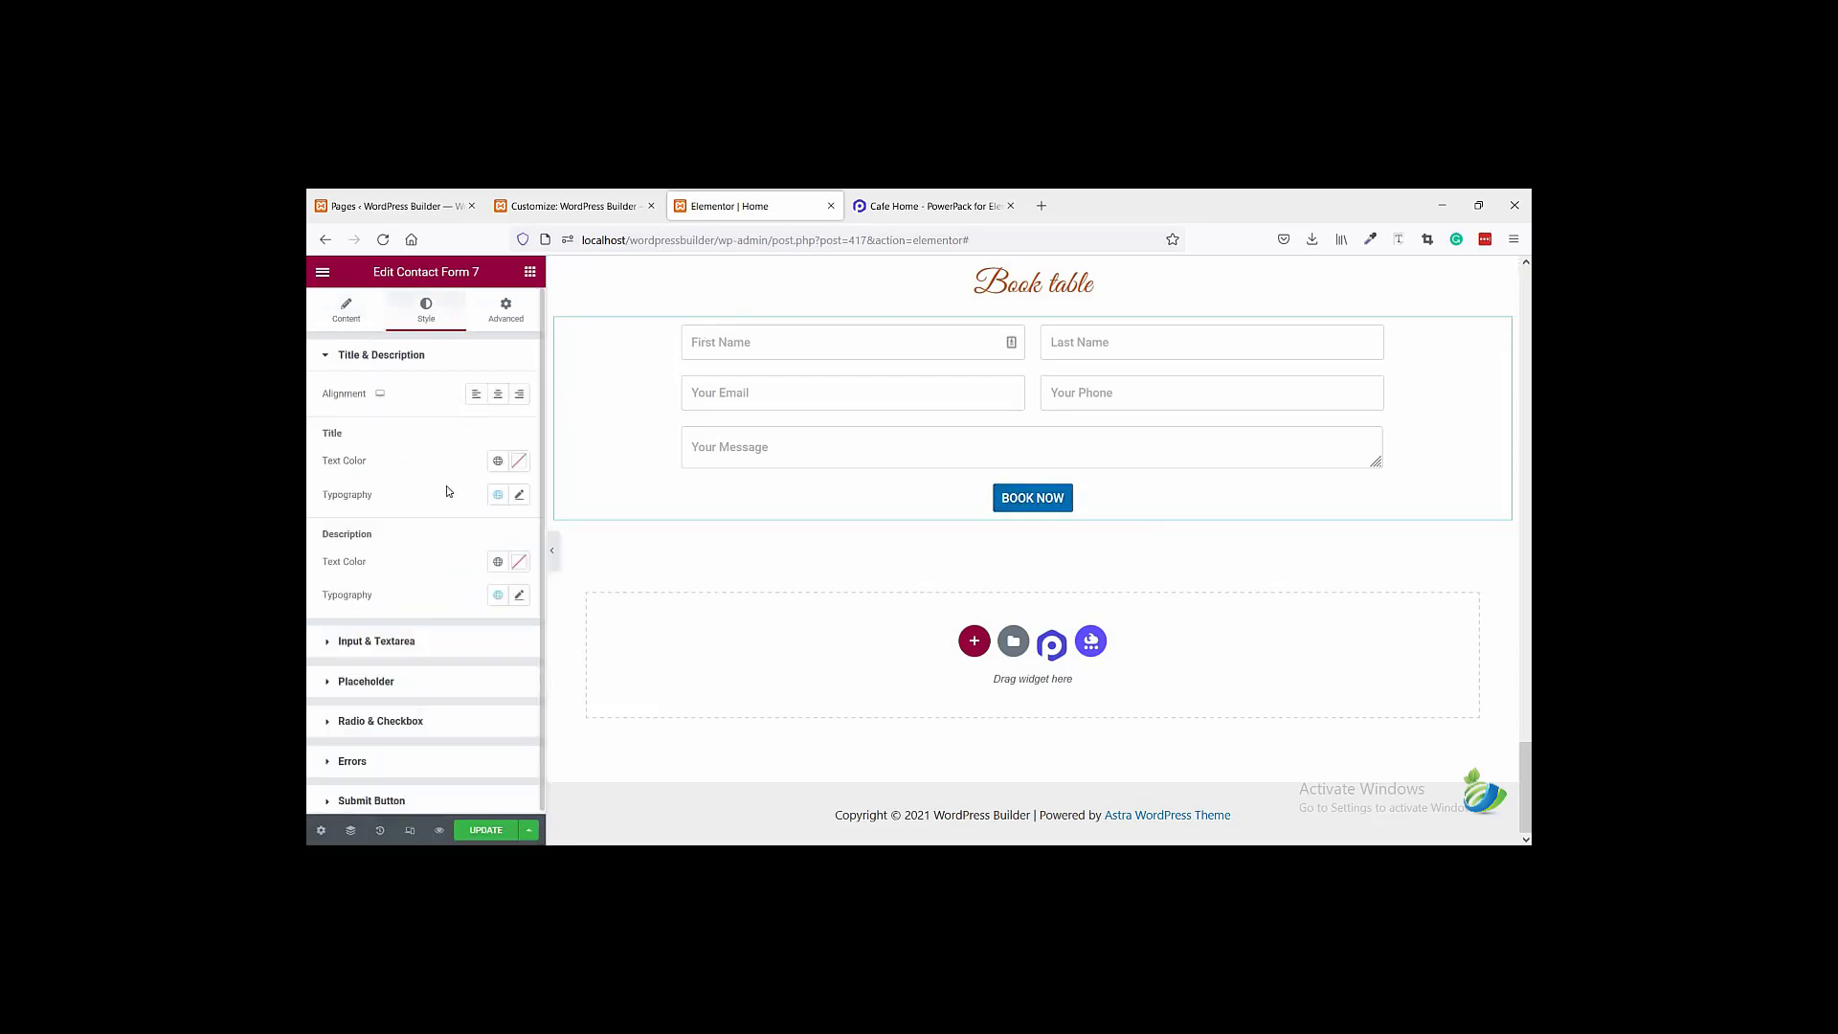
scroll(400, 692, "down", 1)
left_click(409, 802)
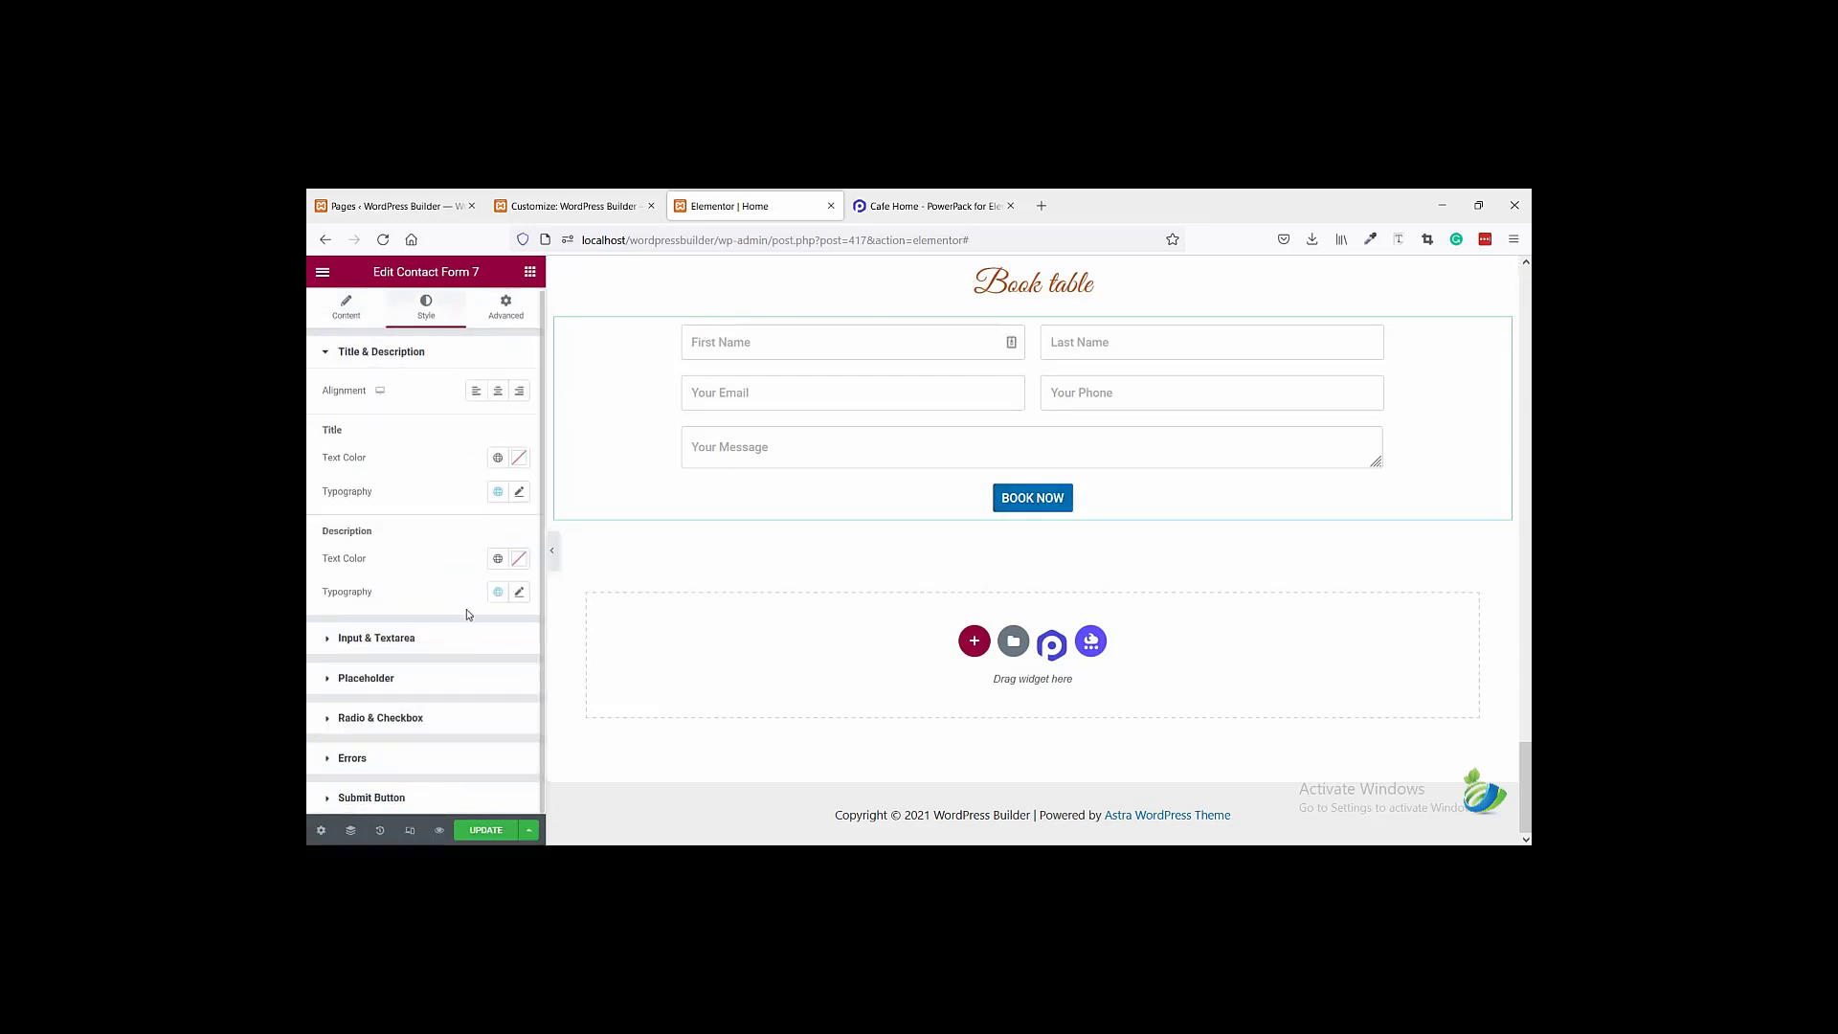
scroll(466, 589, "down", 2)
scroll(466, 588, "down", 1)
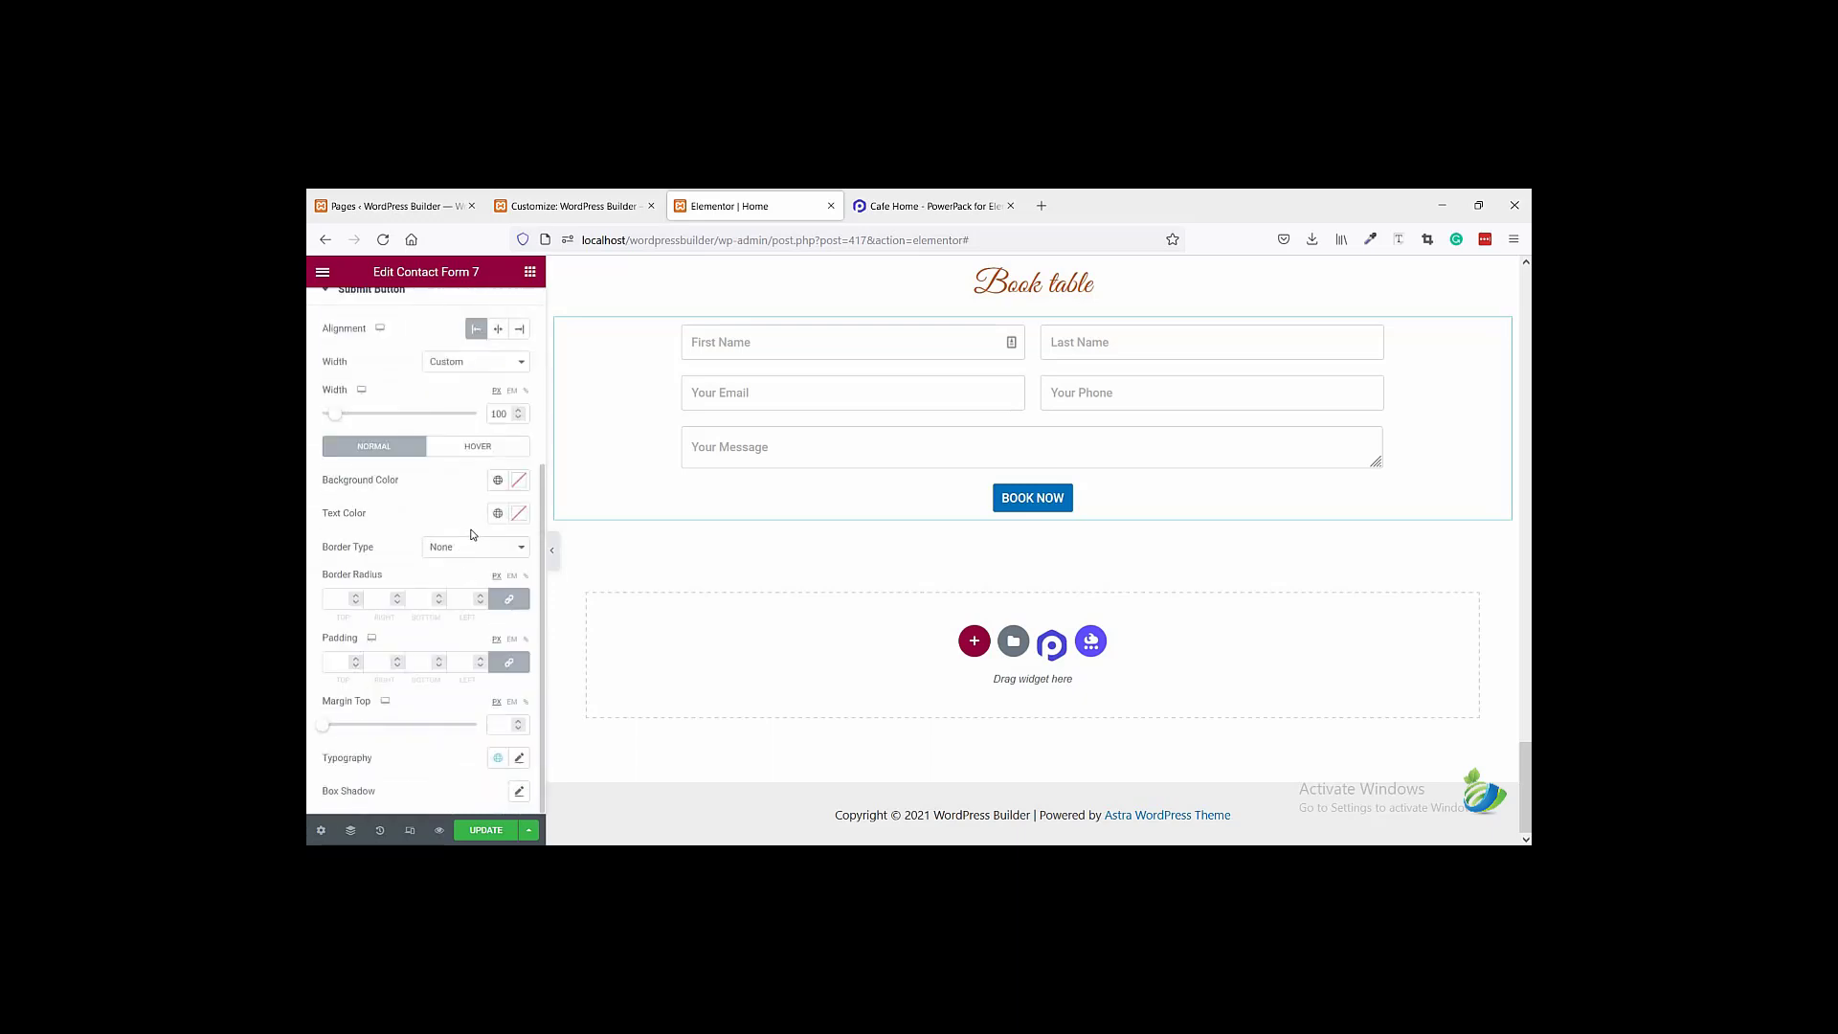
- Sample the colour of the template's Book Now button and set it as the submit button's background, #B34D15
left_click(519, 480)
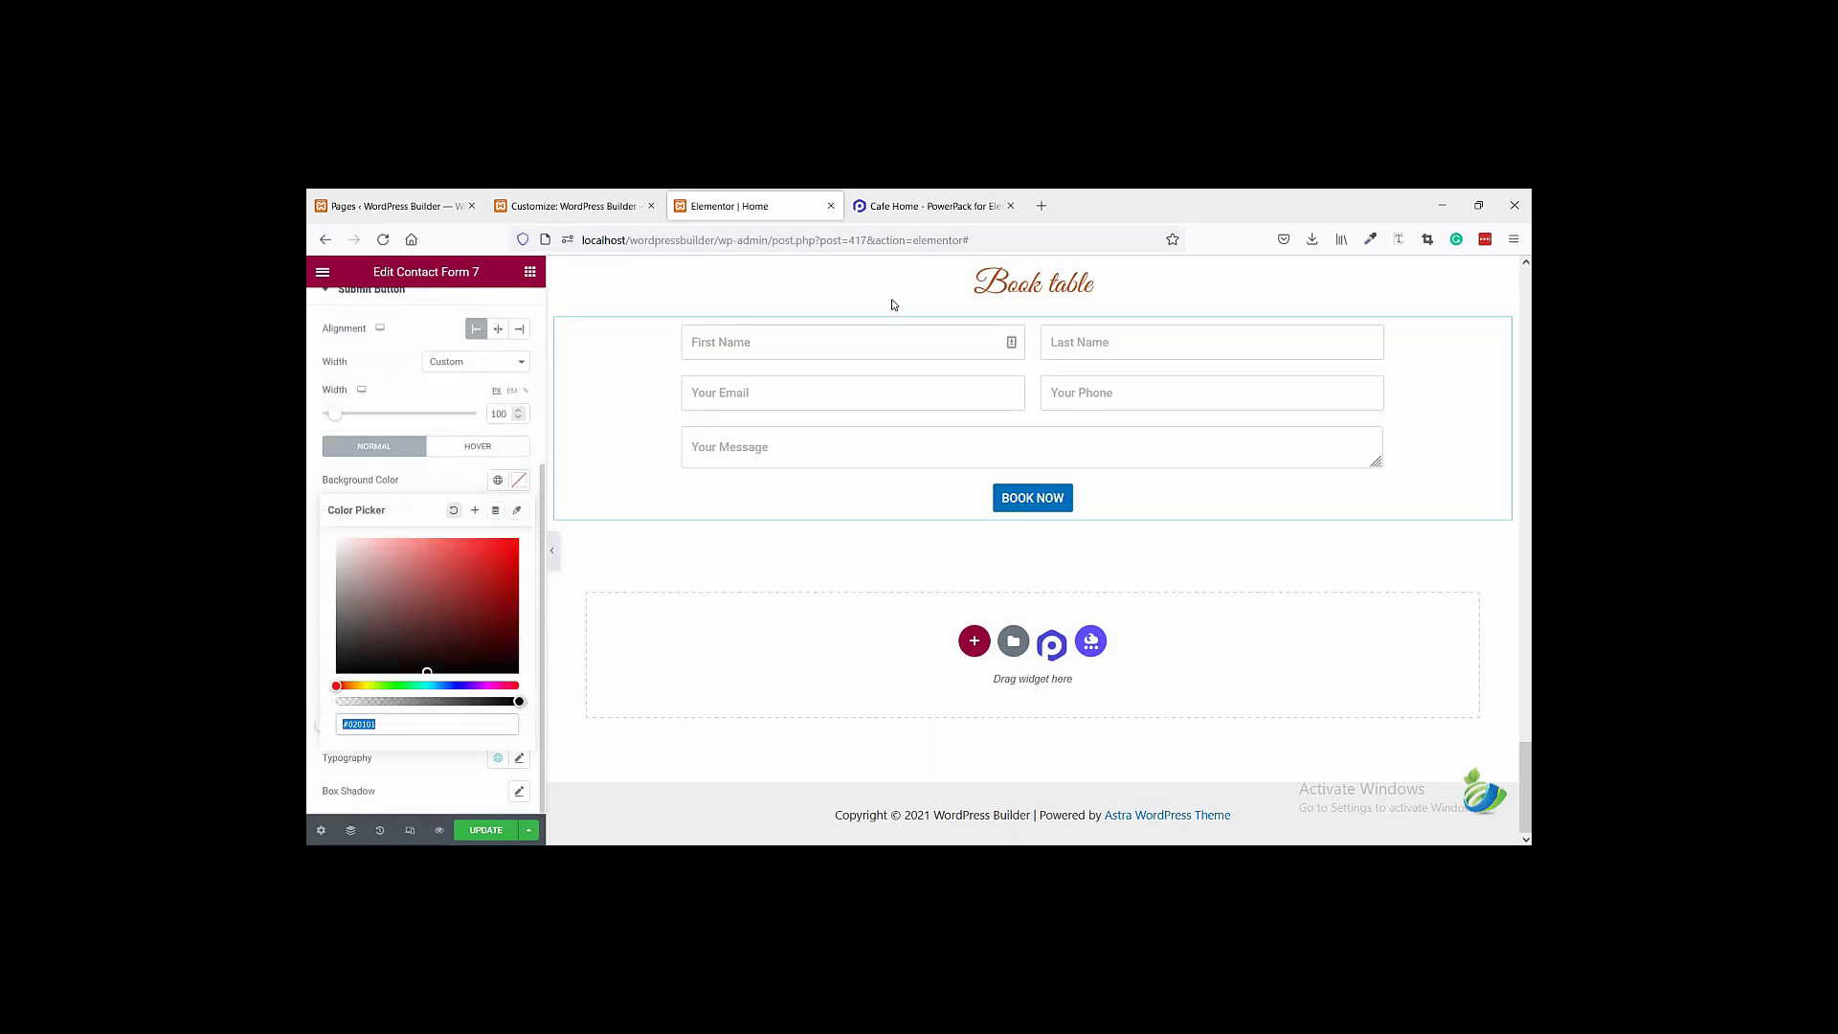
left_click(927, 213)
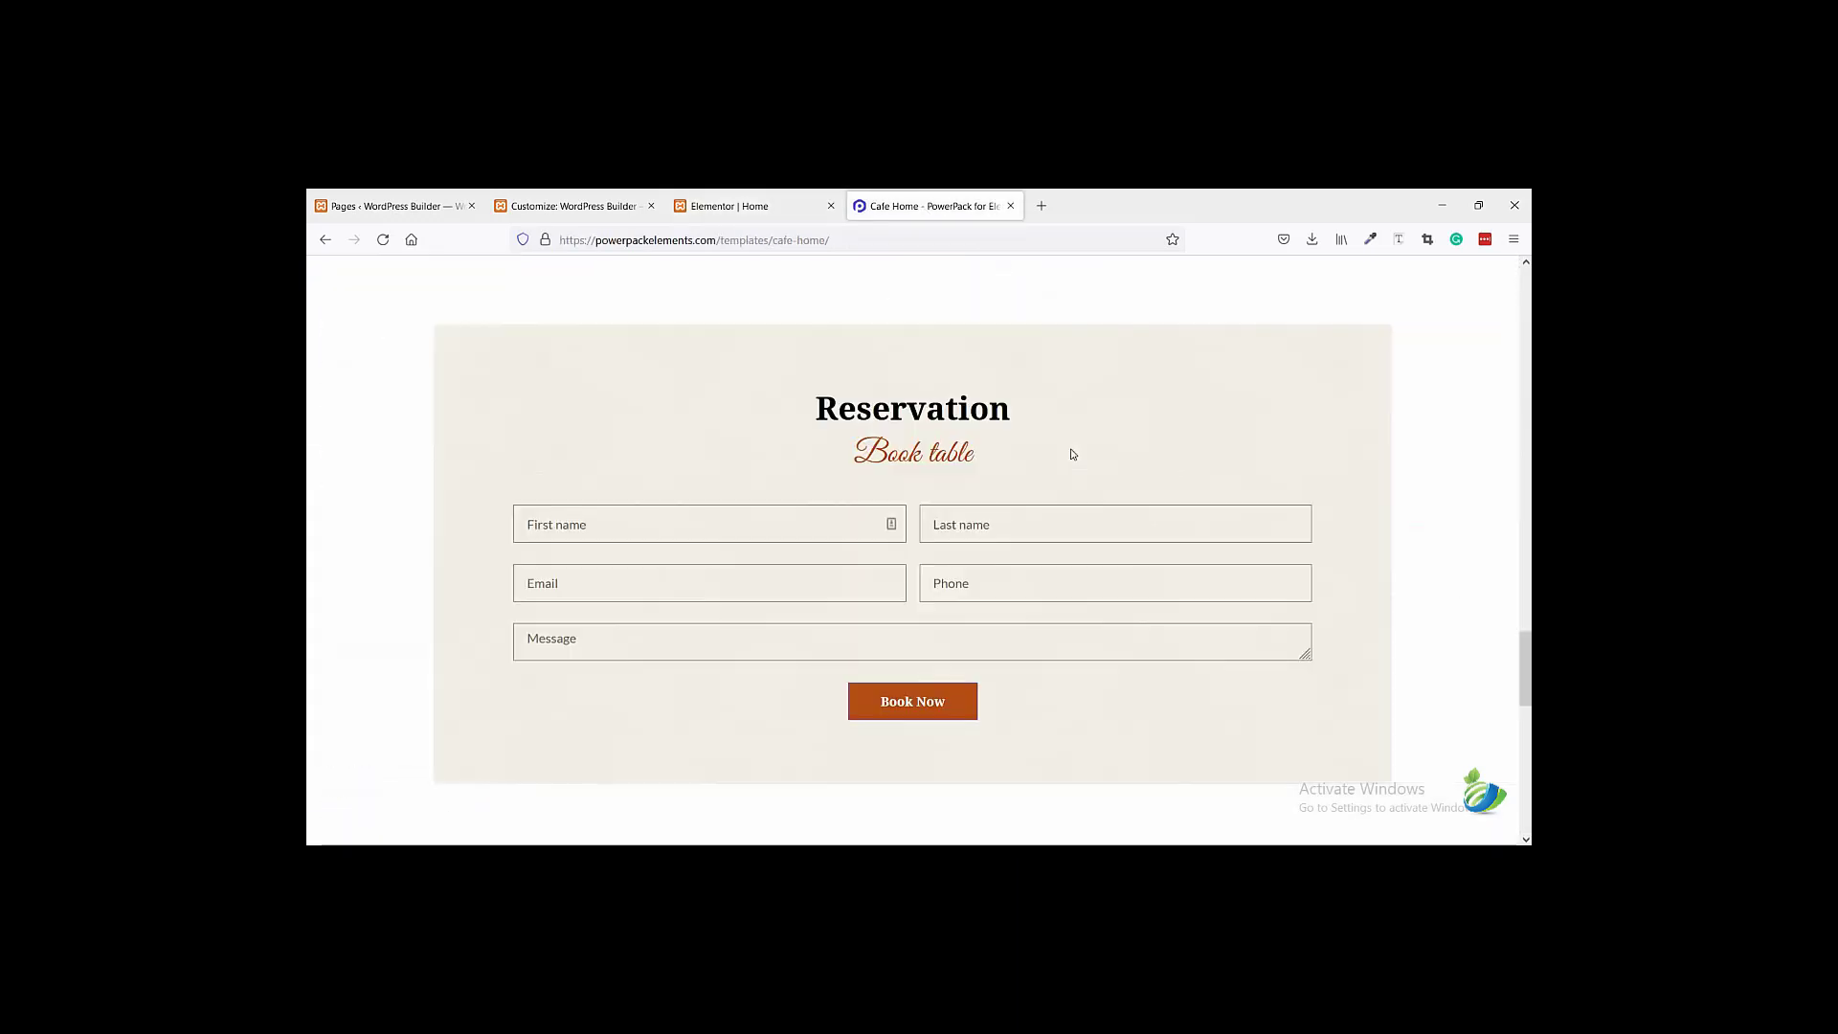
left_click(1370, 239)
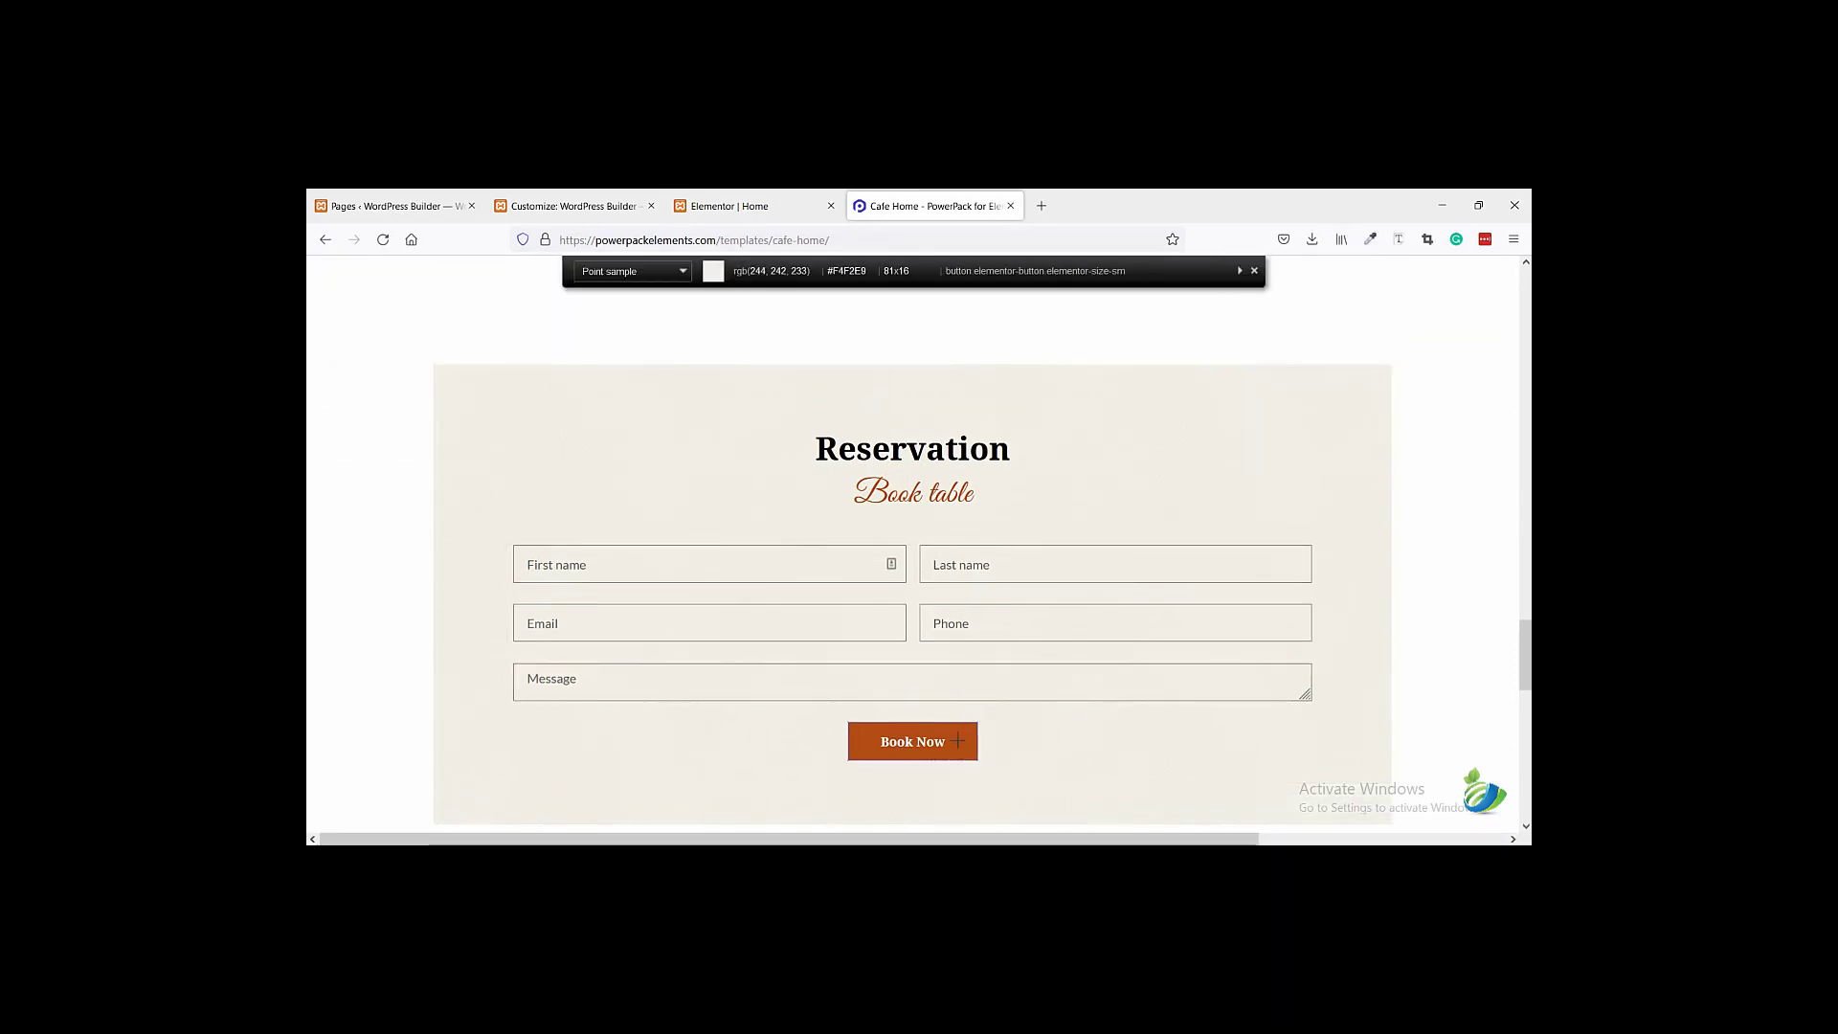
left_click(912, 742)
left_click(754, 203)
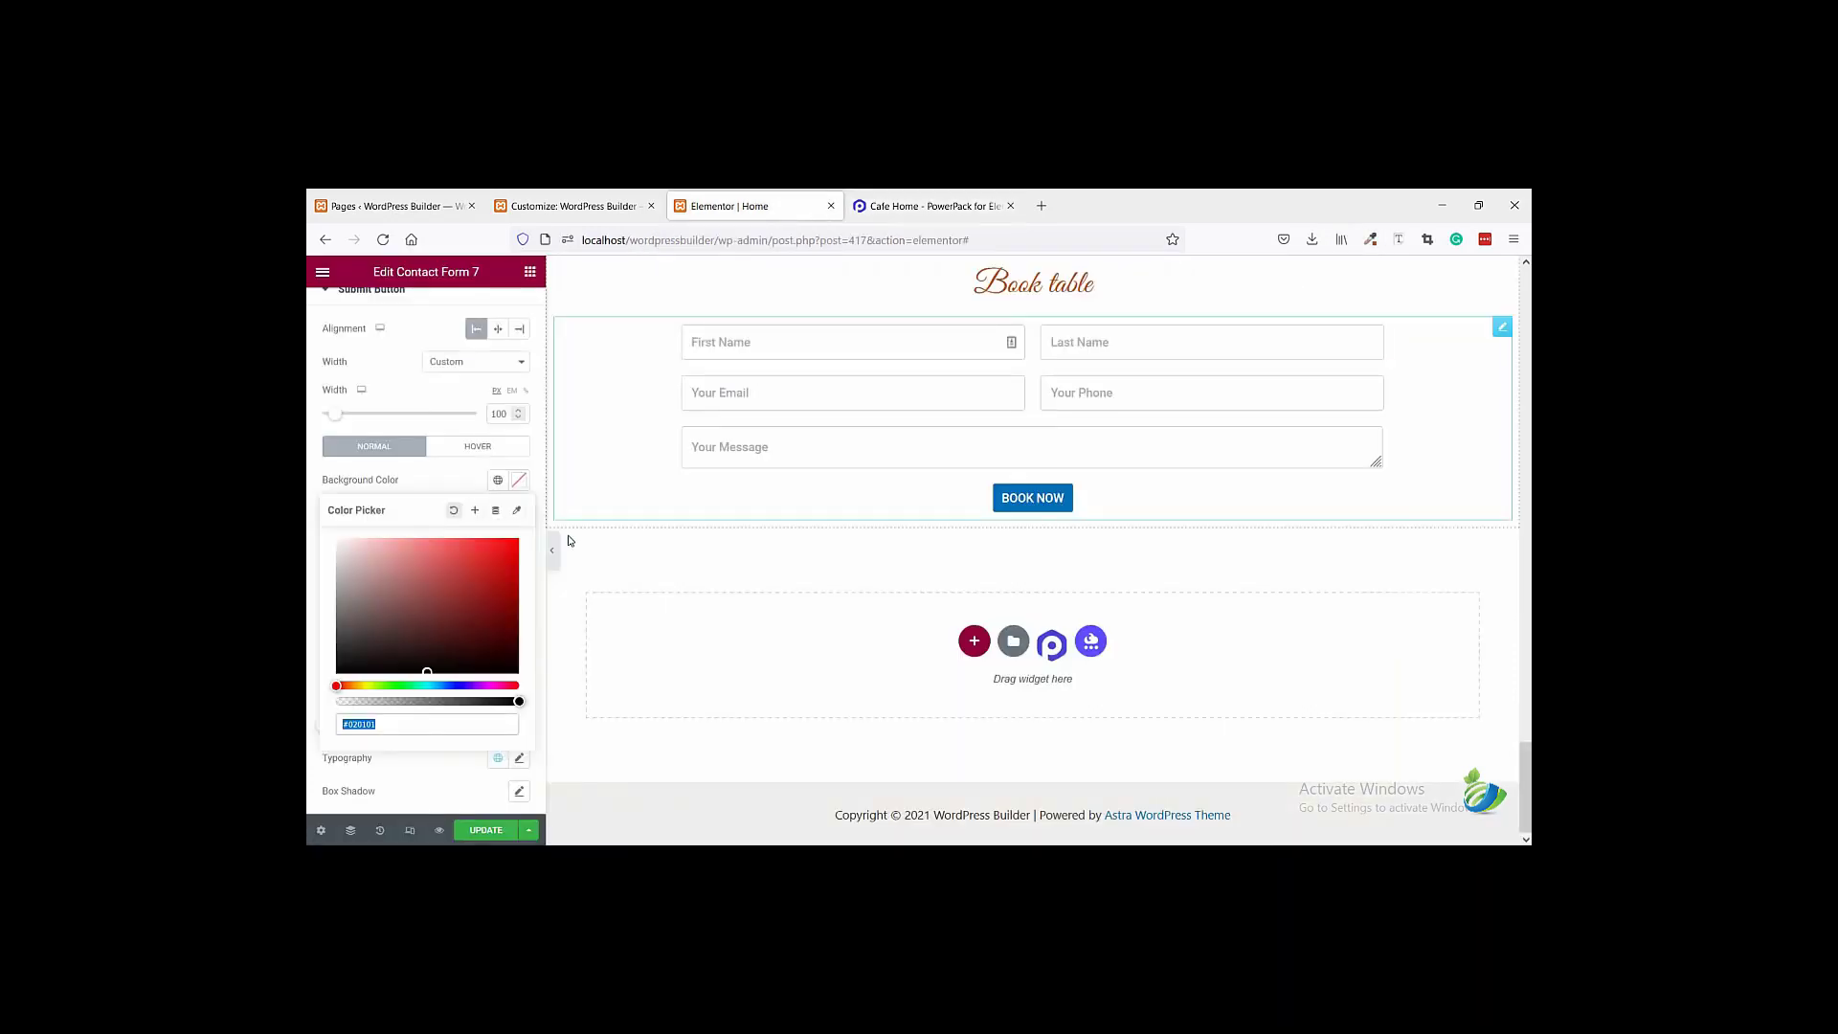
type("#B34D15")
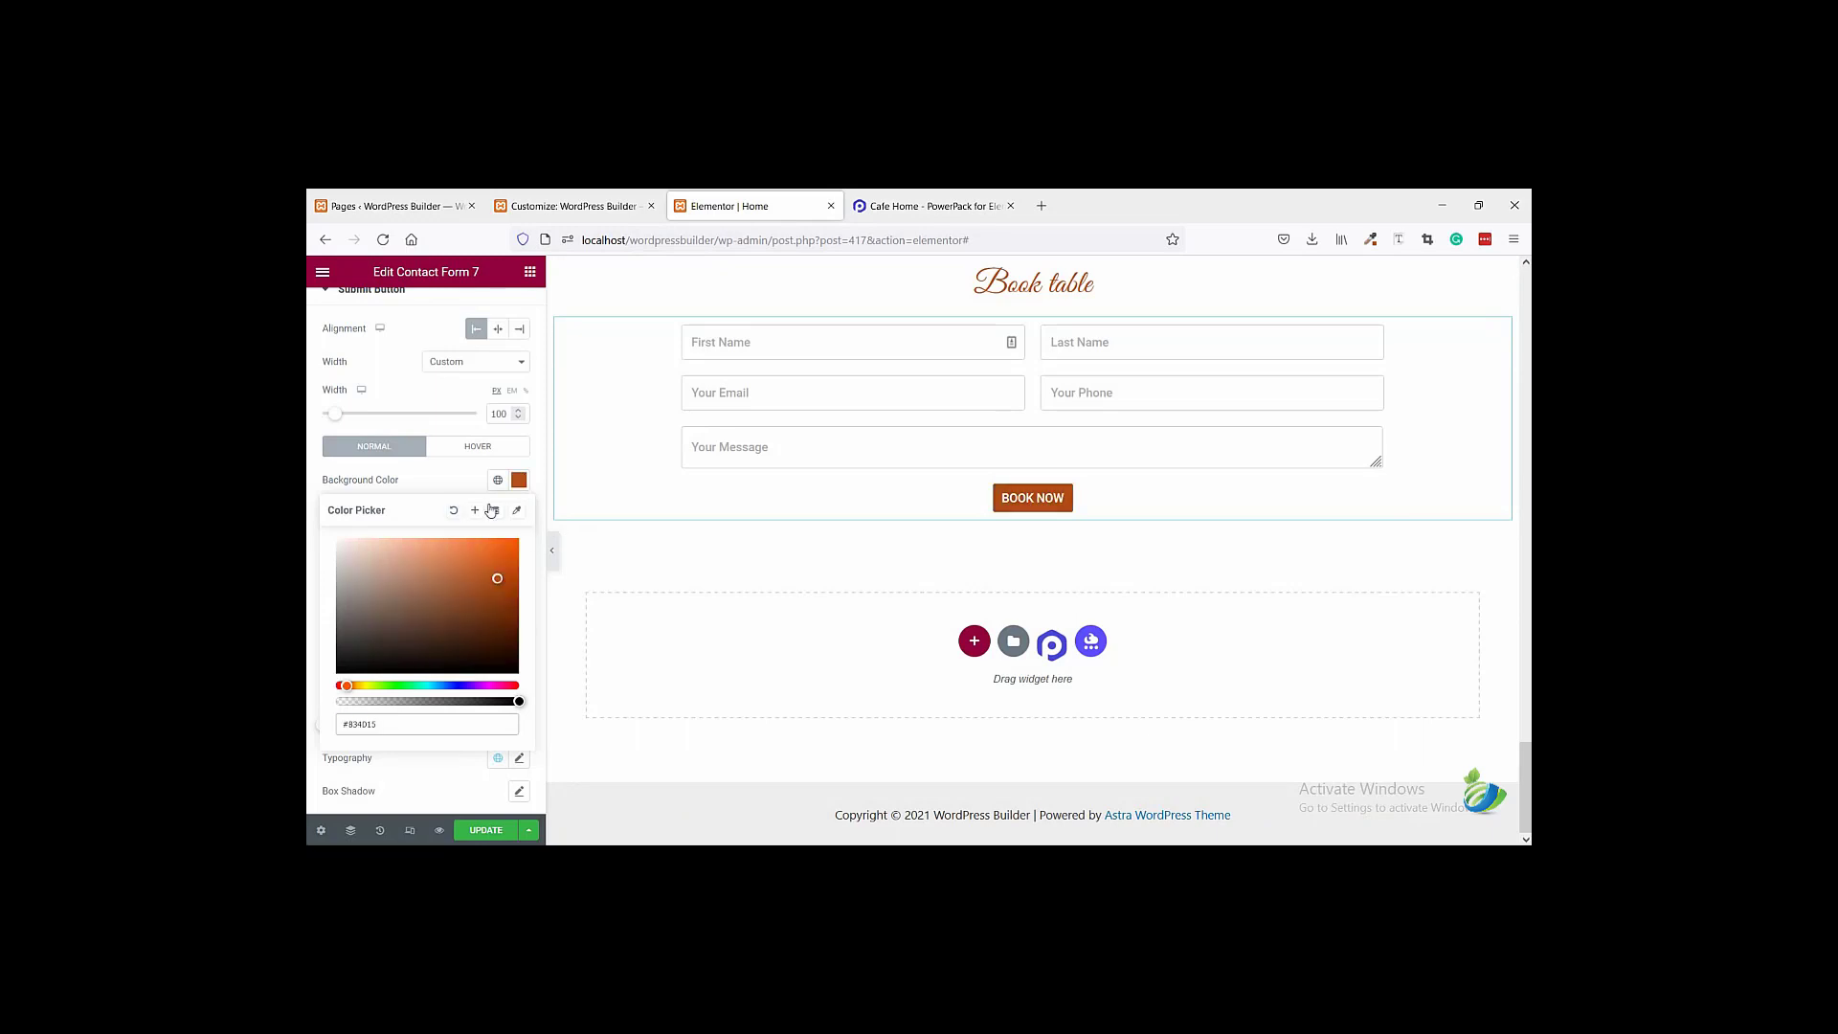
left_click(458, 489)
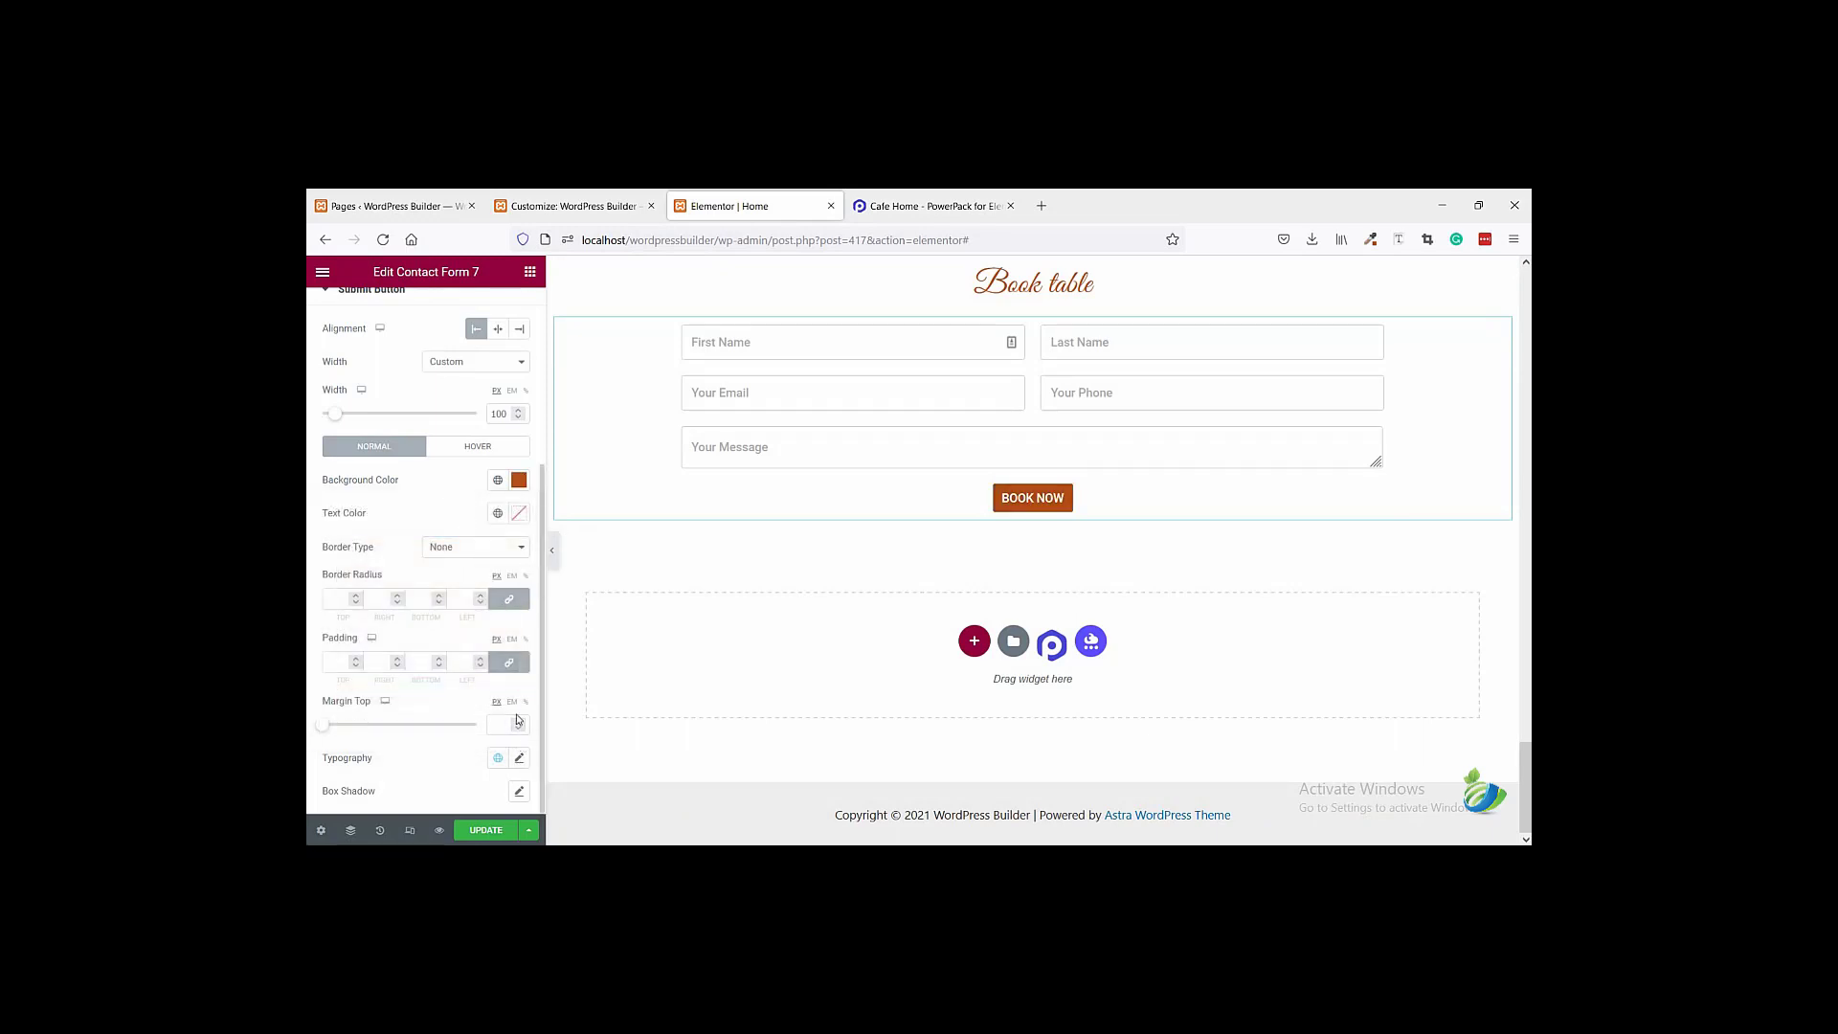
- Set the submit button's typography to Noto Serif, size 16 px and weight 700
left_click(519, 758)
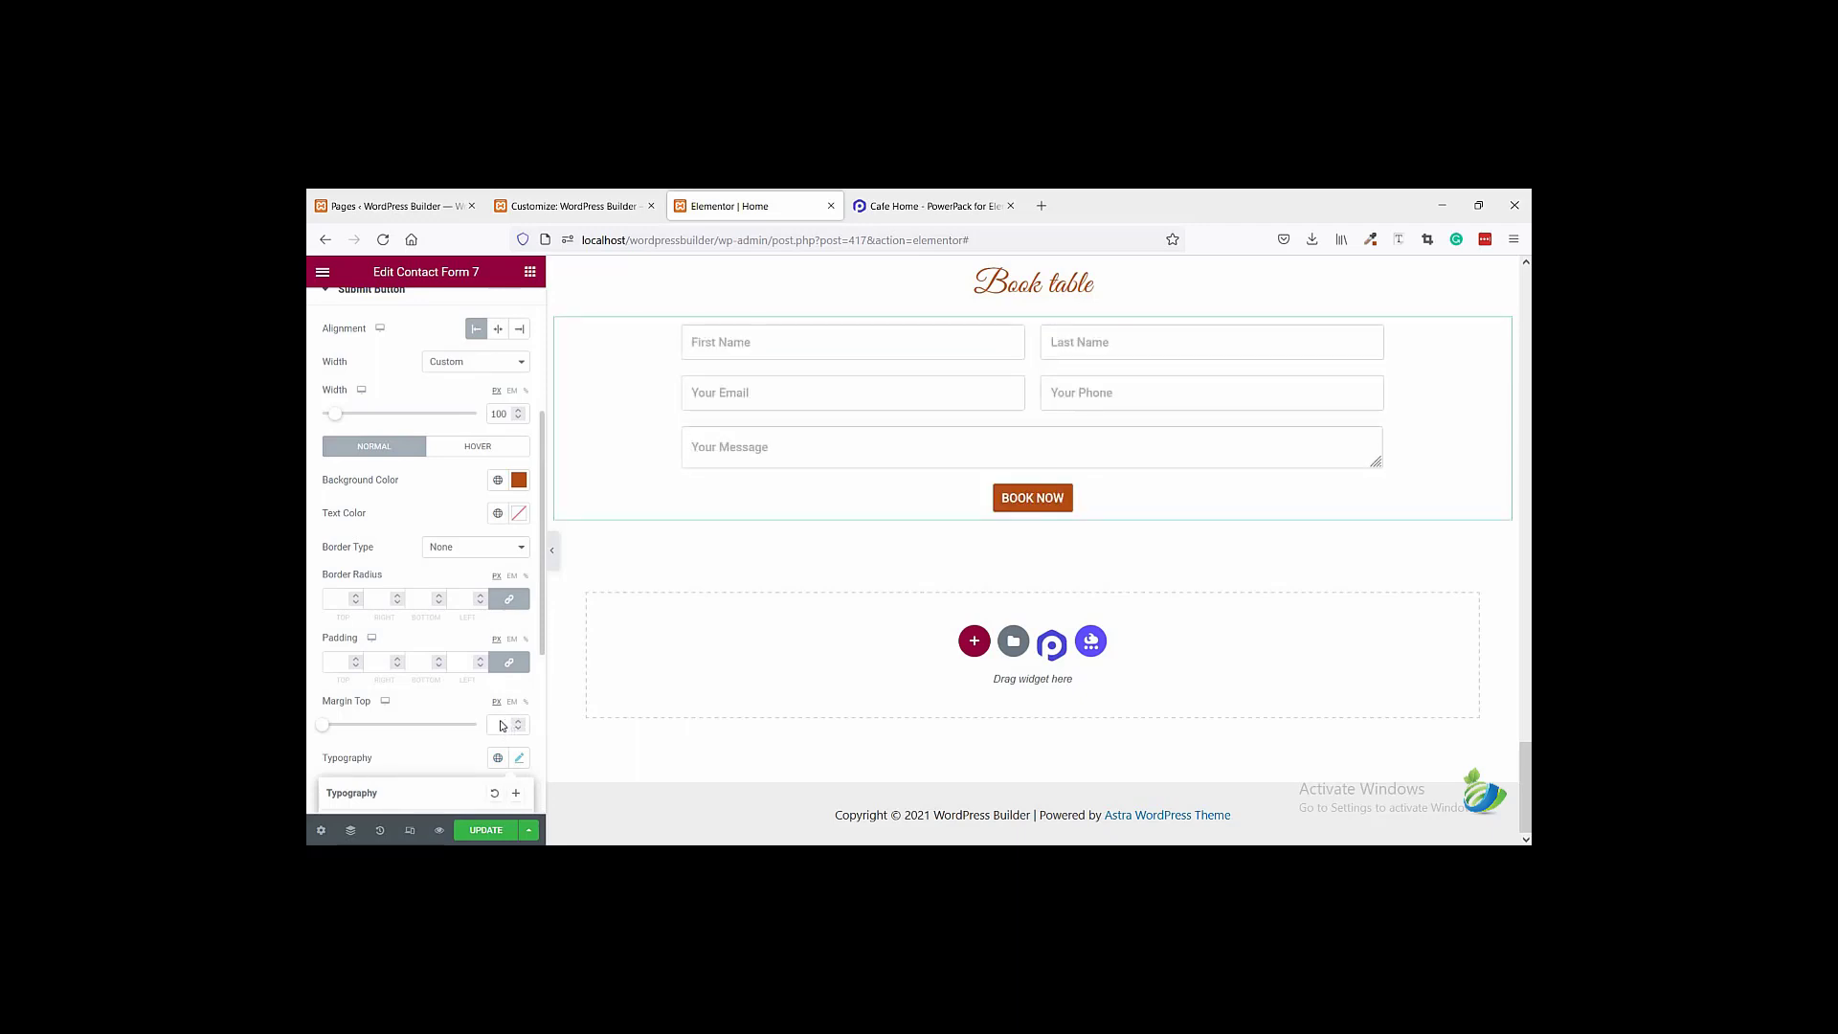
scroll(501, 726, "down", 4)
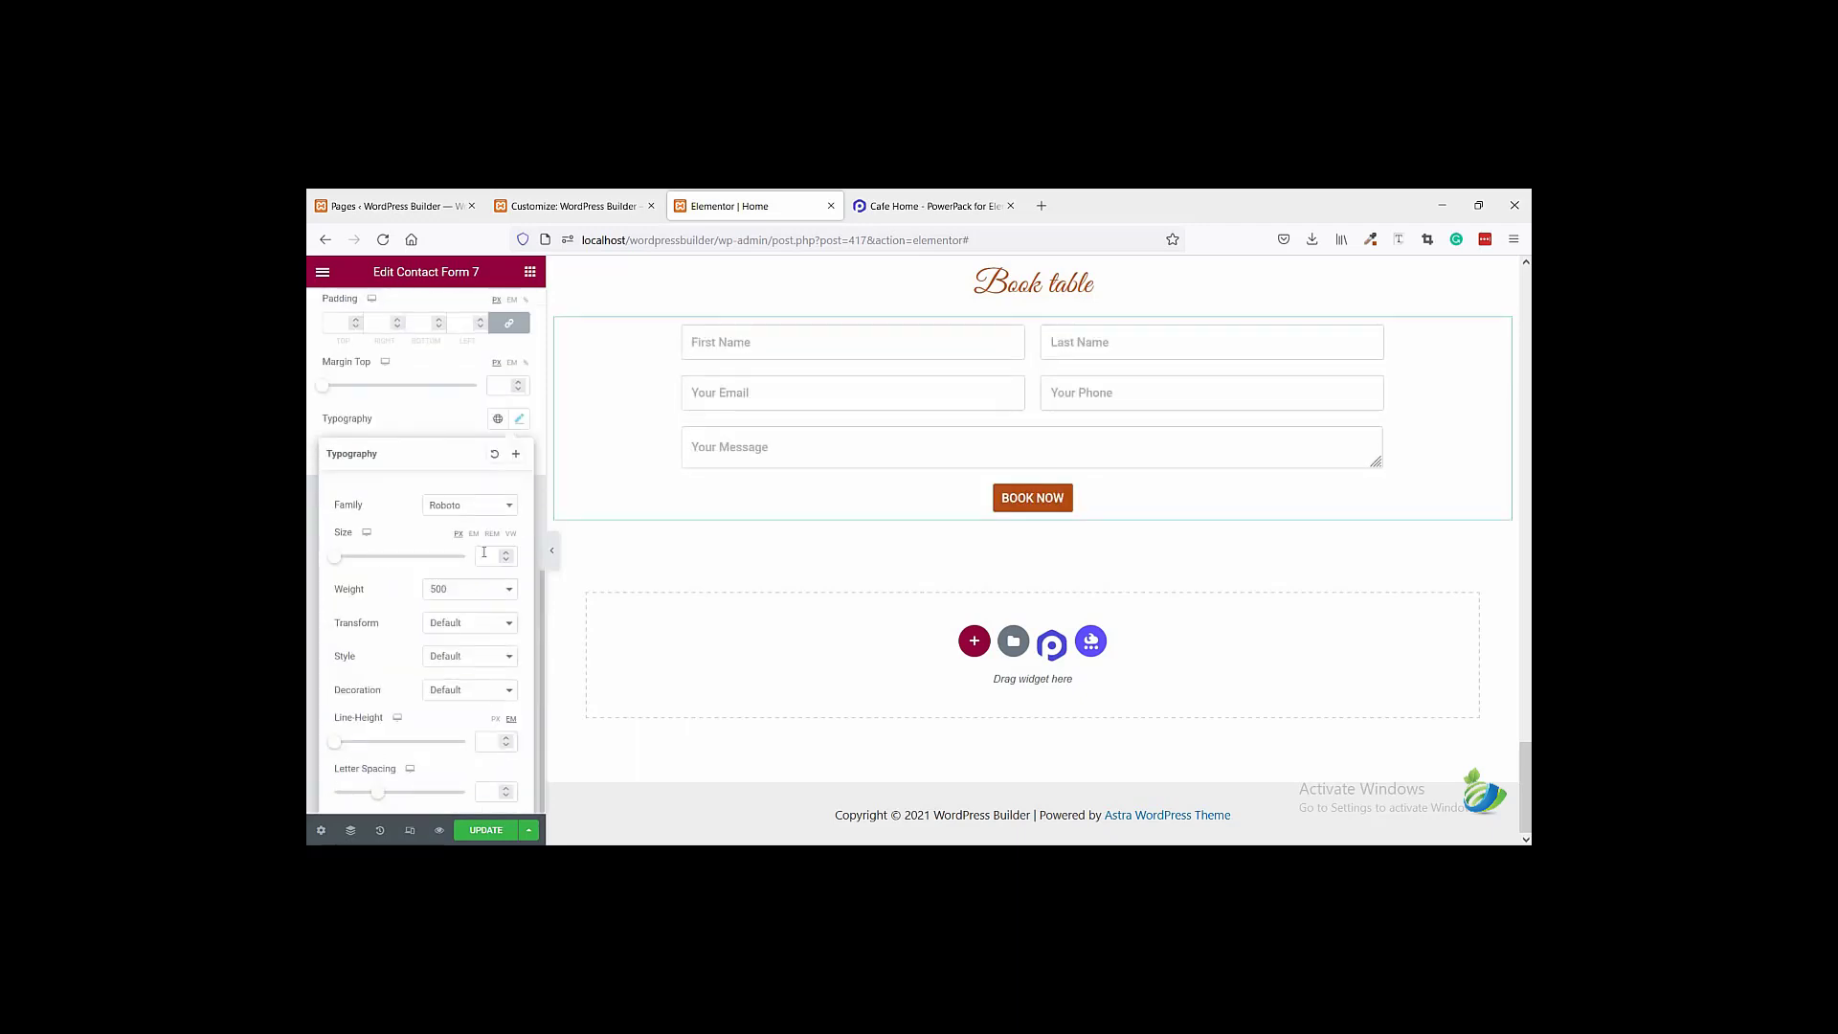
type("16")
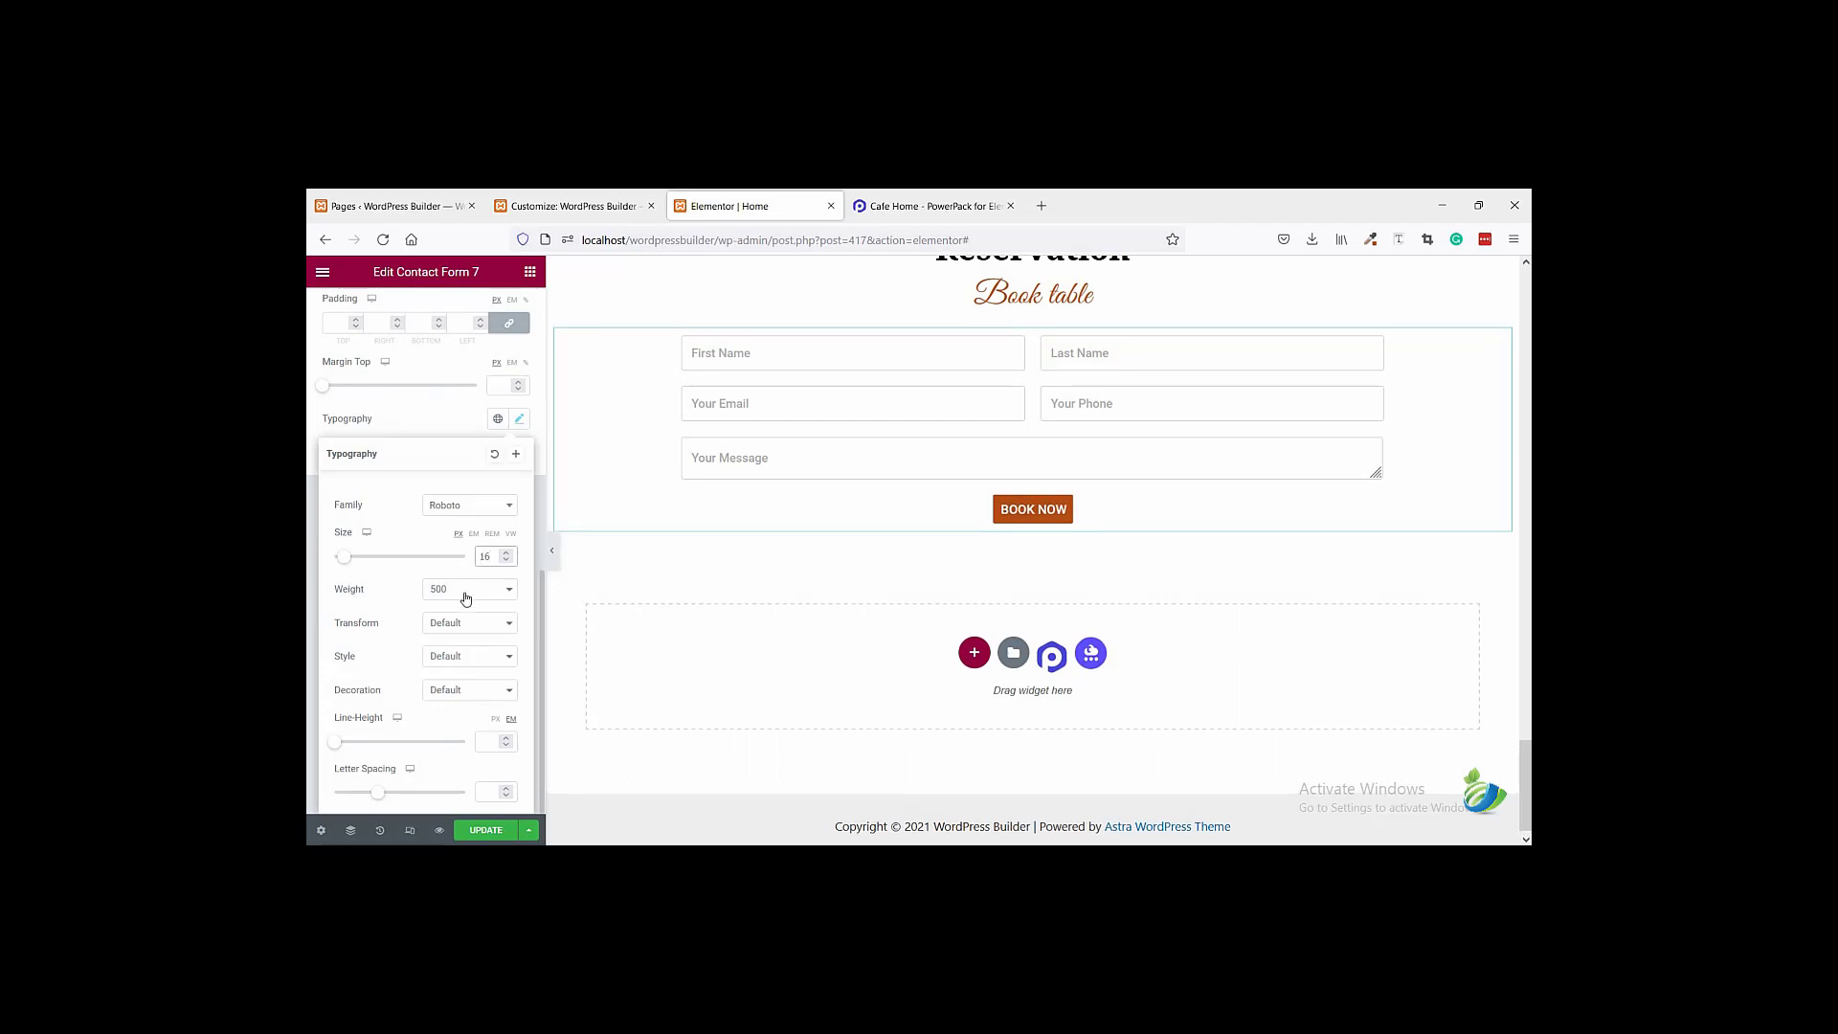
left_click(469, 589)
left_click(448, 716)
left_click(476, 507)
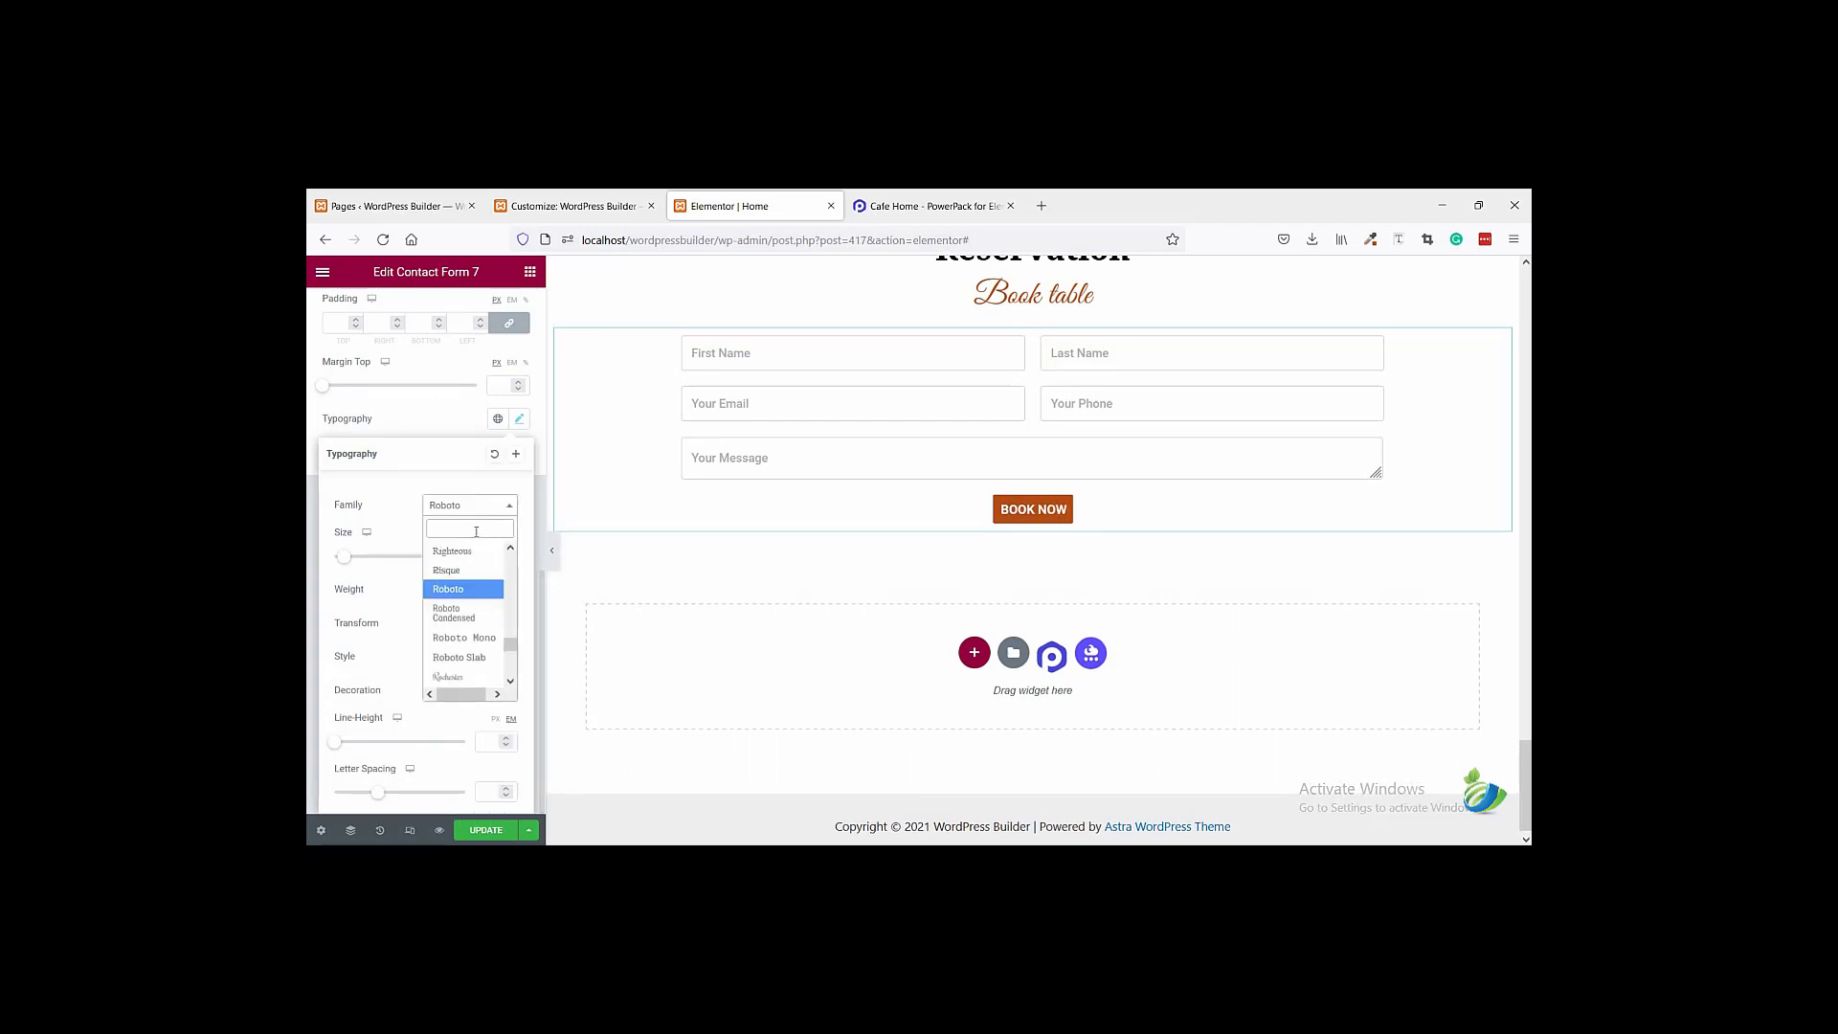
type("noto")
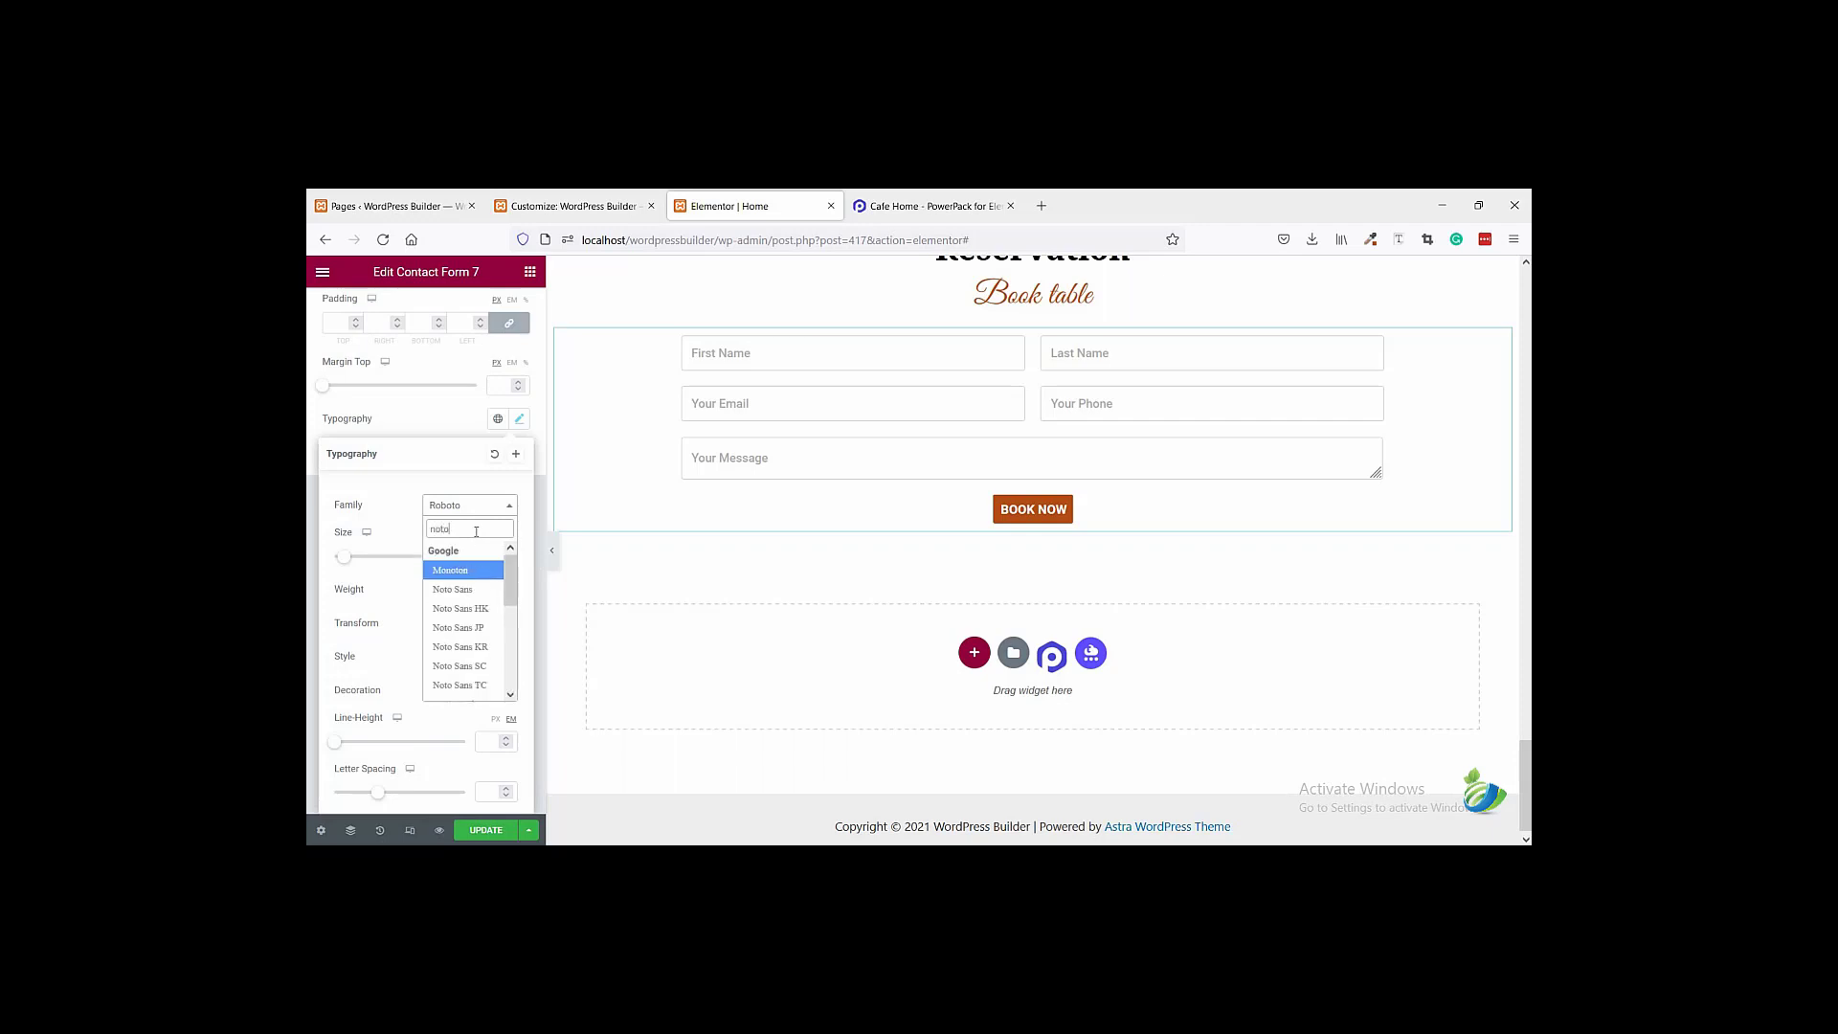
type(" s")
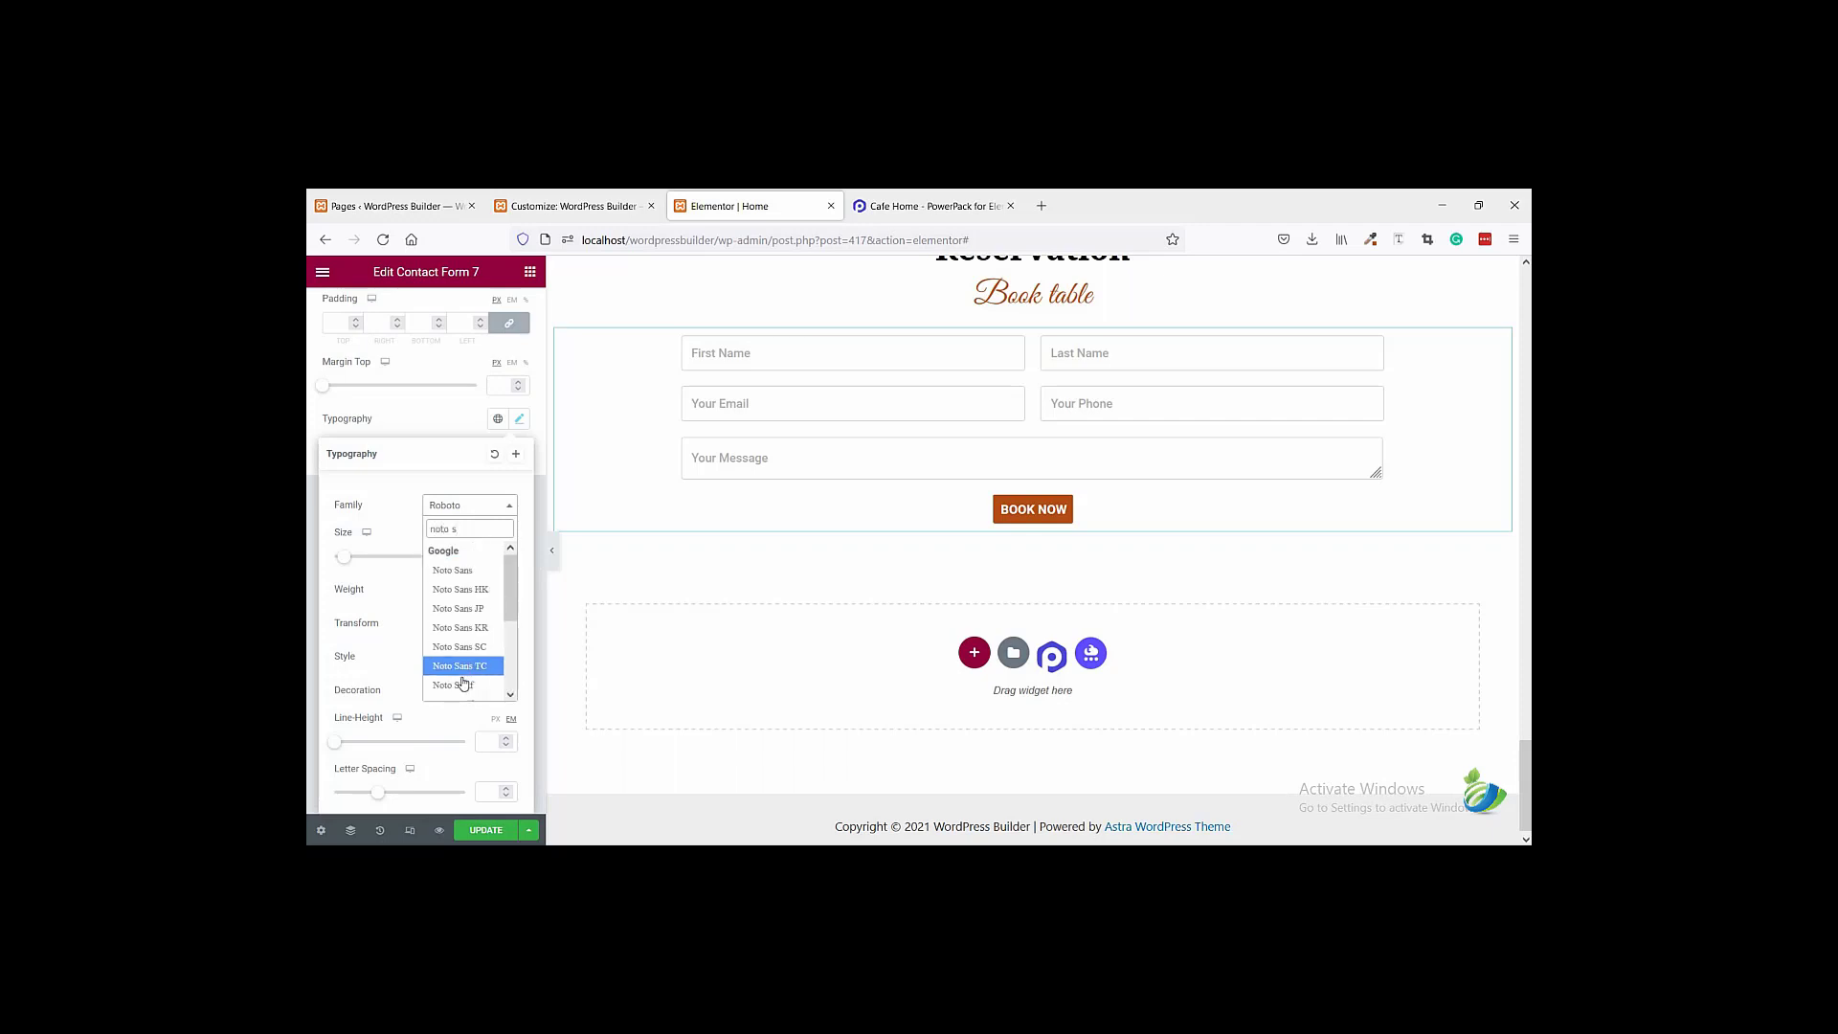
left_click(463, 685)
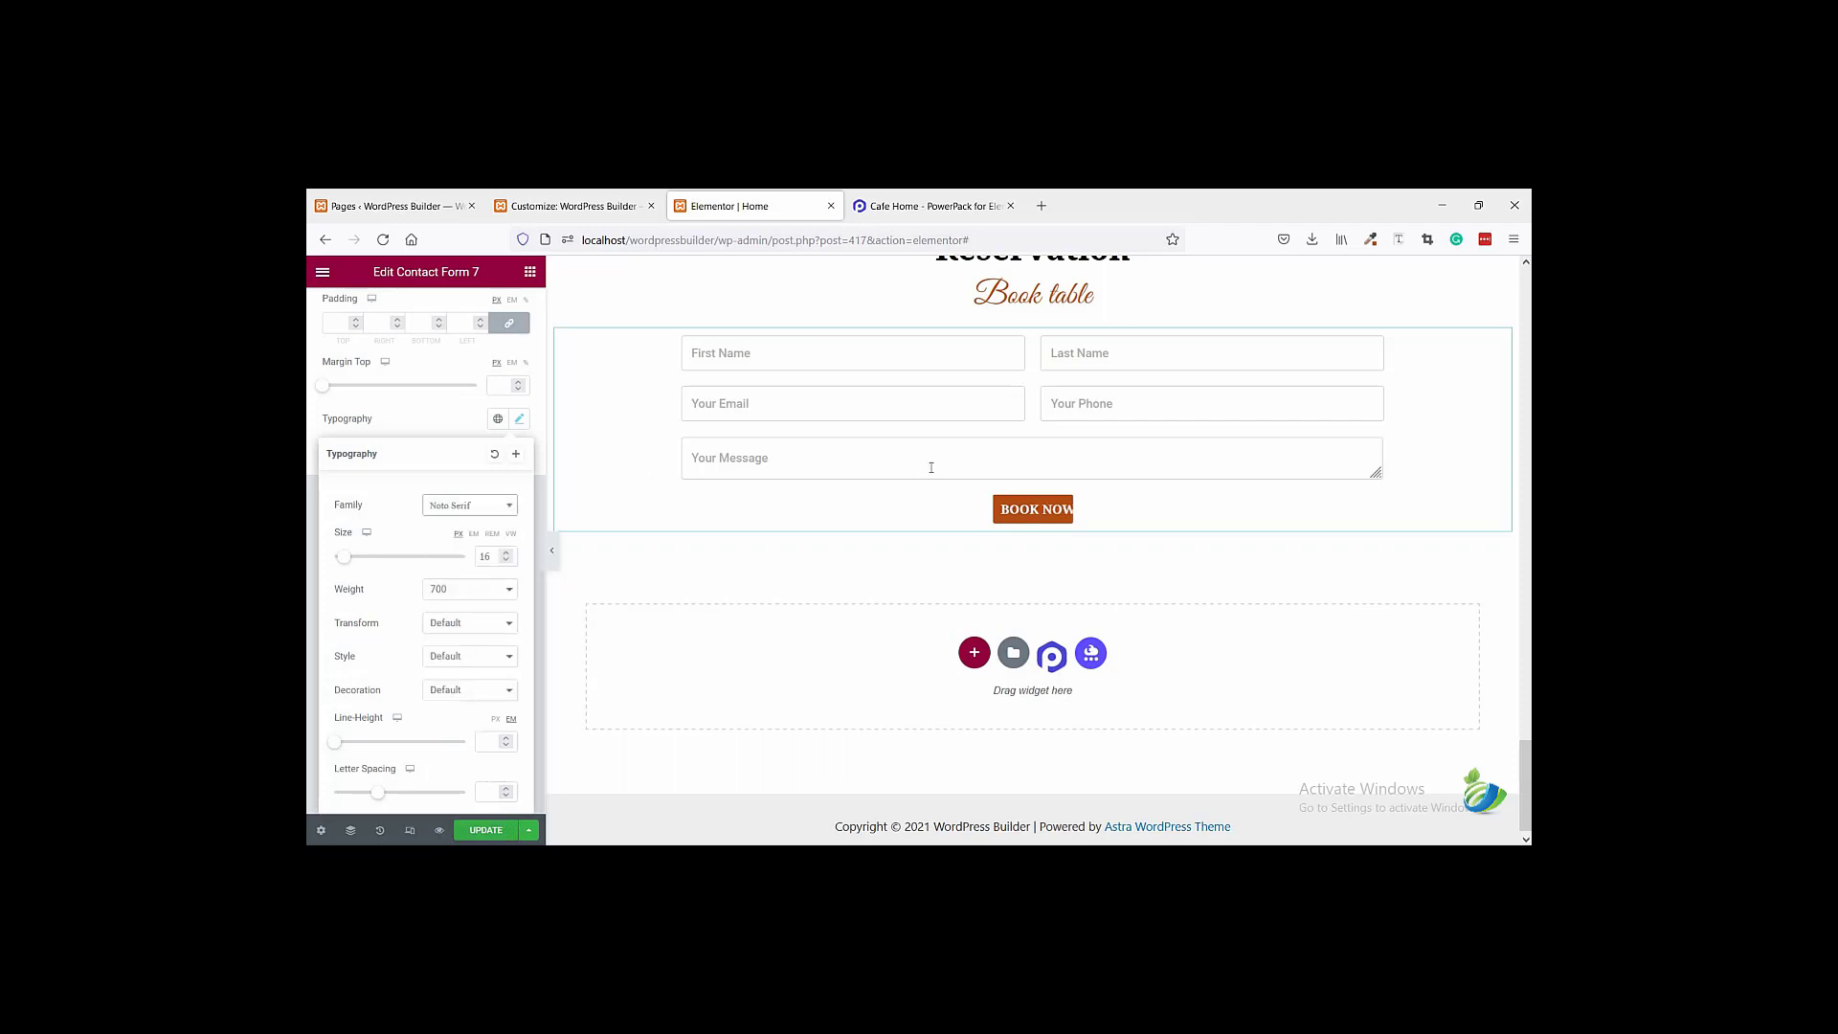
scroll(1052, 592, "up", 1)
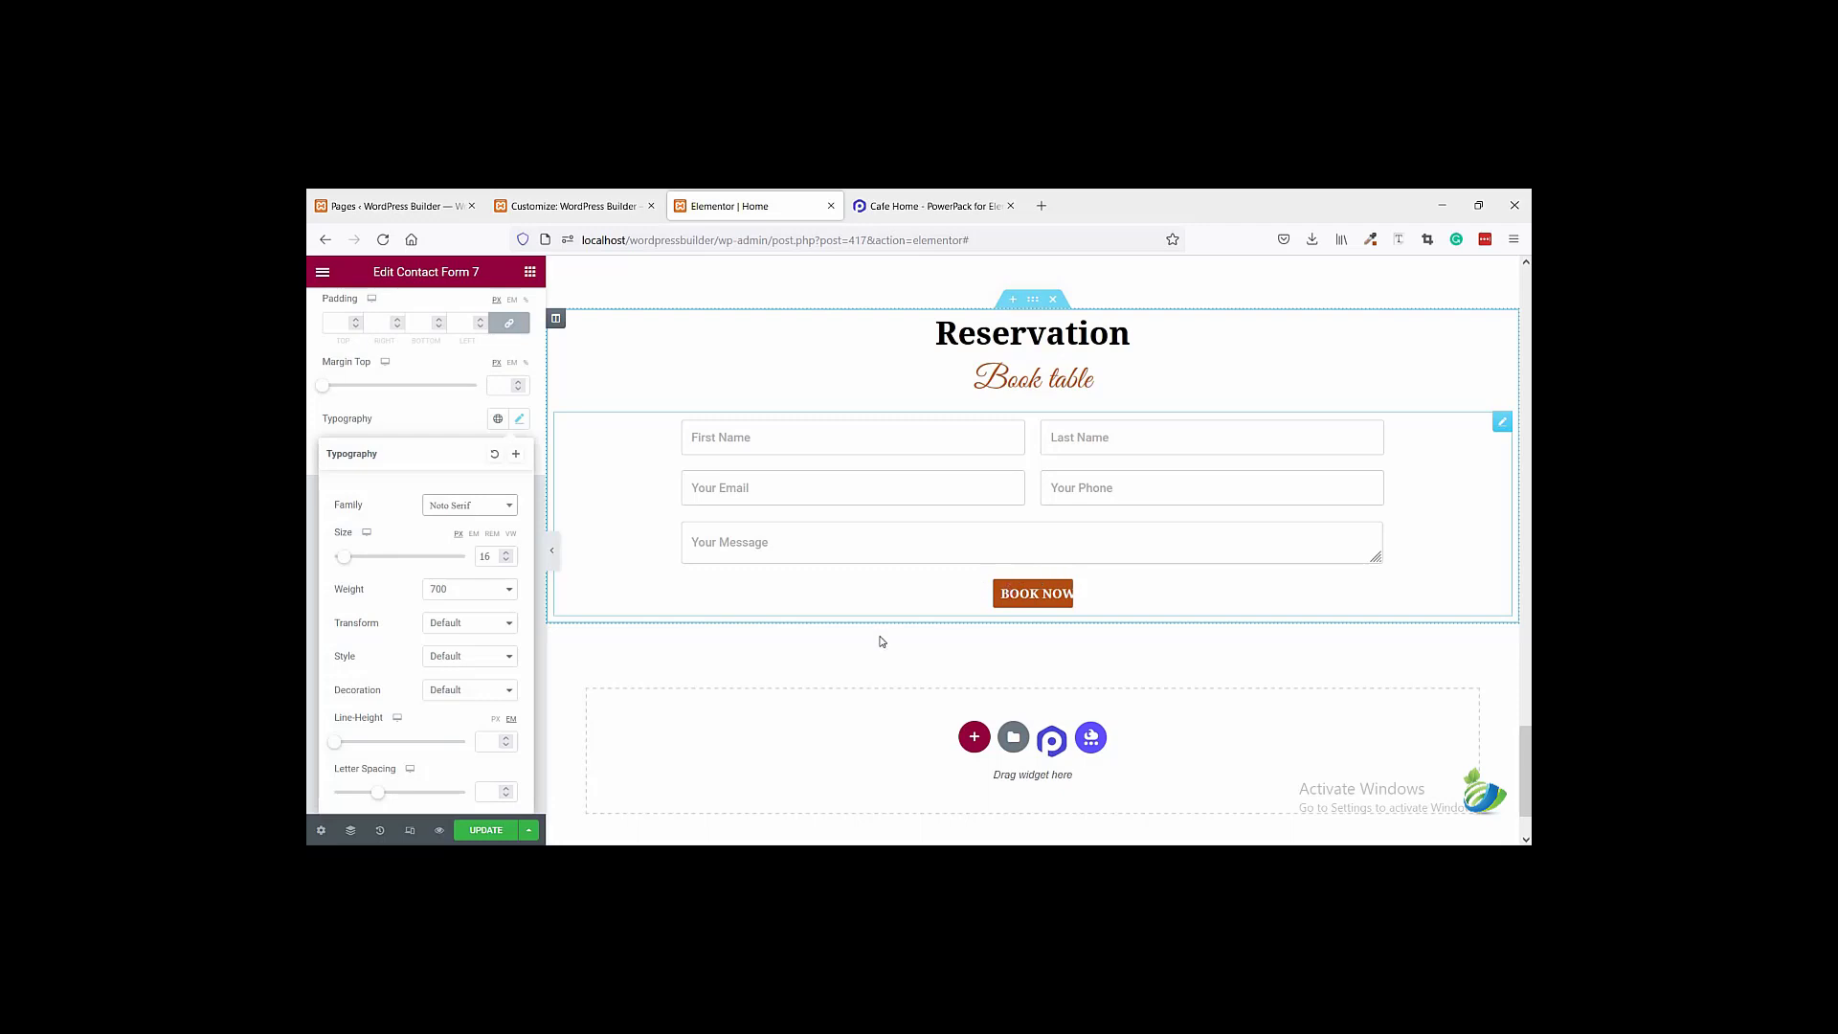
left_click(880, 648)
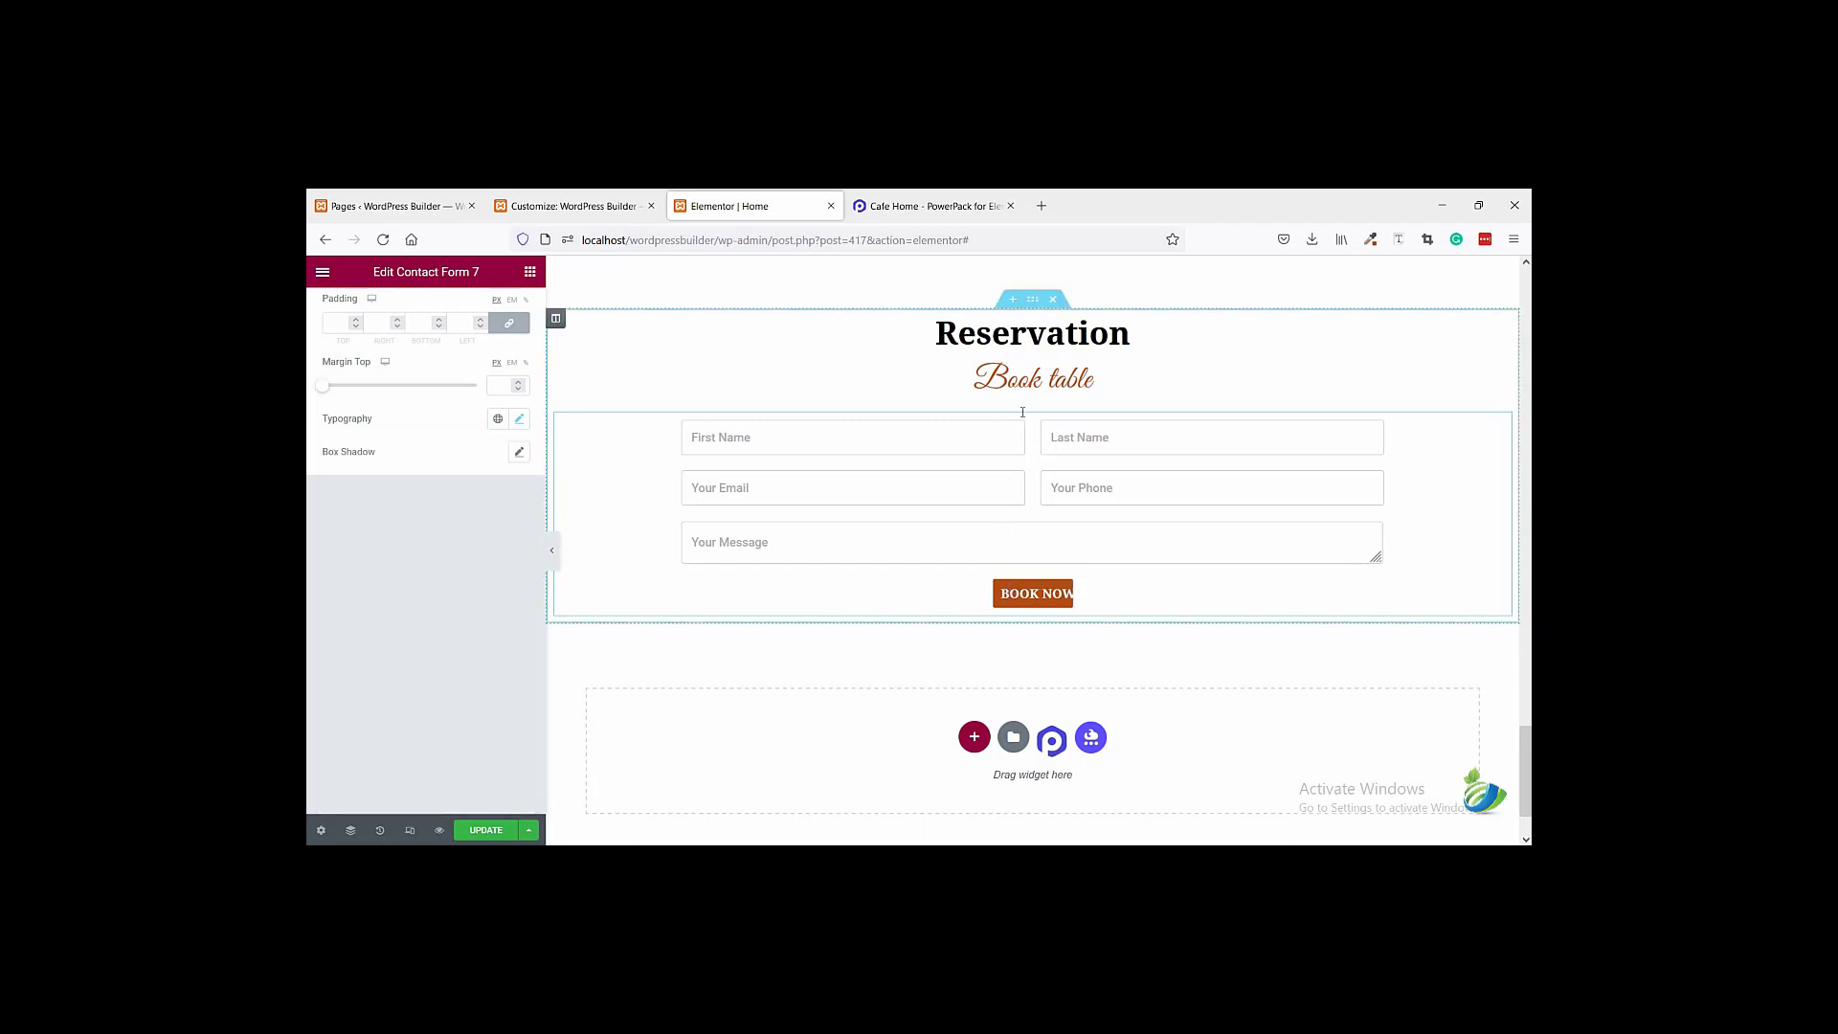
- Set contact-bg.png as the Reservation column's background image, then preview the section and compare it with the Cafe Home template
scroll(1023, 412, "up", 1)
key("ctrl+Tab")
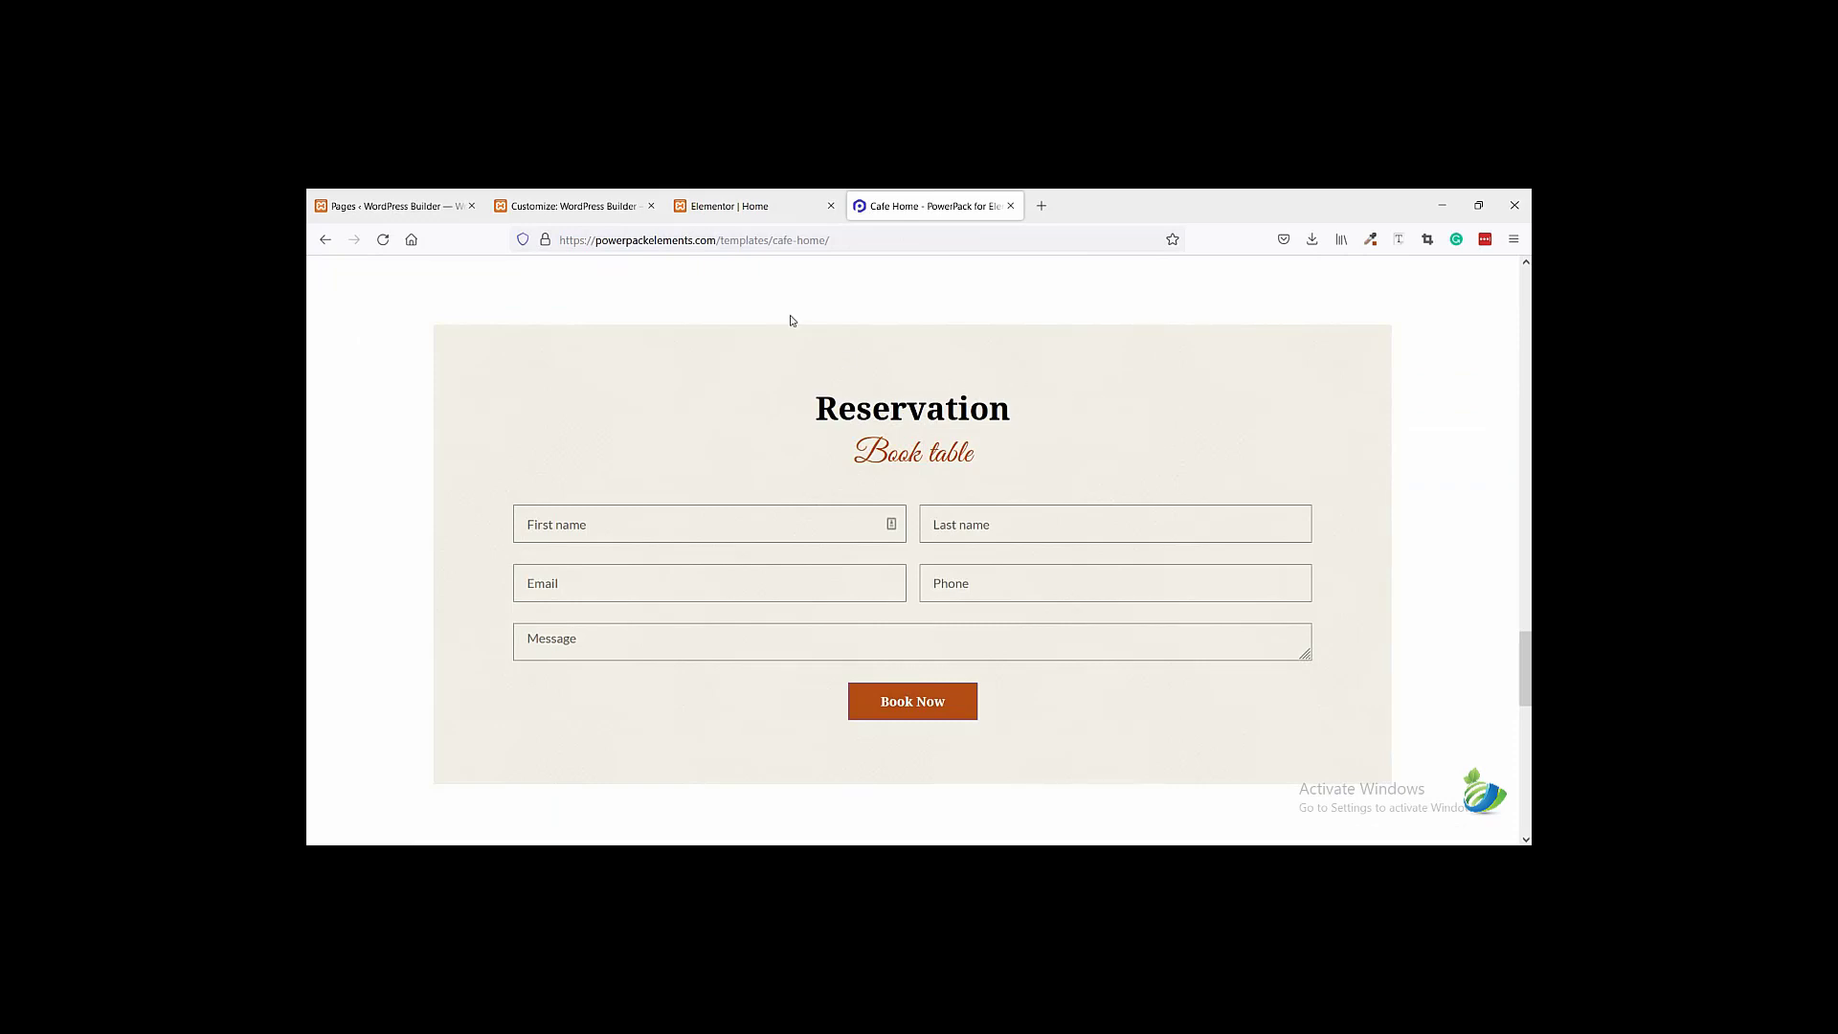
left_click(793, 210)
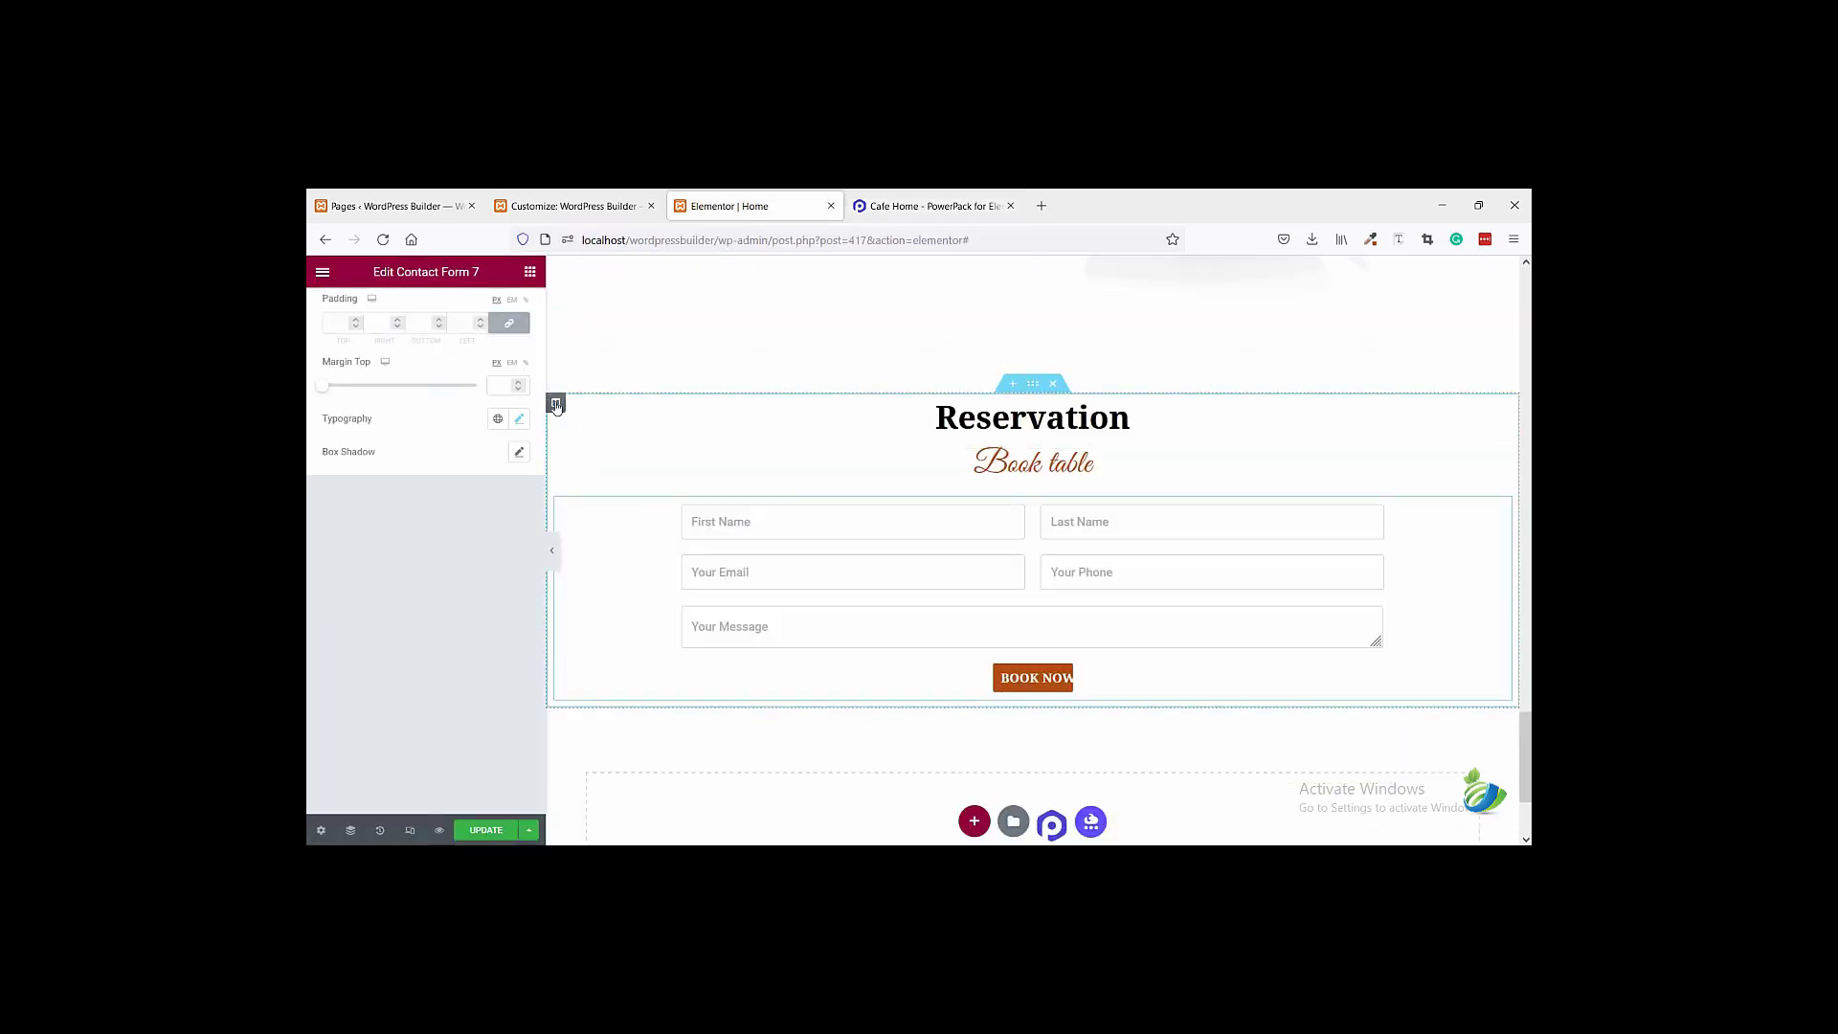
left_click(556, 404)
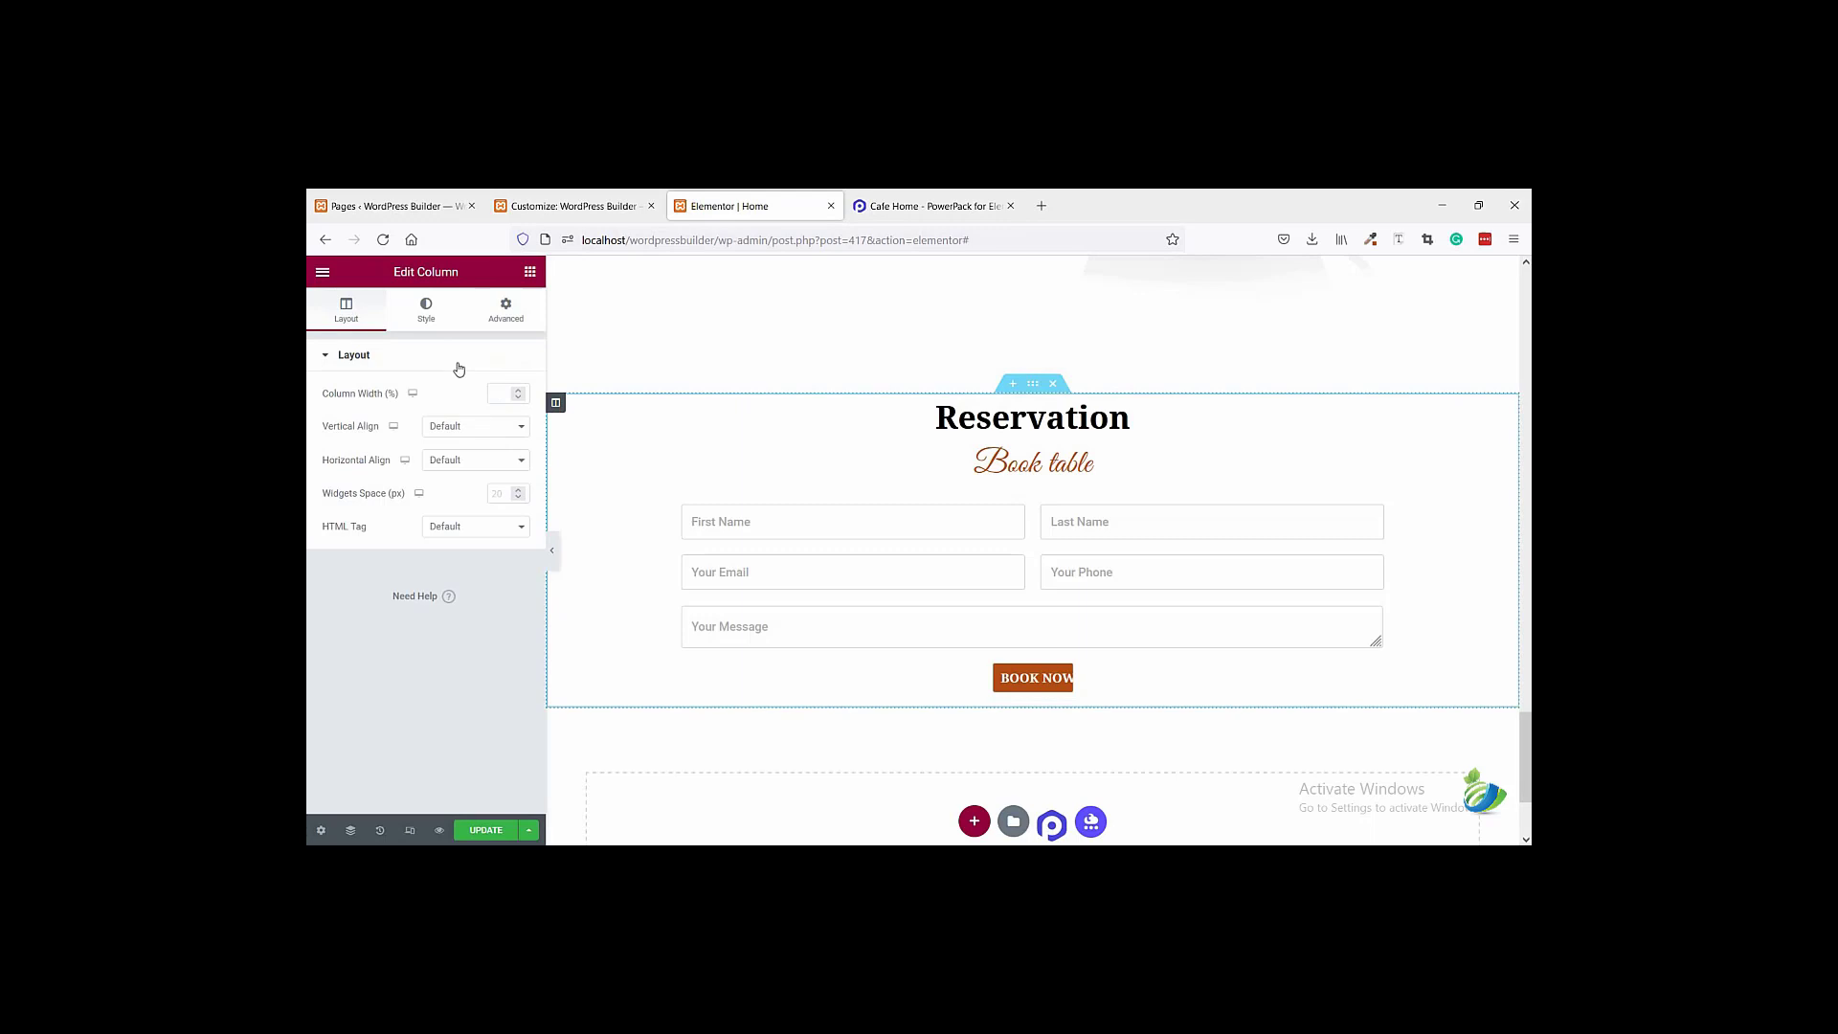
left_click(427, 311)
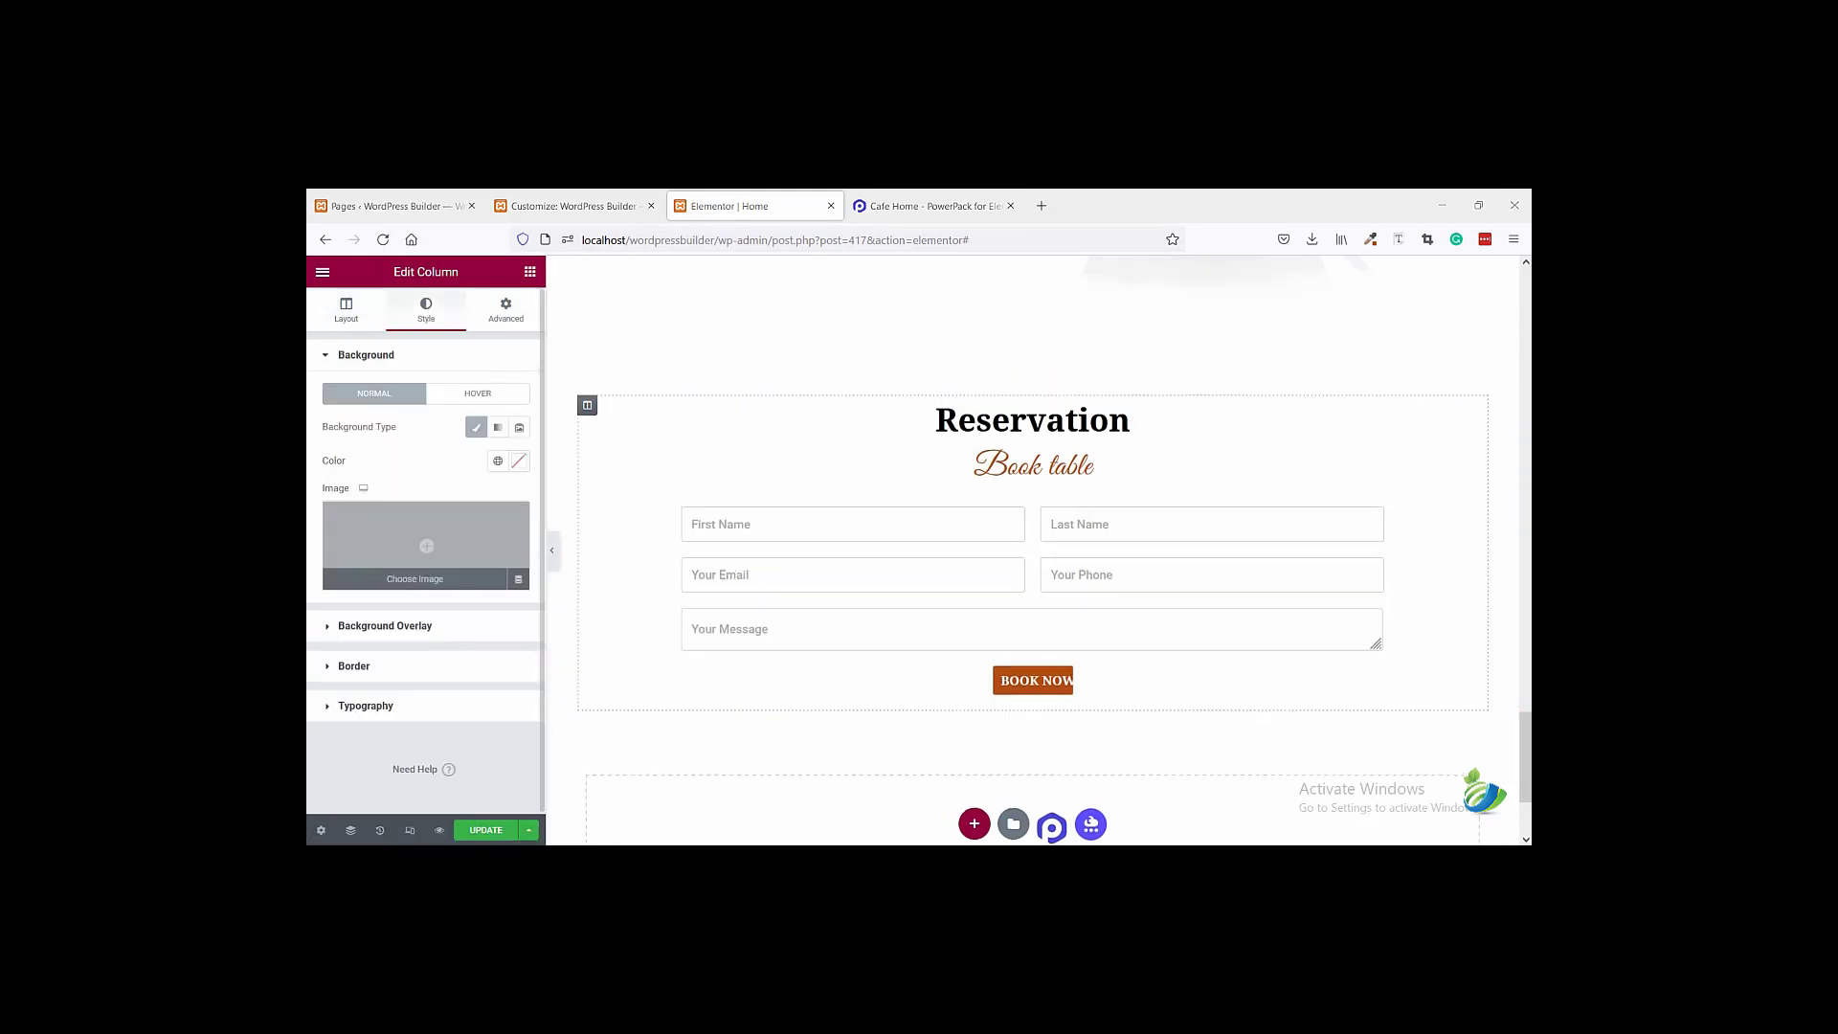
left_click(454, 548)
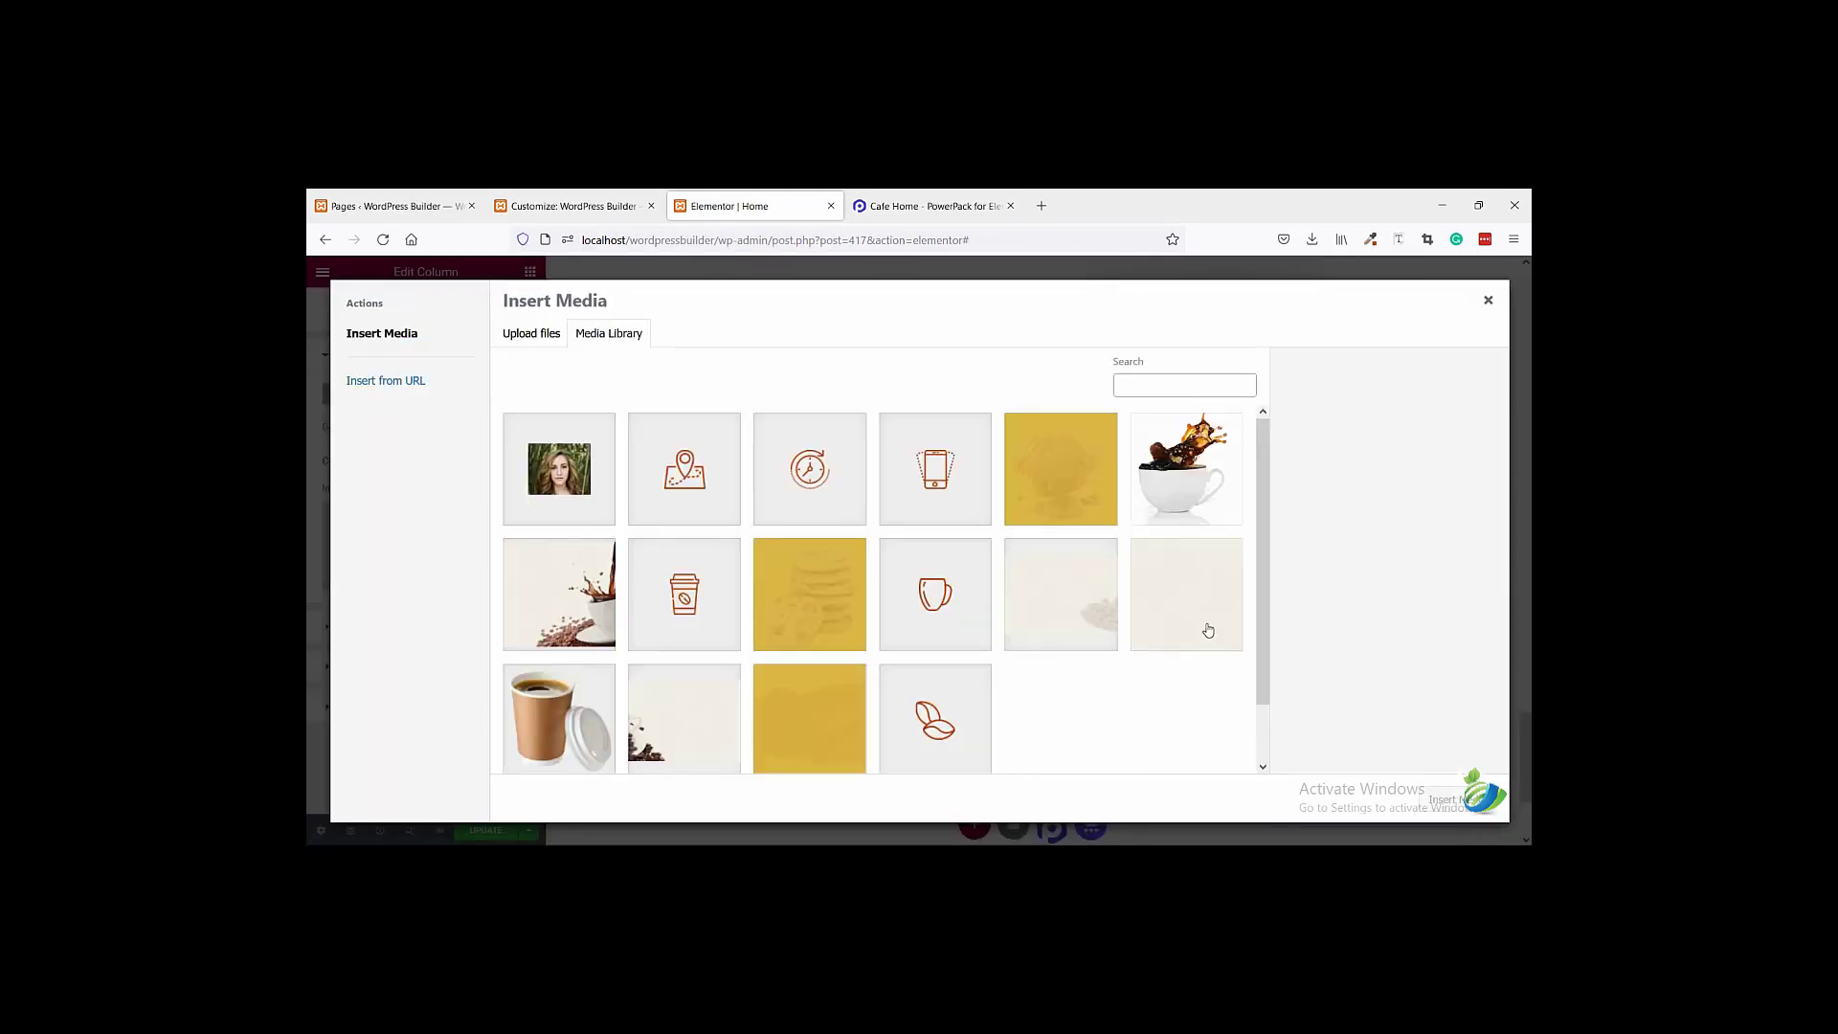
left_click(1206, 612)
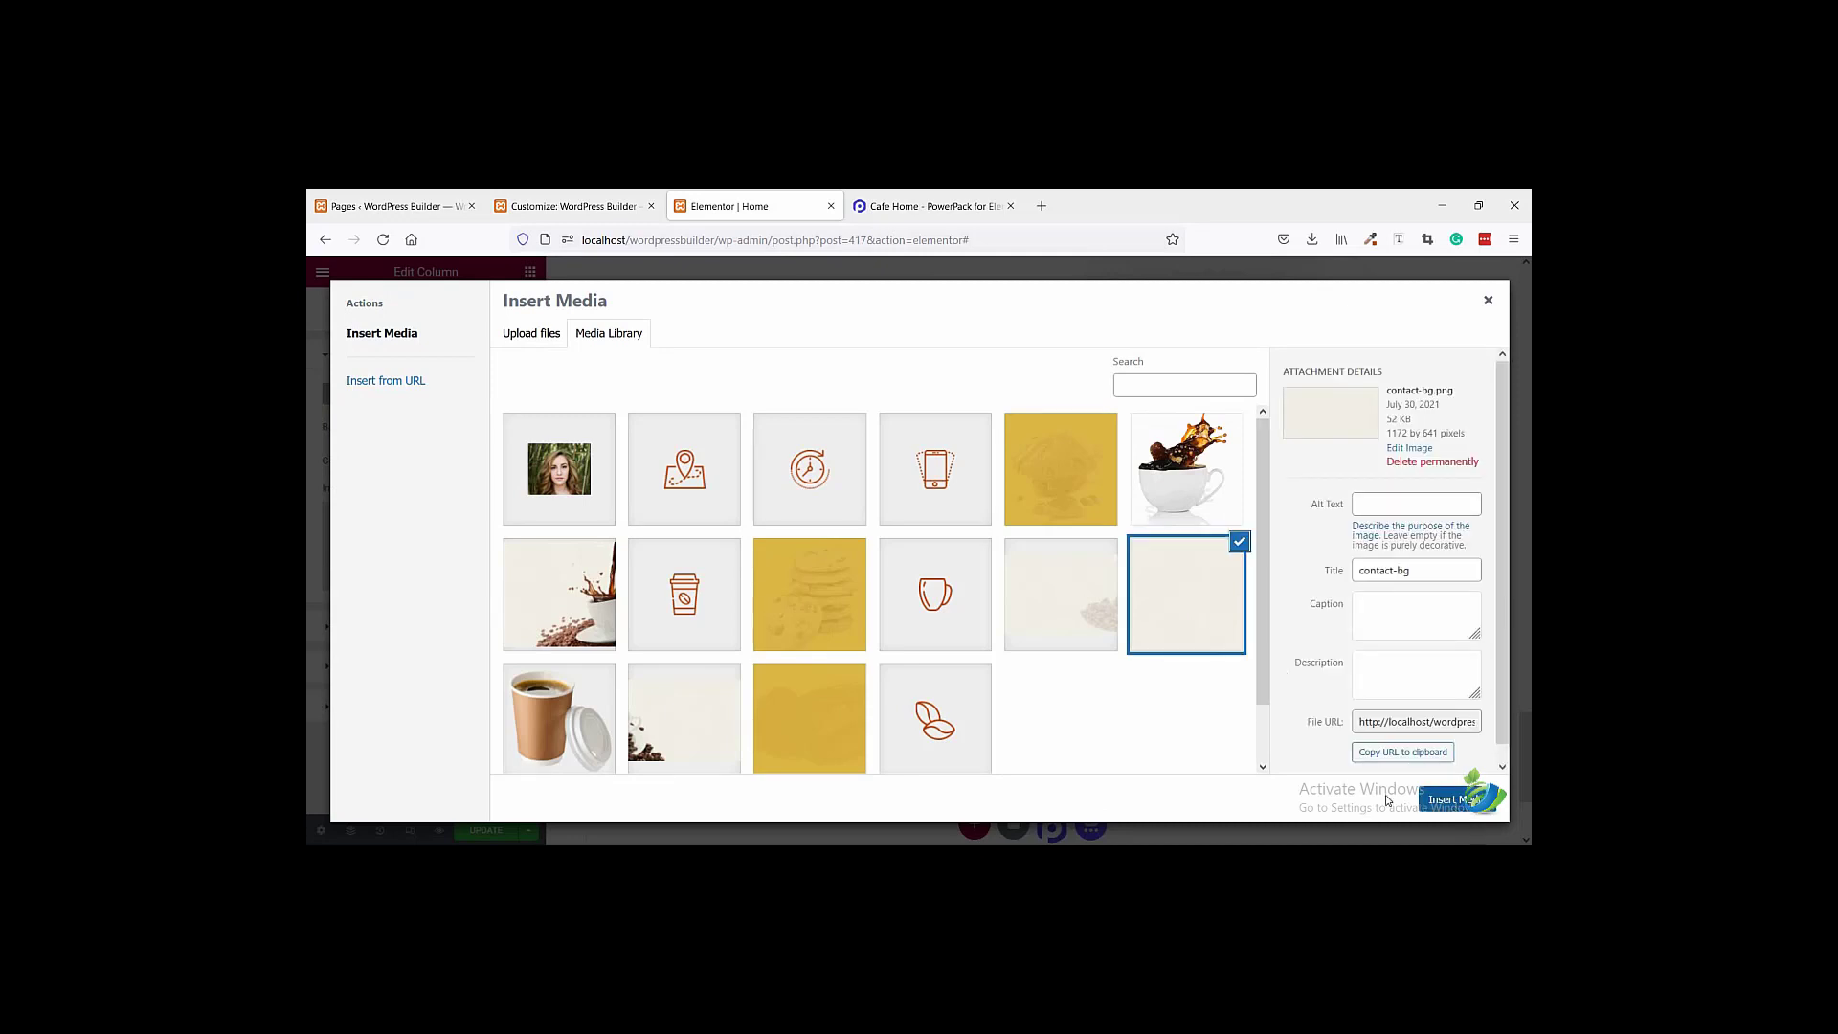
left_click(1446, 800)
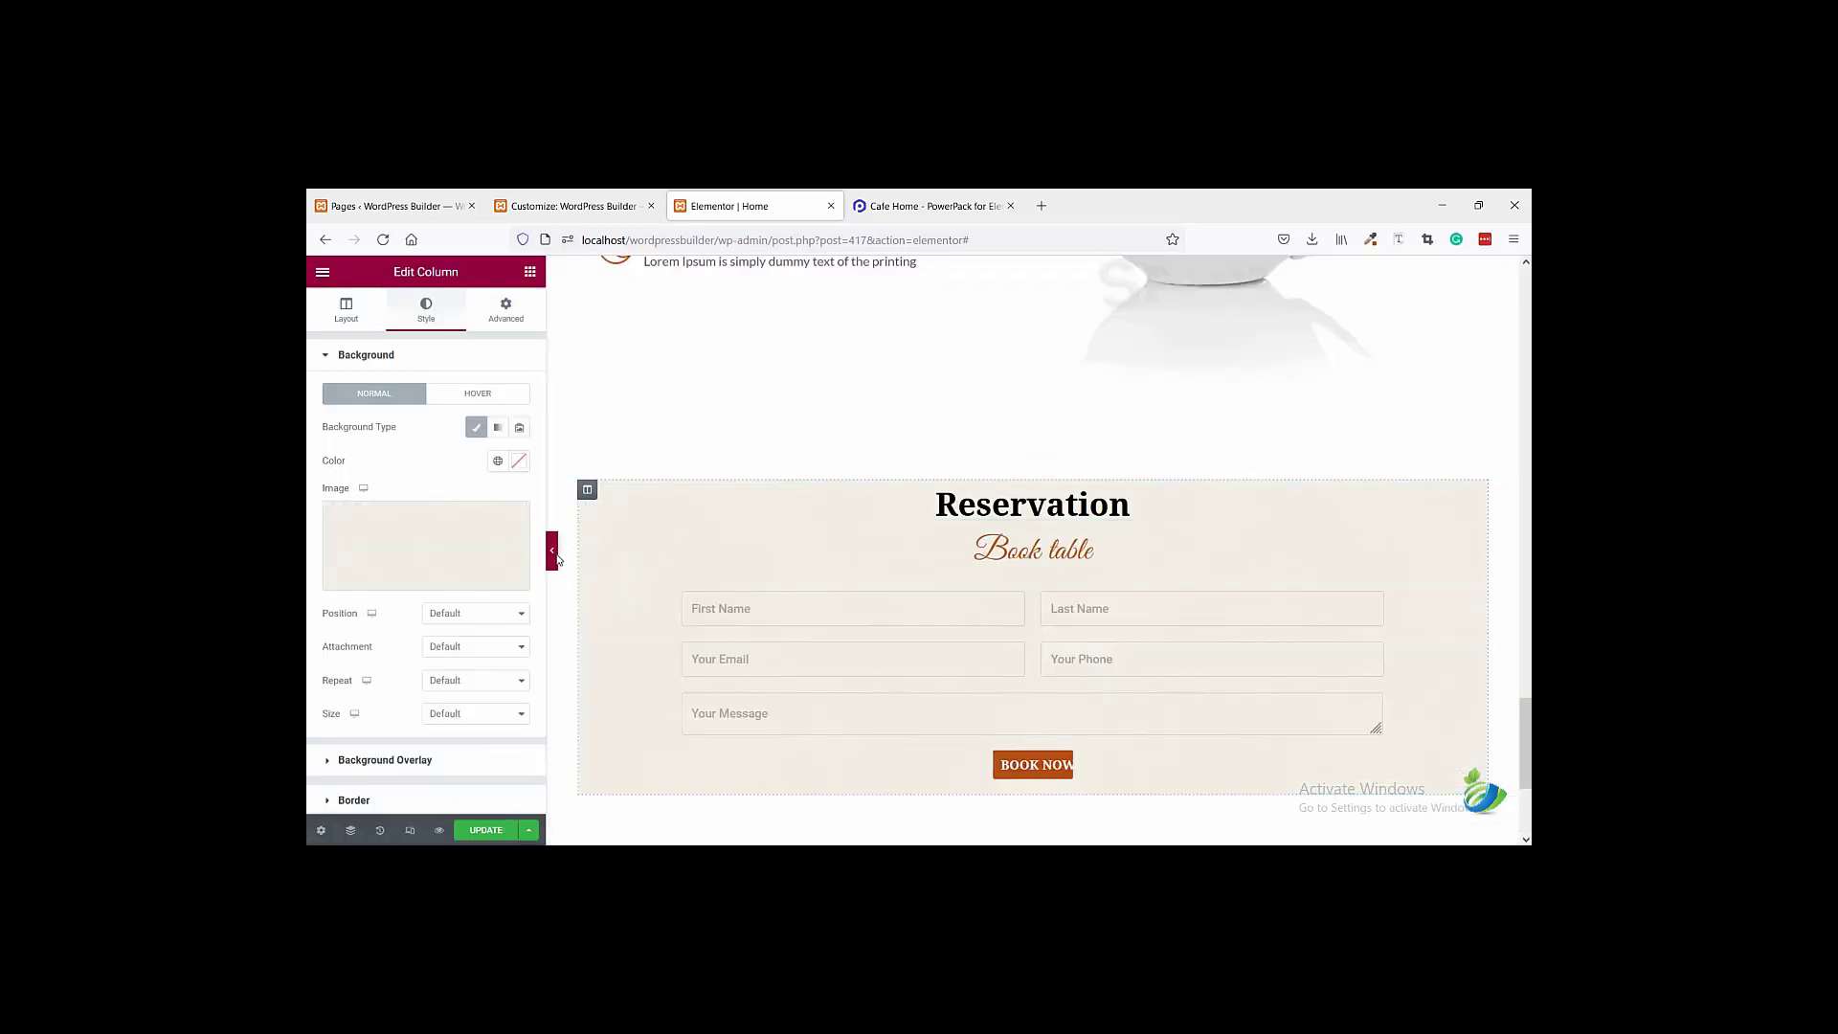
left_click(555, 557)
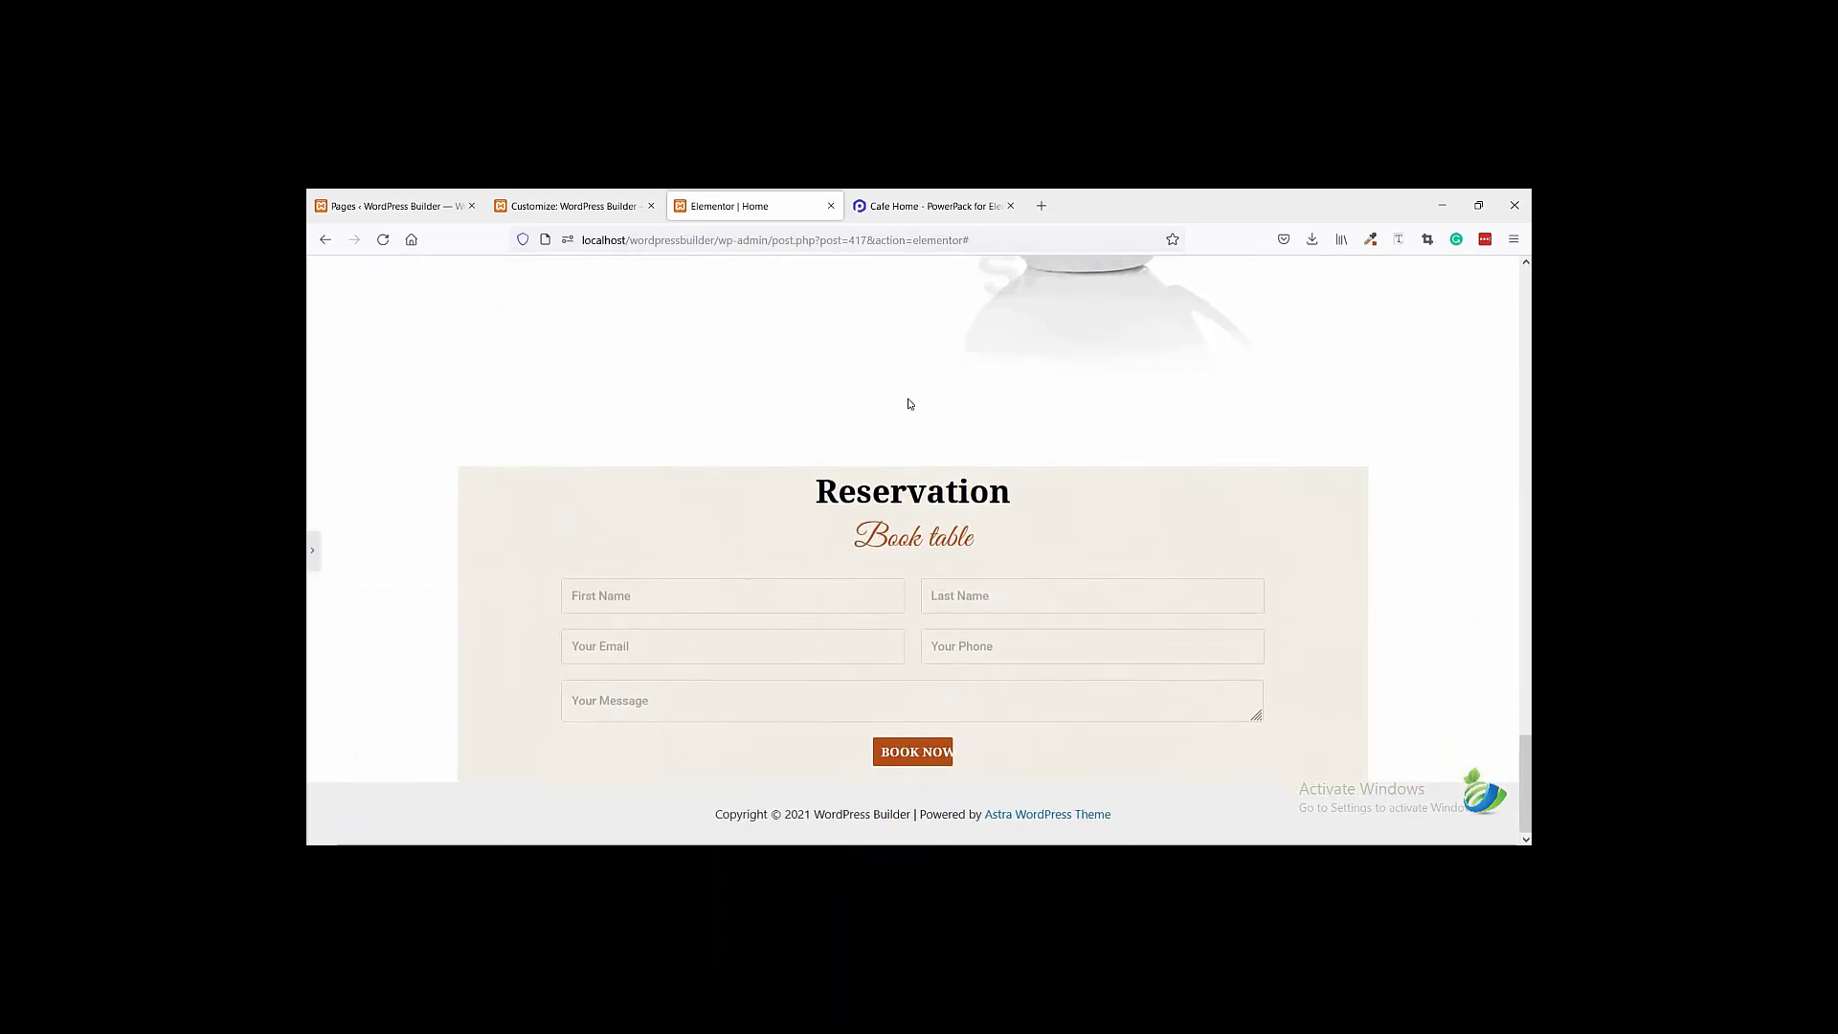
left_click(964, 203)
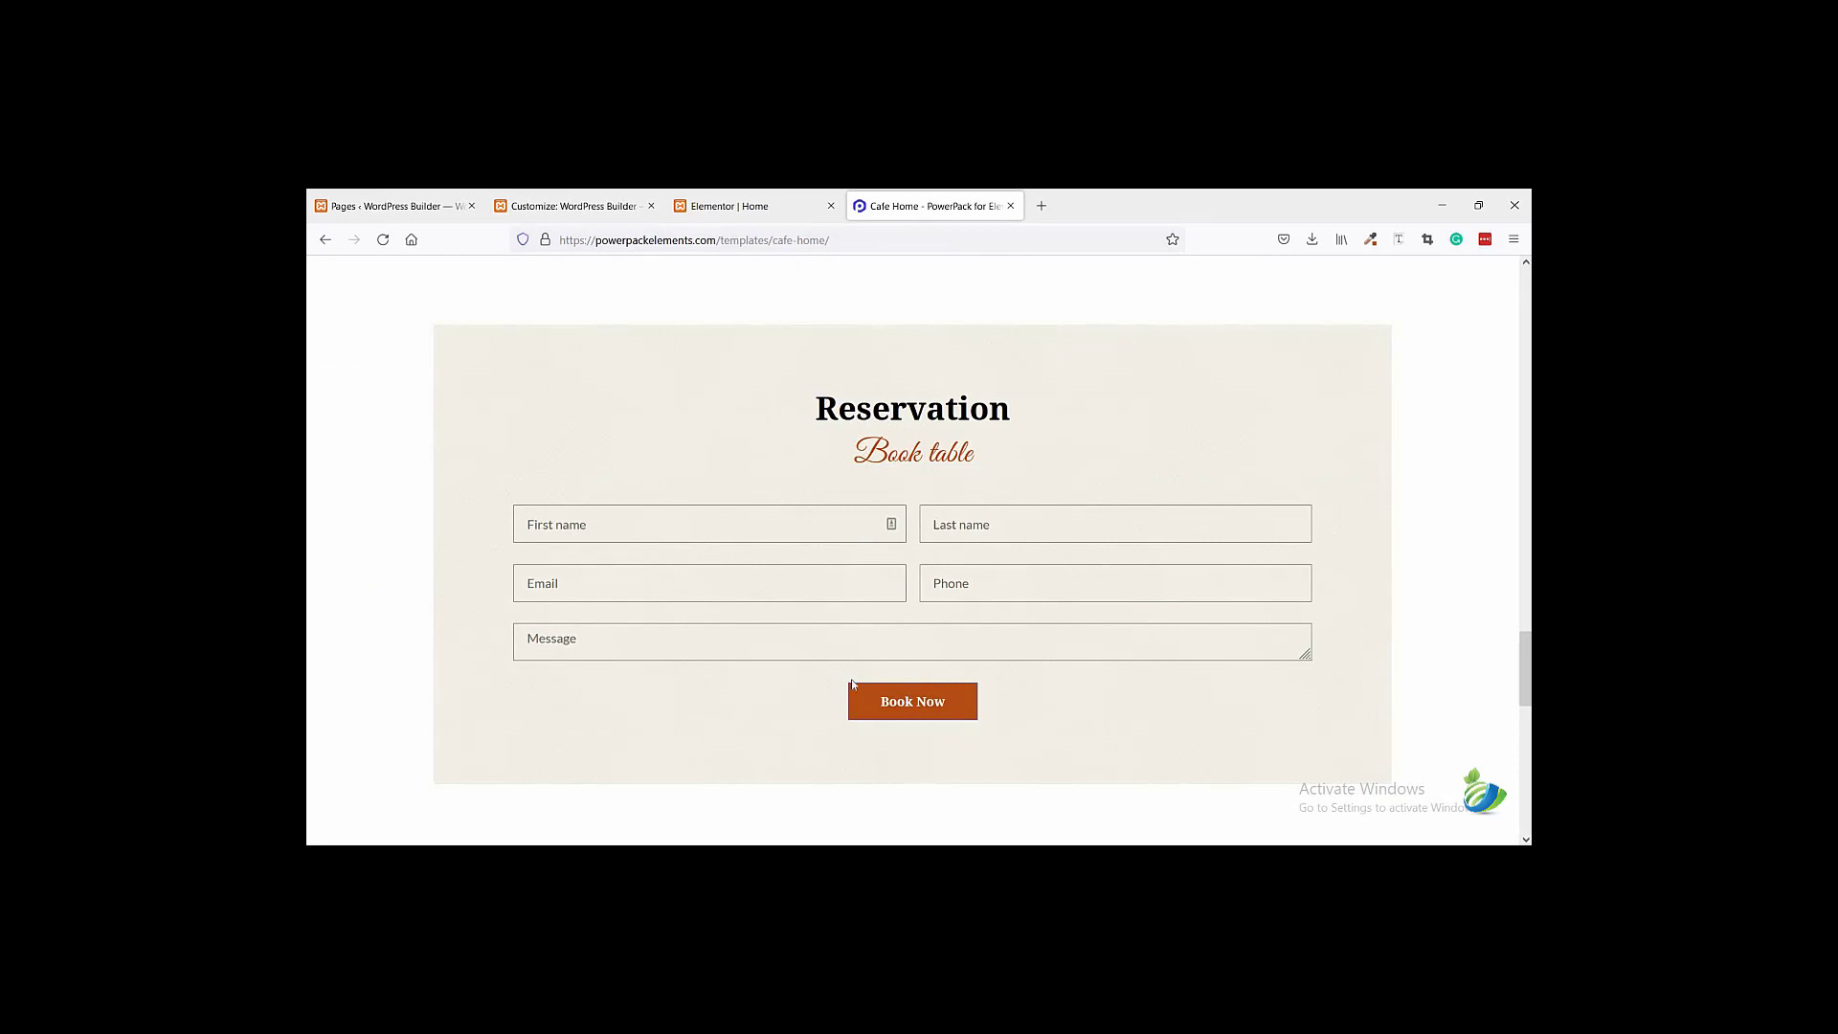
- Review the template's Reservation section, return to the Home page editor and remove the Reservation column's background image
scroll(706, 533, "up", 1)
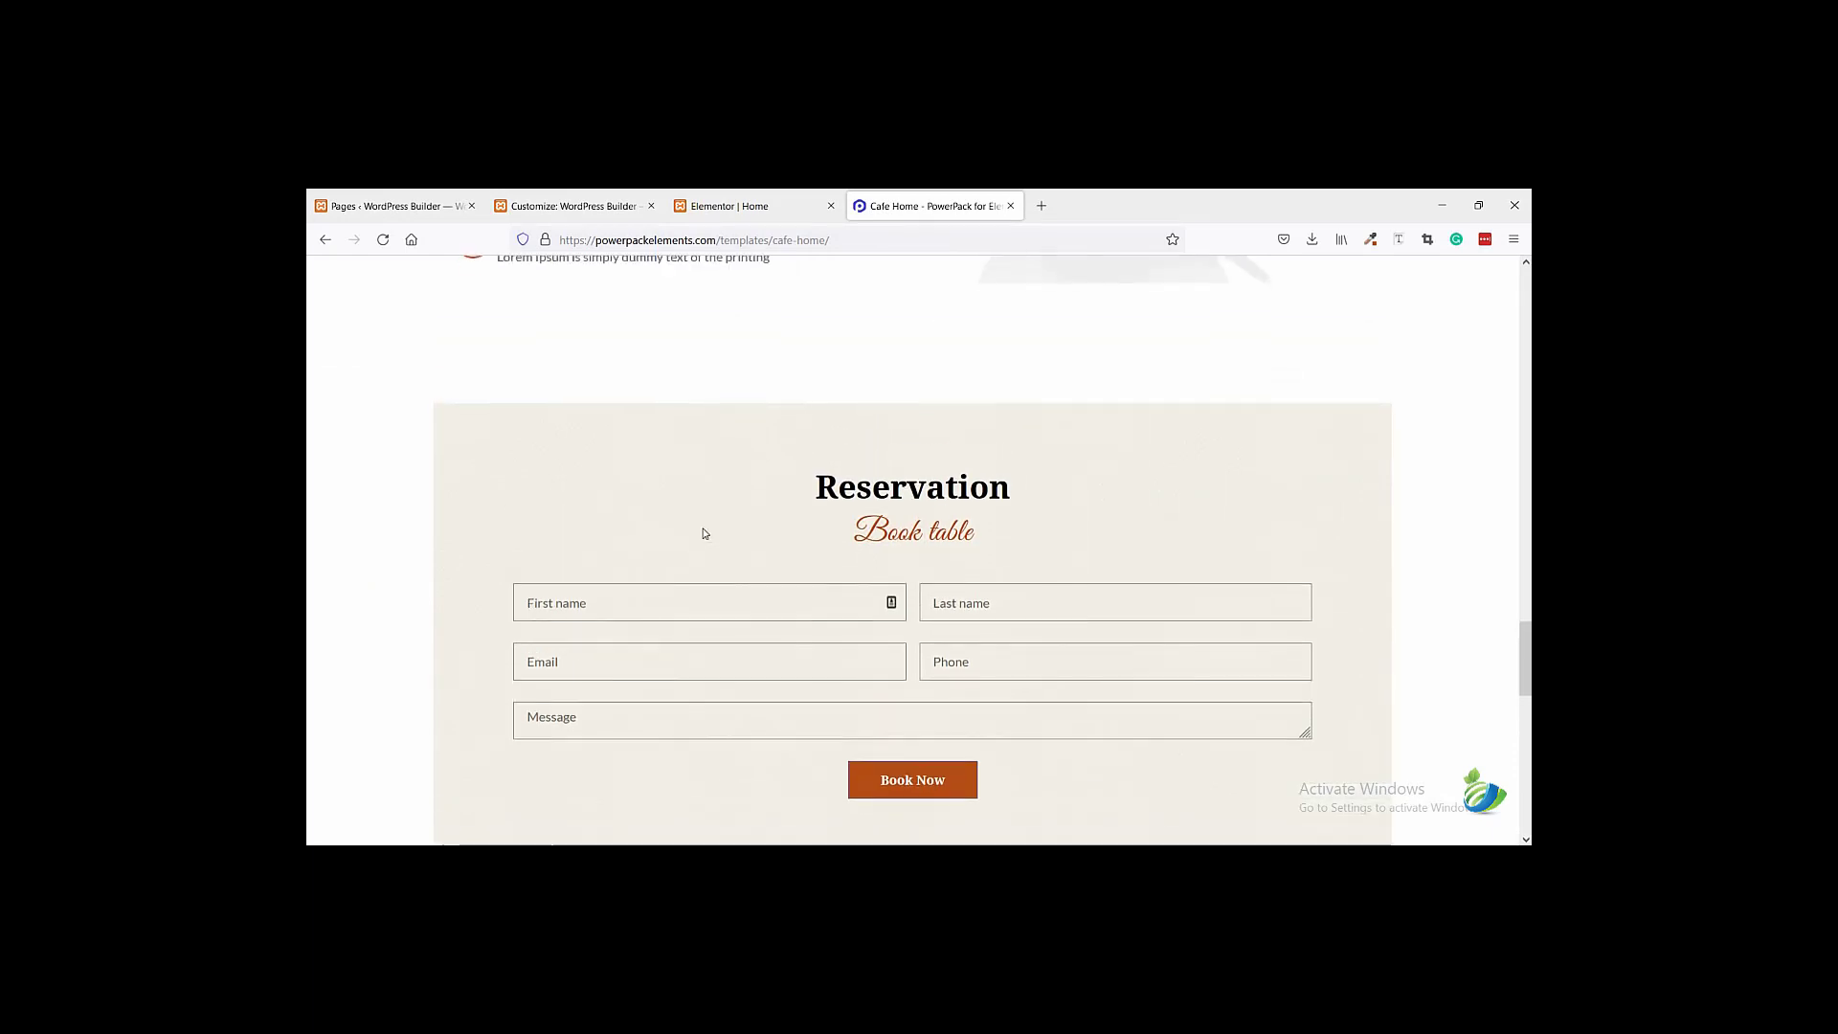
scroll(651, 533, "down", 1)
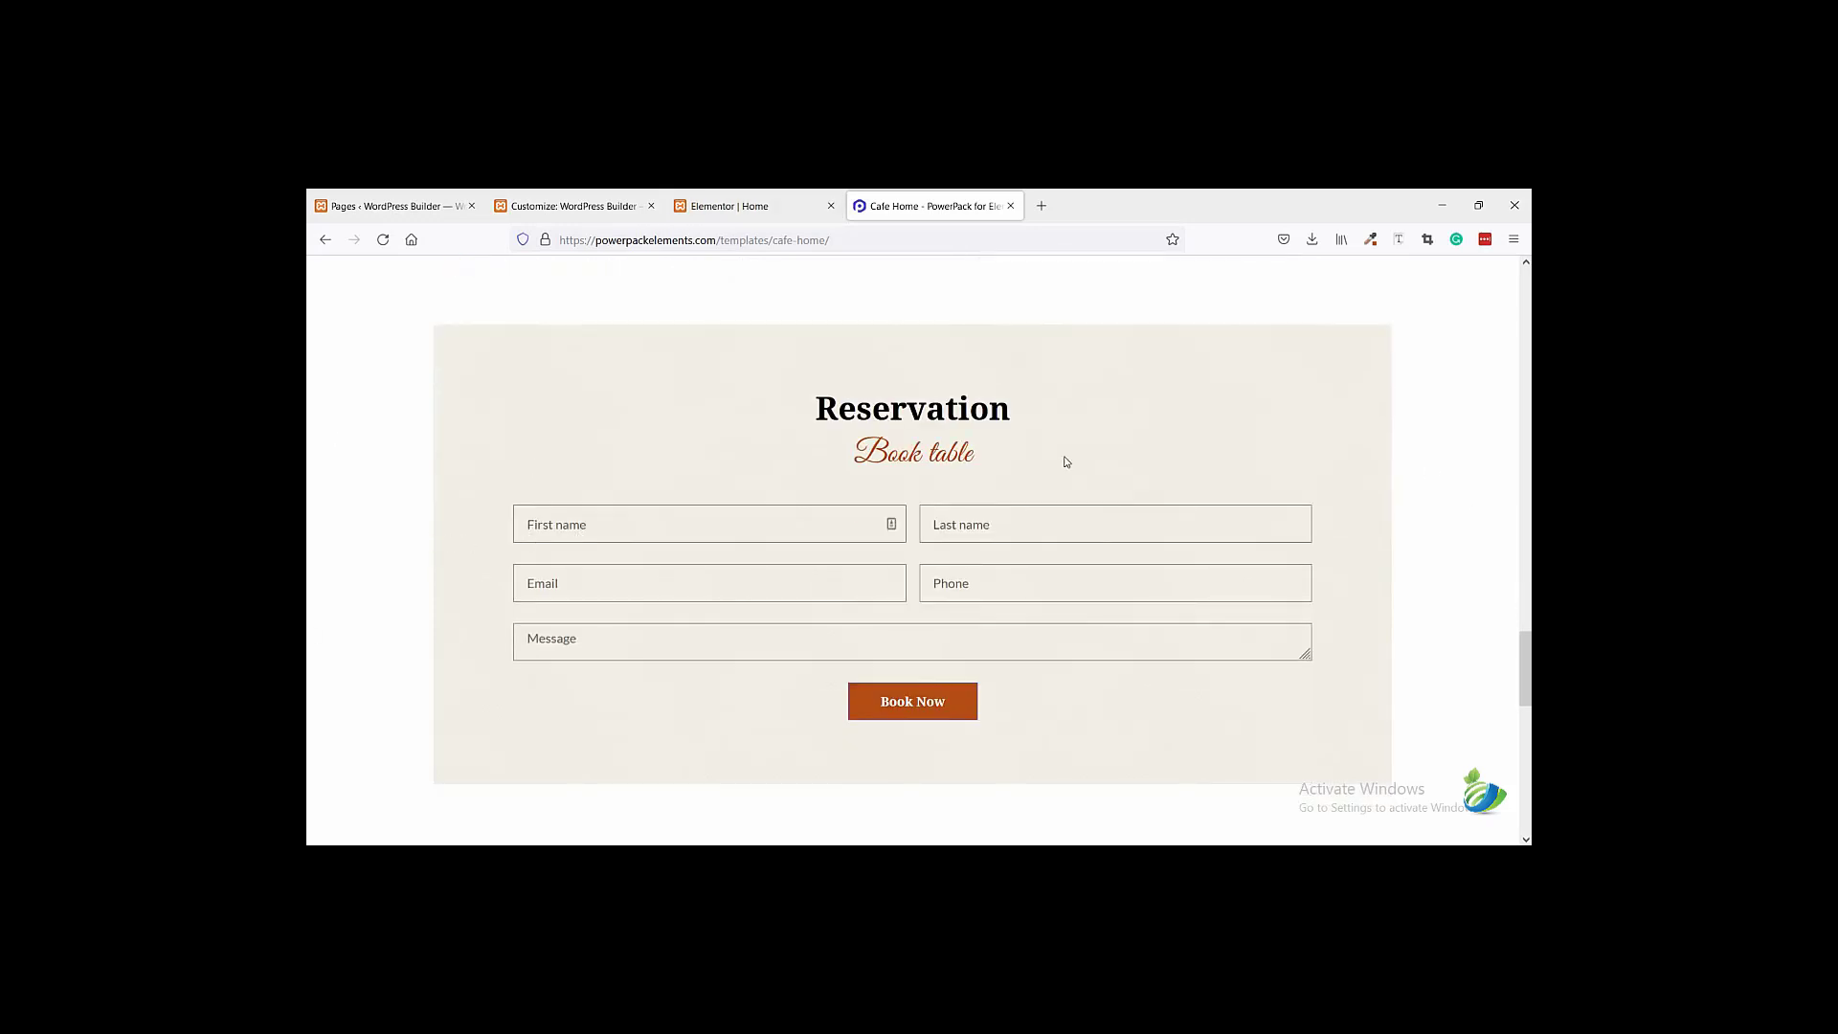
left_click(720, 207)
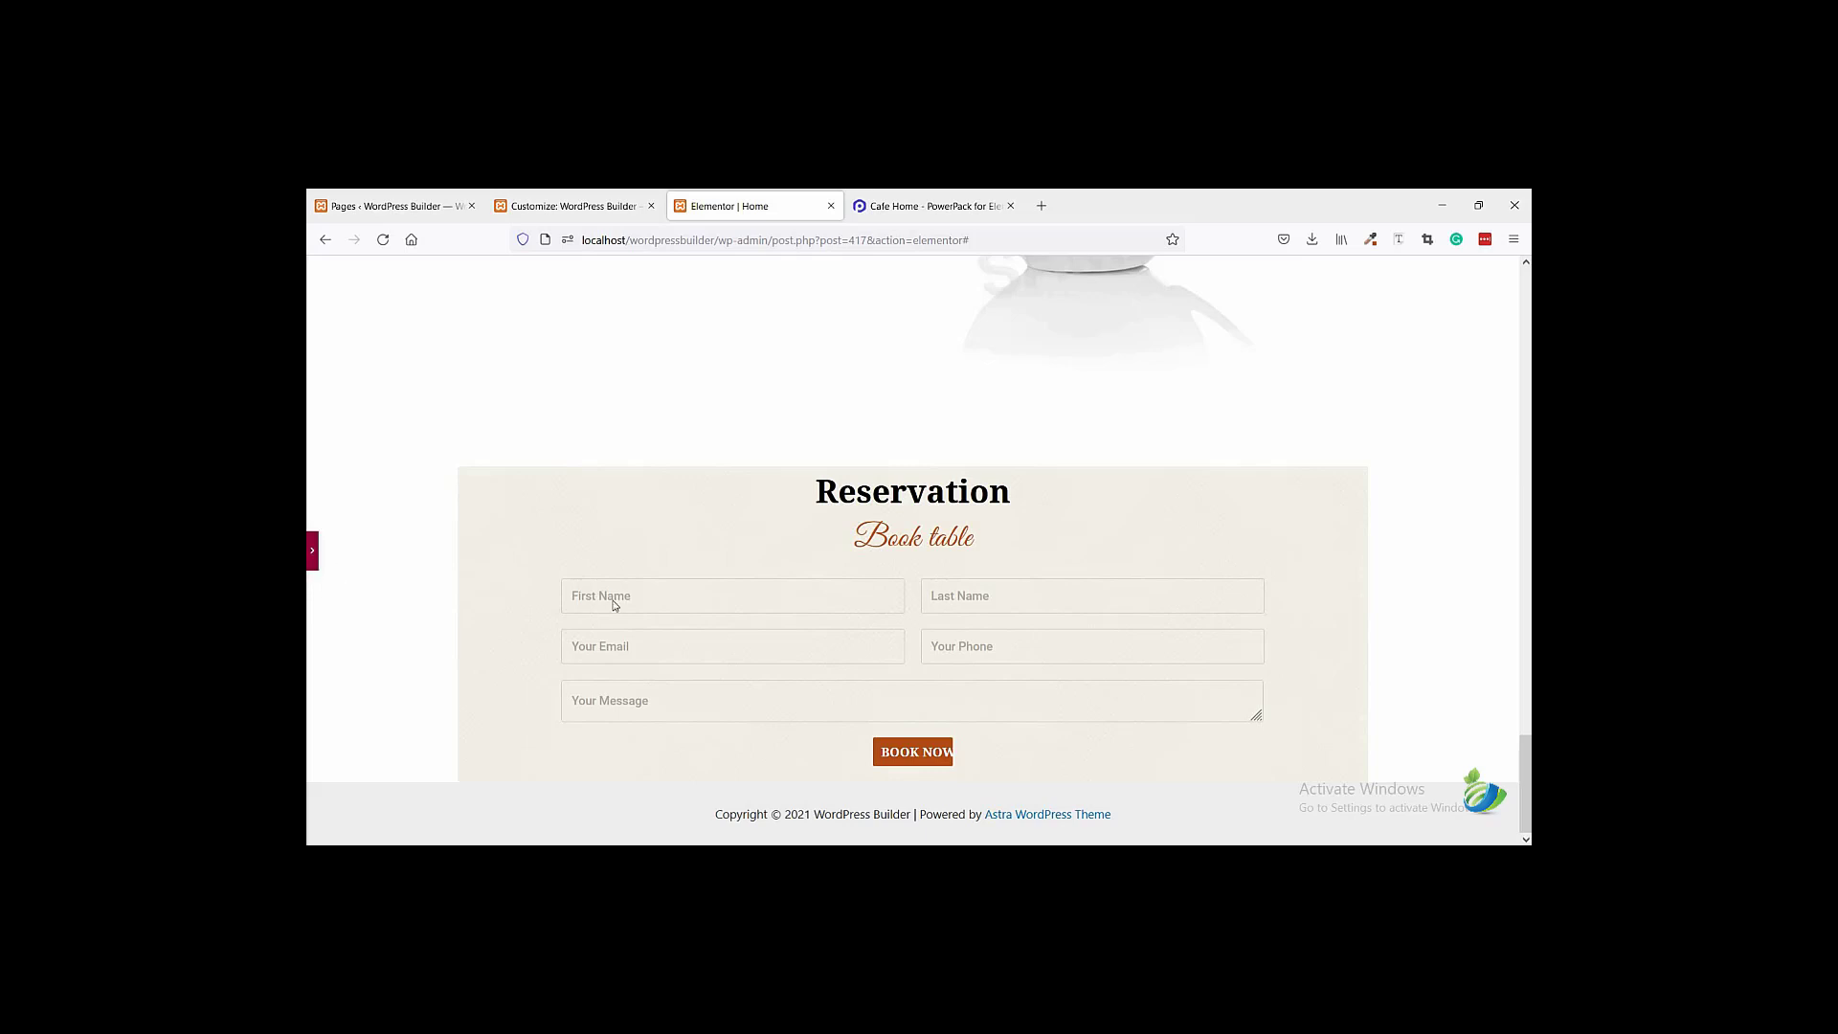
left_click(312, 551)
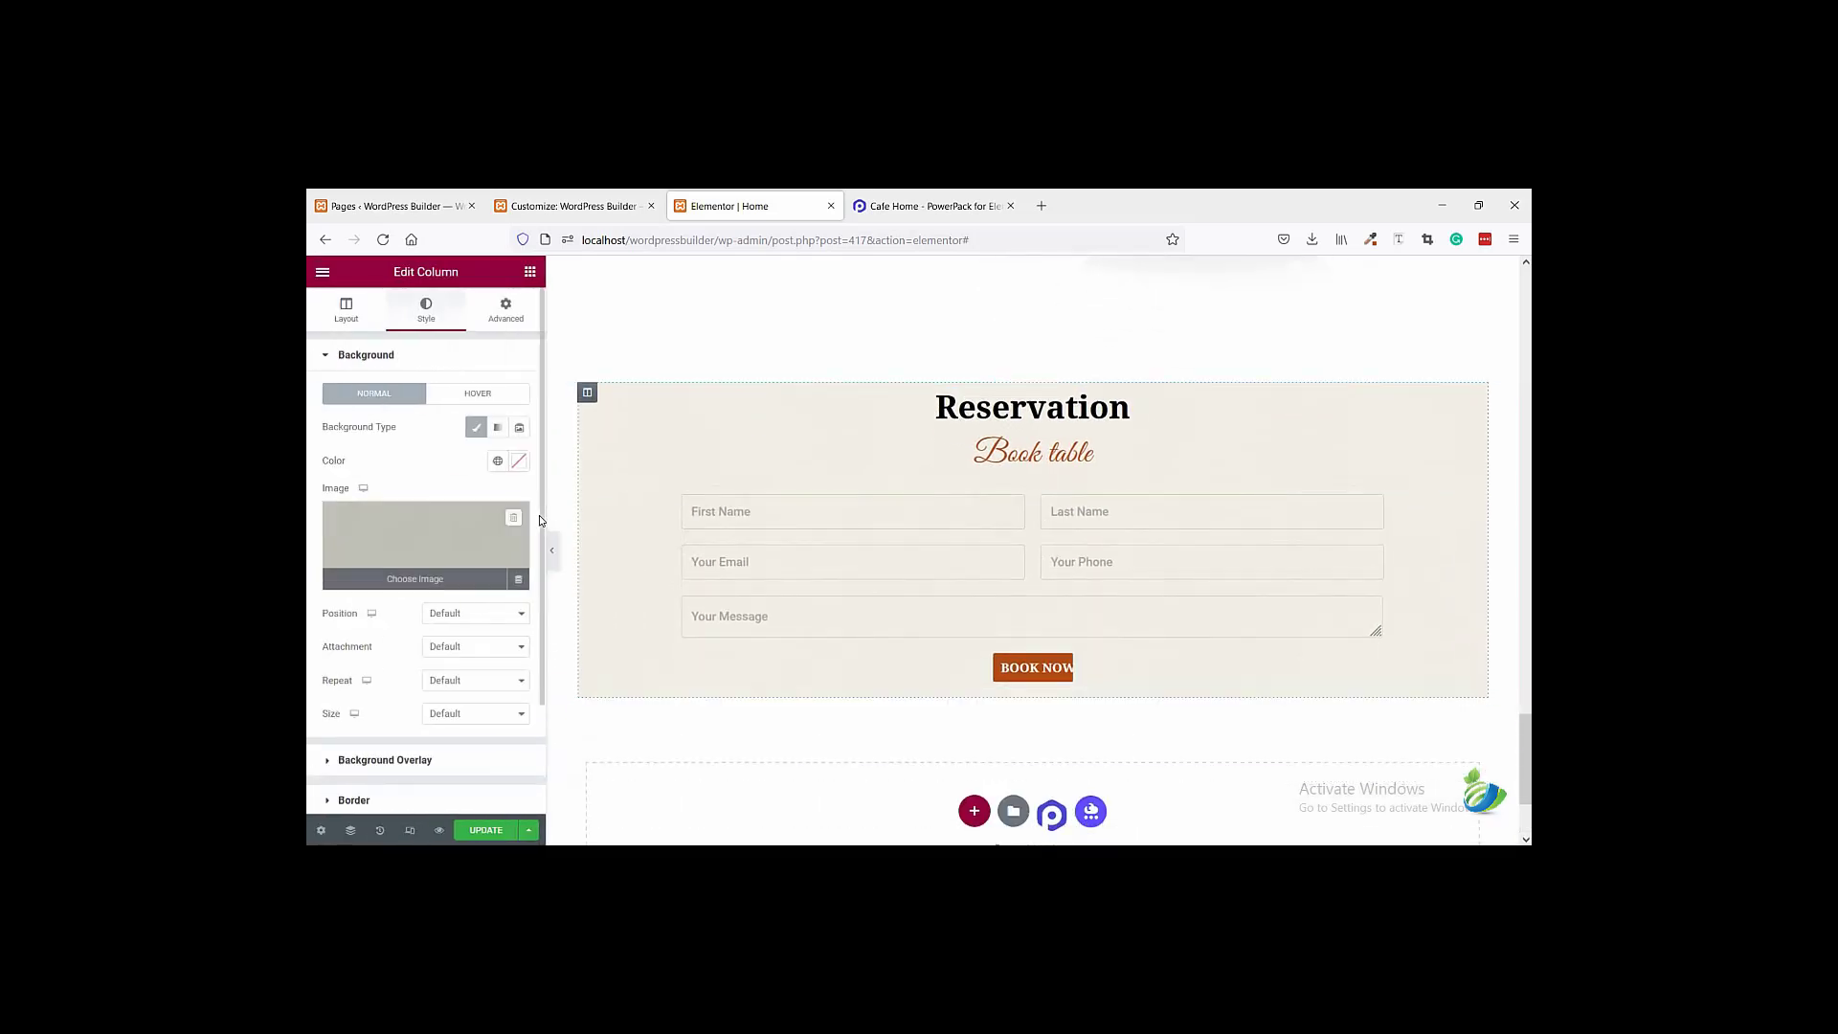
left_click(514, 520)
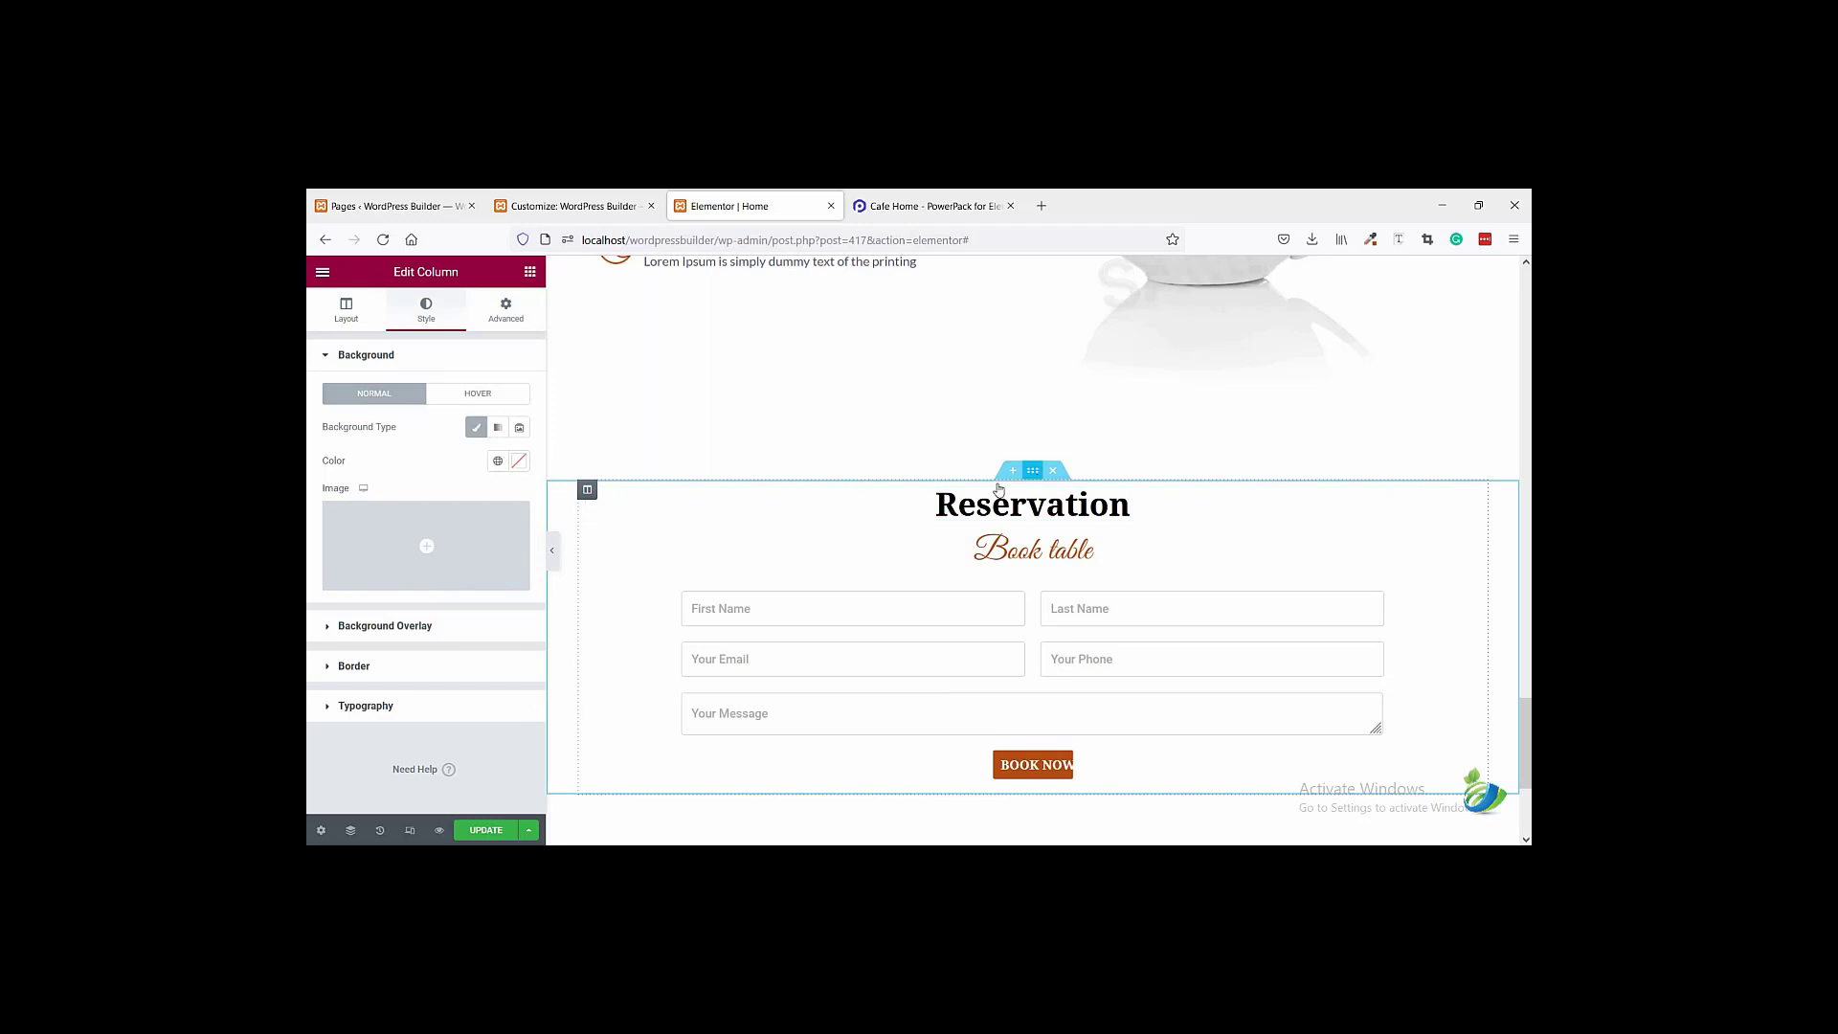
- Set the plain beige texture from the media library as the background image of the whole Reservation section
left_click(1033, 471)
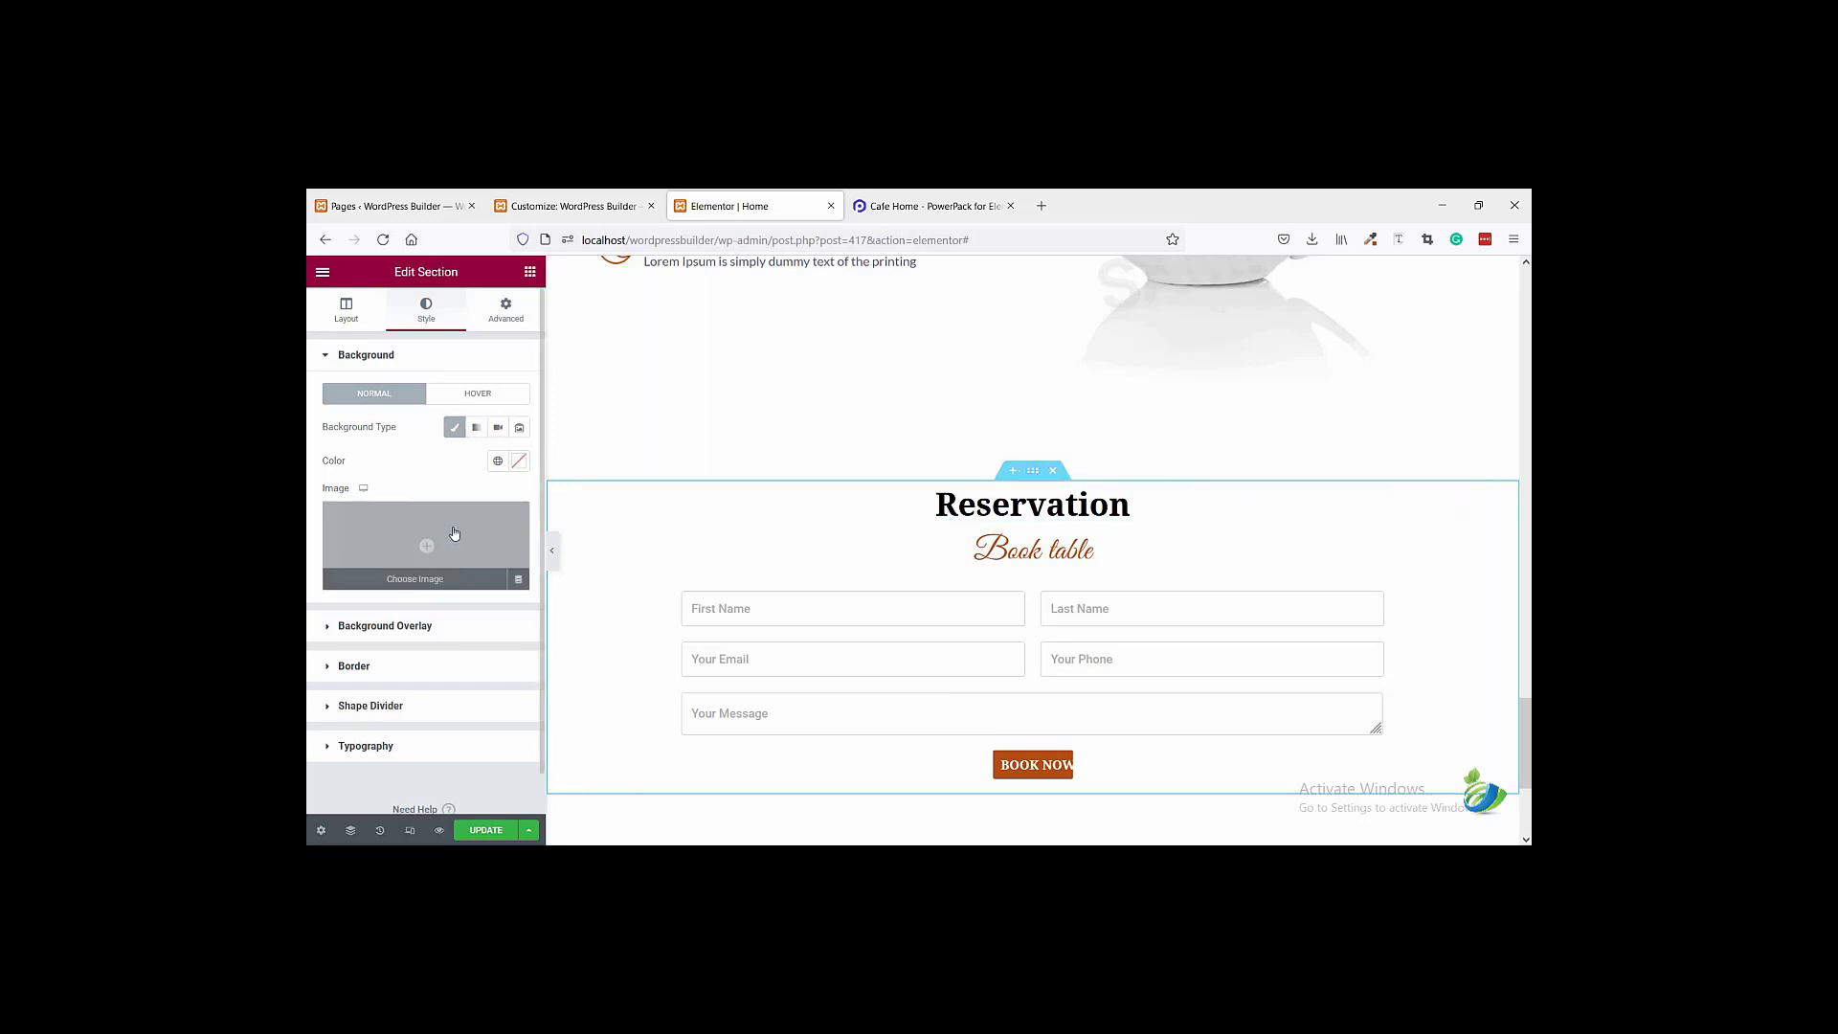
left_click(452, 528)
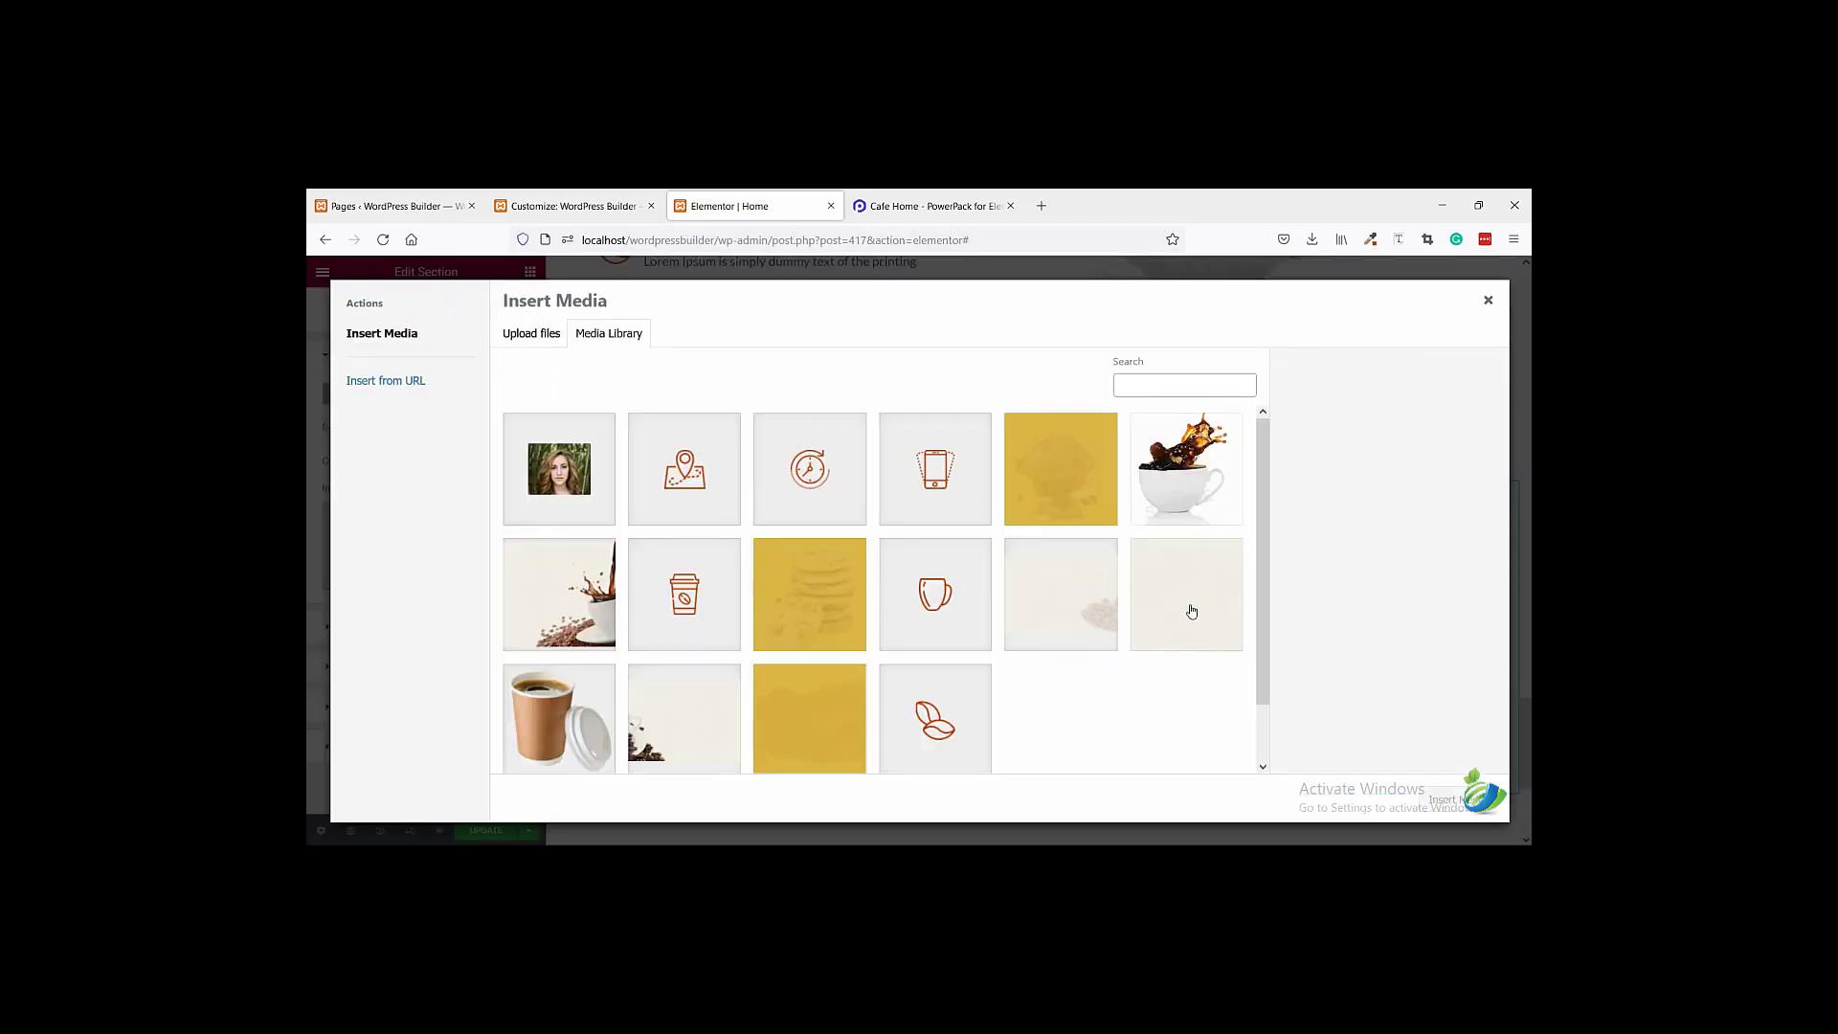
left_click(1191, 611)
left_click(1450, 800)
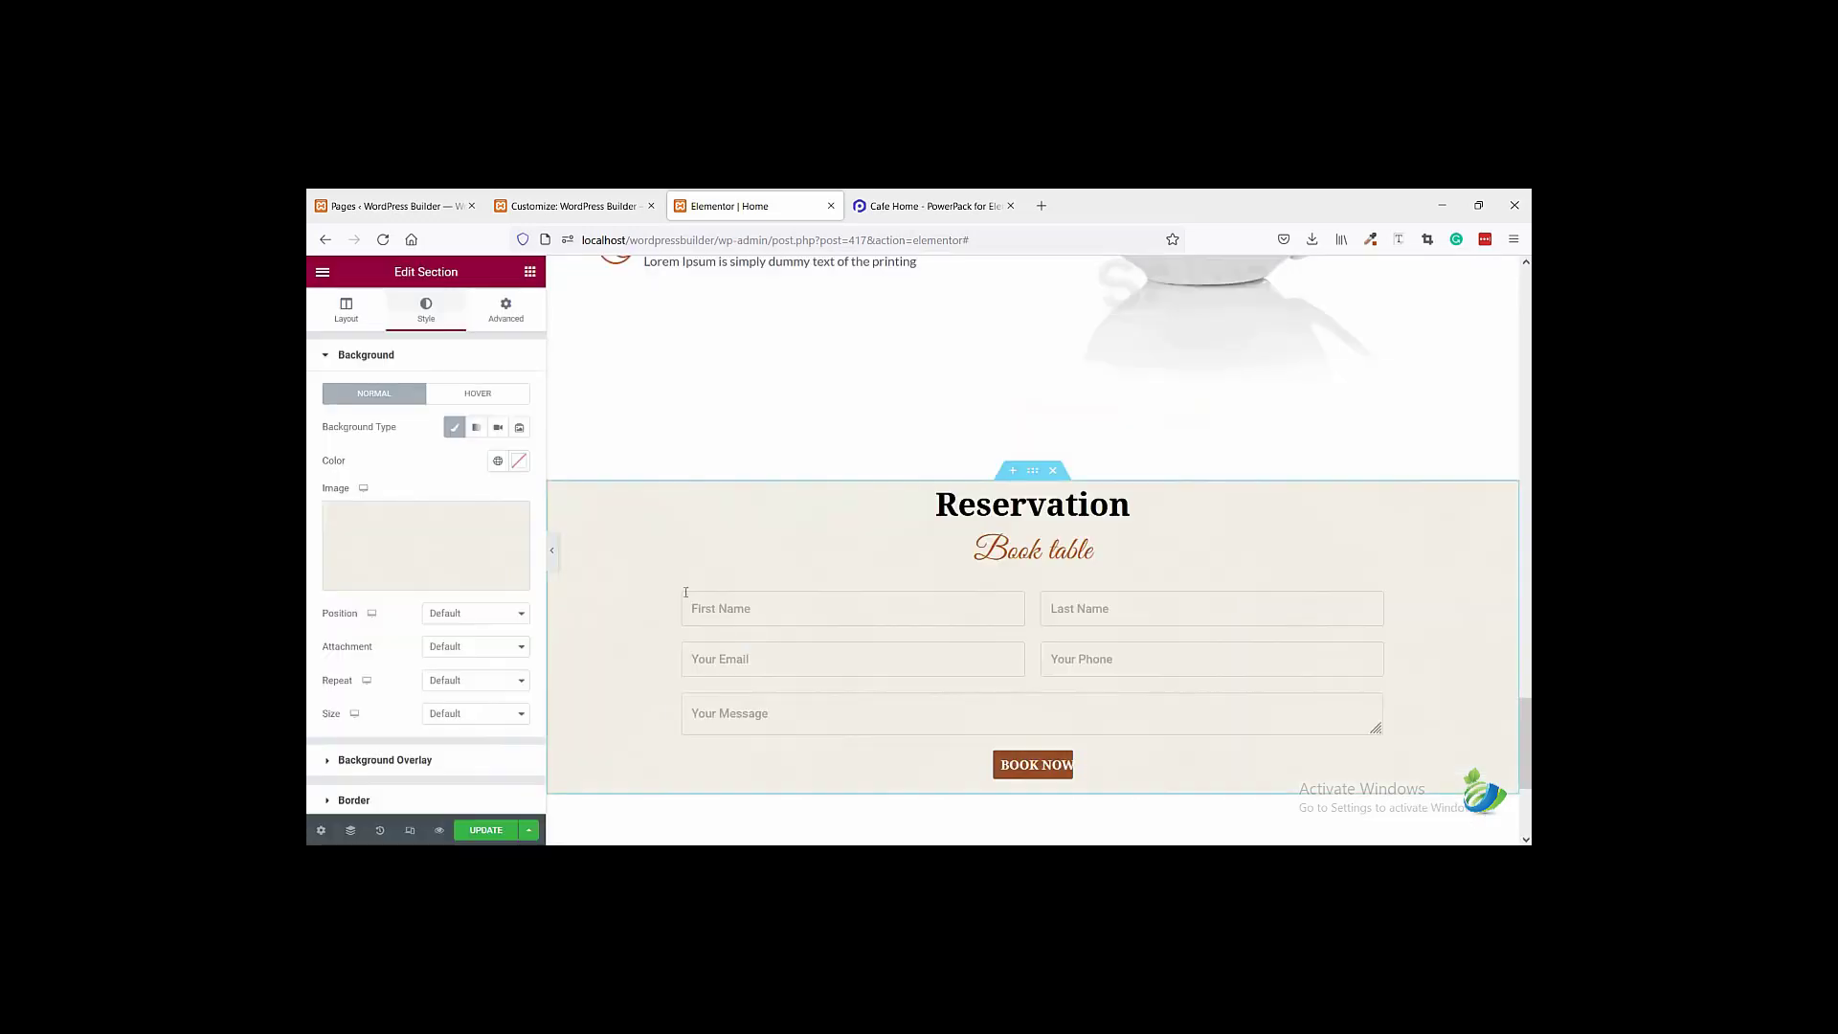
- Preview the Home page without the editing panel, checking the sections from the coffee menu down to Reservation
left_click(552, 551)
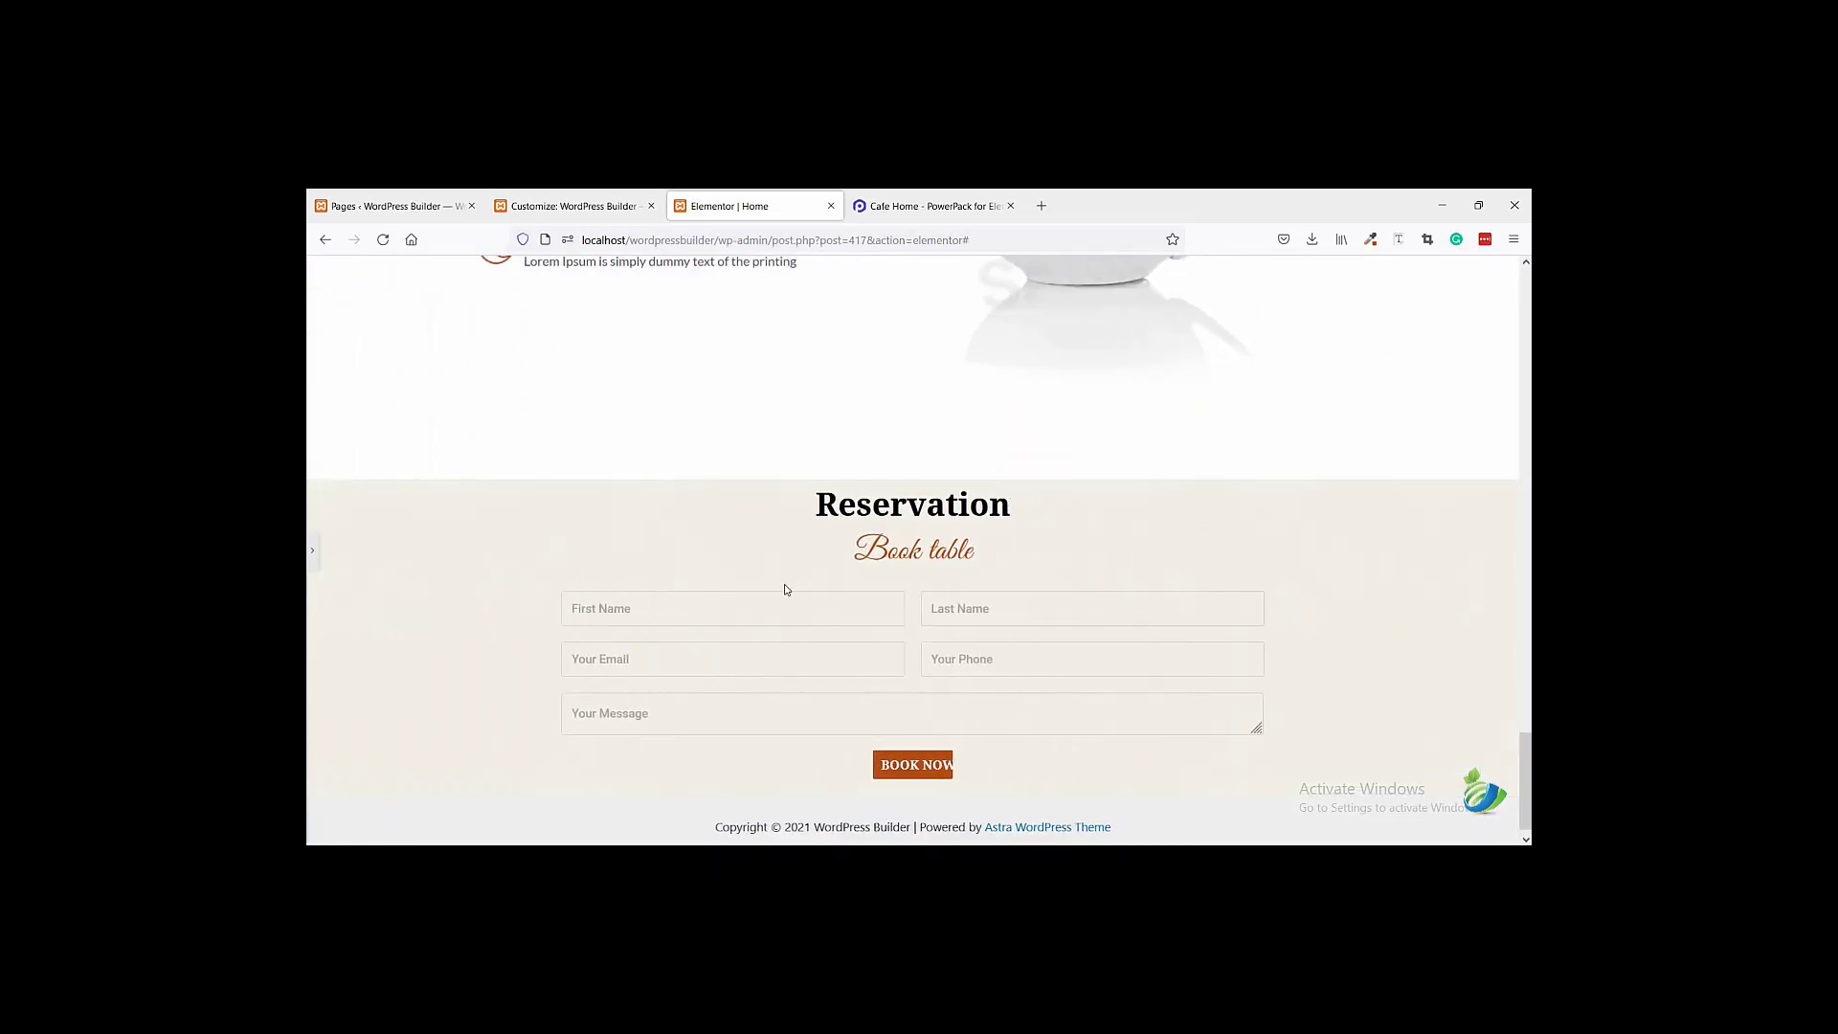
scroll(1047, 600, "up", 12)
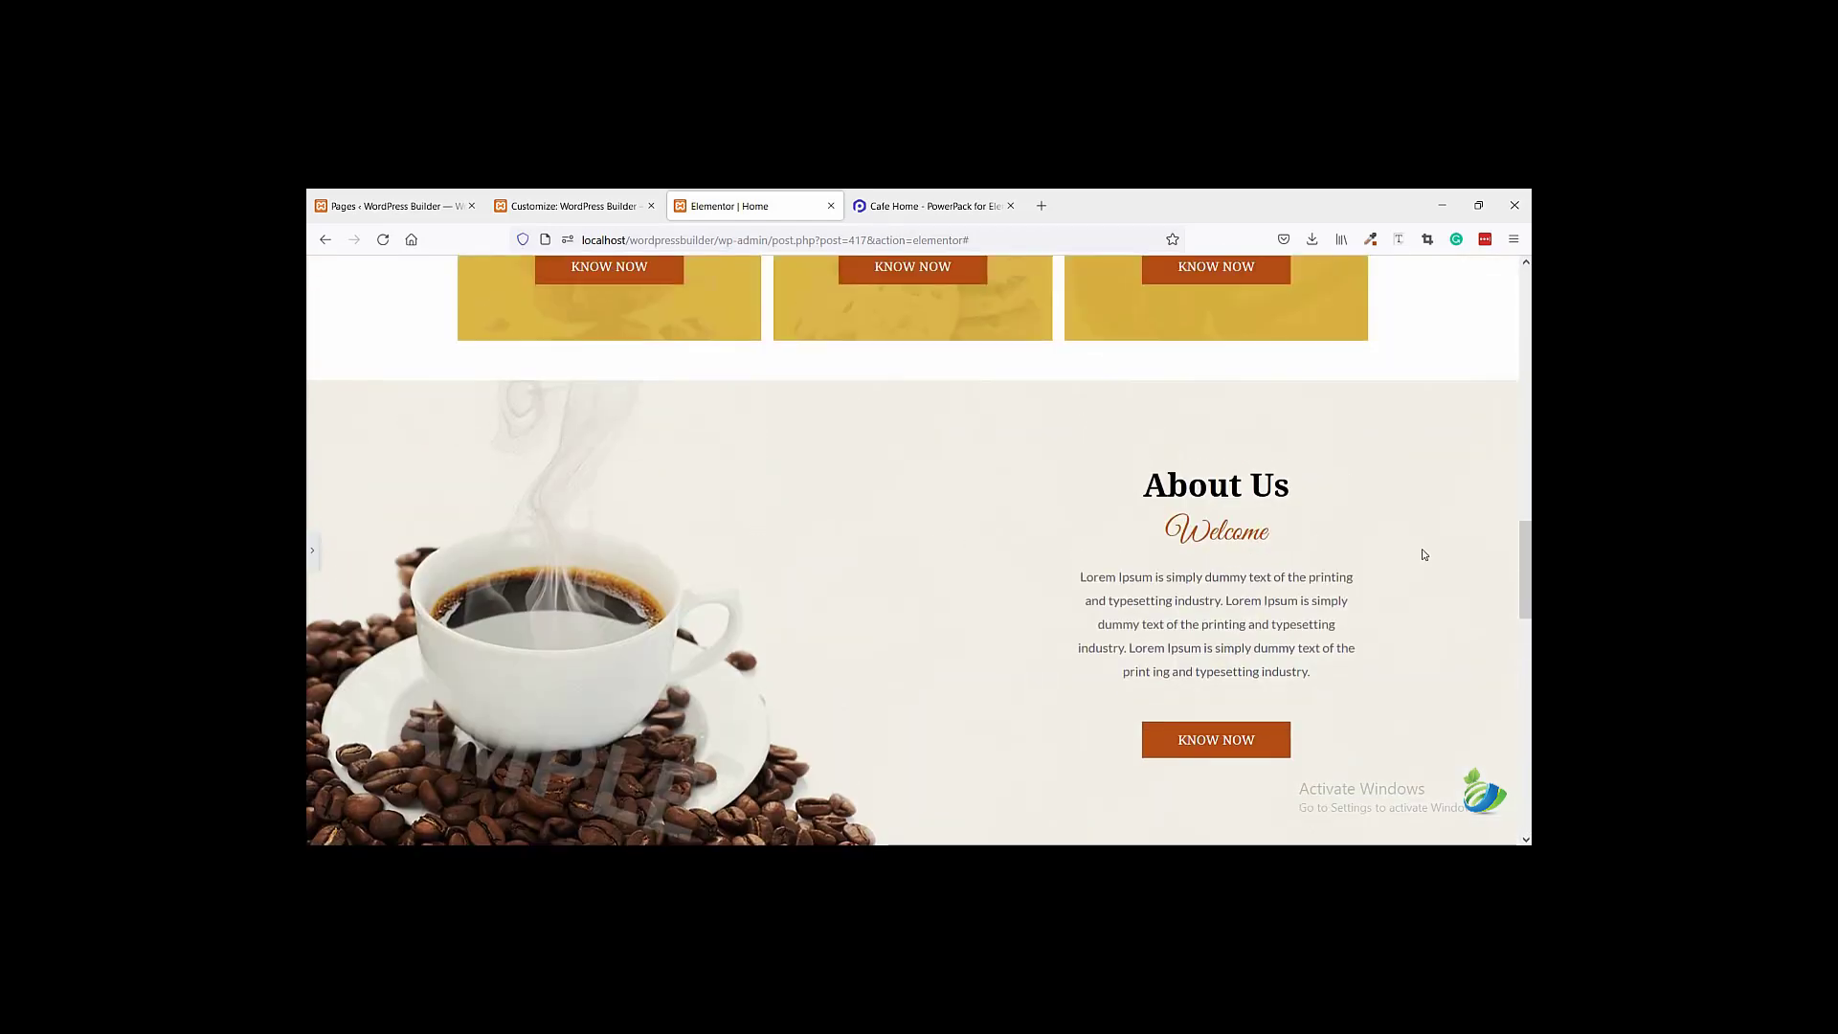
scroll(1053, 517, "up", 5)
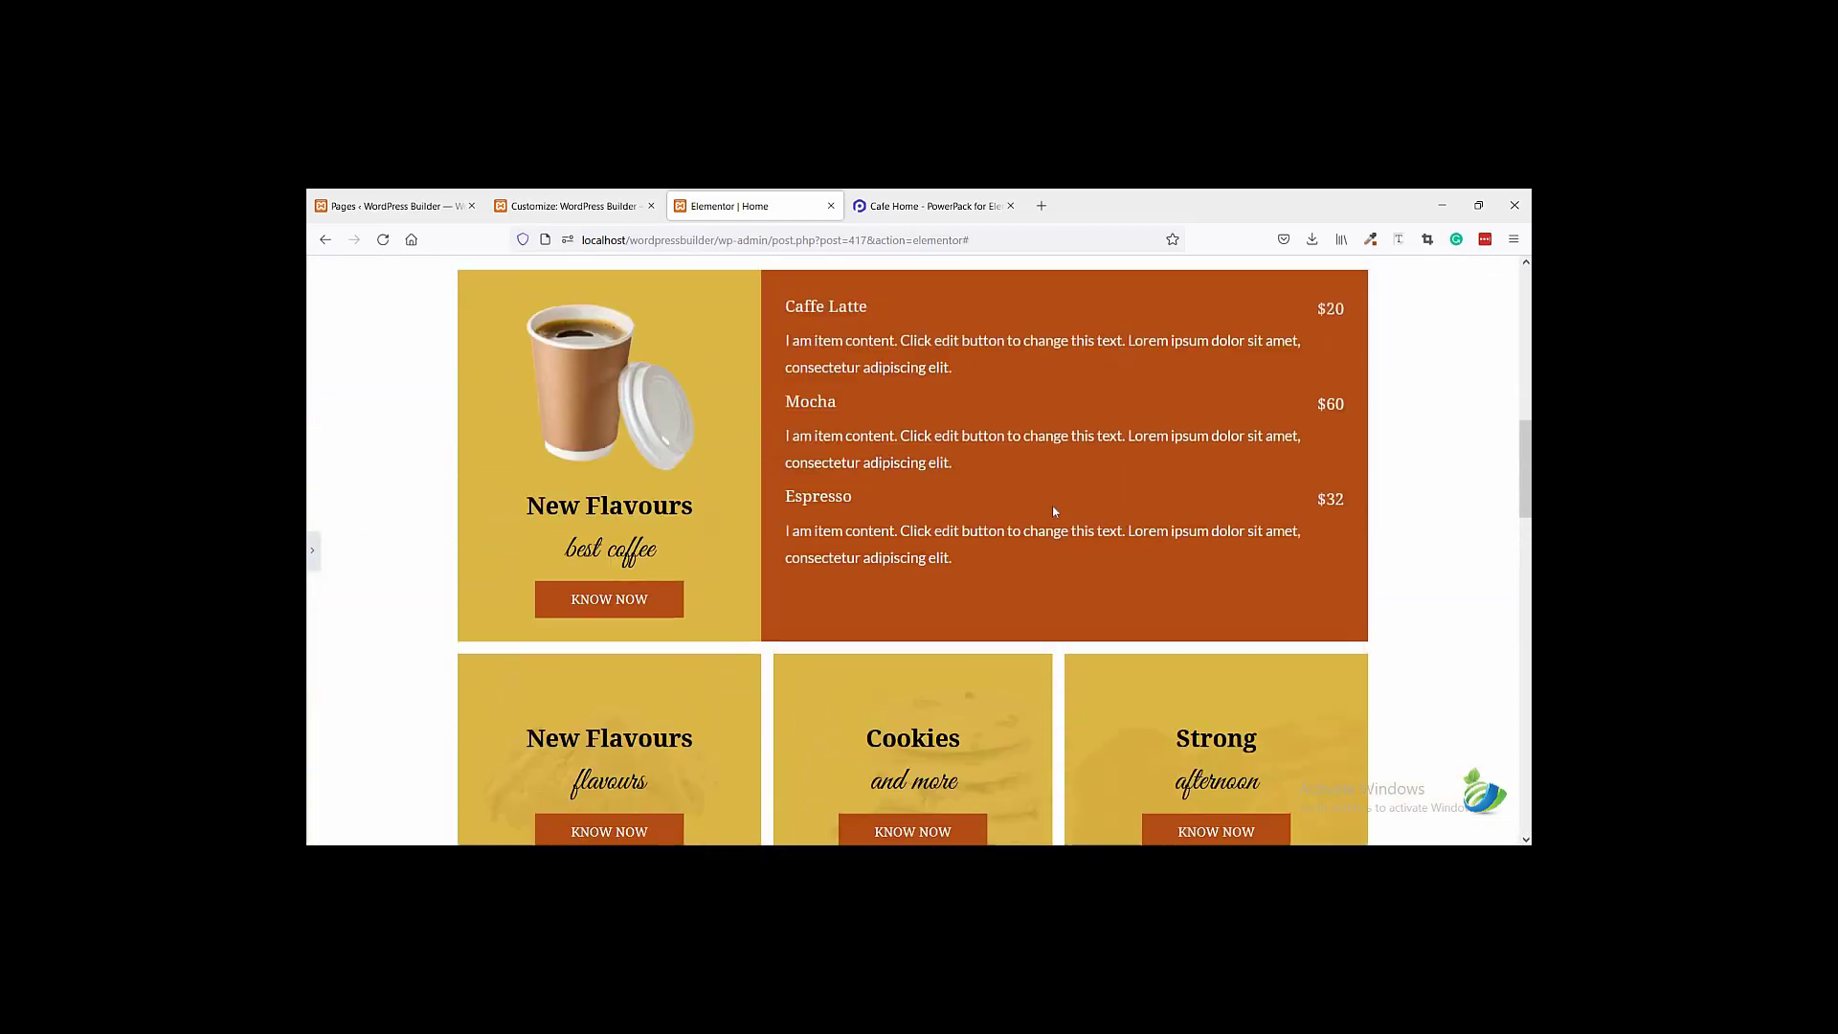
scroll(1053, 509, "up", 7)
scroll(1118, 542, "down", 10)
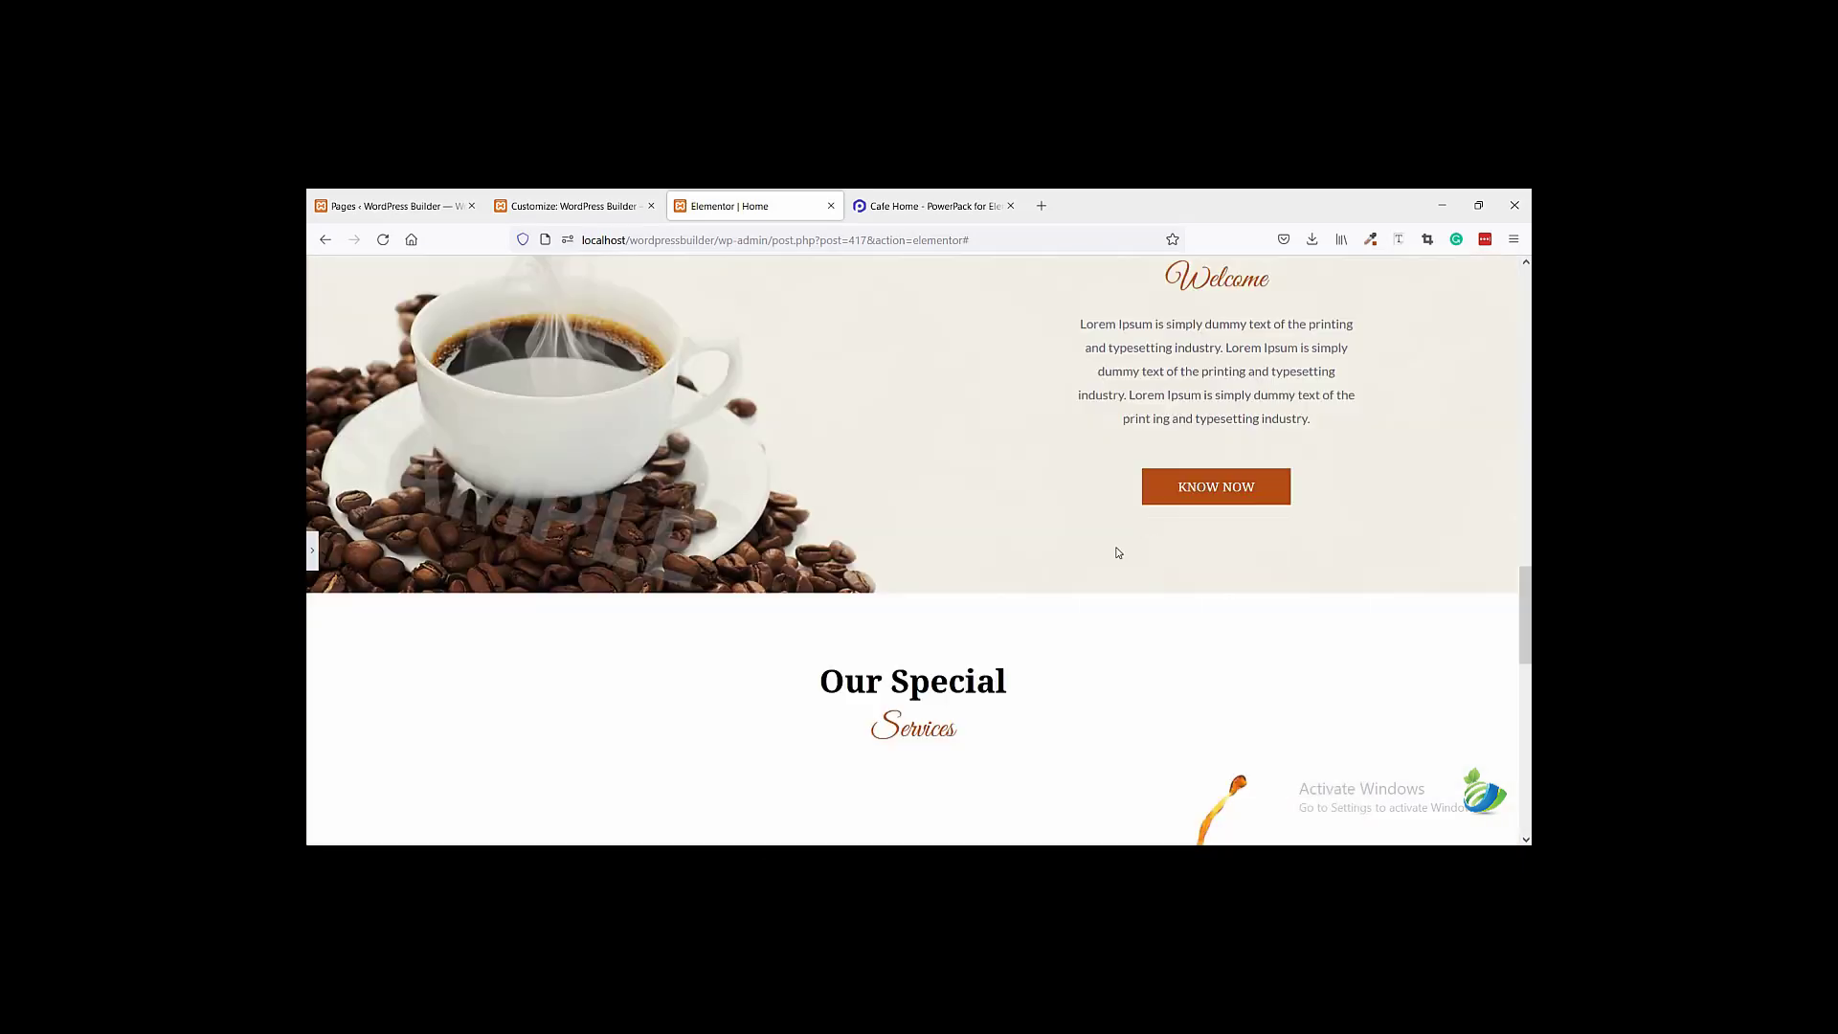
scroll(1118, 552, "down", 10)
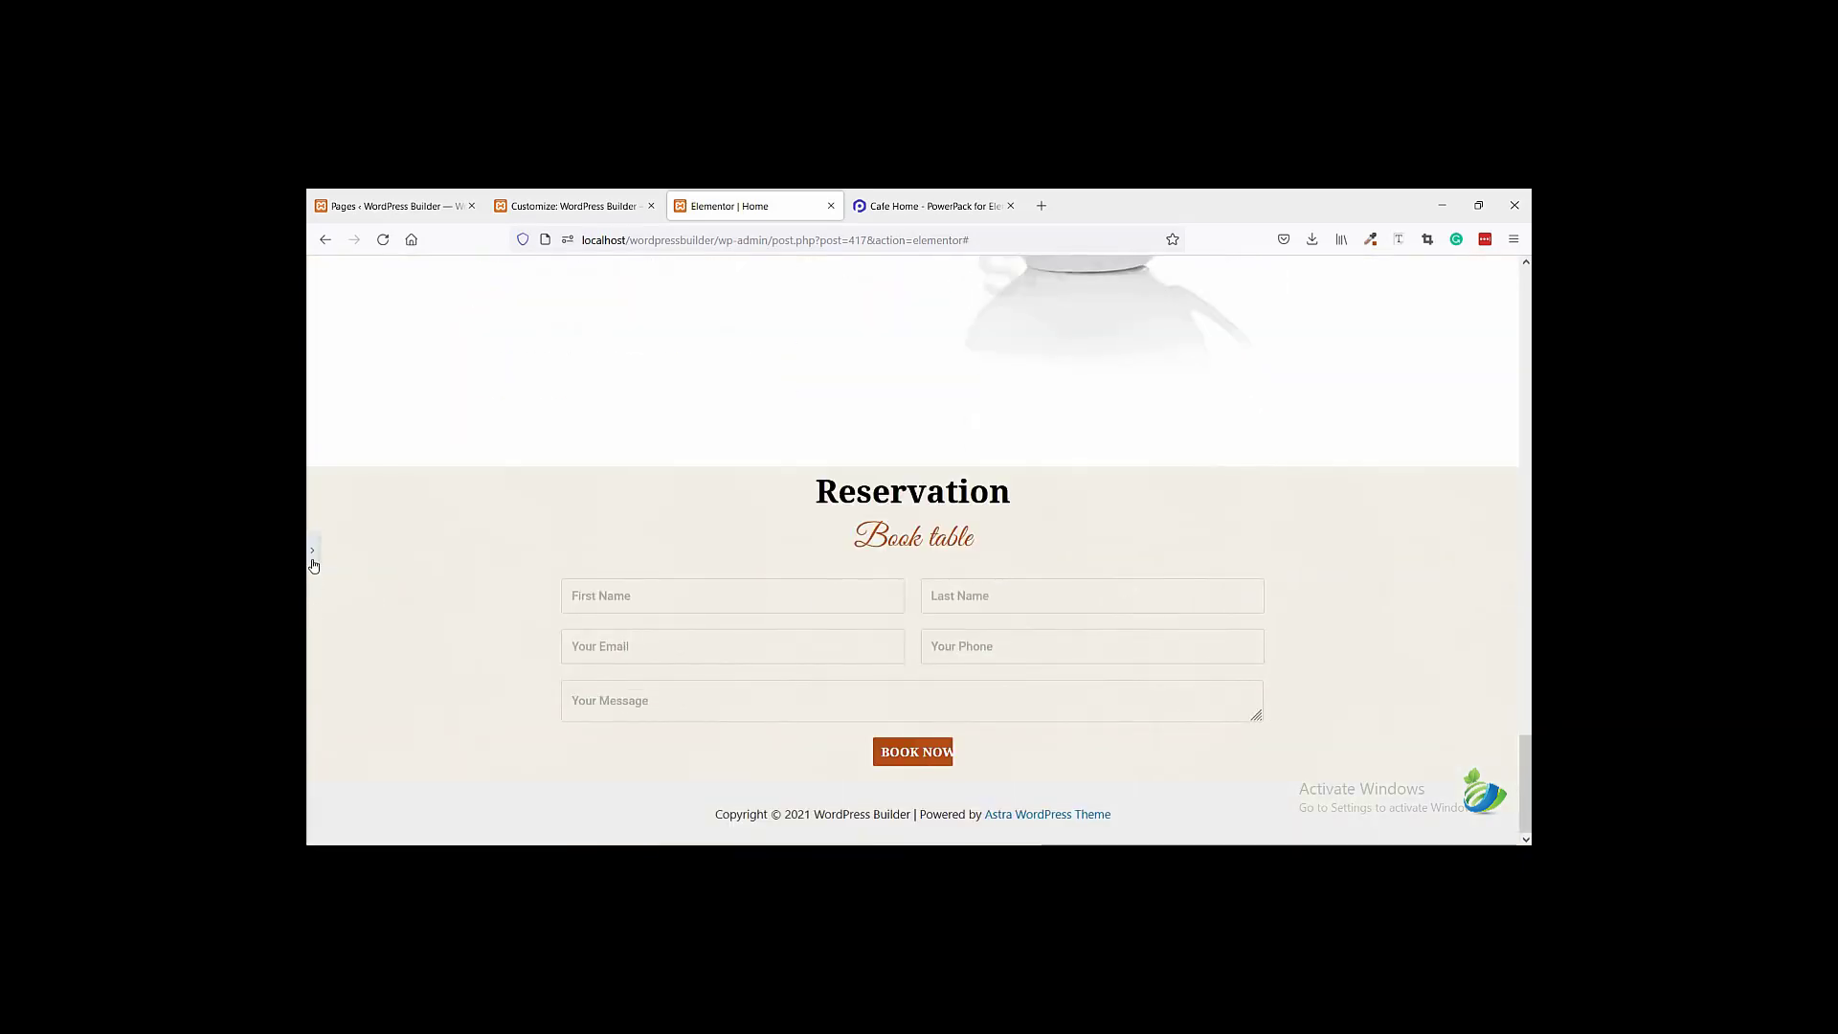
left_click(314, 563)
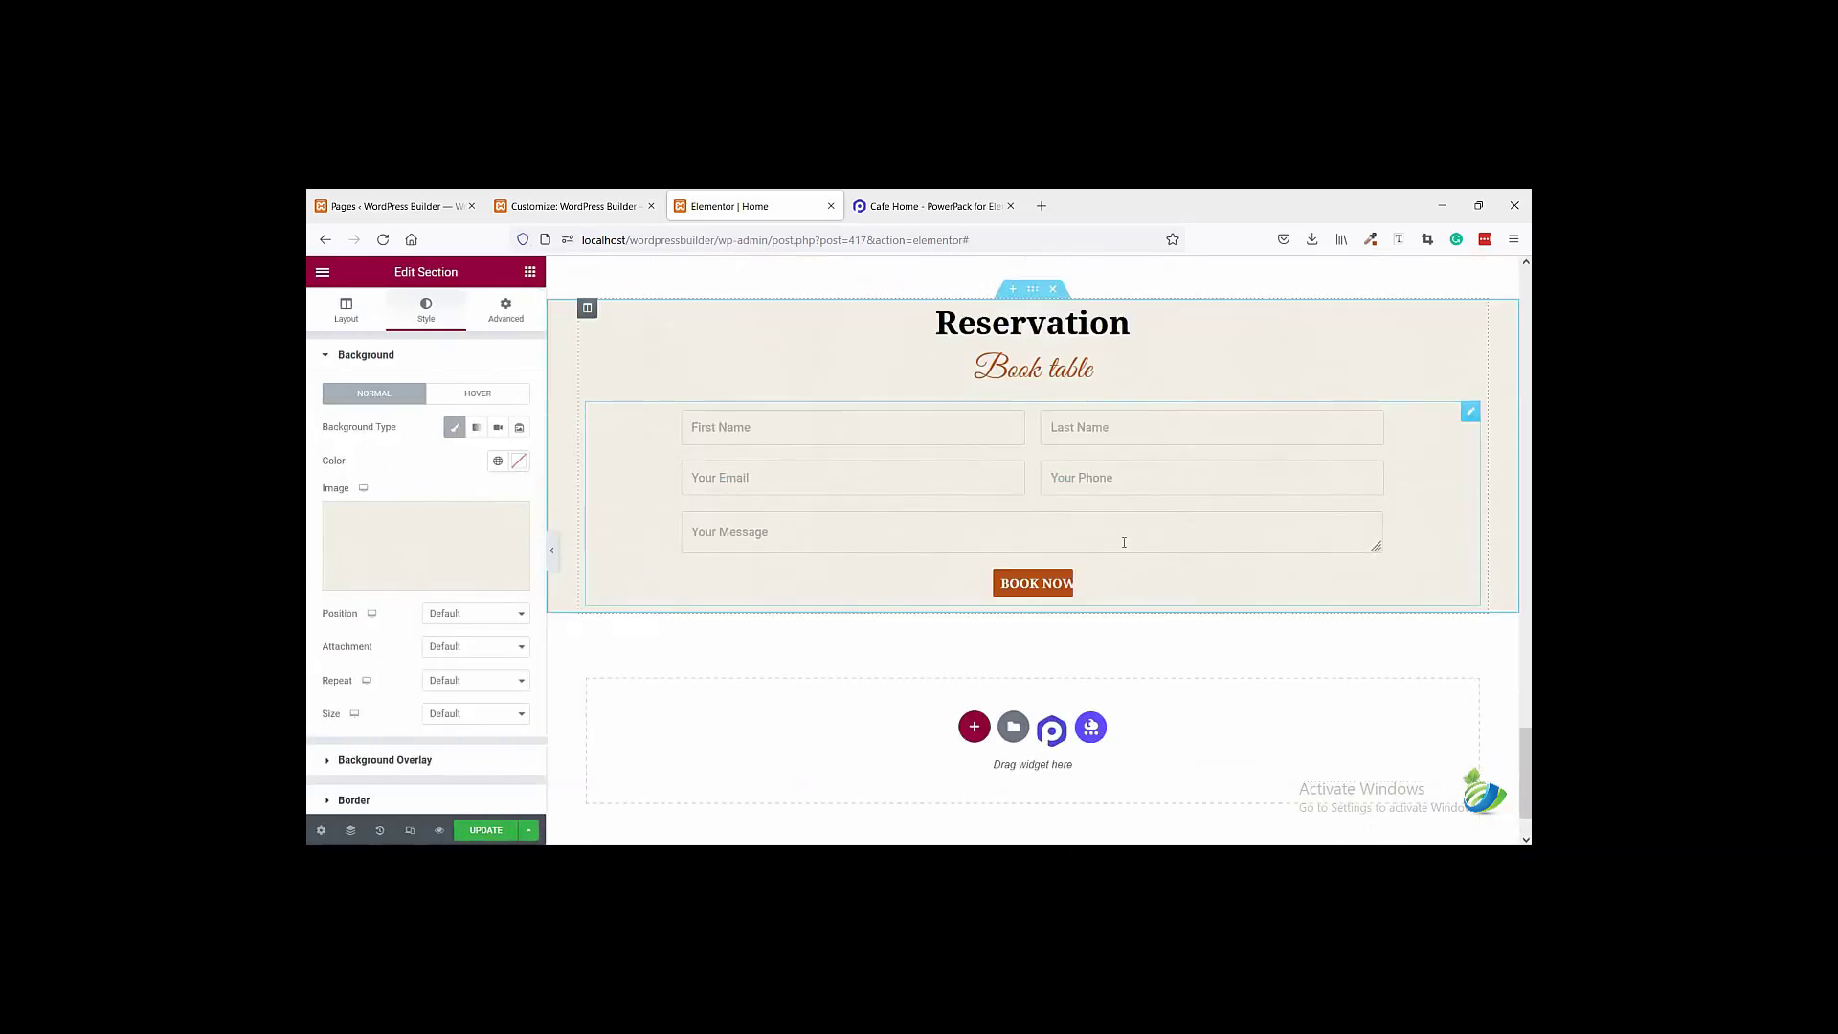
- Add a Spacer above the Reservation heading and another below the booking form, setting the lower one's space to 10 px
scroll(1126, 547, "up", 1)
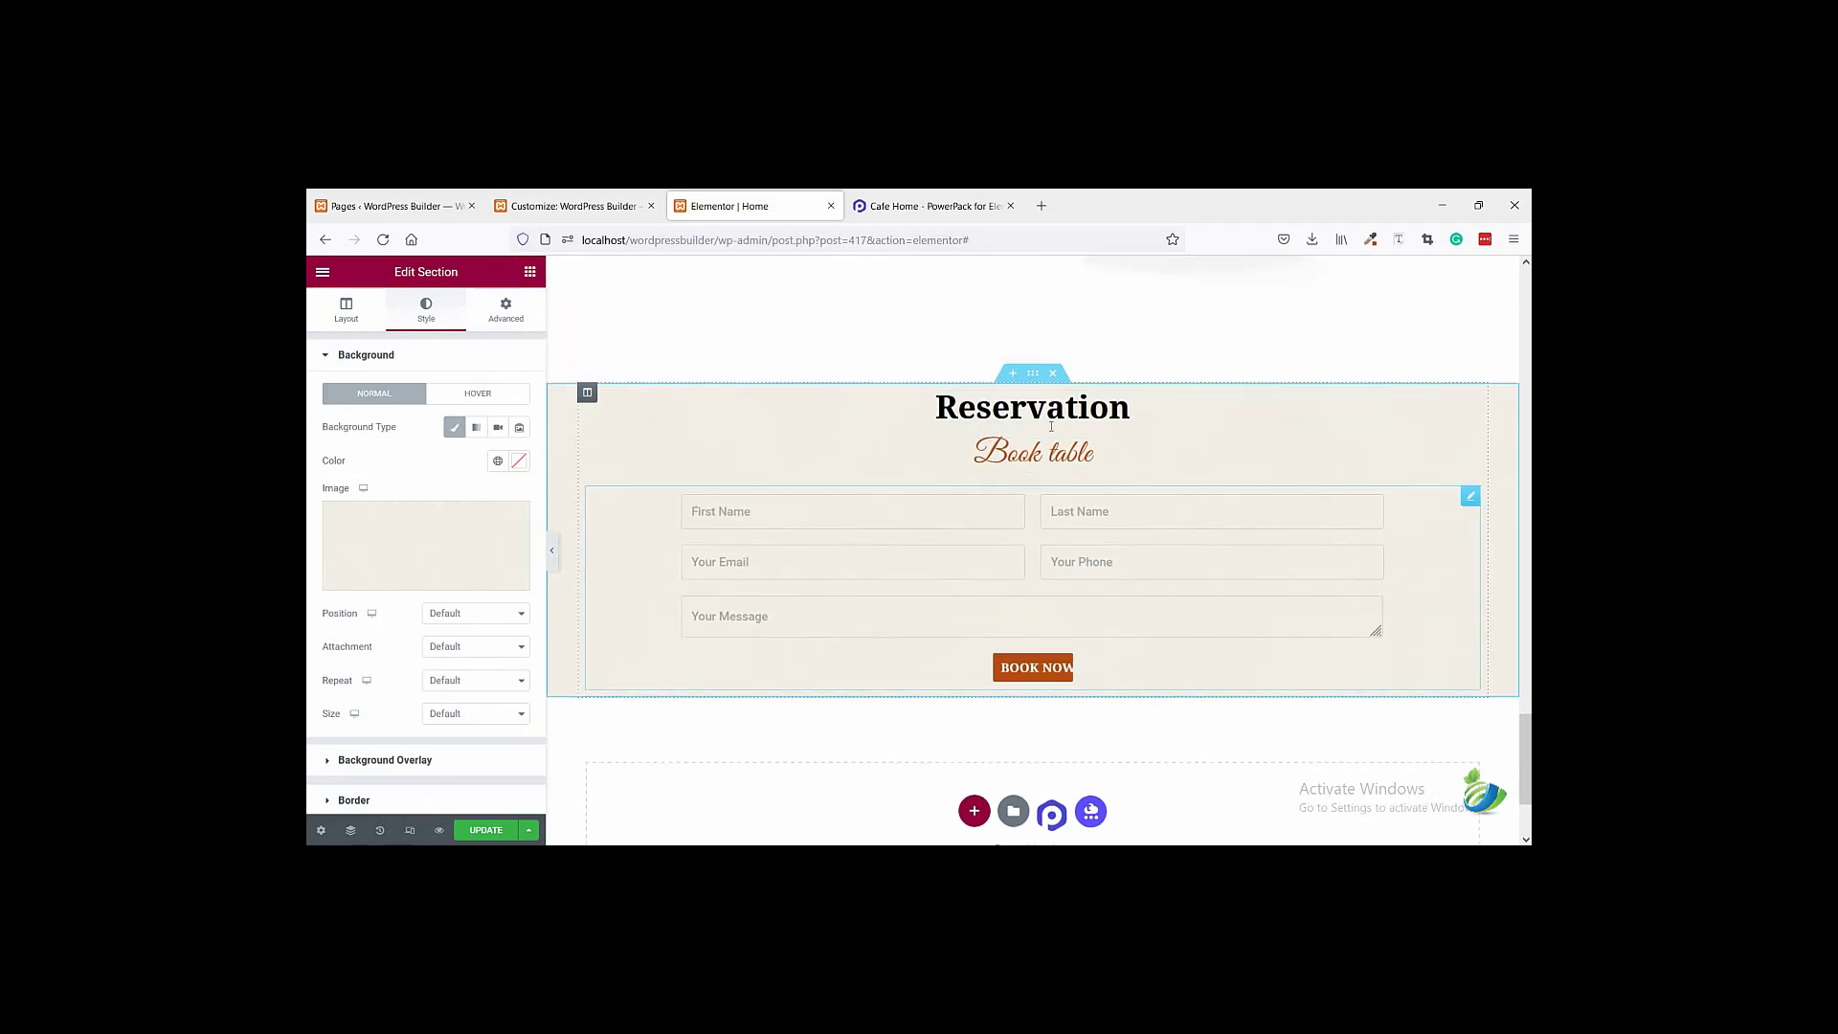
left_click(529, 271)
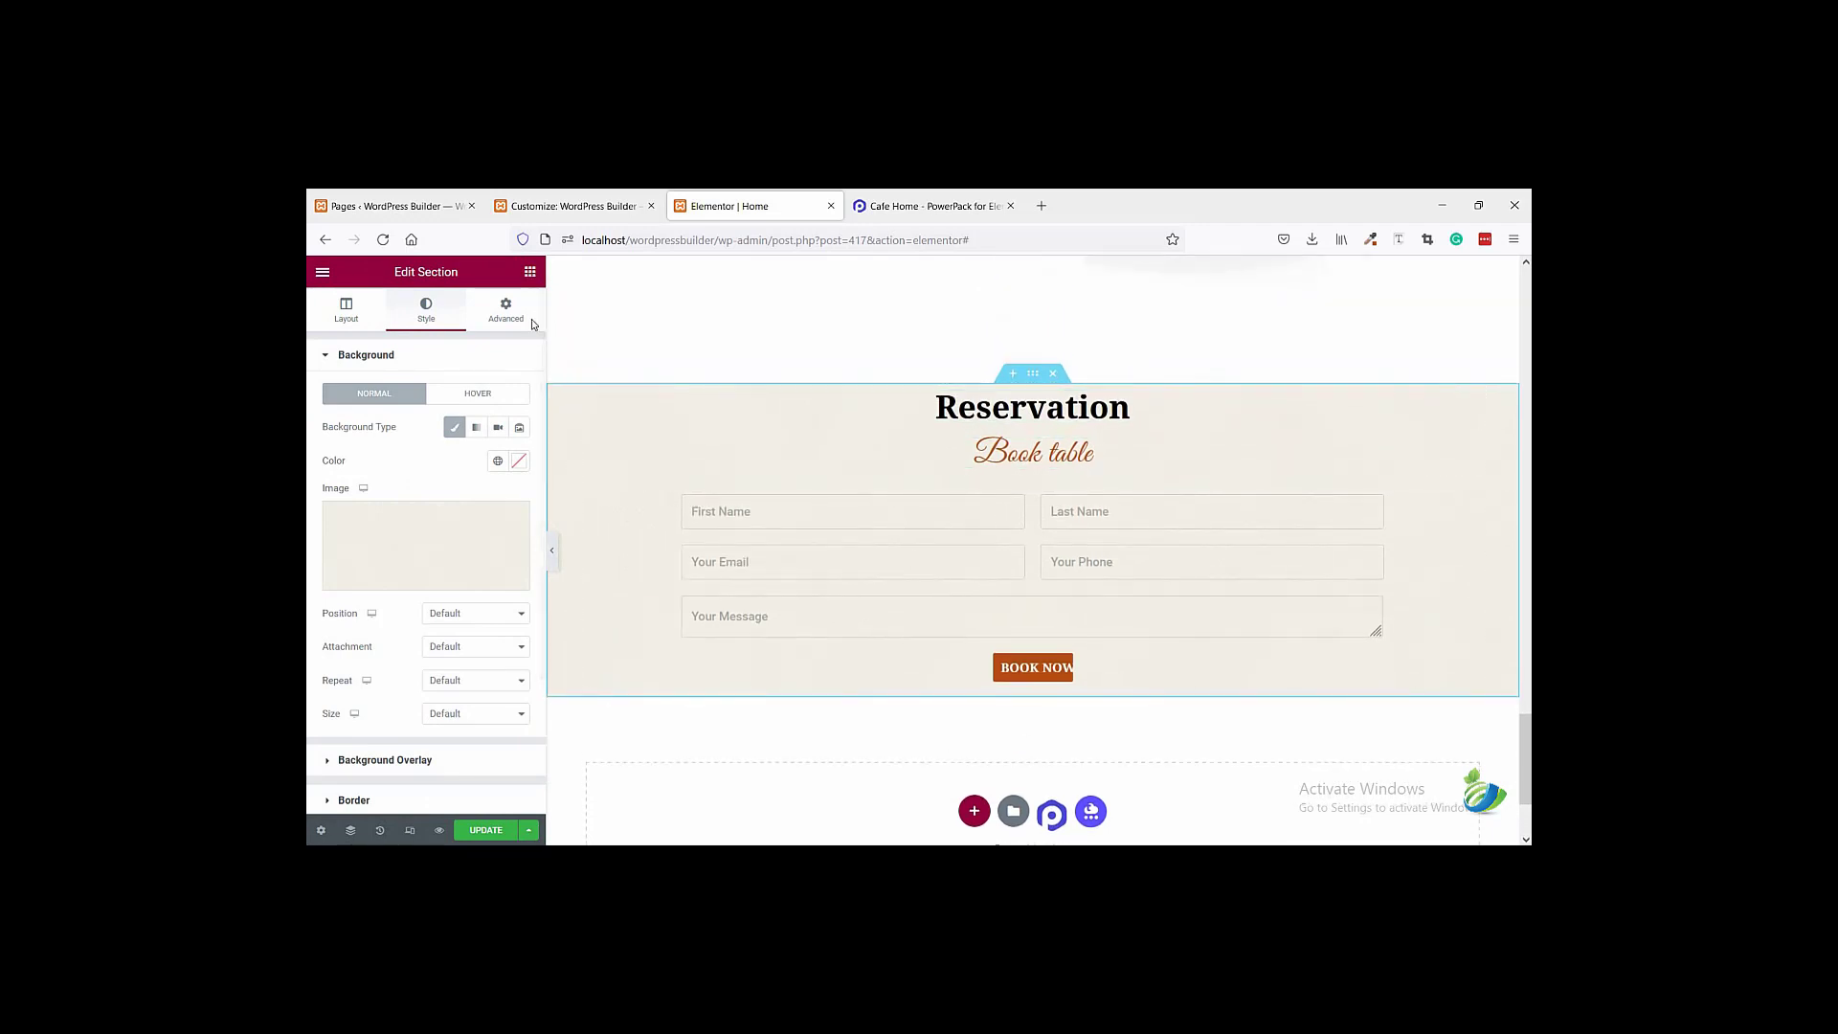
left_click_drag(484, 644, 961, 398)
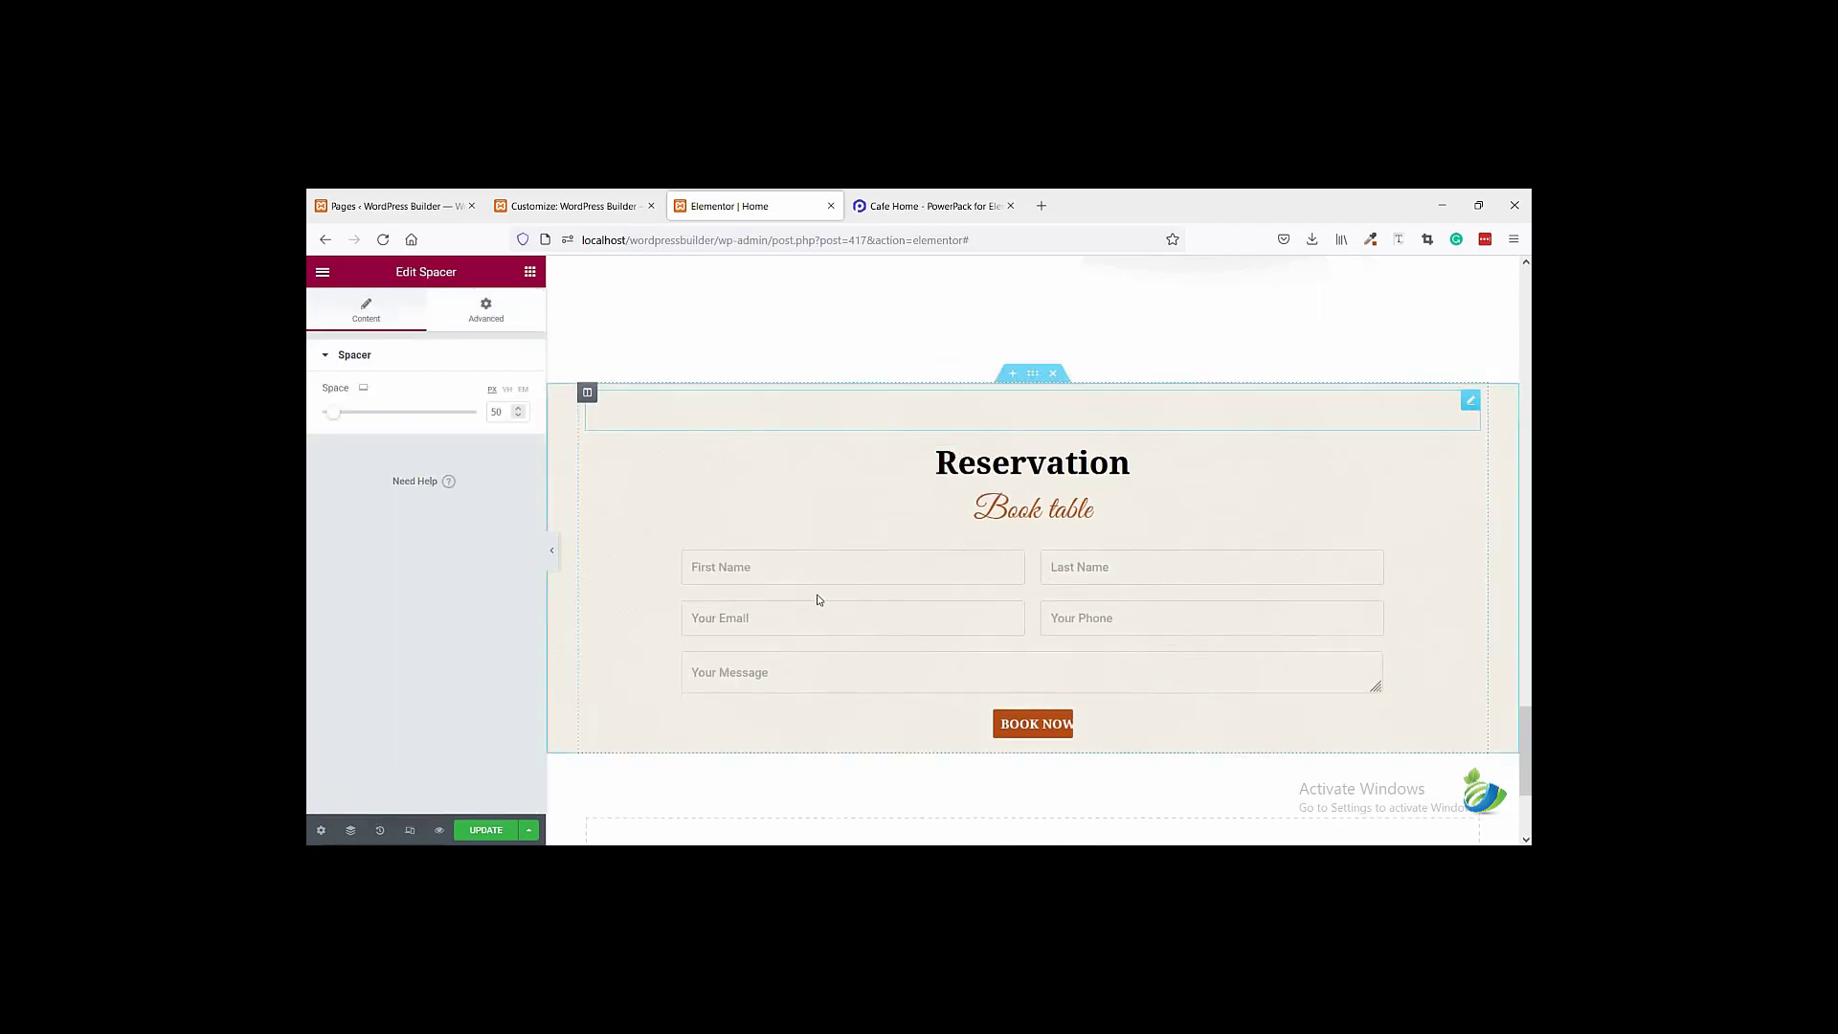
left_click(529, 271)
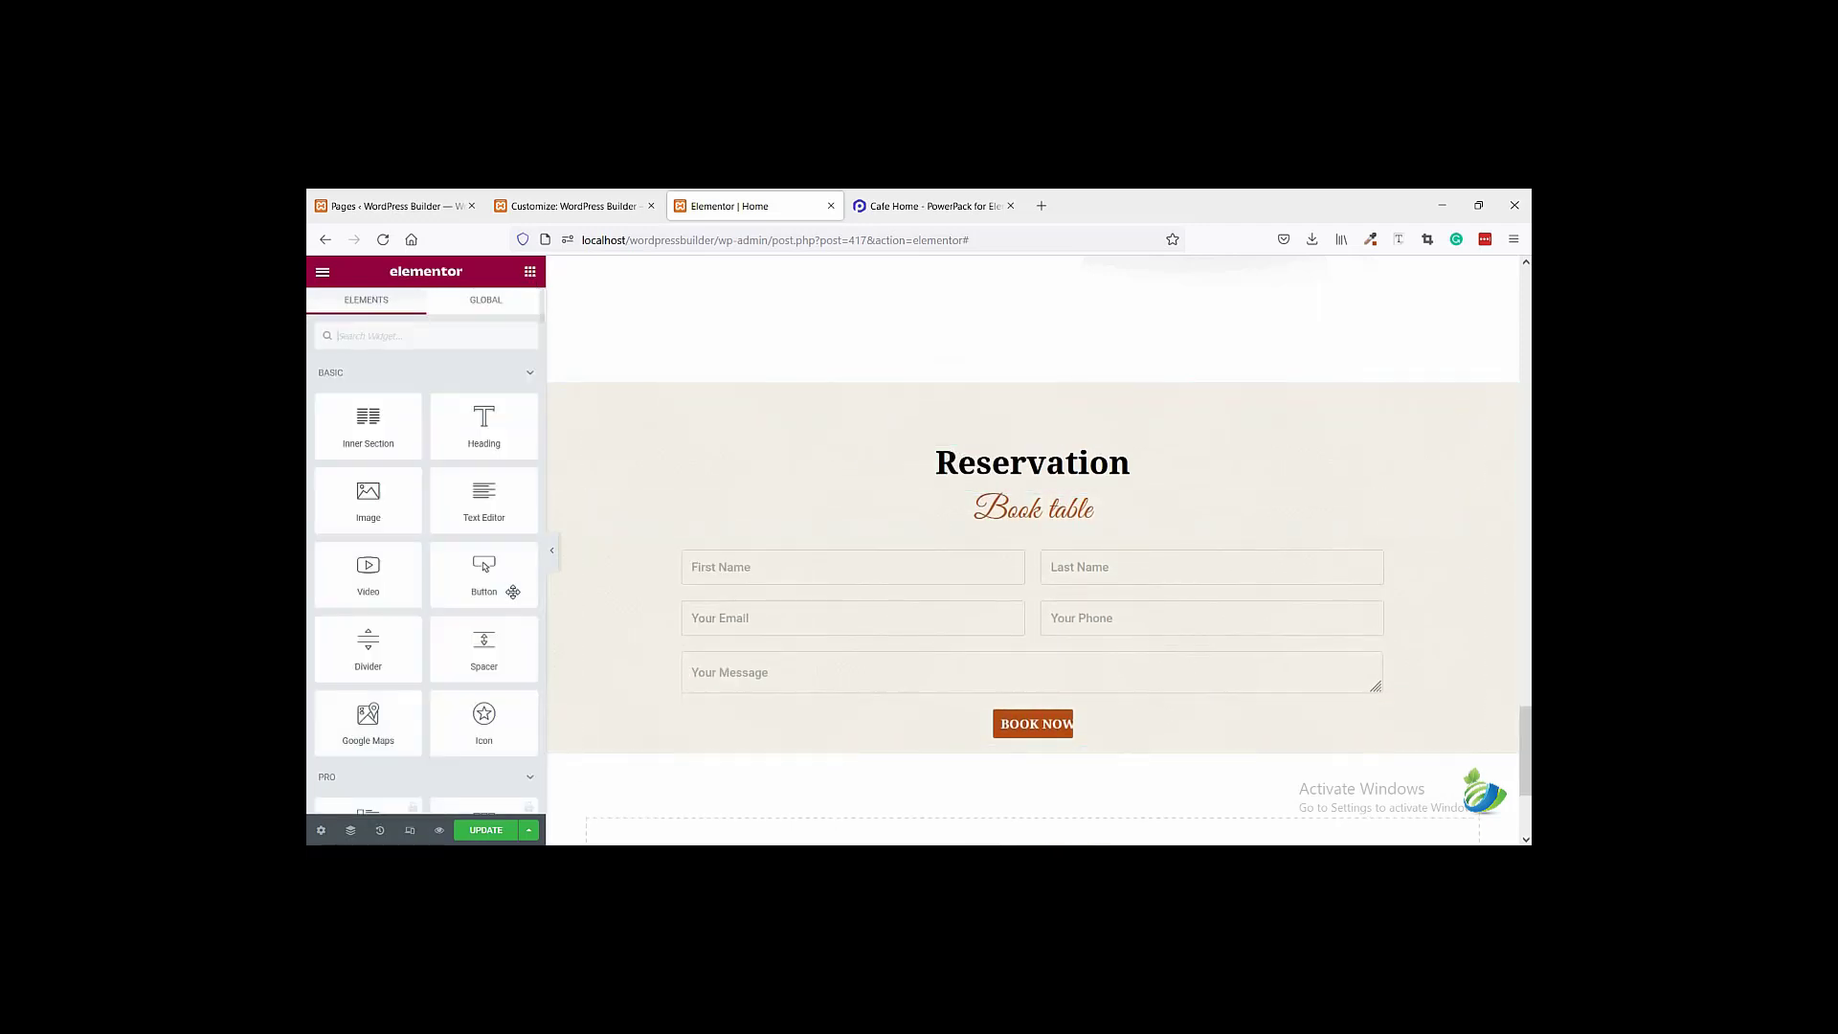
left_click_drag(483, 642, 932, 778)
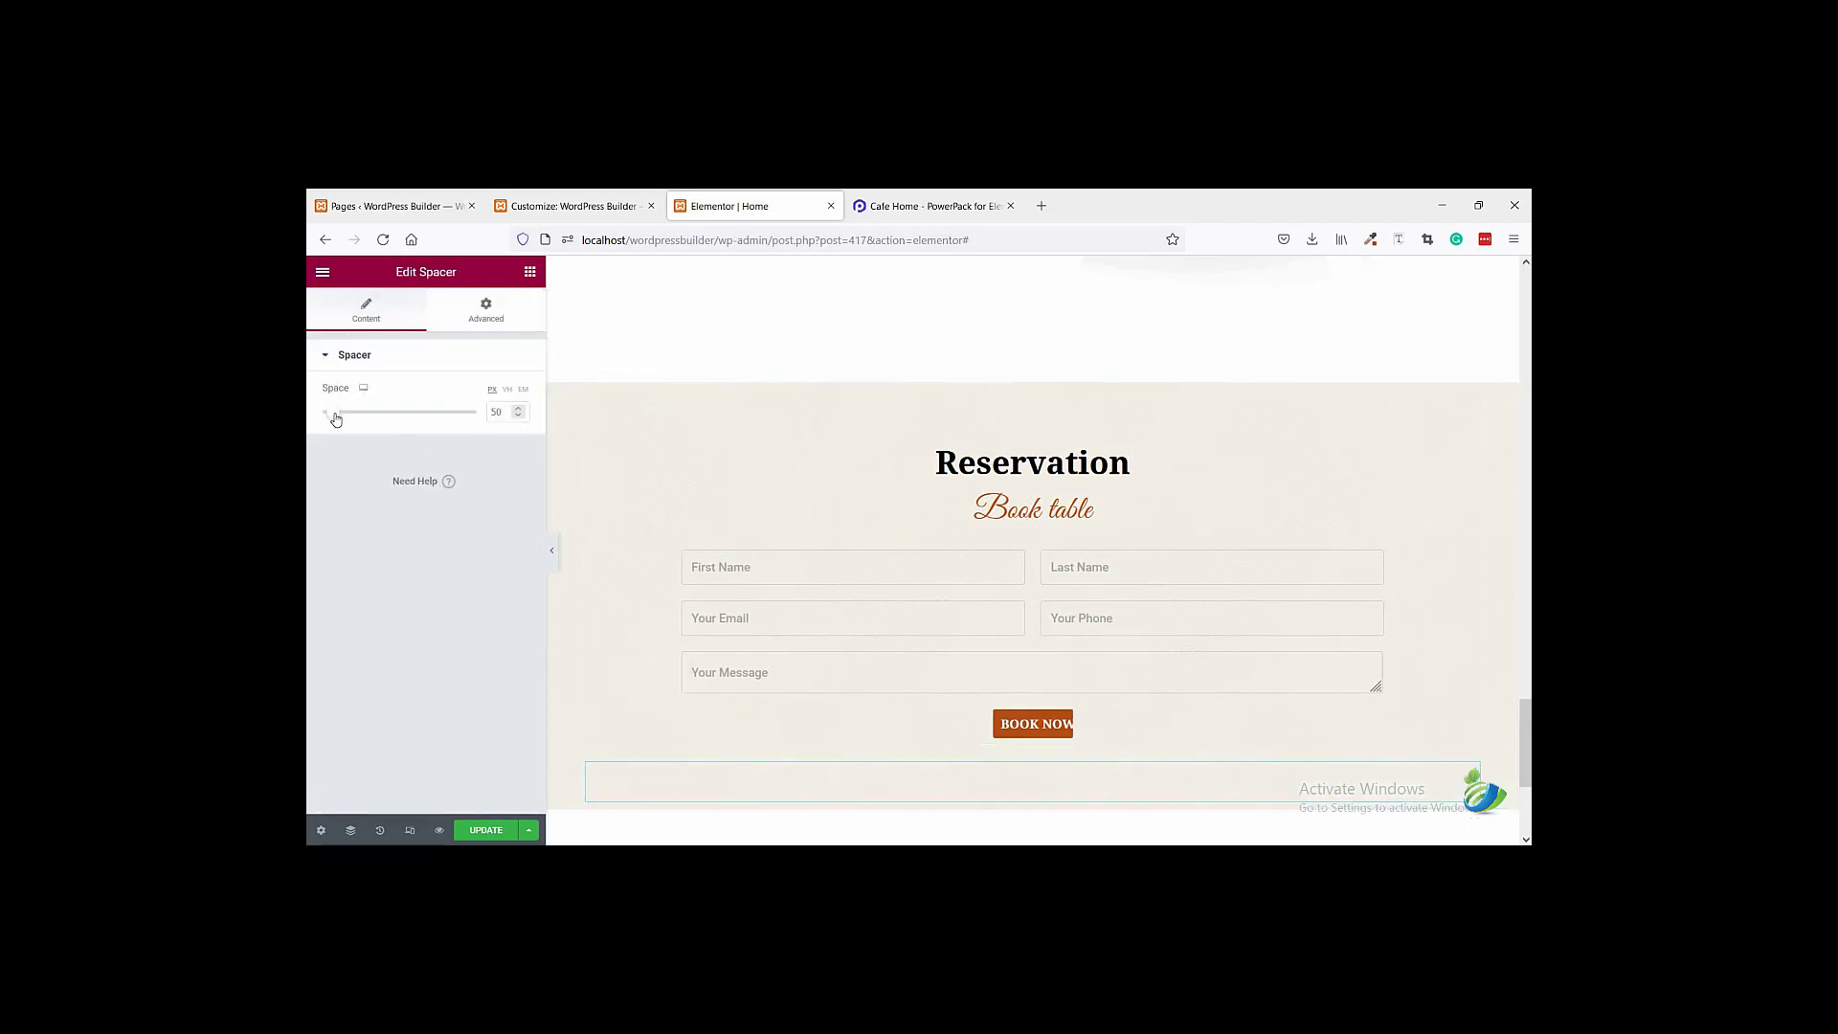
left_click_drag(333, 409, 310, 406)
- Preview the Reservation section's new spacing without the editing panel and update the Home page
scroll(913, 503, "down", 3)
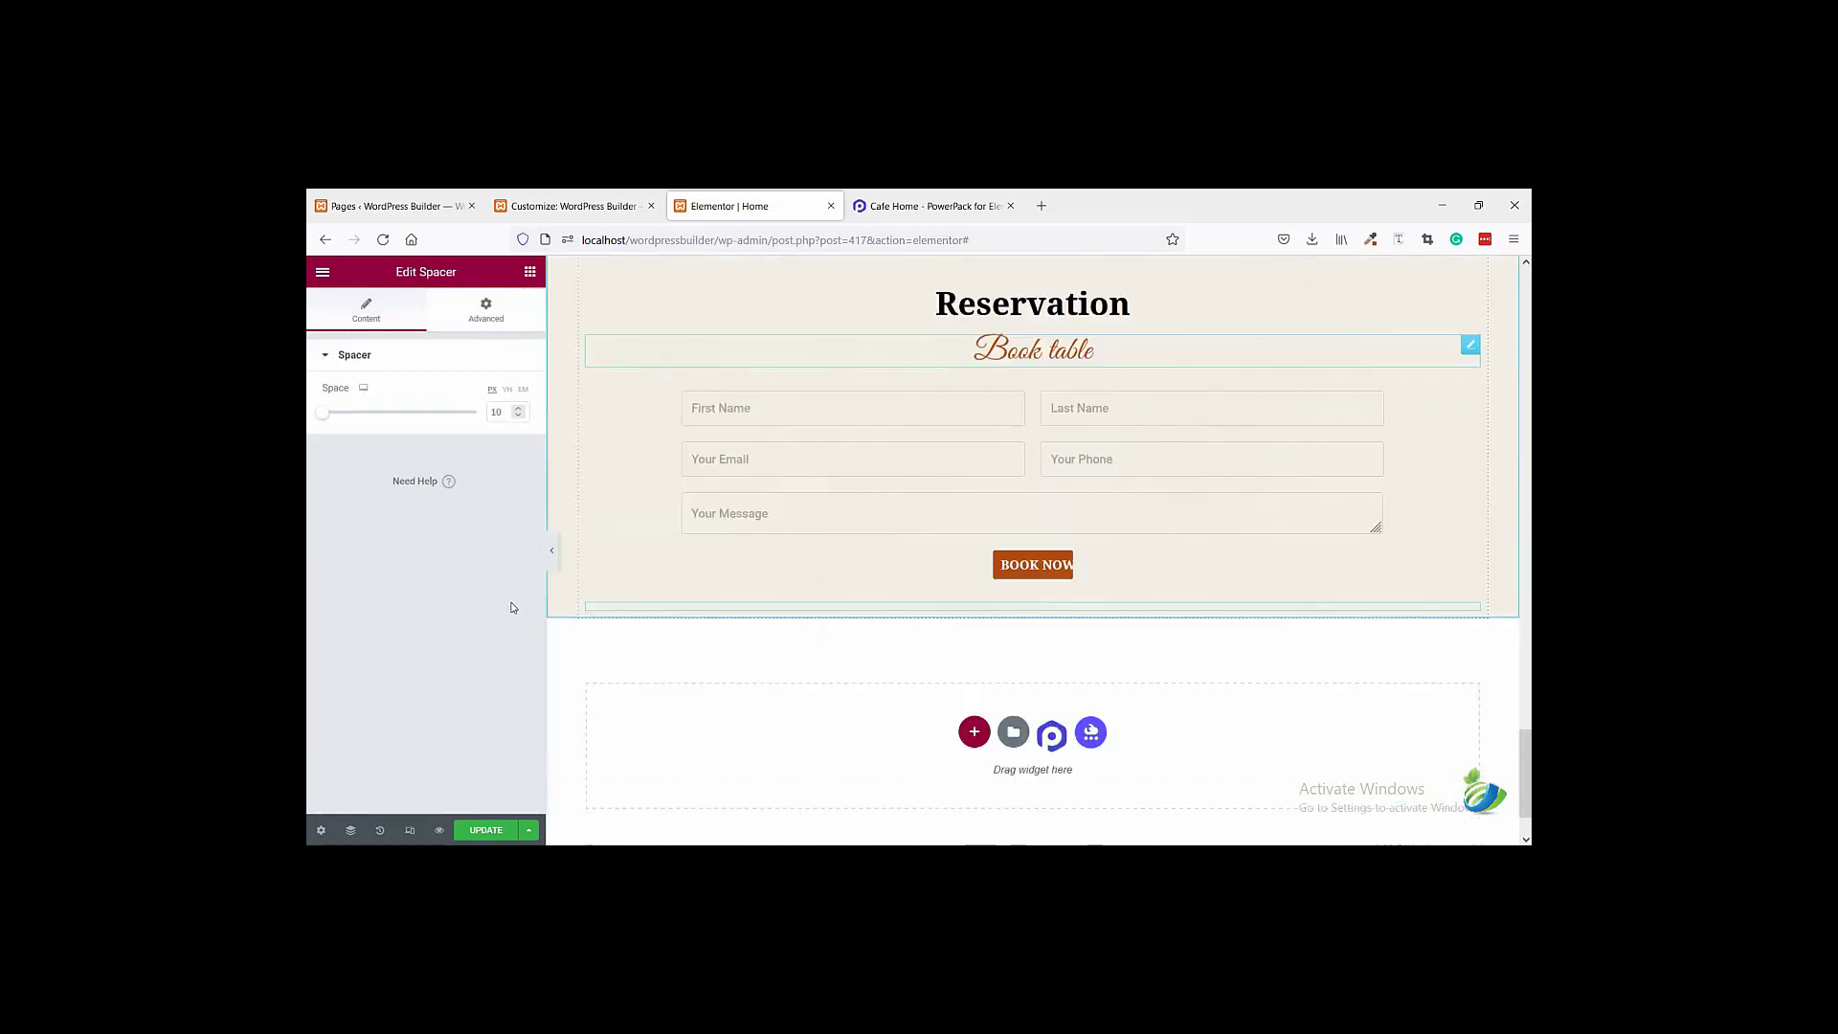
scroll(617, 565, "up", 2)
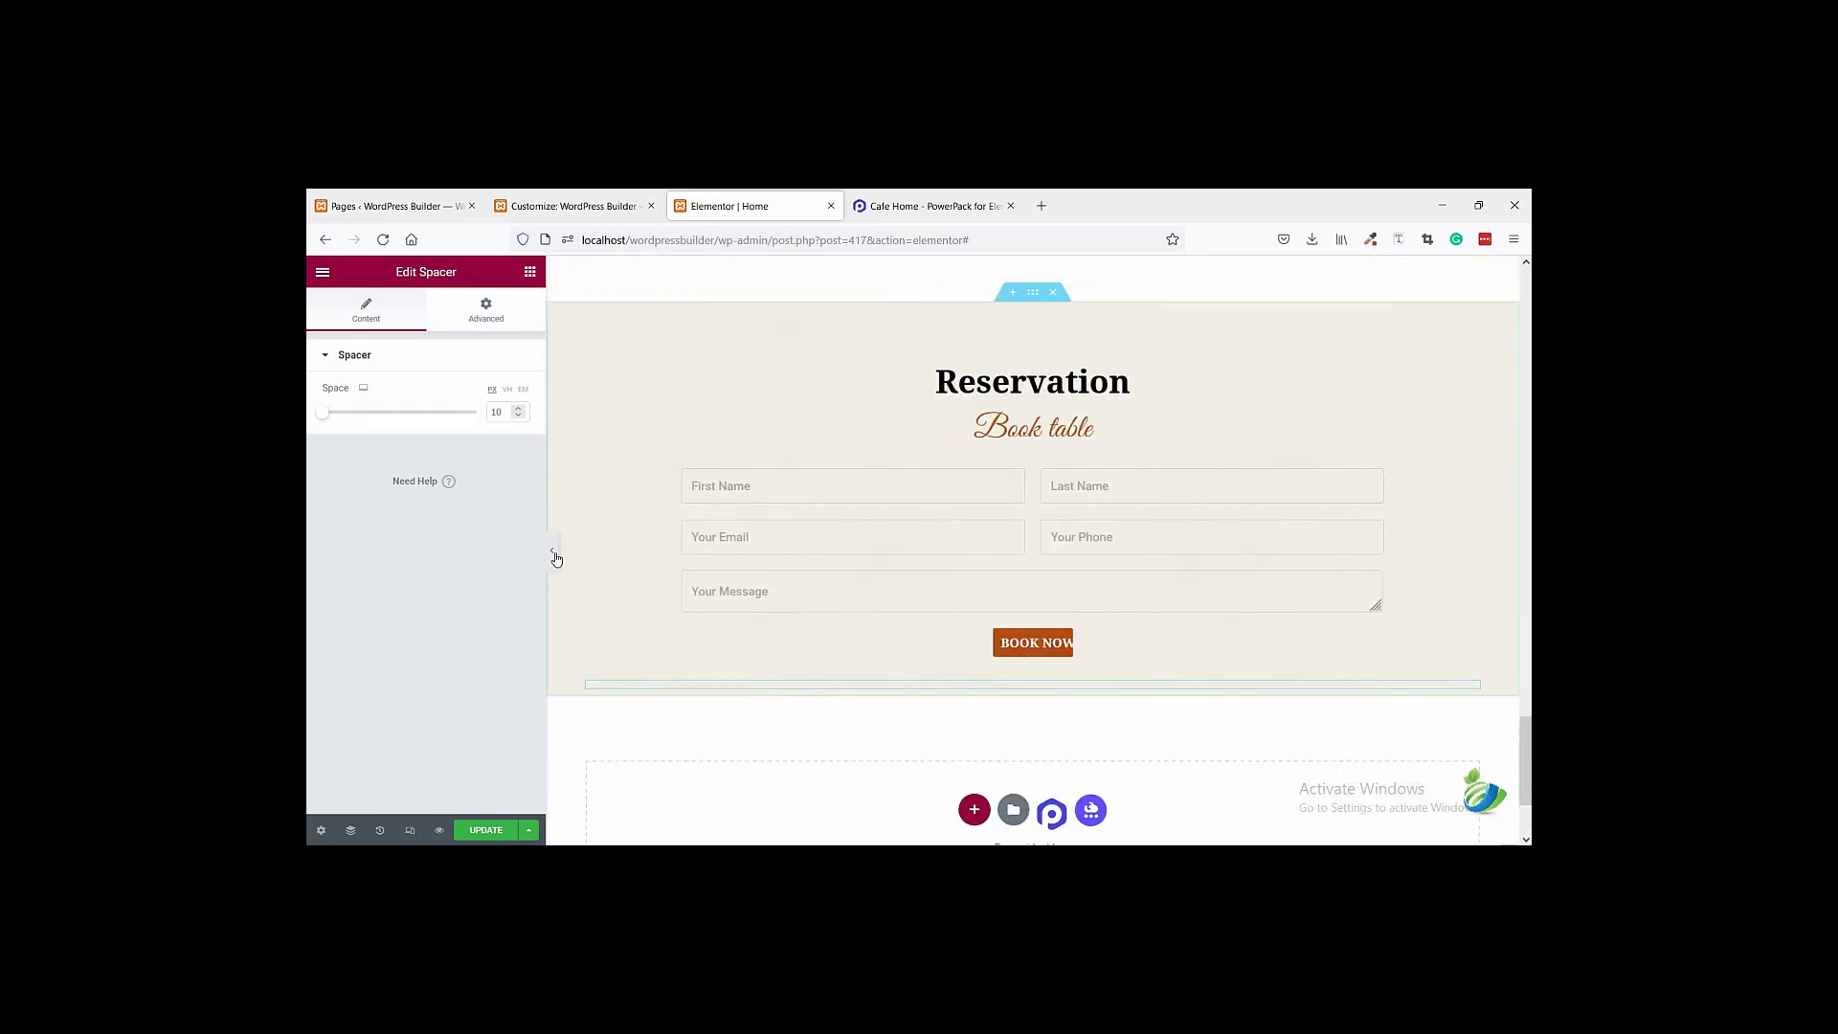
left_click(552, 551)
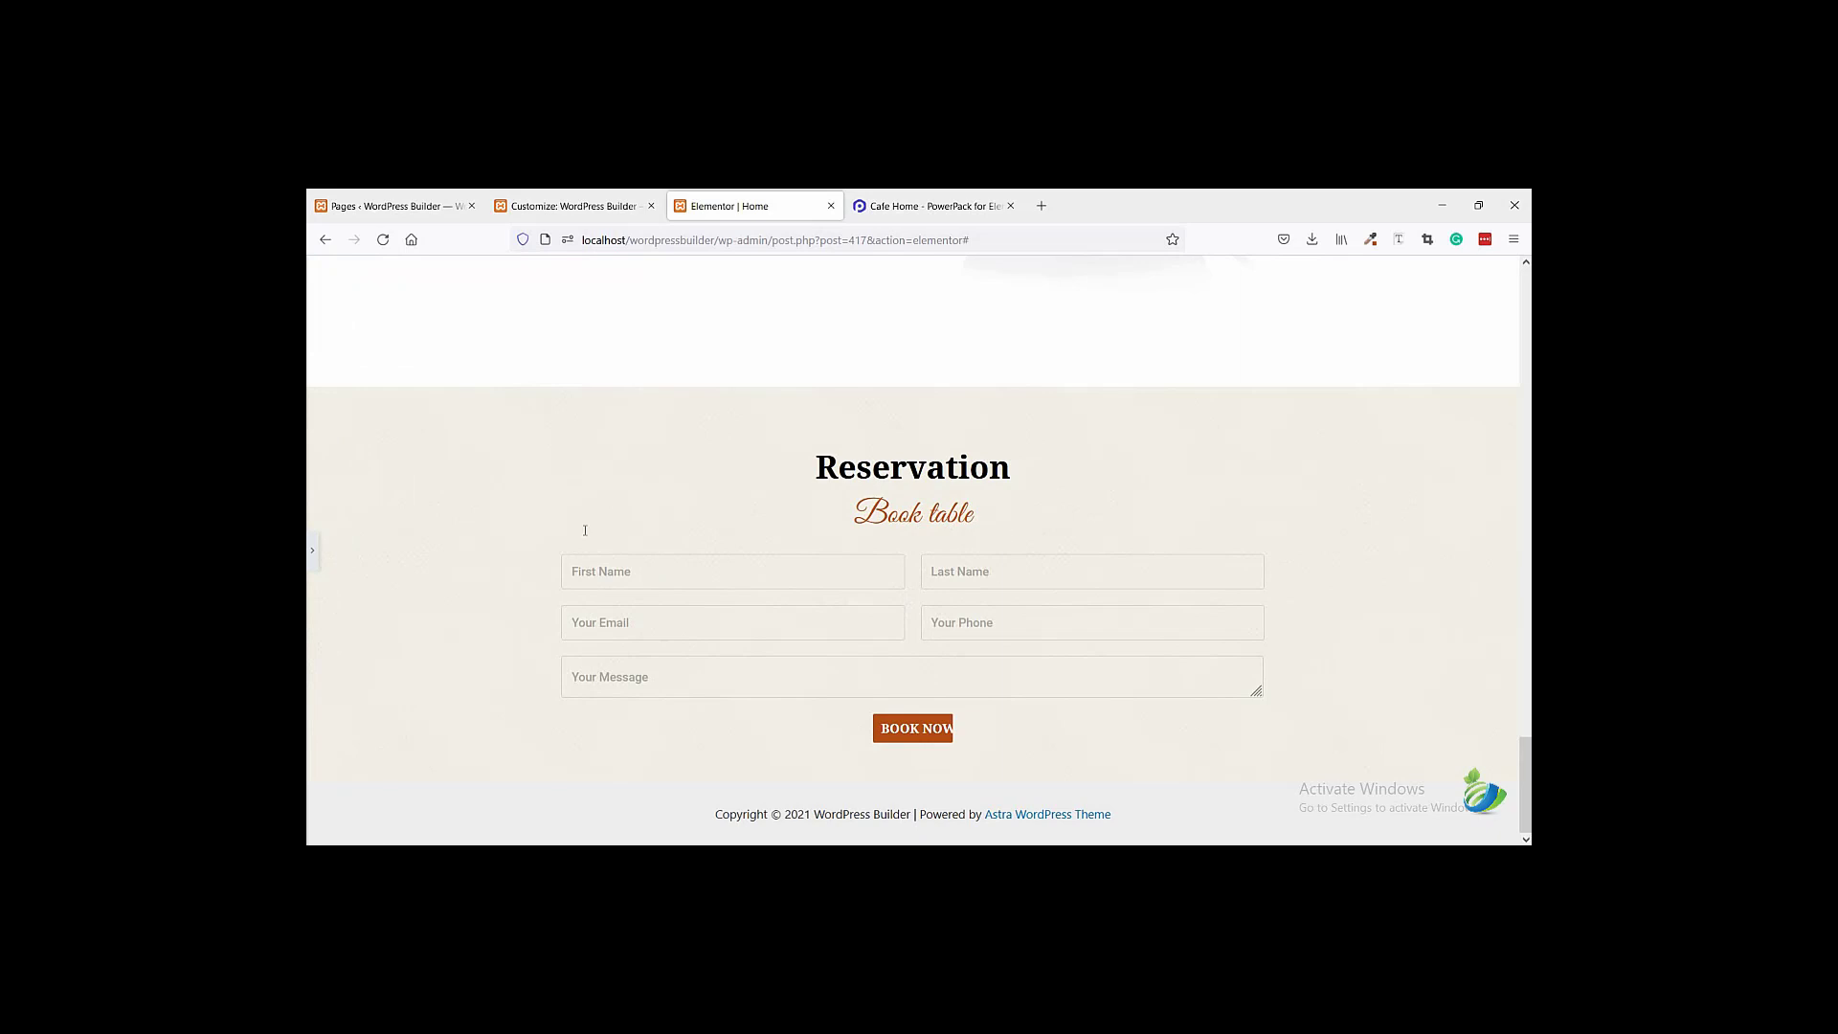
left_click(314, 553)
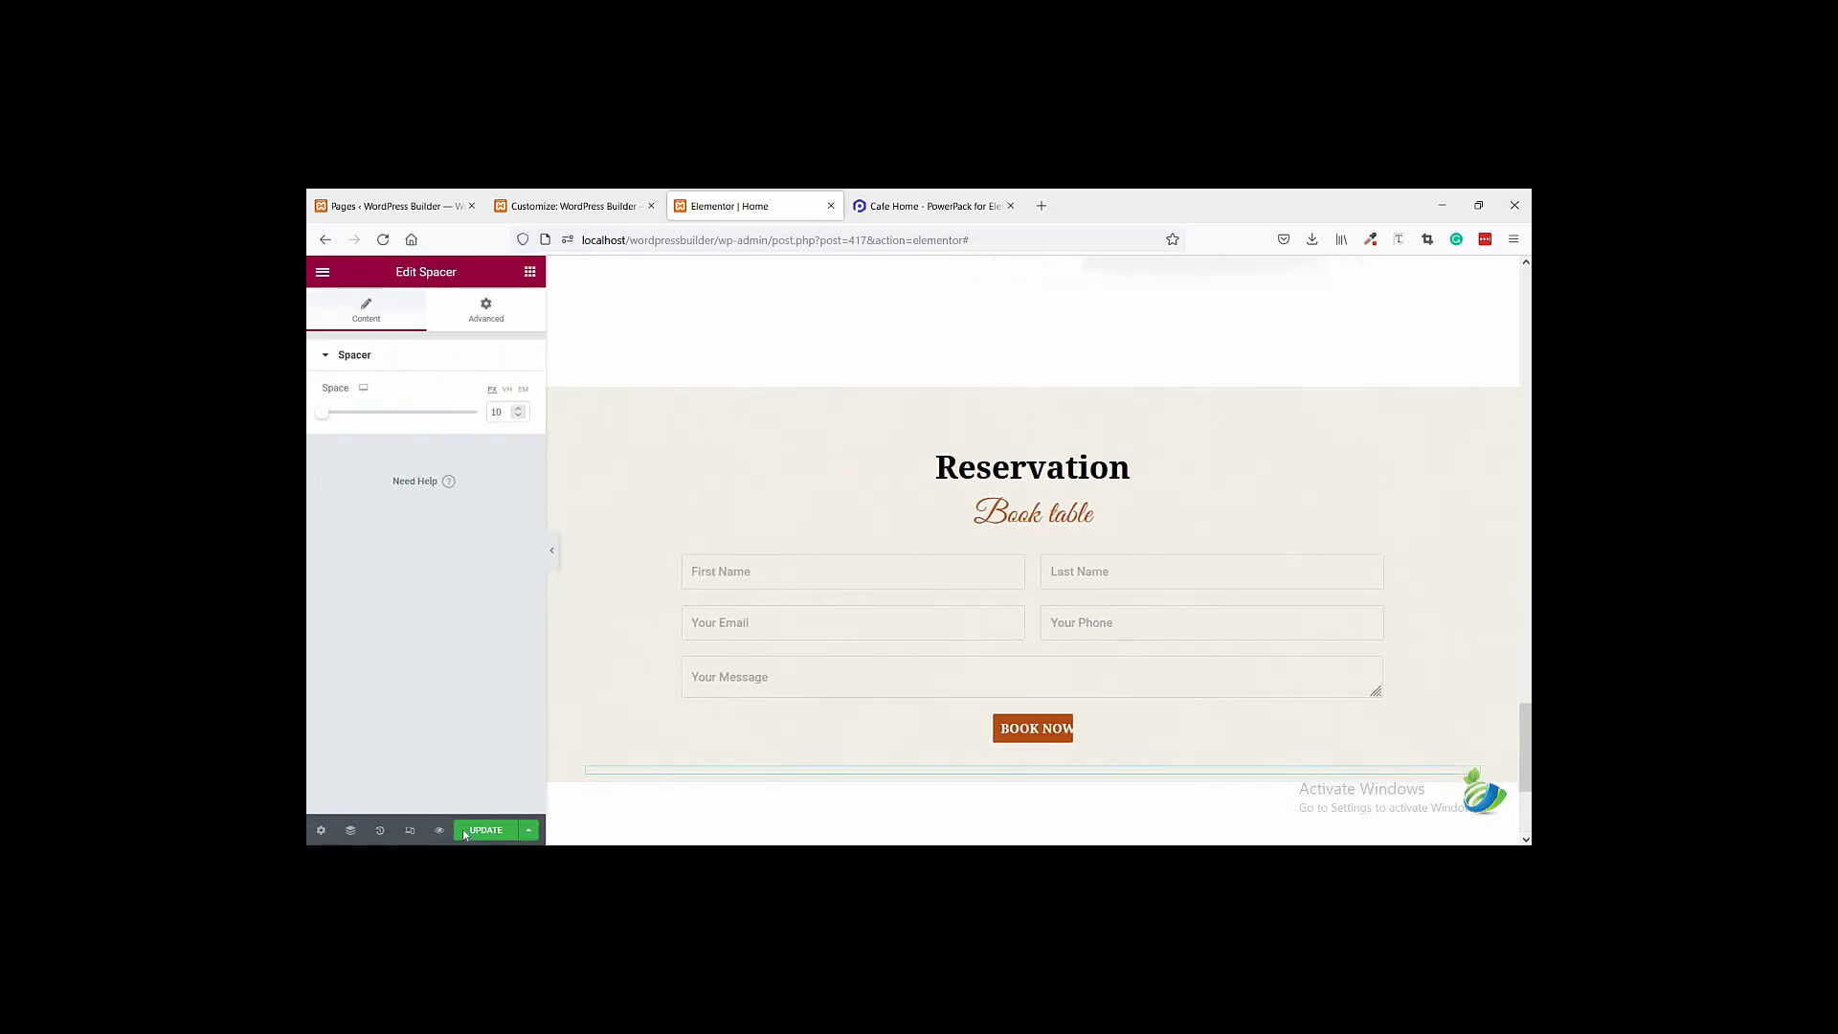
left_click(471, 833)
- Check the Cafe Home template's Our Visitors section and add a single-column section below Reservation on the Home page
left_click(904, 206)
scroll(950, 541, "down", 4)
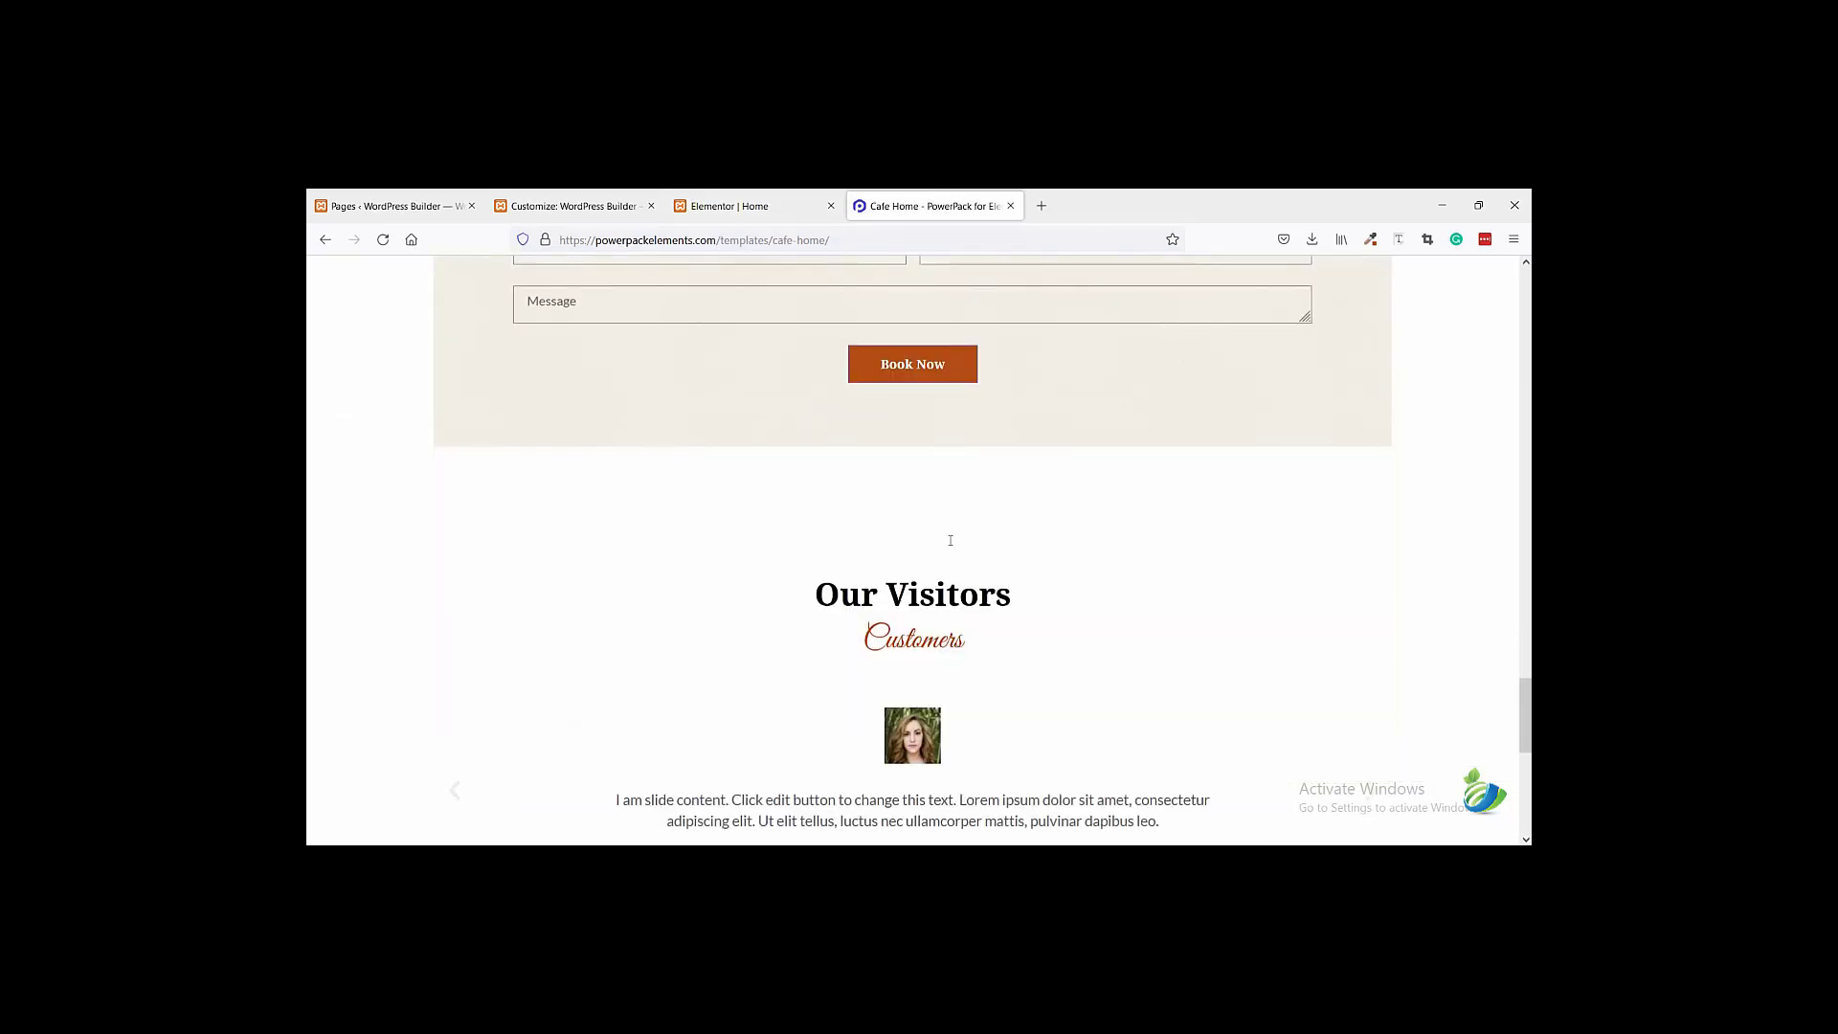
scroll(992, 575, "down", 1)
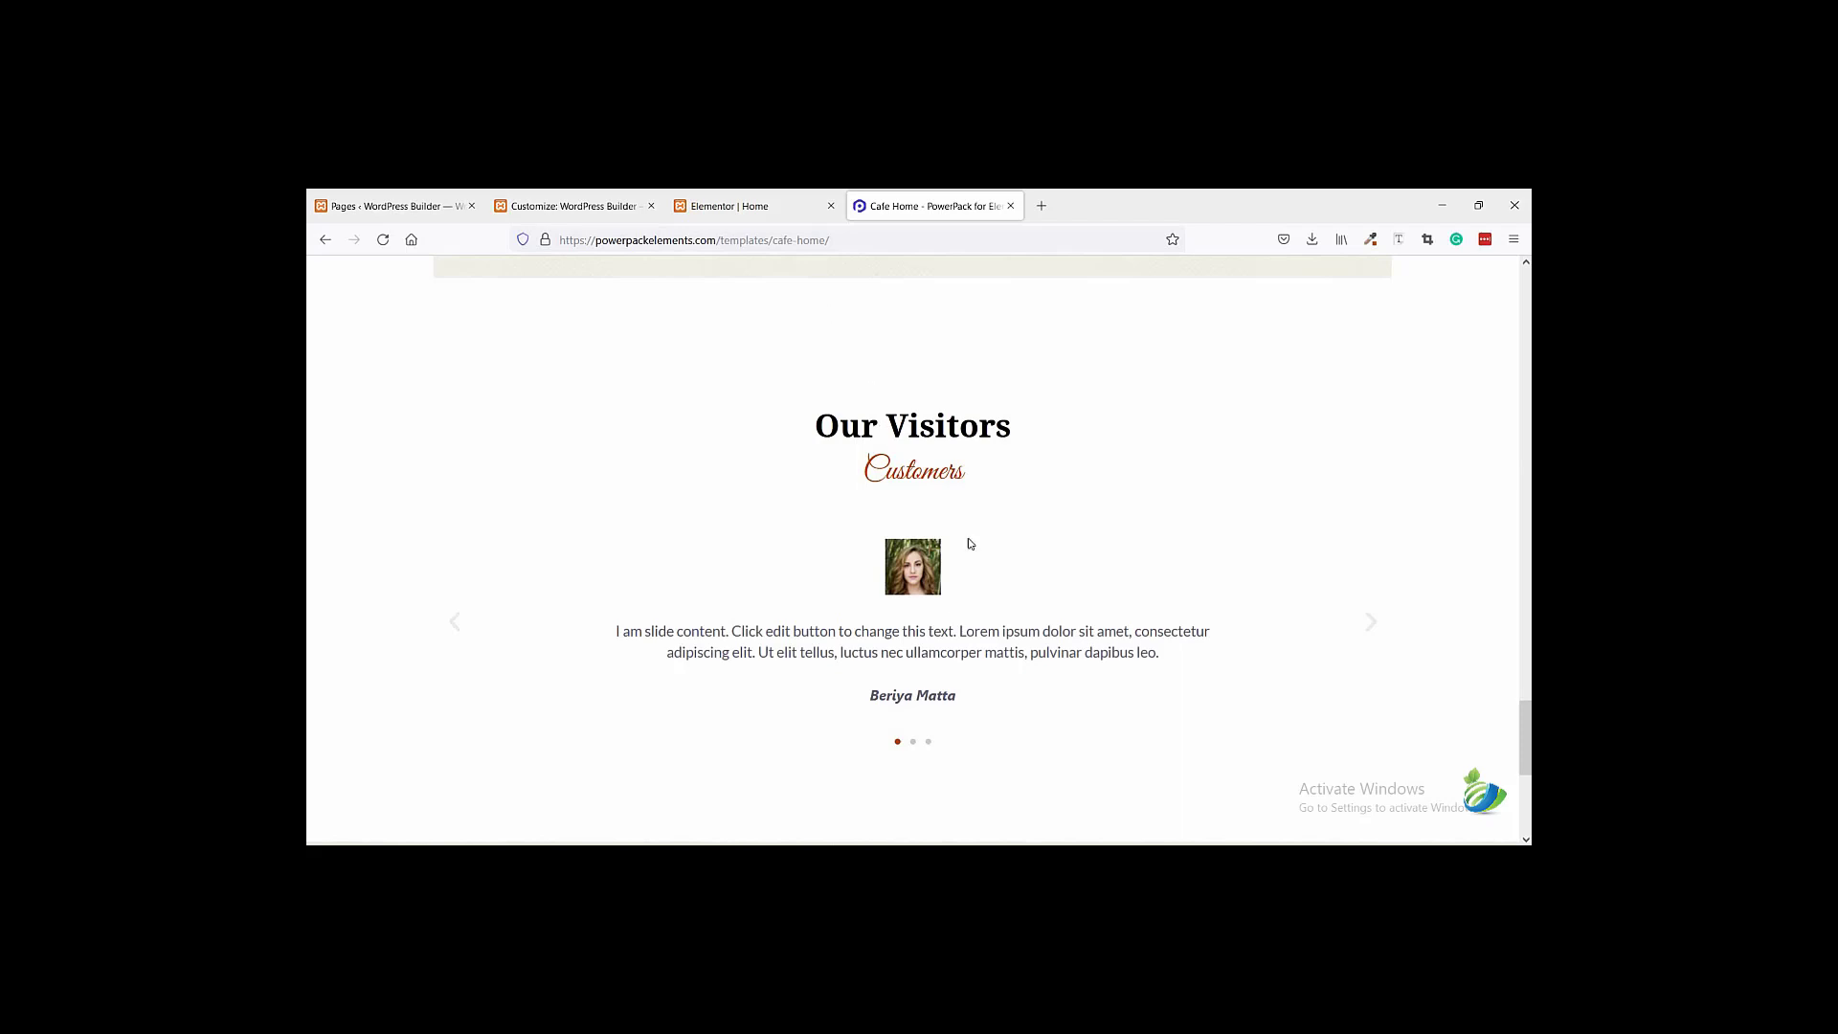
left_click(774, 208)
scroll(967, 575, "down", 3)
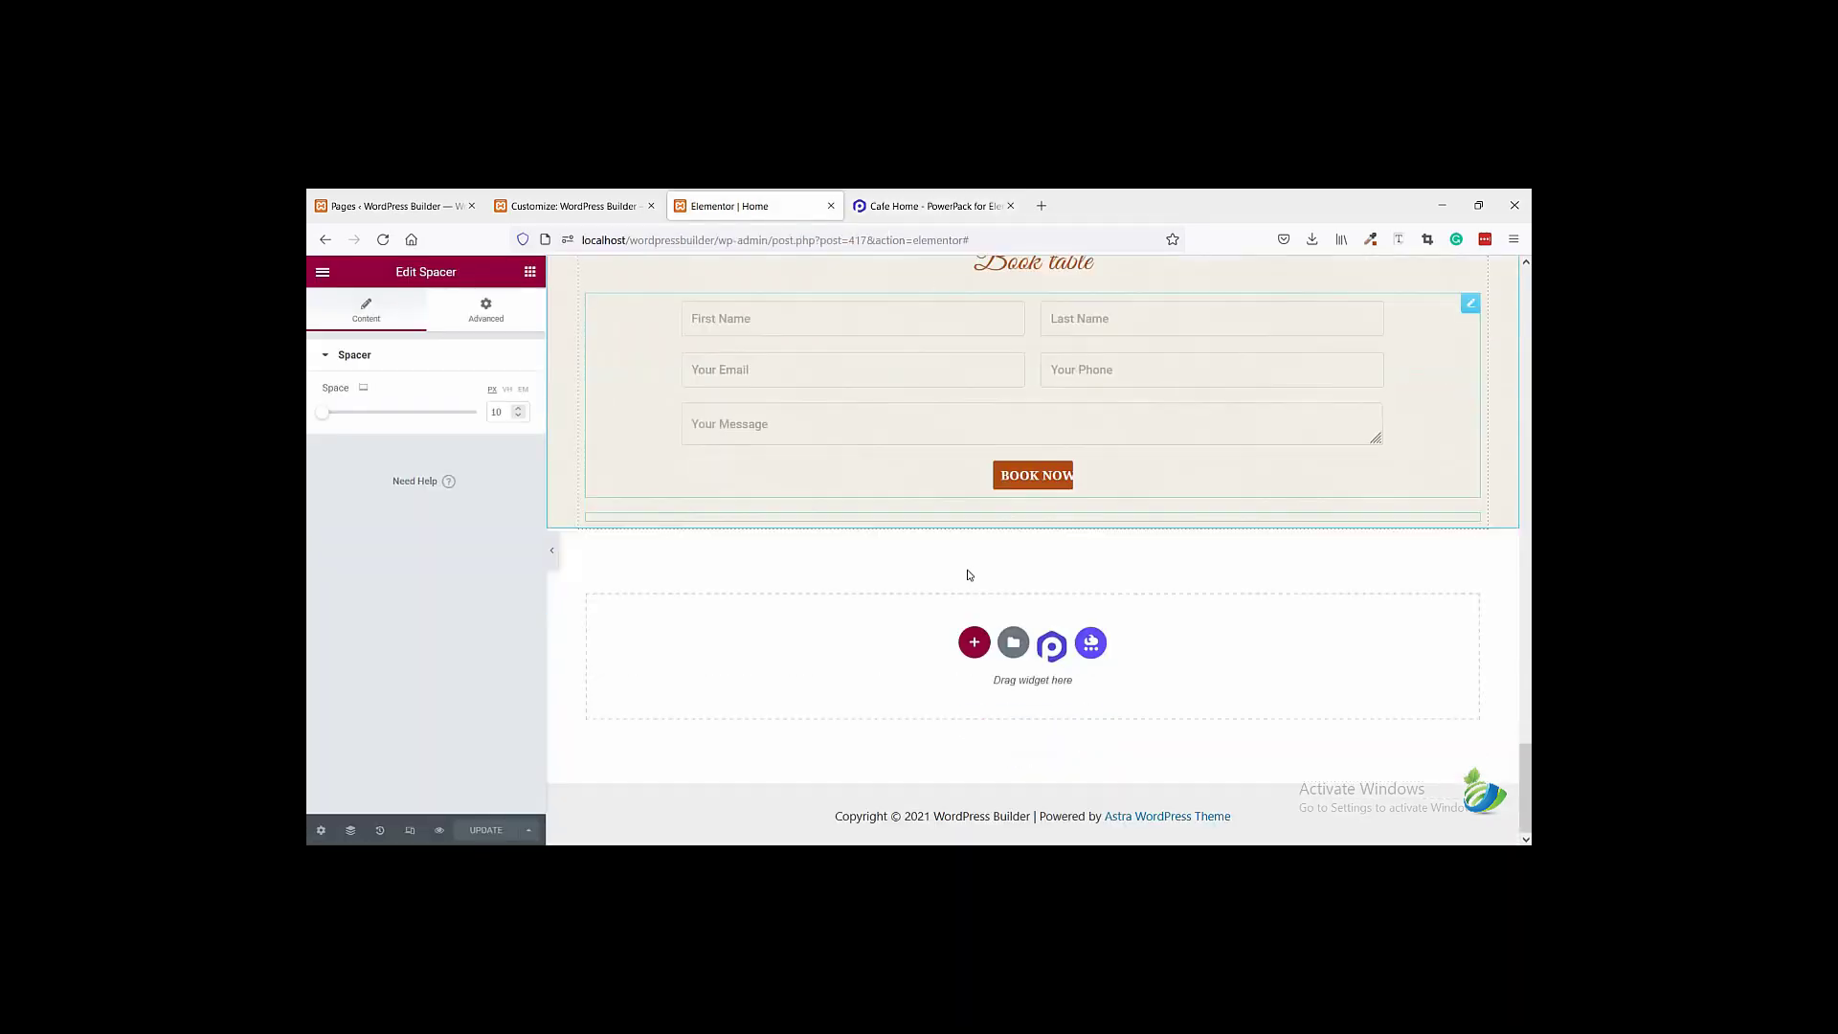
left_click(973, 641)
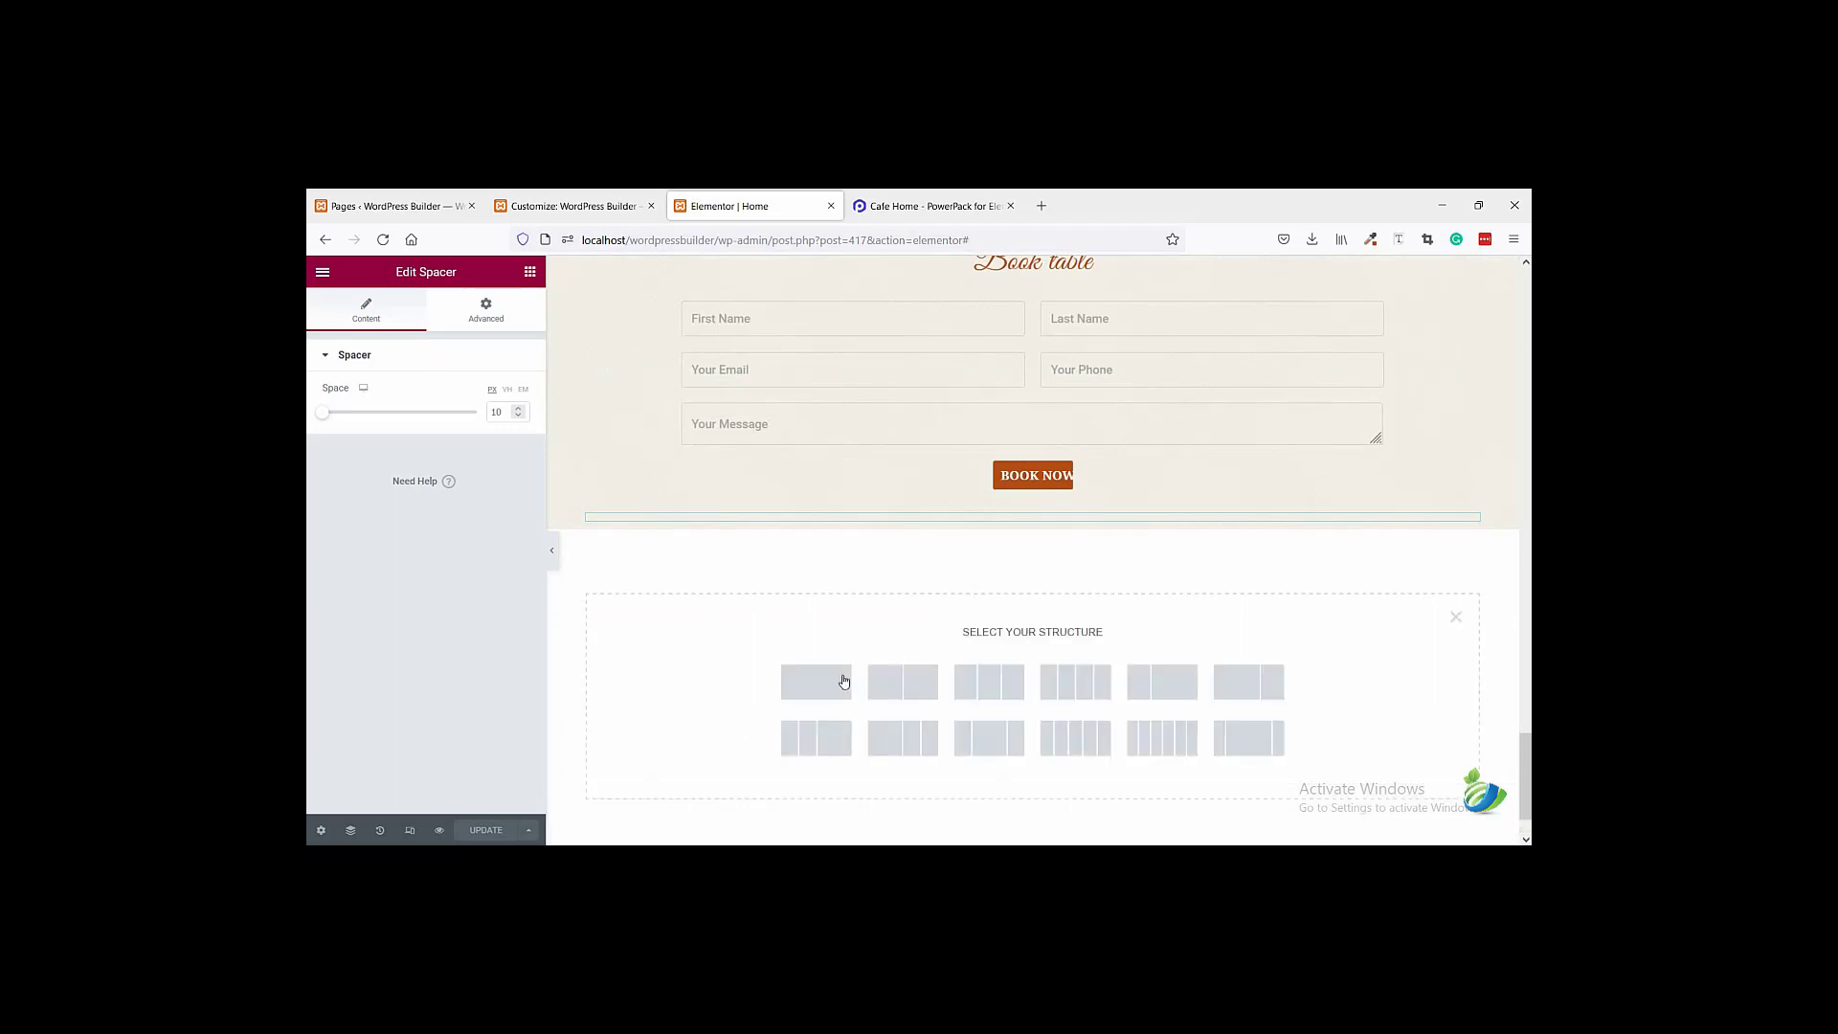
left_click(835, 675)
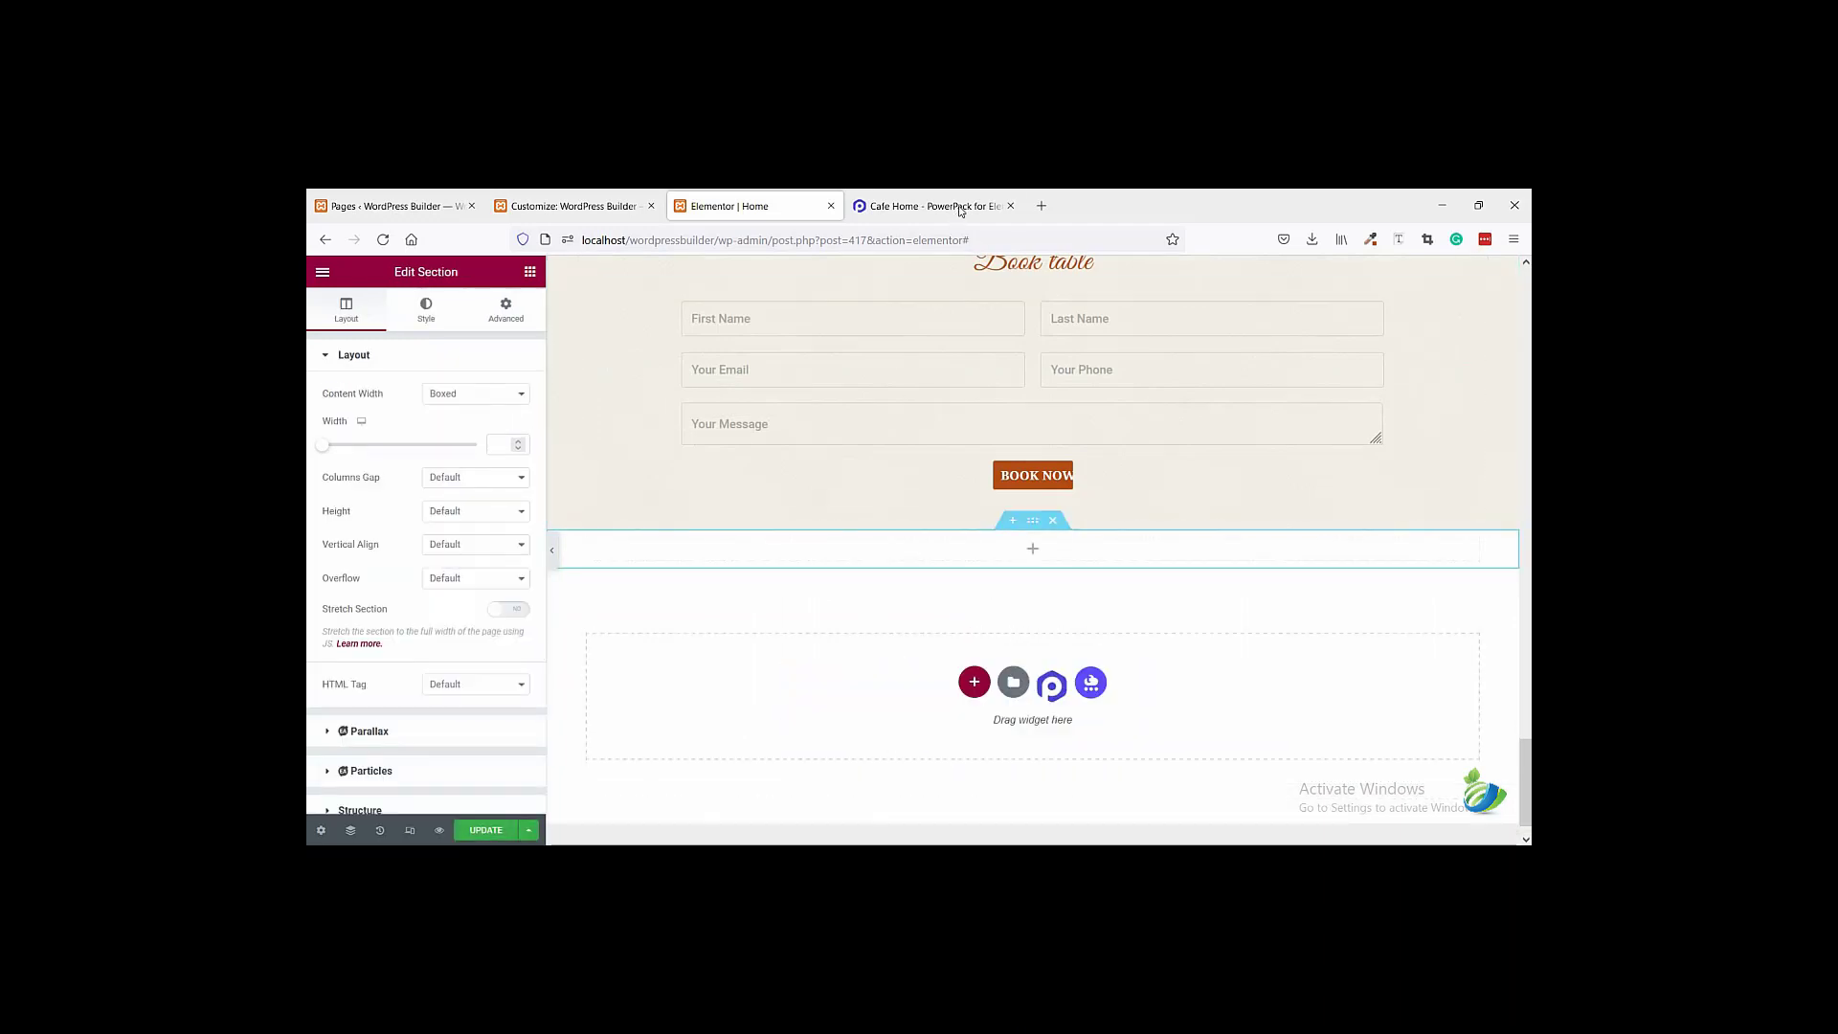
- Copy the heading text "Our Visitors" from the Cafe Home template and return to the Home page editor
left_click(924, 206)
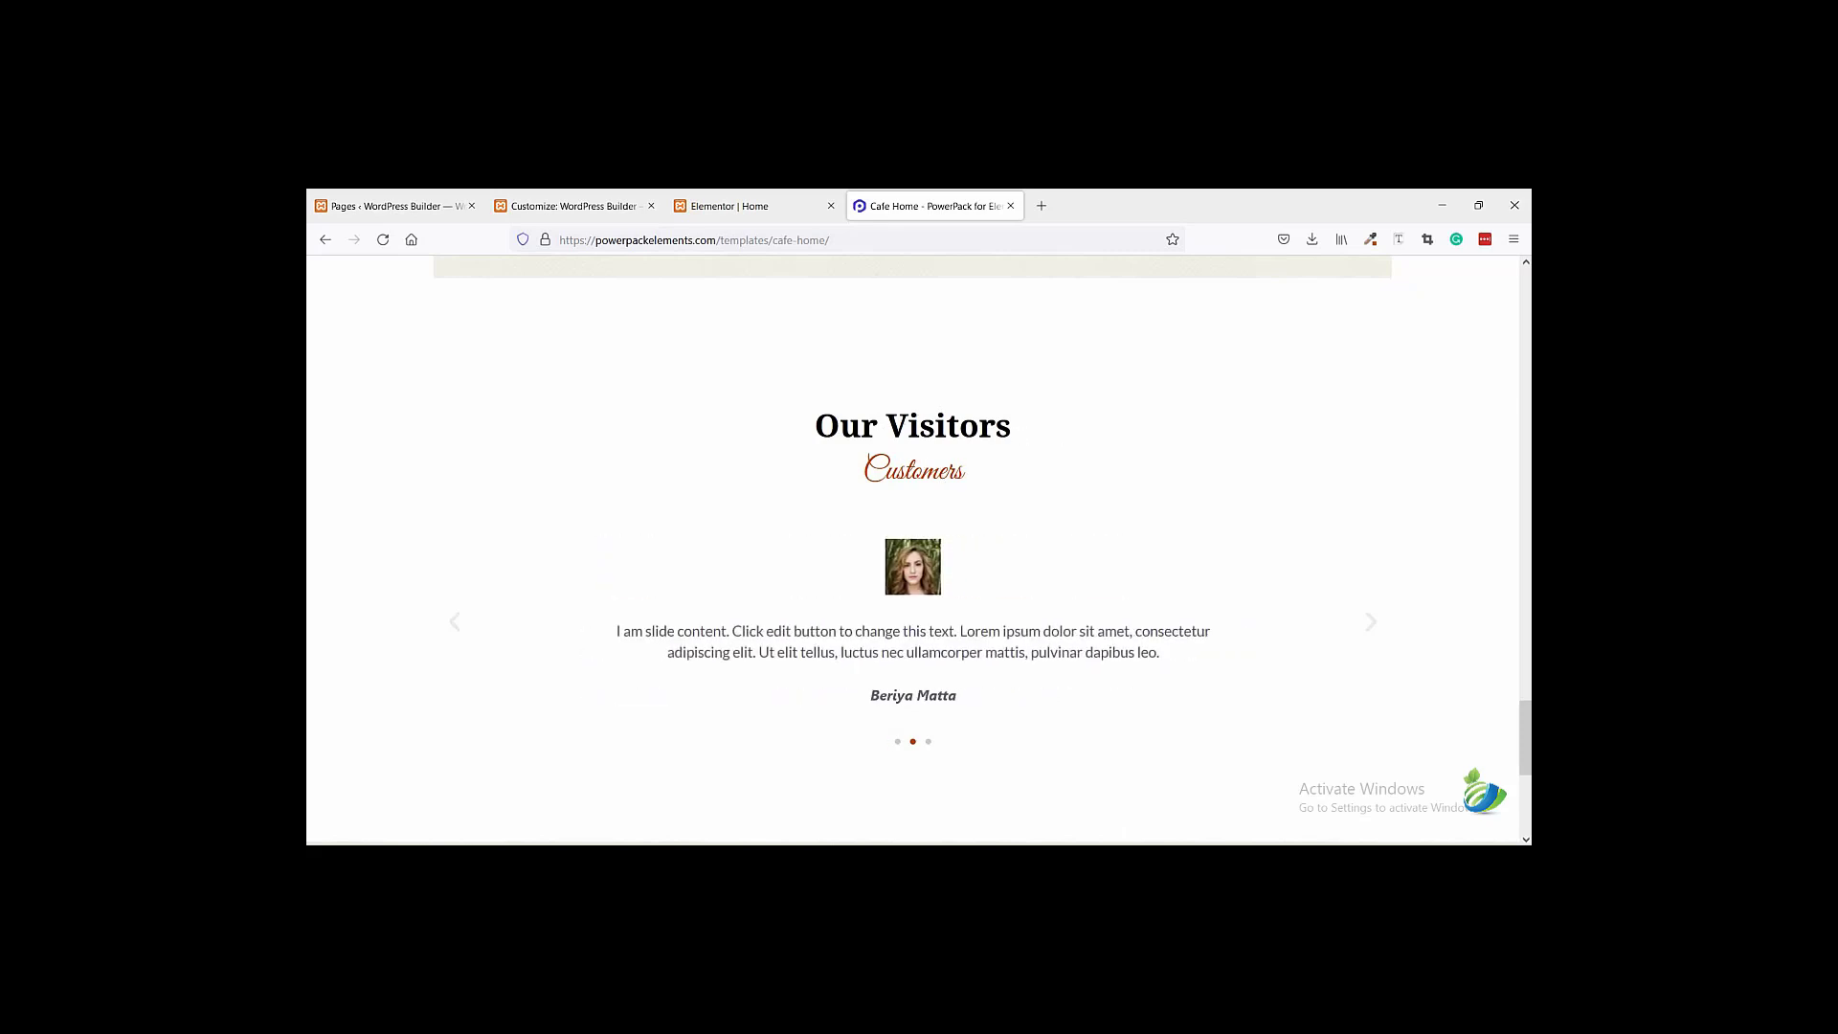
left_click_drag(1015, 426, 814, 426)
right_click(825, 421)
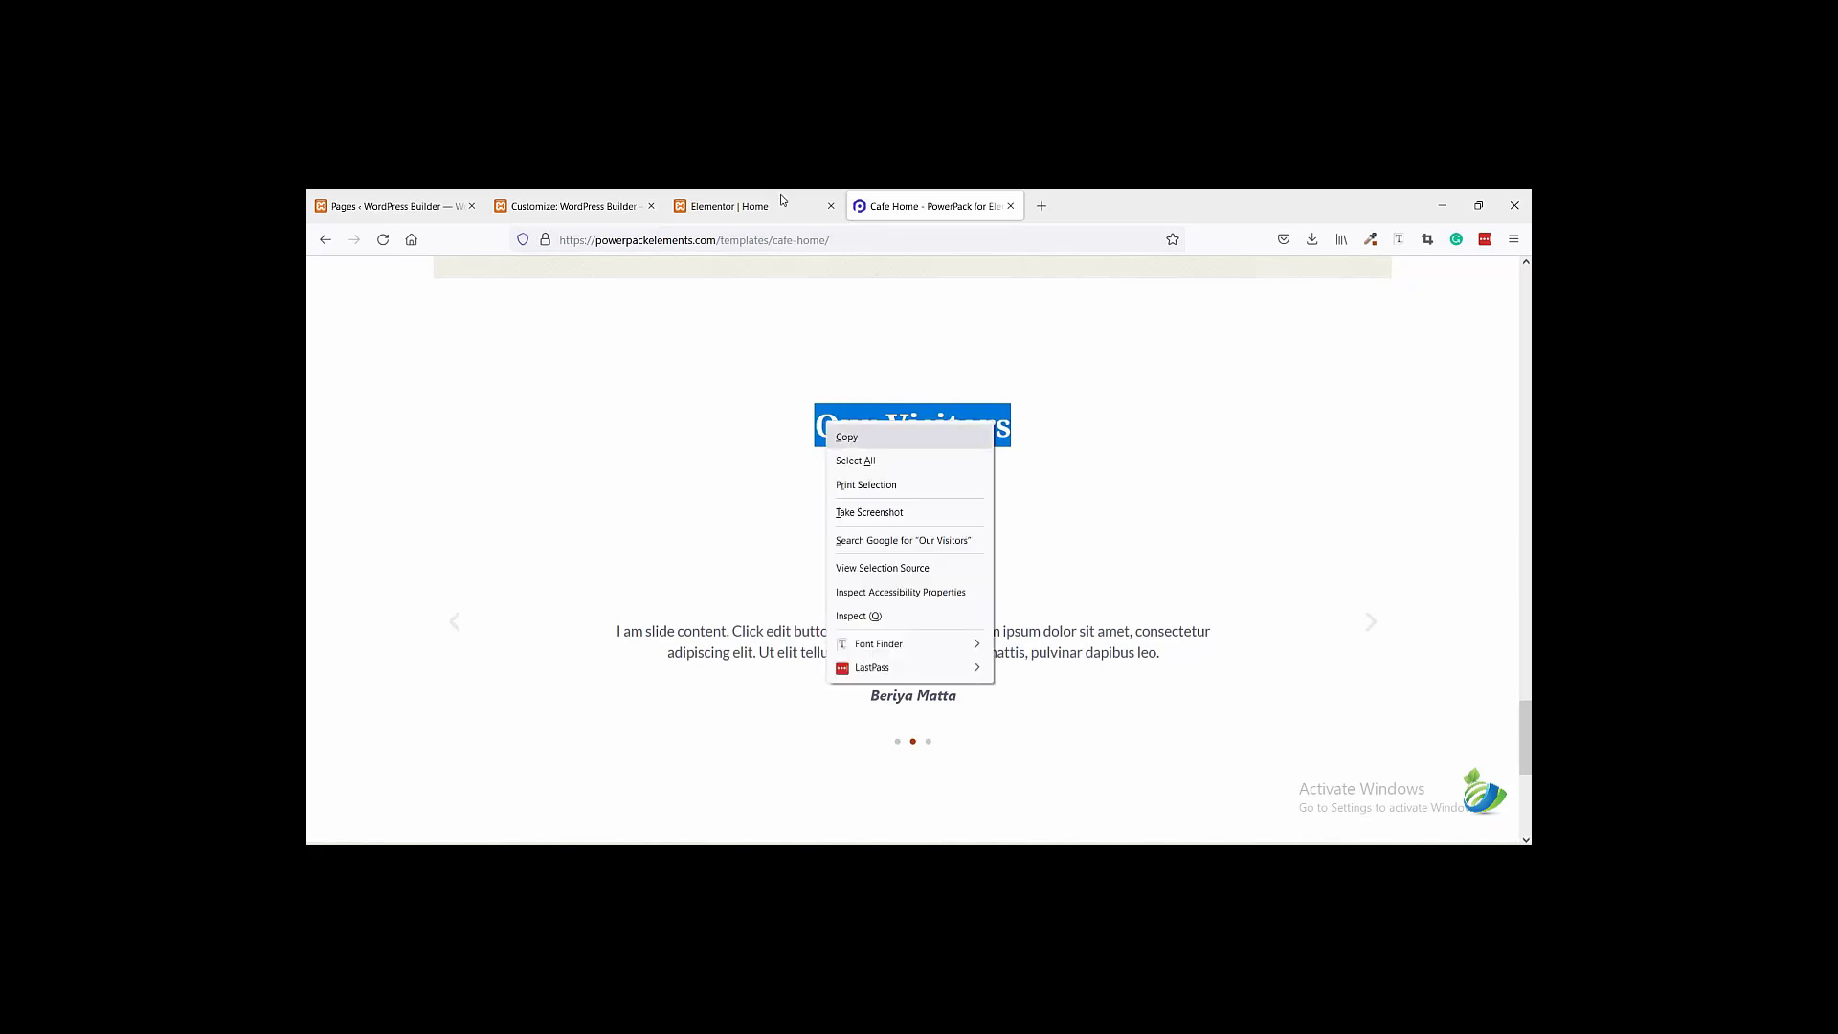
left_click(849, 433)
left_click(728, 206)
- Duplicate the Reservation heading and move the copy into the empty section below the booking form
scroll(950, 534, "up", 3)
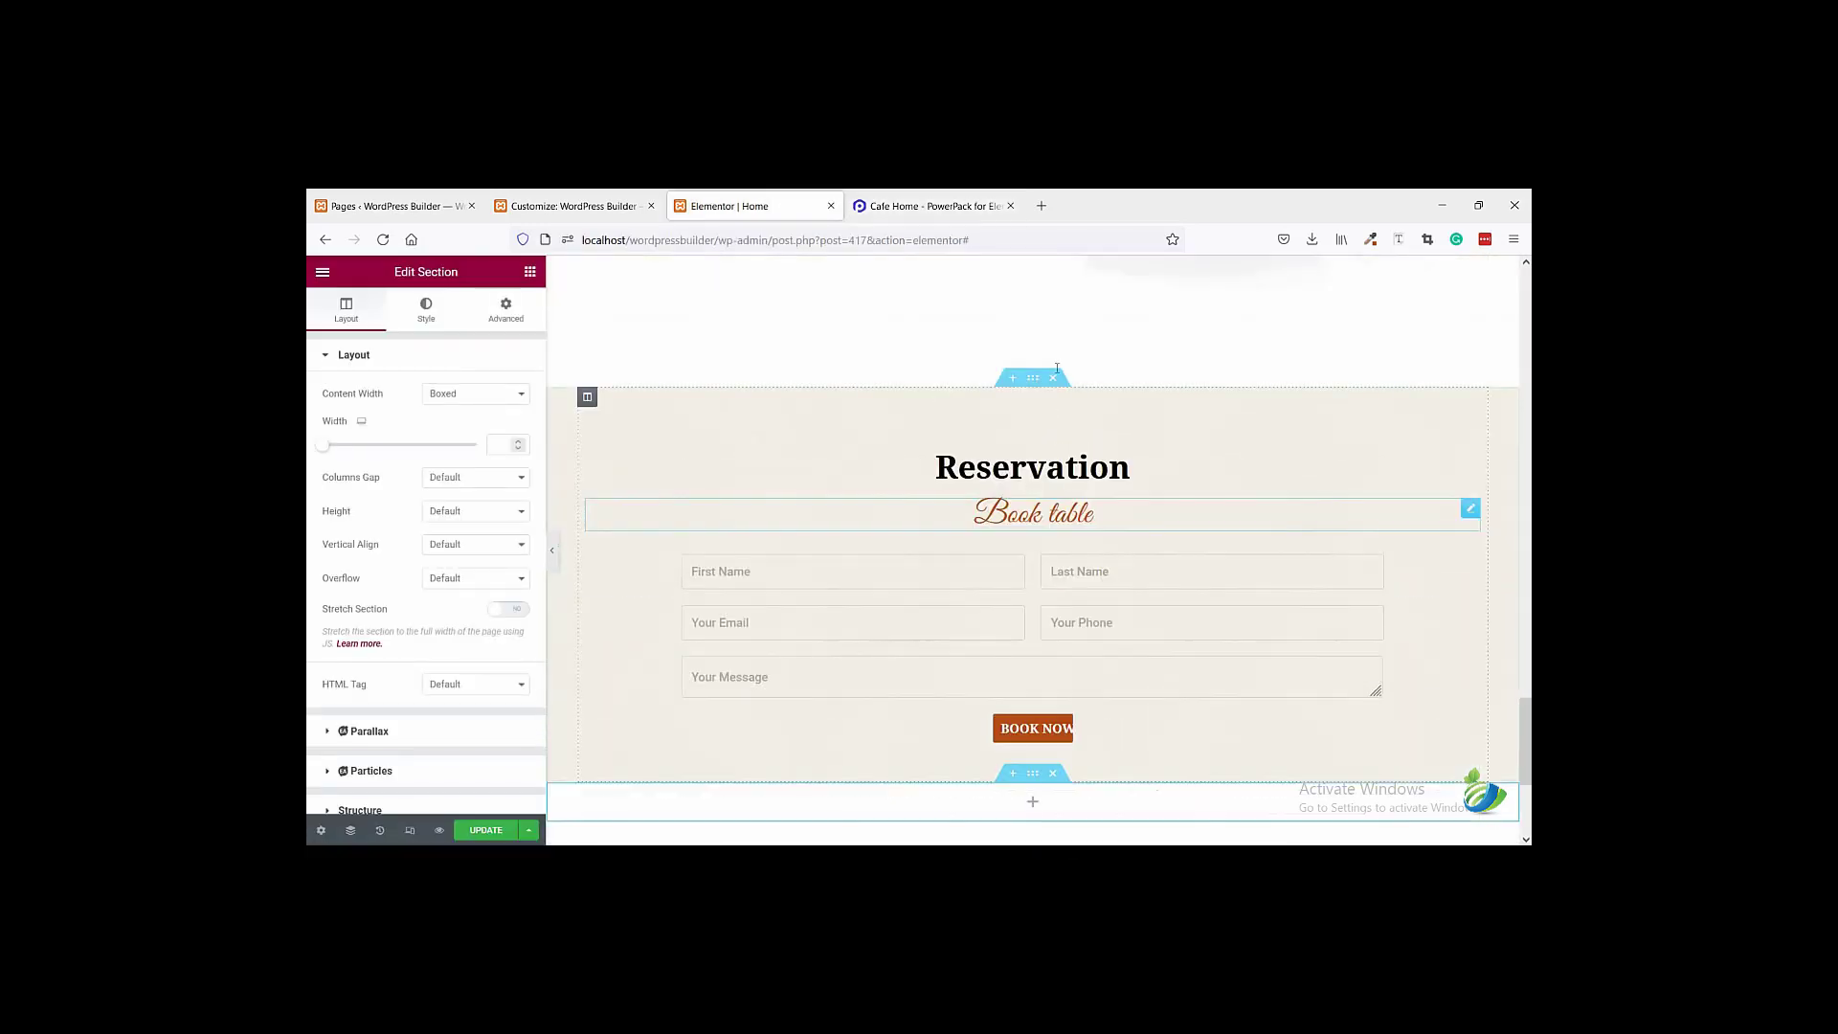
left_click(1060, 376)
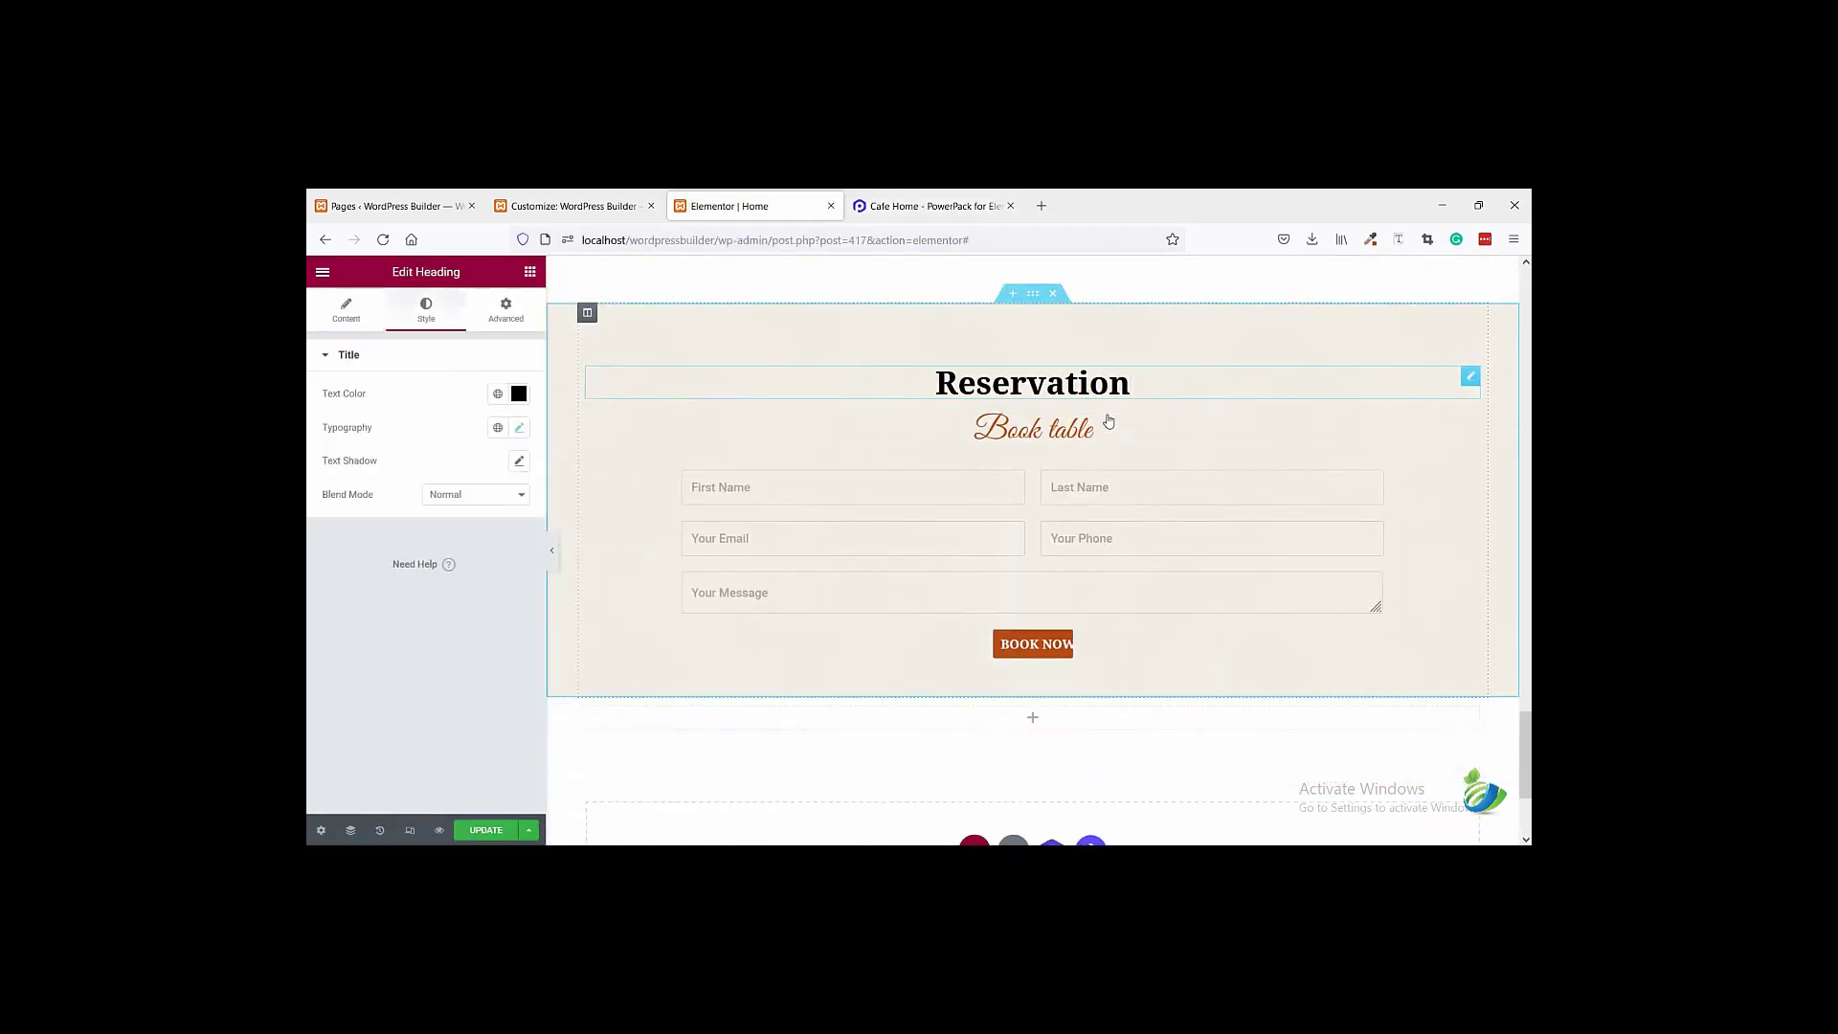
right_click(1077, 366)
left_click(1091, 411)
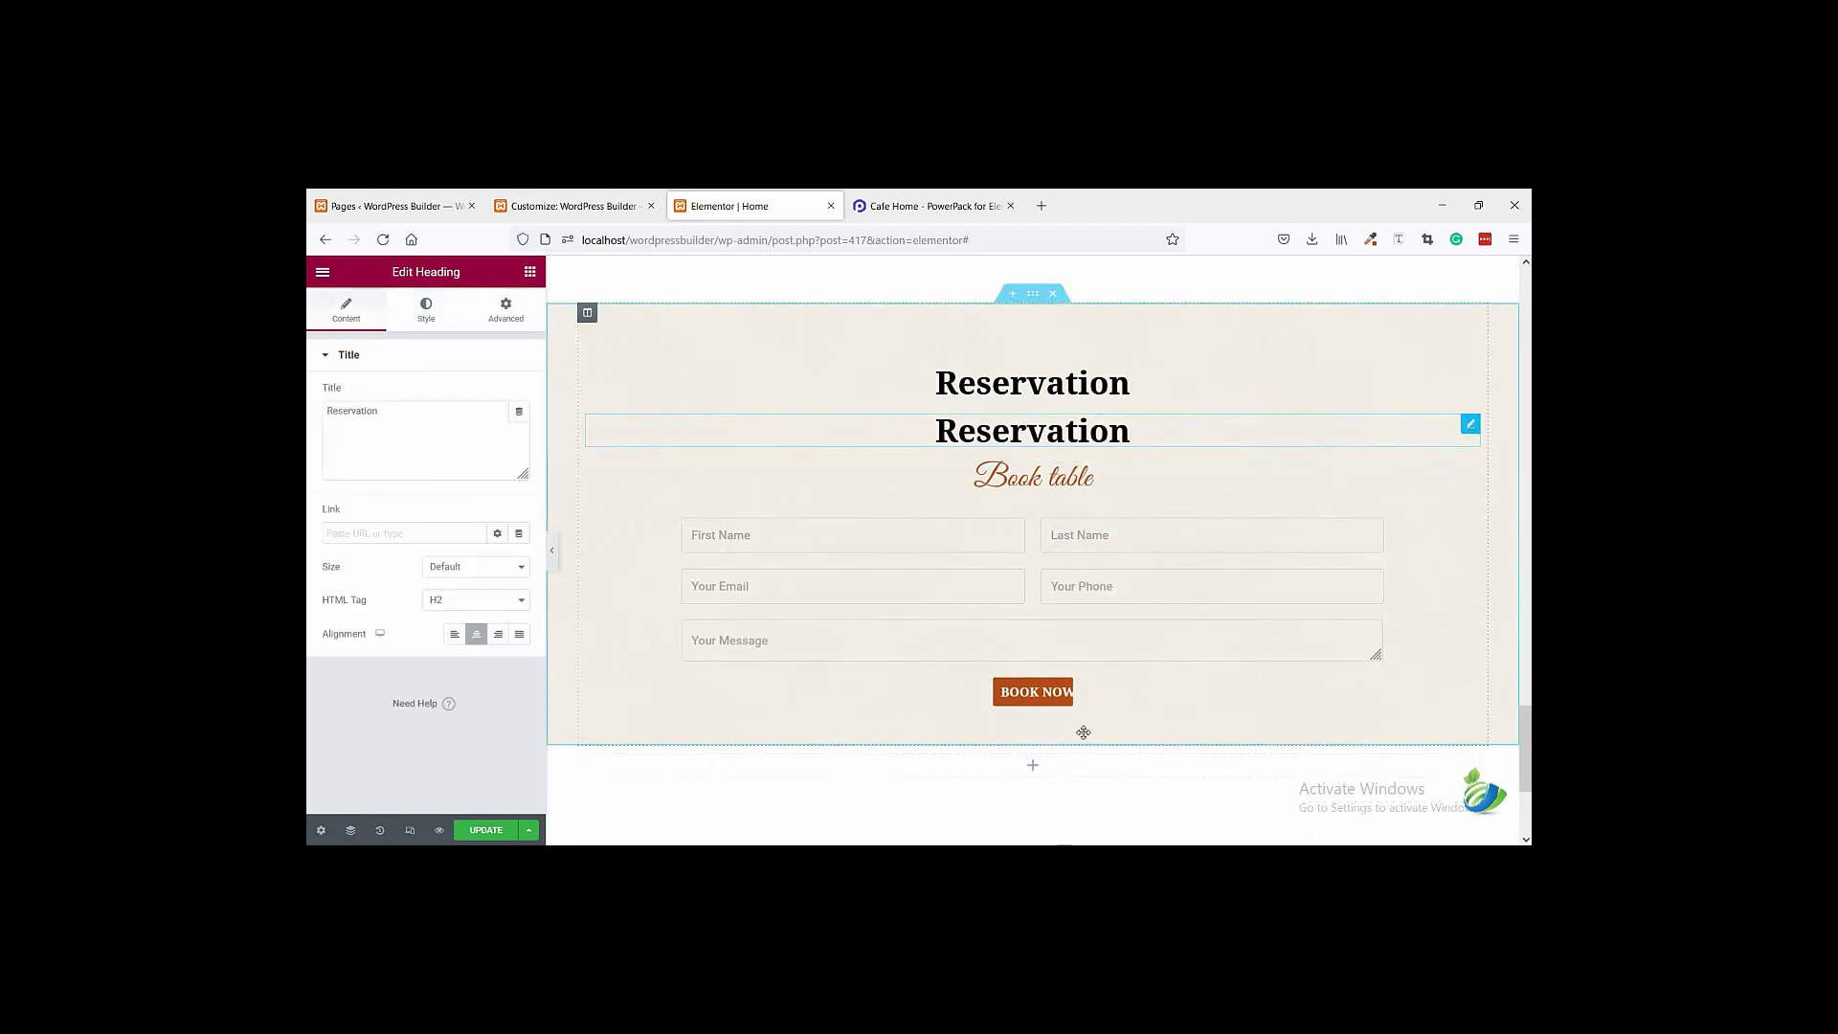
left_click_drag(1470, 423, 1041, 728)
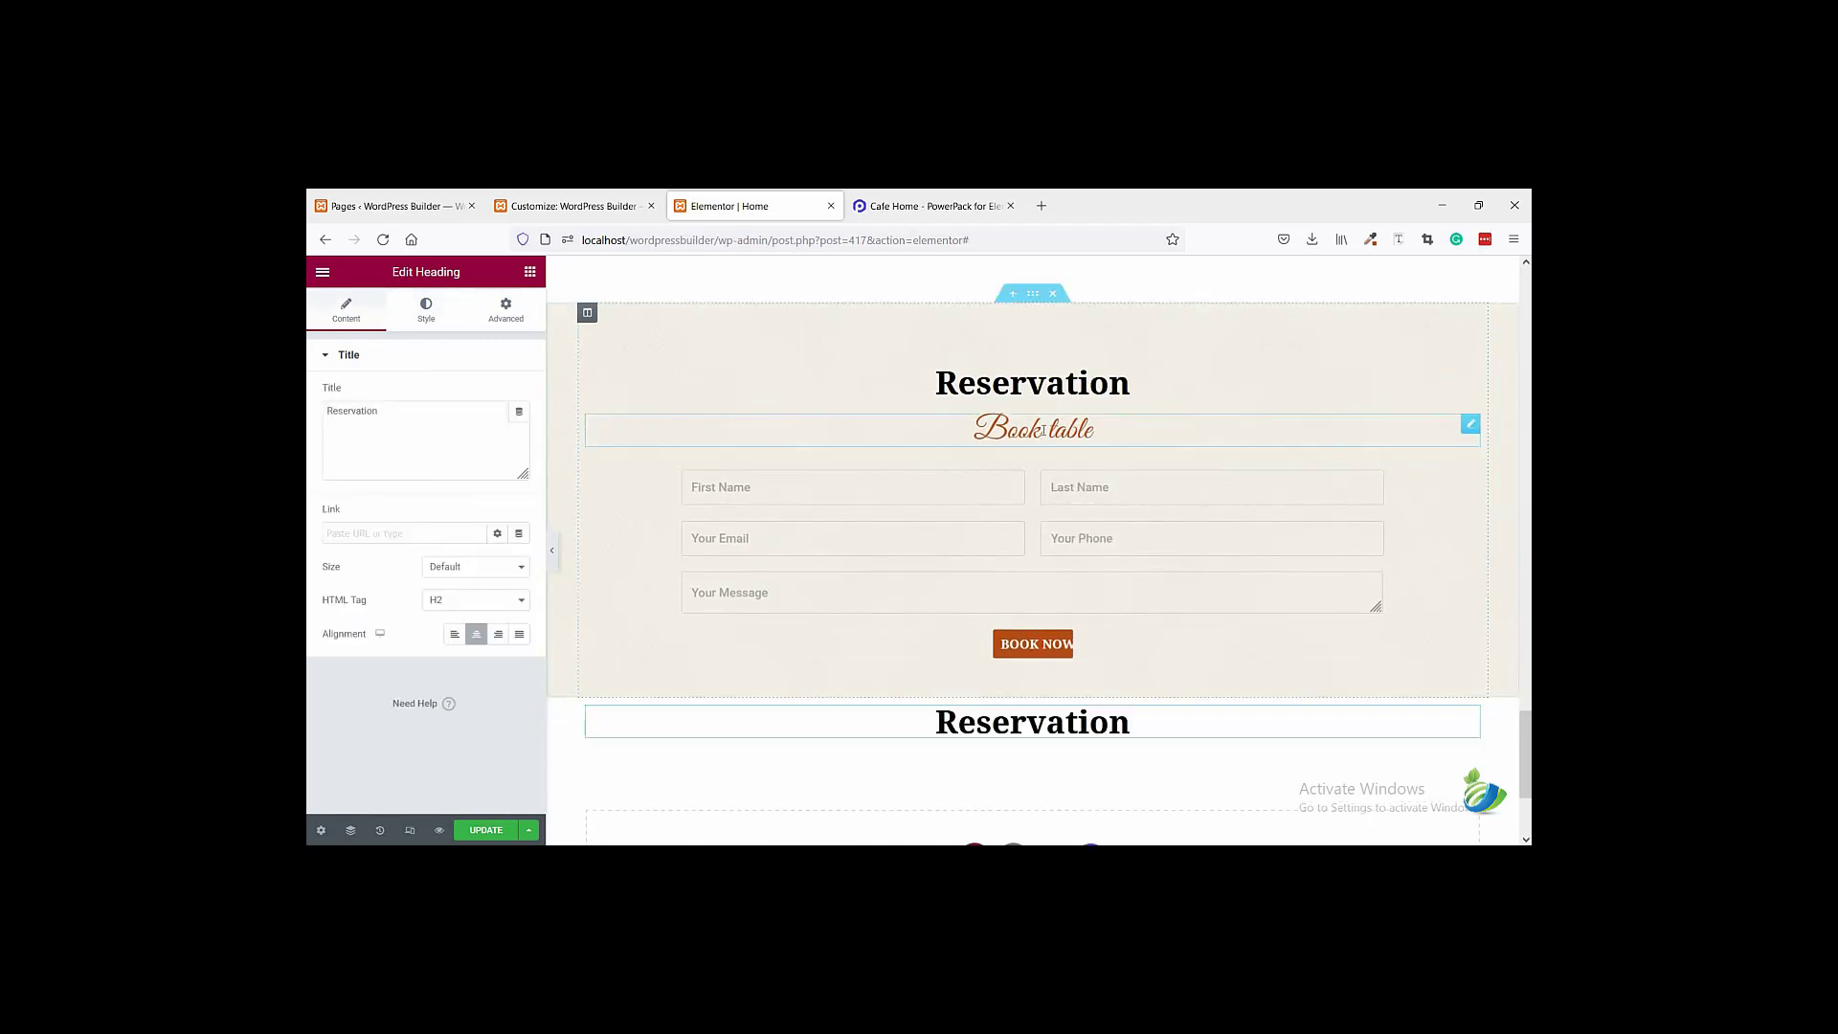
- Duplicate the Book table subheading and move the copy beneath the duplicated Reservation heading in the section below the booking form
right_click(1046, 434)
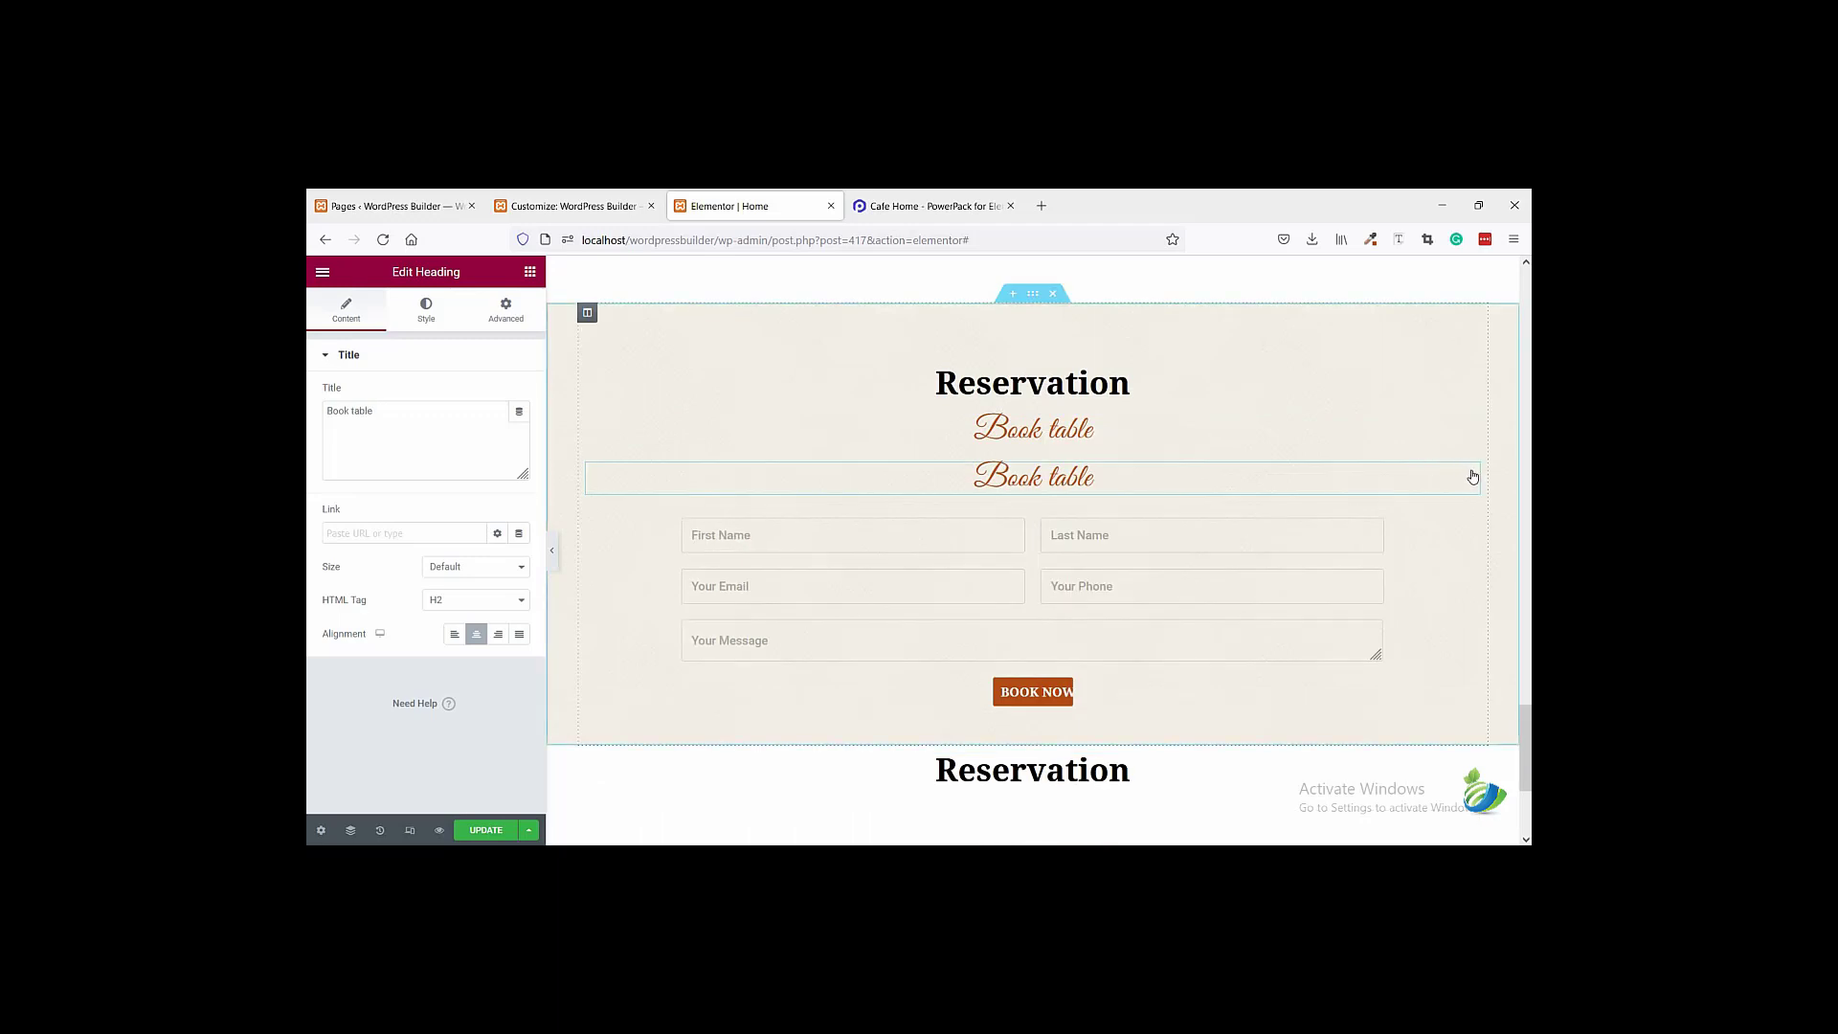
left_click_drag(1470, 476, 987, 762)
scroll(1053, 558, "down", 2)
- Replace the duplicated Reservation heading's title with the copied text "Our Visitors"
left_click(1053, 559)
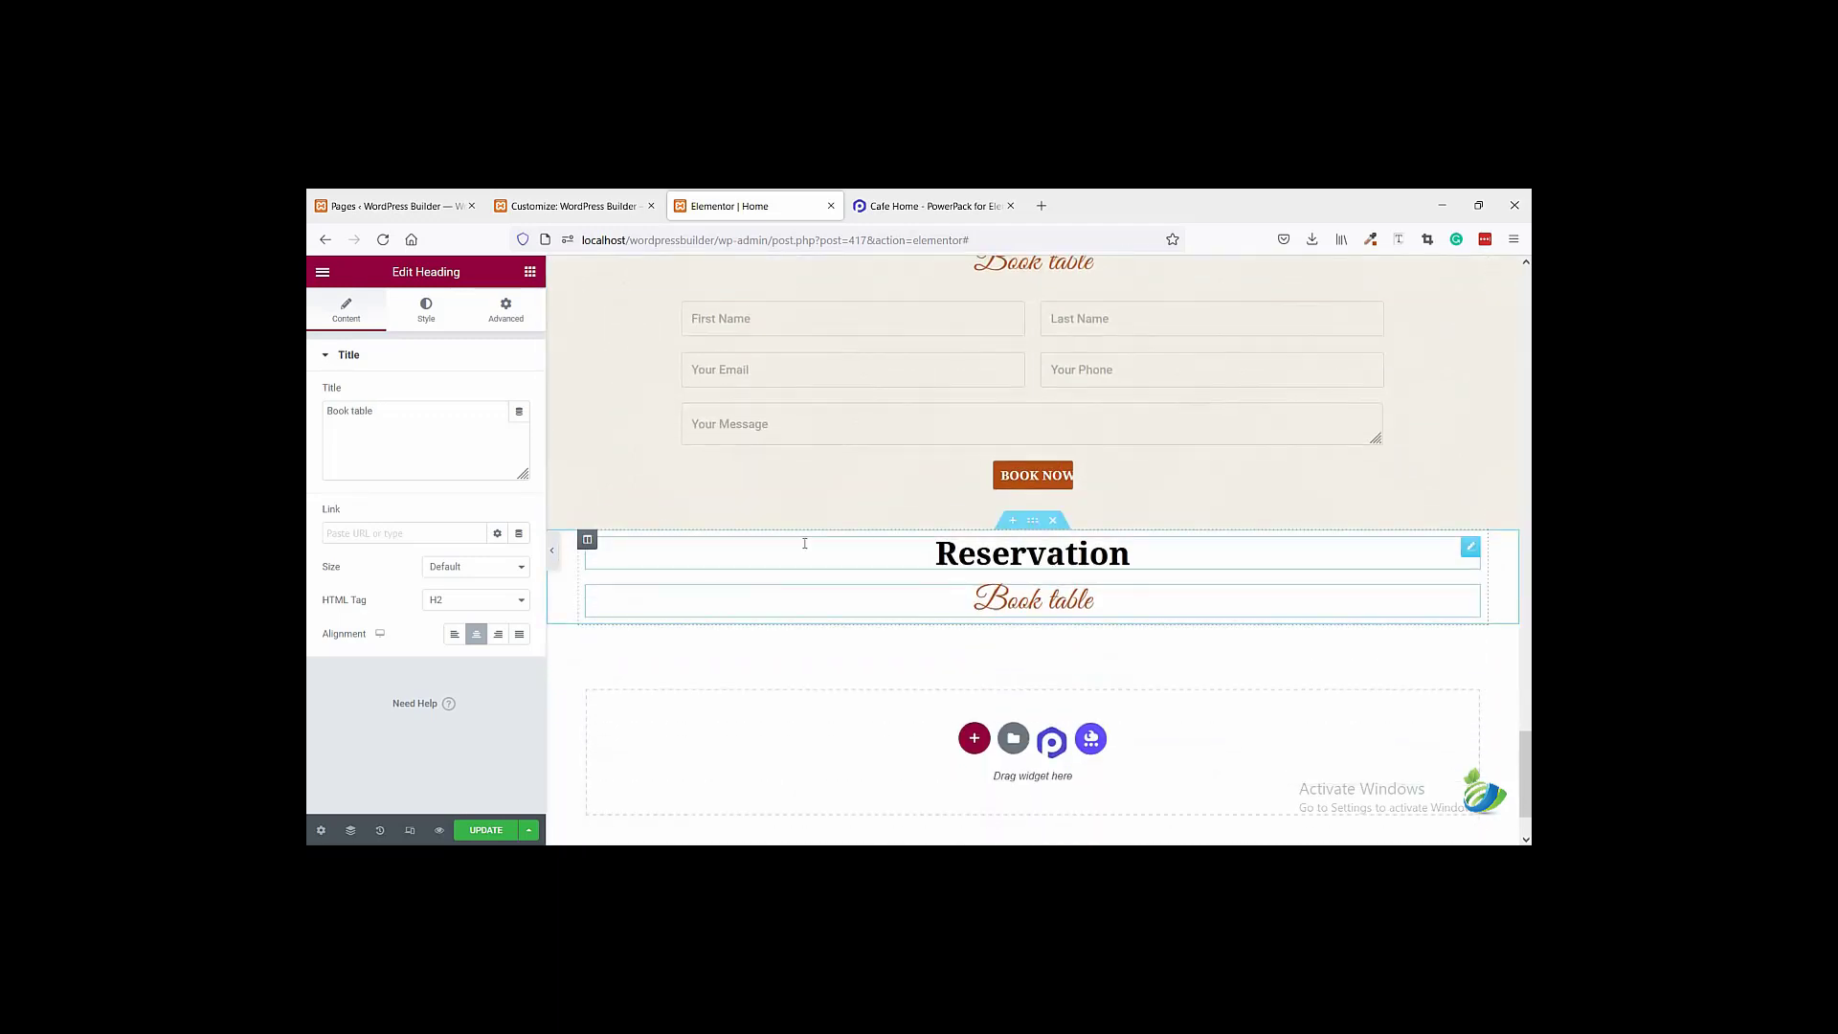
left_click_drag(327, 411, 444, 395)
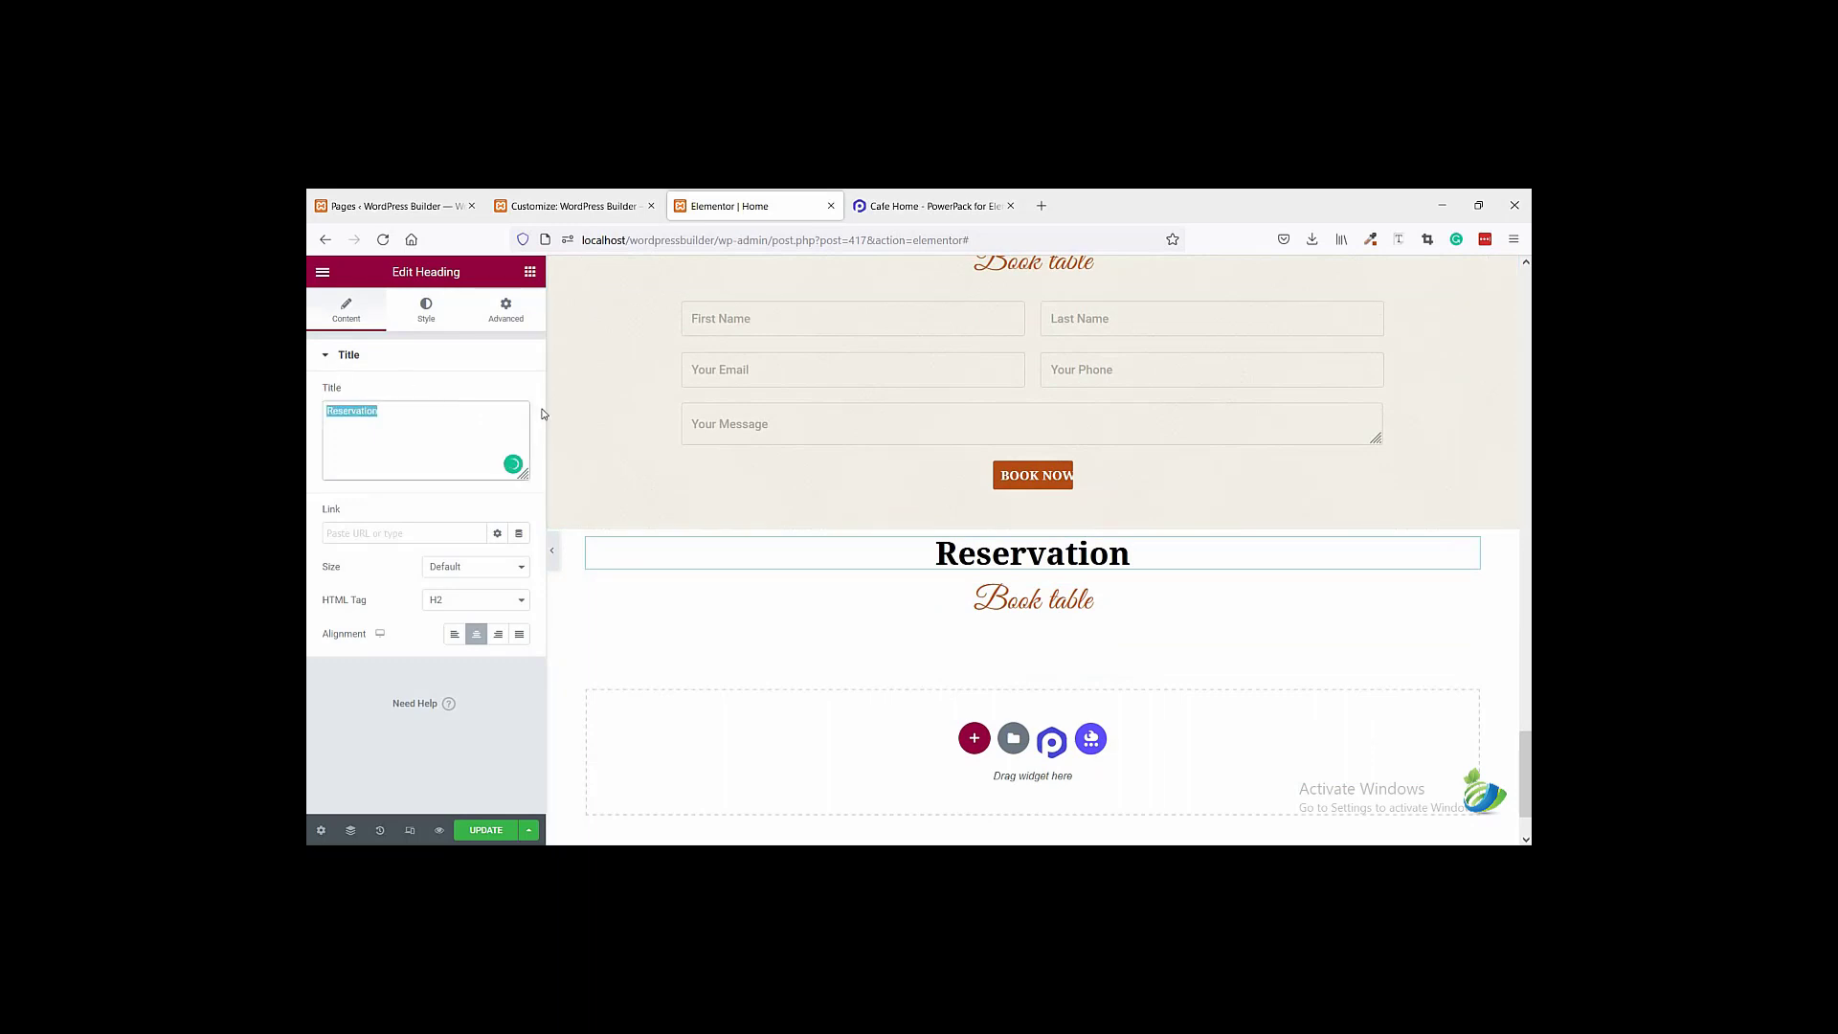
key("ctrl+v")
- Copy the subheading "Customers" from the Cafe Home template and use it as the title of the duplicated Book table subheading
key("ctrl+Tab")
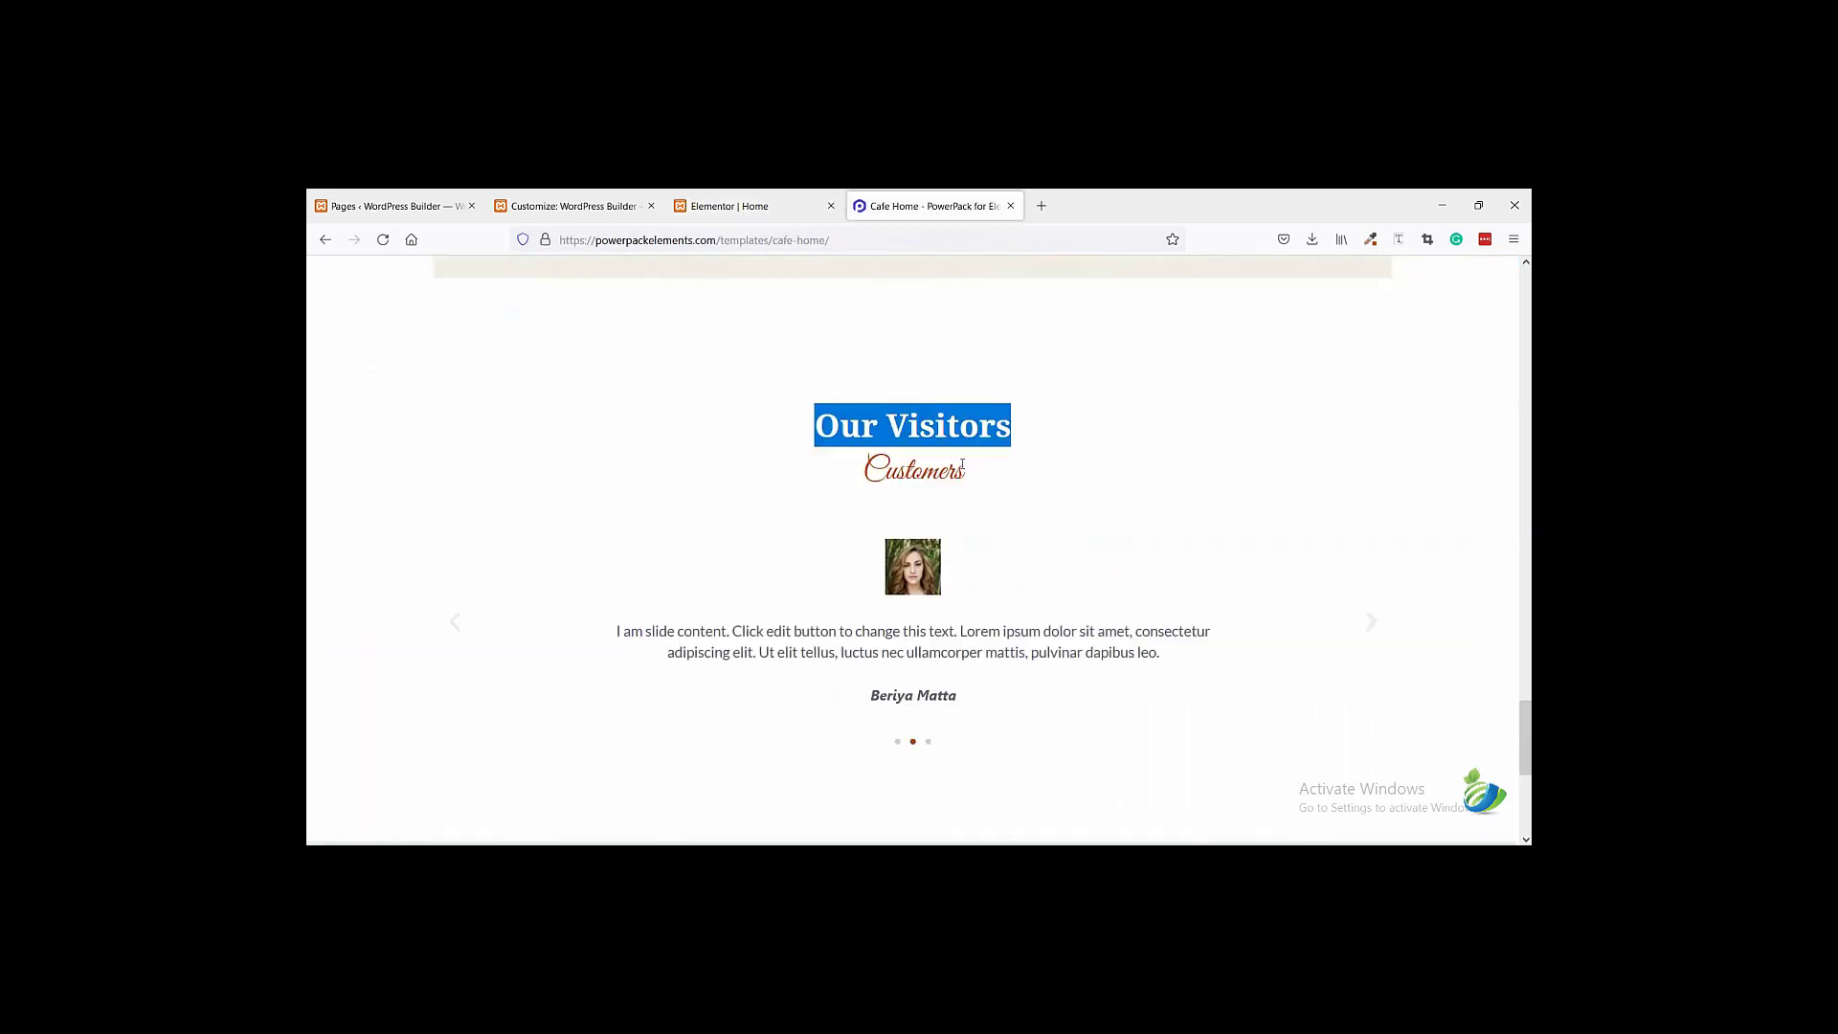
left_click_drag(969, 473, 866, 467)
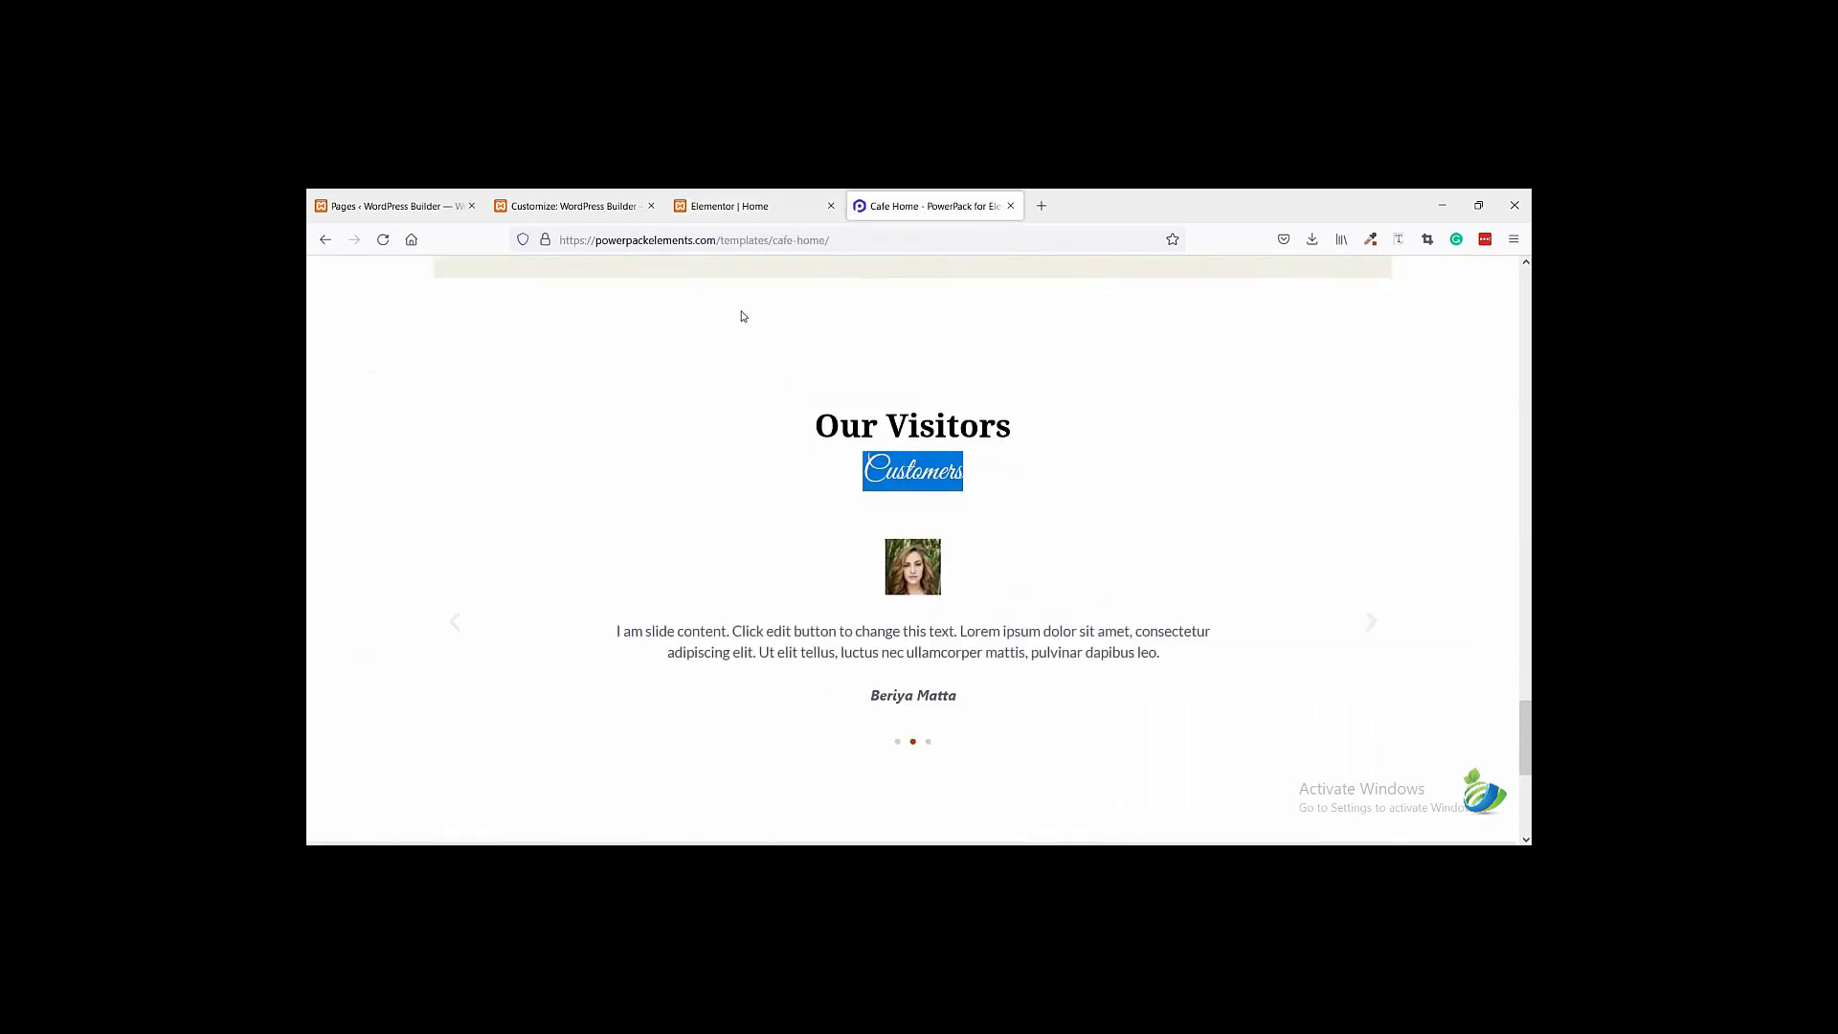
left_click(717, 206)
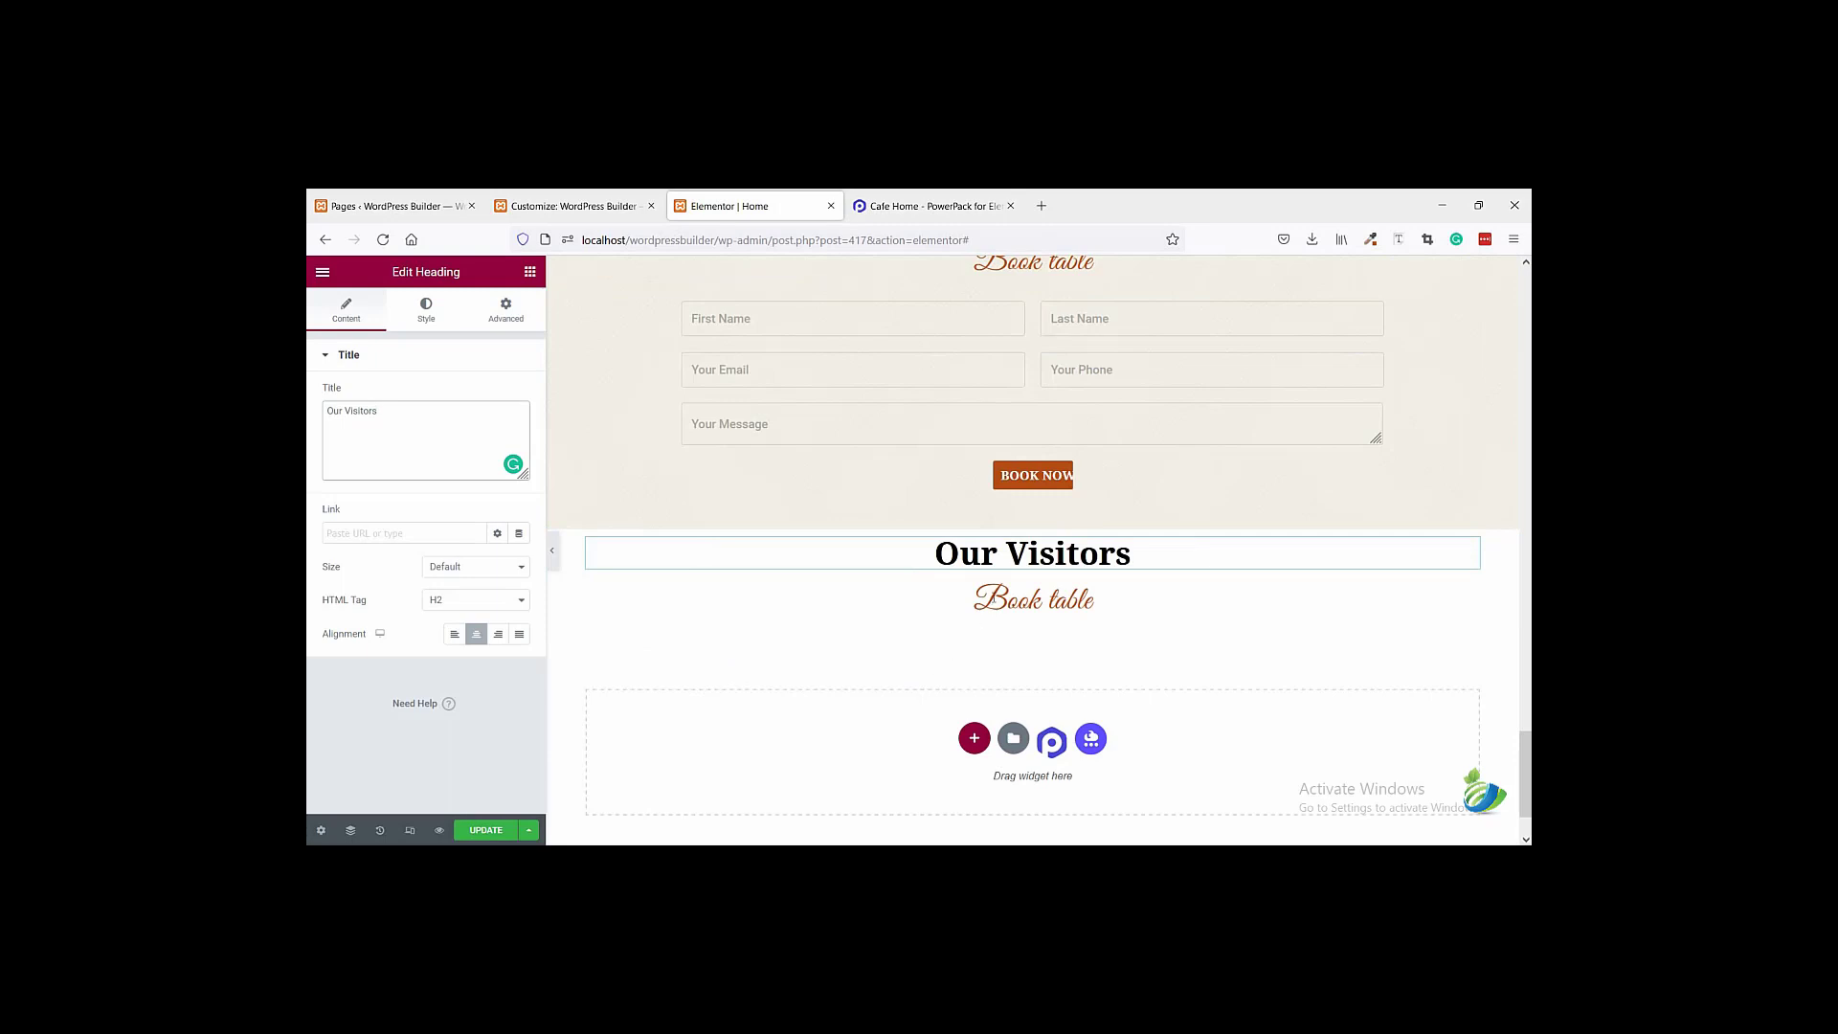
left_click(685, 601)
triple_click(409, 407)
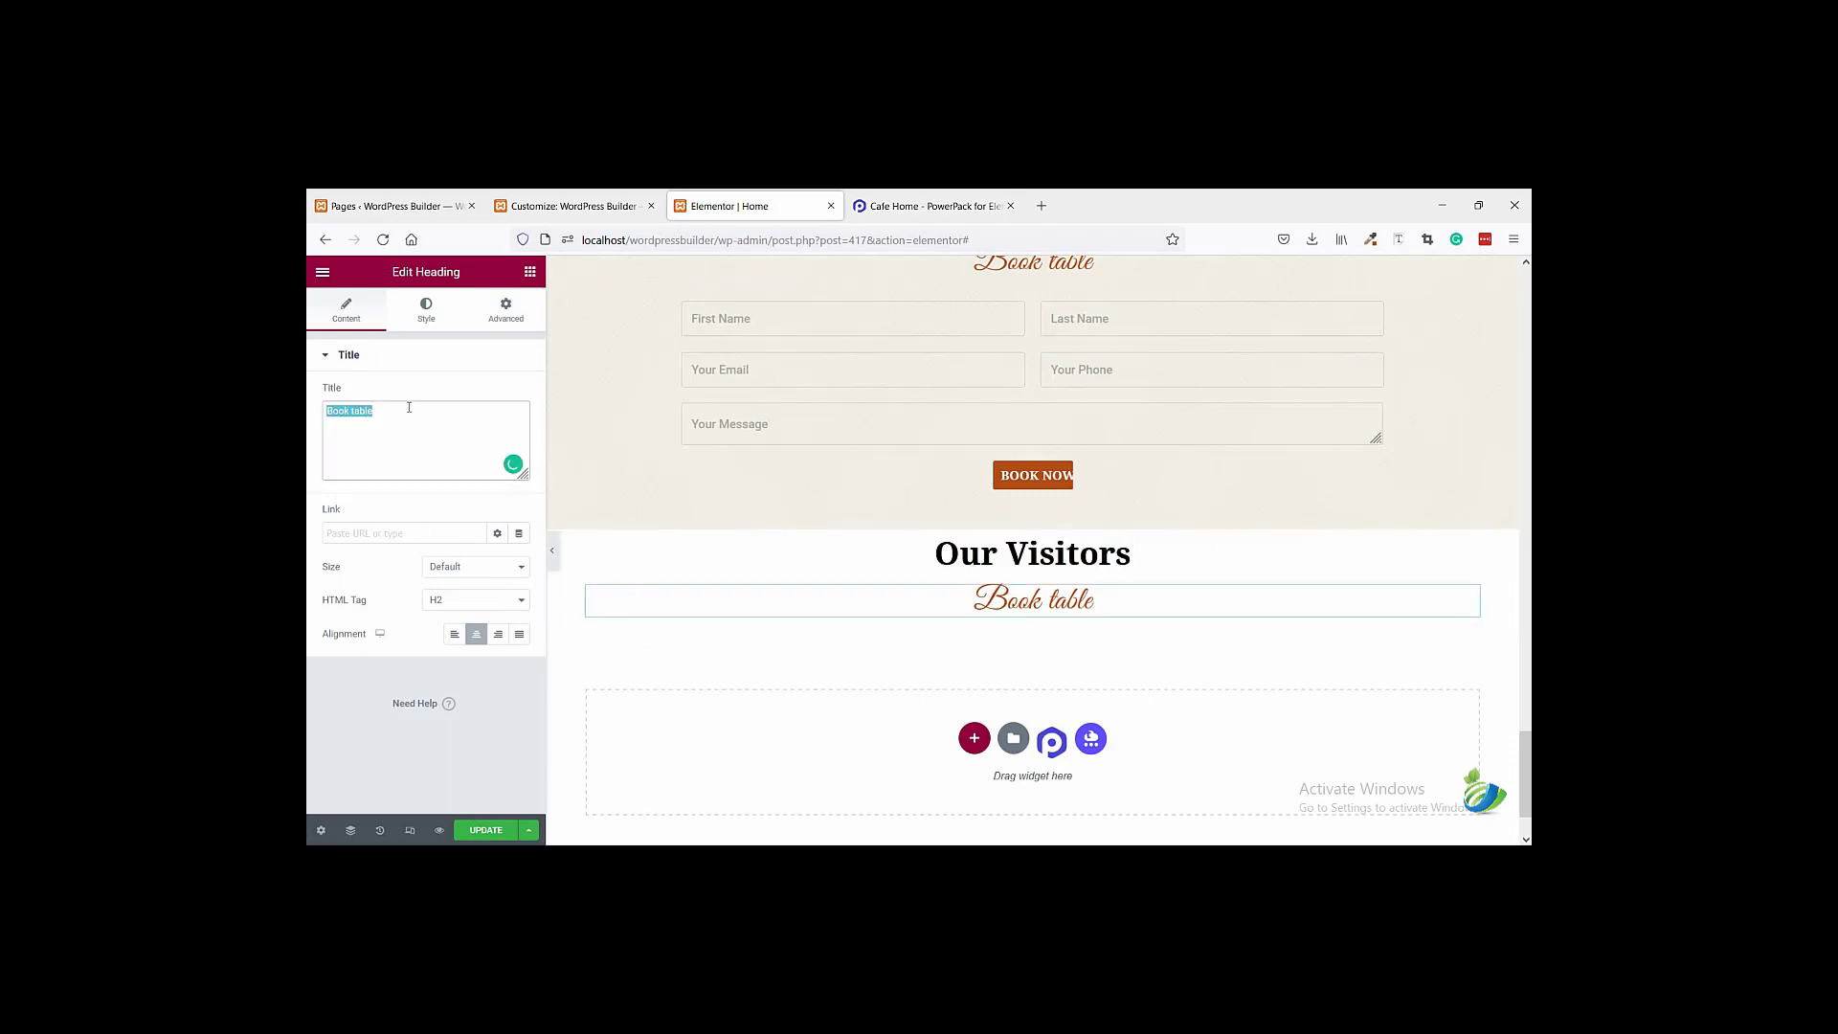
type("Customers")
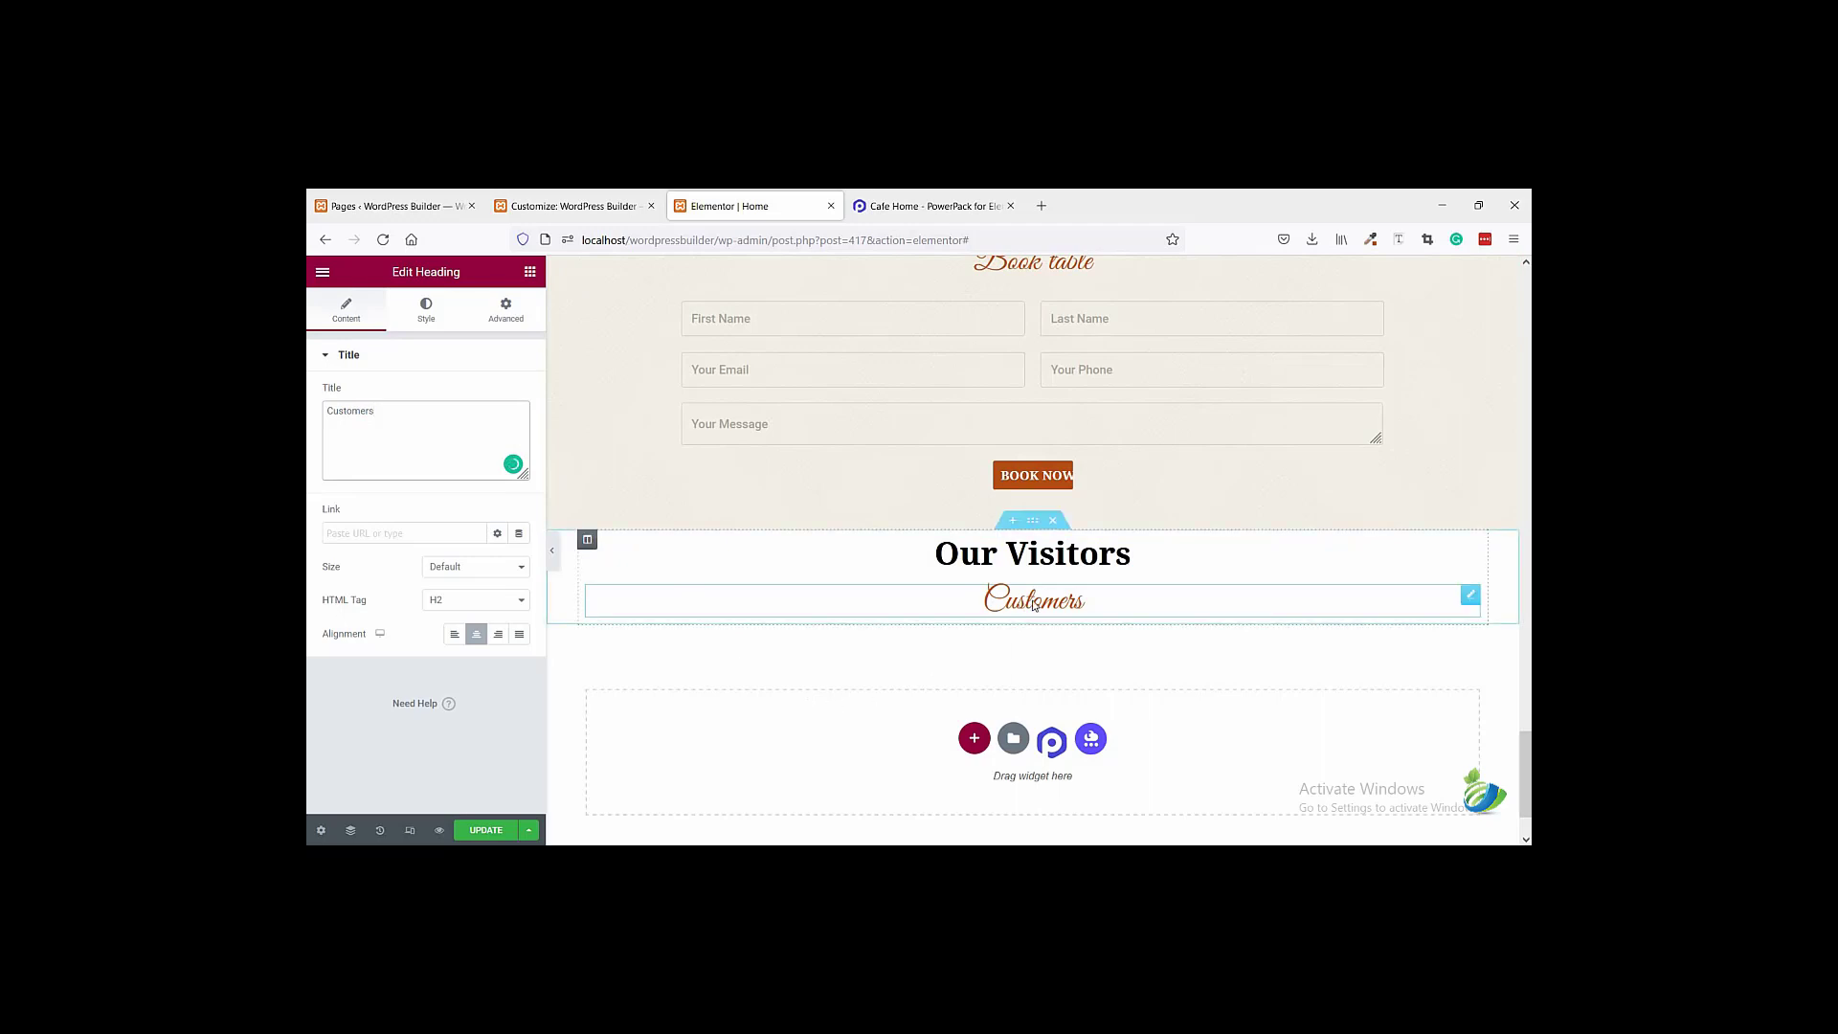
- Compare the new headings with the template's Our Visitors section and update the Home page
scroll(1034, 517, "down", 1)
key("ctrl+Tab")
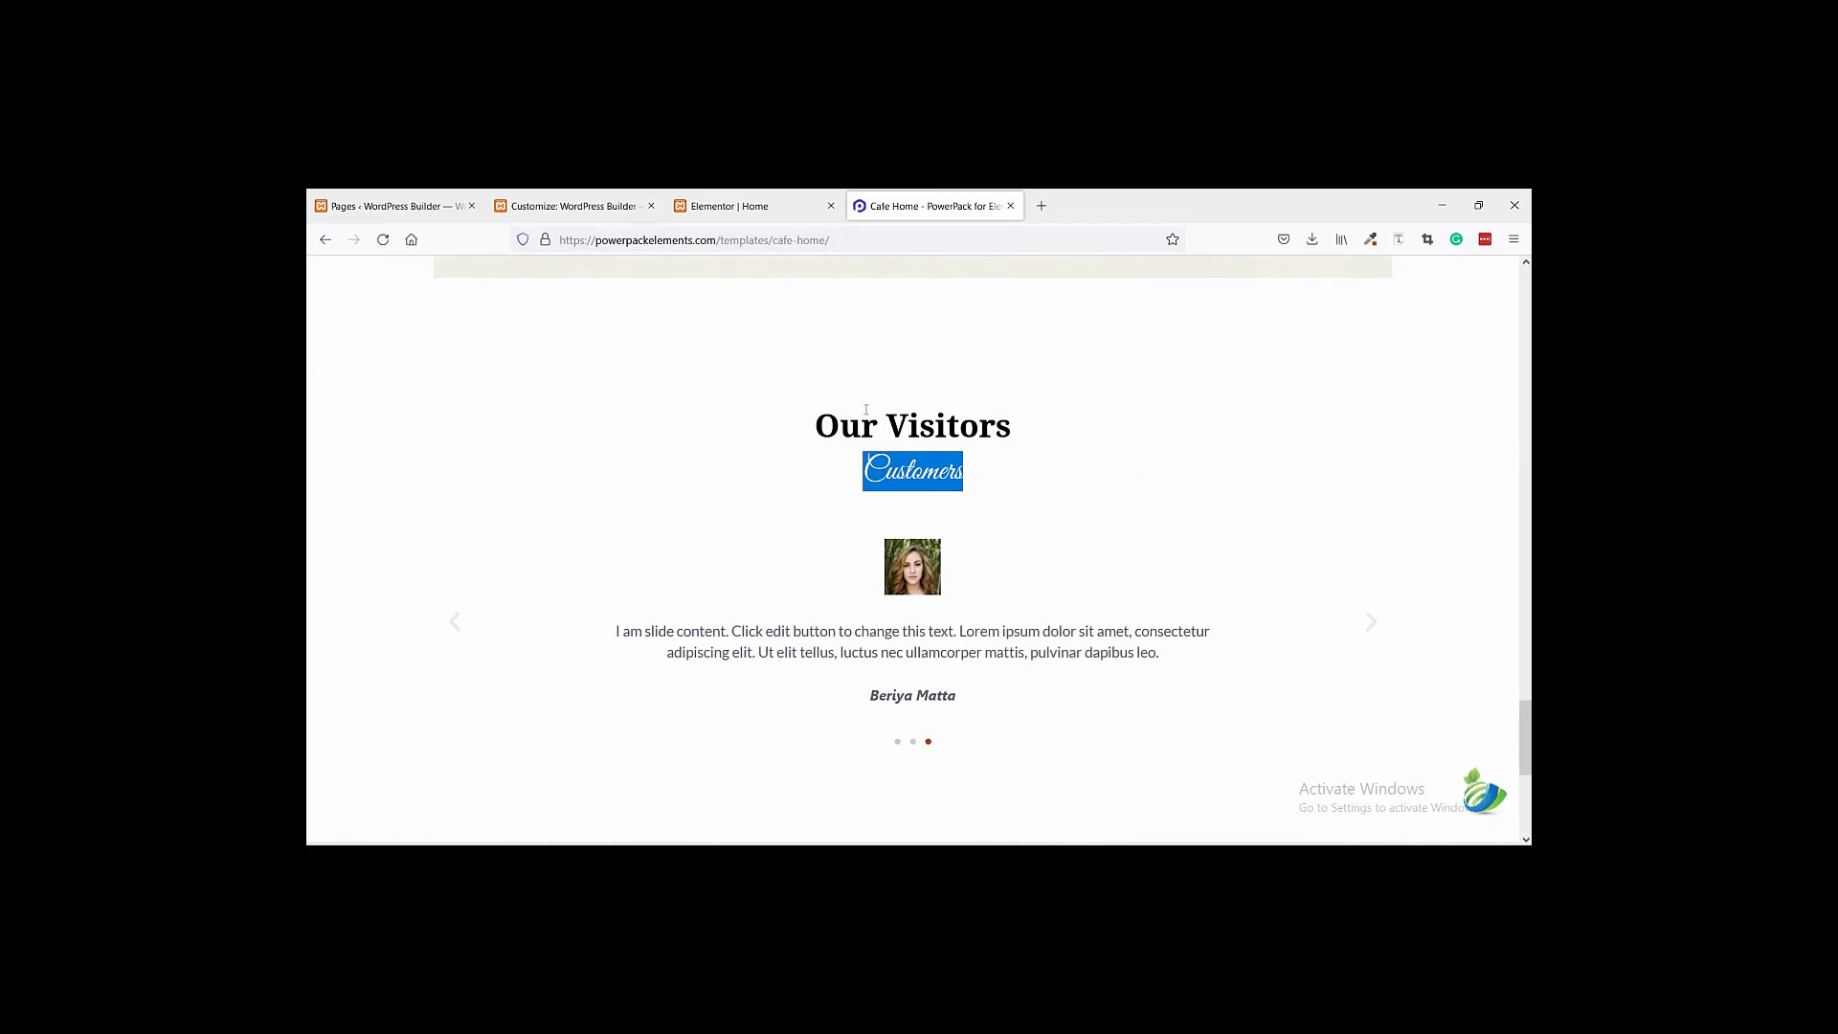
left_click(796, 209)
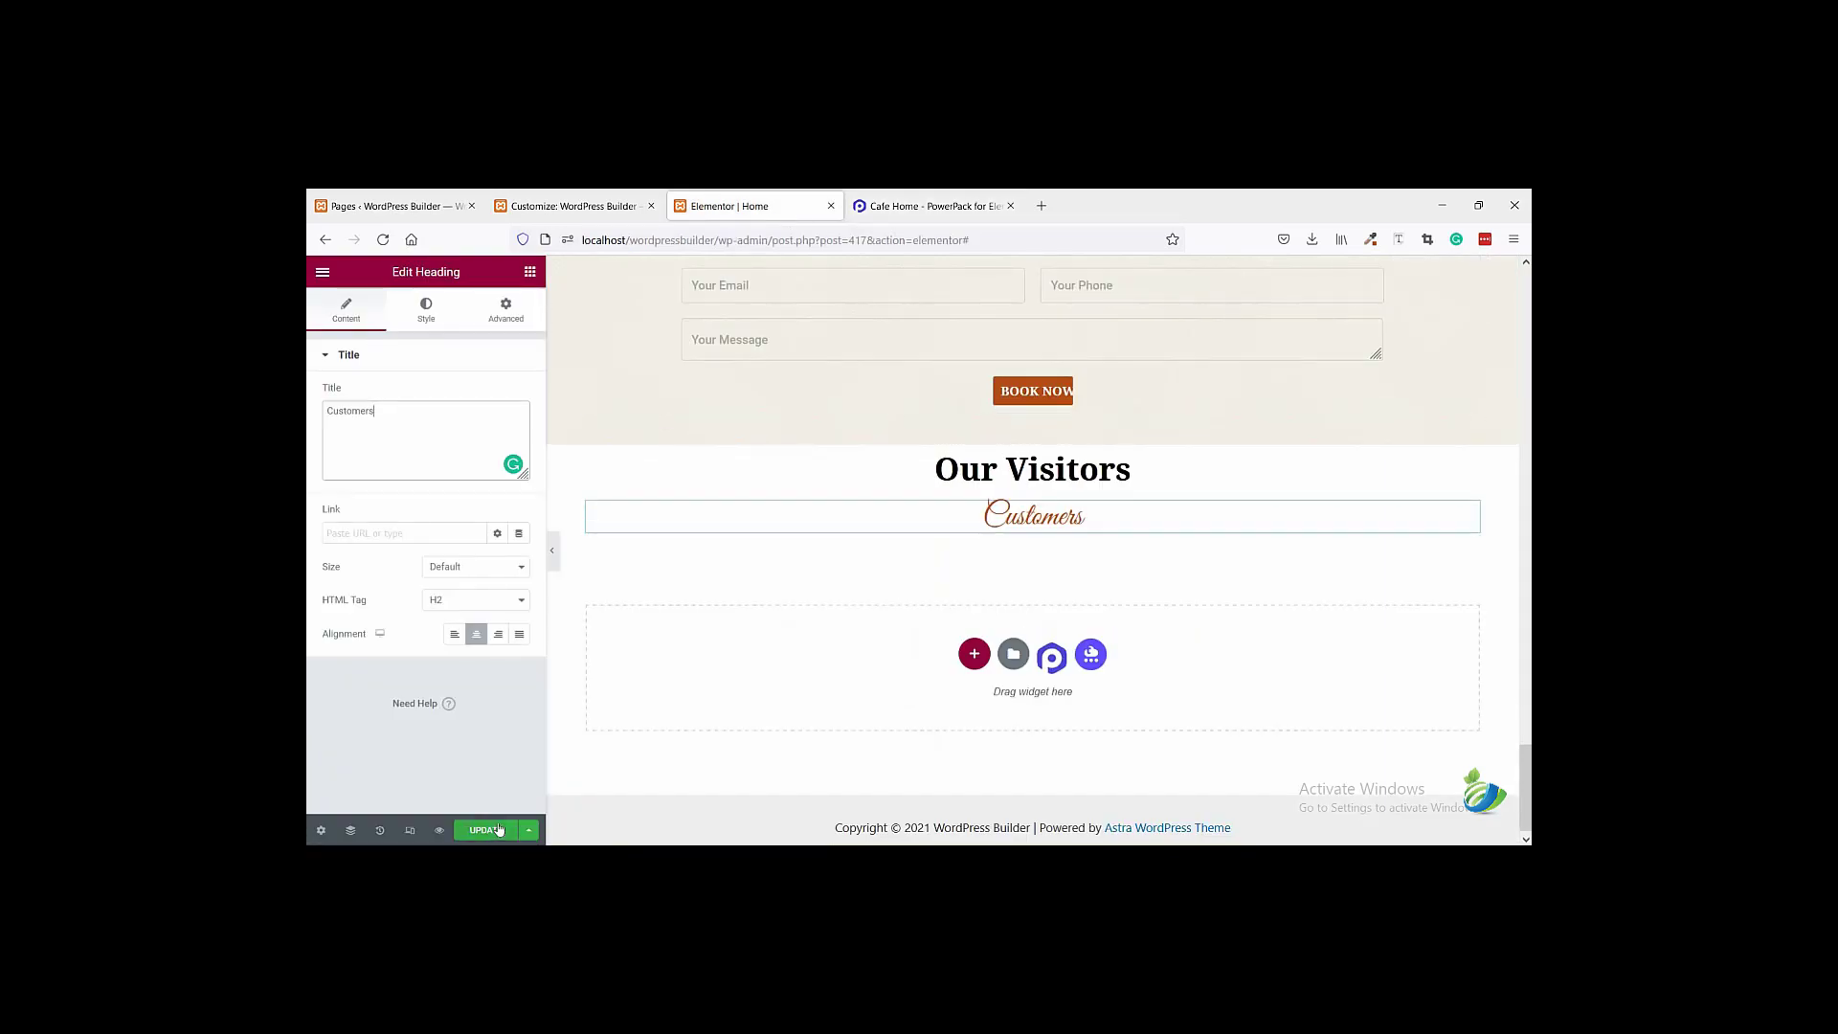
left_click(499, 829)
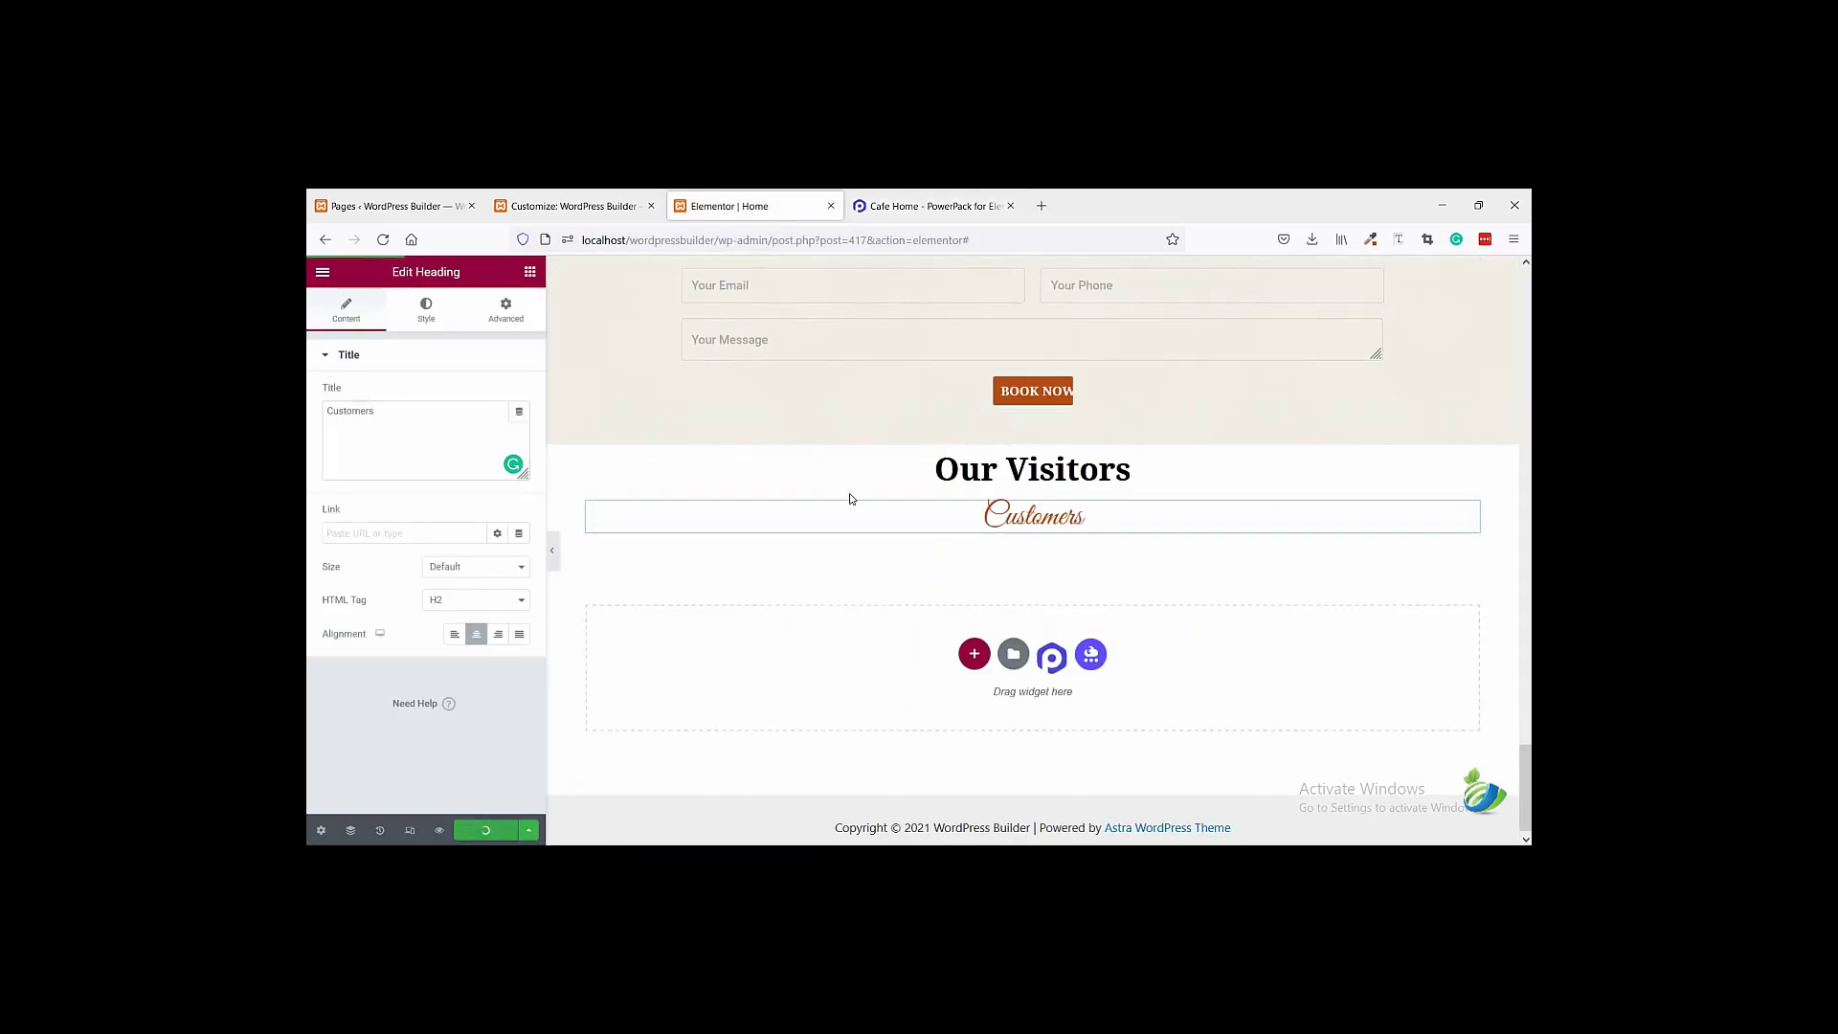
- Open WordPress's Add Plugins page in a new browser tab and search the plugin directory for "elementor"
left_click(440, 213)
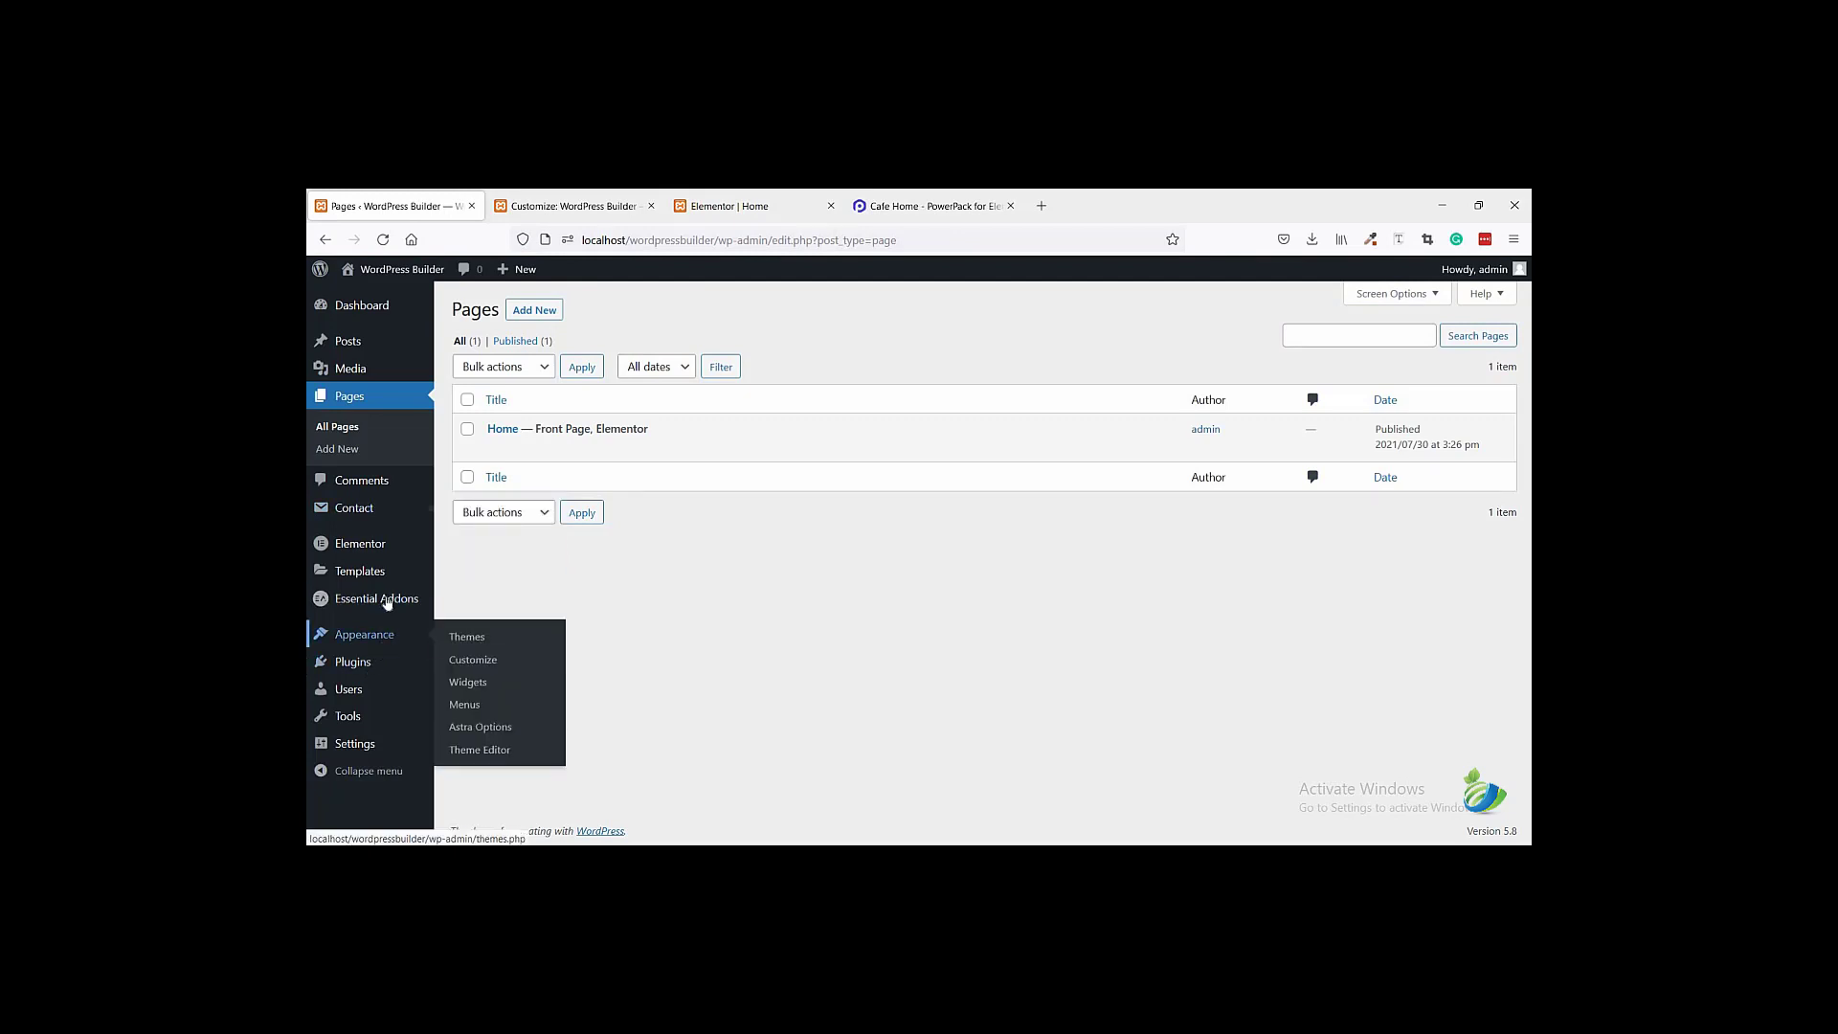
mouse_move(377, 665)
left_click(485, 688)
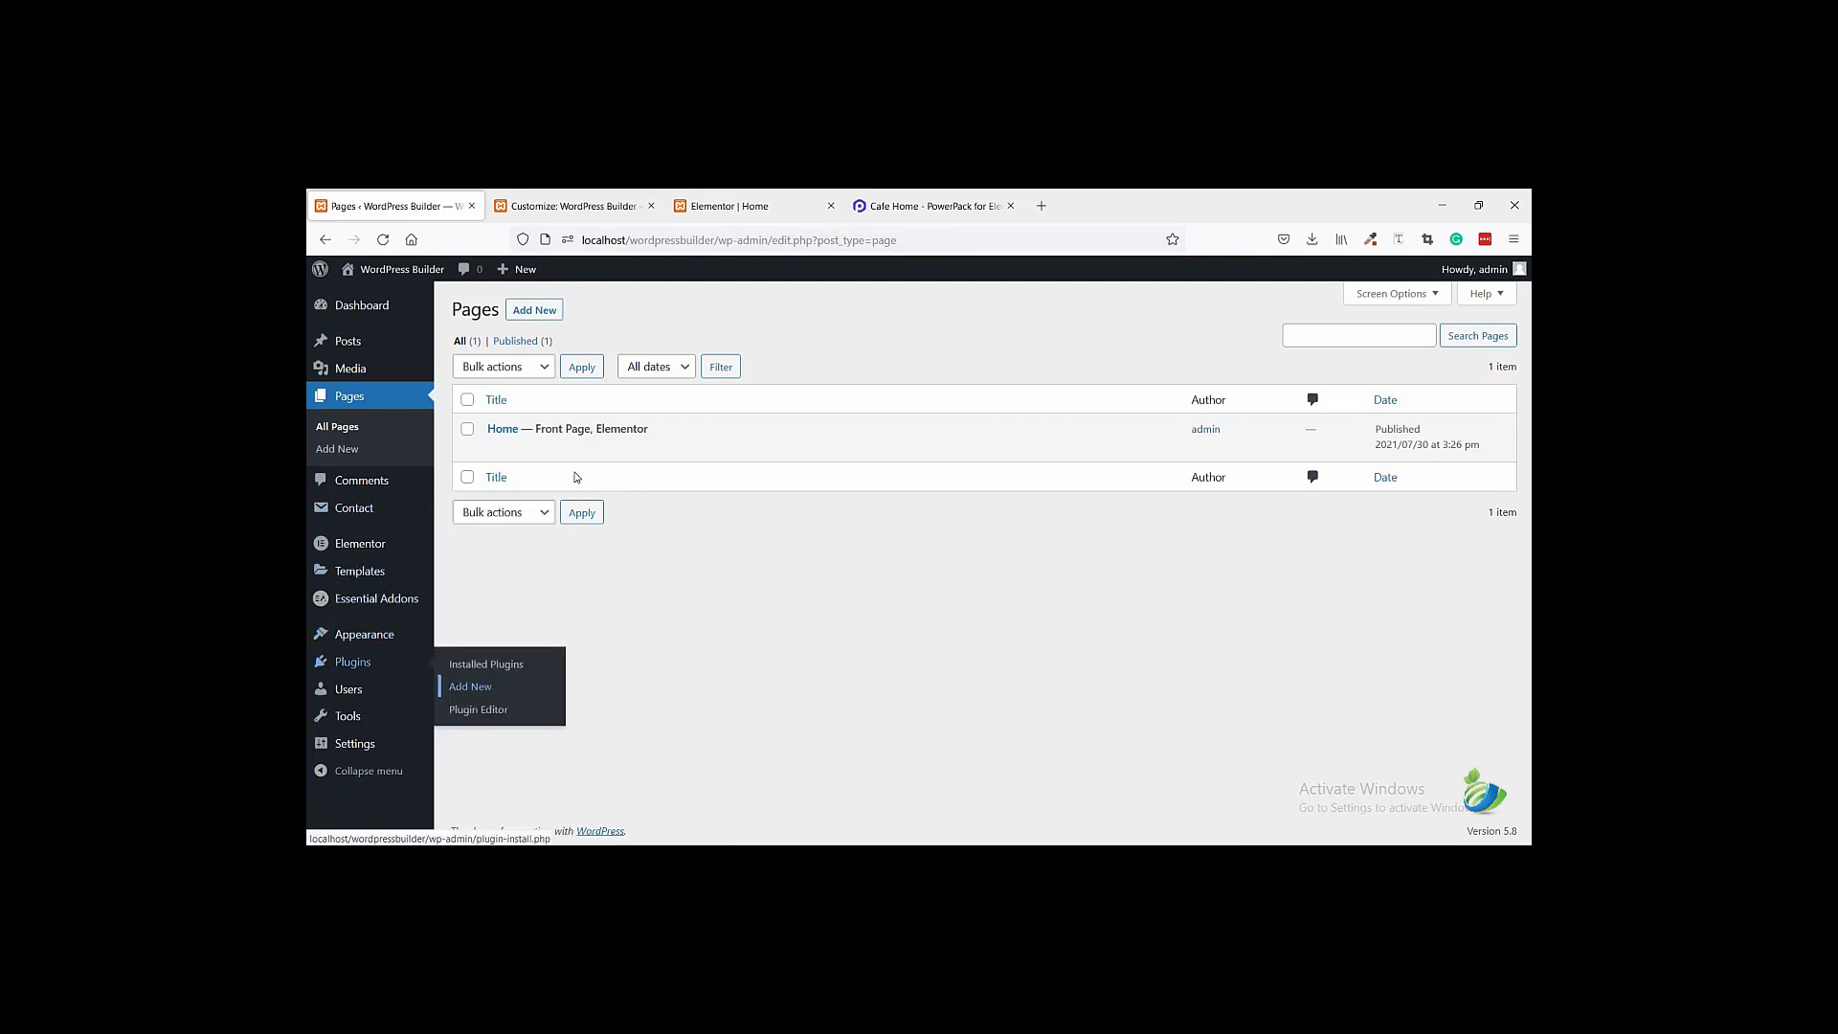
right_click(484, 687)
left_click(578, 410)
left_click(575, 209)
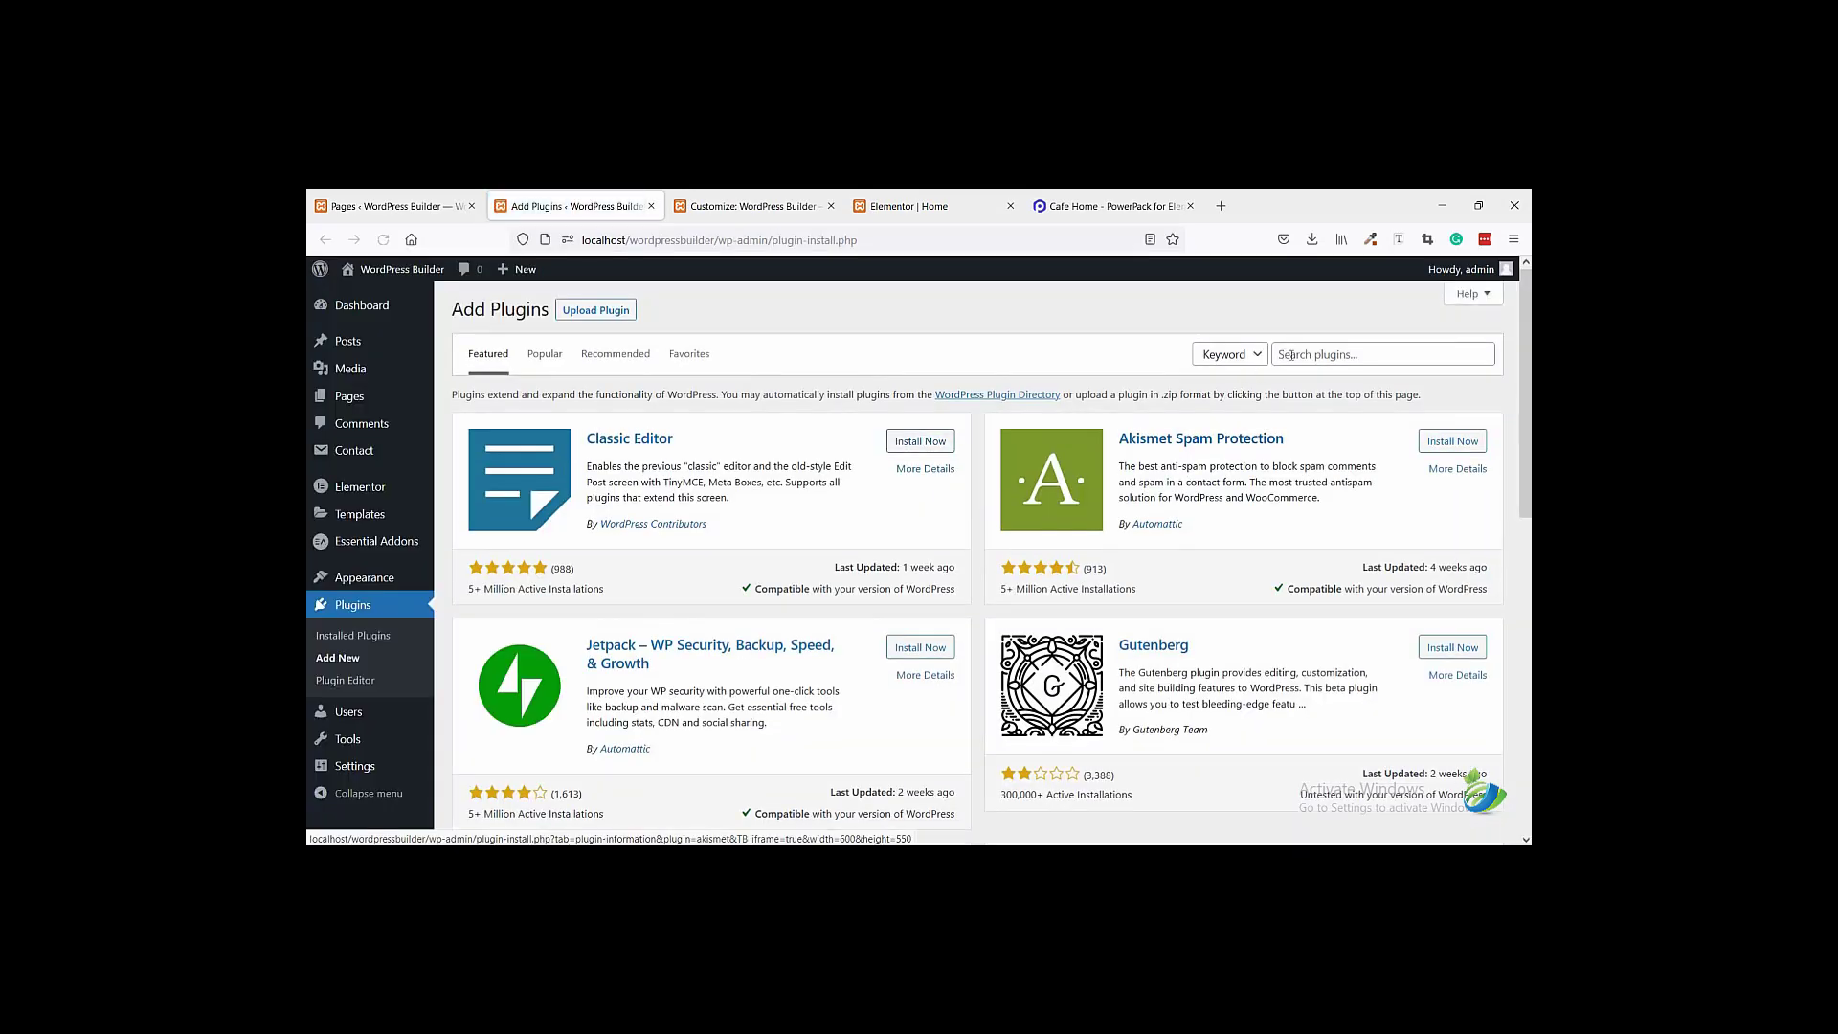
left_click(1292, 355)
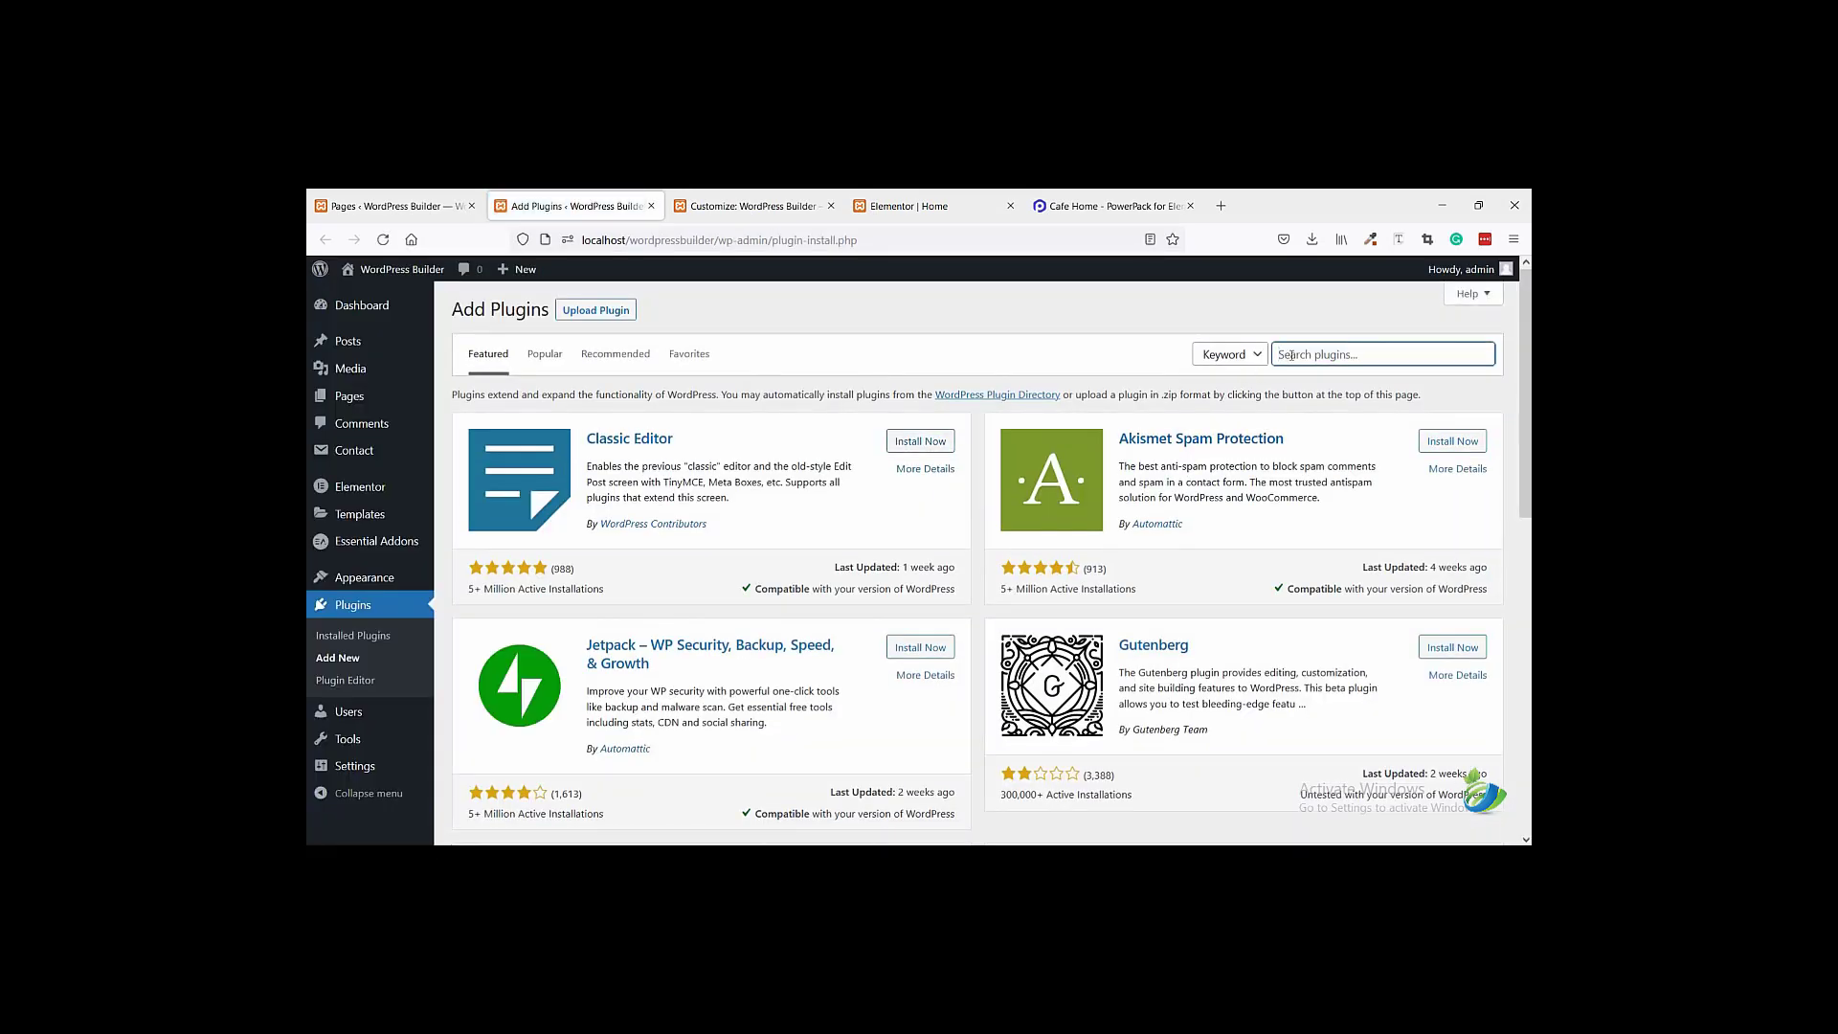
type("ele")
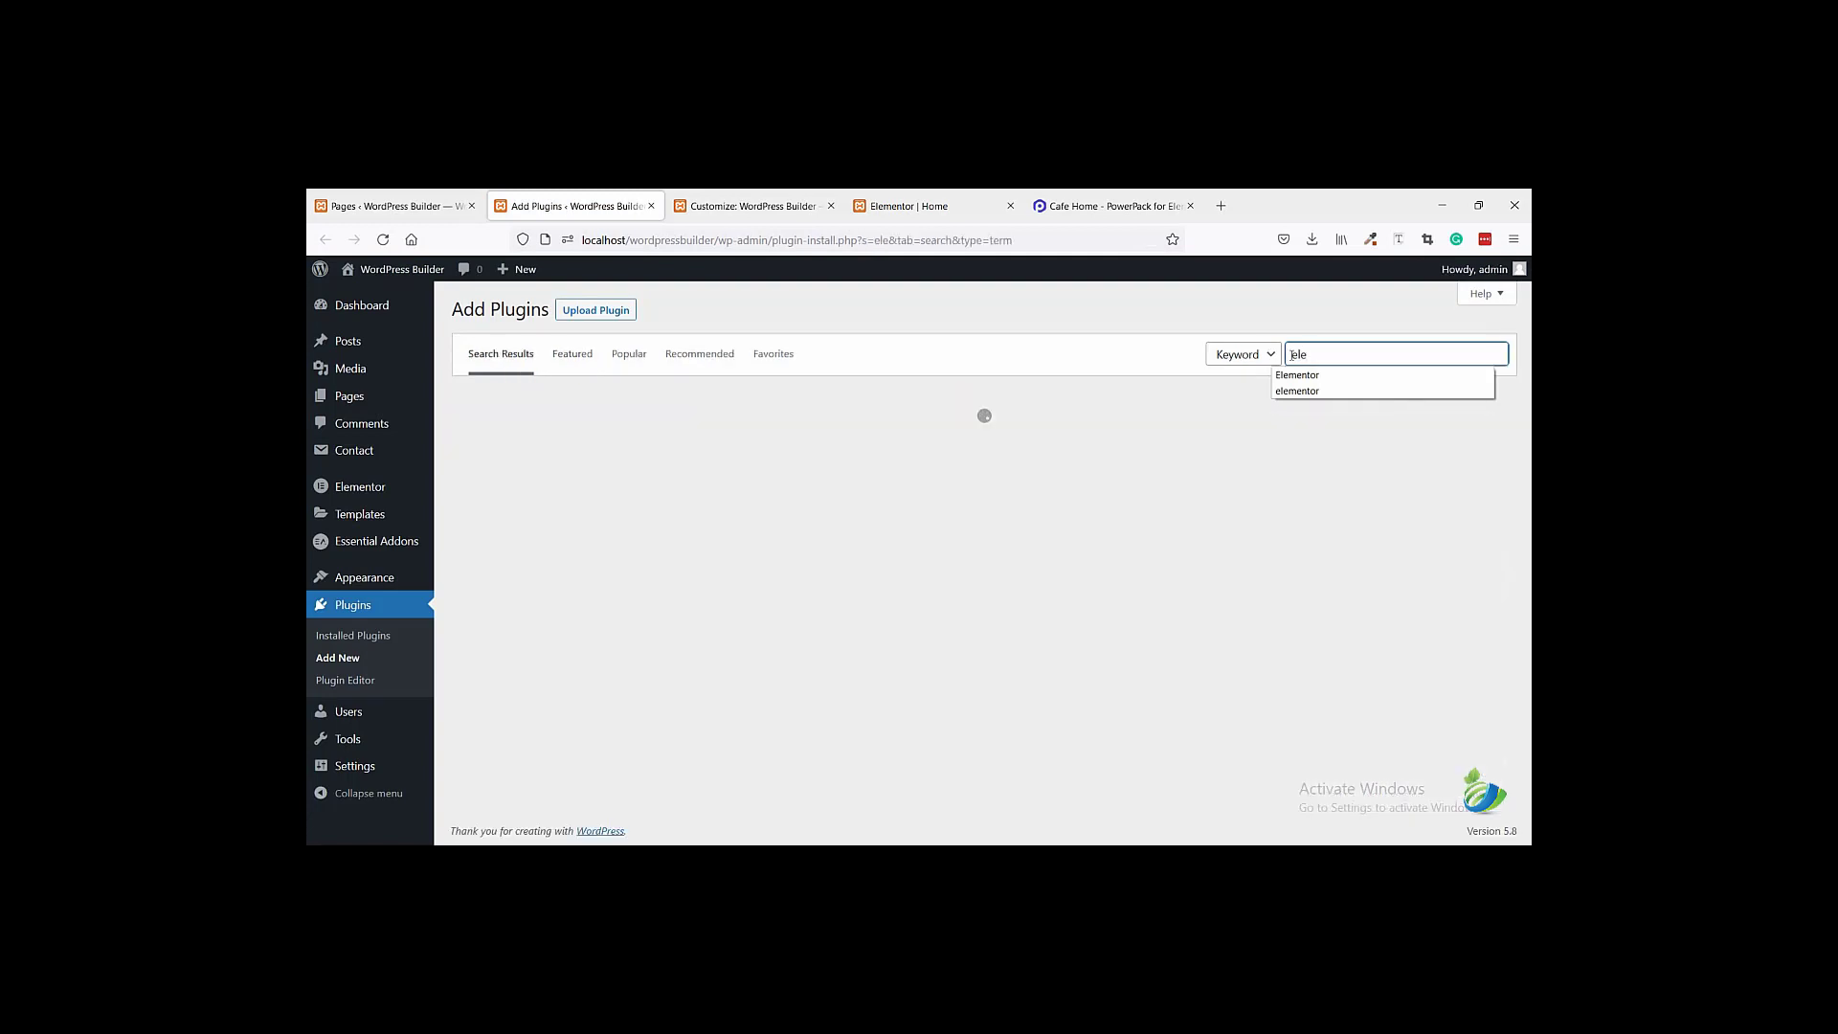
type("mentor")
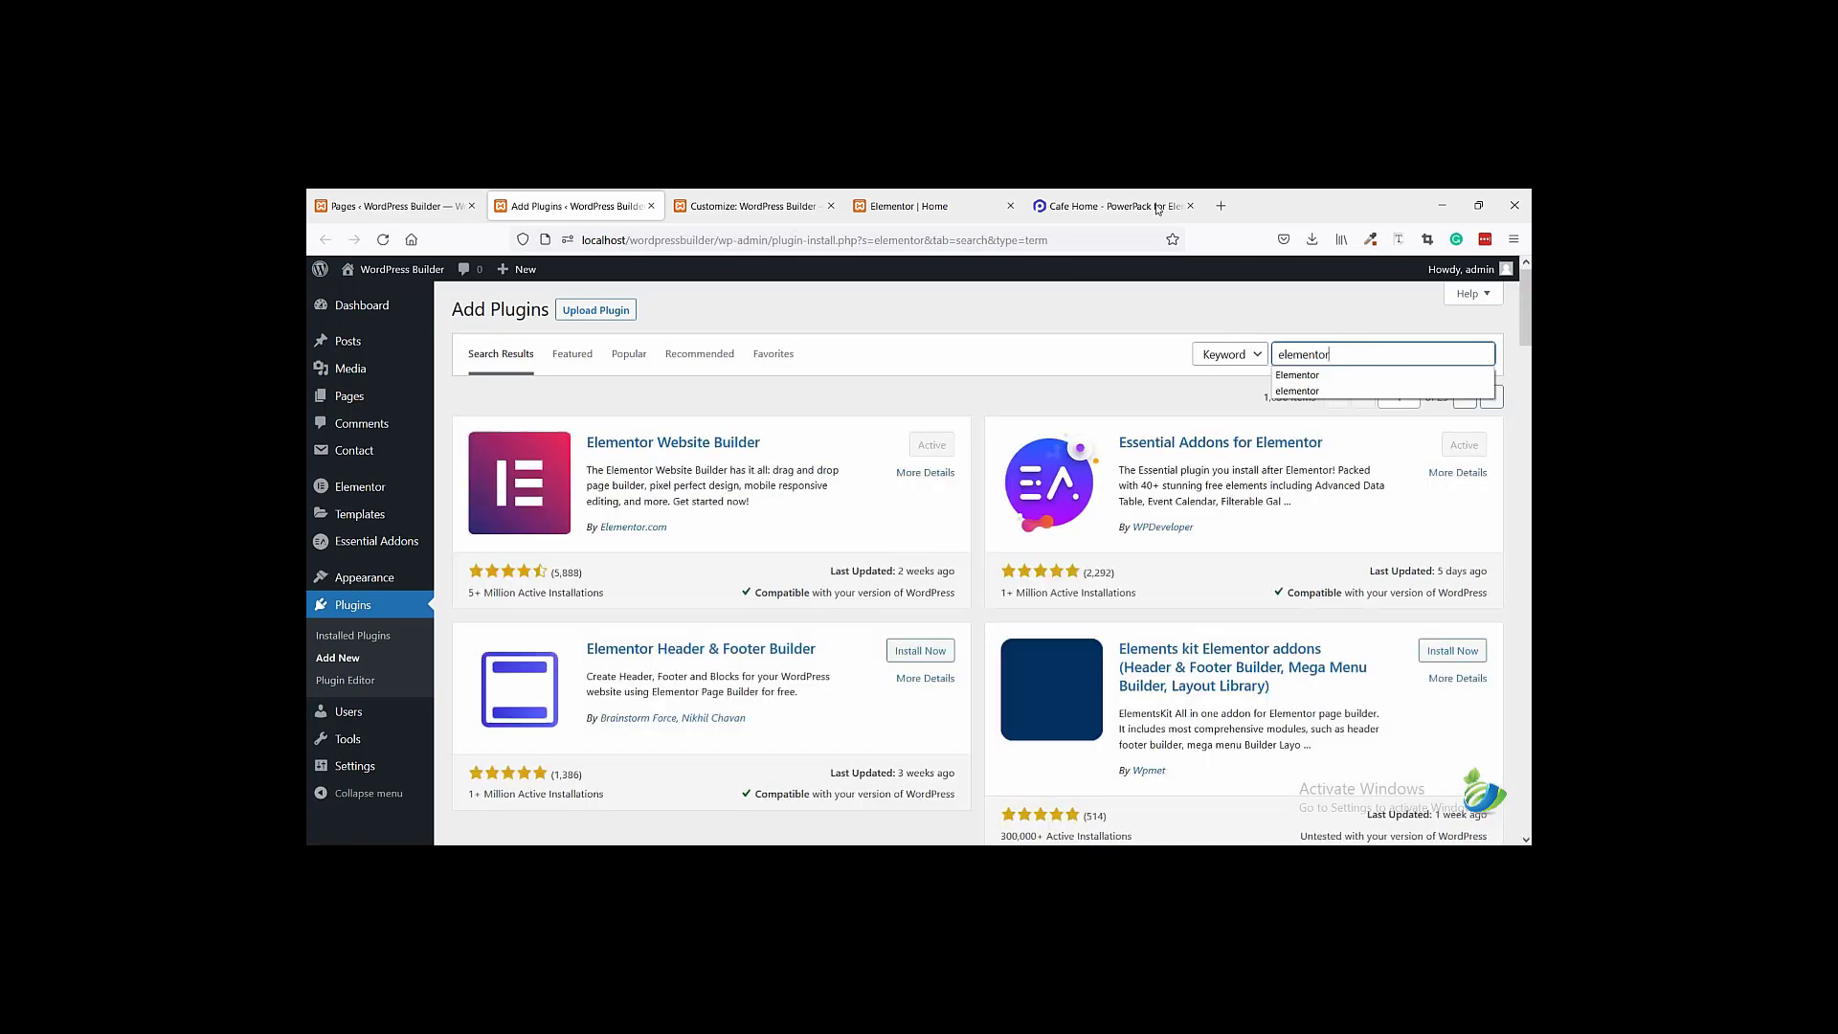
- Find Livemesh Addons for Elementor among the plugin search results and install it
left_click(898, 197)
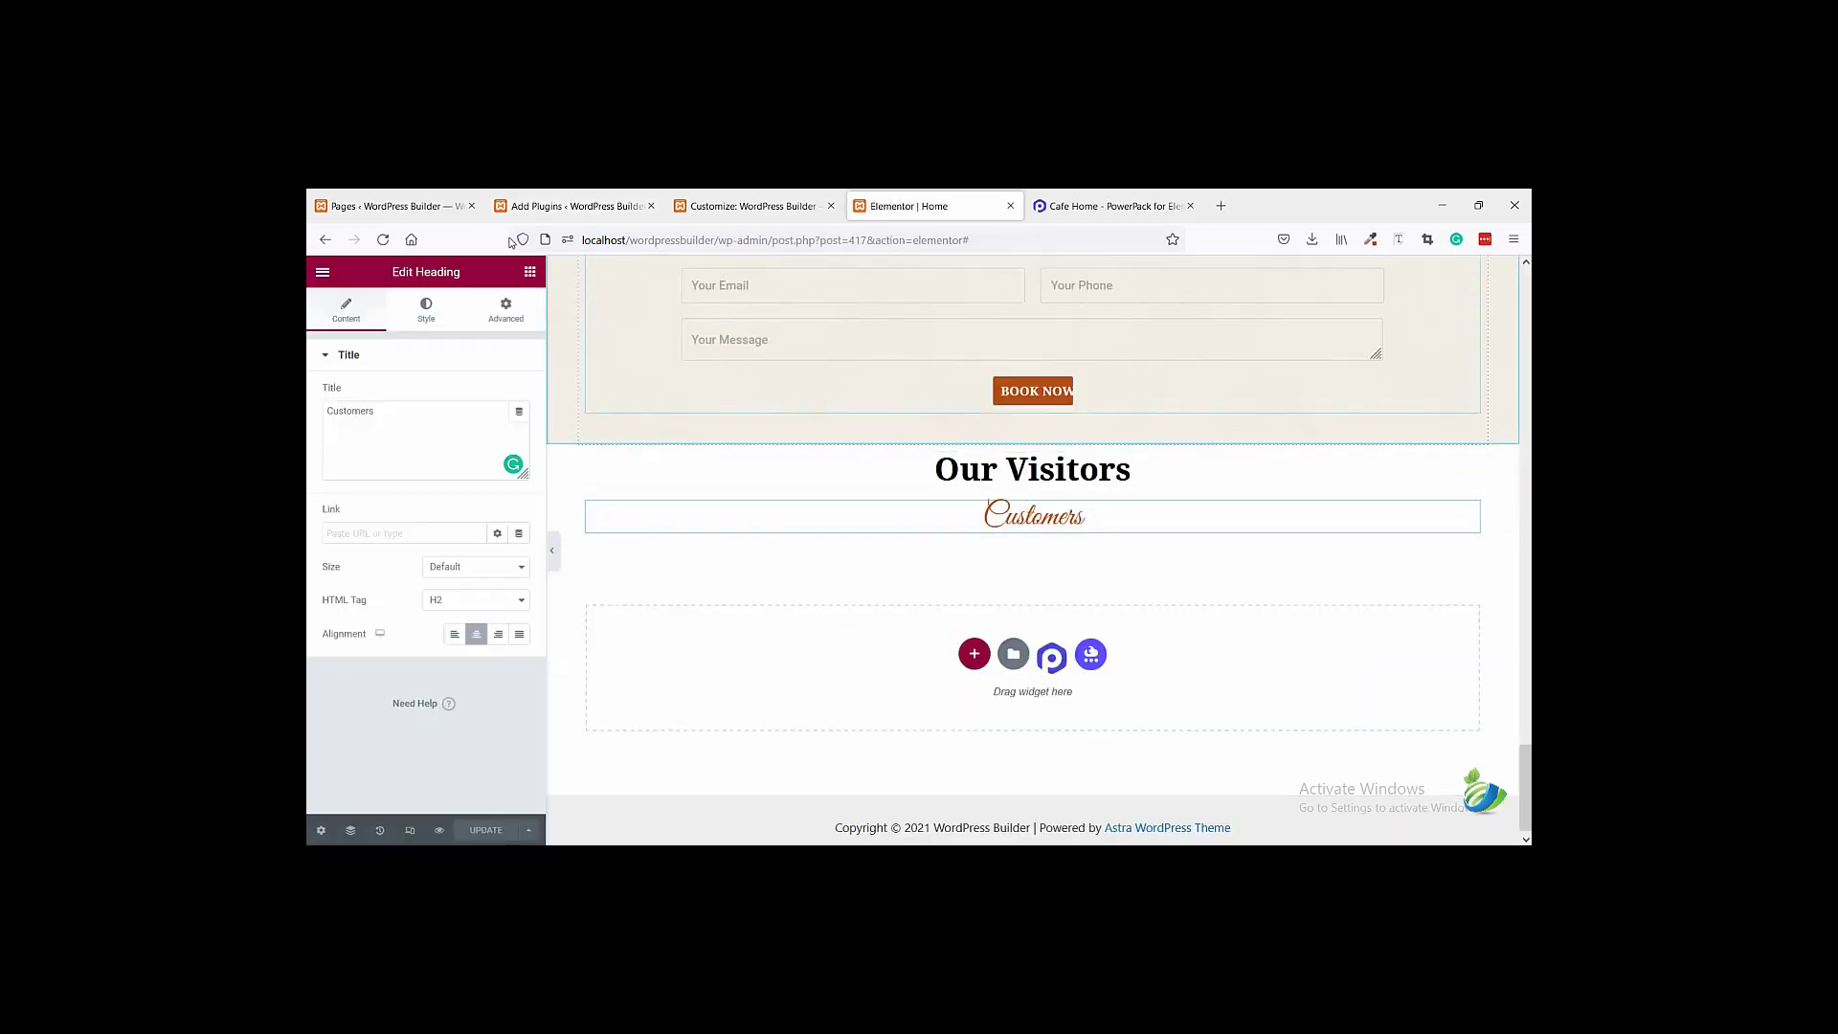
left_click(580, 209)
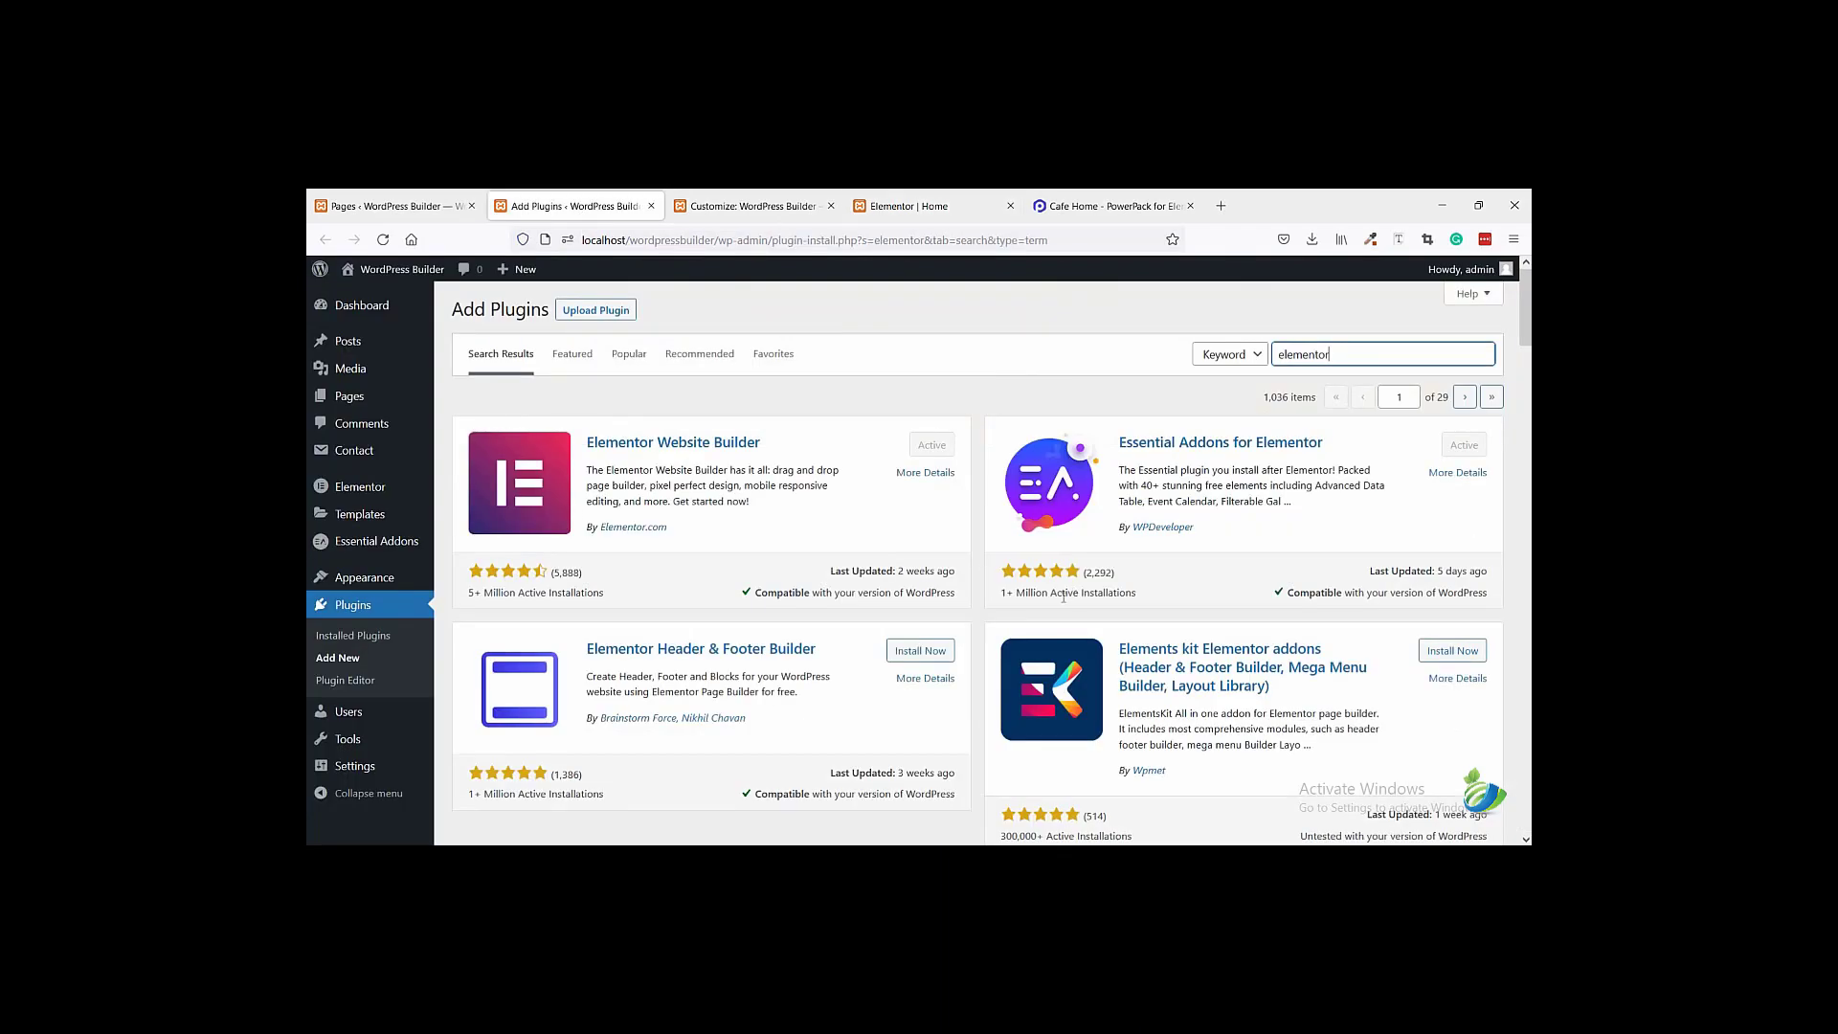
scroll(1172, 576, "down", 5)
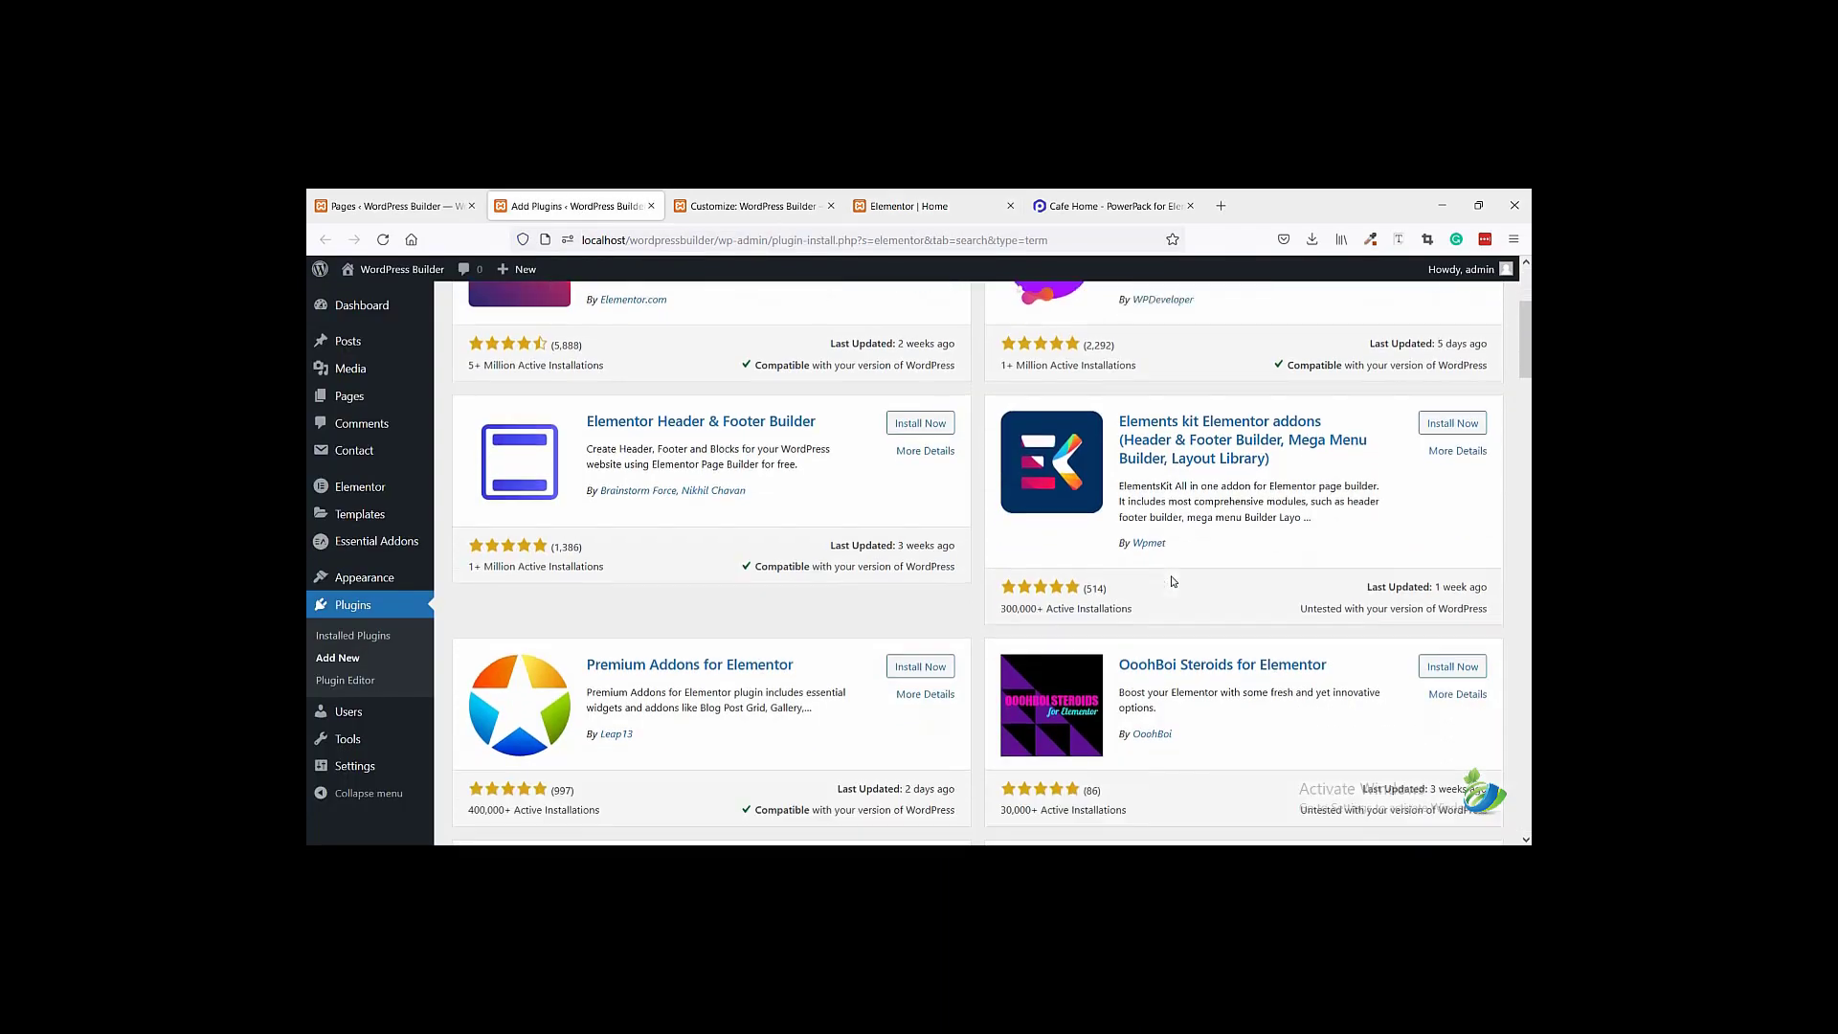
scroll(1172, 581, "down", 6)
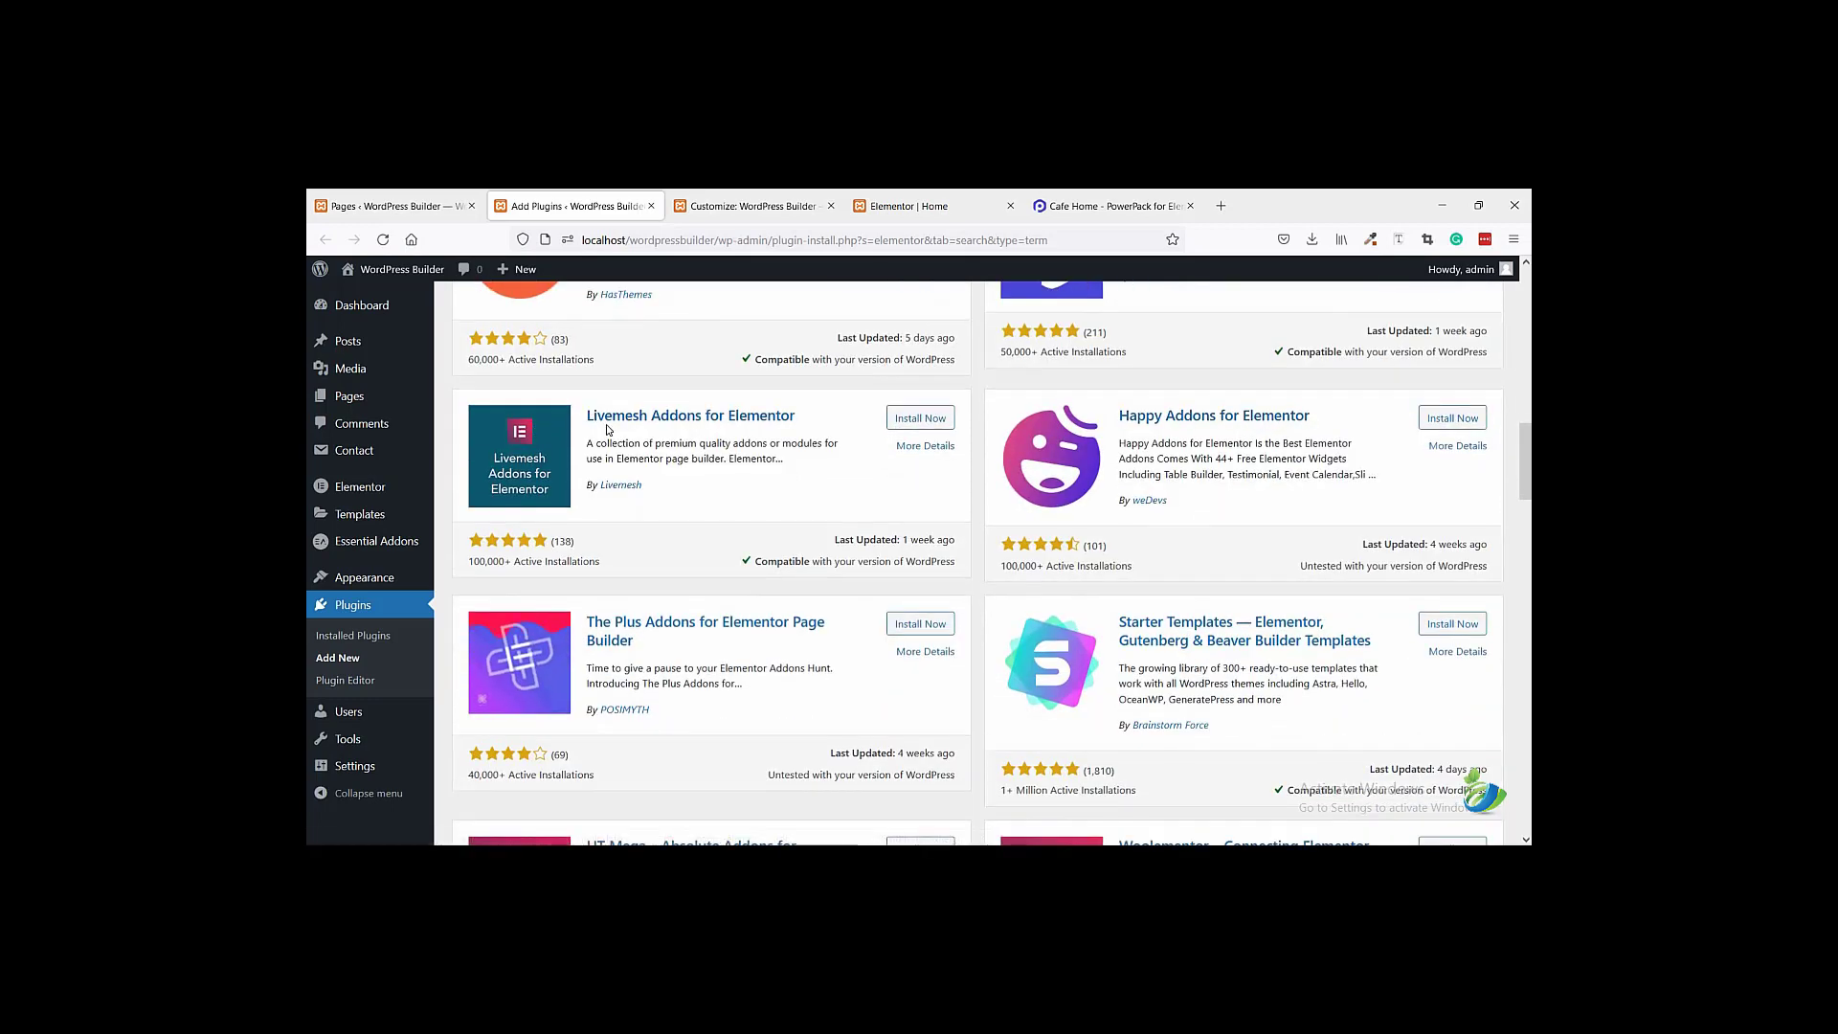
left_click(923, 419)
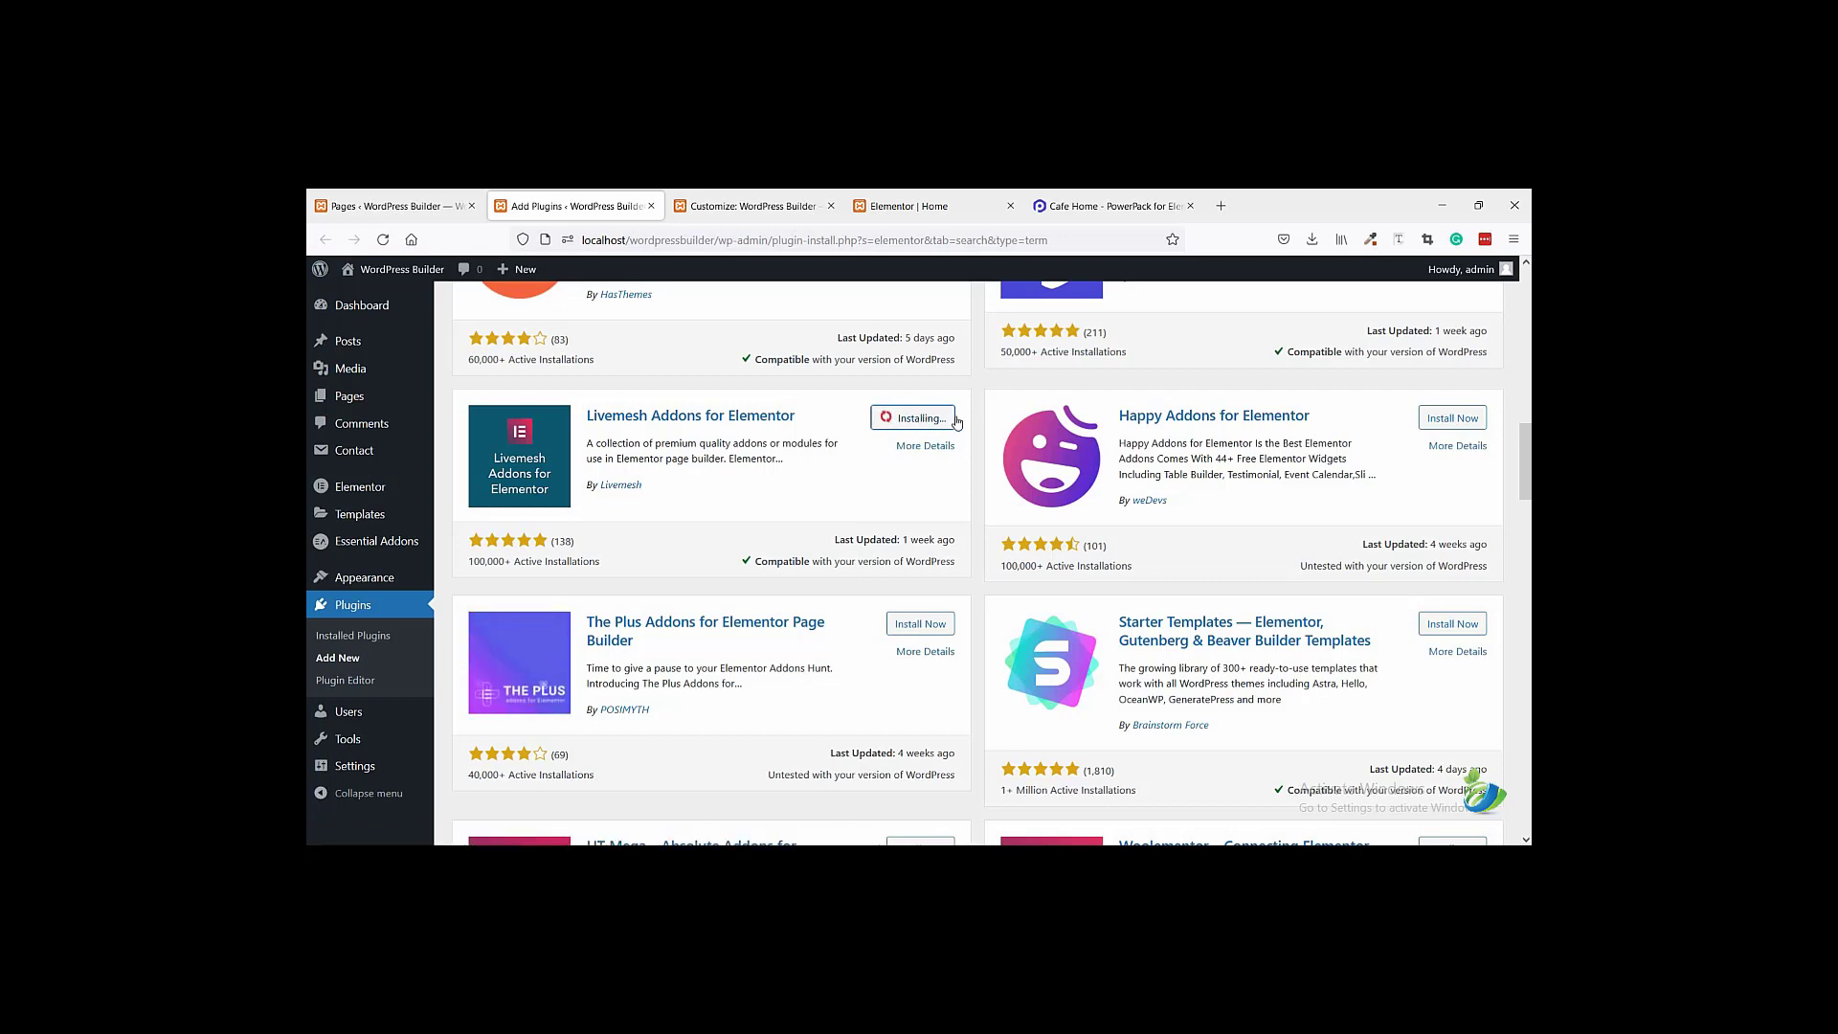
- Examine how the testimonial slider in the Cafe Home template's Our Visitors section moves between its slides
left_click(1110, 207)
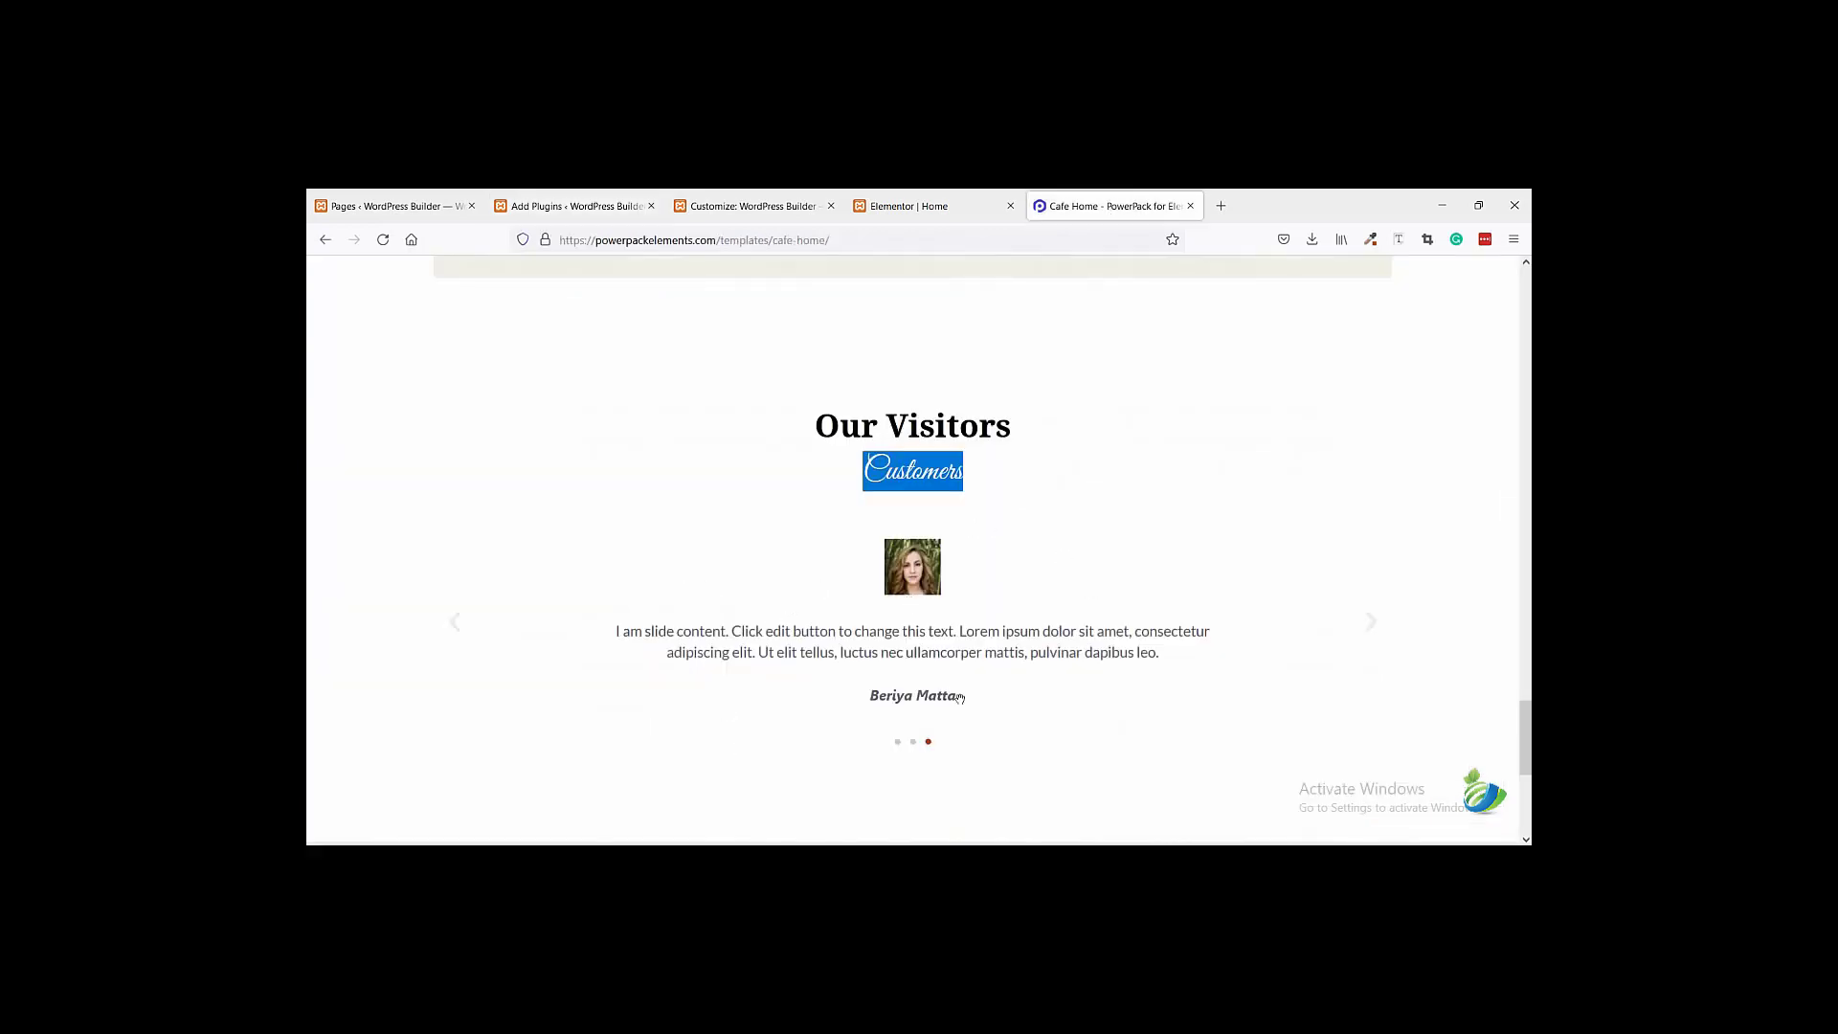
left_click_drag(1155, 536, 693, 546)
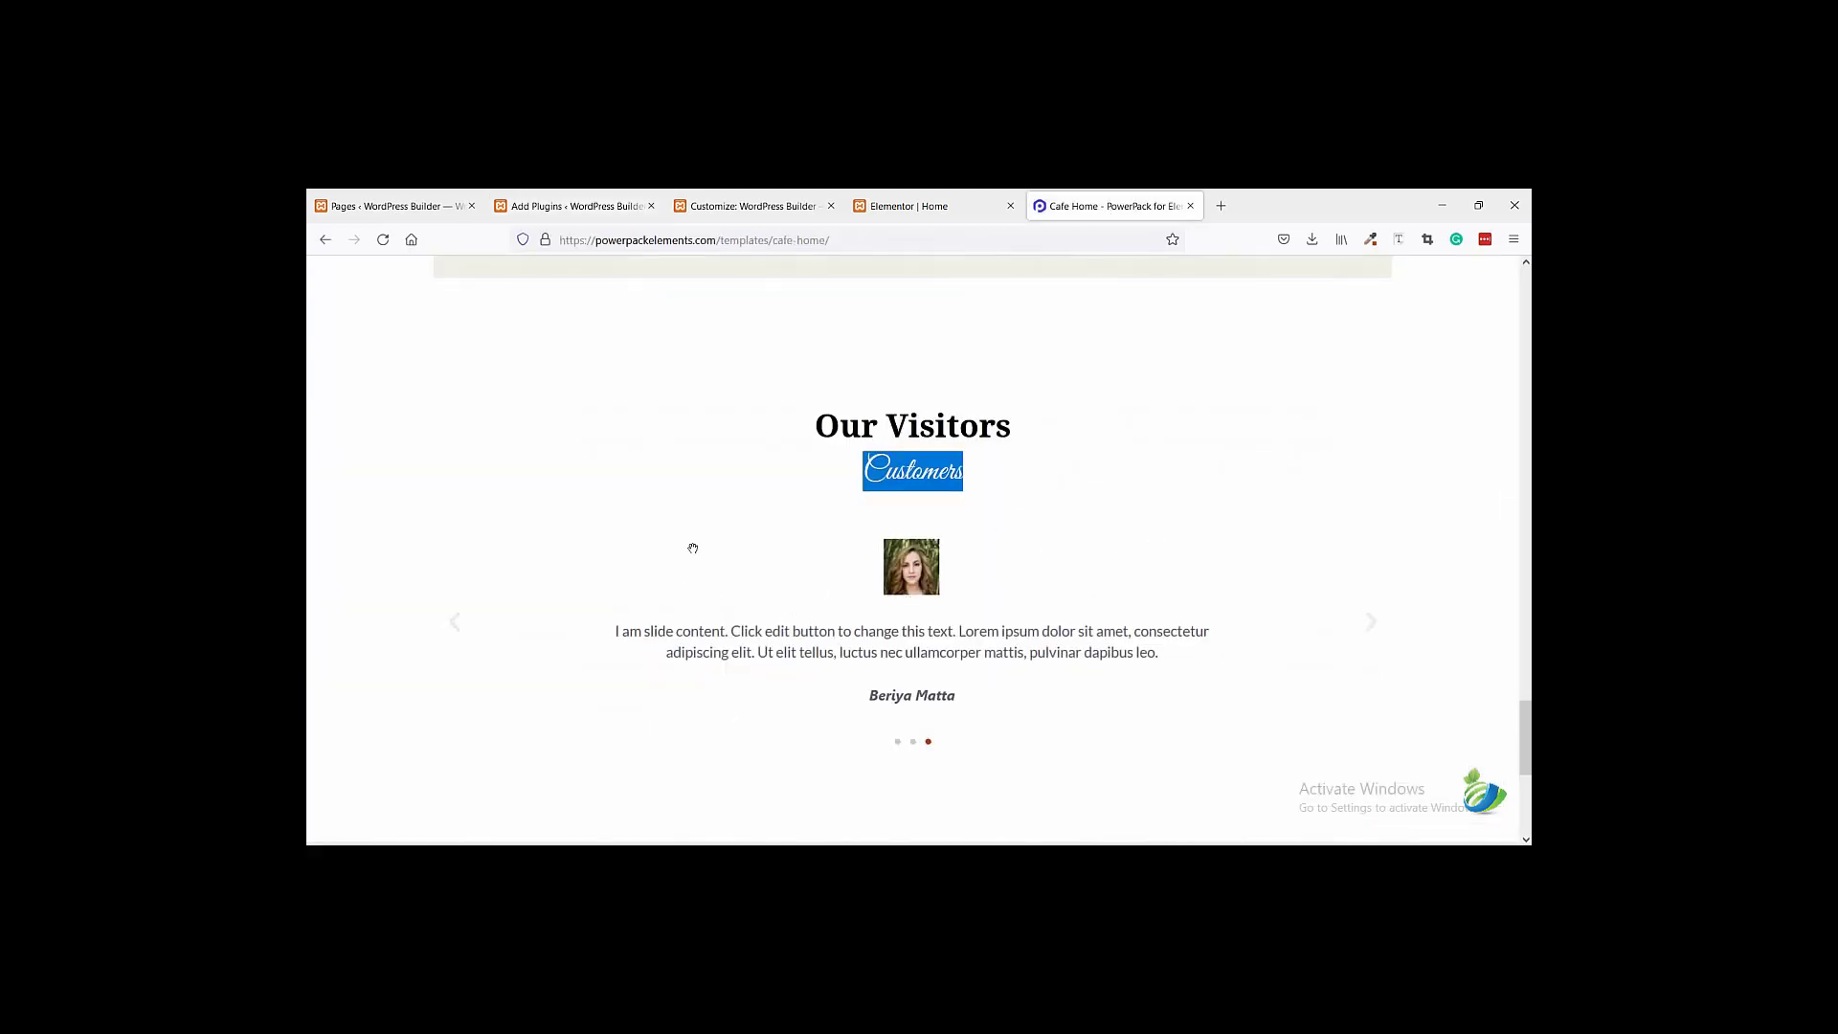
left_click_drag(1157, 587, 538, 603)
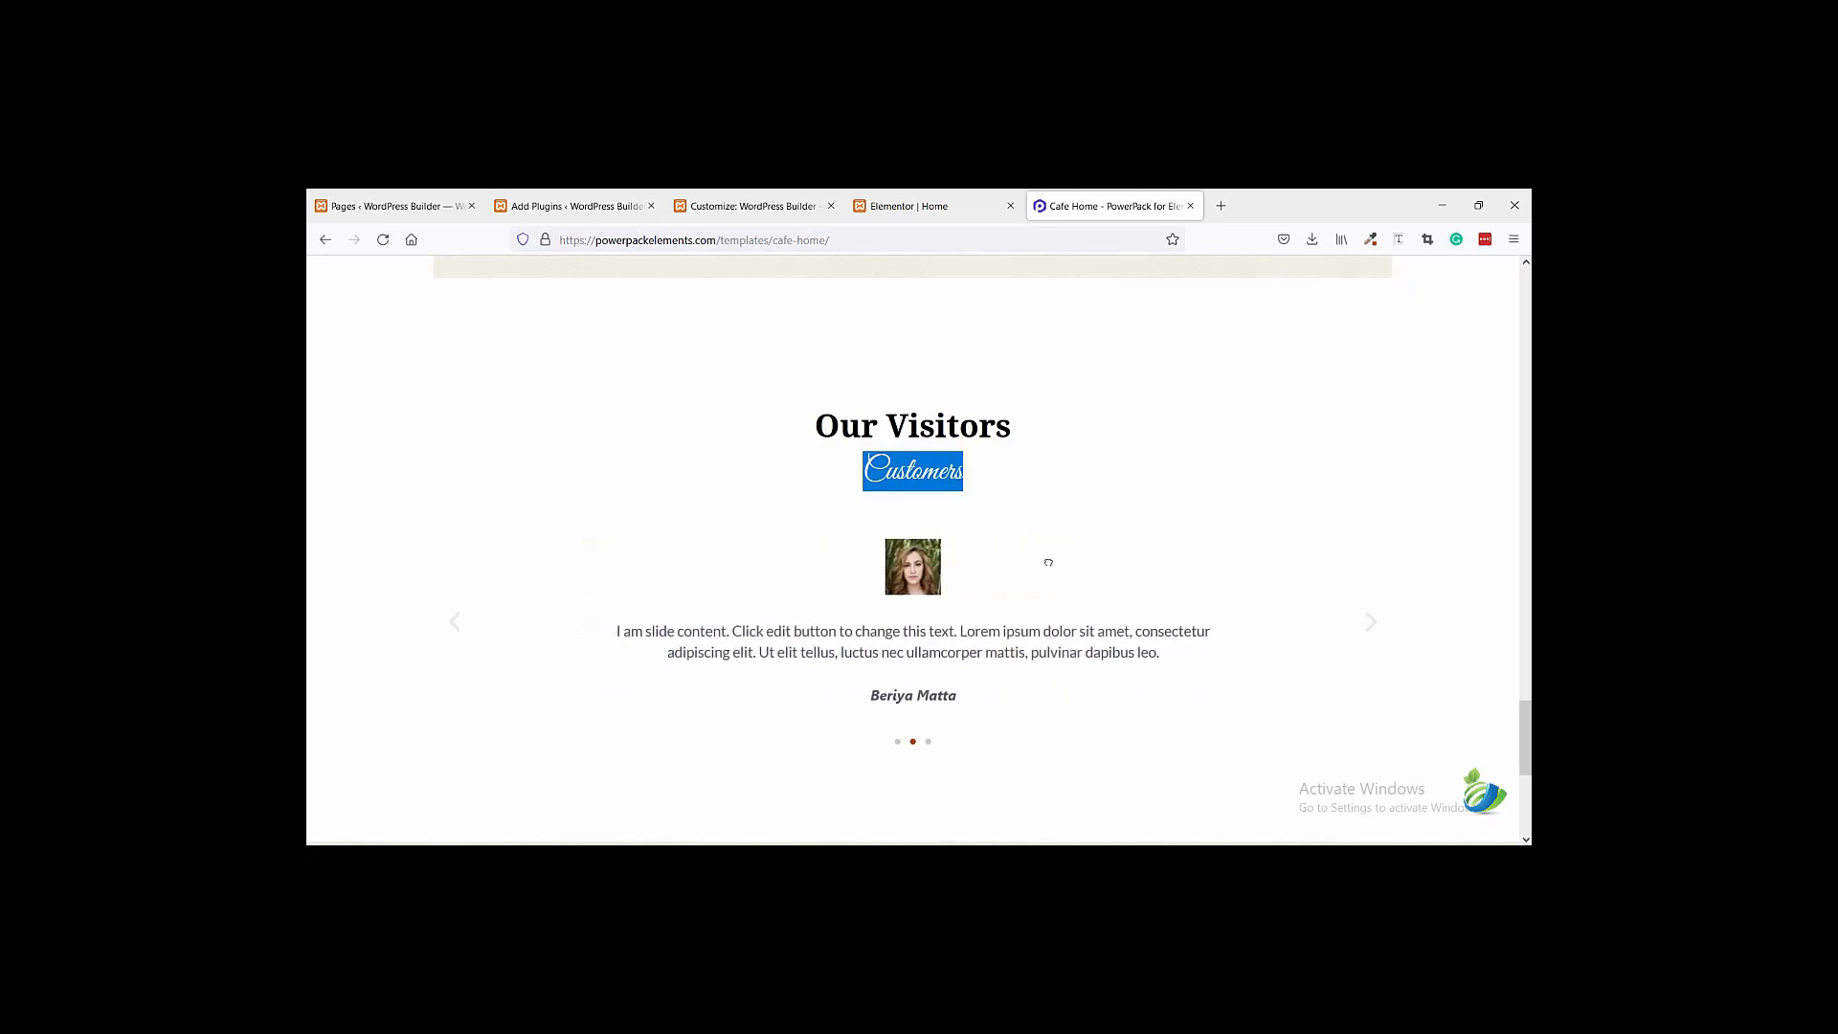
left_click_drag(1047, 559, 649, 587)
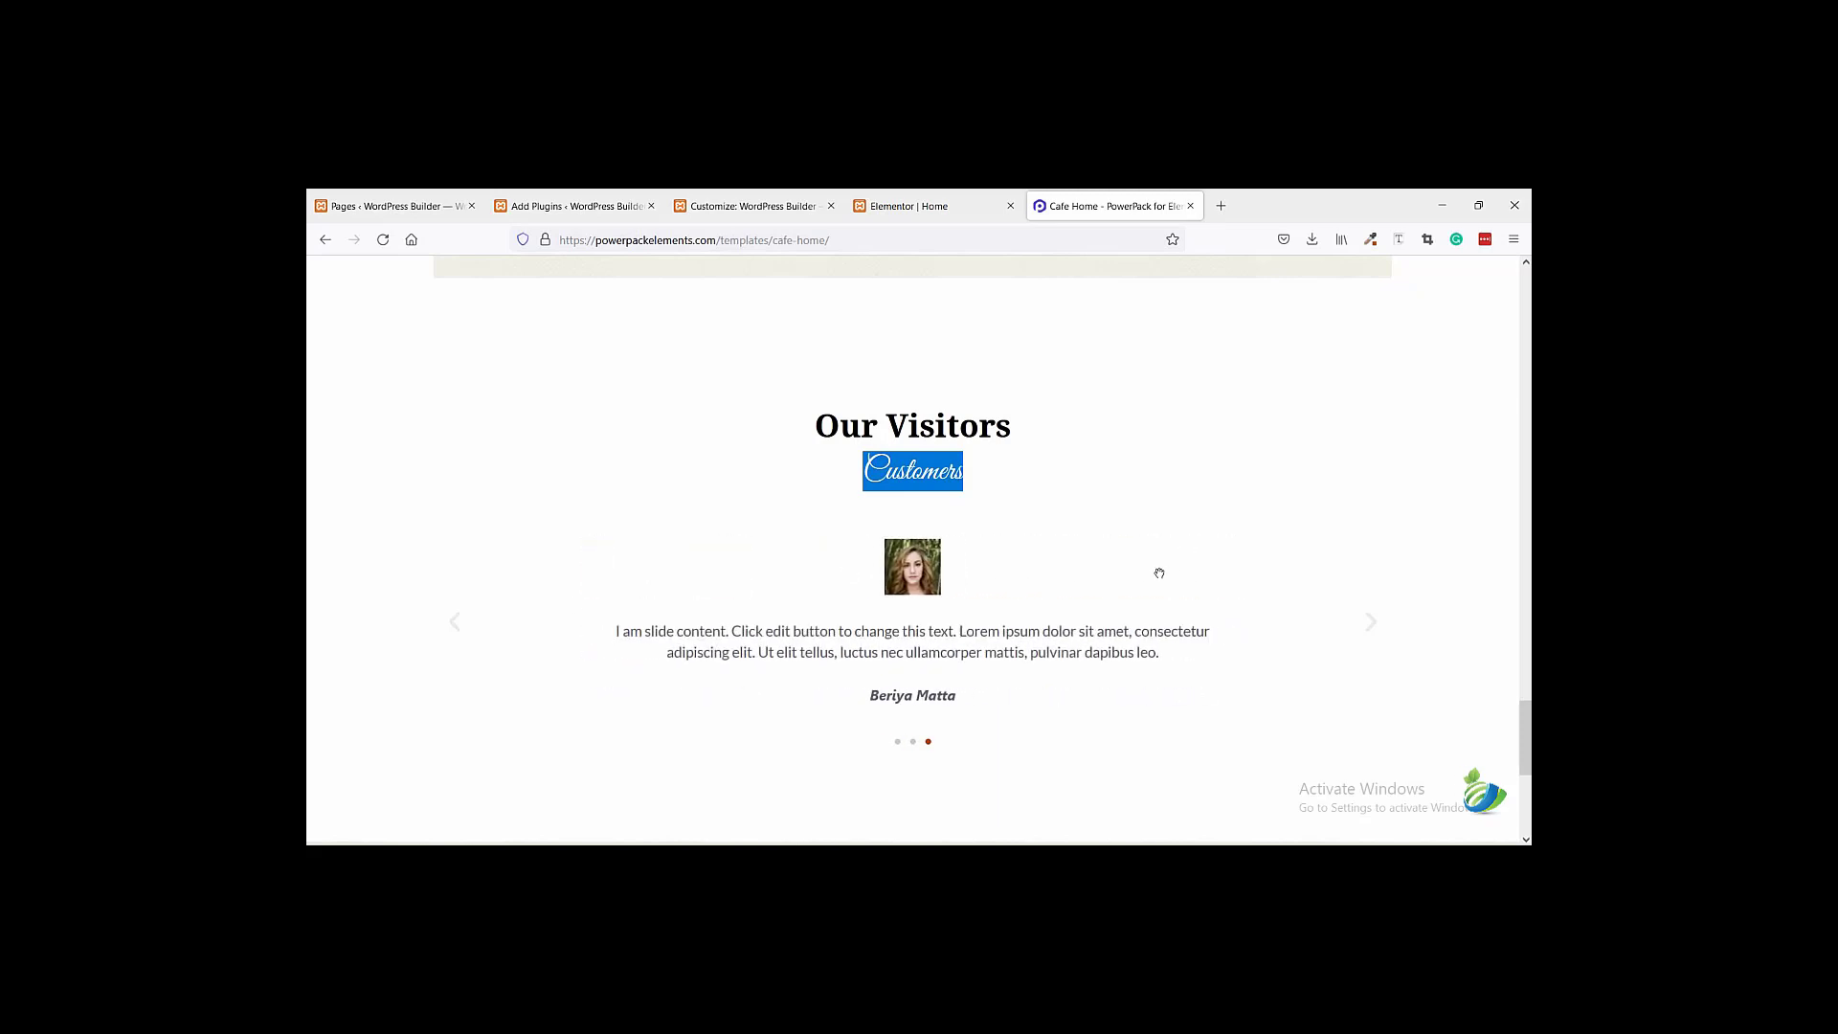
left_click(1370, 628)
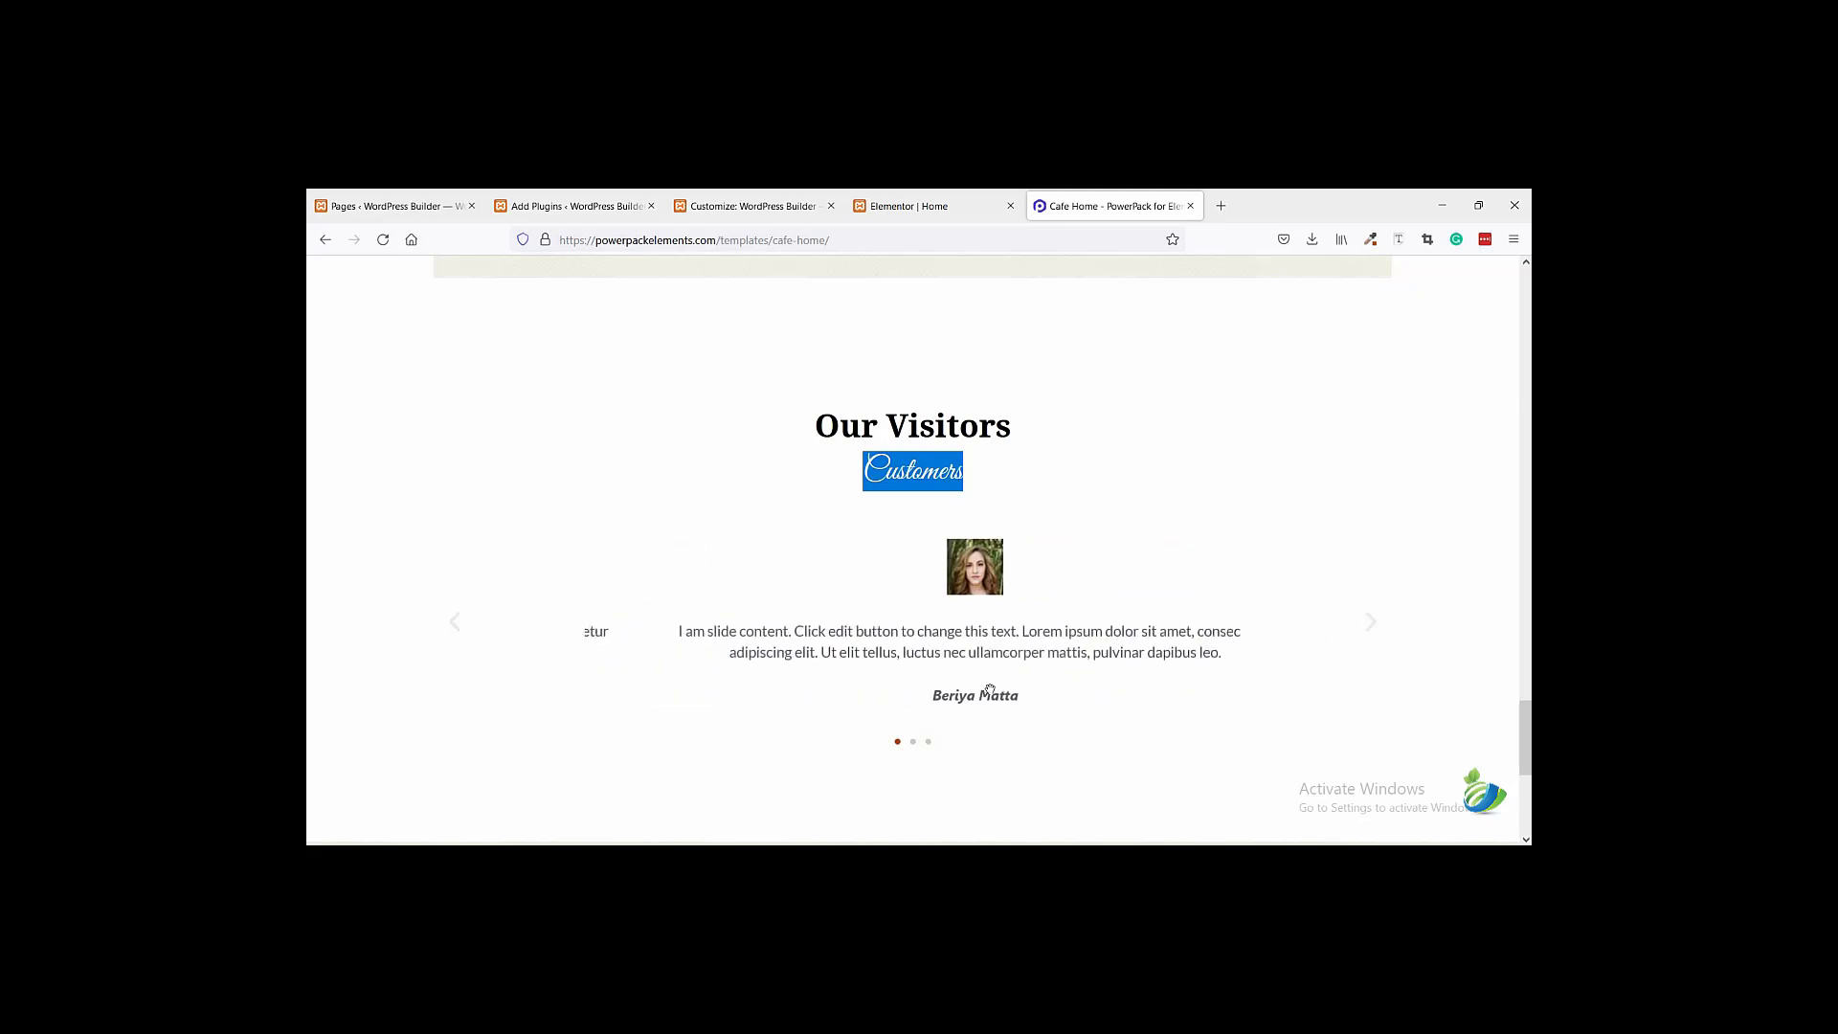
left_click(1372, 626)
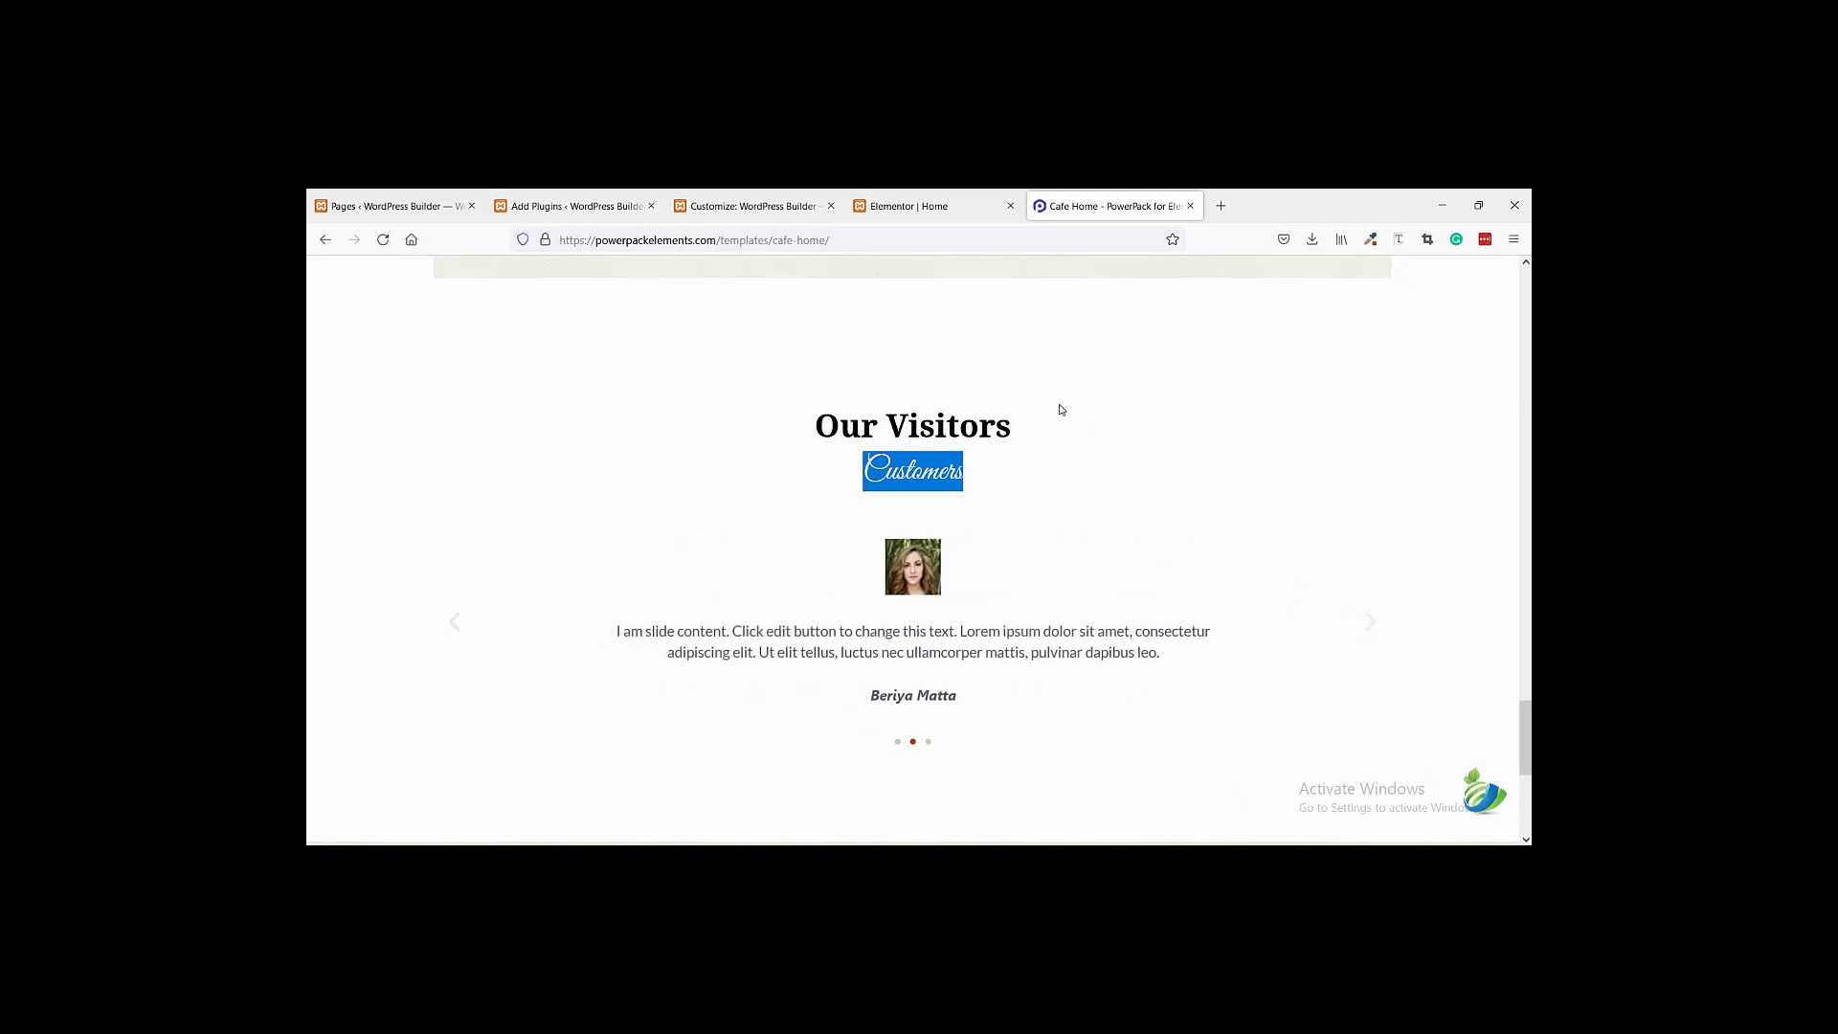
left_click(1061, 408)
left_click(1374, 626)
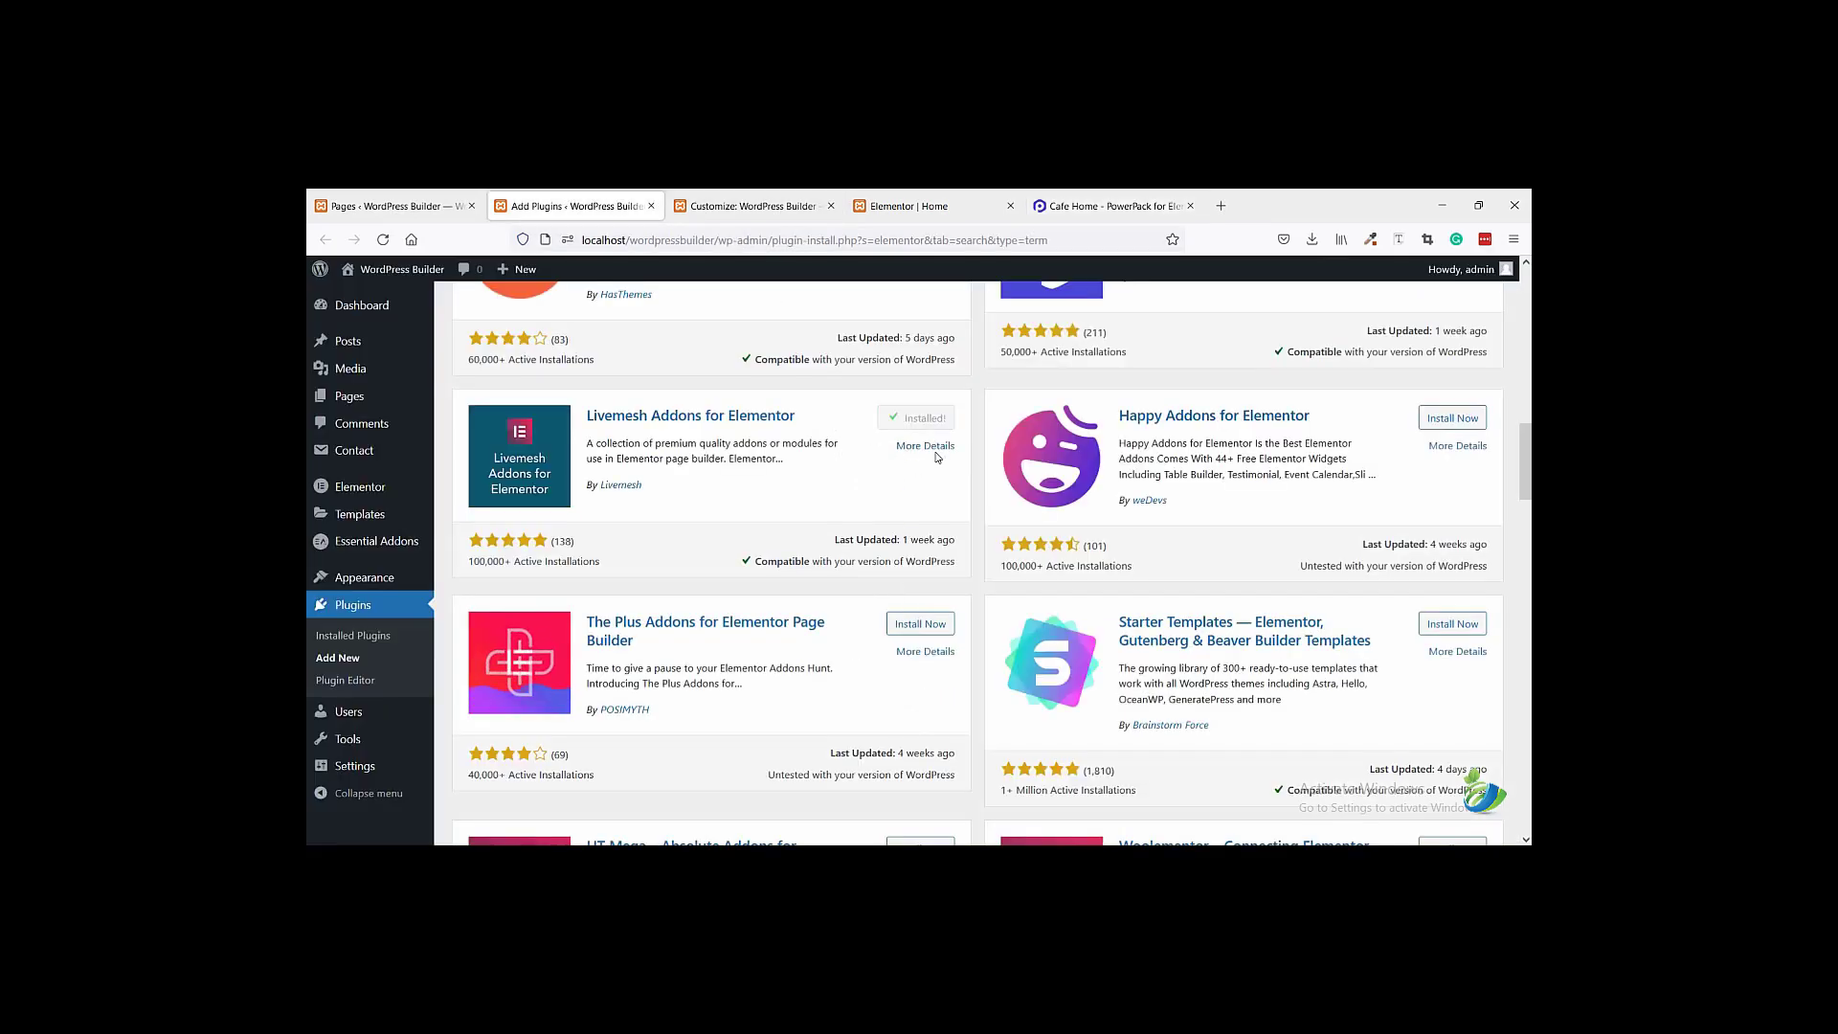
- Activate Livemesh Addons for Elementor, allow its update notifications and diagnostic tracking, and save the plugin settings with the default theme colors
left_click(916, 422)
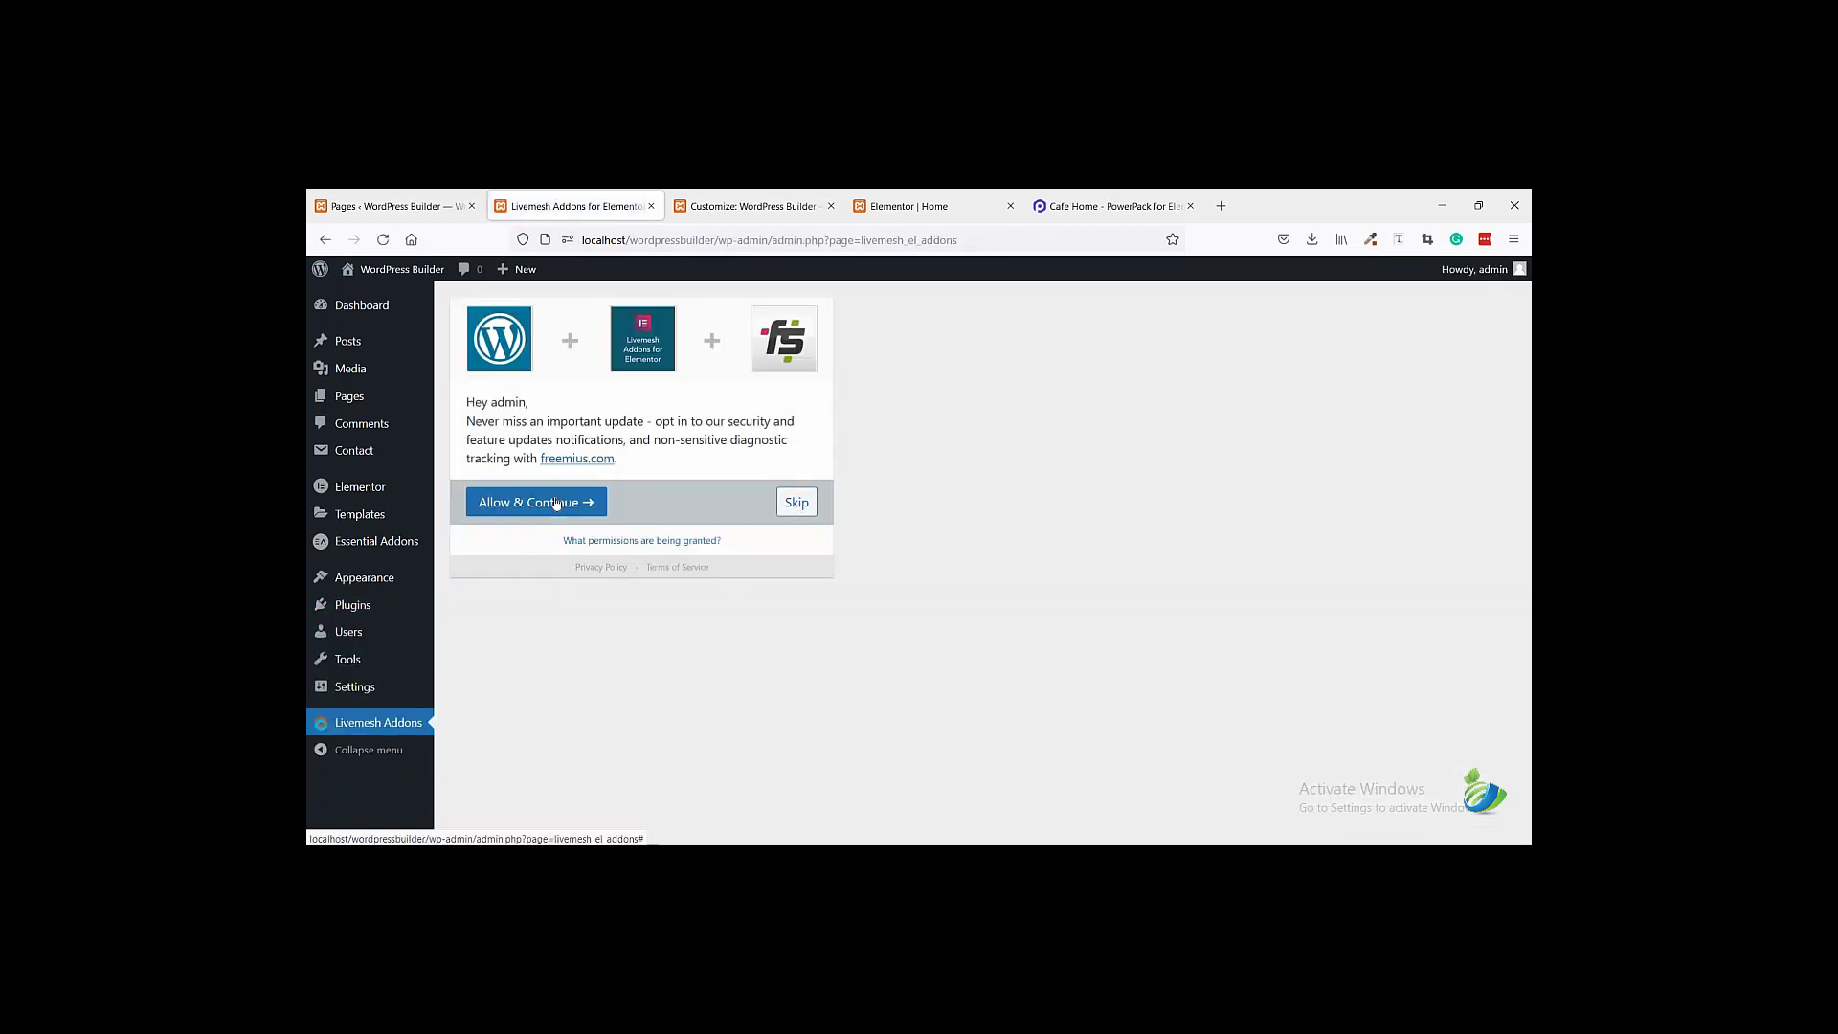
left_click(556, 502)
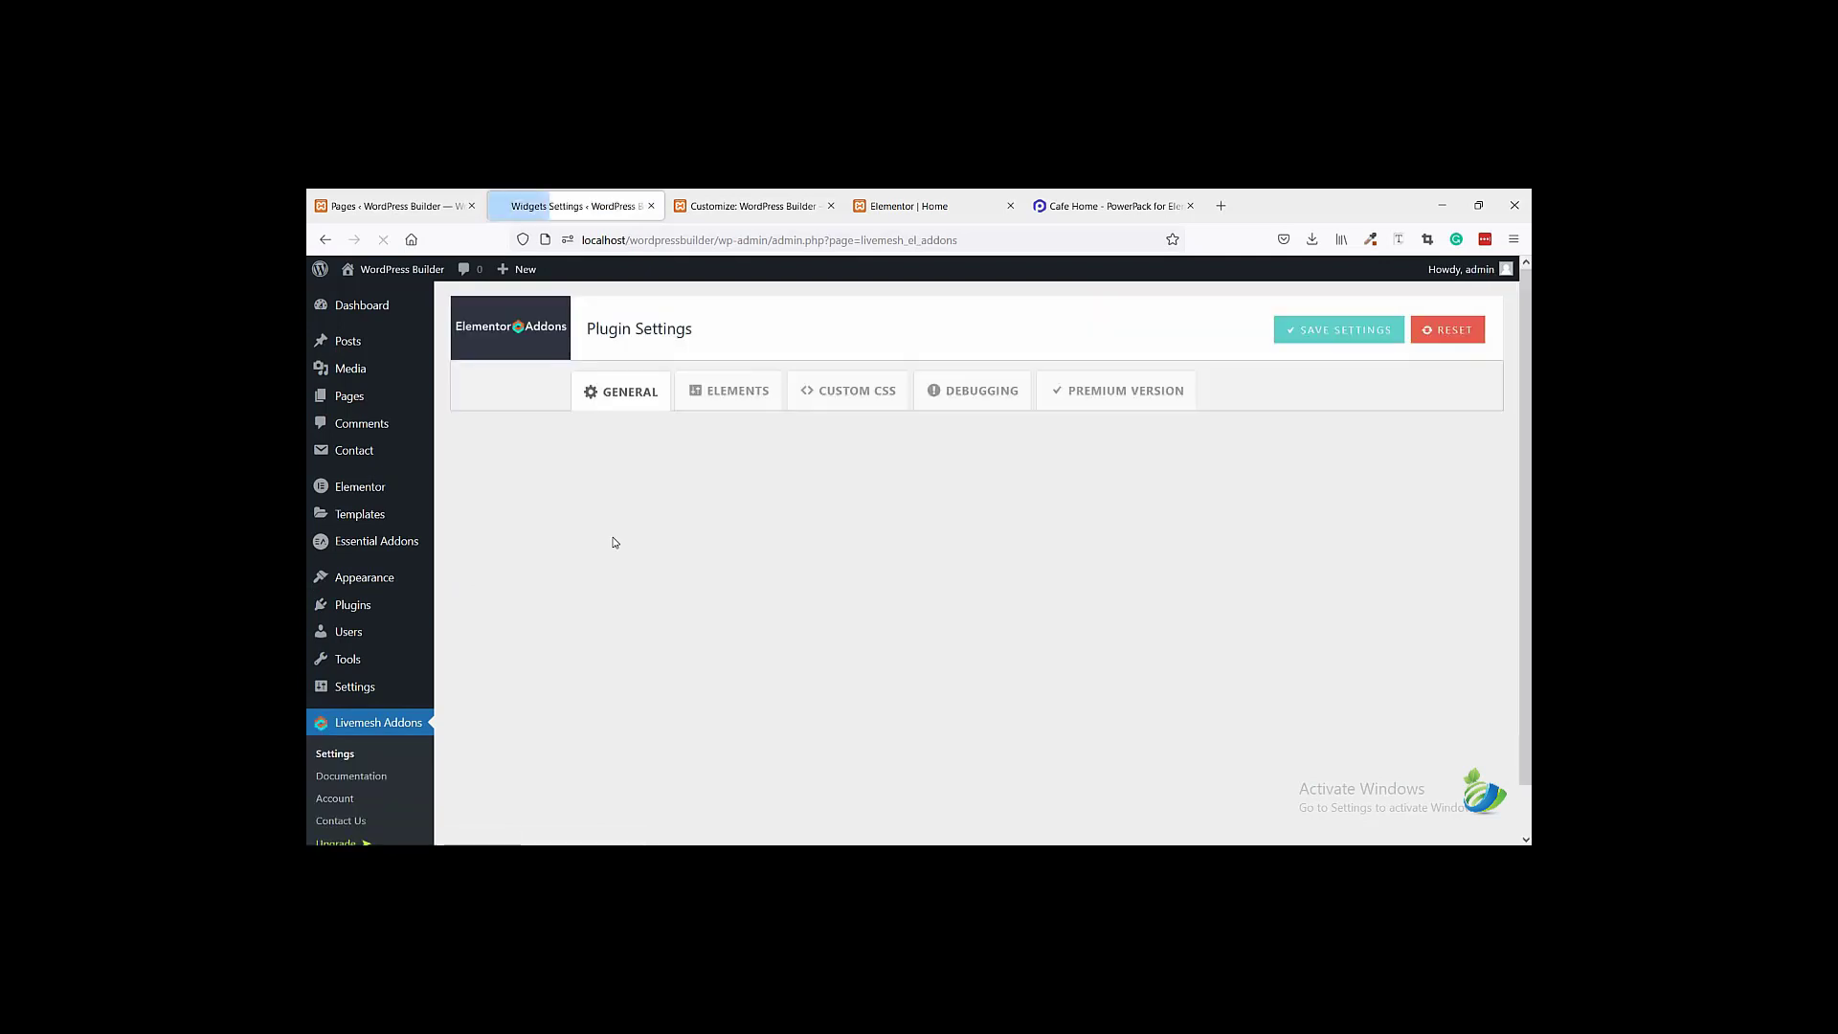
scroll(1262, 558, "down", 1)
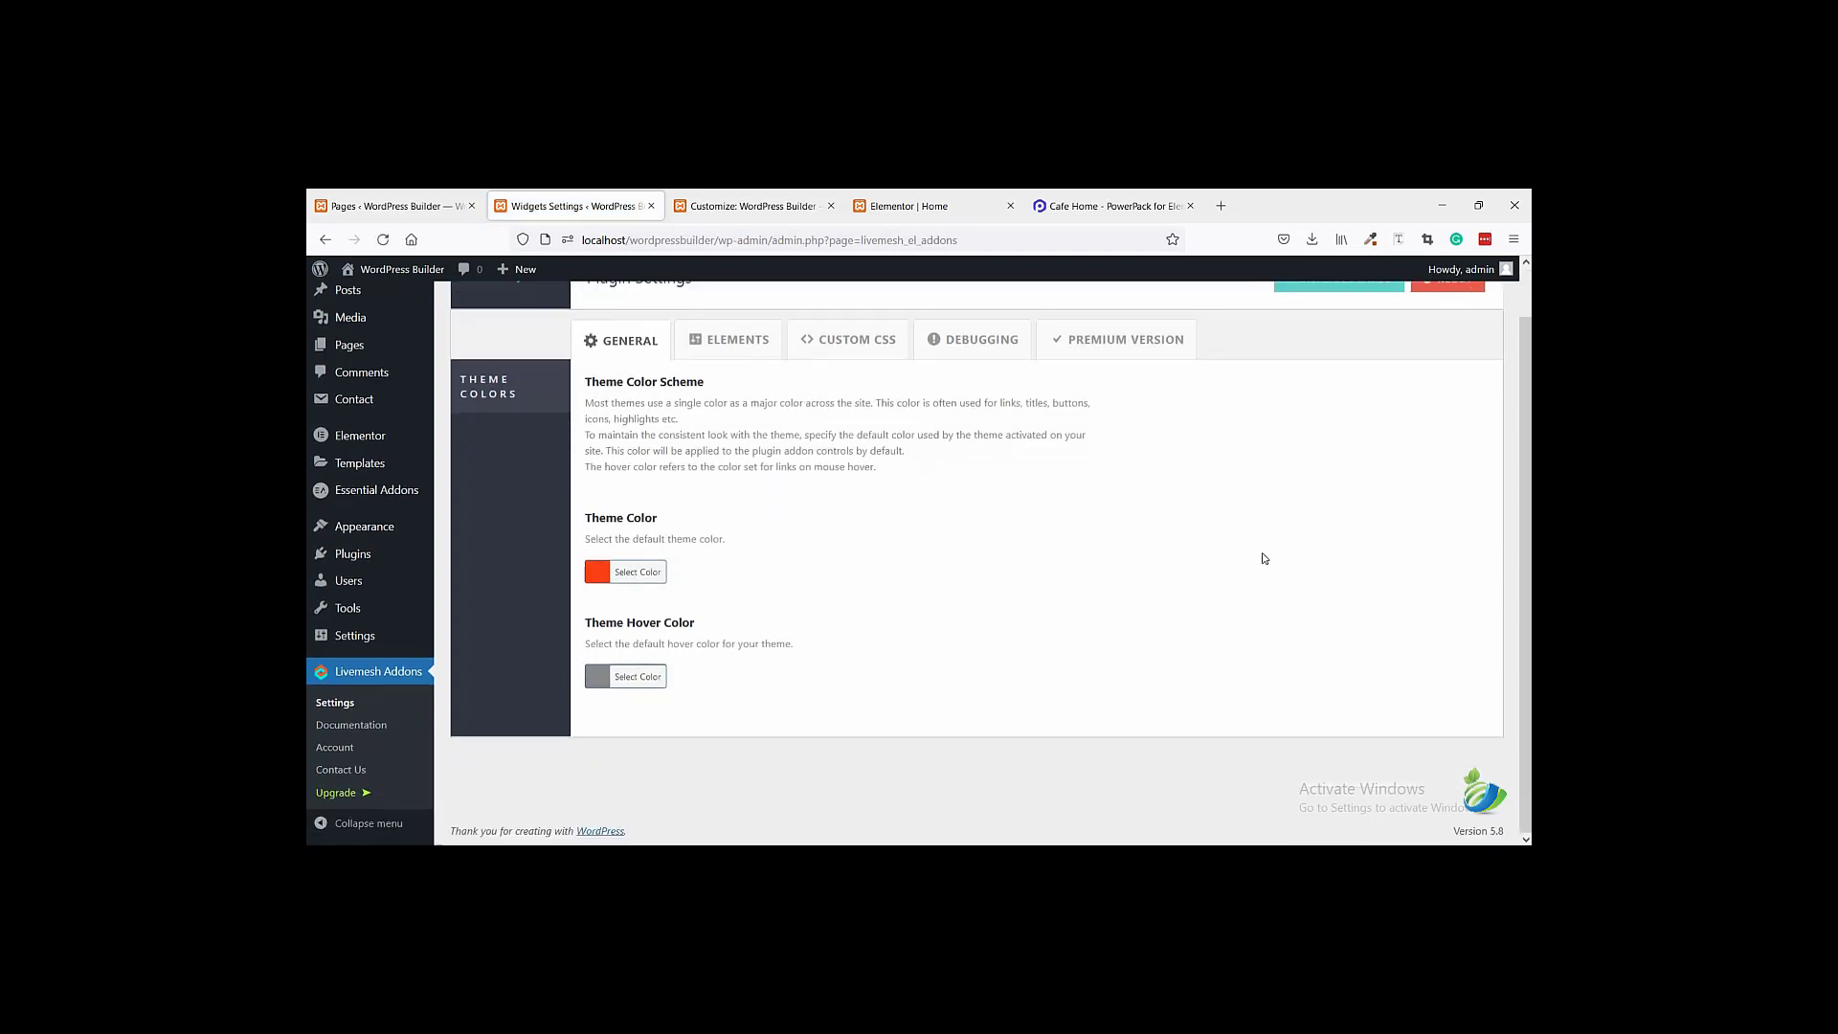
scroll(1262, 559, "up", 1)
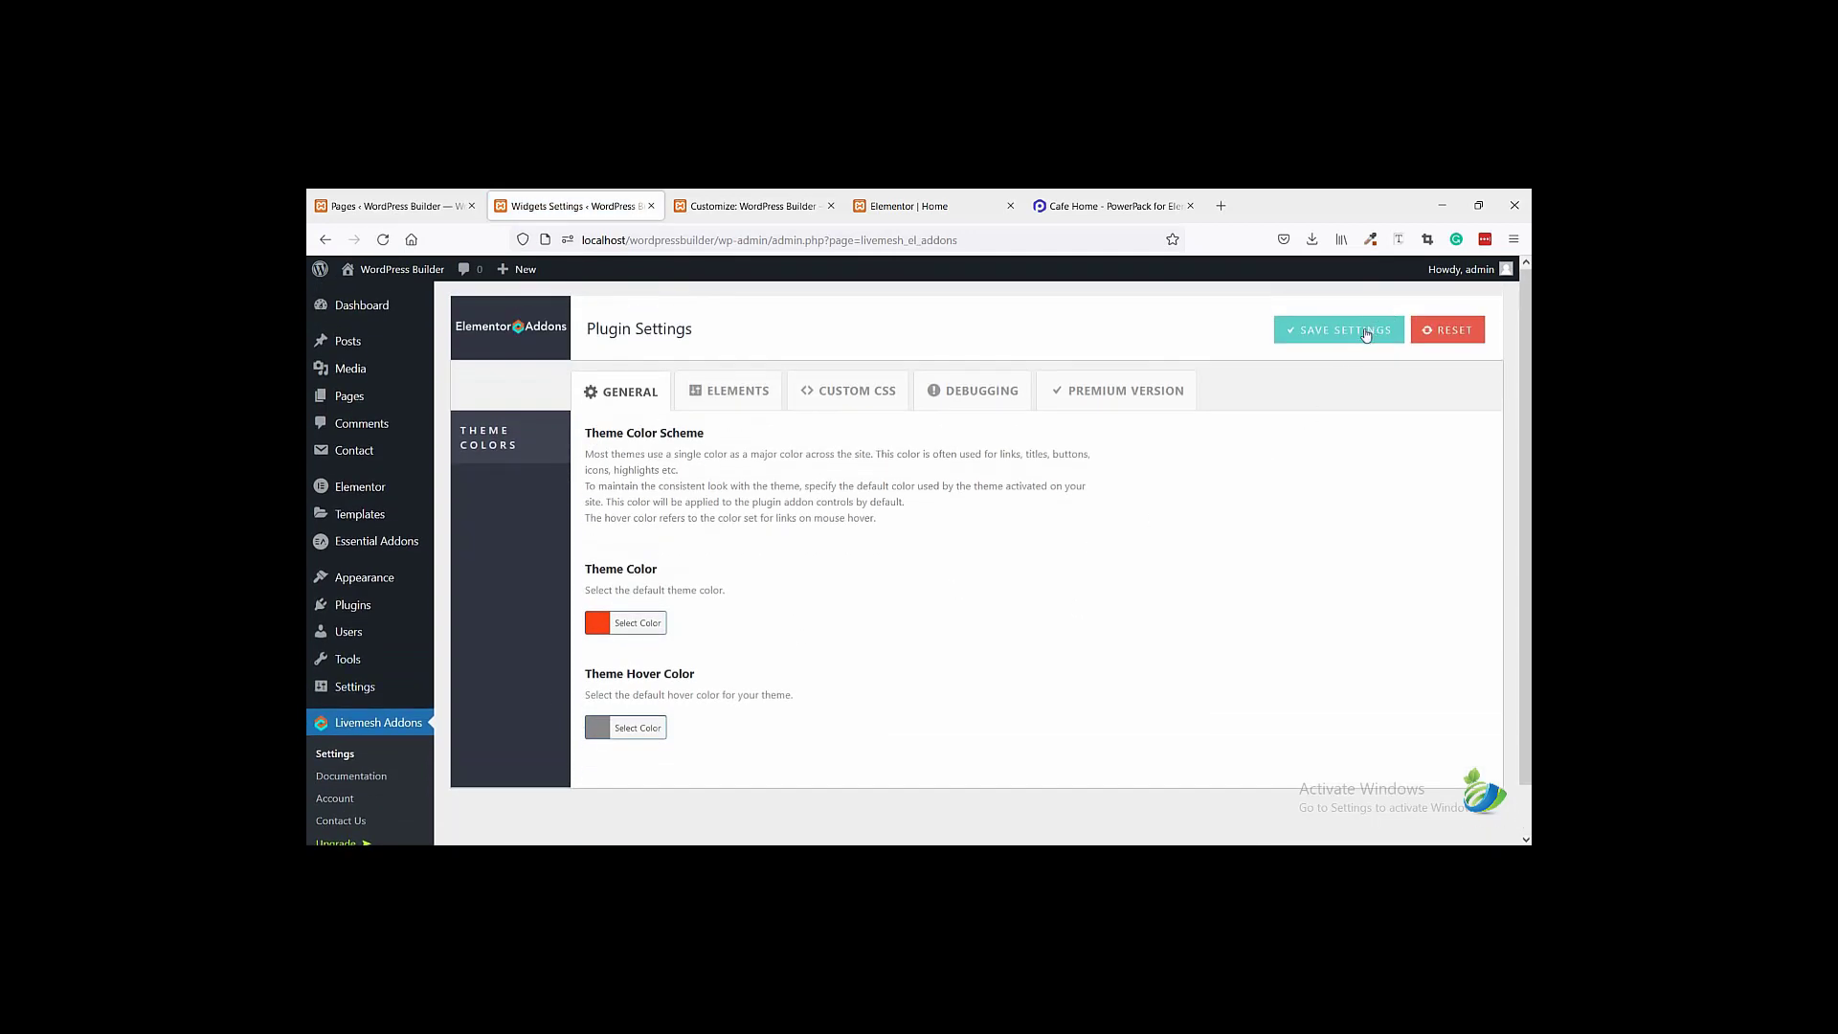
left_click(1364, 330)
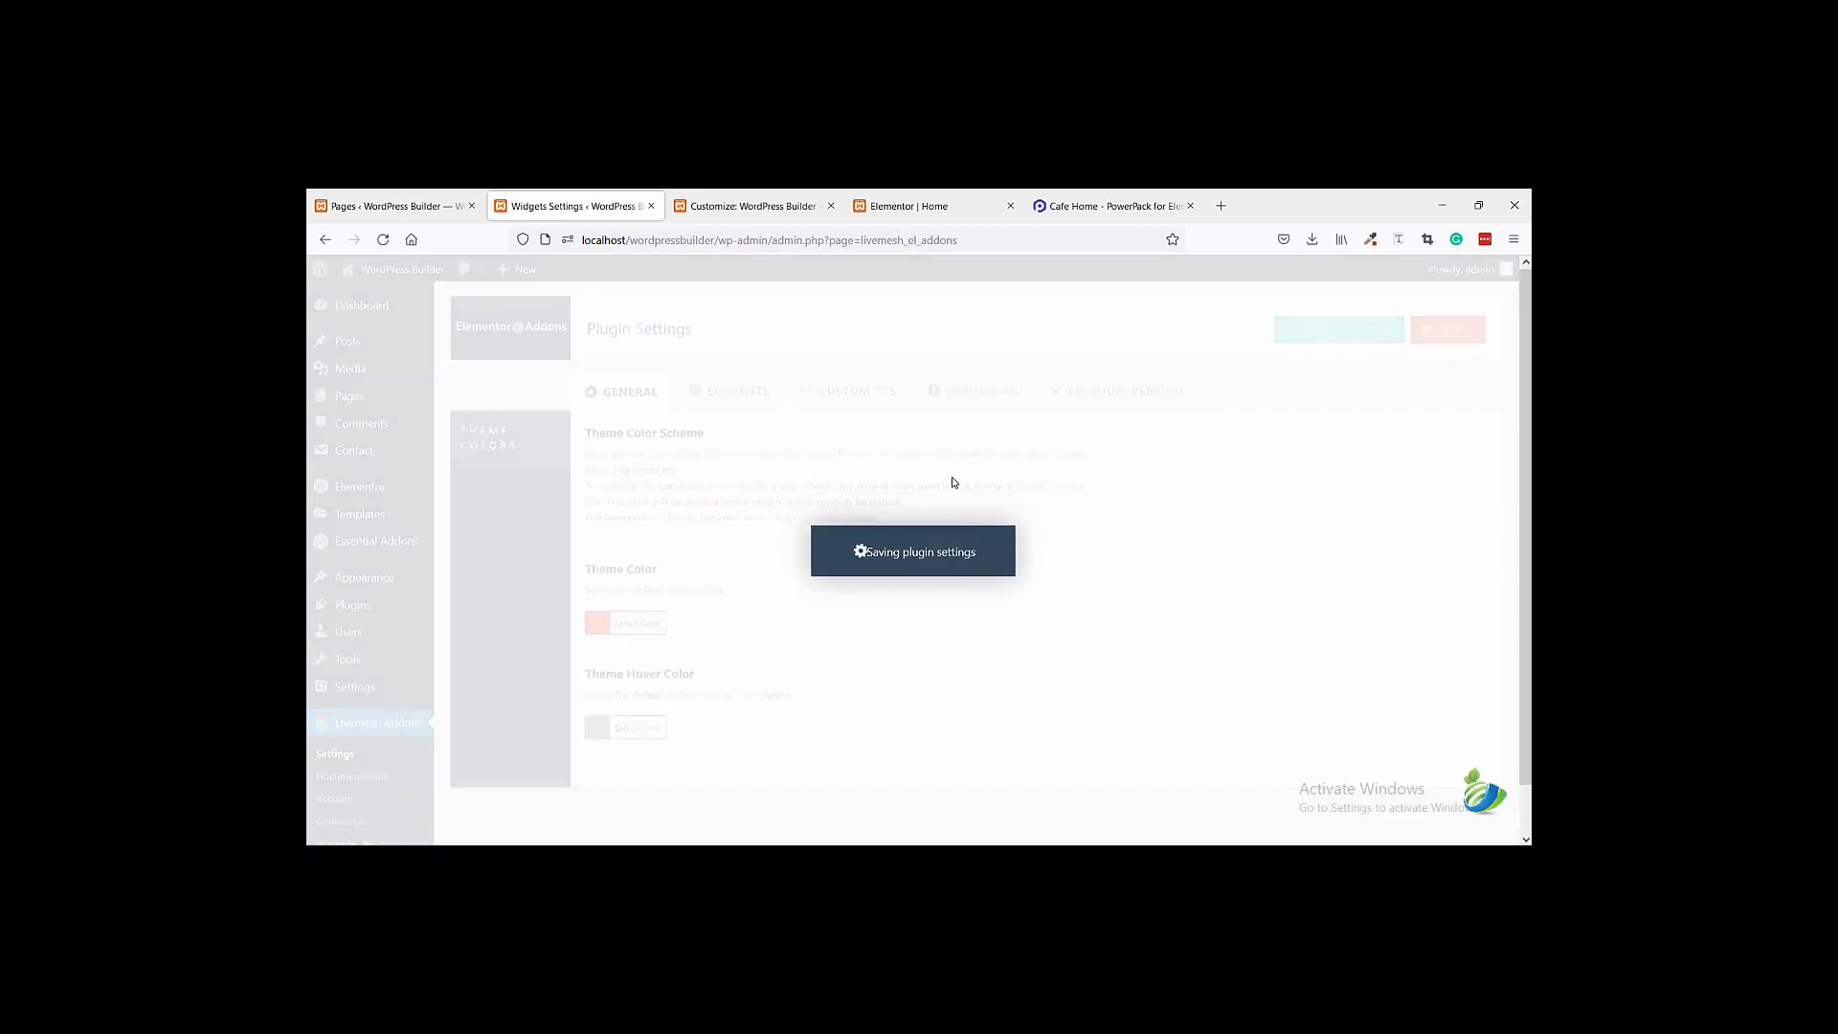
- Close the plugin settings and Customizer browser tabs and reload the Home page editor to load the new addon widgets
left_click(651, 206)
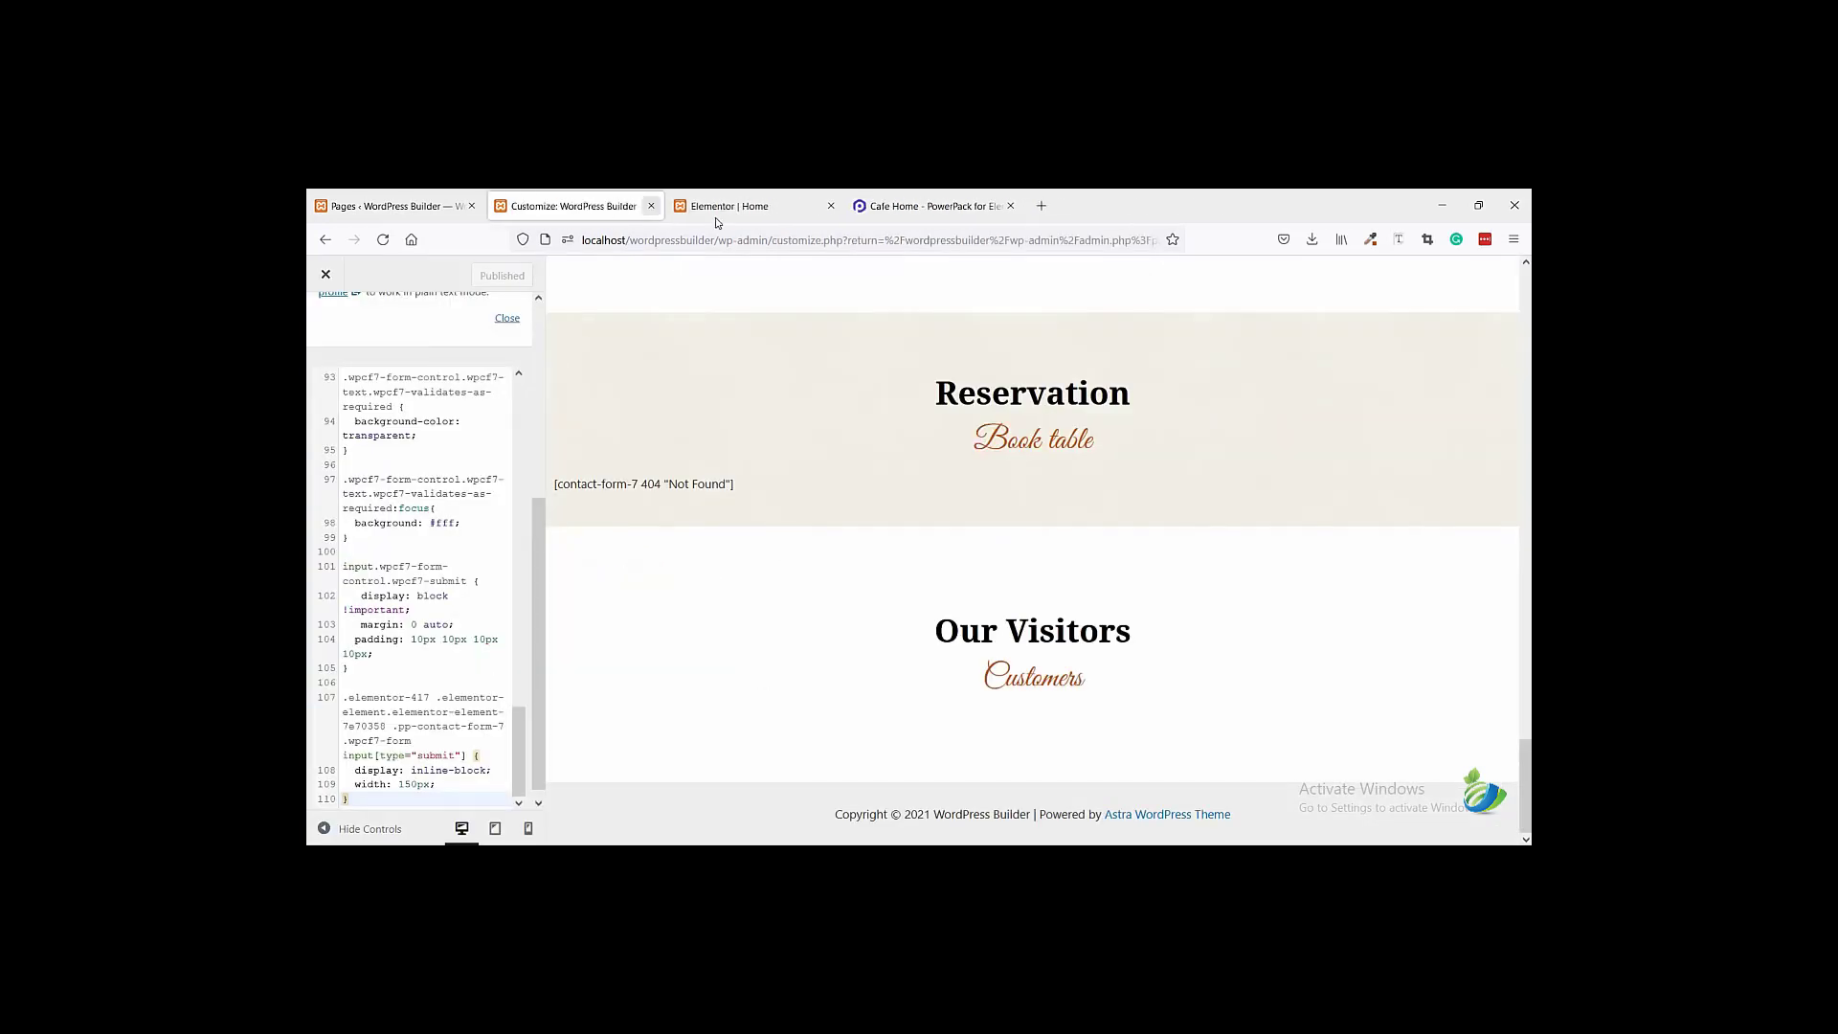
left_click(651, 206)
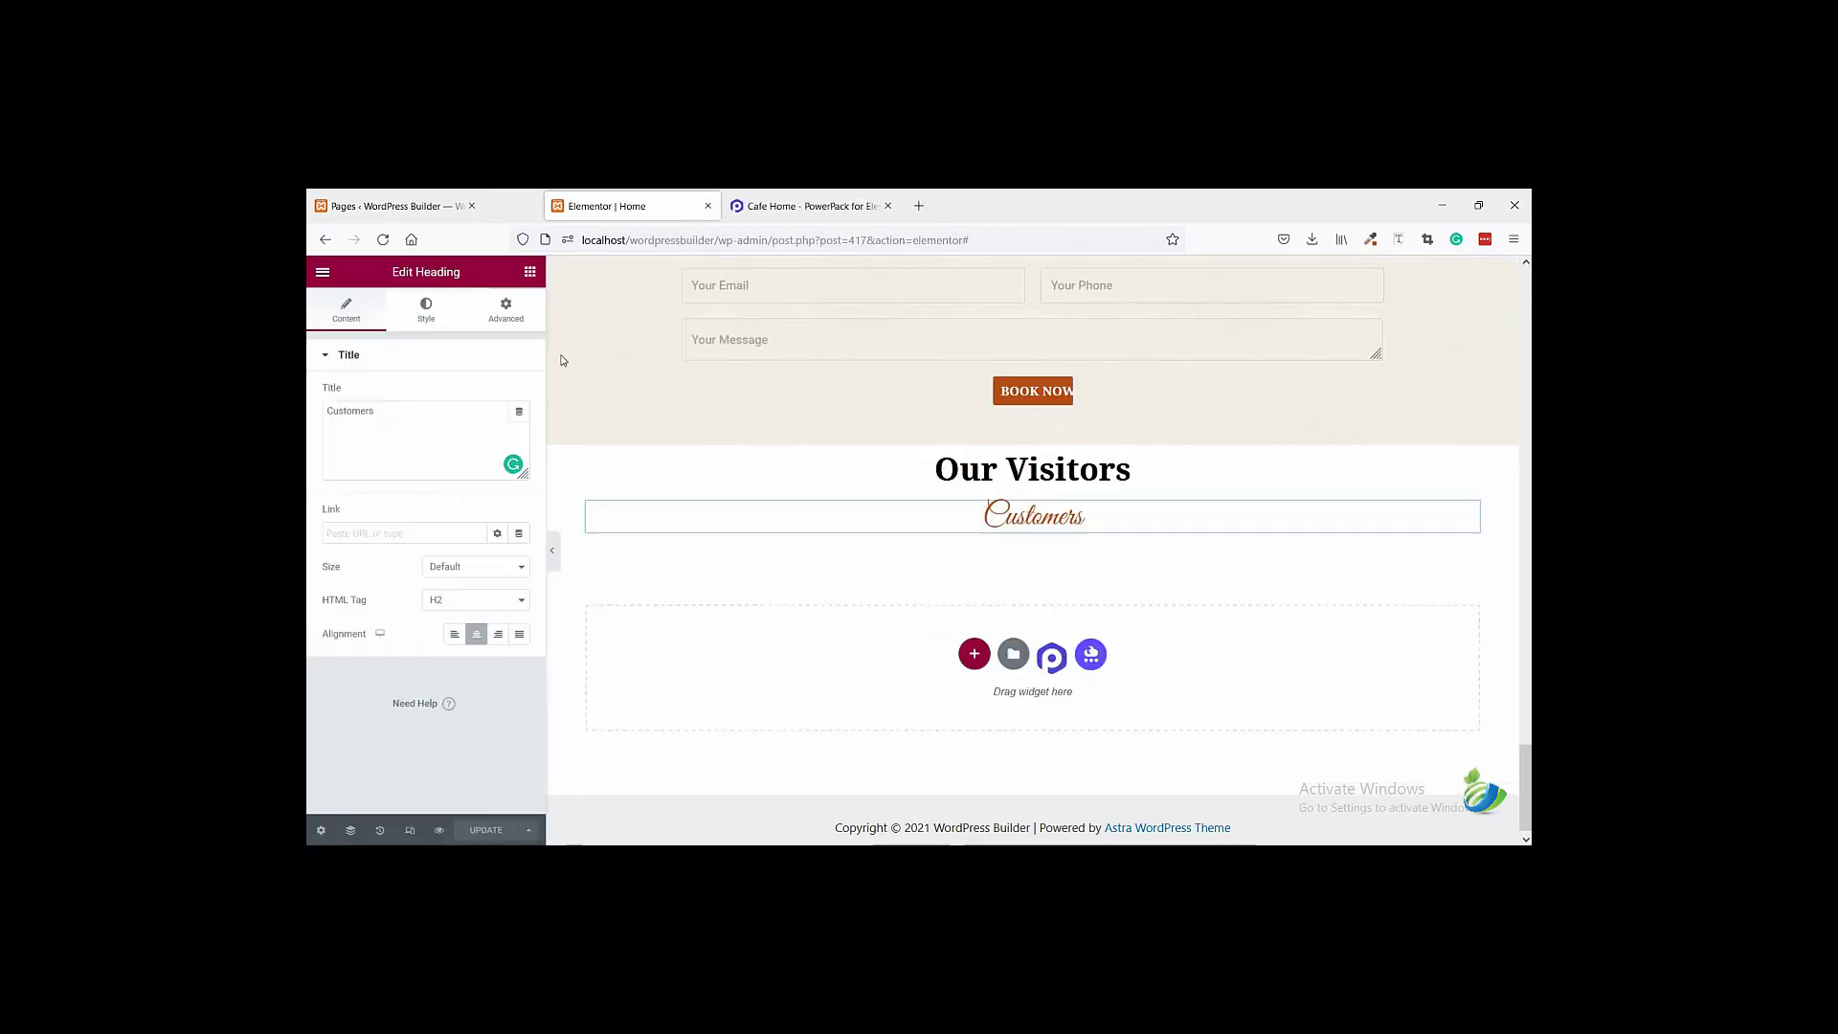
left_click(383, 239)
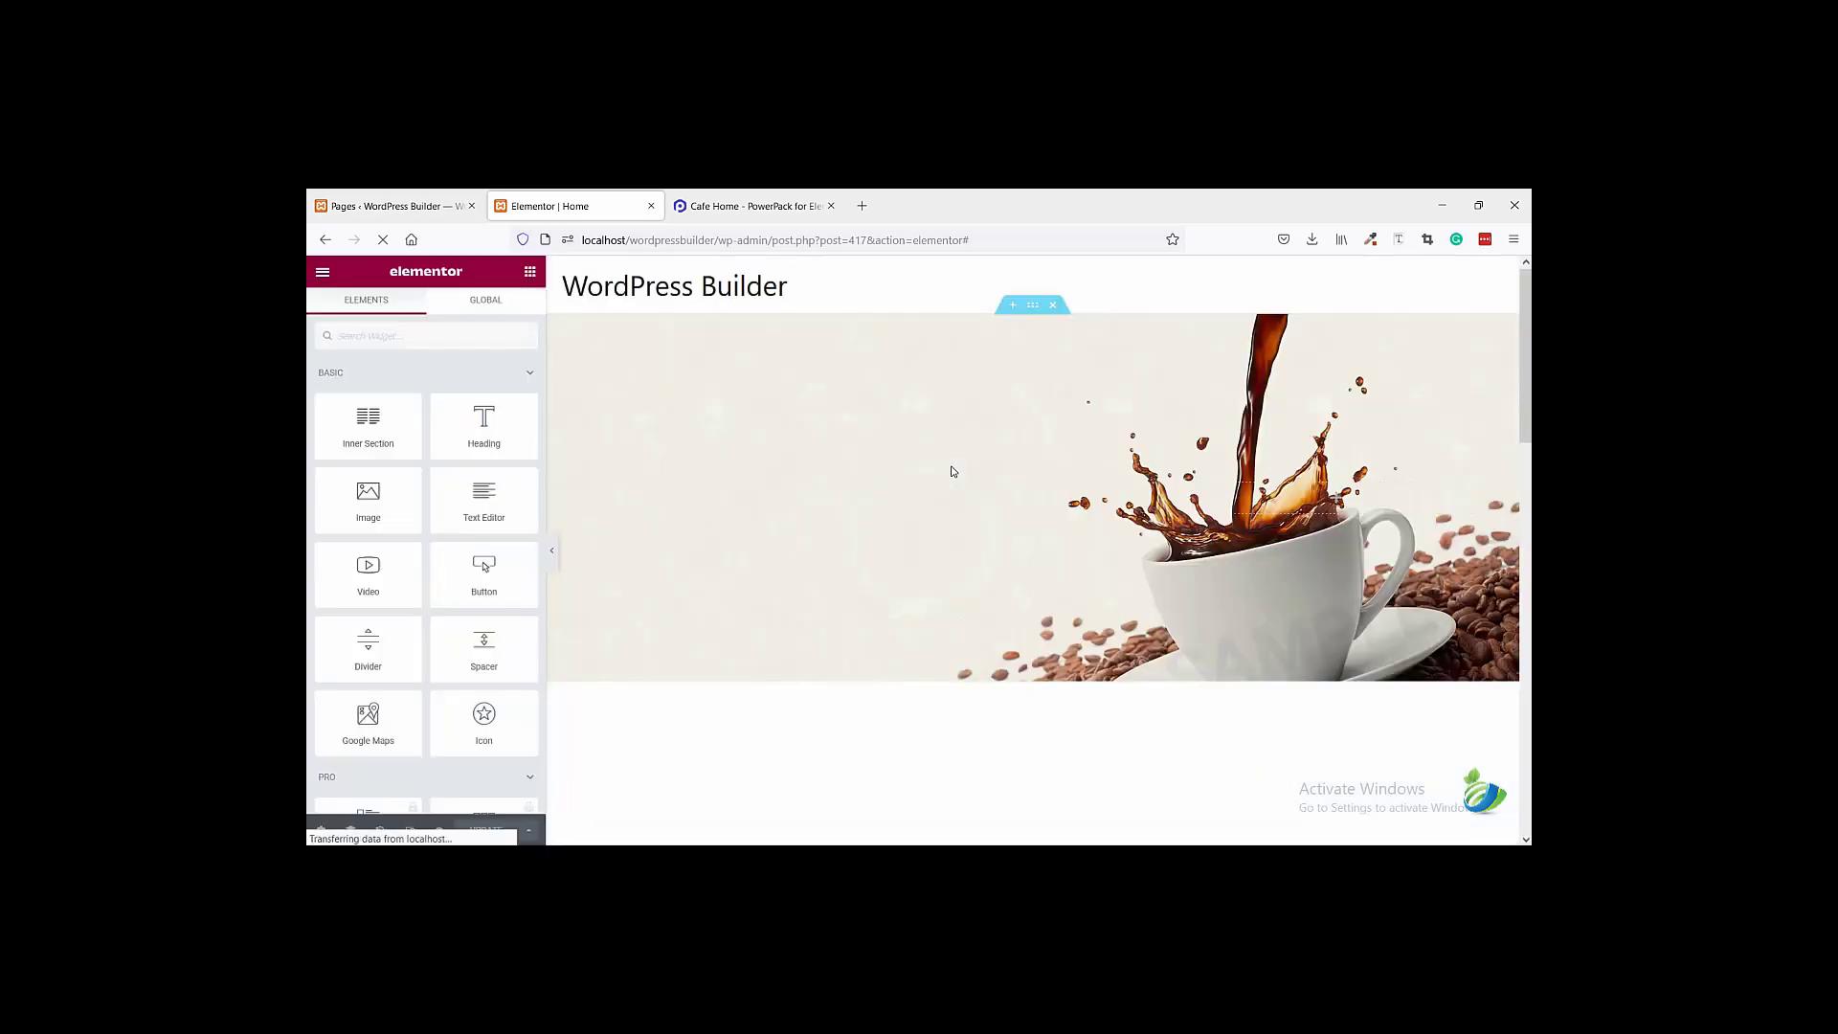
- Find the Testimonials Slider widget by searching "test" and place it under the Customers subheading in the Our Visitors section
scroll(840, 518, "down", 20)
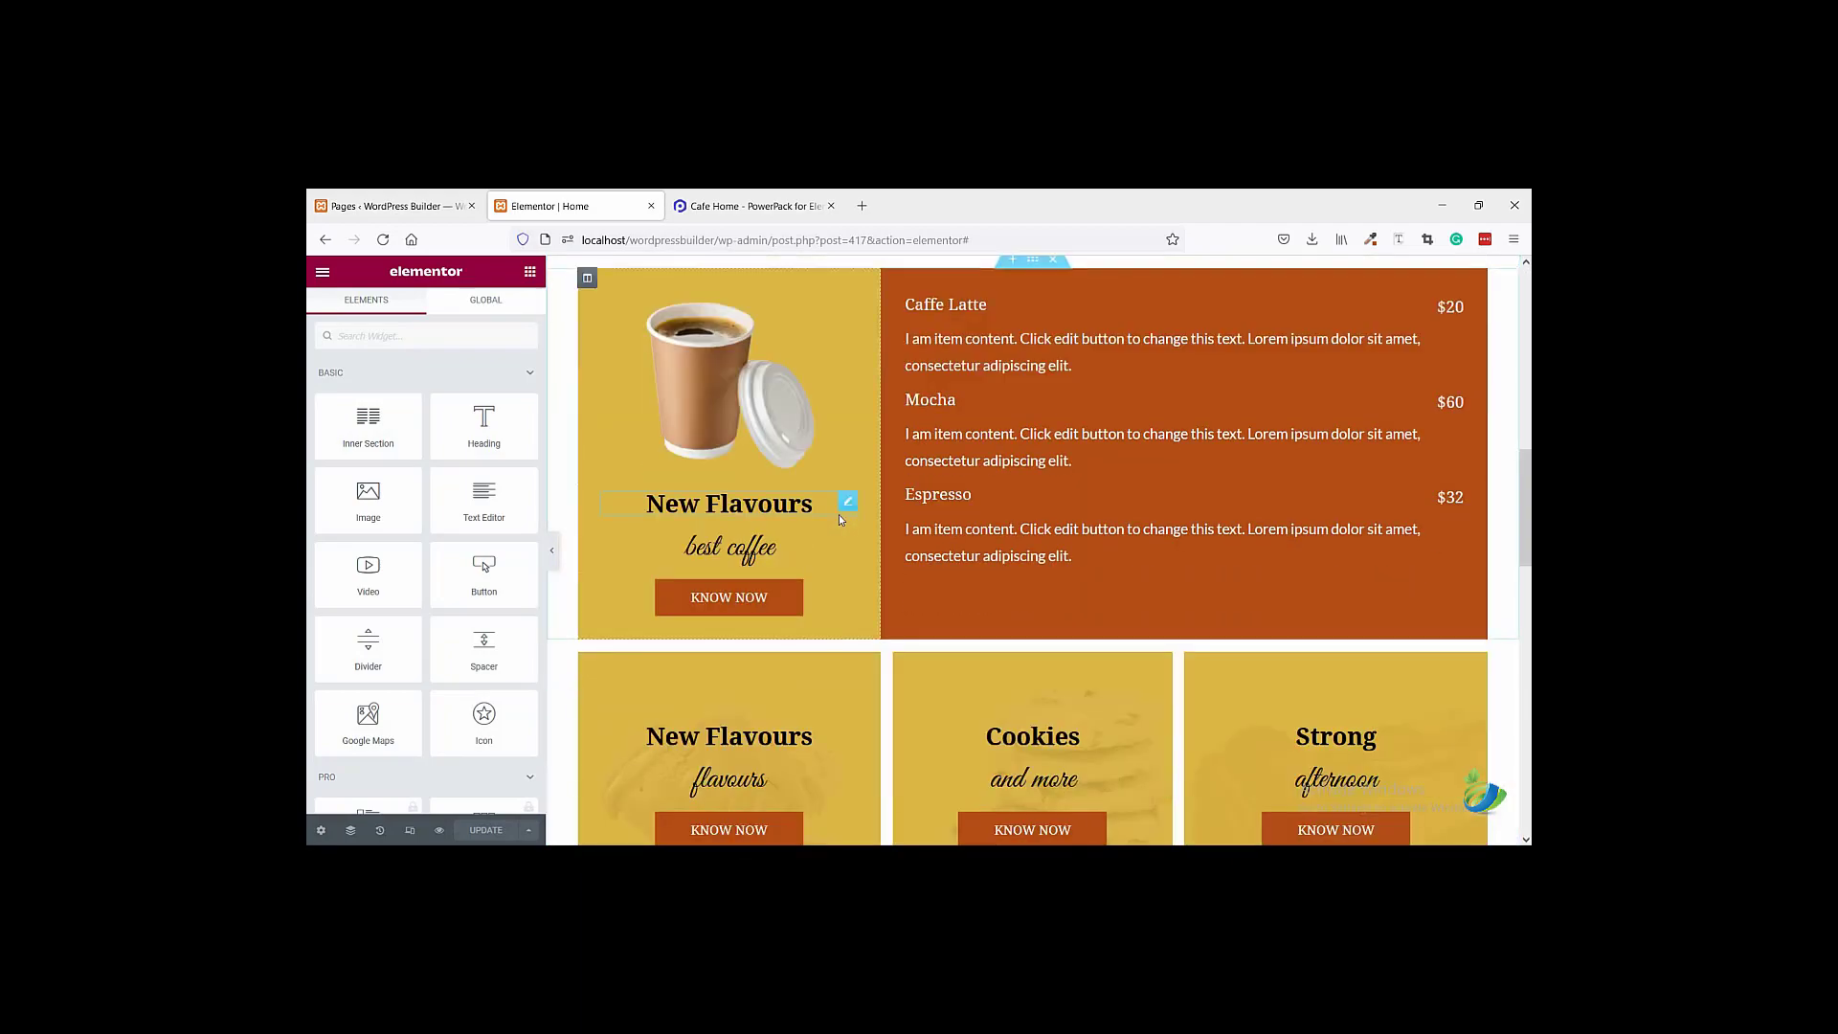
scroll(841, 513, "up", 20)
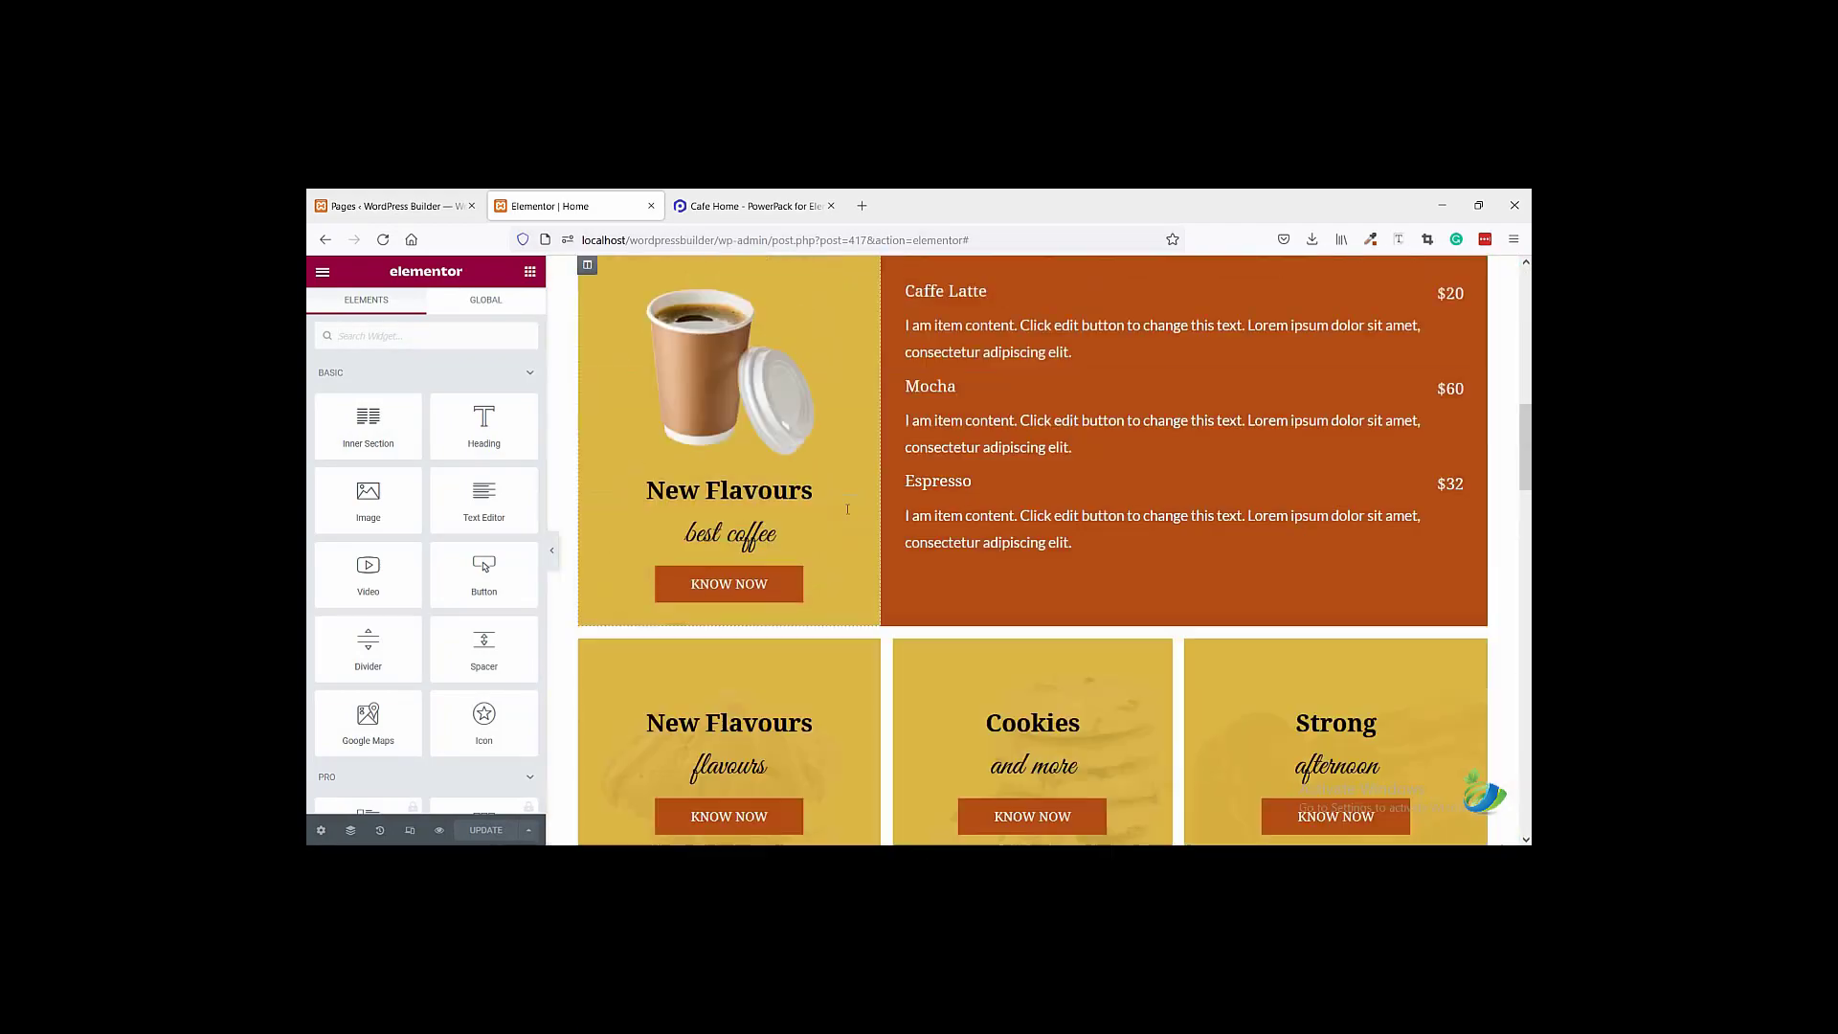
scroll(867, 511, "down", 6)
scroll(864, 509, "down", 15)
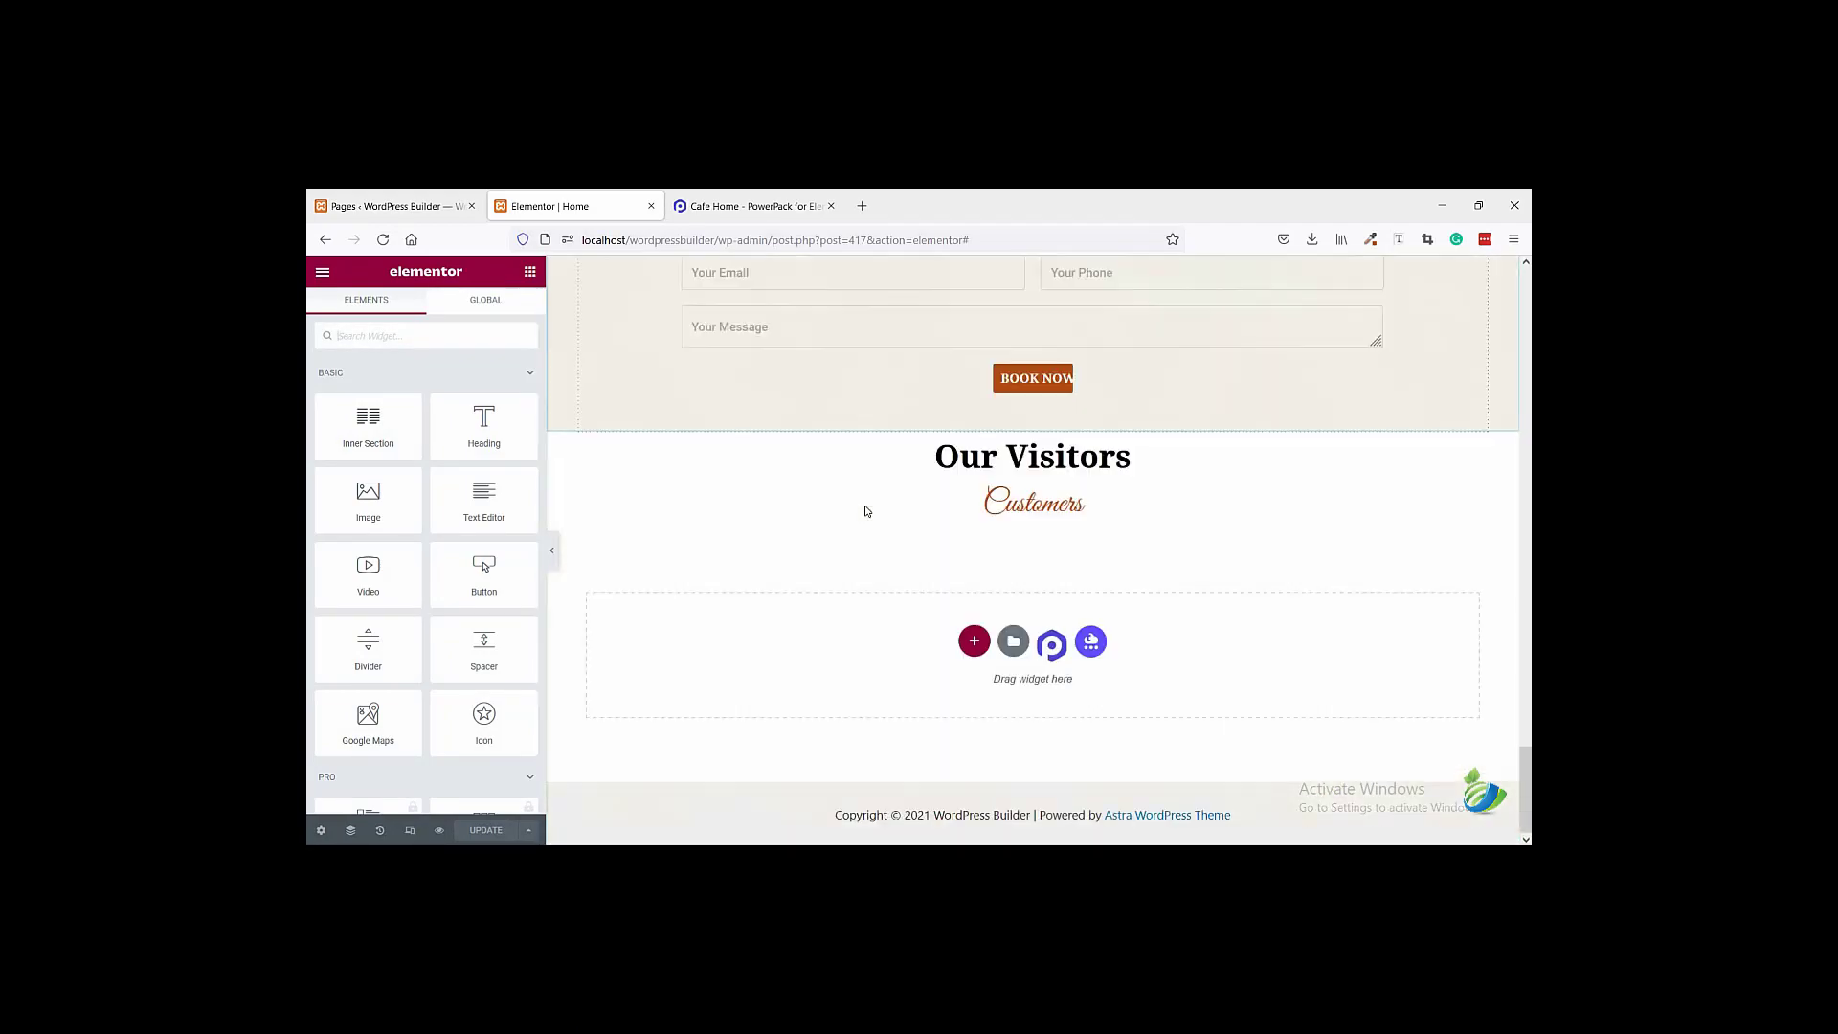
left_click(490, 342)
type("te")
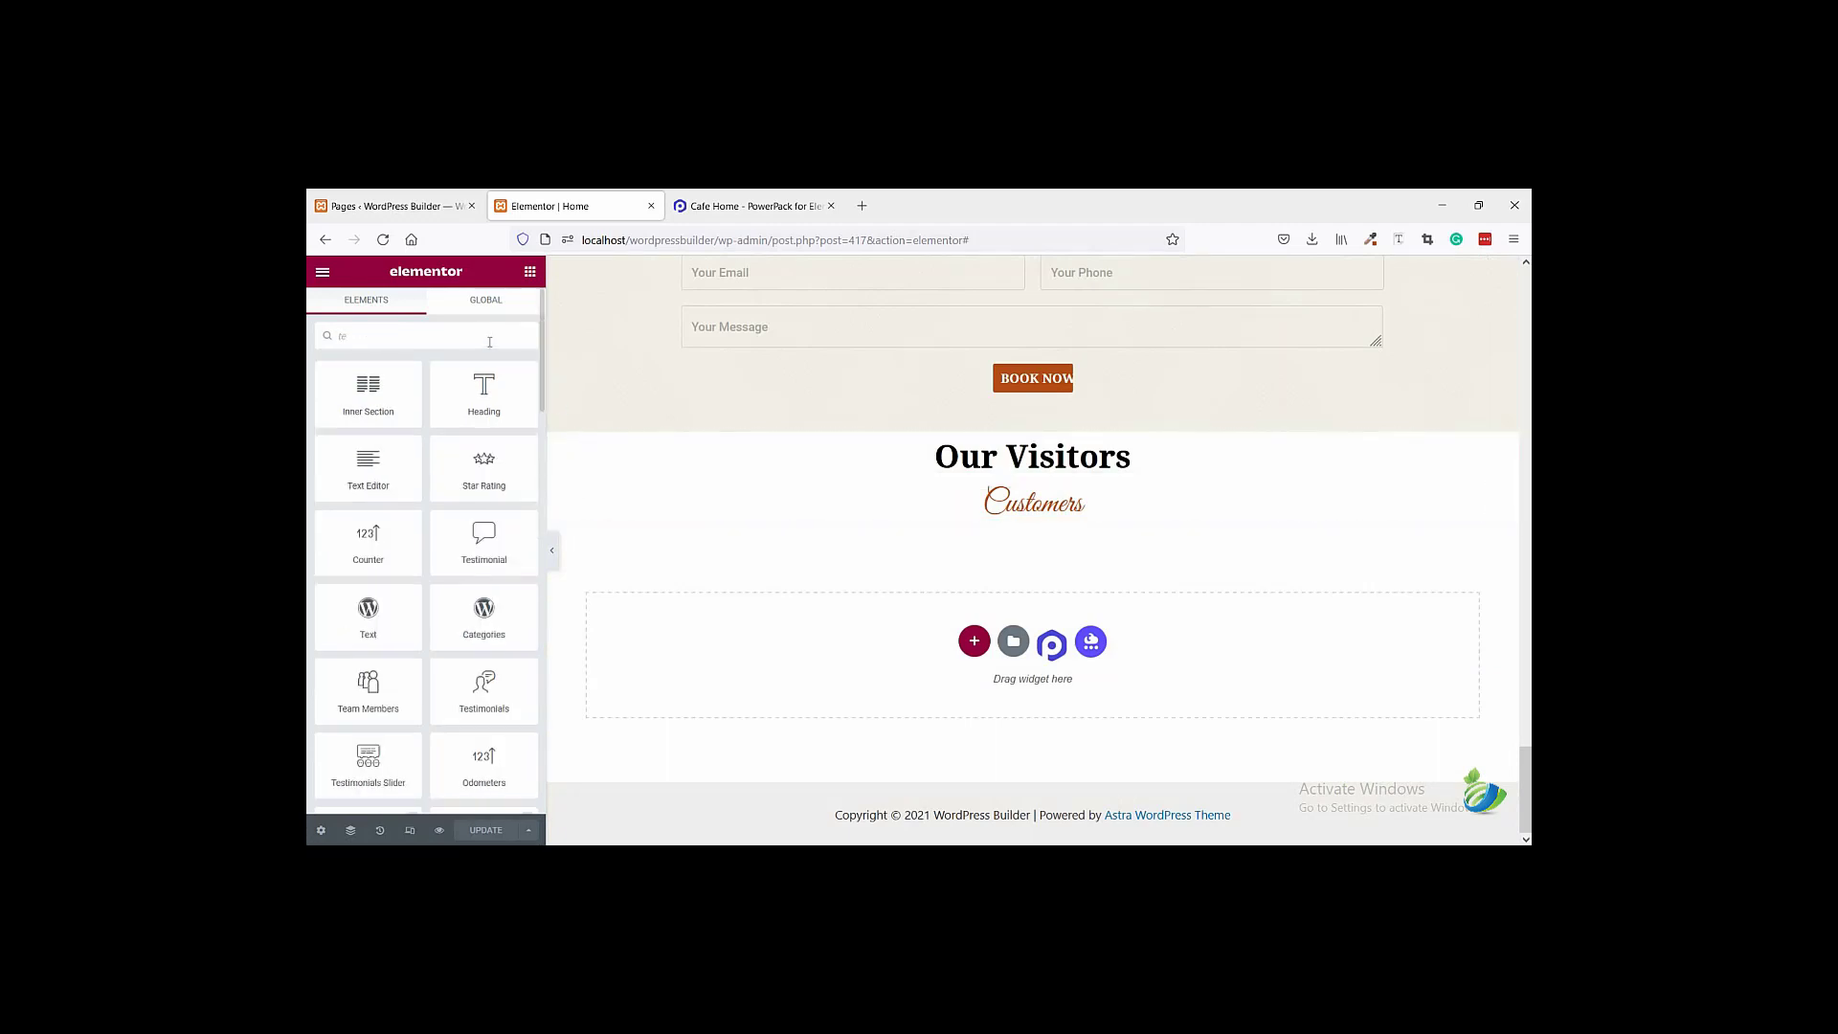
type("st")
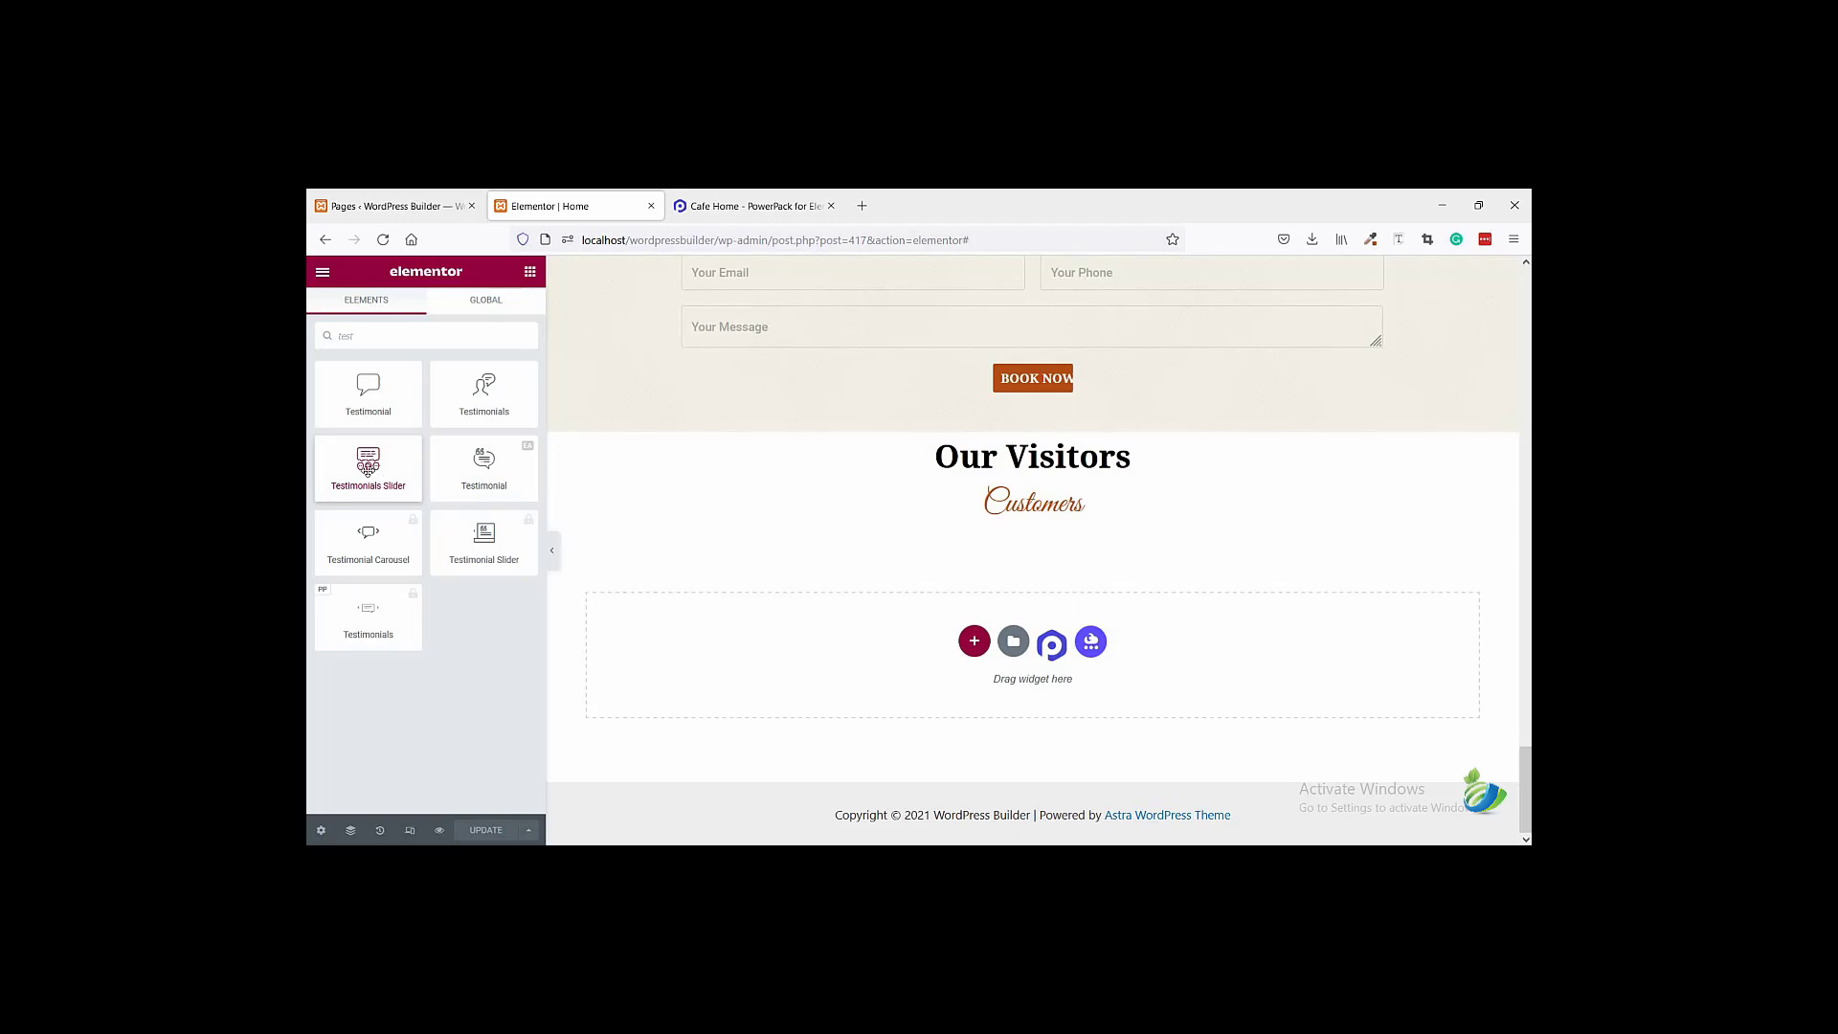
left_click_drag(676, 537, 1037, 511)
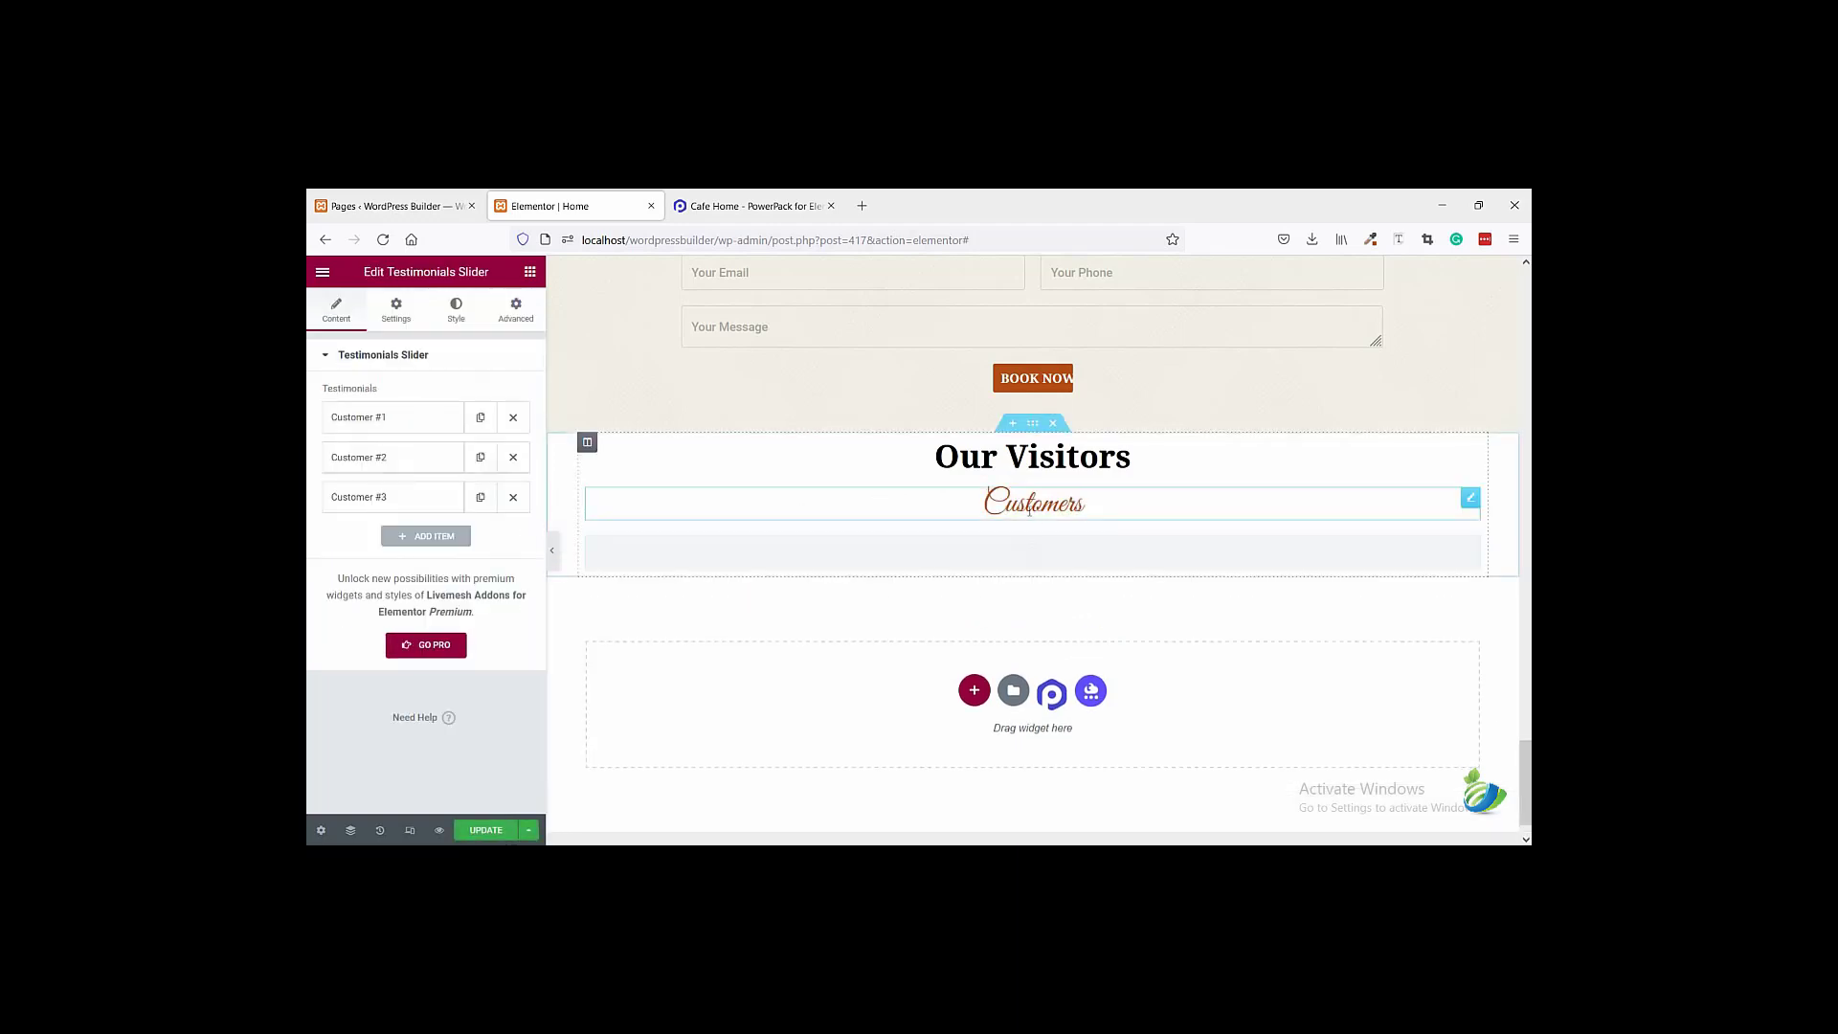
- Remove the second and third testimonials from the slider and open the Customer #1 item for editing
left_click(515, 458)
left_click(515, 458)
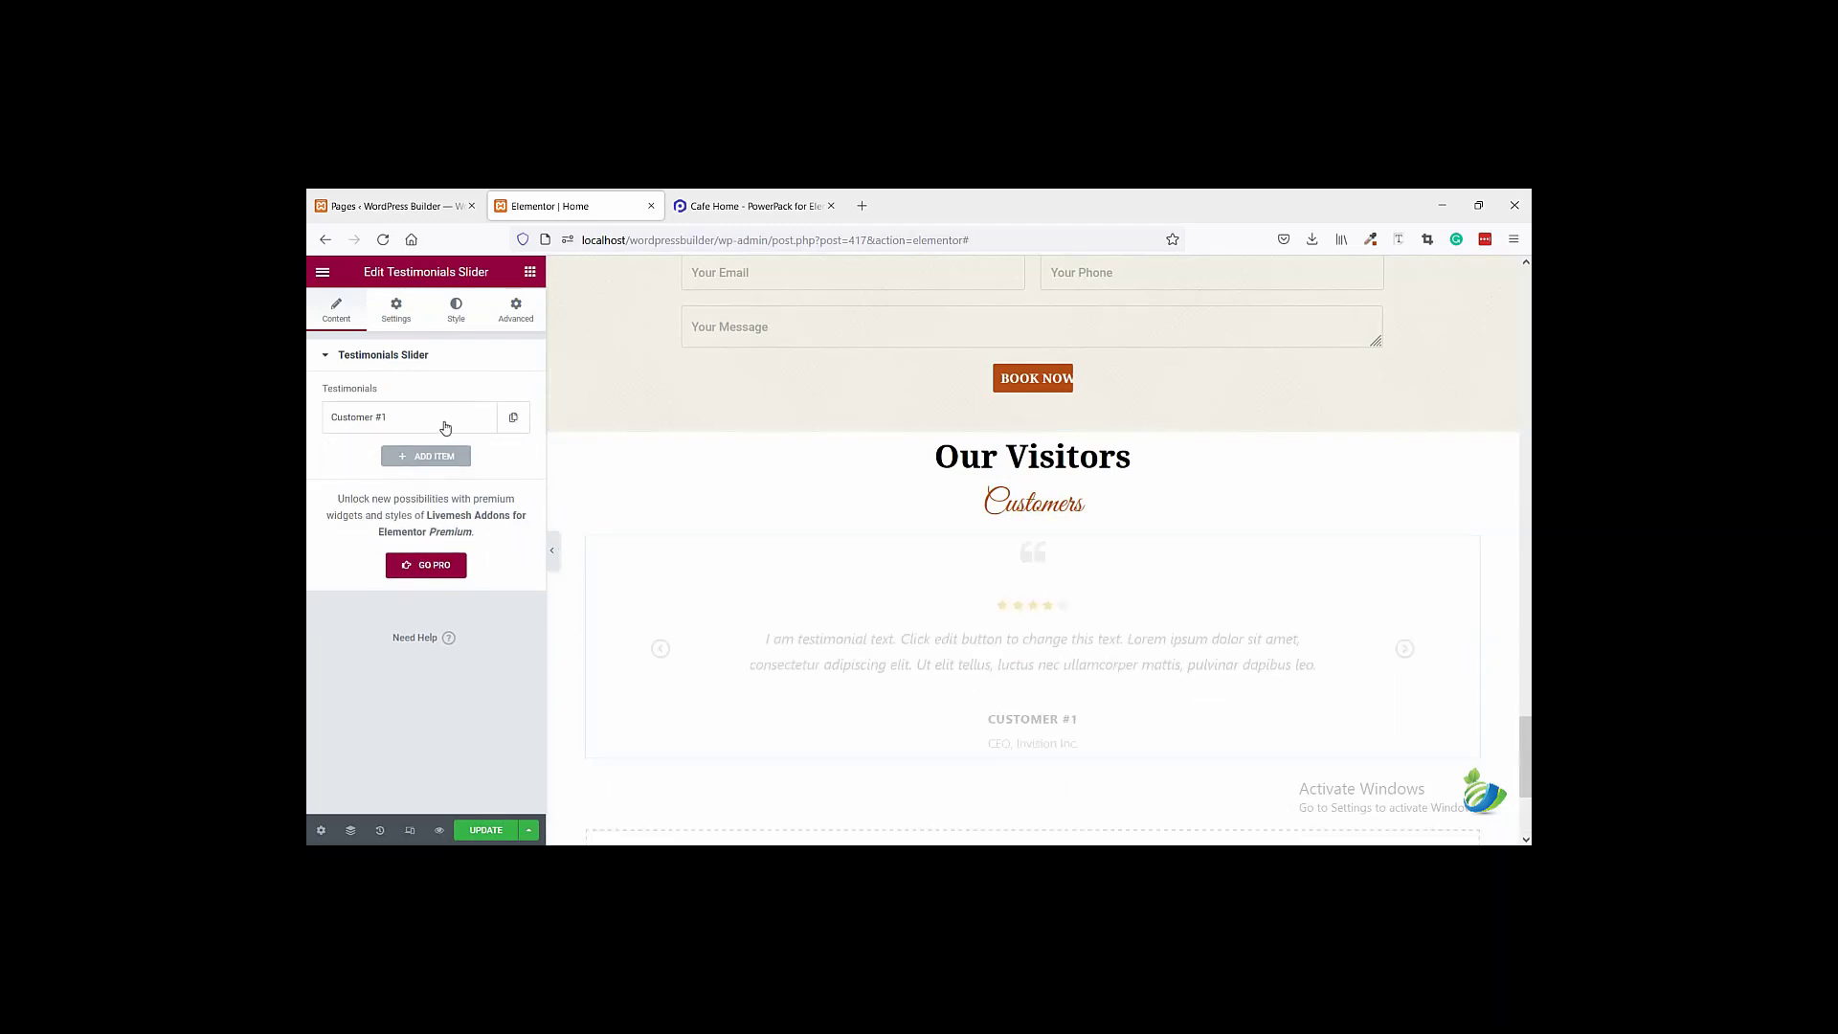
left_click(445, 418)
- Switch to the Cafe Home template page, inspect the visitor testimonial and copy its slide content text
left_click(746, 206)
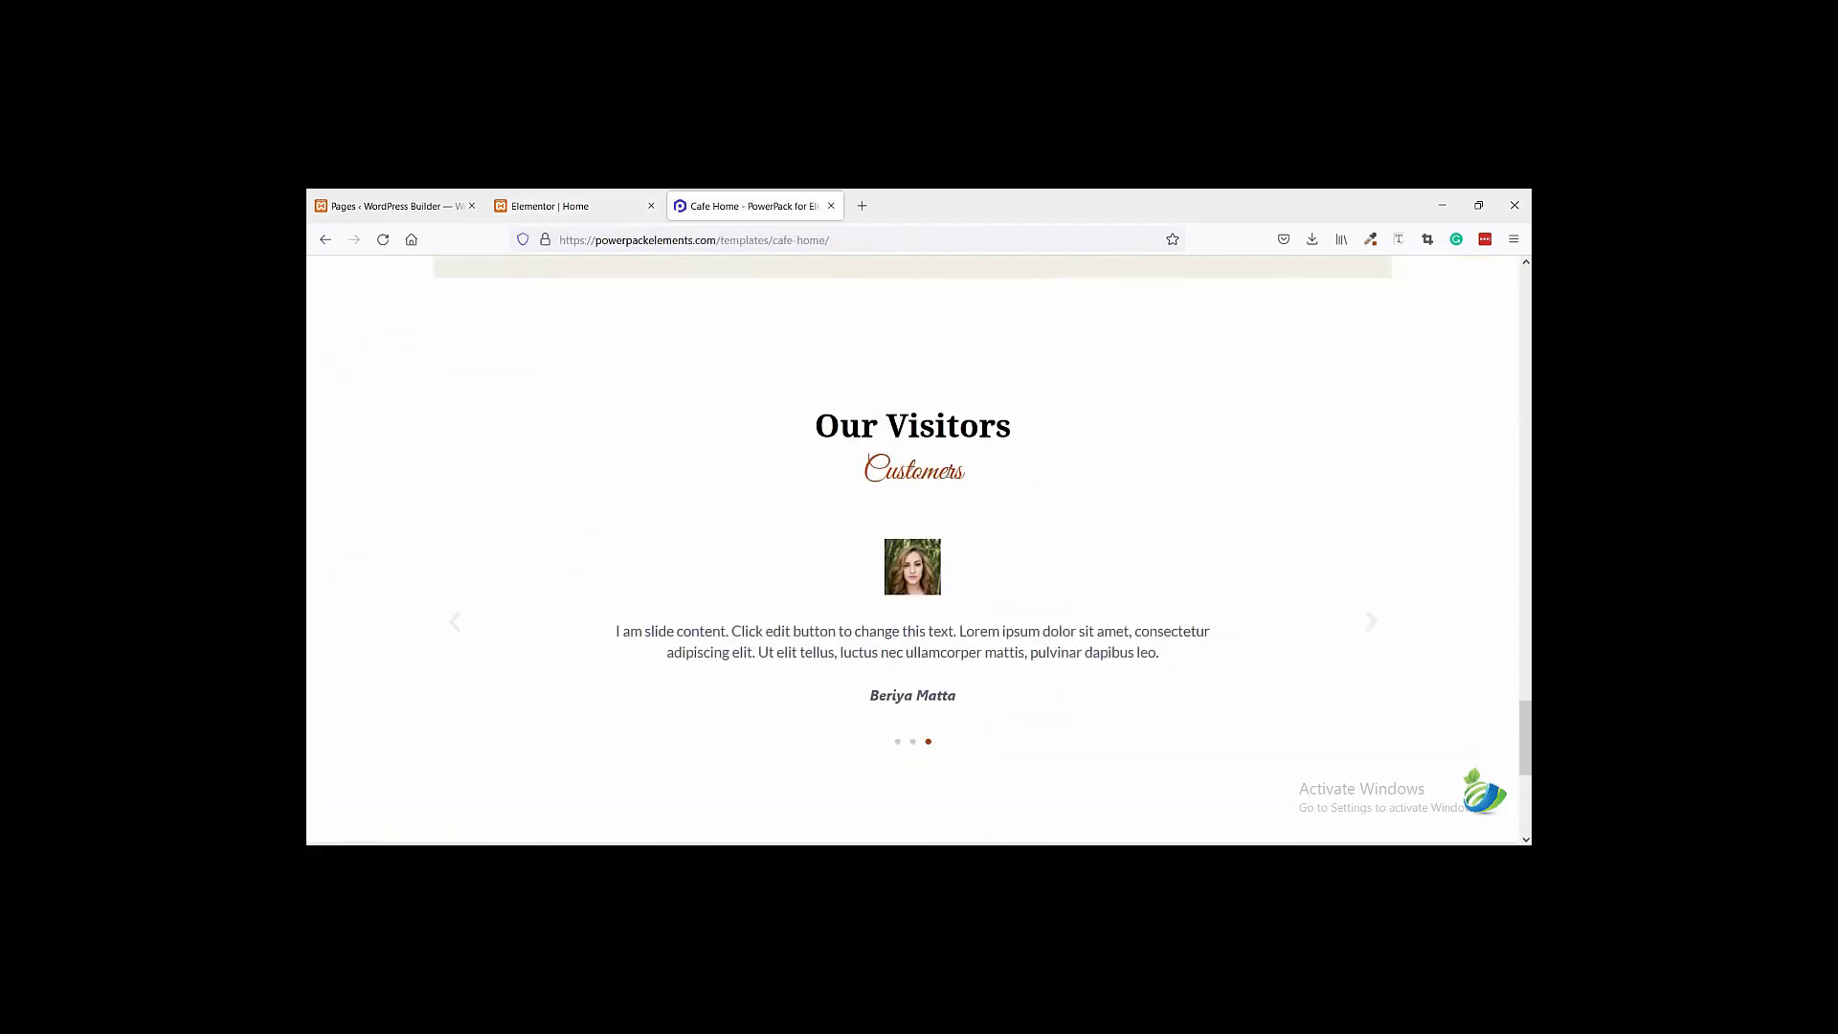
scroll(936, 563, "down", 2)
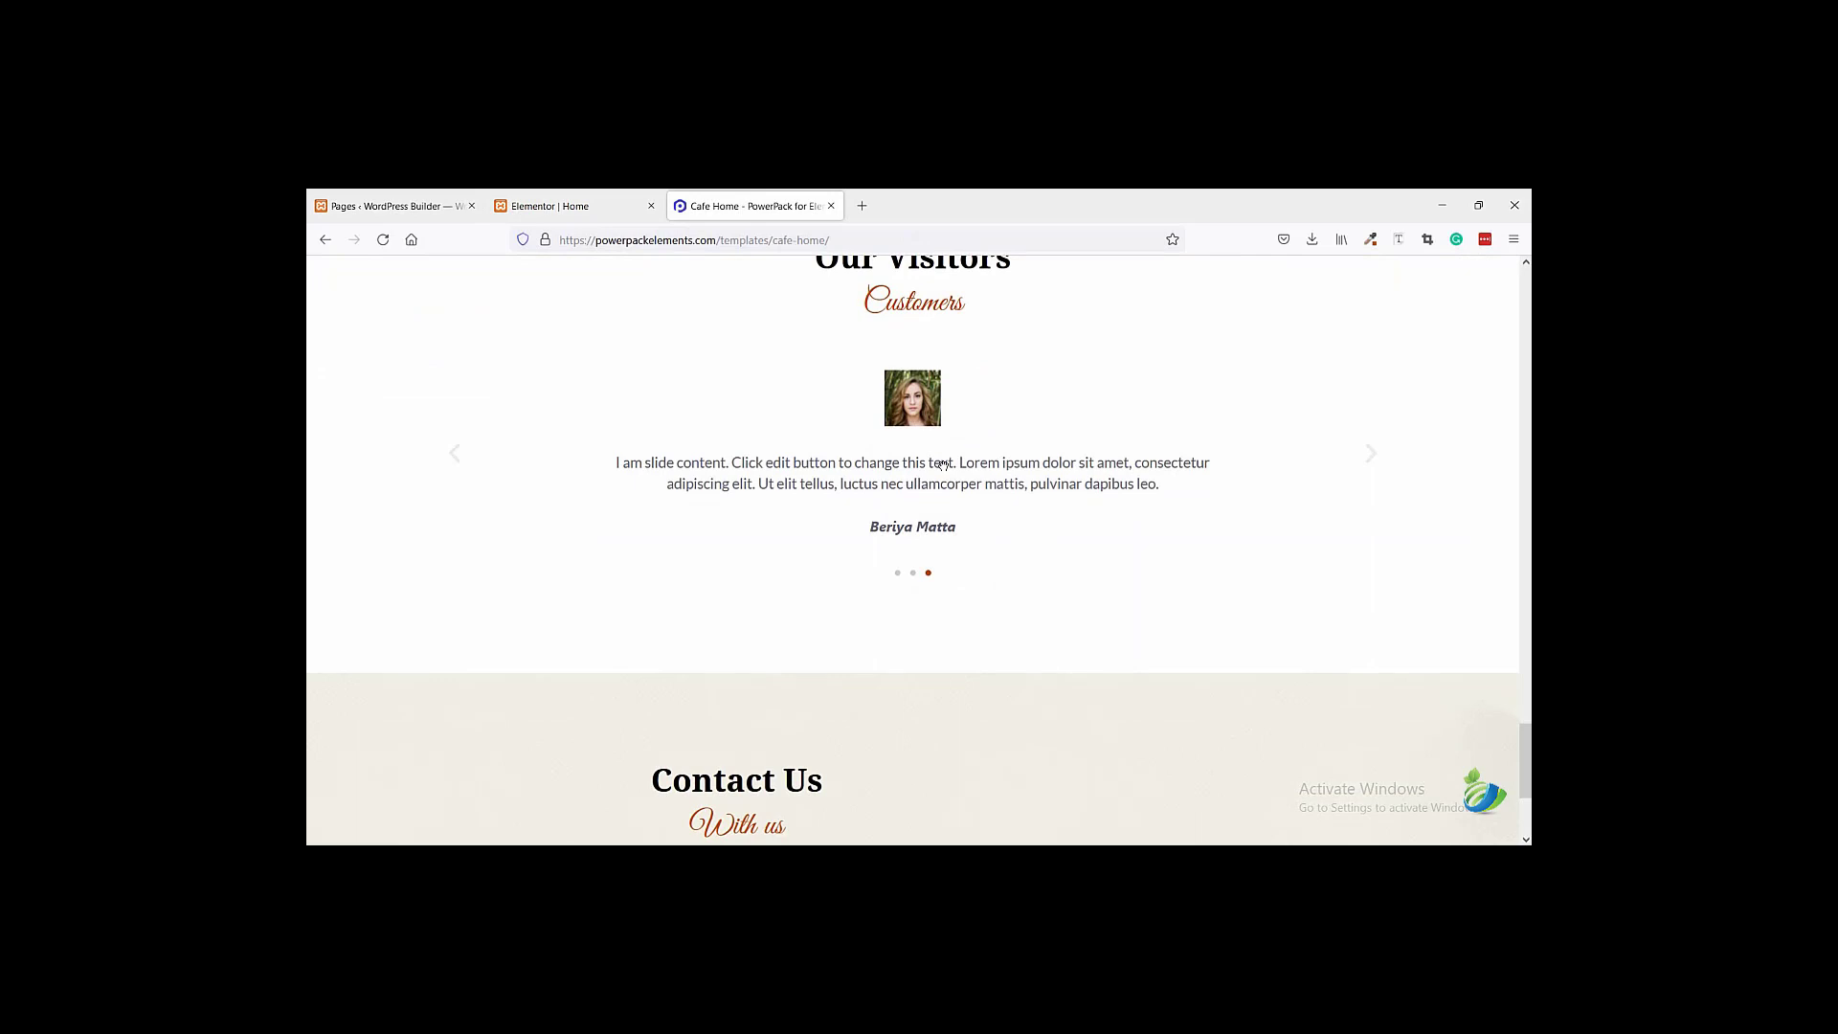
right_click(1001, 633)
left_click(955, 667)
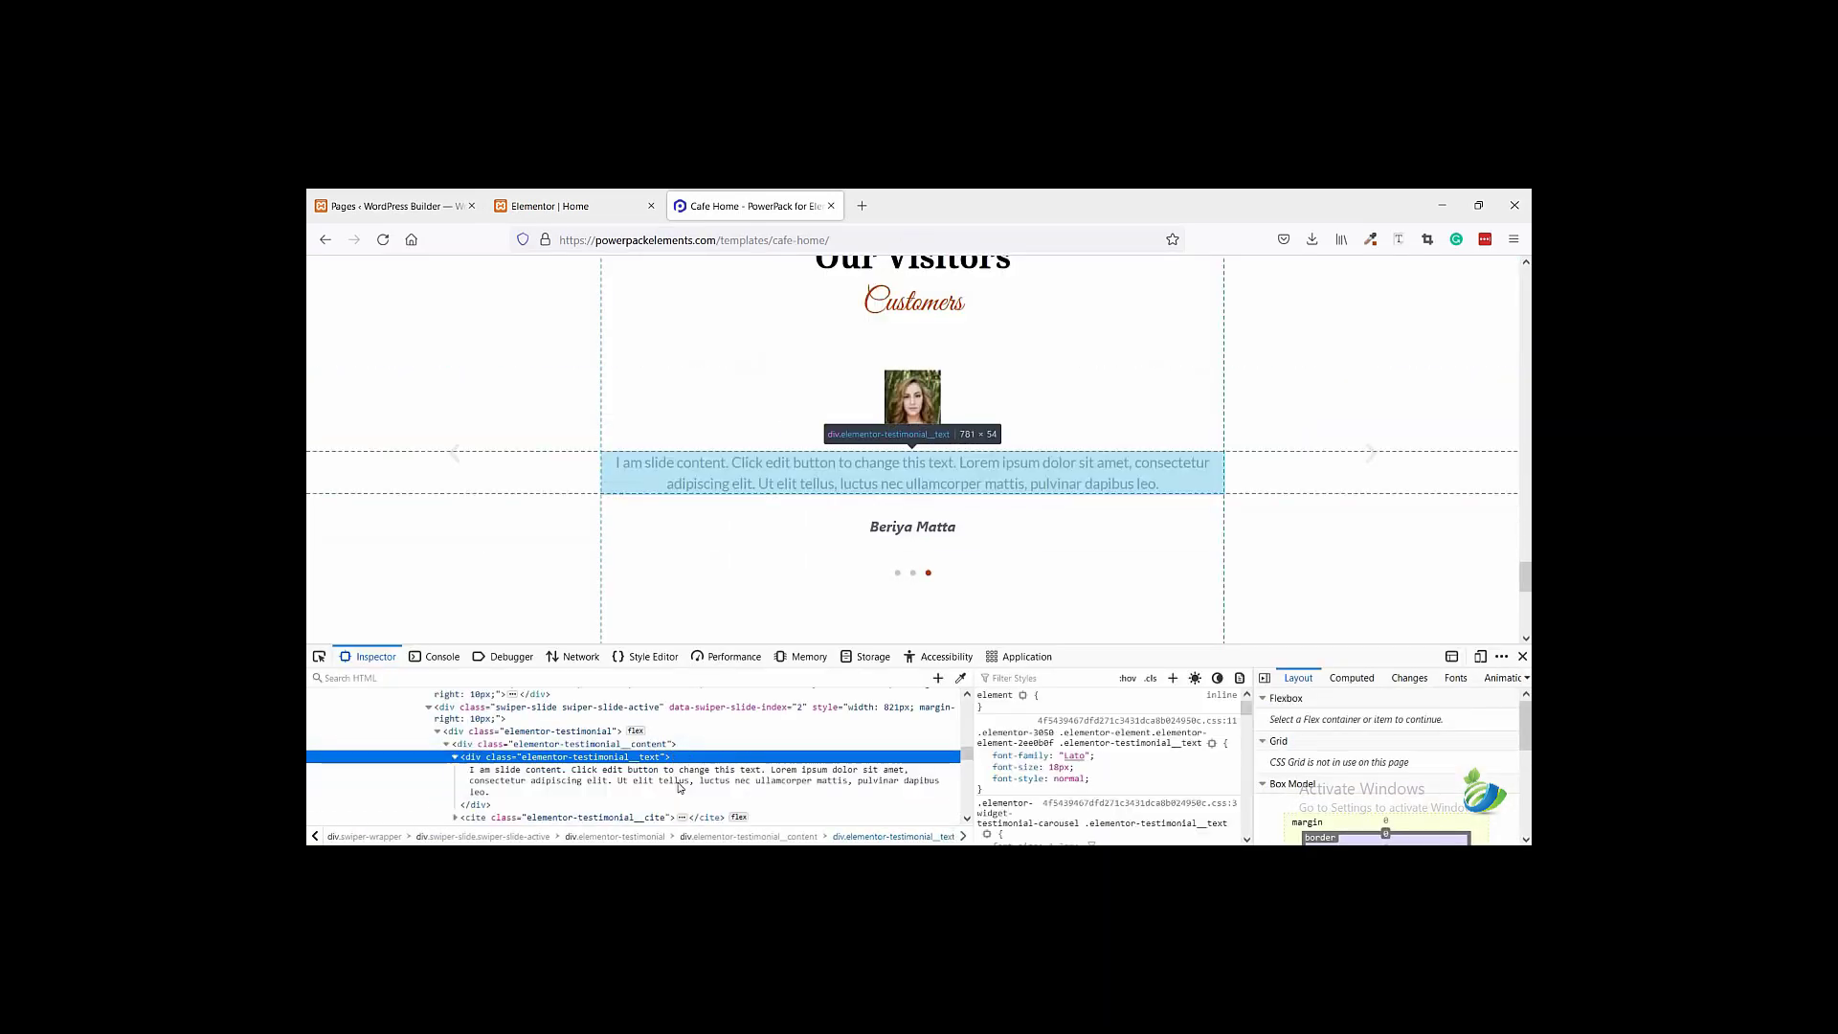
left_click(677, 758)
double_click(678, 783)
key("ctrl+c")
right_click(681, 781)
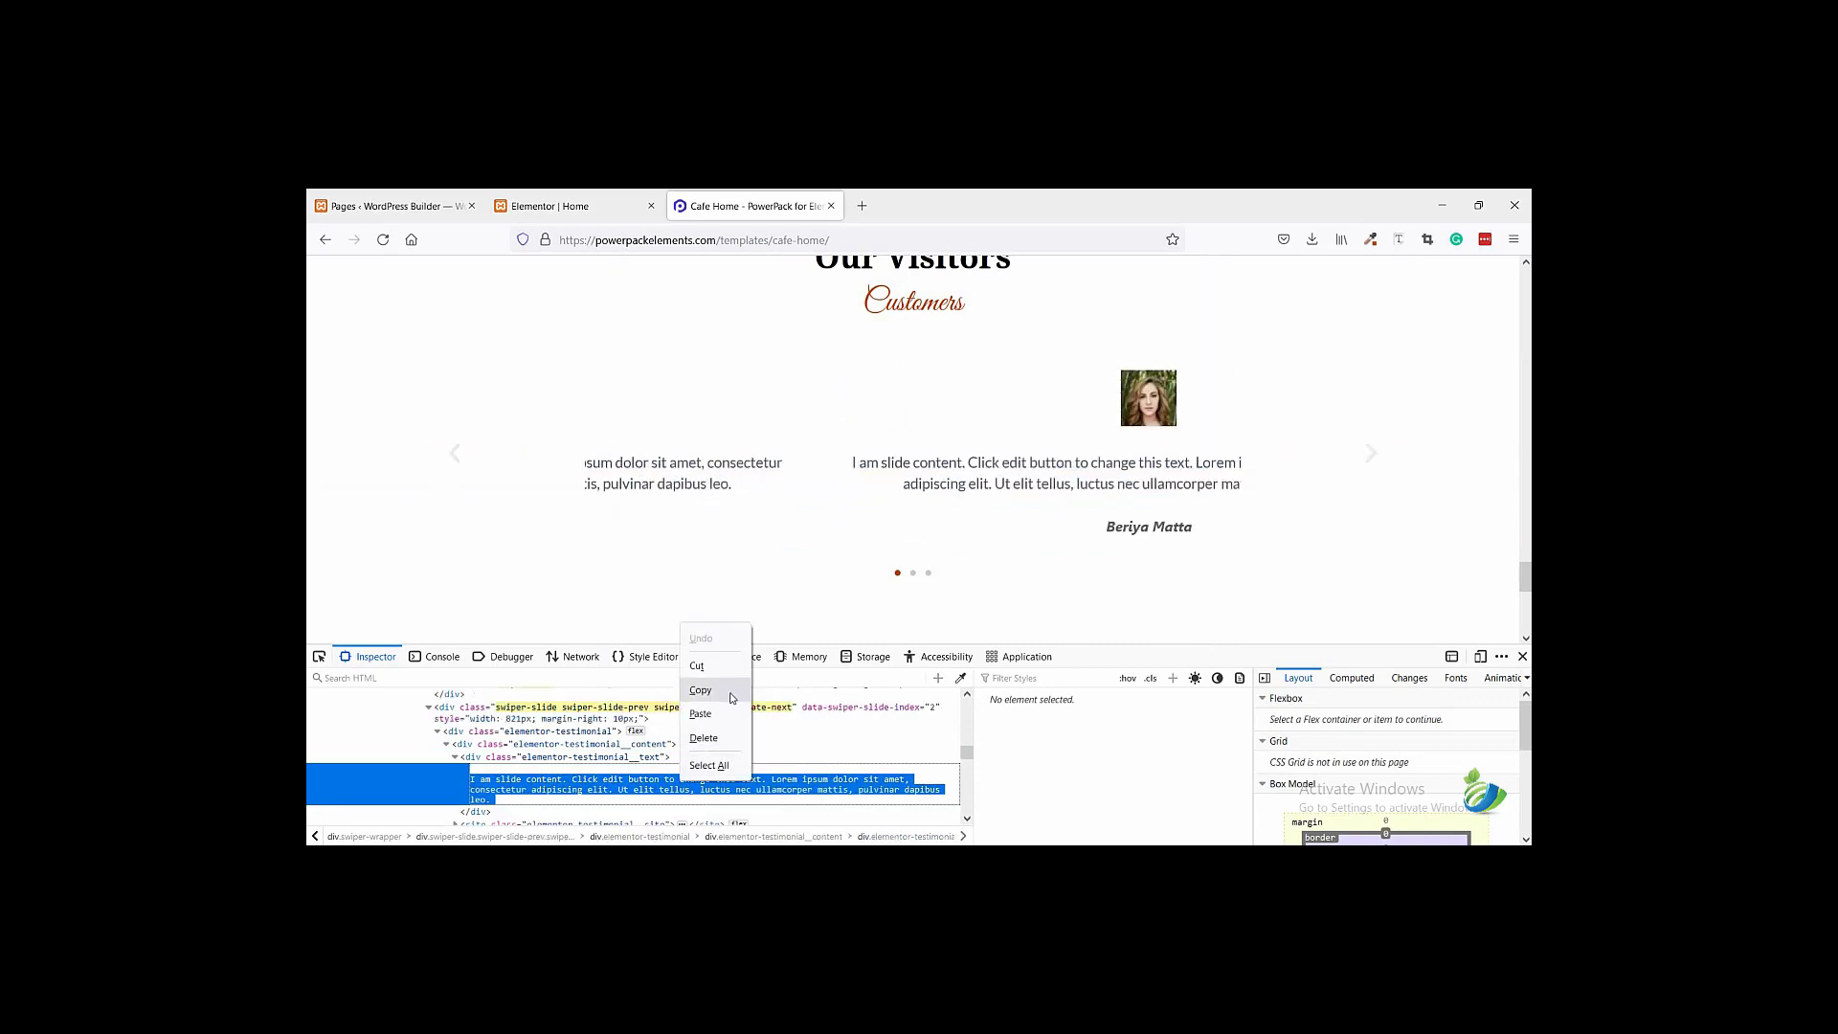
- Back in the Elementor page, replace the Customer #1 testimonial text with the copied "I am slide content" paragraph
left_click(552, 200)
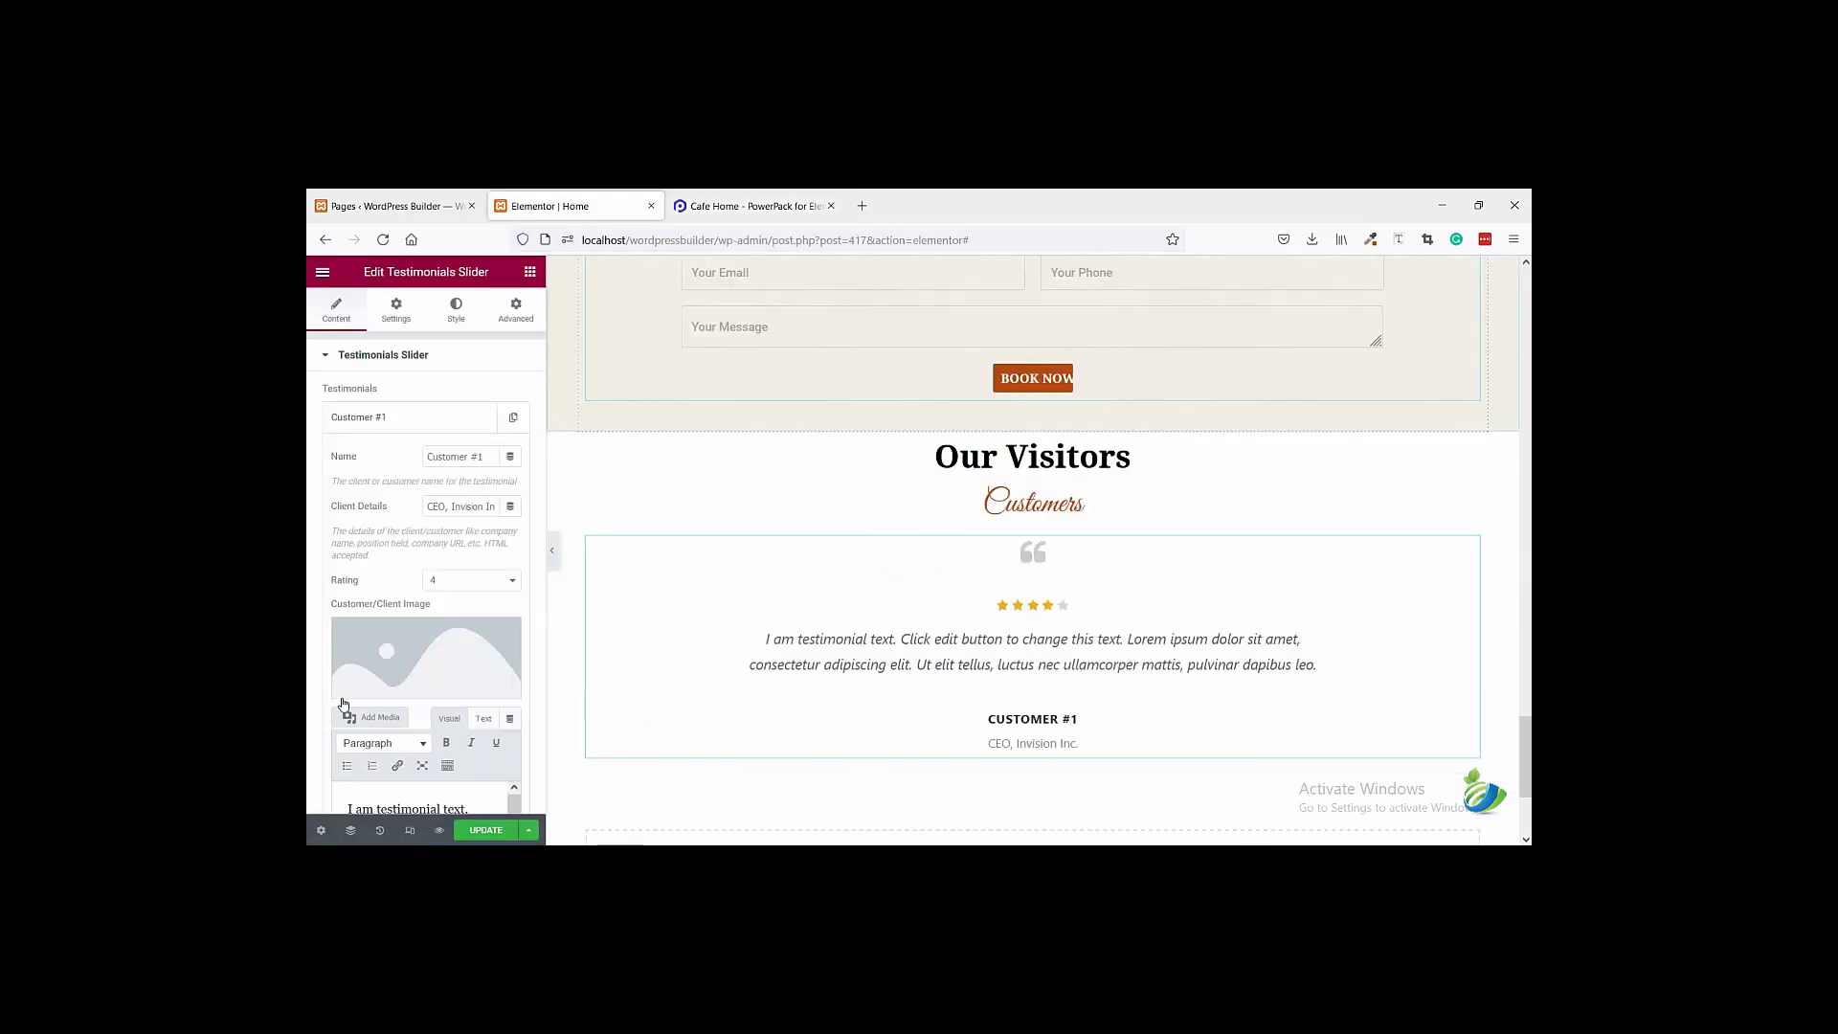
scroll(392, 677, "down", 3)
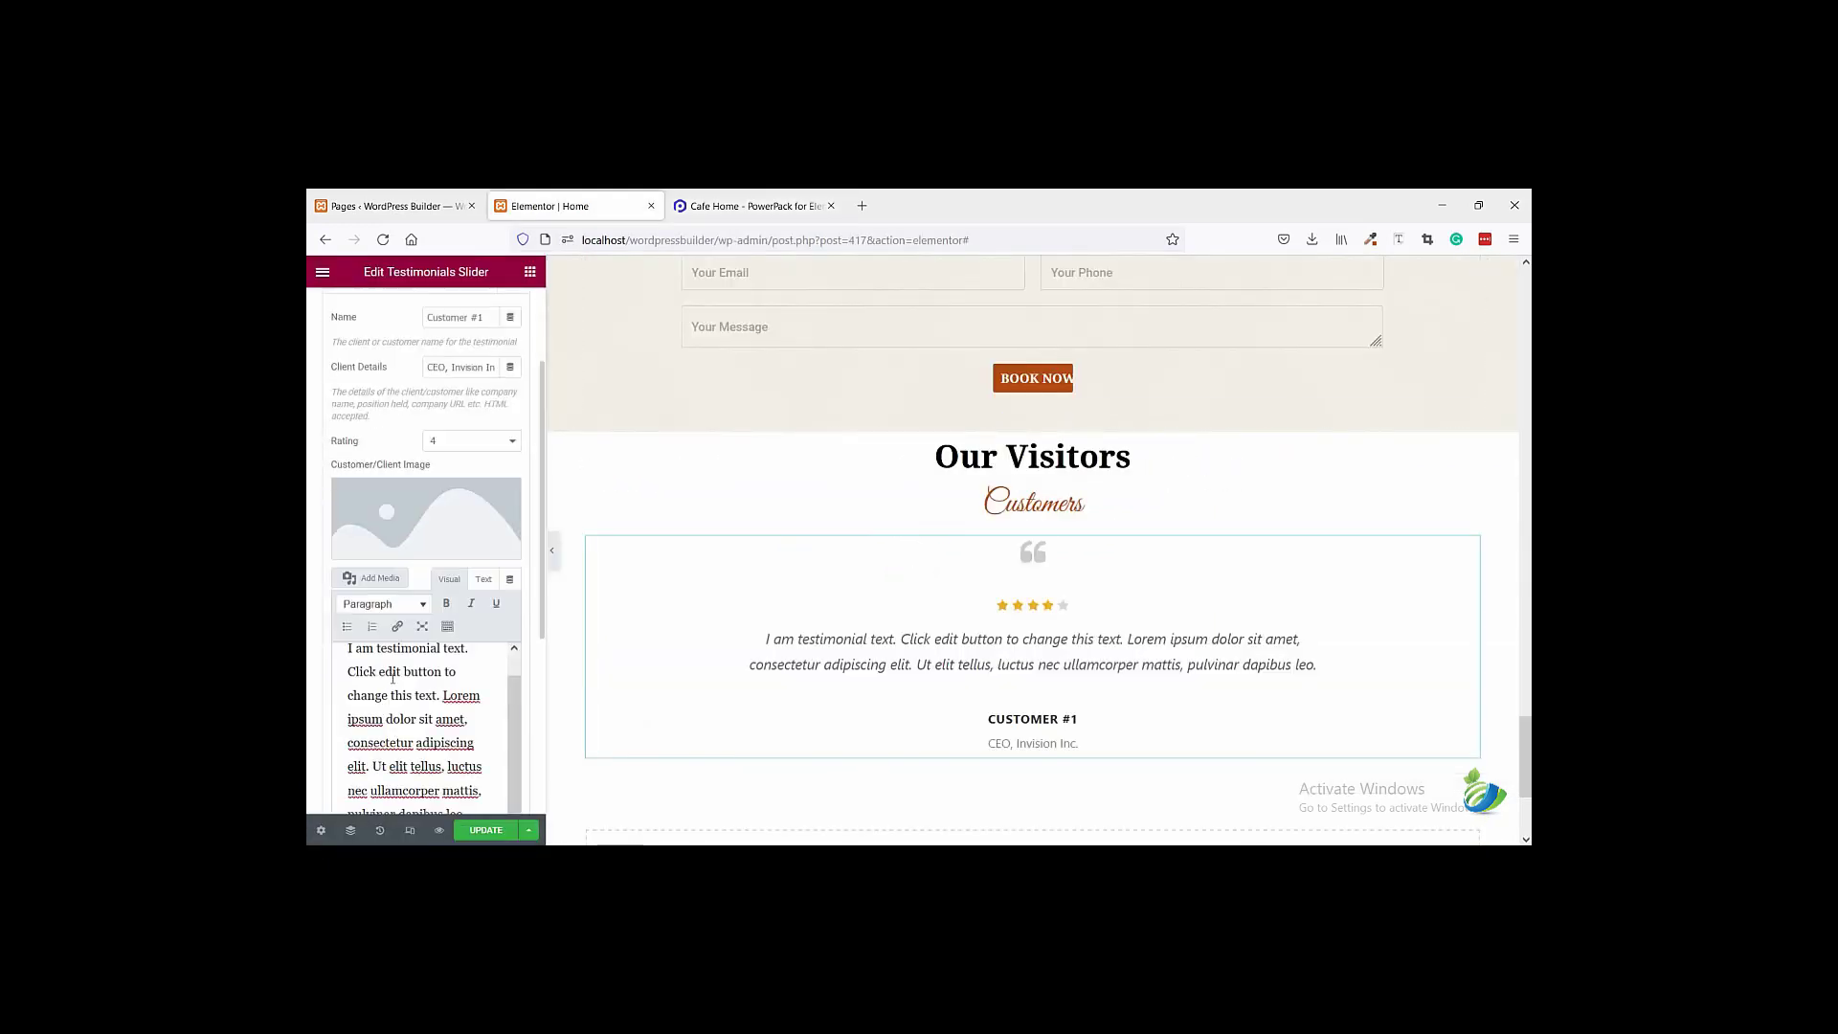
key("ctrl+a")
key("ctrl+v")
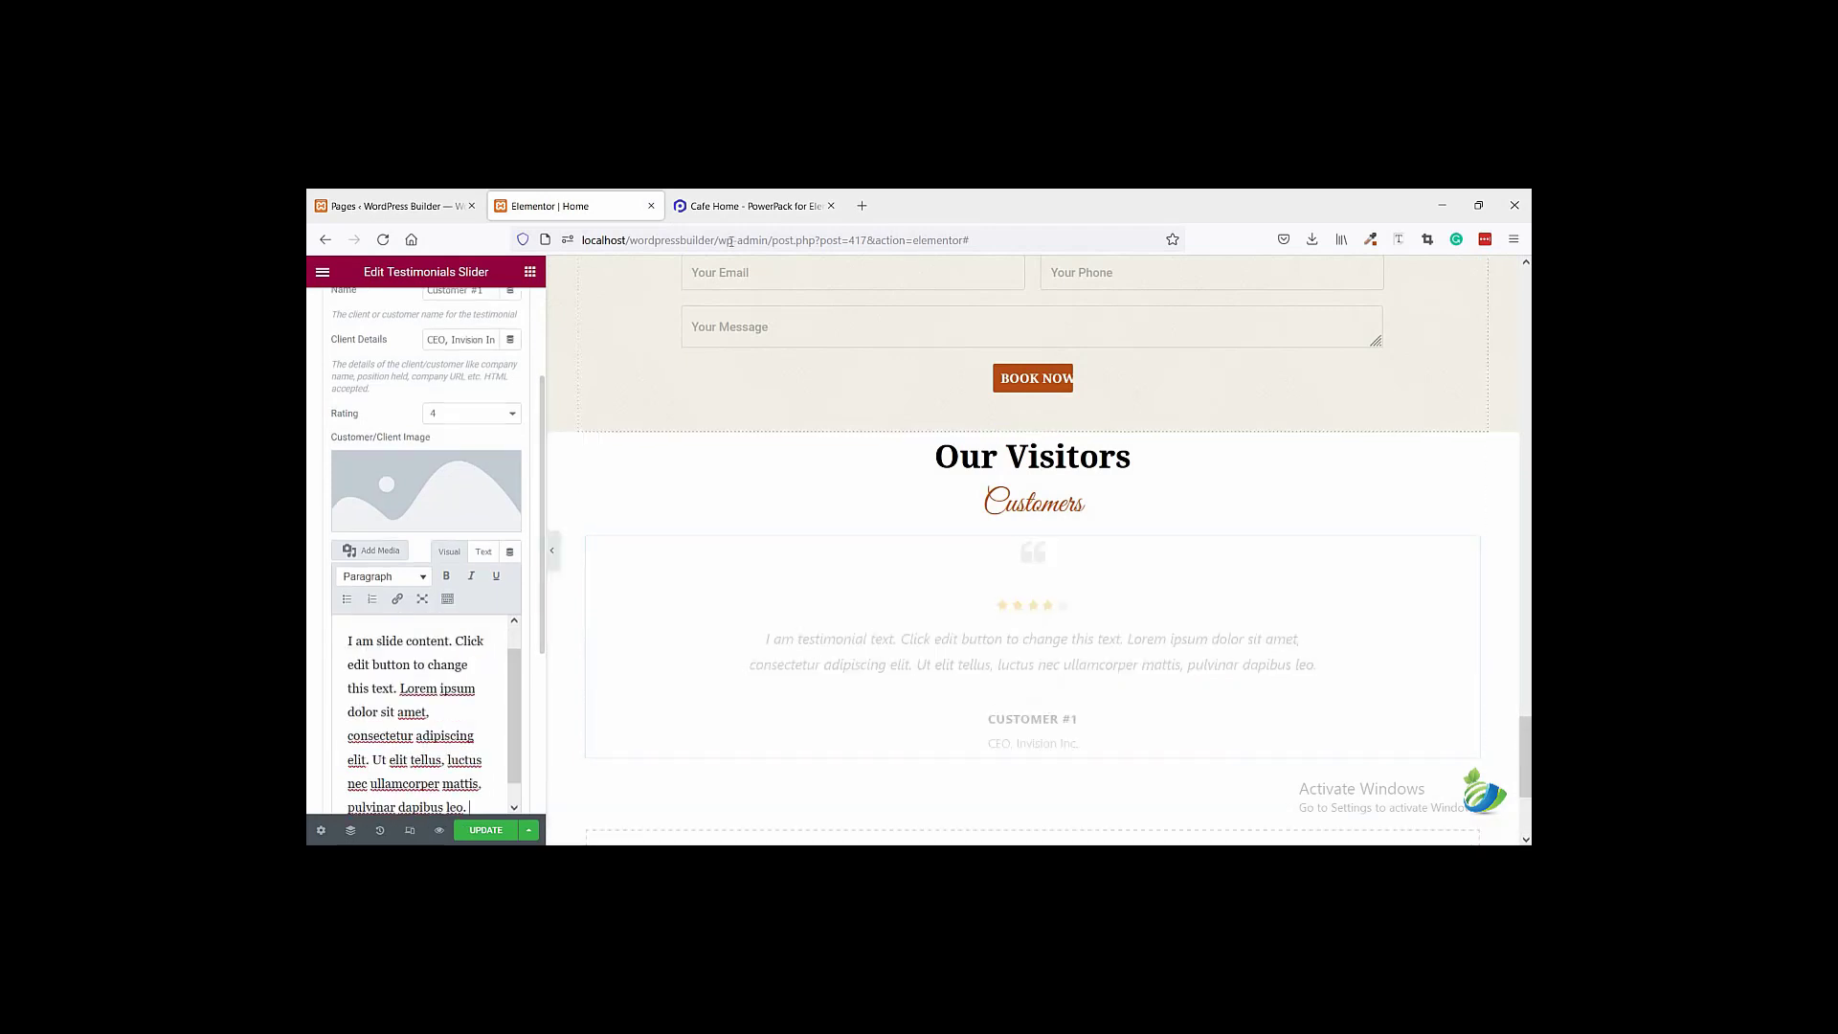
- Copy the testimonial author's name from the Cafe Home template page and enter it as the name of the slider's testimonial
key("ctrl+Tab")
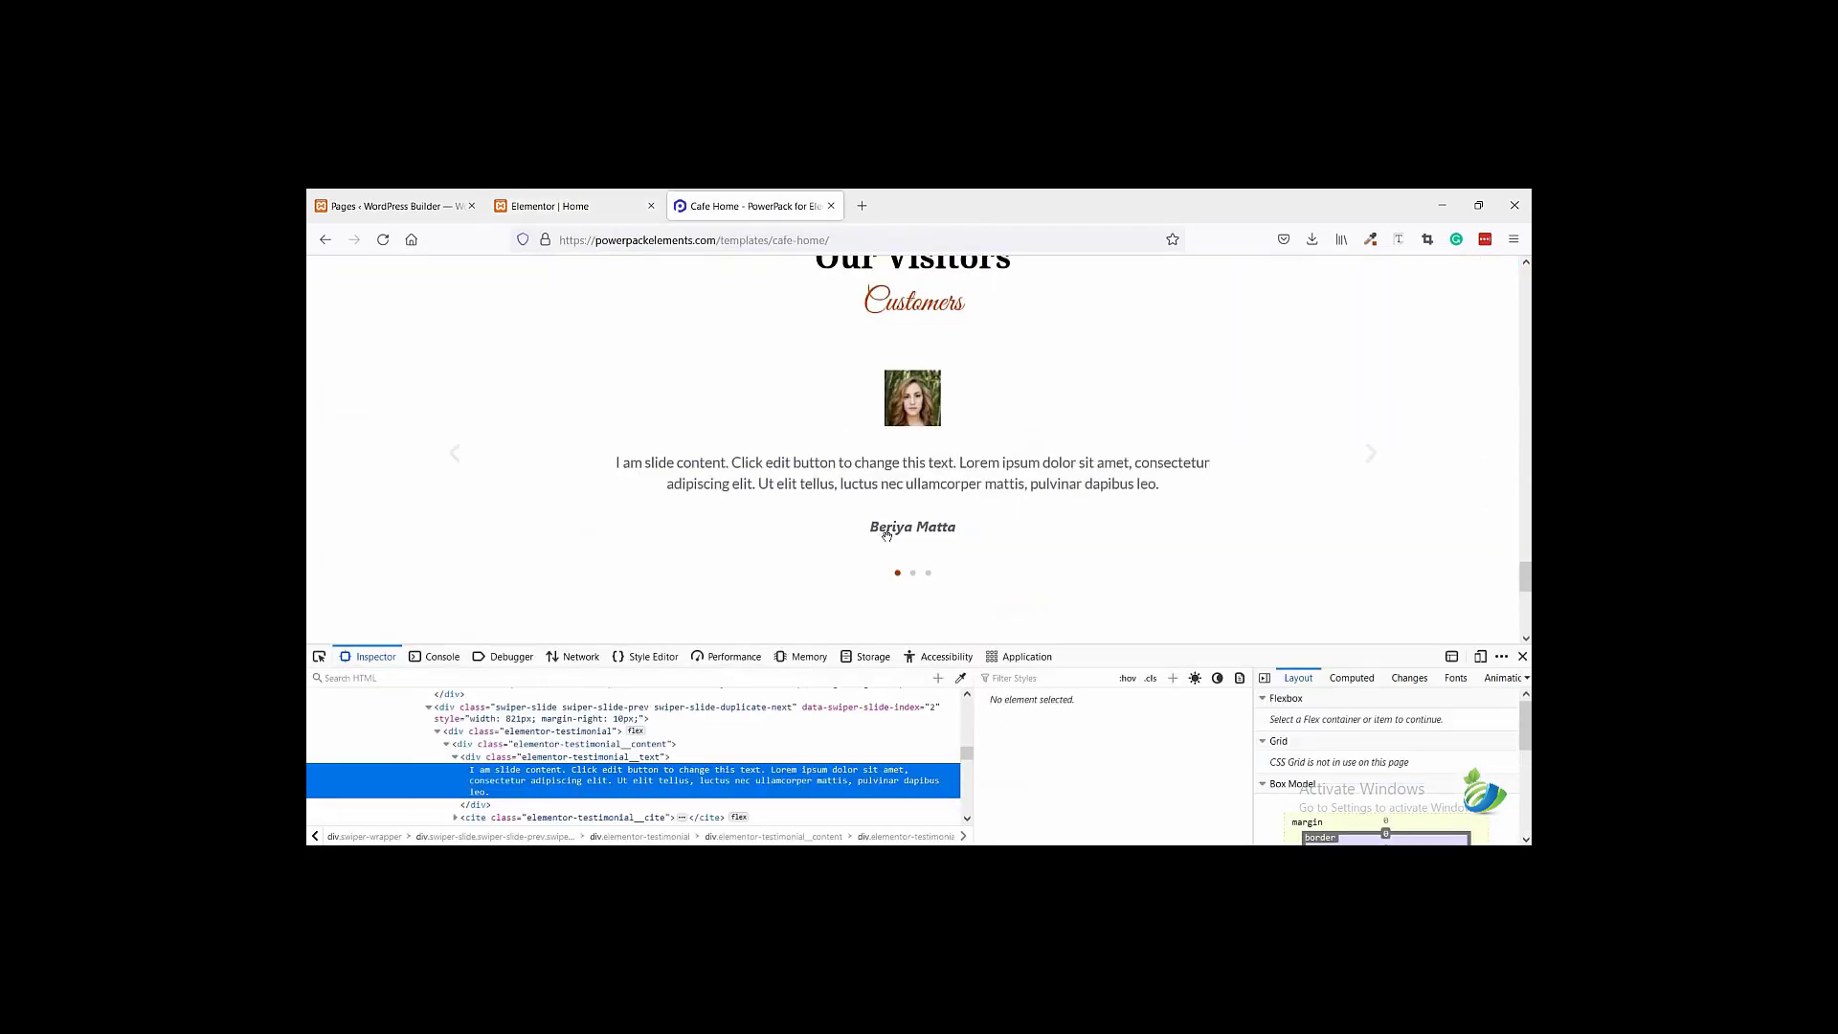
right_click(886, 534)
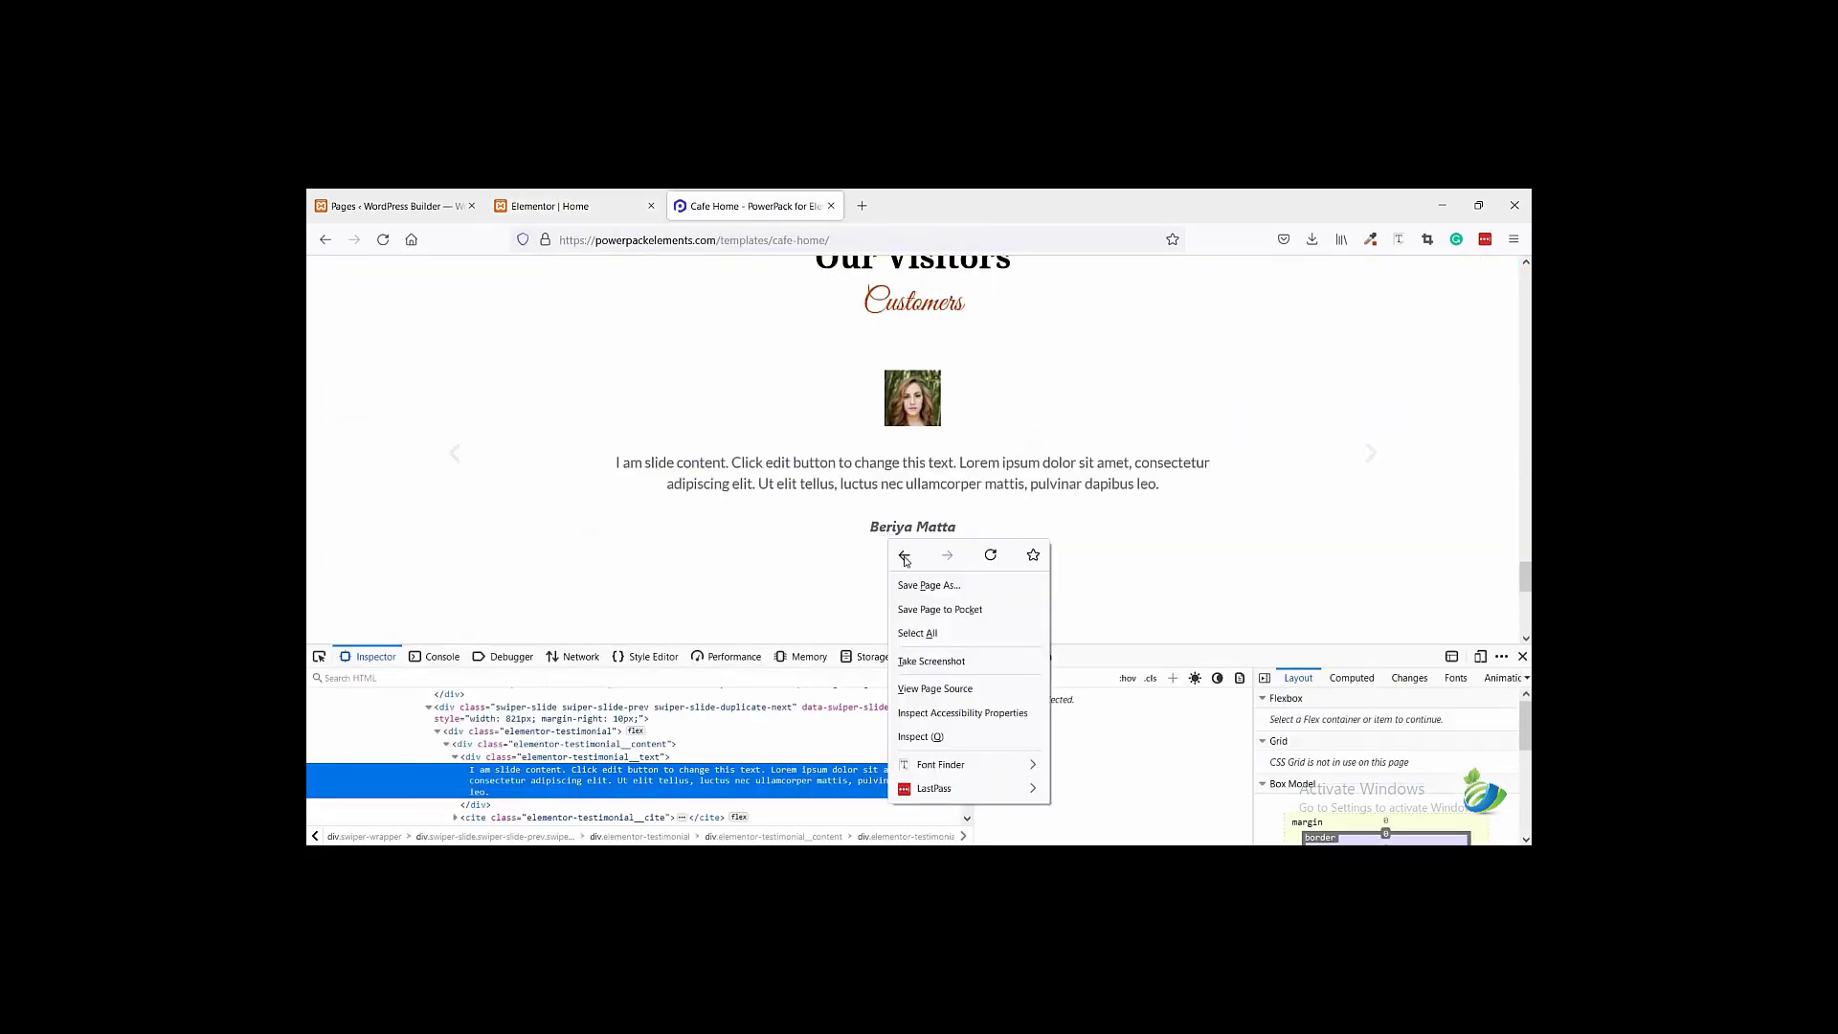
left_click(939, 737)
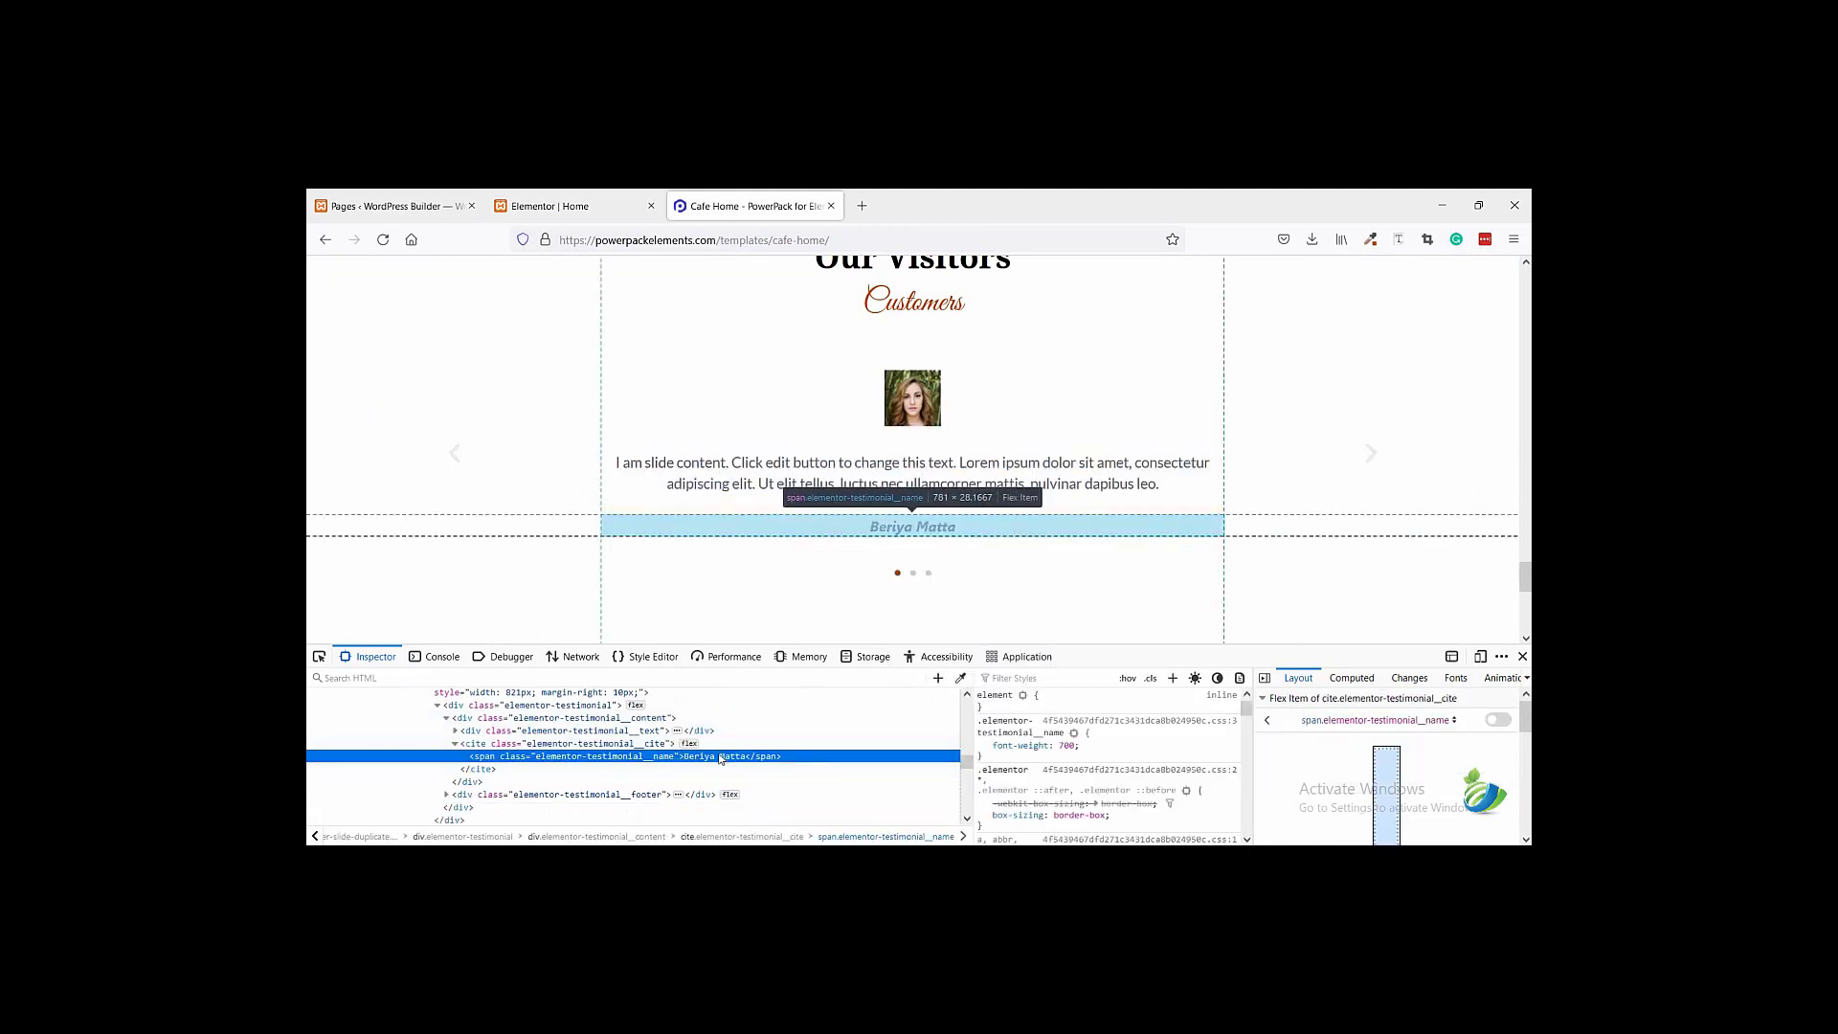
double_click(726, 755)
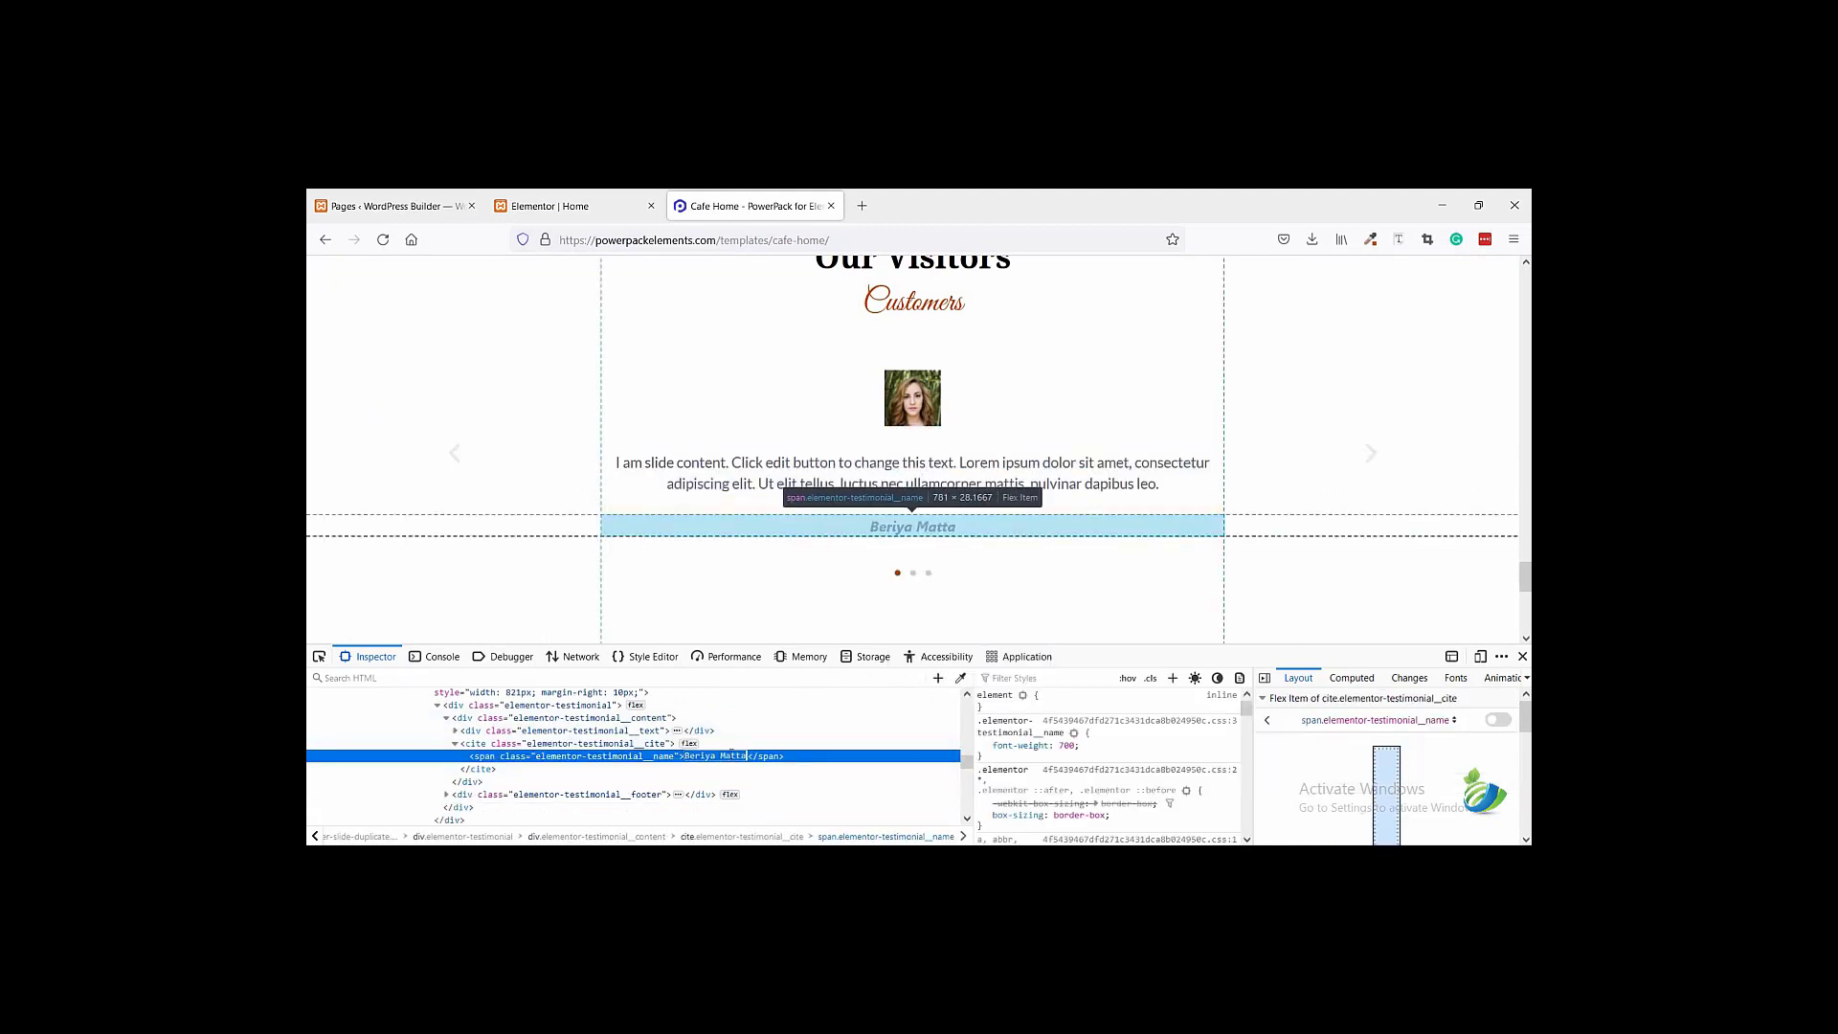
left_click(551, 205)
scroll(451, 460, "up", 3)
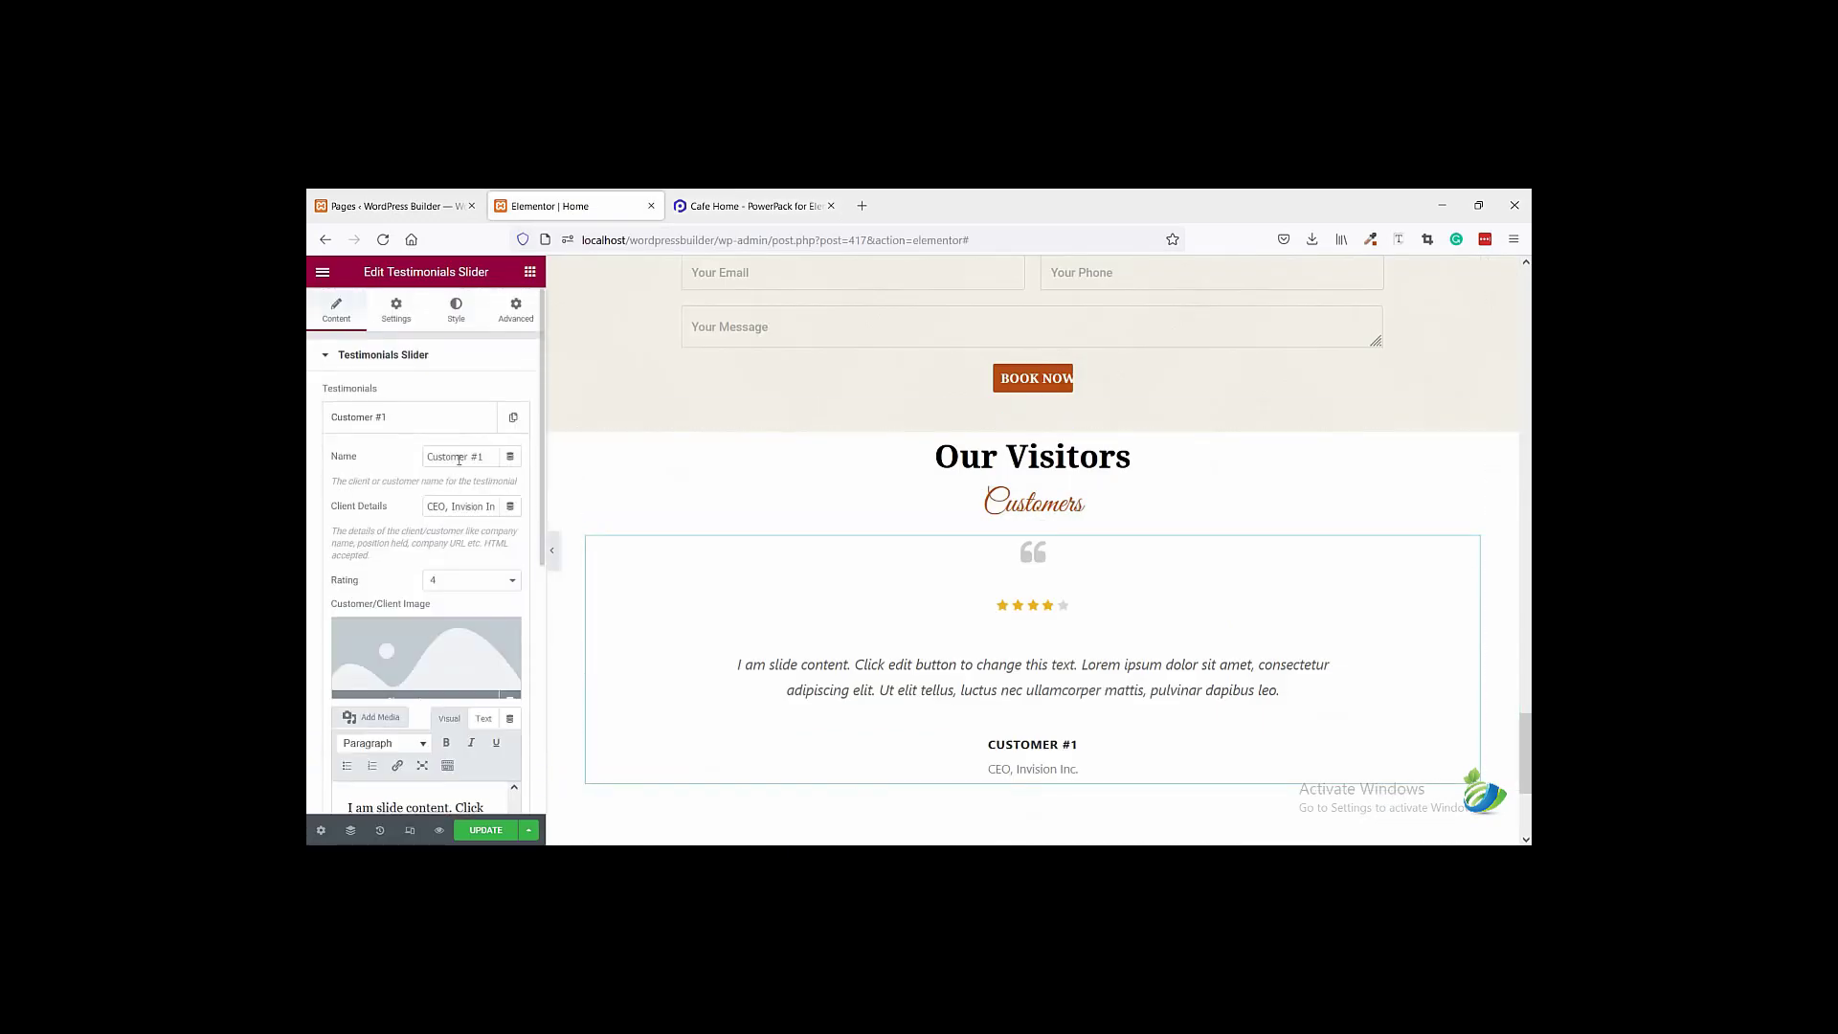
left_click_drag(484, 457, 308, 441)
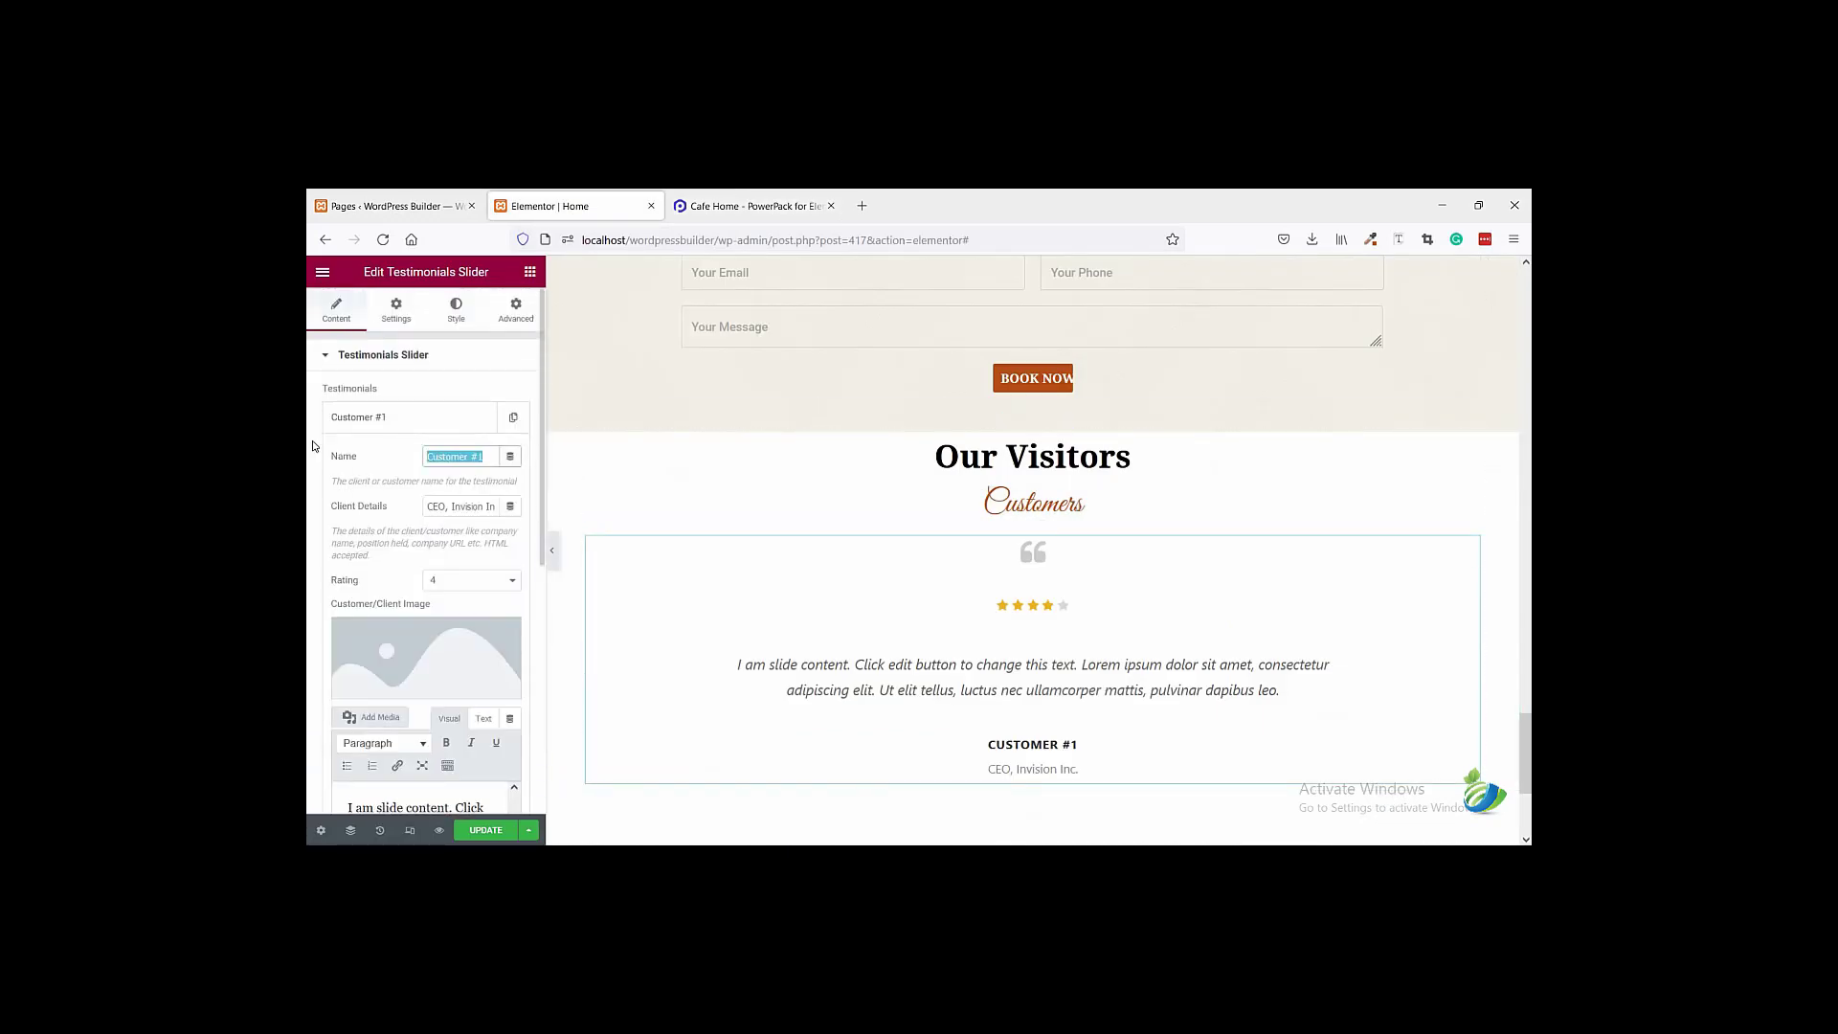
type("Beriya Matta")
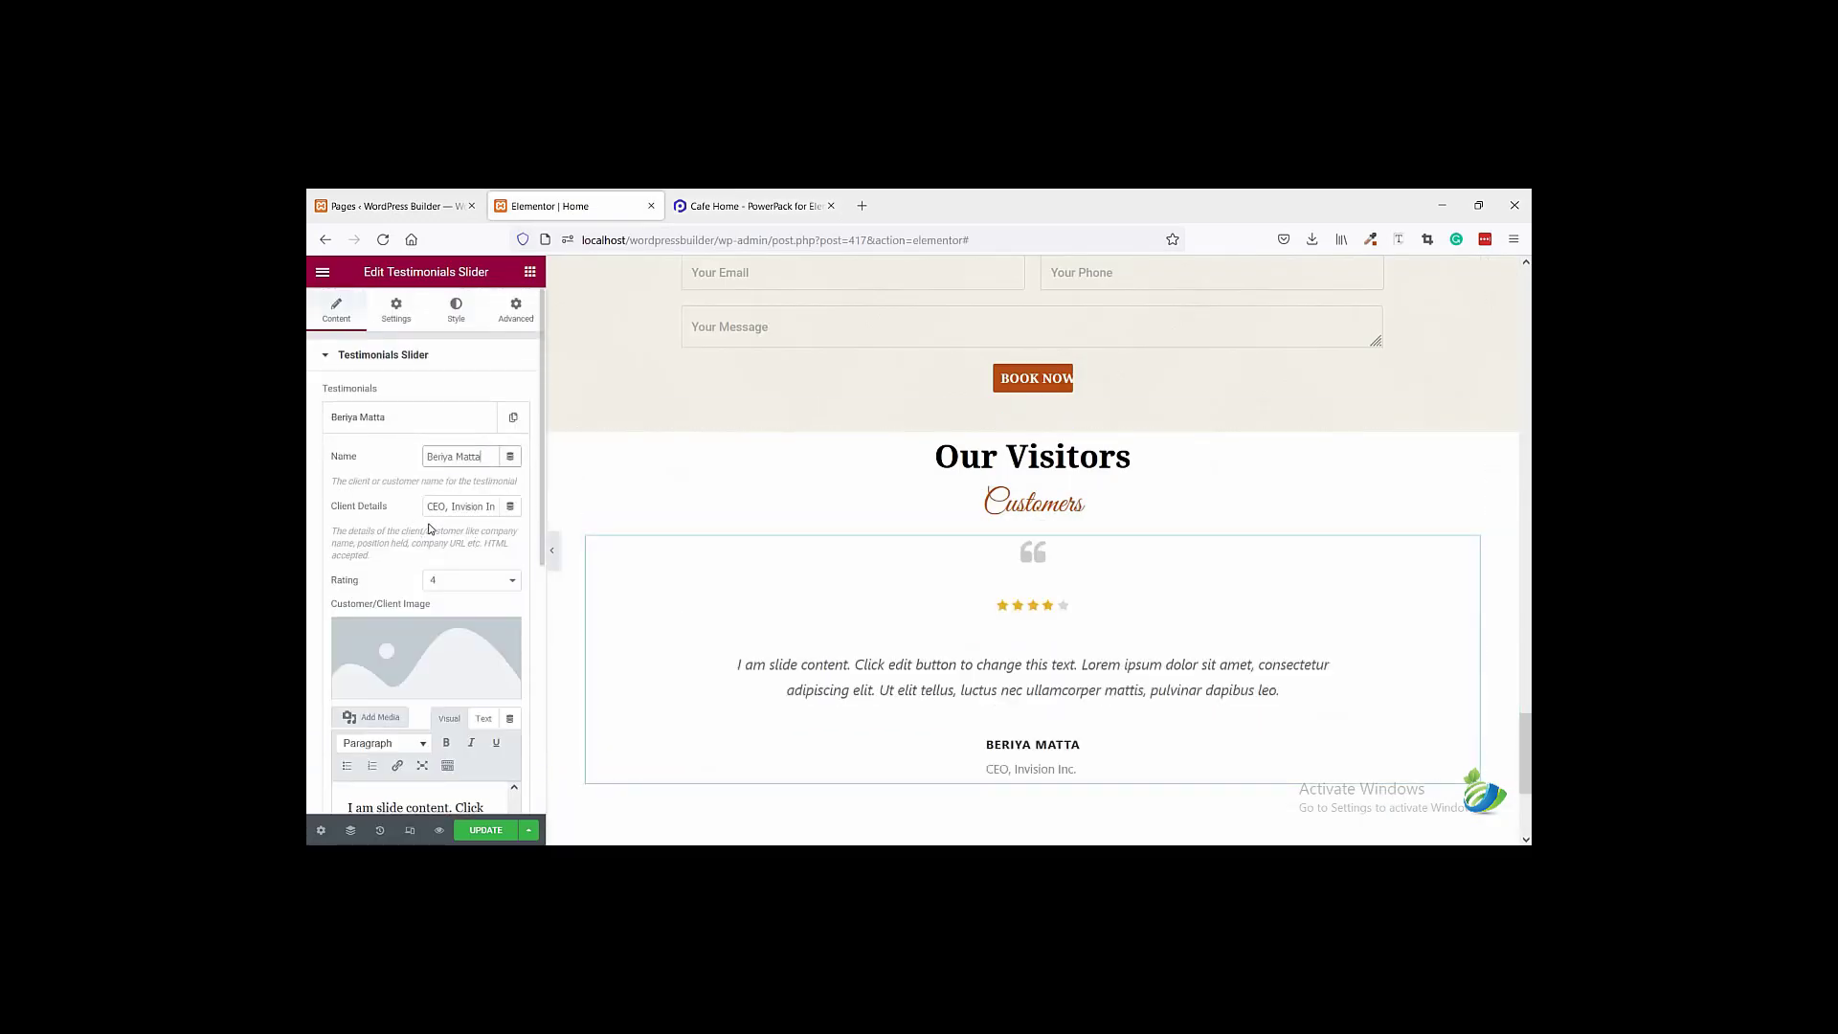
- Clear the testimonial's client details and set its rating to None
left_click_drag(427, 507, 571, 524)
key("BackSpace")
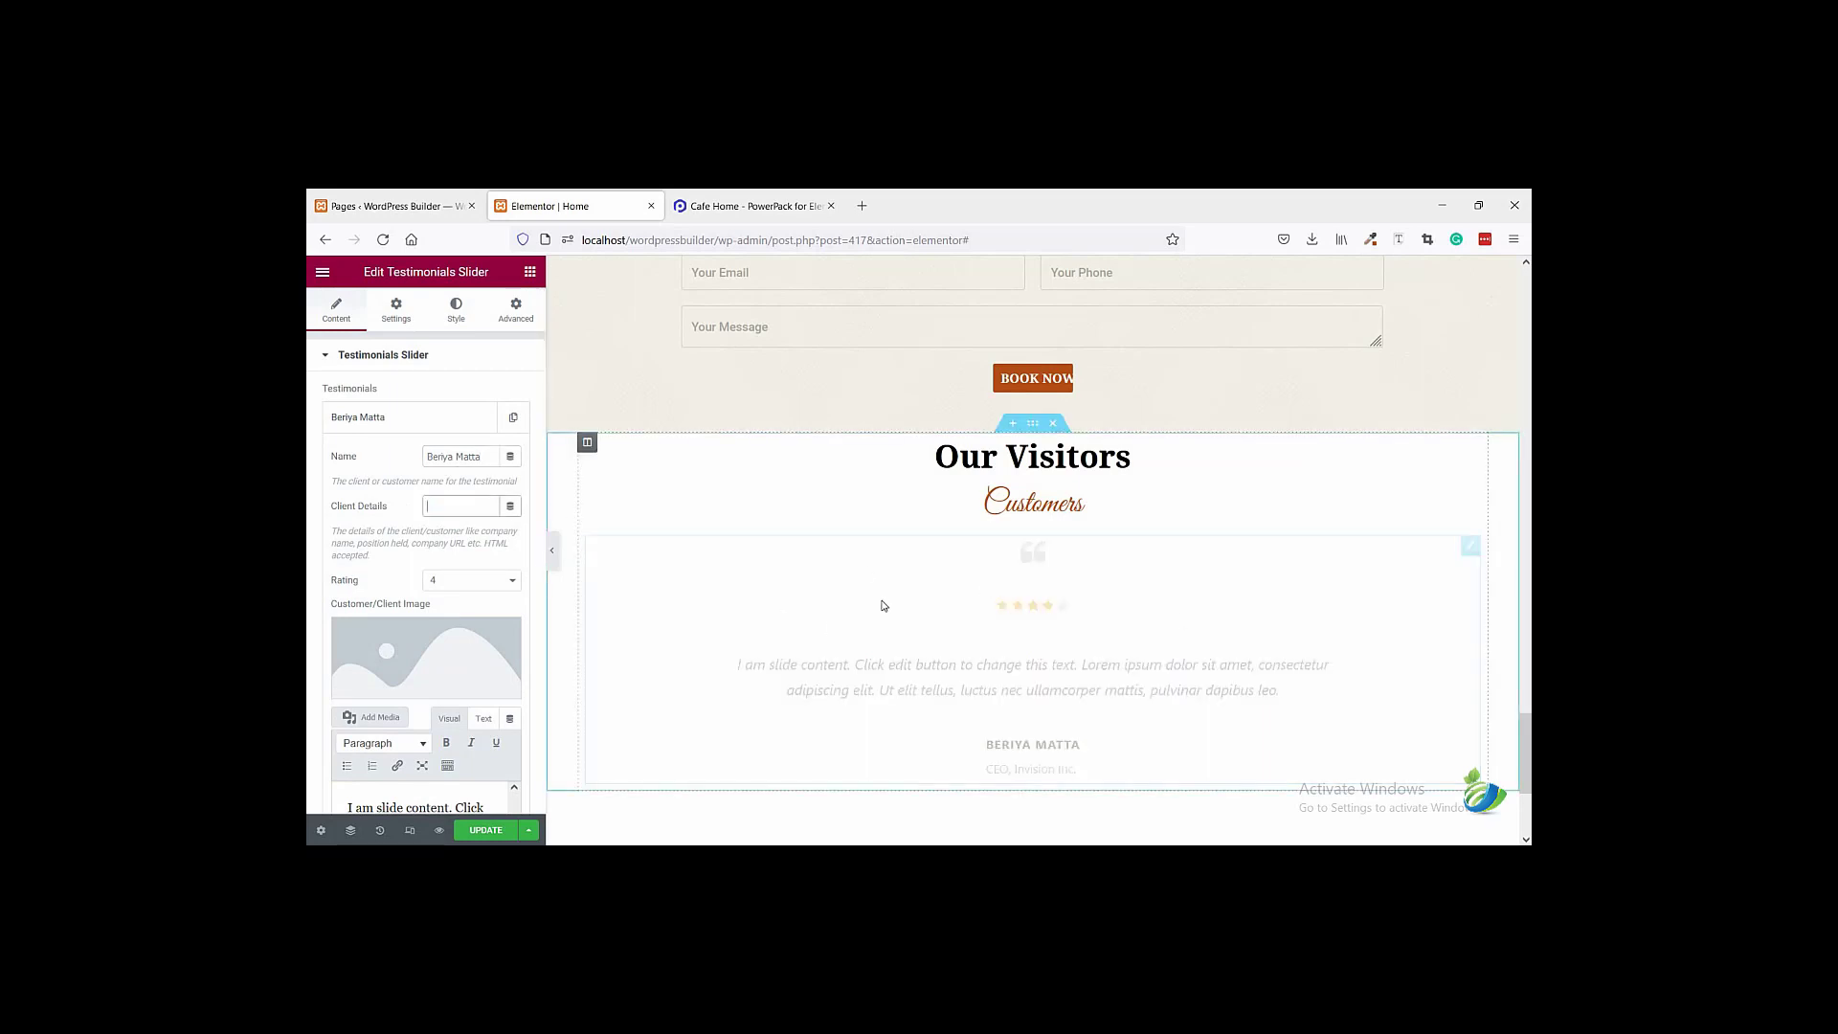
left_click(454, 582)
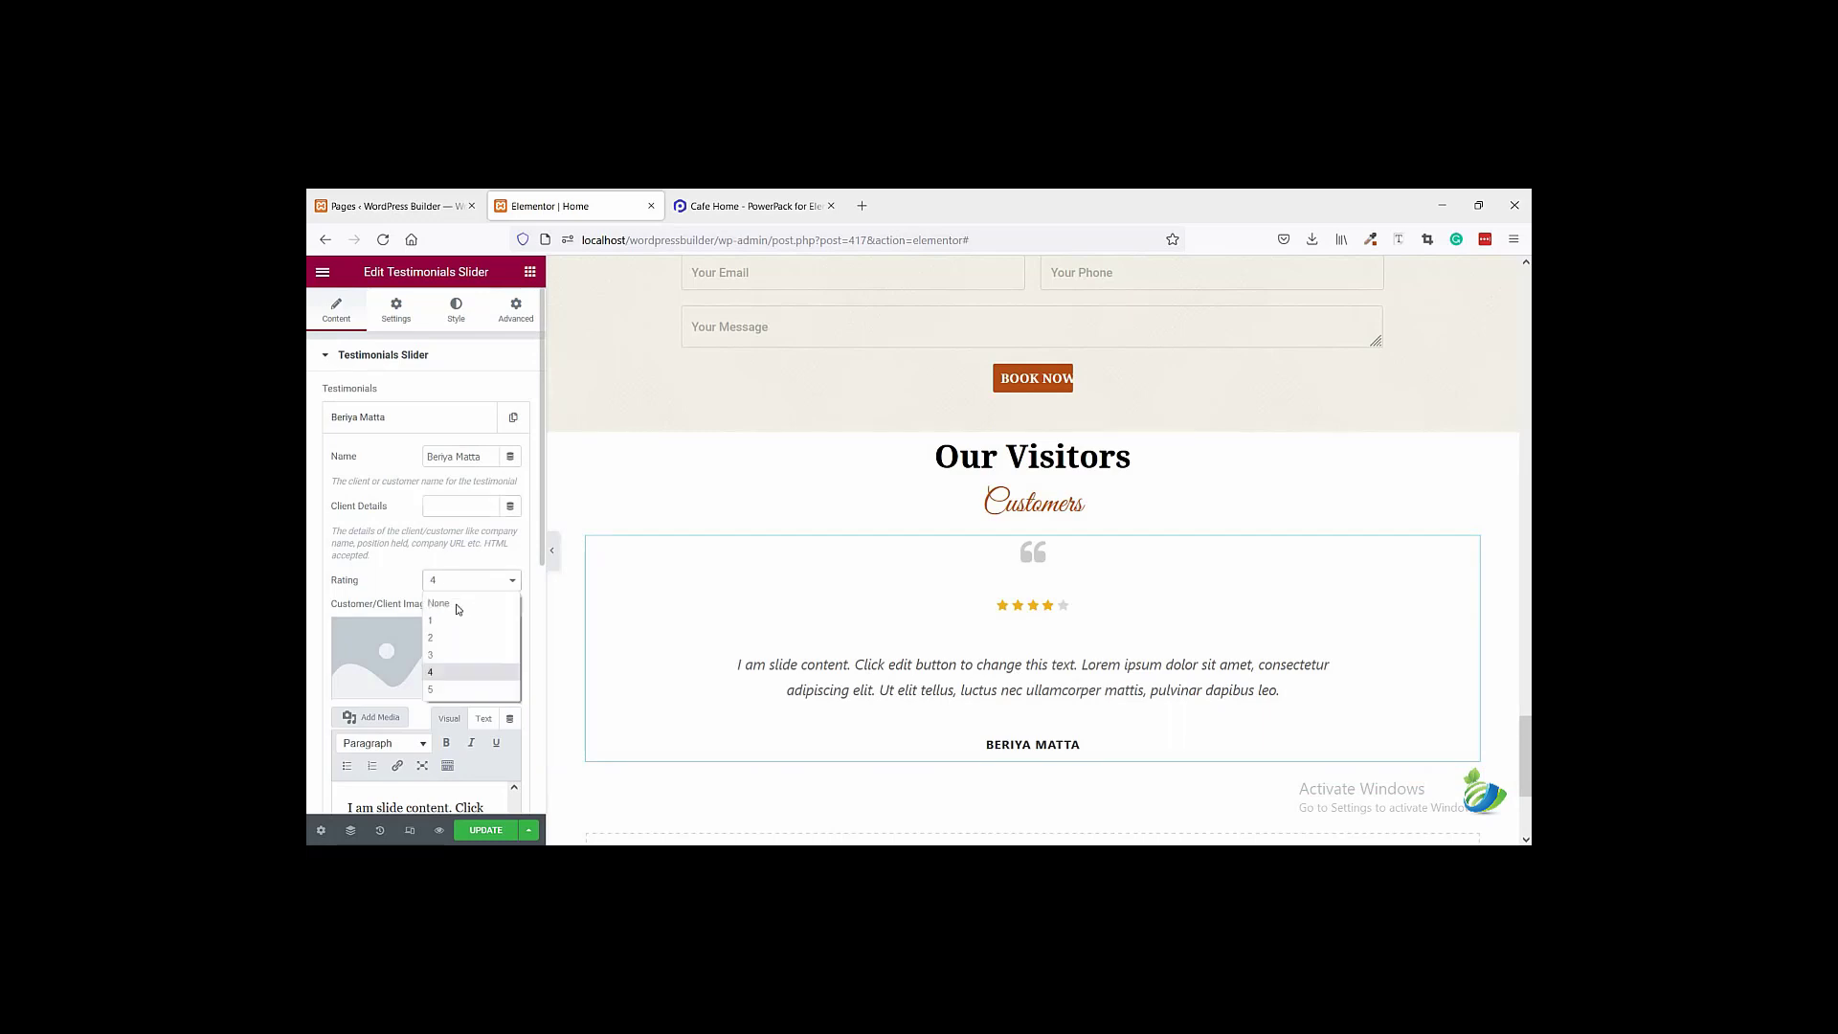
left_click(459, 604)
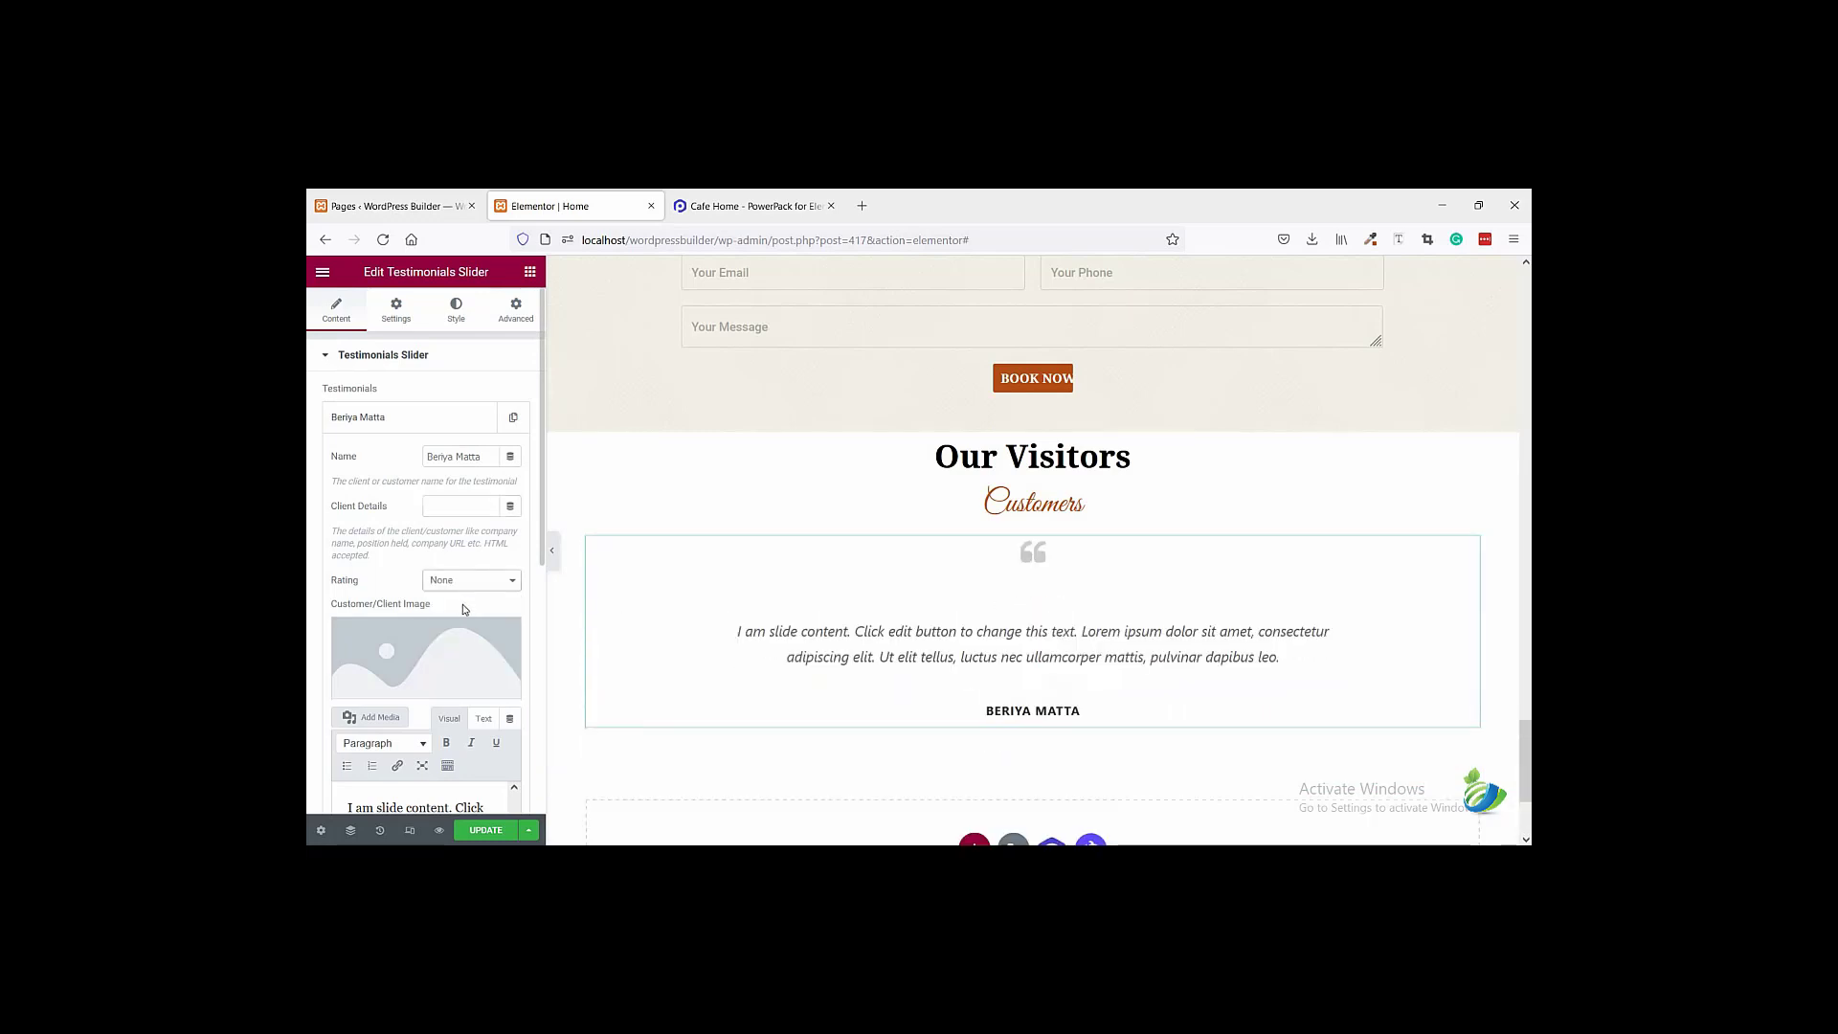
- Set the testimonial's customer image to the woman's portrait from the media library
scroll(436, 536, "down", 3)
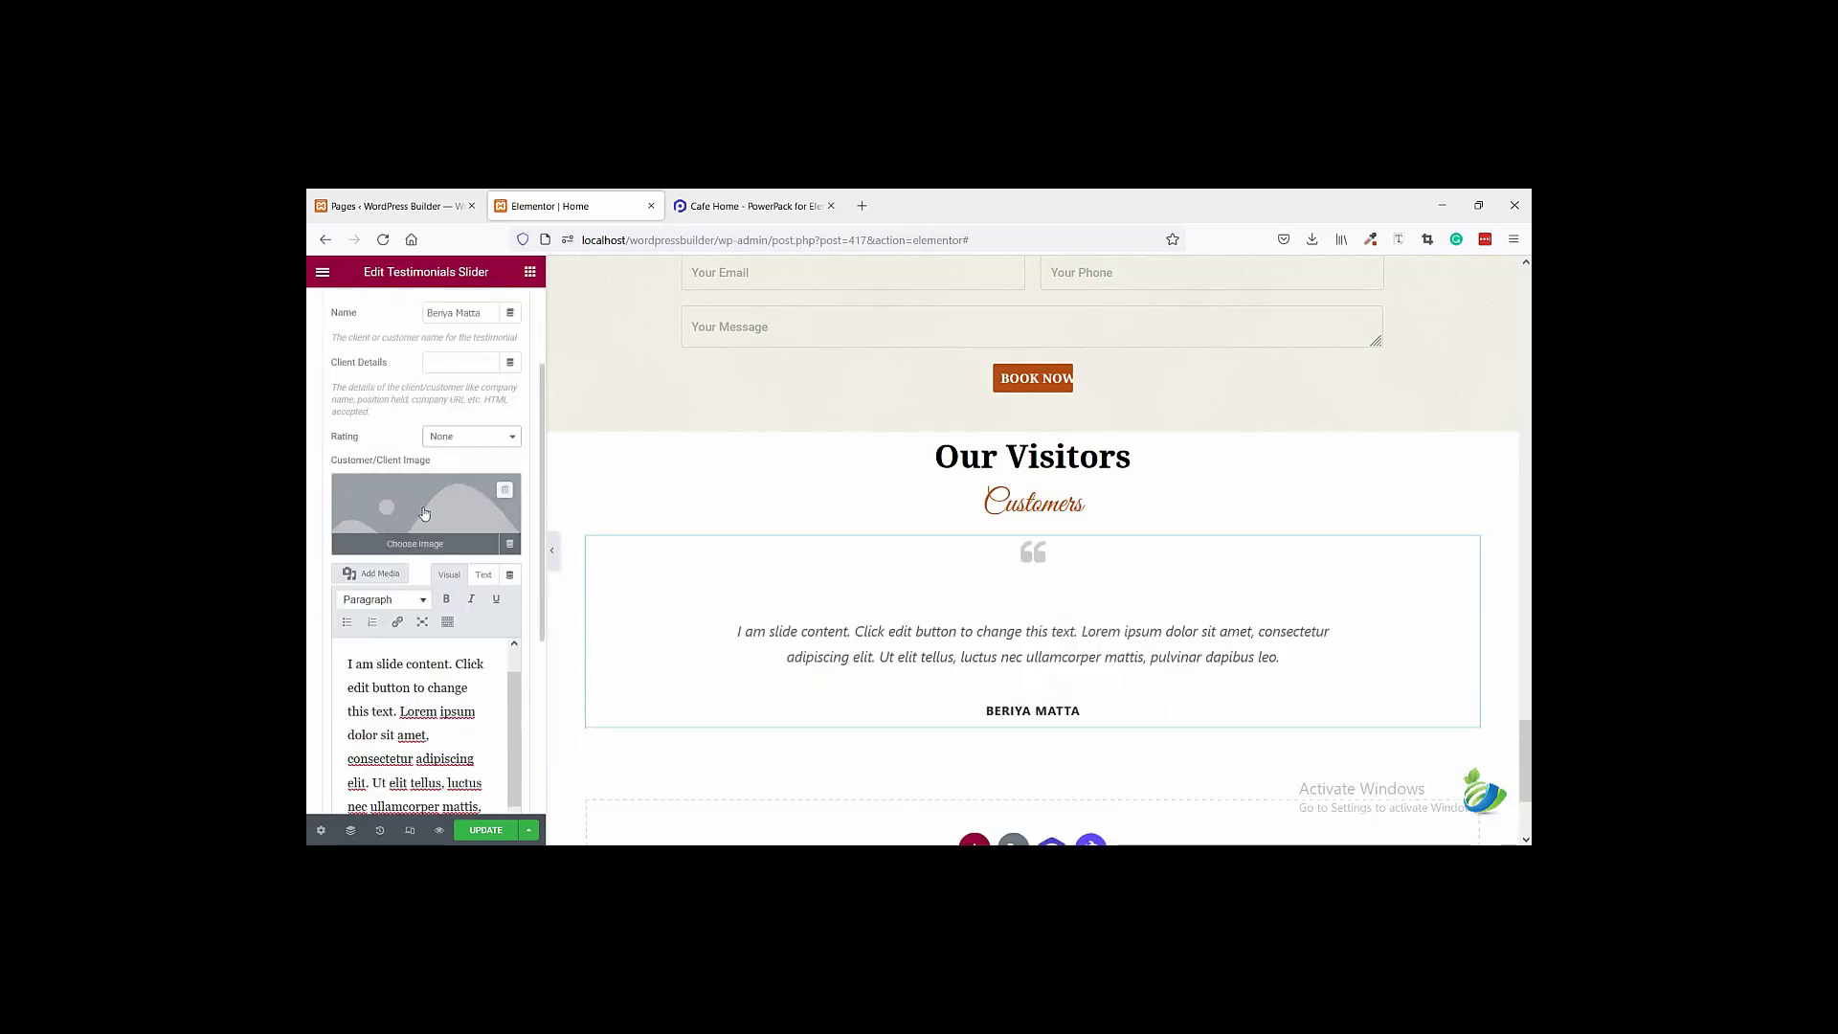
left_click(427, 509)
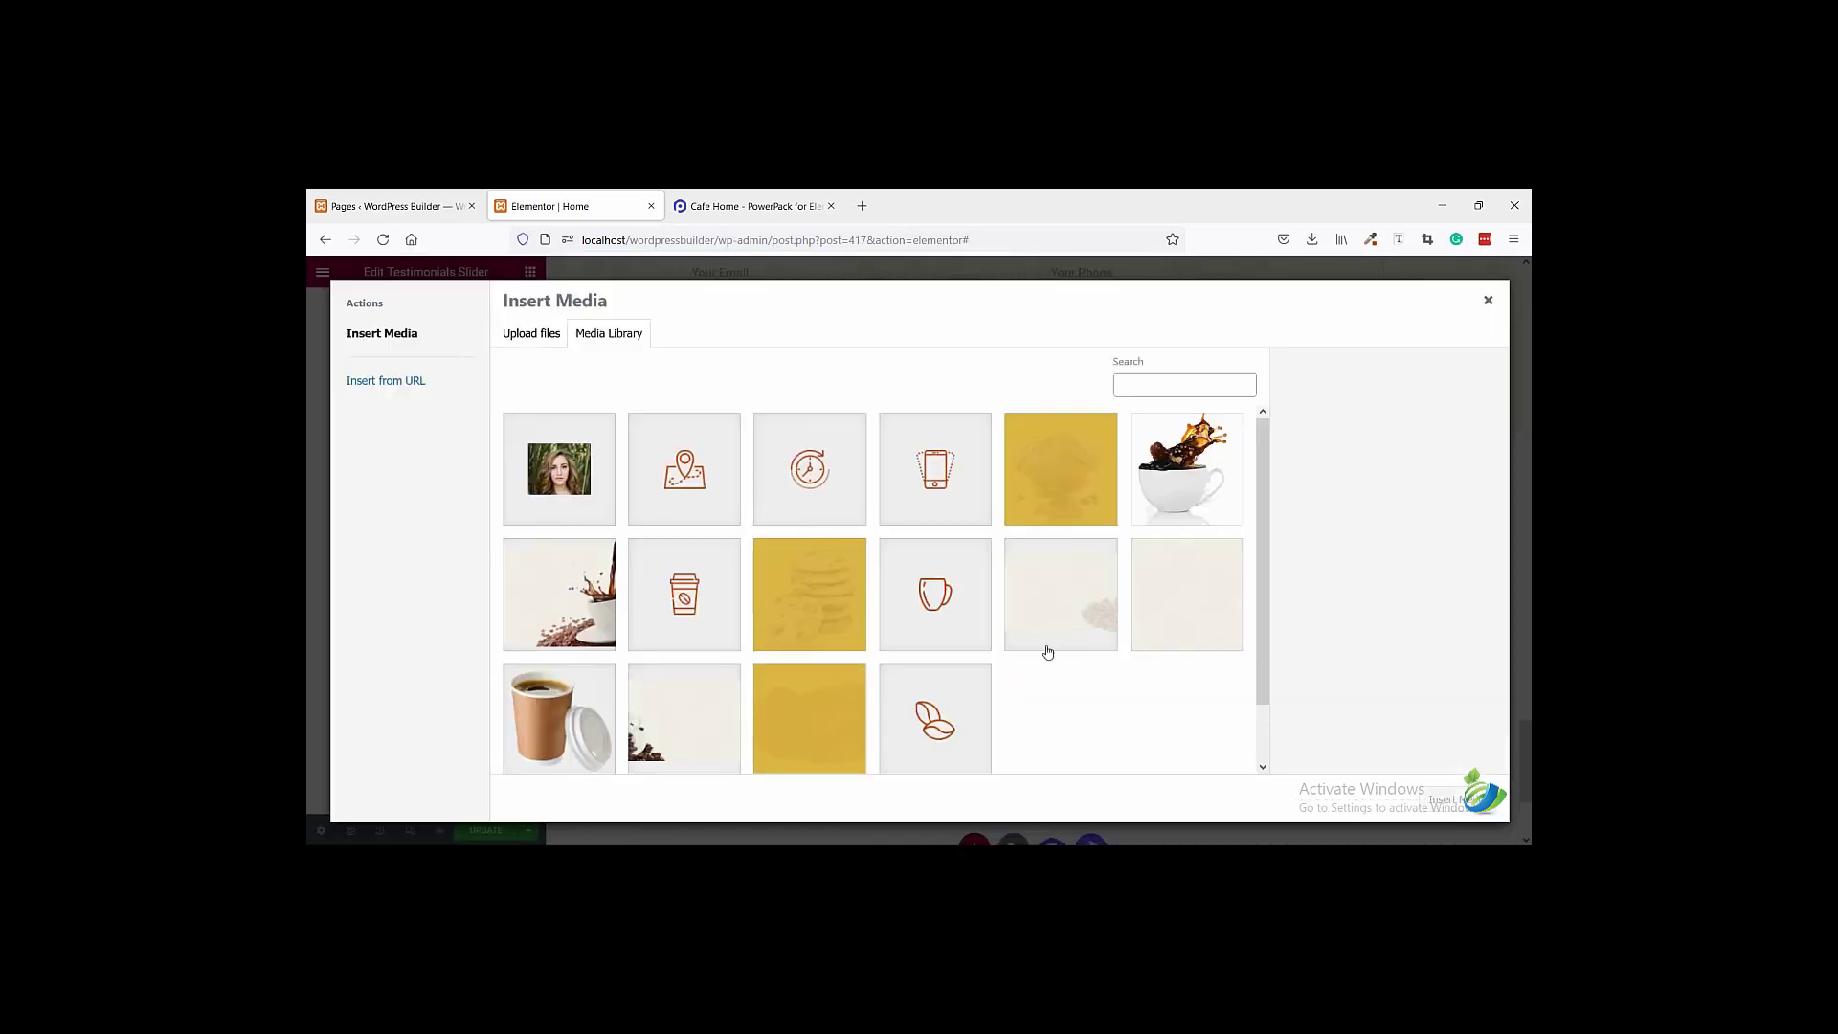
left_click(559, 469)
left_click(1447, 800)
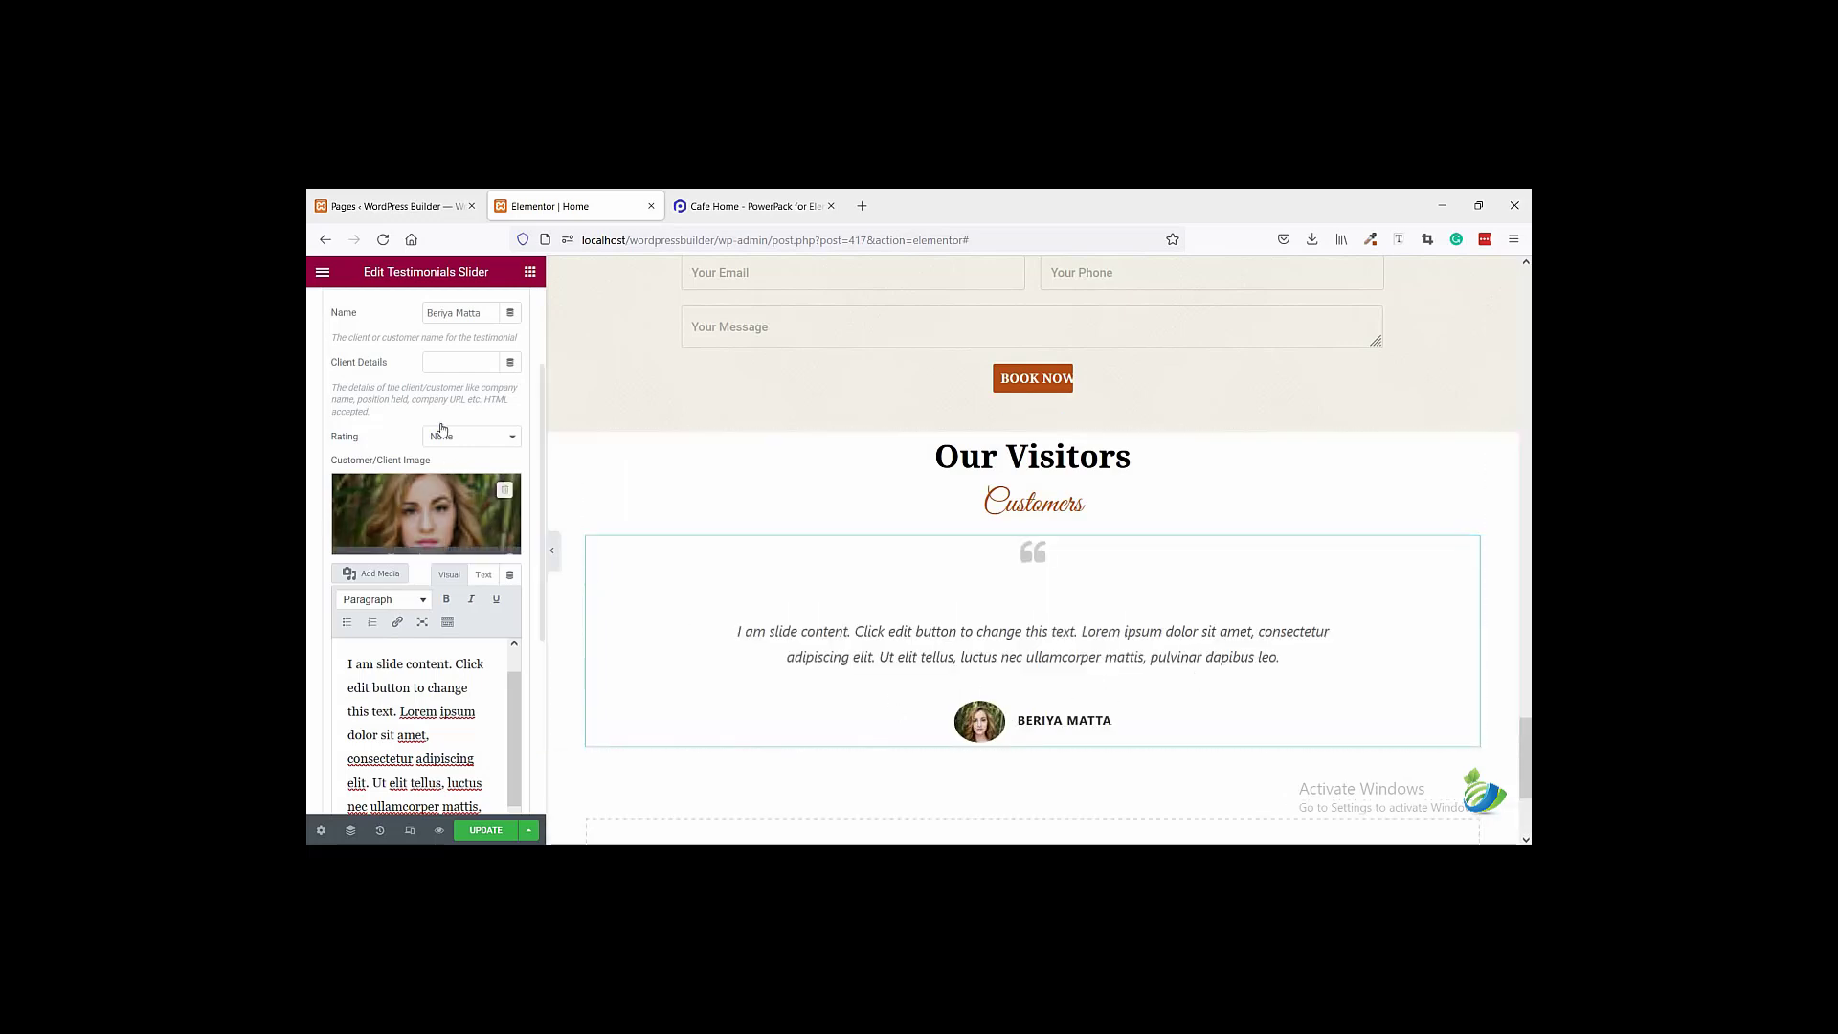
- Set the author thumbnail's border radius to 0 on all four corners
scroll(474, 431, "up", 3)
left_click(458, 322)
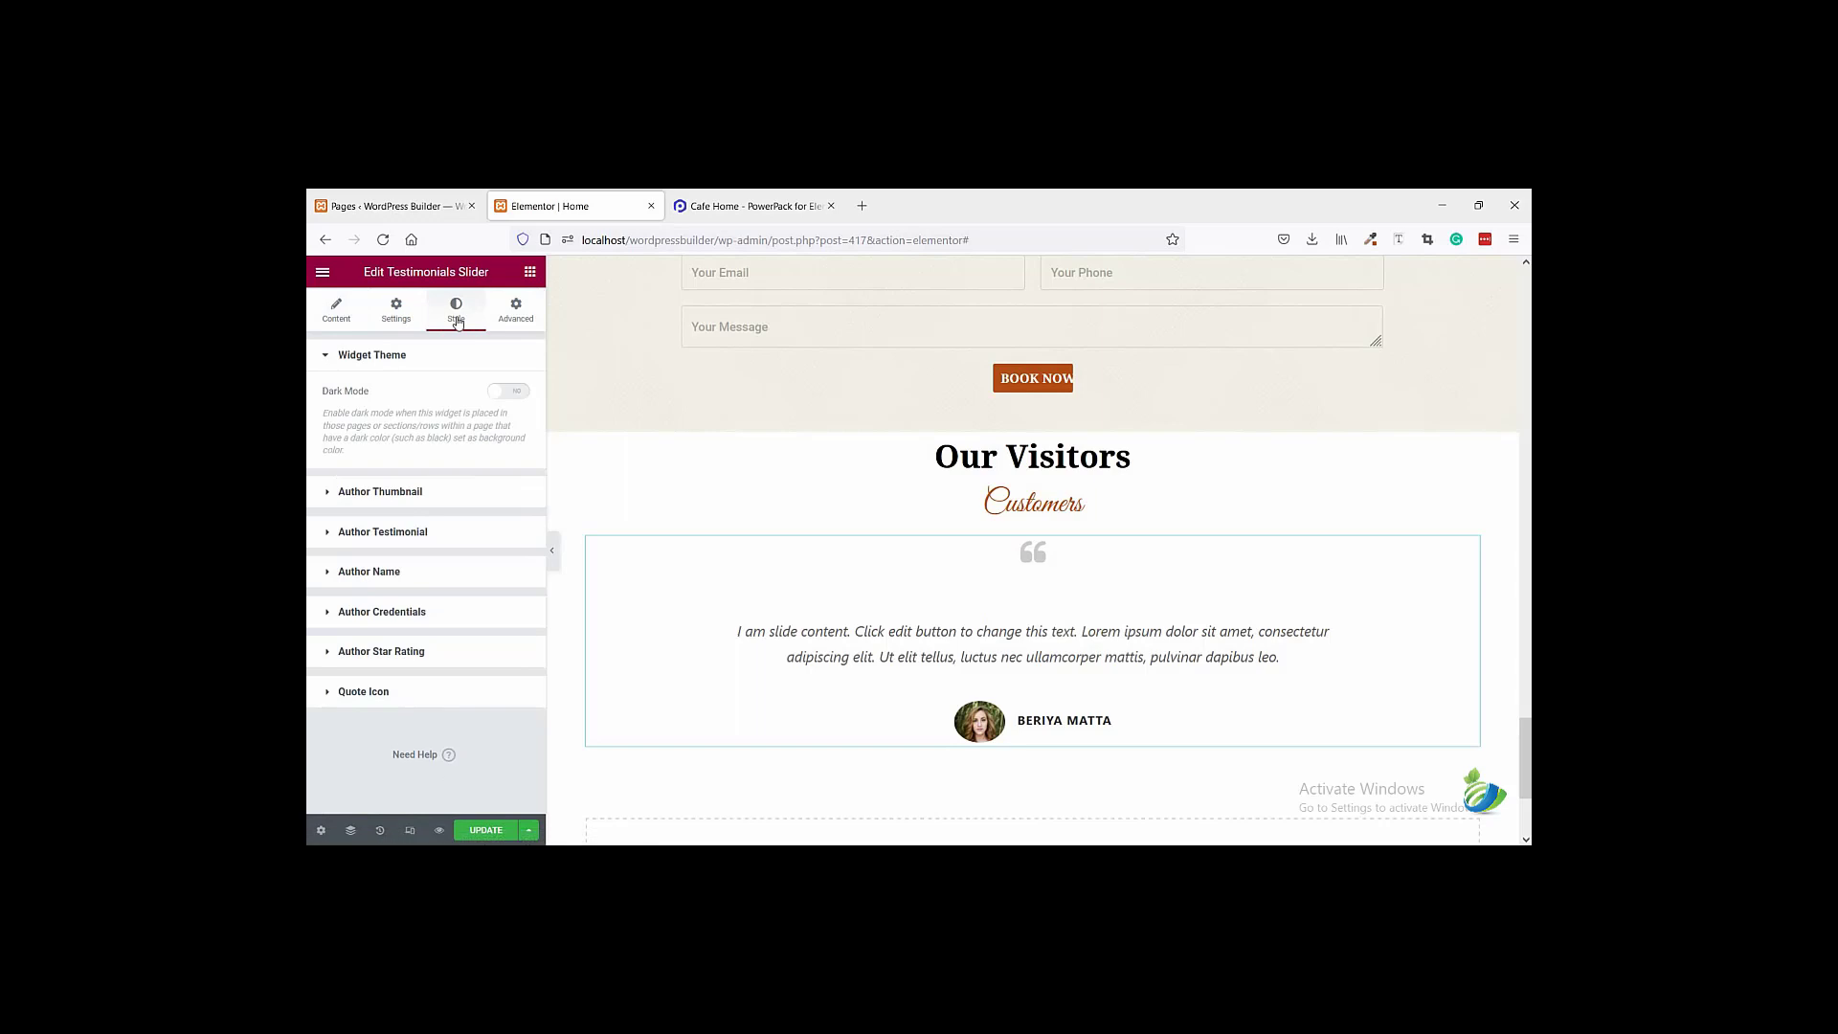
left_click(424, 534)
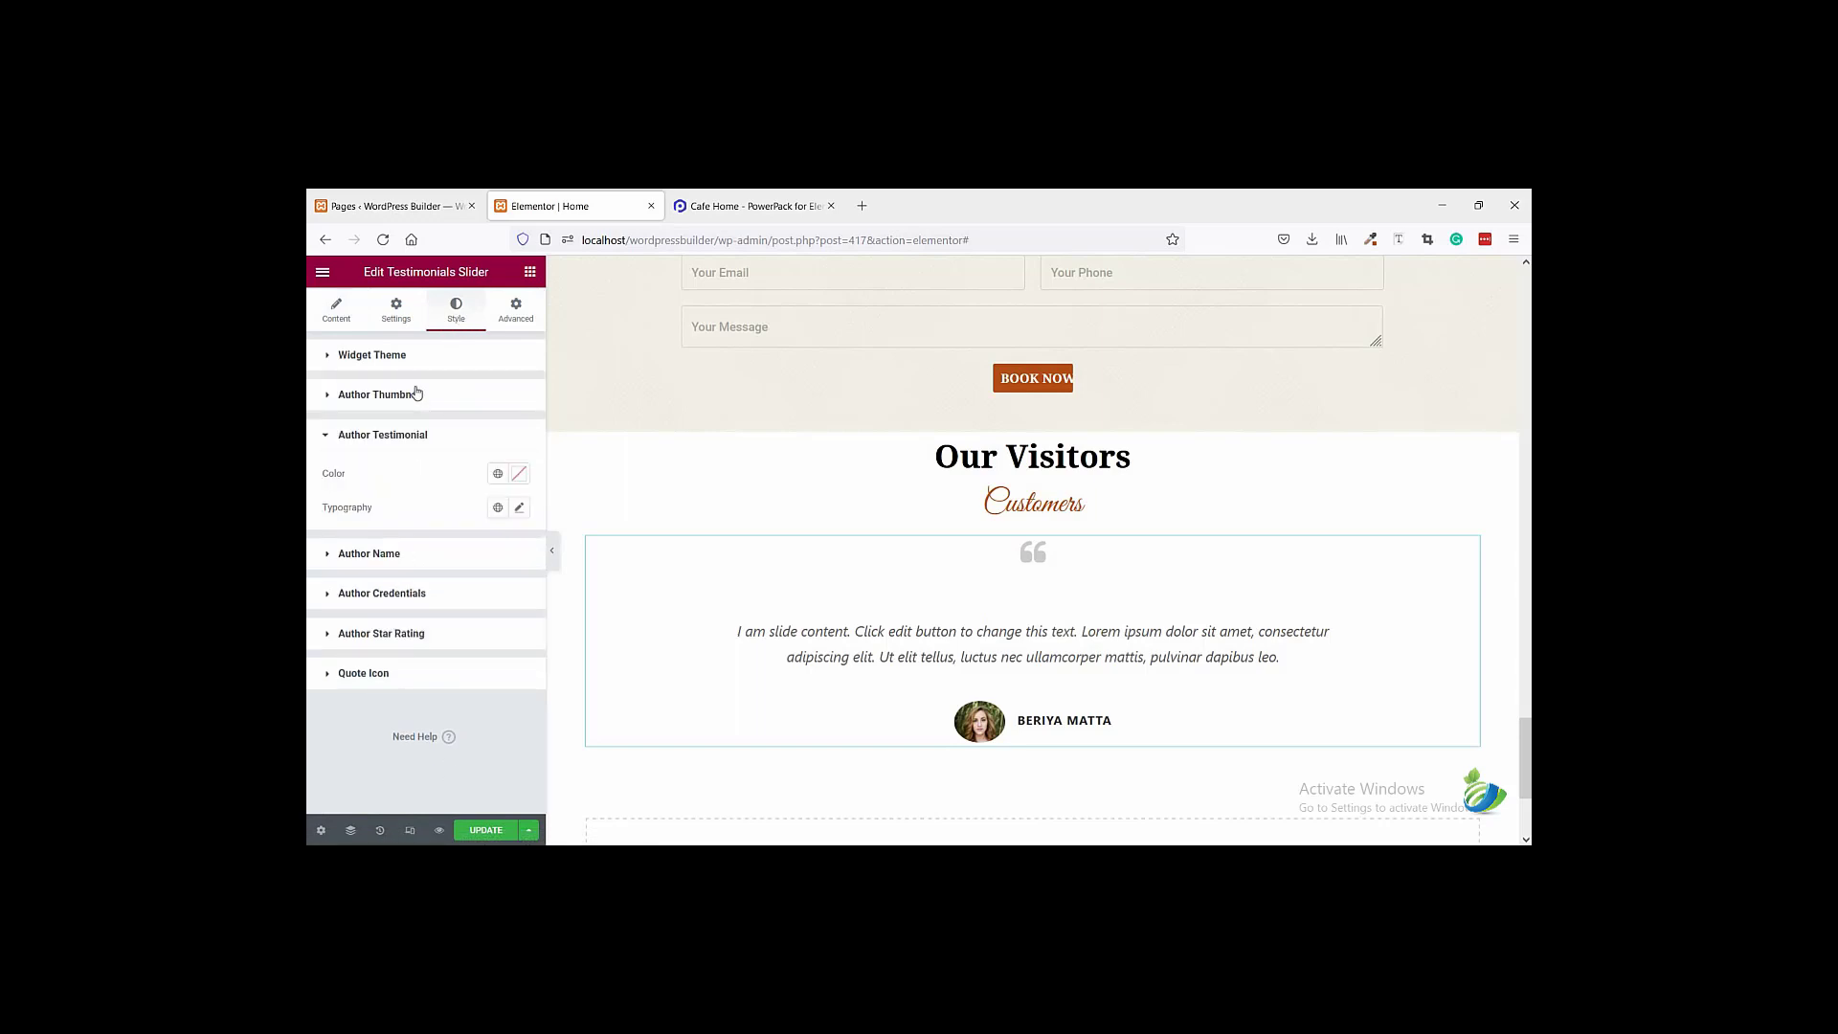
left_click(468, 395)
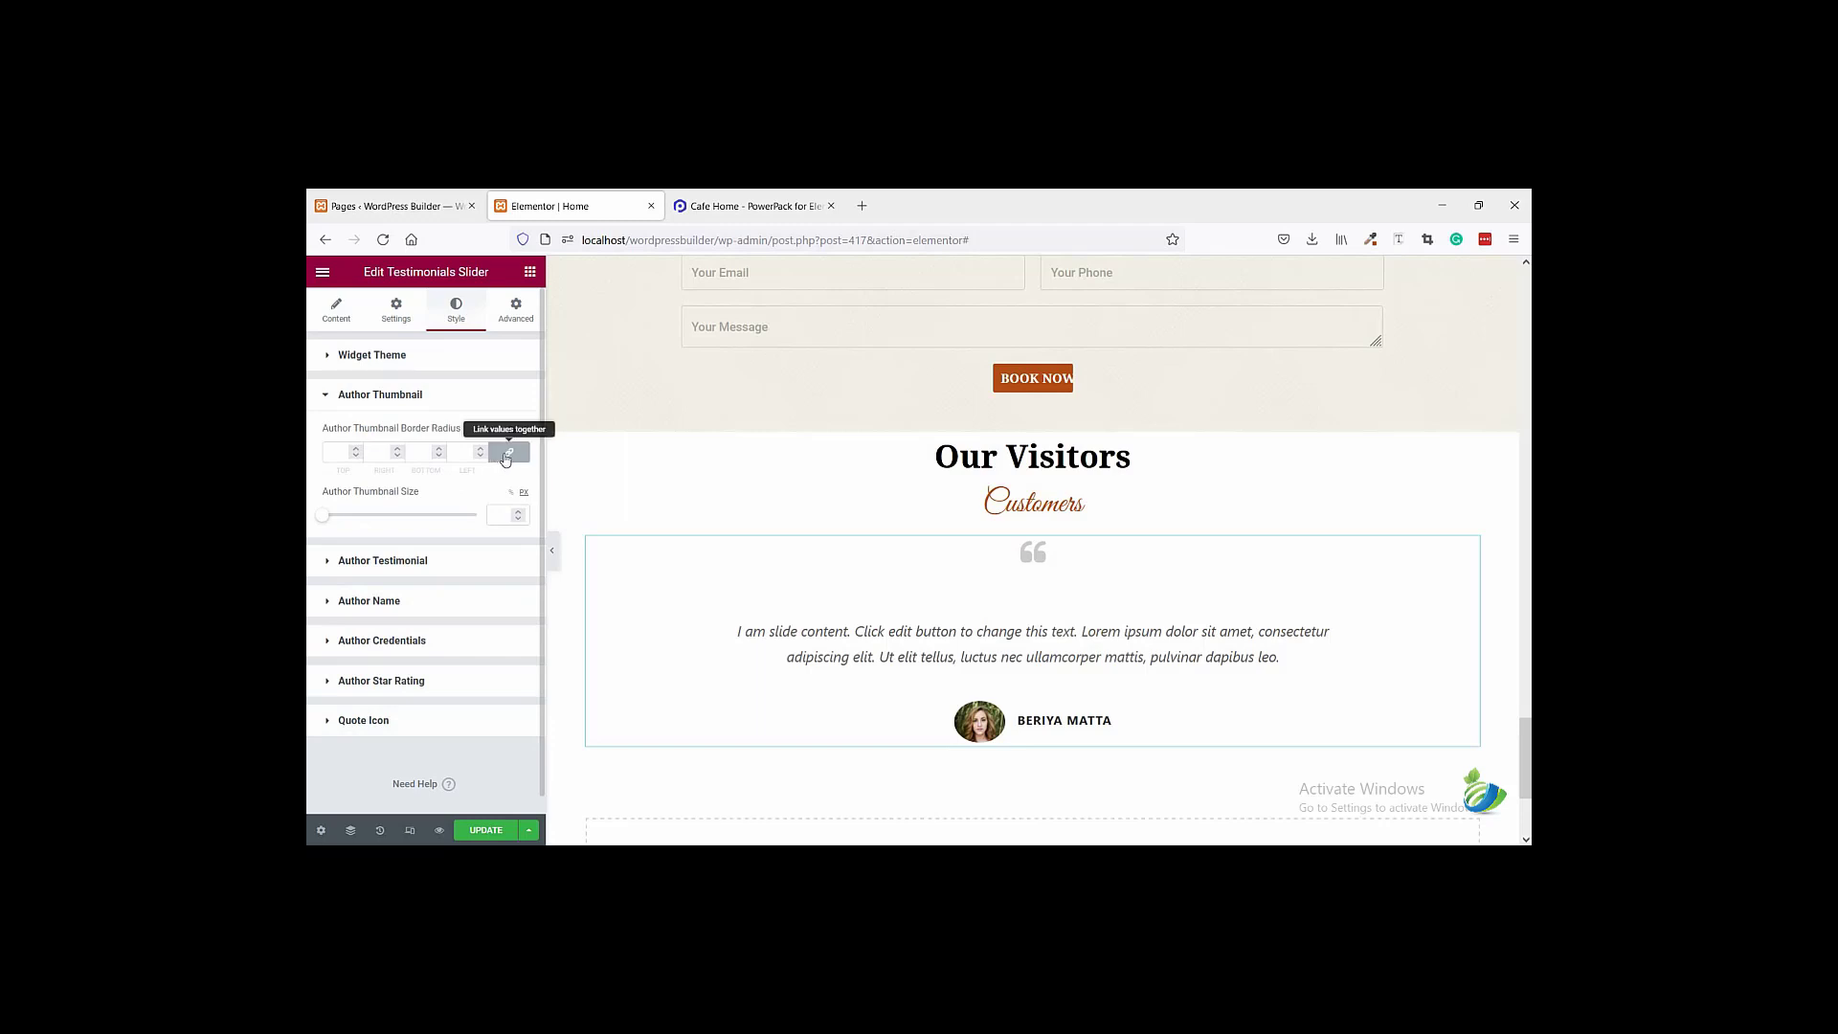
left_click(506, 458)
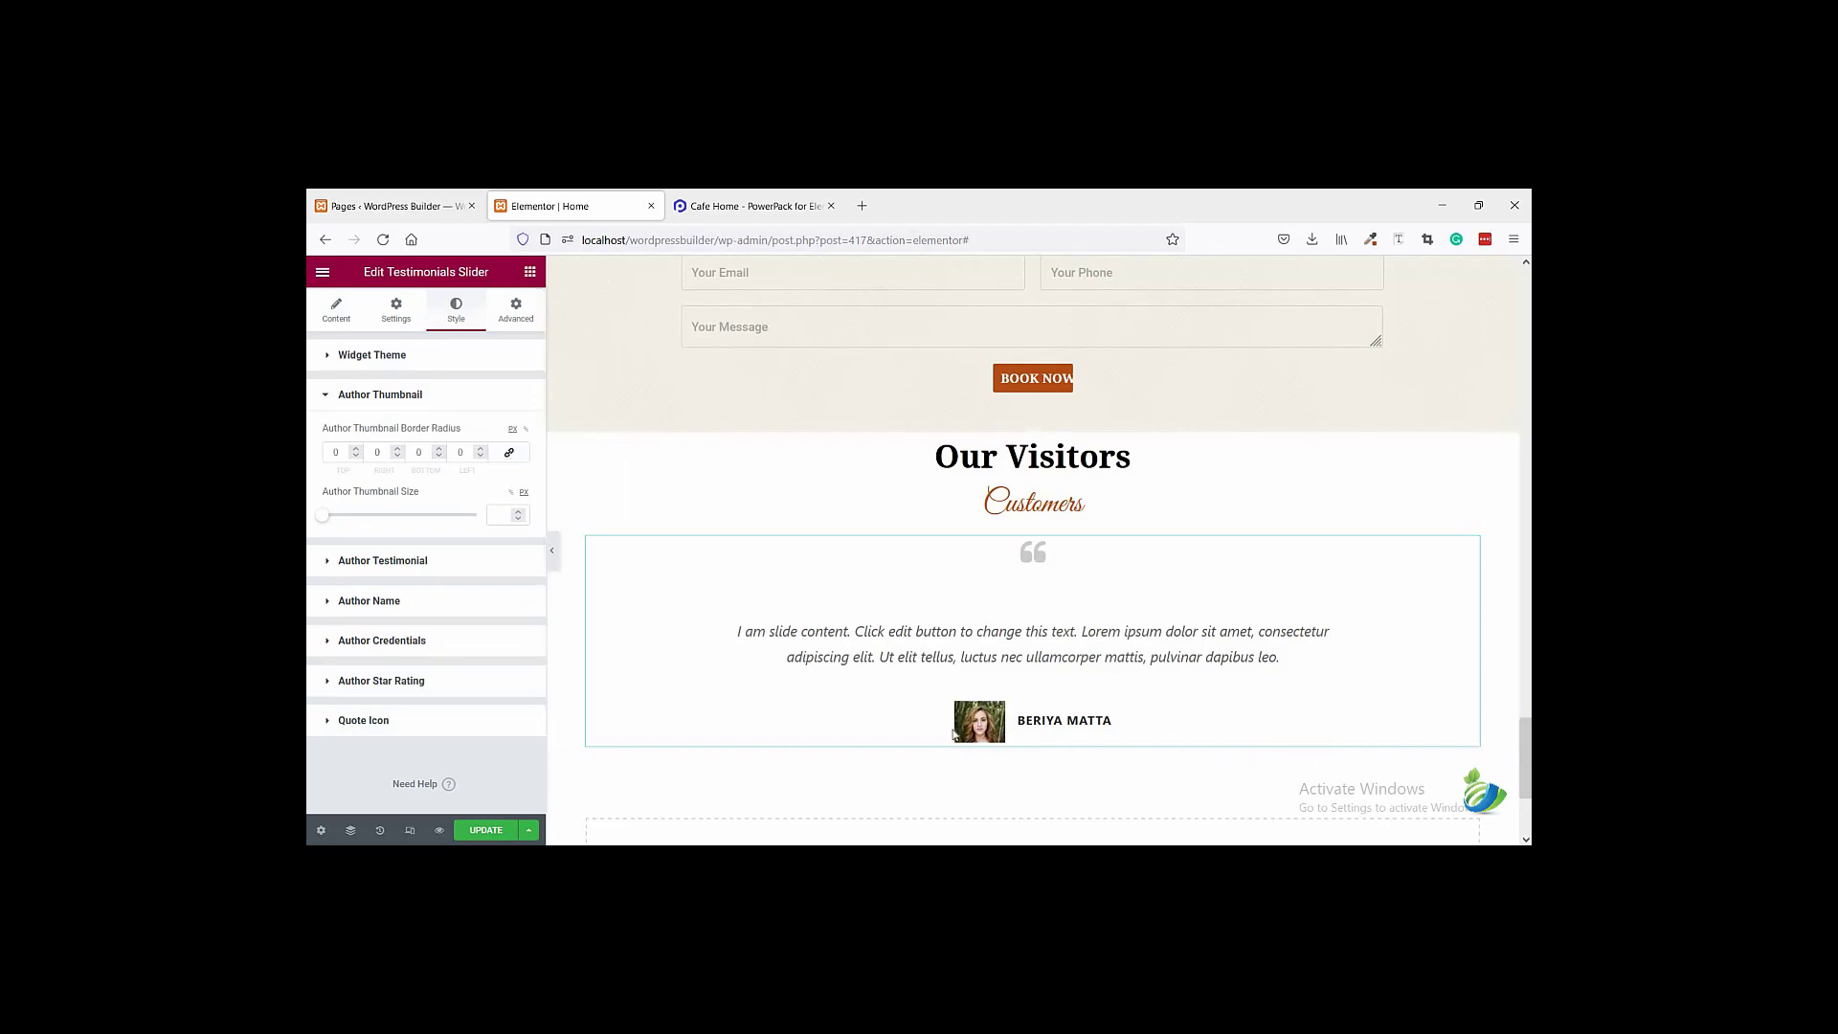
- Duplicate the finished testimonial twice to make three slides, and compare the slider with the Cafe Home template page
left_click(345, 321)
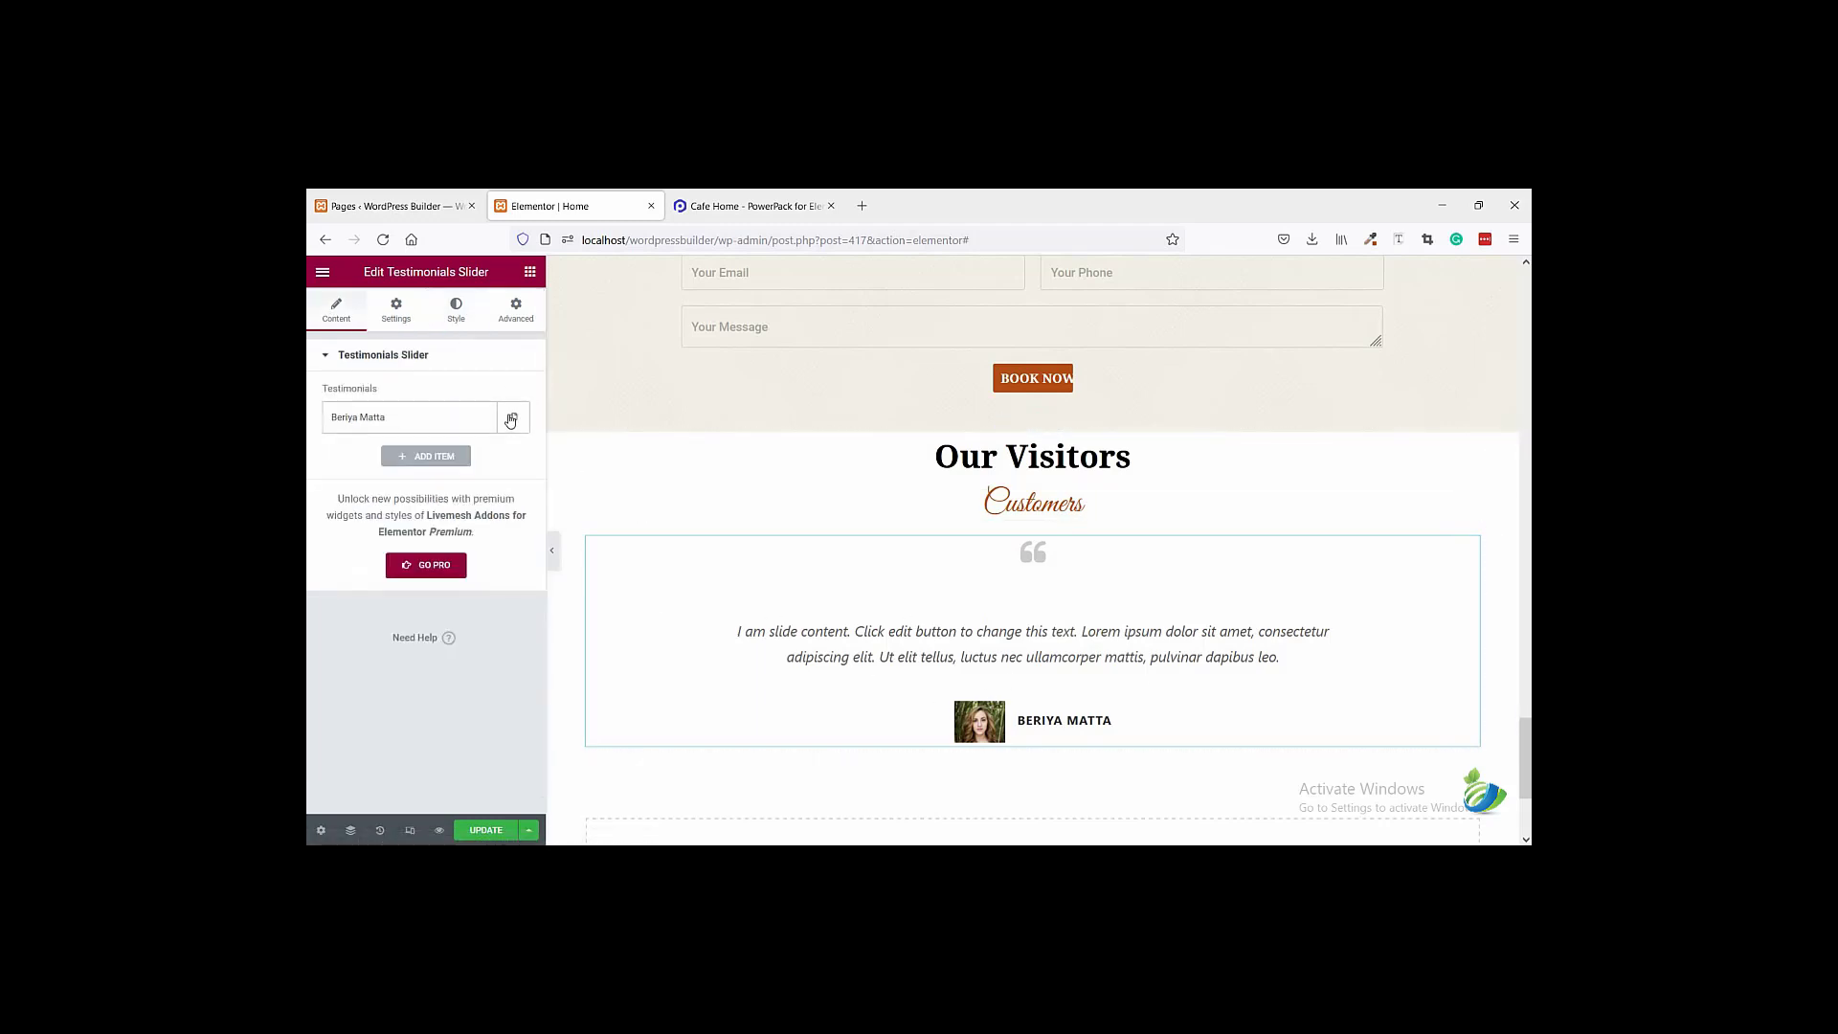
left_click(509, 425)
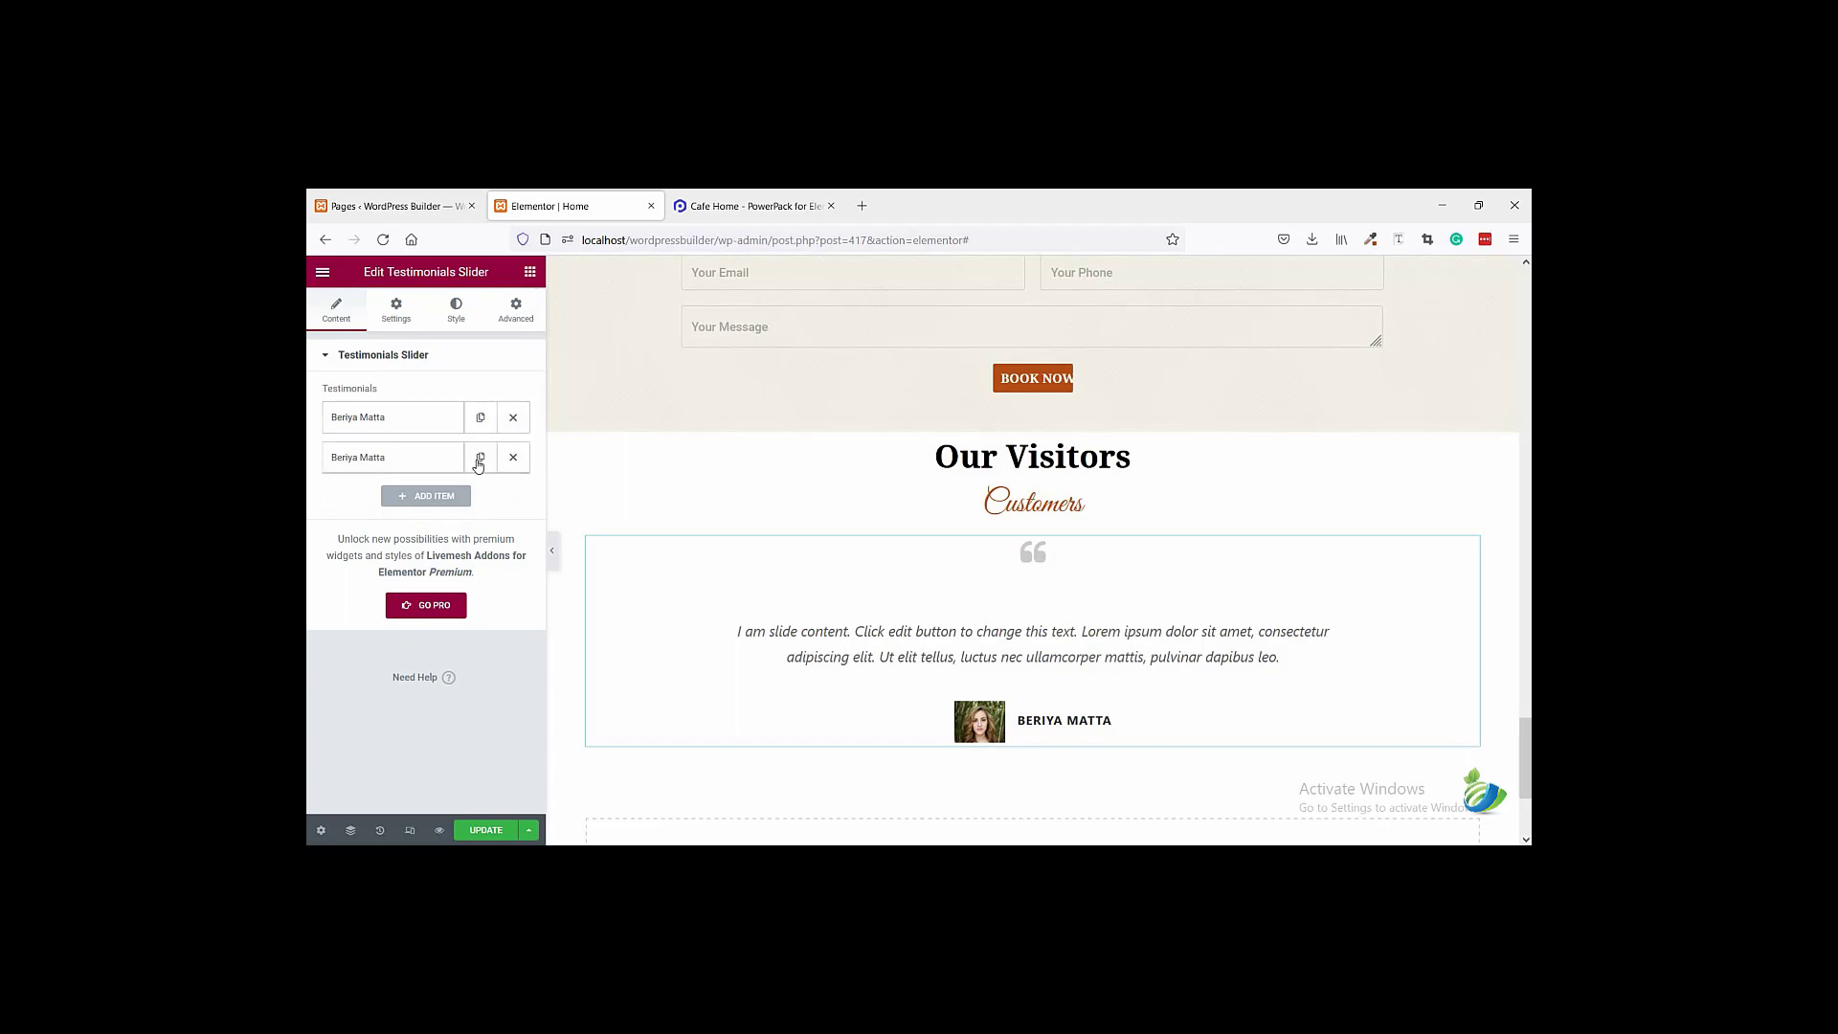
left_click(480, 458)
left_click(795, 203)
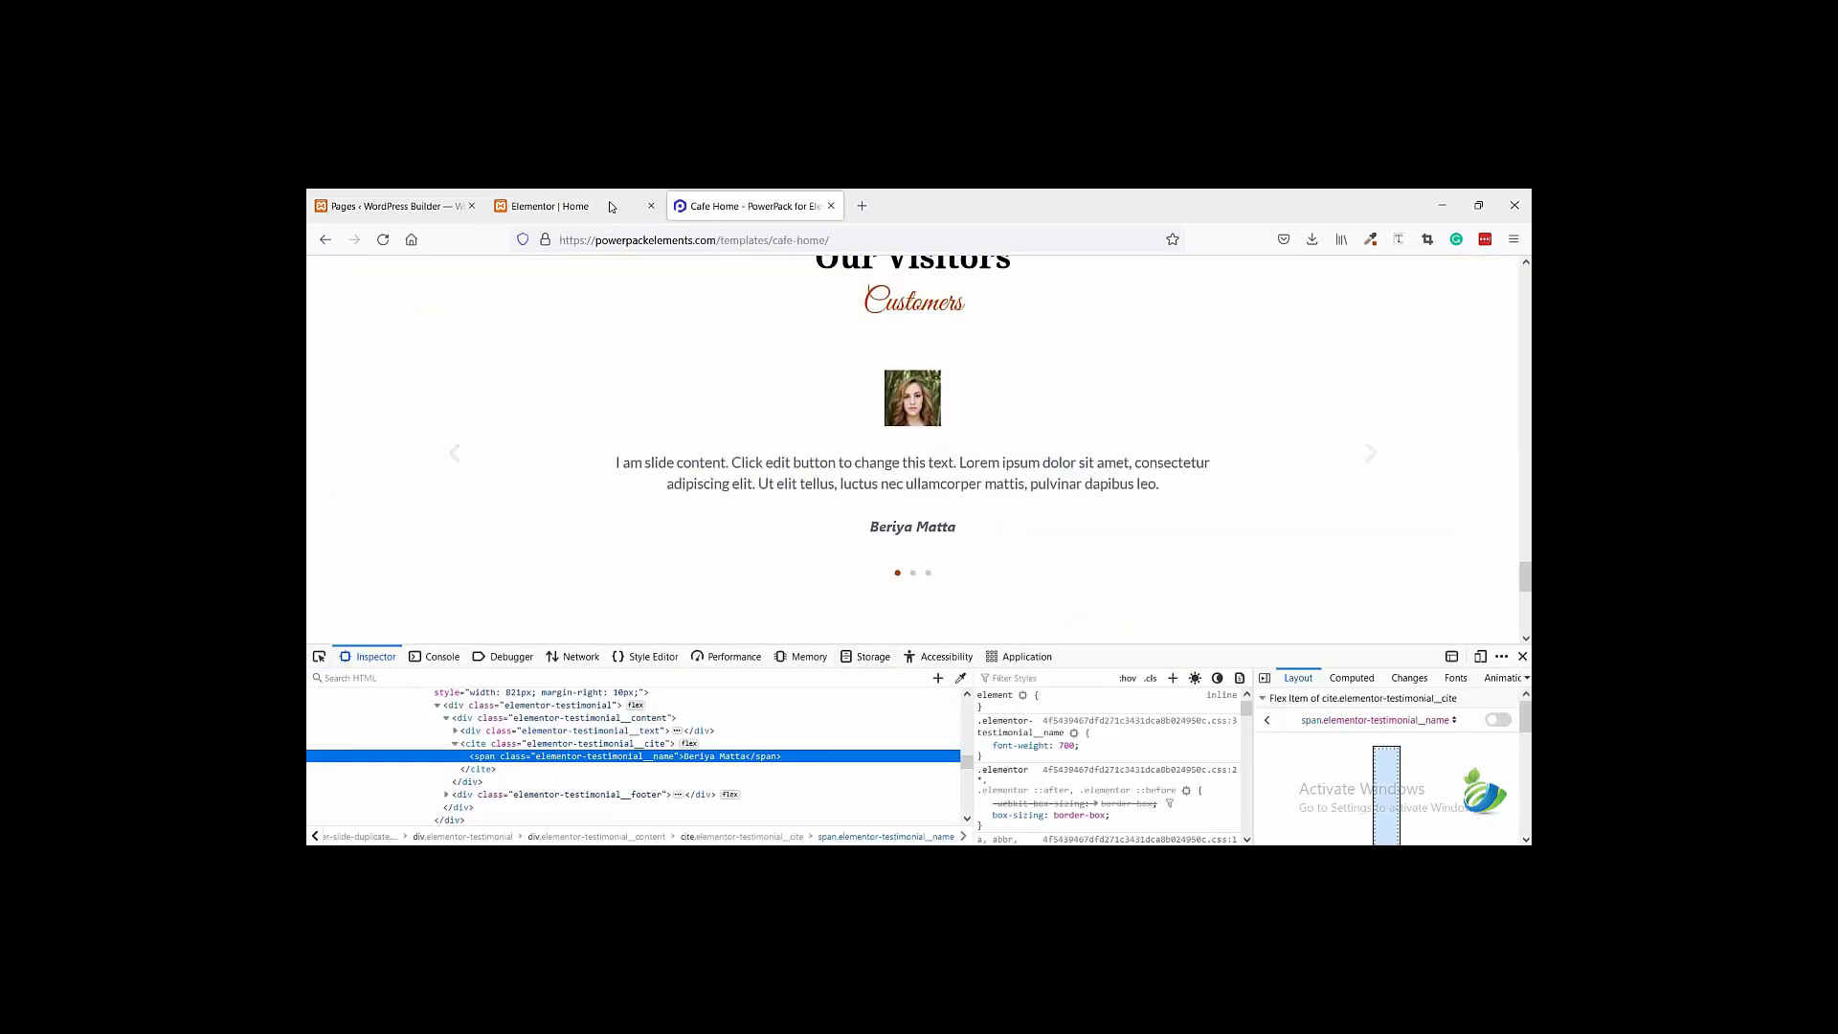
left_click(574, 206)
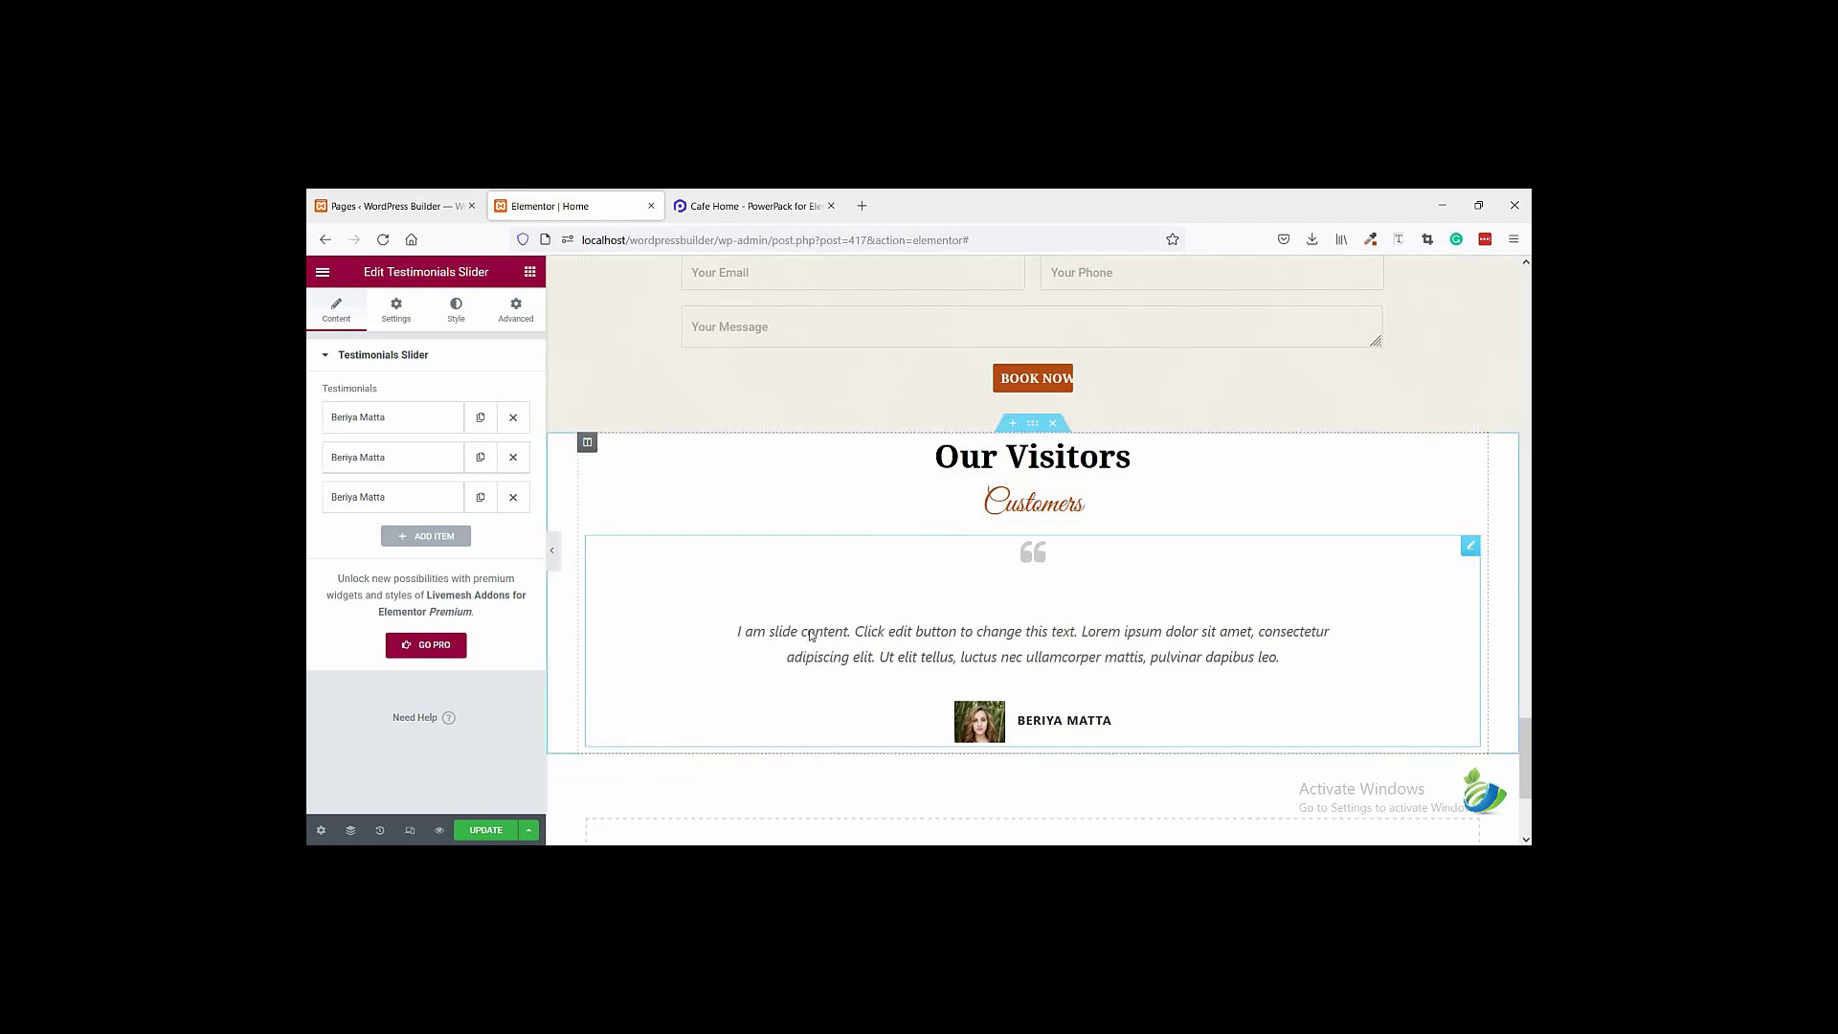
- Save the page with the new testimonials slider and open the live site in a new browser tab
scroll(757, 574, "down", 2)
scroll(604, 642, "up", 1)
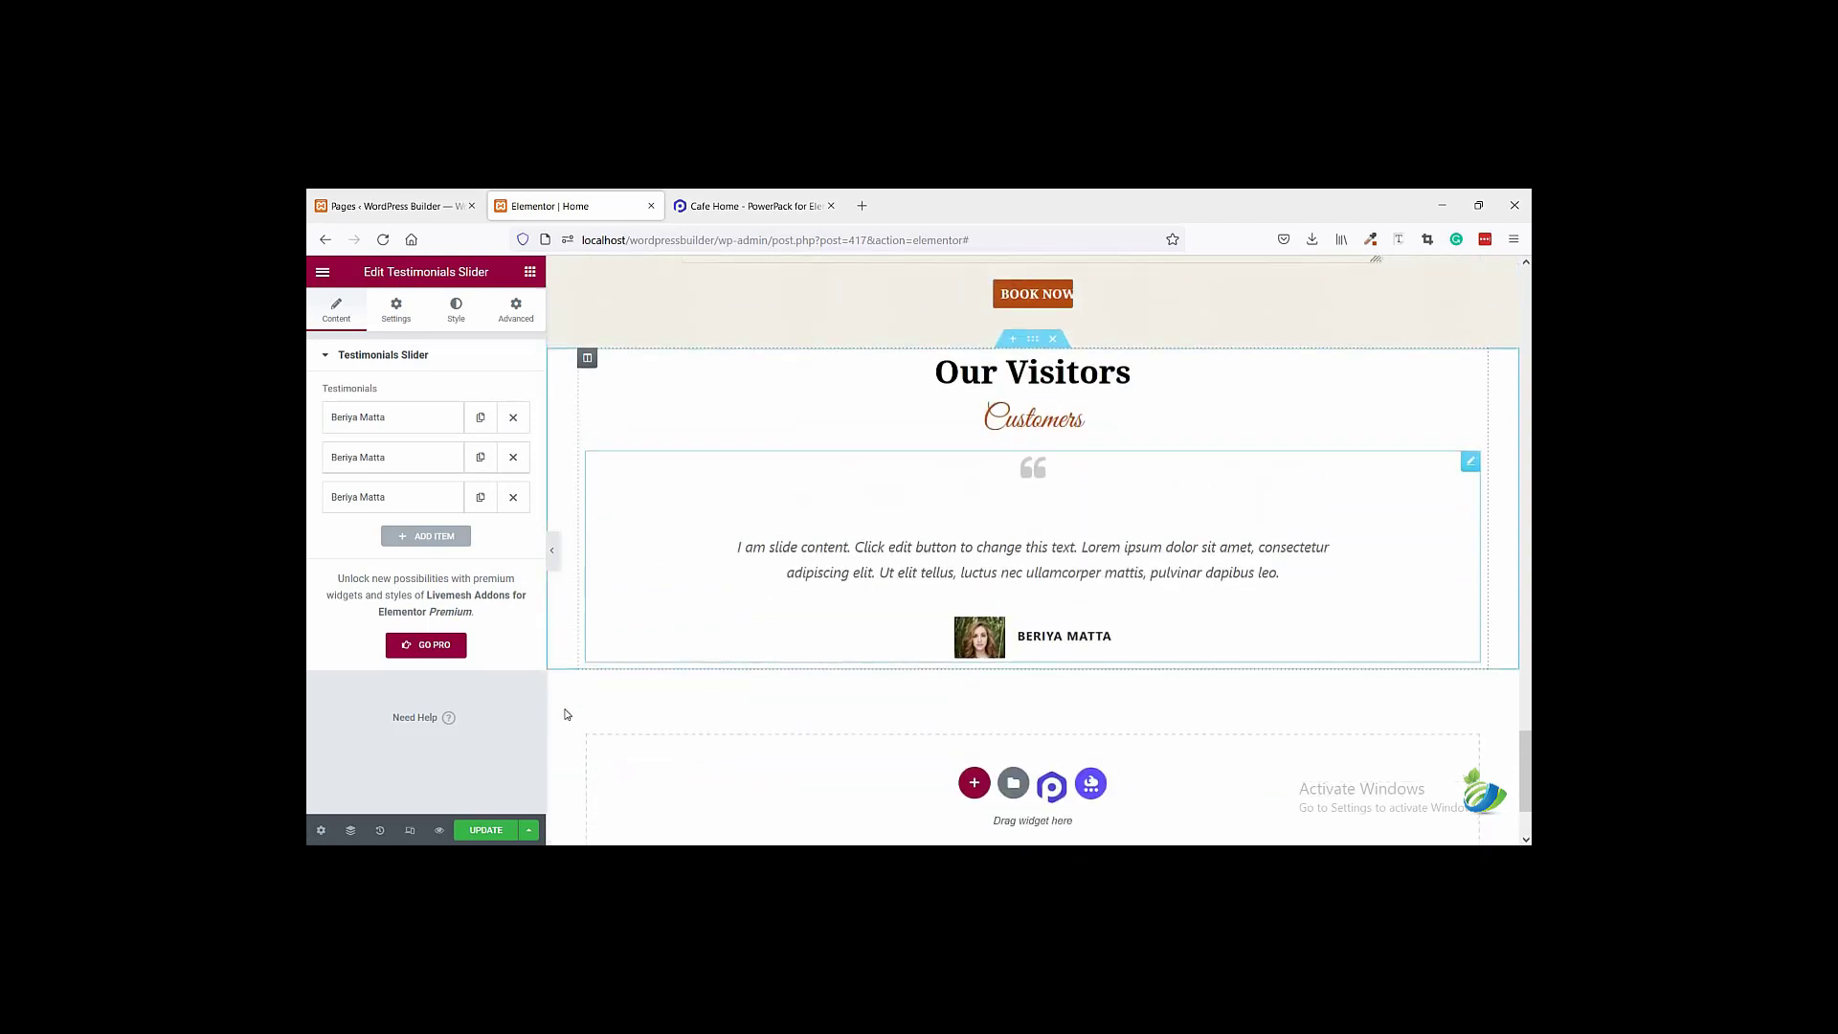
left_click(506, 830)
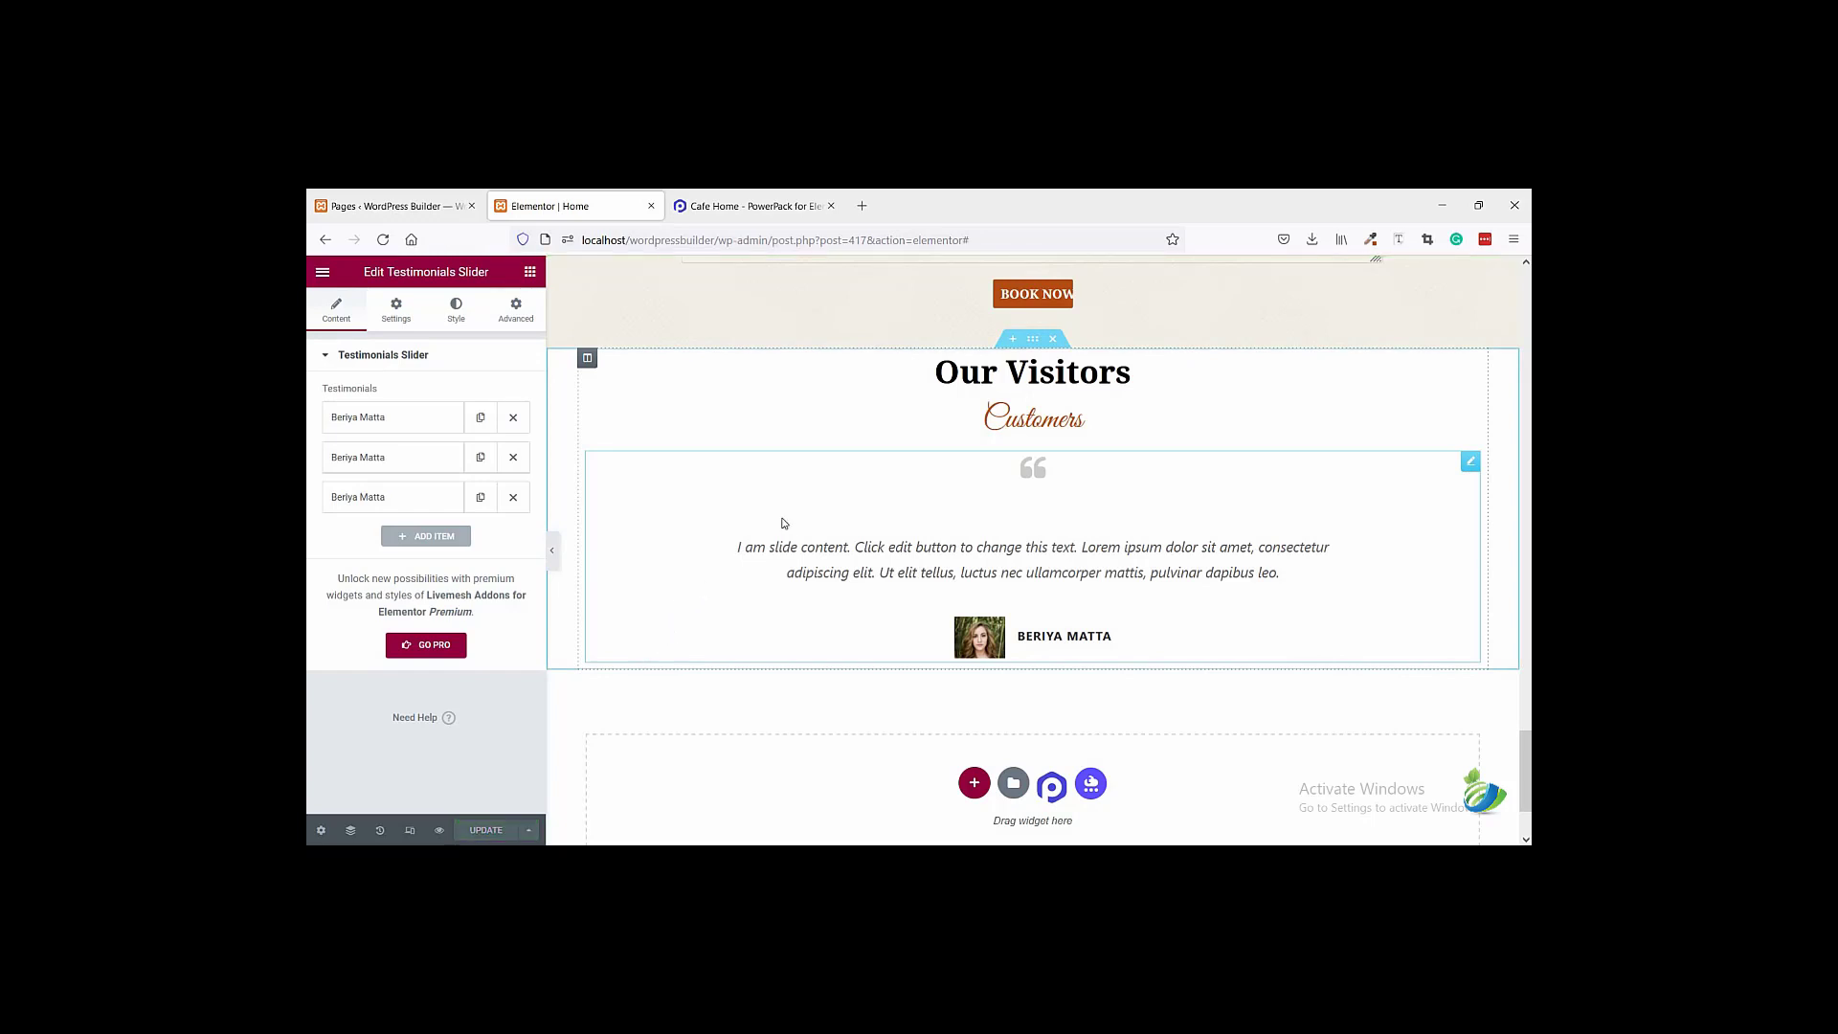
left_click(377, 207)
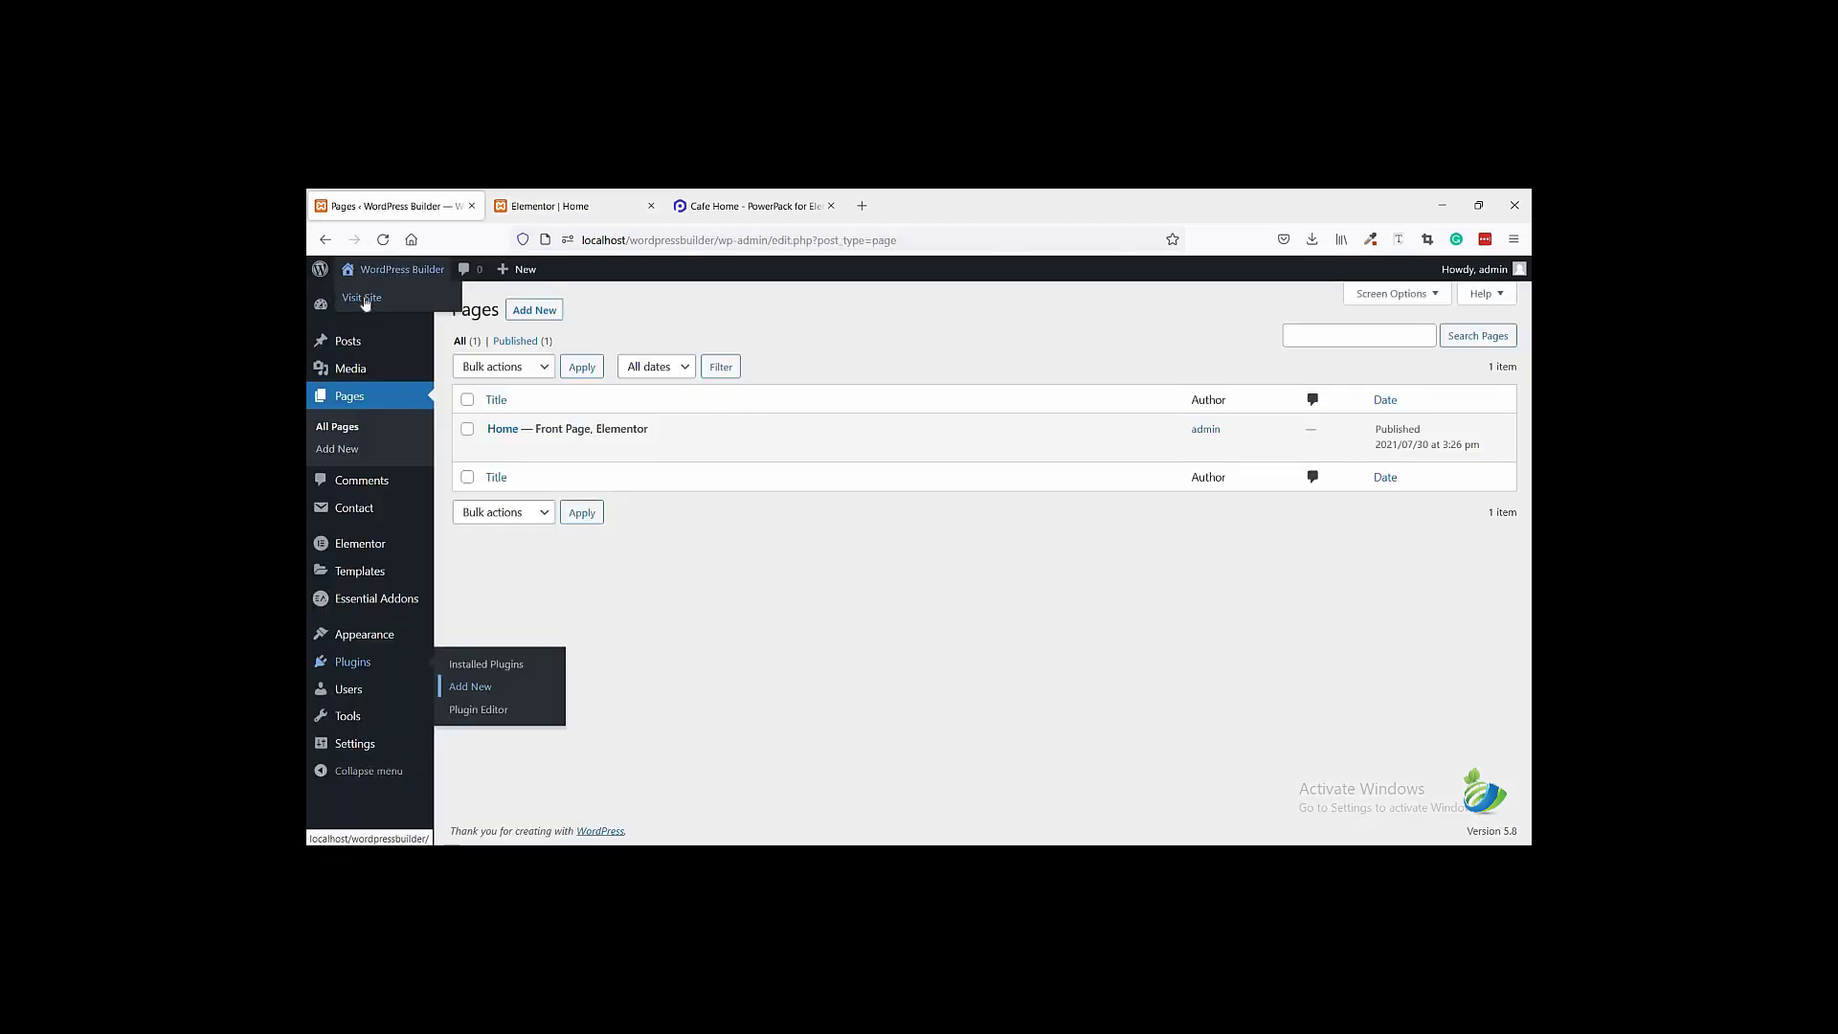
right_click(366, 302)
left_click(420, 314)
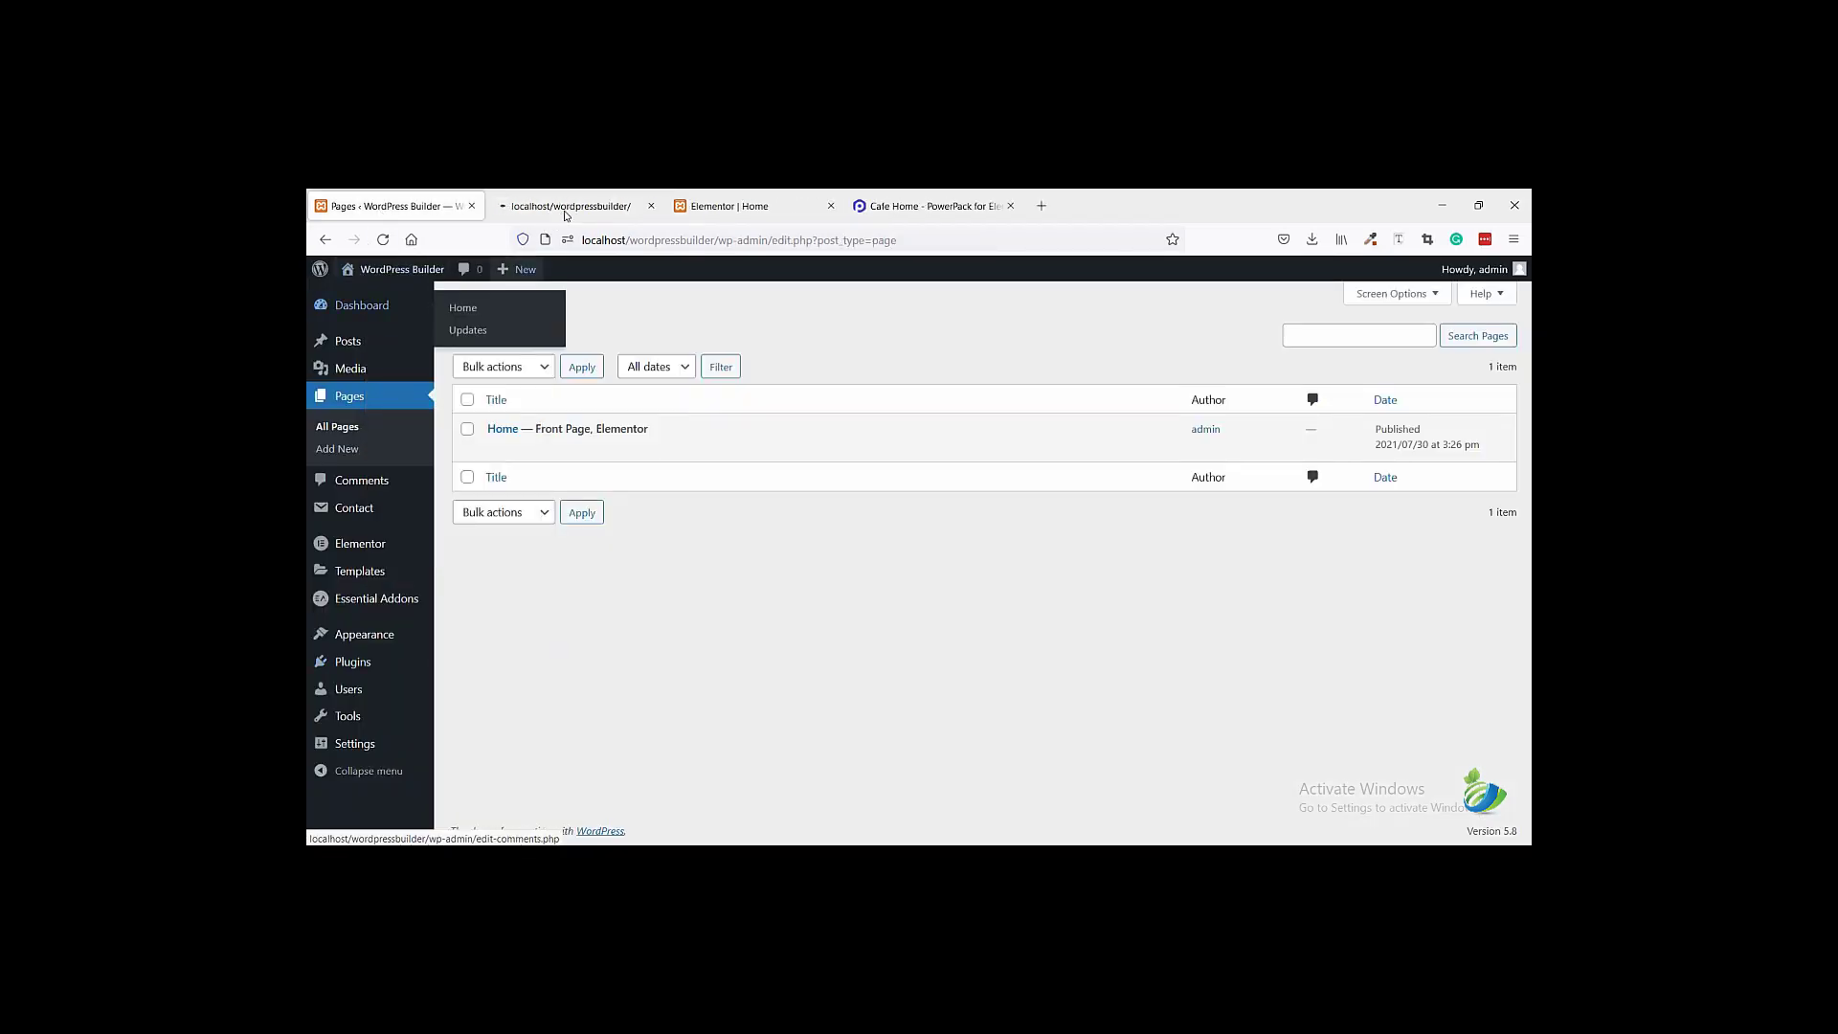
left_click(563, 210)
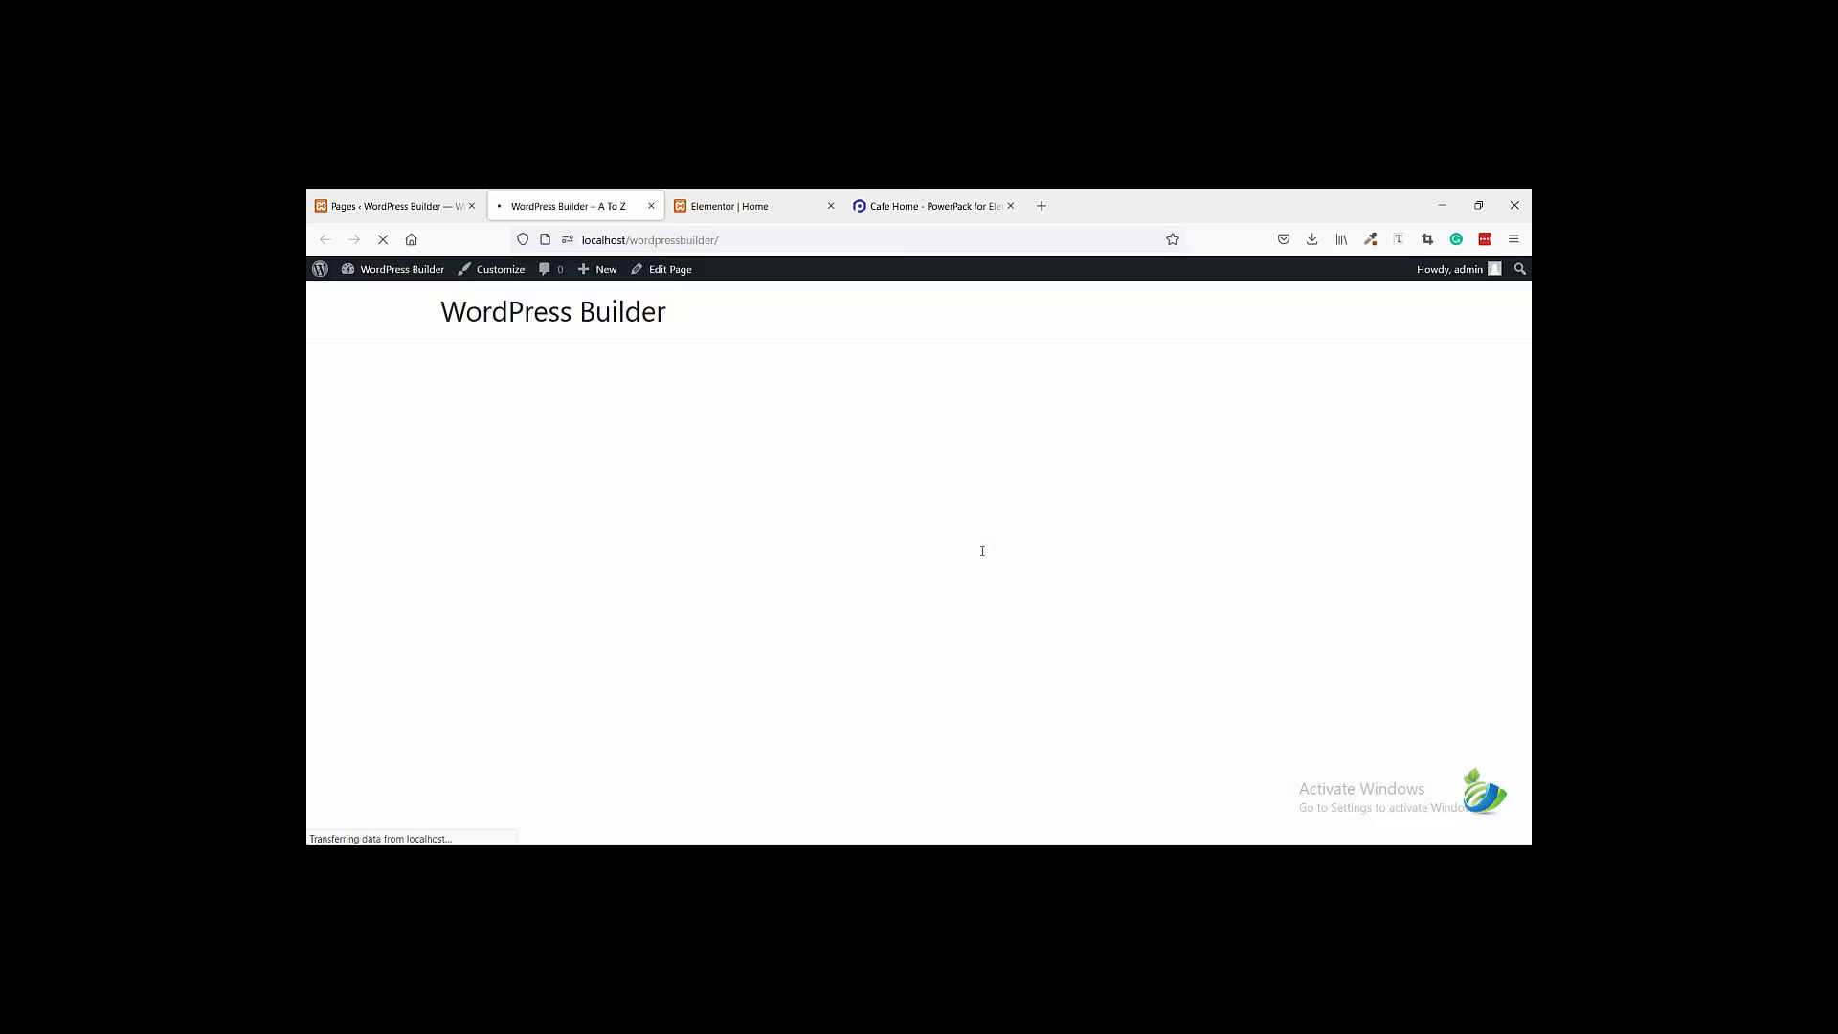
- Check the Our Visitors testimonials slider on the live site by advancing through its slides, and close that browser tab
scroll(890, 553, "down", 2)
scroll(890, 552, "down", 10)
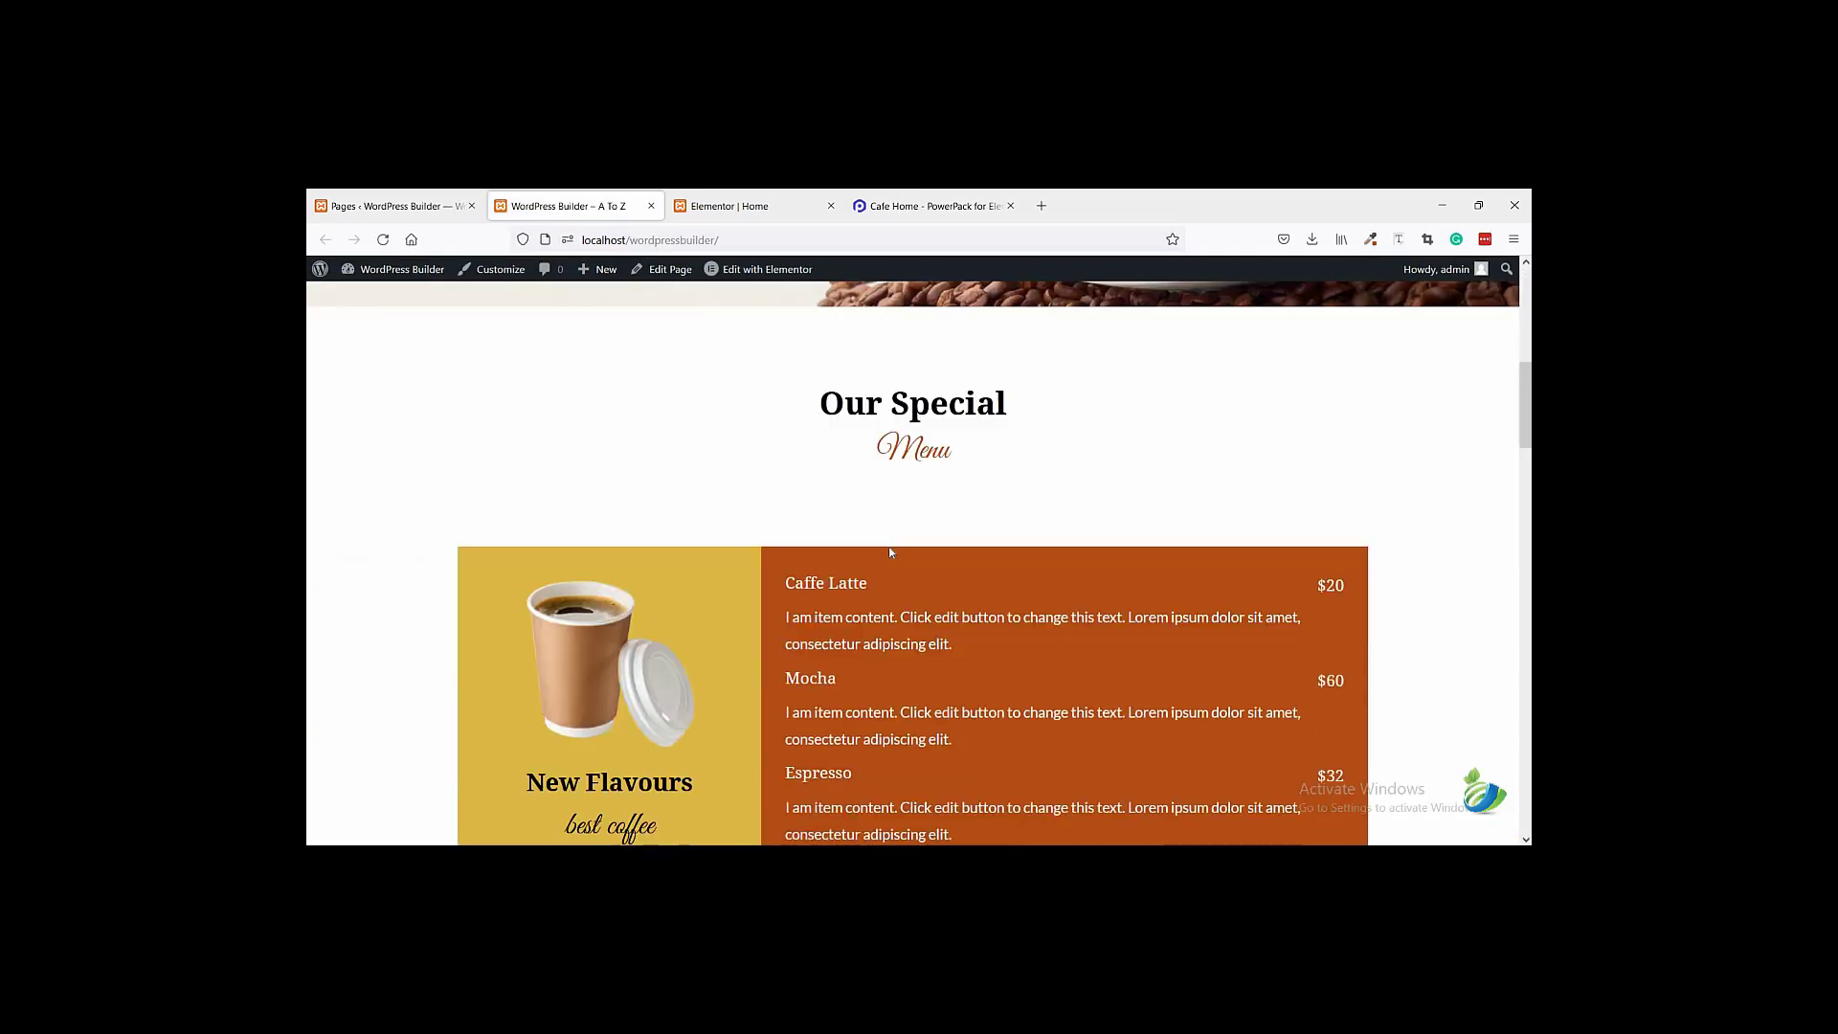
scroll(891, 553, "down", 12)
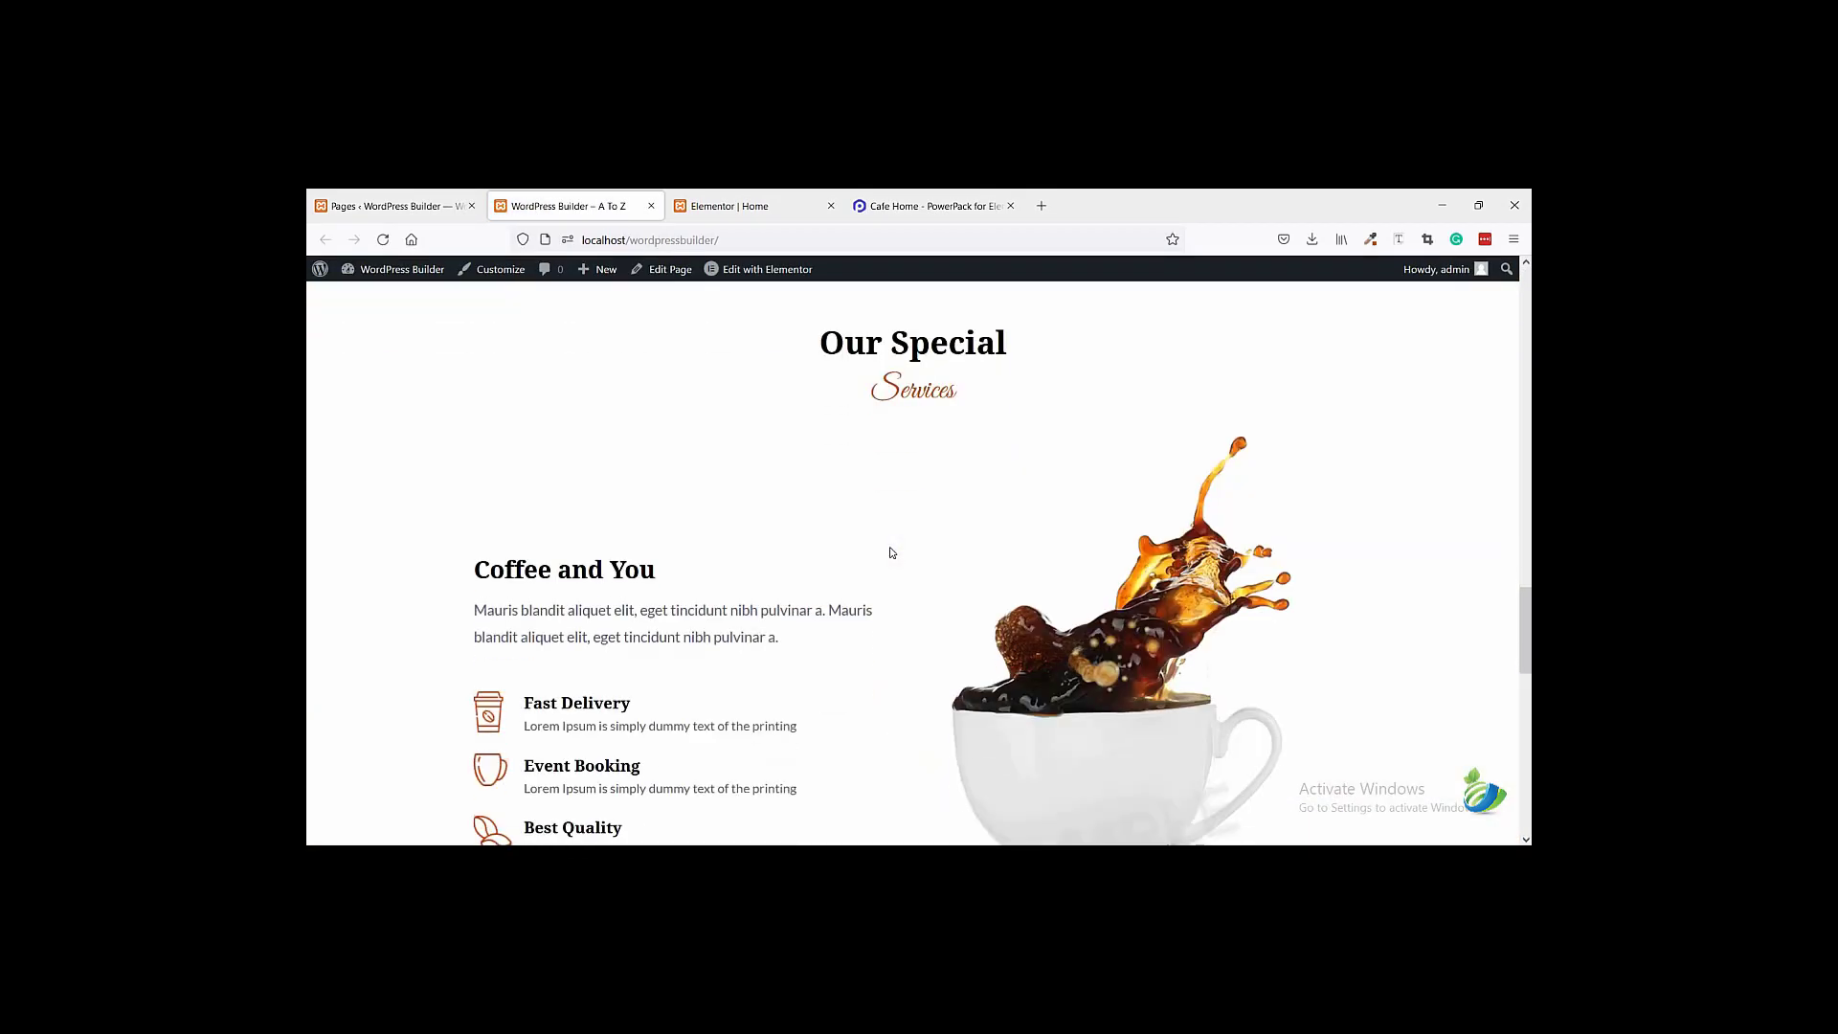
scroll(891, 548, "down", 2)
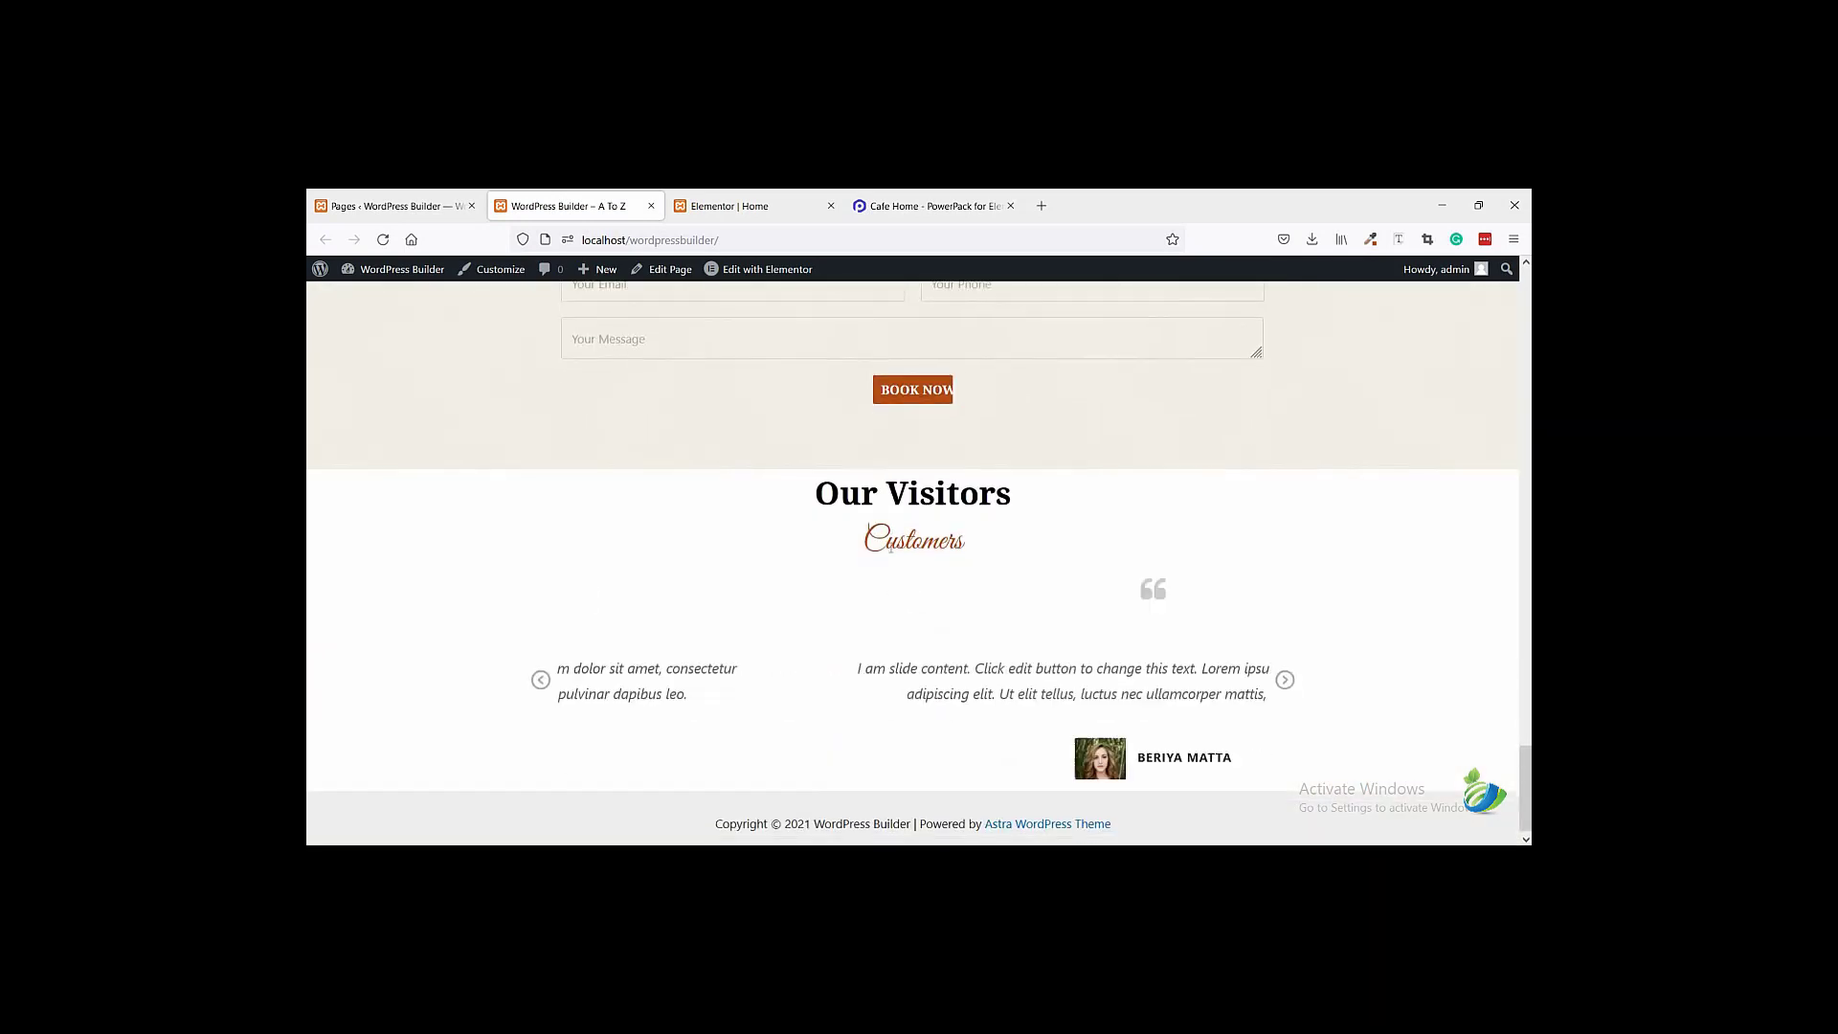
left_click(1285, 673)
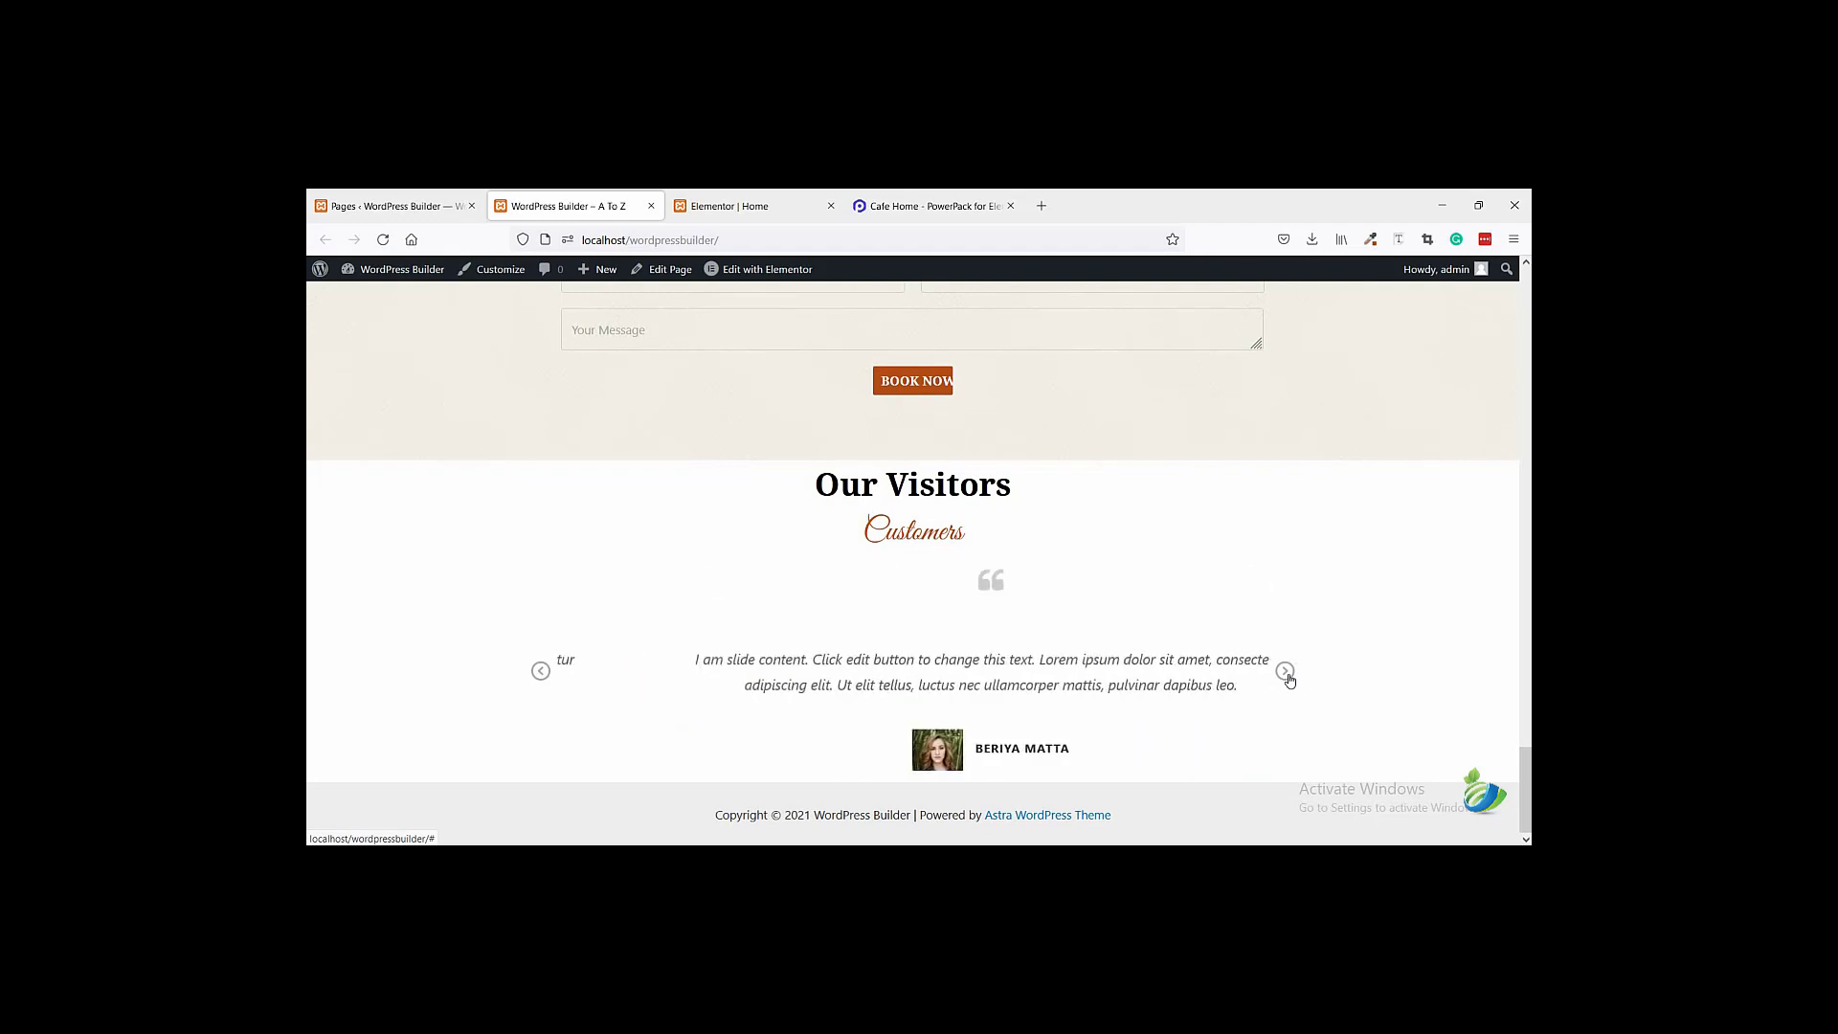
left_click(1286, 673)
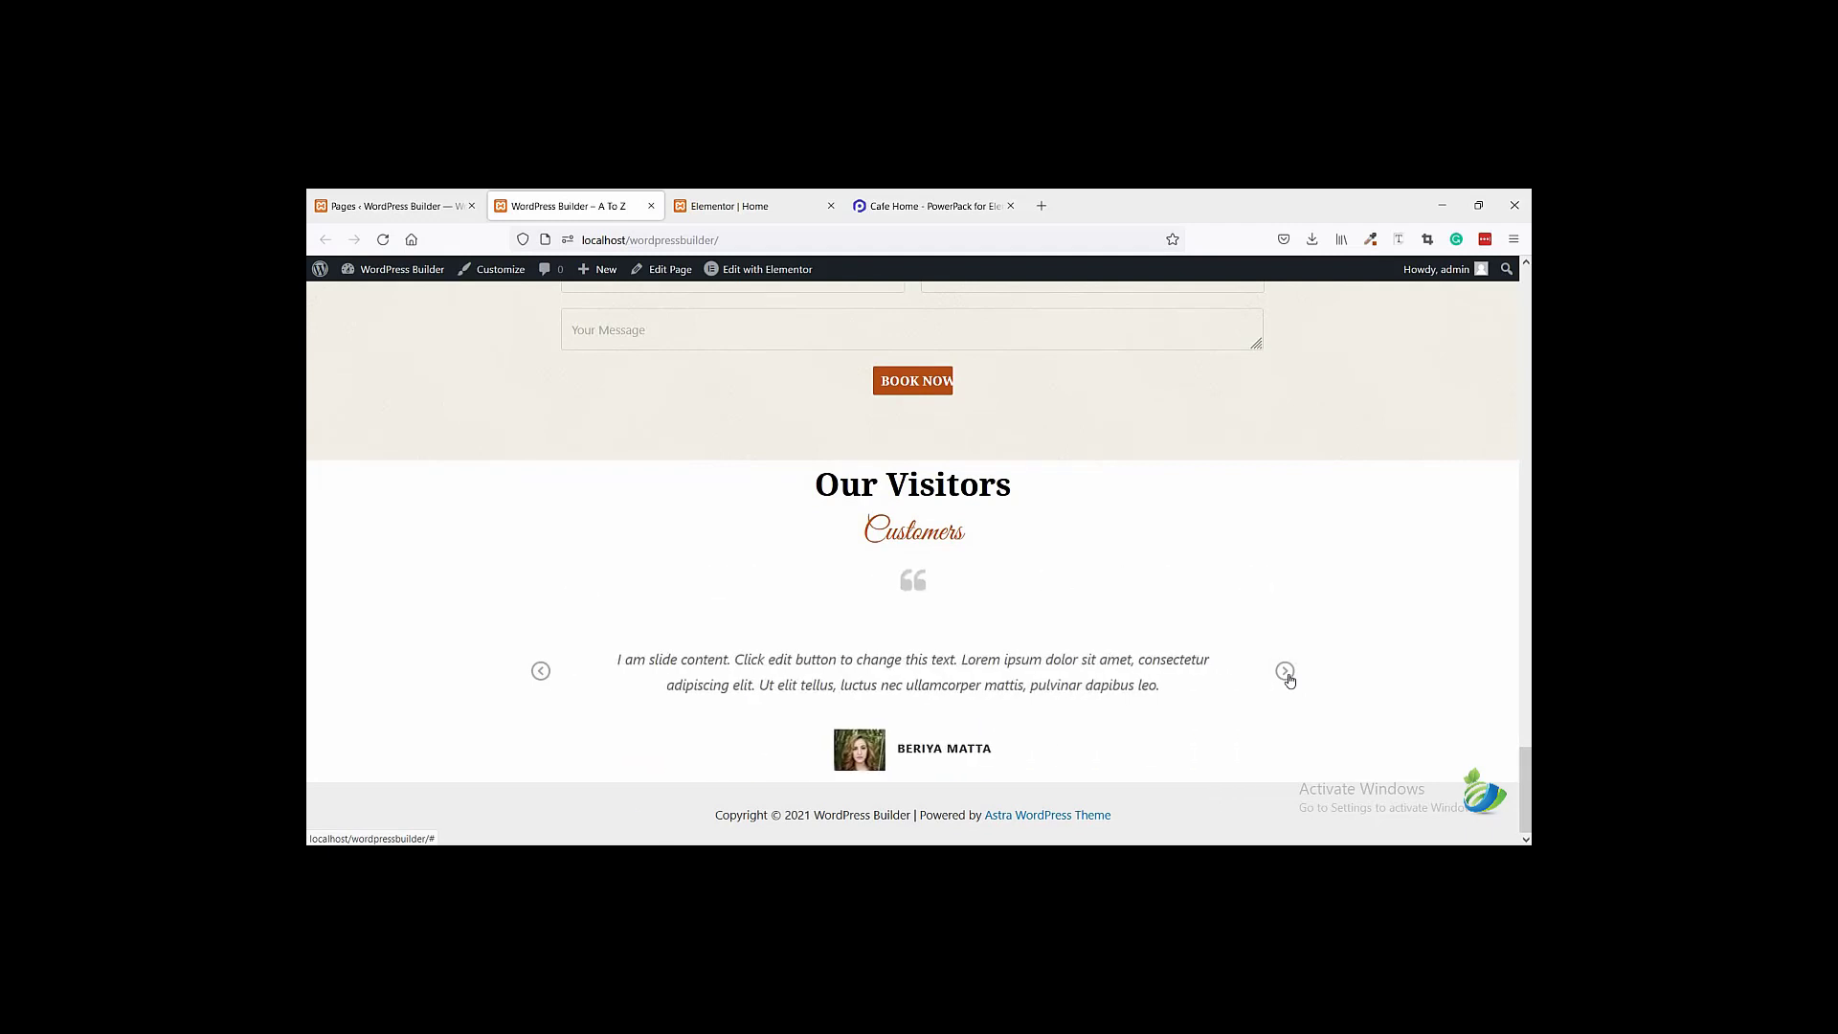
left_click(1285, 673)
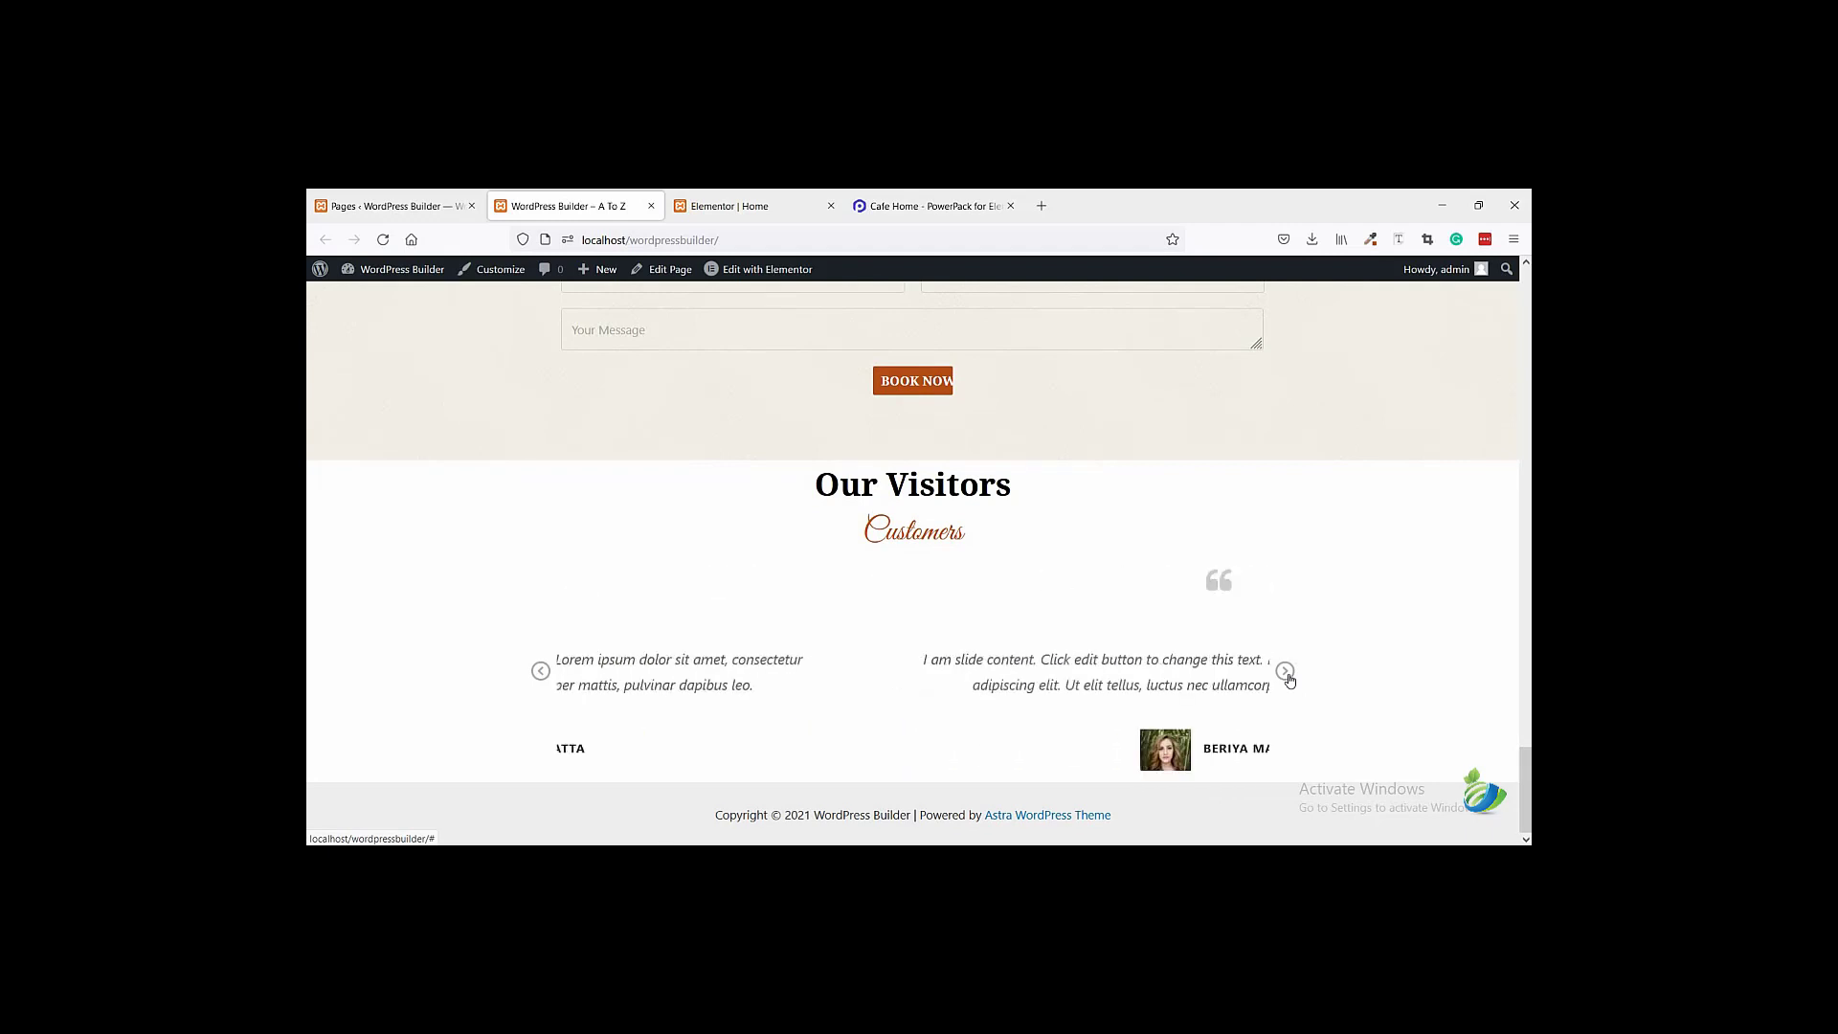
left_click(651, 206)
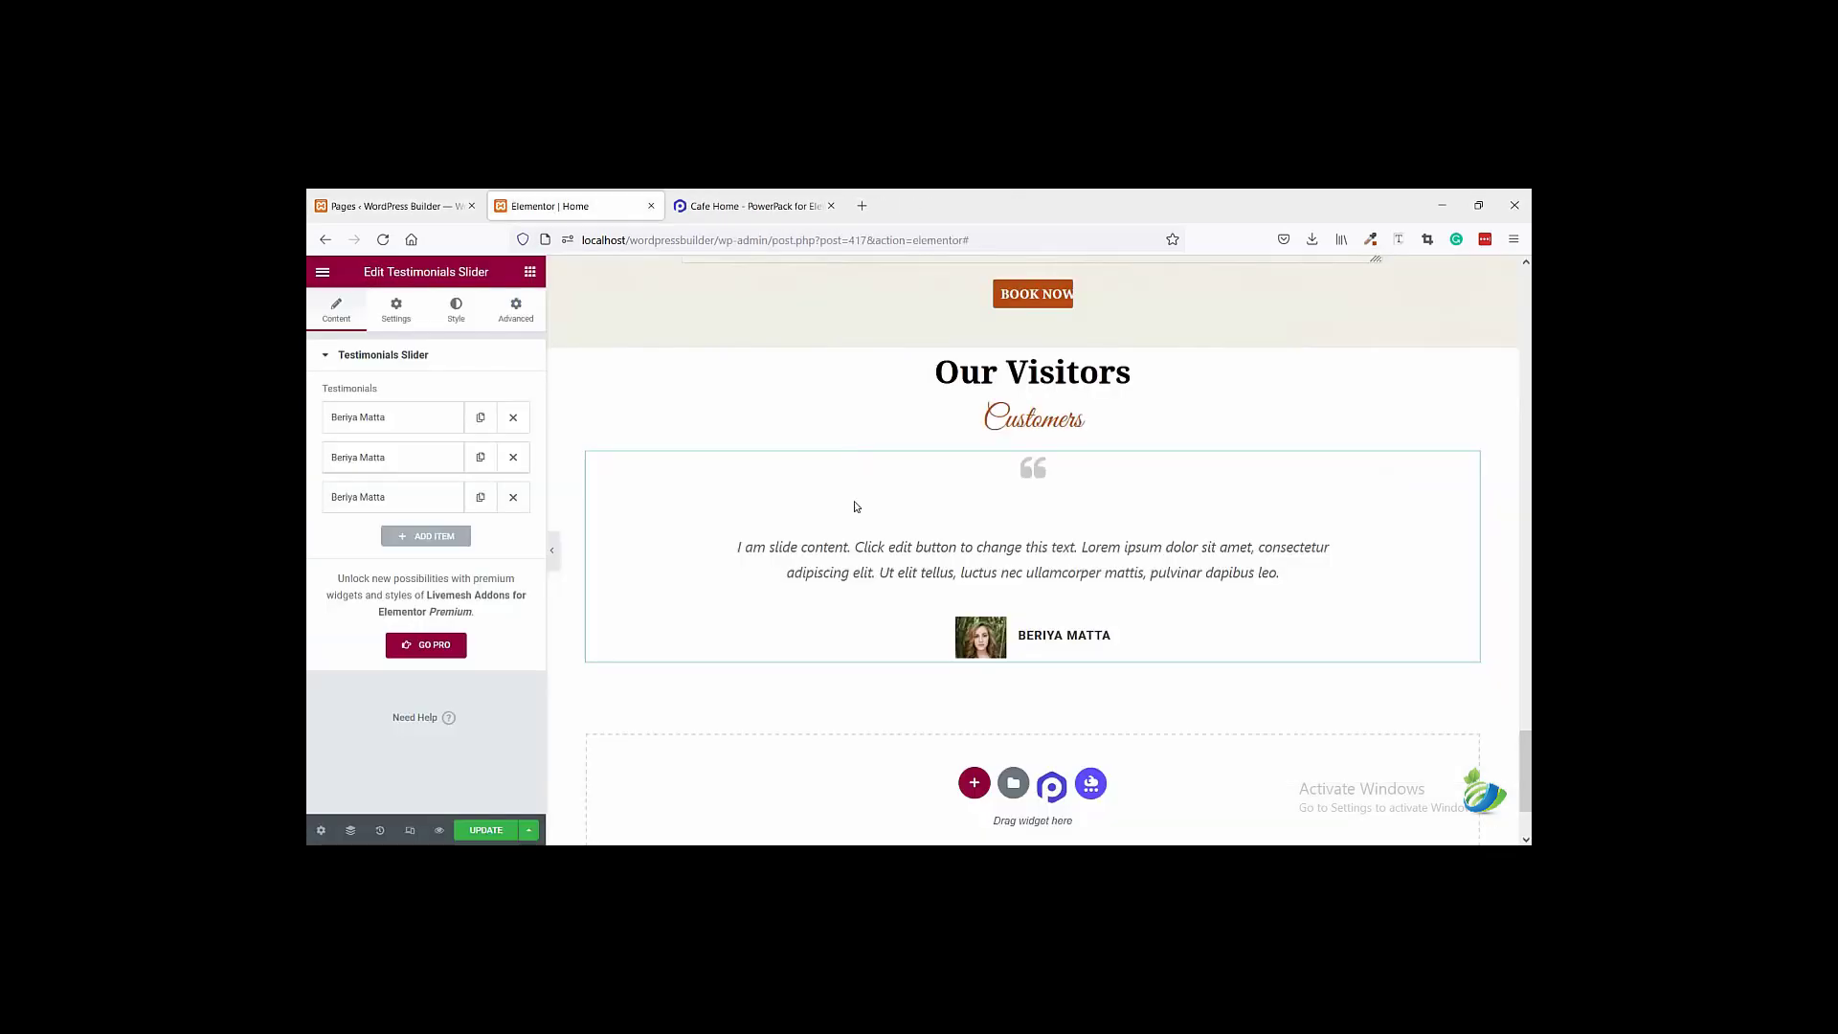
- Save the Home page once more and reload the Elementor editor
left_click(552, 213)
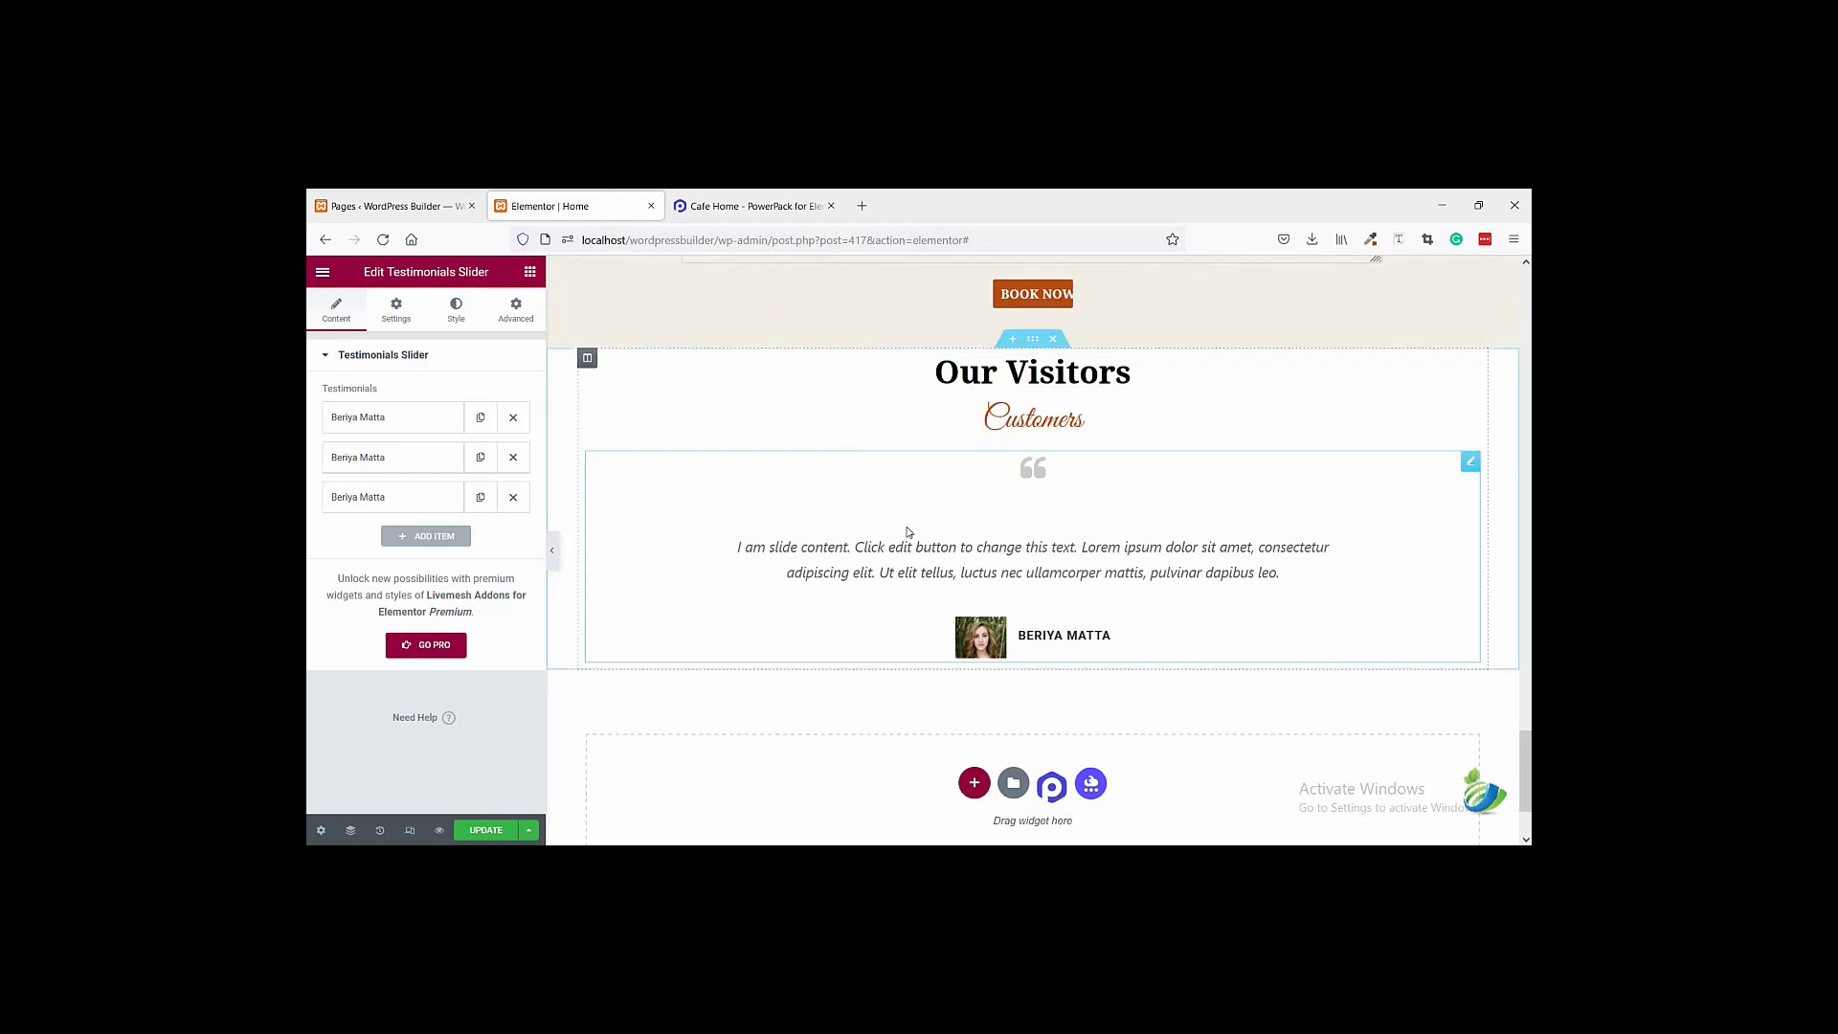
left_click(553, 551)
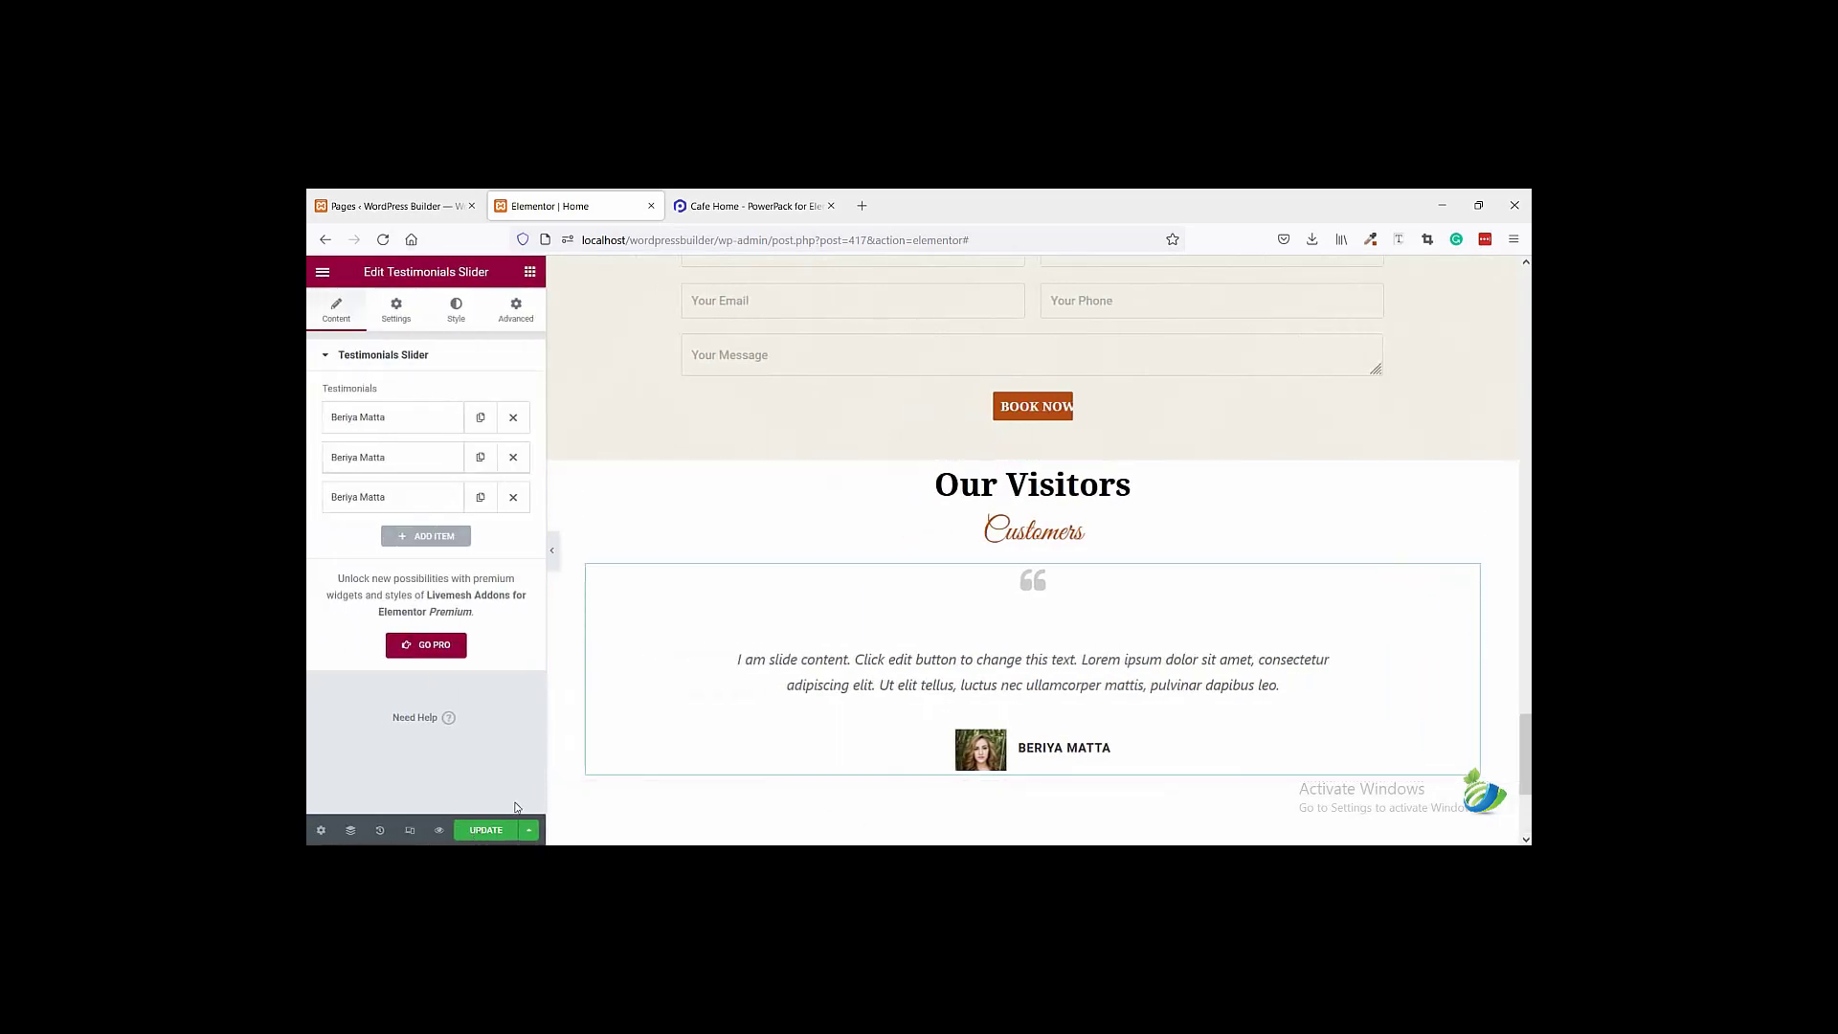
left_click(488, 829)
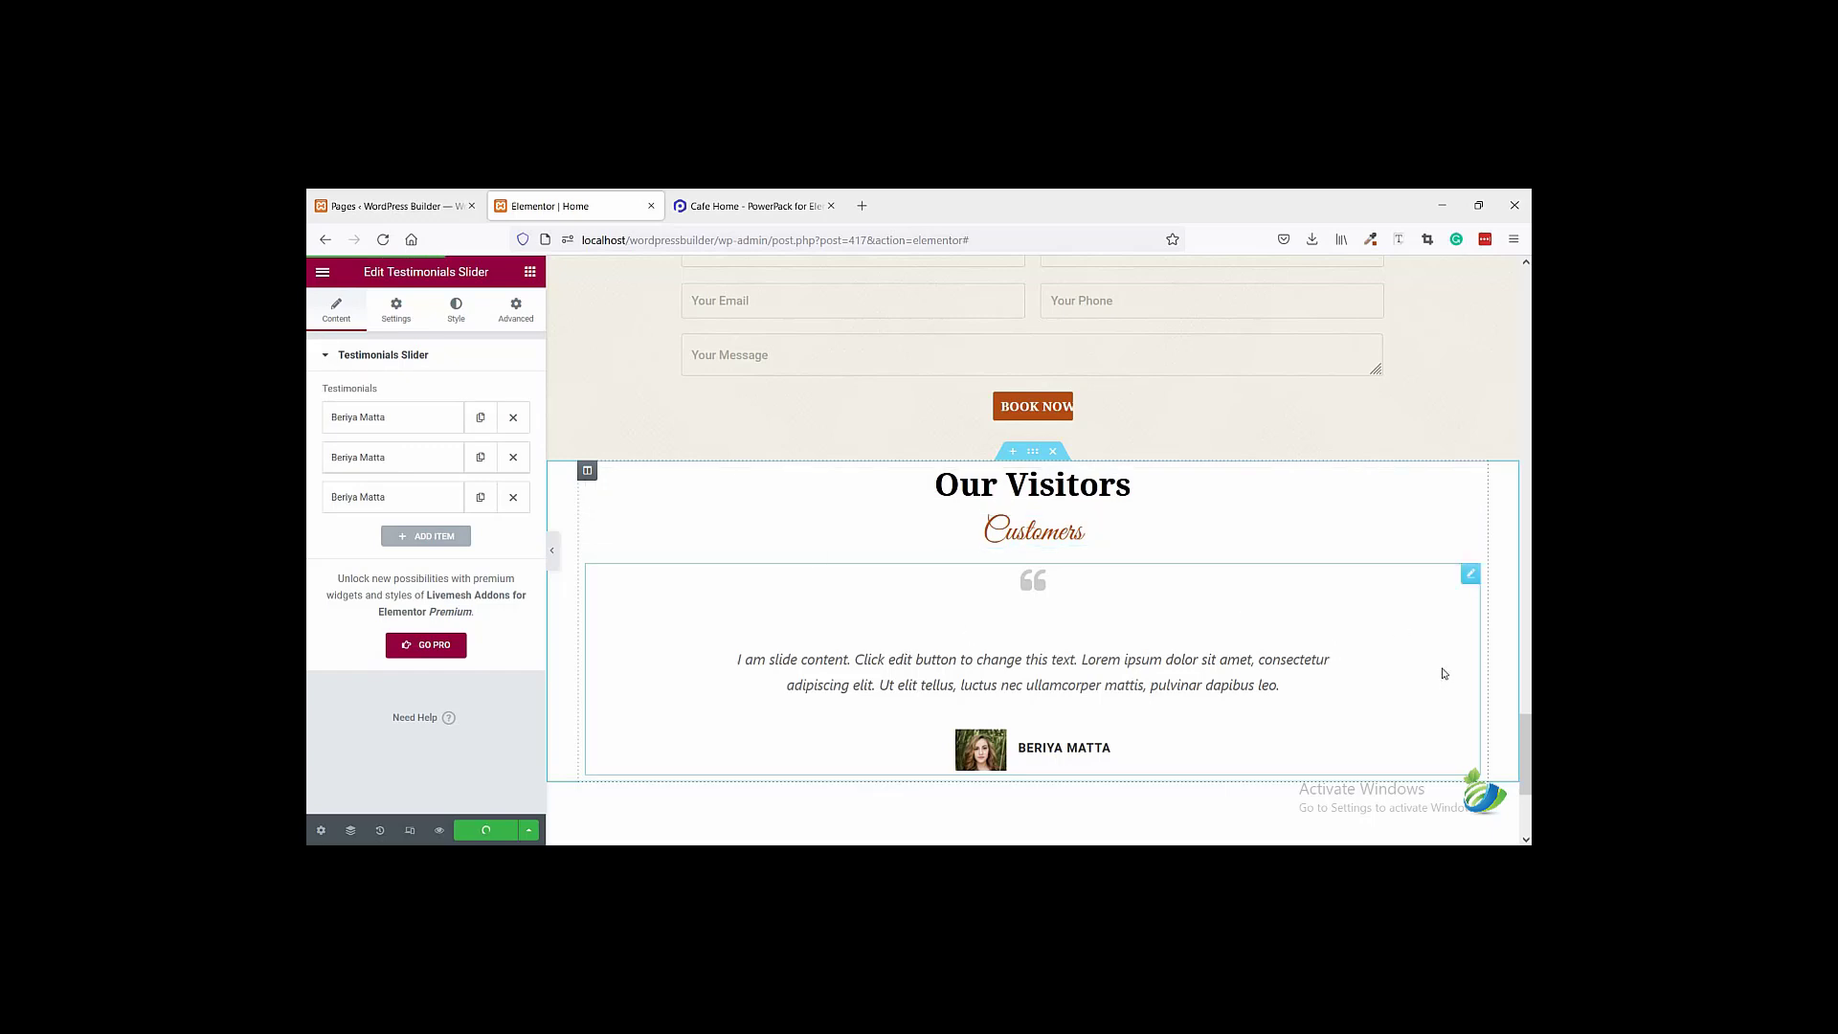
left_click(384, 241)
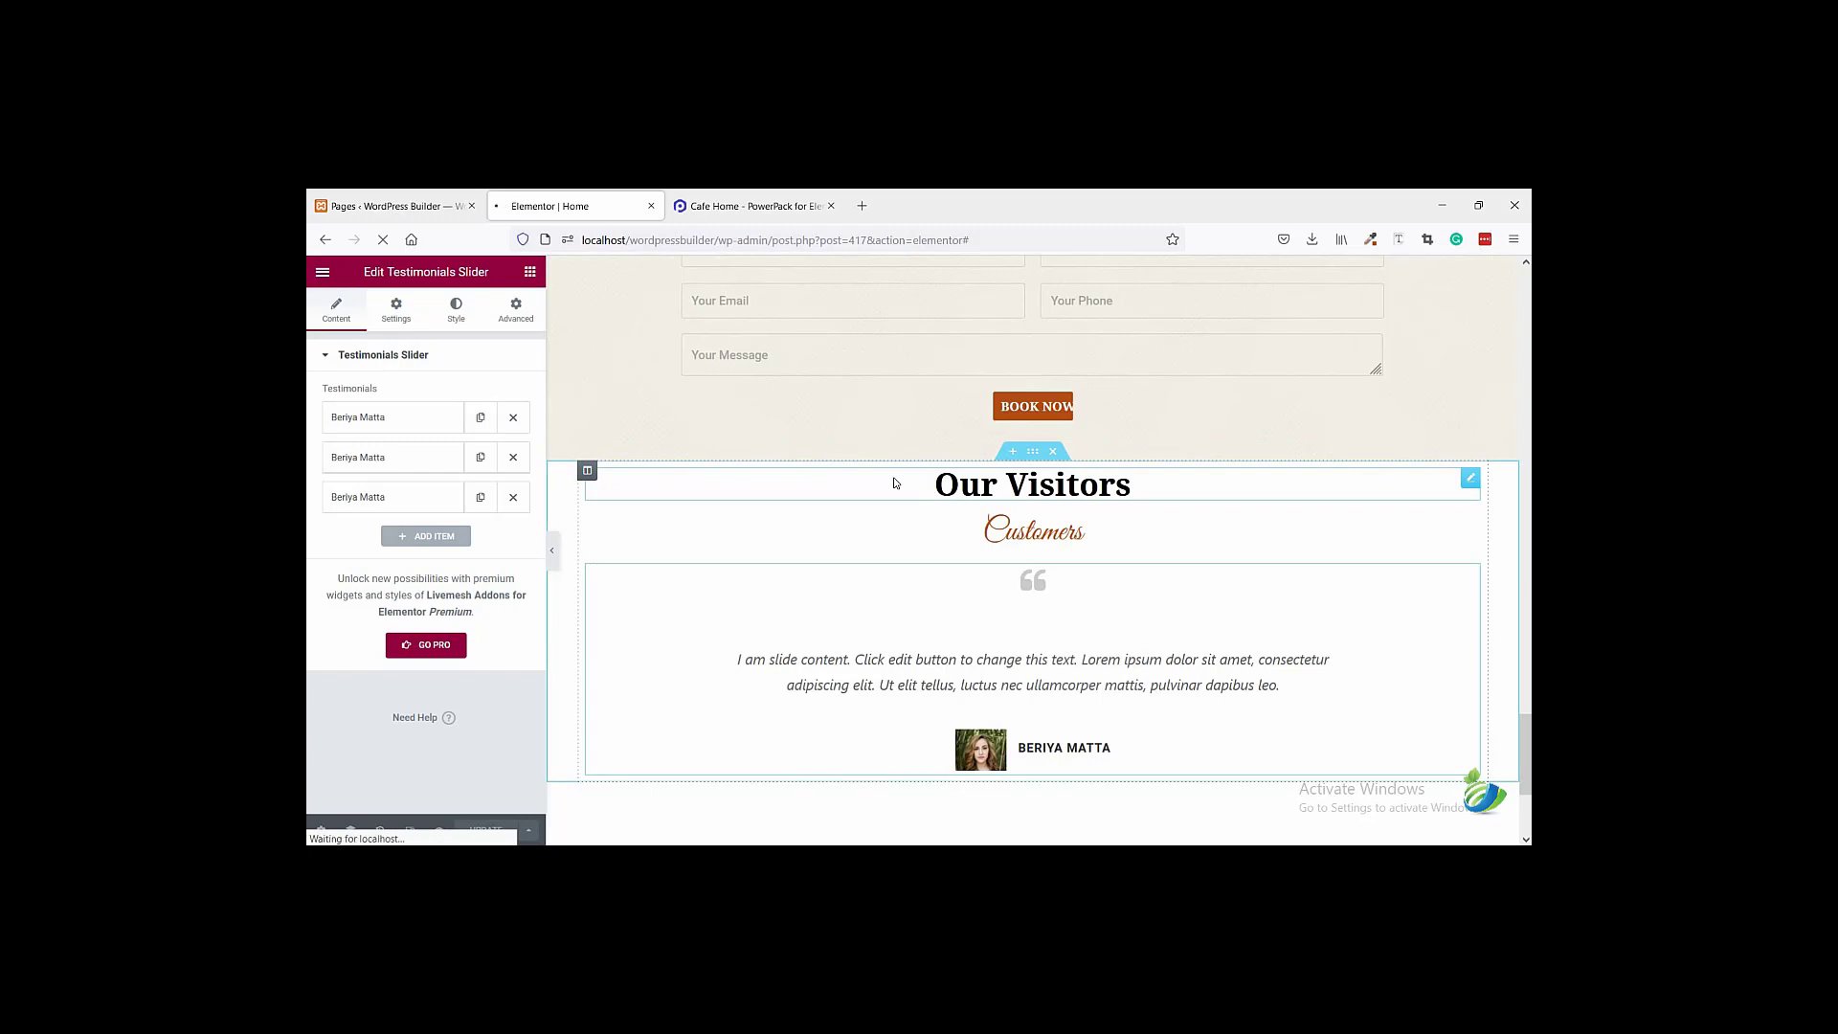
- Inspect the customer name's font on the Cafe Home template page with Font Finder and copy the font name Segoe UI
left_click(755, 208)
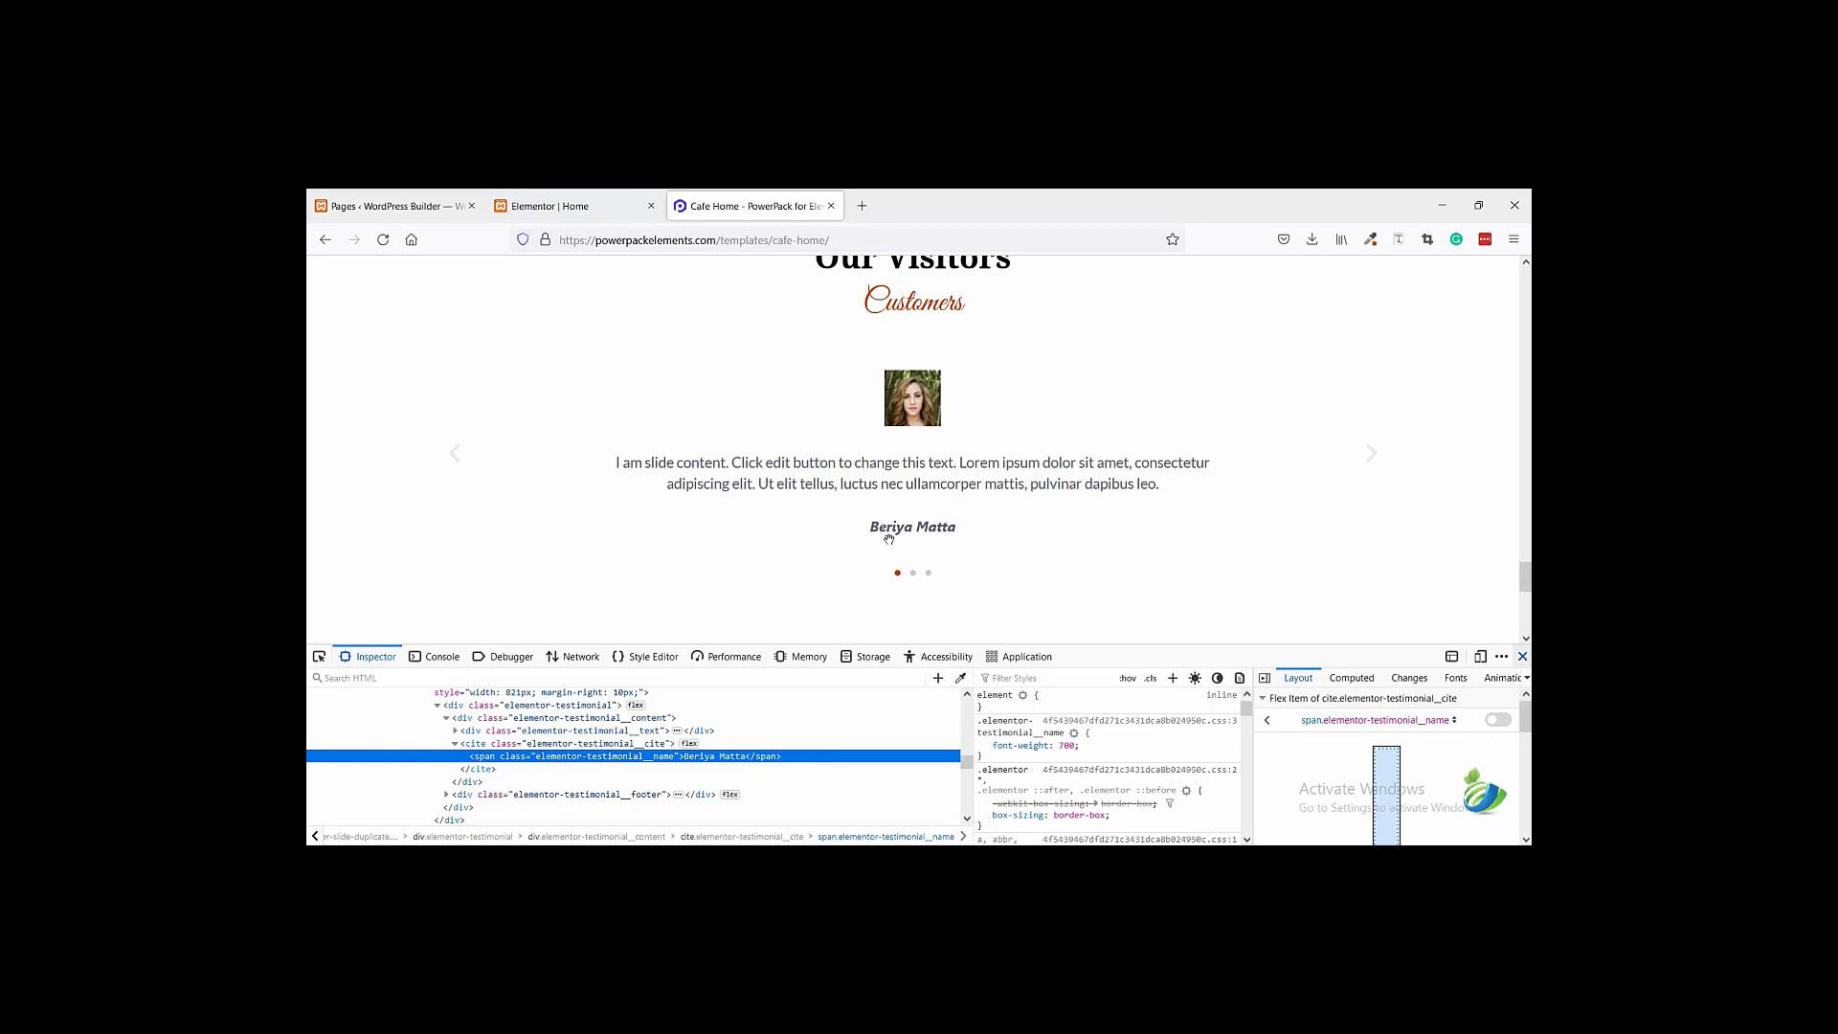
left_click(1399, 239)
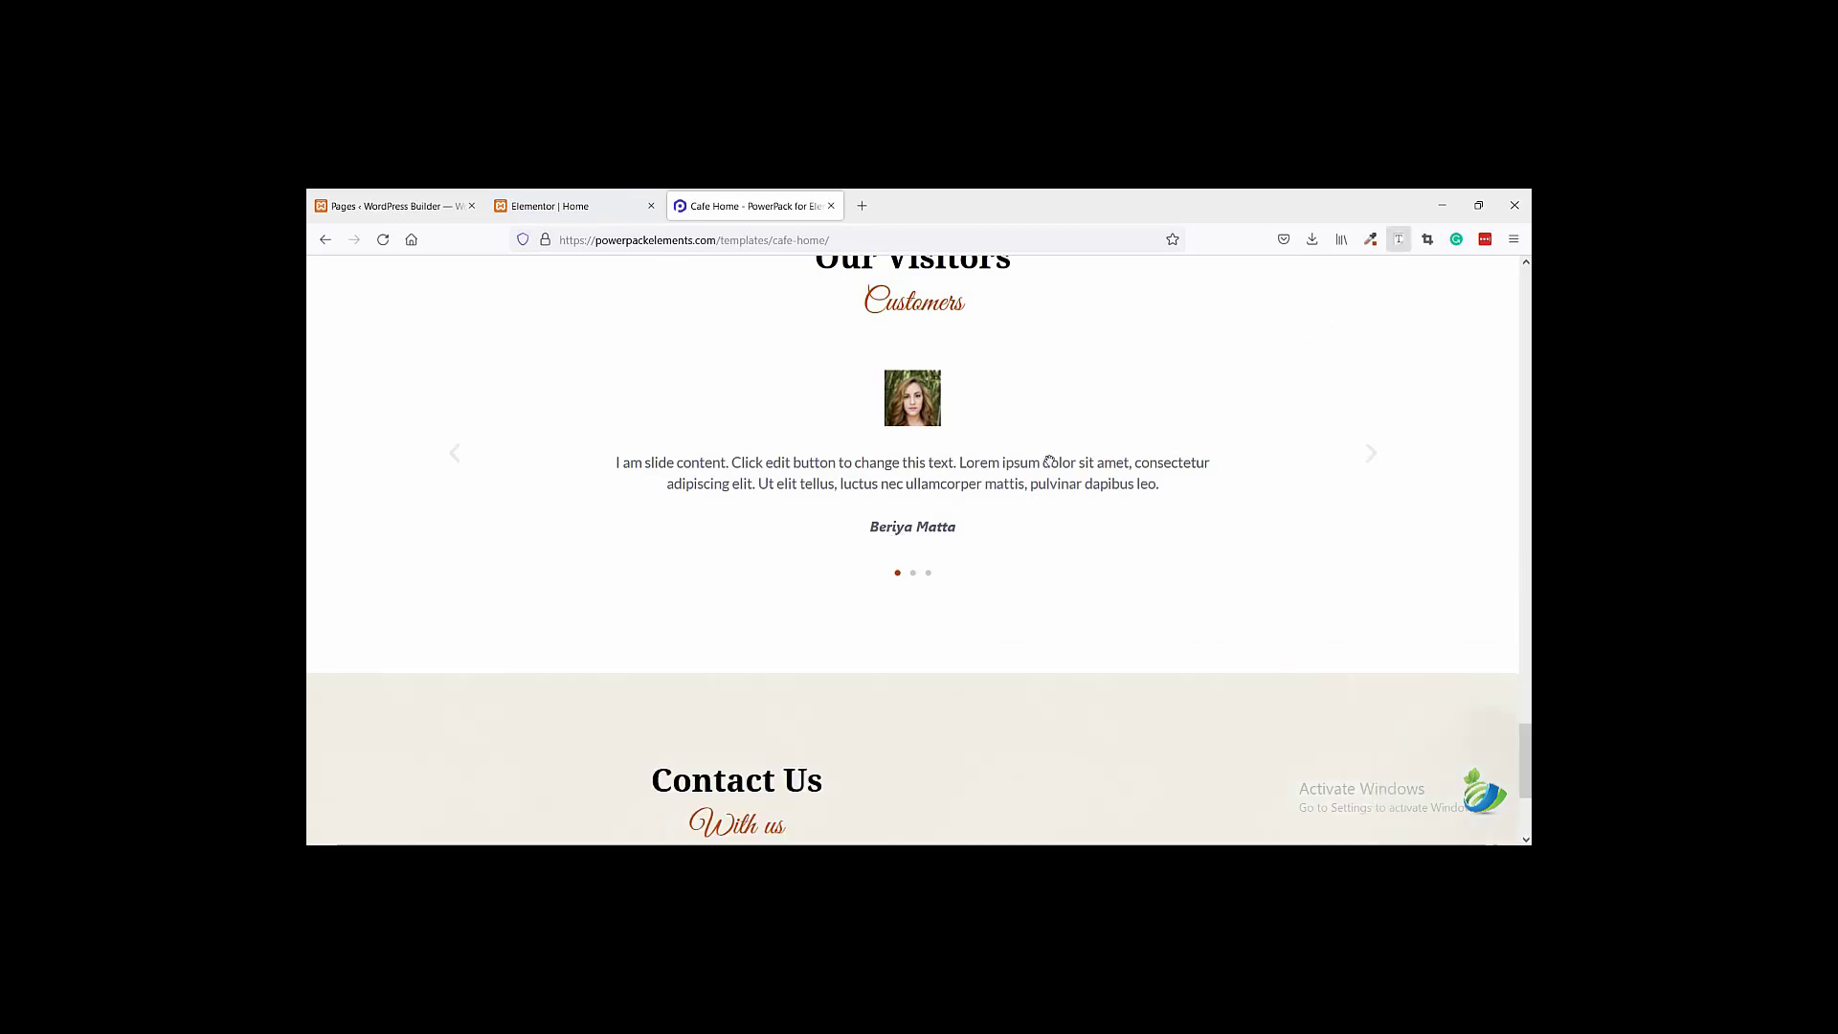
left_click(933, 524)
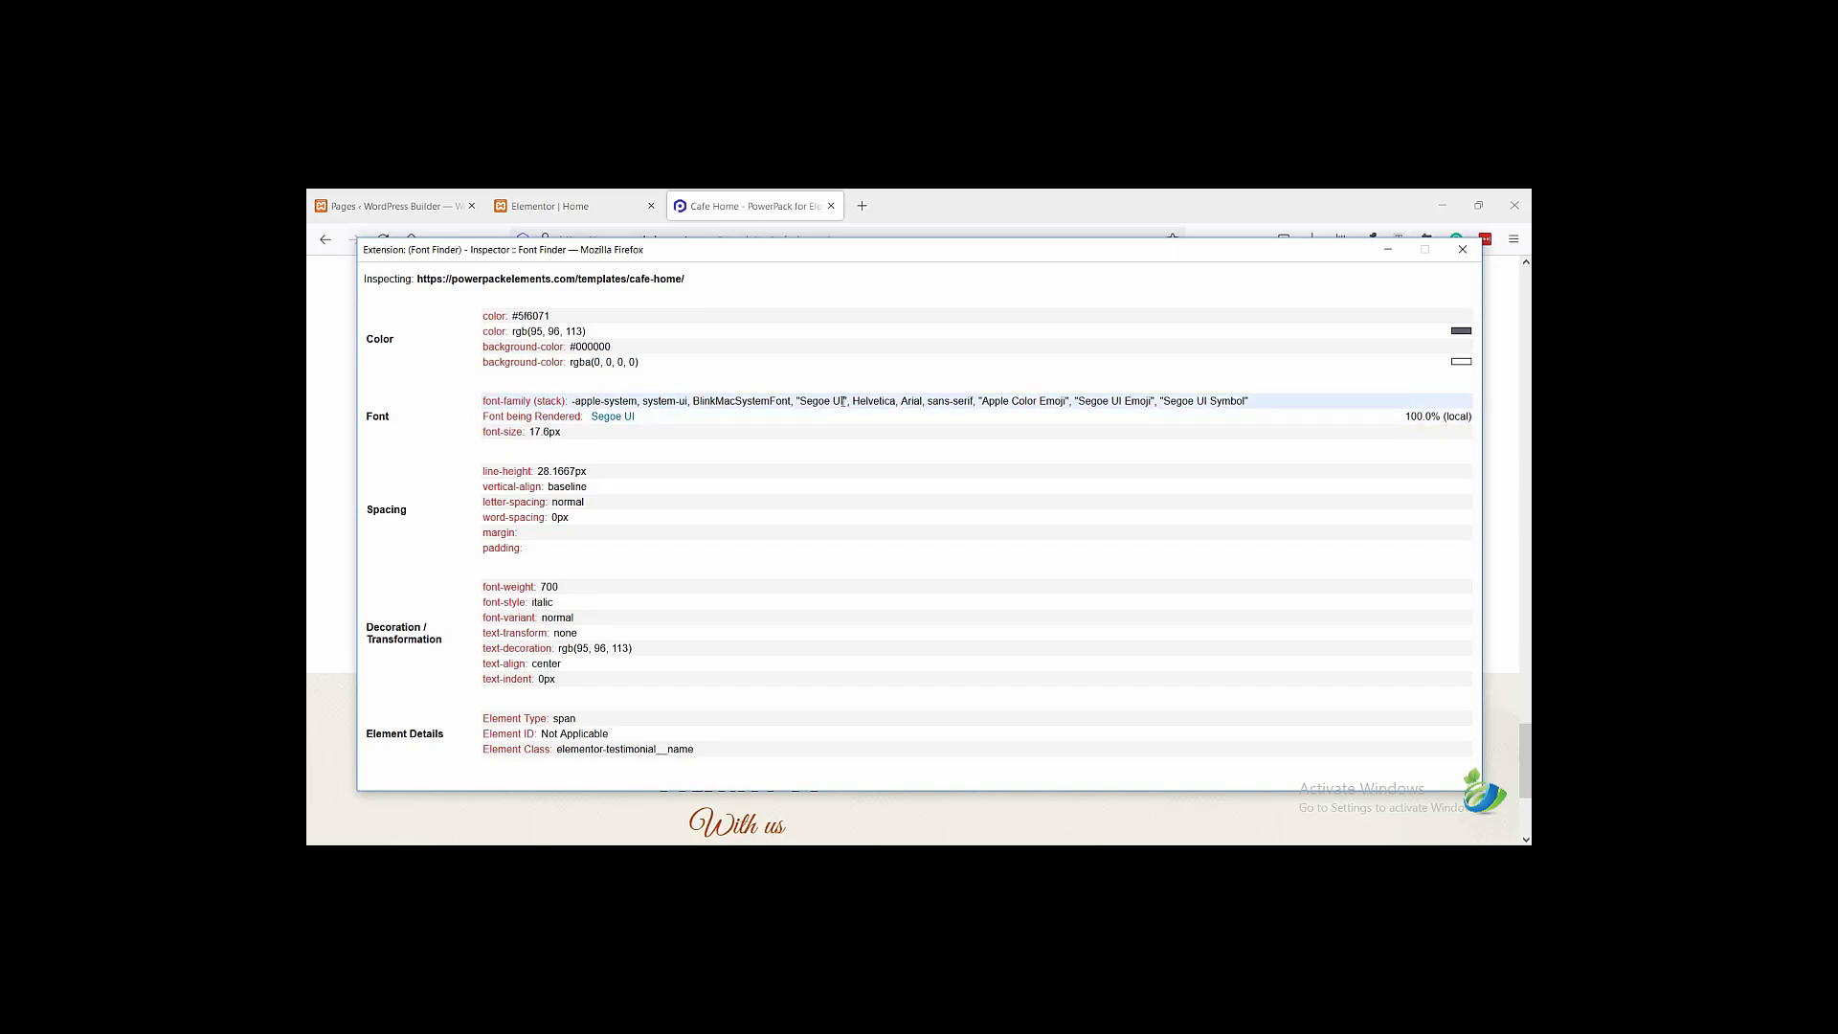
left_click_drag(802, 406, 801, 405)
right_click(823, 406)
left_click(831, 419)
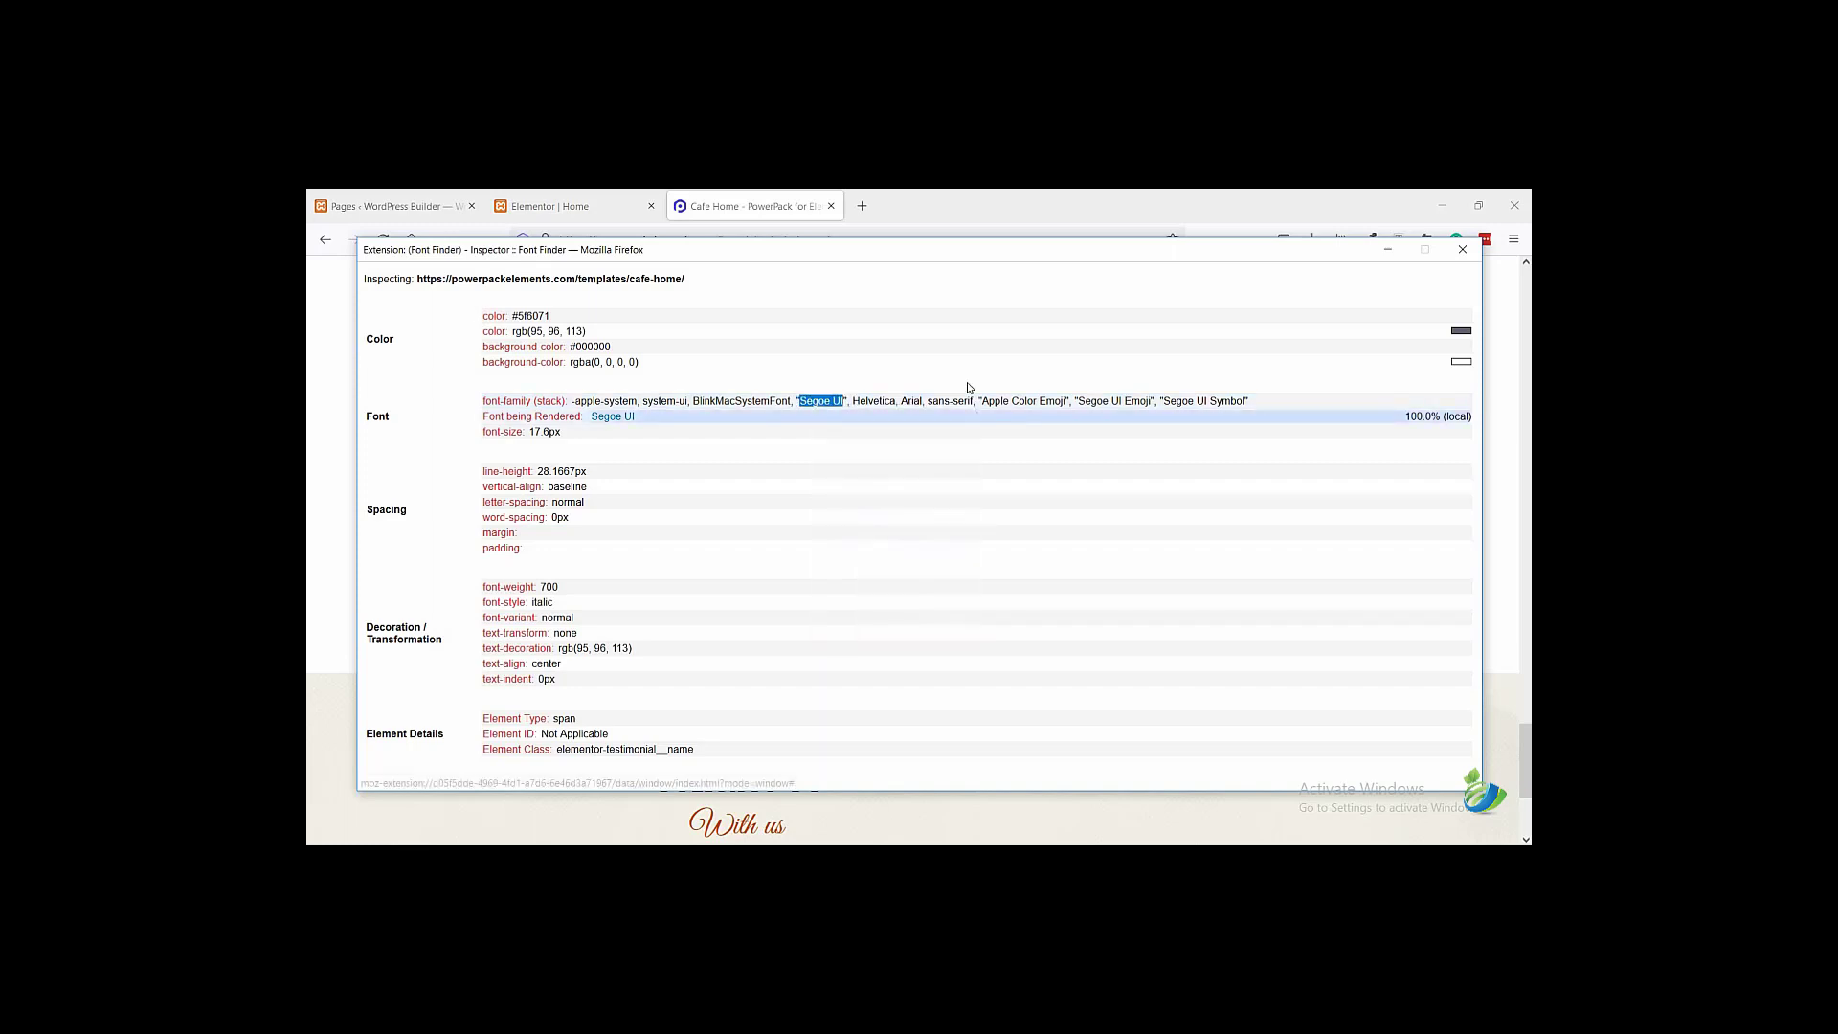
left_click(1463, 250)
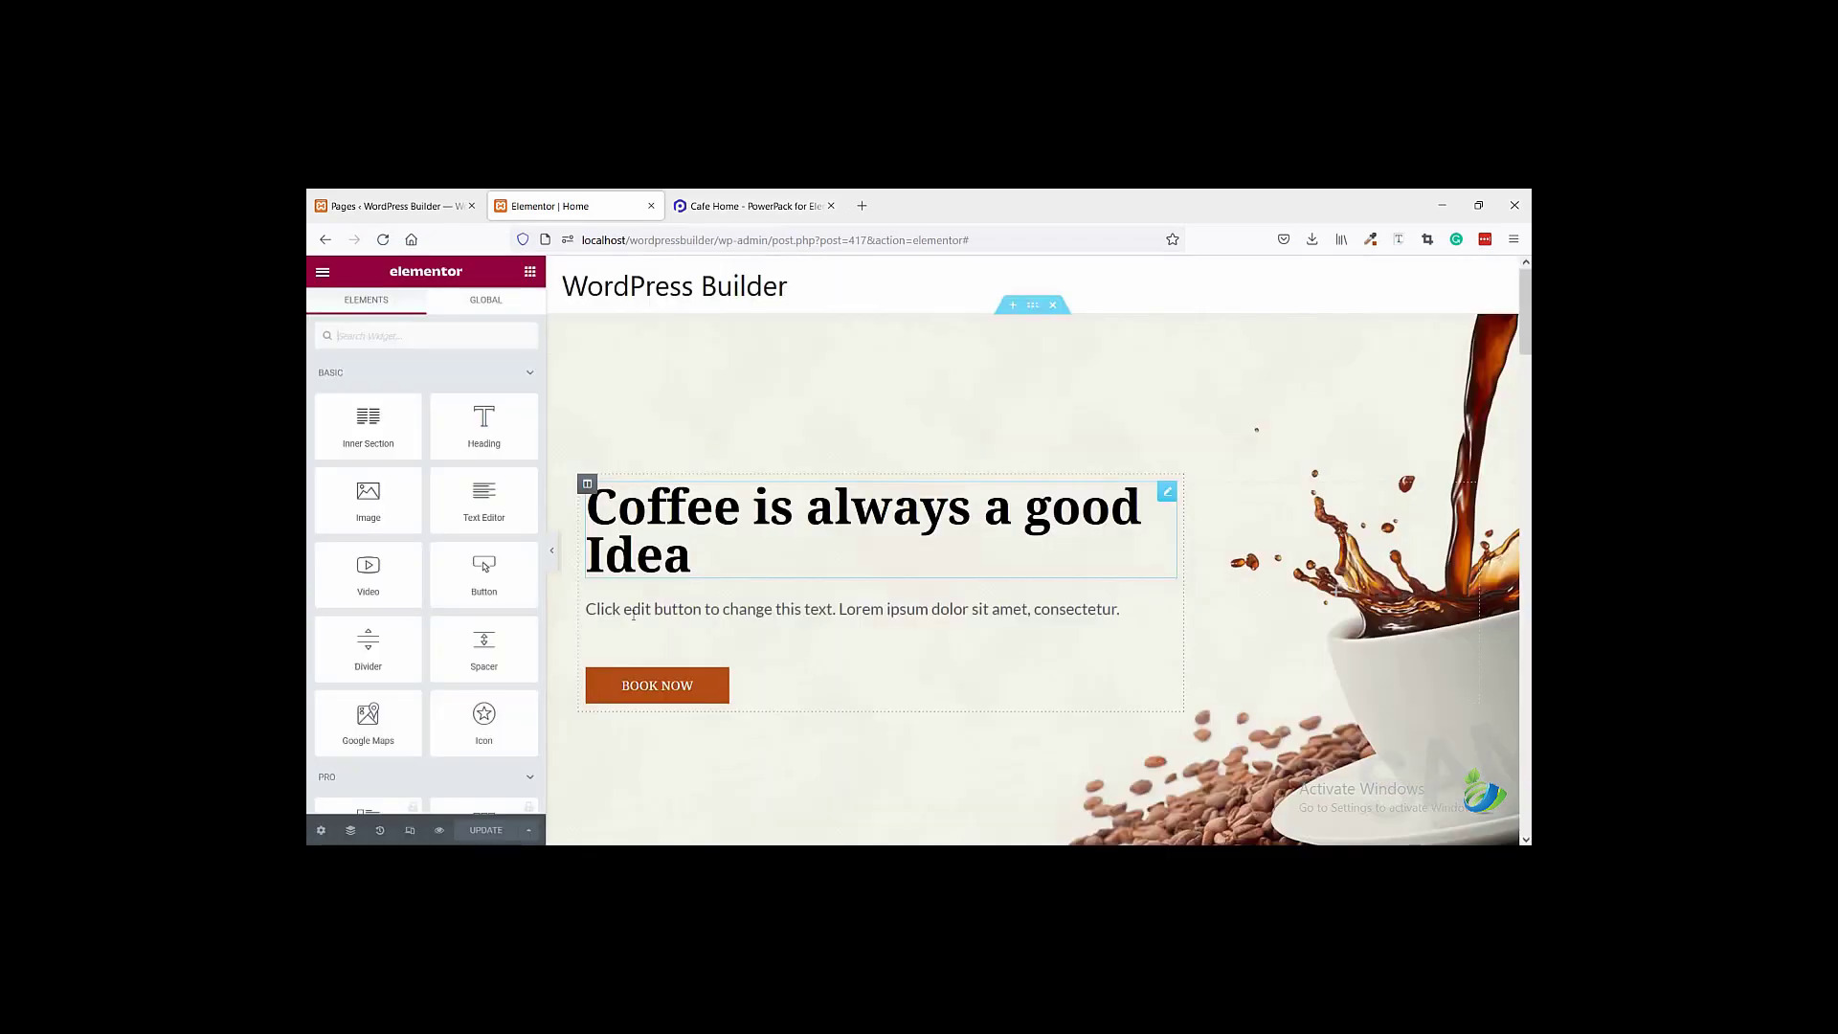
- Select the Our Visitors testimonials slider in the editor, try its previous-slide arrow, and open the author name's typography settings
scroll(899, 618, "down", 10)
scroll(903, 610, "down", 15)
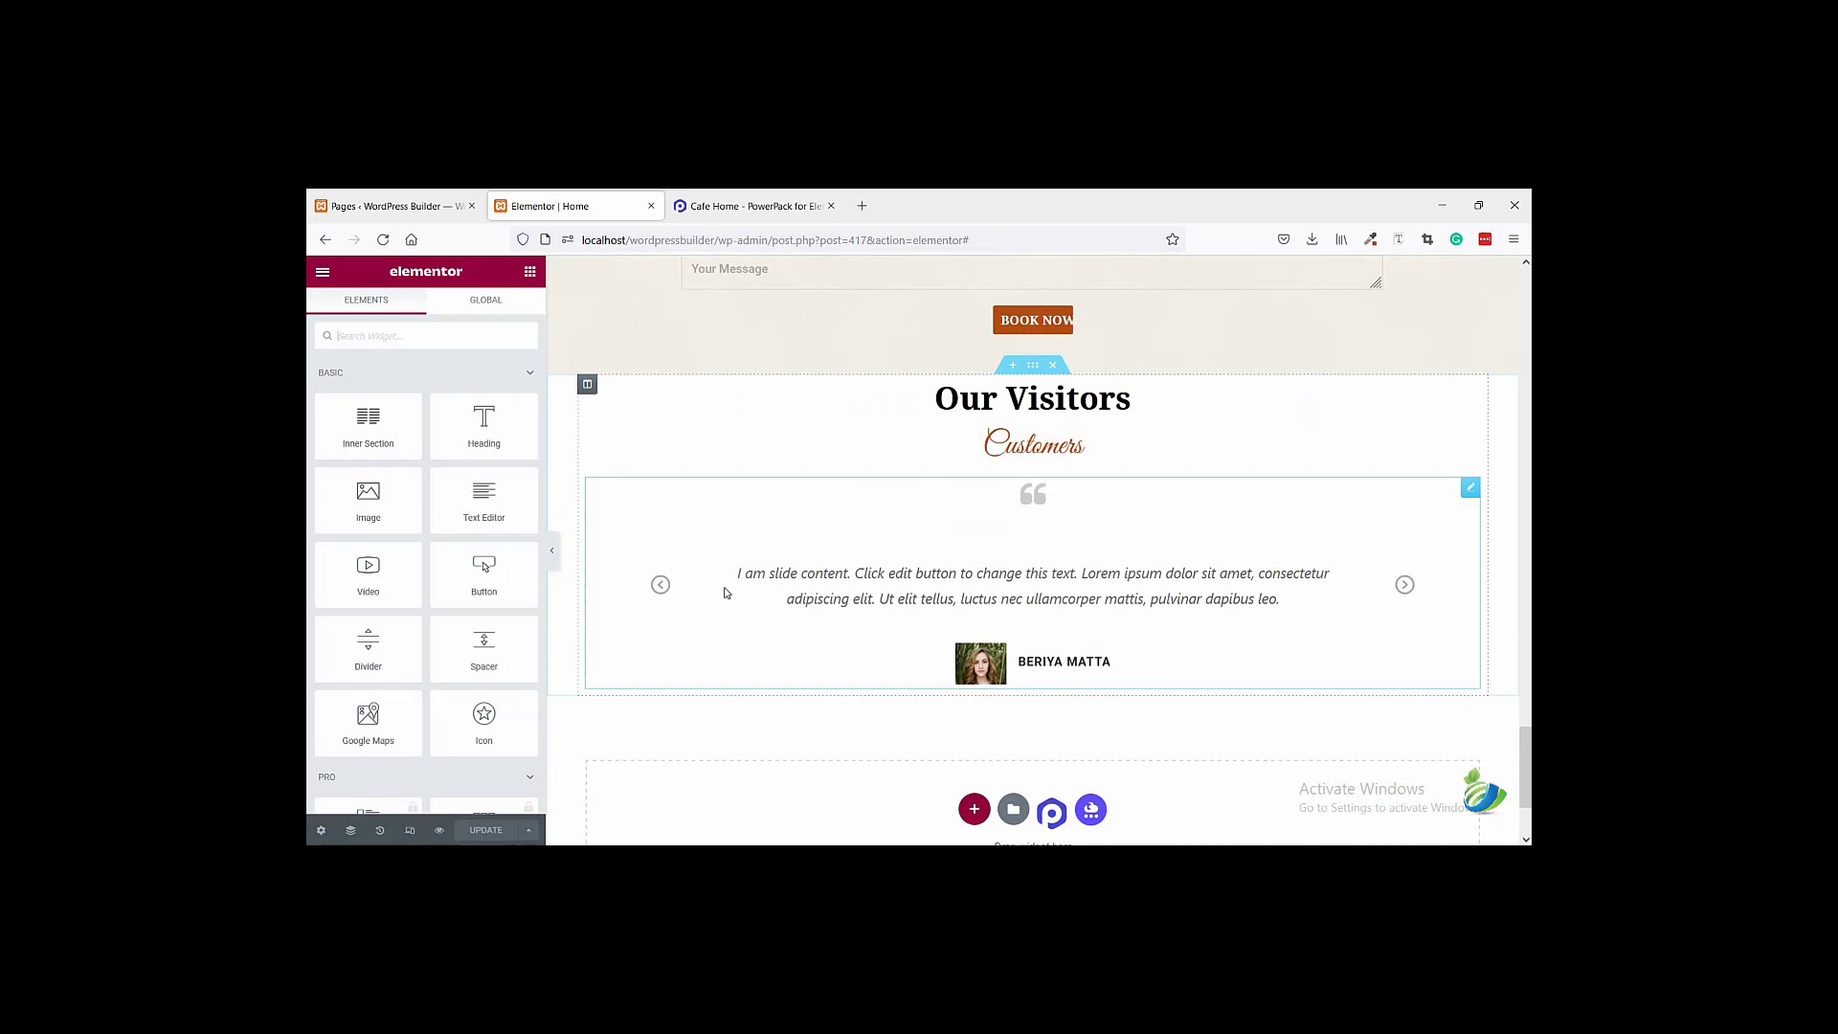
left_click(661, 586)
left_click(662, 586)
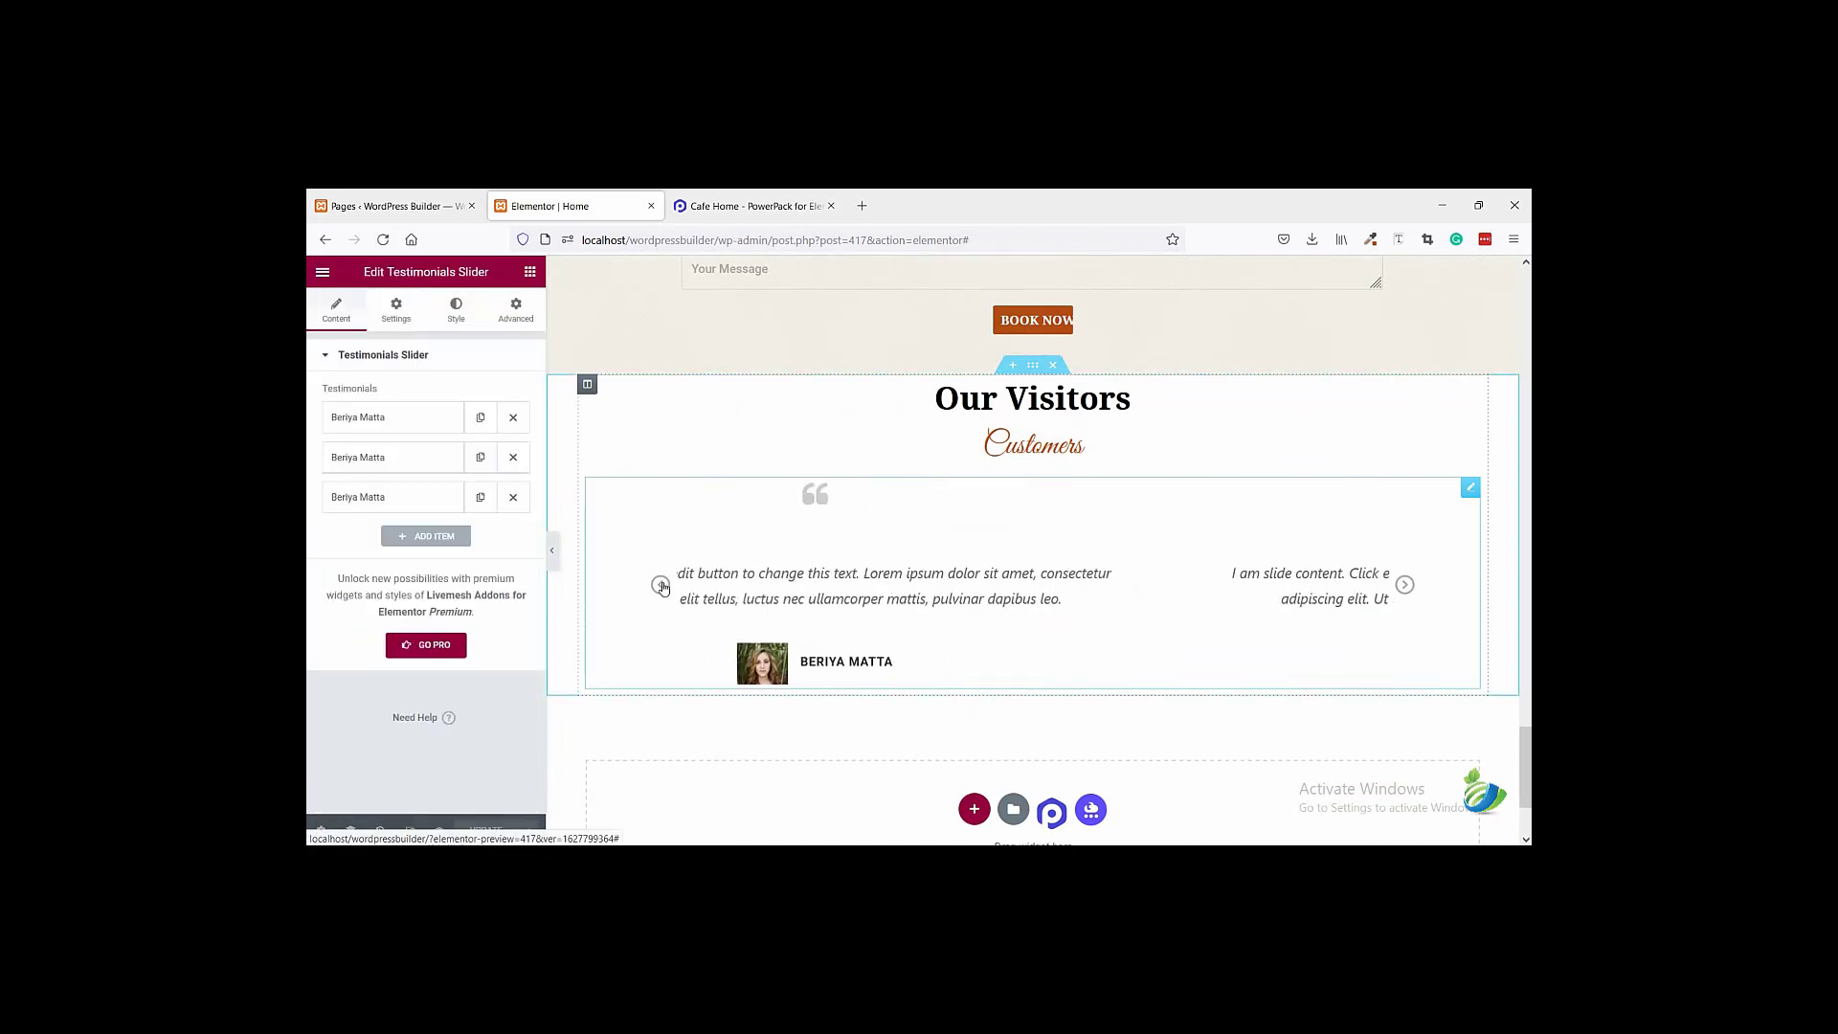
left_click(458, 323)
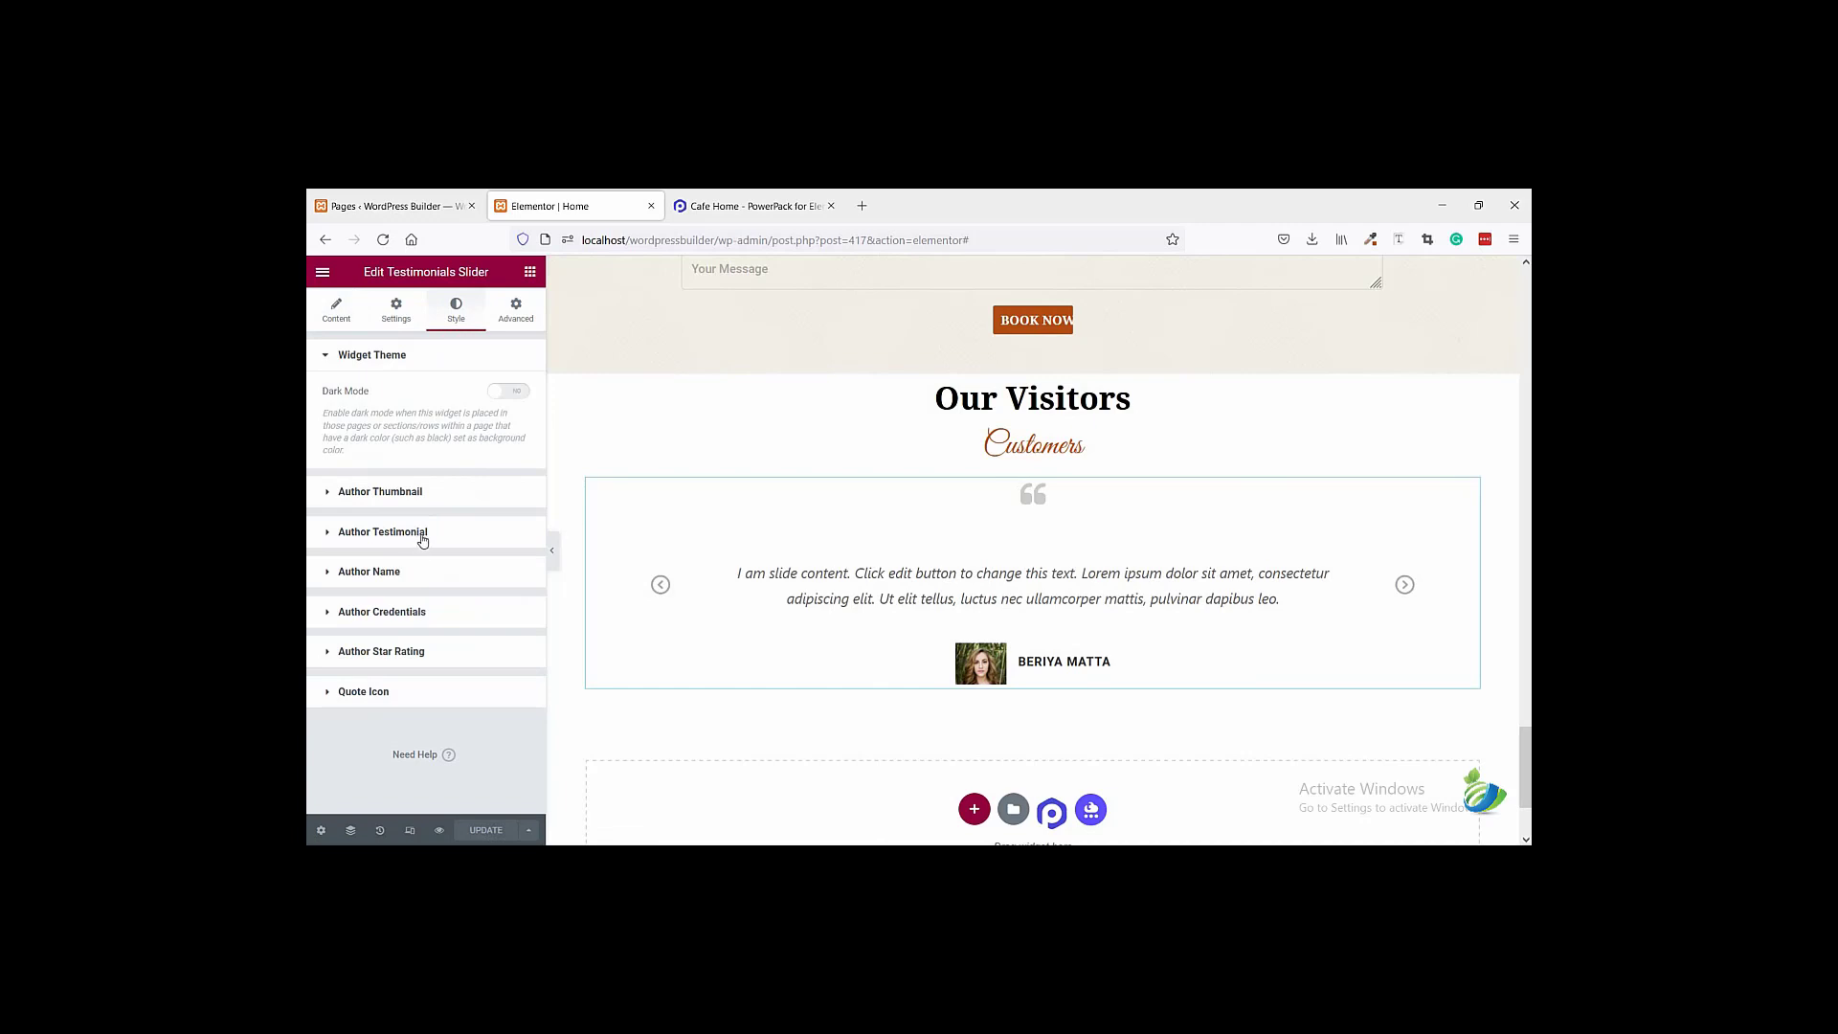
left_click(420, 573)
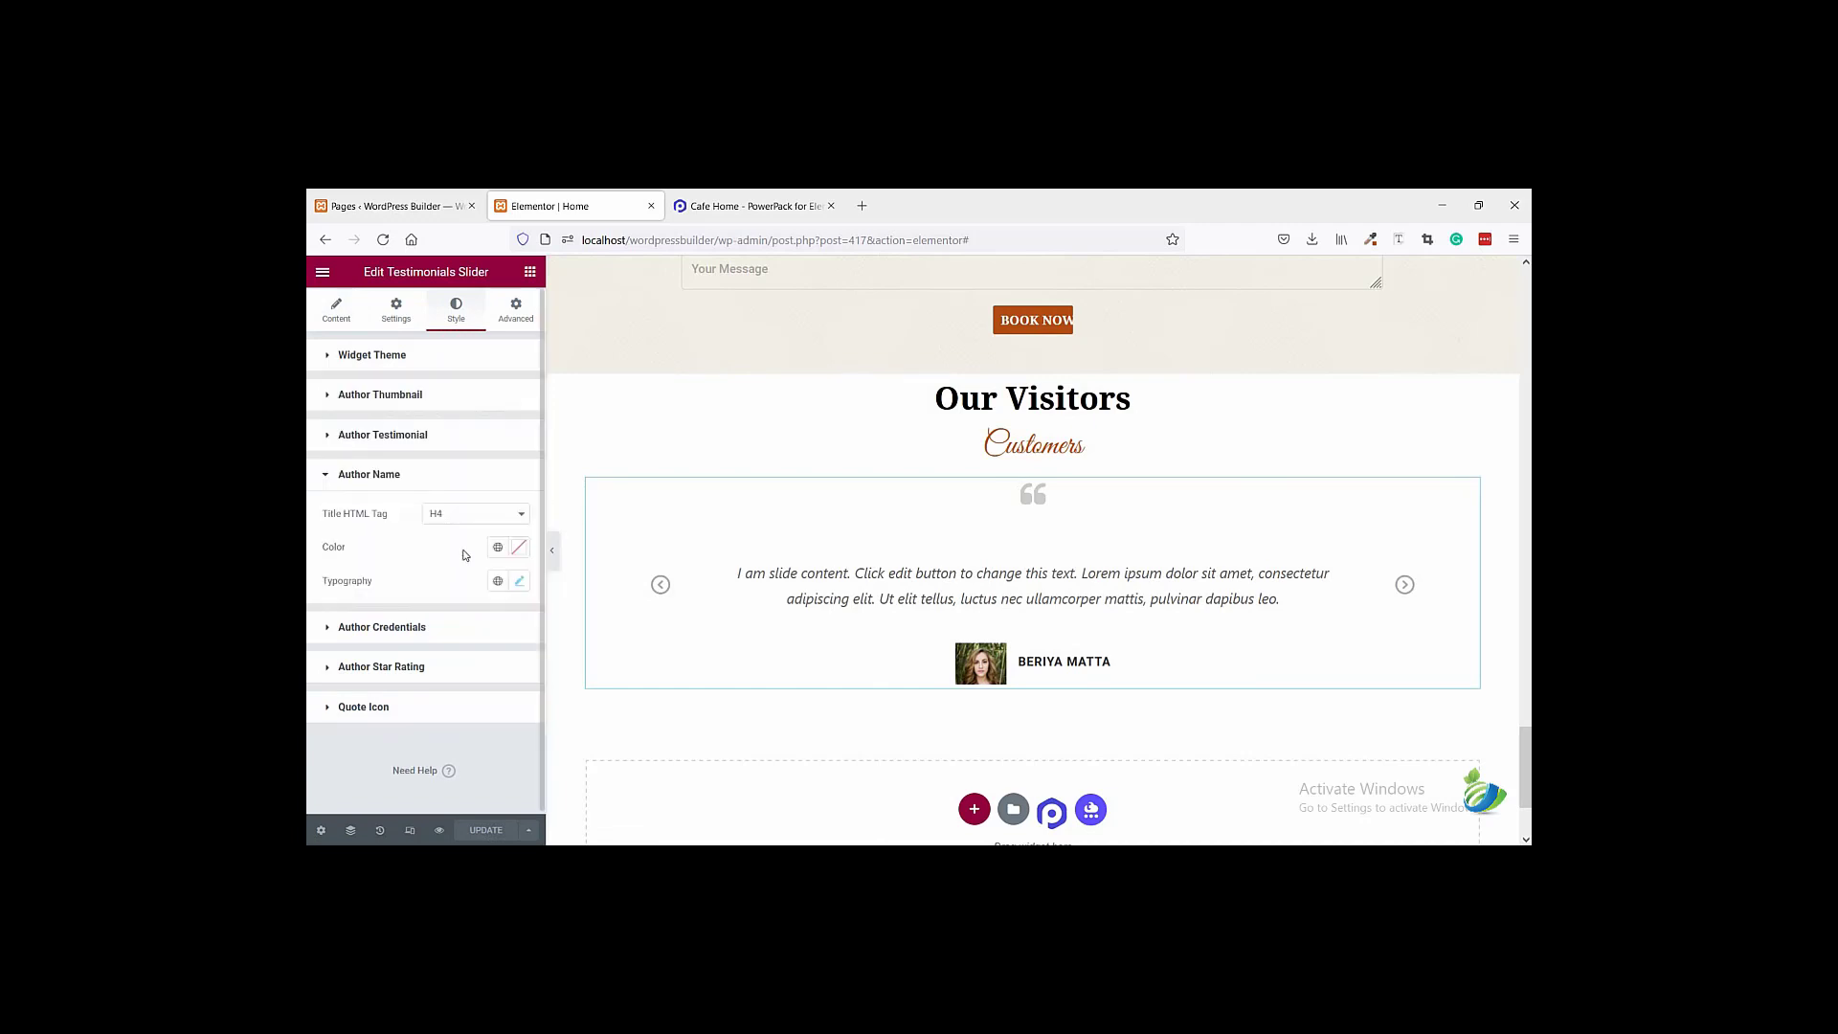
left_click(520, 584)
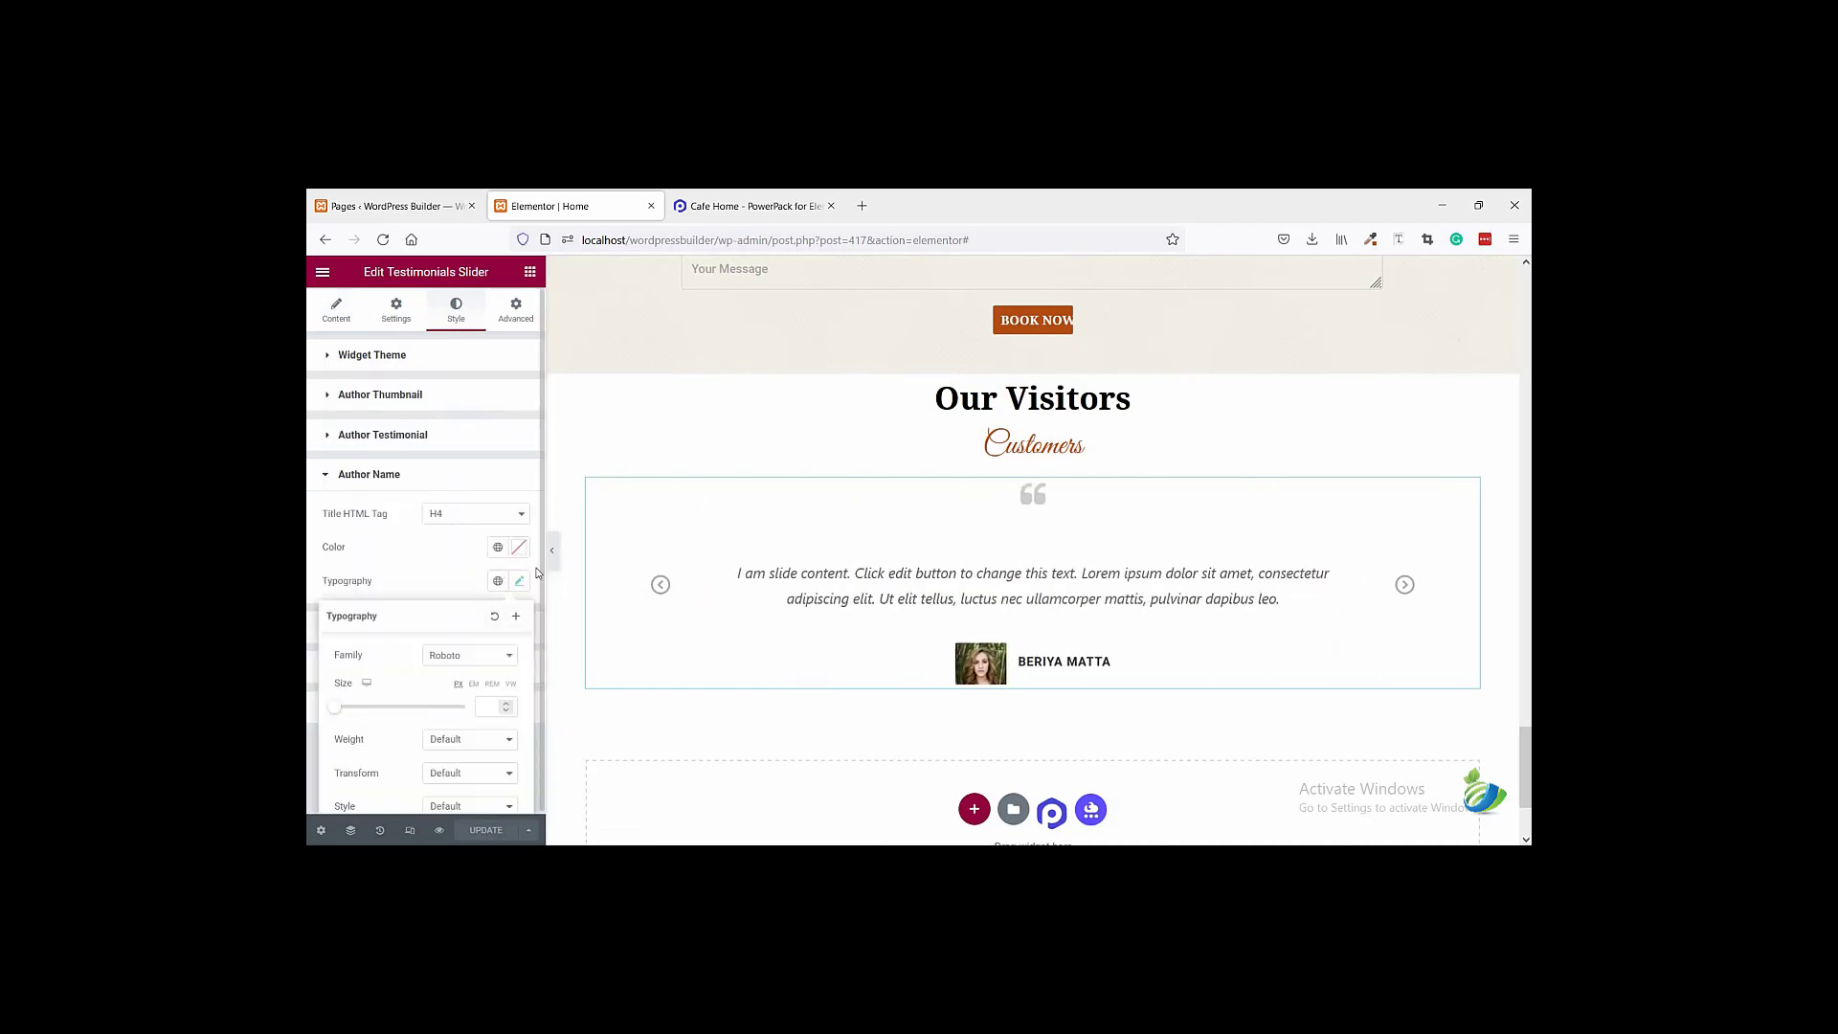
- Check the customer name's font size on the Cafe Home page and set the slider's author name size to 17 px
left_click(752, 205)
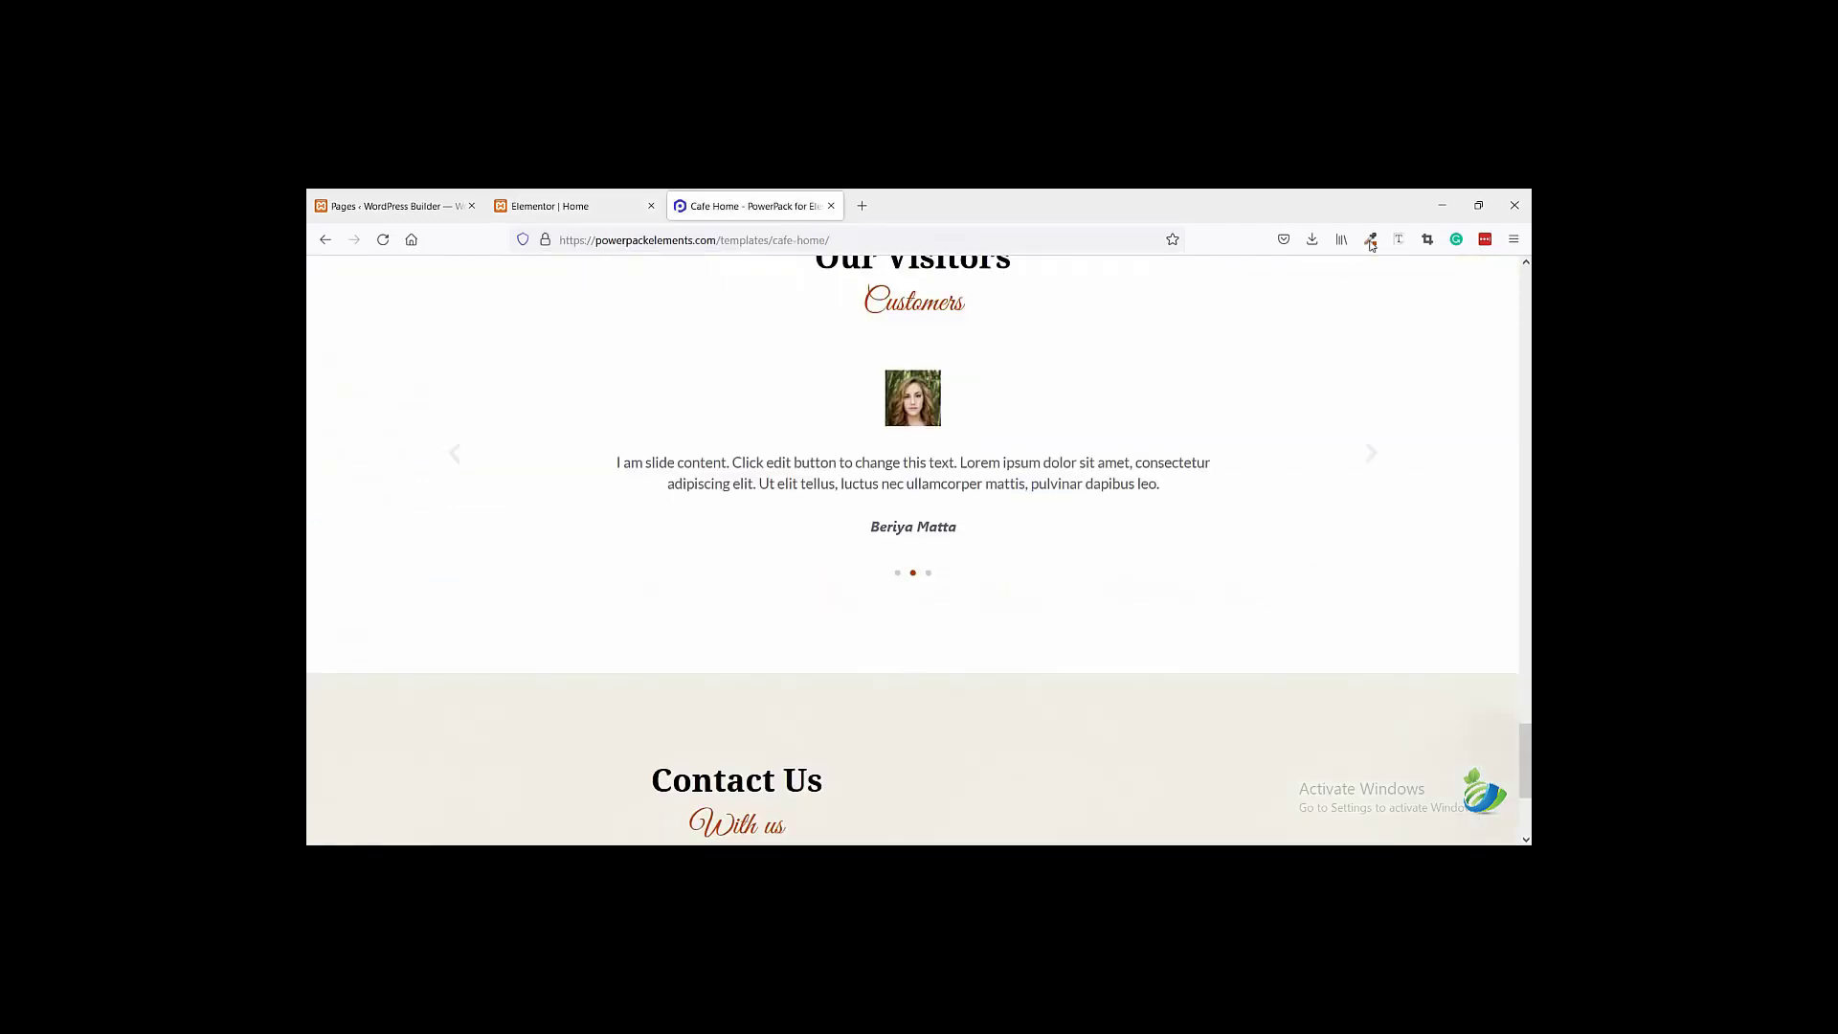
left_click(1399, 239)
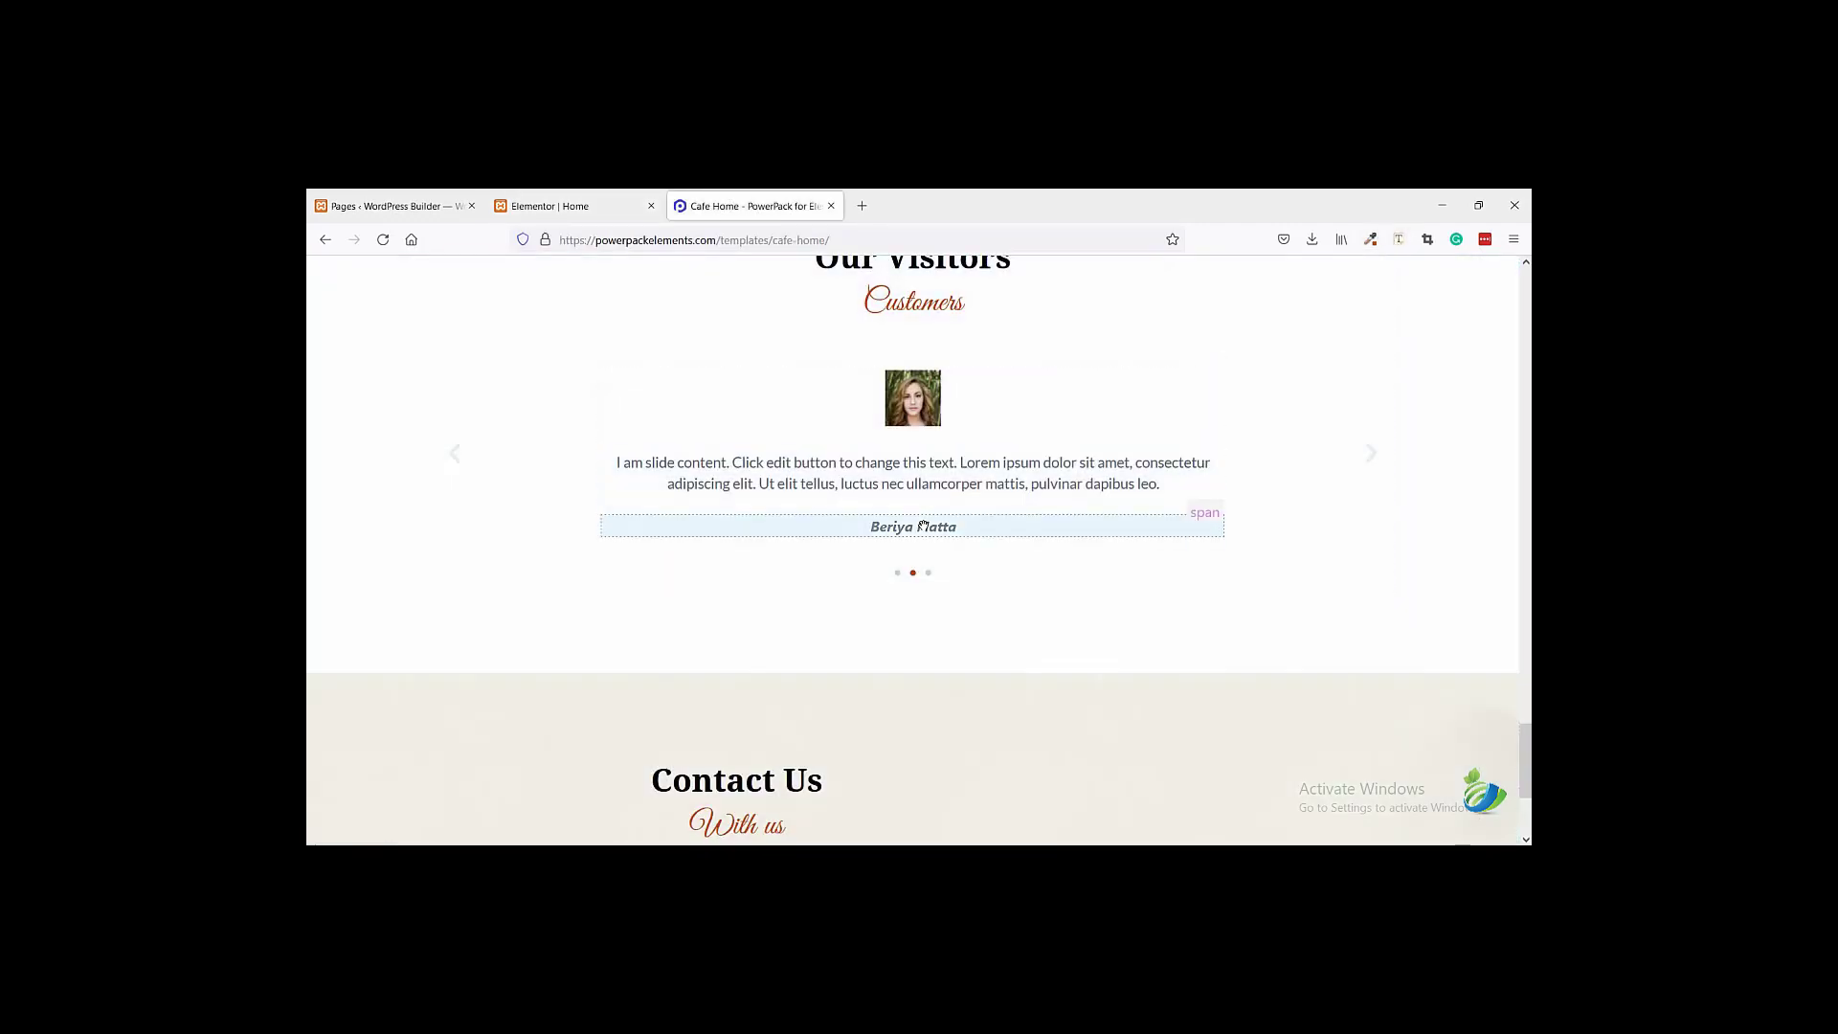
left_click(923, 526)
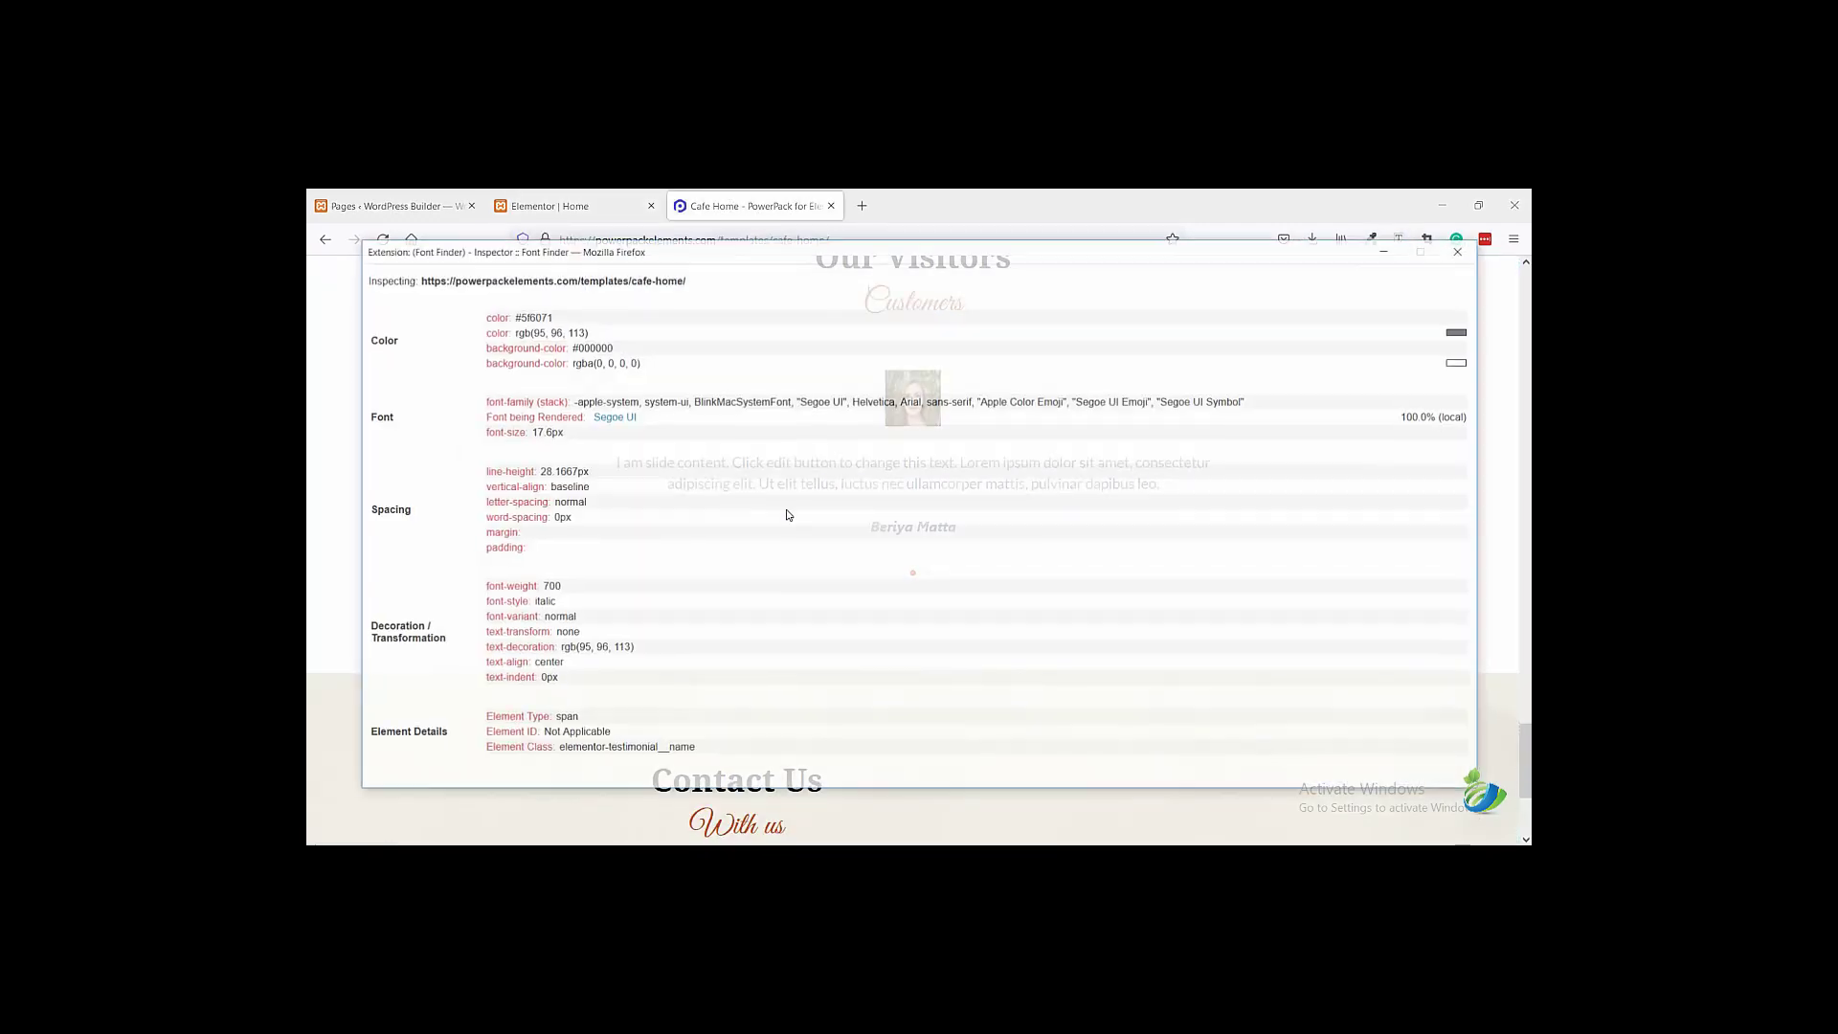
left_click(1463, 249)
left_click(565, 206)
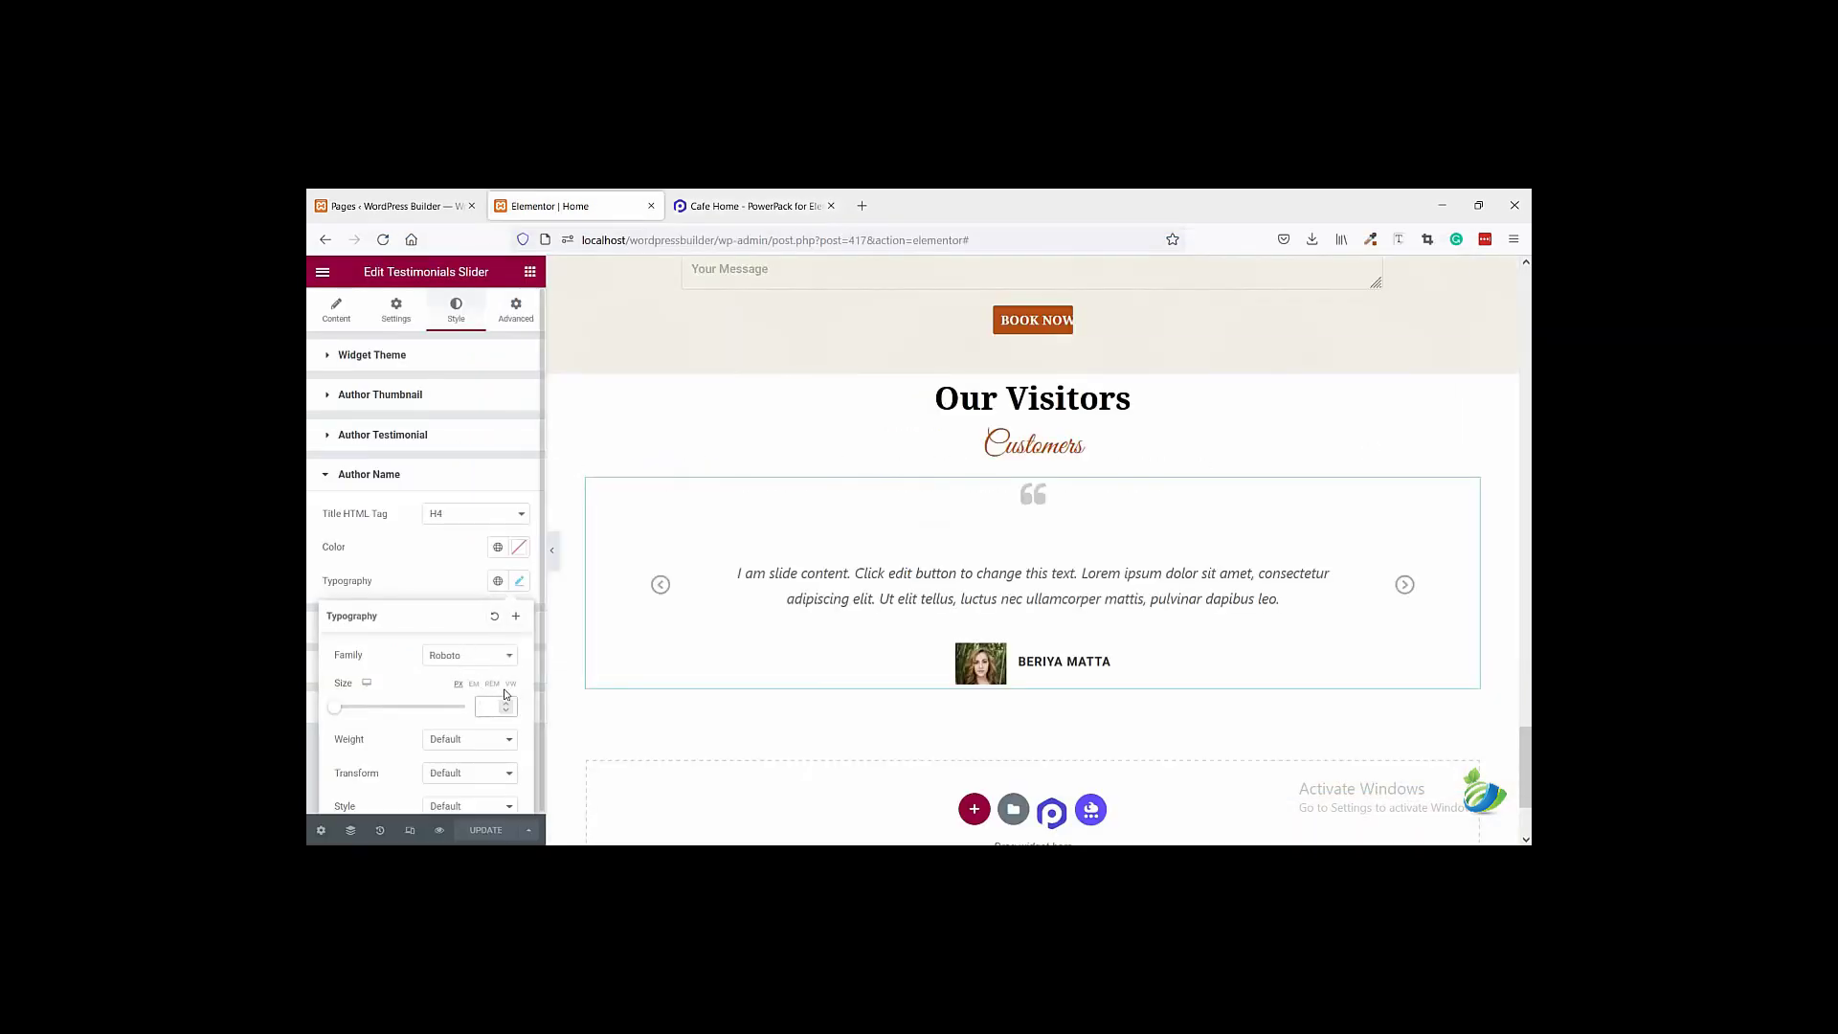
type("17")
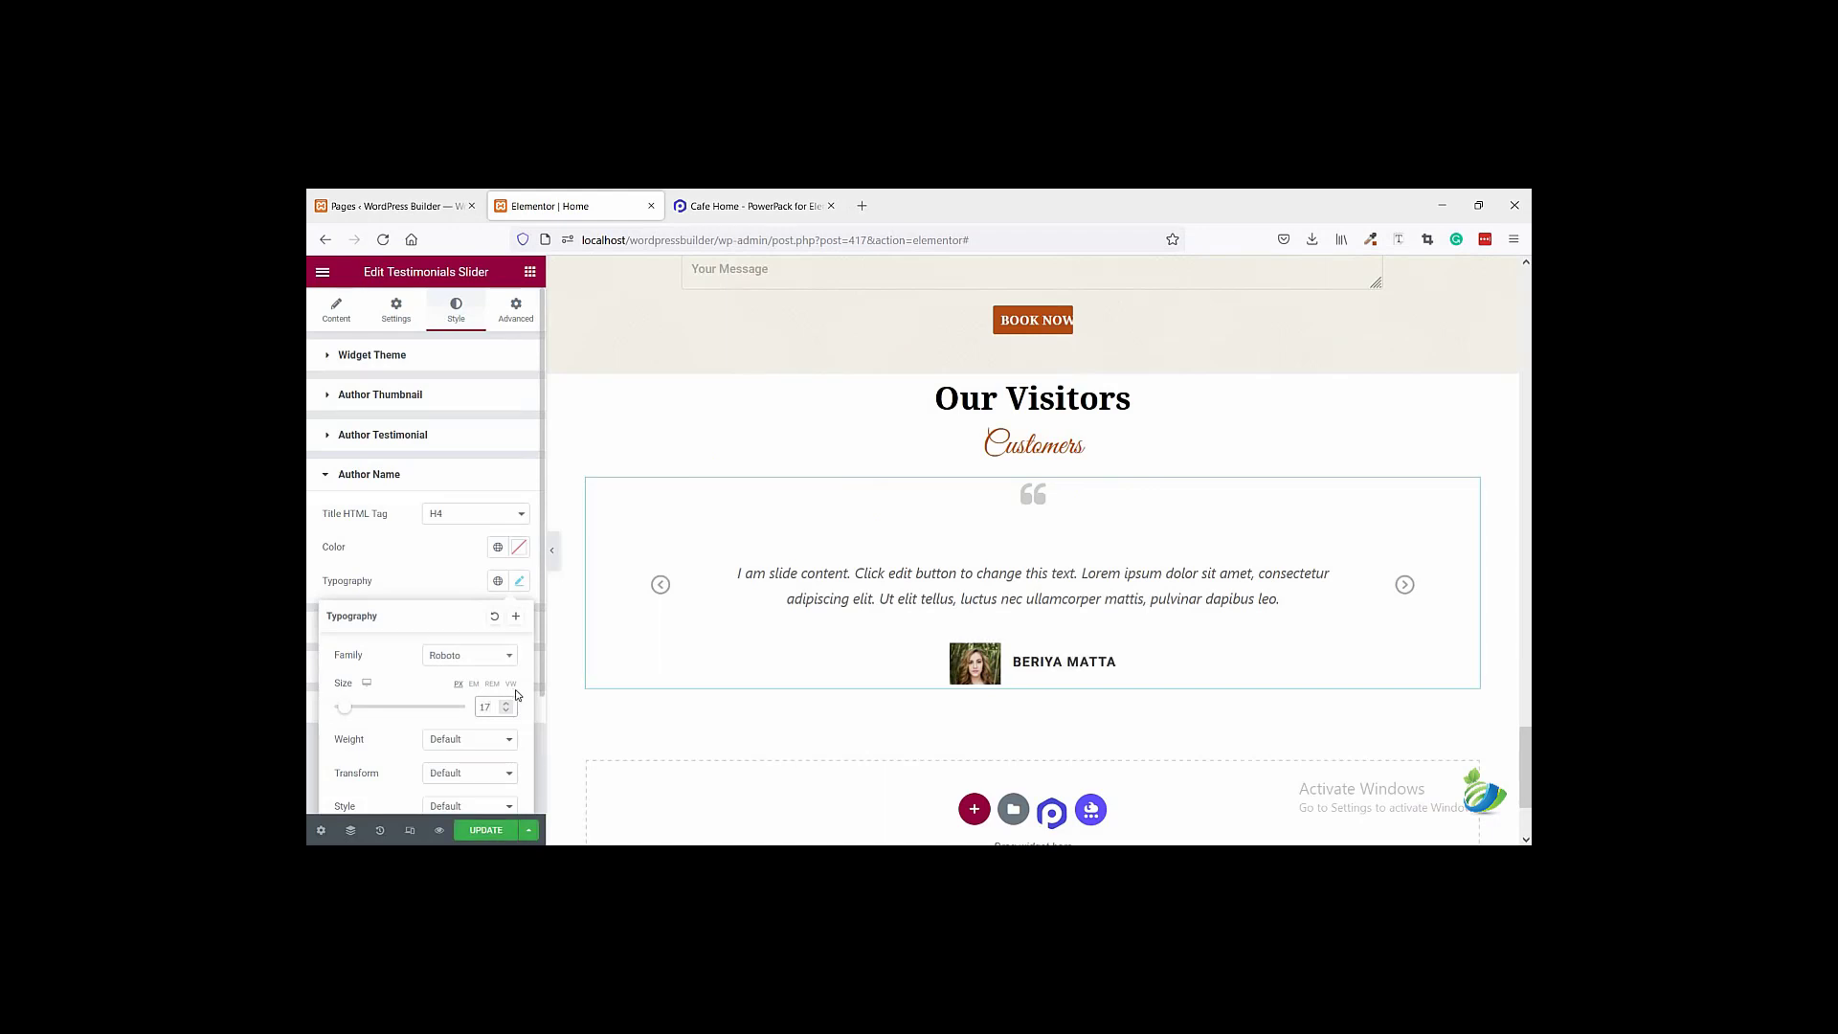
- Search the font families for Segoe UI and set the slider's author name font to Helvetica instead
left_click(475, 655)
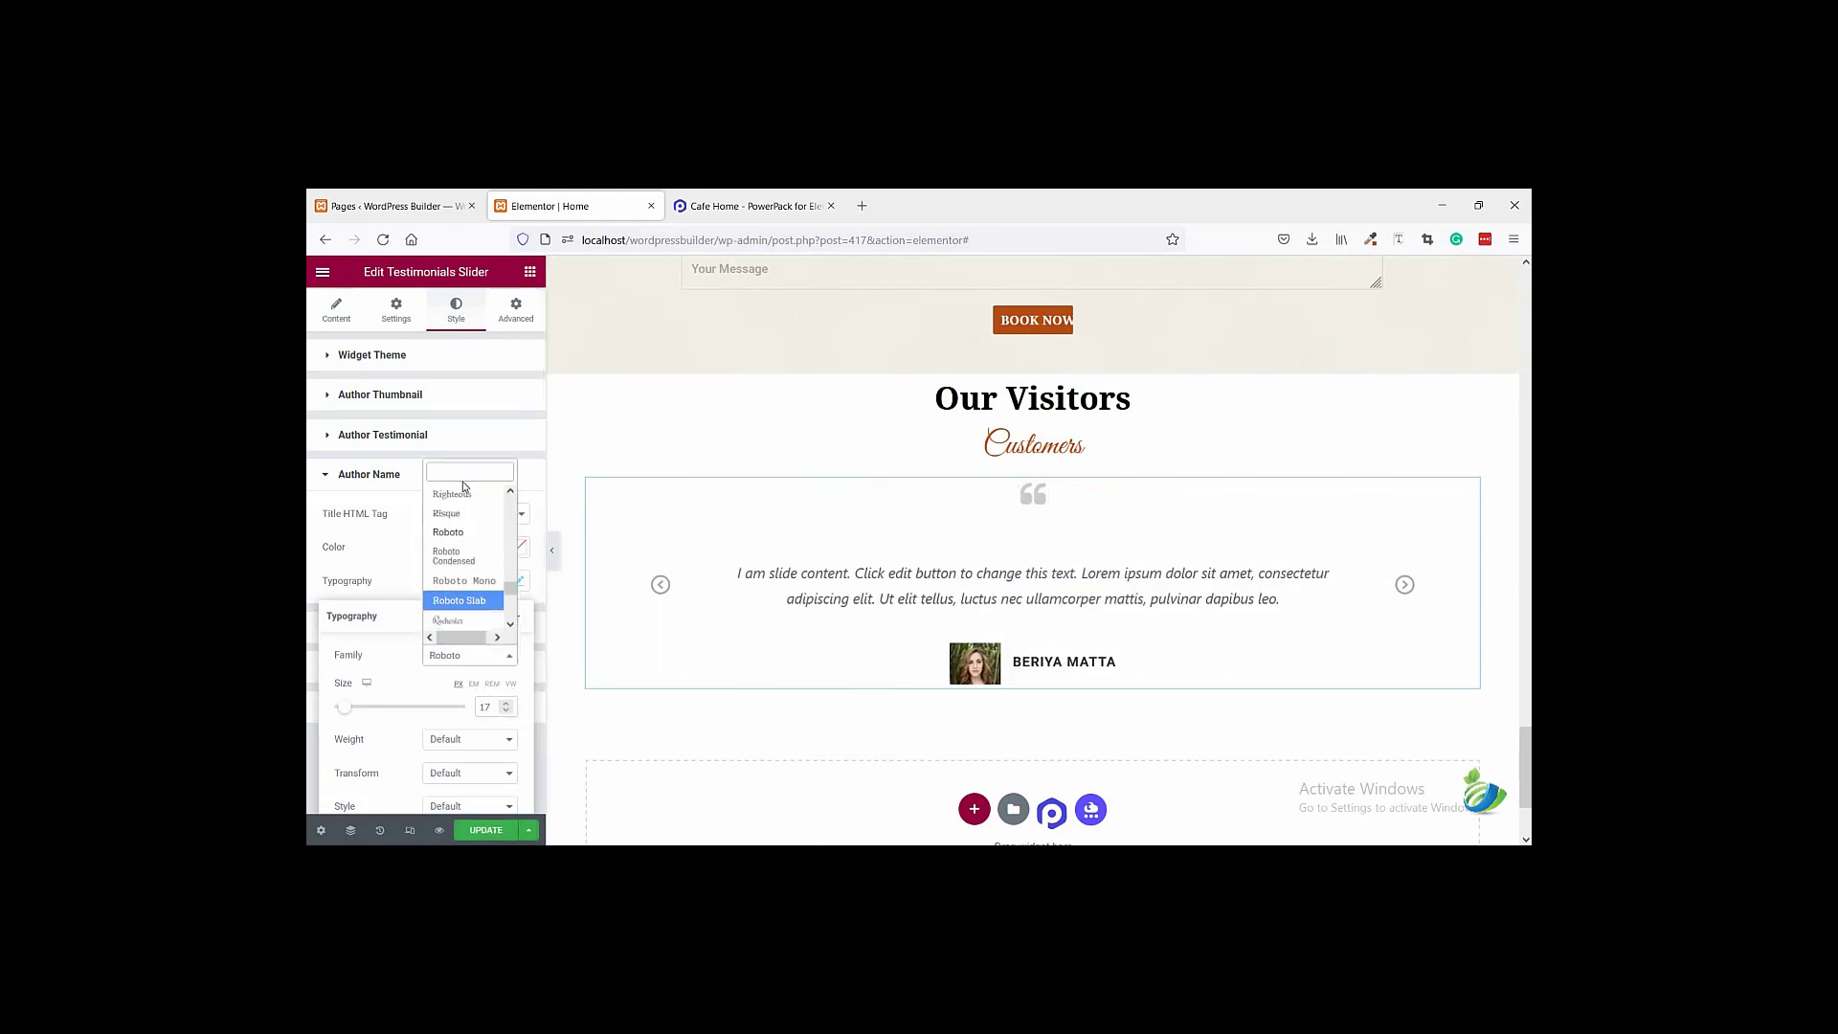
key("ctrl+v")
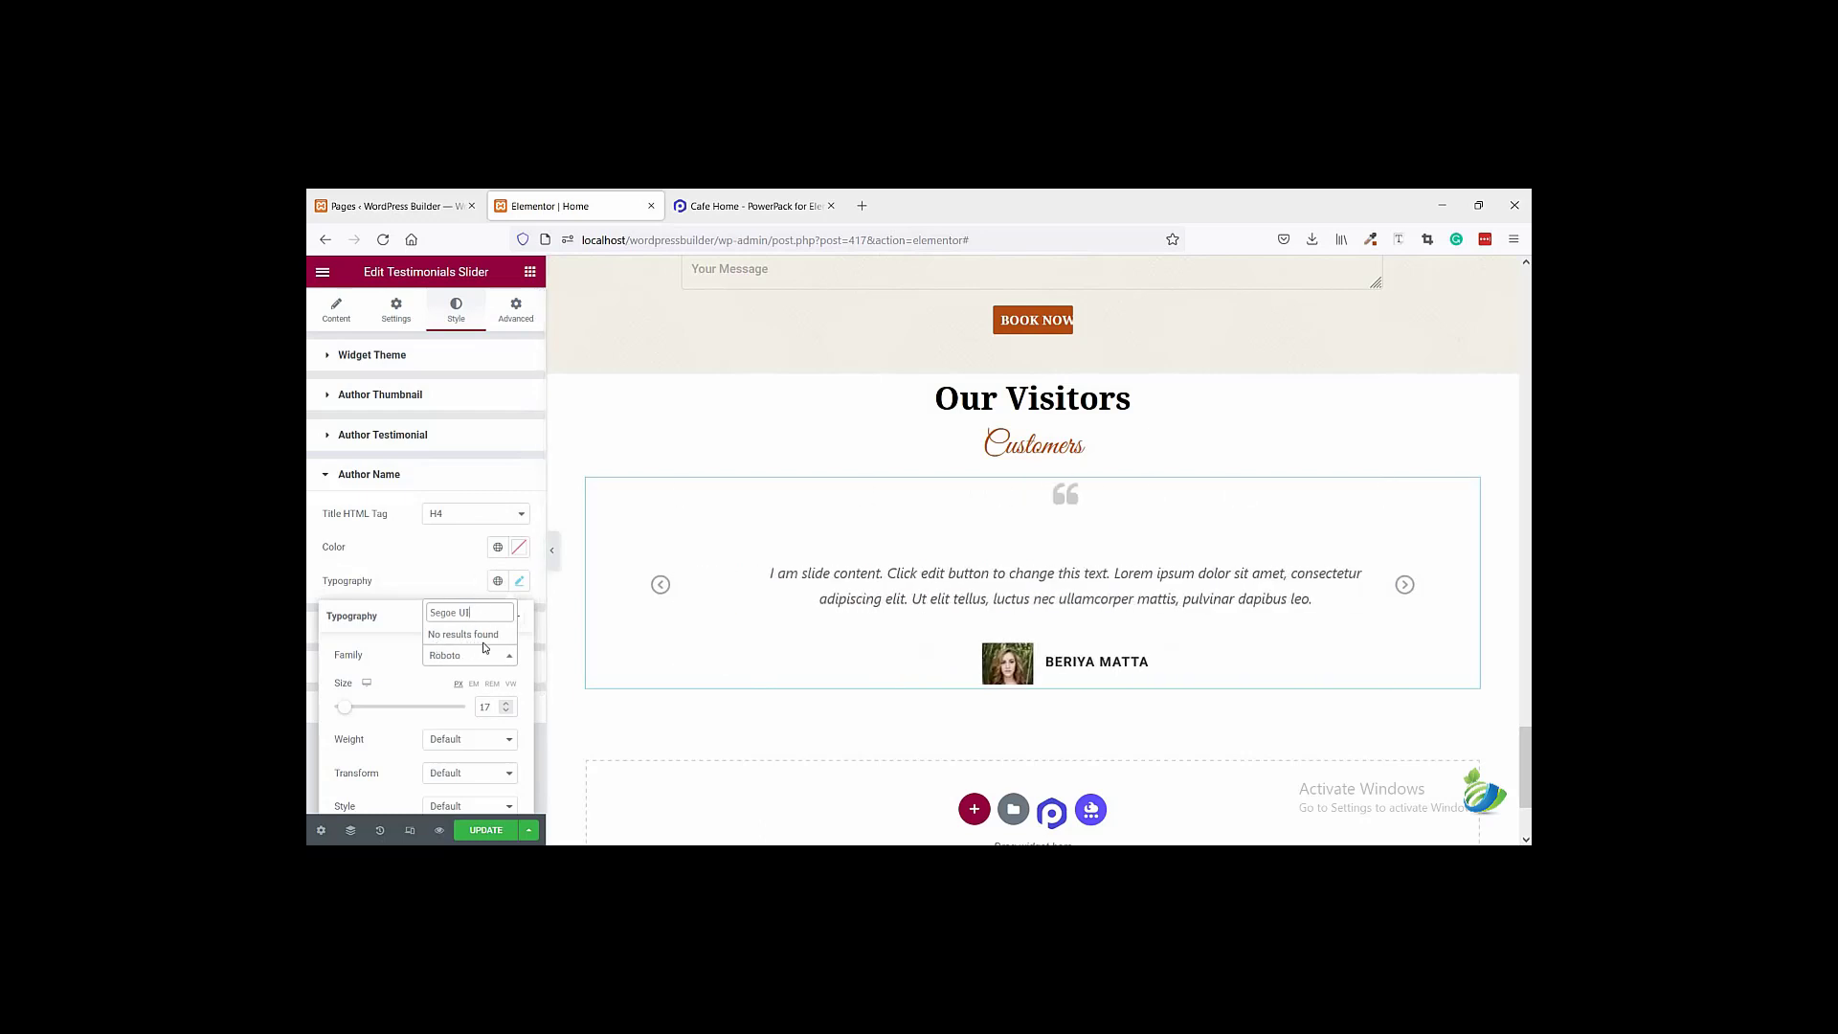
key("ctrl+a")
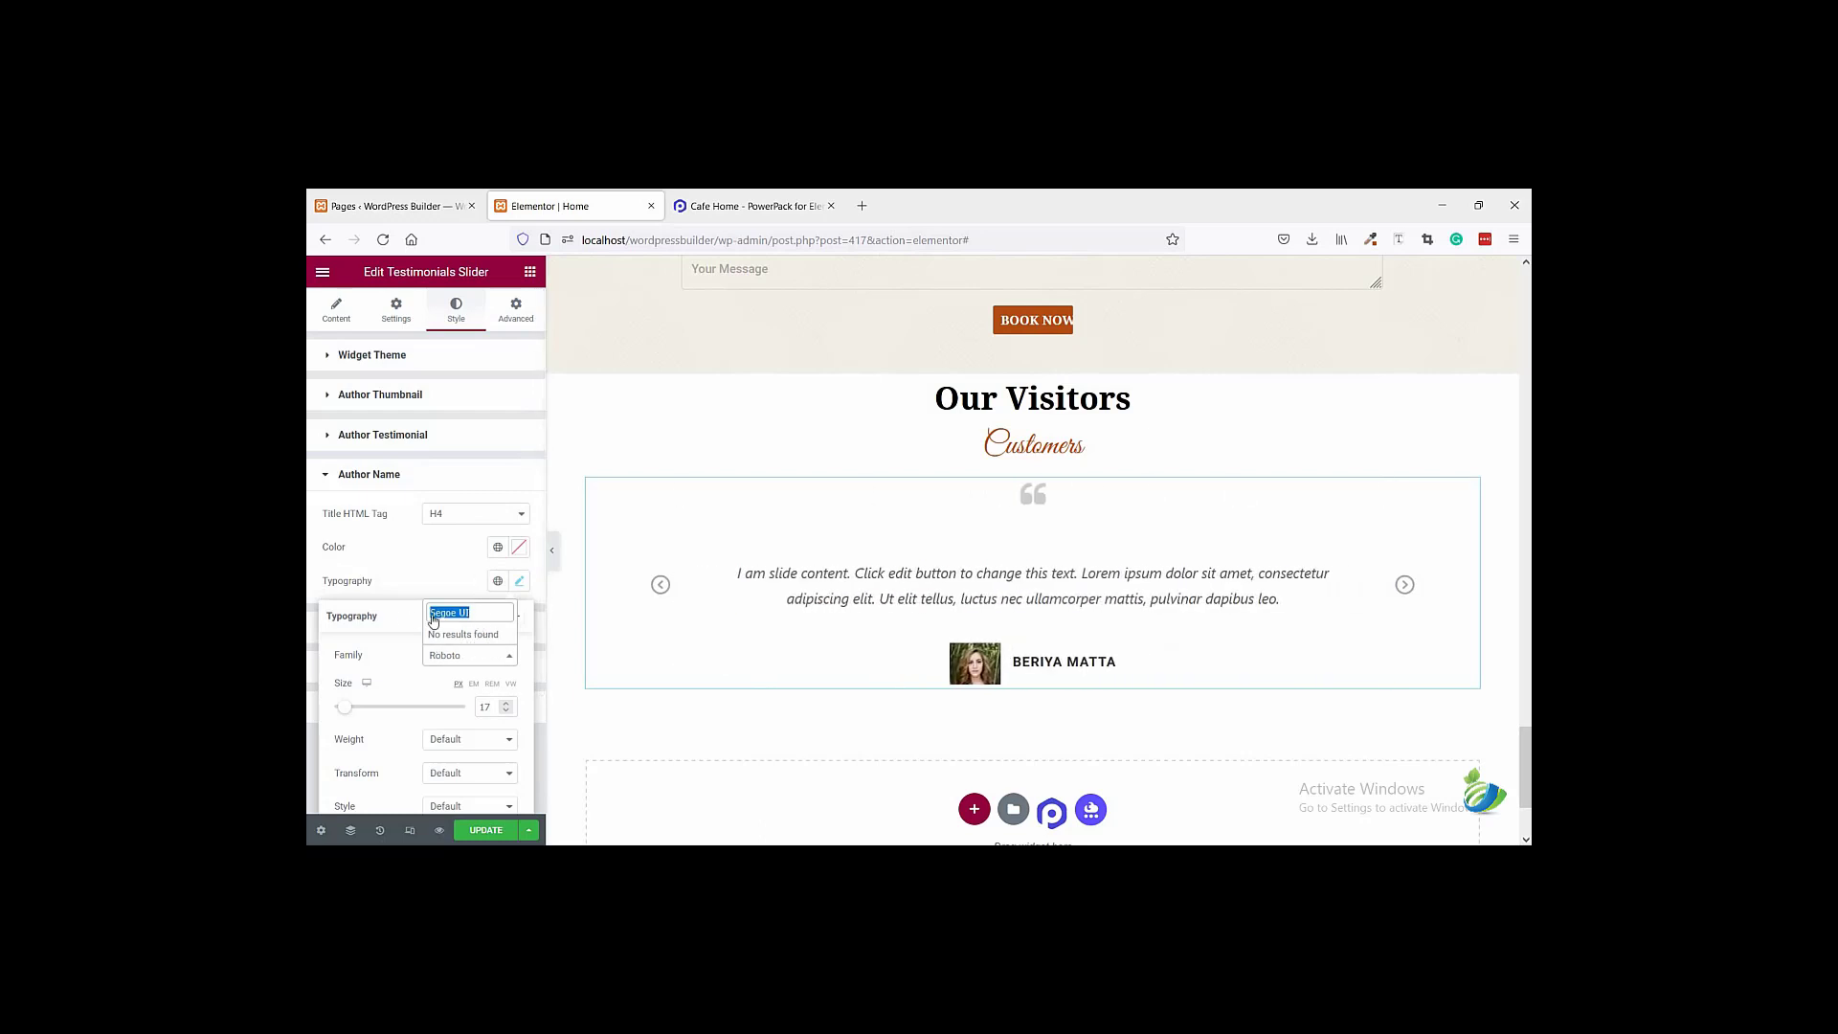
type("he")
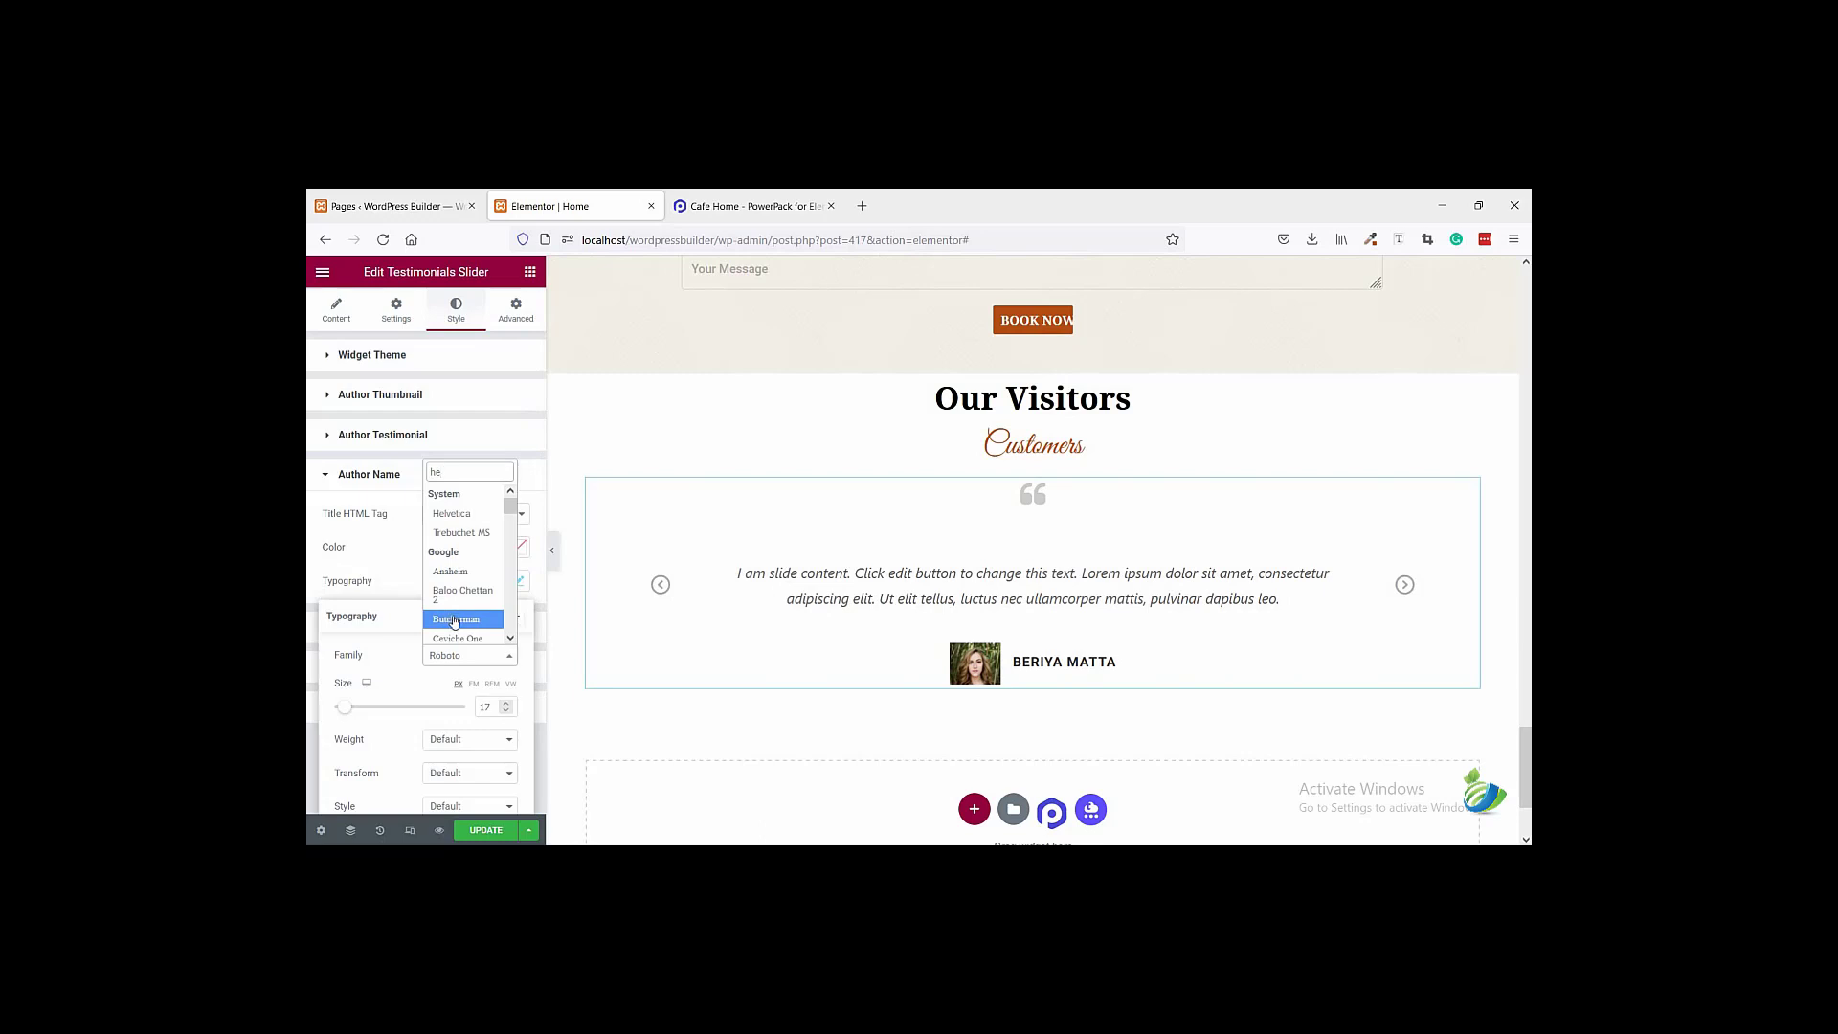
type("l")
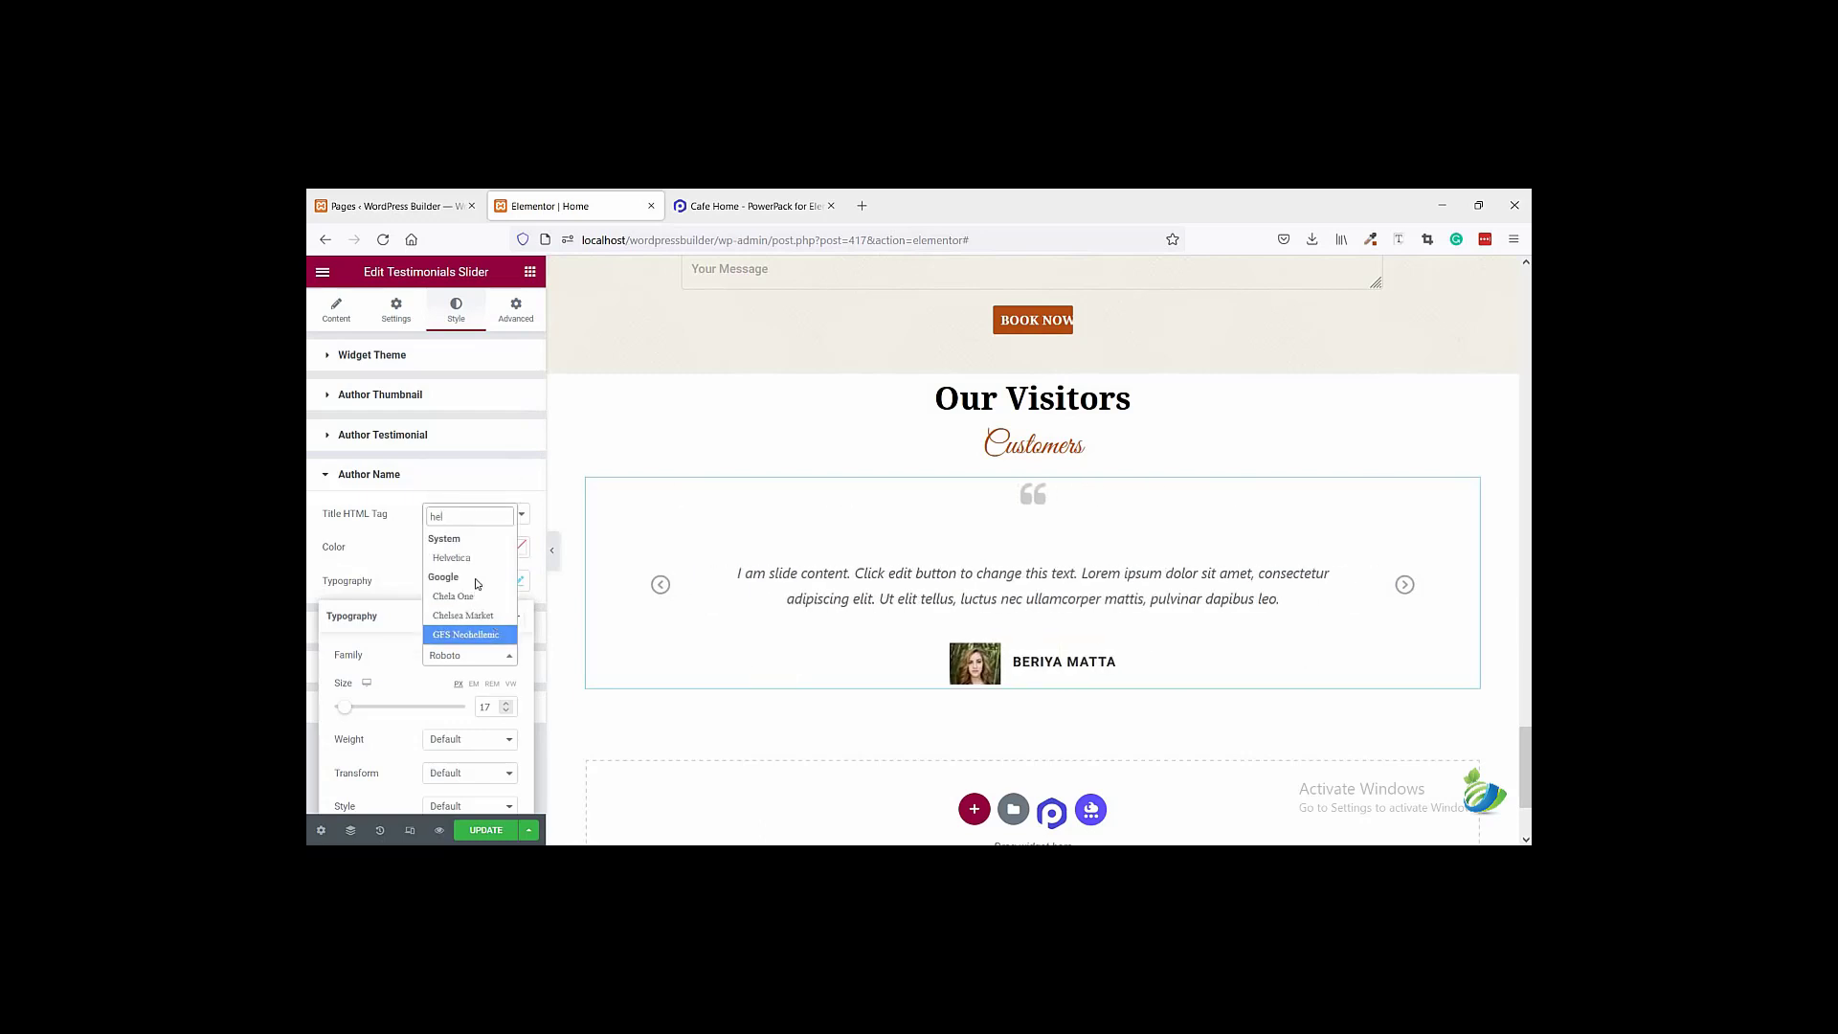
left_click(469, 557)
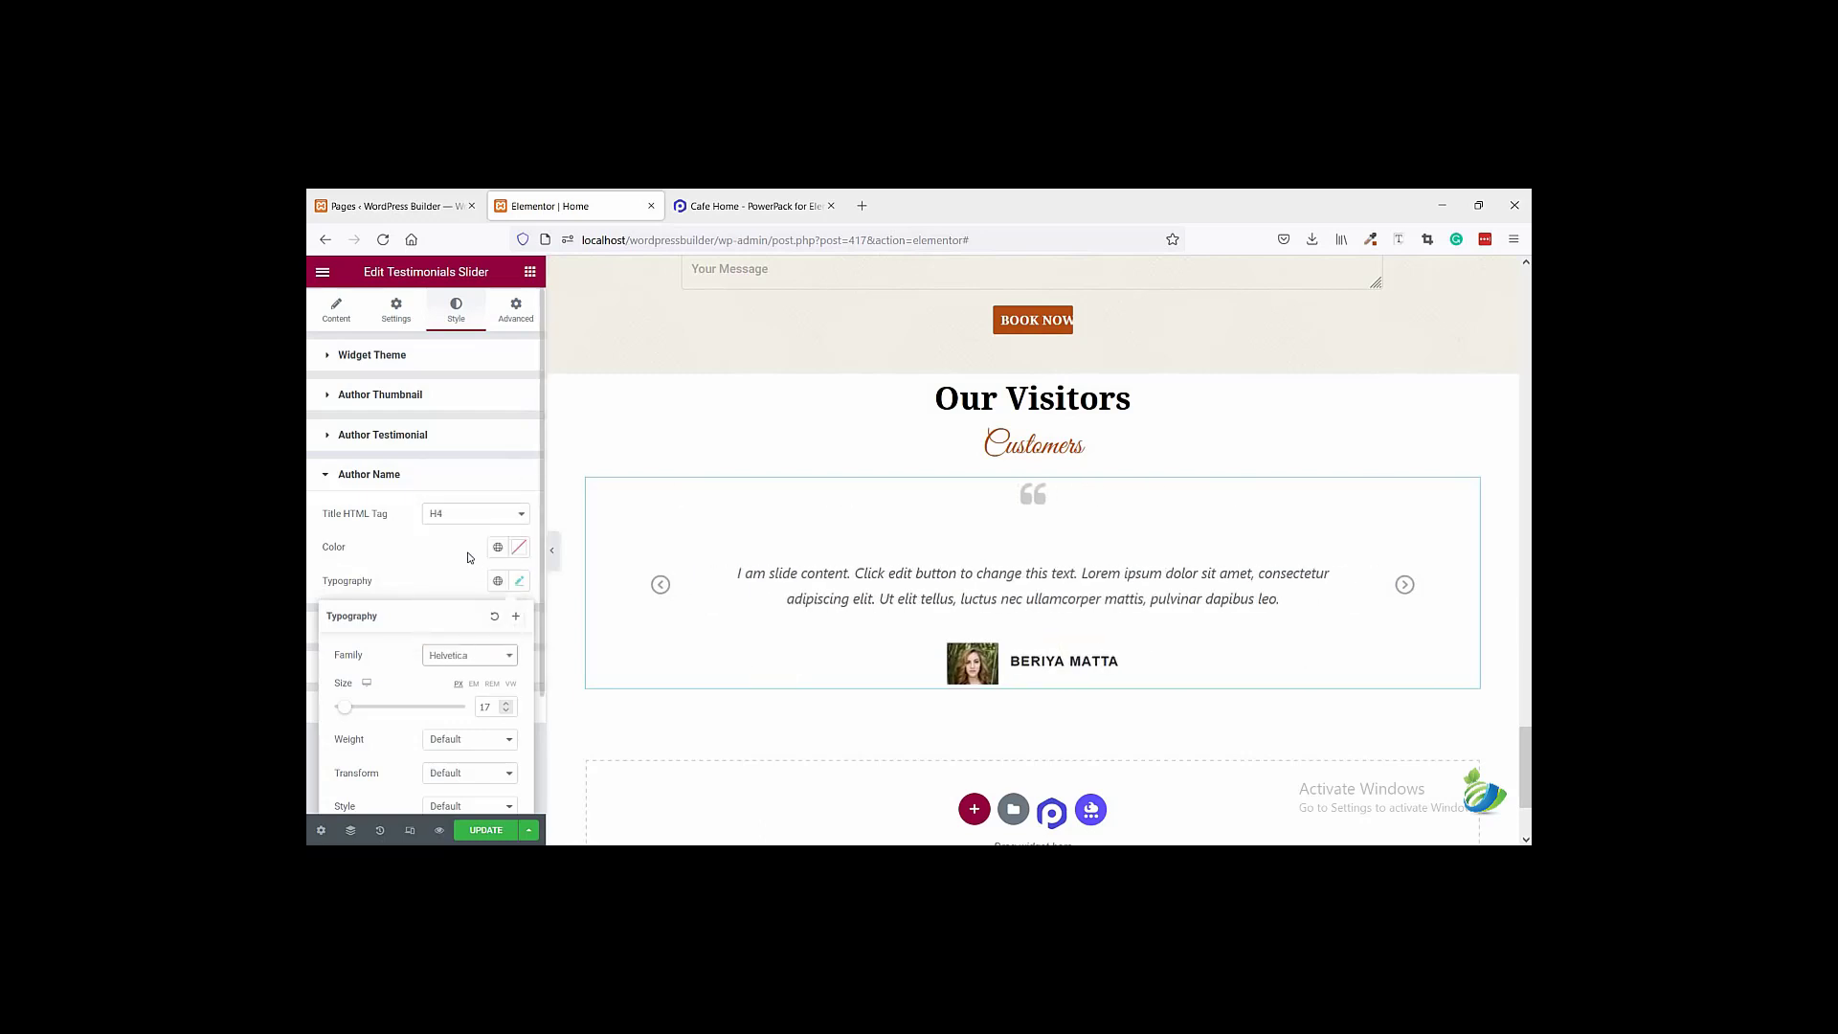
- Set the author name's font style to Italic and compare it with the customer name on the Cafe Home page
scroll(469, 557, "down", 3)
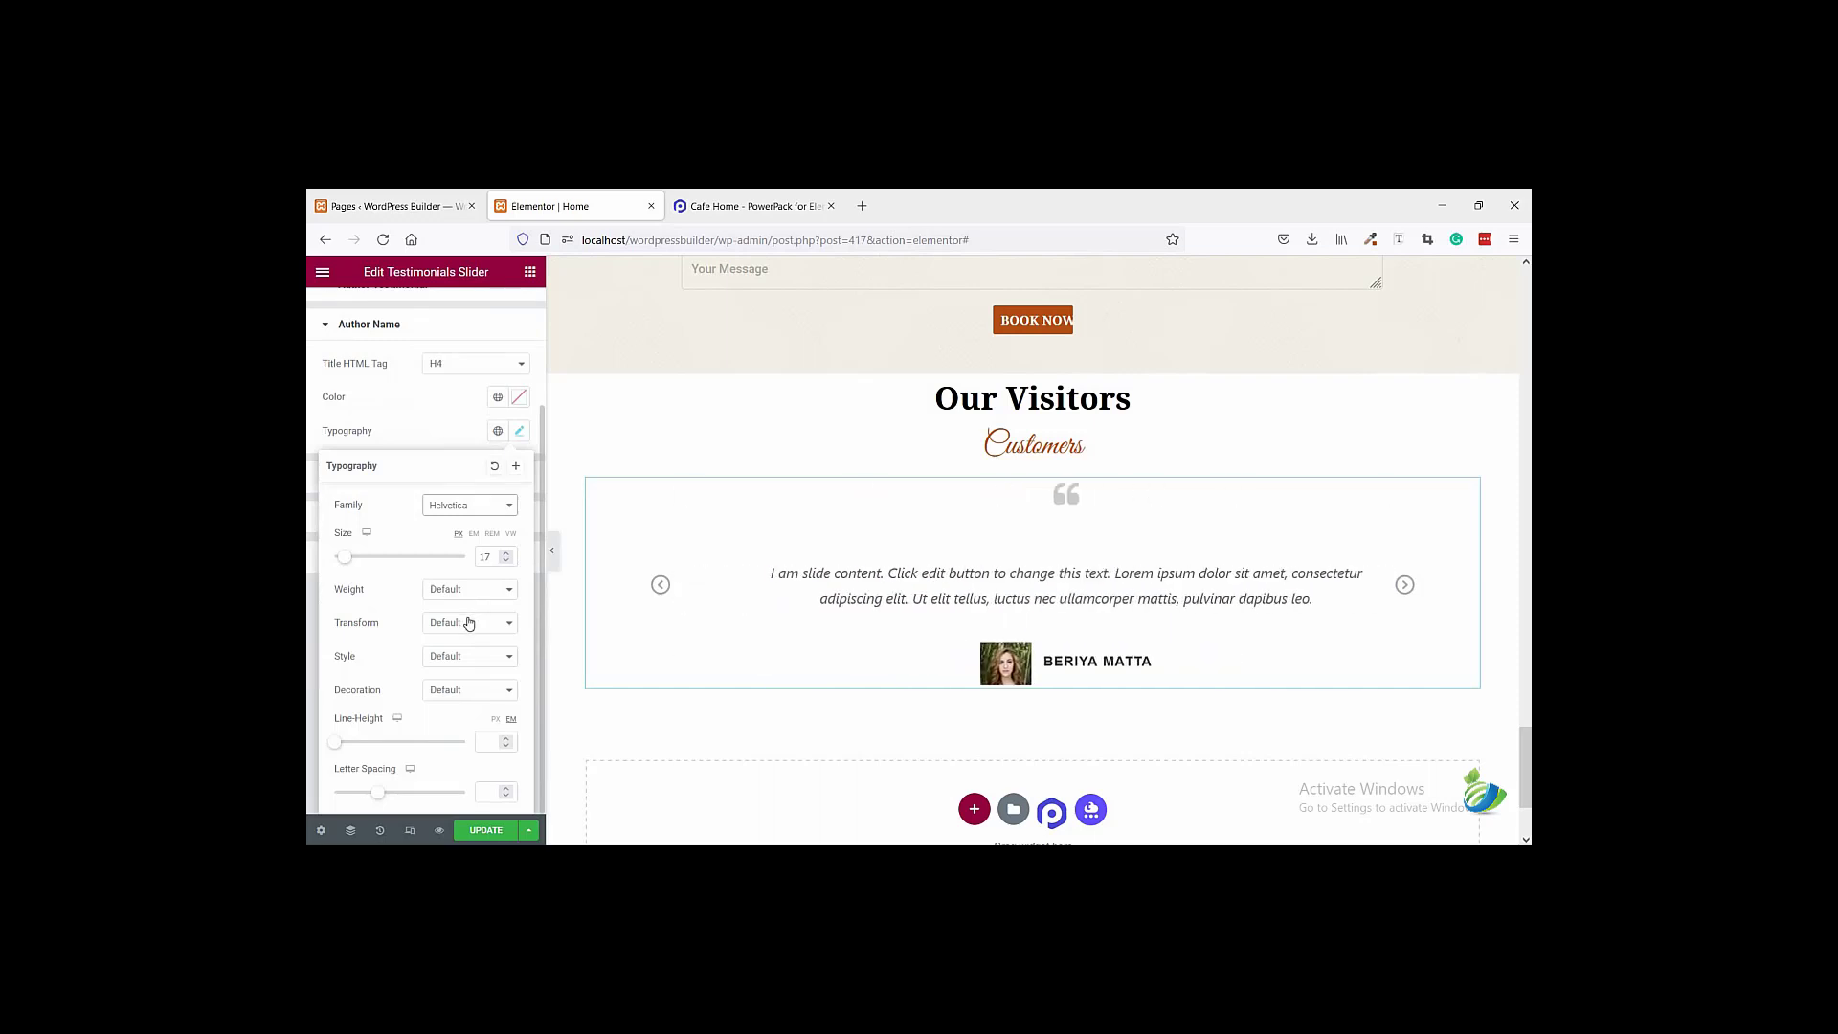
left_click(466, 658)
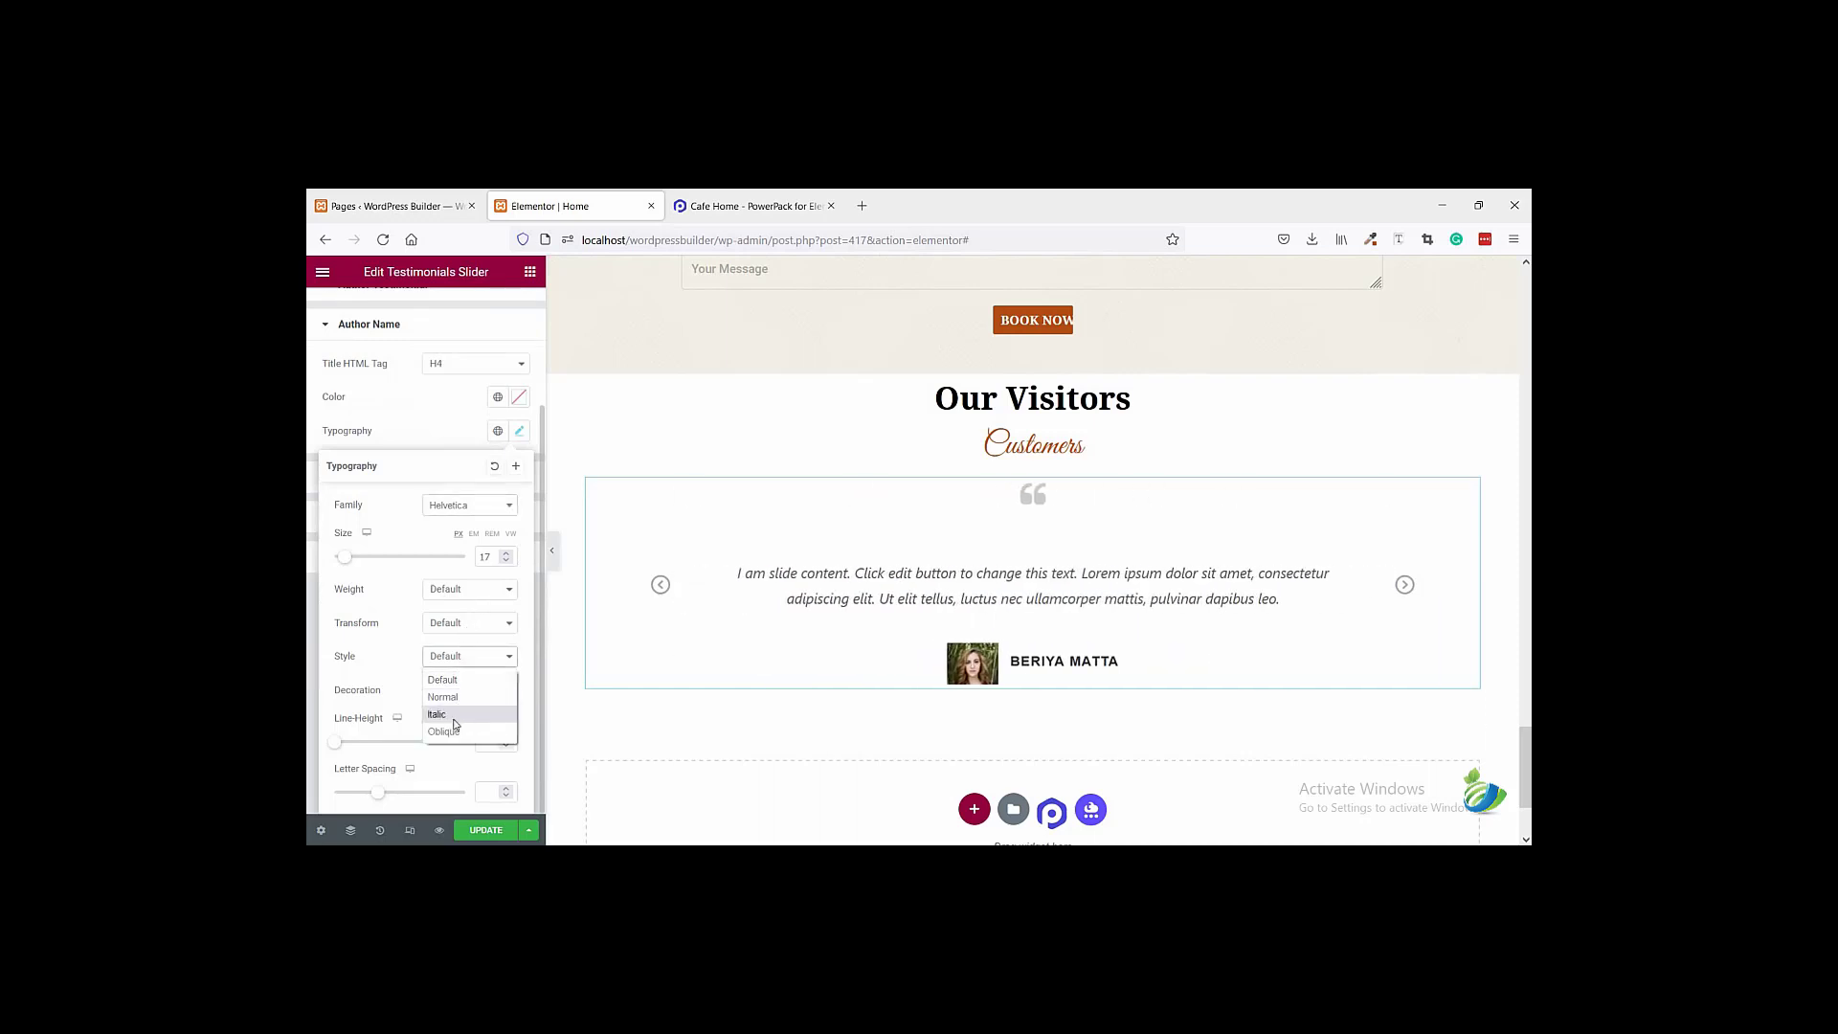
left_click(456, 718)
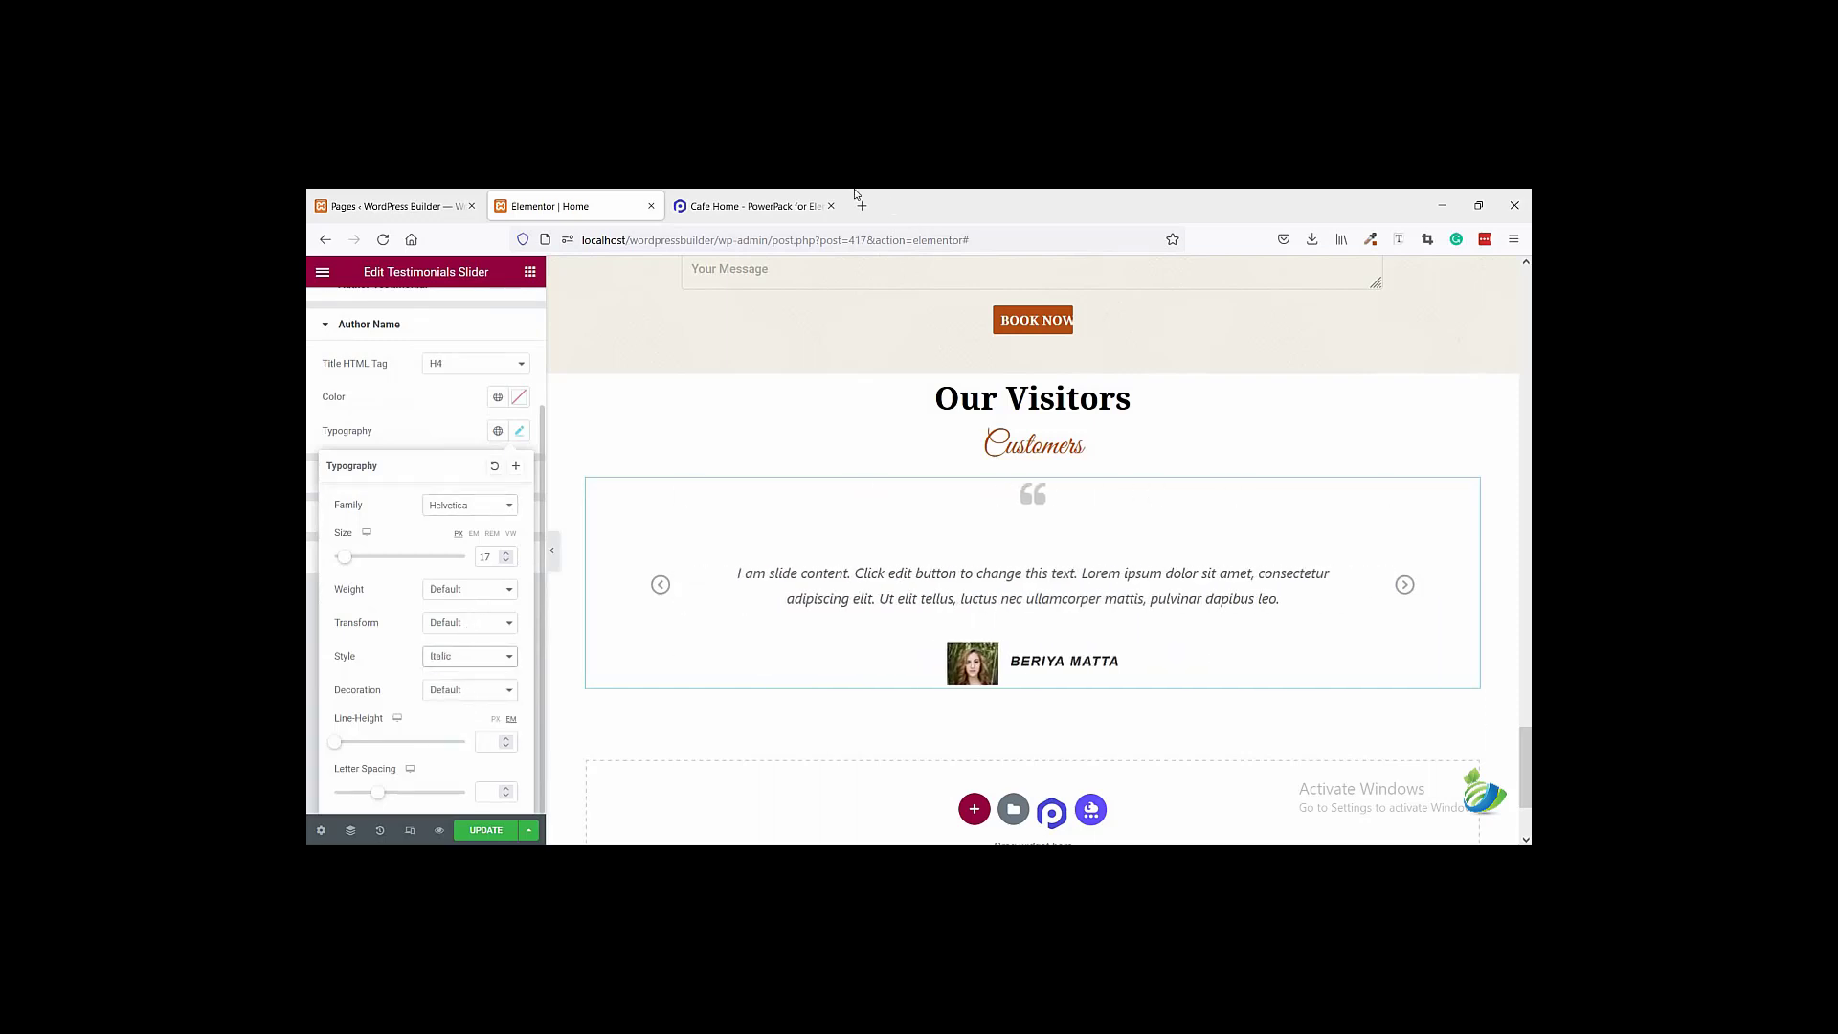
left_click(772, 203)
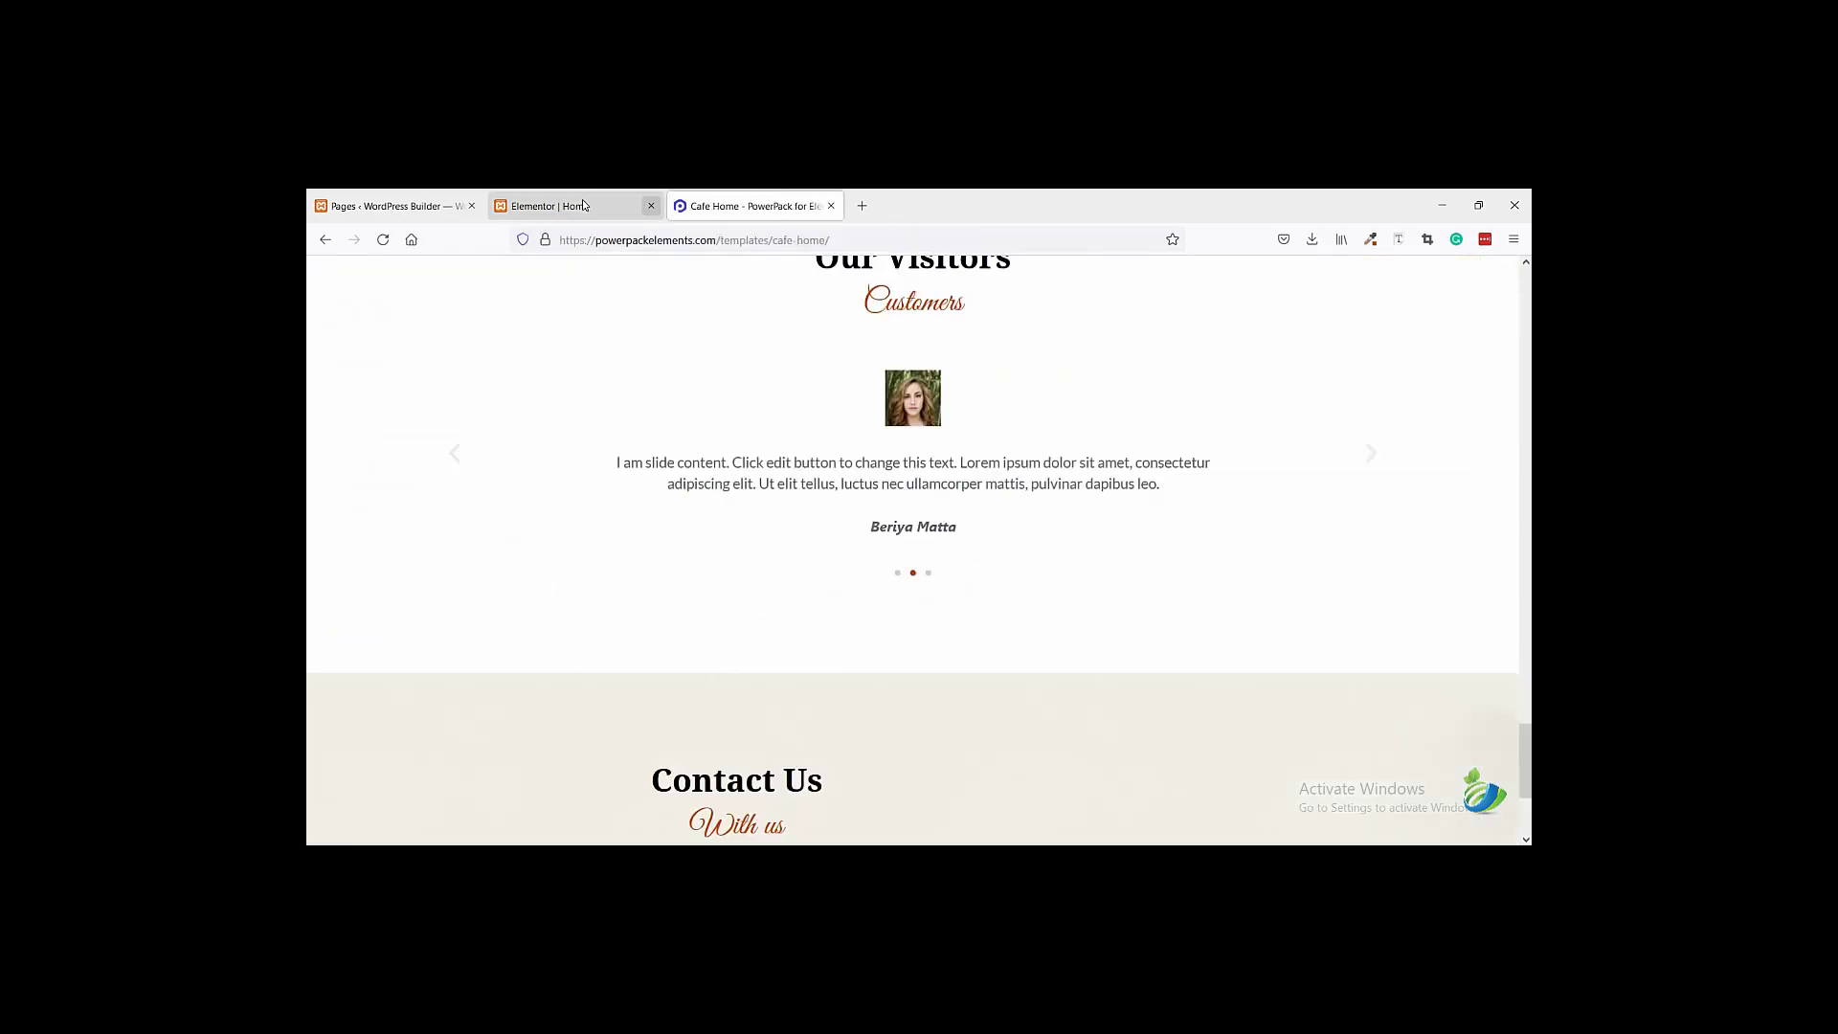
left_click(641, 205)
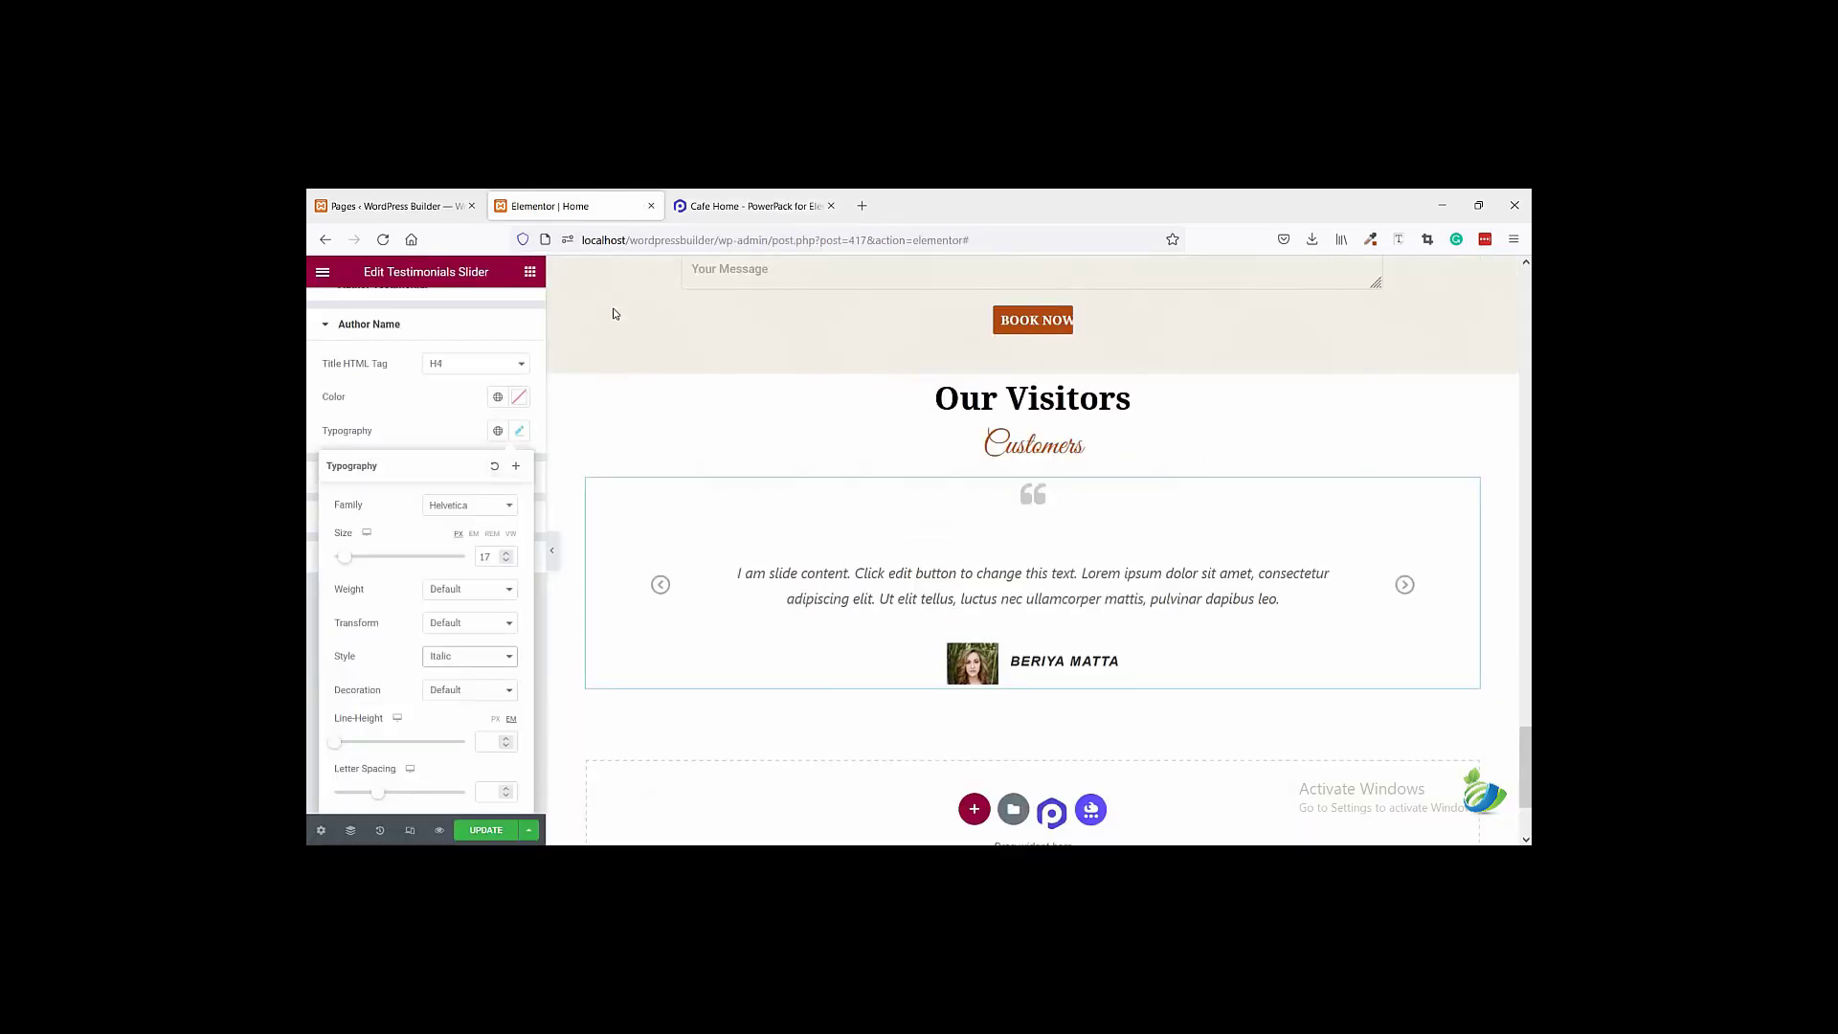
- Try font weights 700, 400 and 500 on the author name and settle on weight 600
left_click(444, 589)
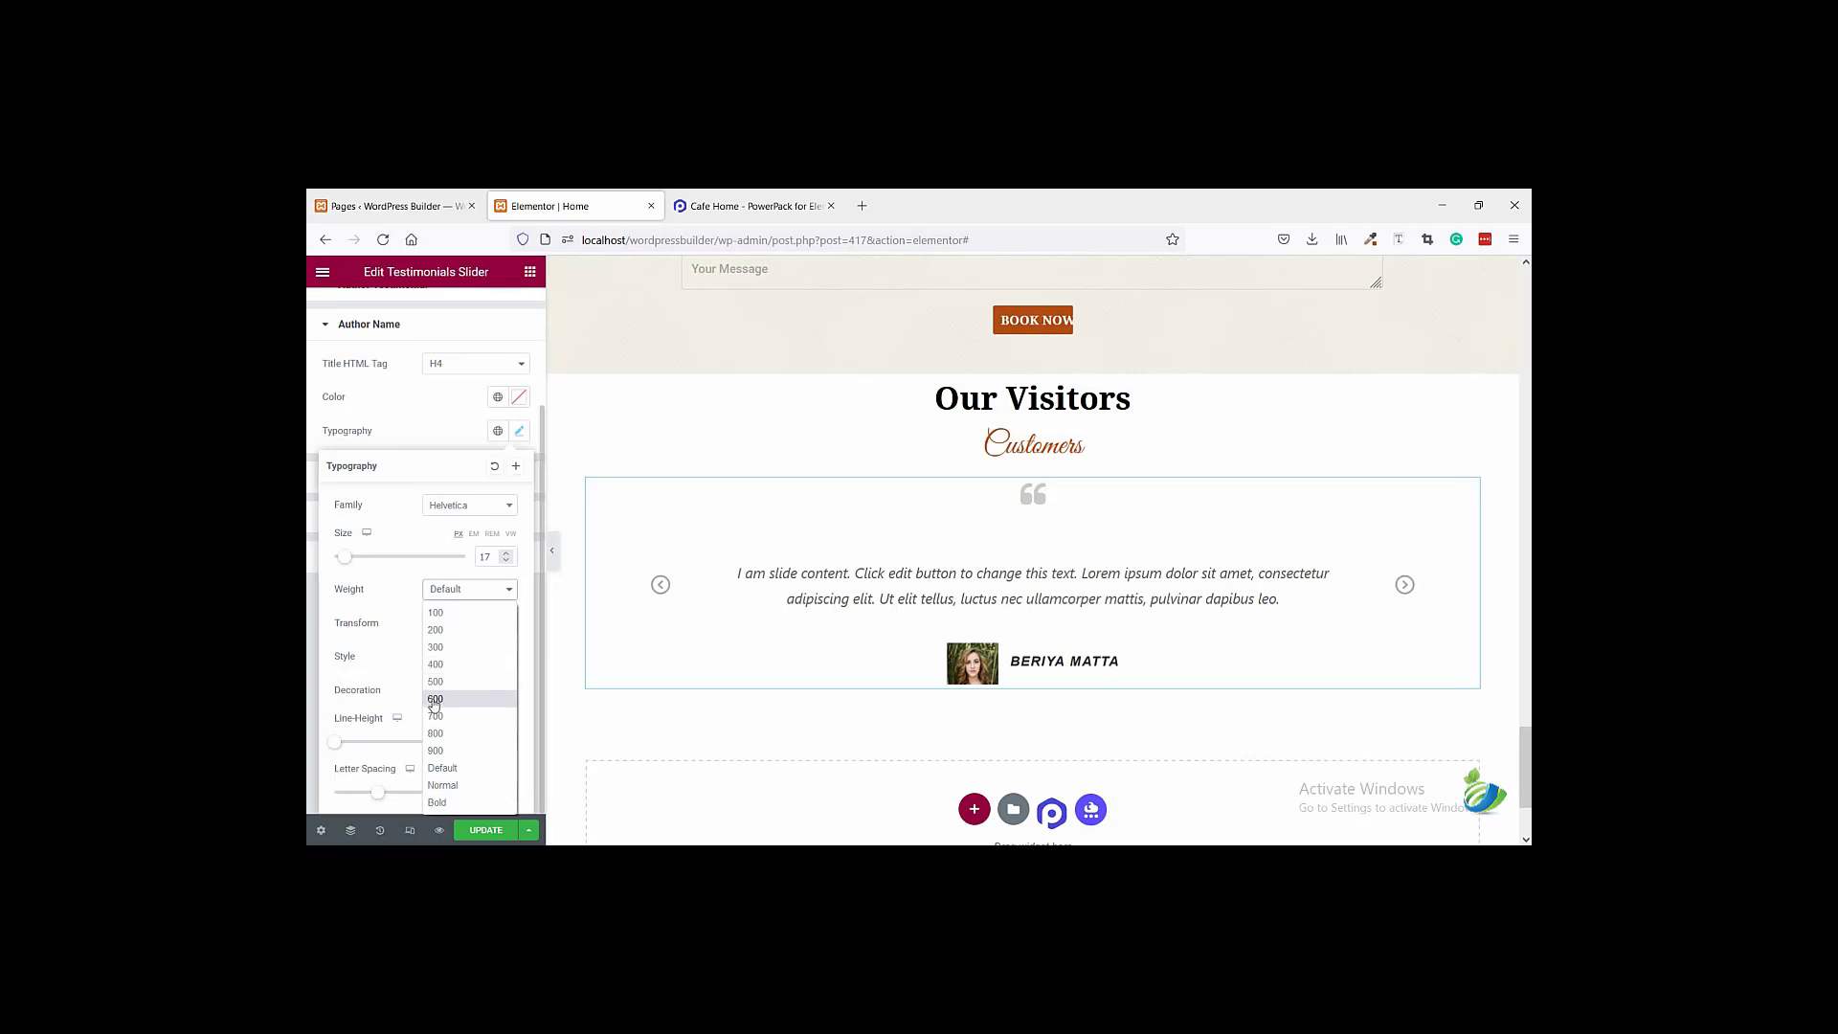
left_click(435, 700)
left_click(451, 591)
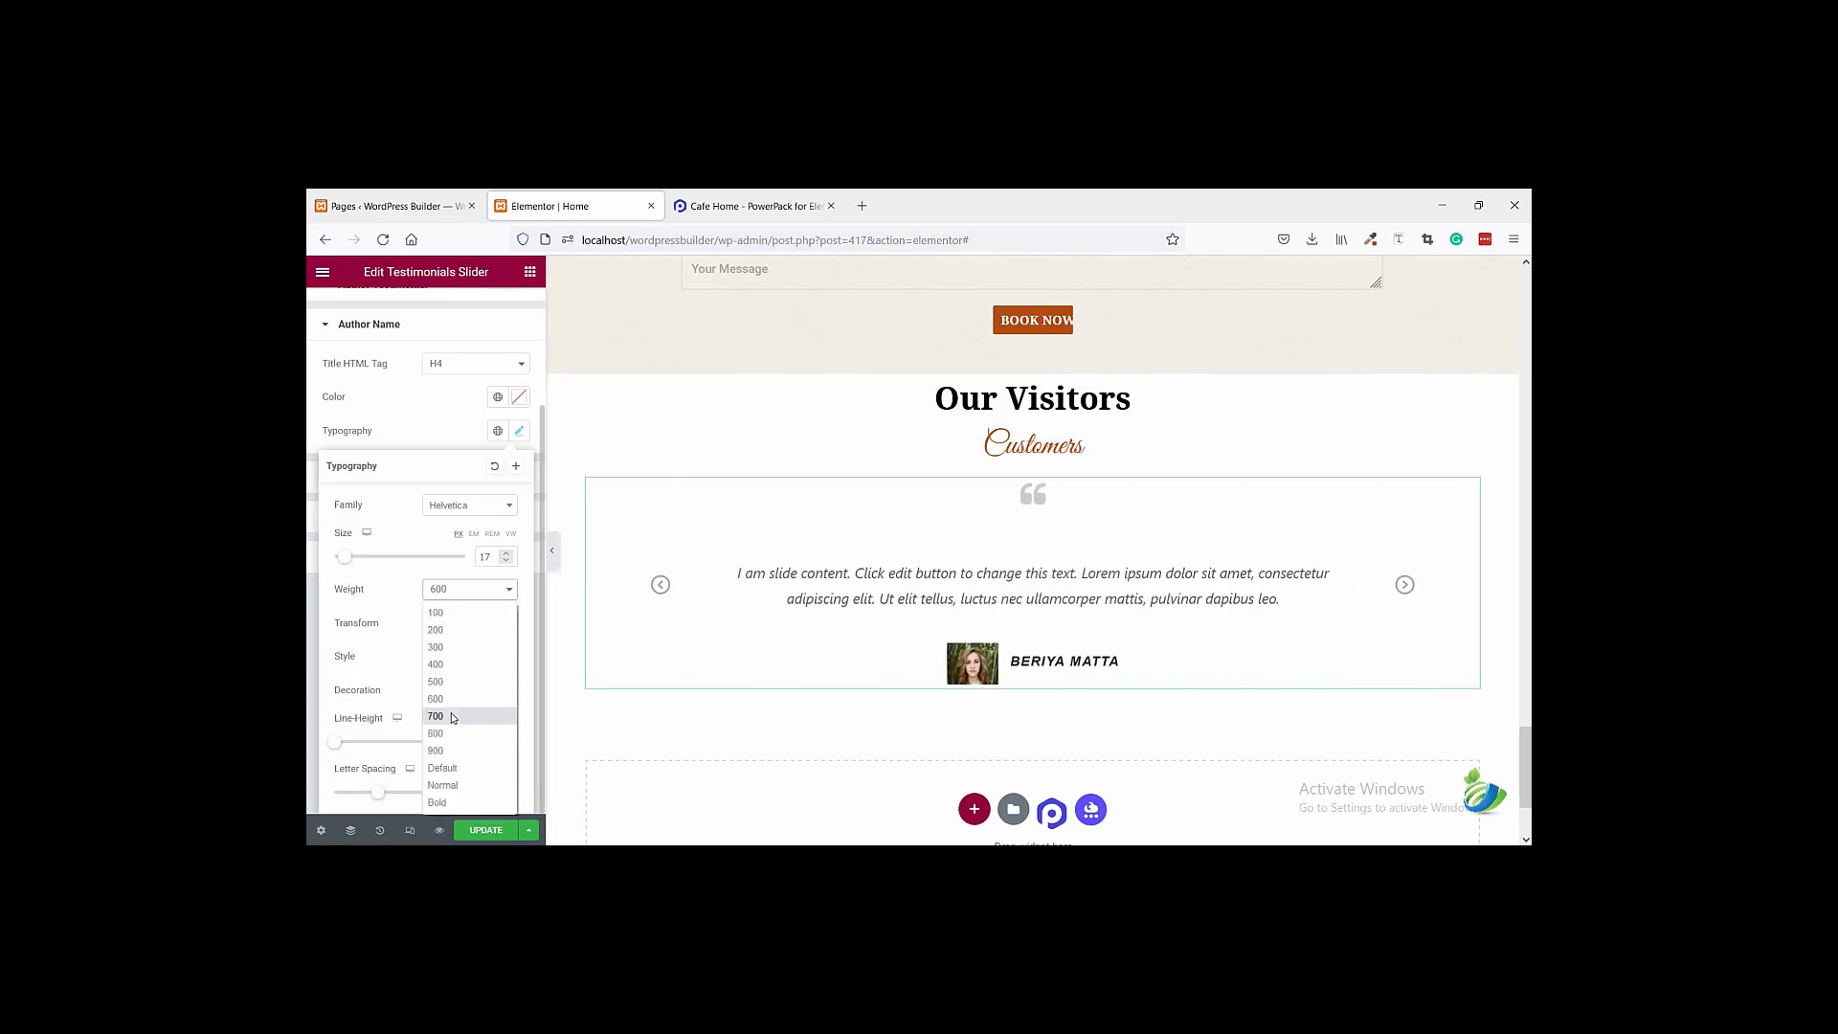
left_click(453, 719)
left_click(465, 591)
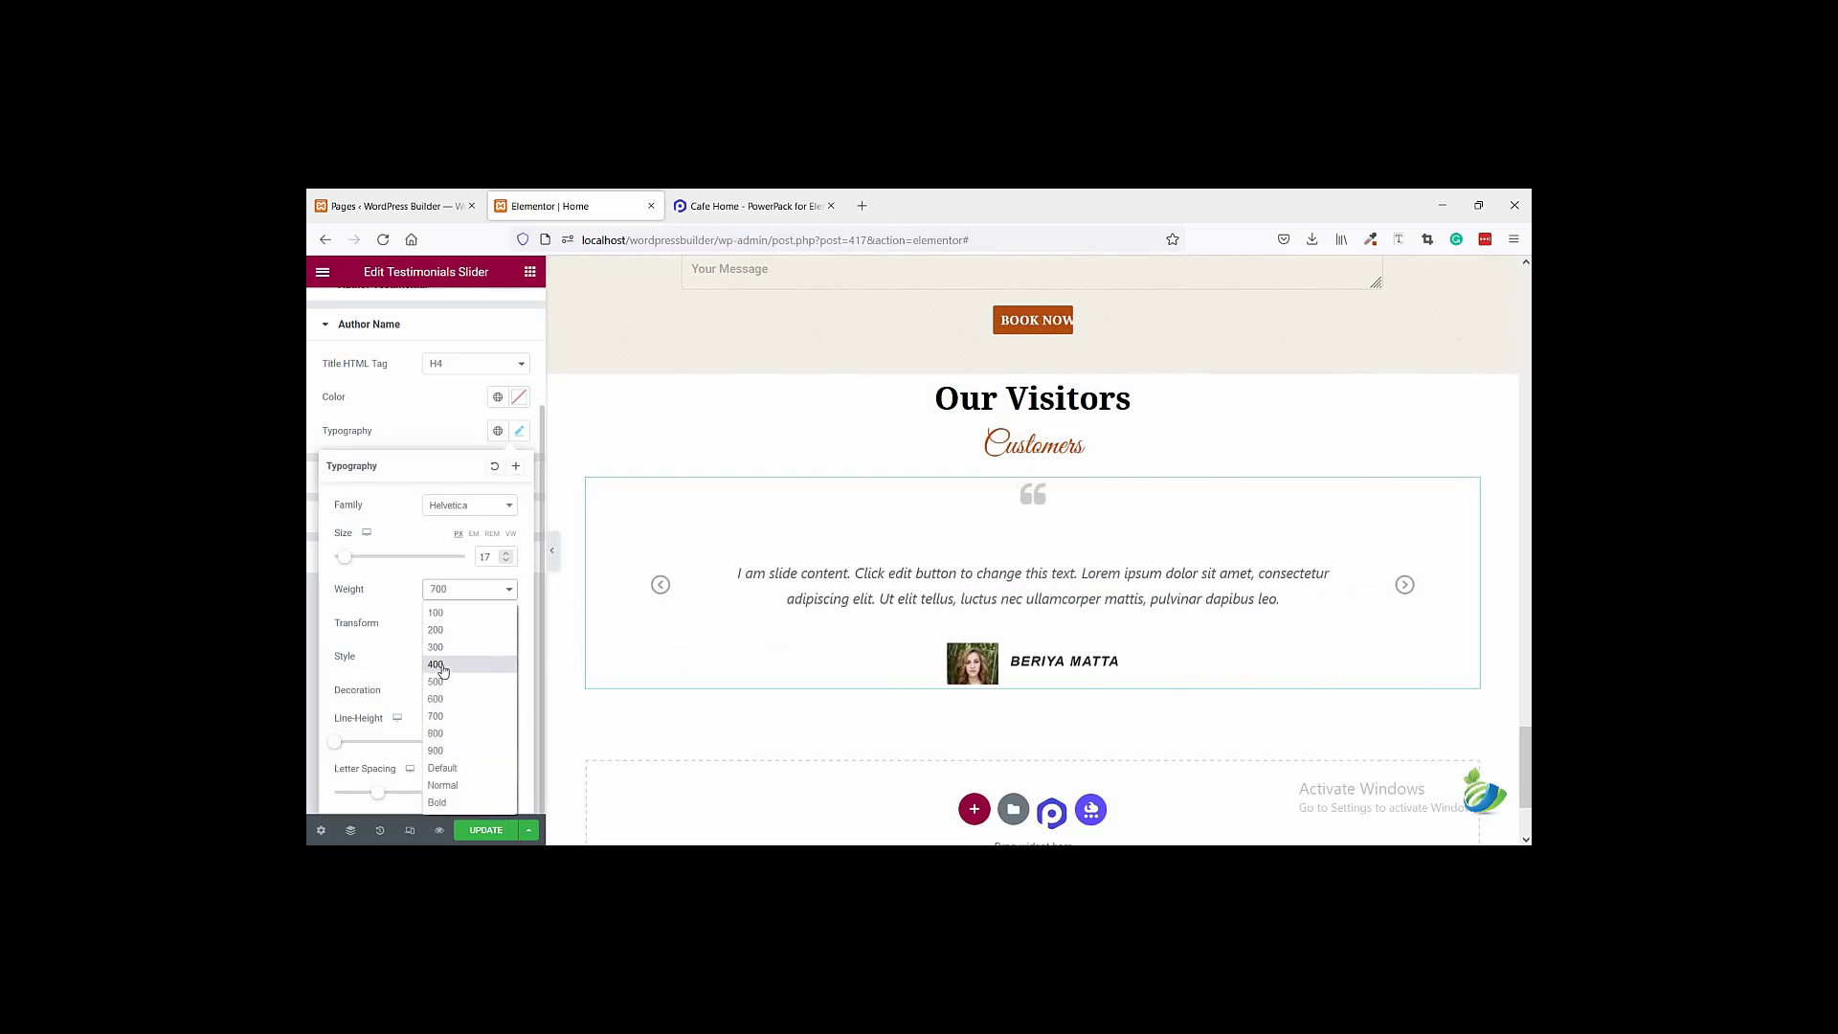
left_click(446, 664)
left_click(451, 592)
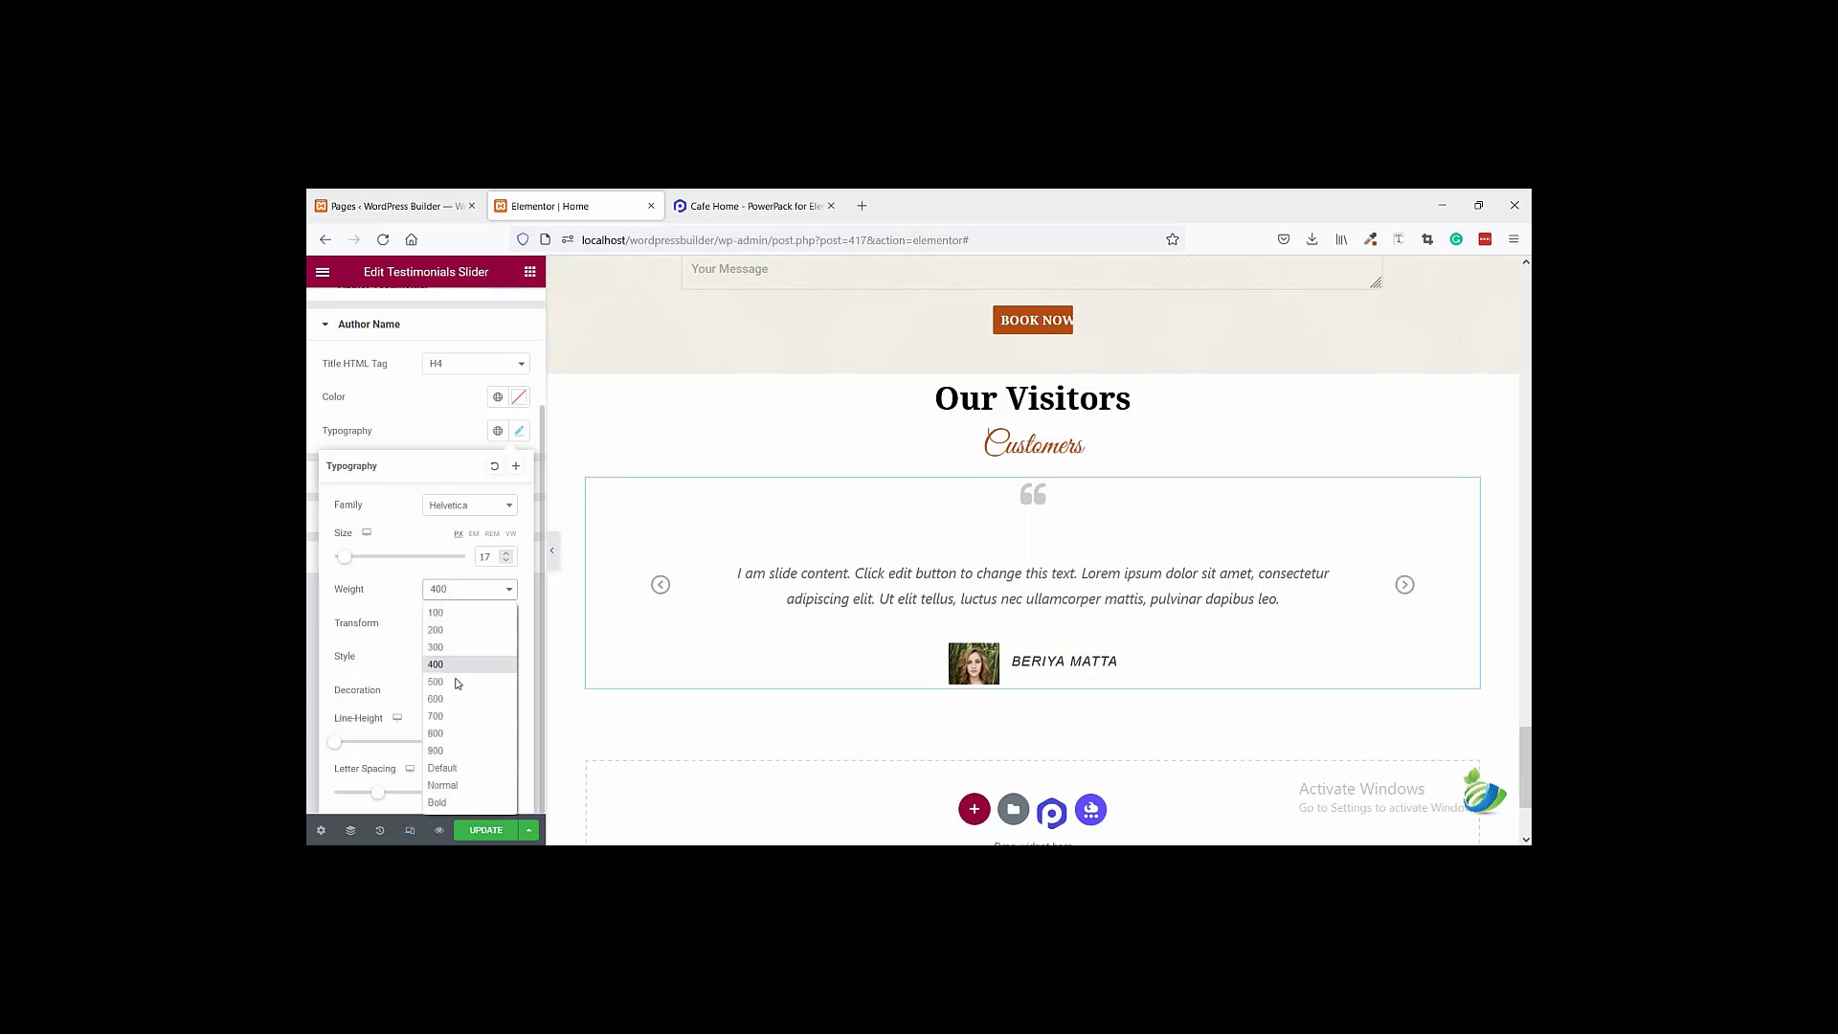
left_click(456, 682)
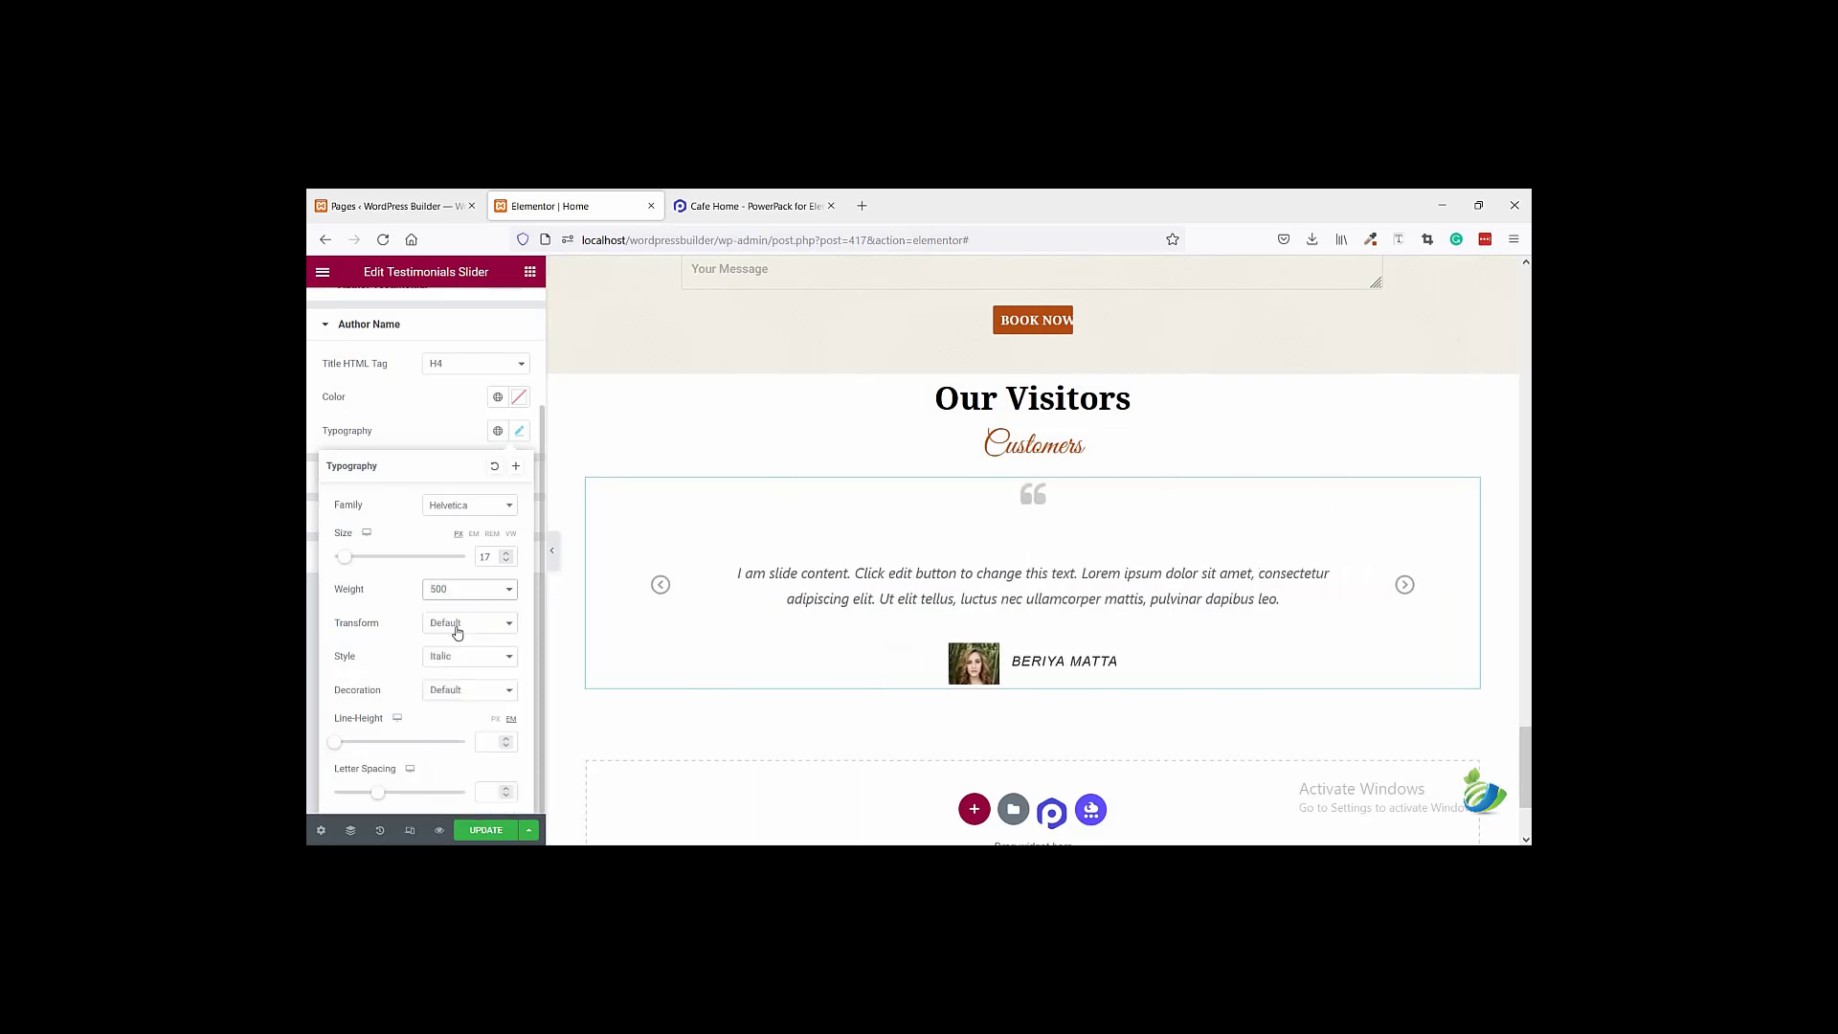
left_click(455, 700)
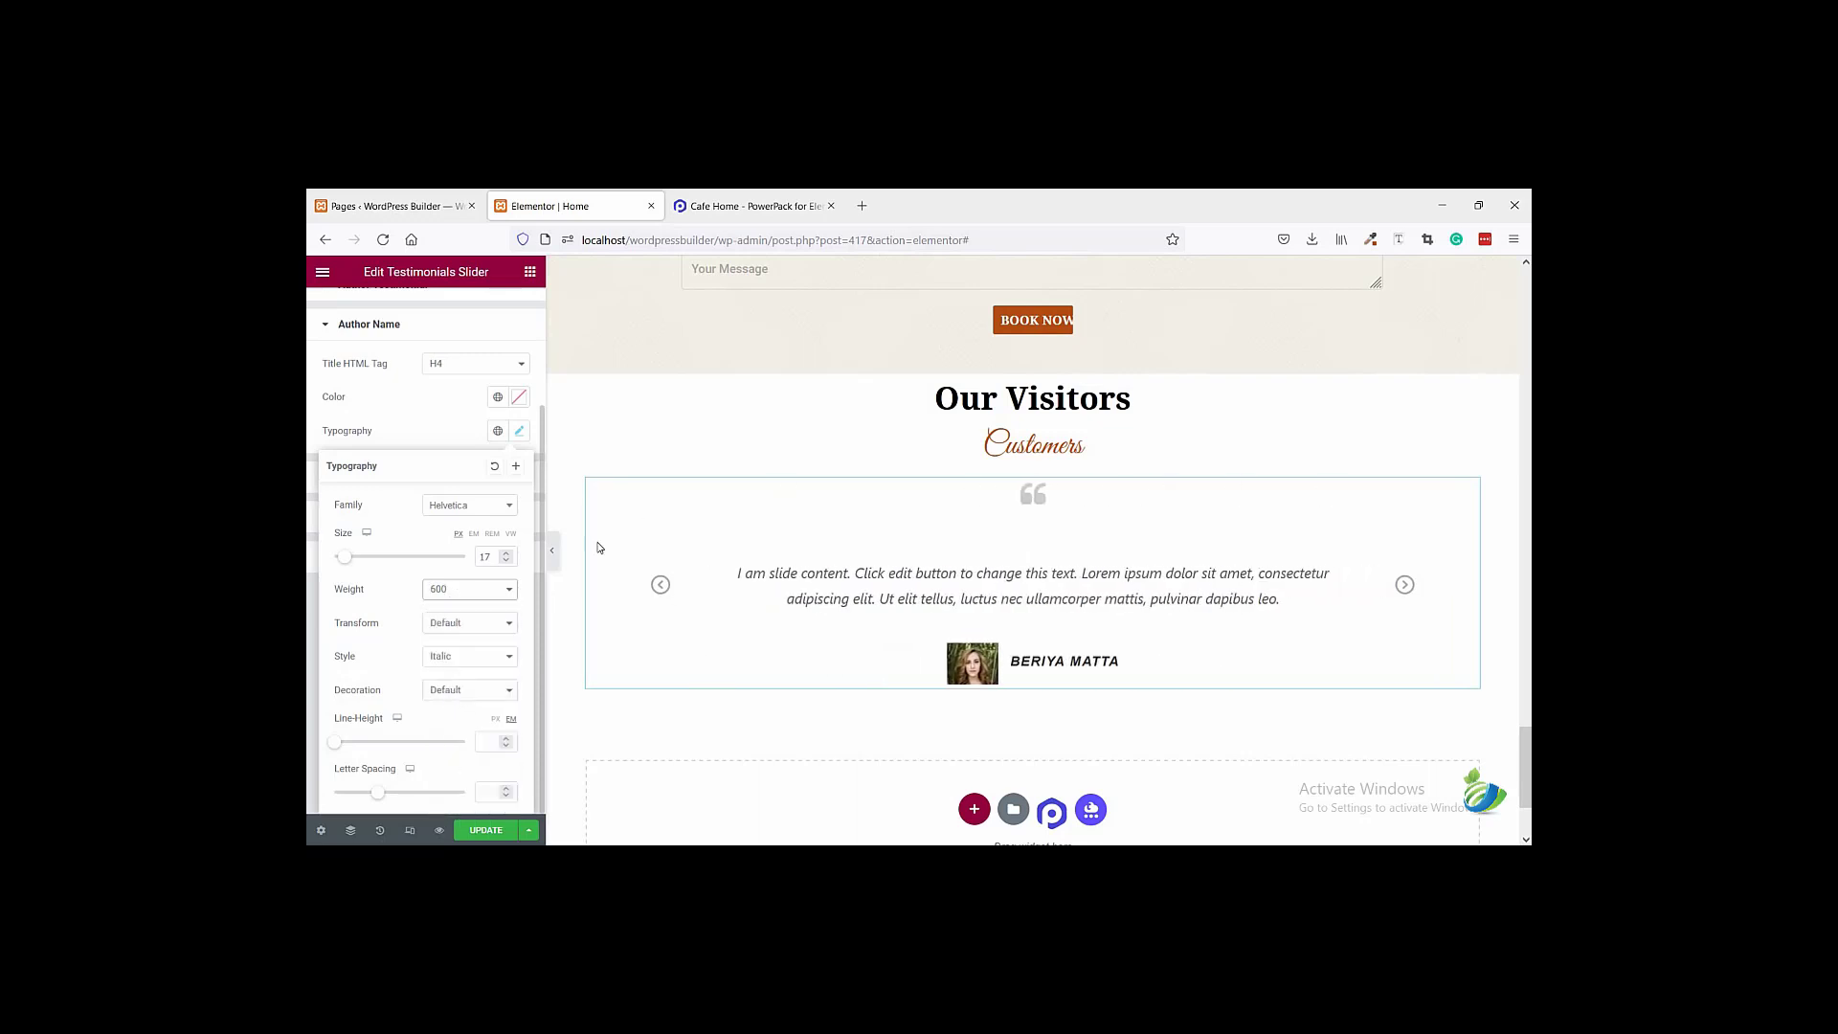
- Close the author name typography settings and compare the full-width Our Visitors section with the one on the Cafe Home page
left_click(637, 583)
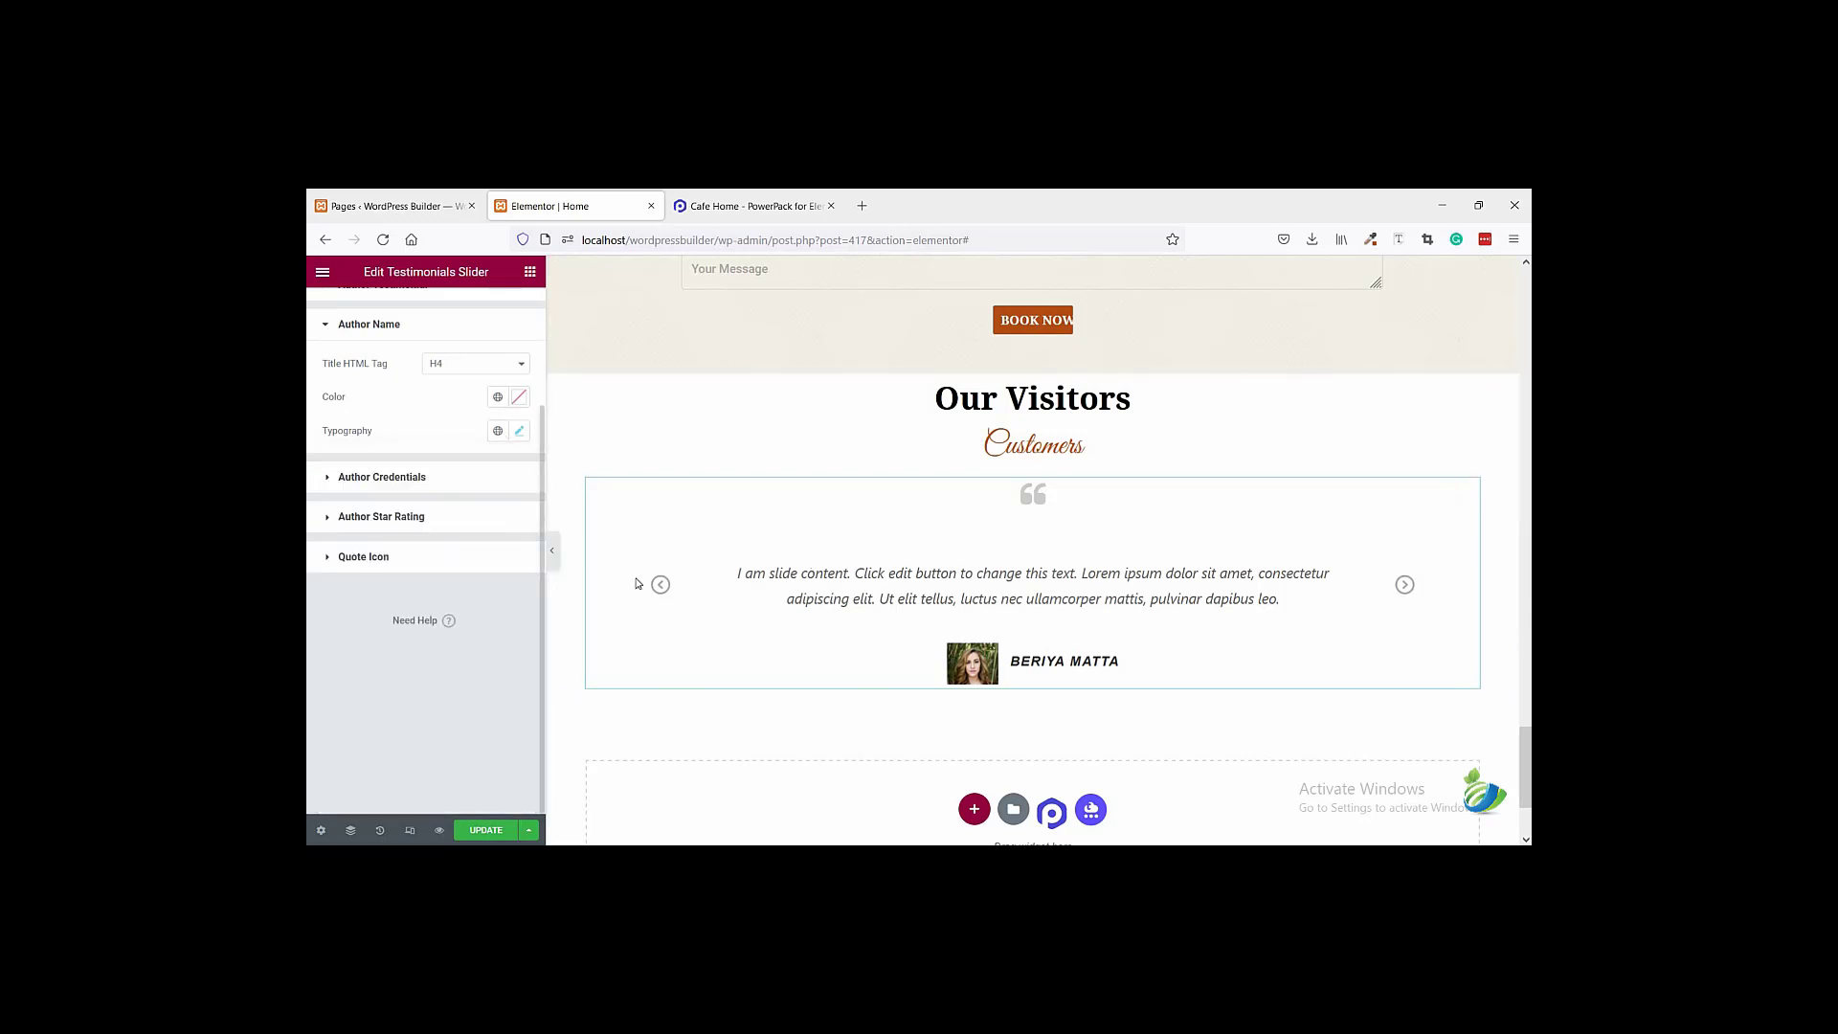
left_click(551, 550)
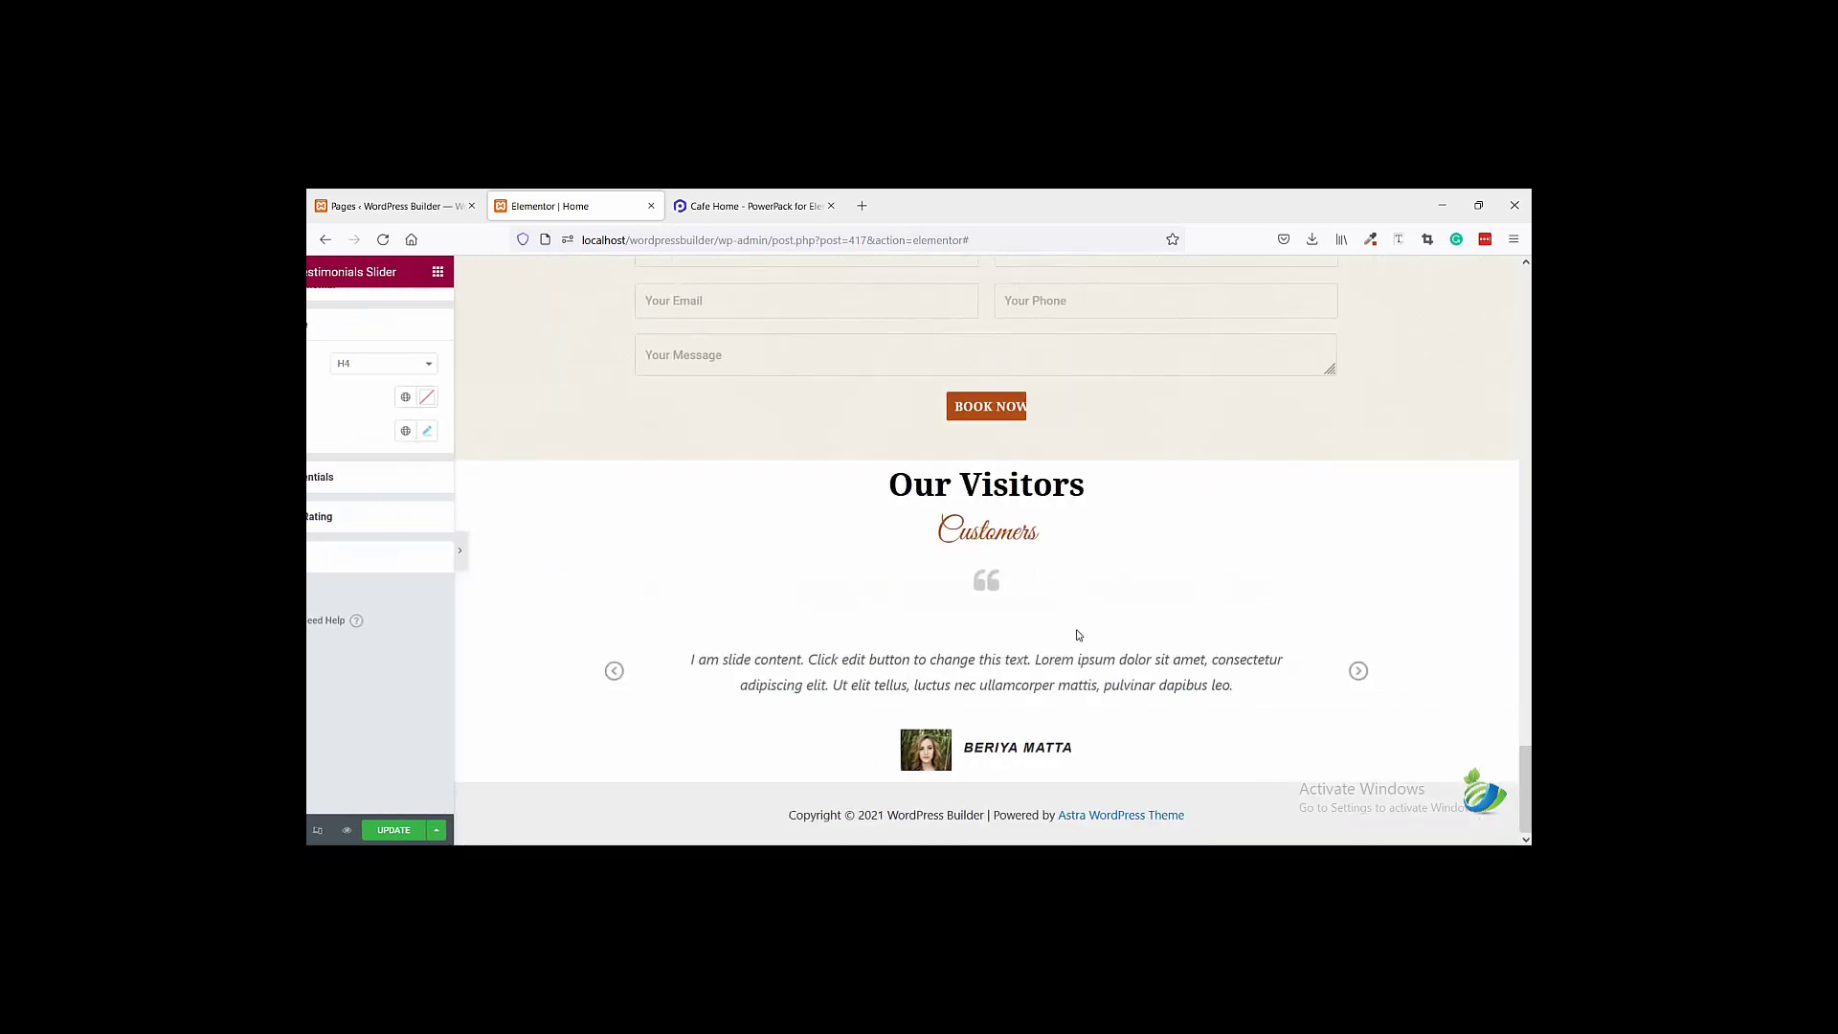
left_click(759, 211)
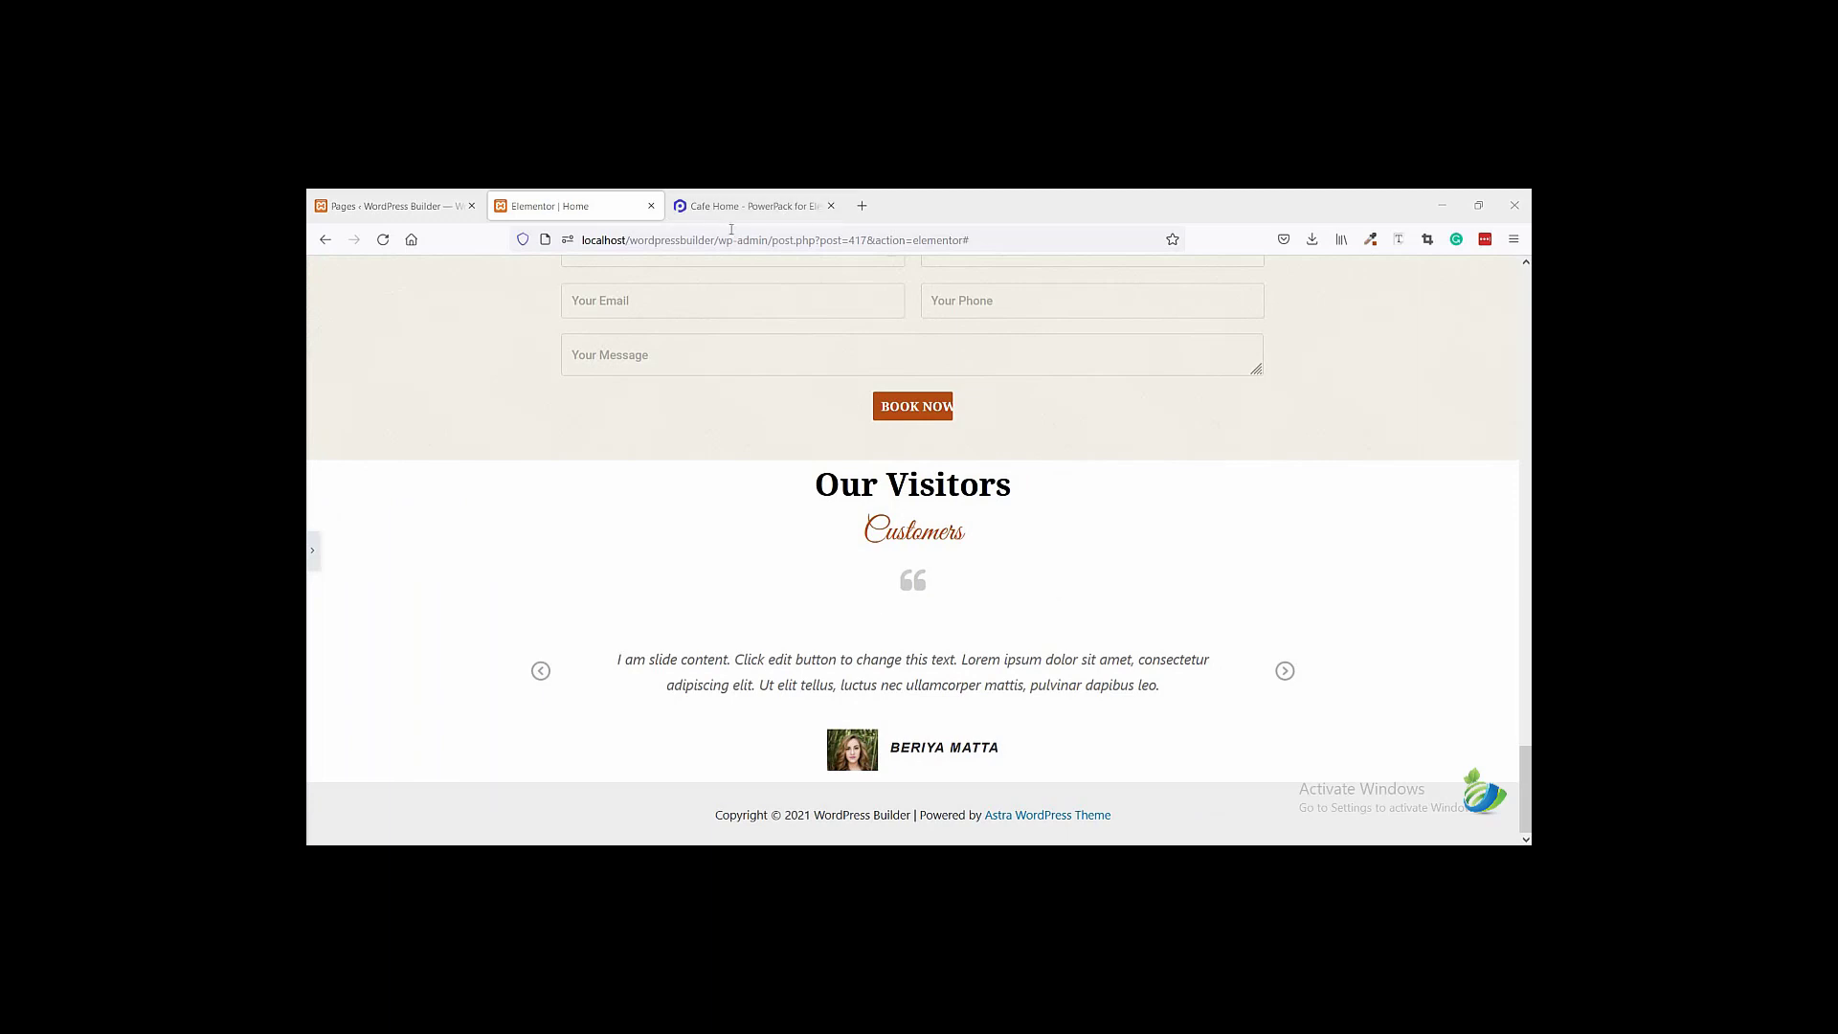
scroll(871, 437, "up", 3)
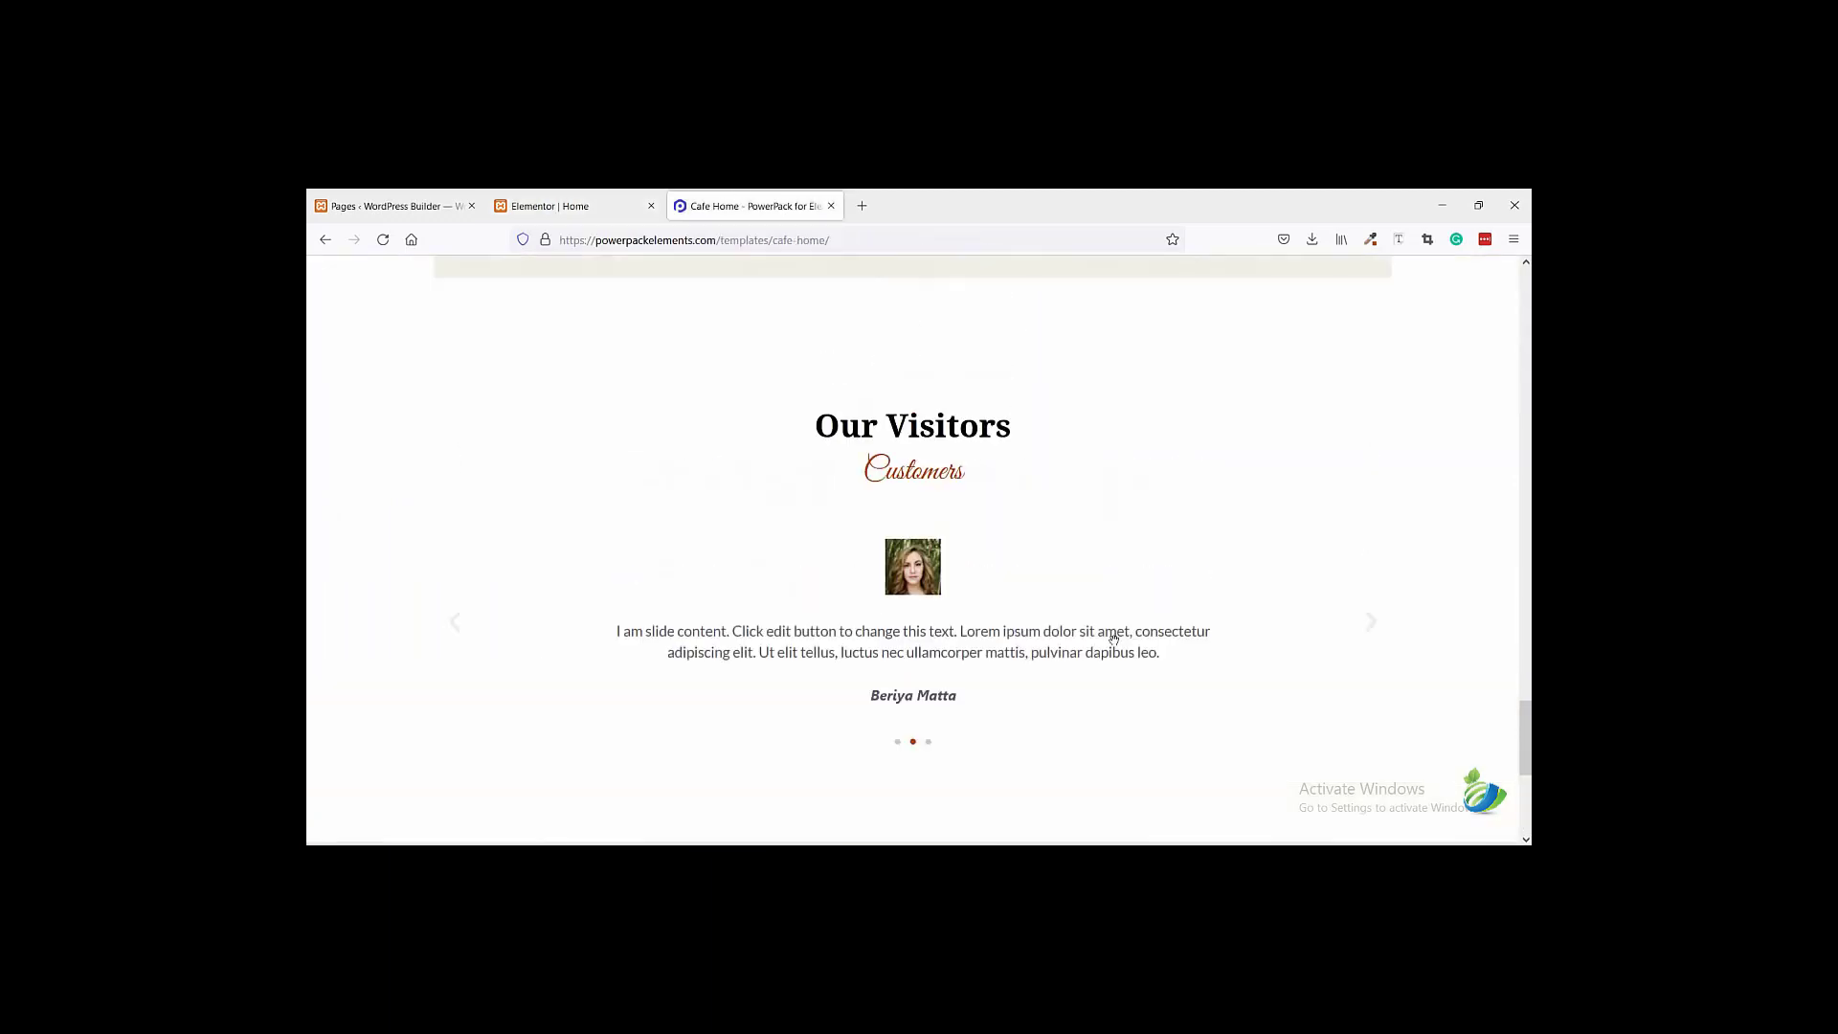
scroll(958, 717, "down", 3)
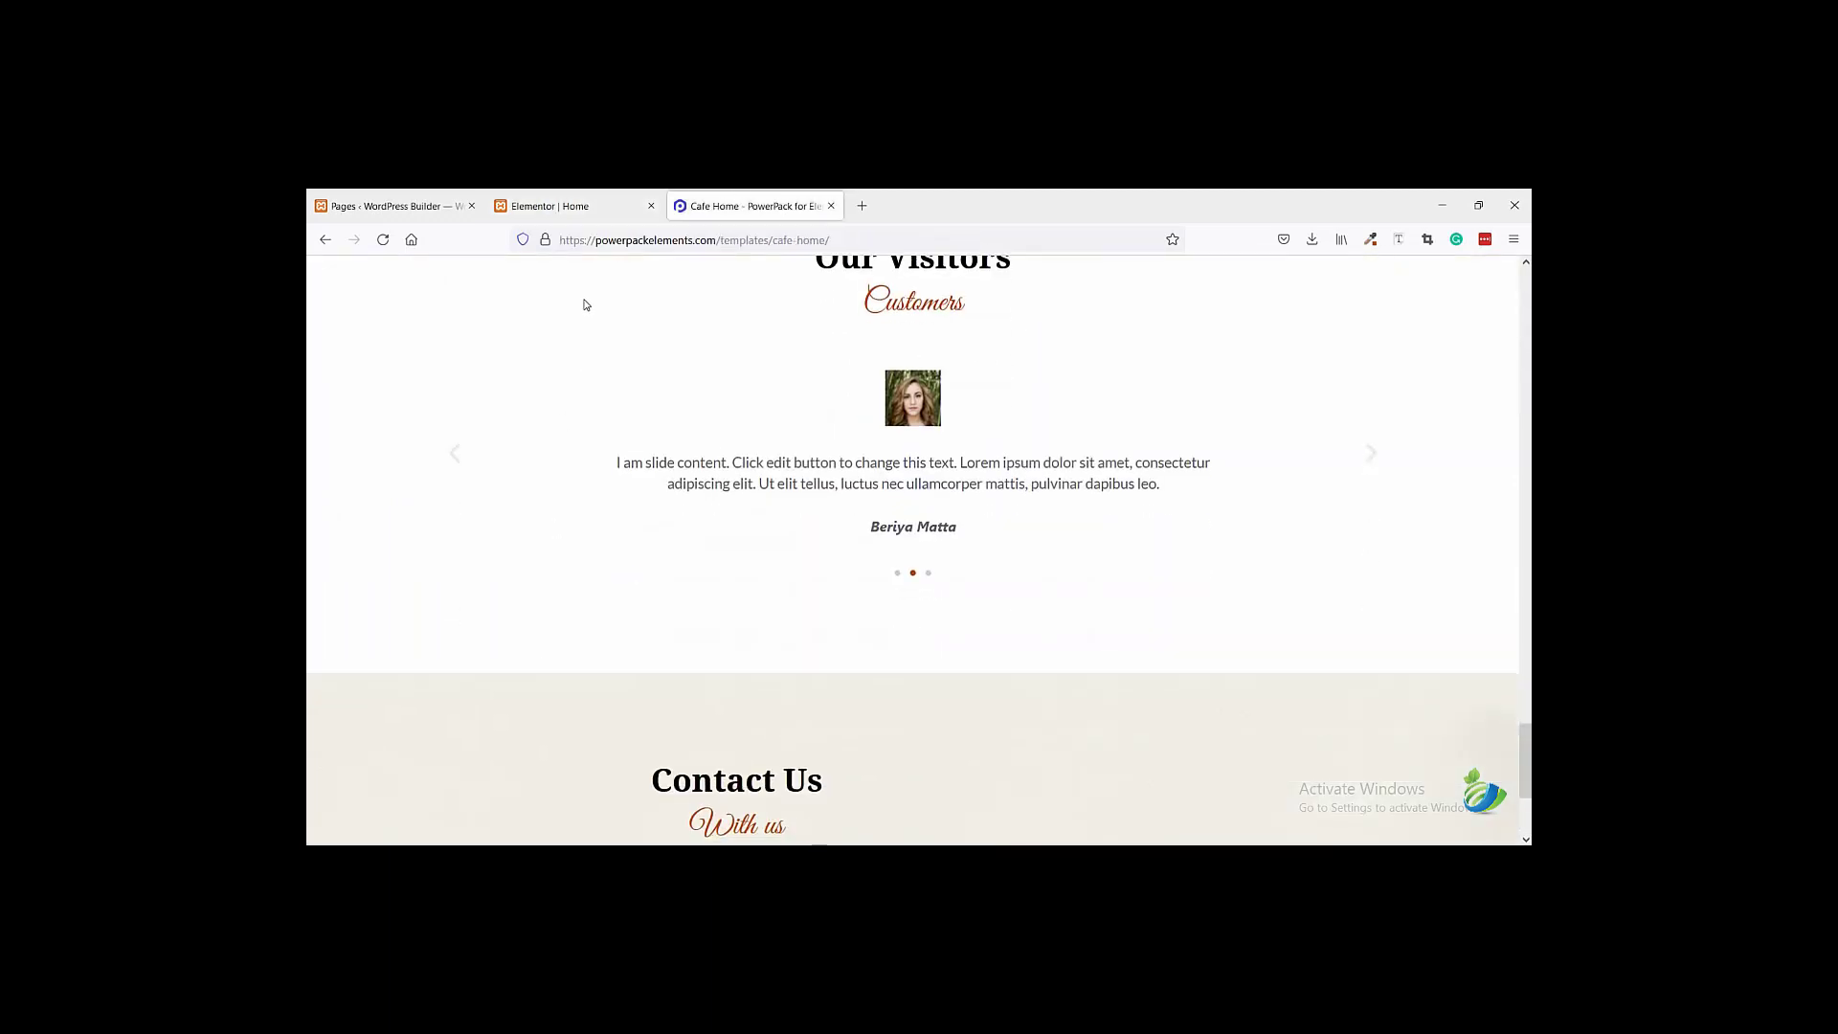
left_click(551, 206)
- Unlink the Our Visitors section's padding values and set its top and bottom padding to 100 px each
left_click(730, 548)
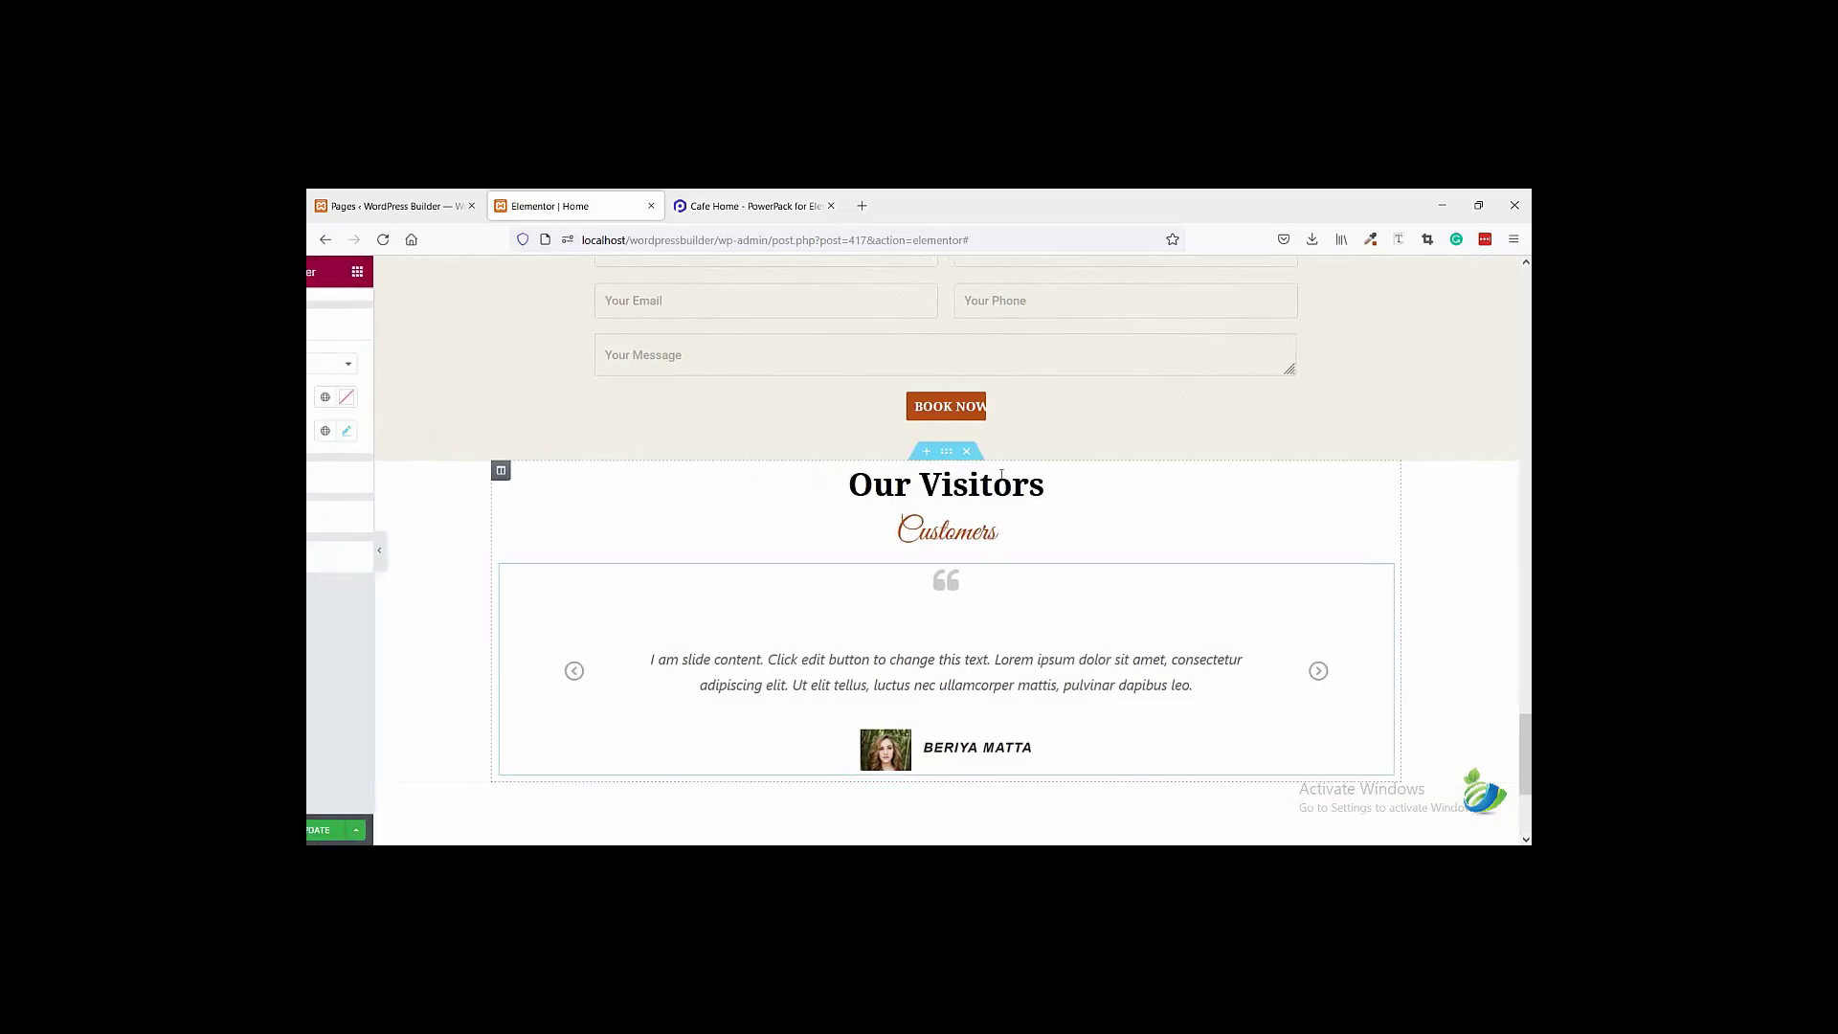
left_click(1033, 453)
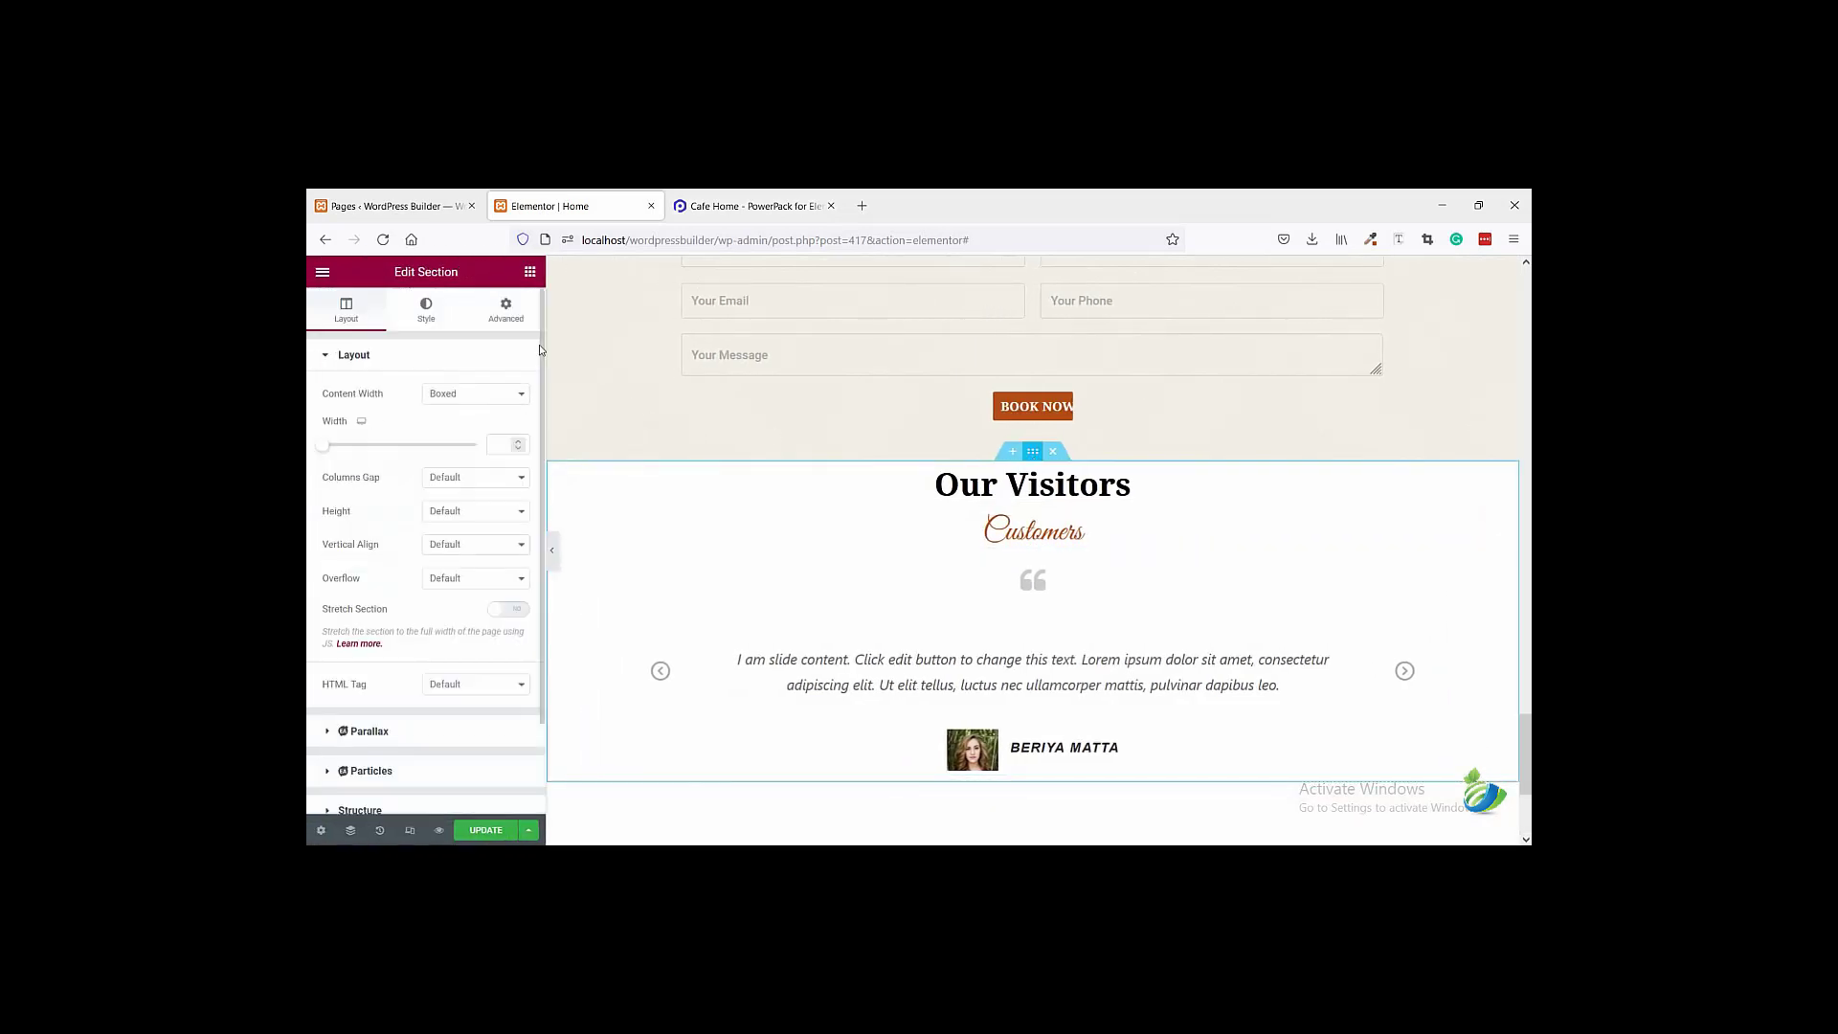
left_click(505, 310)
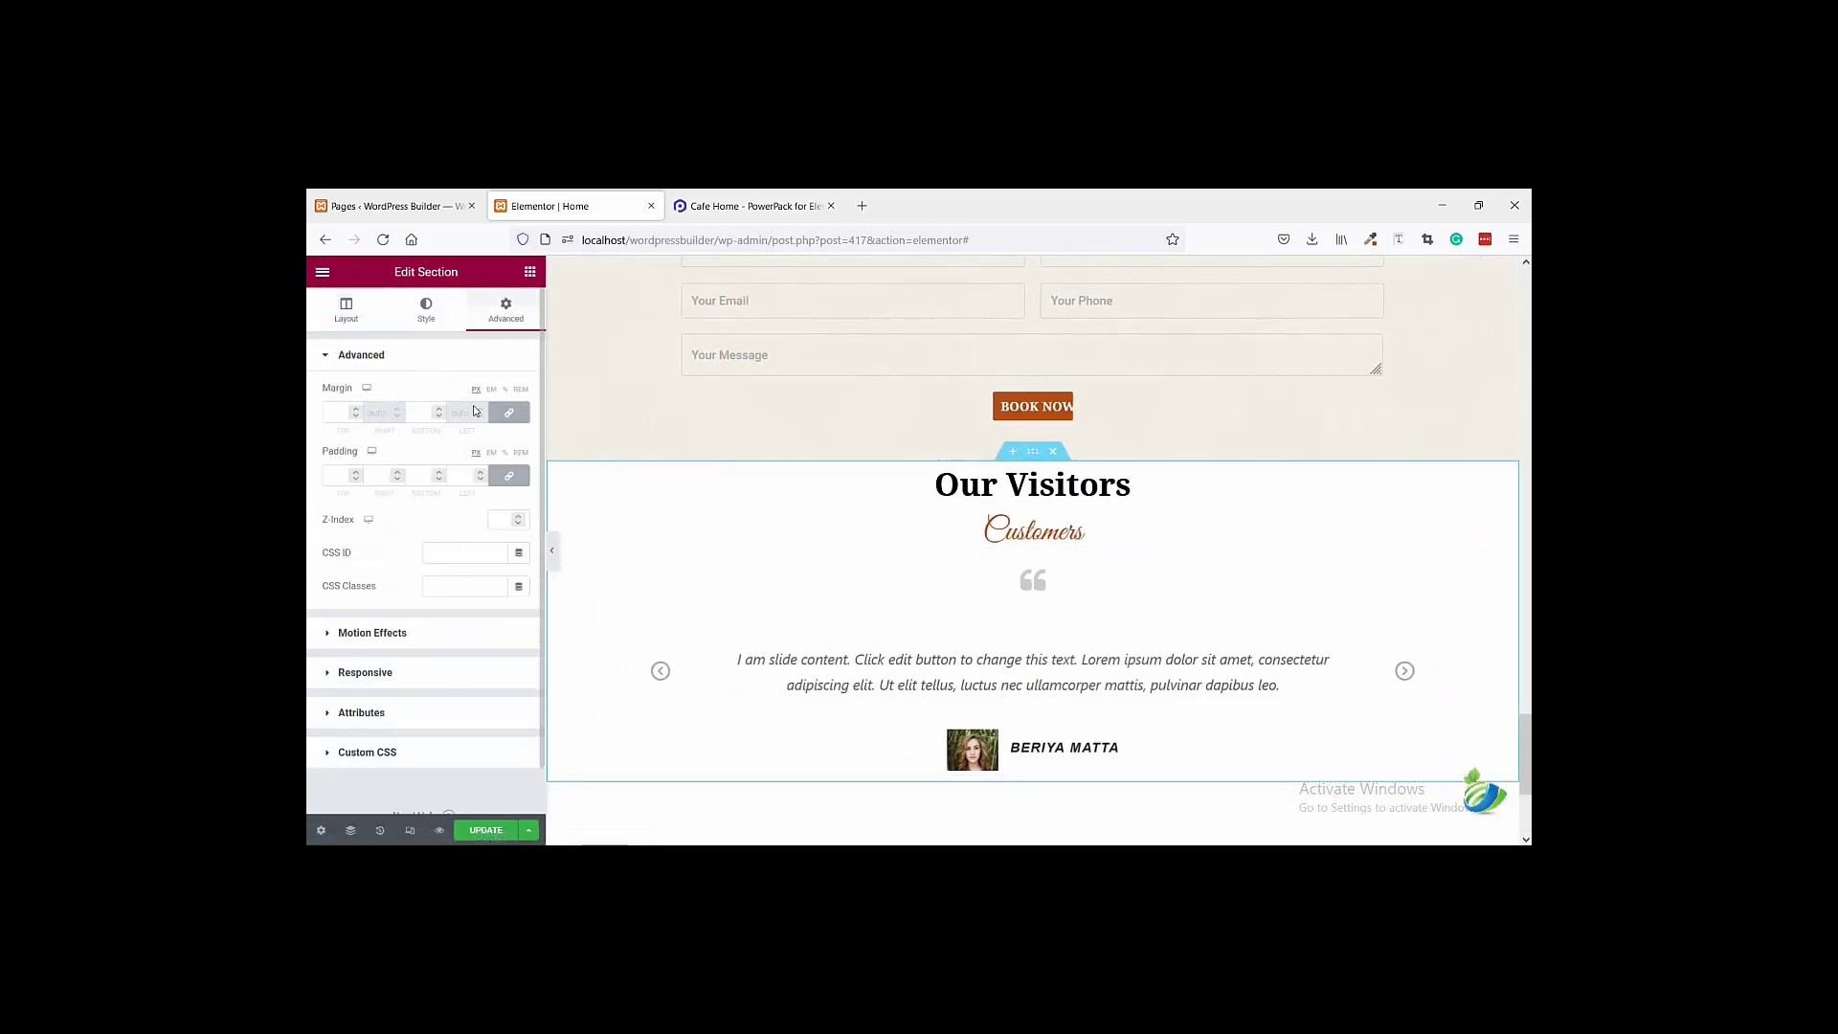
left_click(336, 412)
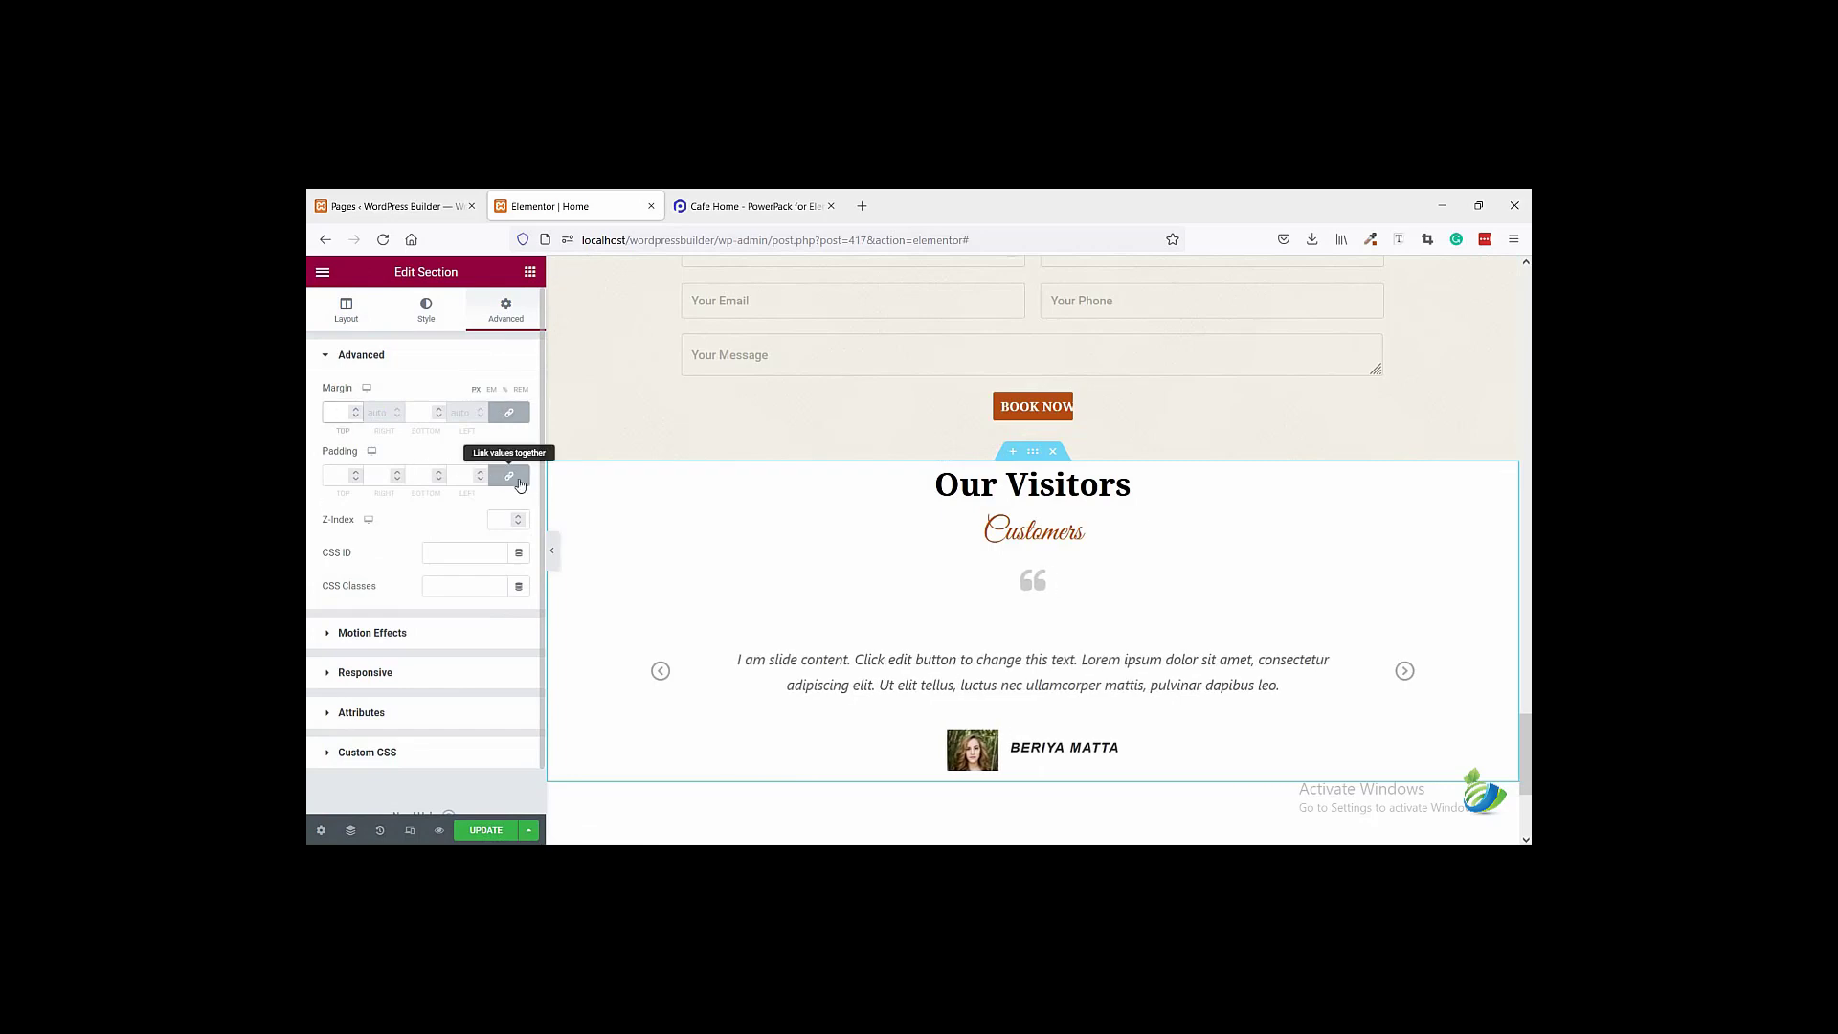
left_click(356, 480)
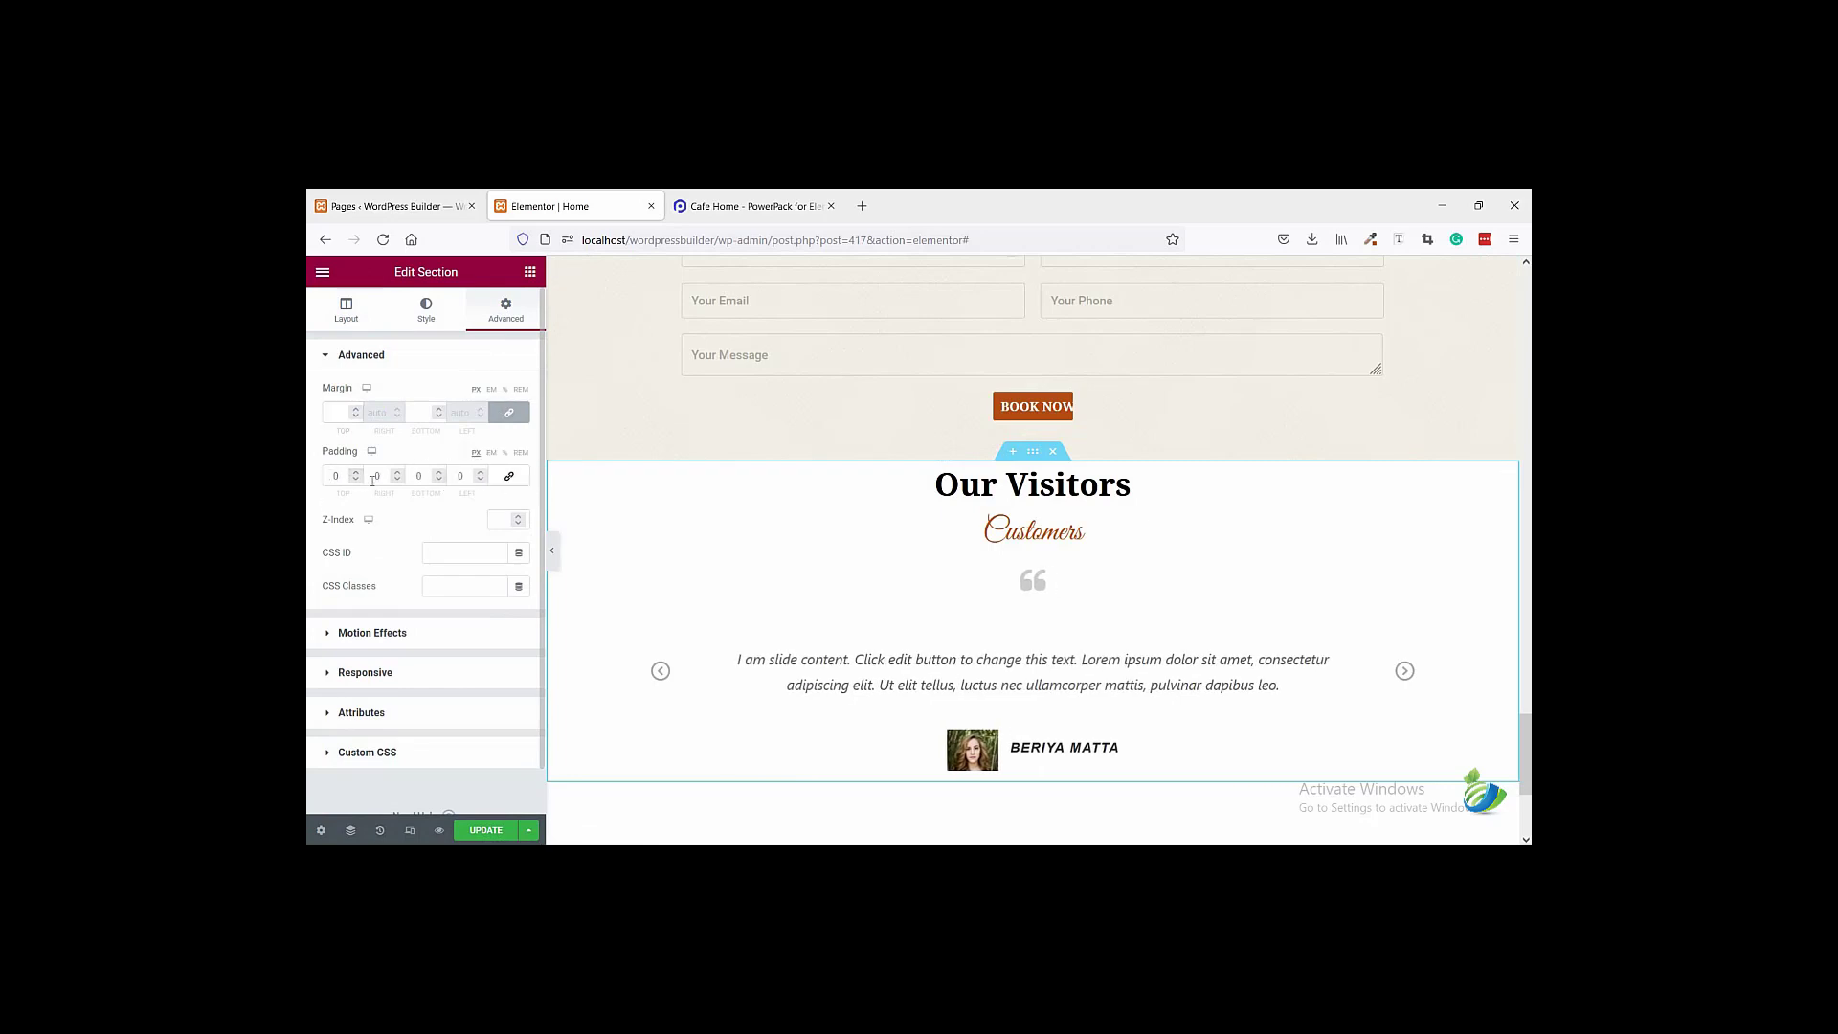
type("100")
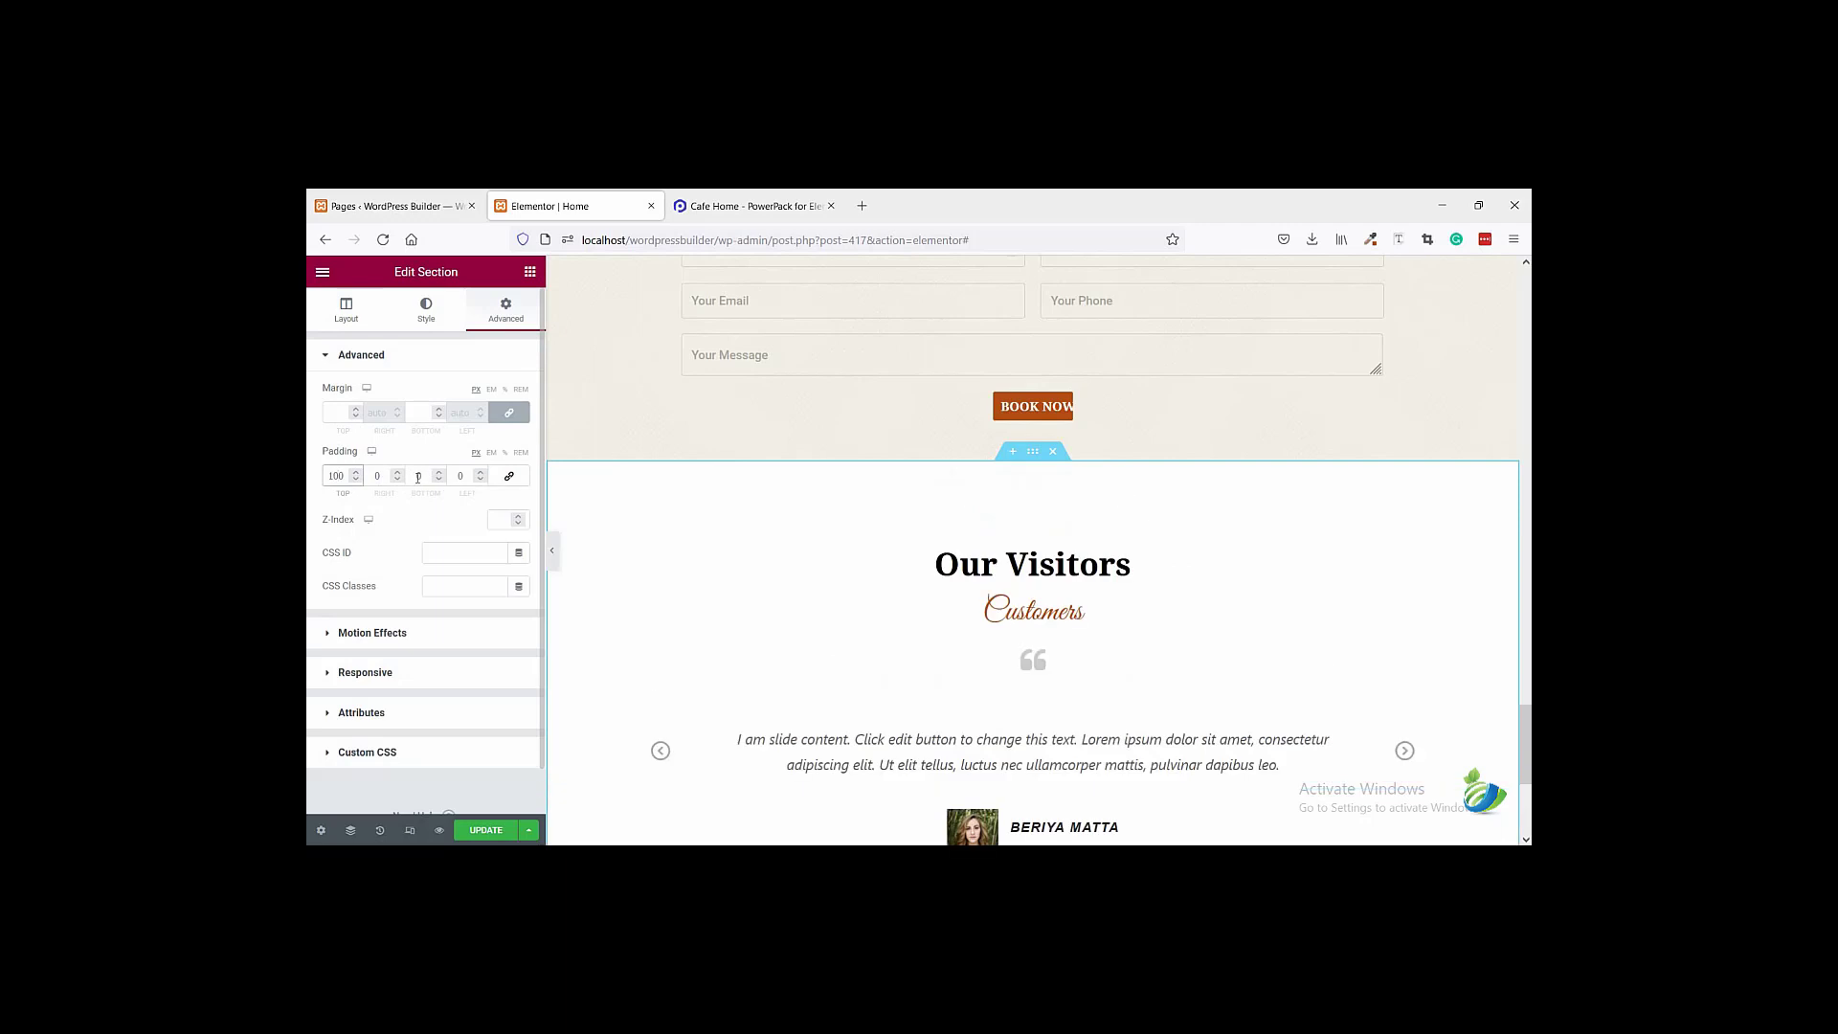
left_click(418, 476)
type("100")
- Preview the Our Visitors section at full width and examine the Contact Us section on the Cafe Home page
left_click(553, 551)
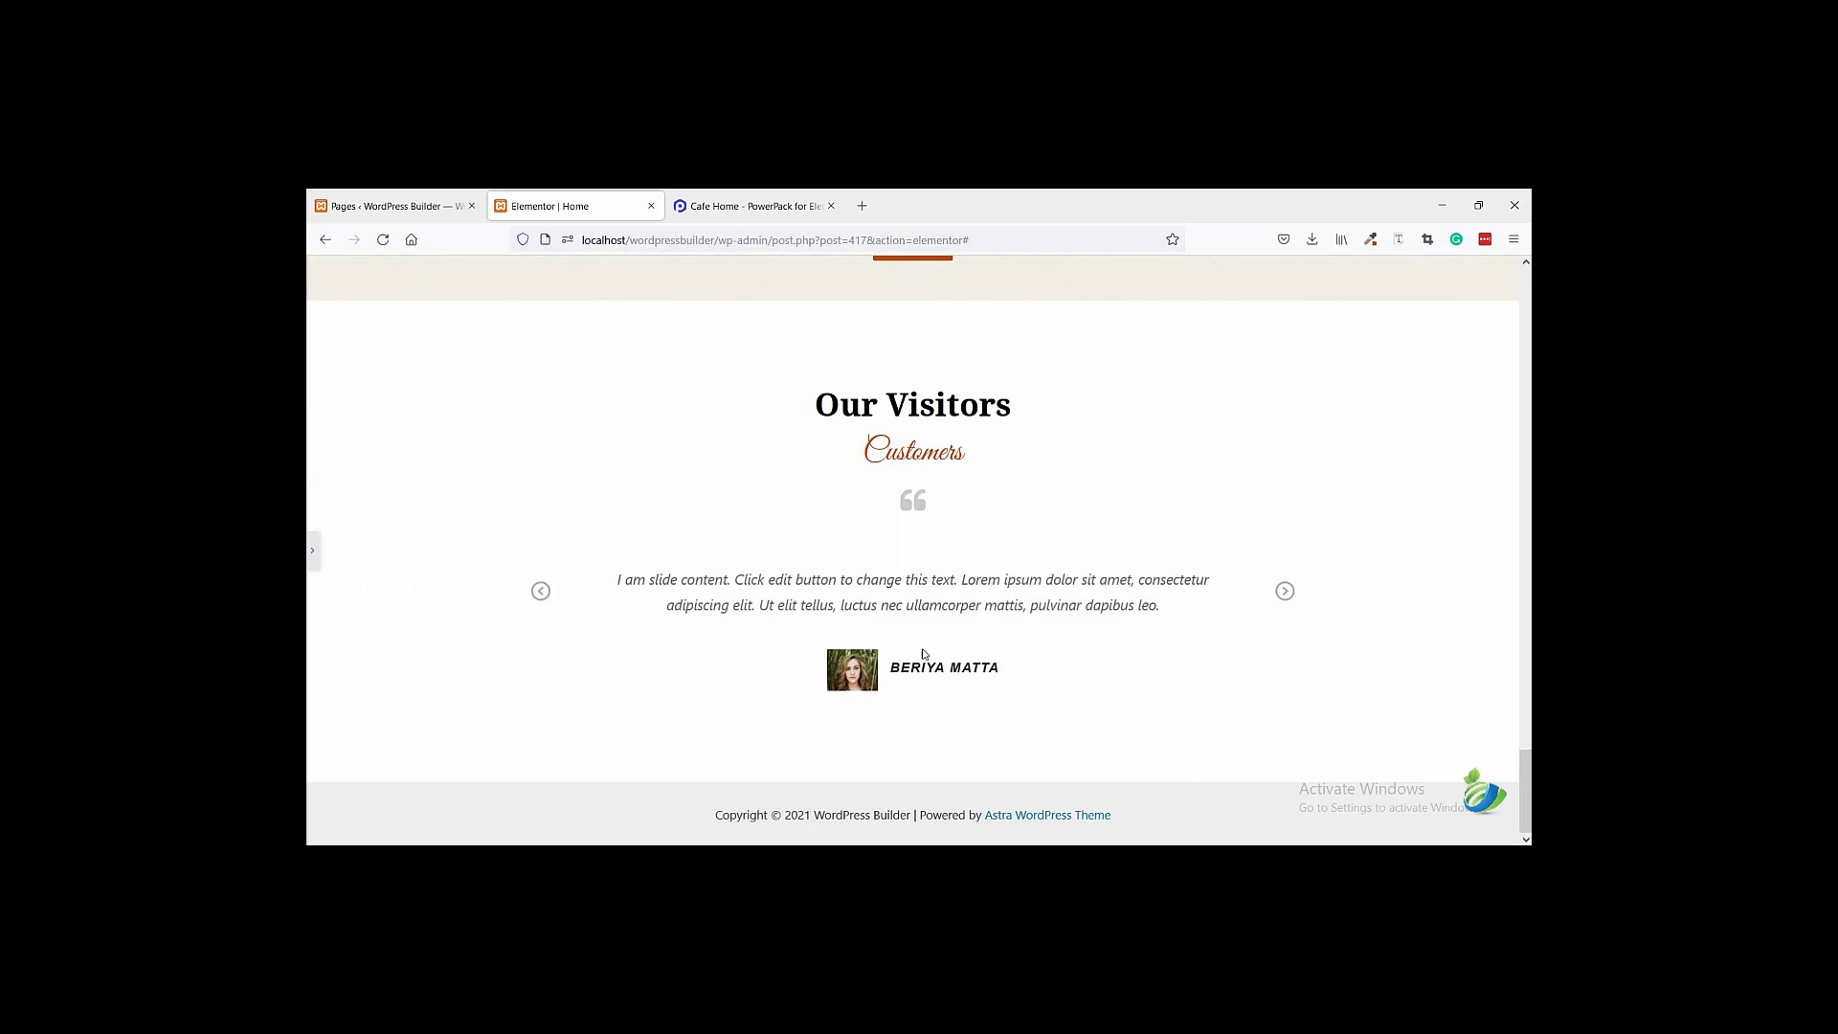
scroll(904, 466, "up", 1)
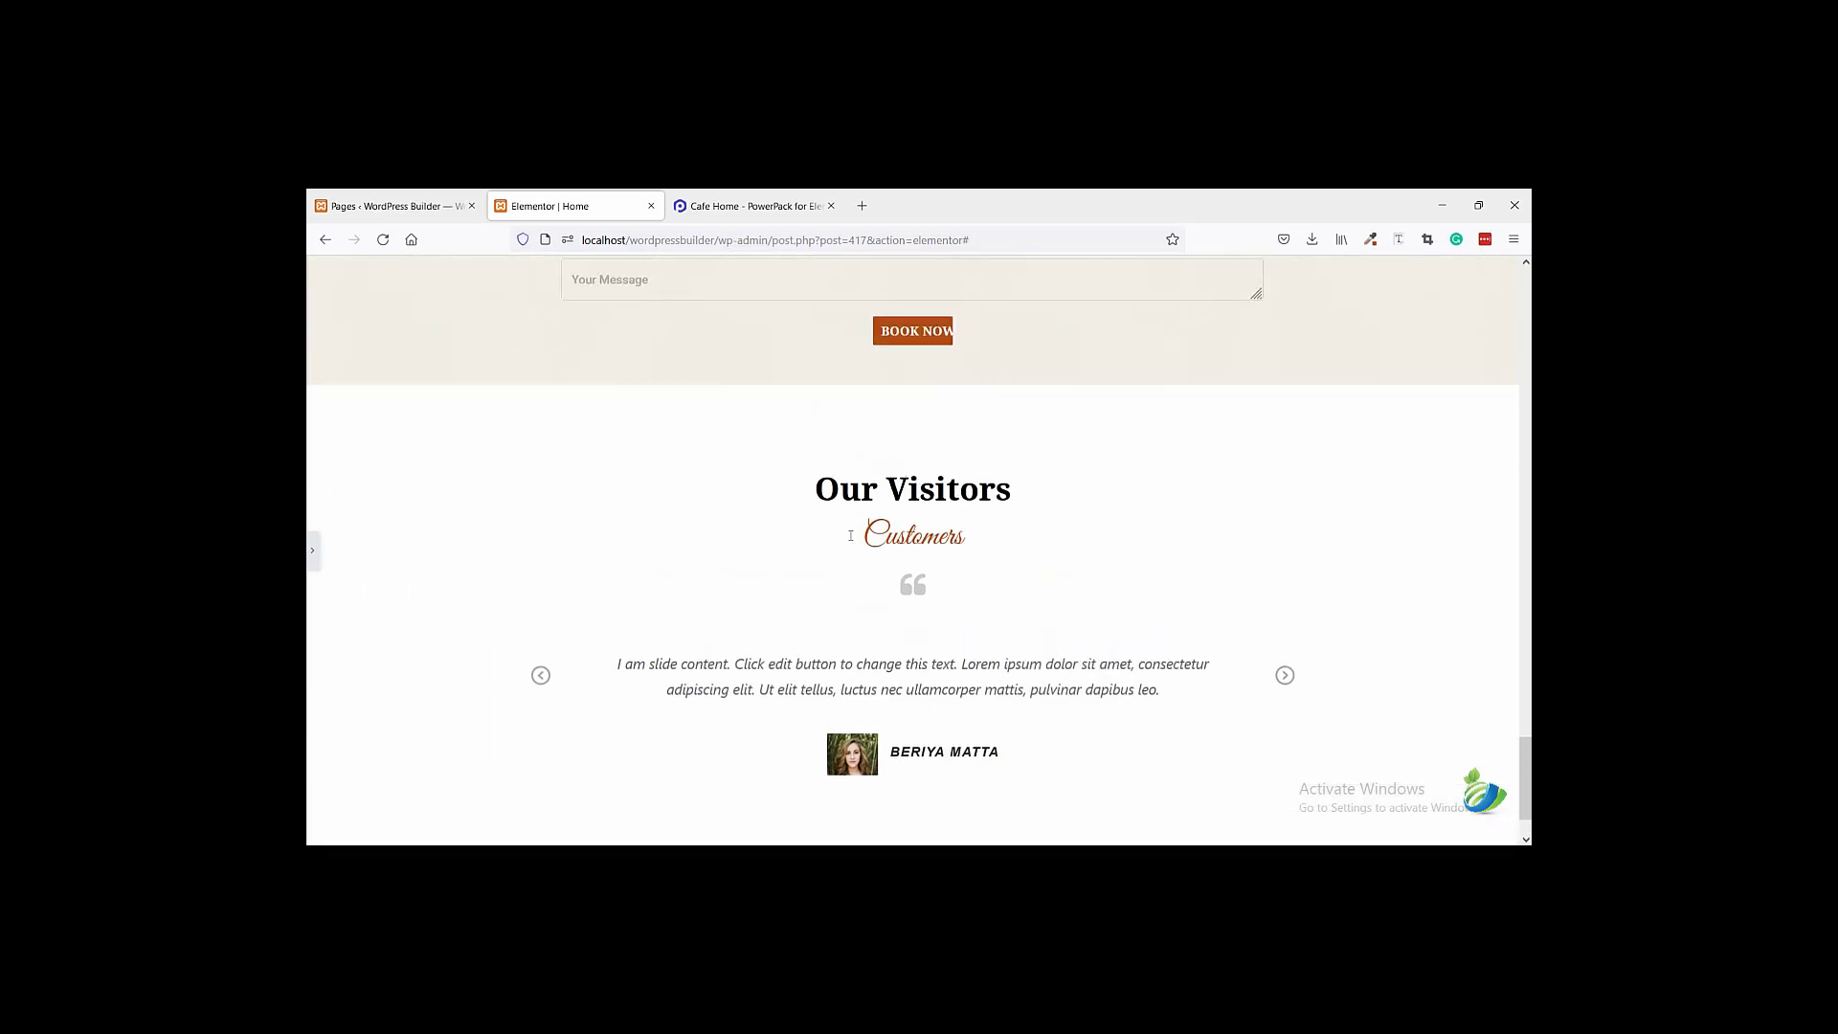
scroll(630, 578, "down", 1)
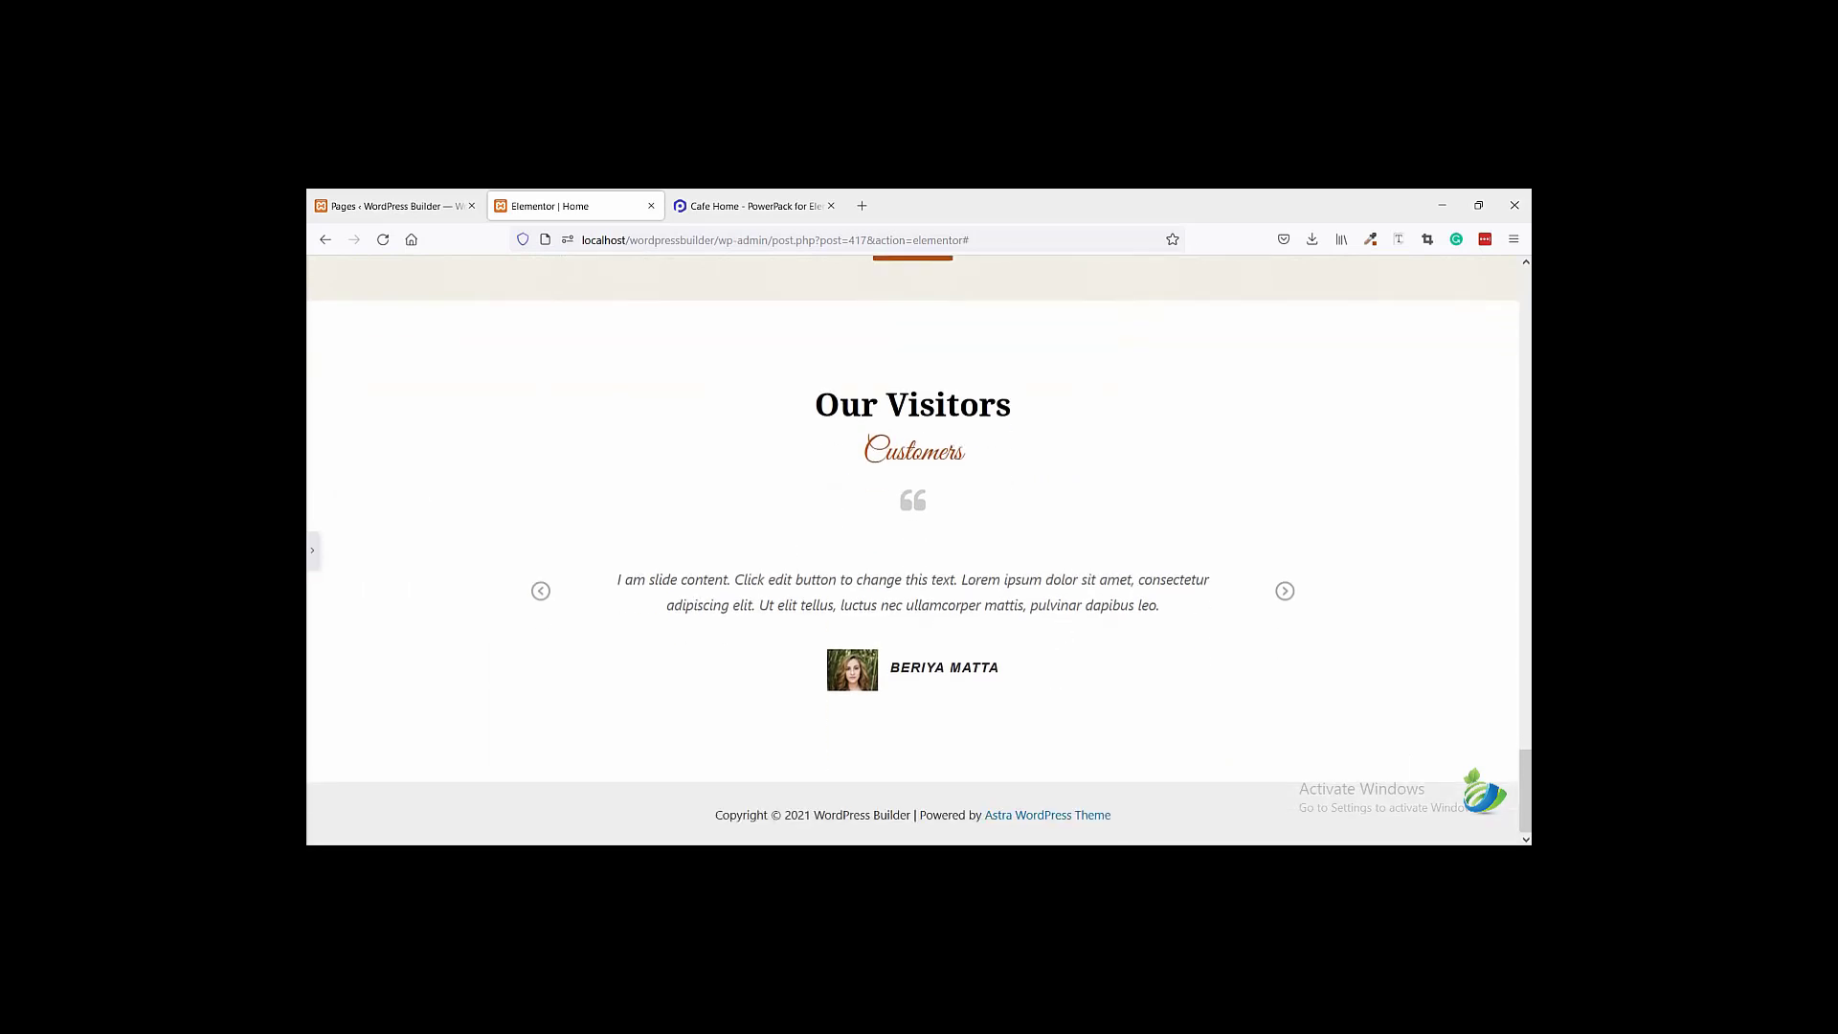
key("ctrl+Tab")
scroll(939, 624, "down", 3)
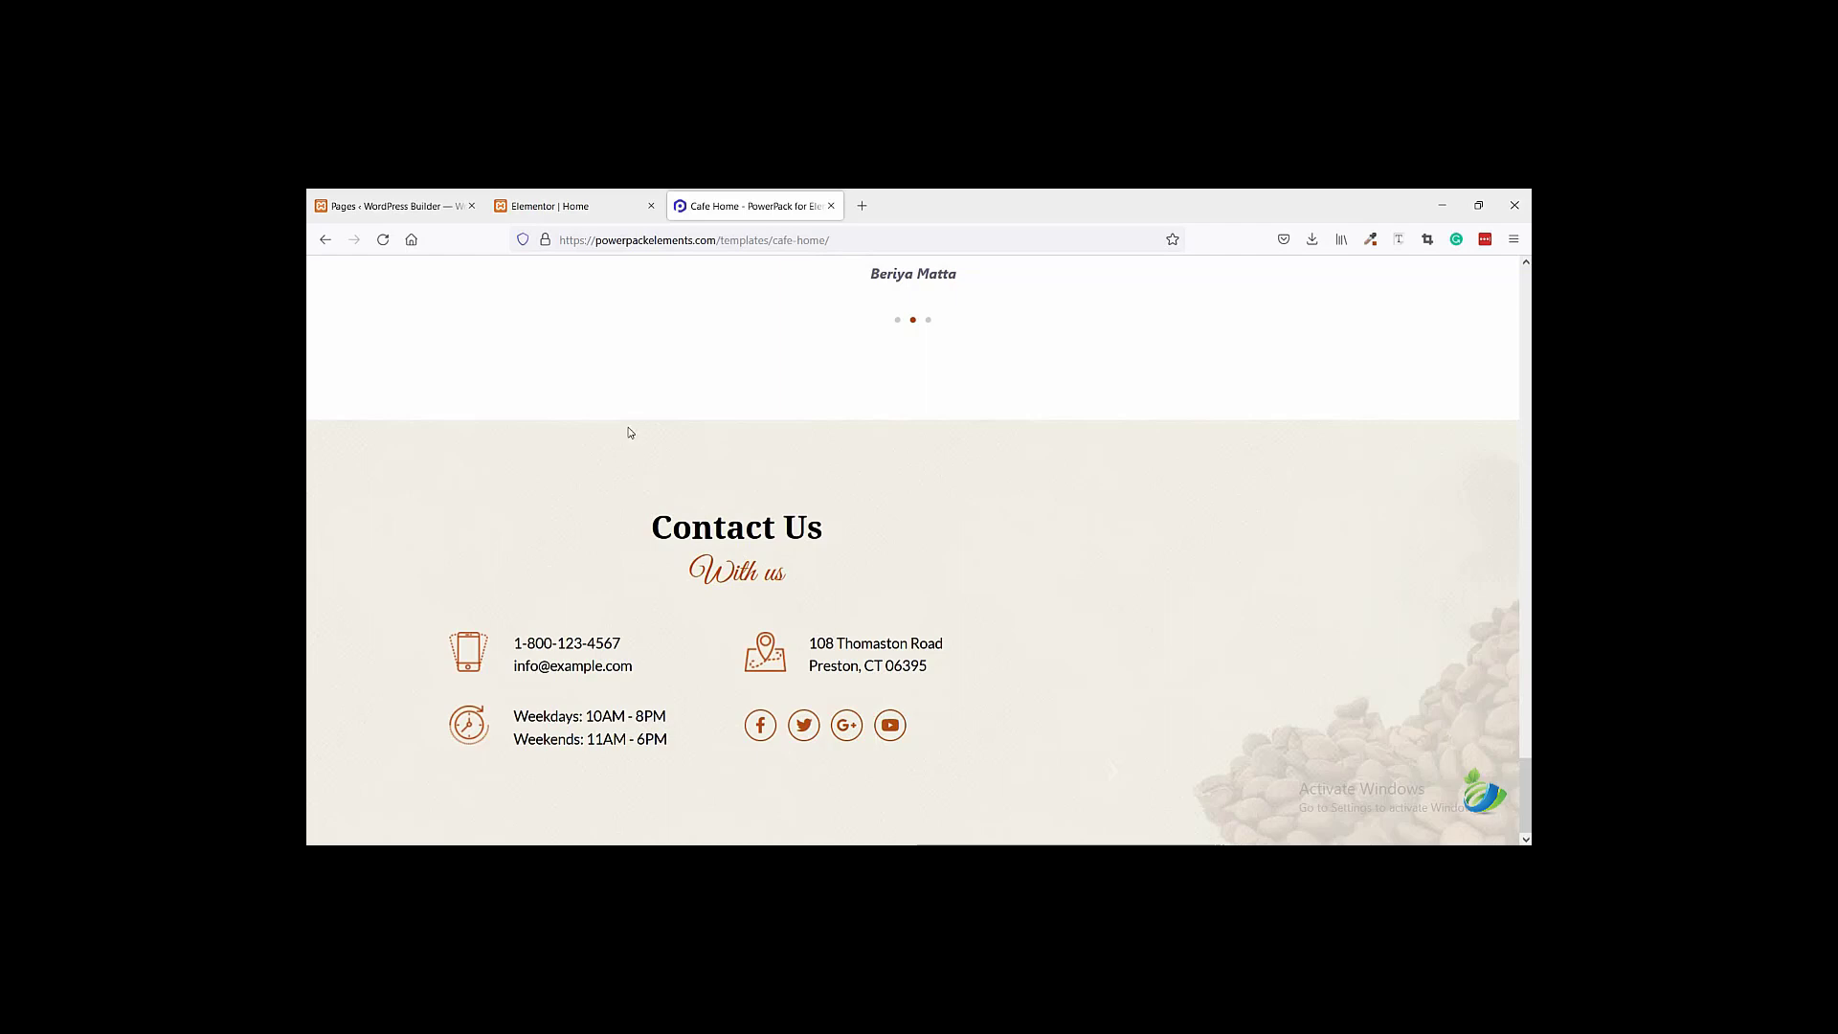
- Add a new two-column section below the Our Visitors section in the Elementor editor, checking the Cafe Home page for reference
left_click(586, 210)
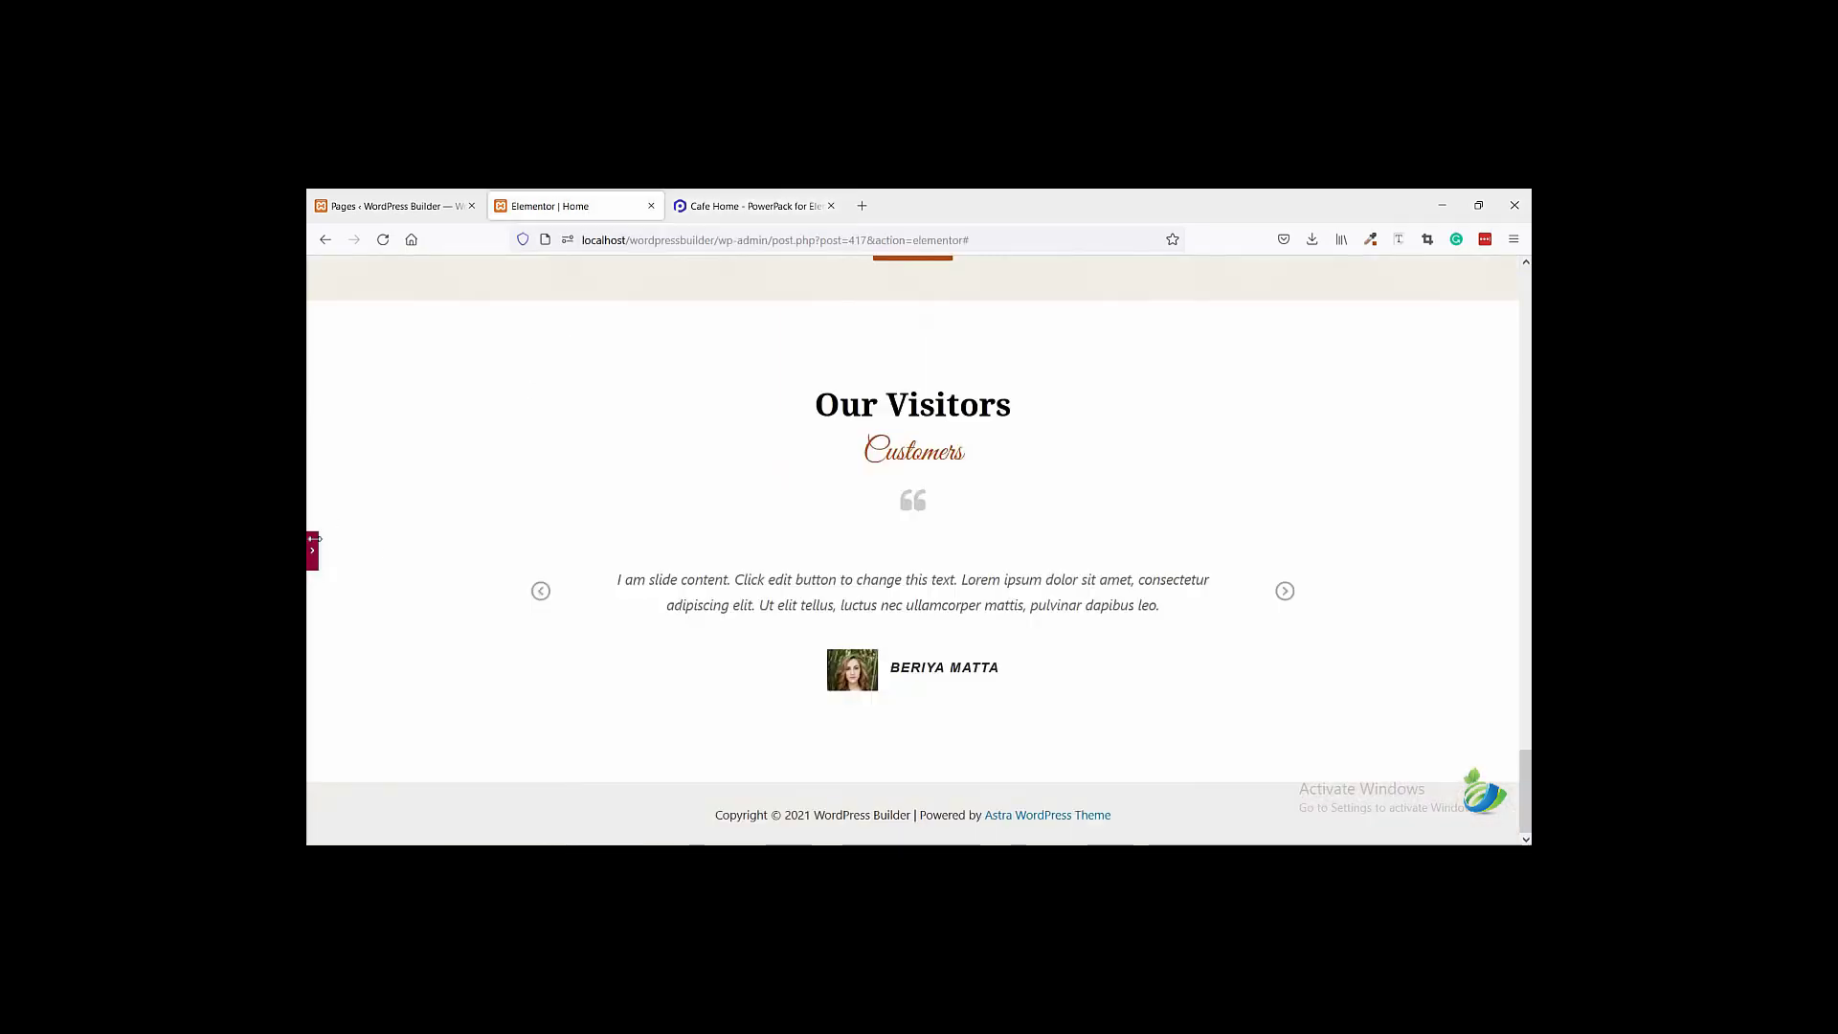
left_click(314, 540)
scroll(919, 594, "down", 3)
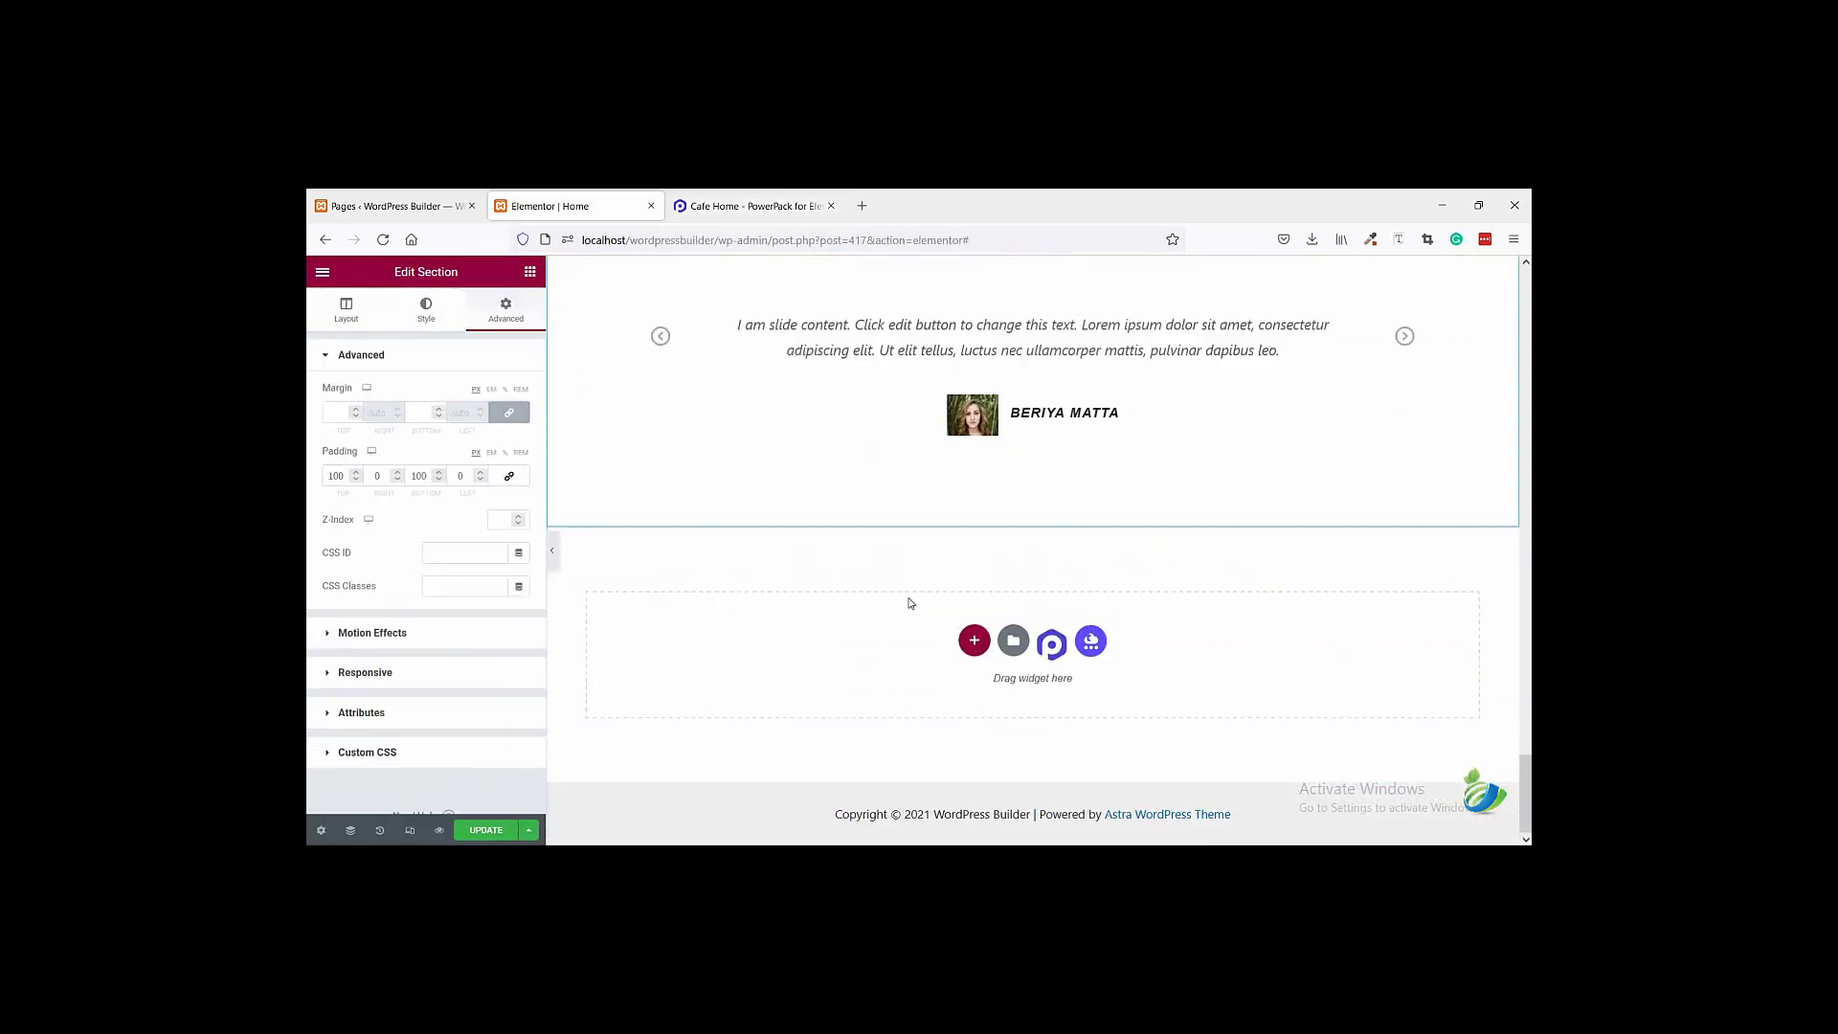
left_click(974, 641)
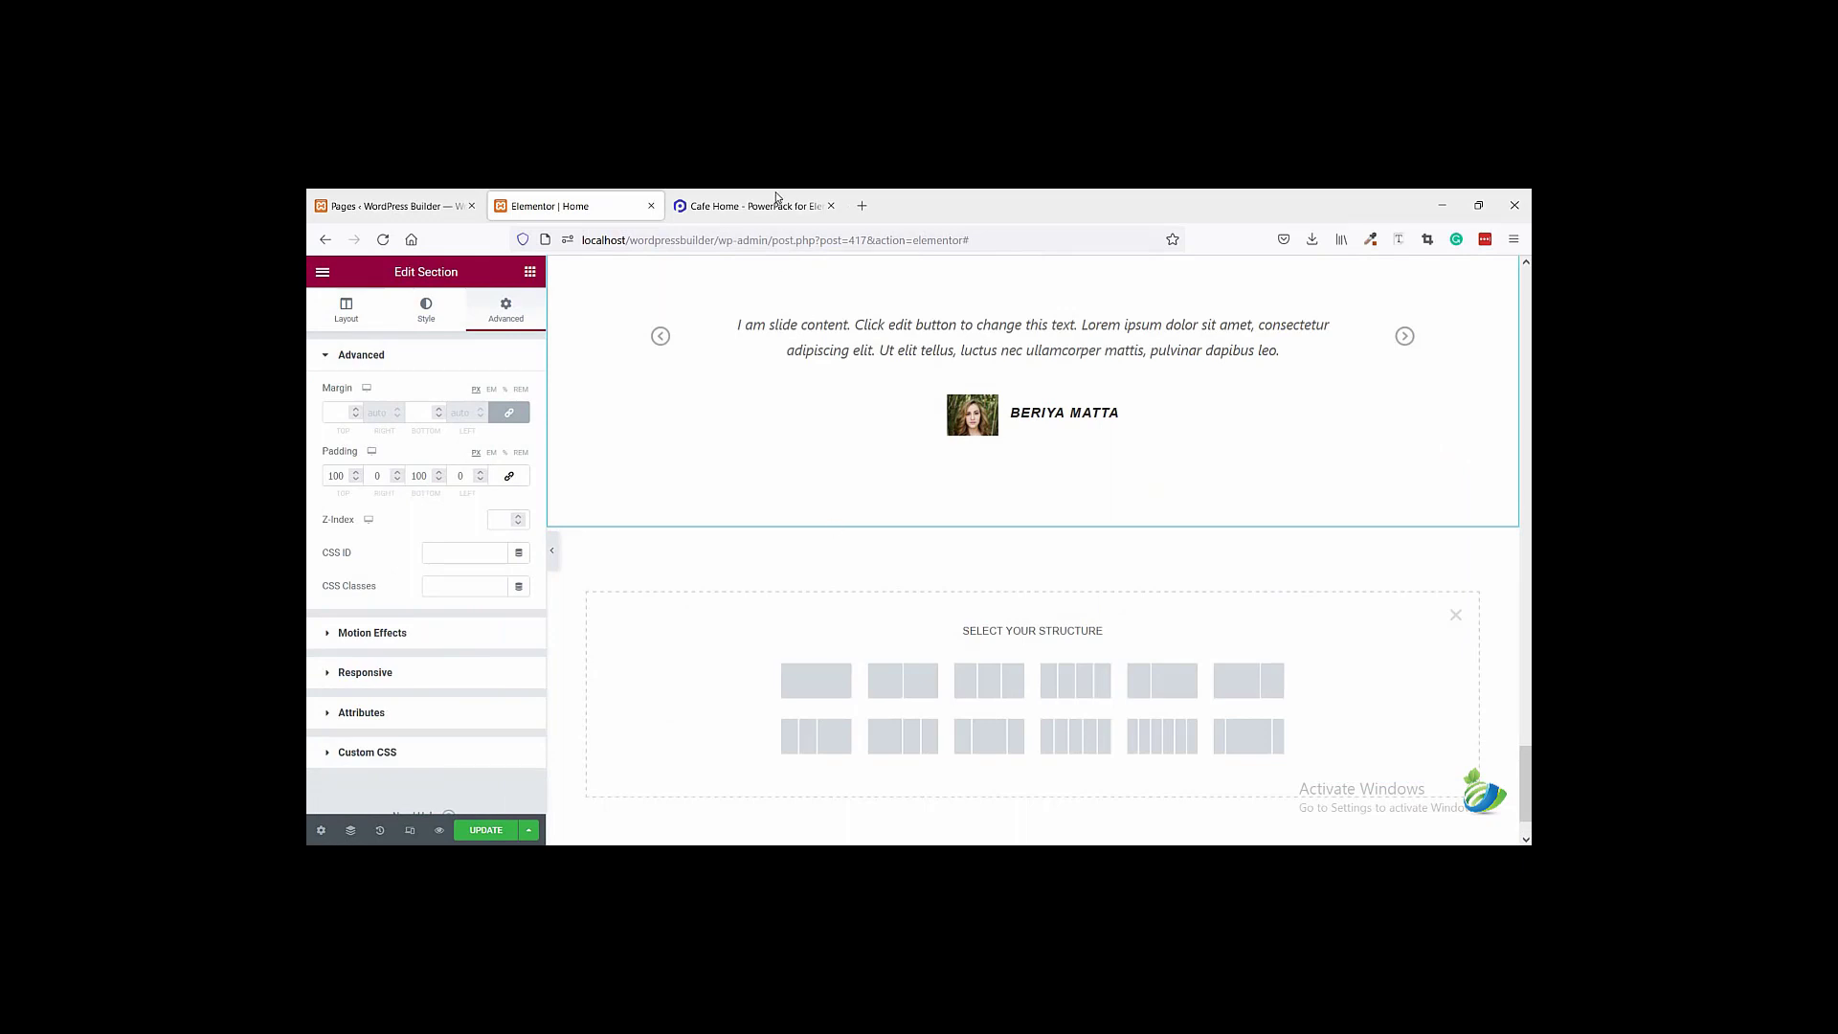
left_click(747, 206)
left_click(581, 199)
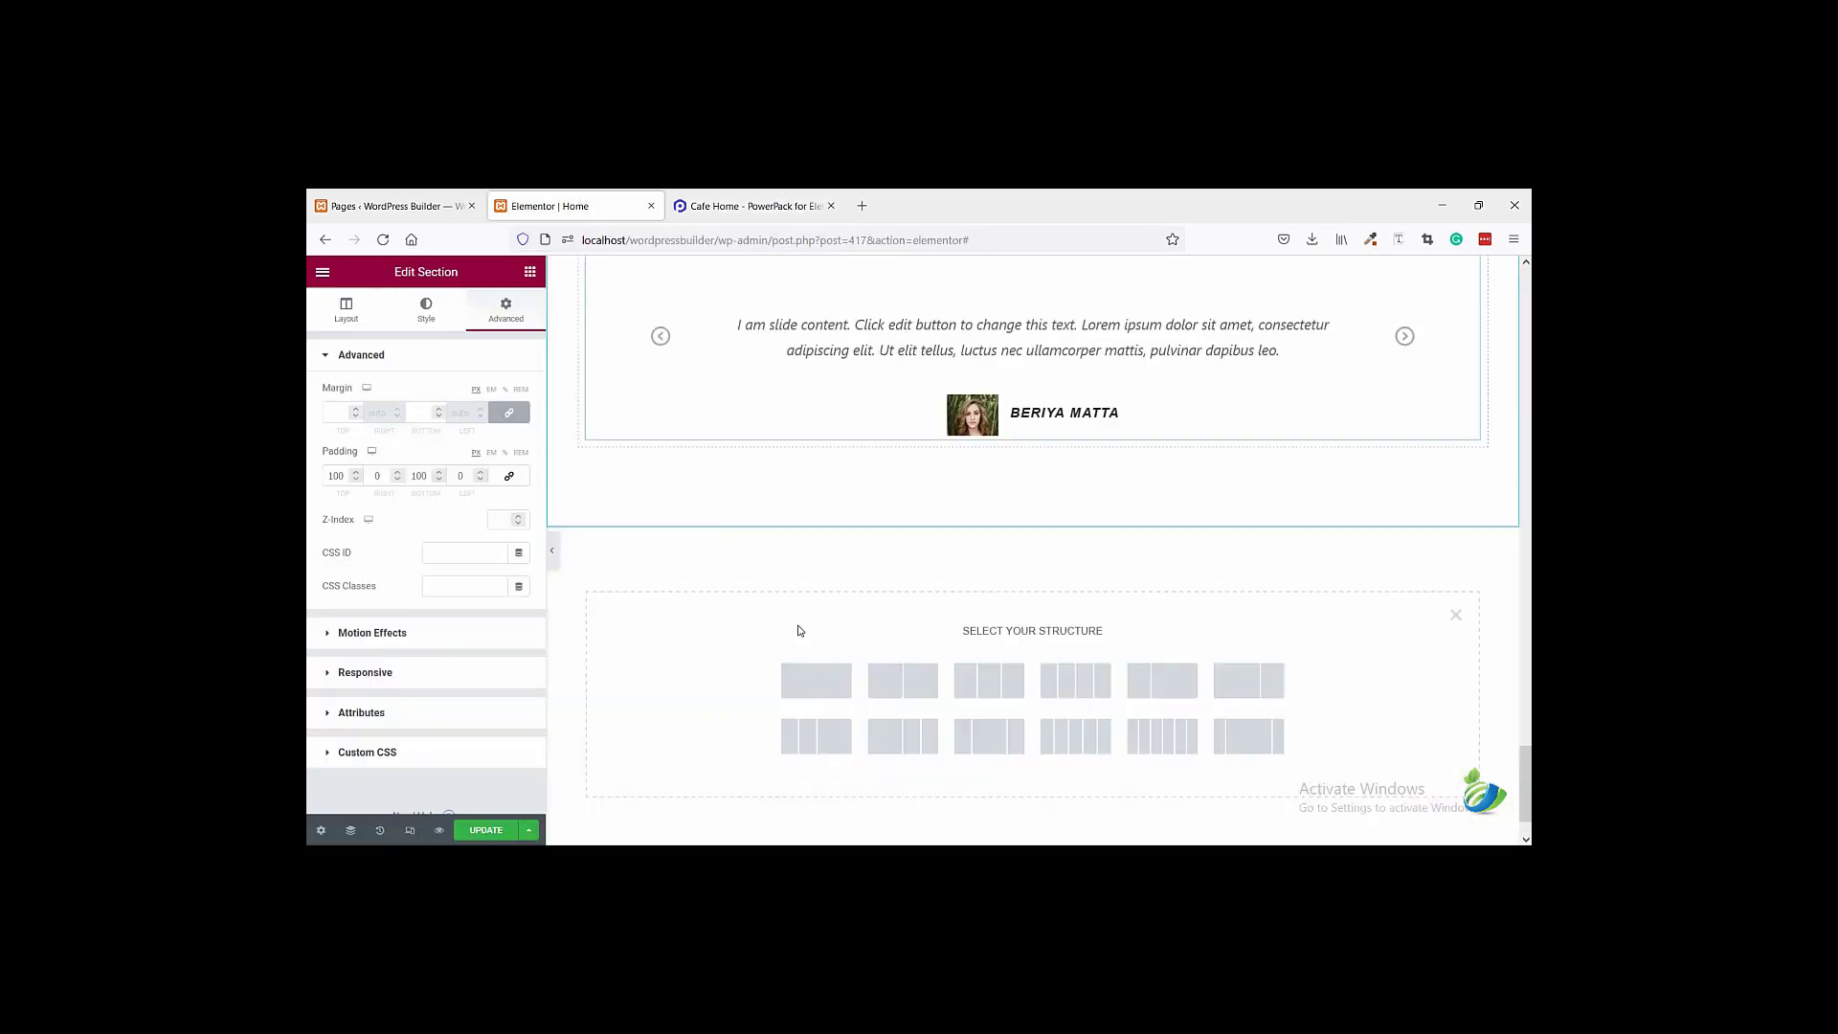
left_click(878, 680)
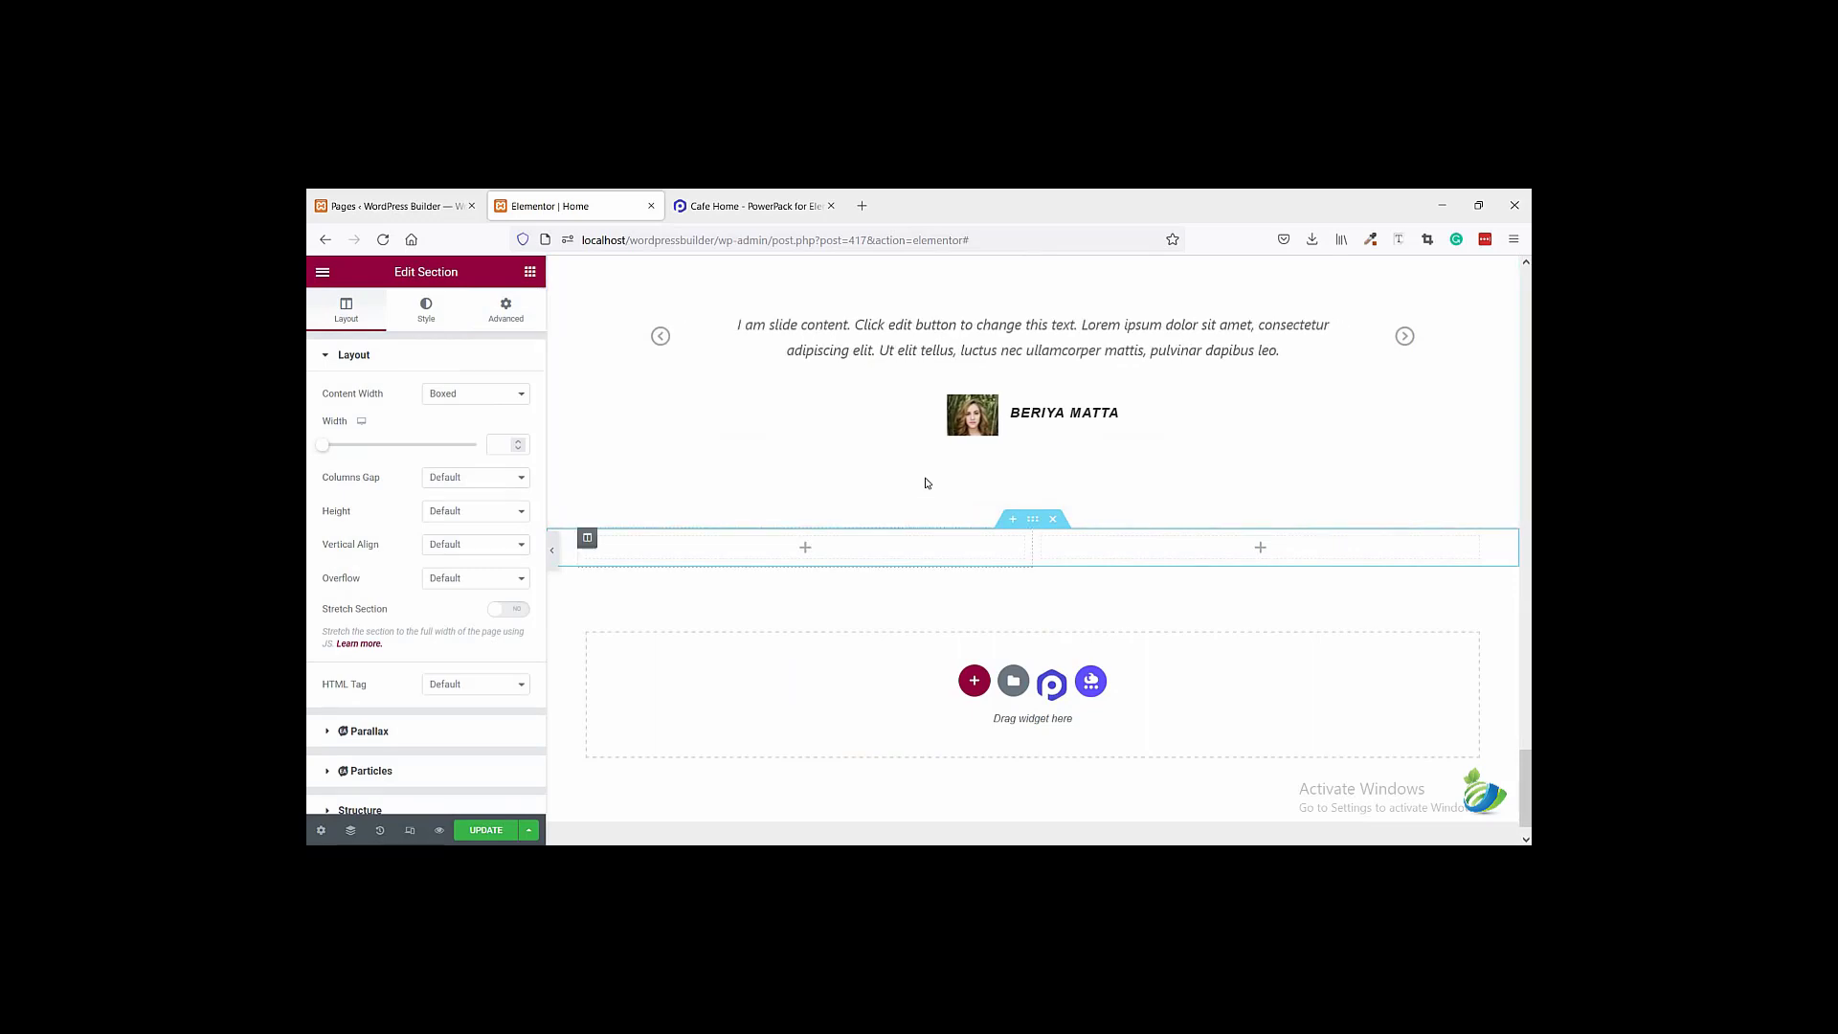
- Duplicate the Our Visitors and Customers headings and move the copies into the first column of the new two-column section
scroll(925, 483, "up", 3)
right_click(1046, 319)
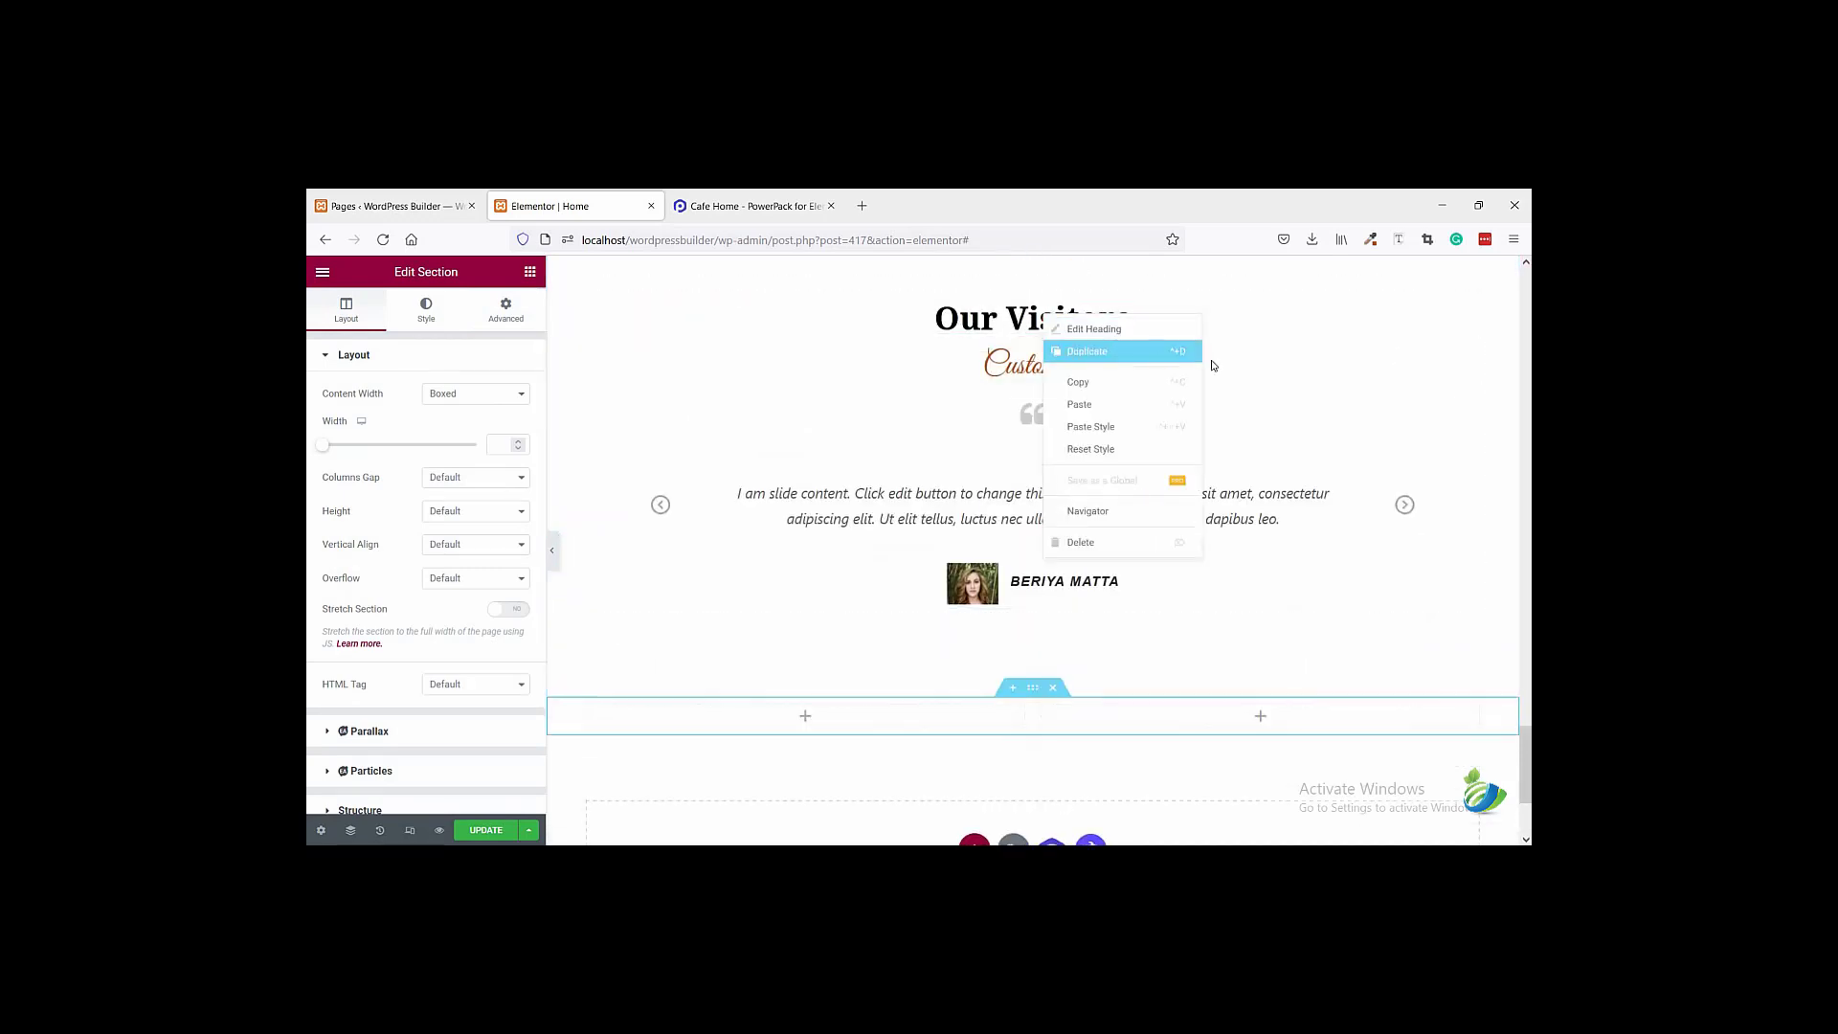
left_click(1121, 351)
left_click_drag(1312, 369, 833, 728)
right_click(1046, 364)
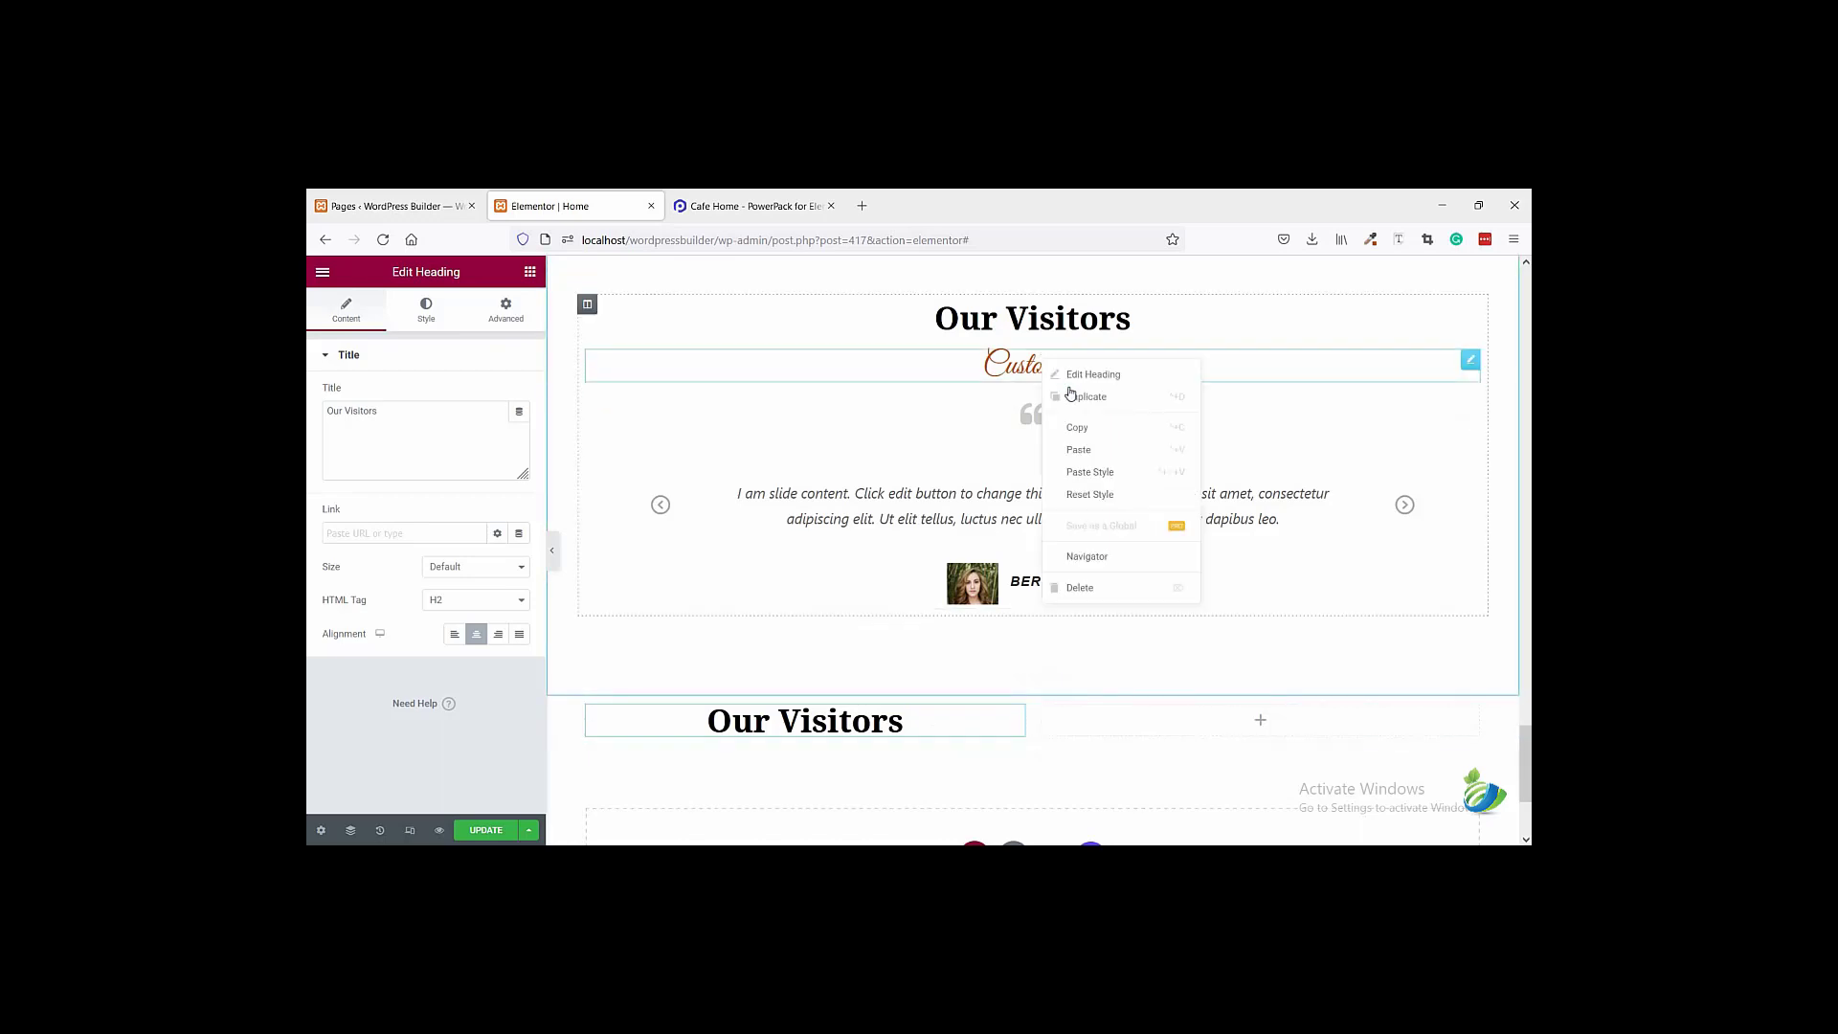
left_click(1072, 395)
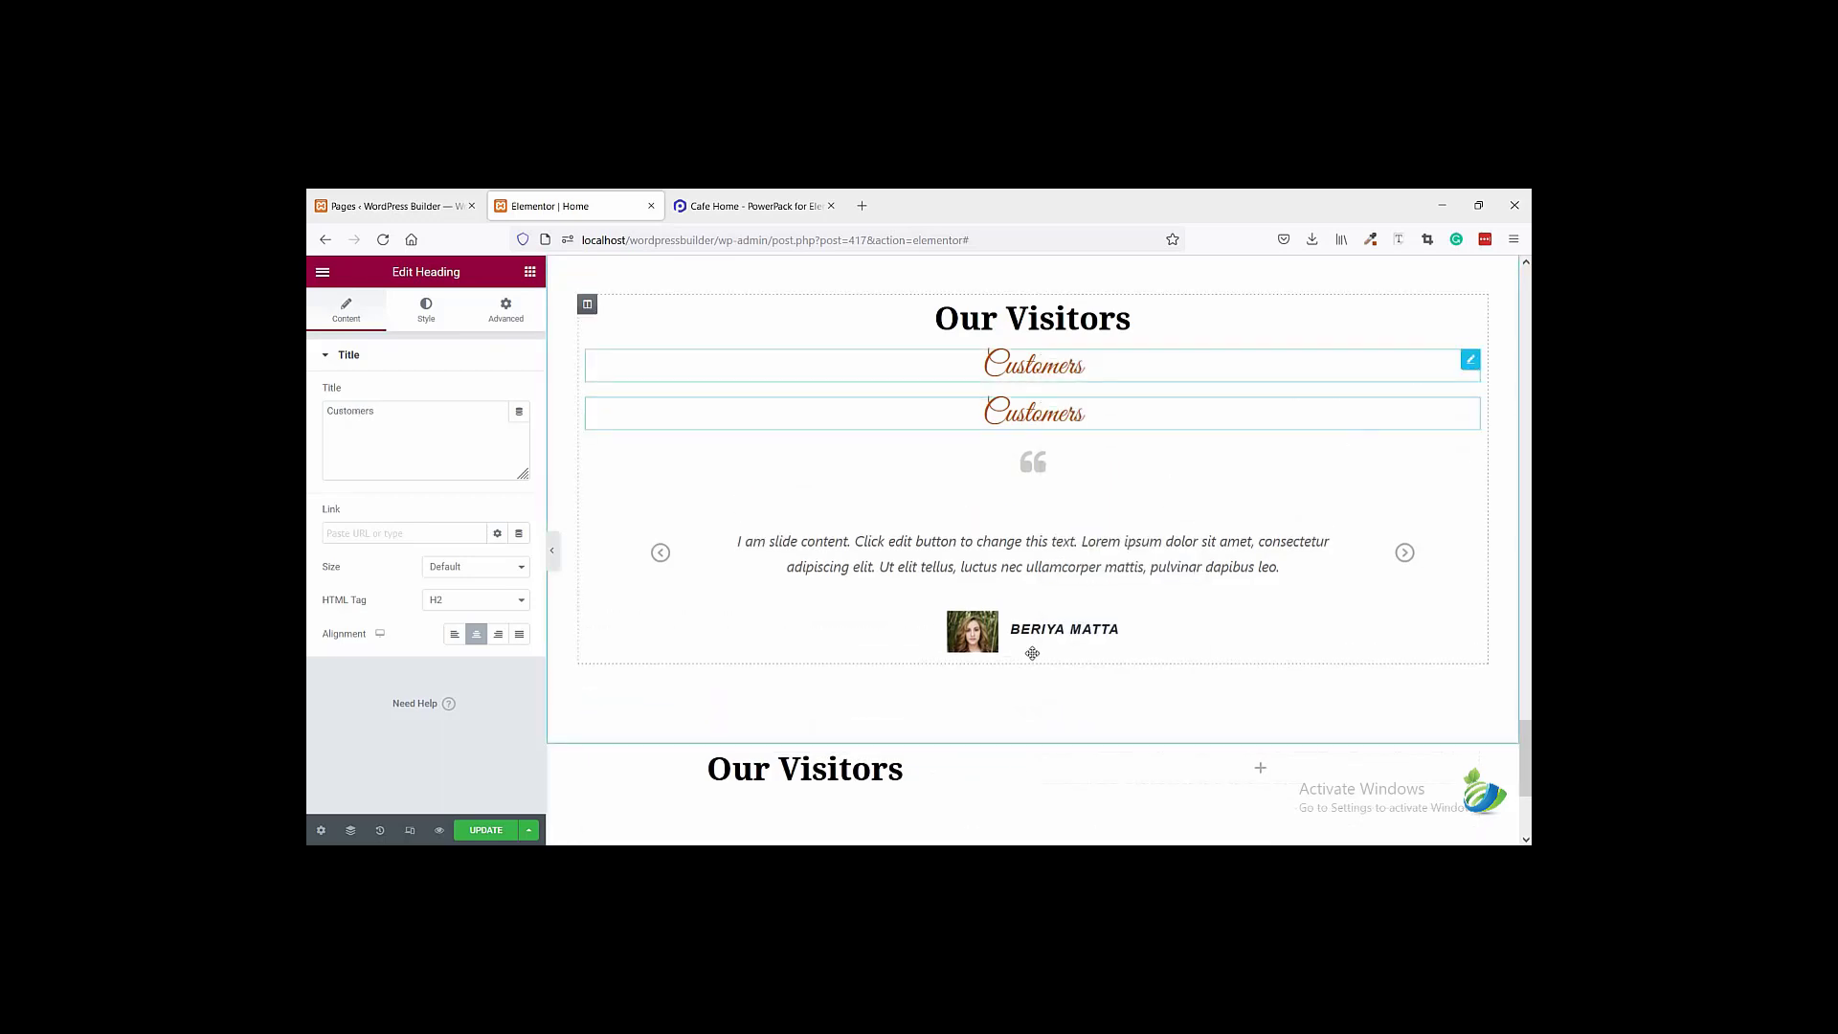
left_click_drag(1032, 653, 862, 764)
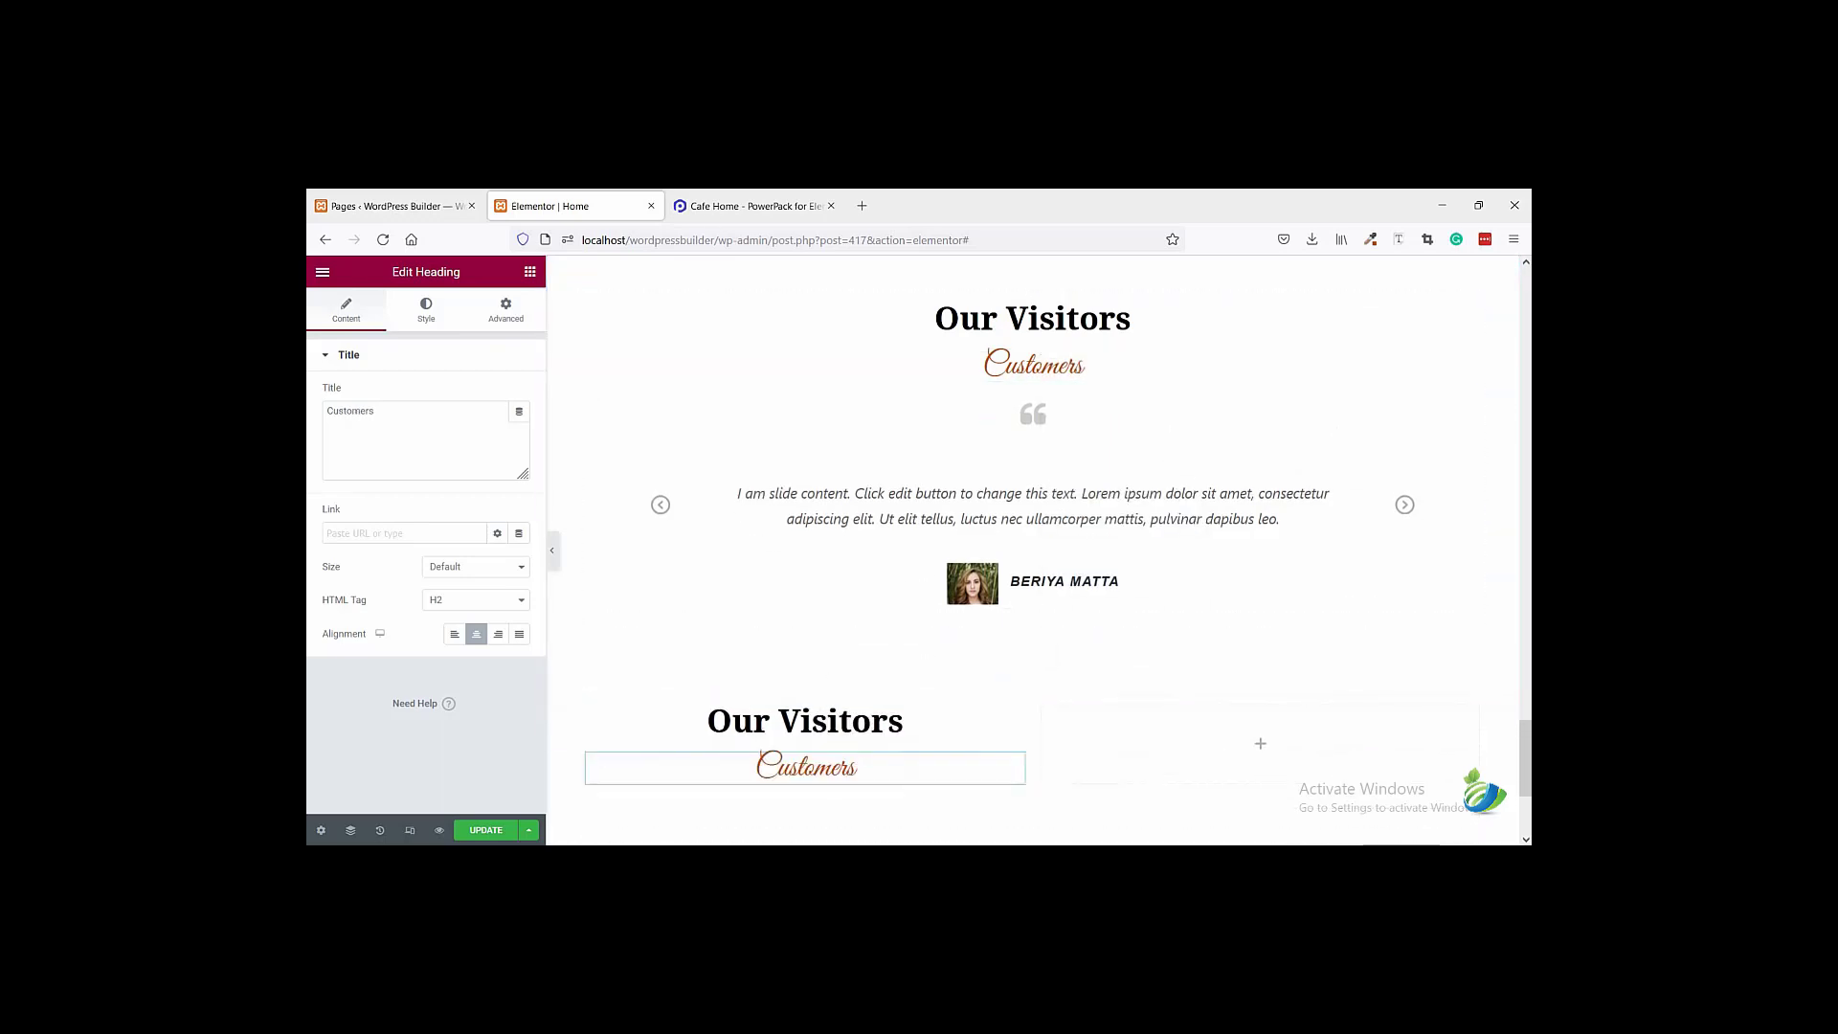
- Copy the "Contact Us" title from the Cafe Home page and use it for the duplicated Our Visitors heading
left_click(730, 203)
left_click_drag(823, 528, 653, 527)
key("ctrl+c")
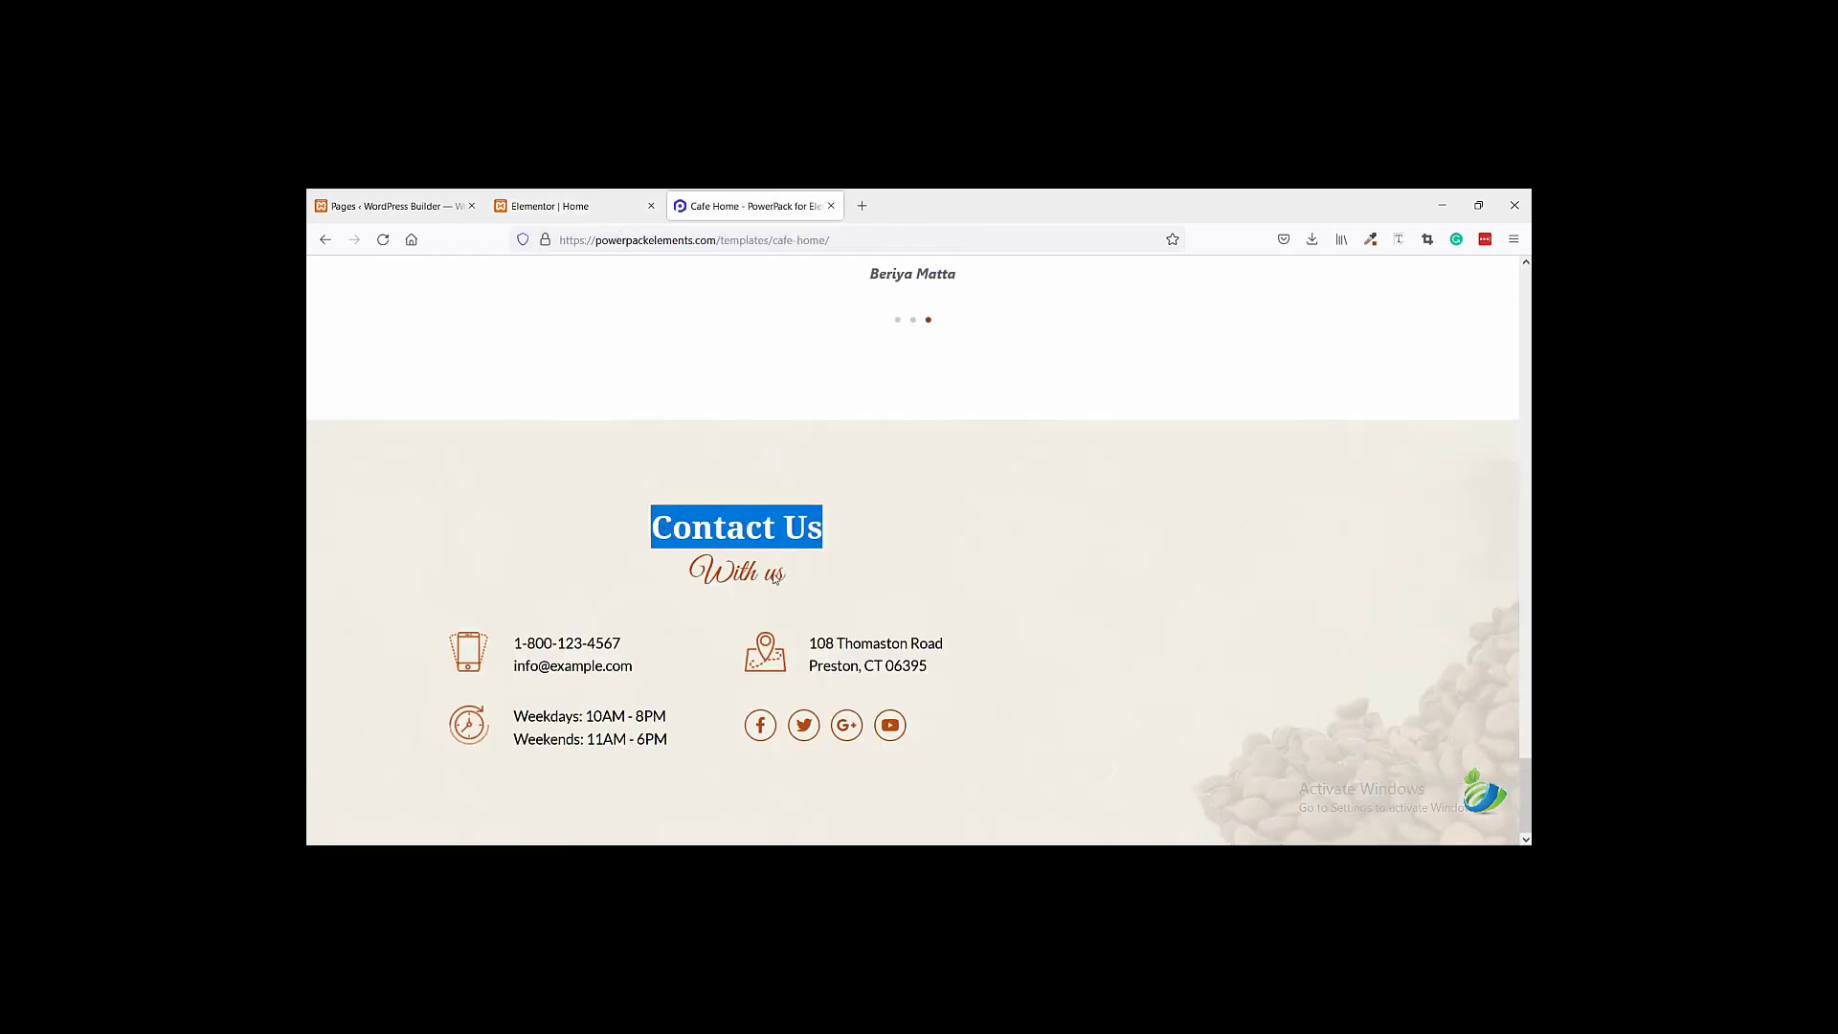
left_click(551, 205)
left_click(805, 720)
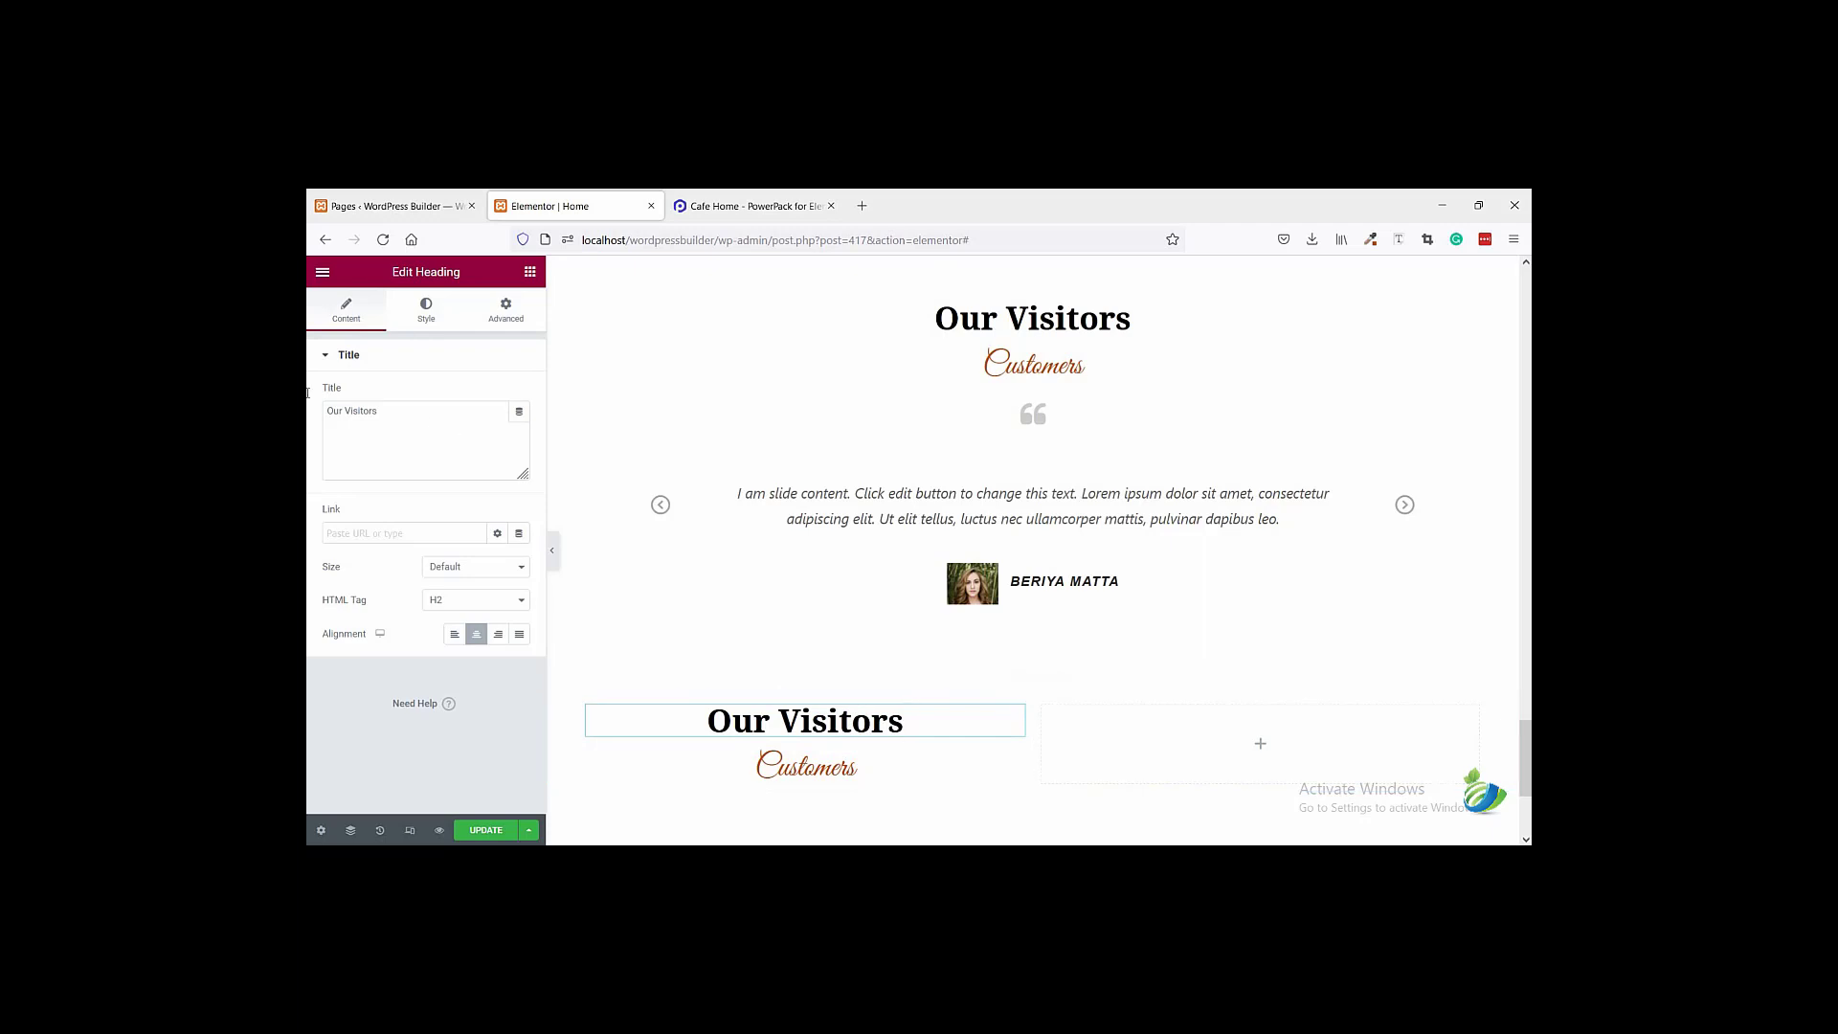
left_click_drag(383, 410, 326, 411)
key("ctrl+v")
- Replace the text of the duplicated Customers heading with "With us", taken from the Cafe Home page
left_click(747, 205)
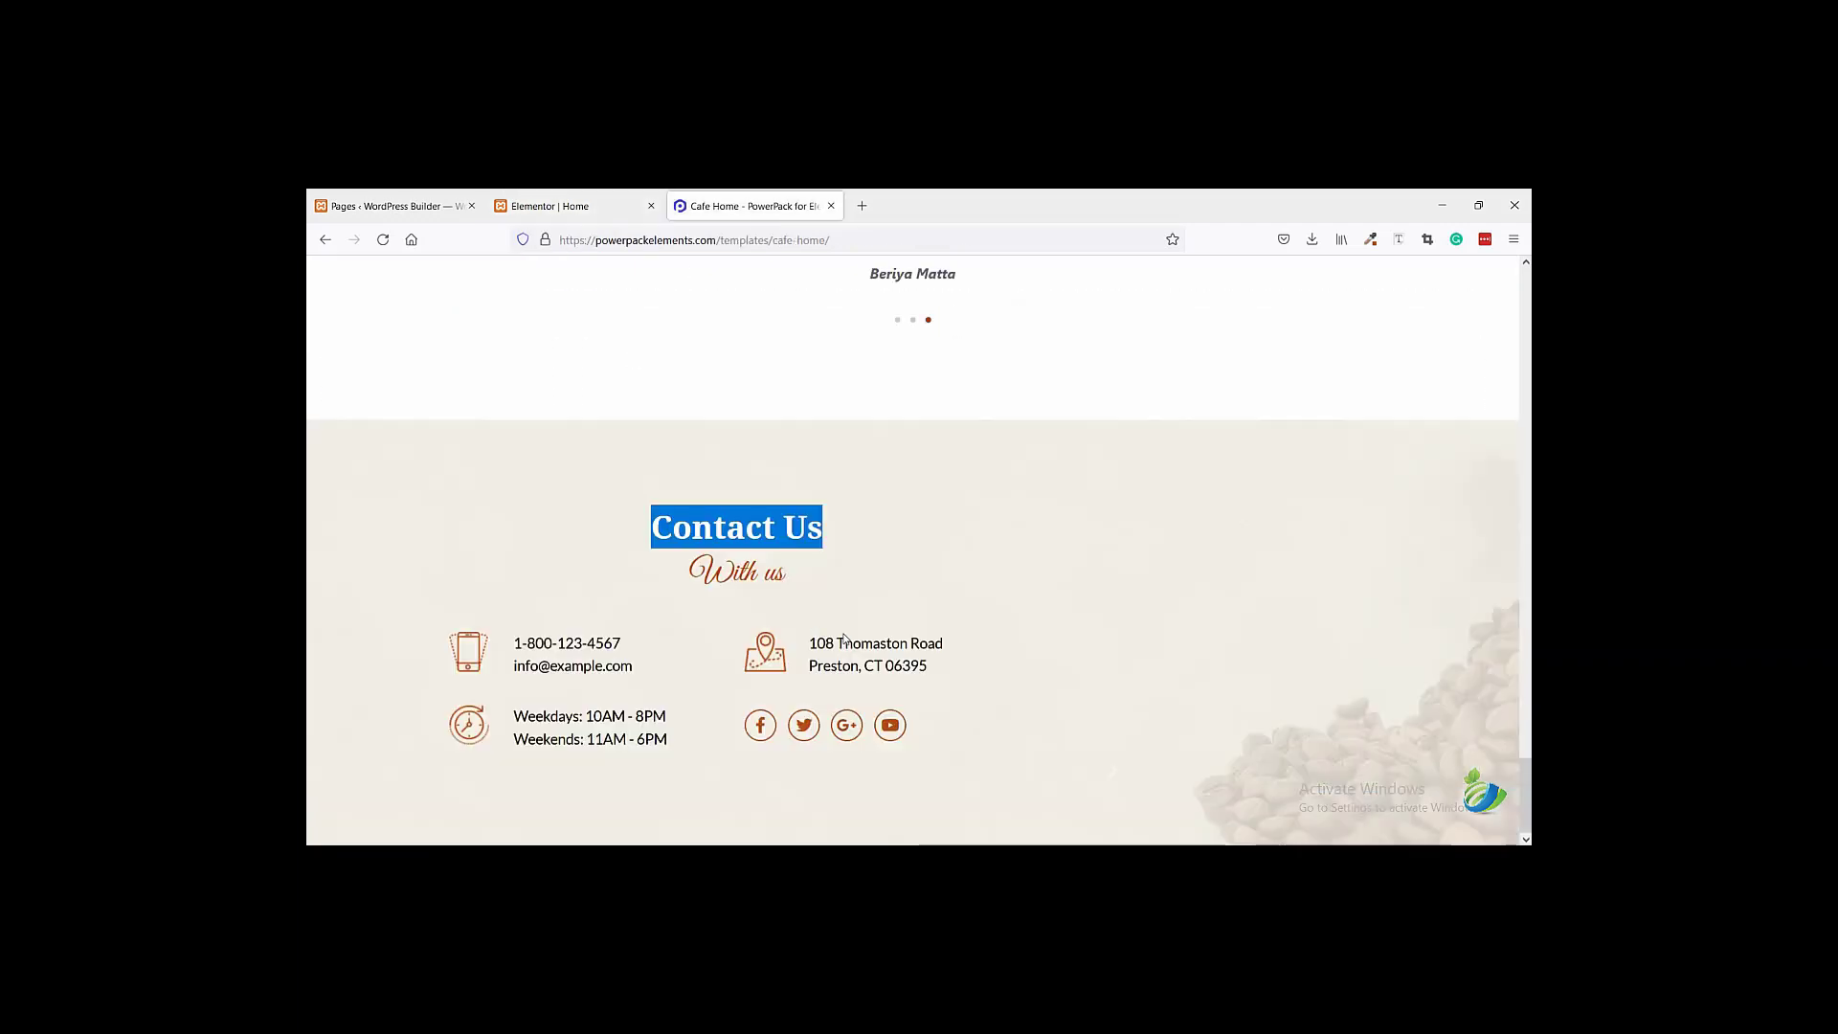
left_click_drag(785, 572, 690, 572)
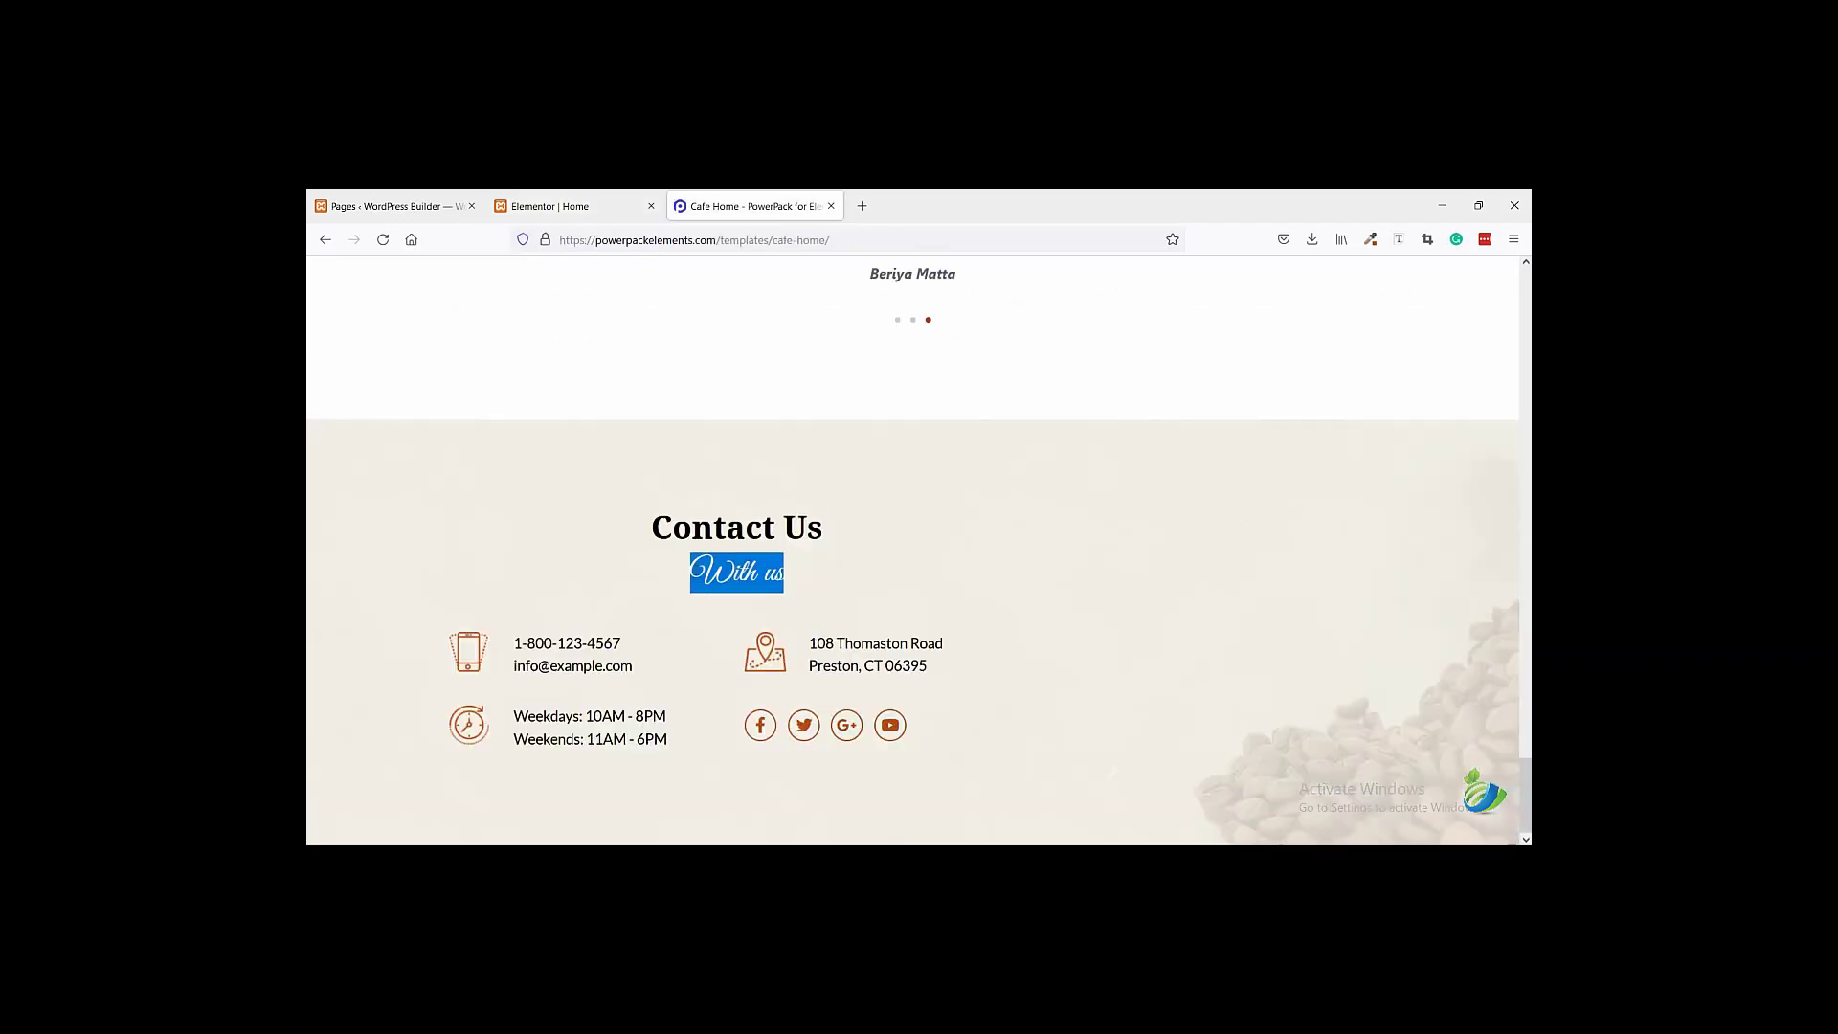
left_click(603, 208)
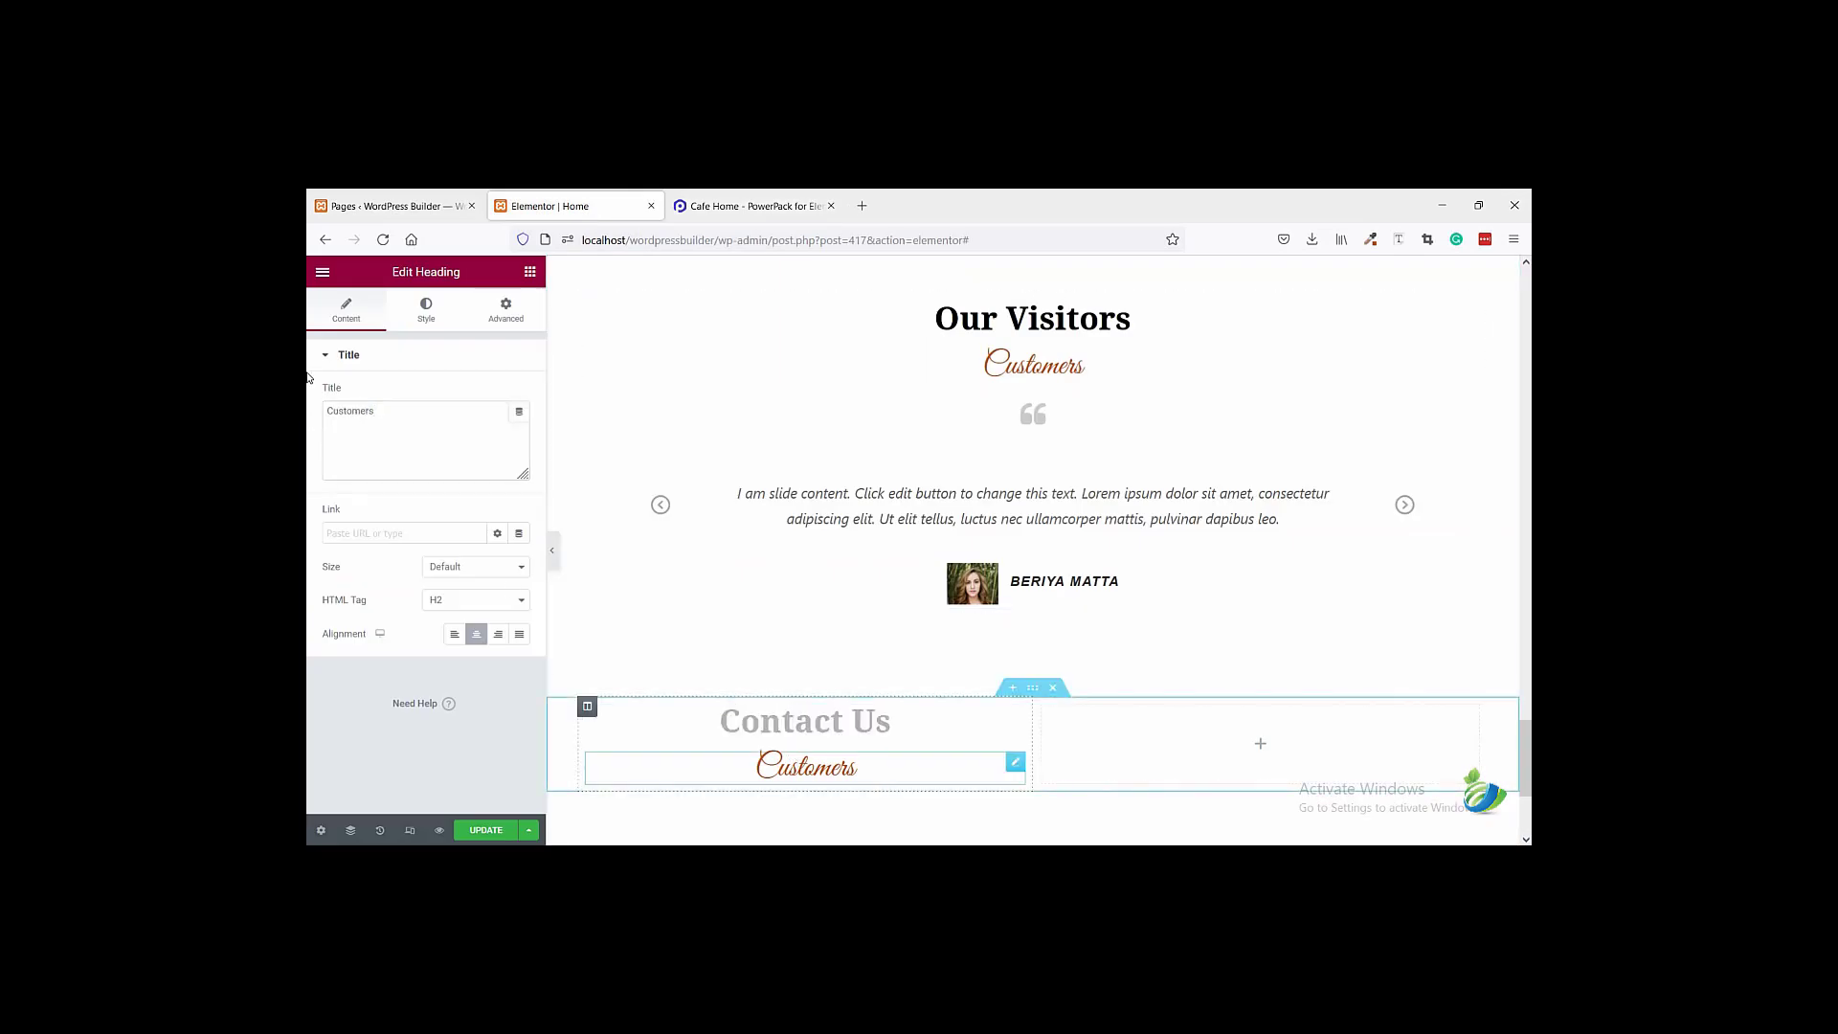
left_click(345, 411)
key("ctrl+a")
type("With us")
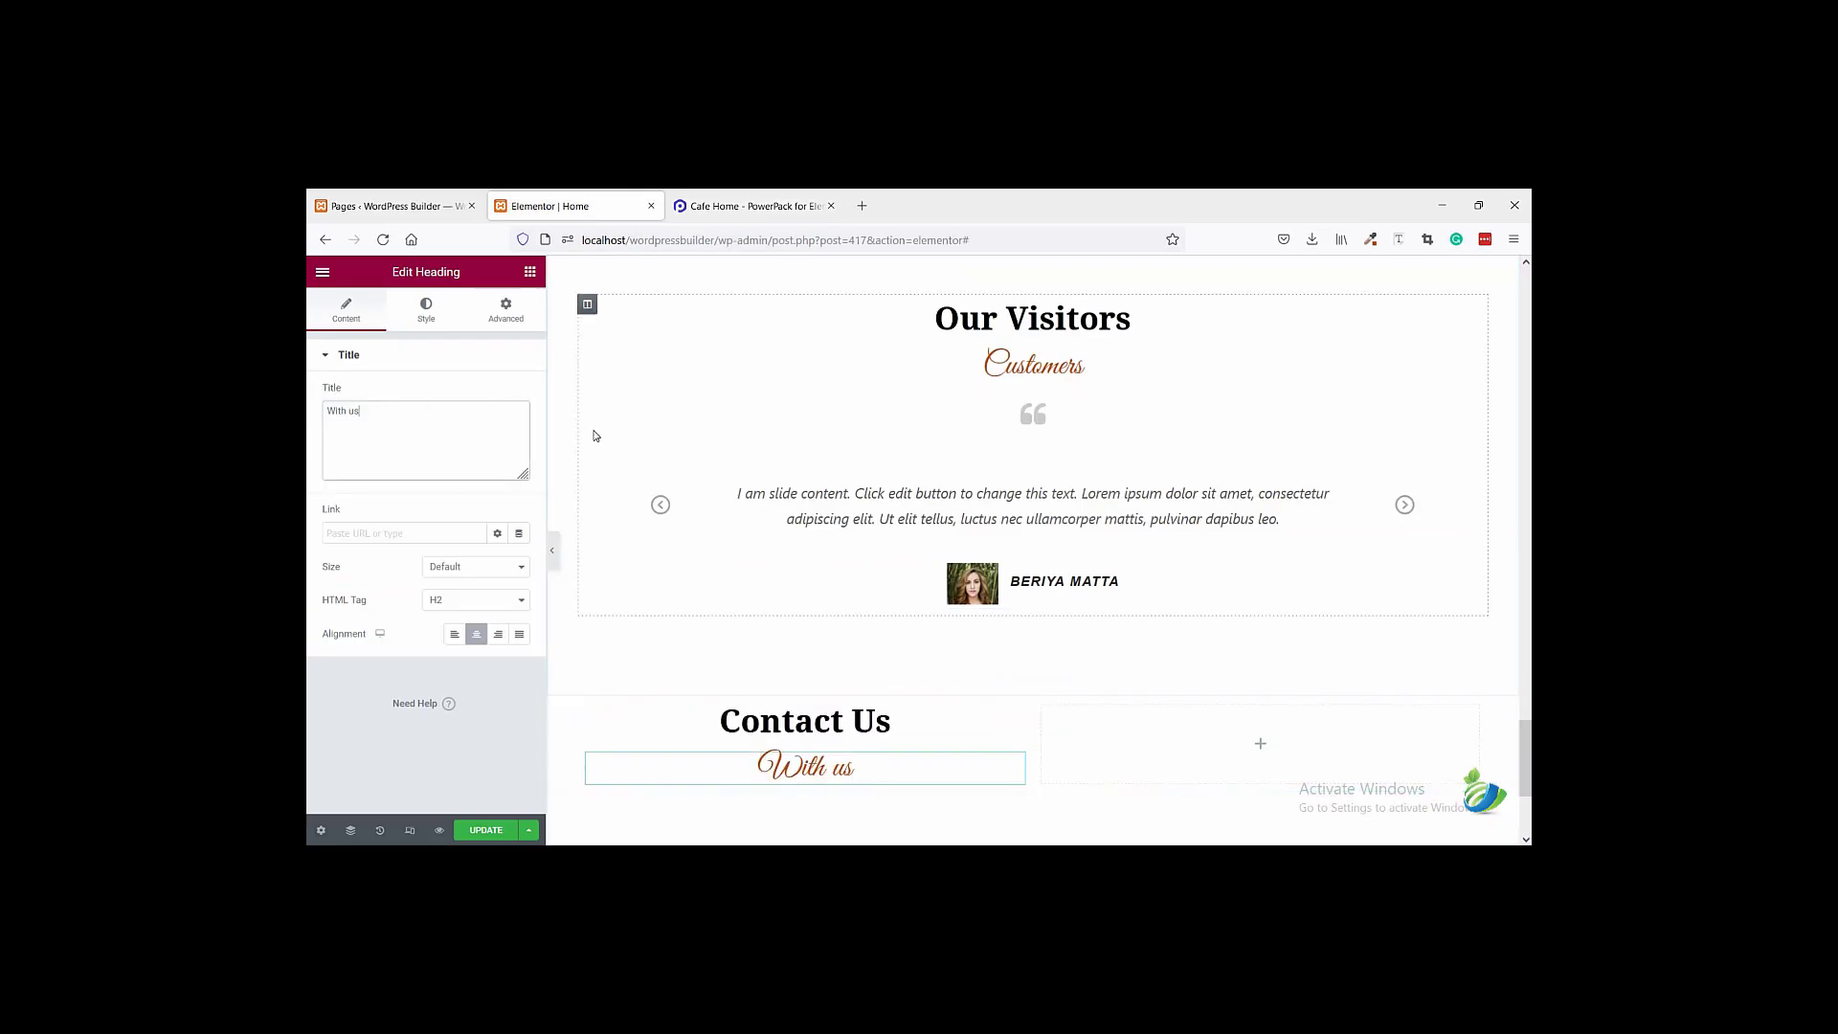
- Check the Contact Us layout on the Cafe Home page and add an Inner Section below the "With us" heading
scroll(624, 465, "down", 3)
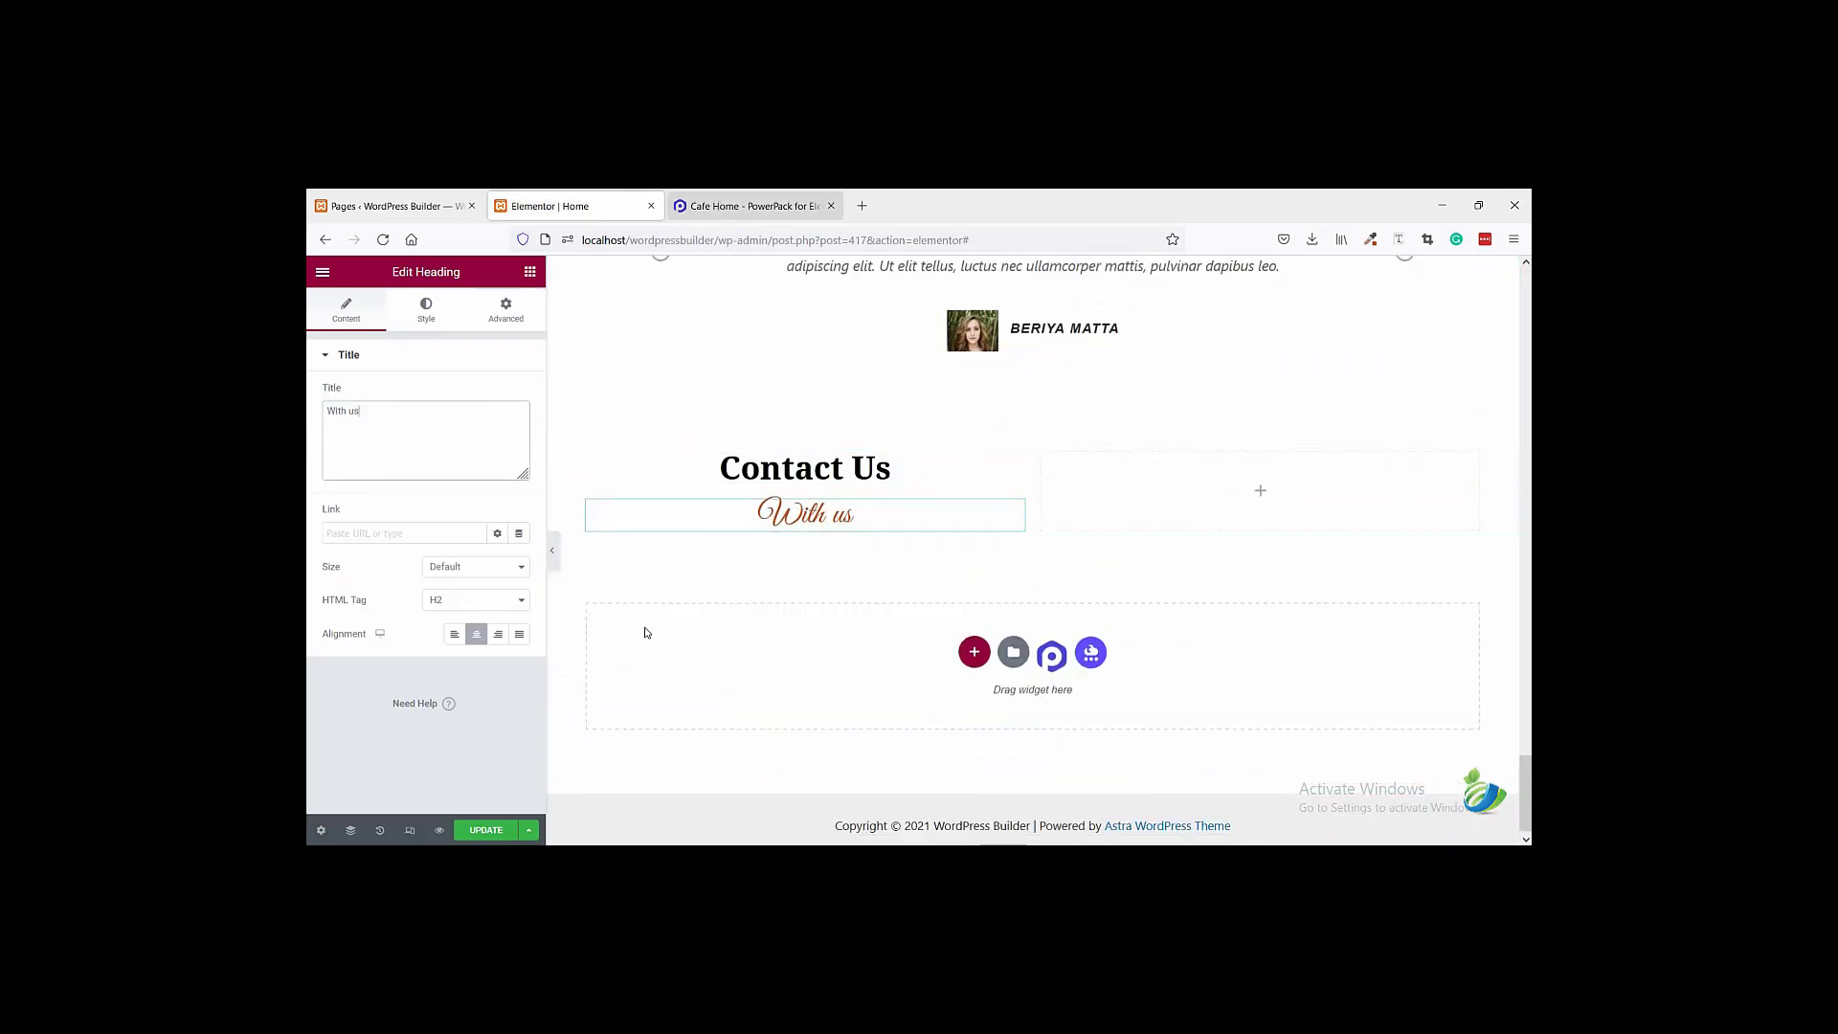
key("ctrl+Tab")
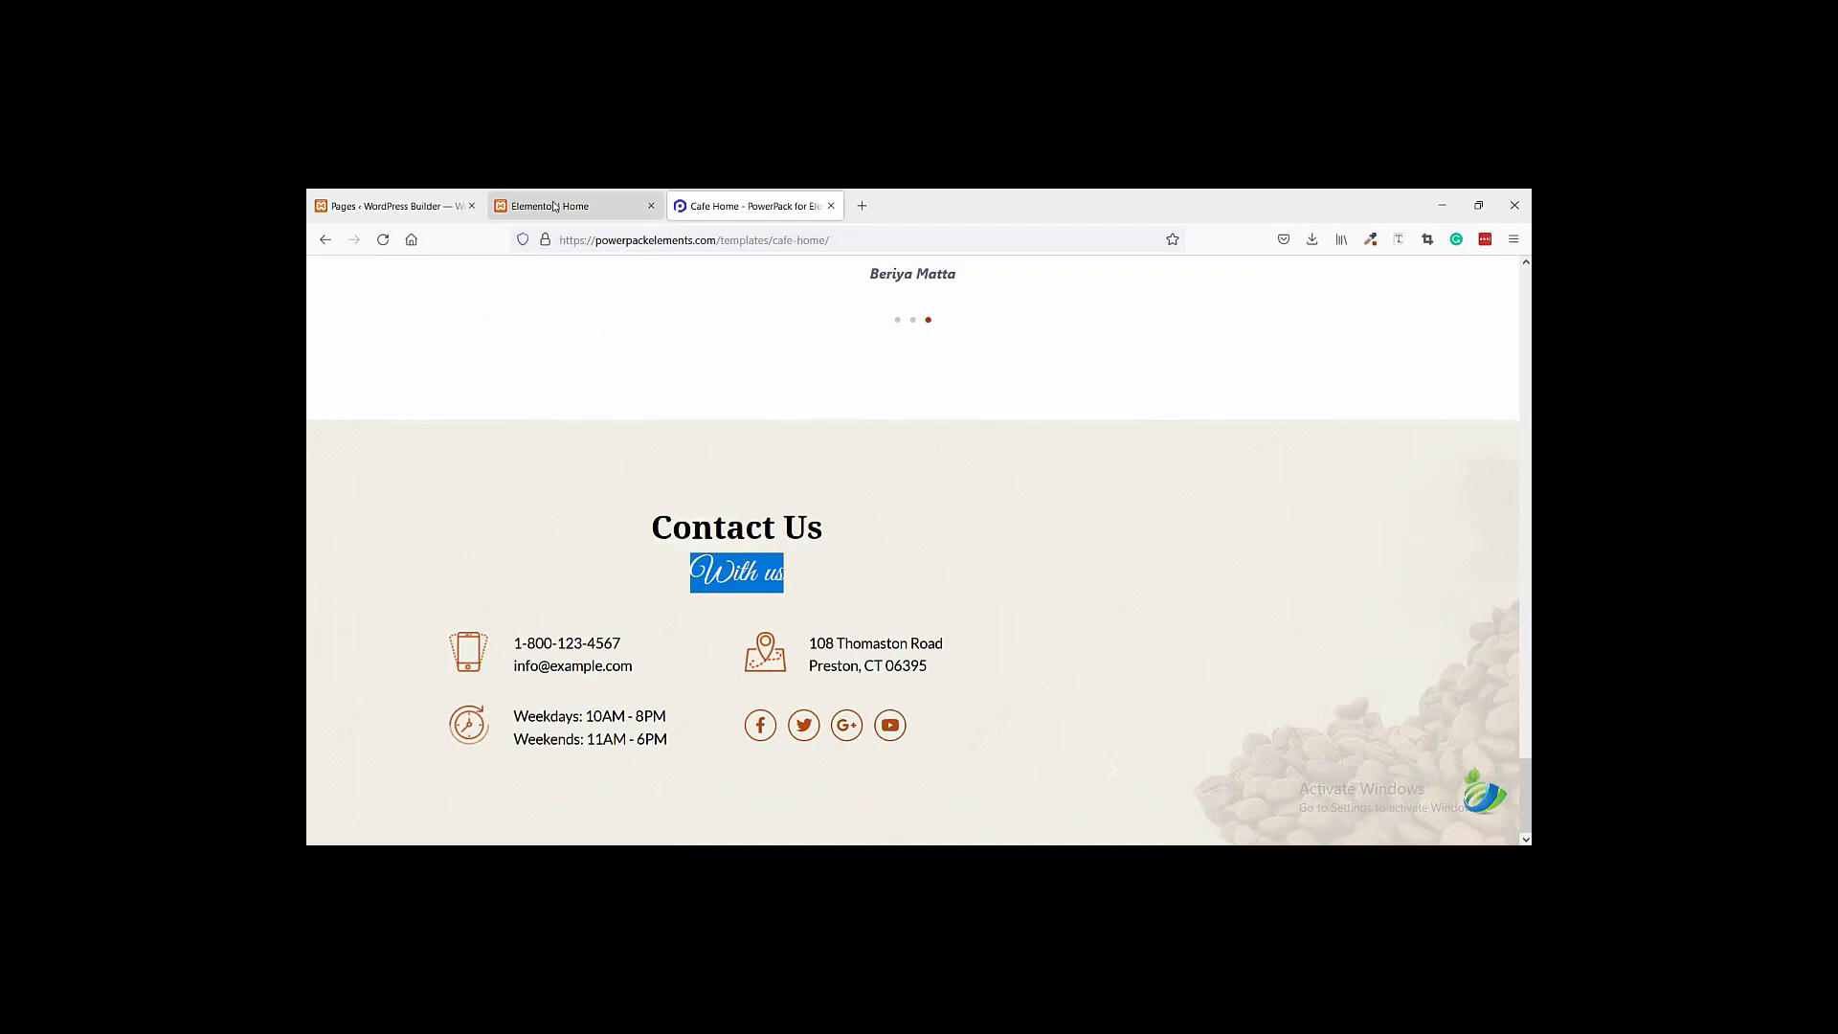
left_click(640, 201)
left_click(532, 276)
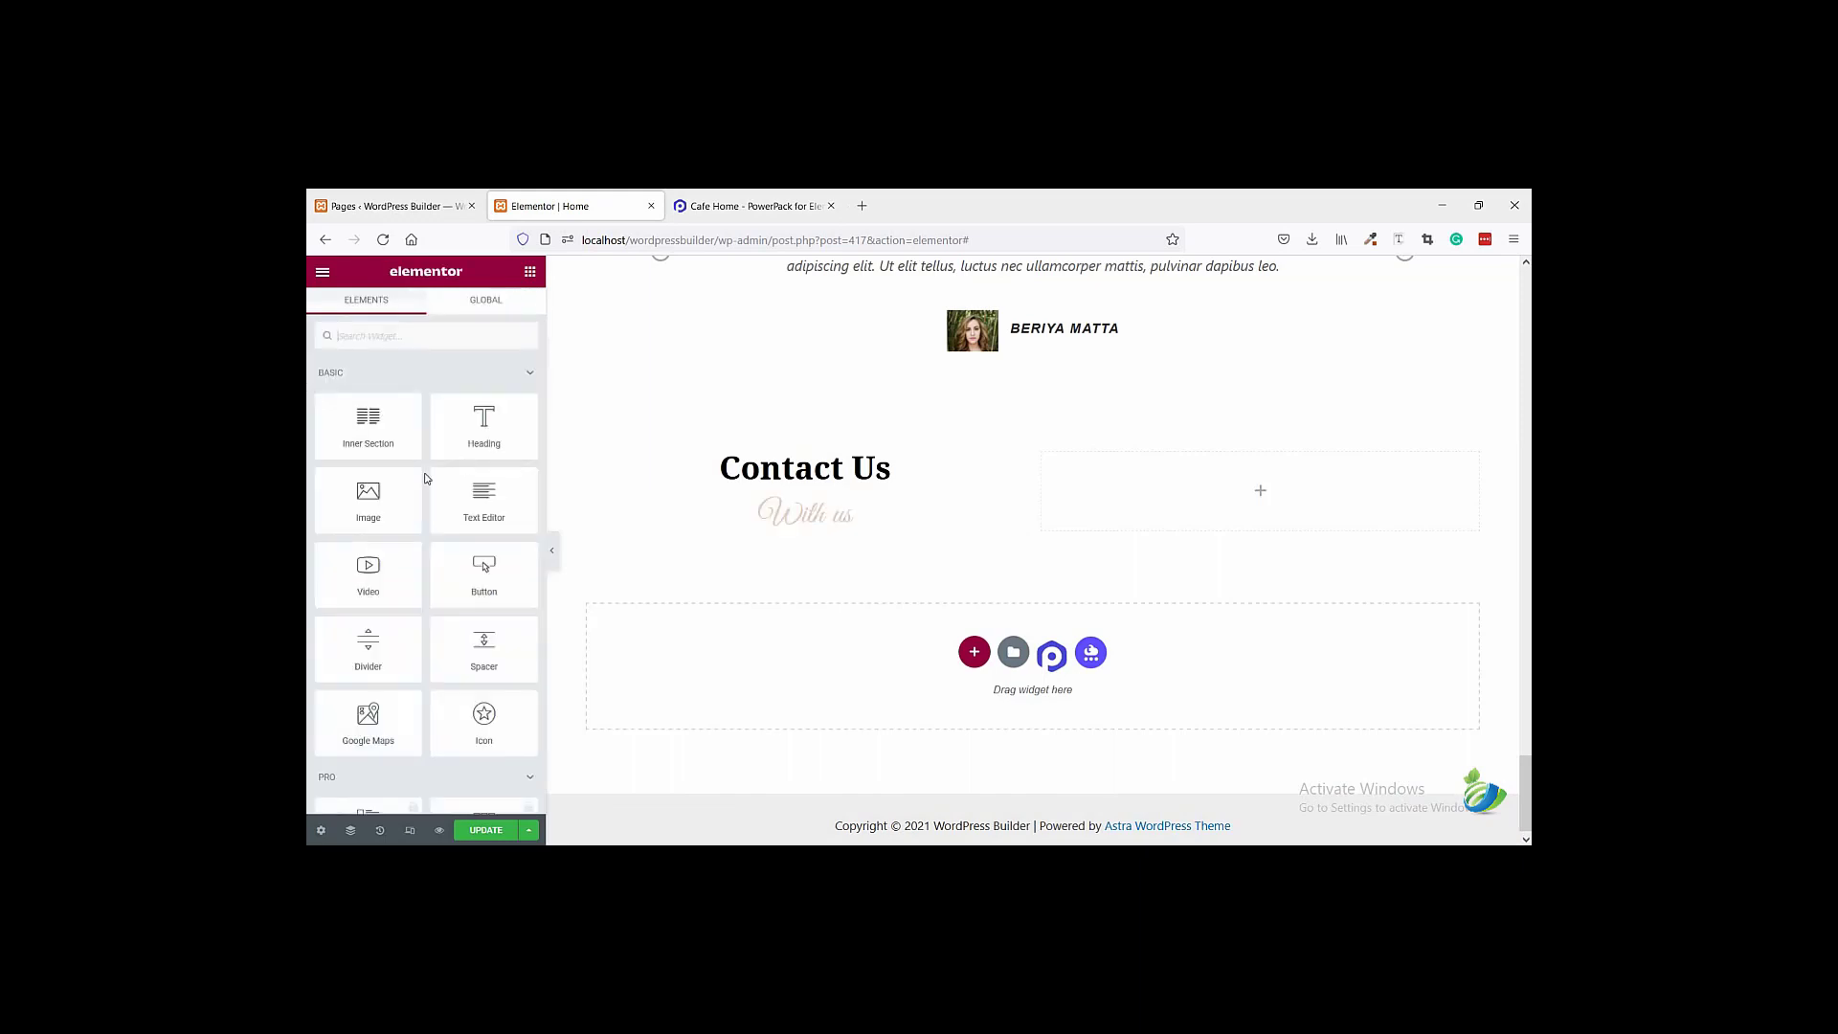
left_click_drag(704, 496, 836, 522)
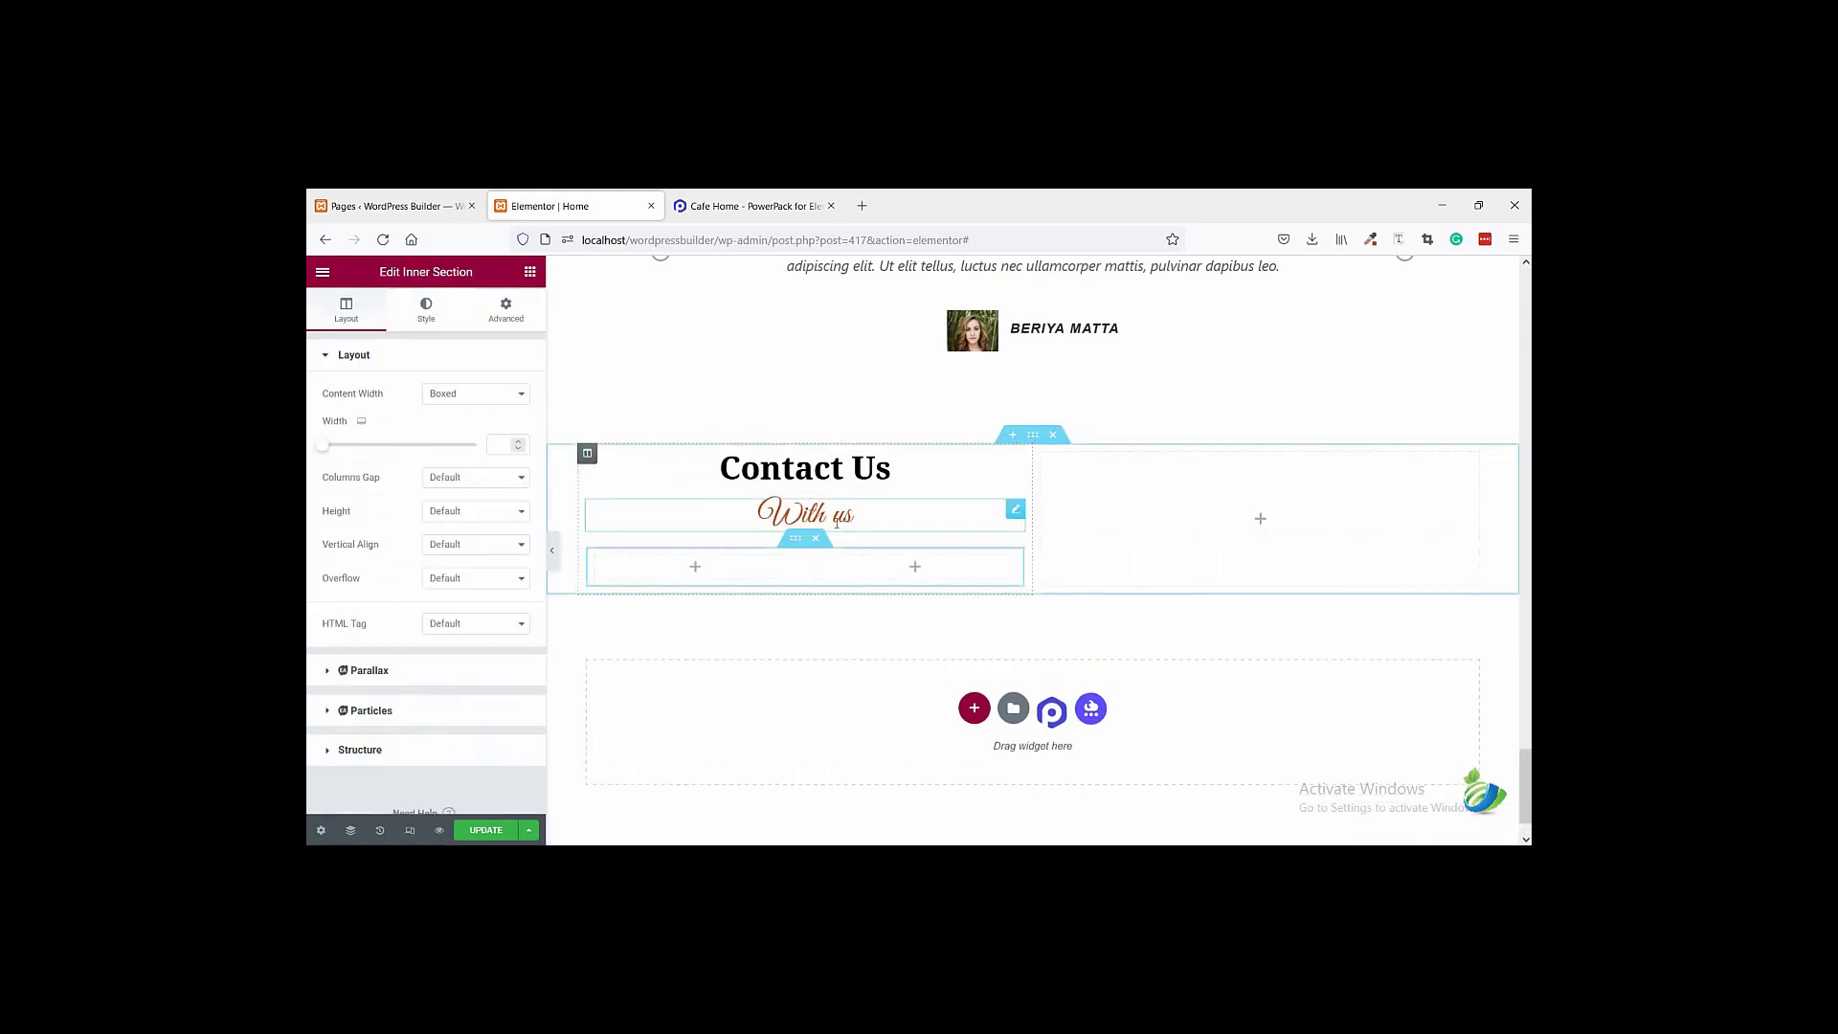
- Copy the phone number and e-mail lines together from the Contact Us section of the Cafe Home page
left_click(722, 208)
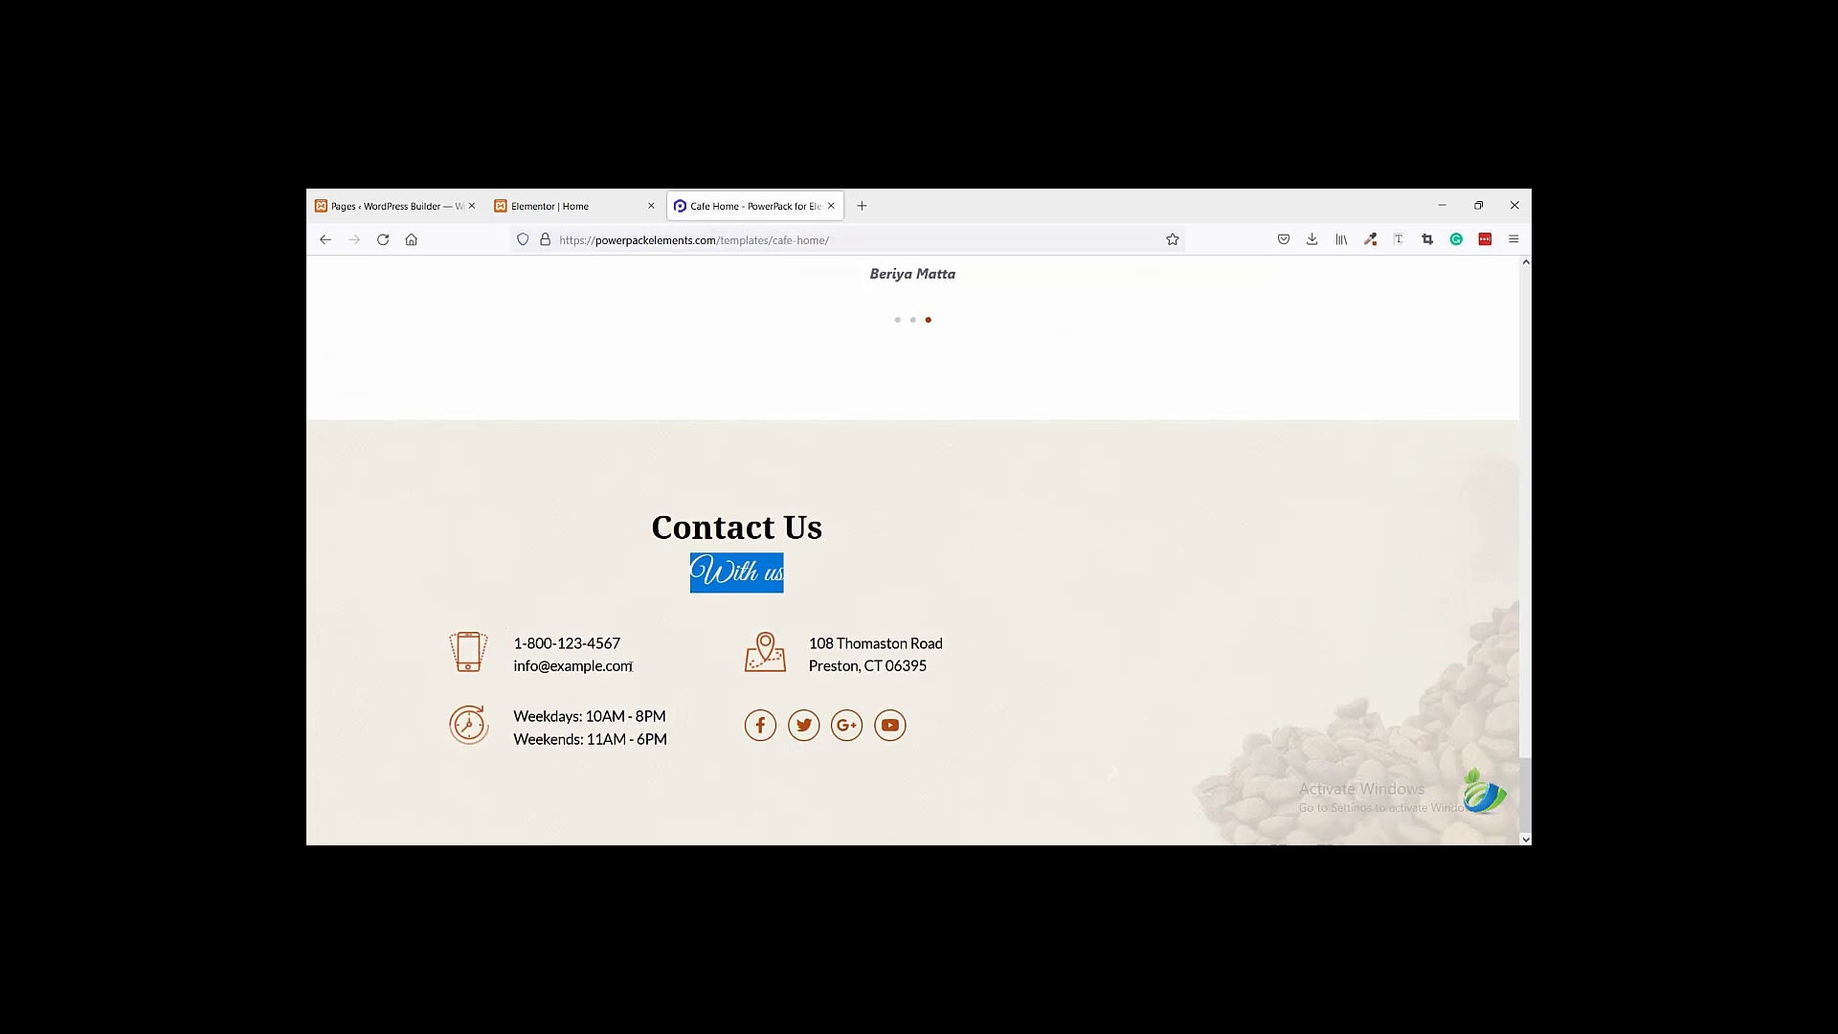
left_click_drag(632, 667, 516, 642)
right_click(517, 641)
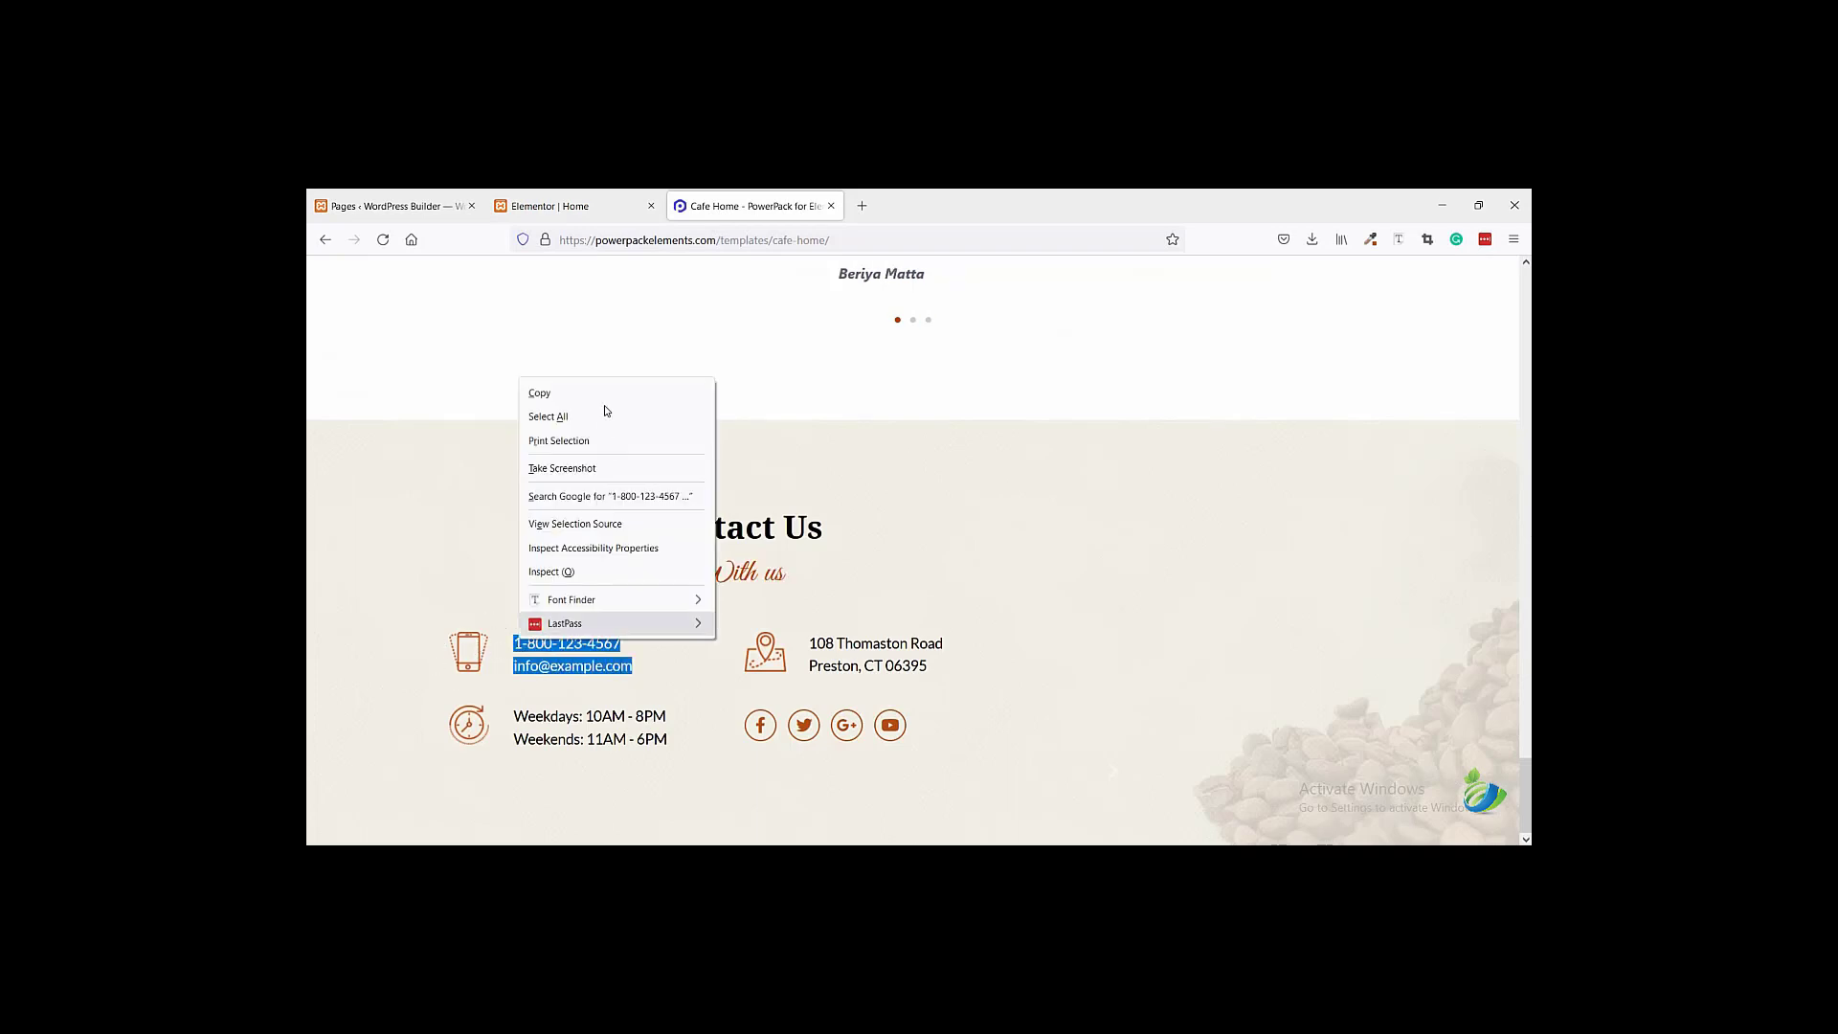
left_click(607, 415)
left_click_drag(650, 672, 517, 640)
key("ctrl+c")
right_click(517, 642)
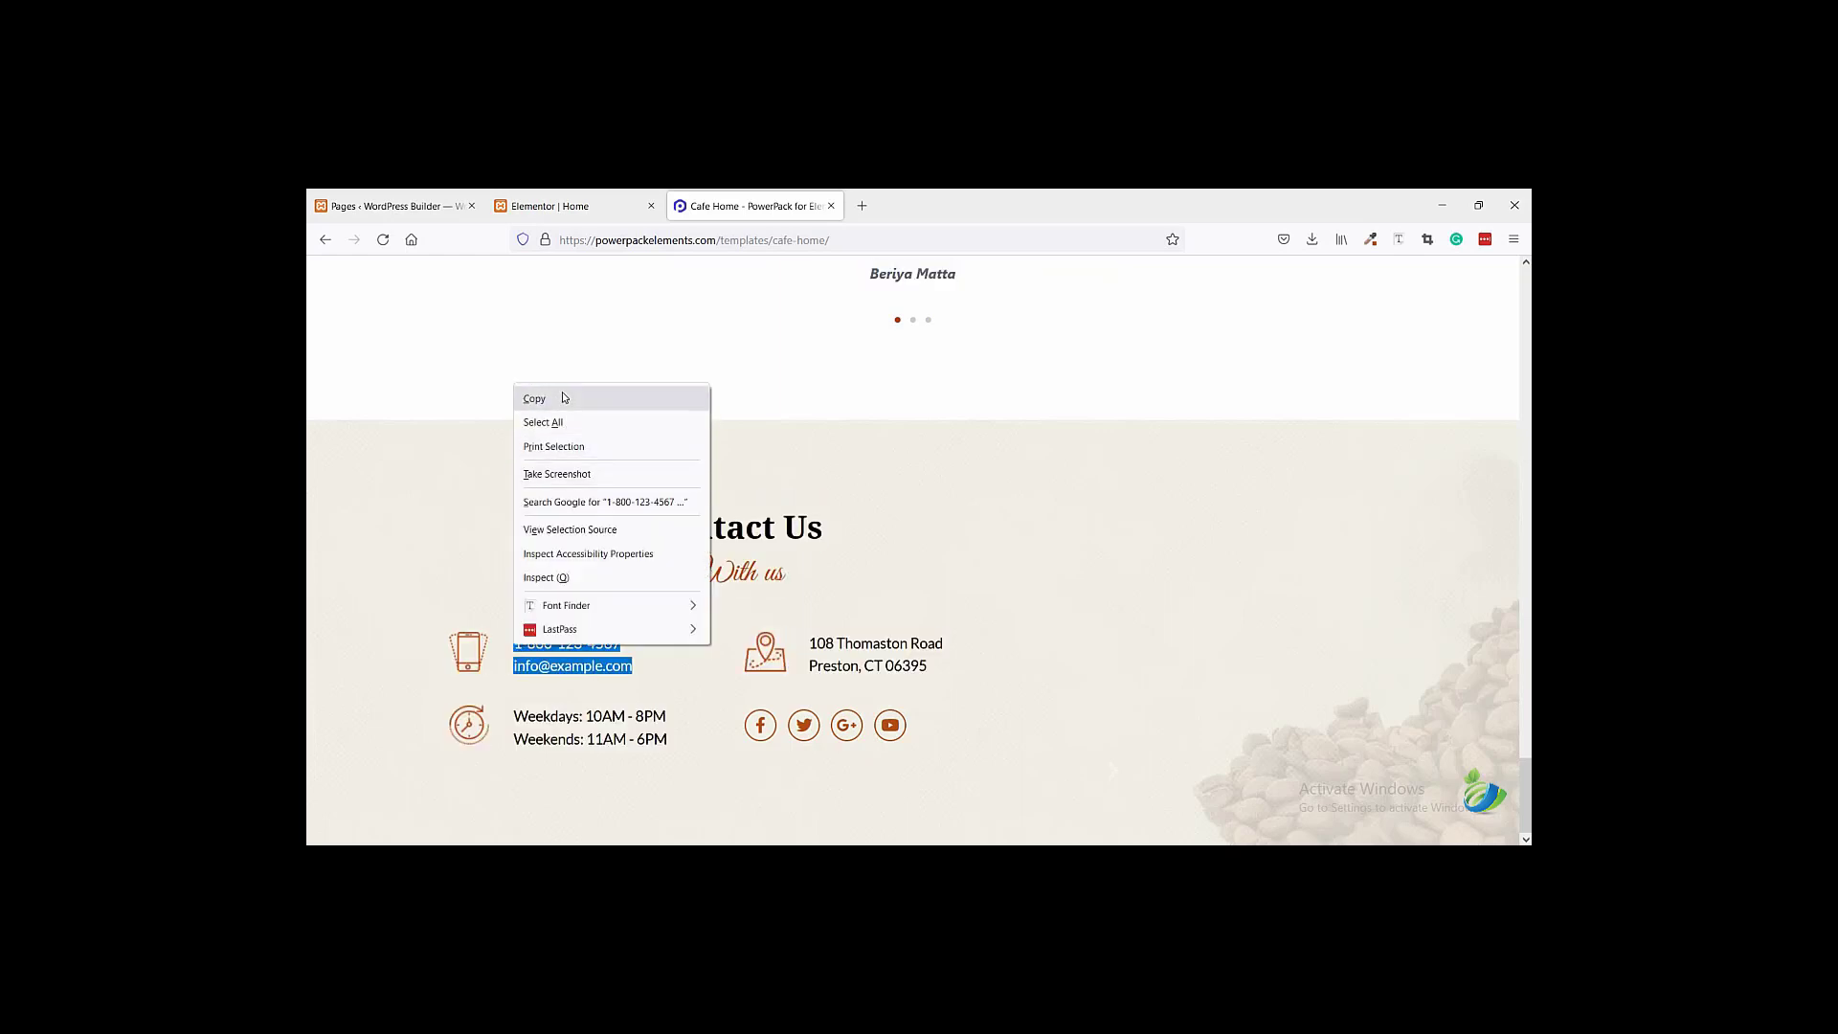
- Return to the Elementor editor and place an Image Box widget in the first column of the inner section
left_click(586, 194)
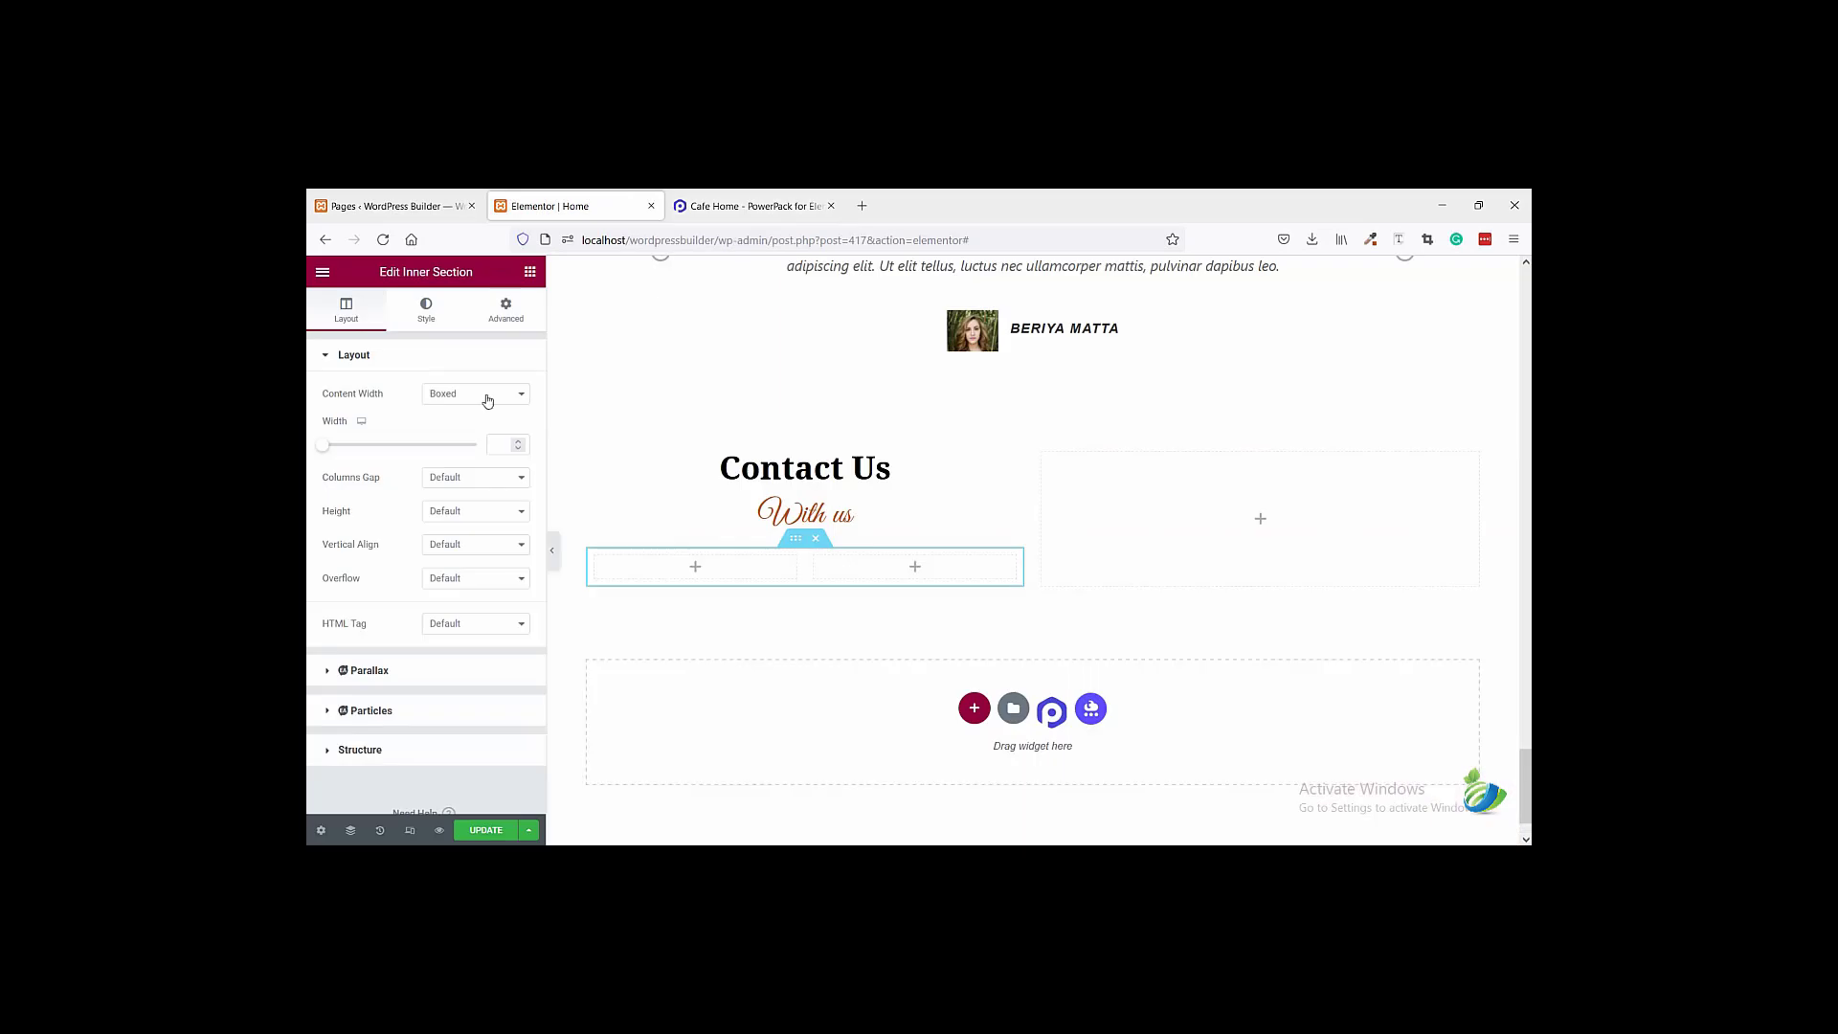
left_click(529, 272)
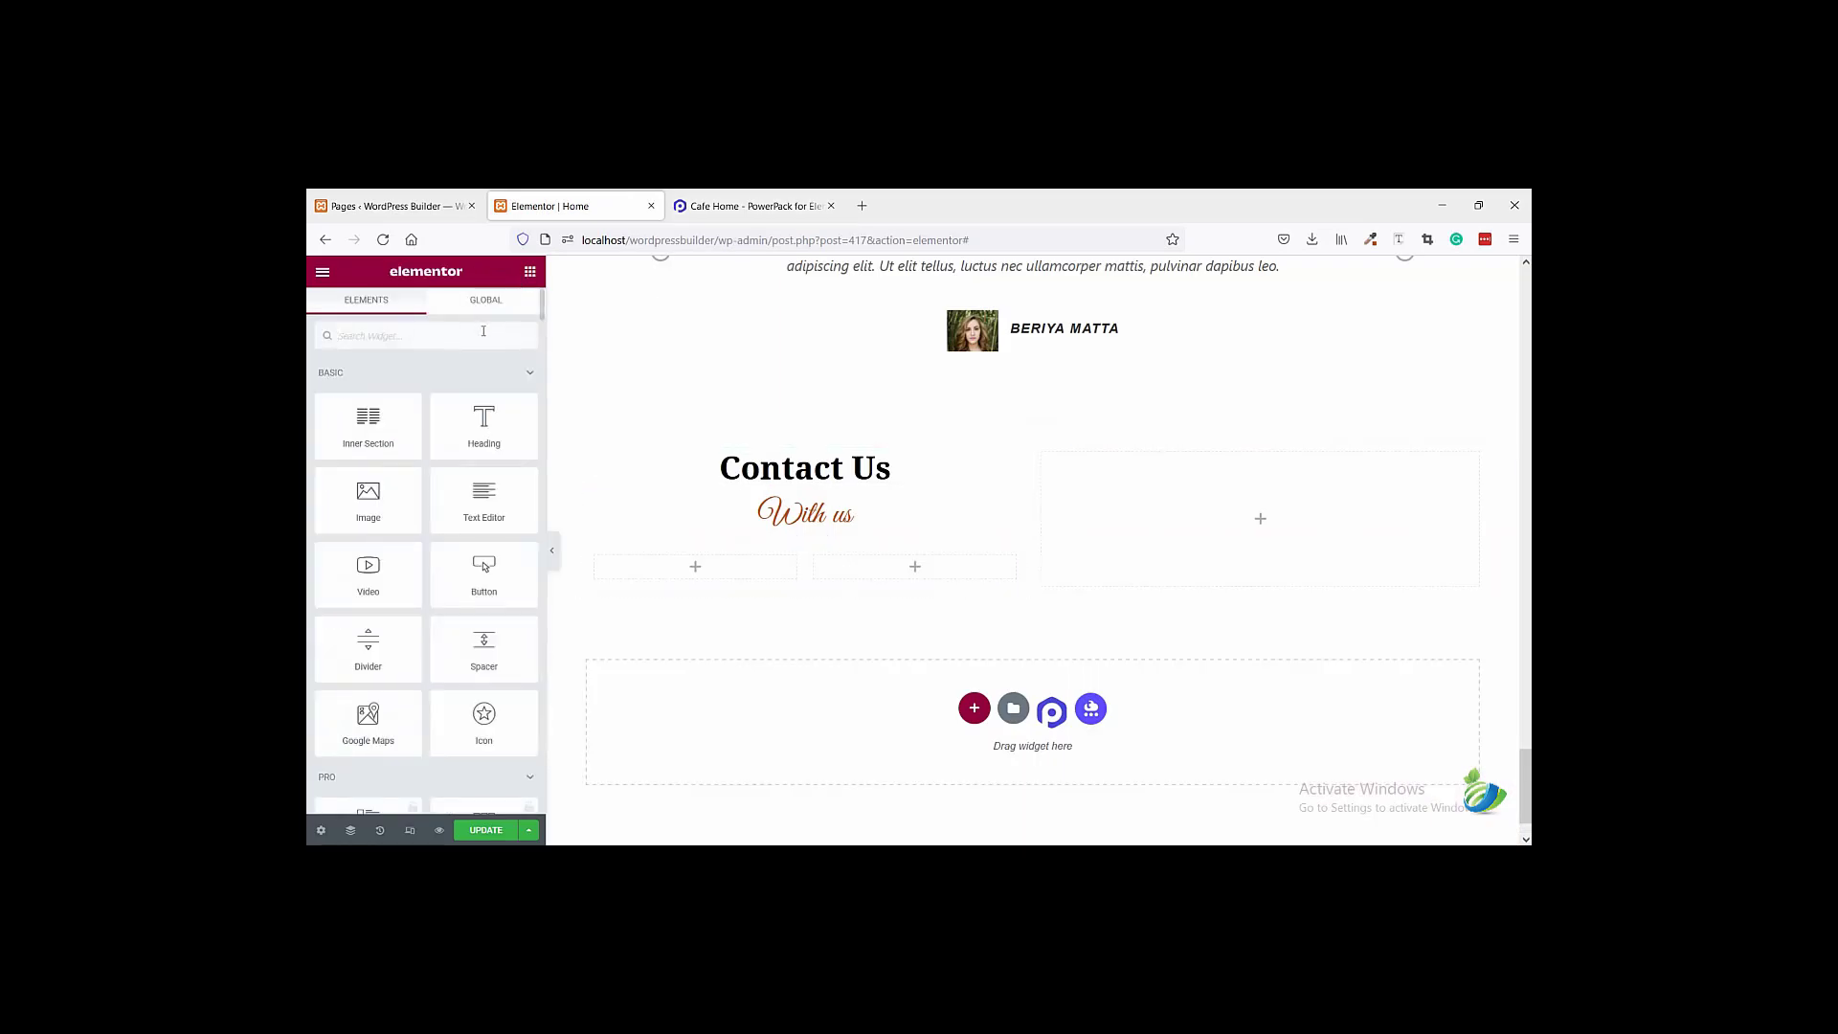
type("imag")
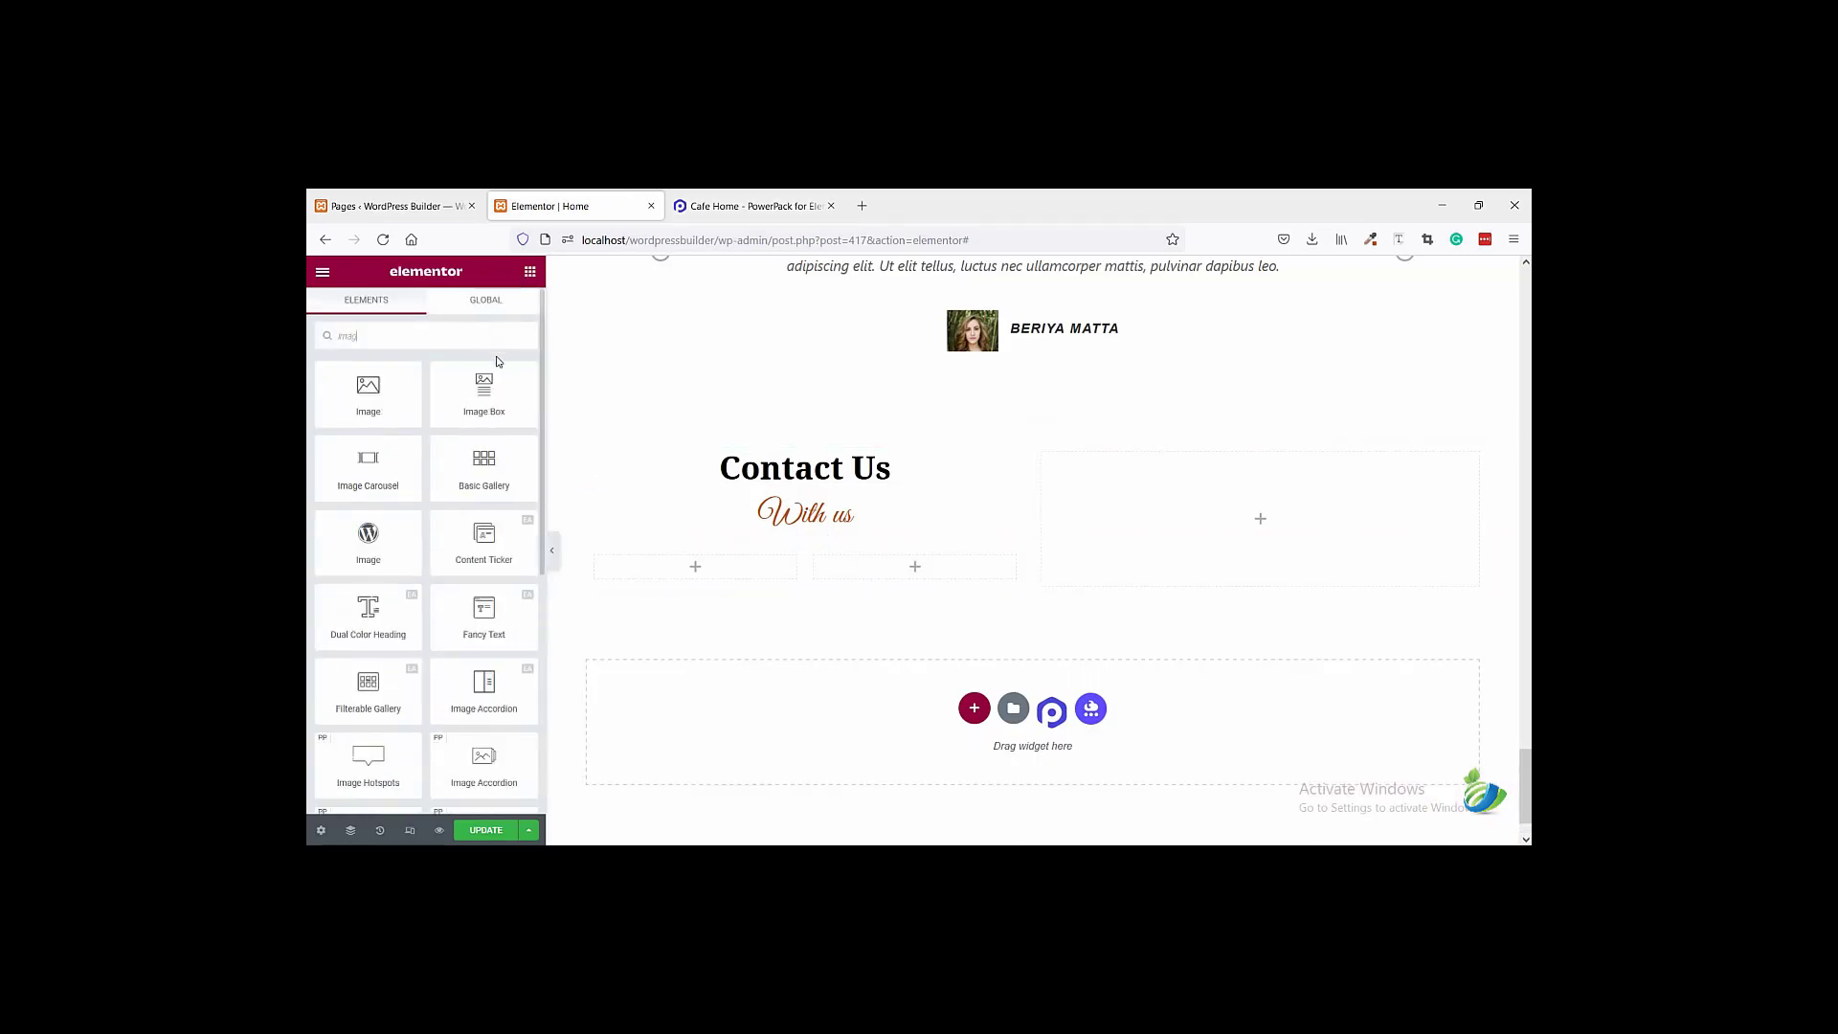
left_click_drag(504, 392, 677, 572)
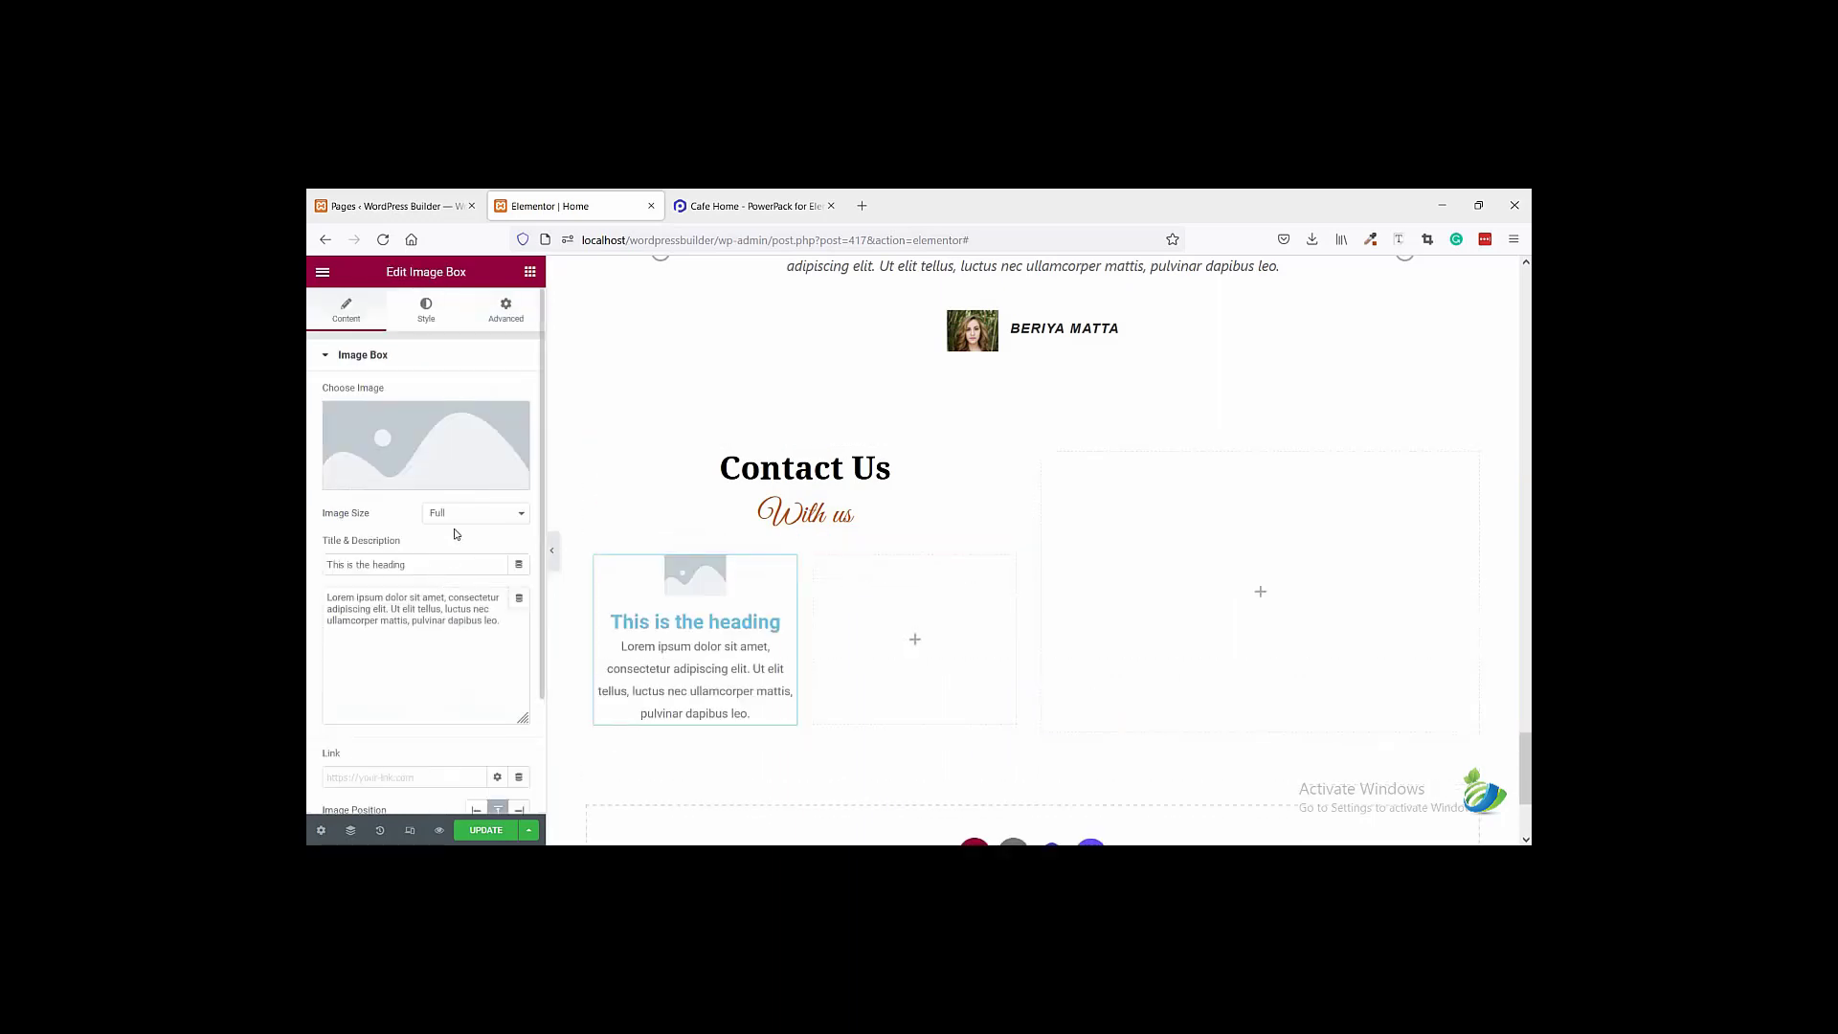
- Try the copied phone number and e-mail as the image box title and undo the change
left_click_drag(410, 565, 327, 531)
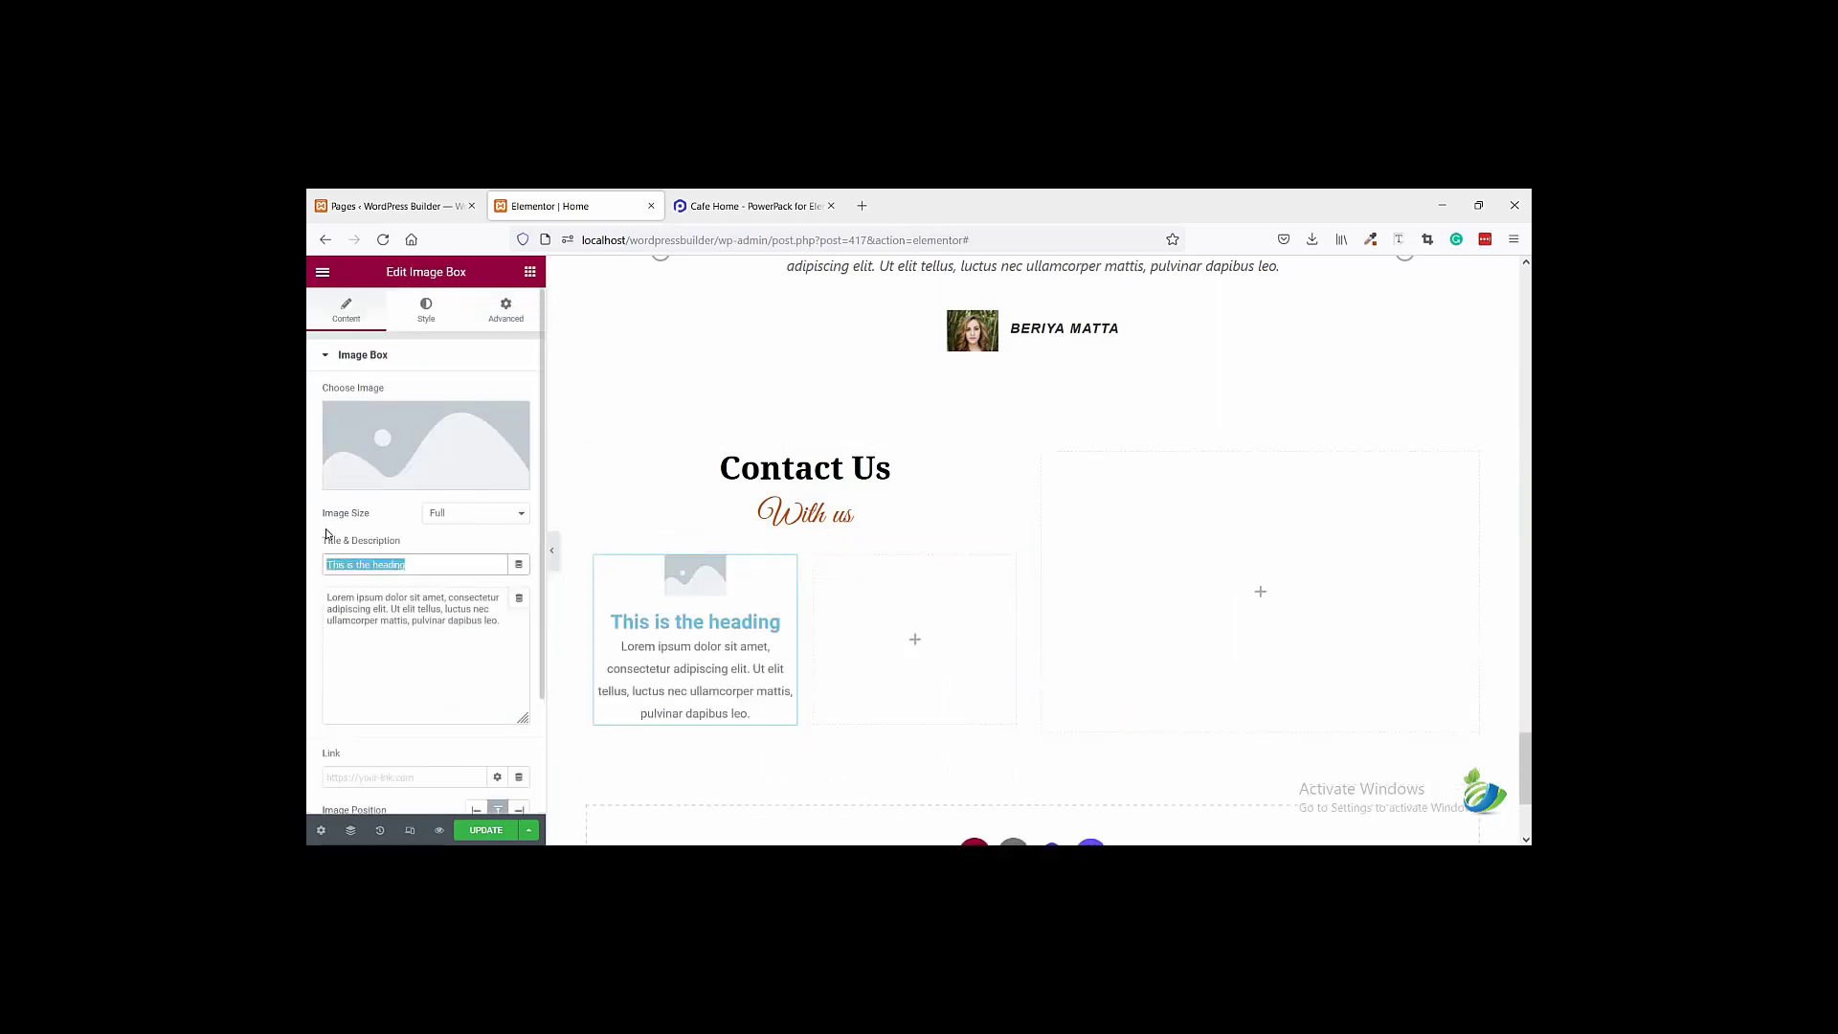
key("ctrl+v")
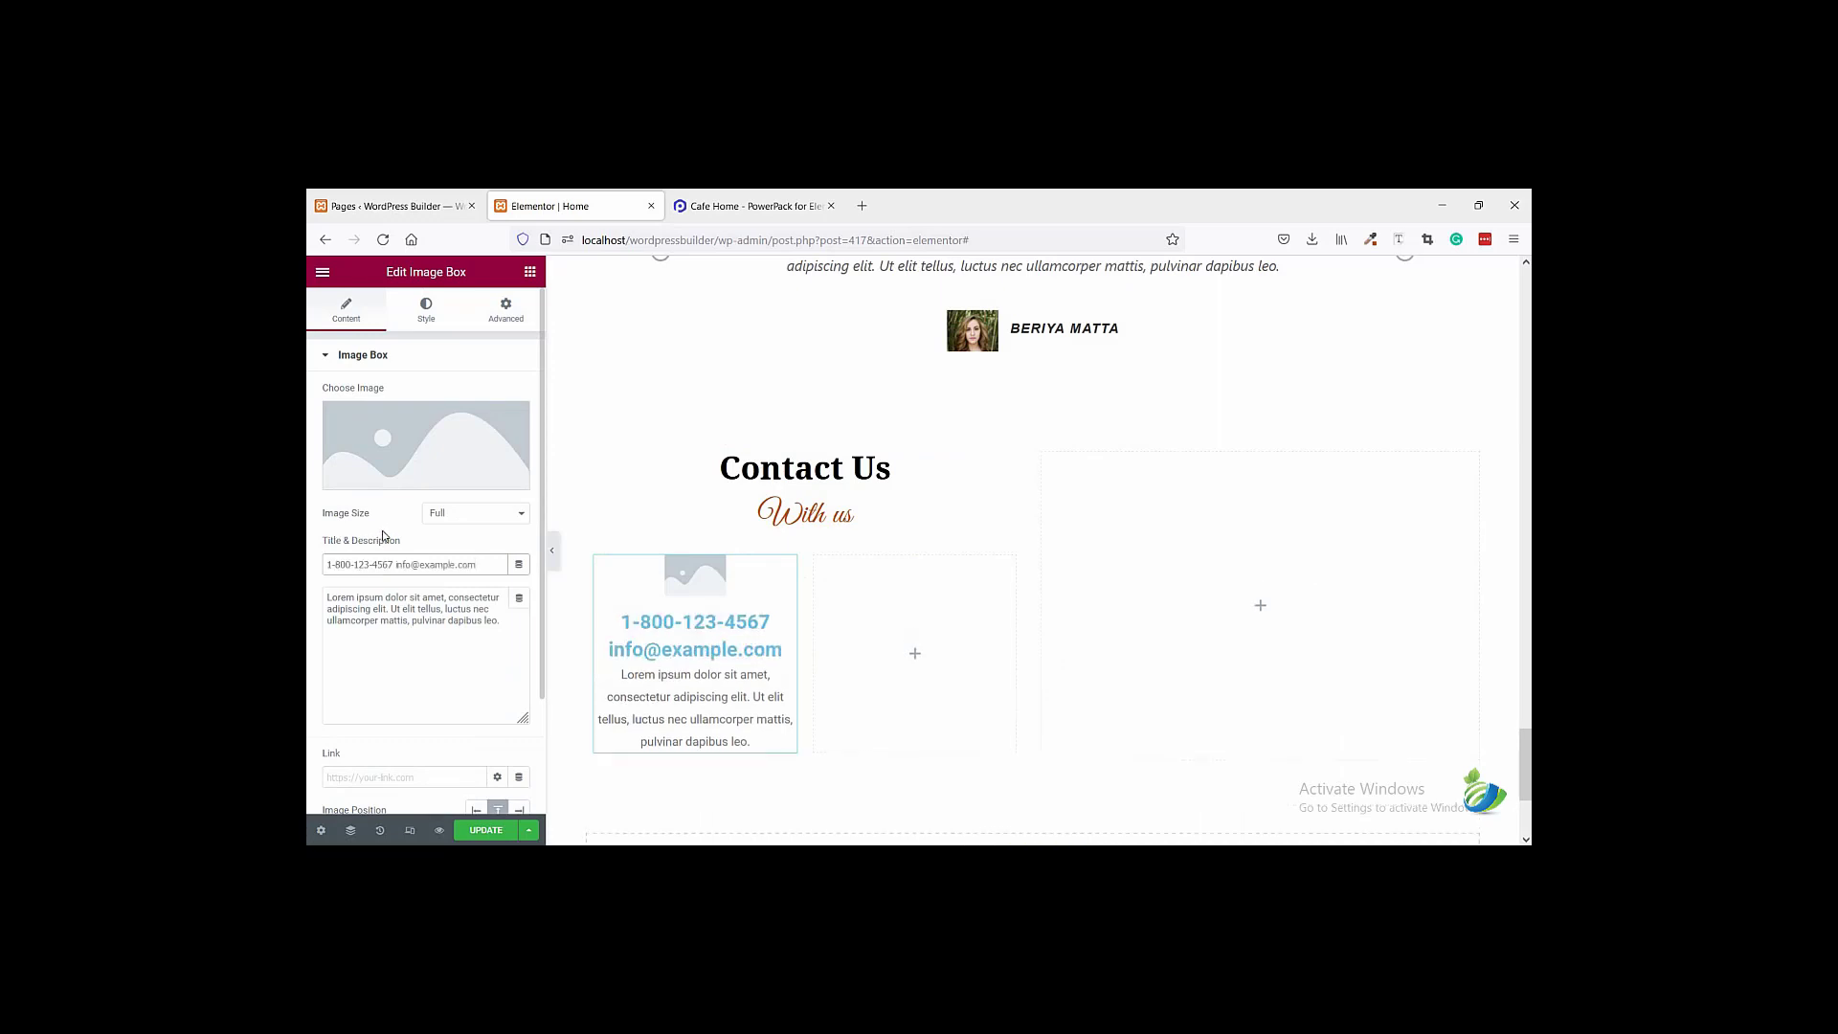
key("ctrl+z")
- Try the copied phone number and e-mail as the image box description, compare with the Cafe Home page, and undo the change
left_click(756, 206)
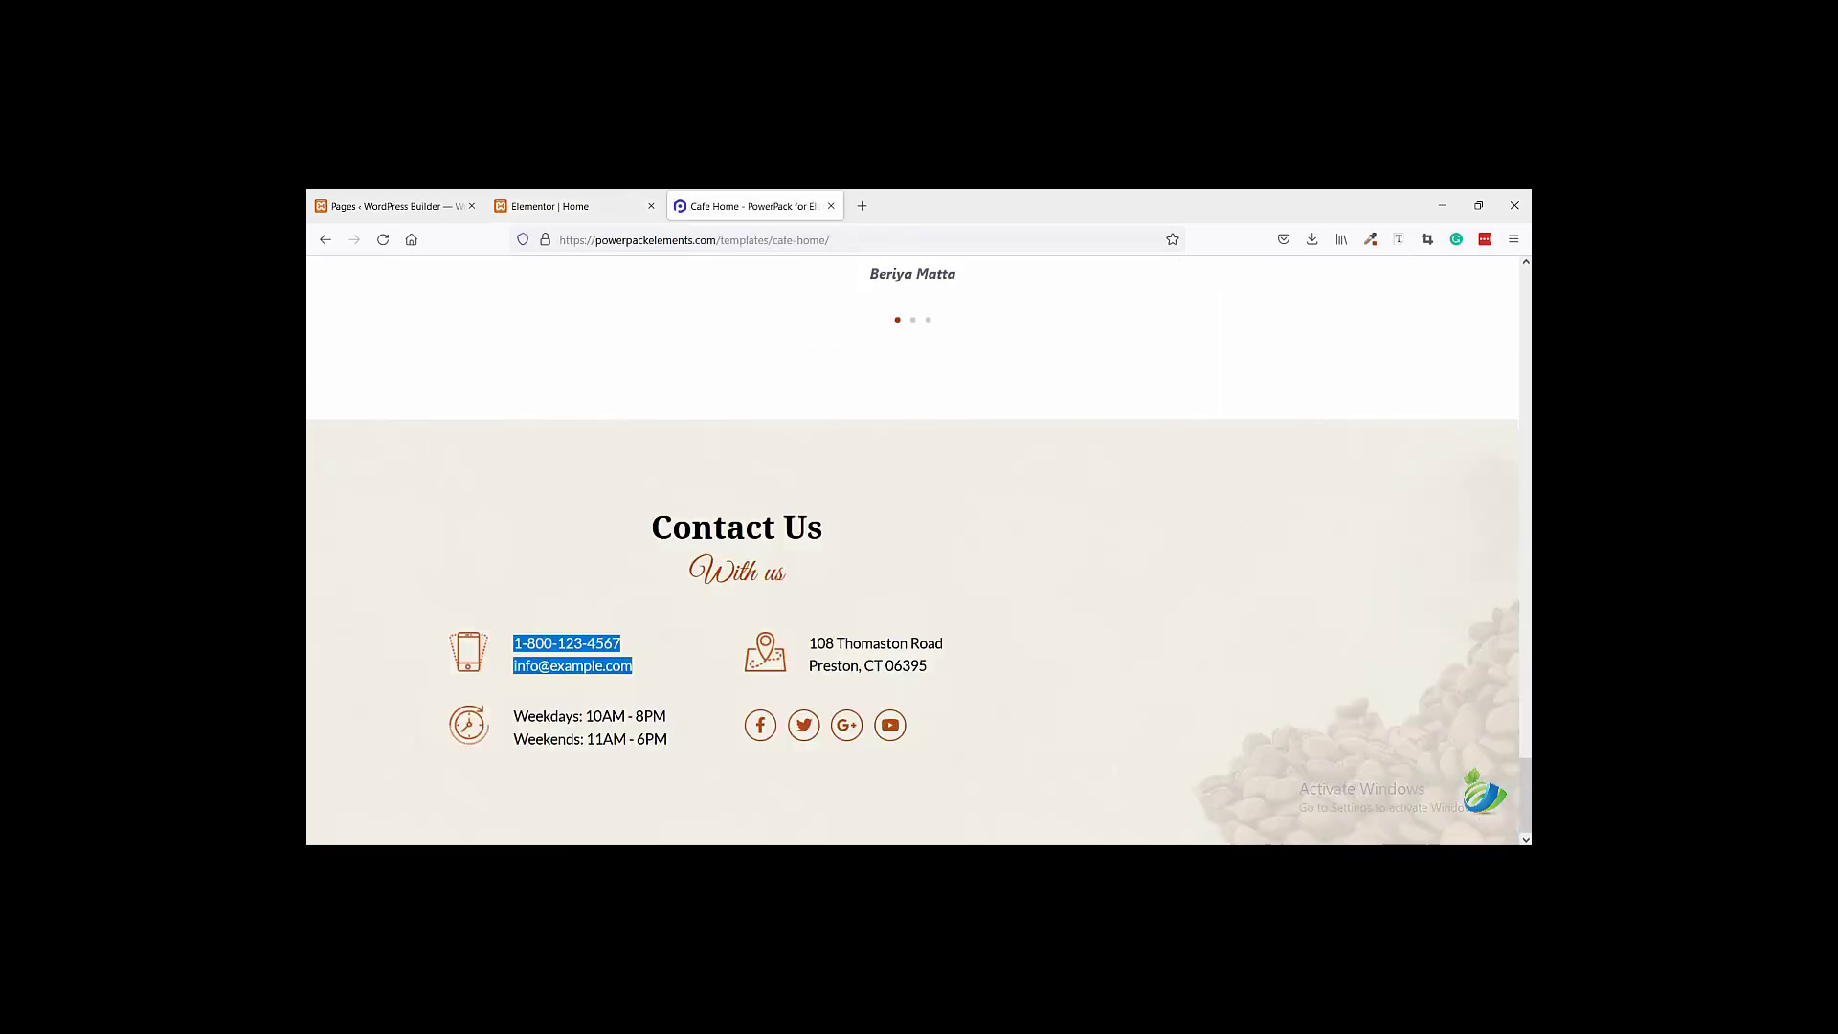
left_click(561, 208)
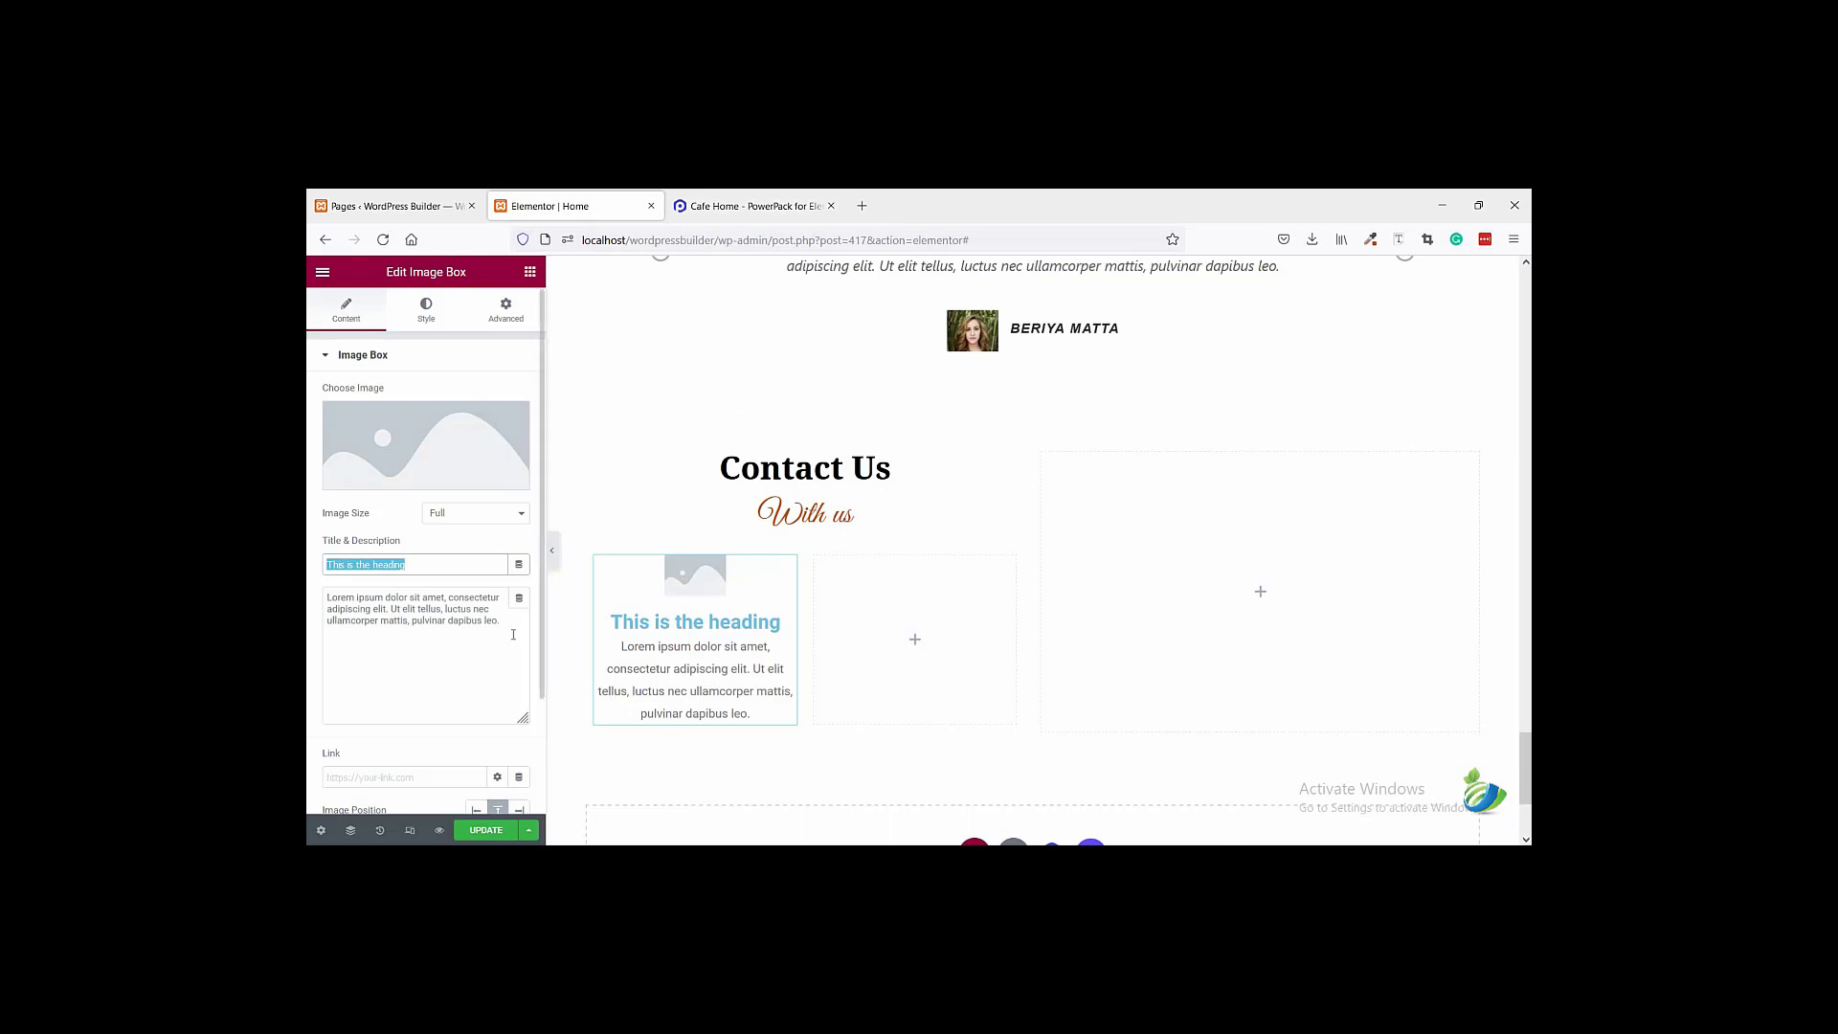
key("Tab")
key("ctrl+v")
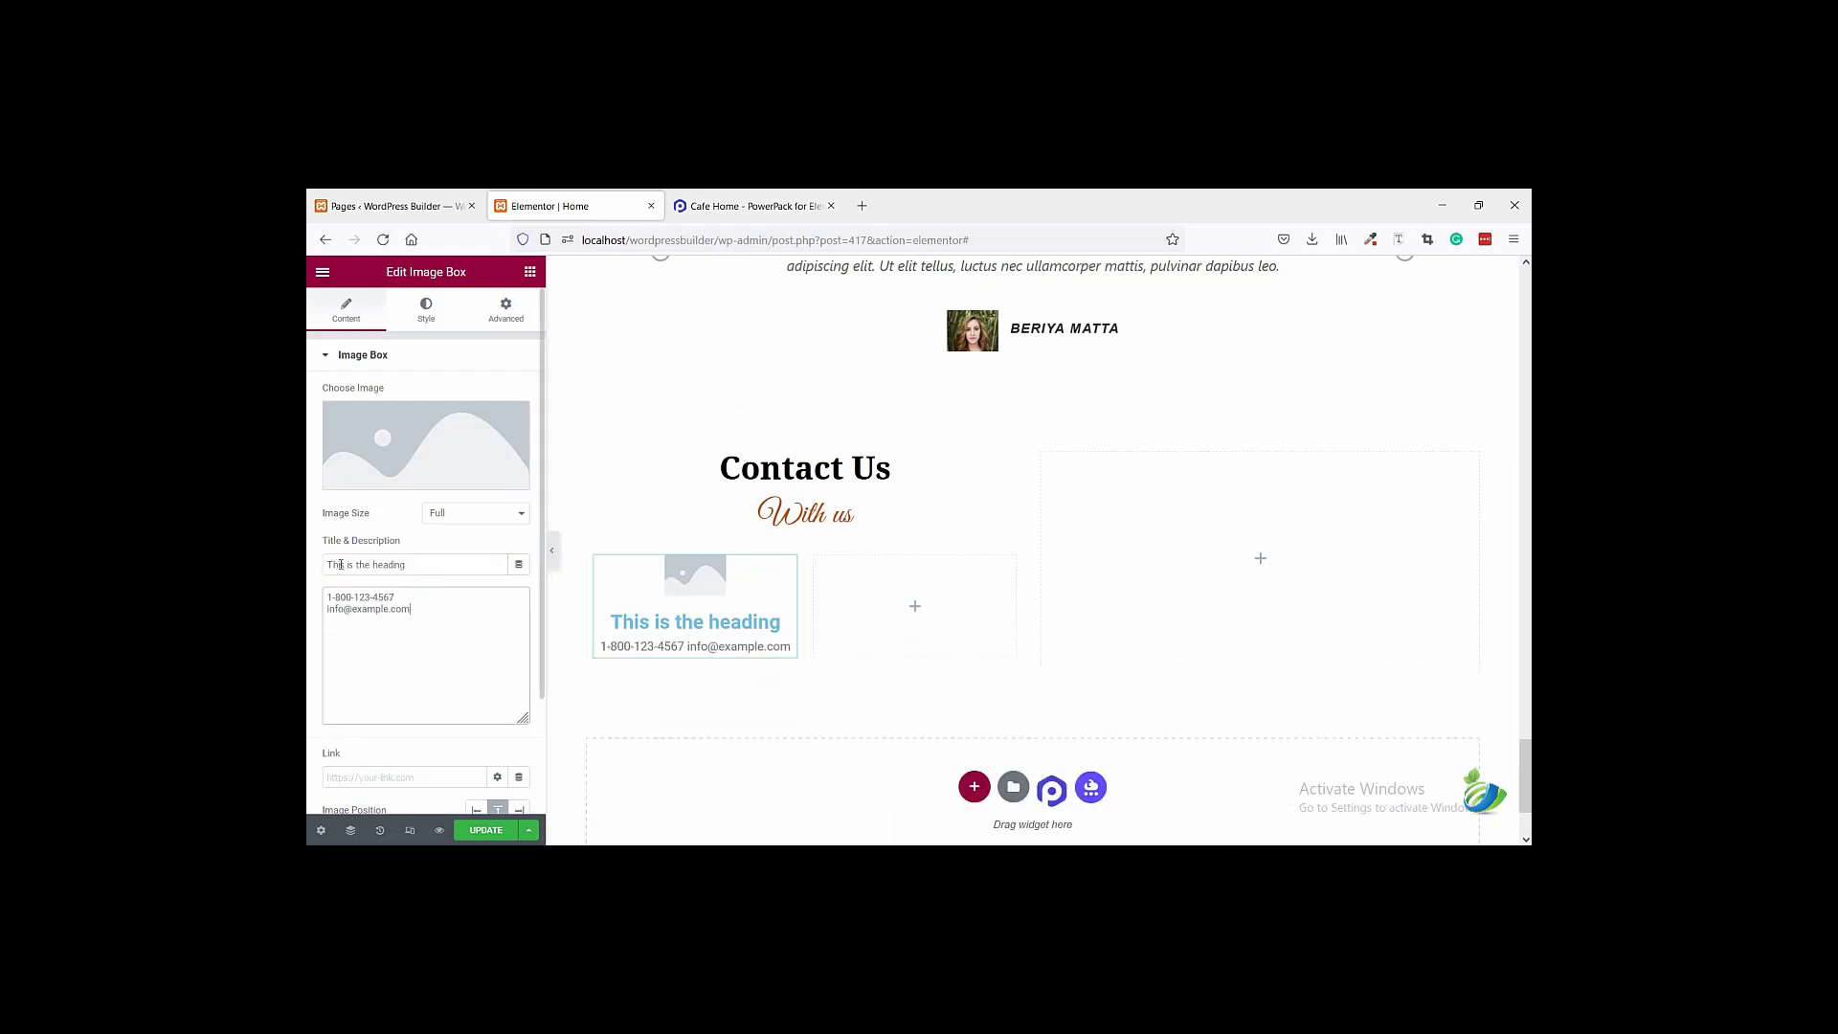
left_click(785, 208)
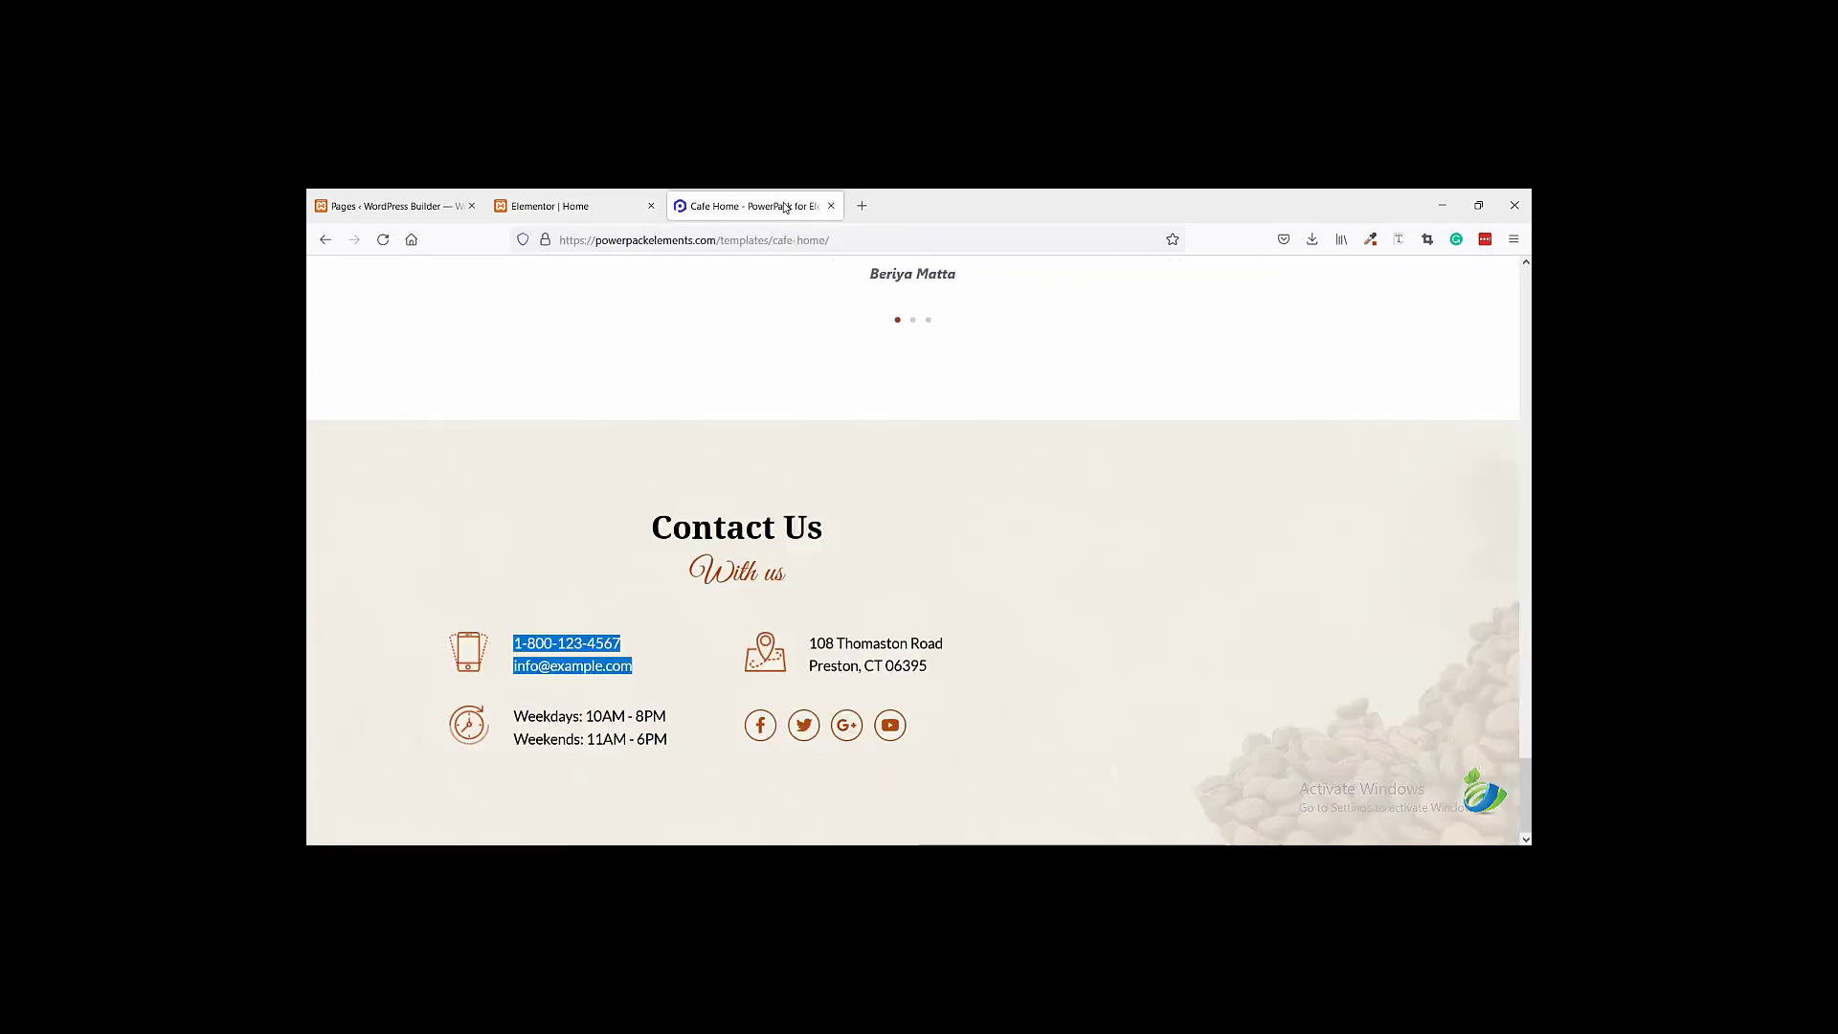
left_click(626, 207)
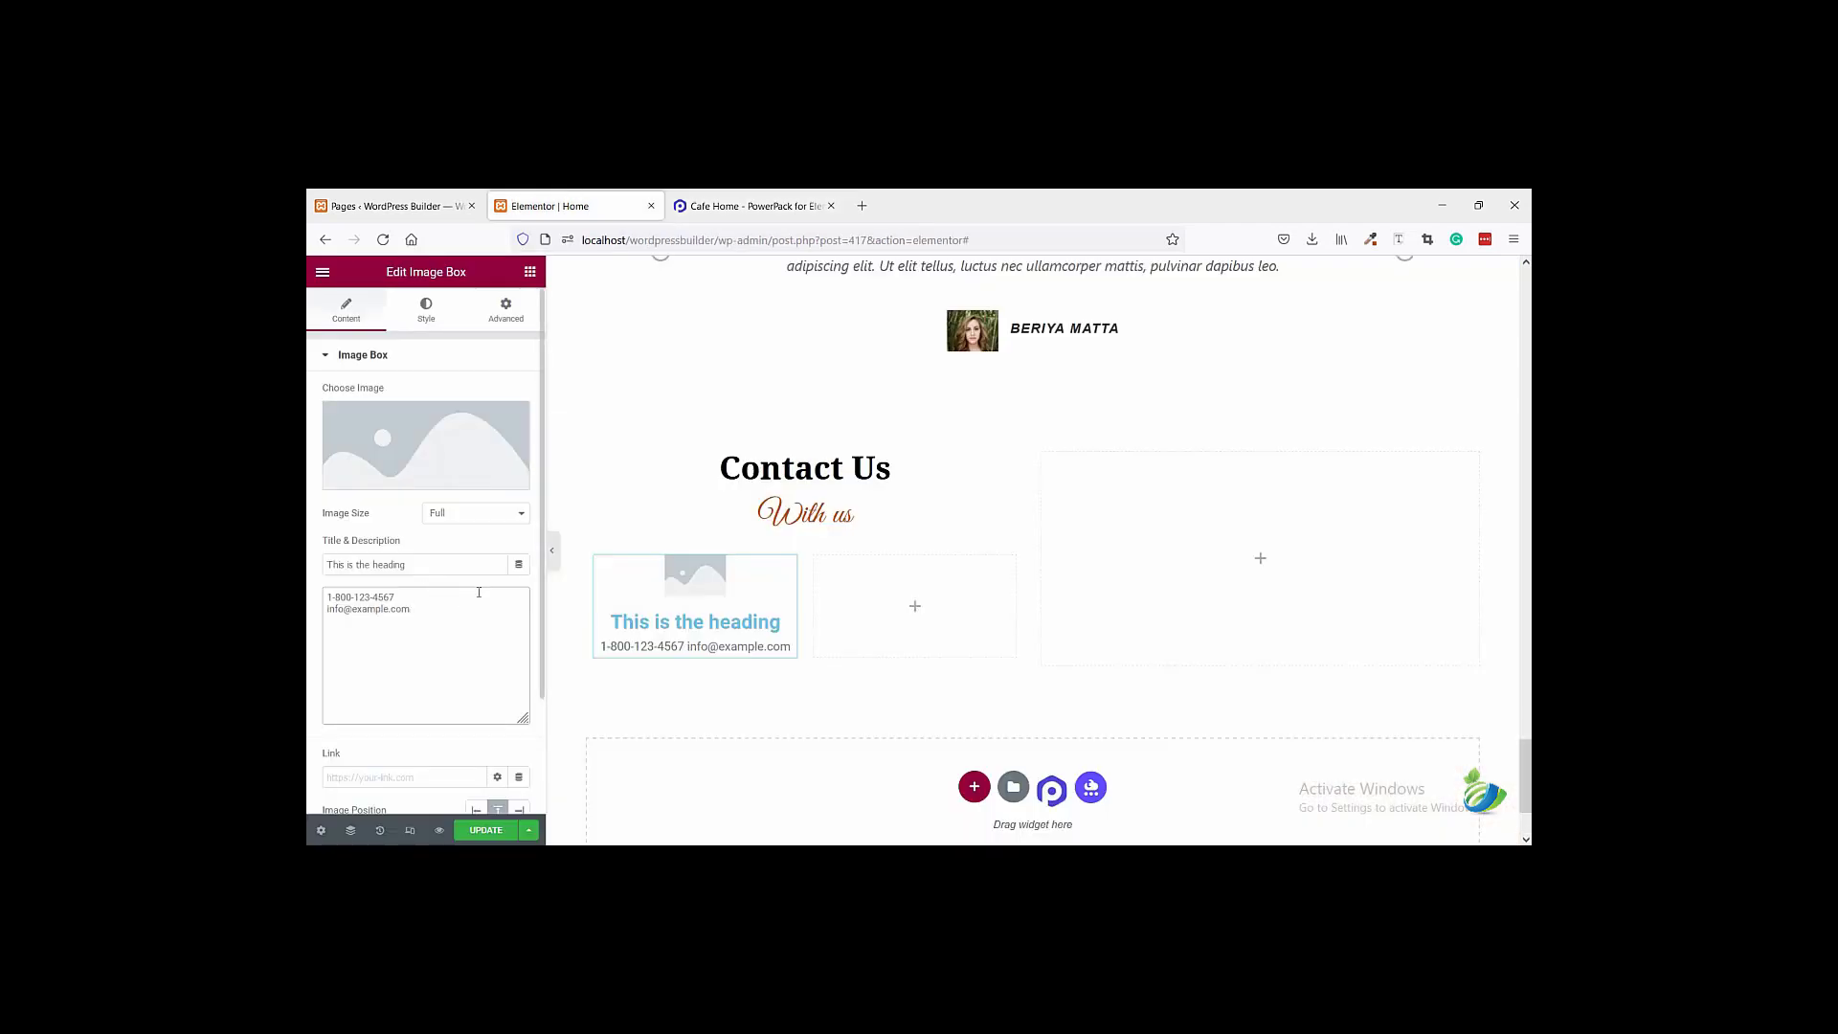
key("ctrl+z")
- Copy only the phone number from the Cafe Home page's Contact Us section and paste it as the image box title in Elementor
left_click(702, 209)
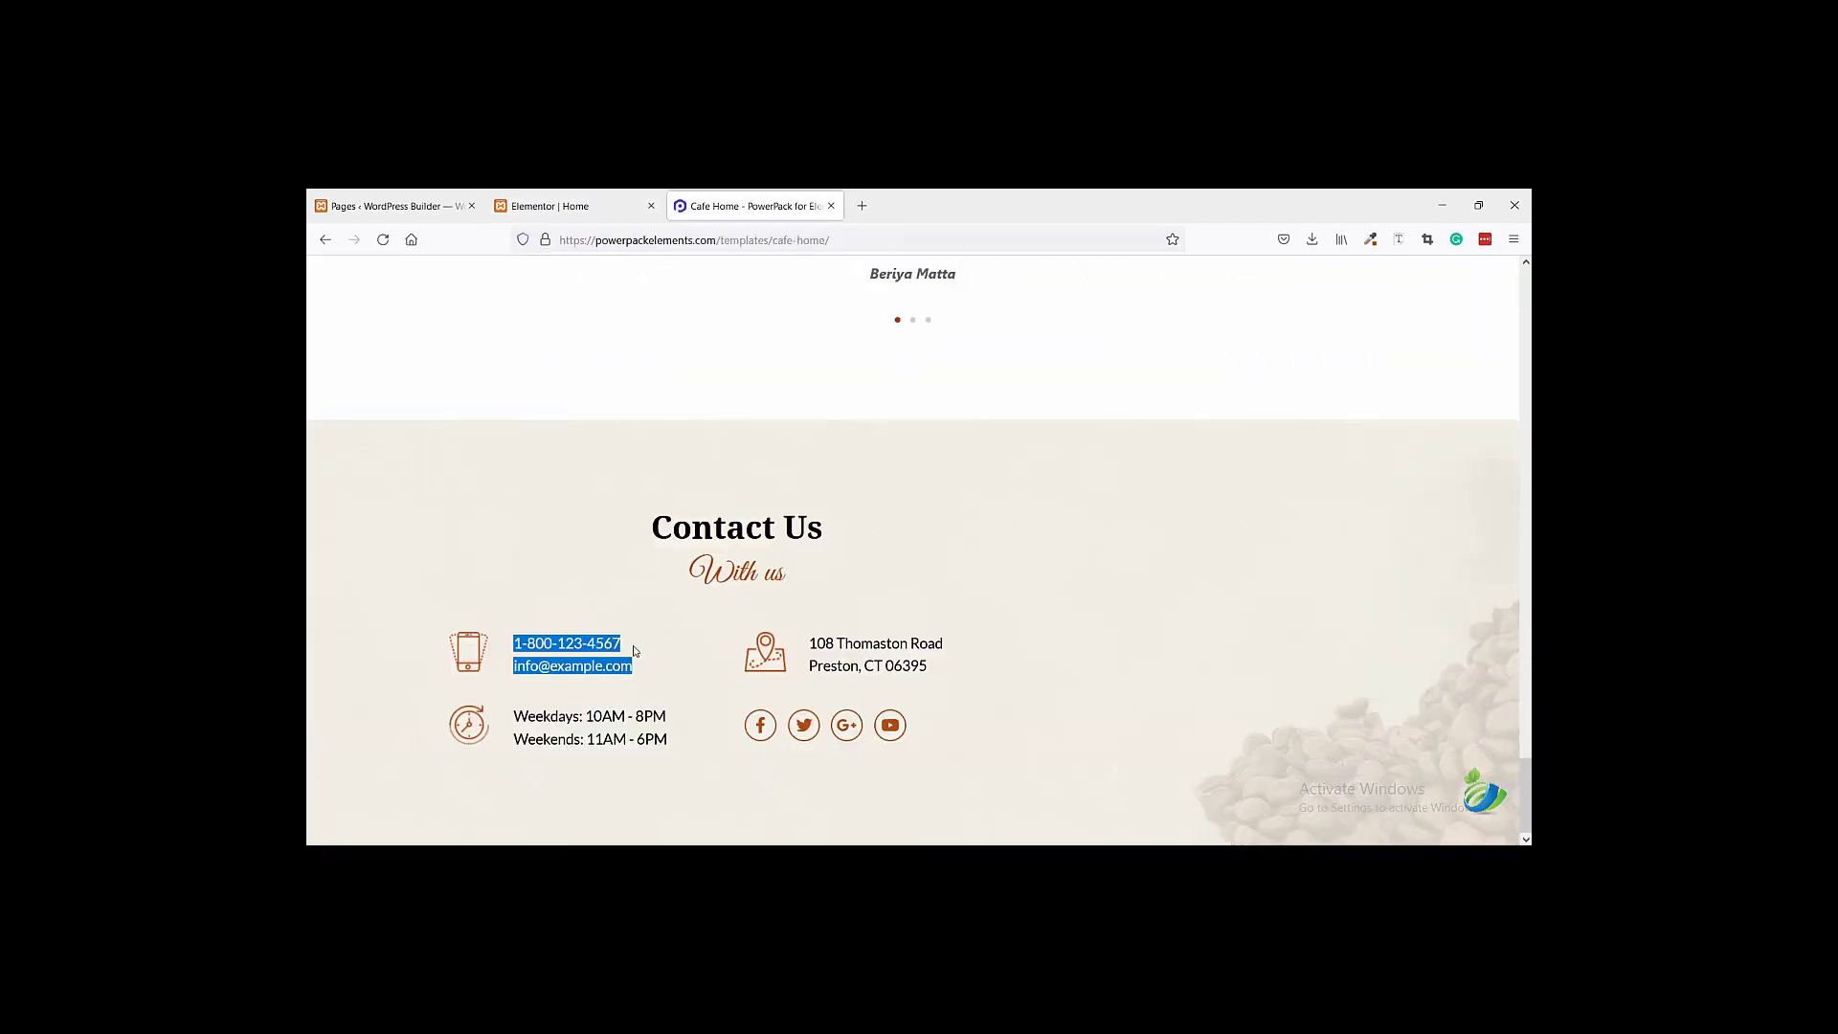
left_click(566, 643)
left_click_drag(514, 644, 513, 644)
key("ctrl+c")
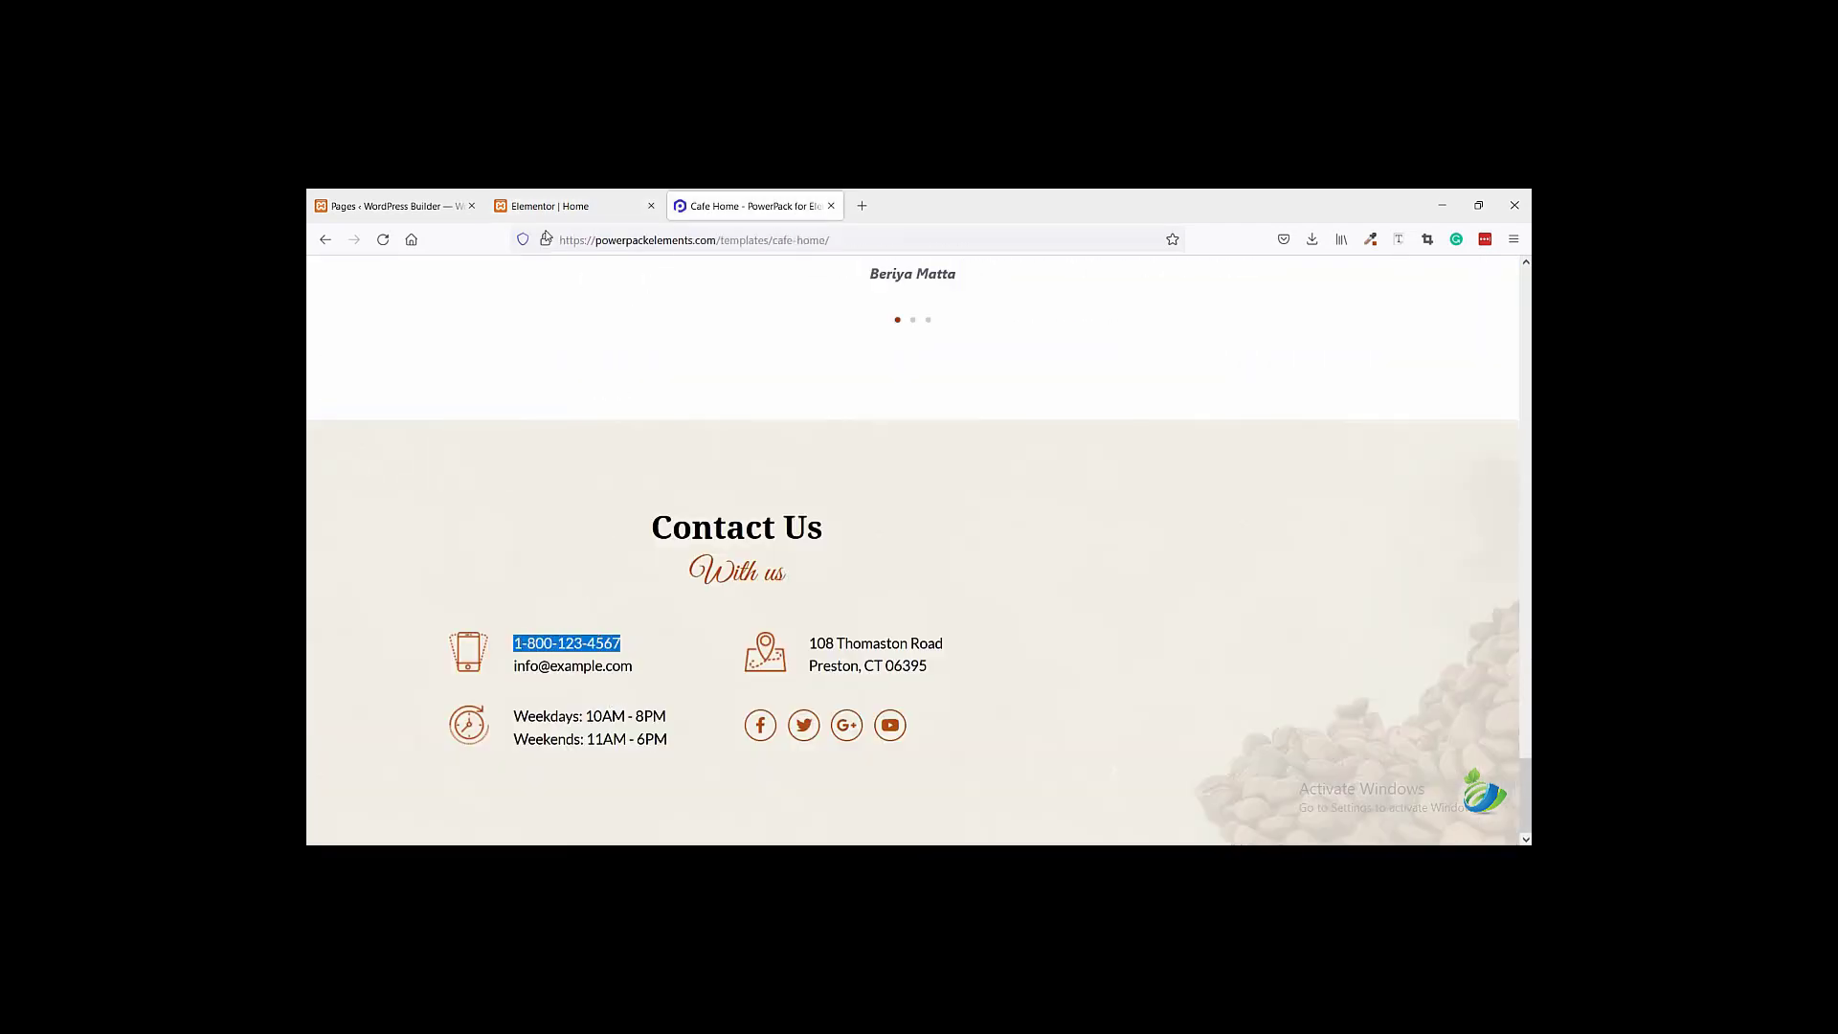
key("ctrl+shift+Tab")
left_click_drag(412, 565, 308, 569)
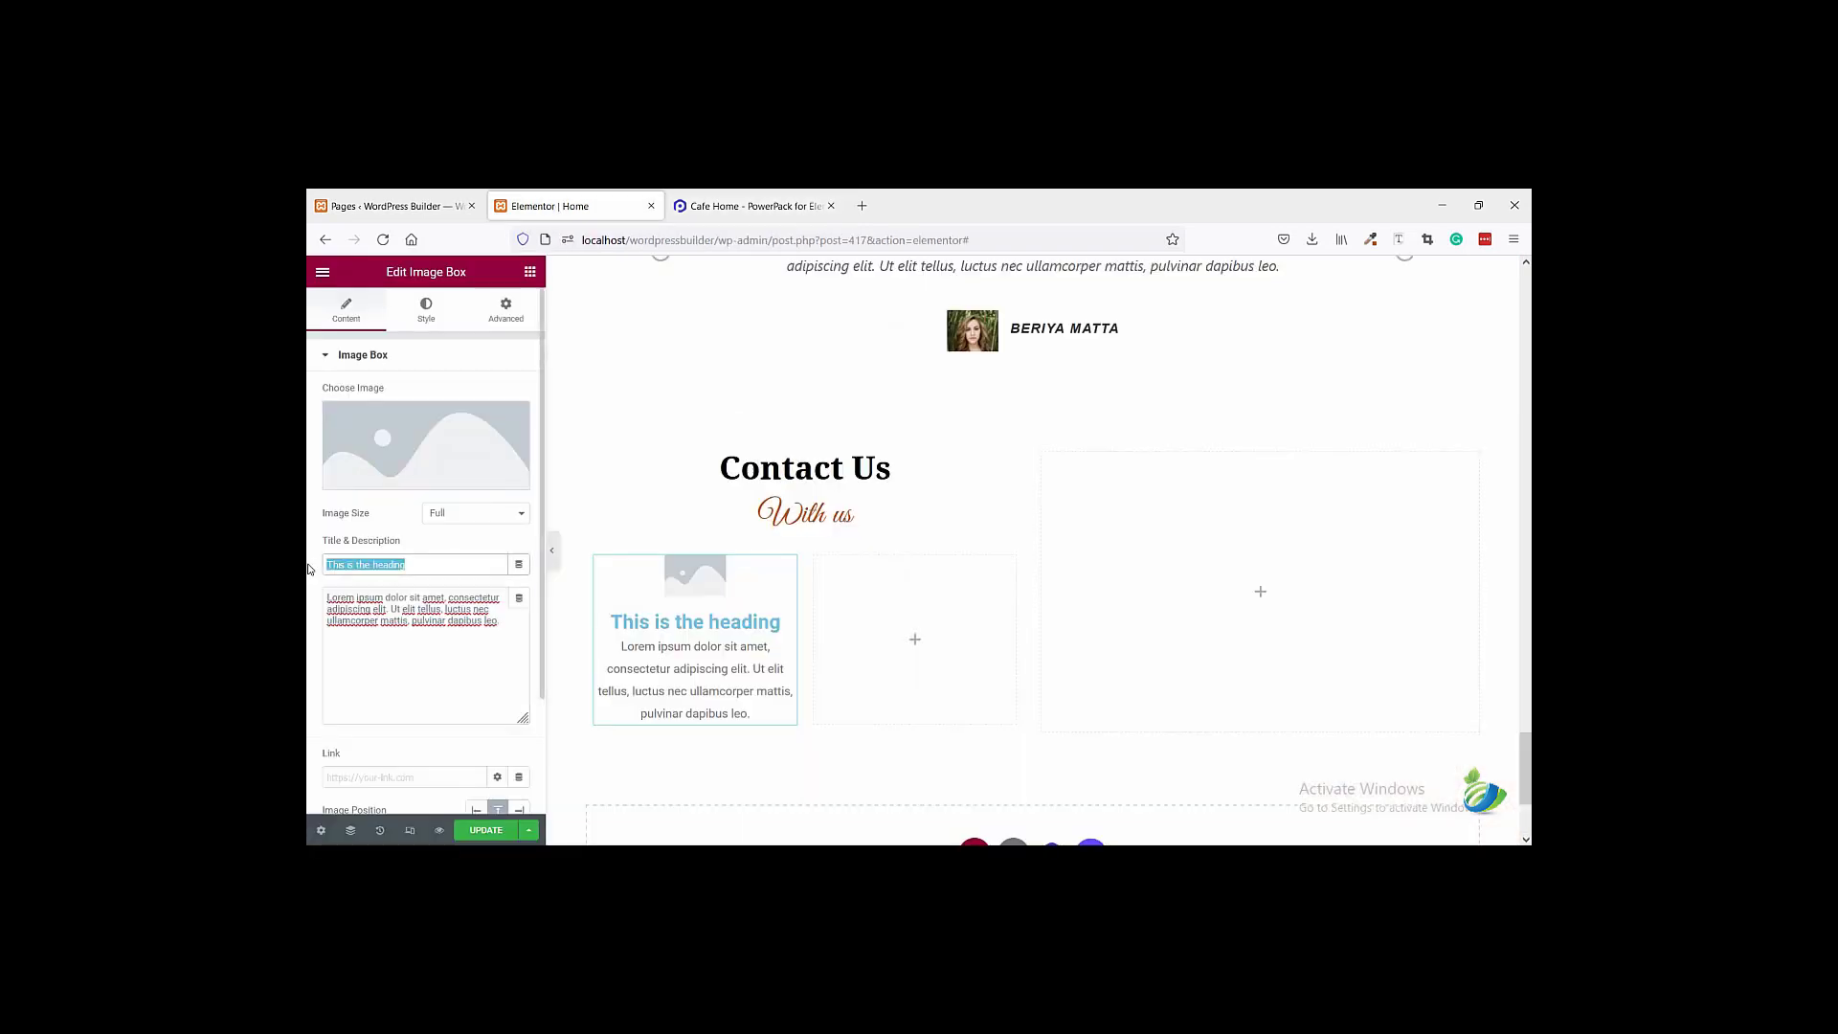
key("ctrl+v")
- Copy the e-mail line from the Cafe Home page and paste it over the image box's placeholder description
key("ctrl+Tab")
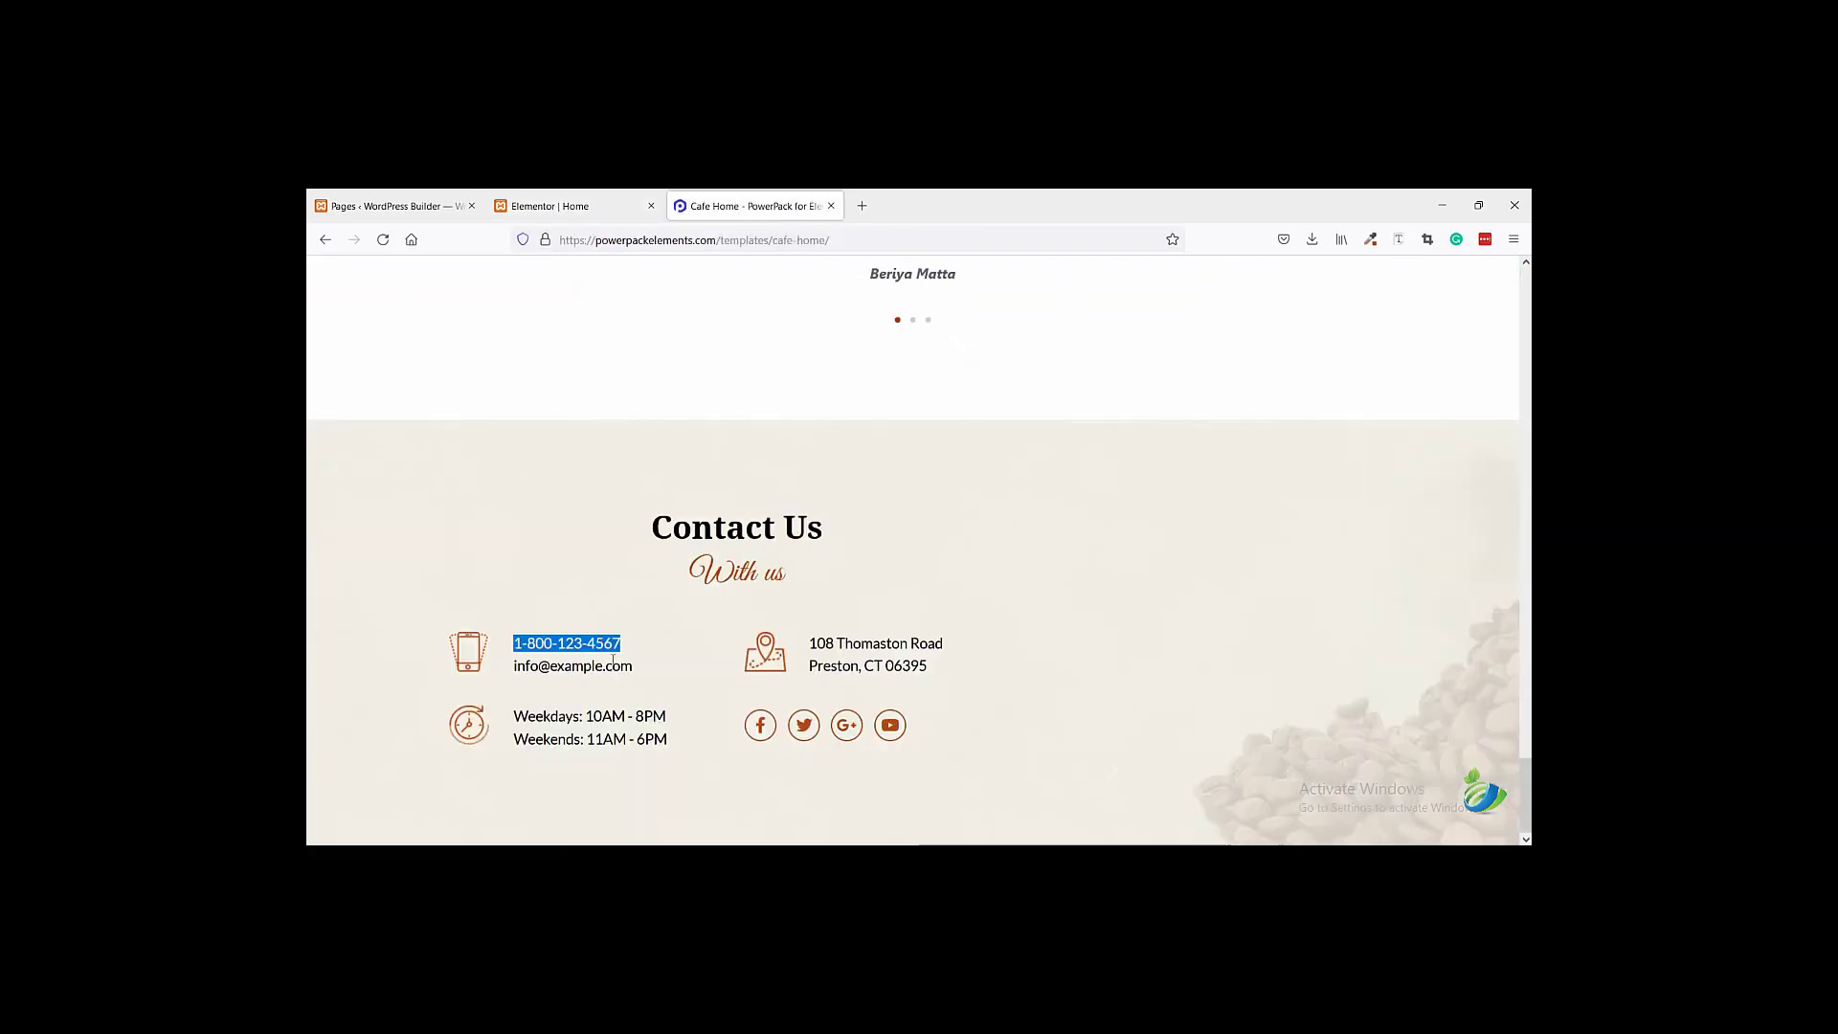
left_click_drag(632, 666, 526, 667)
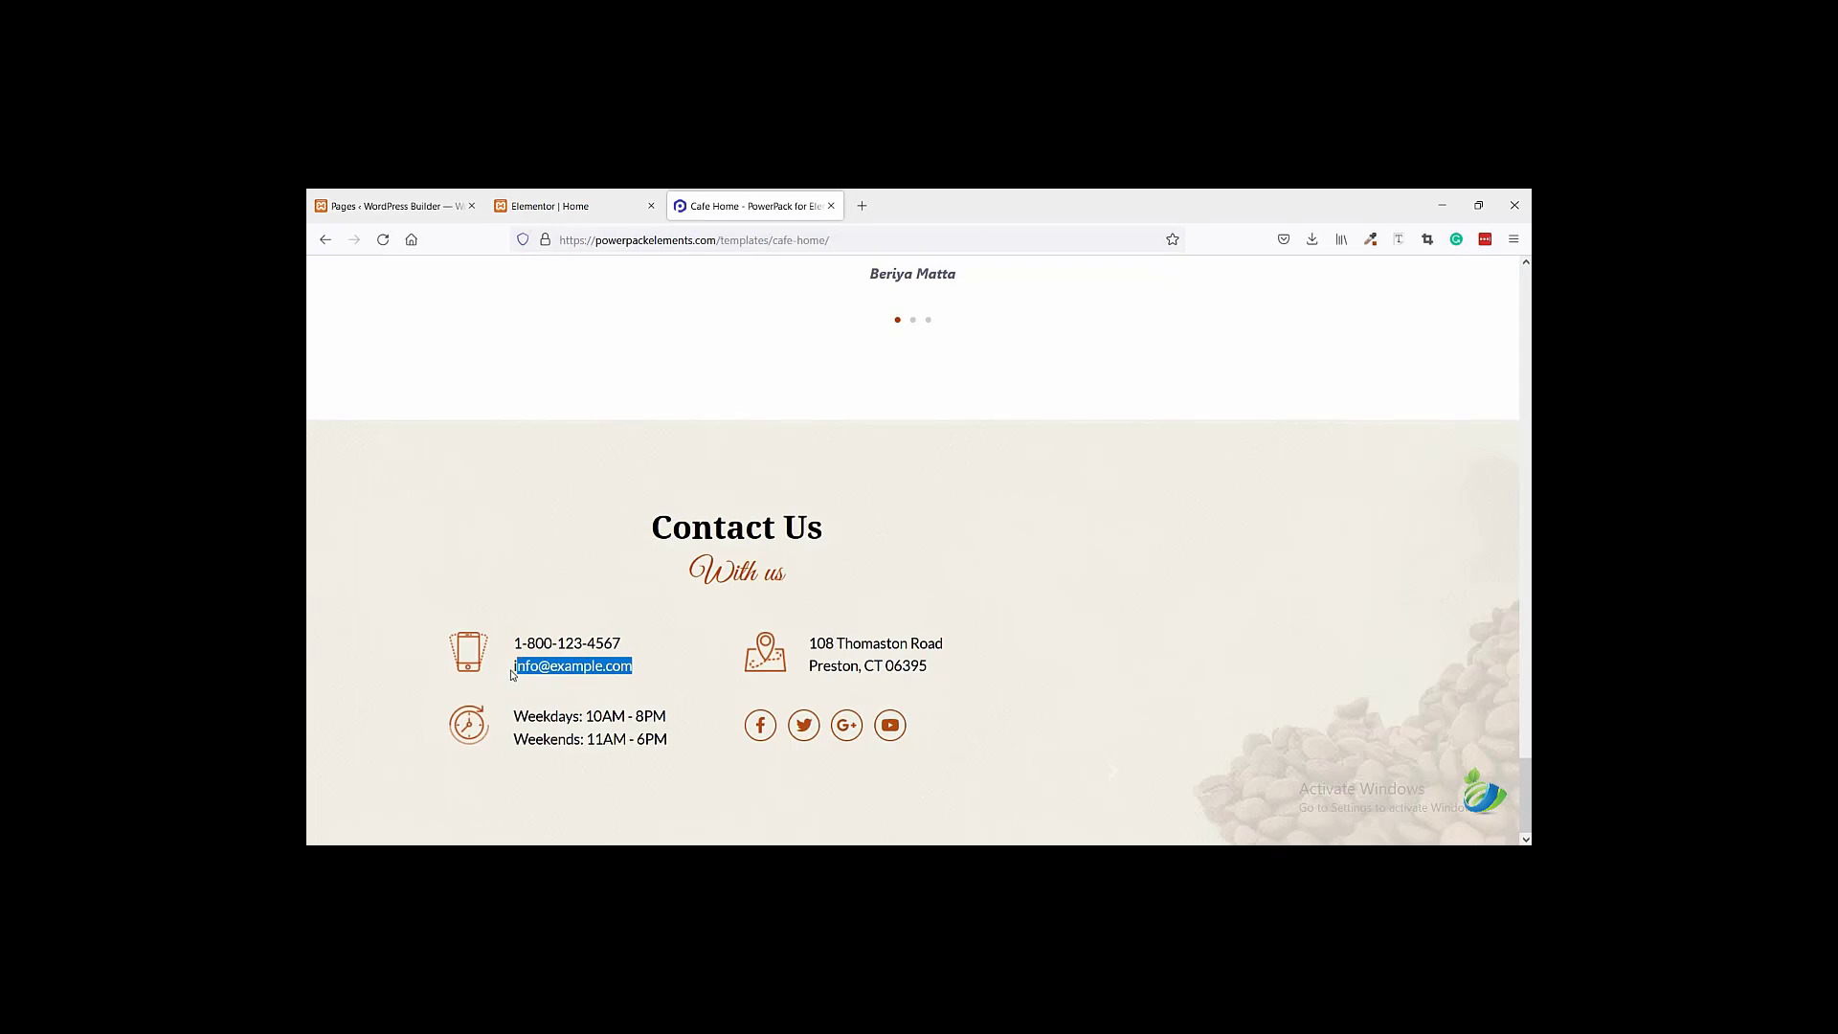
left_click(565, 211)
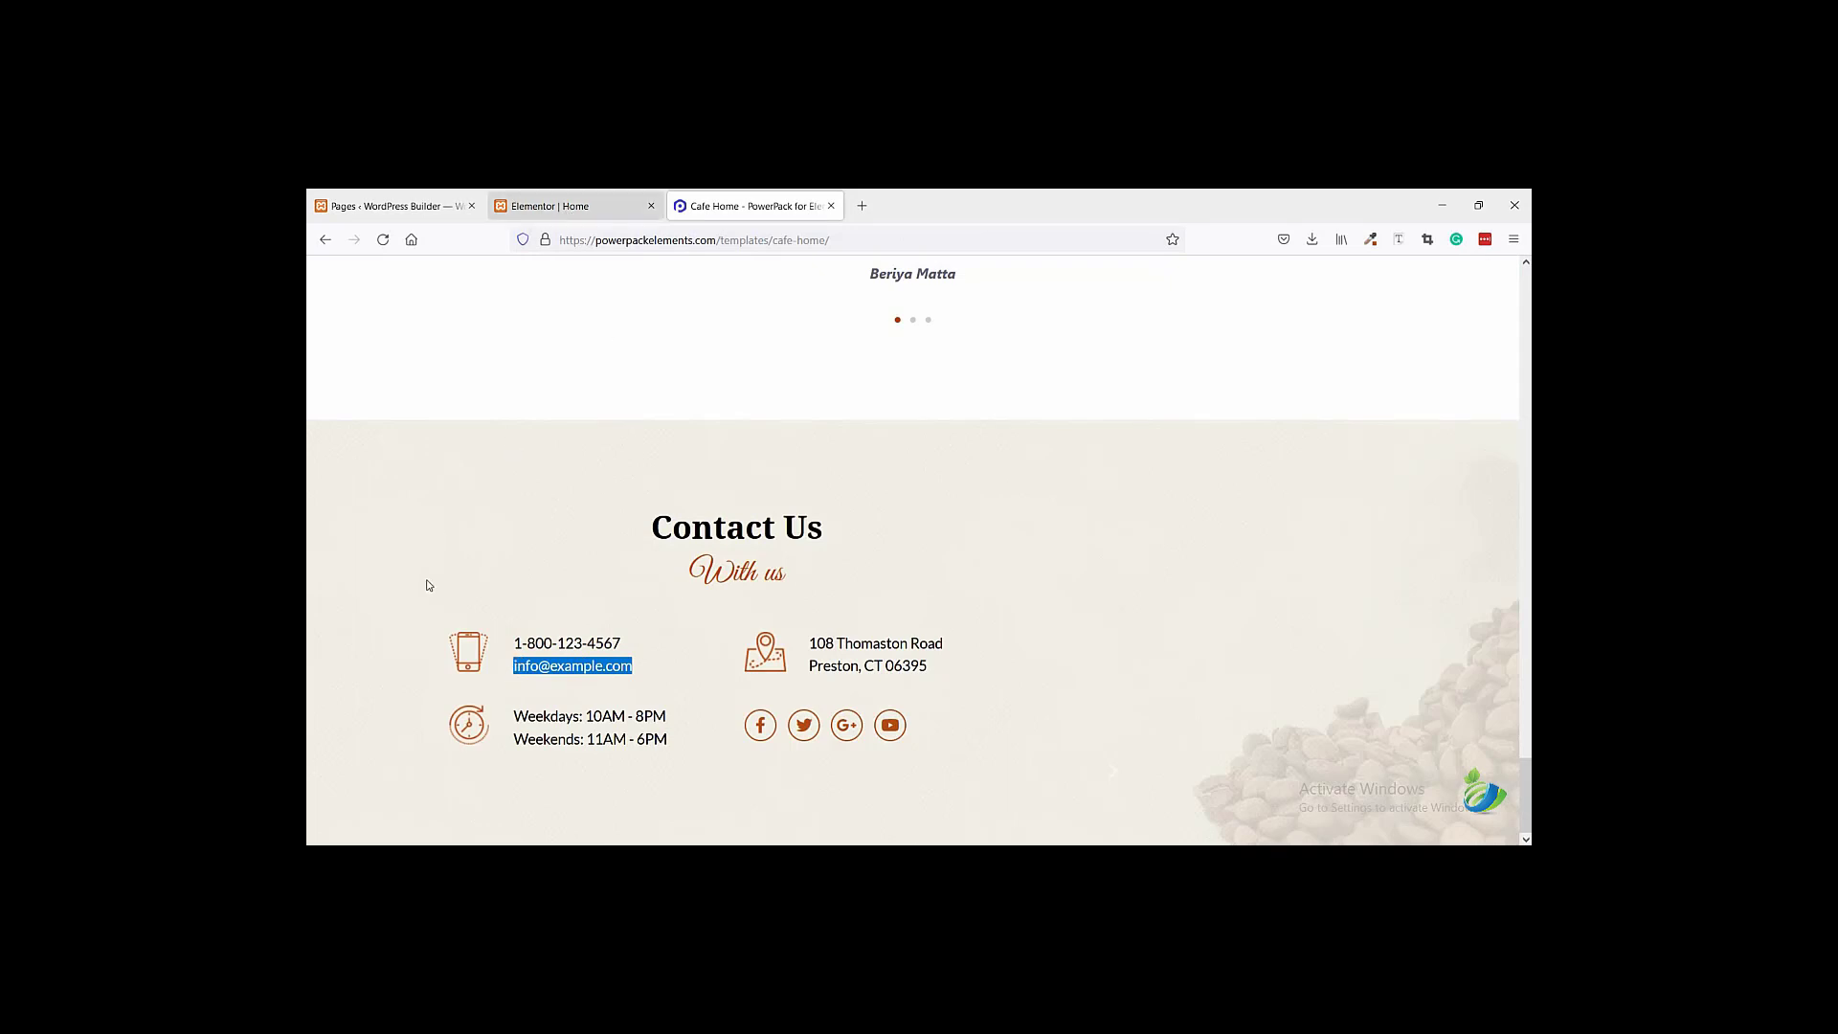
triple_click(468, 610)
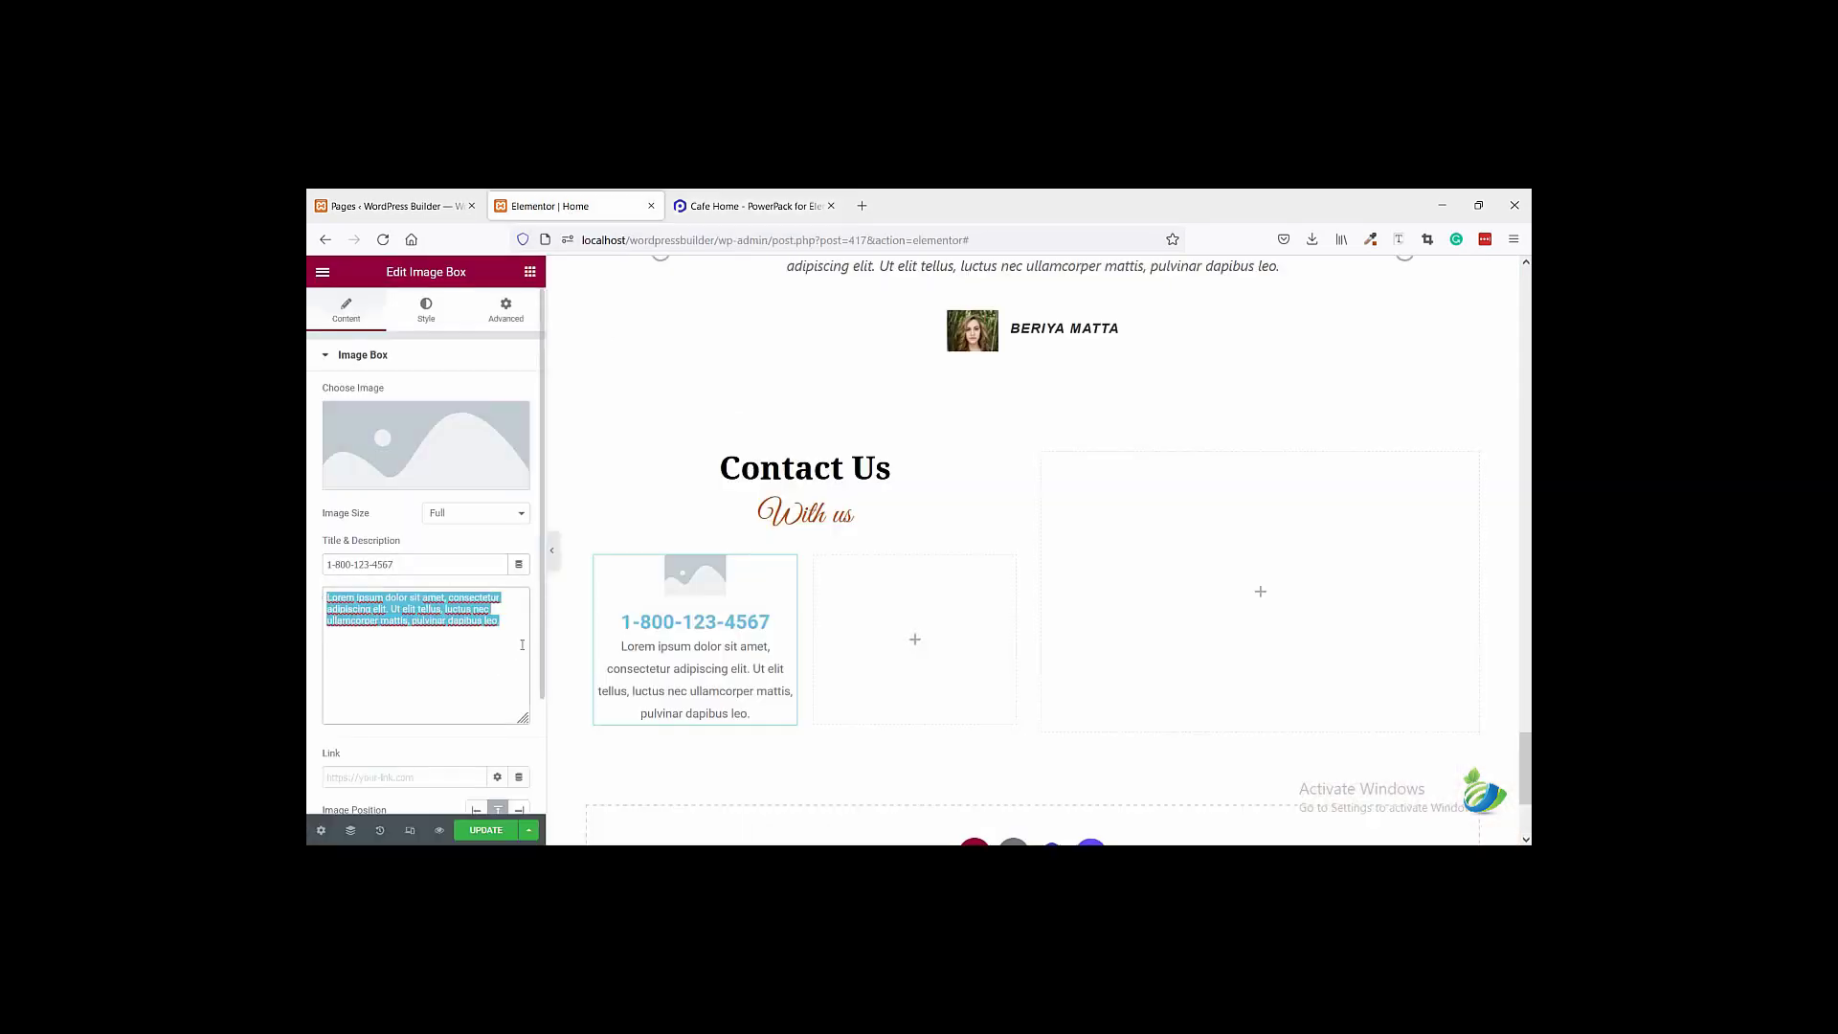
key("ctrl+v")
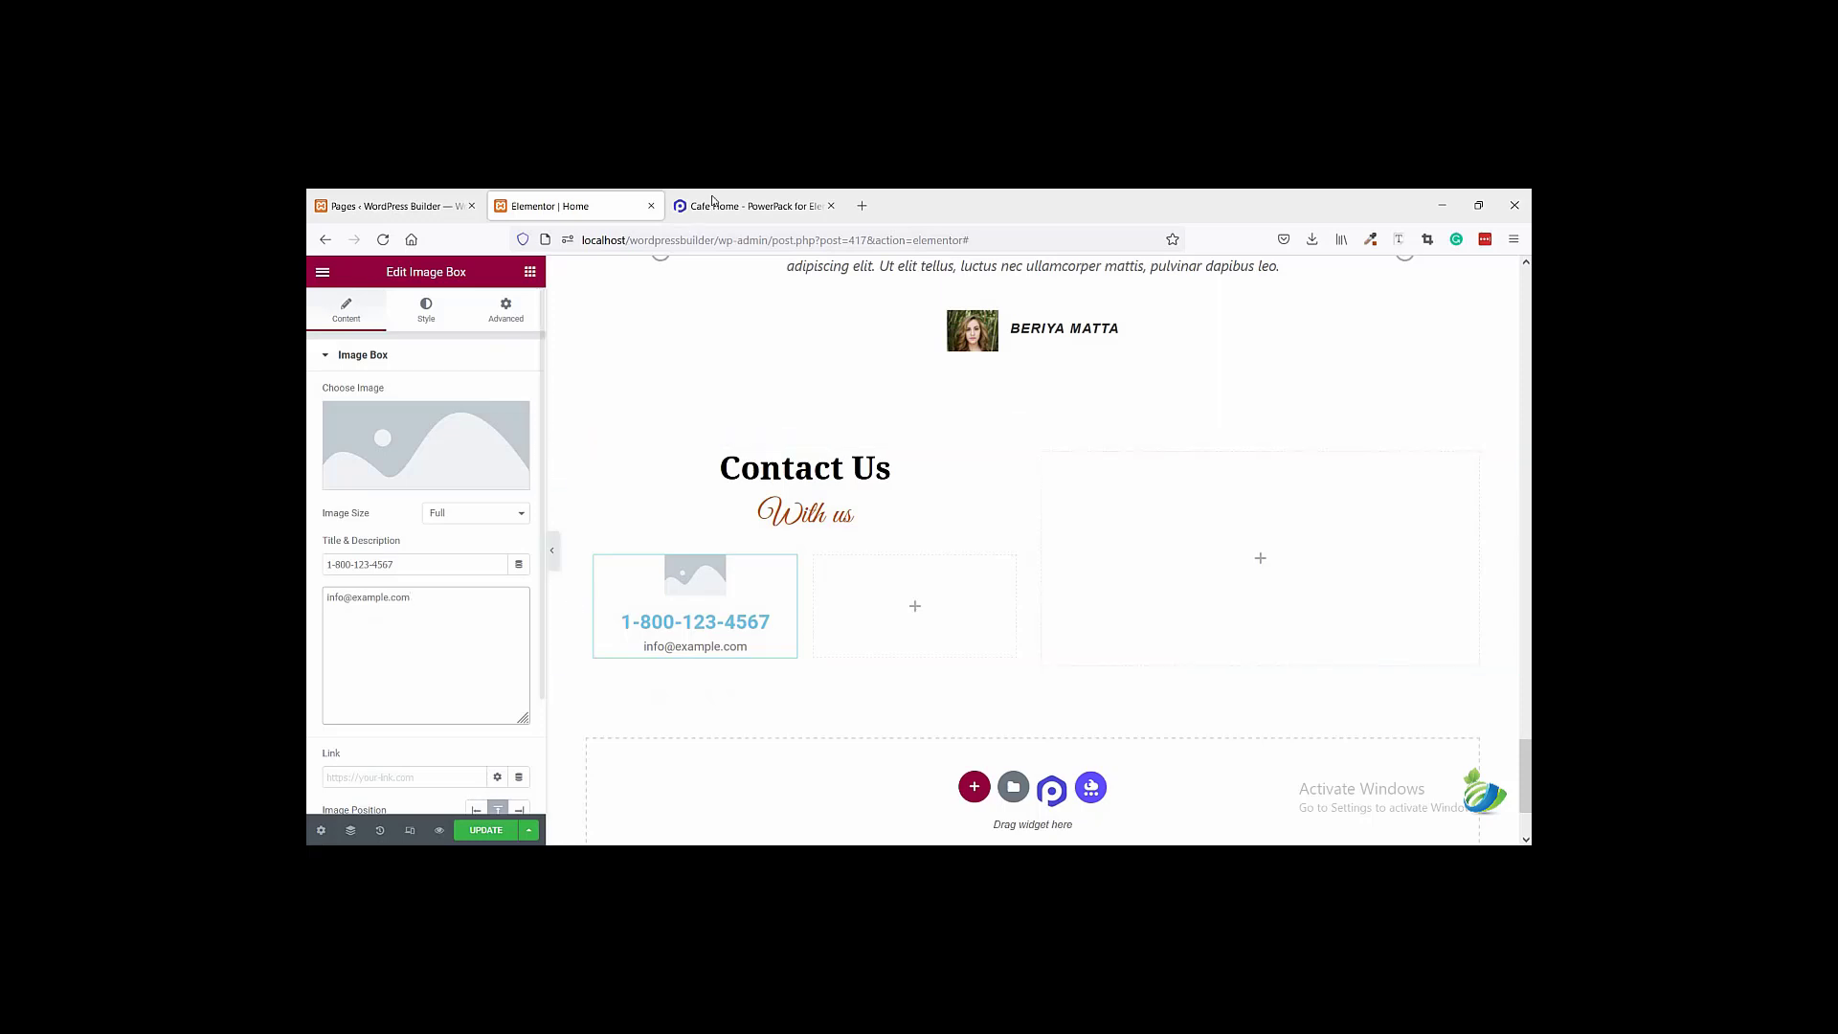
- Compare the image box with the Cafe Home page and set its image position to left of the text
left_click(748, 206)
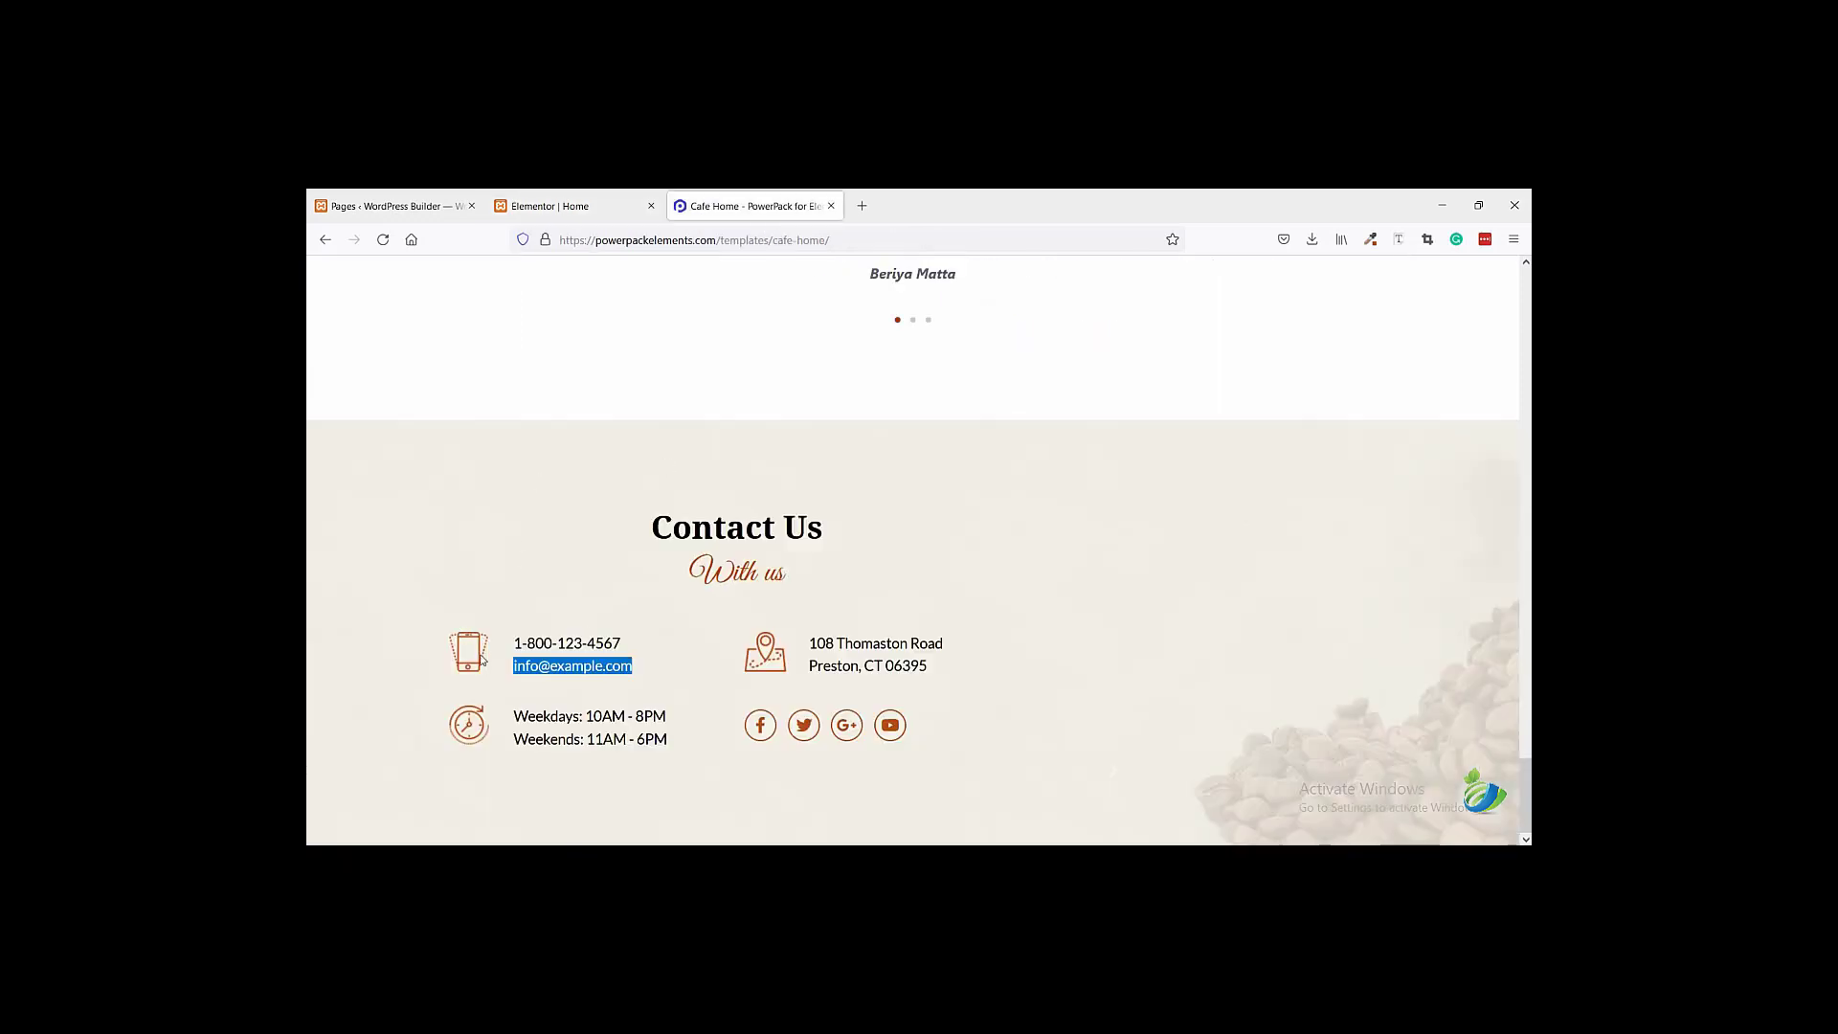
left_click(605, 216)
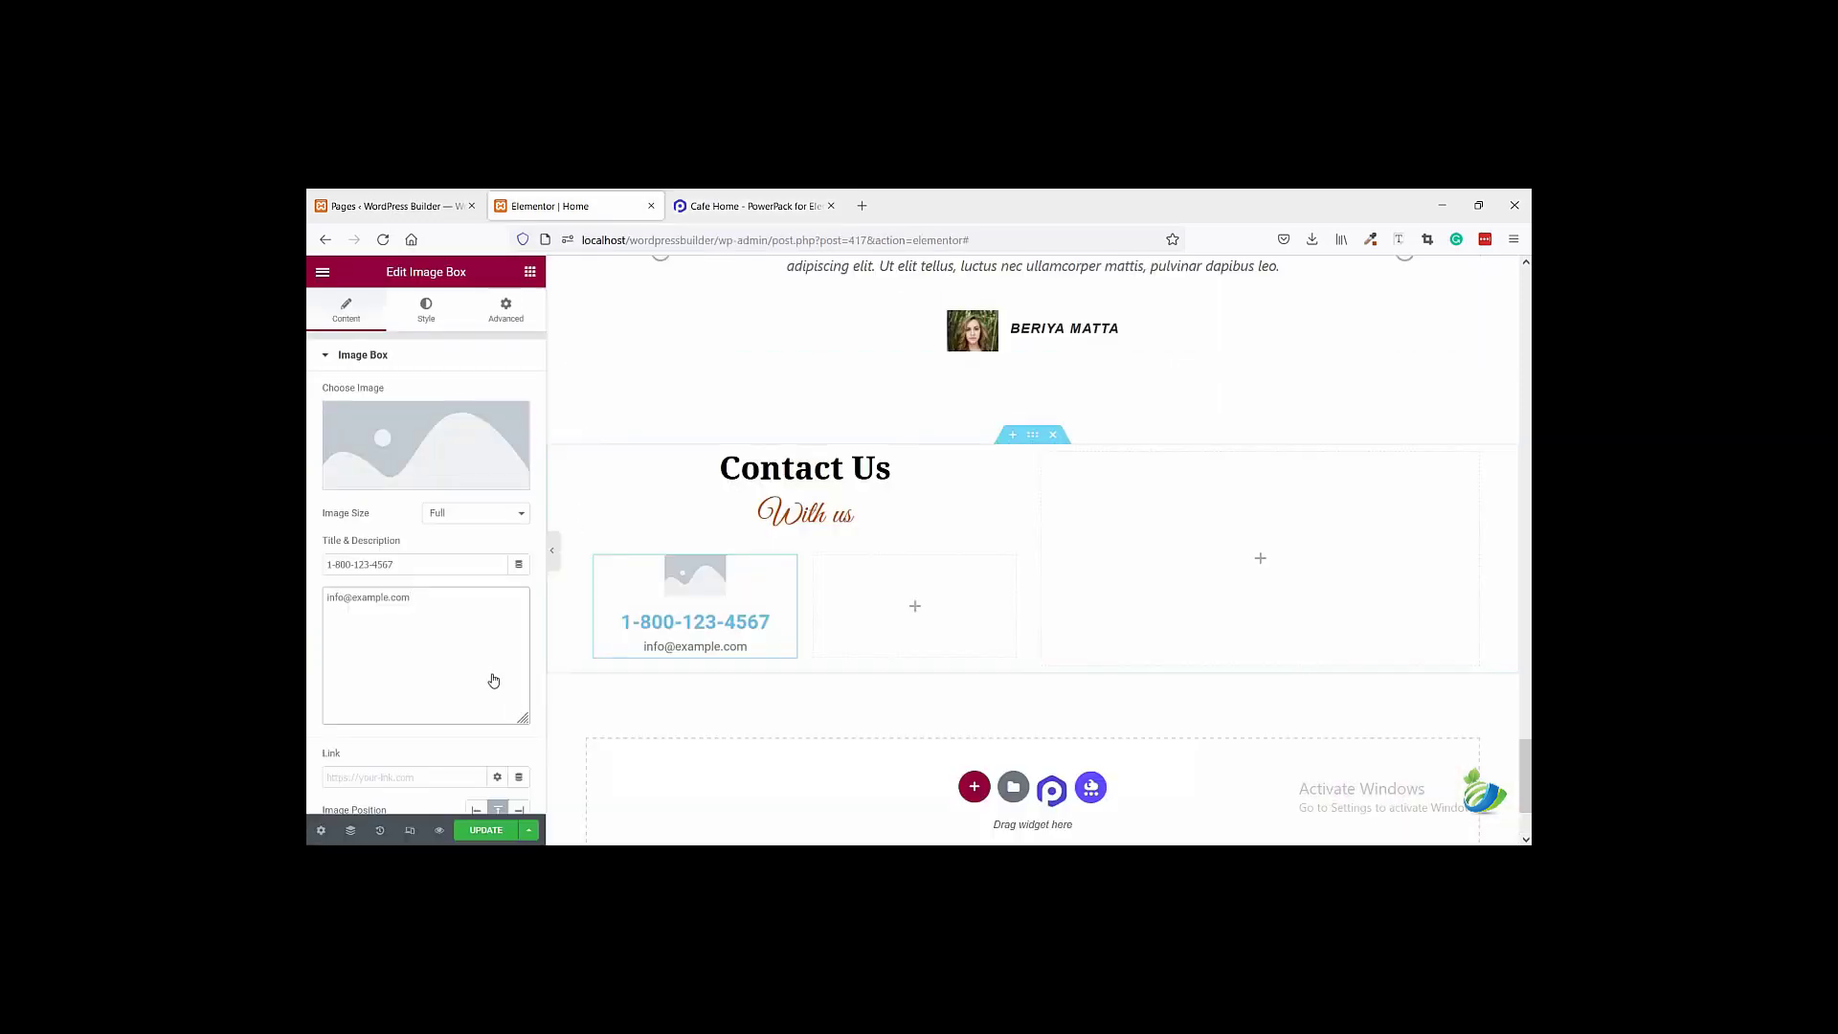
scroll(375, 677, "down", 3)
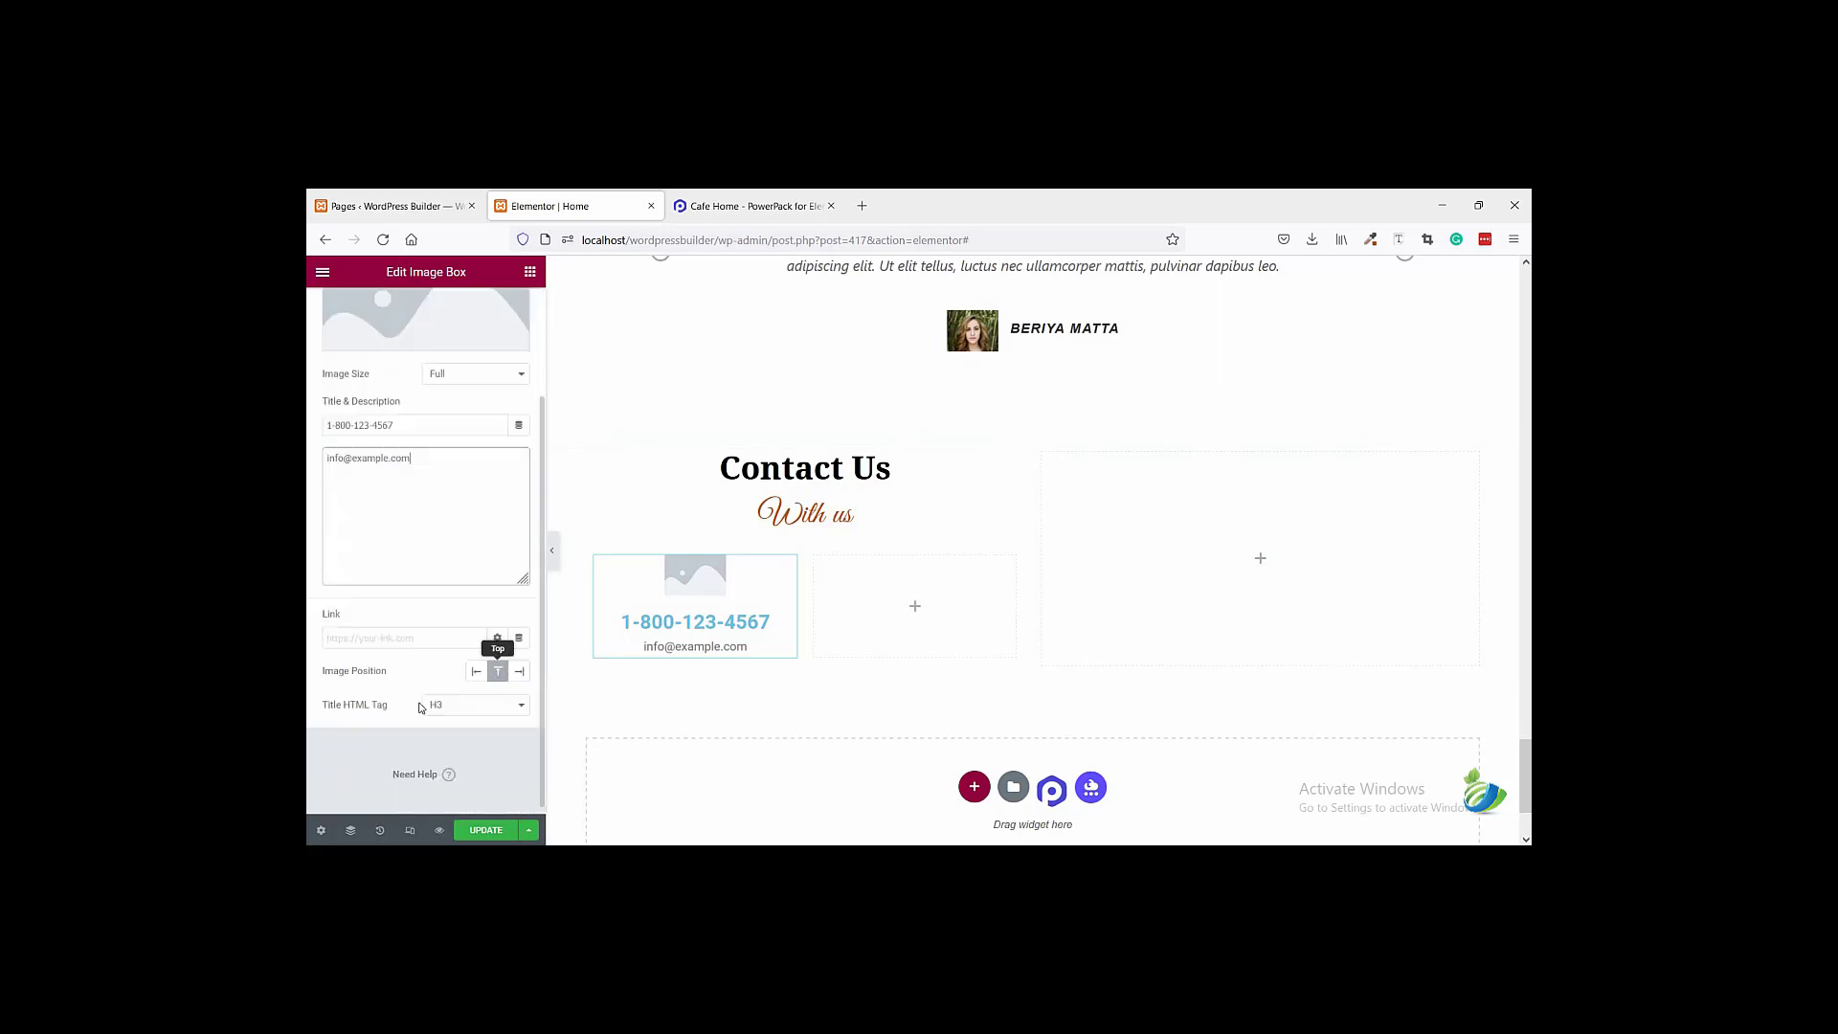
left_click(476, 664)
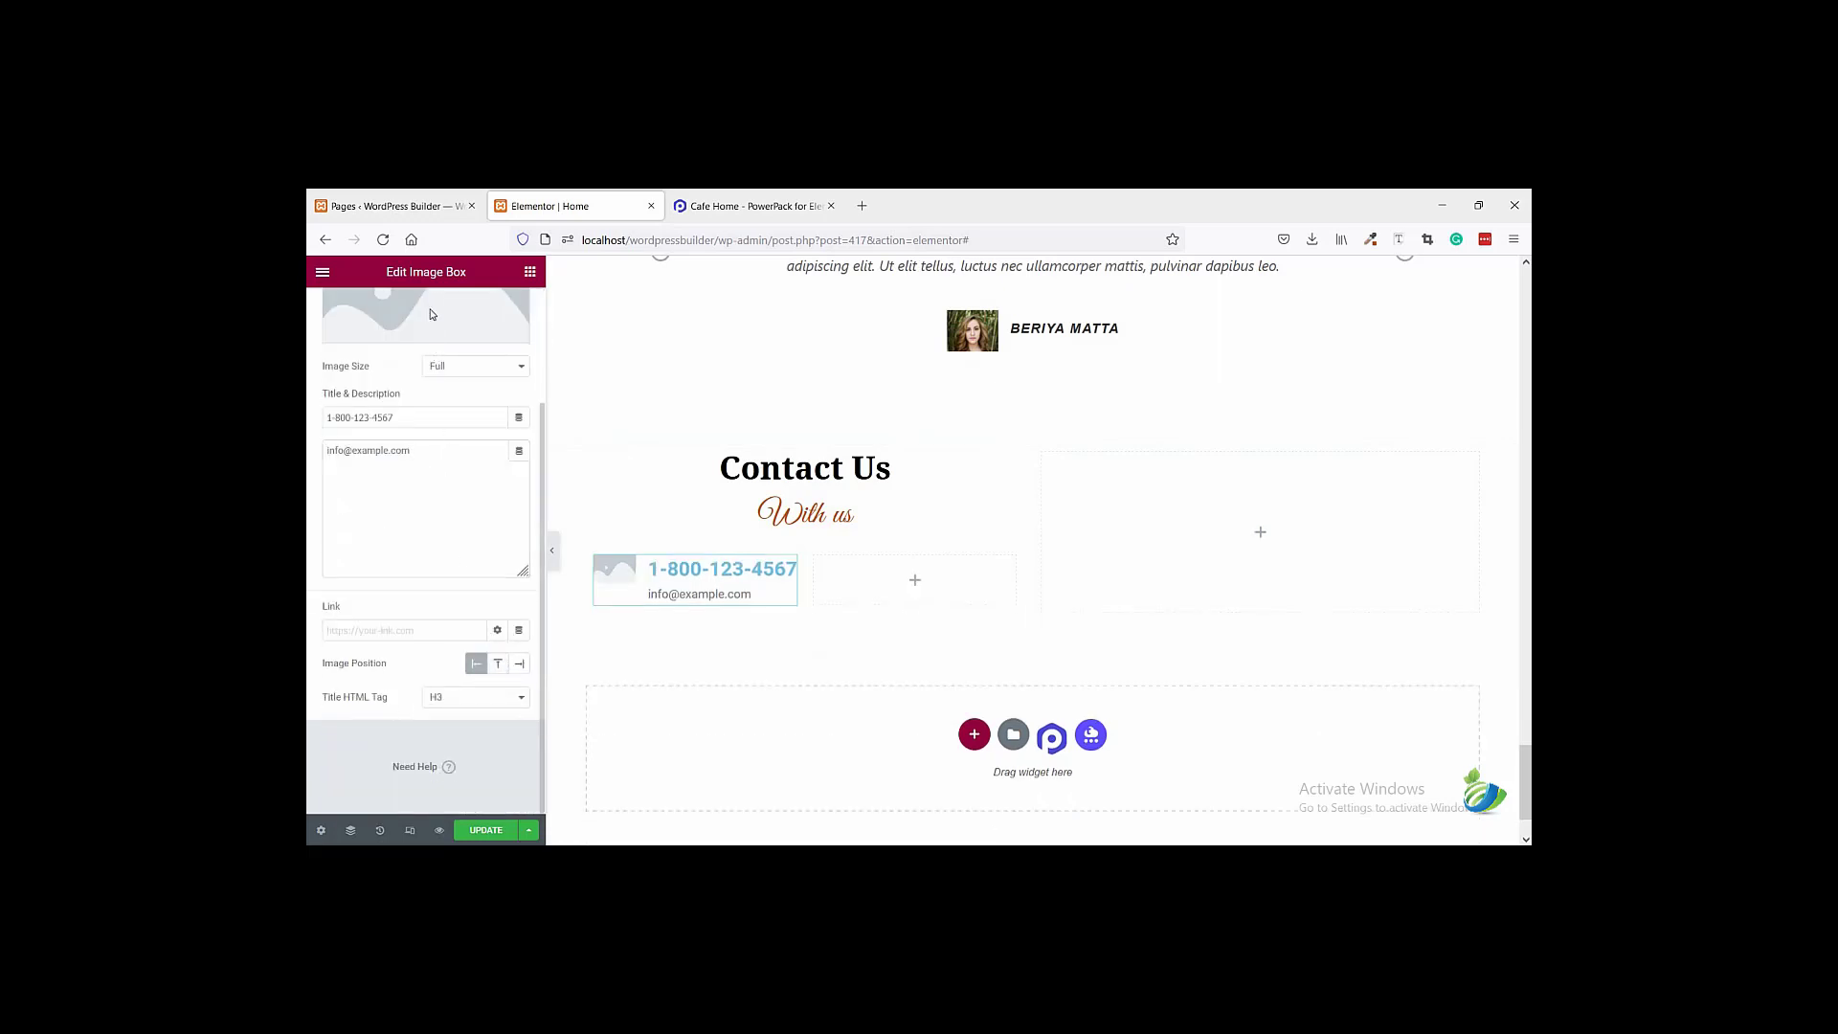
- Replace the image box's placeholder image with the mobile phone icon from the media library
left_click(430, 314)
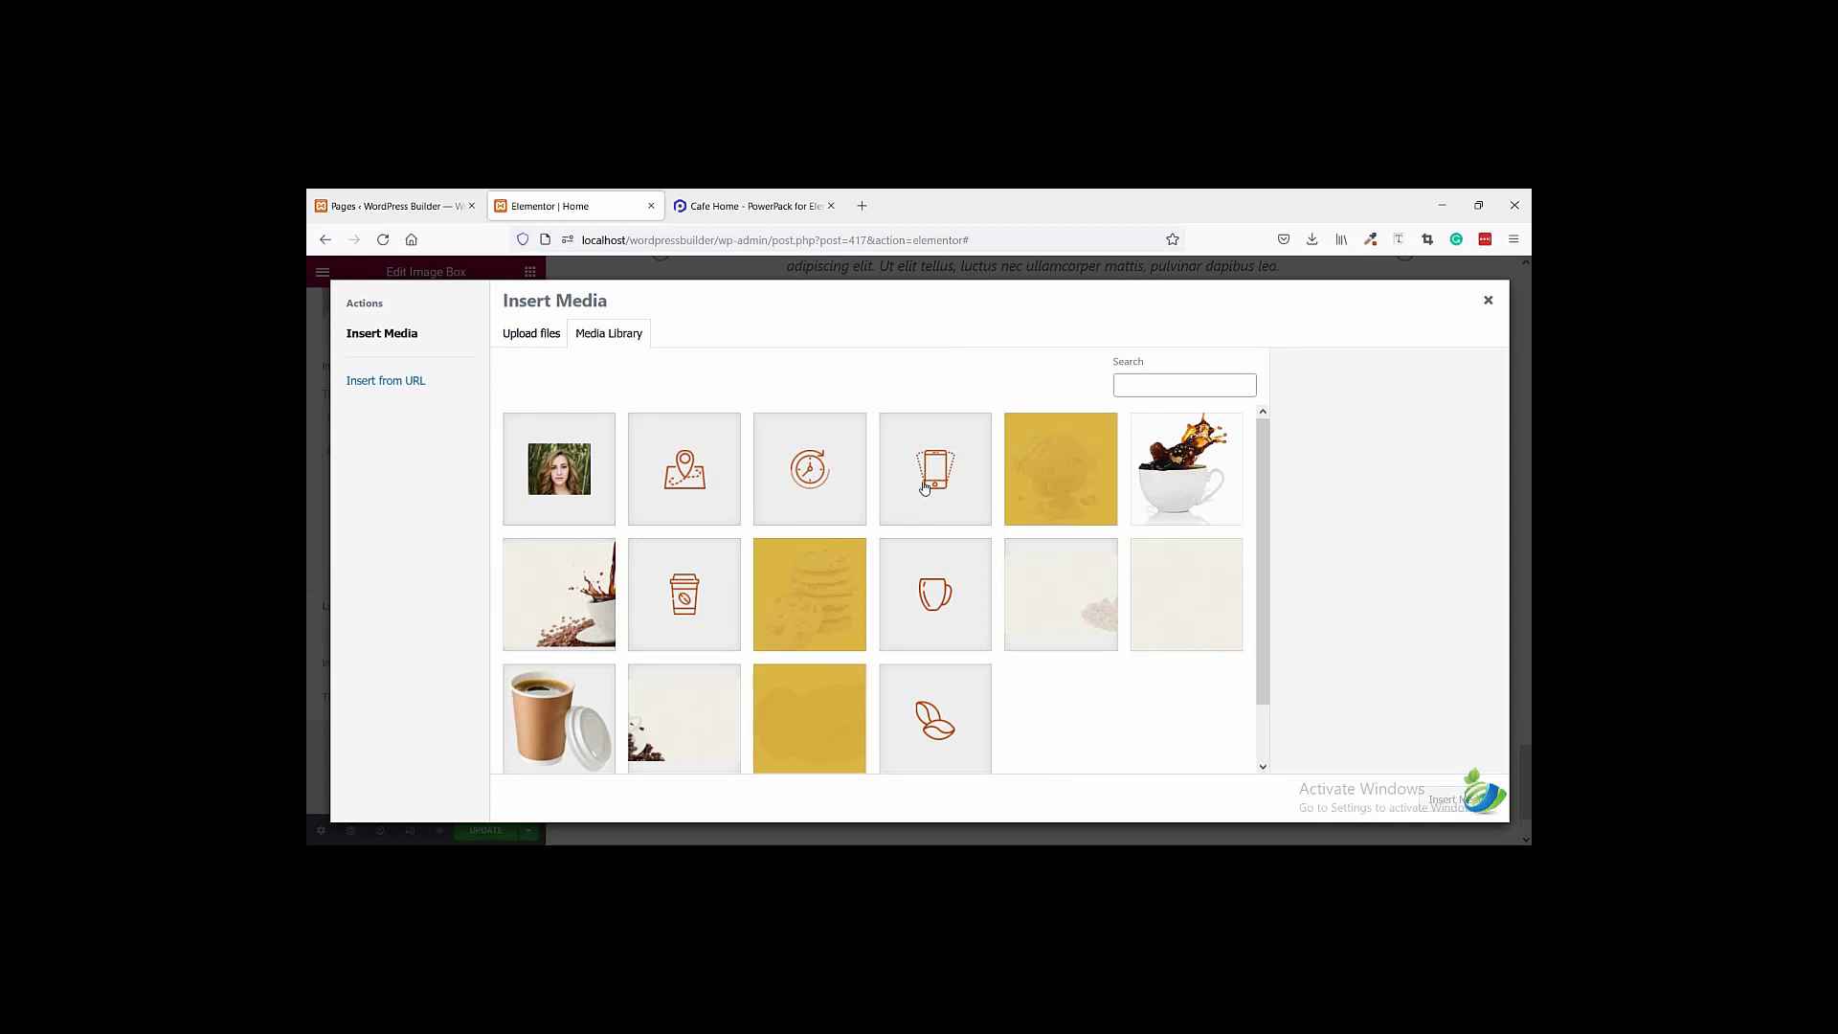
left_click(925, 488)
left_click(1472, 801)
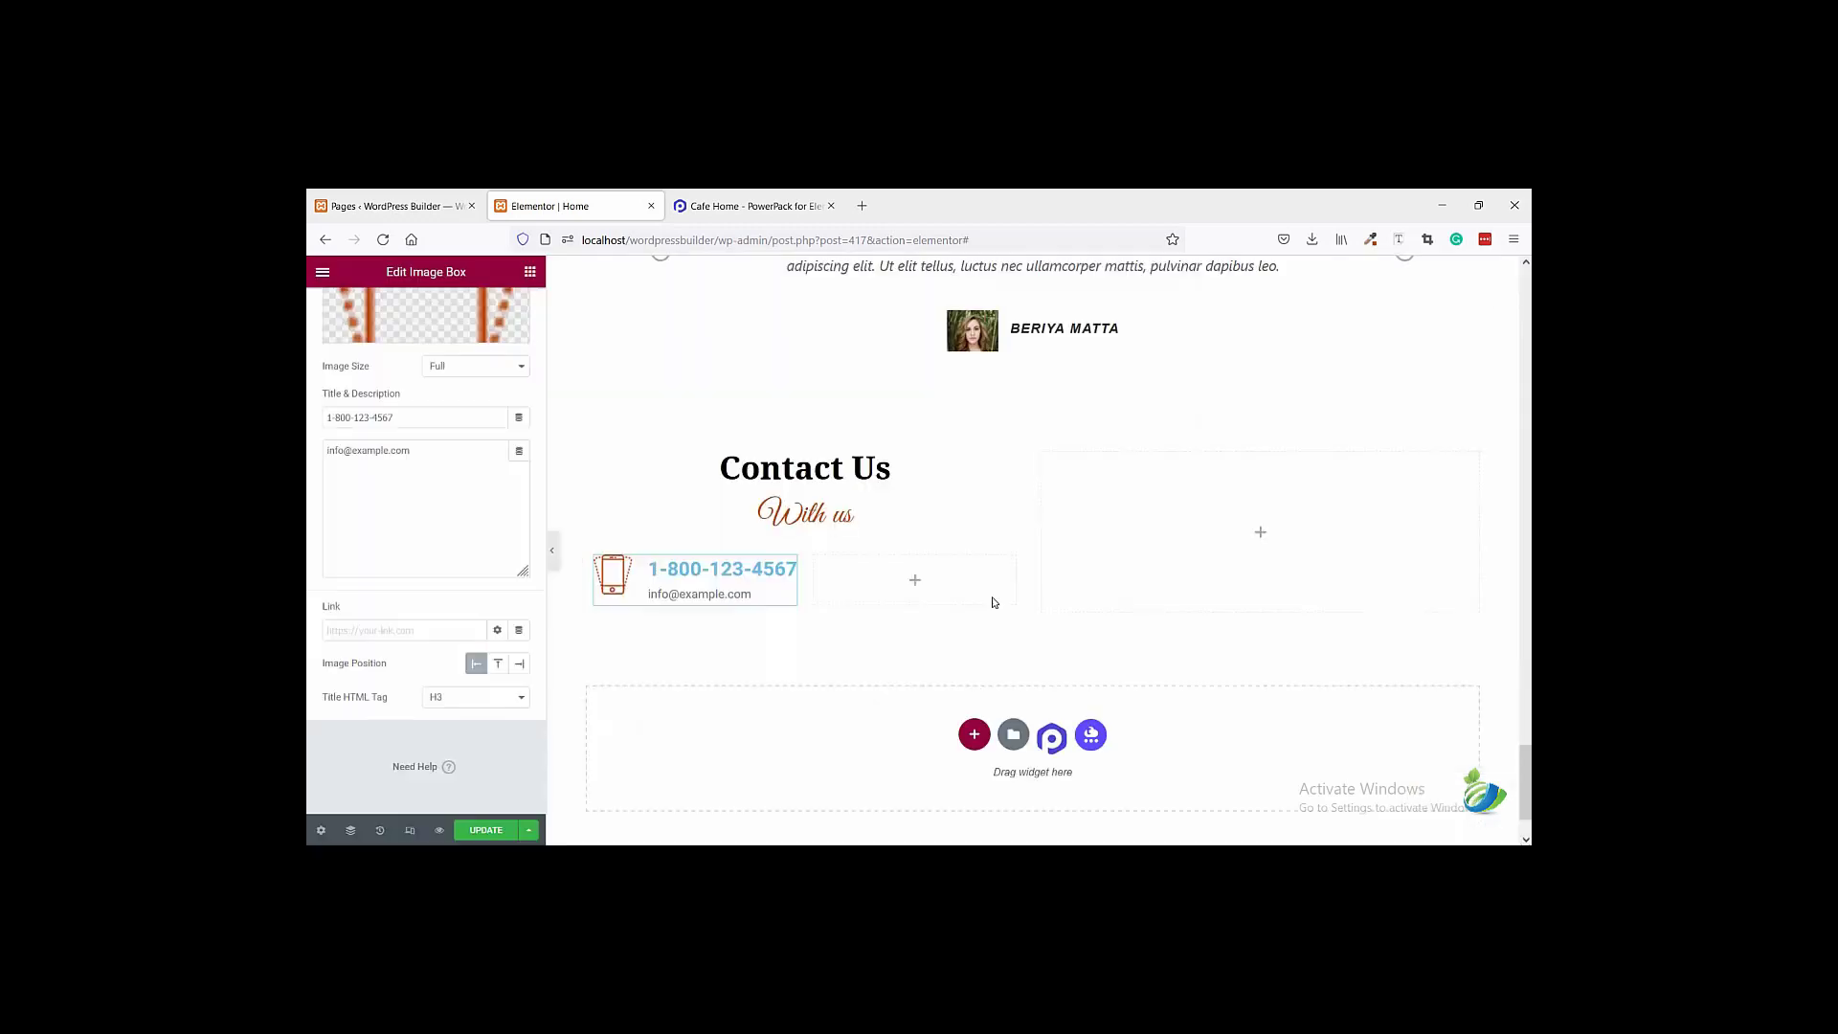
- Inspect the font properties of the phone number text on the Cafe Home page with Font Finder
left_click(789, 207)
left_click(1400, 242)
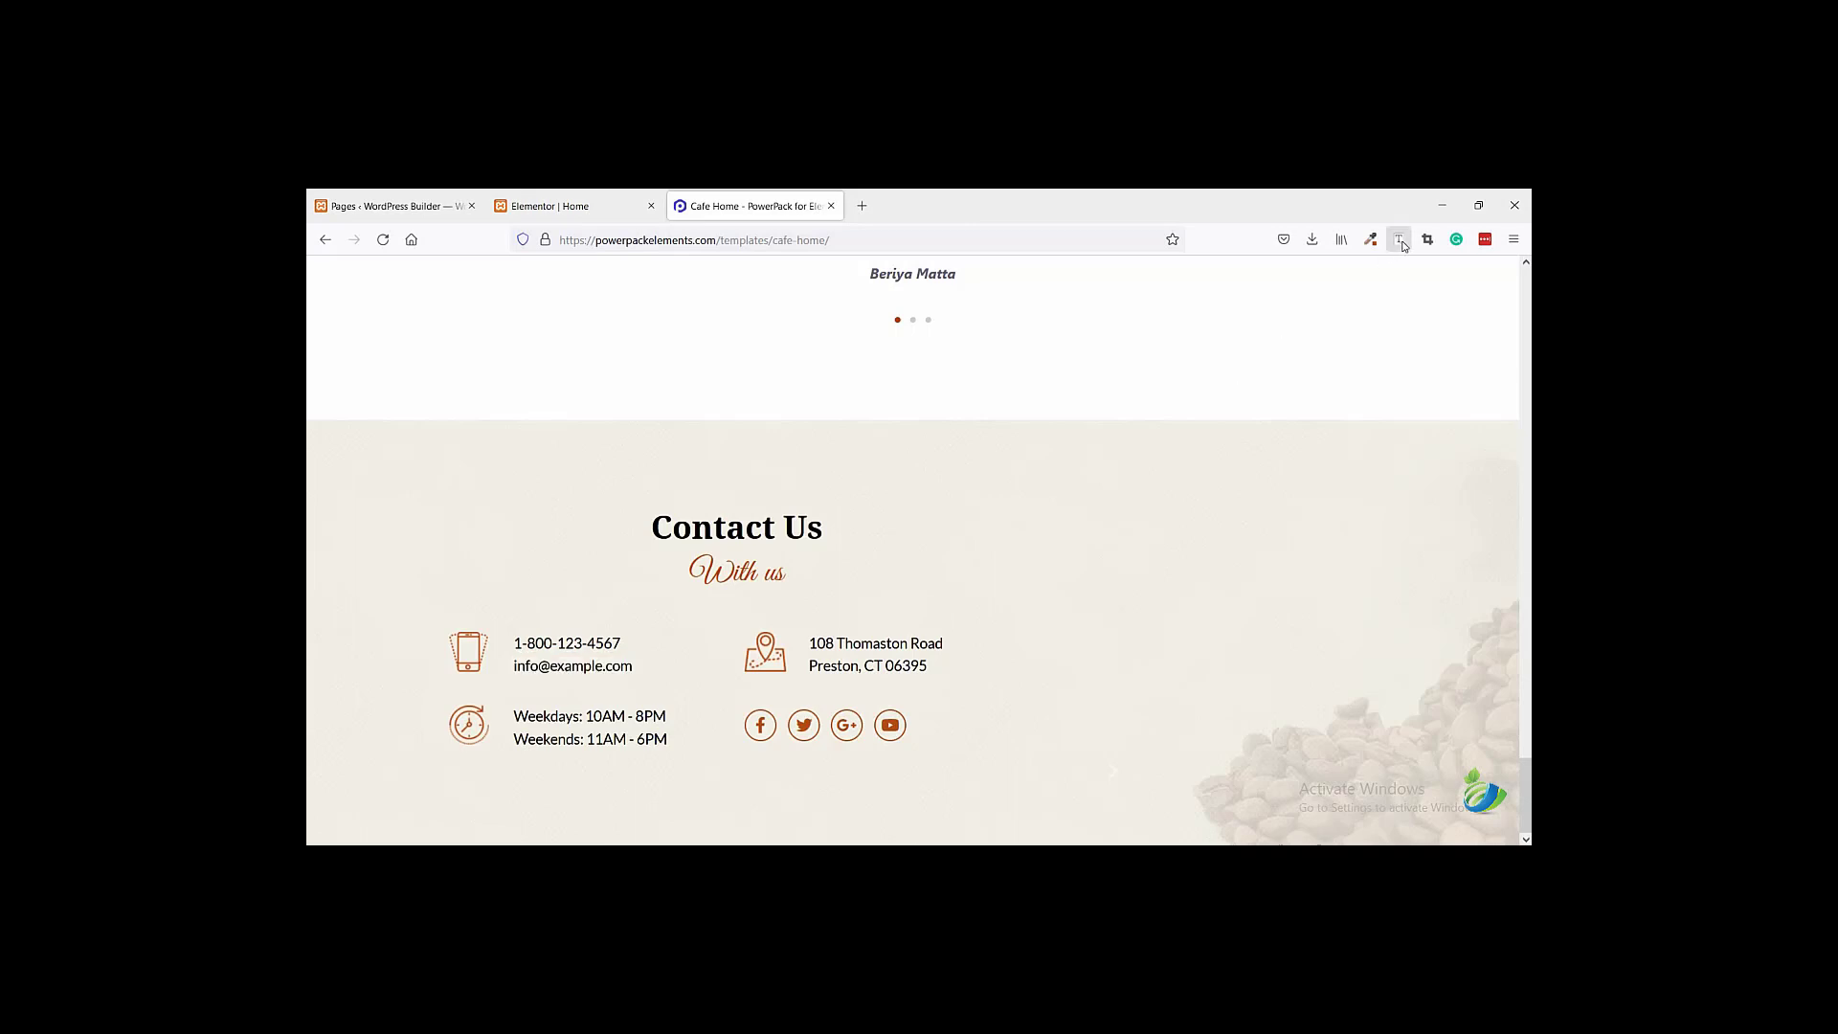
left_click(601, 642)
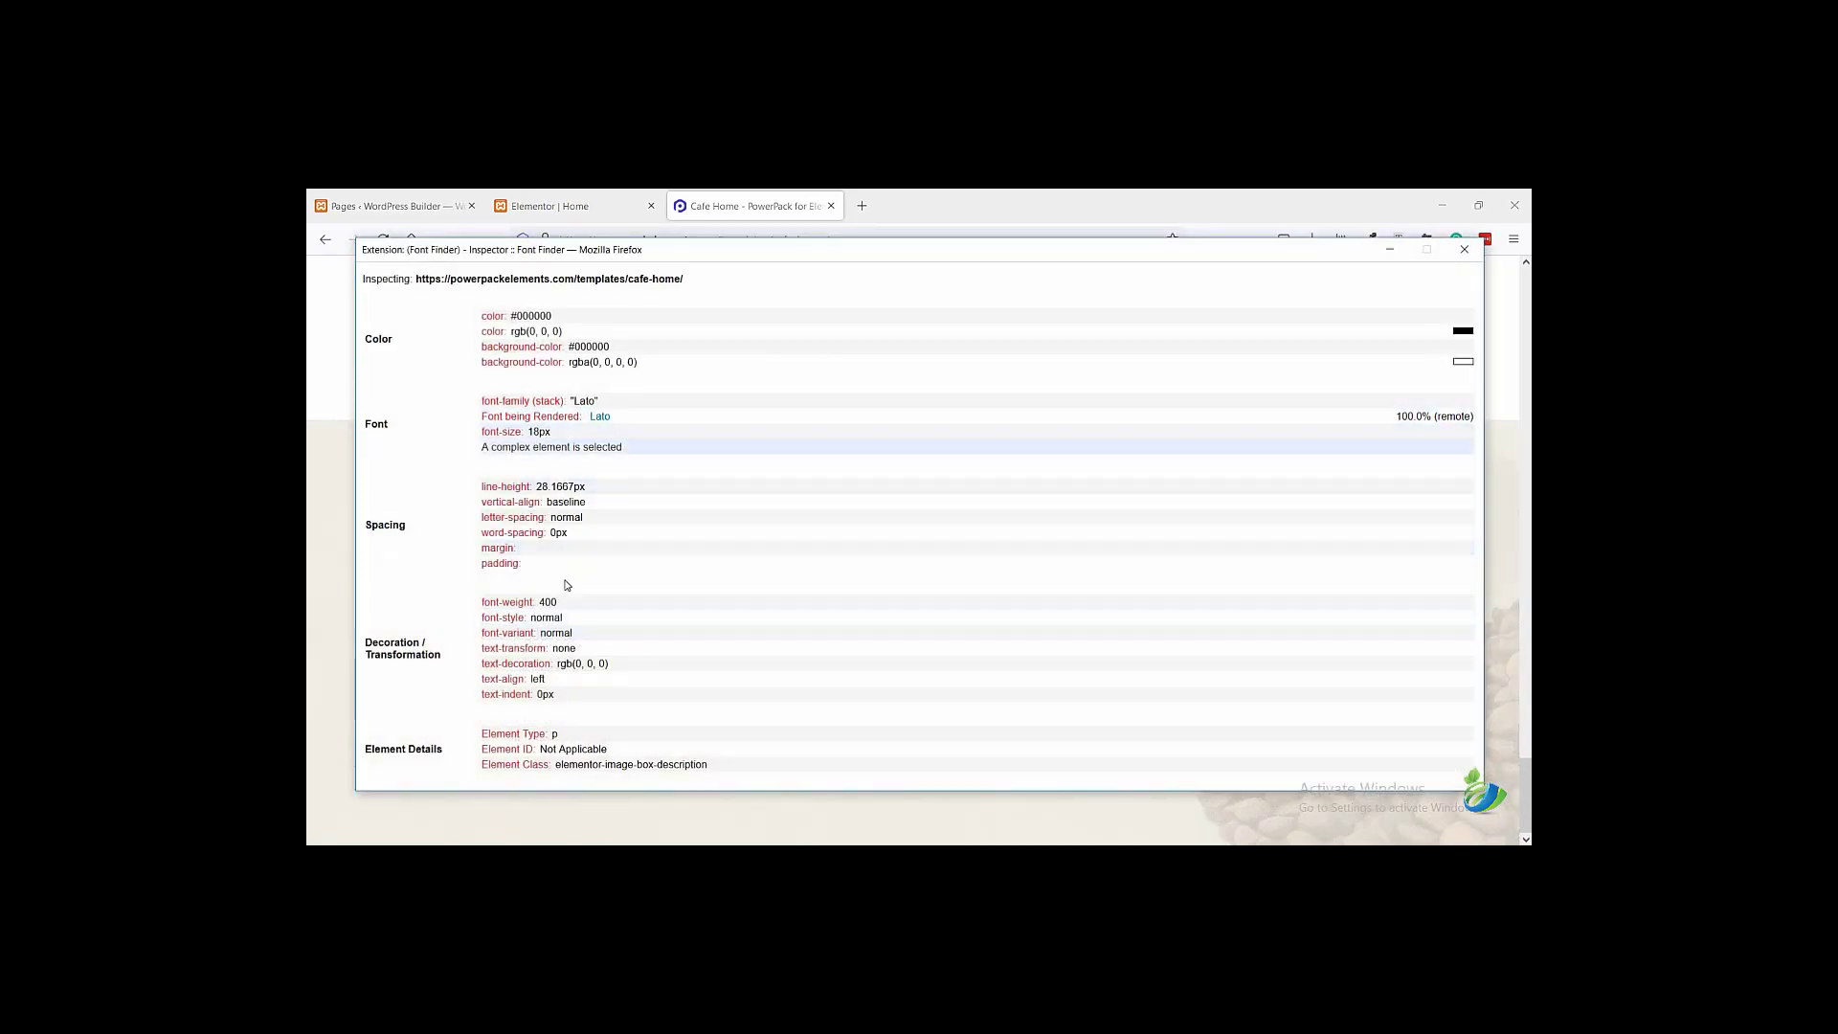
left_click(1464, 249)
- Return to the Elementor editor and set the image box title's typography to size 18 px and weight 400
left_click(565, 206)
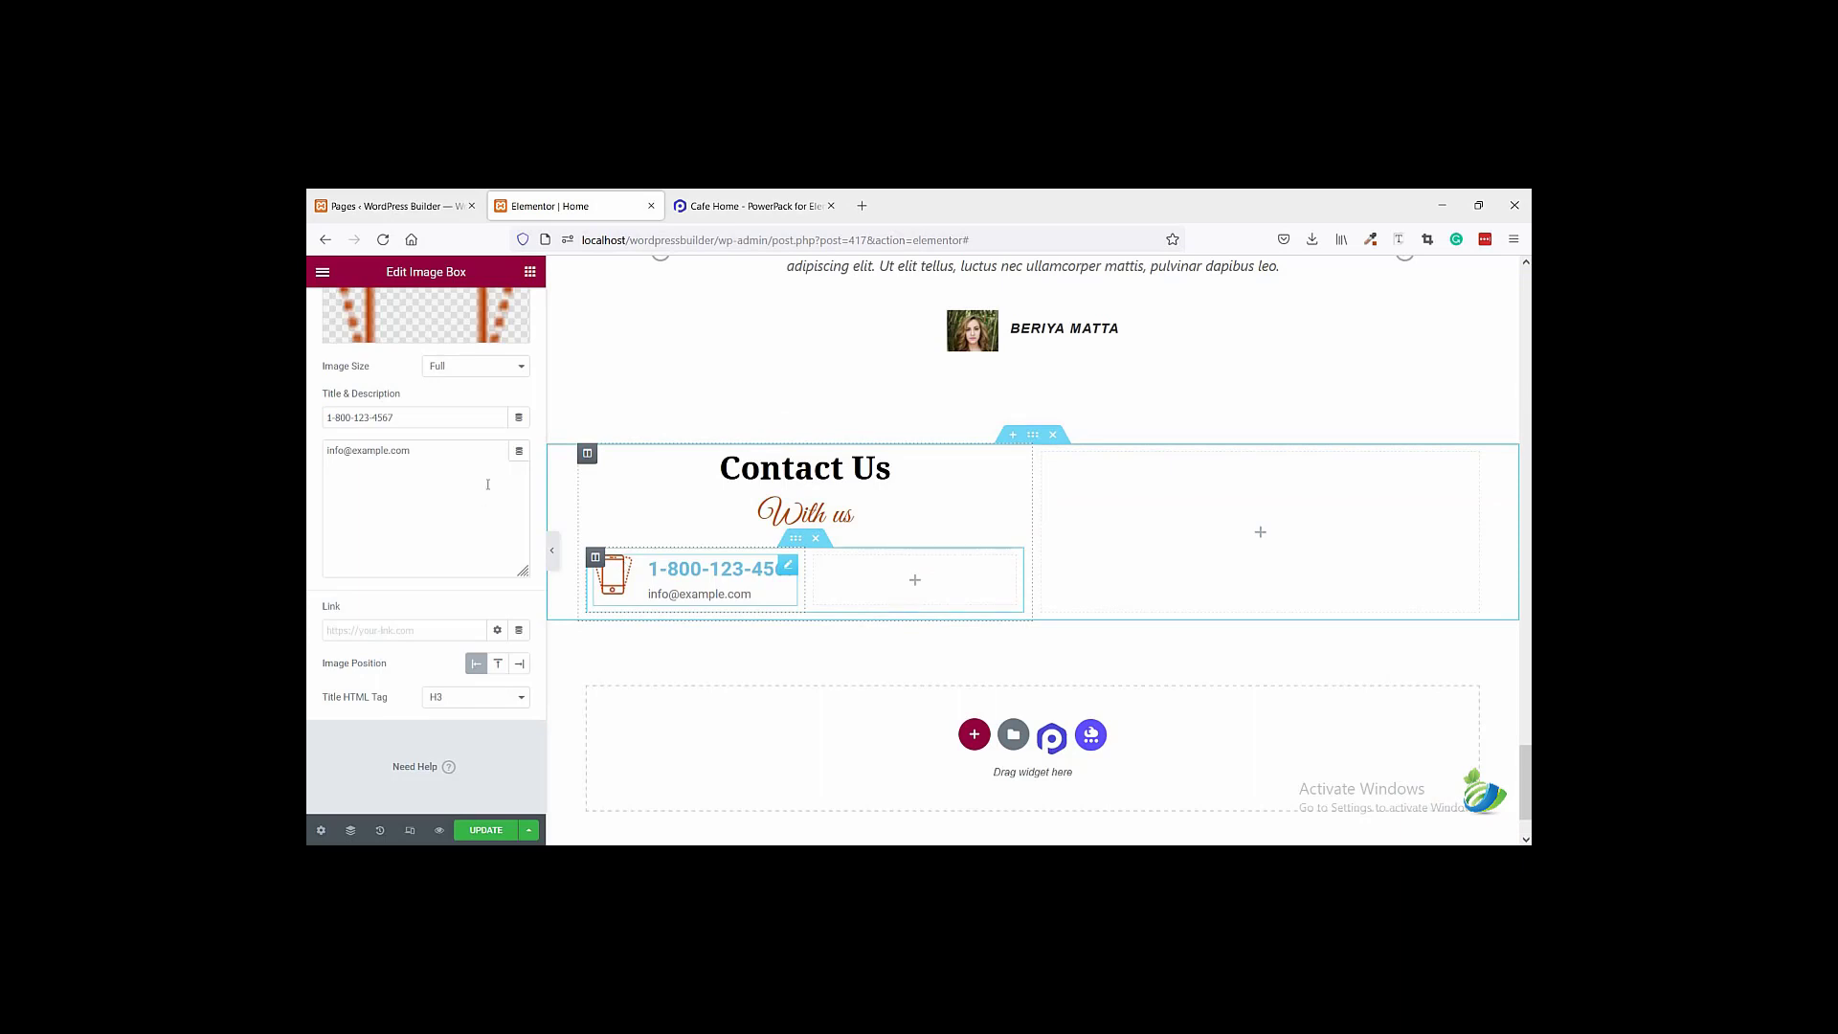
scroll(450, 402, "up", 5)
left_click(426, 311)
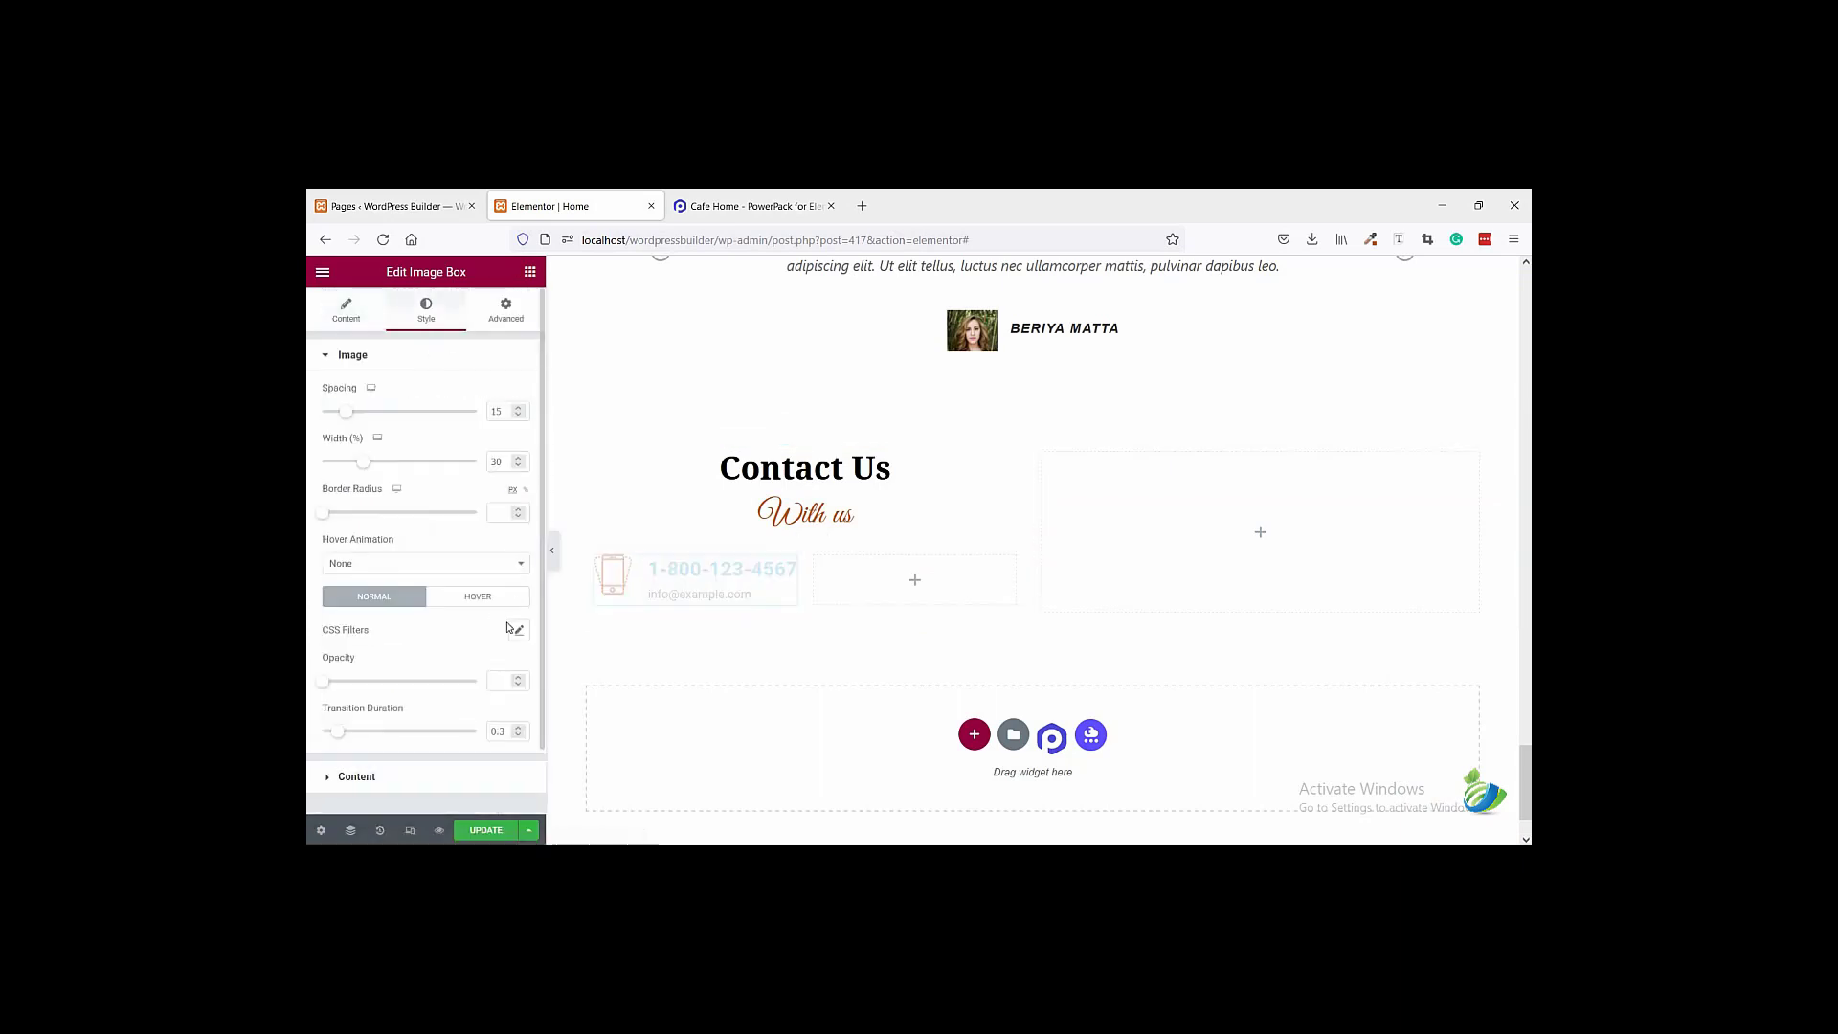
scroll(446, 575, "down", 2)
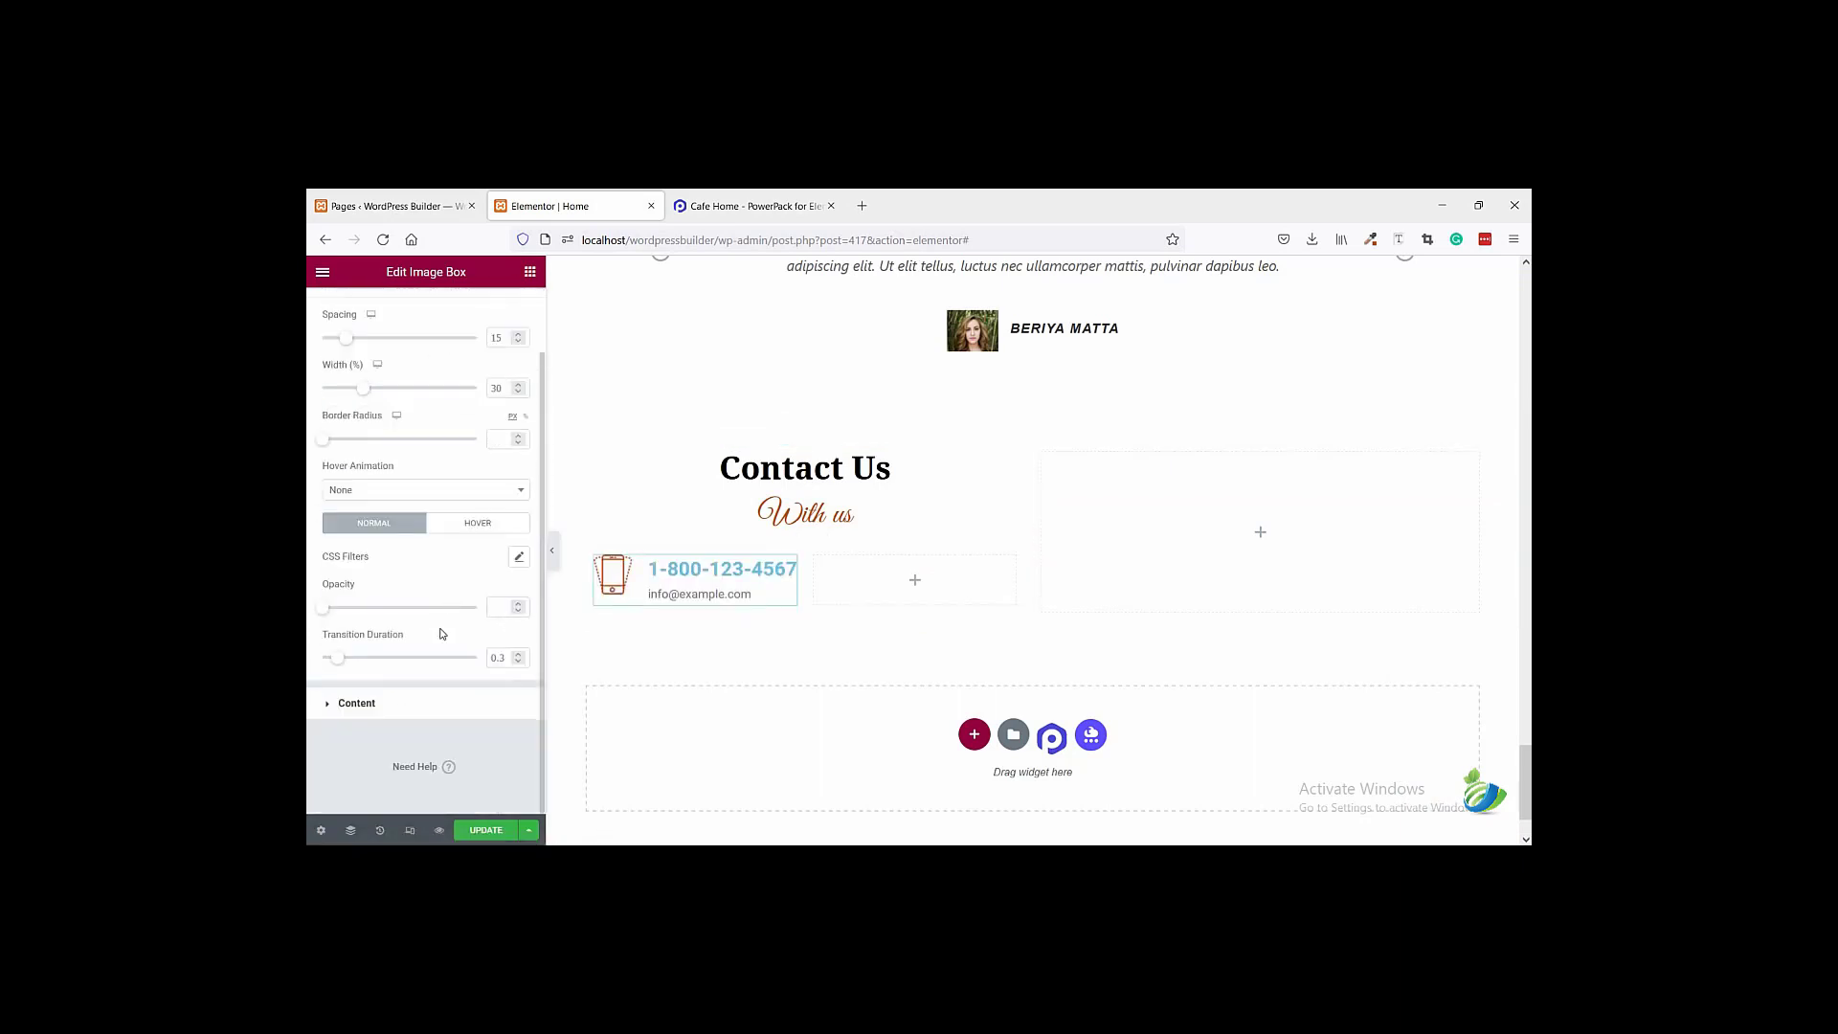
left_click(428, 705)
scroll(470, 566, "down", 2)
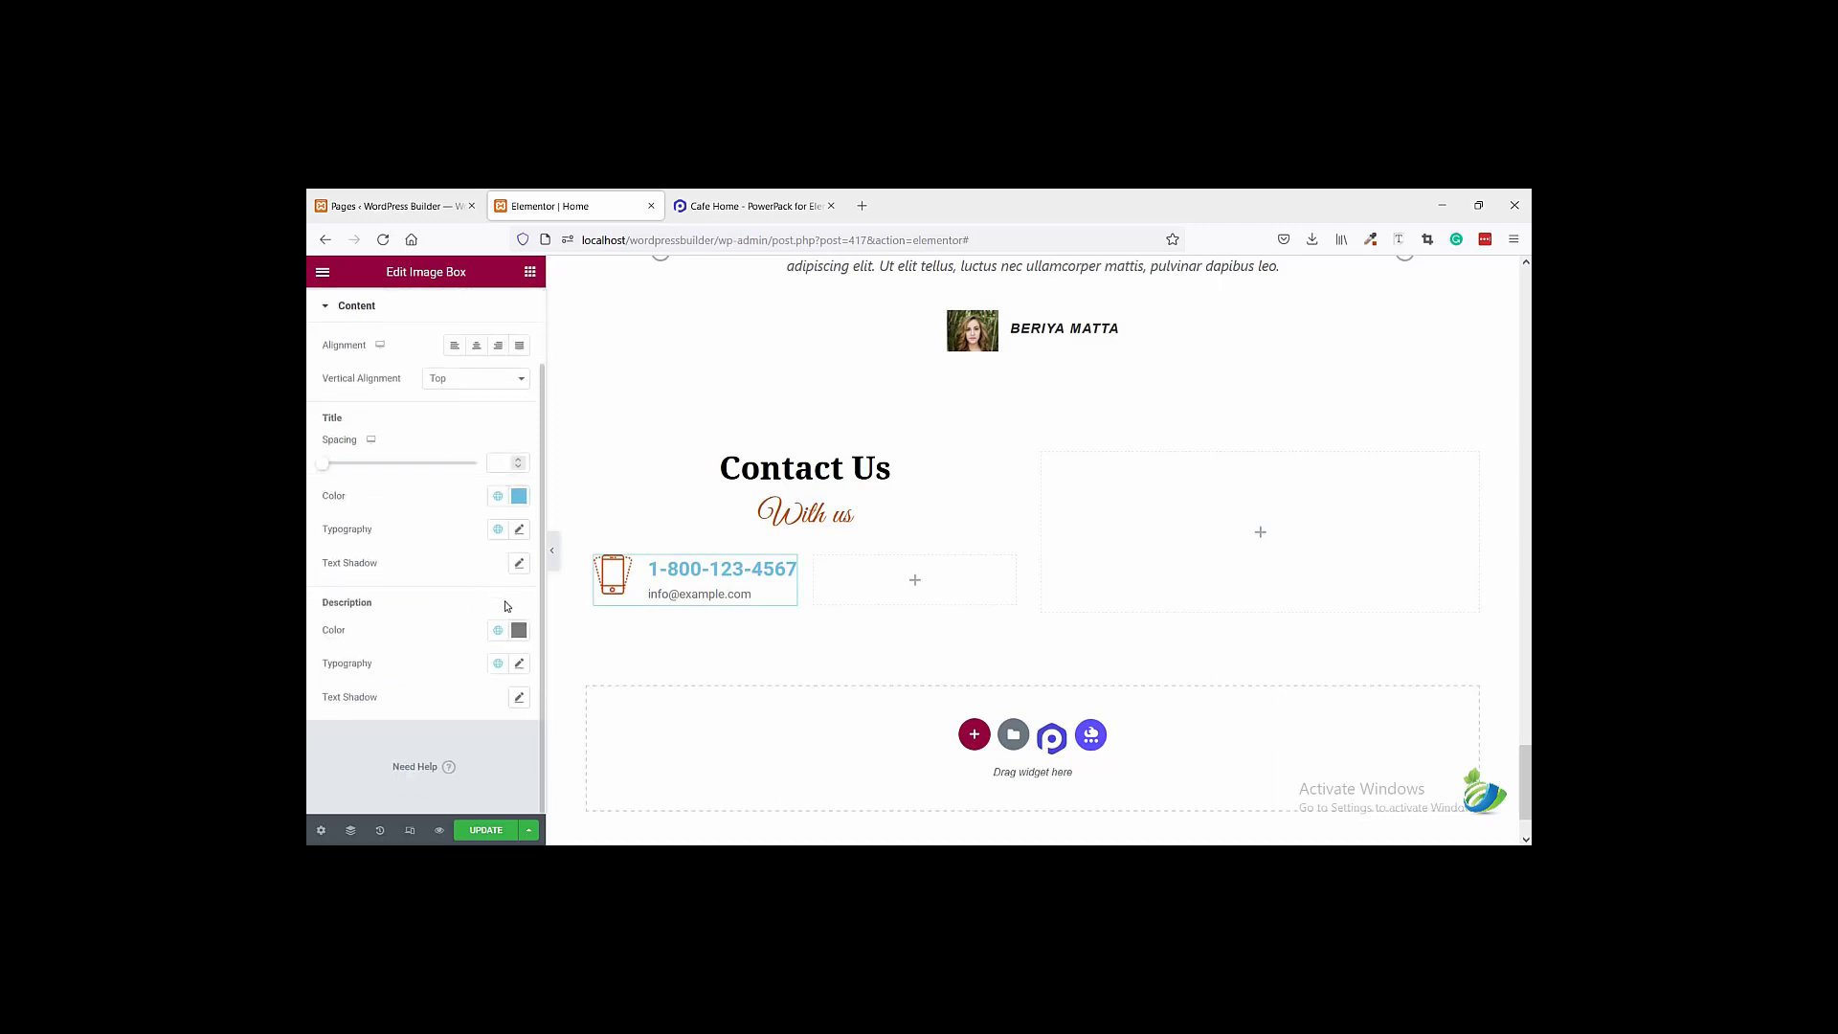
left_click(521, 530)
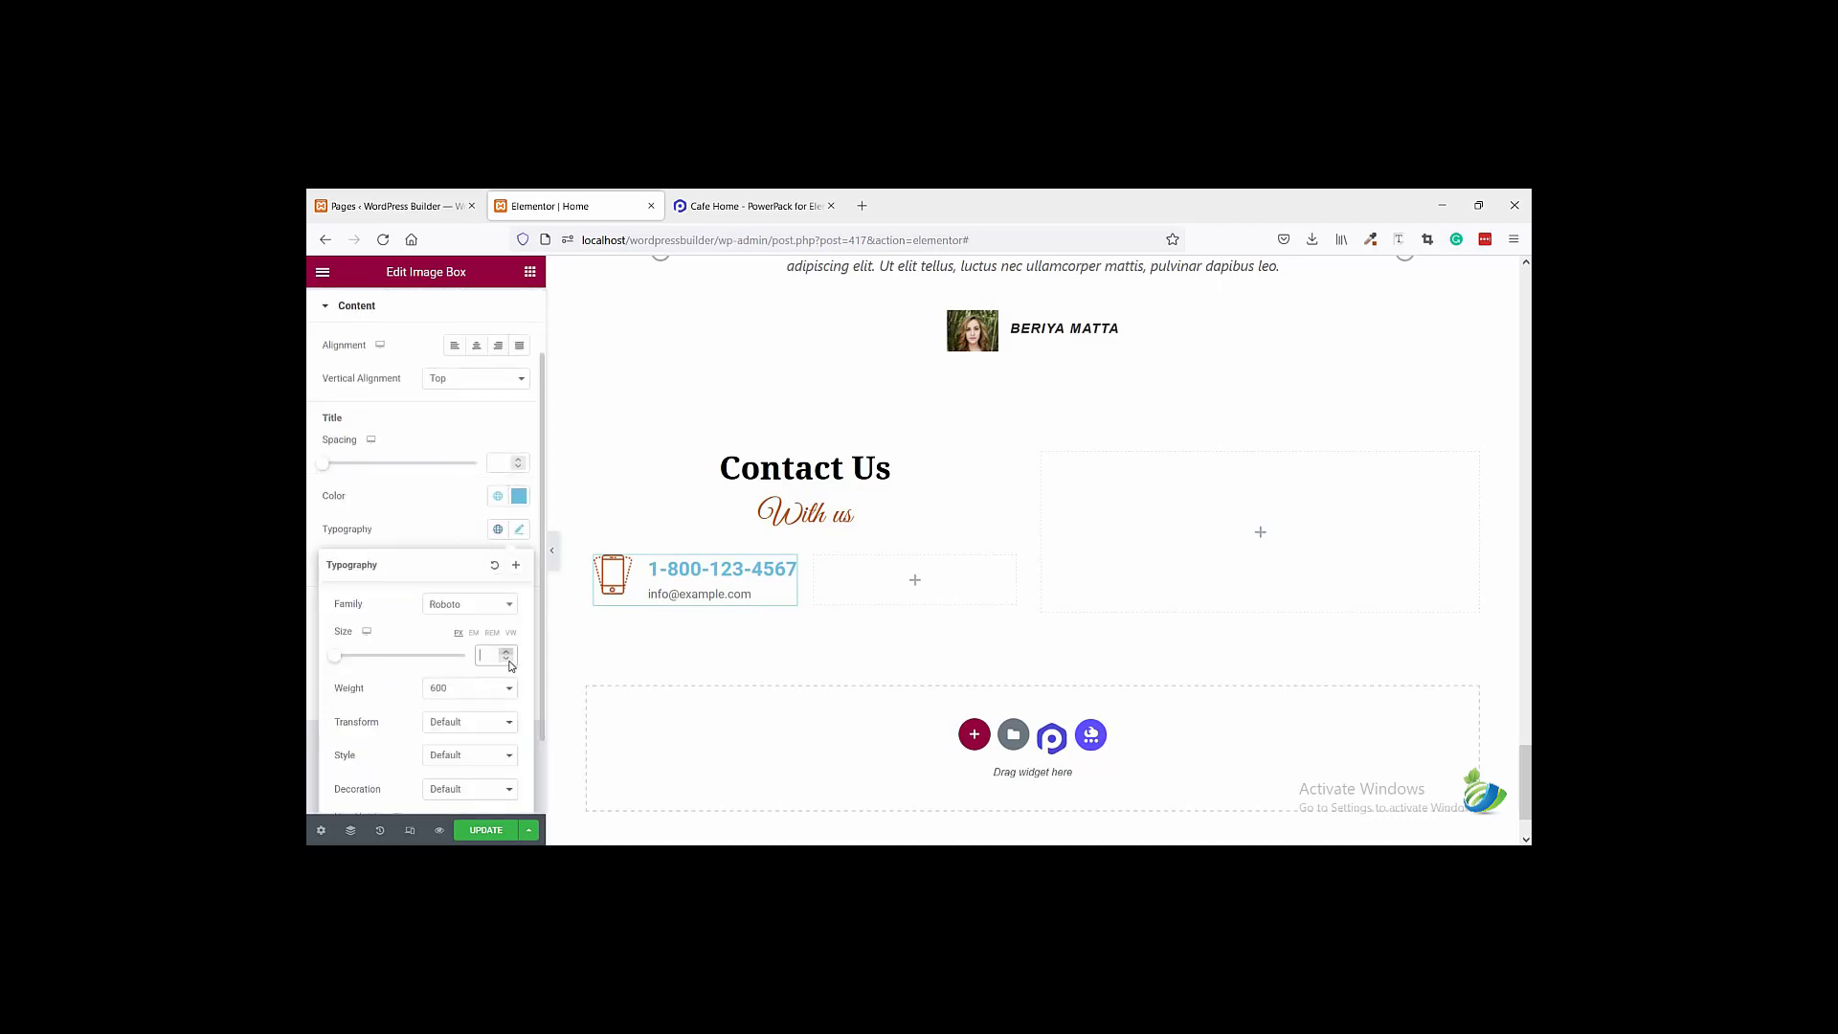
type("18")
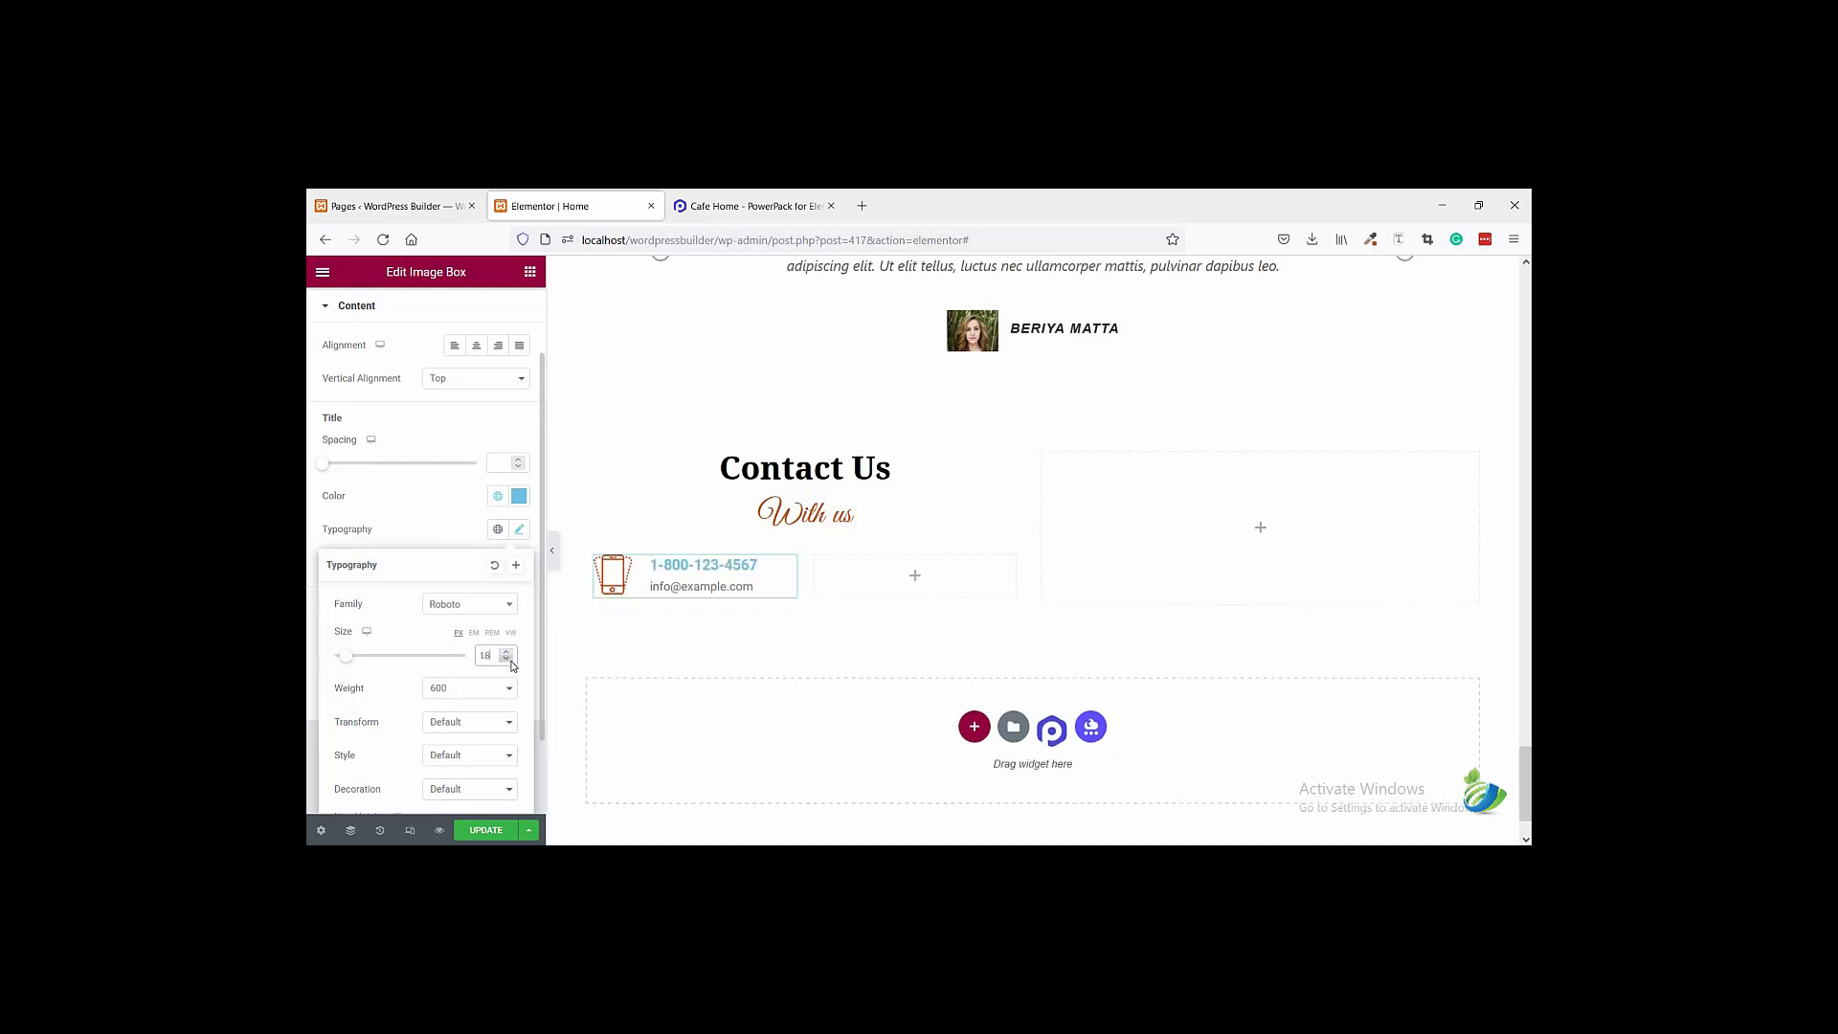
left_click(467, 688)
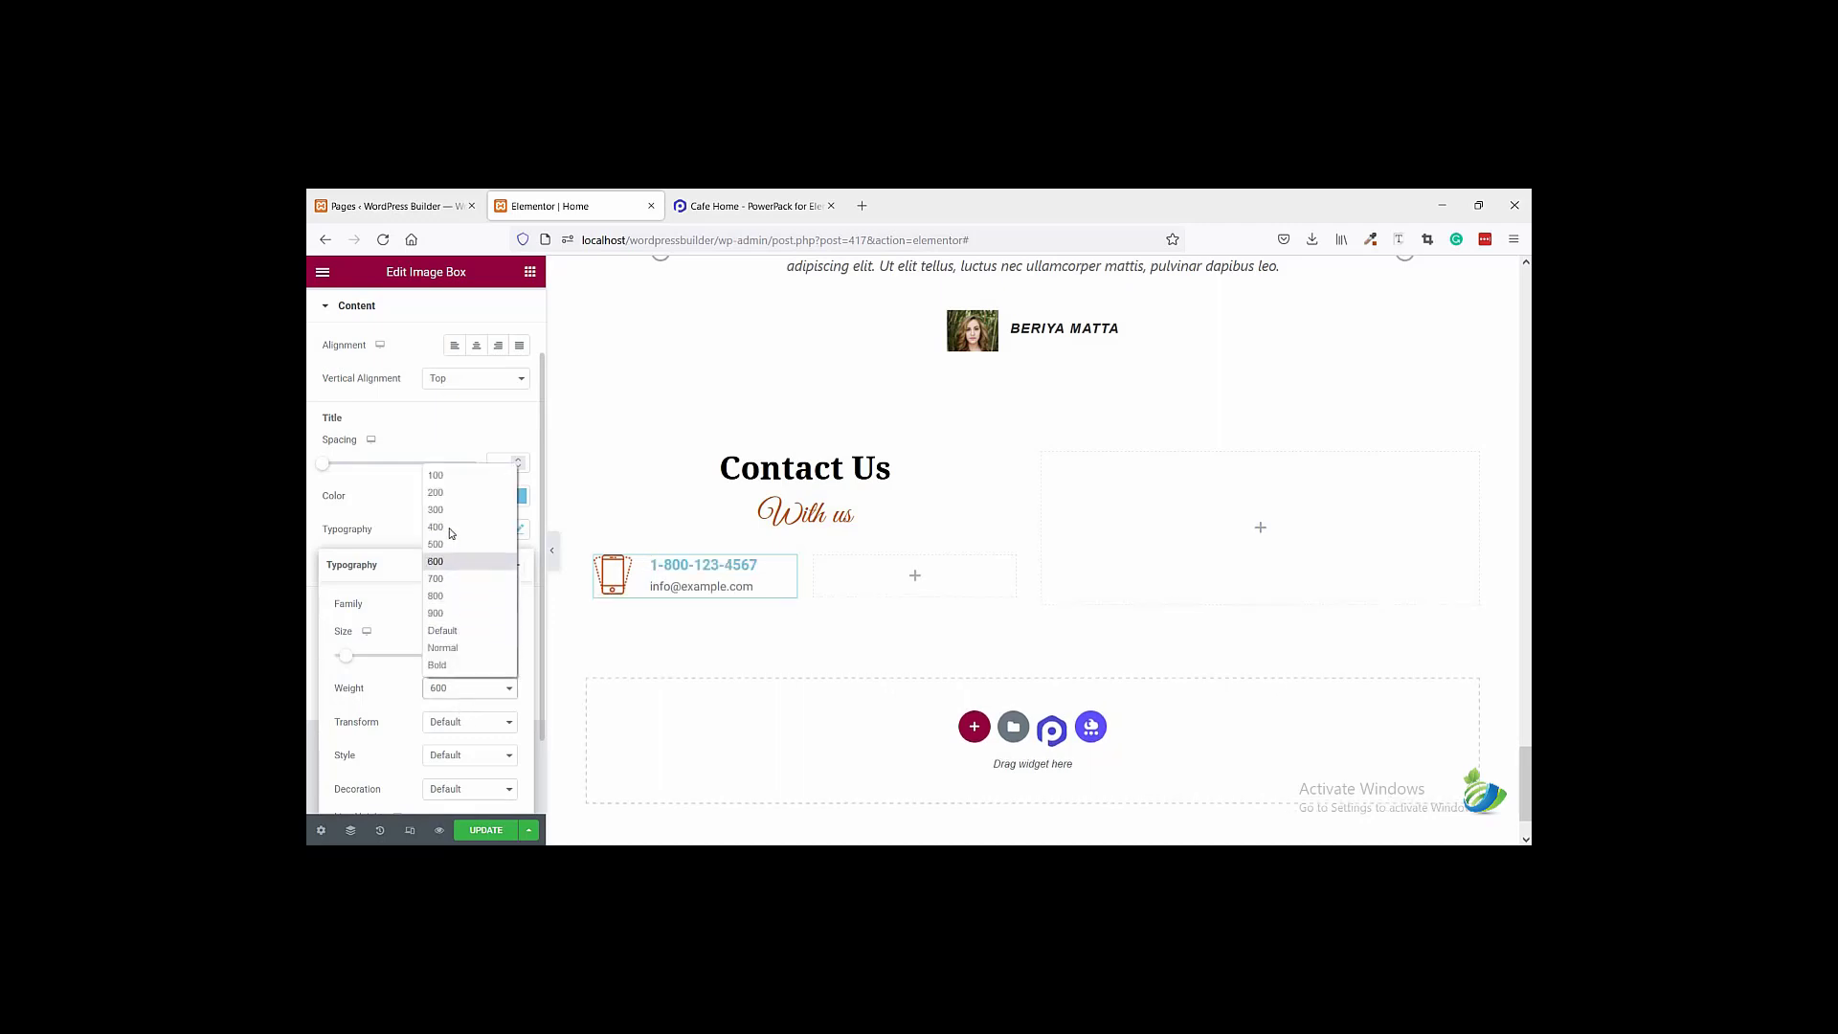
left_click(461, 527)
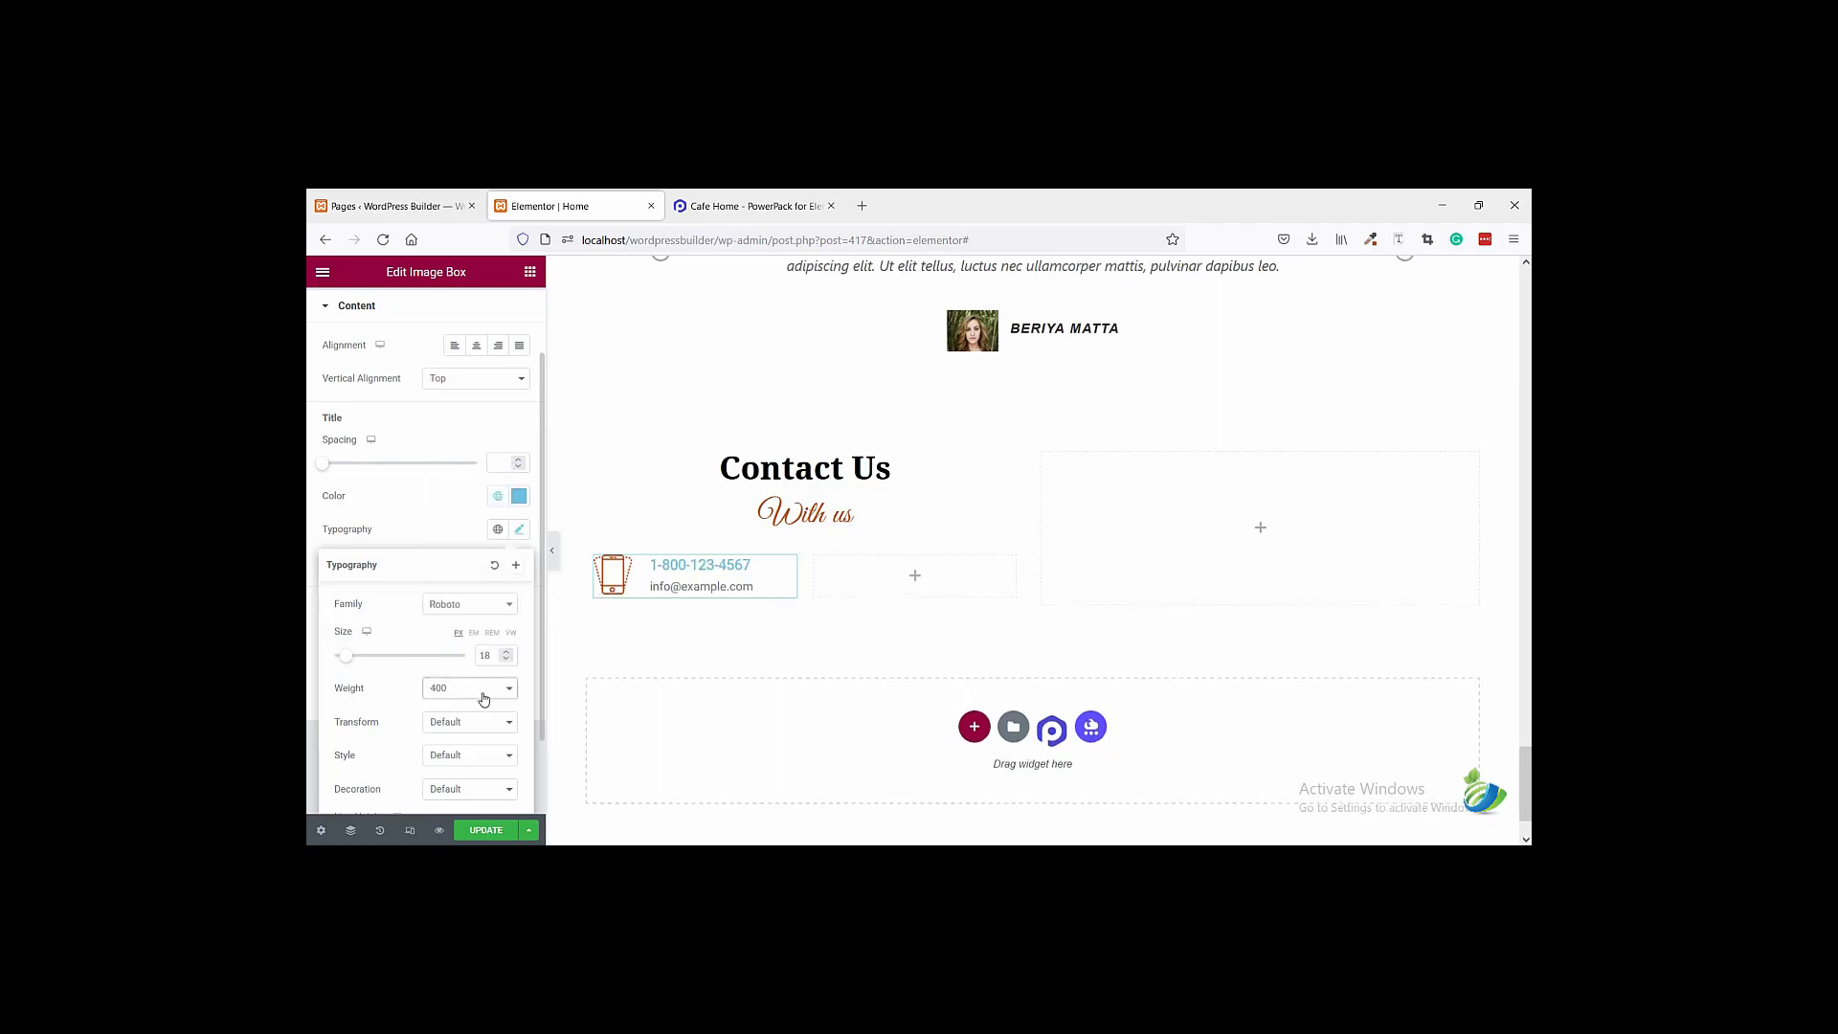
- Set the image box title's font family to Noto Serif
left_click(463, 606)
type("noto")
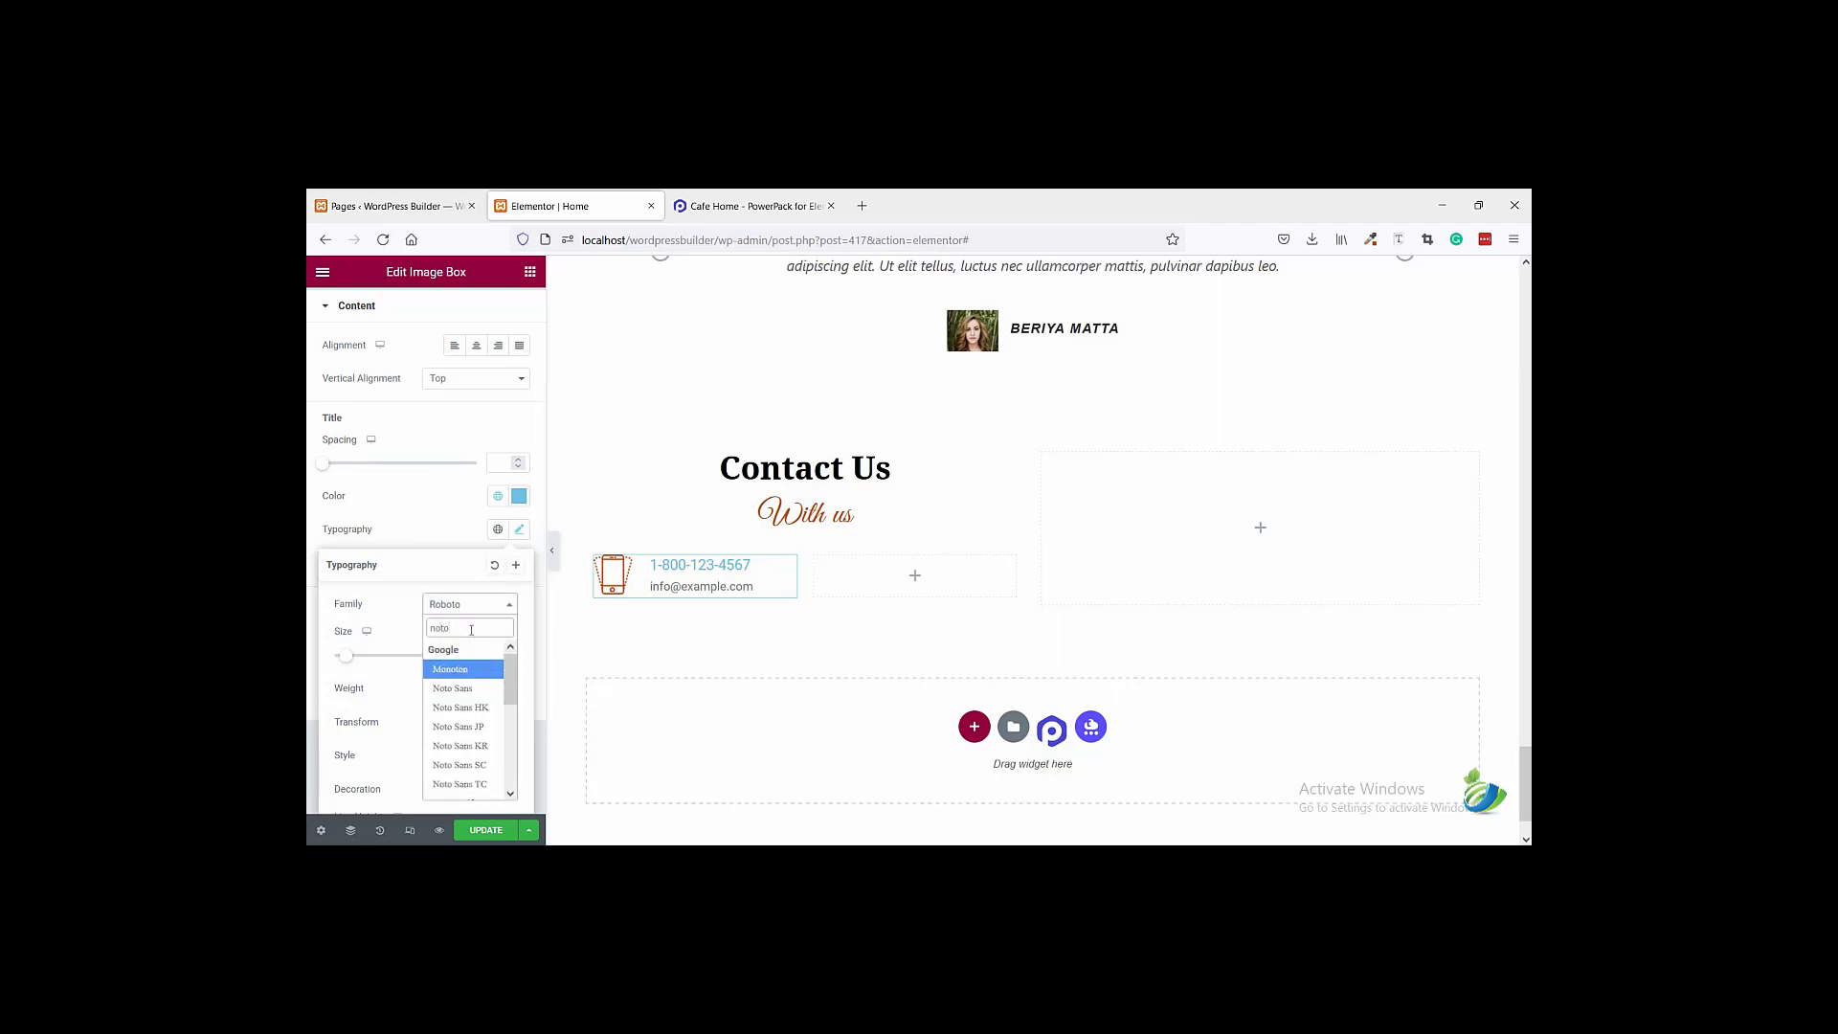
type(" se")
left_click(478, 669)
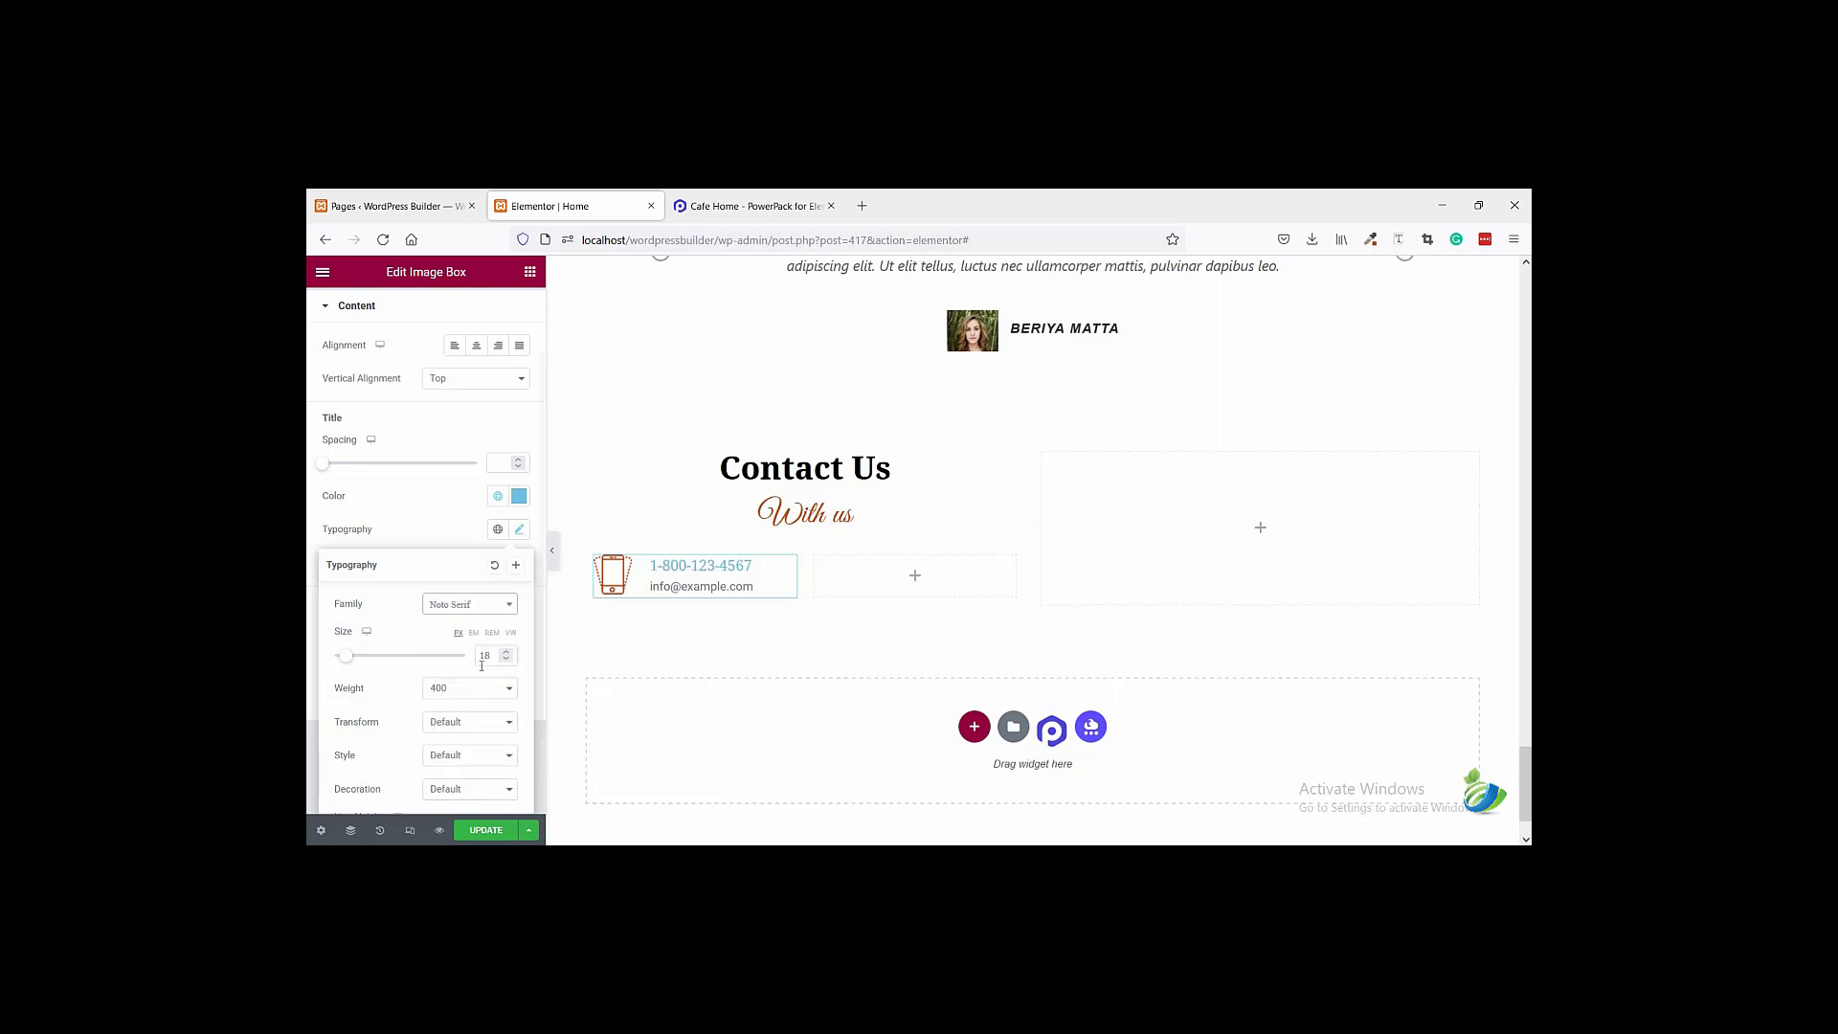
- Recheck the font properties of the e-mail and phone number text on the Cafe Home page with Font Finder
left_click(751, 206)
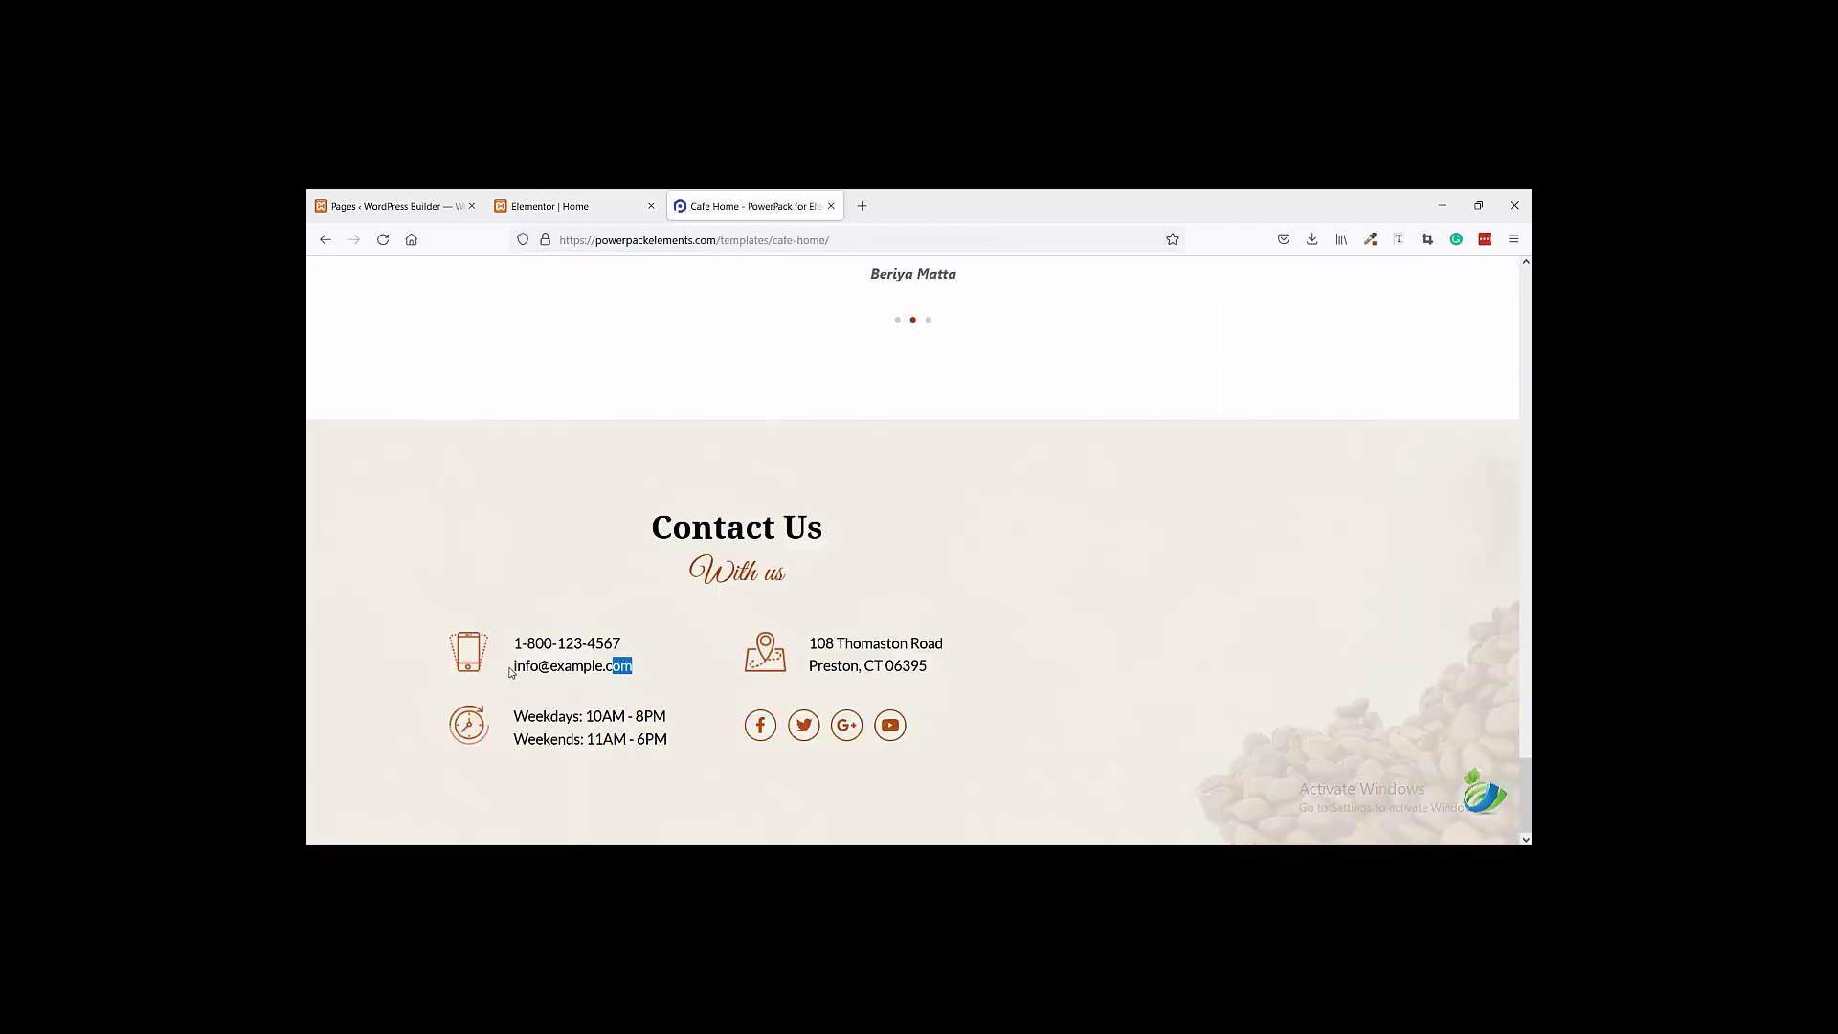
left_click_drag(512, 672, 510, 672)
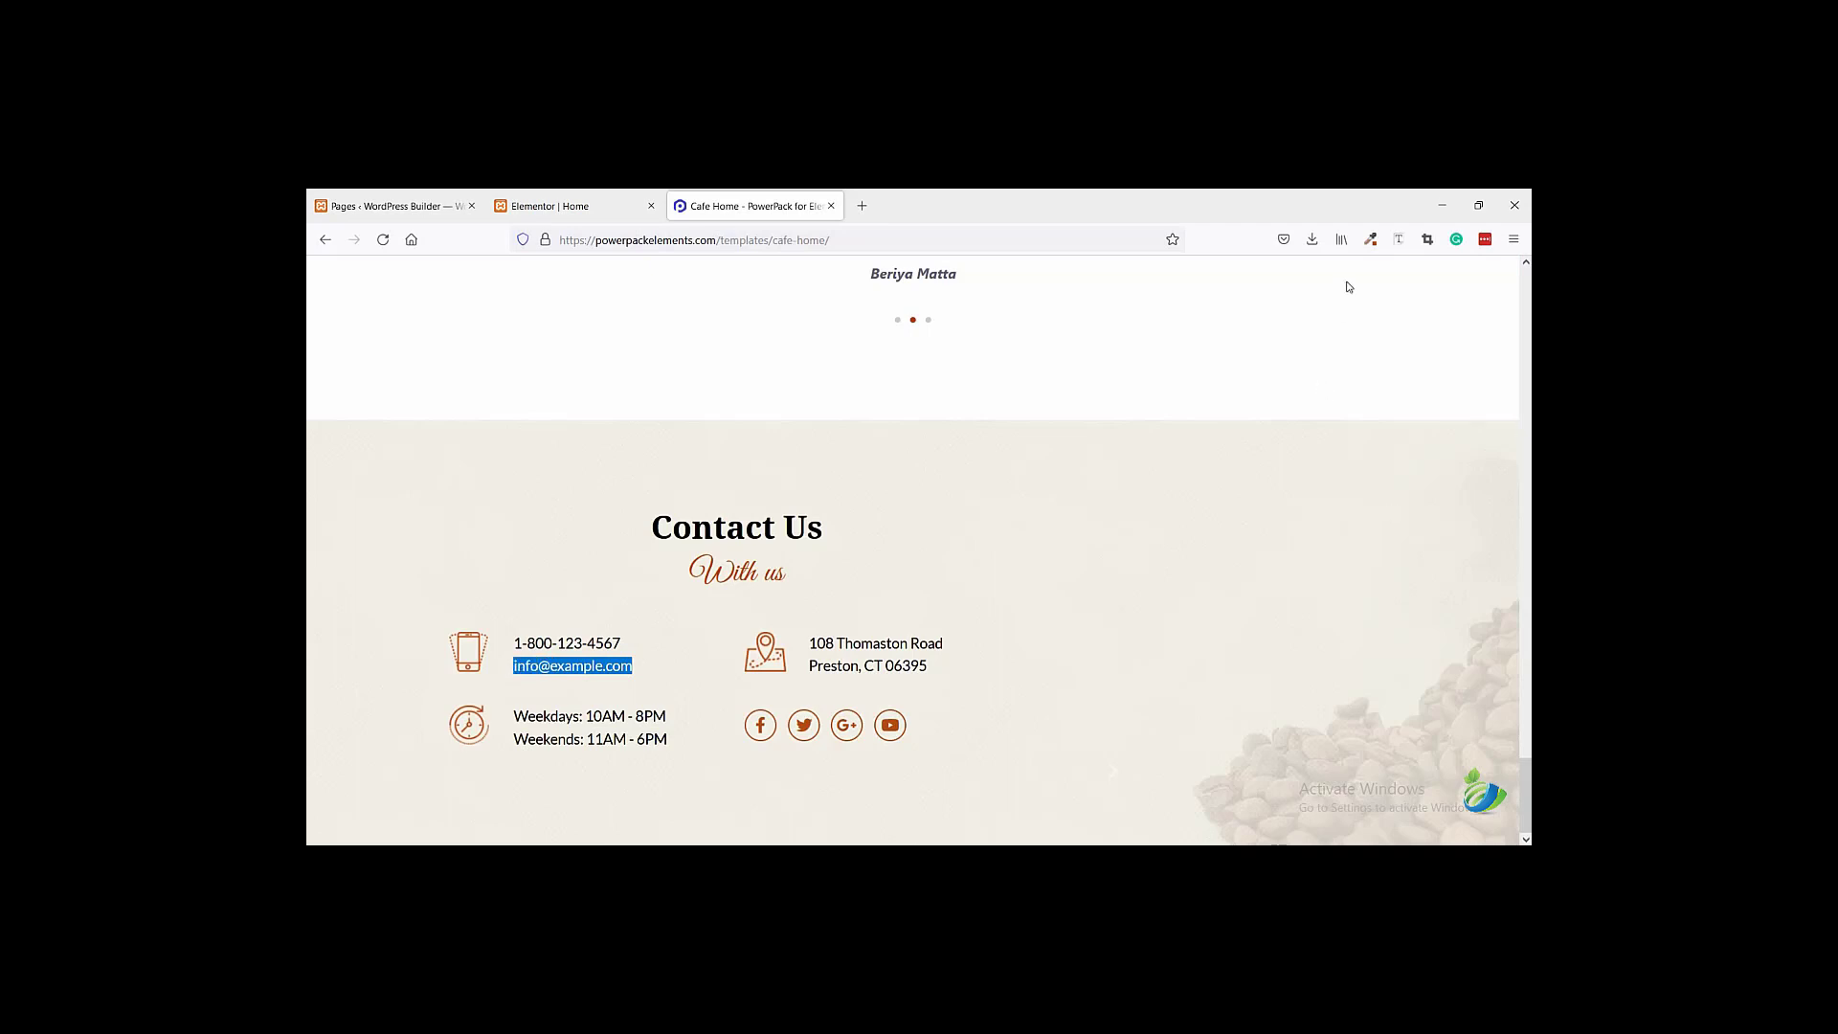
left_click(1396, 239)
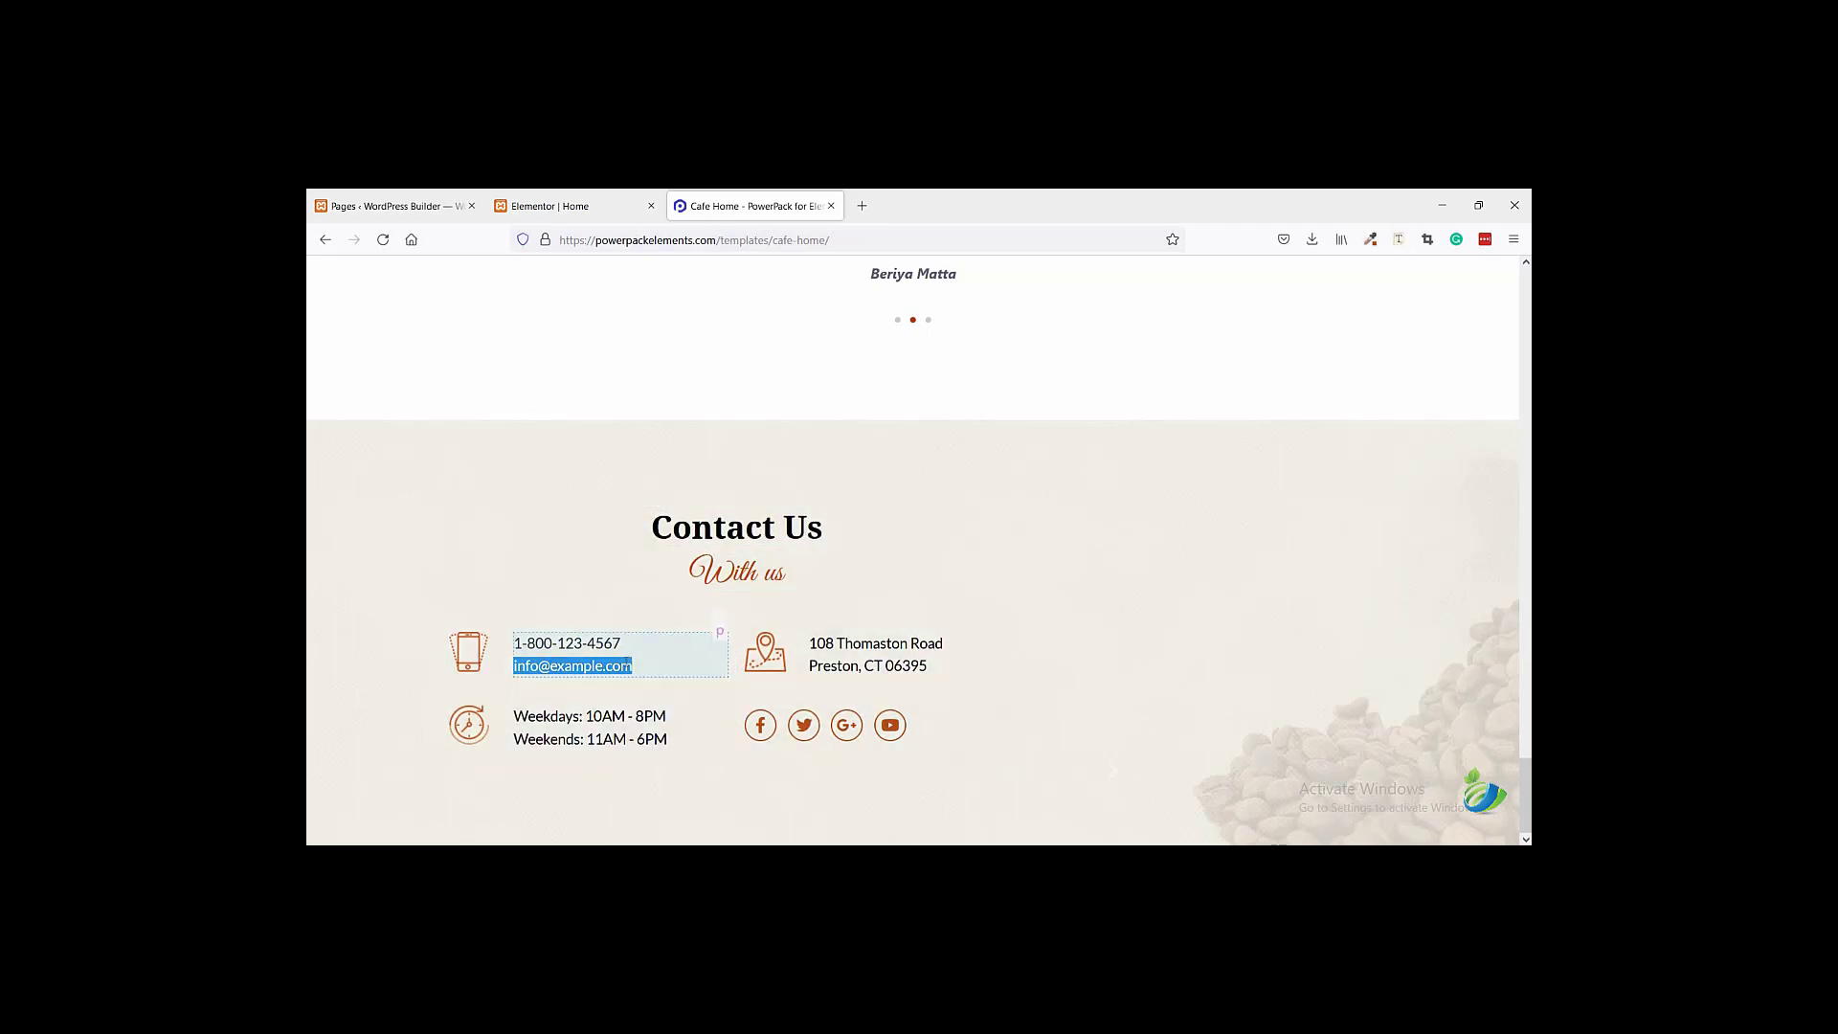
left_click(575, 662)
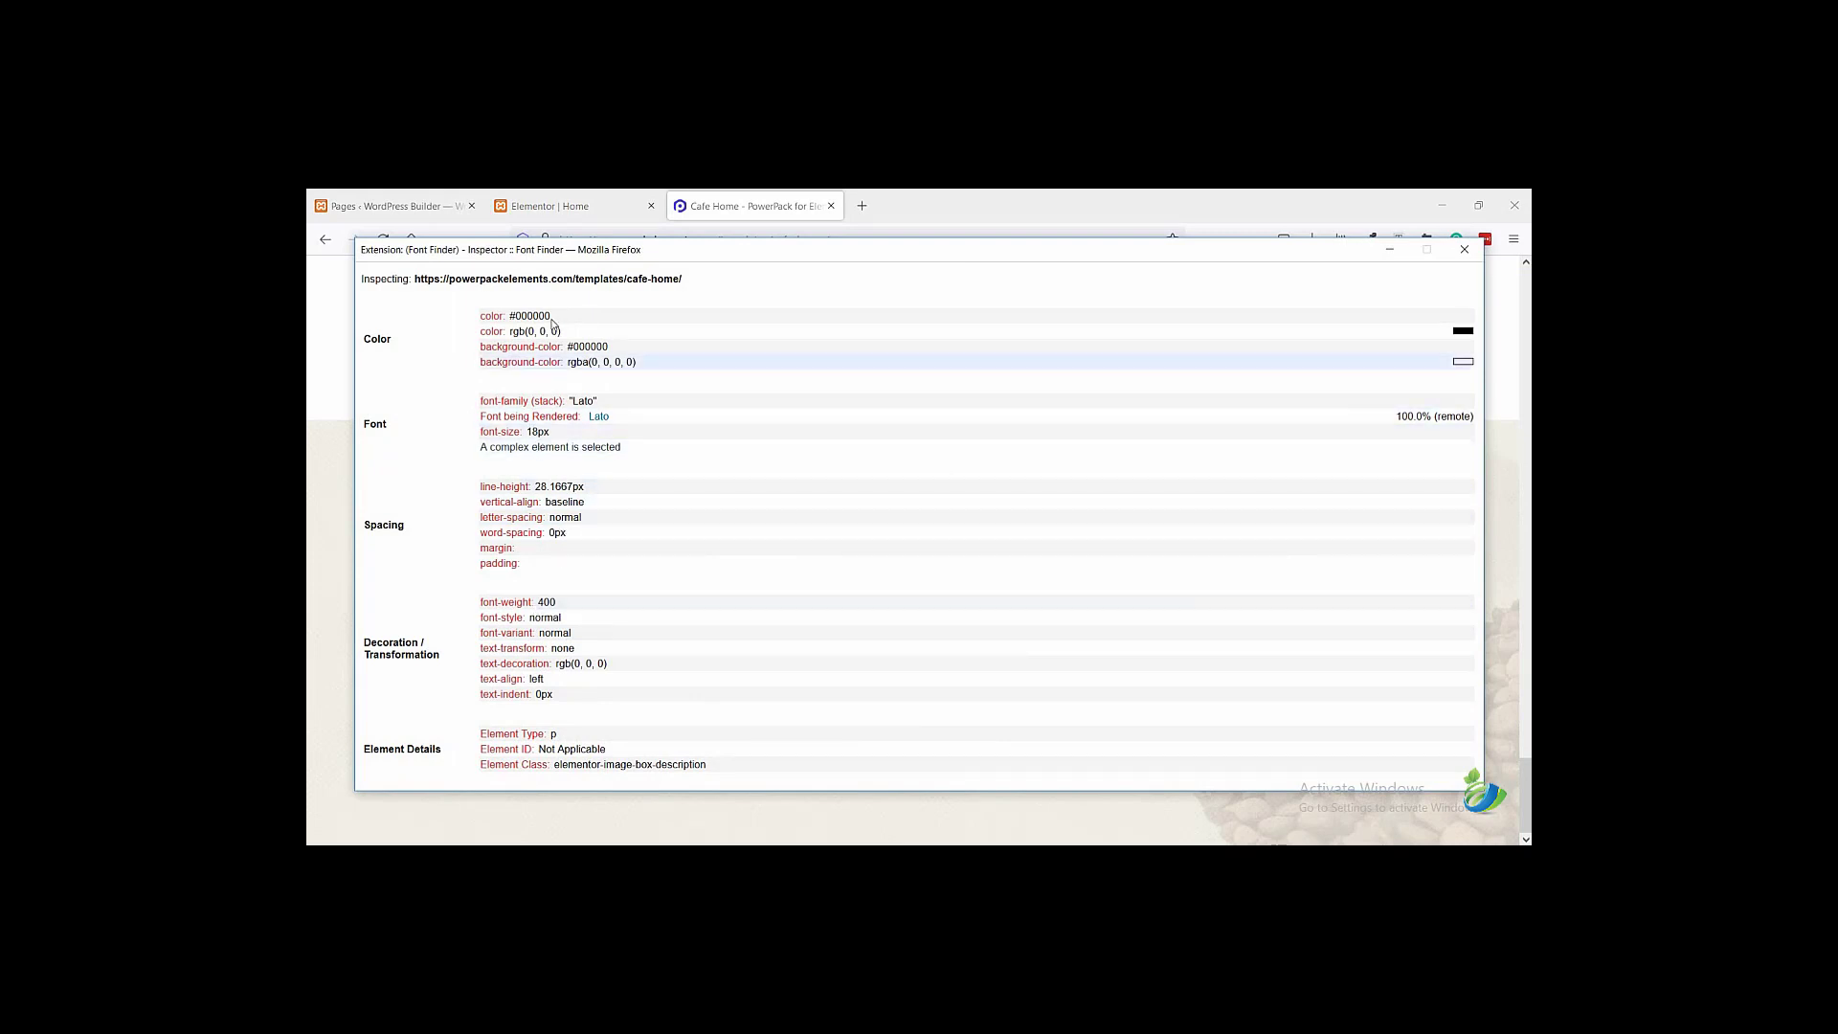
left_click(1464, 249)
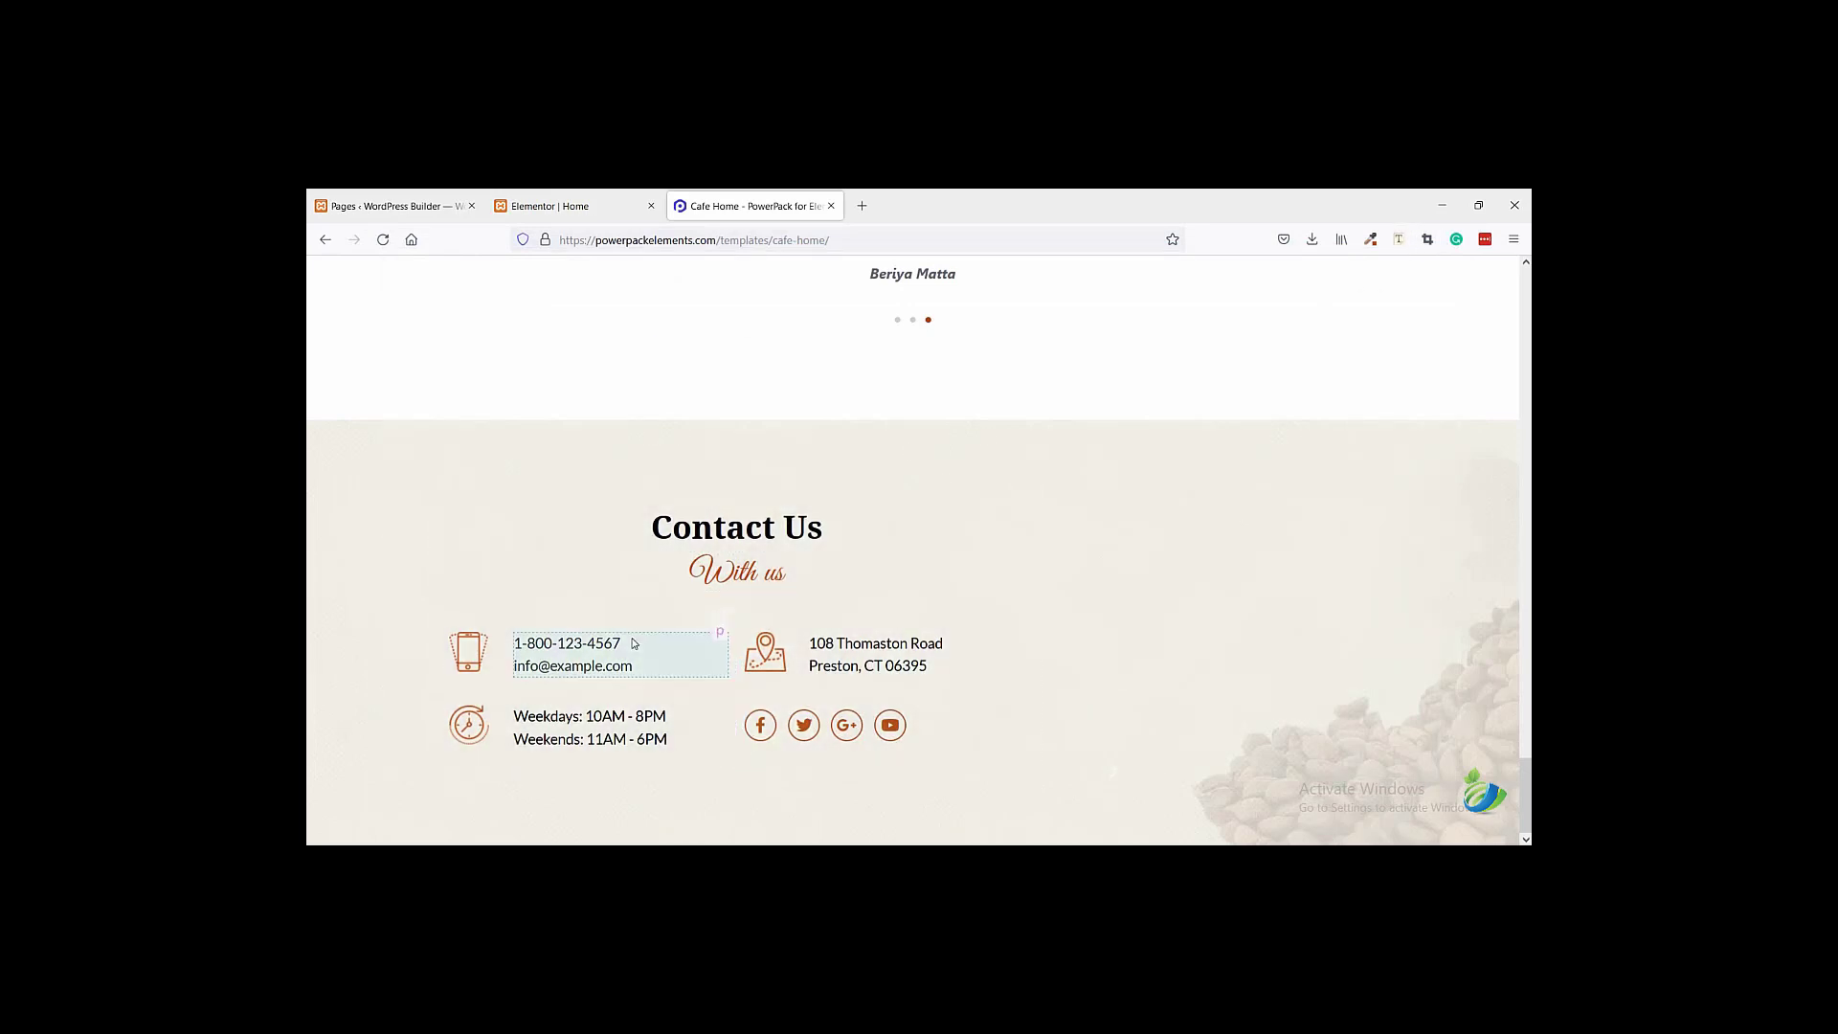
left_click(631, 643)
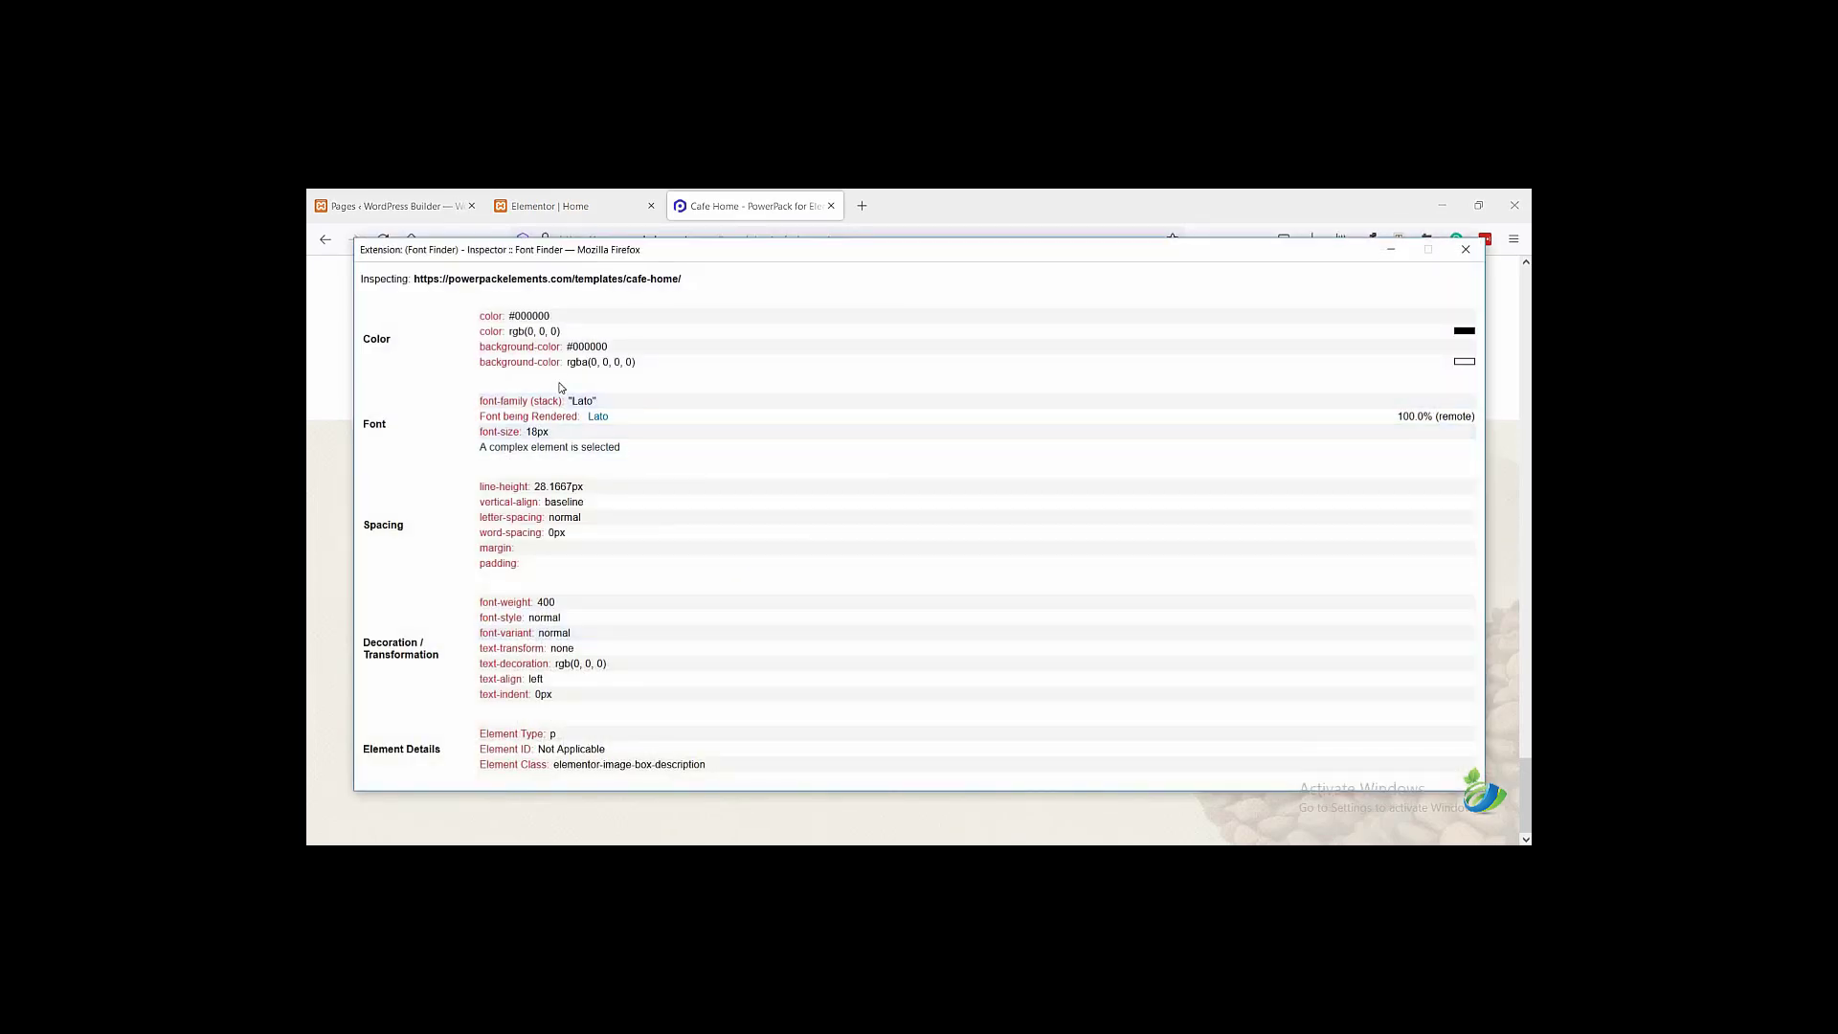
left_click(1466, 249)
- Return to the Elementor editor and set the image box title's font family to Lato and its color to #000000
left_click(556, 206)
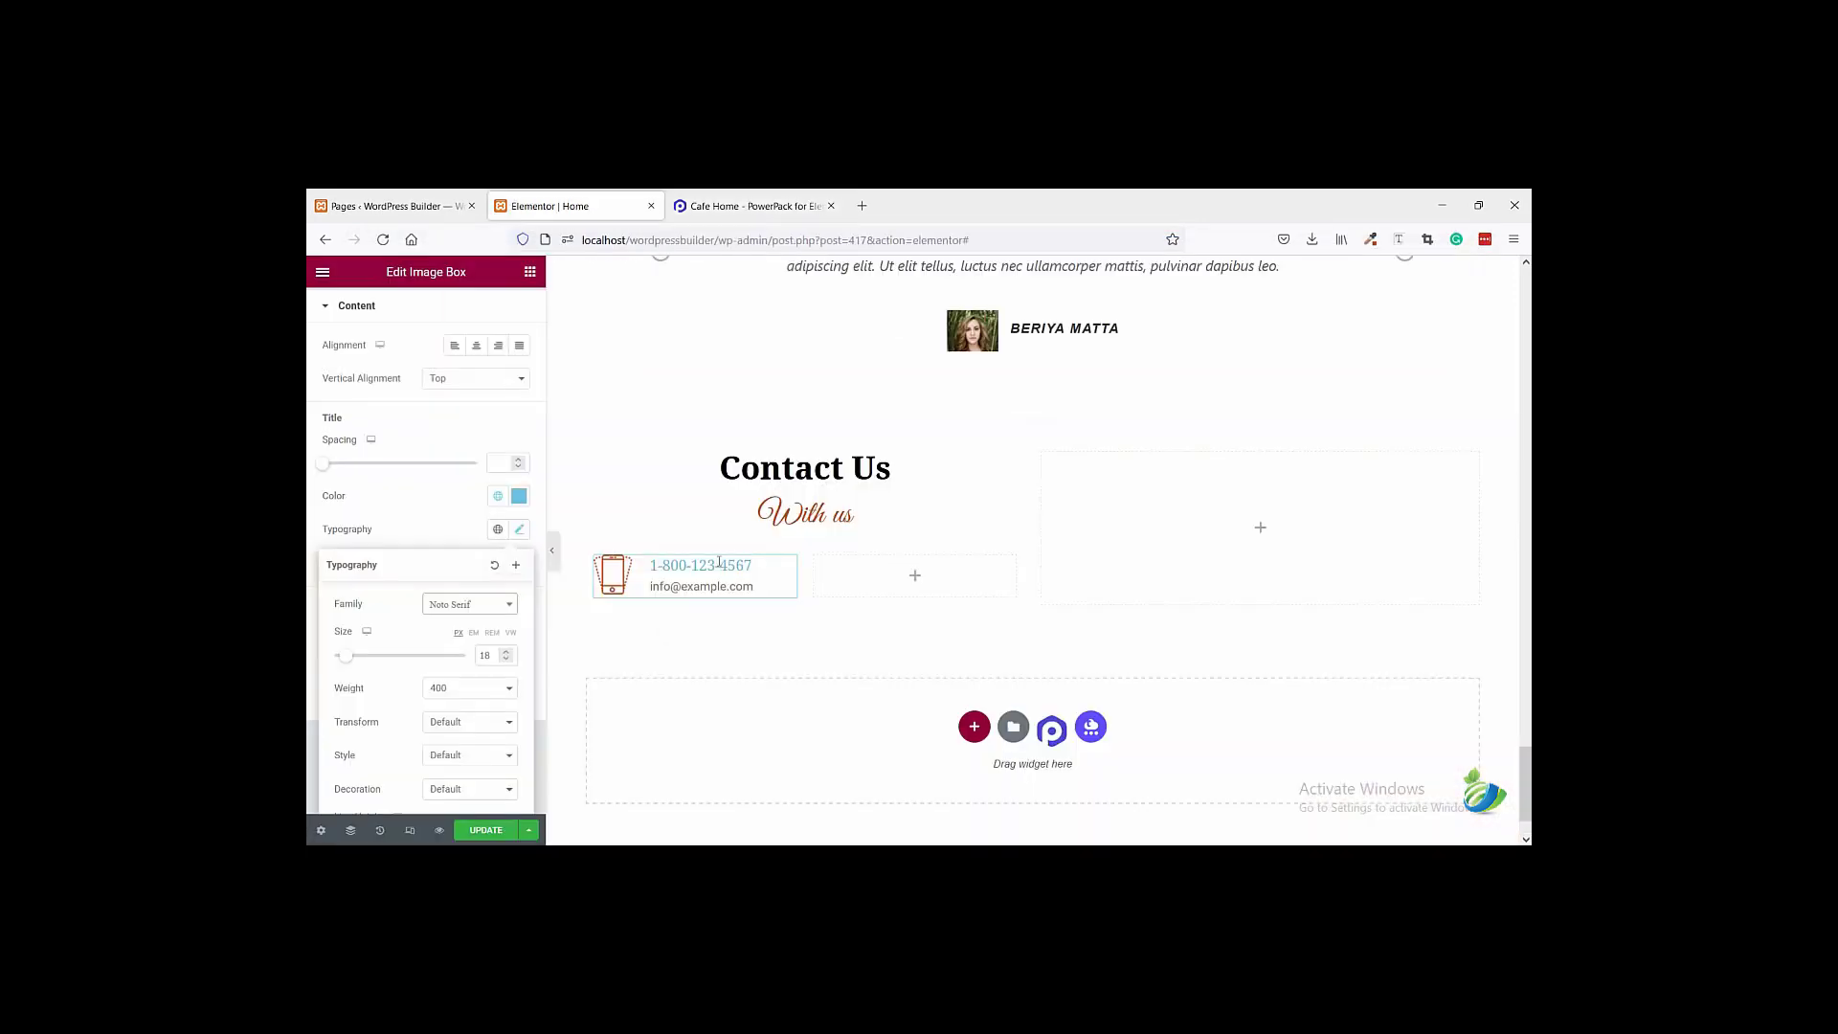
left_click(519, 530)
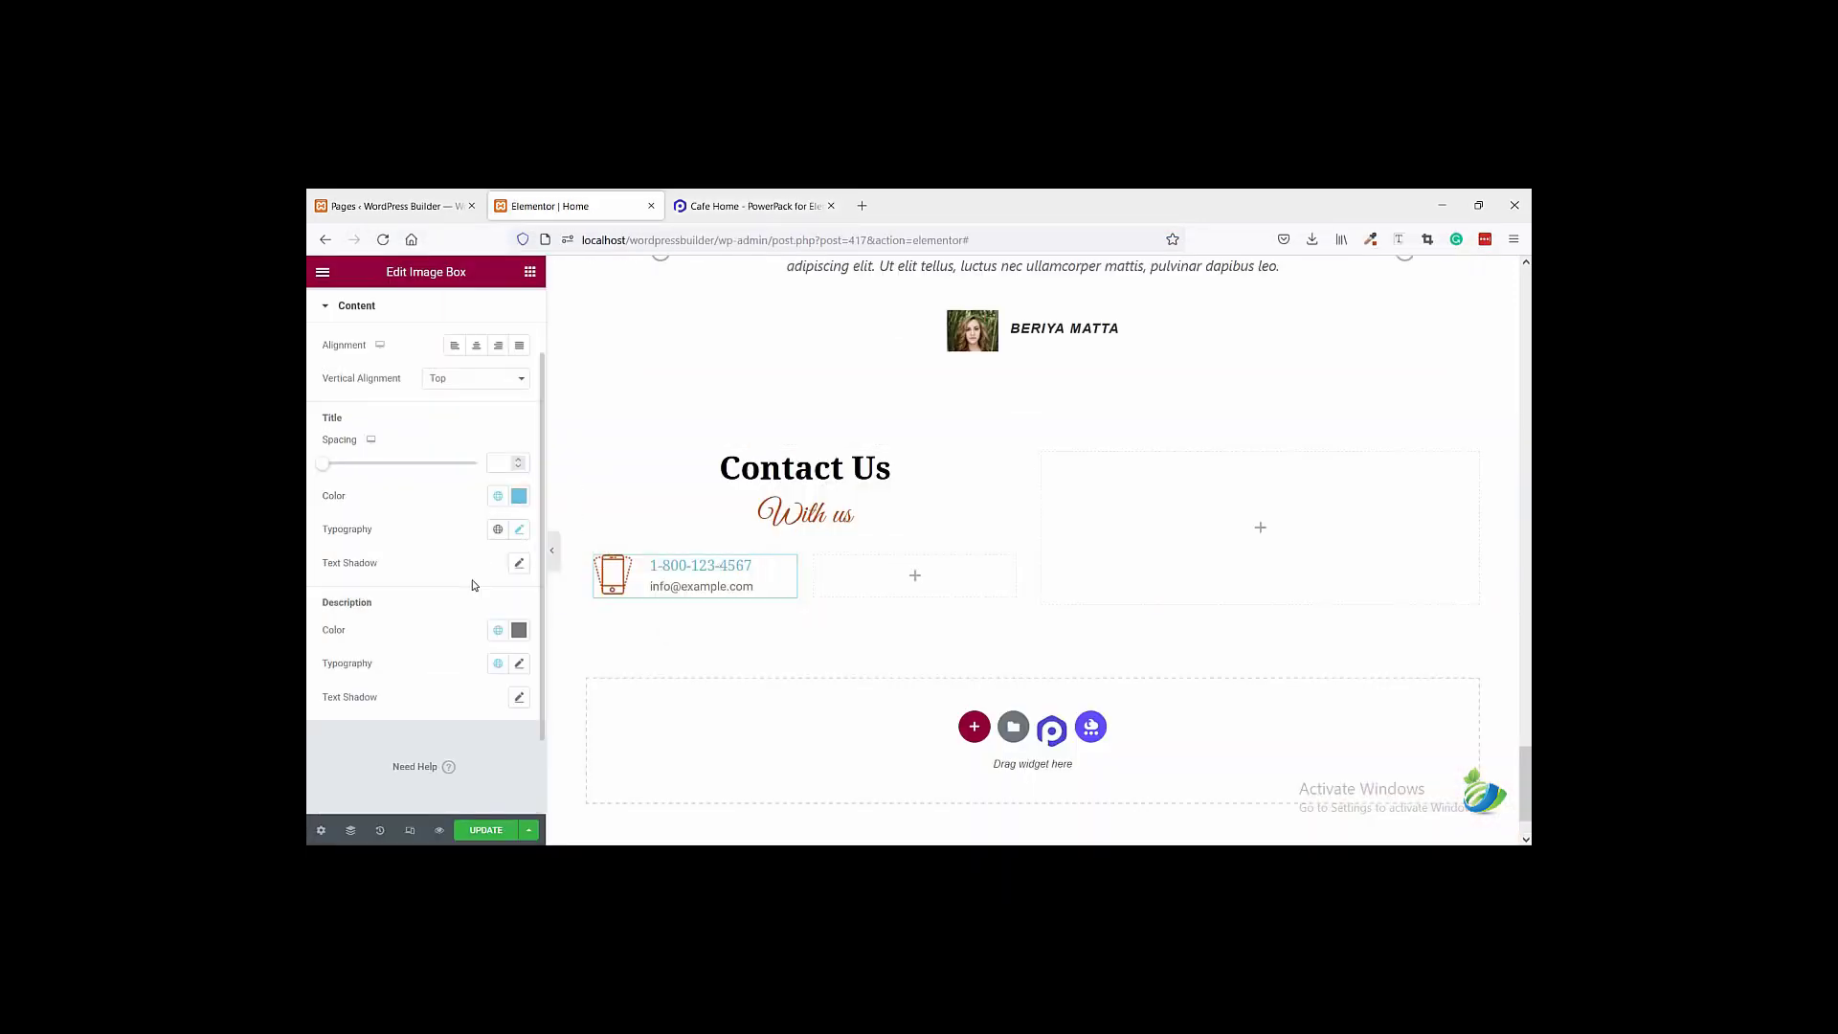
left_click(495, 613)
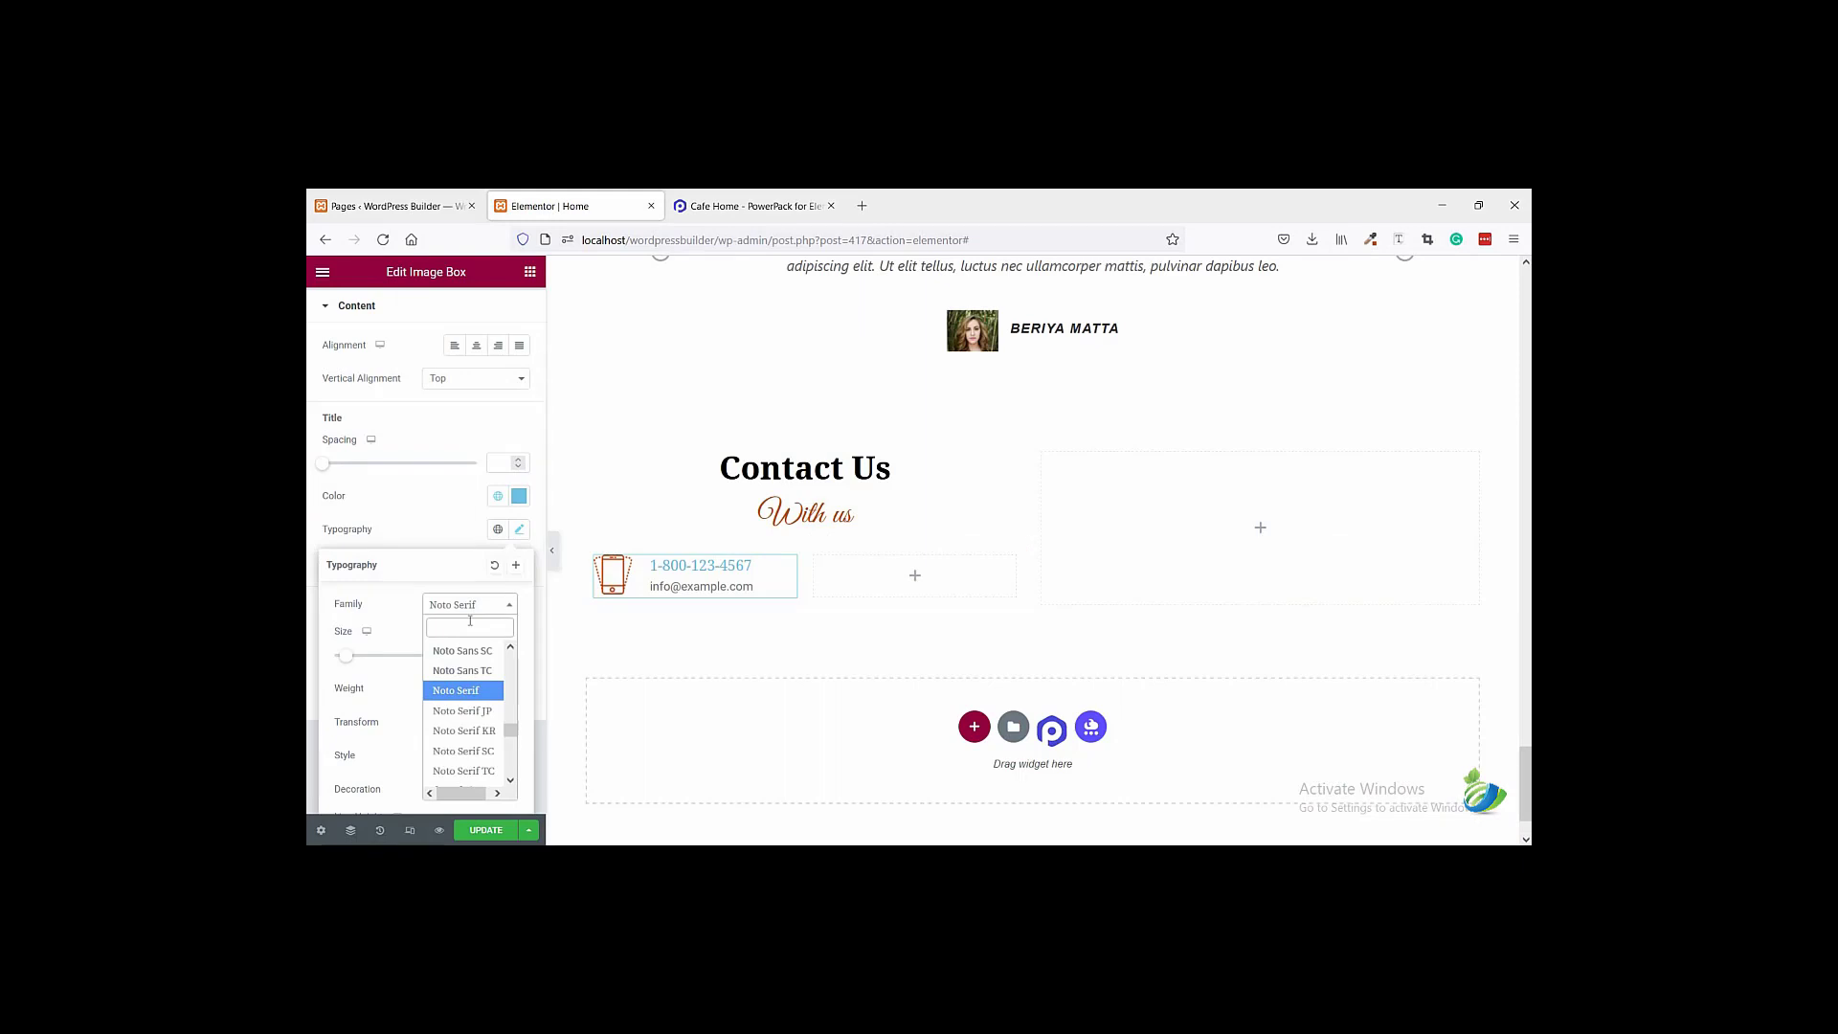
type("lato")
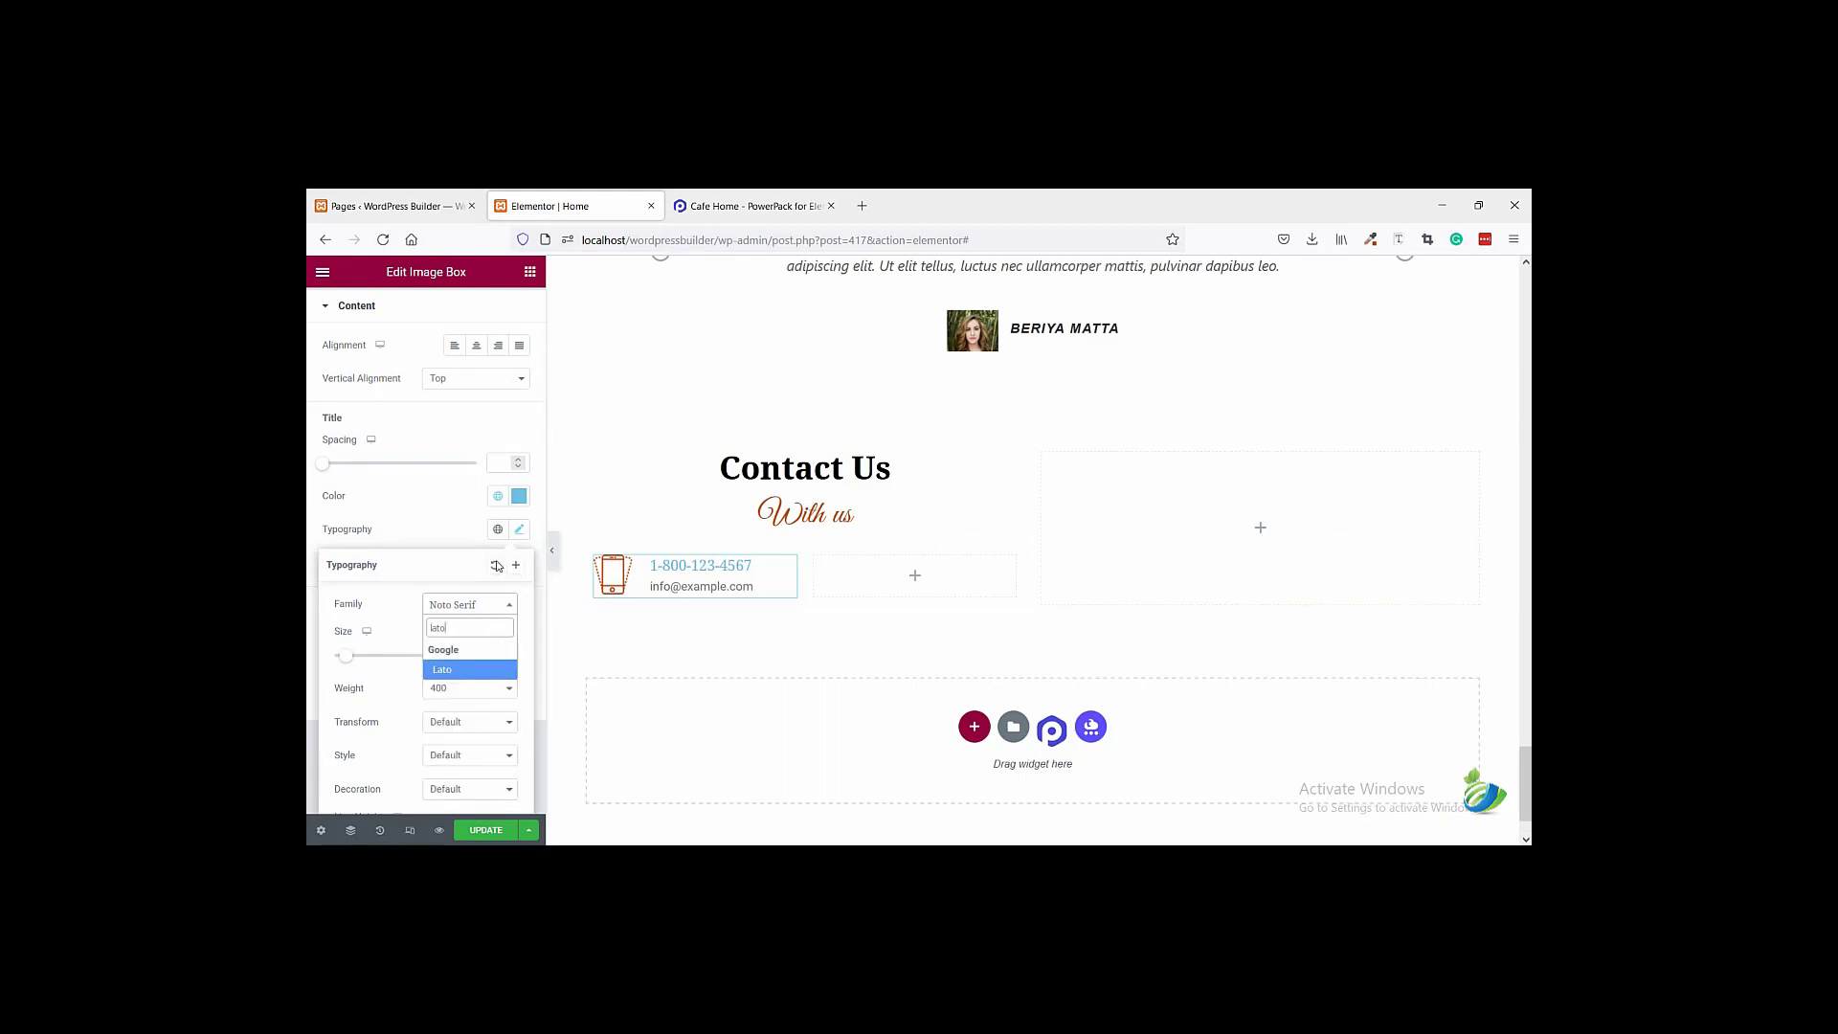
key("Return")
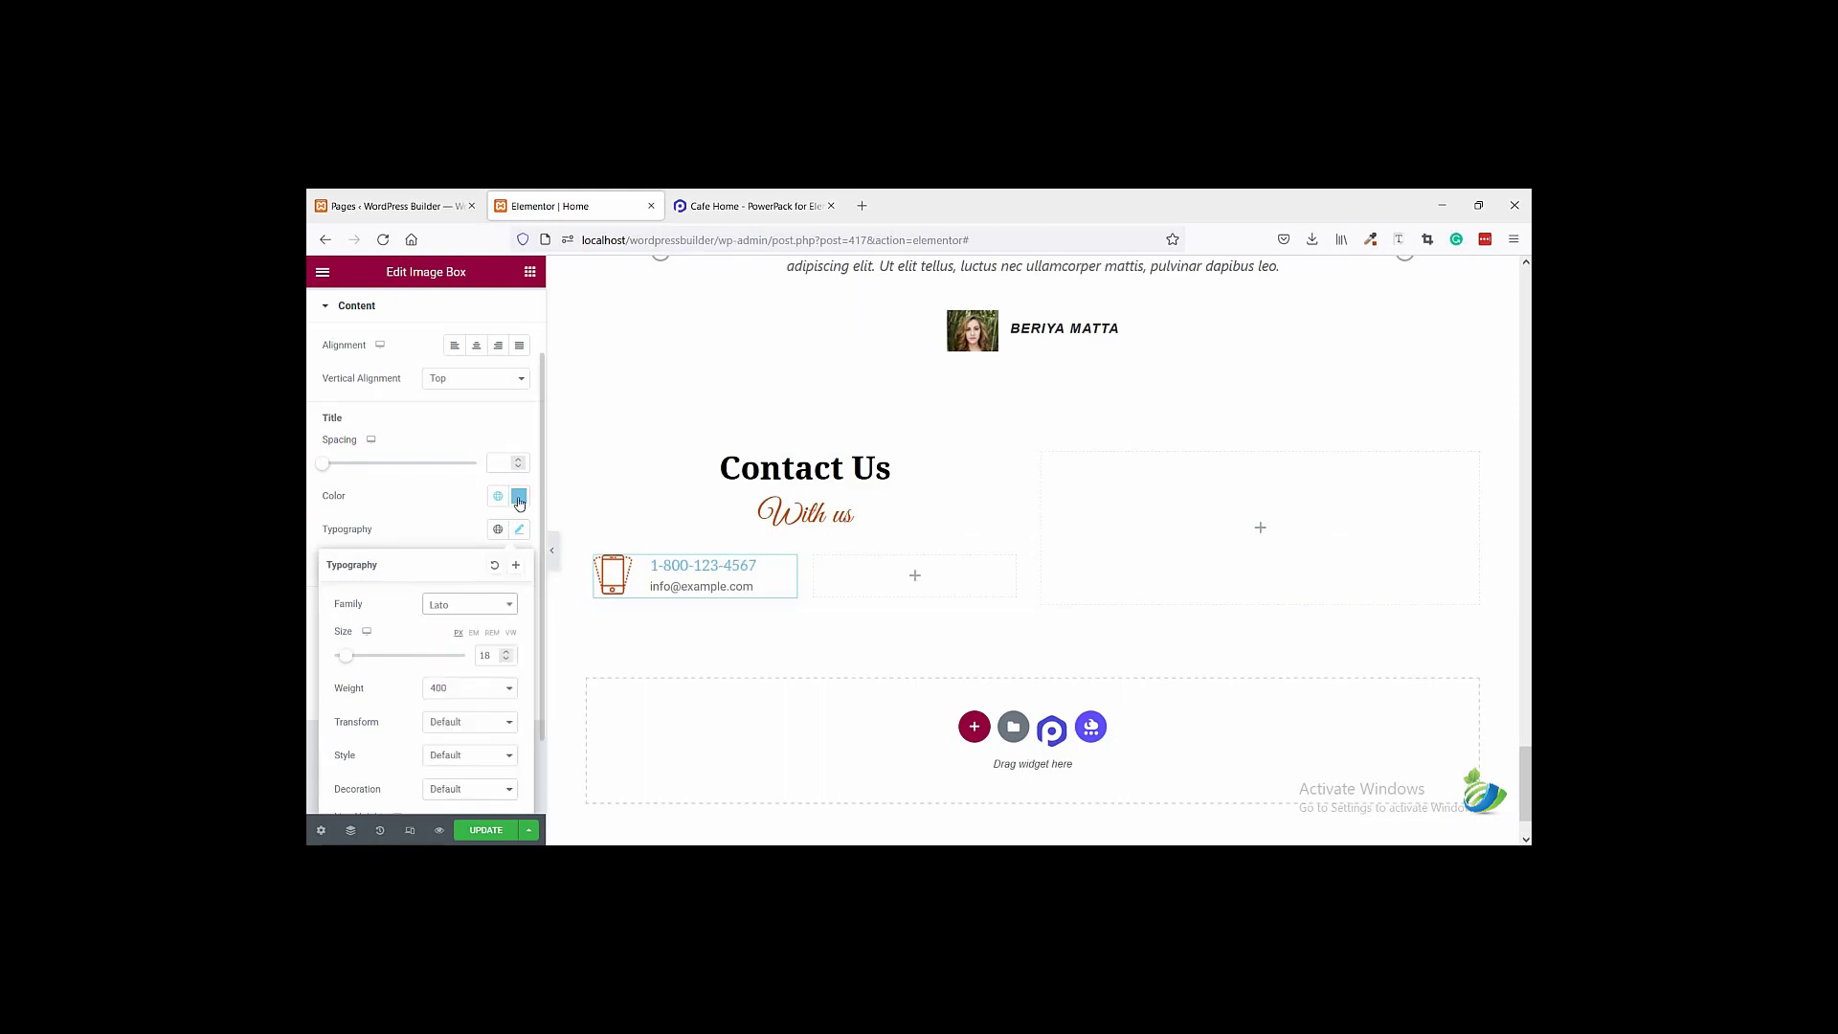
left_click(518, 496)
type("#000000")
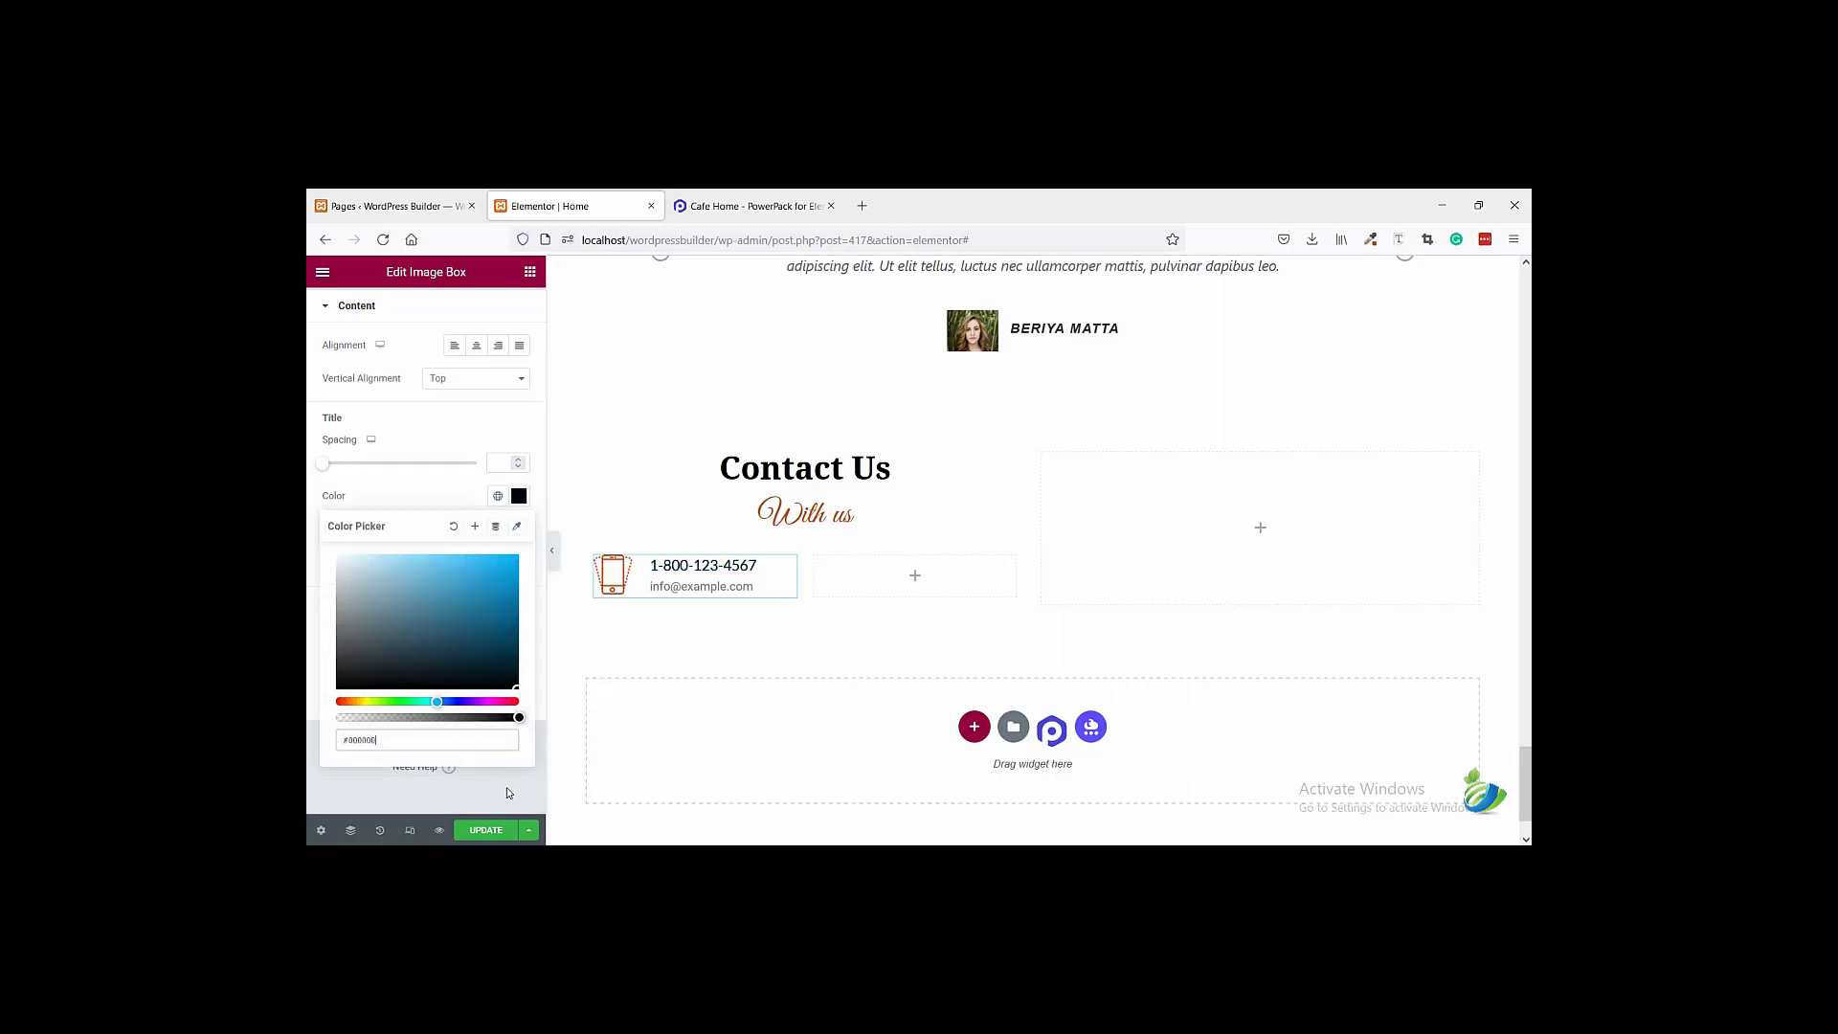
left_click(677, 620)
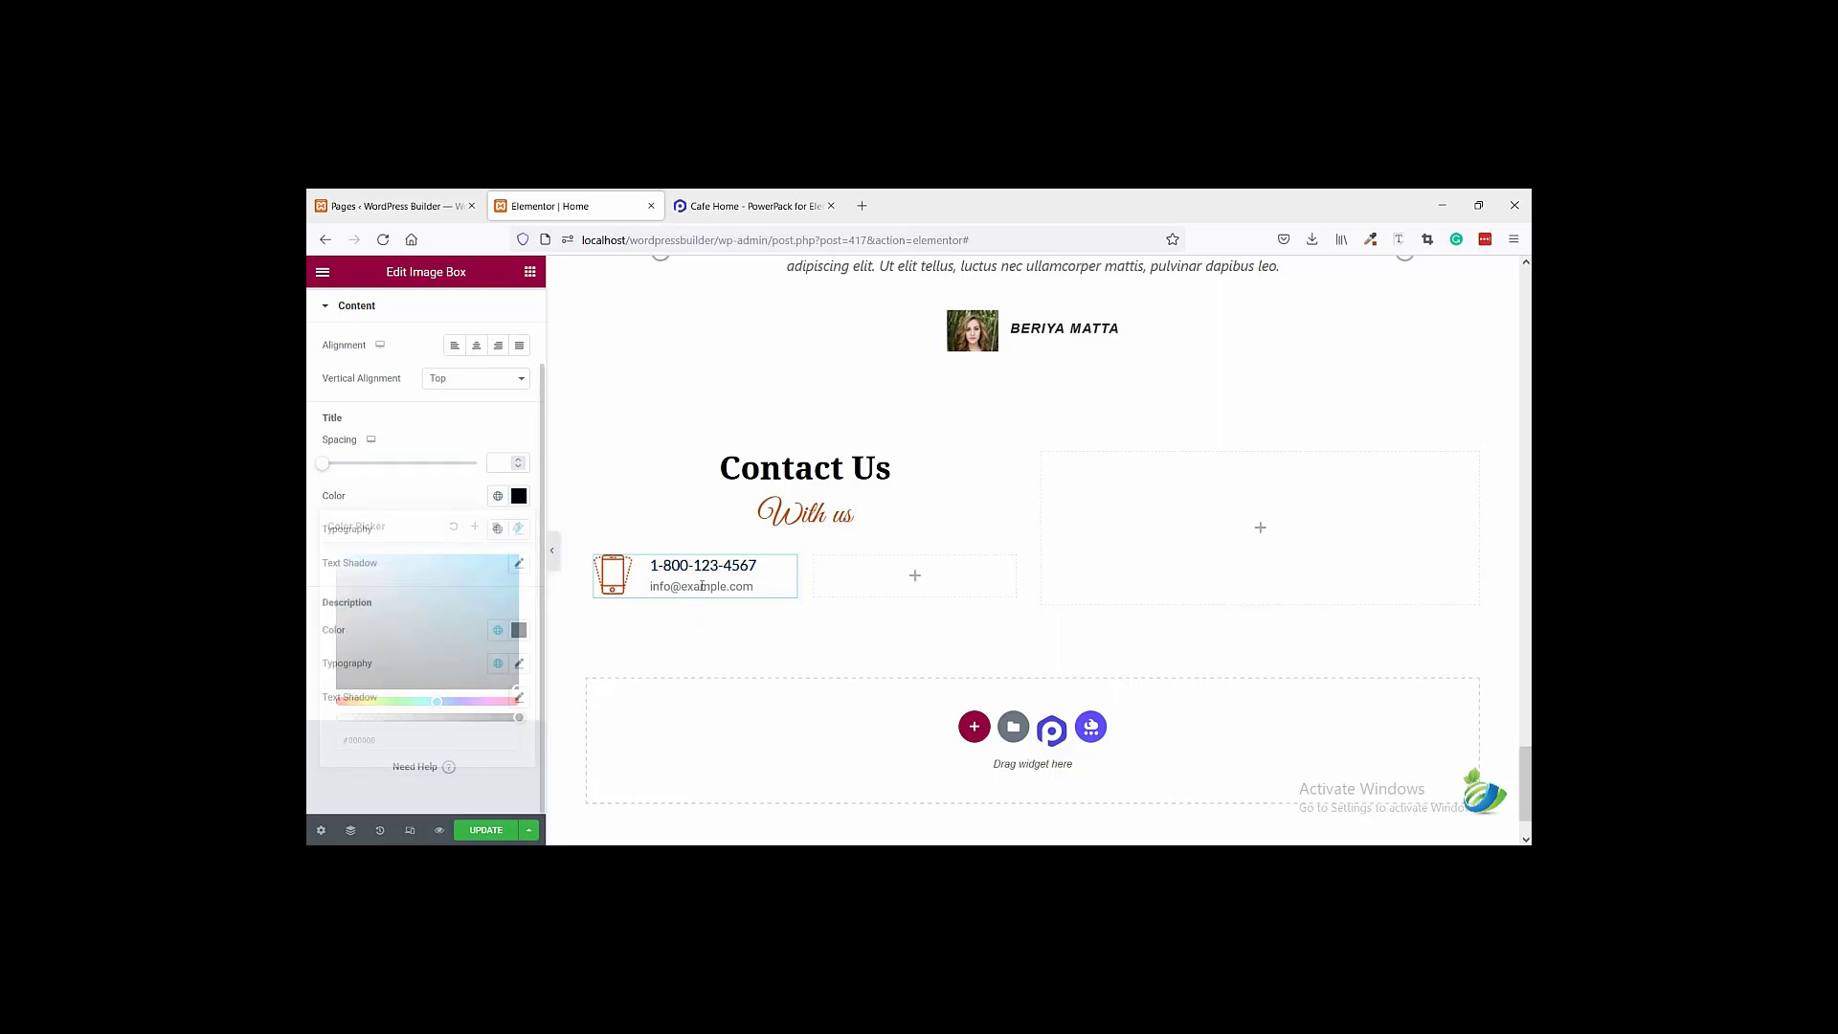
- Set the image box description's color to #000000 and its typography to Lato at size 18 px
left_click(520, 634)
type("#000000")
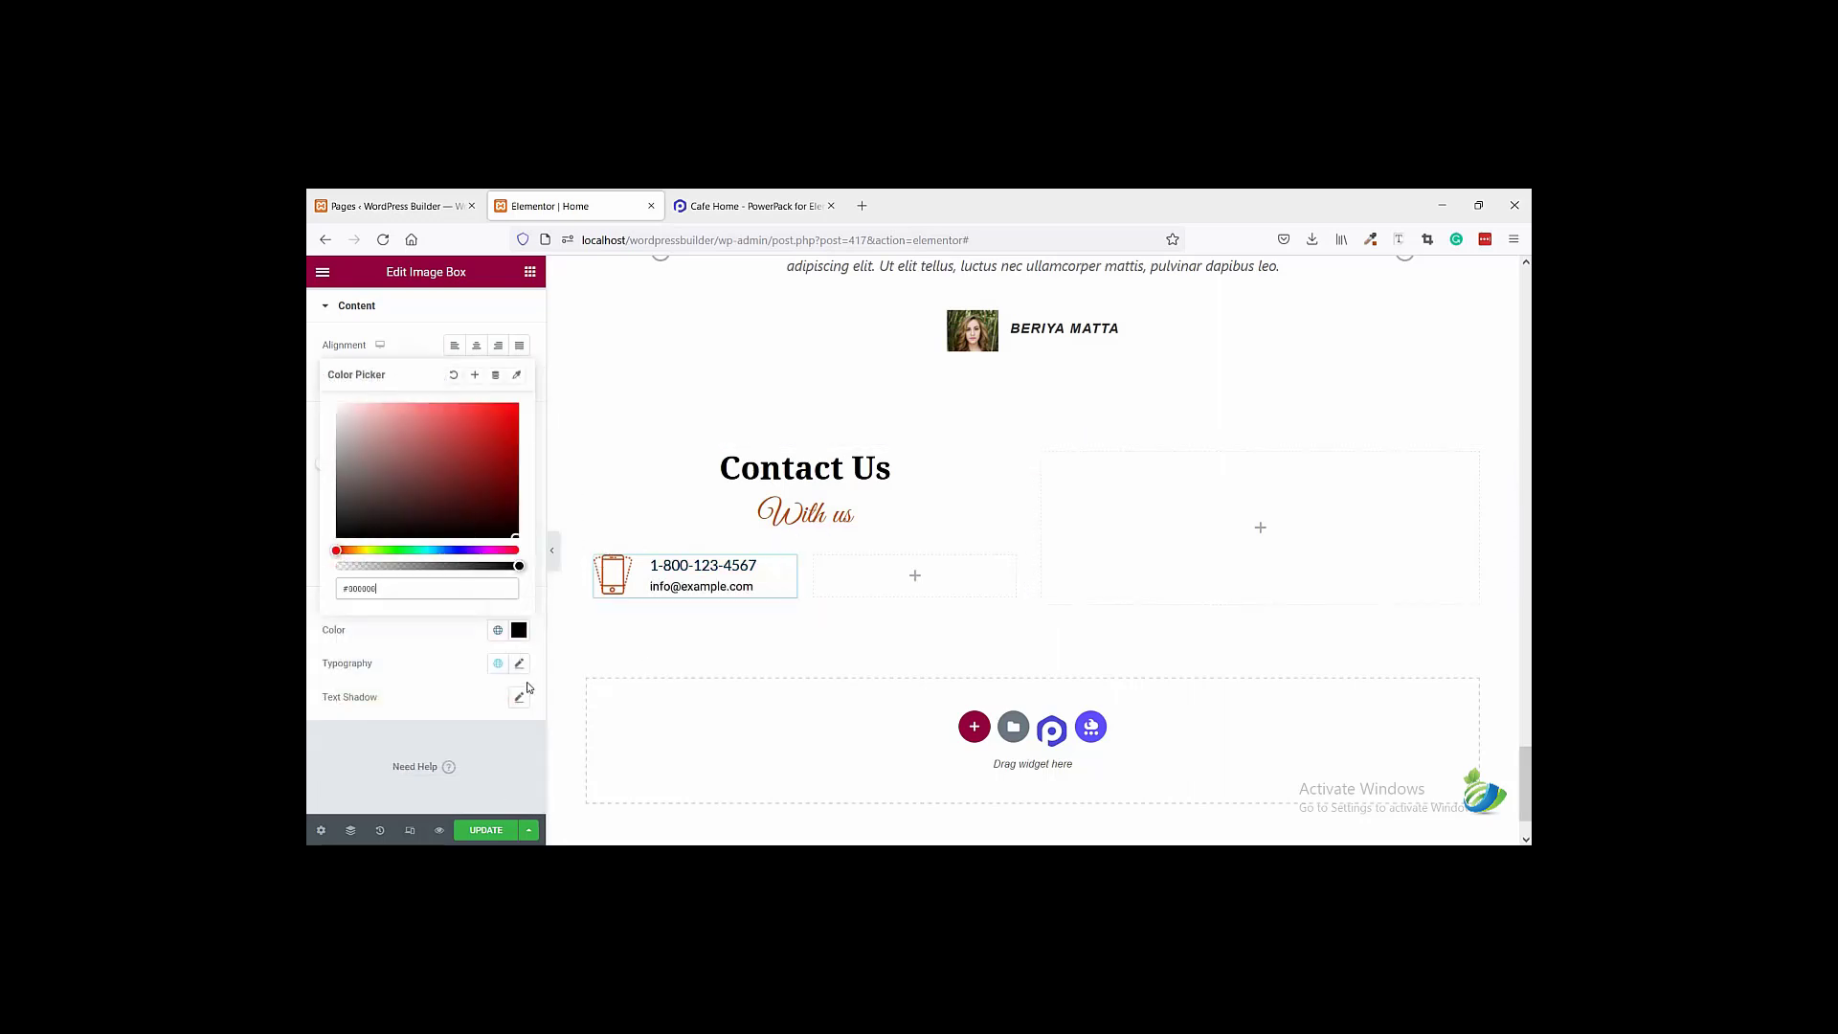
left_click(520, 667)
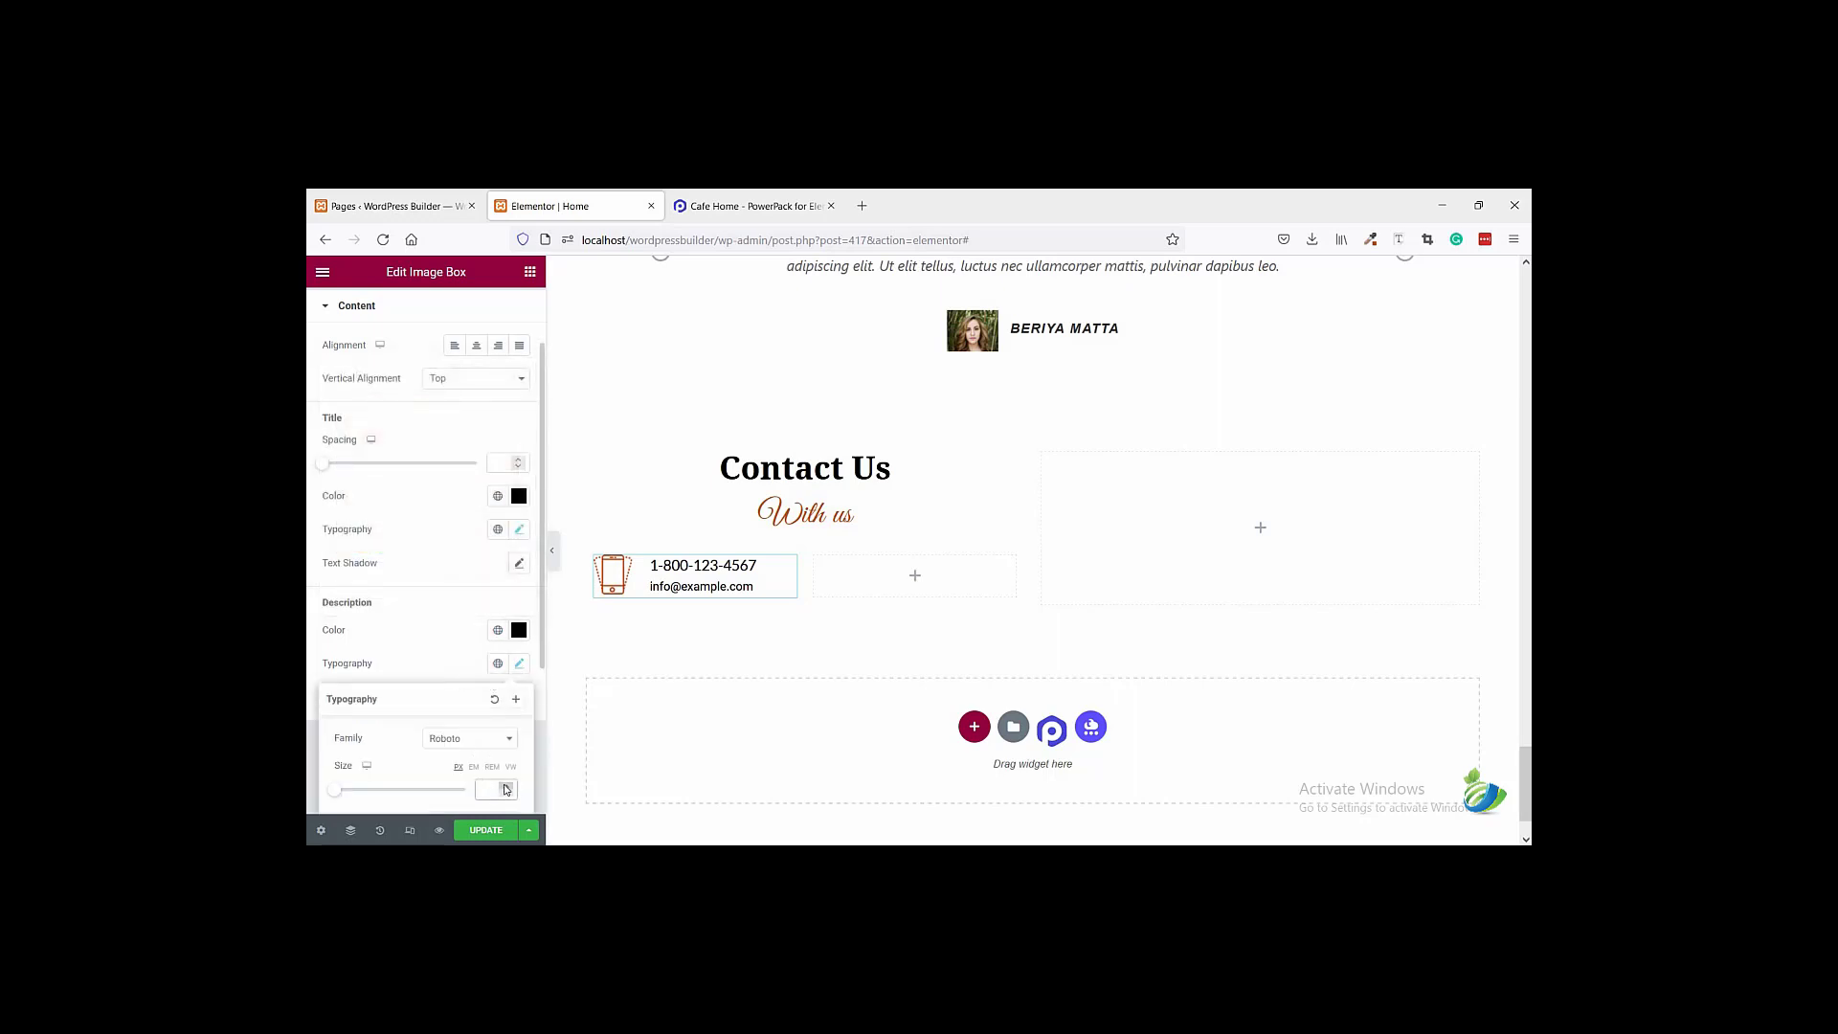
type("18")
left_click(469, 738)
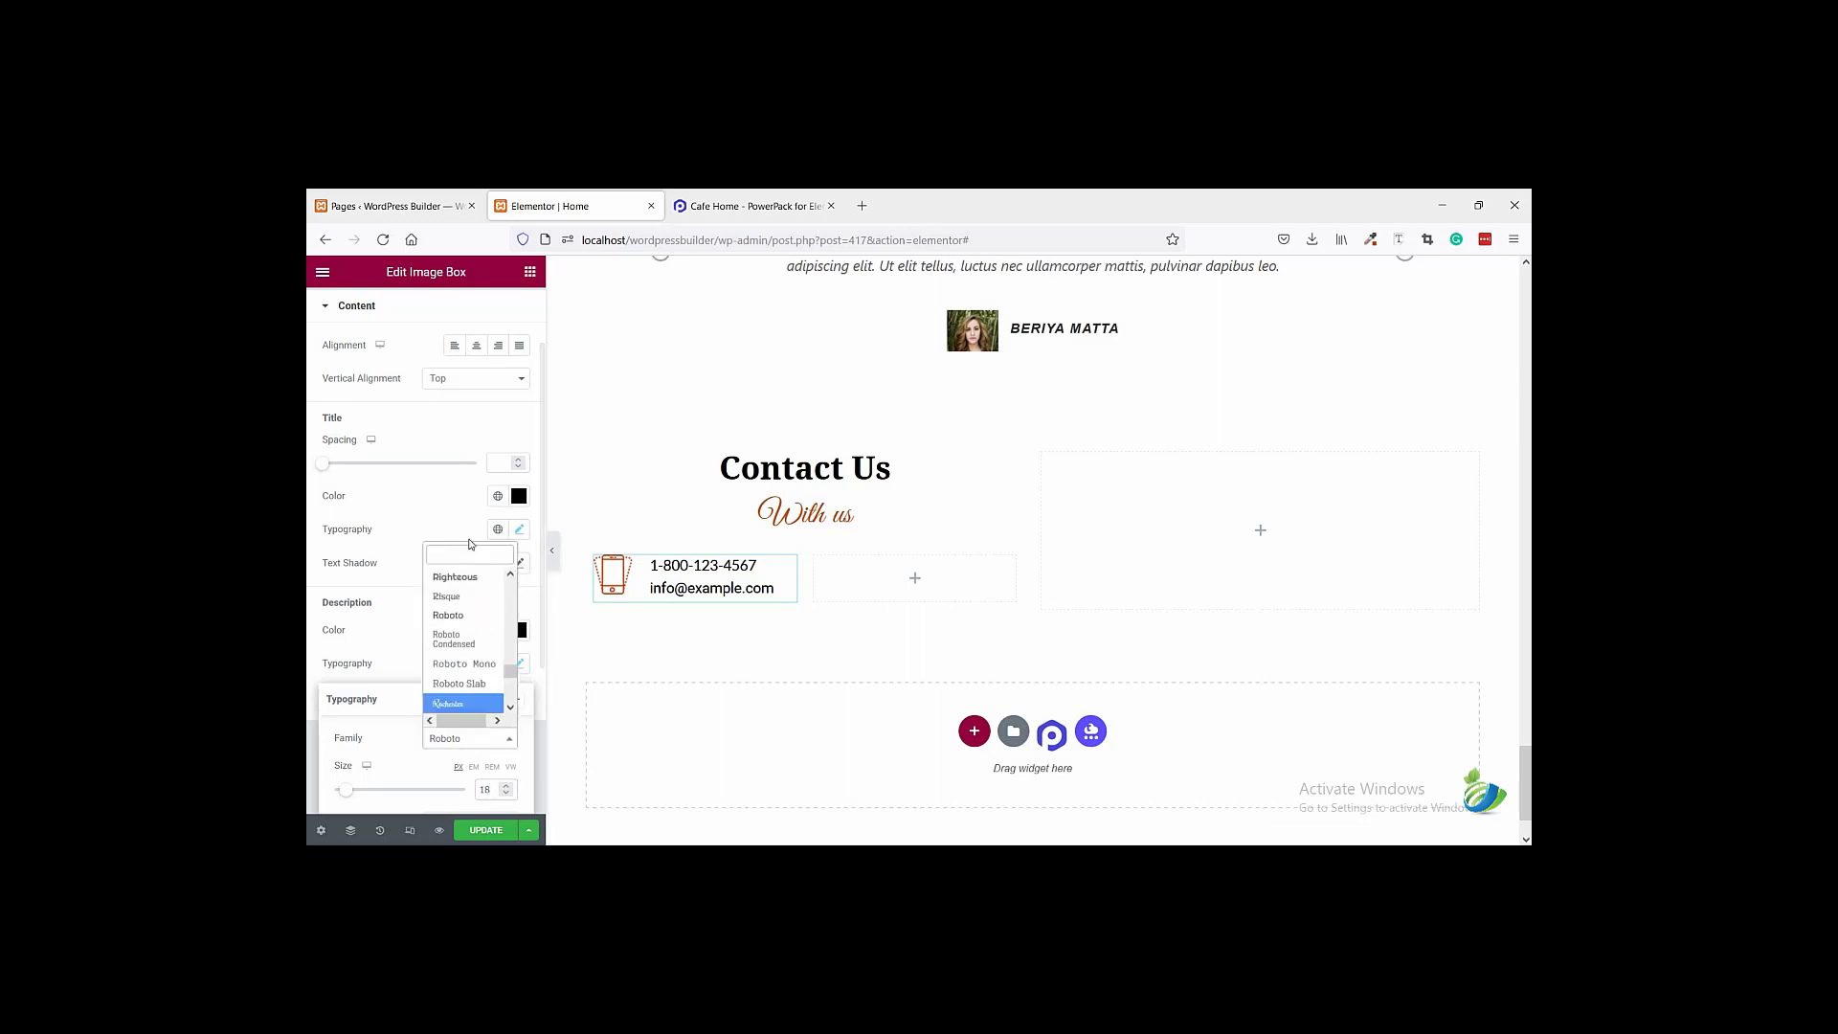
type("lat")
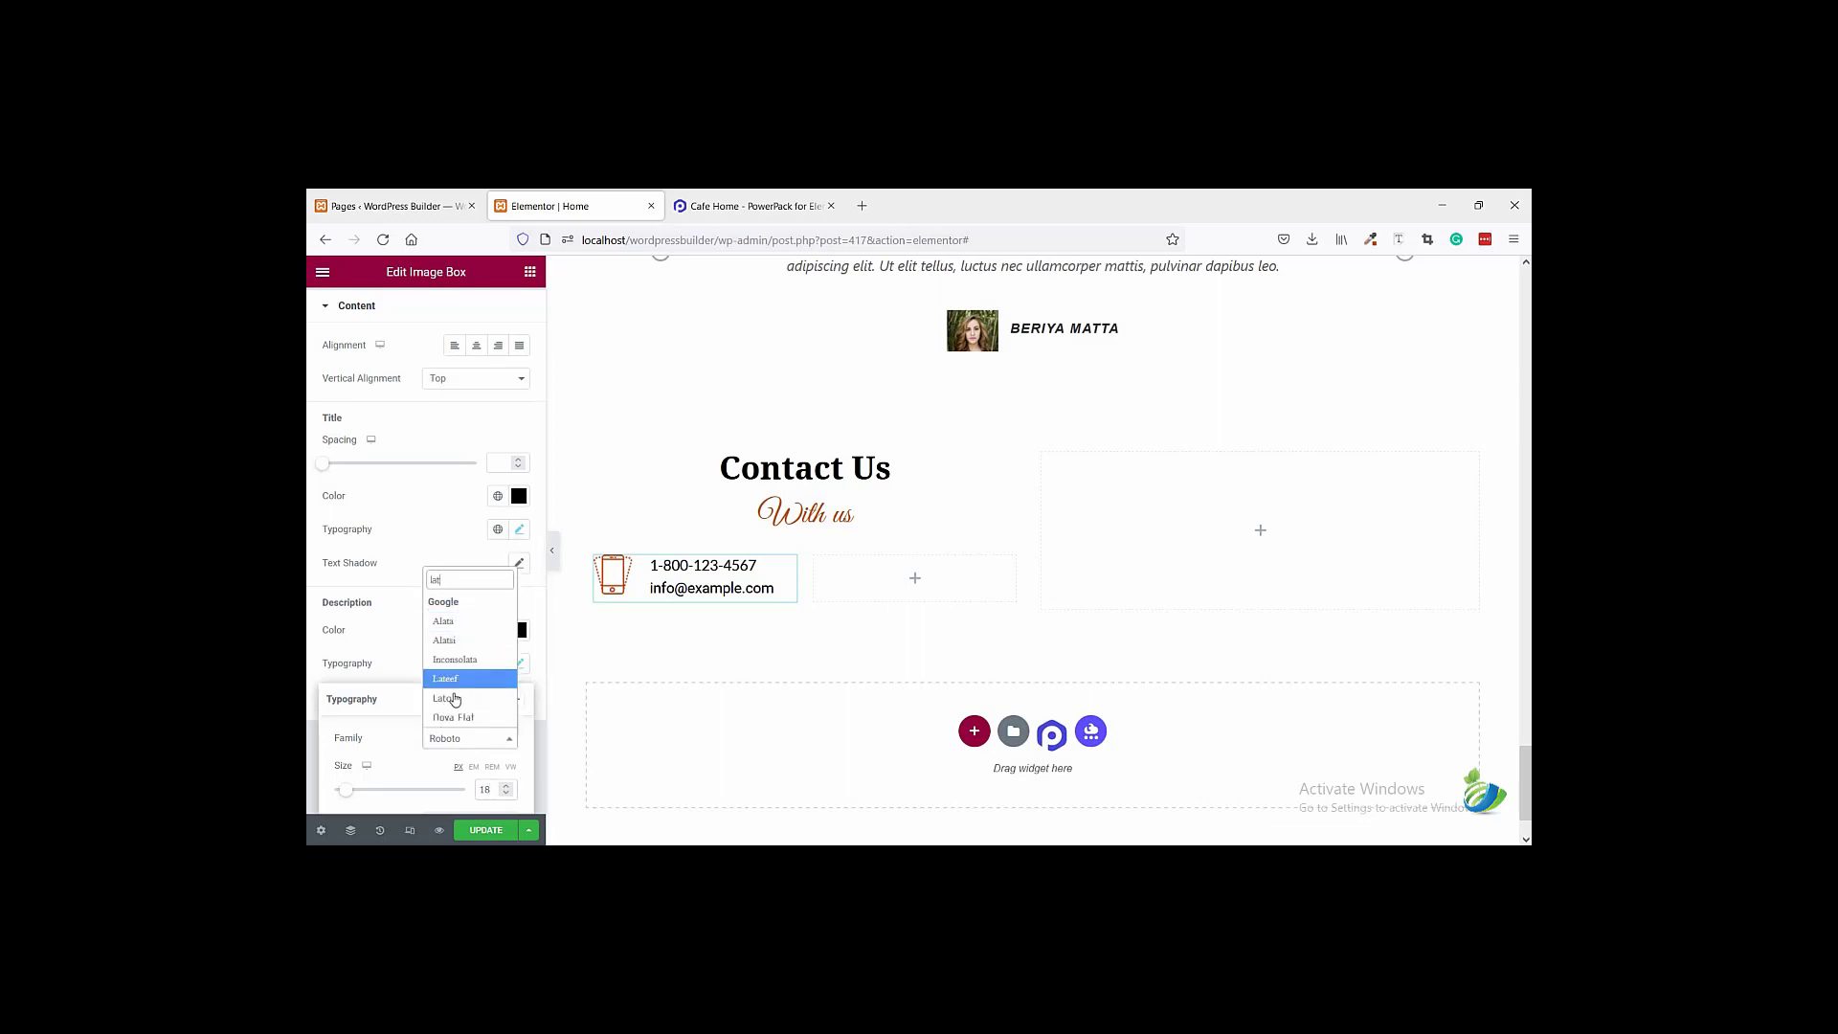
left_click(450, 698)
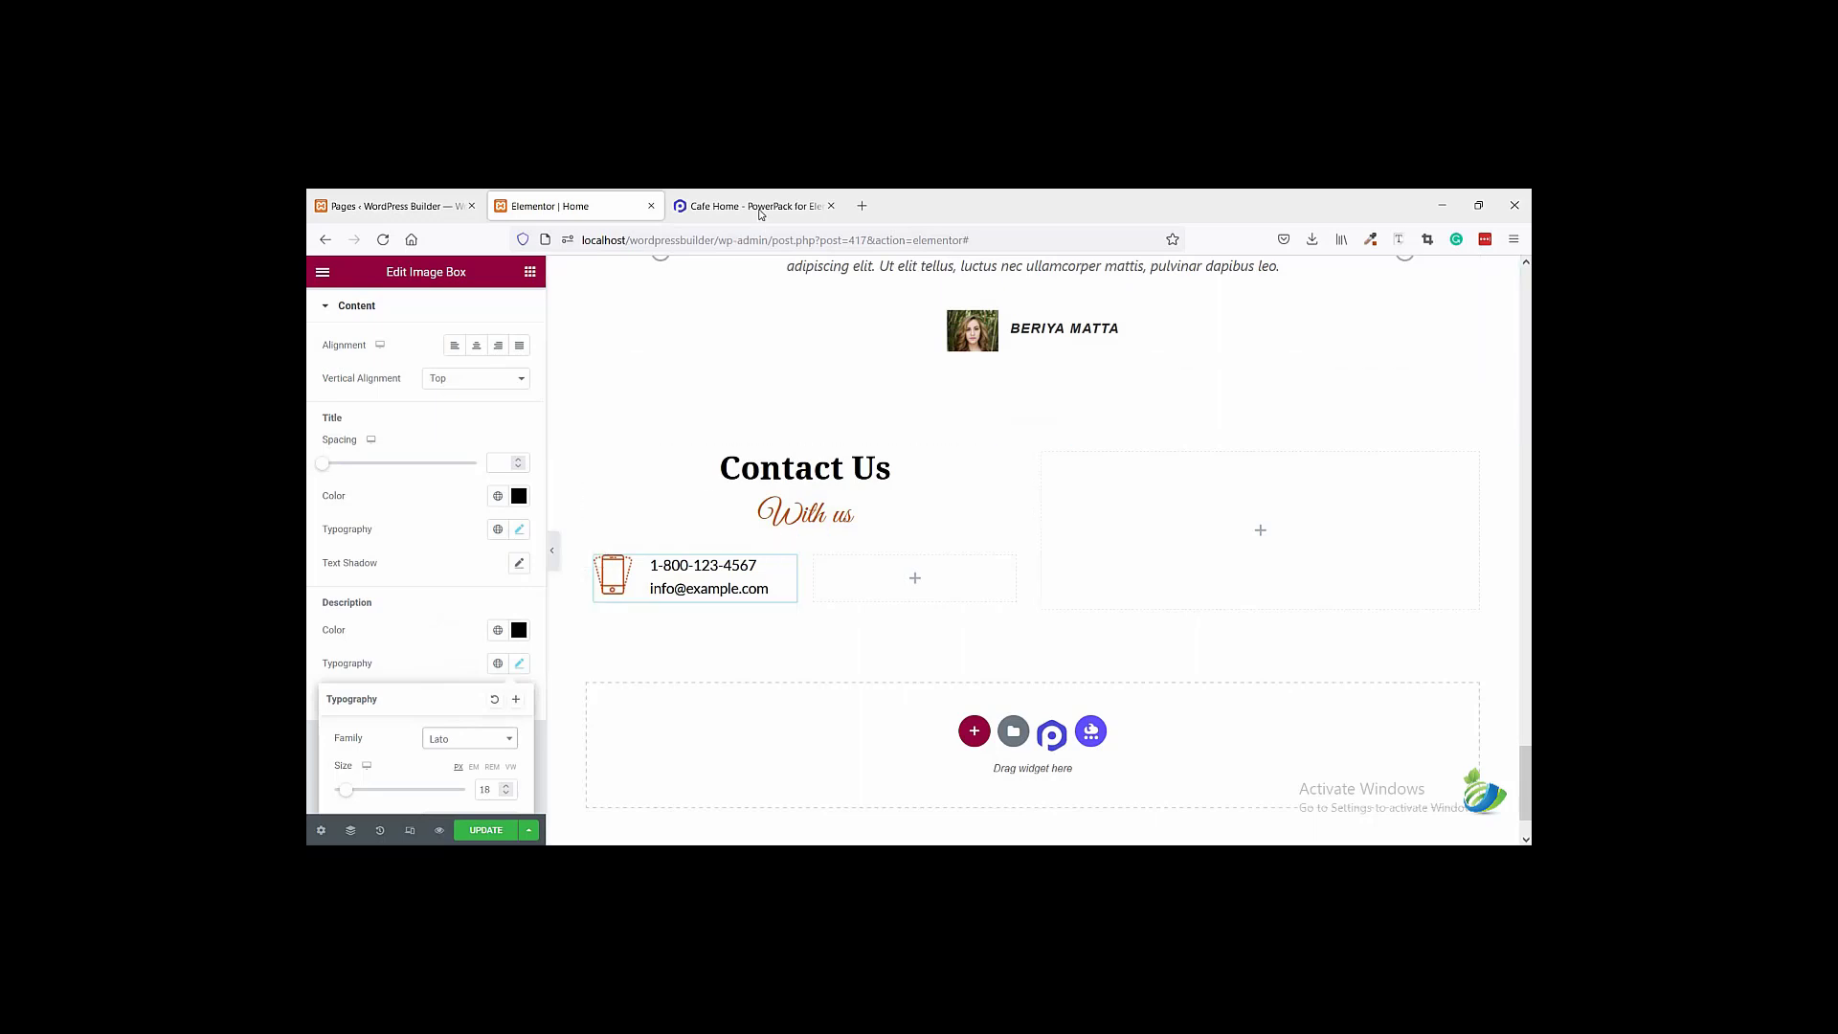
- Duplicate the phone image box under Contact Us and move the copy into the empty neighbouring column
left_click(750, 206)
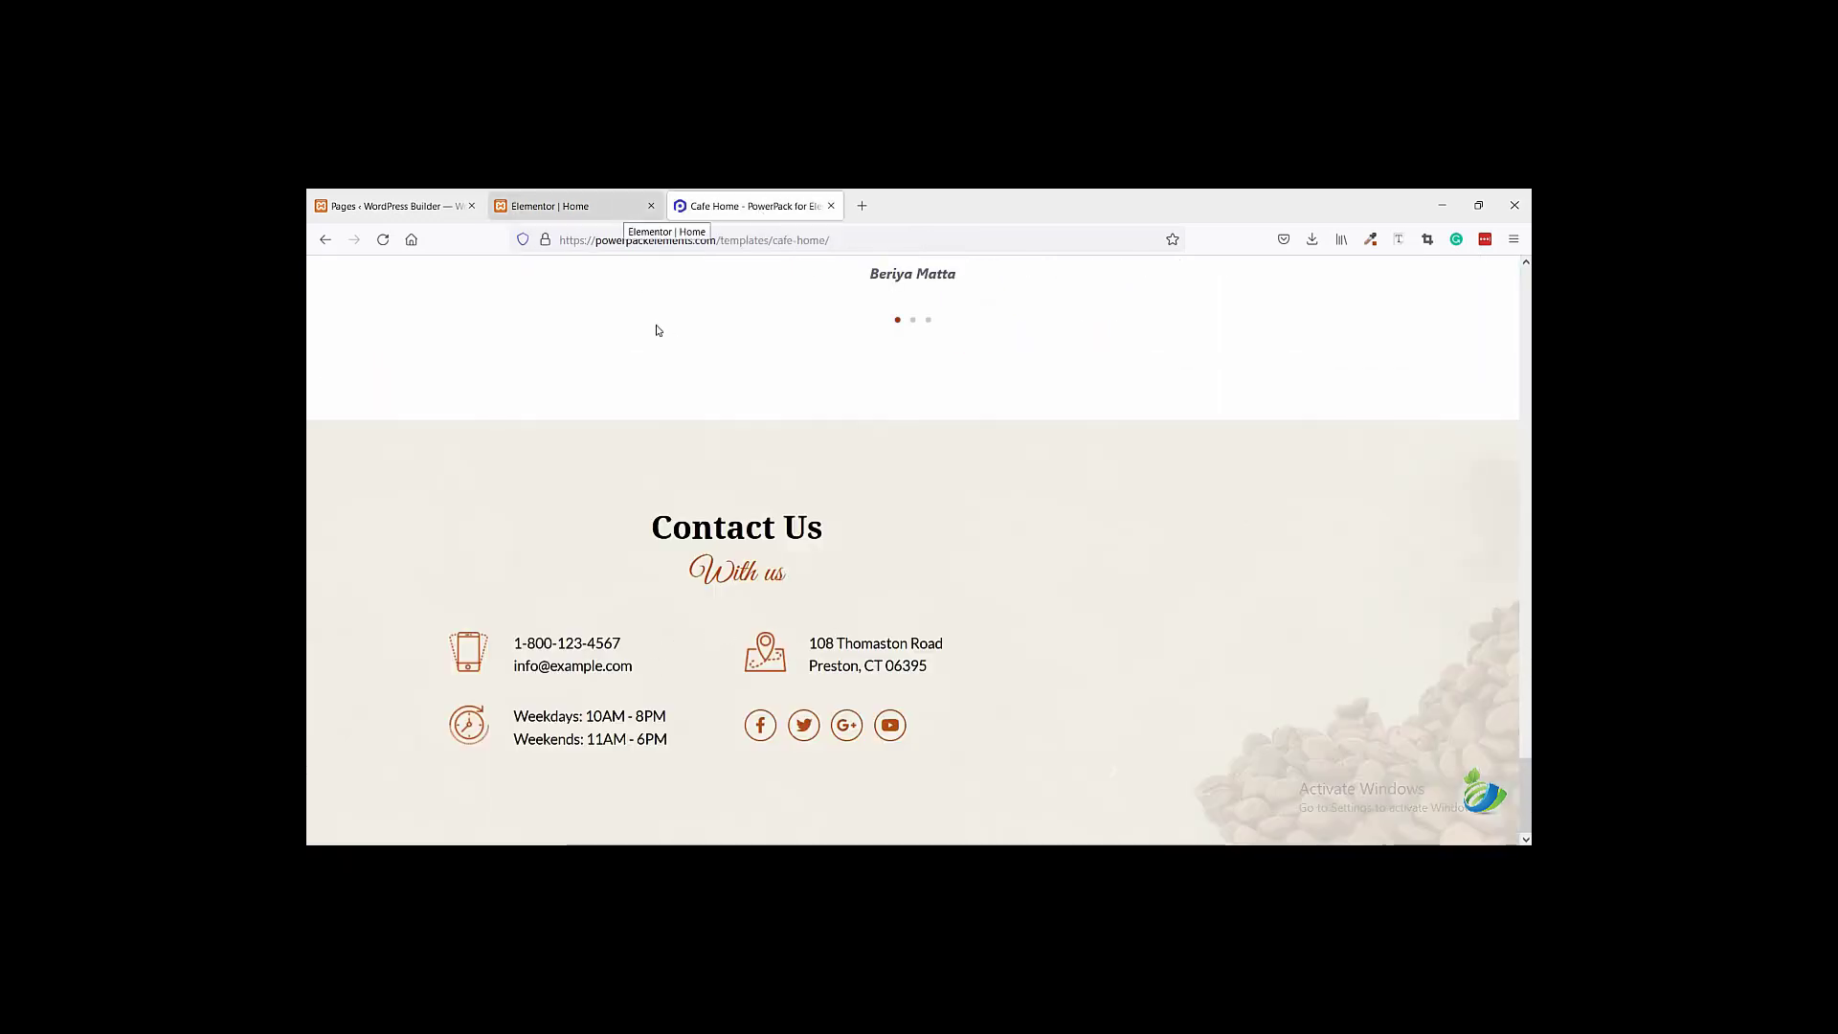
left_click(613, 206)
right_click(670, 584)
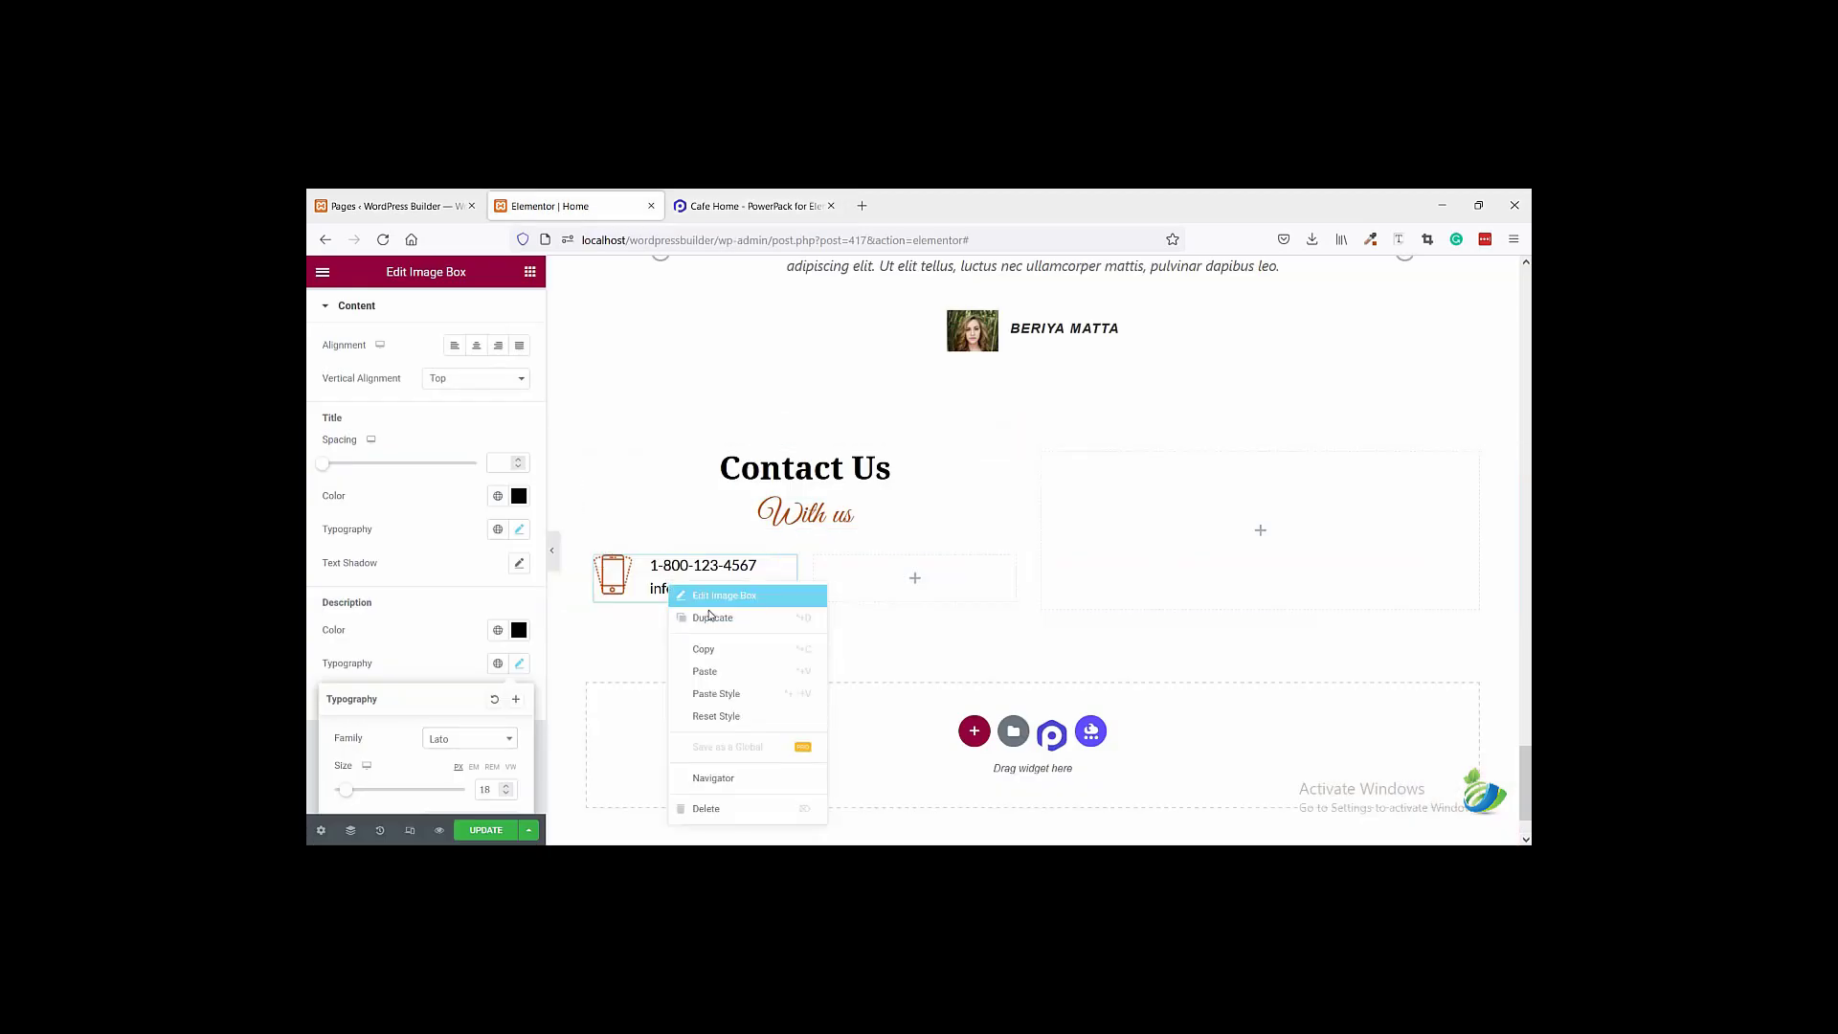
left_click(710, 614)
left_click_drag(791, 623, 906, 593)
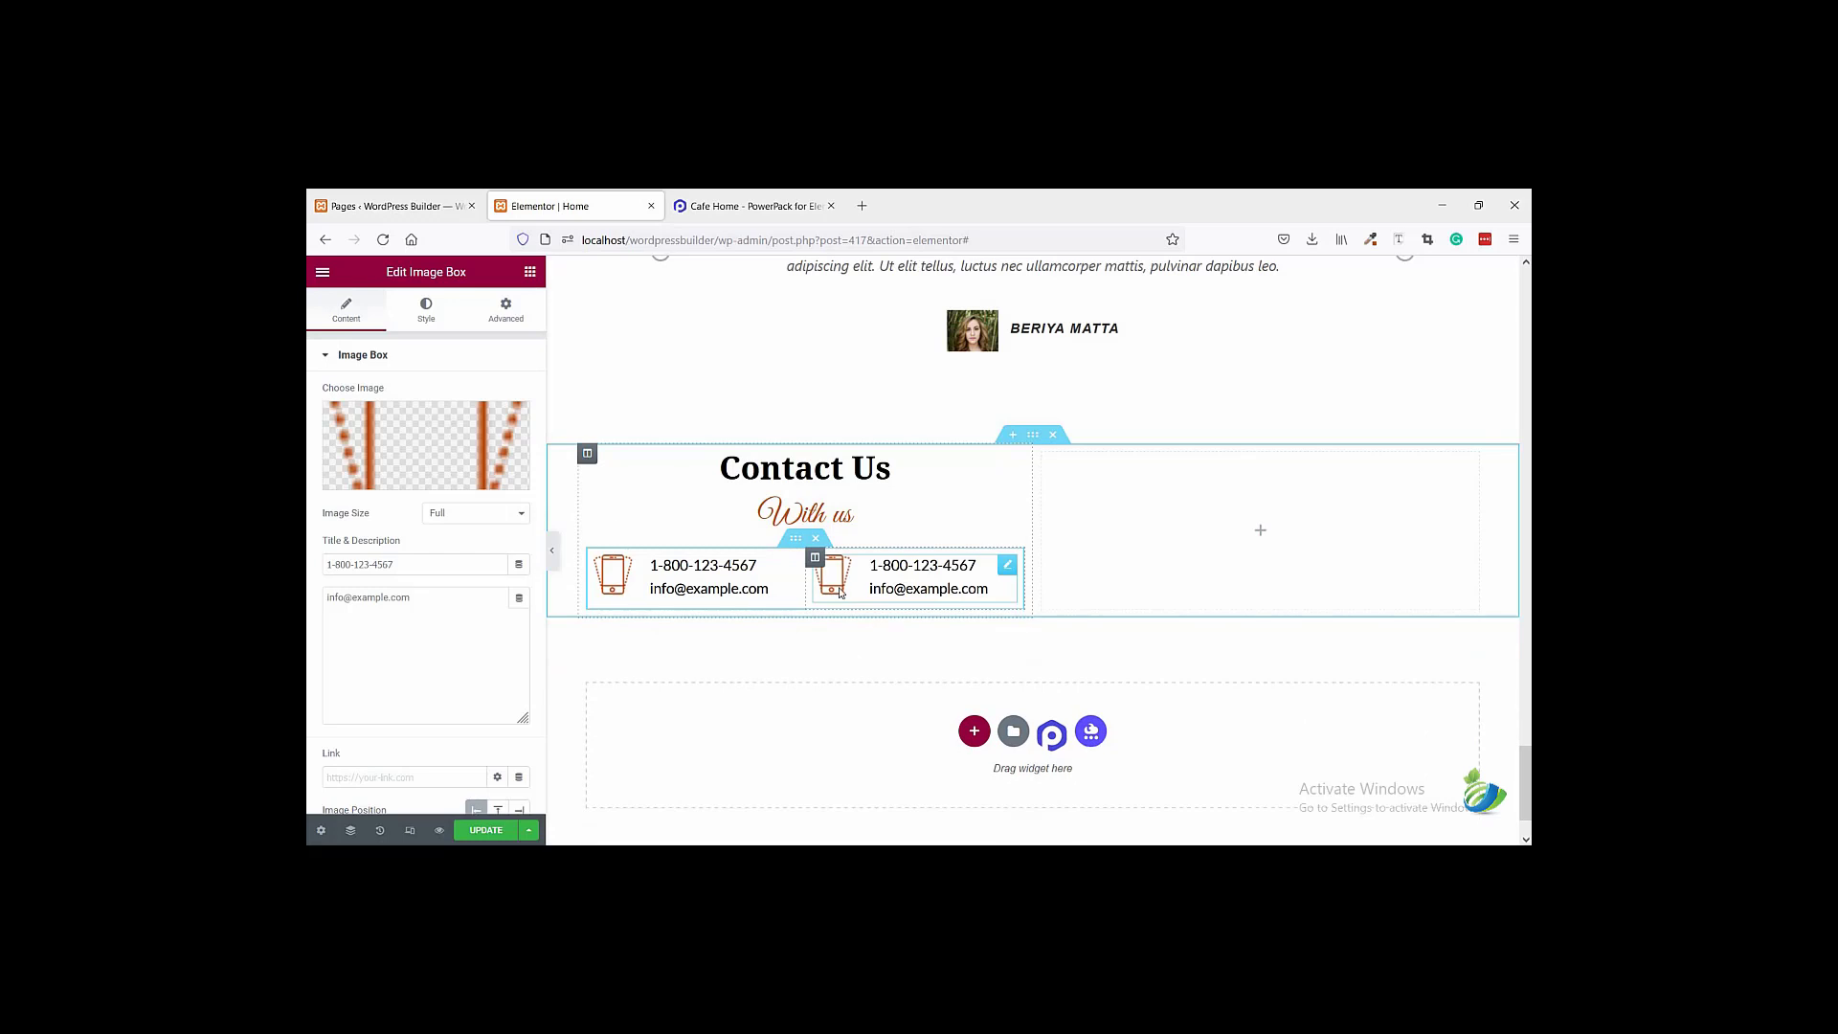
- Check the Cafe Home page's address icon and replace the copied image box's image with map-icon.png from the media library
left_click(747, 206)
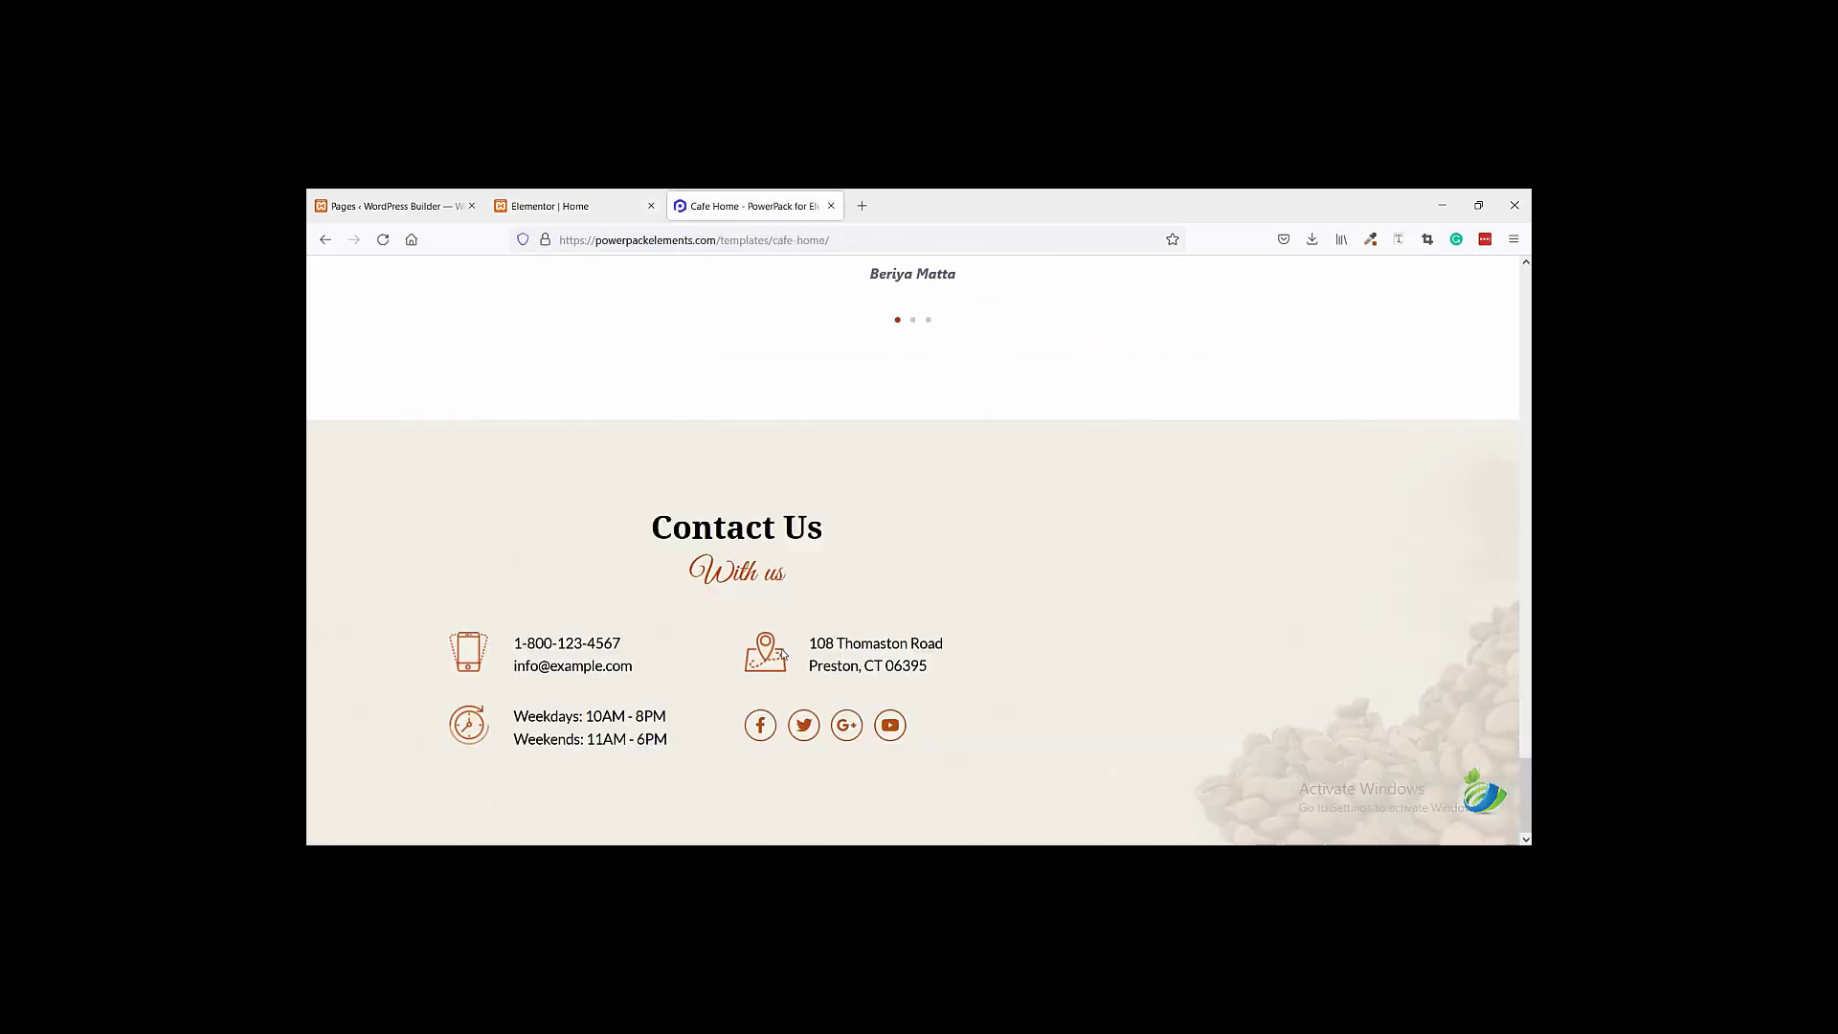
left_click(608, 209)
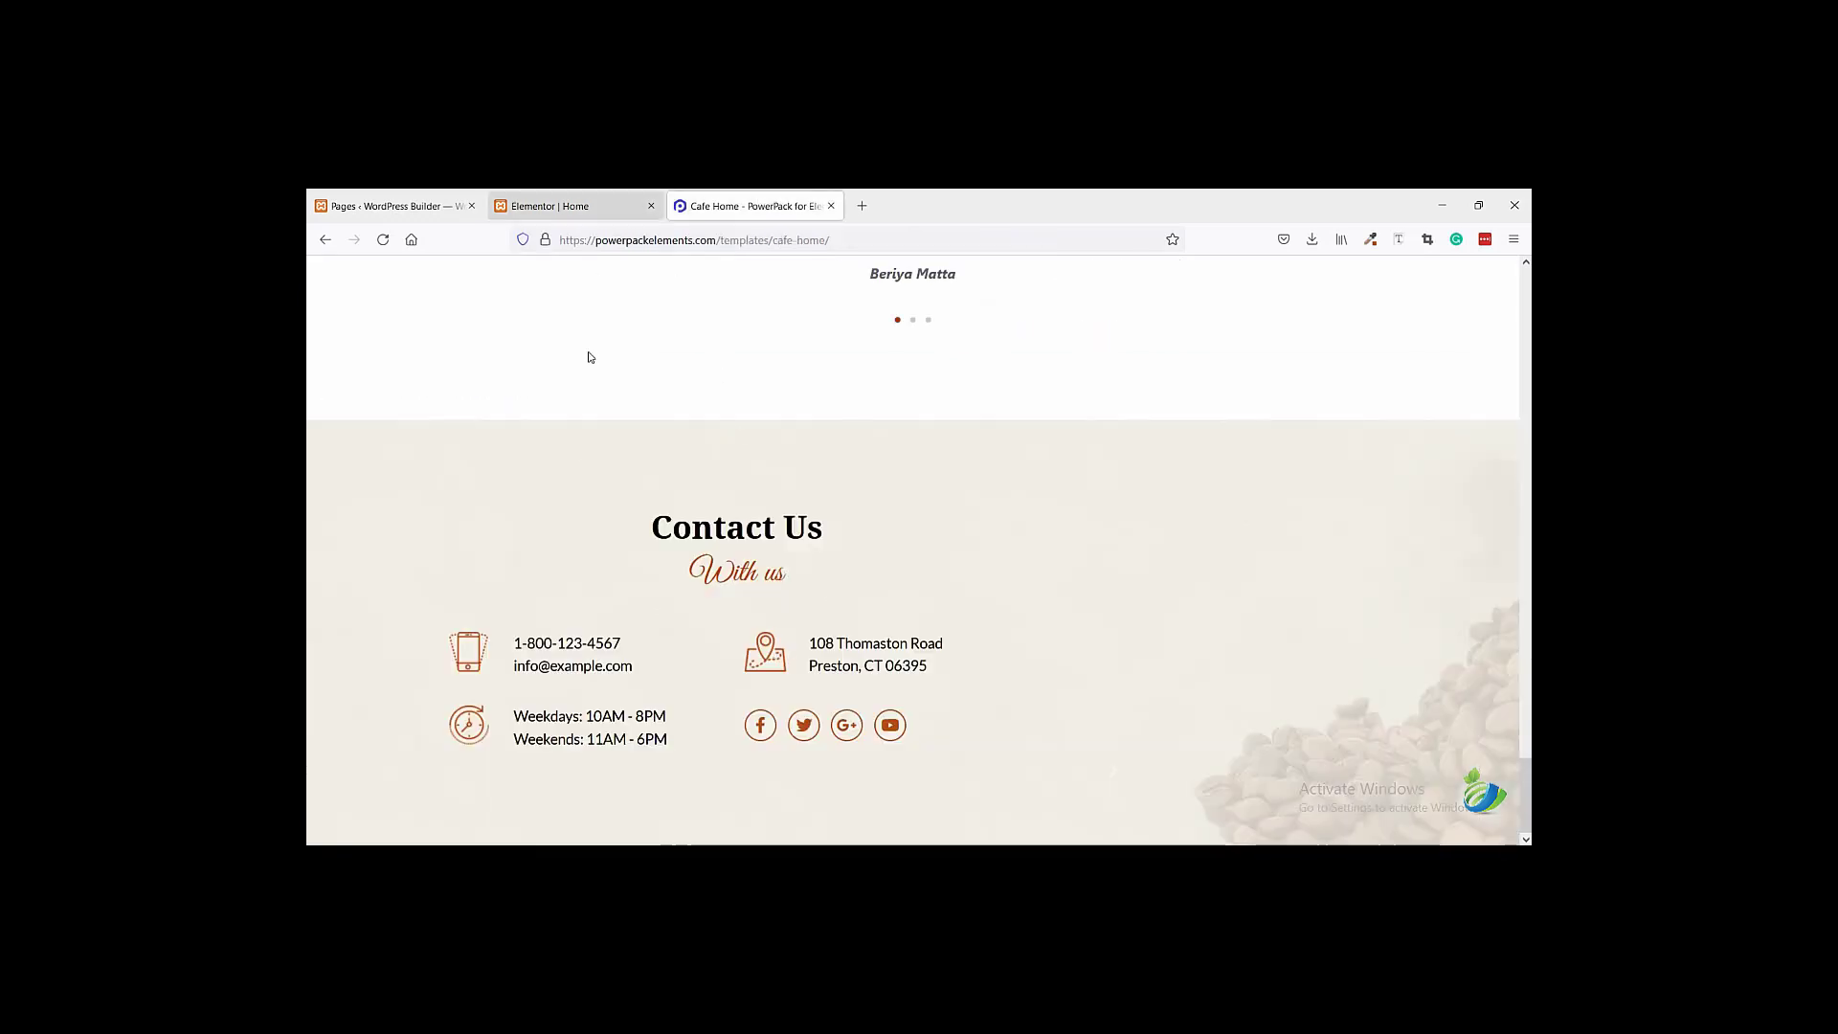
left_click(426, 445)
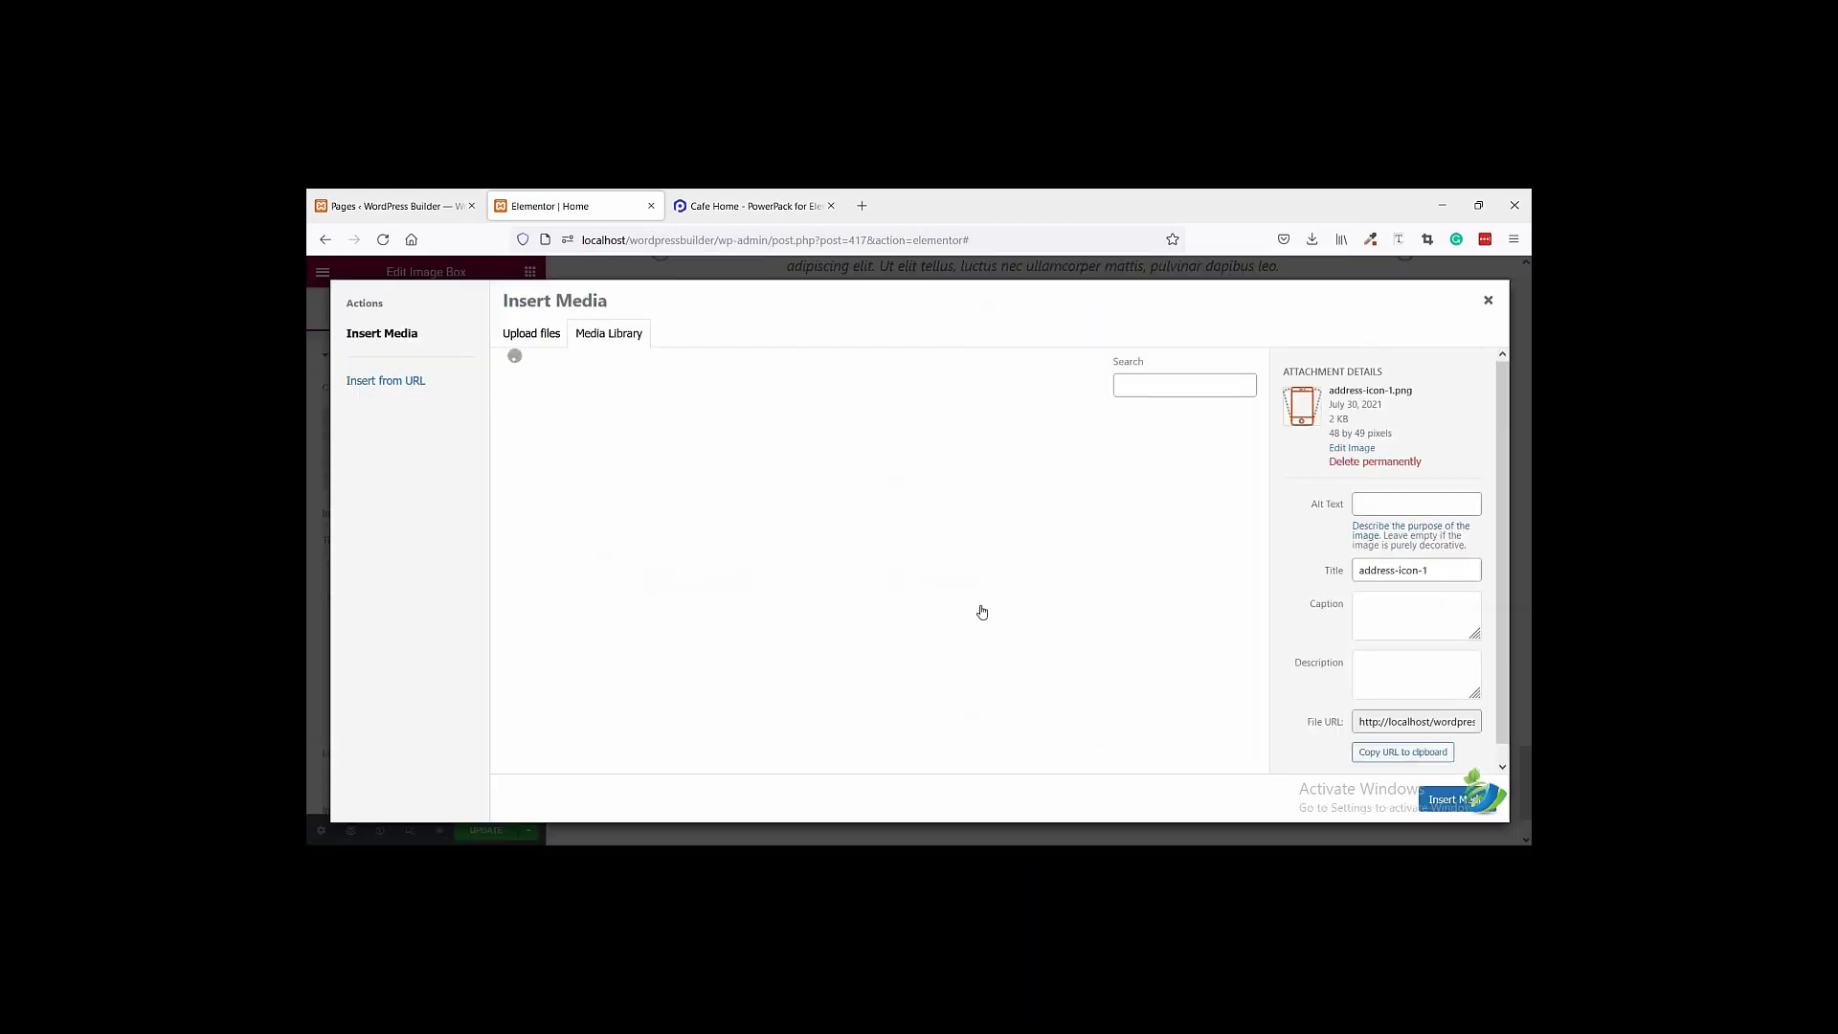
scroll(834, 593, "down", 1)
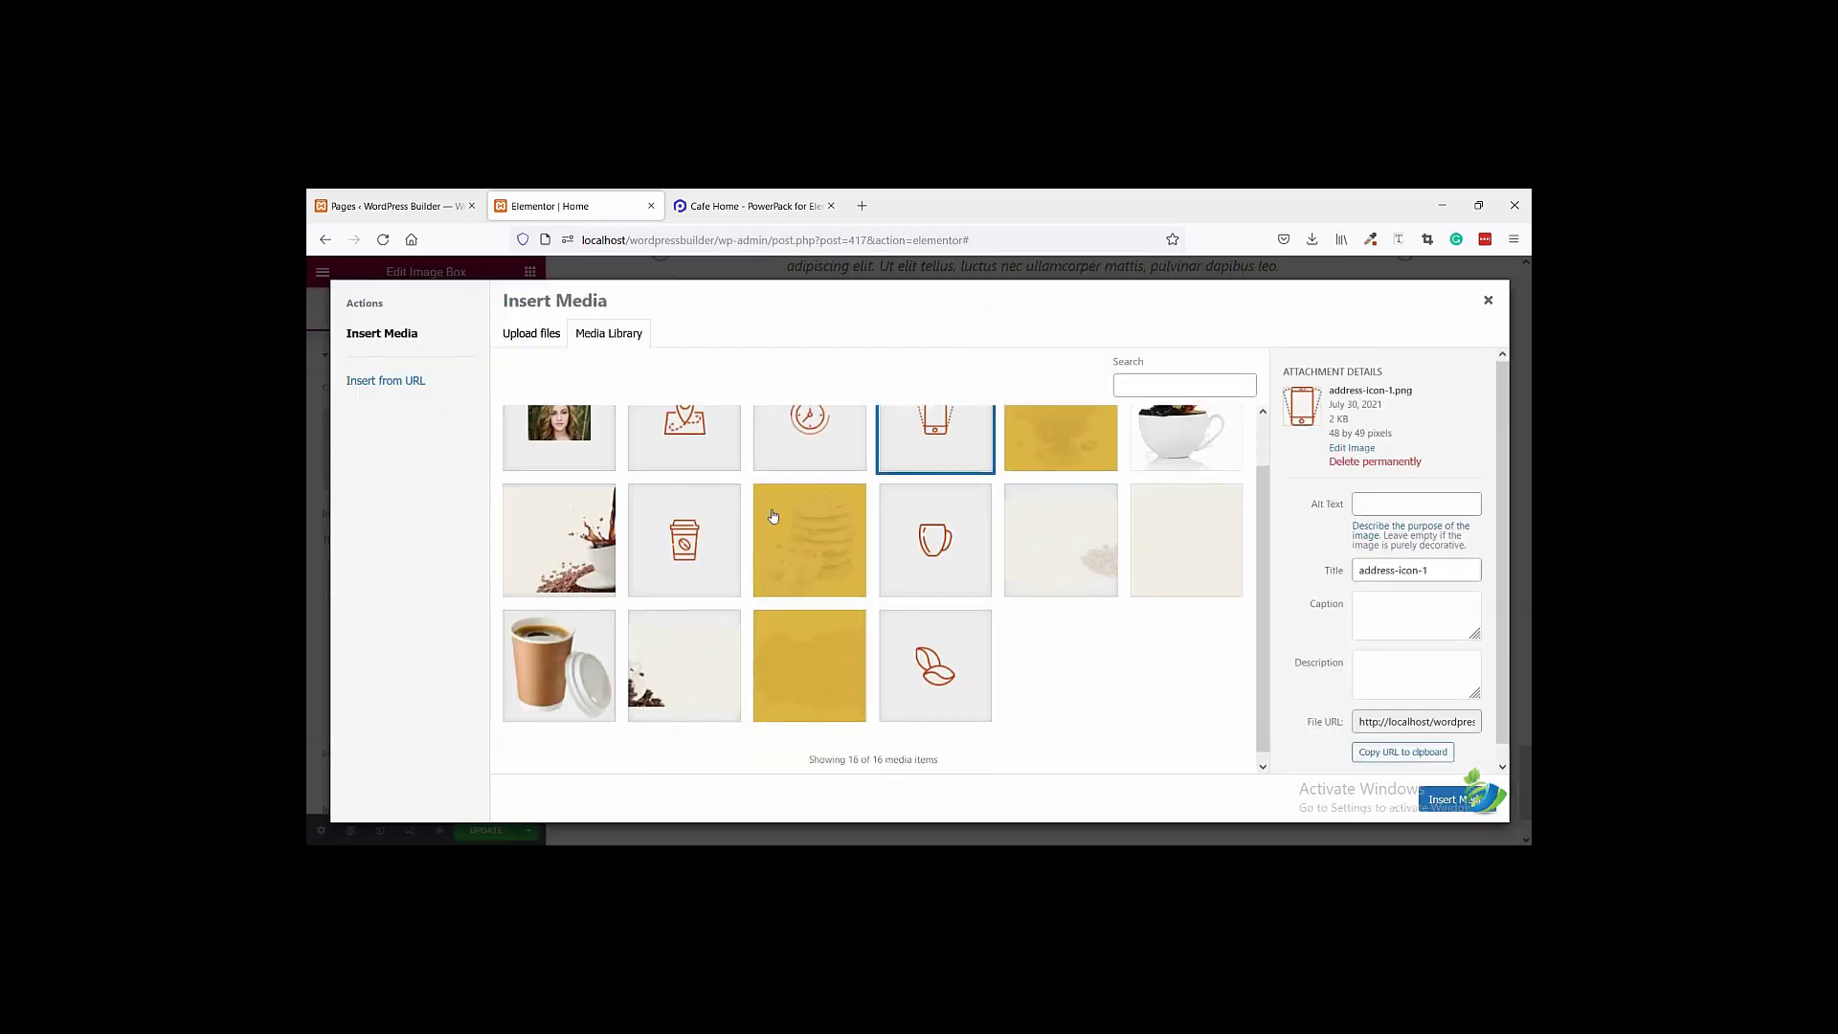
left_click(713, 446)
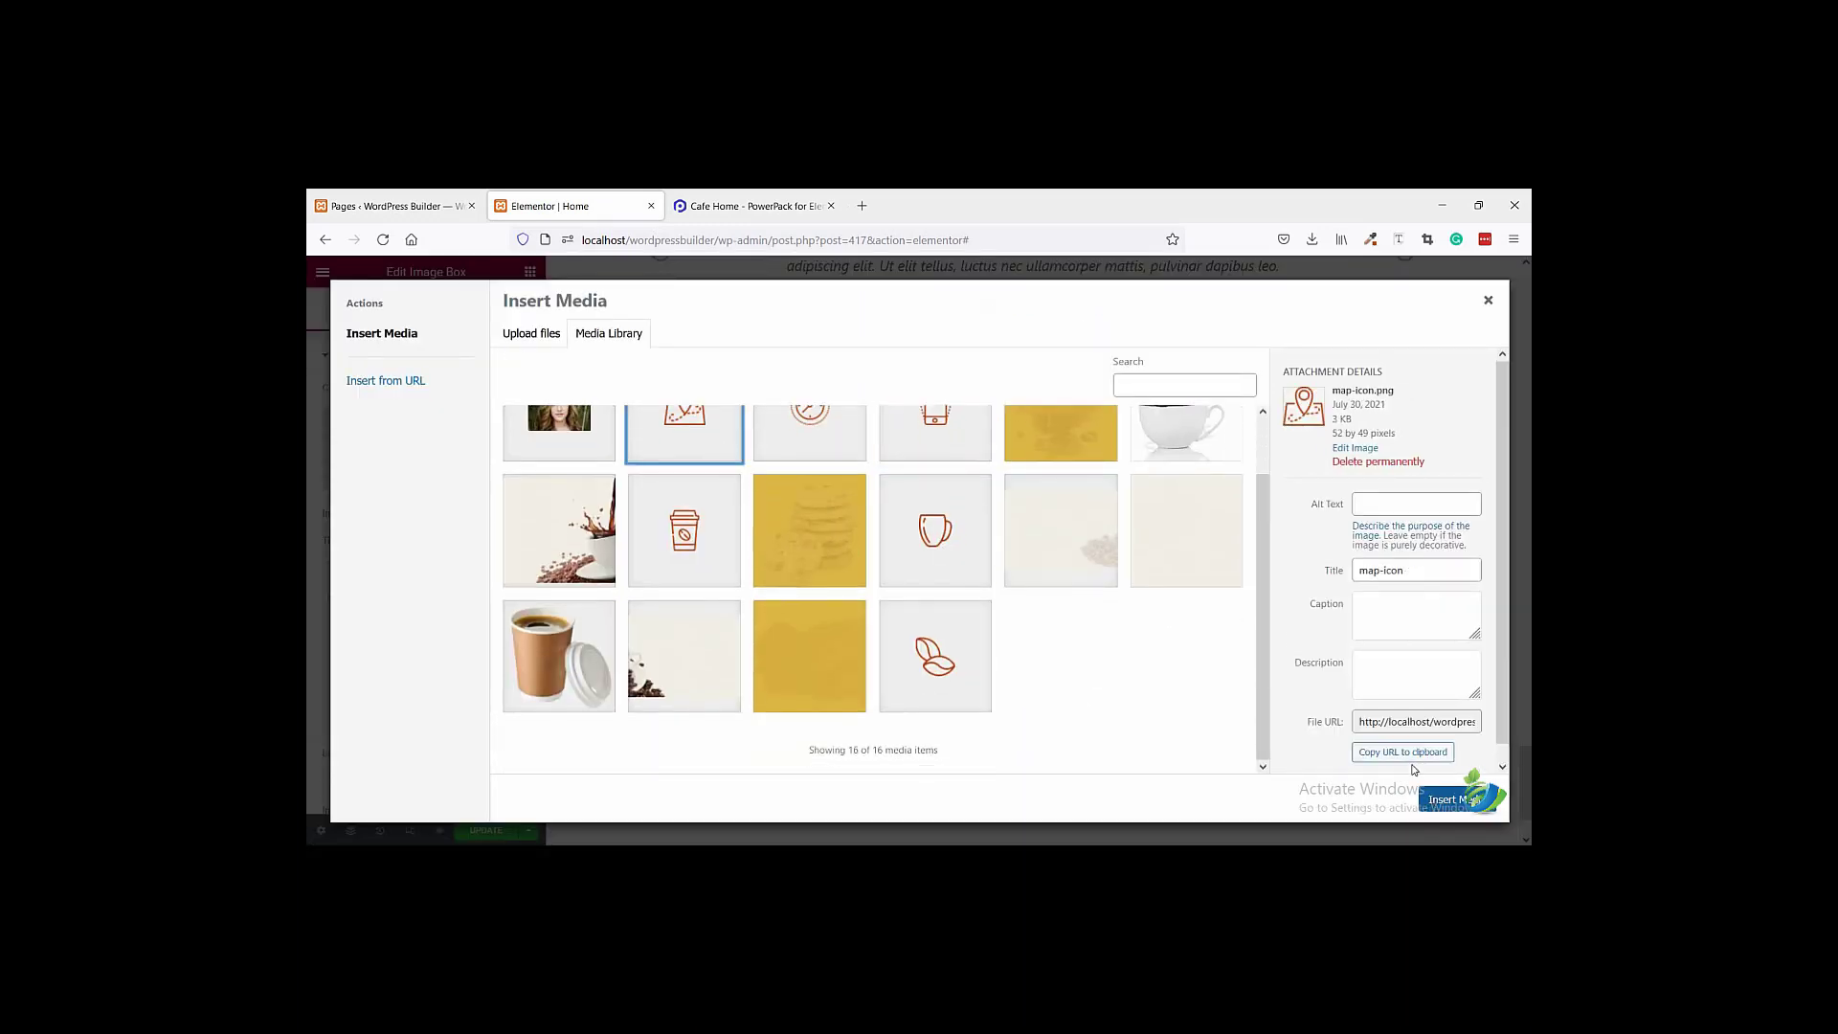
left_click(1446, 800)
- Copy the street address line from the Cafe Home page and enter it as the map image box's title
key("ctrl+Tab")
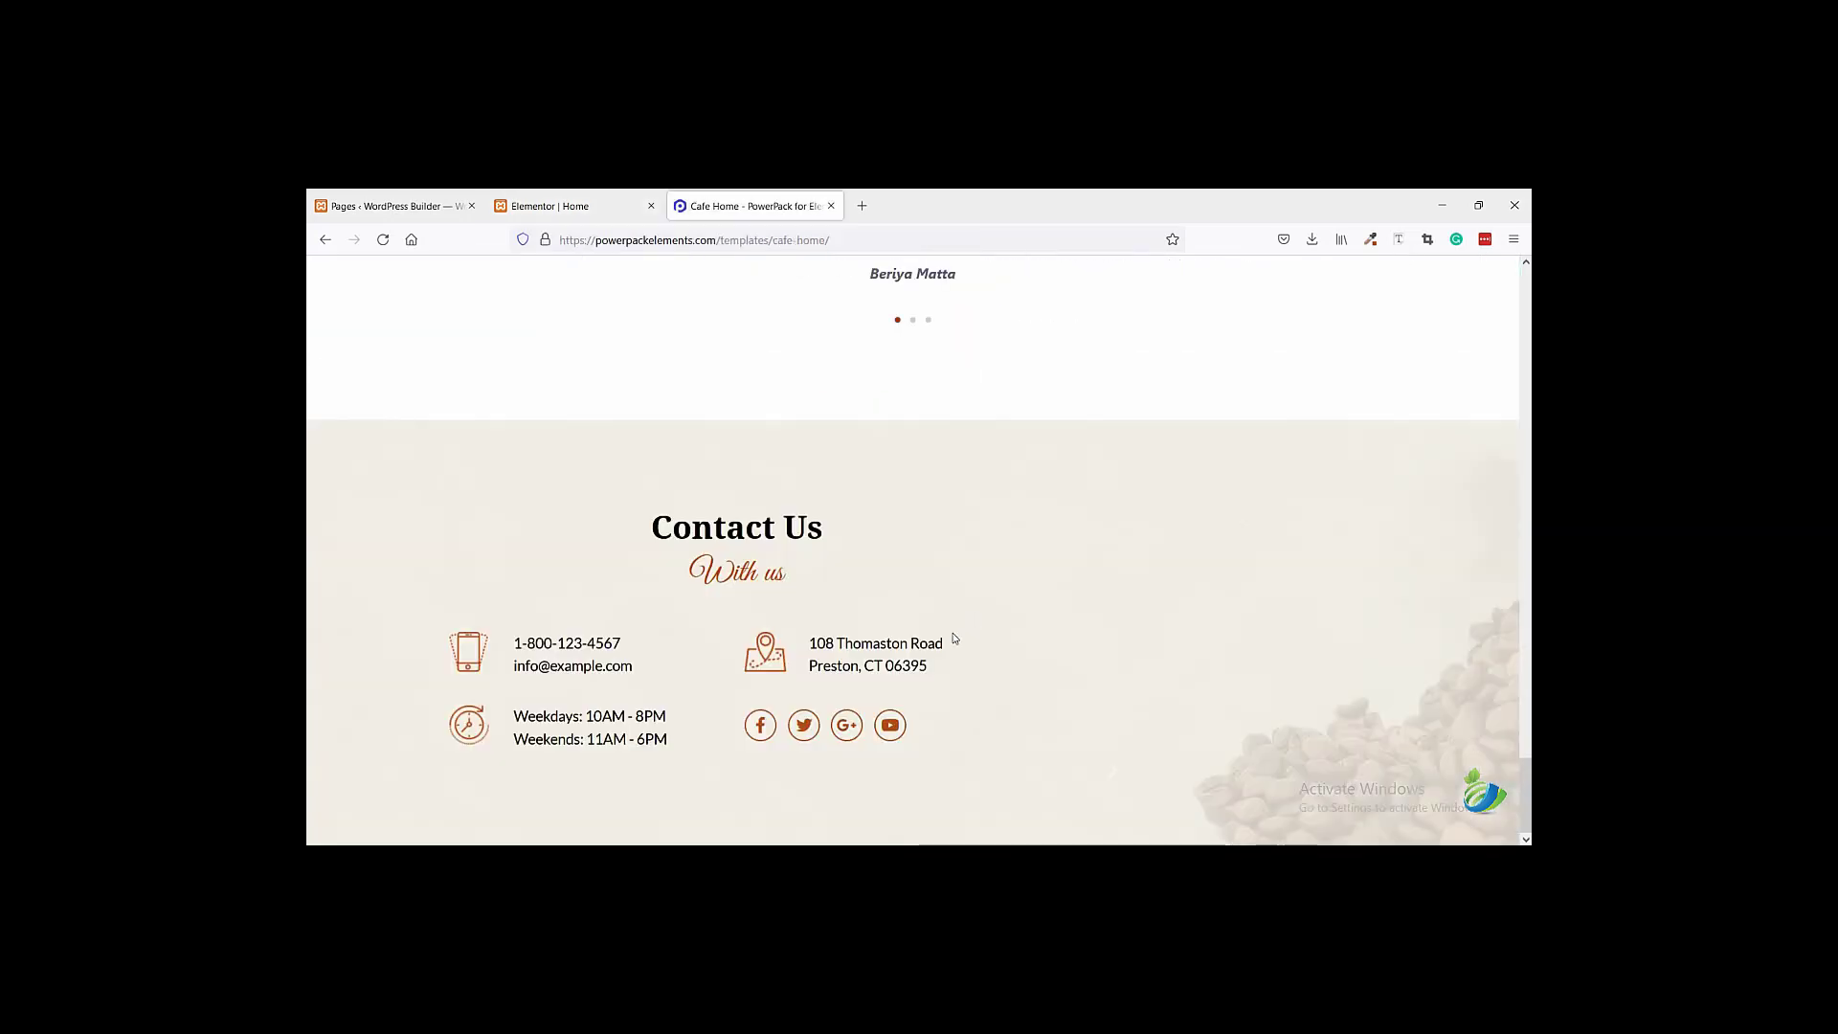
left_click_drag(944, 644, 812, 635)
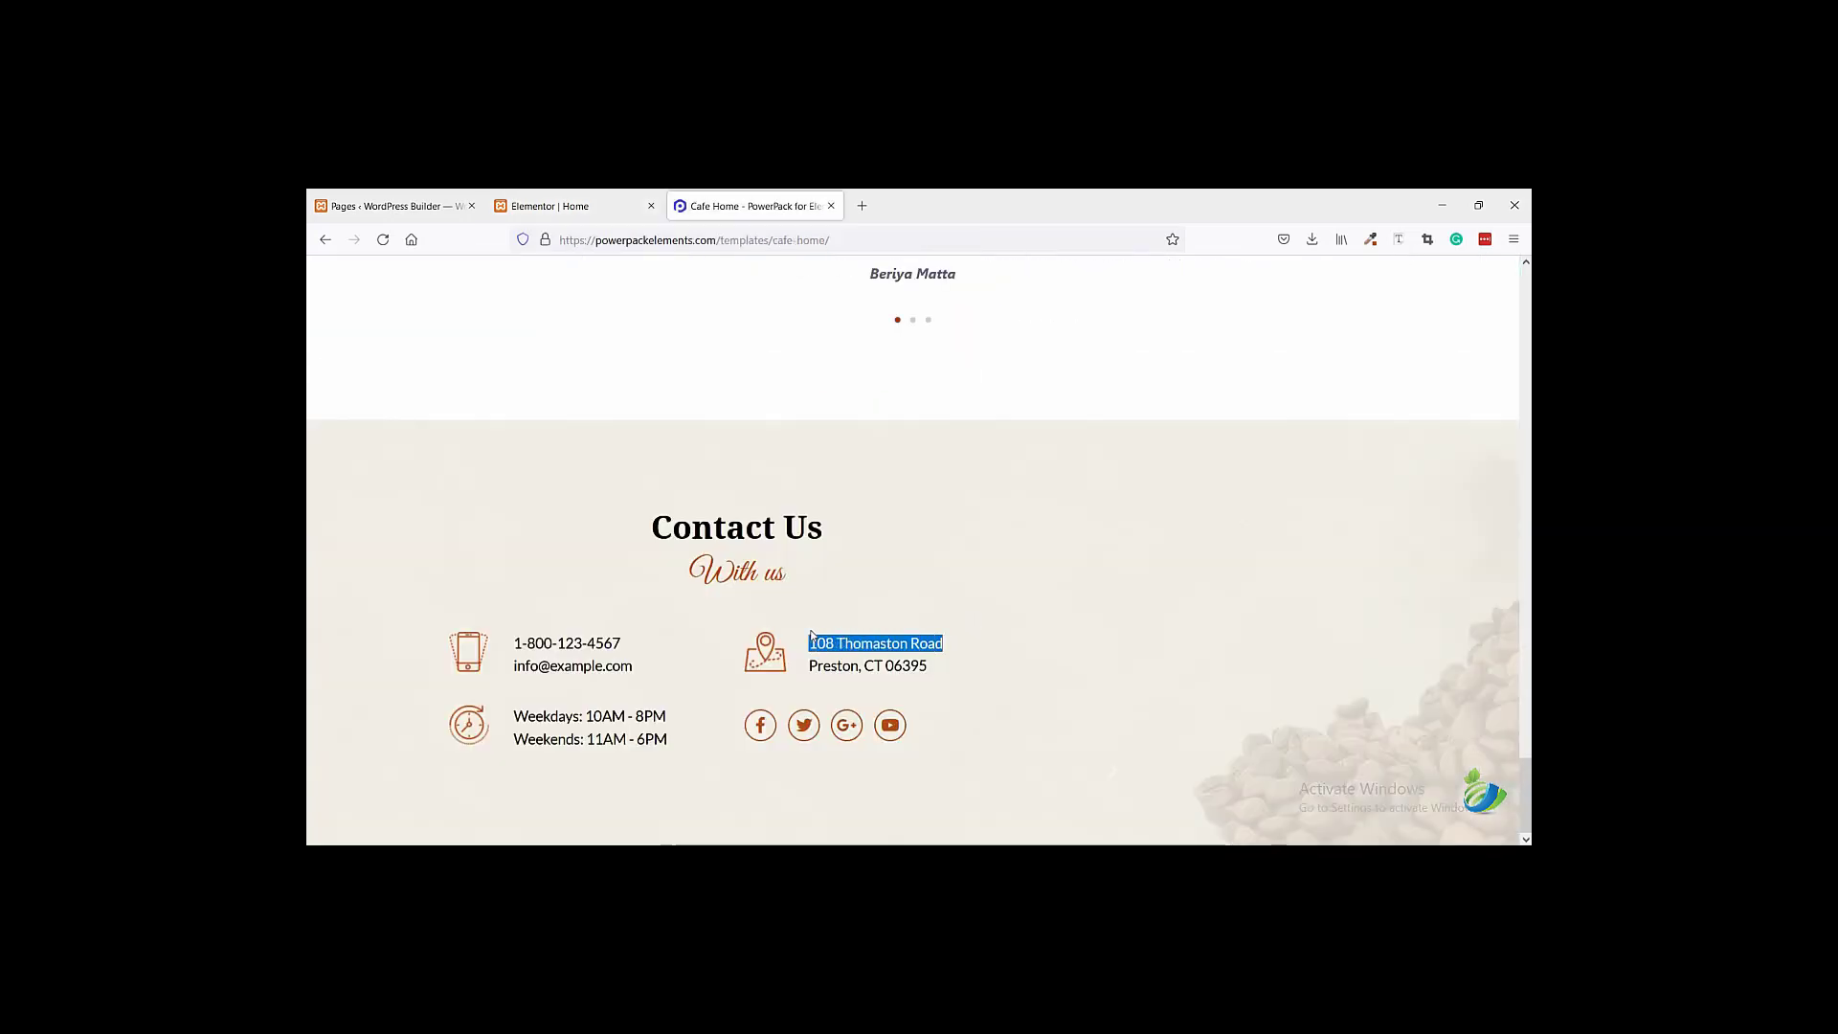
key("ctrl+shift+Tab")
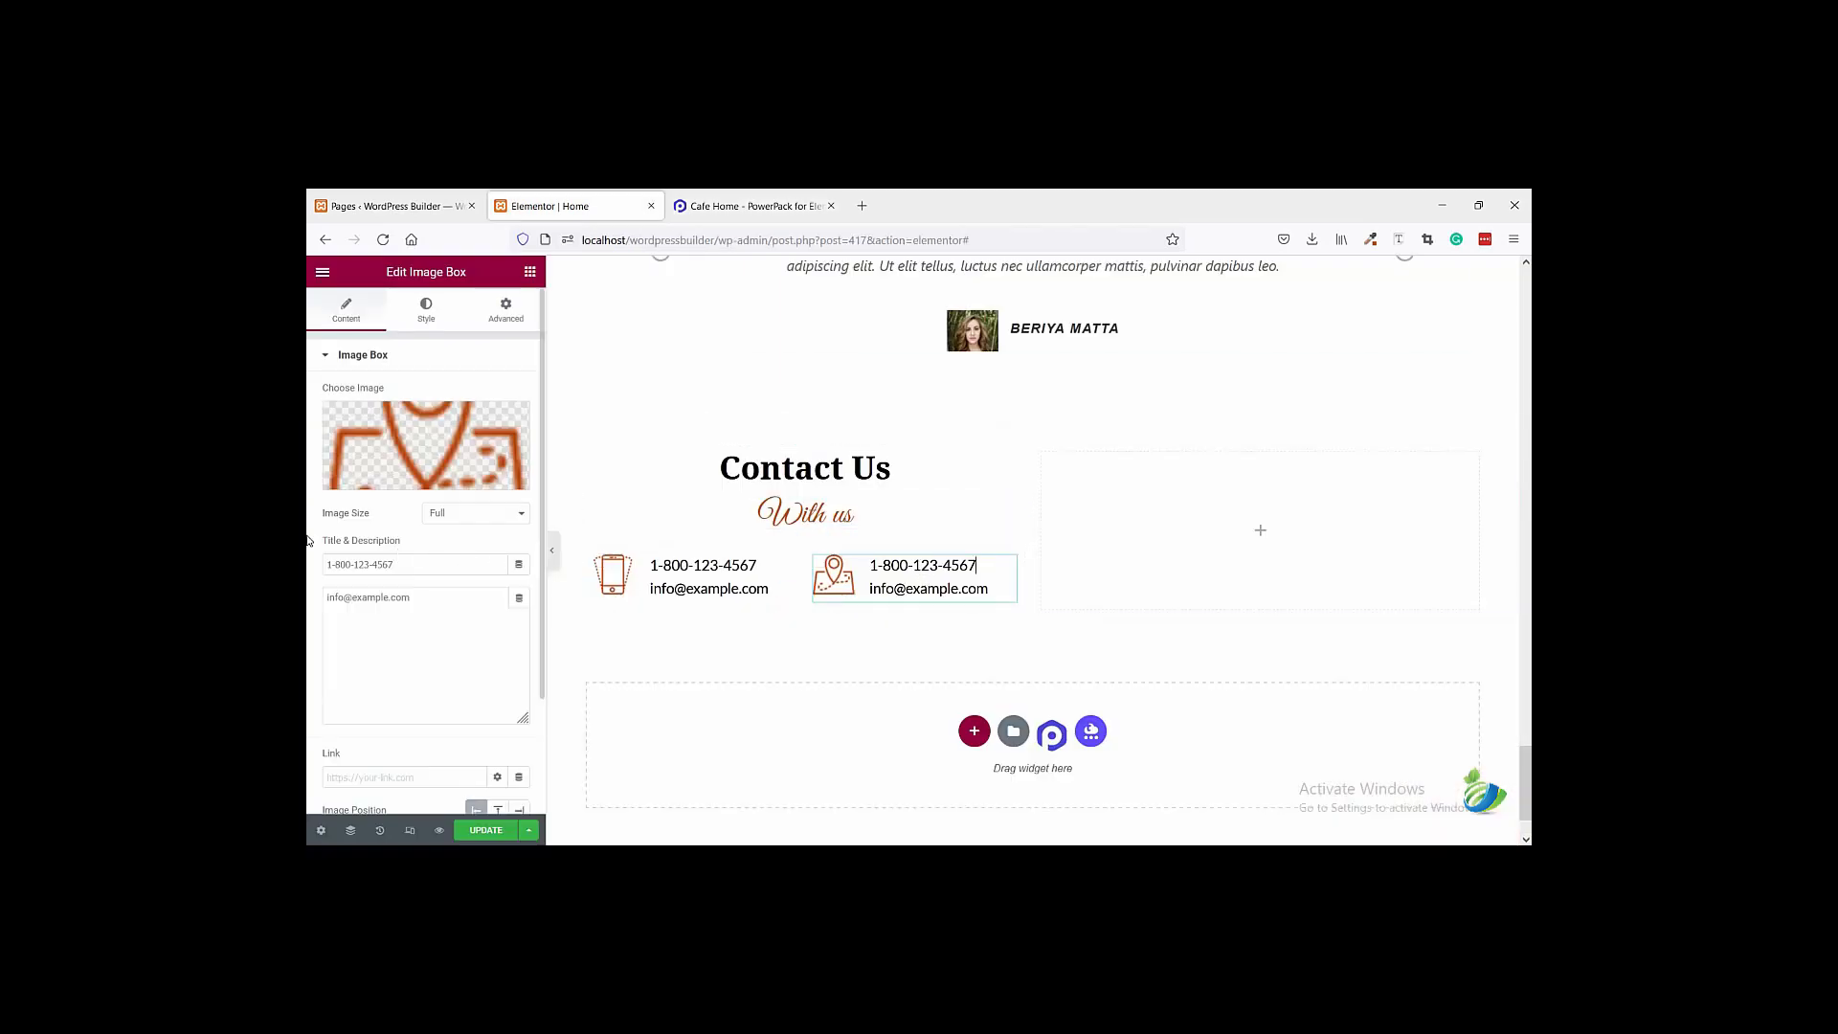
left_click_drag(508, 565, 397, 563)
key("ctrl+a")
type("108 Thomaston Road")
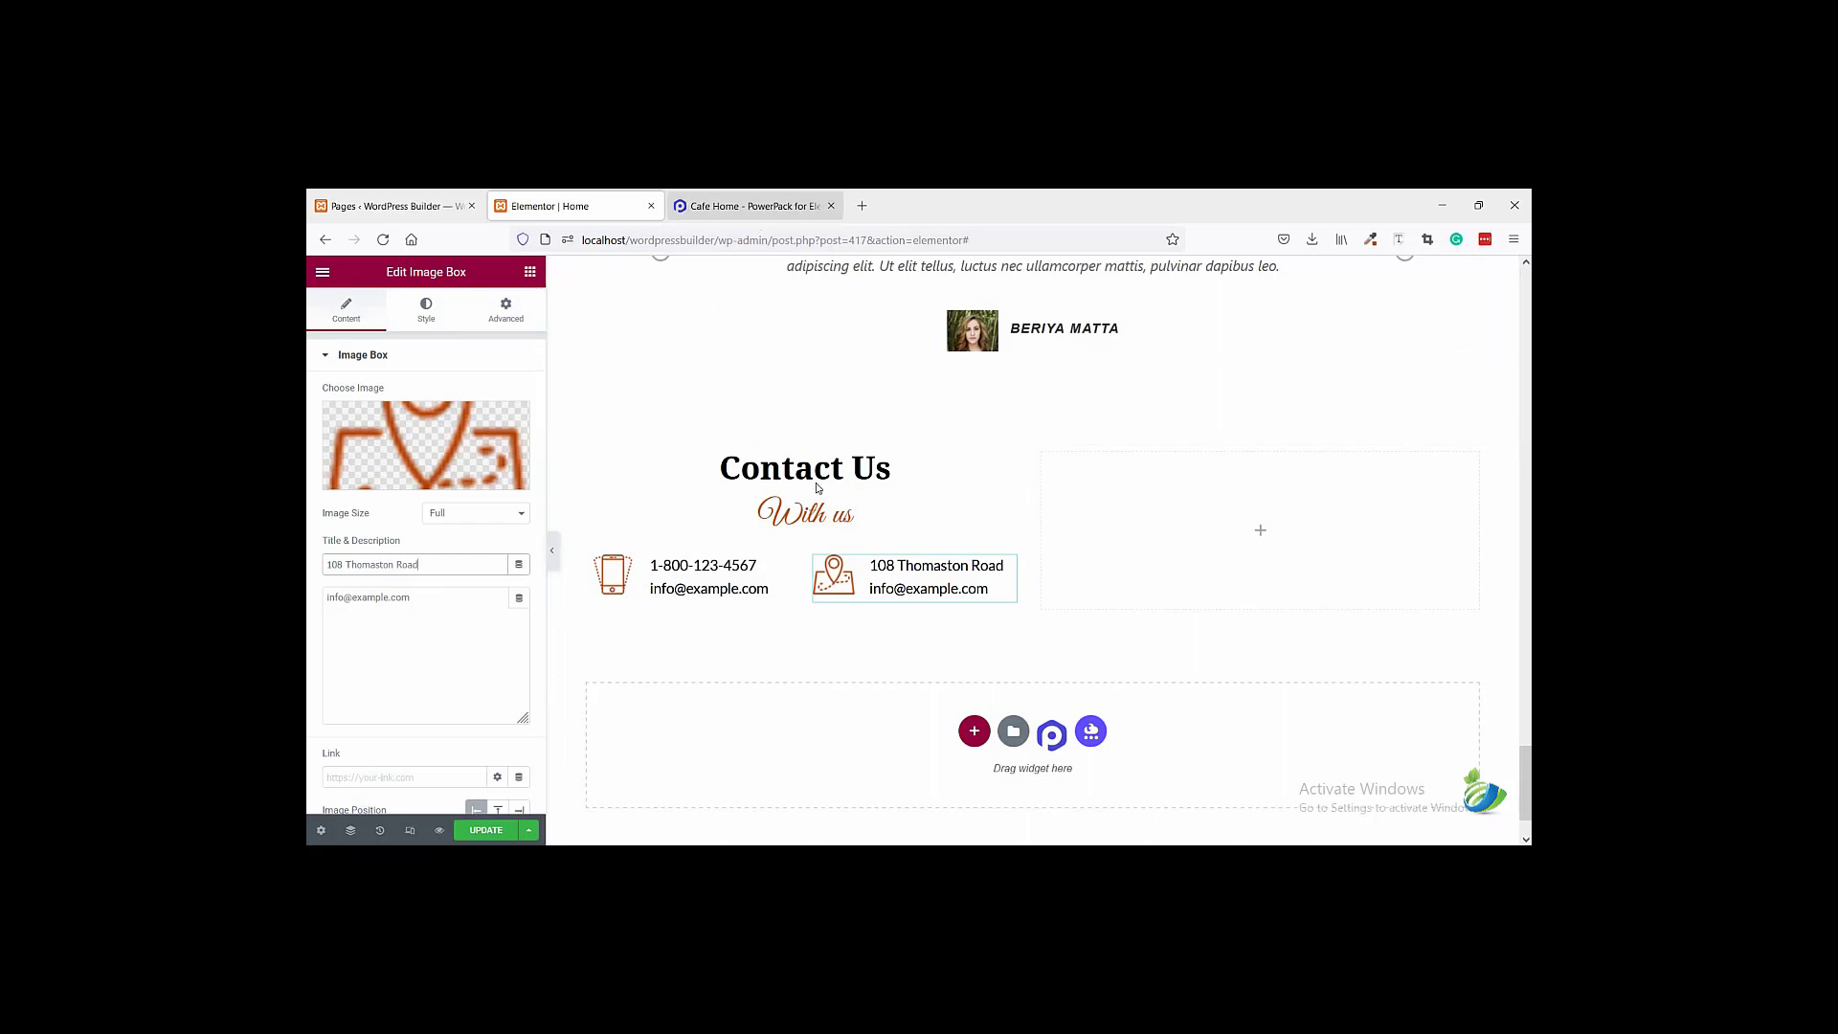
- Copy the city and postcode line from the Cafe Home page into the map image box's description
key("ctrl+Tab")
left_click_drag(859, 666, 807, 665)
key("ctrl+c")
left_click(620, 215)
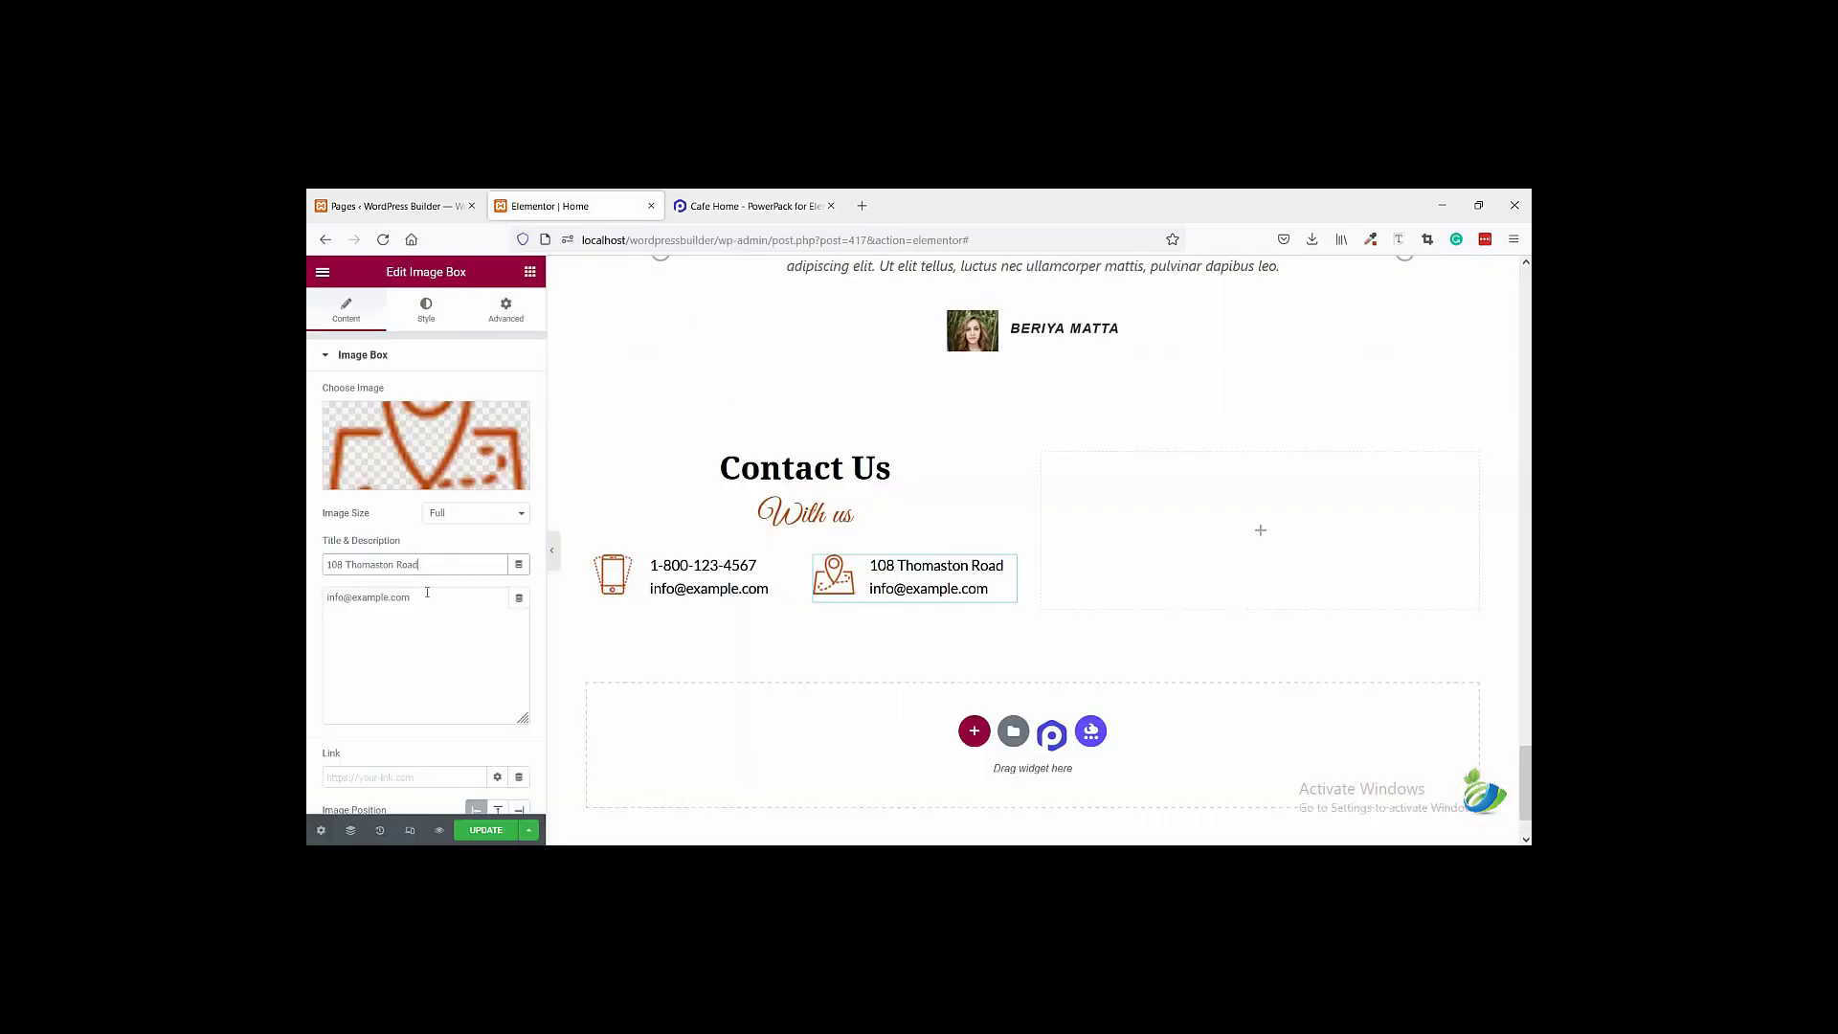
left_click(481, 609)
key("ctrl+a")
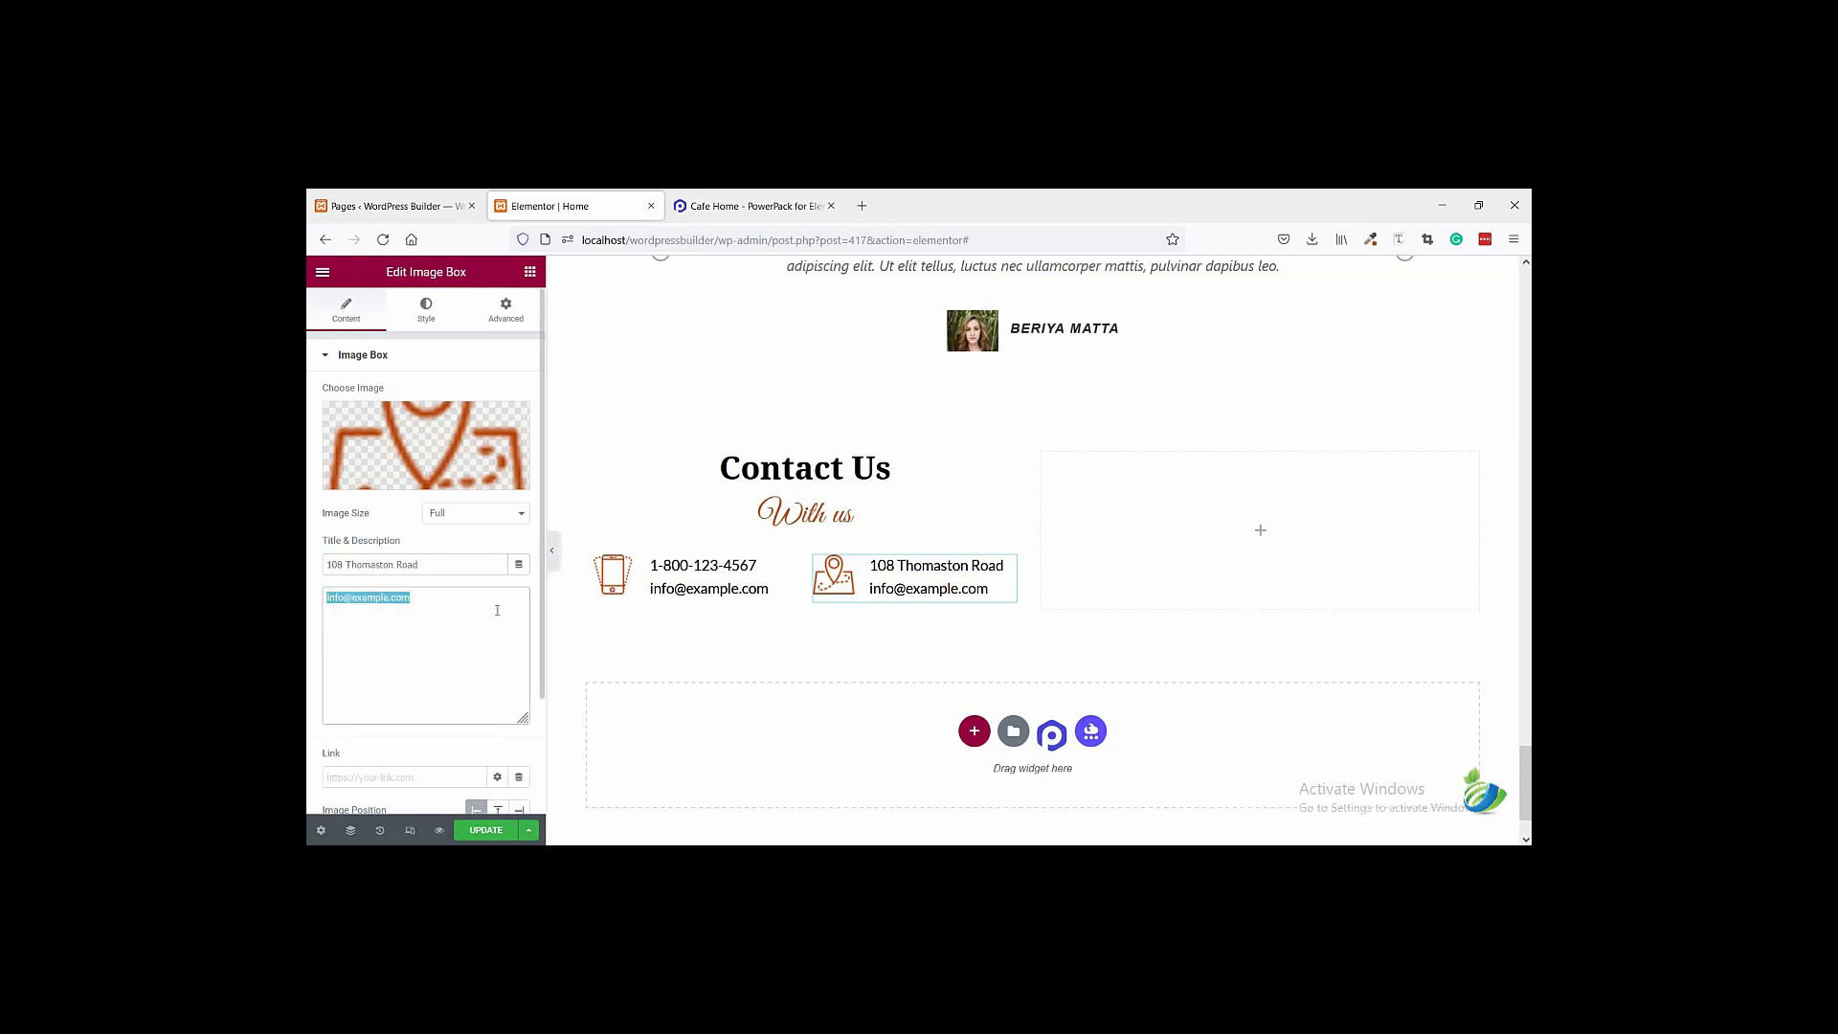
key("ctrl+v")
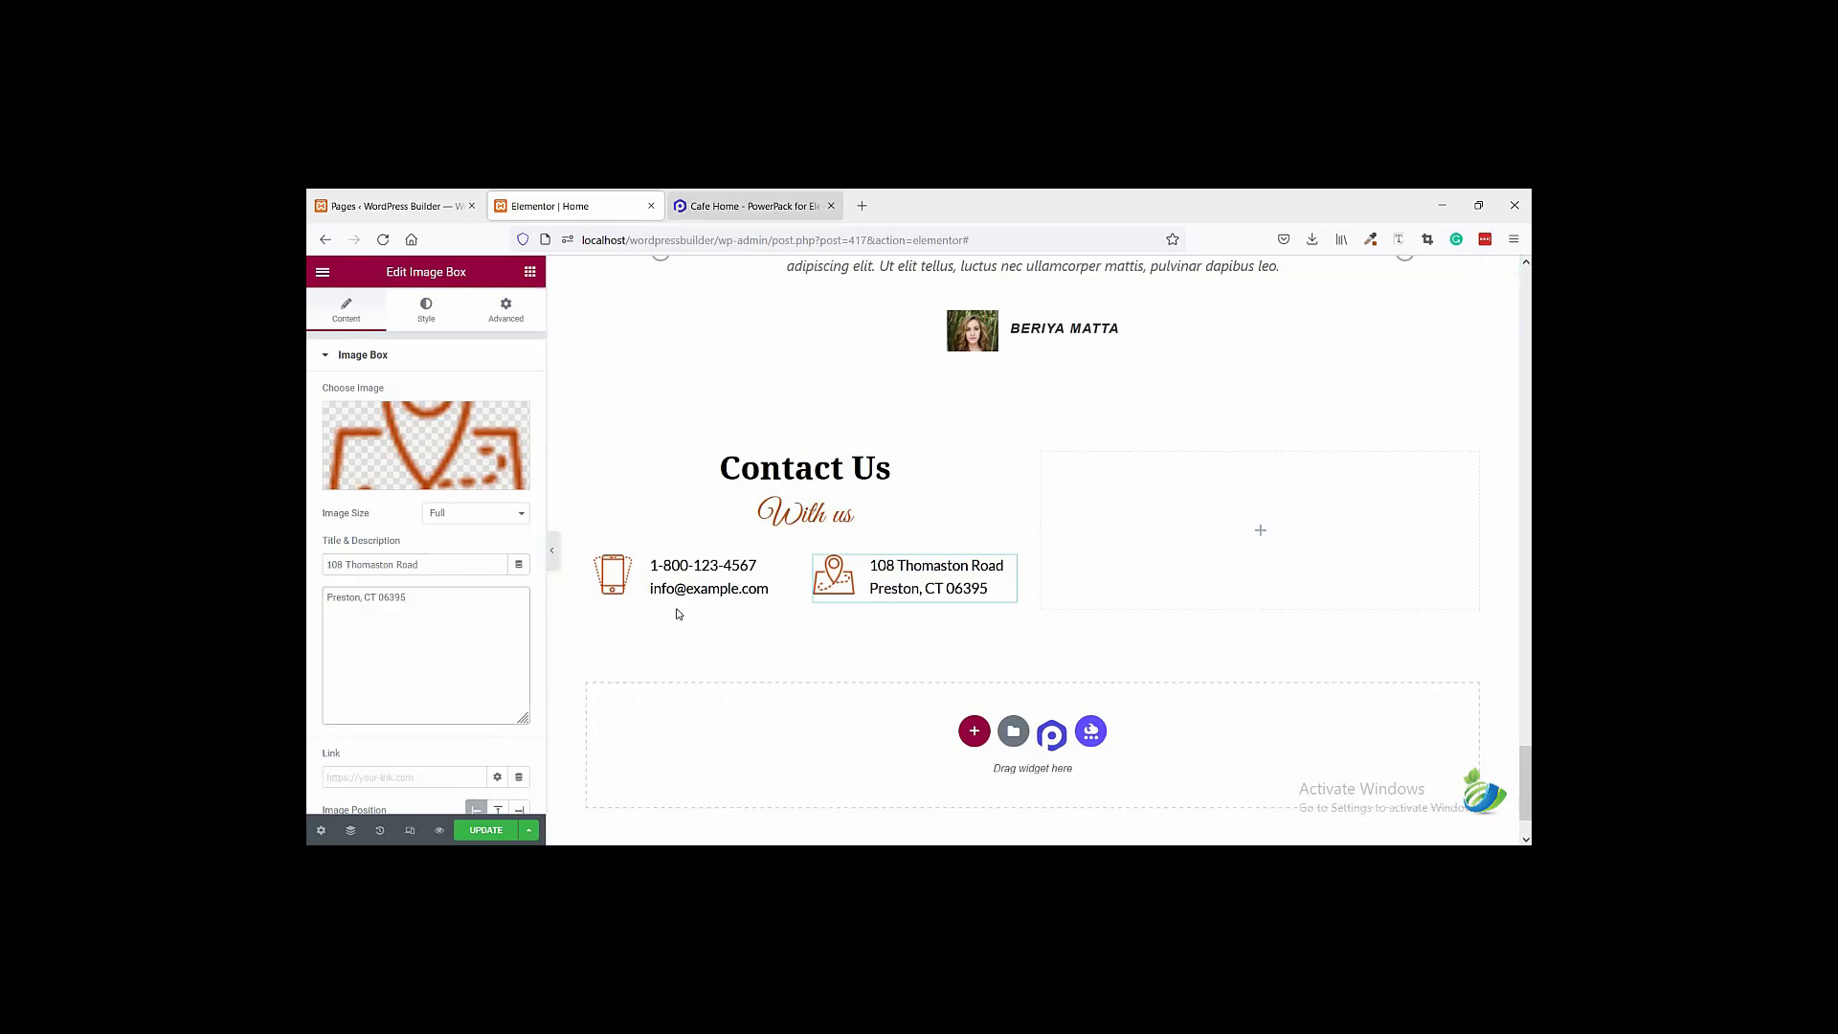
- Check the Cafe Home layout and duplicate the phone image box within its own column in the Elementor editor
left_click(728, 207)
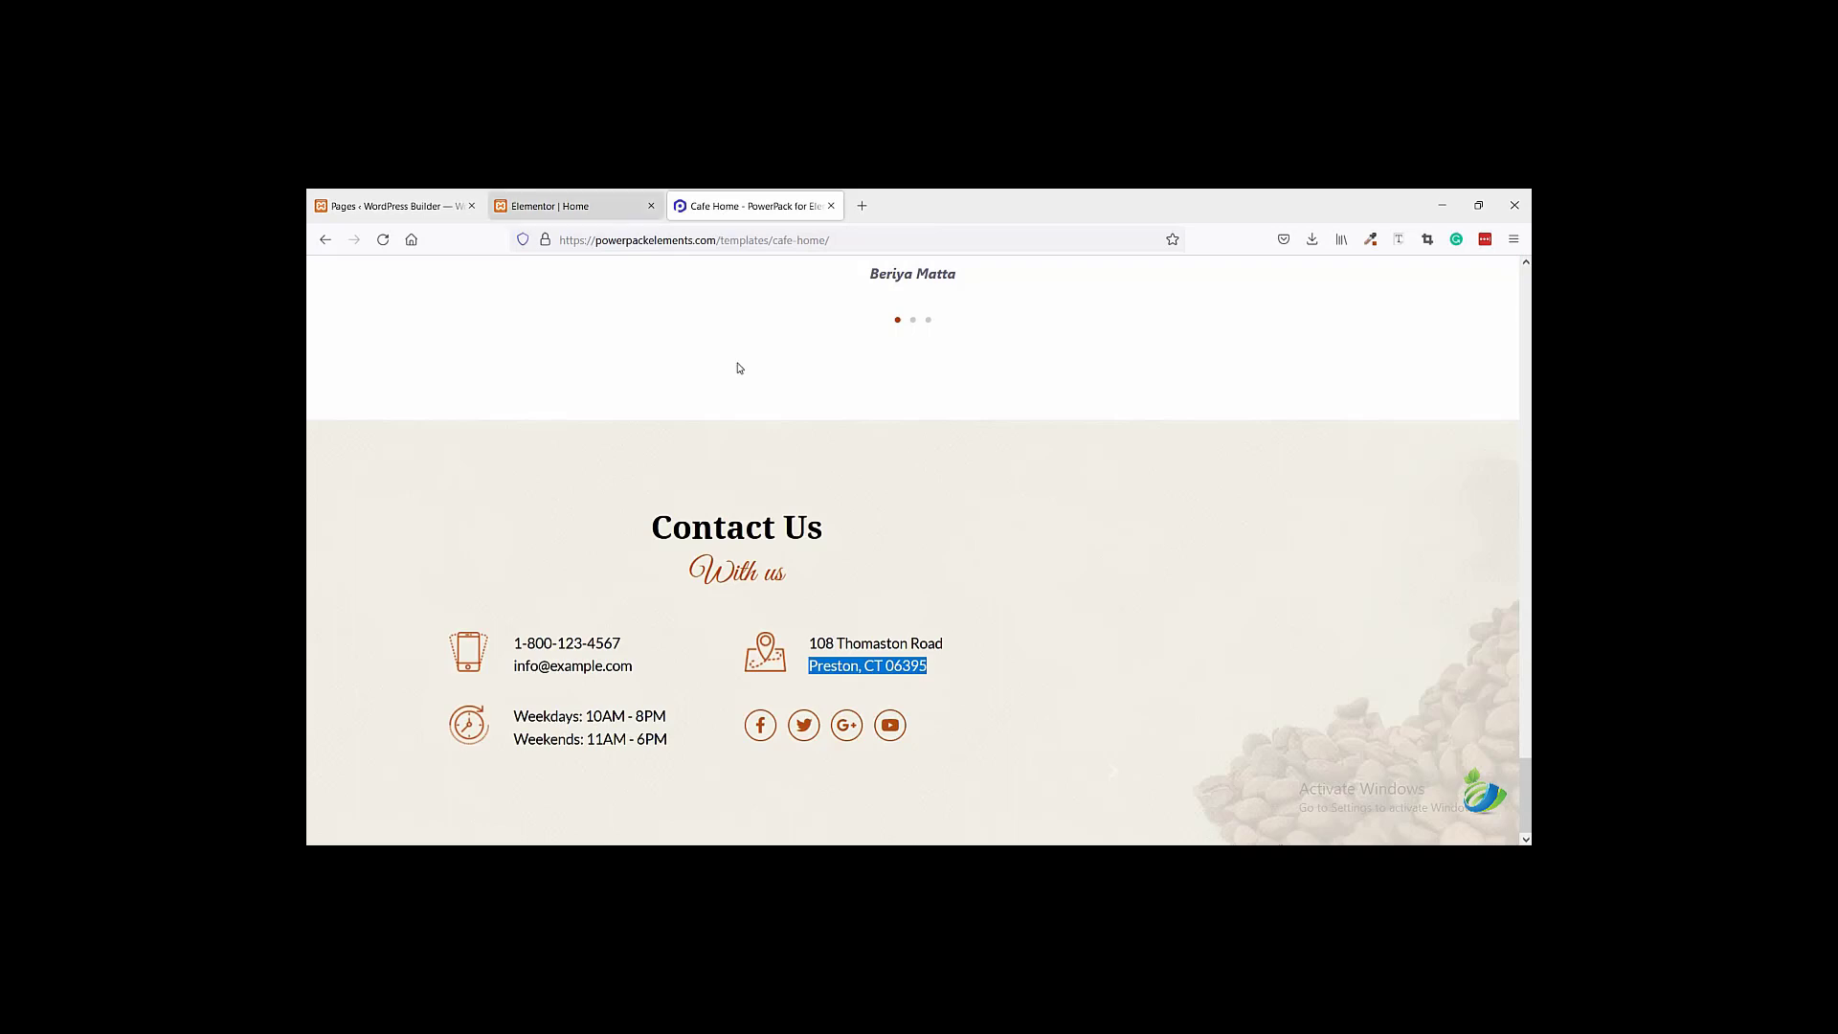
left_click(605, 212)
right_click(731, 593)
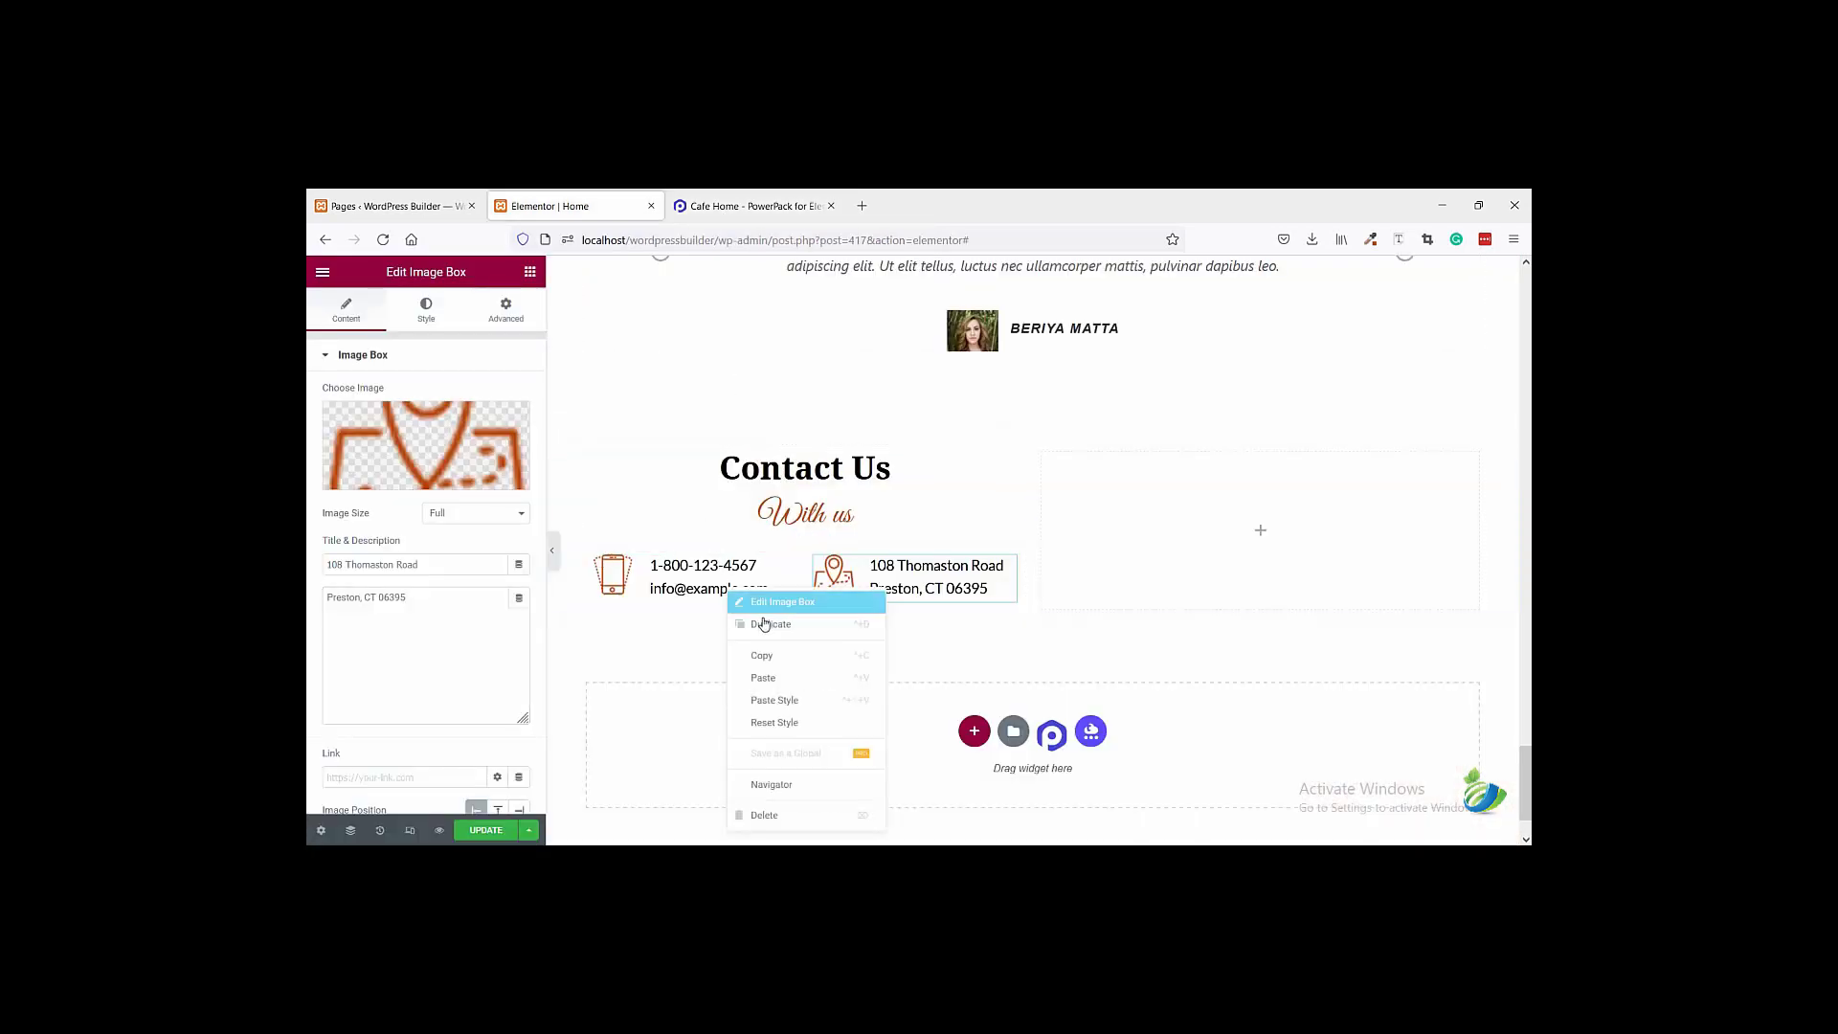
left_click(768, 624)
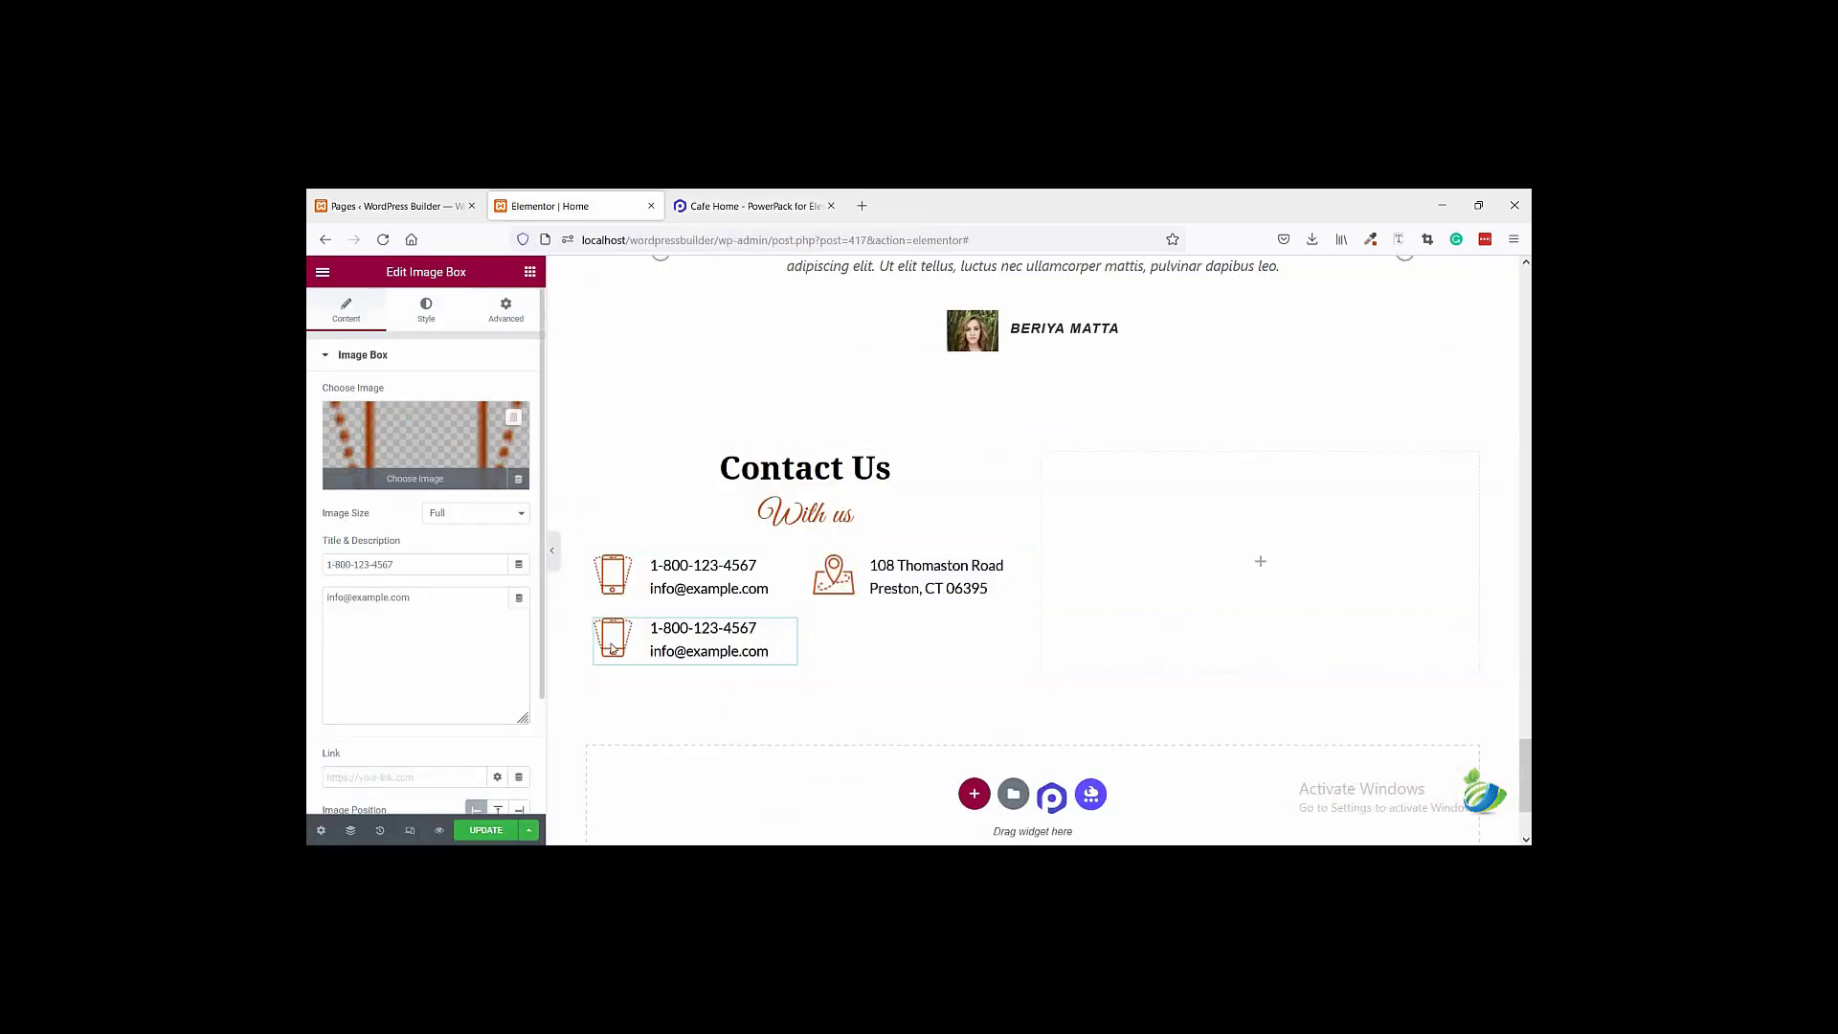
- Replace the image of the new phone image box copy with clock-icon.png from the media library
left_click(460, 451)
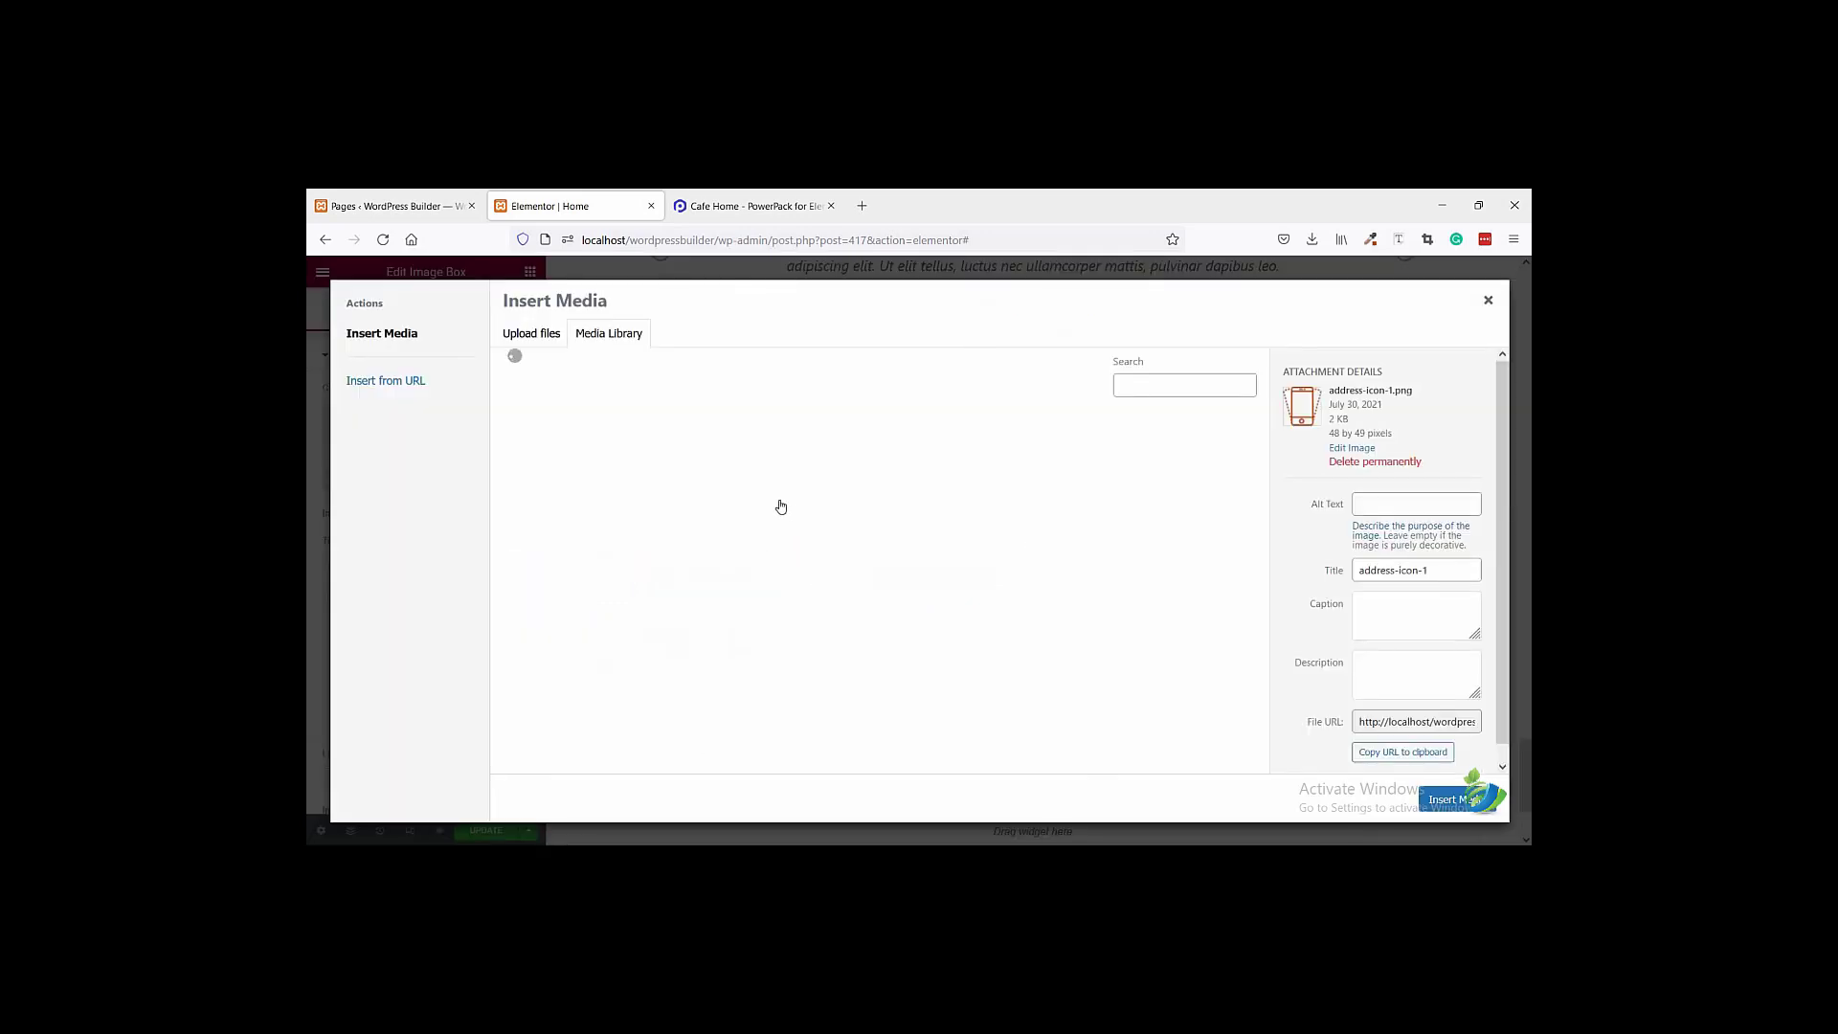
left_click(809, 469)
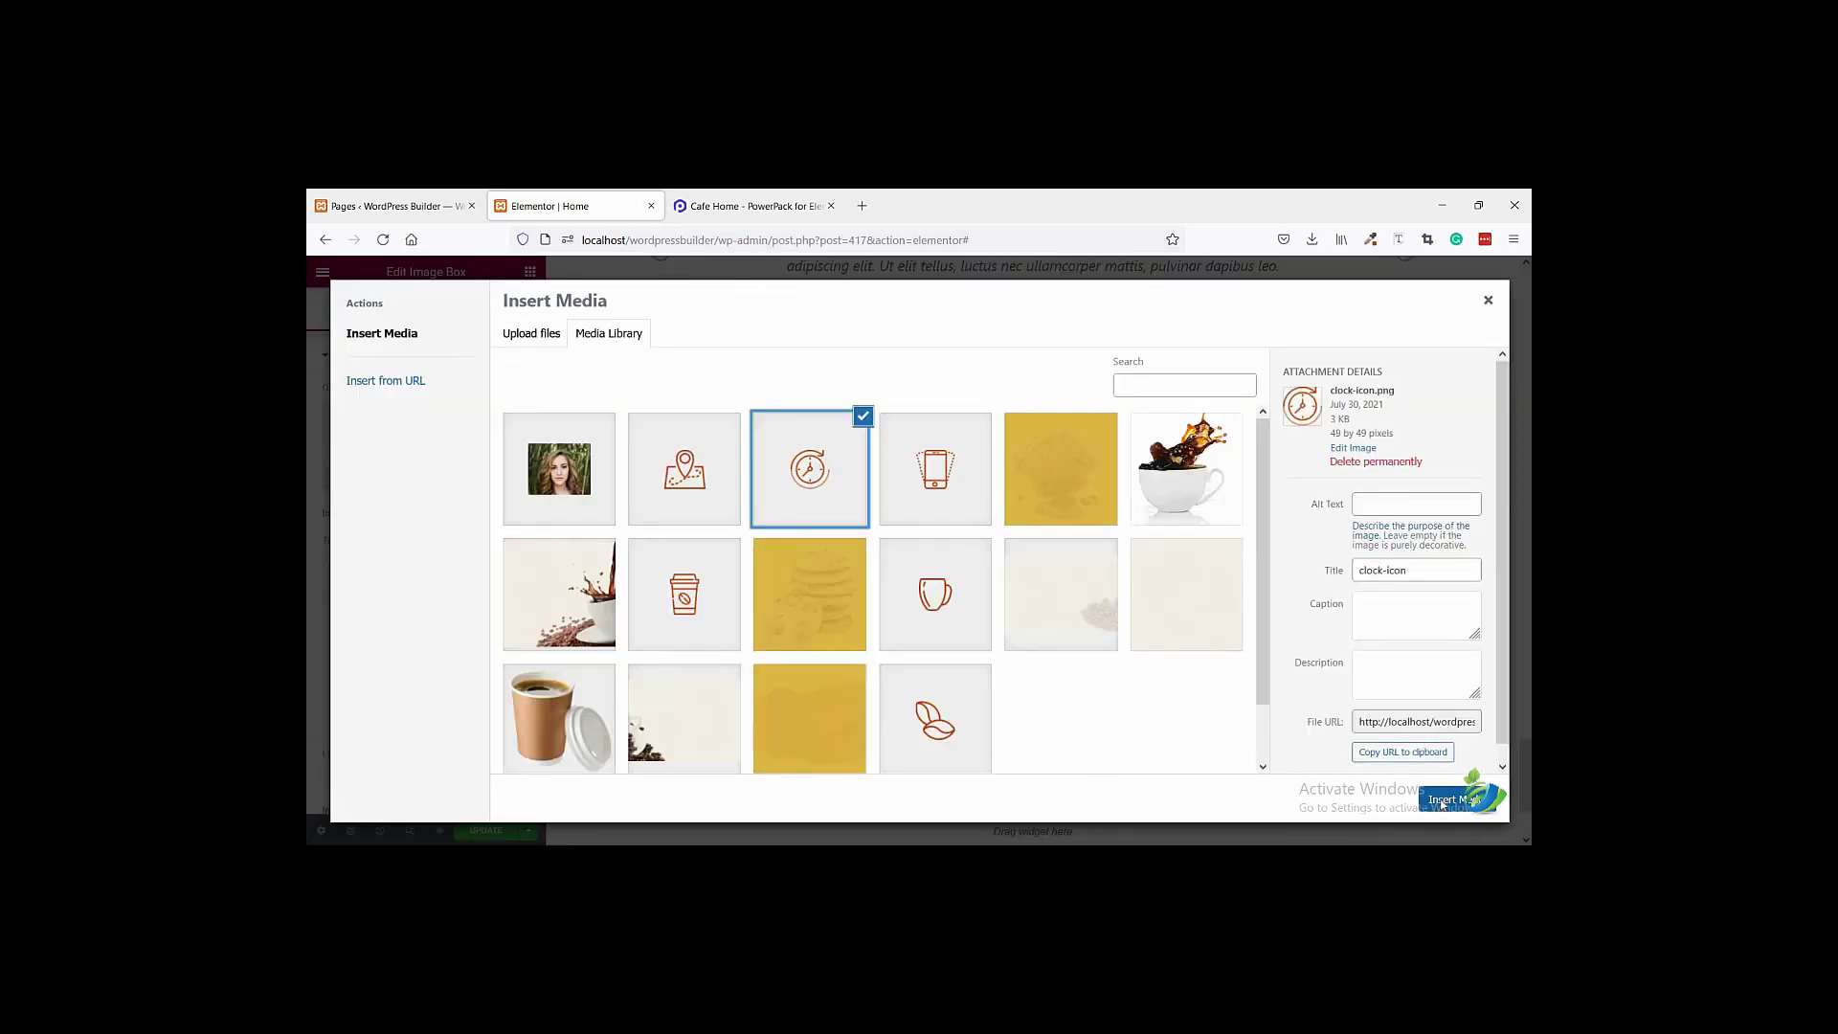
left_click(1450, 799)
- Copy the line "Weekdays: 10AM - 8PM" from the Cafe Home page and enter it as the clock image box's title
left_click(759, 206)
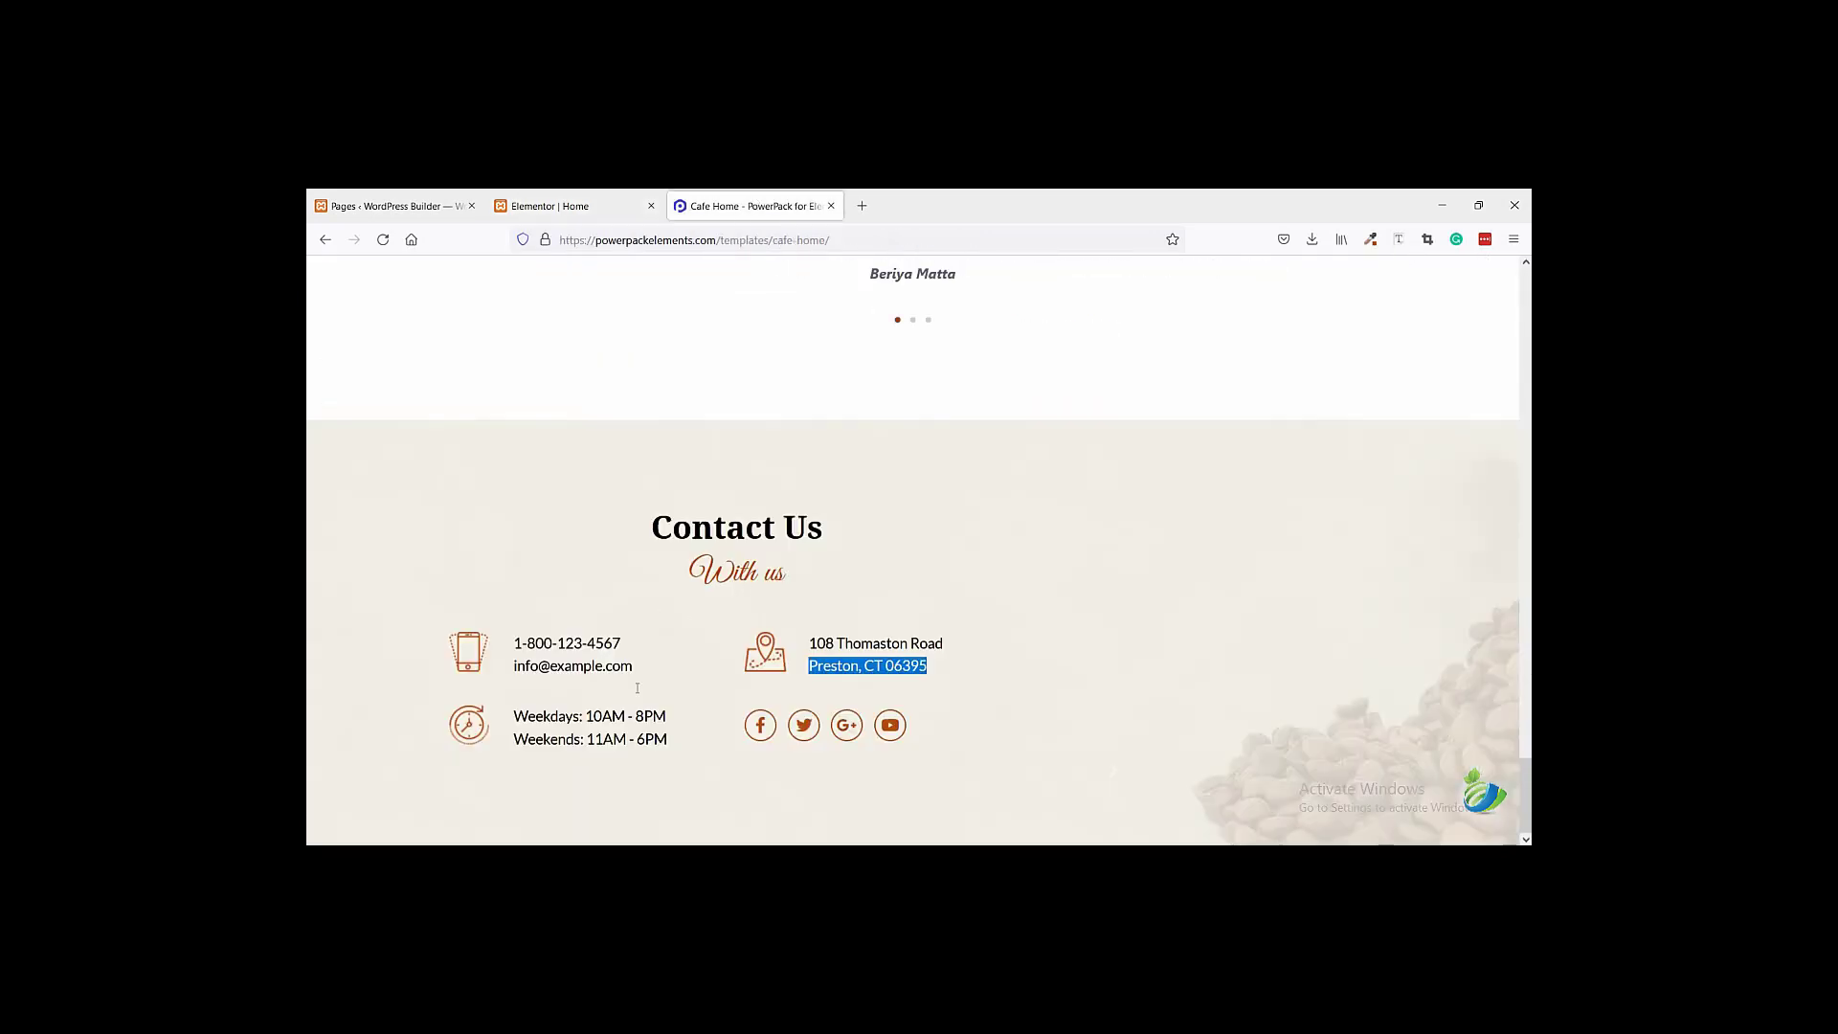
left_click_drag(666, 716, 520, 712)
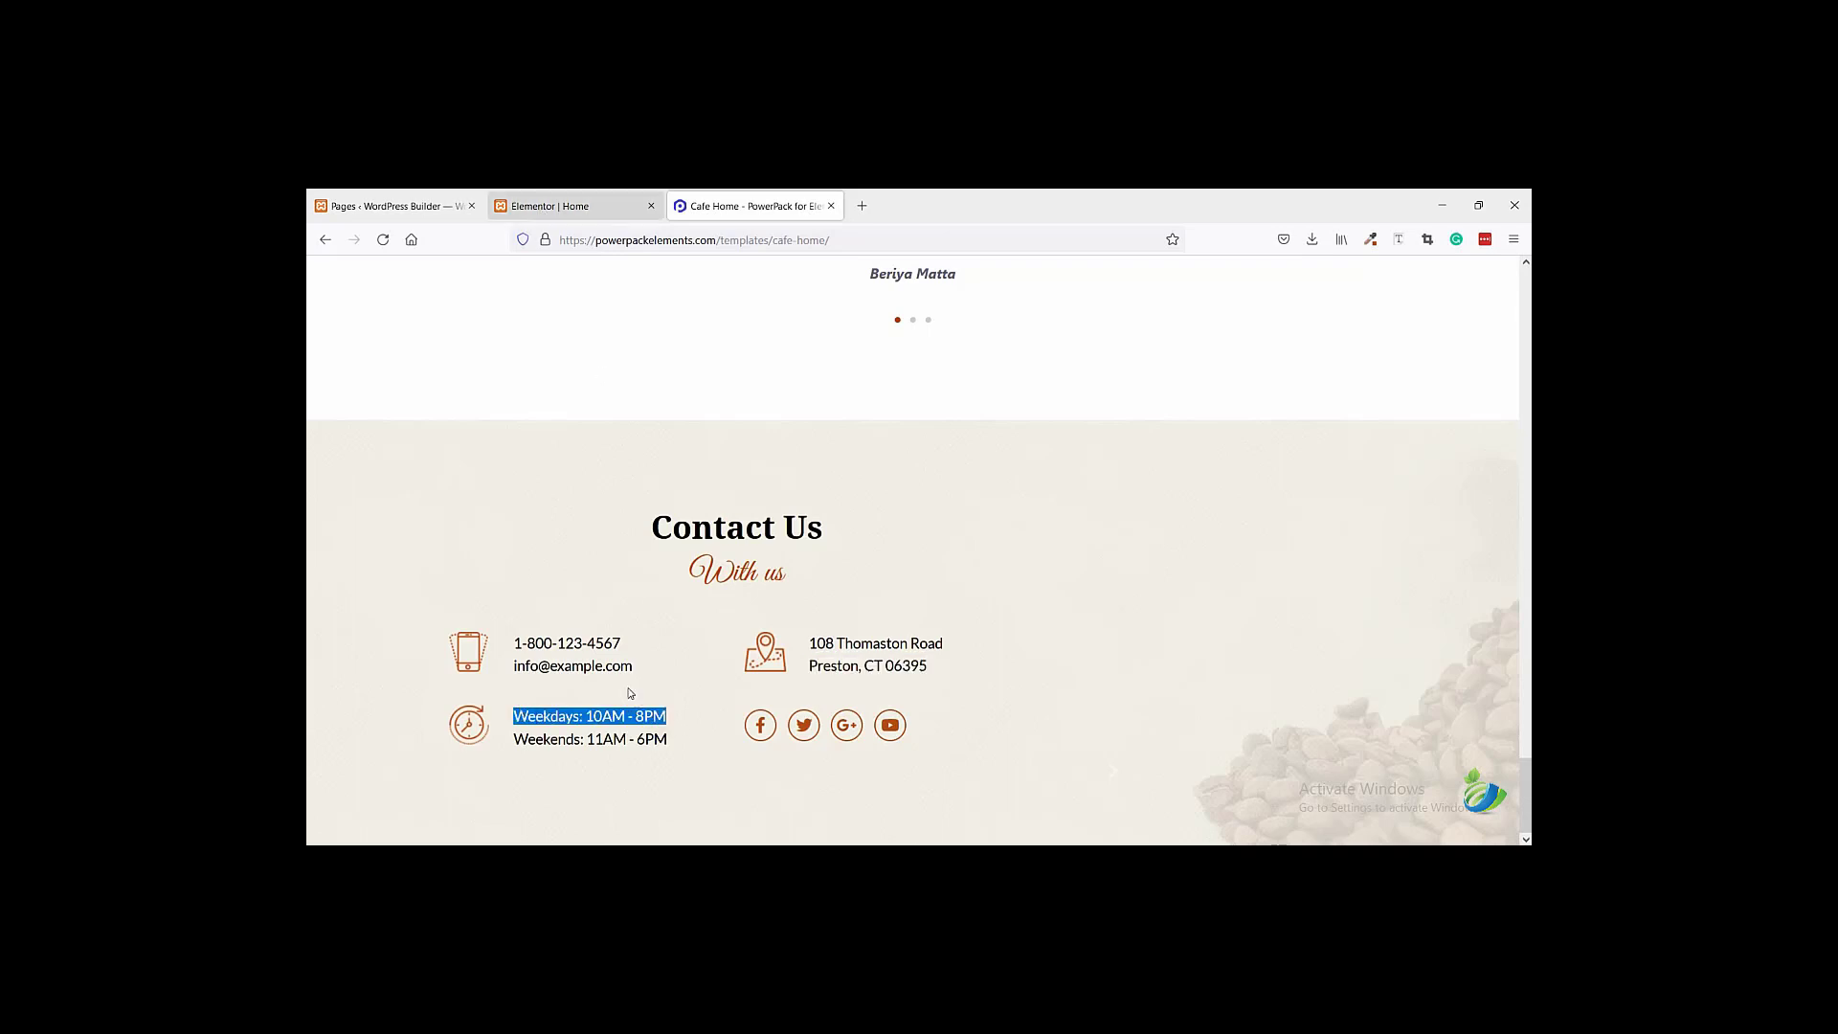
left_click(542, 208)
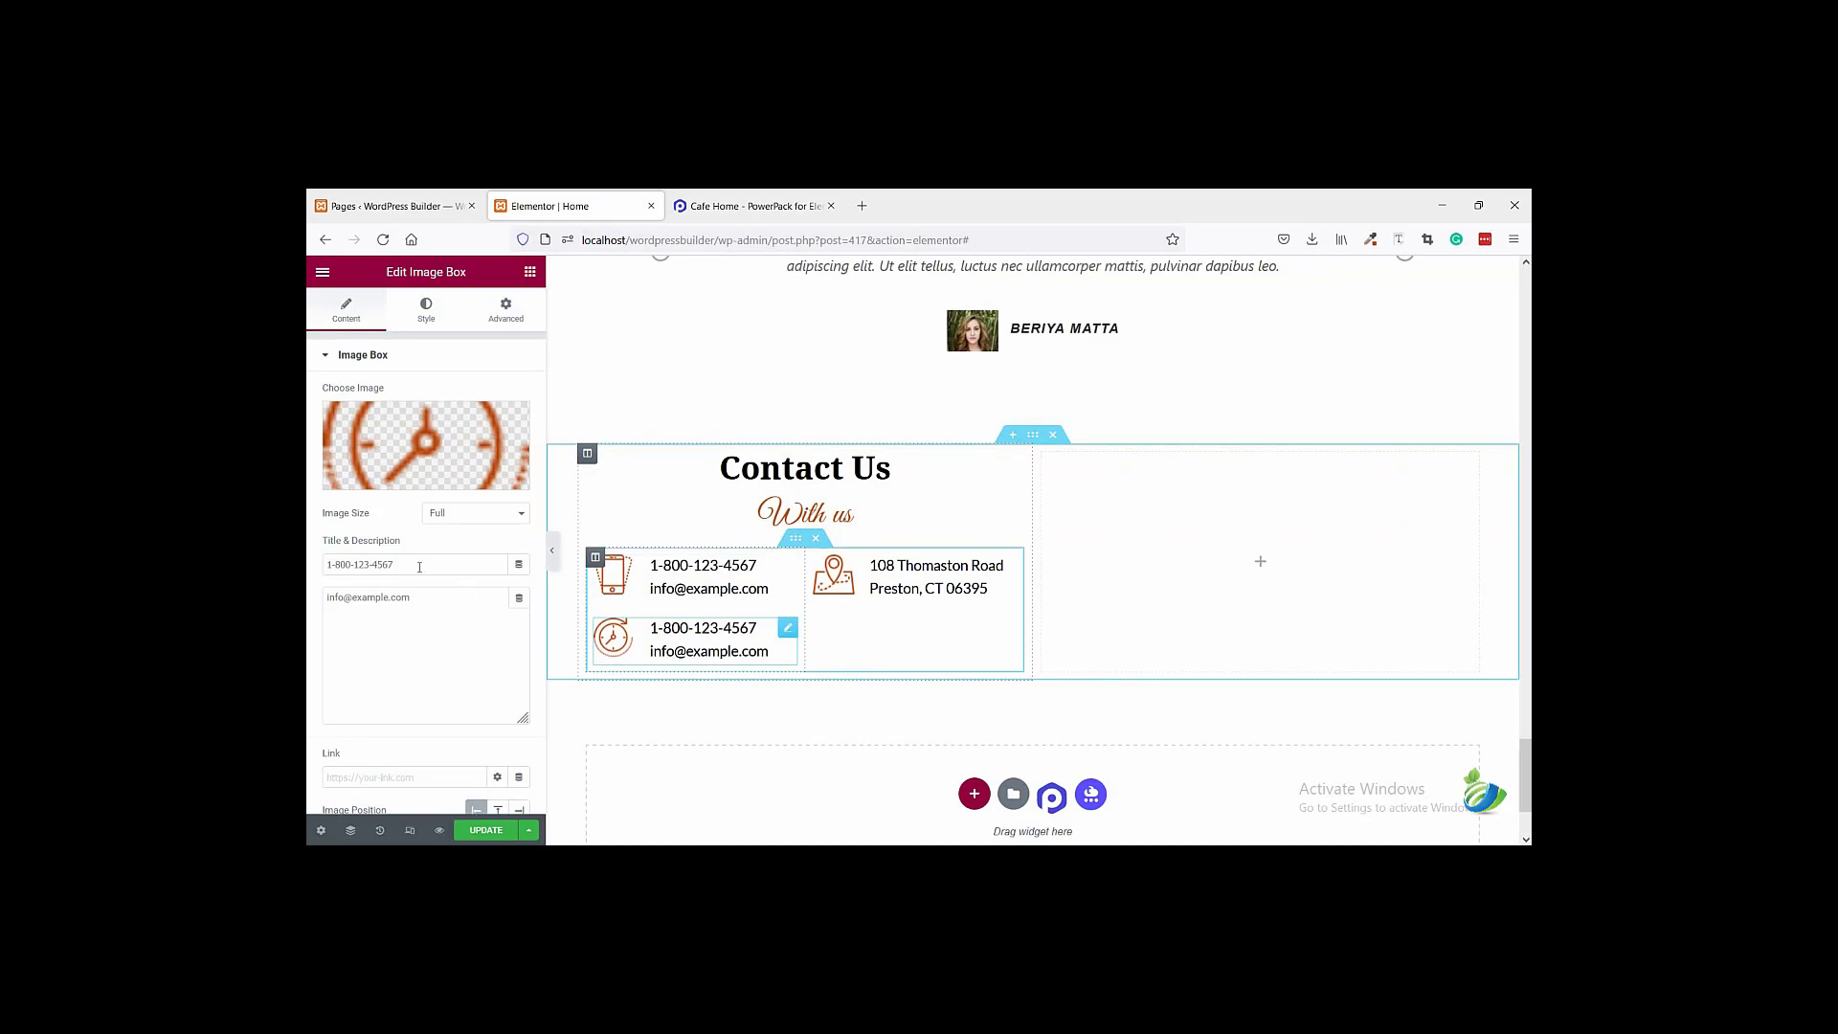
key("ctrl+a")
type("Weekdays: 10AM - 8PM")
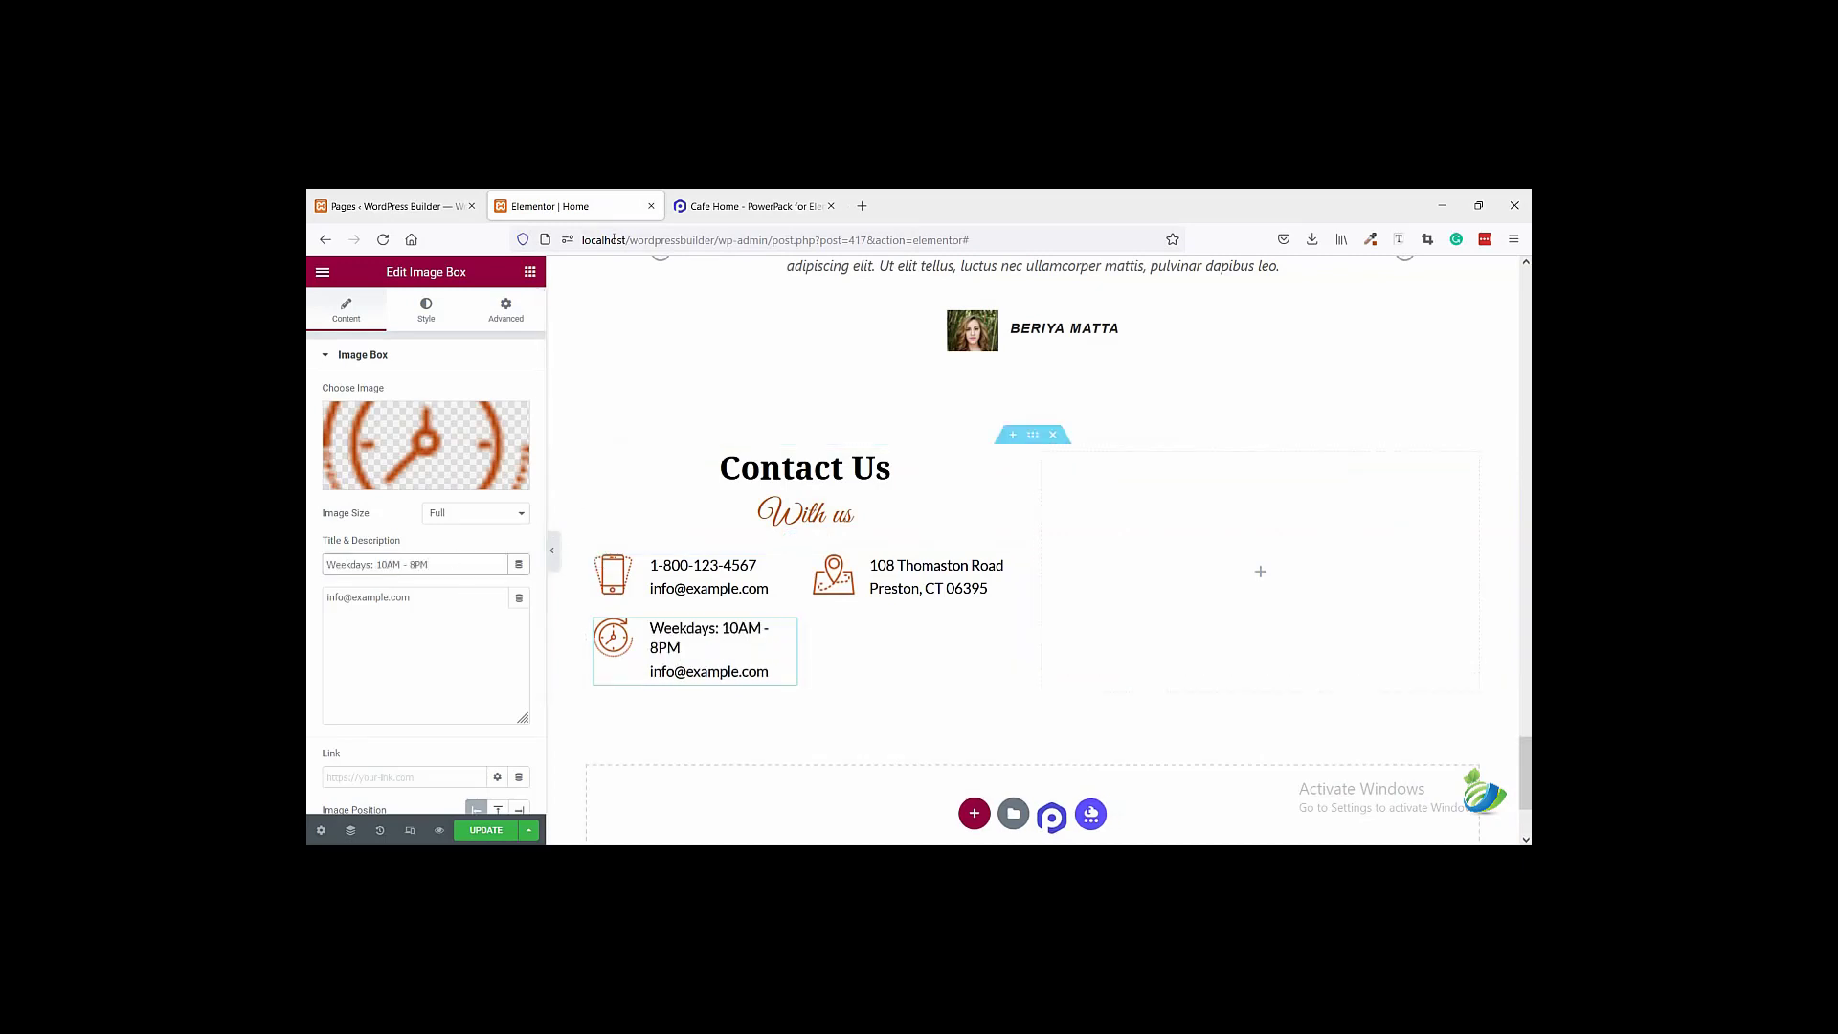
- Copy the line "Weekends: 11AM - 6PM" from the Cafe Home page into the clock image box's description and preview the section
left_click(729, 207)
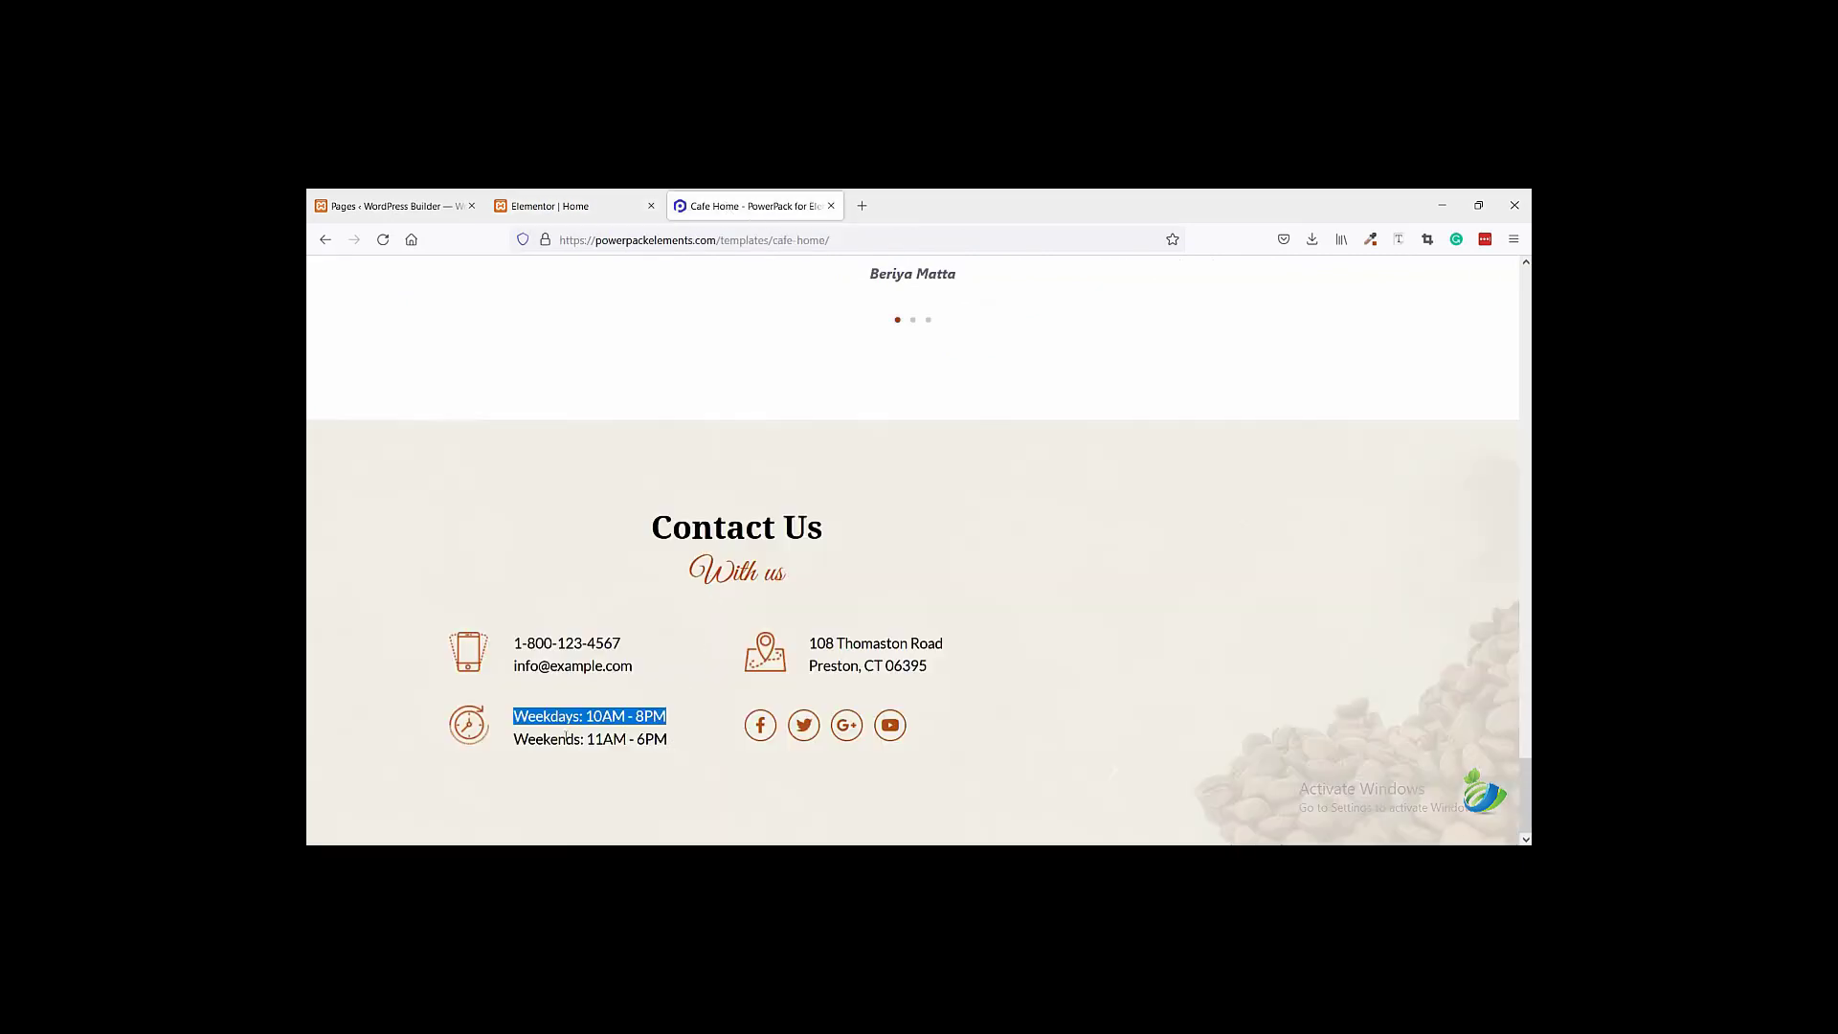
left_click_drag(668, 739, 514, 739)
key("ctrl+c")
left_click(605, 206)
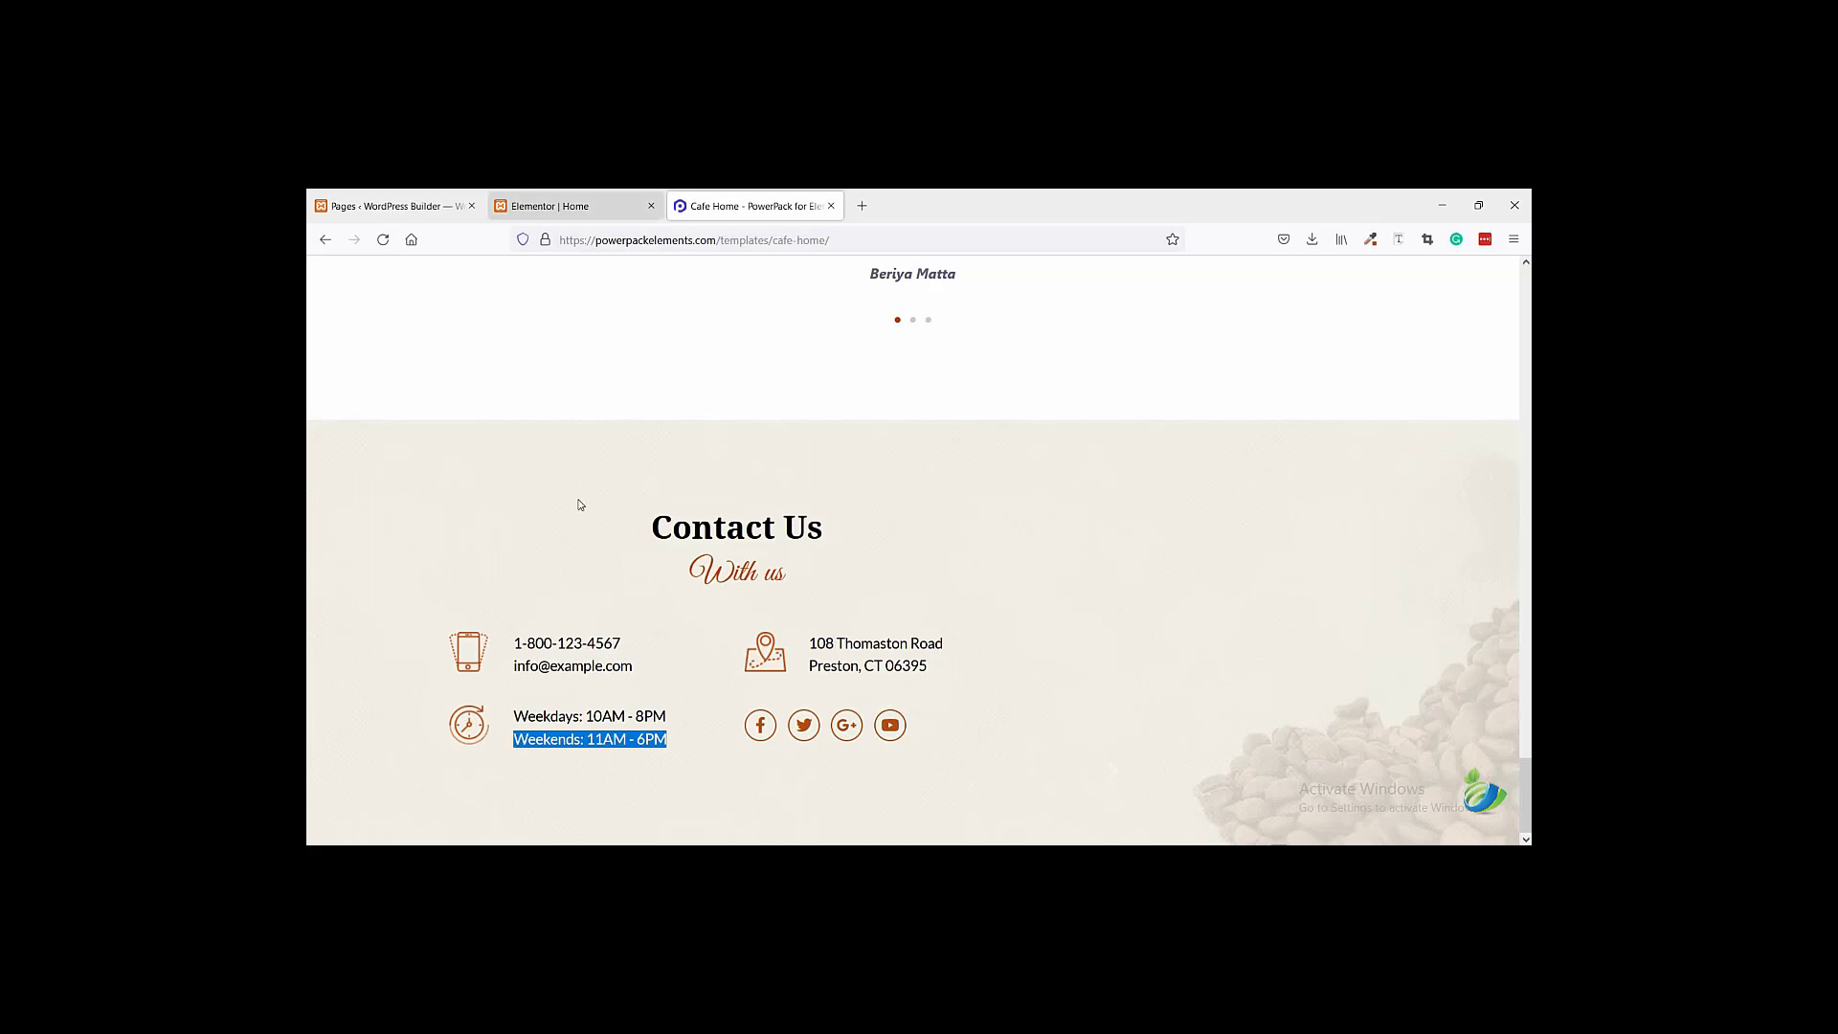
triple_click(445, 595)
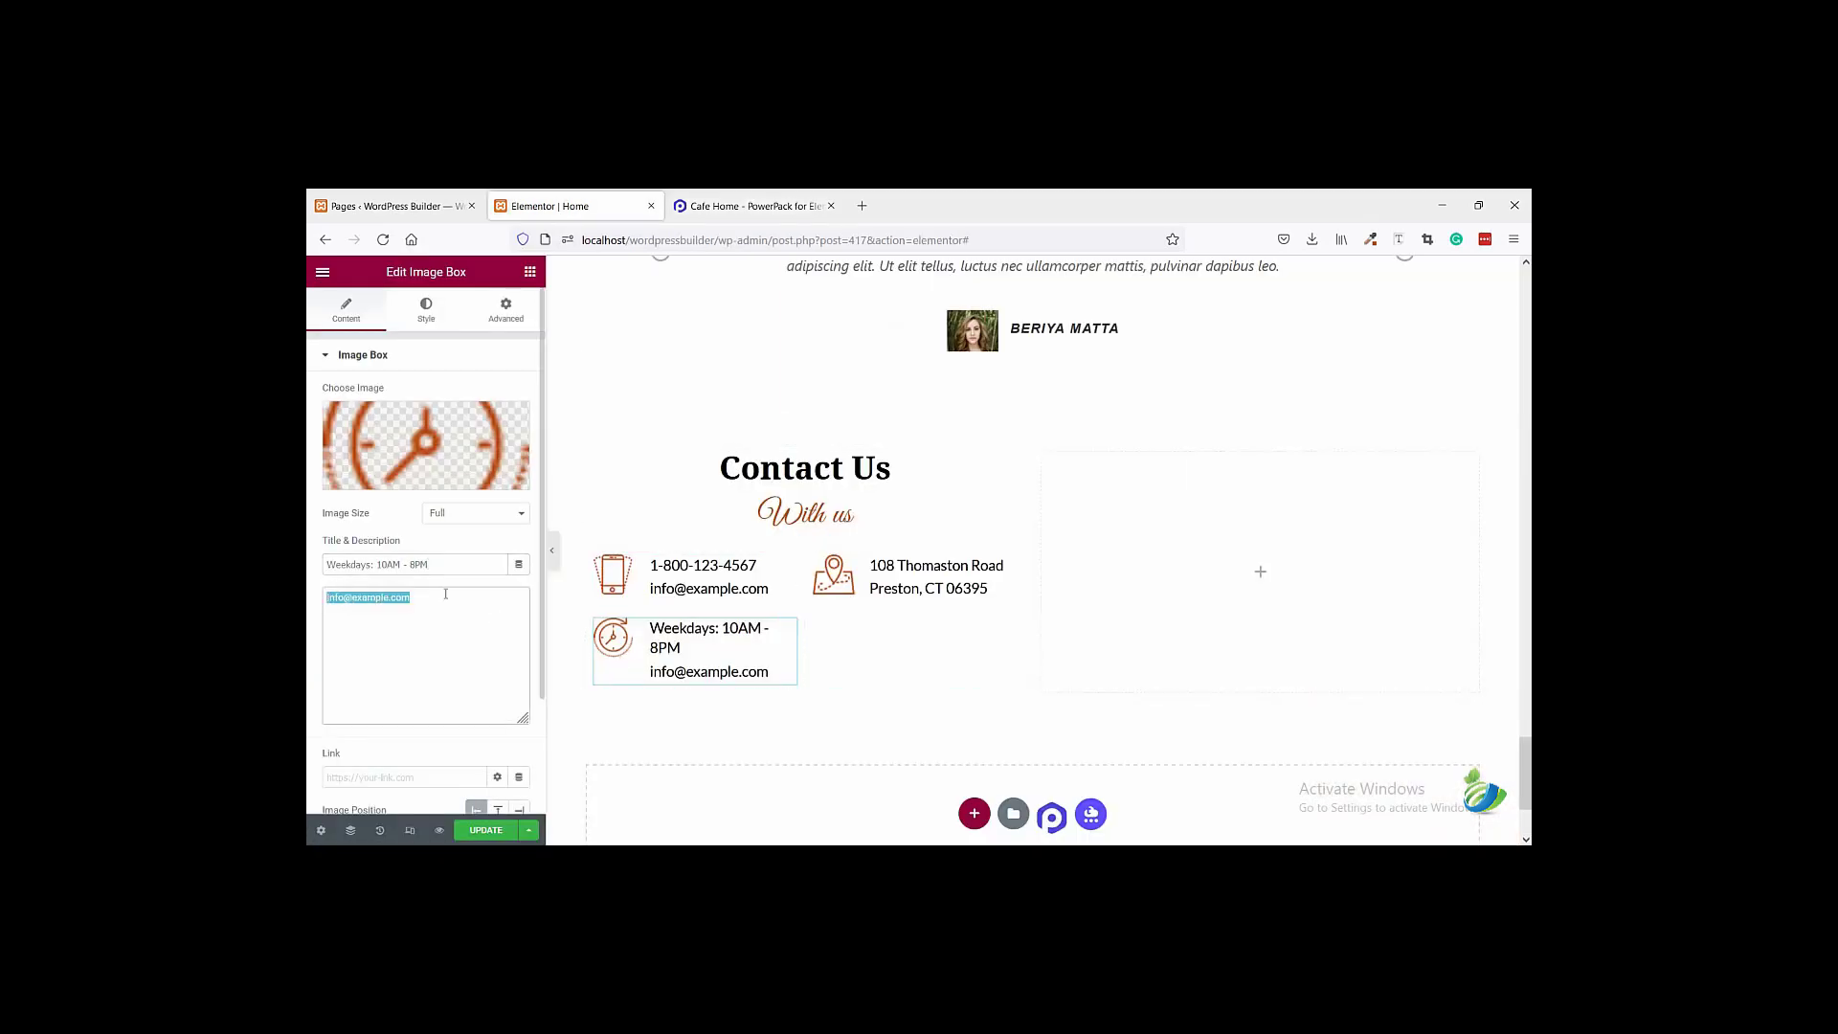
key("ctrl+v")
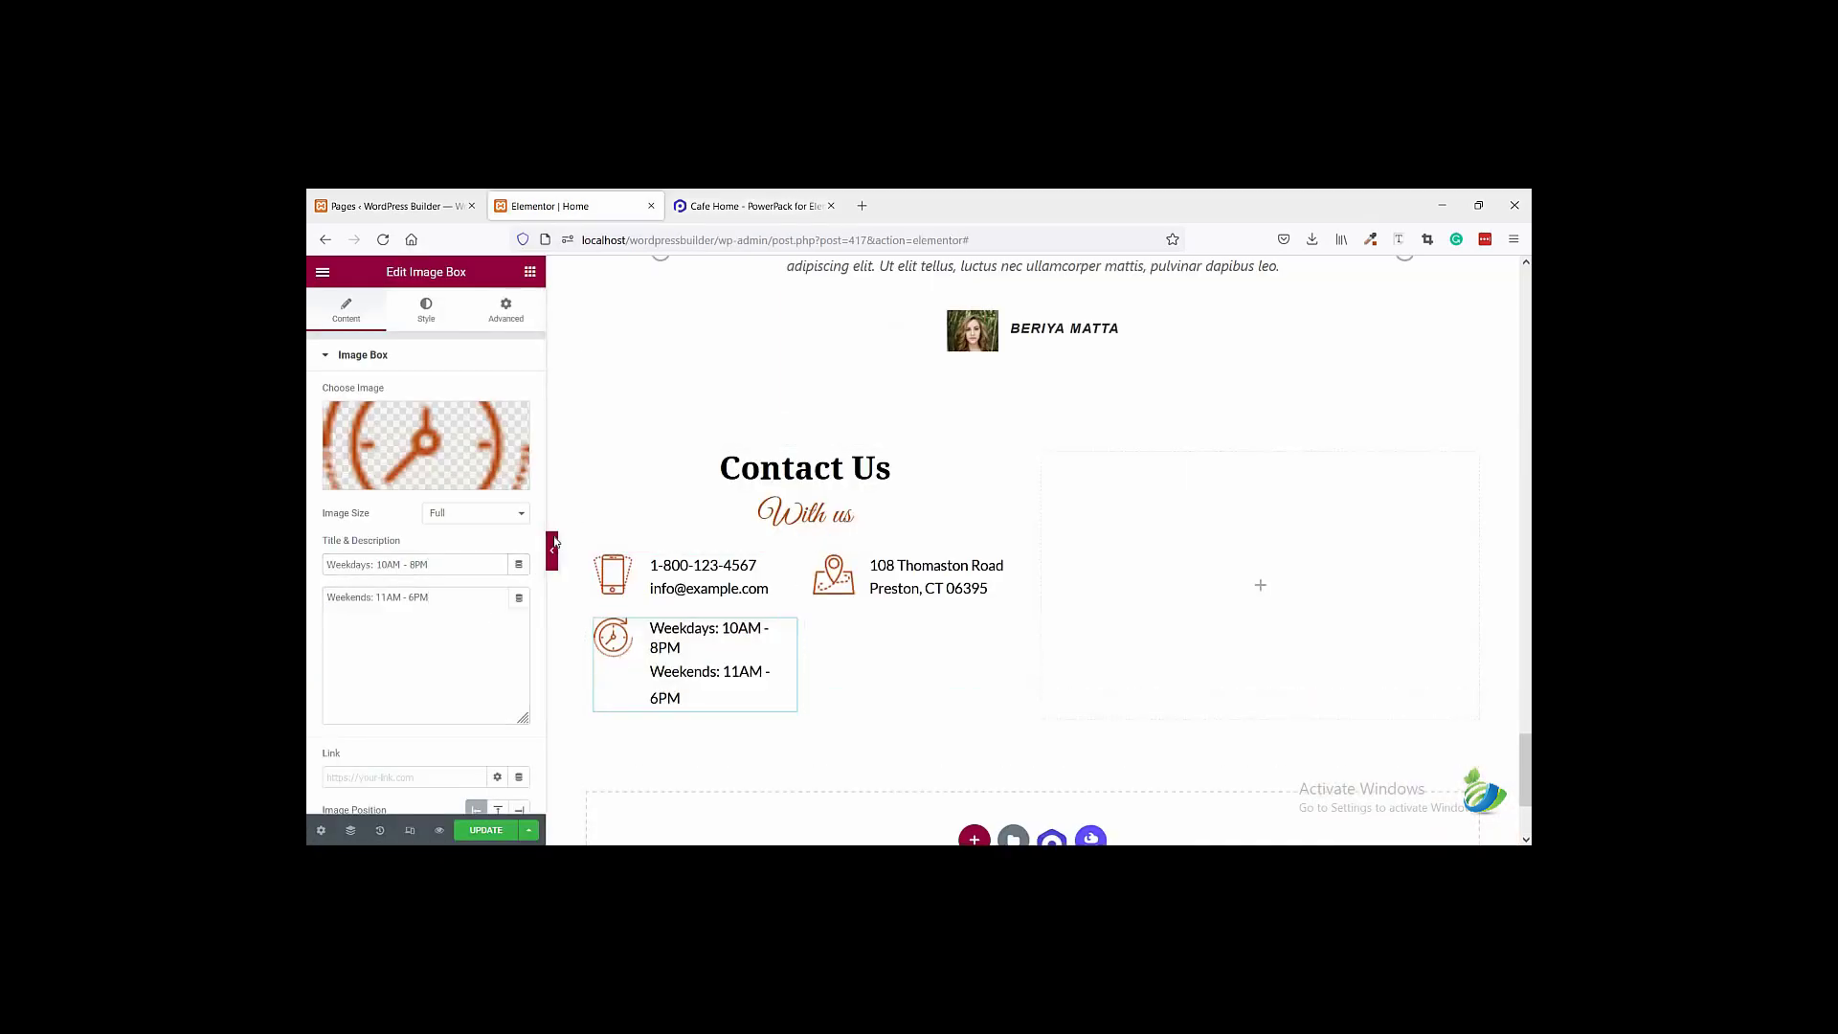
left_click(552, 548)
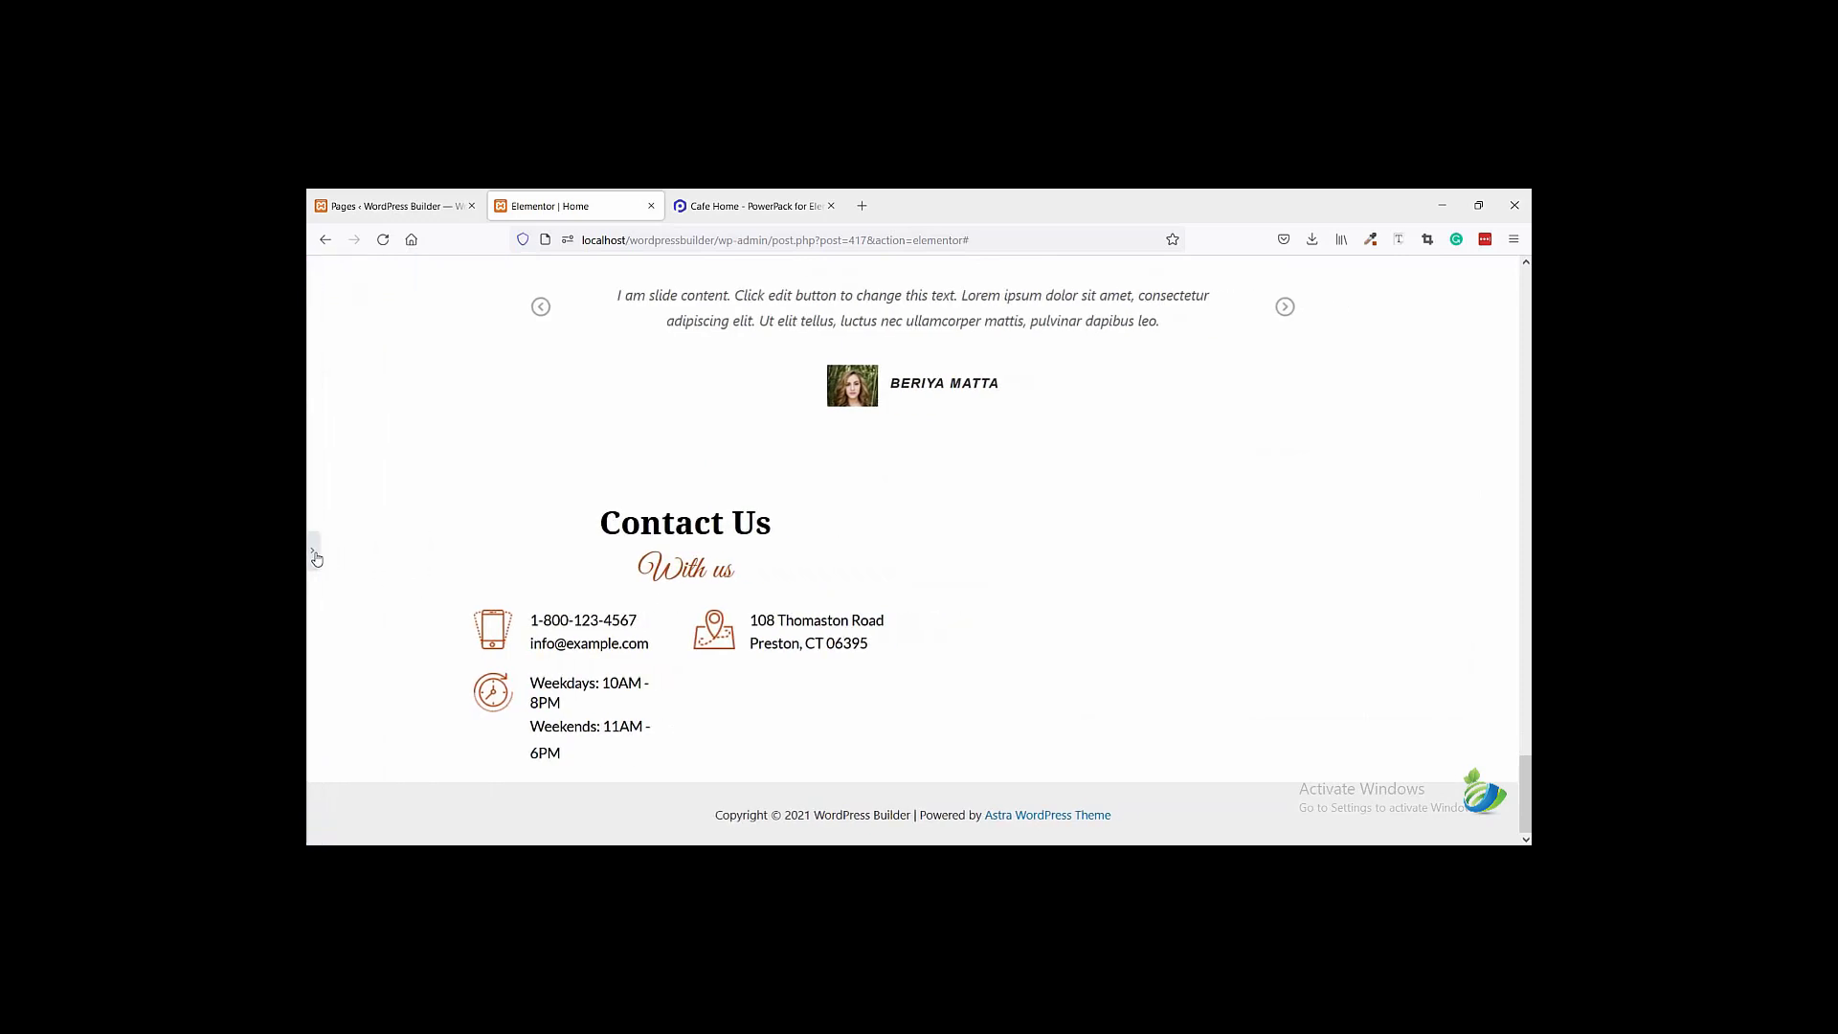
left_click(312, 550)
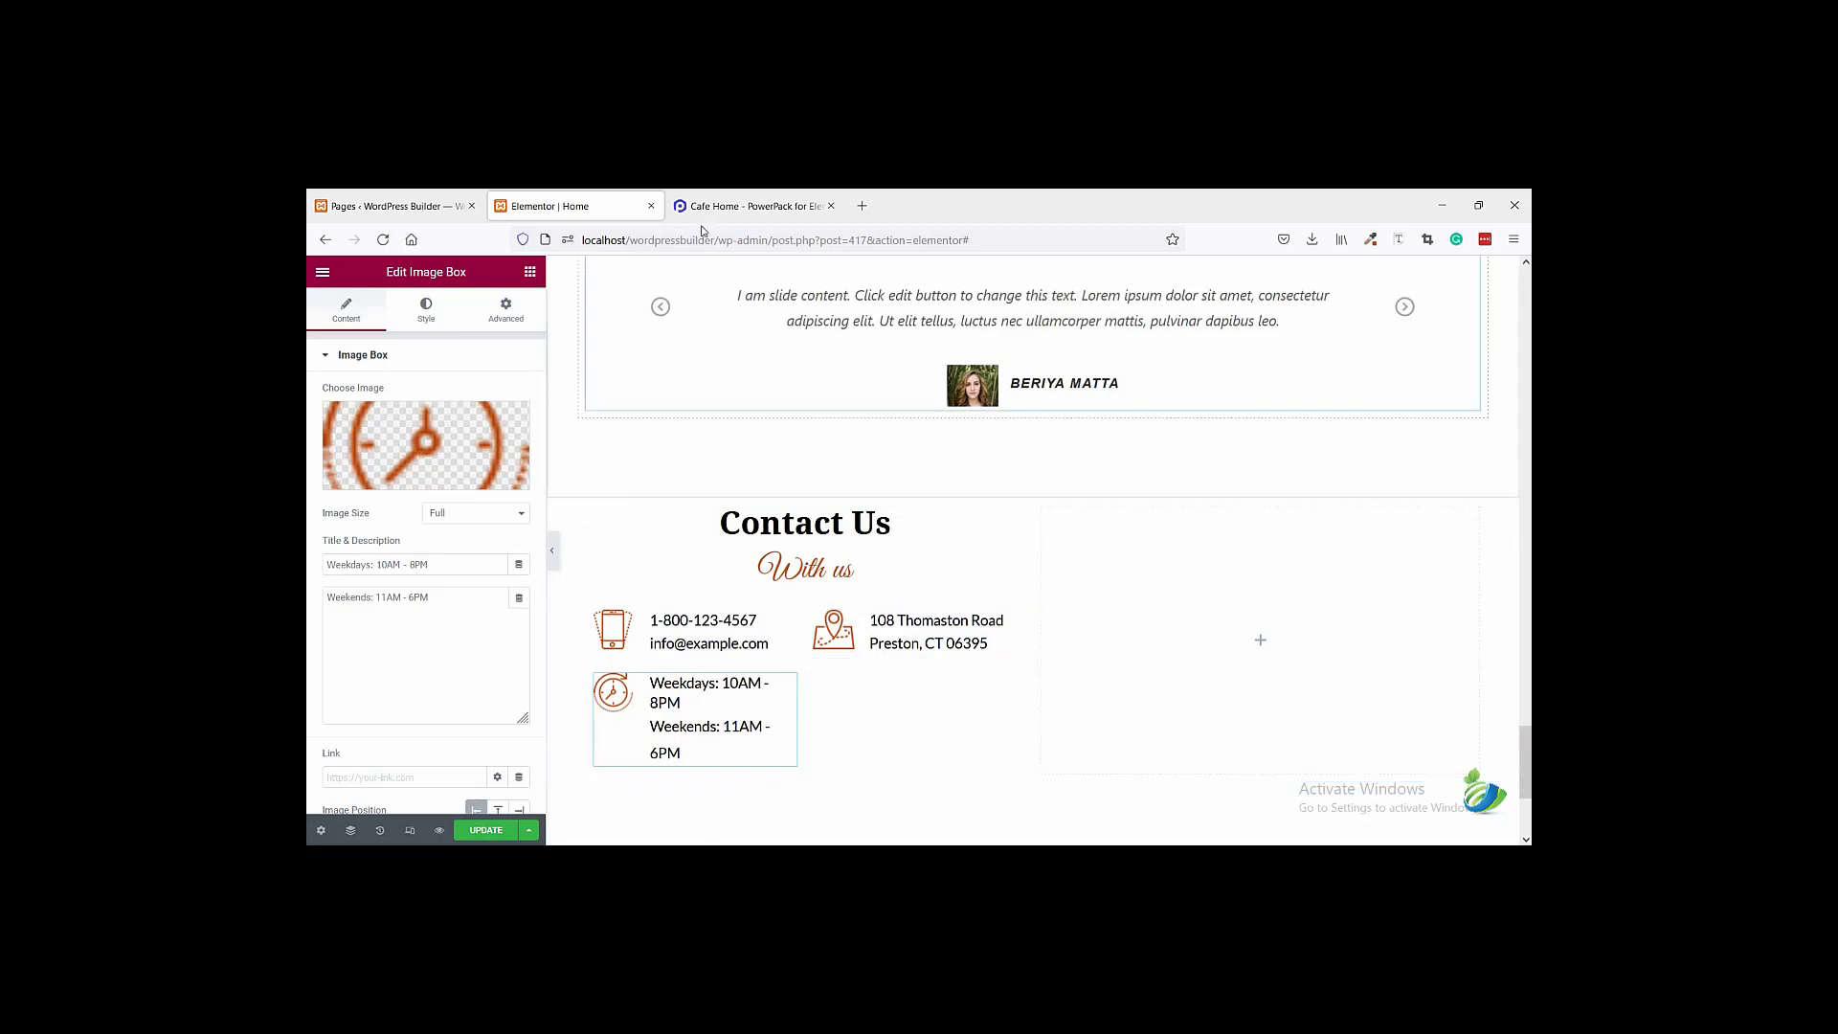
- Check the Cafe Home layout and add a Social Icons widget below the map image box in the Elementor editor
left_click(737, 205)
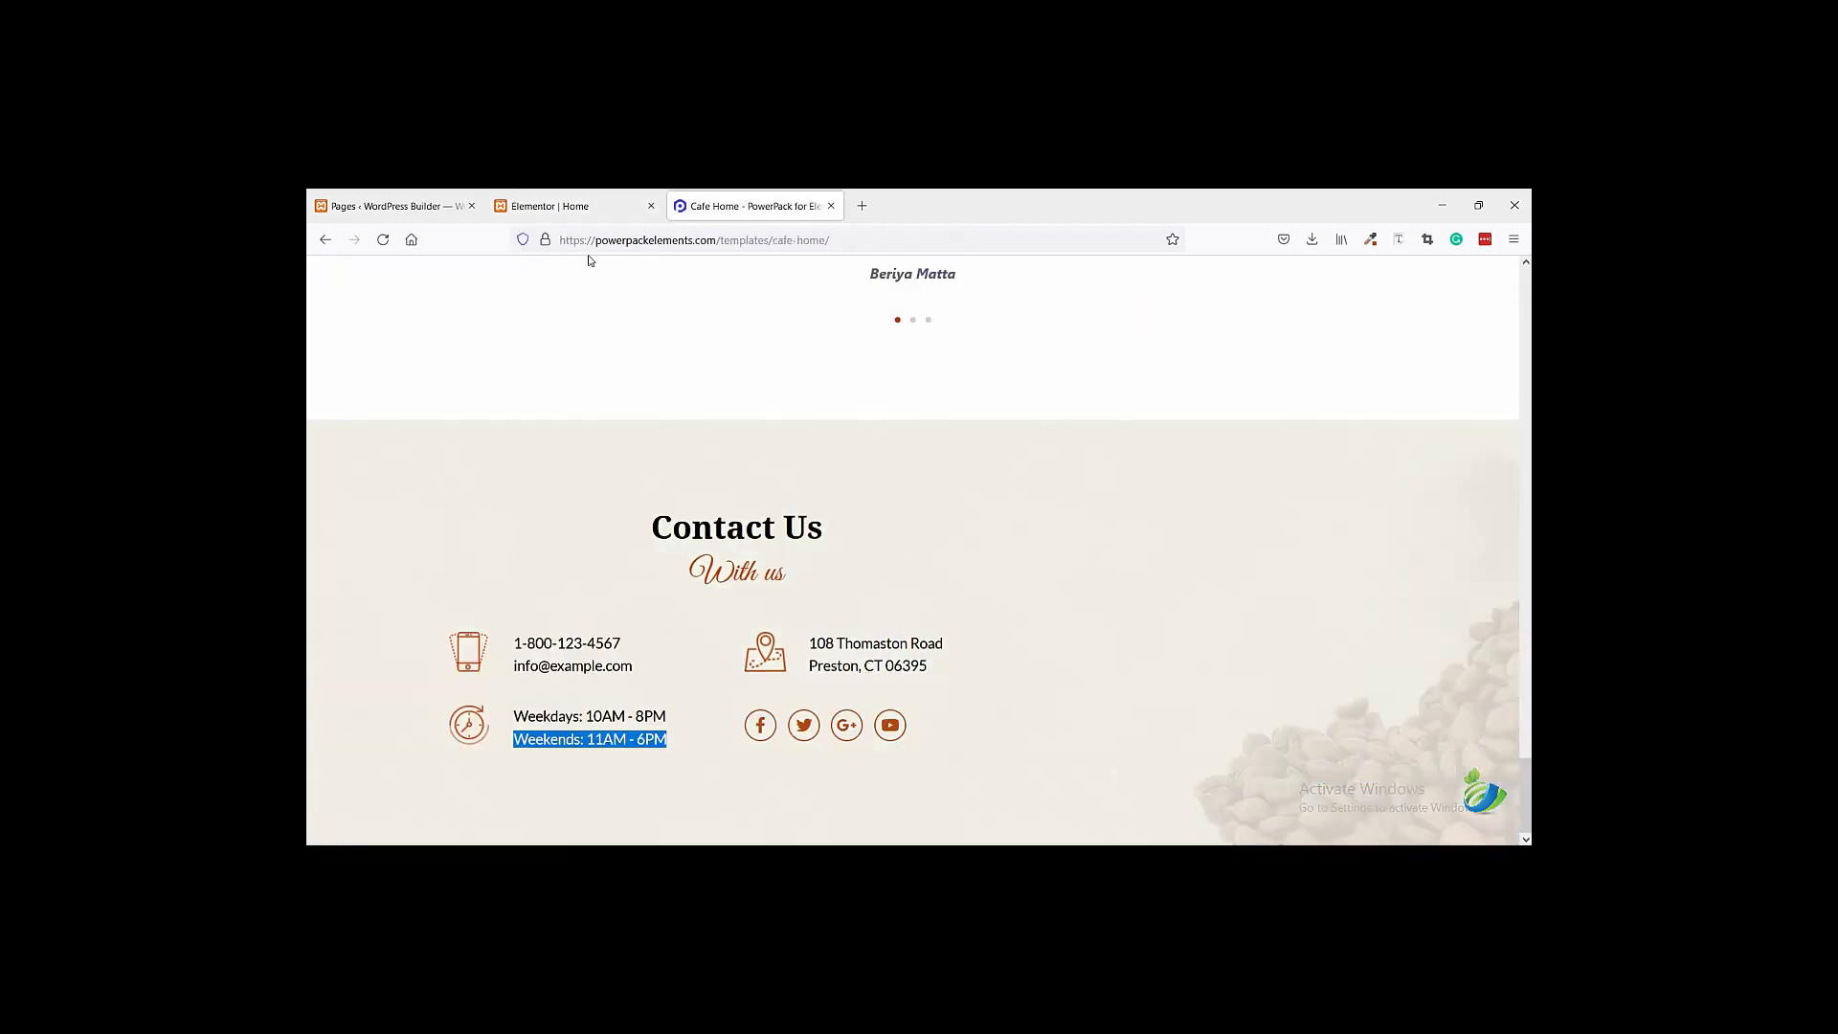
left_click(594, 207)
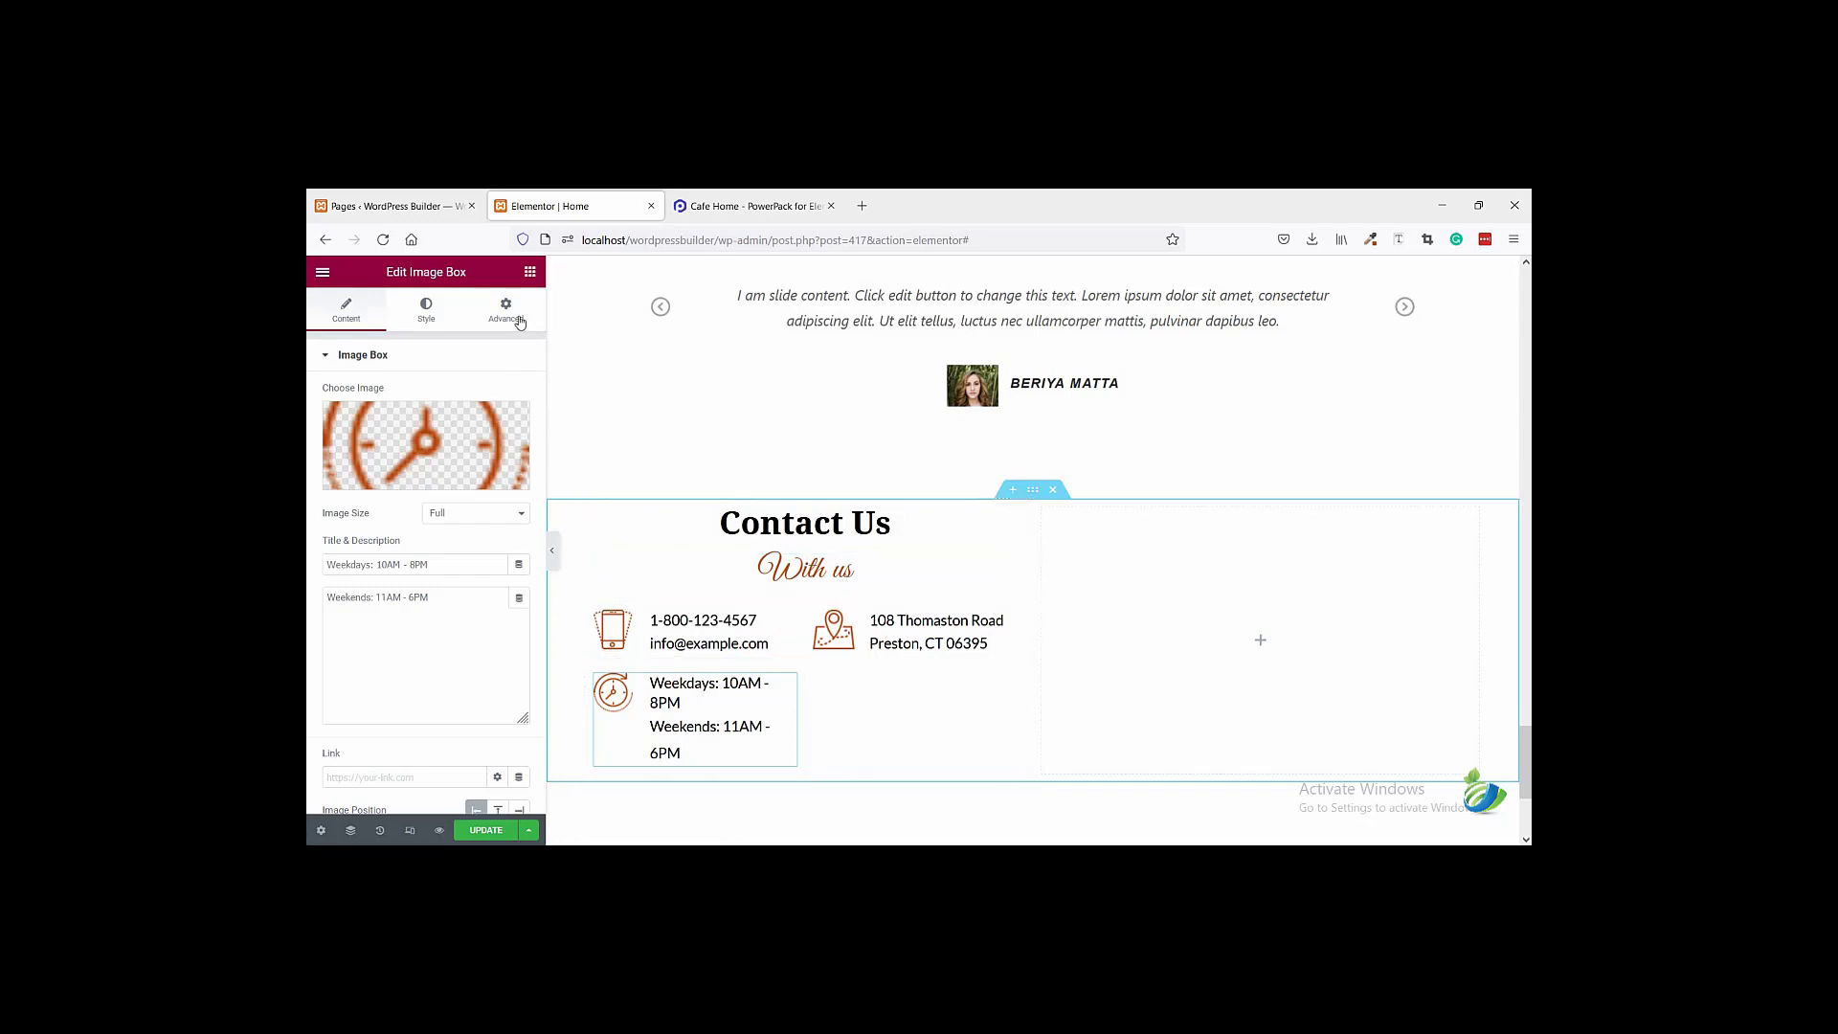
left_click(530, 272)
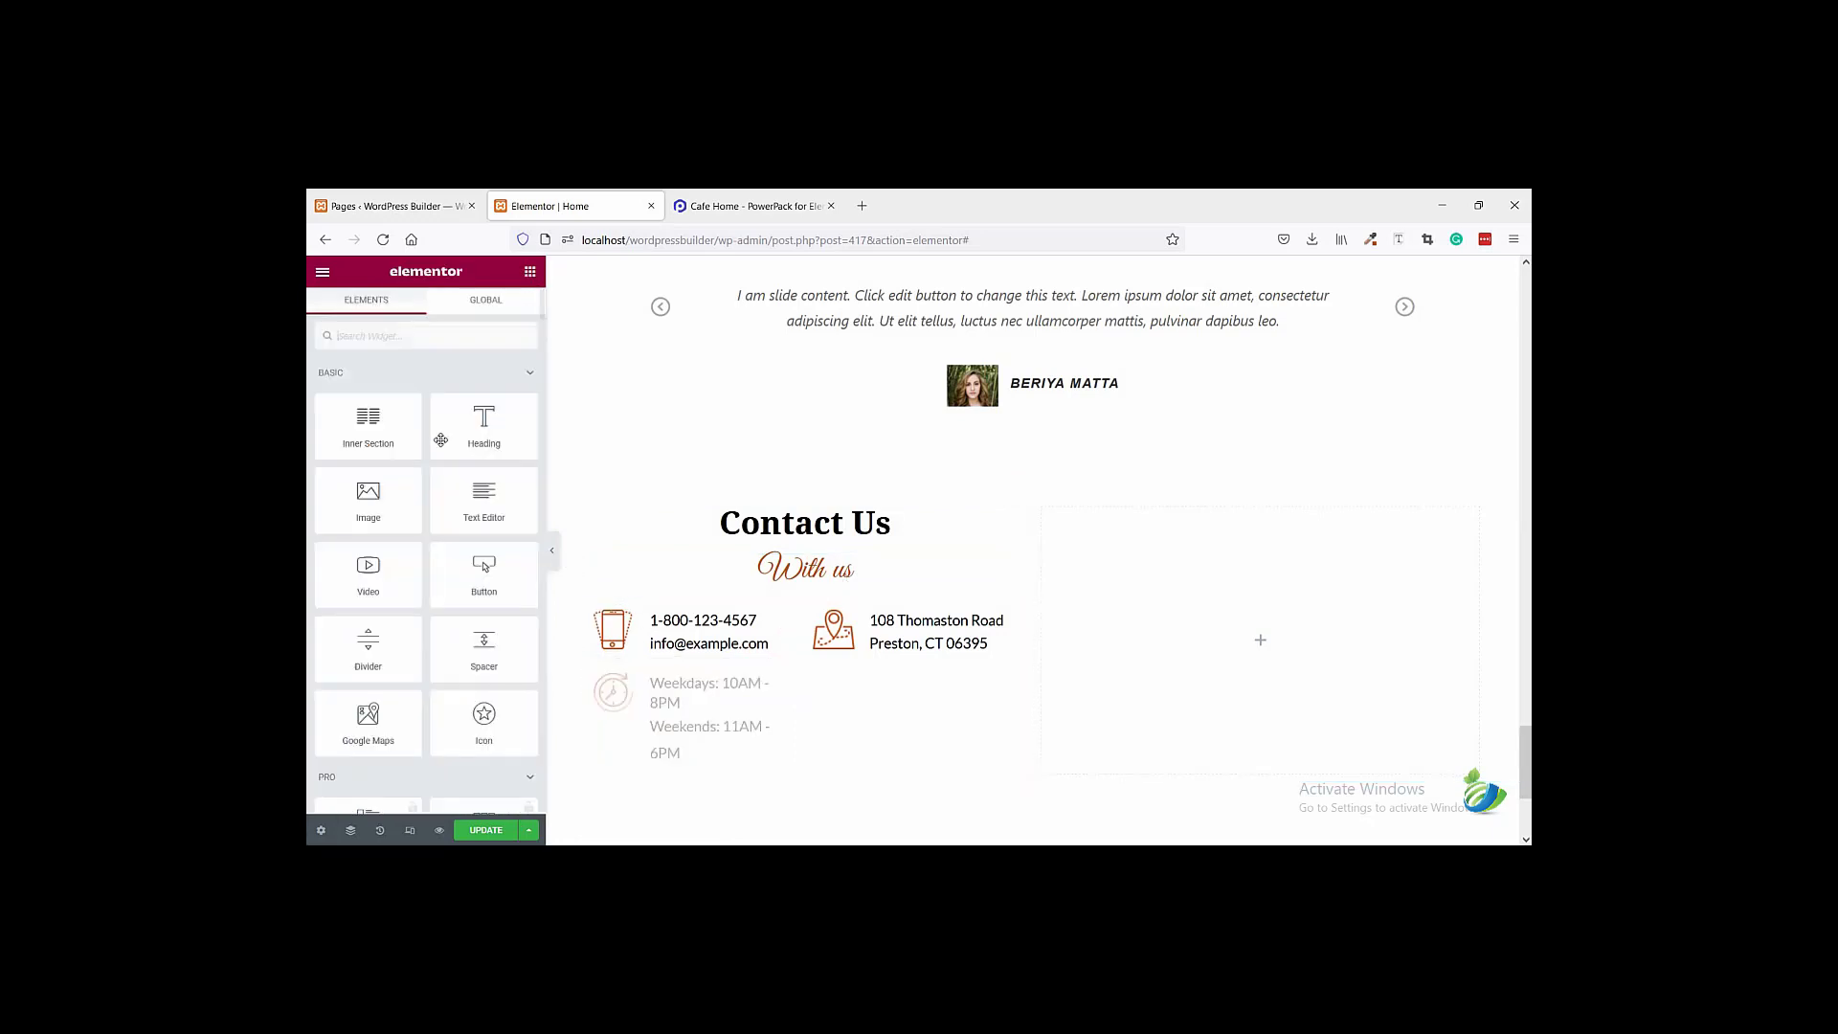
left_click(446, 335)
type("s")
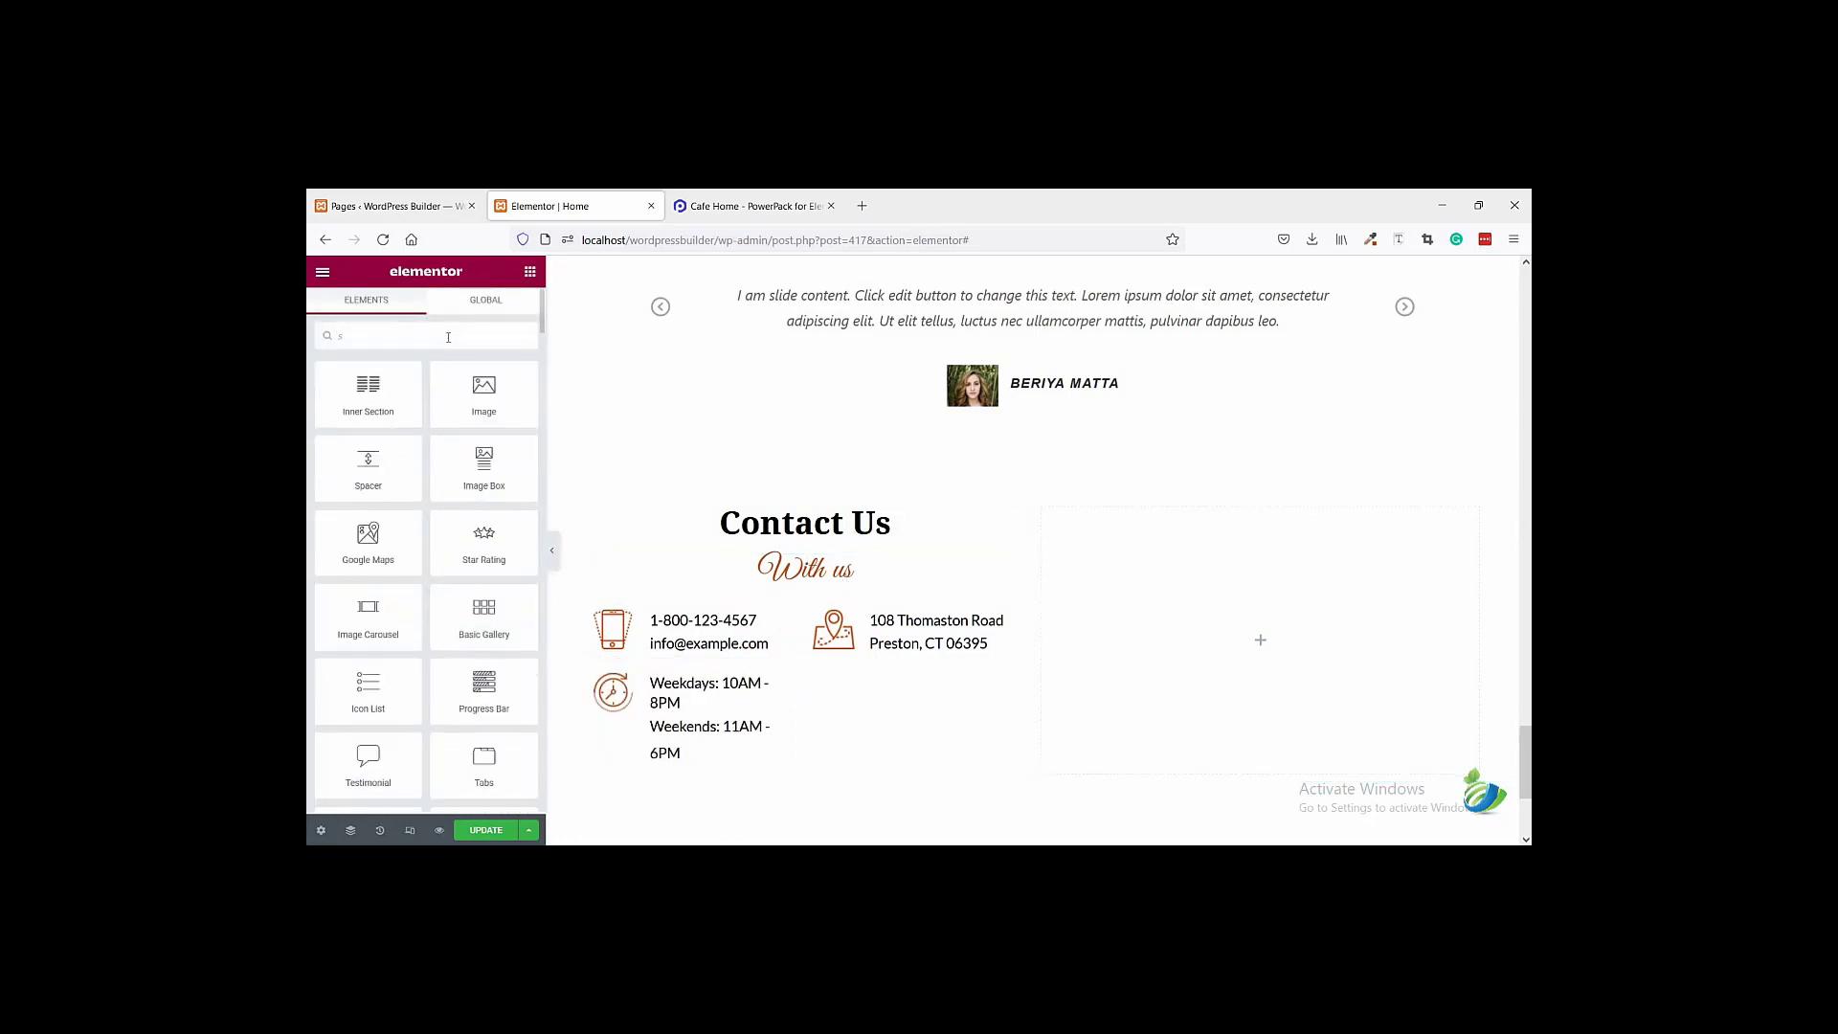
type("o")
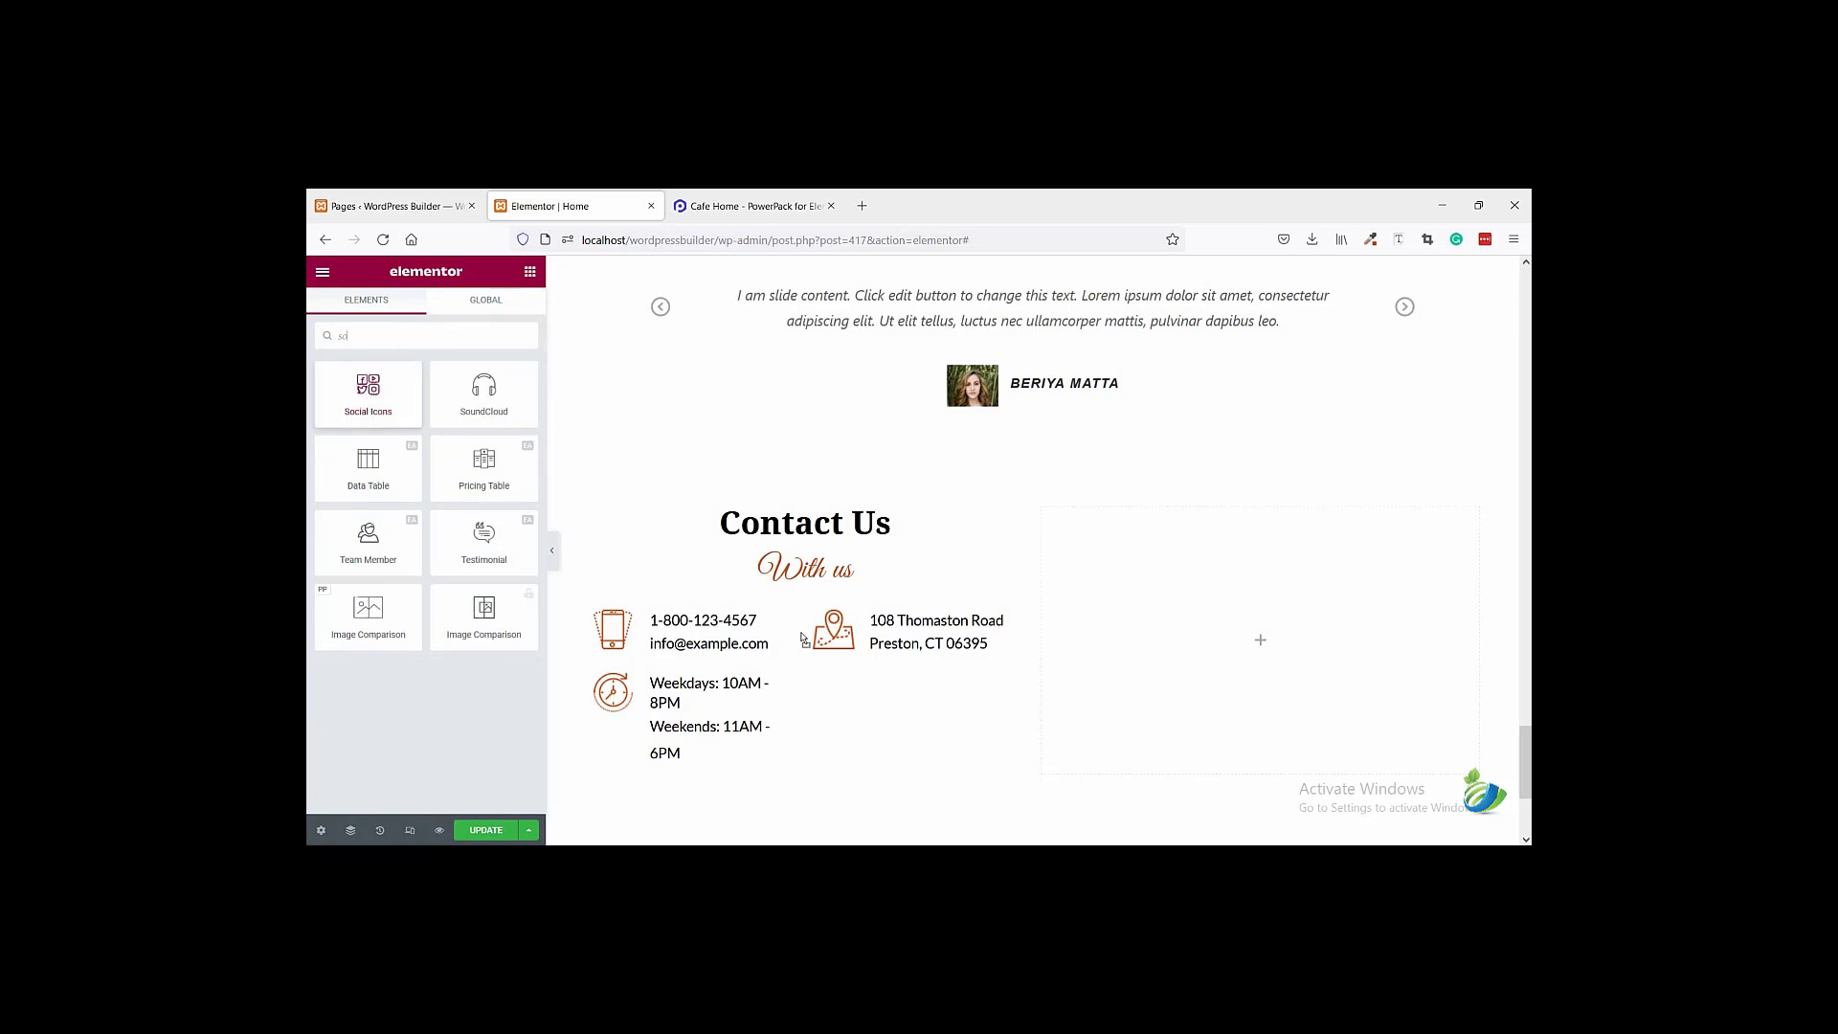
left_click_drag(802, 639, 925, 659)
- Compare the social icons with the Cafe Home page and add a fourth item to the Social Icons widget
left_click(755, 205)
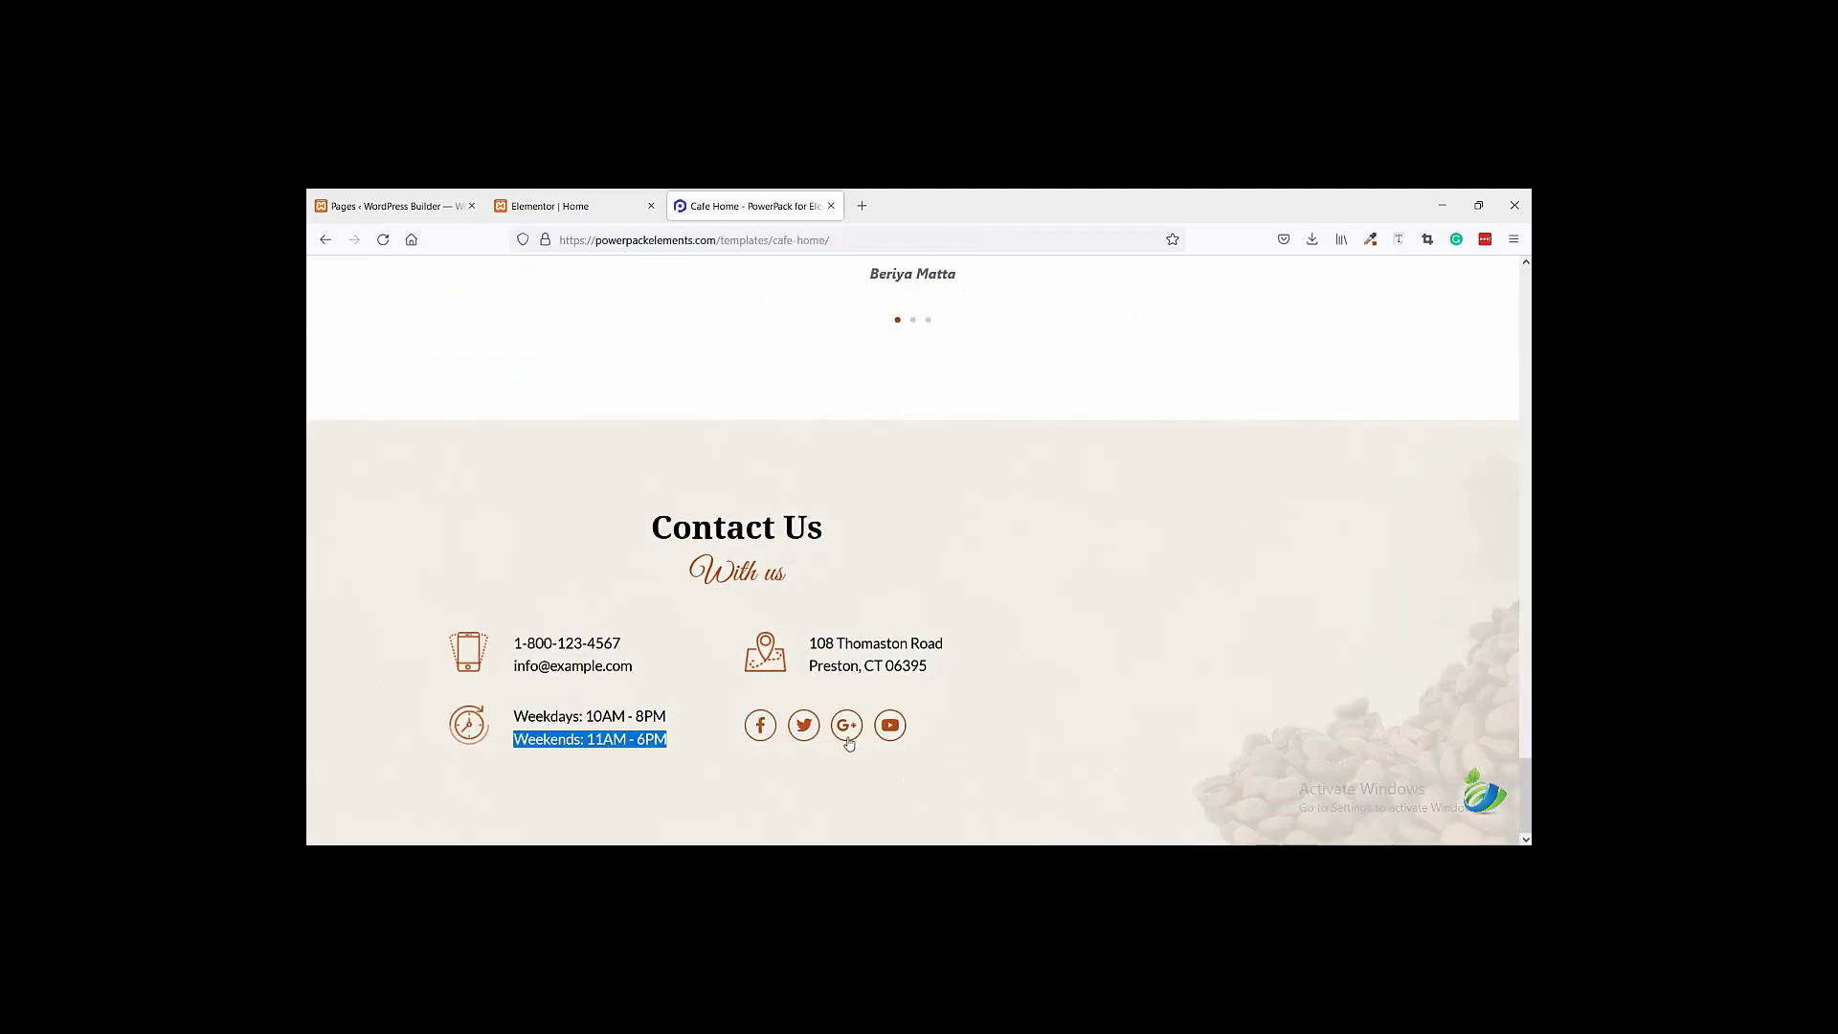
left_click(618, 211)
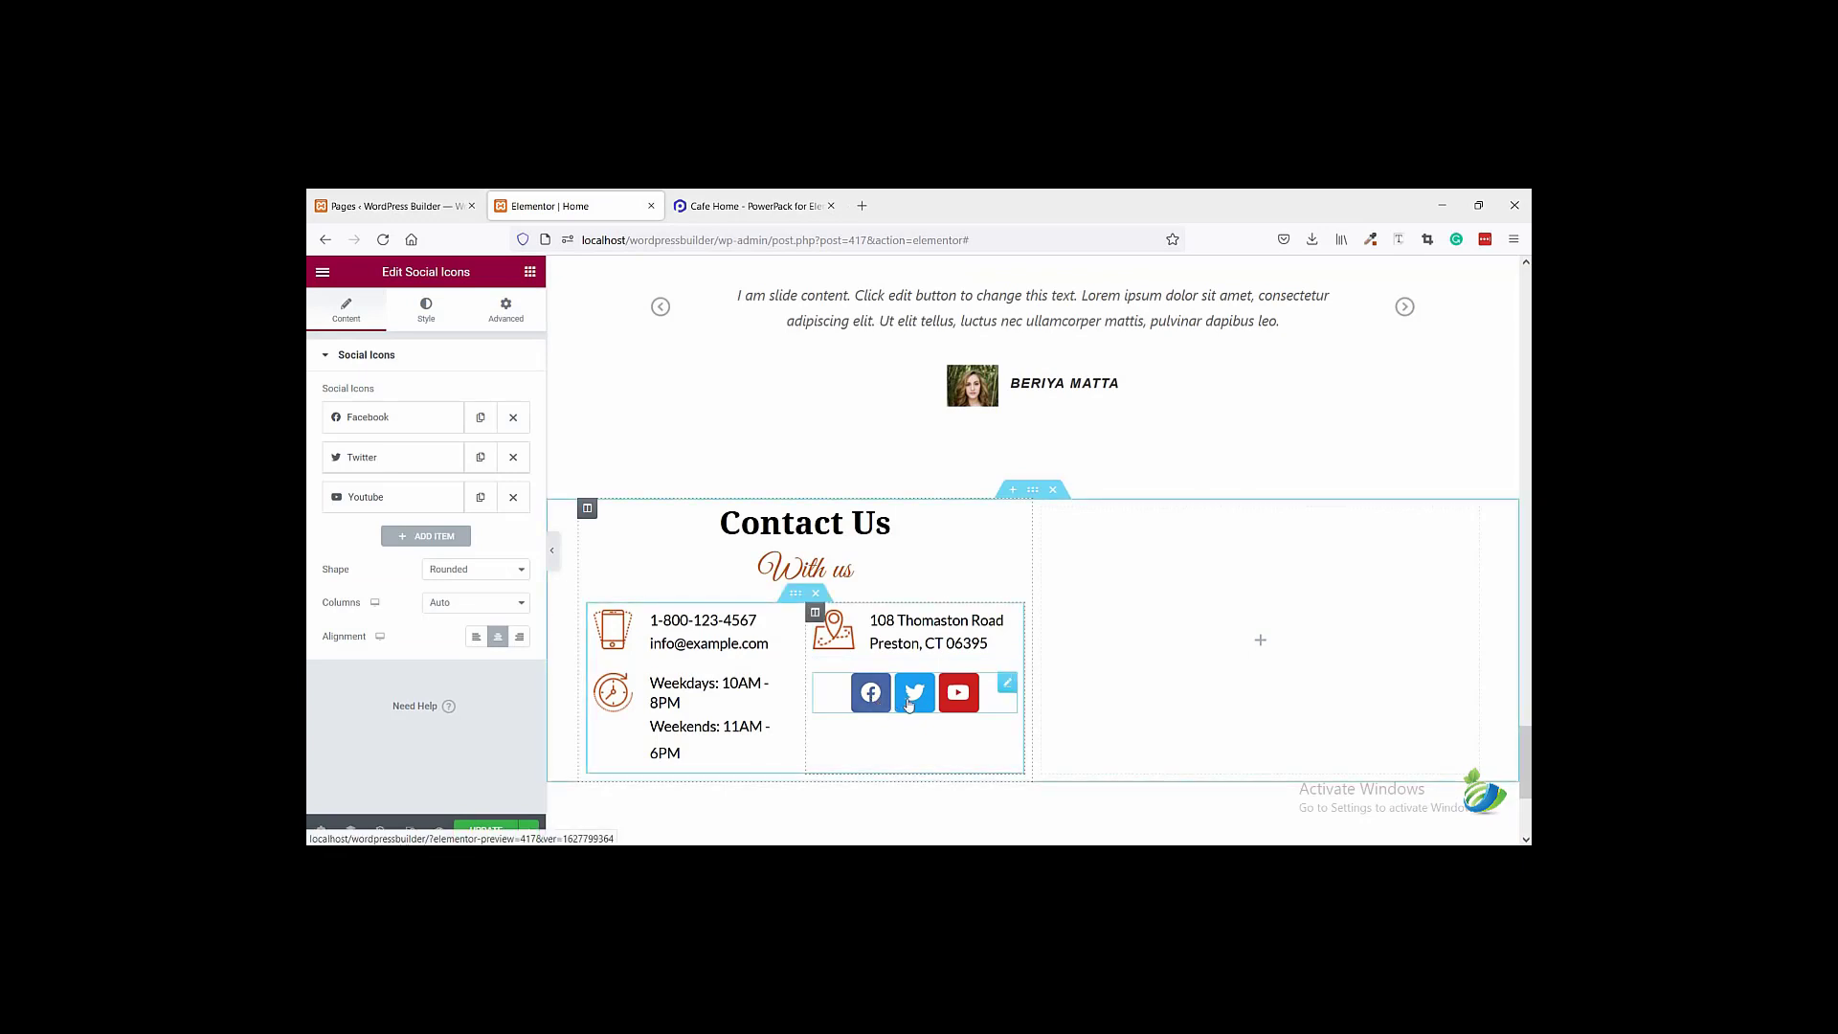
left_click(433, 536)
scroll(458, 571, "down", 3)
scroll(459, 571, "down", 2)
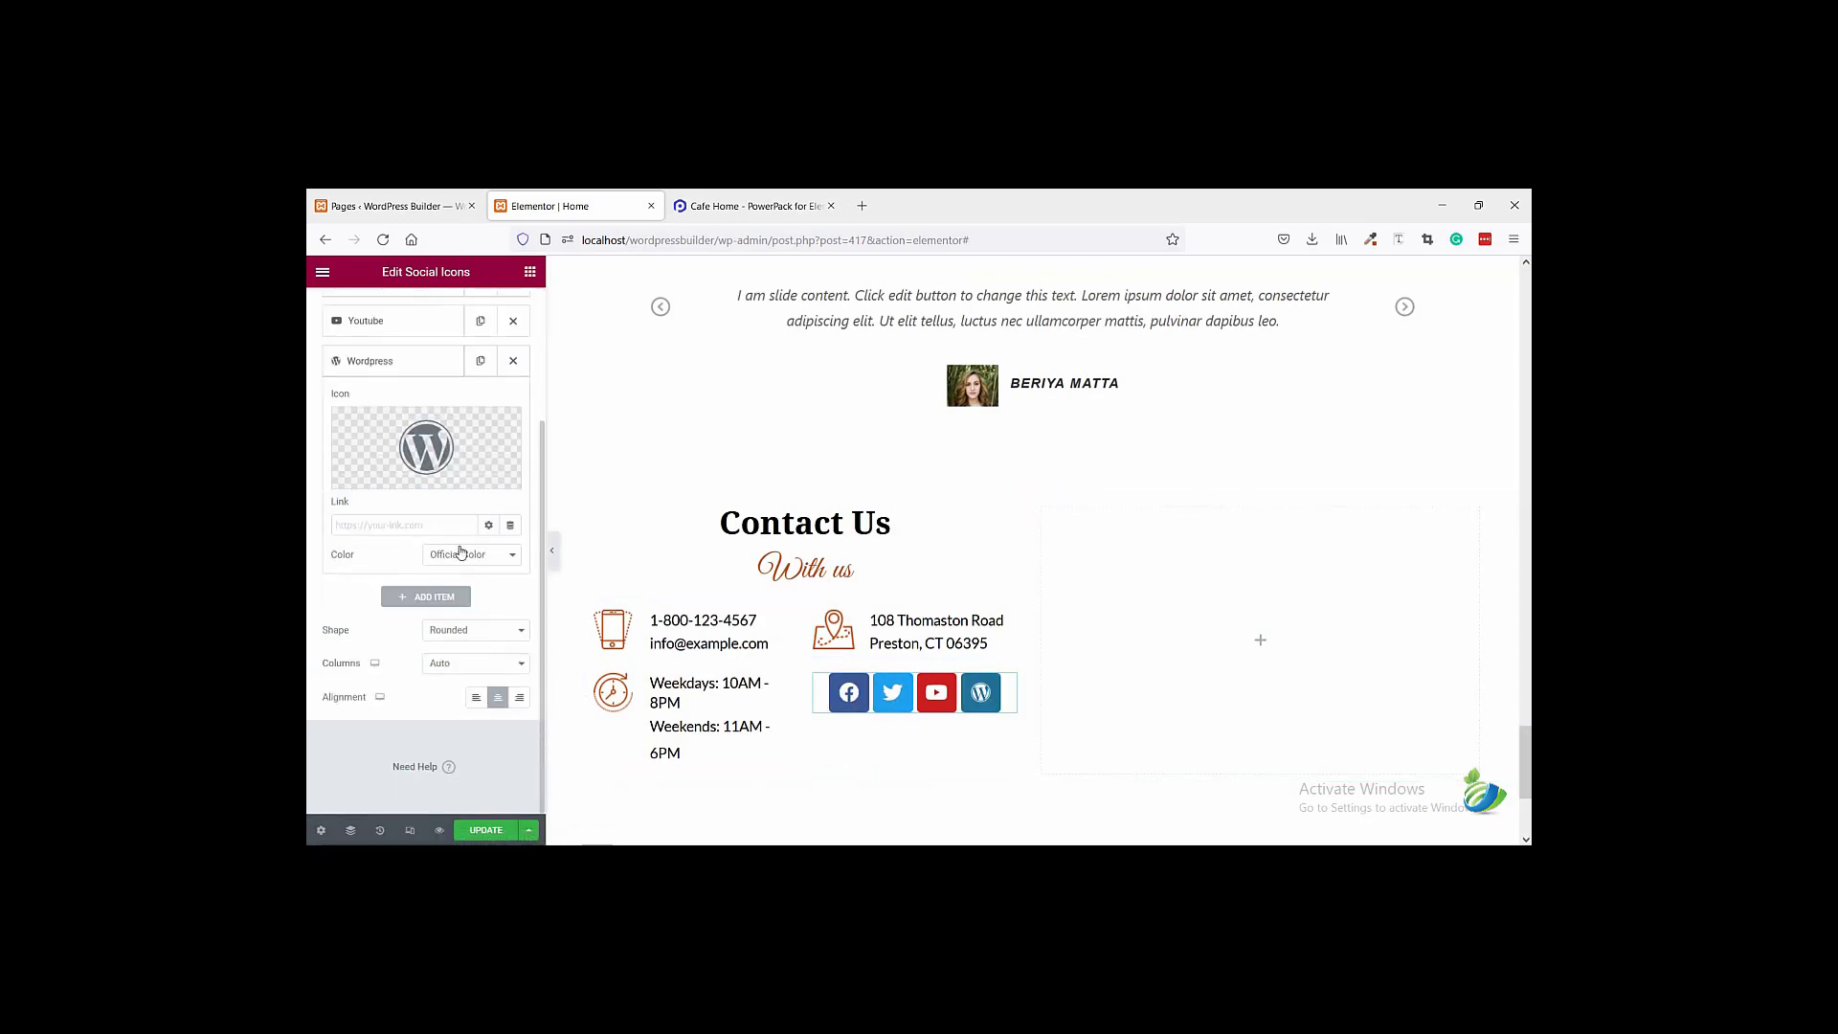
scroll(413, 535, "up", 3)
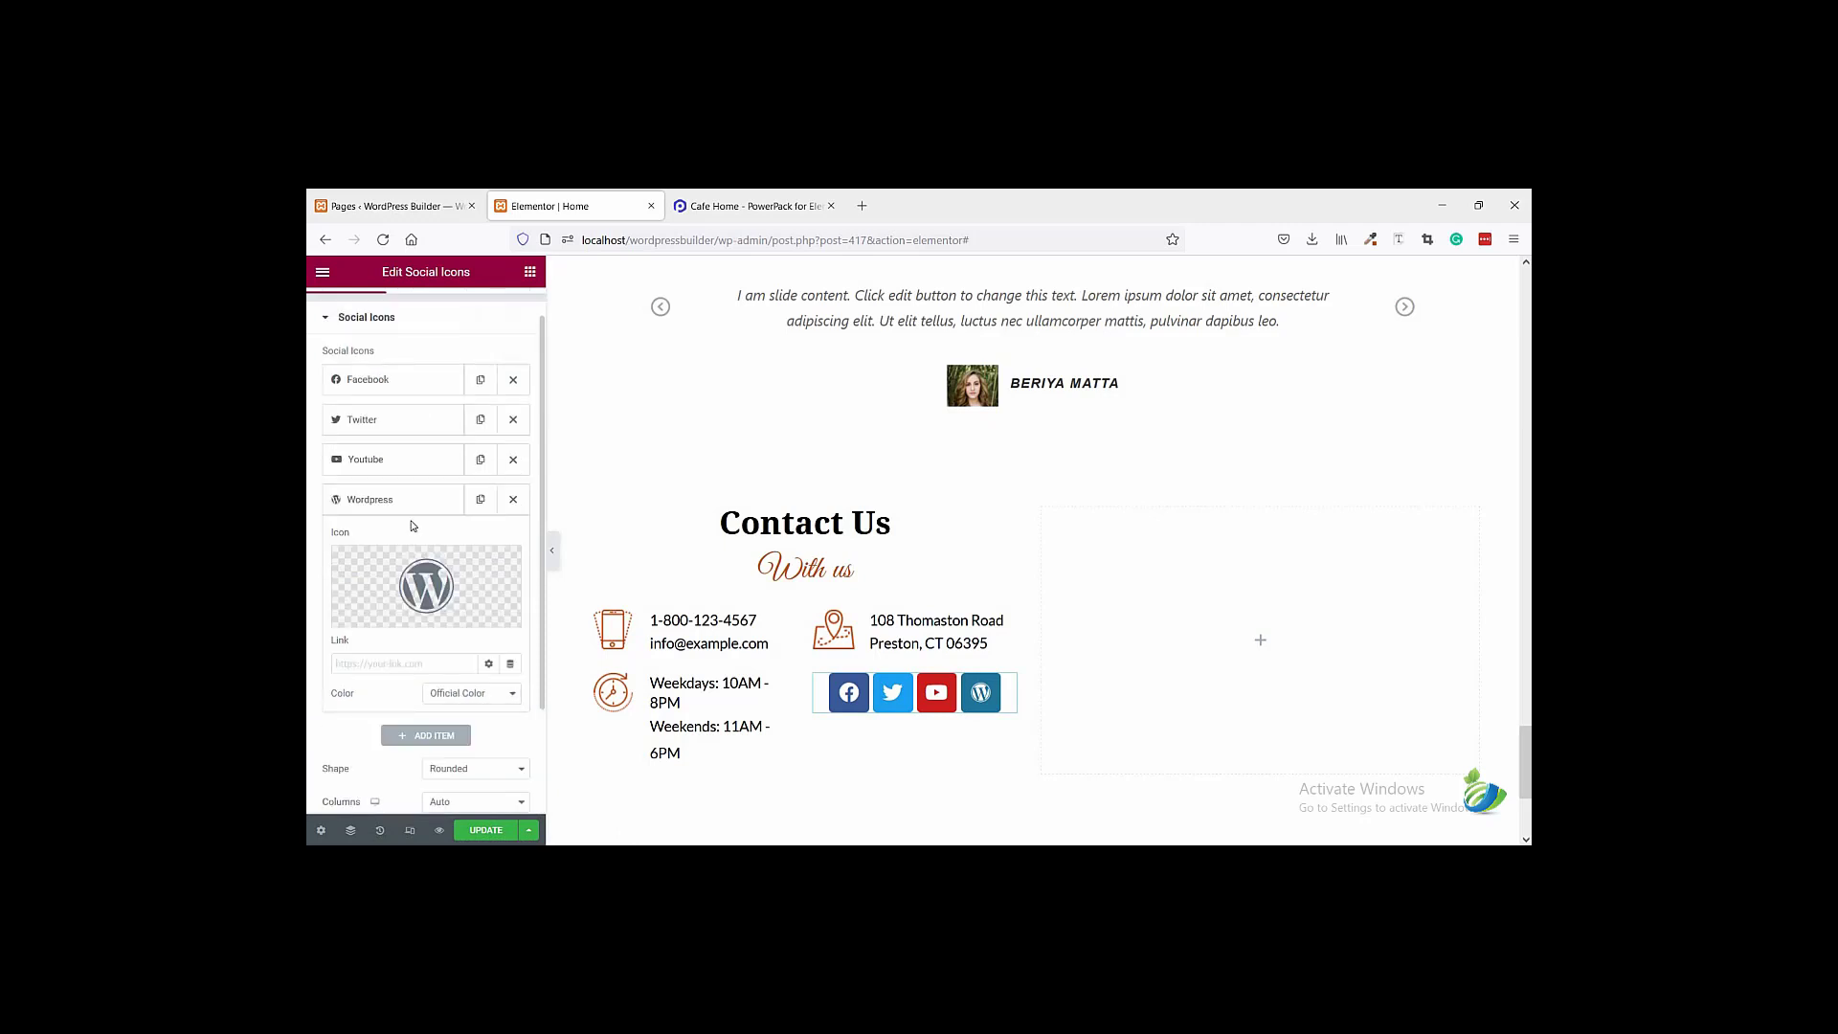
- Search the whole icon library for "google" and replace the new item's WordPress icon with the circular Google Plus icon
left_click(444, 510)
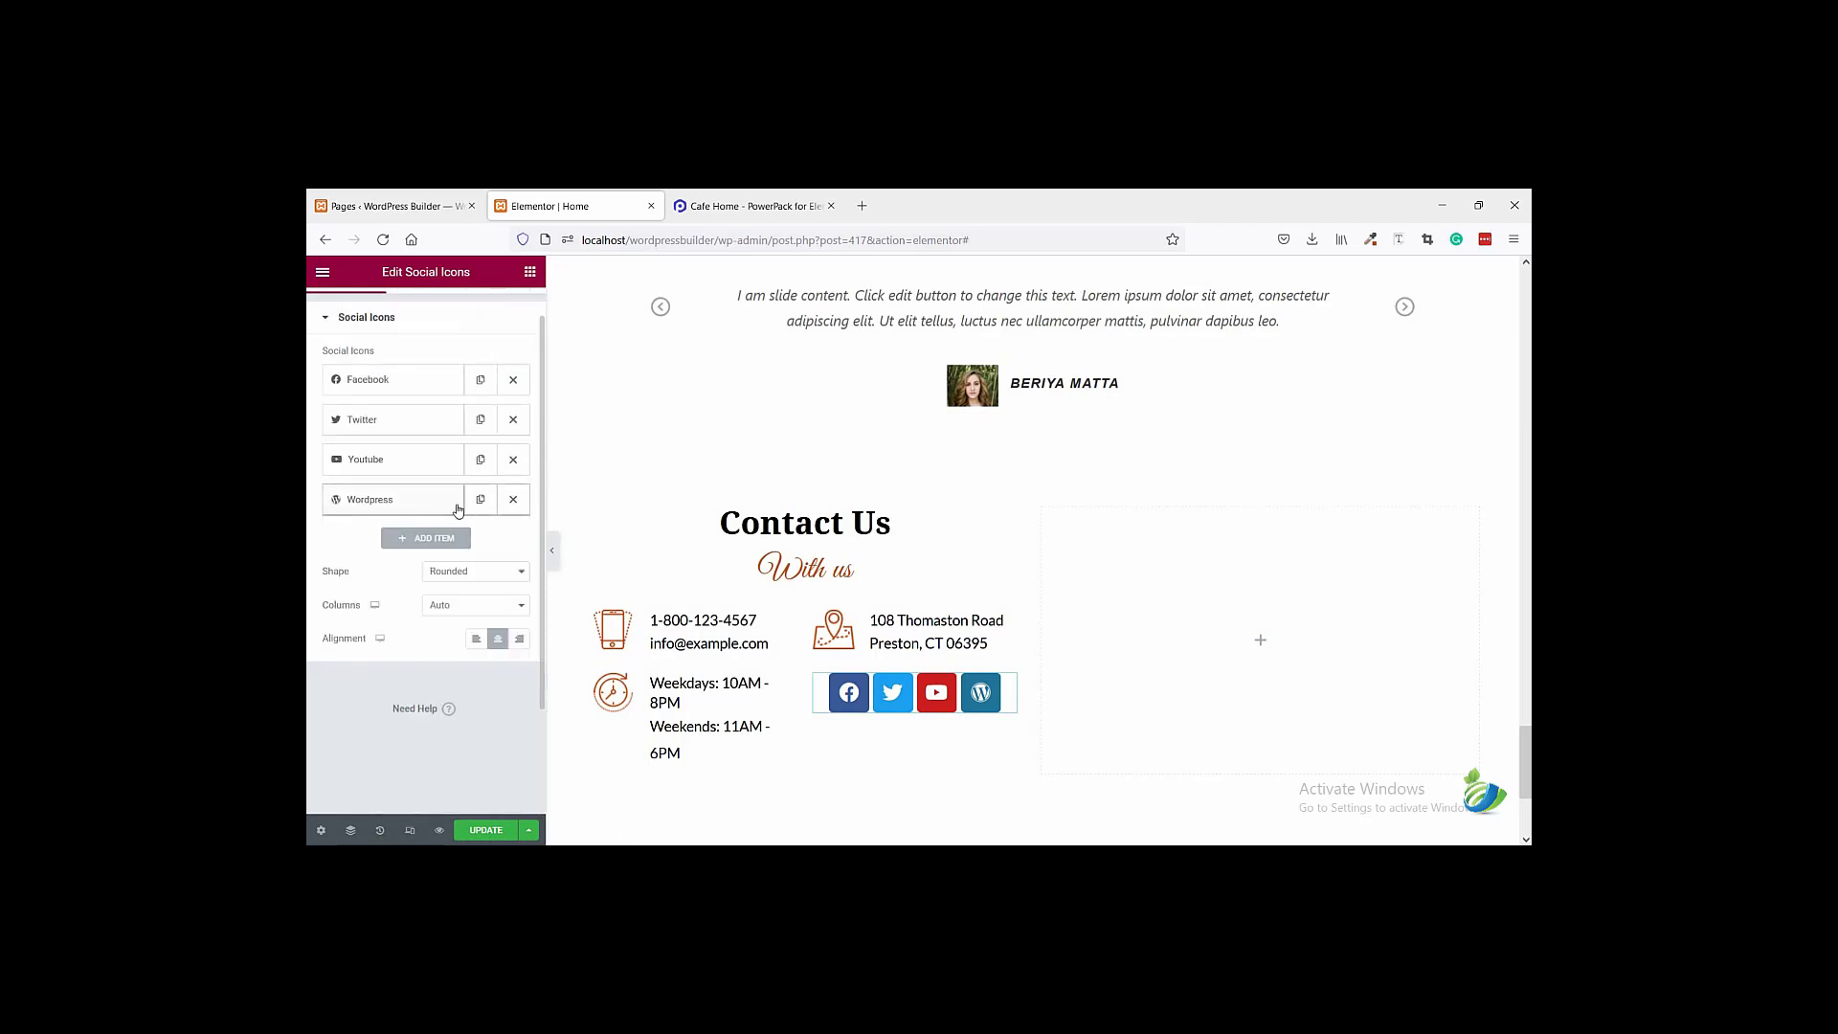
left_click(432, 511)
scroll(429, 661, "down", 1)
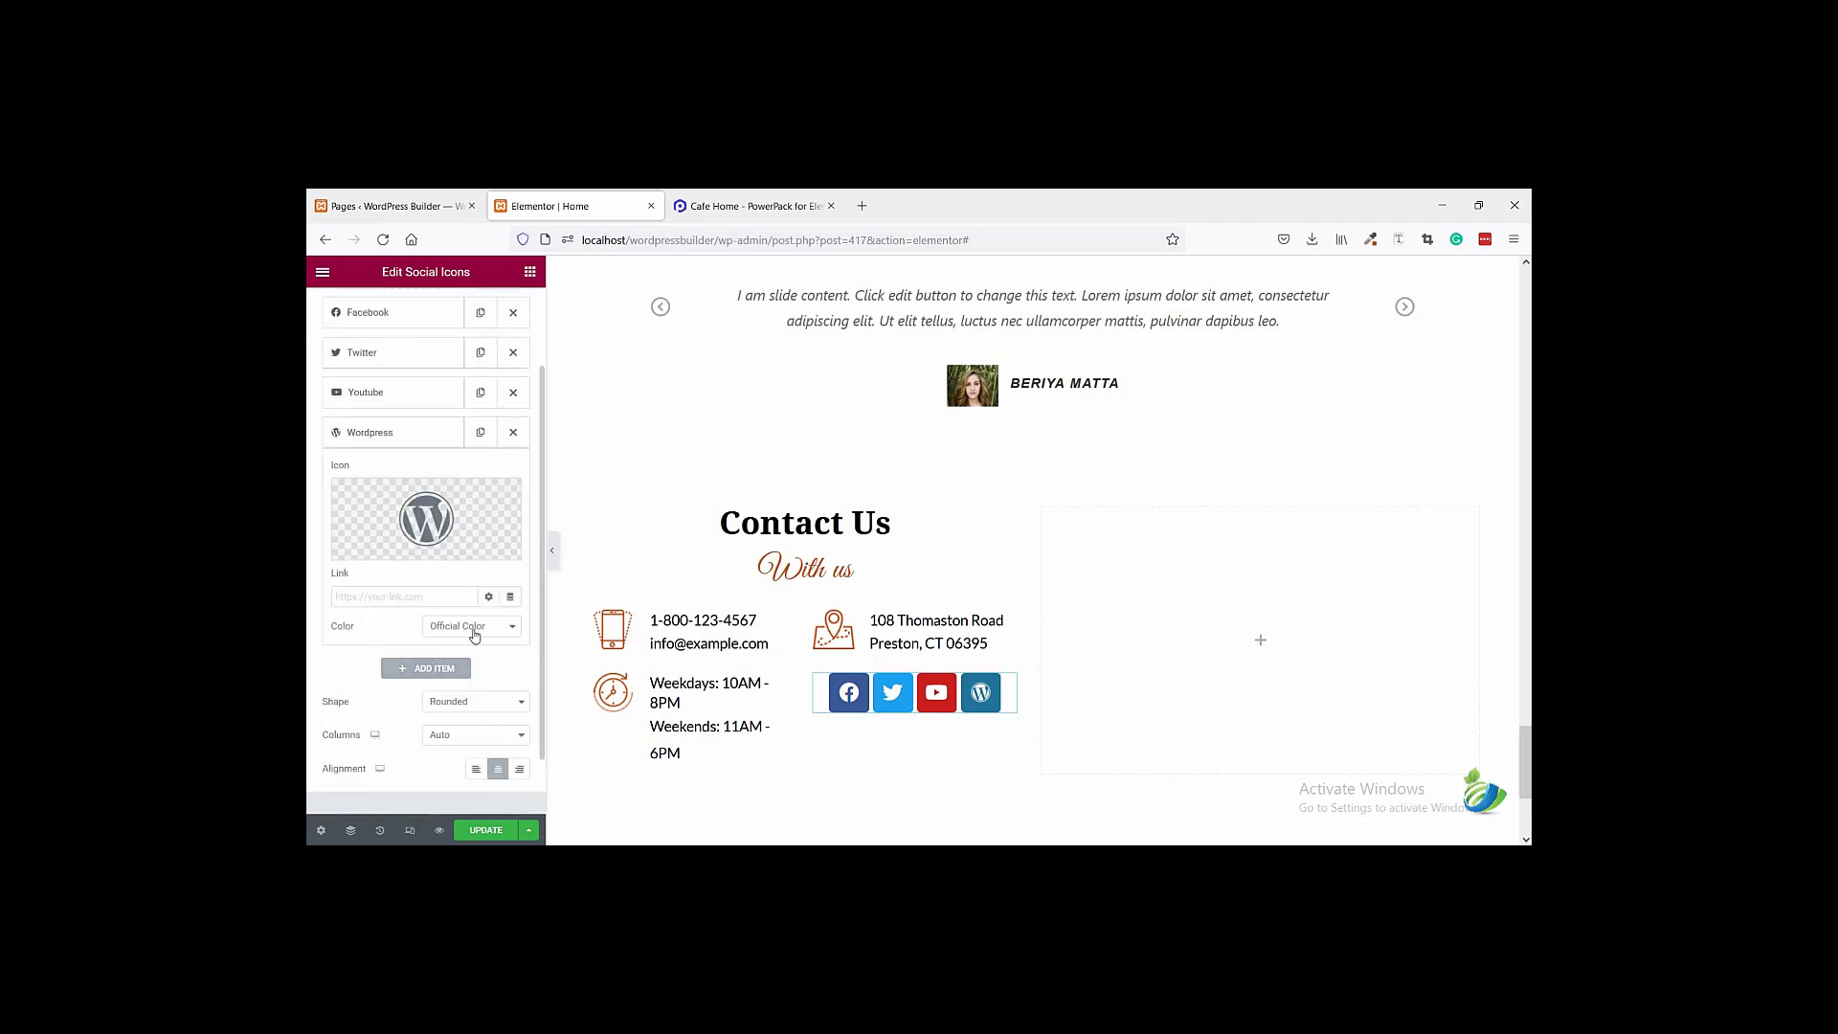
scroll(460, 581, "up", 1)
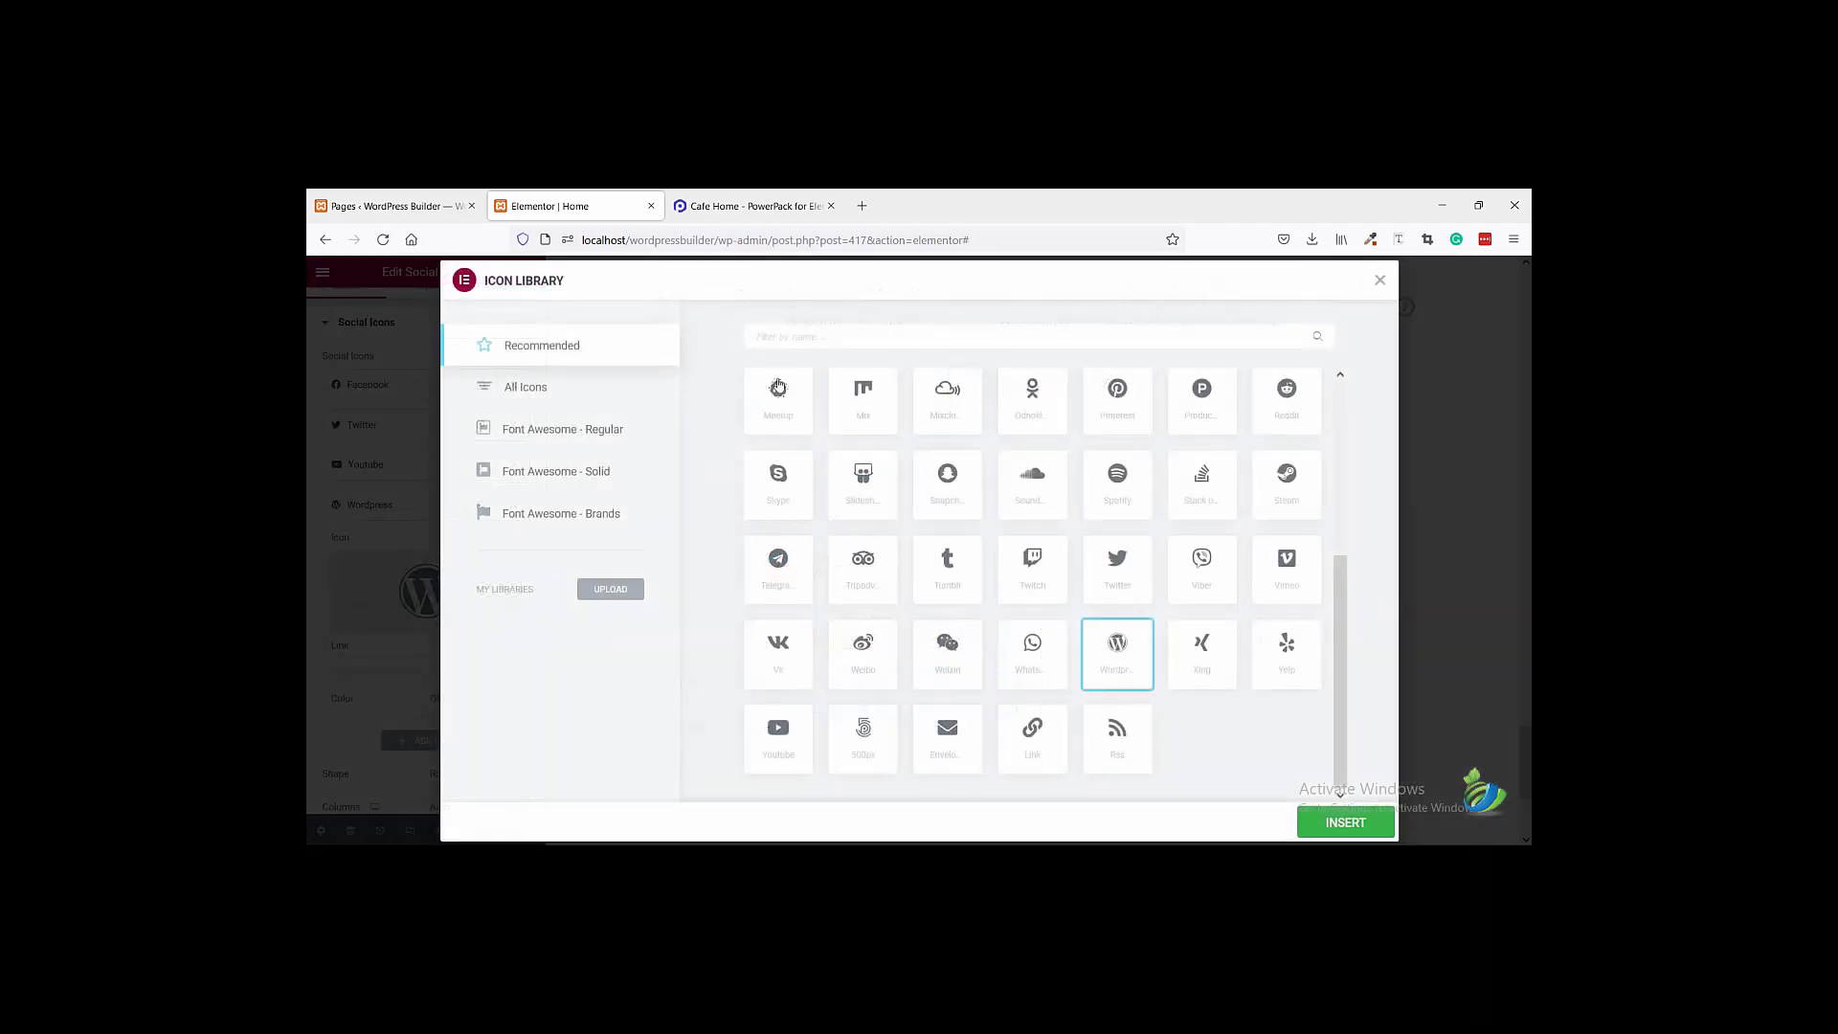
type("google")
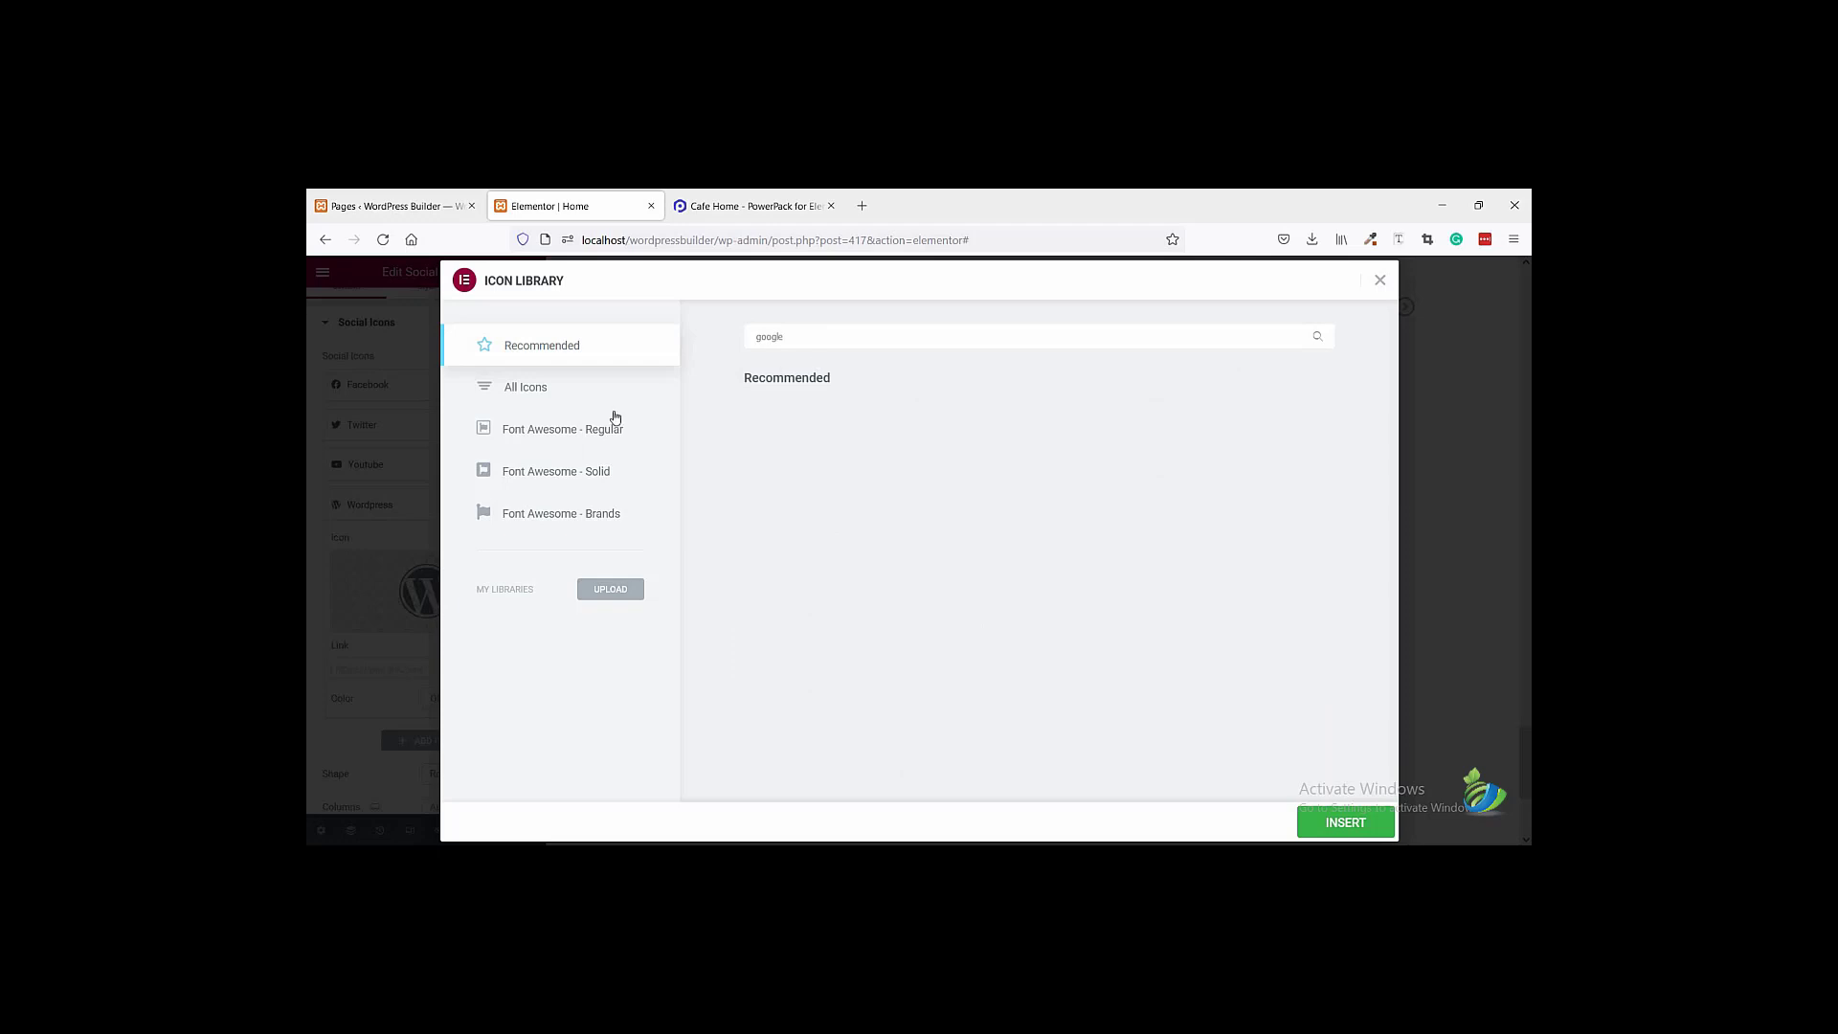
left_click(543, 389)
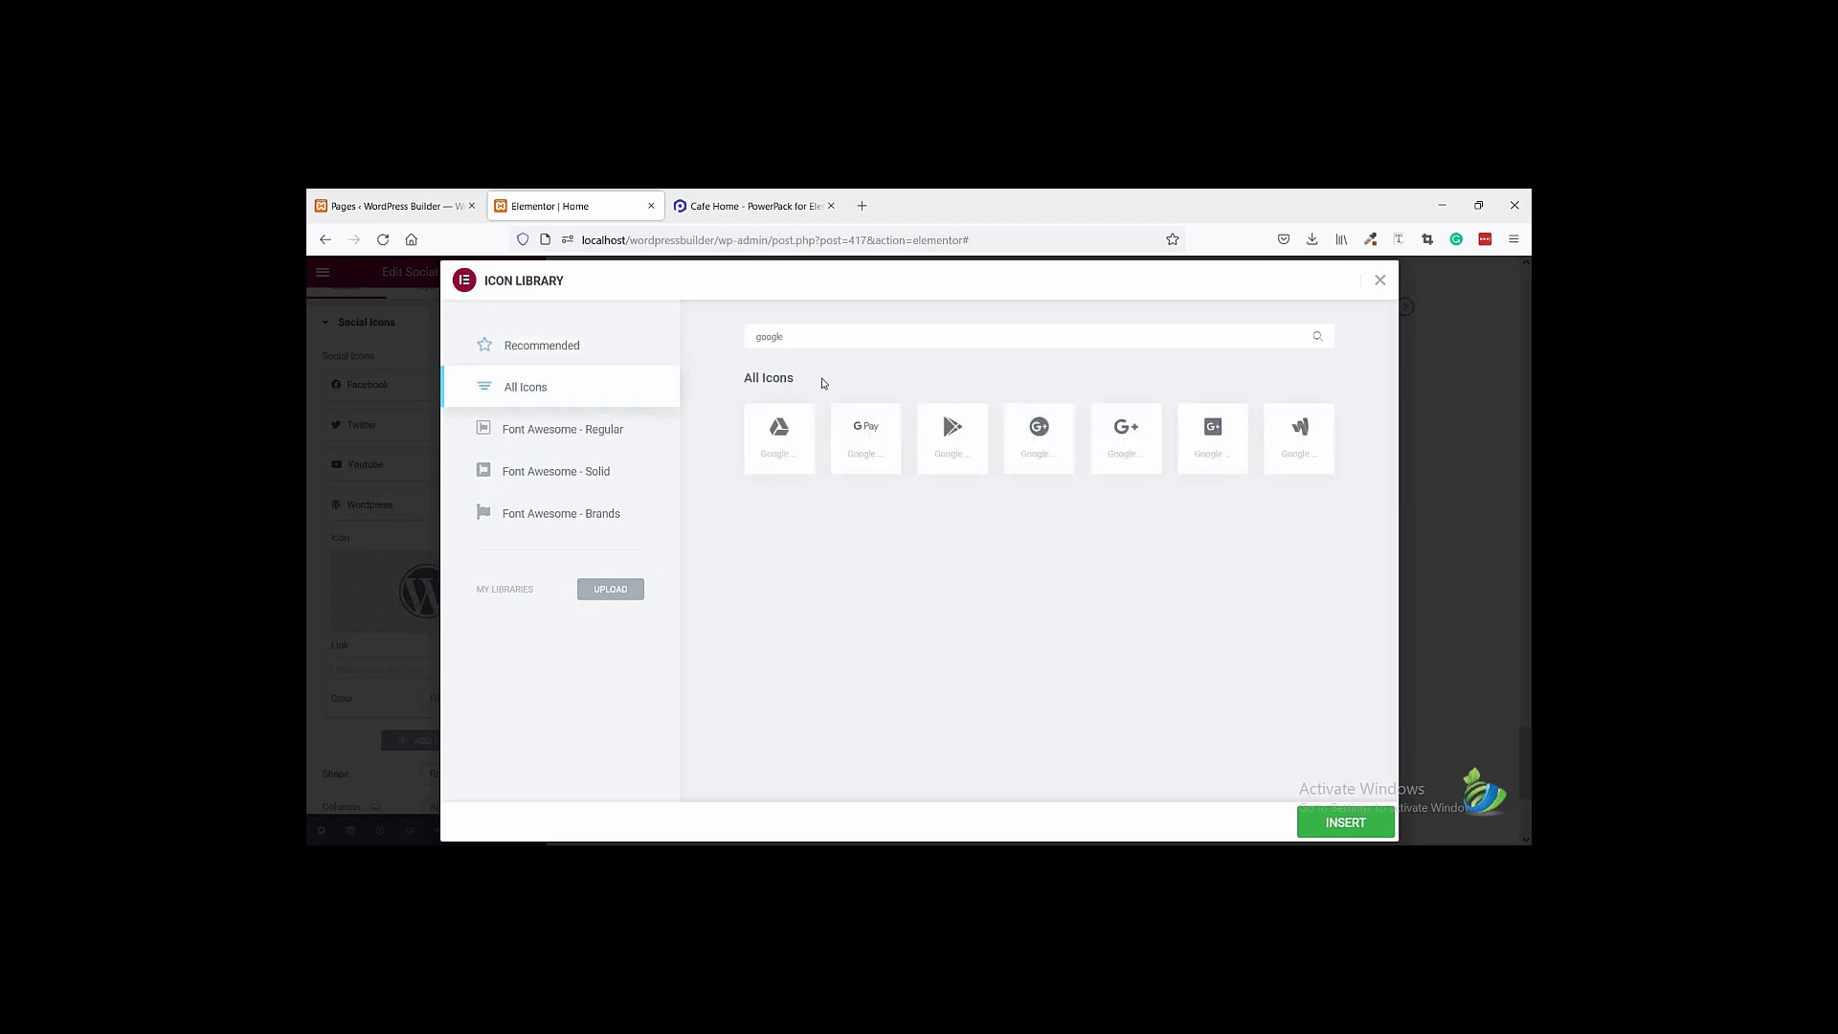
left_click(1034, 445)
left_click(1326, 826)
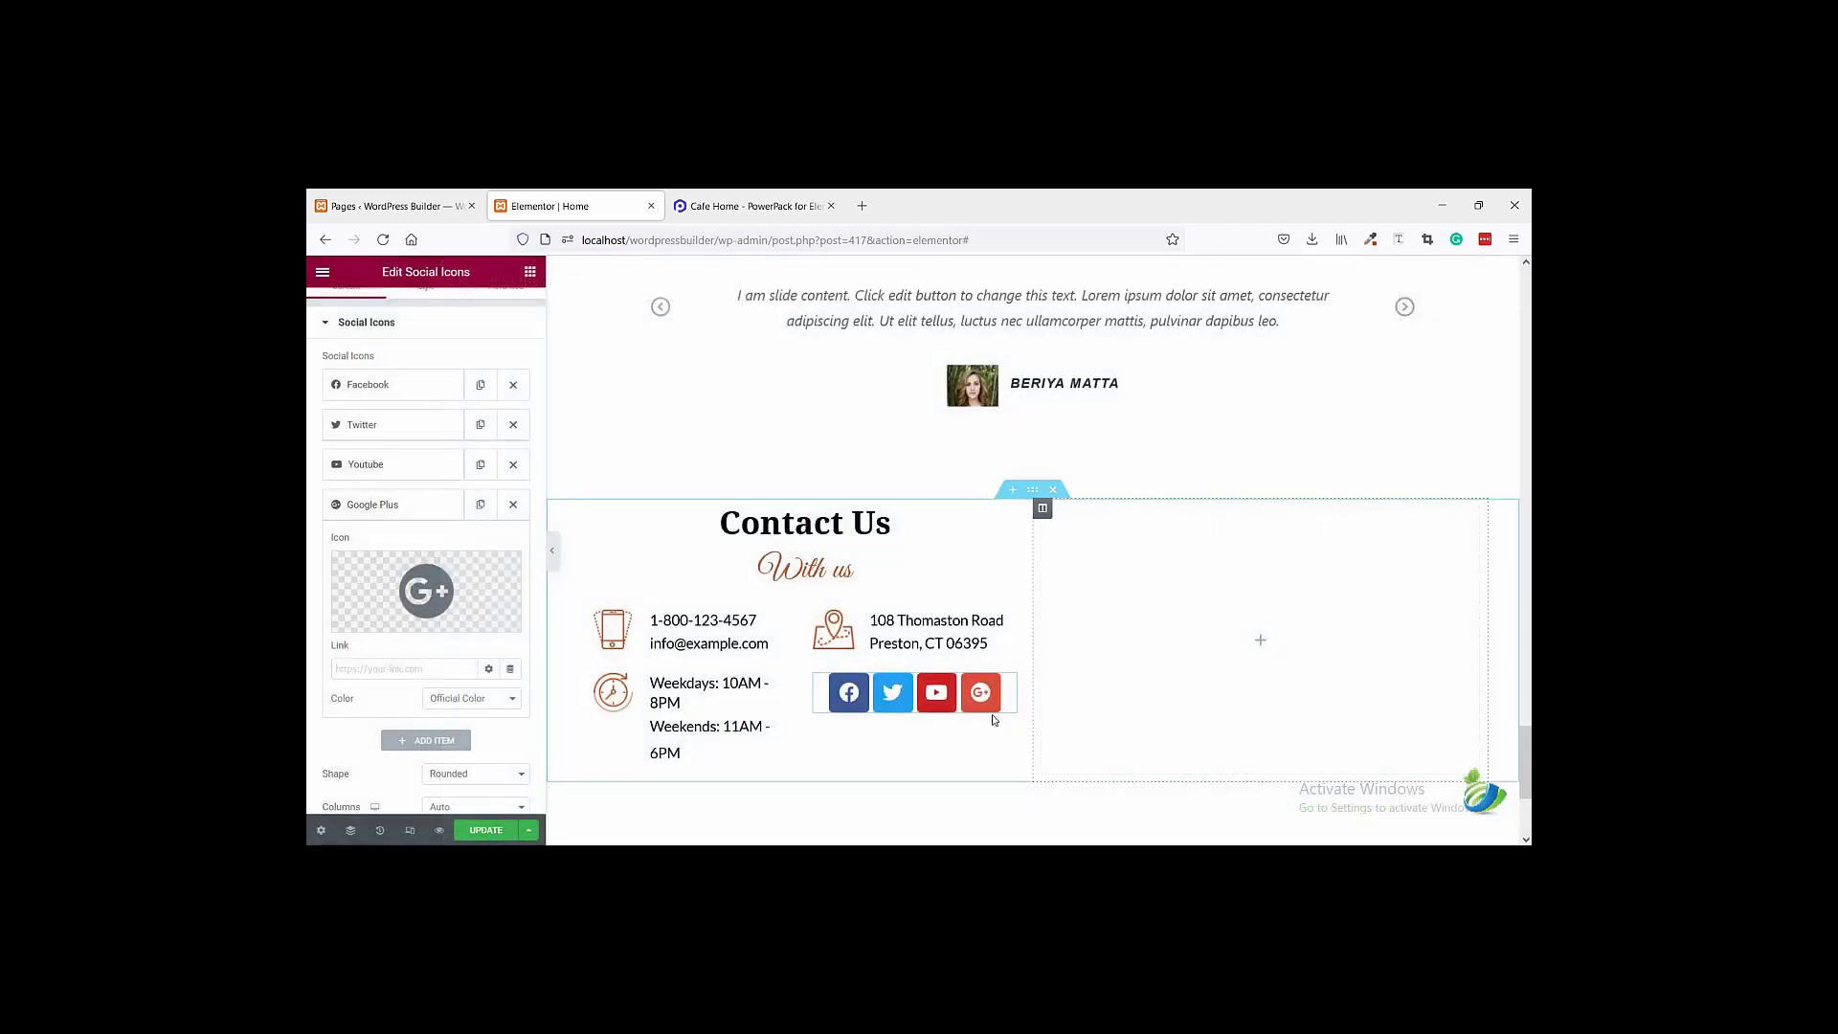
- Check the icon order on the Cafe Home page and move Google Plus ahead of YouTube in the Social Icons widget
left_click(747, 206)
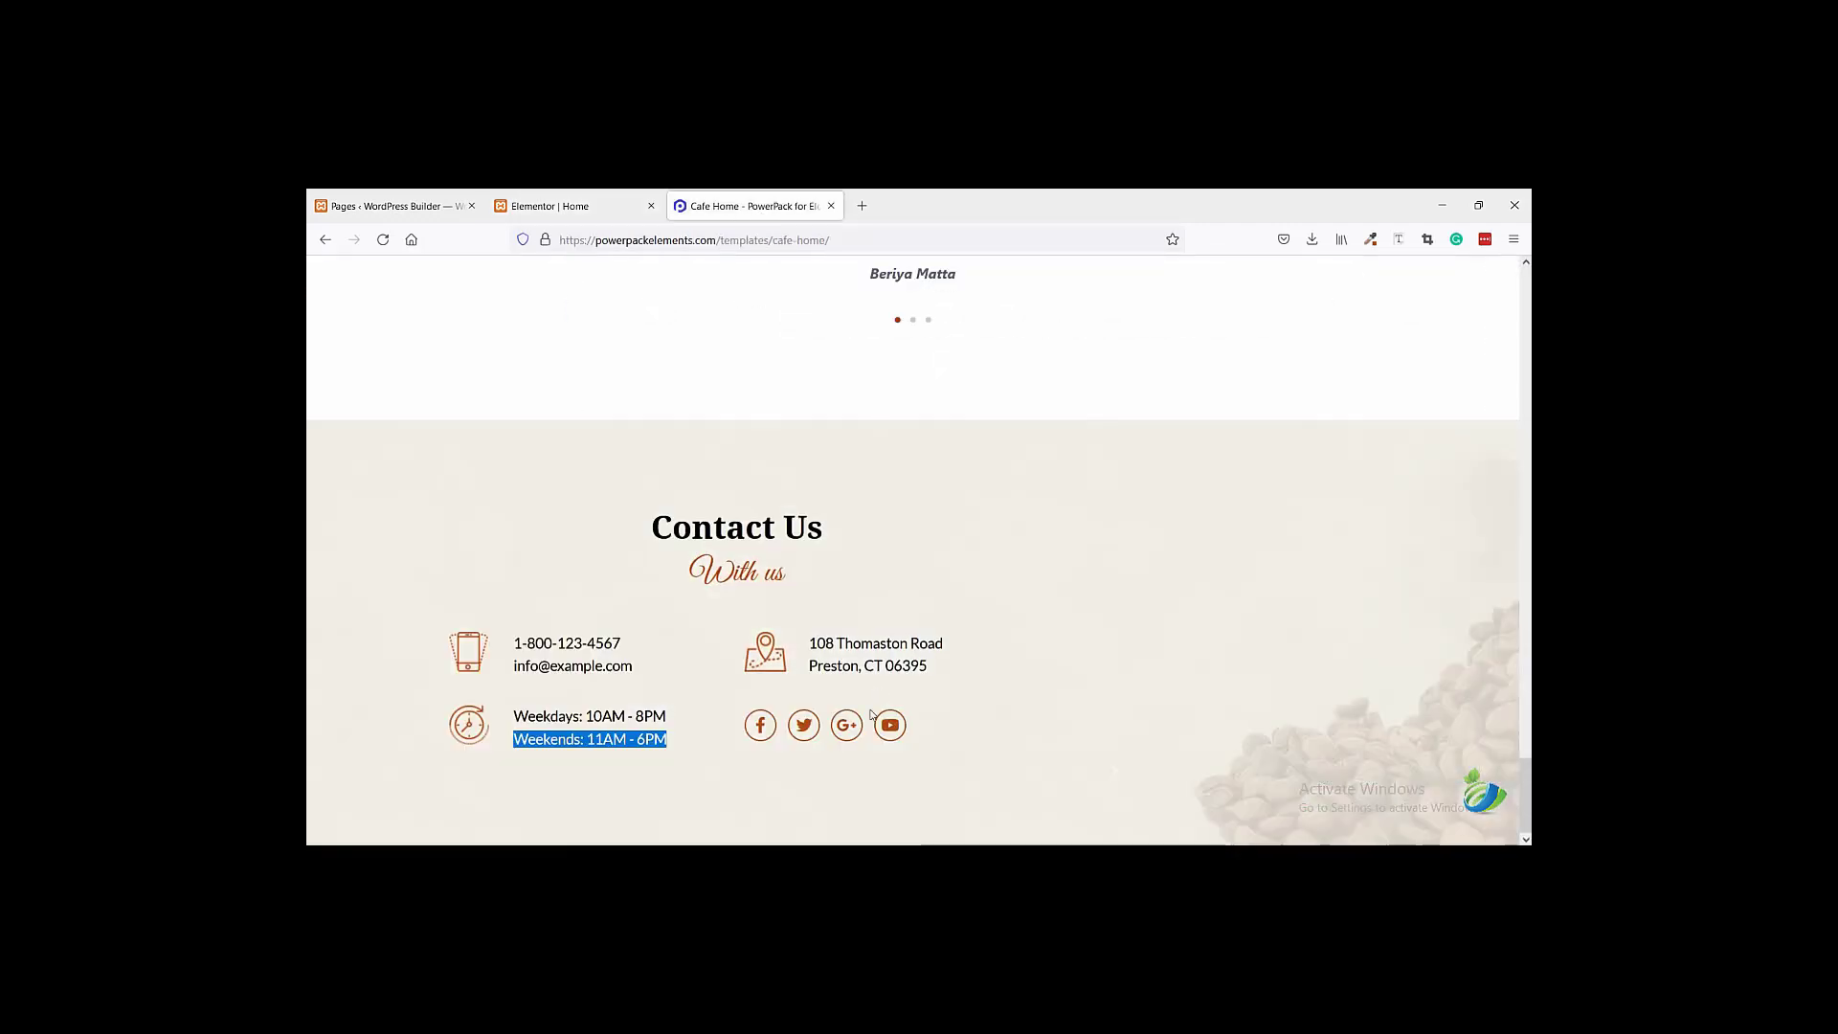
left_click(577, 209)
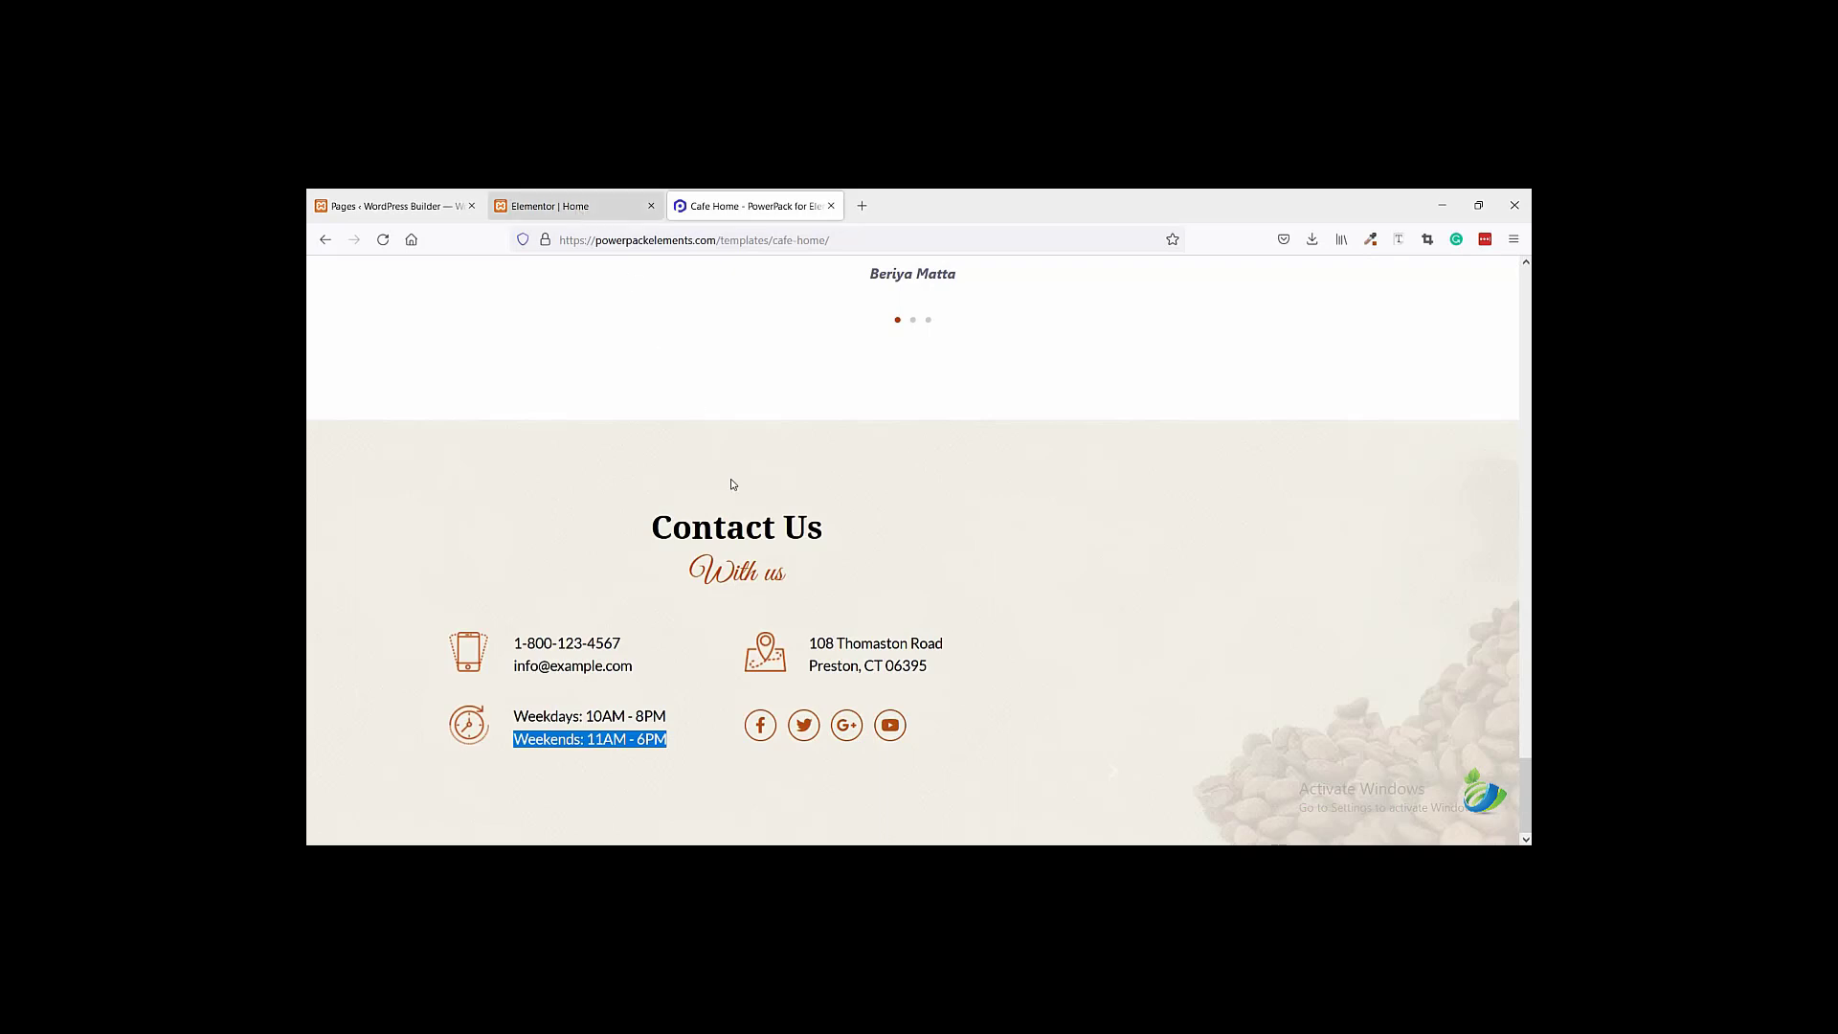
left_click_drag(374, 510, 388, 462)
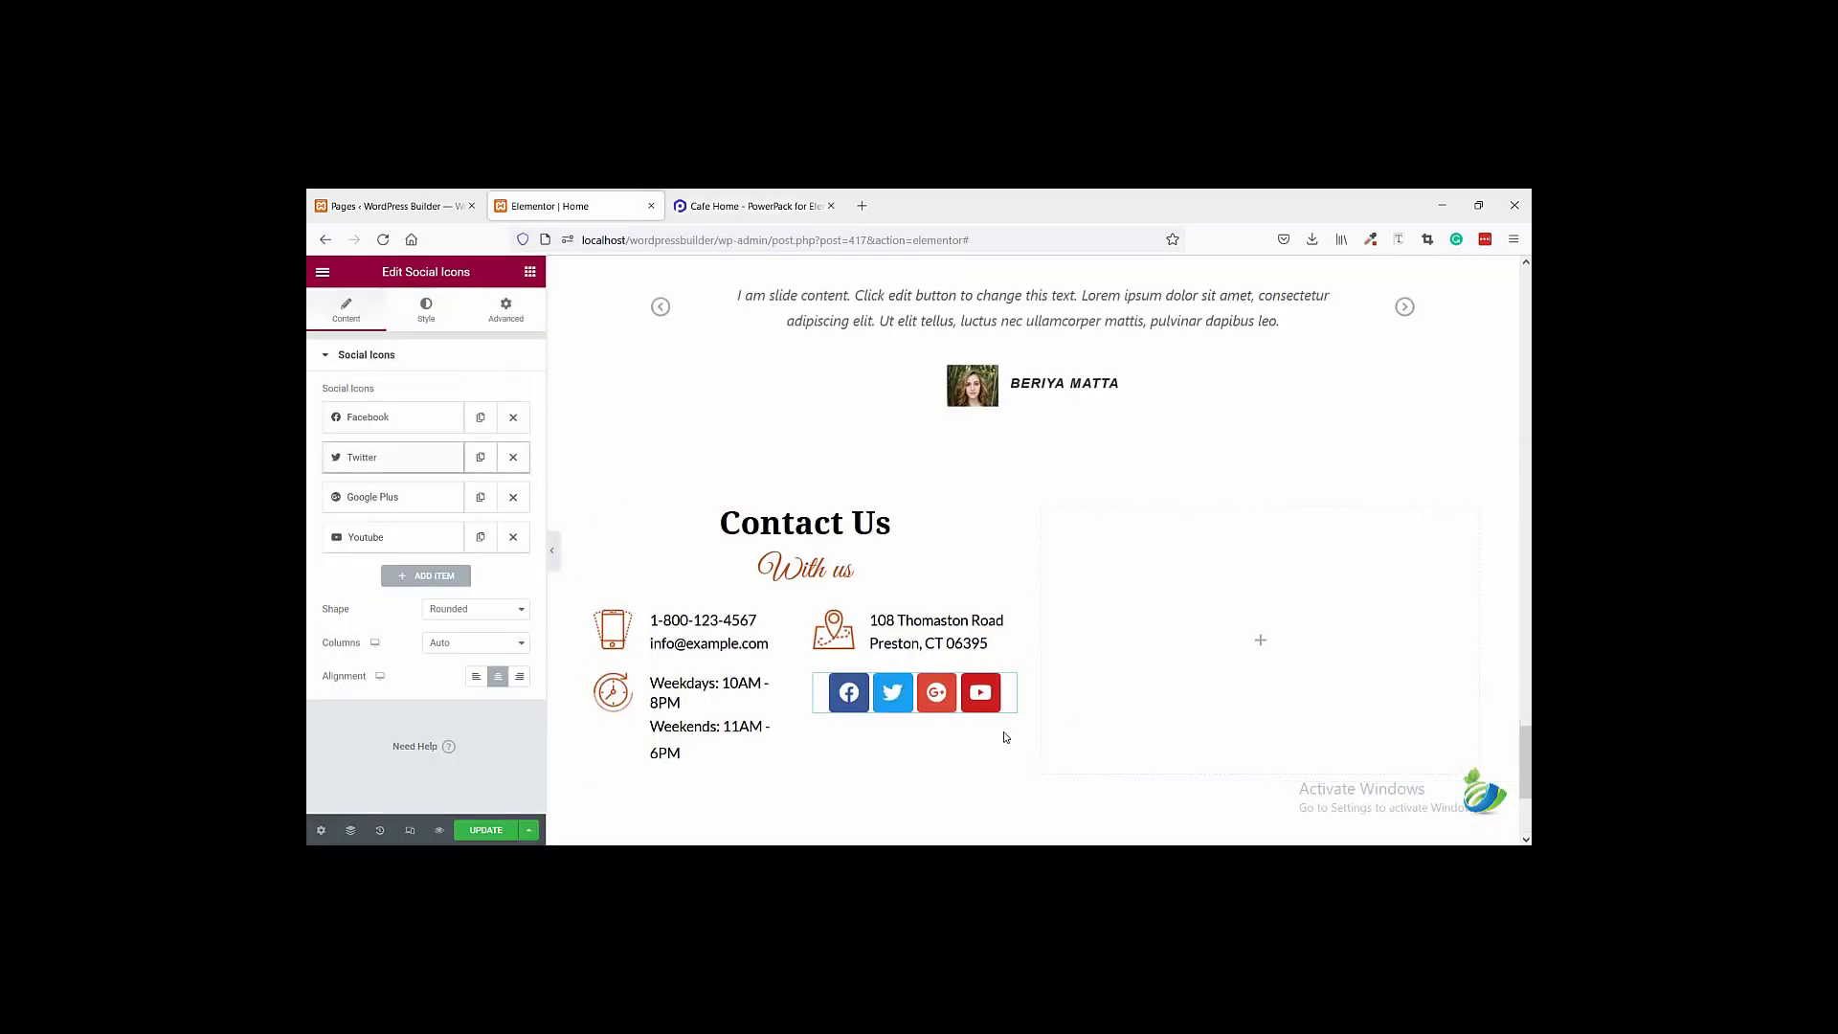
- Sample the YouTube icon's colour in the Cafe Home page's Contact Us section with the colour picker and copy its code
left_click(794, 212)
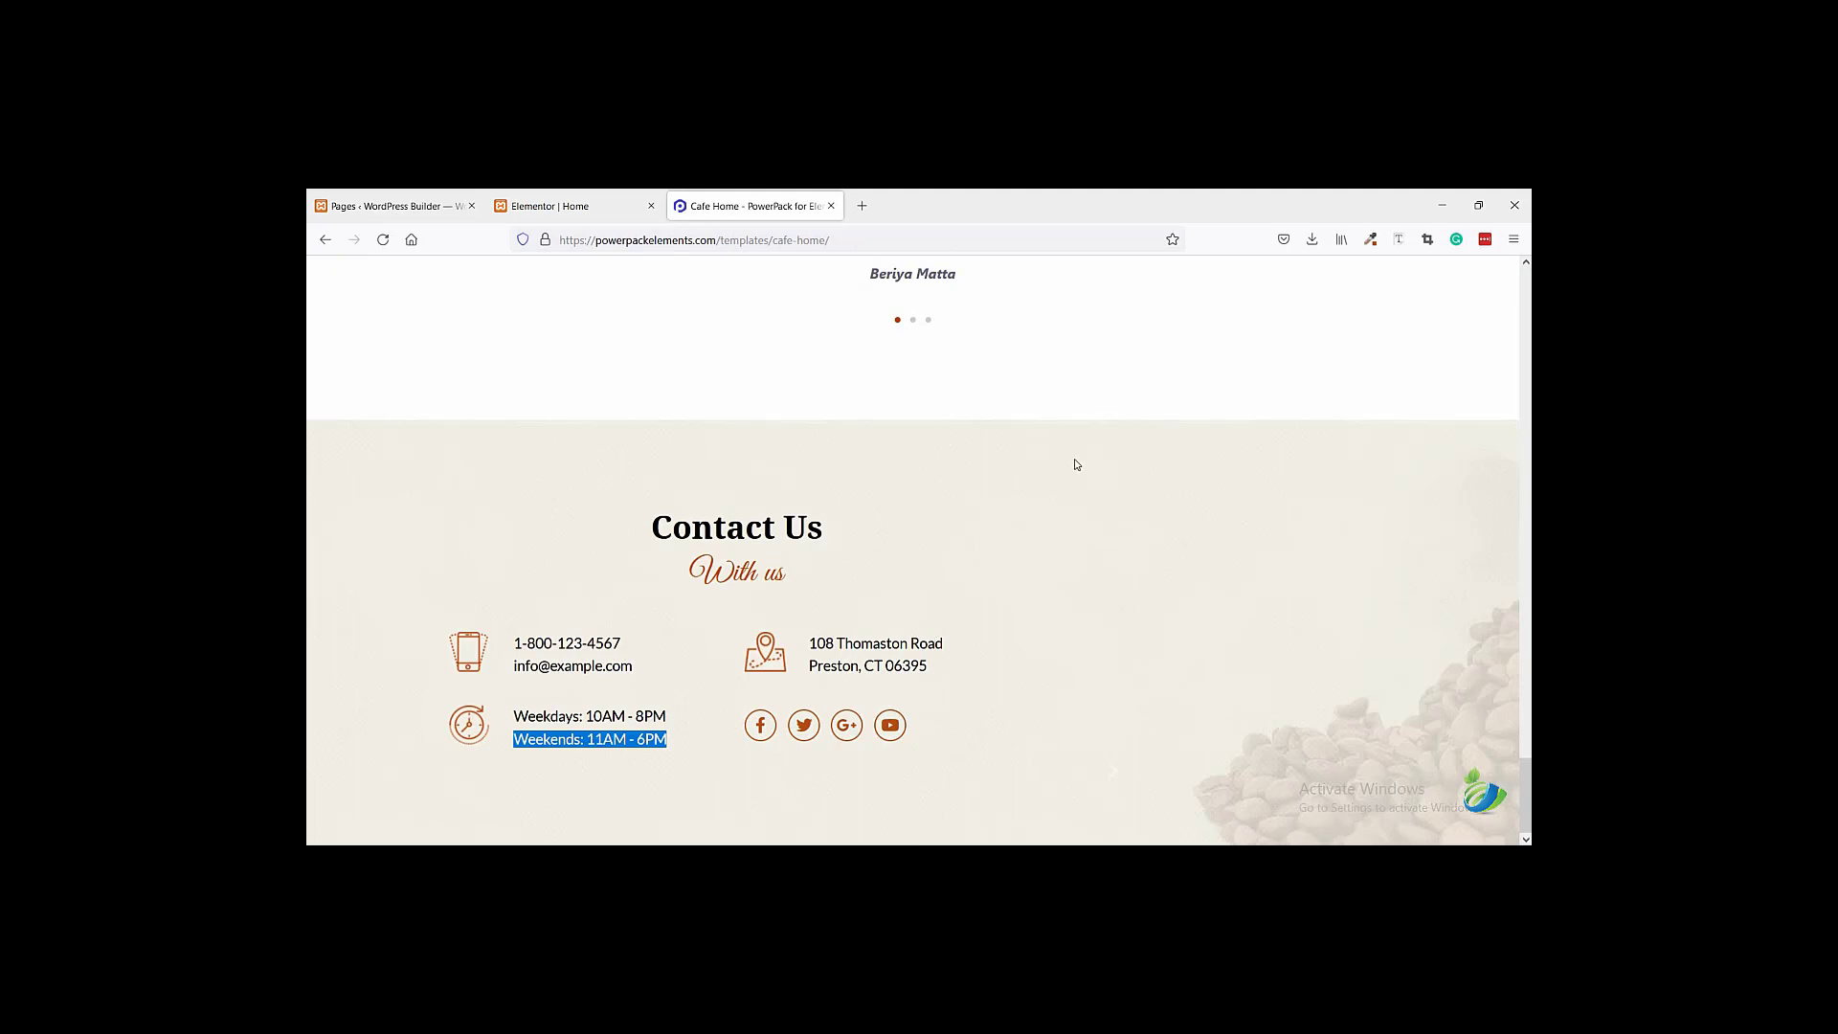
scroll(1074, 458, "up", 3)
scroll(1079, 476, "down", 3)
left_click(1370, 239)
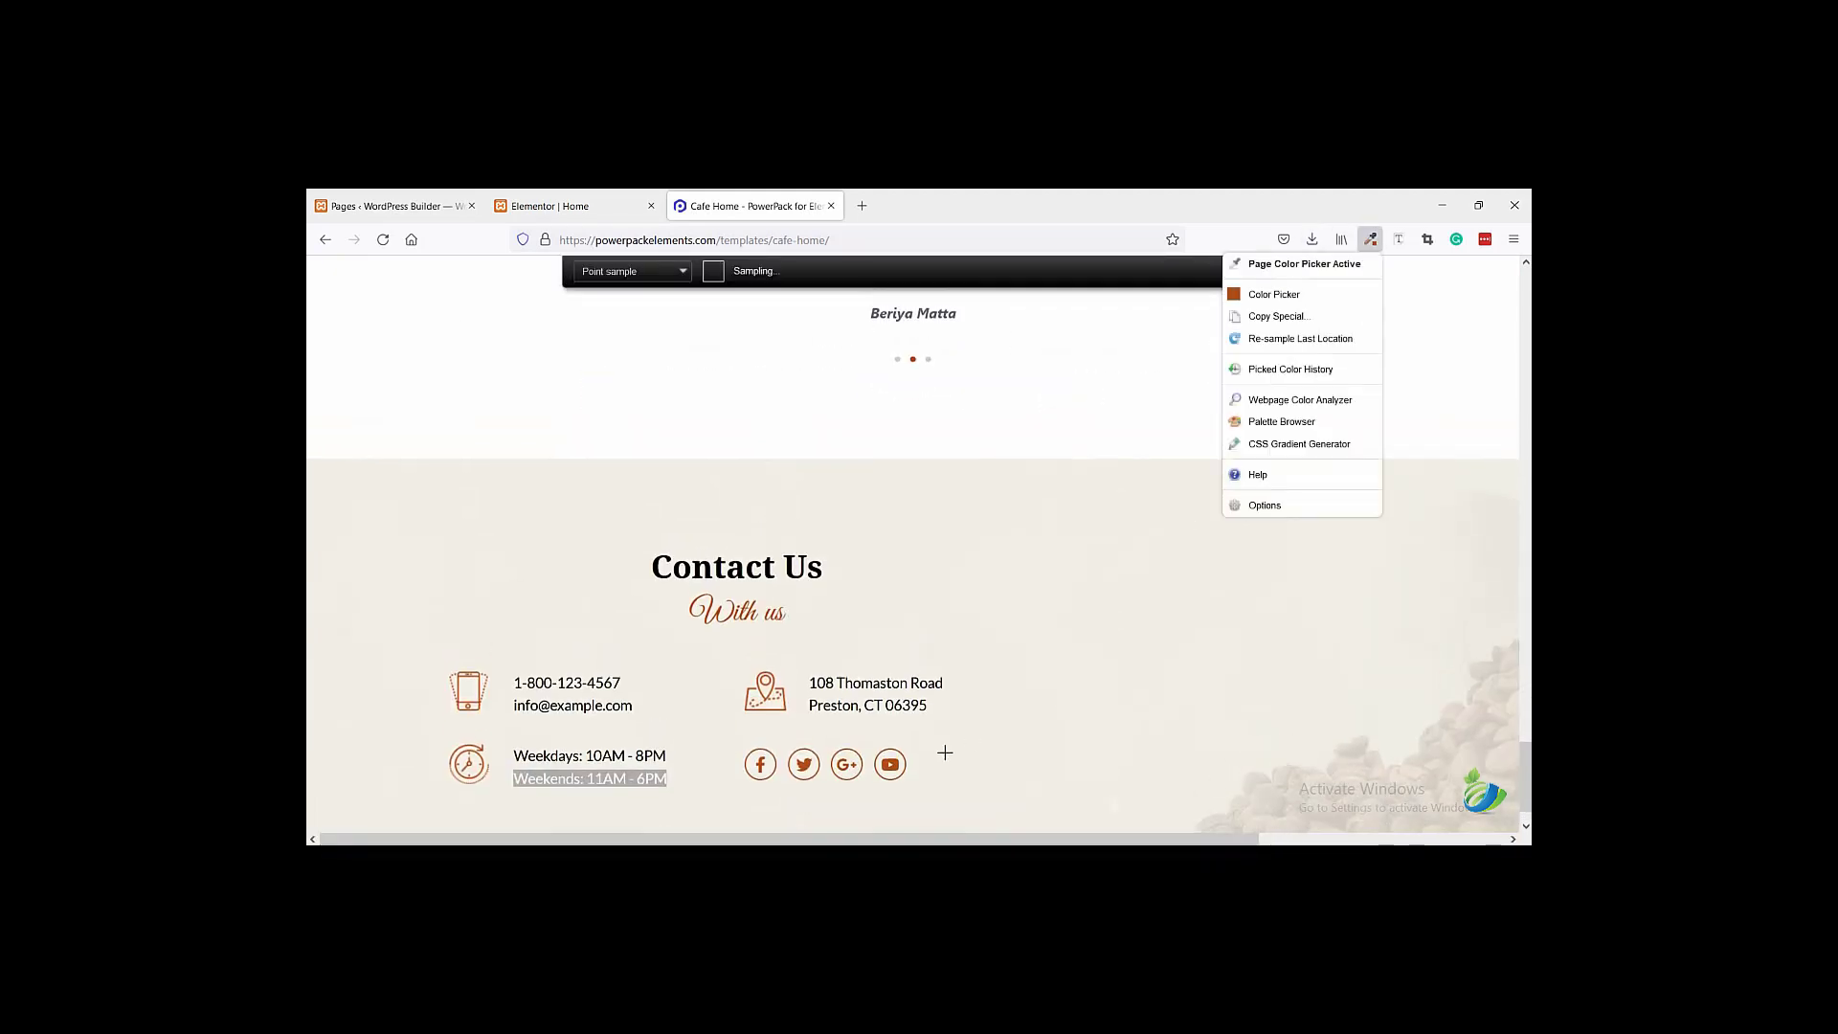
left_click(896, 762)
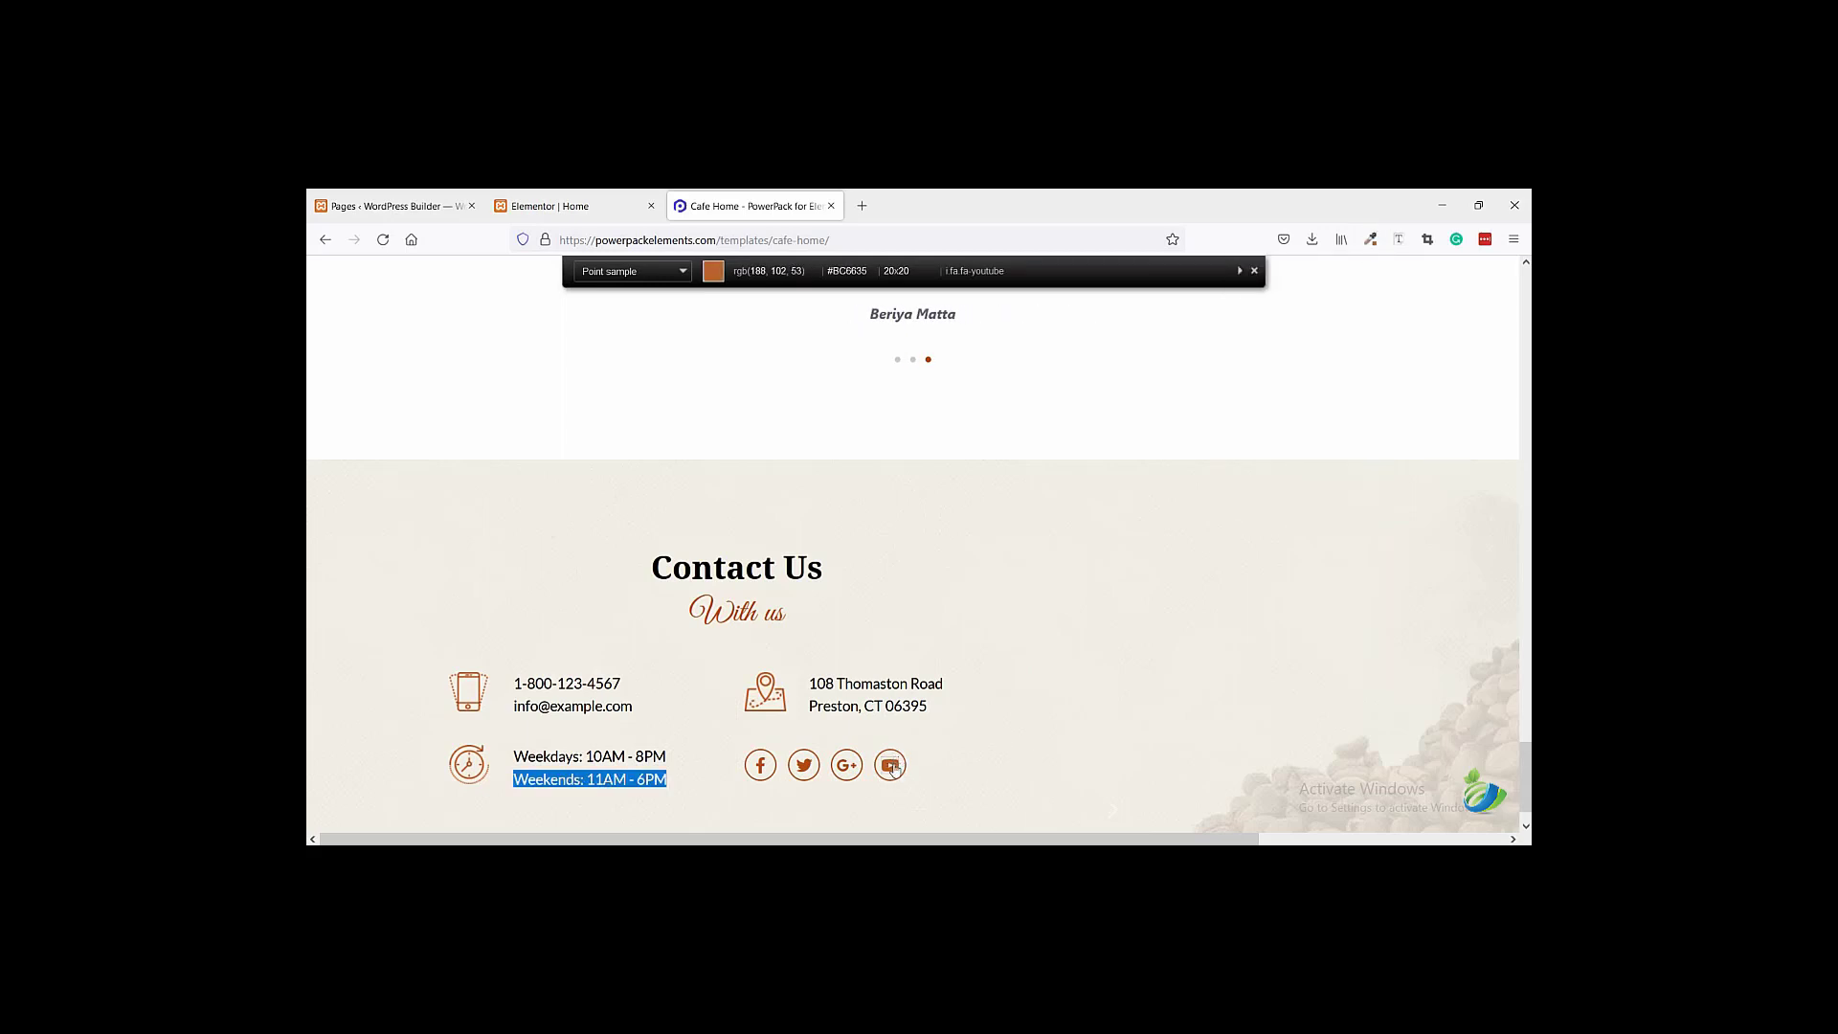
left_click(892, 765)
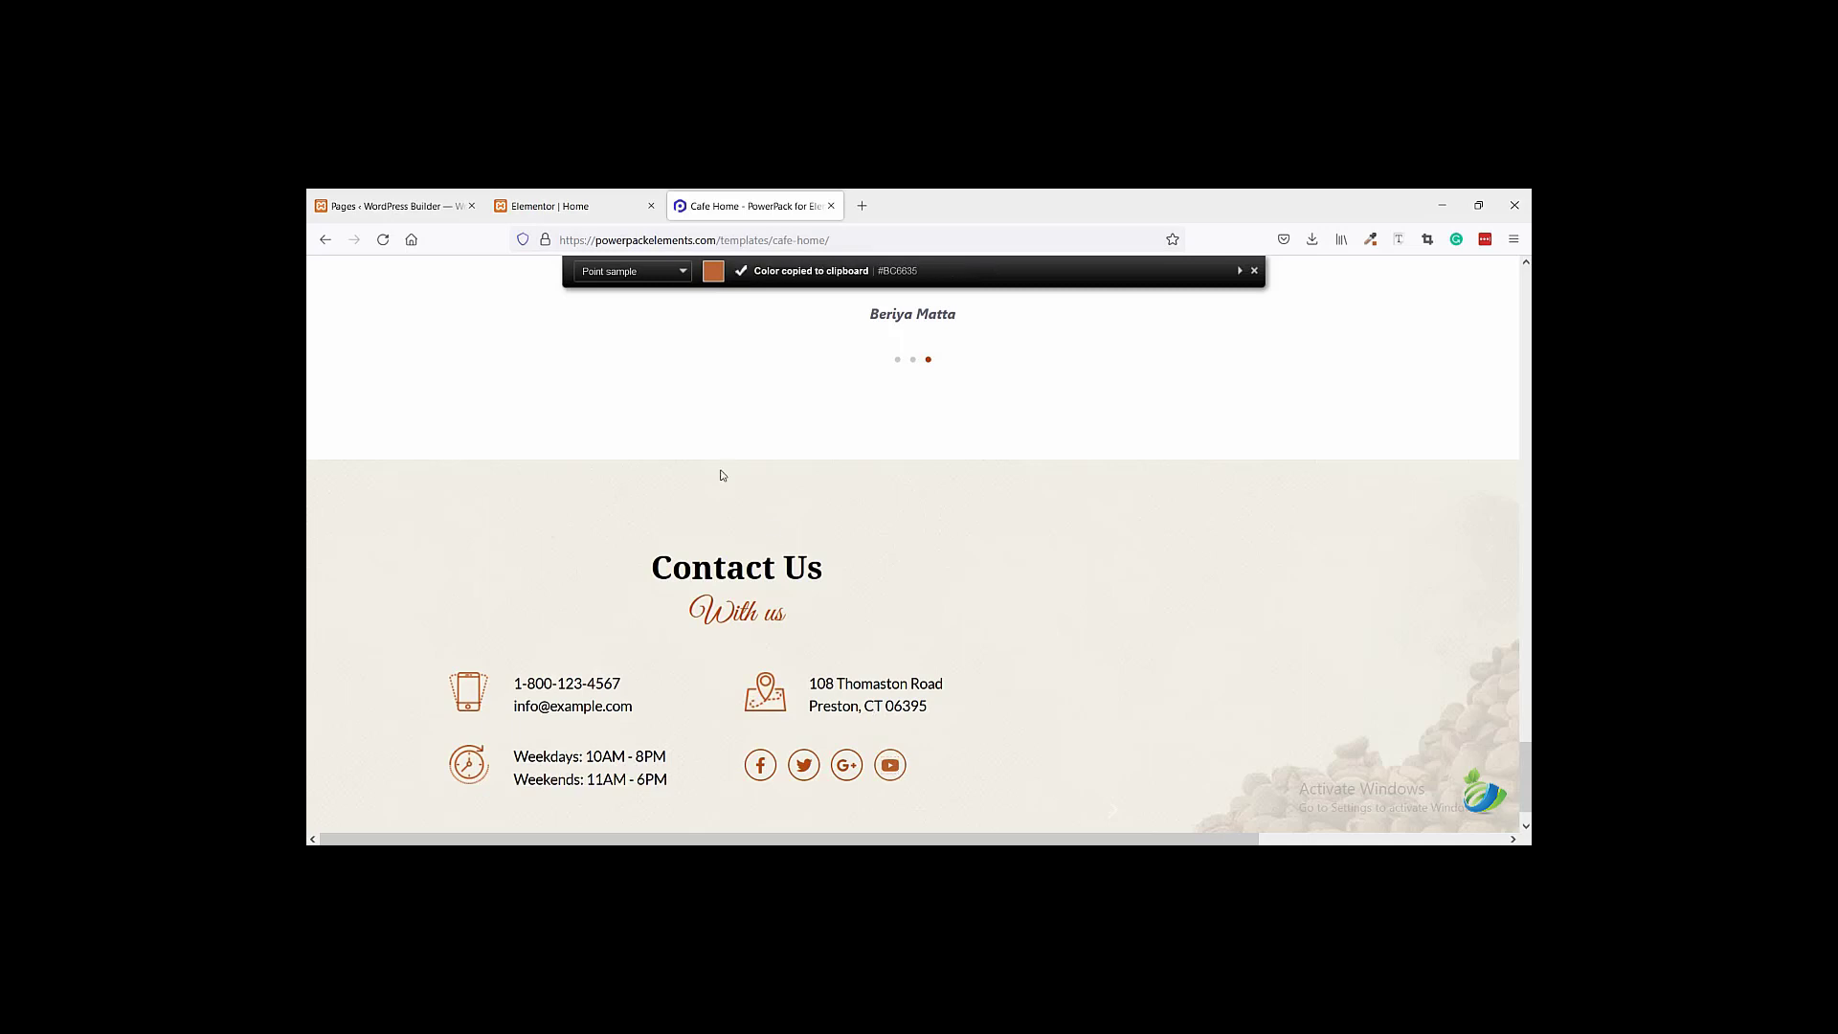
- Switch the Social Icons widget's colour mode to Custom and set its primary colour to the copied #BC6635
left_click(568, 209)
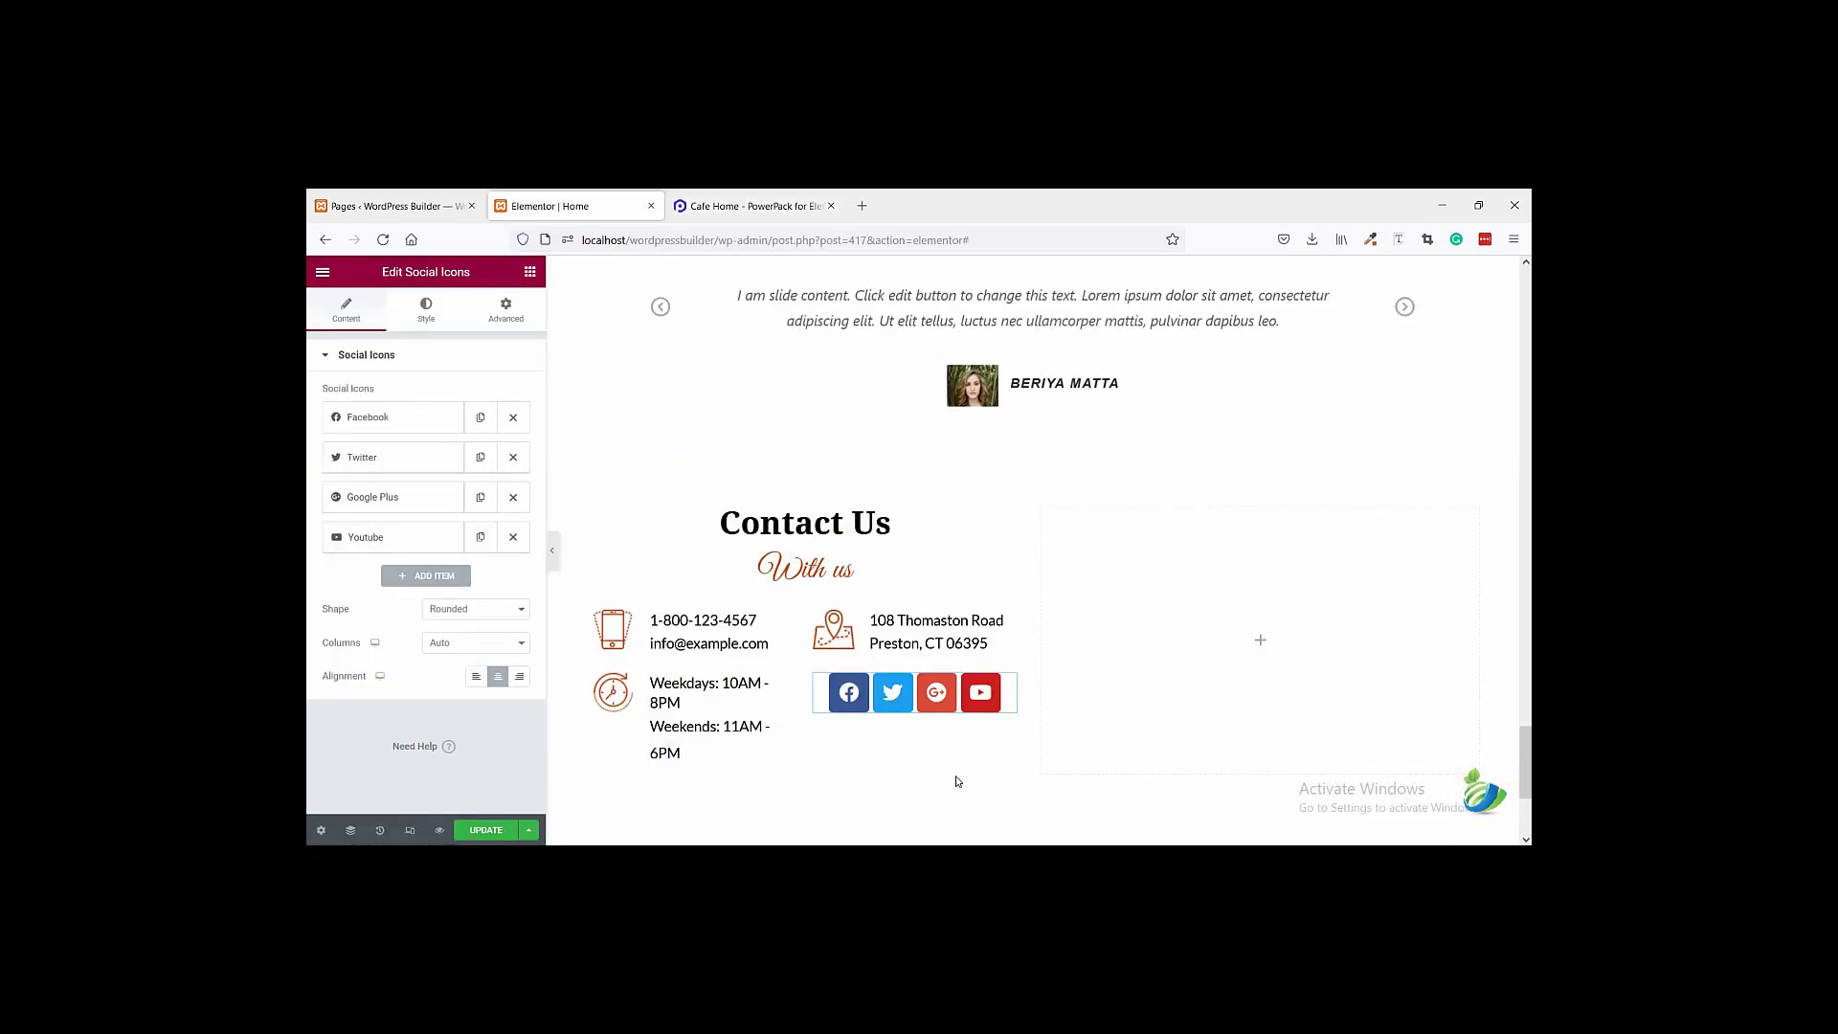
left_click(423, 321)
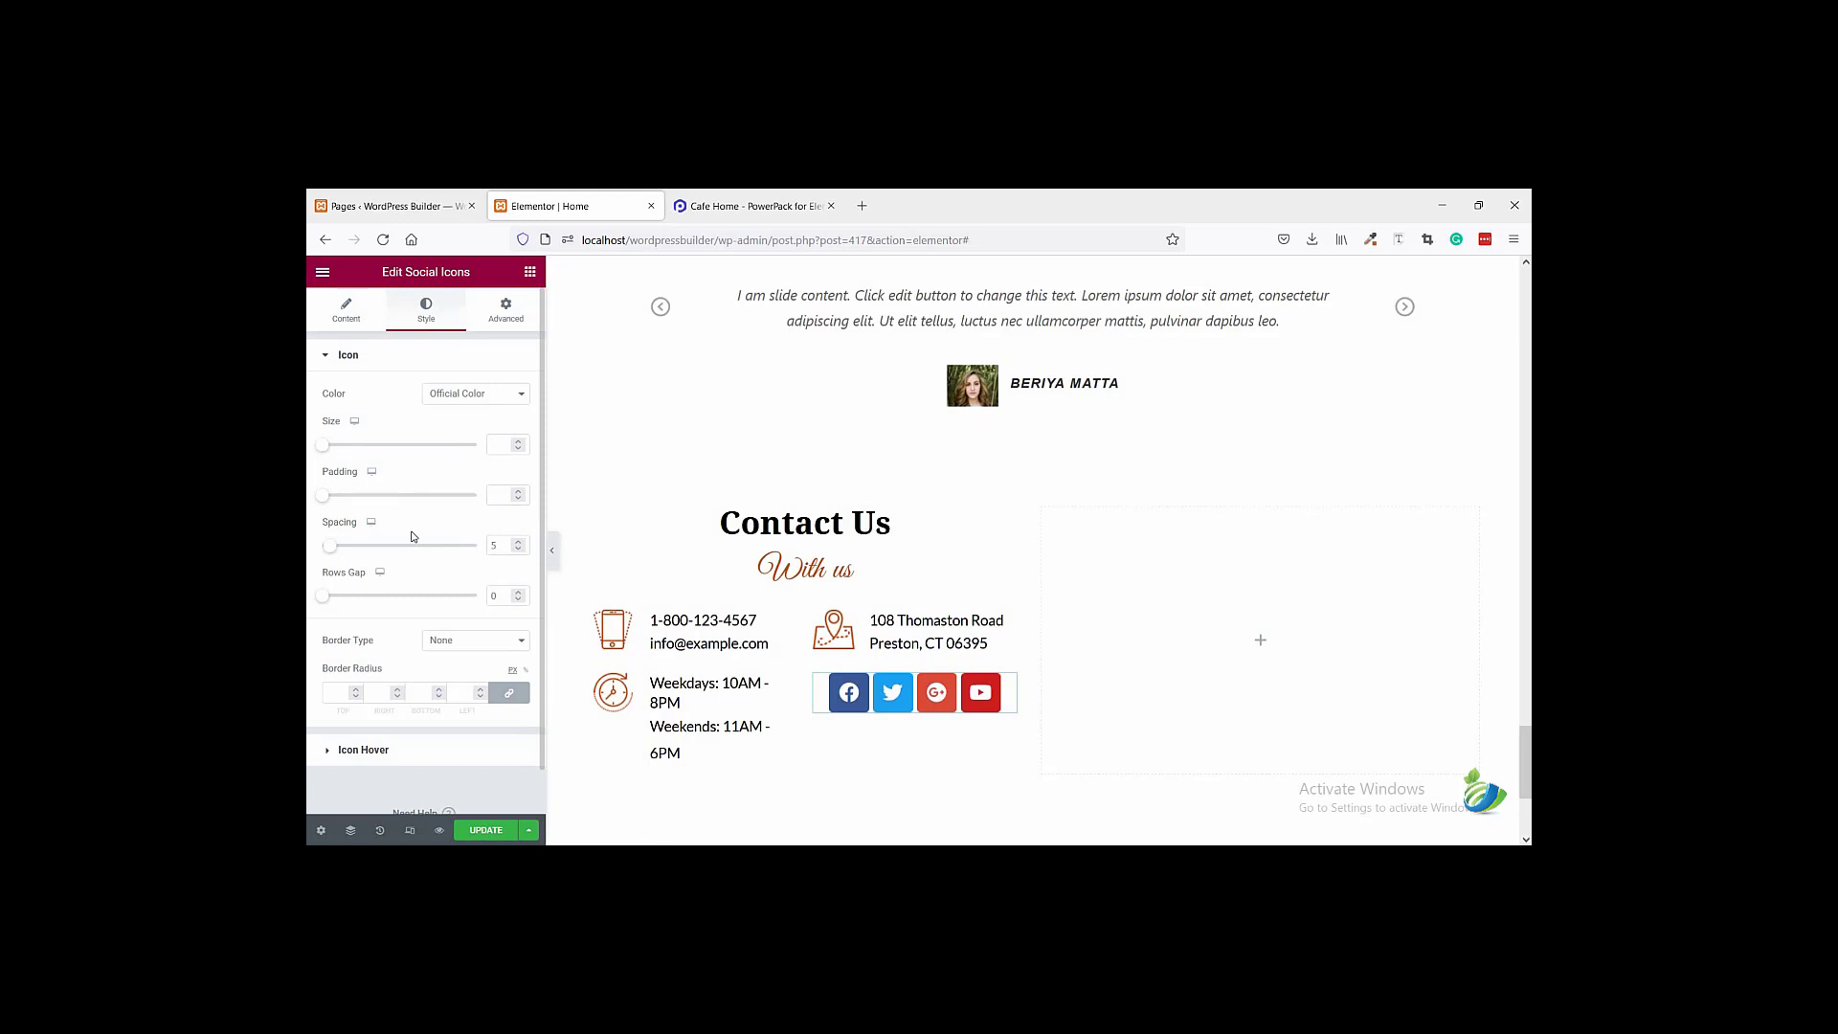
scroll(428, 491, "down", 1)
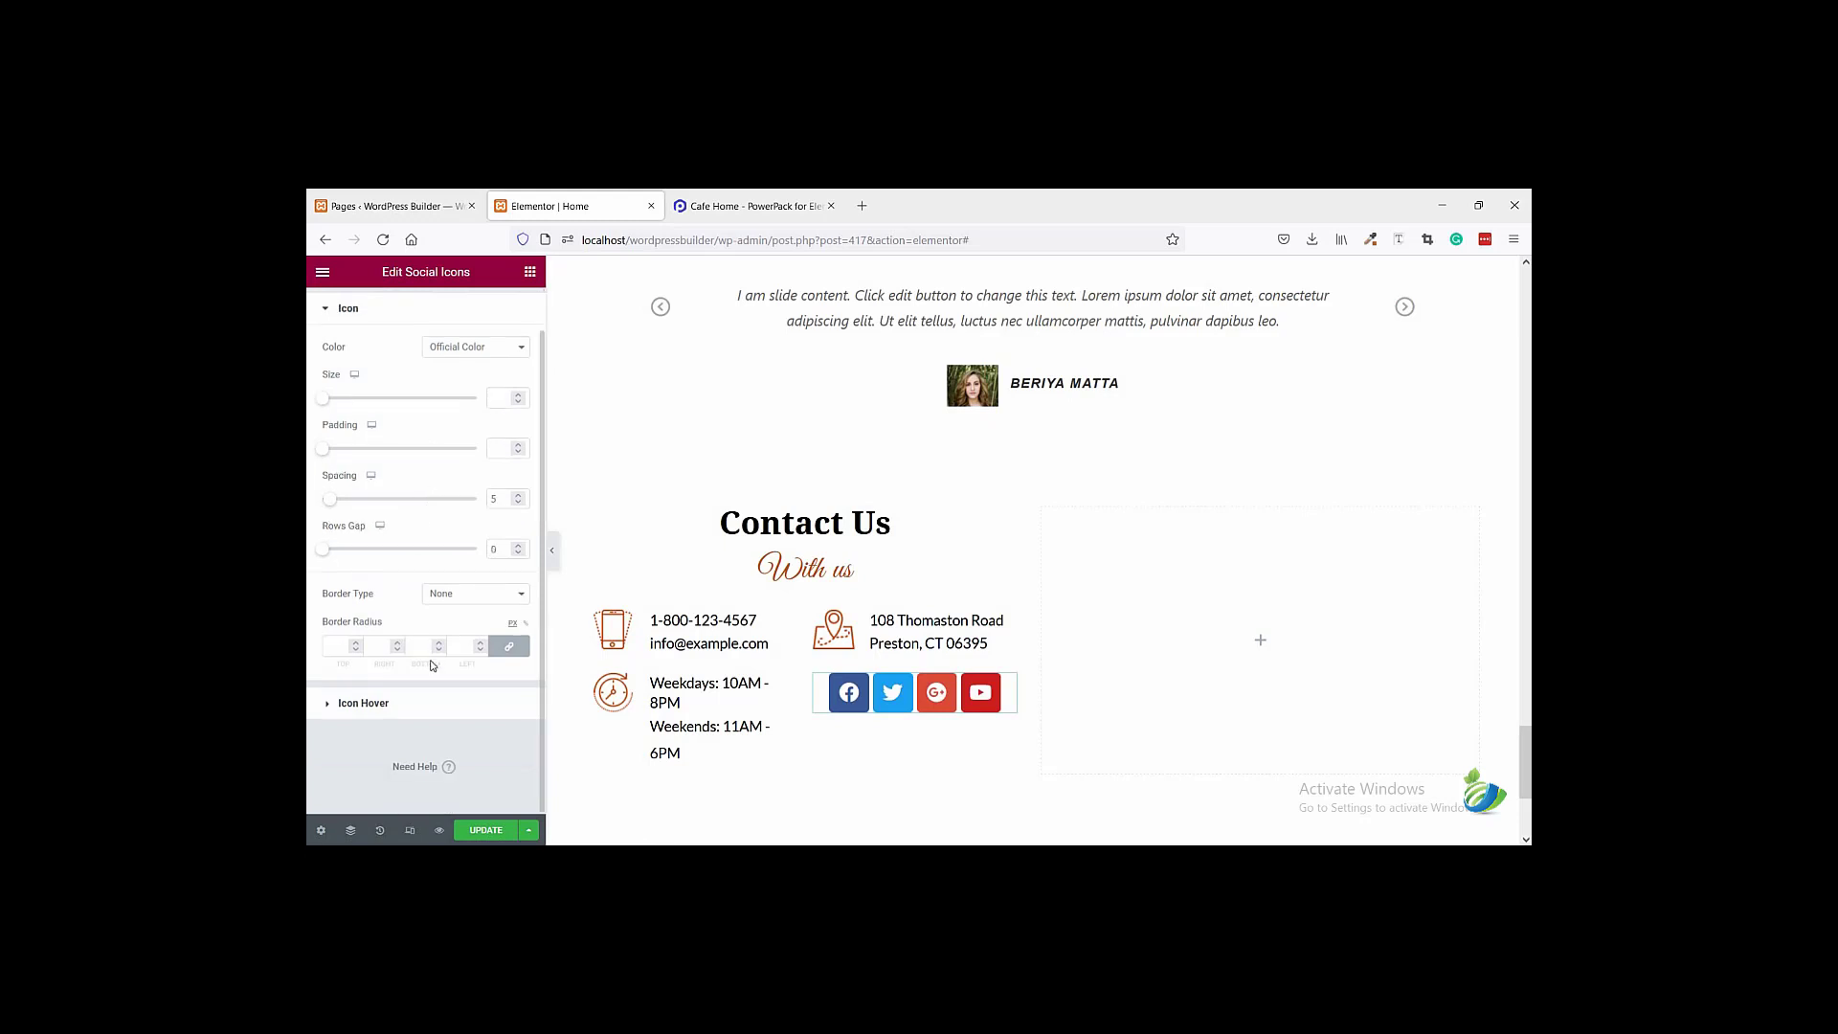
left_click(455, 354)
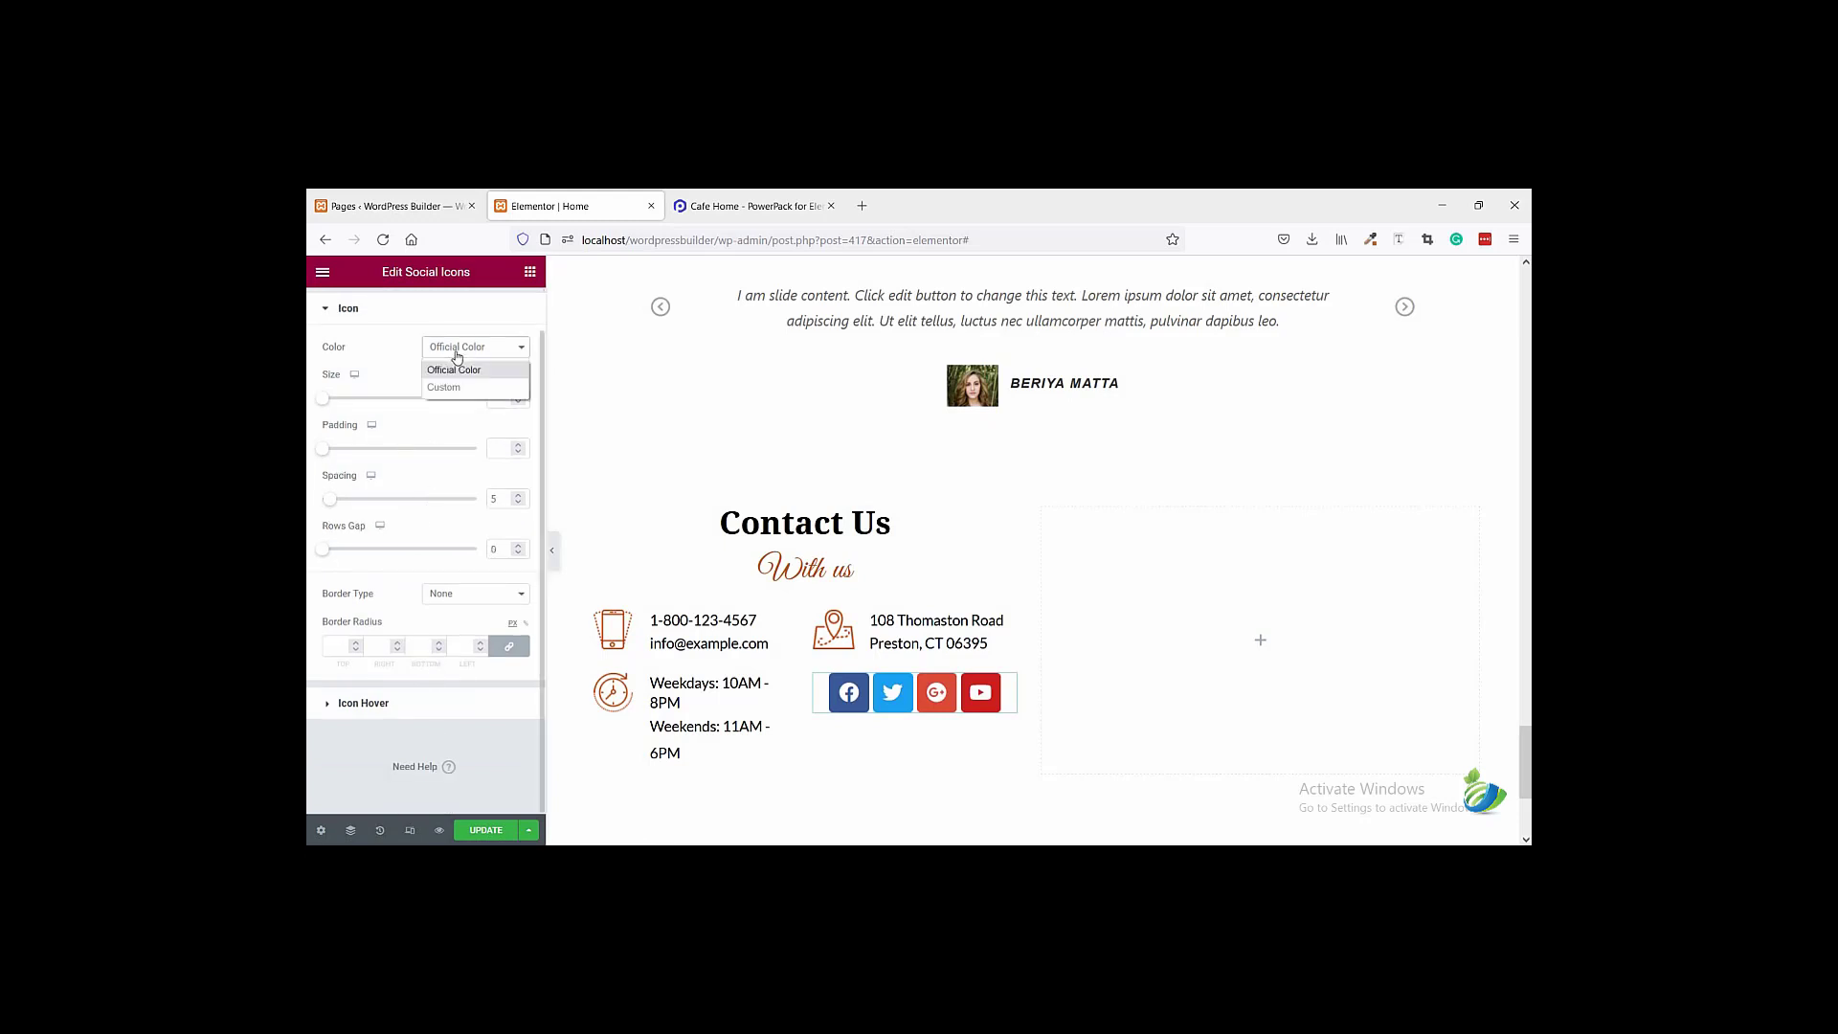
left_click(456, 355)
left_click(457, 356)
left_click(459, 389)
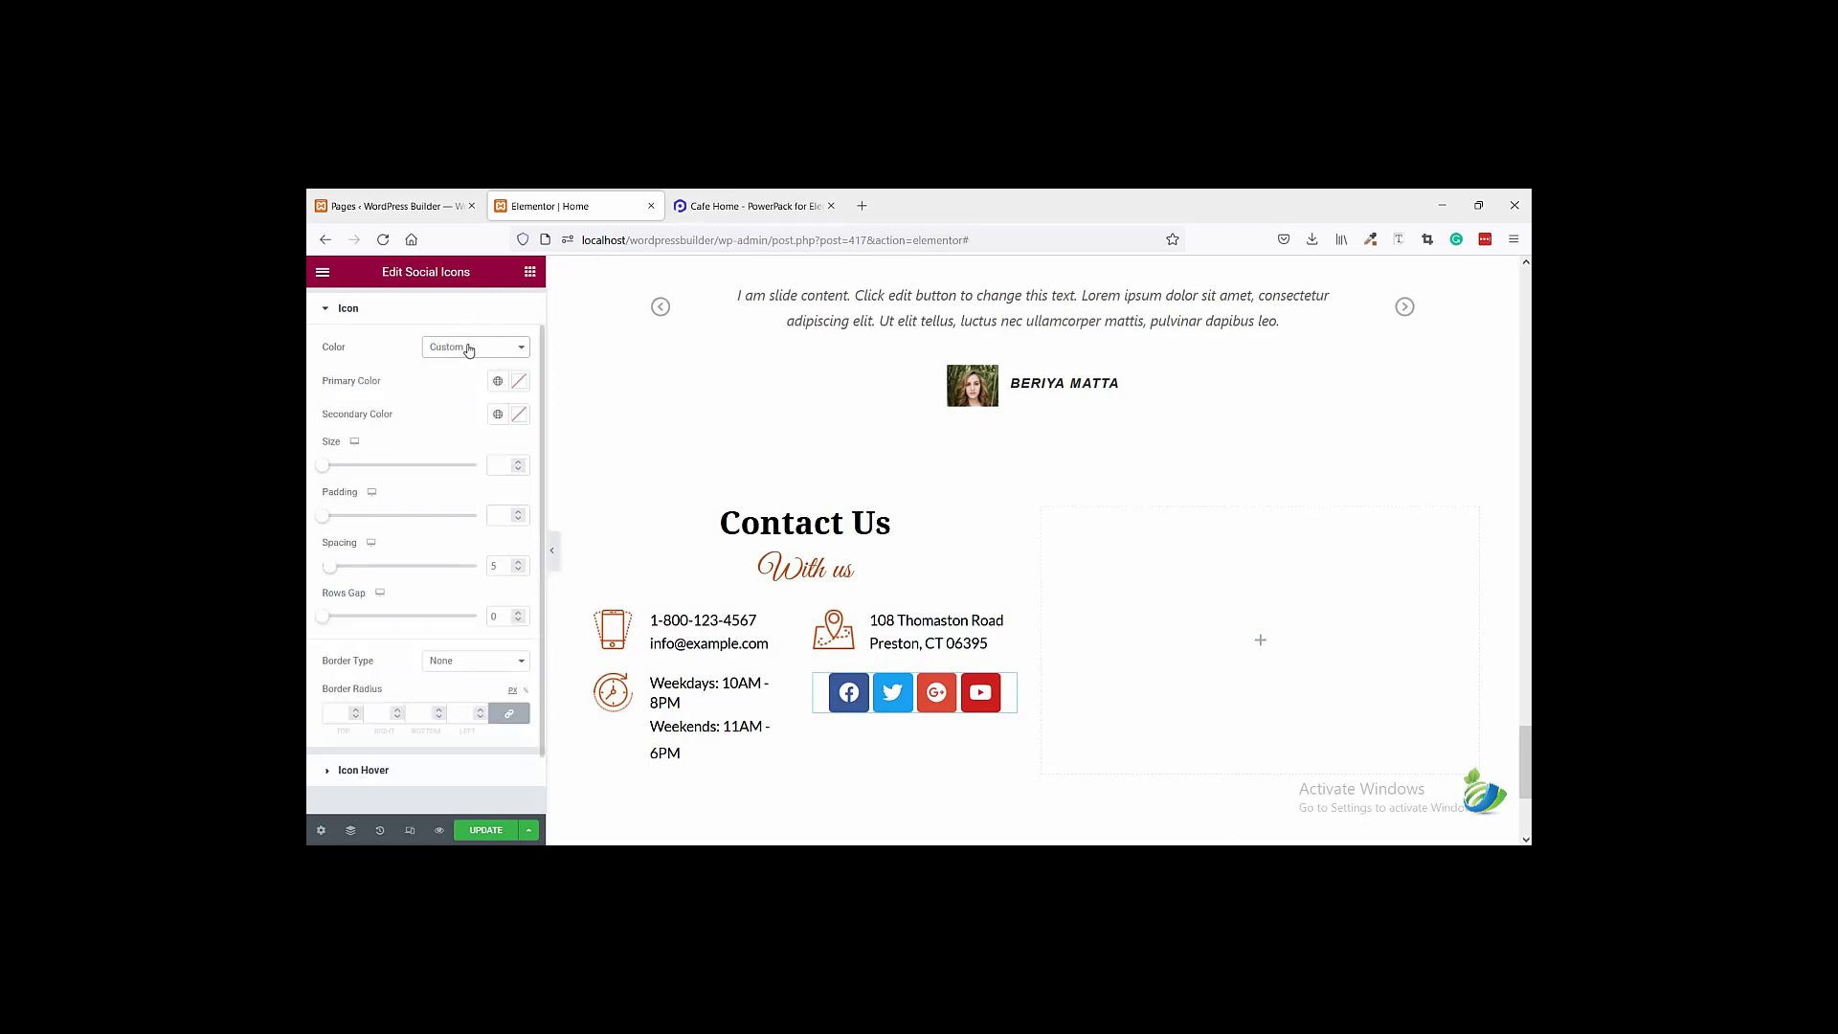
scroll(493, 426, "up", 1)
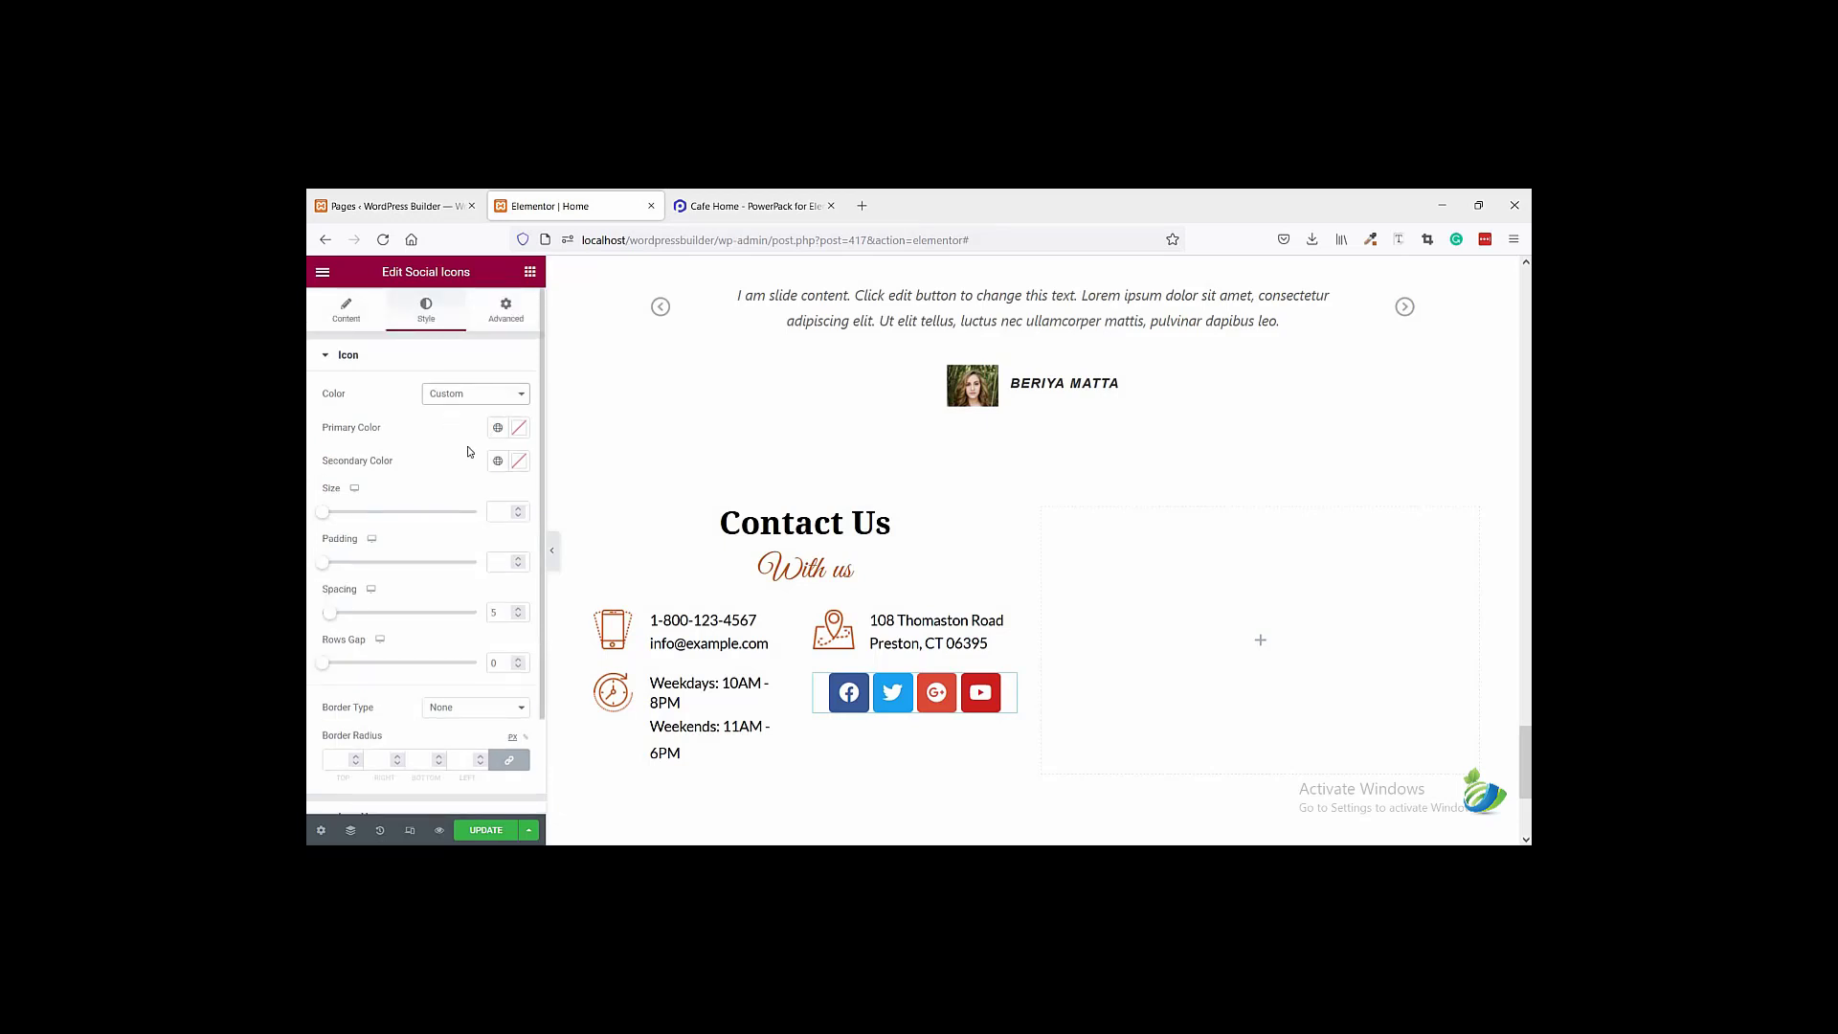
left_click(519, 428)
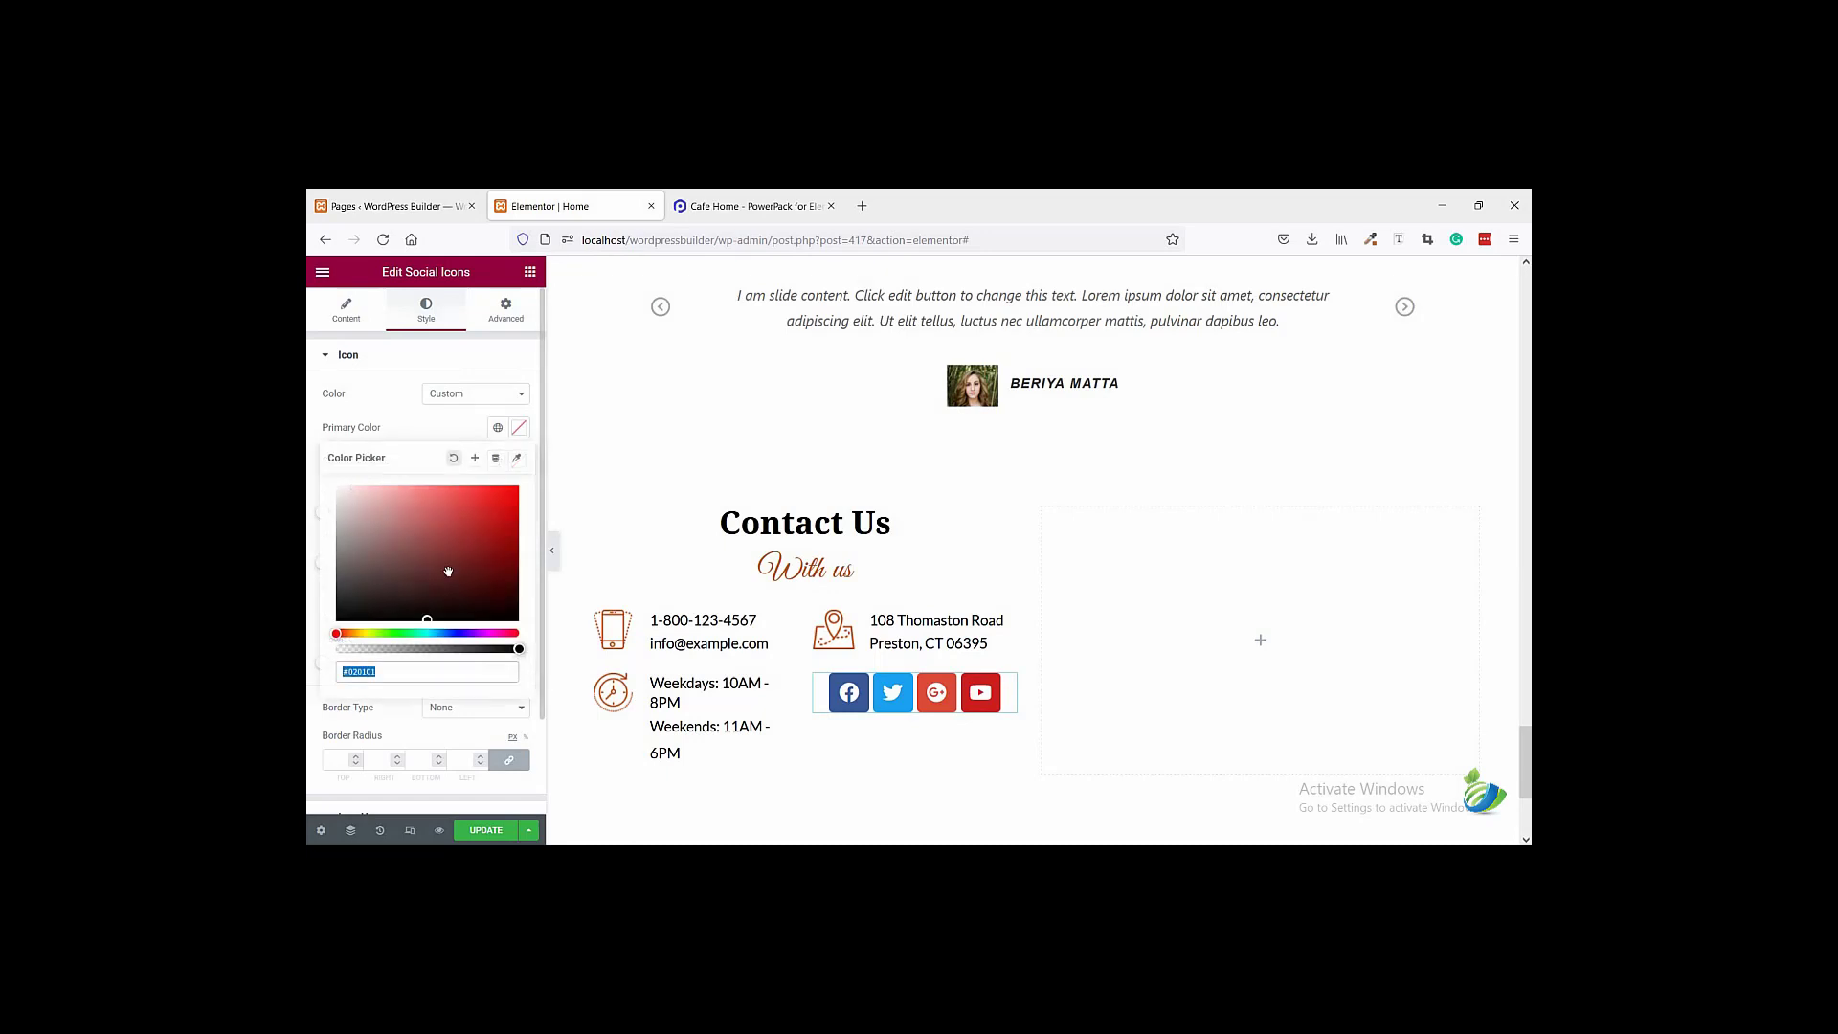
key("ctrl+v")
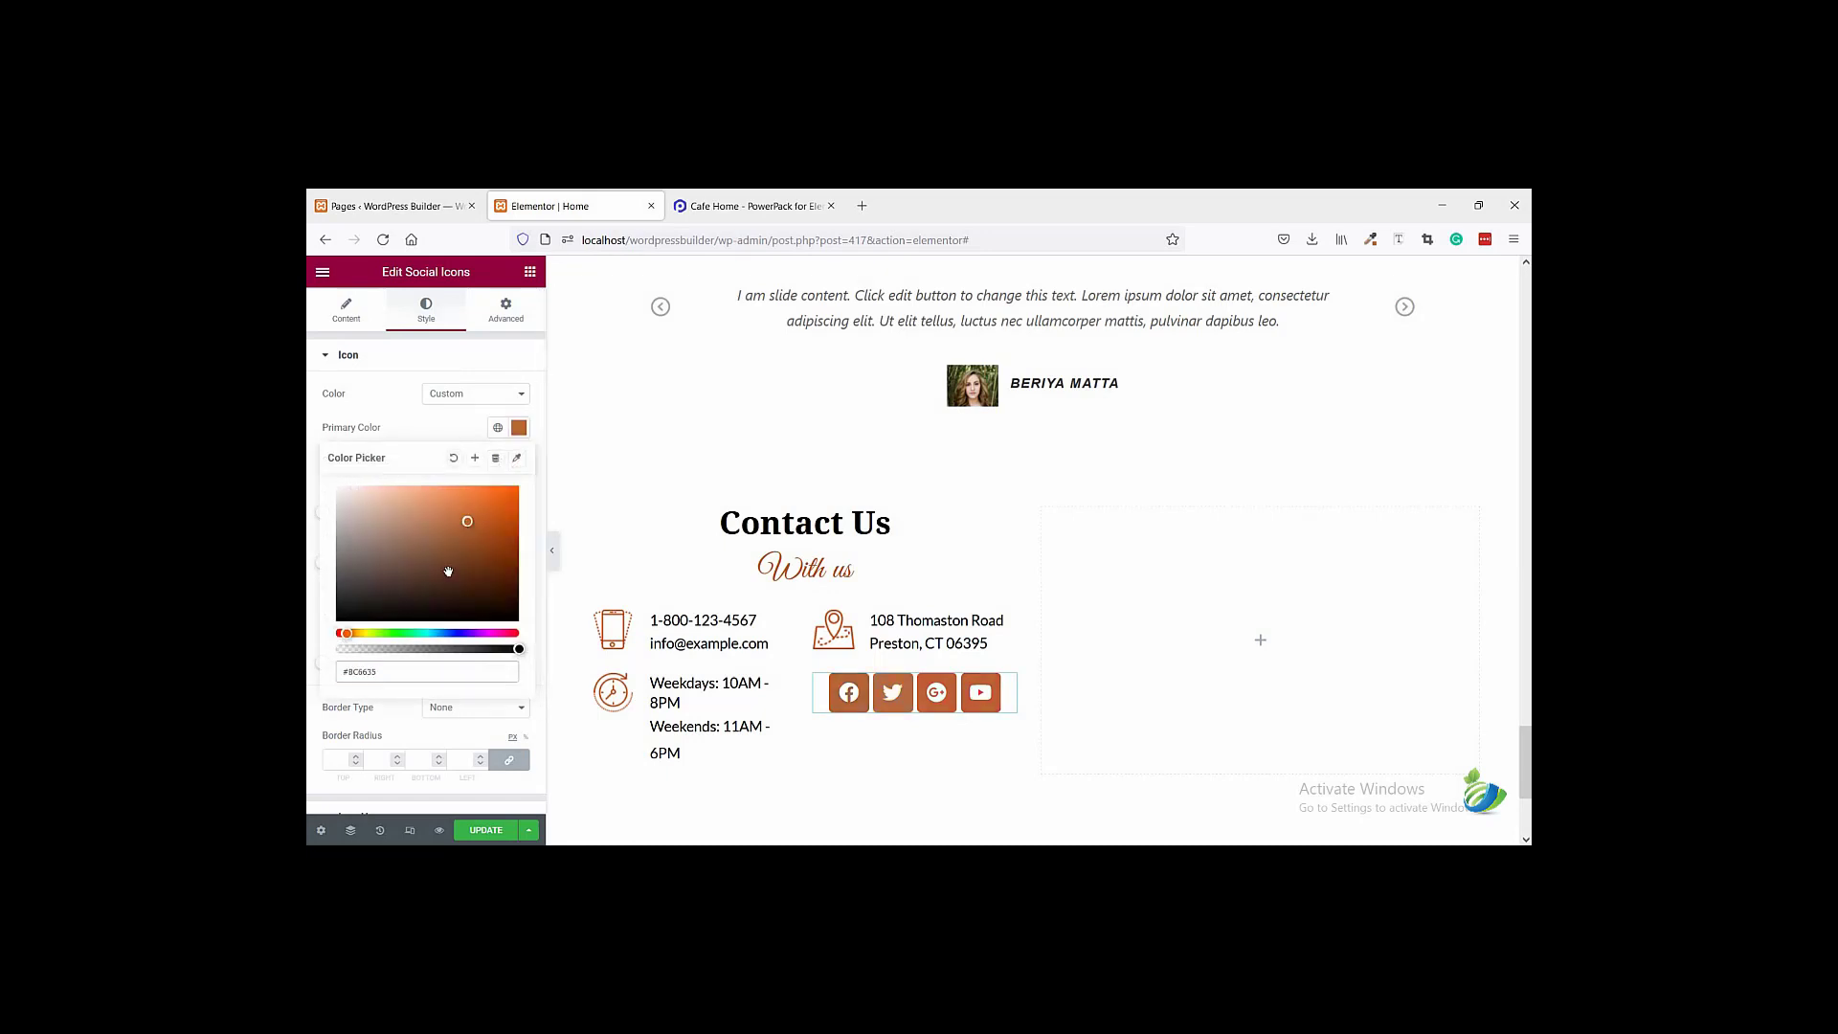
left_click(428, 429)
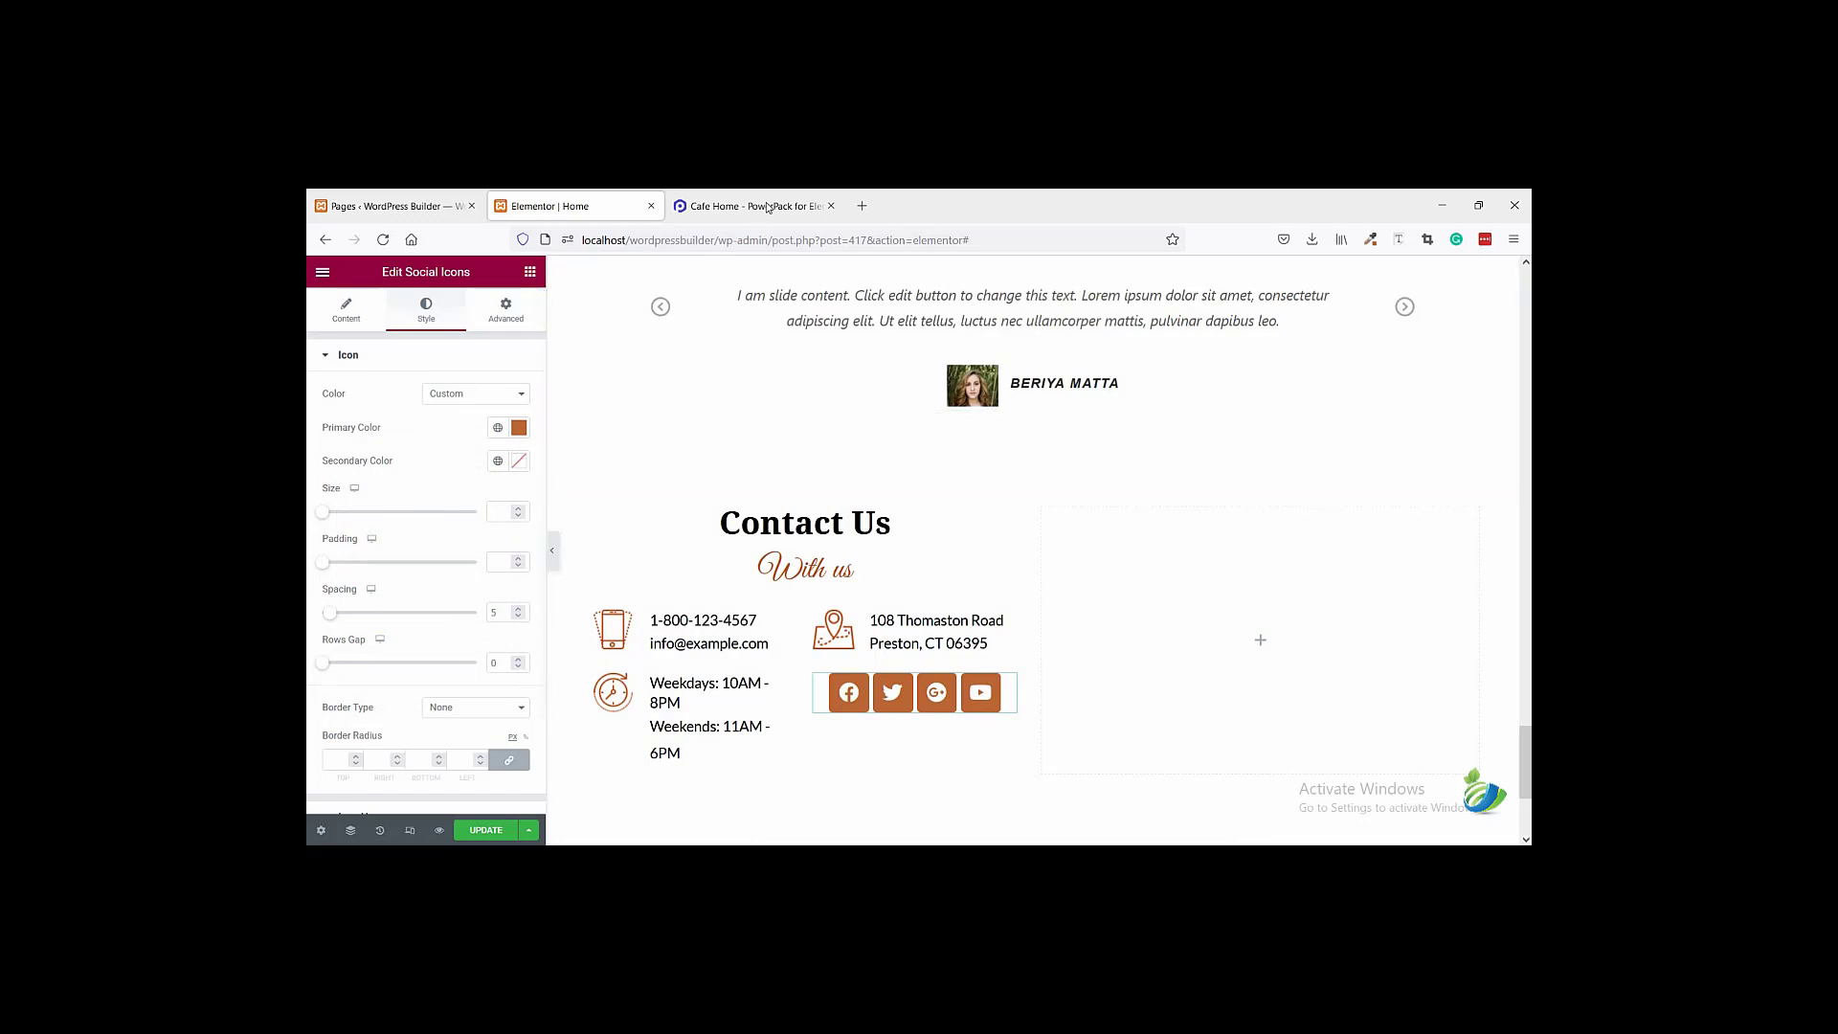
- Compare the icon colours with the Cafe Home page, clear the primary colour and set the secondary colour to #BC6635
left_click(768, 207)
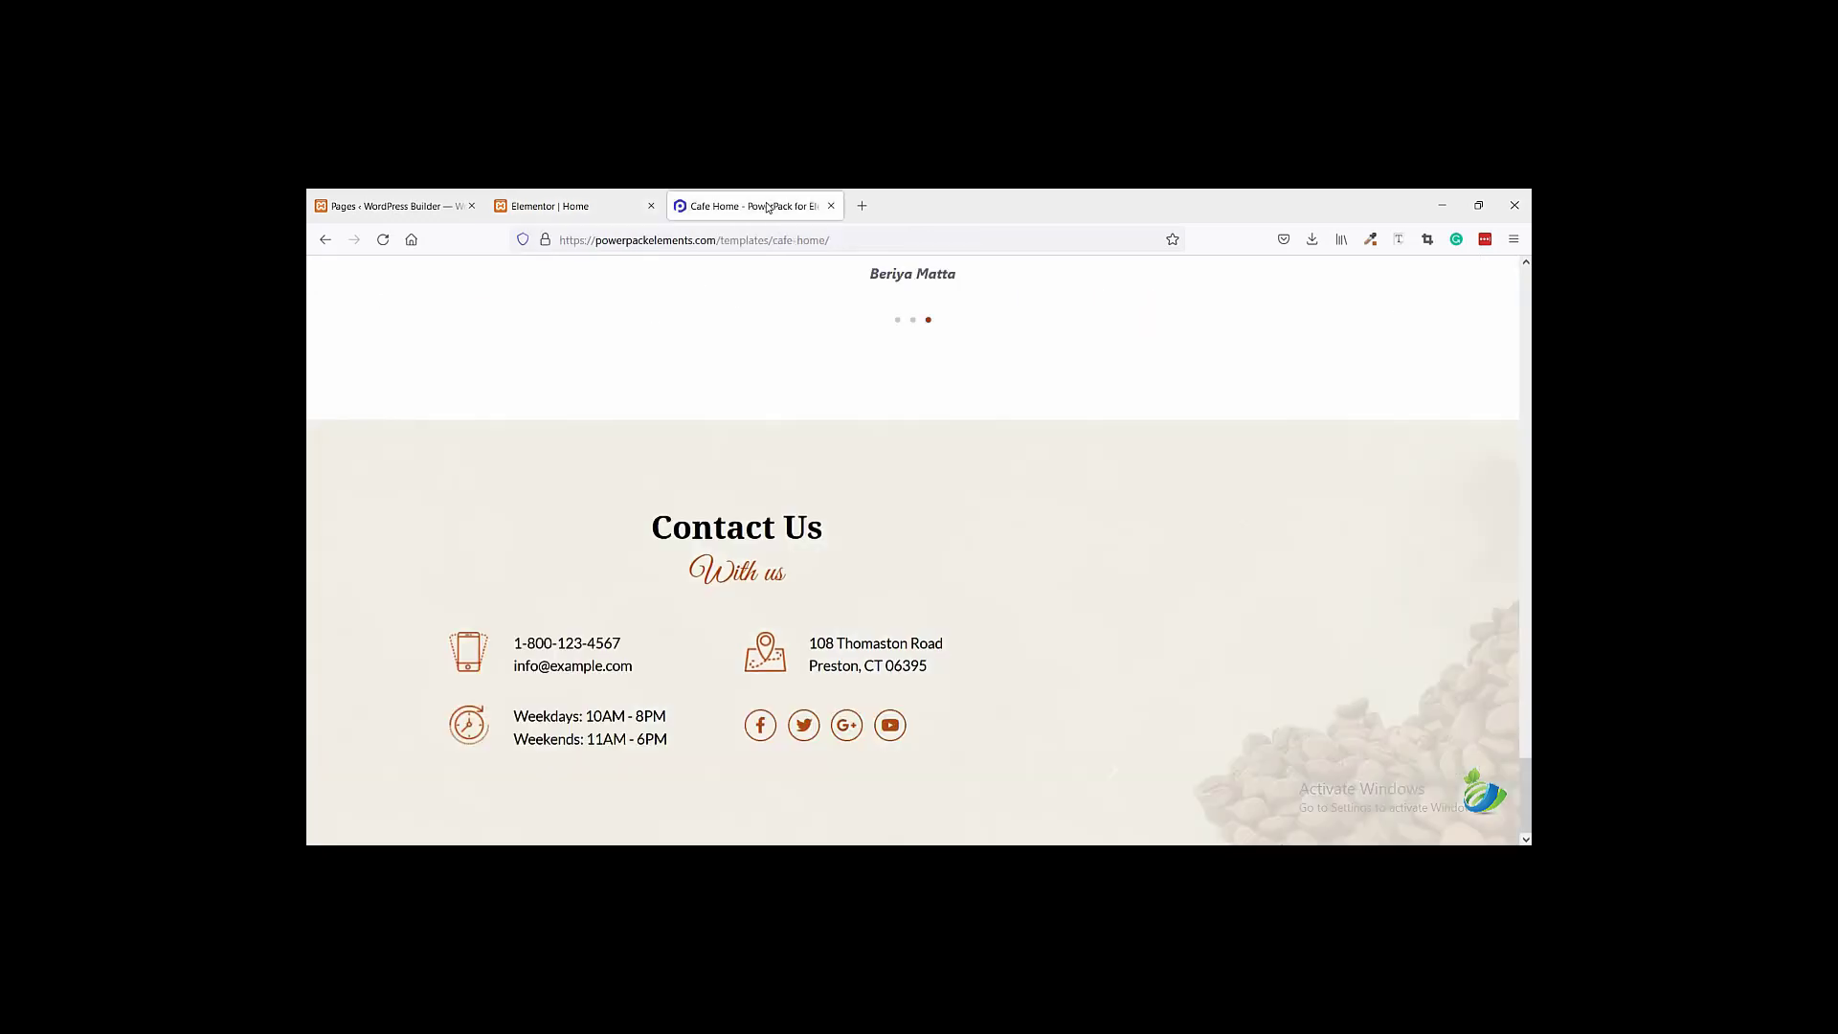
left_click(608, 204)
left_click(756, 203)
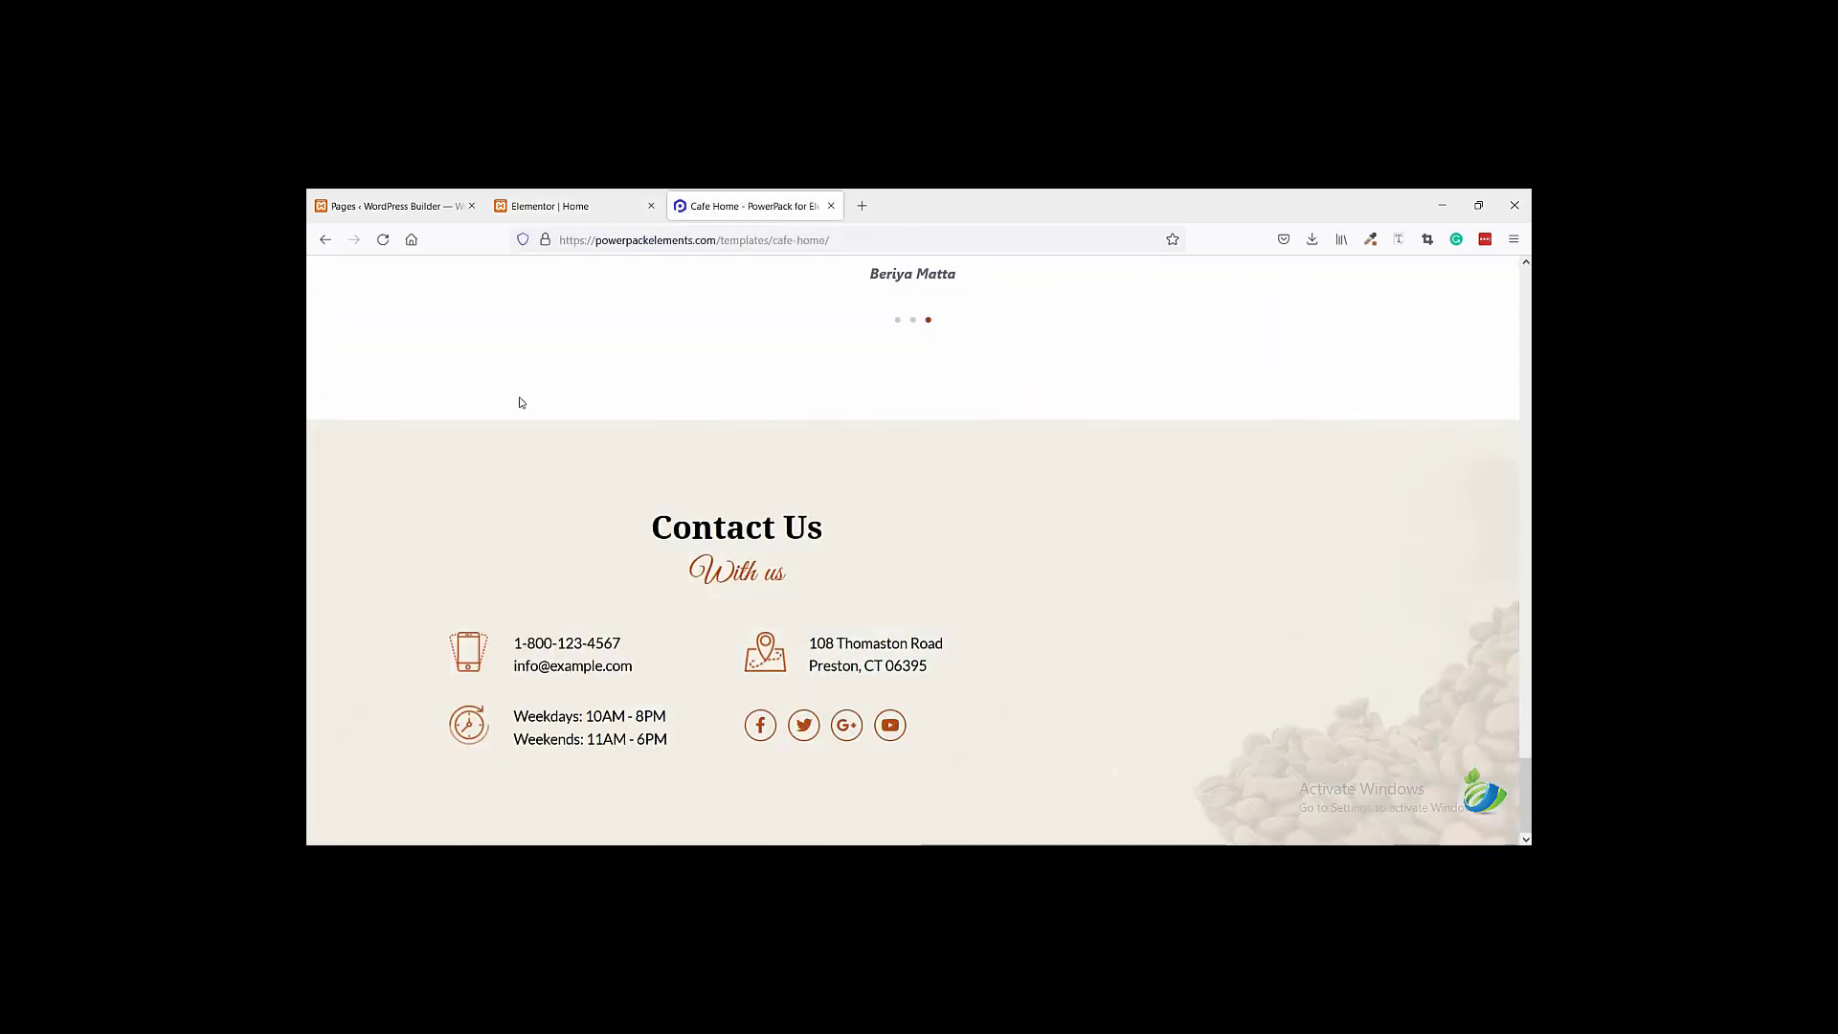
left_click(611, 205)
left_click(520, 462)
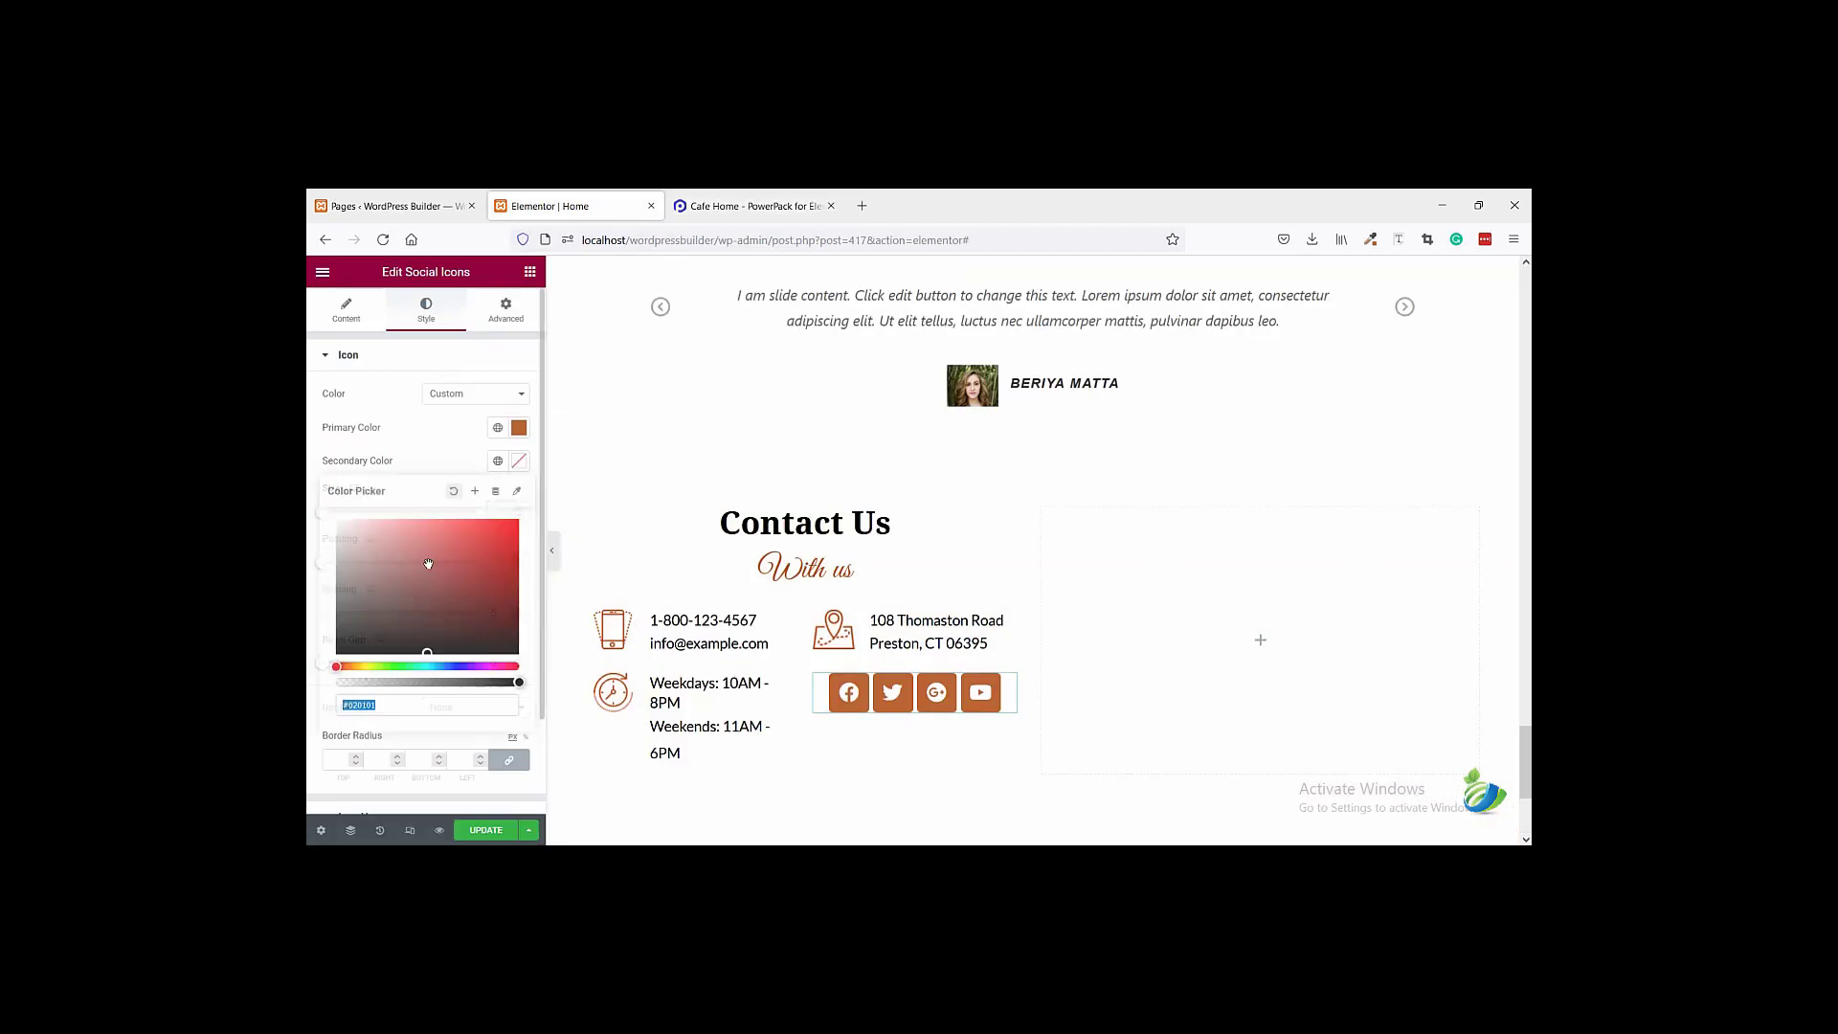
left_click(462, 557)
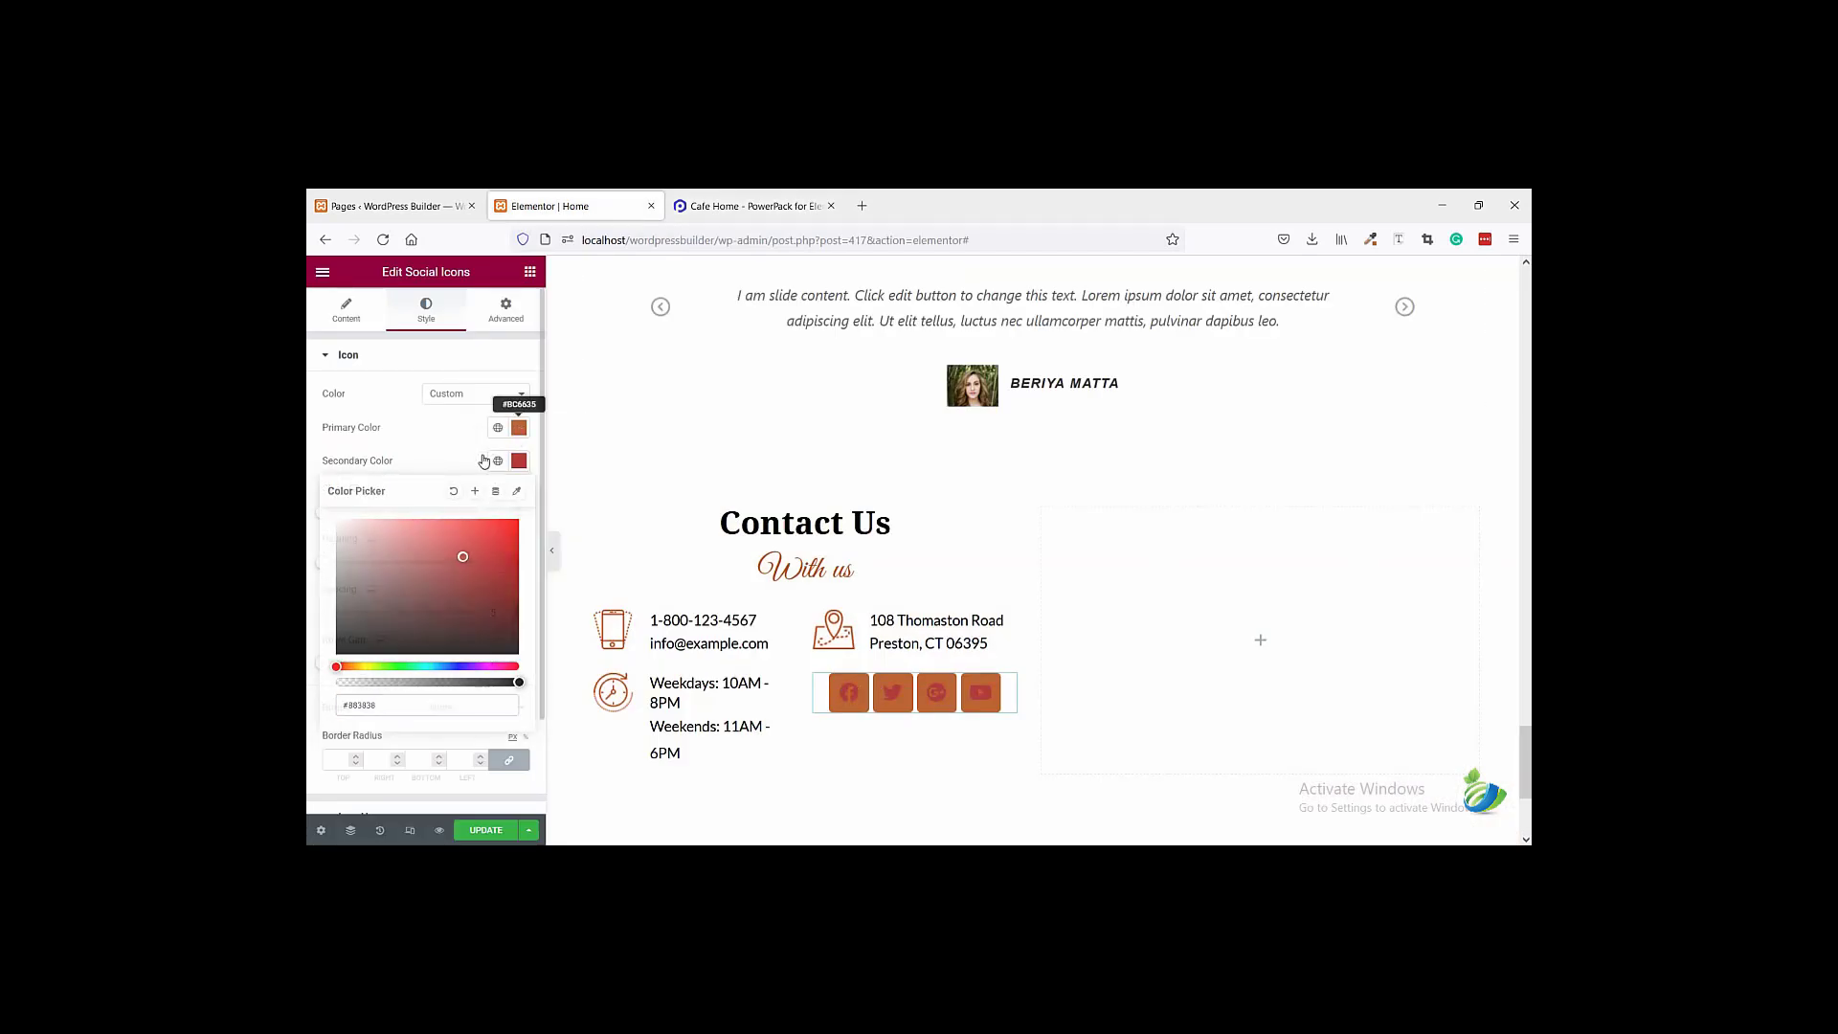
left_click(519, 427)
left_click(456, 459)
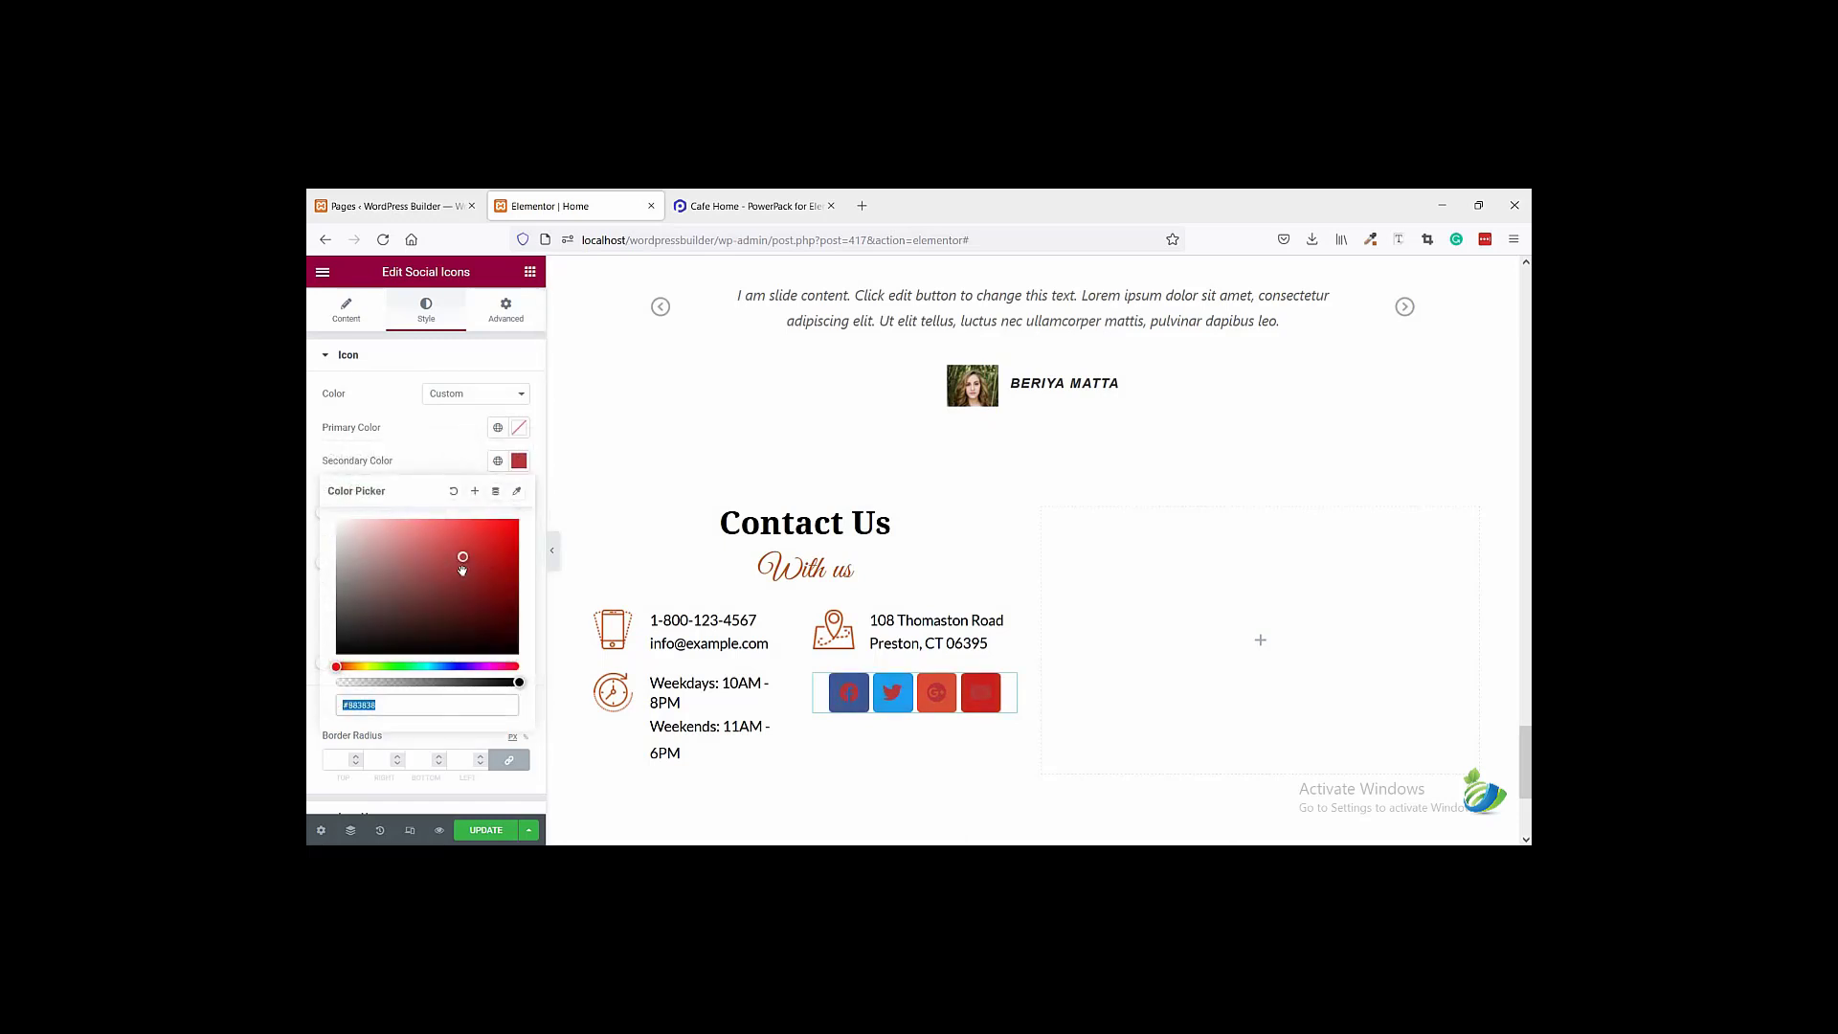
key("ctrl+v")
left_click(443, 451)
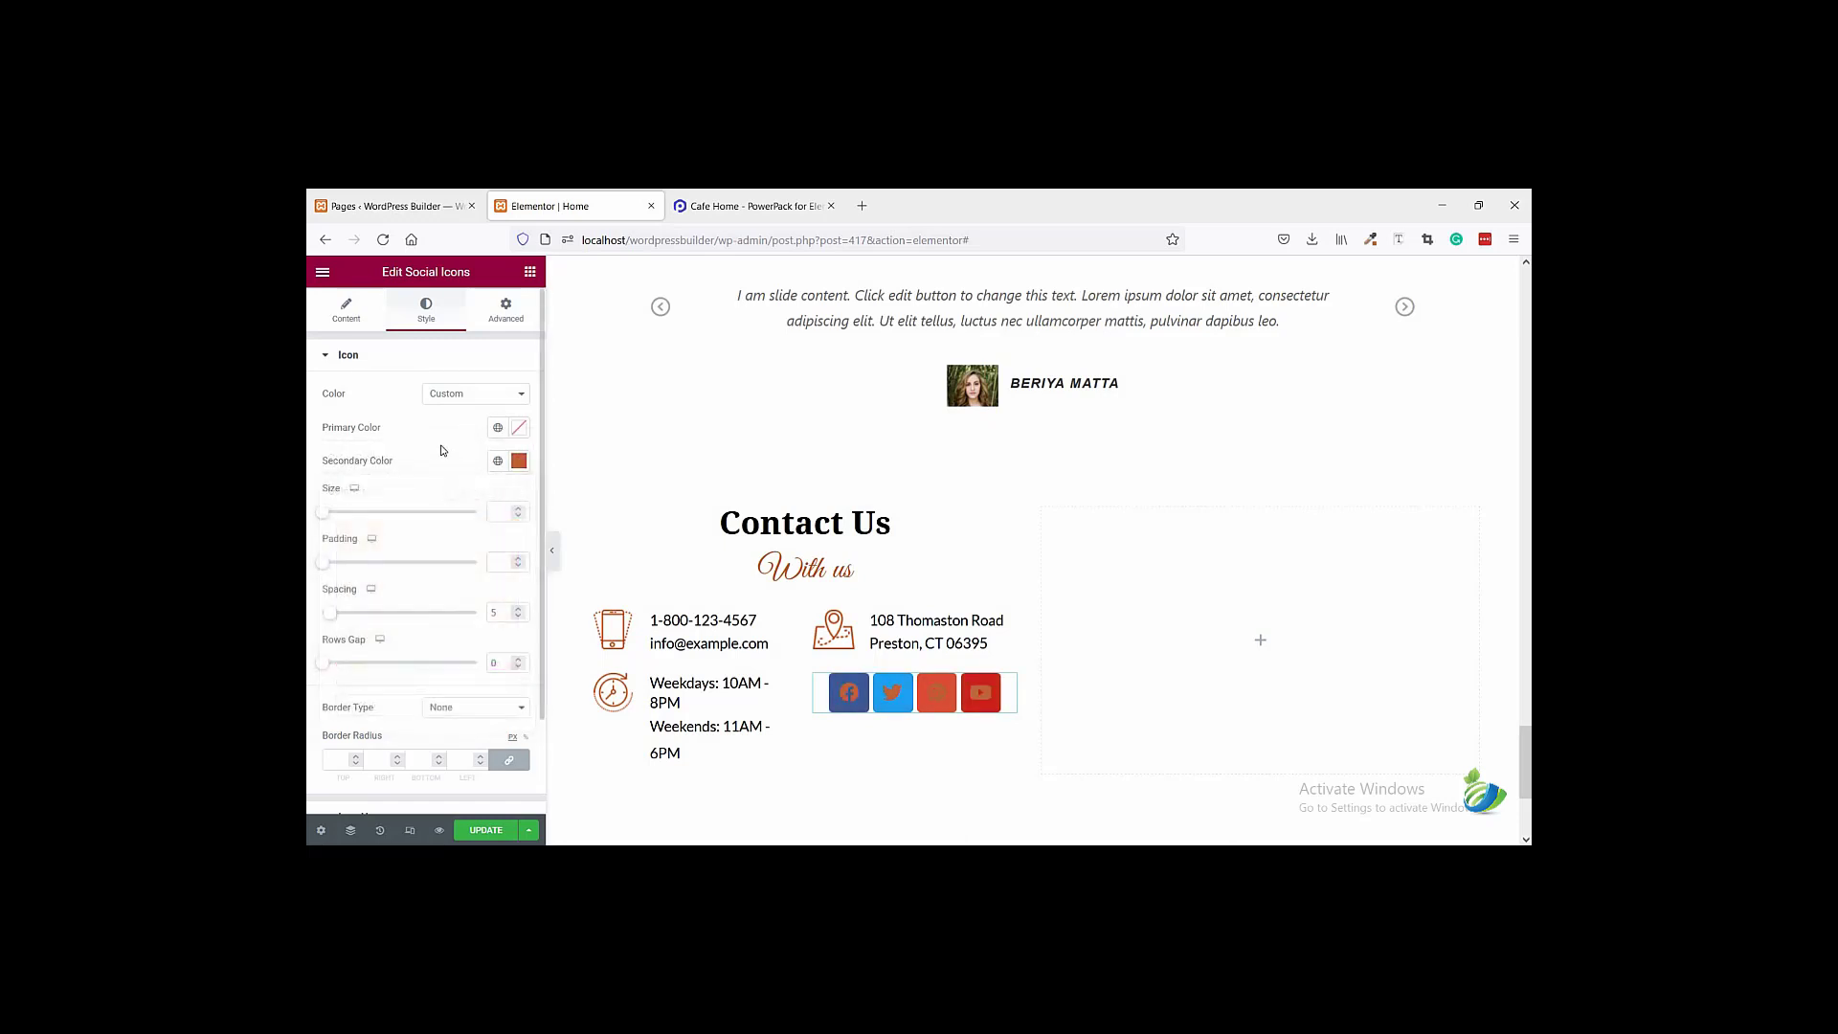
- Make the social icons' primary colour fully transparent by using #BC663500
left_click(519, 428)
left_click_drag(520, 650, 340, 650)
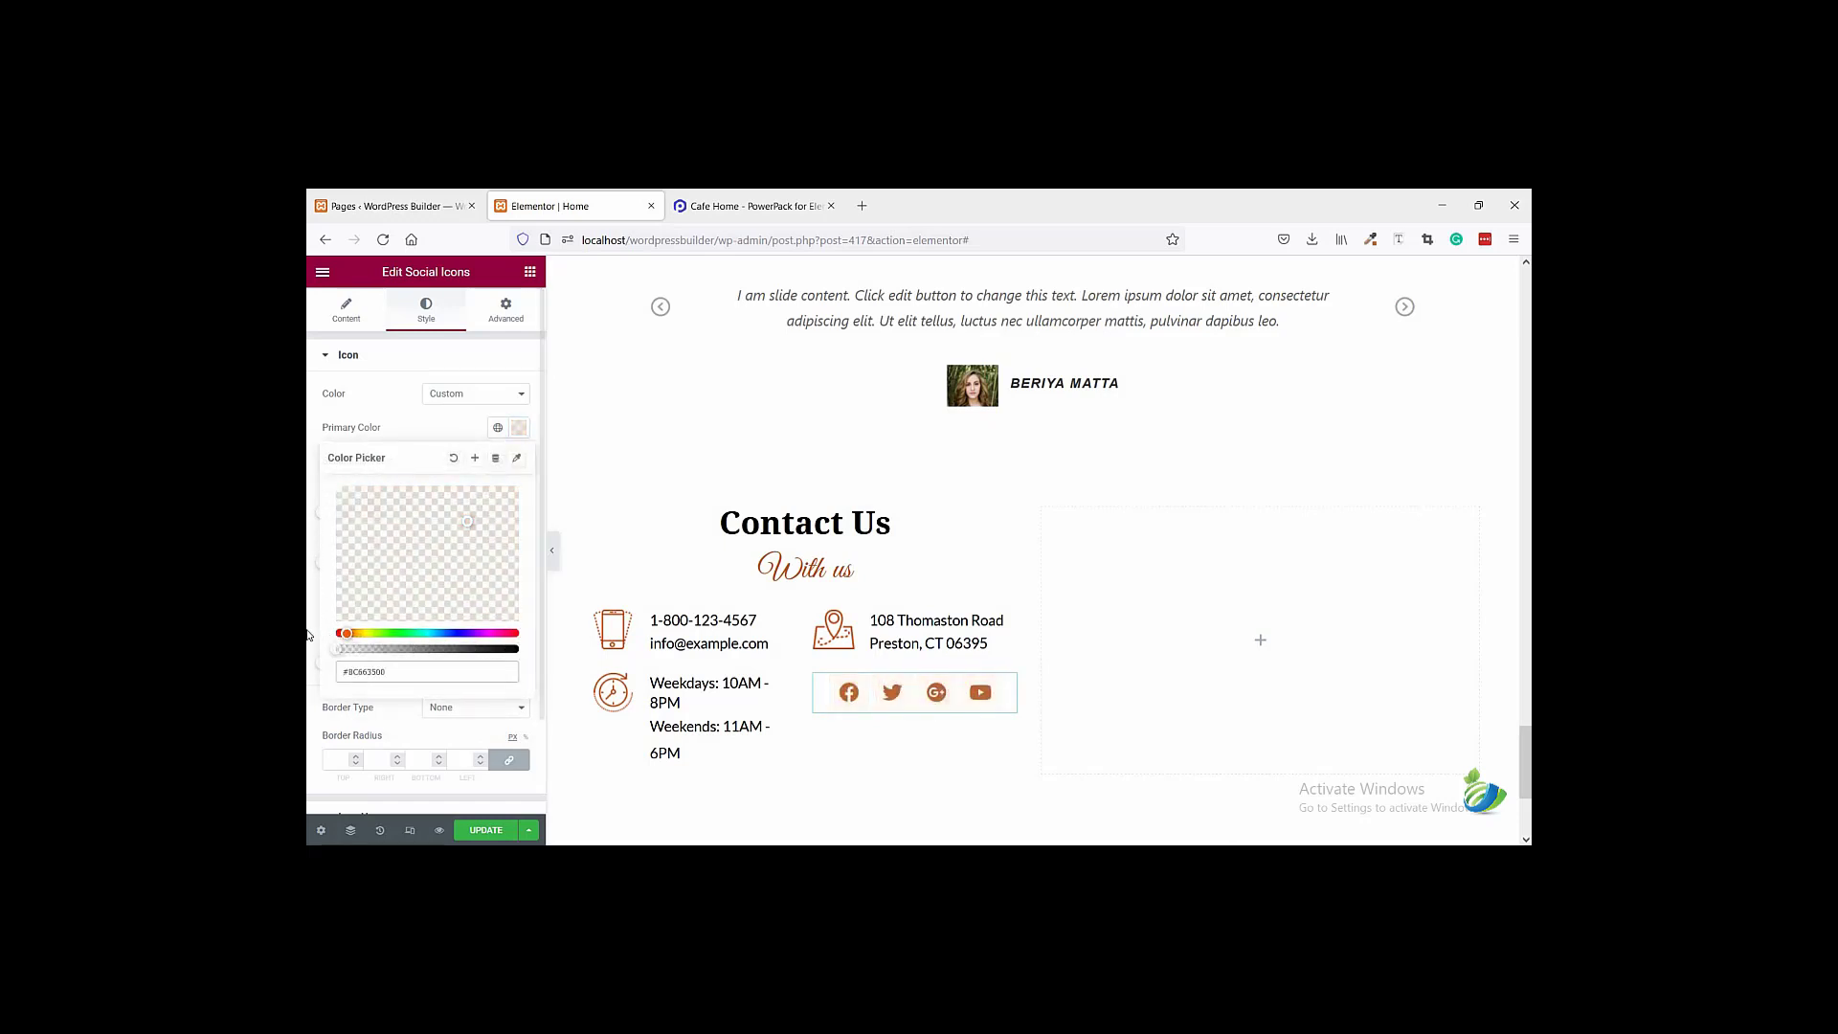
left_click(435, 443)
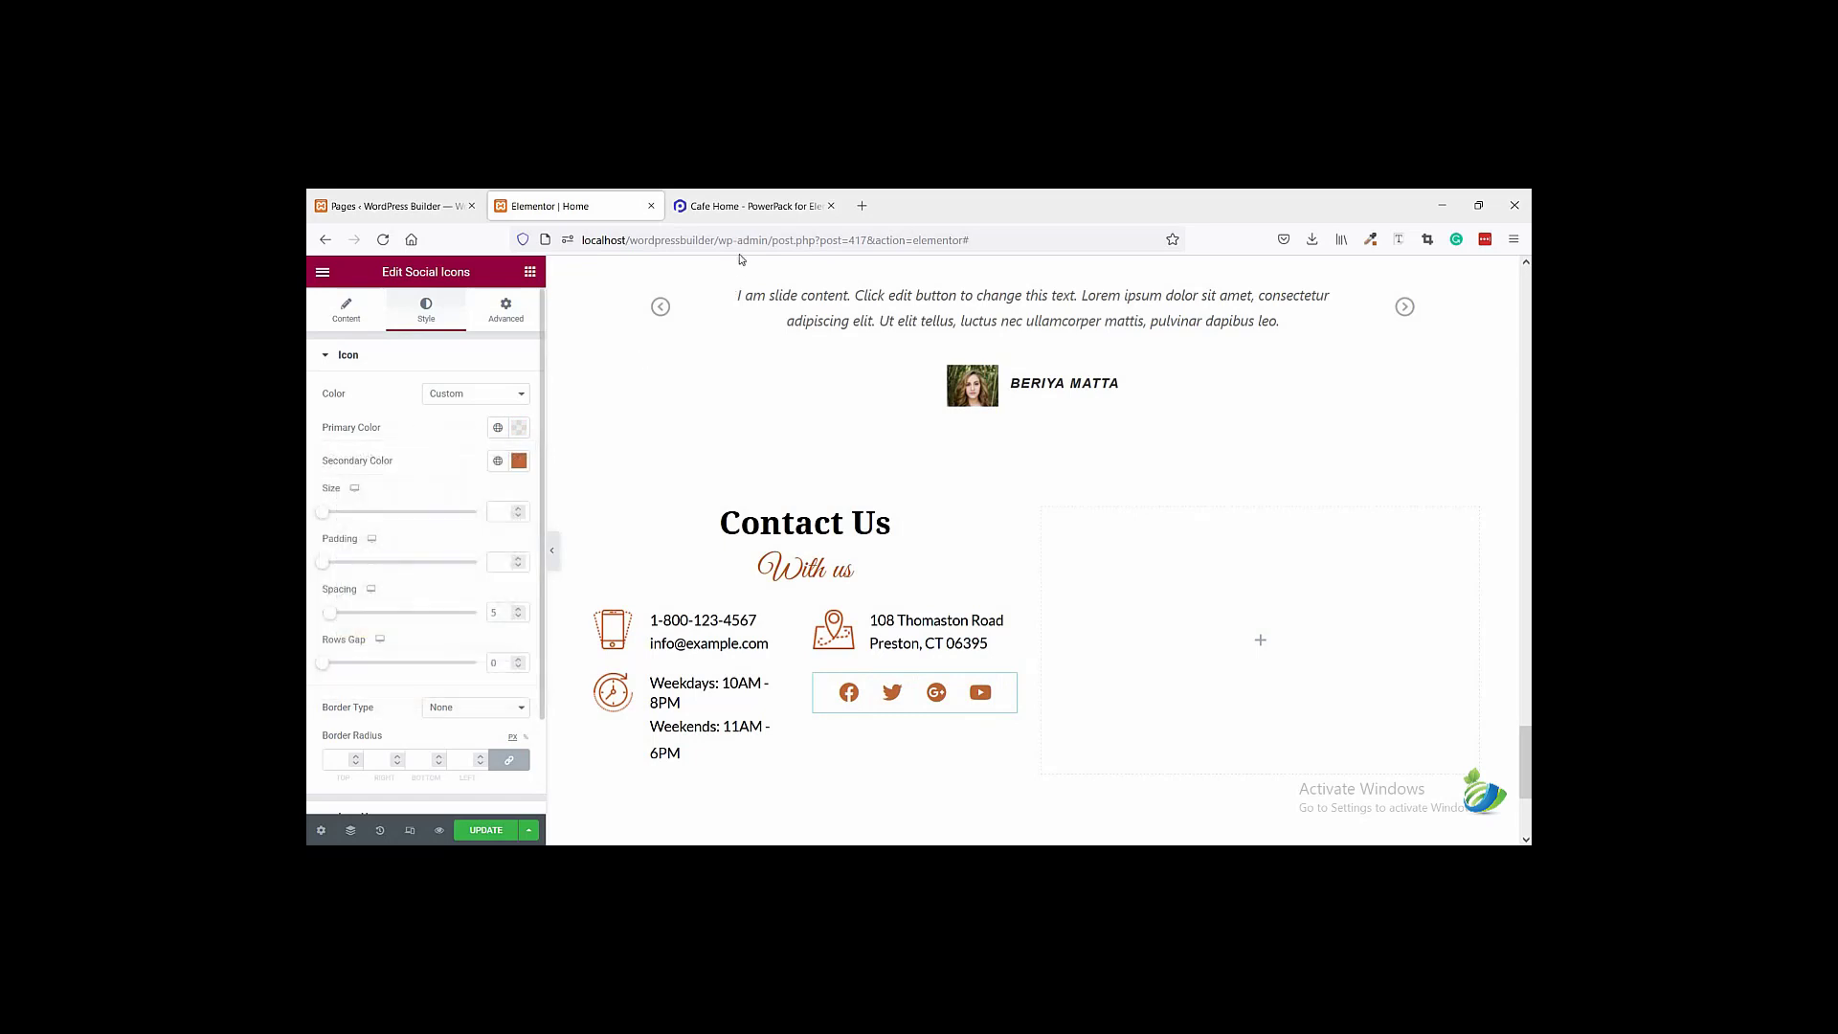
- Check the icon outlines on the Cafe Home page and give the social icons a solid border in #BC6635
left_click(751, 206)
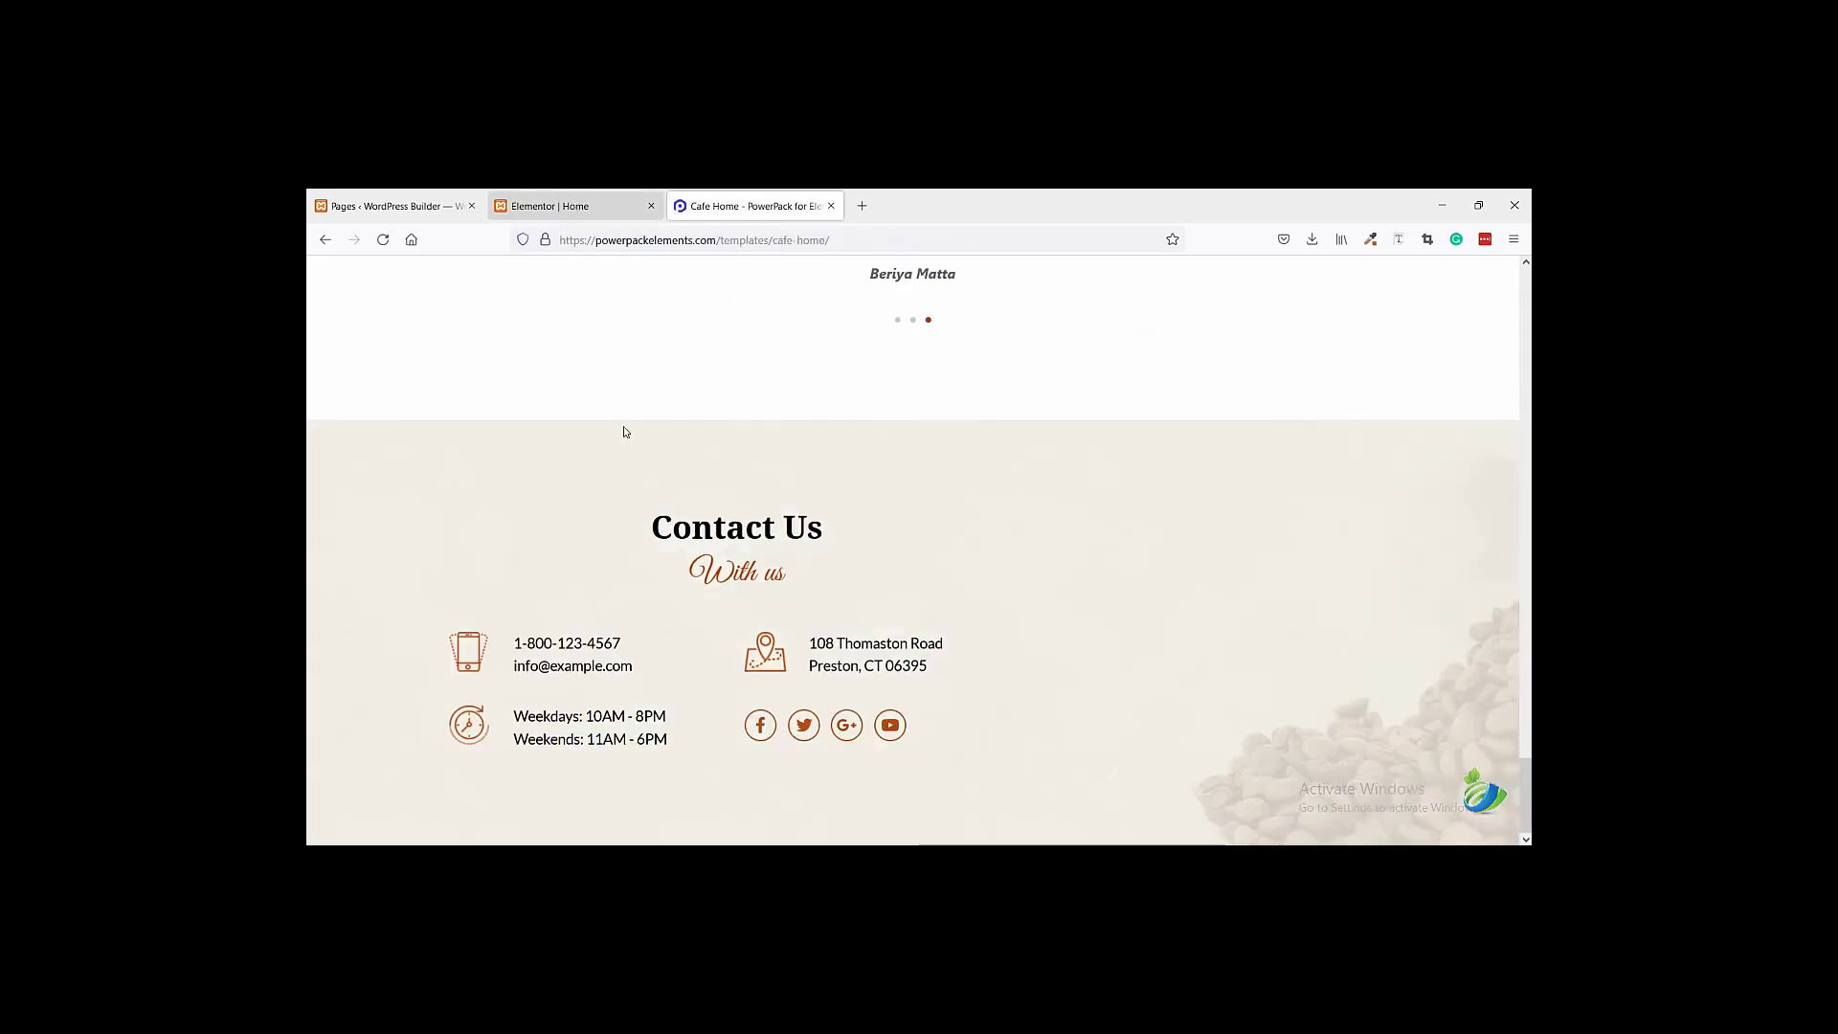
scroll(460, 622, "down", 2)
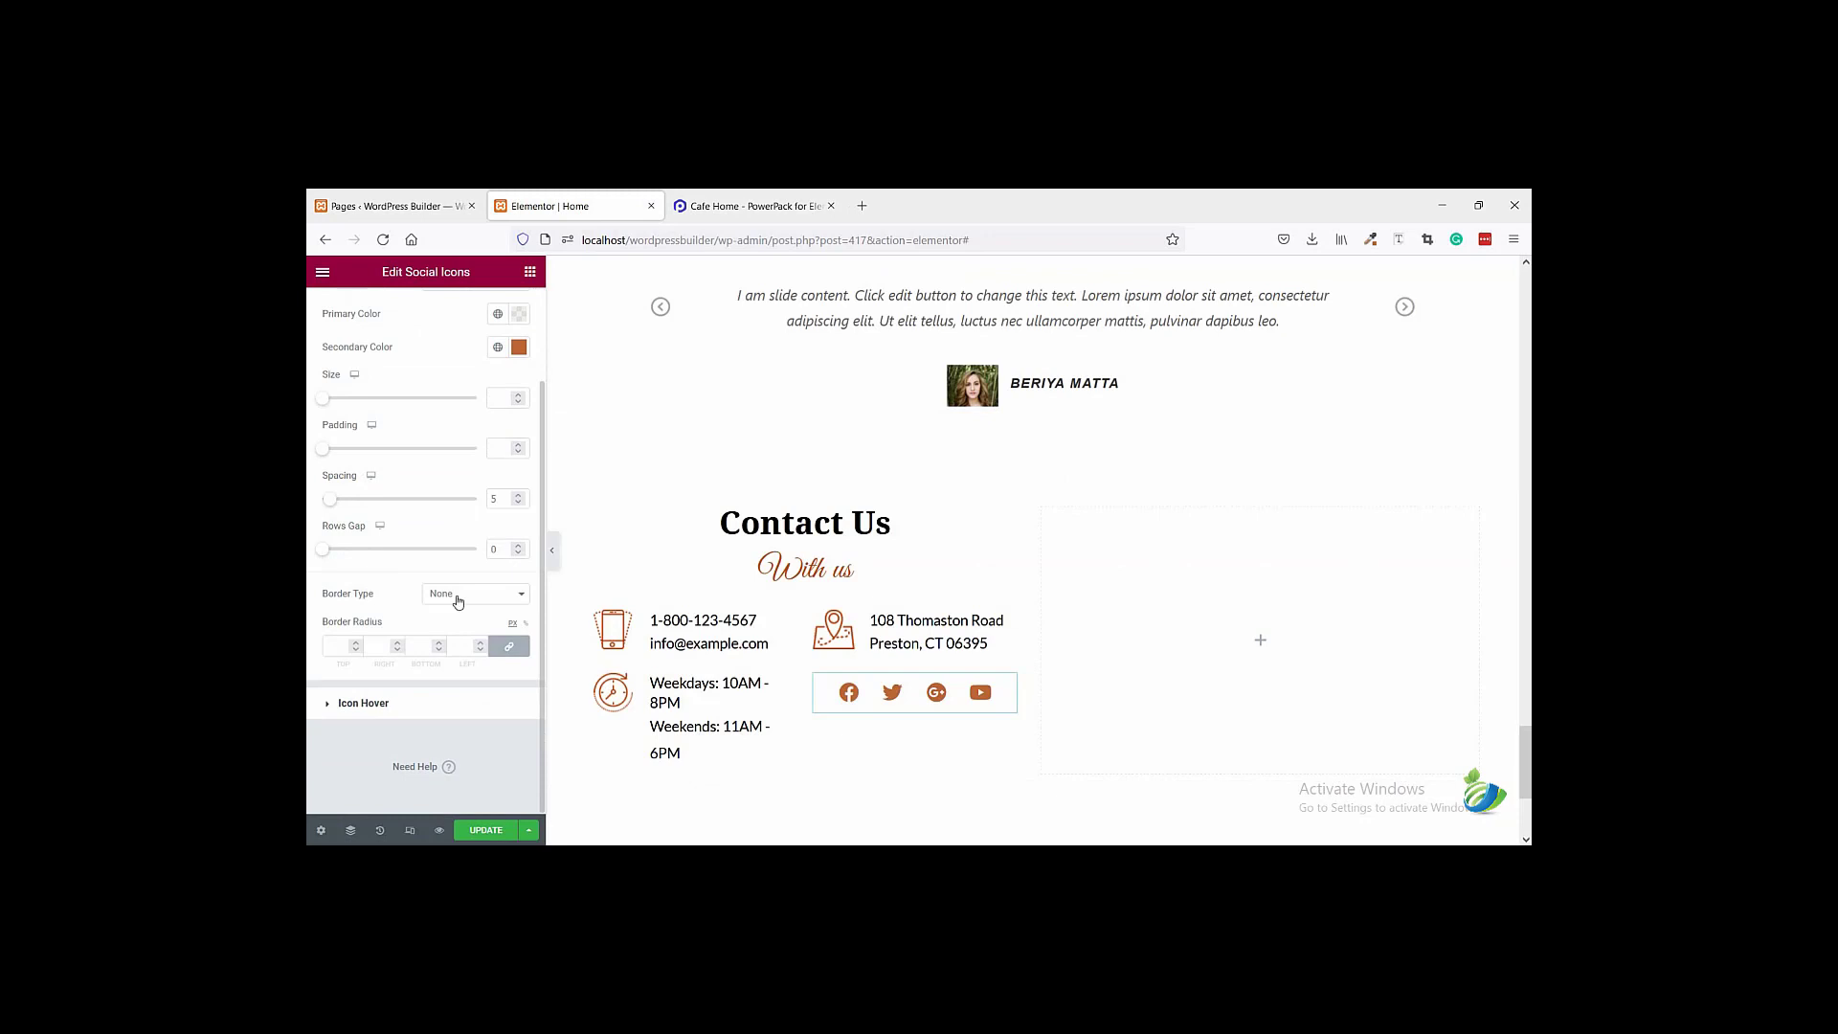
left_click(458, 601)
left_click(440, 632)
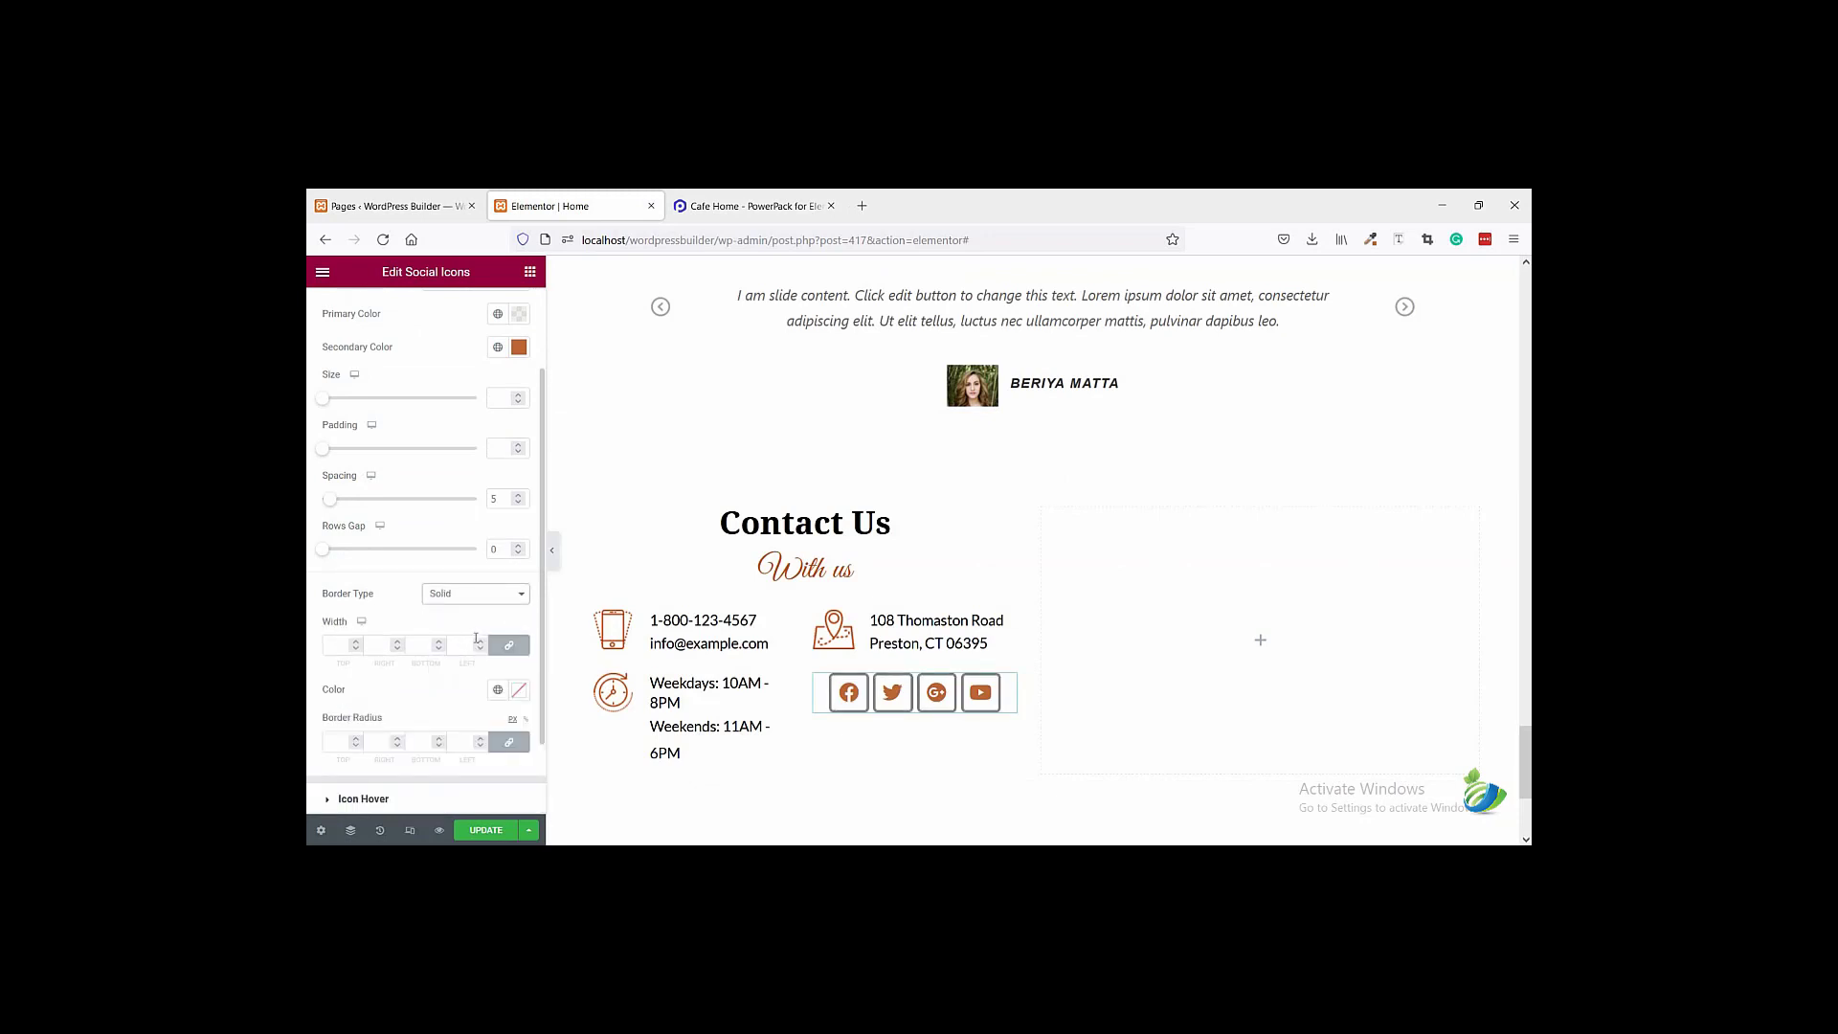
left_click(518, 690)
type("#8C6635")
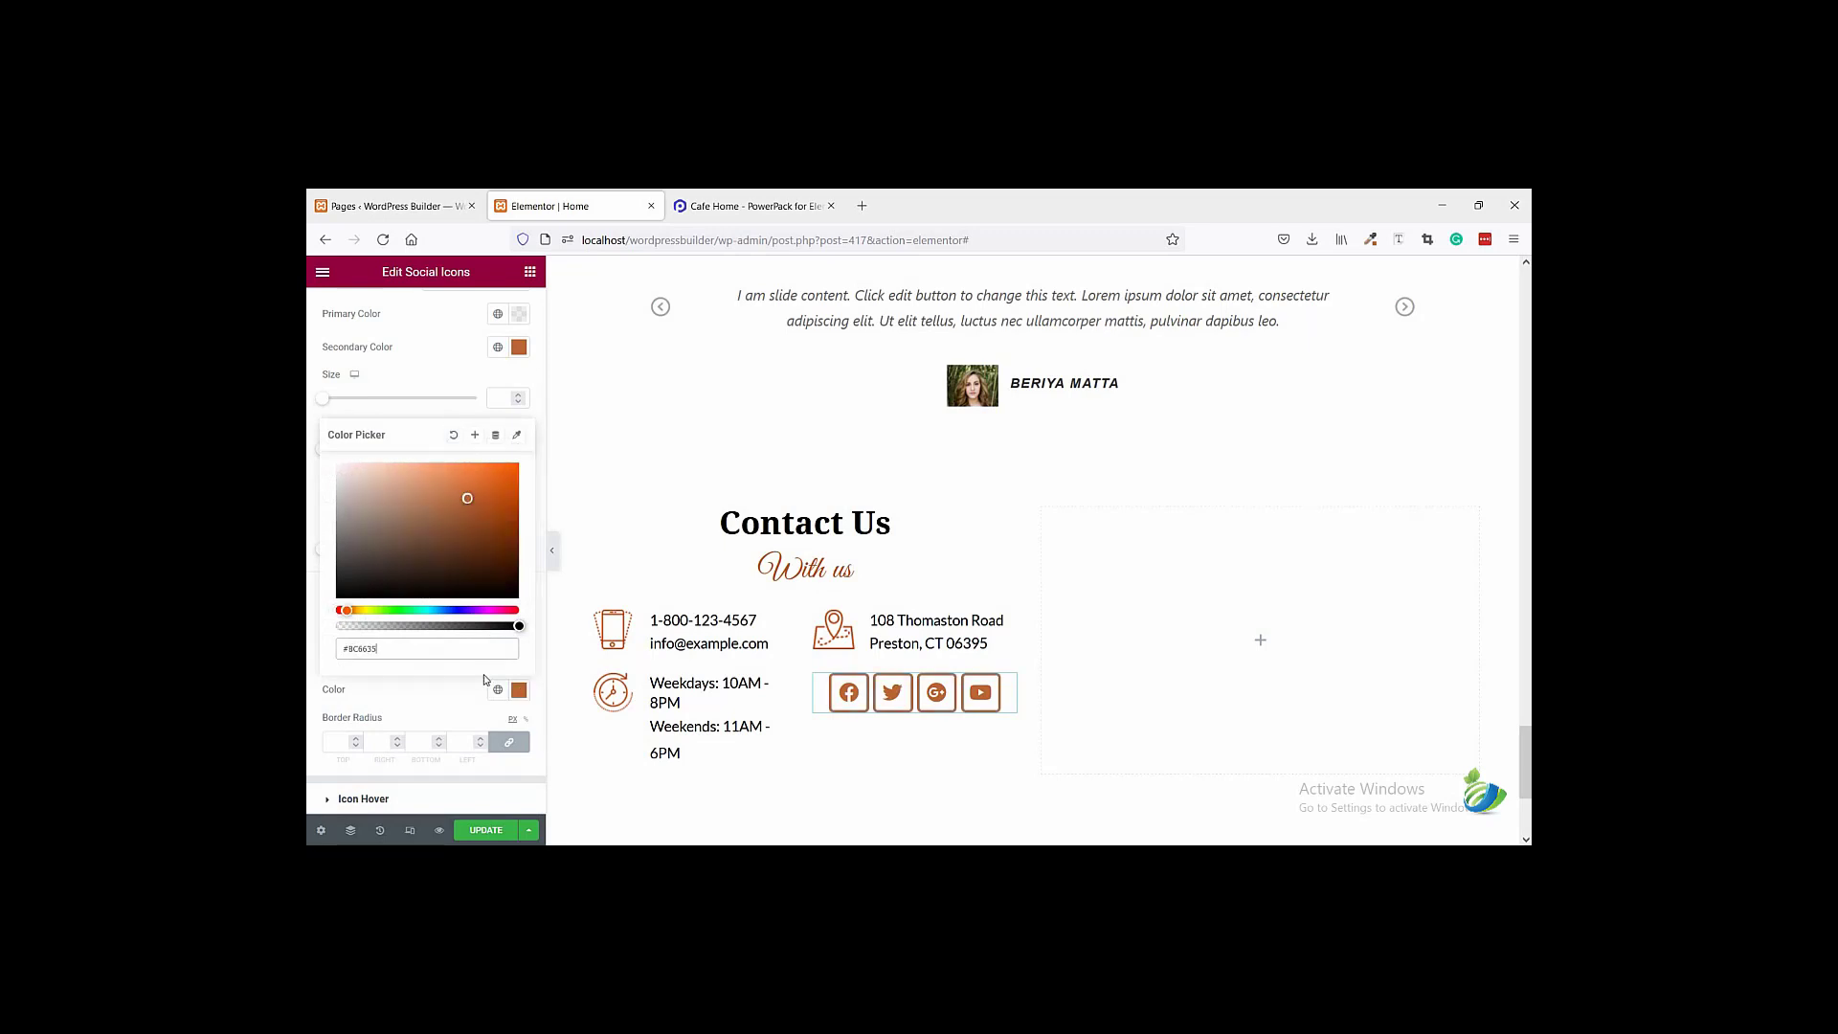
left_click(429, 697)
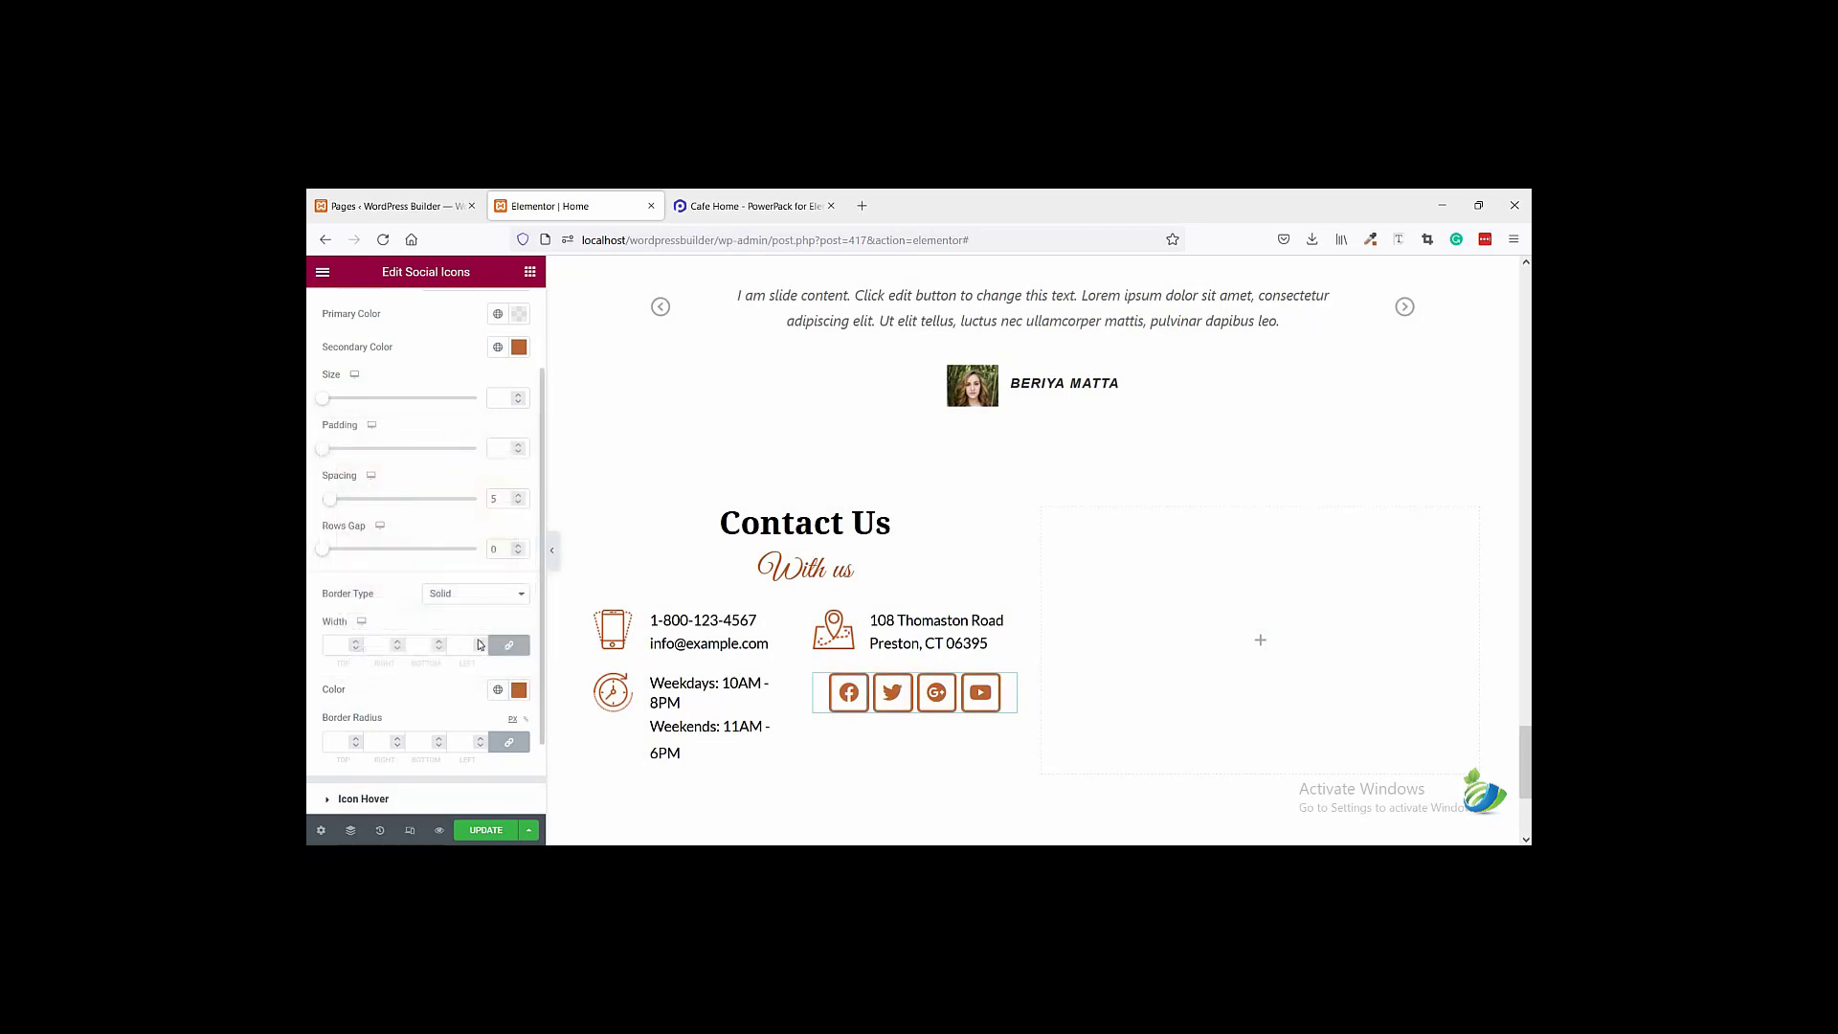
- Set the social icons' border width to 2 and border radius to 30 on all sides, comparing them with the Cafe Home page
left_click(479, 642)
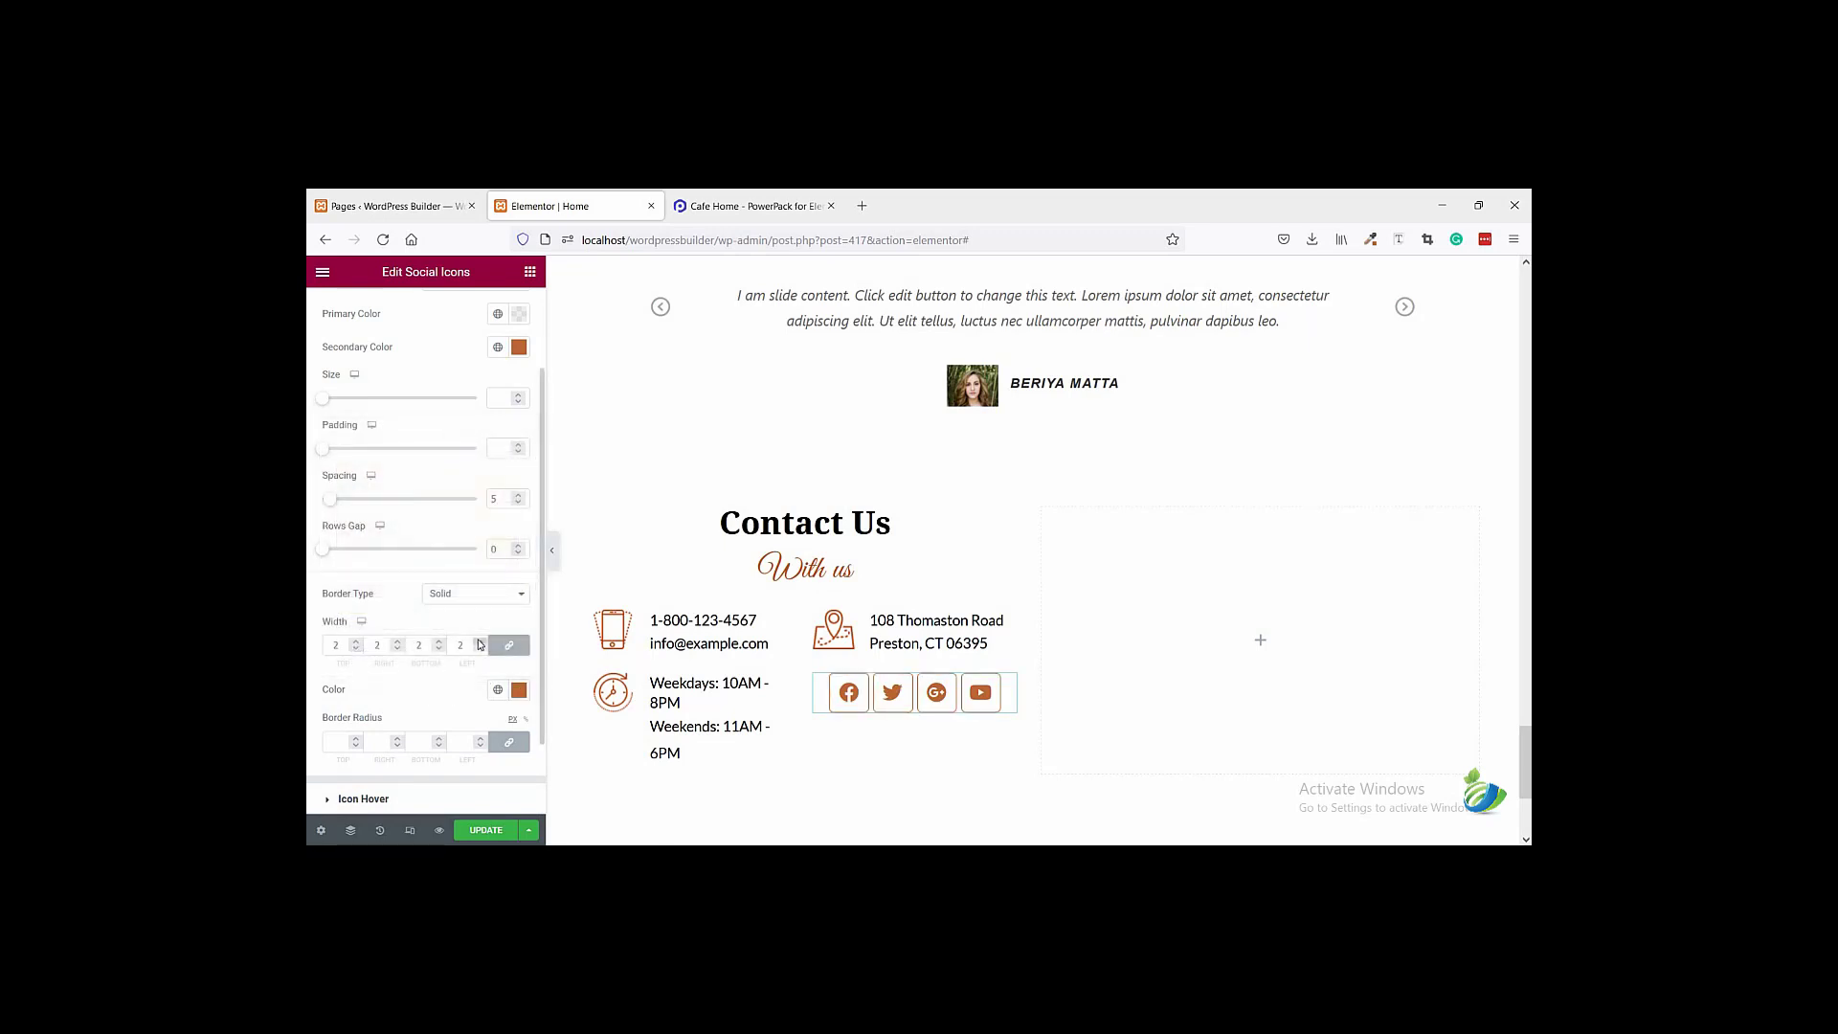
left_click(730, 204)
left_click(637, 205)
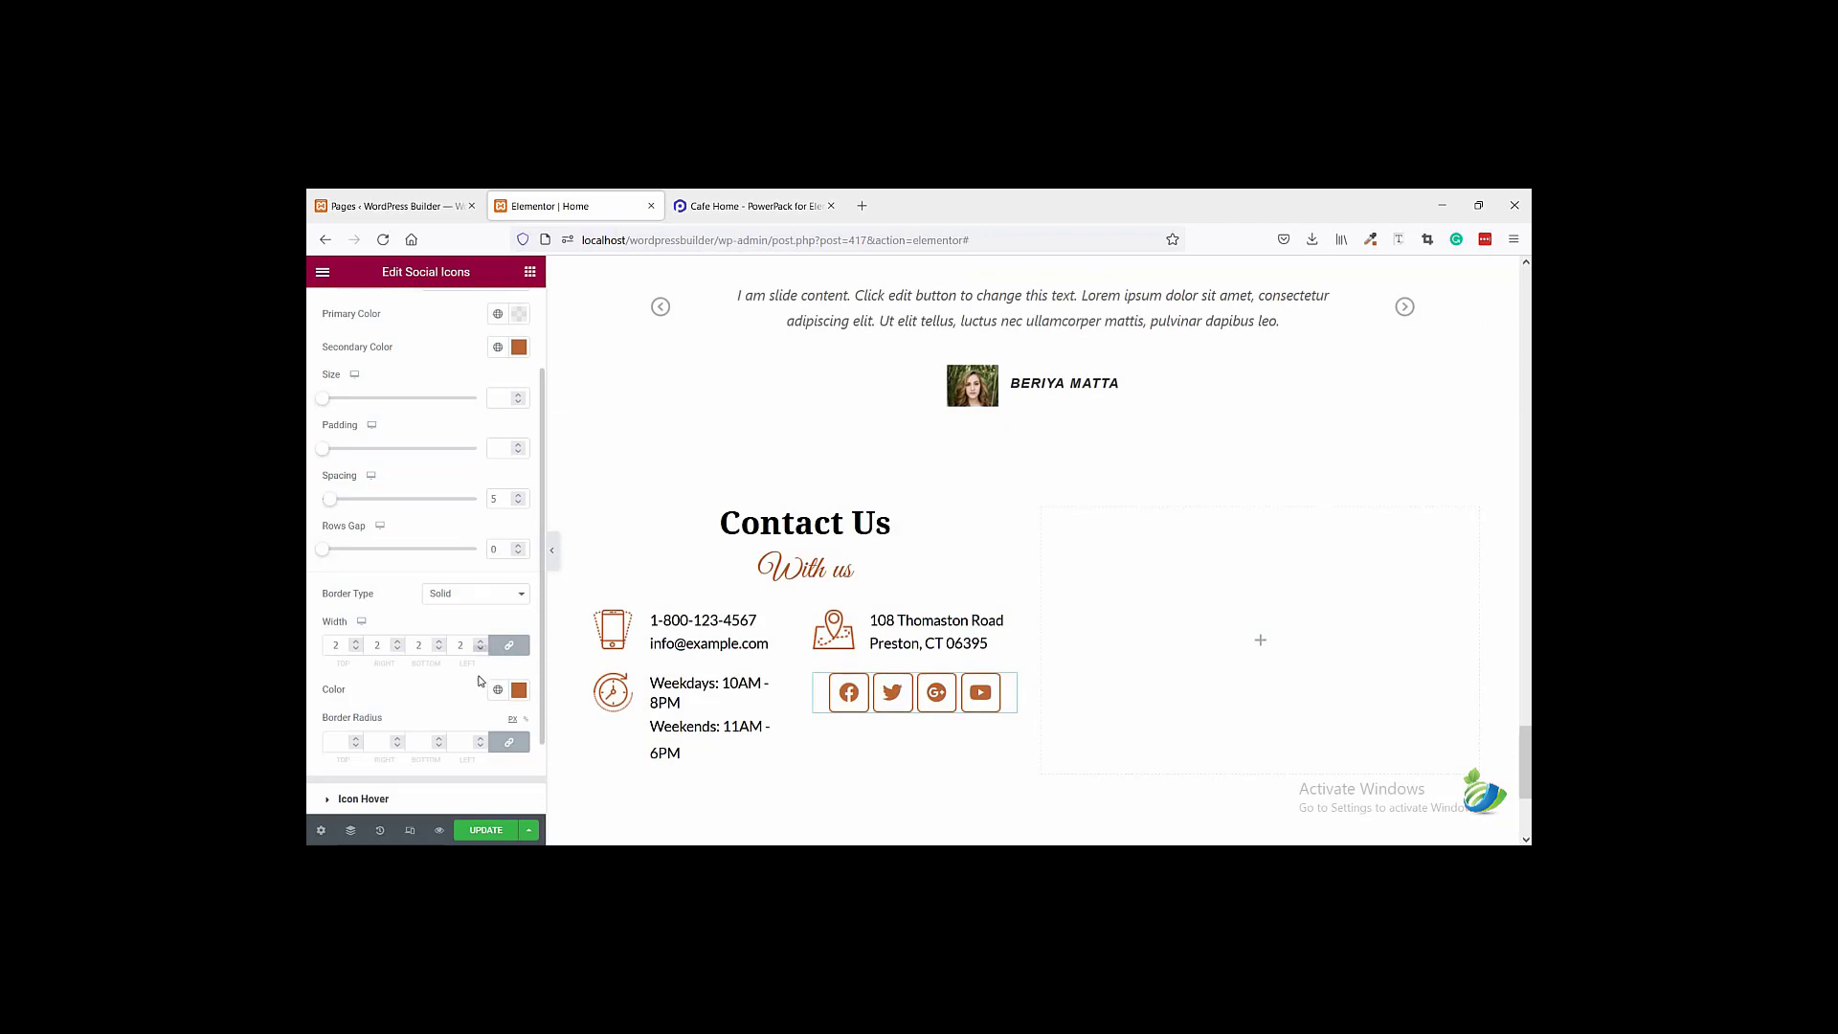
scroll(480, 675, "down", 1)
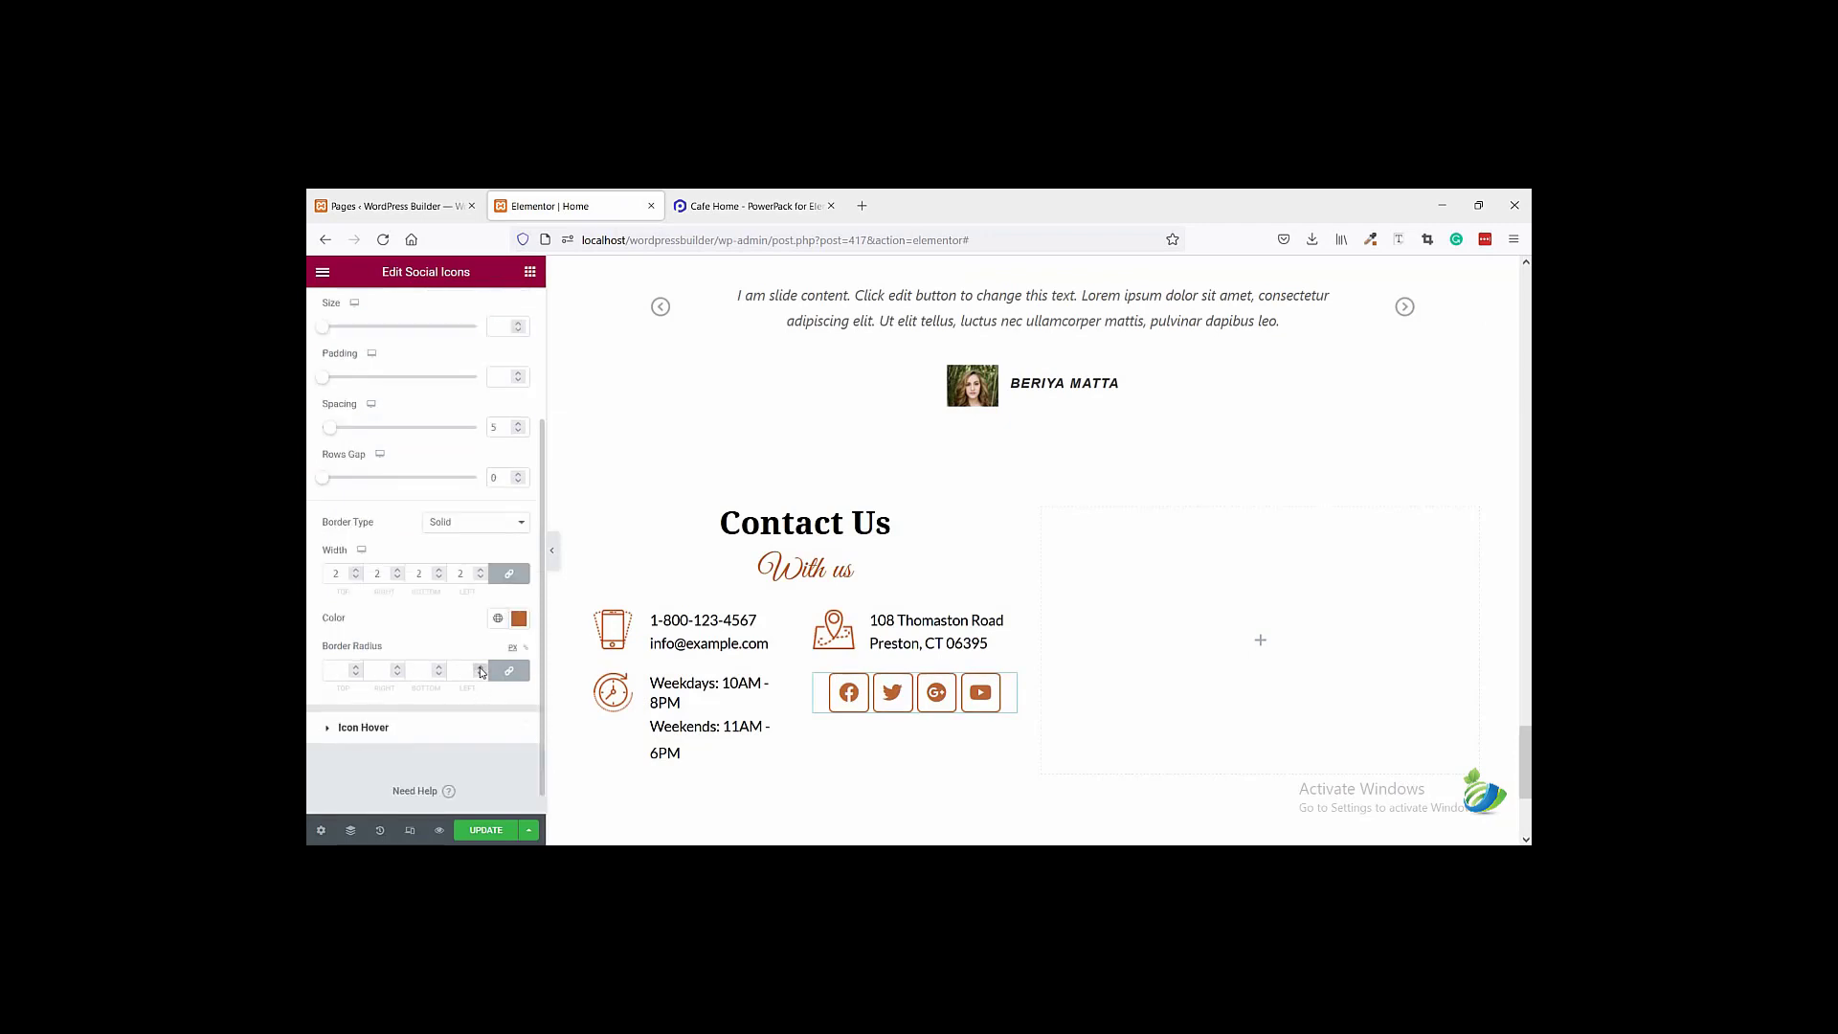
left_click(480, 668)
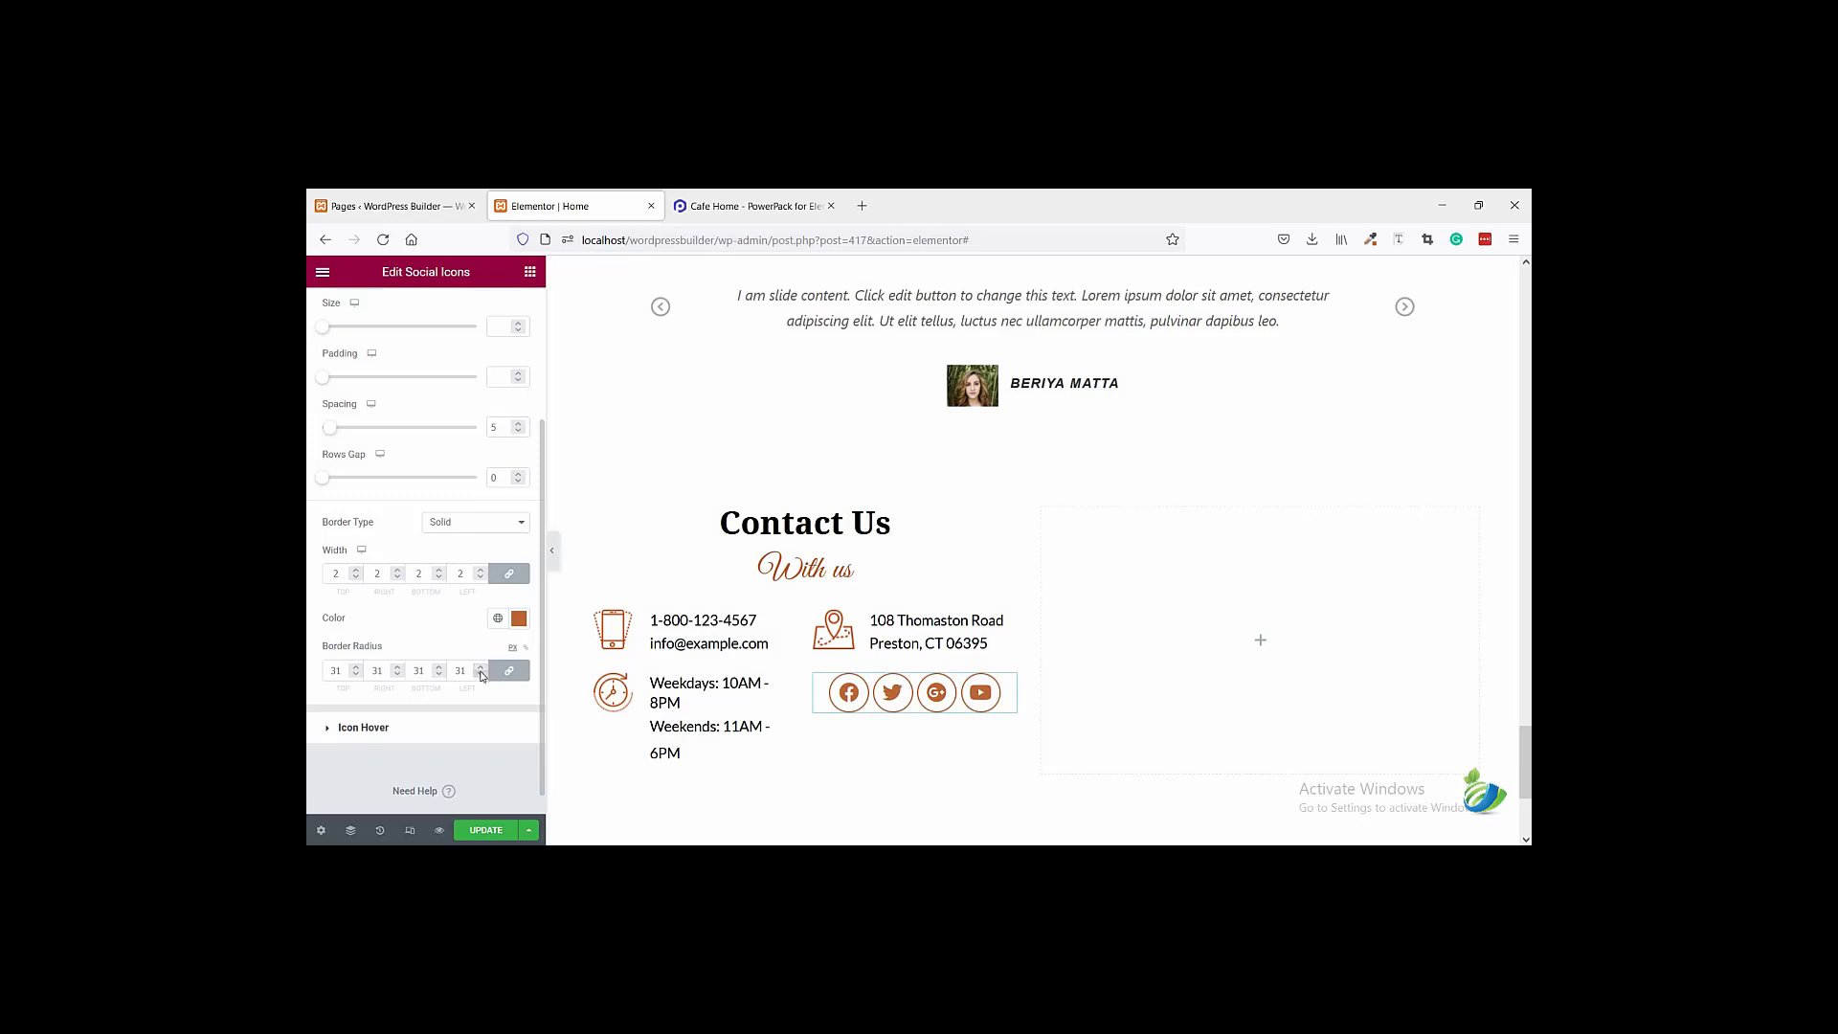
key("ctrl+Tab")
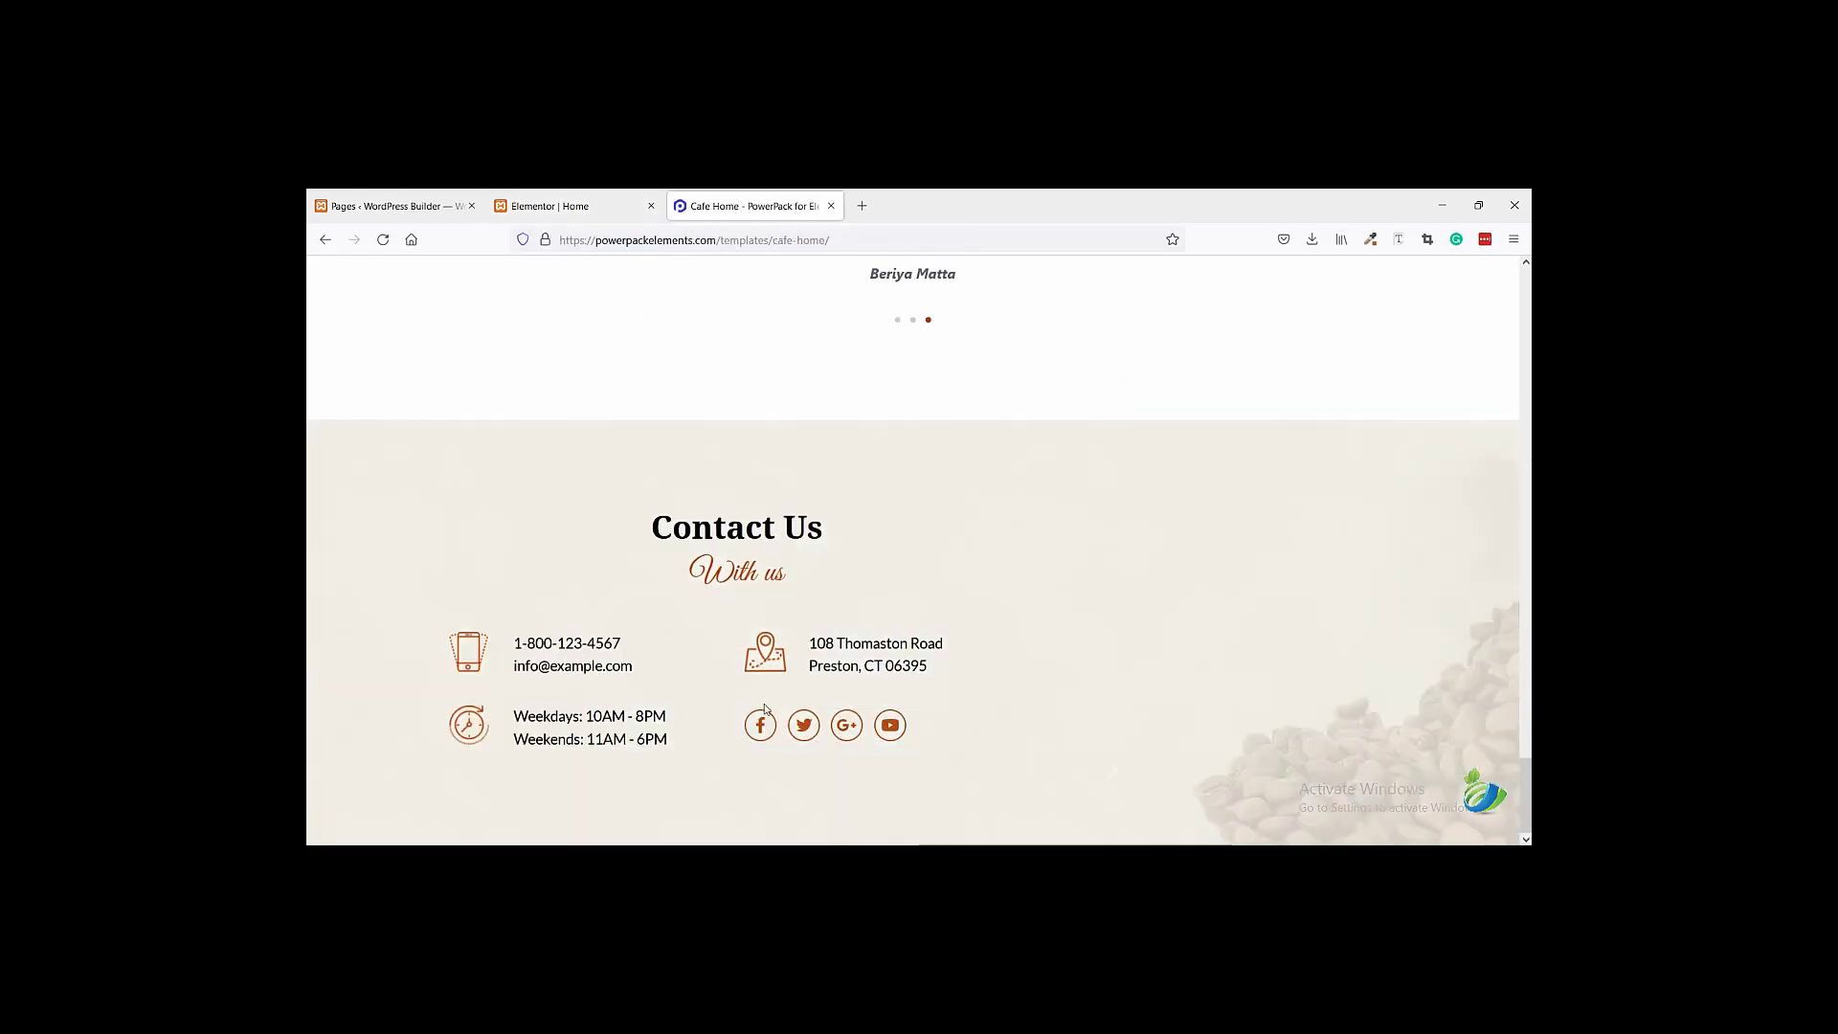
left_click(632, 204)
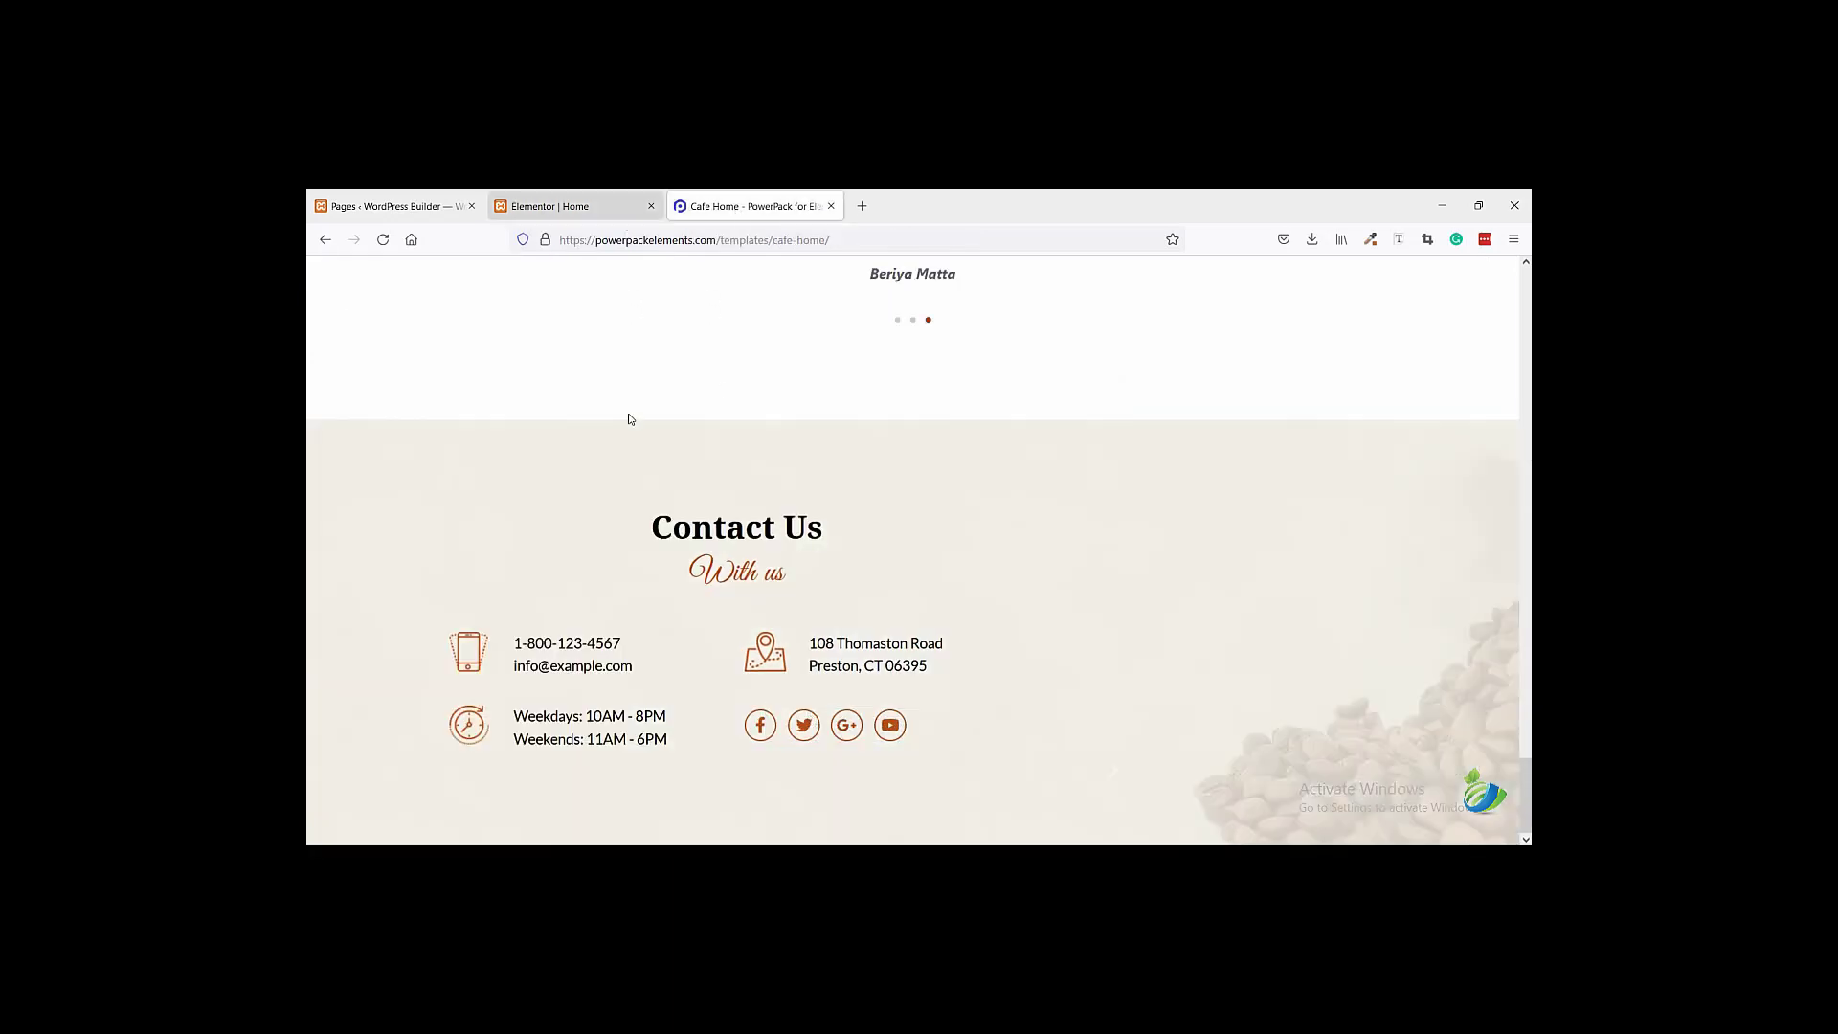
left_click(555, 563)
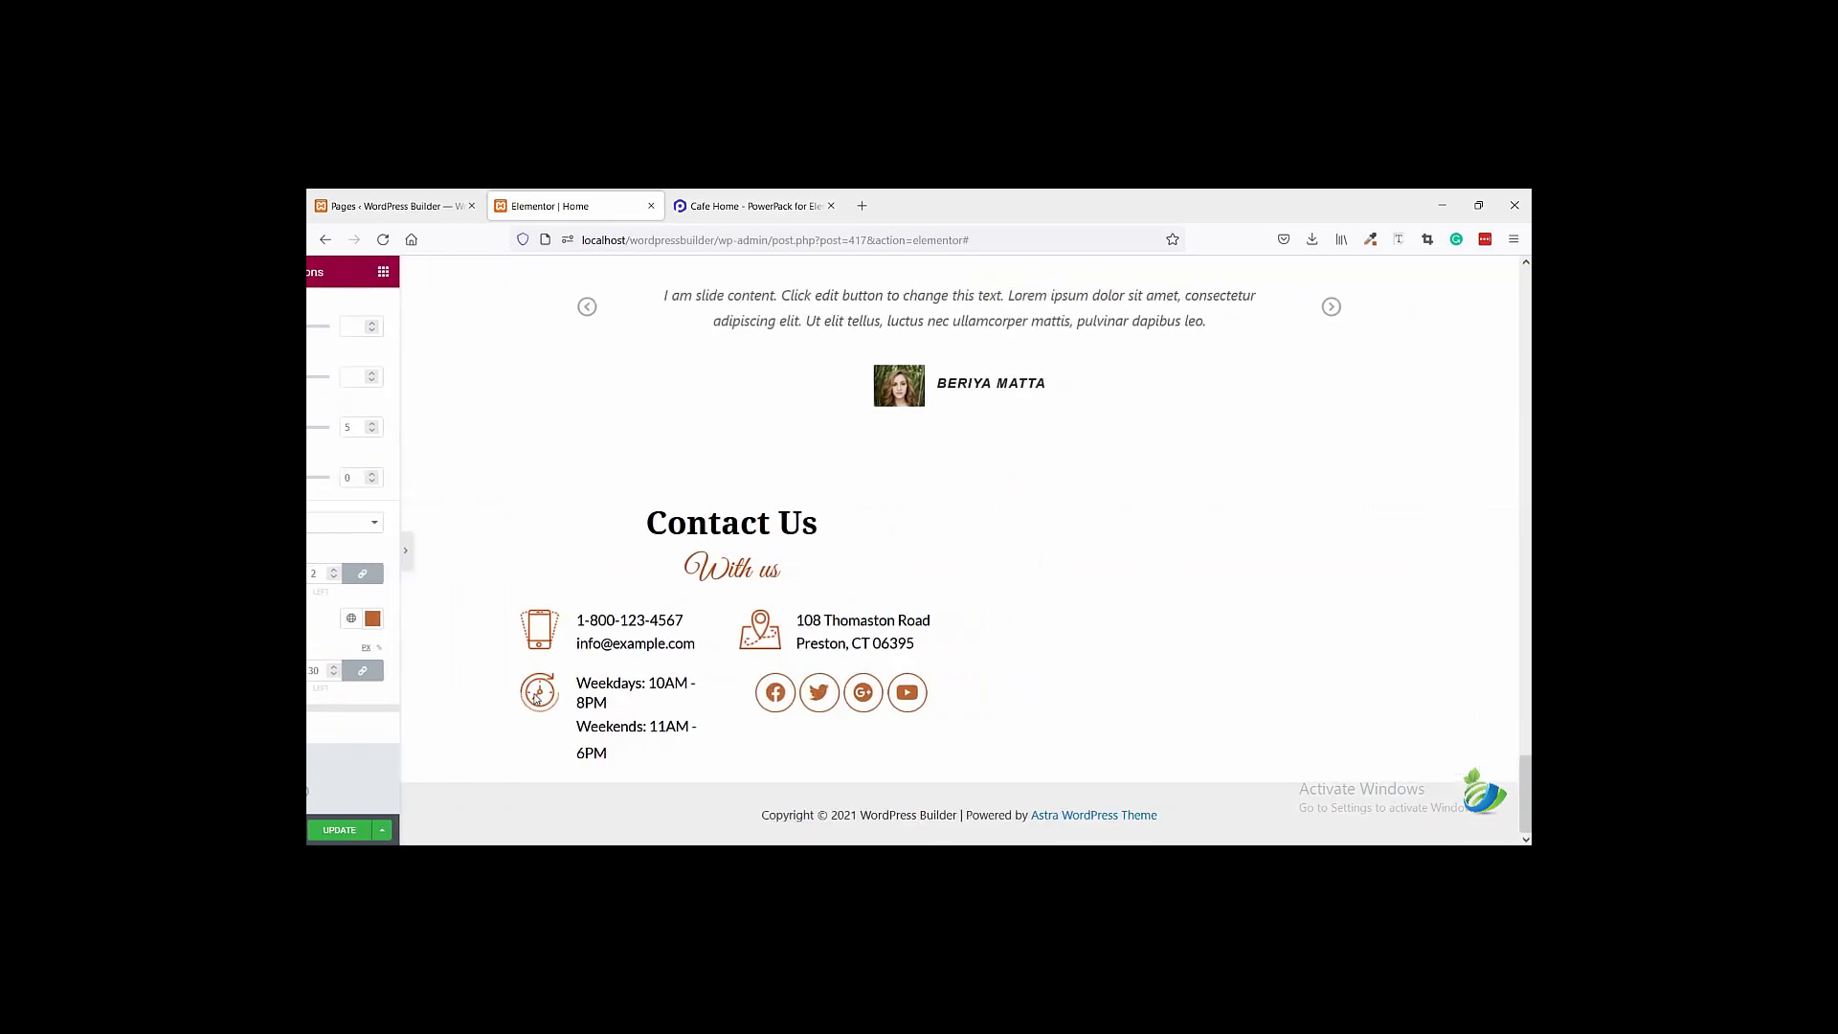
left_click(315, 565)
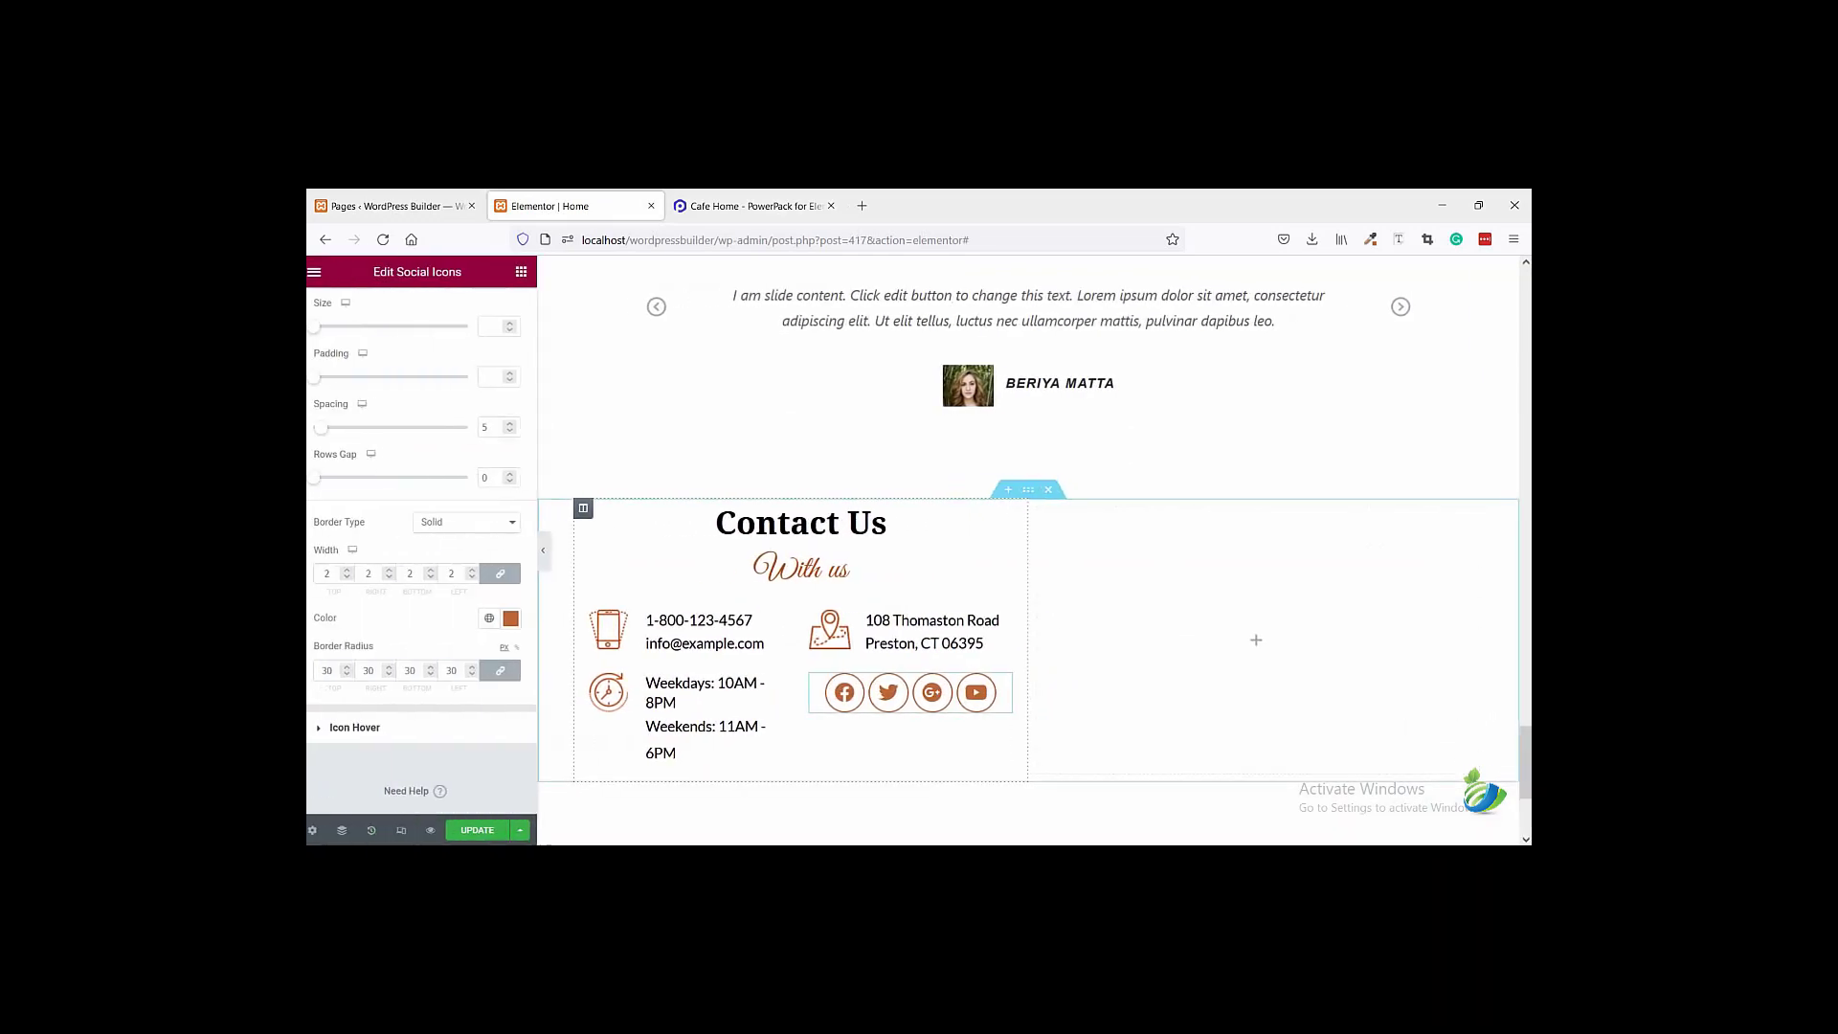
- Check the Contact Us background on the Cafe Home page and give the section a classic background using the beige coffee-bean image
left_click(767, 213)
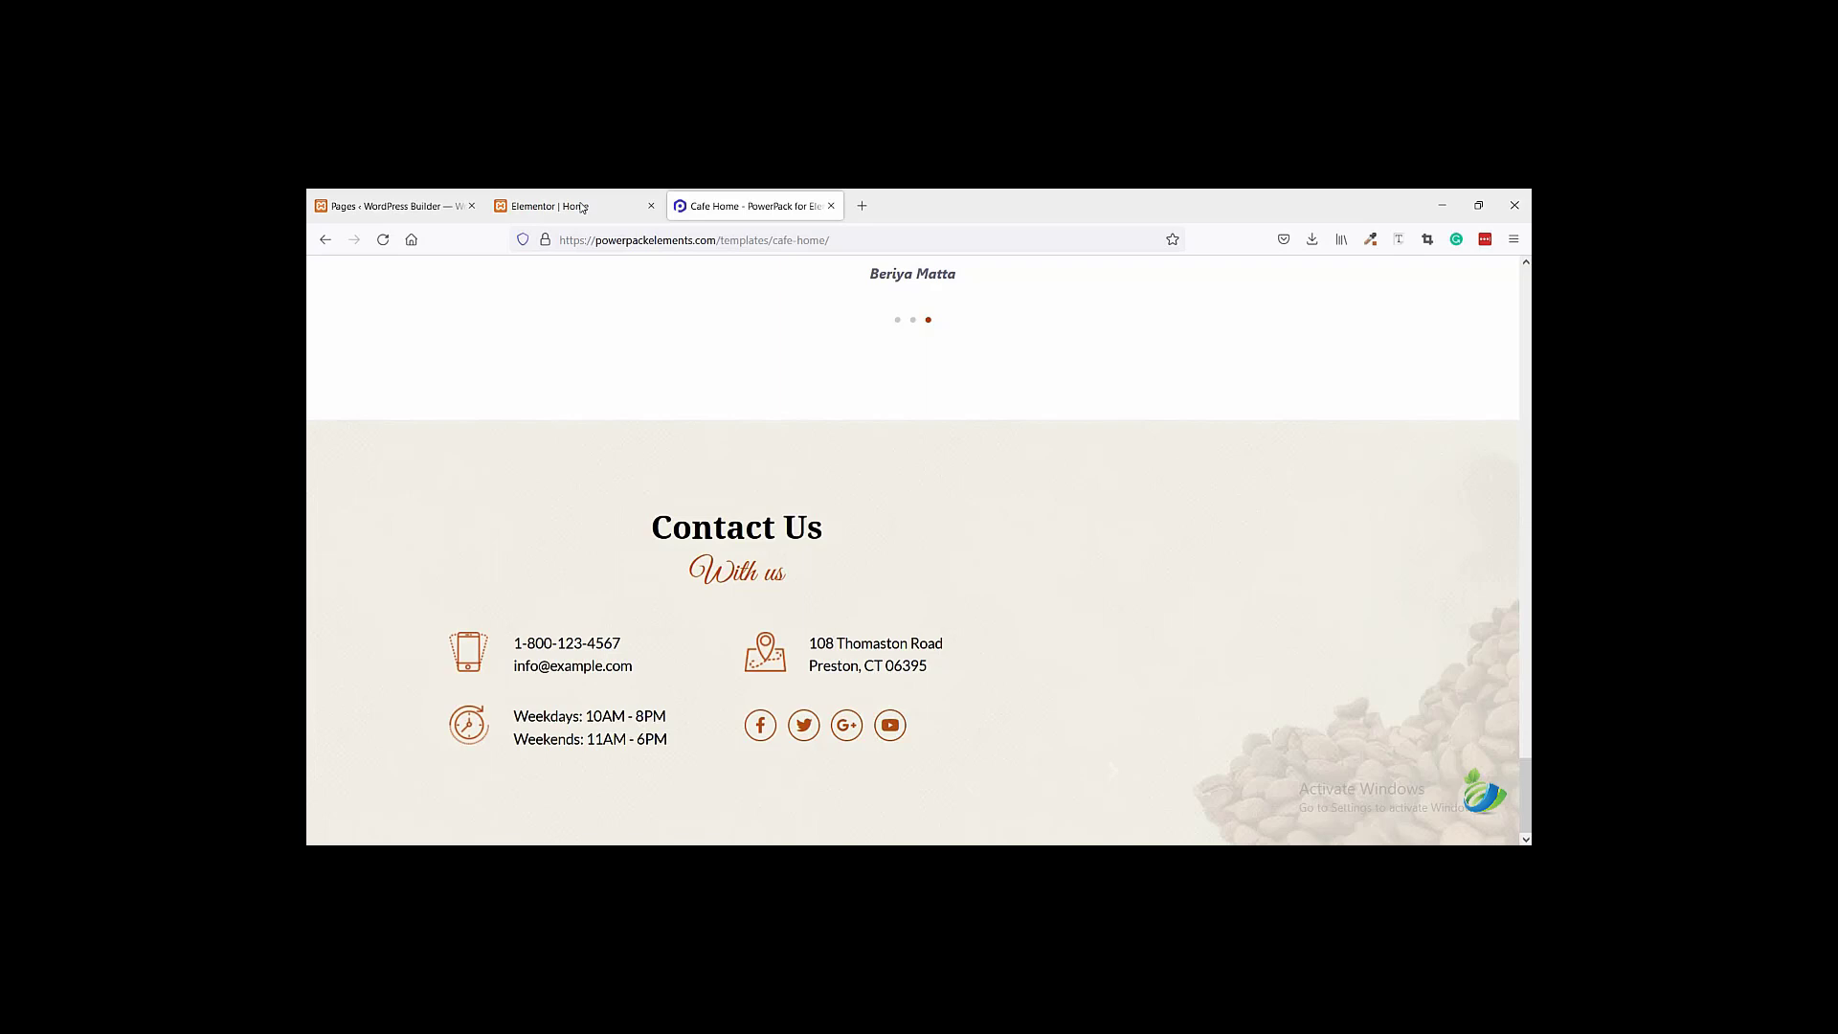
left_click(575, 207)
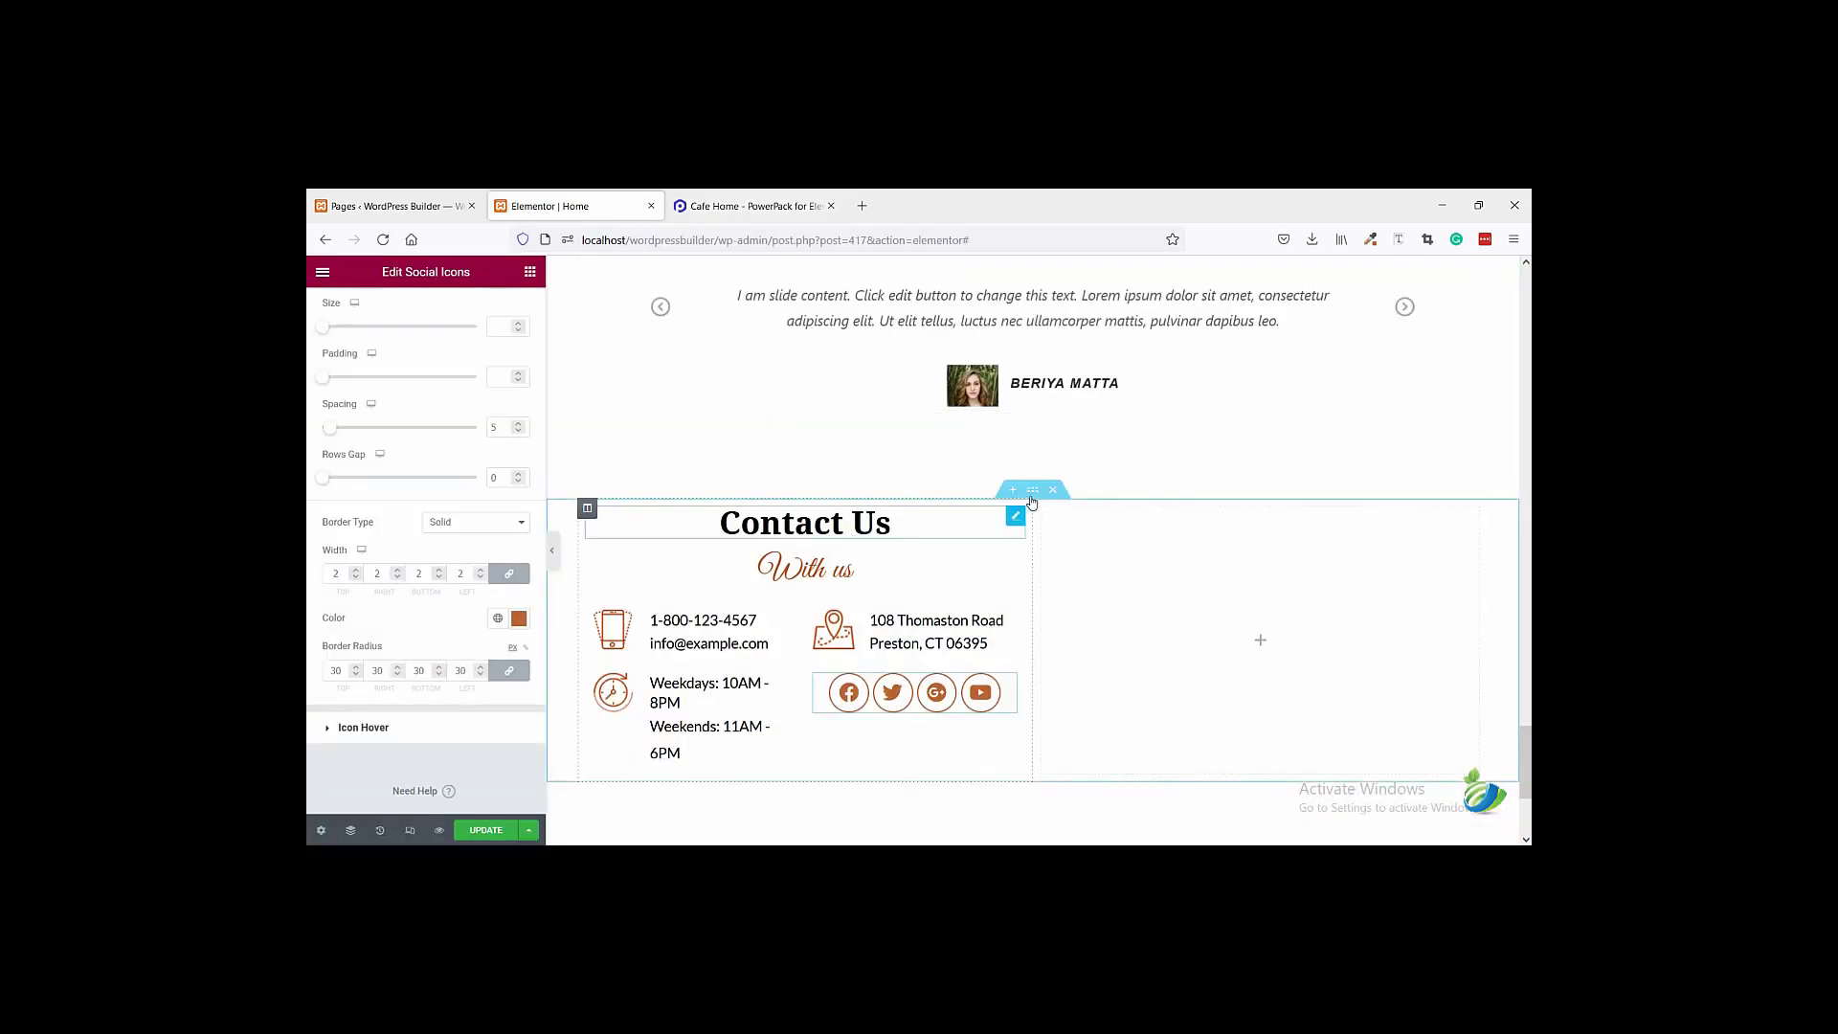
left_click(1034, 496)
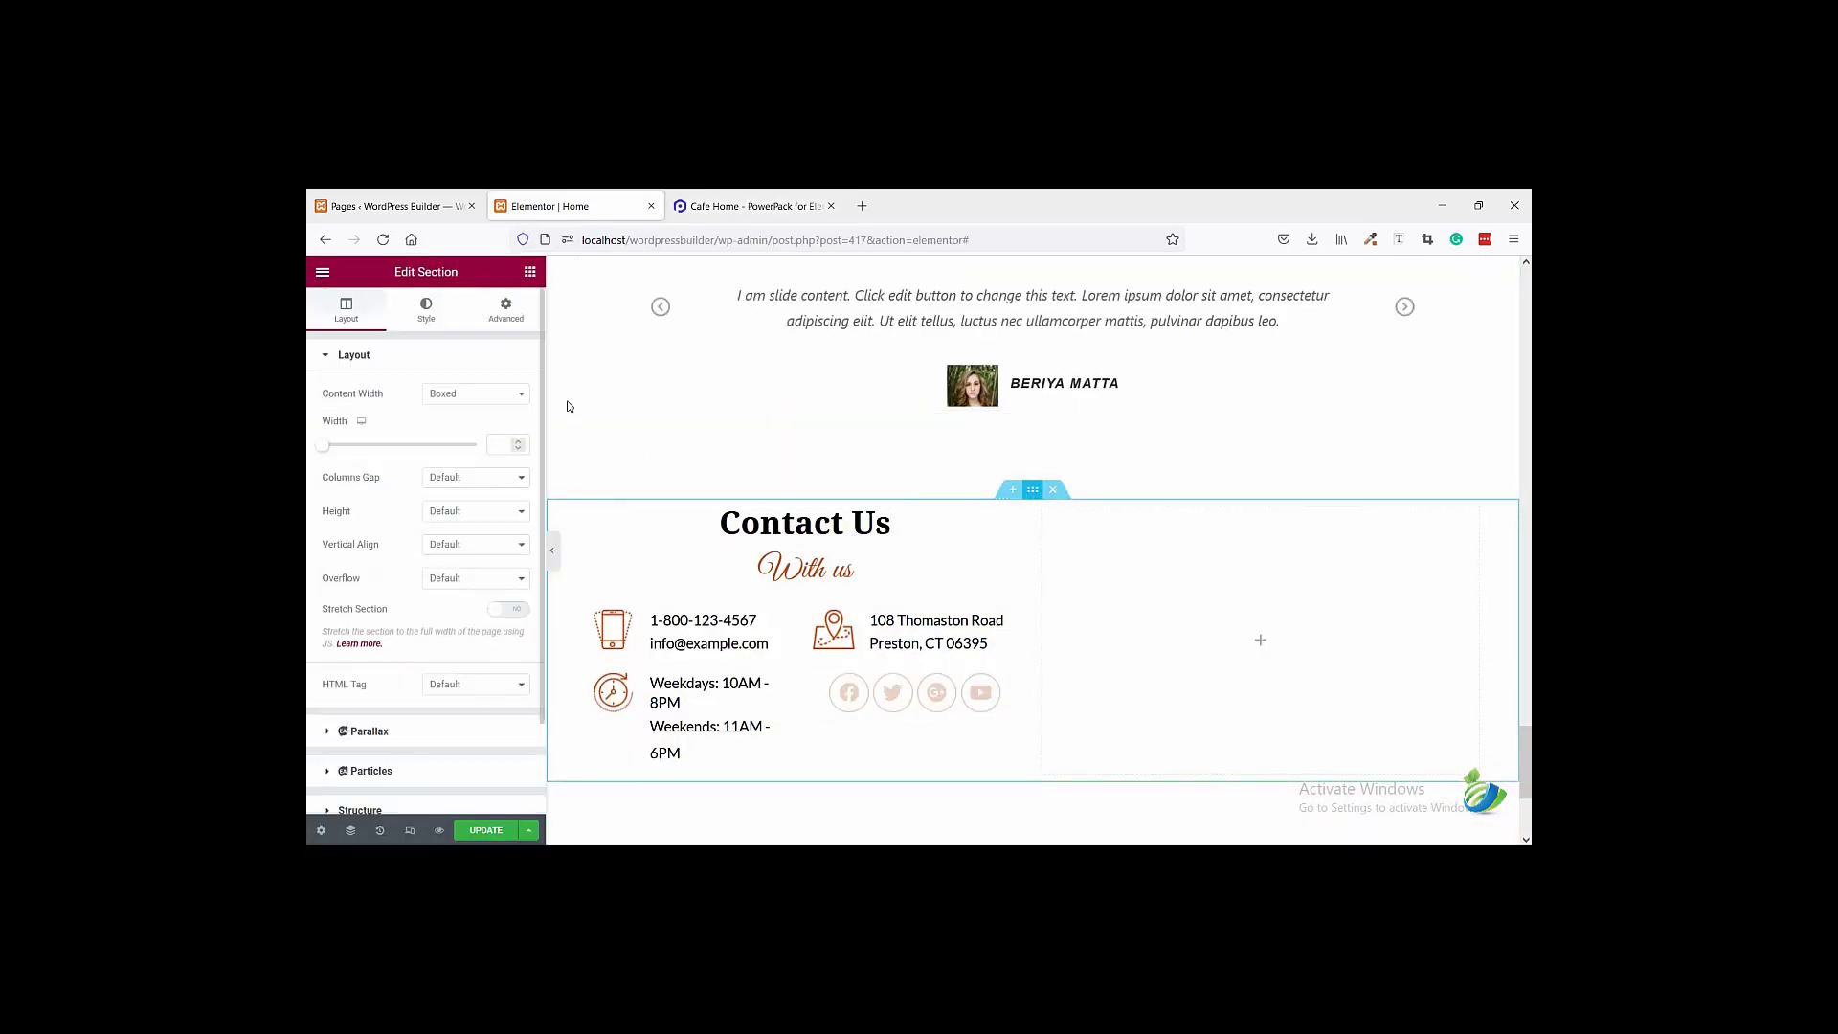
left_click(426, 311)
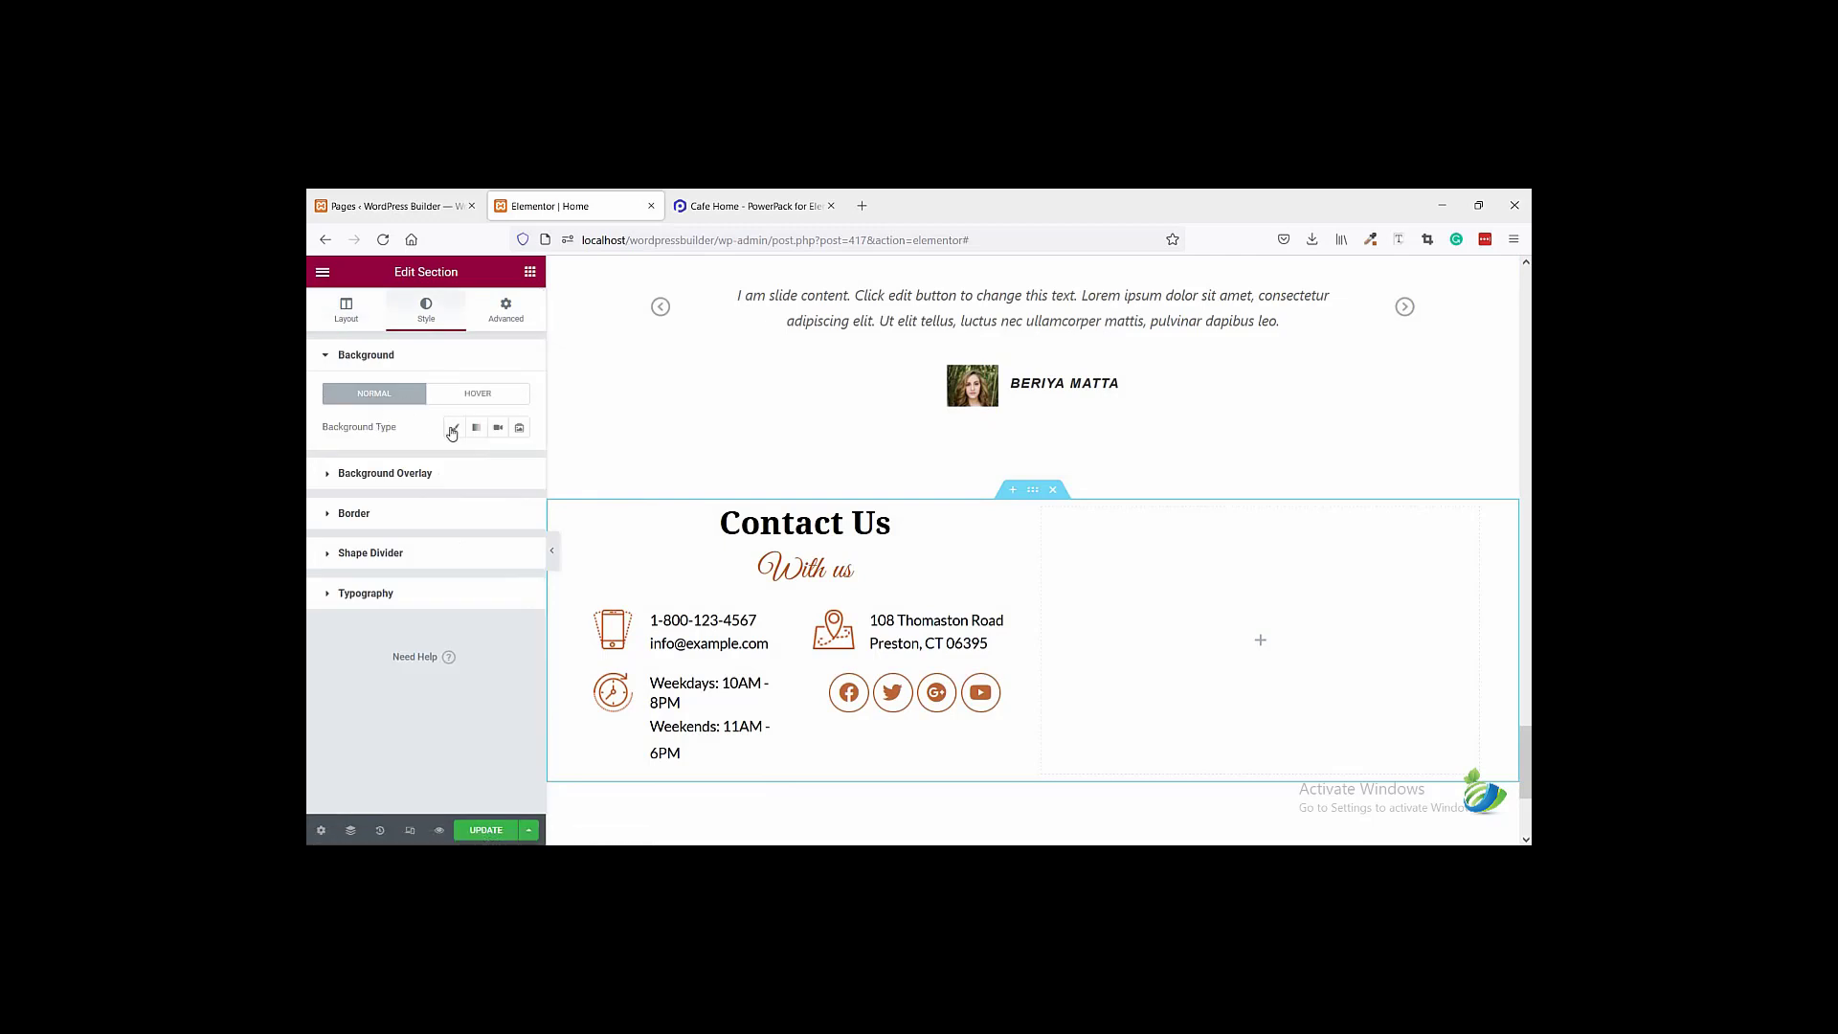
left_click(455, 427)
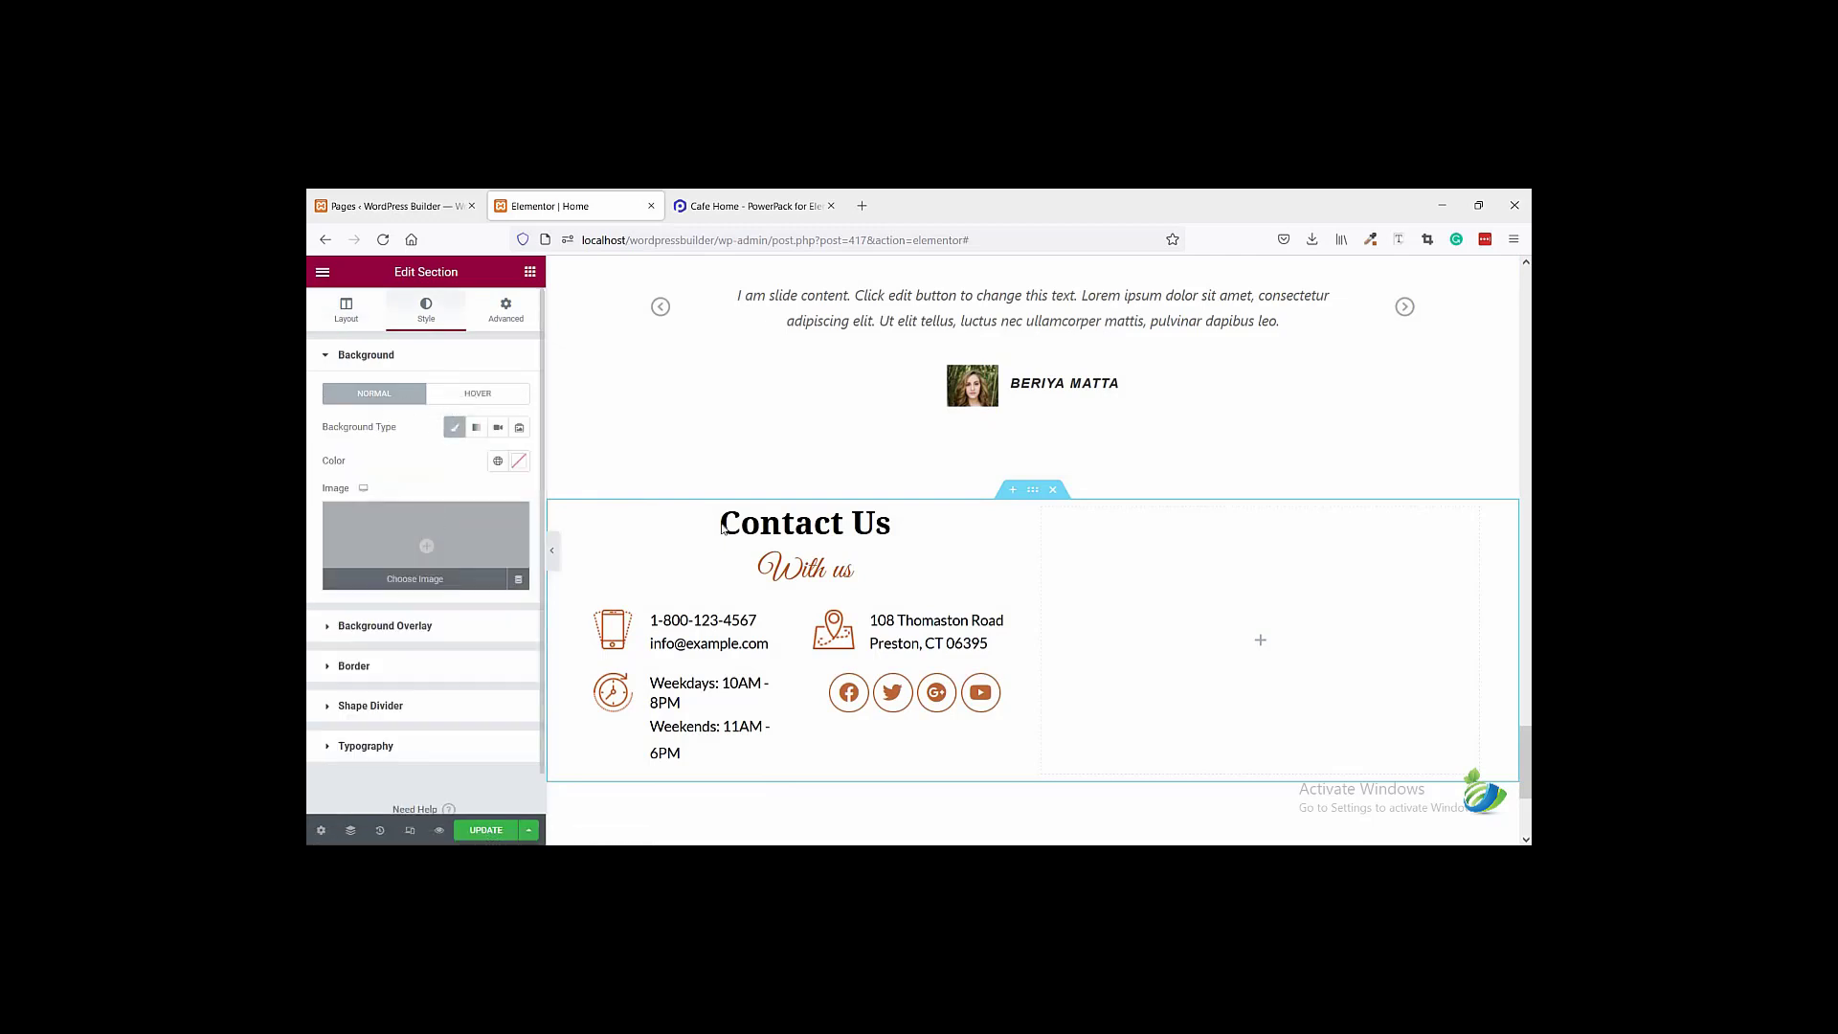
left_click(429, 541)
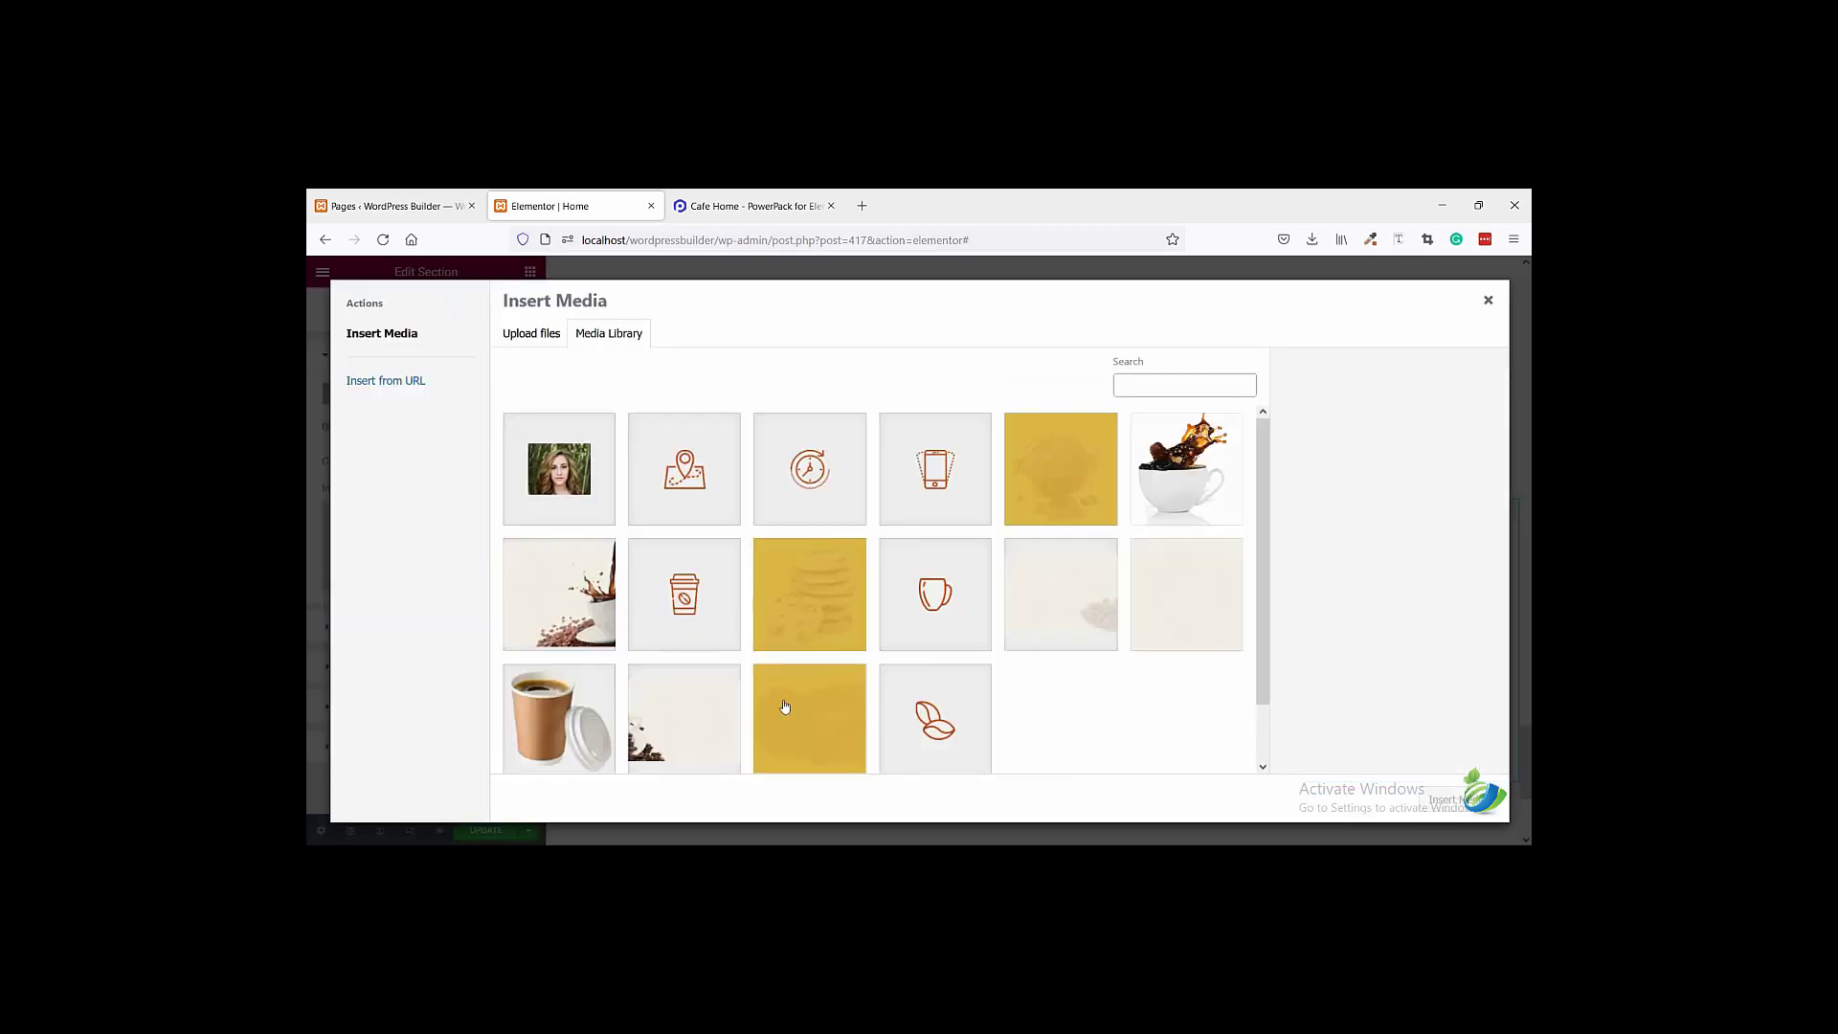
key("ctrl+Tab")
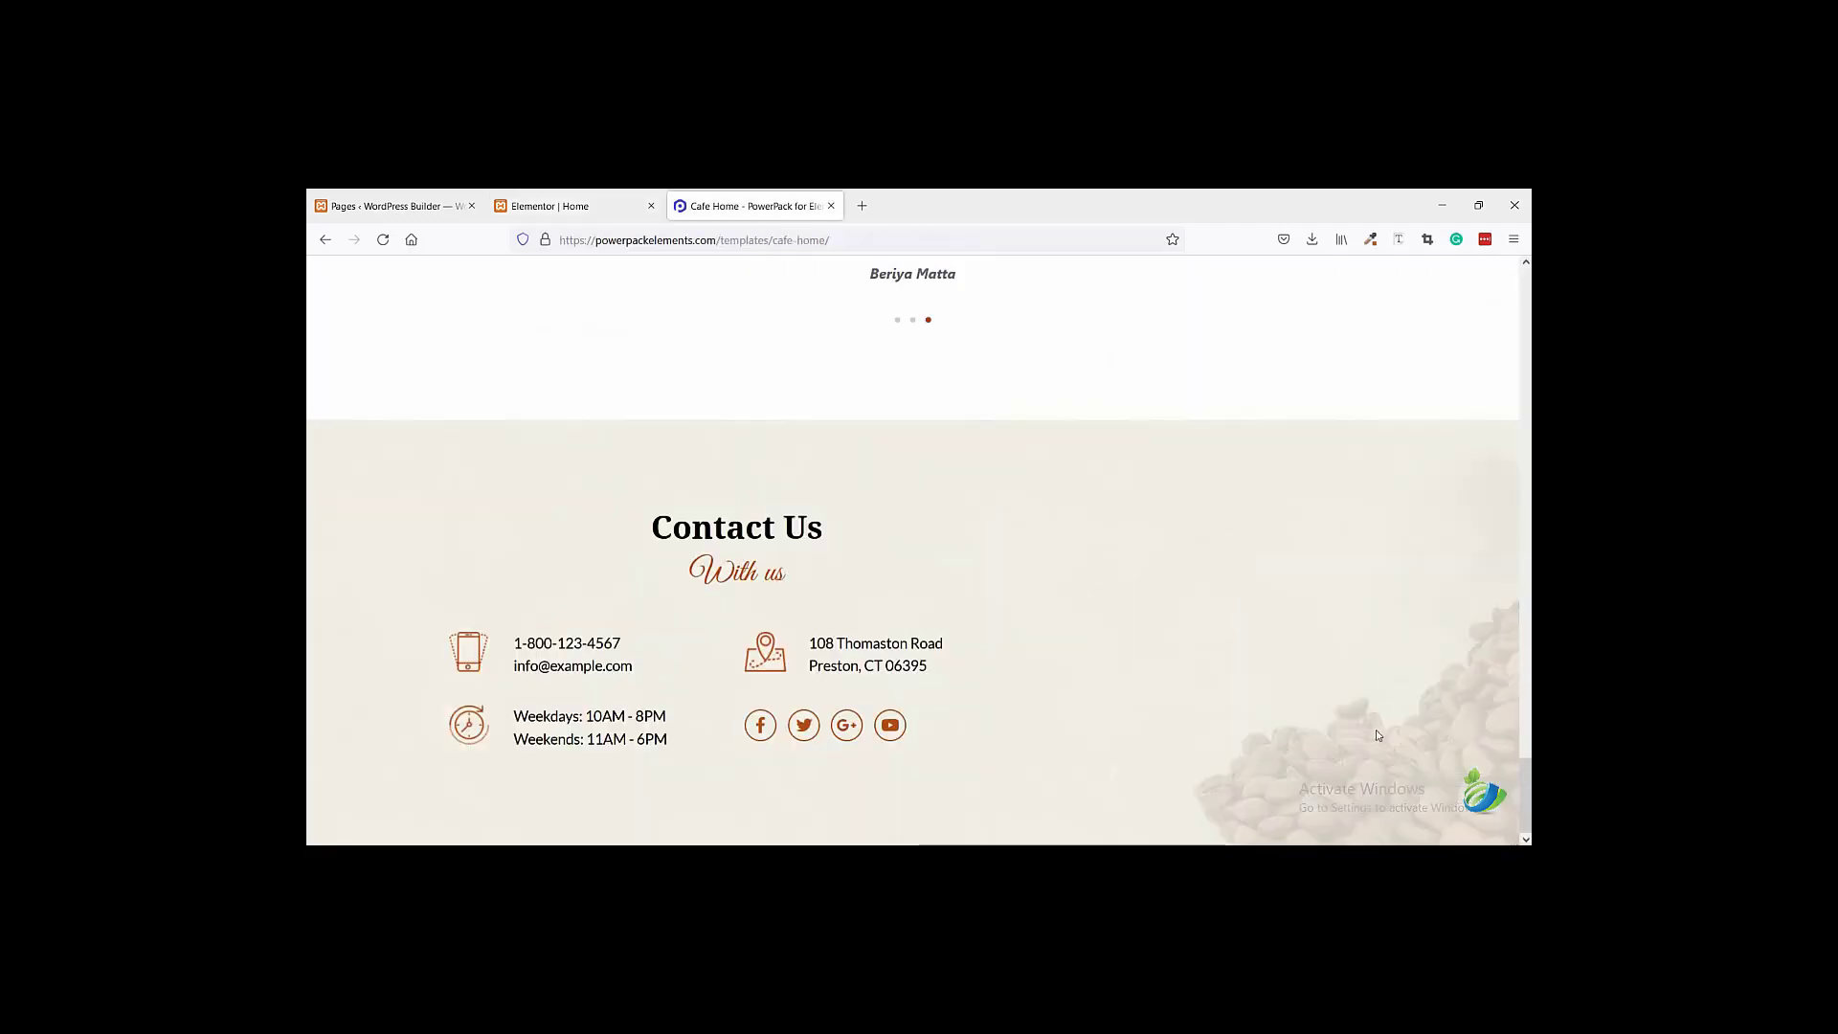
left_click(595, 207)
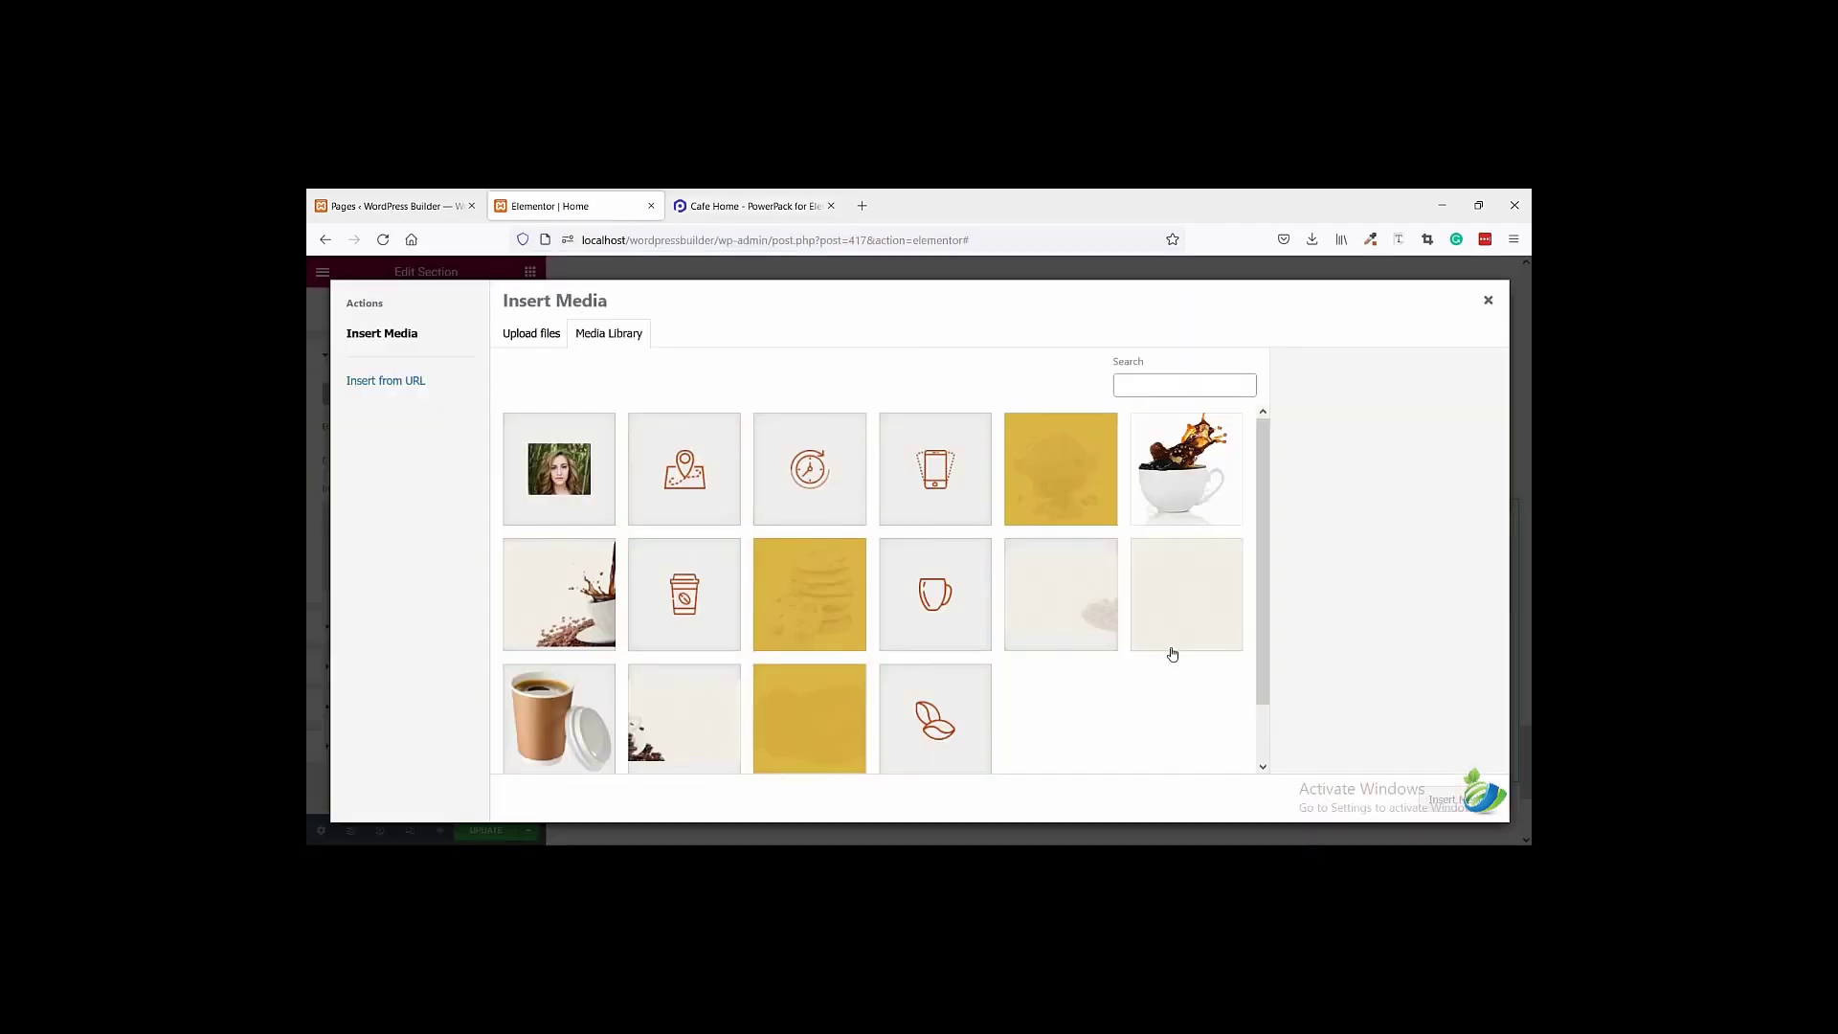
left_click(1470, 809)
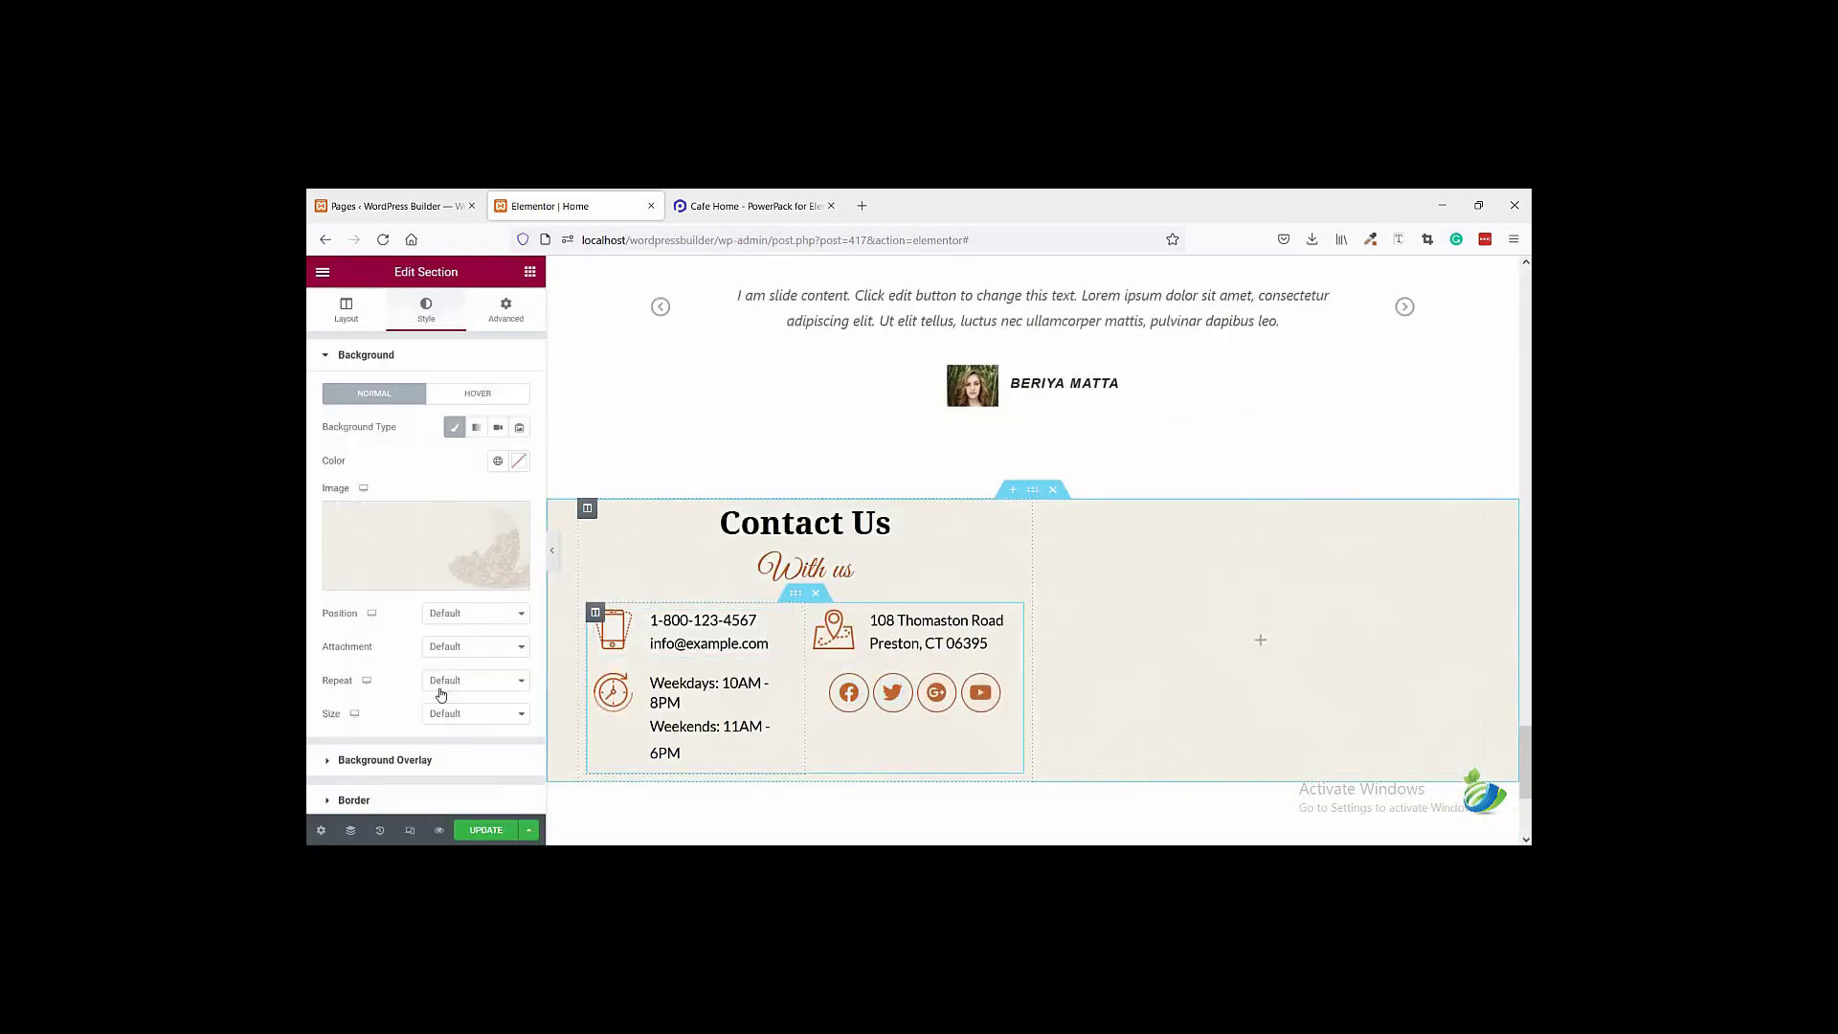
- Set the Contact Us section's top and bottom padding to 100 px and preview it without the editing panel
left_click(677, 204)
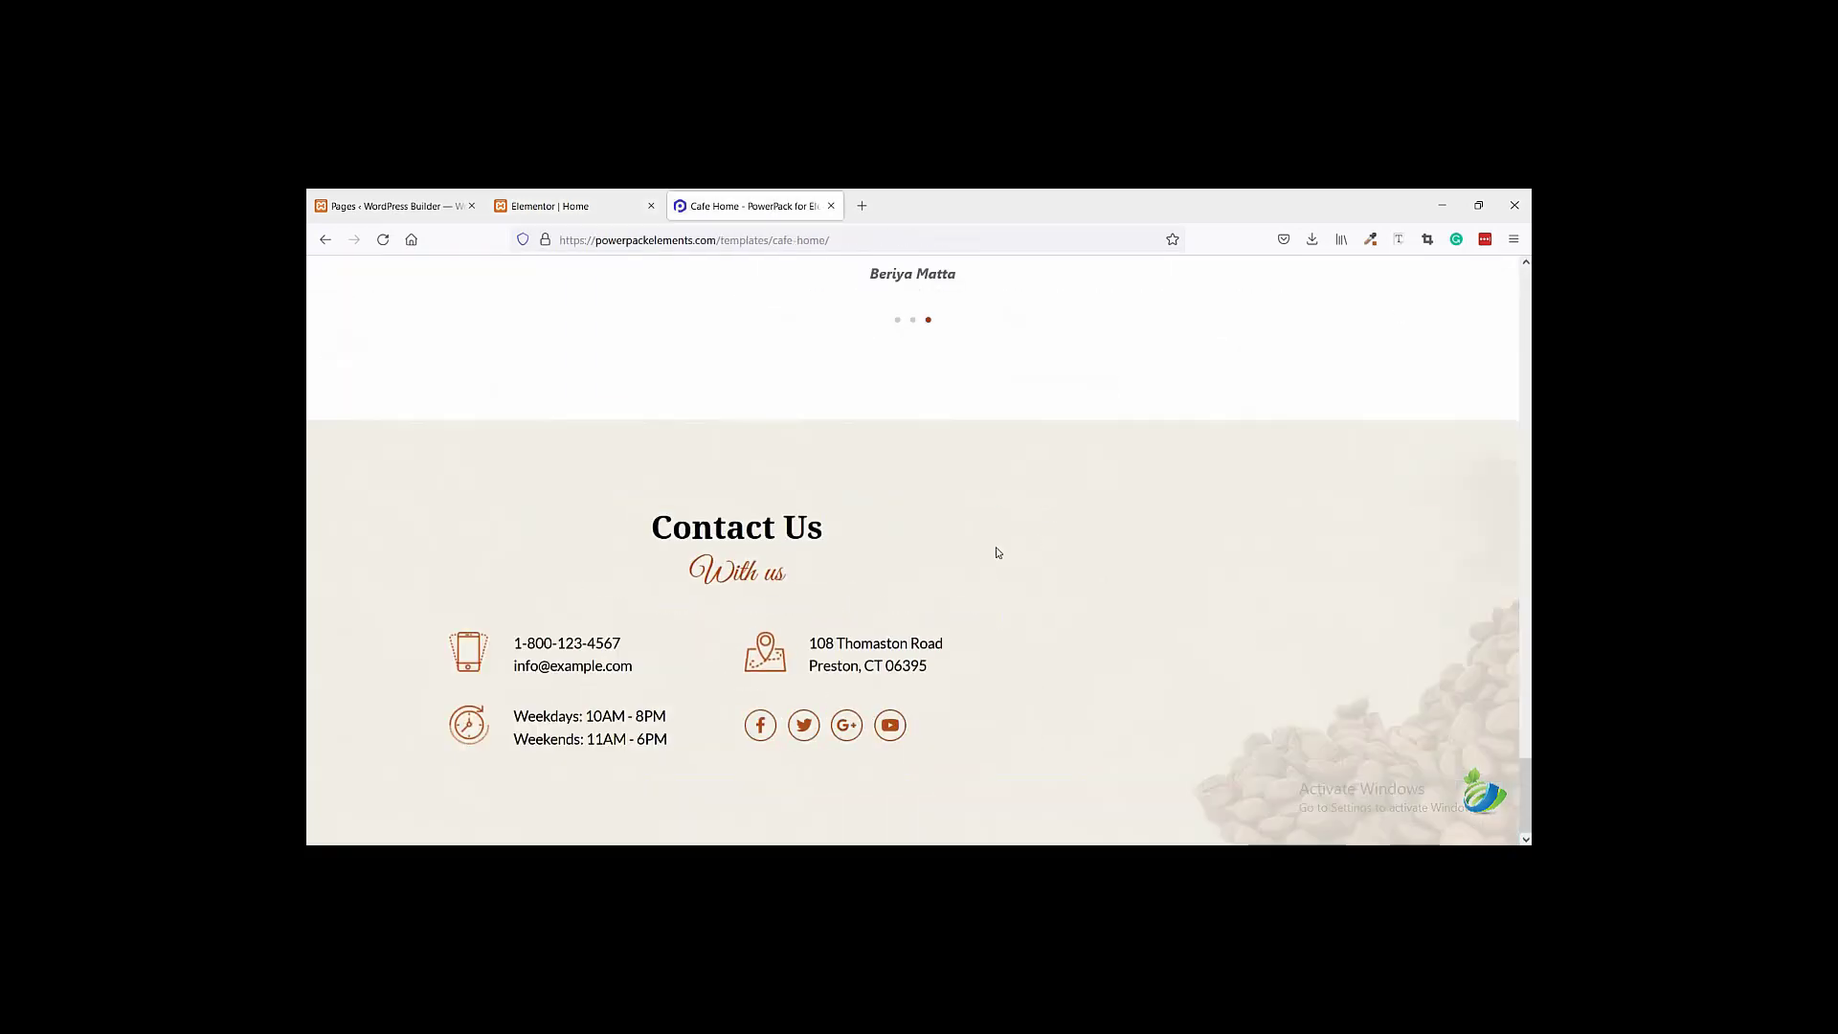
left_click(606, 198)
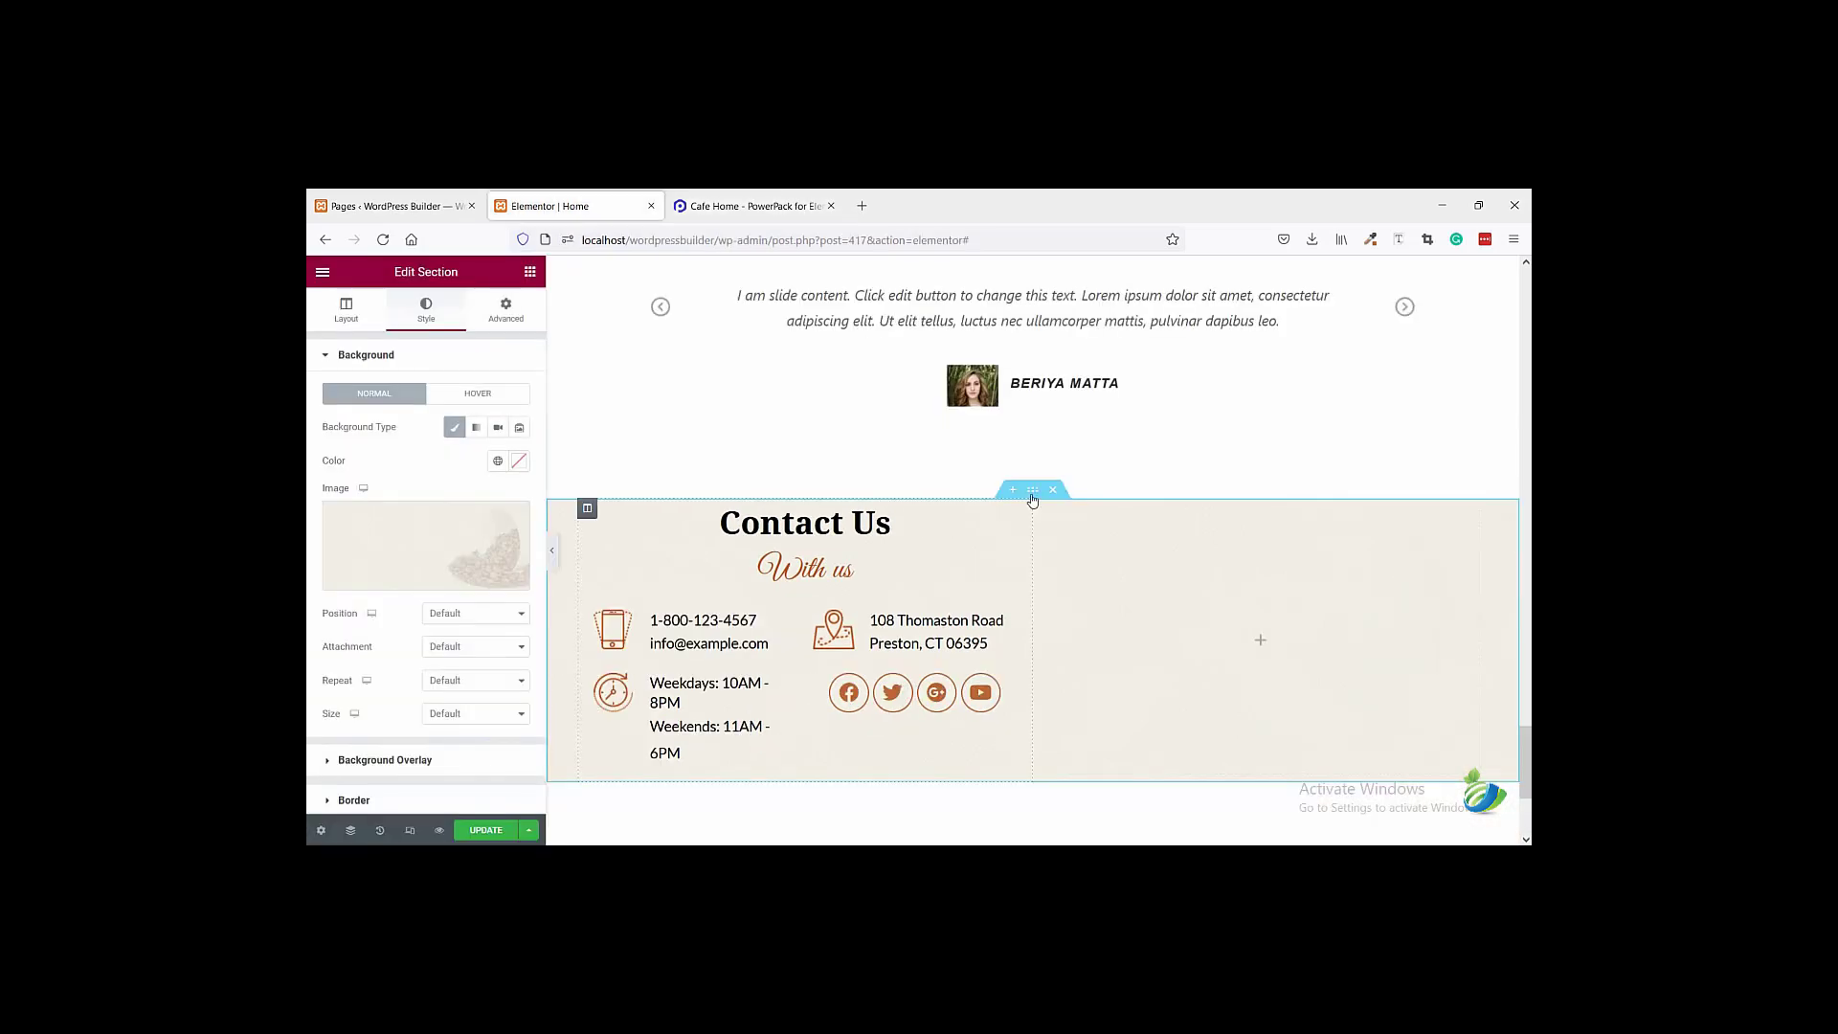
left_click(505, 309)
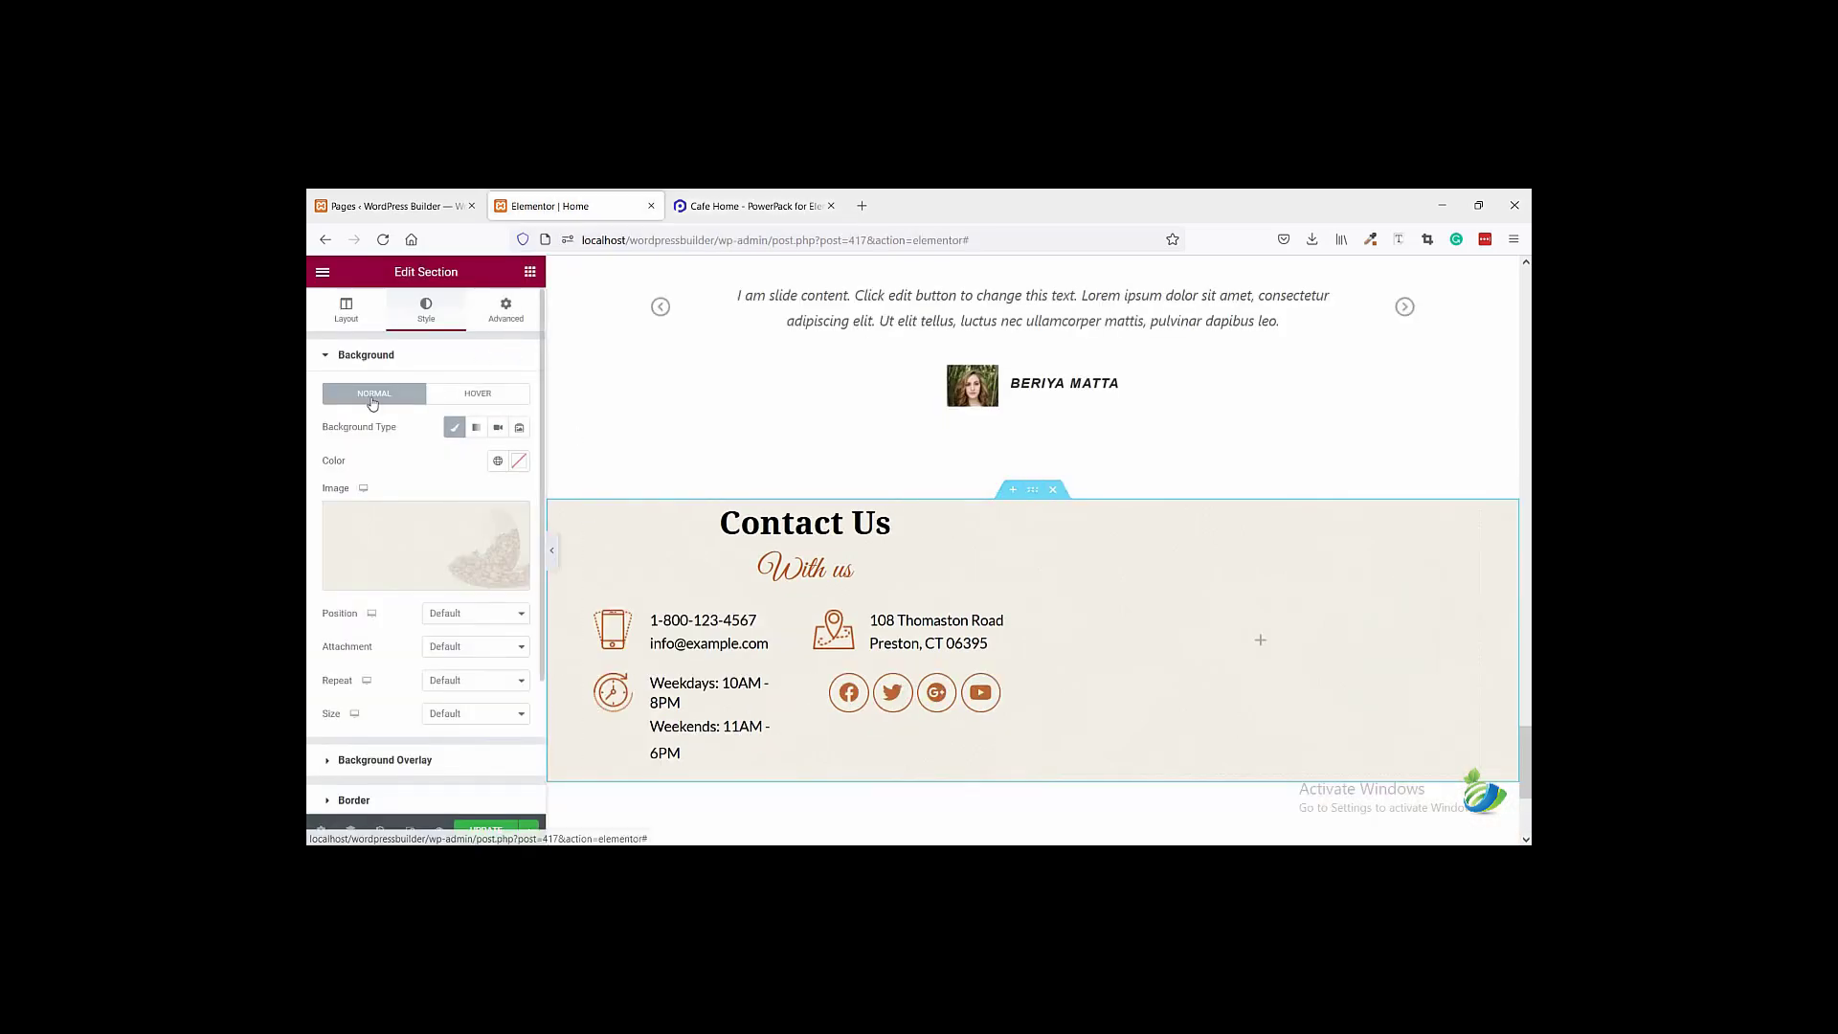
left_click(526, 479)
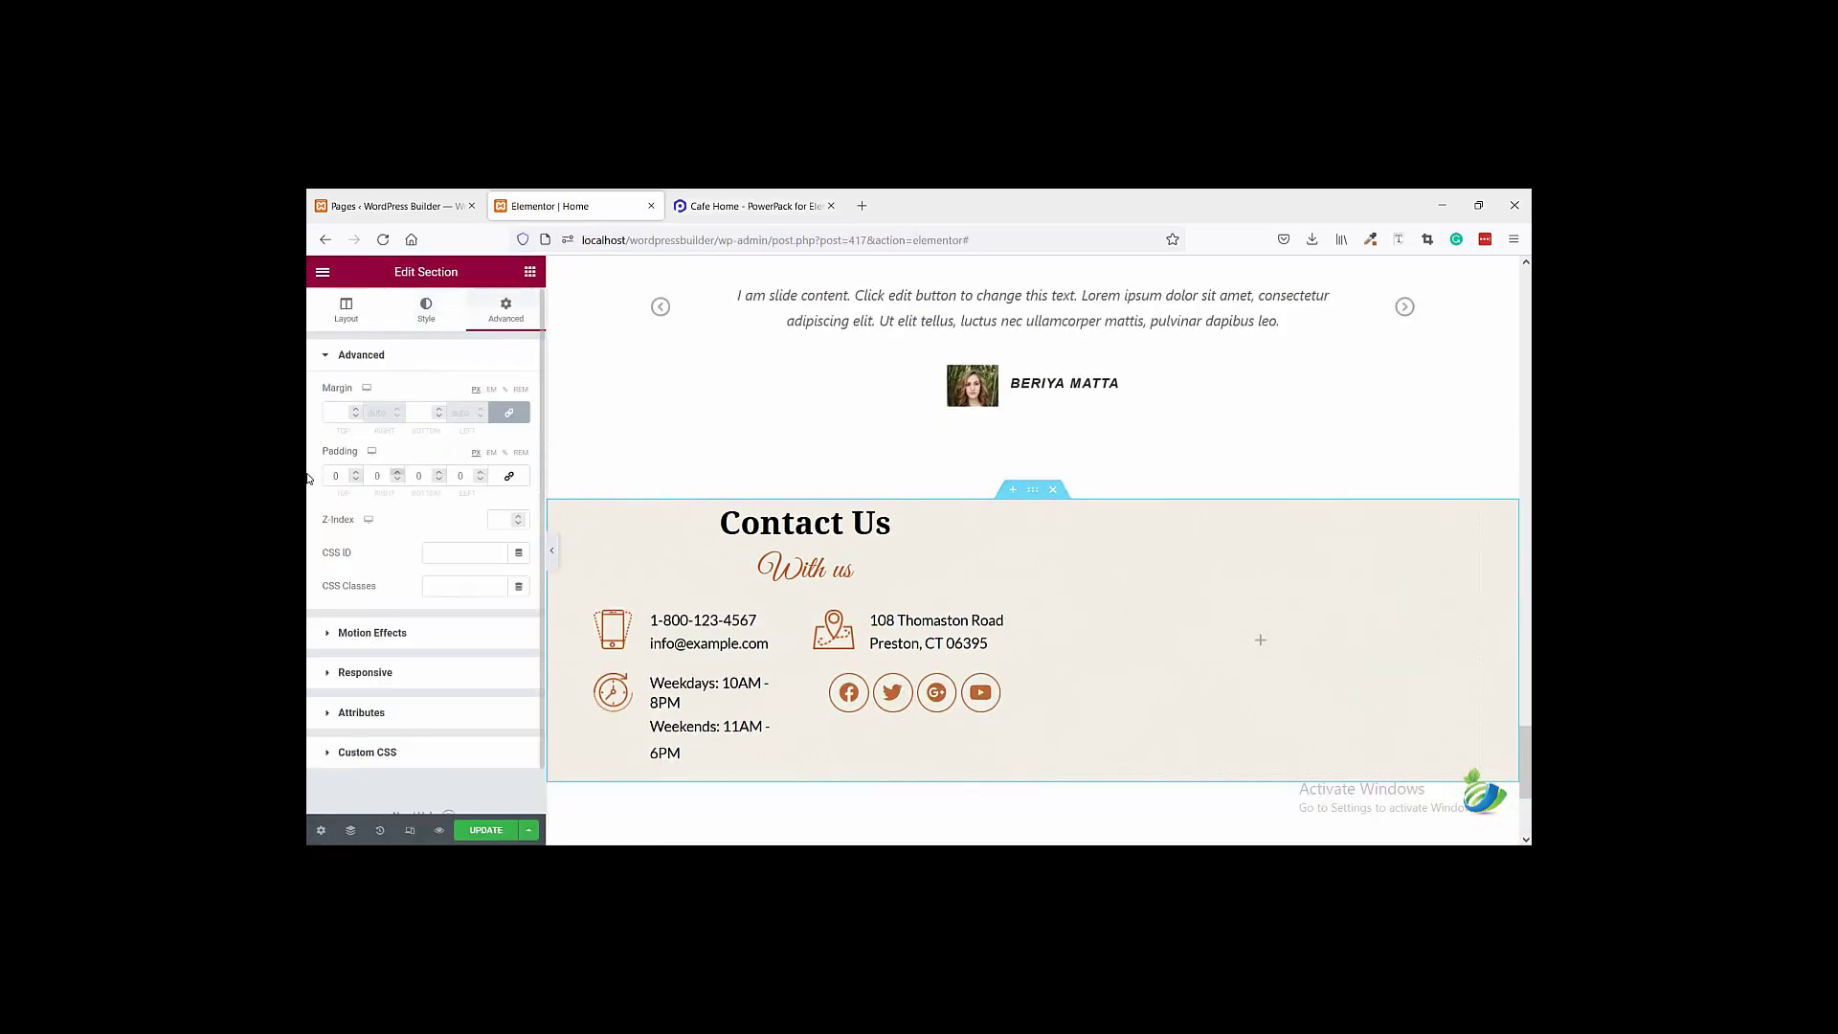
left_click(334, 476)
type("100")
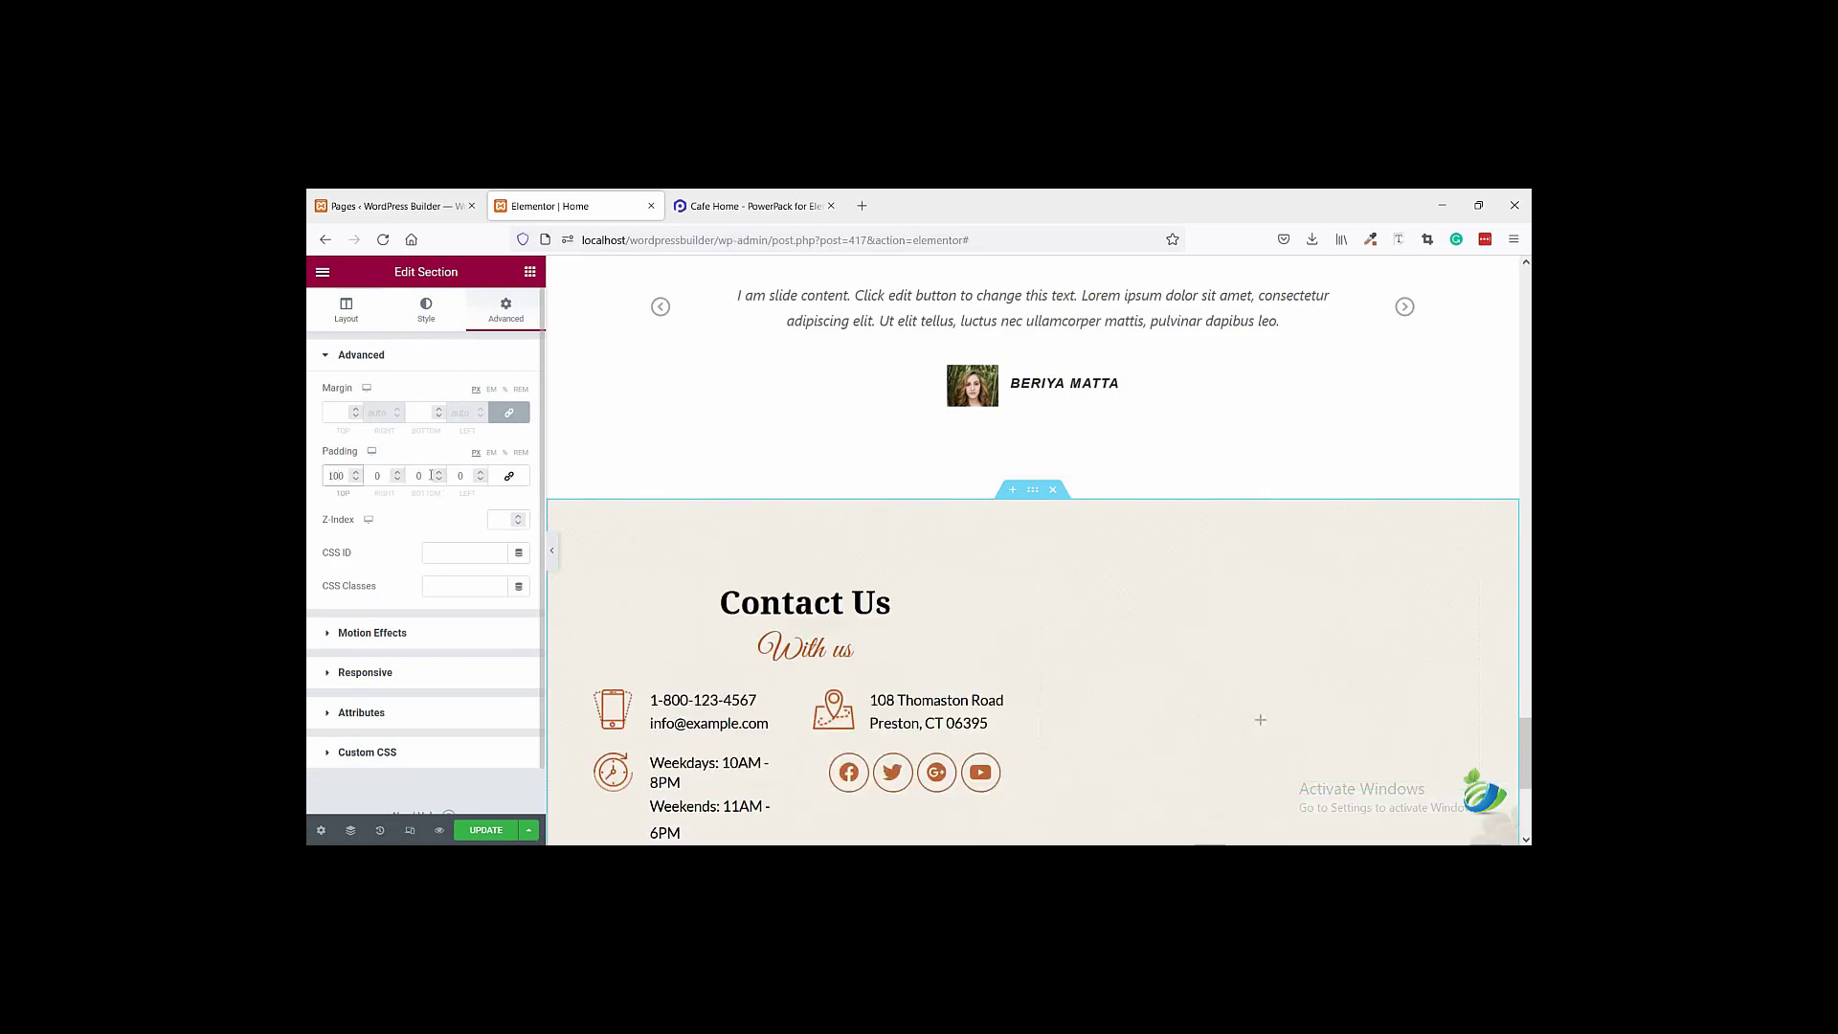
left_click(431, 476)
type("100")
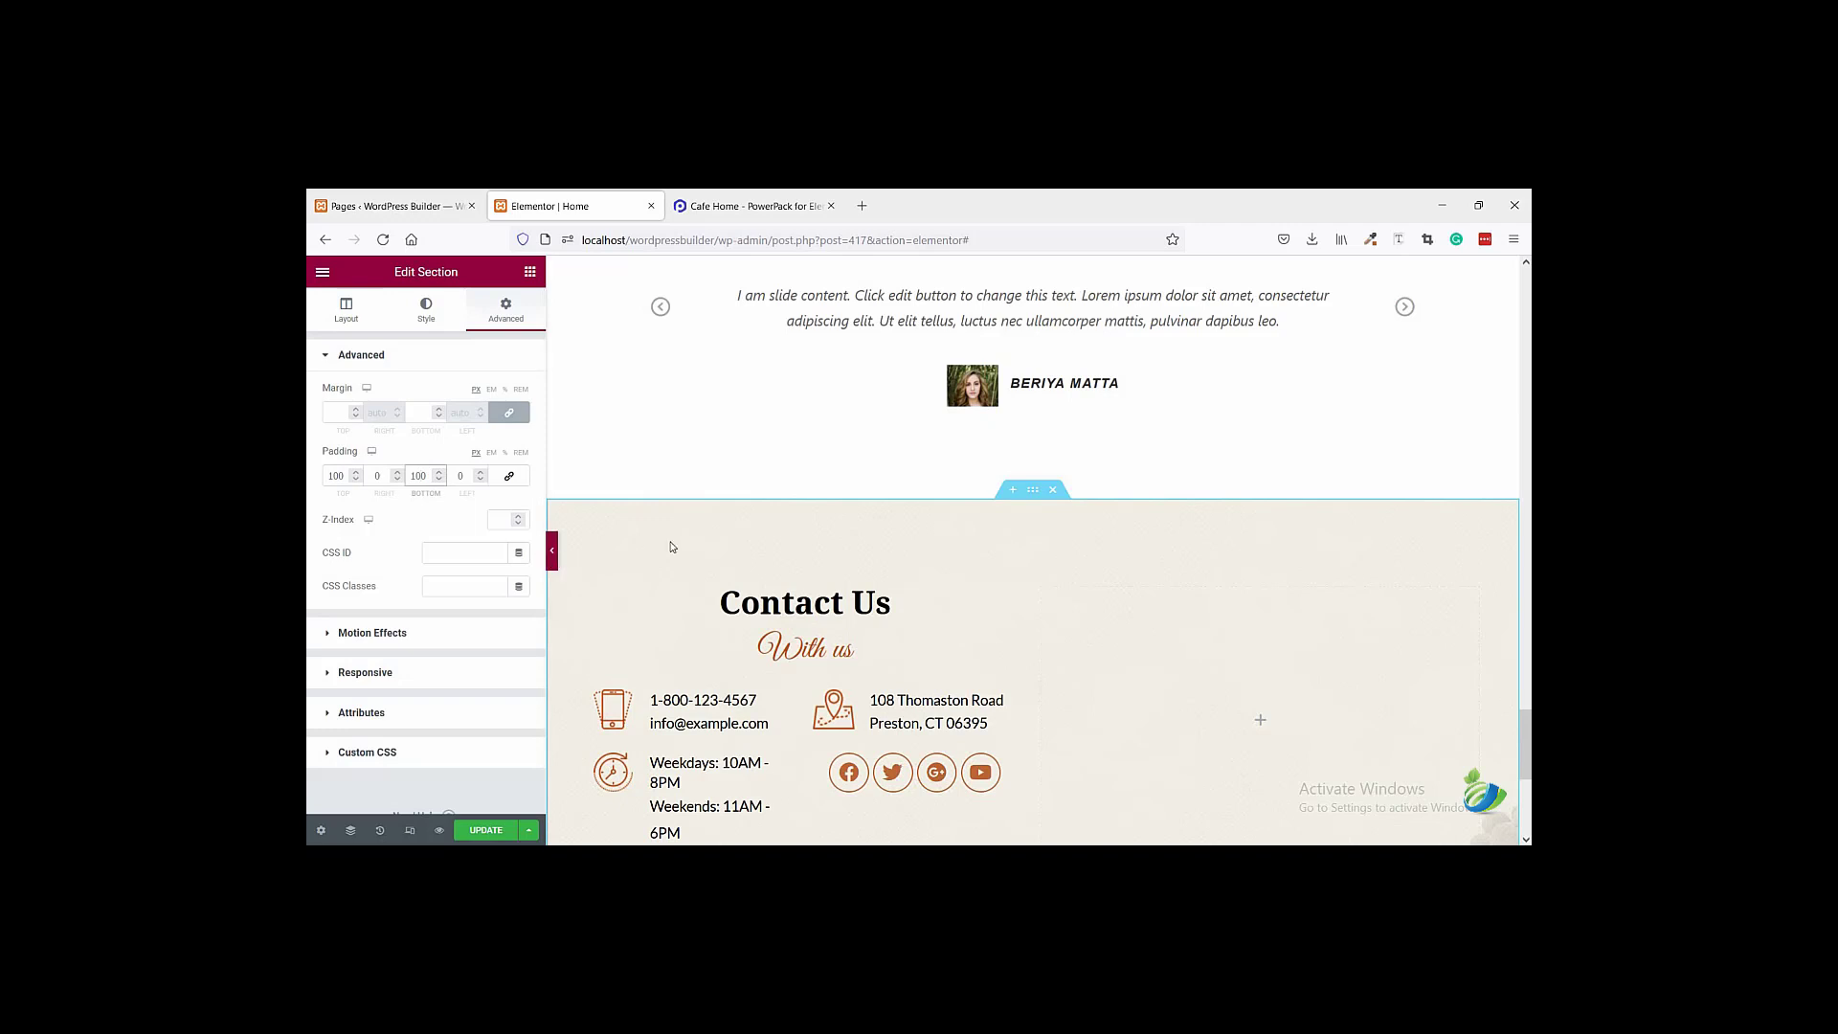
key("ctrl+p")
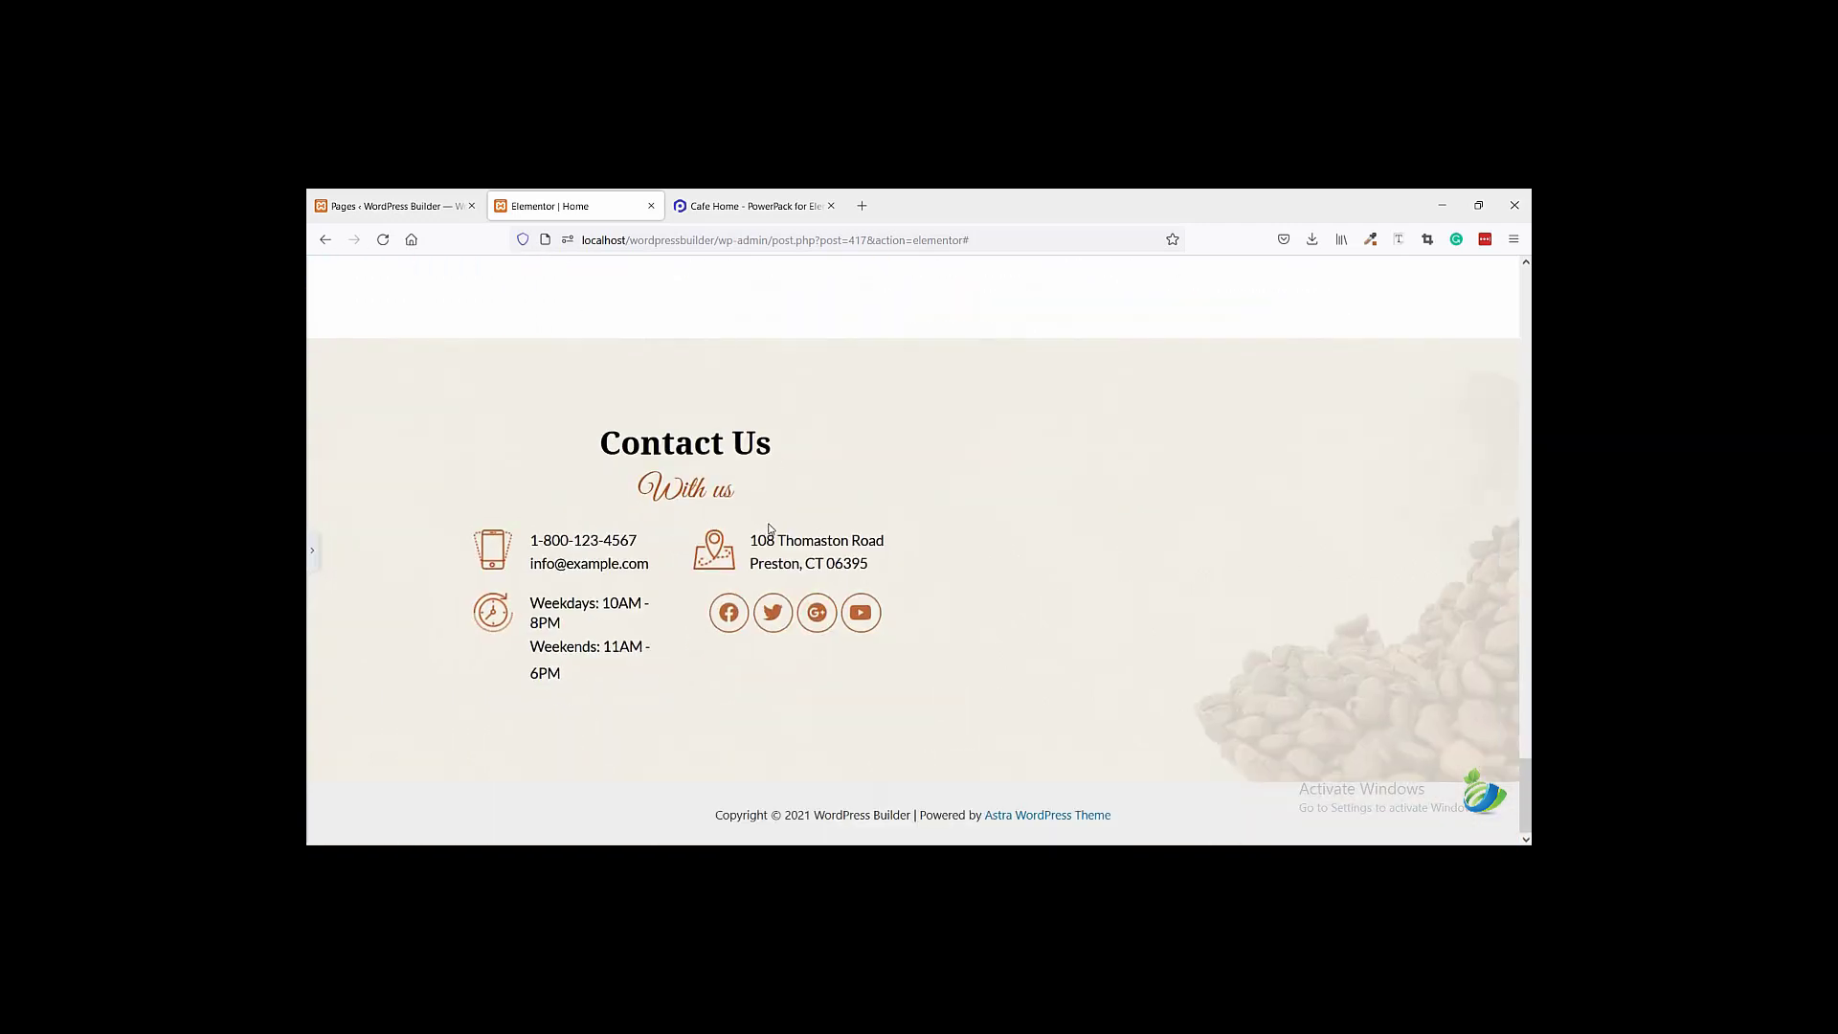
scroll(770, 527, "up", 2)
scroll(579, 666, "down", 2)
left_click(313, 551)
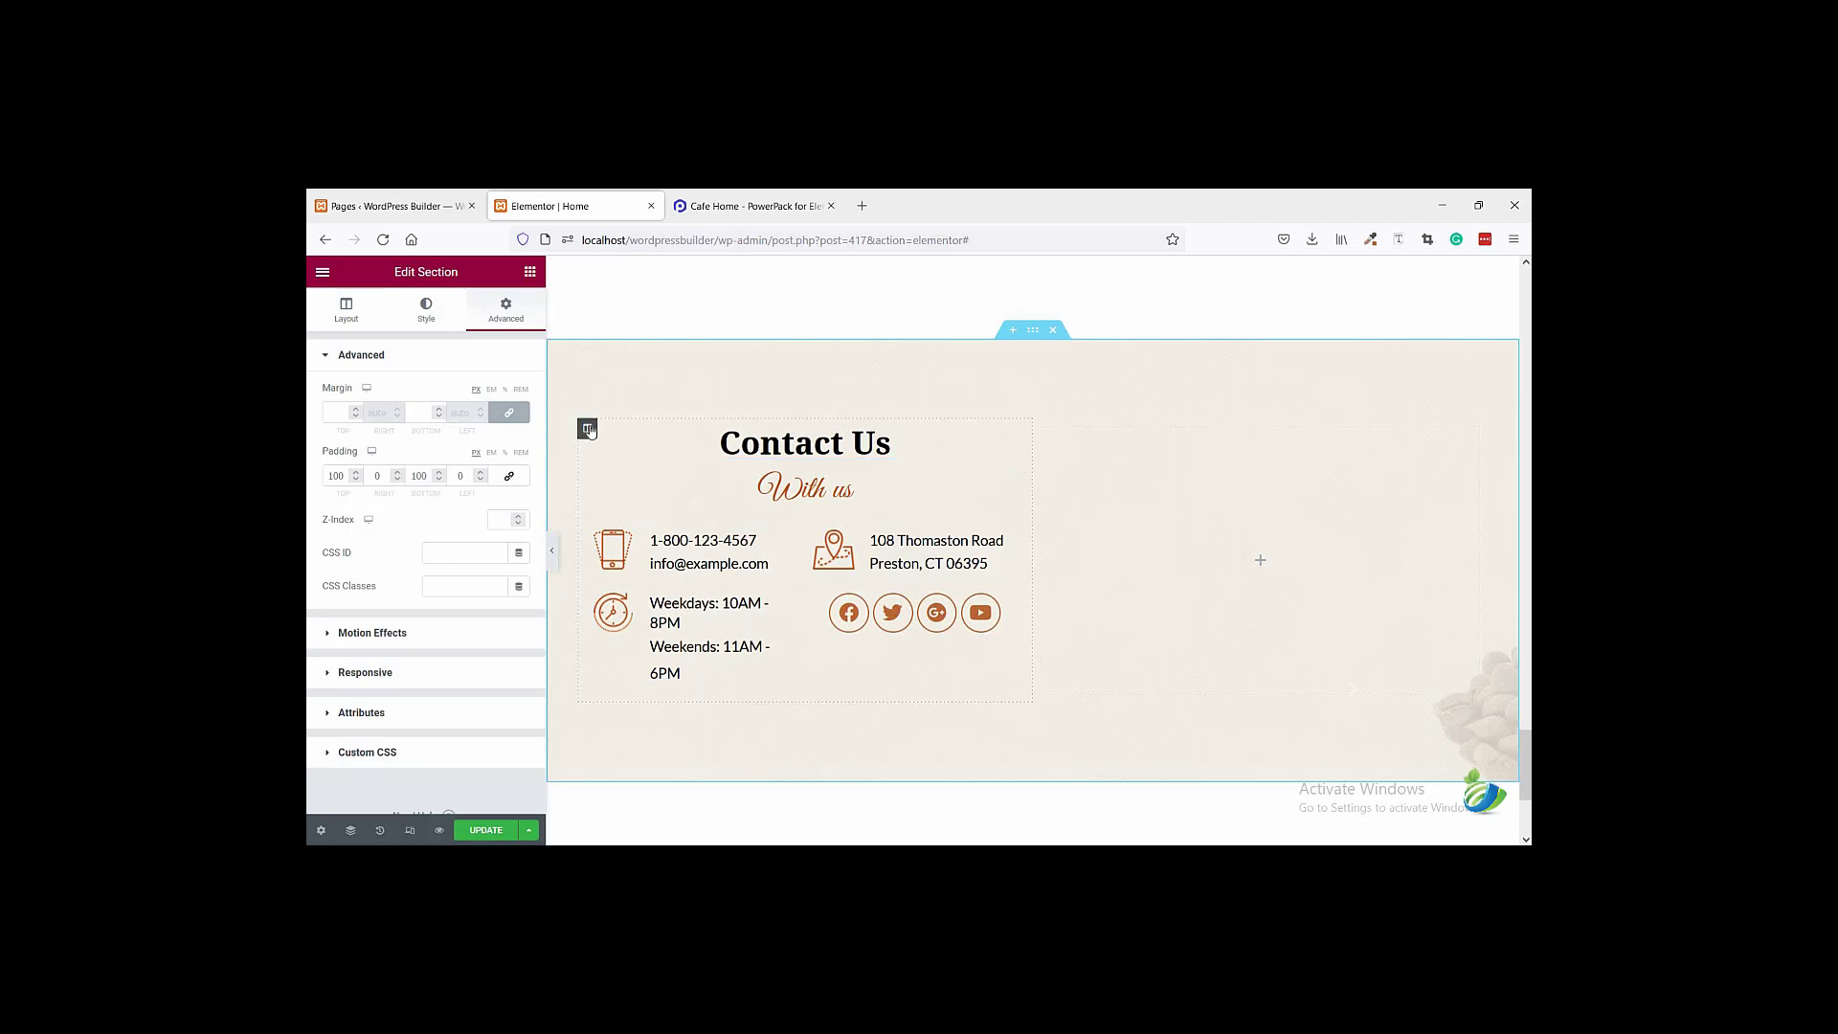
- Set the contact details column's width to 60%, compare the layout with the Cafe Home page and update the page
left_click(588, 429)
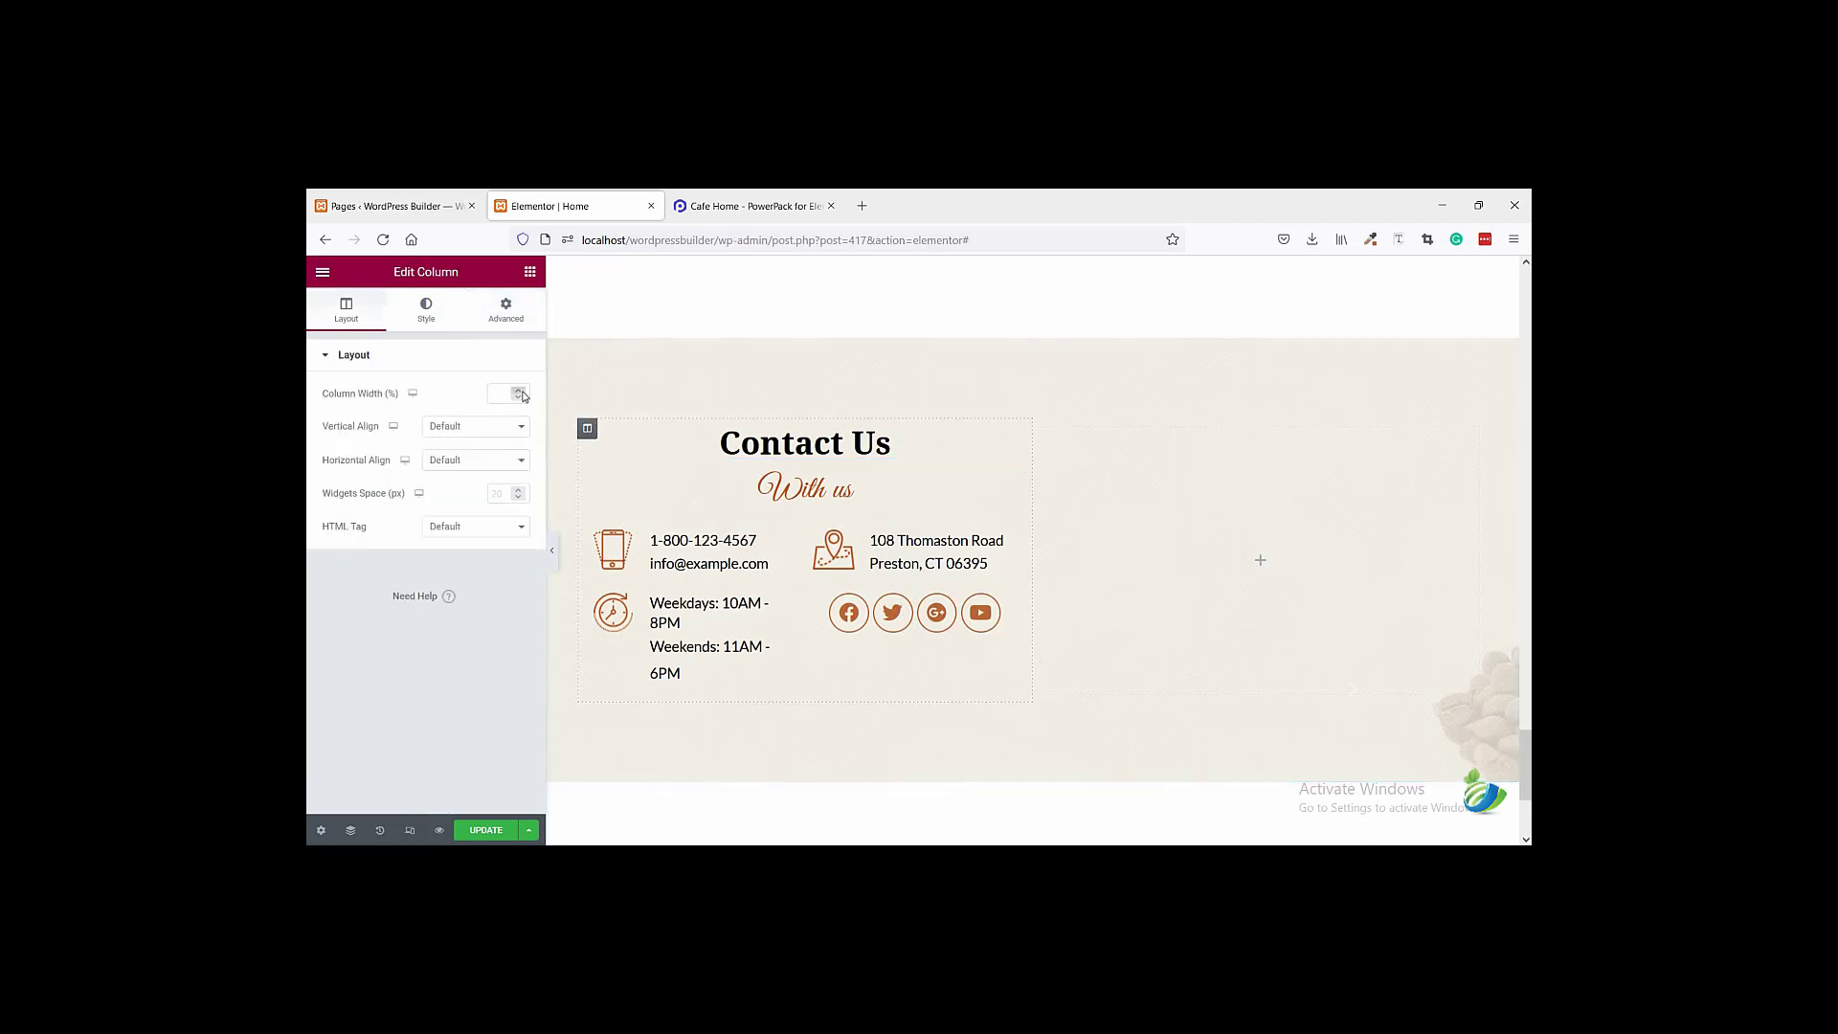
left_click(524, 396)
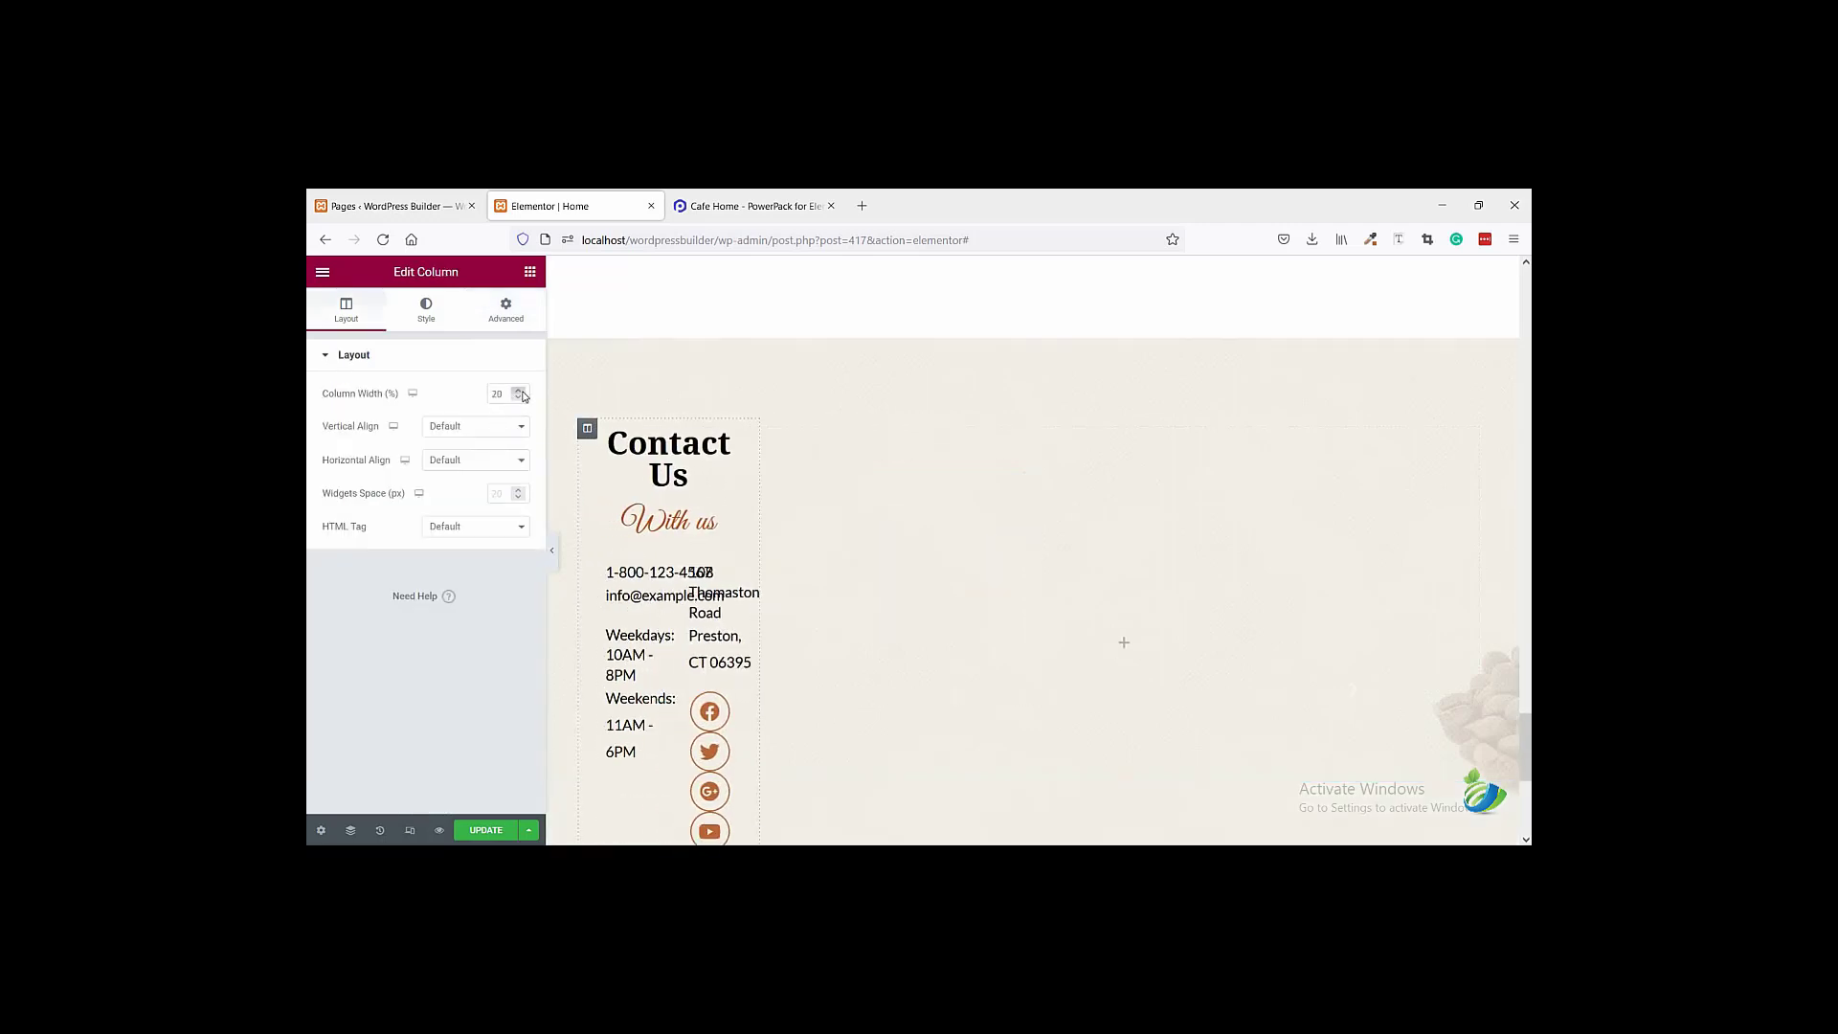
left_click_drag(524, 397, 521, 397)
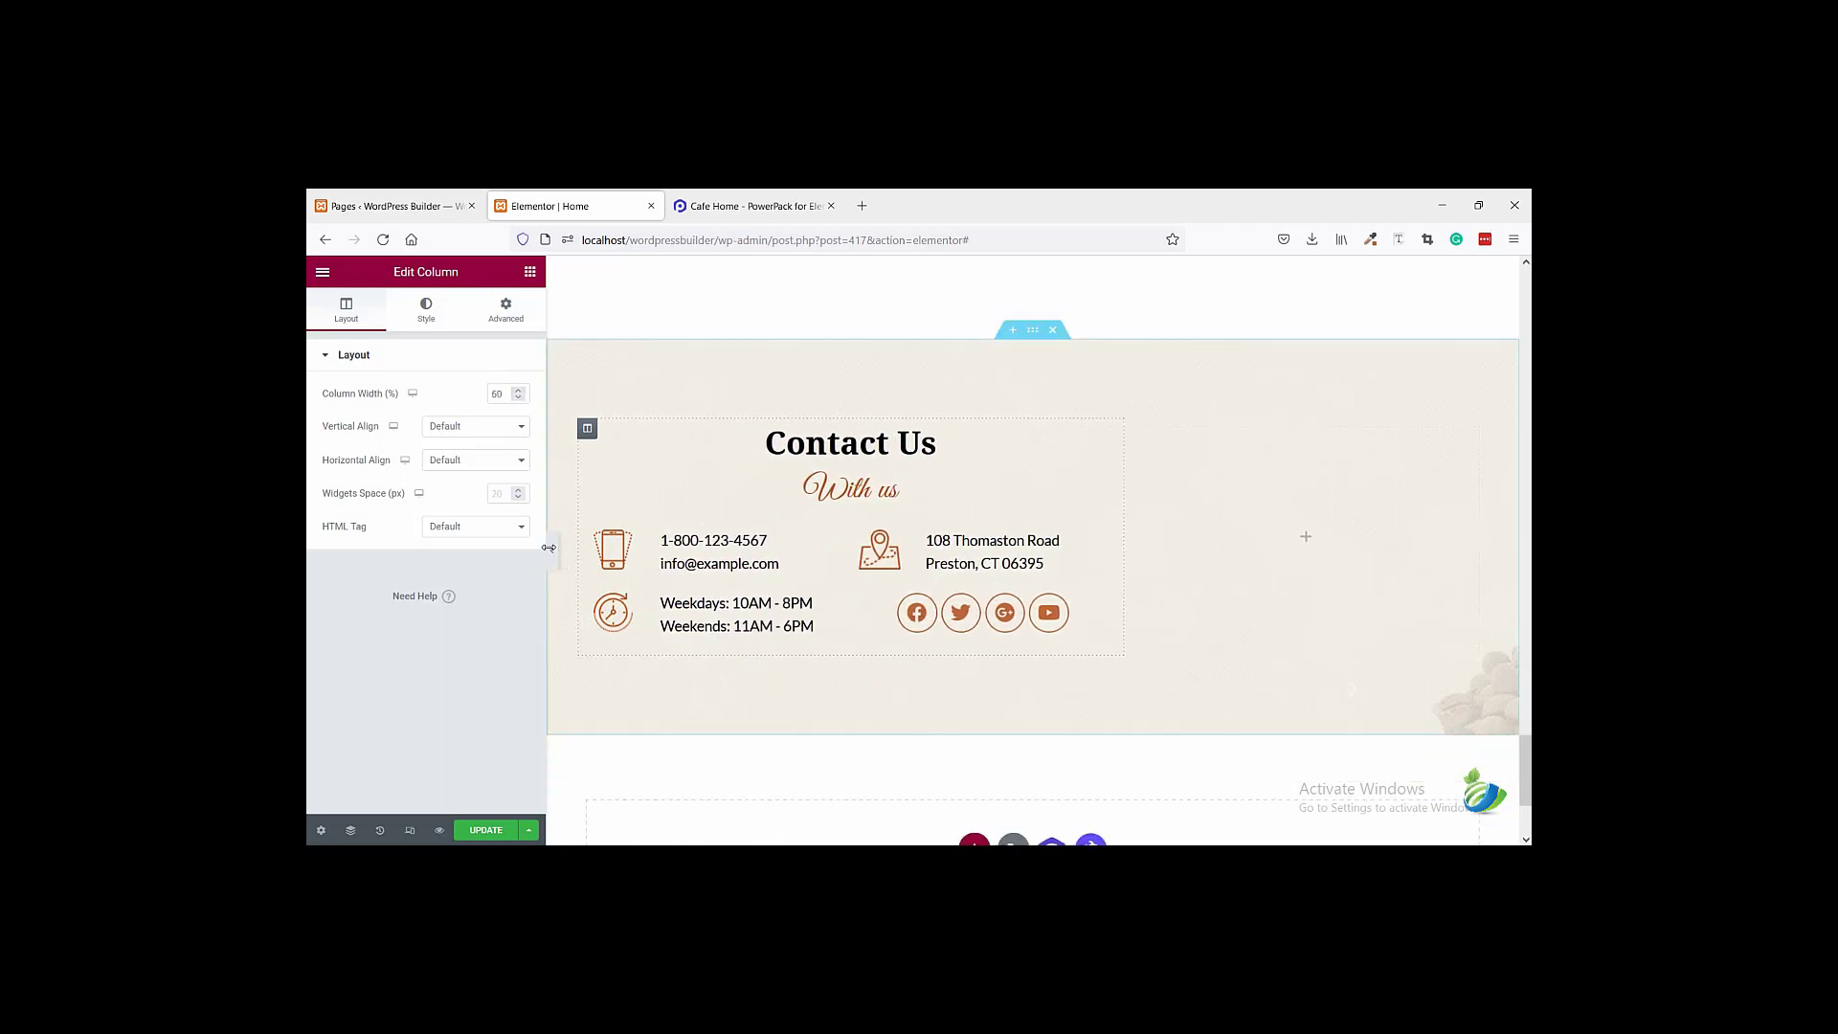
left_click(553, 555)
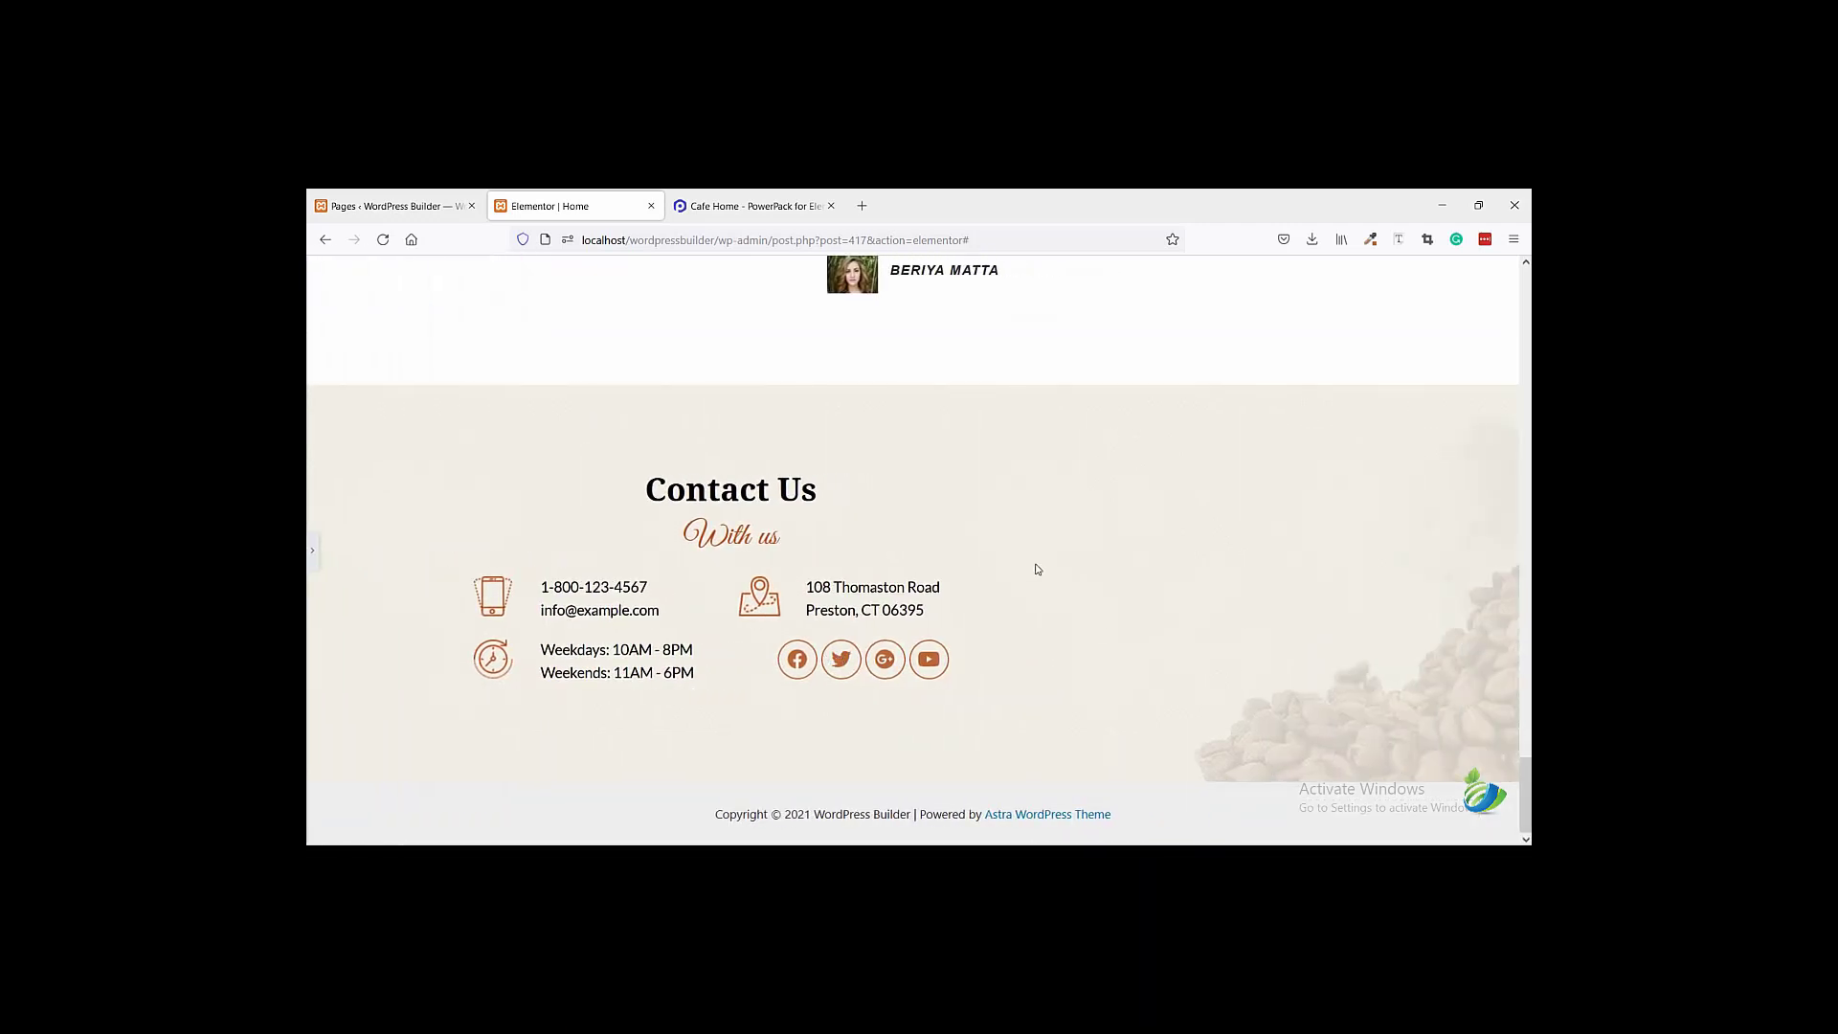
left_click(776, 214)
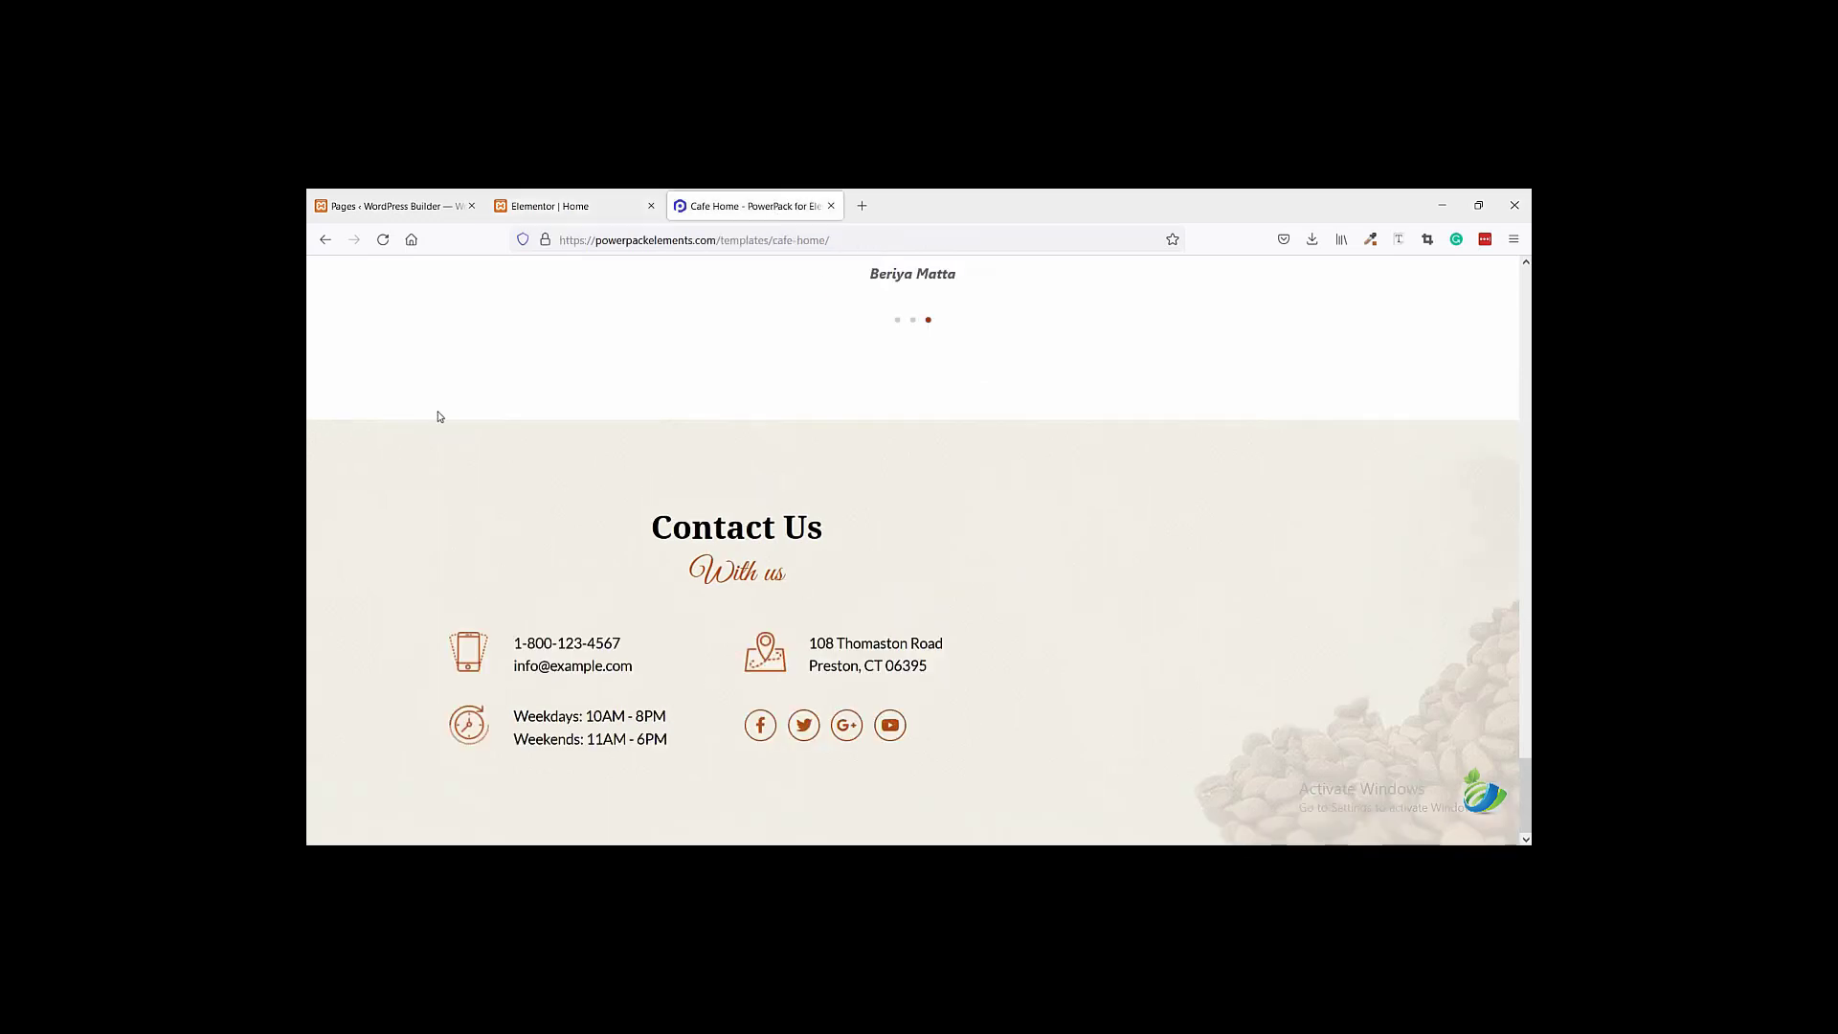
left_click(599, 208)
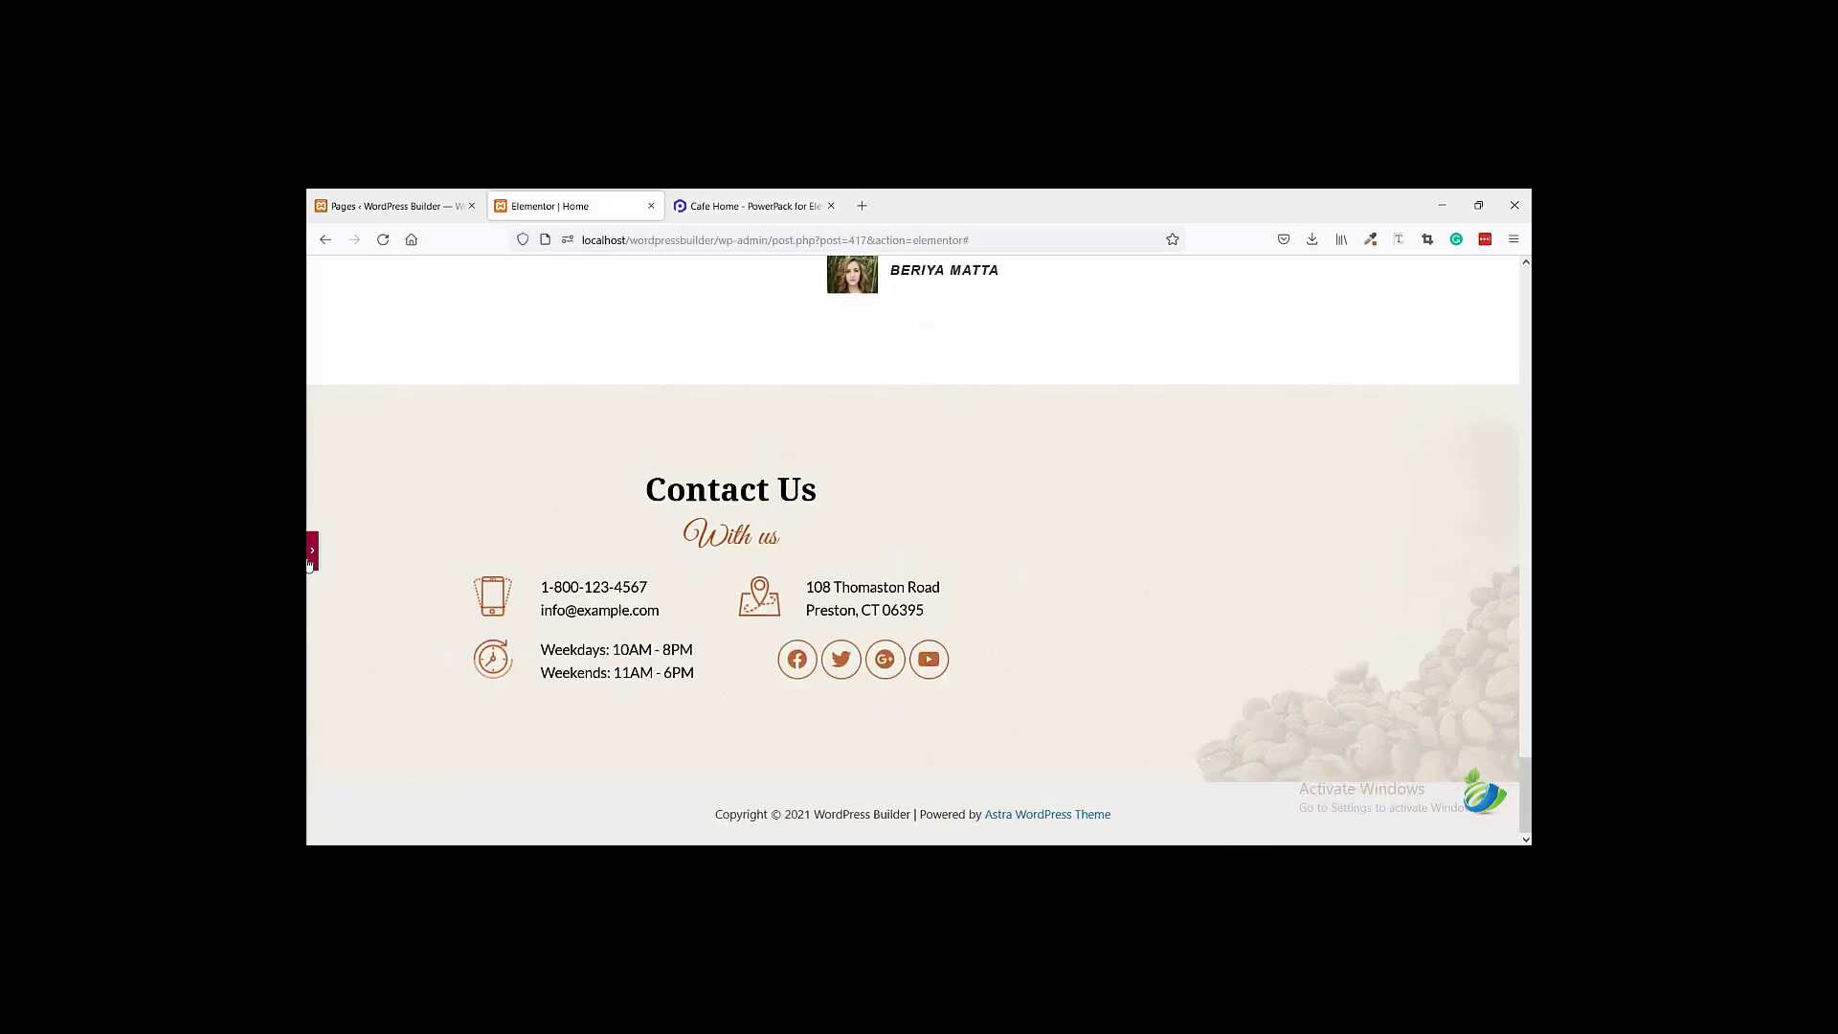
key("ctrl+p")
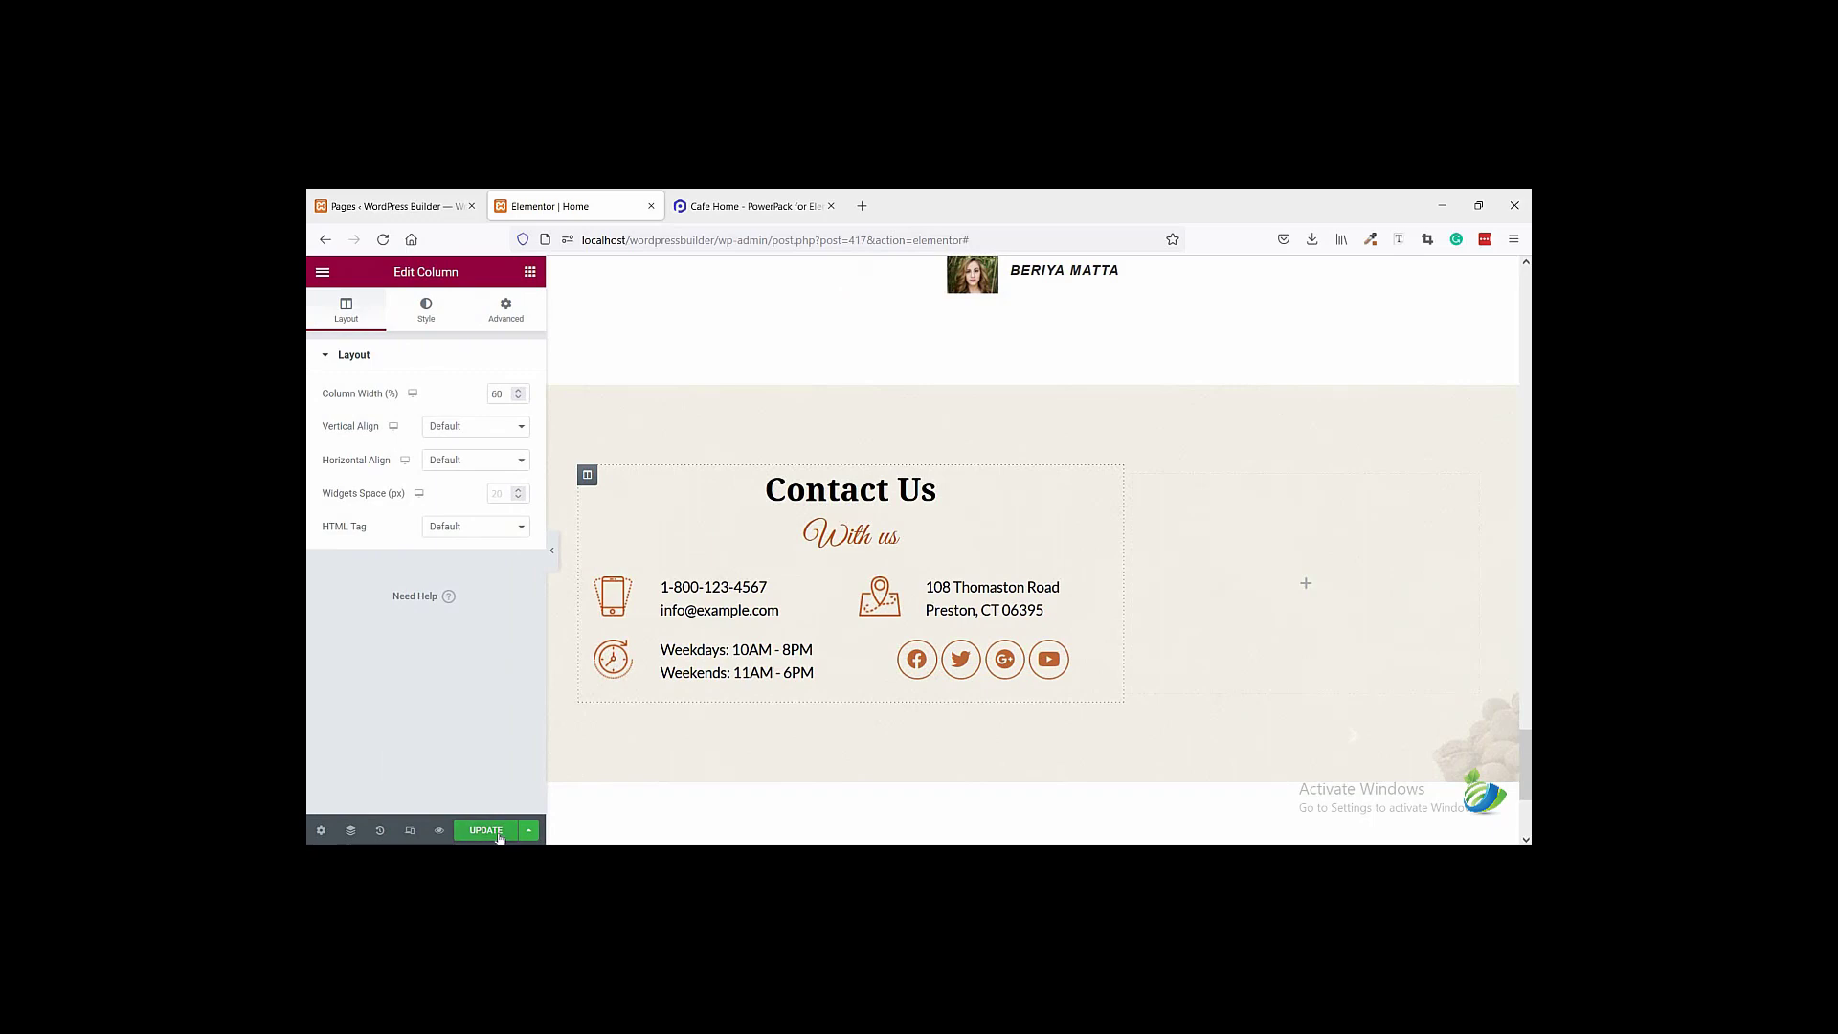
left_click(487, 831)
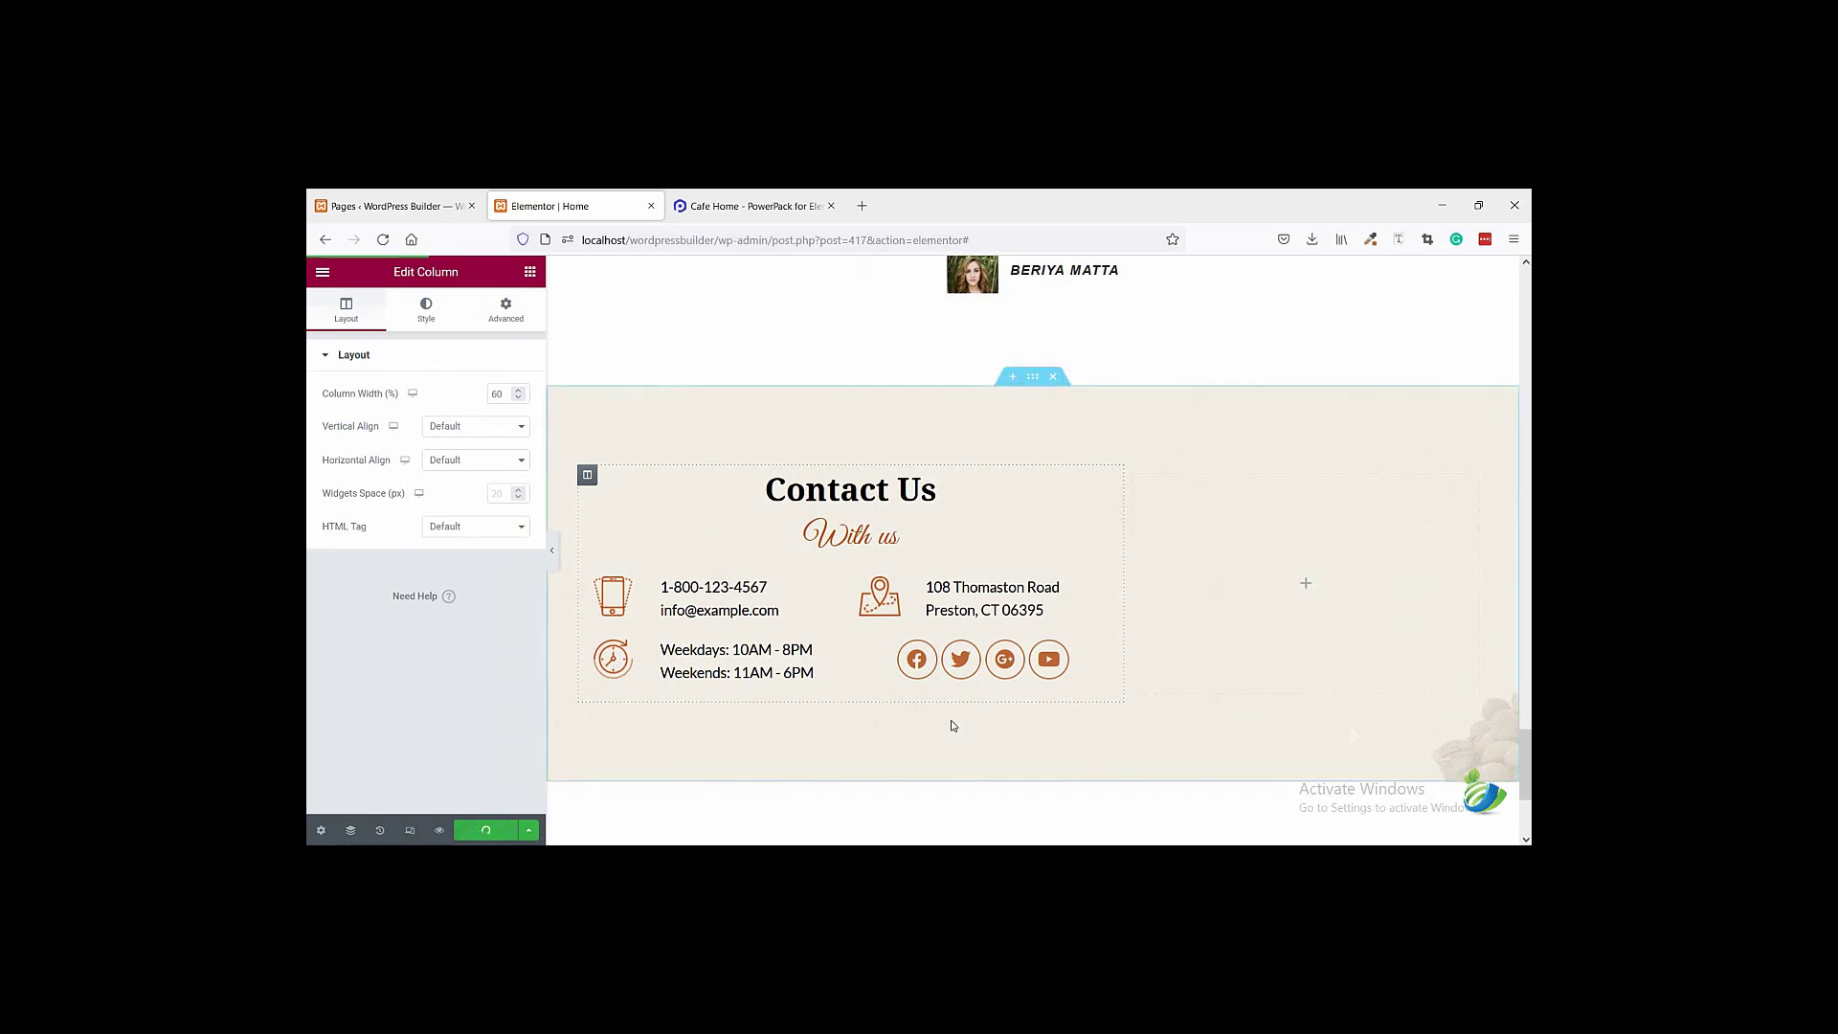
- Open the live site in a new tab from the WordPress admin and review the page down to the reservation form
scroll(953, 726, "up", 6)
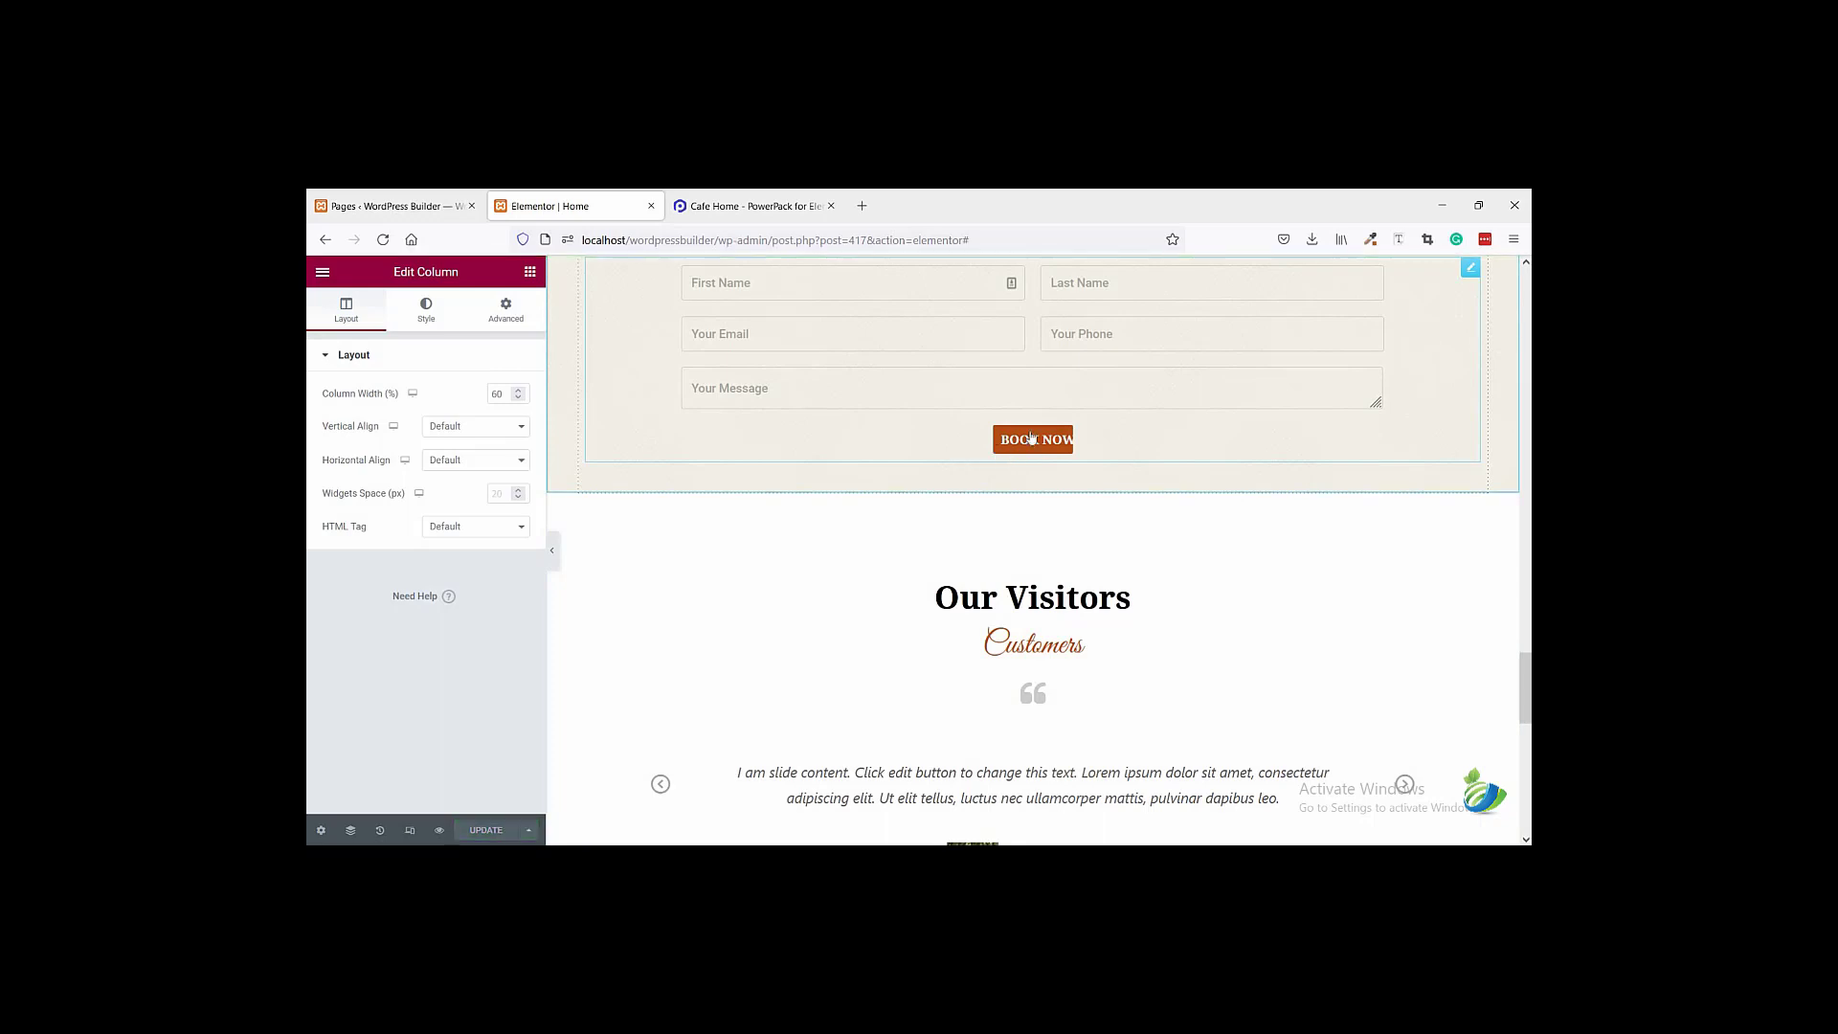
left_click(449, 207)
mouse_move(388, 269)
right_click(362, 298)
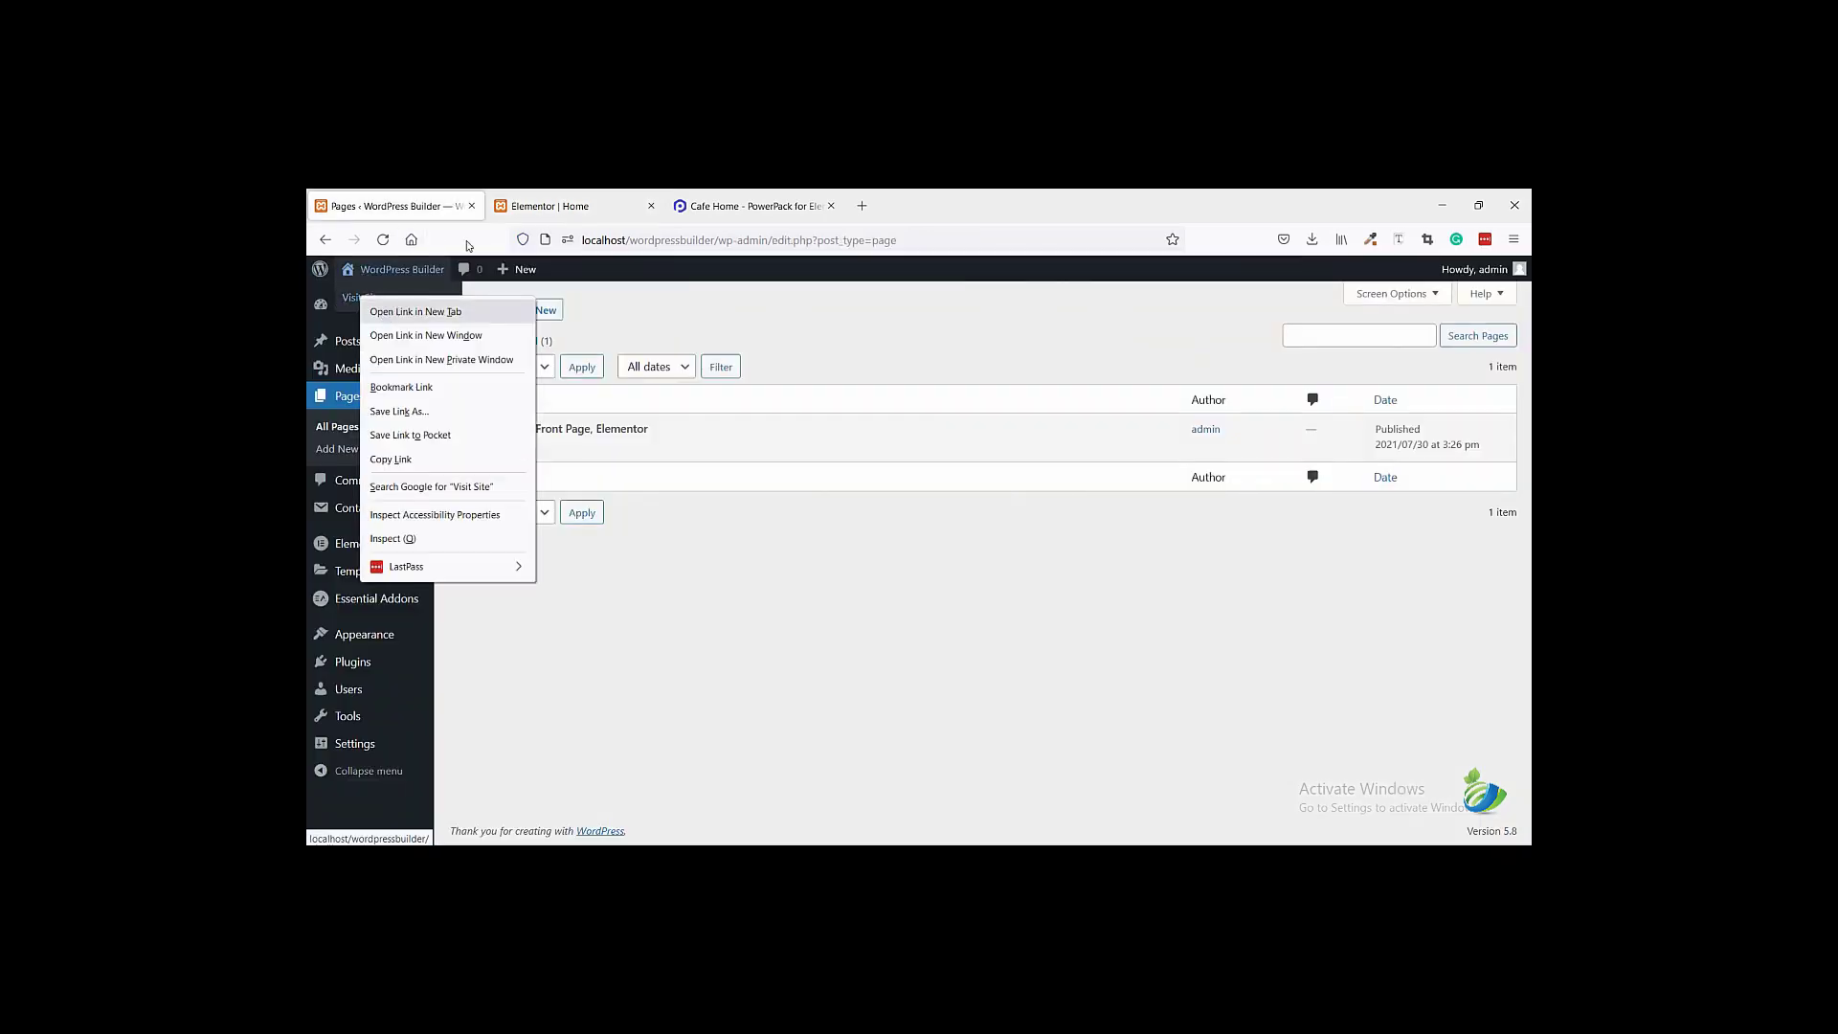
left_click(415, 312)
key("ctrl+Tab")
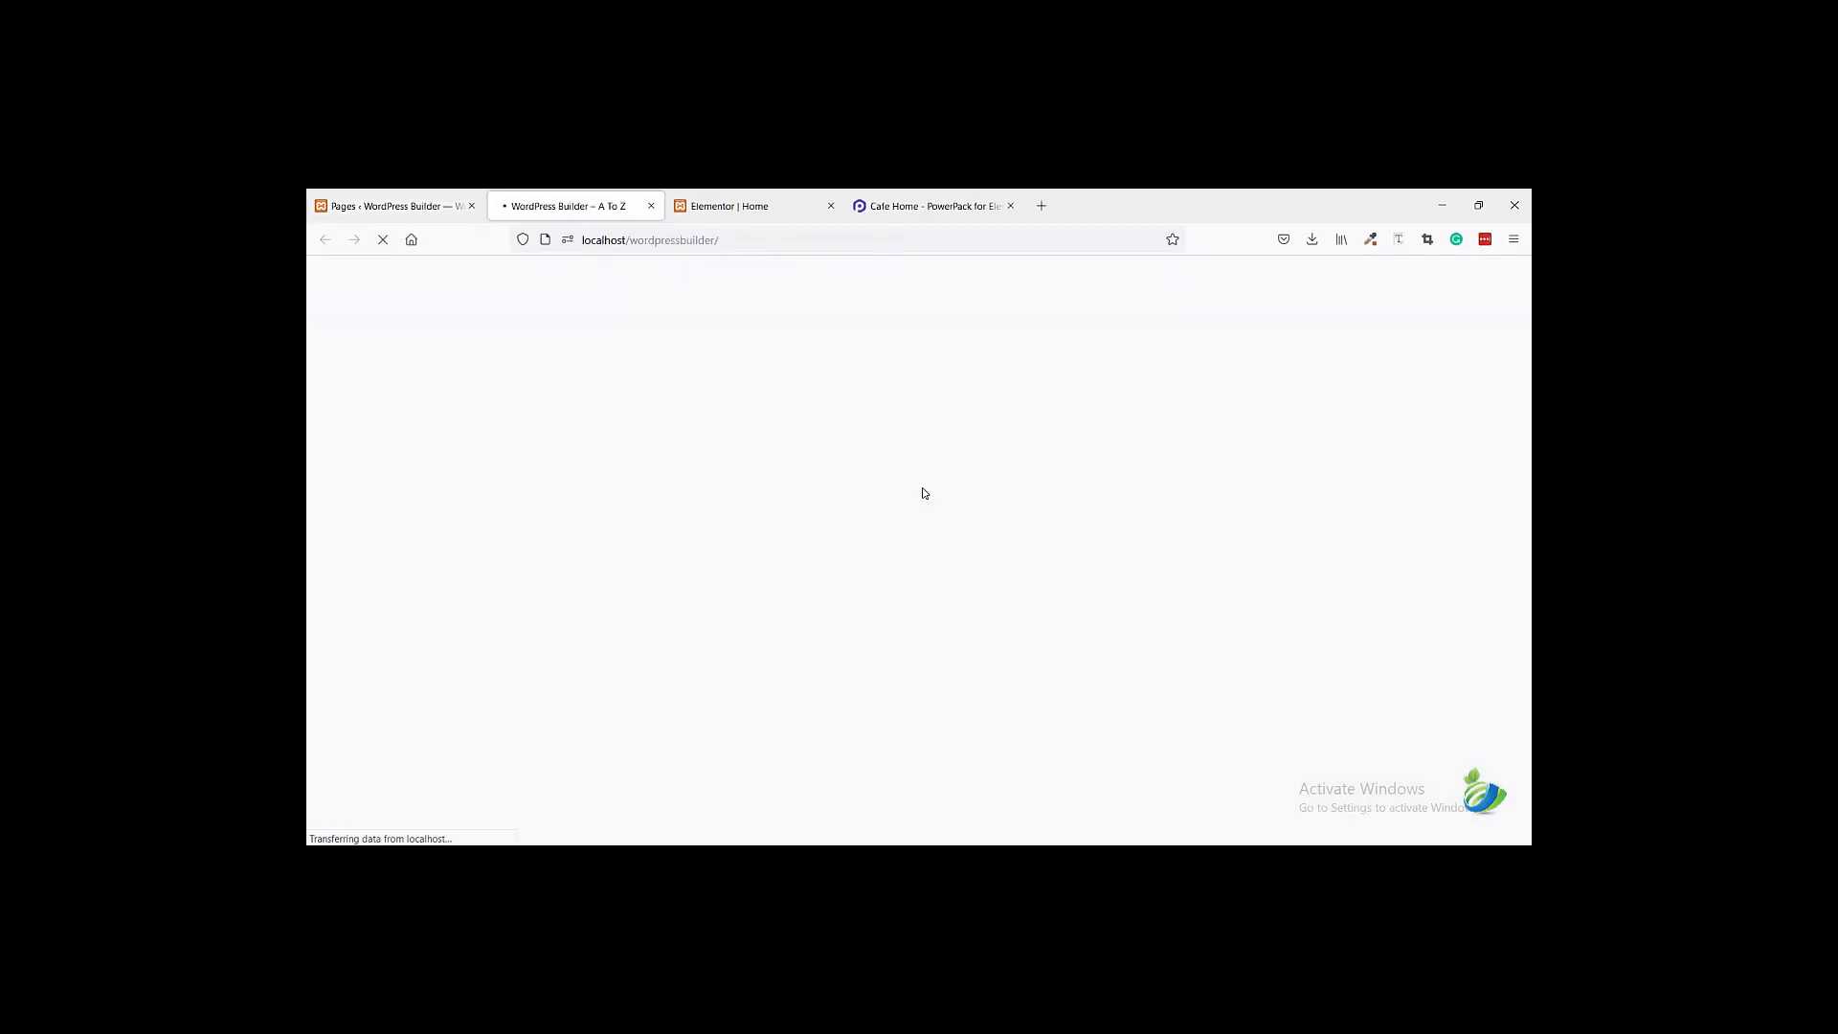
scroll(866, 489, "down", 10)
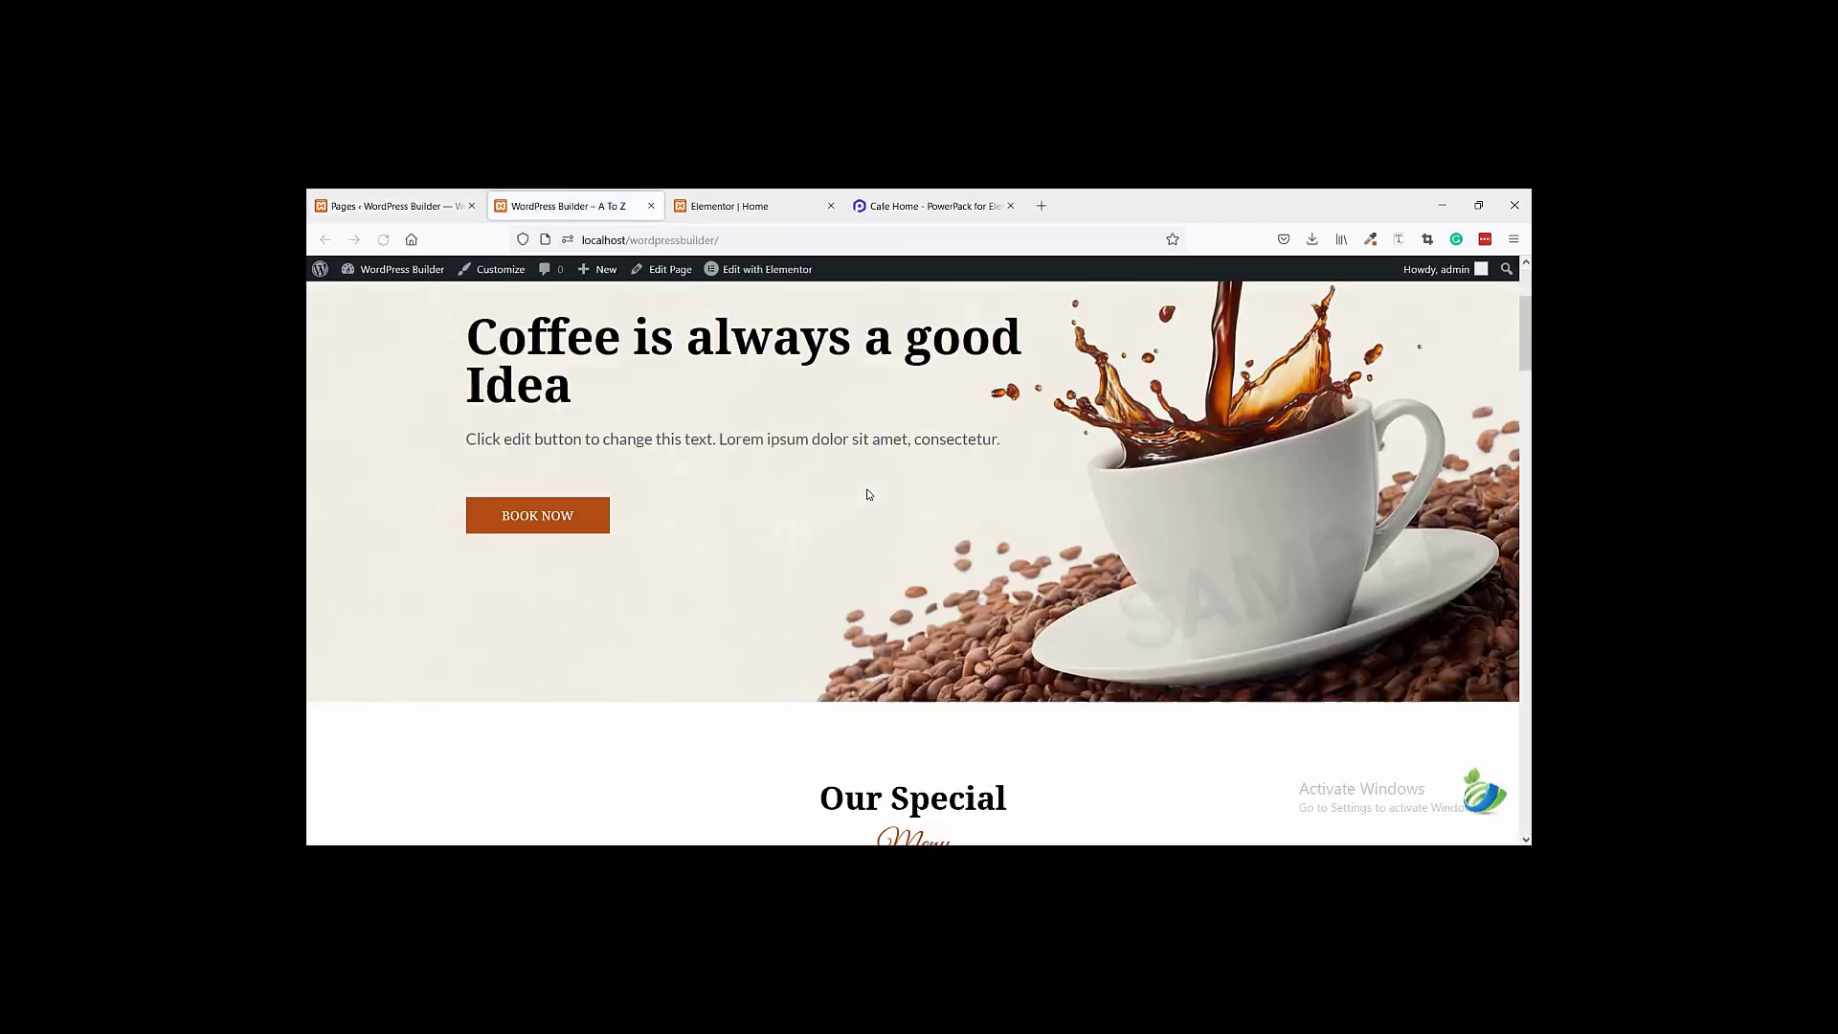
scroll(870, 491, "down", 12)
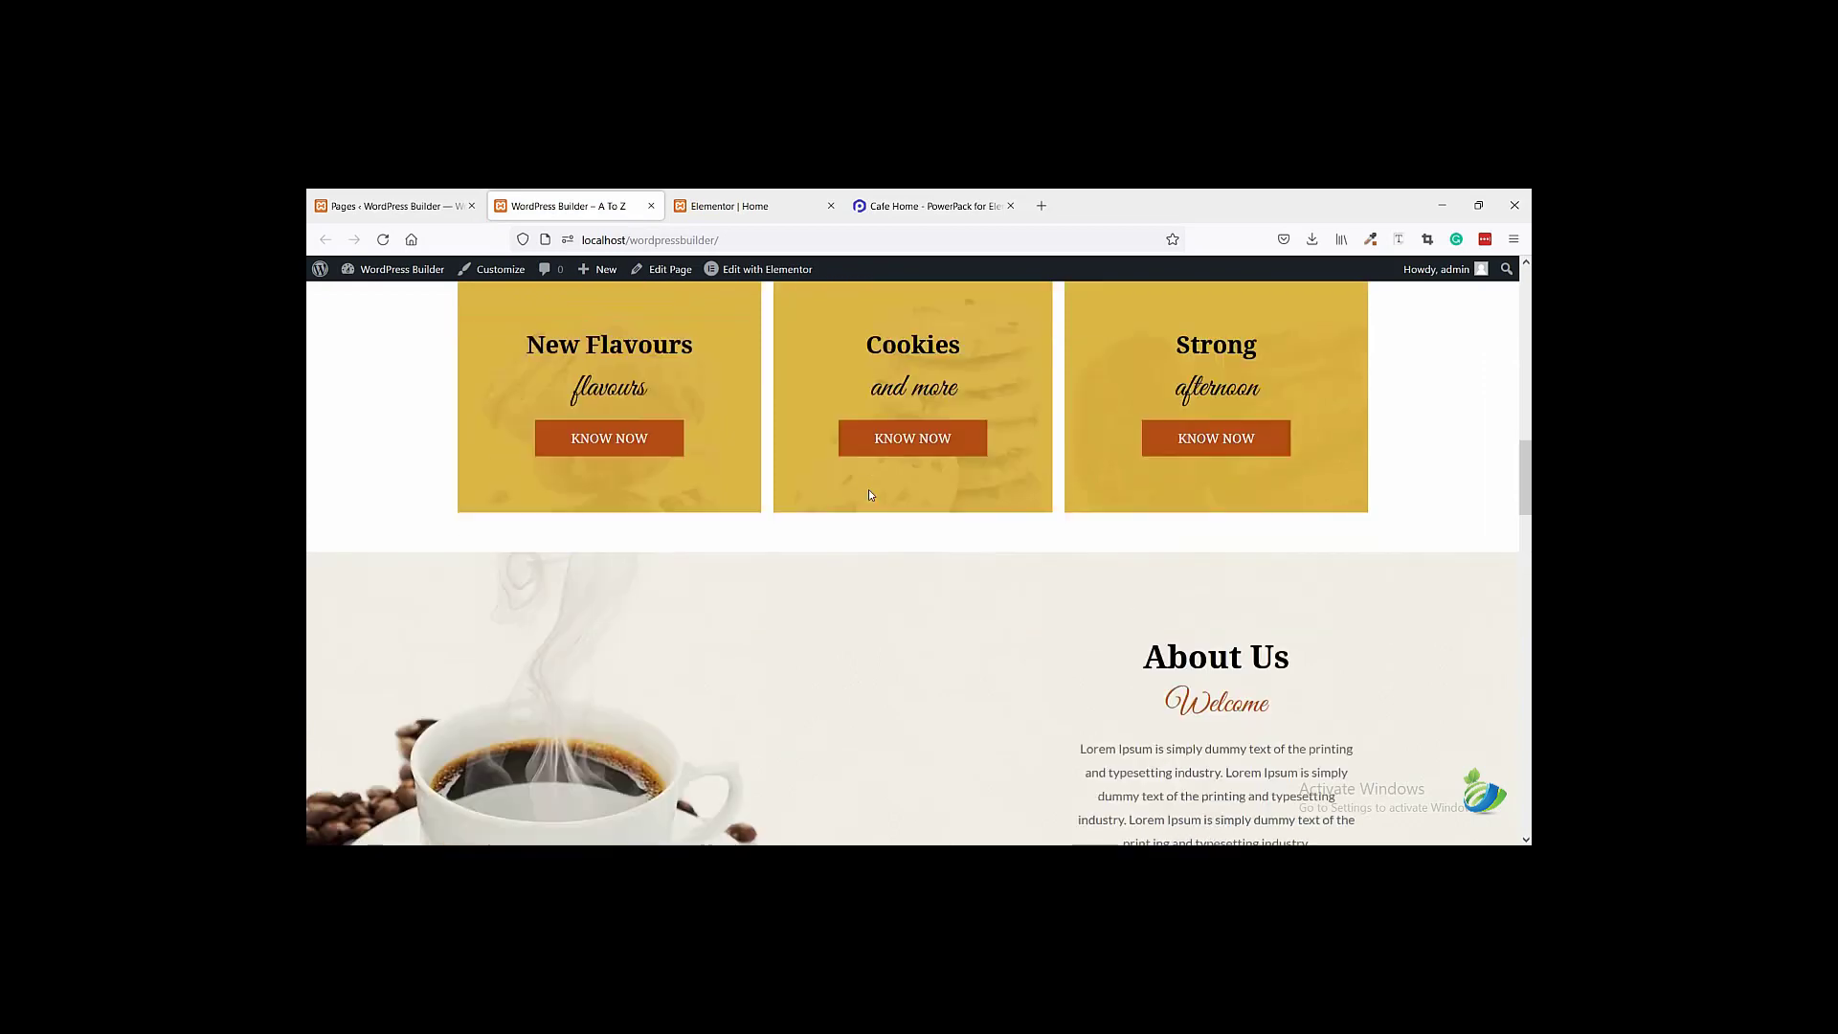
scroll(873, 488, "down", 9)
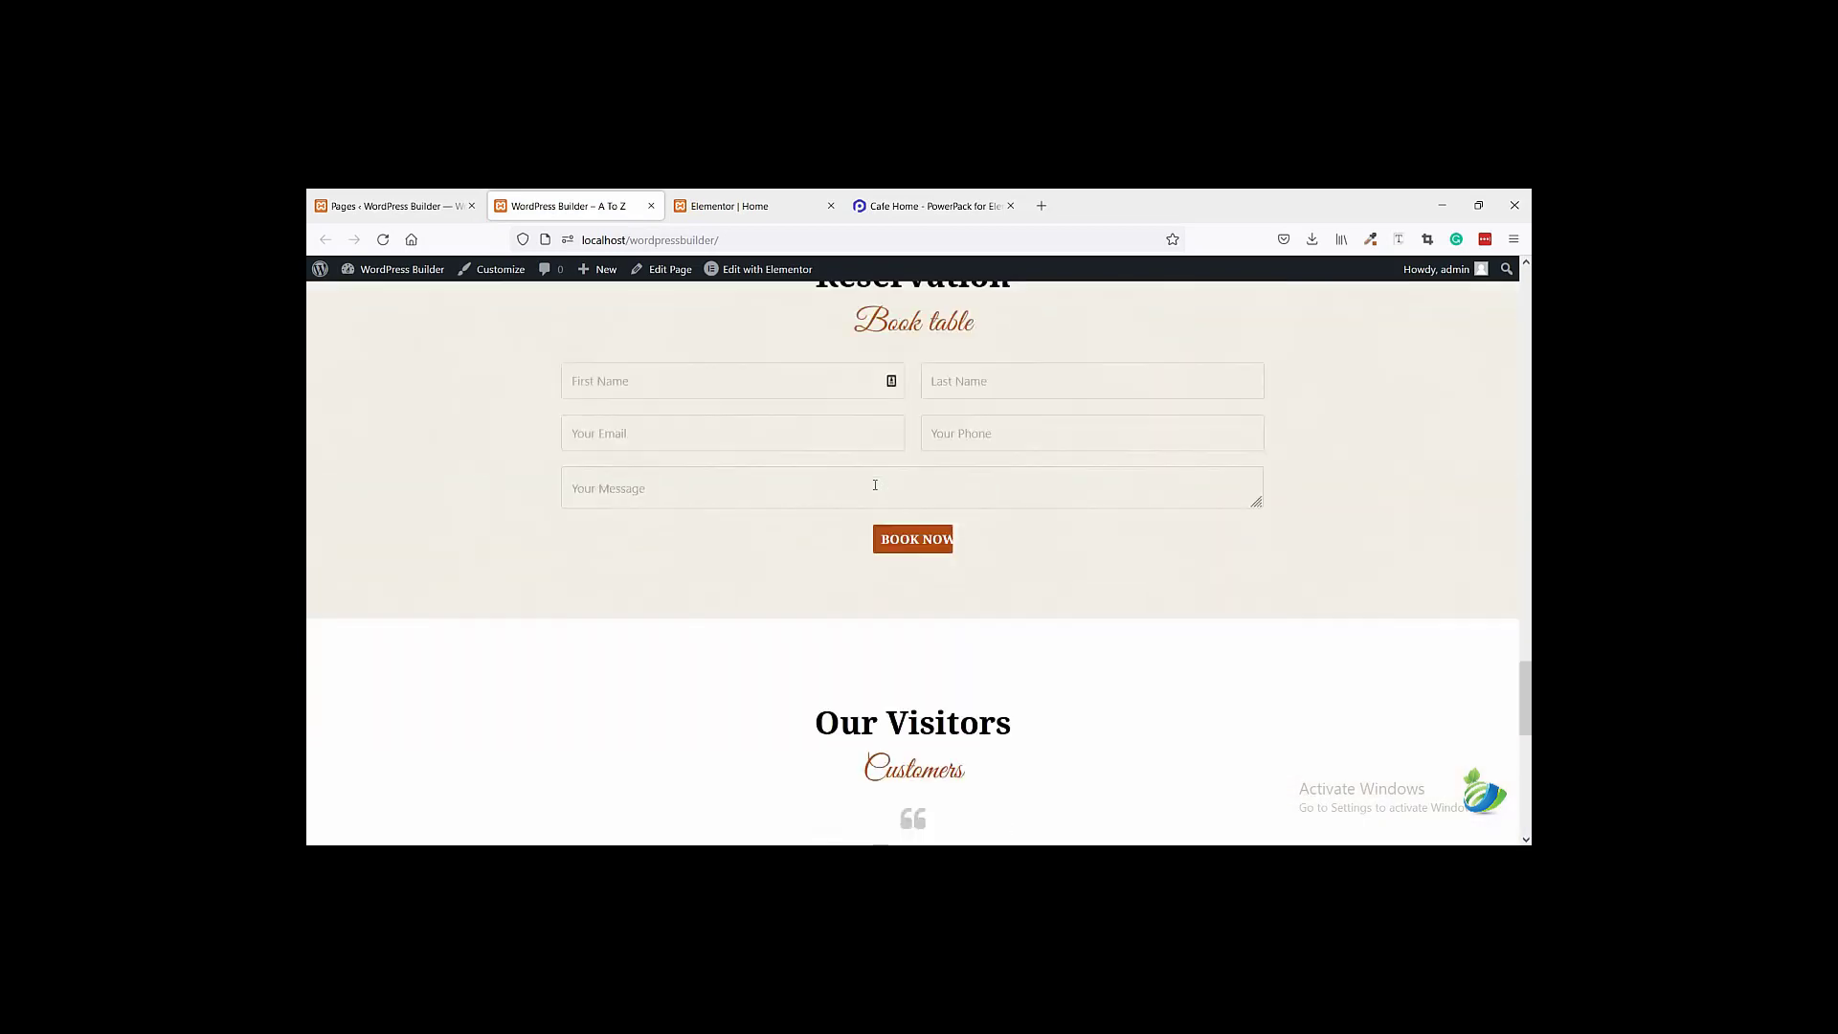
scroll(898, 491, "up", 1)
- Inspect the reservation form's BOOK NOW button and increase its CSS width in the inspector until the whole label fits
right_click(900, 491)
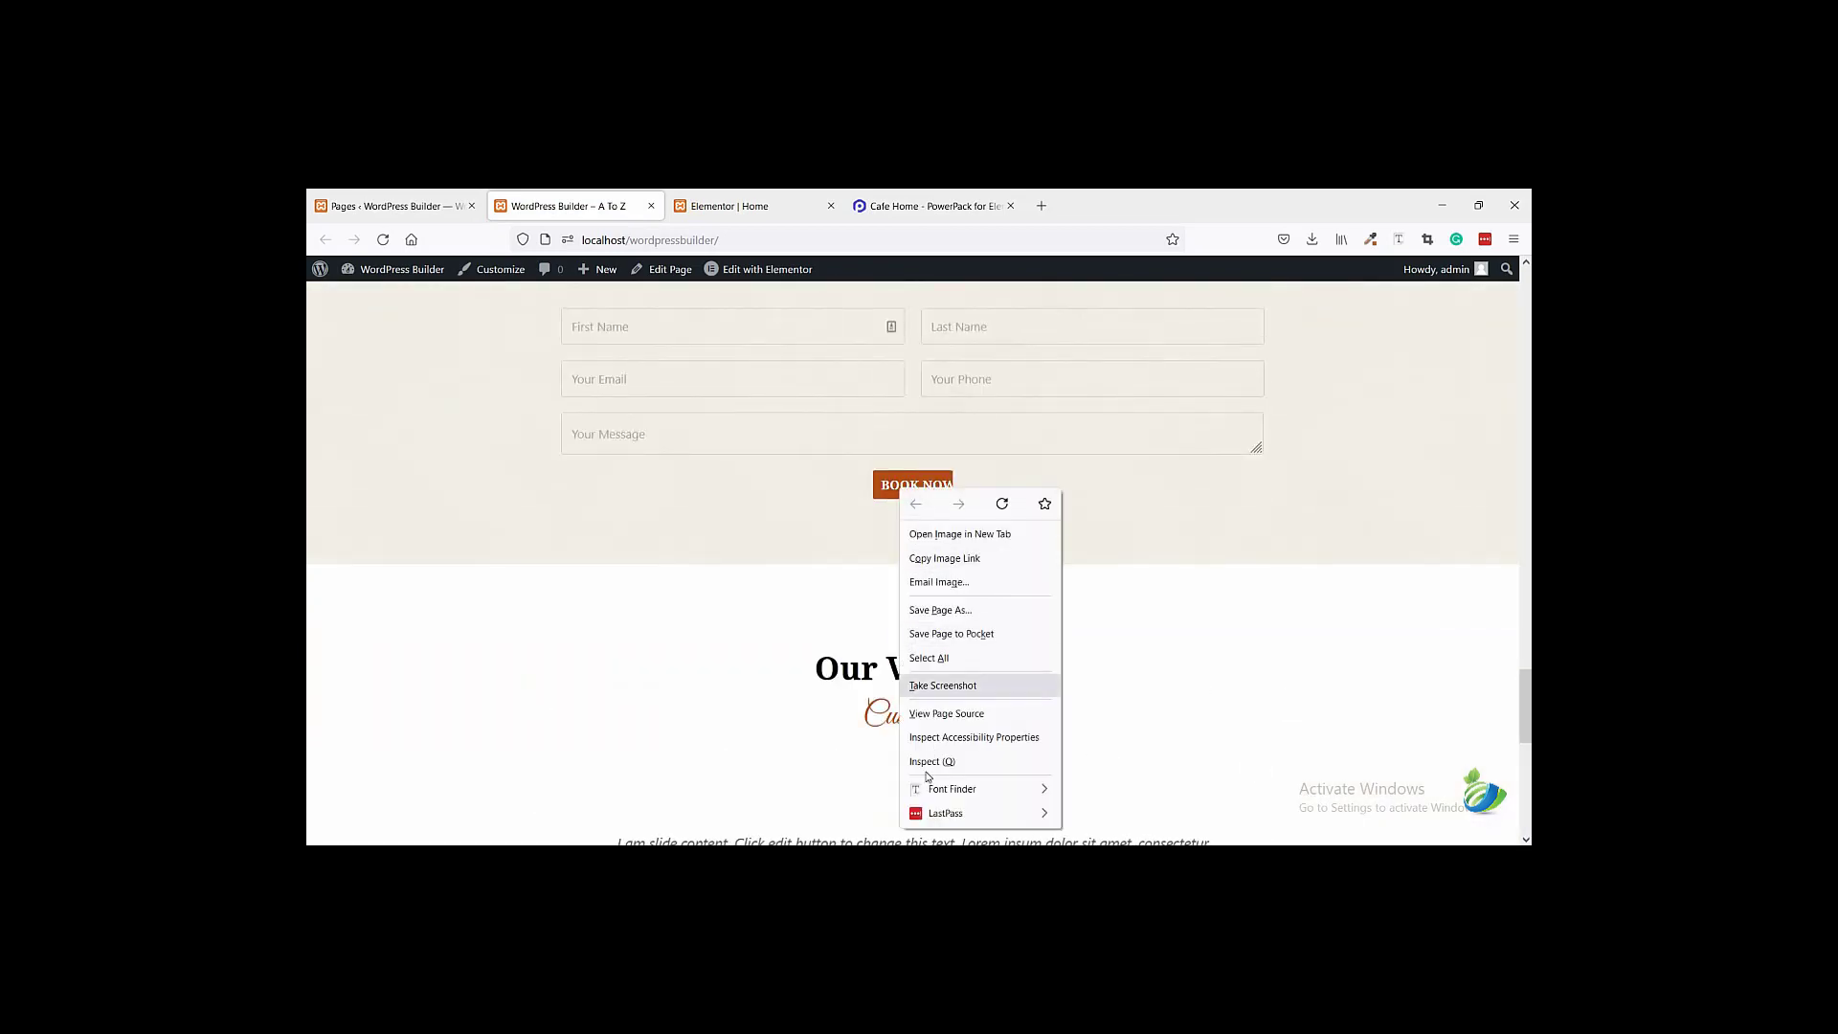
left_click(924, 765)
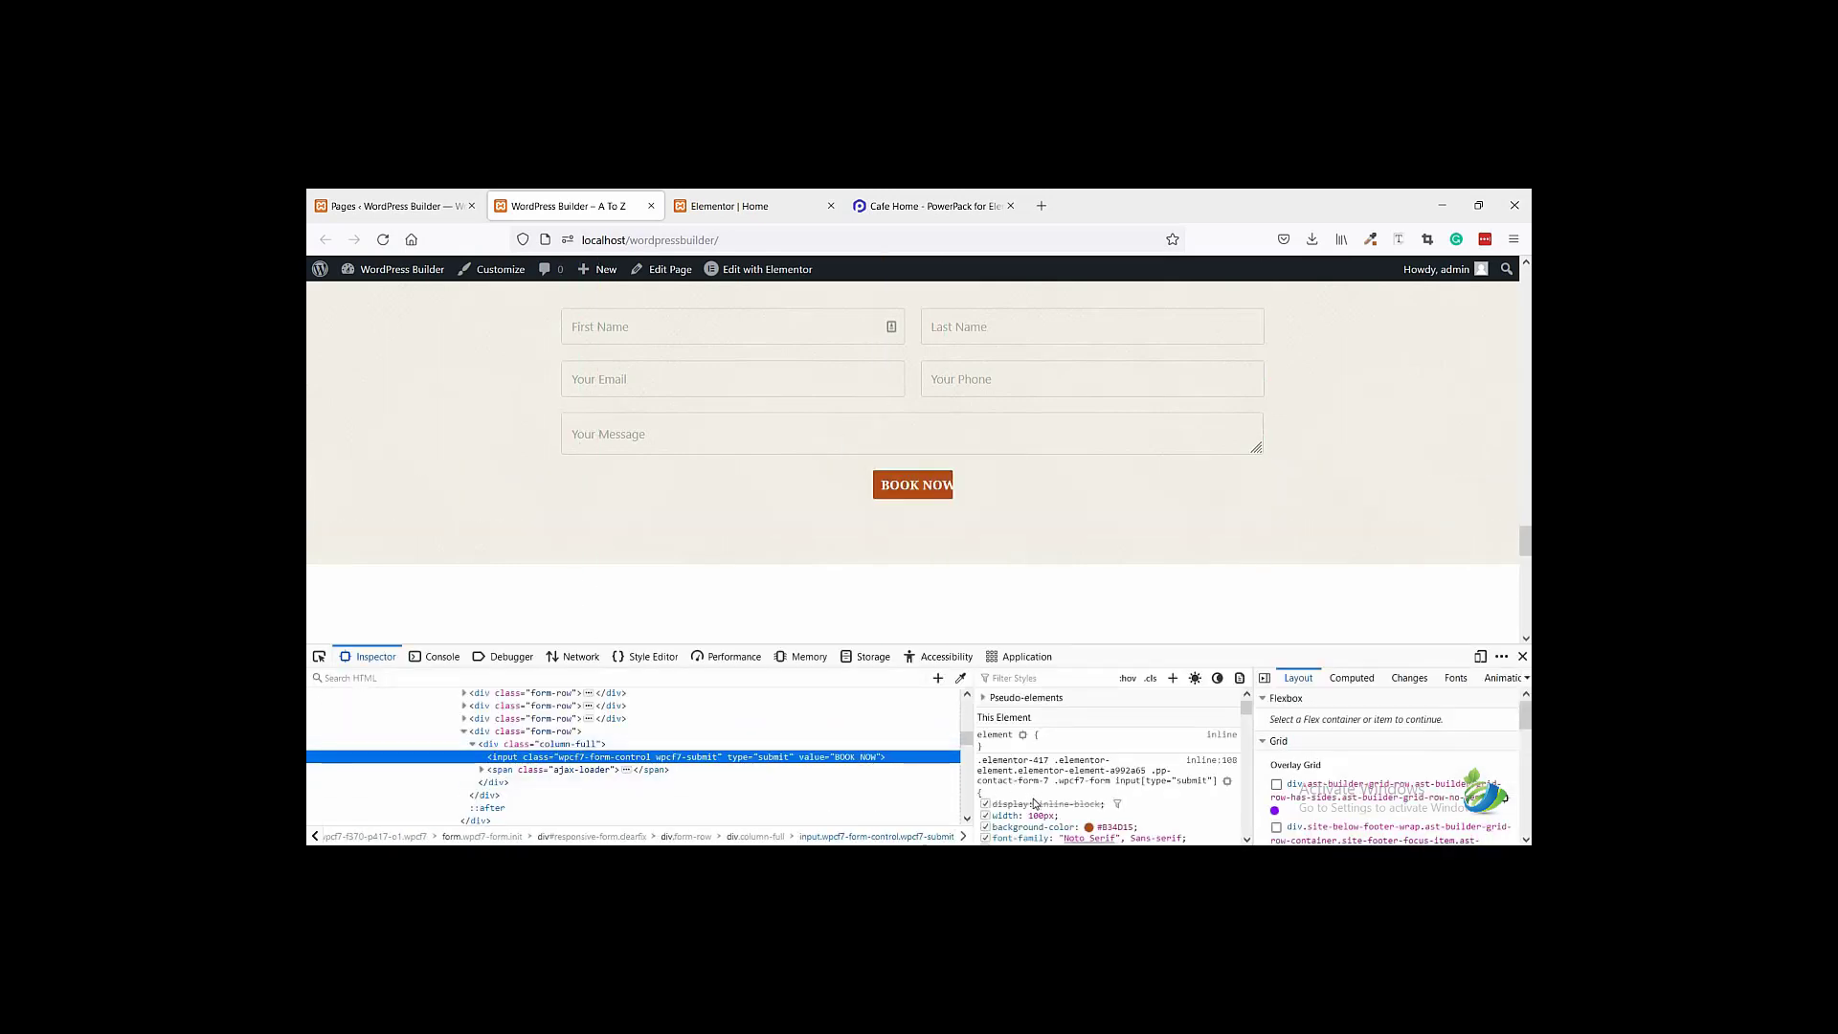
left_click(1038, 814)
key("Up")
key("Up")
key("Up")
key("Up")
key("Up")
key("Up")
key("Up")
key("Up")
key("Up")
key("Up")
key("Up")
key("Up")
key("Up")
key("Up")
key("Up")
key("Up")
key("Up")
key("Up")
key("Up")
key("Up")
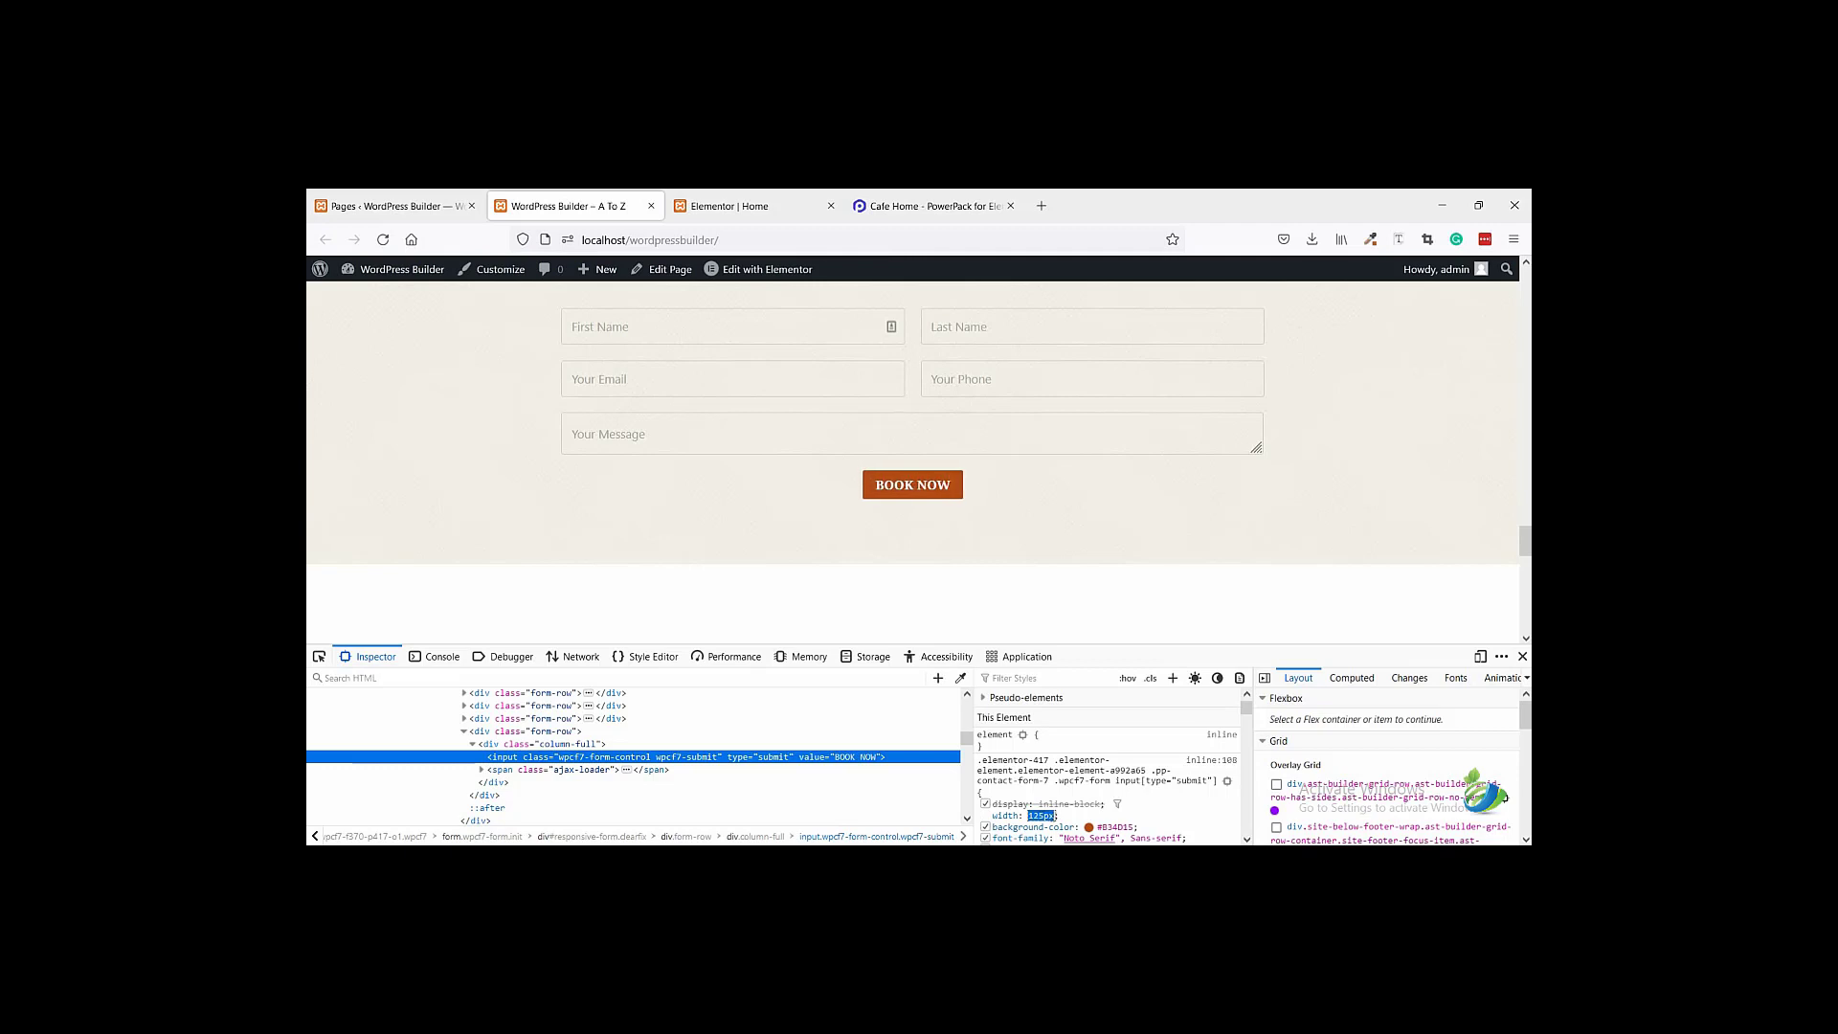
key("Up")
key("Up")
key("Up")
key("Up")
key("Up")
key("Up")
key("Up")
key("Up")
- Open the theme customizer in a new tab from the WordPress admin and go to its Additional CSS
key("ctrl+shift+Tab")
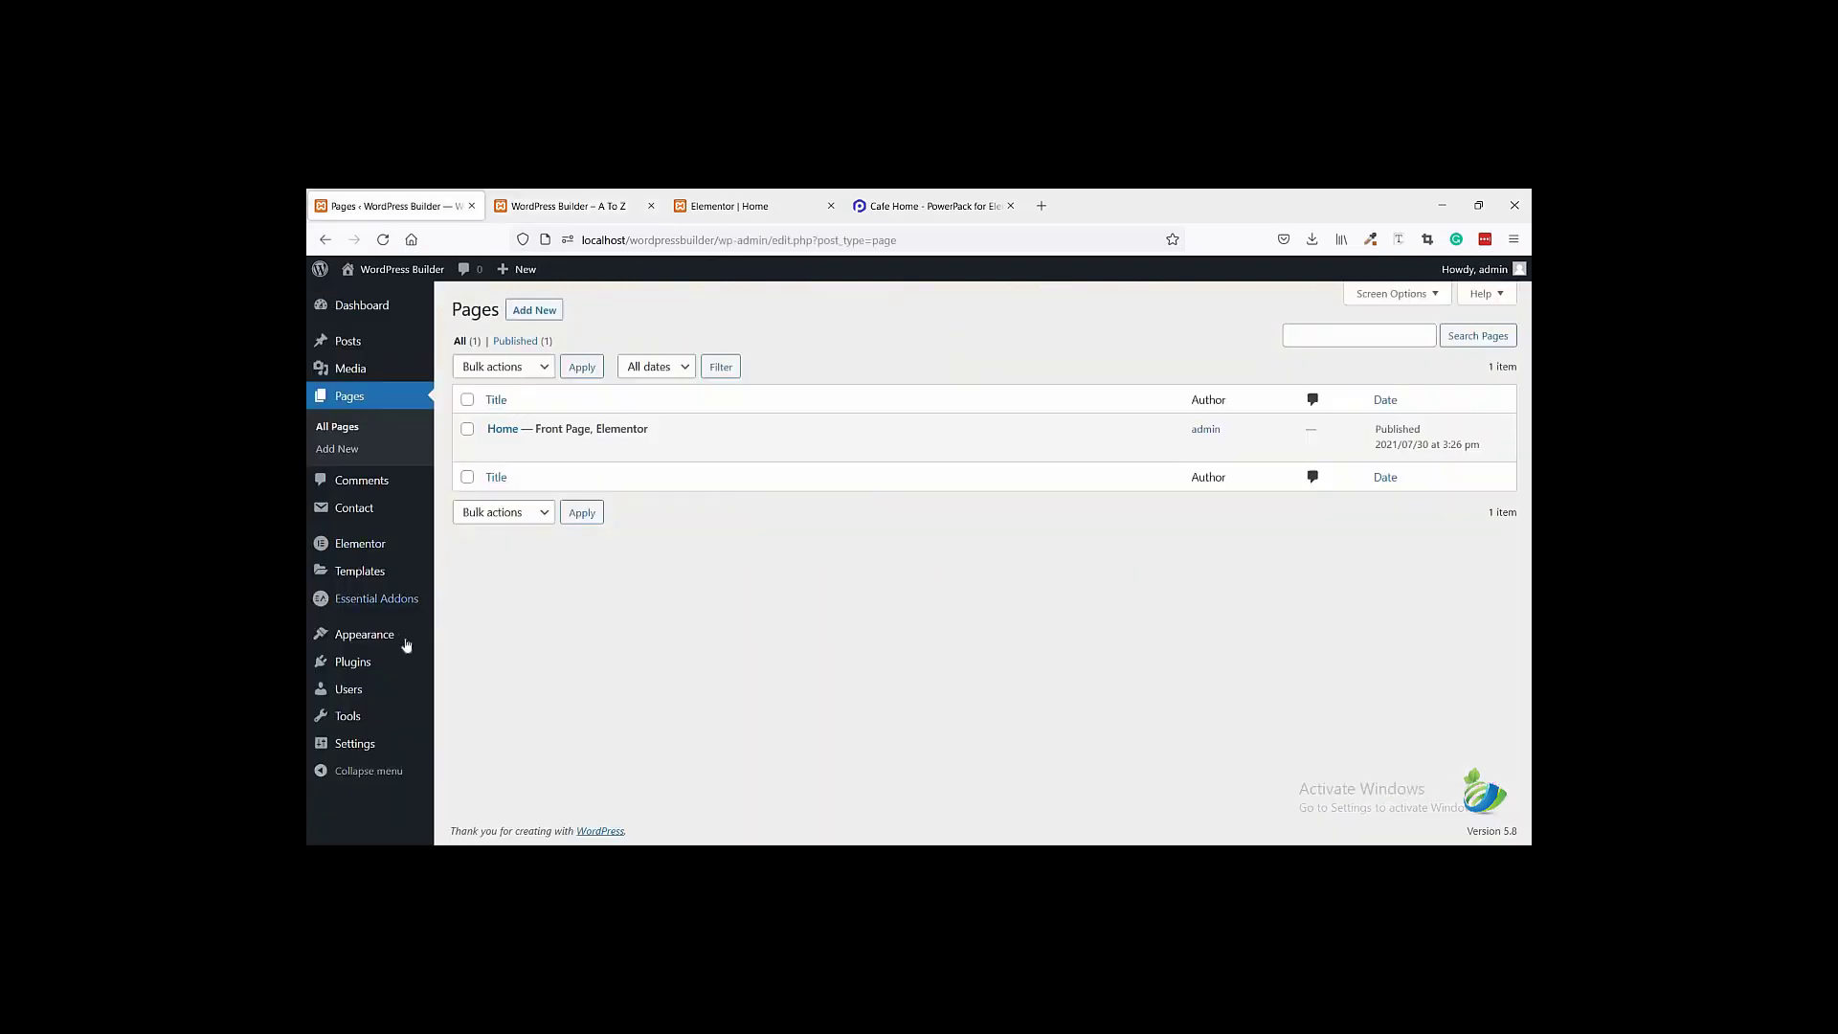
mouse_move(393, 634)
right_click(473, 660)
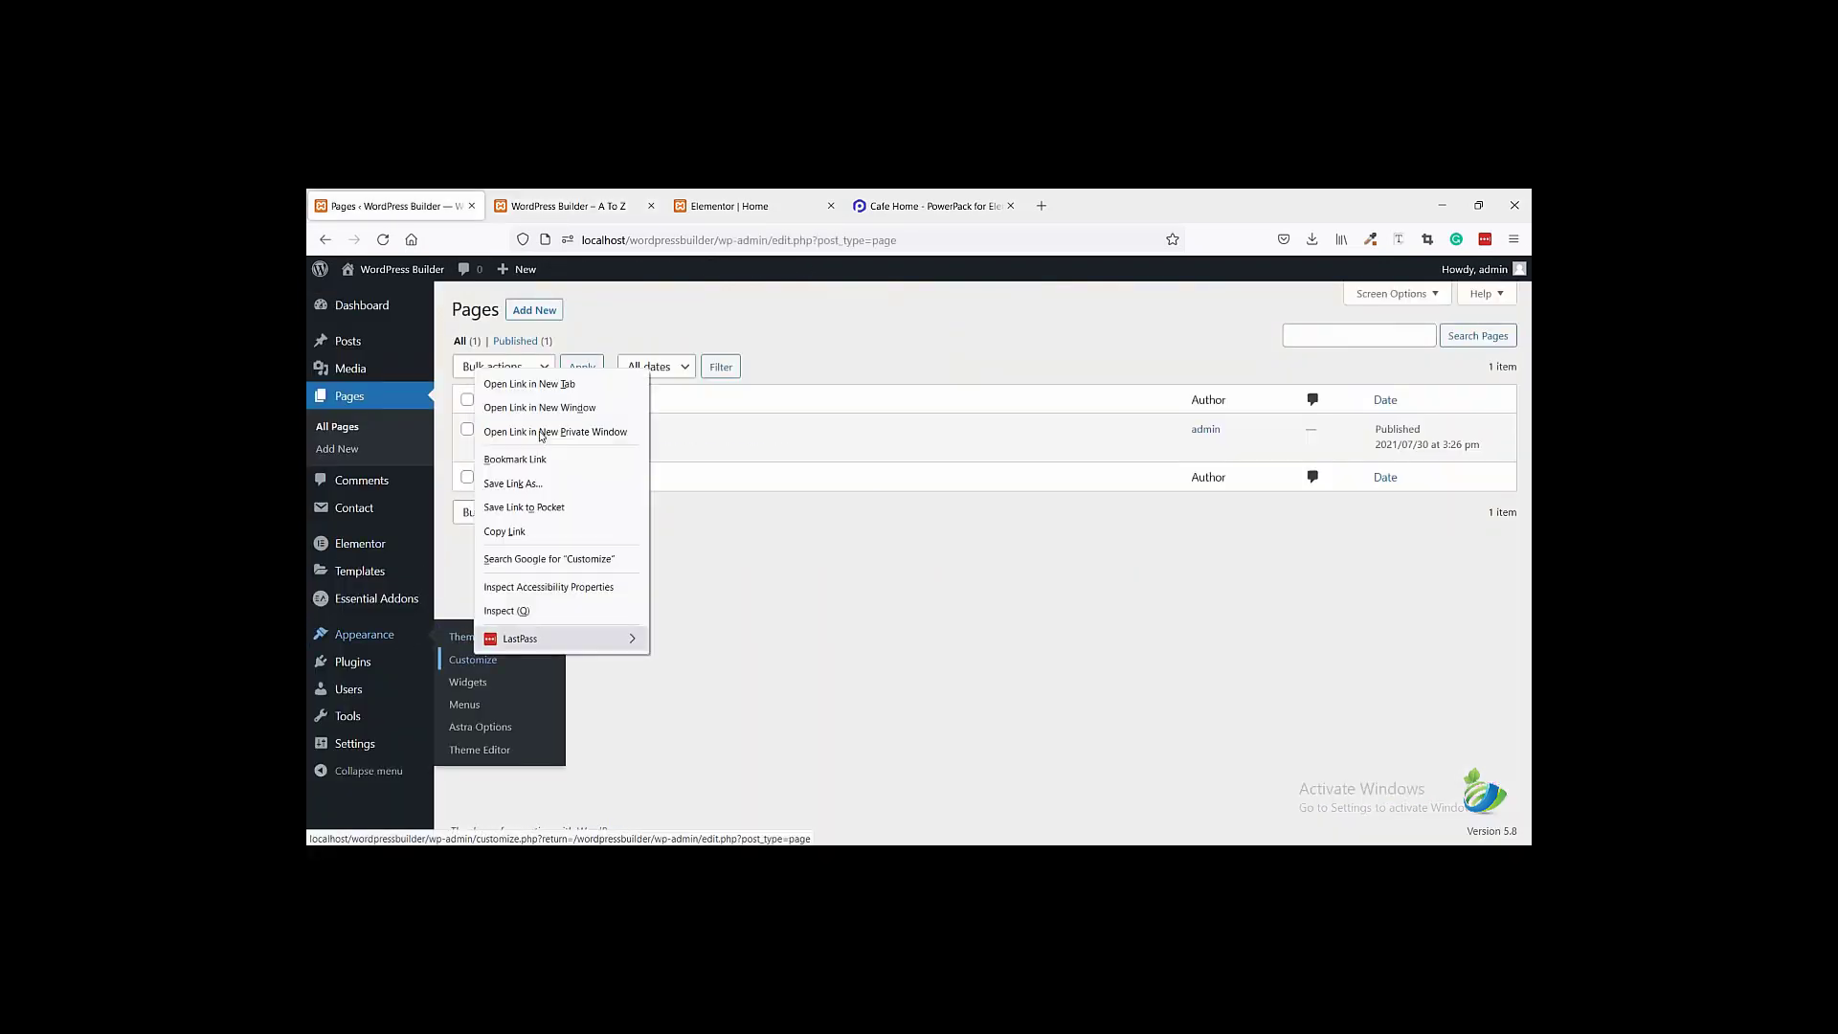
left_click(530, 383)
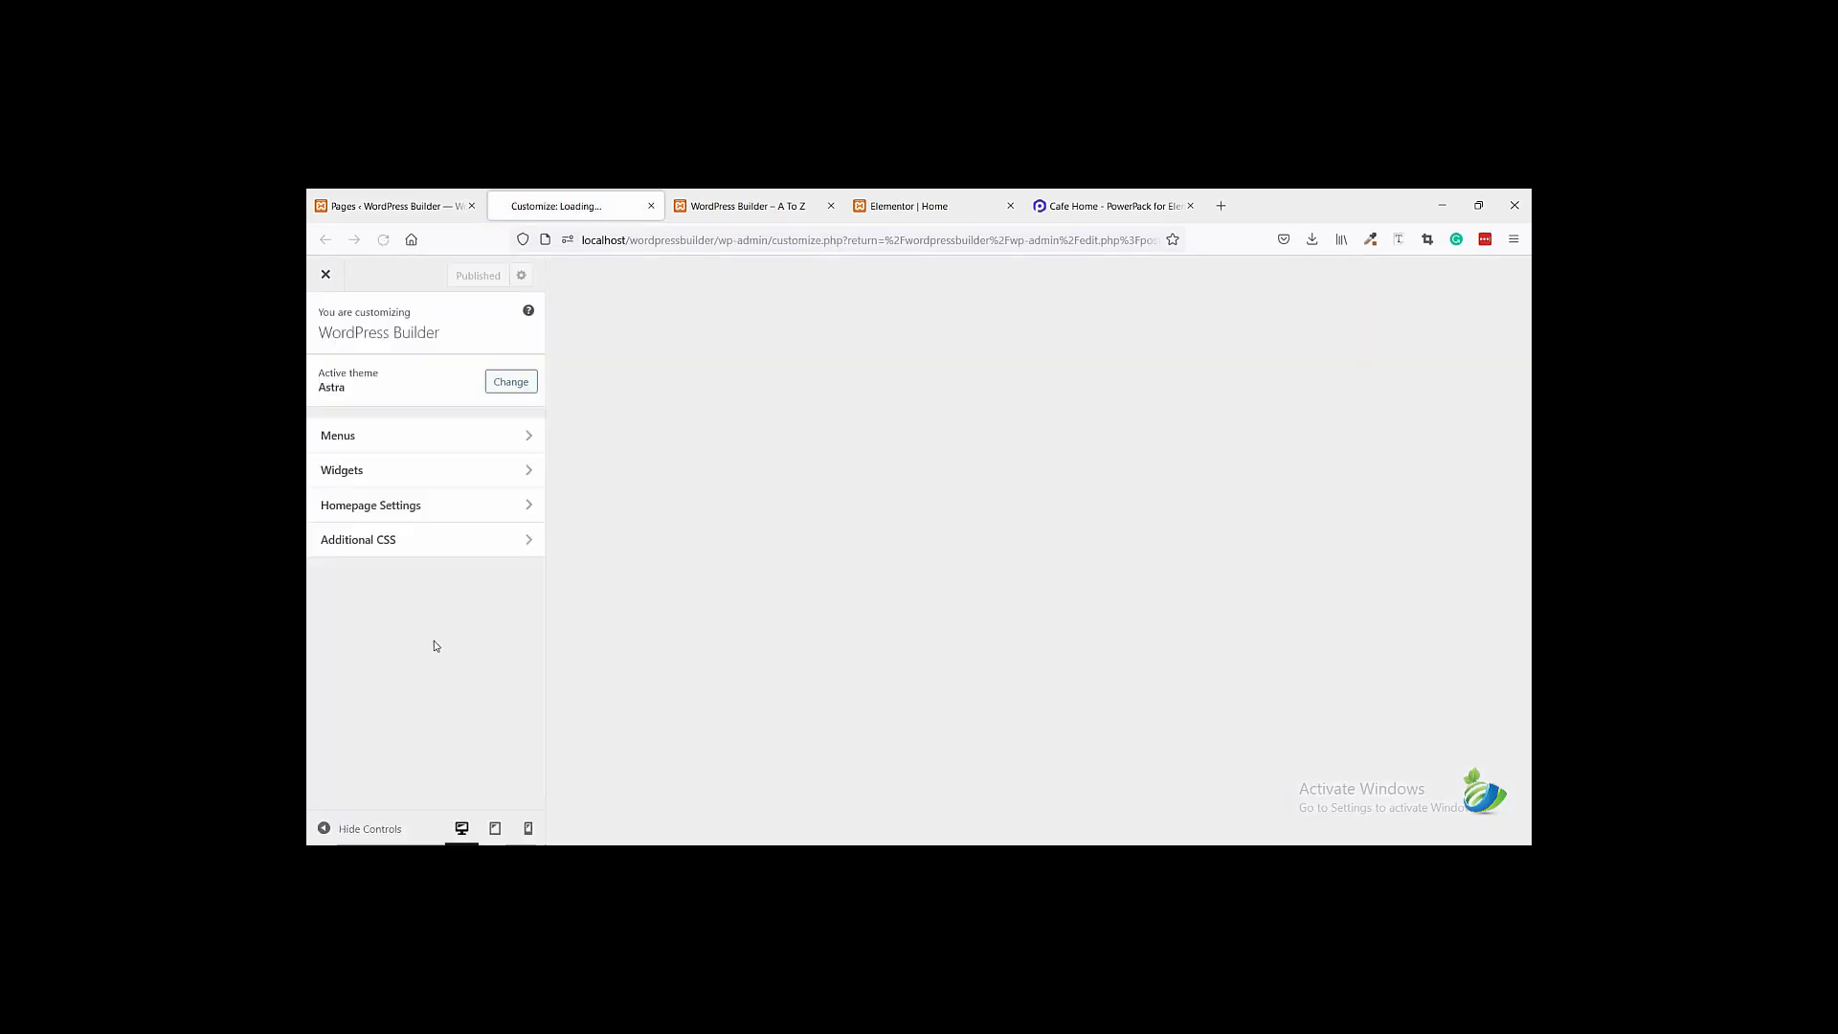
scroll(396, 687, "down", 1)
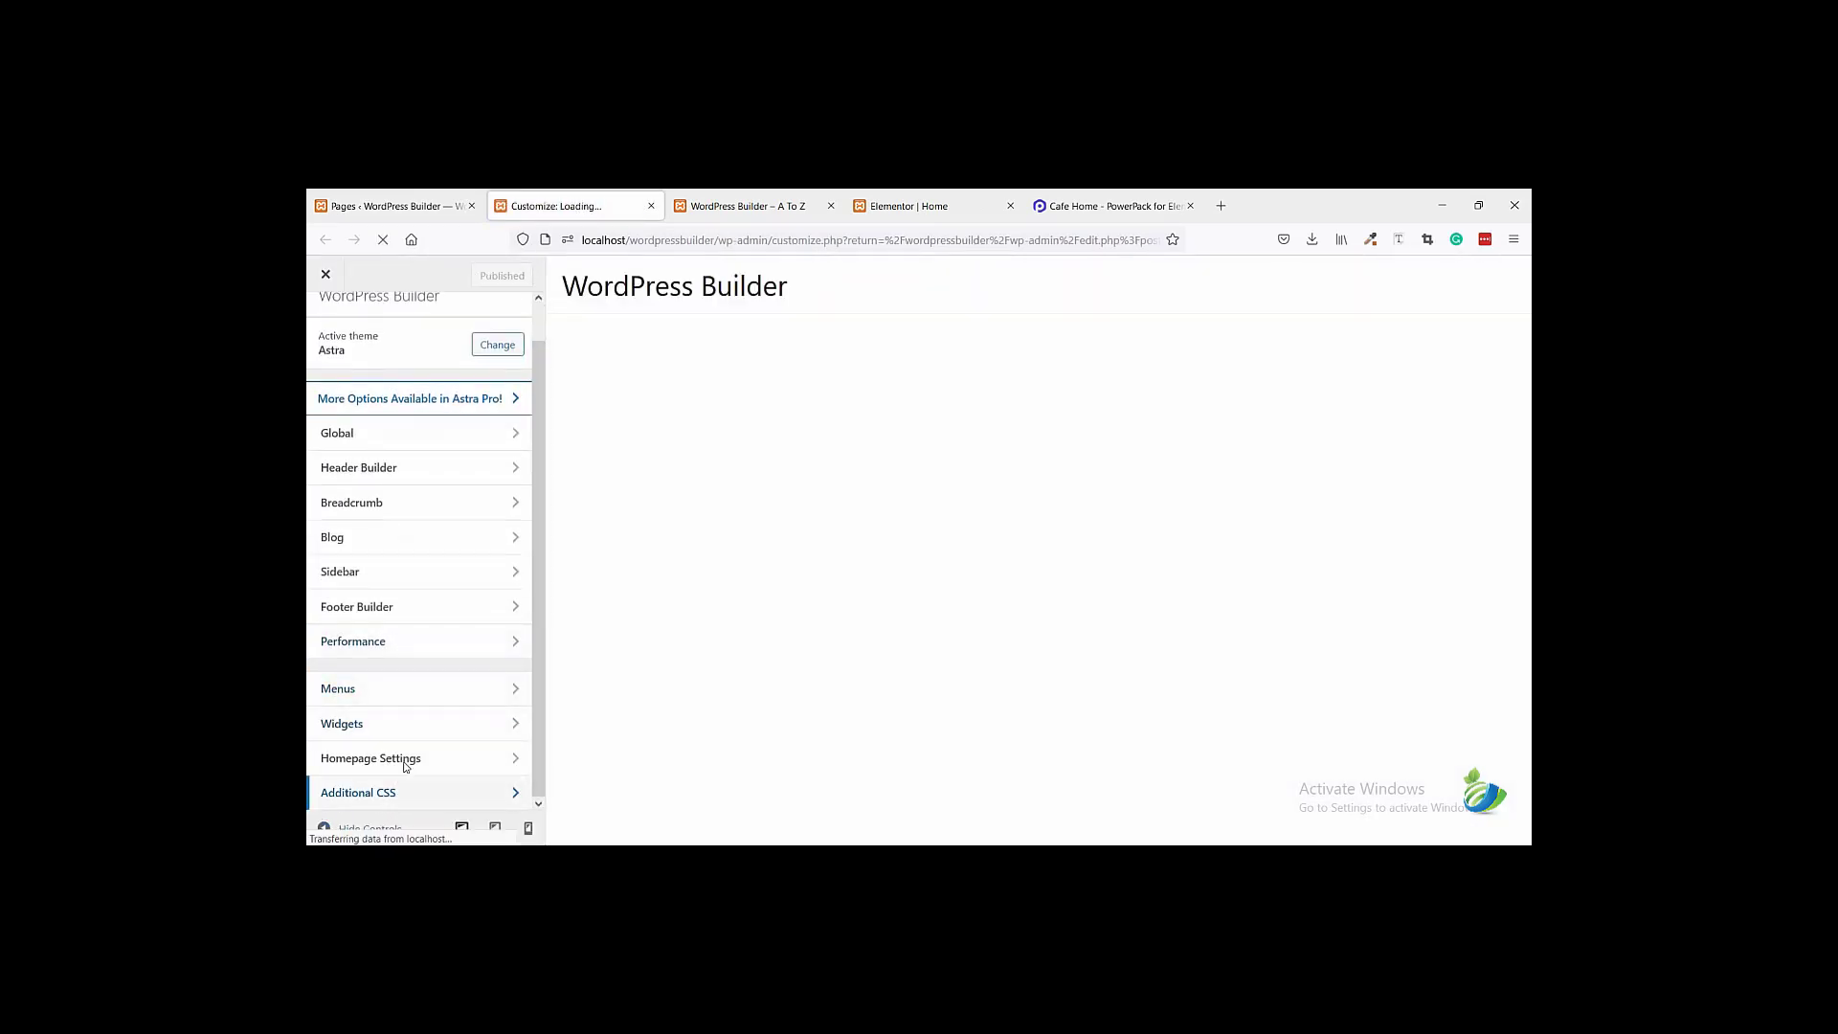
left_click(406, 793)
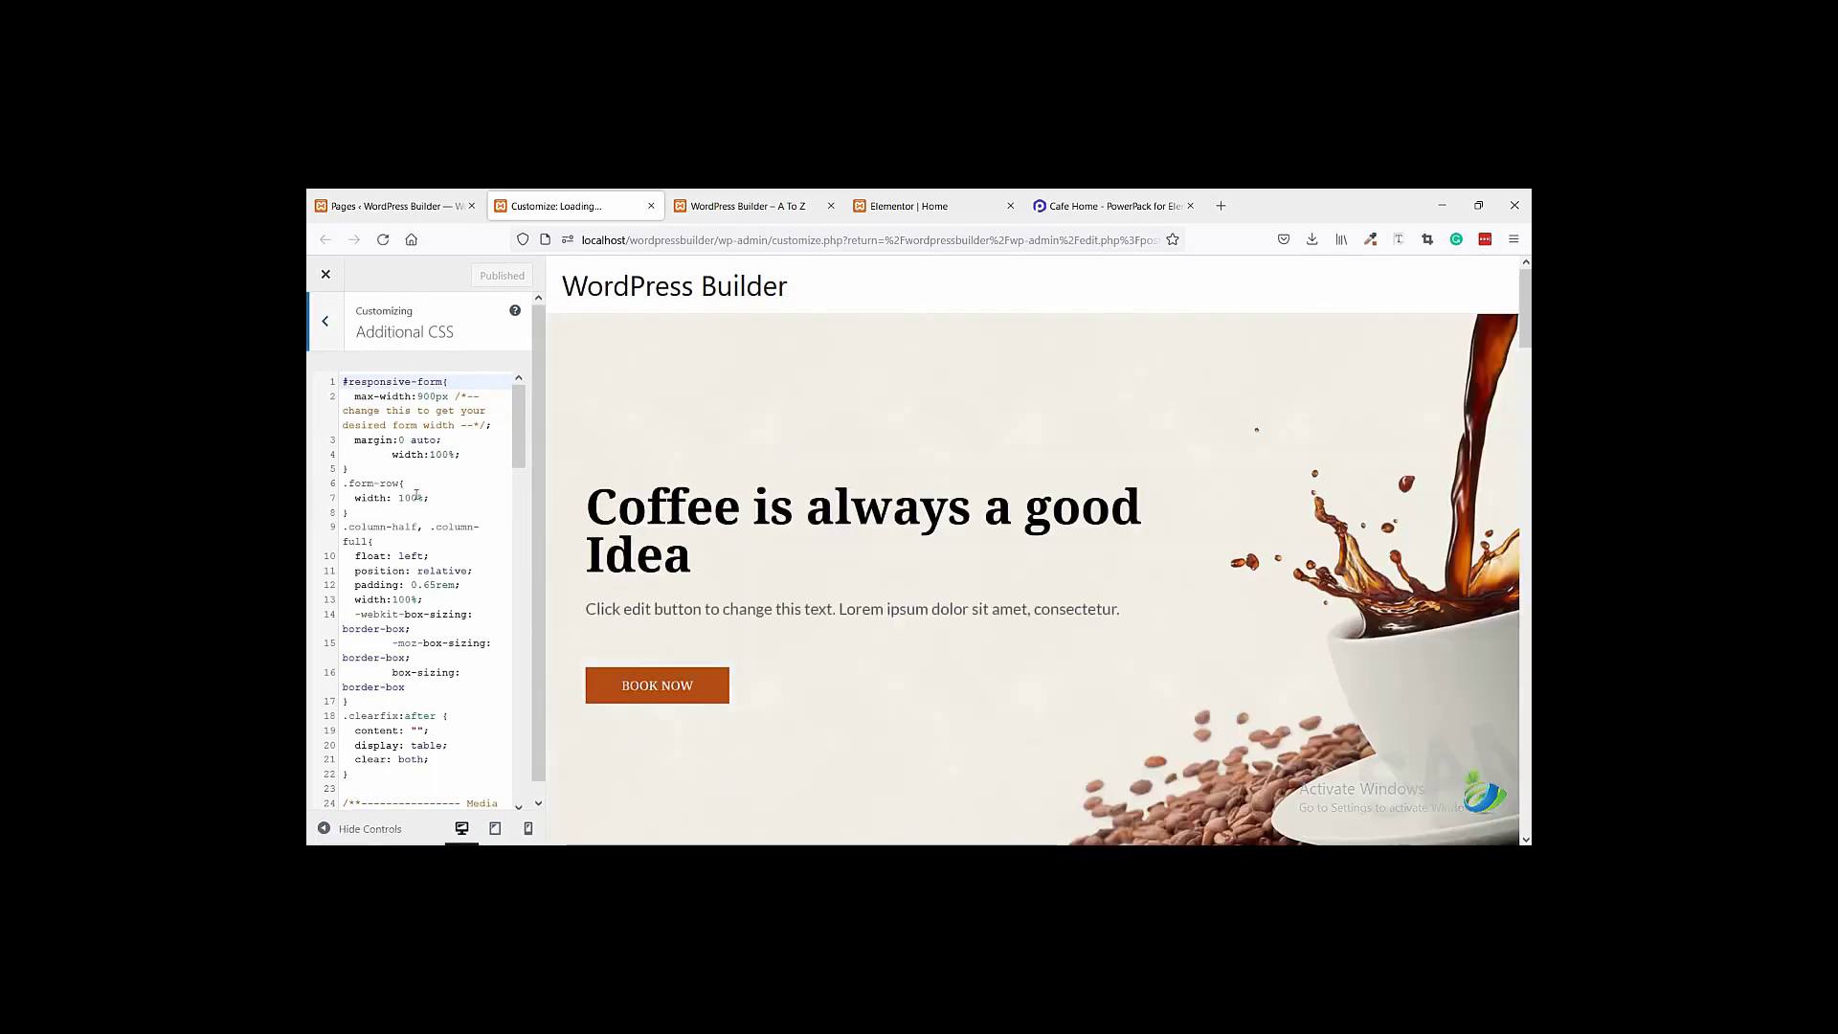
- Set the width in the reservation form's submit button CSS rule to 150px and publish the change
scroll(419, 517, "down", 5)
scroll(419, 517, "down", 15)
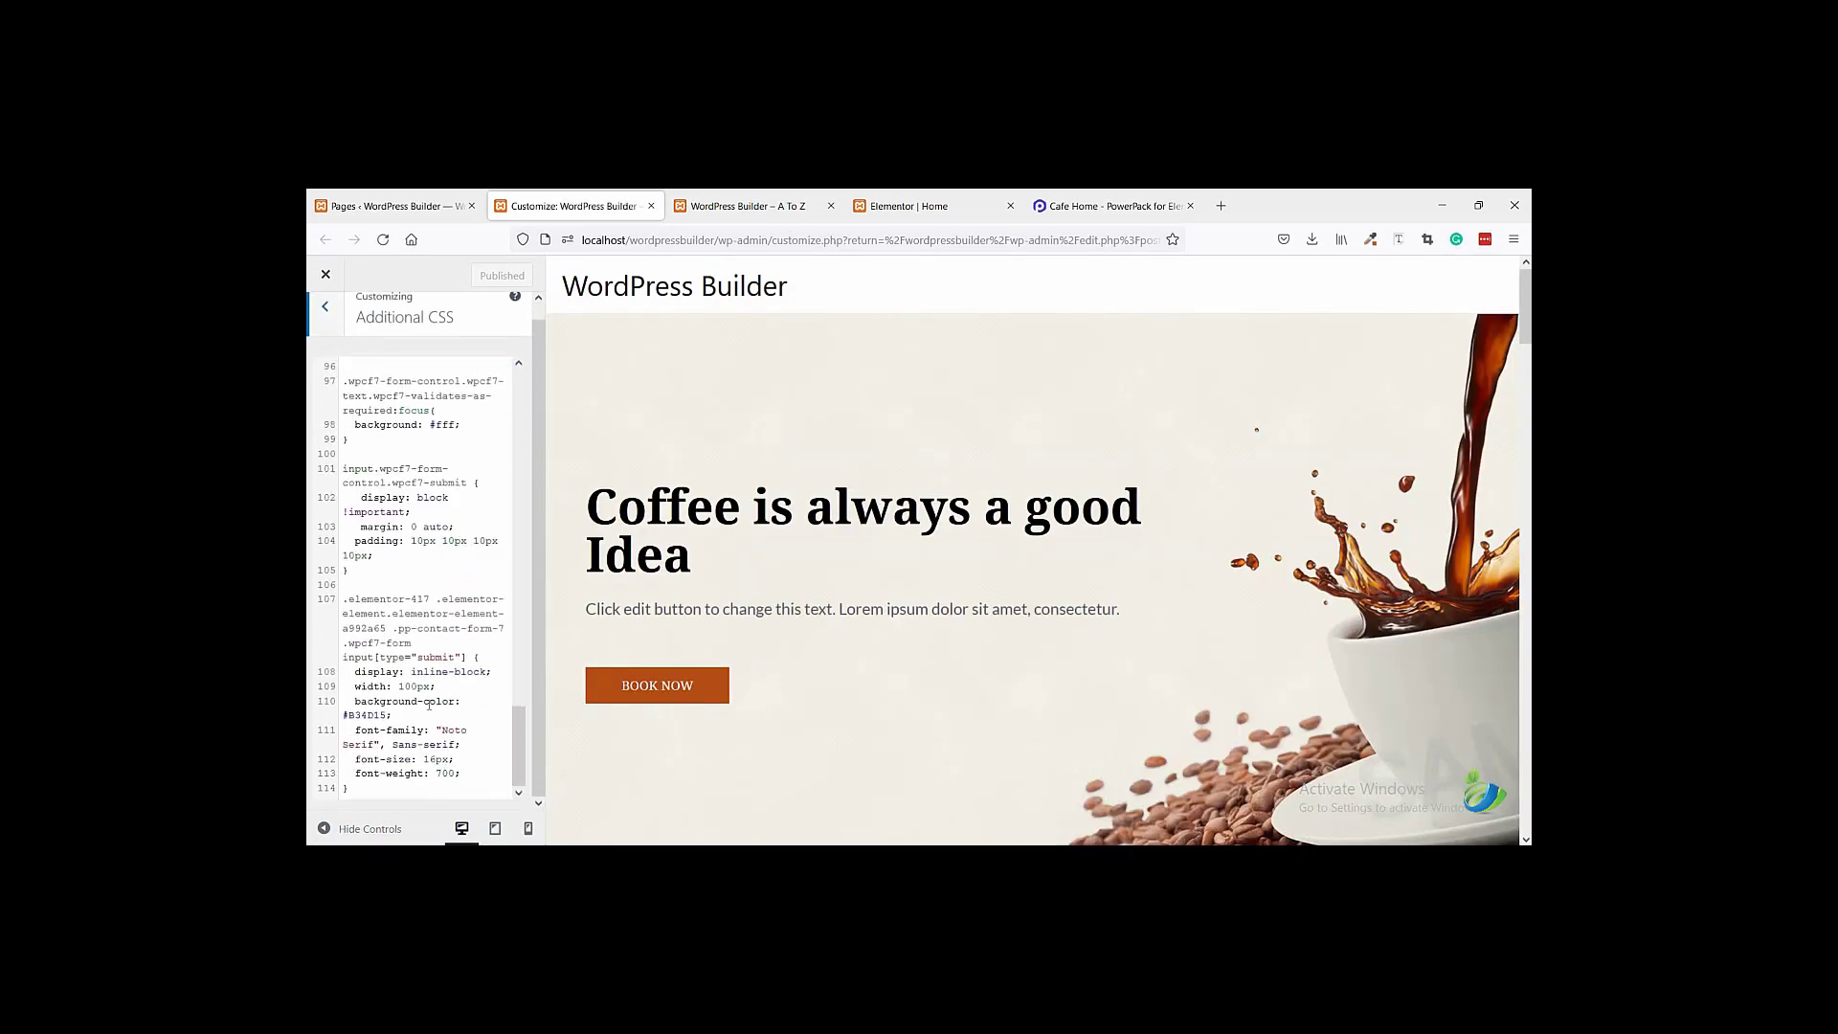
left_click(411, 687)
key("BackSpace")
type("5")
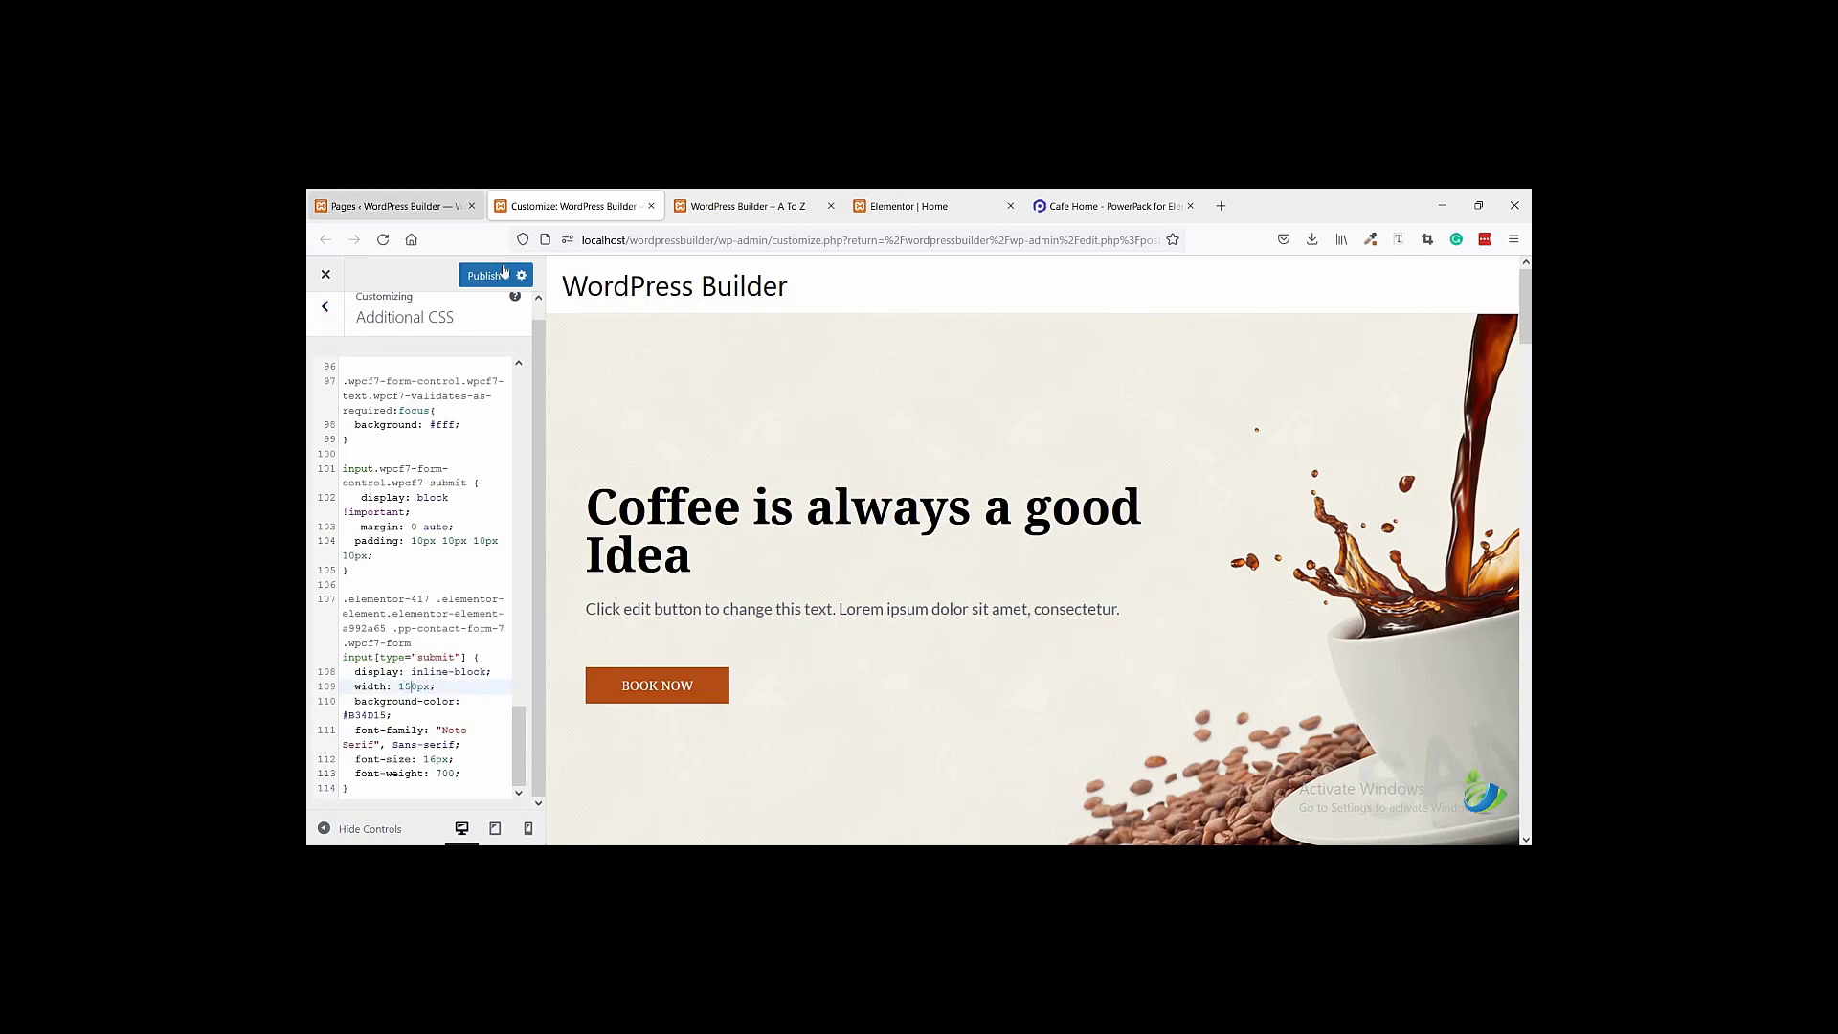
left_click(485, 276)
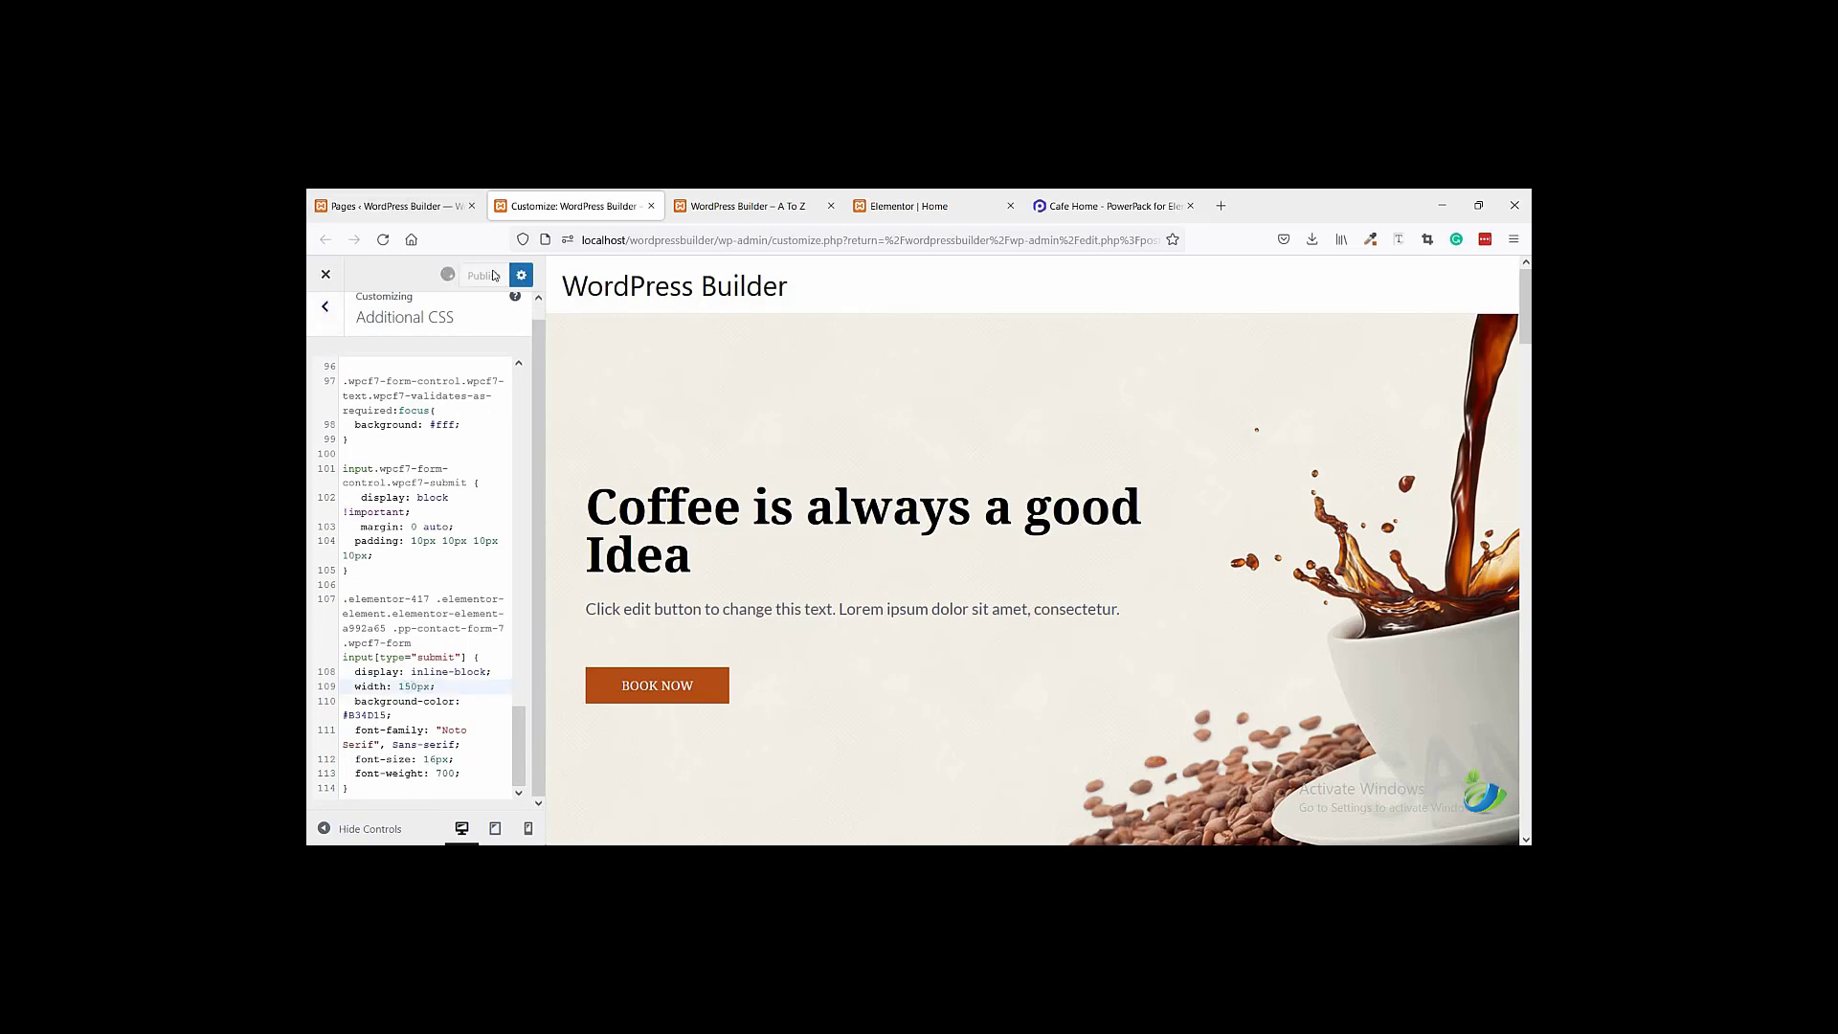
- Close the inspector on the live site, reload the page and review it from the reservation form up to the flavour boxes
left_click(714, 212)
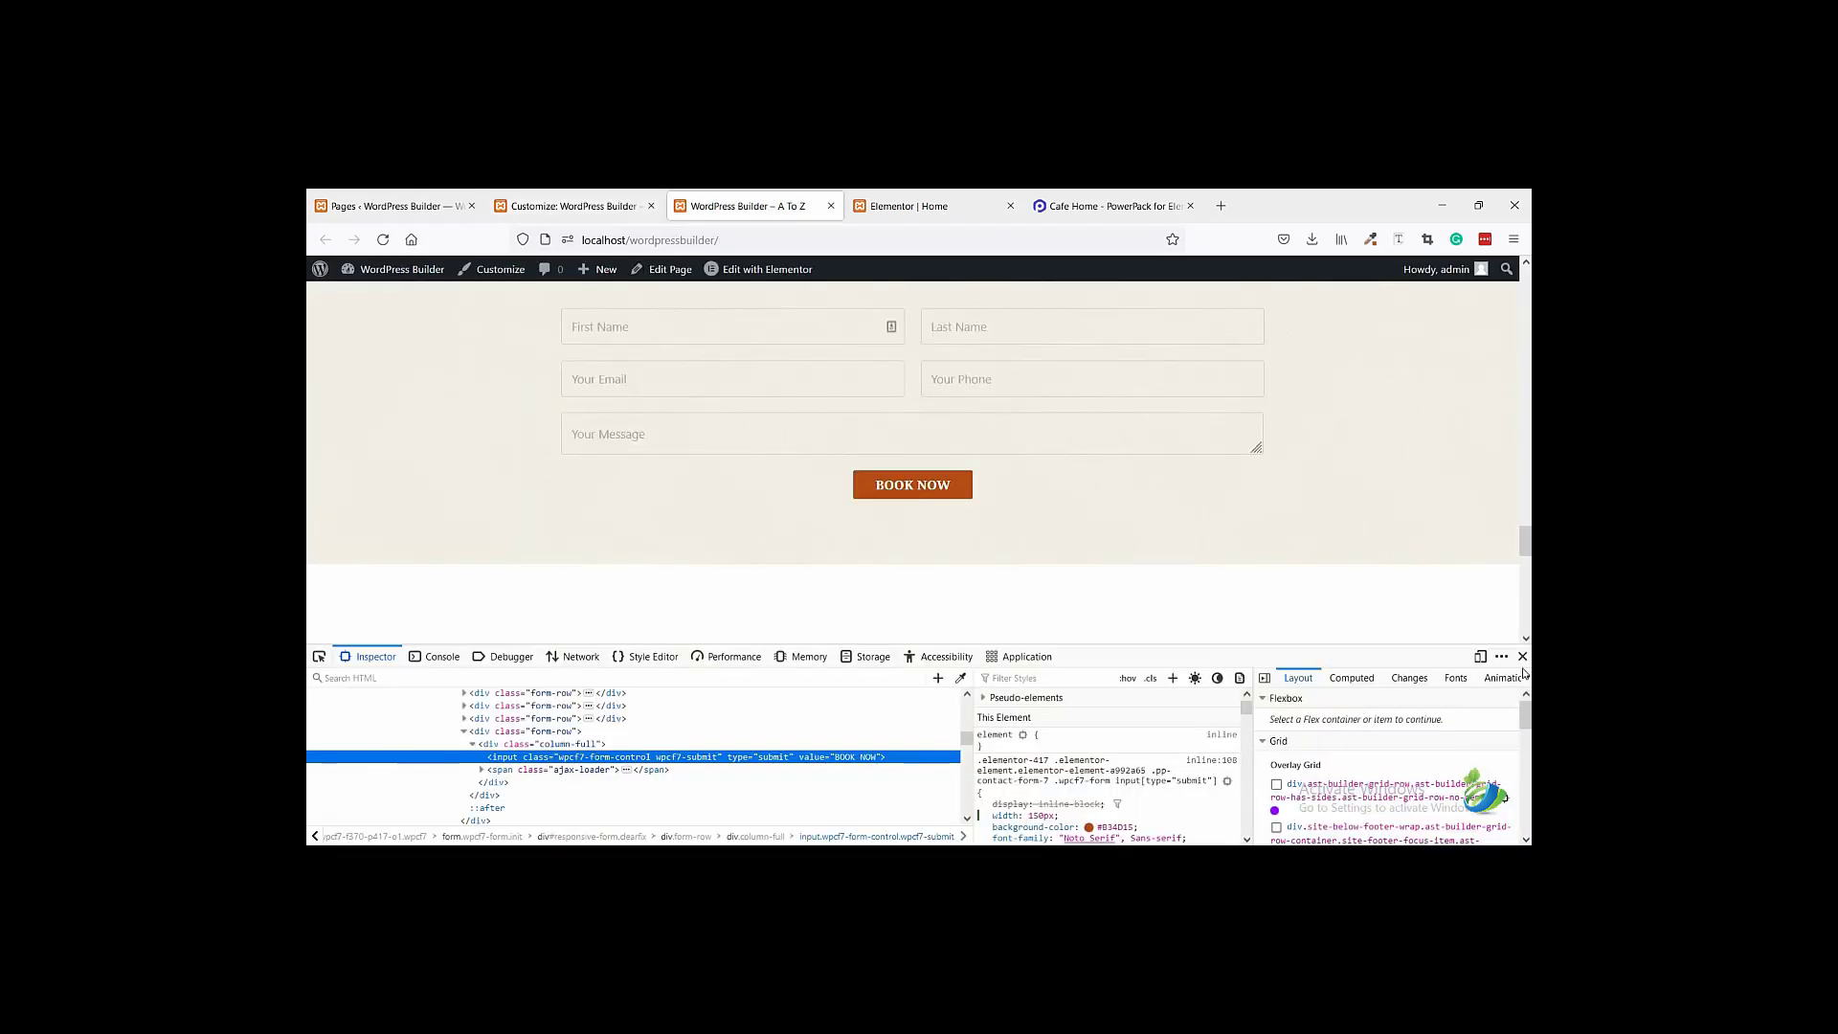
left_click(1522, 656)
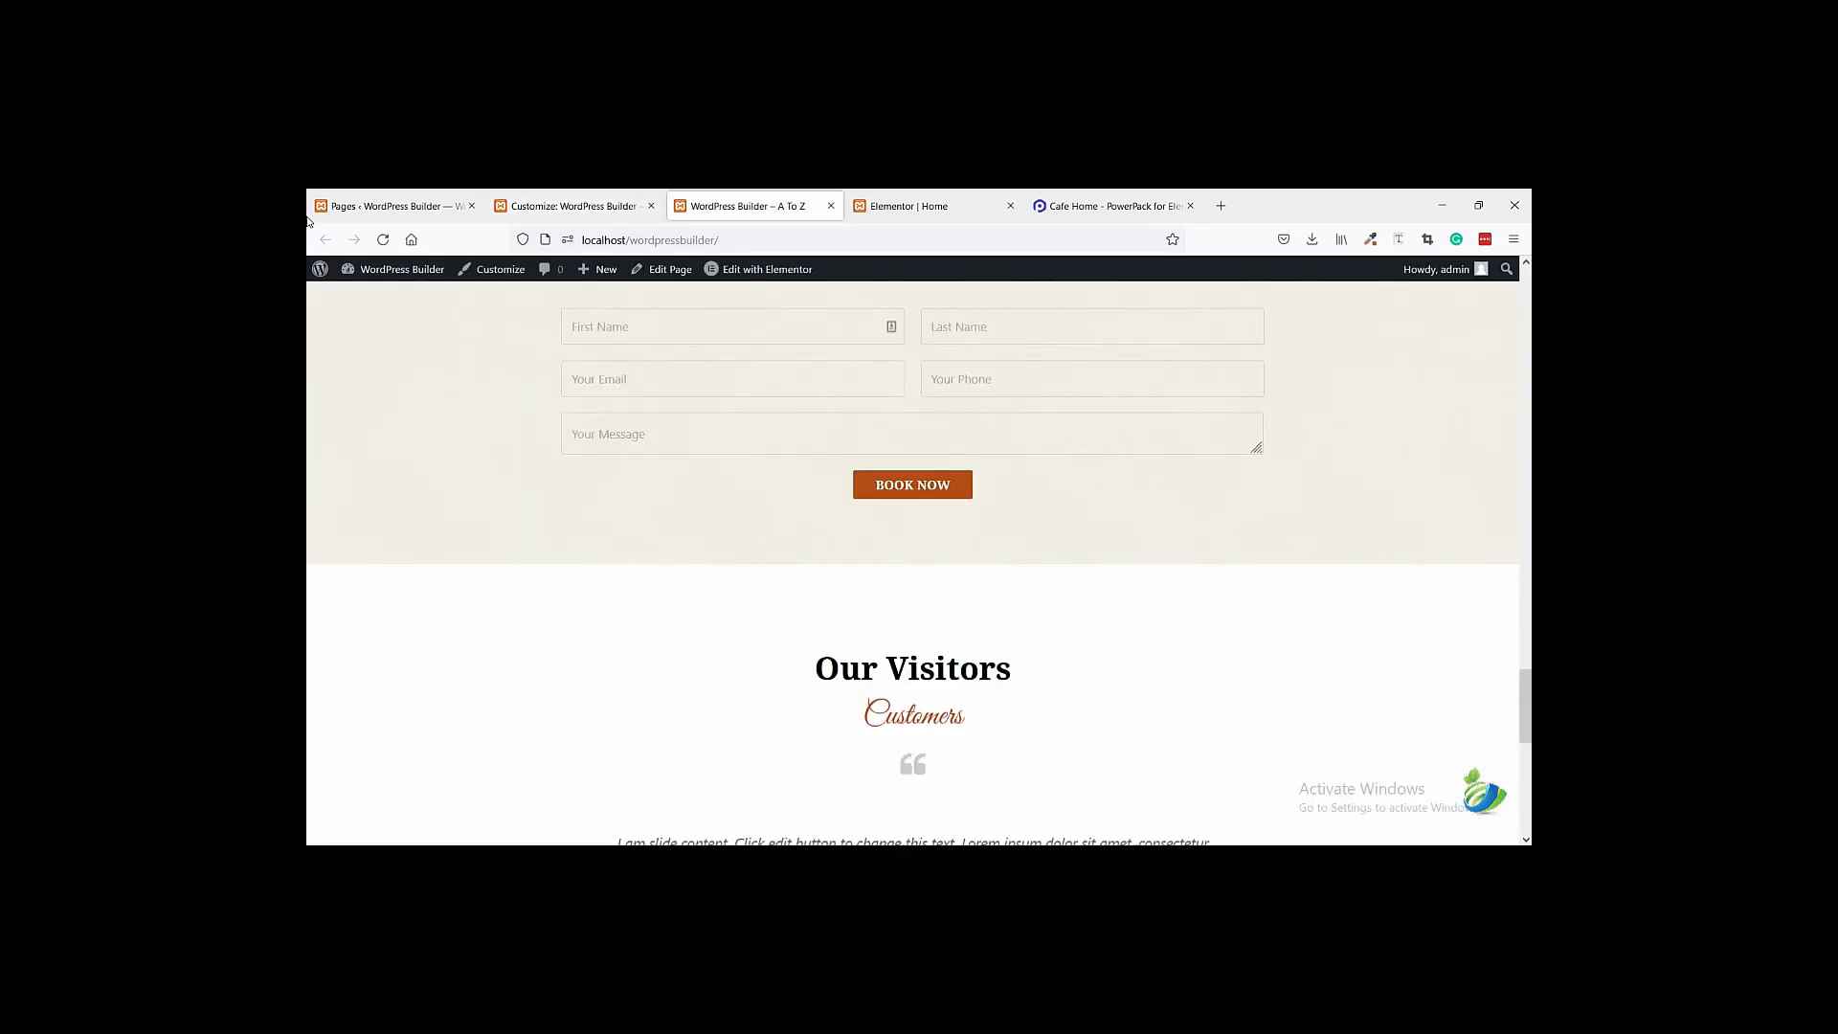
left_click(383, 241)
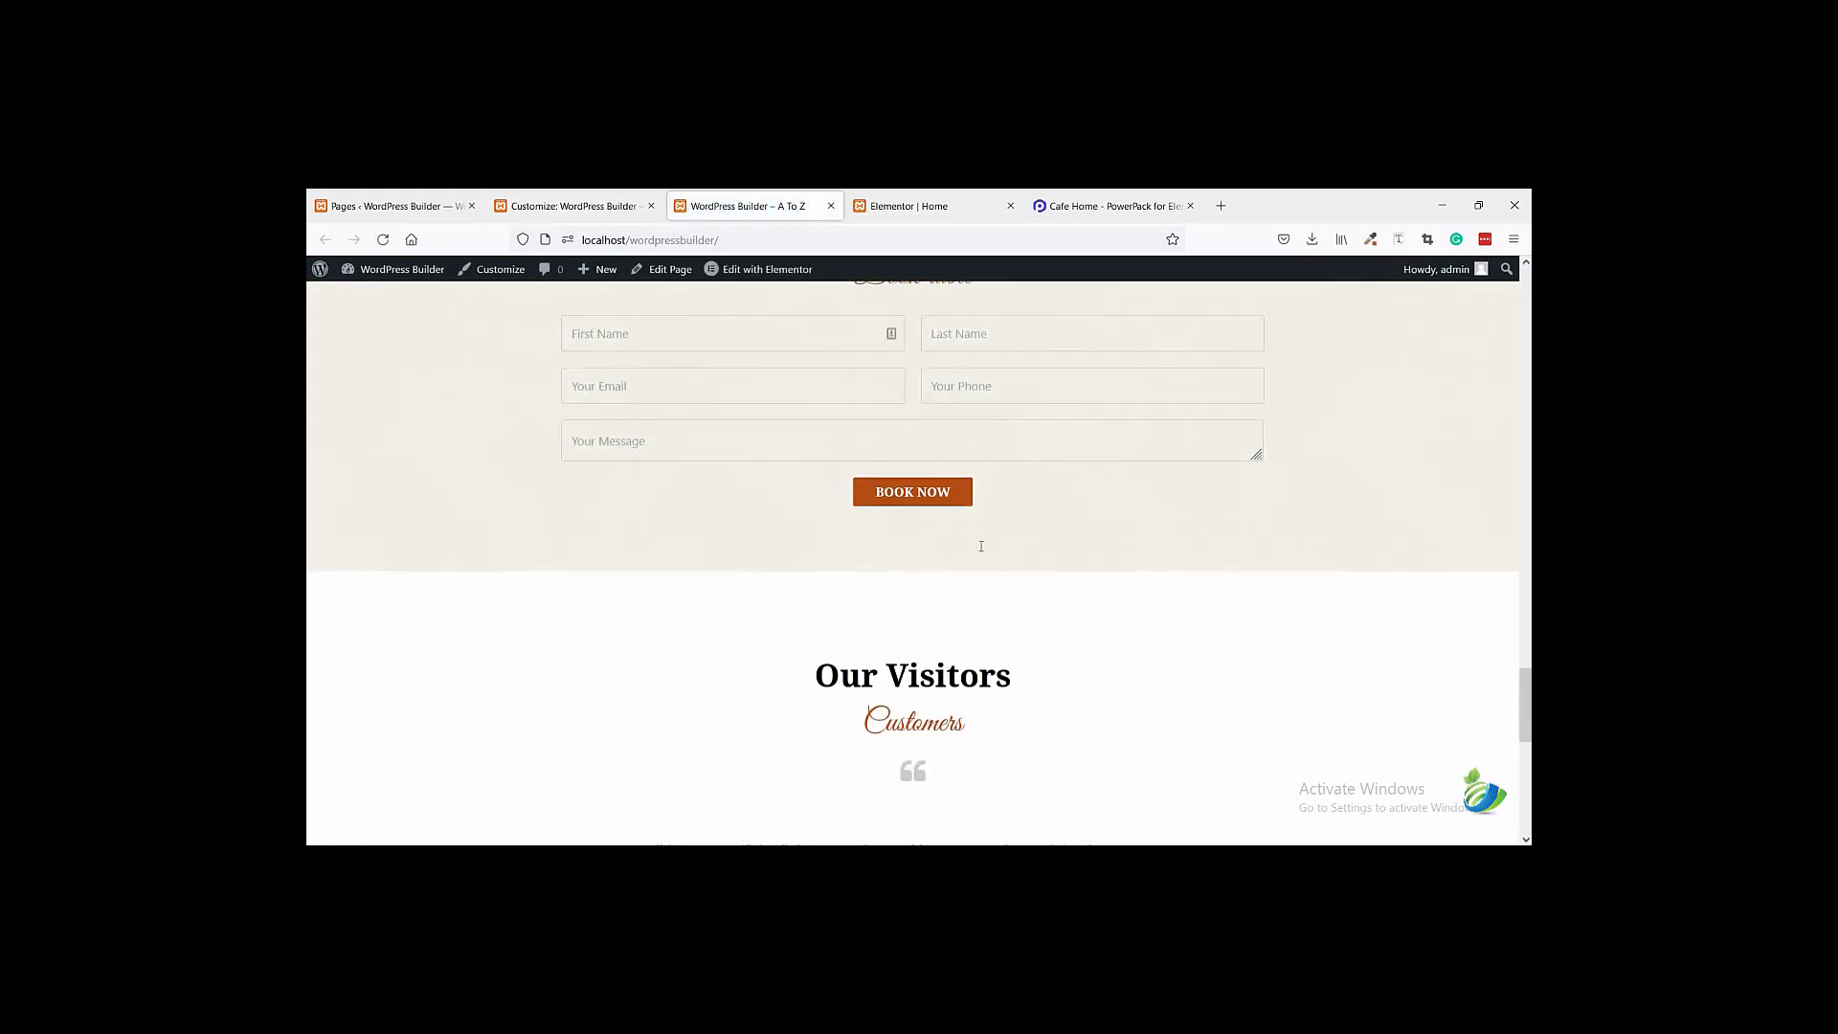
scroll(981, 546, "up", 2)
scroll(981, 546, "down", 4)
scroll(982, 550, "up", 7)
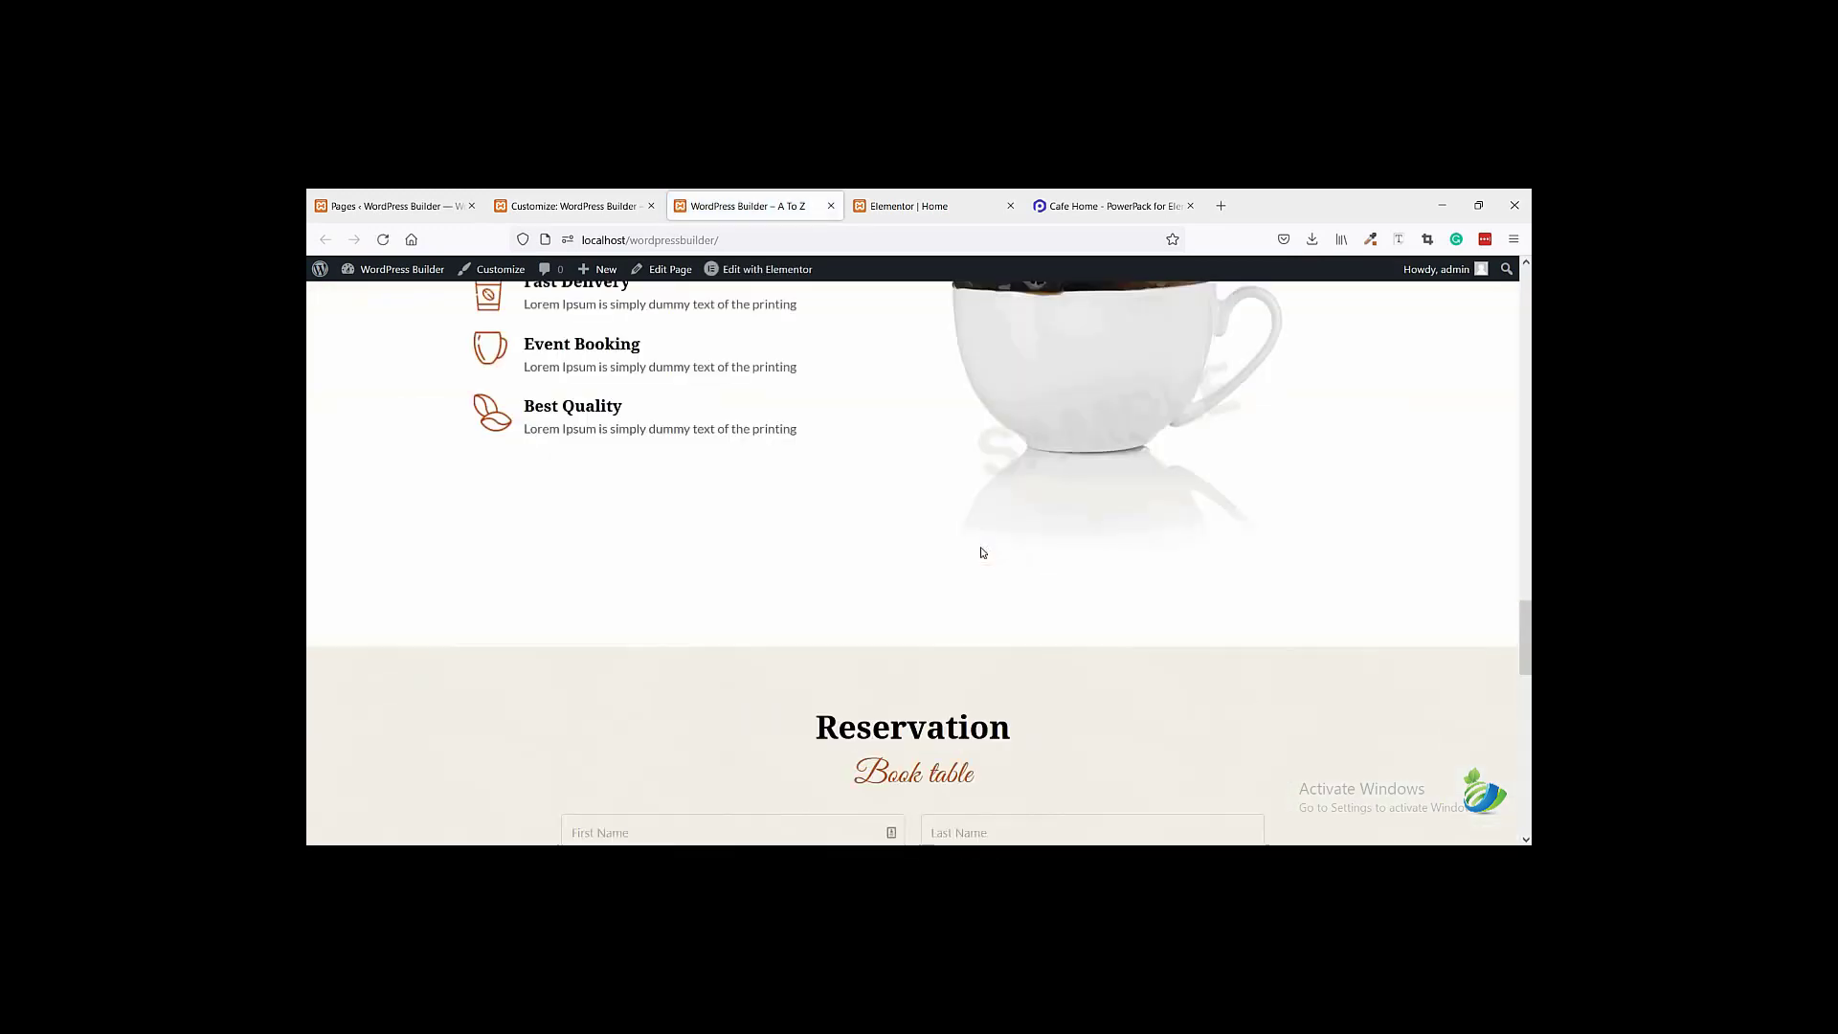
scroll(982, 553, "up", 12)
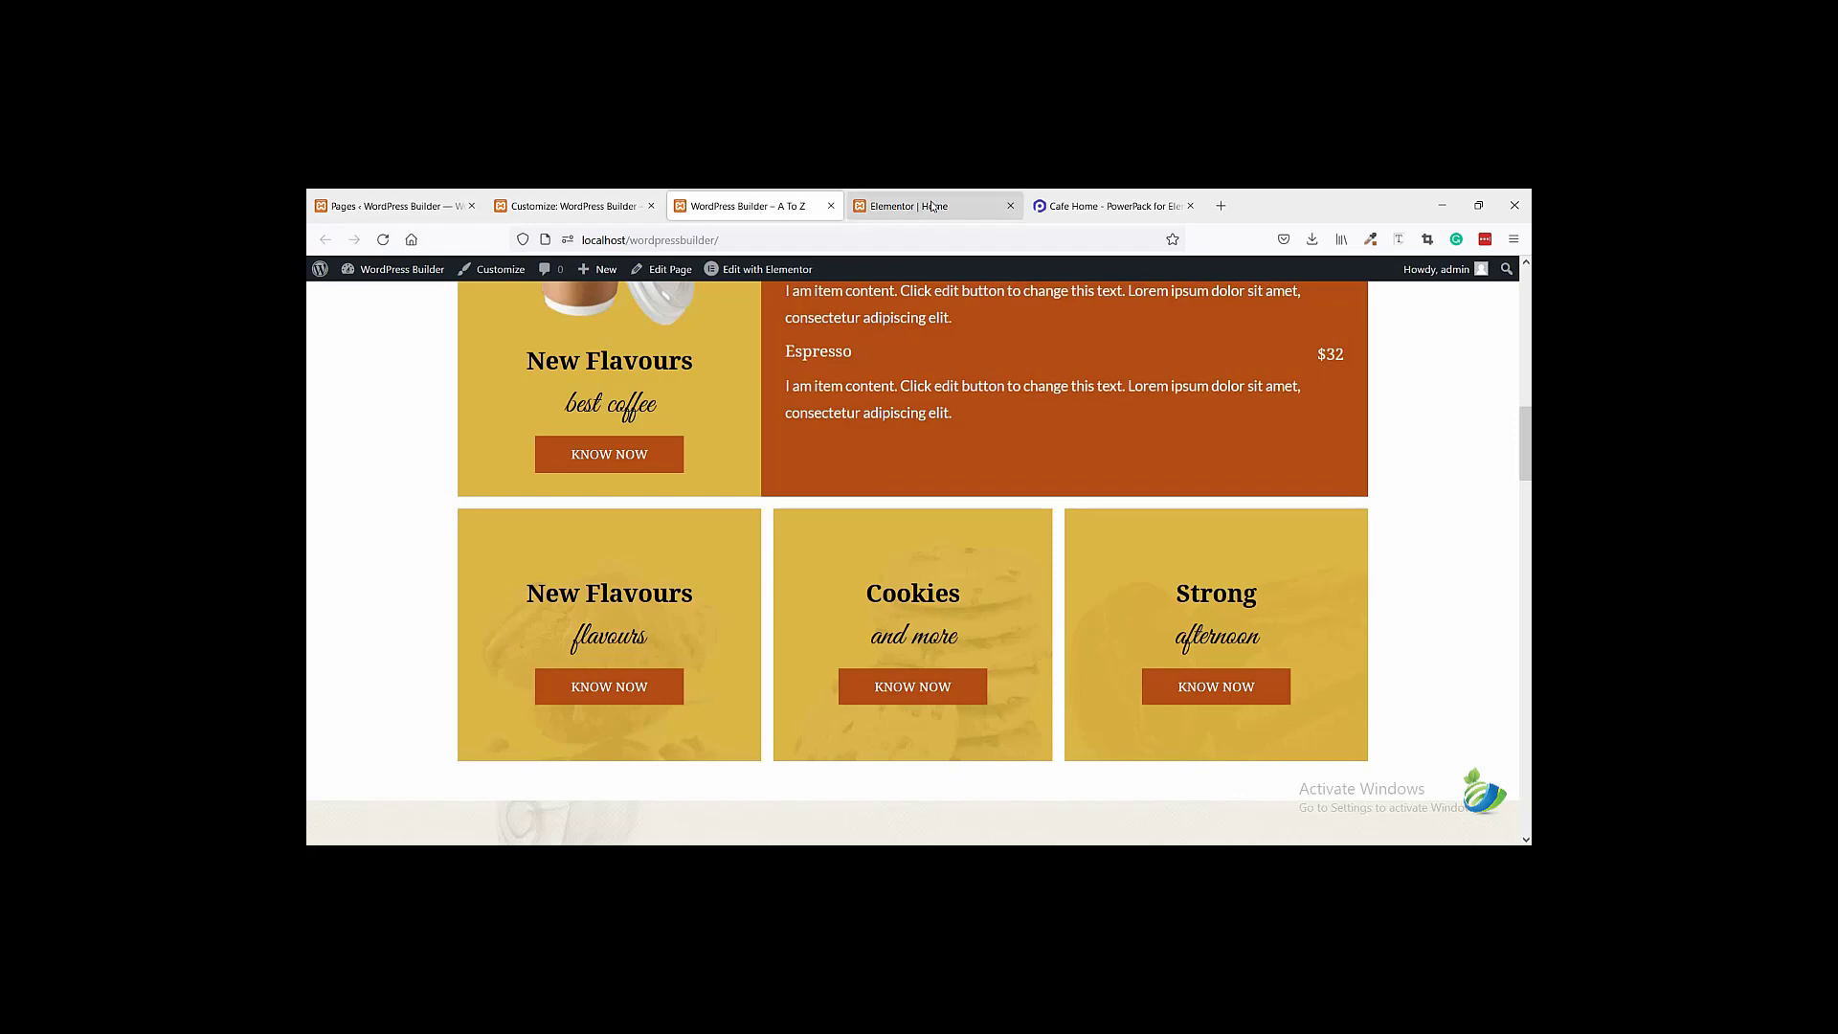
- In the Elementor editor, set the right and left margins of the Cookies column to 0
scroll(960, 549, "up", 10)
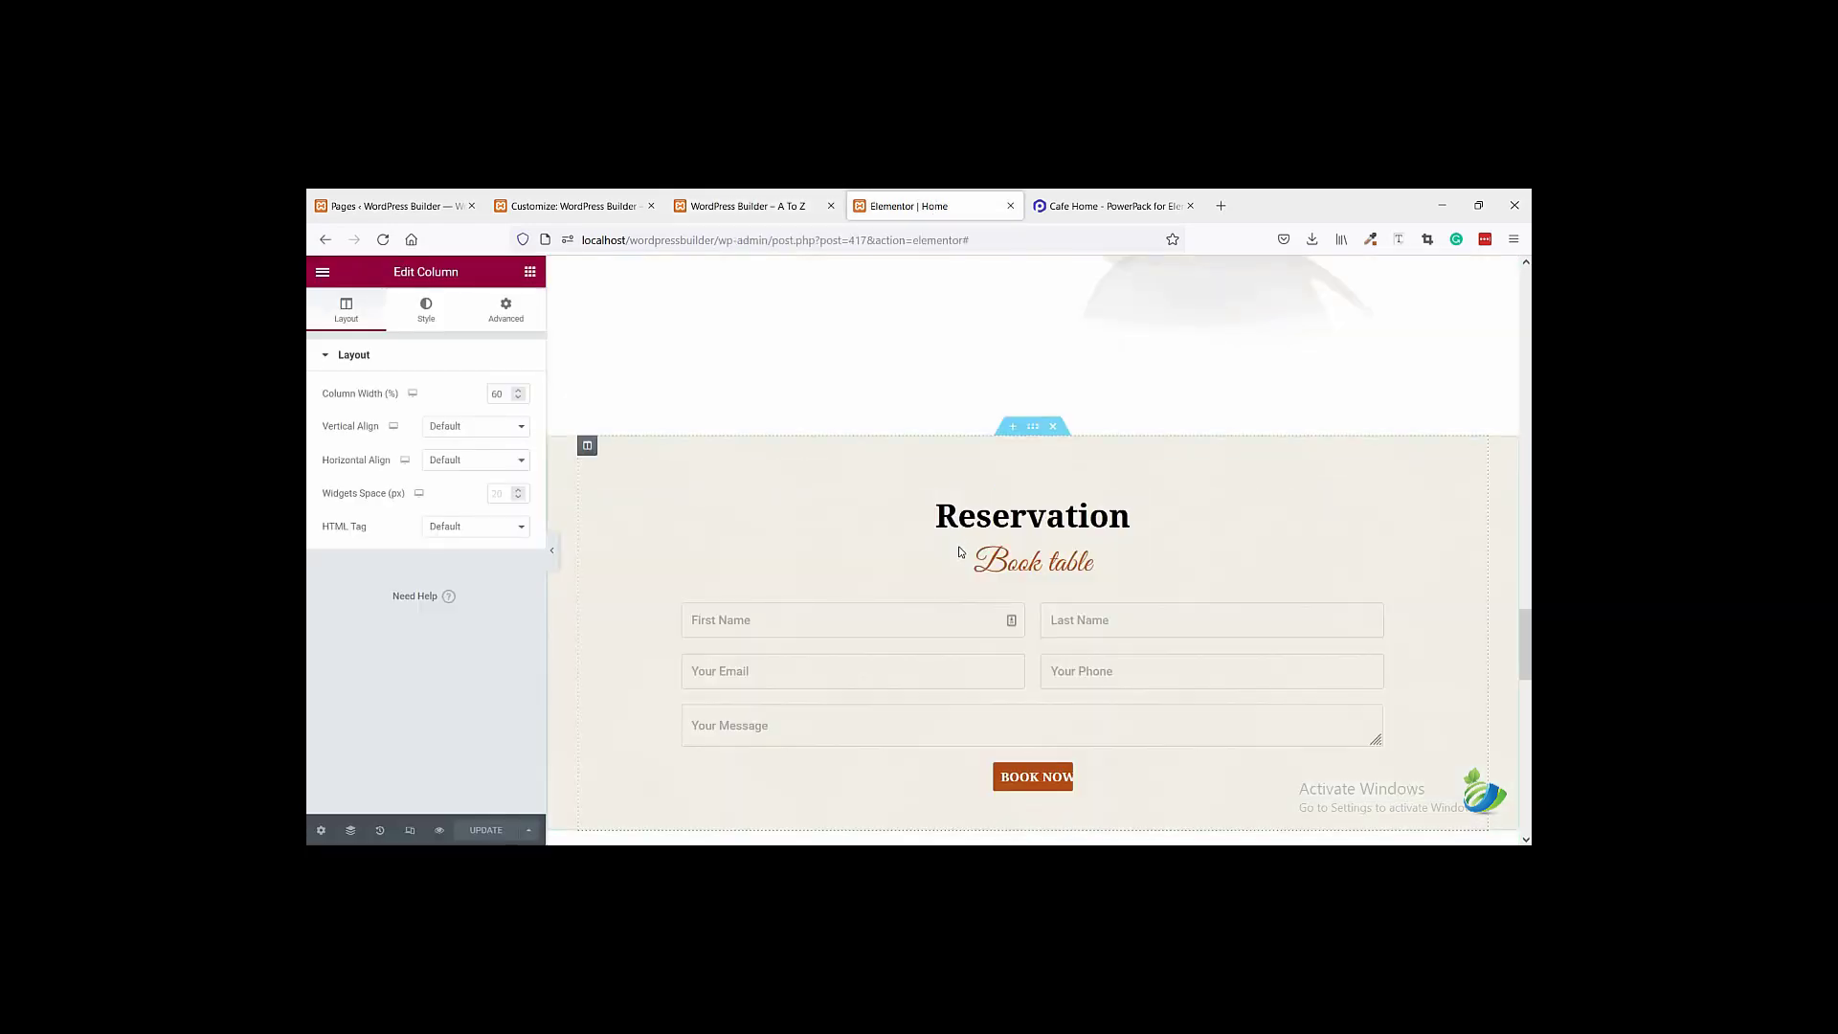
scroll(961, 552, "up", 10)
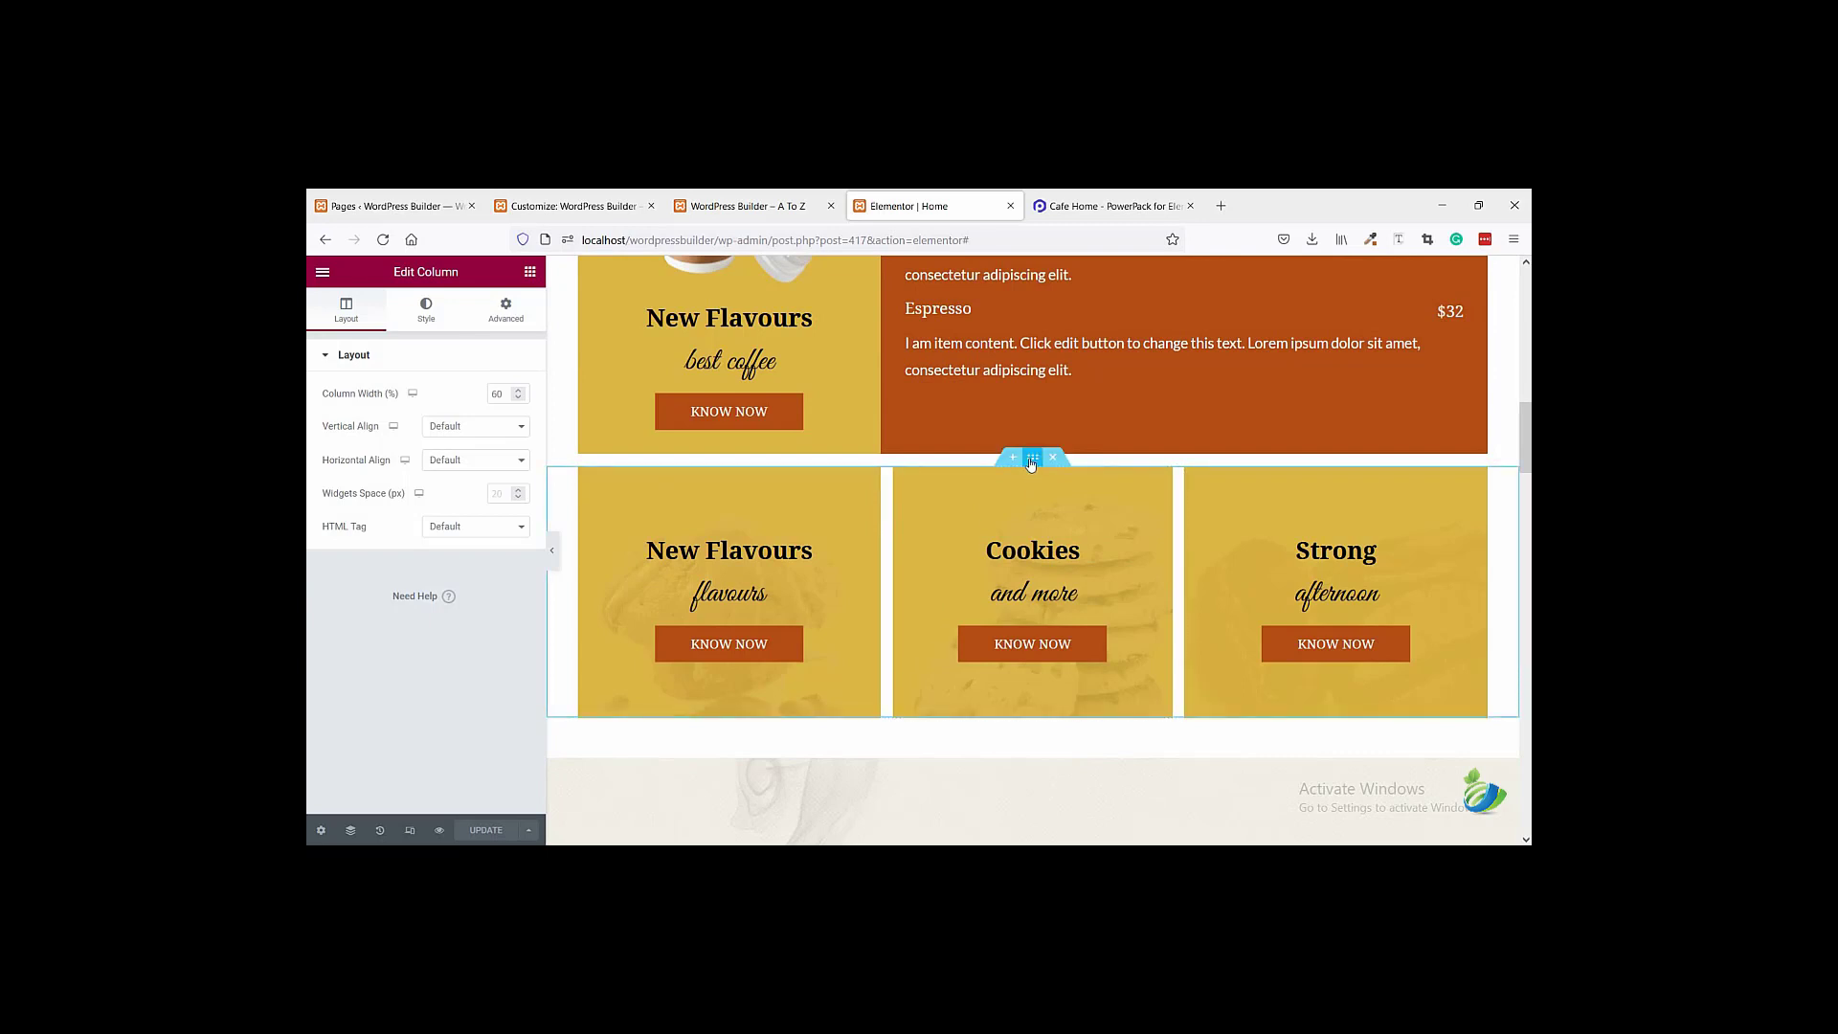
left_click(1032, 464)
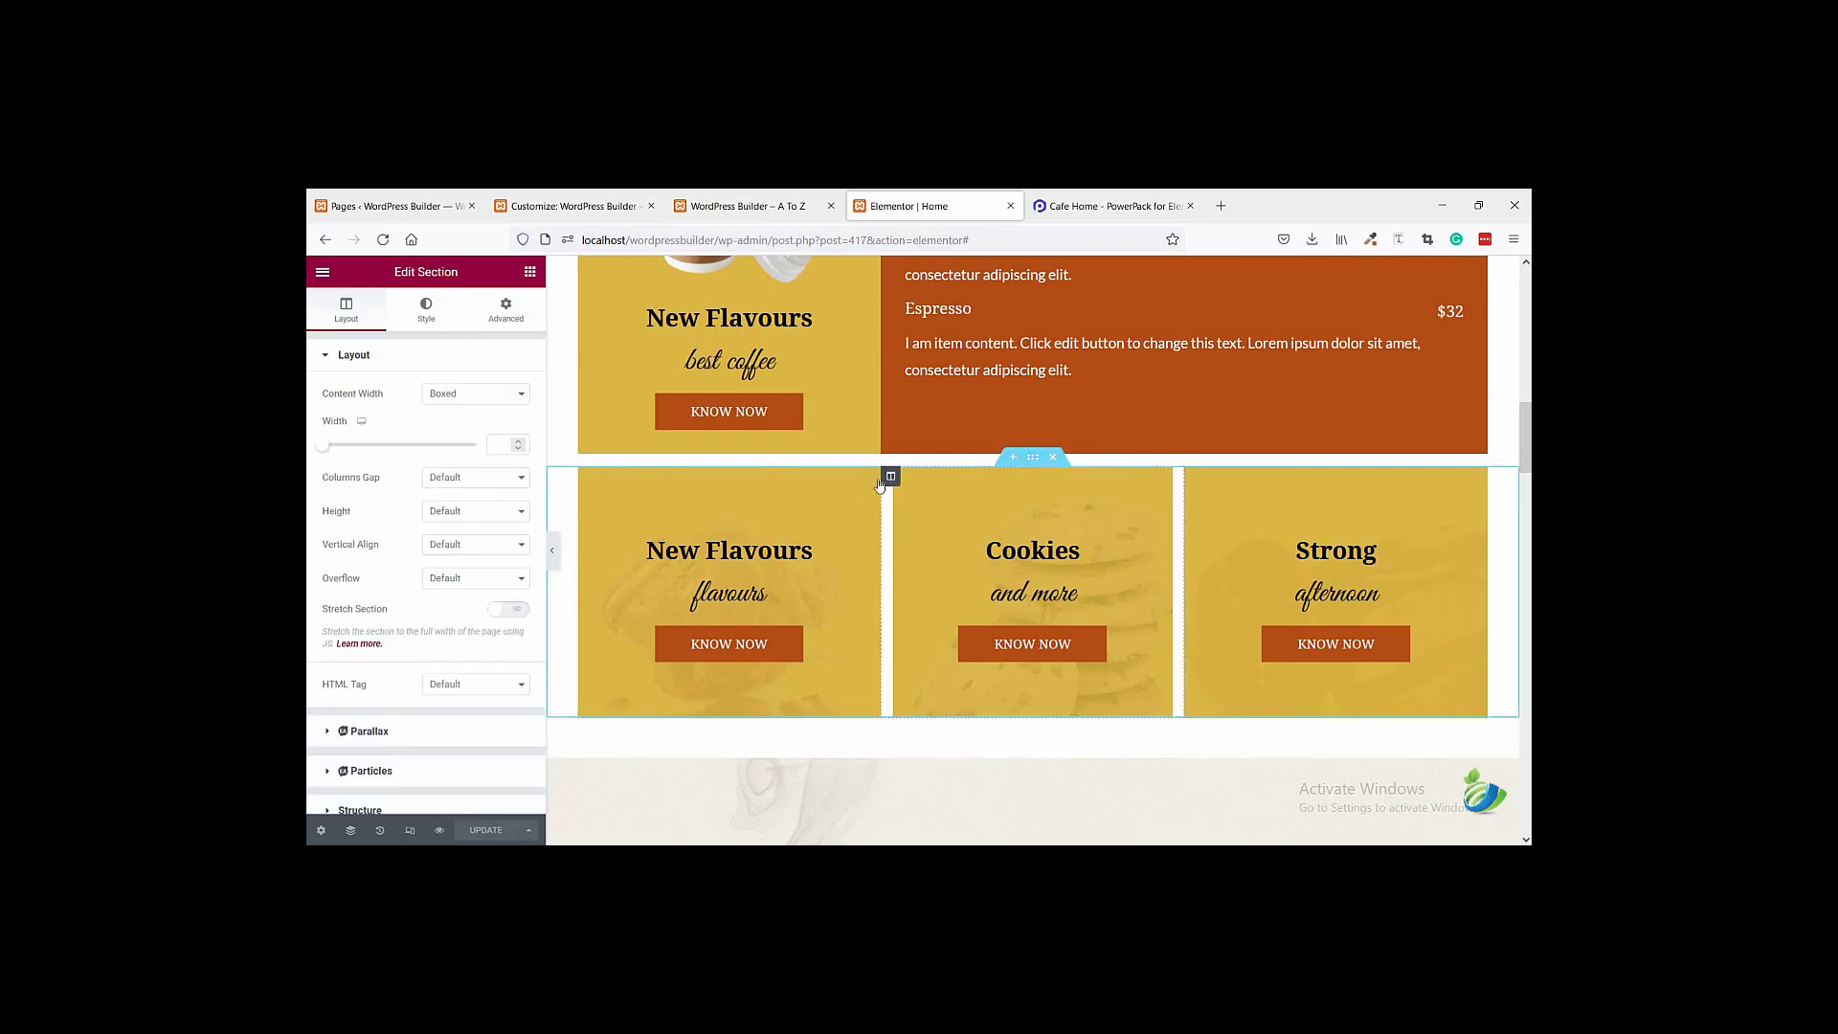
left_click(887, 477)
left_click(426, 309)
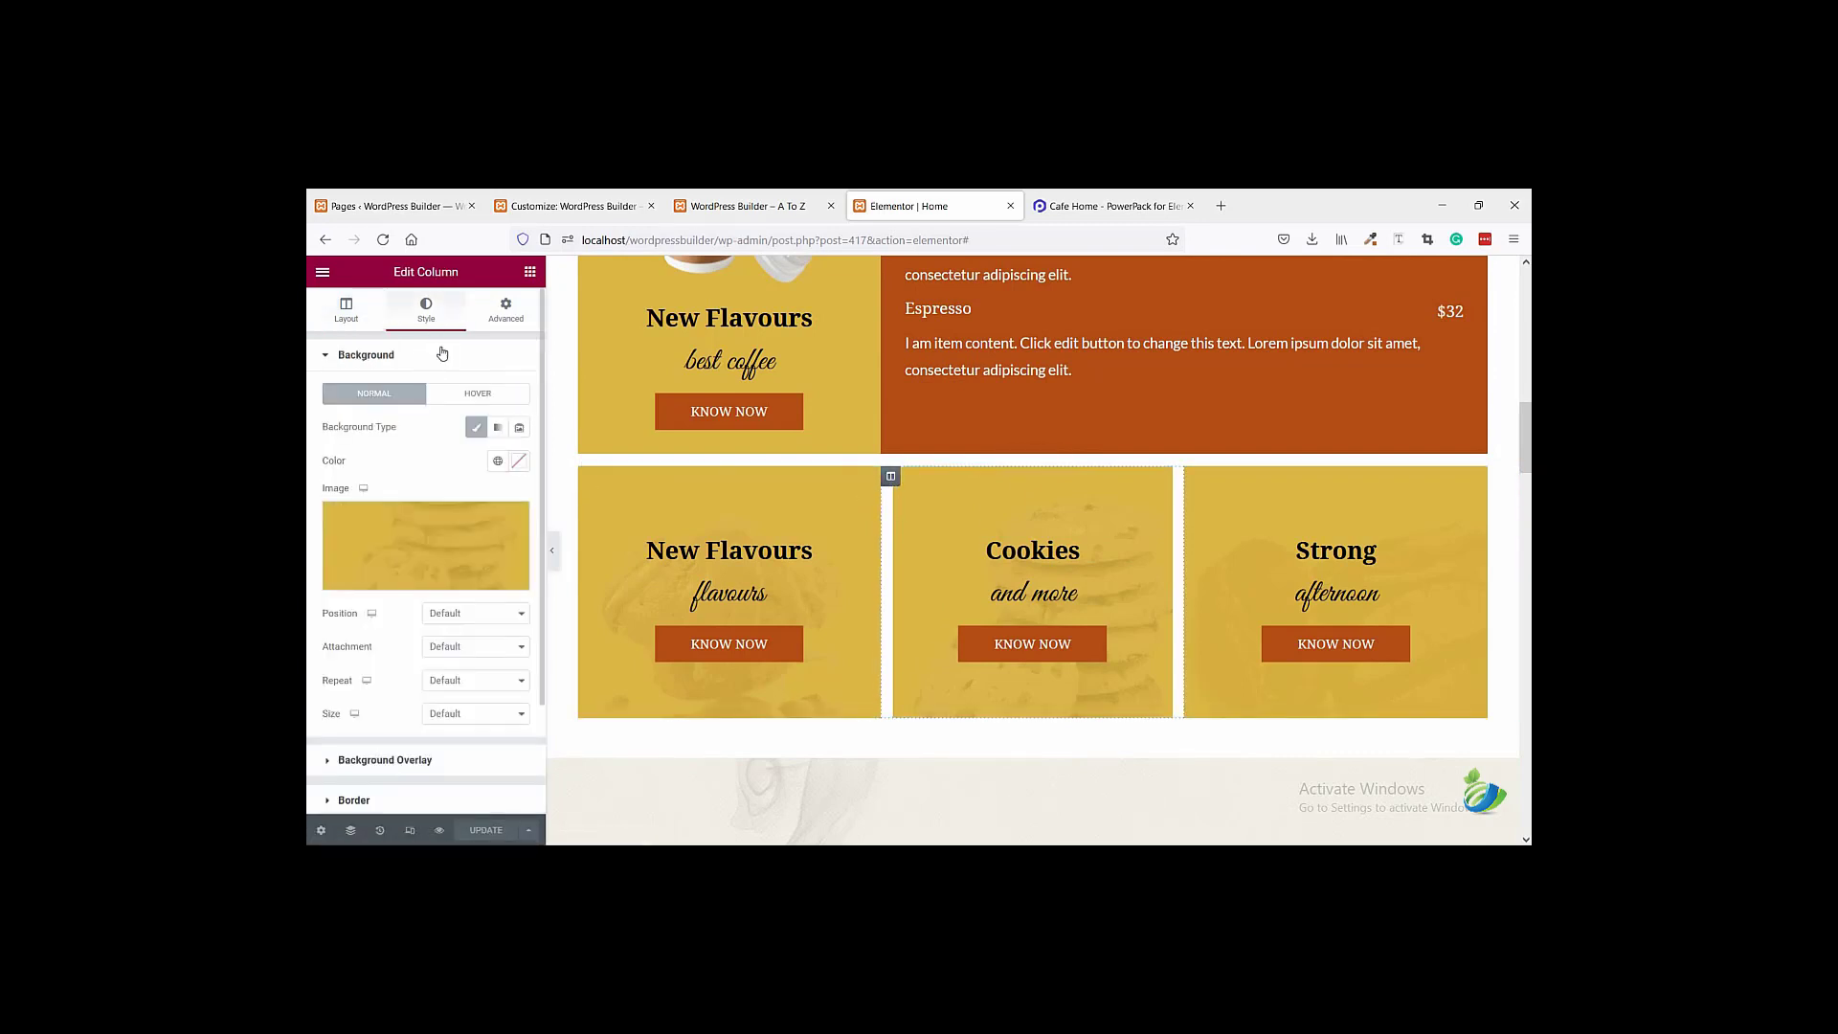
left_click(508, 311)
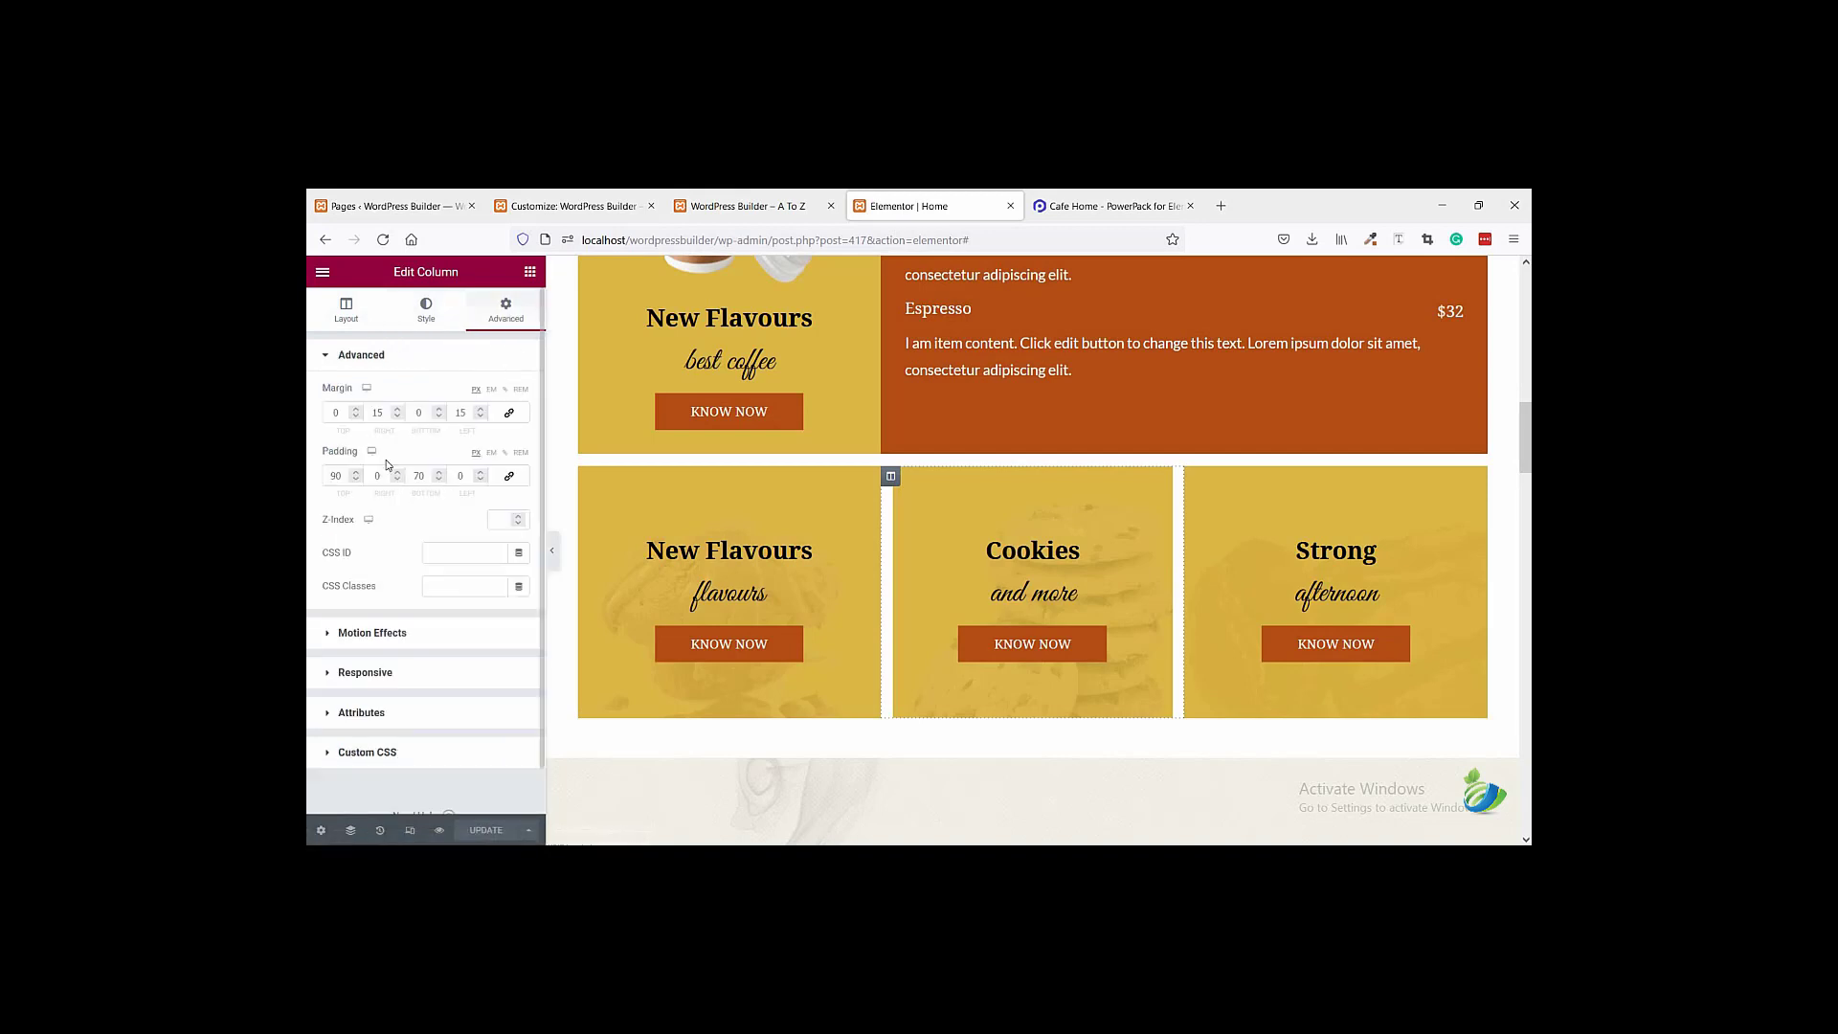
double_click(373, 412)
type("0")
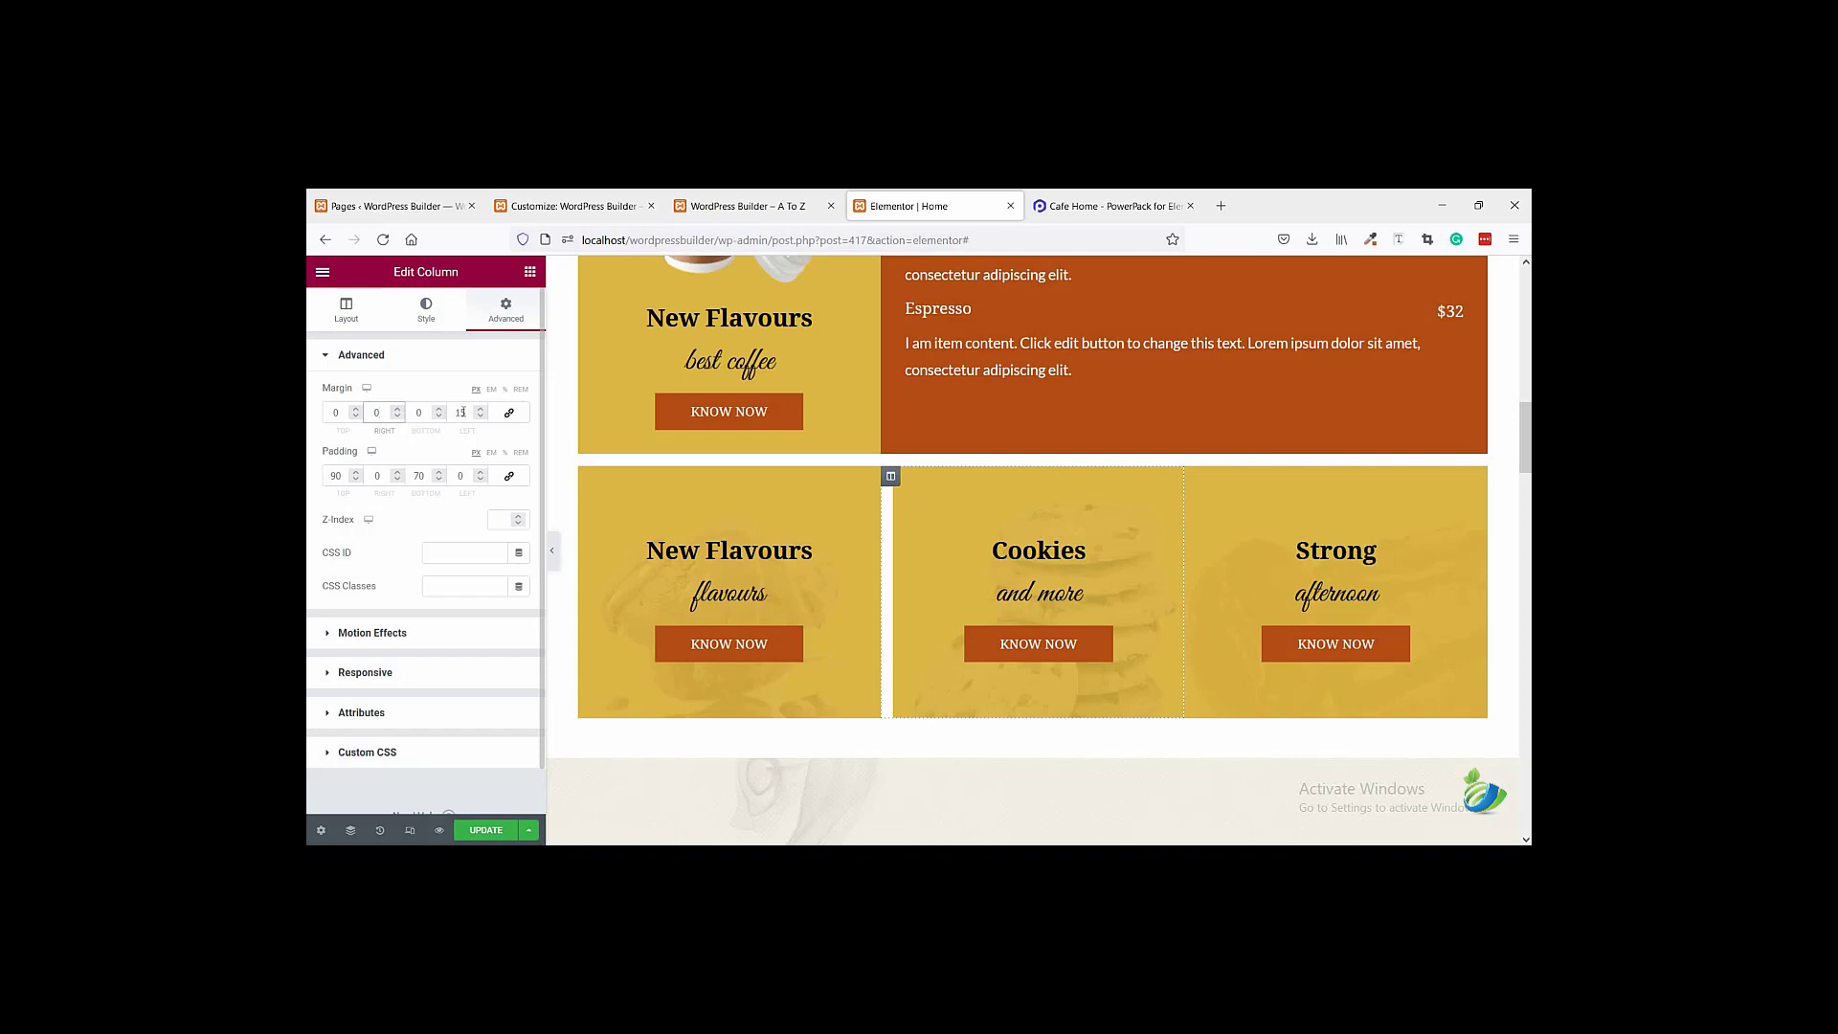
left_click(449, 417)
key("Delete")
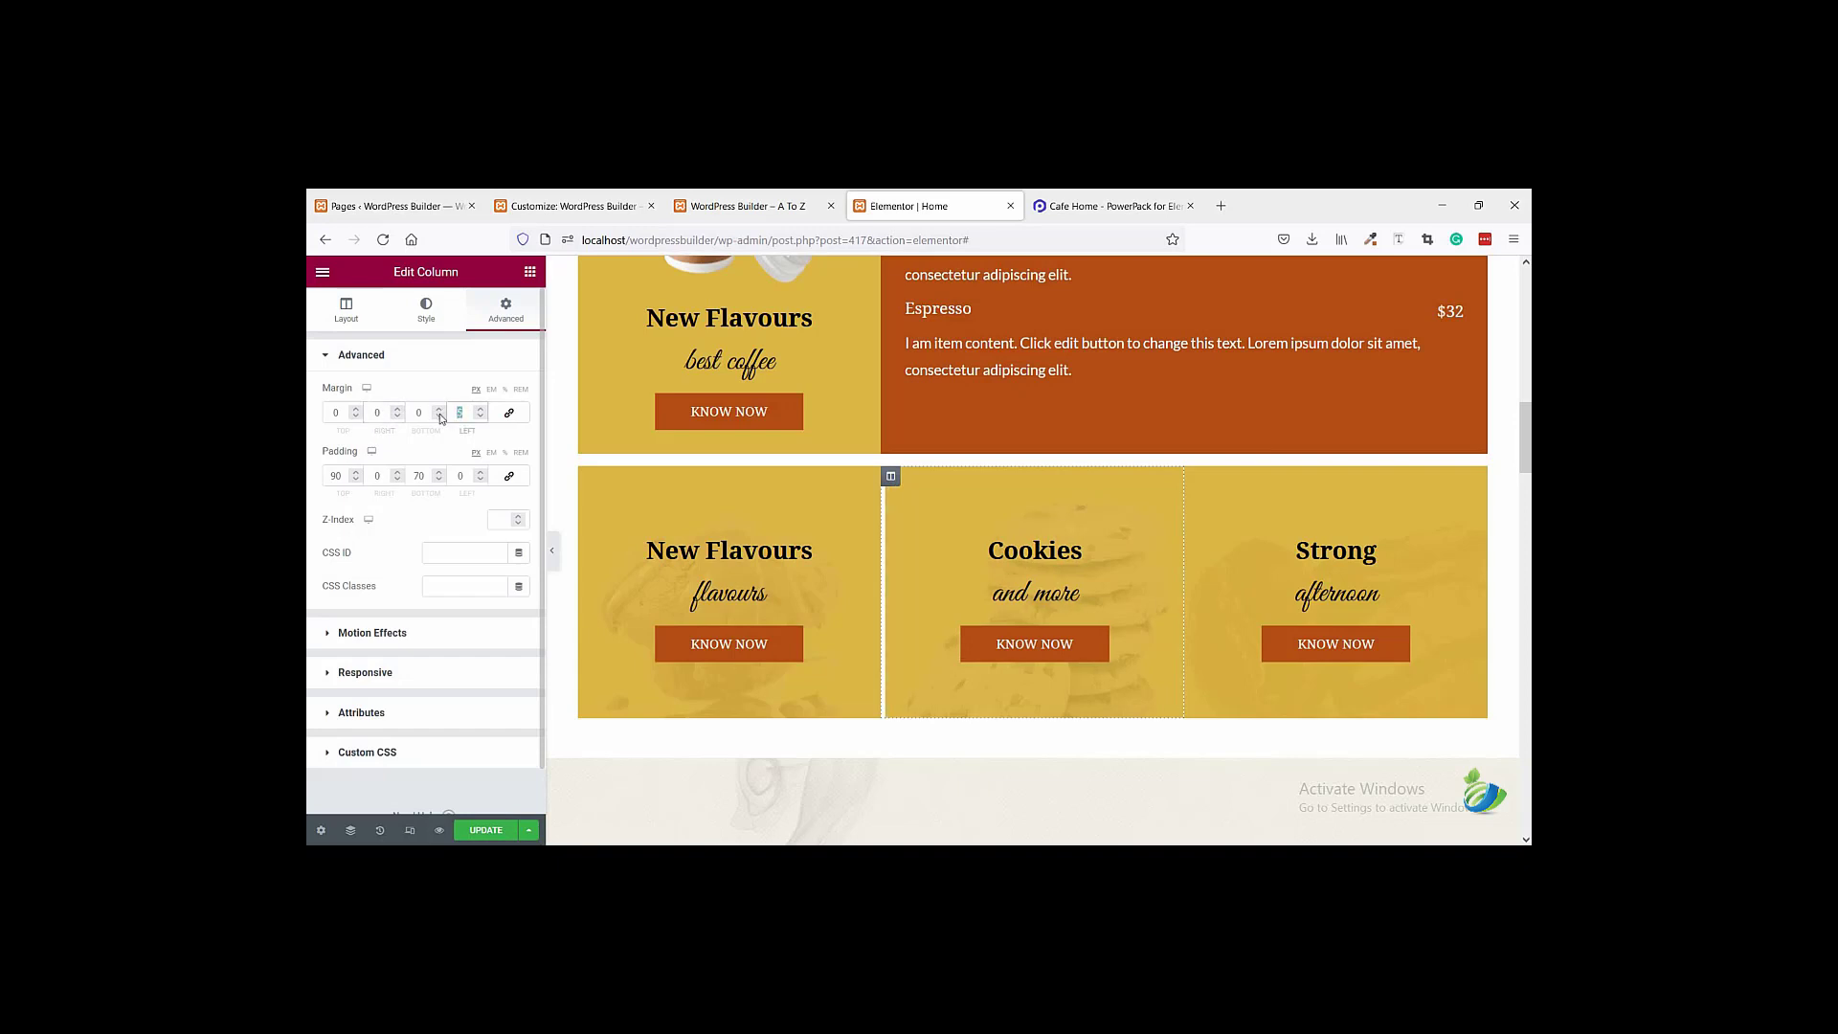
type("0")
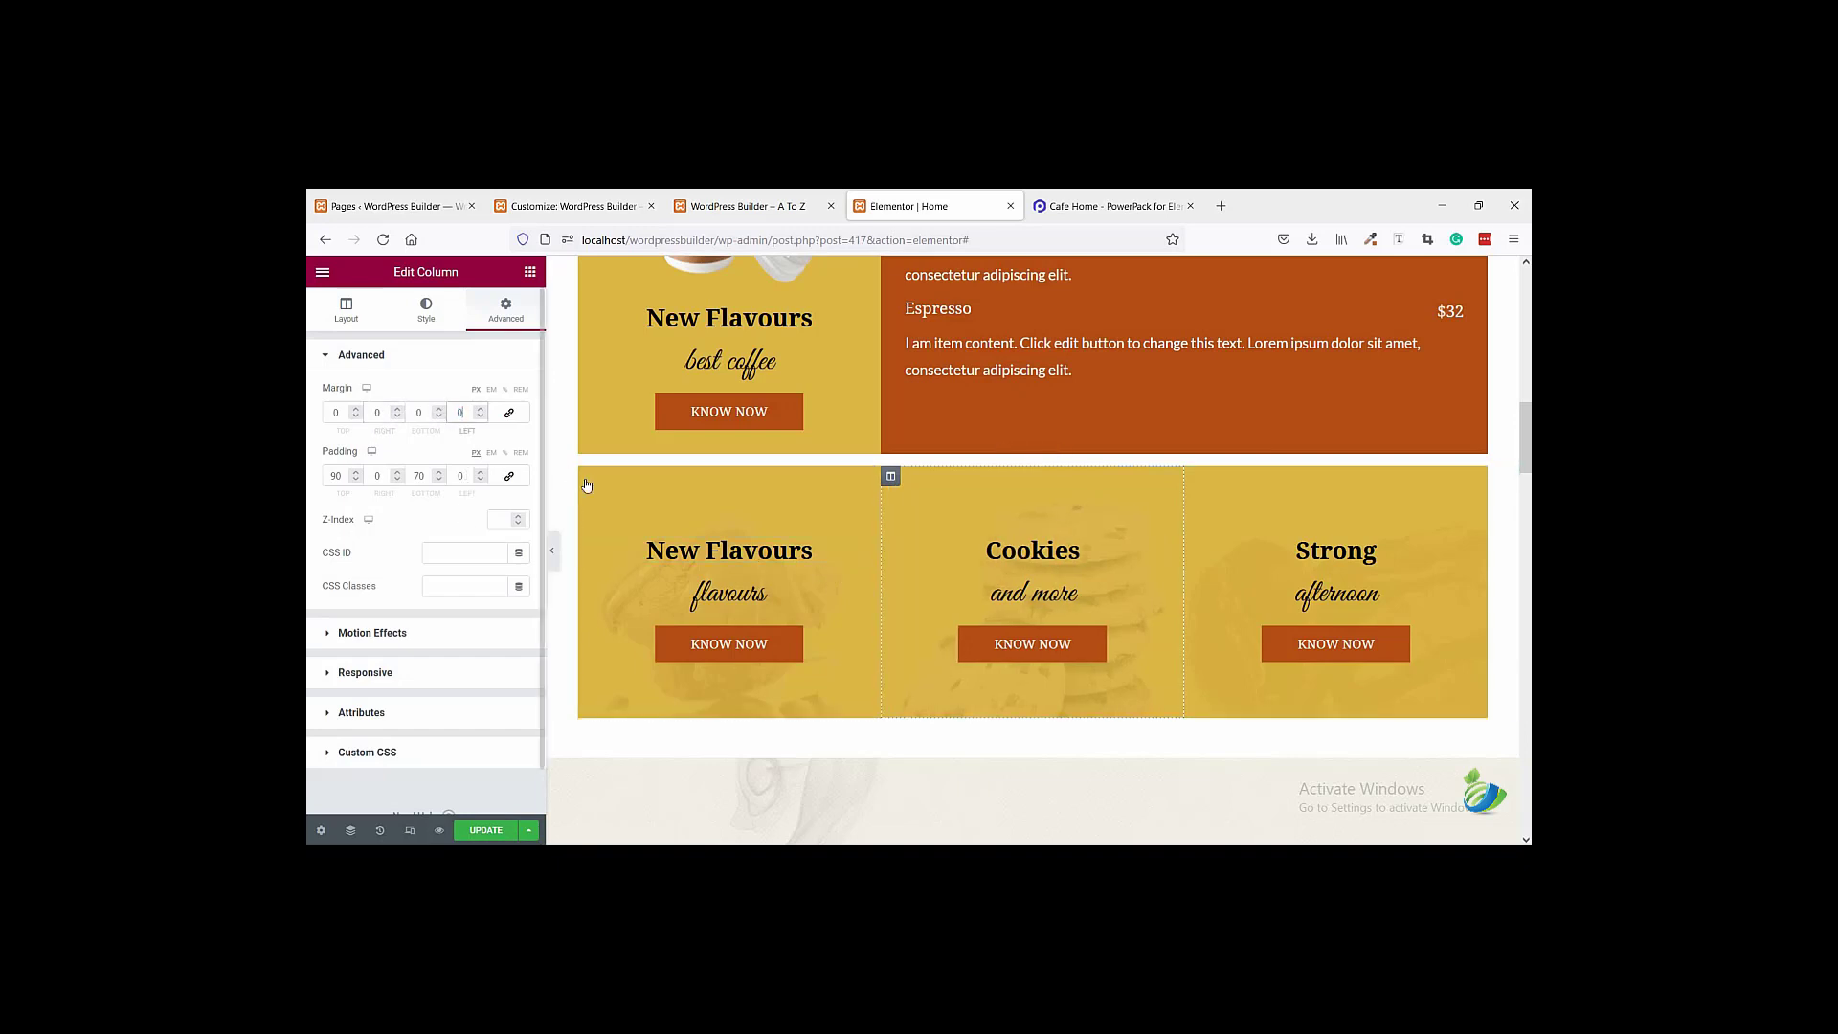
- Give the New Flavours column beside Cookies a solid border
left_click(588, 478)
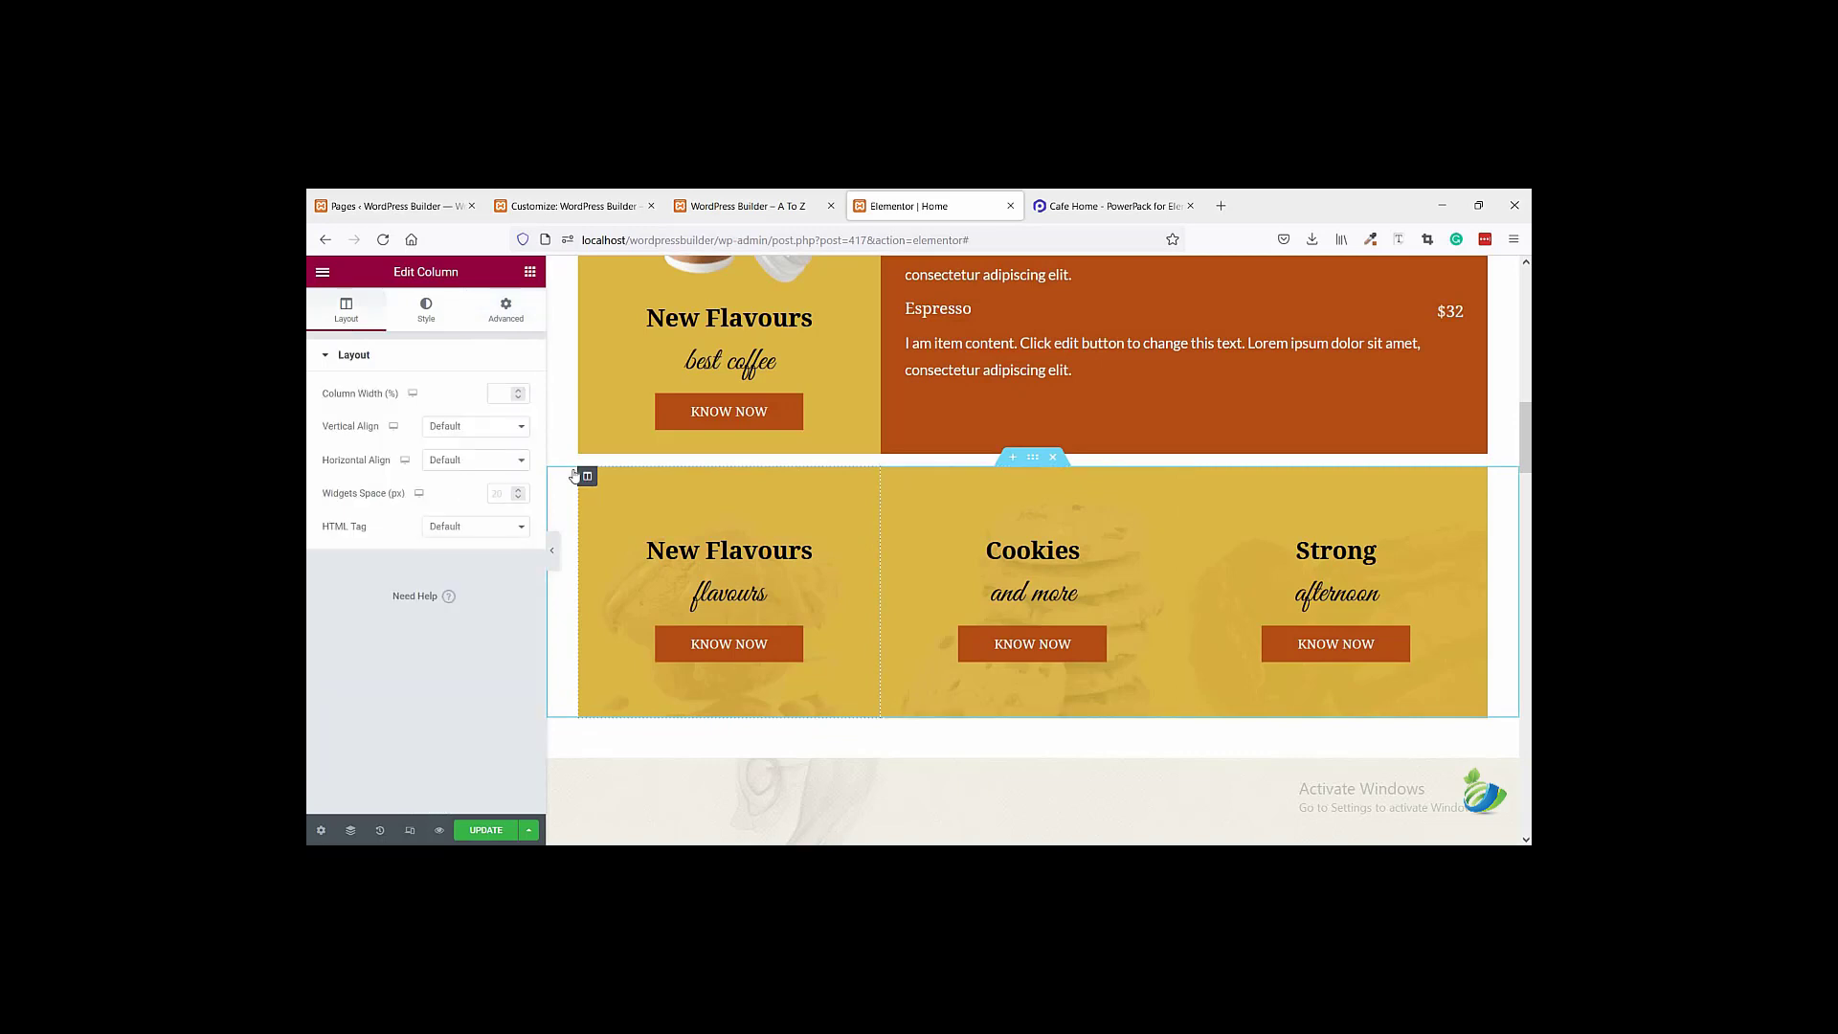
left_click(425, 310)
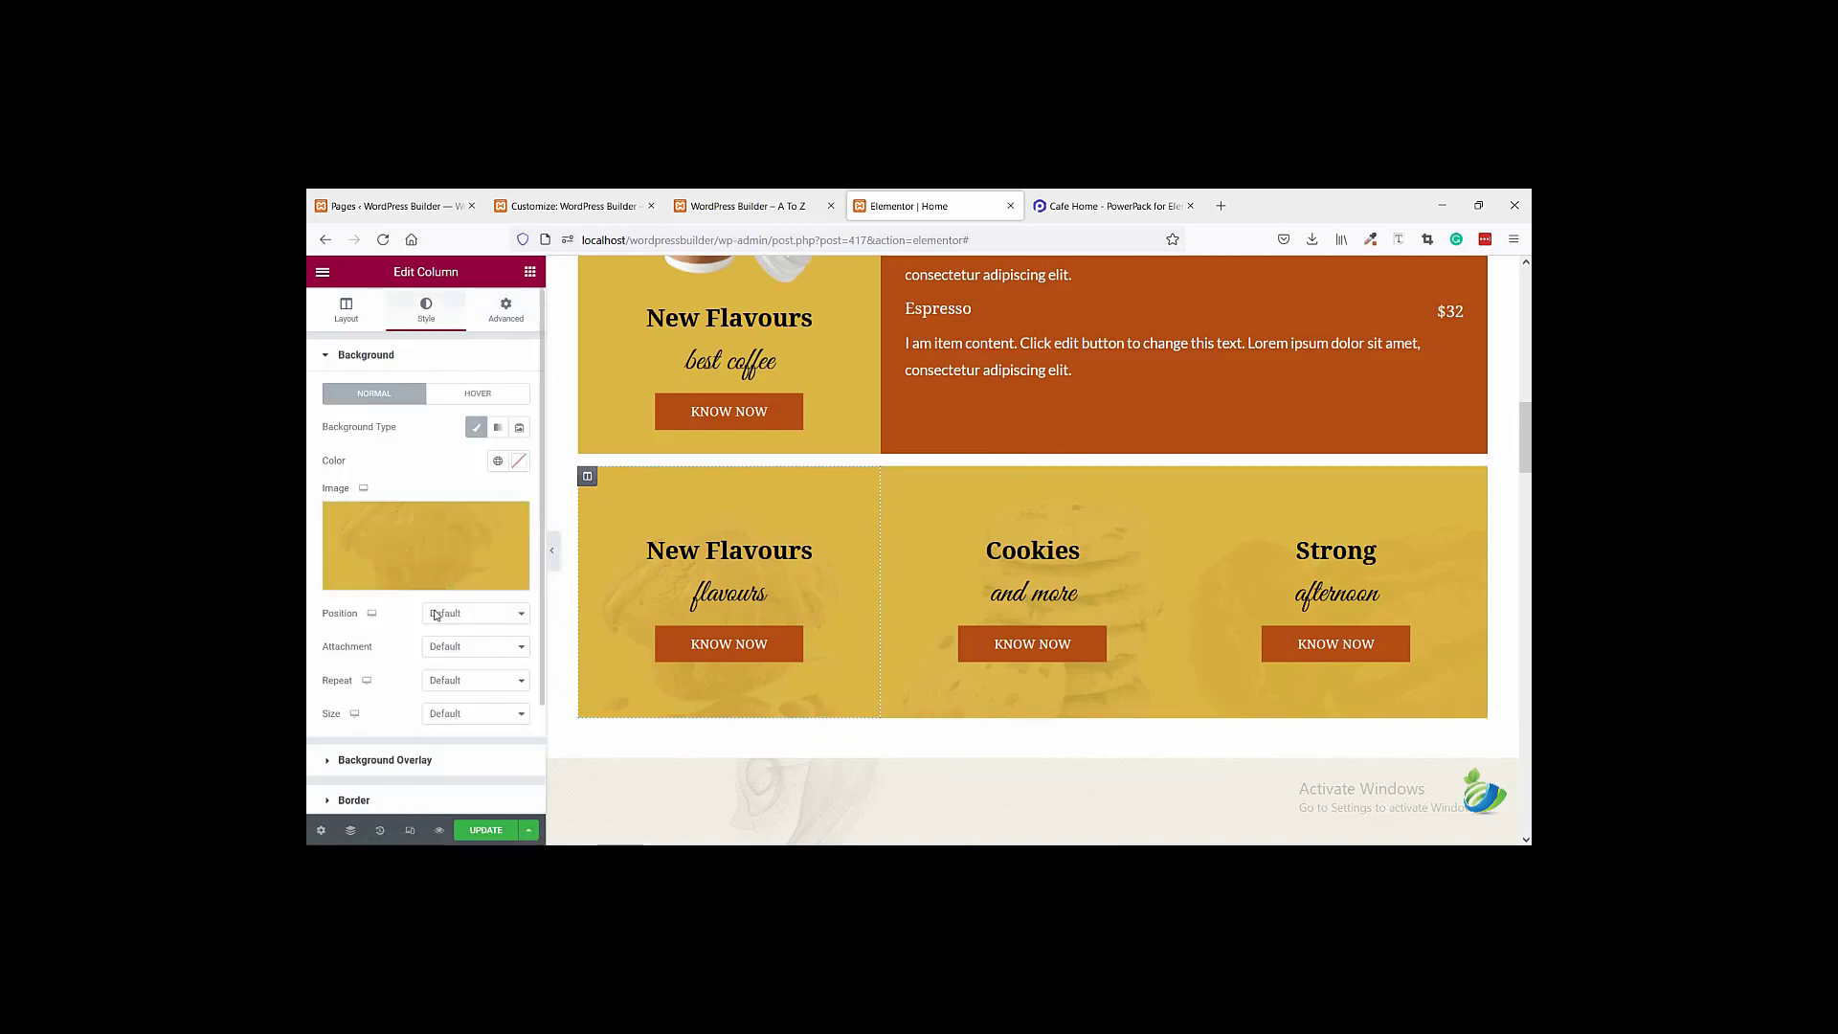
scroll(431, 632, "down", 2)
left_click(429, 669)
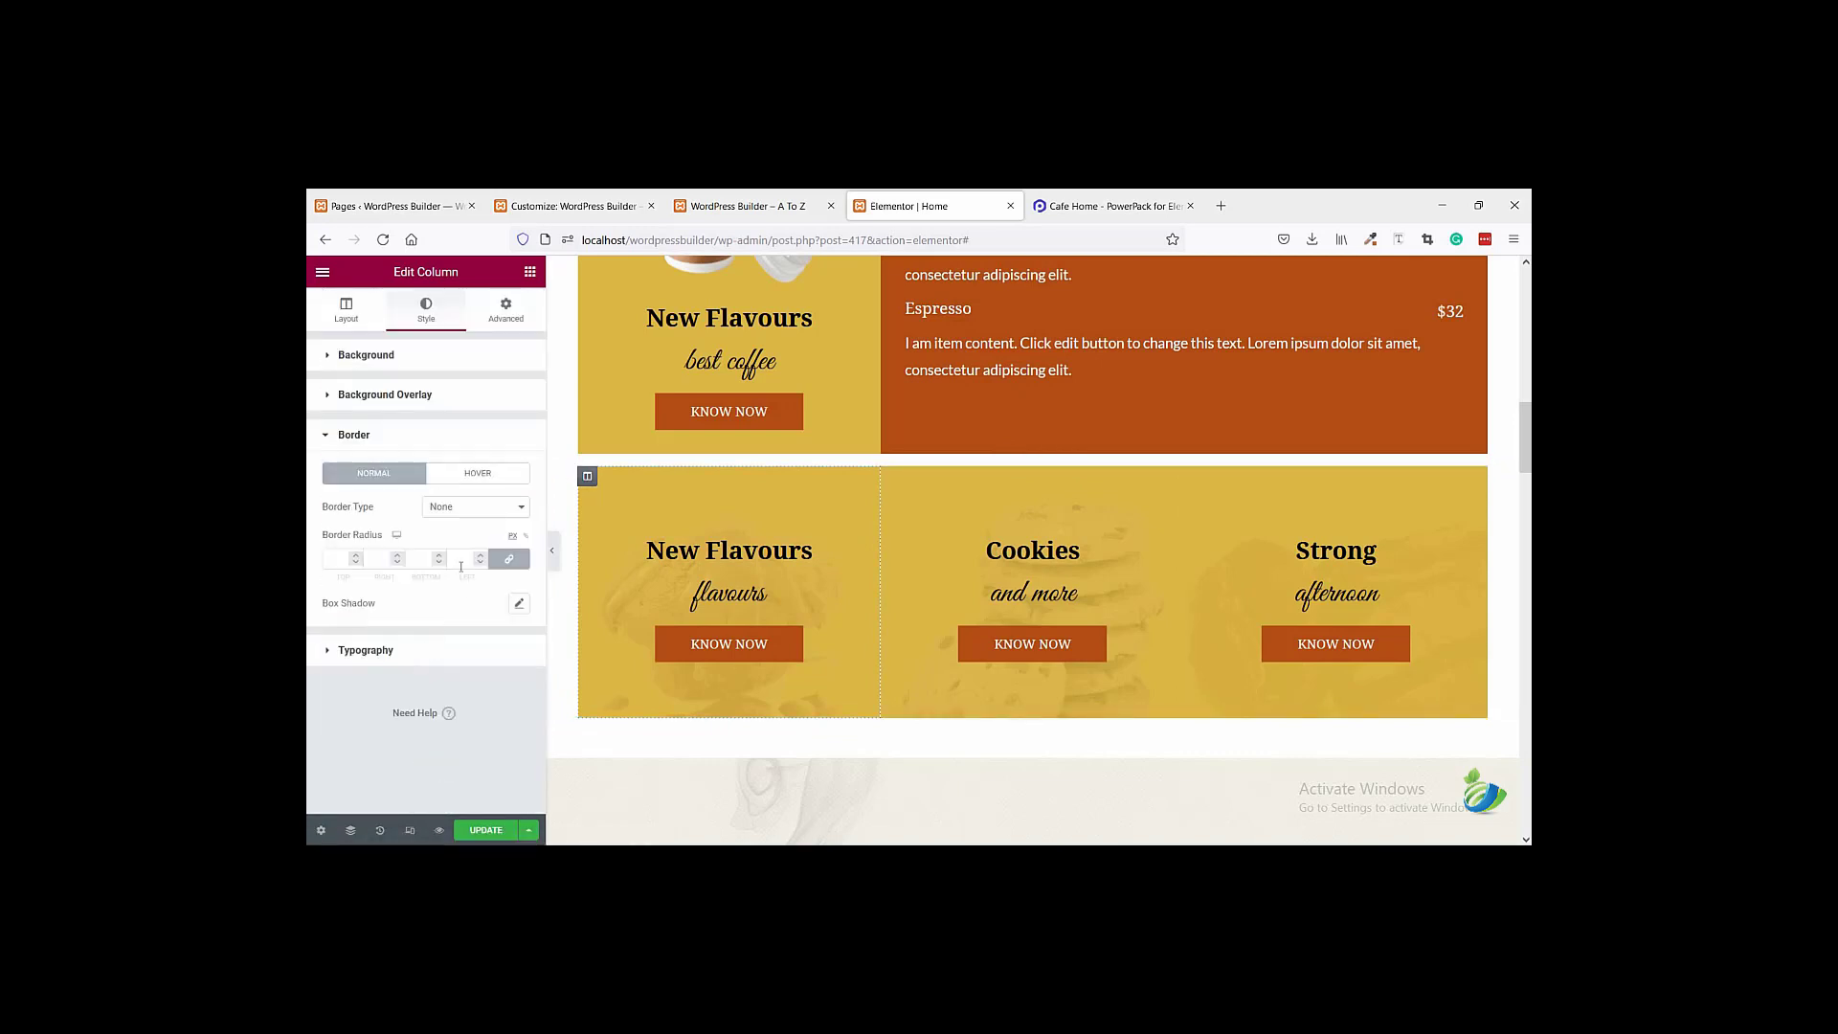
left_click(472, 518)
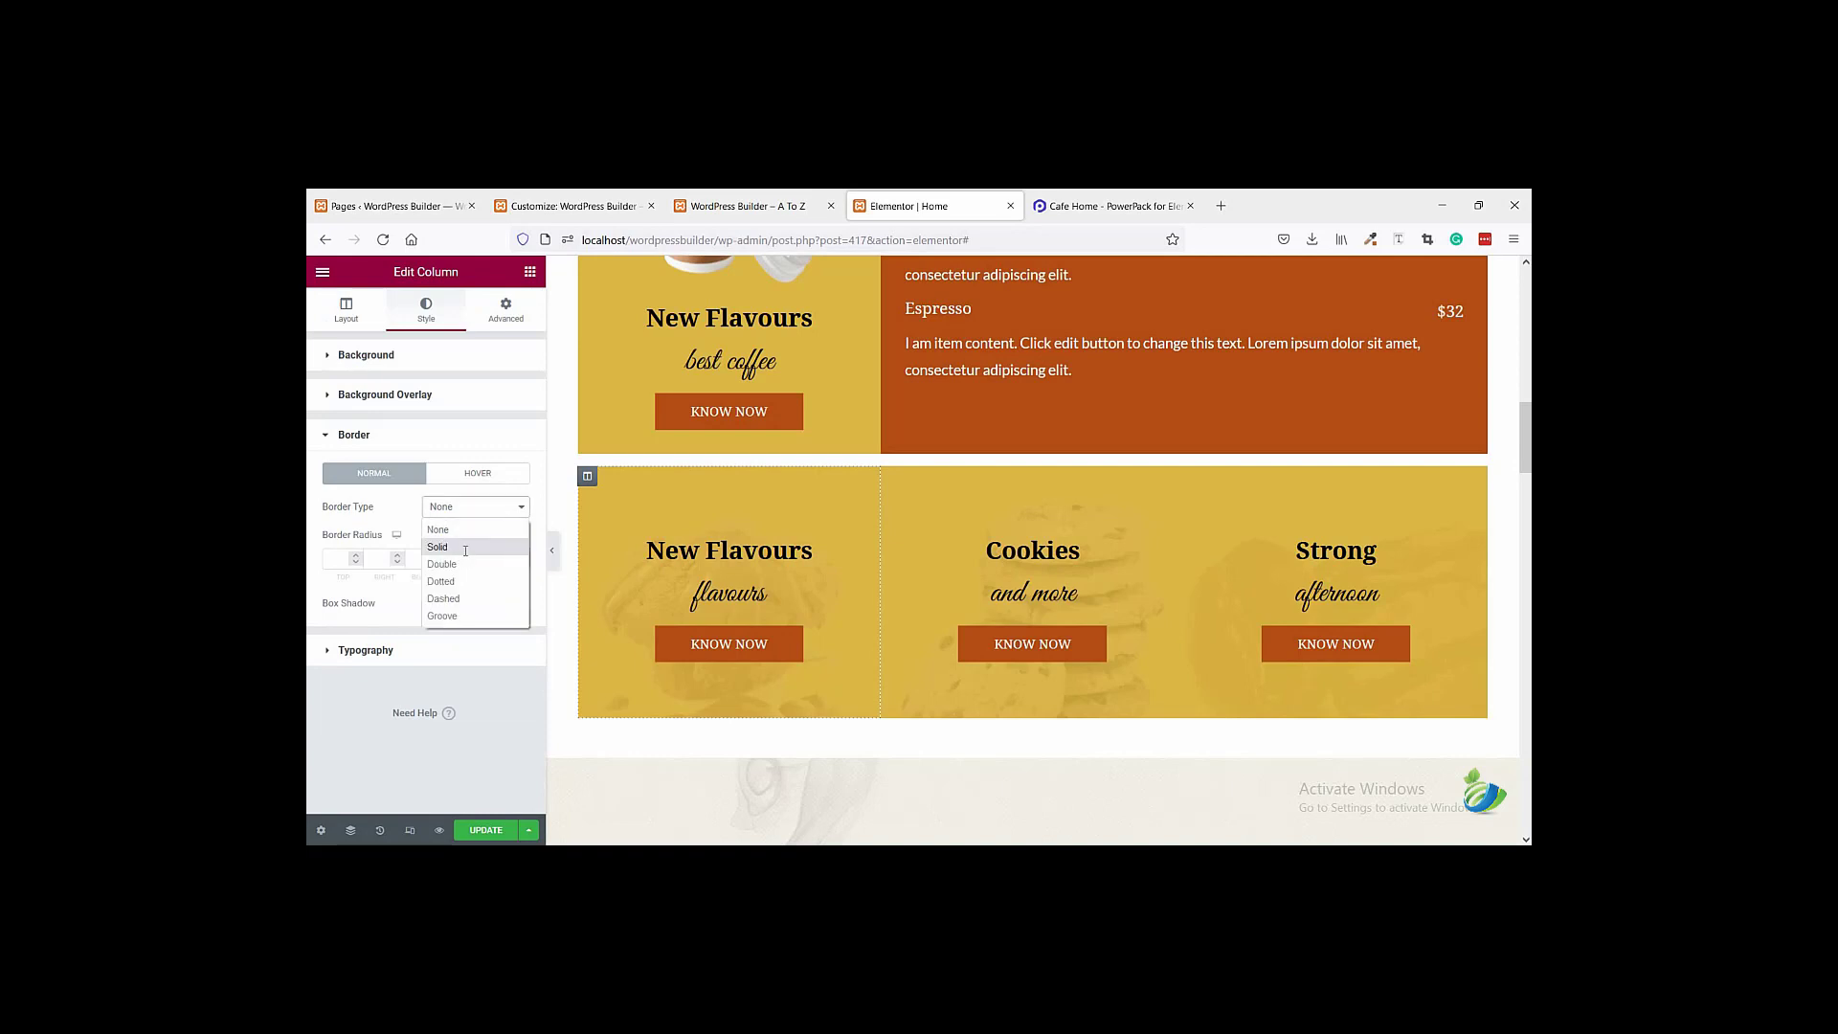
left_click(465, 547)
- Set the New Flavours column's border colour to white (#FFFFFF) and its width to 5 px on all sides
left_click(518, 605)
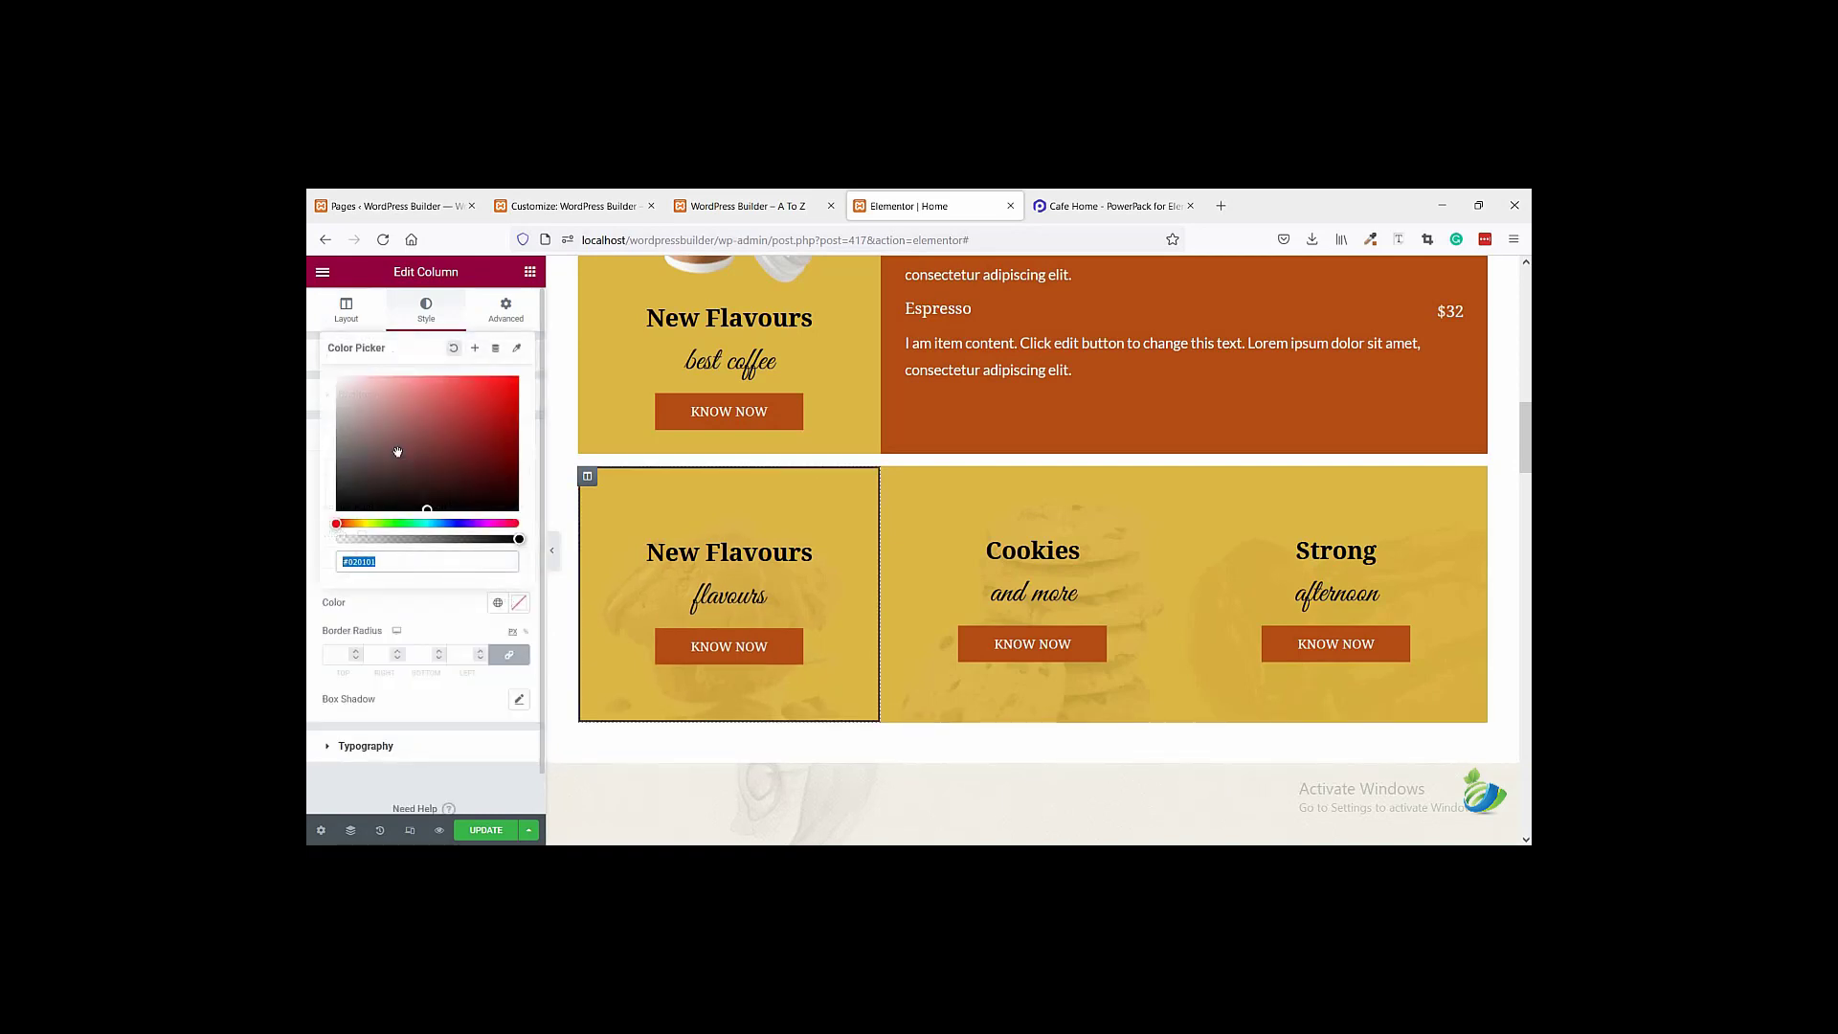
left_click_drag(398, 451, 318, 372)
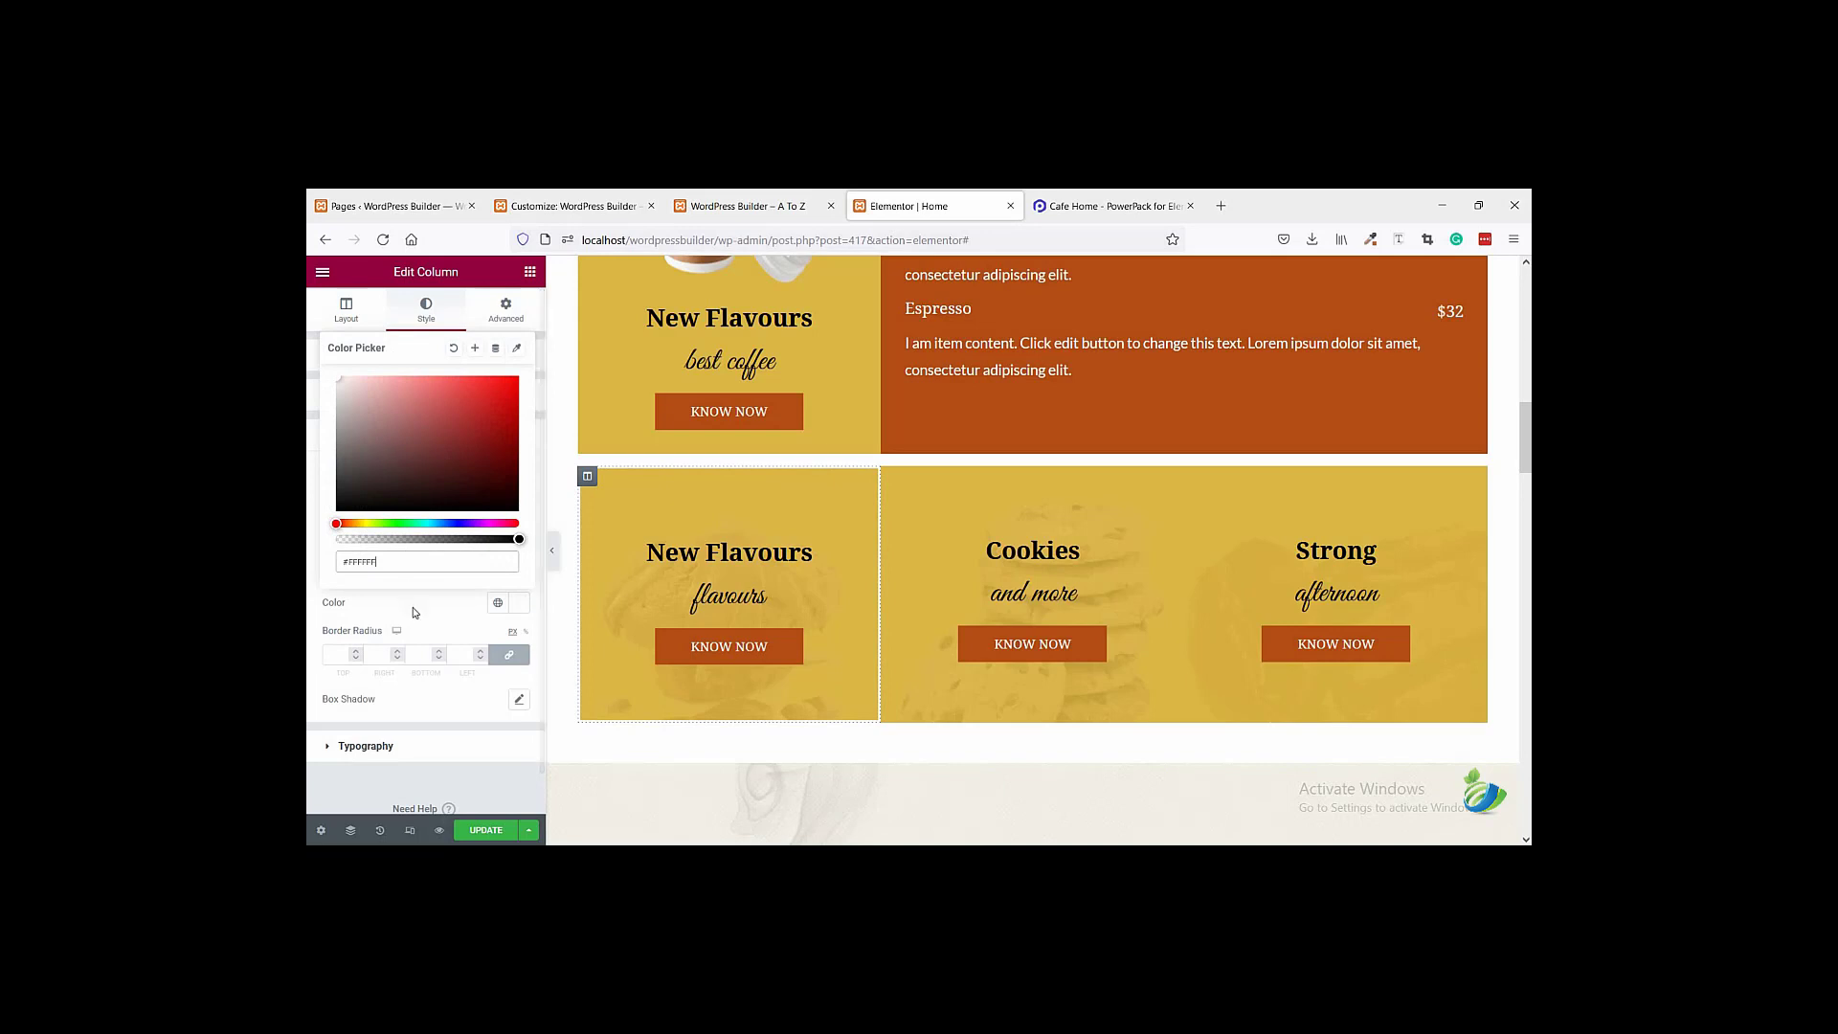
left_click(465, 646)
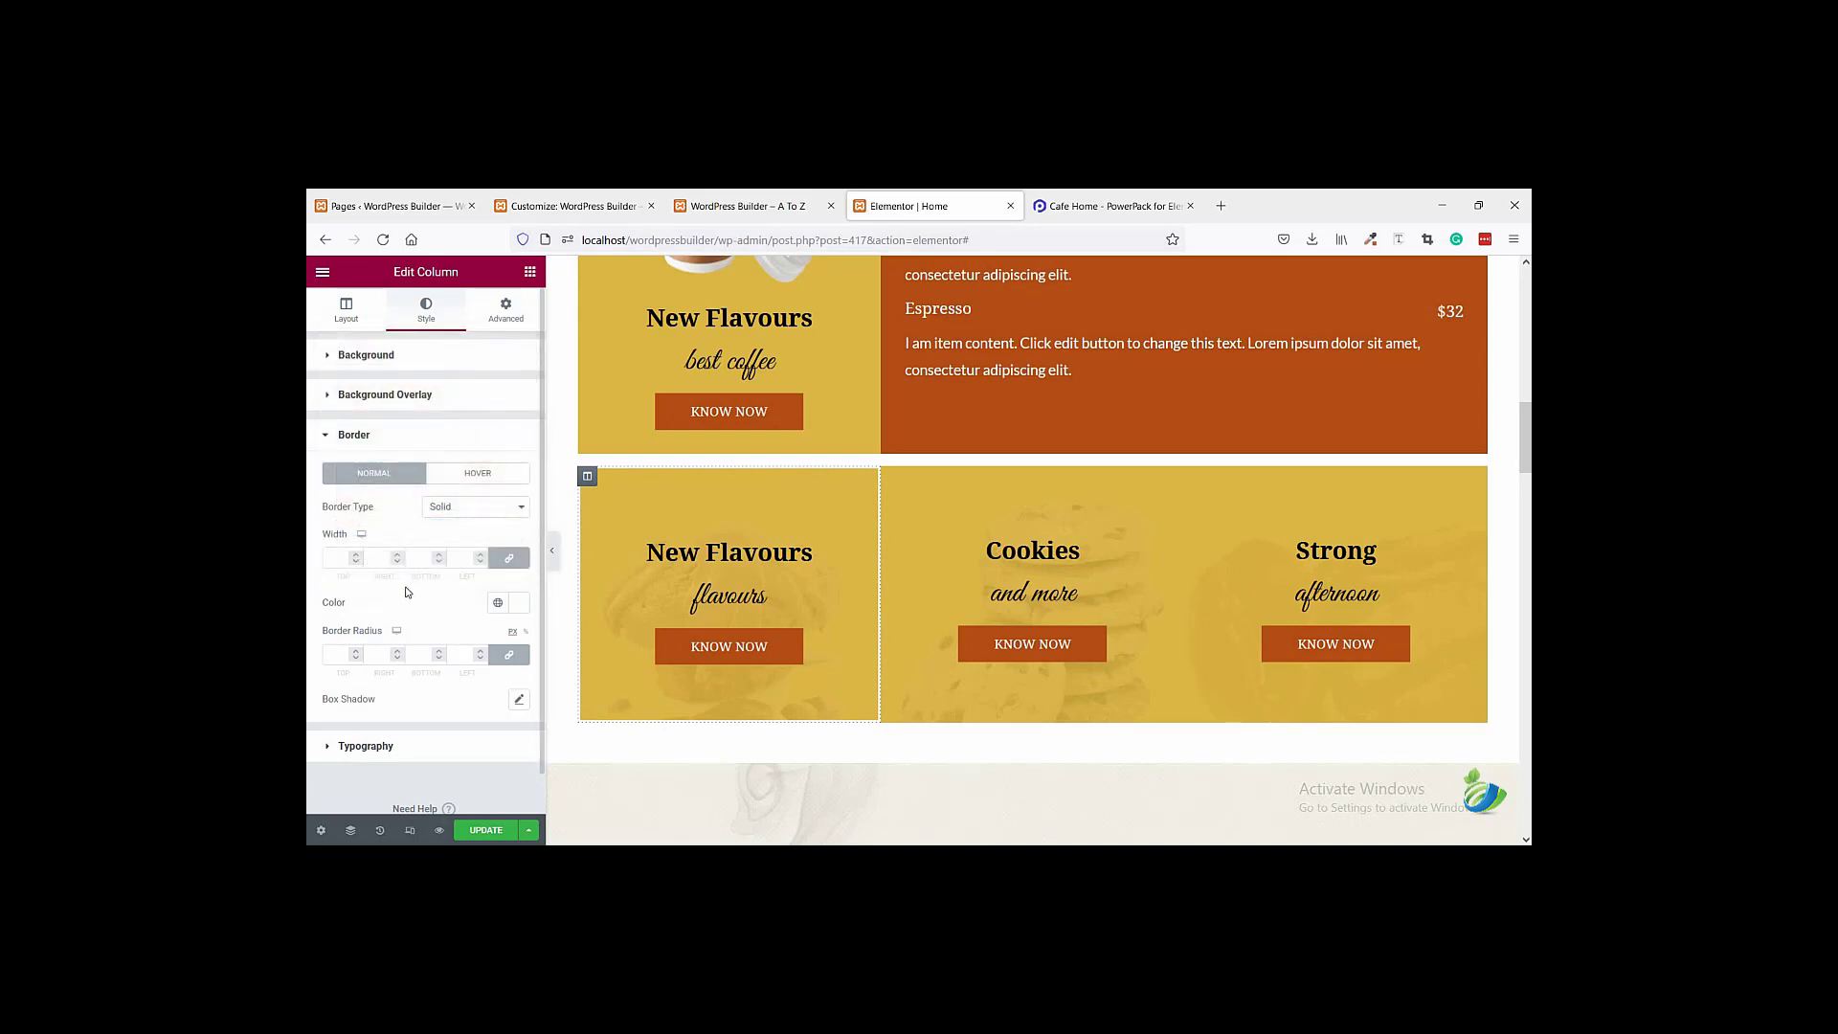
left_click(469, 556)
type("5")
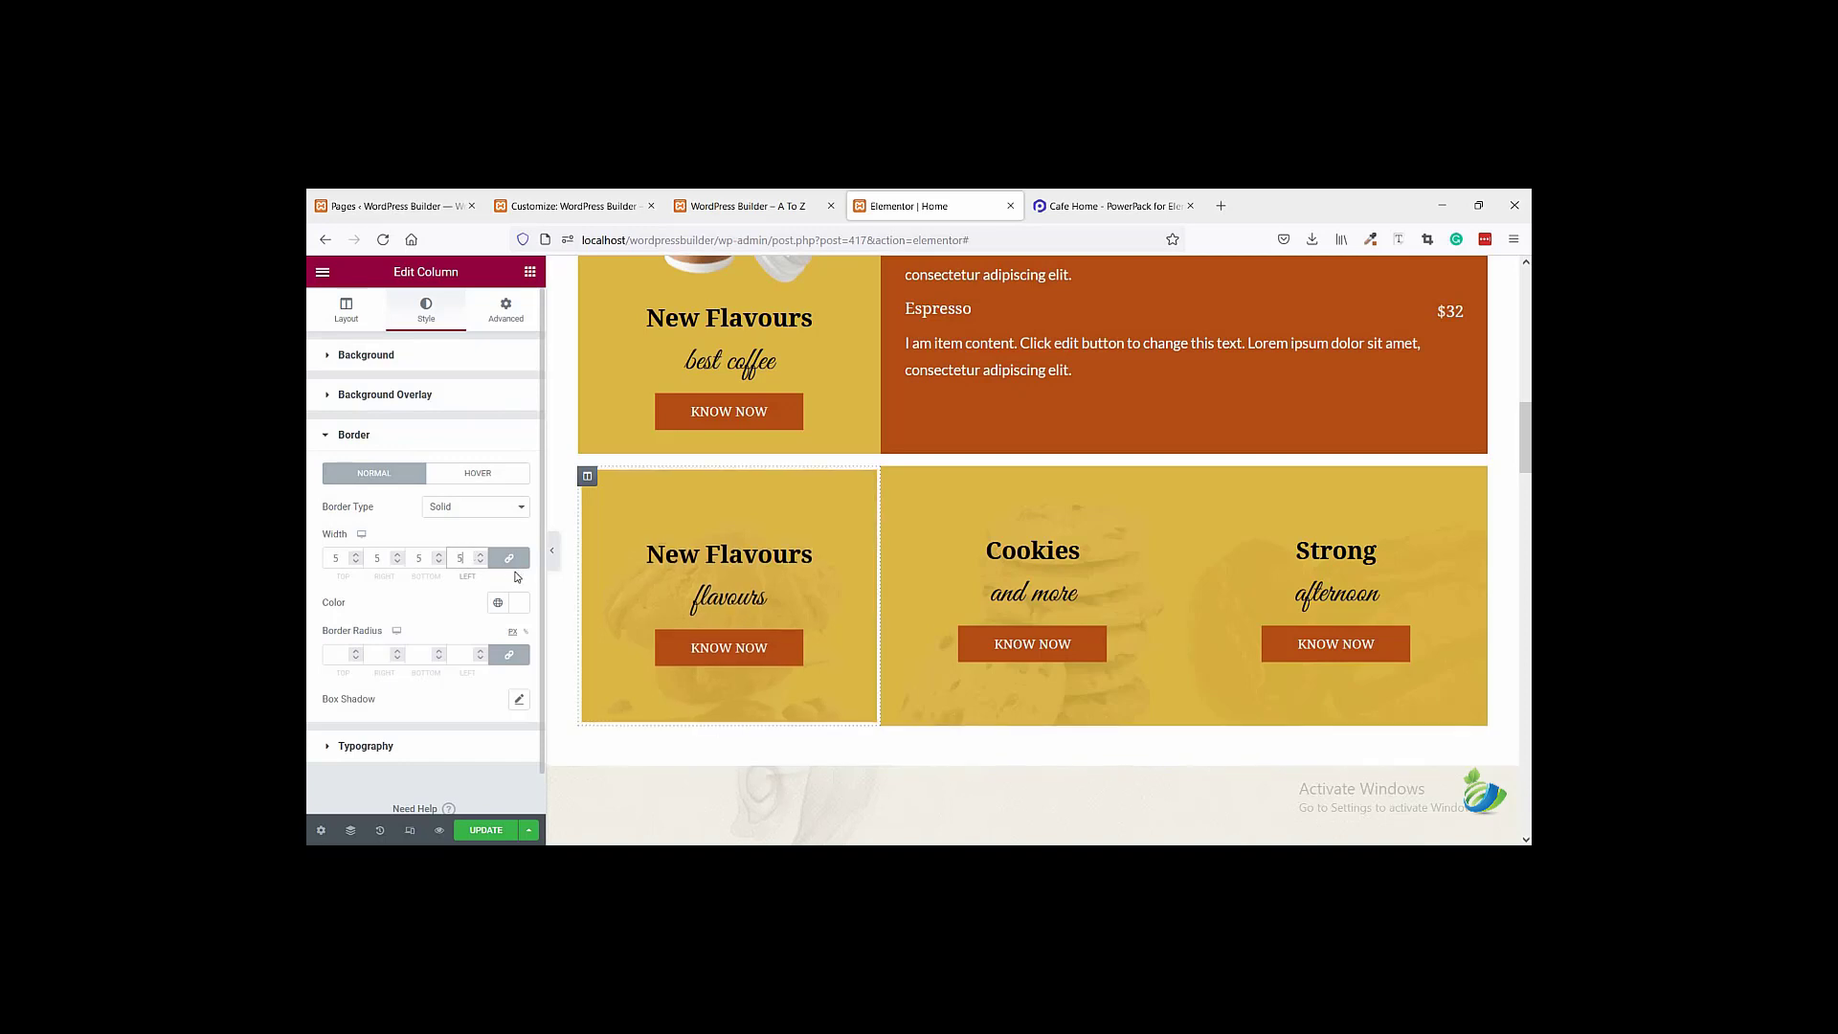
- Give the Cookies column a solid border
left_click(895, 476)
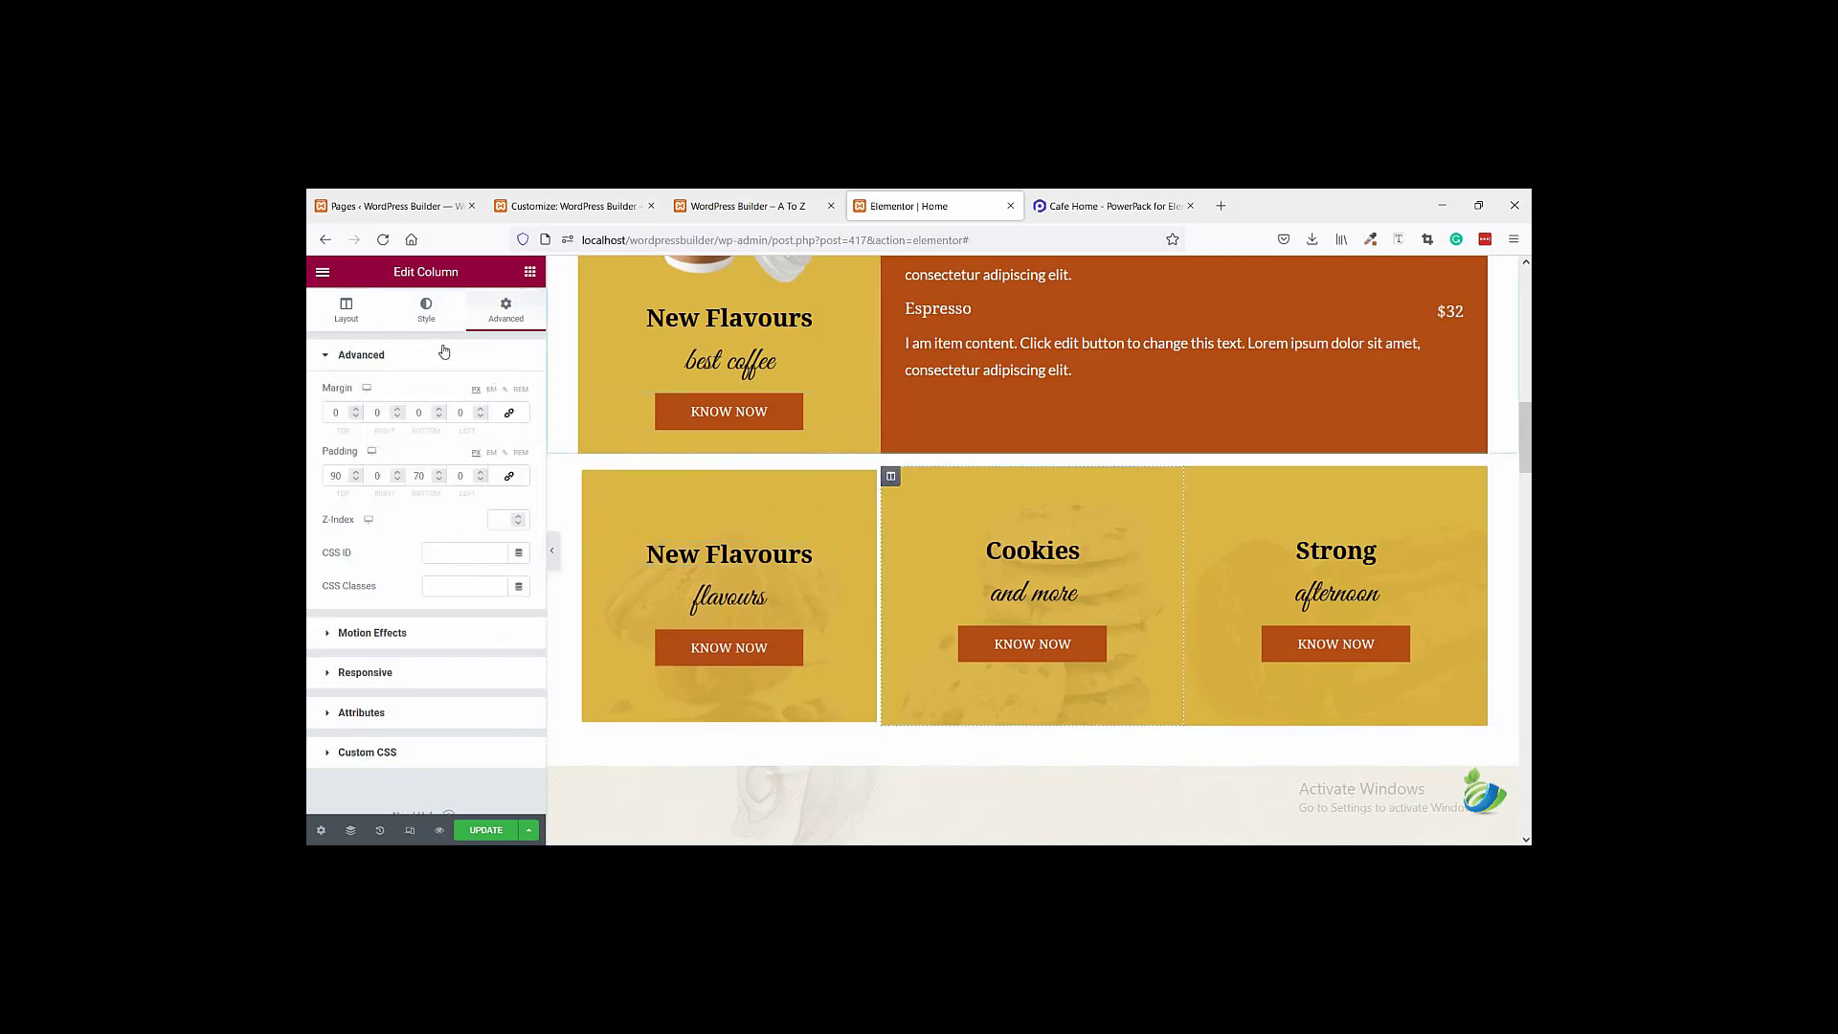
left_click(428, 314)
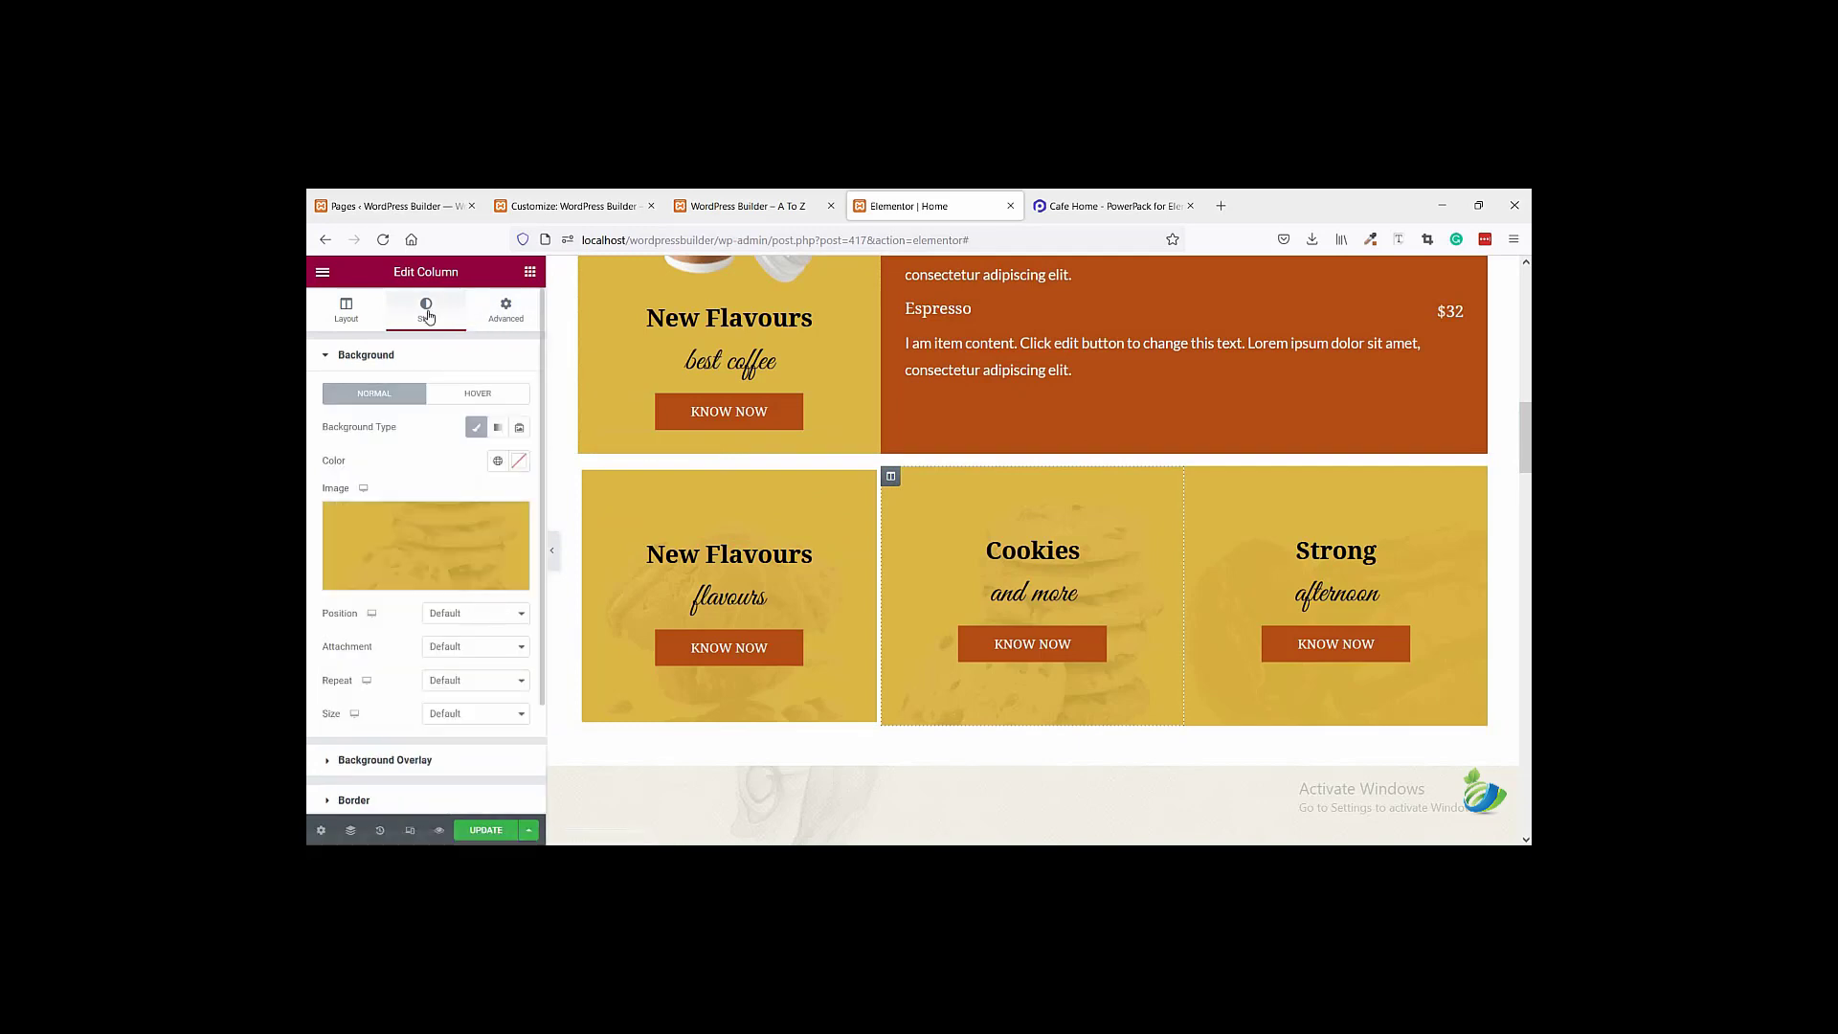
scroll(412, 622, "down", 2)
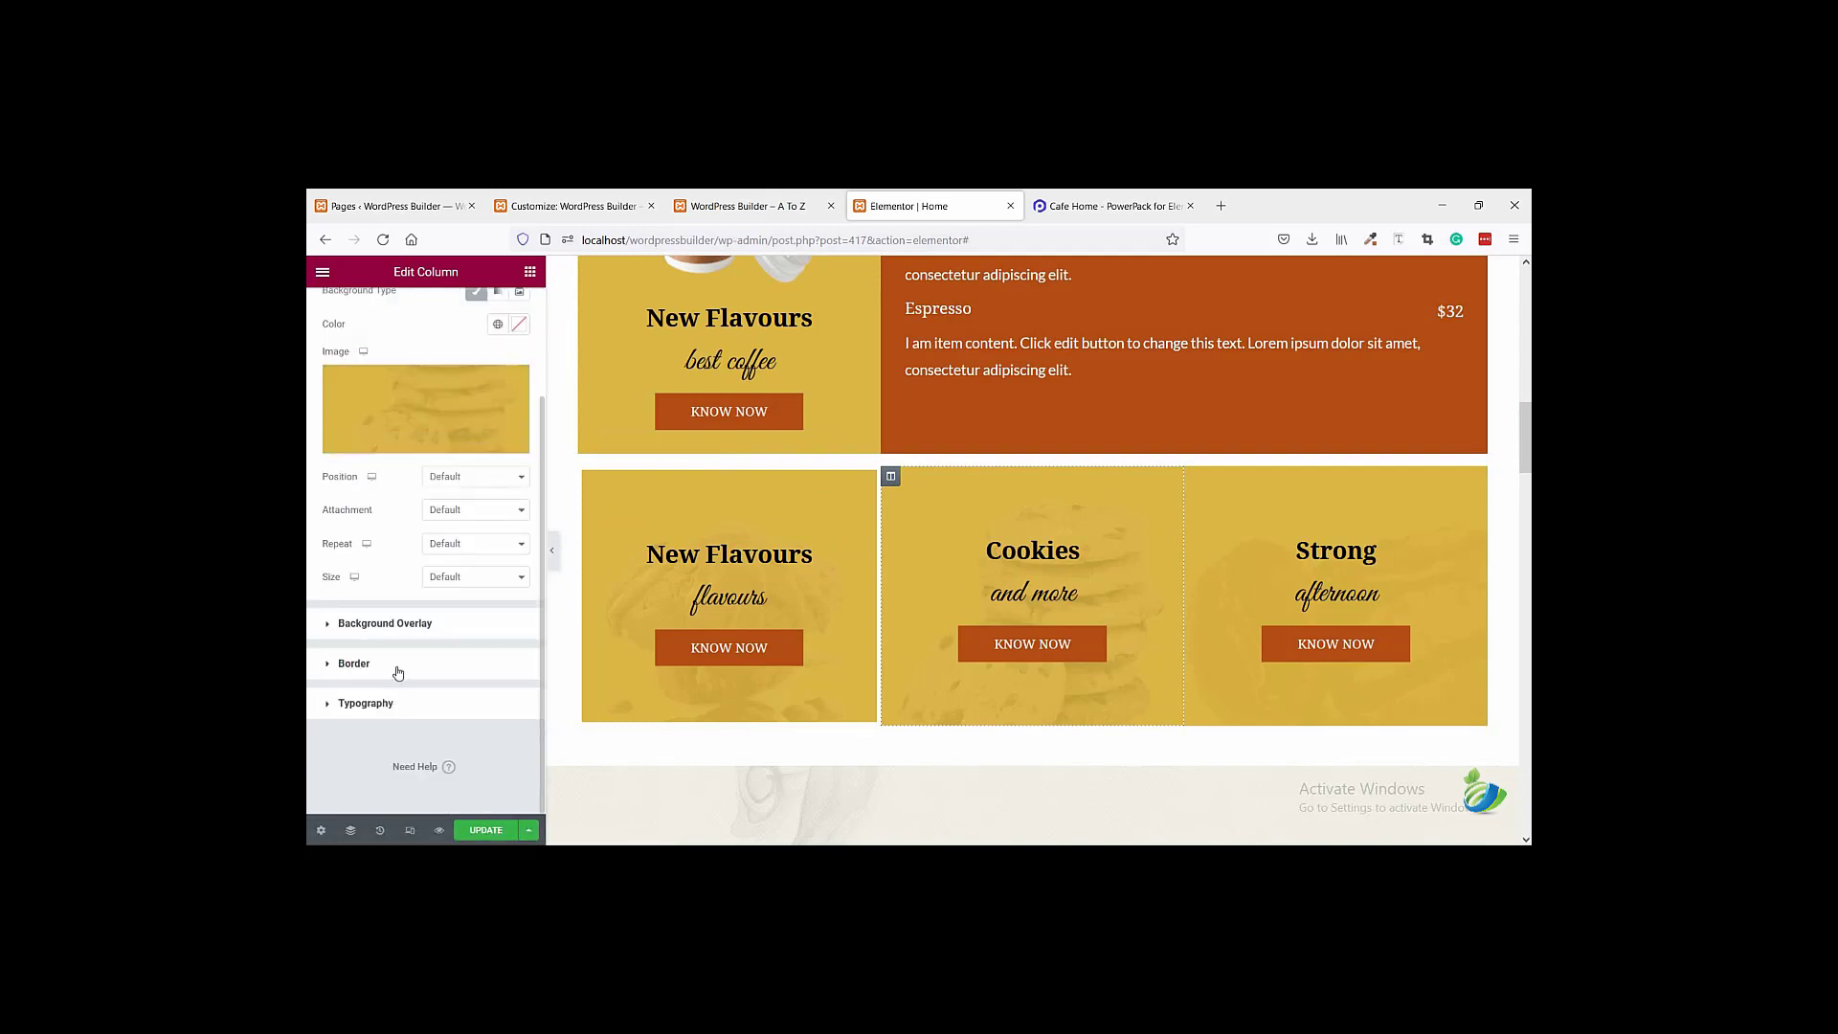
left_click(397, 670)
left_click(482, 514)
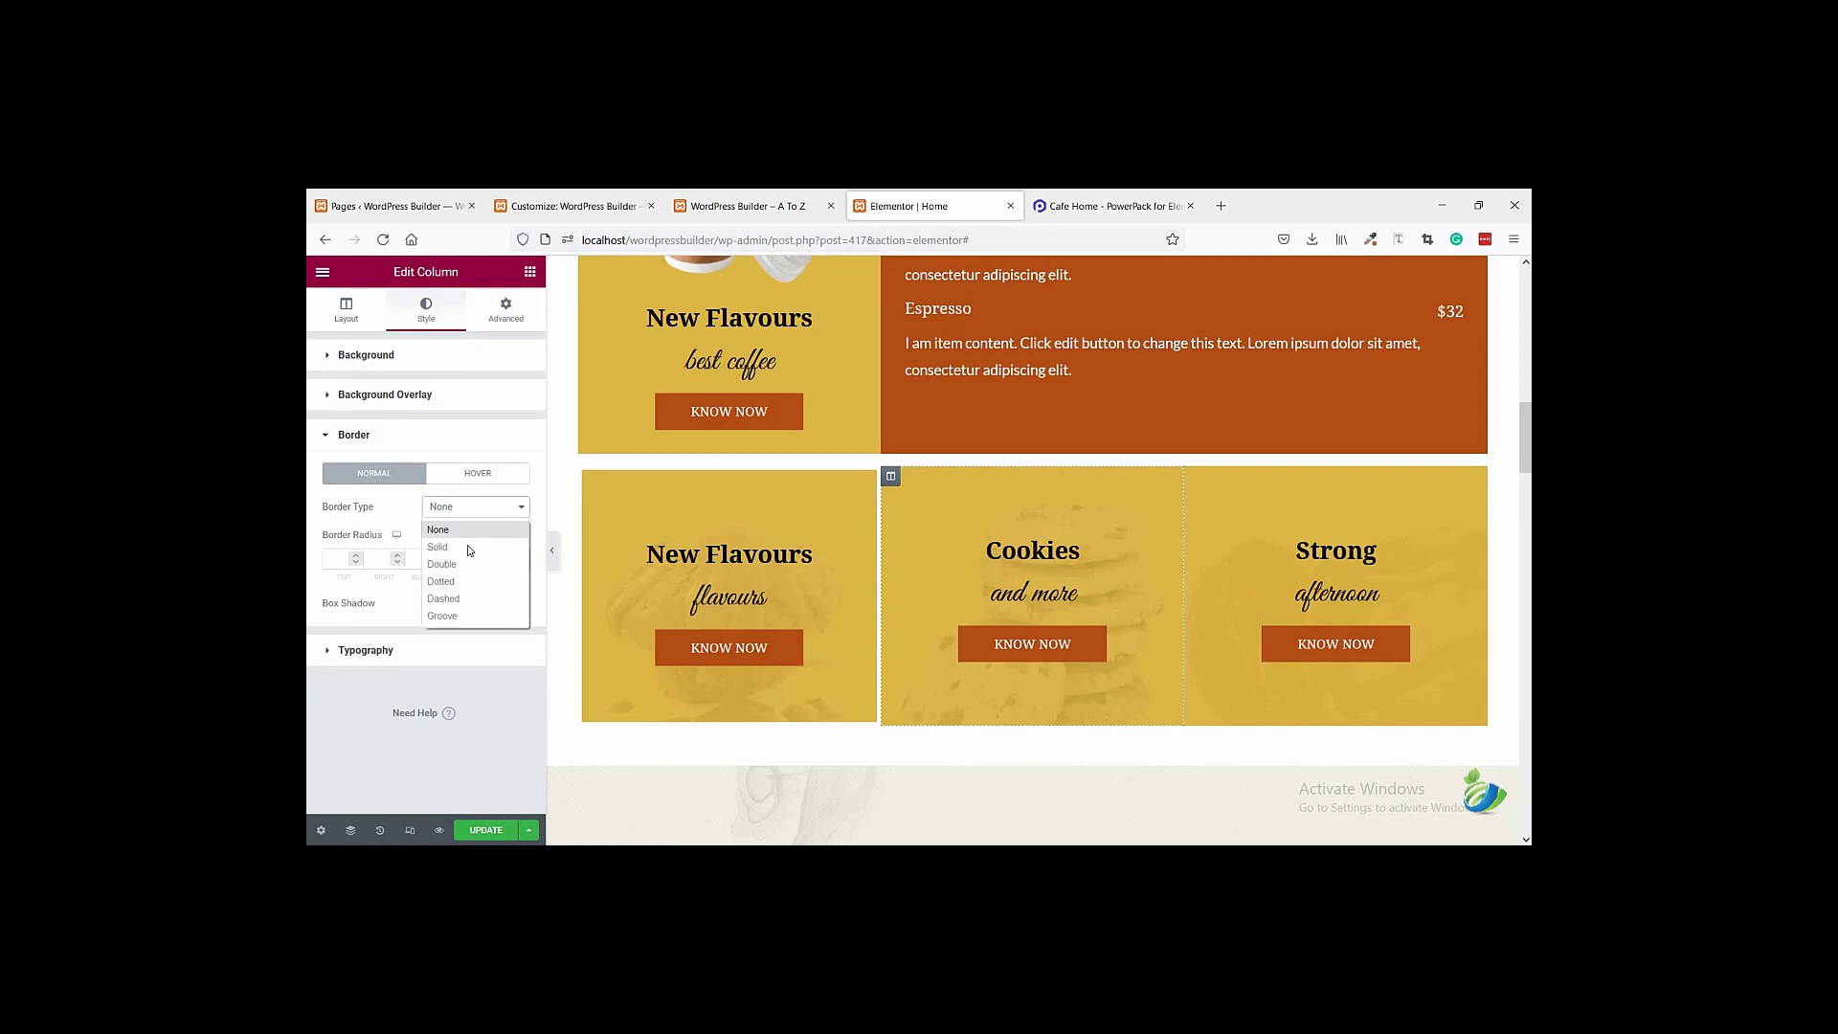
left_click(474, 543)
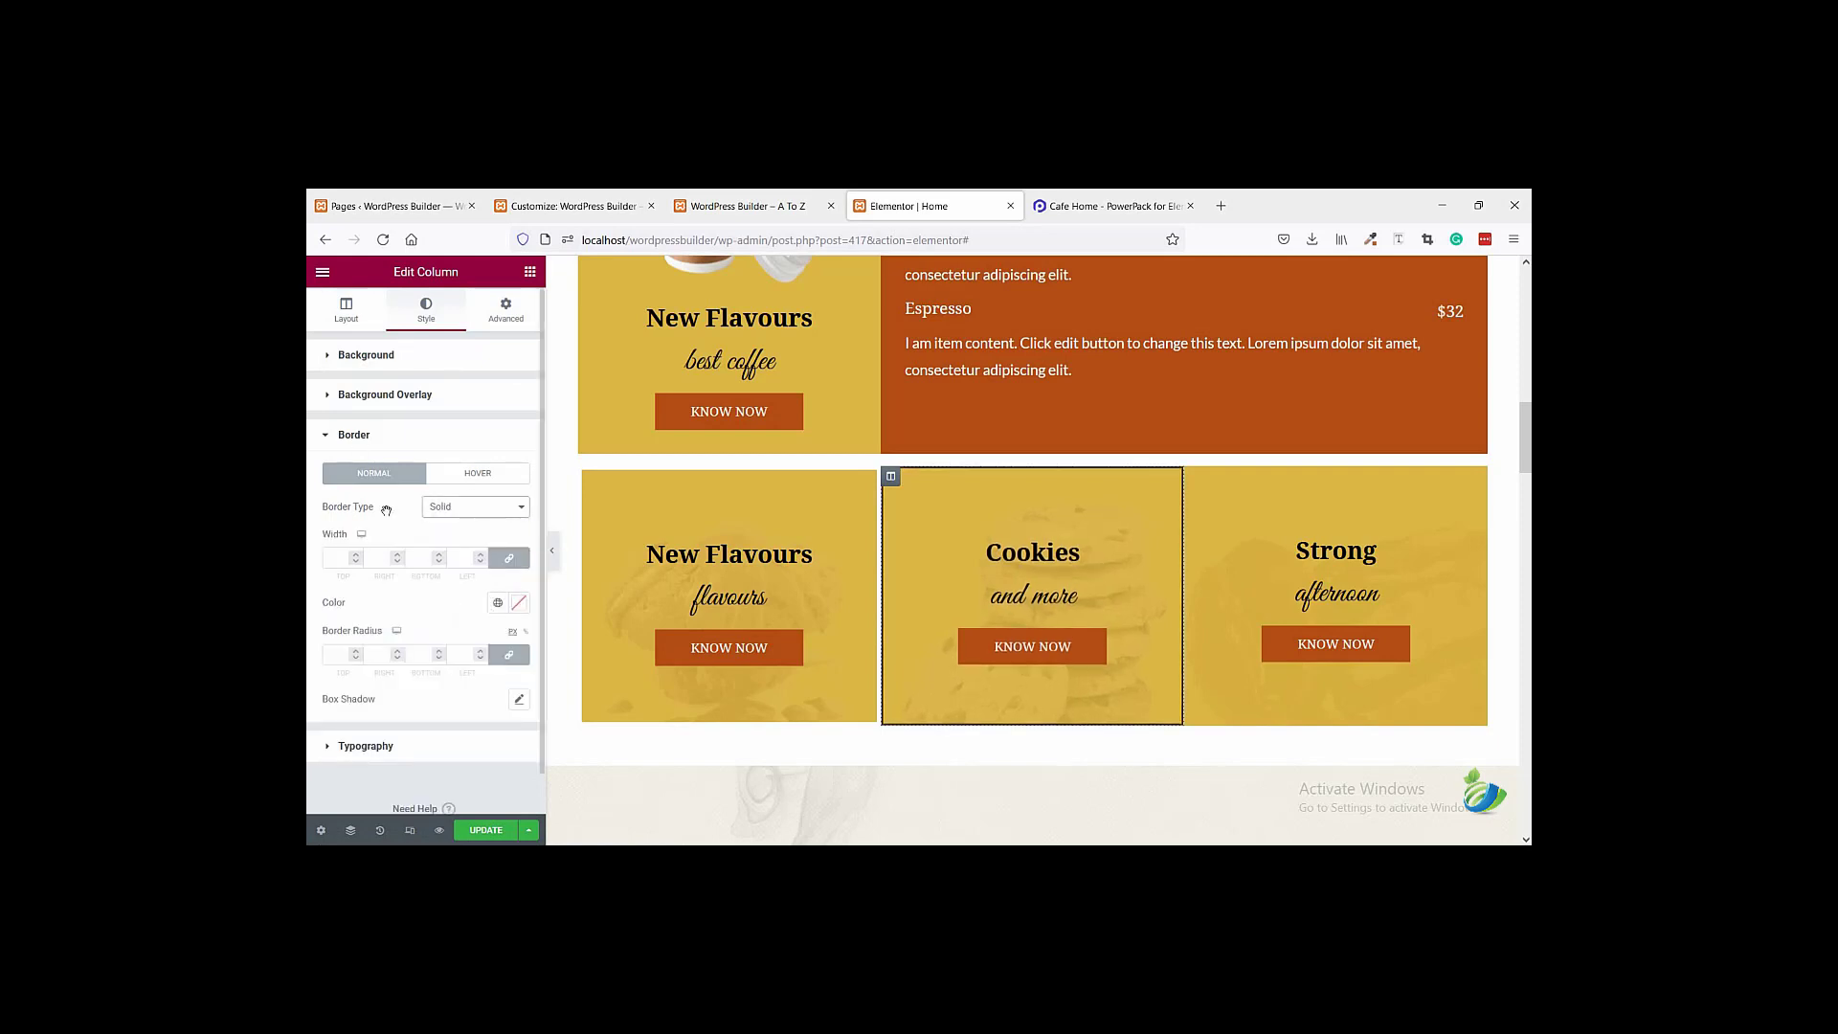
- Set the Cookies column's border colour to white and its width to 5 px on all sides
left_click(518, 604)
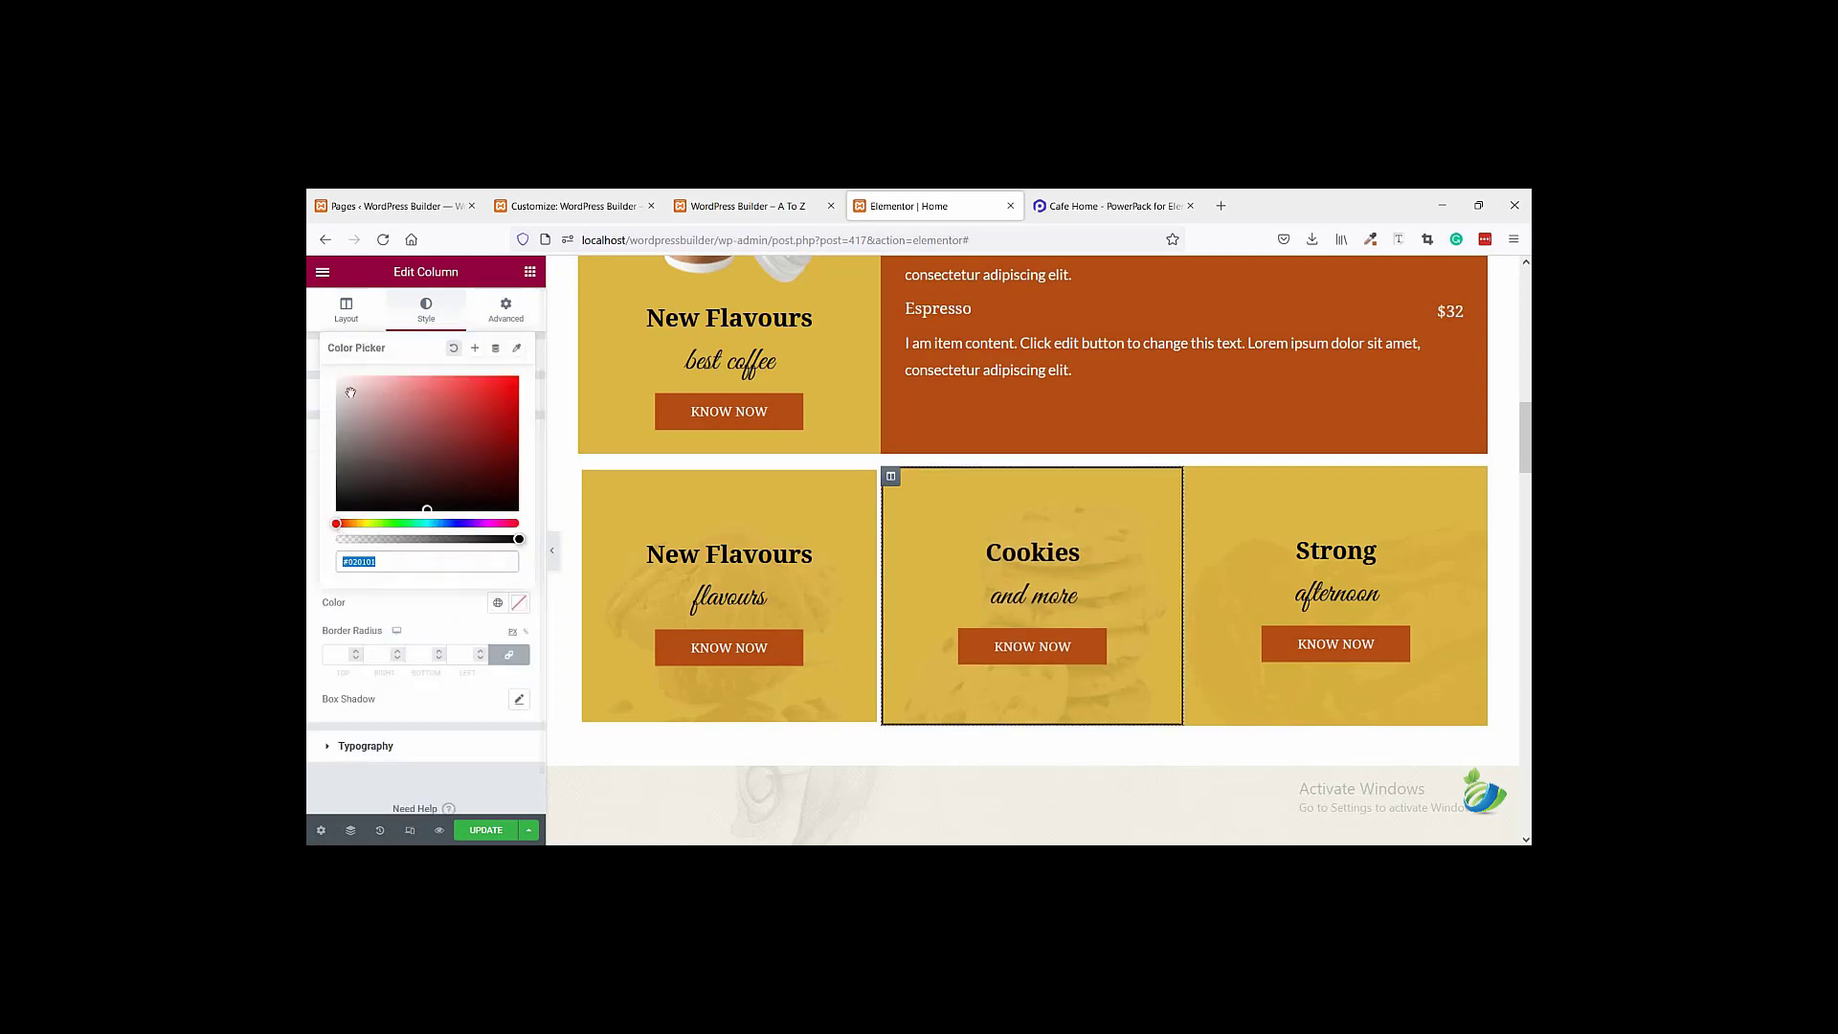
left_click(437, 618)
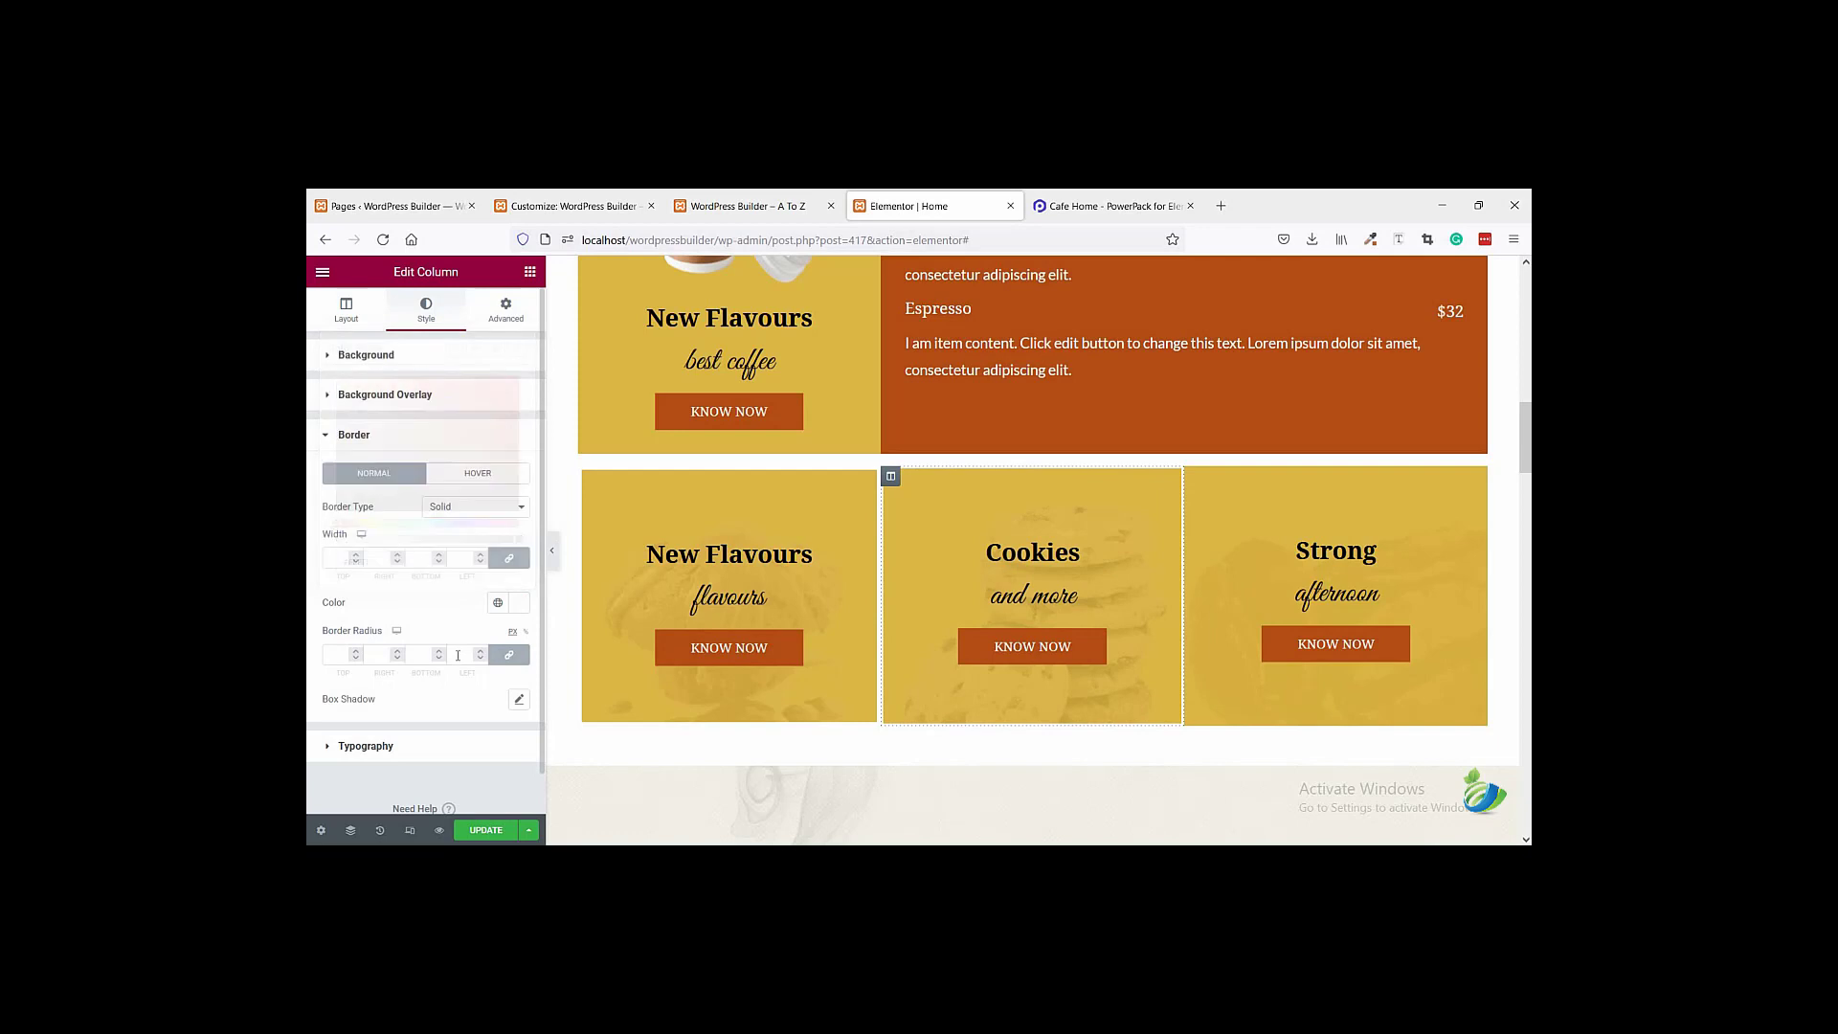
left_click(467, 557)
type("5")
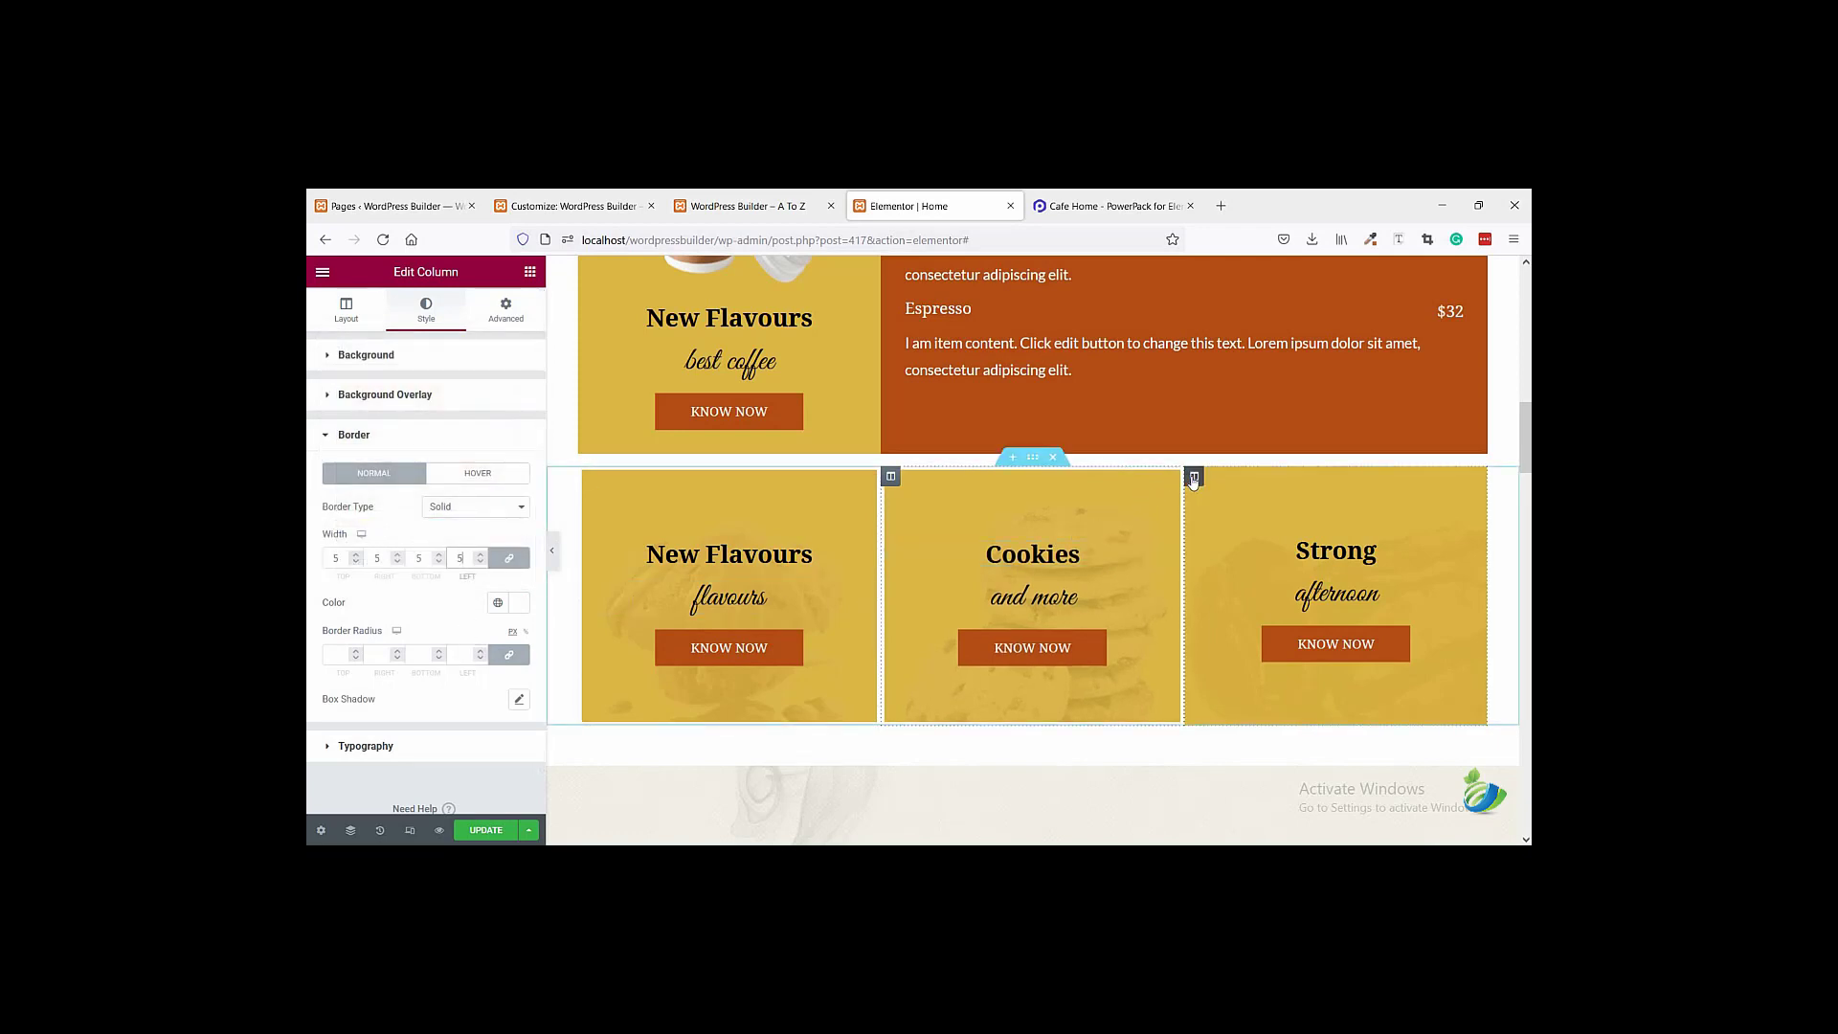
- Give the Strong afternoon column a solid border
left_click(1194, 476)
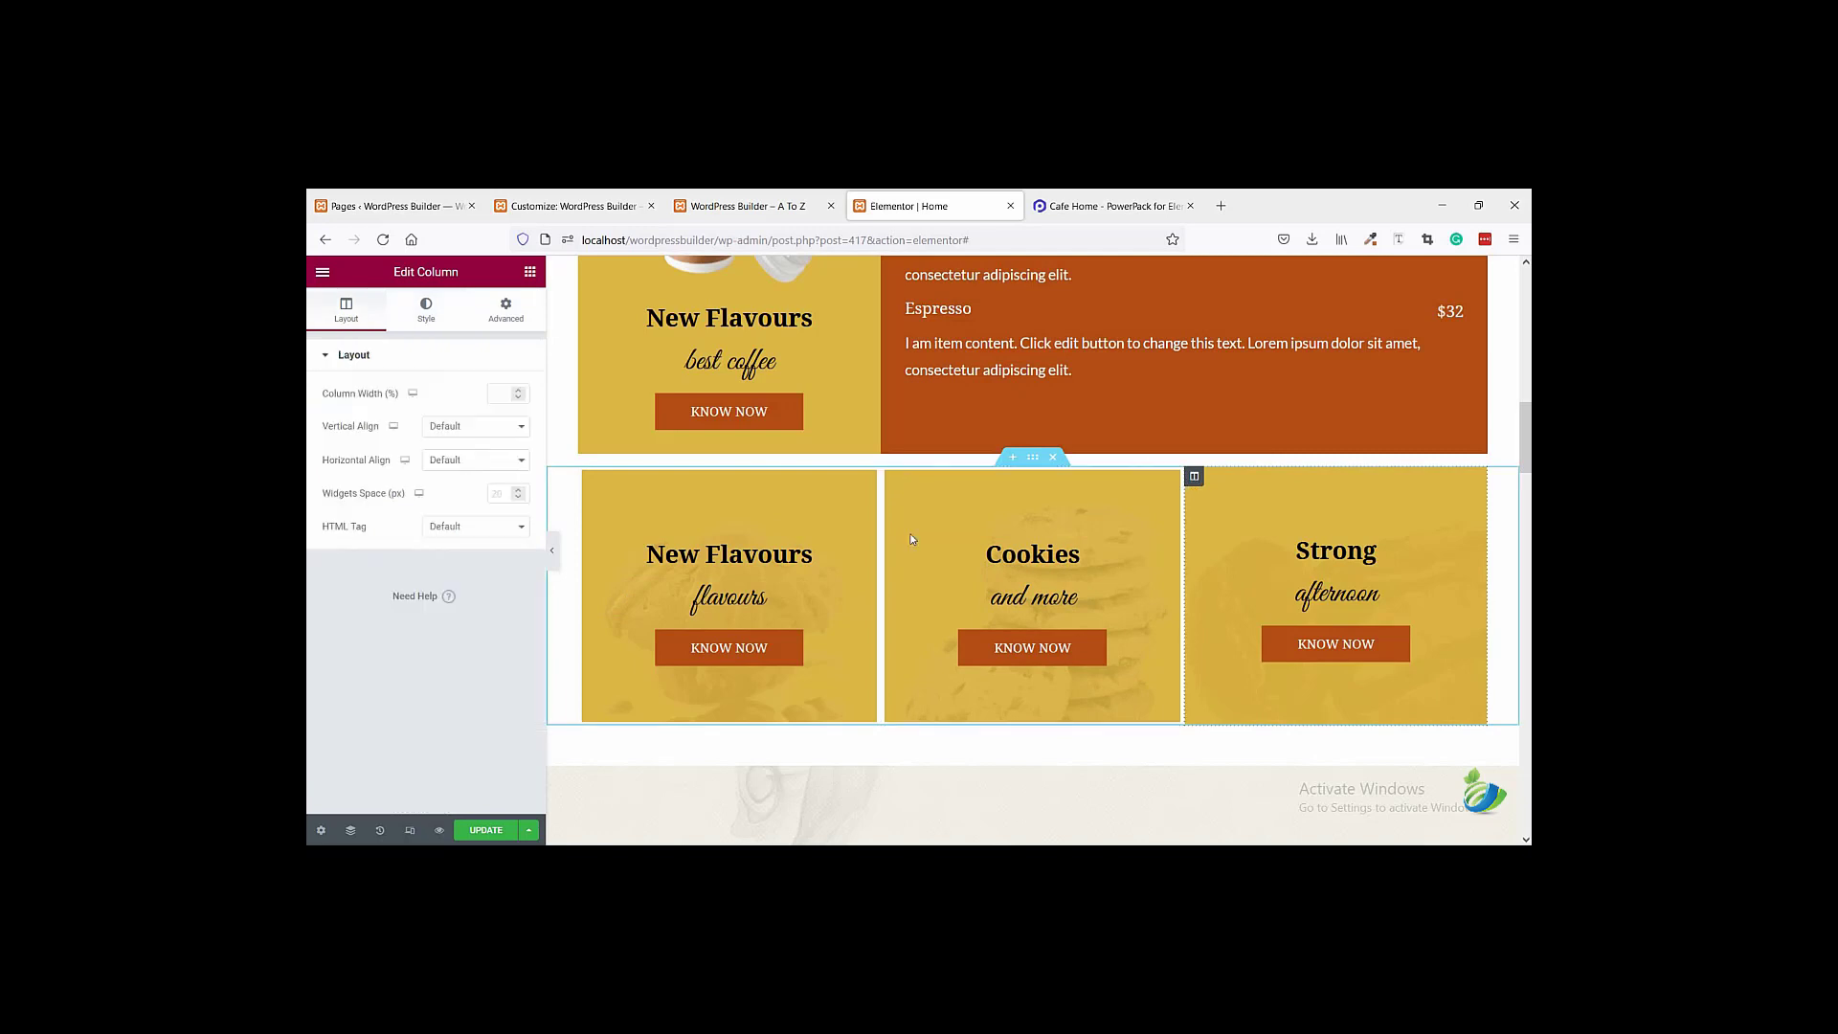
left_click(426, 326)
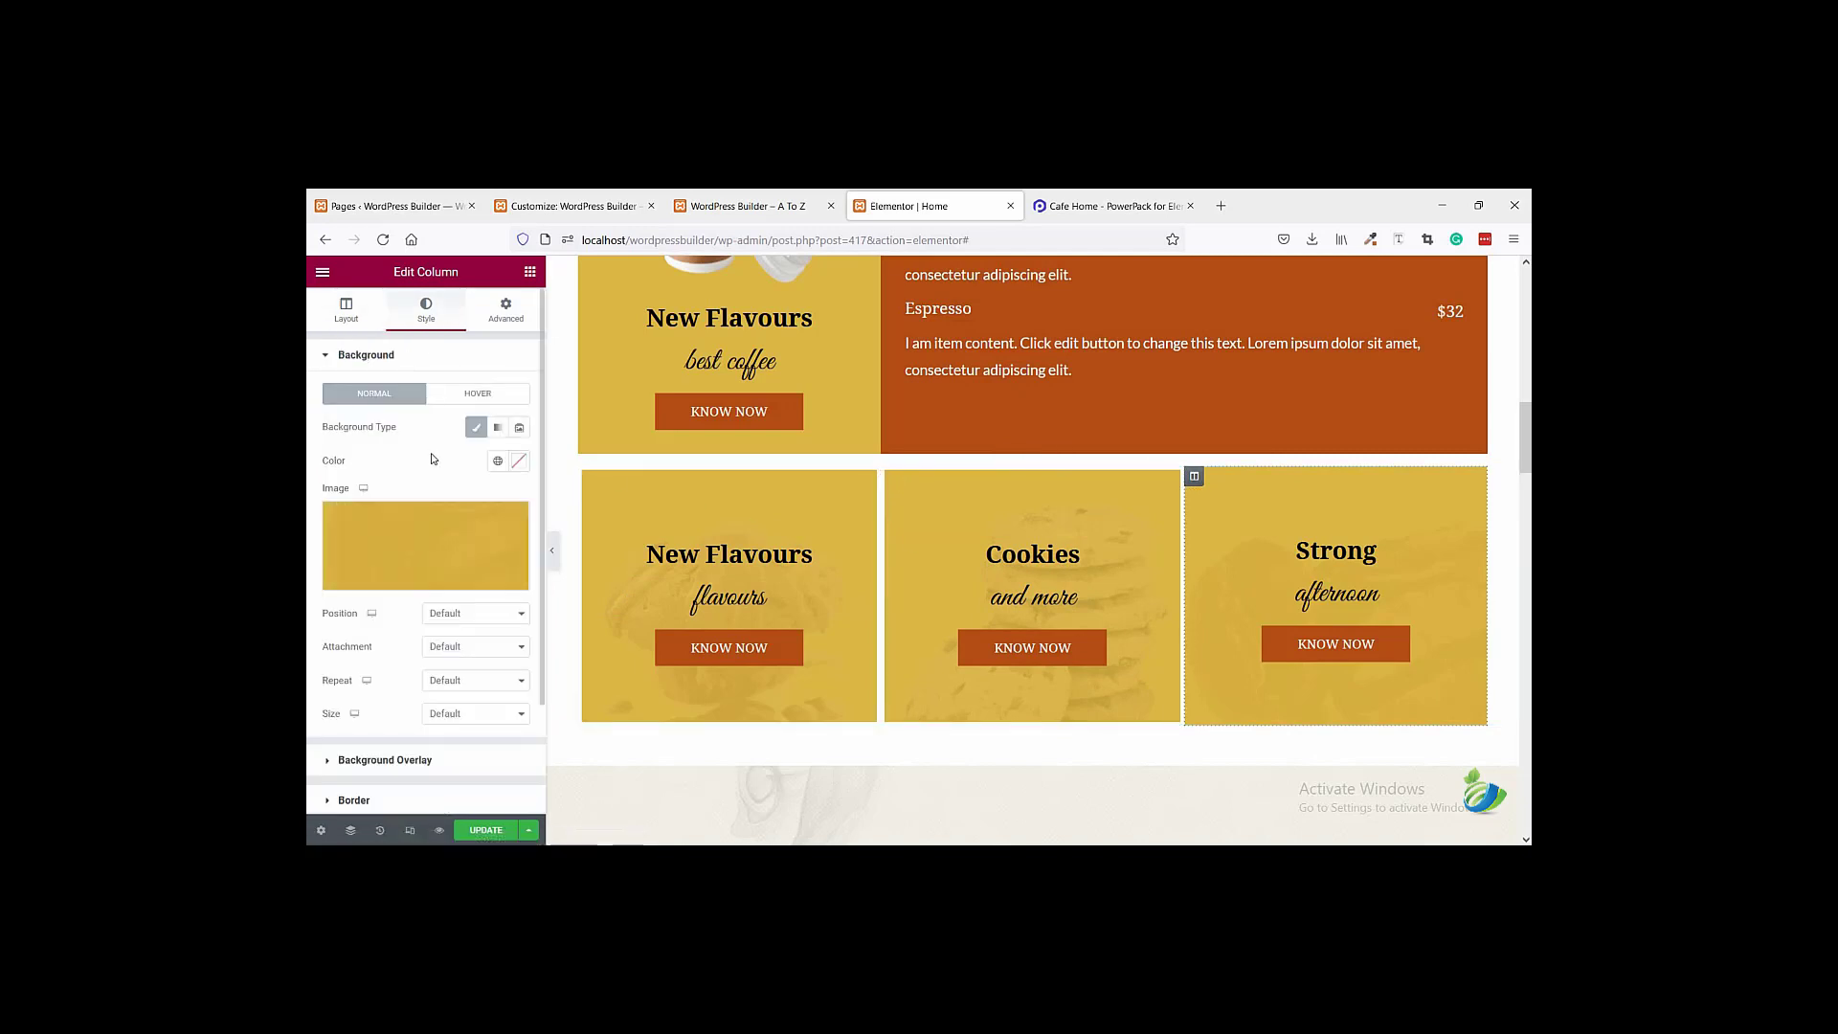
scroll(441, 670, "down", 2)
left_click(443, 659)
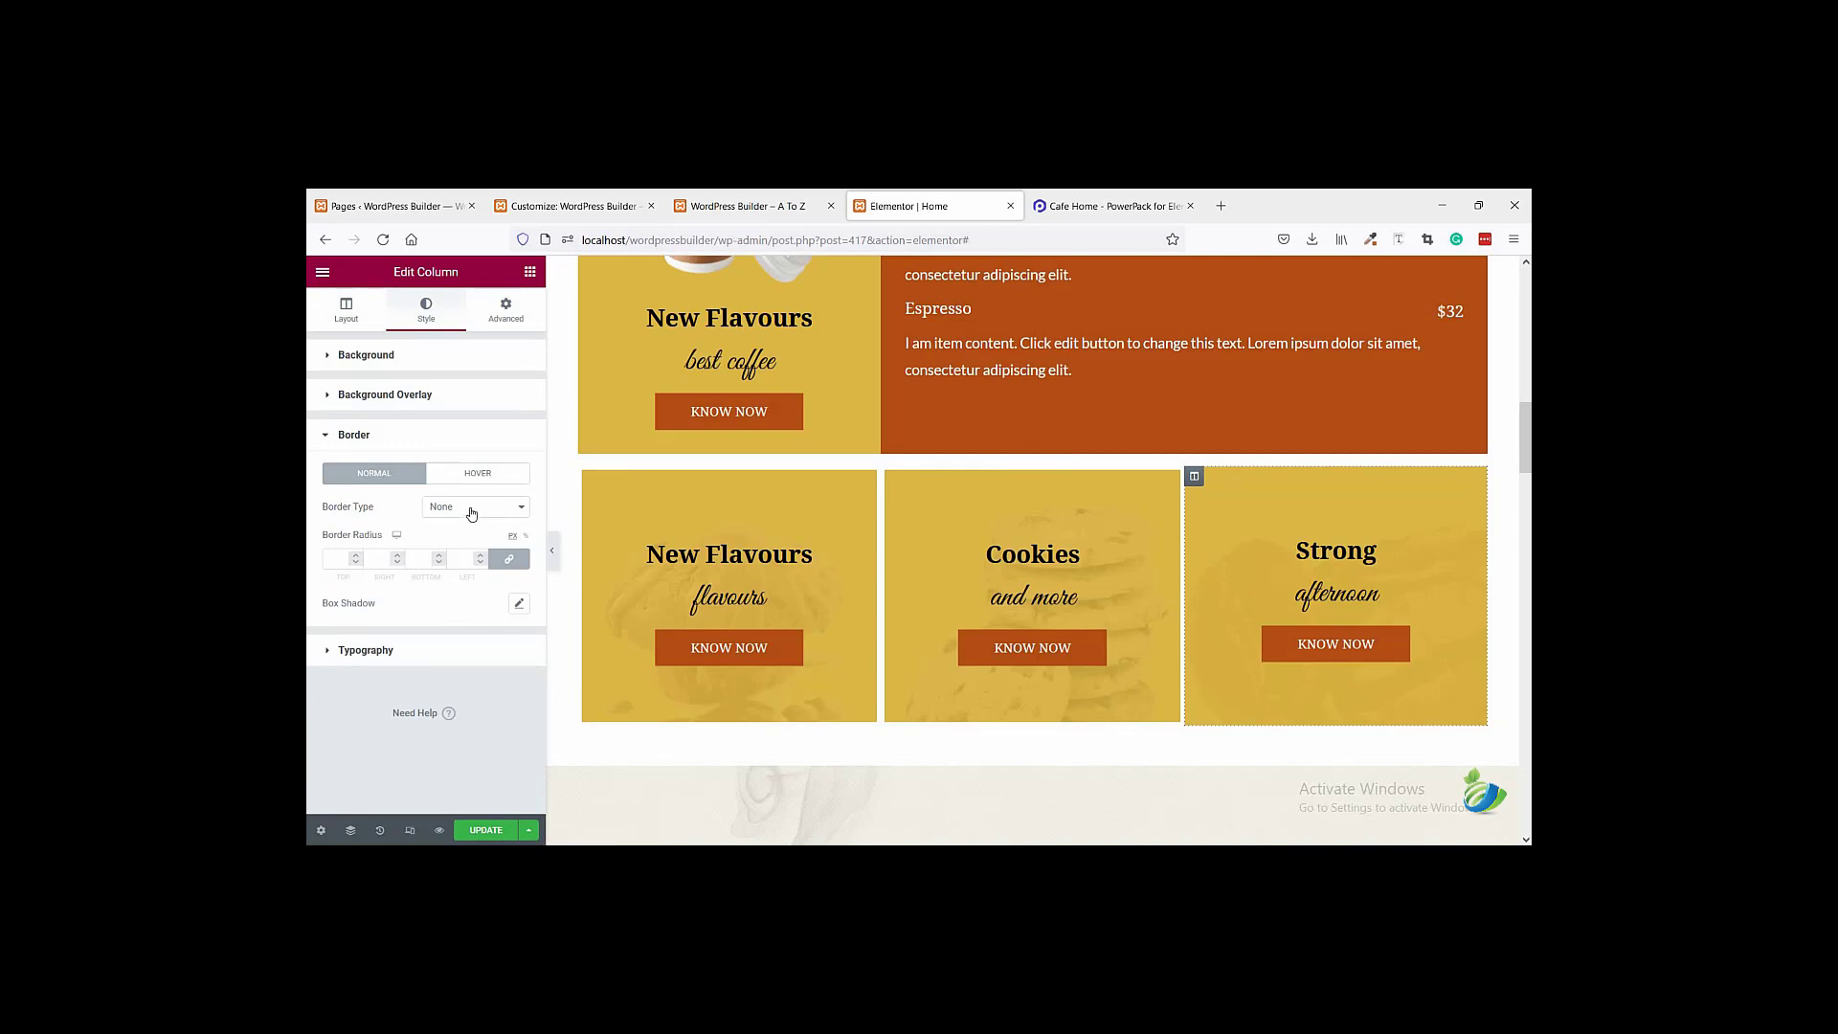
left_click(471, 509)
left_click(462, 547)
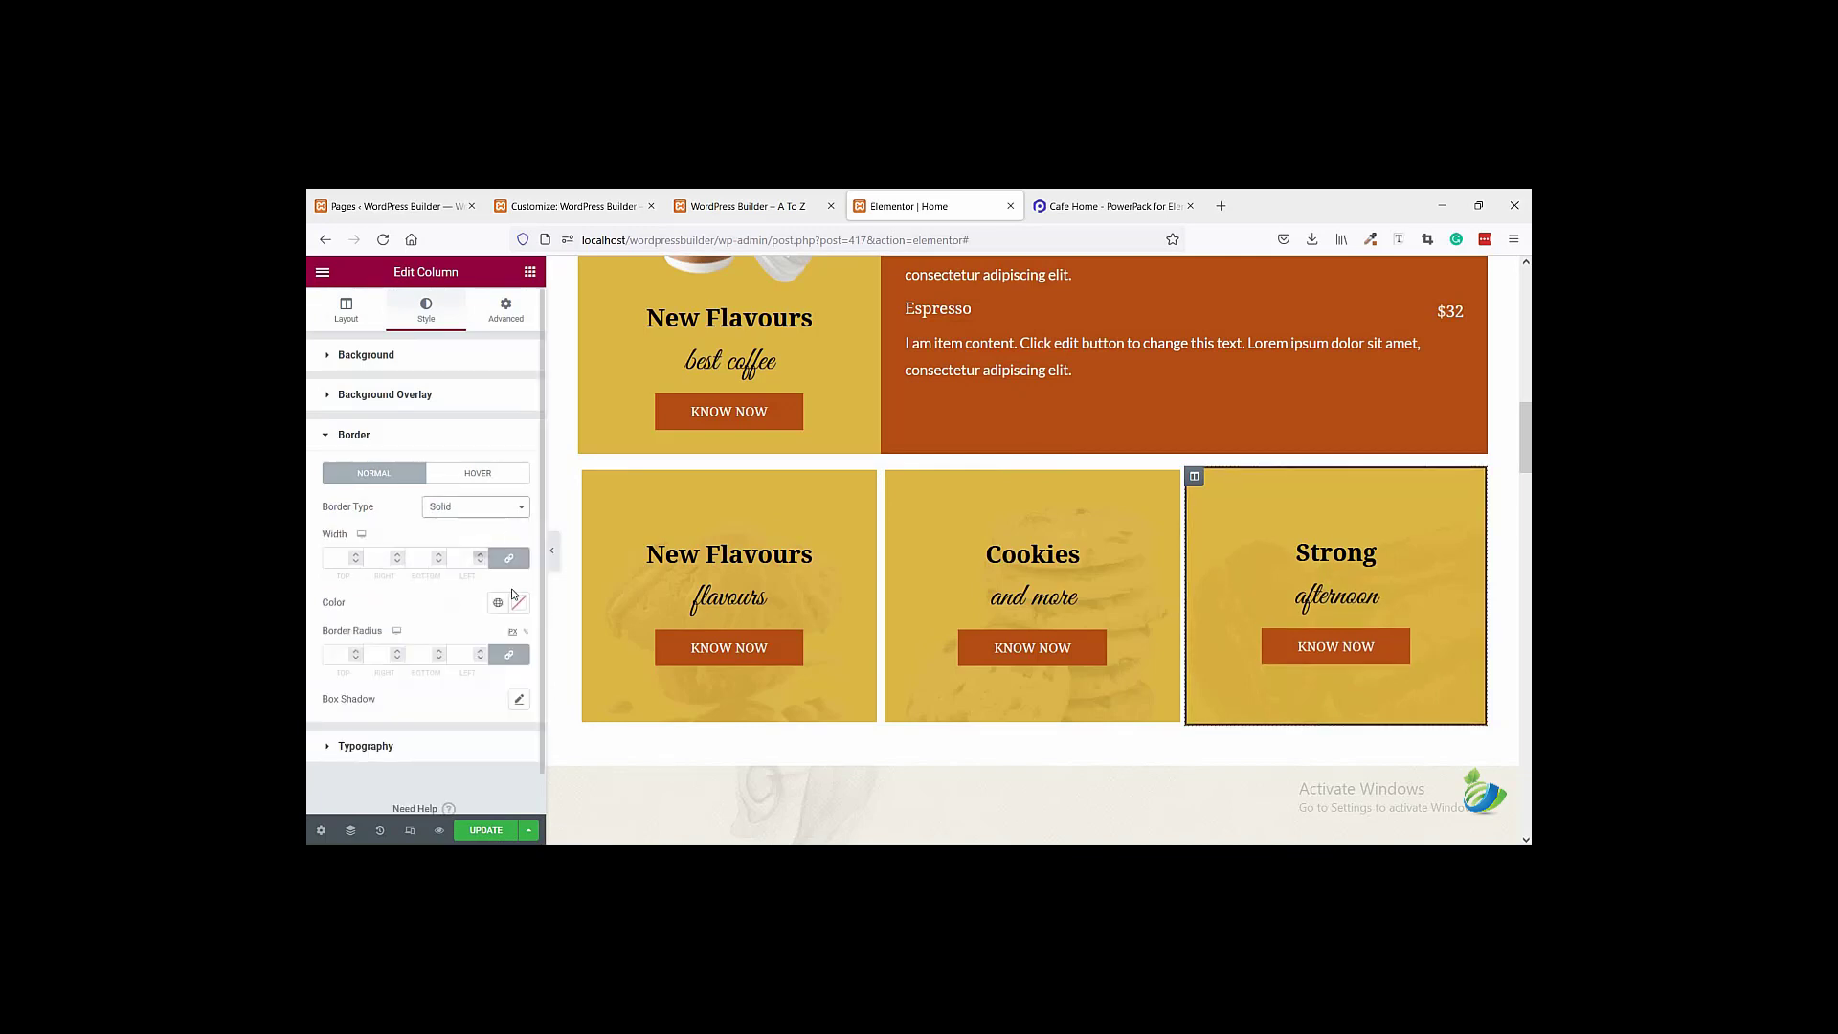
- Set the Strong afternoon column's border colour to white and its width to 5 px on all sides
left_click(519, 601)
left_click(388, 442)
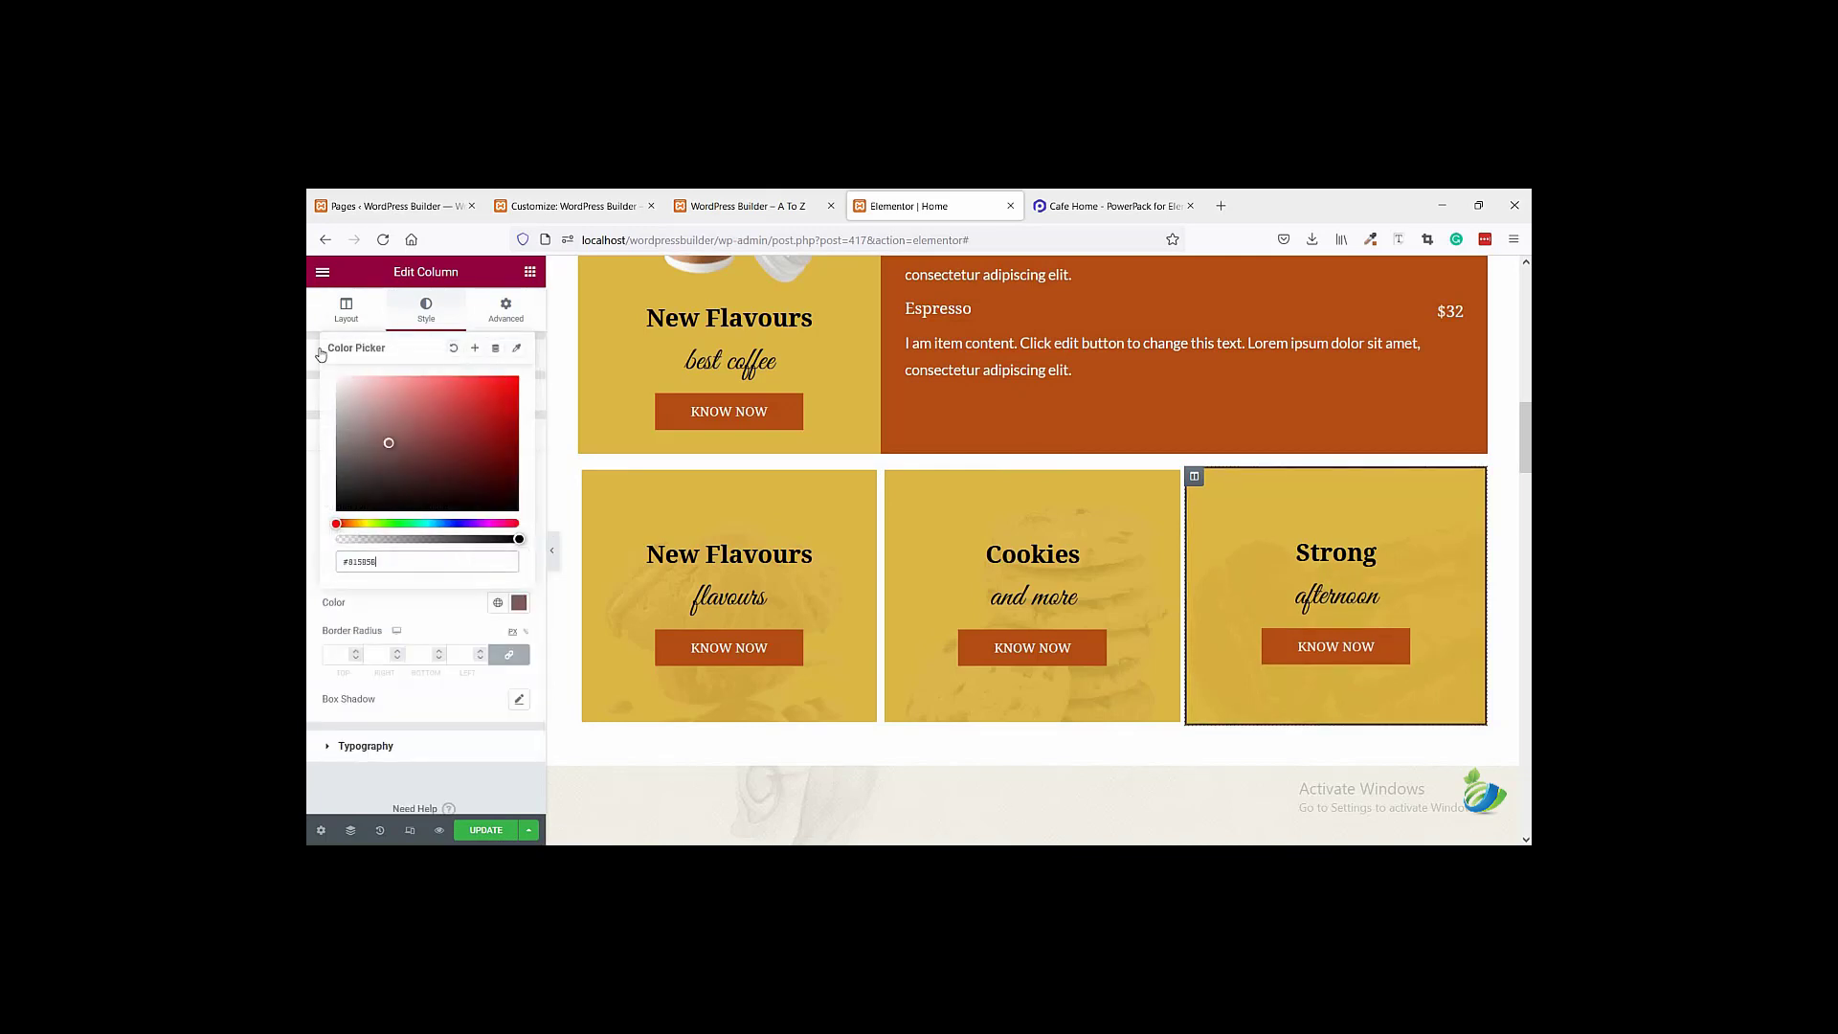
left_click(454, 347)
left_click(427, 596)
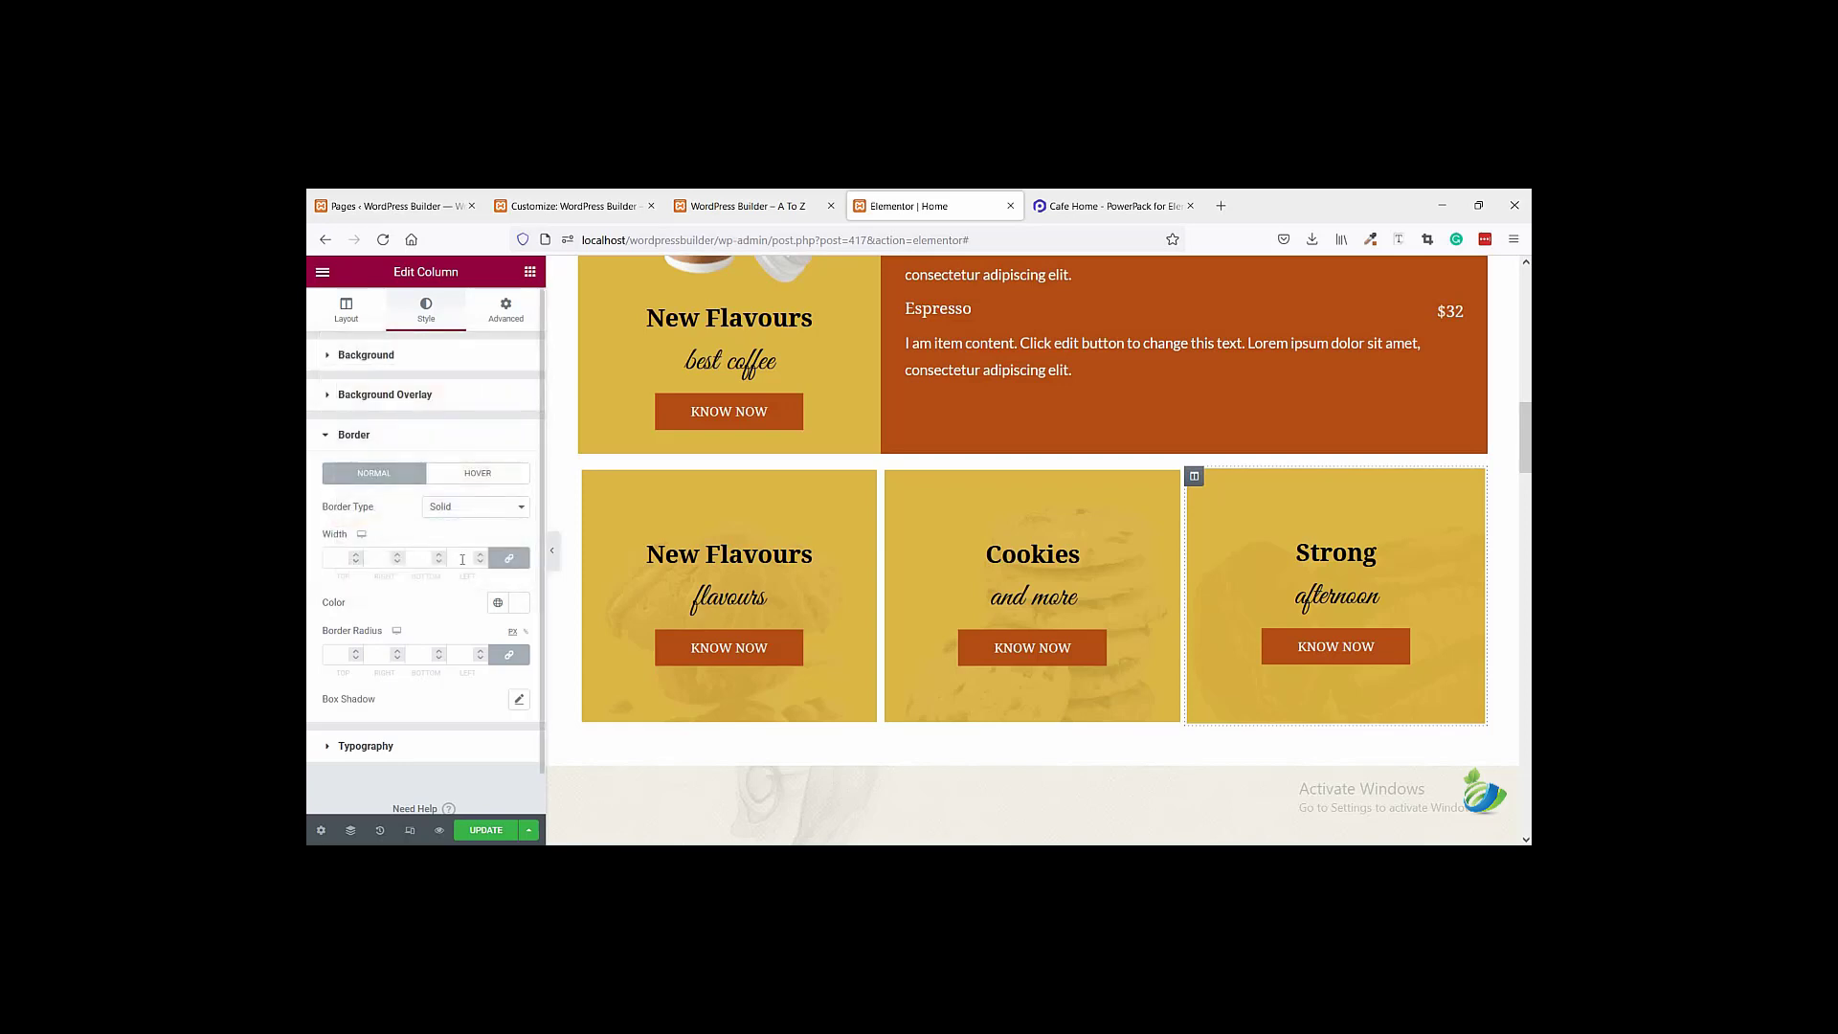
left_click(463, 558)
type("5")
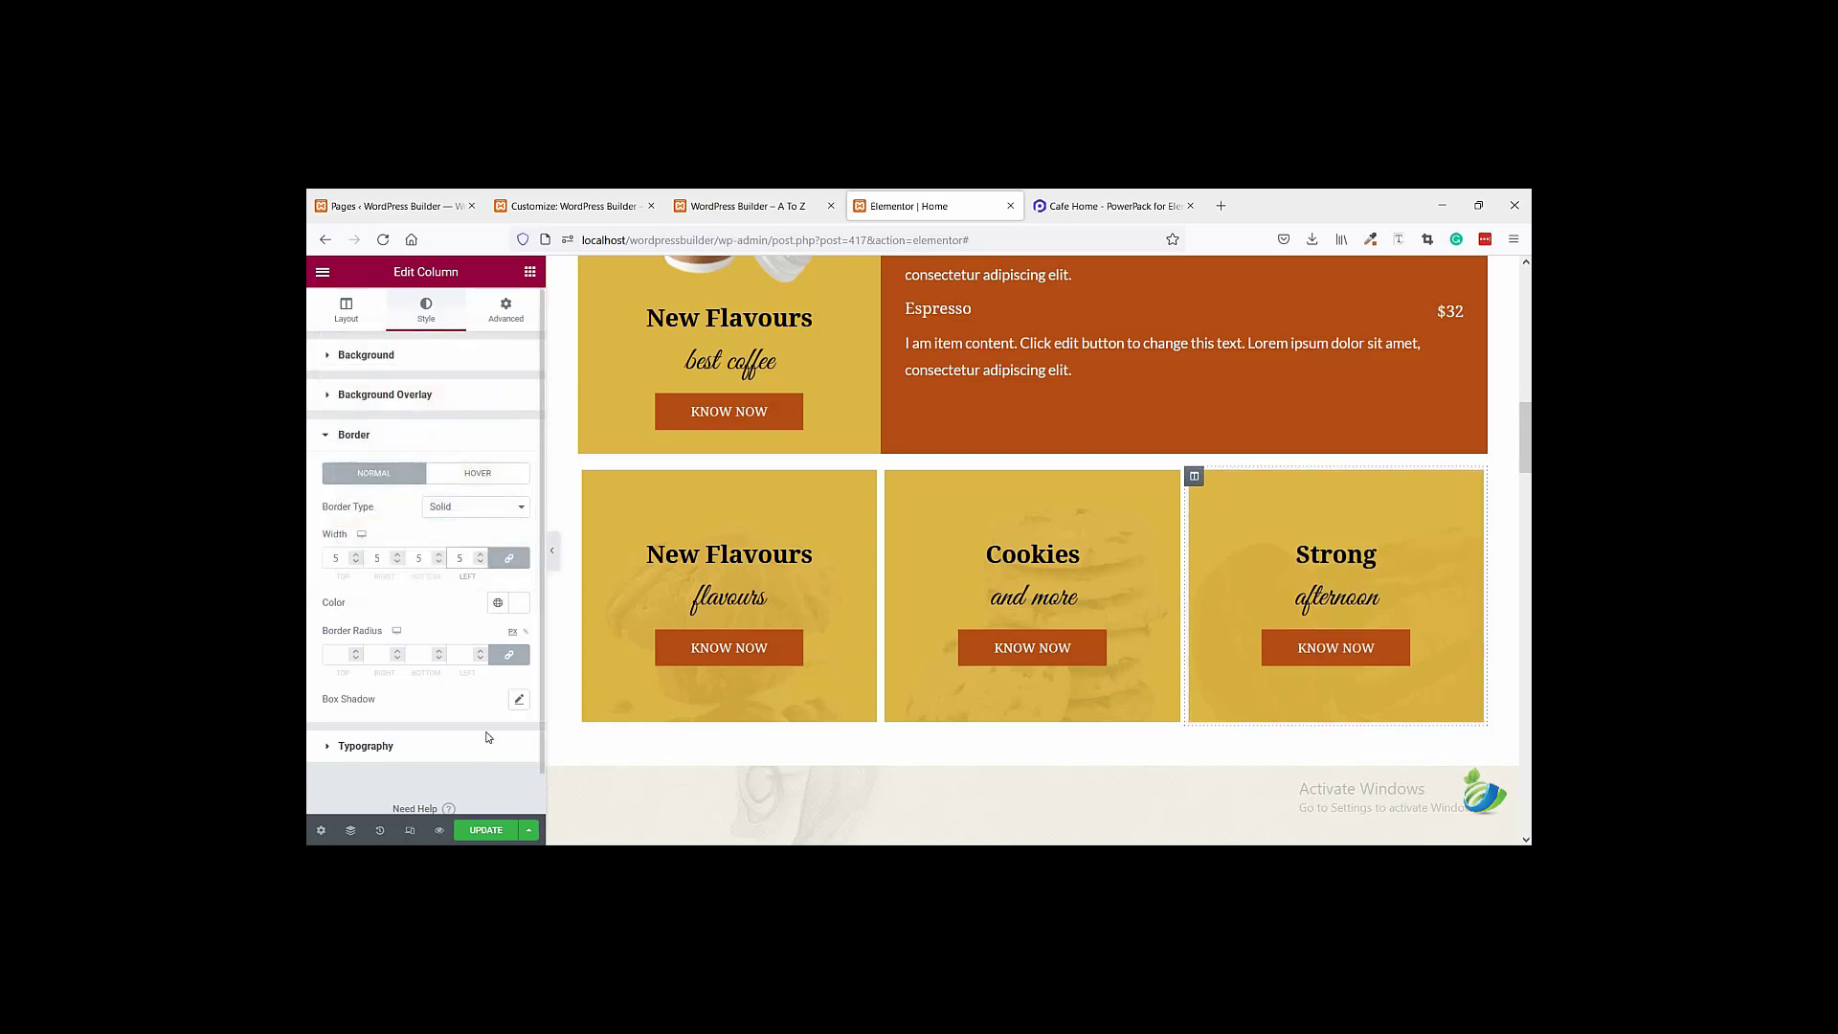
- Update the page, reload the live site and review it from the flavour boxes up to the hero banner
left_click(485, 829)
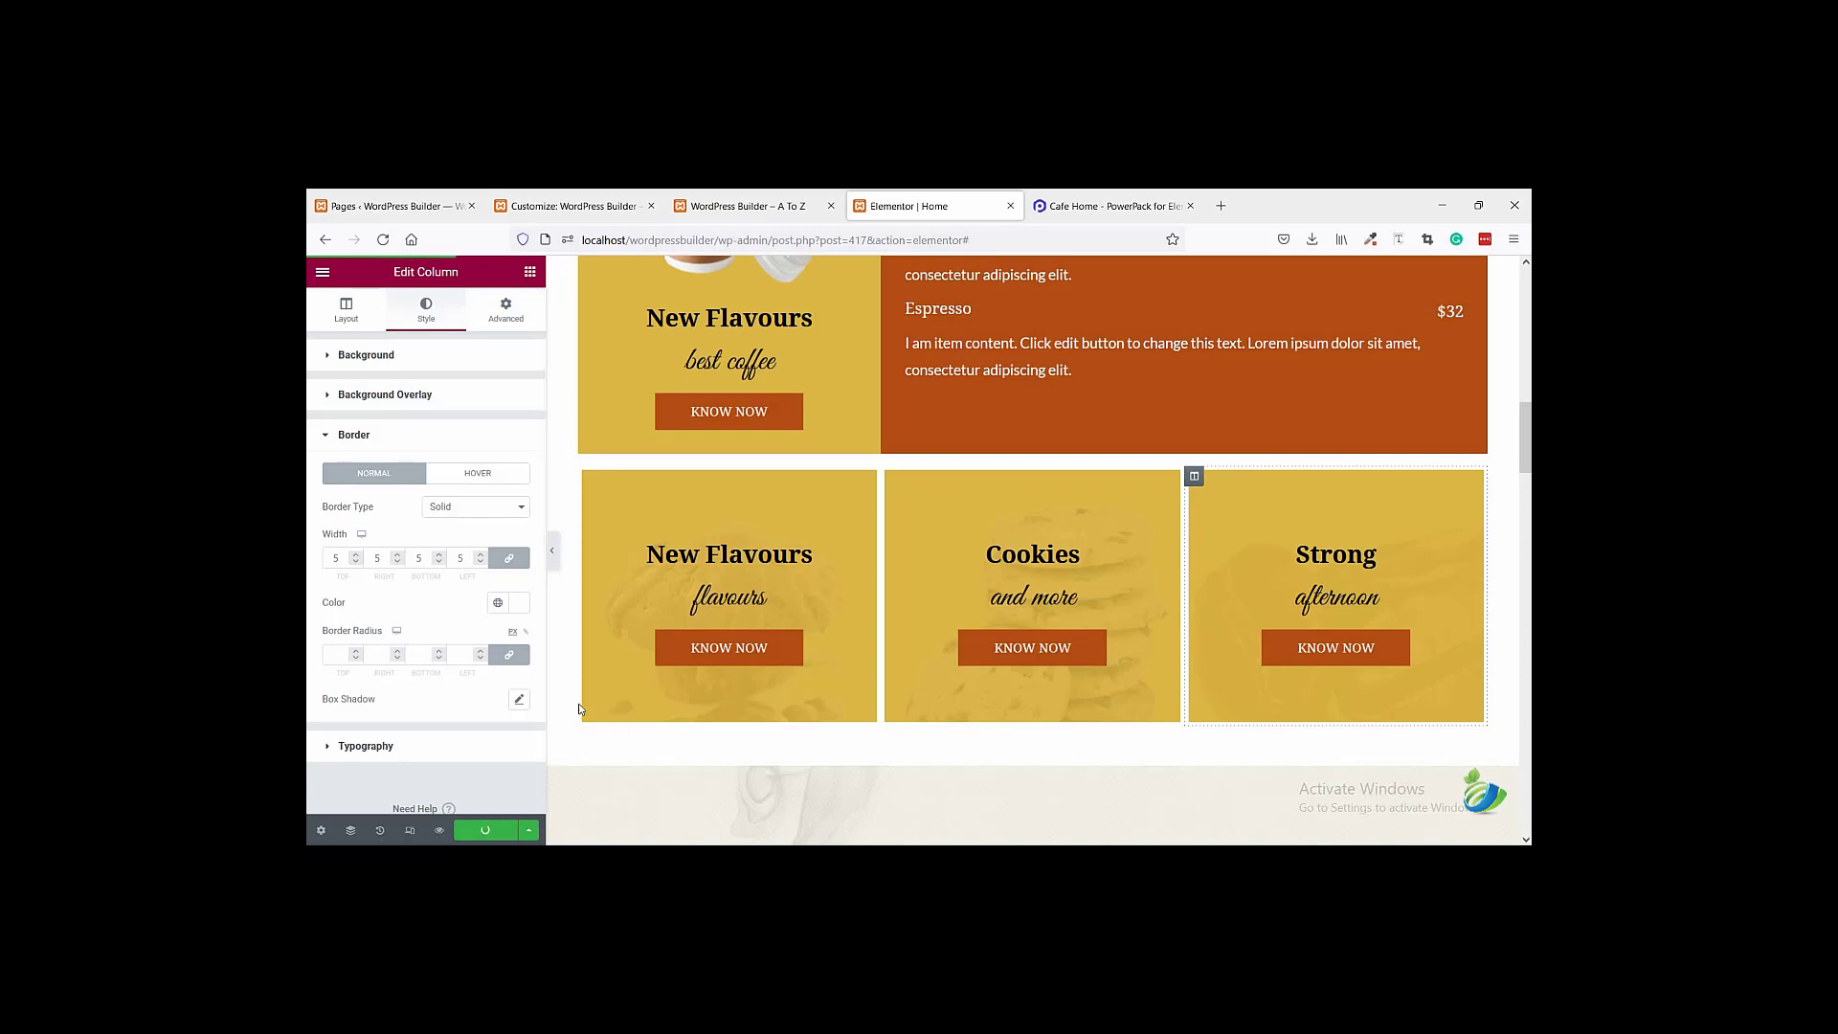
left_click(747, 206)
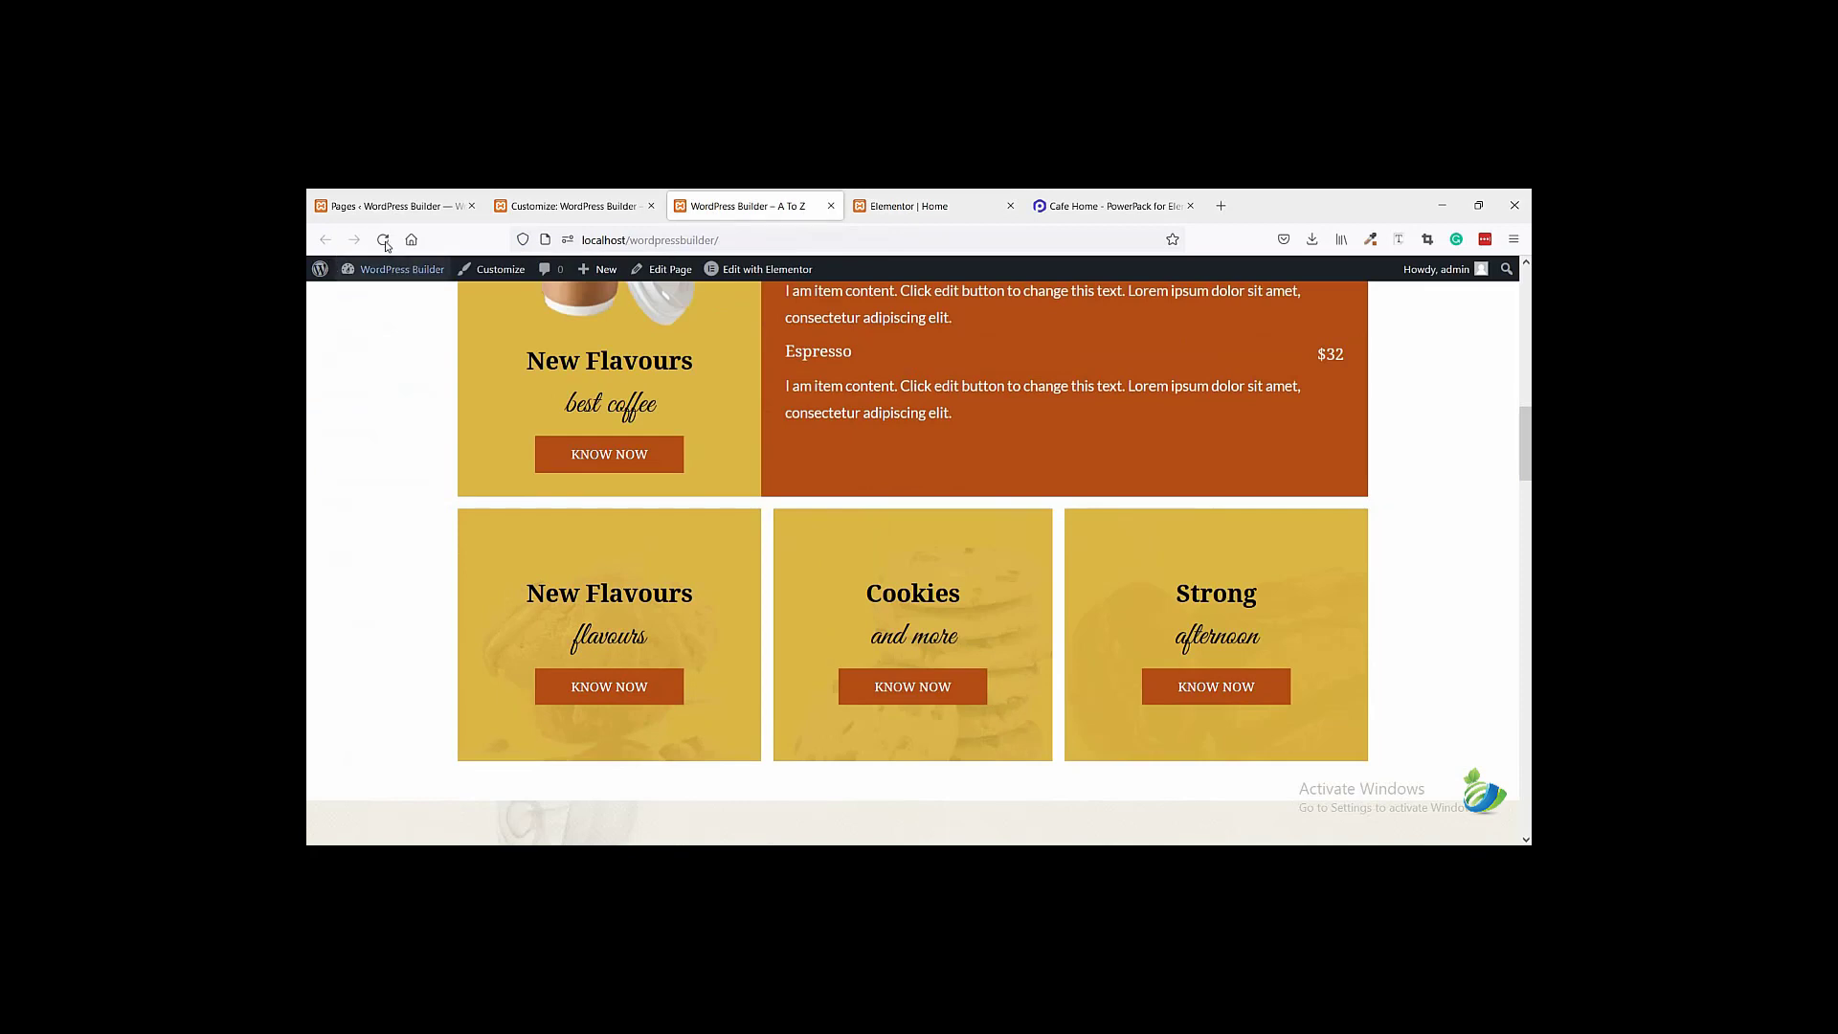
left_click(383, 239)
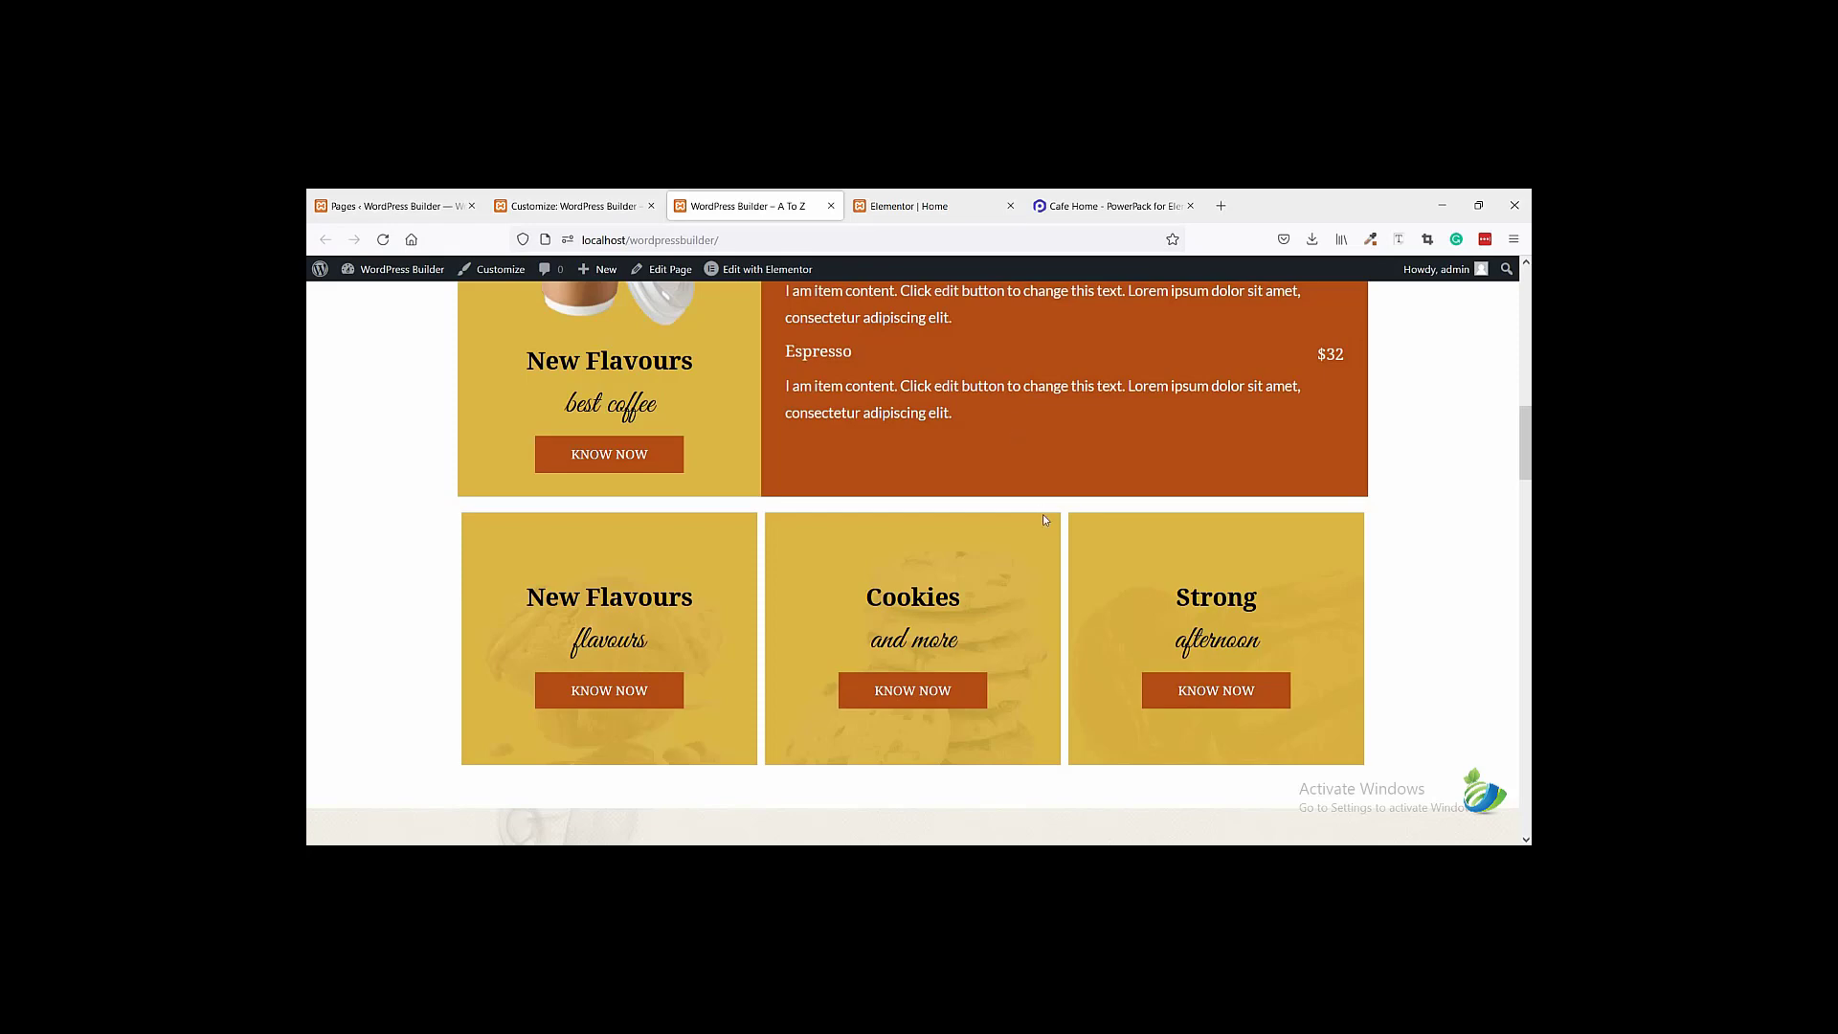
scroll(1044, 519, "up", 10)
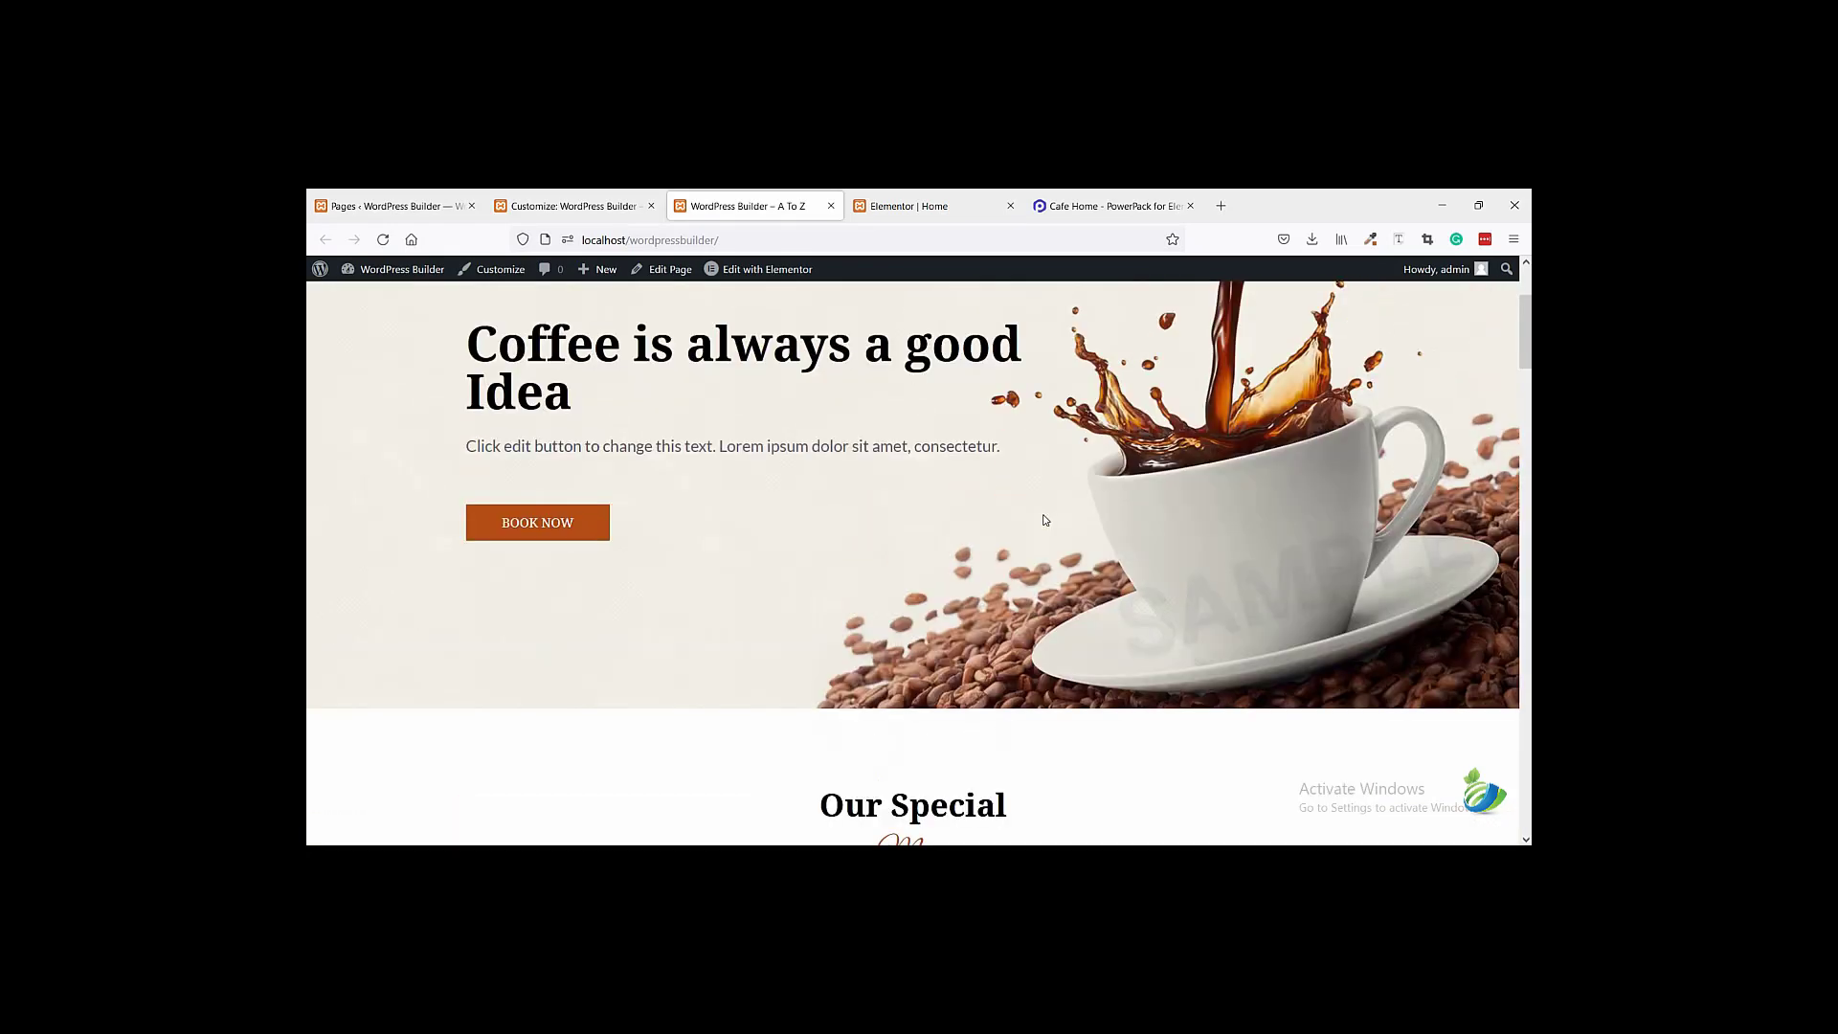